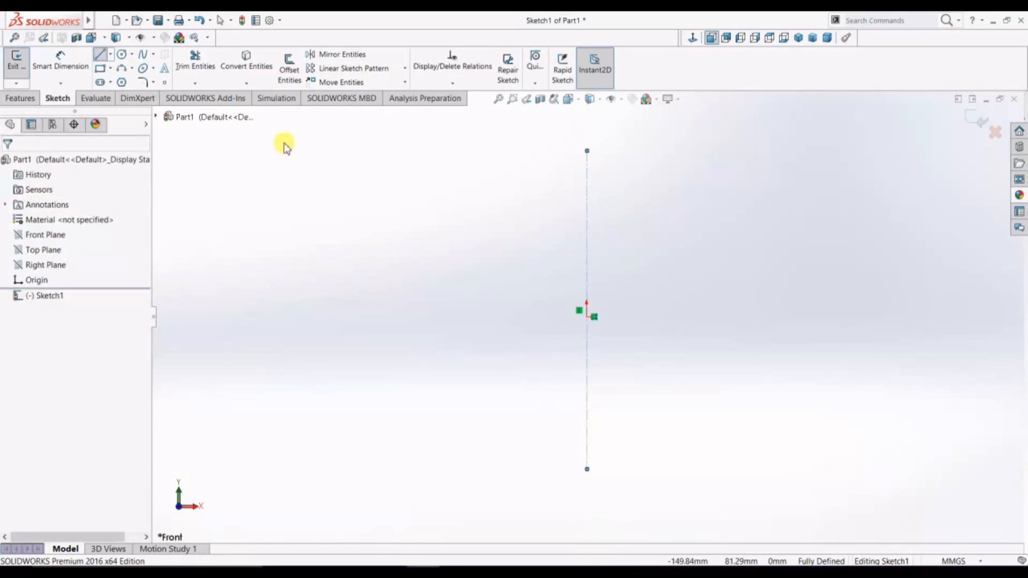
pyautogui.click(111, 54)
pyautogui.click(131, 80)
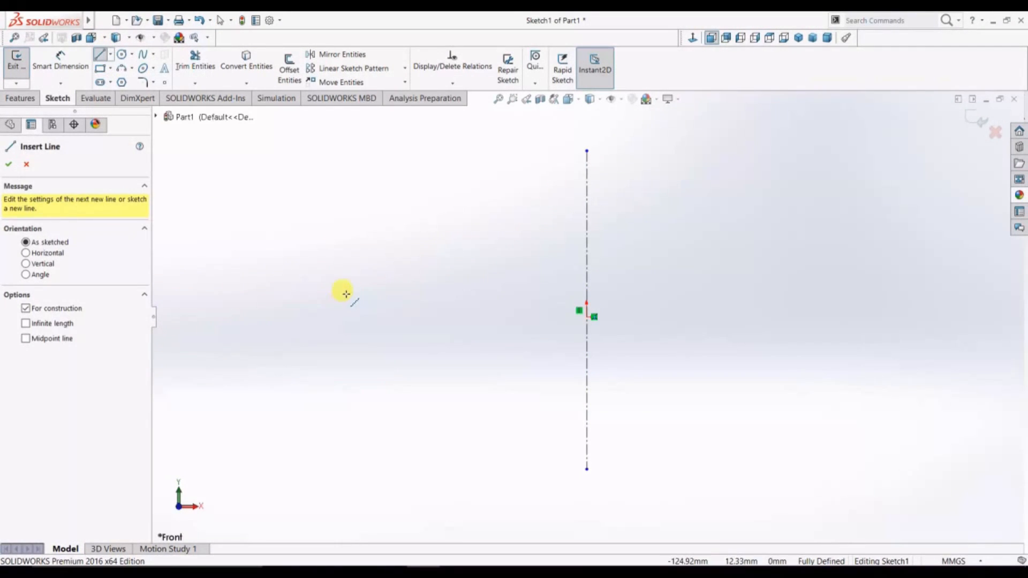
pyautogui.click(351, 316)
pyautogui.rightClick(834, 318)
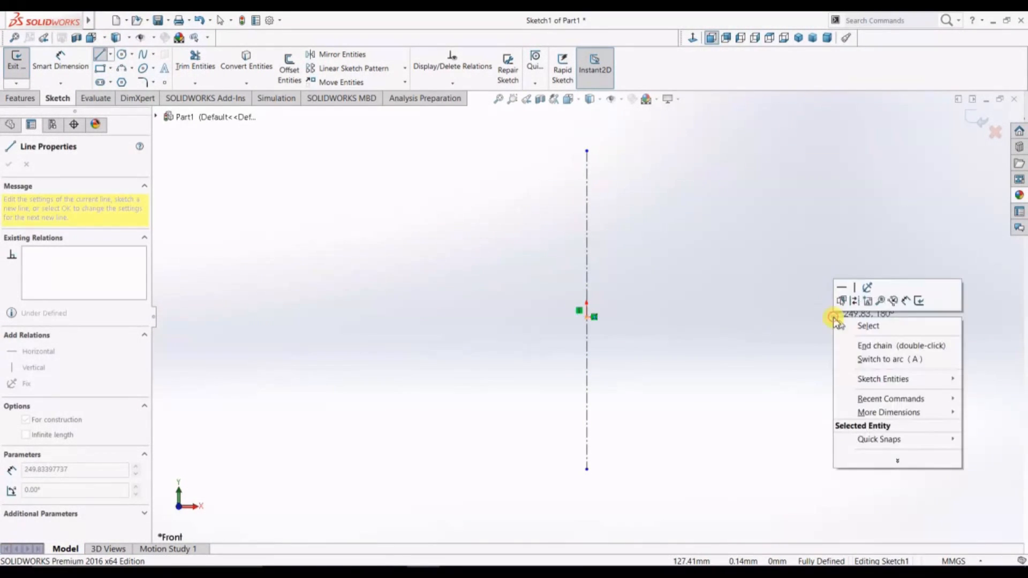
pyautogui.click(409, 339)
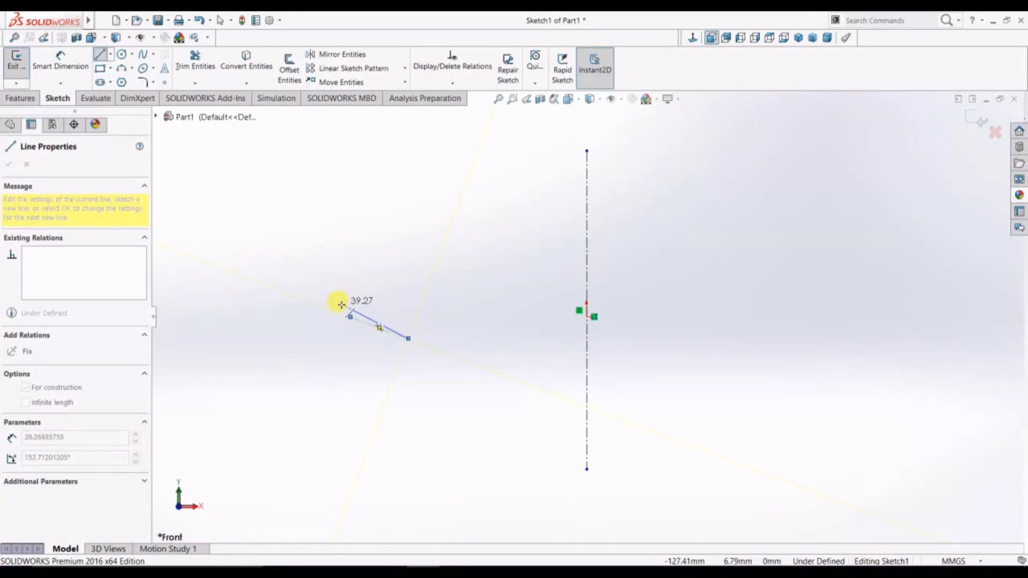
pyautogui.press('Escape')
pyautogui.click(365, 316)
pyautogui.press('Delete')
pyautogui.click(111, 54)
pyautogui.click(134, 85)
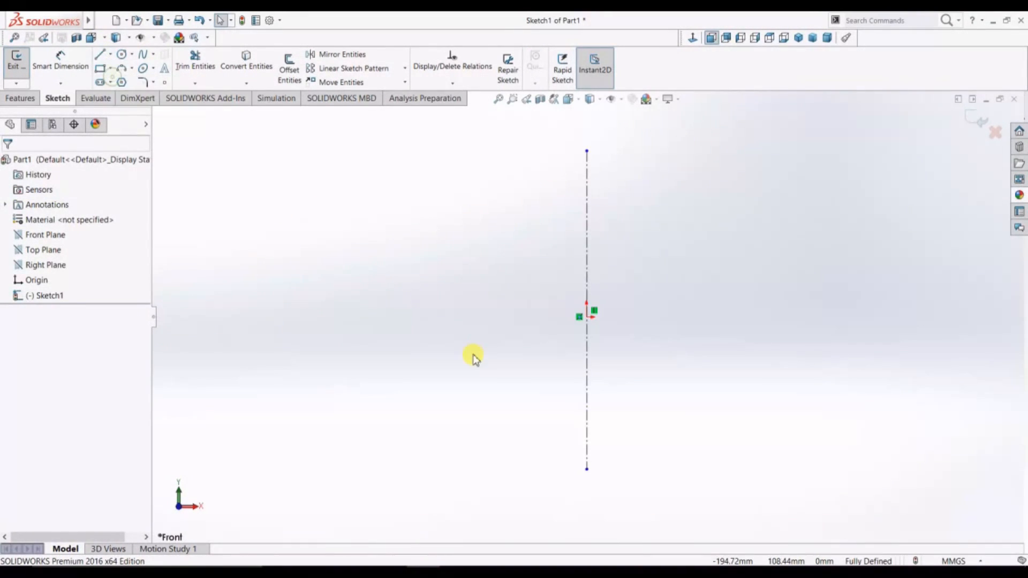
pyautogui.click(397, 317)
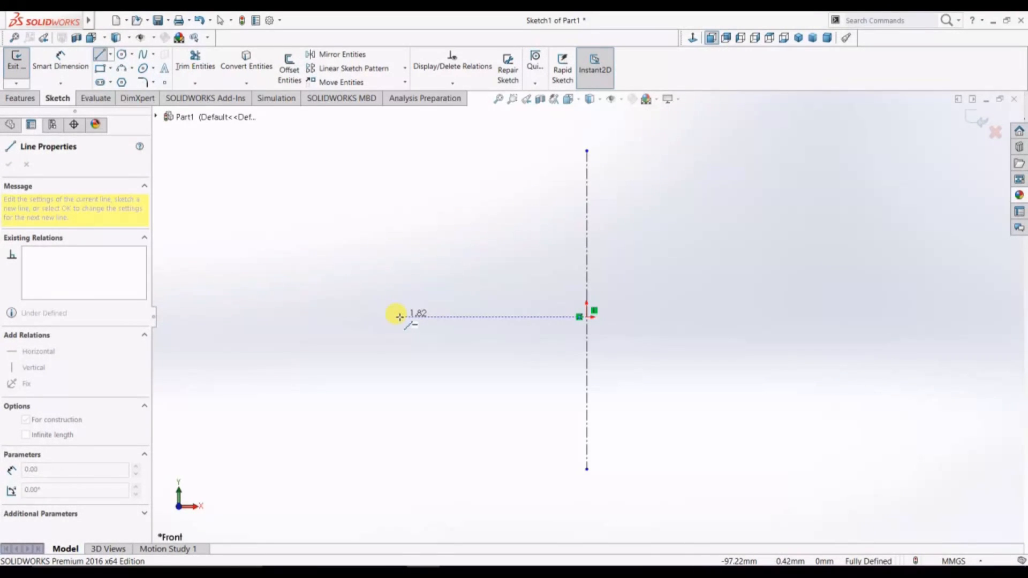
pyautogui.press('Escape')
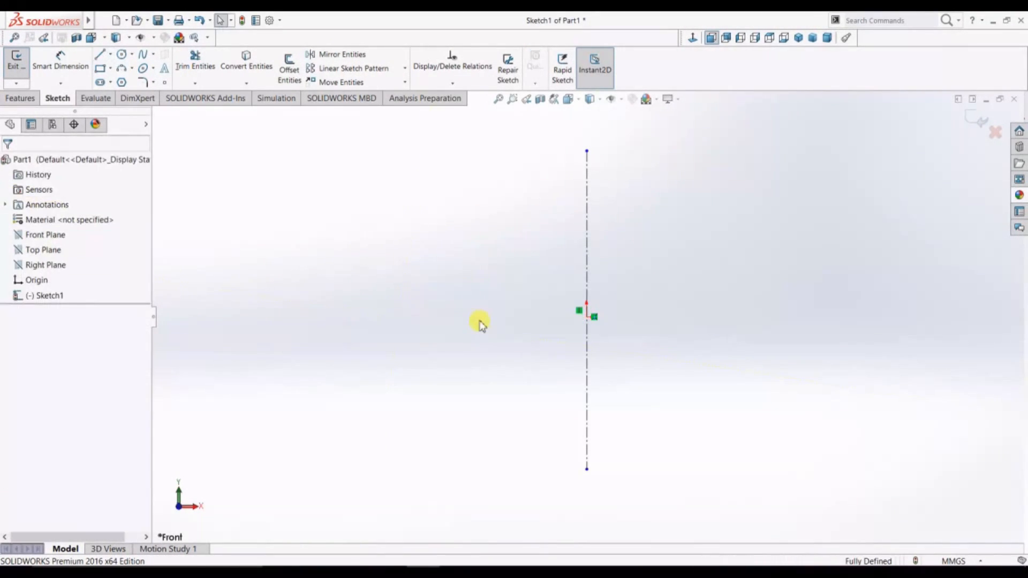
# Sketch a horizontal centerline through the origin, extending well past the vertical centerline on both sides
pyautogui.click(101, 56)
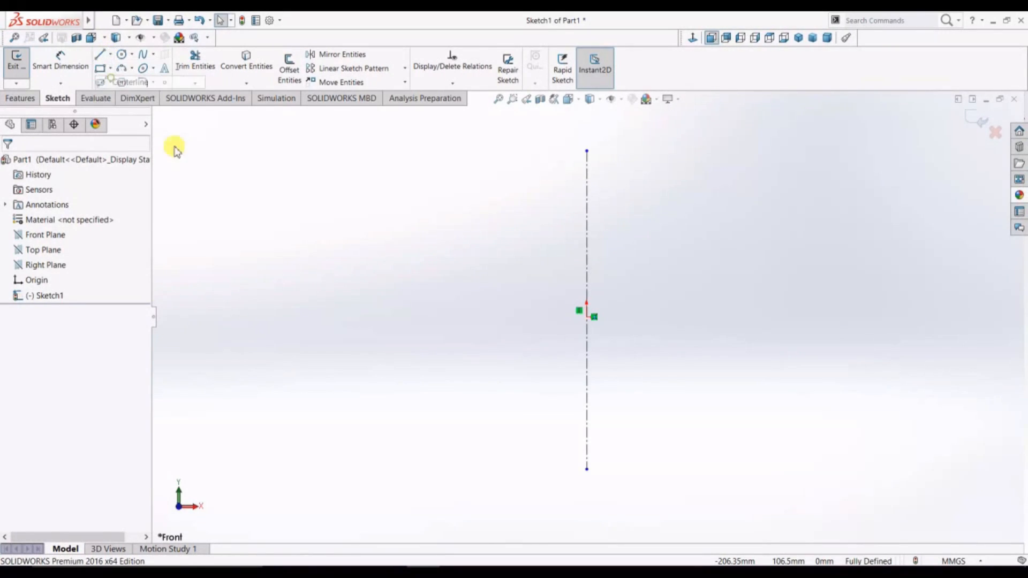
pyautogui.click(376, 317)
pyautogui.click(771, 317)
pyautogui.rightClick(772, 318)
pyautogui.click(808, 327)
pyautogui.click(122, 54)
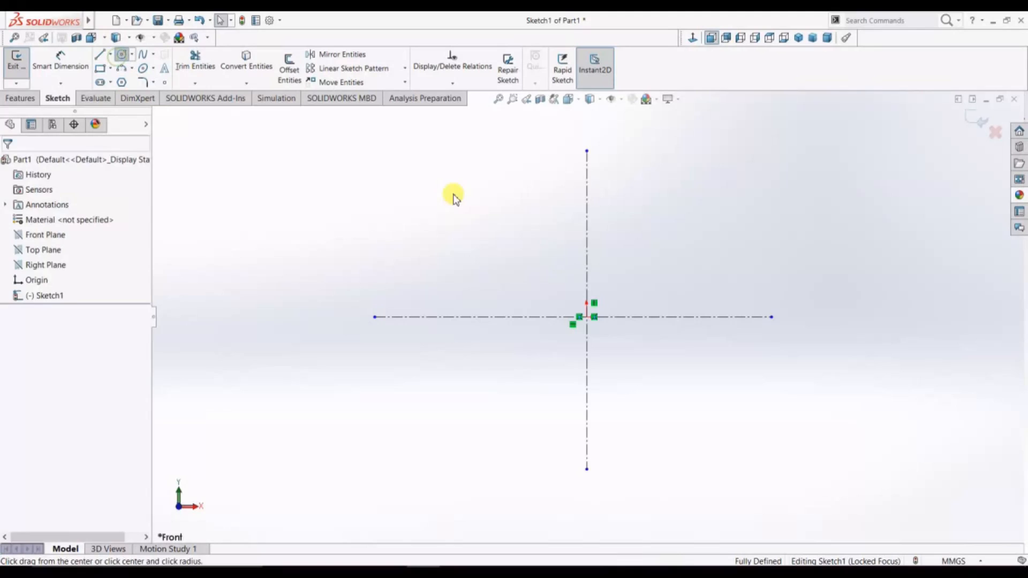
pyautogui.press('Escape')
pyautogui.click(685, 539)
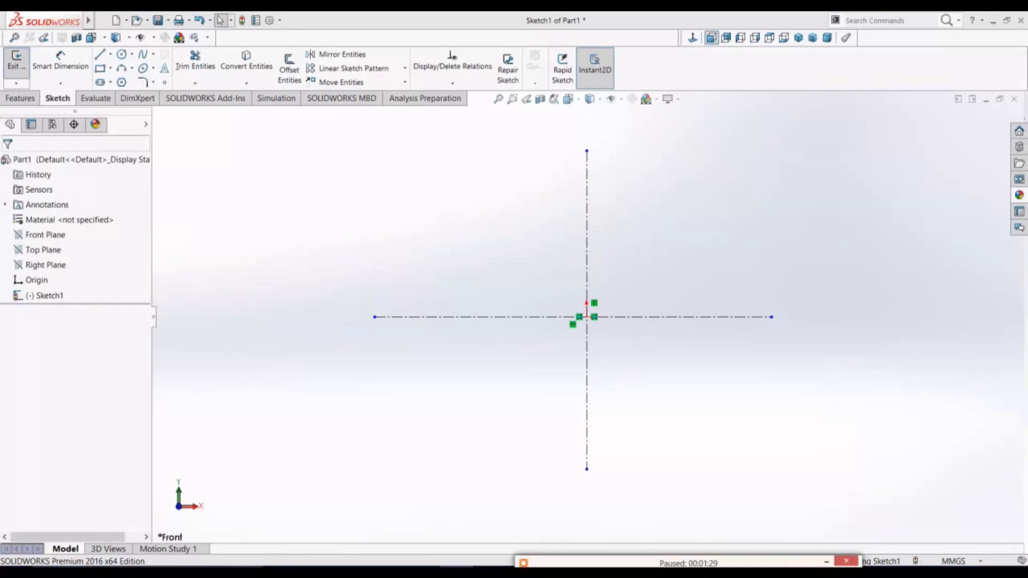
pyautogui.click(512, 421)
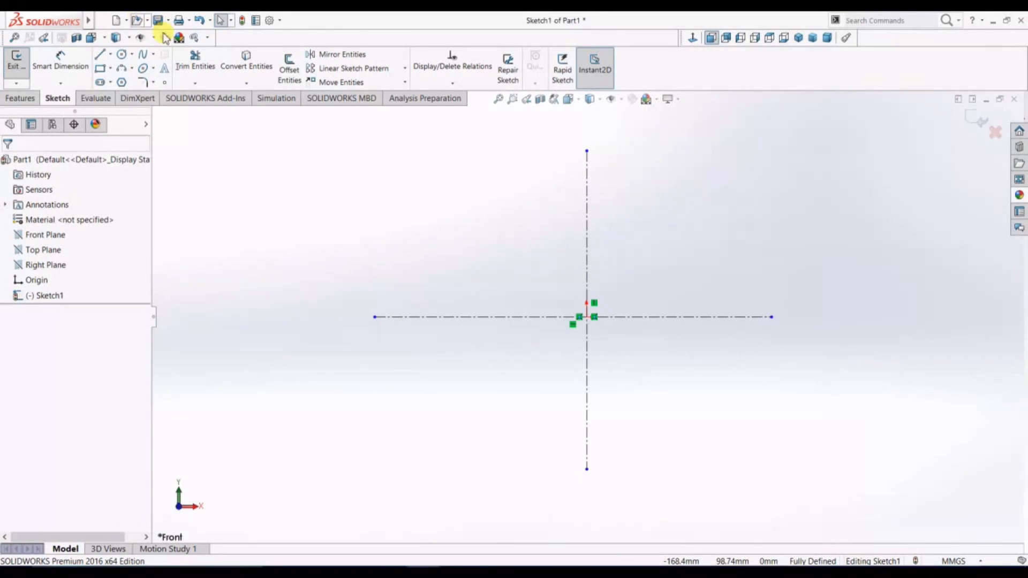
# Sketch a circle with a radius of about 51 mm, centred on the vertical centerline above the origin
pyautogui.click(121, 55)
pyautogui.click(587, 260)
pyautogui.click(588, 360)
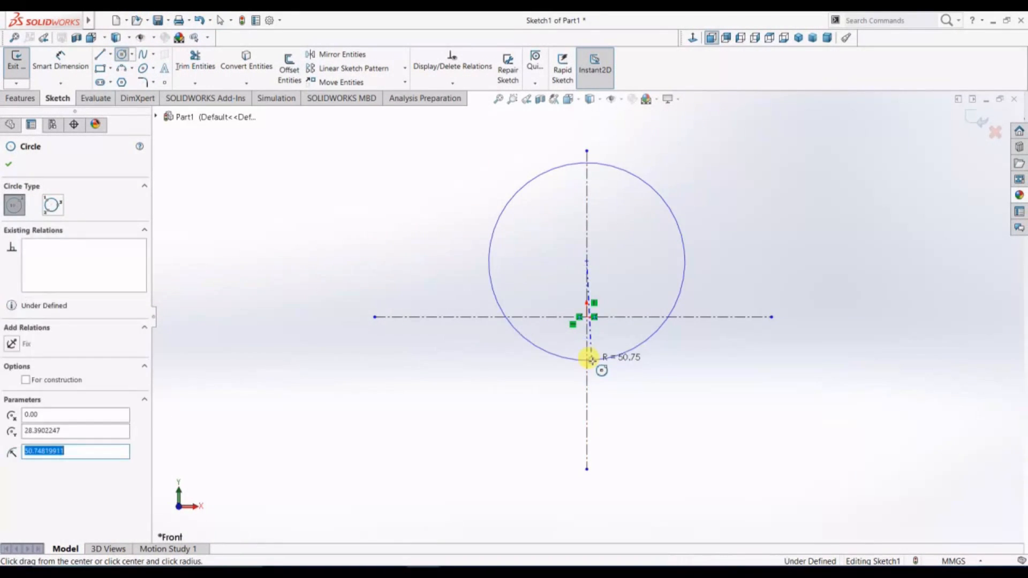
pyautogui.click(587, 410)
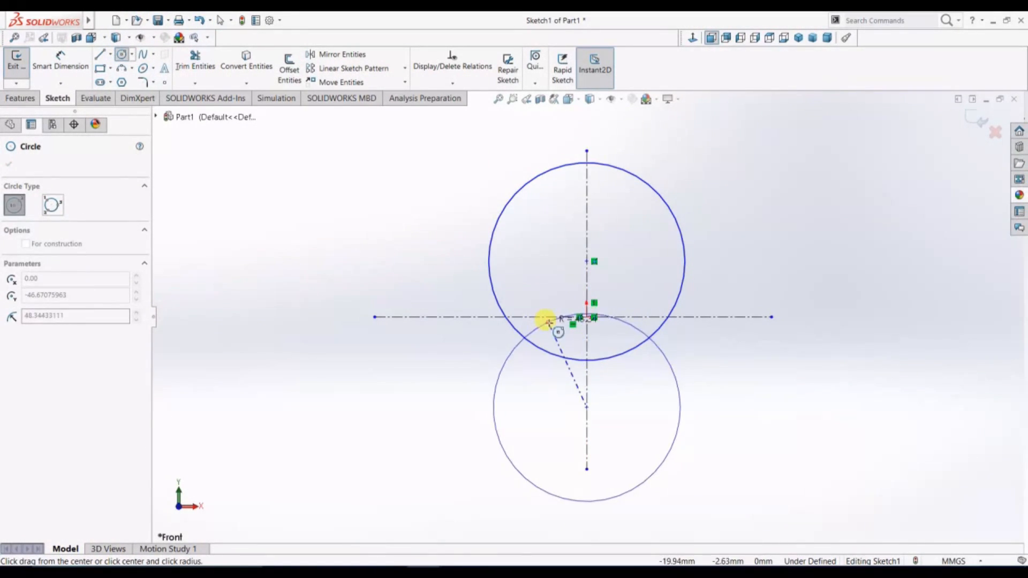
pyautogui.press('Escape')
# Dimension the circle's diameter as 37 mm
pyautogui.press('d')
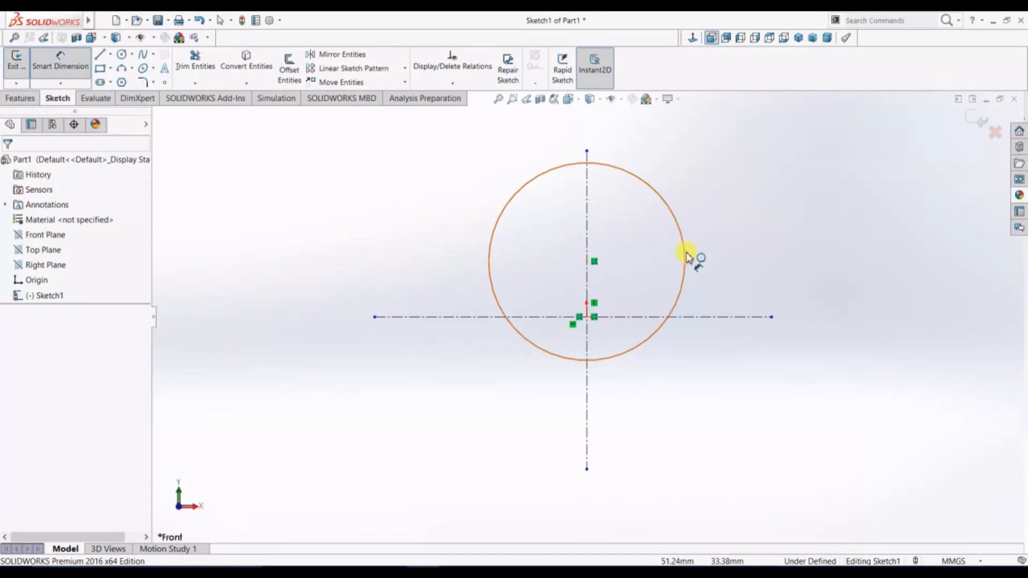
pyautogui.click(685, 255)
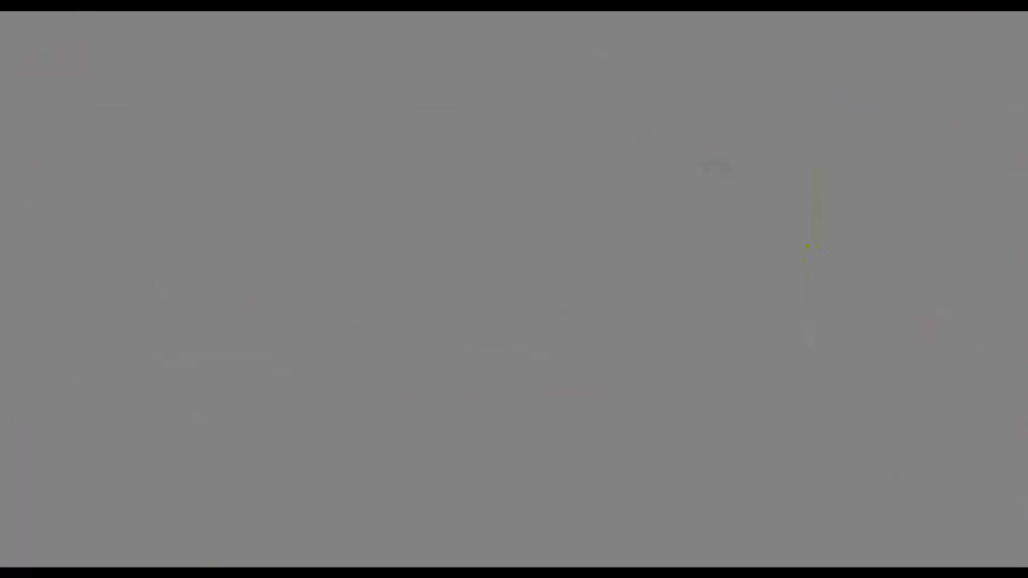
pyautogui.click(811, 257)
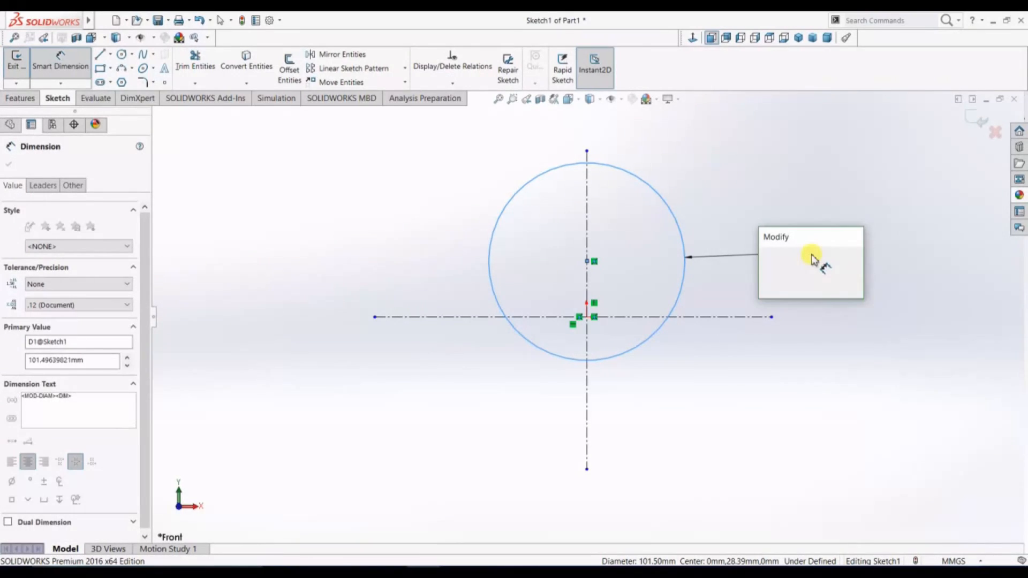
pyautogui.write('37')
pyautogui.press('Return')
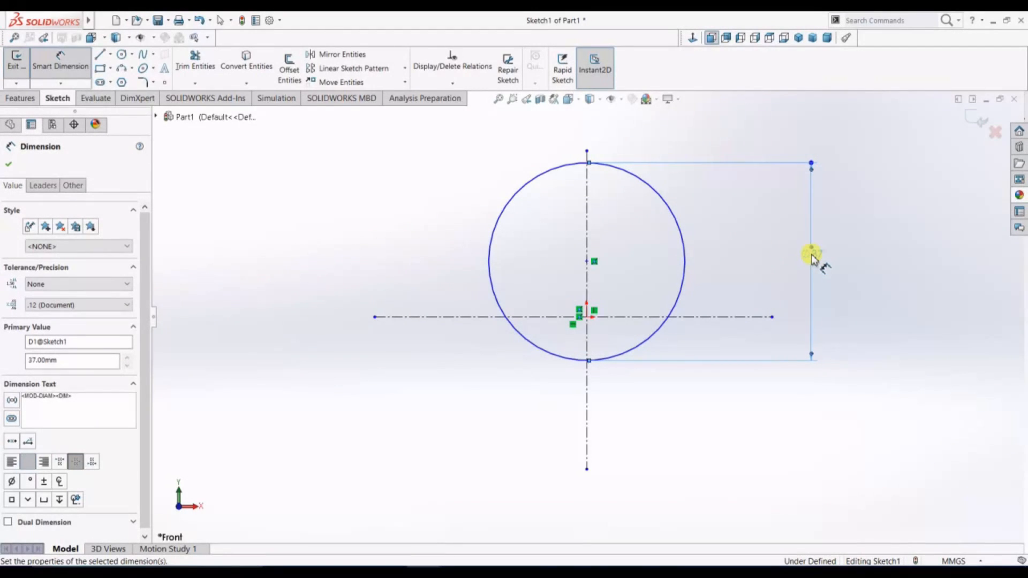
# Dimension the vertical distance from the origin to the circle's centre as 15.2319 mm
pyautogui.click(588, 262)
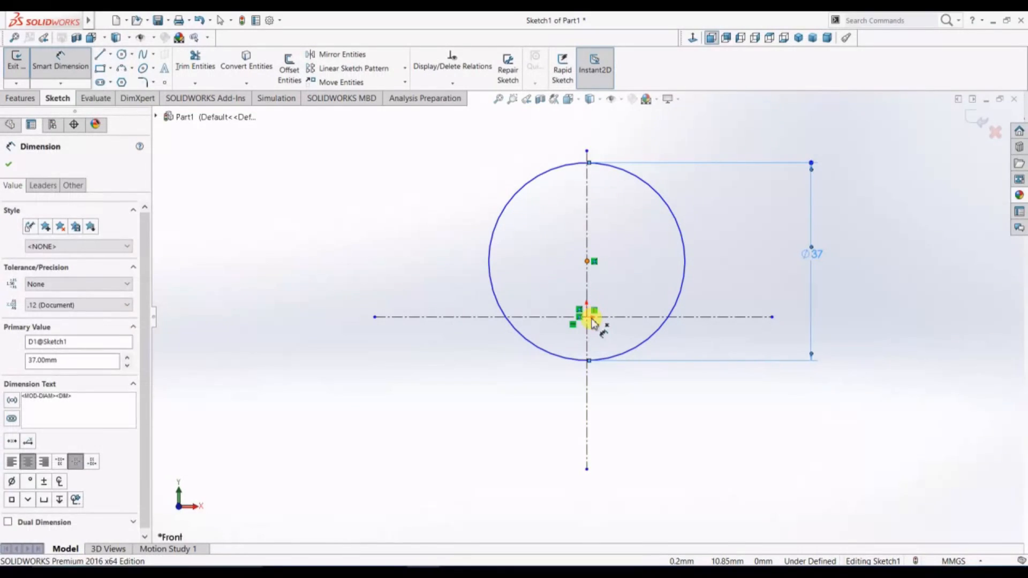
pyautogui.click(589, 319)
pyautogui.click(718, 290)
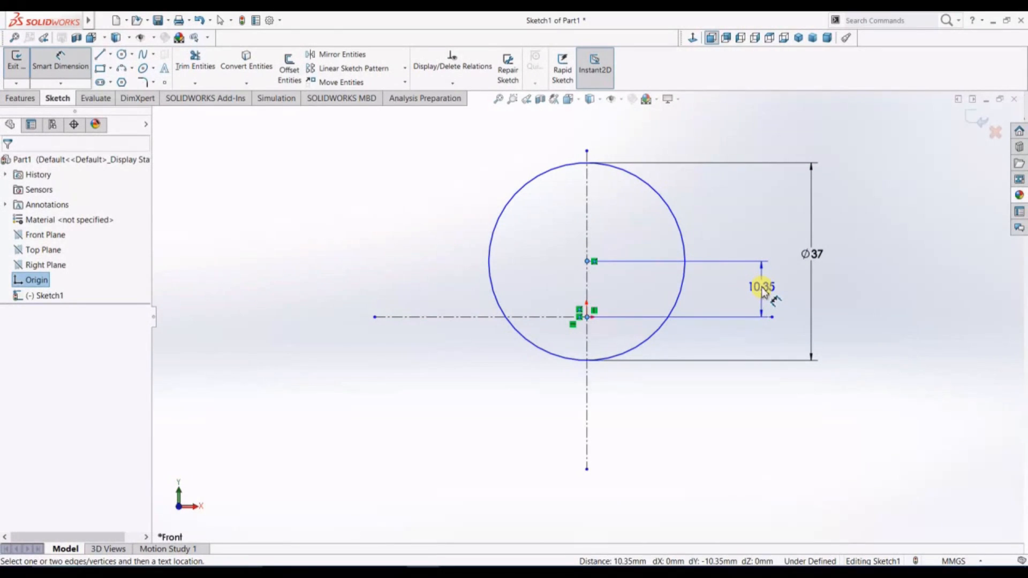
pyautogui.click(763, 291)
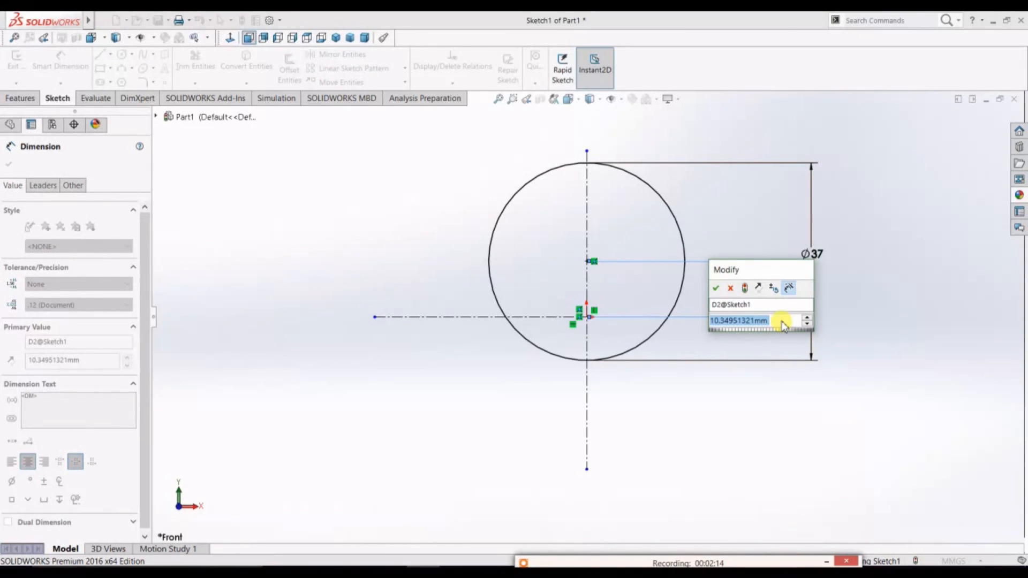
pyautogui.write('15.2319')
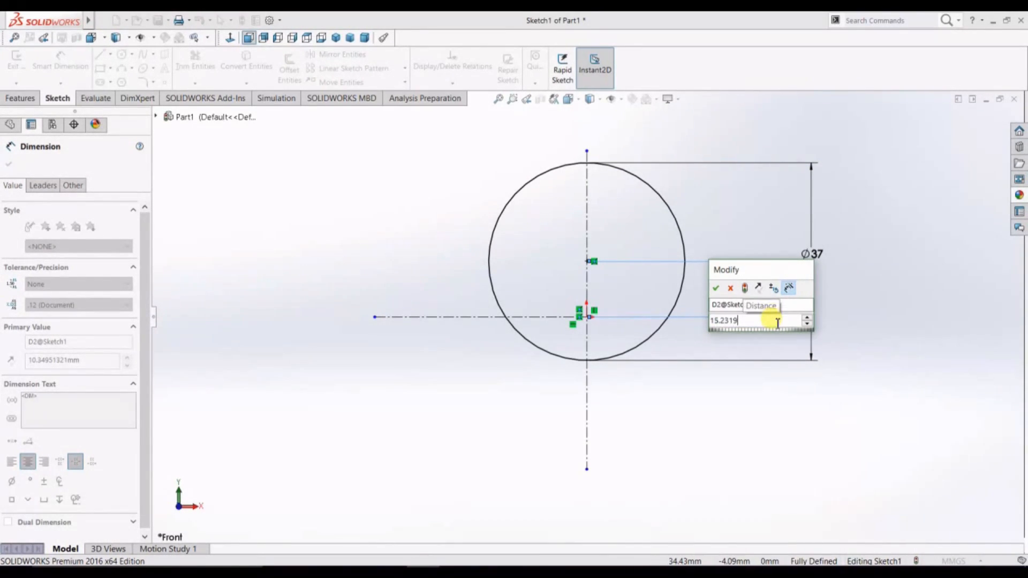
pyautogui.press('Return')
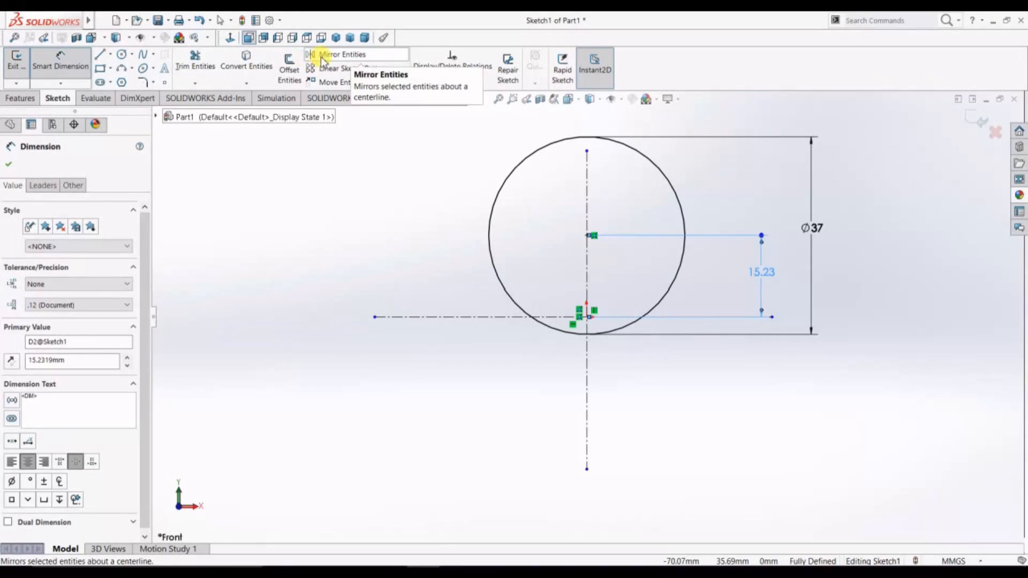
# Mirror the 37 mm circle about the horizontal centerline
pyautogui.click(321, 54)
pyautogui.click(489, 218)
pyautogui.click(476, 317)
pyautogui.press('Return')
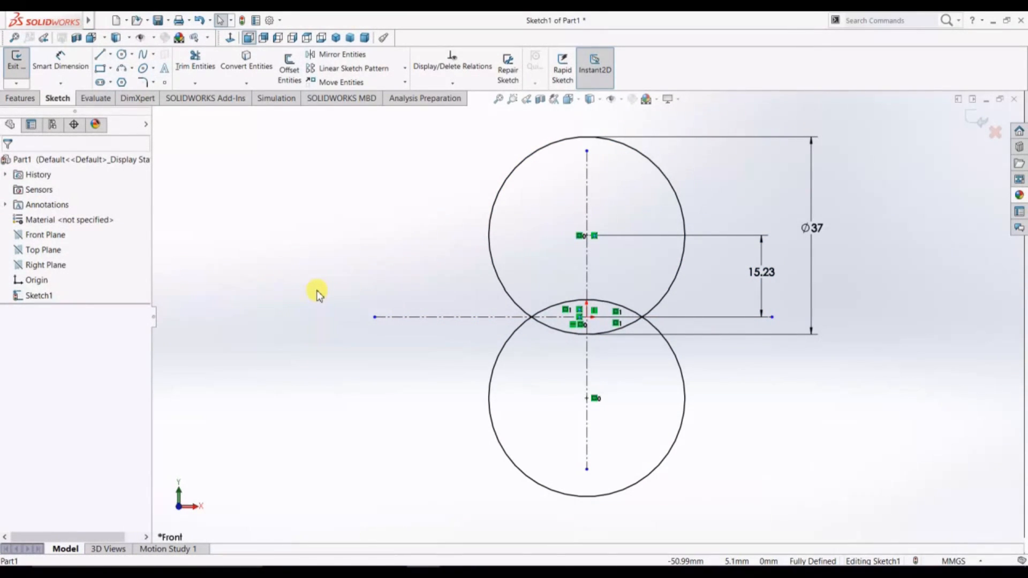
# Sketch a circle centred on the origin with a radius of about 17 mm, overlapping both existing circles
pyautogui.click(123, 54)
pyautogui.click(587, 317)
pyautogui.click(637, 393)
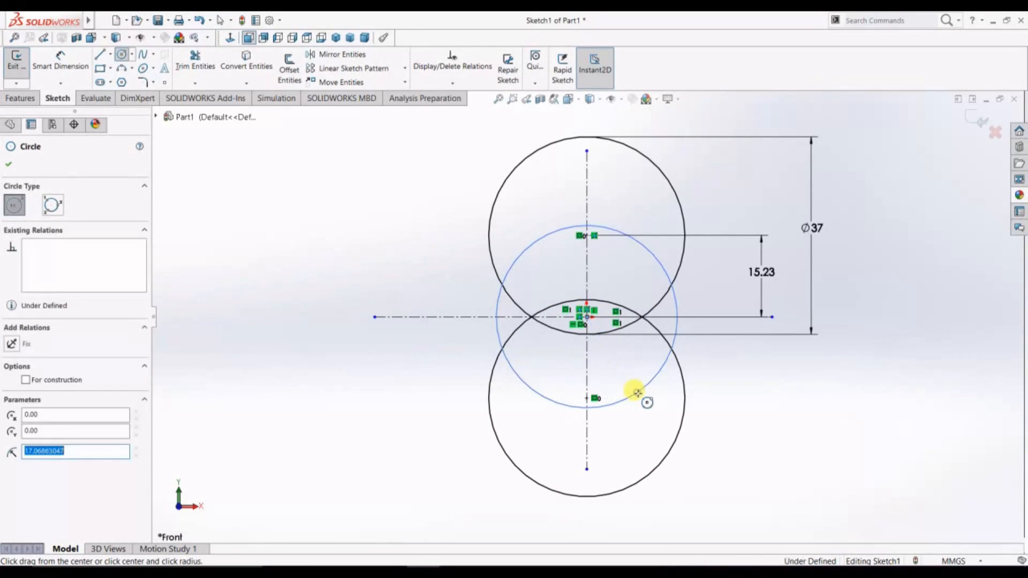
# Dimension the origin-centred circle's diameter as 30 mm
pyautogui.click(50, 73)
pyautogui.click(670, 281)
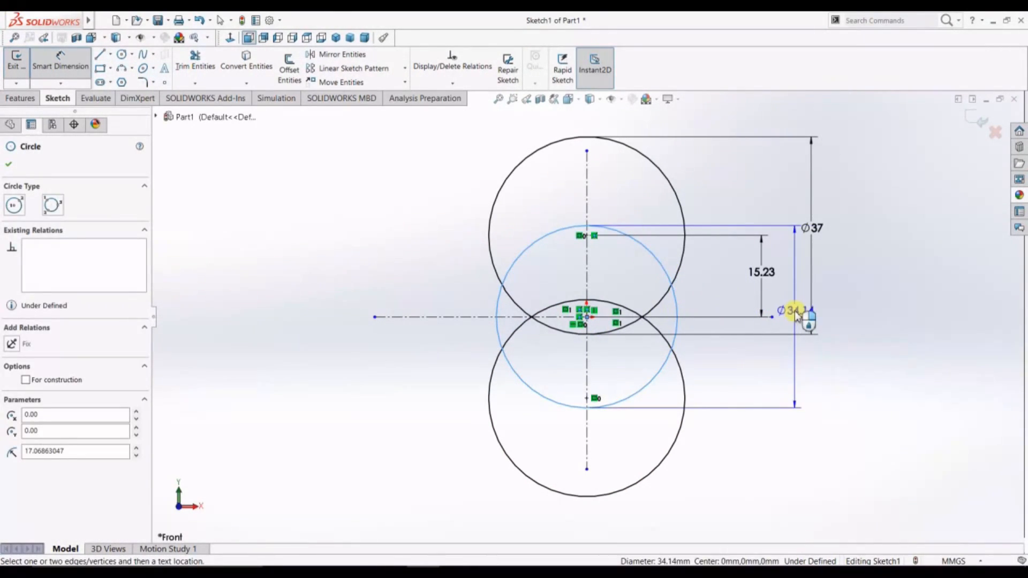
pyautogui.click(796, 310)
pyautogui.write('30')
pyautogui.press('Return')
# Trim the overlapping inner segments of the three circles to leave one closed two-lobed outline with short side arcs at the waist
pyautogui.scroll(-2, 427, 266)
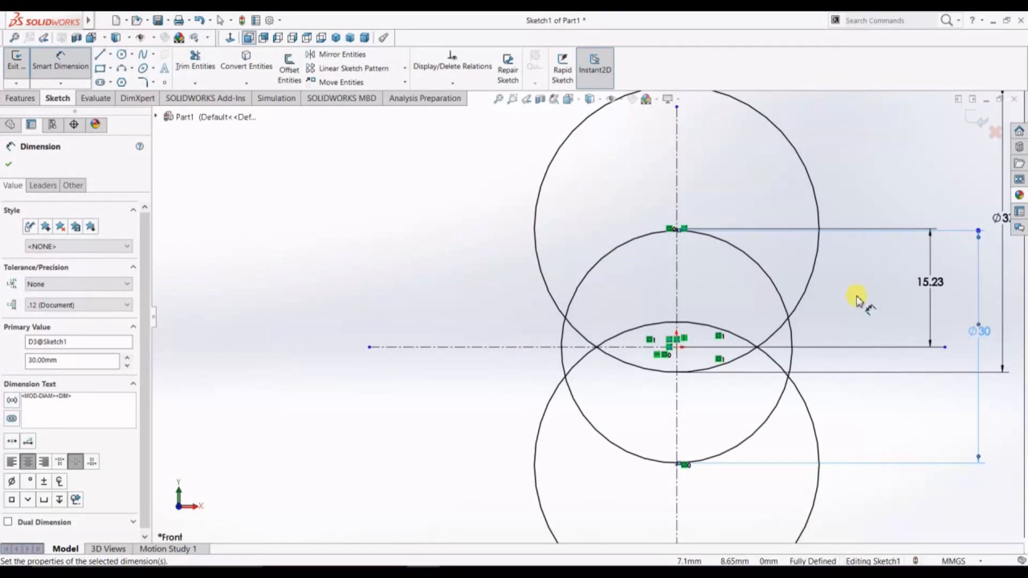
pyautogui.scroll(-1, 891, 318)
pyautogui.click(195, 59)
pyautogui.moveTo(509, 259)
pyautogui.mouseDown()
pyautogui.moveTo(528, 283)
pyautogui.moveTo(482, 340)
pyautogui.moveTo(534, 395)
pyautogui.mouseUp()
pyautogui.moveTo(550, 346); pyautogui.dragTo(690, 341)
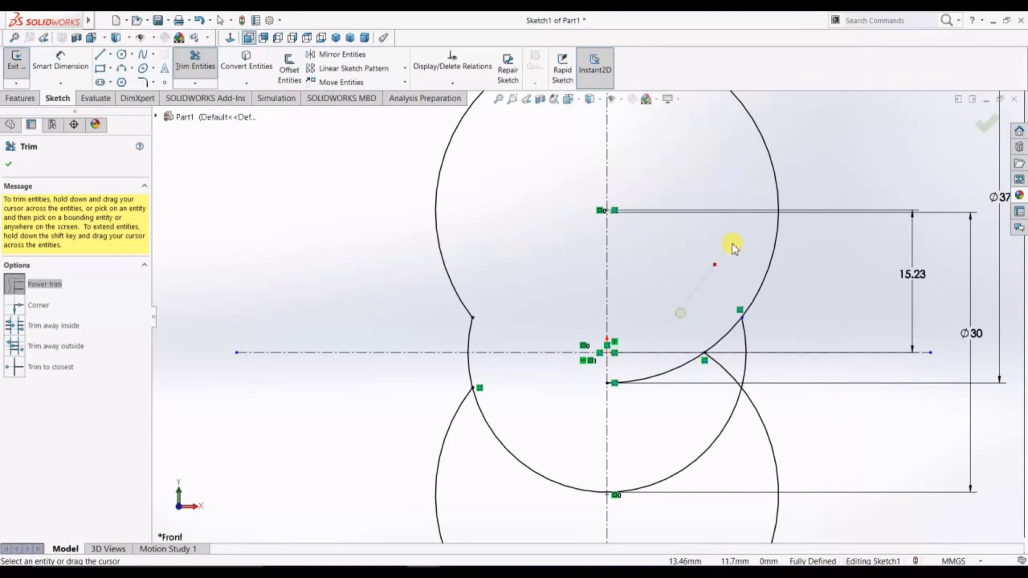
pyautogui.moveTo(721, 377)
pyautogui.mouseDown()
pyautogui.moveTo(681, 373)
pyautogui.moveTo(732, 509)
pyautogui.moveTo(528, 495)
pyautogui.mouseUp()
pyautogui.press('f')
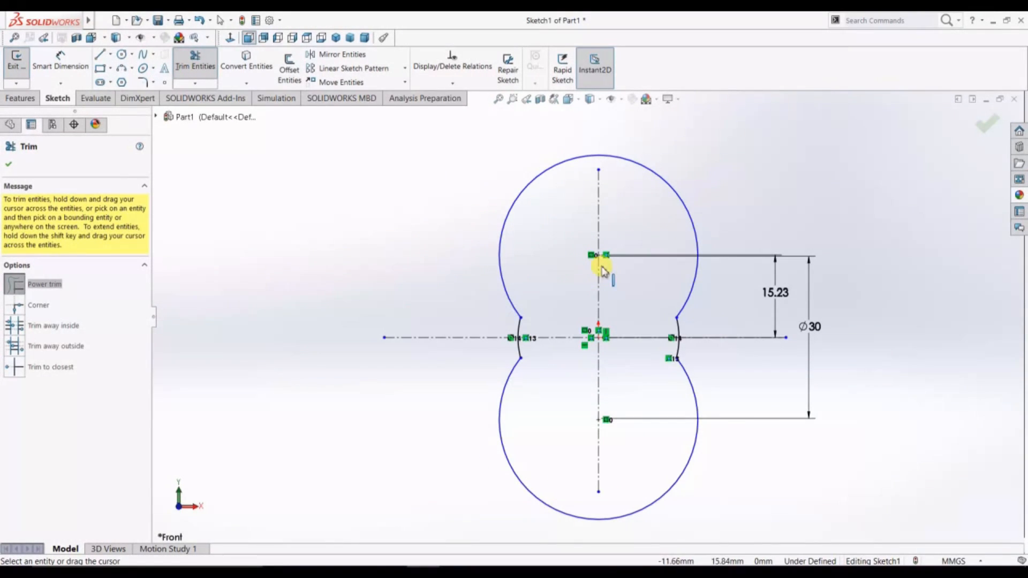
pyautogui.press('Escape')
# Sketch a centerpoint arc about the origin that spans over the upper lobe, with its left end at about X -37.1, Y 18.4 mm
pyautogui.click(132, 68)
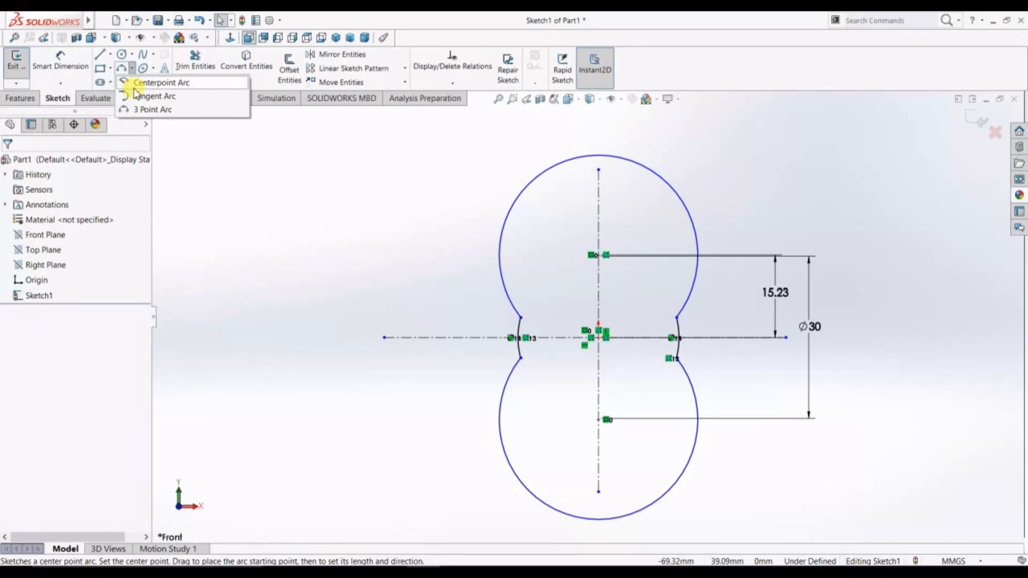
pyautogui.click(155, 82)
pyautogui.click(599, 337)
pyautogui.click(397, 236)
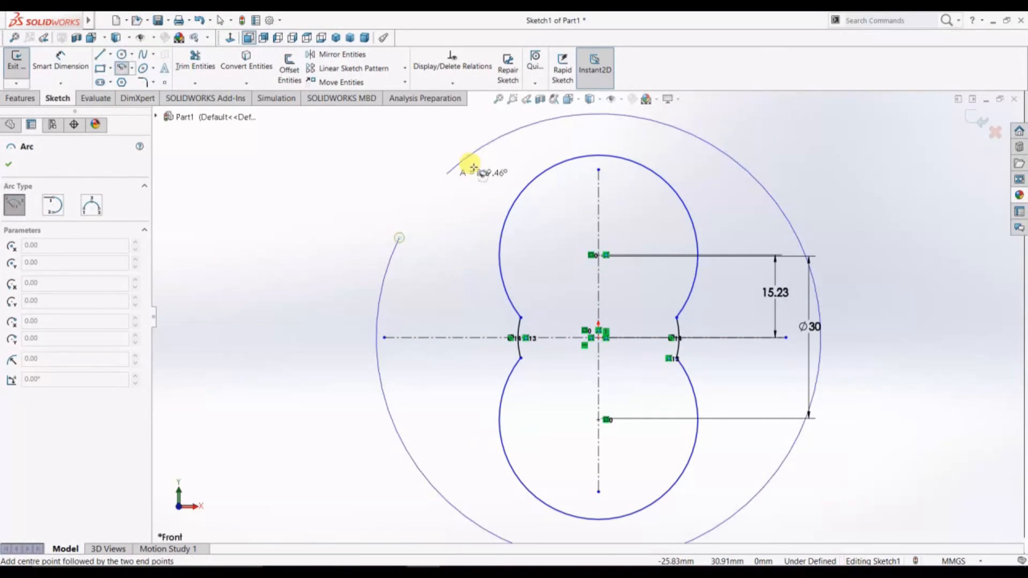
pyautogui.click(782, 209)
pyautogui.rightClick(792, 214)
pyautogui.click(811, 218)
# Add a horizontal relation between the two endpoints of the large arc
pyautogui.click(400, 237)
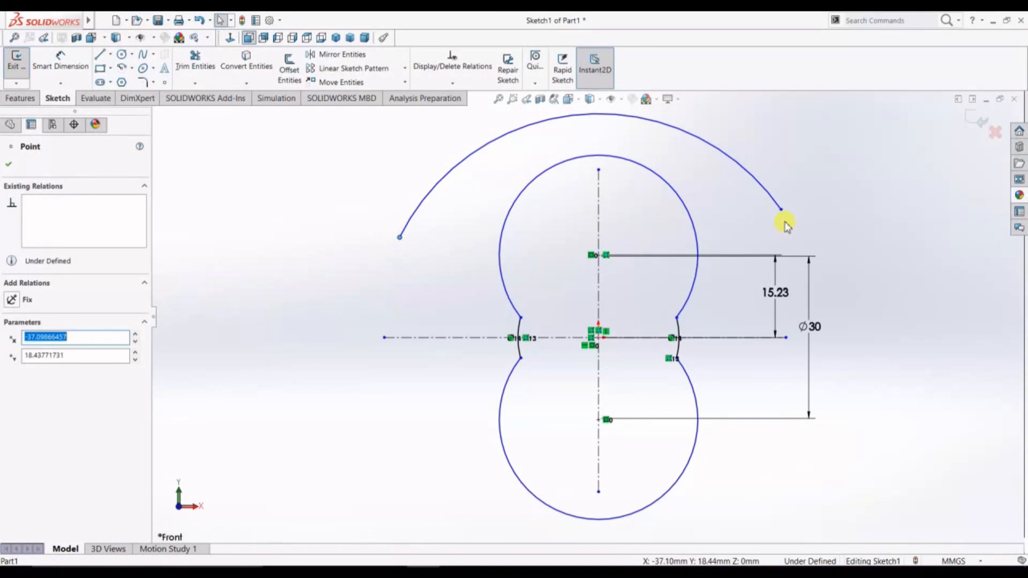
pyautogui.keyDown('ctrl'); pyautogui.click(782, 210); pyautogui.keyUp('ctrl')
pyautogui.click(813, 165)
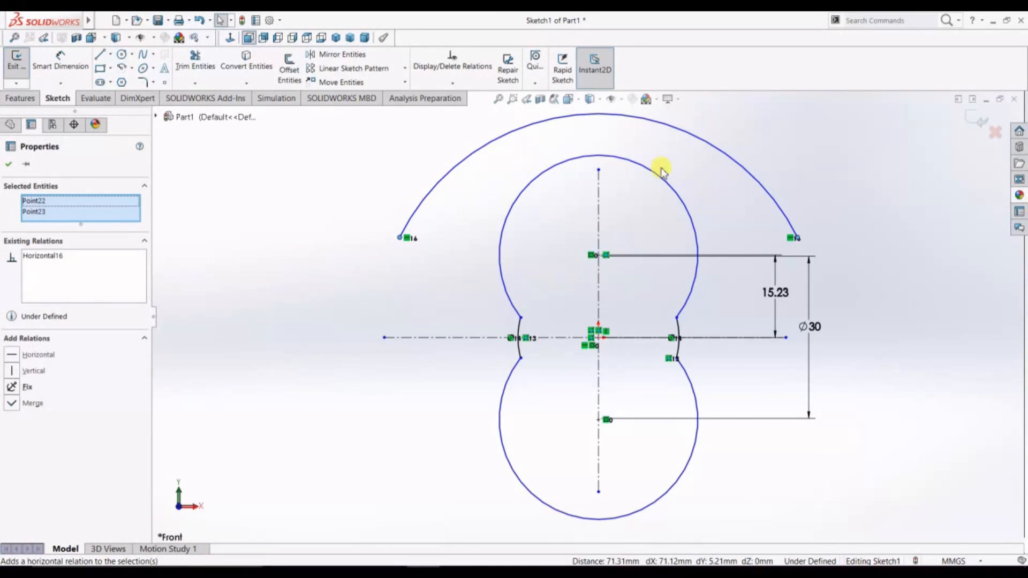
pyautogui.click(8, 164)
# Sketch two small circles under the large arc, one on each side of the upper lobe, with centres about 53.6 mm apart
pyautogui.click(123, 54)
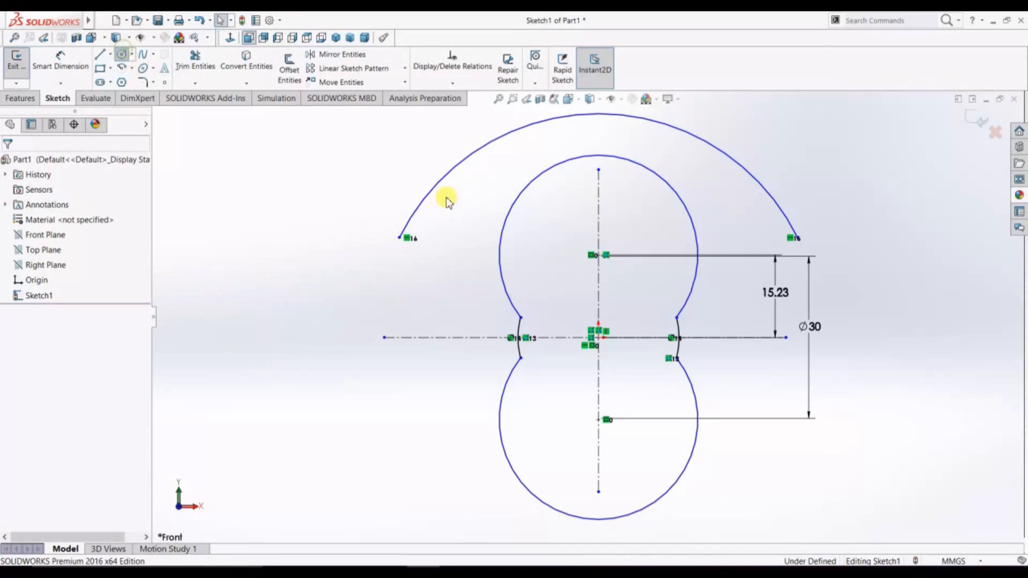
pyautogui.moveTo(450, 230); pyautogui.dragTo(473, 230)
pyautogui.moveTo(737, 219); pyautogui.dragTo(752, 235)
pyautogui.press('Escape')
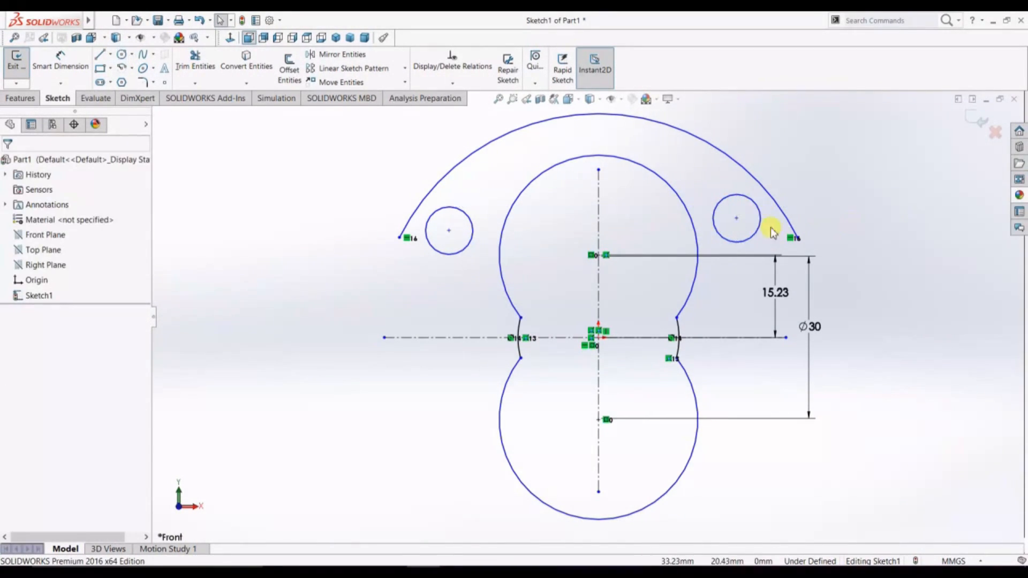
# Add an equal relation between the two small circles
pyautogui.click(753, 235)
pyautogui.keyDown('ctrl'); pyautogui.click(473, 233); pyautogui.keyUp('ctrl')
pyautogui.rightClick(473, 233)
pyautogui.click(519, 204)
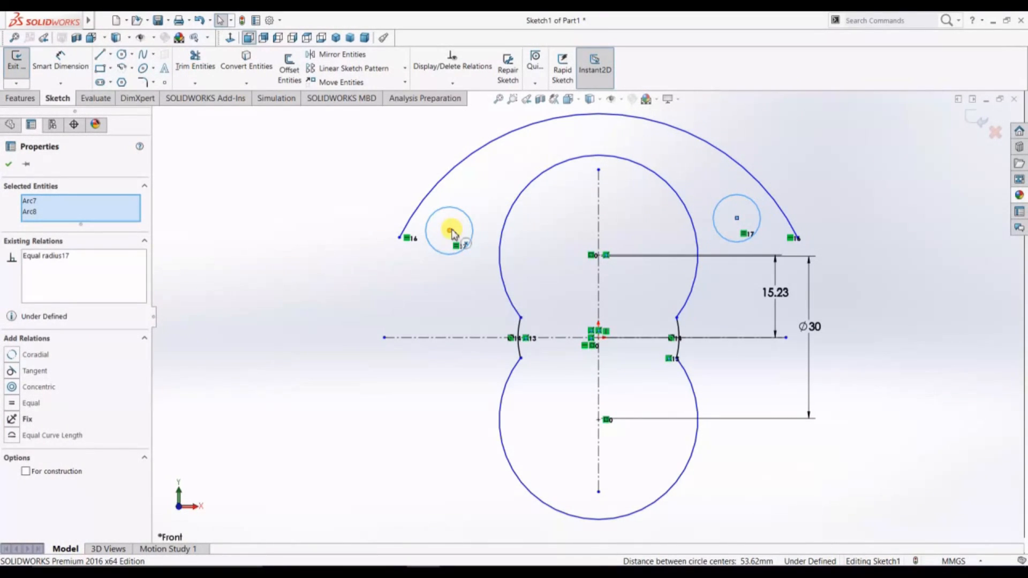
pyautogui.click(9, 165)
# Add a horizontal relation between the centres of the two small circles
pyautogui.click(450, 230)
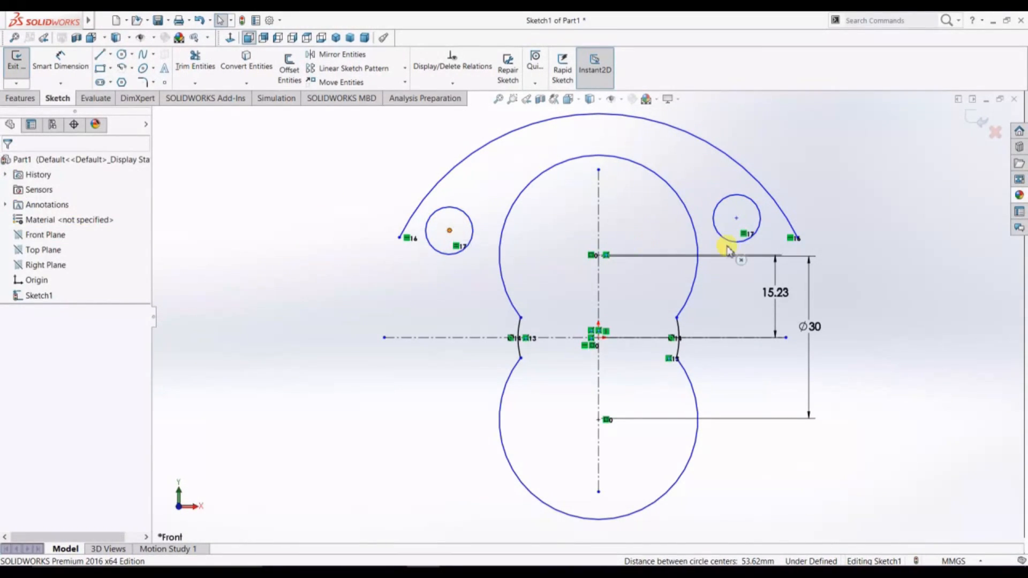
pyautogui.keyDown('ctrl'); pyautogui.click(737, 218); pyautogui.keyUp('ctrl')
pyautogui.click(767, 175)
pyautogui.click(8, 165)
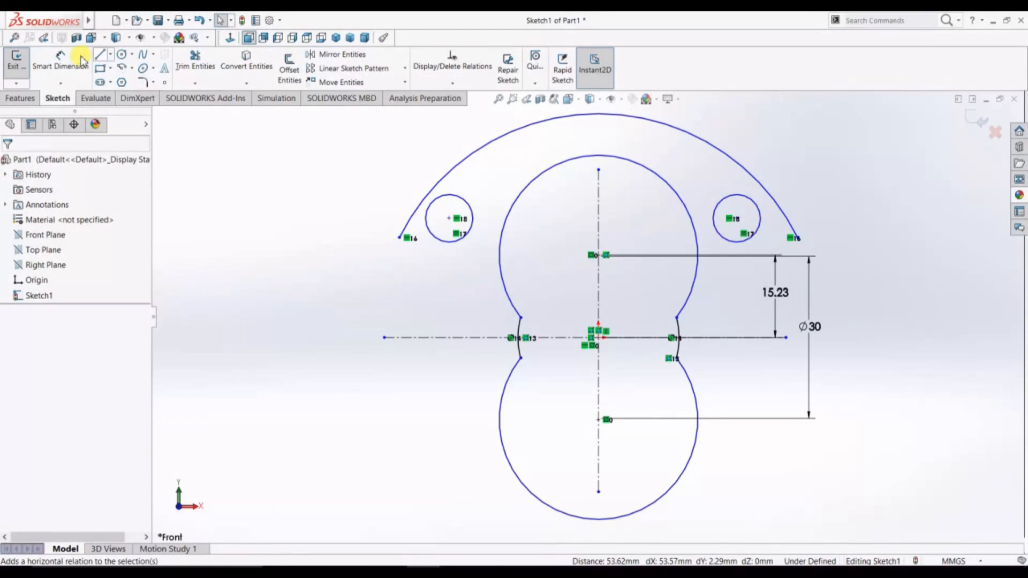
# Dimension the small circle on the right side of the upper lobe with a diameter of 10 mm
pyautogui.click(66, 65)
pyautogui.click(763, 219)
pyautogui.click(851, 223)
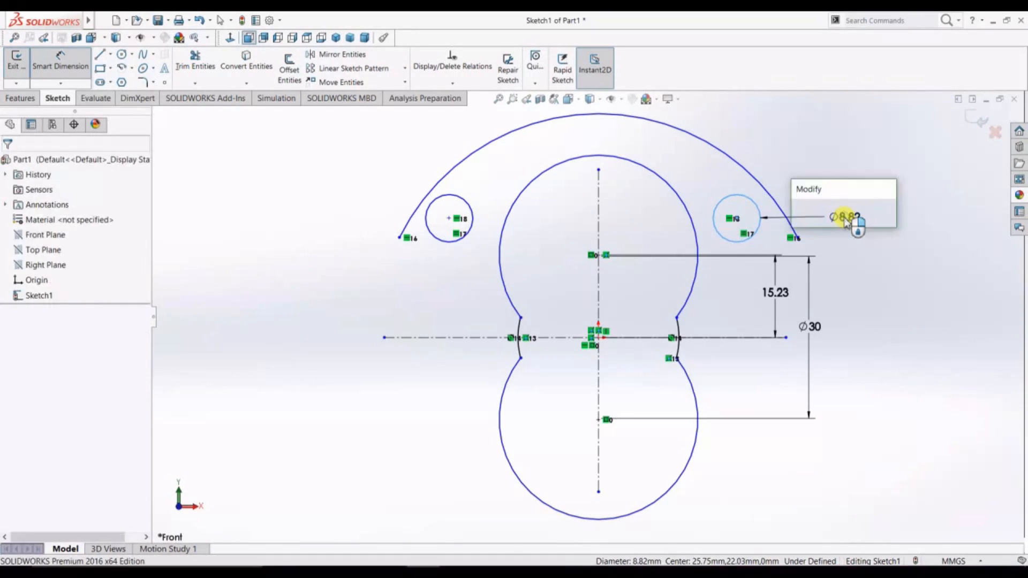
pyautogui.write('10')
pyautogui.press('Return')
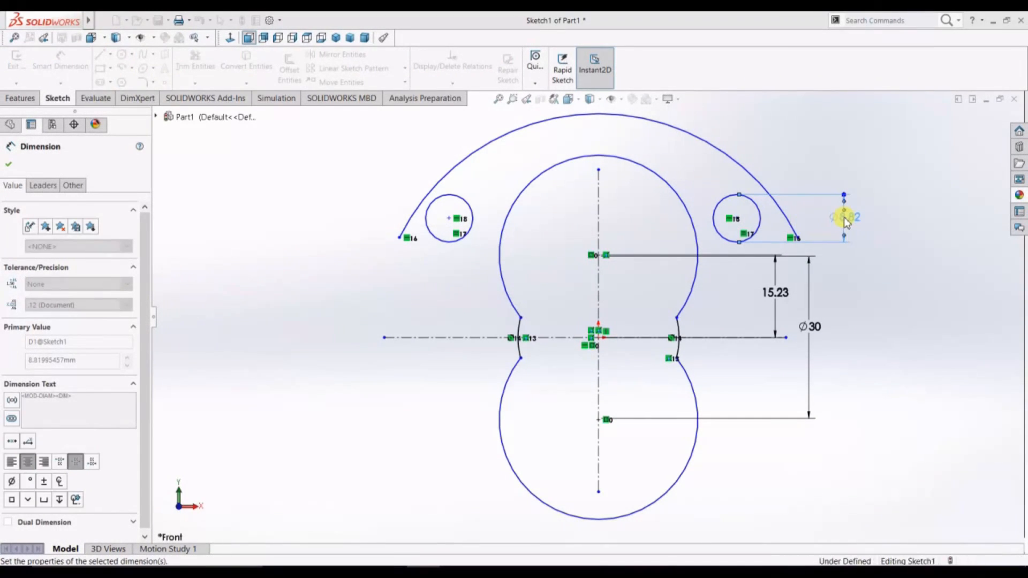
# Dimension the large outer arc with a radius of 50 mm
pyautogui.click(709, 149)
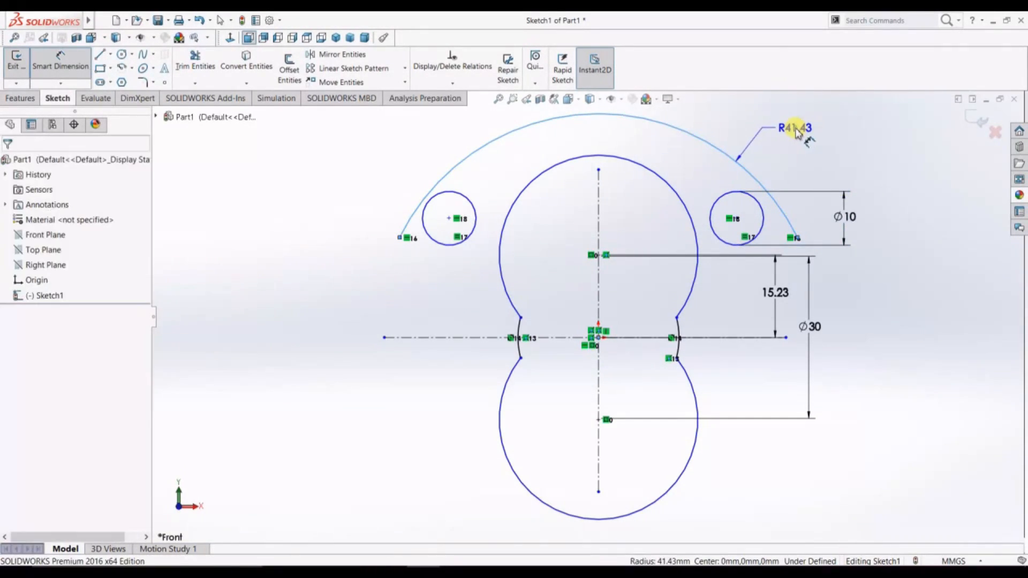
pyautogui.click(796, 131)
pyautogui.write('50')
pyautogui.press('Return')
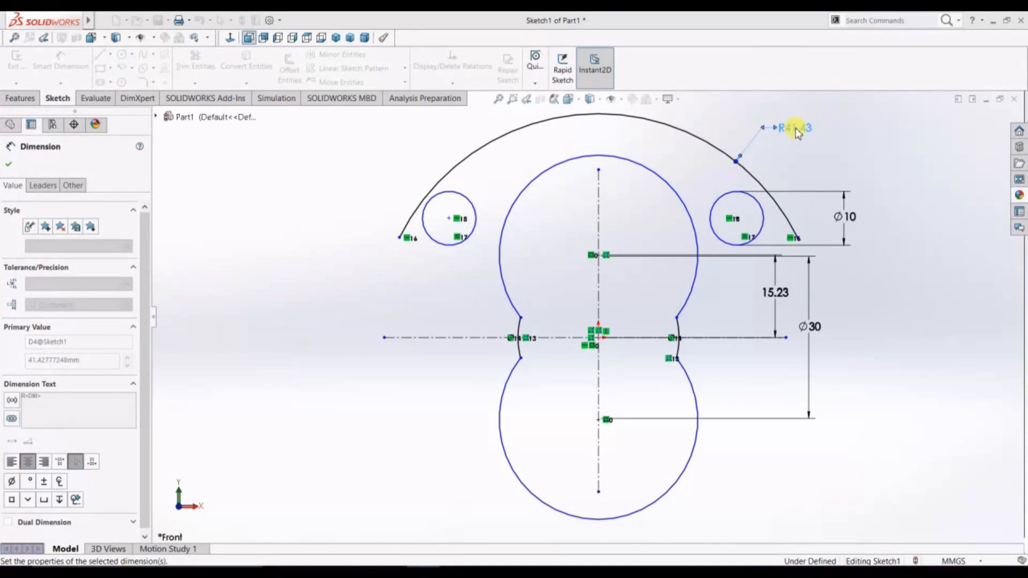
# Dimension the left small circle's centre 29 mm from the vertical centerline
pyautogui.click(450, 218)
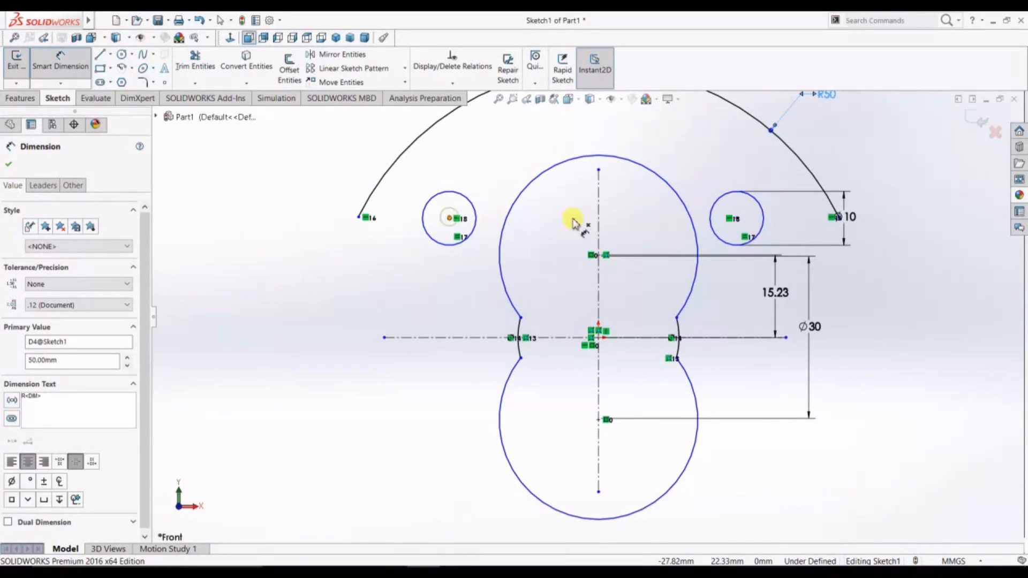
pyautogui.click(599, 221)
pyautogui.click(527, 134)
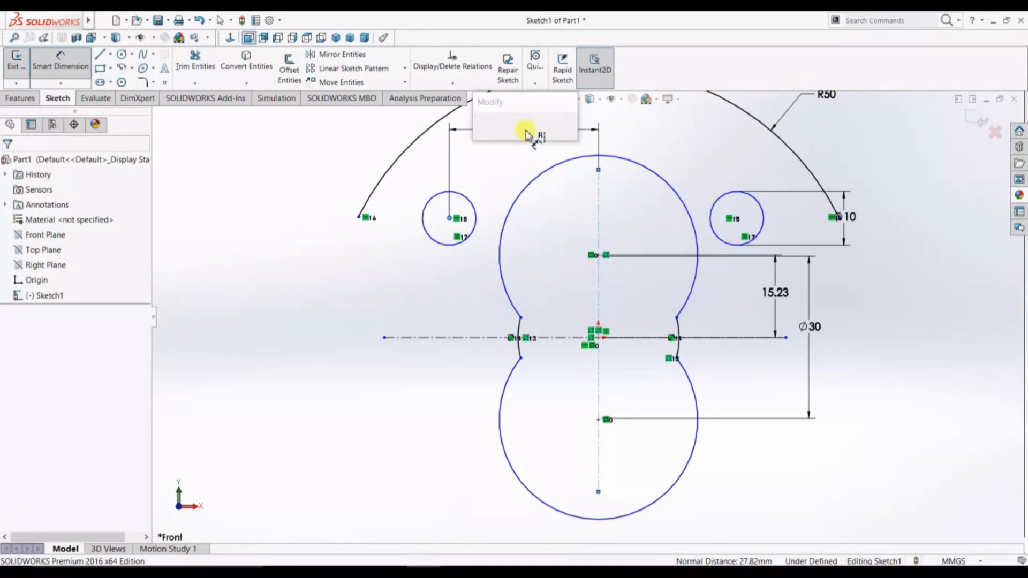
pyautogui.write('29')
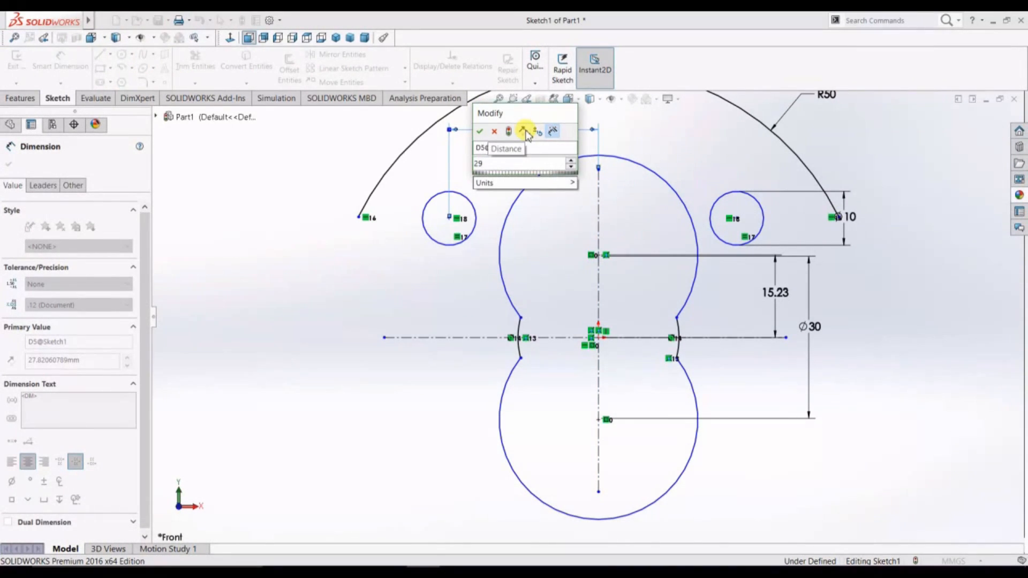
pyautogui.press('Return')
pyautogui.press('f')
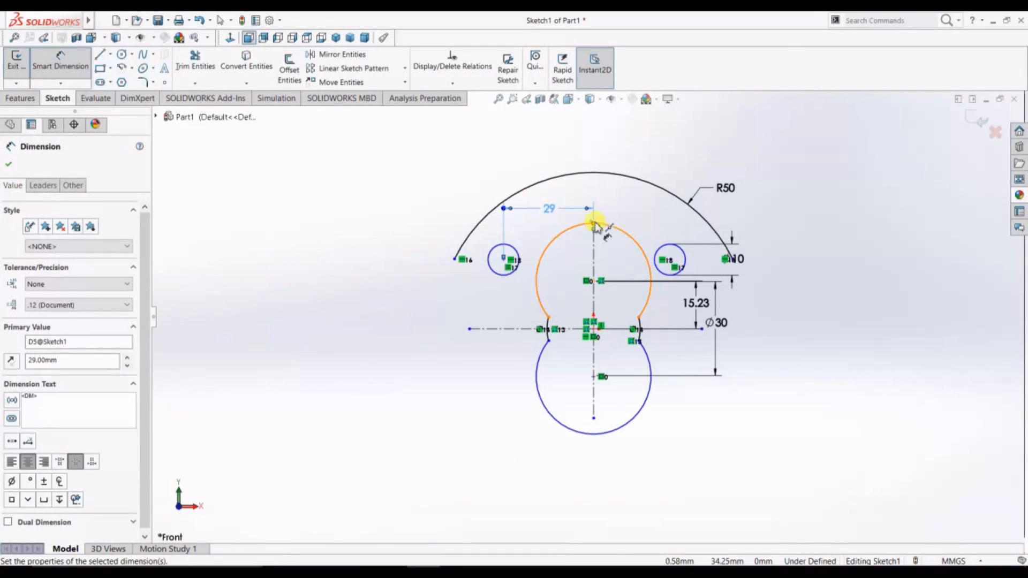
# Dimension the distance between the centres of the two small circles as 58 mm
pyautogui.click(506, 262)
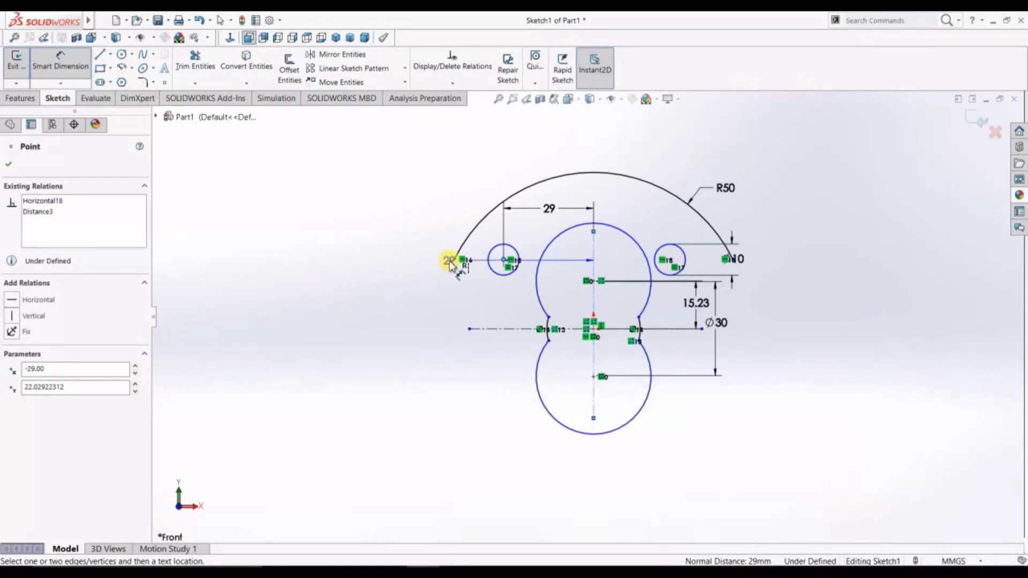
pyautogui.click(10, 165)
pyautogui.click(60, 62)
pyautogui.click(504, 261)
pyautogui.click(670, 260)
pyautogui.click(585, 132)
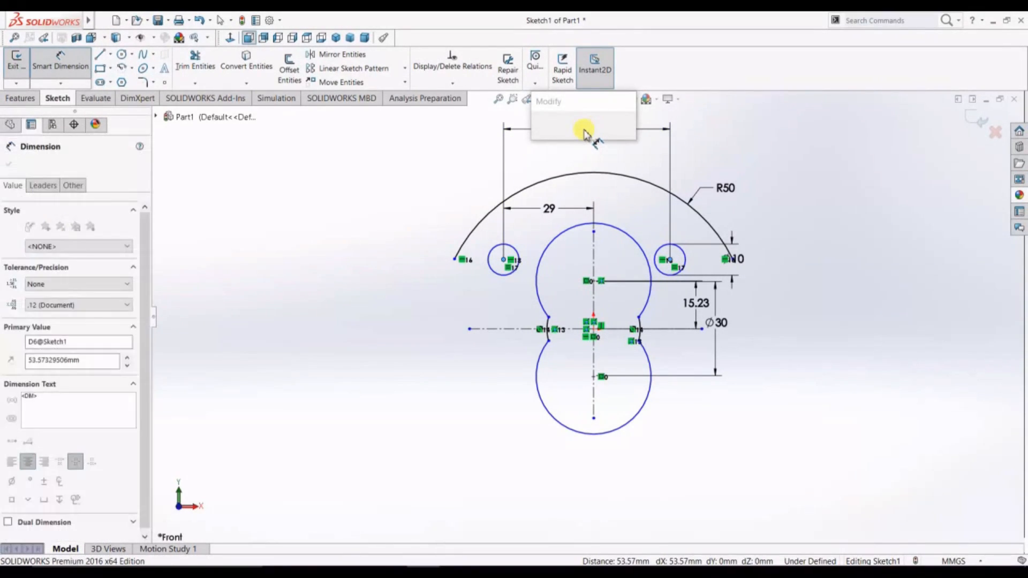
pyautogui.write('58')
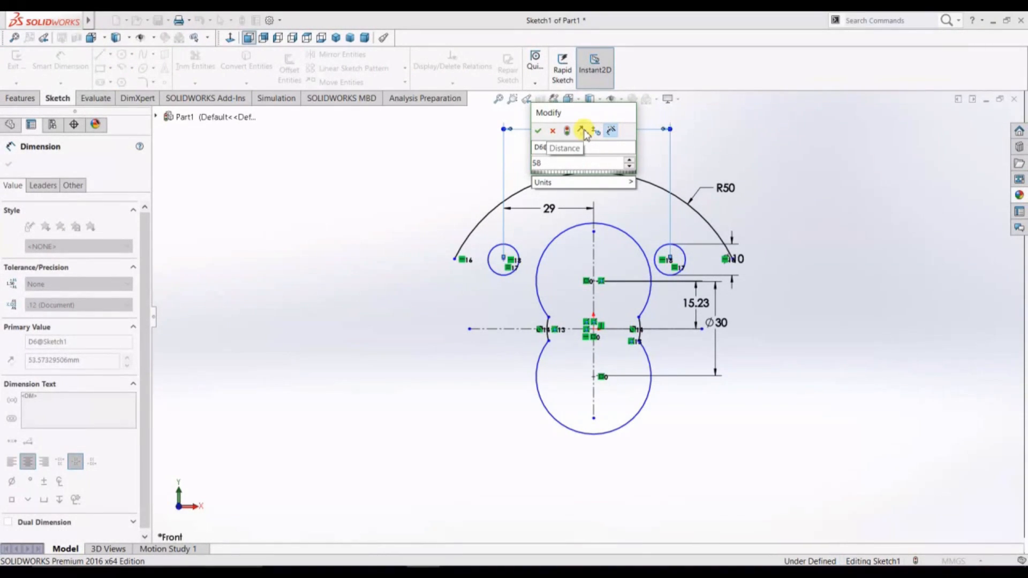
pyautogui.press('Return')
pyautogui.scroll(-1, 585, 204)
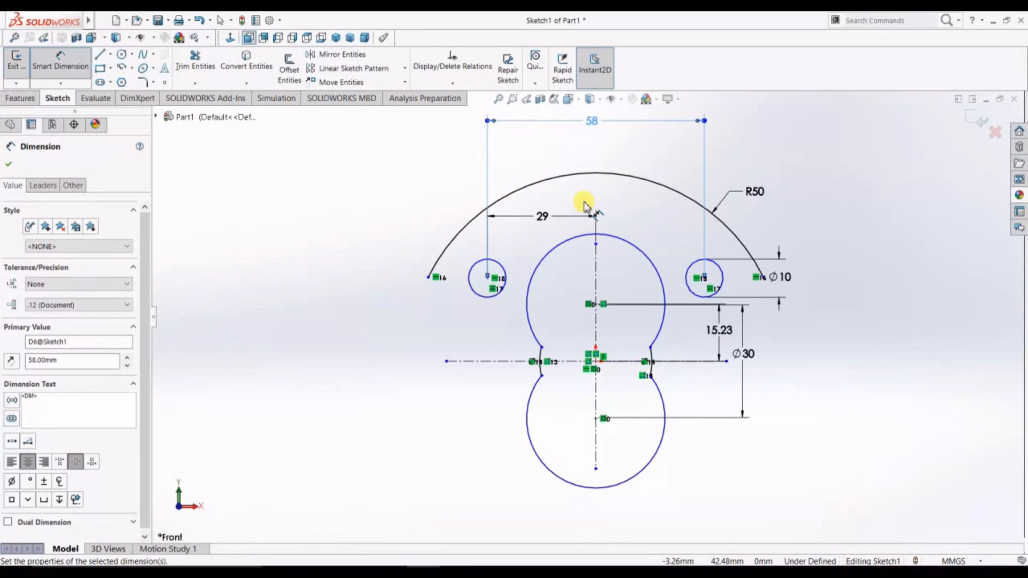
pyautogui.click(554, 220)
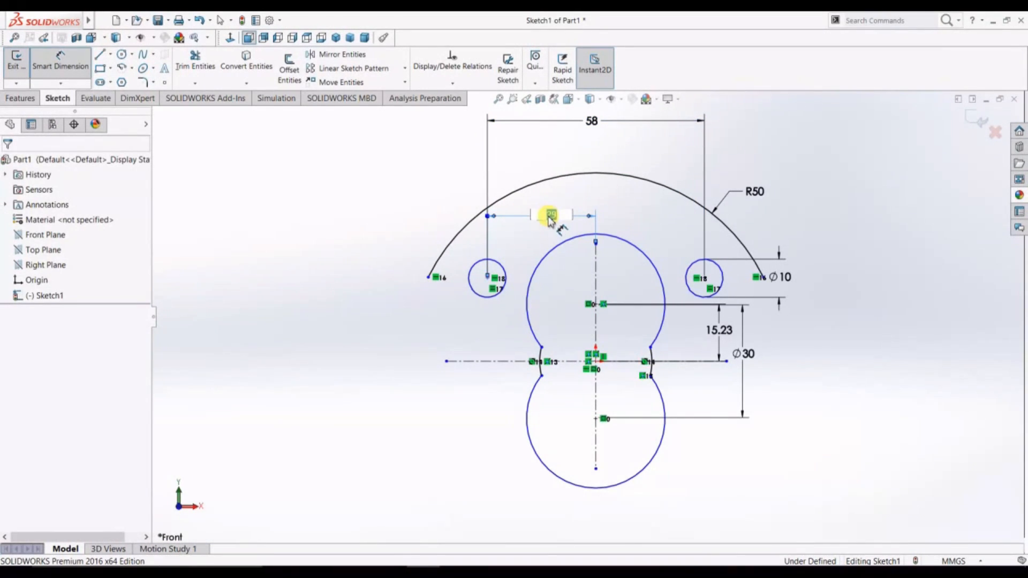
pyautogui.scroll(-1, 548, 217)
pyautogui.scroll(2, 549, 217)
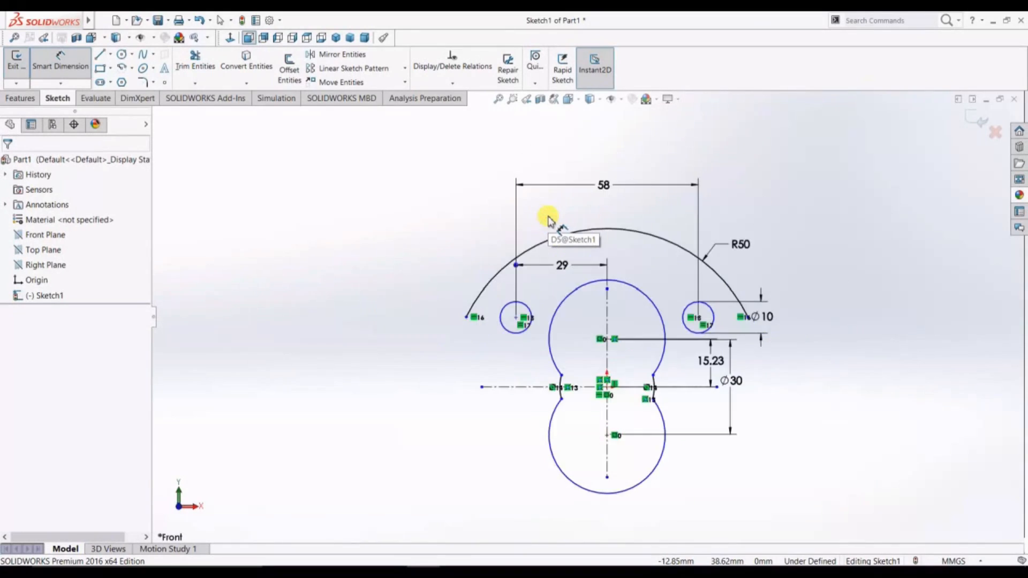
pyautogui.scroll(-1, 689, 358)
pyautogui.scroll(1, 689, 359)
pyautogui.scroll(-1, 456, 380)
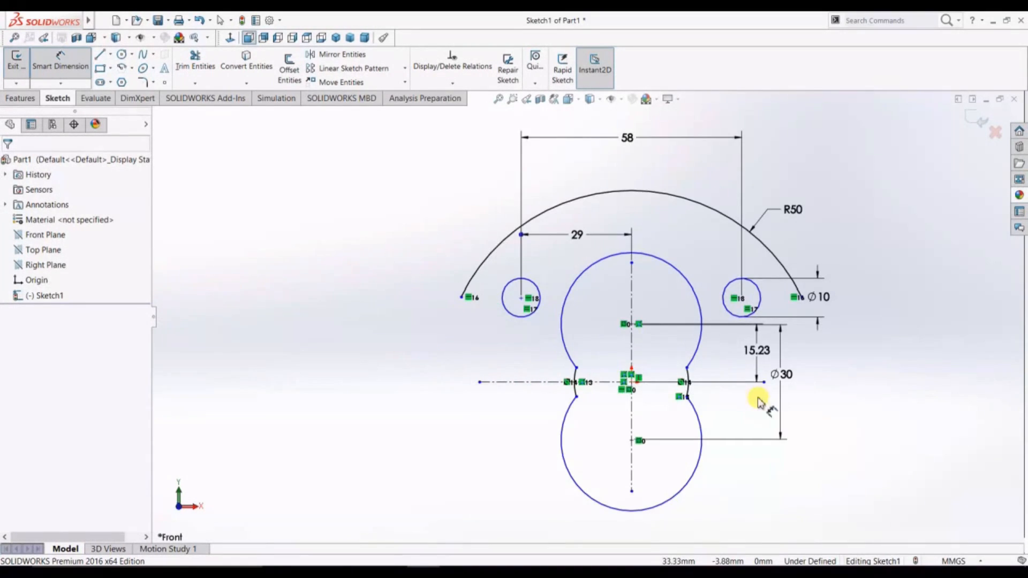
pyautogui.scroll(-1, 750, 399)
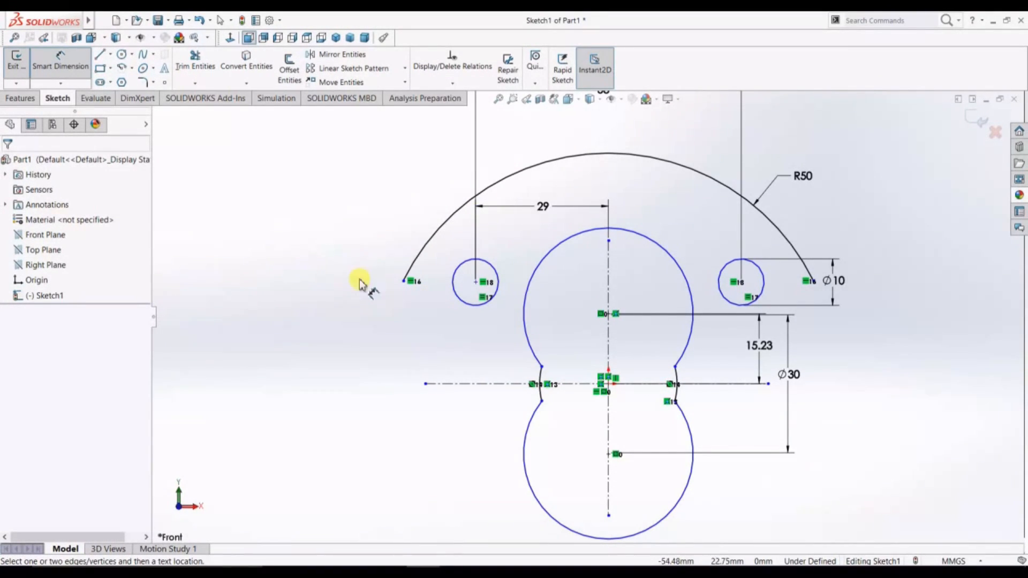
# Shorten the R50 arc by moving its left endpoint directly above the left small circle's centre
pyautogui.click(33, 79)
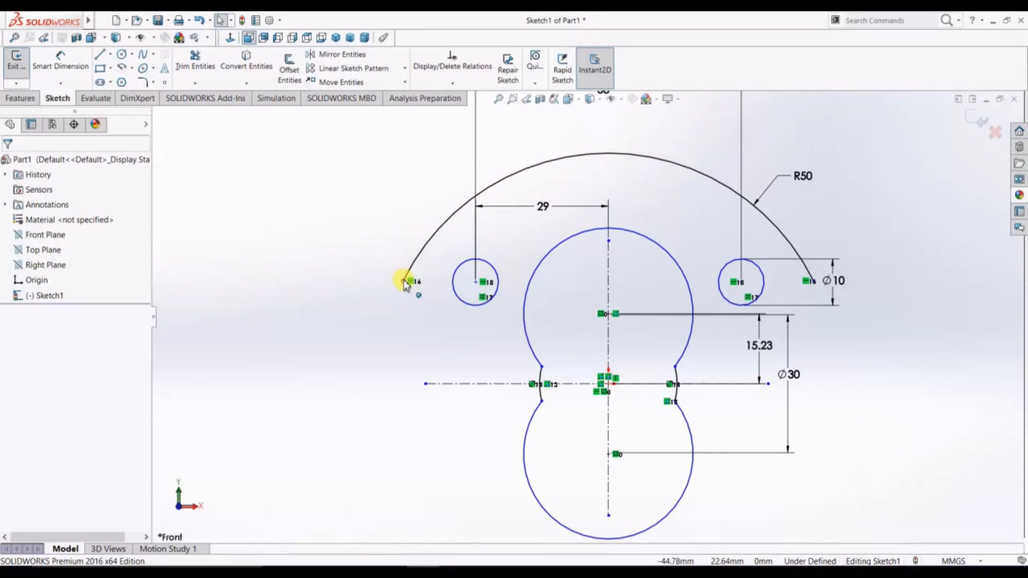
pyautogui.click(405, 282)
pyautogui.click(353, 285)
pyautogui.moveTo(406, 283); pyautogui.dragTo(475, 197)
pyautogui.click(435, 293)
# Dimension the left small circle's centre 29.5 mm above the horizontal centerline
pyautogui.click(61, 60)
pyautogui.click(477, 283)
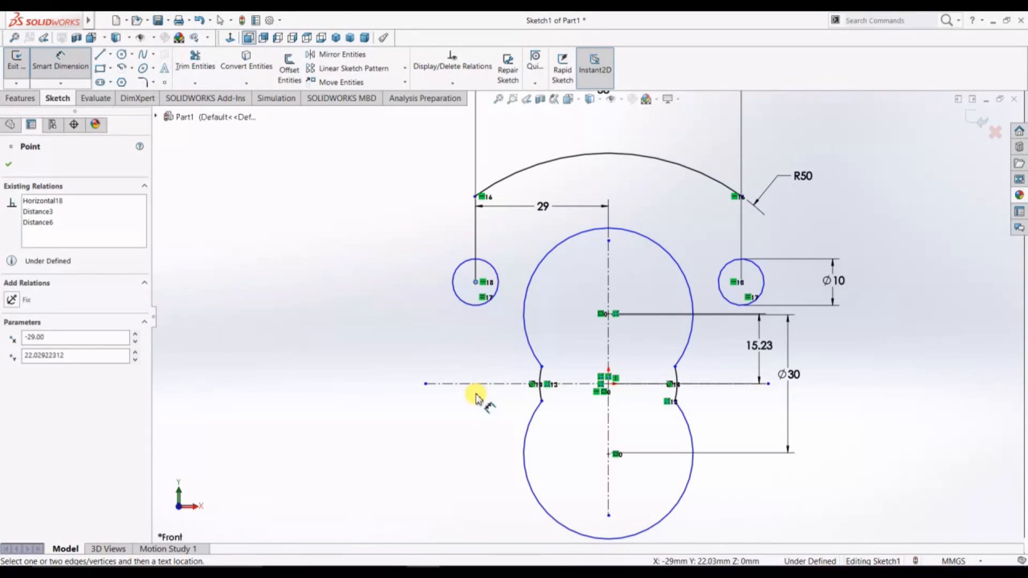
pyautogui.click(476, 384)
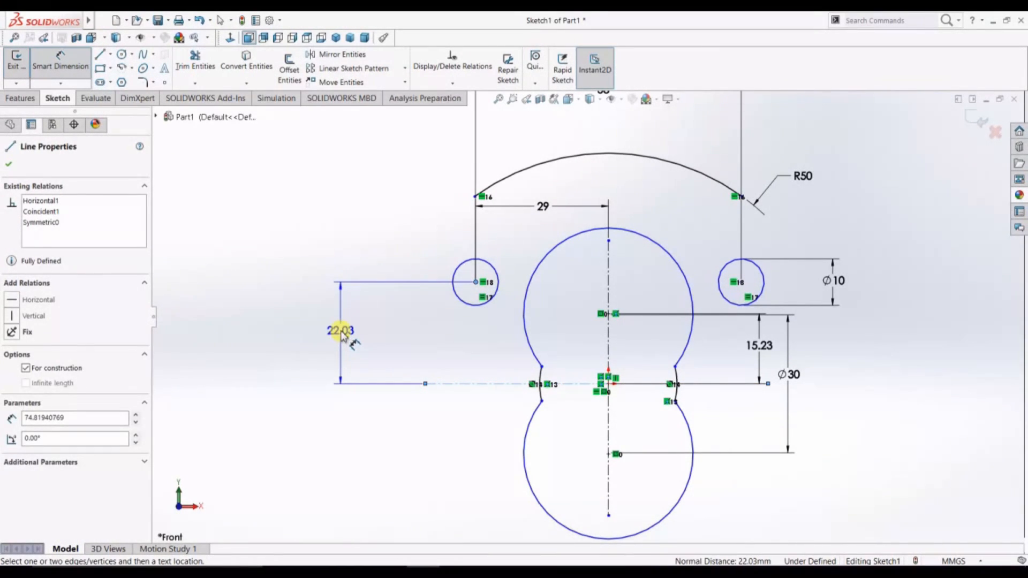
pyautogui.click(341, 335)
pyautogui.write('29.5')
pyautogui.press('Return')
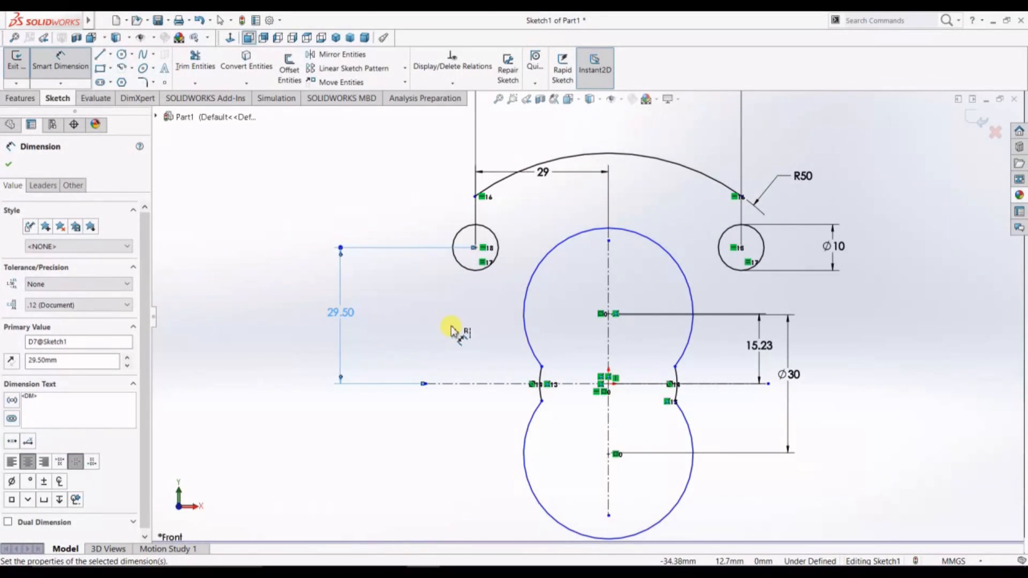
pyautogui.scroll(-1, 452, 331)
pyautogui.scroll(1, 626, 322)
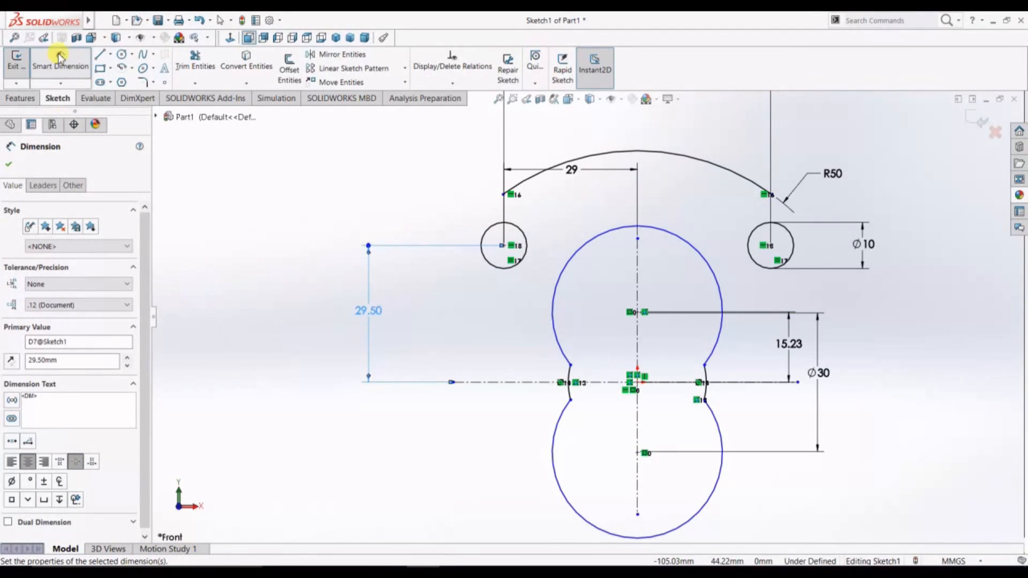
pyautogui.click(8, 164)
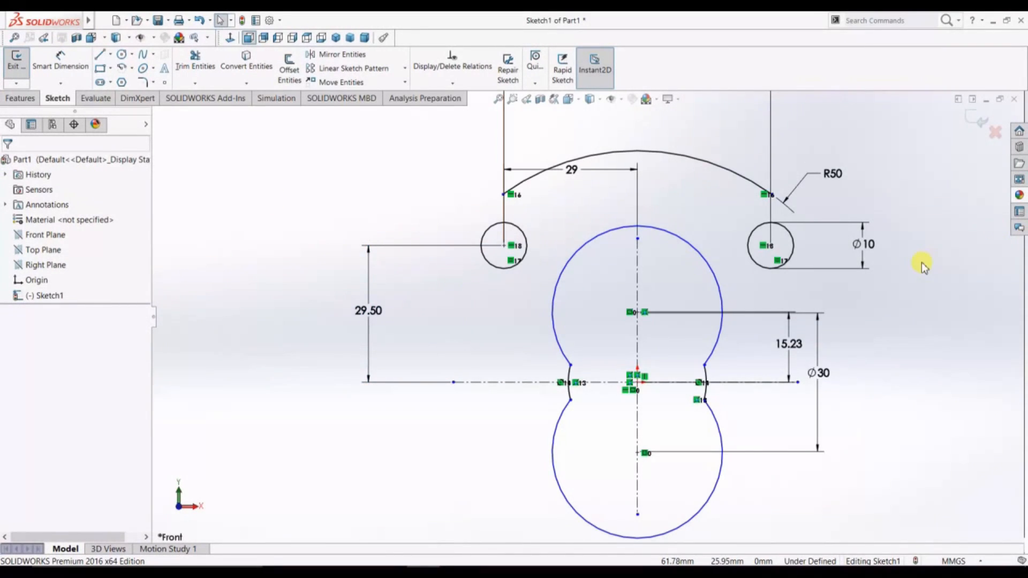
# Sketch a three-point arc with a radius of about 13.8 mm from the R50 arc's left end around the outside of the left small circle
pyautogui.scroll(-1, 922, 264)
pyautogui.scroll(1, 507, 331)
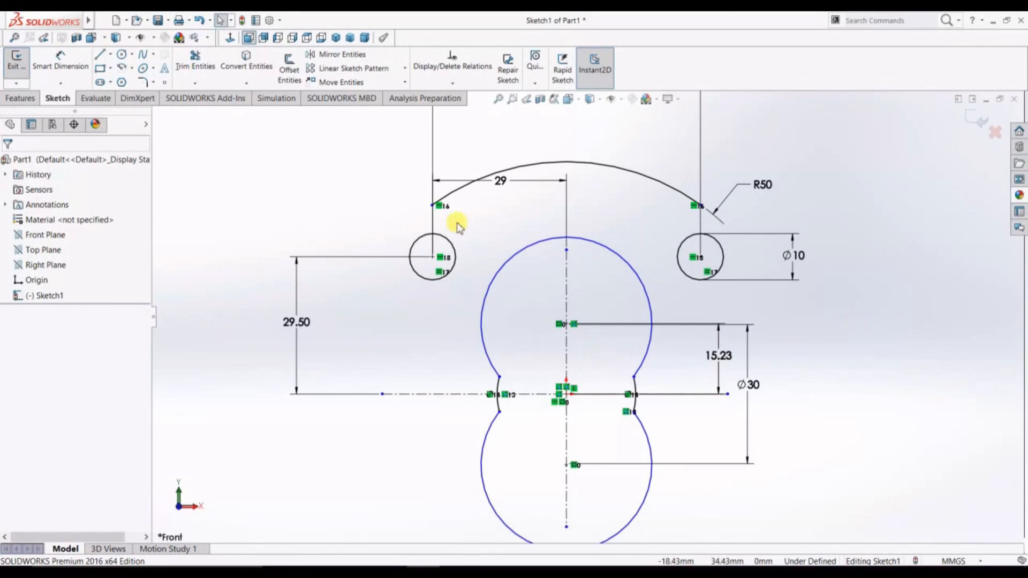
pyautogui.click(119, 70)
pyautogui.click(140, 106)
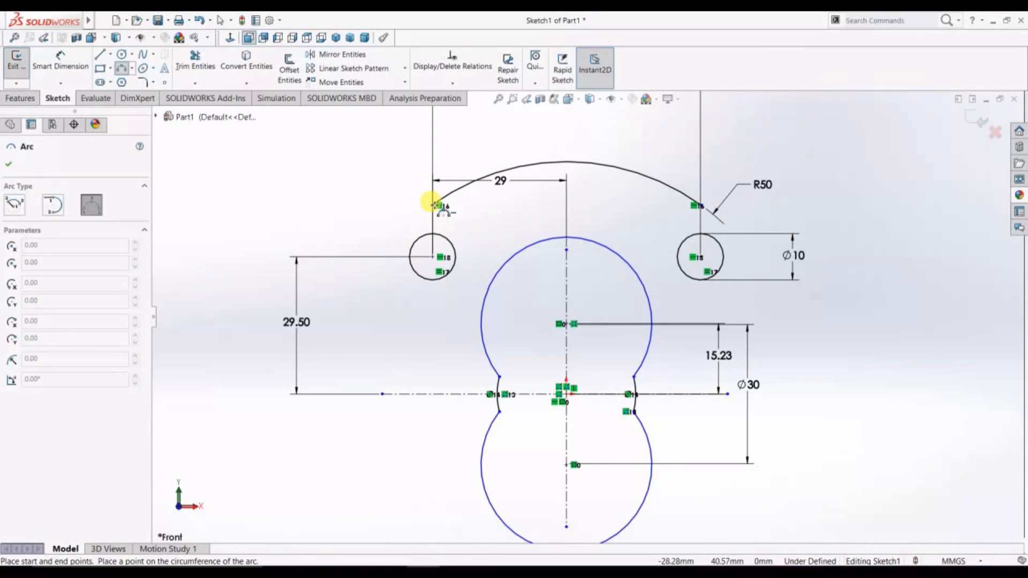
pyautogui.click(359, 276)
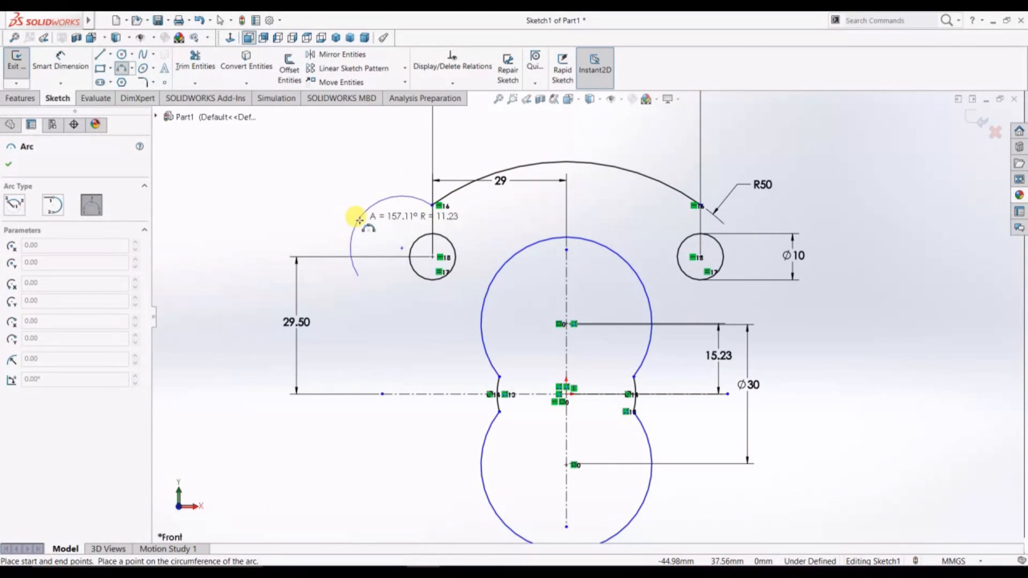
pyautogui.click(377, 221)
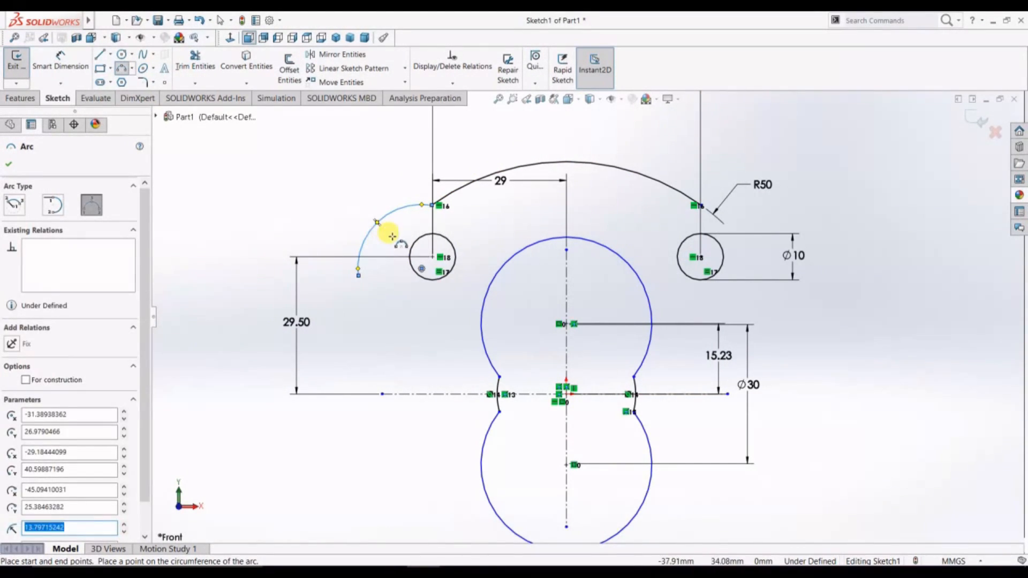
pyautogui.rightClick(392, 238)
pyautogui.click(419, 246)
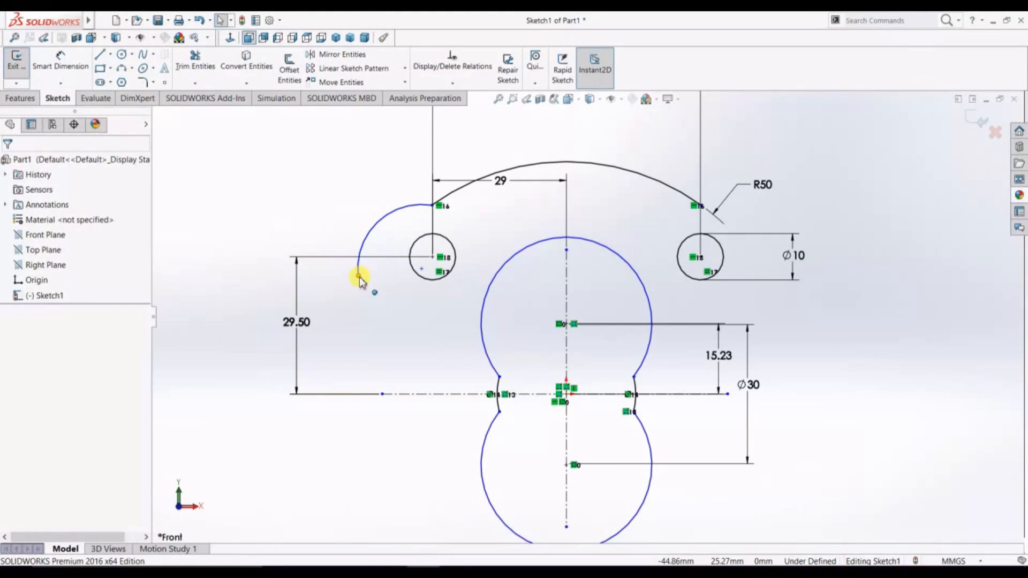
pyautogui.click(359, 276)
pyautogui.click(377, 302)
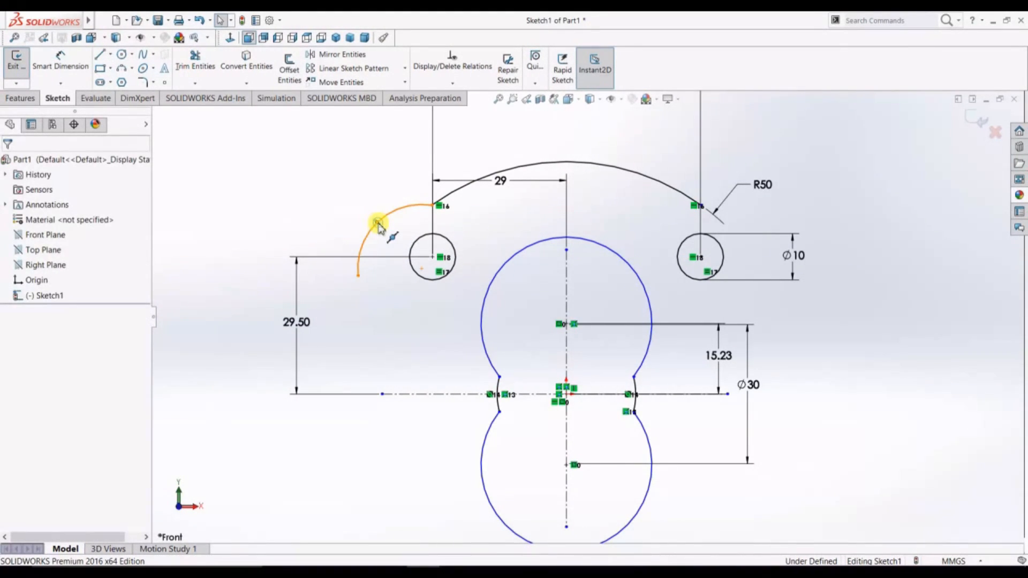
pyautogui.click(378, 223)
pyautogui.click(60, 66)
pyautogui.click(377, 223)
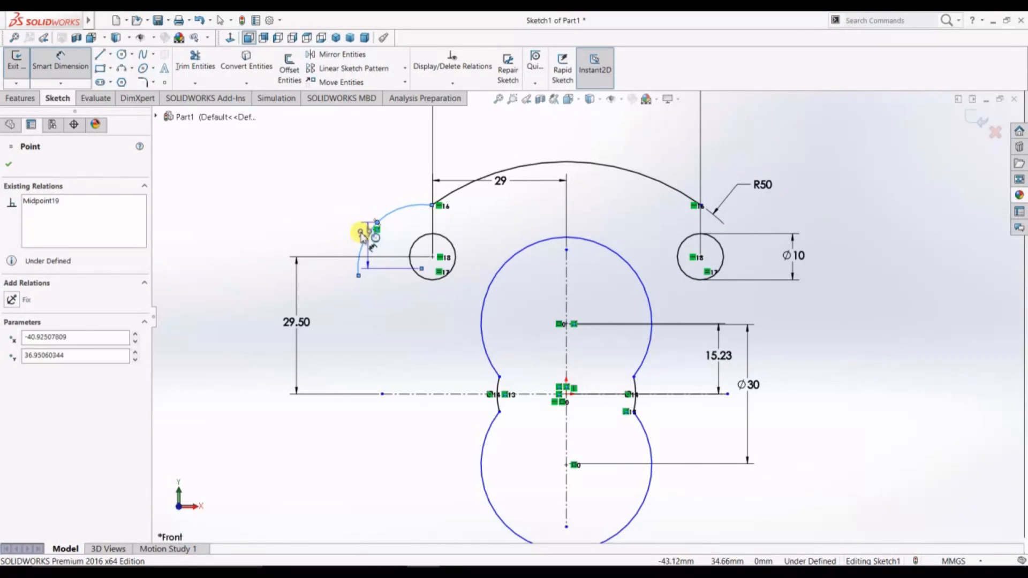
pyautogui.press('Escape')
pyautogui.press('Escape')
pyautogui.hotkey('ctrl', 'z')
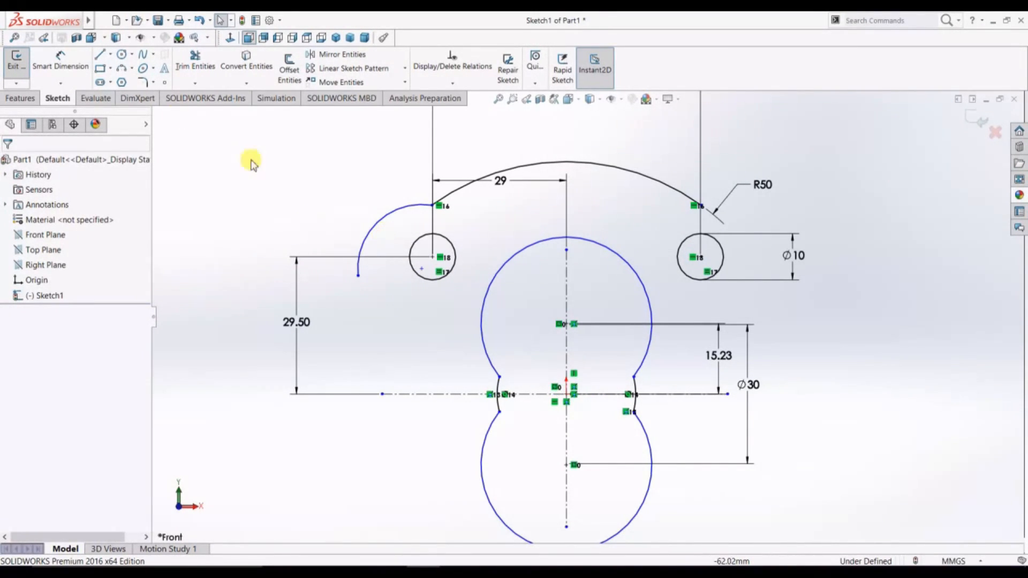
# Dimension the new arc around the left small circle with a radius of 11 mm
pyautogui.click(60, 66)
pyautogui.click(375, 225)
pyautogui.click(330, 180)
pyautogui.press('Return')
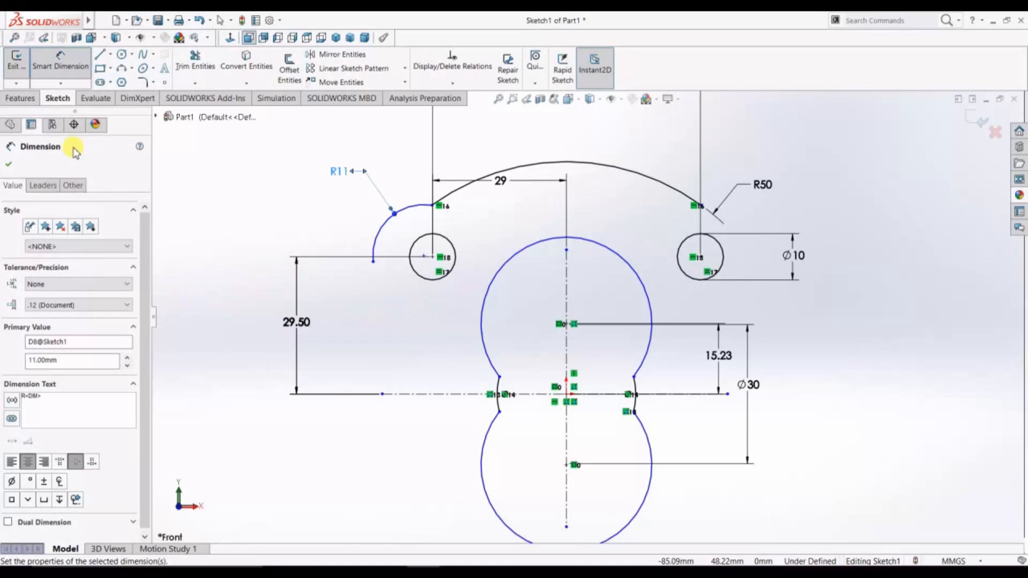
pyautogui.click(9, 164)
# Merge the R11 arc's centre point with the left small circle's centre
pyautogui.click(432, 258)
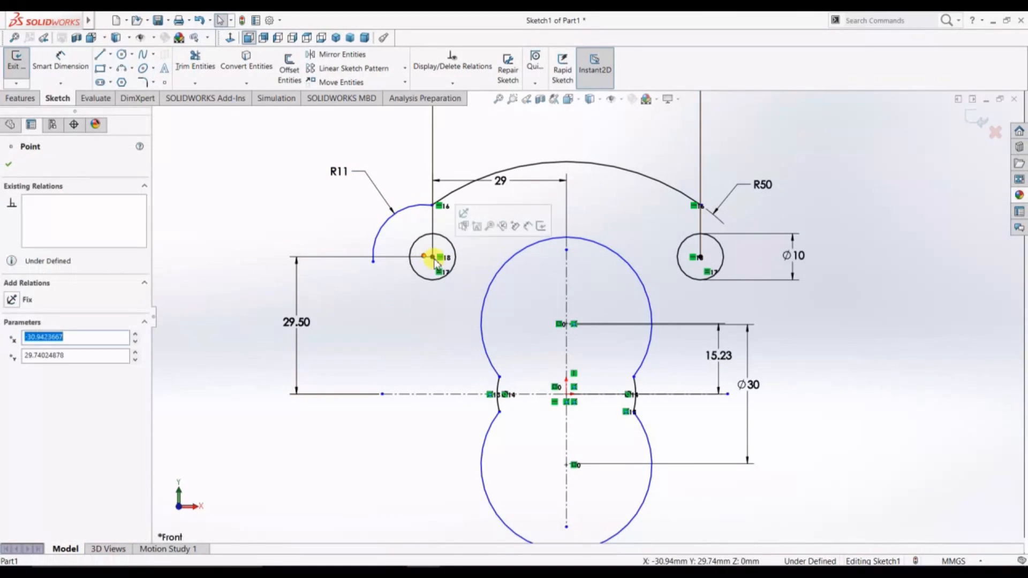
pyautogui.click(424, 256)
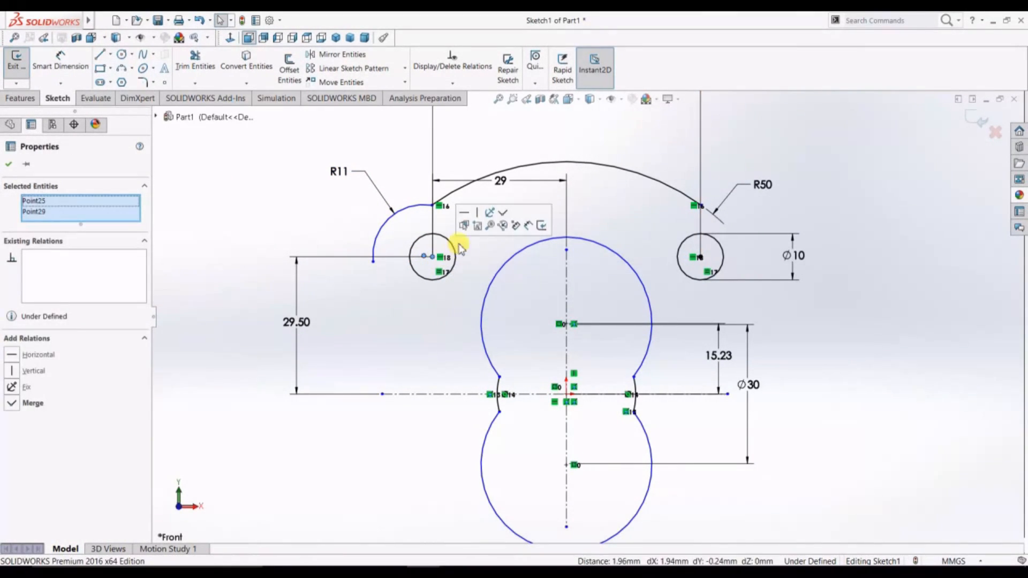
pyautogui.click(504, 214)
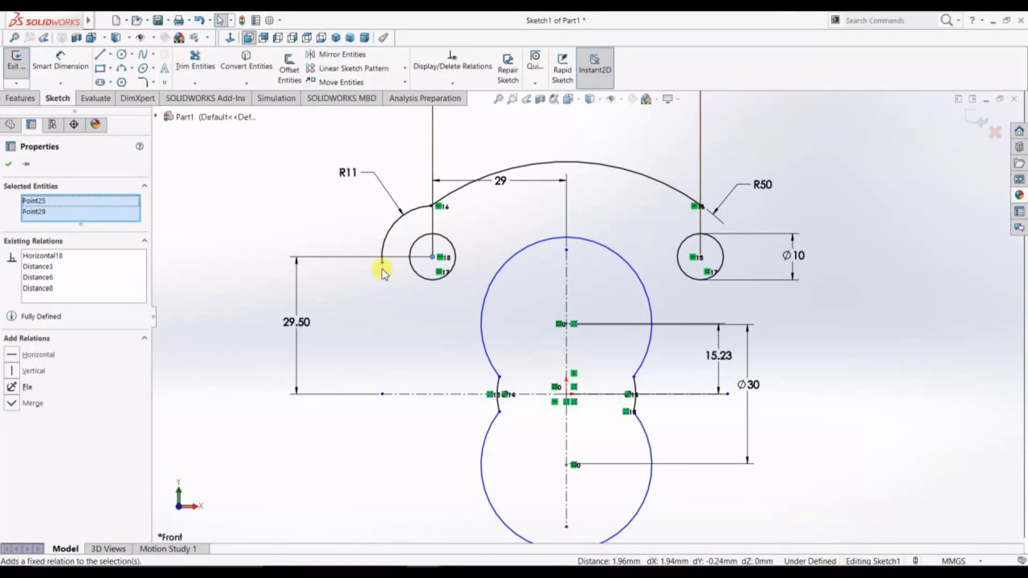
pyautogui.click(8, 167)
# Make the R11 arc's lower endpoint horizontal with the left small circle's centre
pyautogui.click(382, 263)
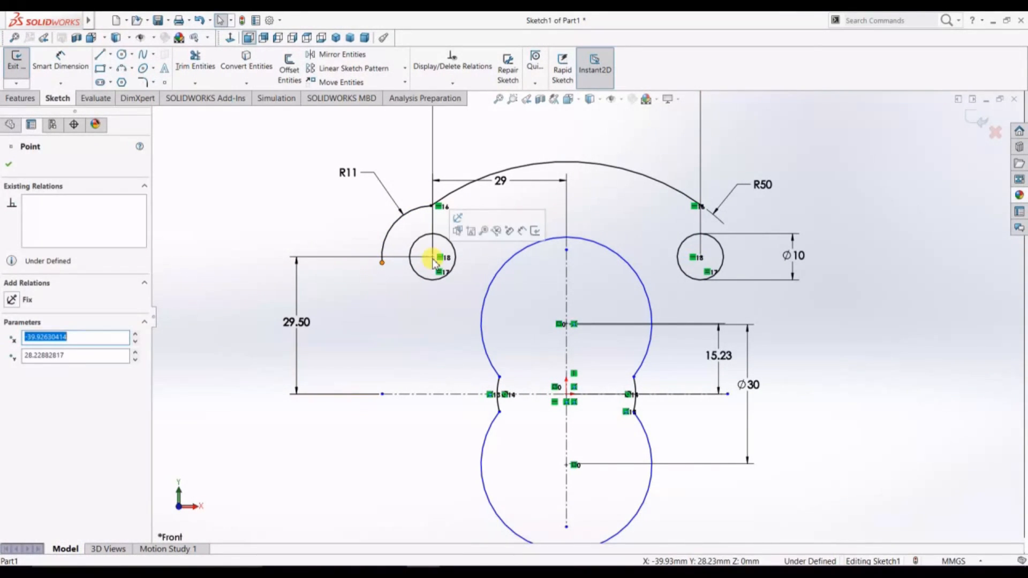
pyautogui.keyDown('ctrl'); pyautogui.click(433, 257); pyautogui.keyUp('ctrl')
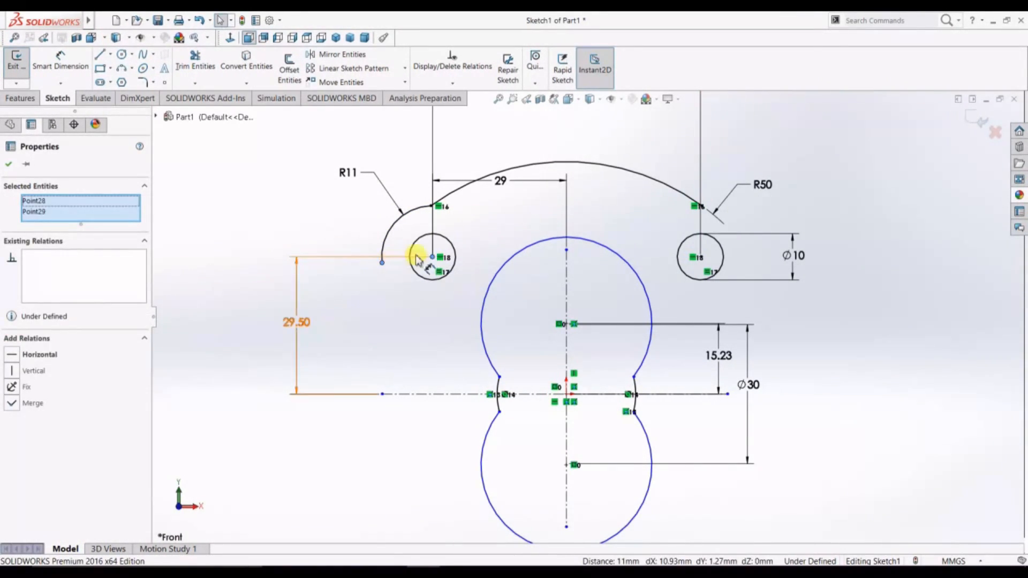
pyautogui.click(38, 355)
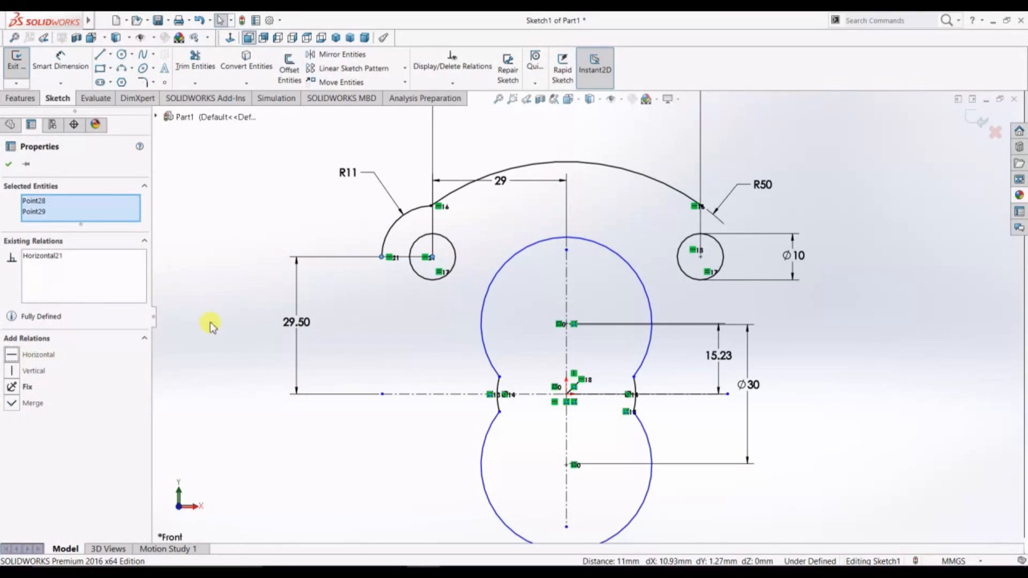
pyautogui.click(9, 165)
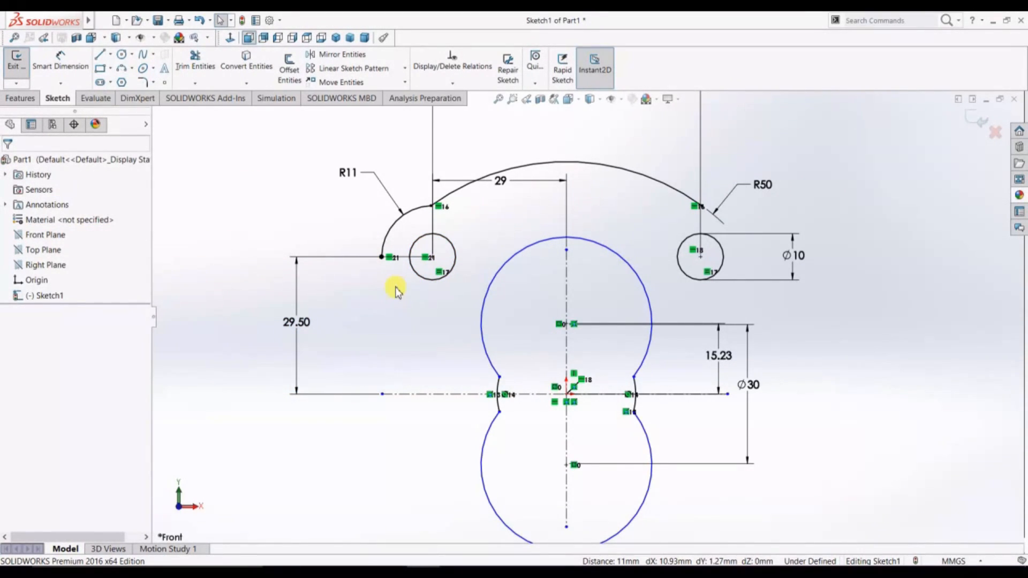
# Sketch connected lines from the R11 arc's lower end: about 5.6 mm down, a short outward slant, and about 20 mm down to the horizontal centerline
pyautogui.click(382, 257)
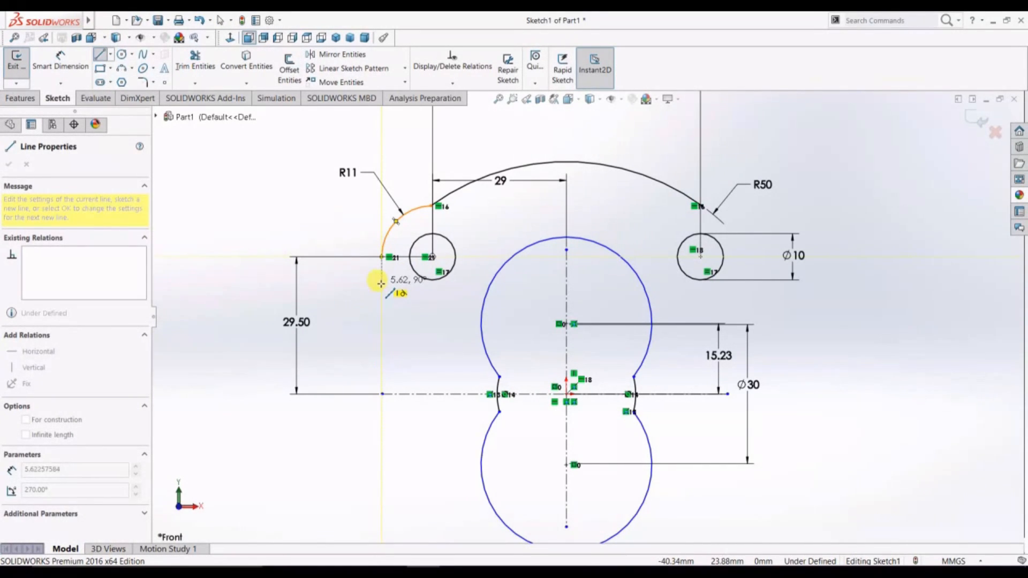
pyautogui.click(381, 283)
pyautogui.click(364, 301)
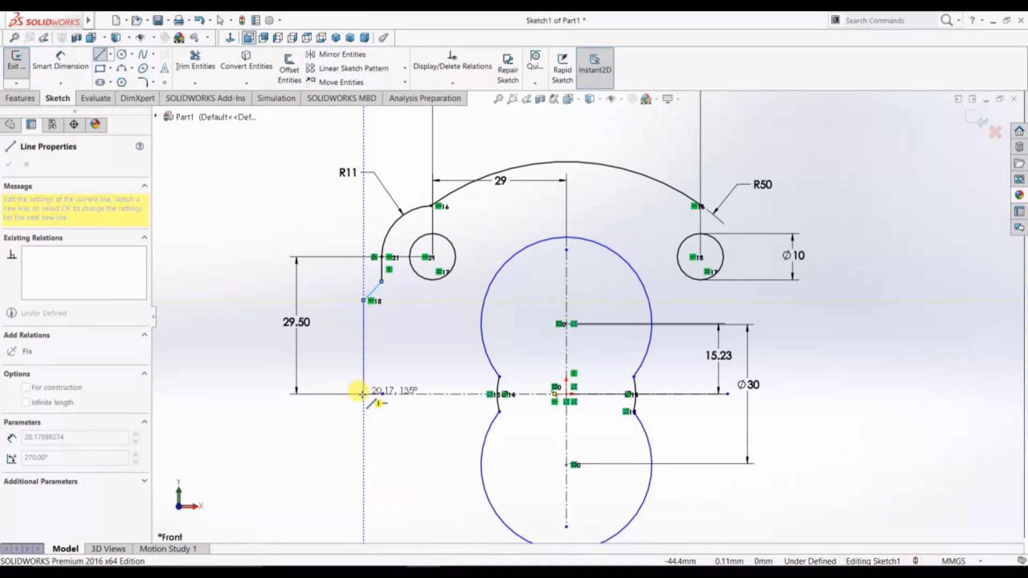
pyautogui.click(363, 395)
pyautogui.rightClick(364, 394)
pyautogui.click(369, 402)
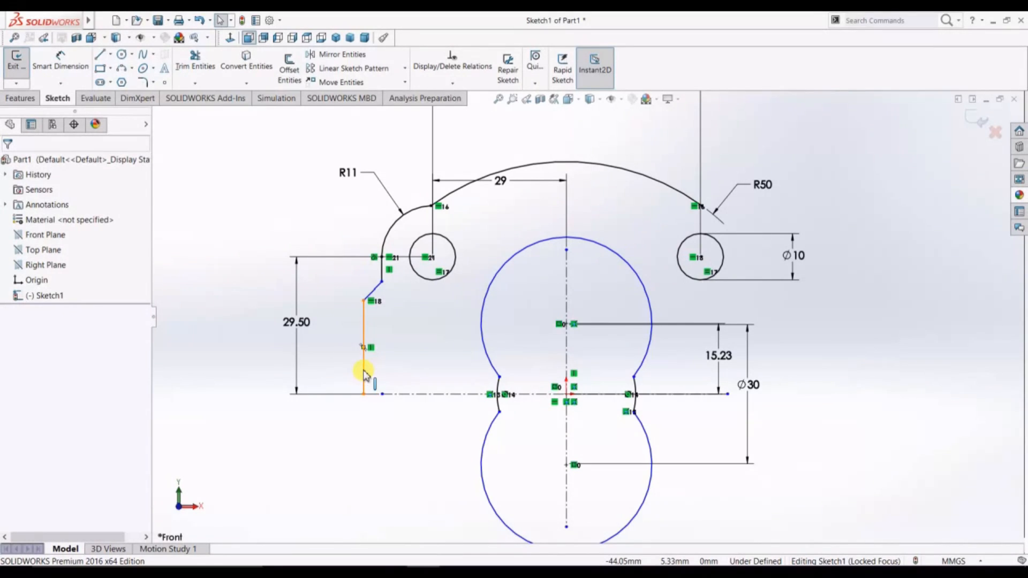
# Dimension the long left vertical line 42 mm from the vertical centerline
pyautogui.click(61, 62)
pyautogui.click(363, 360)
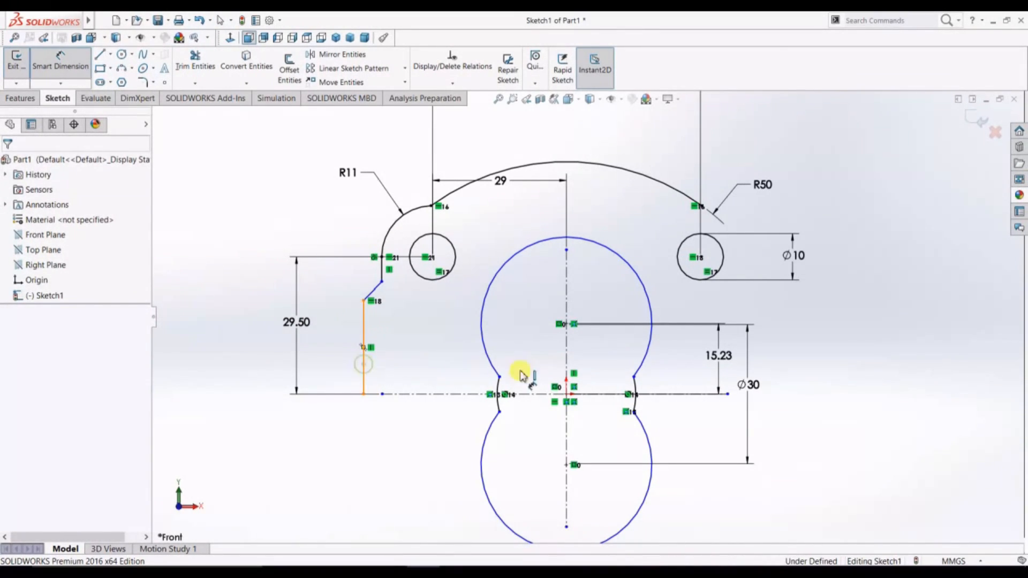
pyautogui.click(568, 365)
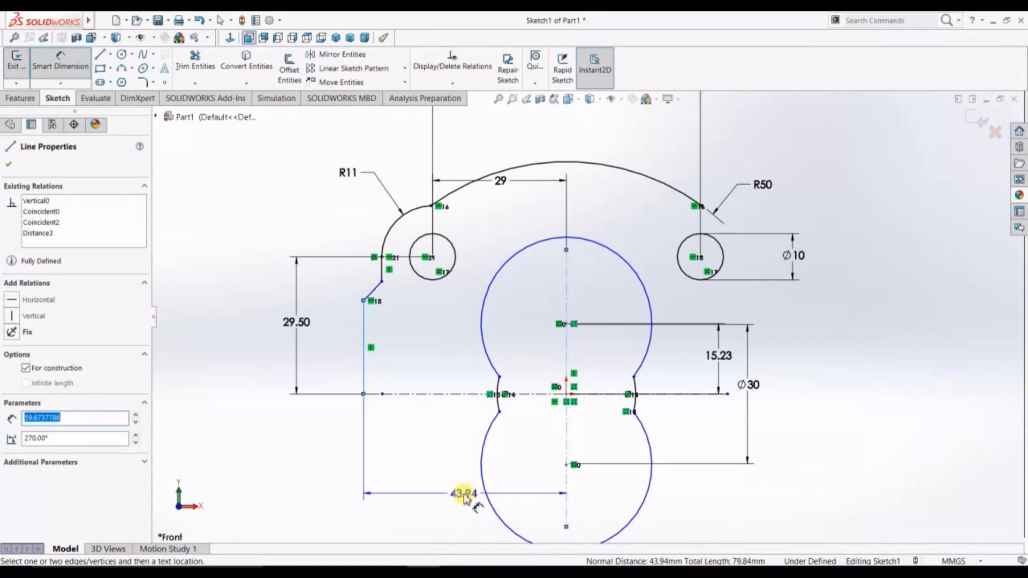
pyautogui.click(461, 494)
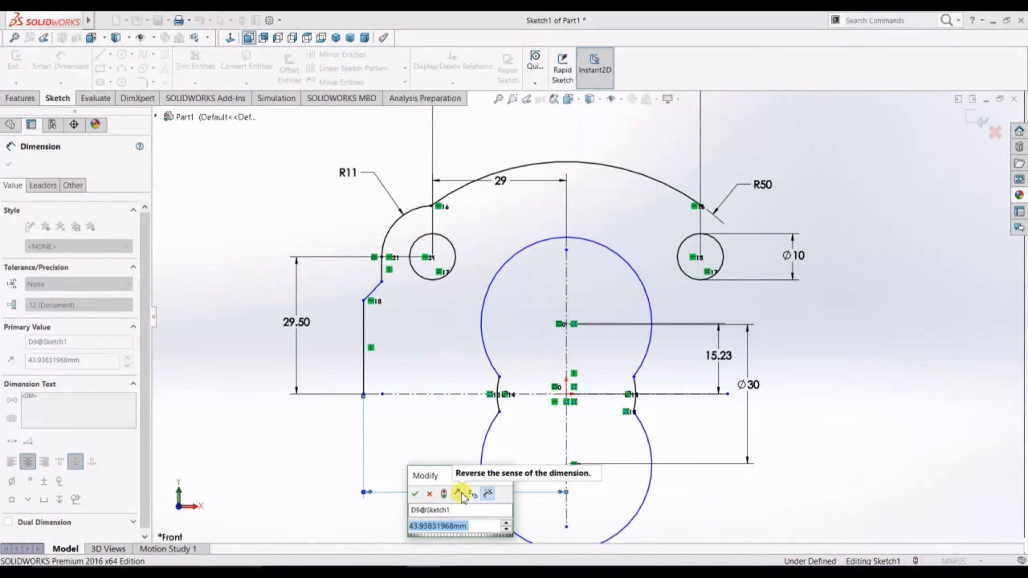
pyautogui.write('42')
pyautogui.press('Return')
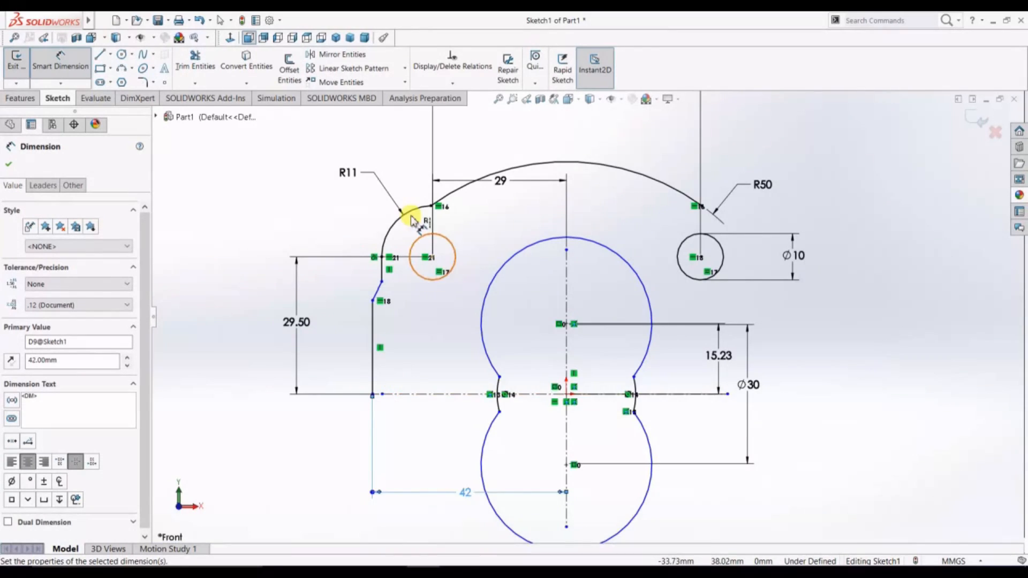
pyautogui.scroll(-3, 375, 247)
pyautogui.click(7, 165)
# Try a 10 mm sketch fillet at the slanted line's upper corner and undo it
pyautogui.click(142, 82)
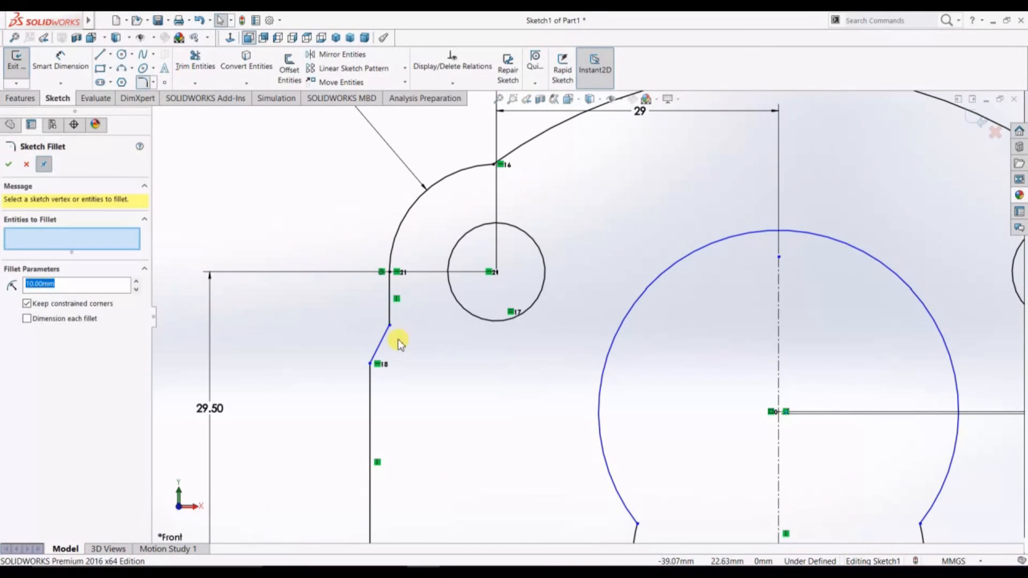
pyautogui.click(390, 325)
pyautogui.click(390, 328)
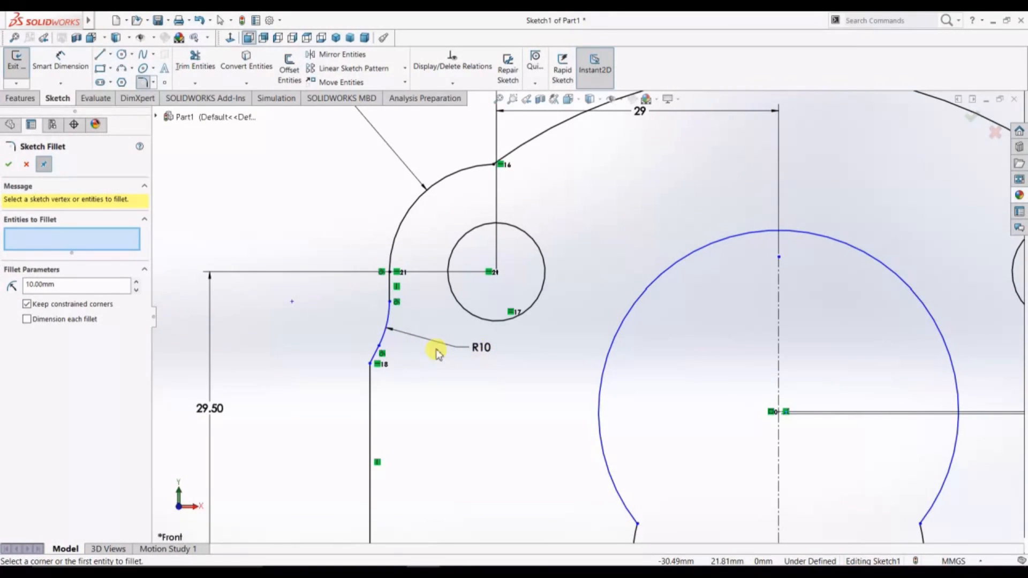
pyautogui.click(27, 164)
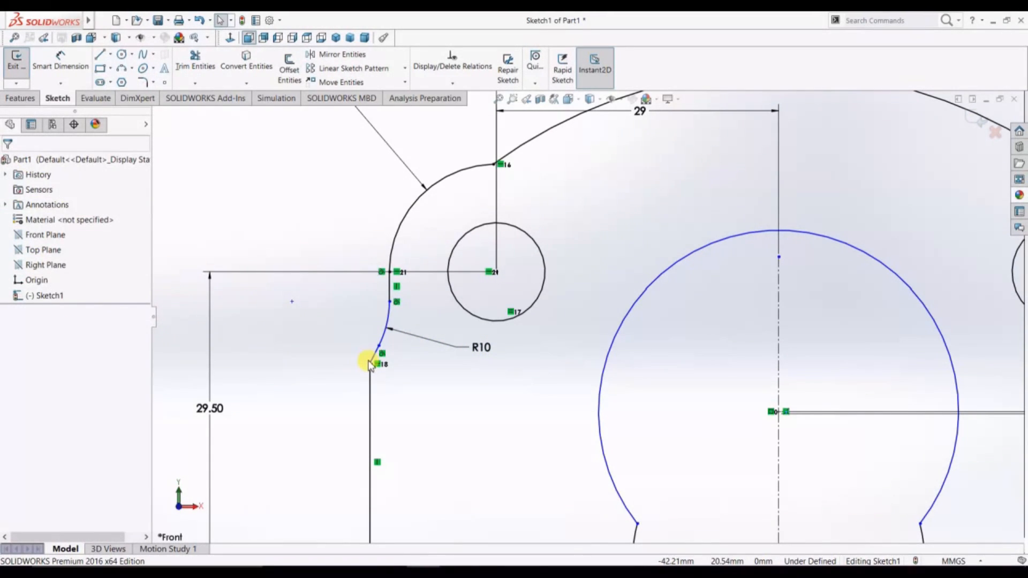
pyautogui.hotkey('ctrl', 'z')
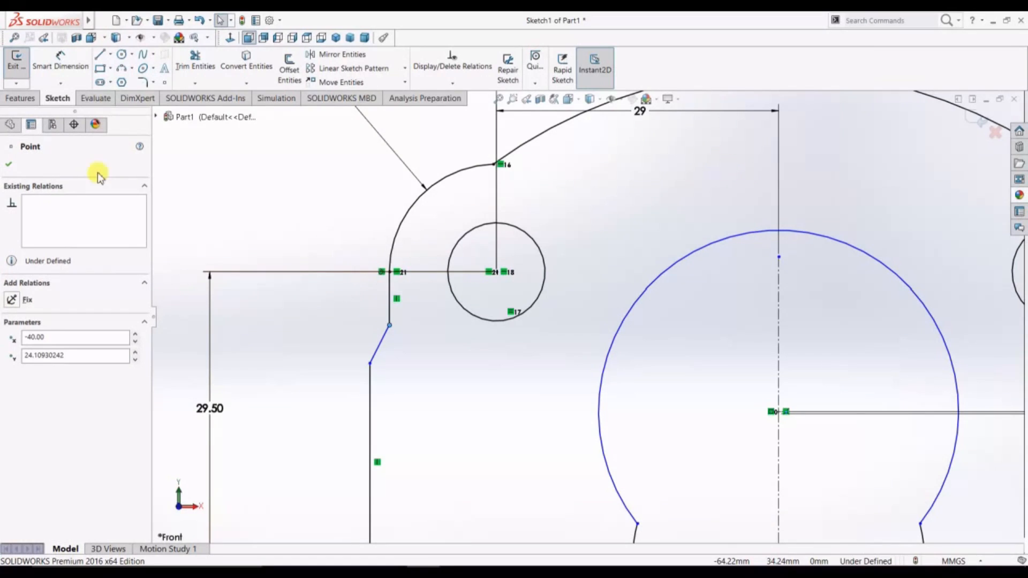
pyautogui.click(20, 126)
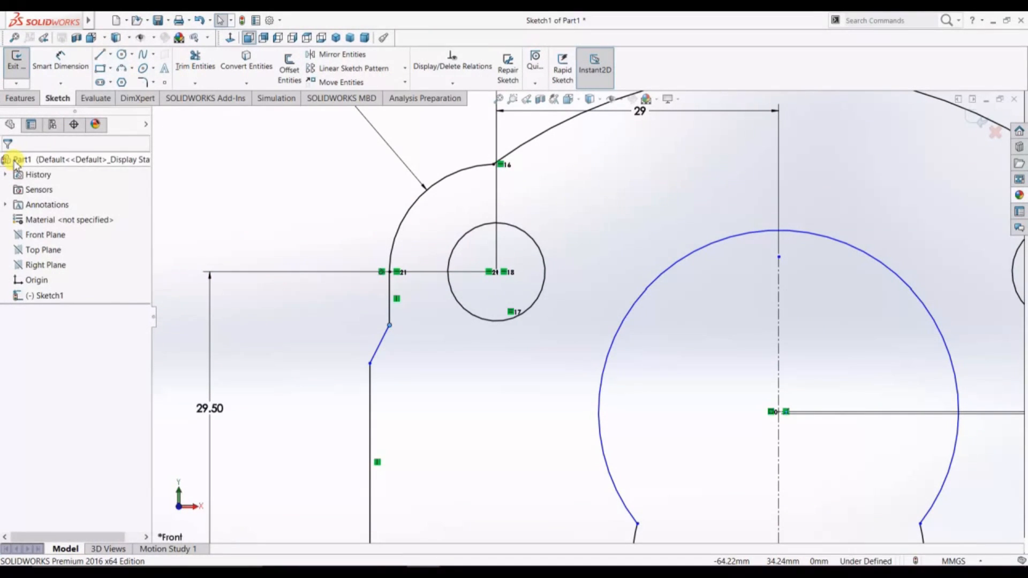
# Fillet the corner between the short vertical line and the slanted line with a 1.5 mm radius
pyautogui.click(142, 82)
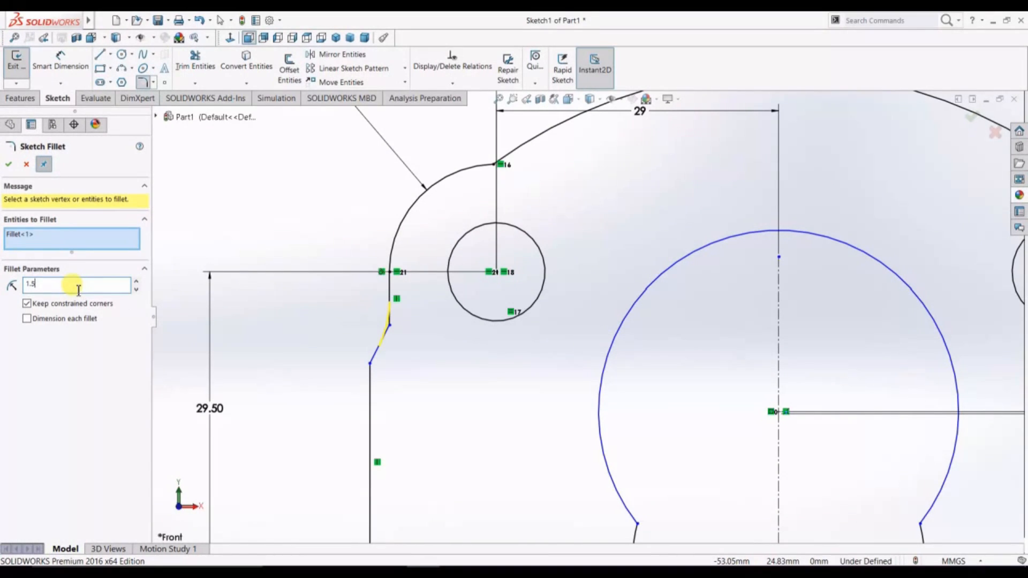
pyautogui.click(9, 165)
pyautogui.scroll(-2, 445, 354)
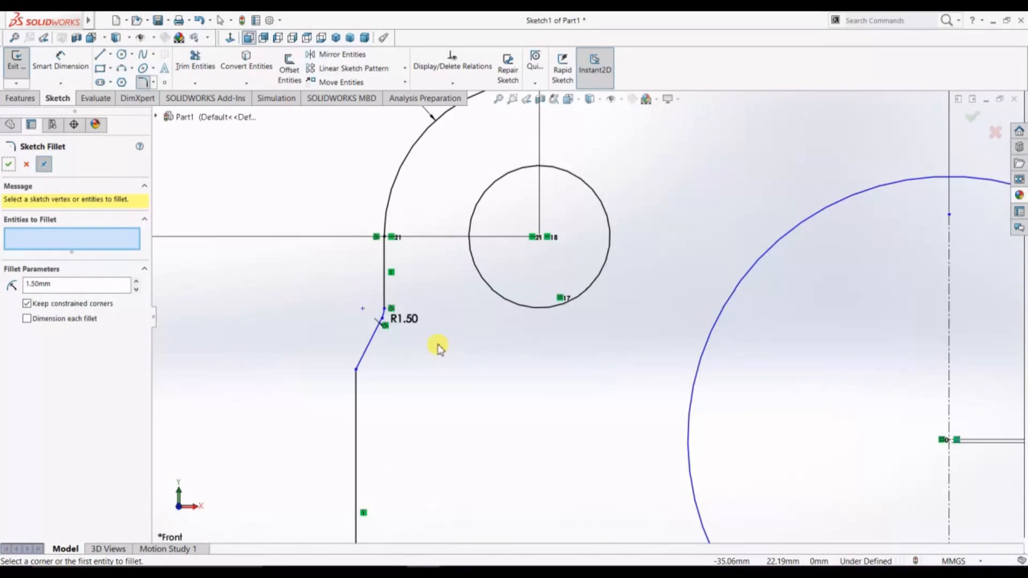
# Fillet the left junction between the R11 arc and the R50 arc with a 5 mm radius
pyautogui.scroll(5, 536, 348)
pyautogui.scroll(-1, 851, 312)
pyautogui.scroll(1, 590, 300)
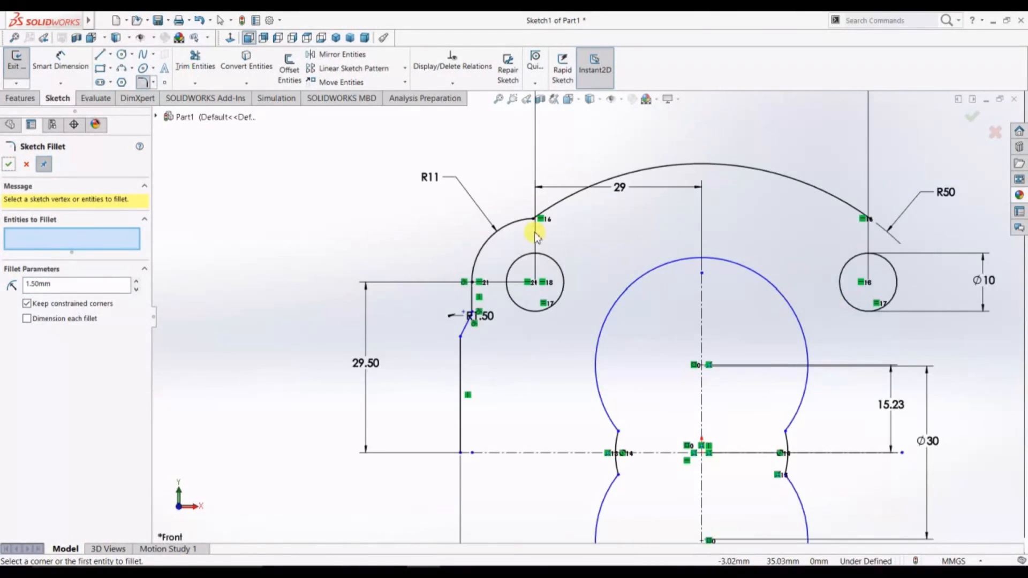
pyautogui.write('5')
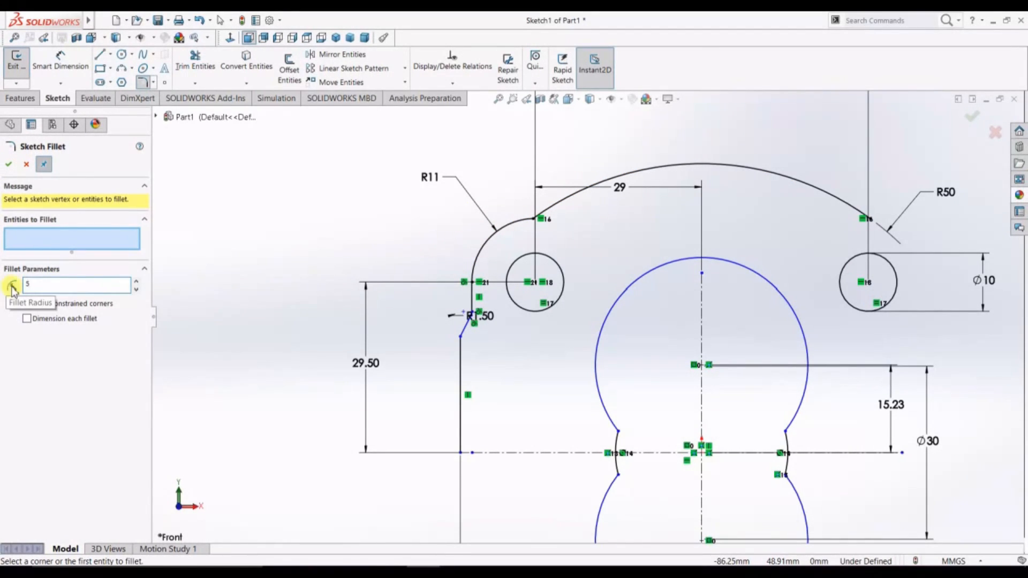
pyautogui.click(535, 220)
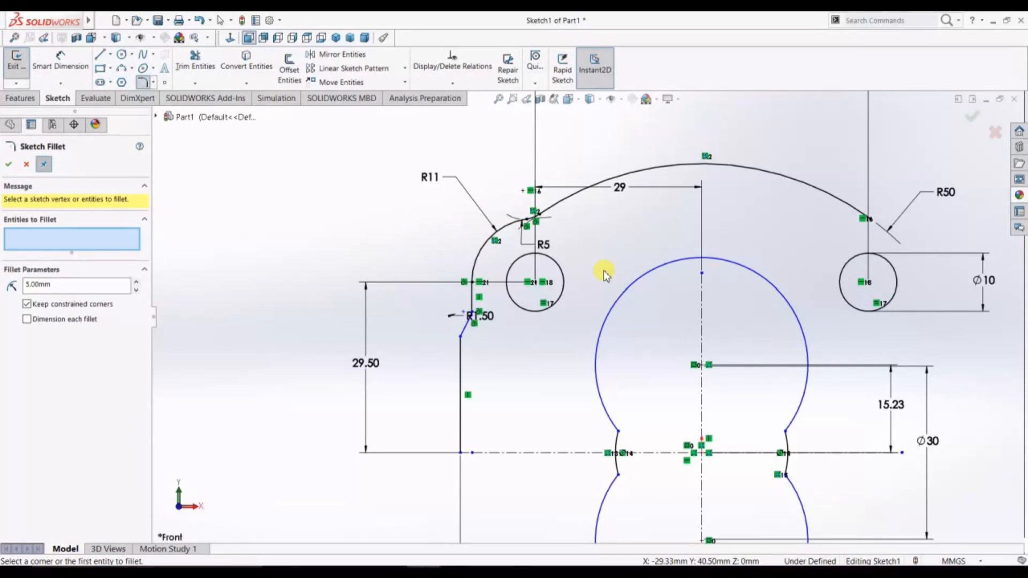
pyautogui.scroll(-5, 535, 222)
pyautogui.press('Escape')
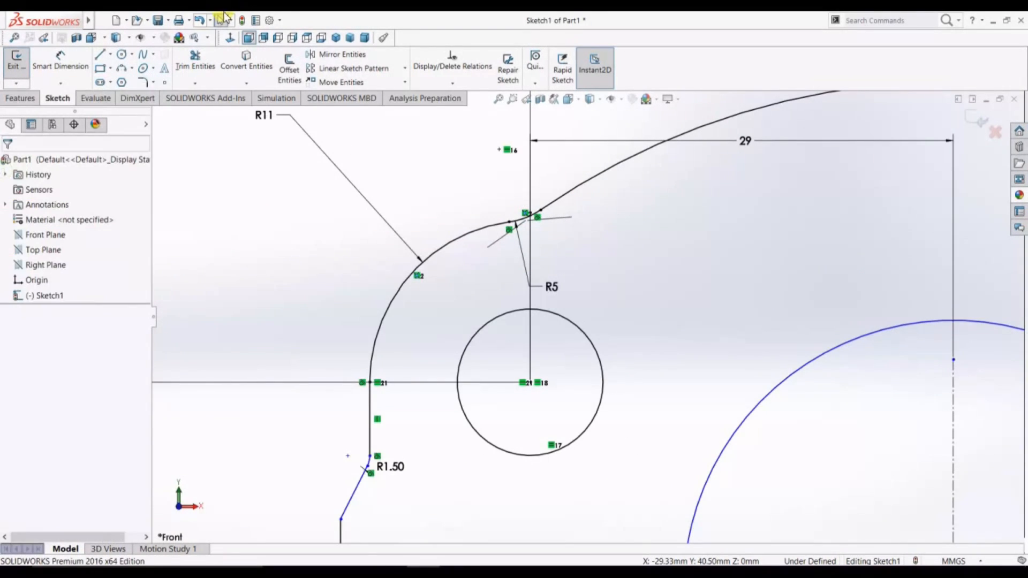
# Mirror the left outer outline, from the long vertical line up to the R5 fillet, about the vertical centerline
pyautogui.click(336, 55)
pyautogui.moveTo(502, 178)
pyautogui.mouseDown()
pyautogui.moveTo(498, 238)
pyautogui.moveTo(388, 522)
pyautogui.moveTo(294, 429)
pyautogui.mouseUp()
pyautogui.scroll(-3, 459, 415)
pyautogui.scroll(5, 452, 413)
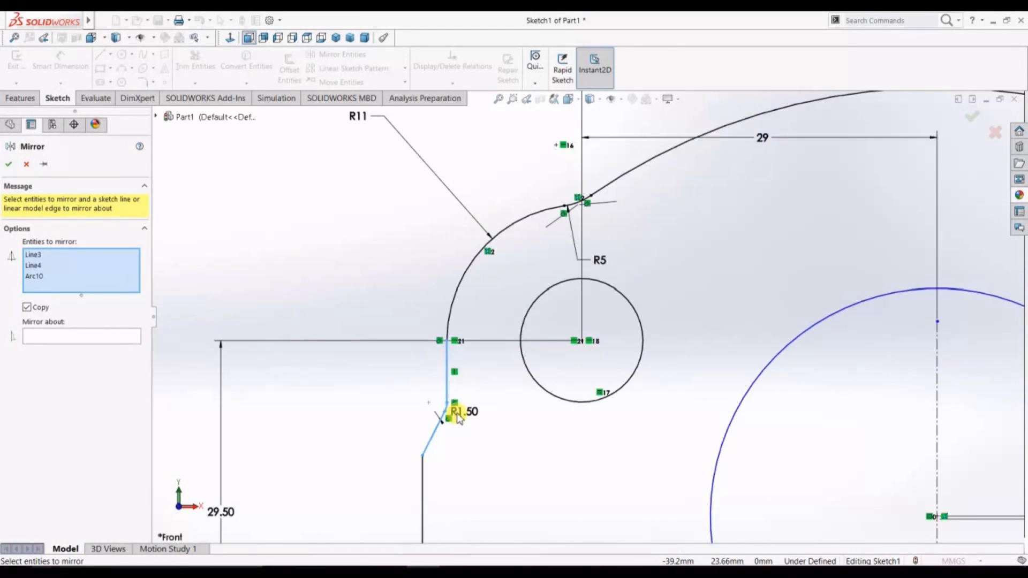
pyautogui.click(473, 476)
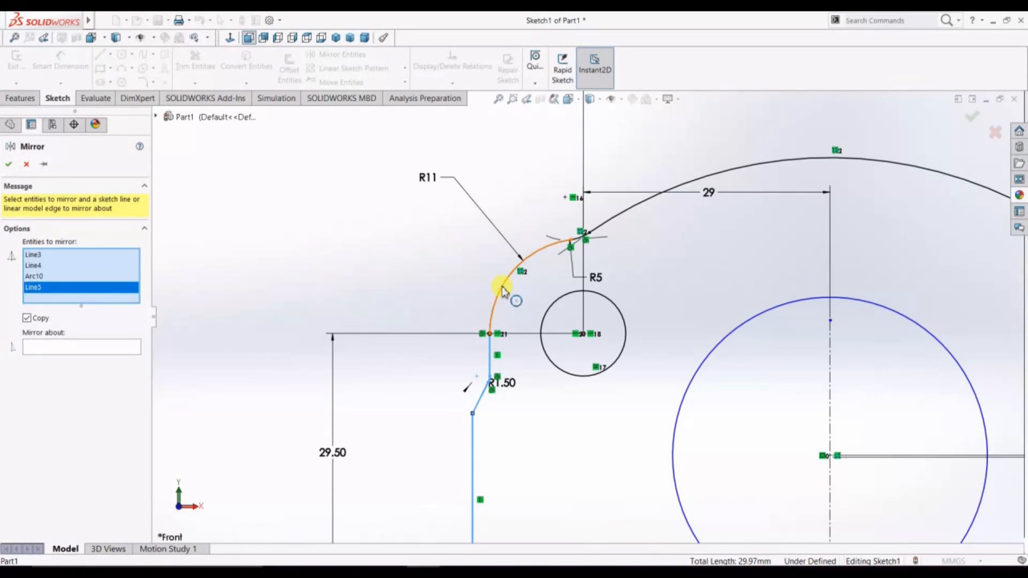
pyautogui.click(499, 292)
pyautogui.click(582, 239)
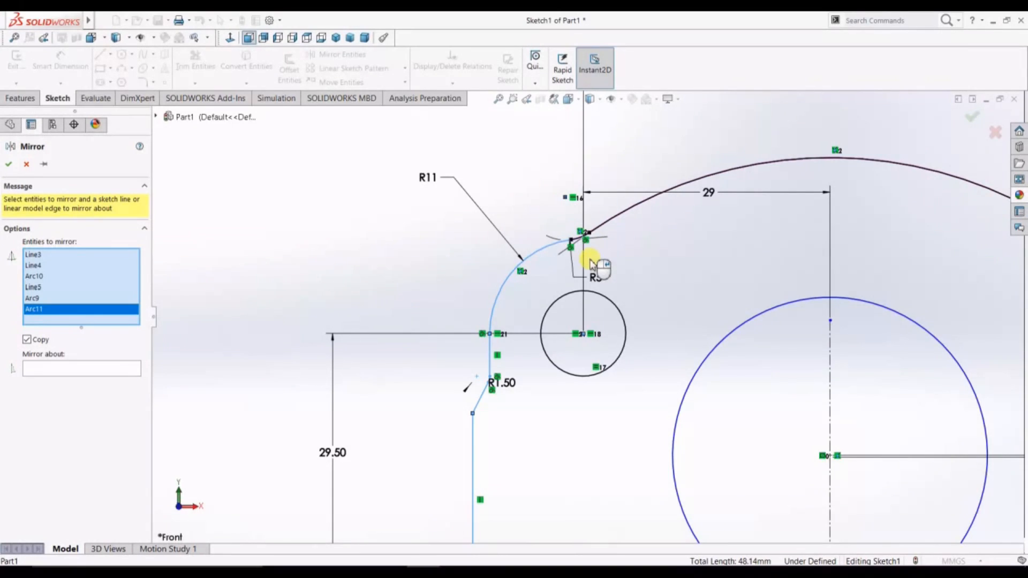
pyautogui.scroll(-4, 502, 375)
pyautogui.scroll(5, 676, 128)
pyautogui.scroll(-8, 696, 178)
pyautogui.scroll(10, 509, 401)
pyautogui.scroll(2, 509, 483)
pyautogui.scroll(-4, 507, 480)
pyautogui.scroll(3, 630, 440)
pyautogui.scroll(-2, 882, 284)
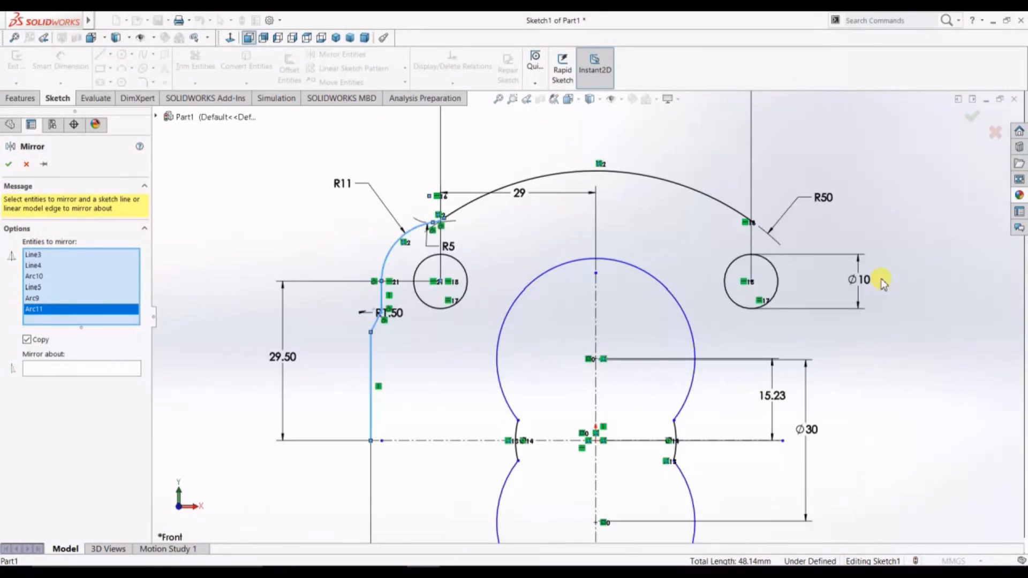
pyautogui.click(53, 368)
pyautogui.click(595, 321)
pyautogui.press('Return')
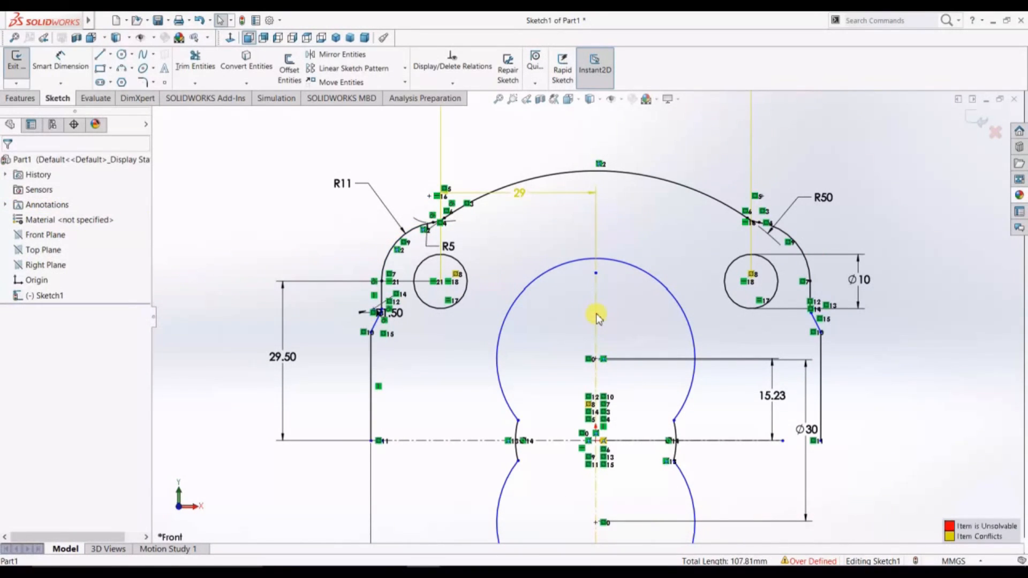
# Mirror the upper outer outline and both small circles about the horizontal centerline
pyautogui.moveTo(318, 389)
pyautogui.mouseDown()
pyautogui.moveTo(459, 335)
pyautogui.moveTo(720, 331)
pyautogui.moveTo(852, 384)
pyautogui.moveTo(551, 150)
pyautogui.moveTo(337, 254)
pyautogui.mouseUp()
pyautogui.click(333, 54)
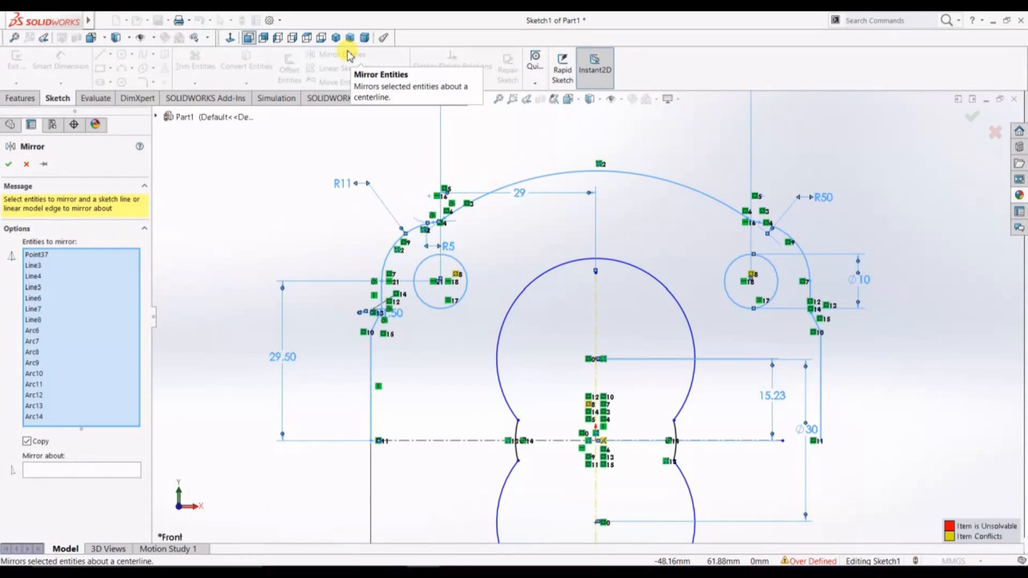
pyautogui.scroll(-2, 594, 407)
pyautogui.scroll(4, 593, 409)
pyautogui.click(113, 472)
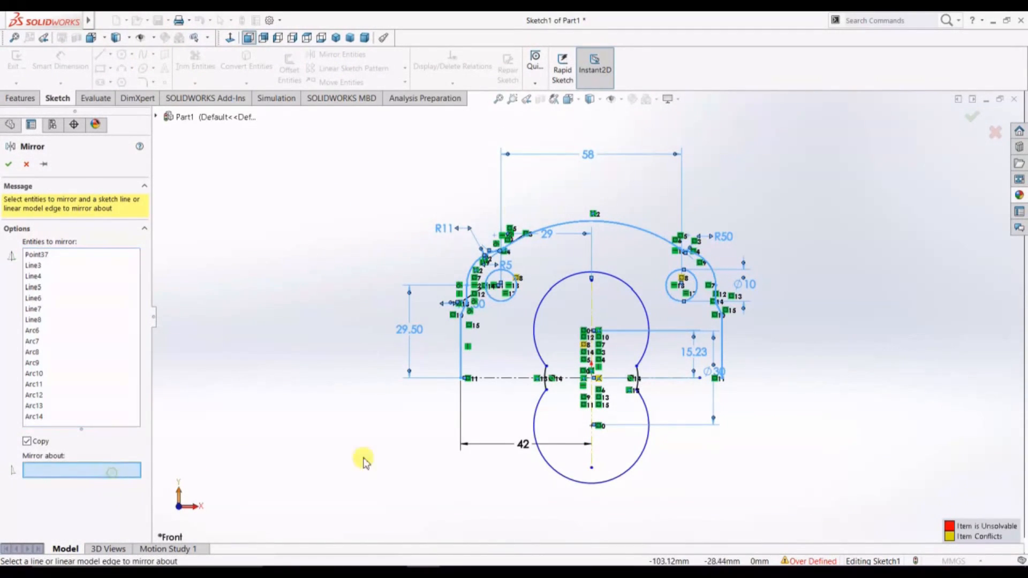
pyautogui.click(505, 380)
pyautogui.press('Return')
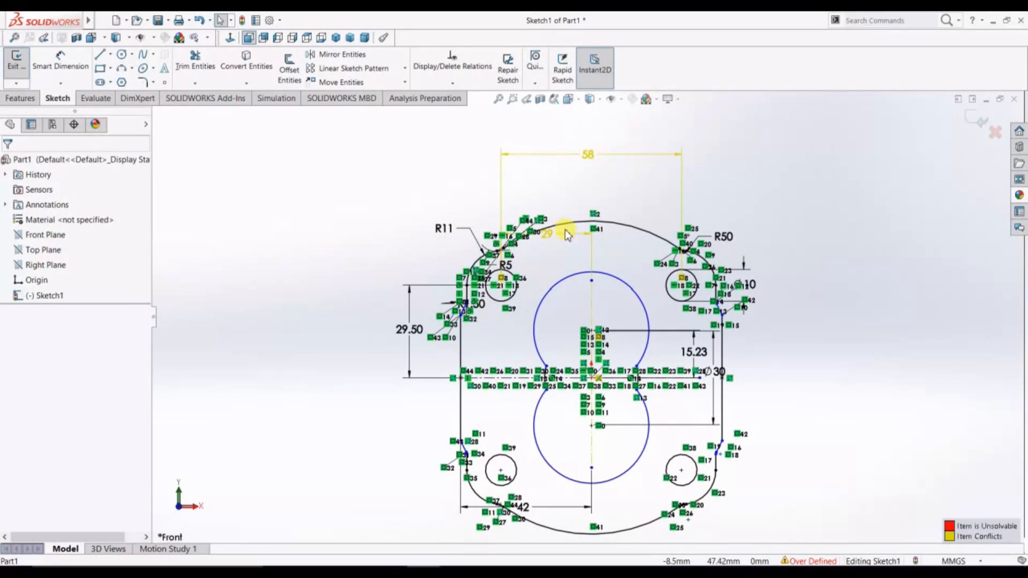
# Delete the conflicting 29 mm dimension between the left small circle and the vertical centerline
pyautogui.scroll(-3, 568, 234)
pyautogui.rightClick(568, 266)
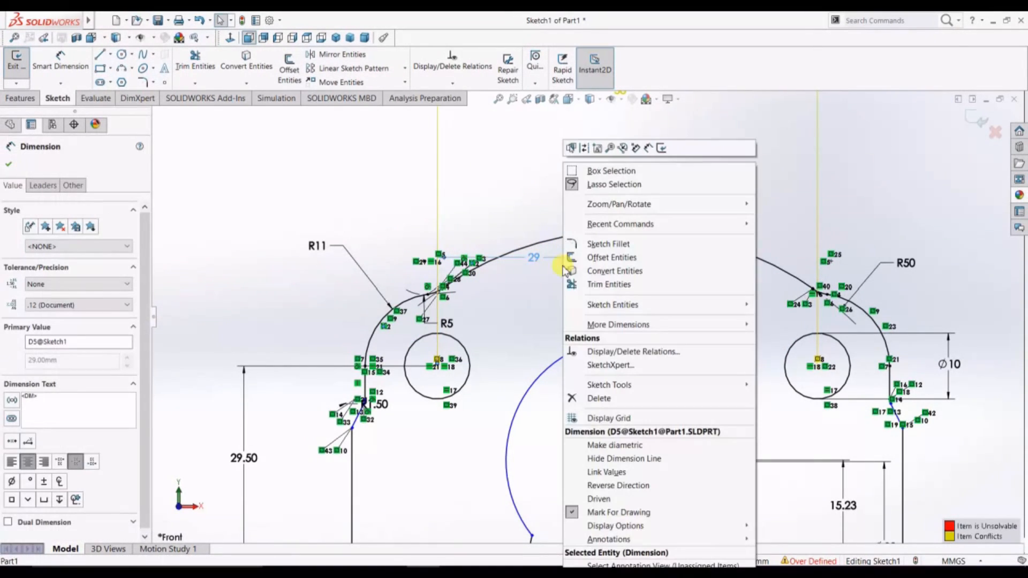
pyautogui.click(599, 398)
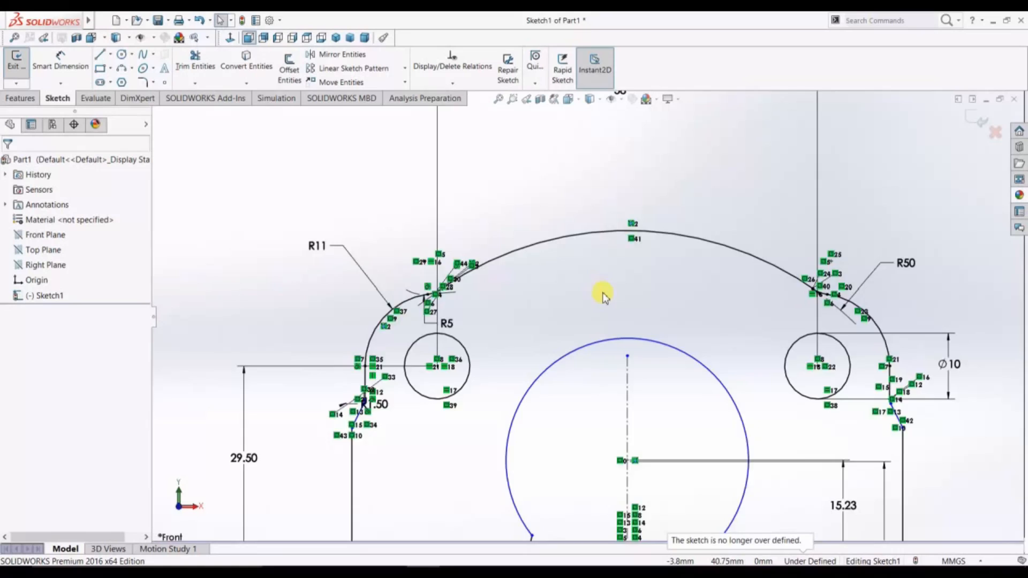
# Extrude the profile region between the outer outline, the two-lobed opening and the four holes 54 mm with a Mid Plane end condition
pyautogui.scroll(3, 625, 348)
pyautogui.scroll(-3, 643, 445)
pyautogui.scroll(3, 643, 444)
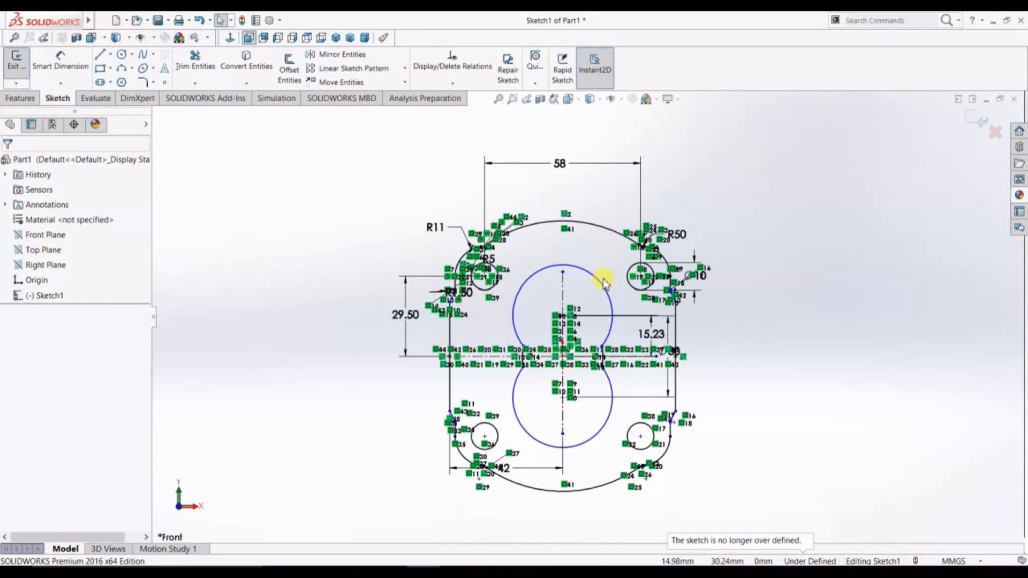
pyautogui.click(20, 98)
pyautogui.click(24, 67)
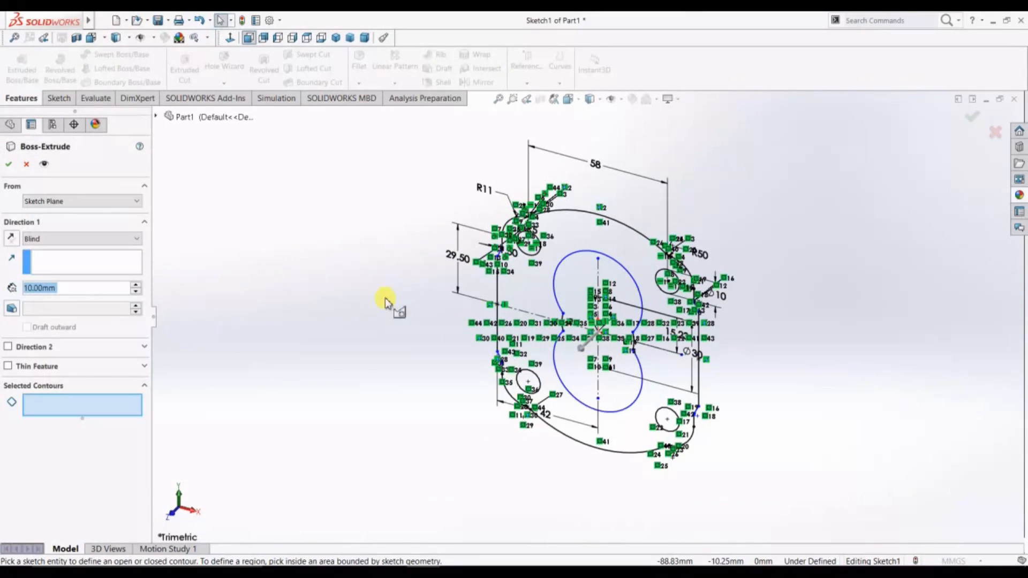
pyautogui.click(513, 294)
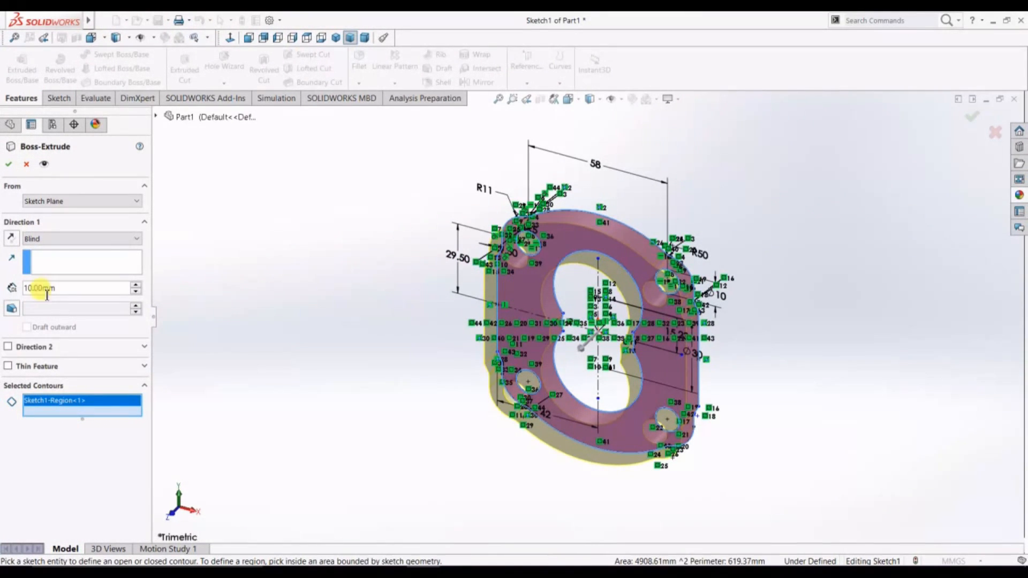
pyautogui.click(108, 238)
pyautogui.click(109, 298)
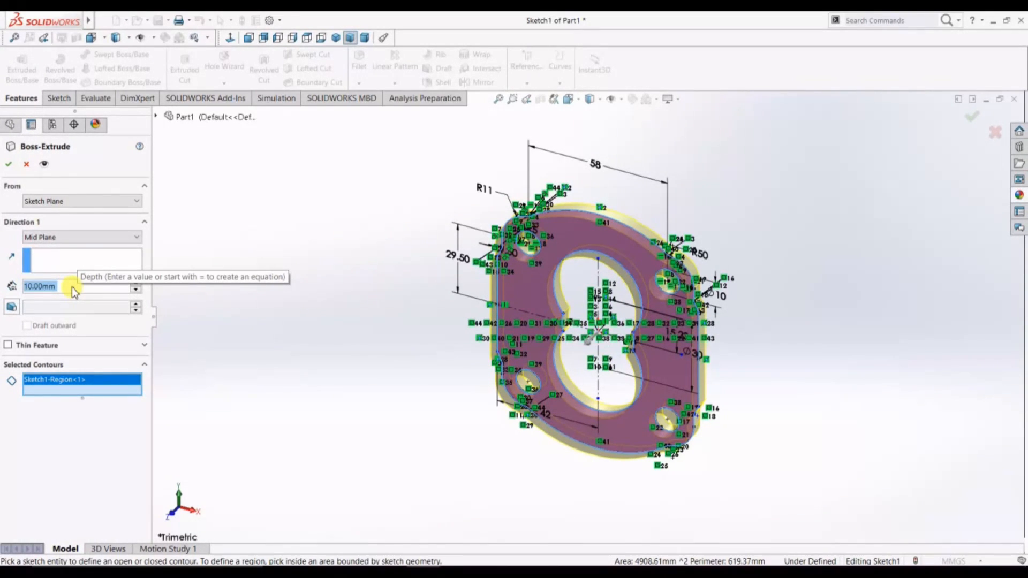
pyautogui.write('54')
pyautogui.press('Return')
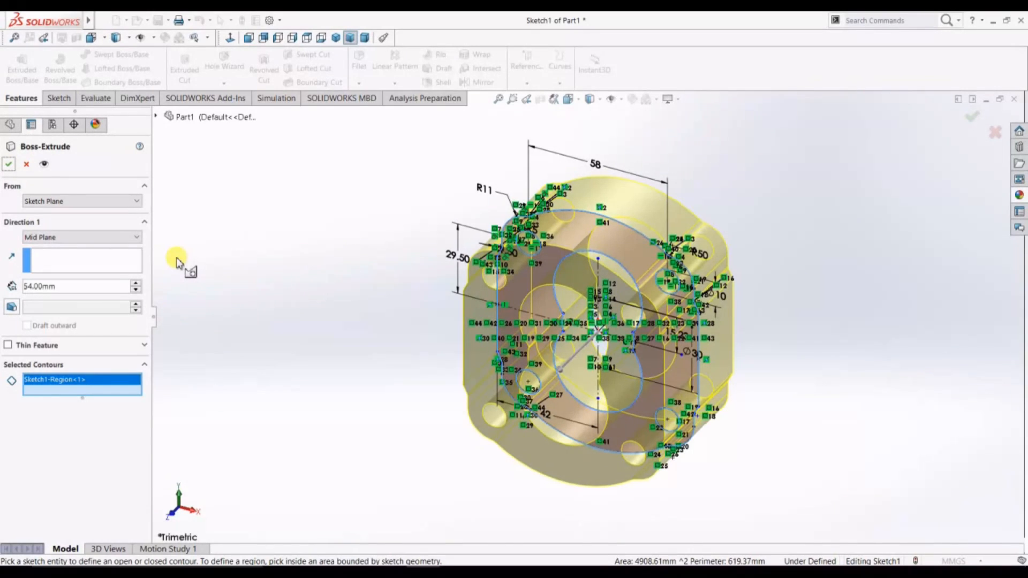
pyautogui.click(11, 167)
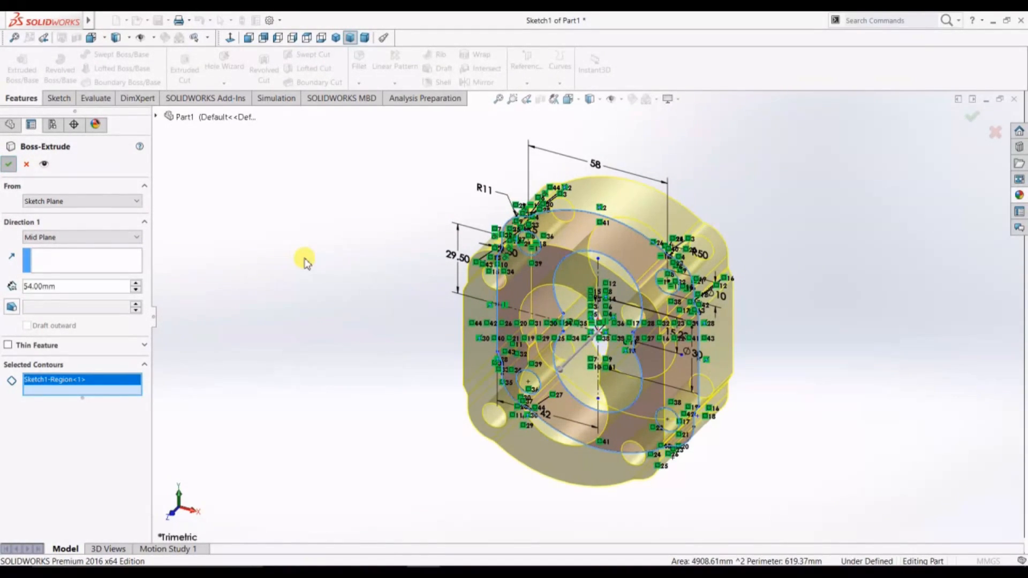
# Start a sketch on the body's front face with a vertical centerline up from the origin and a horizontal centerline extending past the right edge
pyautogui.moveTo(351, 337); pyautogui.dragTo(624, 317, button='middle')
pyautogui.click(624, 316)
pyautogui.click(230, 37)
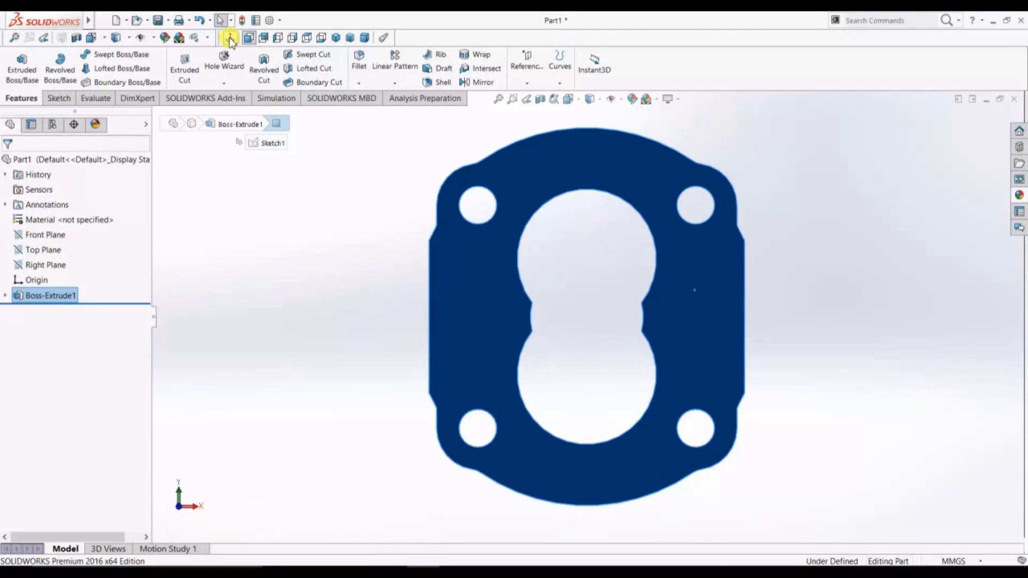
pyautogui.click(59, 98)
pyautogui.click(107, 54)
pyautogui.click(122, 80)
pyautogui.click(587, 113)
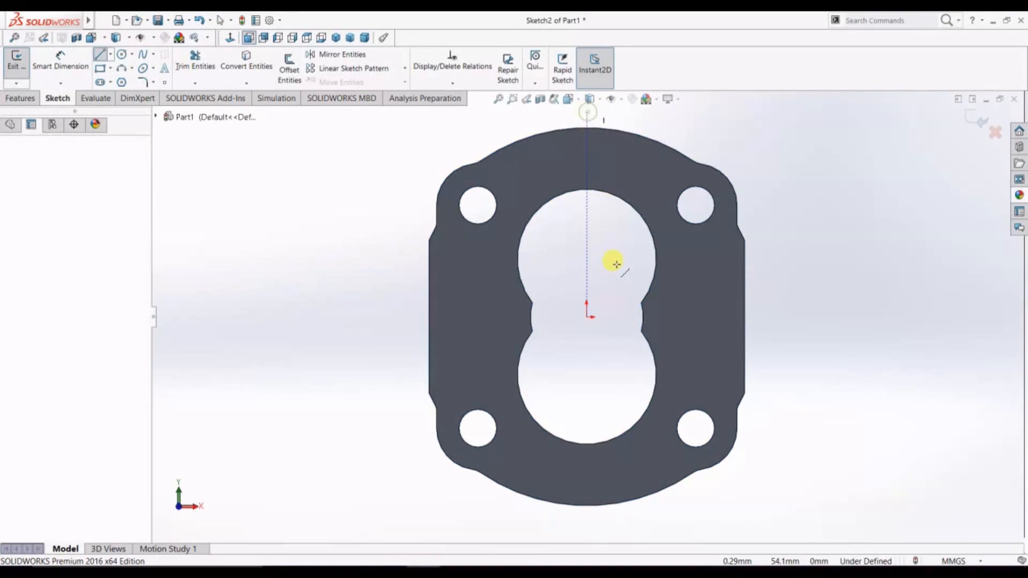
pyautogui.click(587, 316)
pyautogui.click(850, 316)
pyautogui.press('Escape')
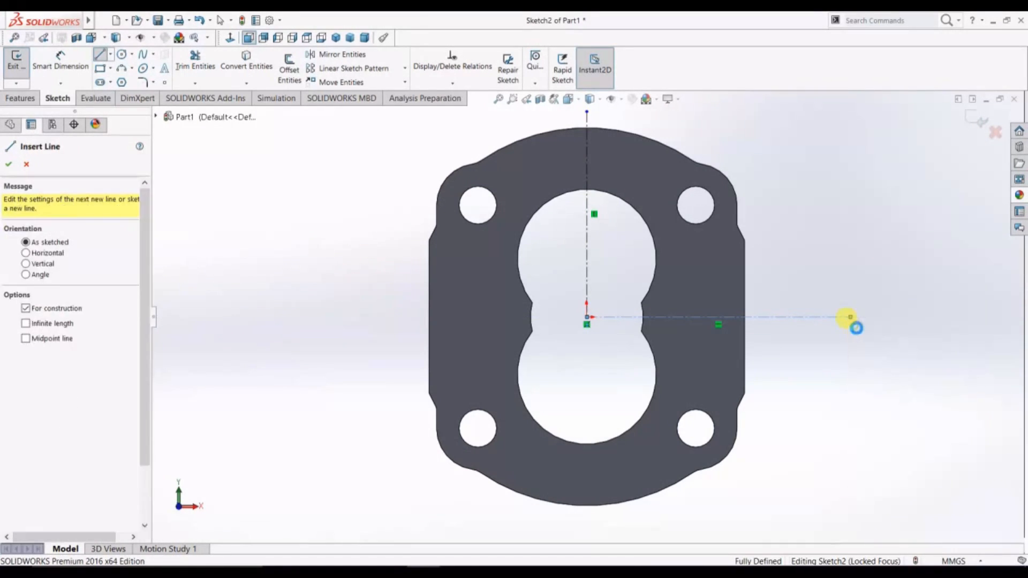
pyautogui.press('Escape')
# Draw a circle around the upper bore, centred on the vertical centerline, and set its diameter to 23.85*2 mm
pyautogui.scroll(2, 542, 225)
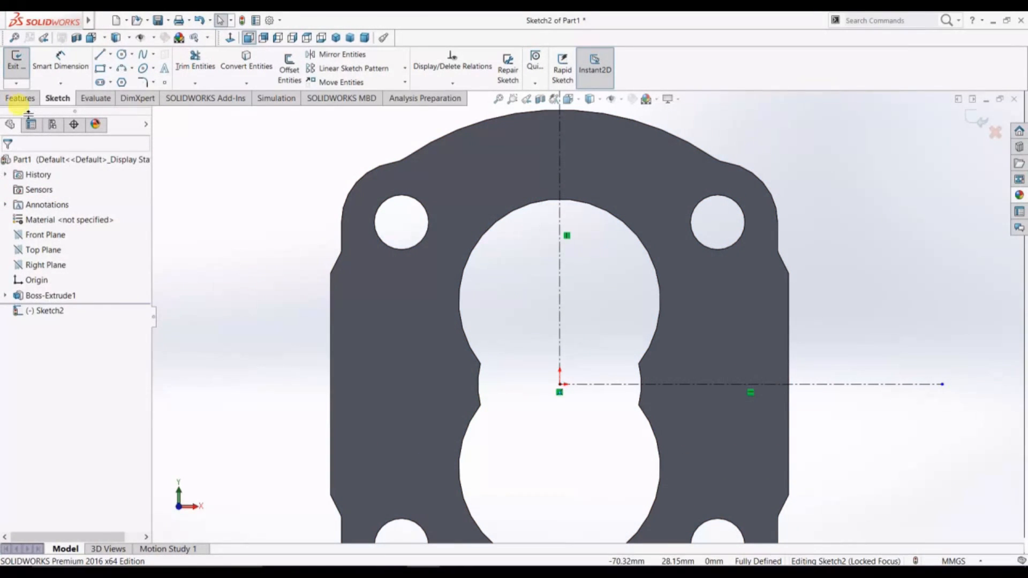
pyautogui.click(123, 55)
pyautogui.click(560, 287)
pyautogui.click(671, 337)
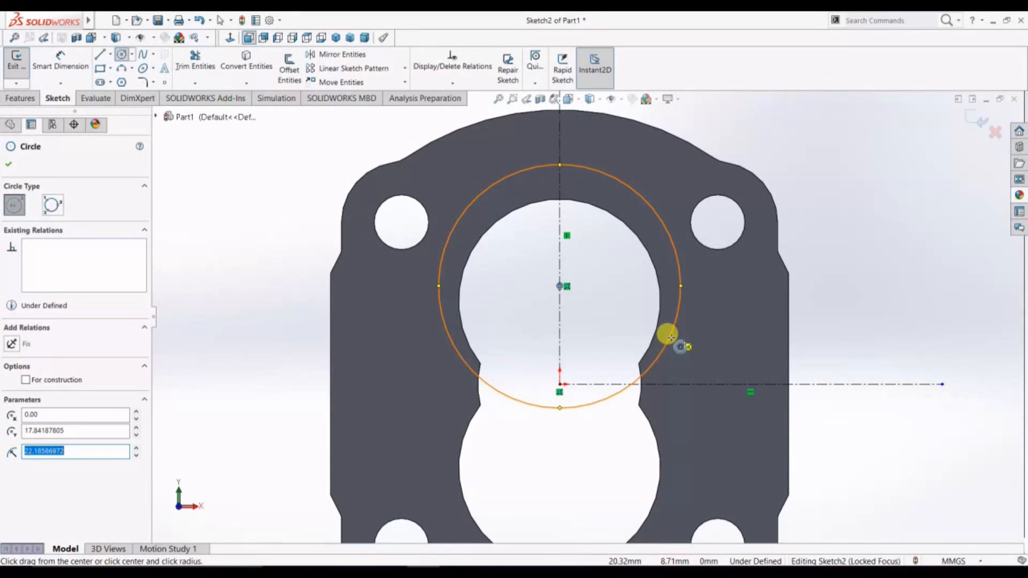
pyautogui.click(57, 65)
pyautogui.click(681, 298)
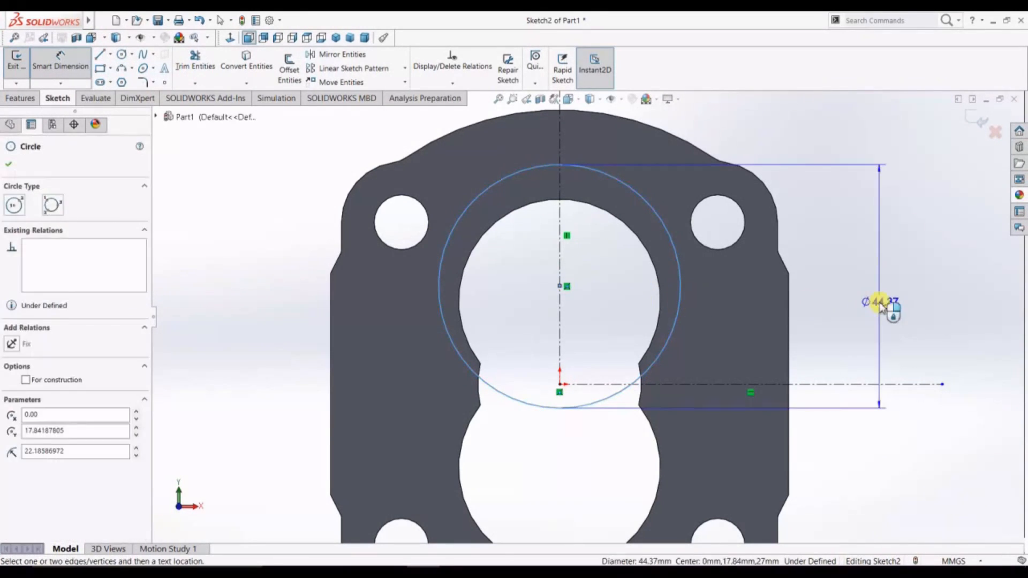
pyautogui.click(882, 292)
pyautogui.write('23.85*2')
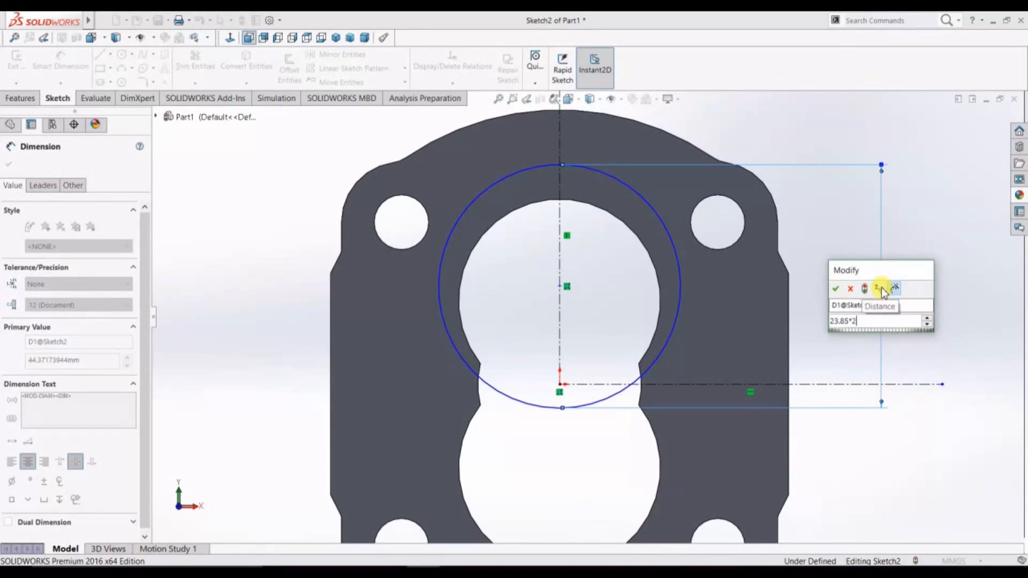
pyautogui.press('Return')
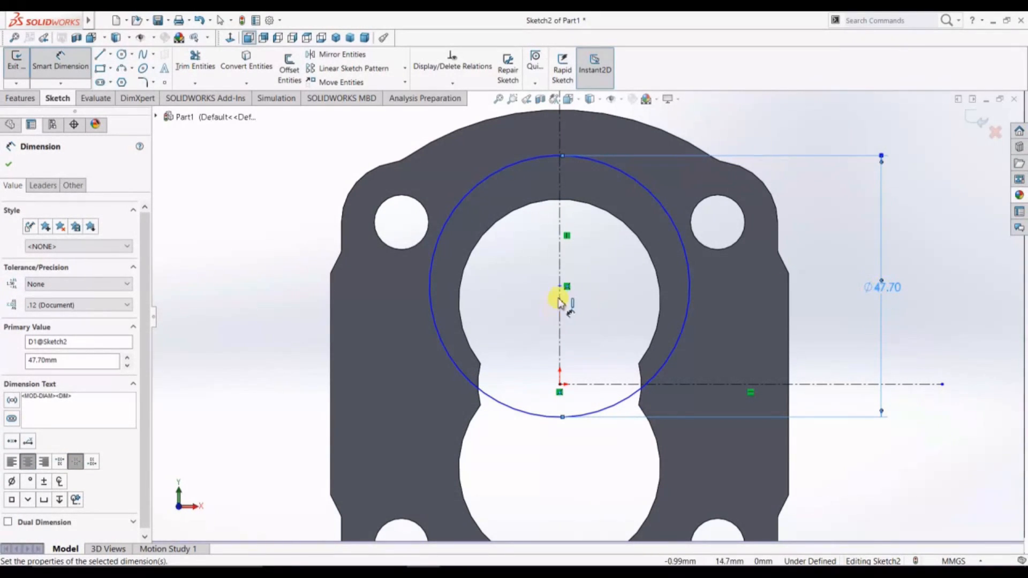
# Dimension the vertical distance from the circle's centre to the origin as 15.04 mm
pyautogui.click(560, 287)
pyautogui.click(560, 384)
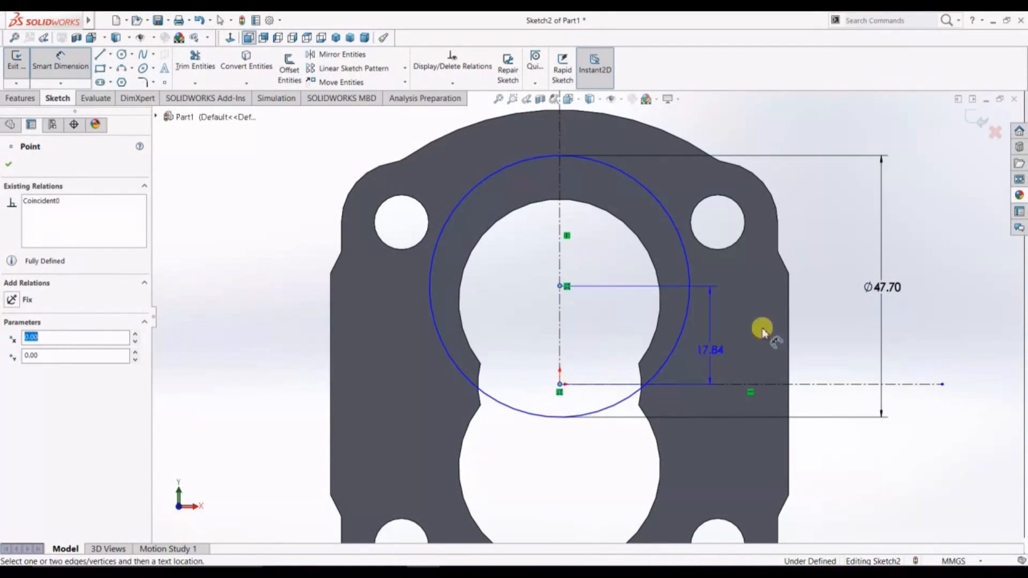
pyautogui.click(851, 337)
pyautogui.write('15.04')
pyautogui.press('Return')
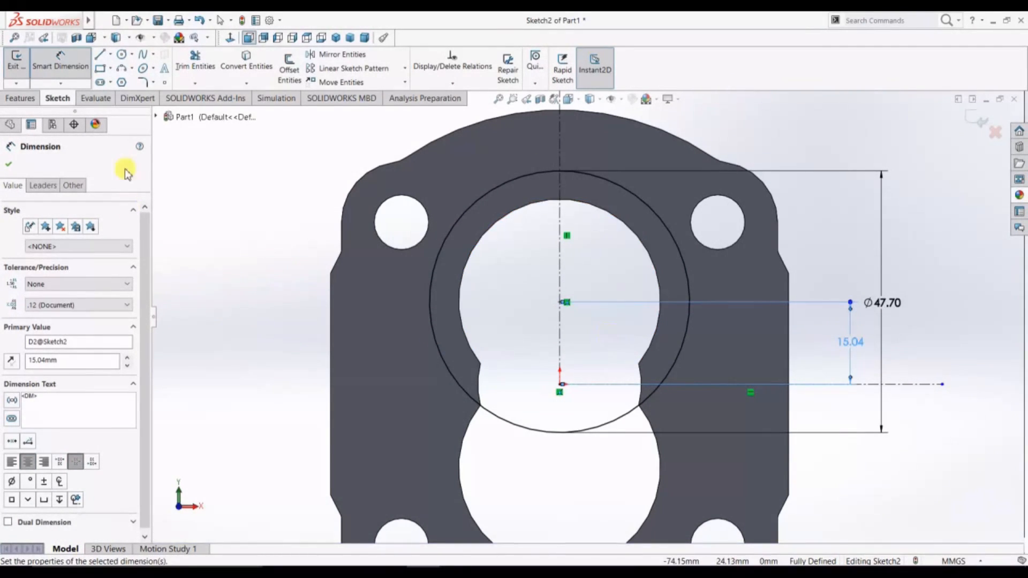
pyautogui.click(11, 164)
# Mirror the 47.70 mm circle about the horizontal centerline
pyautogui.click(339, 54)
pyautogui.click(469, 212)
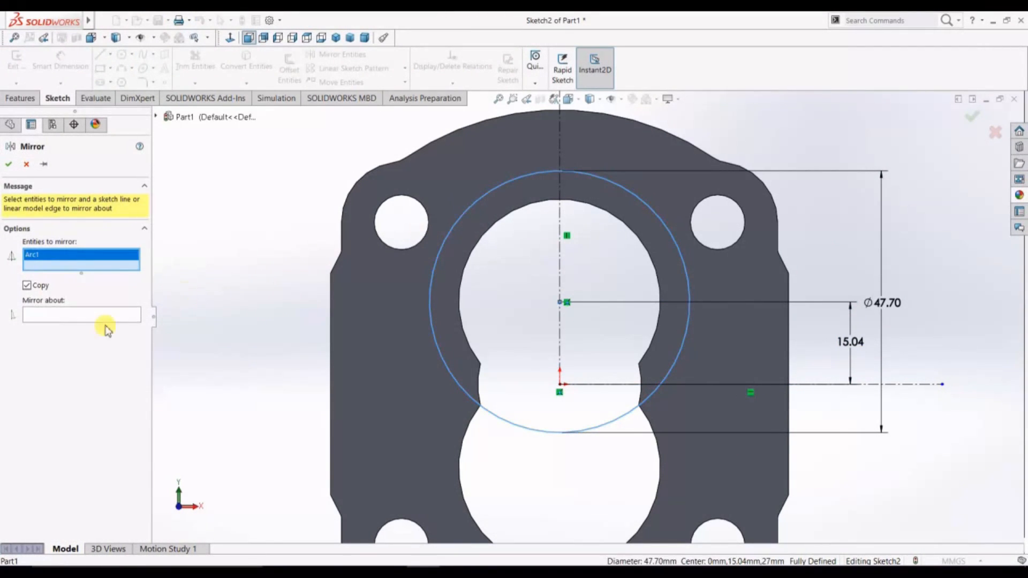
pyautogui.click(81, 315)
pyautogui.click(605, 385)
pyautogui.press('f')
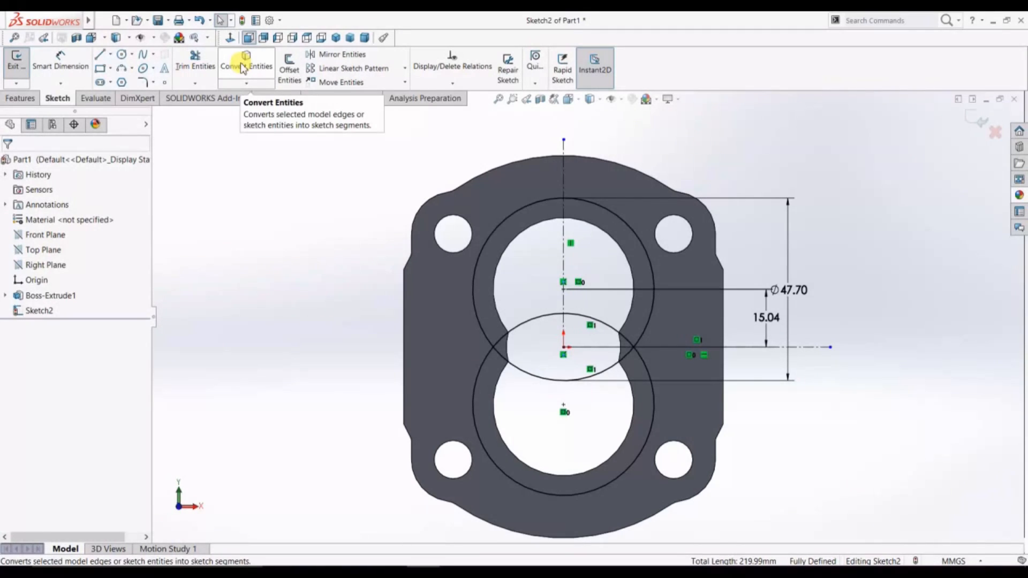
# Connect the two circles with vertical lines between their left quadrant points and between their right quadrant points
pyautogui.click(99, 54)
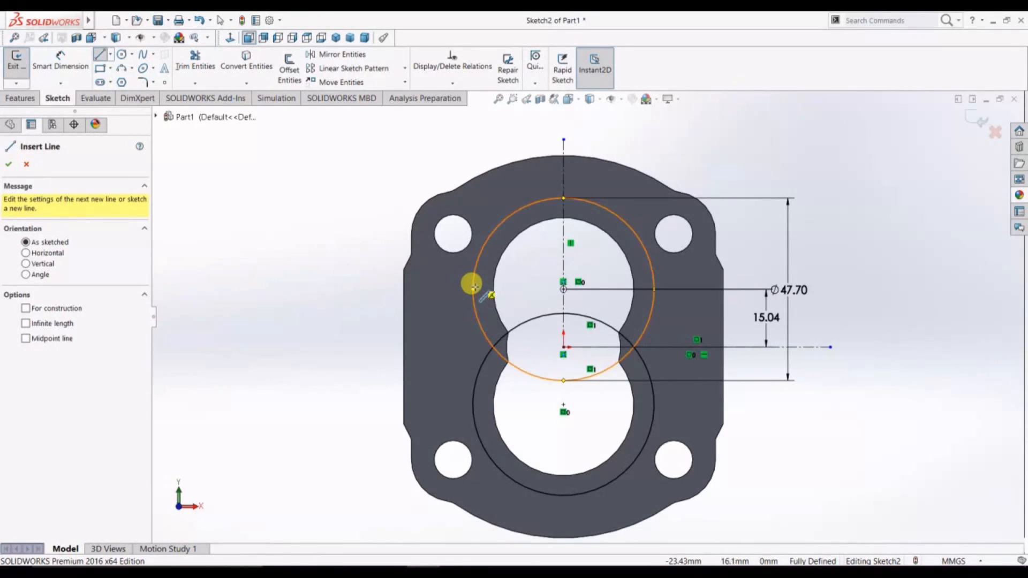
pyautogui.click(473, 289)
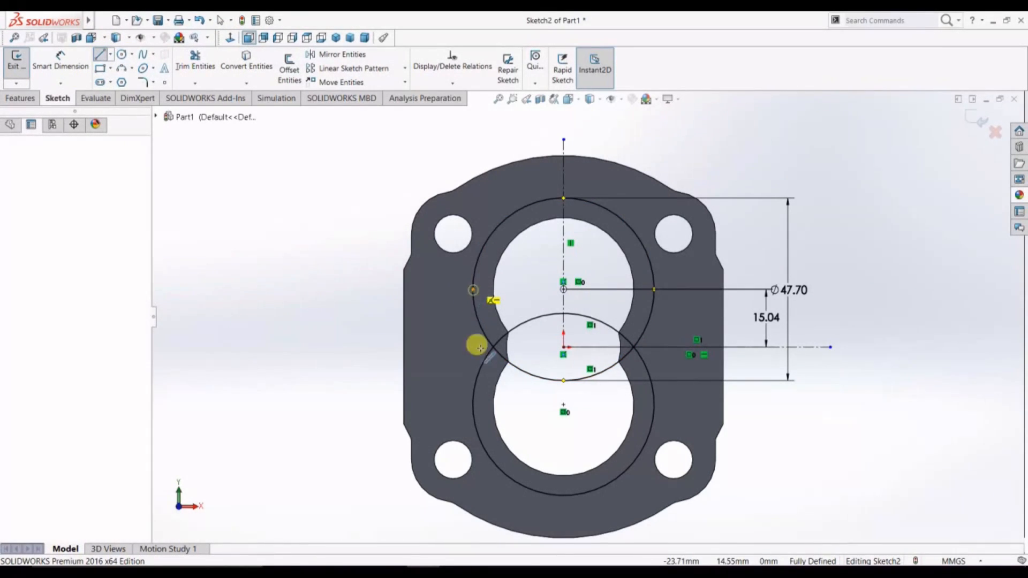
pyautogui.click(473, 406)
pyautogui.rightClick(473, 406)
pyautogui.click(505, 416)
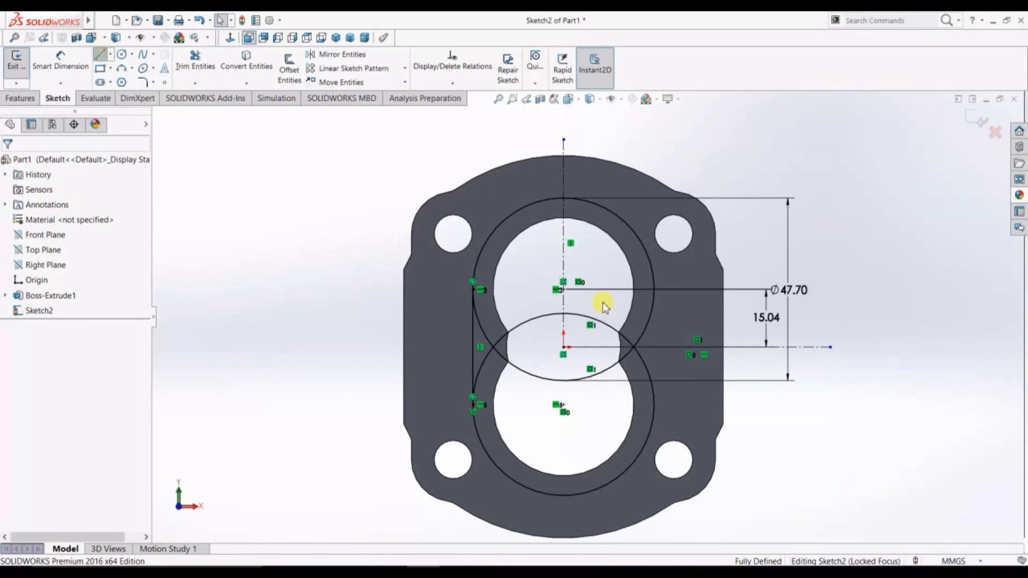
pyautogui.click(655, 290)
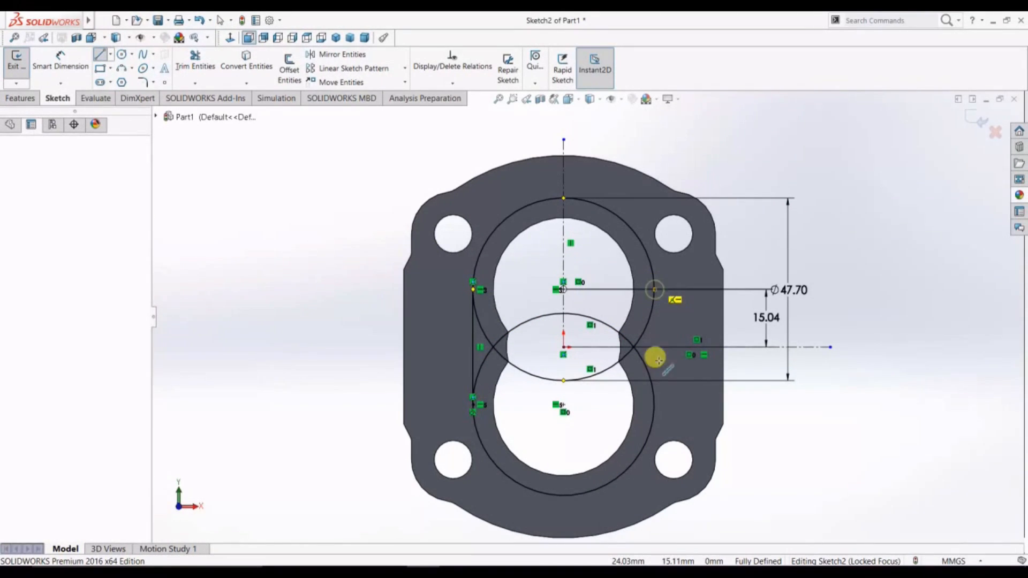
pyautogui.click(655, 407)
pyautogui.rightClick(655, 407)
pyautogui.click(686, 415)
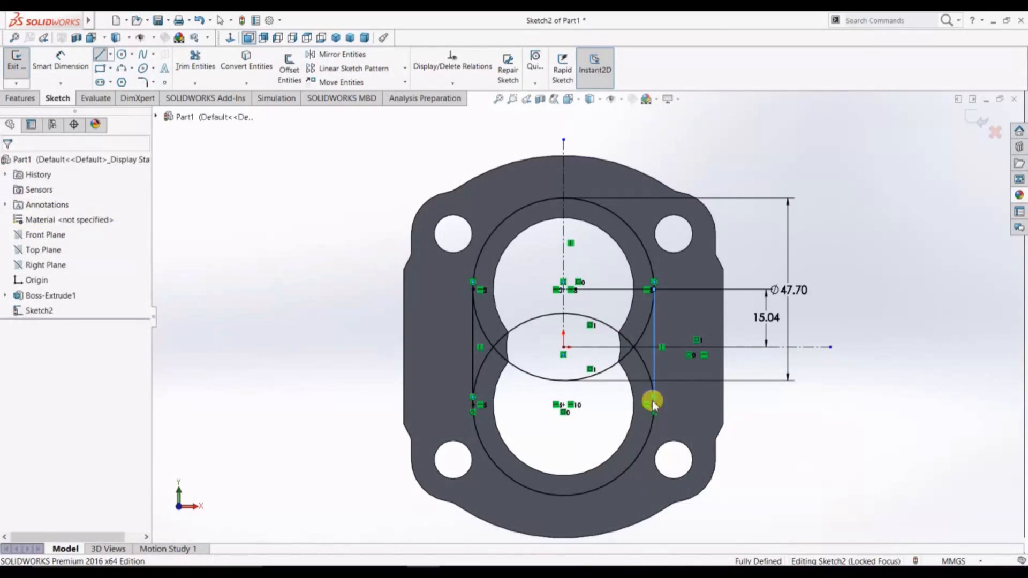
# Trim away the overlapping inner arcs of both circles, leaving a single closed slot outline
pyautogui.scroll(-3, 589, 306)
pyautogui.click(213, 60)
pyautogui.moveTo(526, 339)
pyautogui.mouseDown()
pyautogui.moveTo(498, 436)
pyautogui.moveTo(609, 310)
pyautogui.moveTo(662, 342)
pyautogui.moveTo(687, 422)
pyautogui.mouseUp()
pyautogui.moveTo(413, 308); pyautogui.dragTo(420, 412)
pyautogui.scroll(1, 572, 450)
pyautogui.press('f')
pyautogui.click(8, 164)
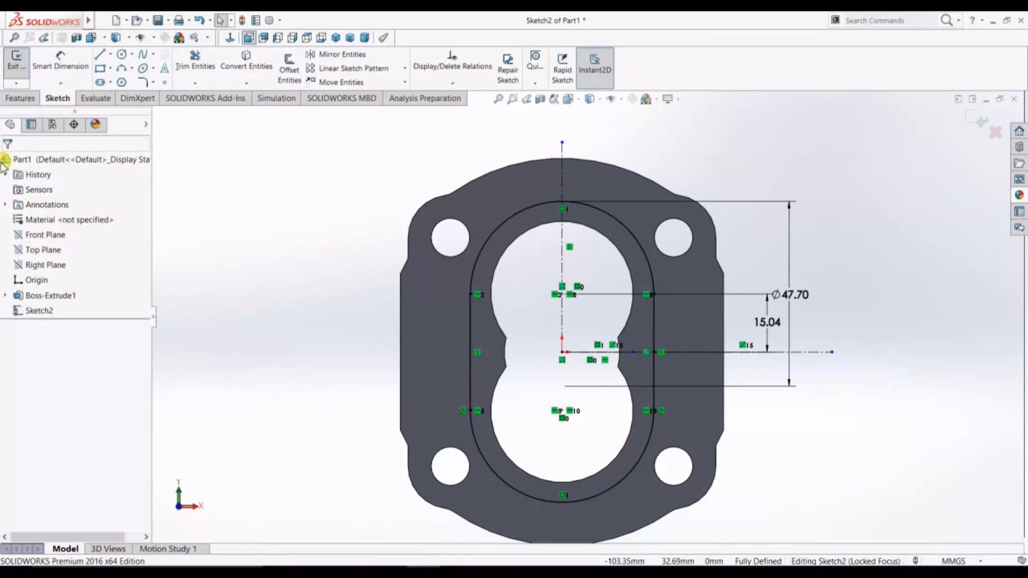
# Offset the whole slot outline 3 mm inward, with the direction reversed
pyautogui.click(300, 70)
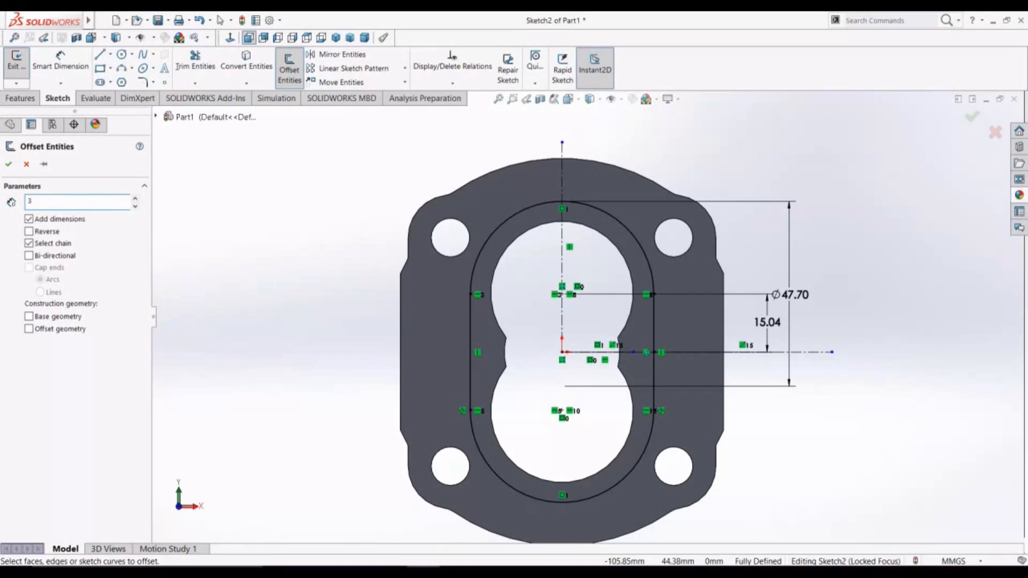
pyautogui.click(29, 231)
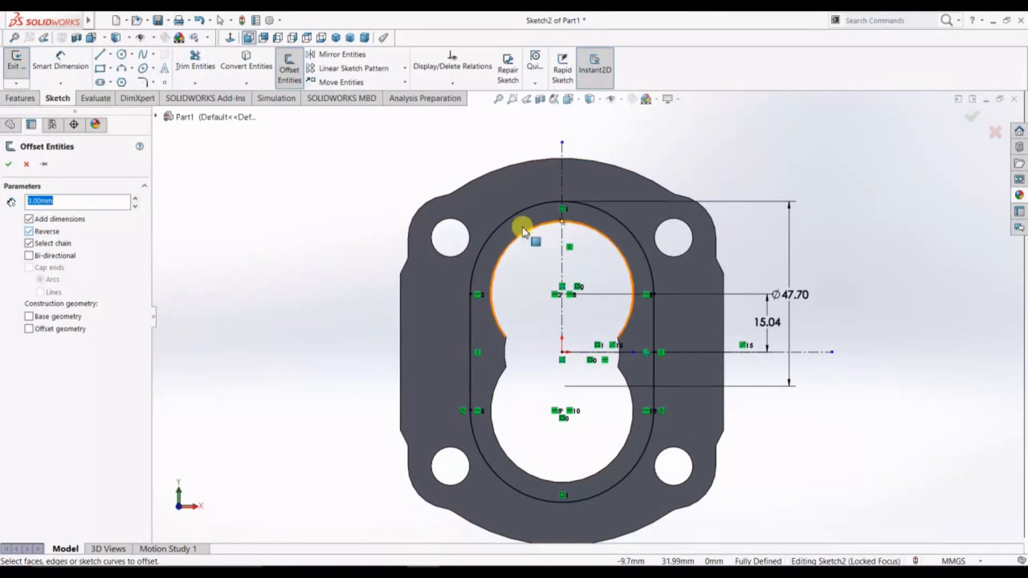
pyautogui.click(512, 222)
pyautogui.click(470, 335)
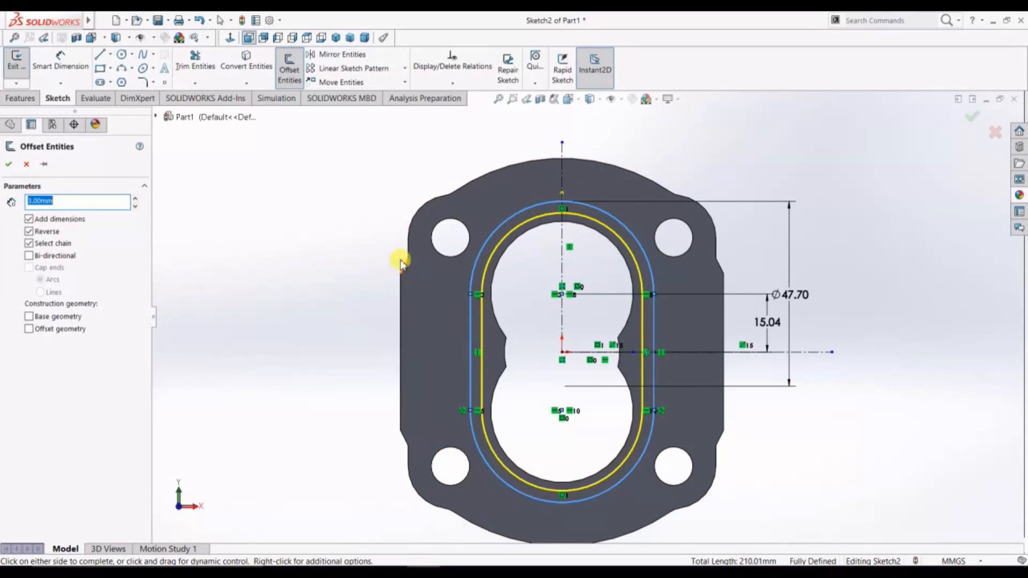
pyautogui.click(8, 164)
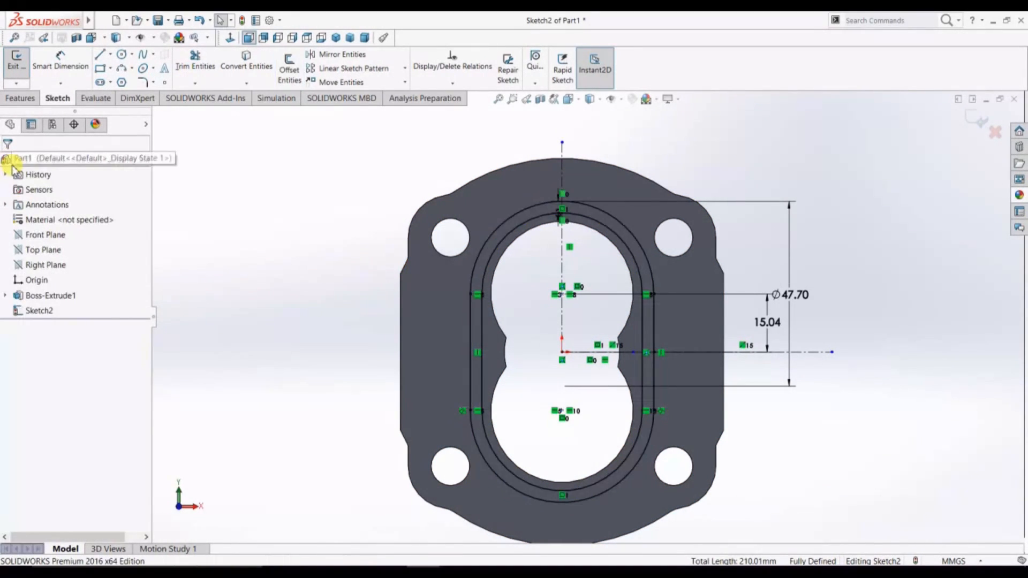
# Cut the ring between the two slot outlines into the front face as a blind groove 2 mm deep
pyautogui.click(20, 98)
pyautogui.click(185, 70)
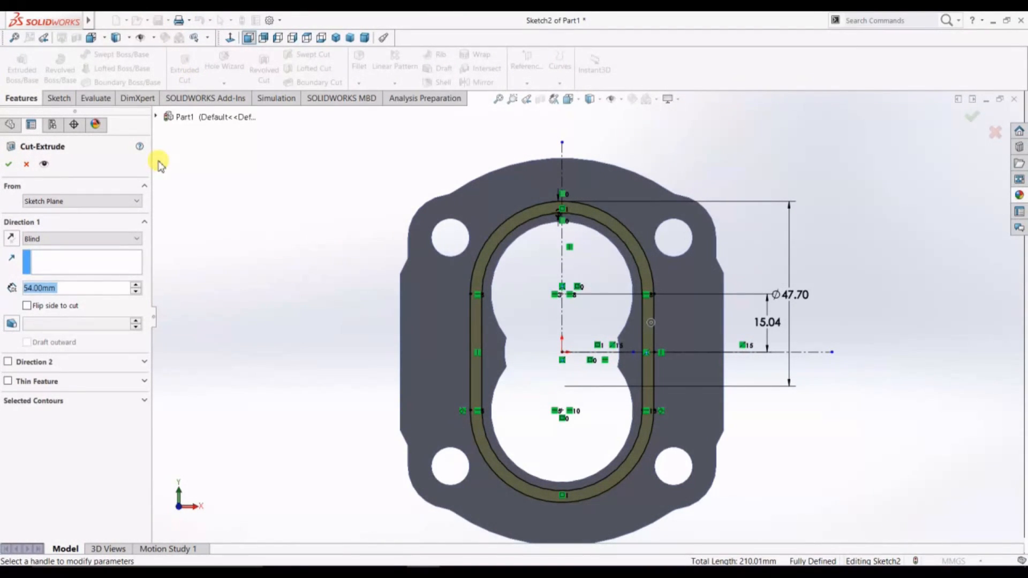
pyautogui.write('2')
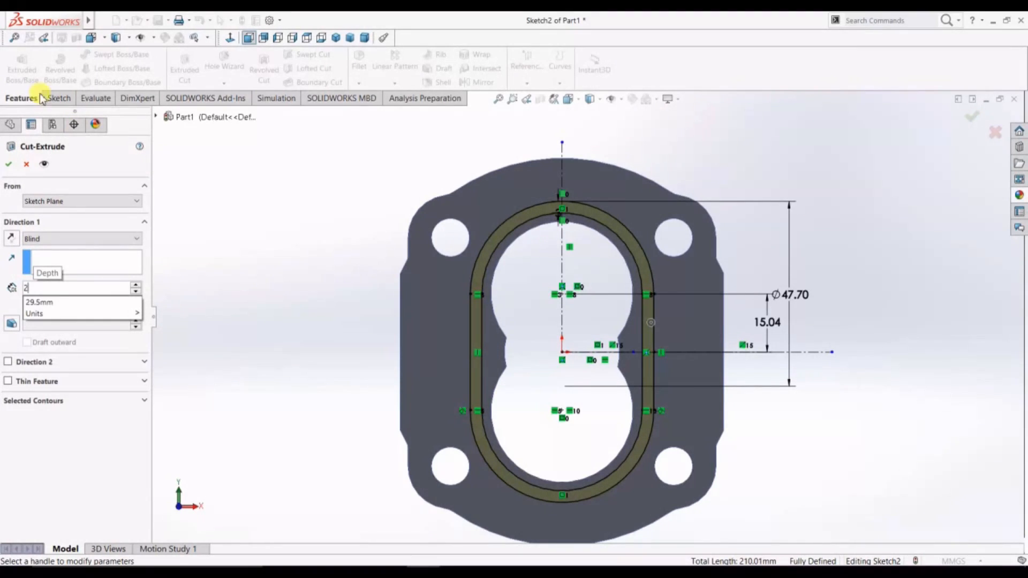
pyautogui.click(10, 167)
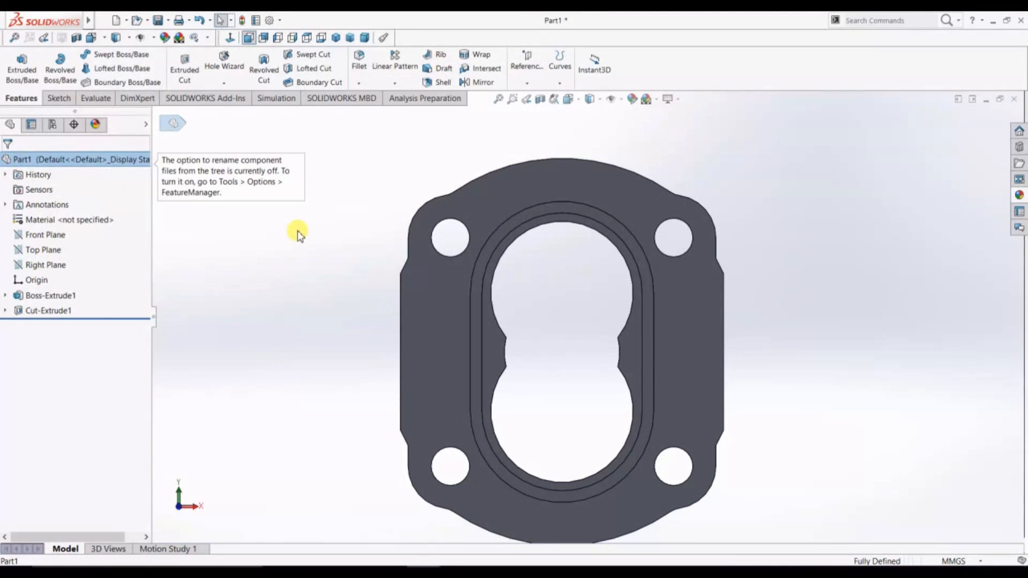
pyautogui.moveTo(315, 292); pyautogui.dragTo(298, 326, button='middle')
pyautogui.click(425, 299)
pyautogui.click(248, 37)
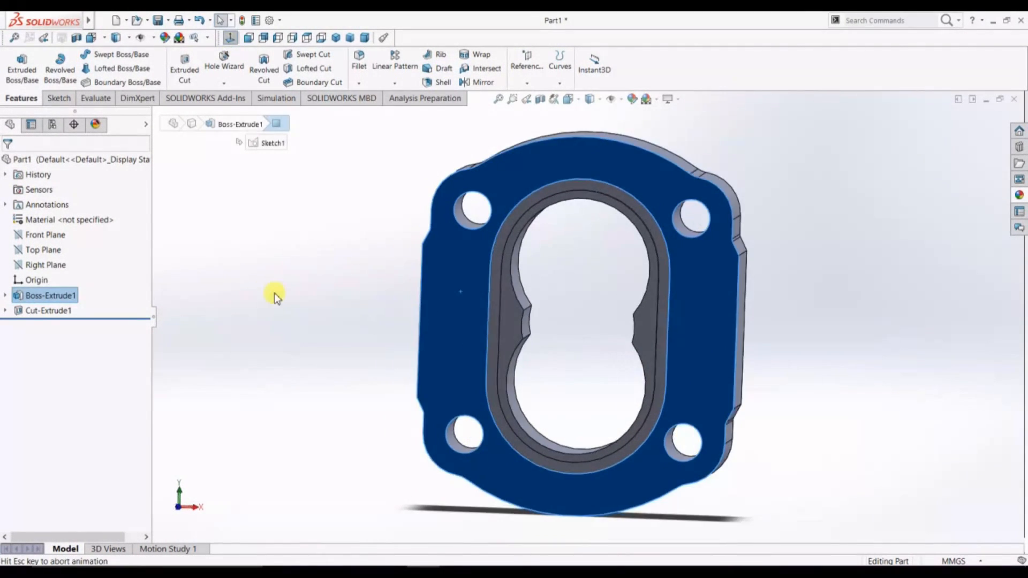
pyautogui.click(246, 273)
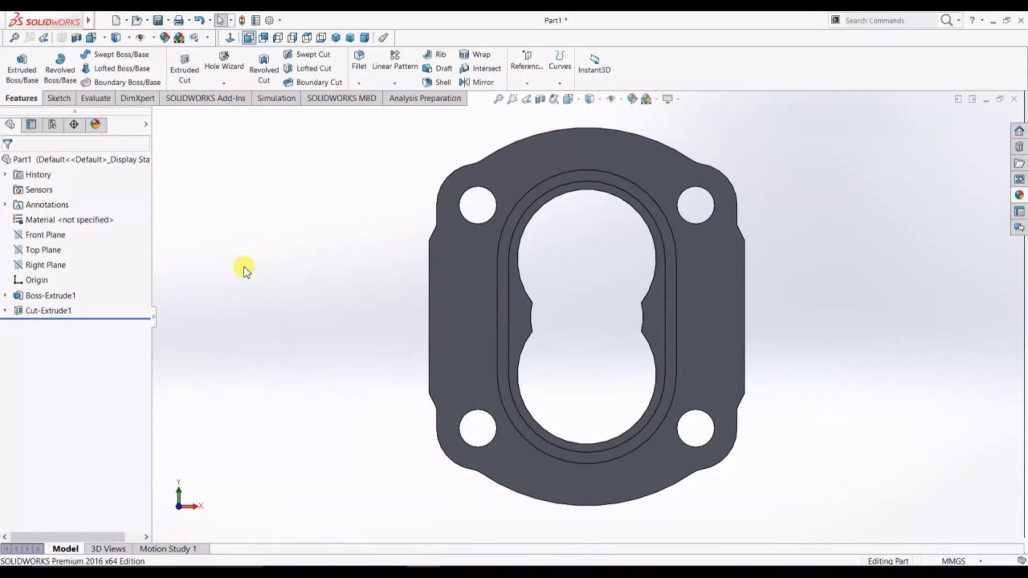
pyautogui.click(51, 236)
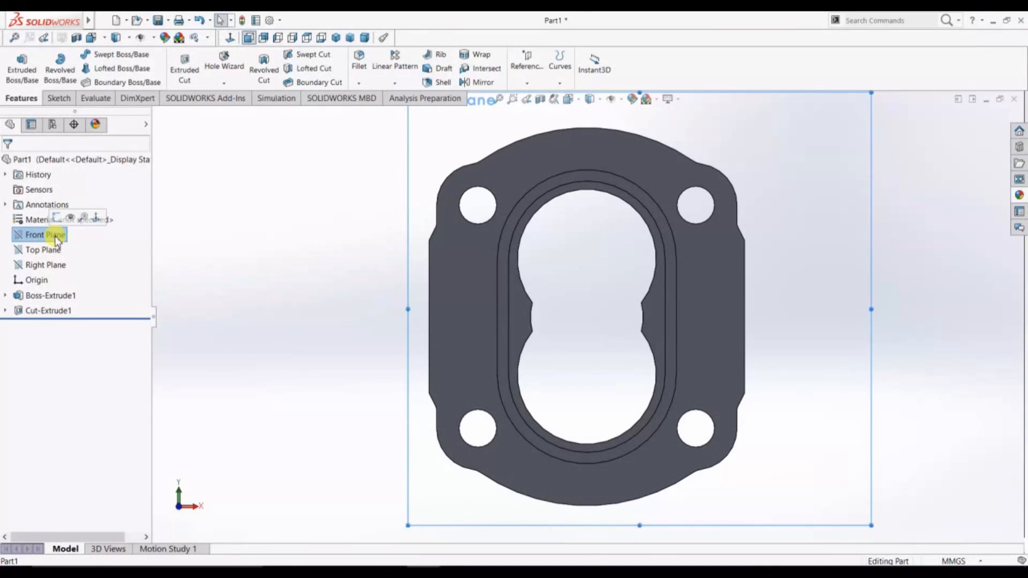
pyautogui.click(22, 159)
pyautogui.click(186, 129)
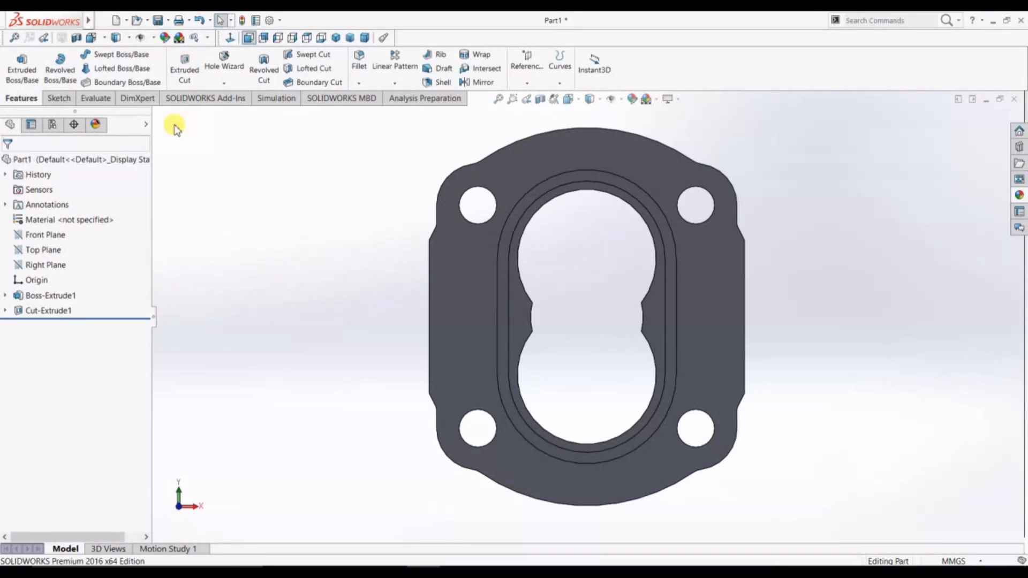
# Try to mirror the slot-shaped groove cut about the housing's back face
pyautogui.doubleClick(74, 160)
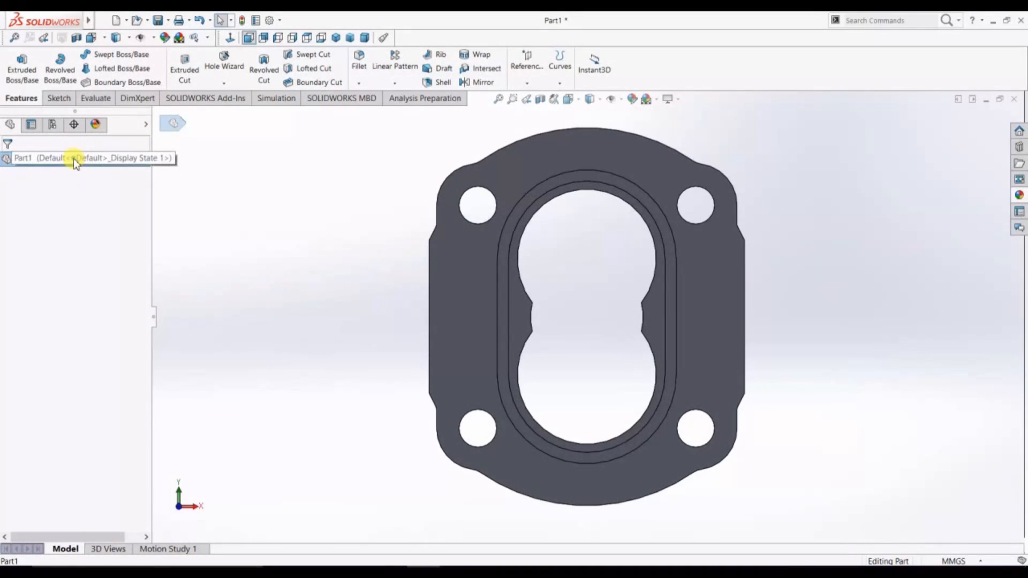
pyautogui.doubleClick(73, 158)
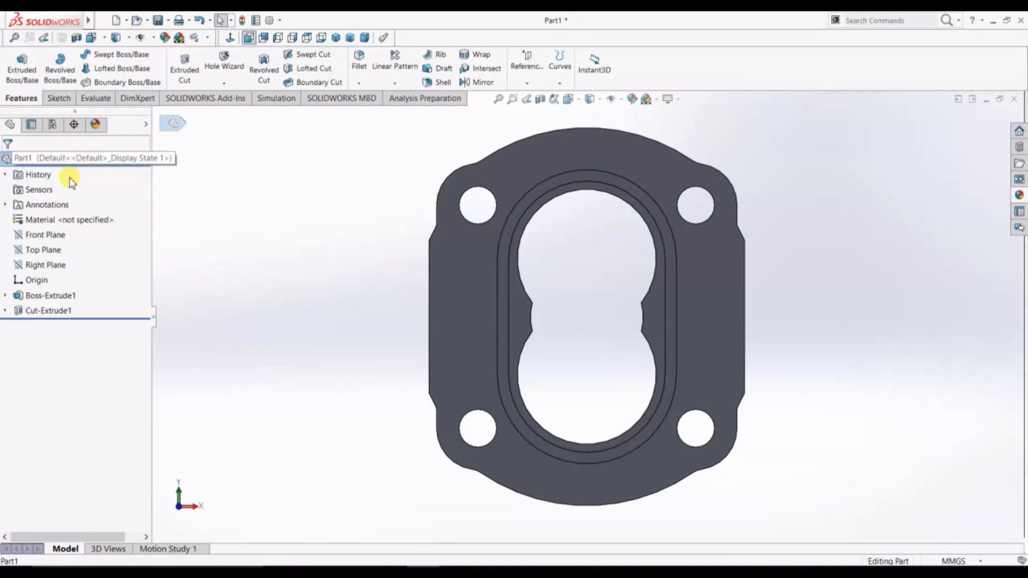
pyautogui.click(56, 311)
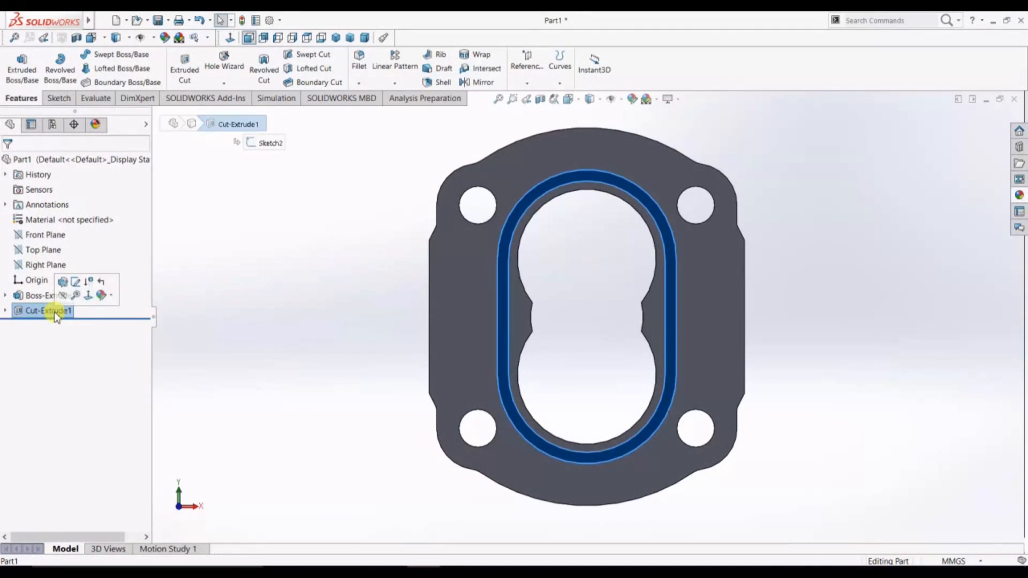
pyautogui.click(478, 82)
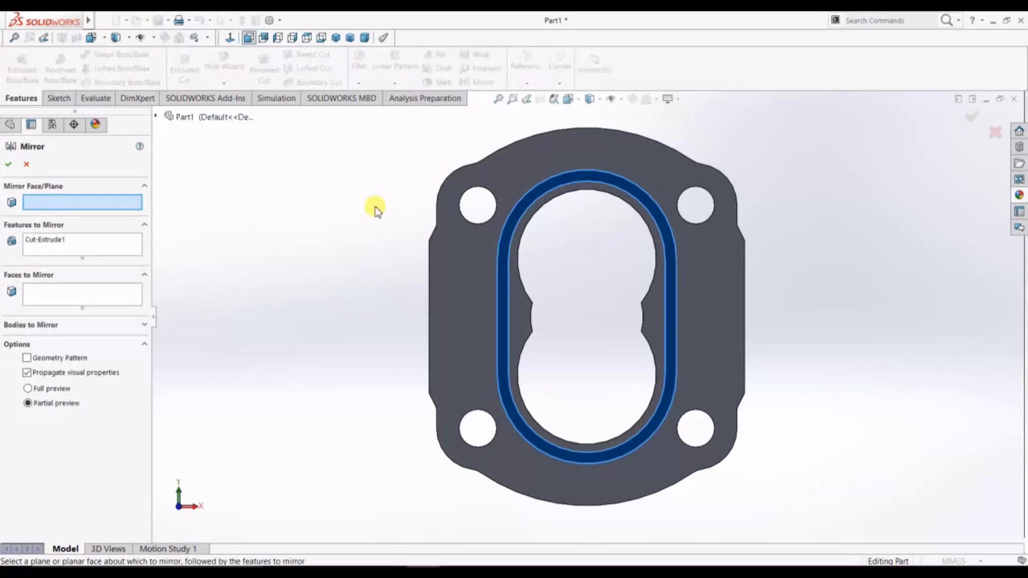
pyautogui.moveTo(260, 284); pyautogui.dragTo(425, 273, button='middle')
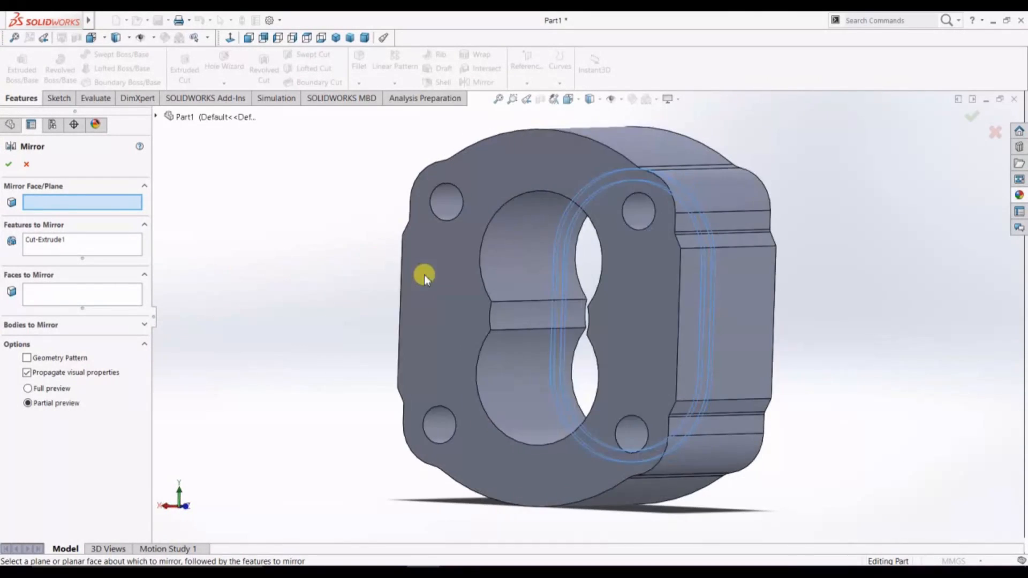
pyautogui.click(643, 278)
pyautogui.moveTo(643, 277); pyautogui.dragTo(212, 292, button='middle')
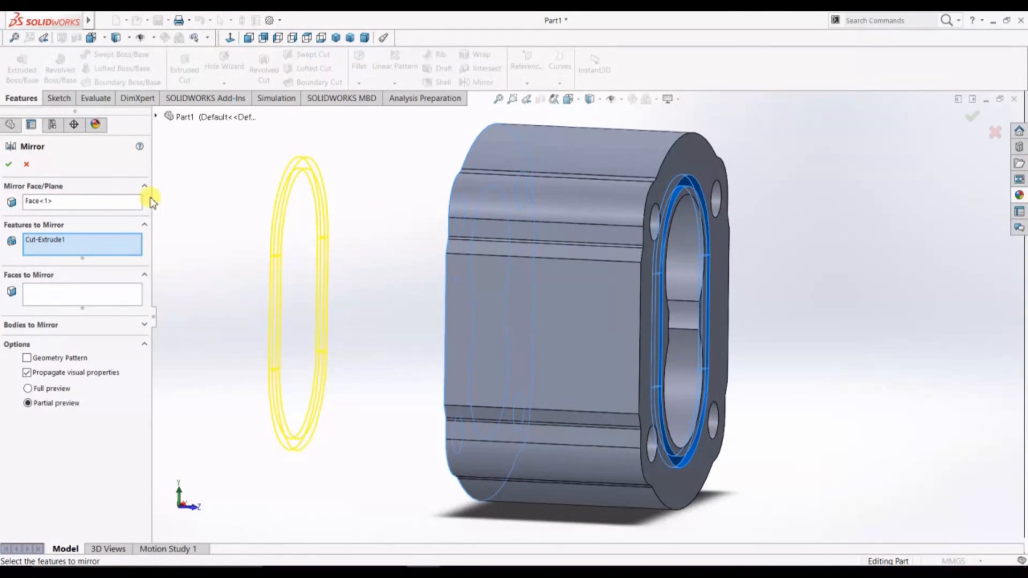
pyautogui.click(26, 164)
pyautogui.moveTo(305, 299); pyautogui.dragTo(51, 232, button='middle')
pyautogui.click(51, 236)
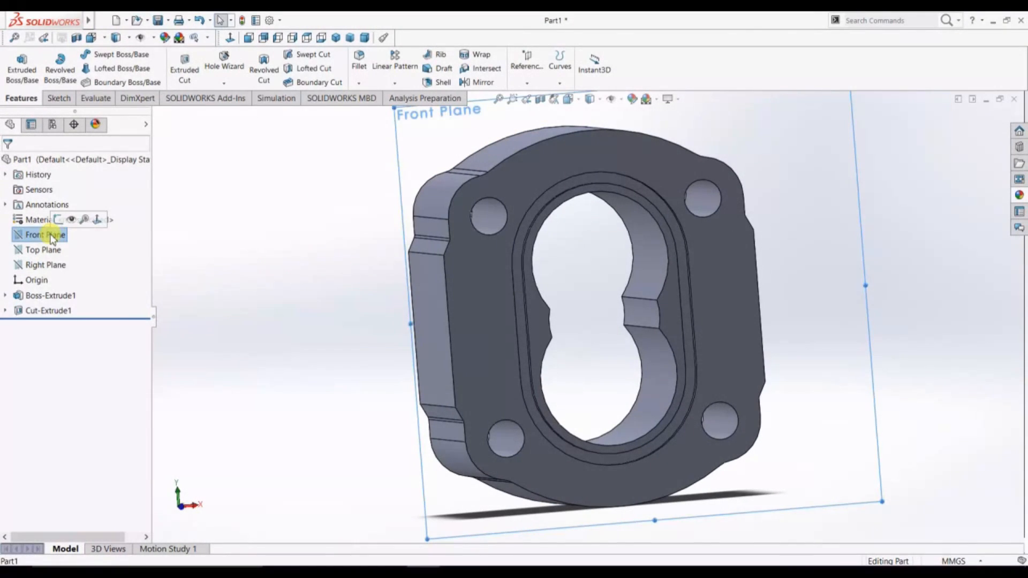
pyautogui.click(58, 219)
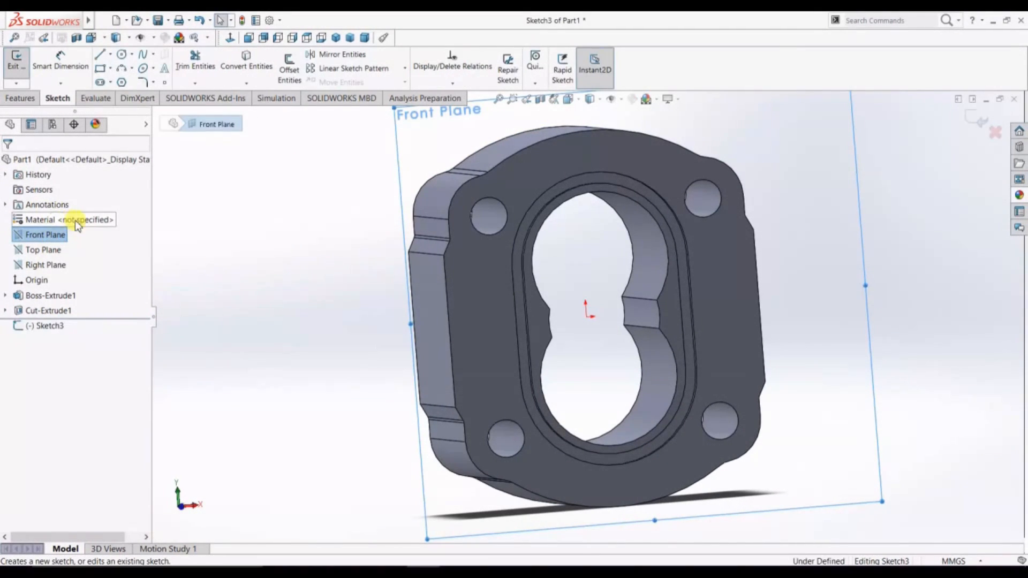
pyautogui.click(48, 310)
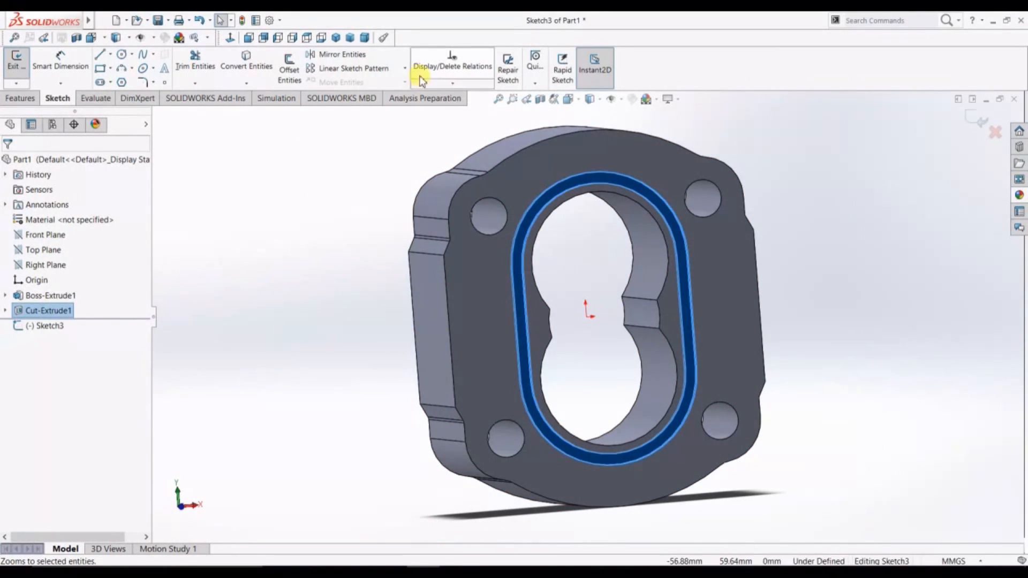
pyautogui.click(346, 60)
pyautogui.moveTo(356, 193); pyautogui.dragTo(262, 181, button='middle')
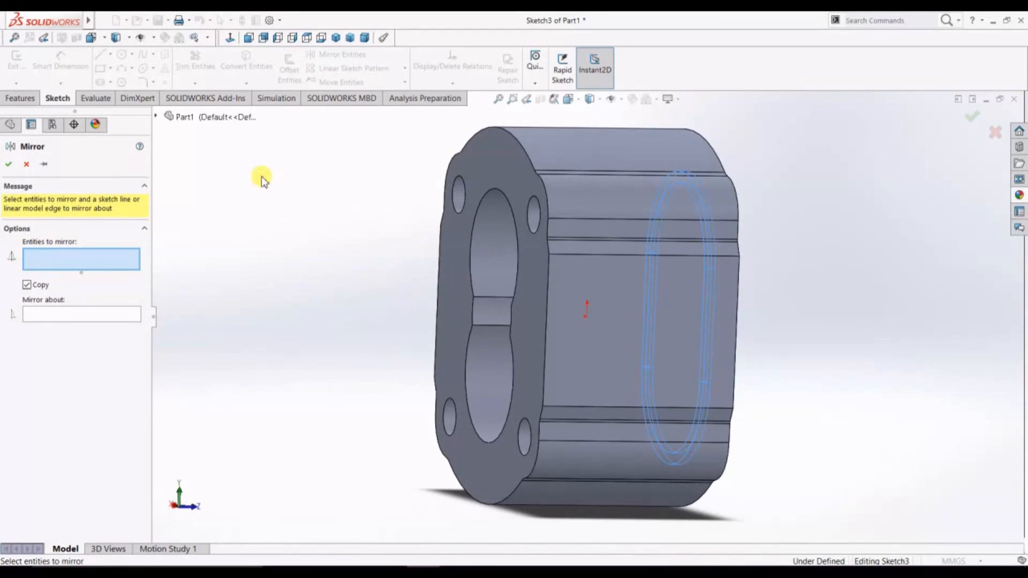
pyautogui.click(26, 163)
pyautogui.hotkey('ctrl', '8')
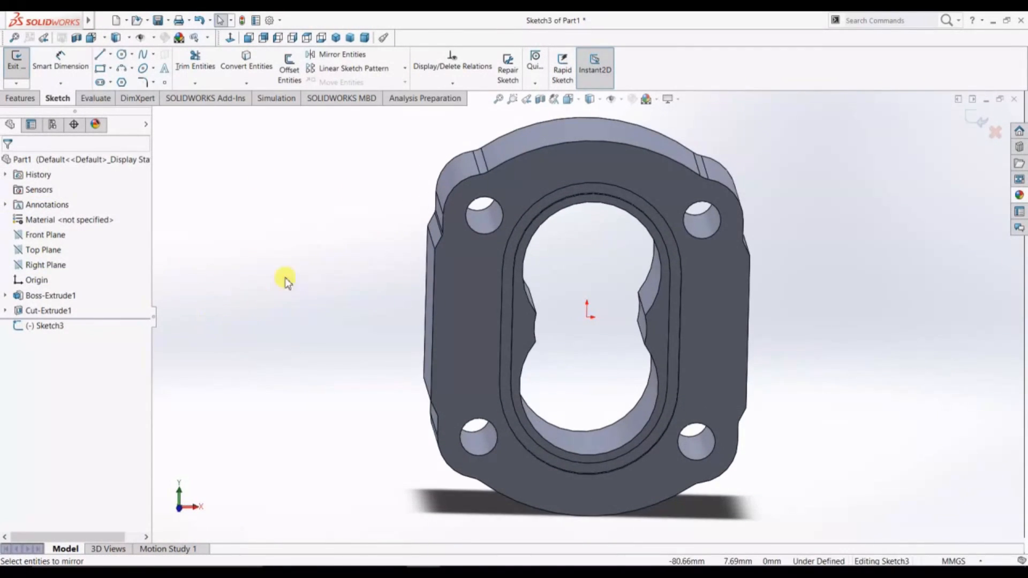
pyautogui.click(53, 235)
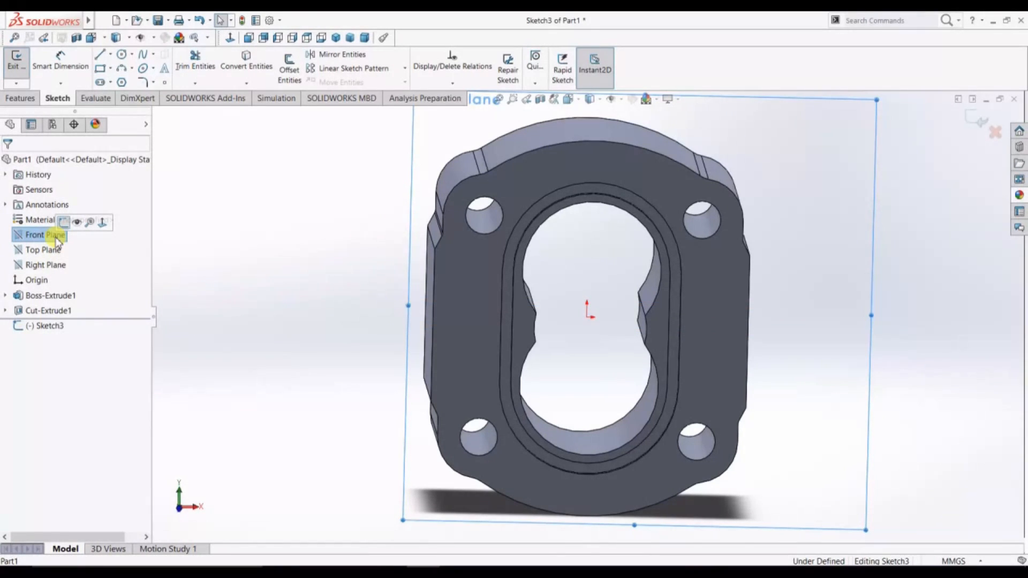
pyautogui.click(53, 312)
pyautogui.click(52, 235)
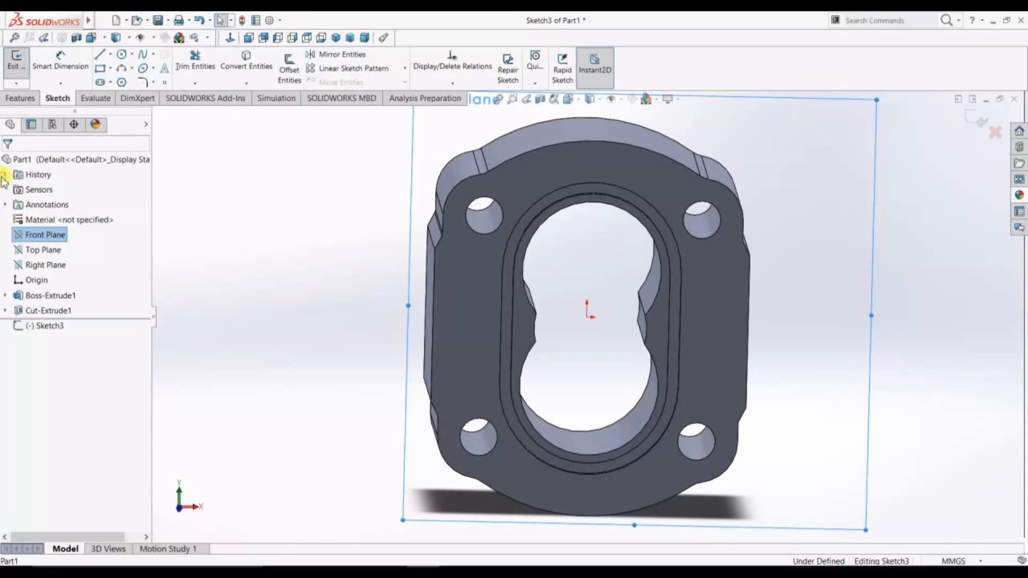
pyautogui.click(62, 159)
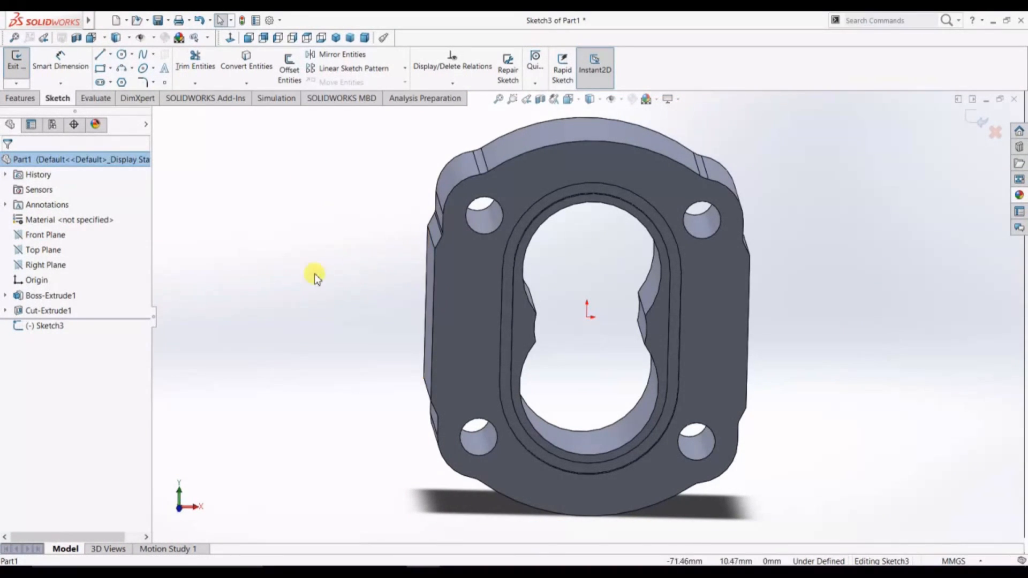
pyautogui.click(45, 234)
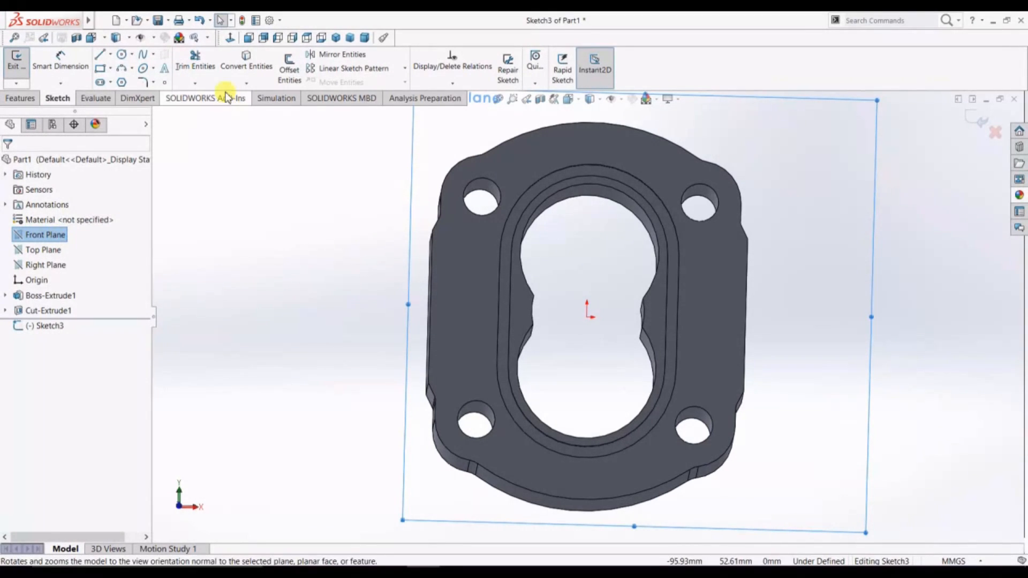
pyautogui.click(48, 311)
pyautogui.click(9, 102)
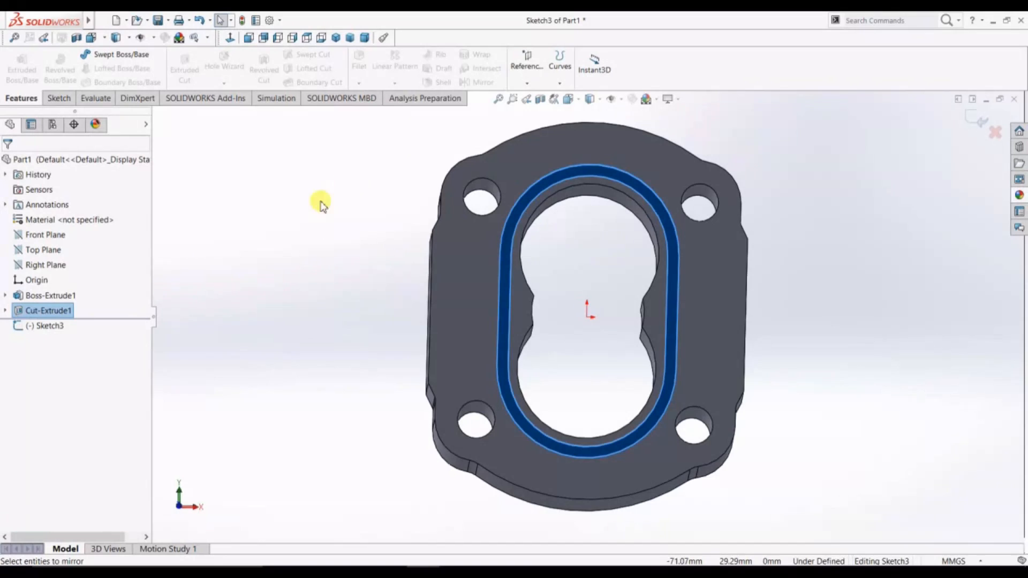
pyautogui.click(40, 291)
pyautogui.click(59, 310)
pyautogui.click(45, 234)
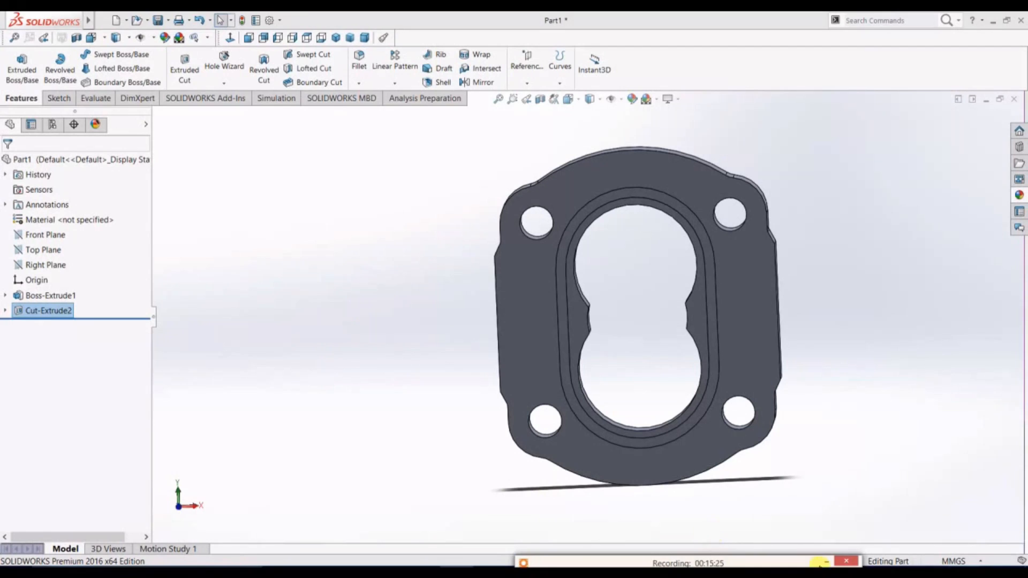
pyautogui.click(825, 563)
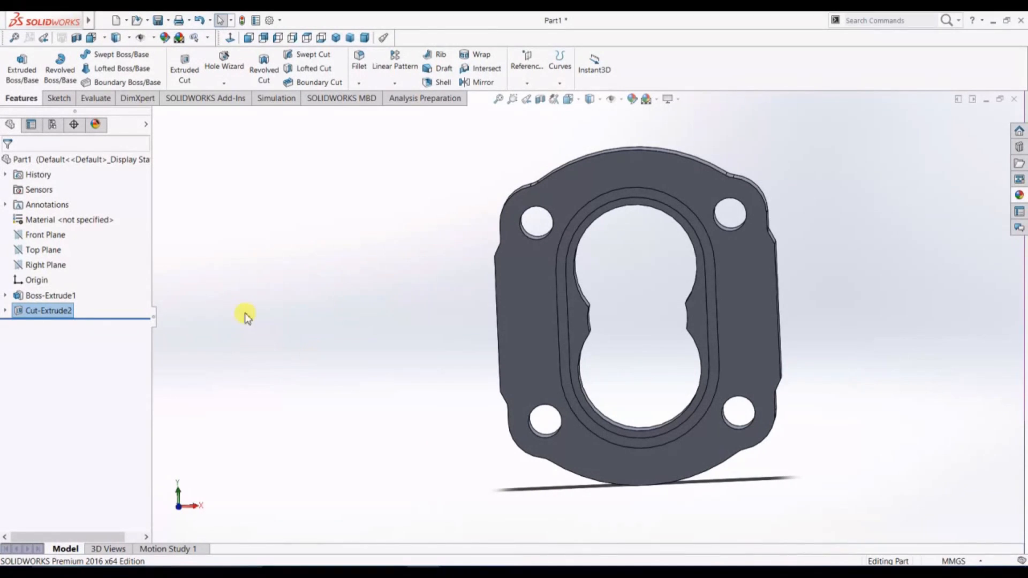
# Mirror the groove cut about the Front Plane onto the housing's opposite face
pyautogui.click(45, 234)
pyautogui.click(483, 82)
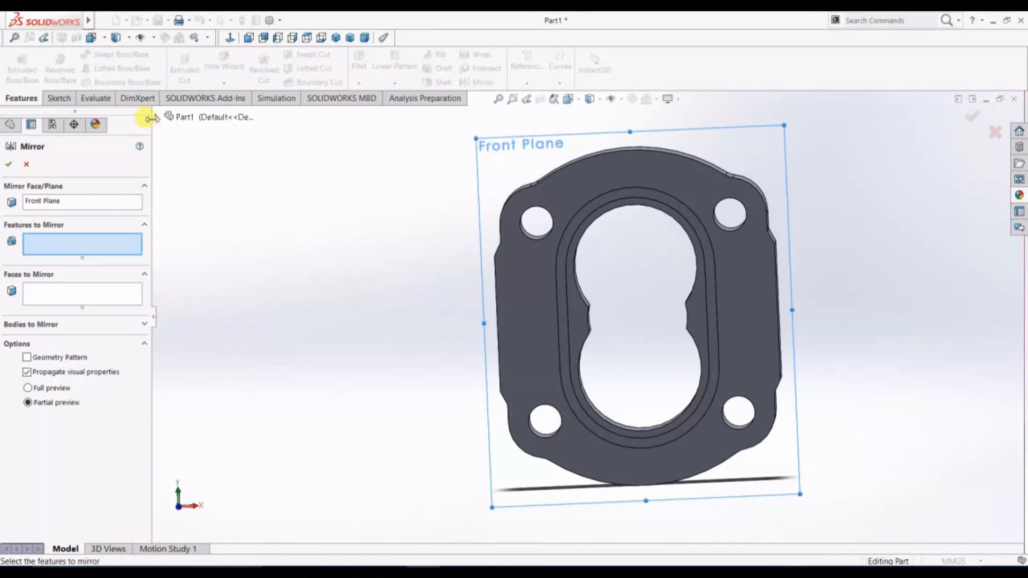
pyautogui.click(157, 116)
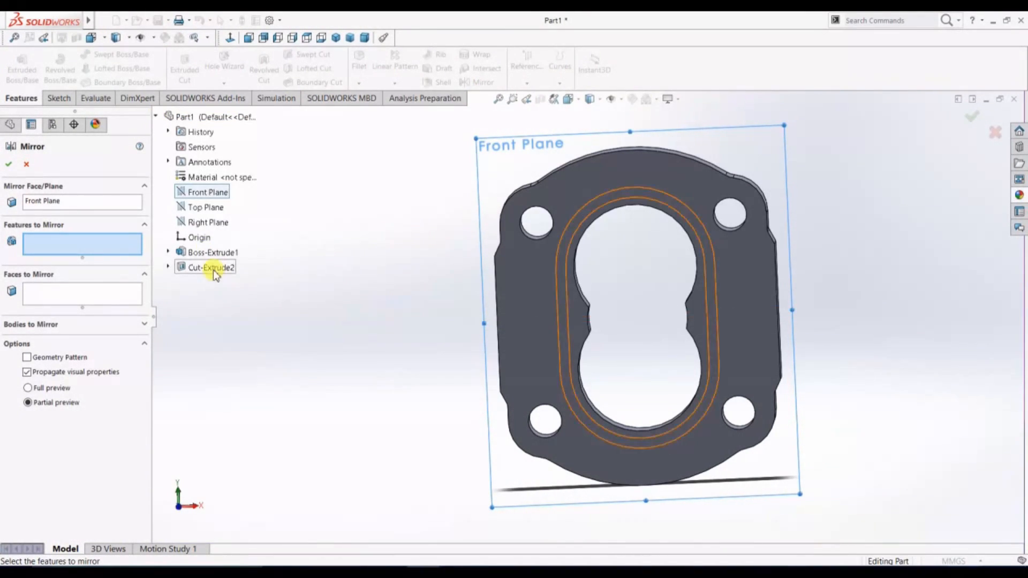
pyautogui.click(213, 267)
pyautogui.moveTo(296, 320); pyautogui.dragTo(278, 267, button='middle')
pyautogui.moveTo(346, 292)
pyautogui.mouseDown(button='middle')
pyautogui.moveTo(394, 298)
pyautogui.moveTo(325, 301)
pyautogui.moveTo(333, 285)
pyautogui.moveTo(371, 288)
pyautogui.moveTo(313, 252)
pyautogui.moveTo(350, 294)
pyautogui.moveTo(328, 301)
pyautogui.moveTo(344, 292)
pyautogui.moveTo(324, 289)
pyautogui.moveTo(340, 294)
pyautogui.mouseUp(button='middle')
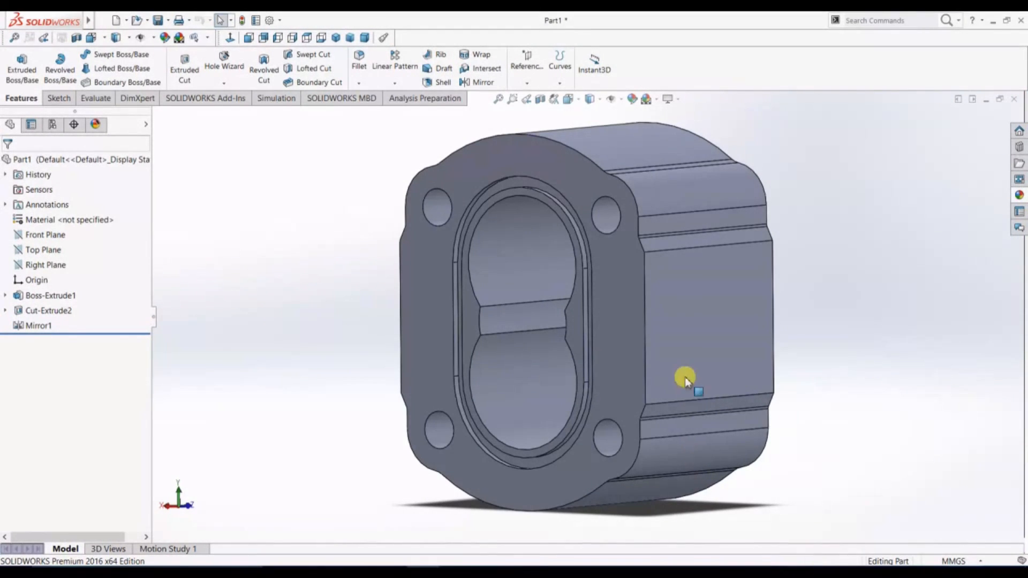
# Try a blind G1/2 ISO straight pipe tapped hole on the housing's flat side face, and undo it
pyautogui.click(684, 379)
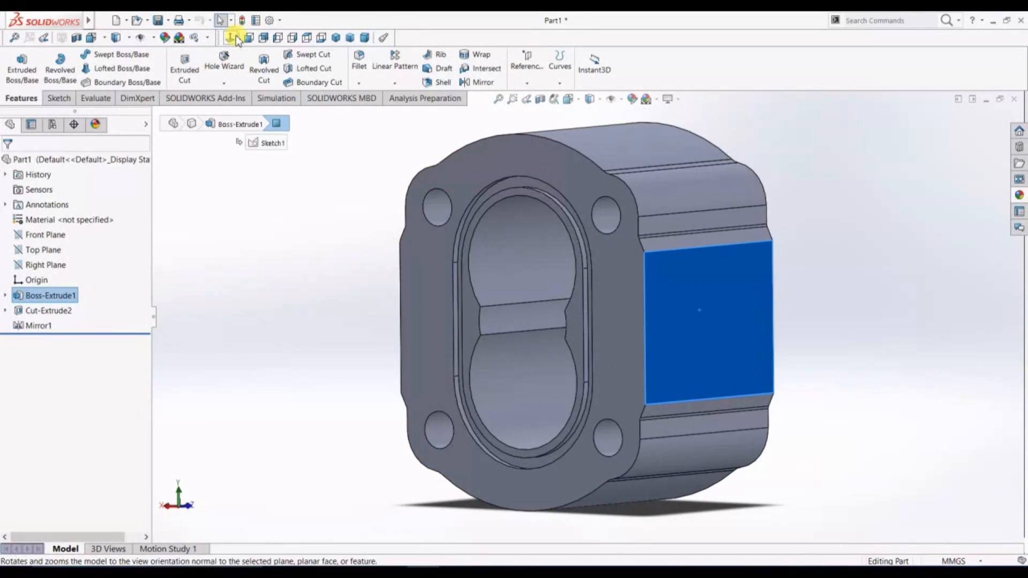
pyautogui.click(230, 38)
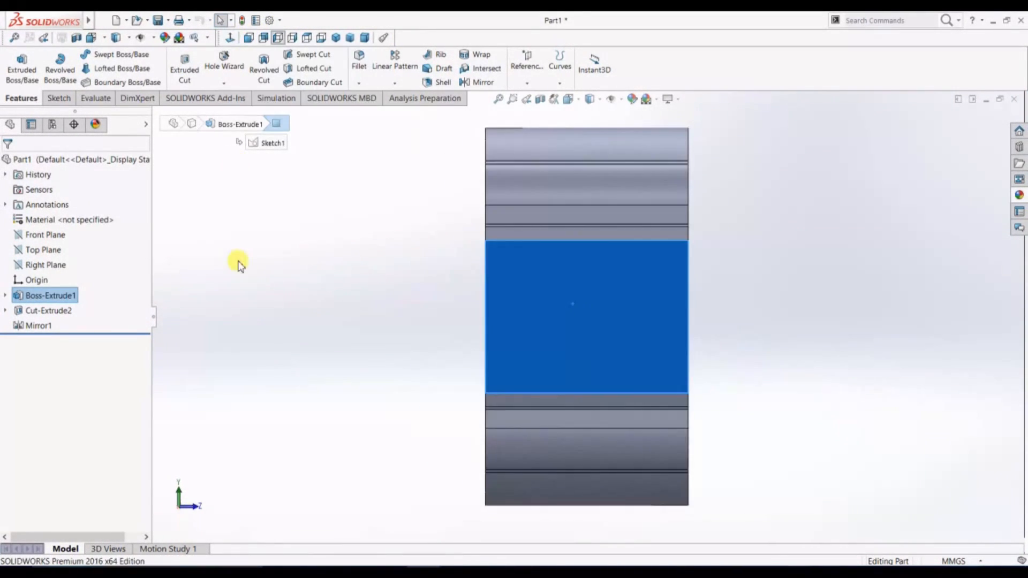
pyautogui.click(225, 67)
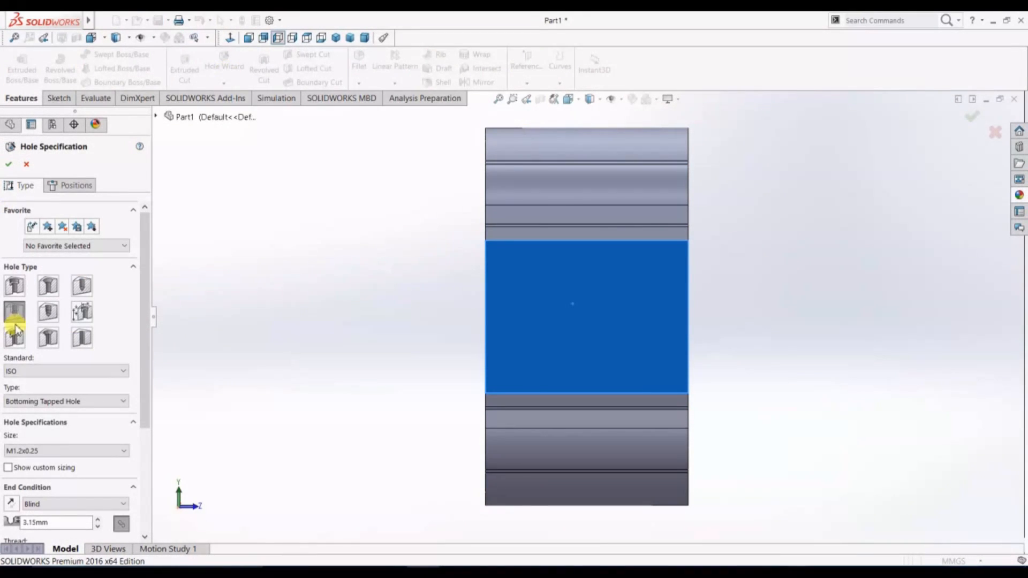
pyautogui.click(71, 406)
pyautogui.click(66, 422)
pyautogui.click(65, 450)
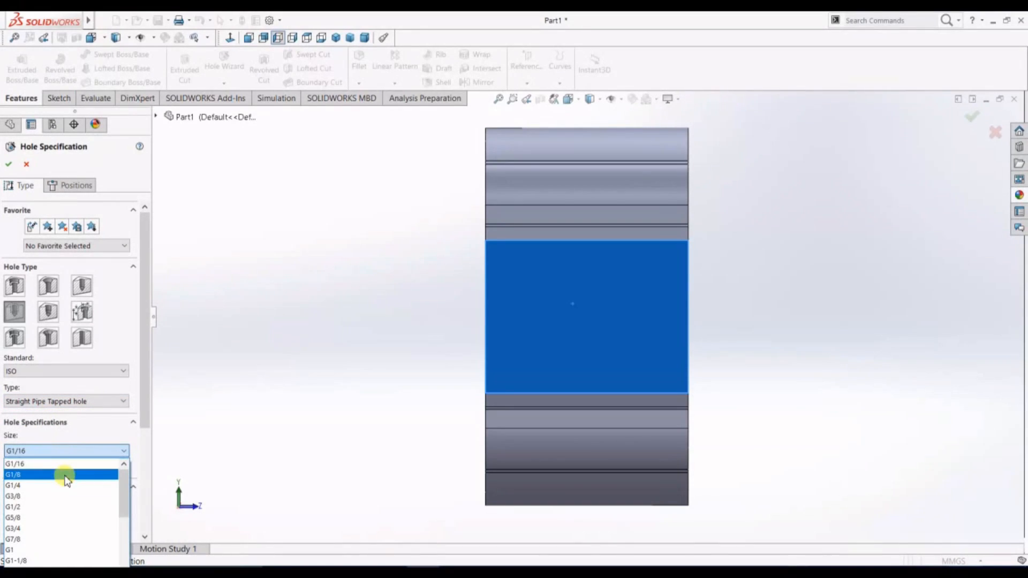
pyautogui.click(64, 507)
pyautogui.moveTo(141, 425); pyautogui.dragTo(144, 513)
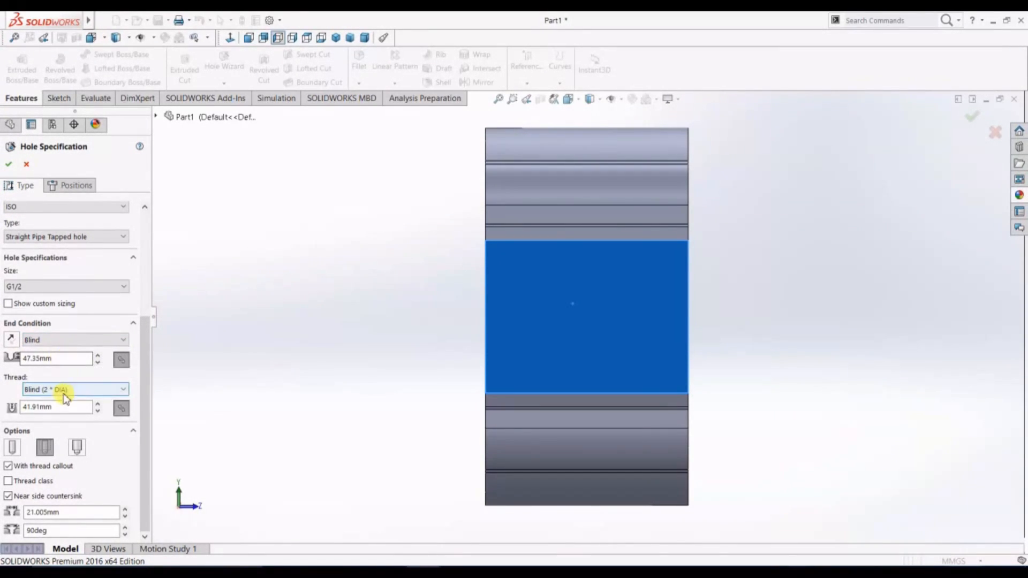
pyautogui.click(8, 164)
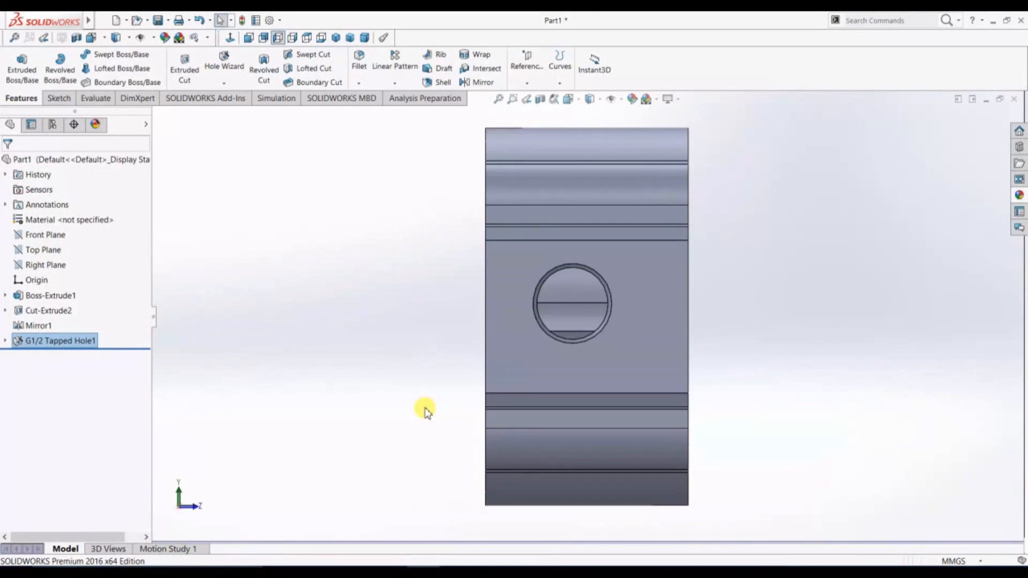
pyautogui.hotkey('ctrl', 'z')
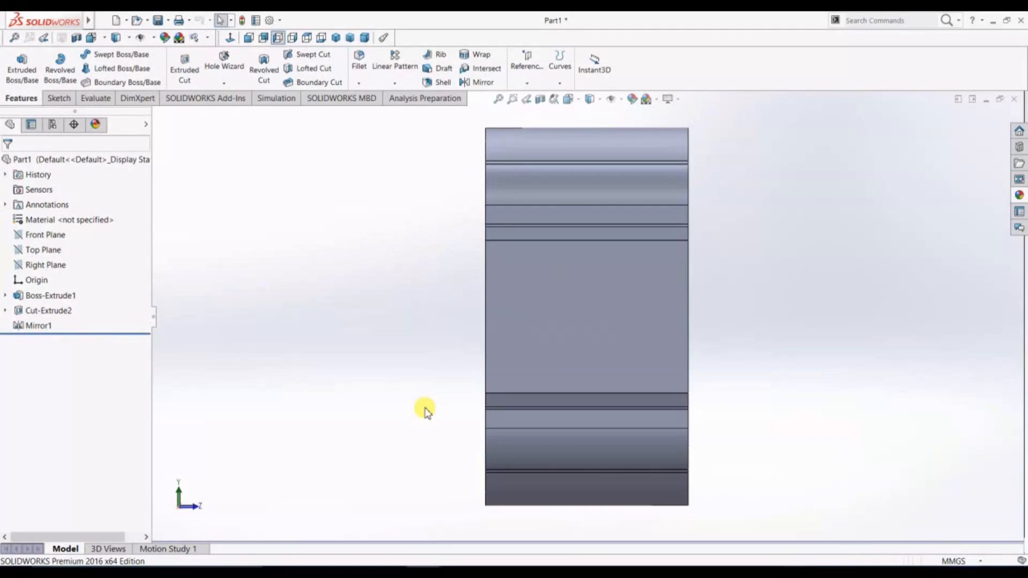
pyautogui.click(225, 67)
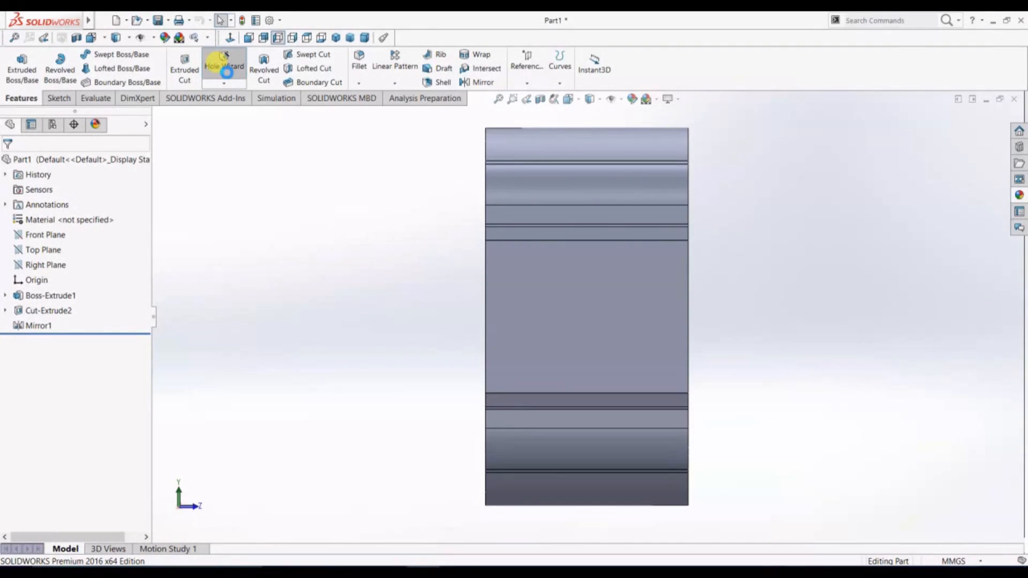
pyautogui.moveTo(142, 335); pyautogui.dragTo(142, 375)
pyautogui.click(75, 187)
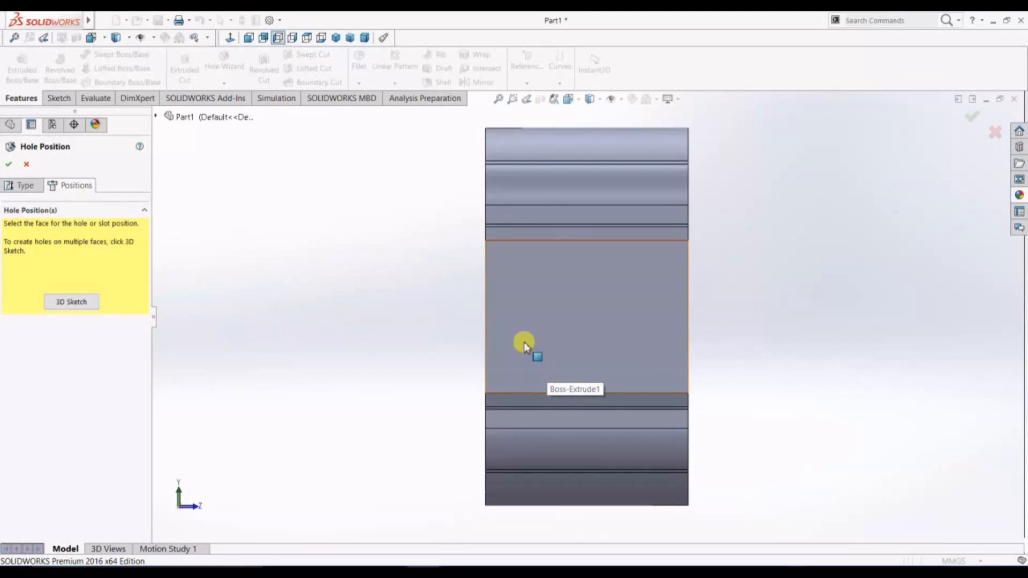
pyautogui.click(490, 300)
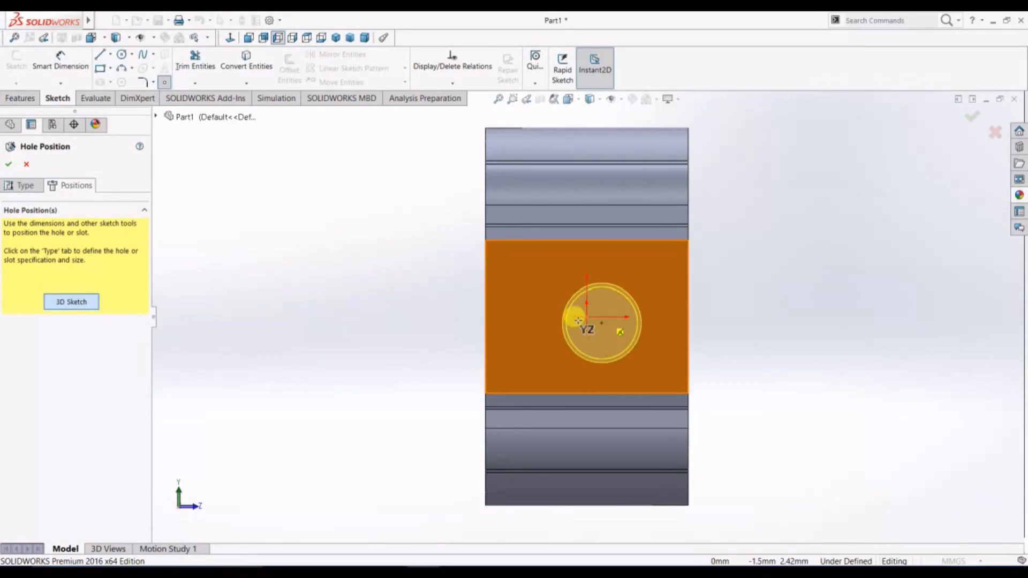
pyautogui.click(586, 311)
pyautogui.click(593, 303)
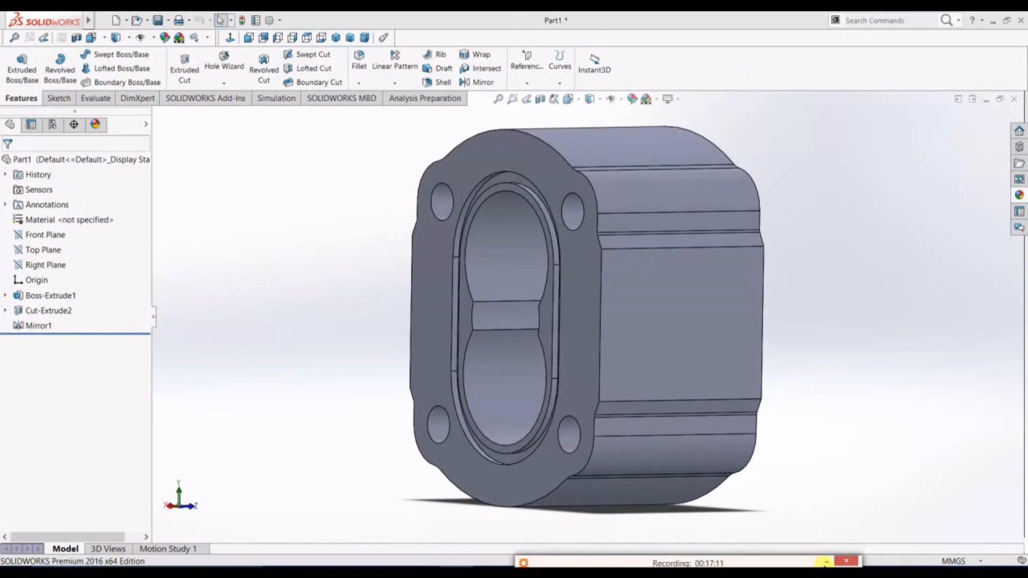
# Add a blind G1/2 ISO straight pipe tapped hole at the origin on the housing's flat side face
pyautogui.click(826, 563)
pyautogui.moveTo(820, 393); pyautogui.dragTo(775, 394, button='middle')
pyautogui.click(584, 344)
pyautogui.click(230, 37)
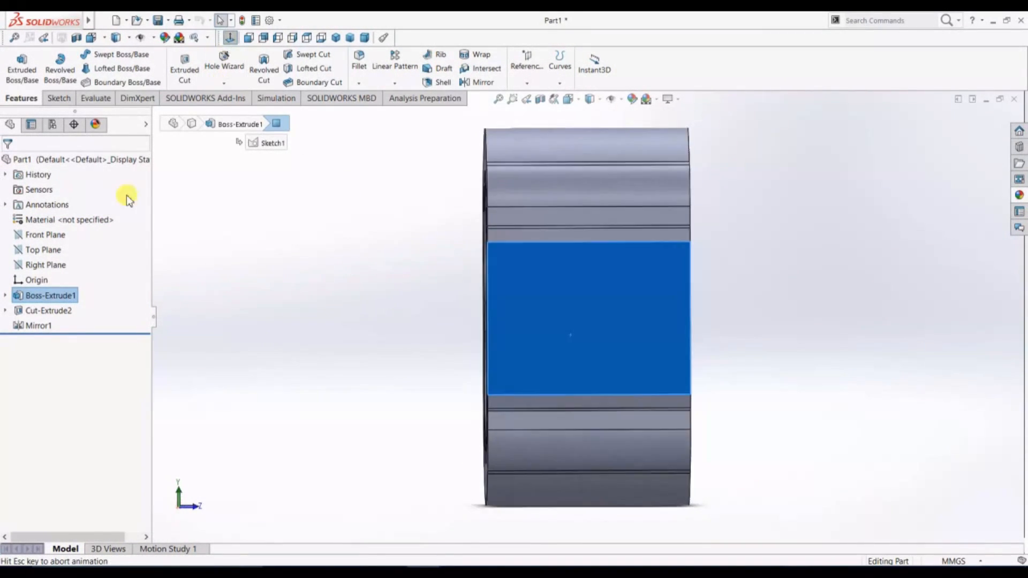
pyautogui.click(224, 62)
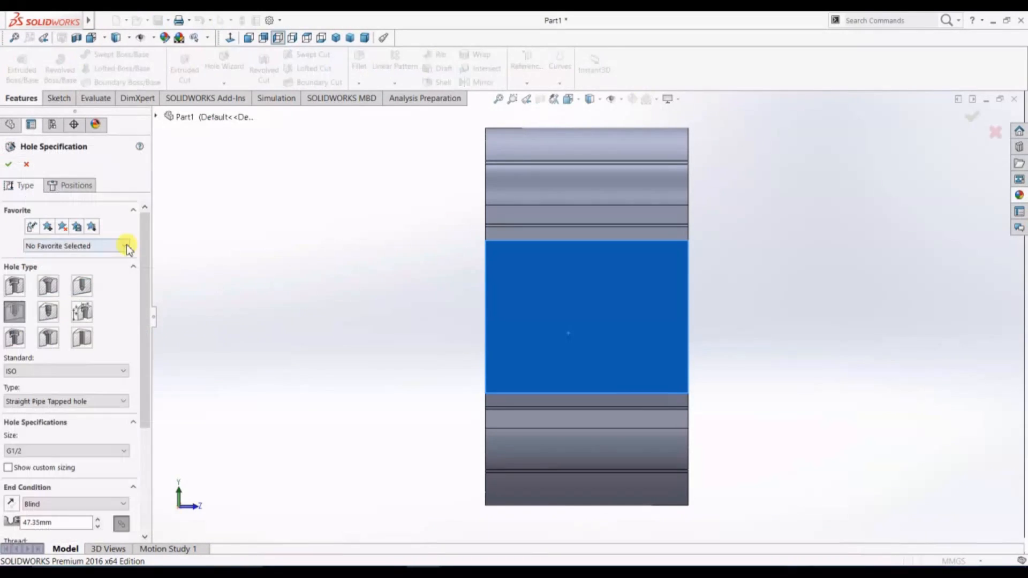
pyautogui.click(16, 314)
pyautogui.click(76, 401)
pyautogui.click(80, 420)
pyautogui.click(88, 451)
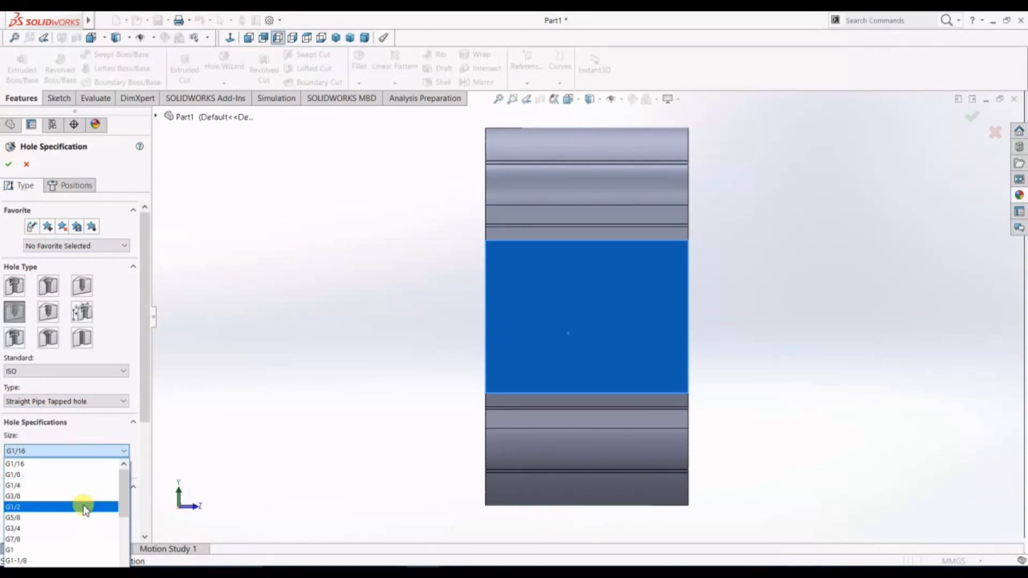
pyautogui.click(83, 504)
pyautogui.moveTo(143, 399)
pyautogui.mouseDown()
pyautogui.moveTo(147, 481)
pyautogui.moveTo(145, 456)
pyautogui.mouseUp()
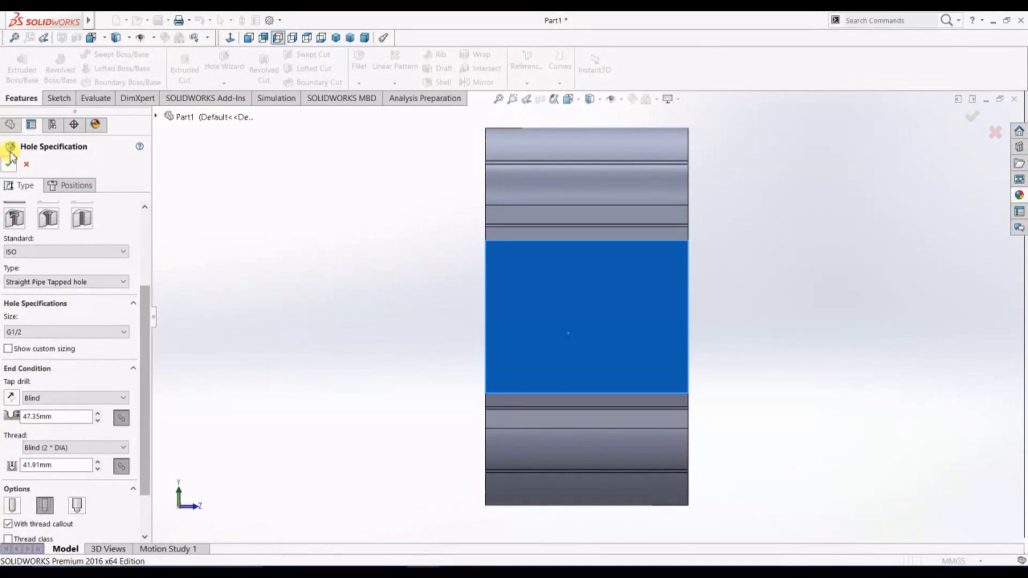
pyautogui.click(69, 186)
pyautogui.click(589, 318)
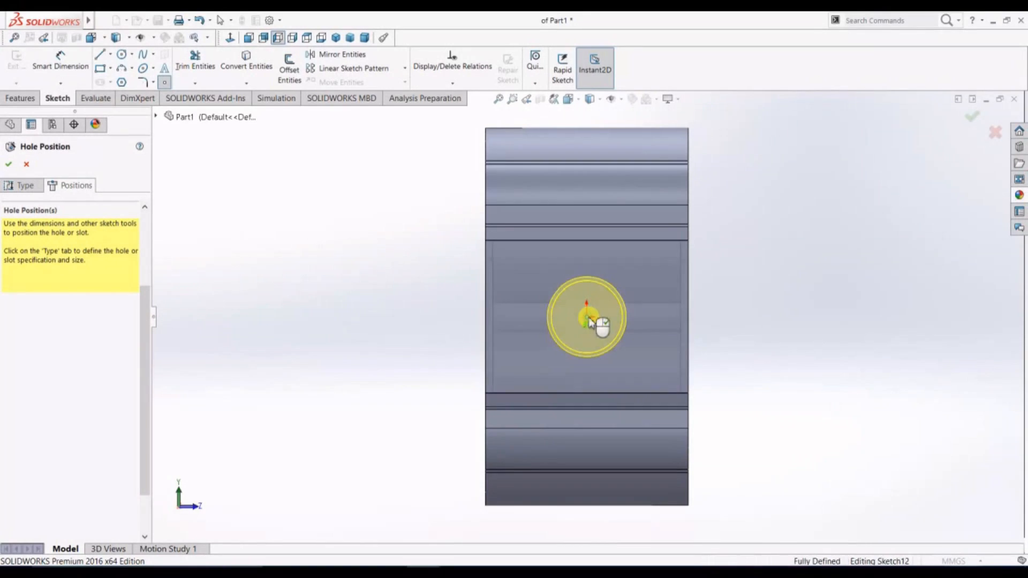
# Define a G1/2 ISO straight pipe tapped hole for the opposite flat side face with a blind tap drill depth of 37.5 mm
pyautogui.moveTo(335, 323); pyautogui.dragTo(551, 349, button='middle')
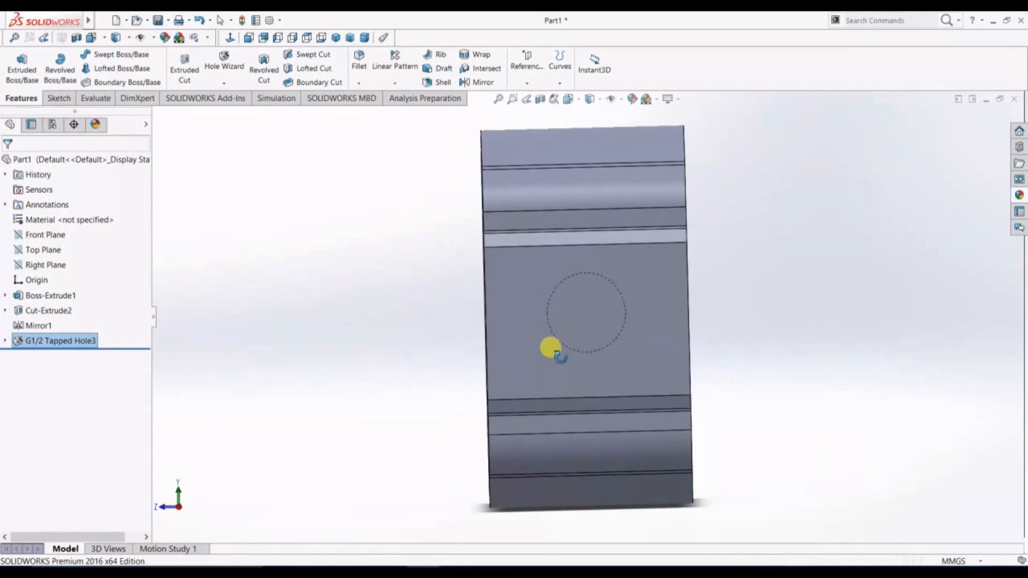
pyautogui.click(505, 306)
pyautogui.click(231, 38)
pyautogui.click(230, 65)
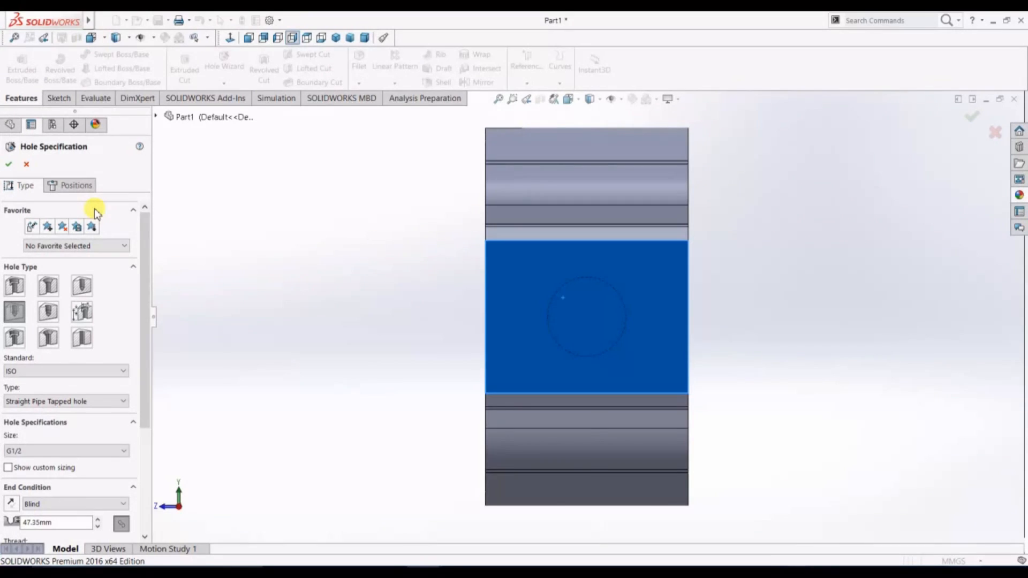
pyautogui.click(48, 311)
pyautogui.click(12, 315)
pyautogui.click(59, 401)
pyautogui.click(59, 423)
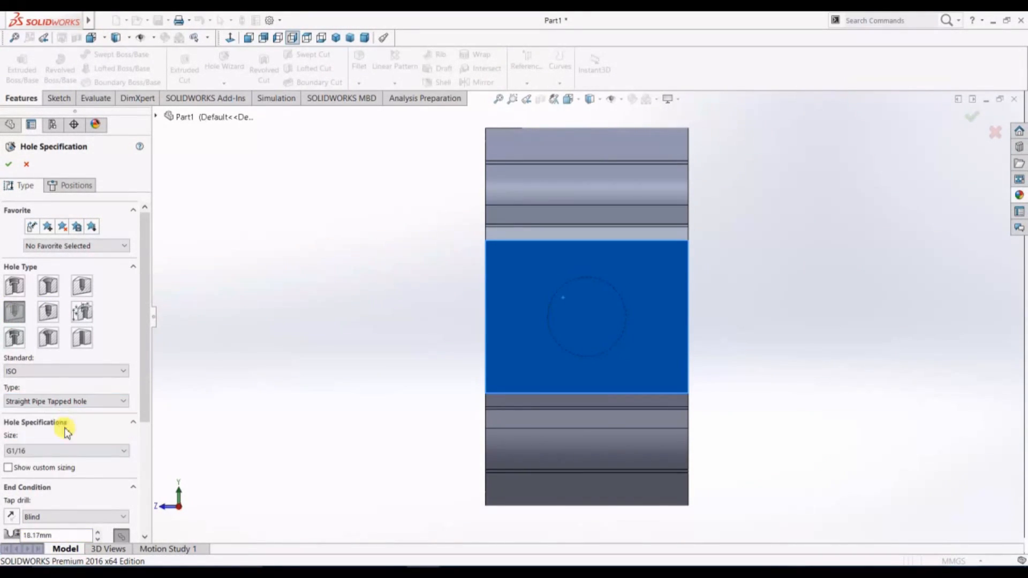
pyautogui.click(70, 451)
pyautogui.click(73, 507)
pyautogui.moveTo(145, 374); pyautogui.dragTo(145, 438)
pyautogui.moveTo(62, 430); pyautogui.dragTo(30, 431)
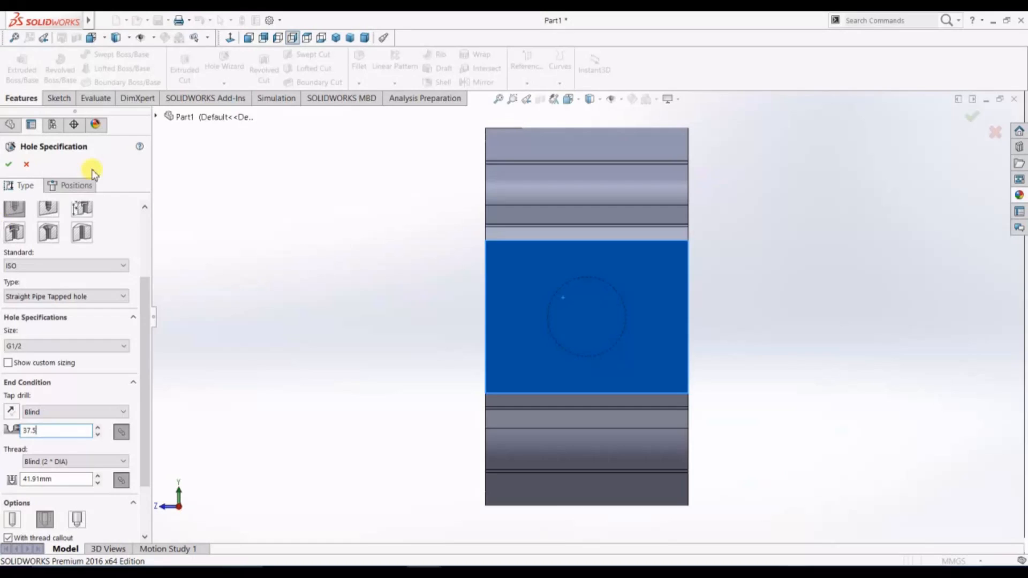
# Place the second tapped hole at the origin on the opposite flat face and finish it
pyautogui.click(76, 185)
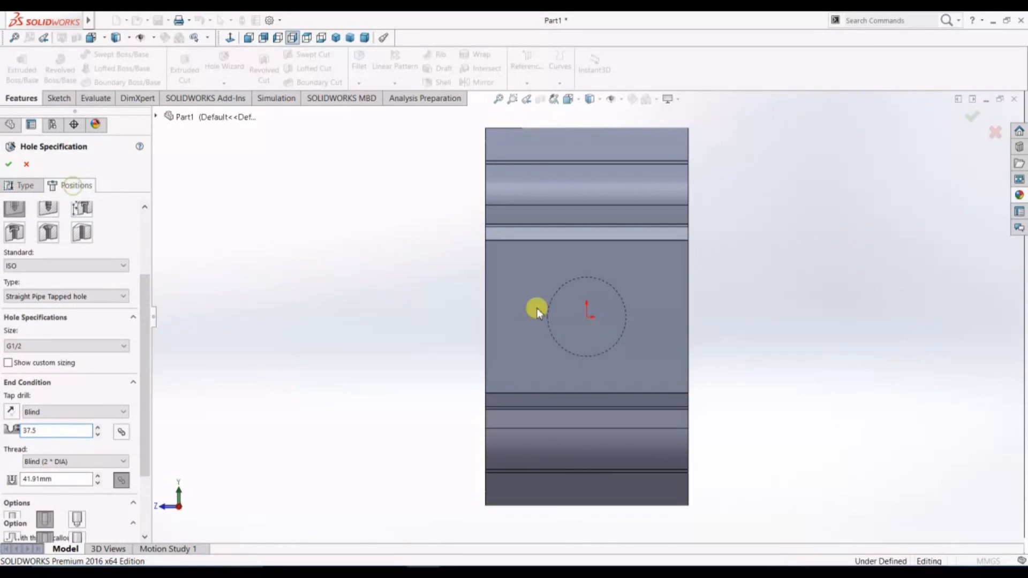
pyautogui.click(588, 323)
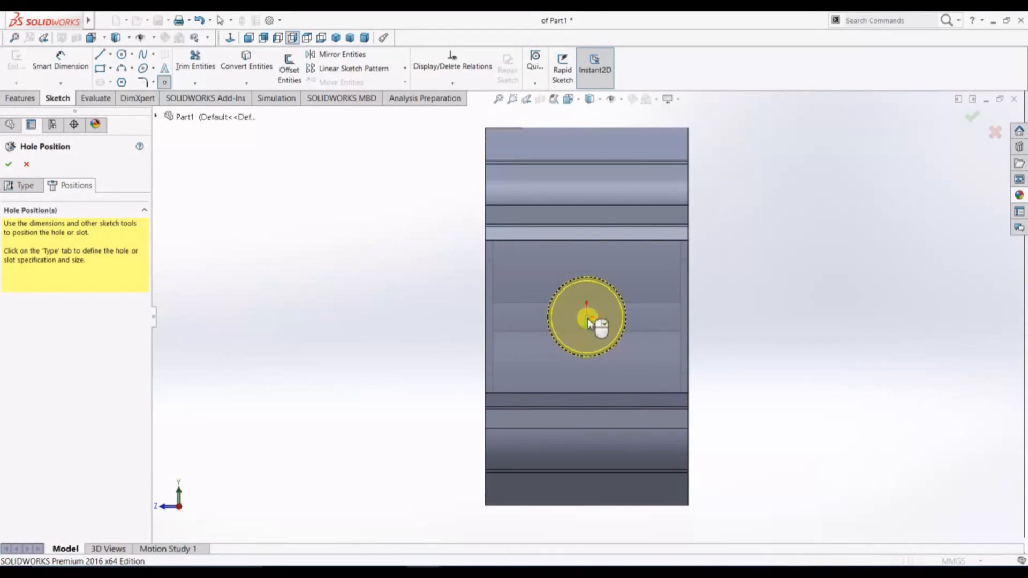
pyautogui.rightClick(588, 323)
pyautogui.moveTo(303, 338); pyautogui.dragTo(325, 84, button='middle')
pyautogui.click(280, 21)
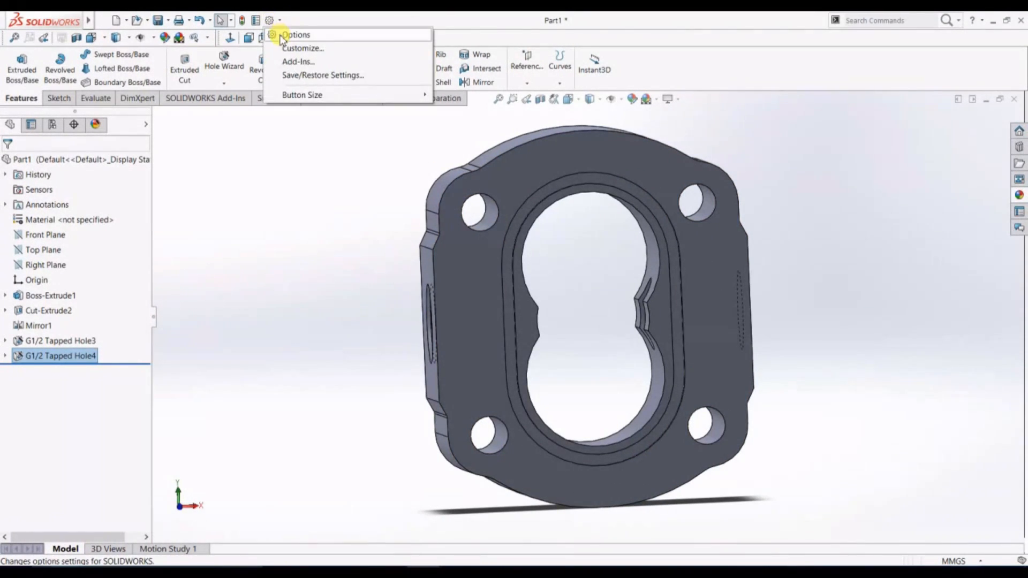
pyautogui.click(283, 48)
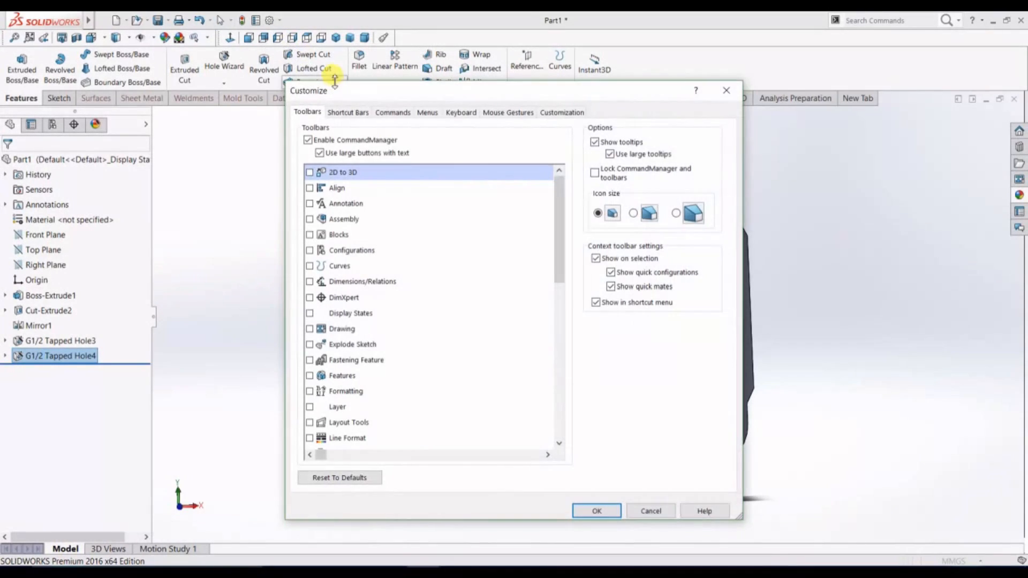
pyautogui.click(357, 115)
pyautogui.click(563, 113)
pyautogui.click(717, 92)
# Turn on shaded display of cosmetic threads in the document's detailing properties
pyautogui.click(280, 21)
pyautogui.click(286, 35)
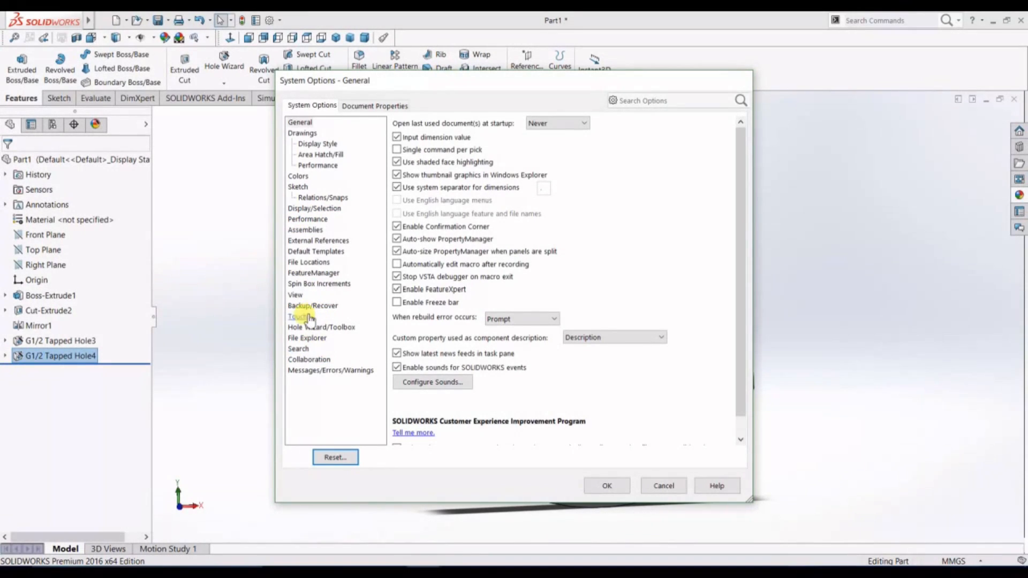
pyautogui.click(380, 104)
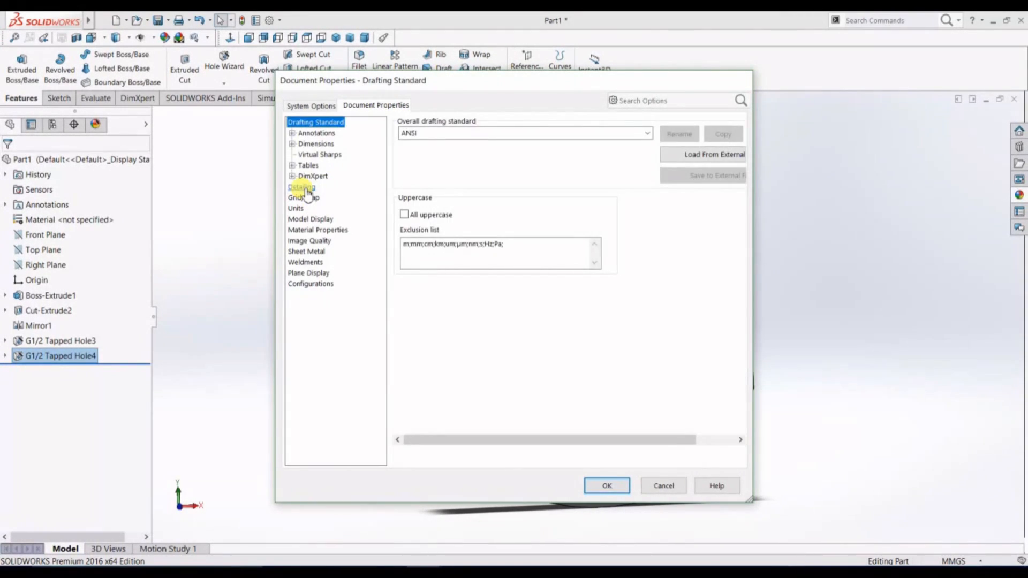
pyautogui.click(302, 187)
pyautogui.click(602, 486)
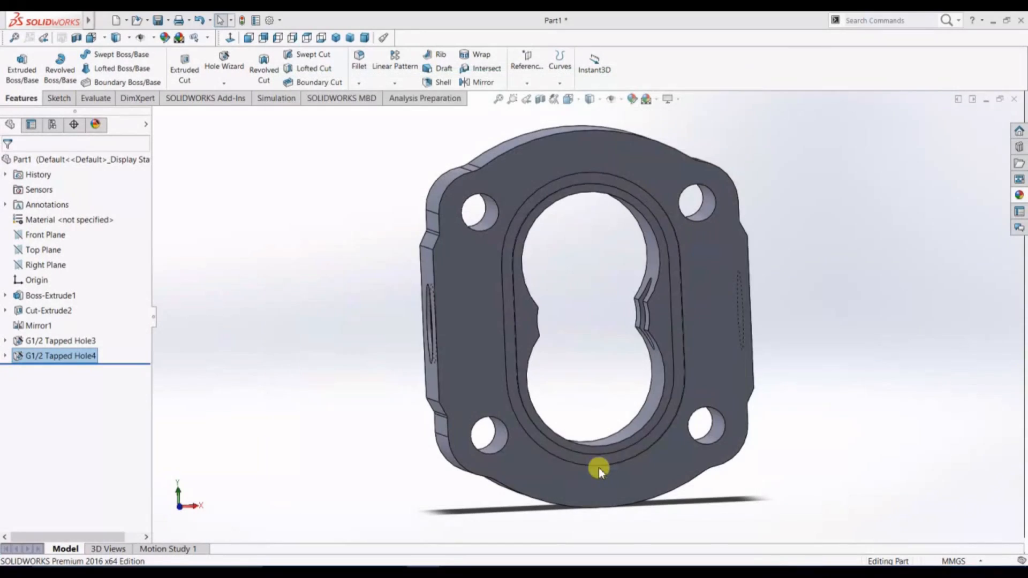
# Try two blind ISO Ø4.0 drill-size holes 3 mm deep on the front face's vertical centreline, and undo them
pyautogui.moveTo(805, 303); pyautogui.dragTo(707, 305, button='middle')
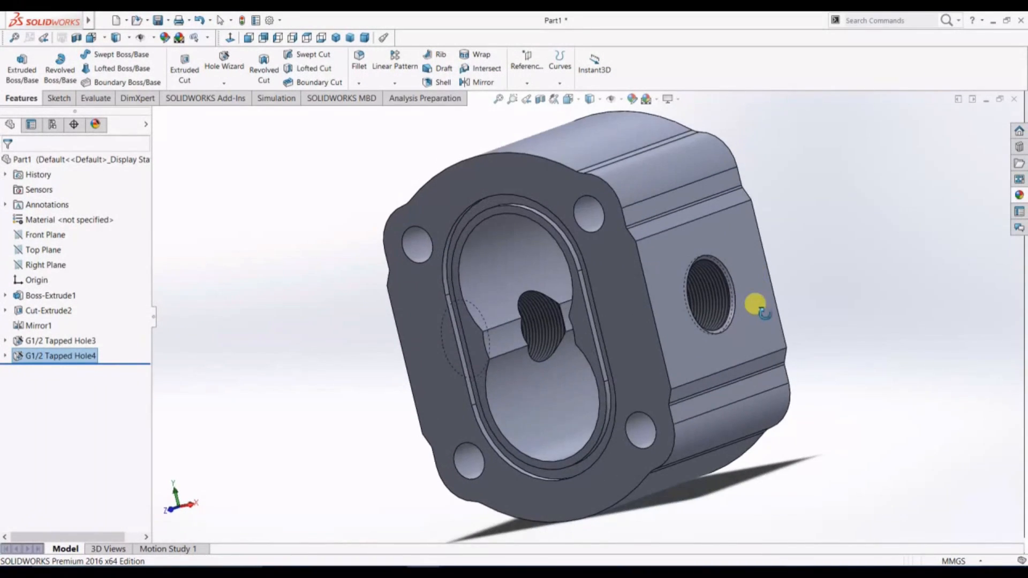
pyautogui.scroll(-6, 719, 292)
pyautogui.press('f')
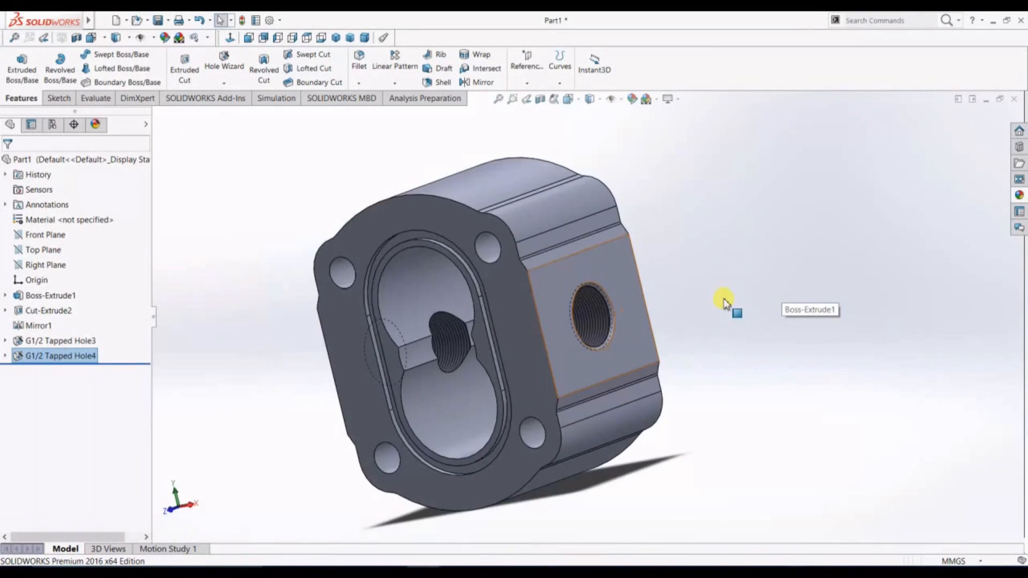
pyautogui.click(517, 306)
pyautogui.click(230, 38)
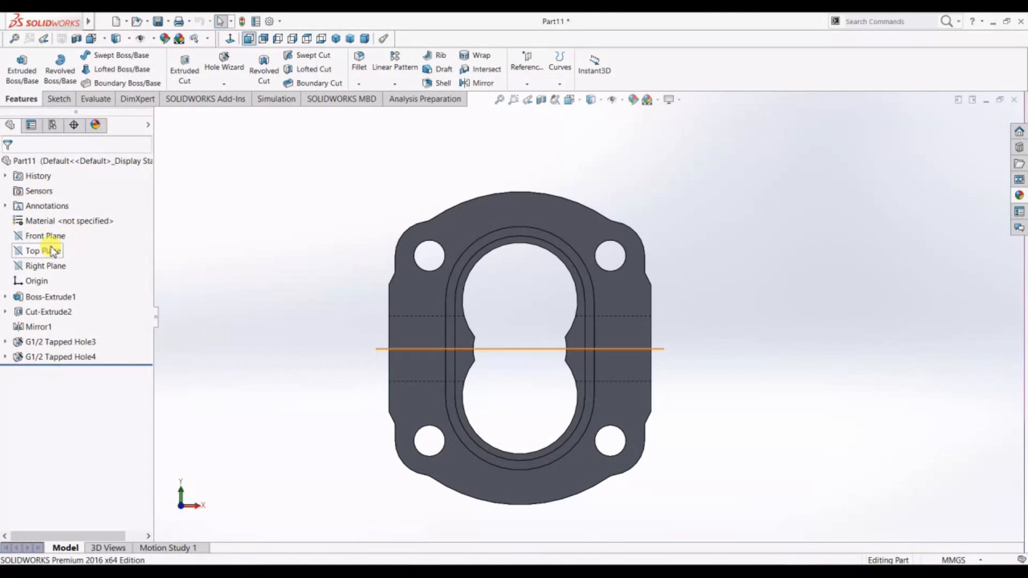
pyautogui.click(212, 73)
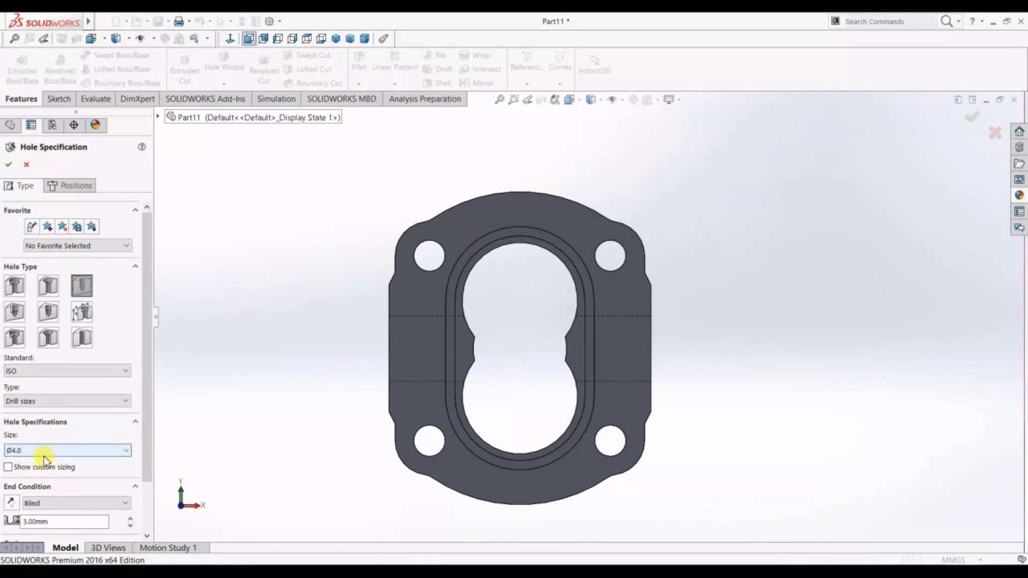
pyautogui.moveTo(149, 319); pyautogui.dragTo(148, 378)
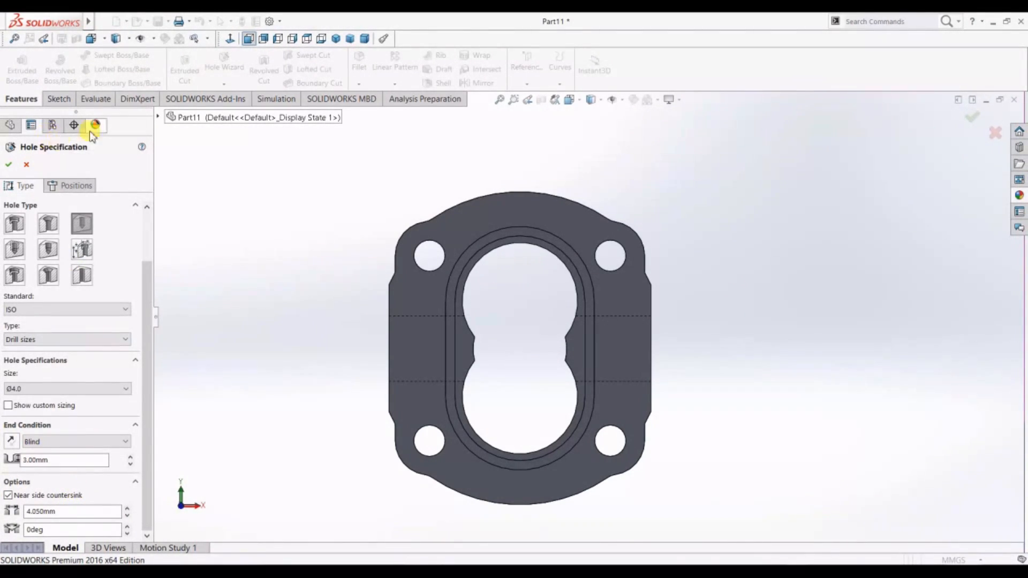
pyautogui.click(71, 185)
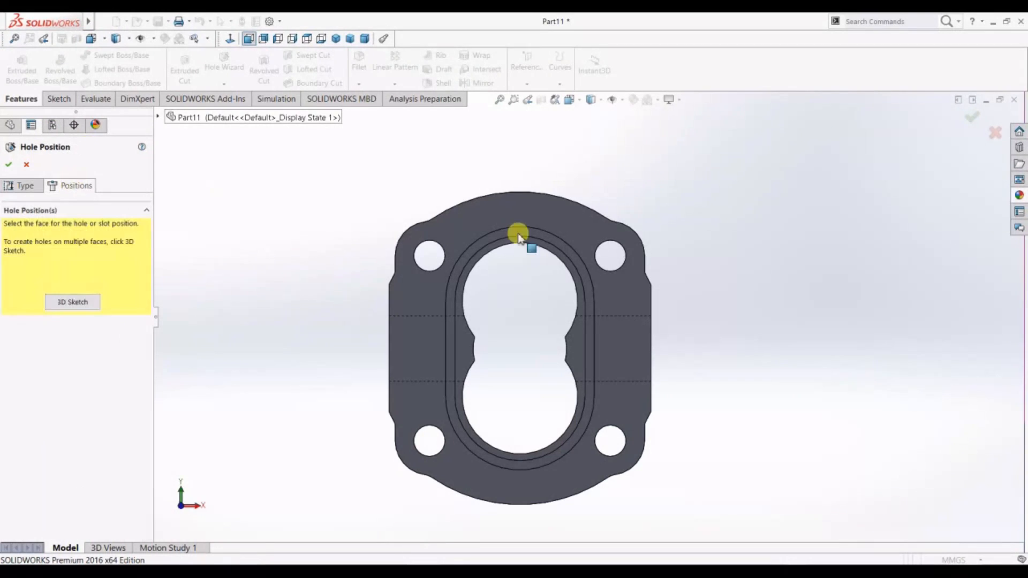
pyautogui.click(520, 205)
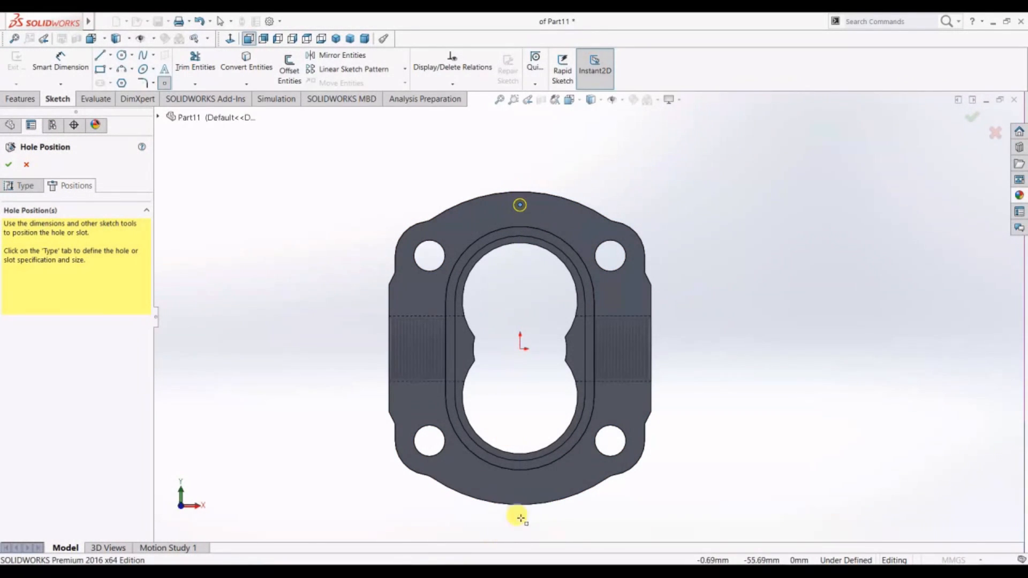
pyautogui.rightClick(520, 489)
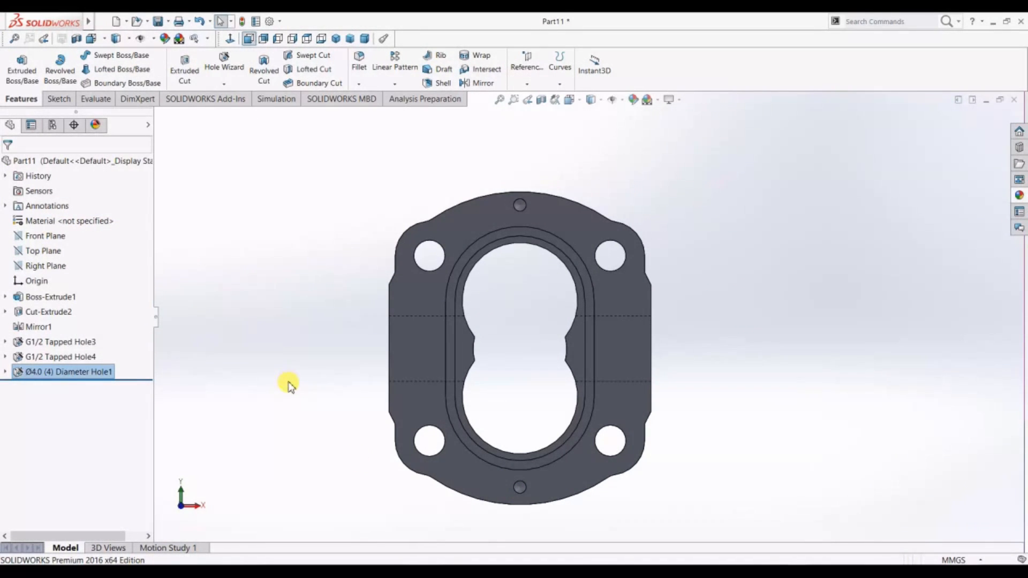
pyautogui.hotkey('ctrl', 'z')
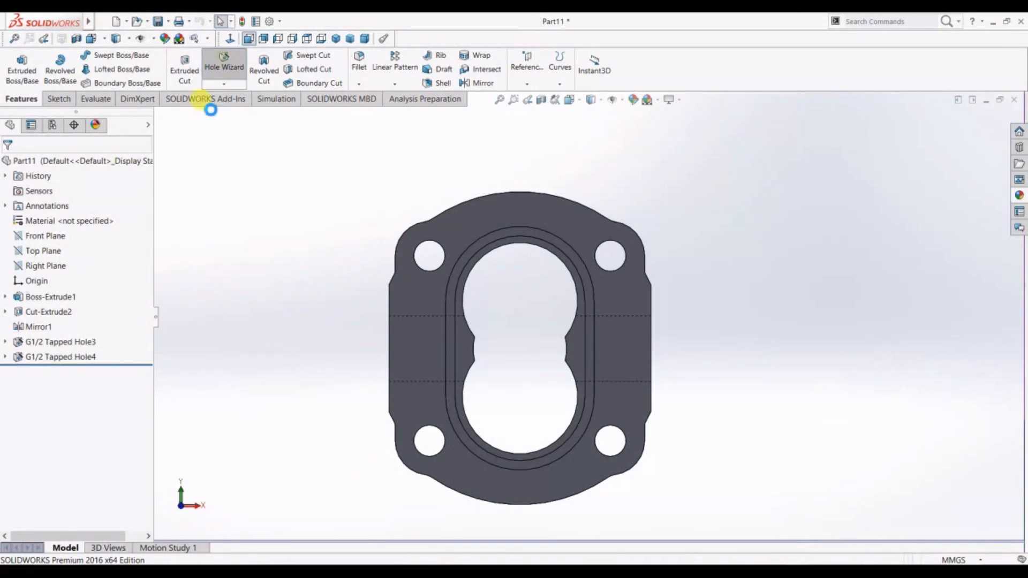
# Place two Ø4.0 blind holes 3 mm deep on the front face's vertical centreline, about 47 mm above and 45 mm below the origin
pyautogui.click(78, 185)
pyautogui.click(520, 201)
pyautogui.click(518, 488)
pyautogui.click(60, 60)
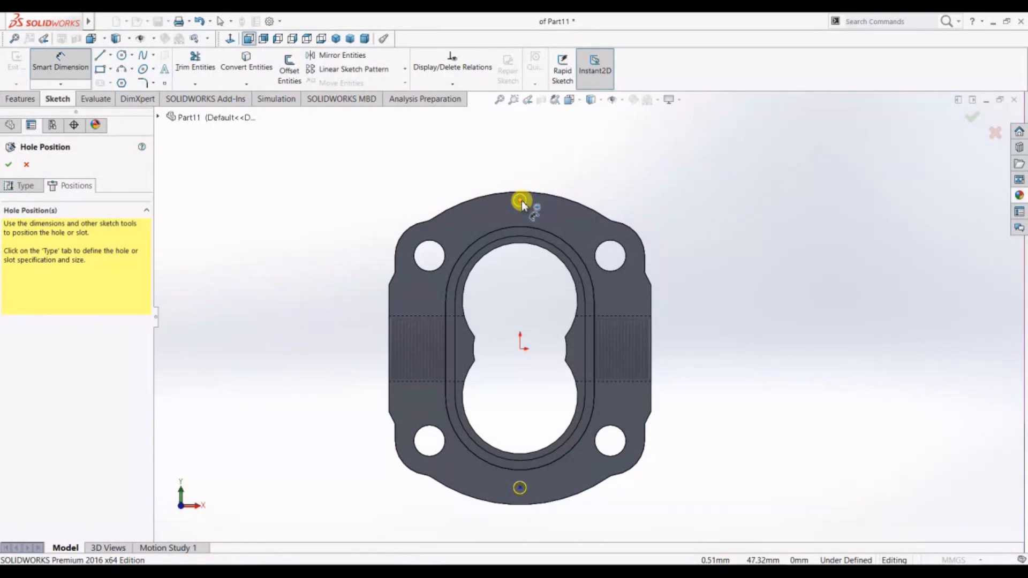
pyautogui.click(521, 200)
pyautogui.click(520, 488)
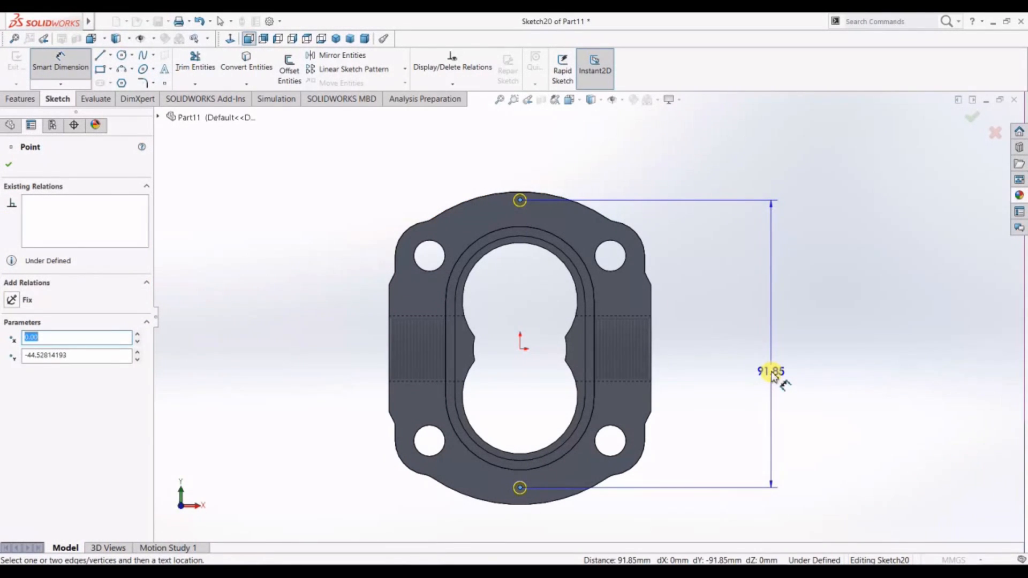
# Dimension the upper small hole's centre 45 mm from the origin
pyautogui.click(57, 60)
pyautogui.click(519, 200)
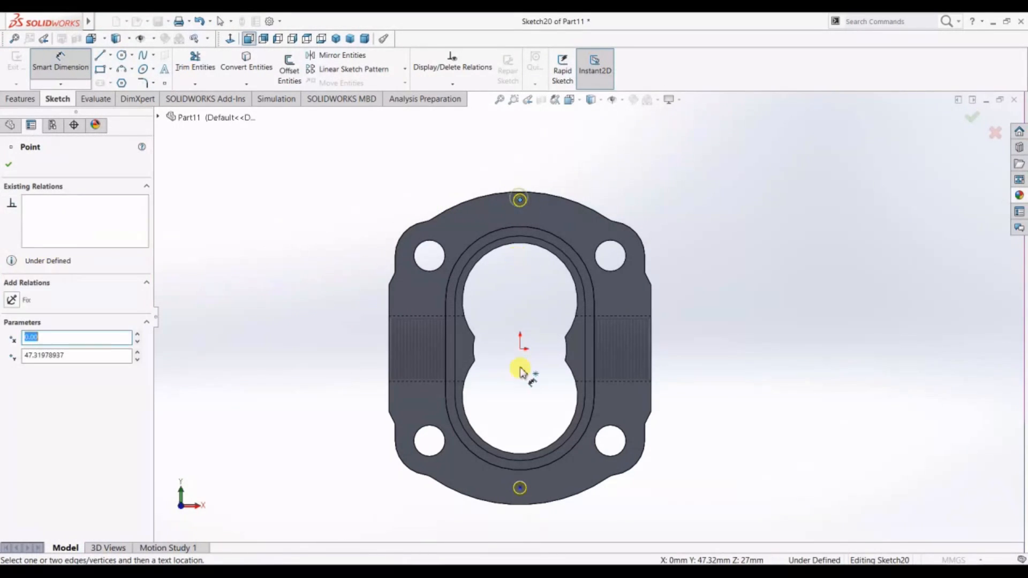
pyautogui.click(520, 351)
pyautogui.click(698, 291)
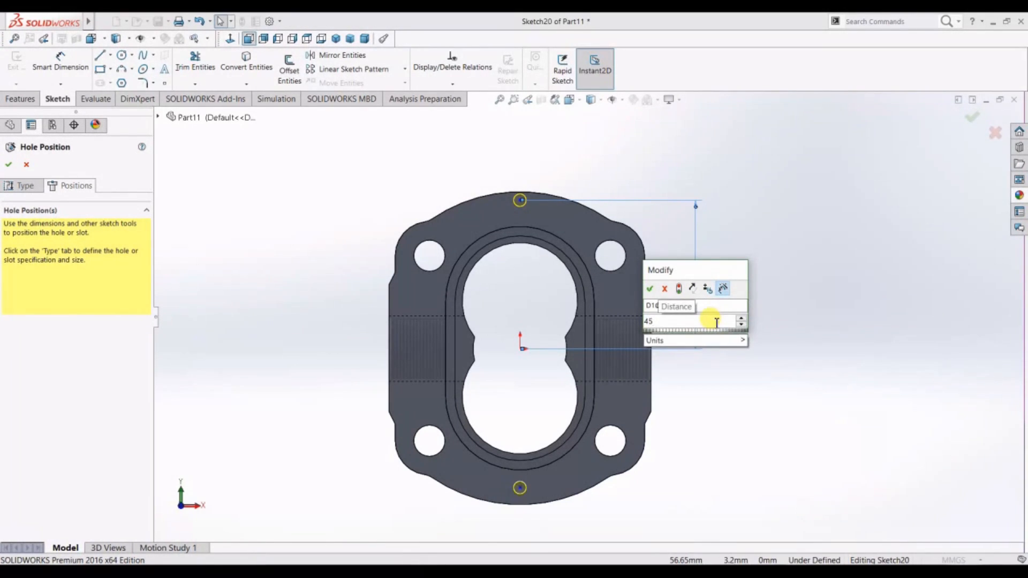
pyautogui.write('45')
pyautogui.press('Return')
pyautogui.moveTo(45, 22)
pyautogui.click(103, 21)
pyautogui.moveTo(112, 66)
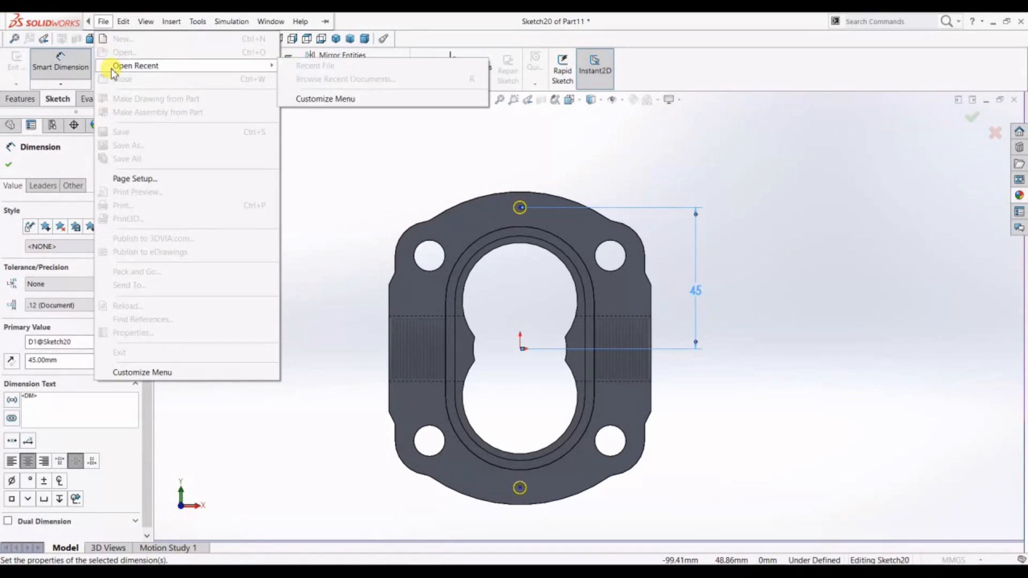
pyautogui.click(393, 148)
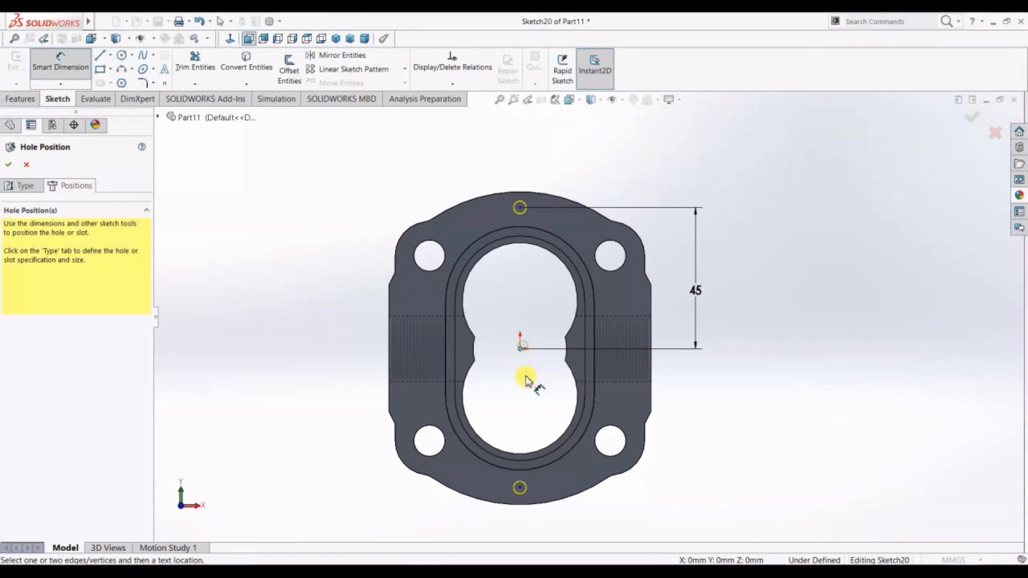
# Dimension the lower small hole's centre 45 mm from the origin
pyautogui.click(520, 488)
pyautogui.click(521, 349)
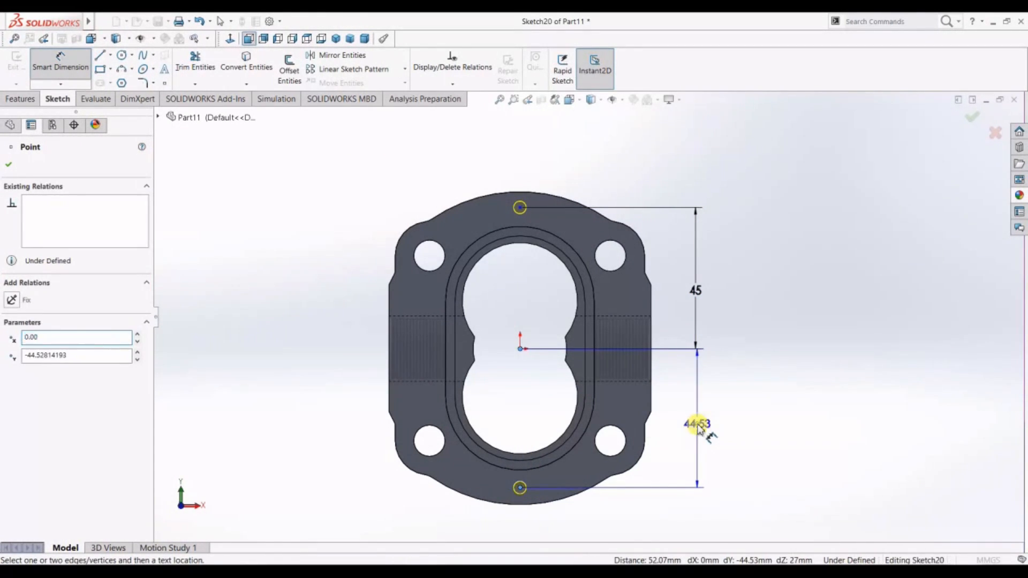
pyautogui.click(699, 429)
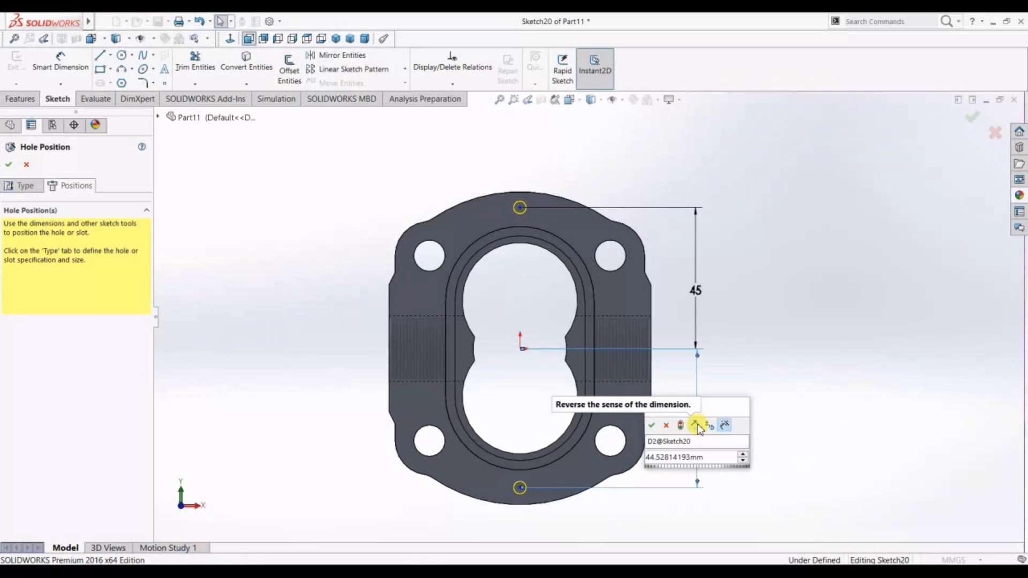
pyautogui.write('45')
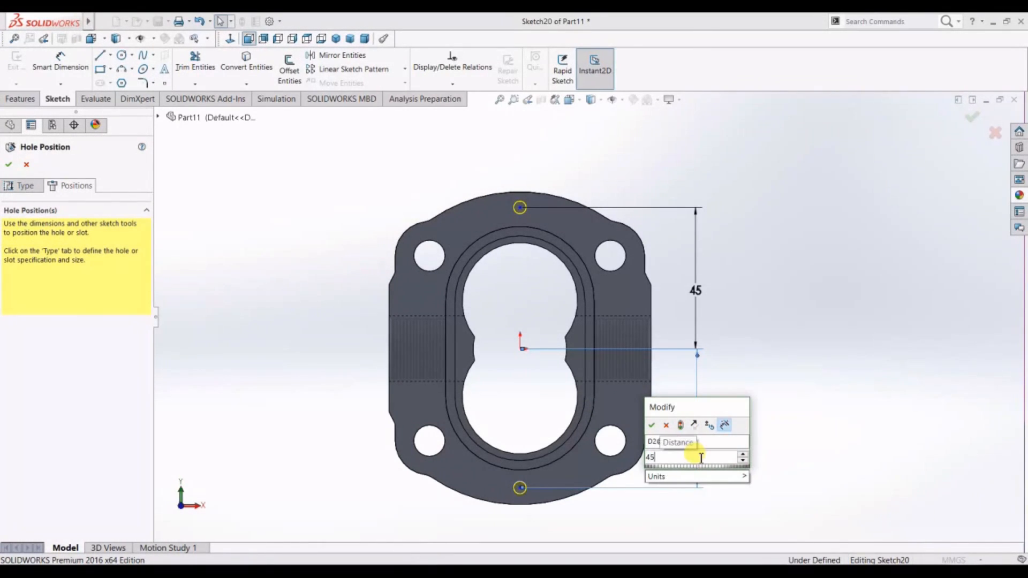
pyautogui.press('Return')
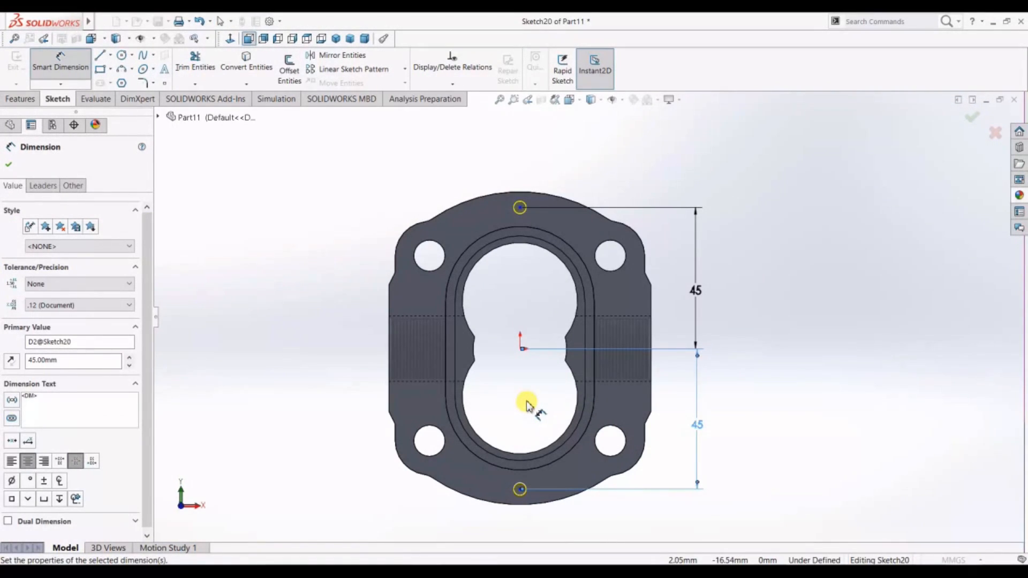
# Accept the 45 mm positions and complete the feature for the two small blind holes on the front face
pyautogui.click(6, 166)
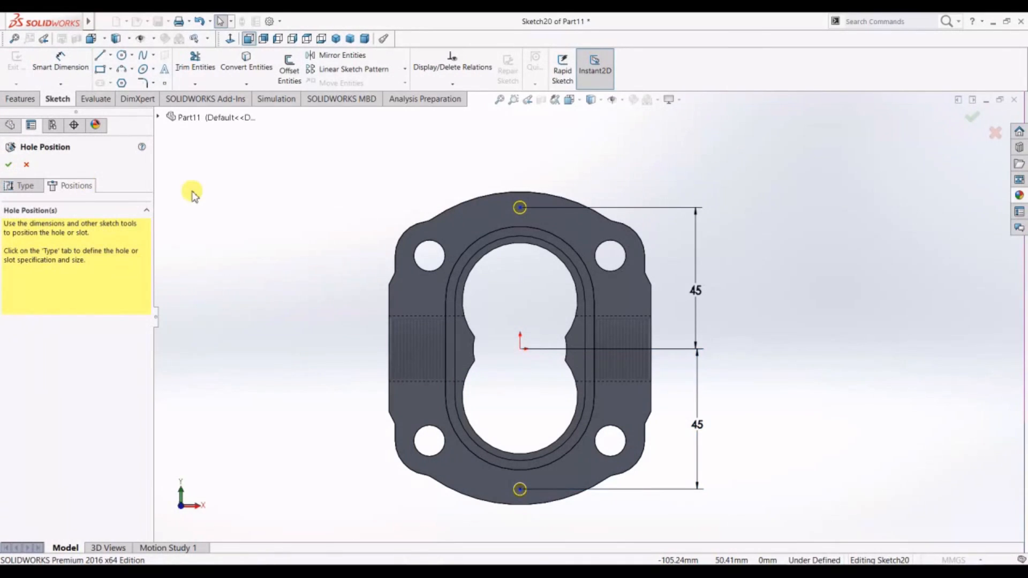
pyautogui.click(9, 166)
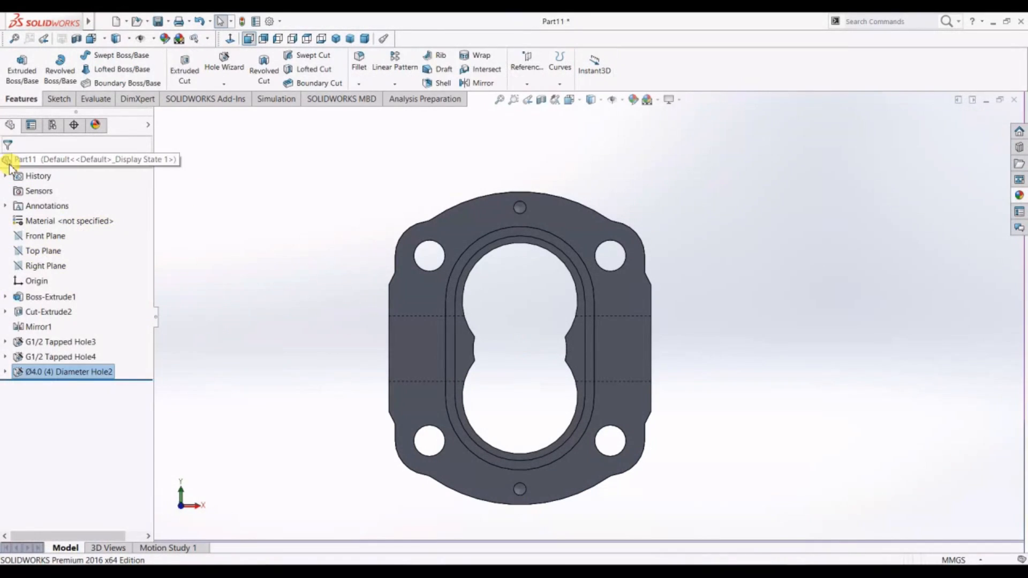
pyautogui.moveTo(842, 253); pyautogui.dragTo(811, 280, button='middle')
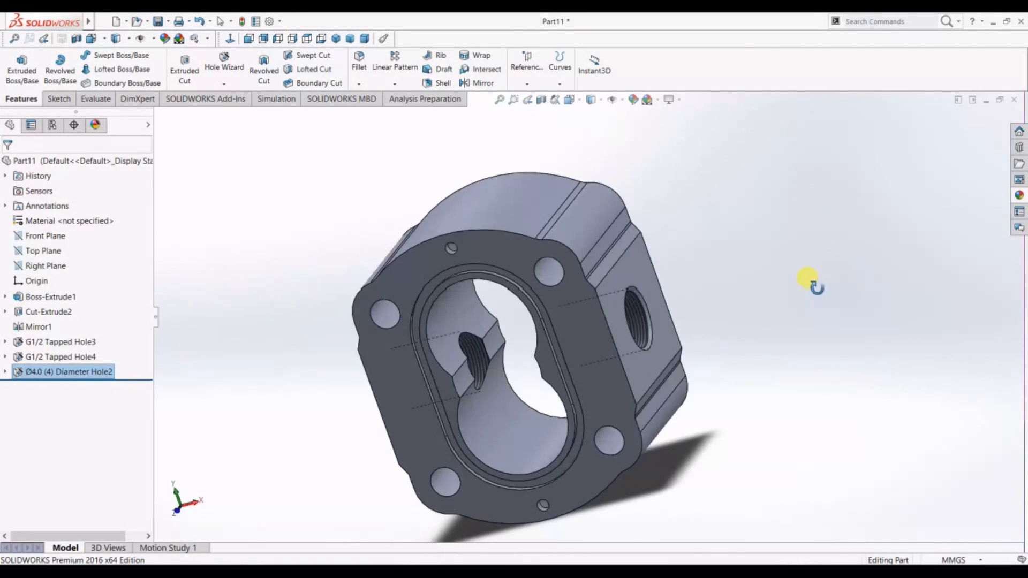
# Mirror the two Ø4.0 blind holes about the Front Plane onto the opposite end face
pyautogui.click(390, 285)
pyautogui.click(315, 40)
pyautogui.click(46, 235)
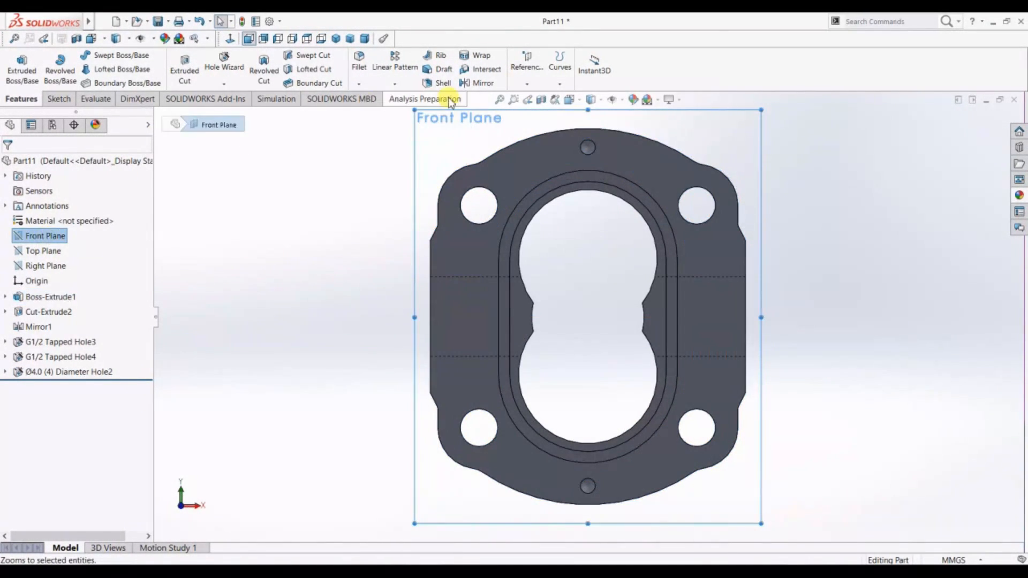
pyautogui.click(480, 83)
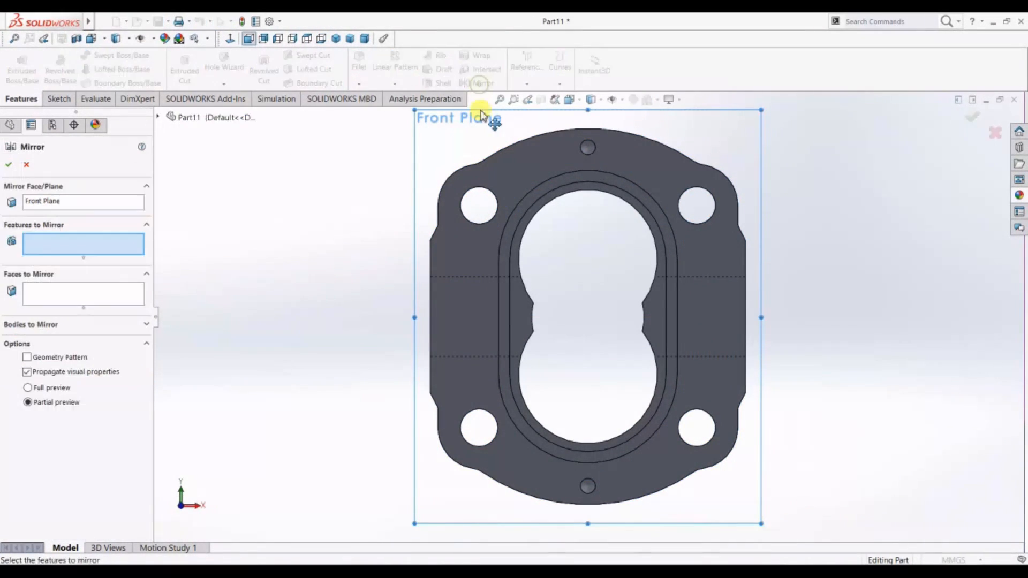
pyautogui.click(588, 147)
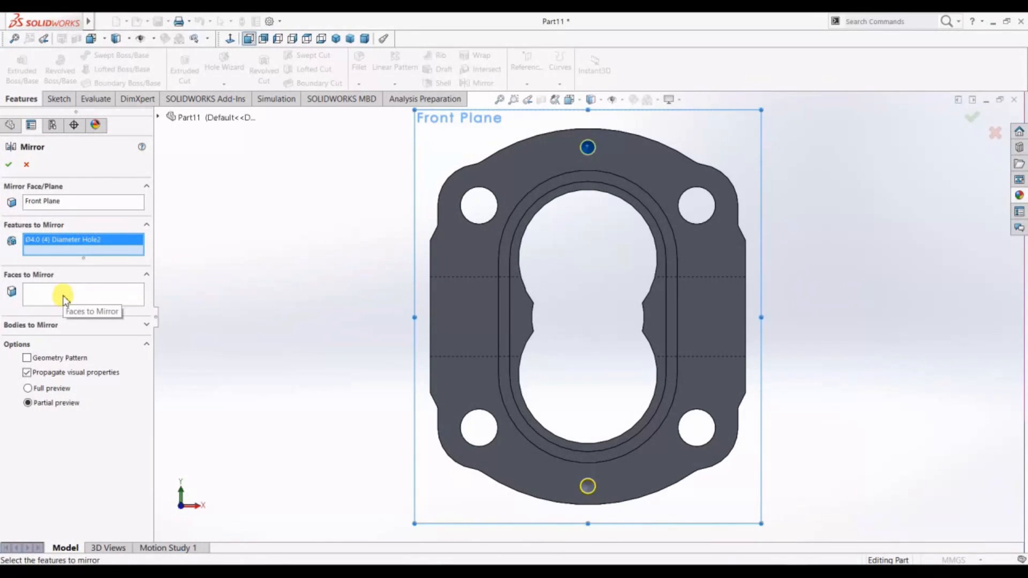
pyautogui.moveTo(179, 289); pyautogui.dragTo(590, 328, button='middle')
pyautogui.click(11, 164)
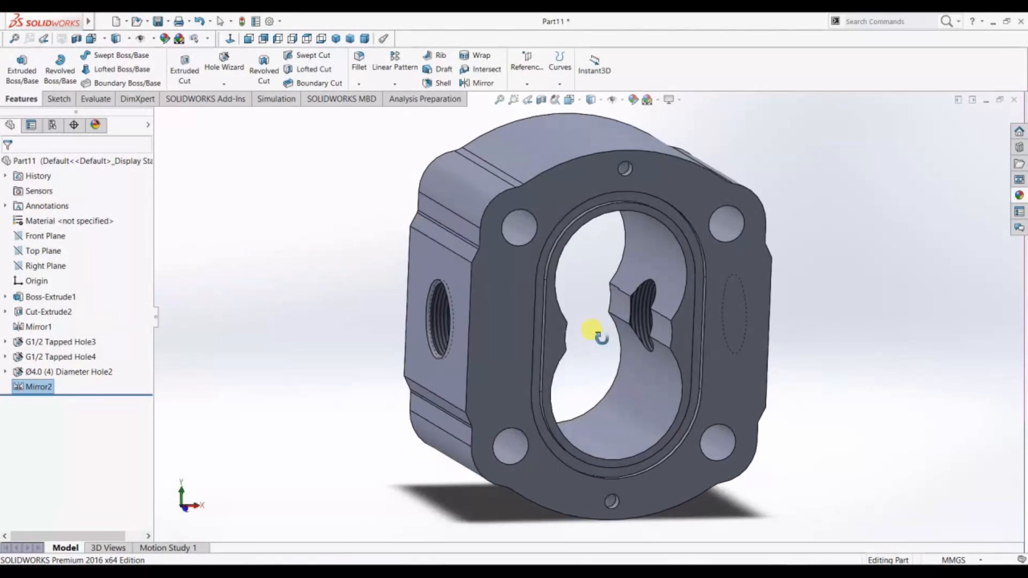
# Create a reference plane offset 60 mm above the Top Plane
pyautogui.click(34, 248)
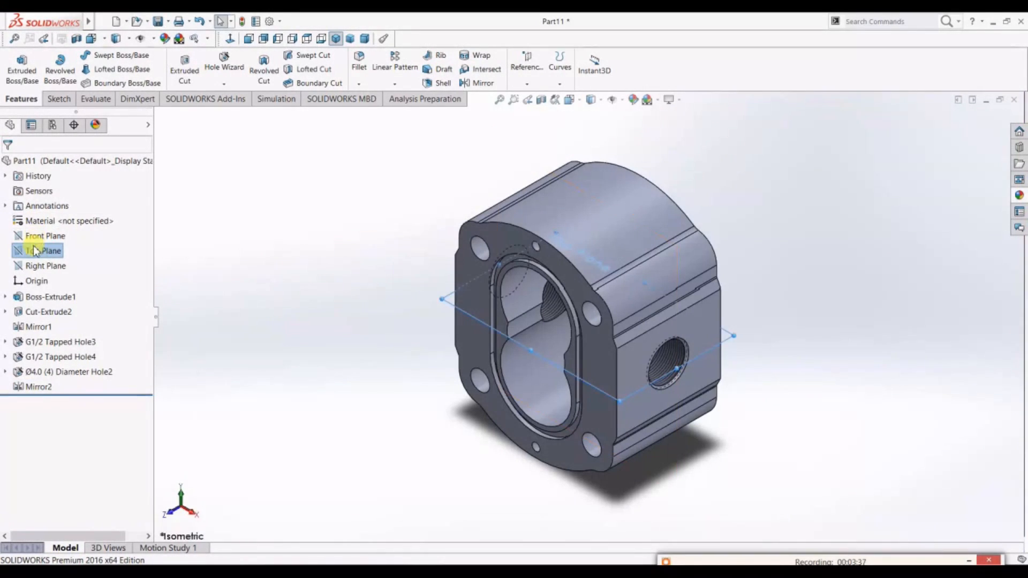
pyautogui.click(527, 84)
pyautogui.click(533, 105)
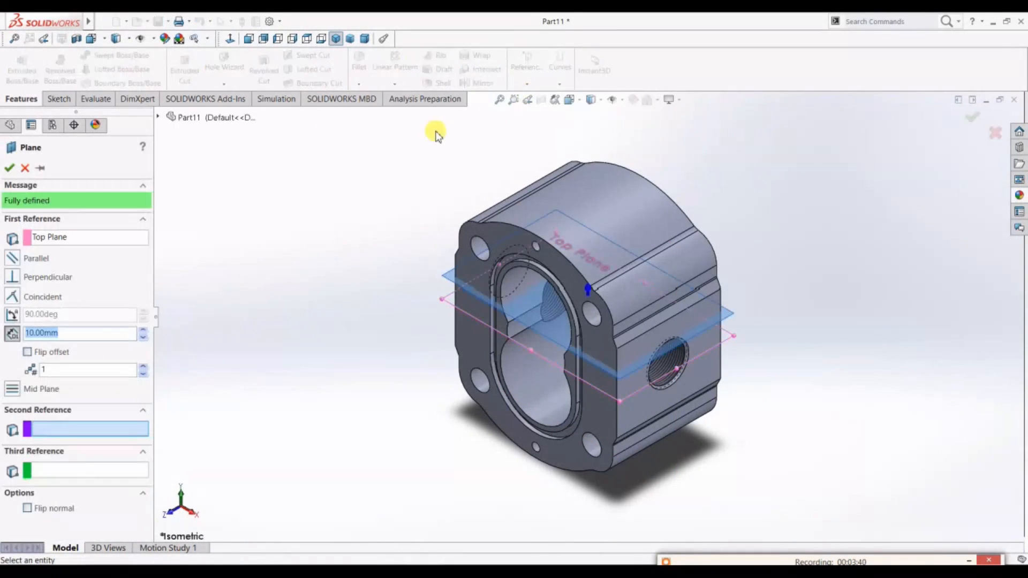
pyautogui.click(144, 330)
pyautogui.click(144, 330)
pyautogui.click(144, 330)
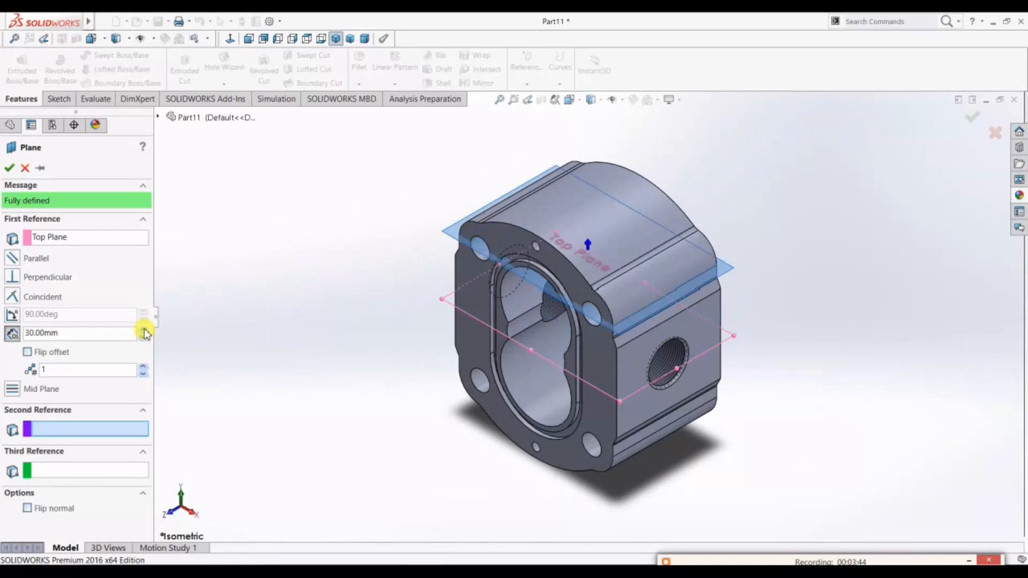
pyautogui.click(144, 330)
pyautogui.click(144, 330)
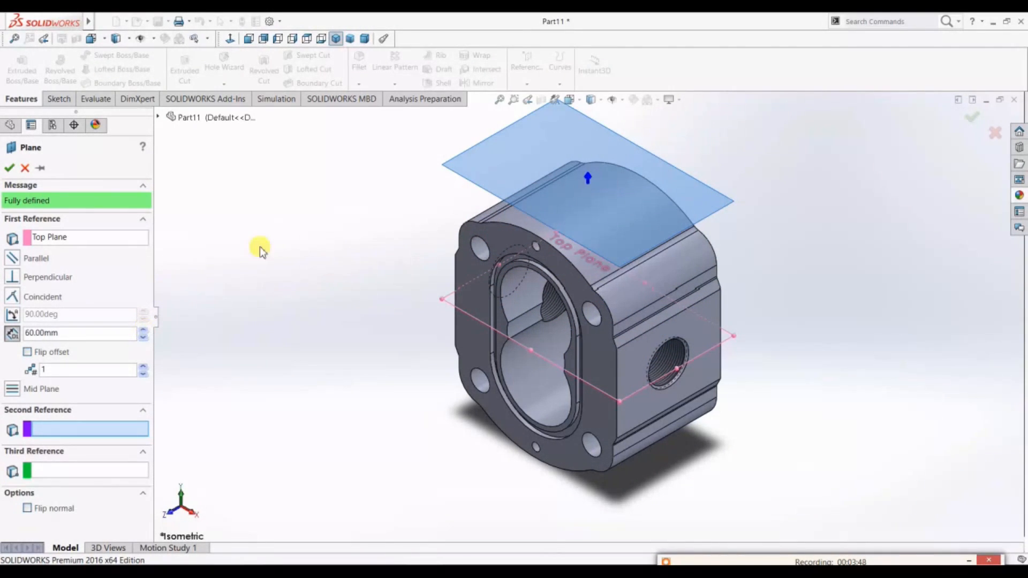
pyautogui.click(9, 168)
# Start a sketch on the new offset plane and draw a vertical centerline about 25 mm left of the origin
pyautogui.click(470, 182)
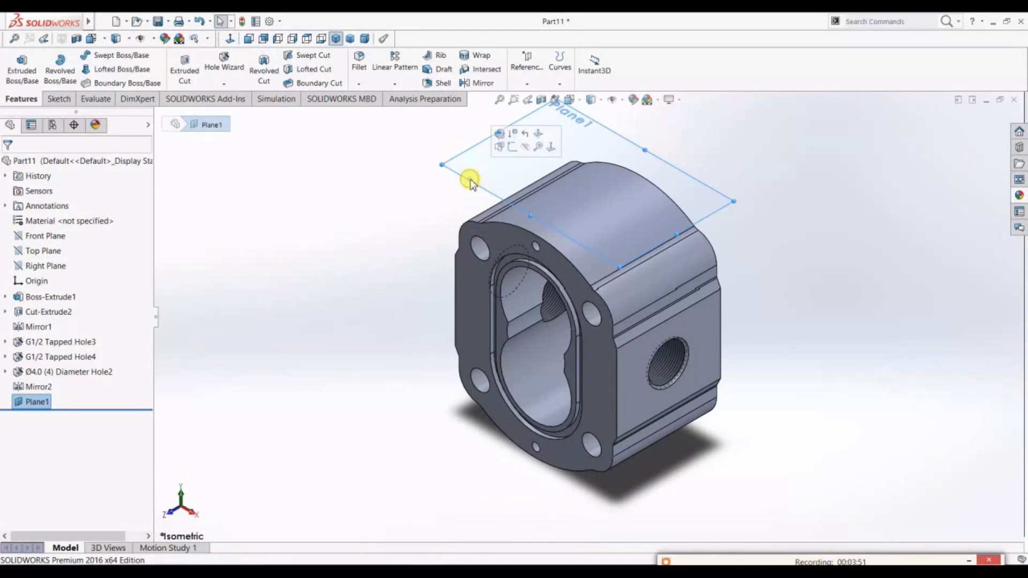
pyautogui.click(511, 135)
pyautogui.click(231, 39)
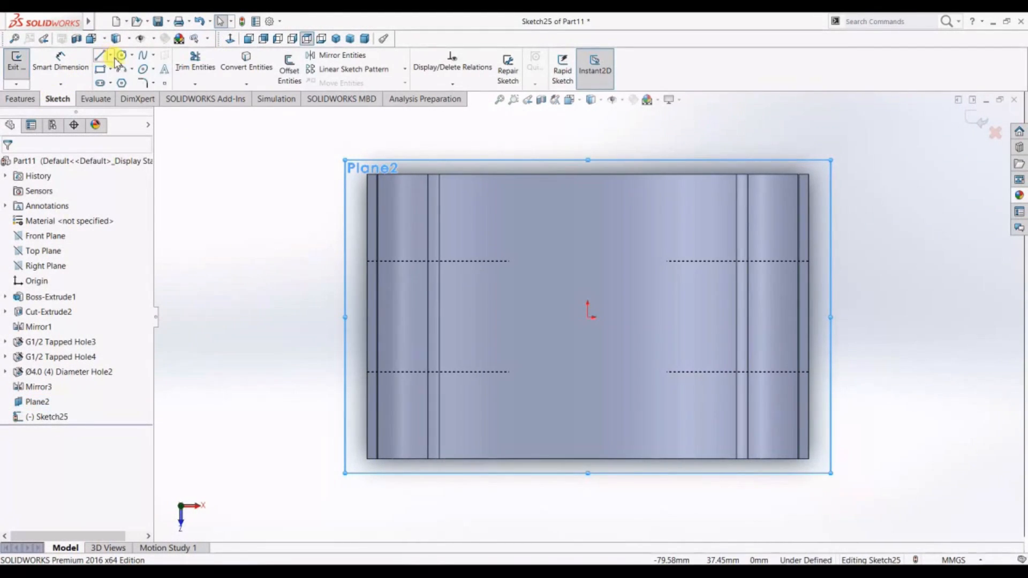
pyautogui.click(102, 56)
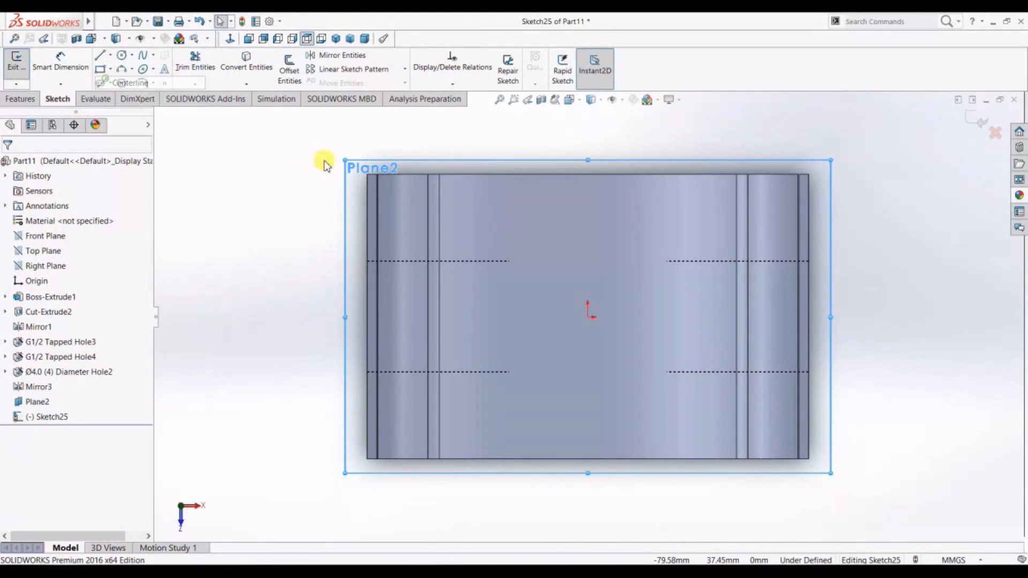
pyautogui.click(452, 248)
pyautogui.click(453, 406)
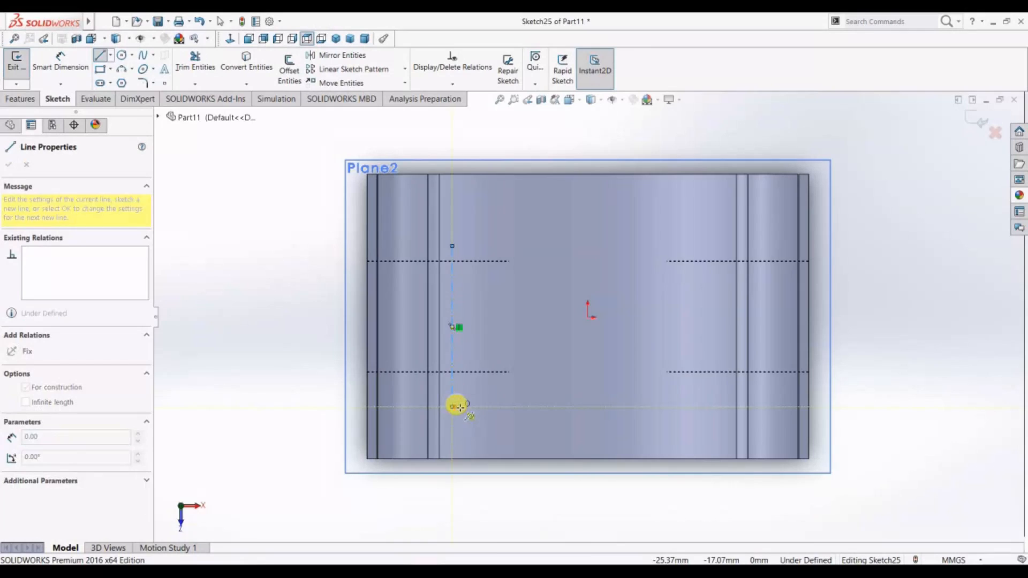
pyautogui.press('Escape')
# Draw a horizontal centerline about 42 mm long from the vertical centerline through the origin
pyautogui.click(110, 56)
pyautogui.click(128, 80)
pyautogui.click(452, 317)
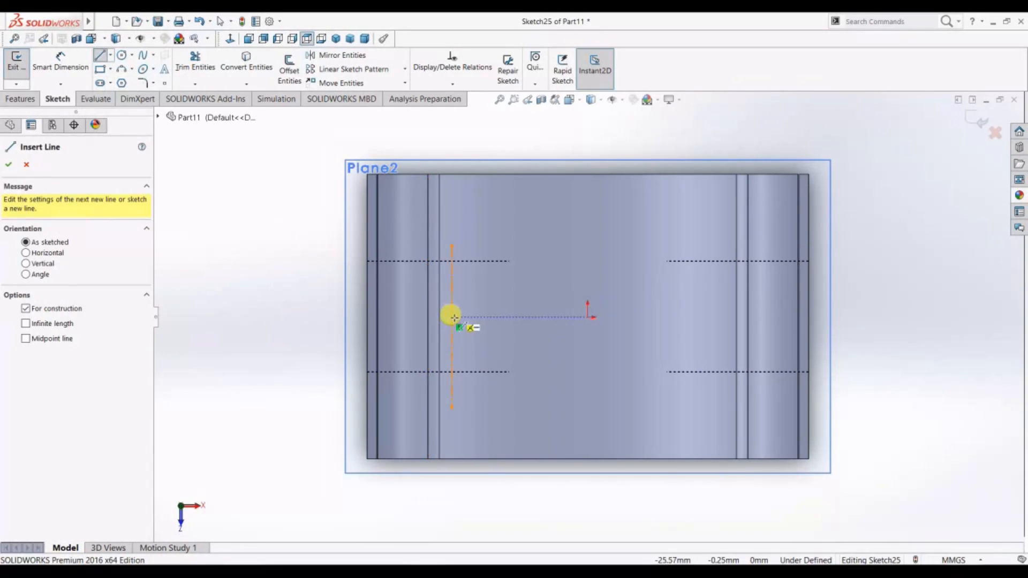
pyautogui.click(673, 317)
pyautogui.press('Escape')
# Add a second horizontal centerline about 42 mm long, starting on the vertical centerline about 5 mm below the first
pyautogui.click(109, 55)
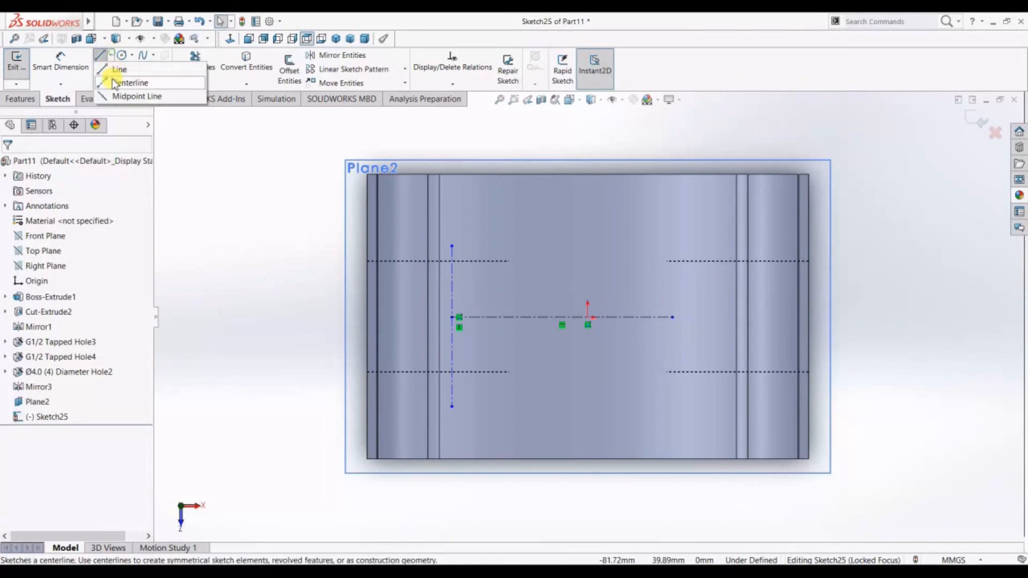
pyautogui.click(127, 80)
pyautogui.click(453, 326)
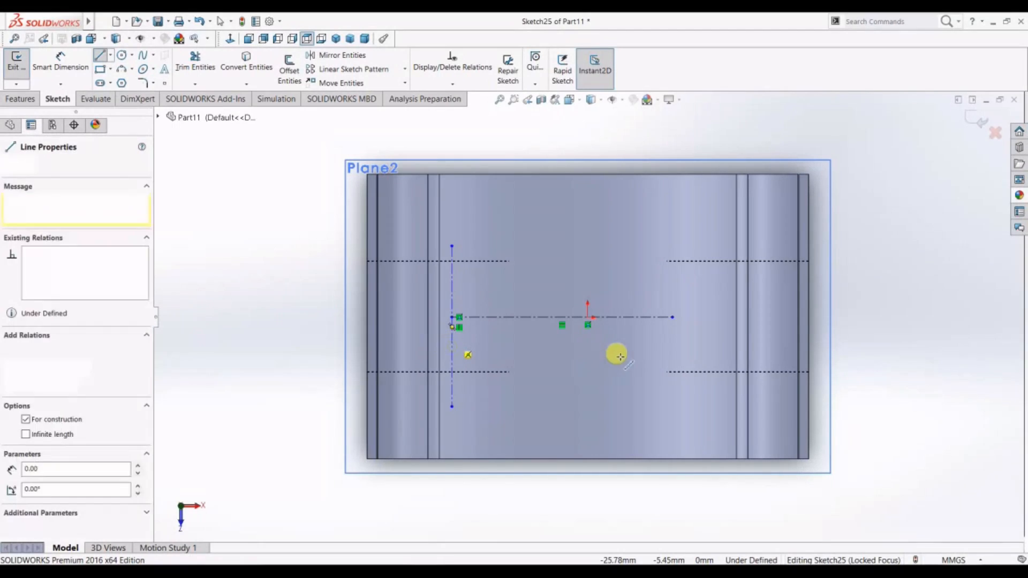
pyautogui.click(673, 346)
pyautogui.rightClick(674, 345)
pyautogui.click(699, 351)
# Add a third horizontal centerline about 42 mm long from the vertical centerline, just below the second one
pyautogui.click(110, 56)
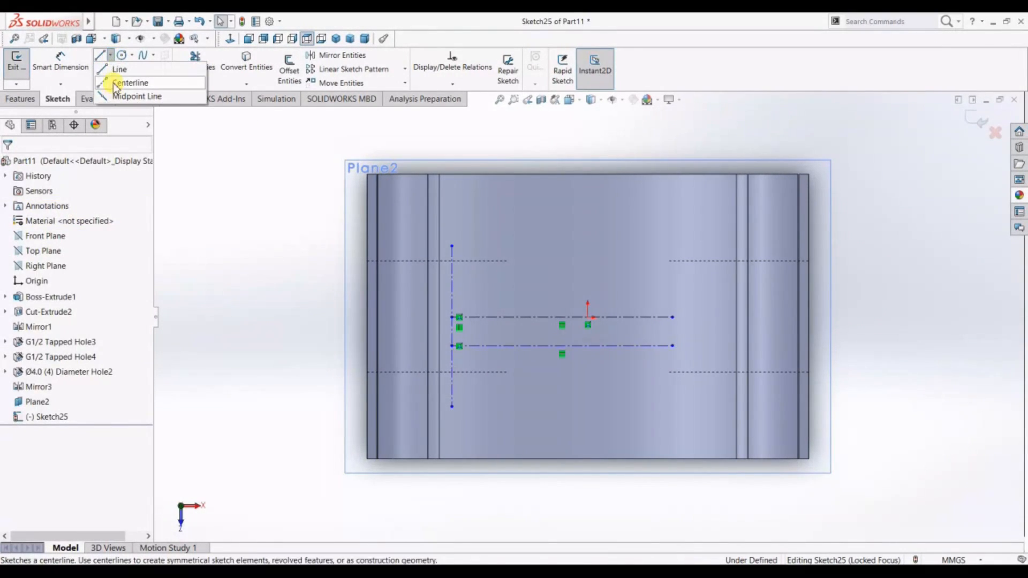
pyautogui.click(127, 80)
pyautogui.click(452, 371)
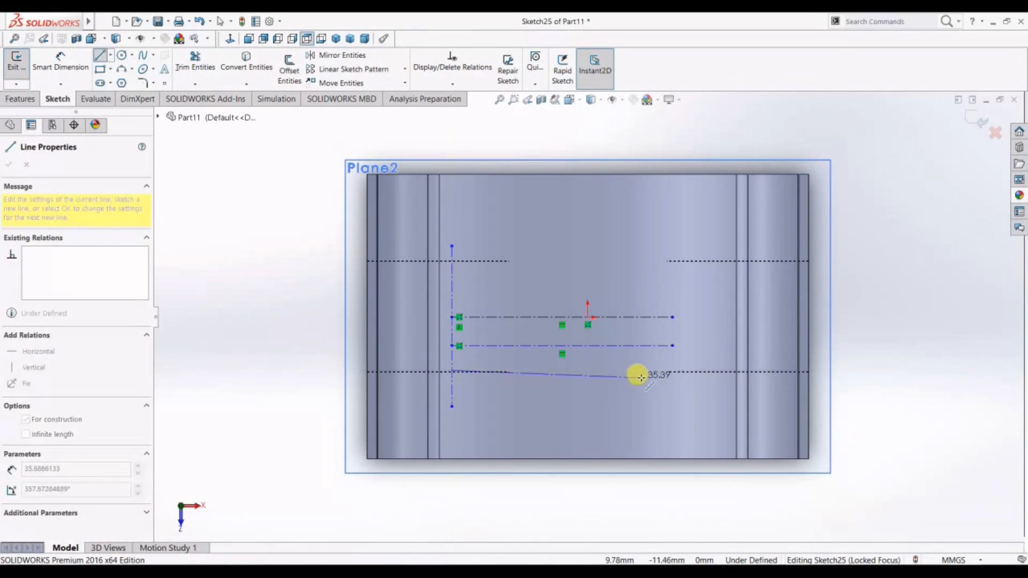
pyautogui.click(673, 371)
pyautogui.rightClick(674, 370)
pyautogui.click(690, 379)
# Add a fourth horizontal centerline about 42 mm long near the vertical centerline's lower end
pyautogui.click(110, 56)
pyautogui.click(128, 80)
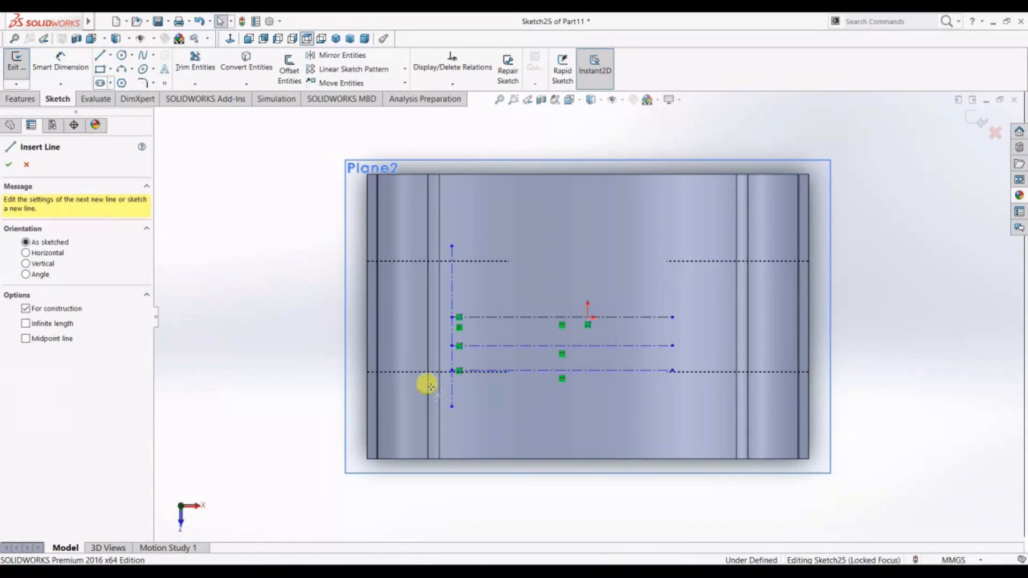
pyautogui.click(452, 406)
pyautogui.click(673, 395)
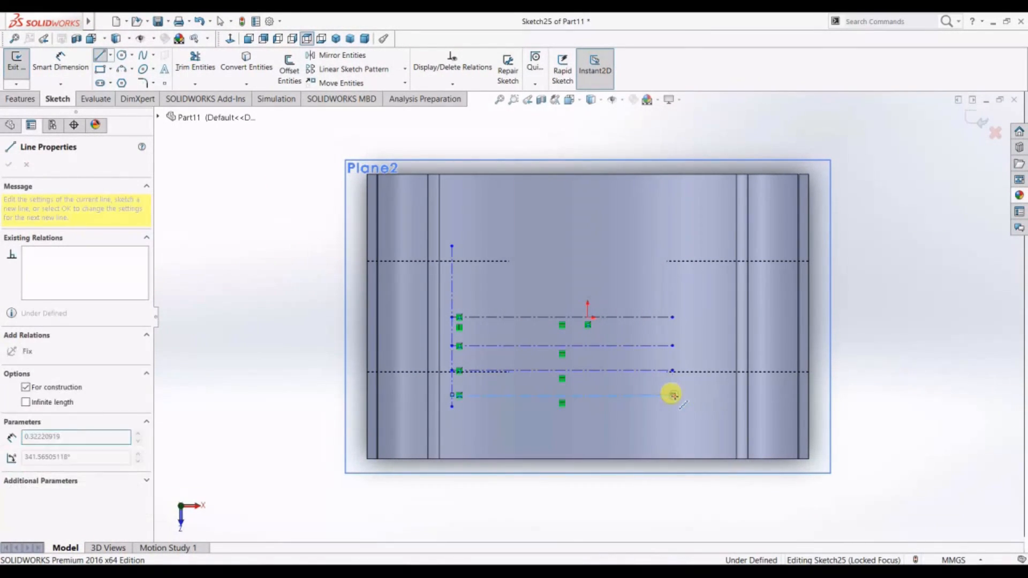
pyautogui.press('Escape')
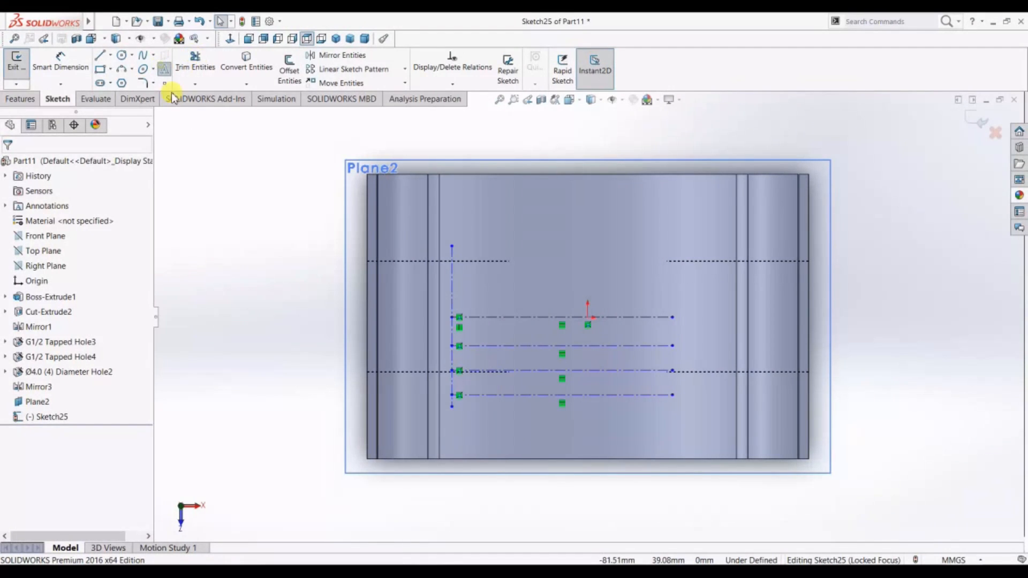
# Place the sketch text "BGDF 2154 VBDG" along the uppermost horizontal centerline
pyautogui.click(561, 317)
pyautogui.click(66, 266)
pyautogui.write('BGDF 2154 VBDG')
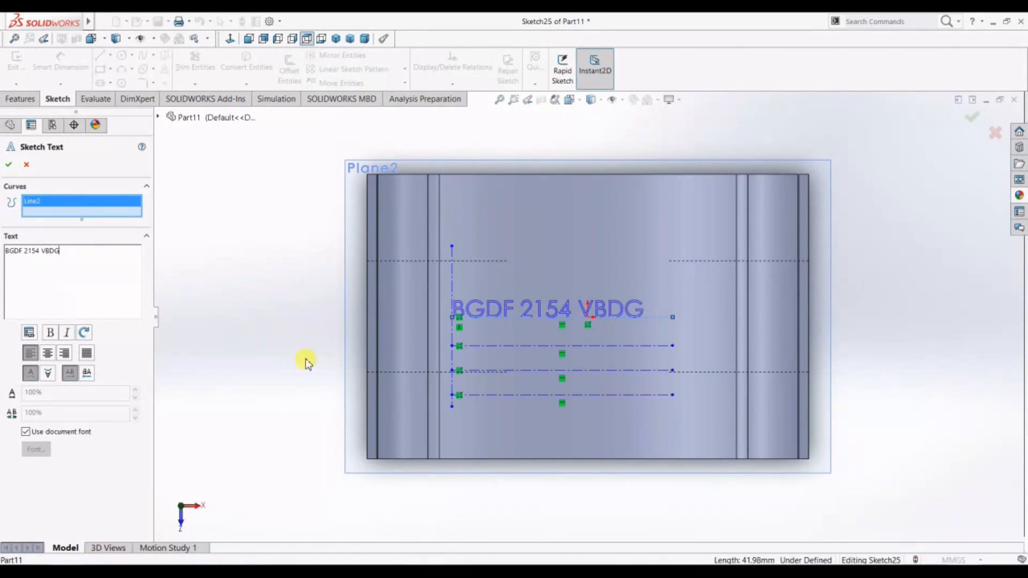
pyautogui.click(9, 165)
# Place the sketch text "BOSCH PUMP" along the second horizontal centerline
pyautogui.click(165, 69)
pyautogui.click(503, 346)
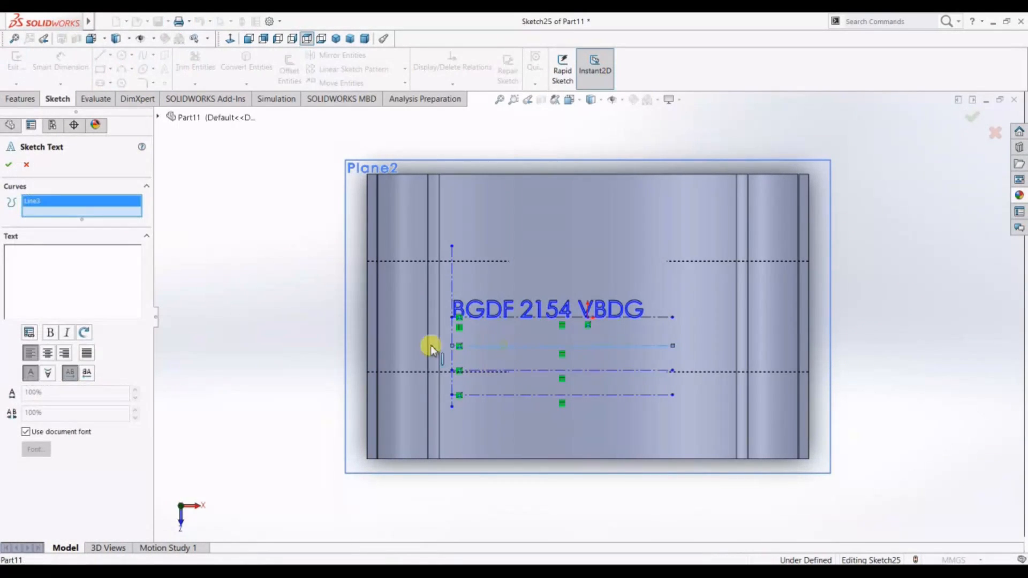
pyautogui.click(41, 266)
pyautogui.write('BOSCH PUMP')
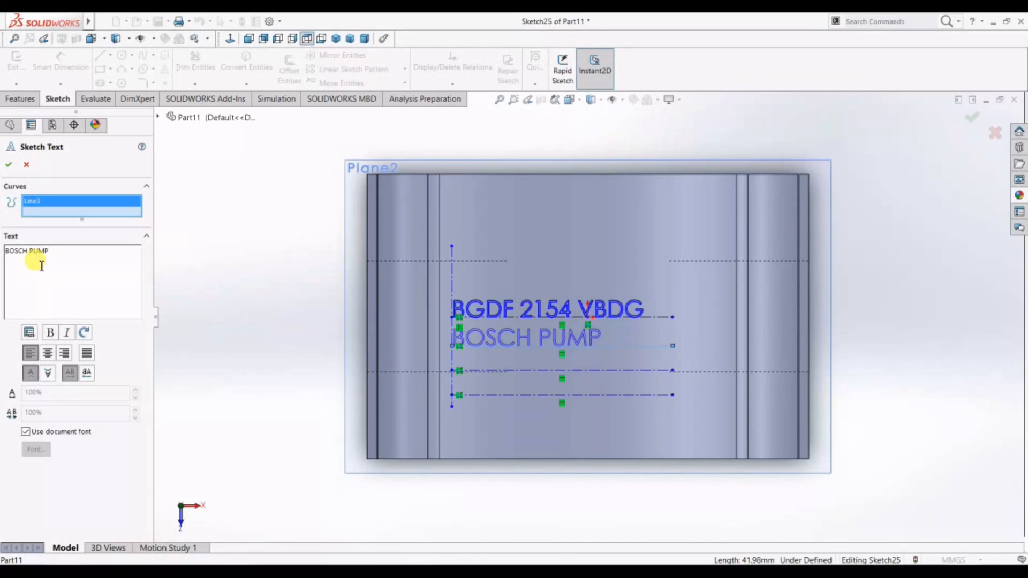
pyautogui.click(8, 165)
# Place the sketch text "MADE IN INDIA" along the third horizontal centerline
pyautogui.click(165, 69)
pyautogui.click(421, 371)
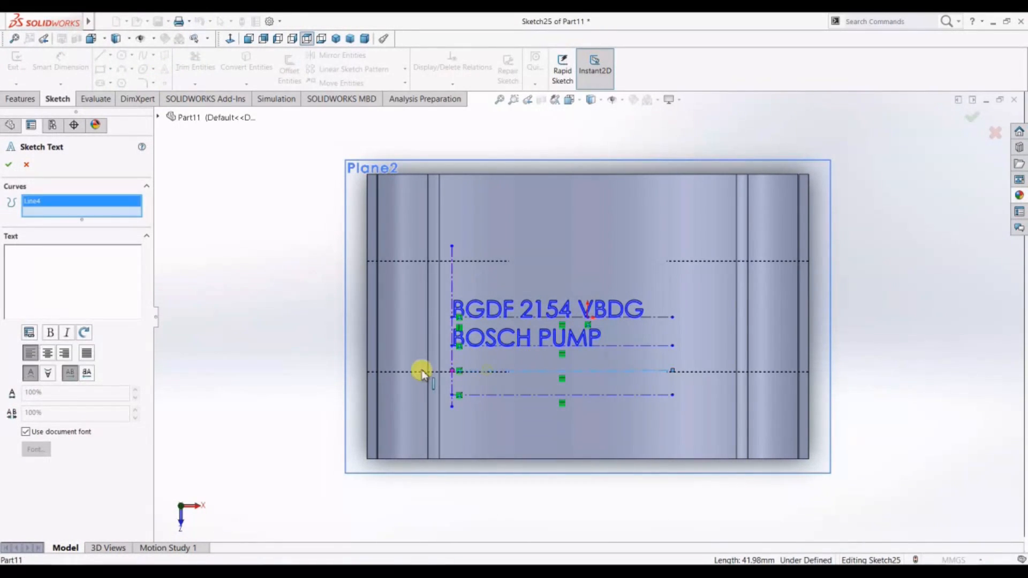
pyautogui.write('125NSD')
pyautogui.press('BackSpace')
pyautogui.press('BackSpace')
pyautogui.press('BackSpace')
pyautogui.press('BackSpace')
pyautogui.press('BackSpace')
pyautogui.press('BackSpace')
pyautogui.press('BackSpace')
pyautogui.write('MADE BY BAPI')
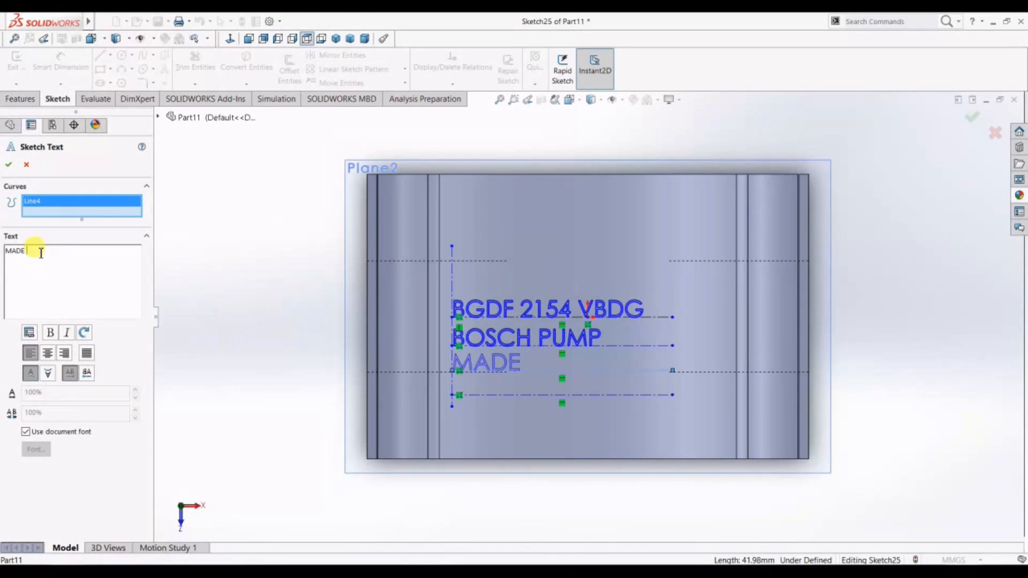
pyautogui.click(9, 165)
# Place a sketch text along the lowest horizontal centerline reading "MADE BY" followed by the maker's name
pyautogui.write('MADE BY BAPI')
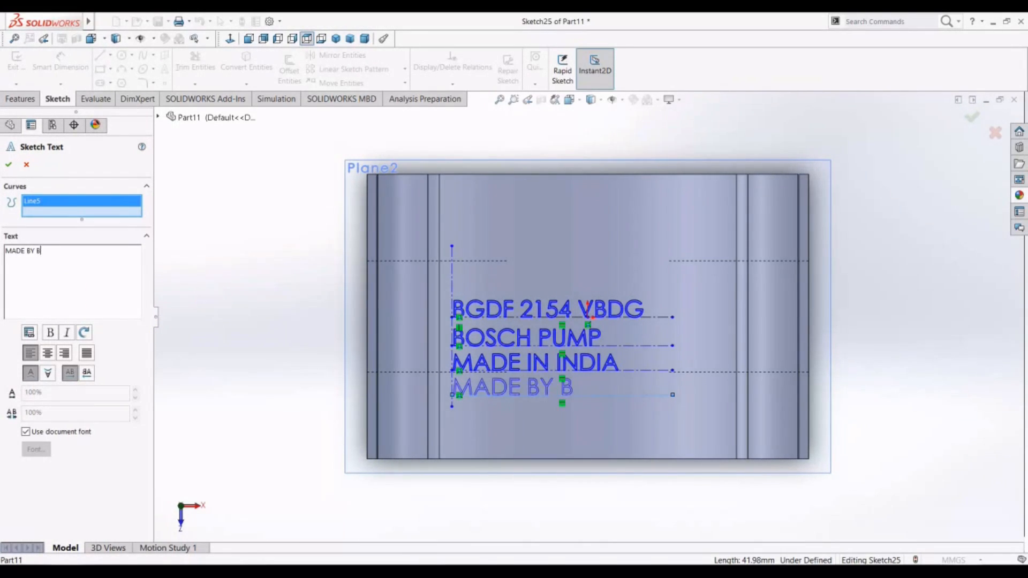
pyautogui.click(5, 166)
# Cut-extrude the sketch text with the Offset From Surface condition, using the housing's curved top face and a reversed 0.5 mm offset
pyautogui.click(19, 98)
pyautogui.click(185, 68)
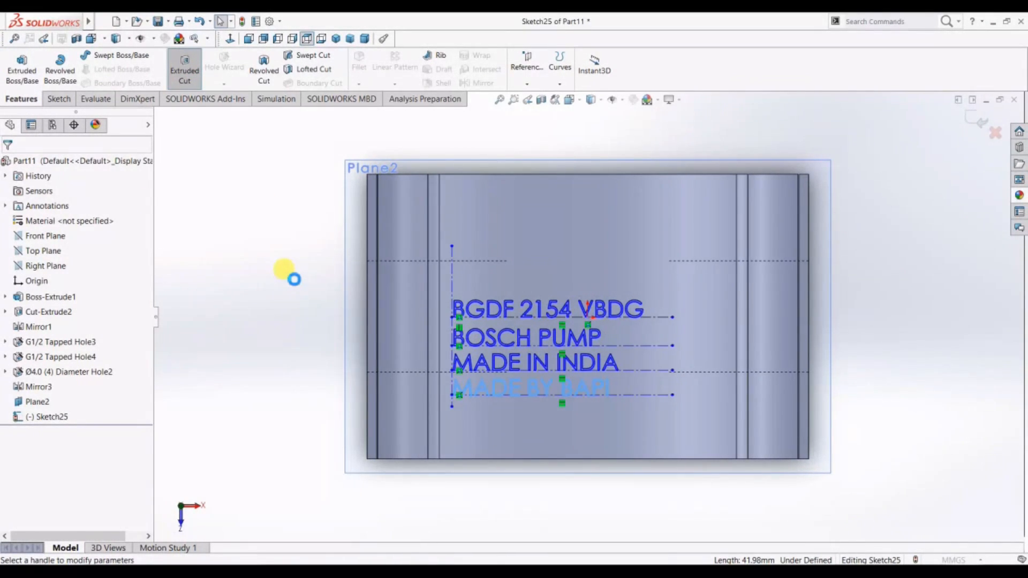
pyautogui.click(135, 239)
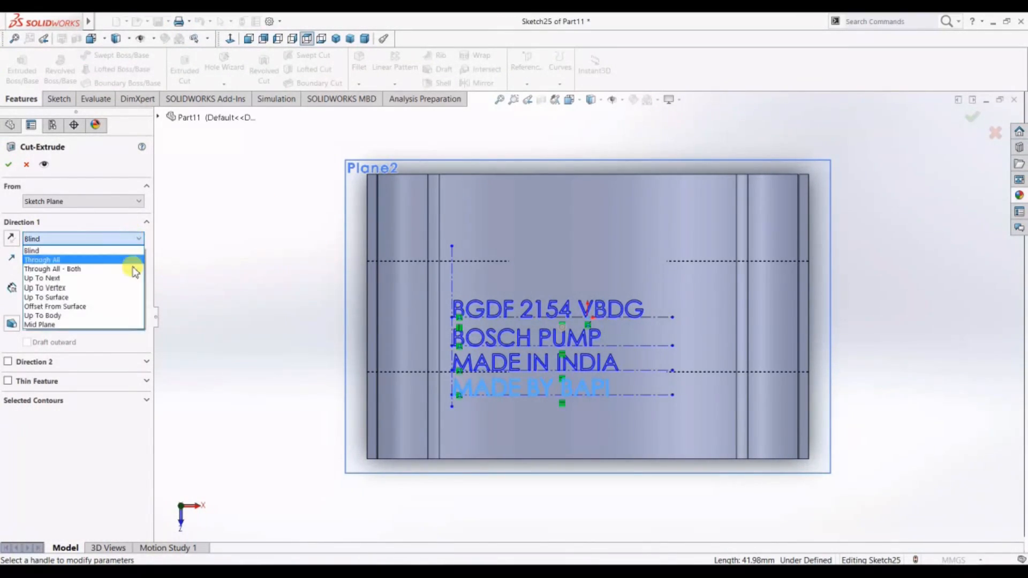
pyautogui.click(132, 308)
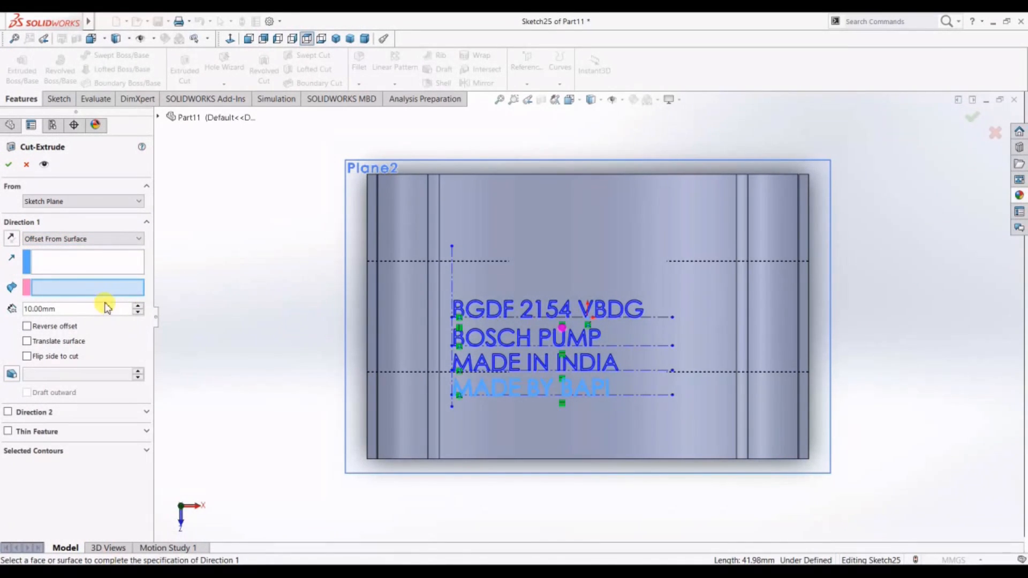
pyautogui.moveTo(243, 373); pyautogui.dragTo(467, 239, button='middle')
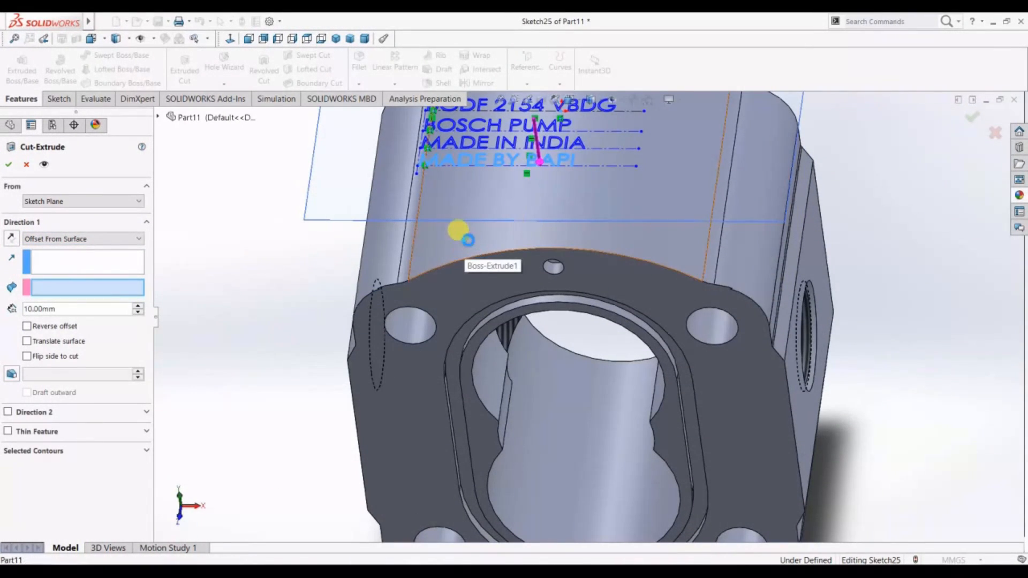
pyautogui.click(466, 245)
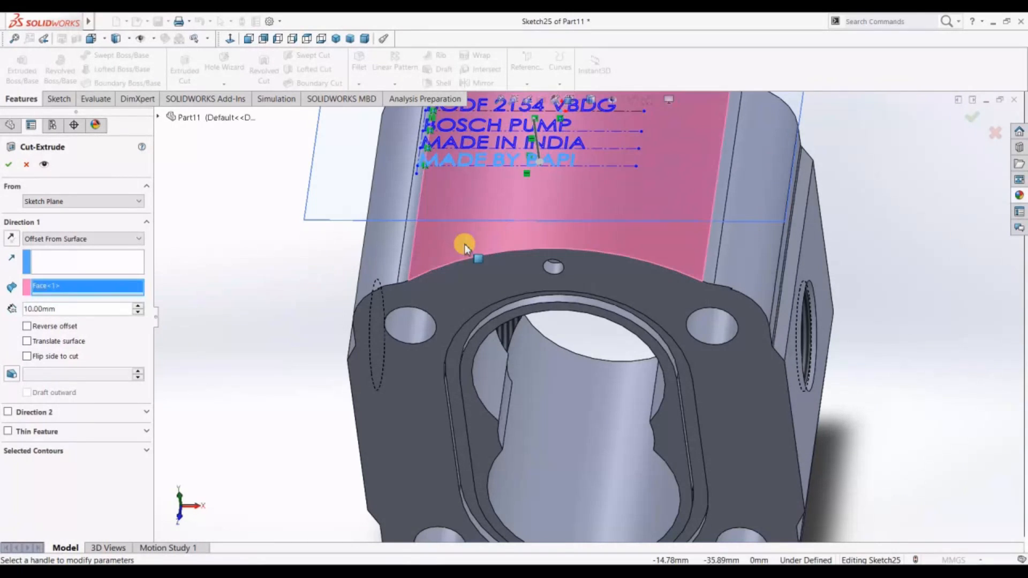
pyautogui.doubleClick(103, 311)
pyautogui.write('0.5')
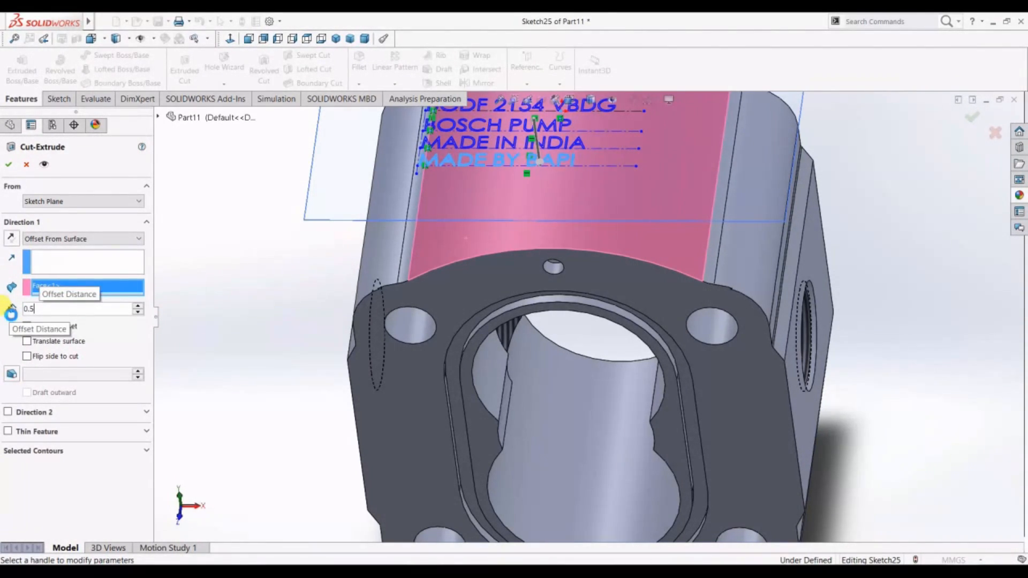
pyautogui.press('Return')
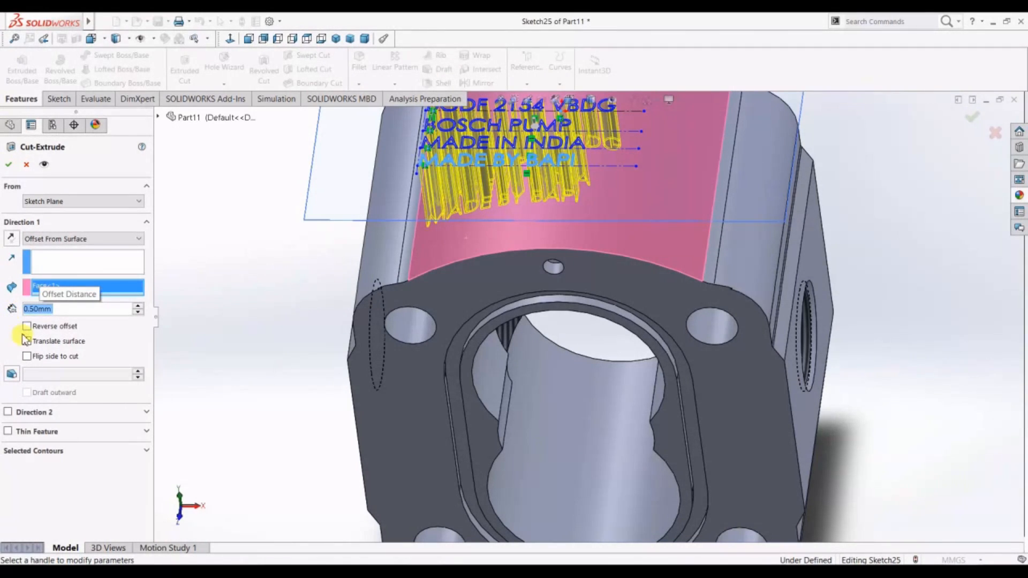
pyautogui.click(155, 321)
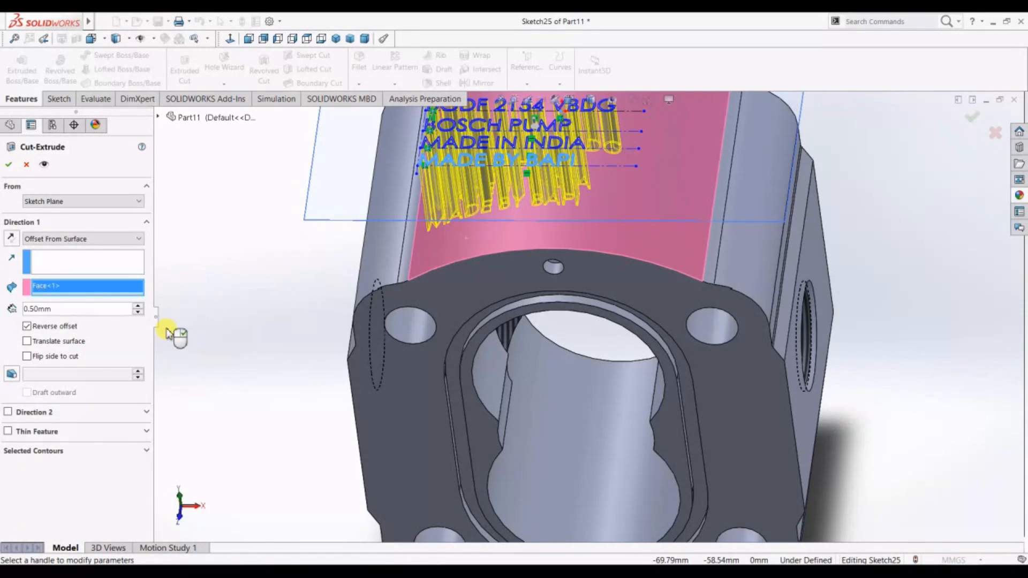
pyautogui.moveTo(226, 316); pyautogui.dragTo(214, 234, button='middle')
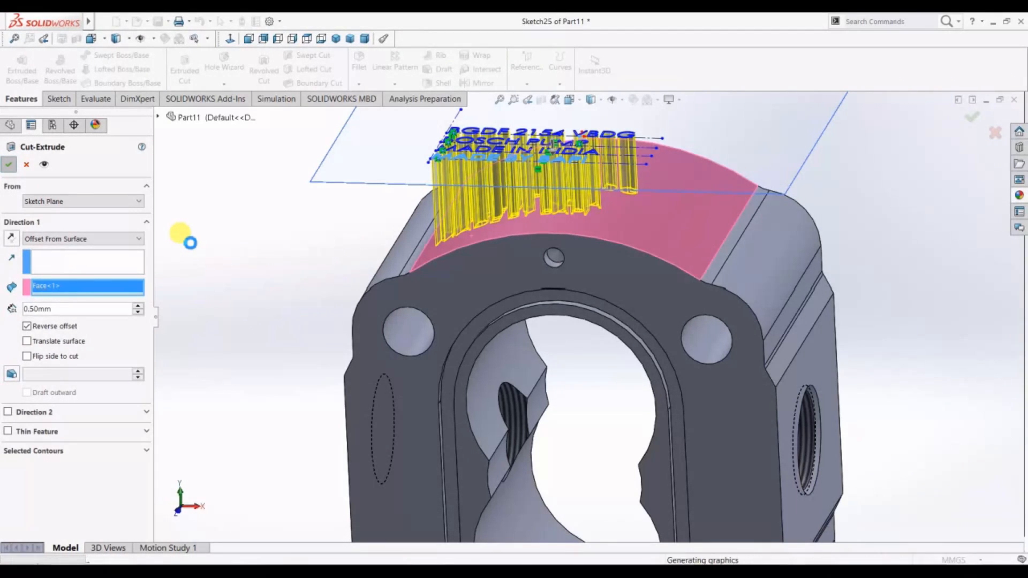
# Hide the reference plane that carries the text sketch above the housing
pyautogui.moveTo(289, 252); pyautogui.dragTo(571, 294, button='middle')
pyautogui.rightClick(593, 247)
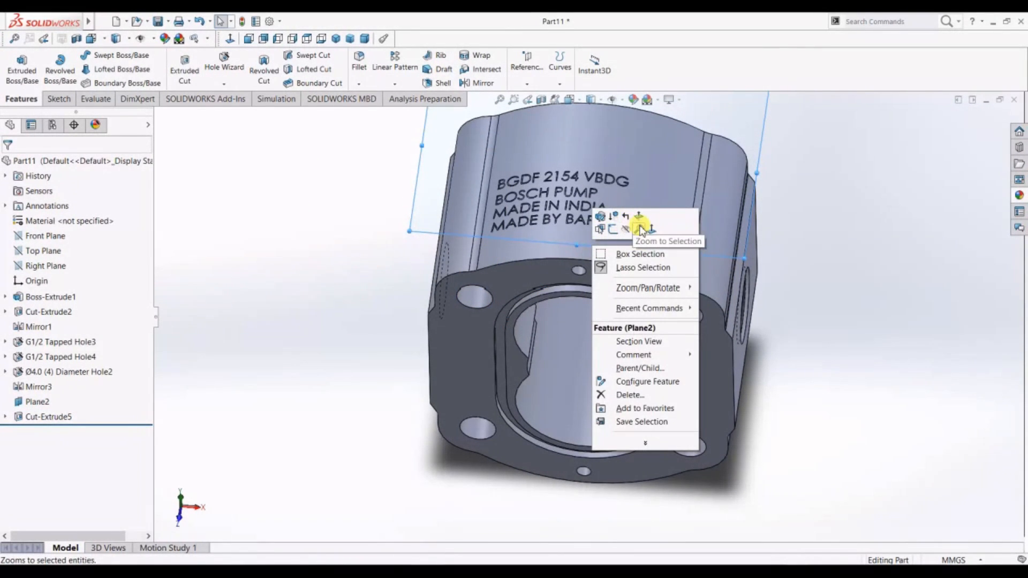
pyautogui.click(625, 230)
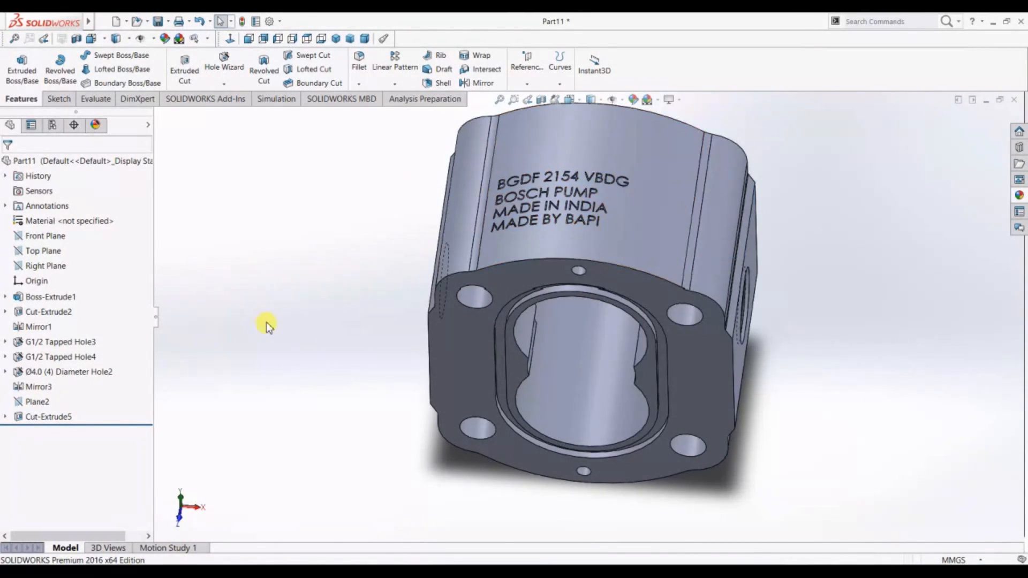
# Apply the chromium plate appearance from the Chrome metals to the whole housing
pyautogui.scroll(5, 267, 300)
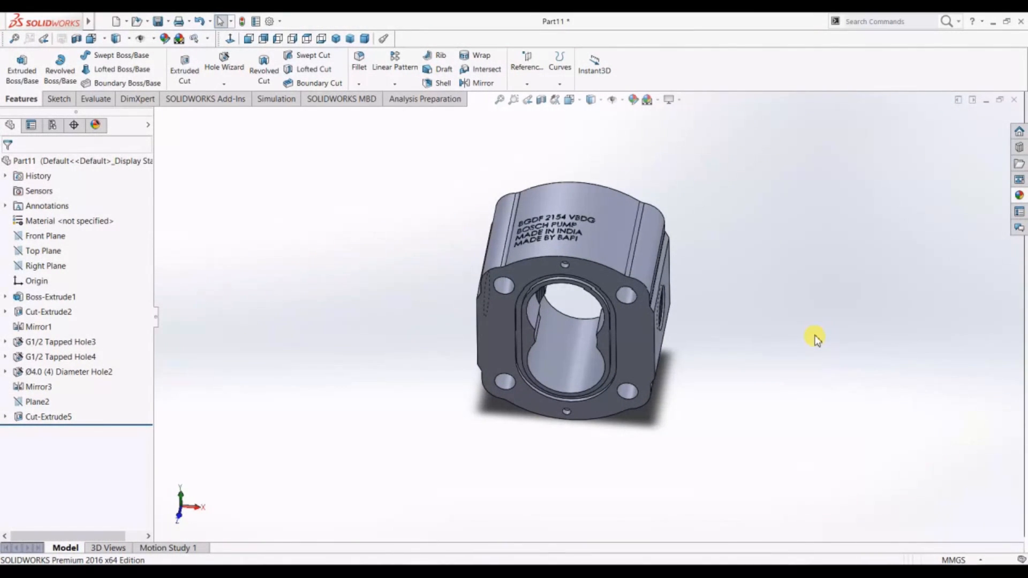
pyautogui.scroll(1, 832, 295)
pyautogui.moveTo(709, 358); pyautogui.dragTo(683, 316, button='middle')
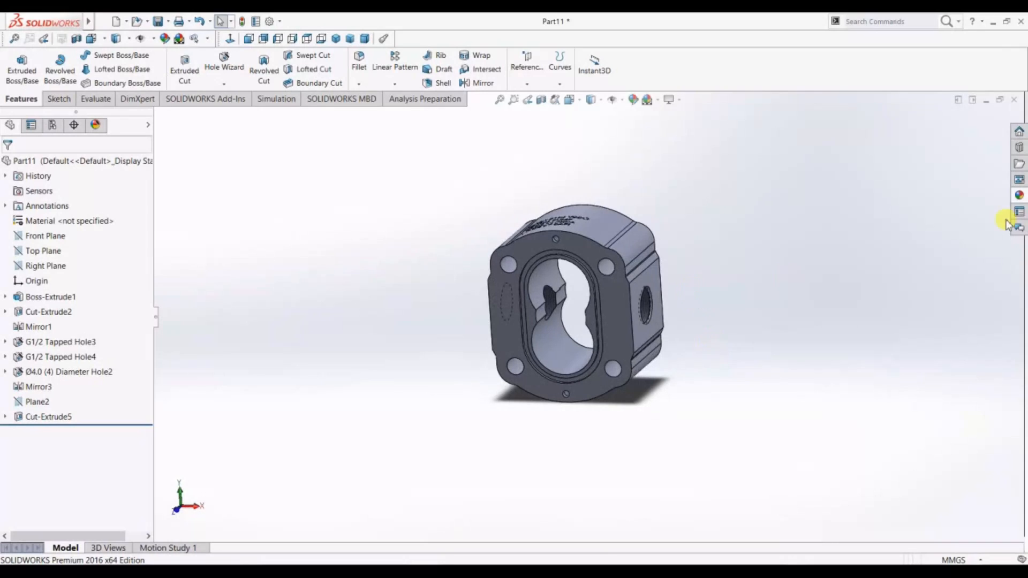
pyautogui.click(1020, 132)
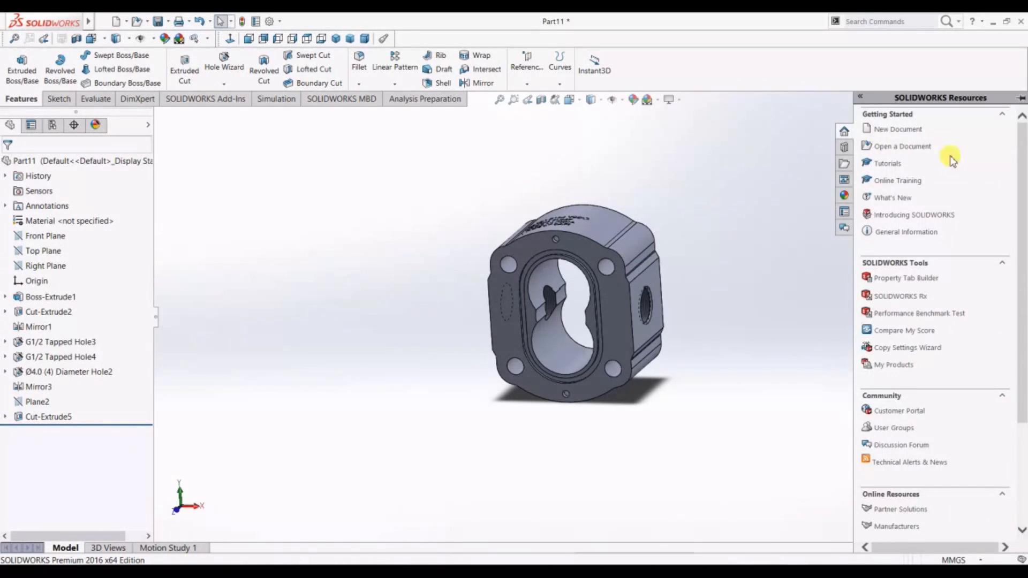
pyautogui.click(845, 198)
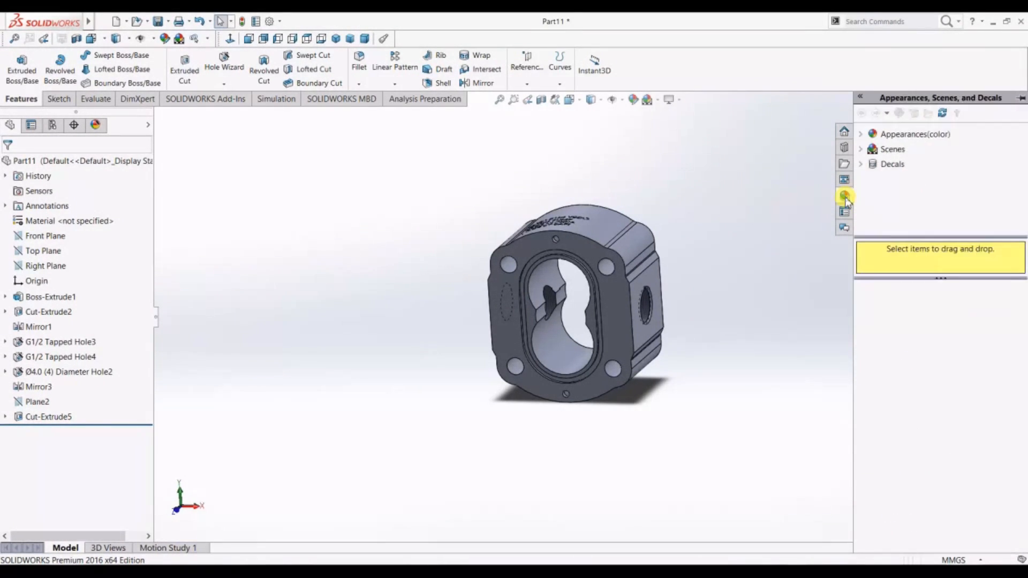
pyautogui.click(889, 134)
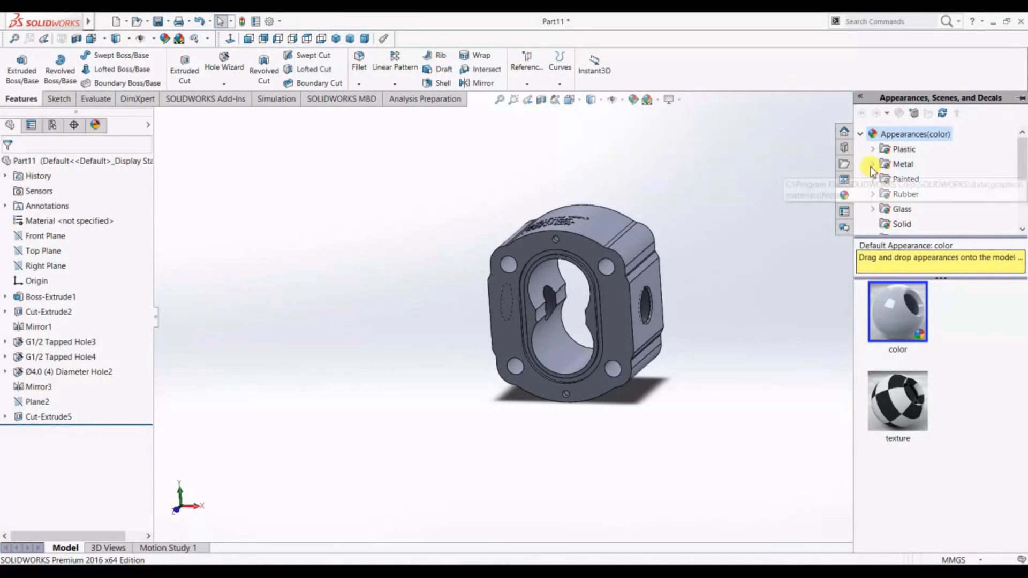
pyautogui.doubleClick(903, 165)
pyautogui.click(907, 170)
pyautogui.moveTo(899, 313); pyautogui.dragTo(798, 383)
pyautogui.moveTo(902, 324)
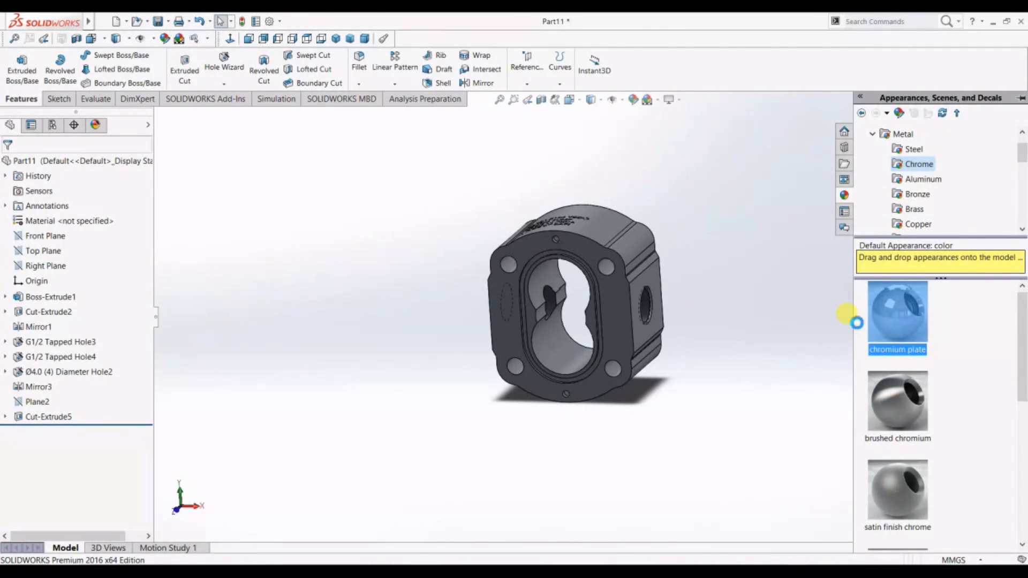
# Examine the housing with its new appearance from several angles and put the appearance library away
pyautogui.moveTo(682, 291); pyautogui.dragTo(633, 368, button='middle')
pyautogui.scroll(-2, 634, 368)
pyautogui.scroll(3, 530, 153)
pyautogui.scroll(-4, 528, 154)
pyautogui.scroll(1, 512, 492)
pyautogui.moveTo(599, 425); pyautogui.dragTo(710, 394, button='middle')
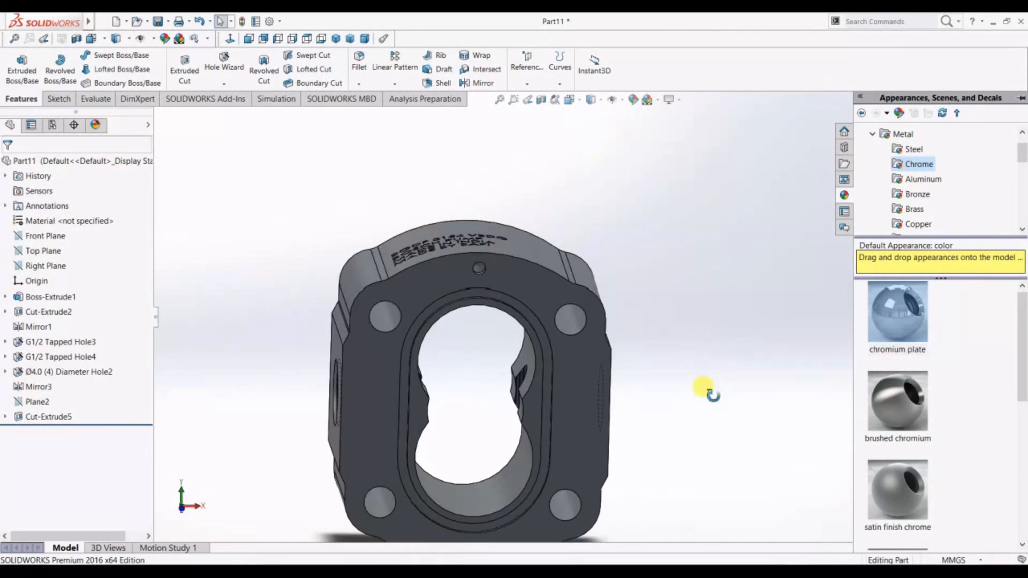
pyautogui.click(747, 271)
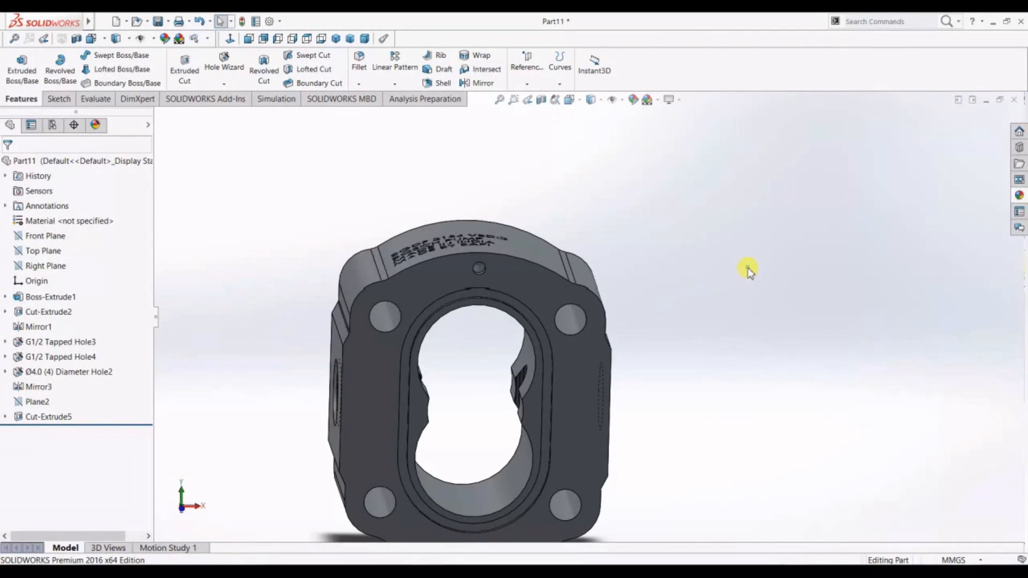
# Save the finished housing and save it again under the file name "Part NO 1"
pyautogui.click(158, 22)
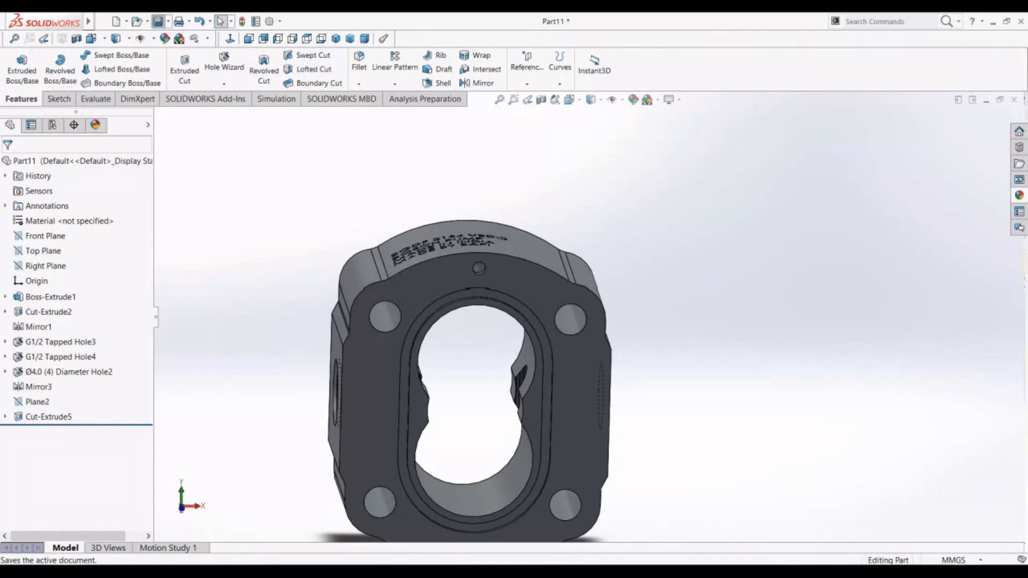
pyautogui.click(168, 22)
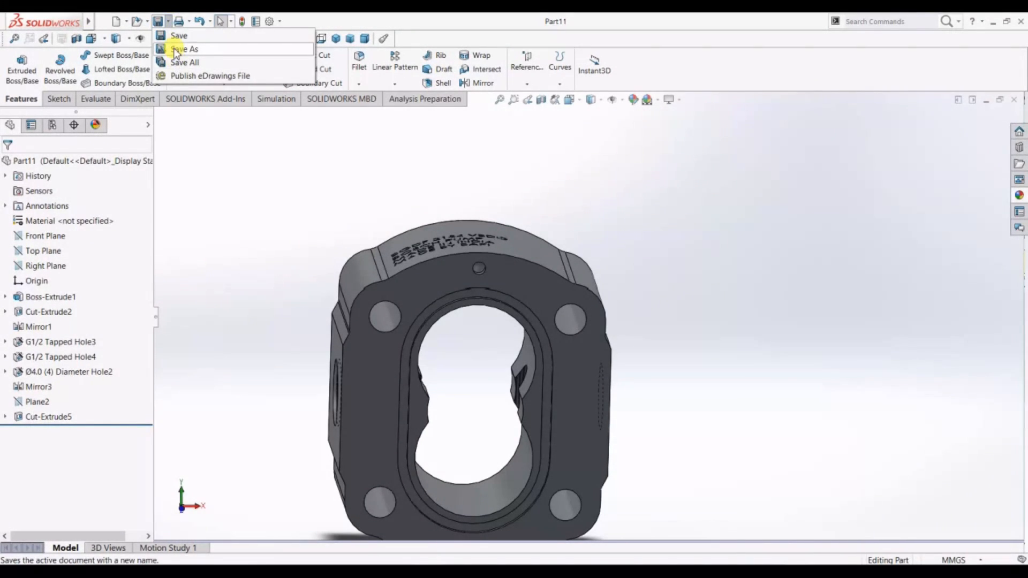
pyautogui.click(242, 167)
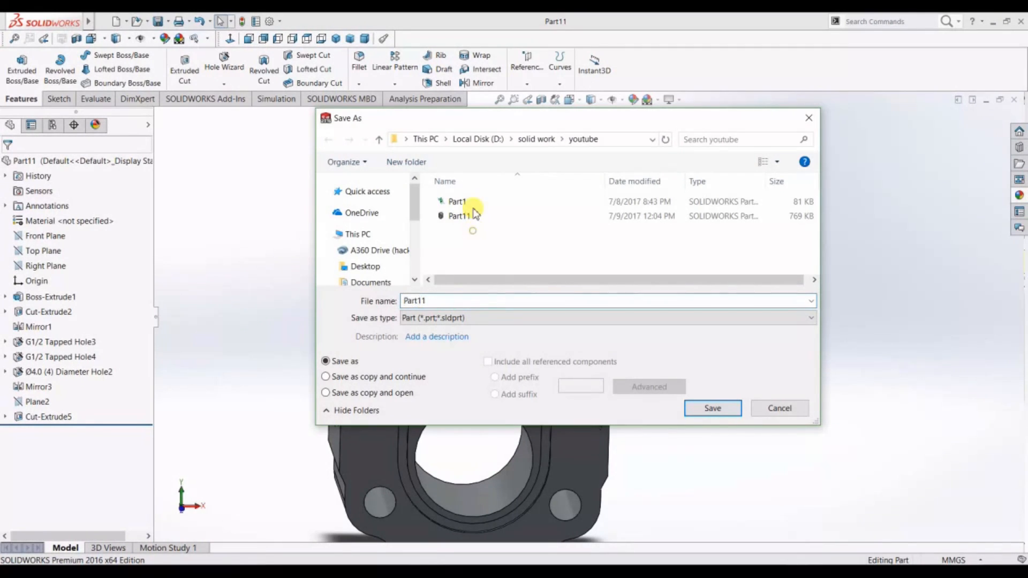
pyautogui.click(437, 300)
pyautogui.click(450, 302)
pyautogui.press('BackSpace')
pyautogui.press('BackSpace')
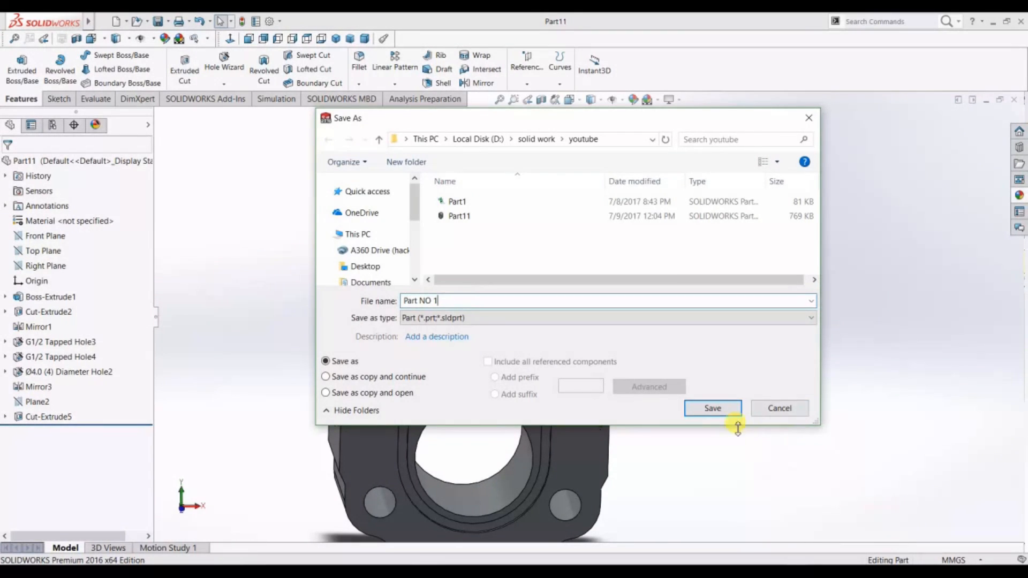
pyautogui.click(726, 410)
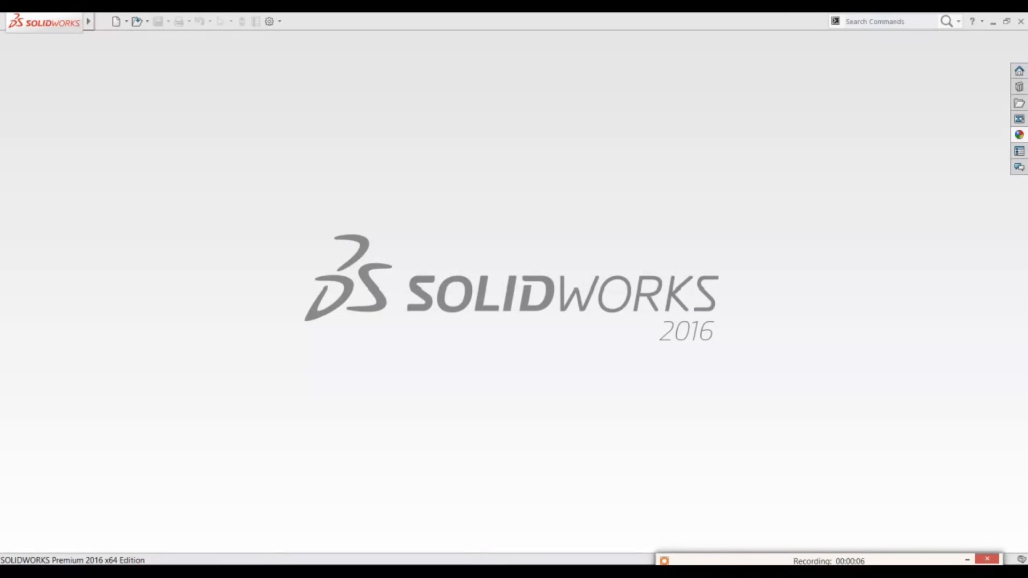
# Create a new empty part document
pyautogui.moveTo(847, 531)
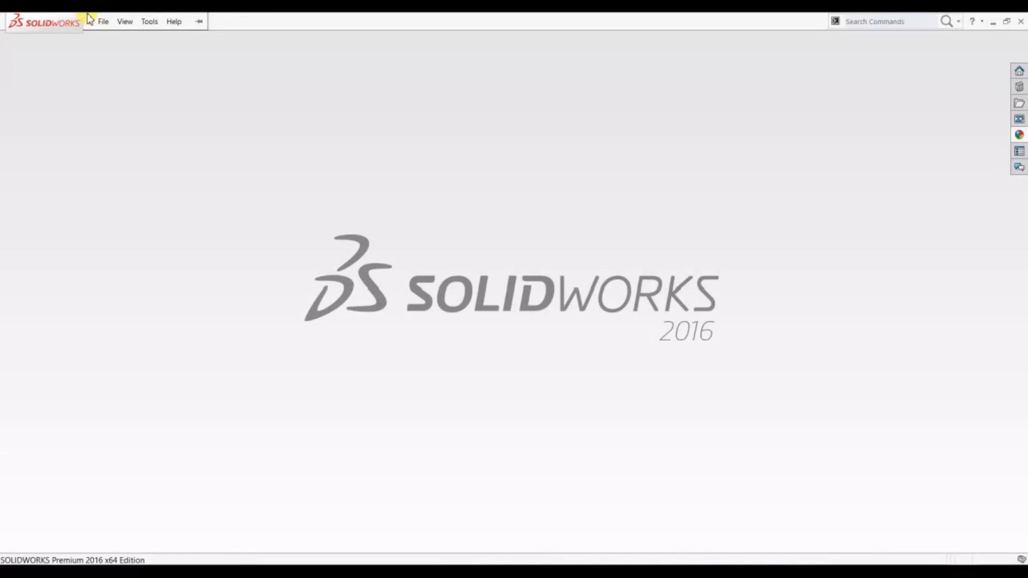
pyautogui.click(114, 24)
pyautogui.click(526, 343)
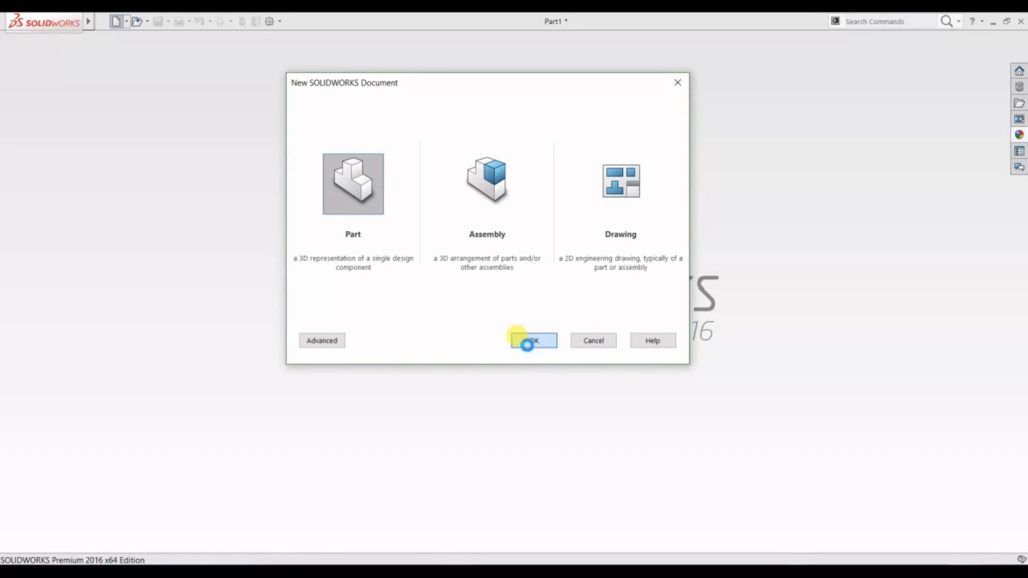
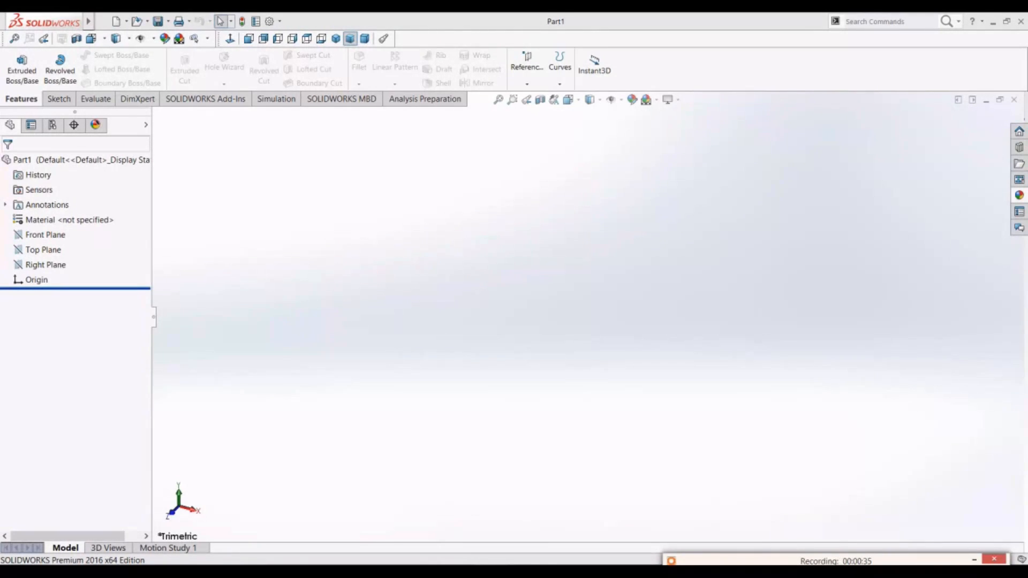
pyautogui.click(967, 559)
pyautogui.click(982, 559)
pyautogui.click(930, 509)
# Start a sketch on the Front Plane and draw a vertical centerline about 153 mm long through the origin
pyautogui.click(51, 234)
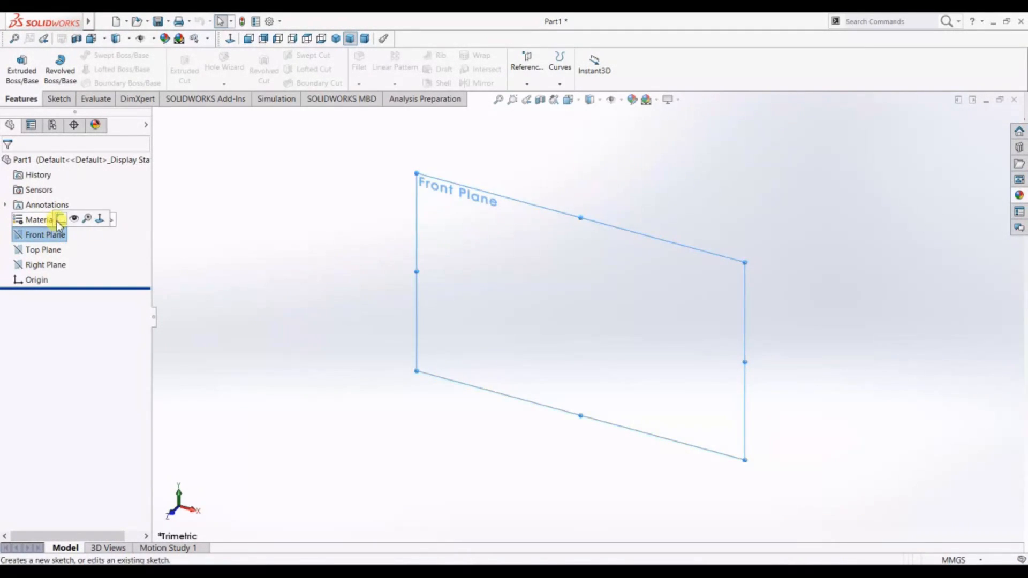
pyautogui.click(59, 219)
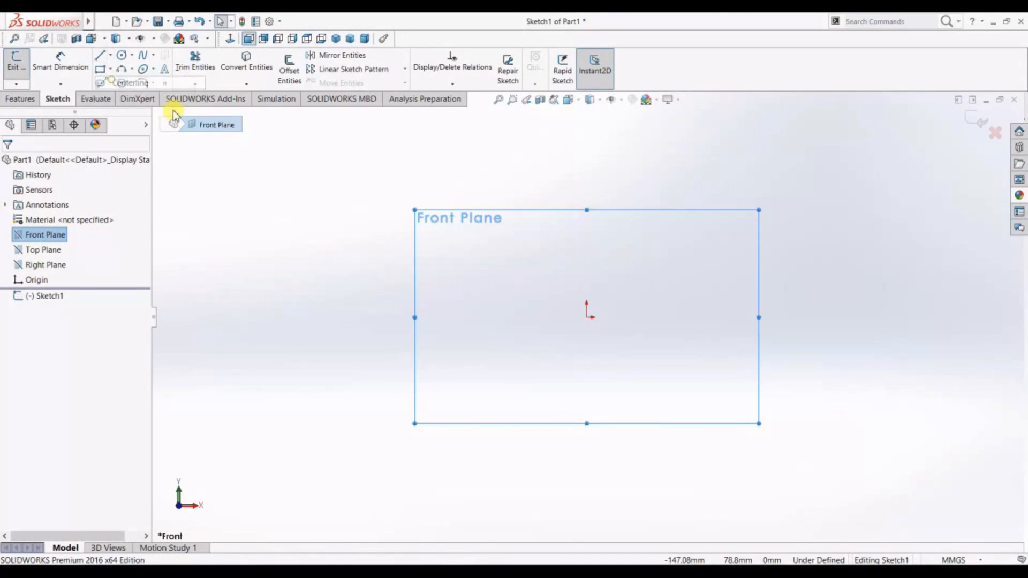
pyautogui.moveTo(587, 160); pyautogui.dragTo(587, 457)
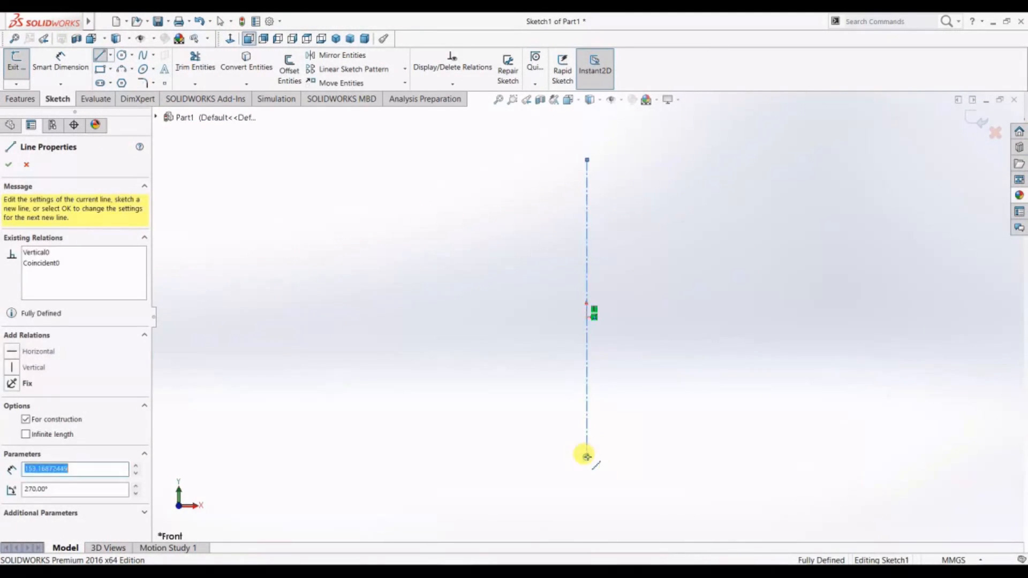
pyautogui.press('Escape')
pyautogui.press('Escape')
# Draw a horizontal centerline about 275 mm long through the origin, crossing the vertical one
pyautogui.click(110, 55)
pyautogui.click(129, 82)
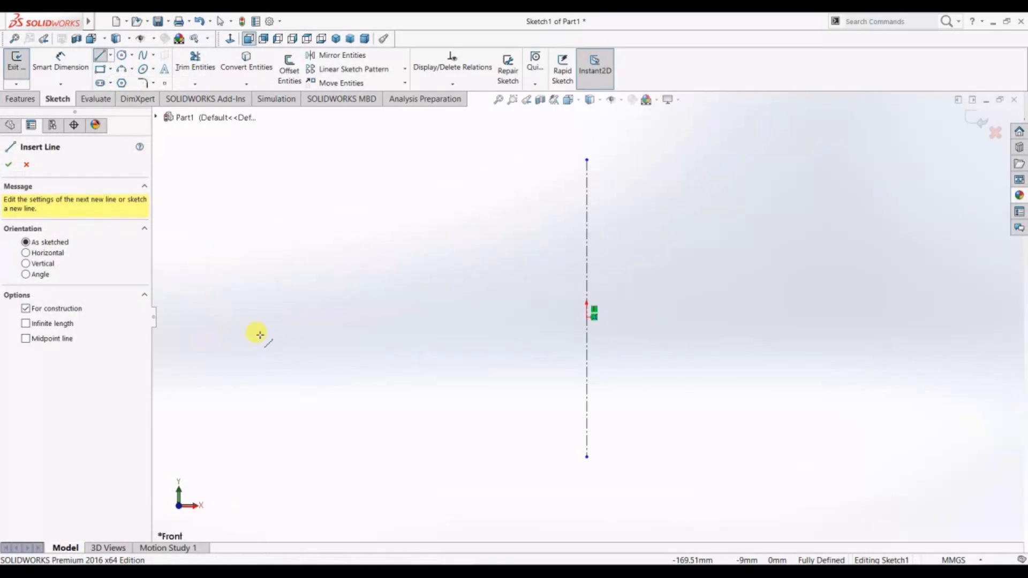
pyautogui.moveTo(338, 314)
pyautogui.mouseDown()
pyautogui.moveTo(890, 333)
pyautogui.moveTo(868, 317)
pyautogui.mouseUp()
pyautogui.rightClick(873, 322)
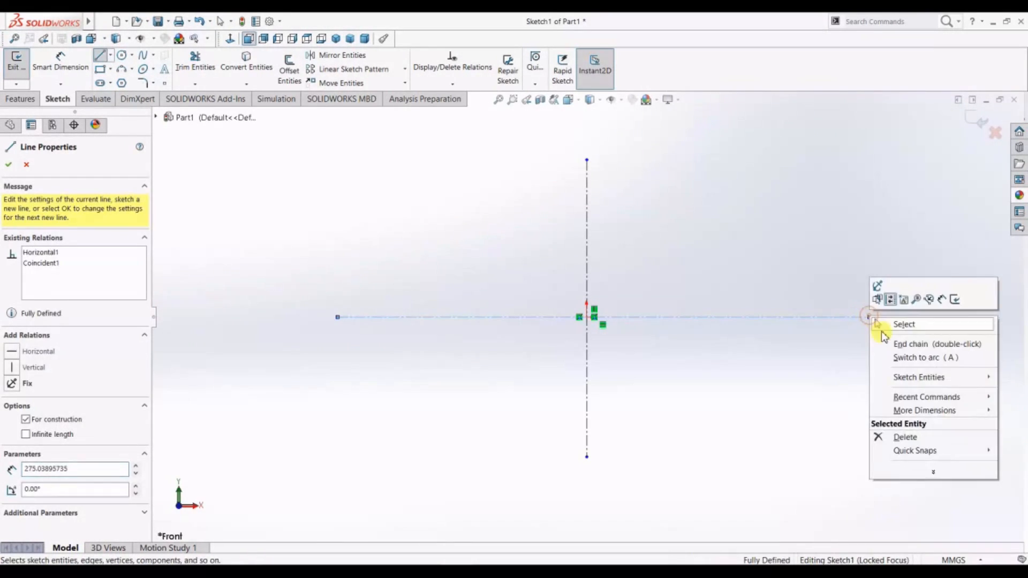
pyautogui.click(881, 324)
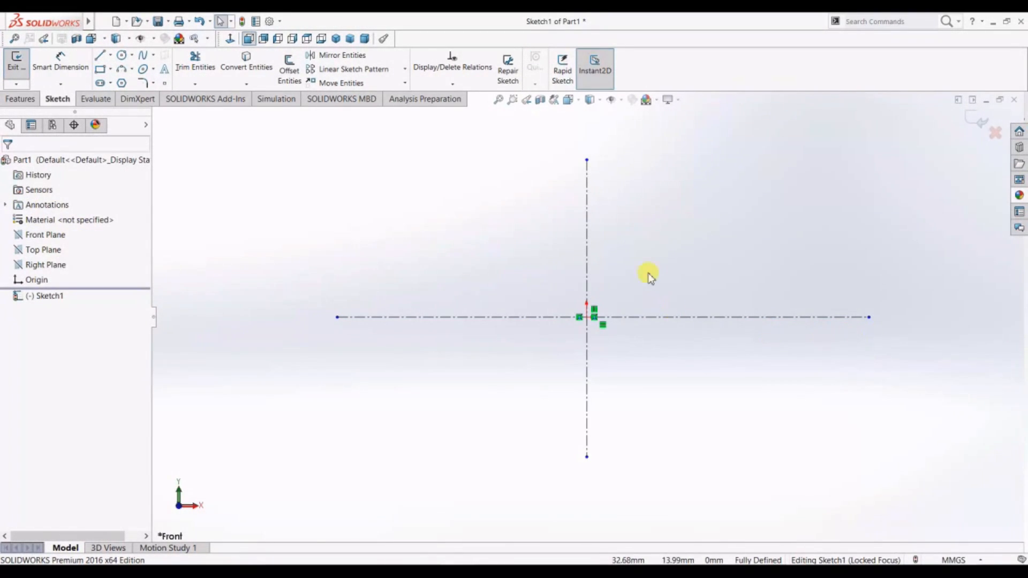
# Draw a centerpoint arc of about 80 mm radius centered on the origin, bulging upward and crossing the vertical centerline
pyautogui.click(132, 68)
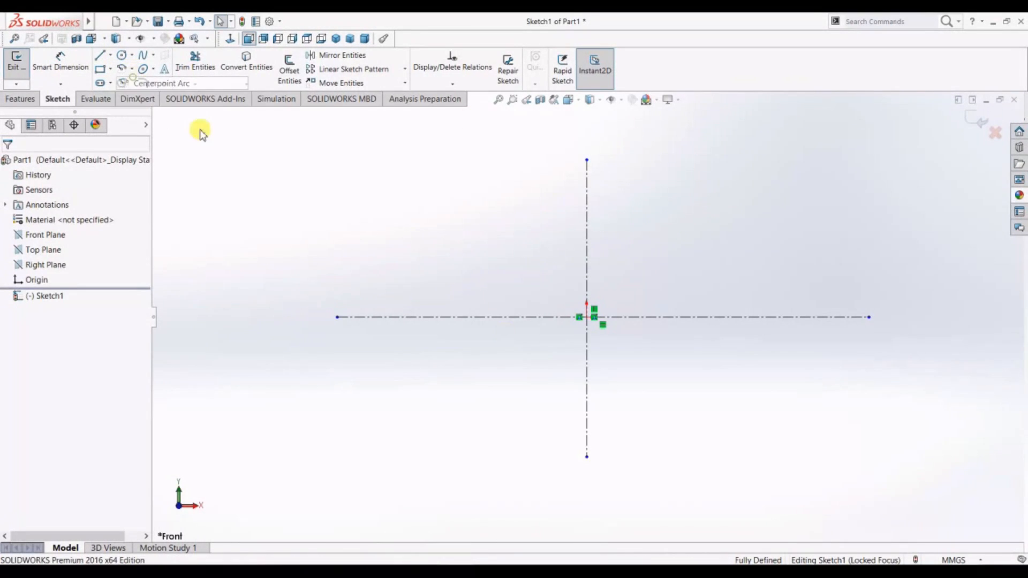
pyautogui.click(200, 131)
pyautogui.click(587, 317)
pyautogui.click(448, 248)
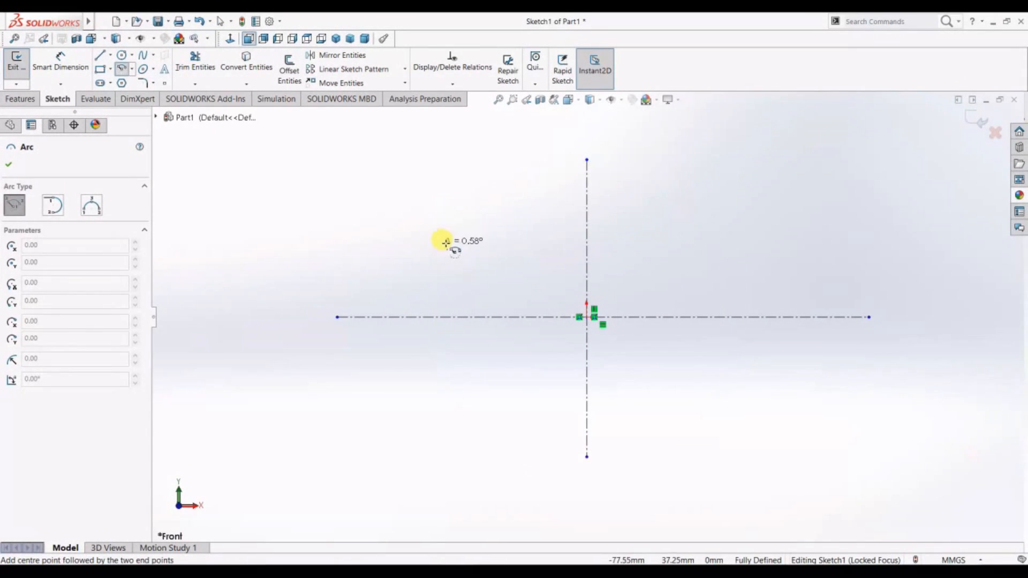
pyautogui.click(722, 241)
pyautogui.rightClick(727, 238)
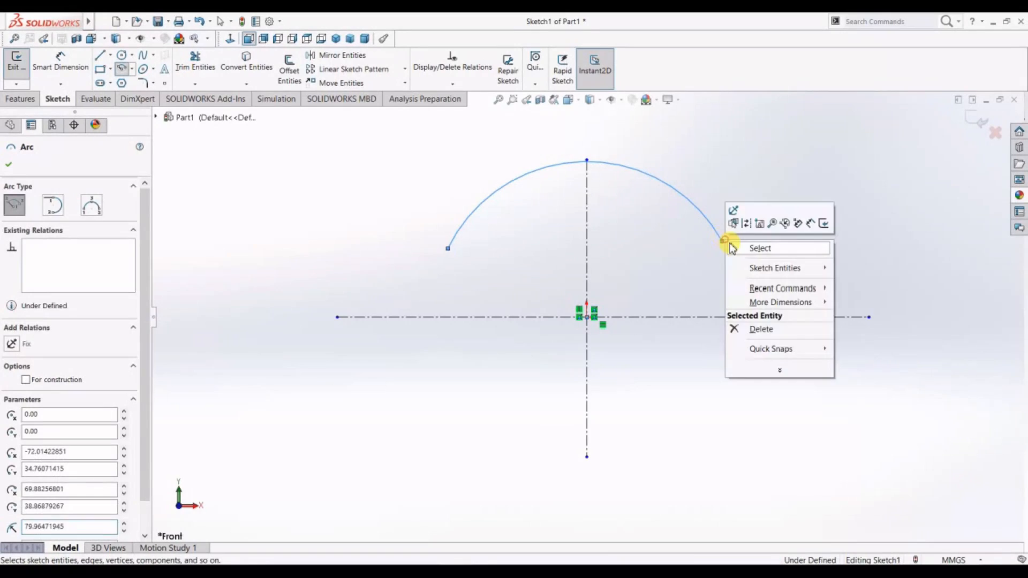
pyautogui.click(757, 246)
# Add a horizontal relation between the two endpoints of the arc
pyautogui.click(450, 249)
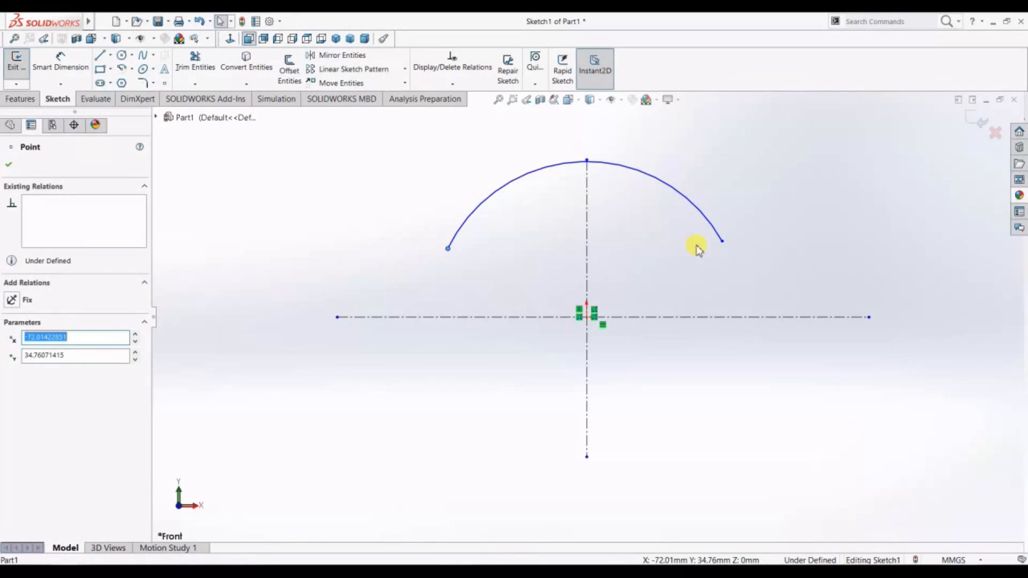
pyautogui.keyDown('ctrl'); pyautogui.click(723, 242); pyautogui.keyUp('ctrl')
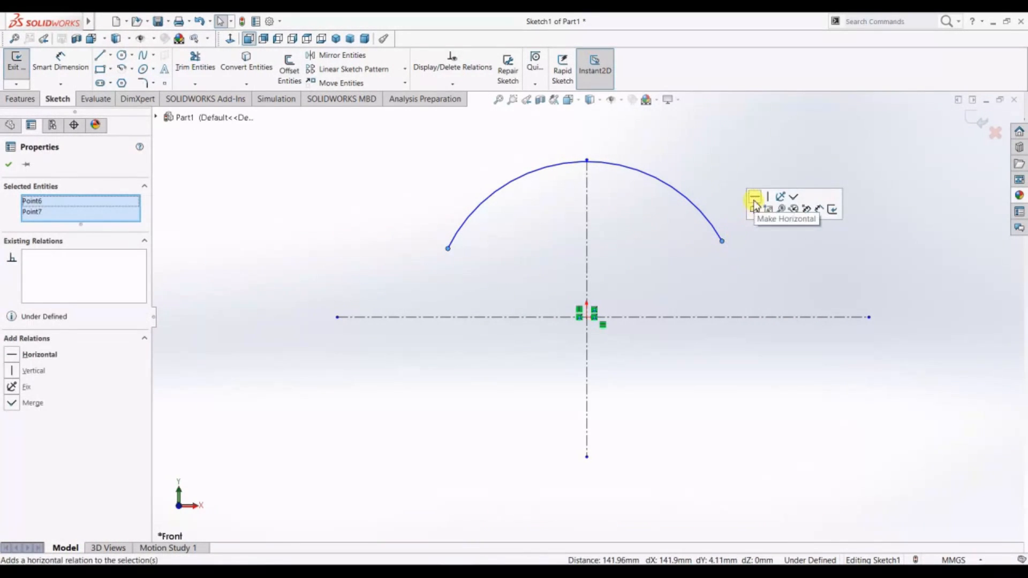
pyautogui.click(10, 166)
# Draw two circles below the arc, one on each side of the vertical centerline, the left one about 26.6 mm in diameter
pyautogui.click(121, 56)
pyautogui.click(484, 237)
pyautogui.click(508, 239)
pyautogui.click(658, 229)
pyautogui.click(681, 250)
pyautogui.press('Escape')
# Add an equal relation between the two circles
pyautogui.click(484, 227)
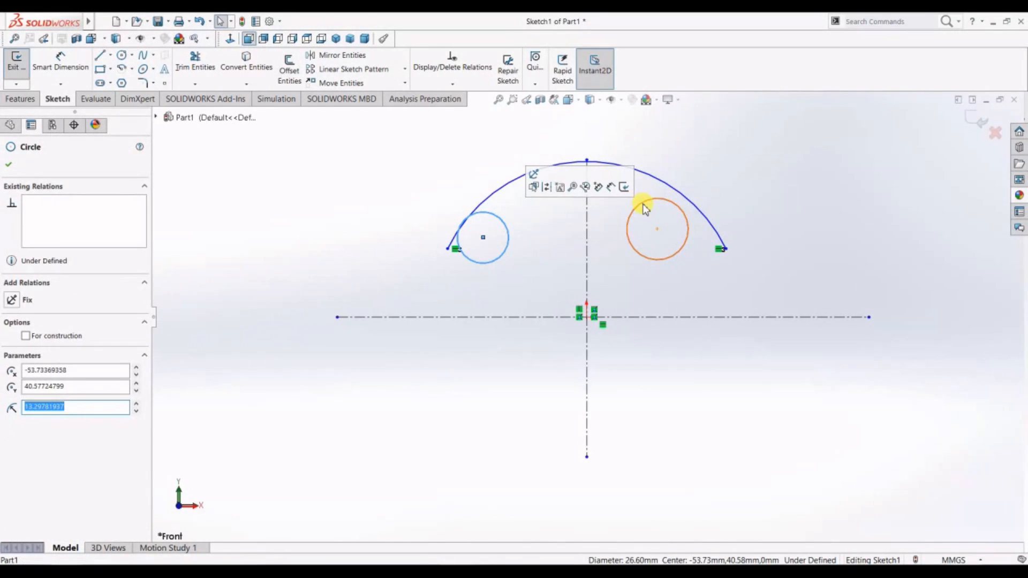
pyautogui.keyDown('ctrl'); pyautogui.click(646, 210); pyautogui.keyUp('ctrl')
pyautogui.click(709, 160)
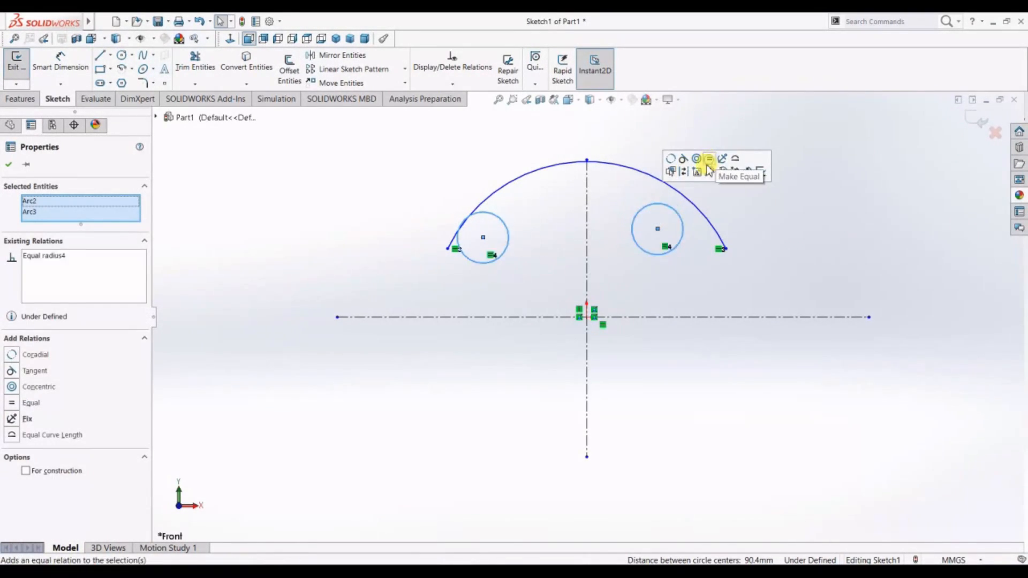
# Dimension the horizontal distance between the two circle centers as 58 mm
pyautogui.click(60, 62)
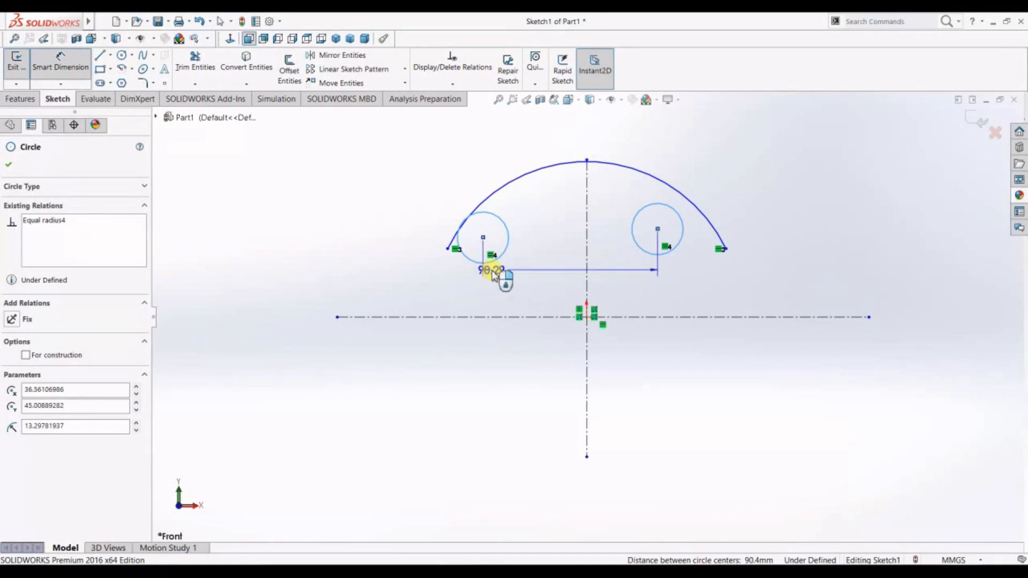
pyautogui.click(574, 131)
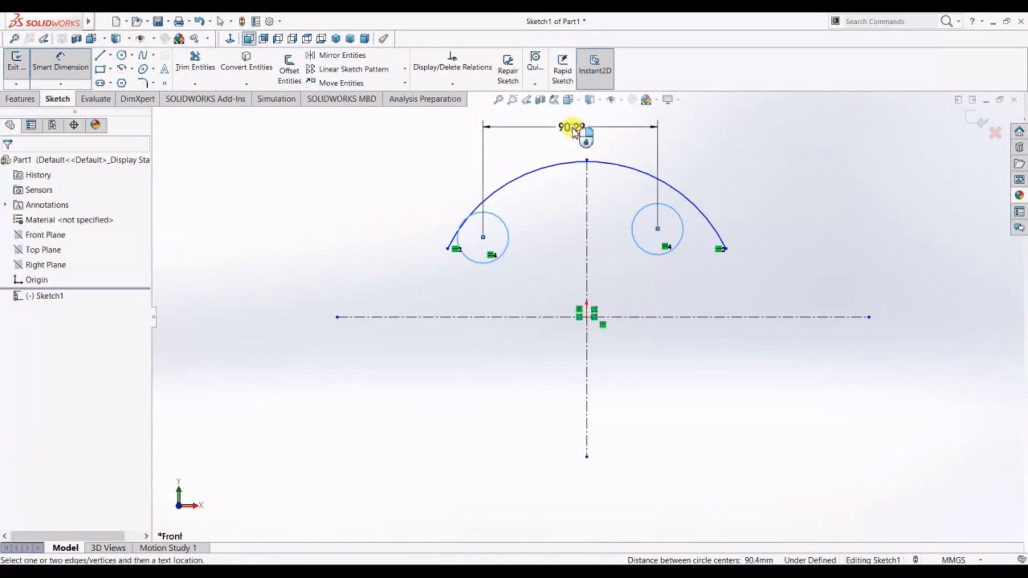
pyautogui.write('58')
pyautogui.press('Return')
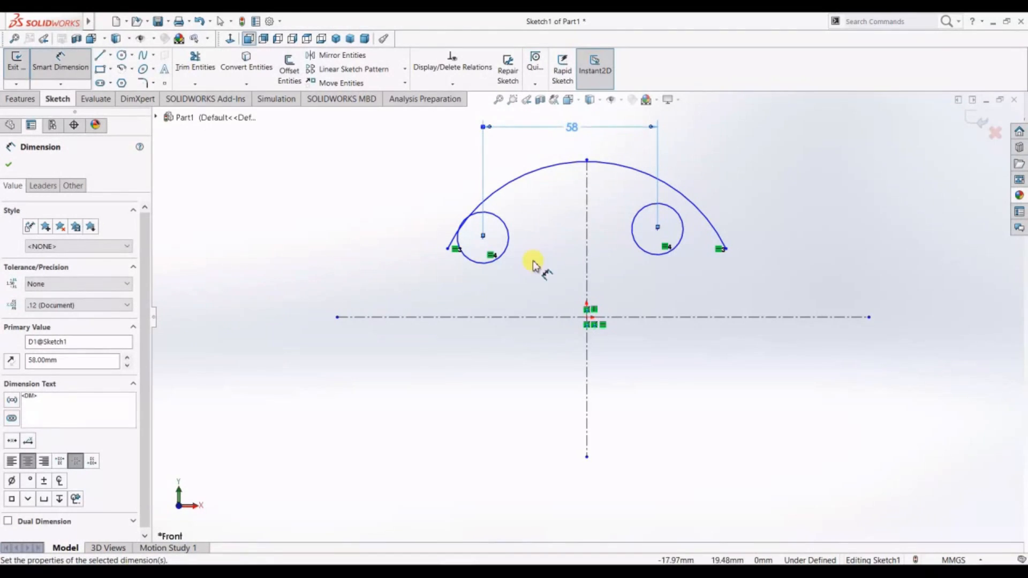
# Dimension the right circle's diameter as 10.2 mm
pyautogui.click(680, 239)
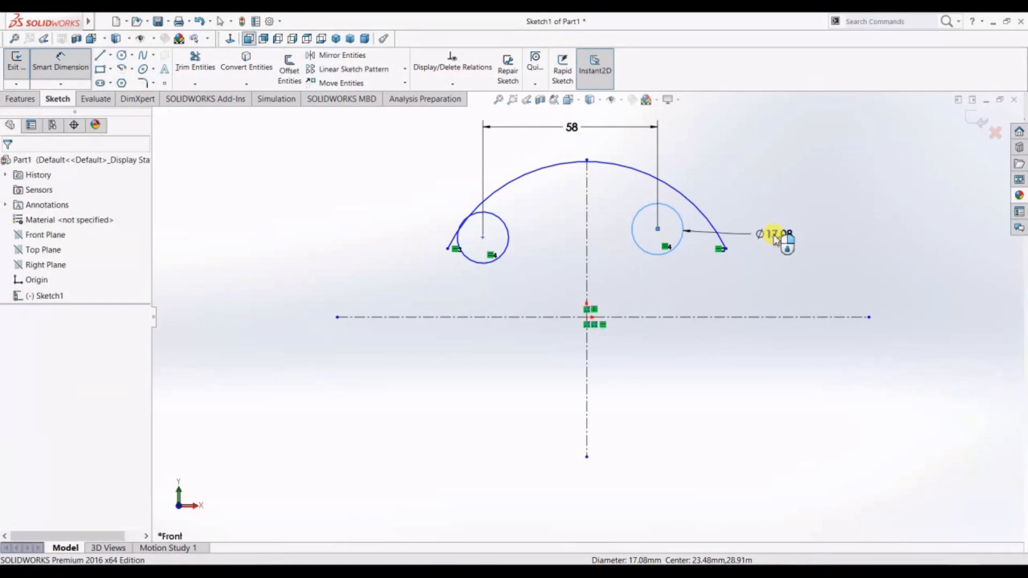
pyautogui.click(775, 237)
pyautogui.write('10.2')
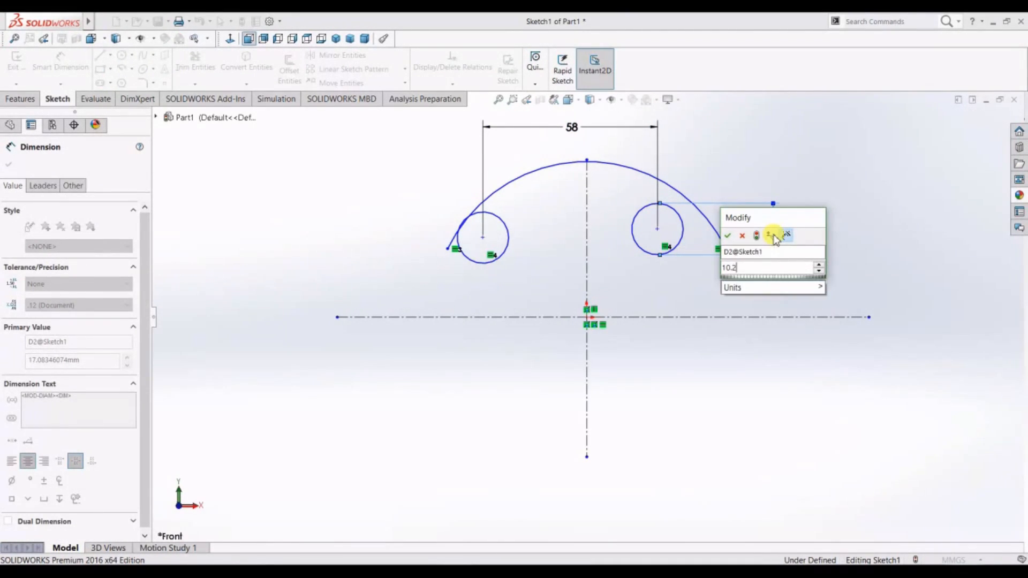
pyautogui.press('Return')
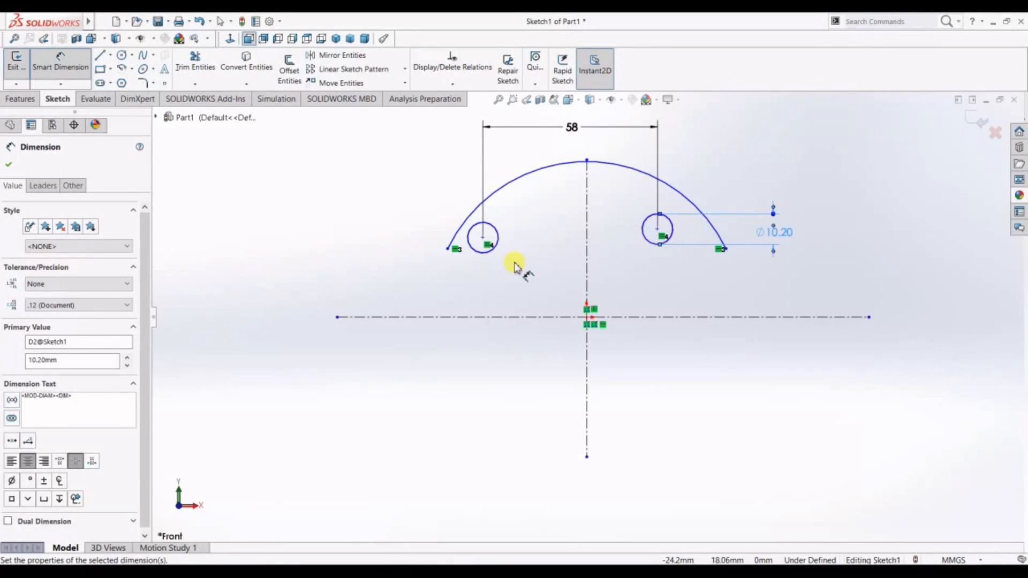
# Dimension the distance from the left circle's center to the vertical centerline as 29 mm
pyautogui.click(483, 238)
pyautogui.click(587, 241)
pyautogui.click(537, 146)
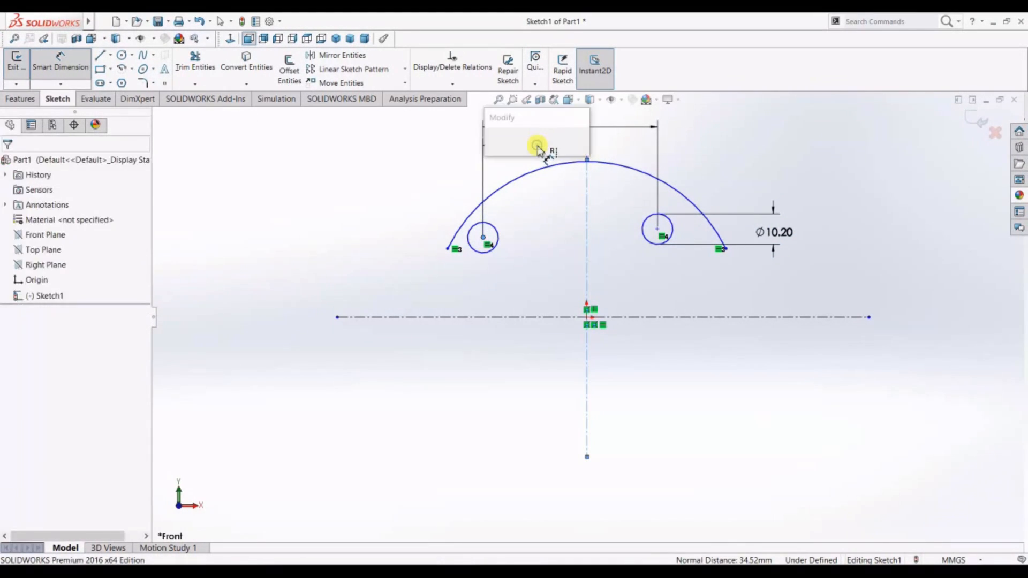
pyautogui.write('29')
pyautogui.press('Return')
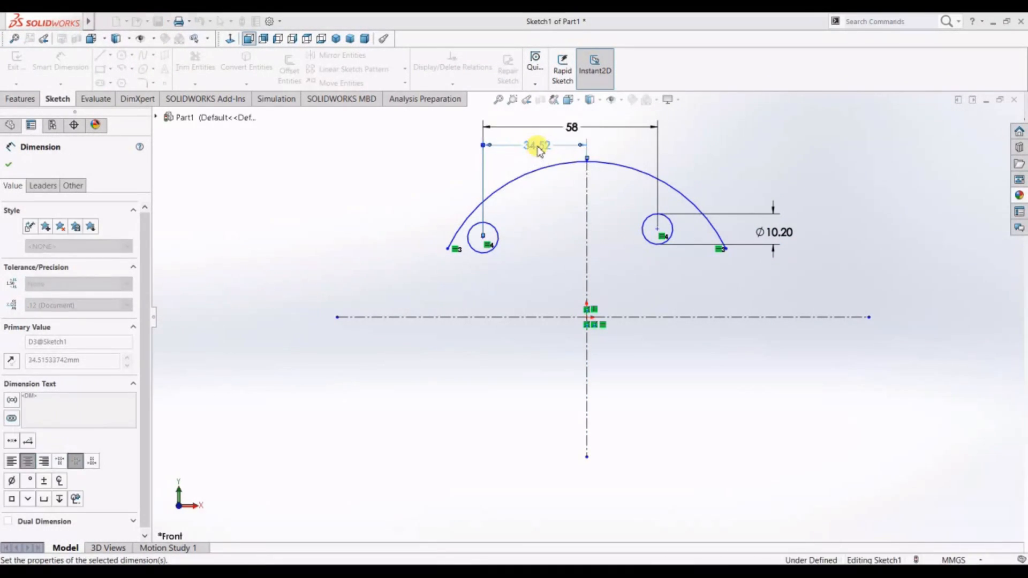
# Set the large arc's radius to 50 mm and shorten the arc so that its left end sits above the left circle's center
pyautogui.click(694, 204)
pyautogui.click(758, 146)
pyautogui.write('50')
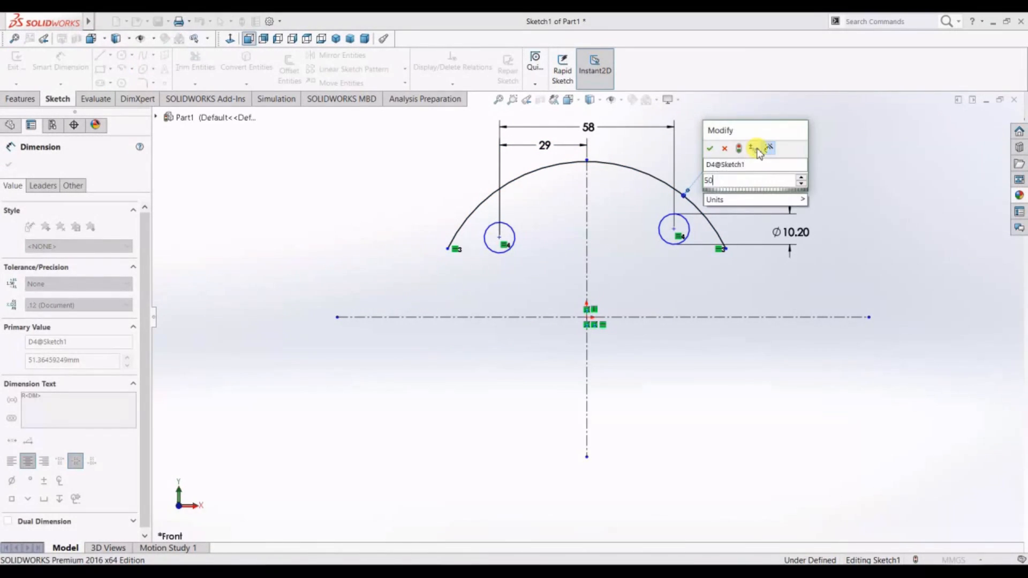
pyautogui.press('Return')
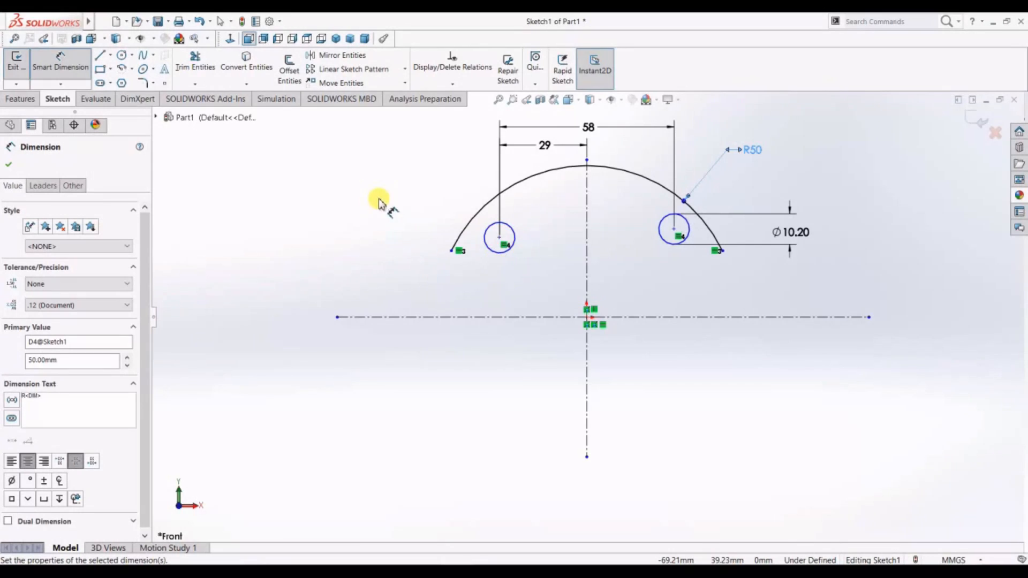
pyautogui.click(53, 73)
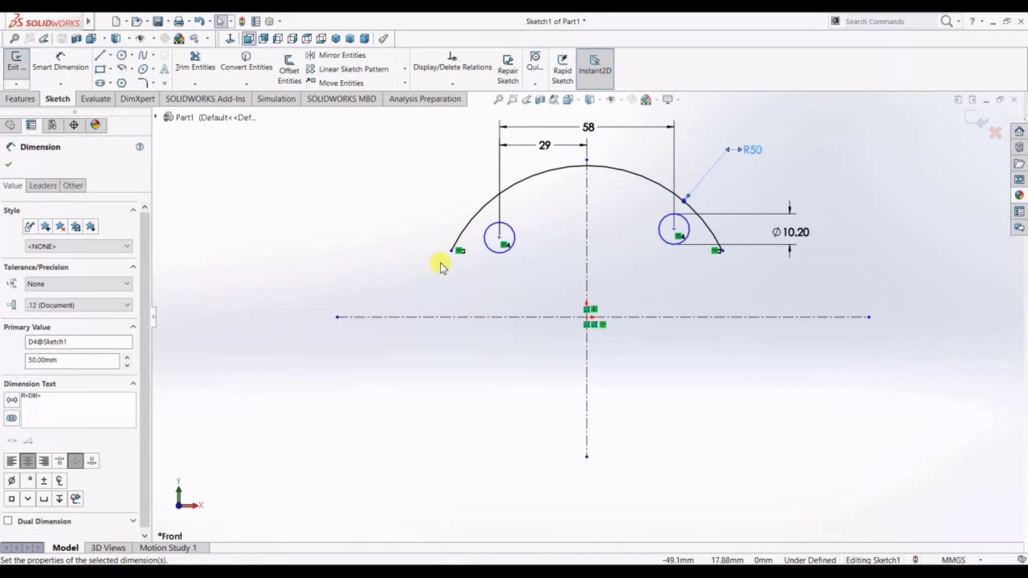
pyautogui.moveTo(458, 231); pyautogui.dragTo(500, 194)
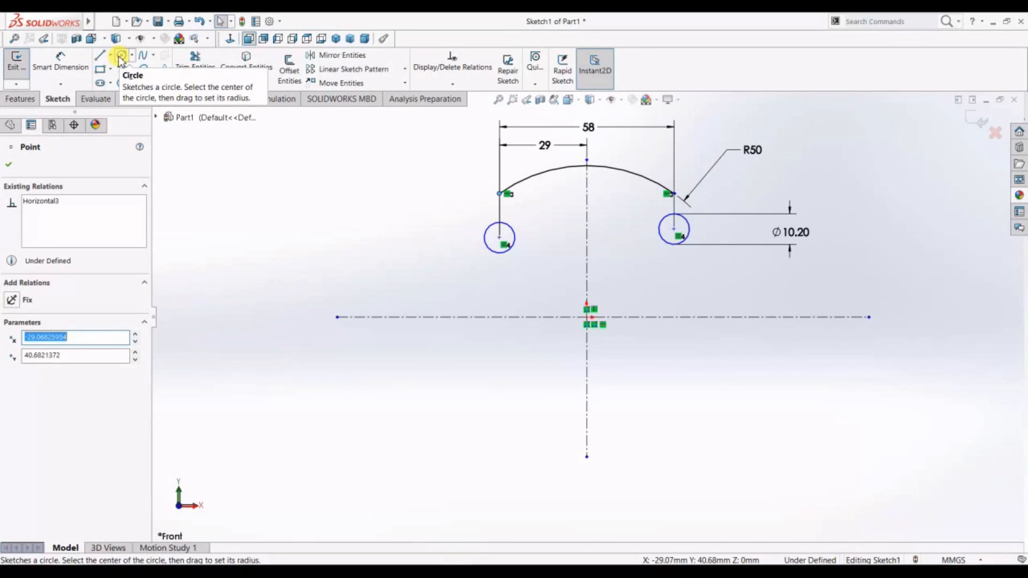
pyautogui.click(99, 55)
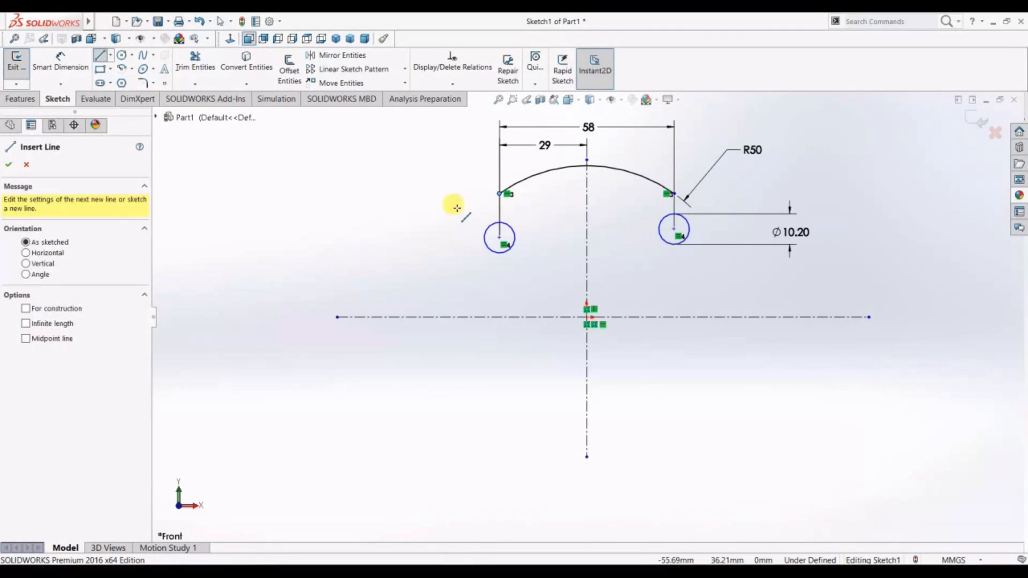
pyautogui.click(499, 194)
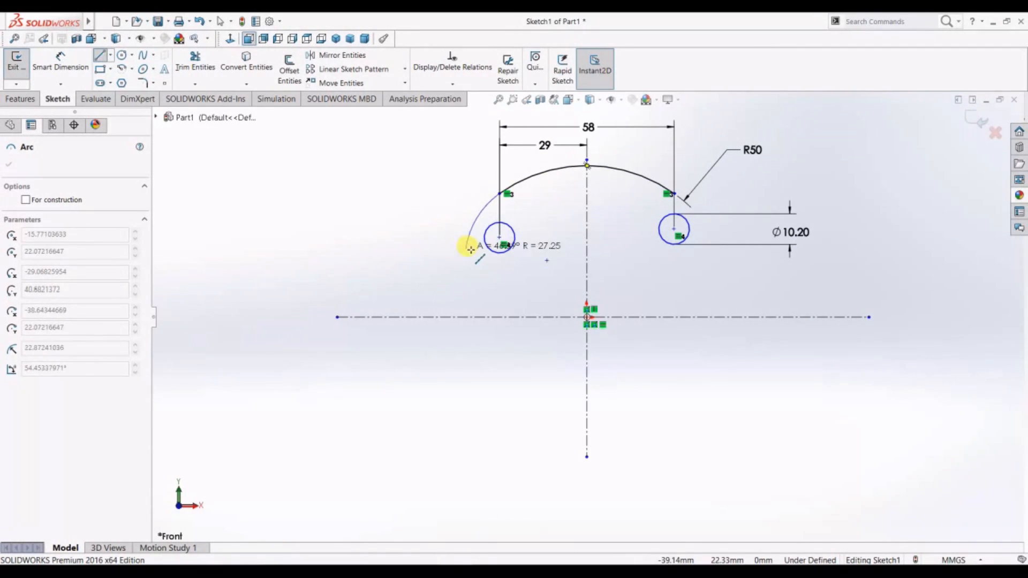
pyautogui.rightClick(426, 228)
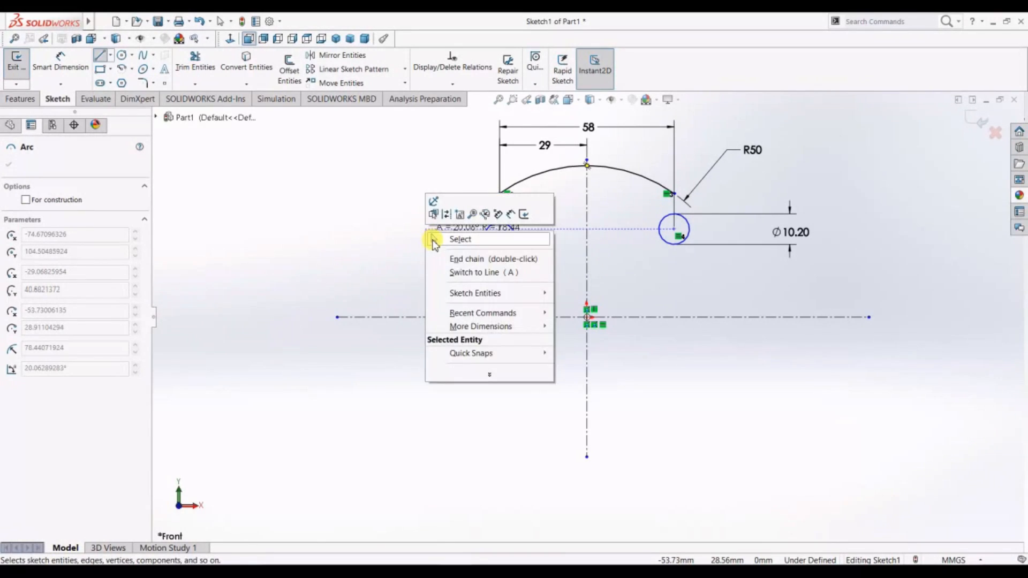
pyautogui.click(450, 239)
# Draw a 3-point arc of about 17.3 mm radius from the large arc's left end, curving down around the left circle
pyautogui.click(132, 69)
pyautogui.click(155, 112)
pyautogui.click(500, 193)
pyautogui.click(448, 246)
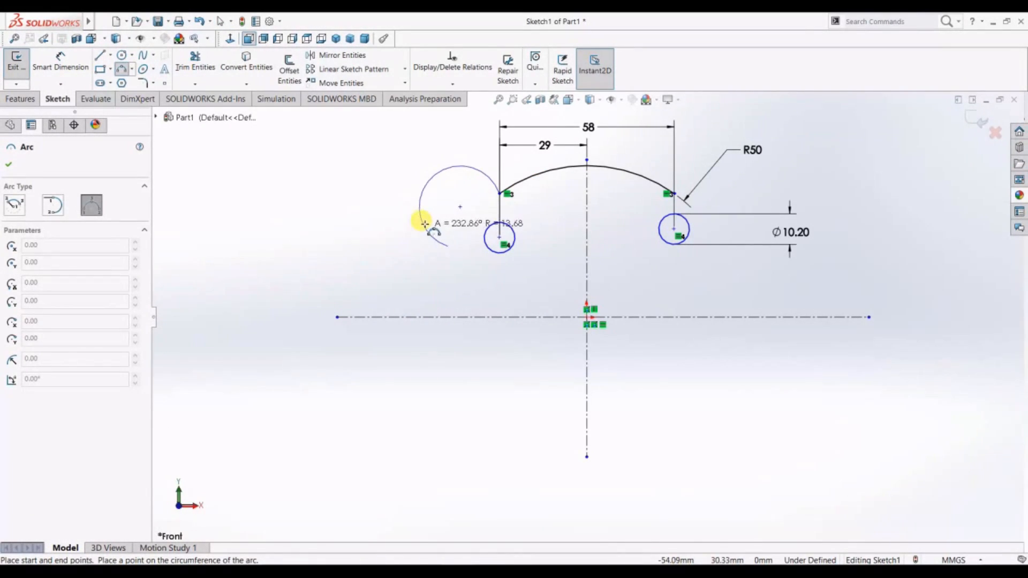
pyautogui.click(450, 243)
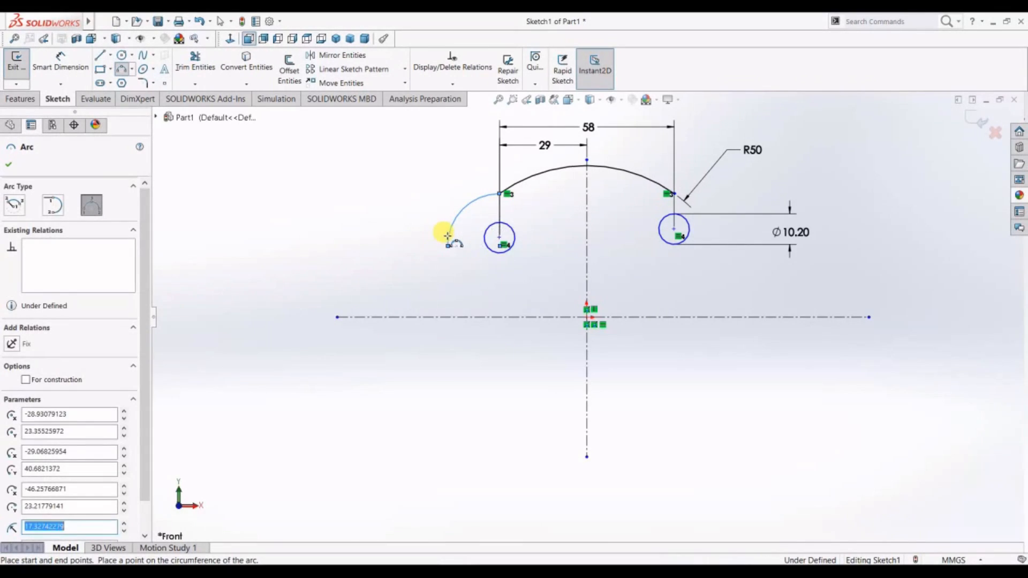
pyautogui.press('Escape')
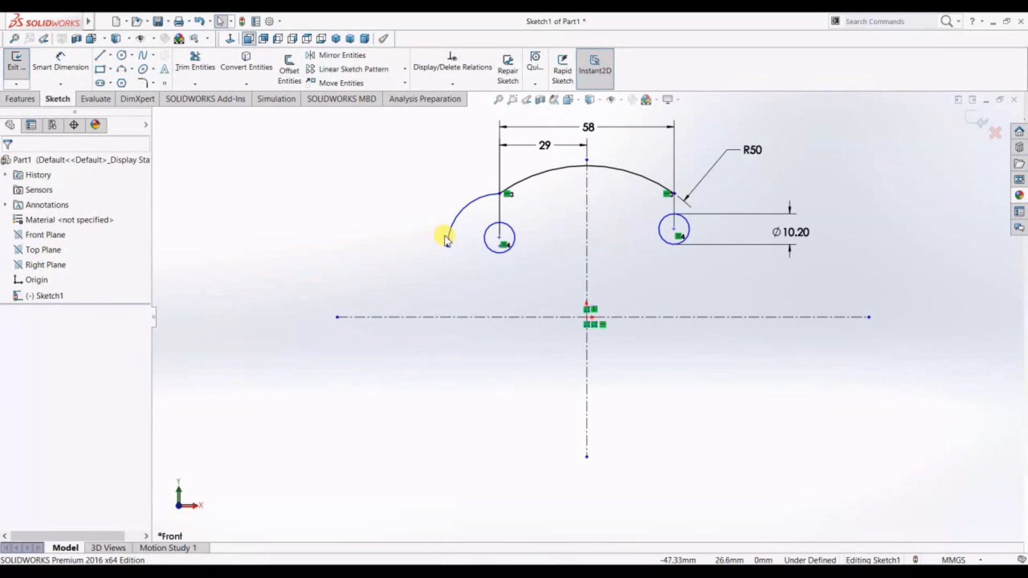
# Merge the small arc's center point with the left circle's center
pyautogui.scroll(-3, 512, 266)
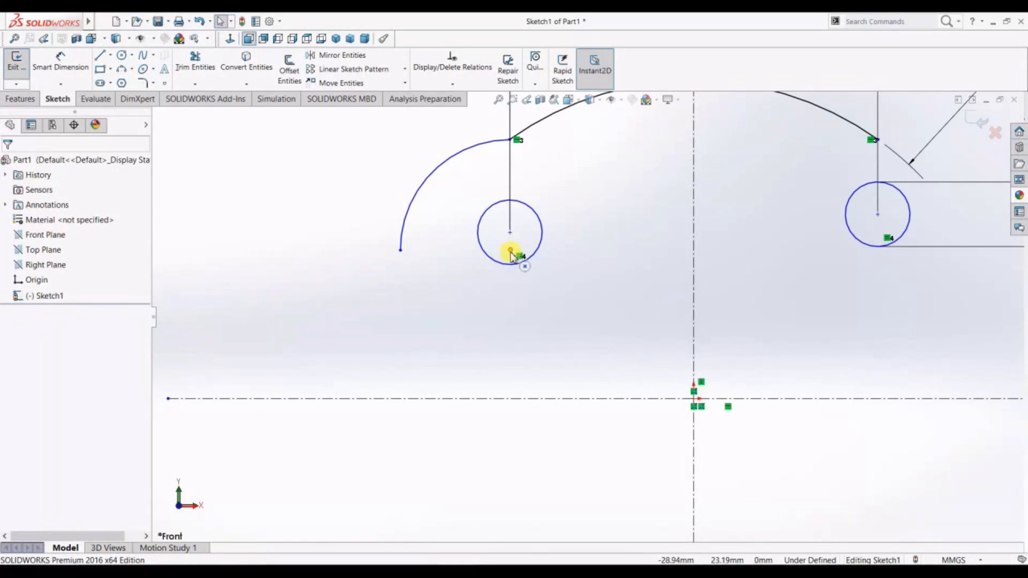
pyautogui.click(510, 251)
pyautogui.keyDown('ctrl'); pyautogui.click(510, 233); pyautogui.keyUp('ctrl')
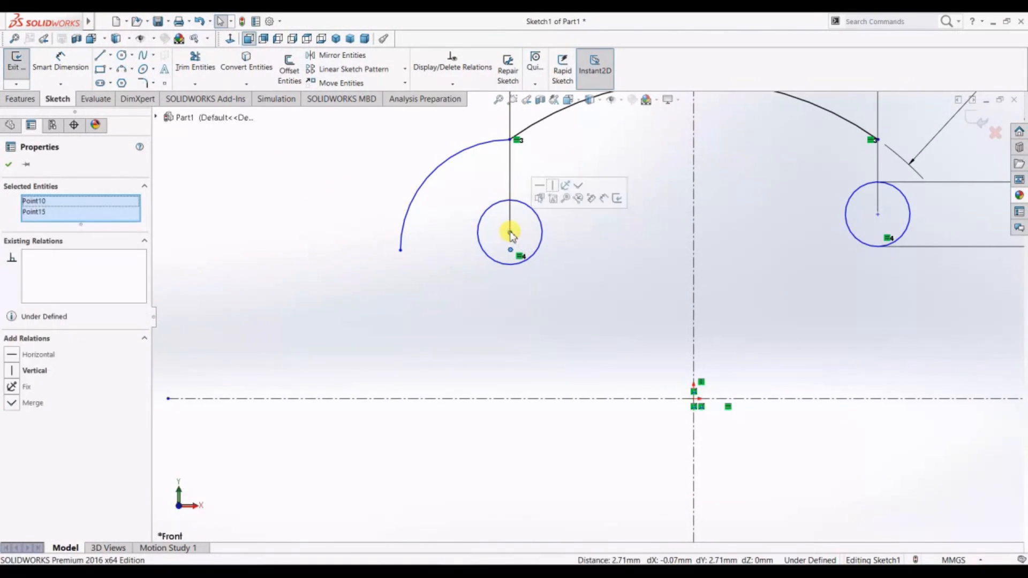
pyautogui.click(577, 189)
pyautogui.click(434, 252)
pyautogui.scroll(2, 476, 297)
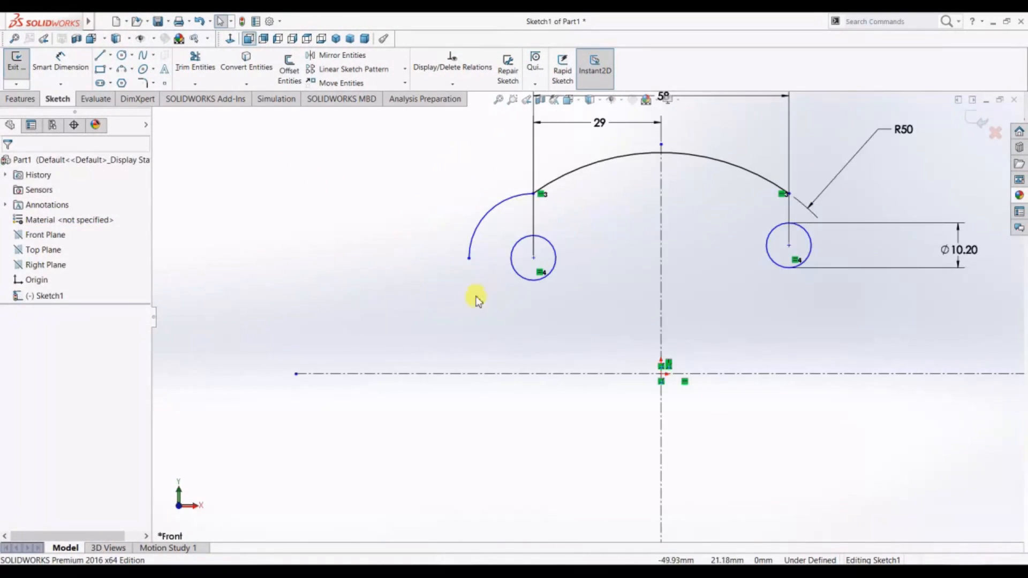
# Shorten the small arc by moving its lower end up slightly, and dimension the arc's radius as 11 mm
pyautogui.moveTo(470, 259); pyautogui.dragTo(471, 246)
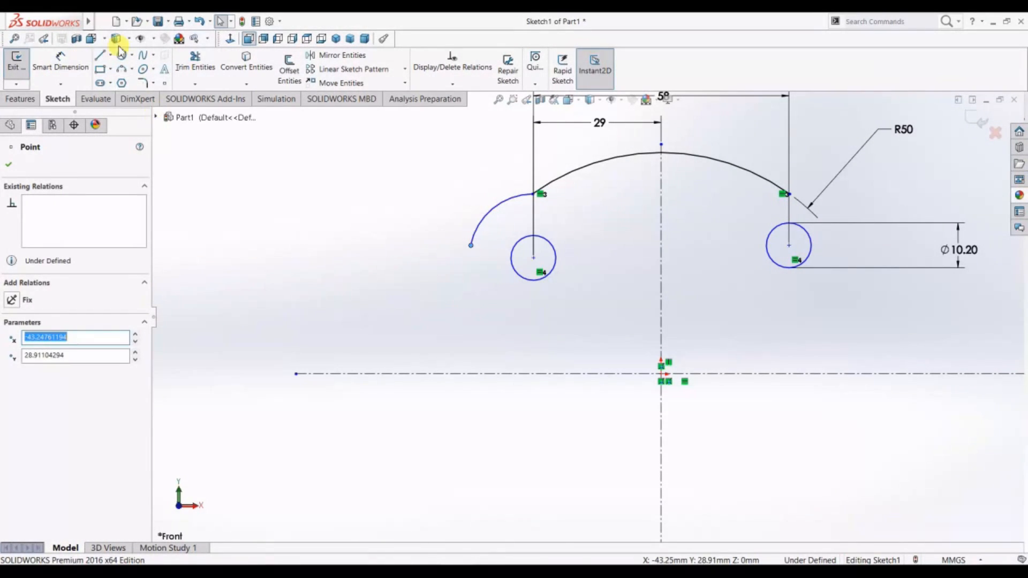
pyautogui.click(63, 64)
pyautogui.click(498, 206)
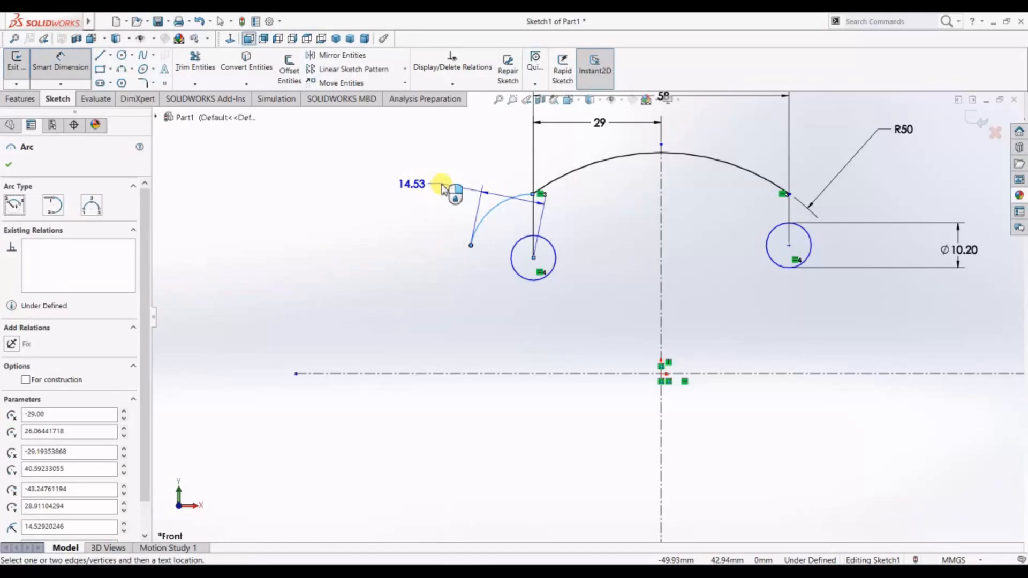
pyautogui.click(61, 63)
pyautogui.click(485, 213)
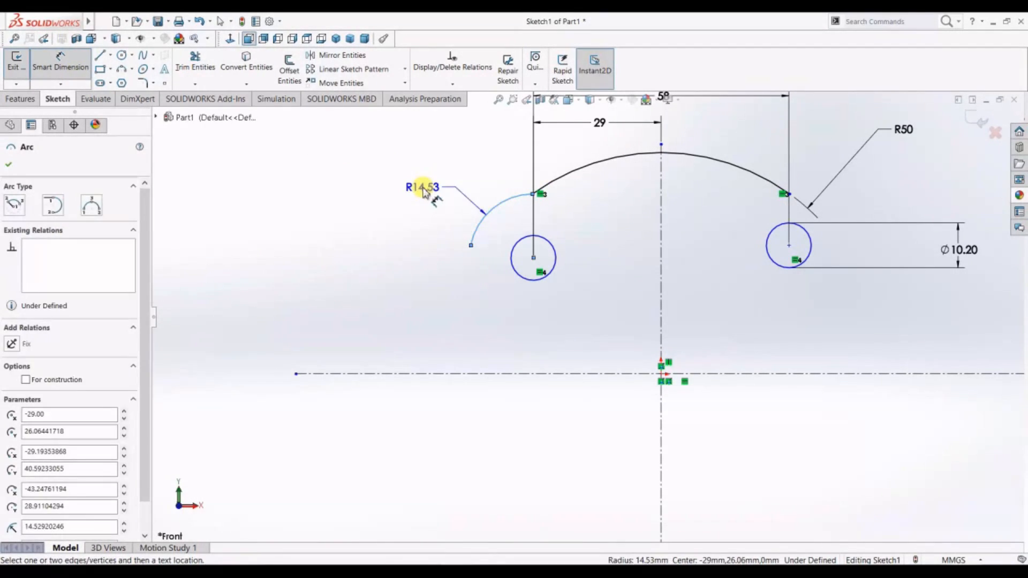
pyautogui.click(424, 189)
pyautogui.write('11')
pyautogui.press('Return')
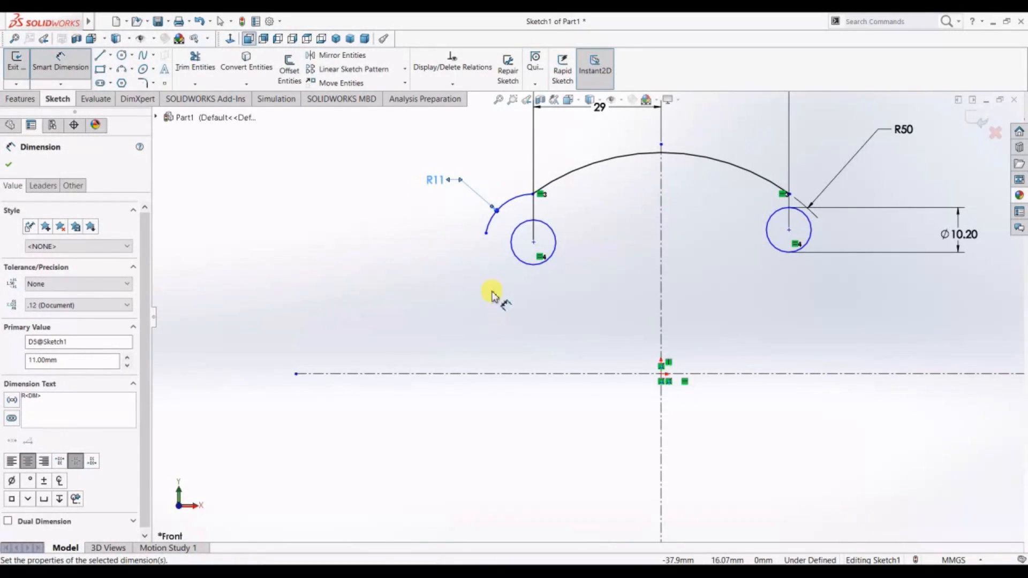
# Draw connected lines from the small arc's lower end: about 5 mm vertical, about 5.9 mm slanting outward, then vertical to the horizontal centerline
pyautogui.click(485, 233)
pyautogui.click(99, 55)
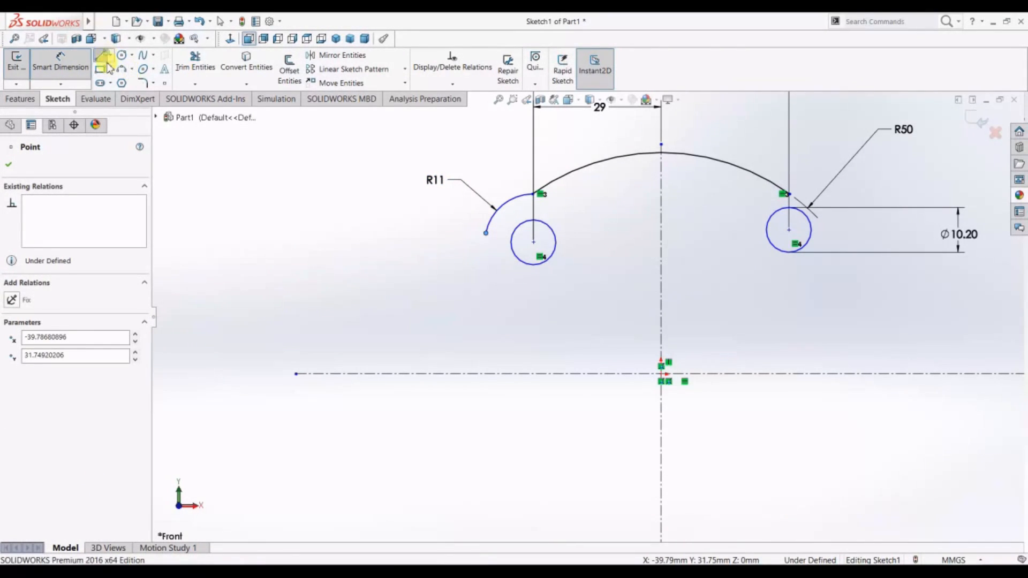
pyautogui.click(486, 233)
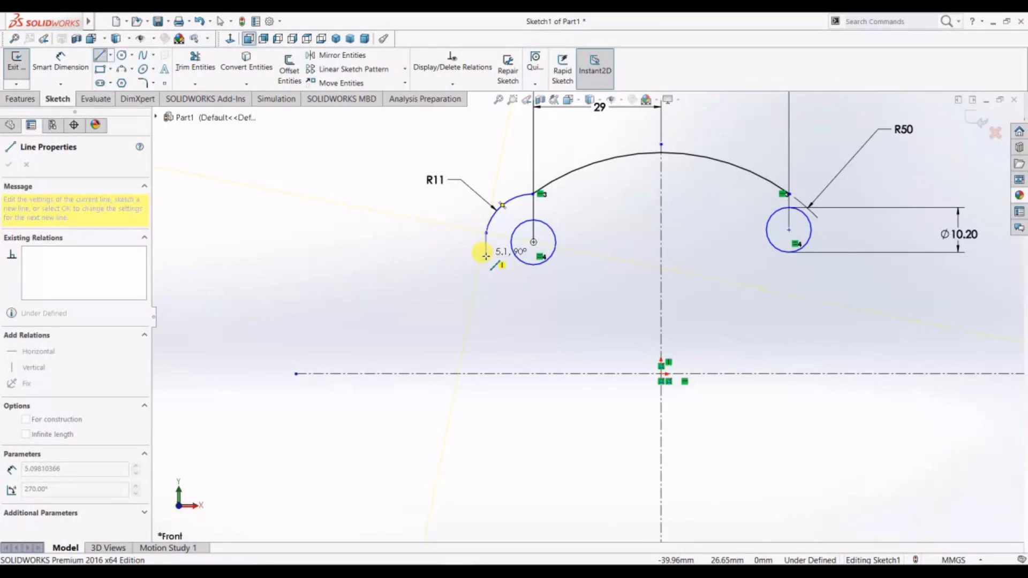
pyautogui.click(486, 254)
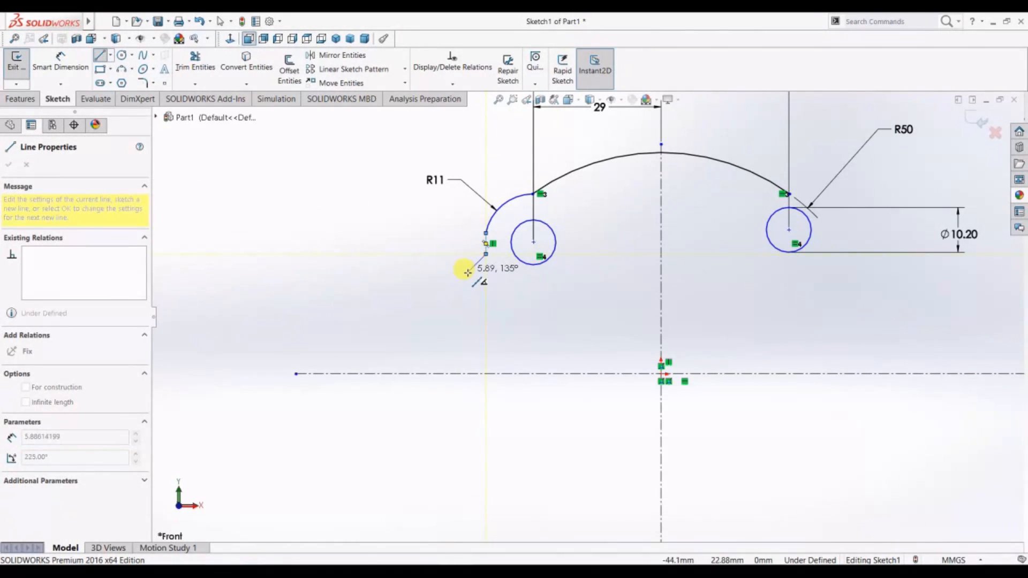
pyautogui.click(469, 271)
pyautogui.click(469, 373)
pyautogui.rightClick(470, 375)
pyautogui.click(474, 383)
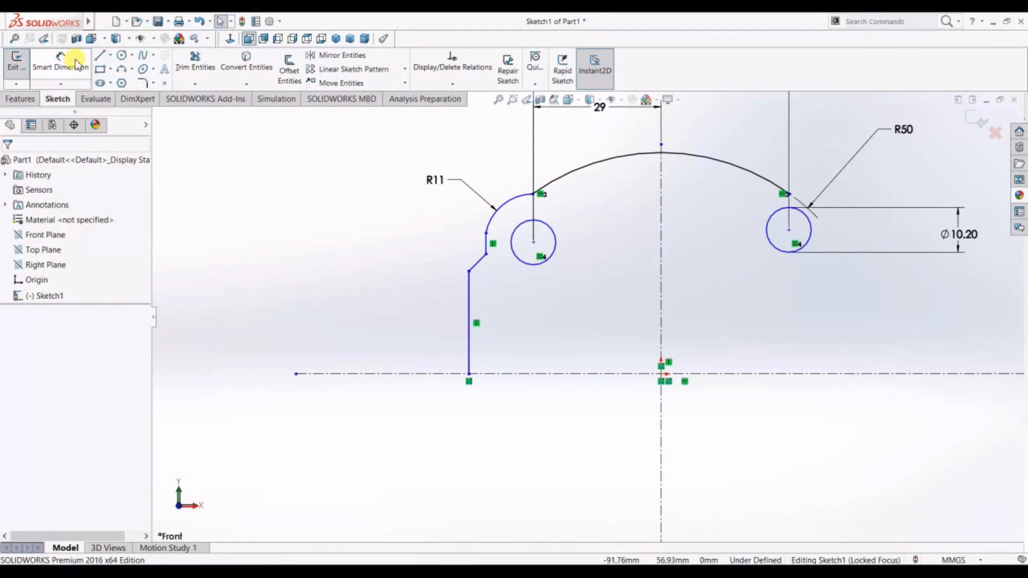
# Align the small arc's lower end point horizontally with the left circle's center
pyautogui.click(486, 234)
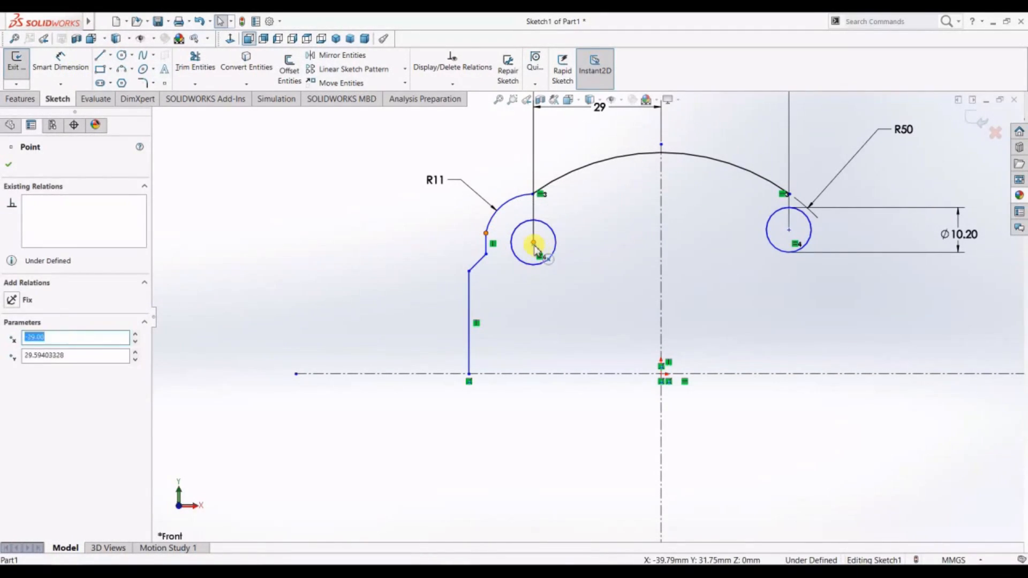
pyautogui.keyDown('ctrl'); pyautogui.click(533, 243); pyautogui.keyUp('ctrl')
pyautogui.click(564, 199)
pyautogui.click(411, 329)
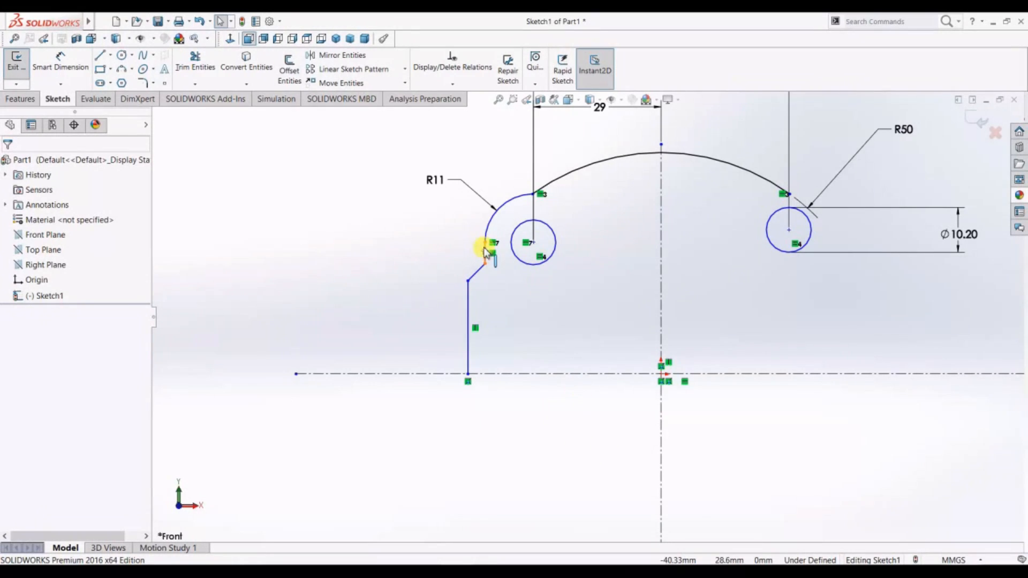
# Fillet the corner between the short vertical line and the slanted line with a 1.5 mm radius
pyautogui.scroll(-4, 485, 252)
pyautogui.click(143, 83)
pyautogui.click(517, 307)
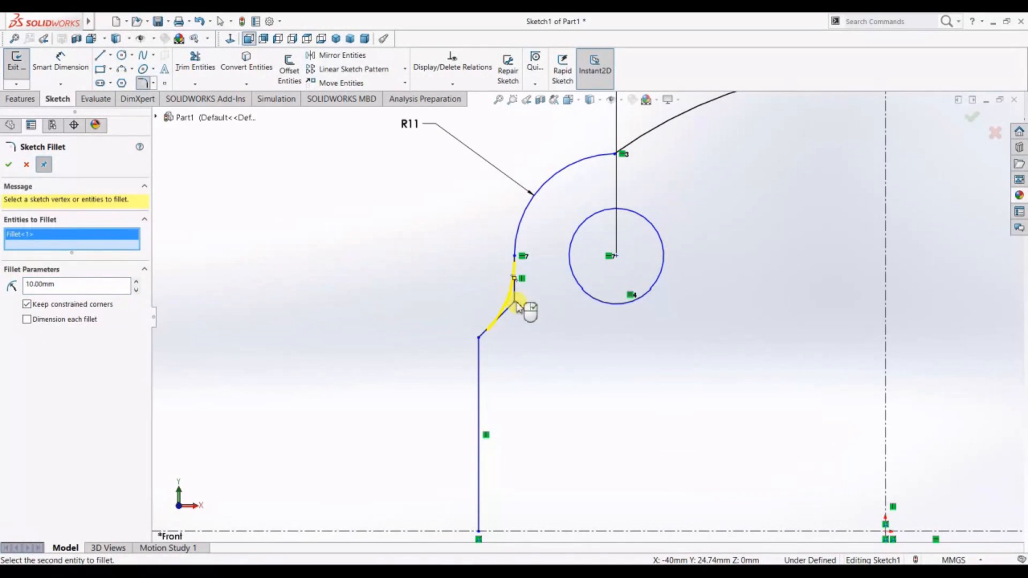
pyautogui.doubleClick(29, 286)
pyautogui.write('1.5')
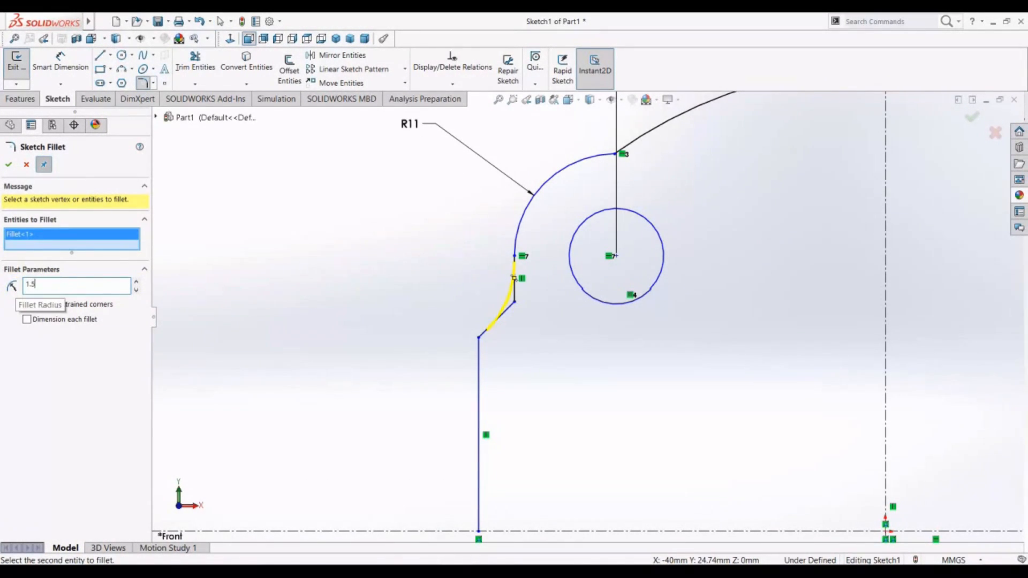
pyautogui.click(8, 165)
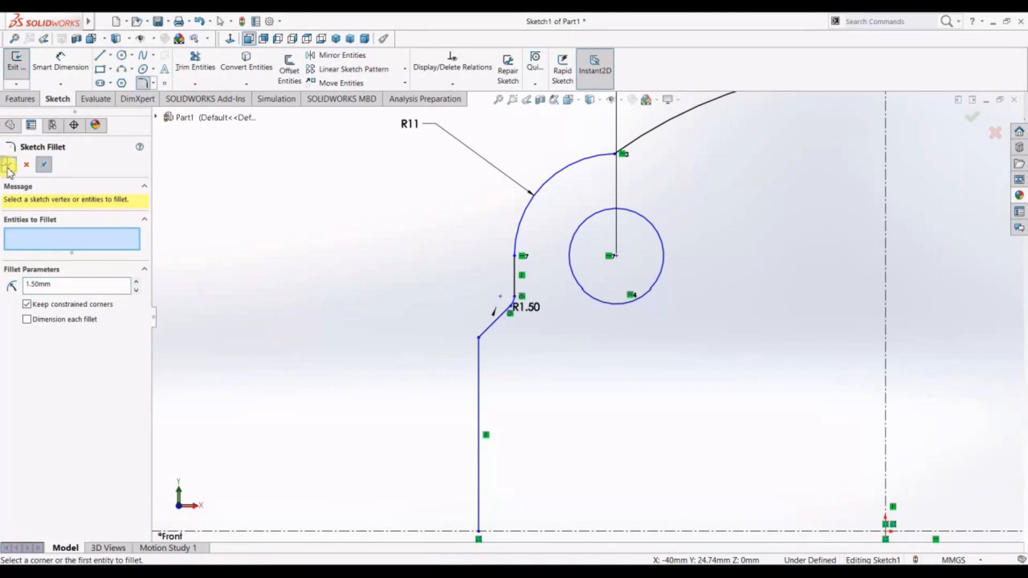
# Fillet the corner where the small arc meets the large arc with a 5 mm radius
pyautogui.doubleClick(29, 285)
pyautogui.write('5')
pyautogui.click(616, 153)
pyautogui.rightClick(620, 156)
pyautogui.scroll(3, 630, 225)
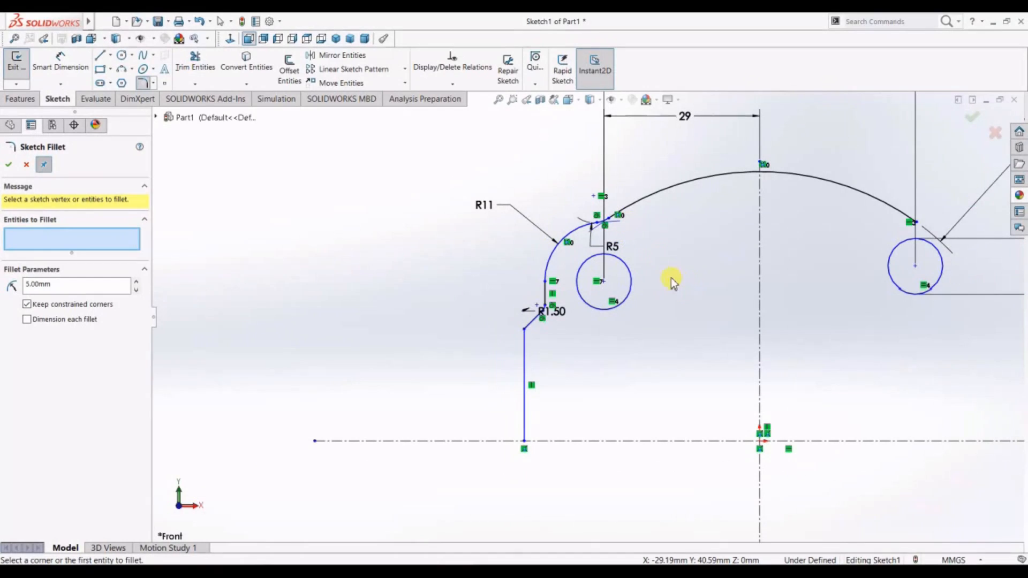
# Dimension the distance from the long left vertical line to the vertical centerline as 42 mm
pyautogui.click(60, 63)
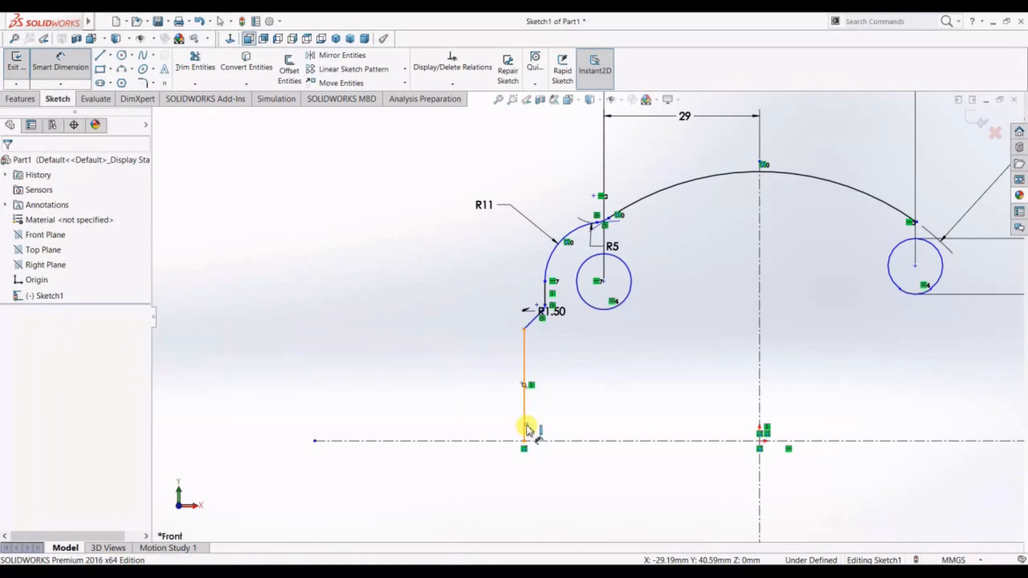
pyautogui.click(527, 428)
pyautogui.click(760, 409)
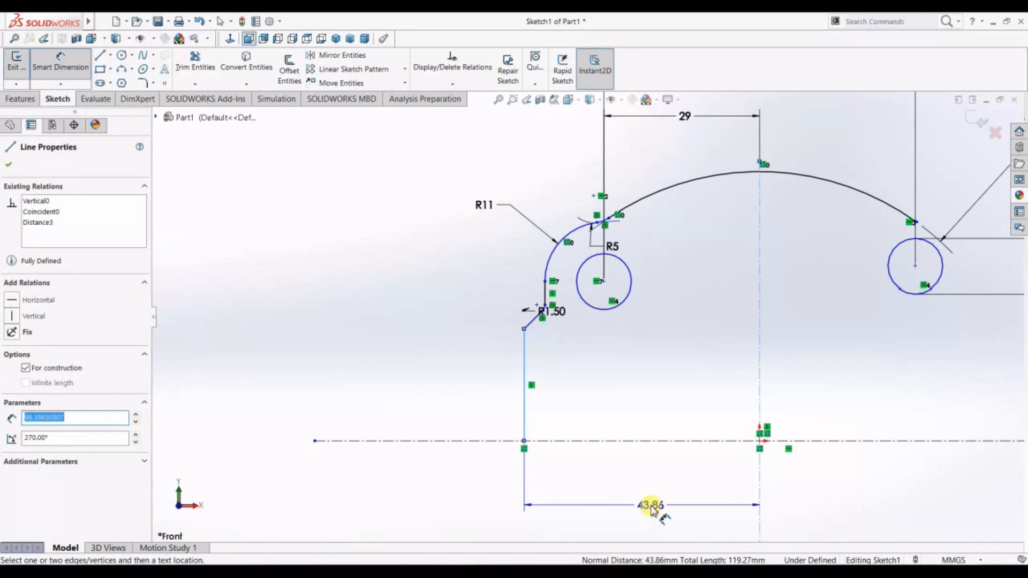
pyautogui.click(652, 509)
pyautogui.write('42')
pyautogui.press('Return')
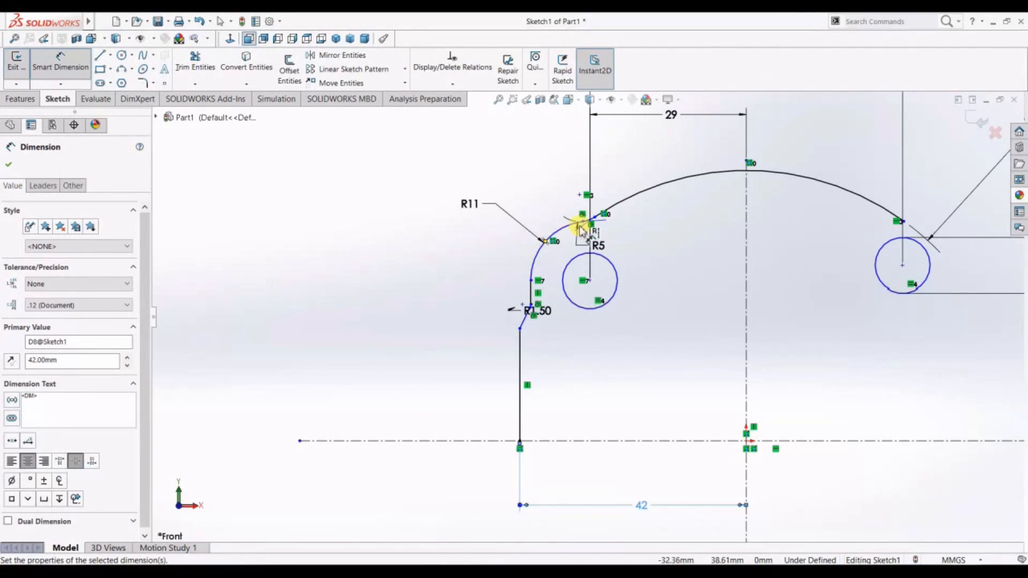
pyautogui.scroll(2, 609, 331)
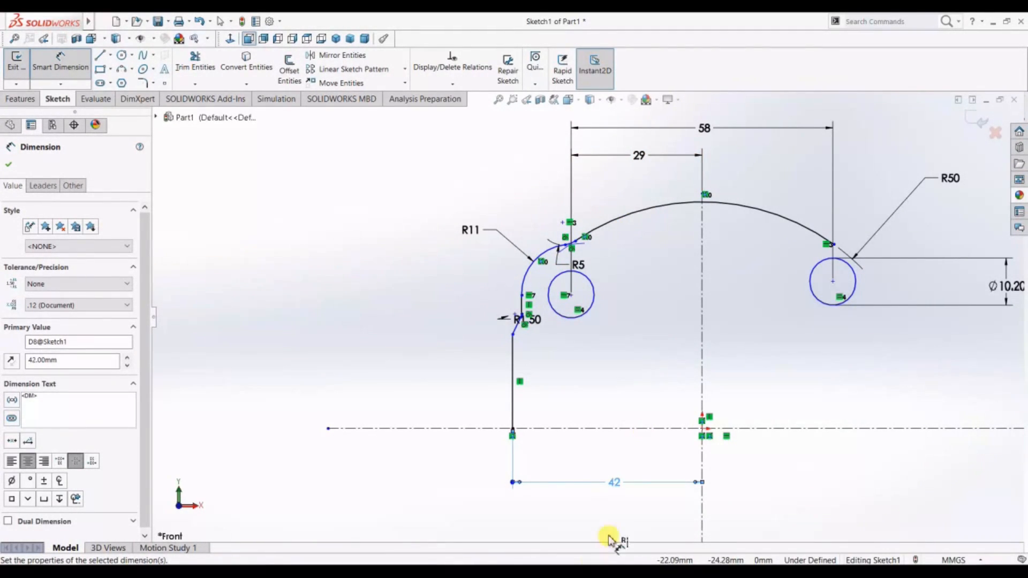
pyautogui.scroll(-4, 542, 283)
pyautogui.scroll(3, 549, 344)
pyautogui.scroll(3, 587, 372)
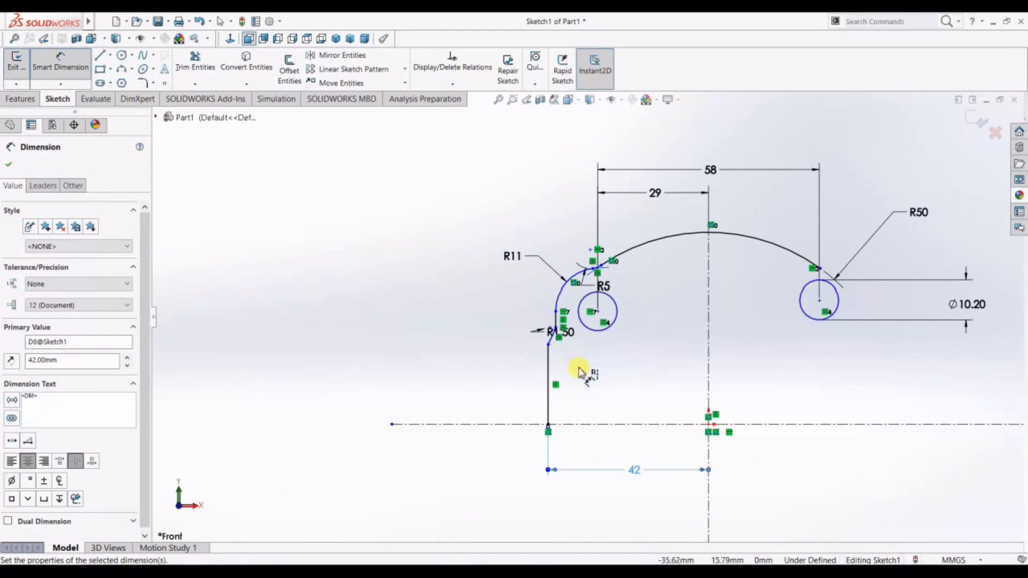
pyautogui.click(636, 217)
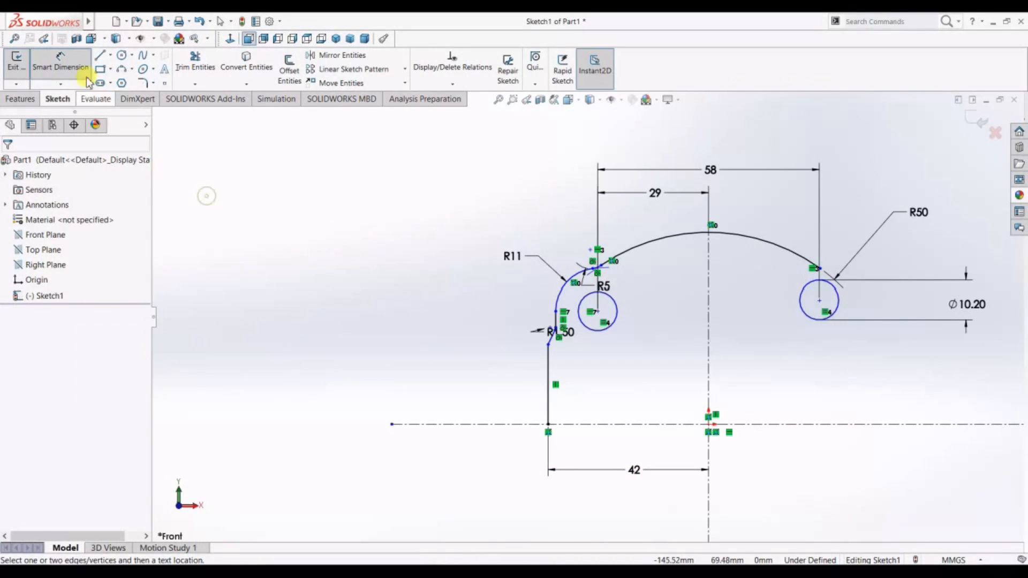
pyautogui.click(60, 63)
# Try to mirror the profile's left arcs, side lines and circle about the vertical centerline
pyautogui.moveTo(664, 289); pyautogui.dragTo(446, 245)
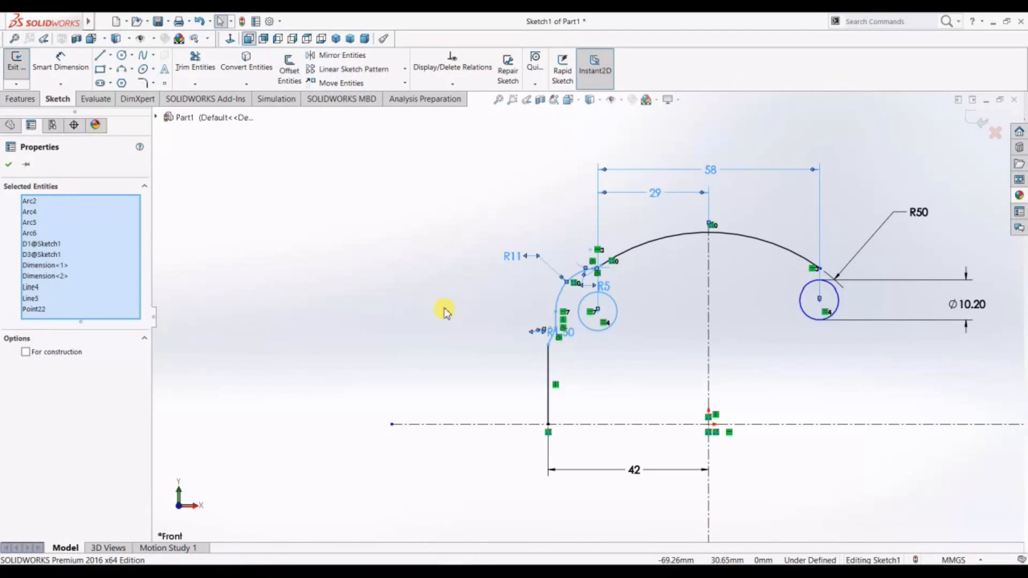
pyautogui.click(429, 334)
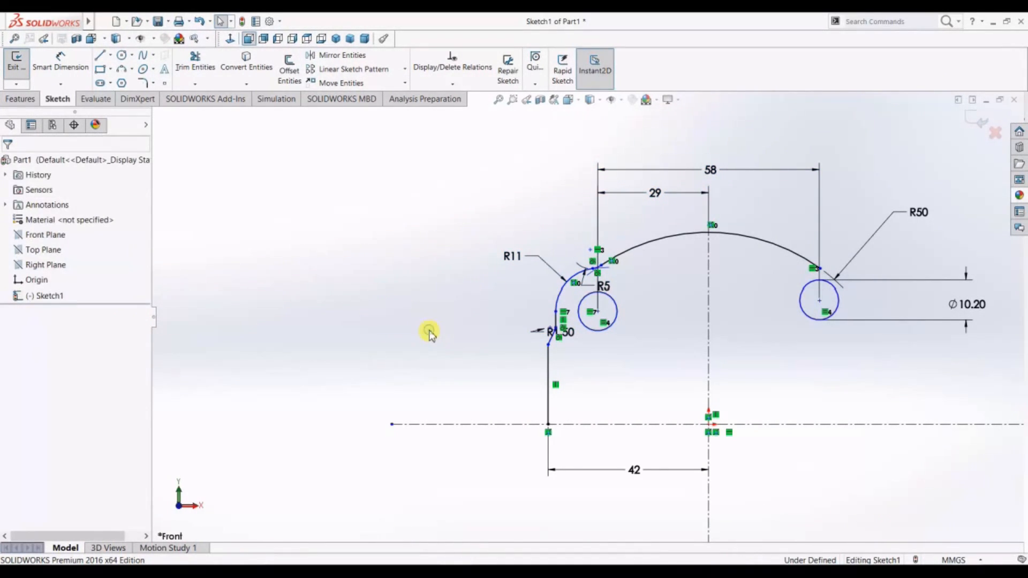
pyautogui.moveTo(592, 259)
pyautogui.mouseDown()
pyautogui.moveTo(500, 333)
pyautogui.moveTo(503, 349)
pyautogui.moveTo(479, 370)
pyautogui.moveTo(615, 363)
pyautogui.moveTo(592, 268)
pyautogui.moveTo(507, 236)
pyautogui.mouseUp()
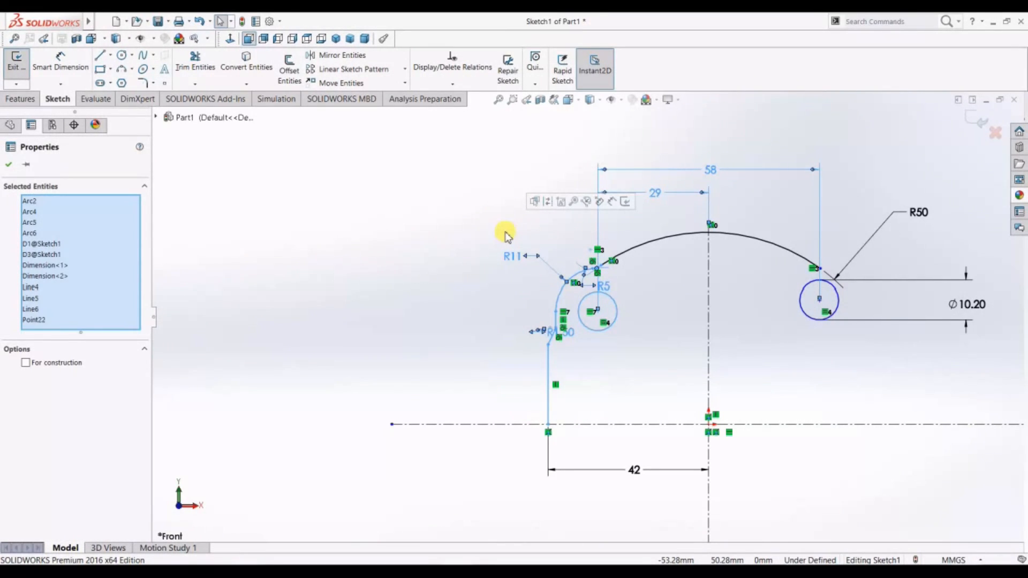
pyautogui.click(386, 38)
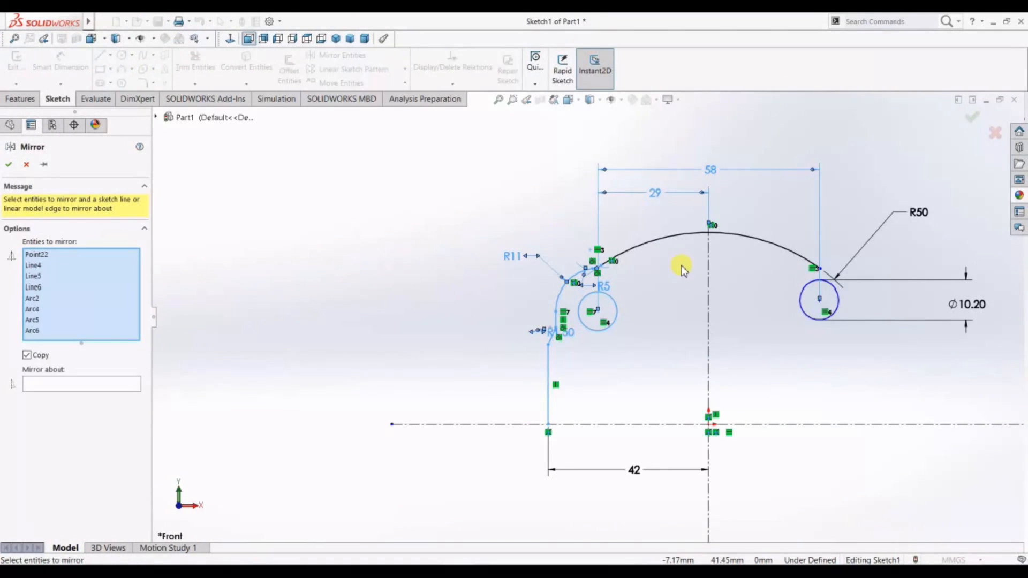
pyautogui.click(74, 384)
pyautogui.click(709, 359)
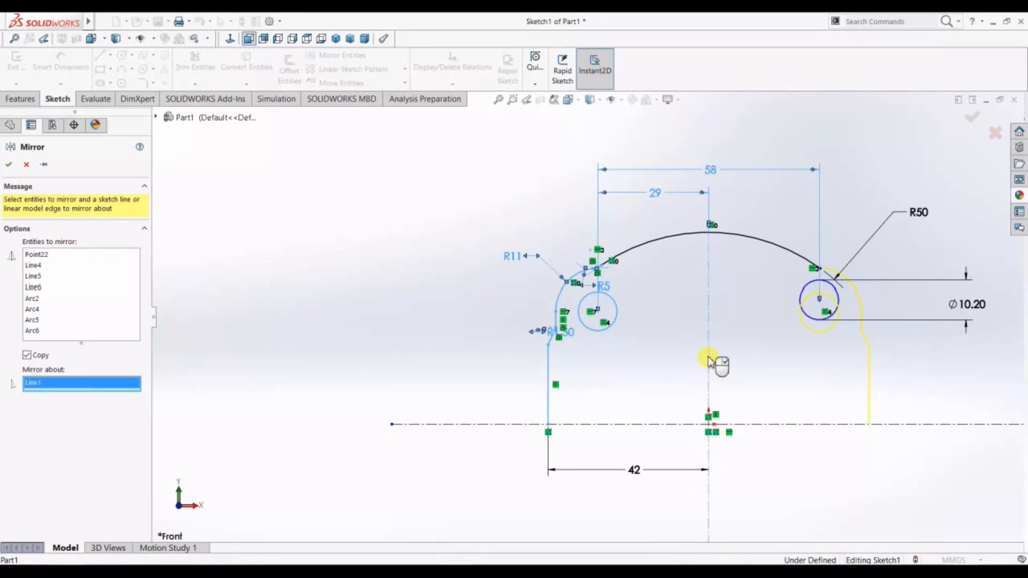
pyautogui.press('Return')
pyautogui.hotkey('ctrl', 'z')
pyautogui.click(634, 357)
pyautogui.scroll(3, 588, 317)
pyautogui.scroll(-5, 584, 312)
pyautogui.moveTo(604, 213)
pyautogui.mouseDown()
pyautogui.moveTo(528, 395)
pyautogui.moveTo(457, 515)
pyautogui.moveTo(407, 369)
pyautogui.mouseUp()
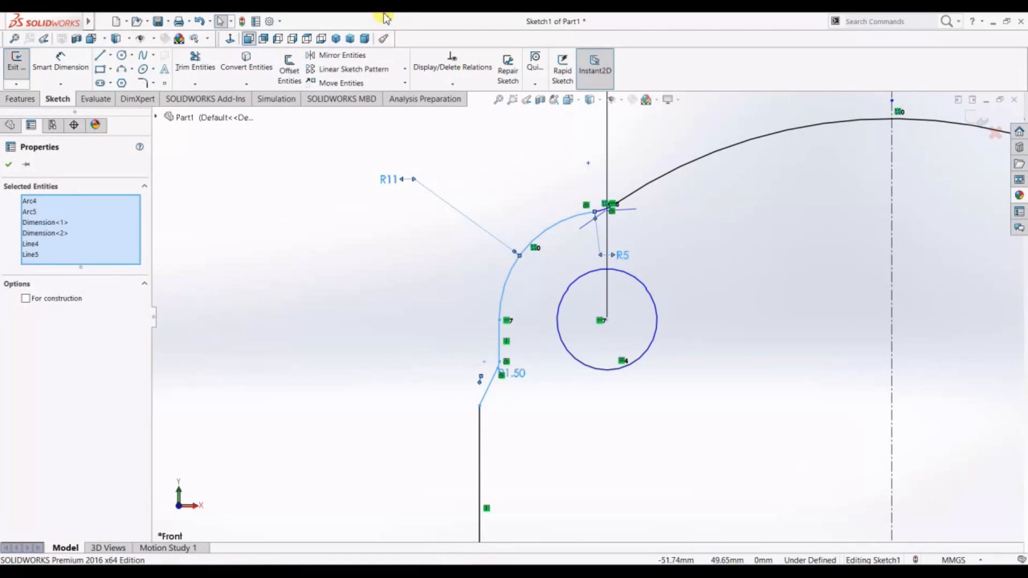
pyautogui.click(229, 38)
pyautogui.press('f')
pyautogui.click(73, 342)
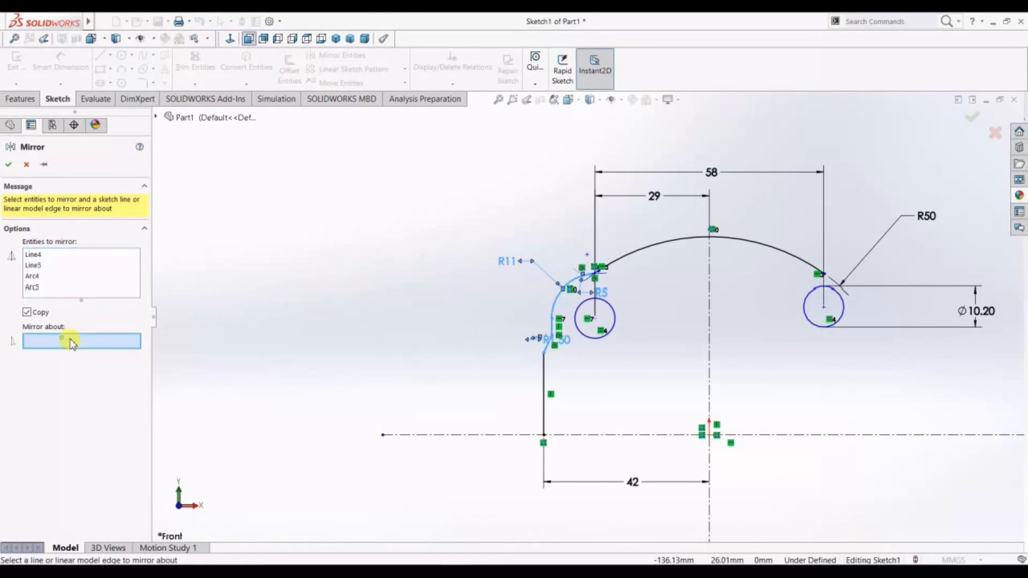
pyautogui.click(710, 344)
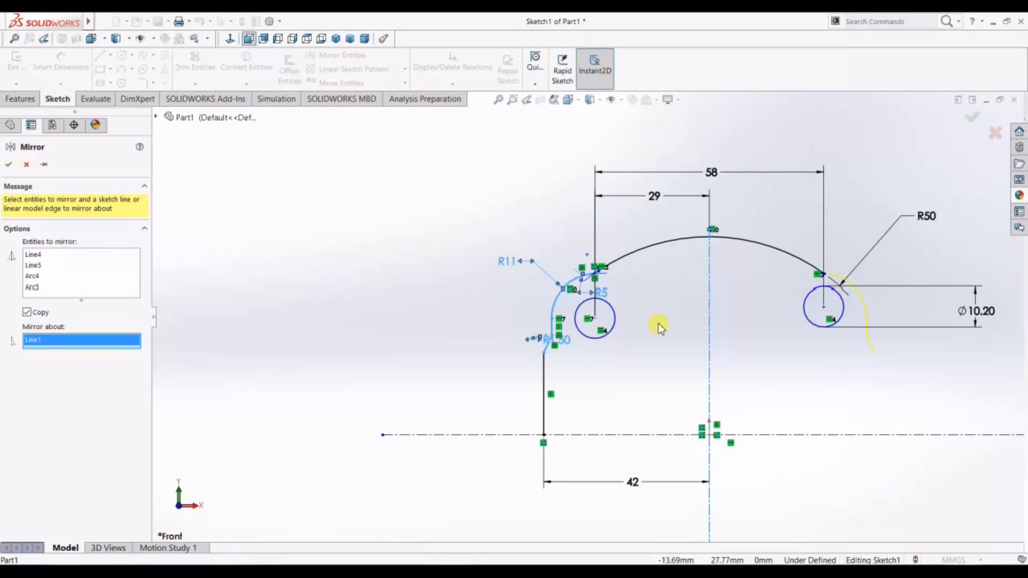
pyautogui.click(26, 165)
pyautogui.scroll(5, 566, 328)
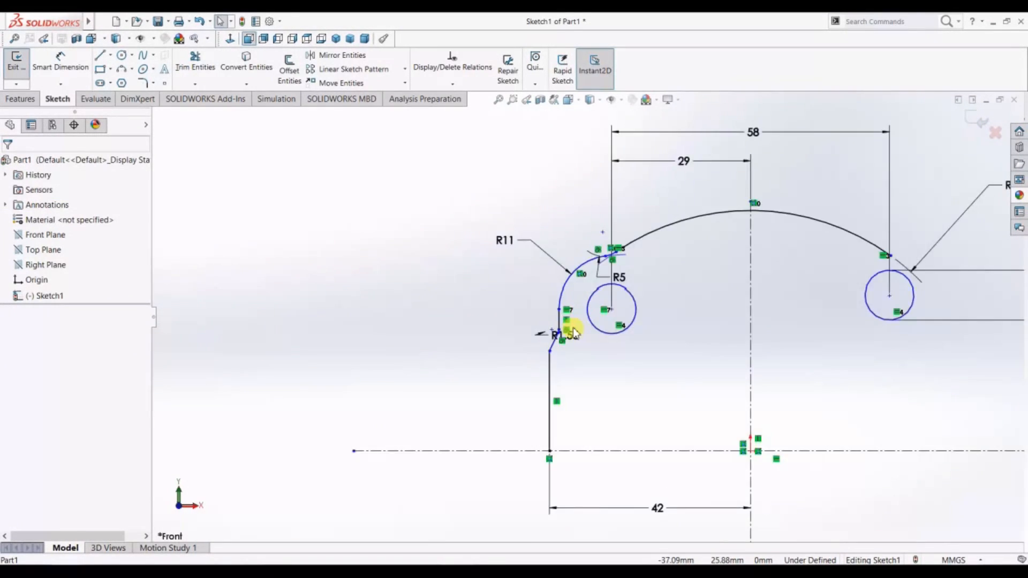
# Mirror the 11 mm arc, the 1.5 mm fillet and the three left side lines about the vertical centerline
pyautogui.click(342, 56)
pyautogui.click(643, 176)
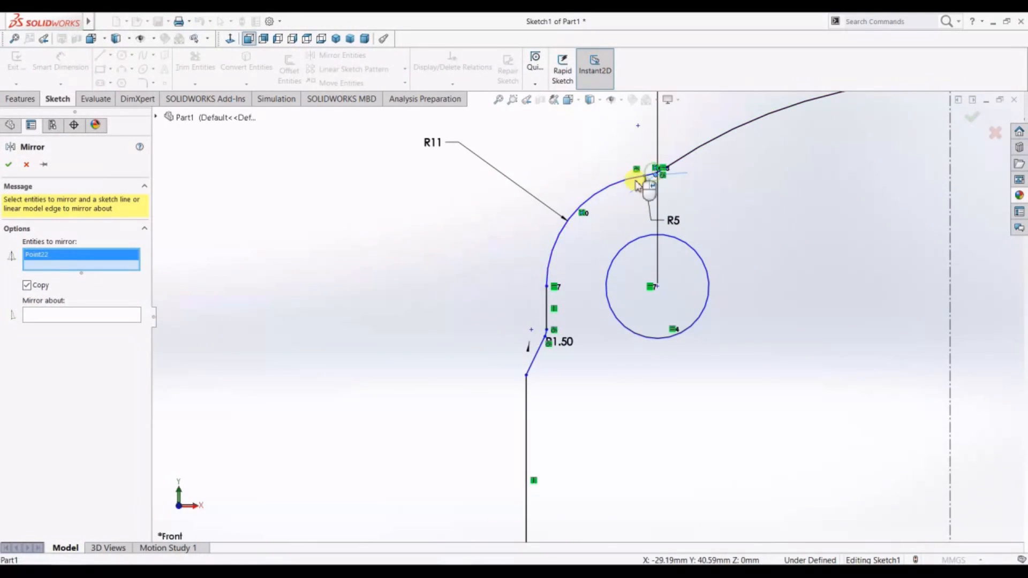
pyautogui.click(610, 186)
pyautogui.click(552, 316)
pyautogui.click(547, 337)
pyautogui.click(536, 356)
pyautogui.click(529, 411)
pyautogui.scroll(-6, 587, 406)
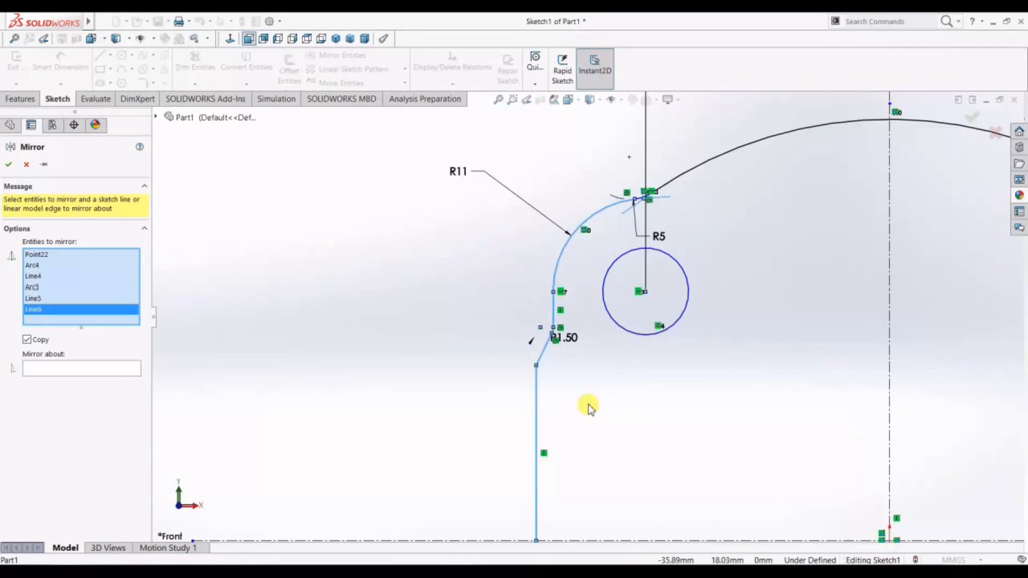
pyautogui.click(84, 369)
pyautogui.click(690, 343)
pyautogui.press('Return')
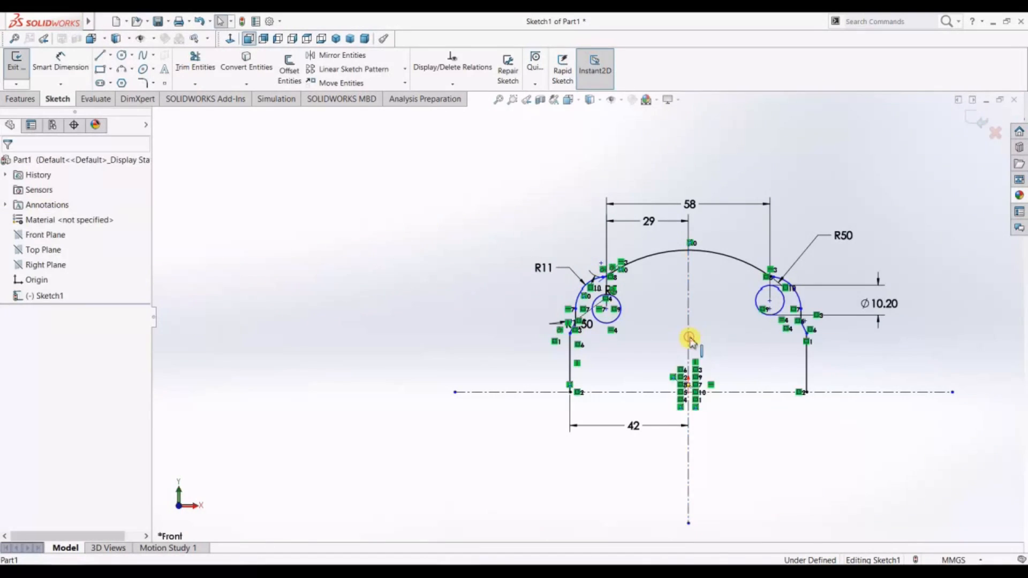
# Mirror the 5 mm fillet arc between the small and large arcs about the vertical centerline
pyautogui.scroll(-8, 791, 299)
pyautogui.scroll(-5, 630, 260)
pyautogui.scroll(6, 422, 316)
pyautogui.click(337, 55)
pyautogui.click(566, 269)
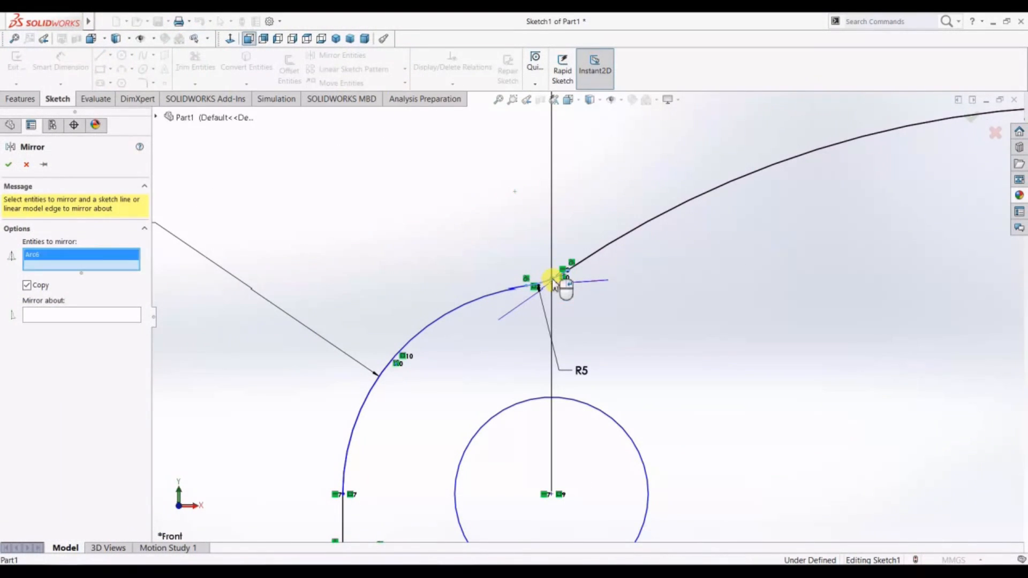
pyautogui.click(66, 316)
pyautogui.scroll(-4, 634, 357)
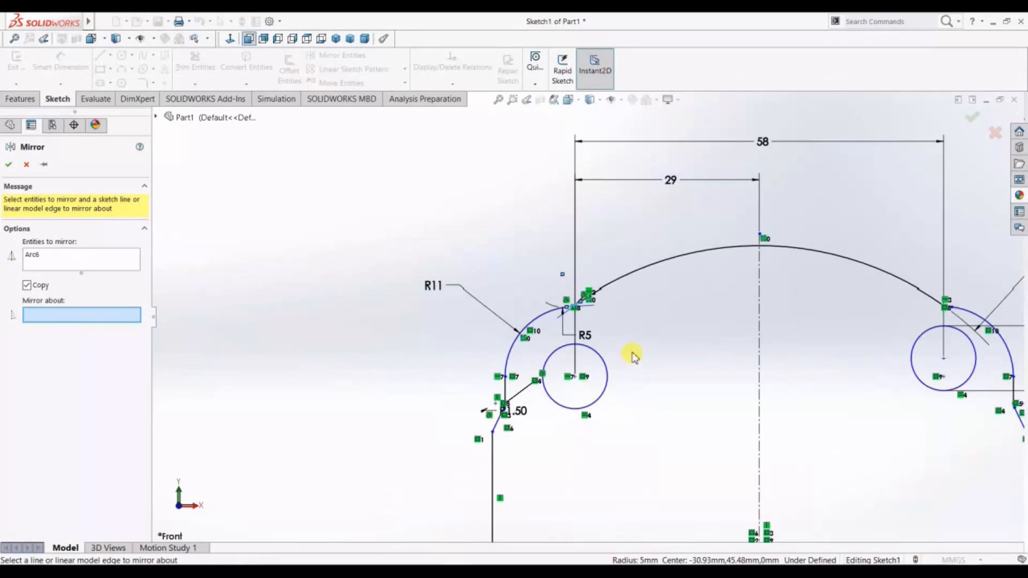
pyautogui.click(760, 338)
pyautogui.press('Return')
# Try to mirror the whole upper profile together with both circles and the vertical centerline
pyautogui.scroll(6, 536, 333)
pyautogui.scroll(-6, 654, 351)
pyautogui.scroll(3, 789, 344)
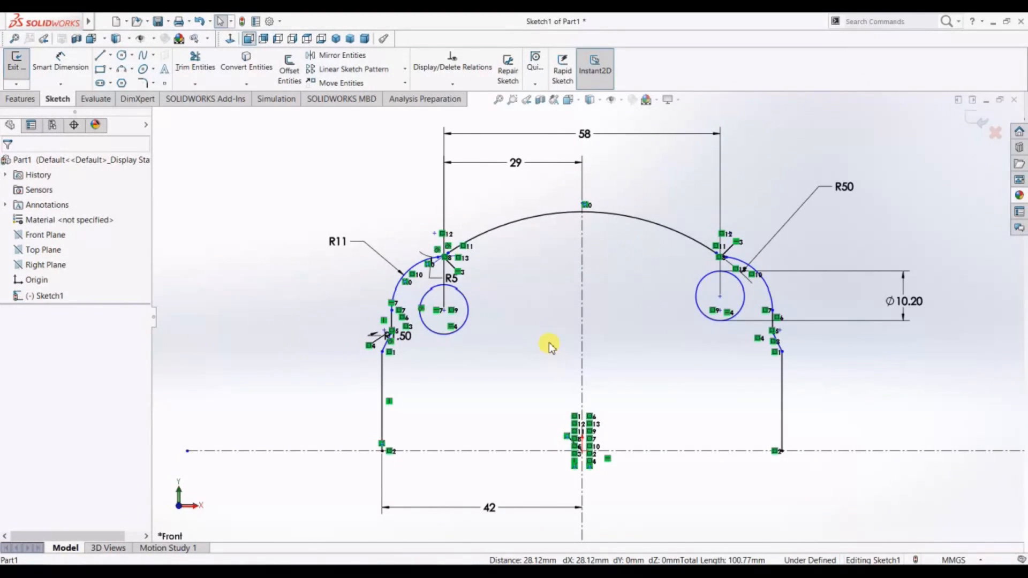
pyautogui.moveTo(311, 381)
pyautogui.mouseDown(button='right')
pyautogui.moveTo(913, 356)
pyautogui.moveTo(363, 200)
pyautogui.moveTo(750, 189)
pyautogui.mouseUp(button='right')
pyautogui.moveTo(797, 199); pyautogui.dragTo(299, 362)
pyautogui.moveTo(241, 381)
pyautogui.mouseDown()
pyautogui.moveTo(879, 411)
pyautogui.moveTo(295, 151)
pyautogui.moveTo(253, 161)
pyautogui.mouseUp()
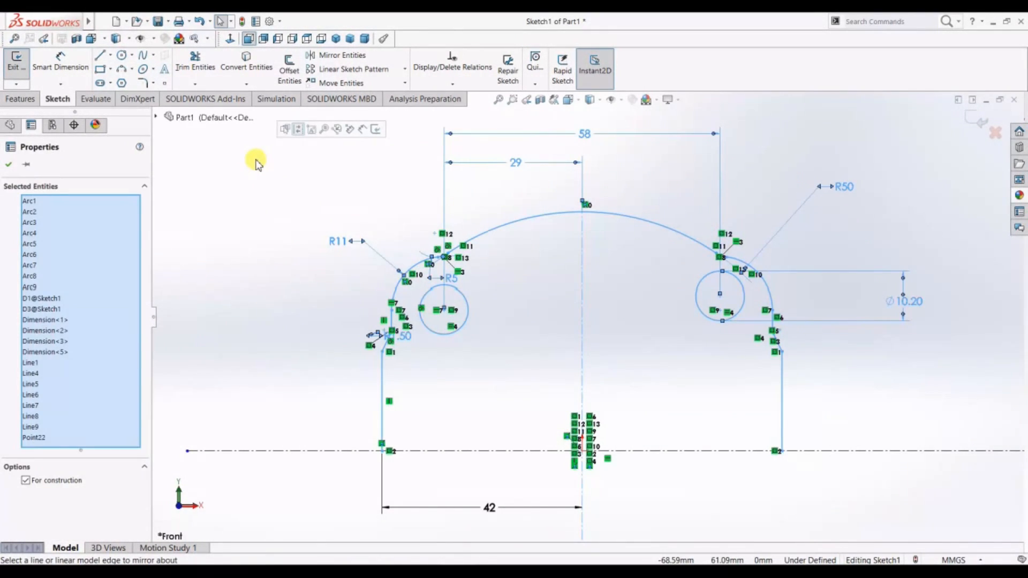
pyautogui.click(338, 55)
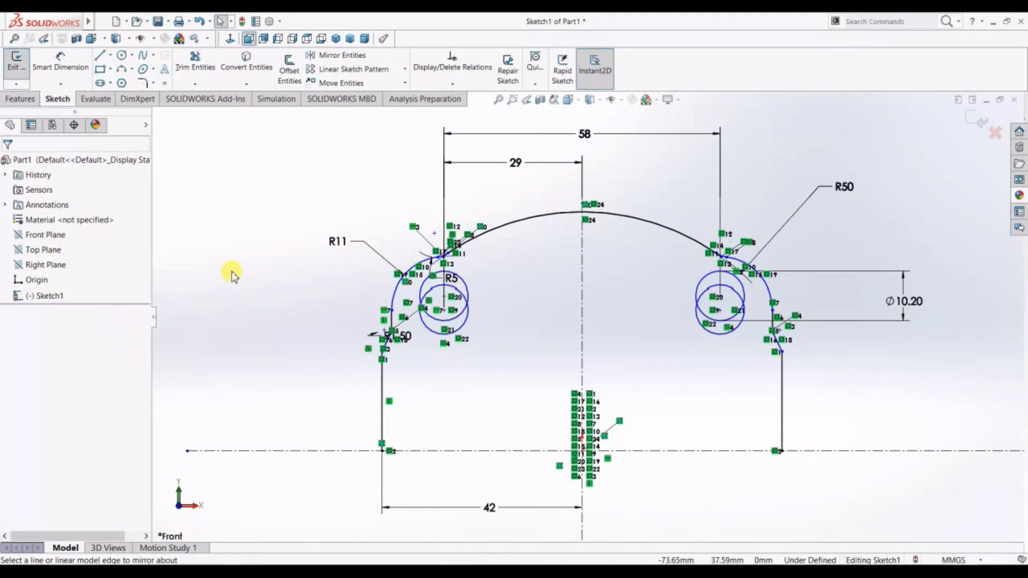
pyautogui.hotkey('ctrl', 'a')
# Mirror the whole upper profile, including both bolt-hole circles, about the horizontal centerline
pyautogui.scroll(-2, 221, 328)
pyautogui.press('f')
pyautogui.scroll(-2, 144, 391)
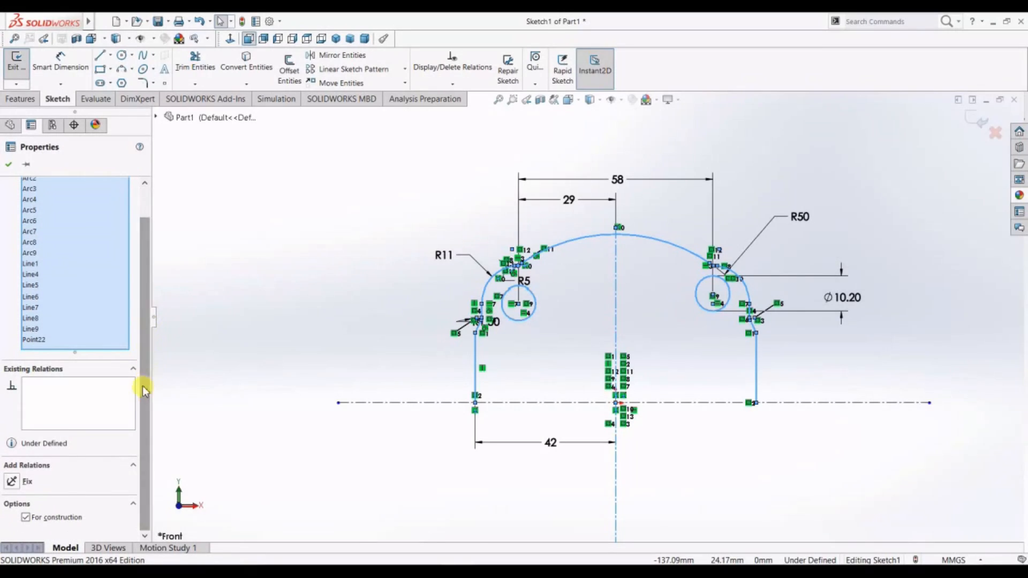
pyautogui.click(361, 251)
pyautogui.click(332, 55)
pyautogui.moveTo(290, 205)
pyautogui.mouseDown()
pyautogui.moveTo(368, 181)
pyautogui.moveTo(707, 381)
pyautogui.moveTo(391, 366)
pyautogui.moveTo(810, 349)
pyautogui.mouseUp()
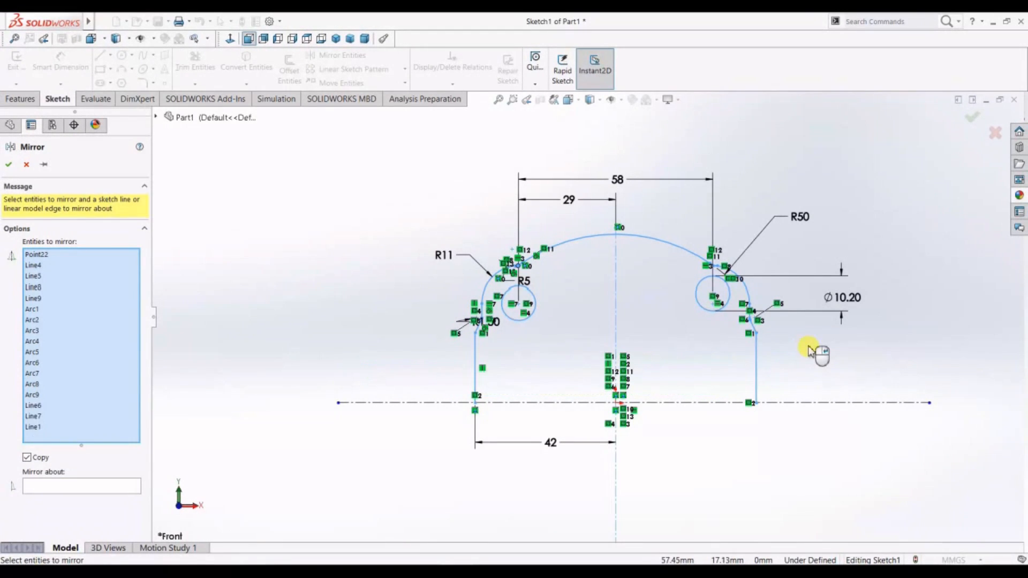
pyautogui.click(81, 486)
pyautogui.click(559, 403)
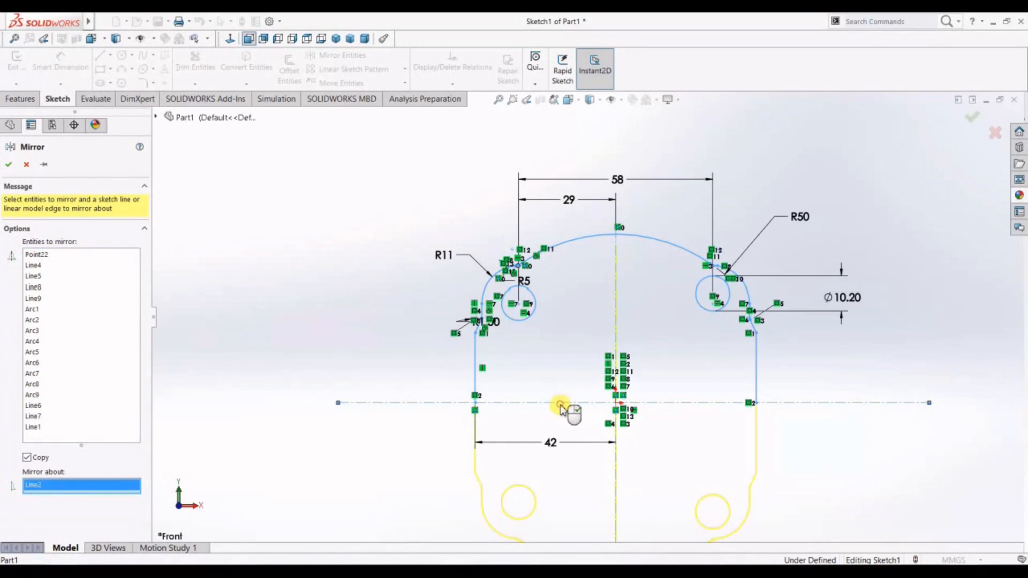
pyautogui.rightClick(561, 409)
pyautogui.press('f')
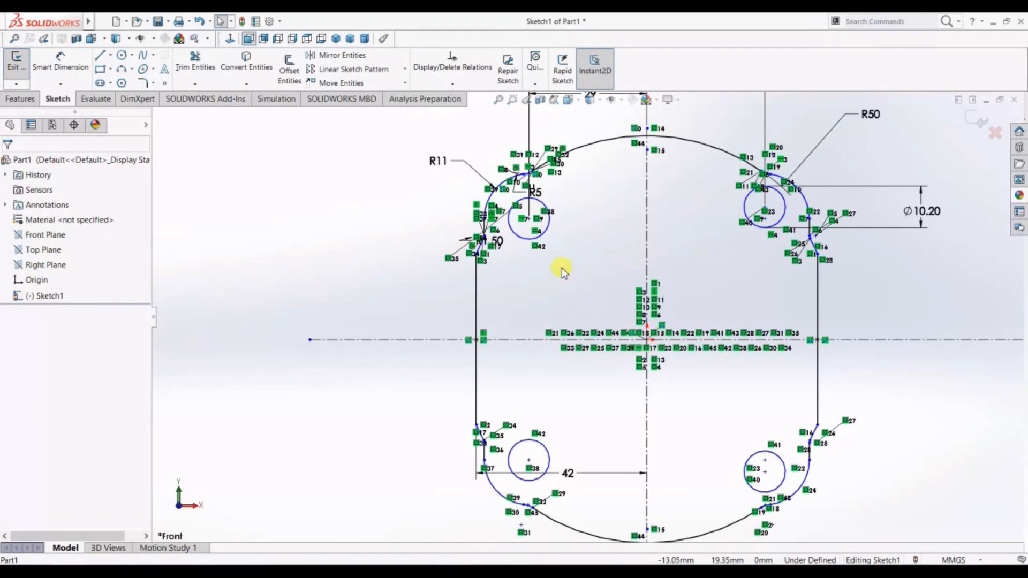
# Extrude the closed profile region around the four bolt holes as a blind boss 12 mm deep
pyautogui.click(20, 98)
pyautogui.click(21, 67)
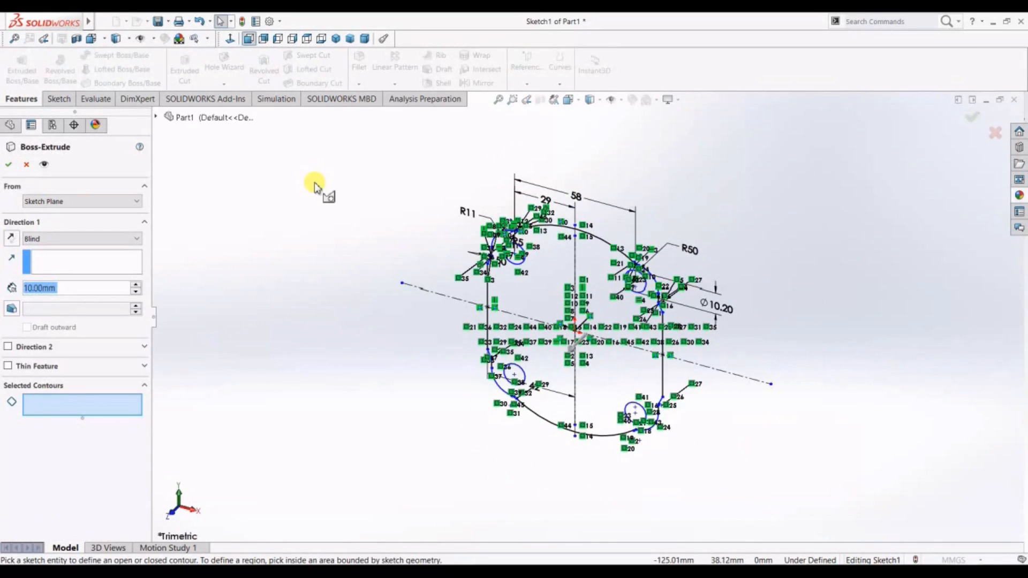
pyautogui.click(541, 284)
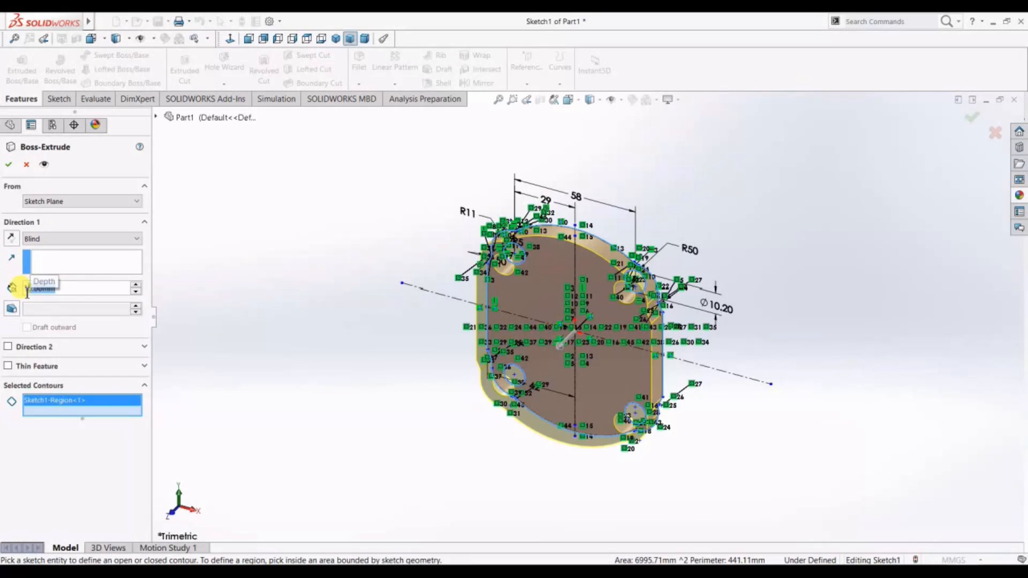
pyautogui.write('12')
pyautogui.press('Return')
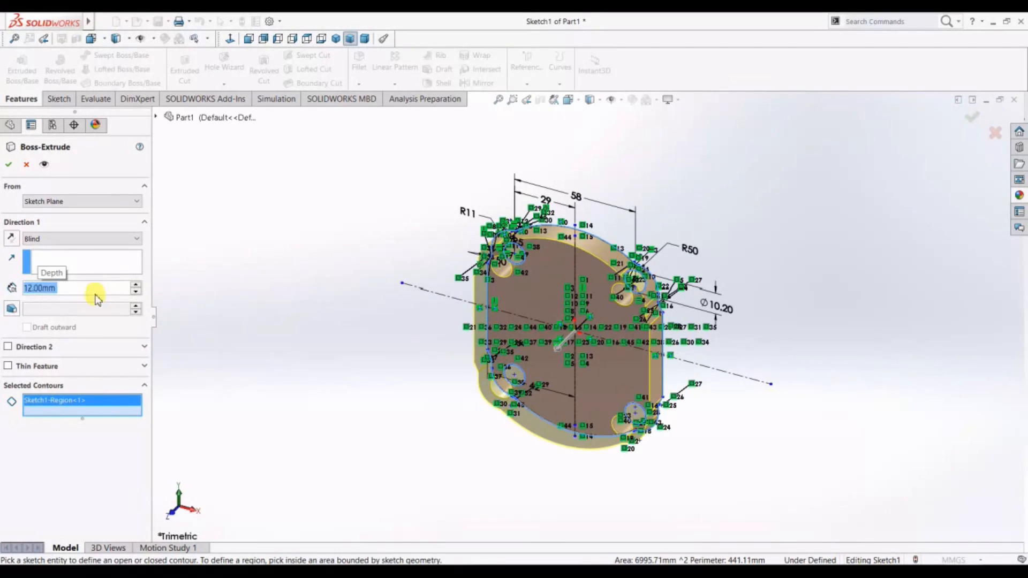
pyautogui.click(8, 165)
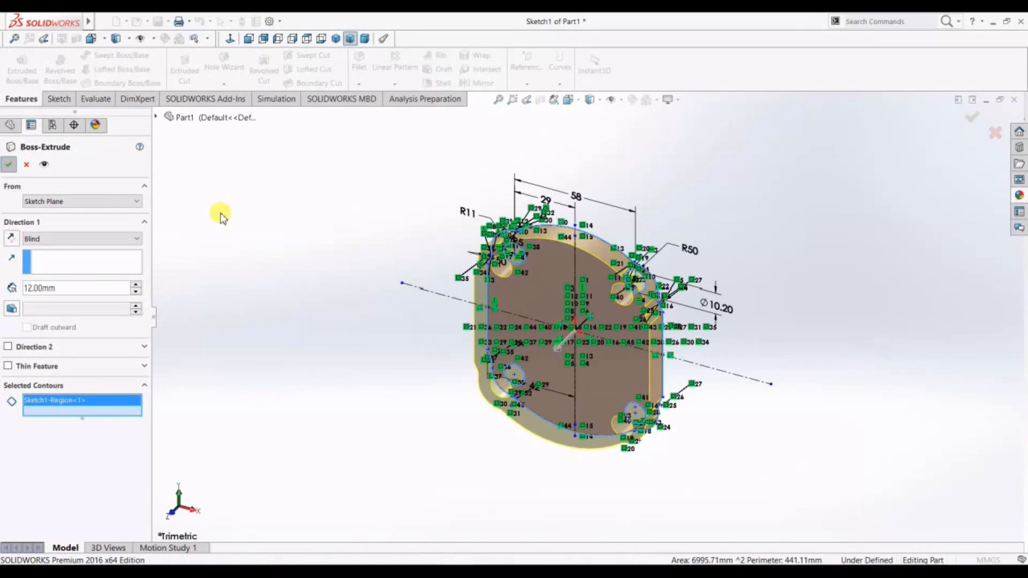
# On the plate's front face, sketch a vertical centerline about 52 mm long down to the origin and a horizontal centerline from the origin past the side edge
pyautogui.click(562, 332)
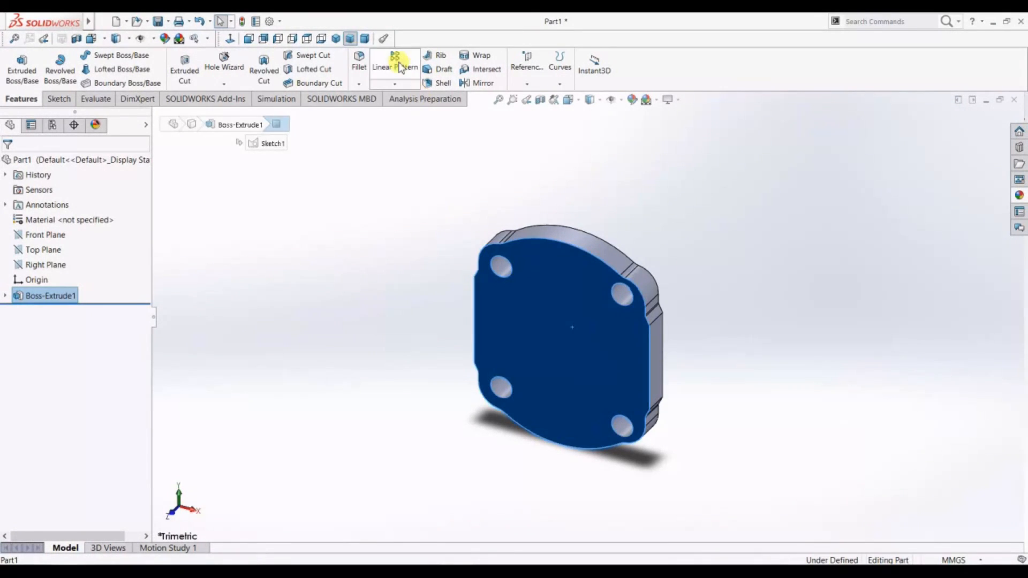
pyautogui.click(230, 38)
pyautogui.click(57, 98)
pyautogui.click(110, 55)
pyautogui.click(132, 82)
pyautogui.click(587, 113)
pyautogui.click(588, 318)
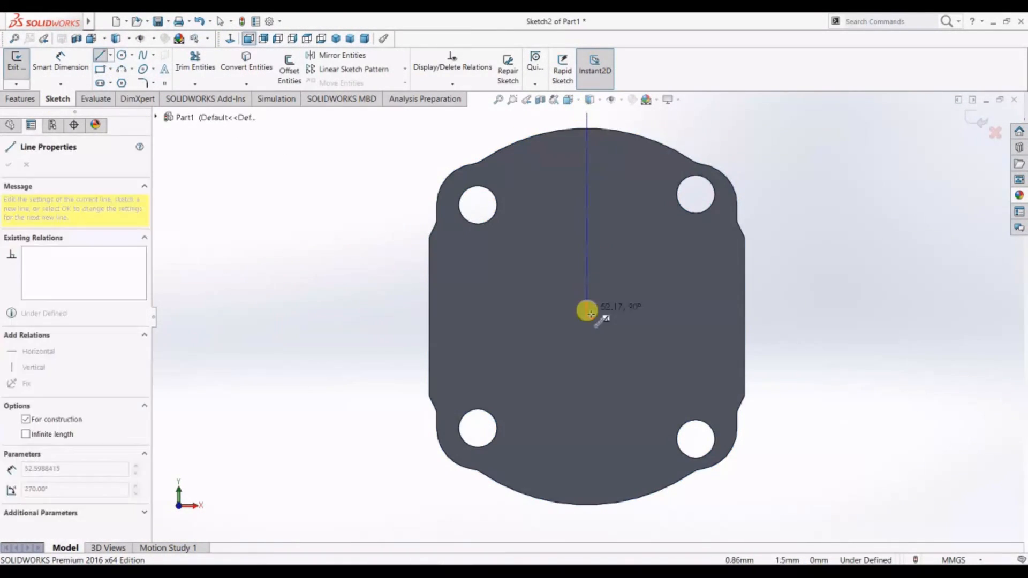
pyautogui.click(816, 322)
pyautogui.rightClick(818, 322)
pyautogui.click(822, 326)
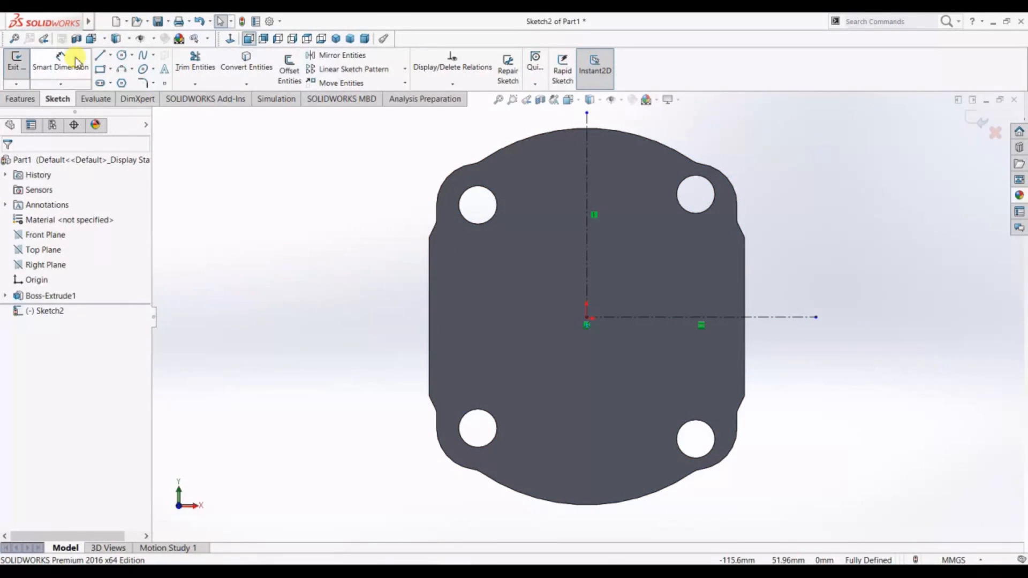
# Sketch a circle centred on the vertical centreline above the origin and set its diameter to 20.85*2 (41.70 mm)
pyautogui.click(121, 55)
pyautogui.click(588, 231)
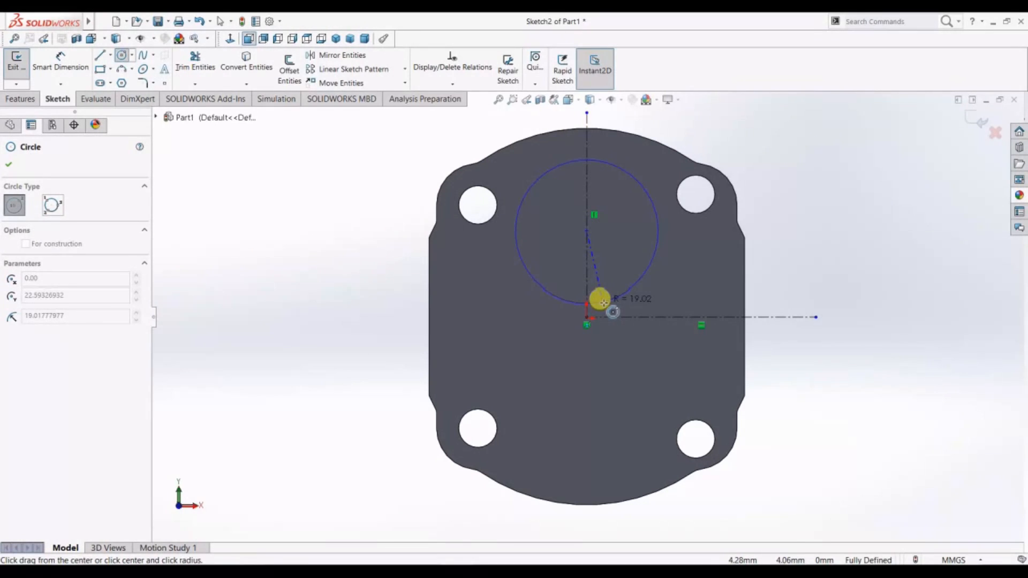
pyautogui.click(607, 334)
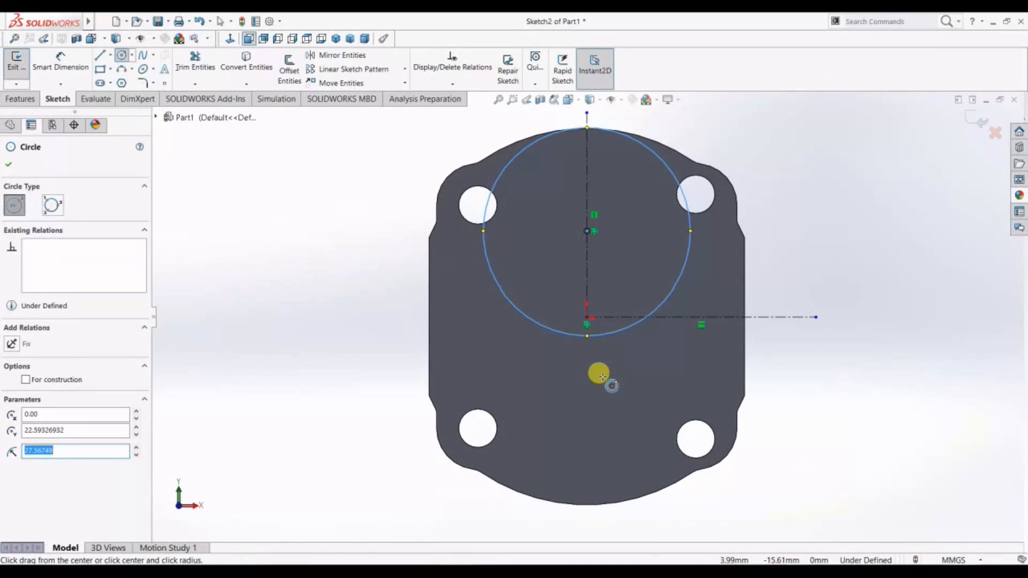
pyautogui.click(60, 60)
pyautogui.click(692, 243)
pyautogui.click(845, 237)
pyautogui.write('20')
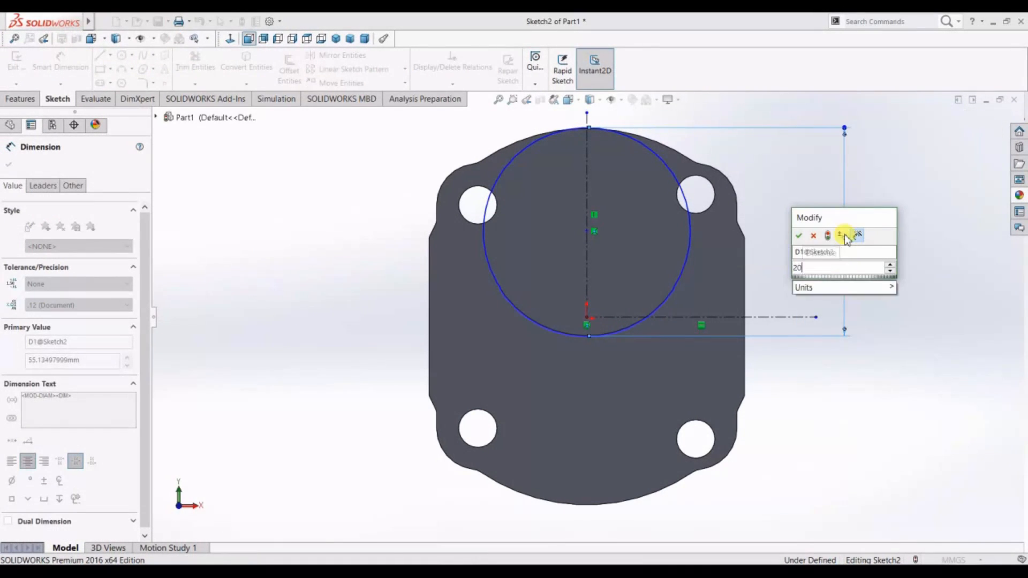
pyautogui.write('.85*2')
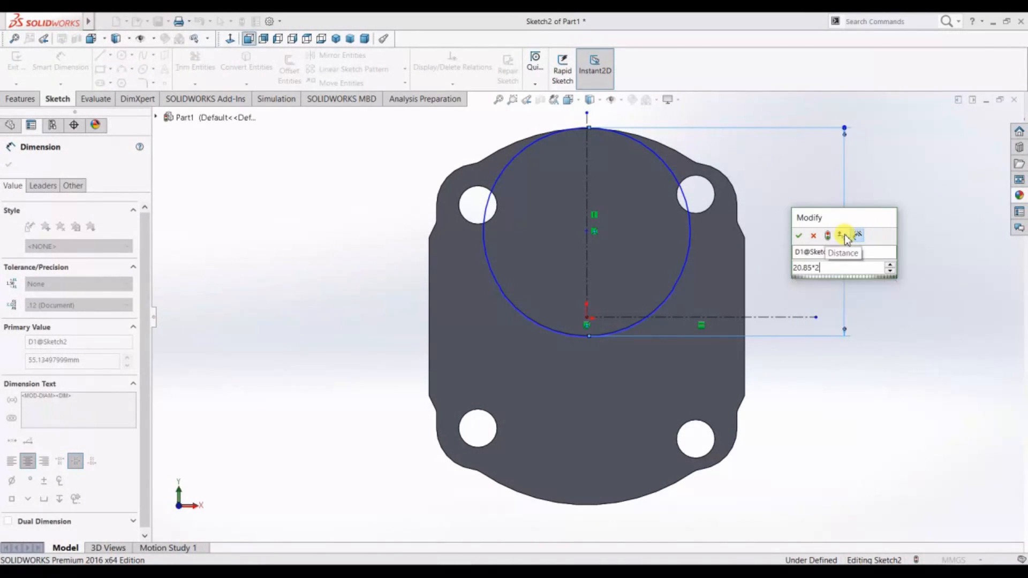
pyautogui.press('Return')
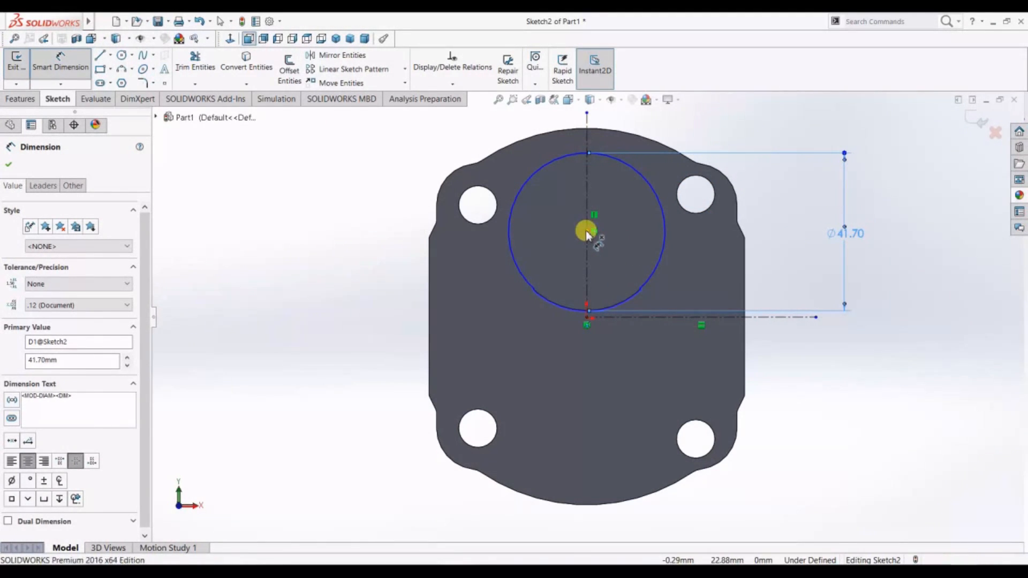
# Dimension the circle's centre 16.68 mm above the origin
pyautogui.click(587, 318)
pyautogui.click(807, 283)
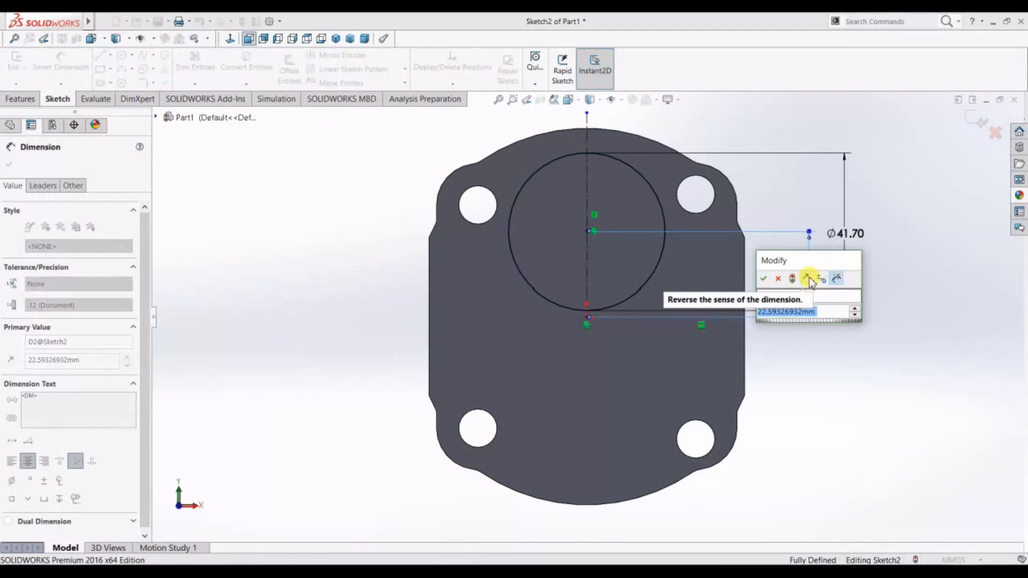
pyautogui.write('16.68')
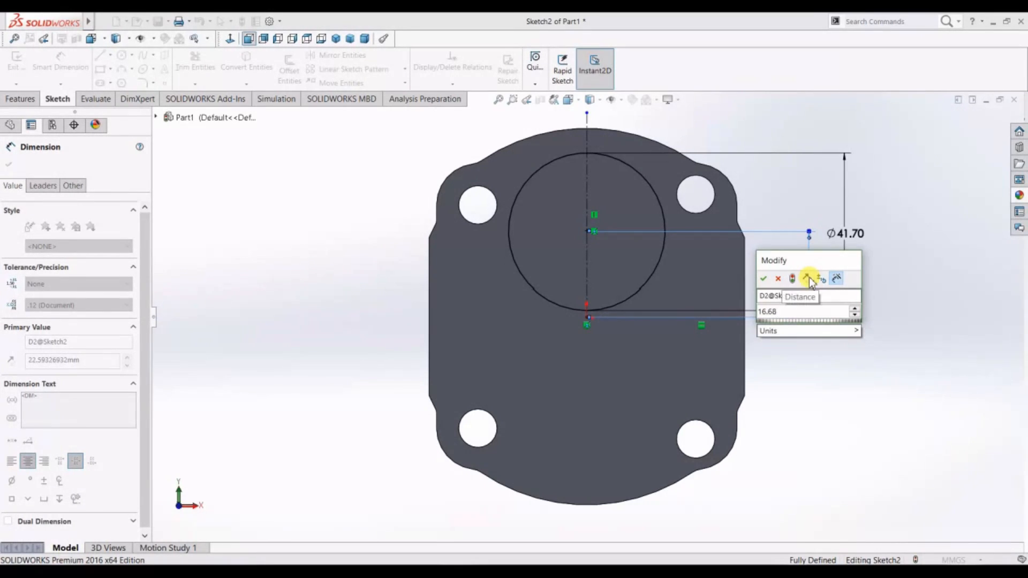
pyautogui.press('Return')
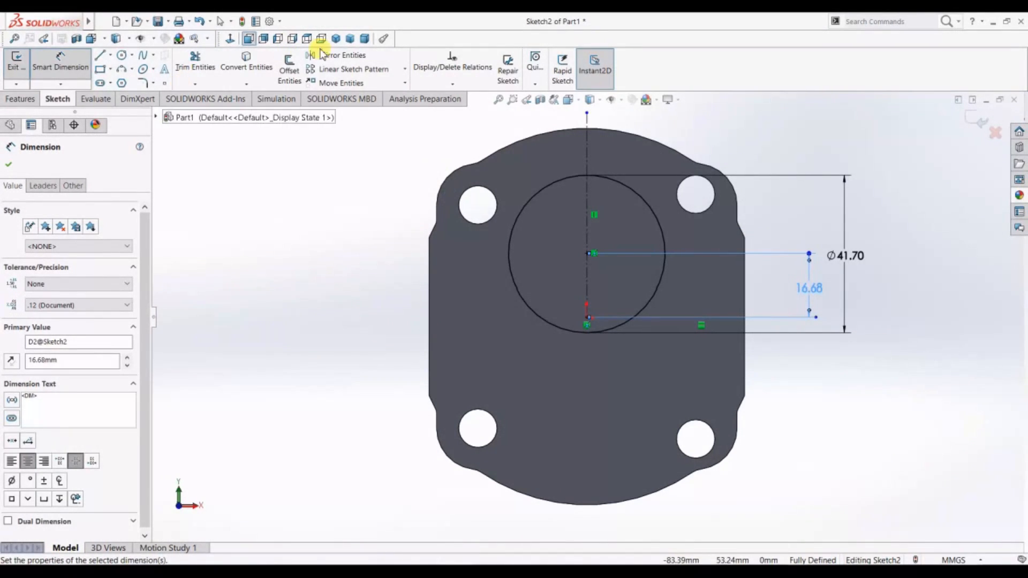
# Mirror the 41.70 mm circle about the horizontal centreline
pyautogui.click(326, 55)
pyautogui.click(603, 184)
pyautogui.click(91, 314)
pyautogui.click(742, 318)
pyautogui.press('Return')
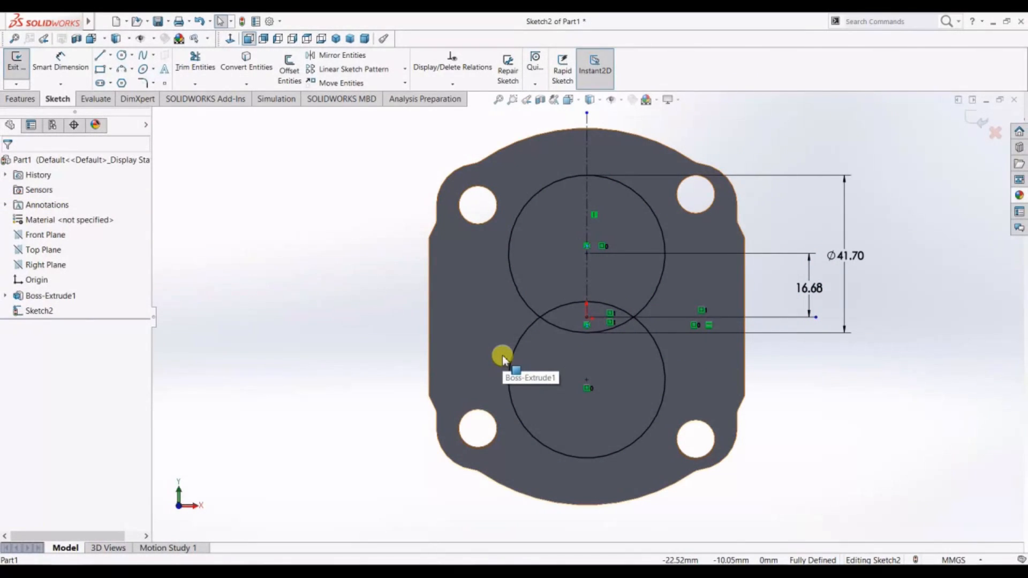
# Draw two vertical lines joining the left and right quadrant points of the upper and lower circles
pyautogui.click(100, 56)
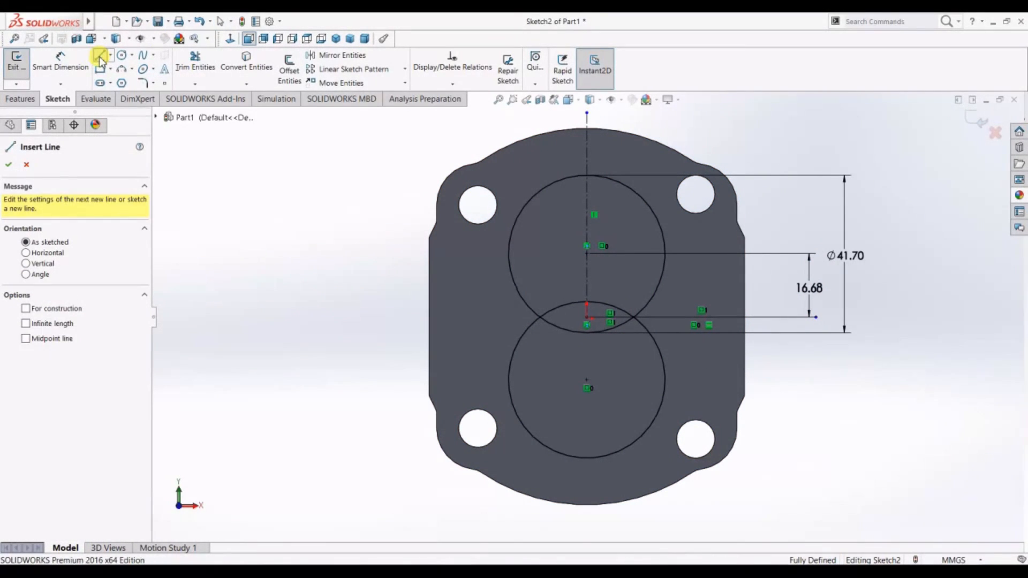
pyautogui.click(508, 254)
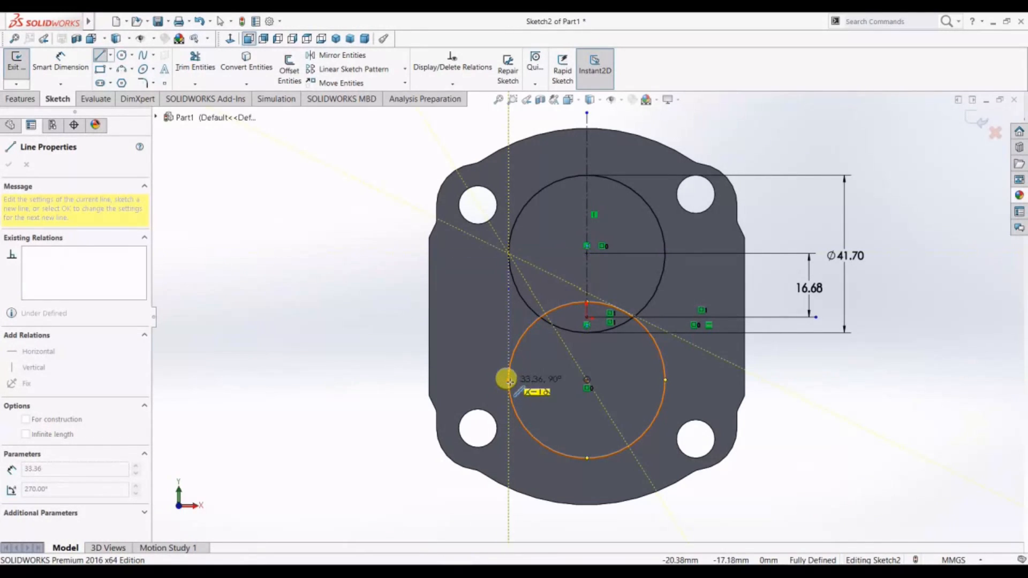
pyautogui.click(508, 379)
pyautogui.press('Escape')
pyautogui.click(99, 55)
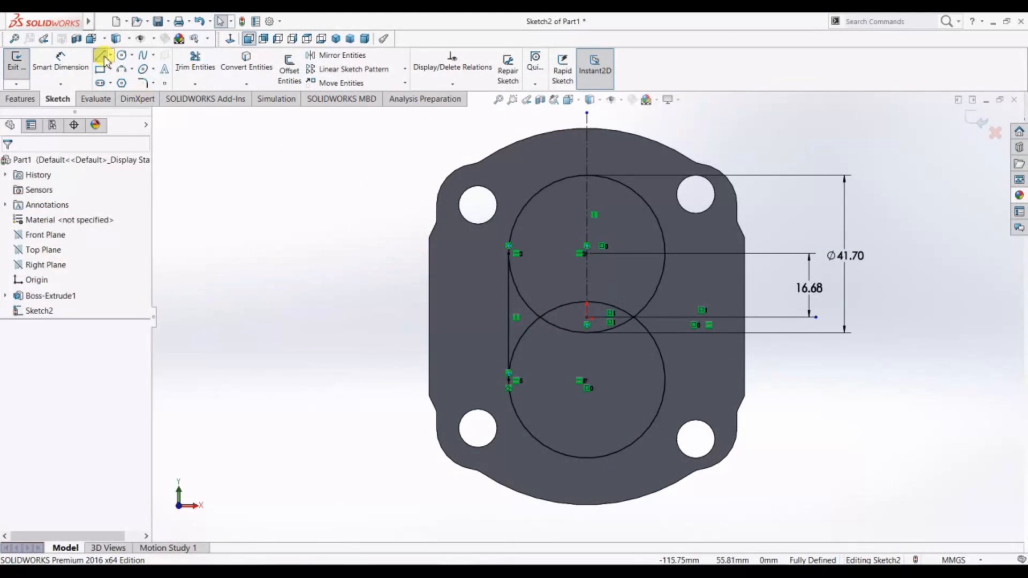
pyautogui.rightClick(665, 381)
pyautogui.click(670, 388)
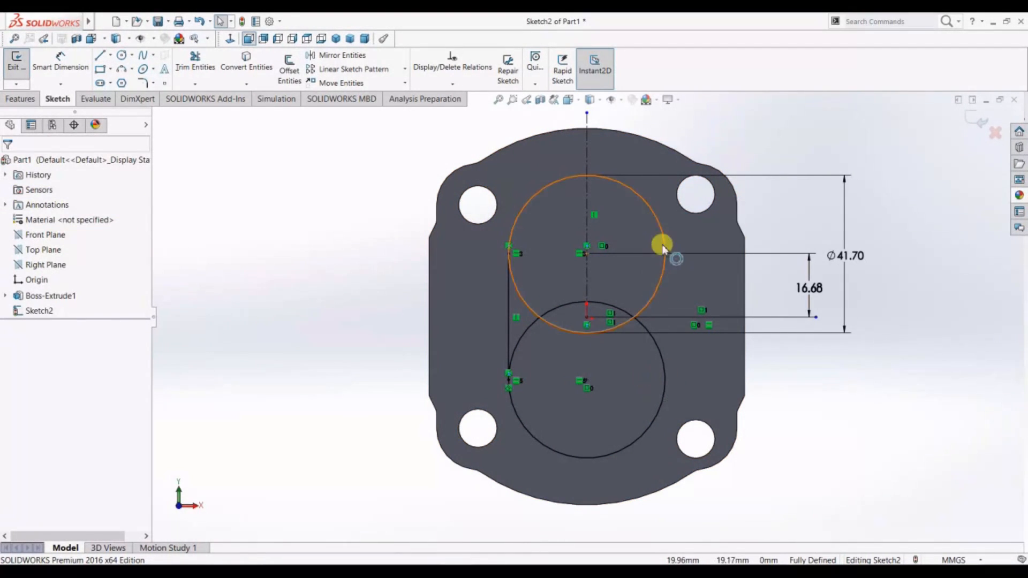
pyautogui.click(100, 55)
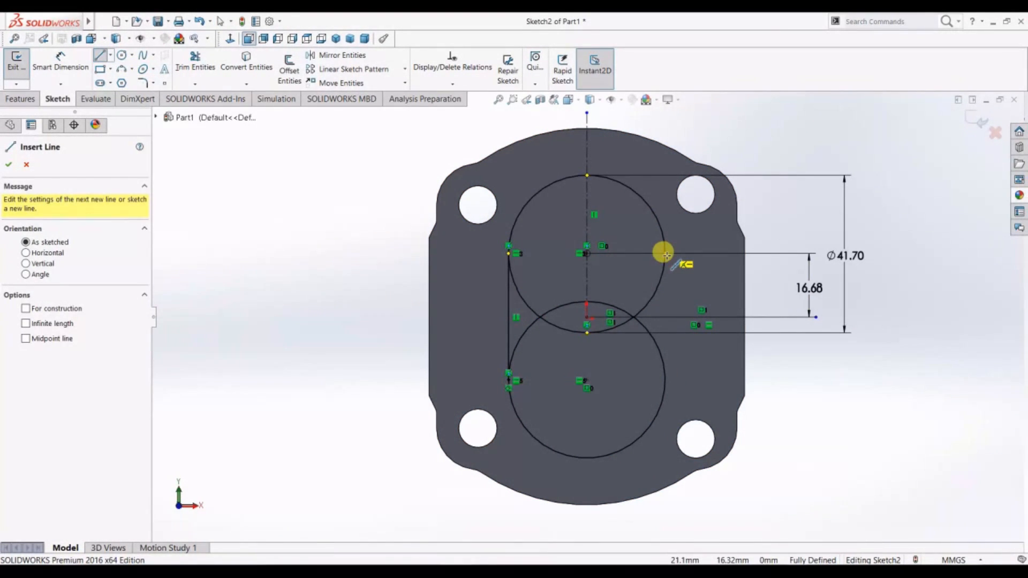
pyautogui.click(666, 254)
pyautogui.click(664, 380)
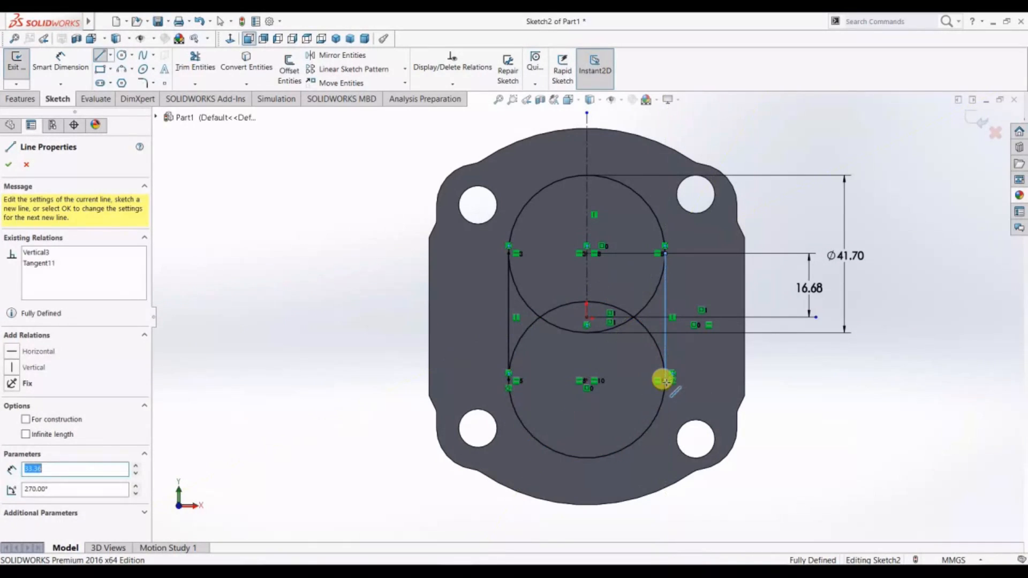
pyautogui.press('Escape')
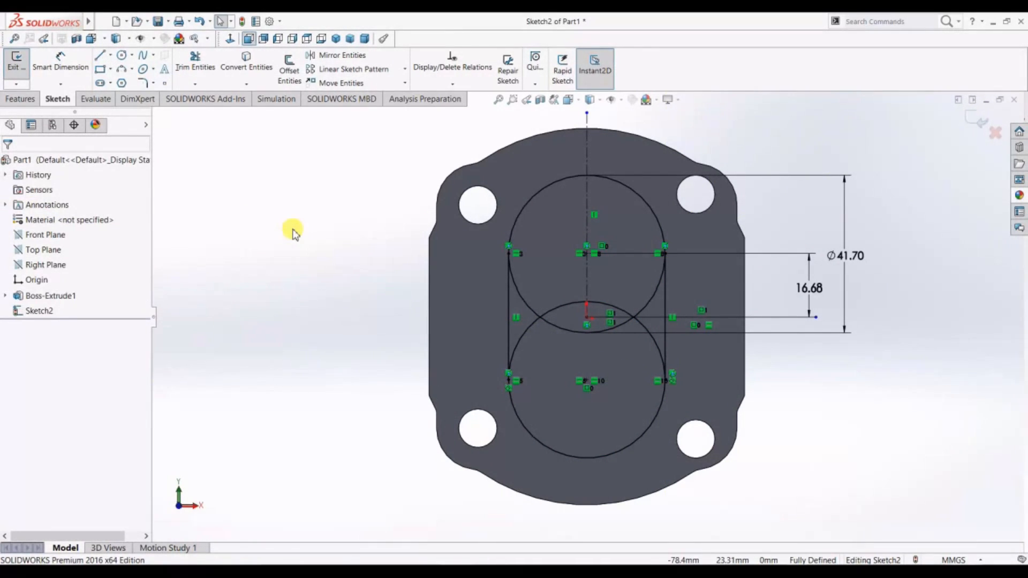
# Trim the overlapping inner arcs of both circles to leave a closed obround outline
pyautogui.click(195, 62)
pyautogui.moveTo(553, 276)
pyautogui.mouseDown()
pyautogui.moveTo(522, 311)
pyautogui.moveTo(633, 287)
pyautogui.moveTo(616, 327)
pyautogui.moveTo(651, 326)
pyautogui.moveTo(635, 285)
pyautogui.moveTo(614, 316)
pyautogui.mouseUp()
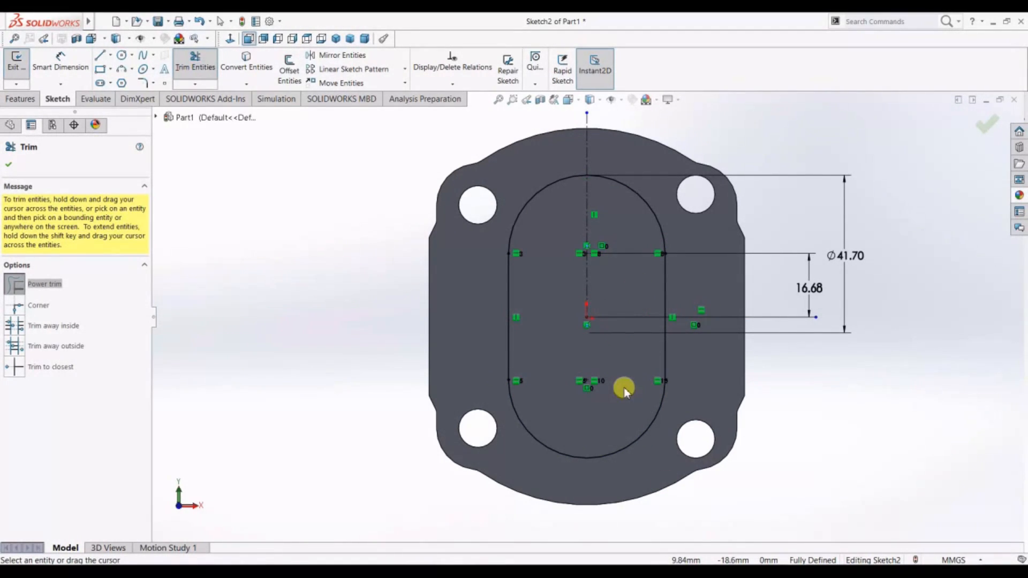
pyautogui.click(9, 164)
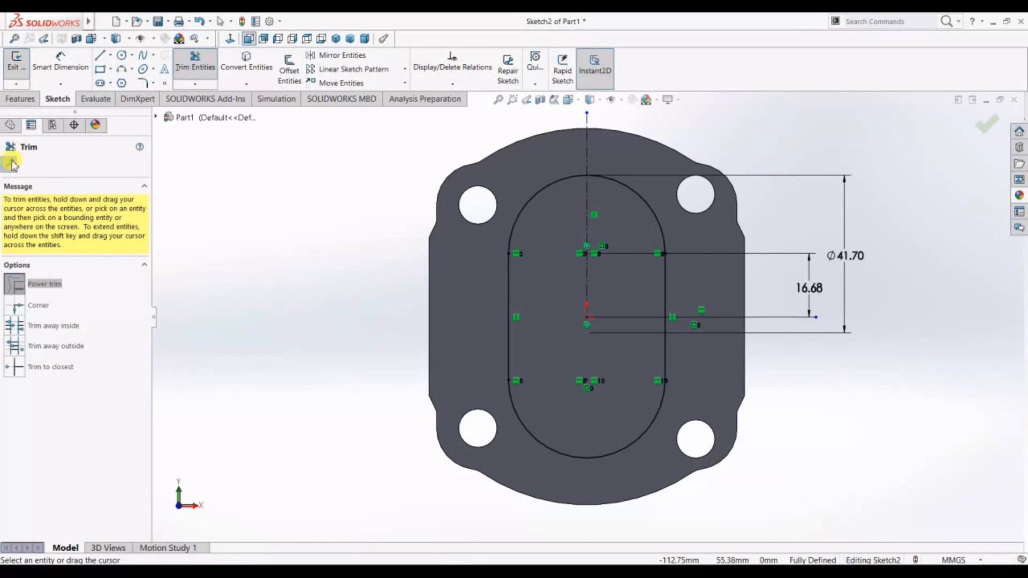
# Extrude the obround profile as a blind boss 2.5 mm deep, merged with the plate
pyautogui.click(19, 99)
pyautogui.click(21, 69)
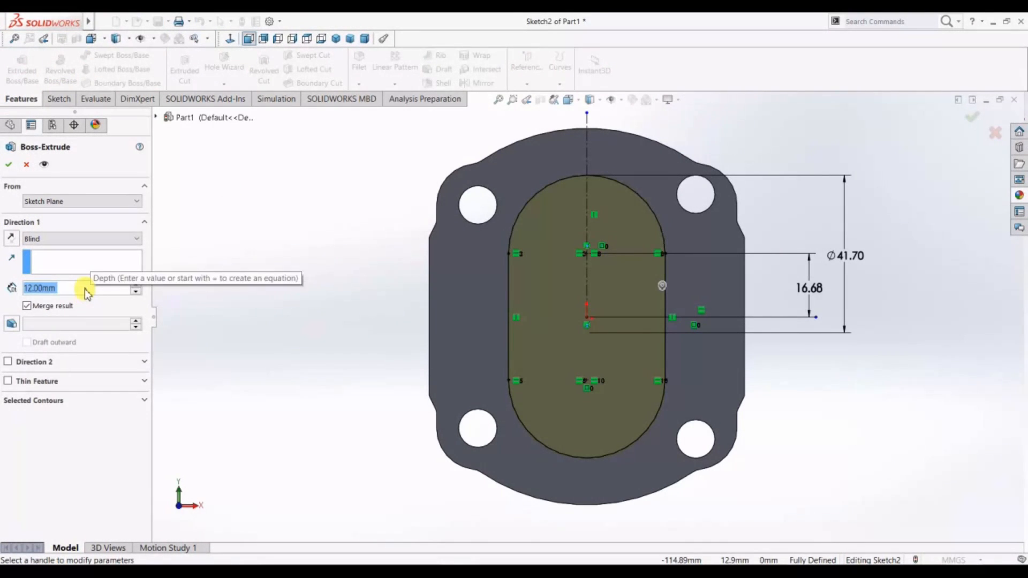
pyautogui.write('2.5')
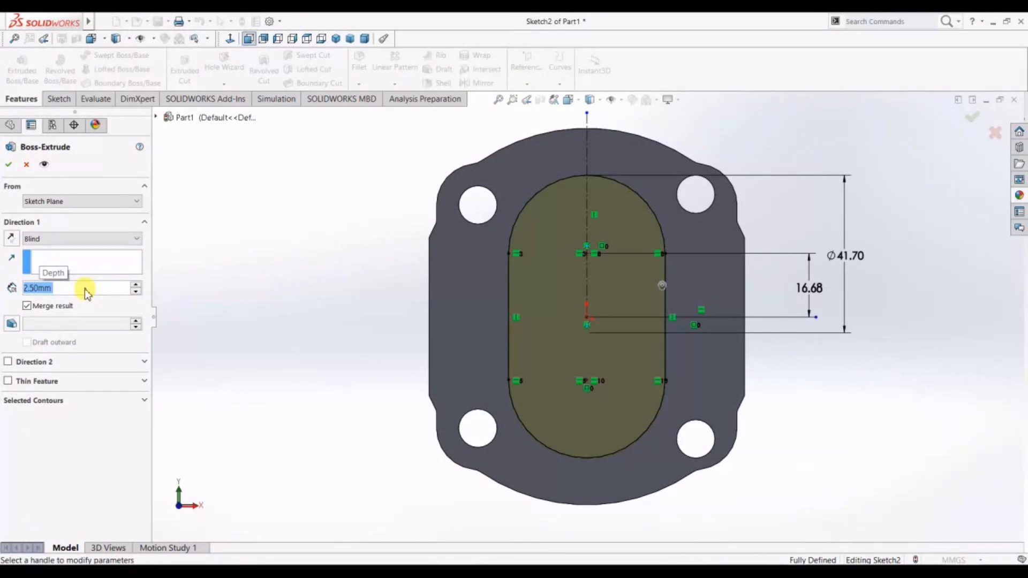
pyautogui.click(8, 165)
# Start a sketch on the obround boss's face with centrelines from above the plate to the origin and horizontally past its right edge
pyautogui.moveTo(346, 321)
pyautogui.mouseDown(button='middle')
pyautogui.moveTo(283, 313)
pyautogui.moveTo(356, 312)
pyautogui.mouseUp(button='middle')
pyautogui.click(595, 356)
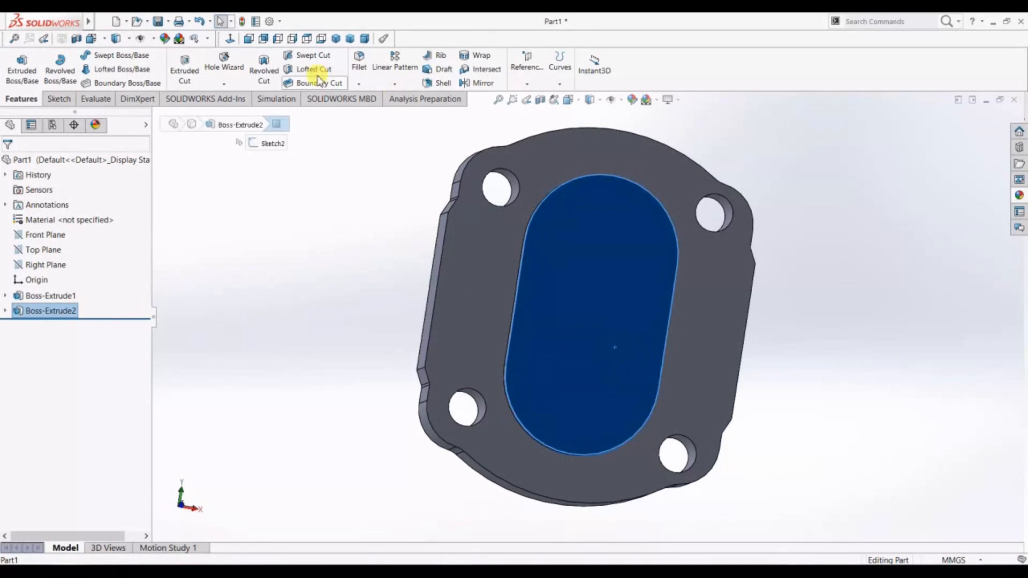
pyautogui.click(232, 38)
pyautogui.click(58, 98)
pyautogui.click(110, 55)
pyautogui.click(121, 83)
pyautogui.click(588, 116)
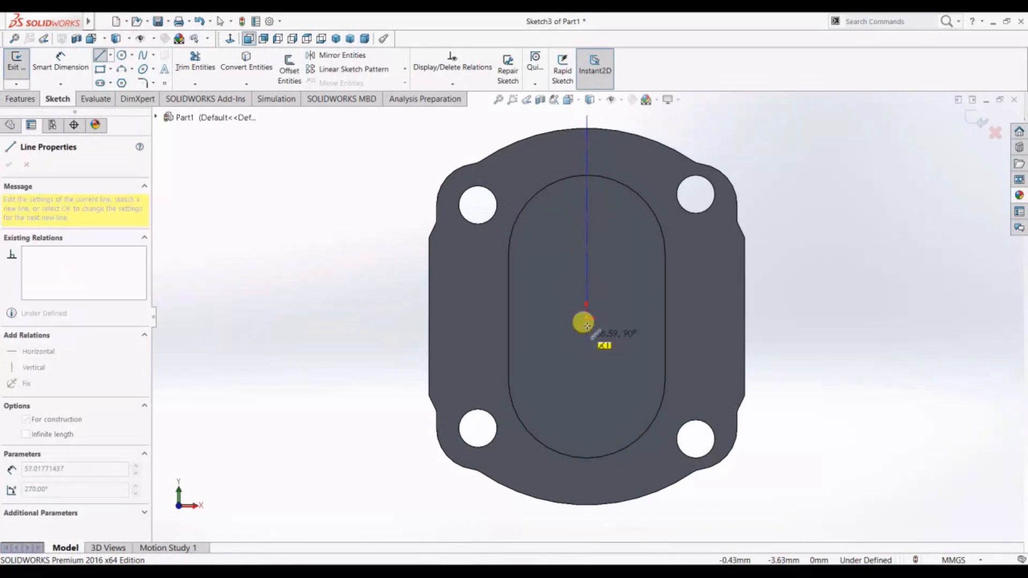
pyautogui.click(587, 318)
pyautogui.doubleClick(898, 318)
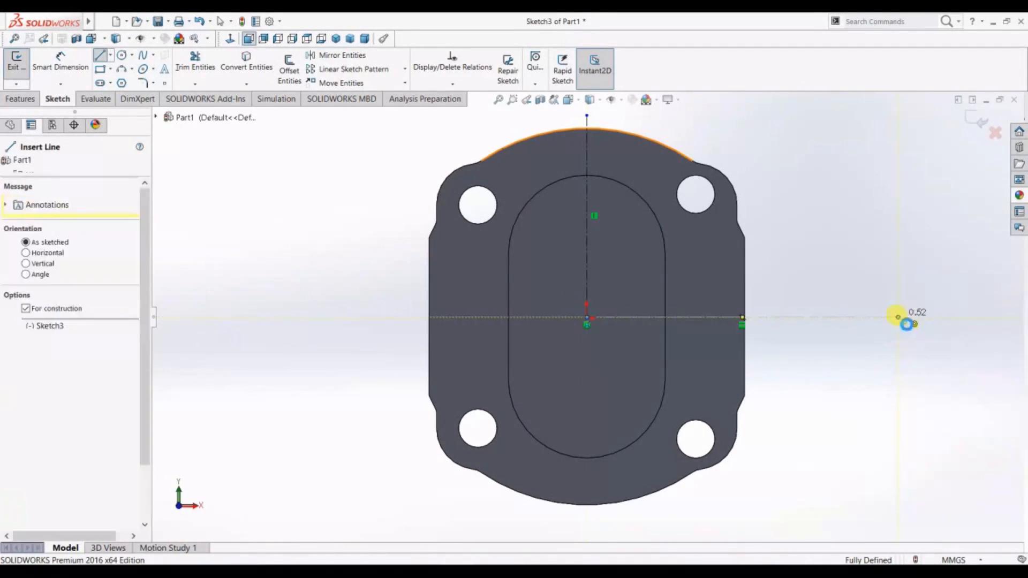
pyautogui.press('Escape')
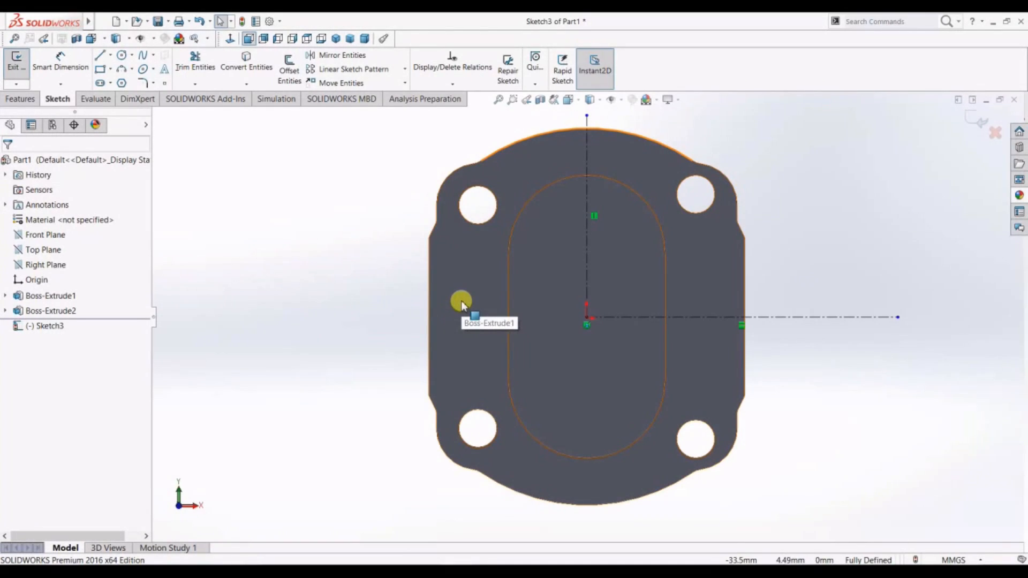
# Add a horizontal centreline from beyond the plate's left edge to the origin
pyautogui.click(110, 55)
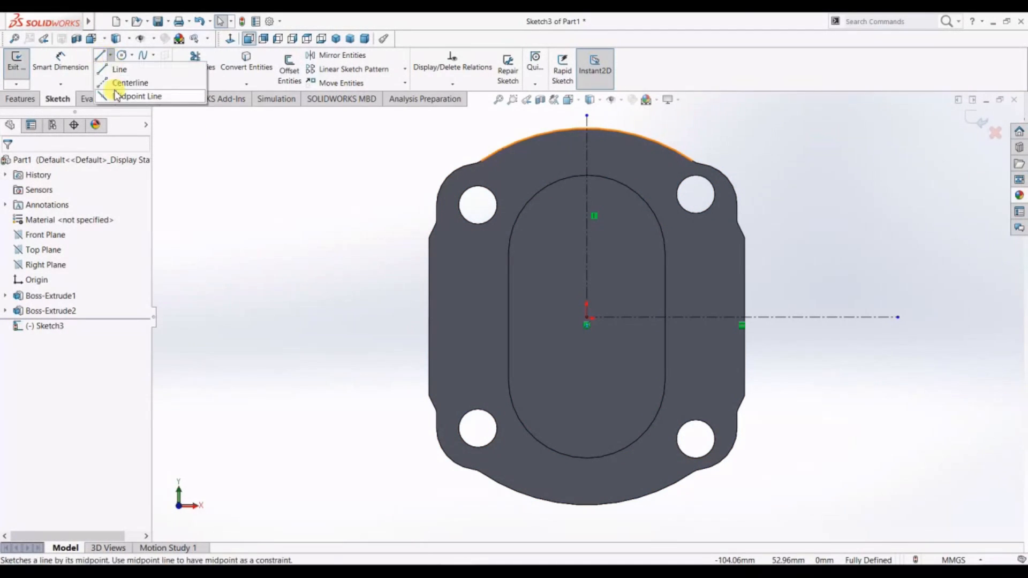
pyautogui.click(118, 83)
pyautogui.click(307, 317)
pyautogui.click(587, 317)
pyautogui.rightClick(589, 320)
pyautogui.click(596, 328)
# Sketch a circle on the horizontal centreline between the plate's left edge and the obround, and set its diameter to 10 mm
pyautogui.click(121, 55)
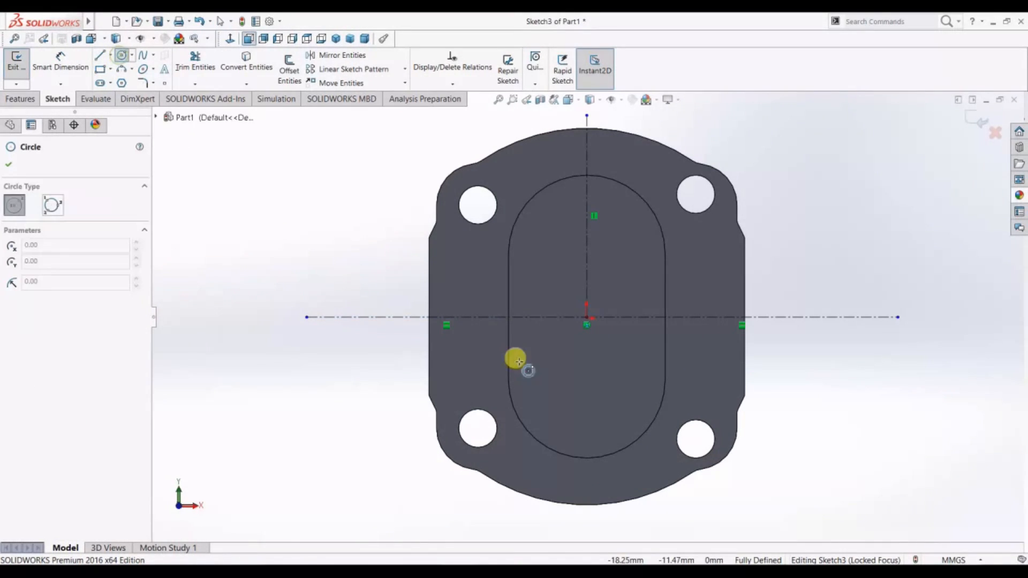
pyautogui.click(469, 317)
pyautogui.click(482, 339)
pyautogui.click(46, 63)
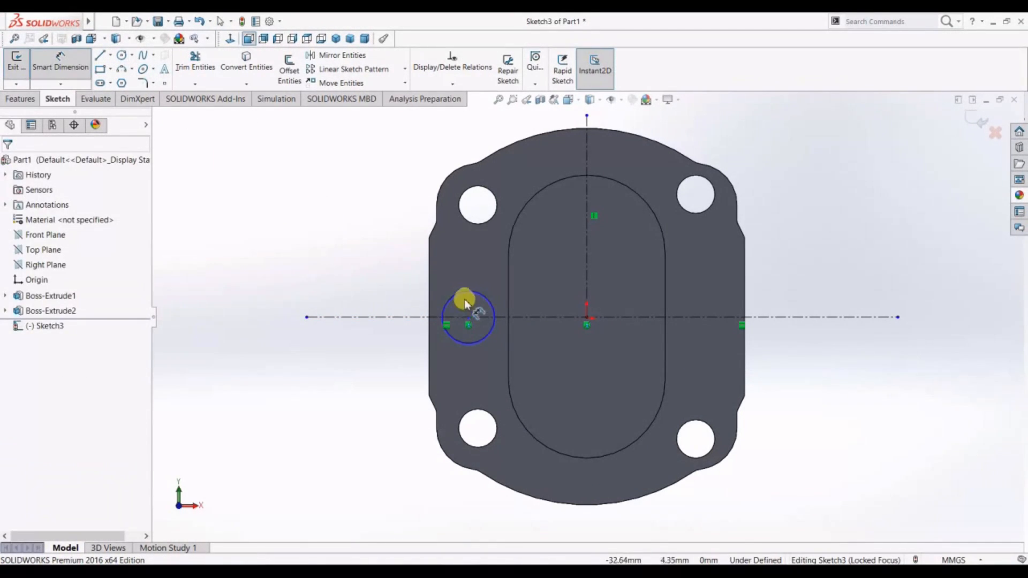
pyautogui.click(430, 318)
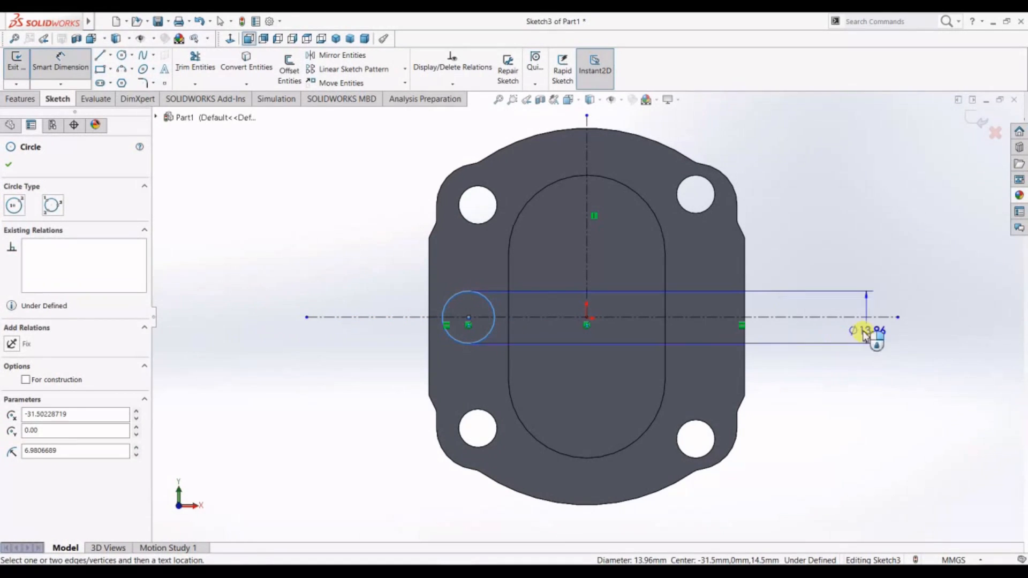
pyautogui.click(853, 334)
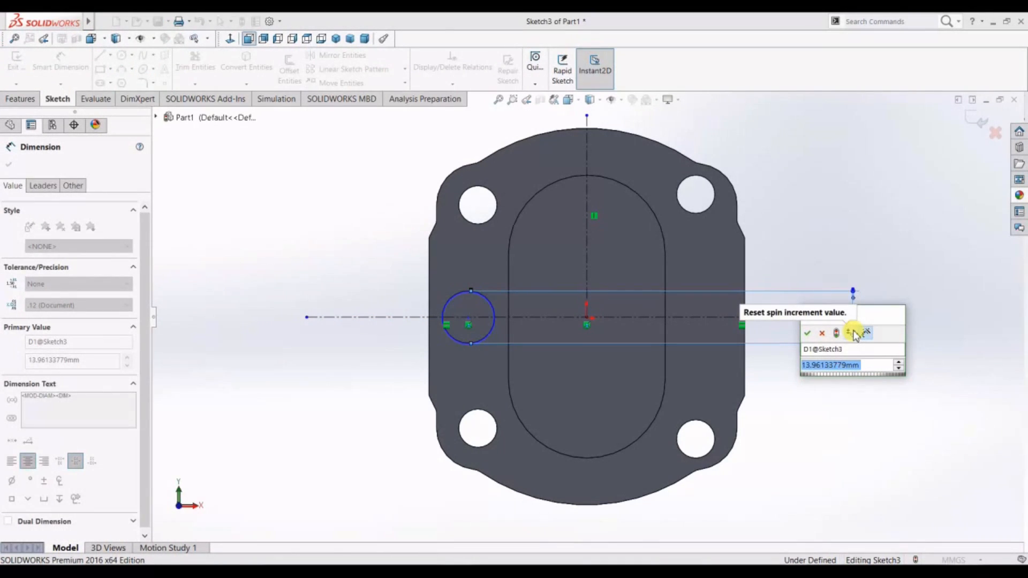
pyautogui.write('10')
pyautogui.press('Return')
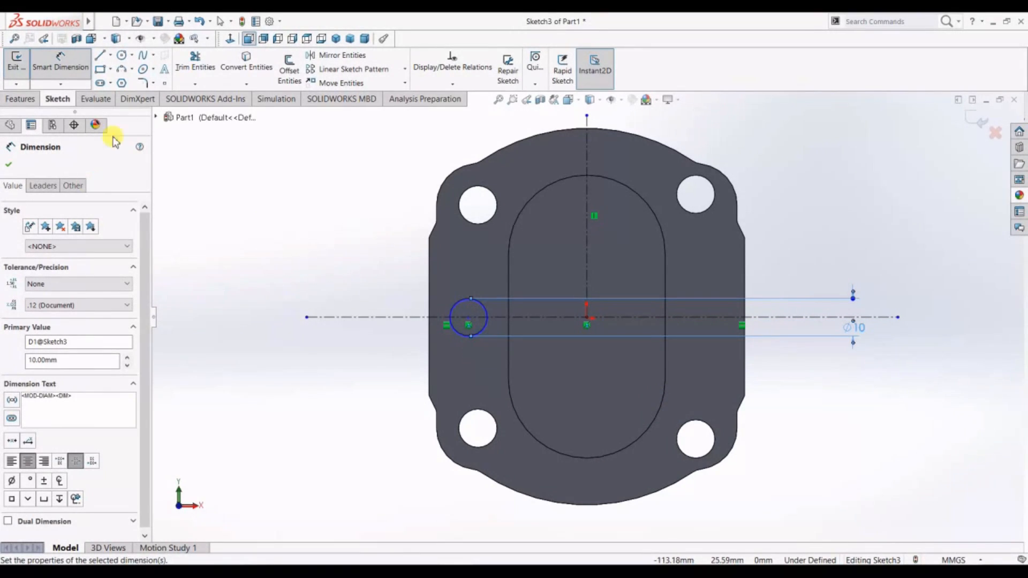
# Draw three connected lines from the circle's top point, out past the plate's left edge, down and back to its bottom point
pyautogui.click(100, 55)
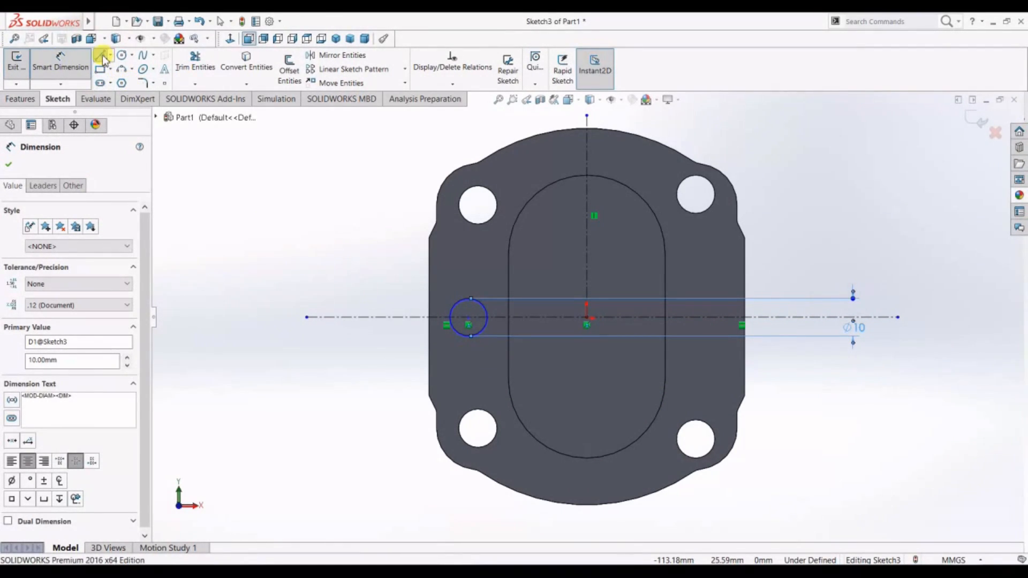
pyautogui.click(470, 299)
pyautogui.click(398, 299)
pyautogui.click(397, 336)
pyautogui.click(467, 336)
pyautogui.press('Escape')
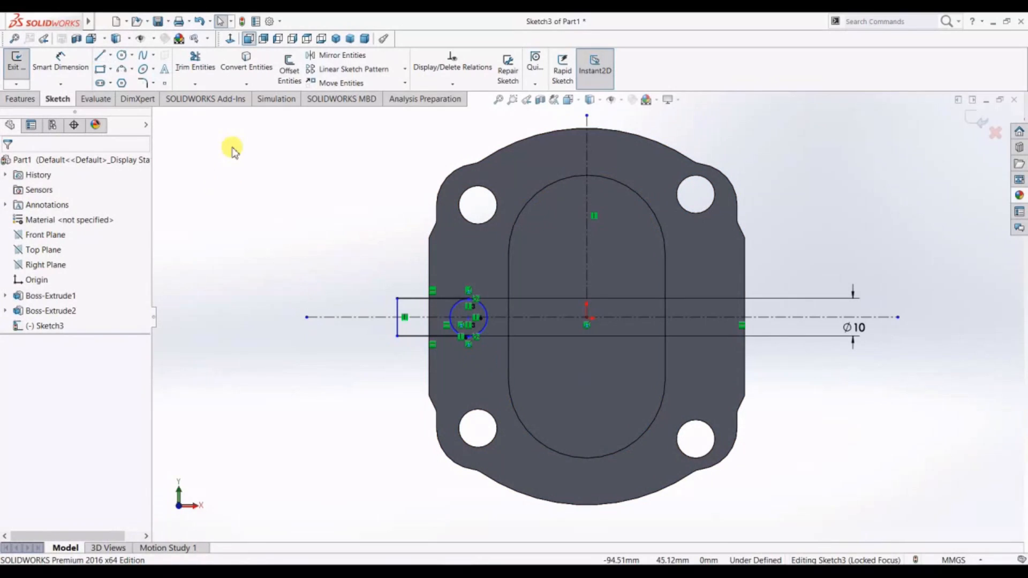
# Trim away the left half of the 10 mm circle to leave a round-ended slot outline
pyautogui.click(195, 62)
pyautogui.moveTo(434, 298); pyautogui.dragTo(459, 310)
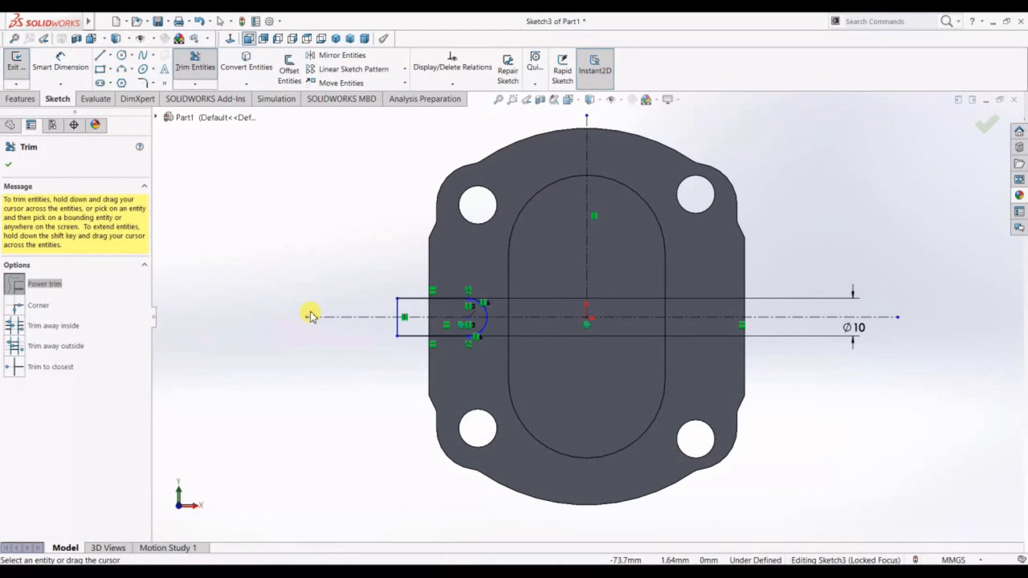
pyautogui.moveTo(467, 348)
pyautogui.mouseDown()
pyautogui.moveTo(471, 317)
pyautogui.moveTo(441, 301)
pyautogui.moveTo(462, 347)
pyautogui.mouseUp()
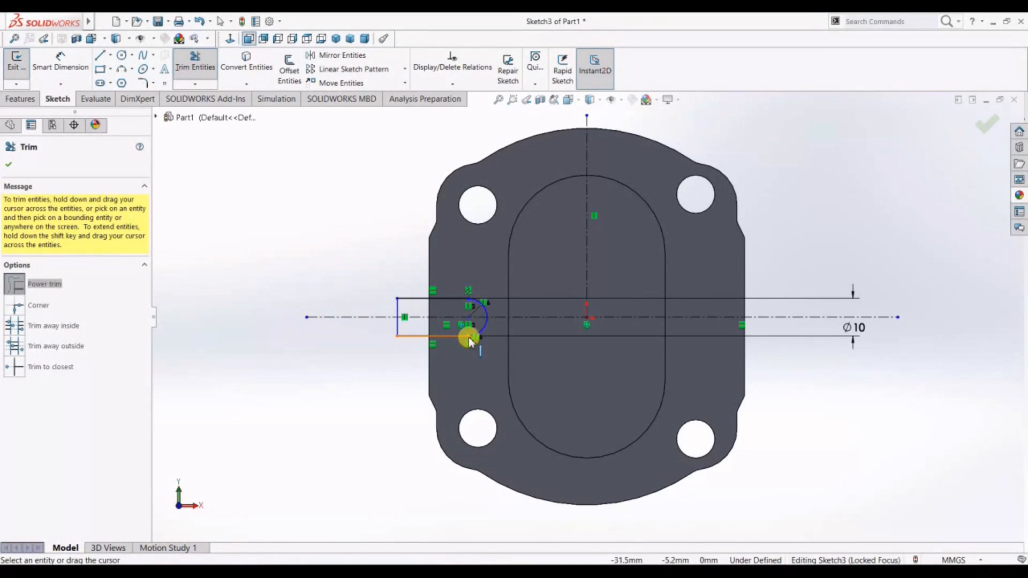
# Dimension the horizontal distance from the slot arc's lower end to the plate's left edge as 8 mm
pyautogui.click(61, 70)
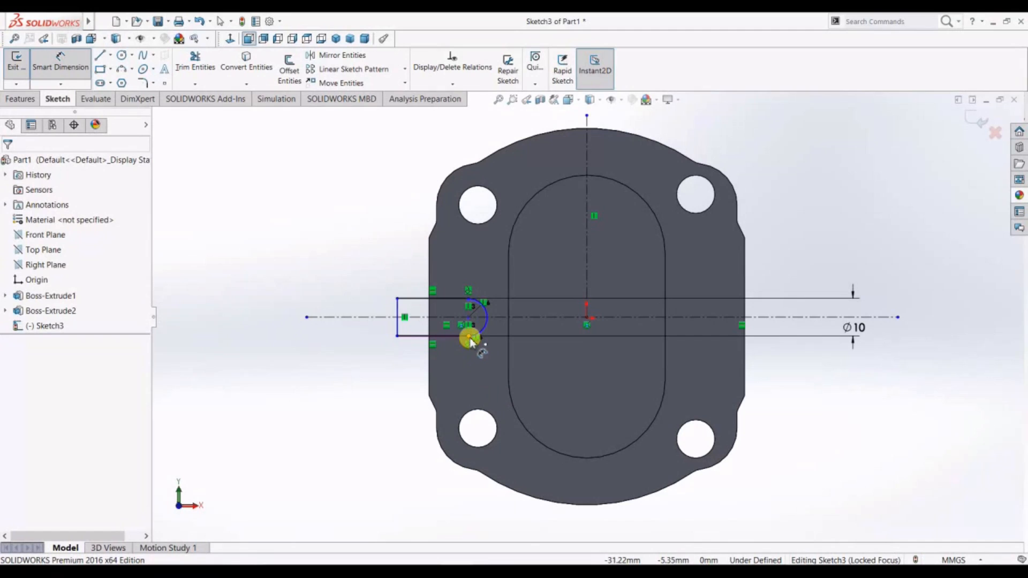
pyautogui.click(469, 342)
pyautogui.click(428, 351)
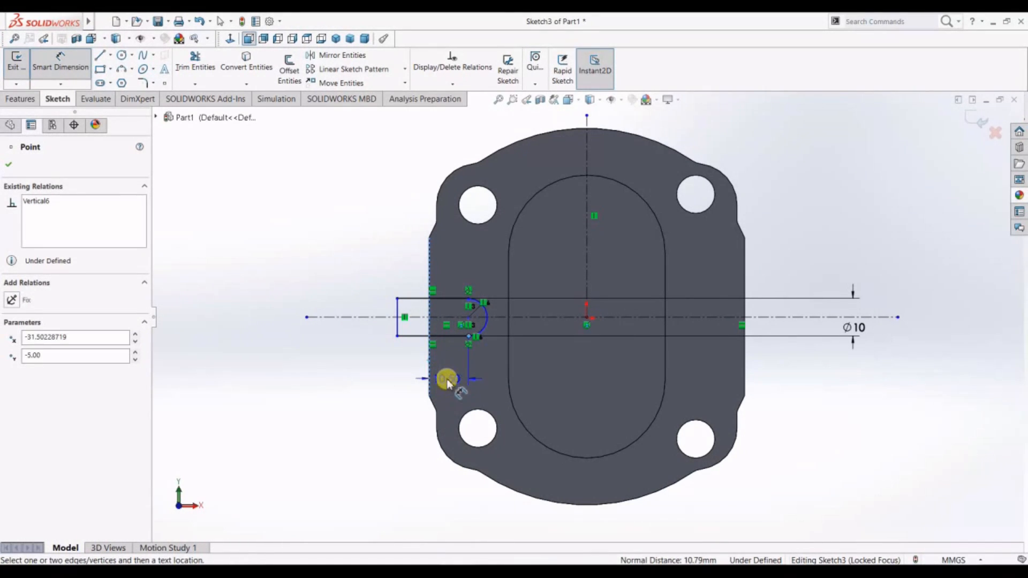
pyautogui.click(447, 382)
pyautogui.write('8')
pyautogui.press('Return')
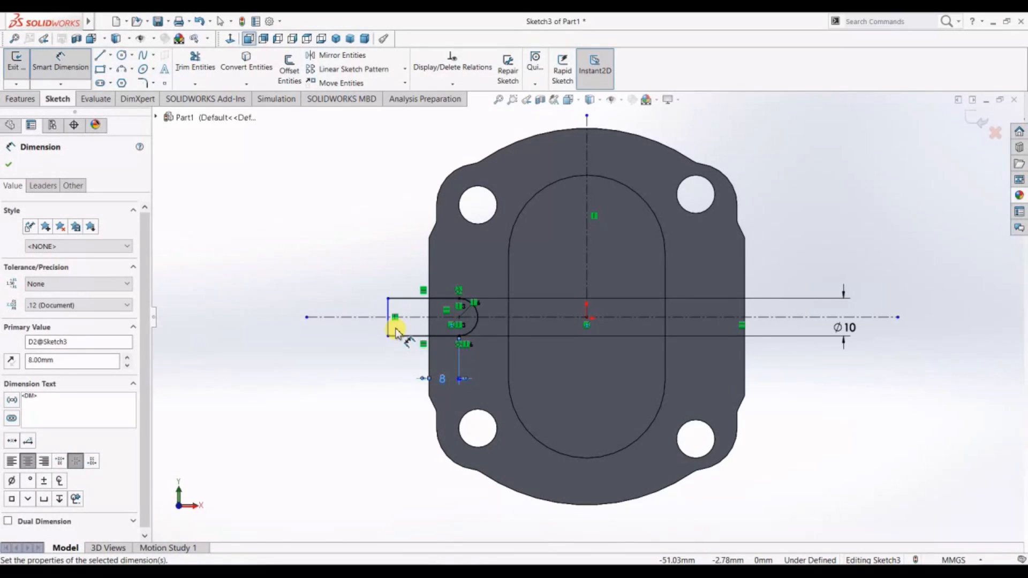
# Mirror the slot profile's three lines and arc about the vertical centreline
pyautogui.click(342, 56)
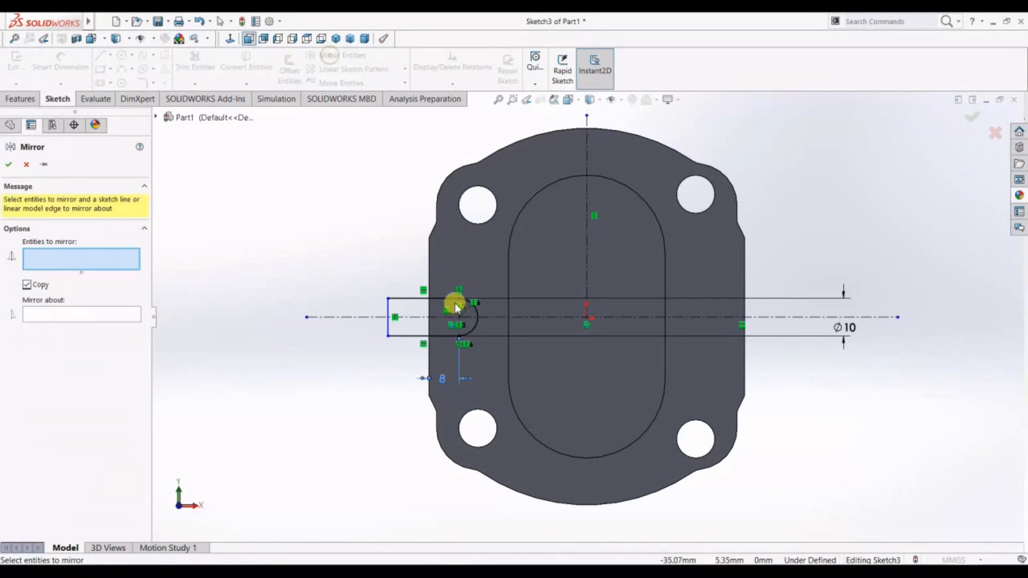
pyautogui.click(438, 299)
pyautogui.click(476, 314)
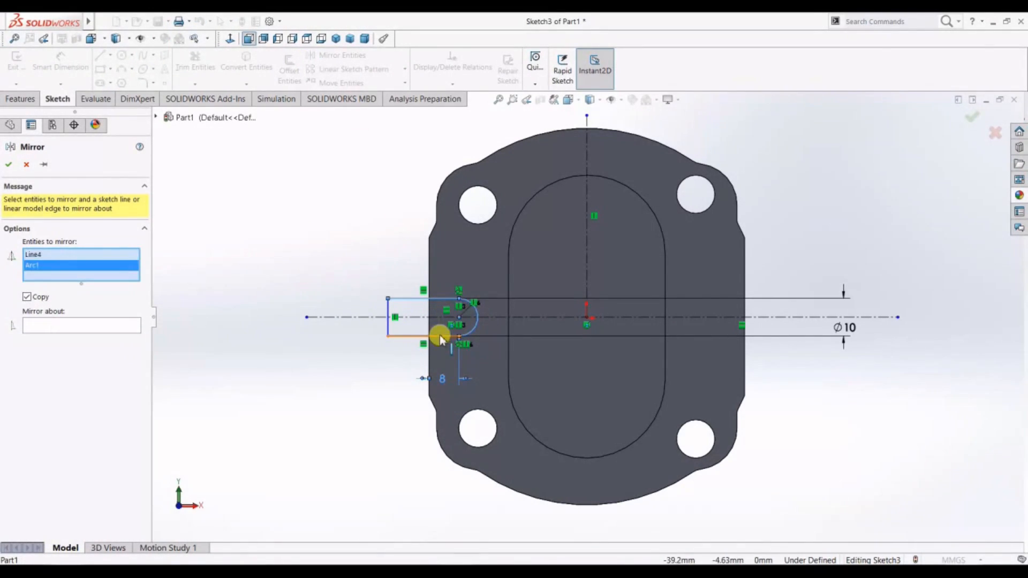
pyautogui.click(432, 336)
pyautogui.click(390, 323)
pyautogui.rightClick(284, 346)
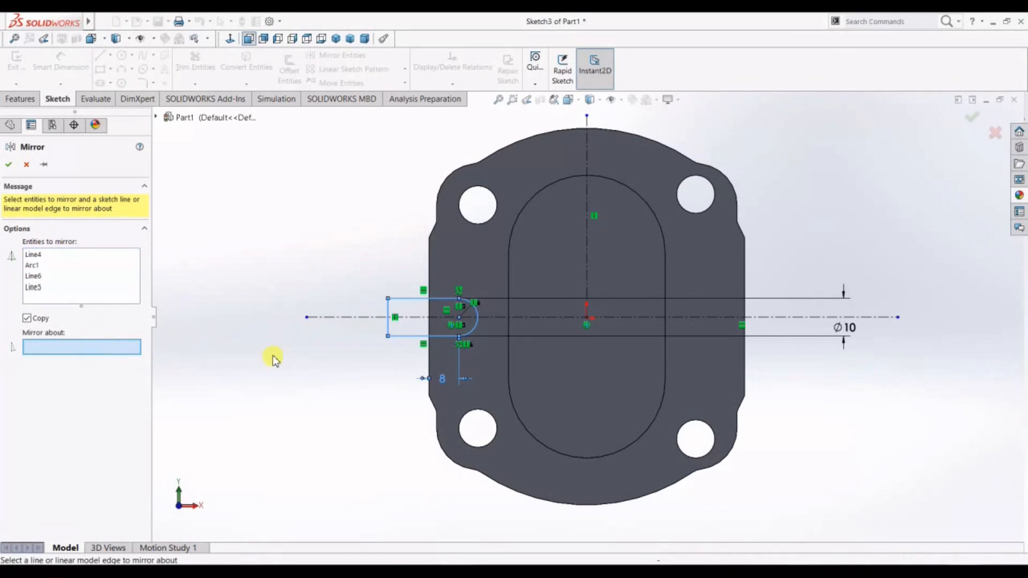
pyautogui.click(588, 265)
pyautogui.rightClick(587, 265)
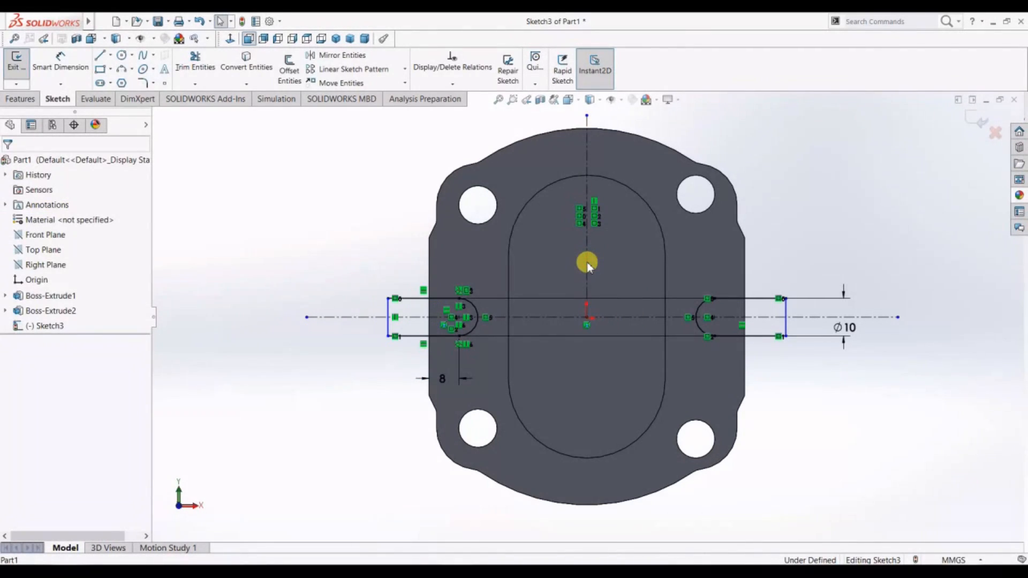
# Try to cut both slot profiles into the plate with a blind Extruded Cut 2.5 mm deep
pyautogui.click(19, 99)
pyautogui.click(21, 66)
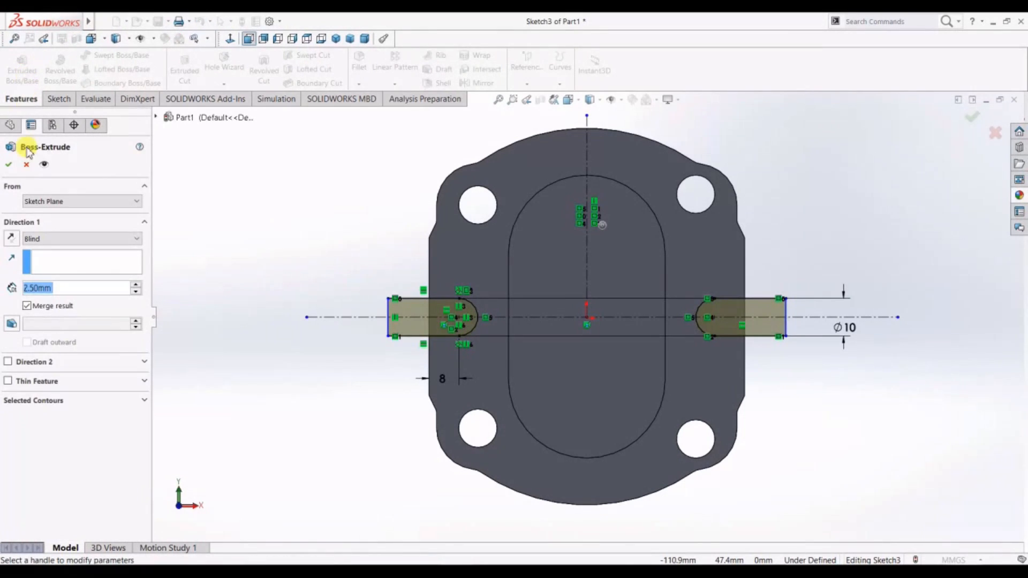
pyautogui.click(26, 164)
pyautogui.click(184, 67)
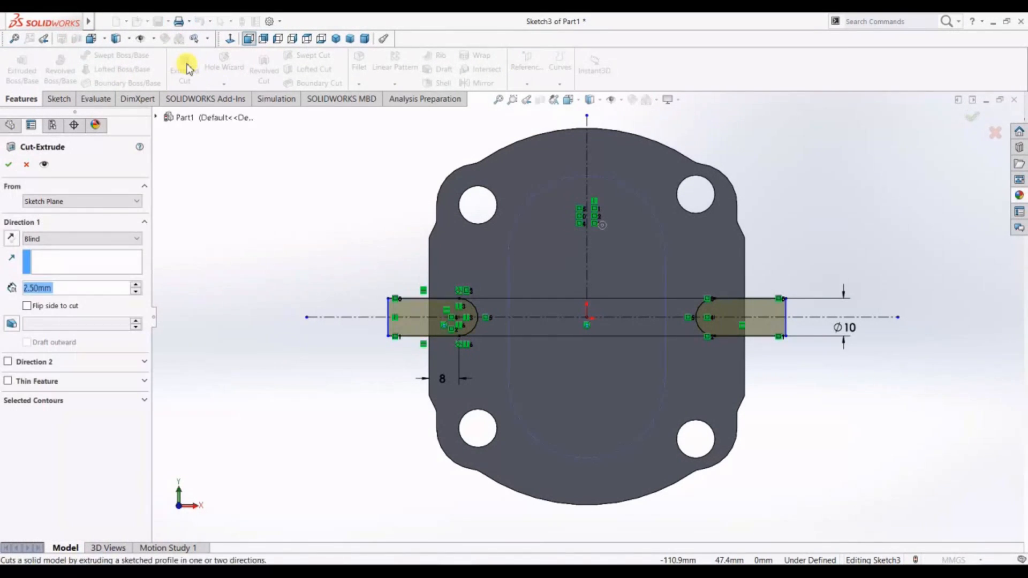
pyautogui.click(11, 165)
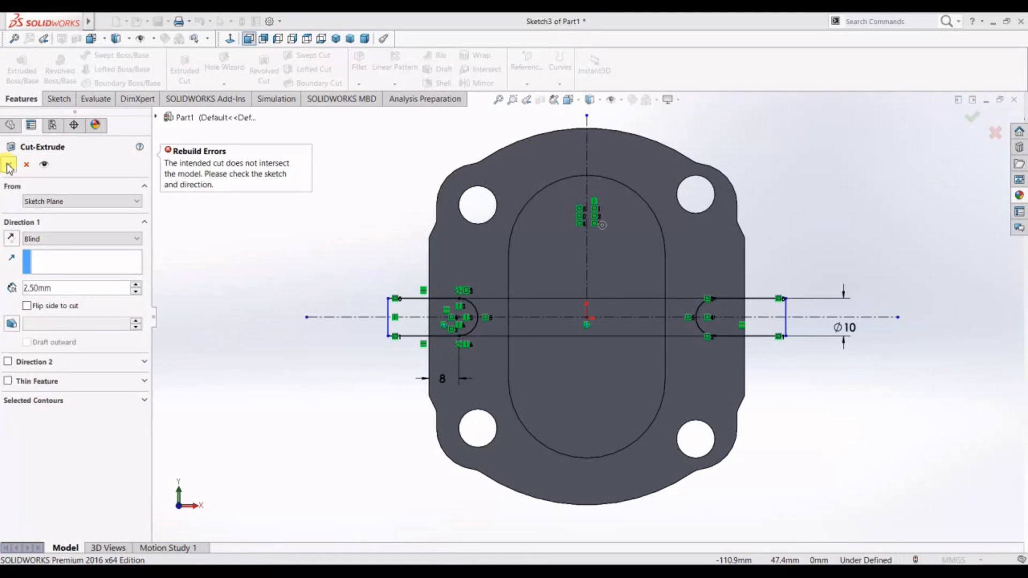
pyautogui.click(26, 165)
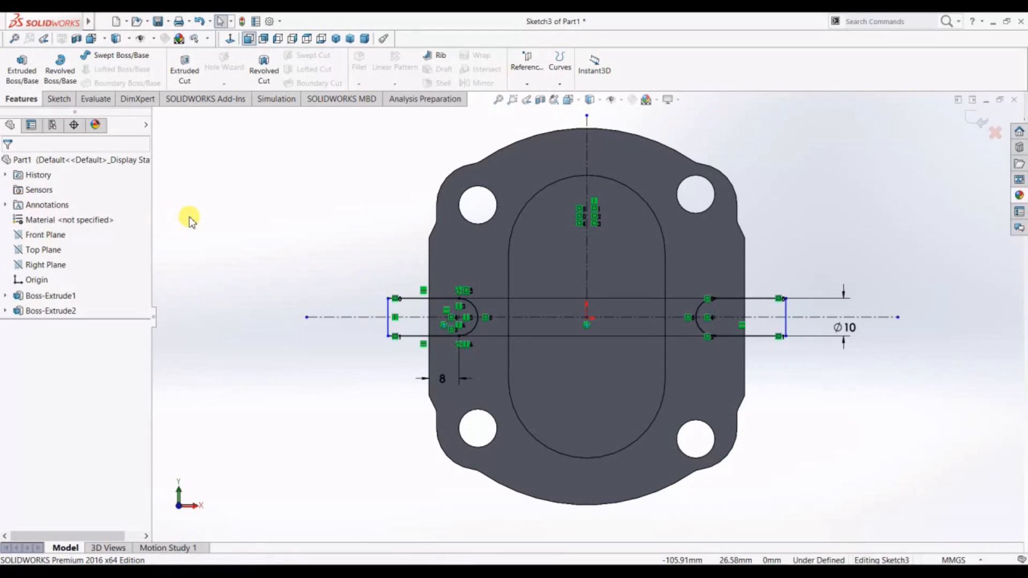
# Undo the slot sketching back until only the vertical and horizontal centrelines remain
pyautogui.hotkey('ctrl', 'z')
pyautogui.hotkey('ctrl', 'z')
pyautogui.hotkey('ctrl', 'z')
pyautogui.hotkey('ctrl', 'z')
pyautogui.hotkey('ctrl', 'z')
pyautogui.hotkey('ctrl', 'z')
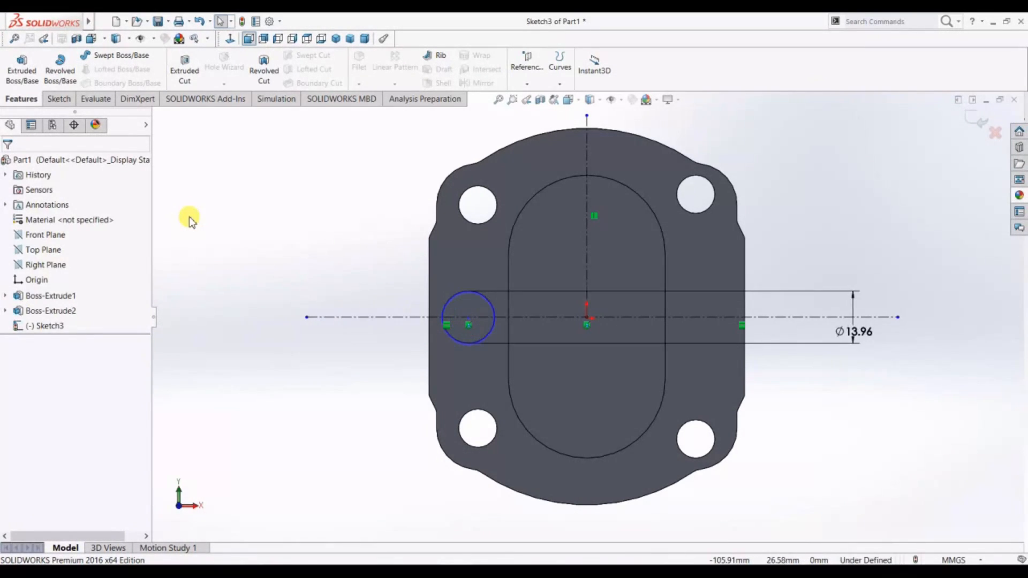
pyautogui.hotkey('ctrl', 'z')
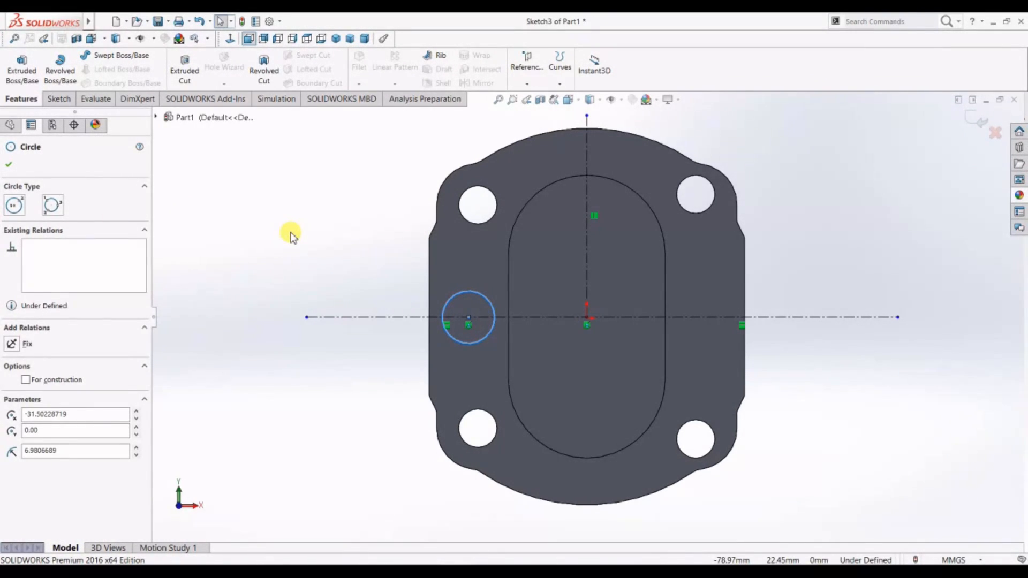
pyautogui.hotkey('ctrl', 'z')
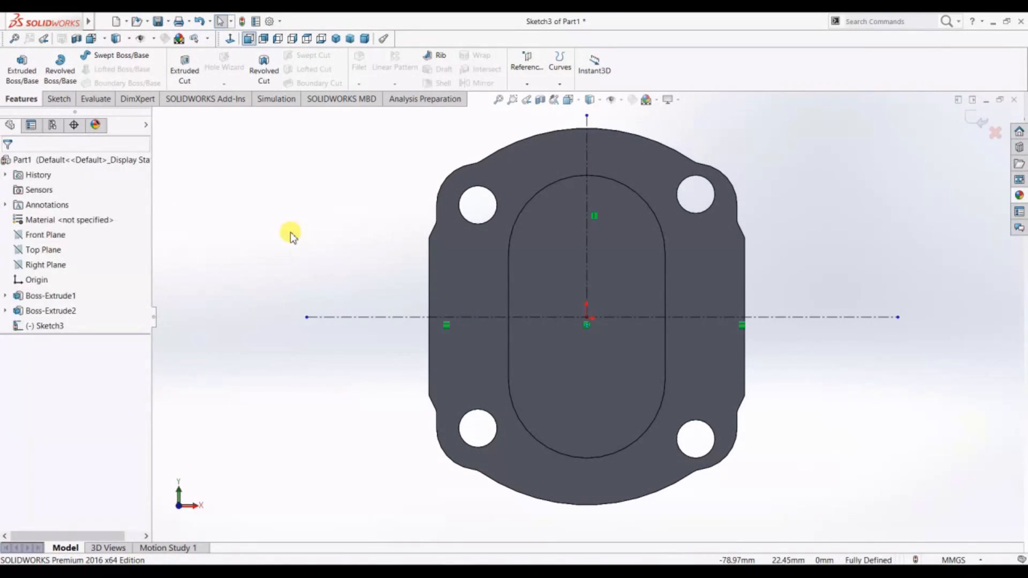
# Sketch a circle centred on the horizontal centreline between the plate's left edge and the obround
pyautogui.click(51, 100)
pyautogui.click(123, 55)
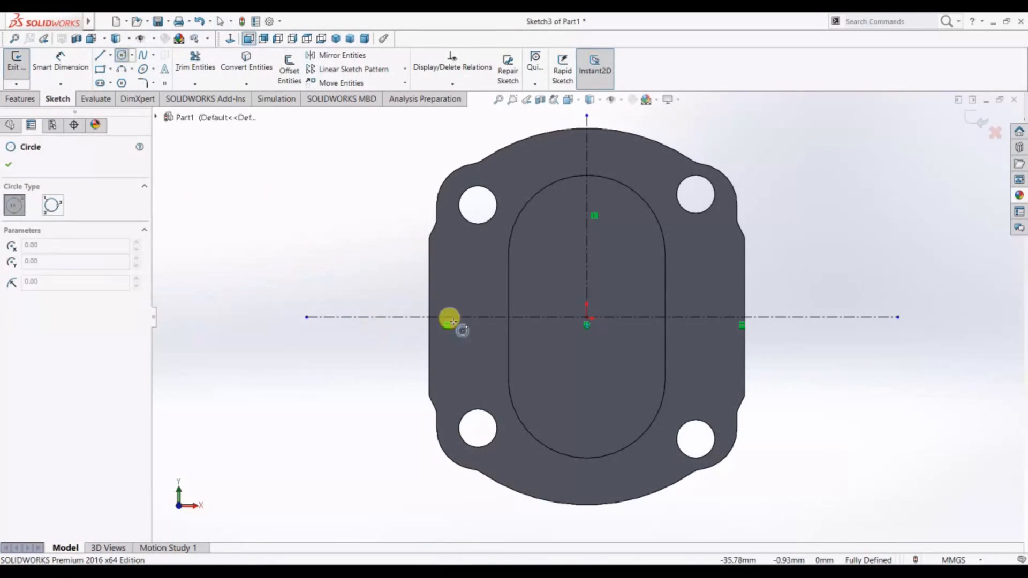
pyautogui.click(469, 317)
pyautogui.click(485, 322)
pyautogui.rightClick(482, 321)
pyautogui.click(491, 332)
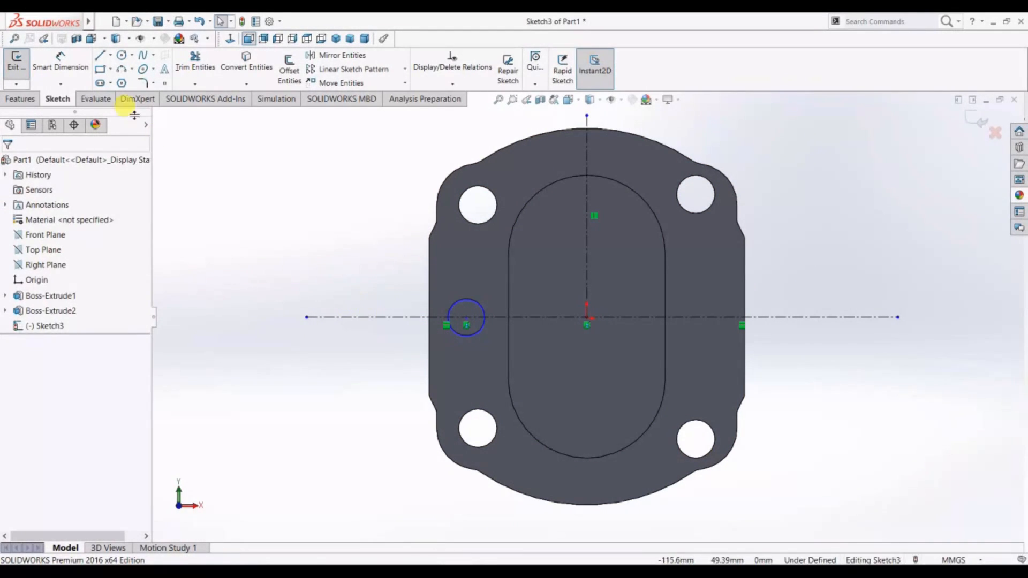
# Draw a horizontal line from the circle's top point past the plate's left edge, continued by a vertical line below the centreline
pyautogui.press('l')
pyautogui.click(466, 299)
pyautogui.click(389, 298)
pyautogui.click(389, 343)
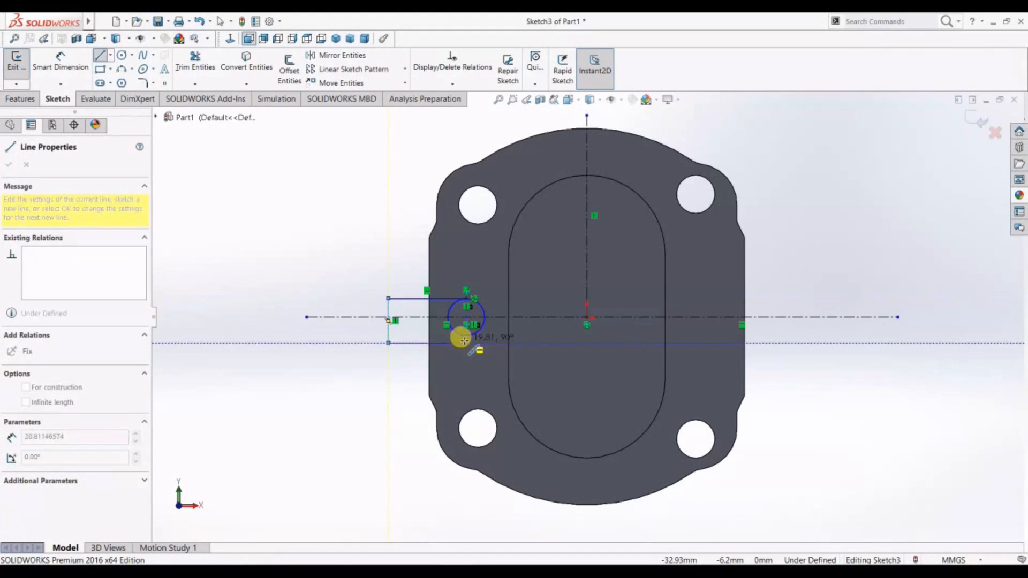
pyautogui.rightClick(393, 343)
pyautogui.click(430, 462)
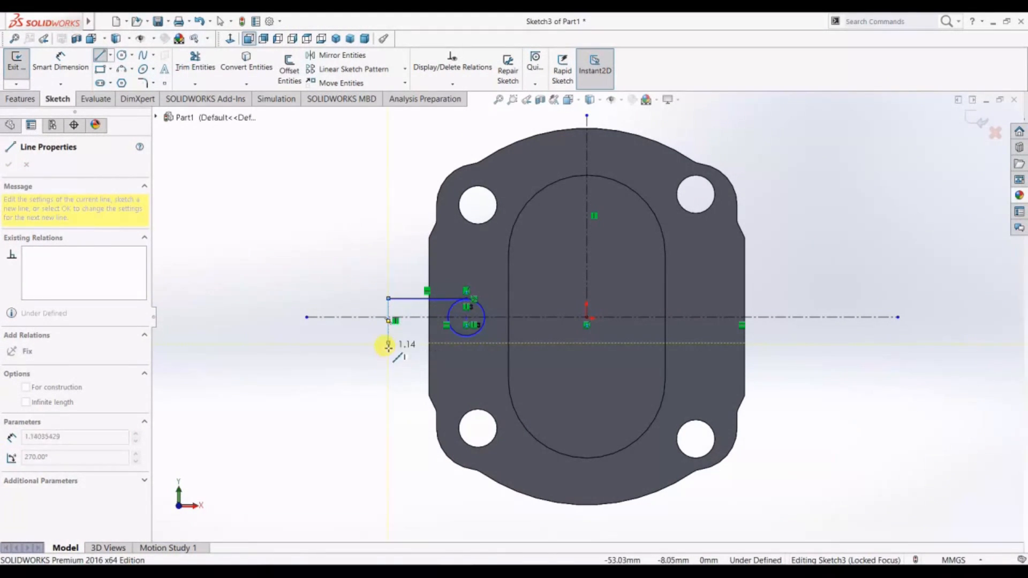
pyautogui.doubleClick(389, 346)
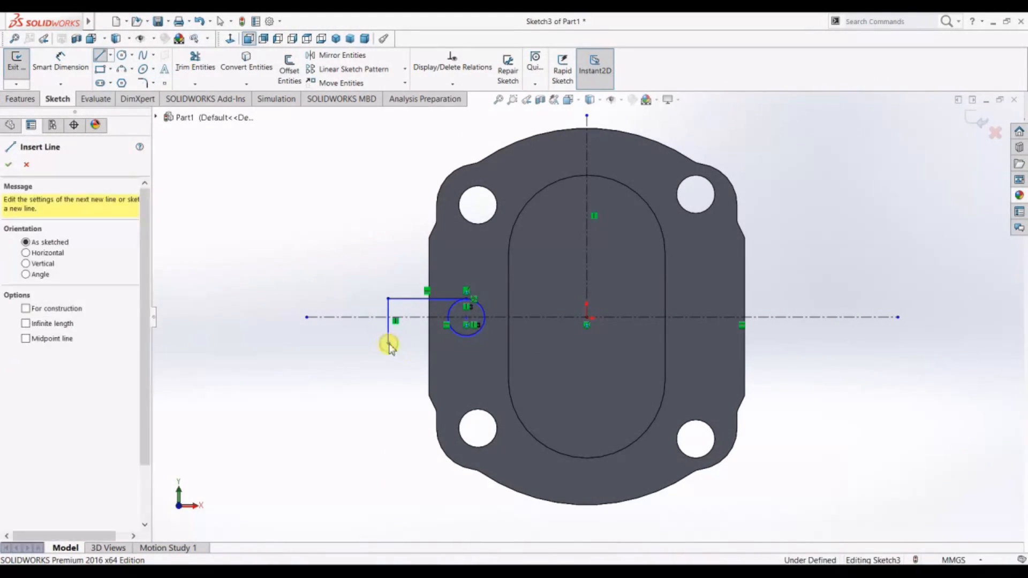
# Delete the vertical line, and undo the horizontal line and the circle
pyautogui.moveTo(388, 344); pyautogui.dragTo(389, 332)
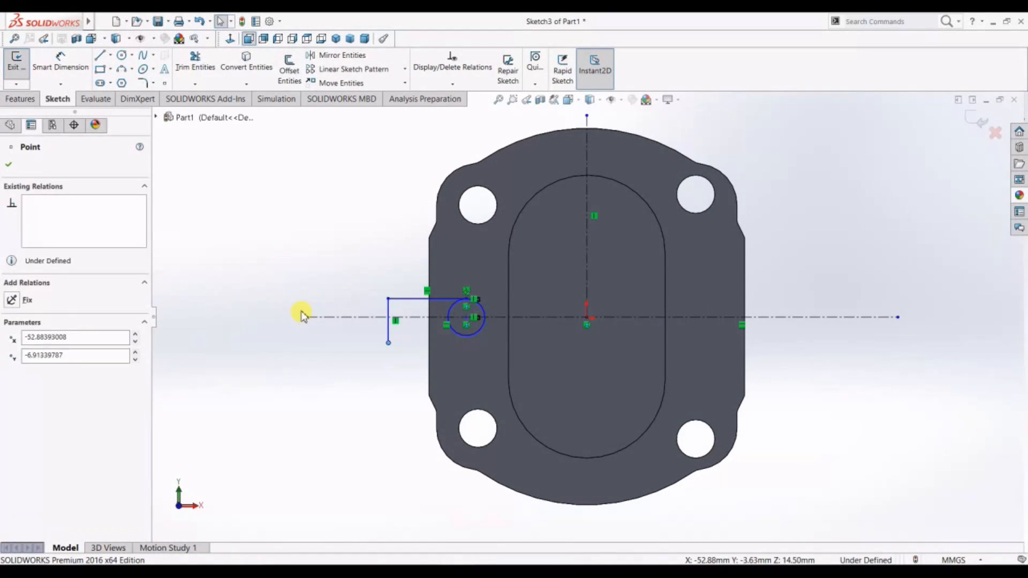
pyautogui.click(390, 313)
pyautogui.press('Delete')
pyautogui.click(100, 56)
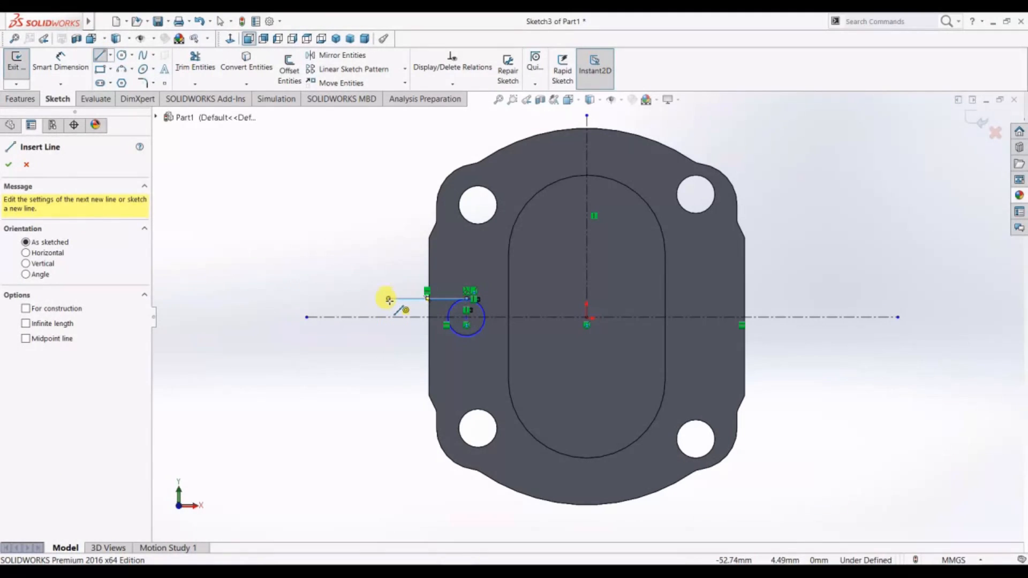
pyautogui.click(389, 299)
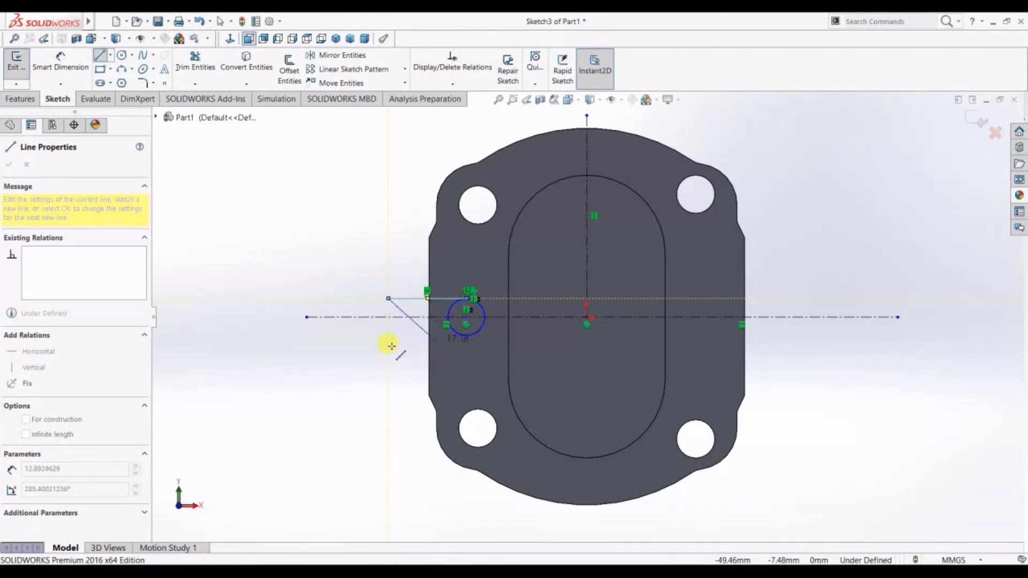
pyautogui.rightClick(319, 259)
pyautogui.click(324, 261)
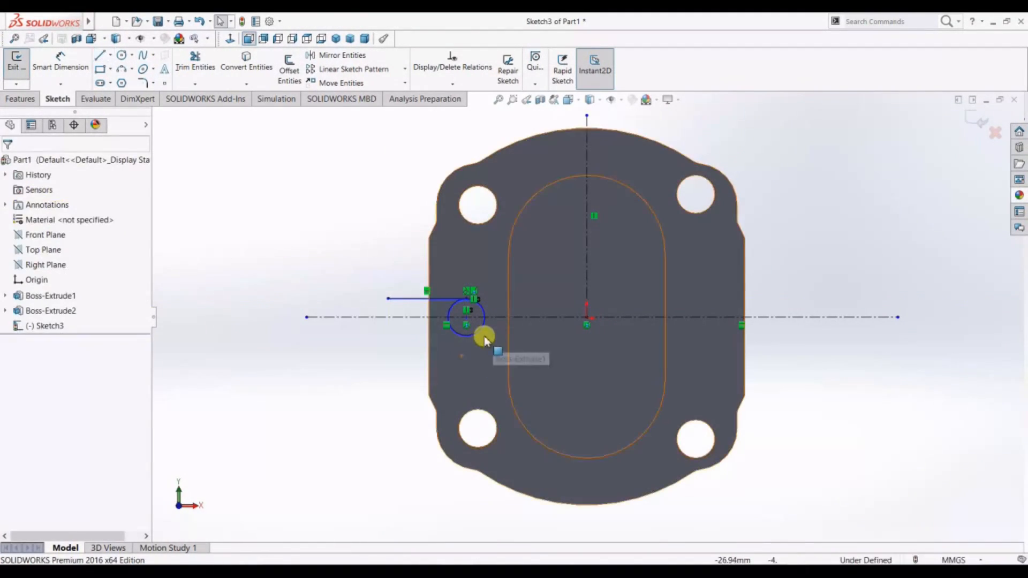
pyautogui.hotkey('ctrl', 'z')
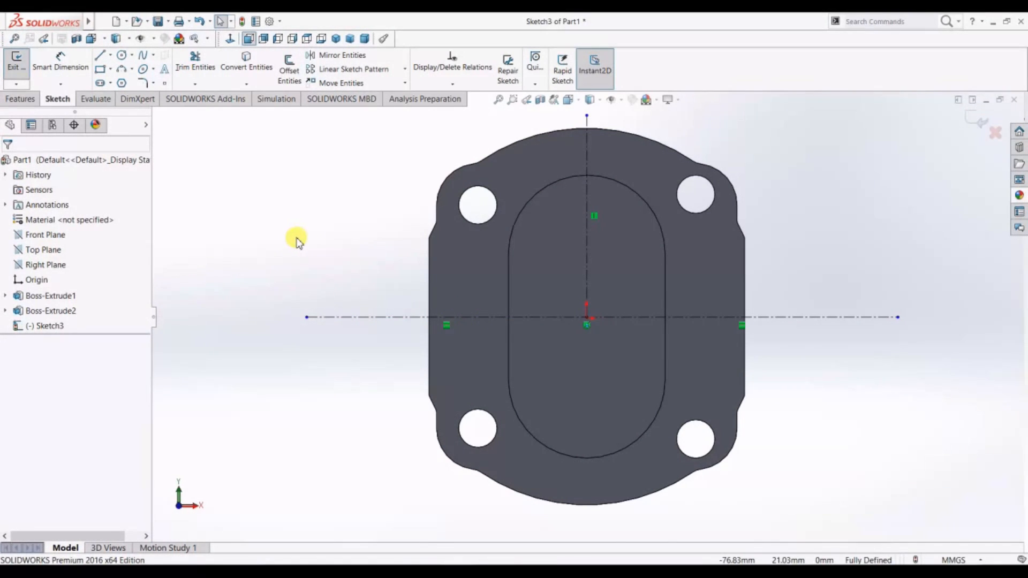
# Sketch a circle of about 5.8 mm radius on the horizontal centreline, between the plate's left edge and the obround
pyautogui.click(122, 58)
pyautogui.click(469, 324)
pyautogui.click(489, 332)
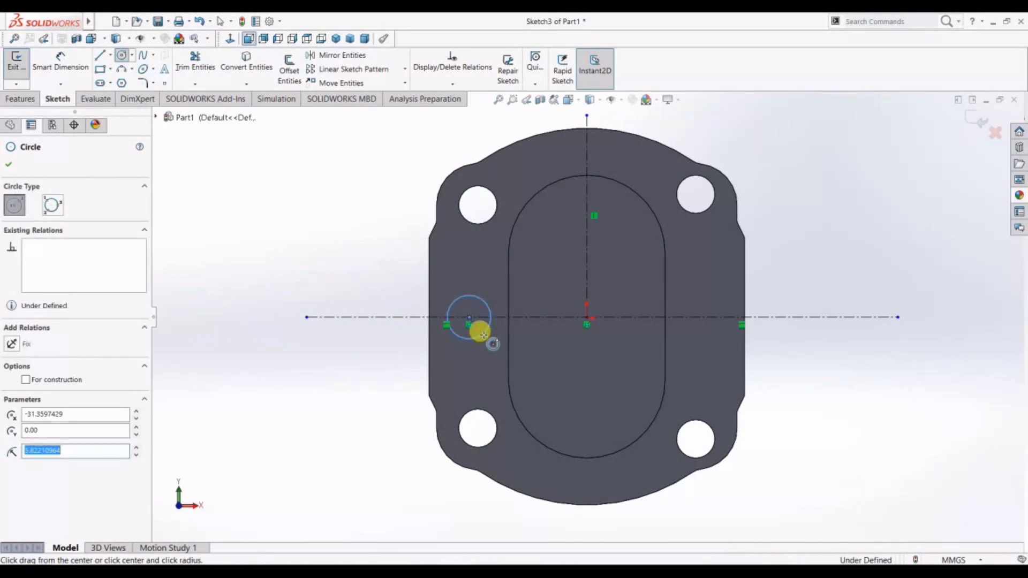
# Draw three connected lines from the circle's top point around past the plate's left edge to its bottom point, and trim the circle's left half
pyautogui.click(100, 55)
pyautogui.click(469, 296)
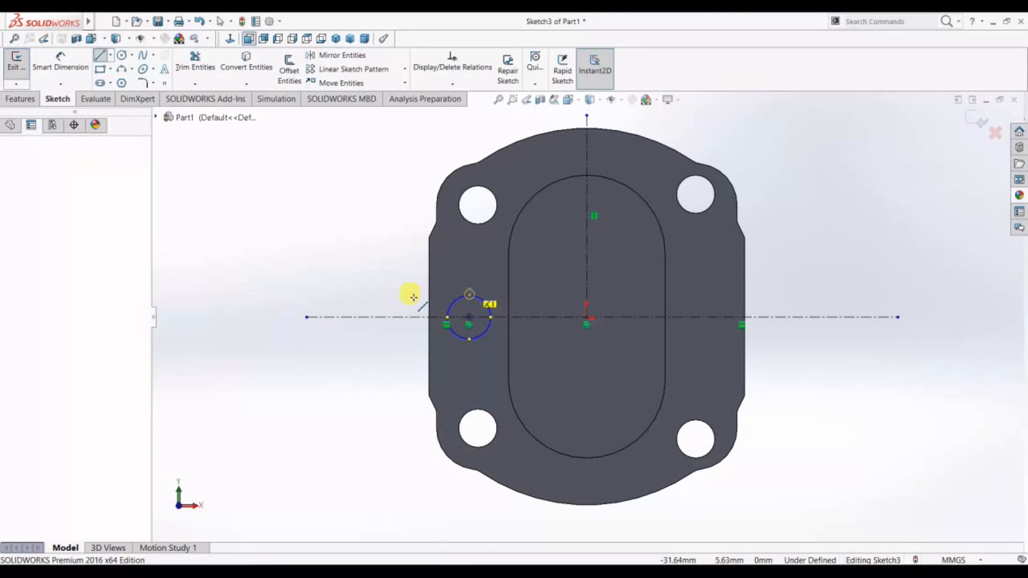
pyautogui.click(412, 295)
pyautogui.click(411, 339)
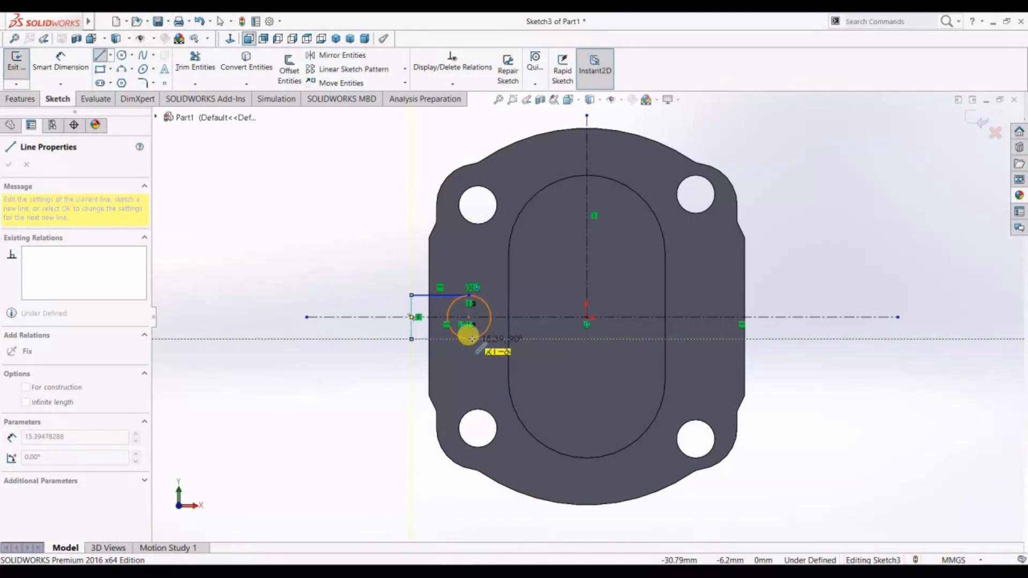
pyautogui.click(470, 339)
pyautogui.rightClick(471, 339)
pyautogui.click(476, 348)
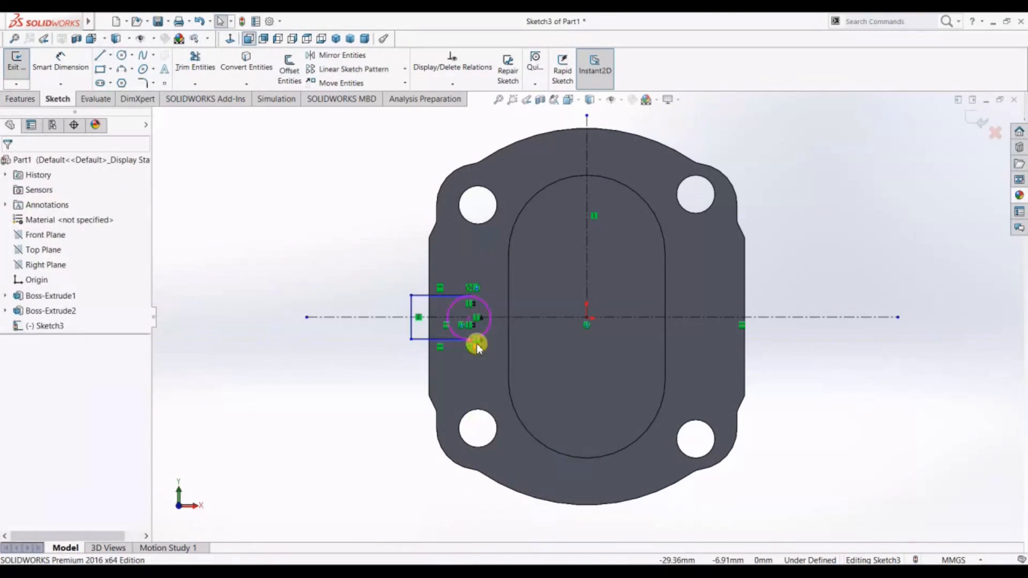
pyautogui.click(195, 60)
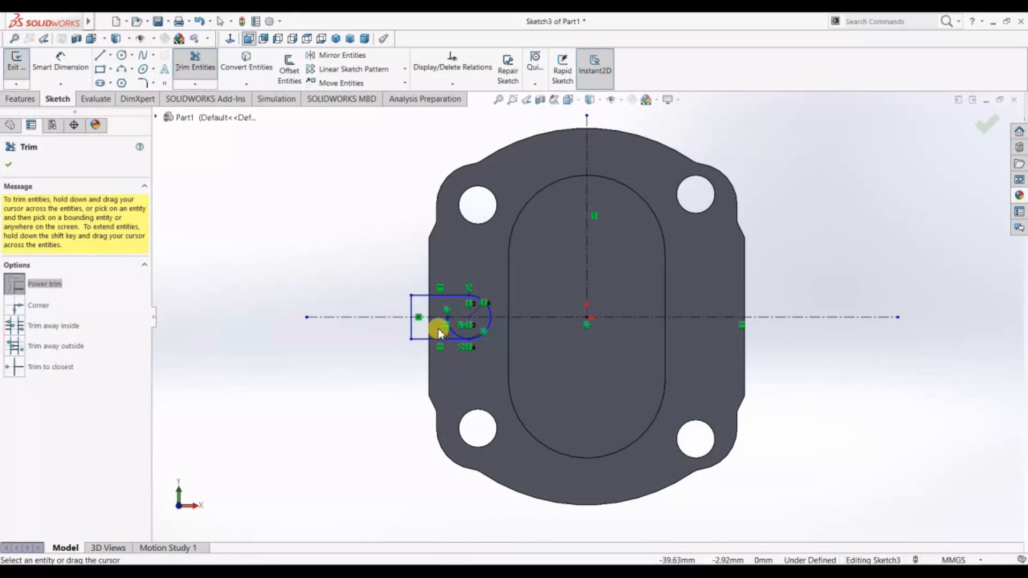
pyautogui.click(455, 329)
# Dimension the slot's end arc with a radius of 5 mm
pyautogui.click(60, 60)
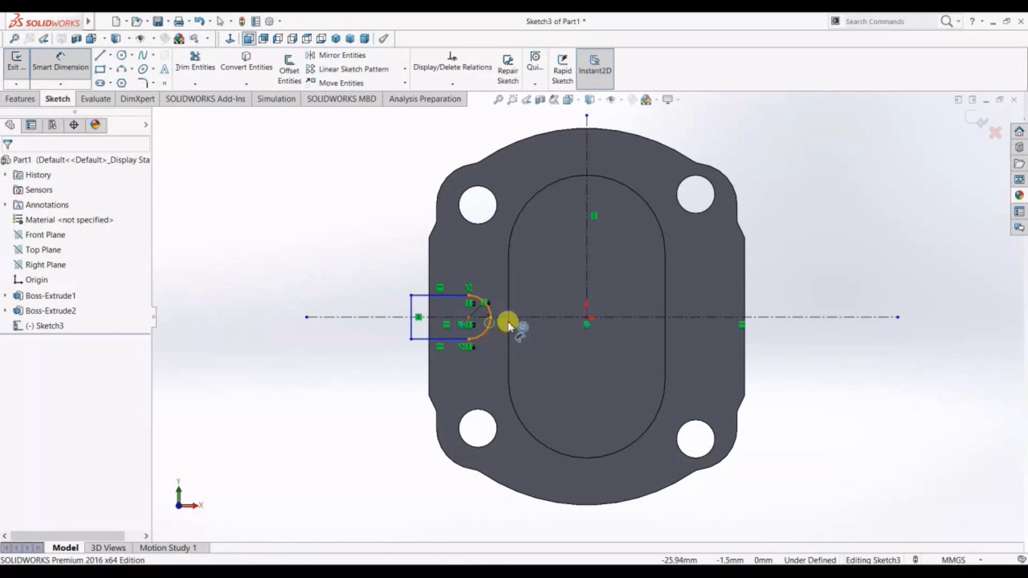
pyautogui.click(488, 328)
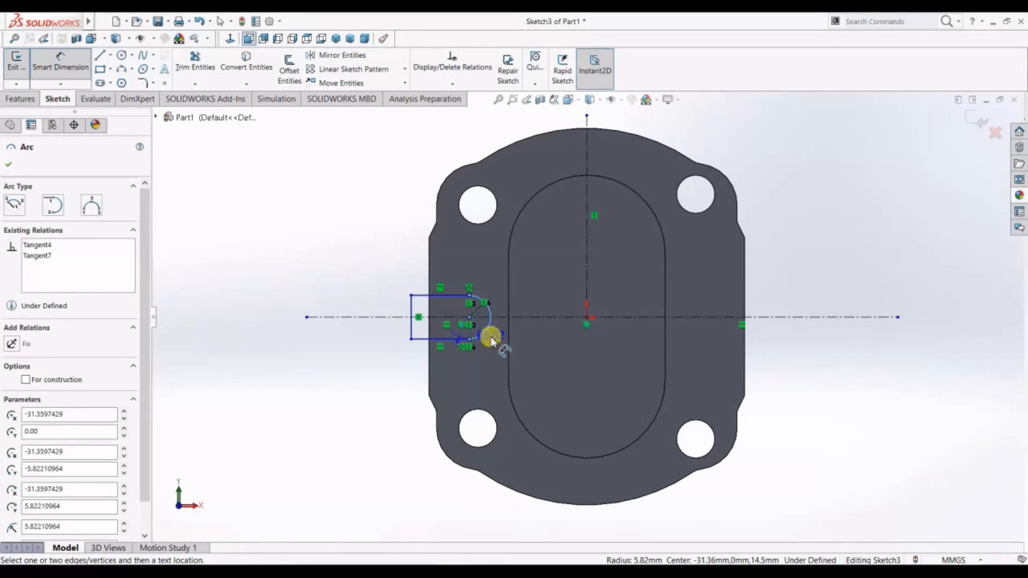
pyautogui.click(547, 260)
pyautogui.write('5')
pyautogui.press('Return')
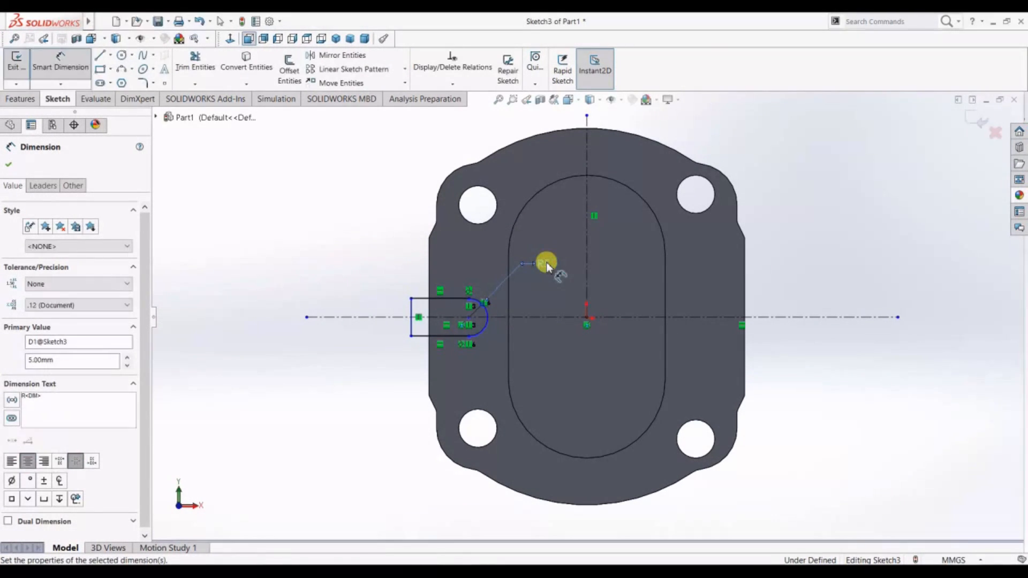
# Set the distance between the arc's lower endpoint and the plate's left edge to 8 mm
pyautogui.click(470, 337)
pyautogui.click(430, 359)
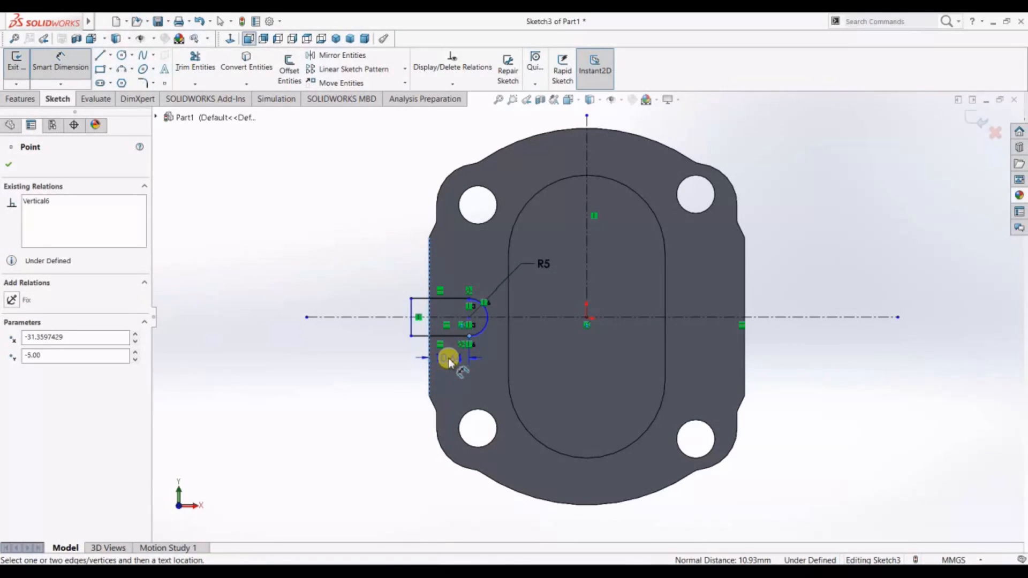
pyautogui.click(449, 362)
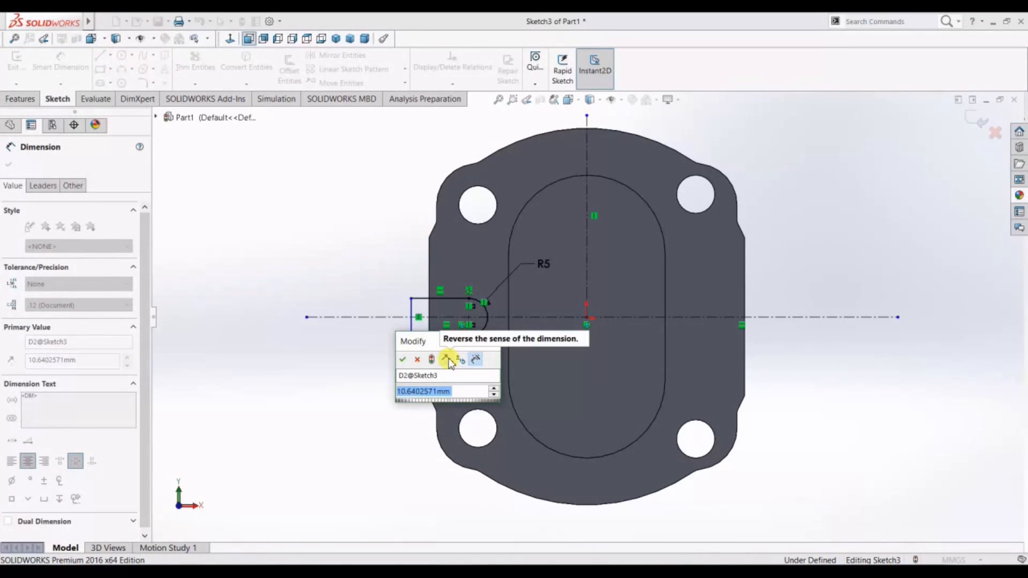
pyautogui.write('8')
pyautogui.press('Return')
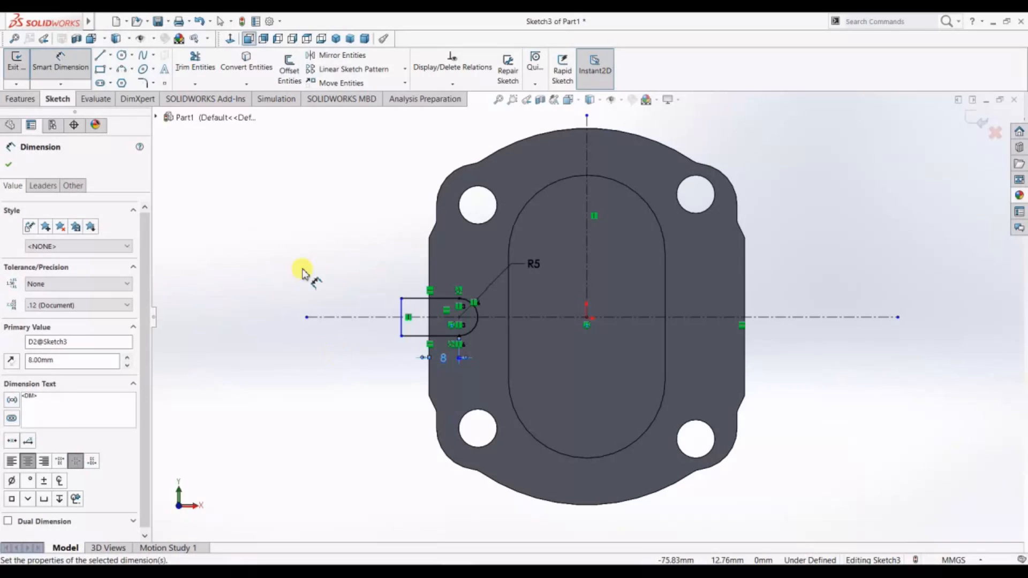
# Mirror the slot profile's end arc and three lines about the vertical centreline to the plate's opposite side
pyautogui.click(328, 56)
pyautogui.click(420, 299)
pyautogui.click(477, 313)
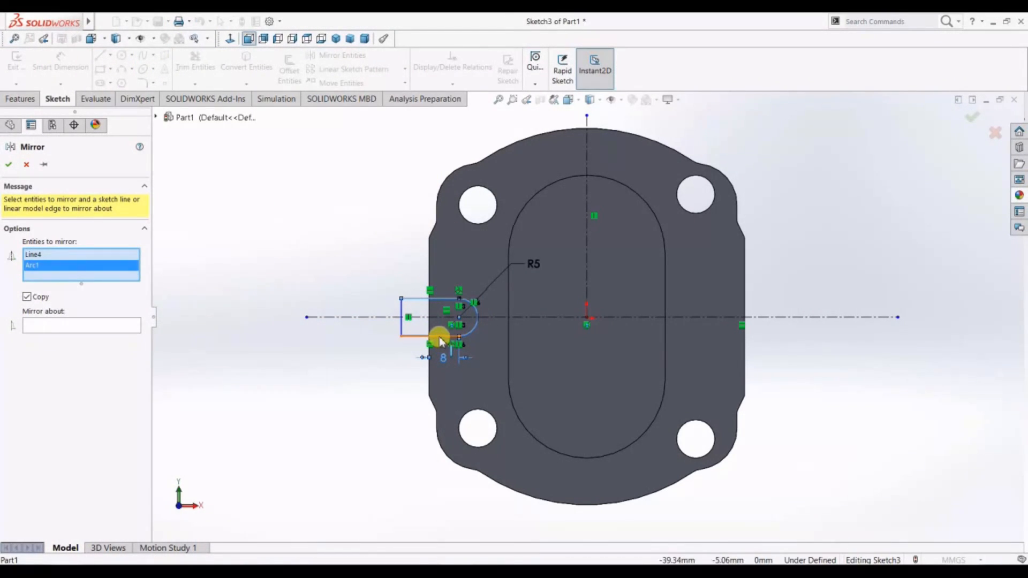
pyautogui.click(439, 338)
pyautogui.click(402, 328)
pyautogui.click(111, 349)
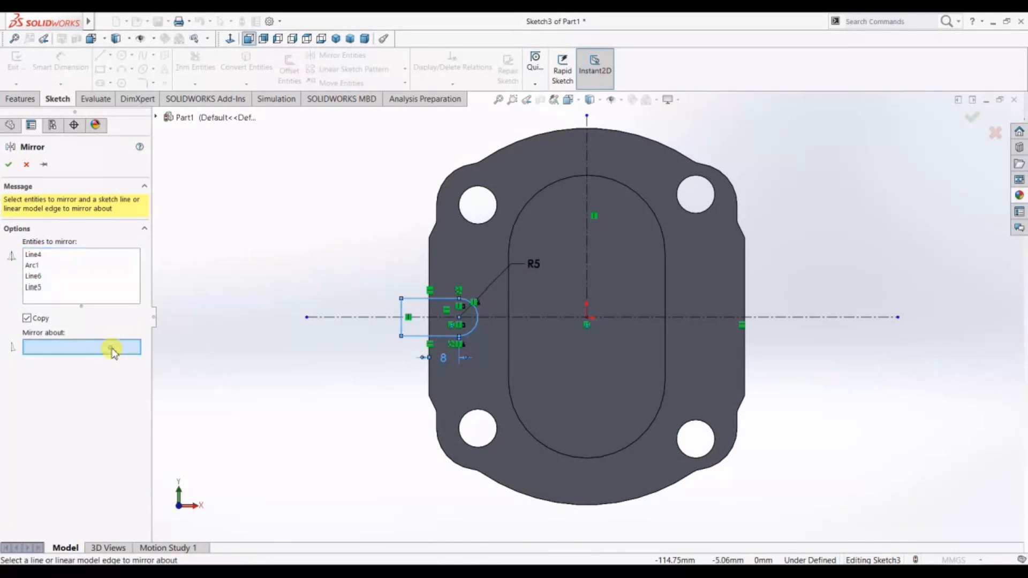
pyautogui.click(586, 256)
pyautogui.press('Return')
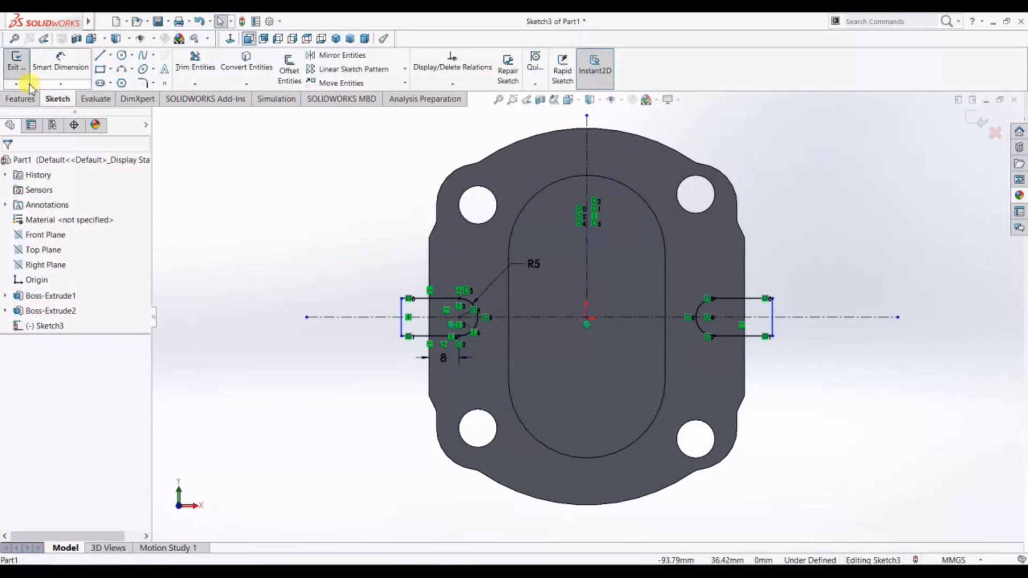
# Try to cut-extrude the two side slot profiles with a blind depth of 2.5 mm
pyautogui.click(21, 98)
pyautogui.click(202, 73)
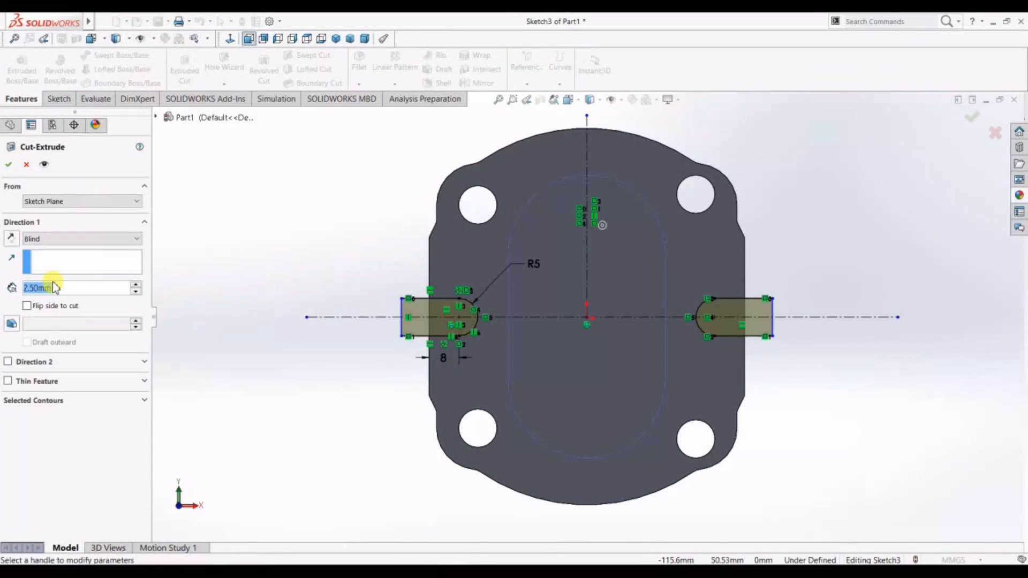
pyautogui.click(8, 164)
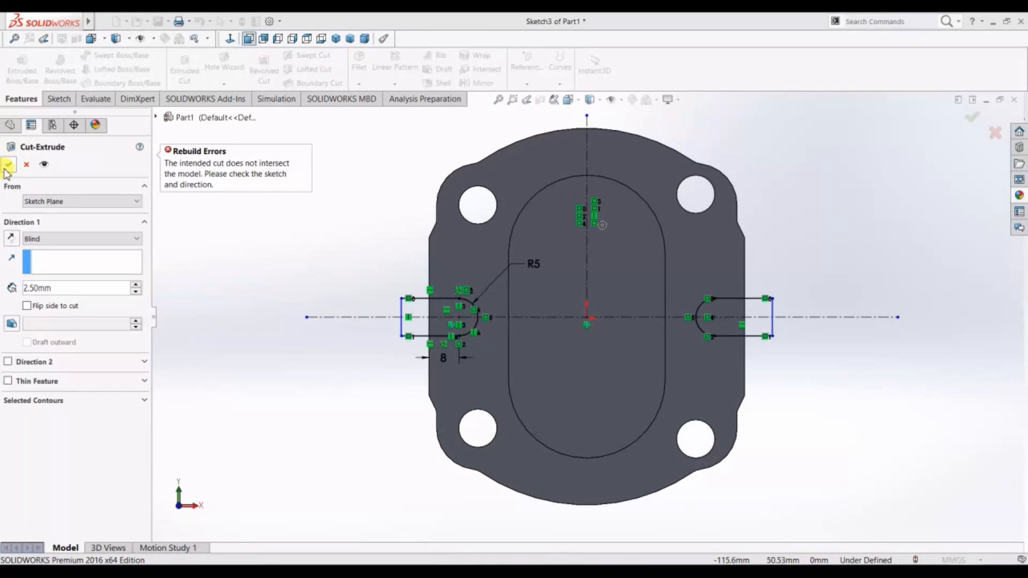
pyautogui.click(26, 165)
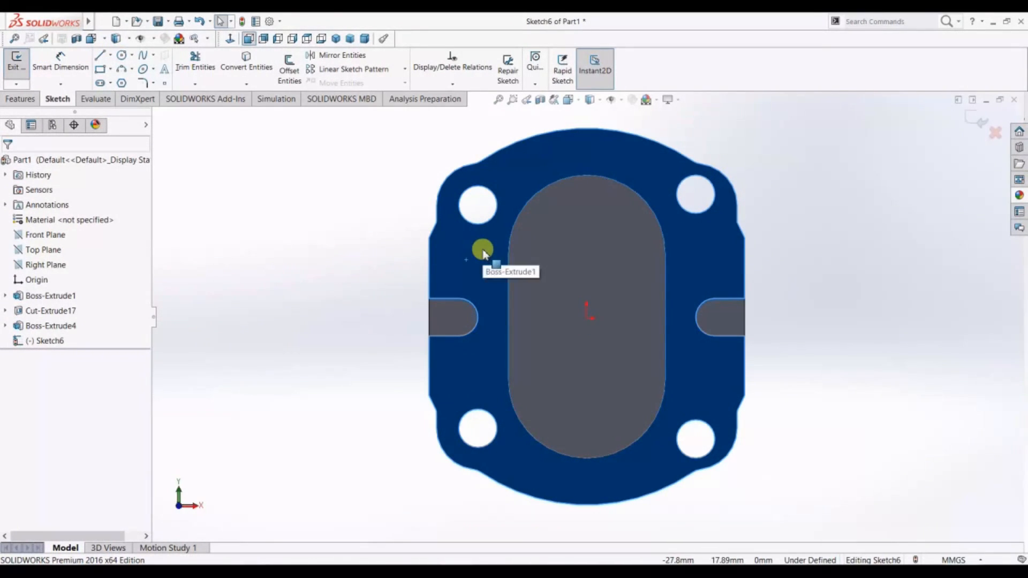
pyautogui.click(484, 252)
pyautogui.click(230, 39)
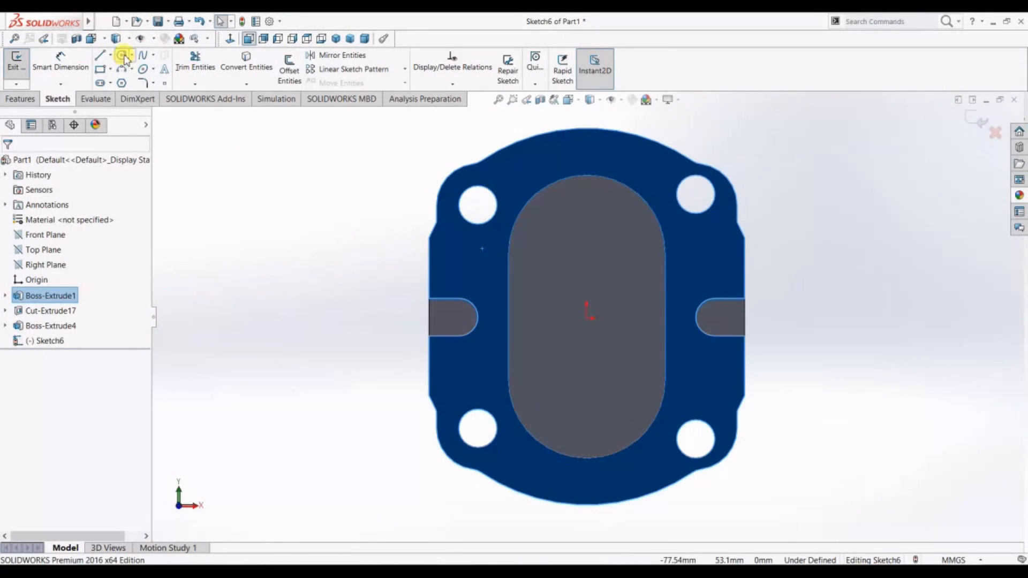
pyautogui.click(122, 56)
pyautogui.click(337, 232)
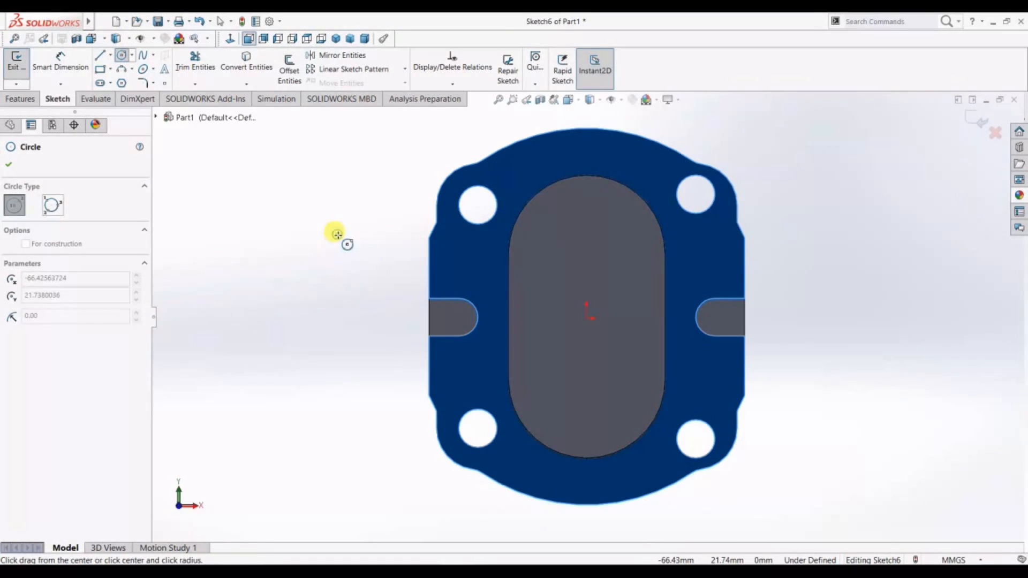
pyautogui.click(271, 202)
pyautogui.rightClick(279, 211)
pyautogui.click(292, 215)
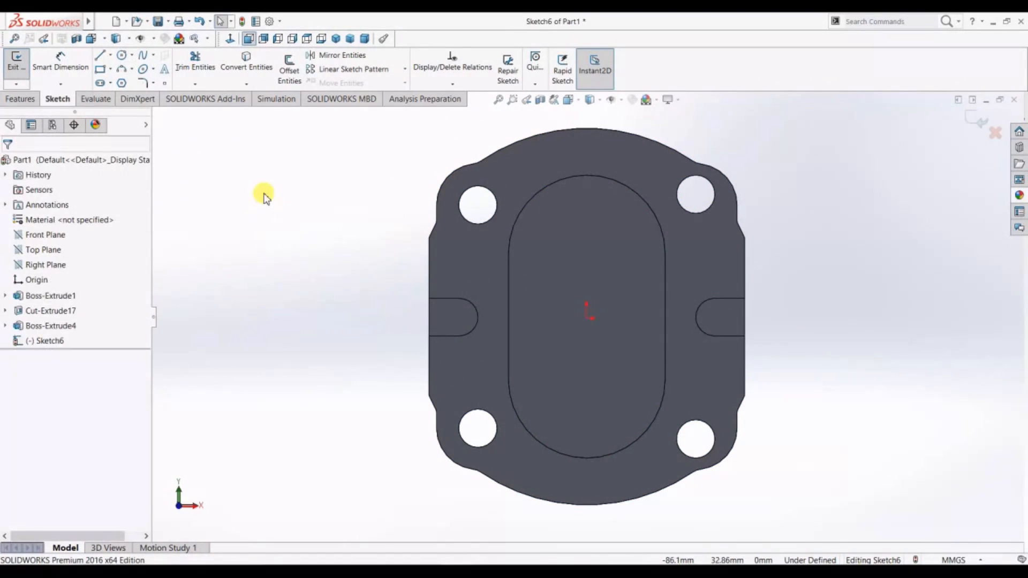
# Sketch a circle of about 7 to 8 mm radius around each of the four corner holes, centred on the hole
pyautogui.click(505, 174)
pyautogui.click(229, 39)
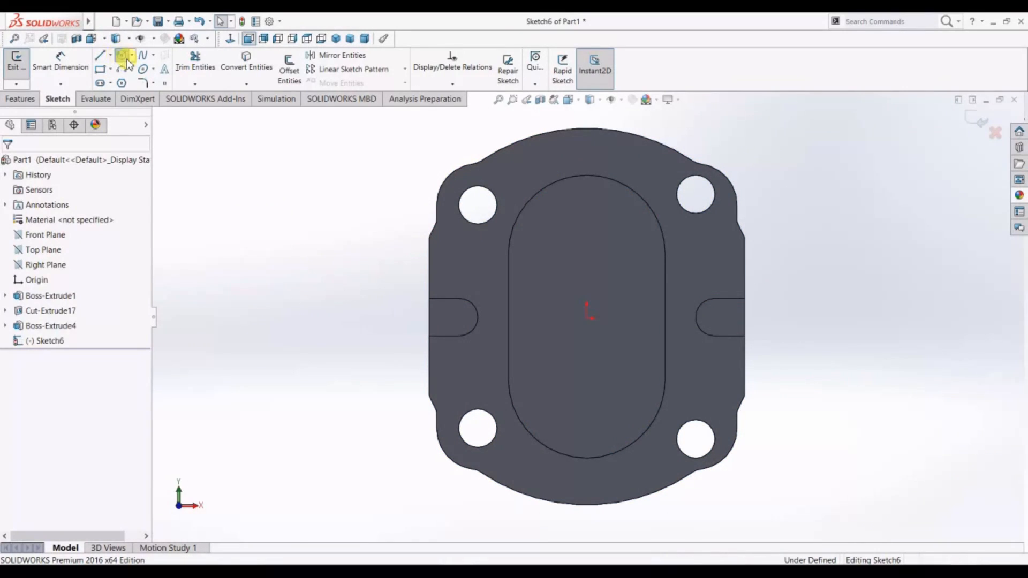
pyautogui.click(122, 56)
pyautogui.click(478, 205)
pyautogui.click(490, 232)
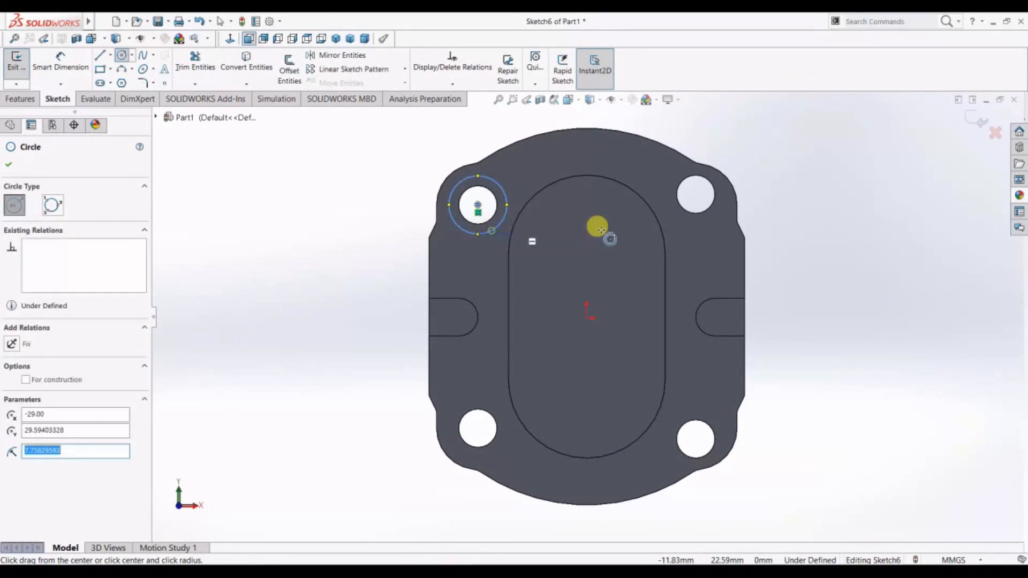
pyautogui.click(695, 194)
pyautogui.click(708, 216)
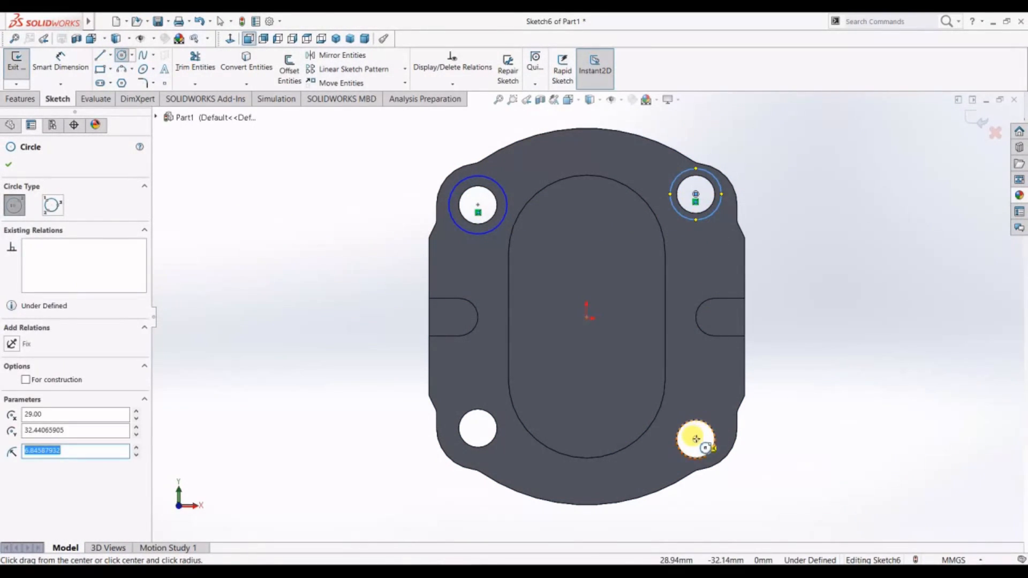
pyautogui.click(695, 439)
pyautogui.click(698, 469)
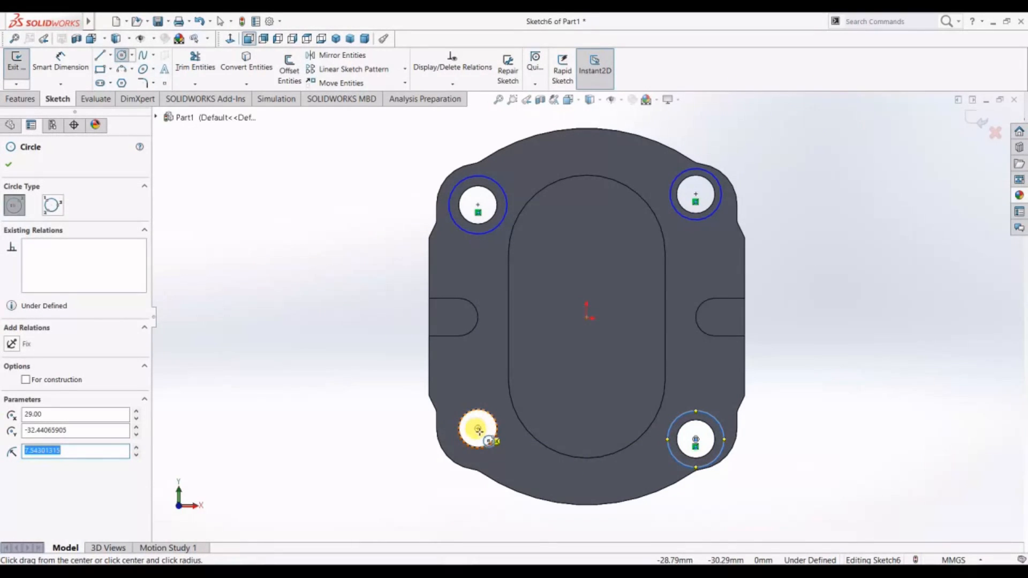
pyautogui.click(479, 430)
pyautogui.click(503, 448)
pyautogui.rightClick(509, 453)
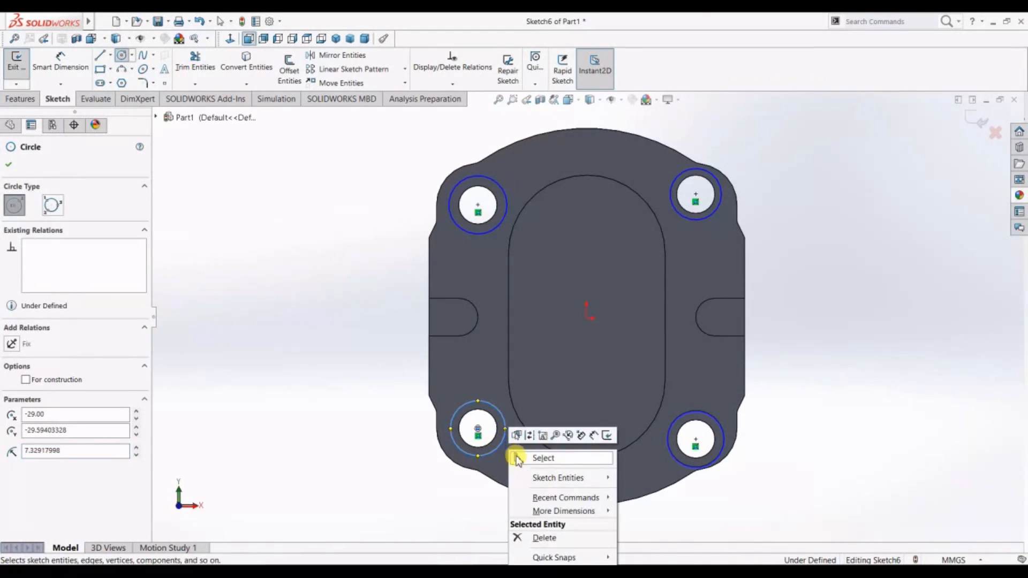
pyautogui.click(533, 458)
# Make the four circles around the corner holes equal in size
pyautogui.click(506, 197)
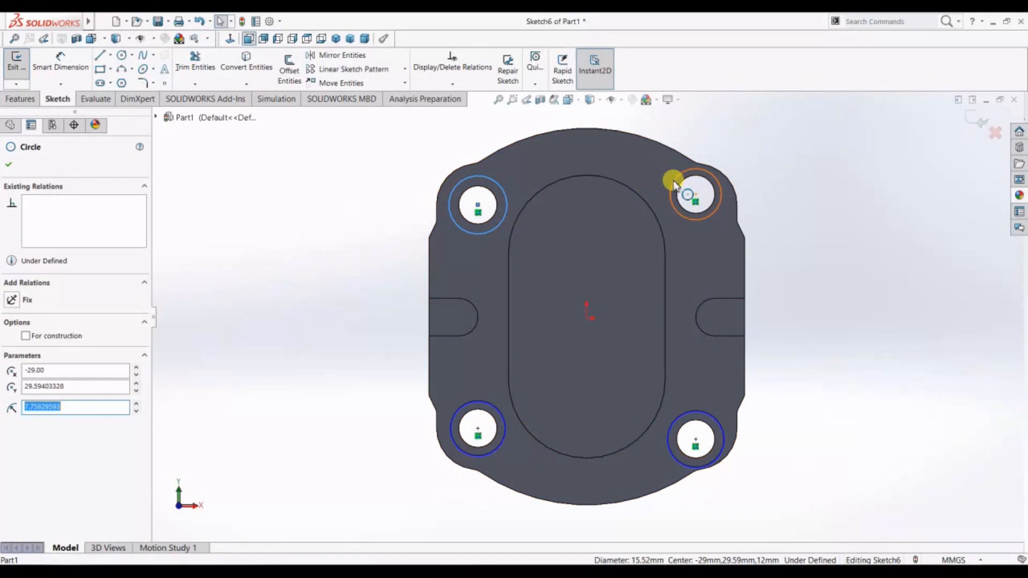
pyautogui.keyDown('ctrl'); pyautogui.click(677, 183); pyautogui.keyUp('ctrl')
pyautogui.keyDown('ctrl'); pyautogui.click(702, 415); pyautogui.keyUp('ctrl')
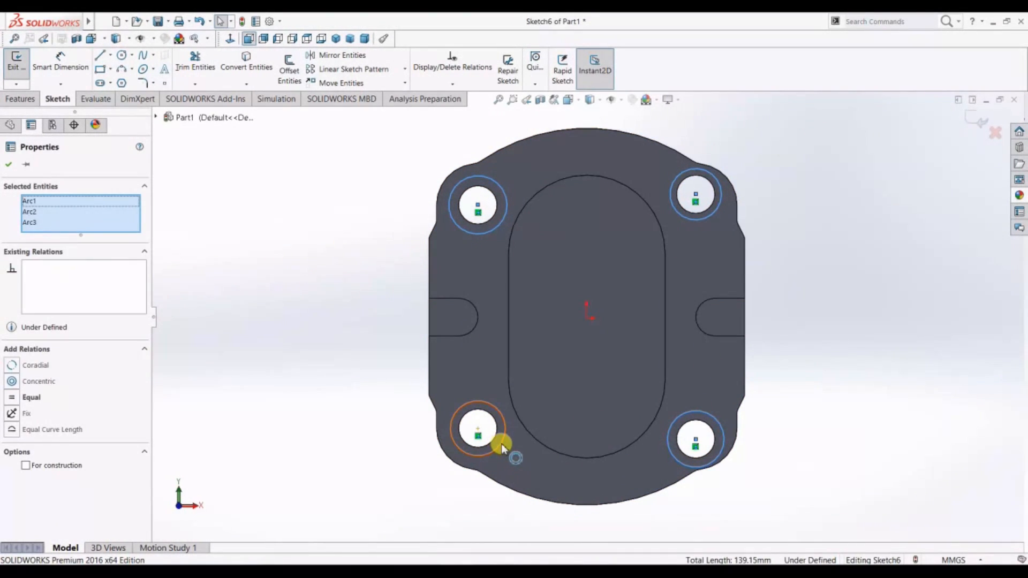
pyautogui.keyDown('ctrl'); pyautogui.click(499, 442); pyautogui.keyUp('ctrl')
pyautogui.click(30, 411)
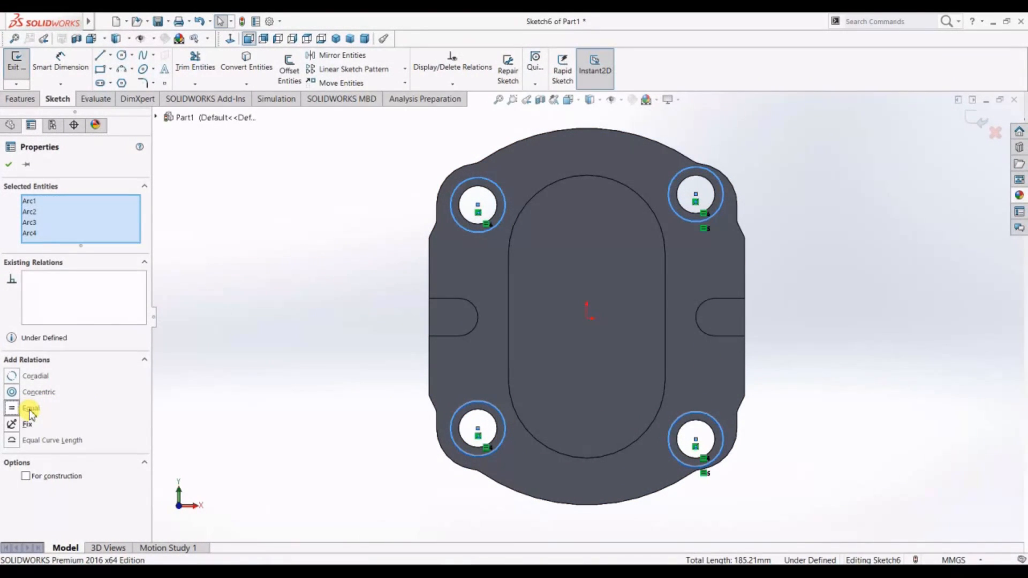
# Dimension the circle around the upper-left hole with a diameter of 16 mm
pyautogui.click(40, 61)
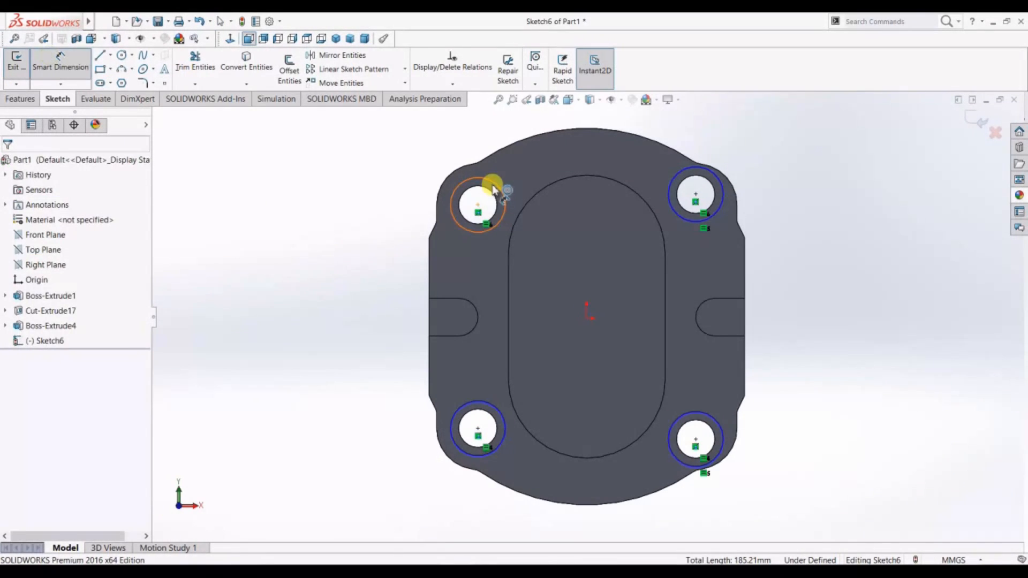
pyautogui.click(455, 192)
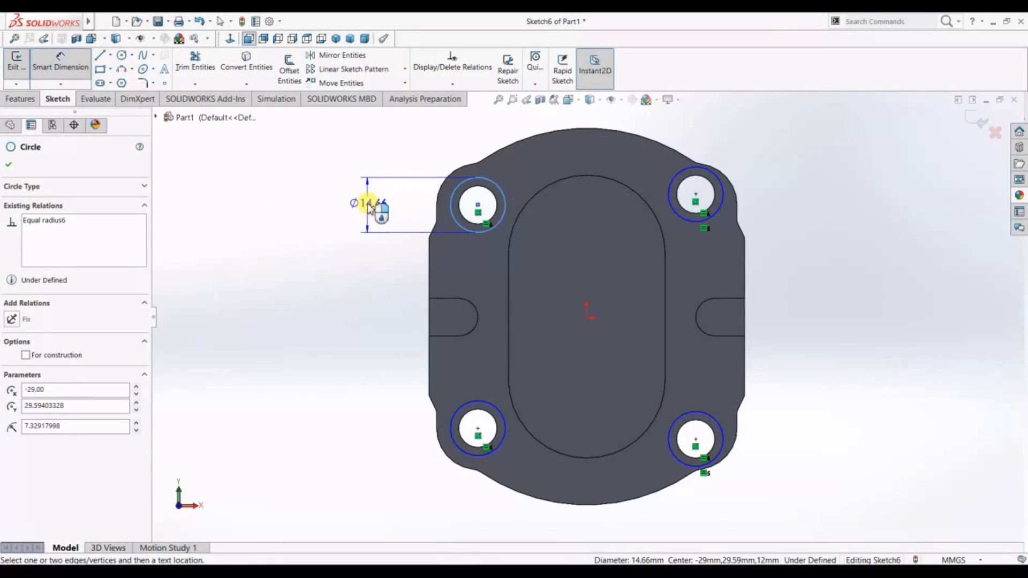
pyautogui.click(369, 207)
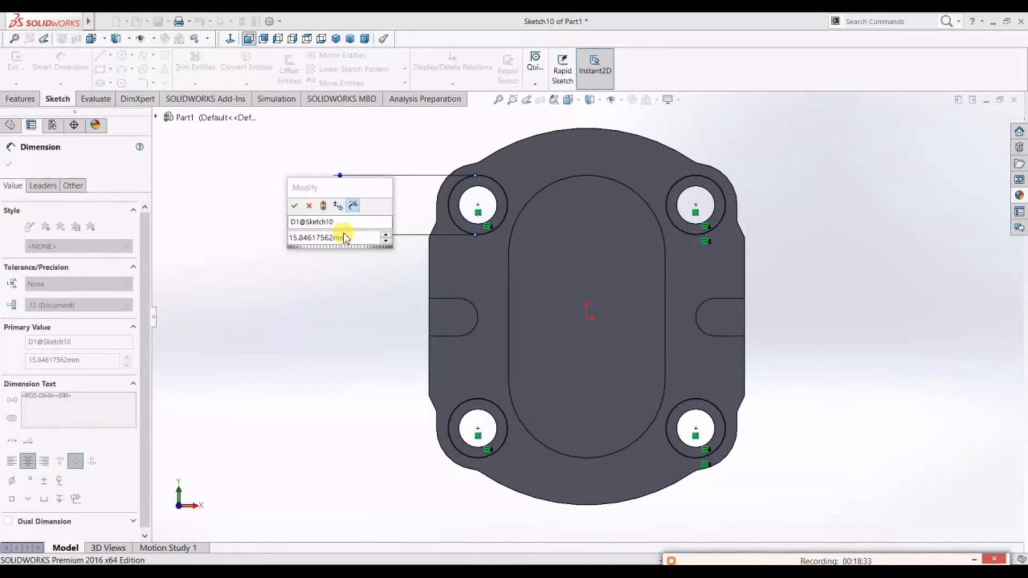
pyautogui.click(349, 239)
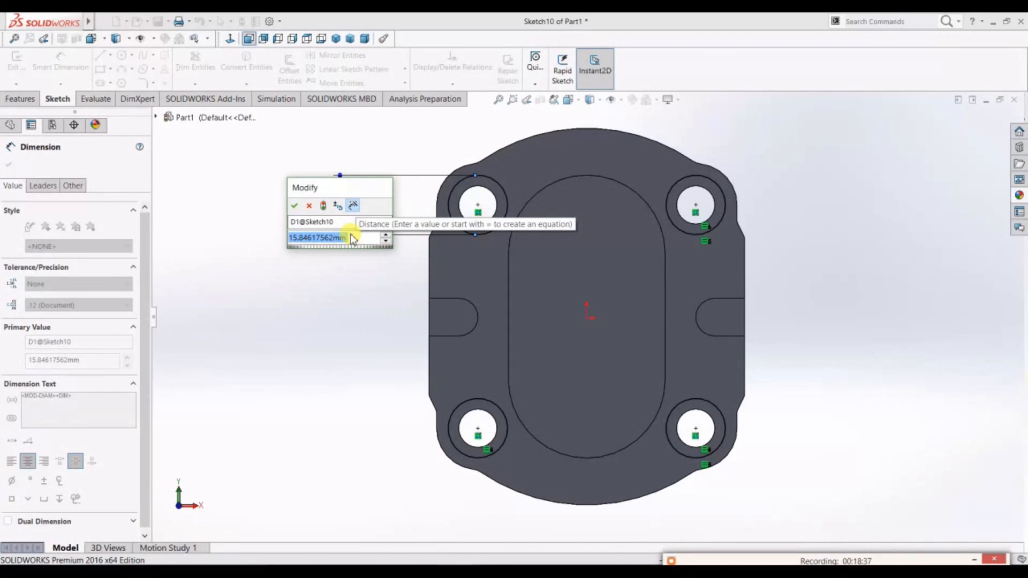
pyautogui.write('16')
pyautogui.press('Return')
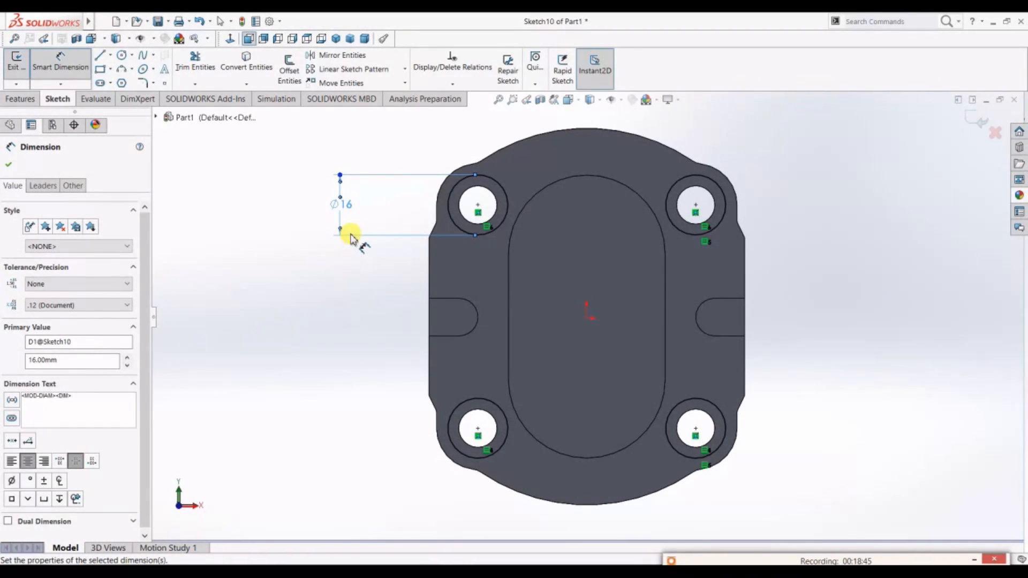
pyautogui.click(9, 165)
# Cut-extrude the four 16 mm circles with a blind depth of 2.5 mm, and undo that cut
pyautogui.click(20, 99)
pyautogui.click(183, 73)
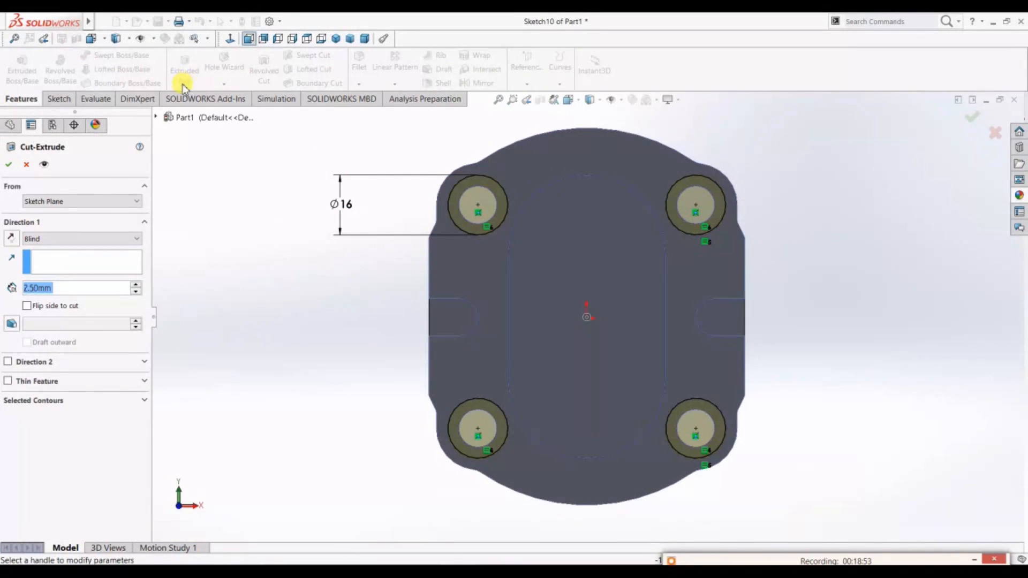
pyautogui.click(7, 165)
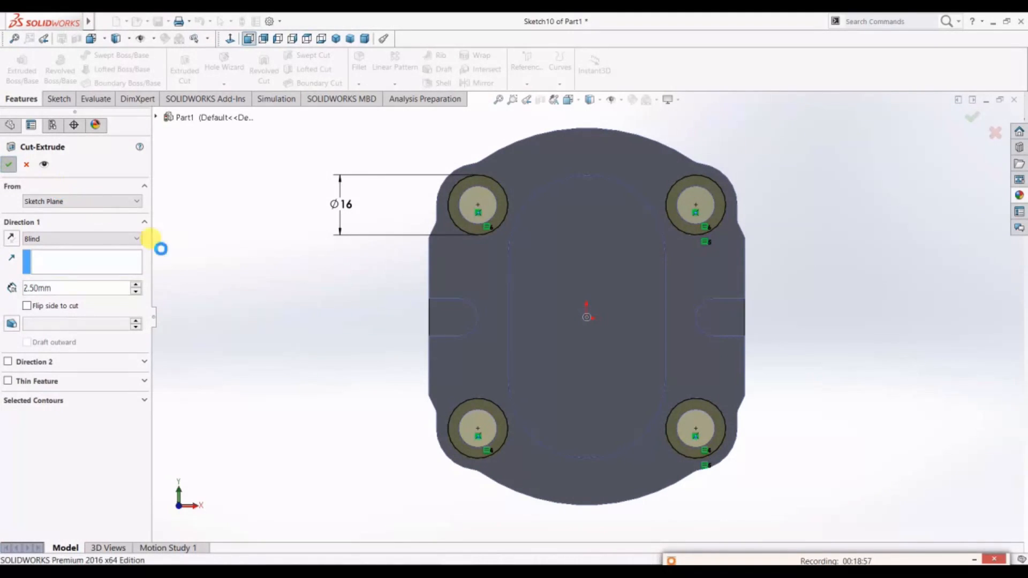
pyautogui.moveTo(949, 266)
pyautogui.mouseDown(button='middle')
pyautogui.moveTo(916, 278)
pyautogui.moveTo(909, 331)
pyautogui.moveTo(887, 322)
pyautogui.moveTo(925, 294)
pyautogui.moveTo(942, 245)
pyautogui.moveTo(952, 258)
pyautogui.mouseUp(button='middle')
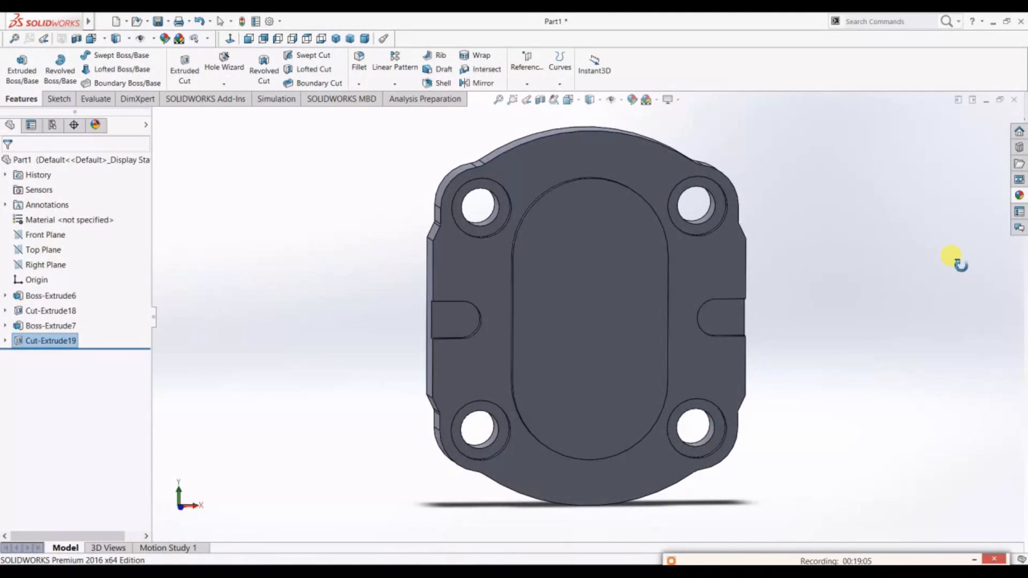
pyautogui.hotkey('ctrl', 'z')
# Cut-extrude the four 16 mm circles around the corner holes with a blind depth of 0.5 mm
pyautogui.click(18, 102)
pyautogui.click(184, 67)
pyautogui.moveTo(68, 289); pyautogui.dragTo(2, 292)
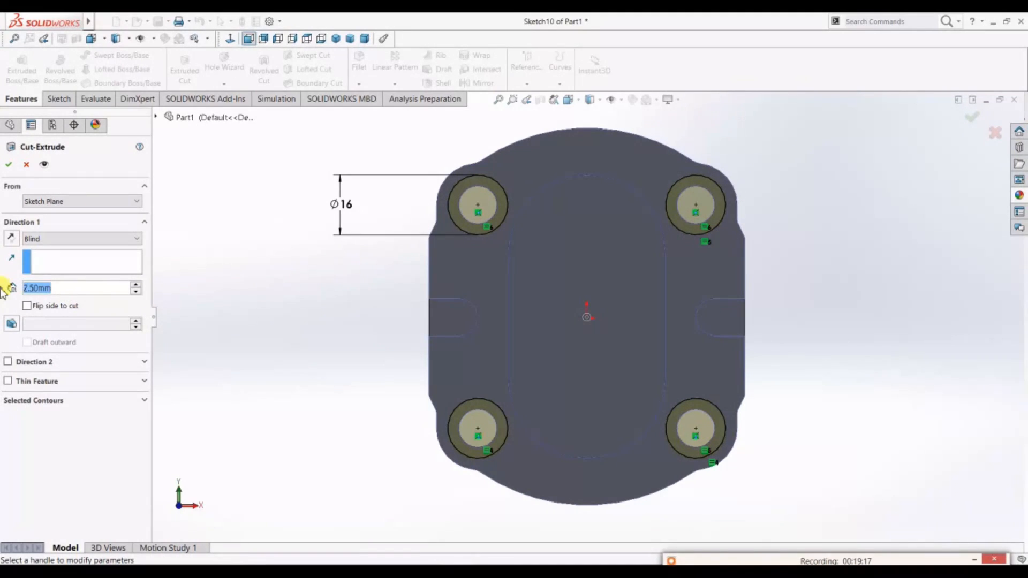
pyautogui.write('0.5')
pyautogui.press('Return')
pyautogui.click(8, 165)
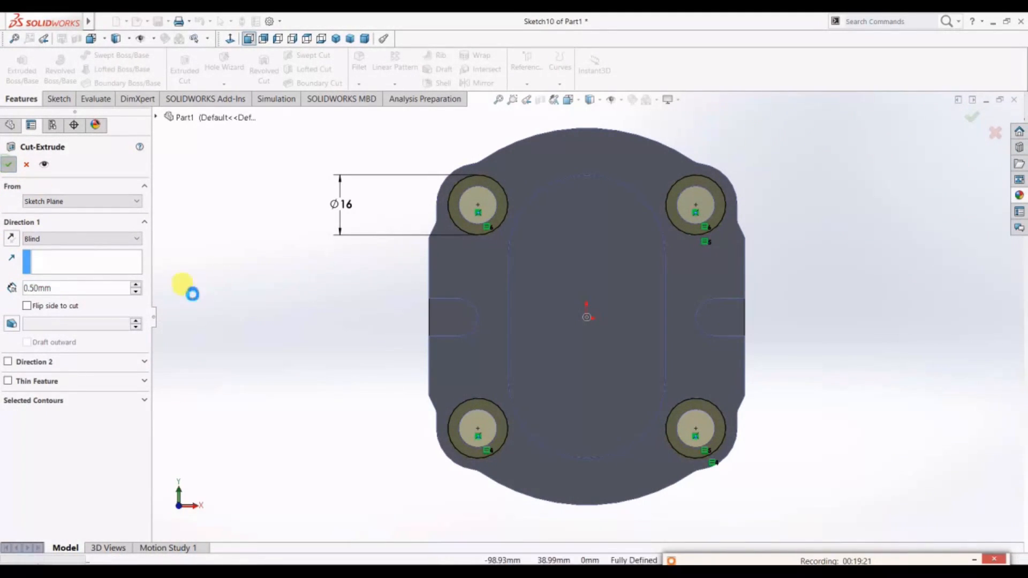
pyautogui.moveTo(953, 336)
pyautogui.mouseDown(button='middle')
pyautogui.moveTo(938, 334)
pyautogui.moveTo(943, 316)
pyautogui.moveTo(958, 343)
pyautogui.mouseUp(button='middle')
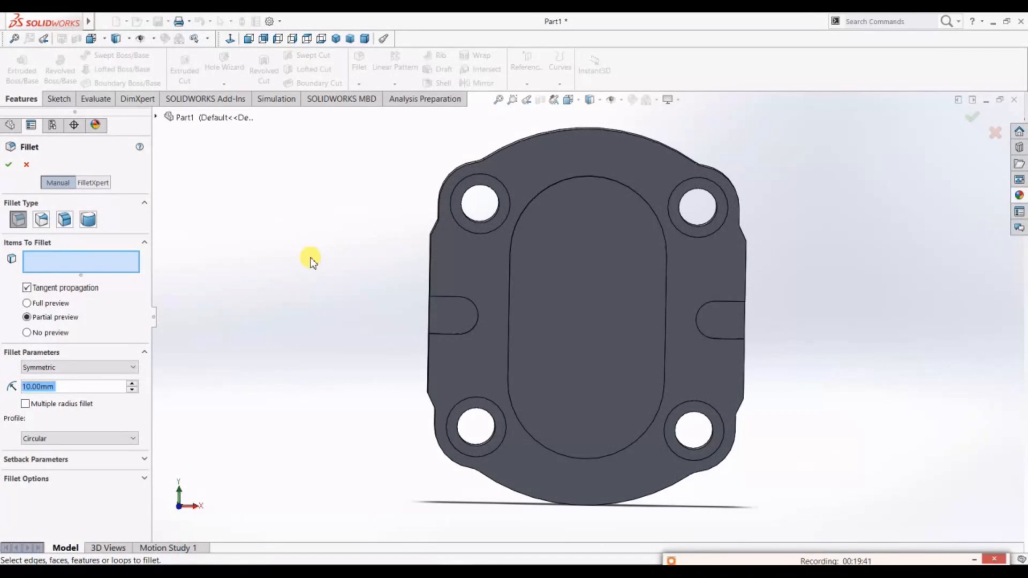
# Select the plate's front face for a fillet and set the fillet radius to 1 mm
pyautogui.moveTo(335, 250); pyautogui.dragTo(397, 280, button='middle')
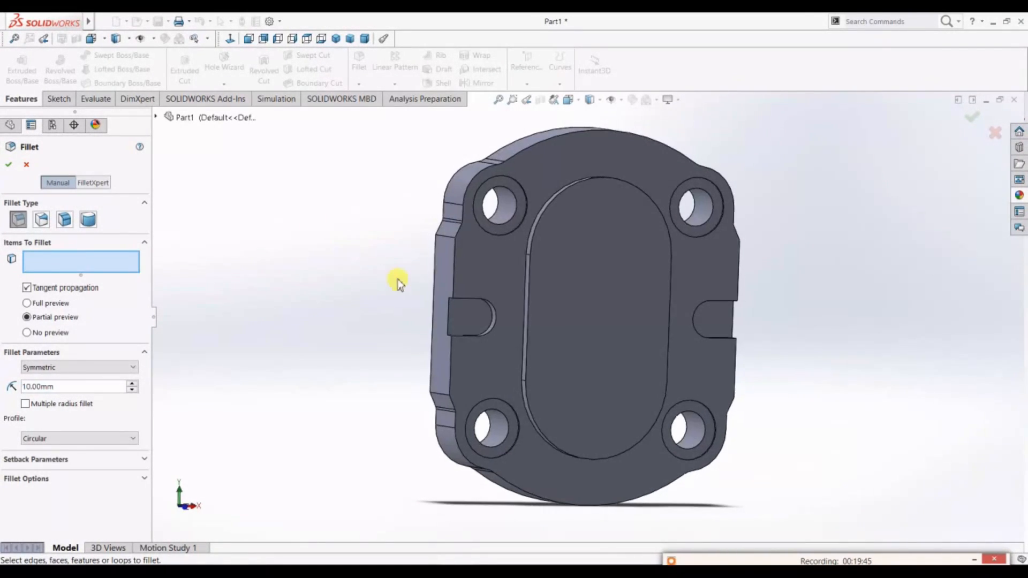
pyautogui.click(470, 264)
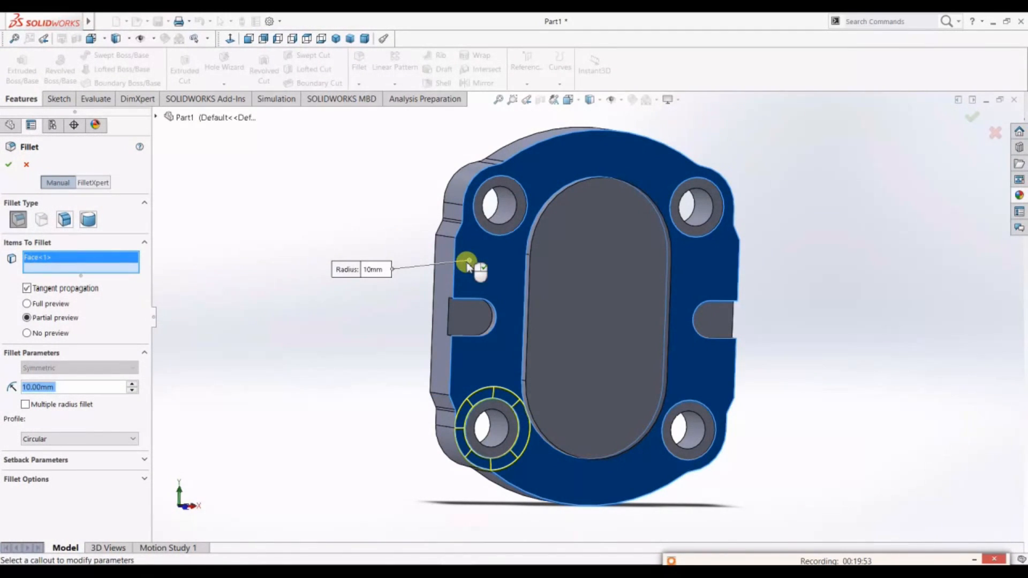
pyautogui.write('1')
pyautogui.press('Return')
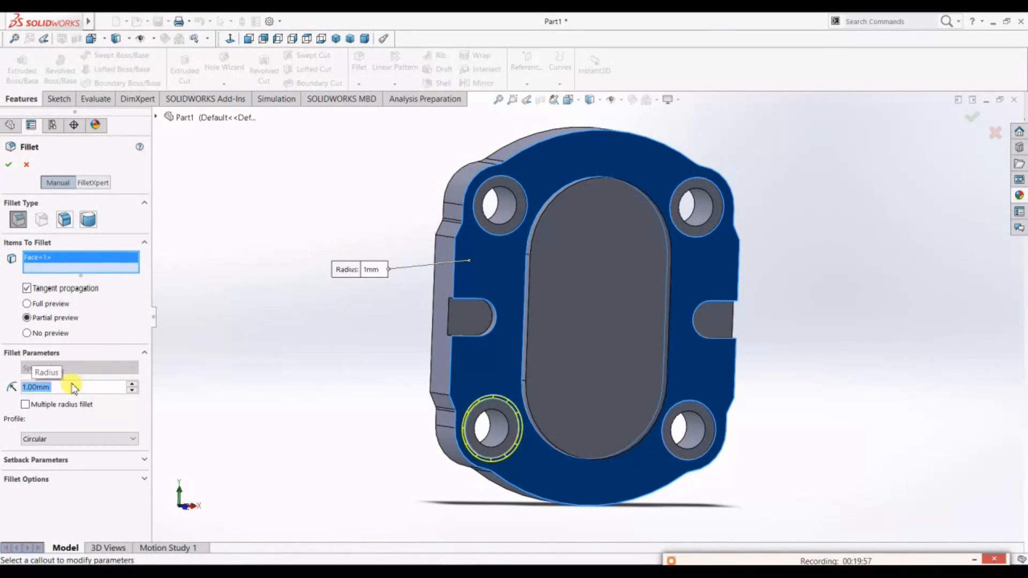
# Replace the face selection with the full loop of the front face's outer edges and apply the 1 mm fillet
pyautogui.moveTo(348, 461); pyautogui.dragTo(256, 412, button='middle')
pyautogui.rightClick(70, 259)
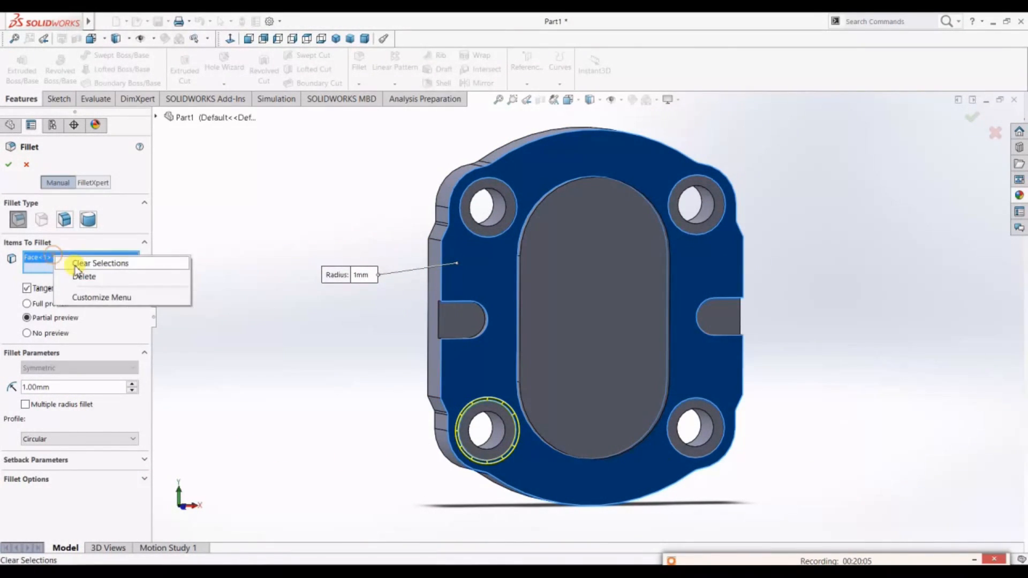
pyautogui.click(81, 262)
pyautogui.click(442, 259)
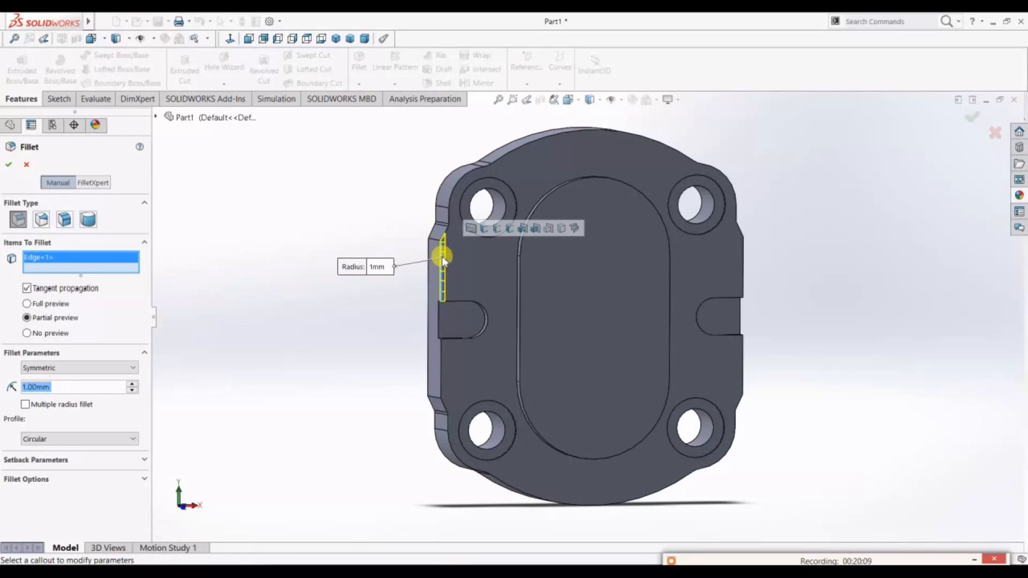
pyautogui.click(444, 225)
pyautogui.click(457, 189)
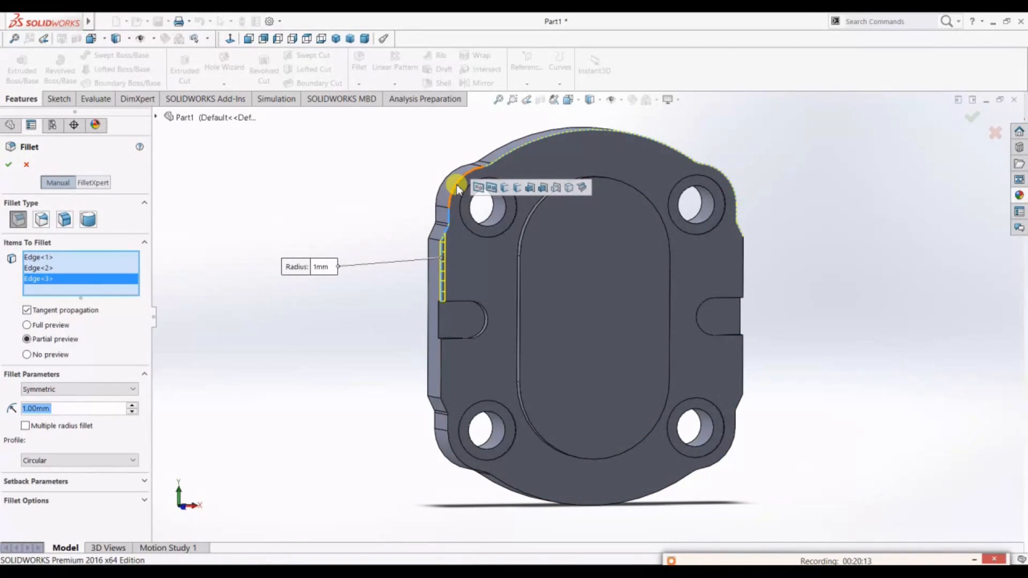
pyautogui.click(456, 188)
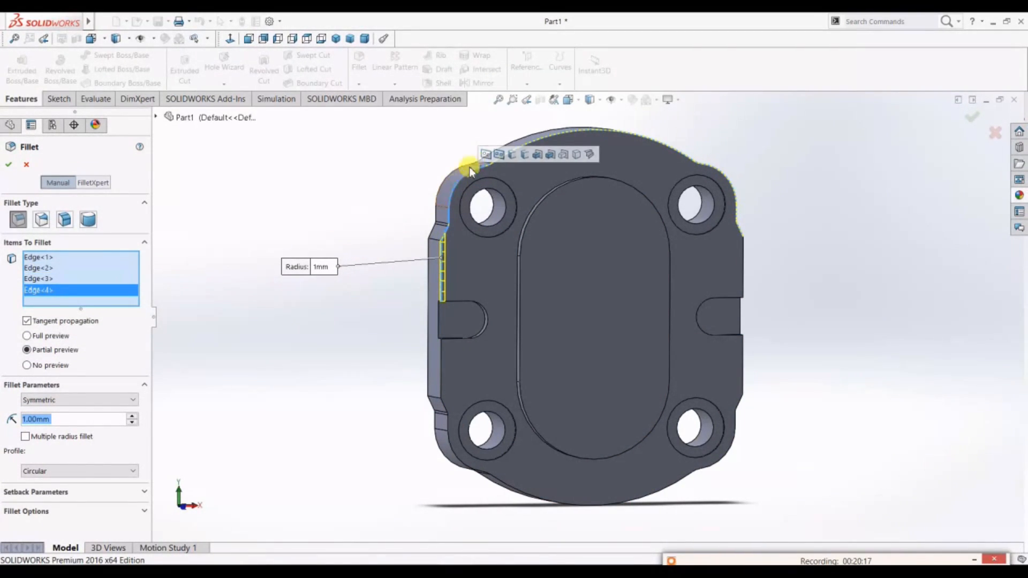
pyautogui.click(484, 155)
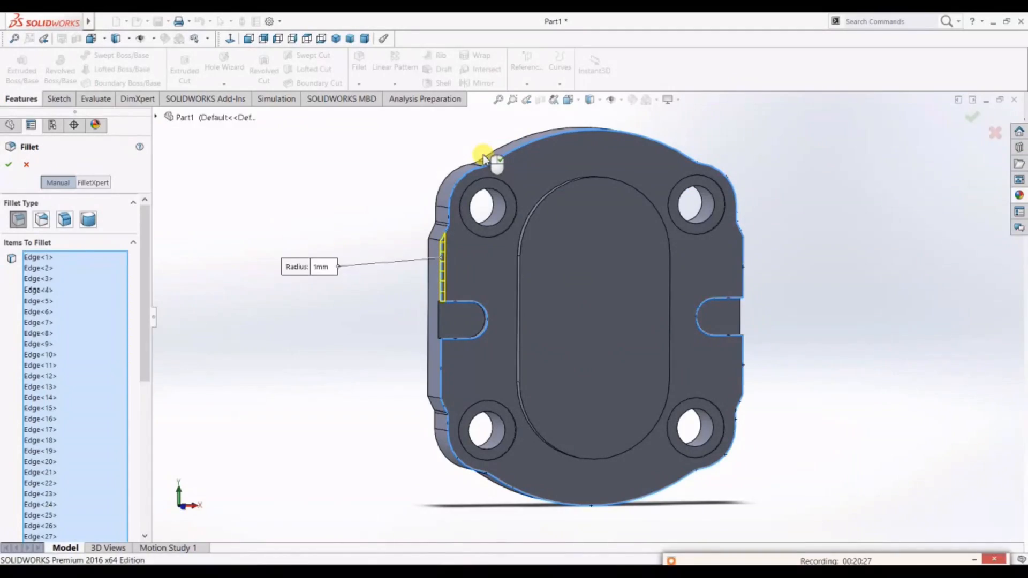
pyautogui.press('Return')
# Fillet the floor faces of the left and right side slots with a 1 mm radius, one slot at a time
pyautogui.moveTo(484, 163); pyautogui.dragTo(436, 333, button='middle')
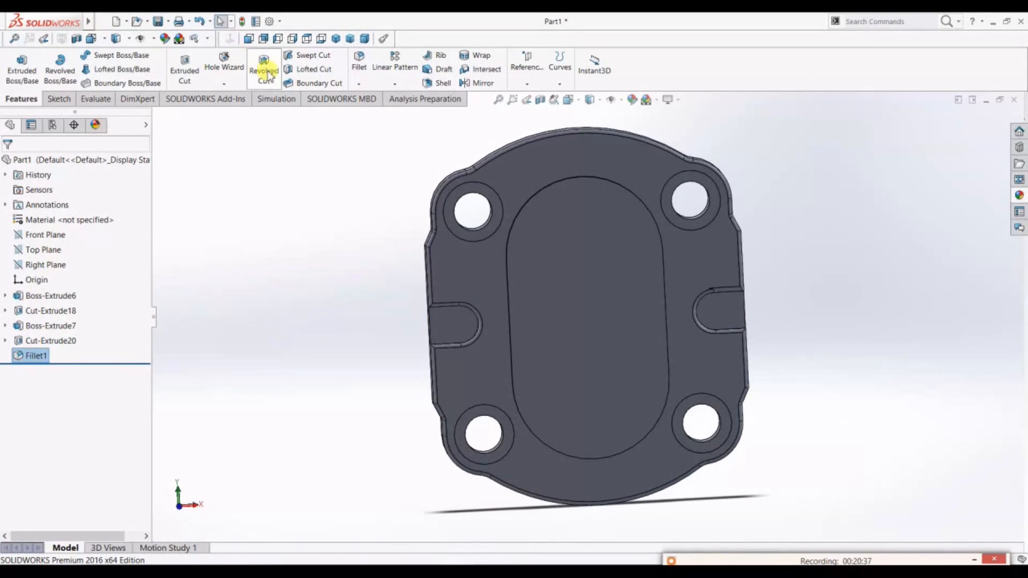
pyautogui.click(452, 326)
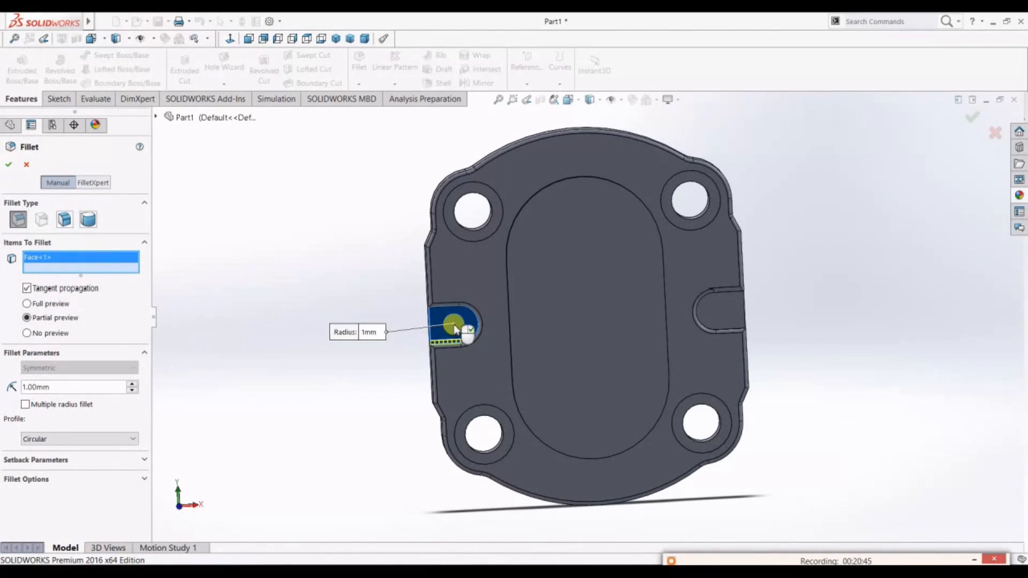
pyautogui.rightClick(454, 328)
pyautogui.moveTo(361, 344); pyautogui.dragTo(746, 344, button='middle')
pyautogui.click(721, 306)
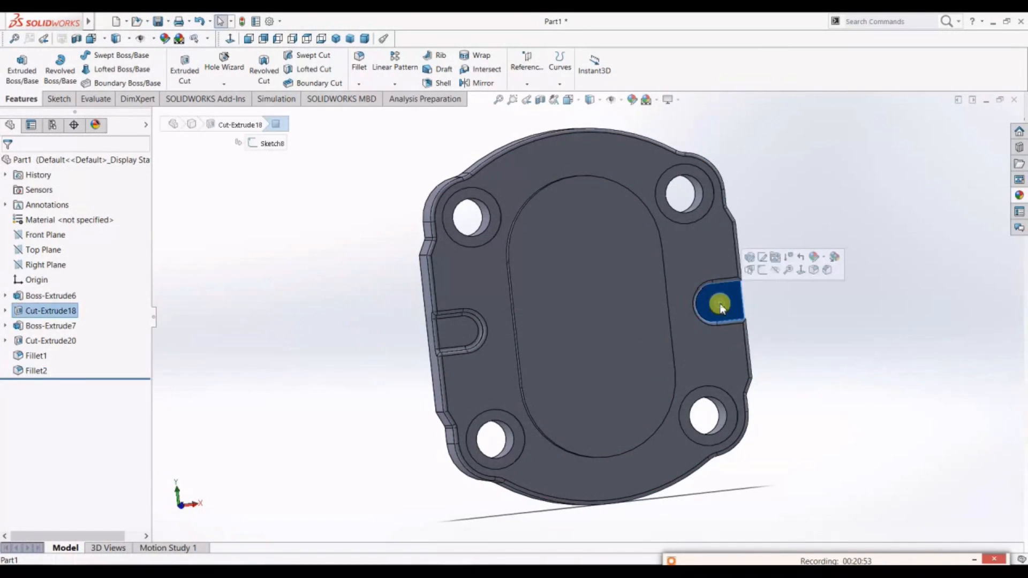
pyautogui.click(360, 58)
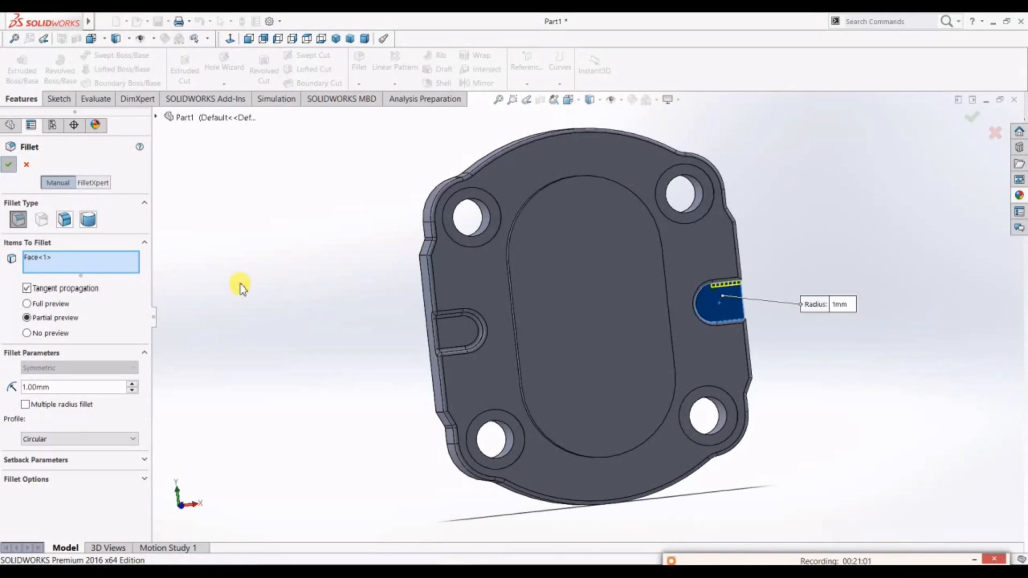
pyautogui.press('Return')
# Fillet the obround boss with a 1 mm radius along its base edge loop and around its top face
pyautogui.moveTo(849, 363); pyautogui.dragTo(682, 295, button='middle')
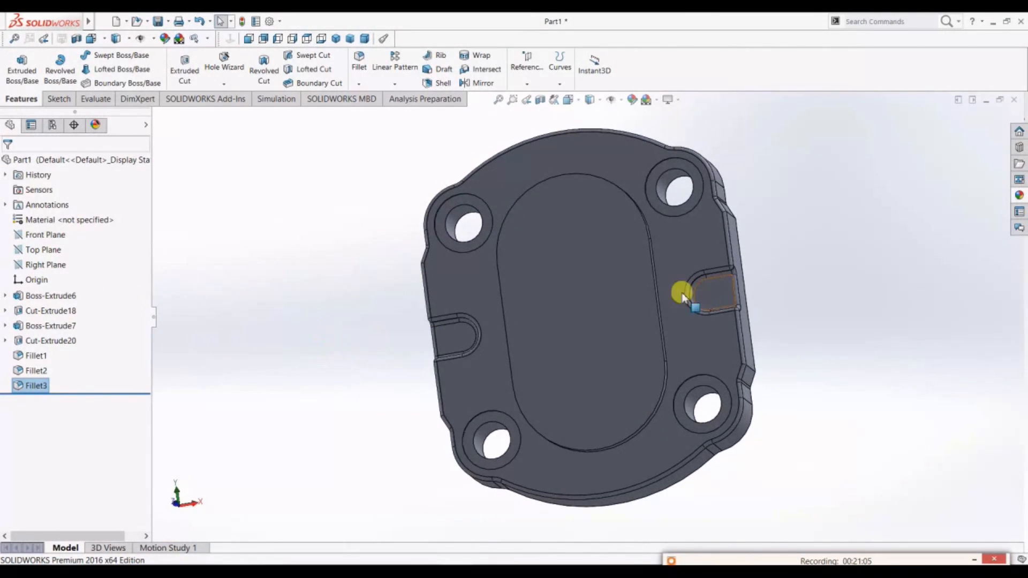
pyautogui.click(360, 58)
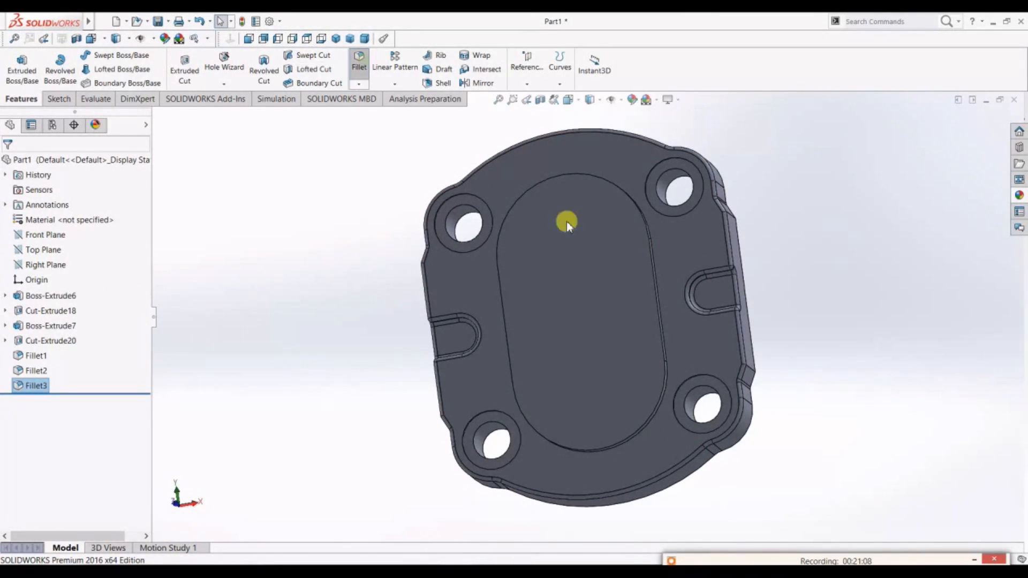
pyautogui.click(656, 277)
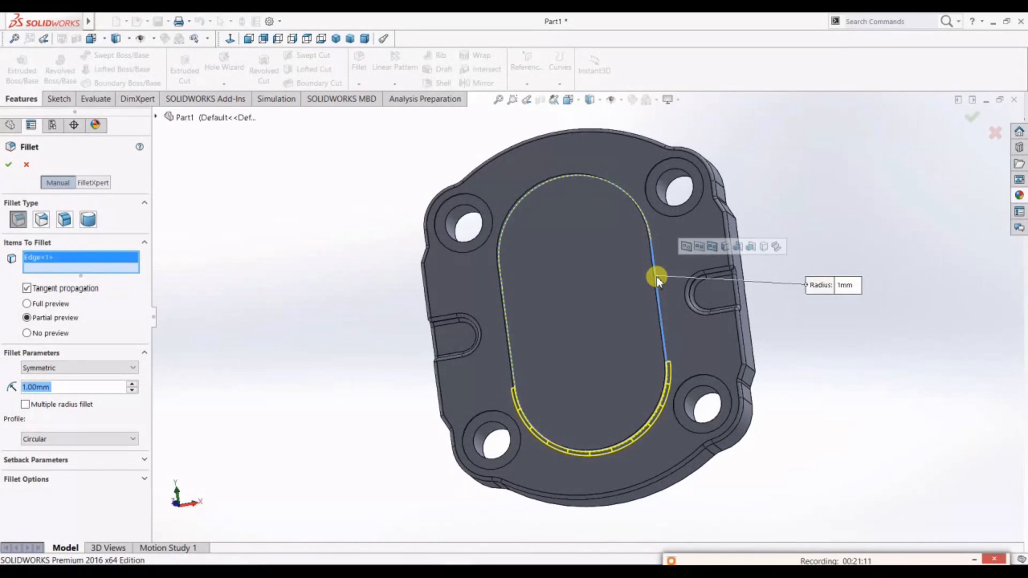
pyautogui.click(686, 247)
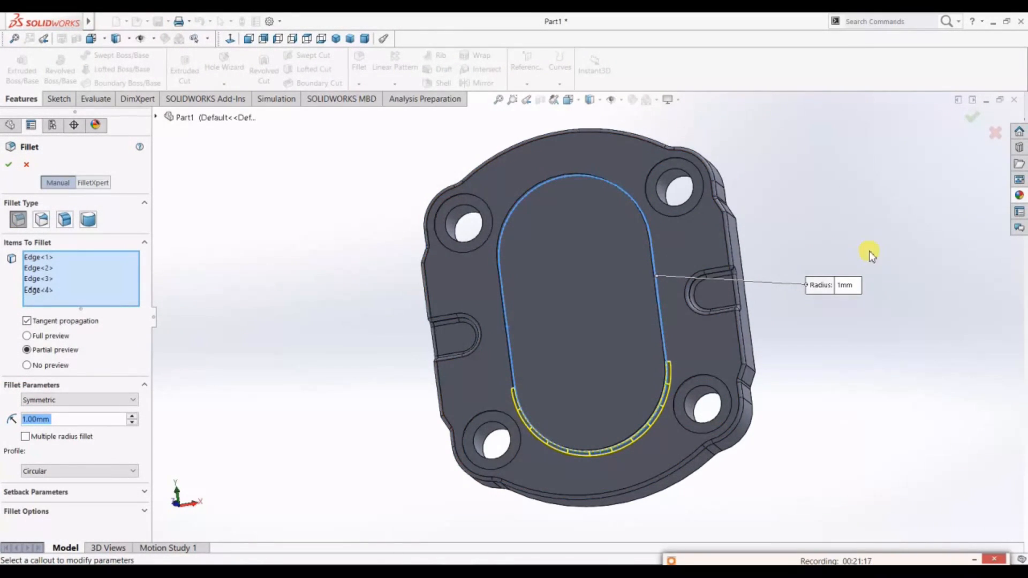
pyautogui.moveTo(870, 253); pyautogui.dragTo(797, 255, button='middle')
pyautogui.click(636, 288)
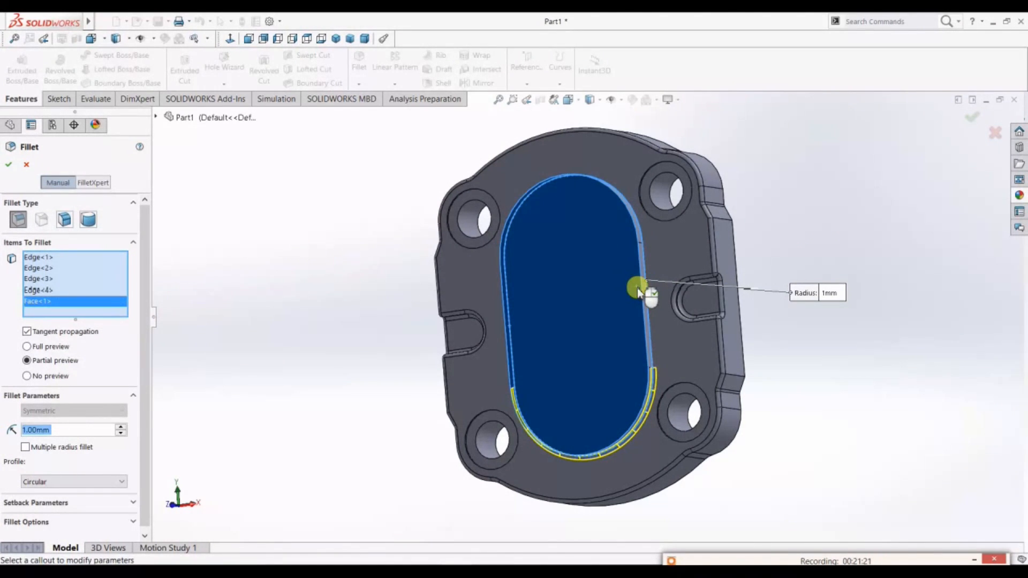
pyautogui.rightClick(638, 289)
pyautogui.moveTo(840, 271); pyautogui.dragTo(884, 359, button='middle')
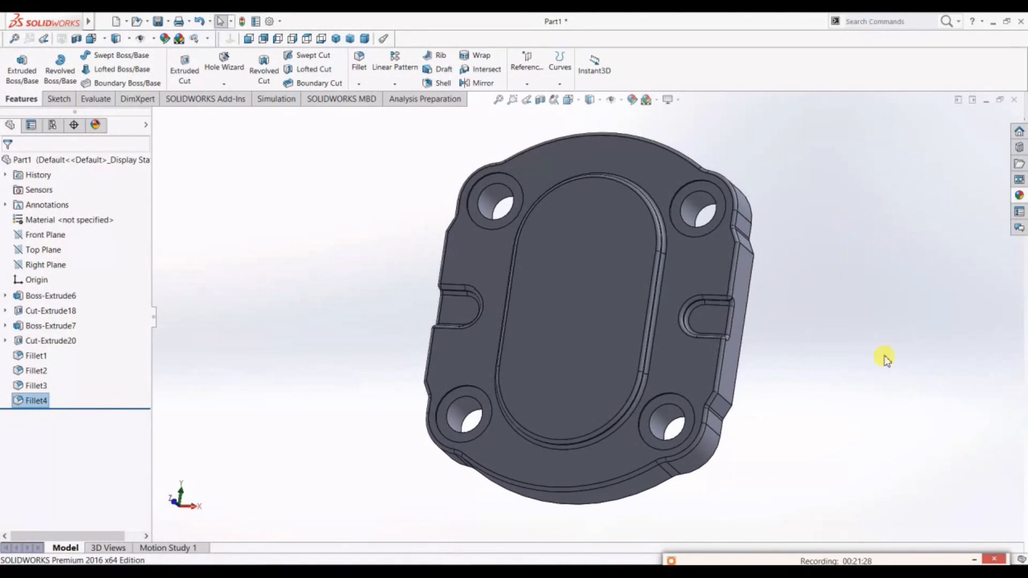
pyautogui.click(973, 558)
pyautogui.moveTo(801, 426); pyautogui.dragTo(828, 509, button='middle')
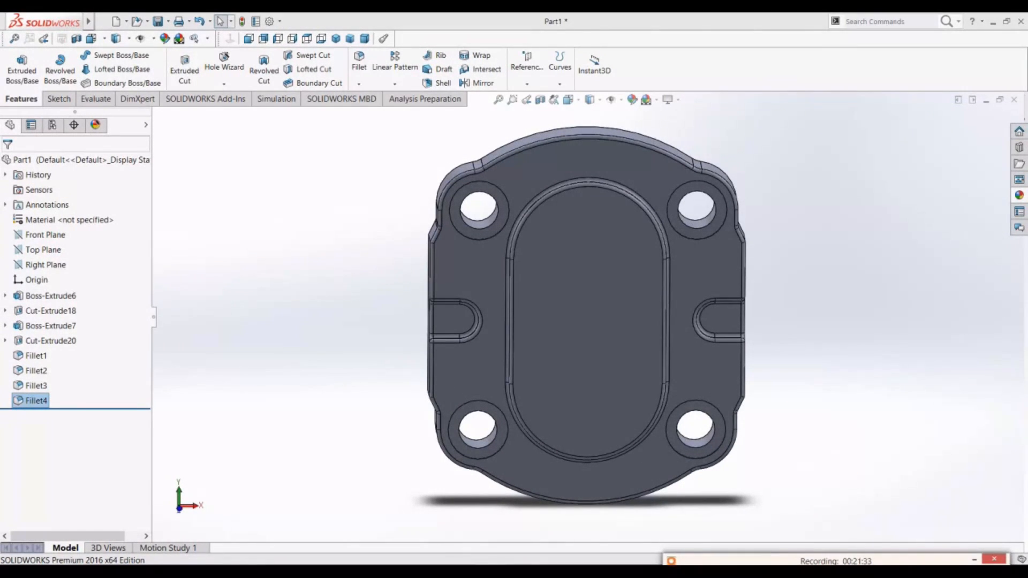
pyautogui.moveTo(827, 413); pyautogui.dragTo(373, 274, button='middle')
pyautogui.moveTo(367, 247); pyautogui.dragTo(335, 234, button='middle')
pyautogui.press('Escape')
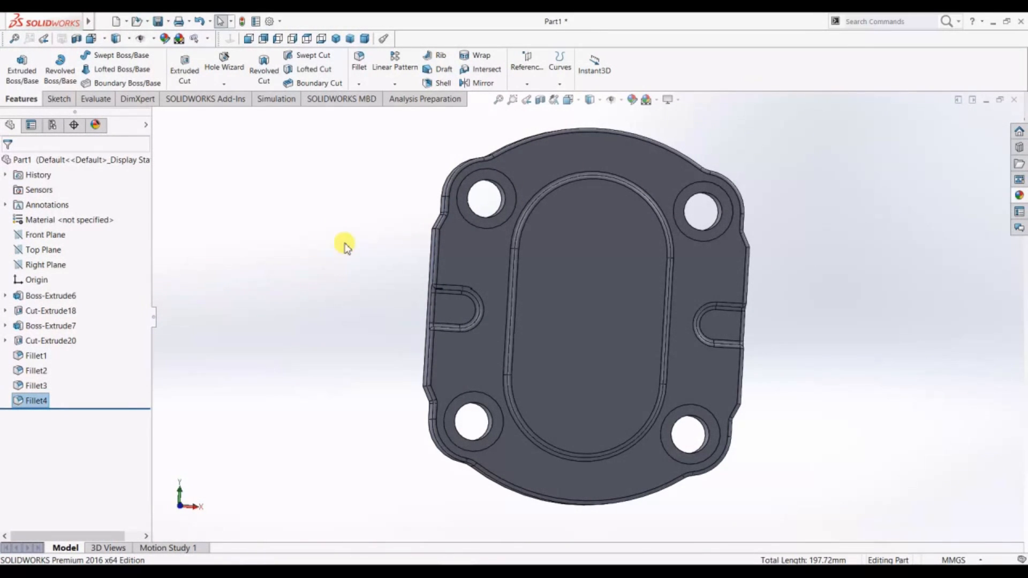
# Browse the appearance library's metal category and look through the steel finishes
pyautogui.click(1019, 195)
pyautogui.click(863, 150)
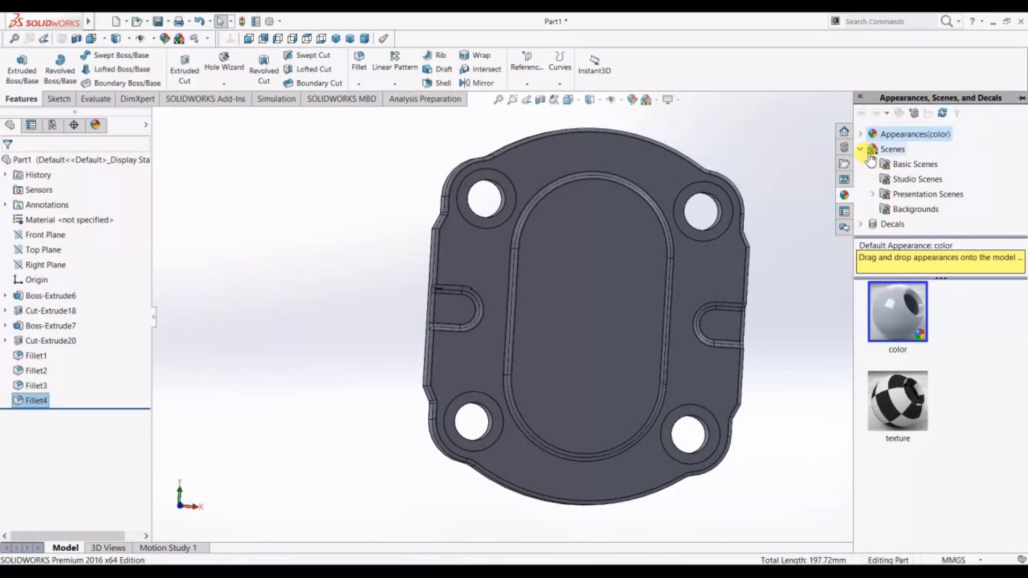
pyautogui.click(860, 134)
pyautogui.click(910, 167)
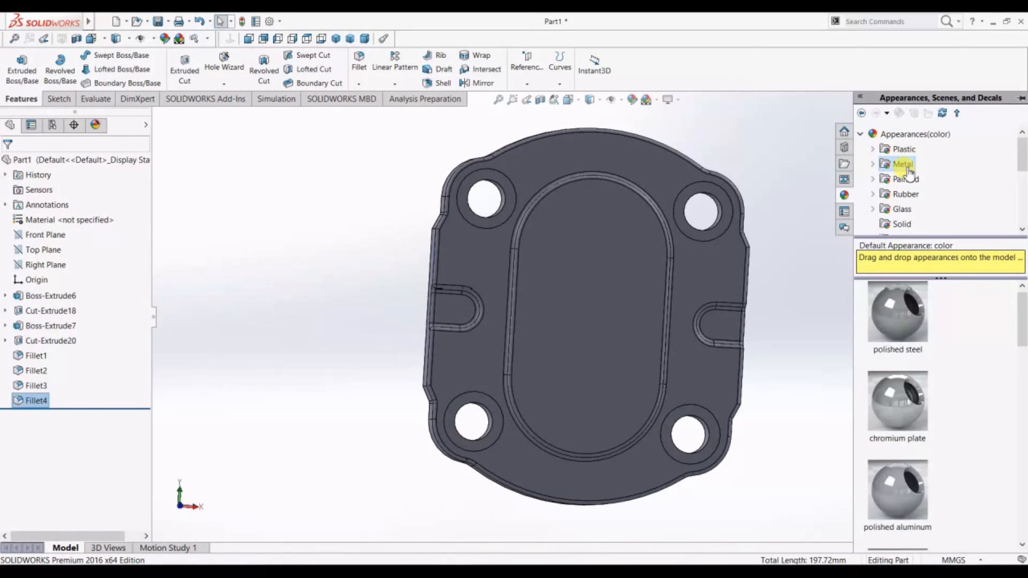
pyautogui.scroll(-3, 916, 193)
pyautogui.scroll(4, 907, 168)
pyautogui.doubleClick(880, 164)
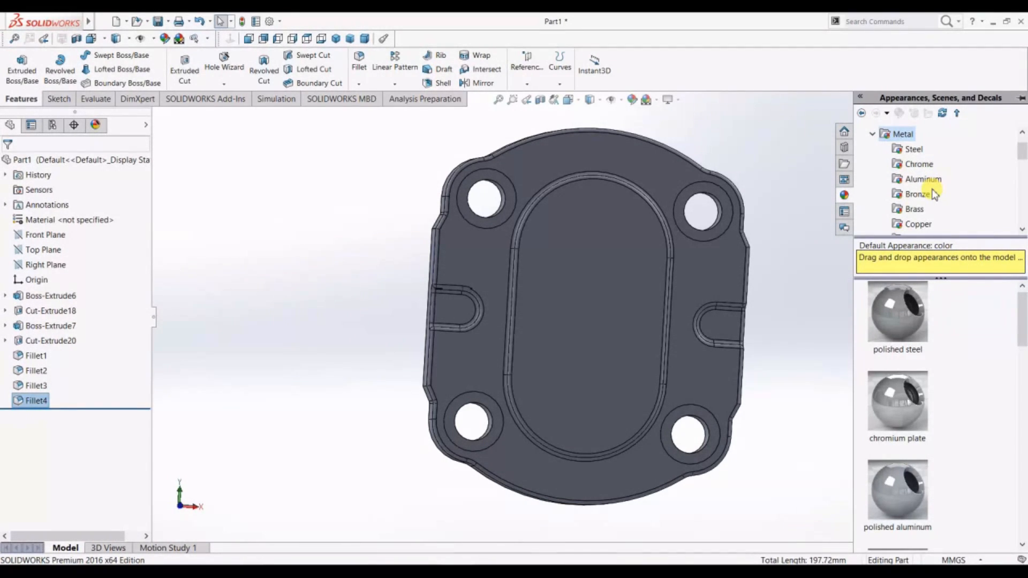
pyautogui.click(905, 151)
pyautogui.scroll(-3, 913, 357)
pyautogui.scroll(-1, 913, 390)
pyautogui.scroll(1, 912, 391)
pyautogui.moveTo(914, 391)
pyautogui.scroll(-3, 910, 393)
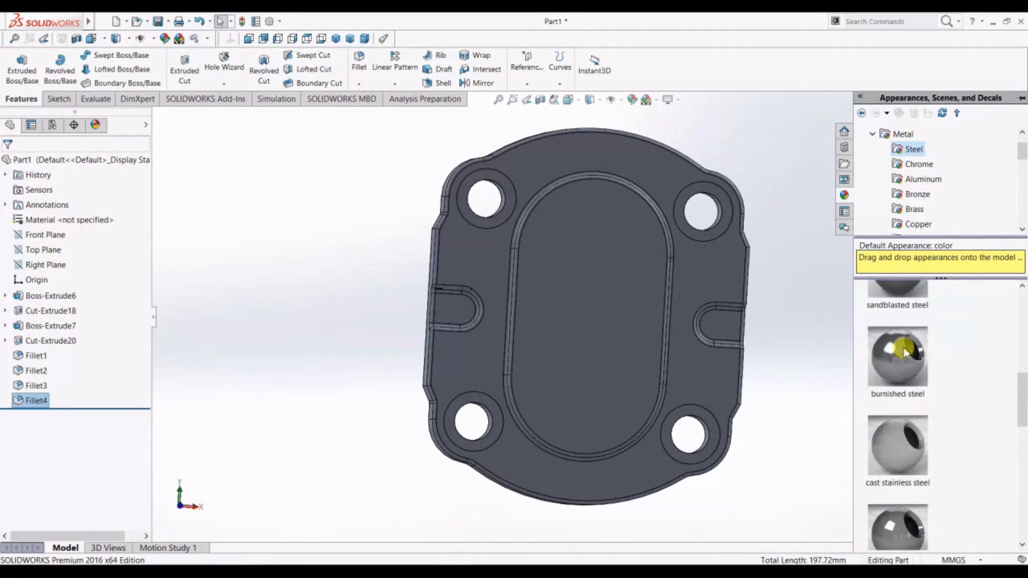
pyautogui.scroll(3, 902, 407)
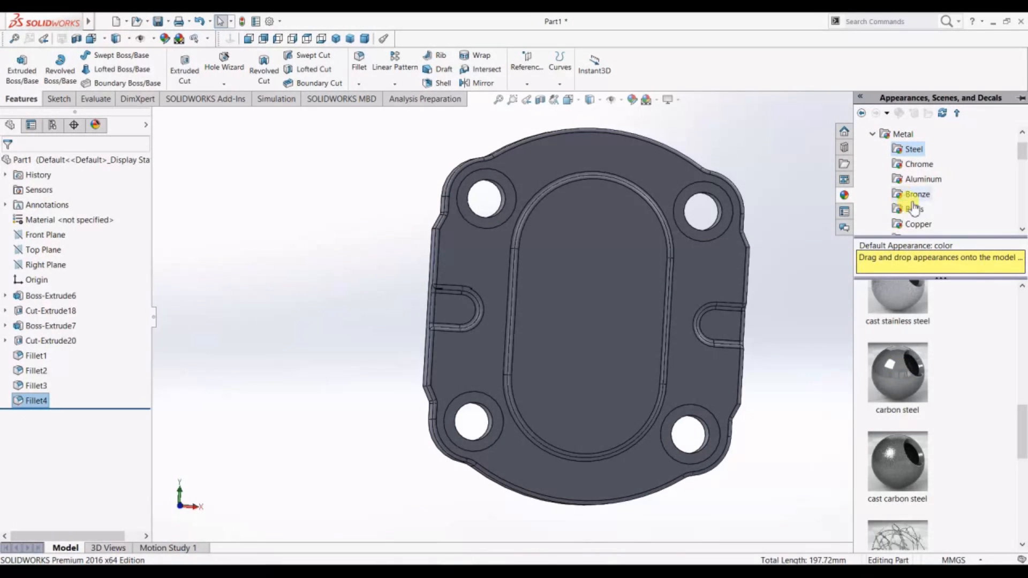
# Apply the cast iron appearance from the iron metals to the whole part
pyautogui.scroll(-3, 908, 194)
pyautogui.click(912, 149)
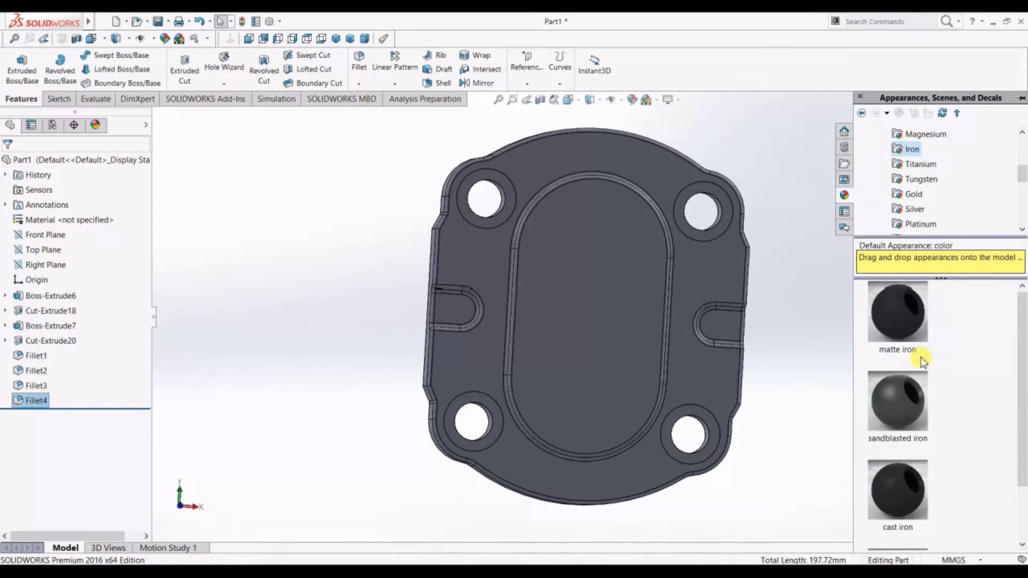
pyautogui.scroll(1, 934, 359)
pyautogui.doubleClick(904, 432)
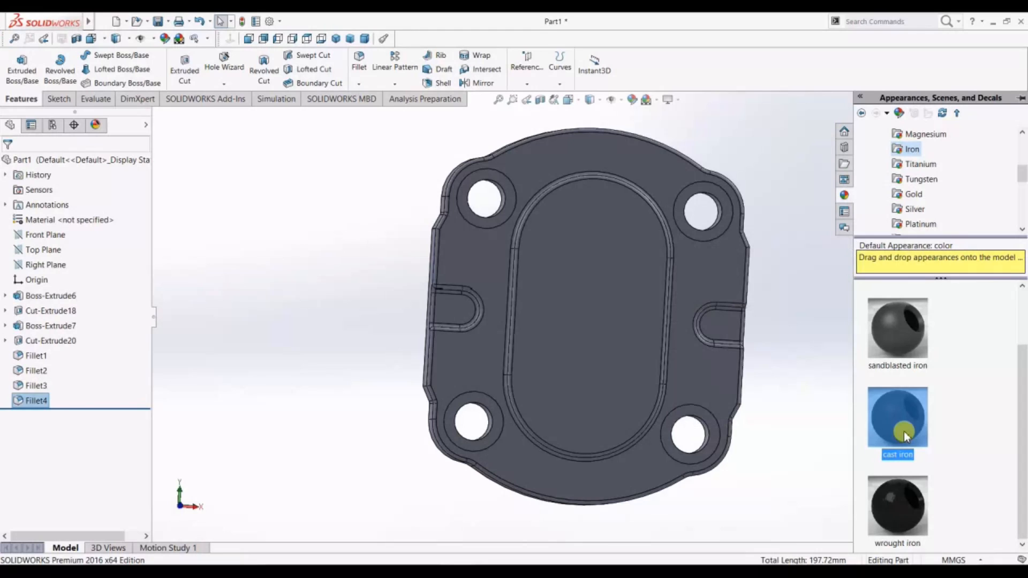
pyautogui.doubleClick(904, 432)
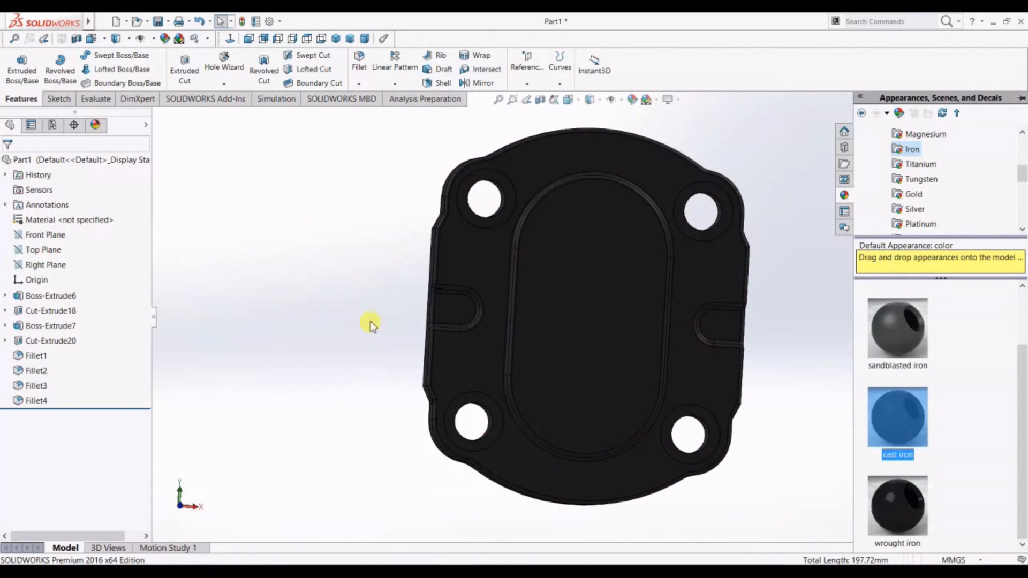
pyautogui.click(361, 234)
# Start a sketch on the obround boss's top face and draw a vertical centerline about 36 mm long to the right of the origin
pyautogui.moveTo(879, 285)
pyautogui.mouseDown(button='middle')
pyautogui.moveTo(838, 301)
pyautogui.moveTo(845, 315)
pyautogui.moveTo(874, 283)
pyautogui.mouseUp(button='middle')
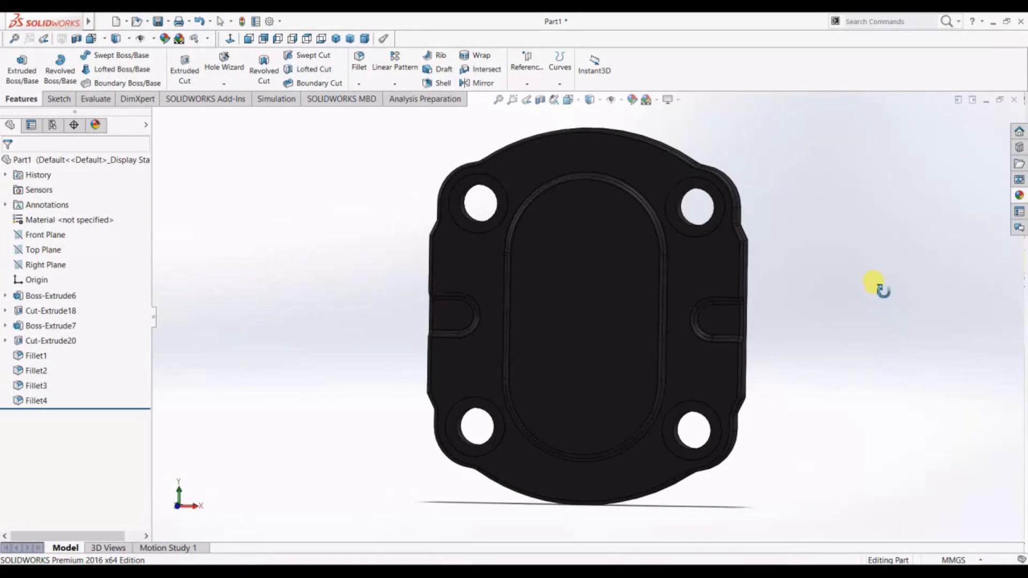
pyautogui.click(595, 285)
pyautogui.click(231, 40)
pyautogui.click(59, 100)
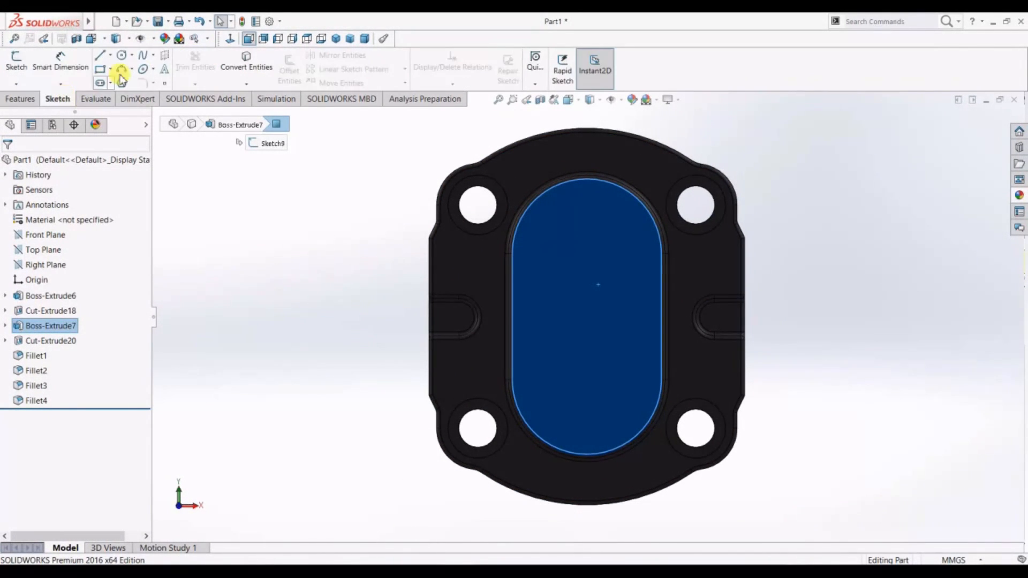
pyautogui.click(107, 57)
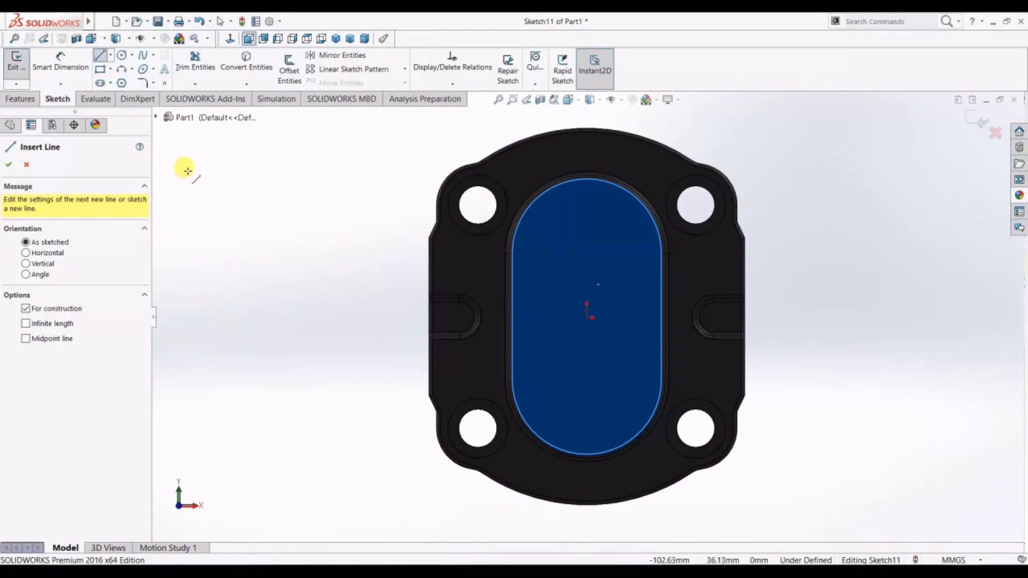
pyautogui.click(27, 165)
pyautogui.click(110, 57)
pyautogui.click(129, 80)
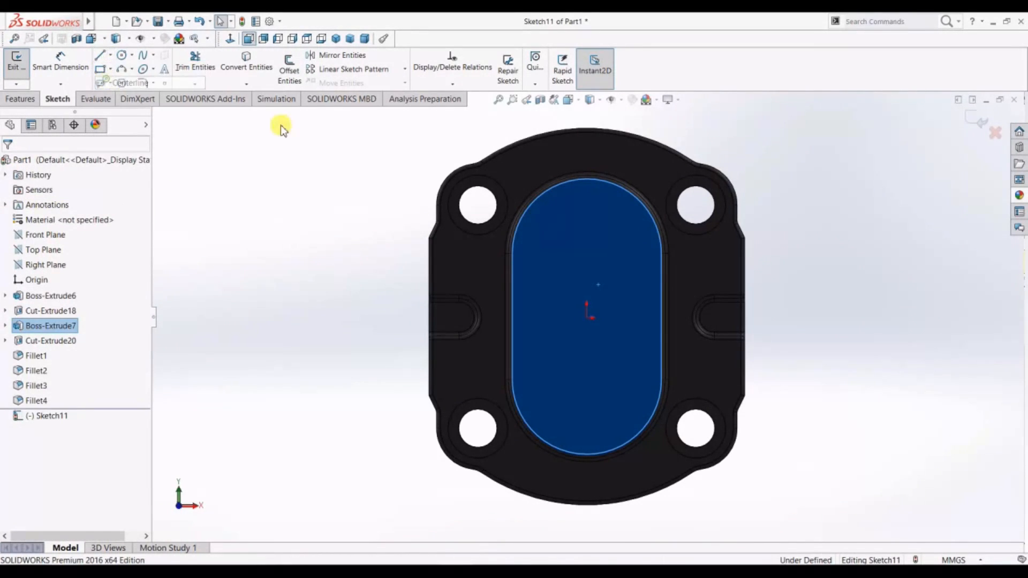
pyautogui.click(573, 308)
pyautogui.click(629, 247)
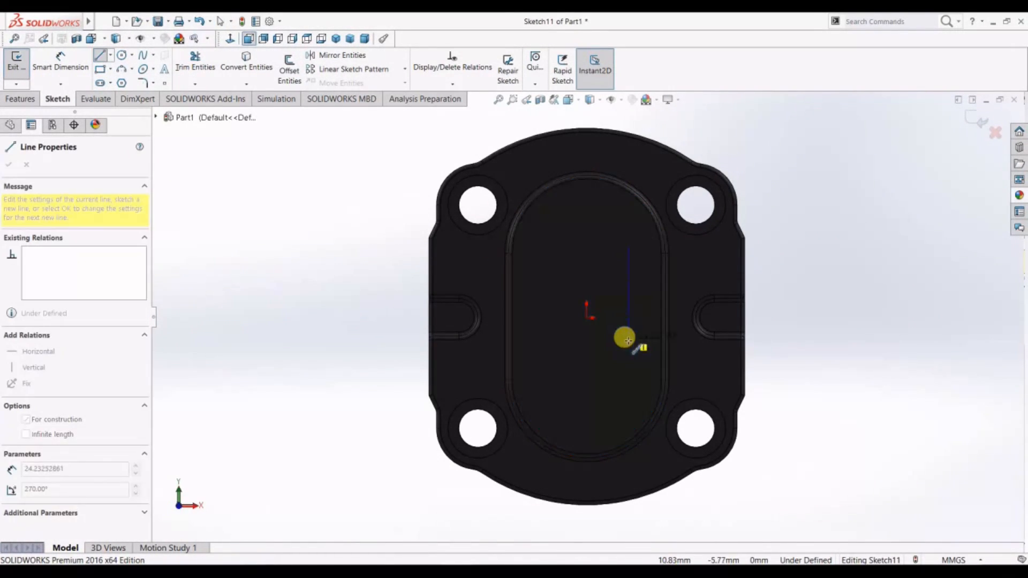
pyautogui.click(629, 383)
pyautogui.rightClick(629, 383)
pyautogui.click(633, 390)
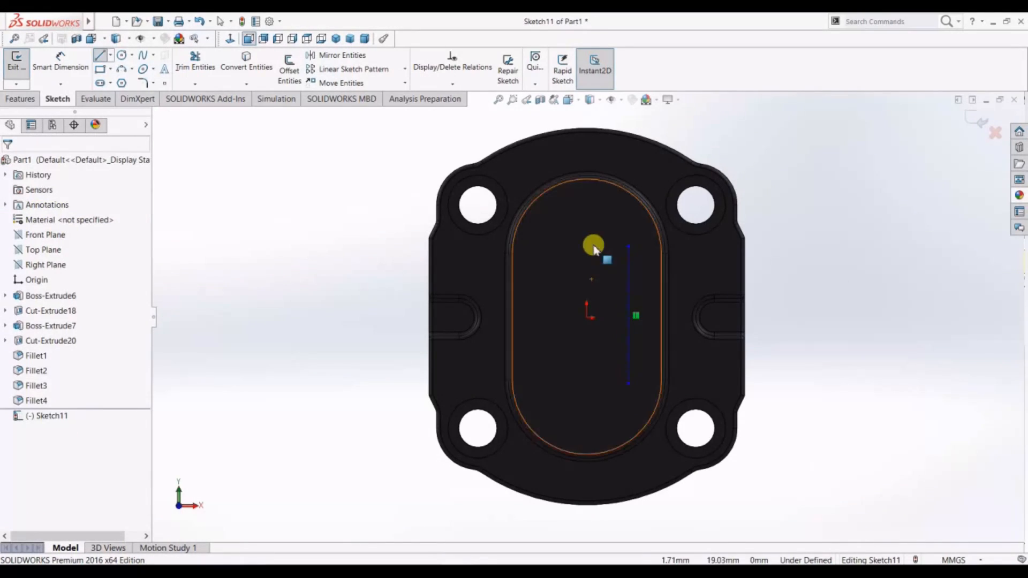
# Draw a second vertical centerline about 36 mm long between the origin and the first one, with its ends level with it
pyautogui.click(110, 55)
pyautogui.click(129, 80)
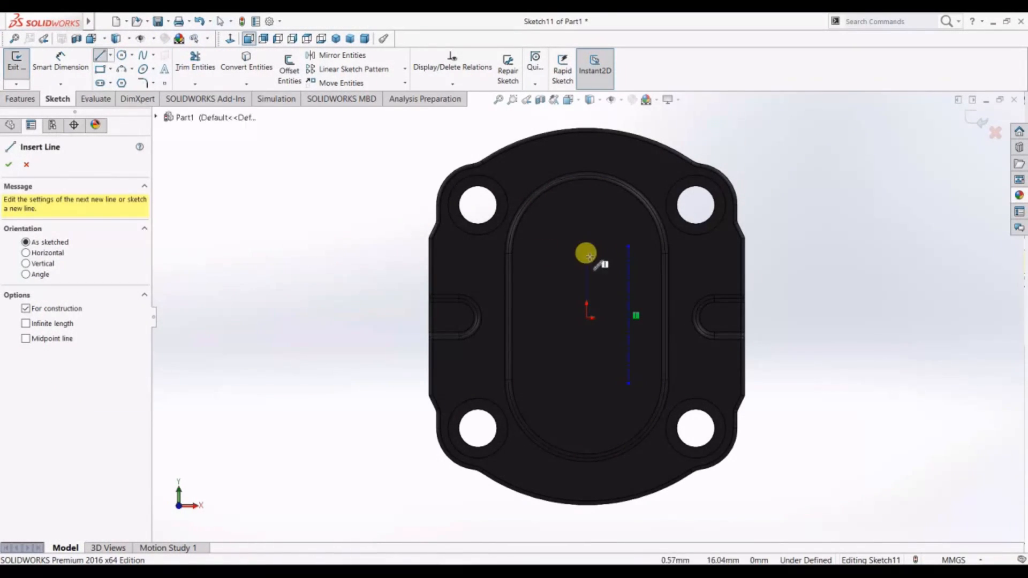
pyautogui.click(605, 247)
pyautogui.click(605, 384)
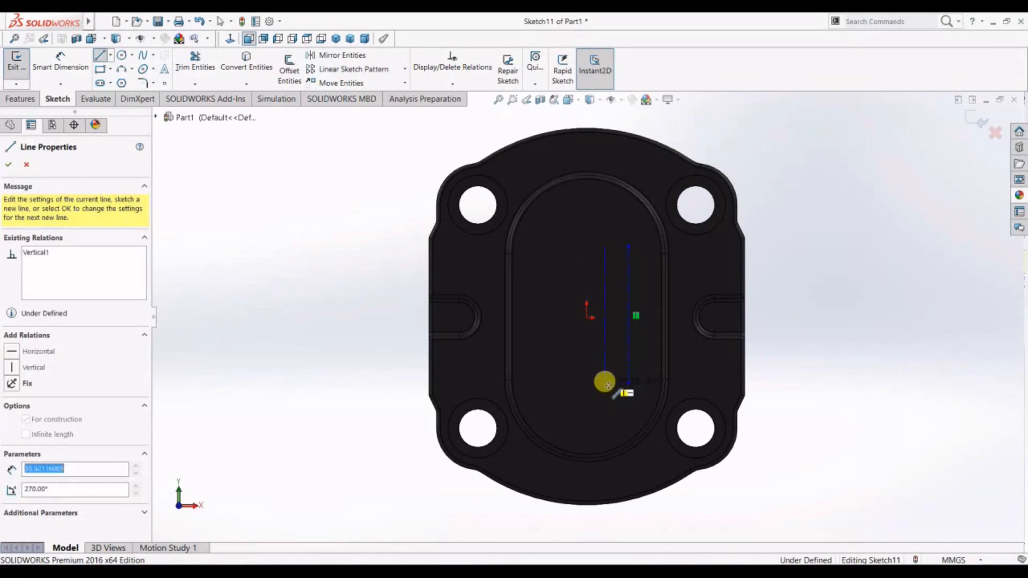
pyautogui.rightClick(606, 384)
pyautogui.click(616, 404)
pyautogui.press('Escape')
# Add the sketch text "152 SDFR 52LK" along the vertical centerline farther from the origin
pyautogui.click(164, 68)
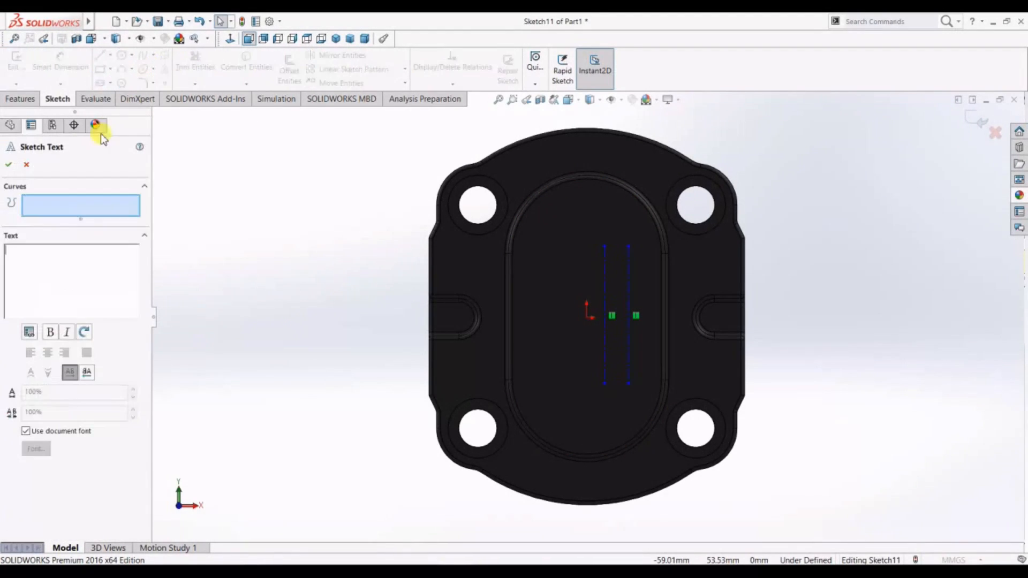
pyautogui.click(628, 276)
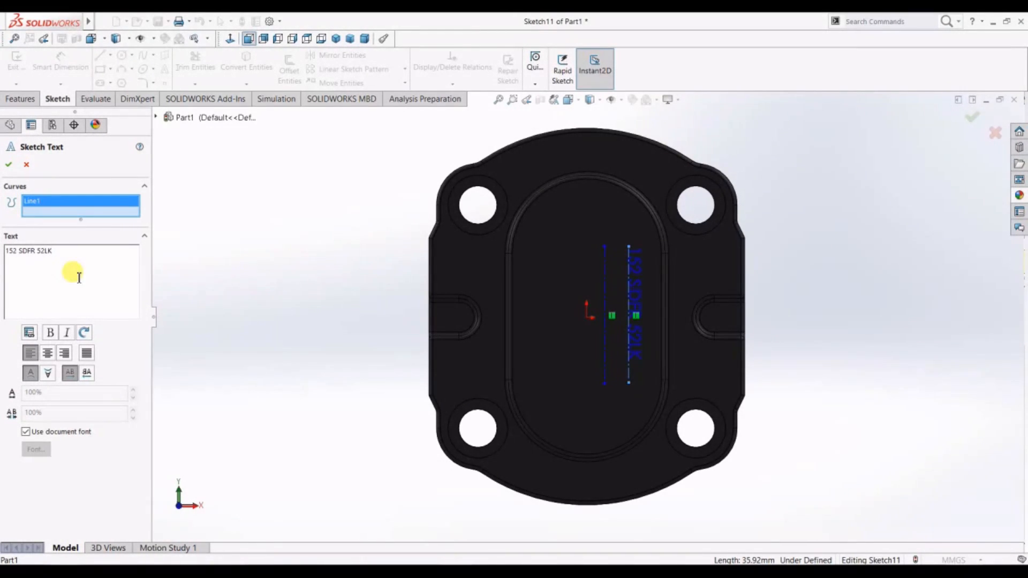
pyautogui.click(9, 165)
# Add the sketch text "MADE IN INDIA" along the vertical centerline nearer the origin
pyautogui.click(164, 69)
pyautogui.click(608, 278)
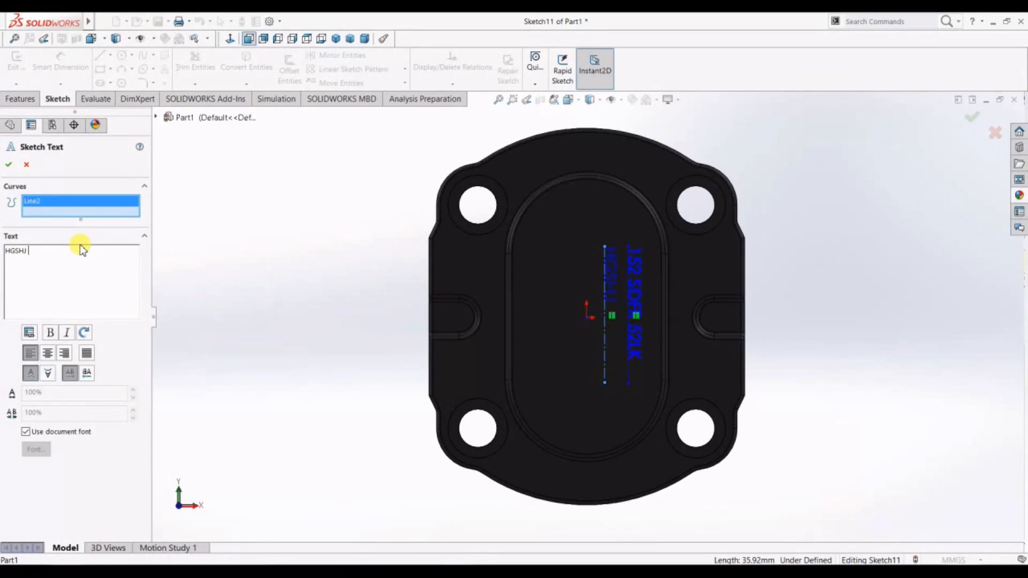
pyautogui.press('BackSpace')
pyautogui.press('BackSpace')
pyautogui.press('BackSpace')
pyautogui.press('BackSpace')
pyautogui.press('BackSpace')
pyautogui.press('BackSpace')
pyautogui.press('BackSpace')
pyautogui.press('BackSpace')
pyautogui.press('BackSpace')
pyautogui.press('BackSpace')
pyautogui.press('BackSpace')
pyautogui.press('BackSpace')
pyautogui.write('MADE IN INDIA')
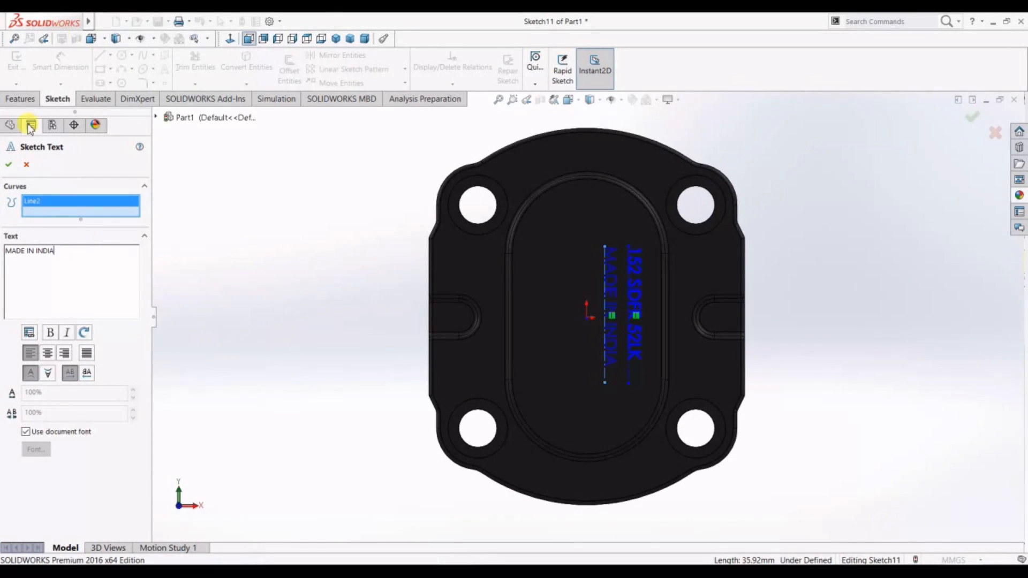
pyautogui.click(8, 165)
# Cut both lines of text into the obround boss's top face with a 0.50 mm blind Extruded Cut
pyautogui.click(20, 99)
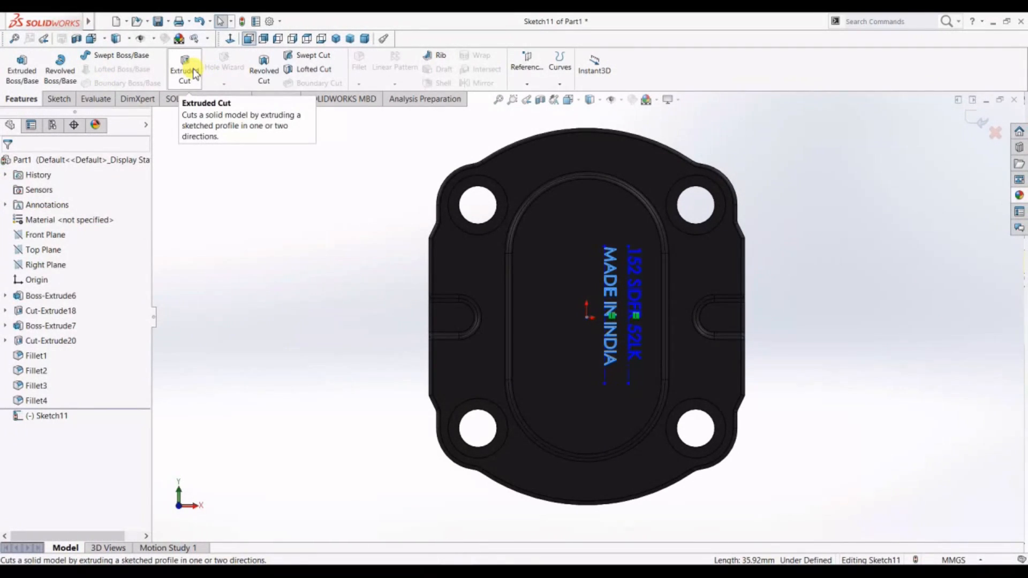
pyautogui.click(186, 77)
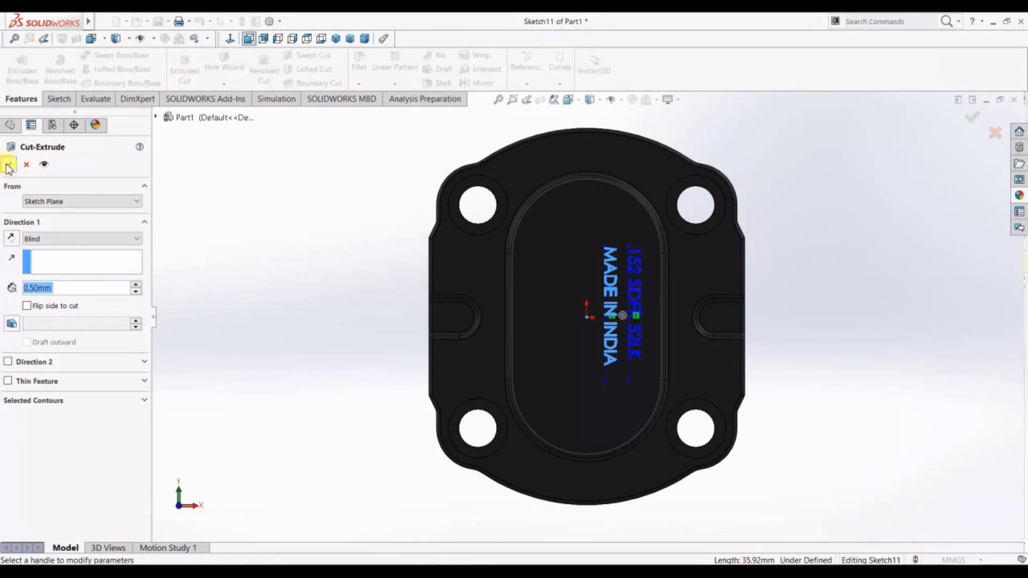
pyautogui.click(9, 166)
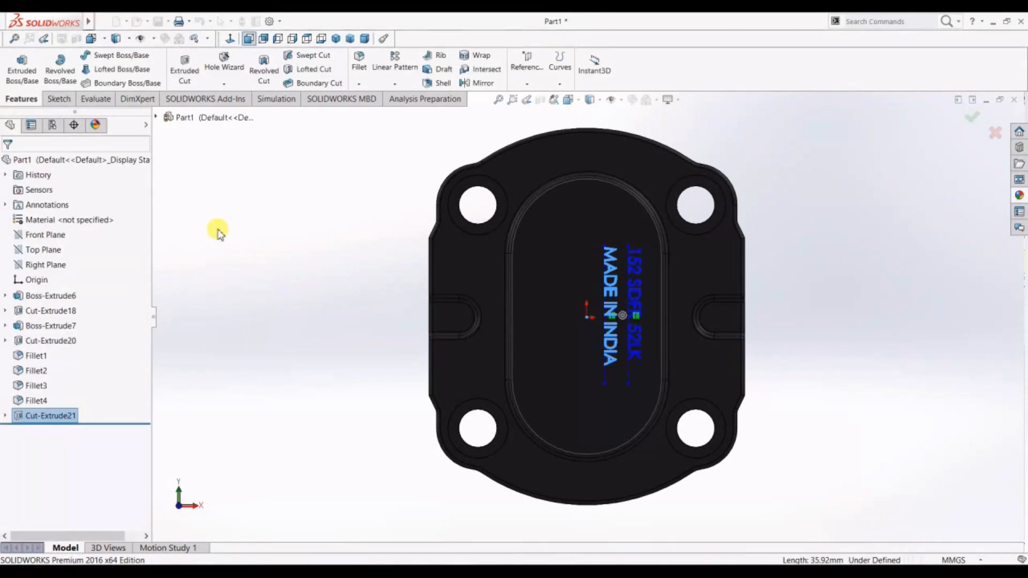
pyautogui.moveTo(256, 319); pyautogui.dragTo(245, 339, button='middle')
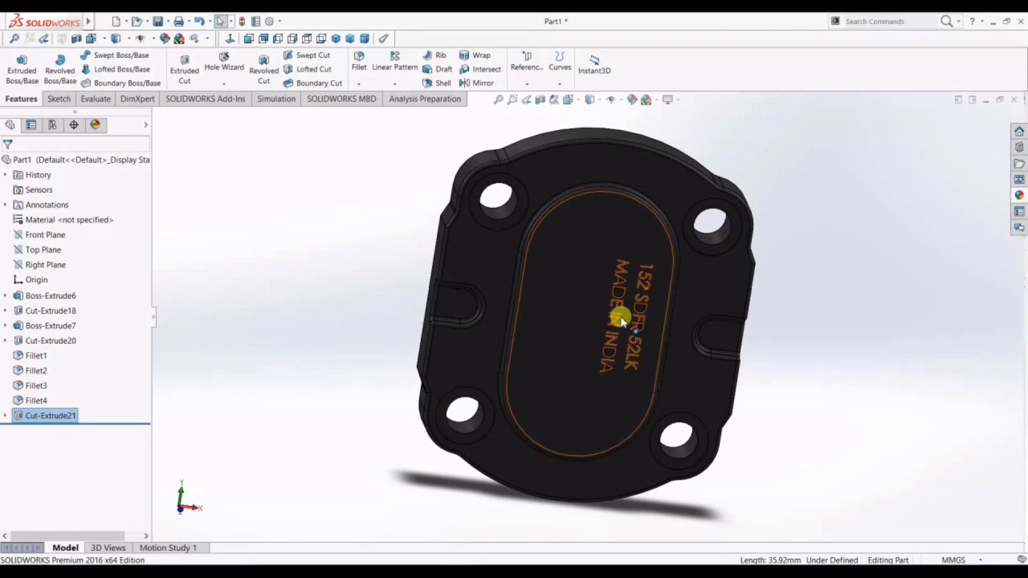
pyautogui.doubleClick(49, 416)
pyautogui.click(6, 418)
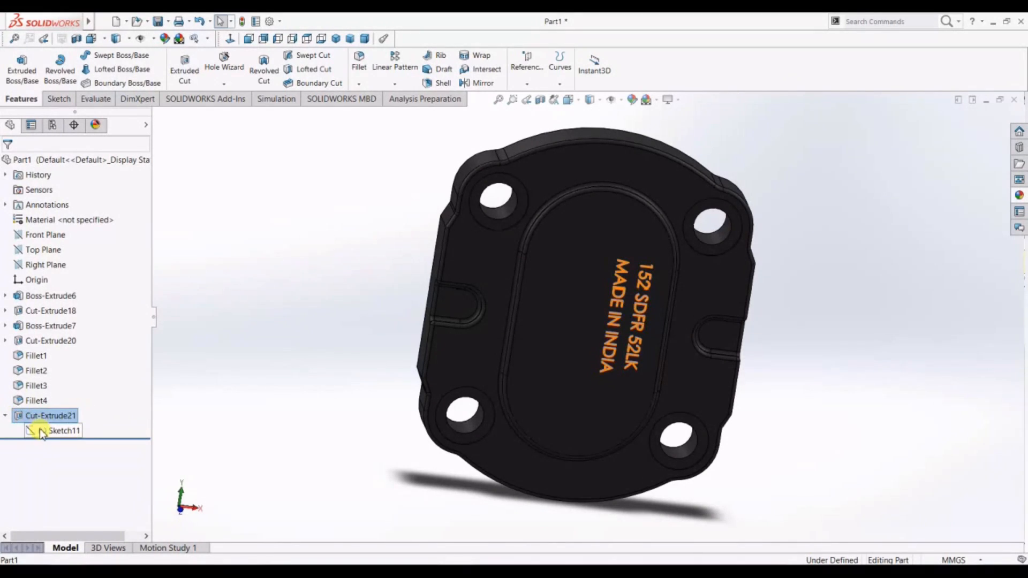
pyautogui.click(43, 430)
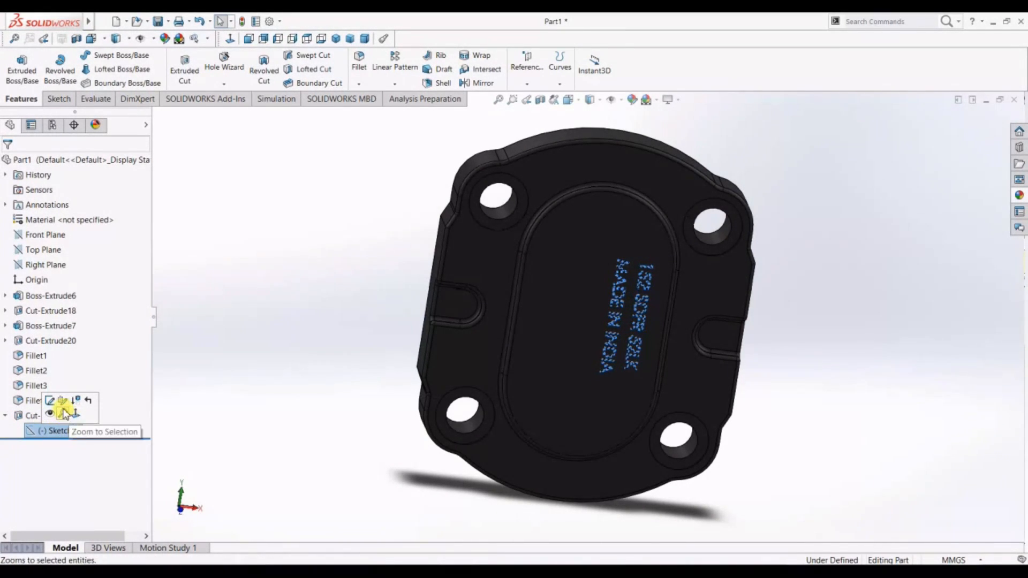
pyautogui.click(201, 373)
pyautogui.moveTo(845, 331); pyautogui.dragTo(811, 349, button='middle')
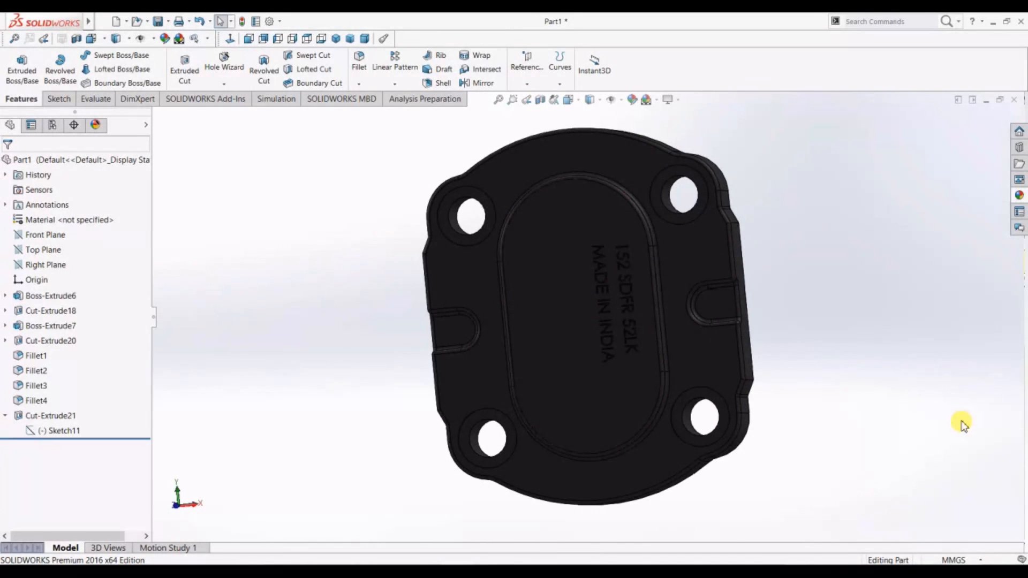
# Try placing two Ø4.1 ISO drill-size holes on the plate's flat back face, above and below the origin, and undo them
pyautogui.moveTo(370, 360); pyautogui.dragTo(637, 322, button='middle')
pyautogui.click(445, 269)
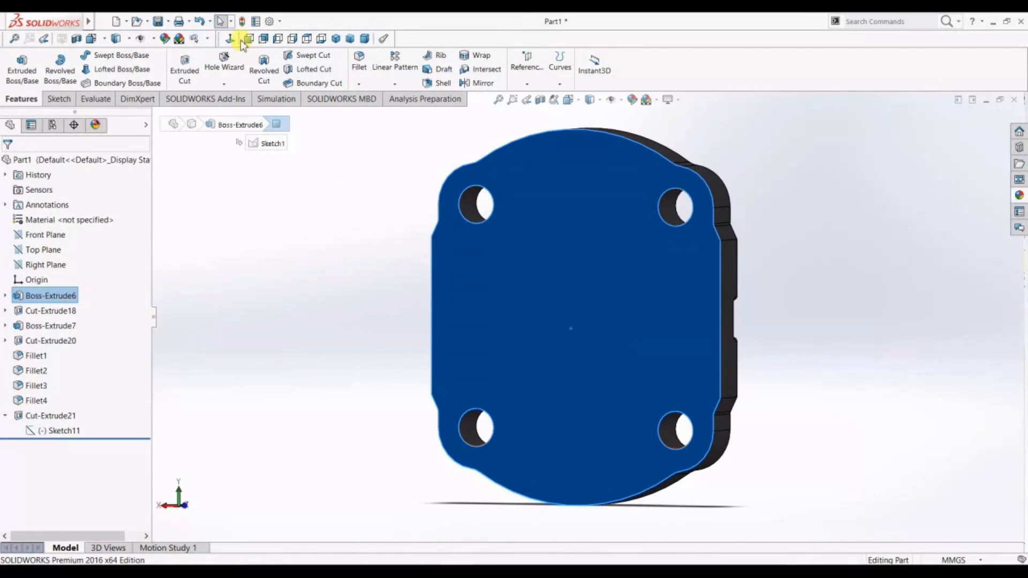
pyautogui.click(263, 38)
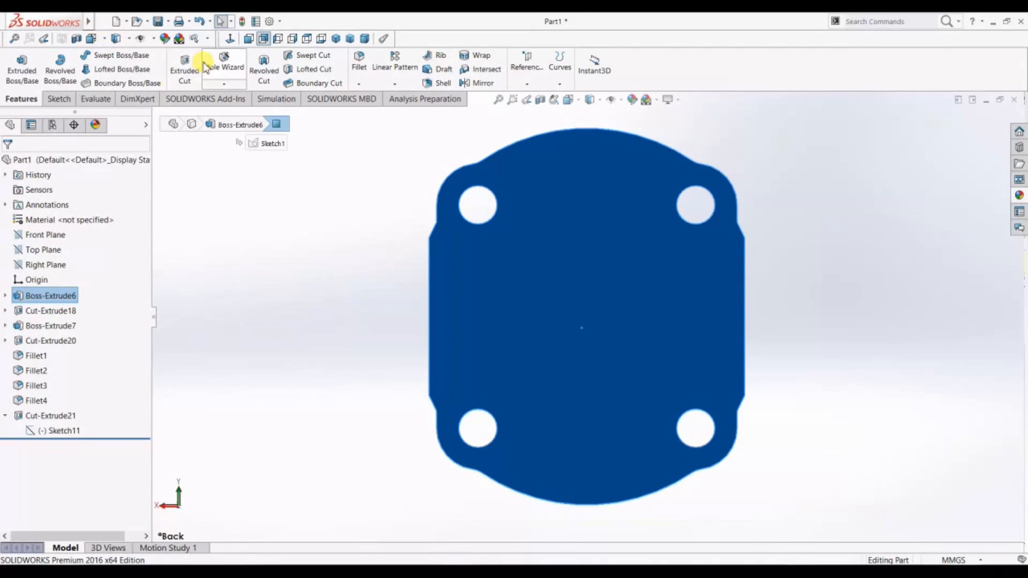
pyautogui.click(230, 64)
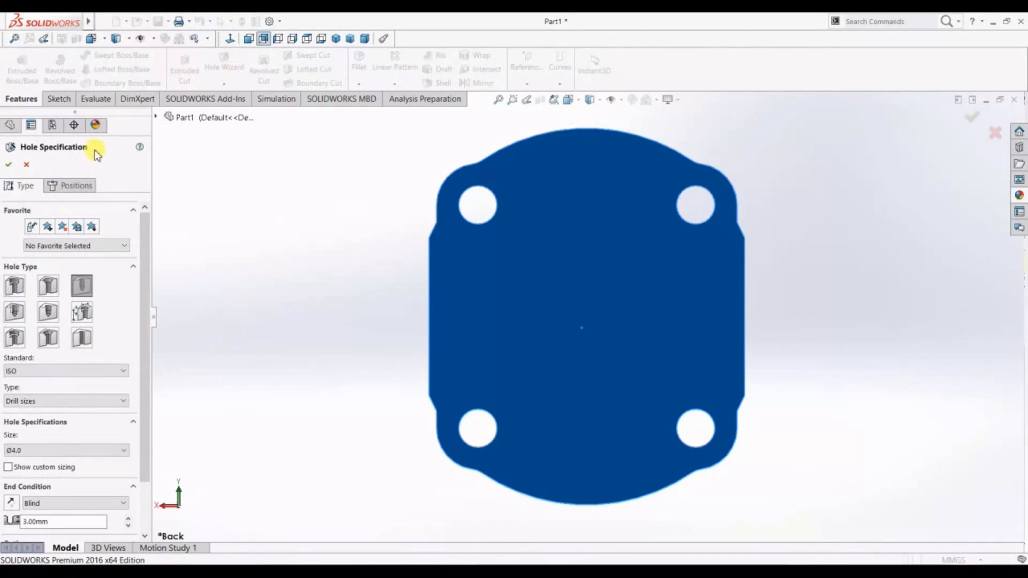
pyautogui.click(82, 287)
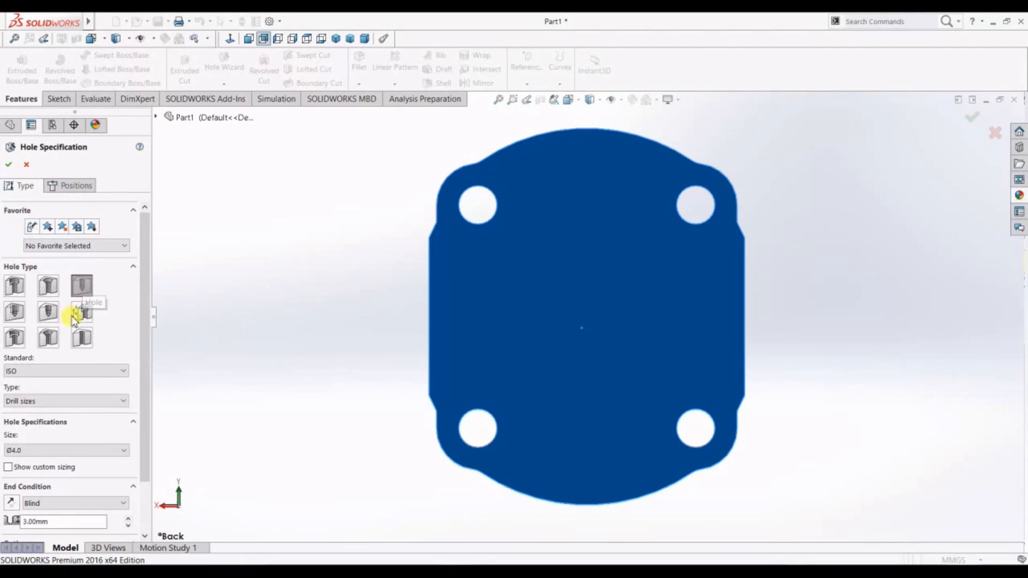
pyautogui.scroll(-2, 80, 354)
pyautogui.click(70, 185)
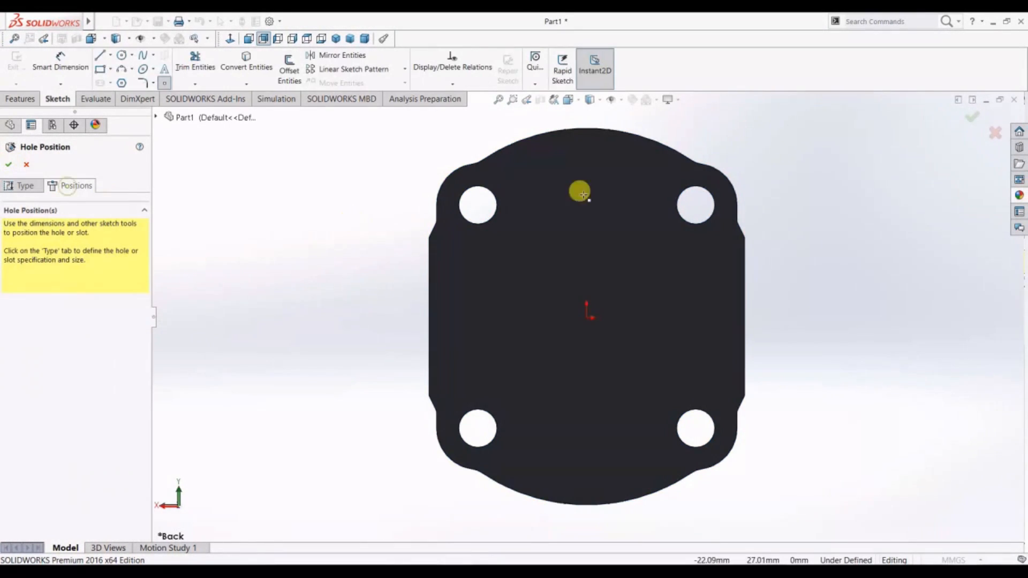
pyautogui.click(588, 152)
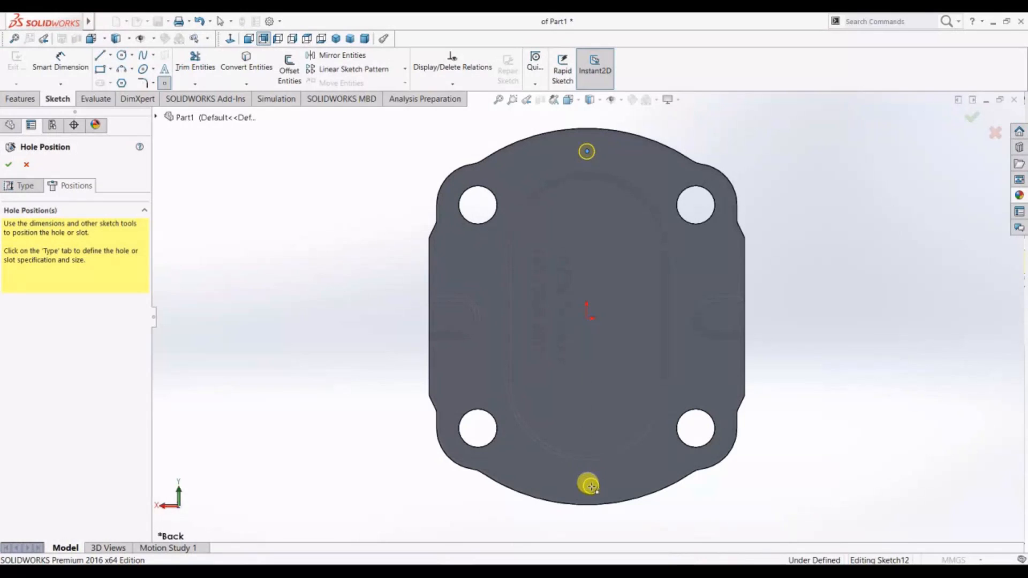
pyautogui.click(587, 487)
pyautogui.press('Return')
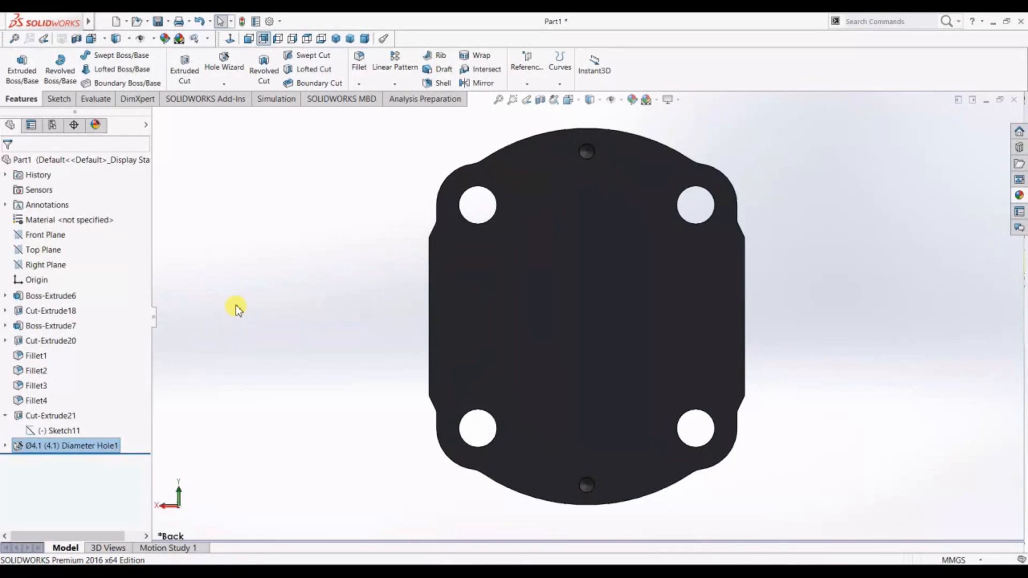
pyautogui.hotkey('ctrl', 'z')
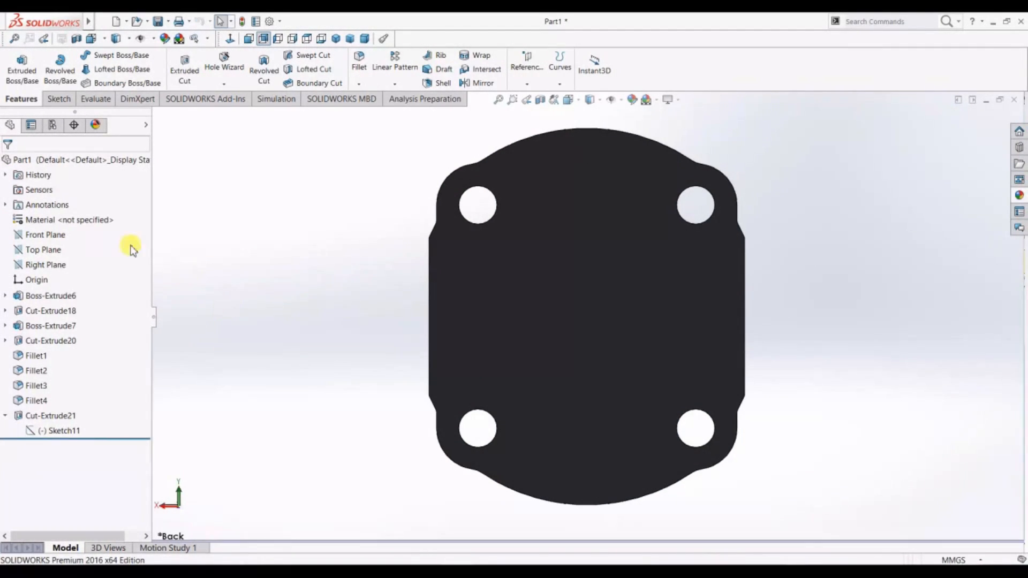
# Place two Ø4.1 Hole Wizard holes on the back face, about 46 mm above and 44 mm below the origin
pyautogui.click(73, 186)
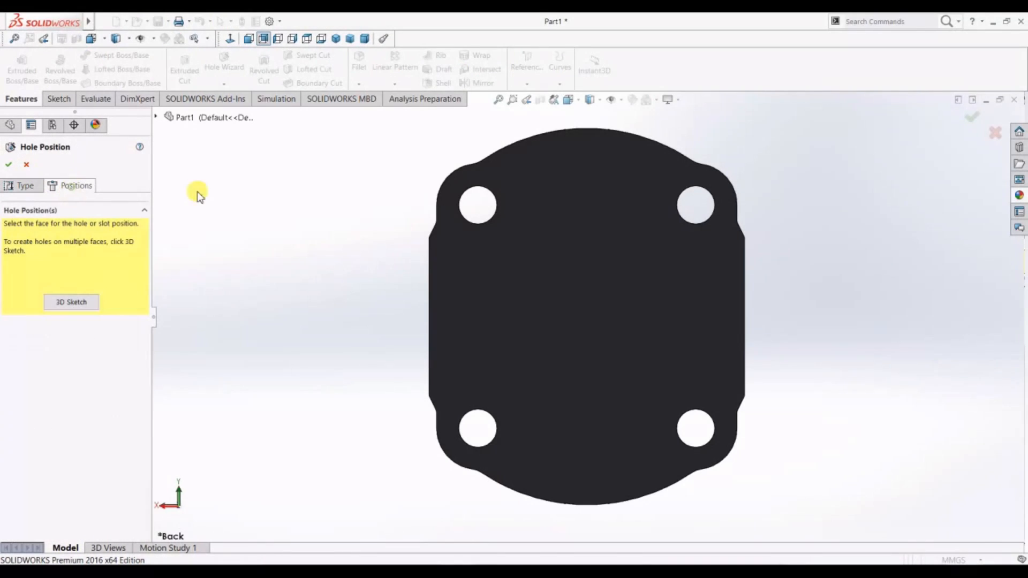
pyautogui.click(588, 145)
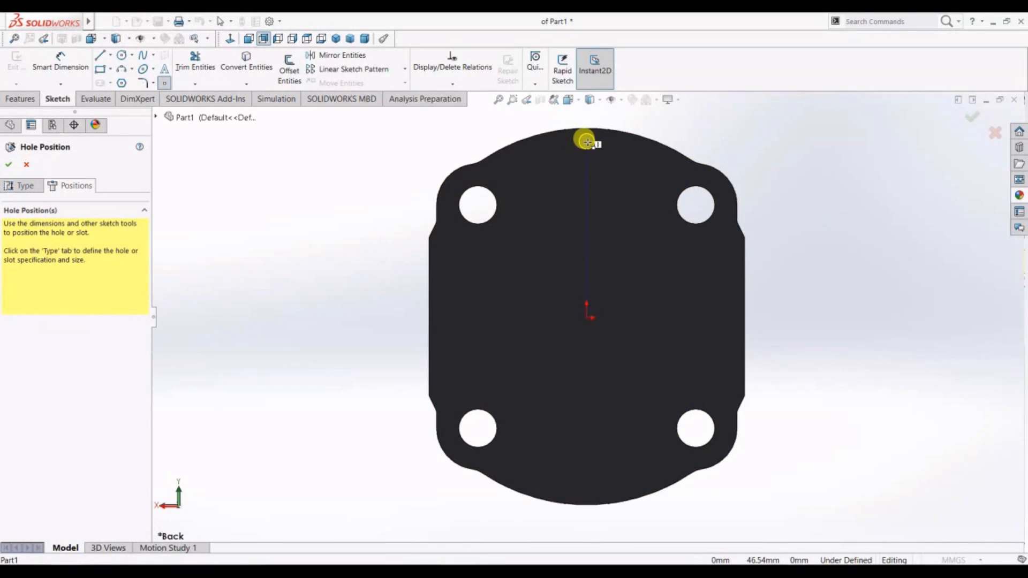
pyautogui.click(588, 482)
# Dimension the upper hole's center 45 mm from the origin
pyautogui.click(60, 61)
pyautogui.click(587, 145)
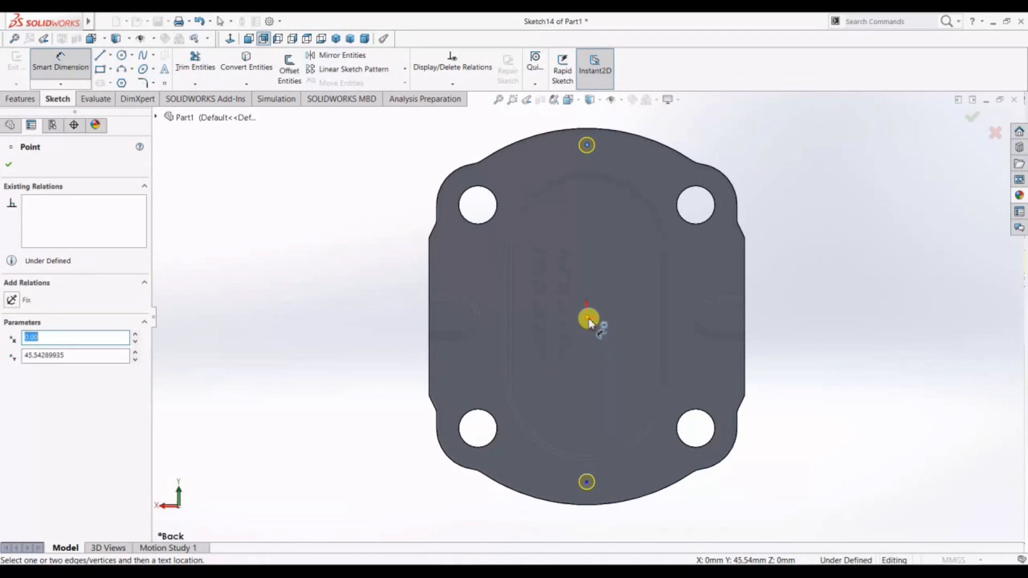
pyautogui.click(588, 319)
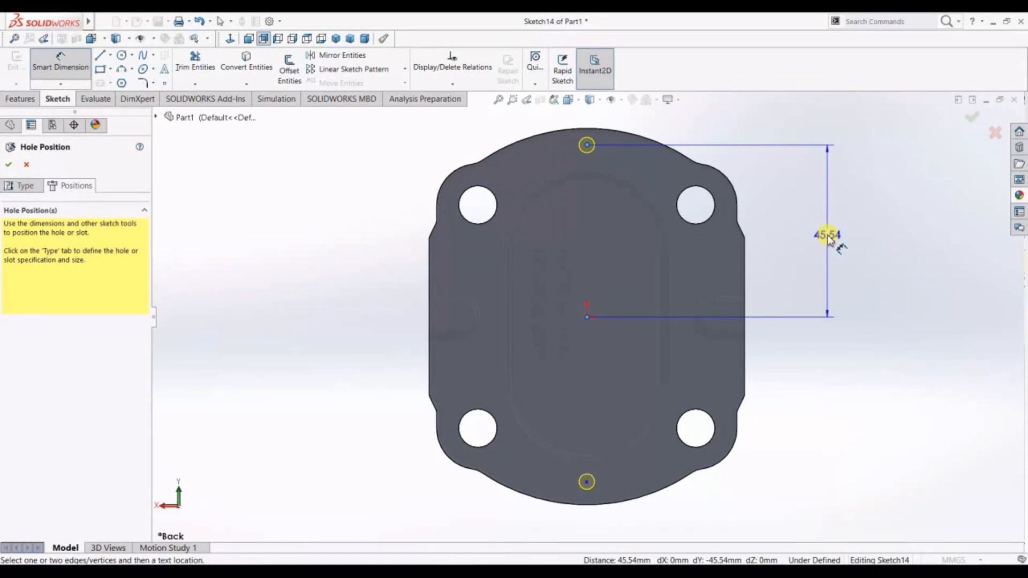
pyautogui.click(829, 239)
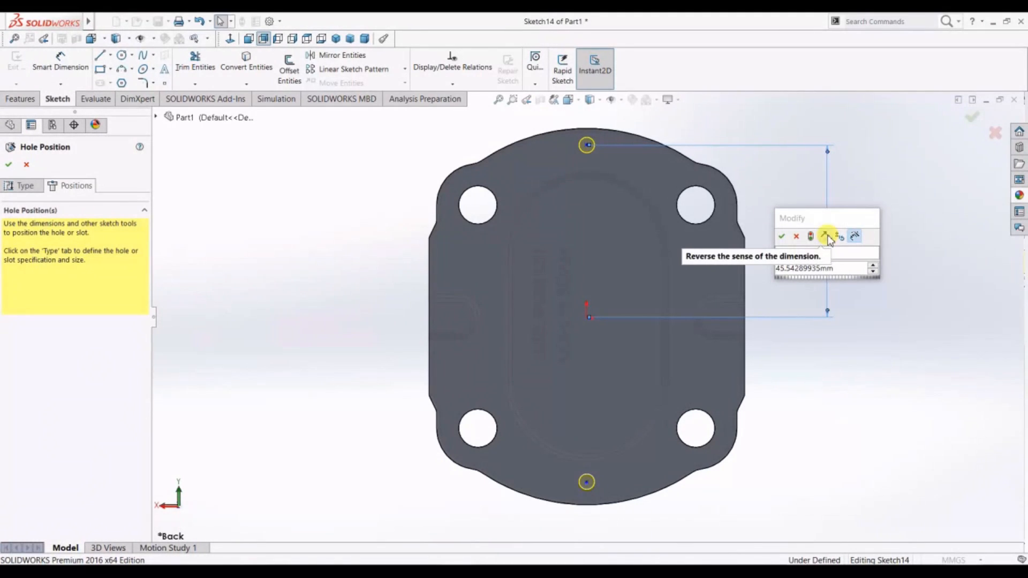
pyautogui.doubleClick(840, 266)
pyautogui.write('45')
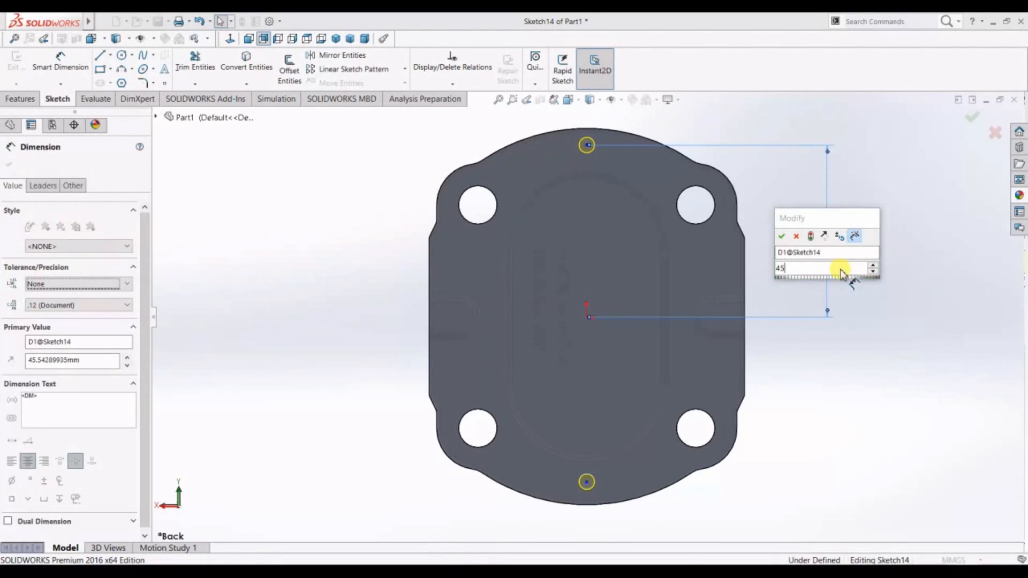
pyautogui.press('Return')
# Dimension the lower hole's center 45 mm from the origin and finish the two holes
pyautogui.click(587, 482)
pyautogui.click(589, 317)
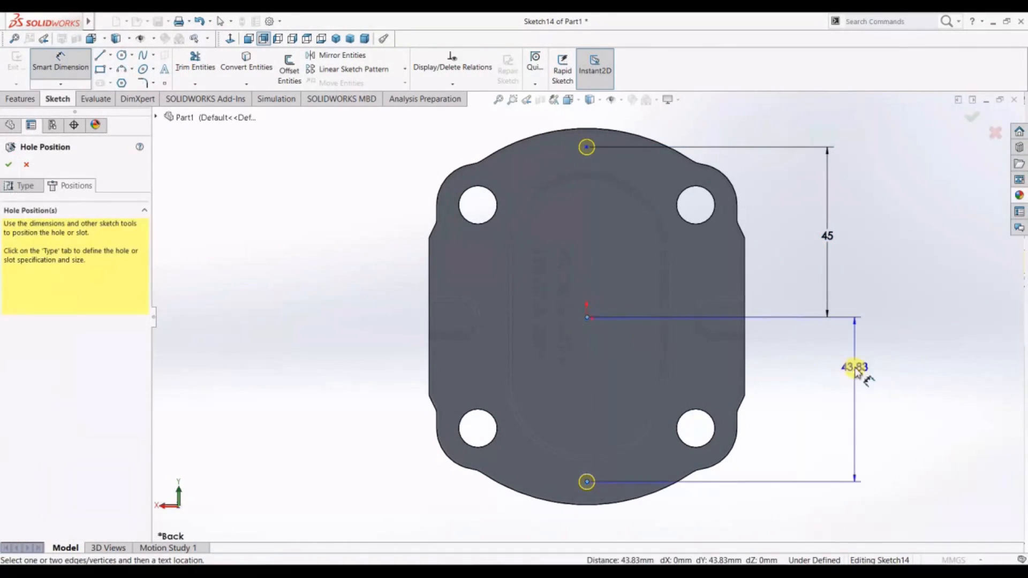
pyautogui.click(850, 396)
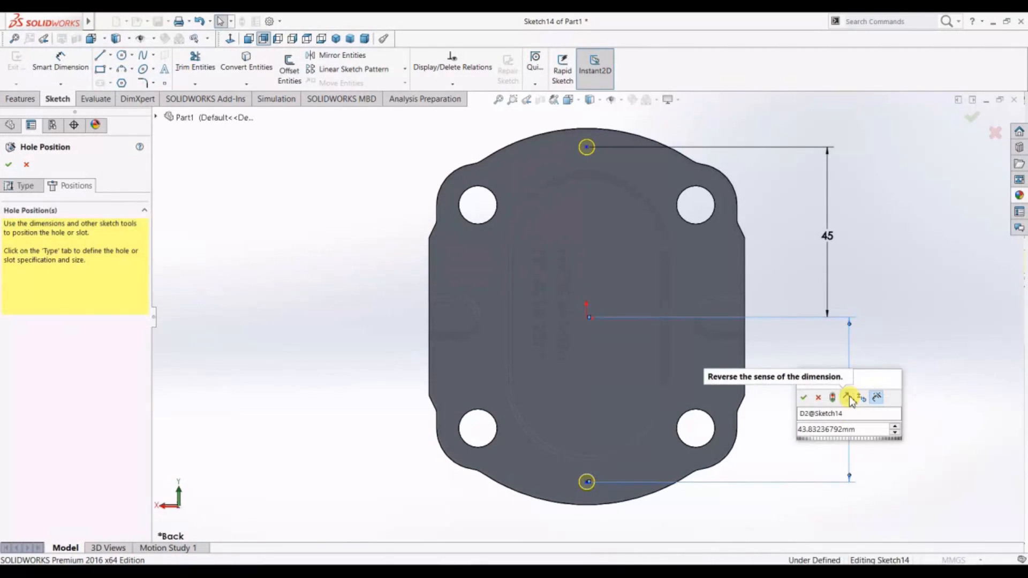
pyautogui.doubleClick(846, 429)
pyautogui.write('45')
pyautogui.press('Return')
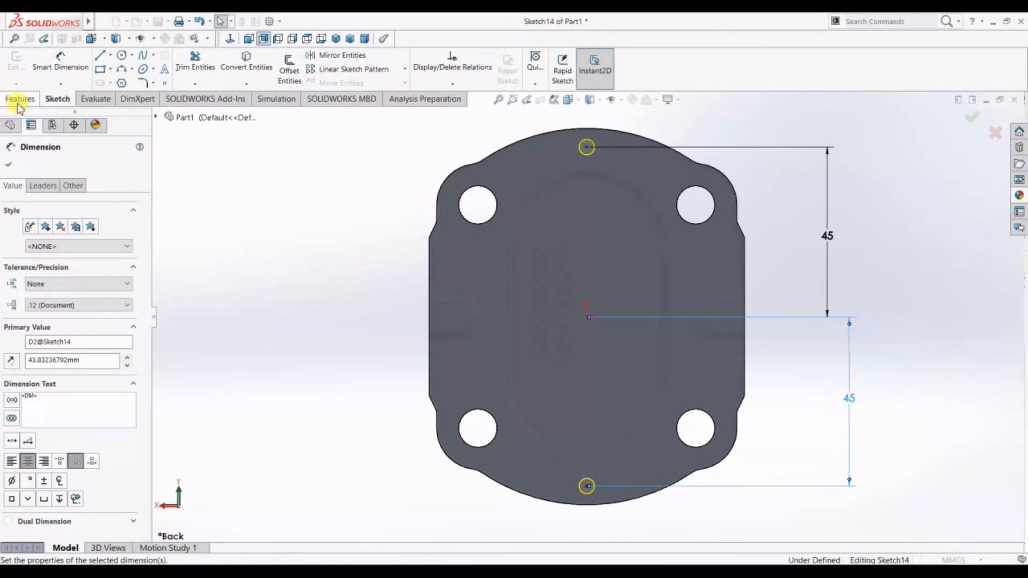
pyautogui.click(9, 165)
pyautogui.click(9, 165)
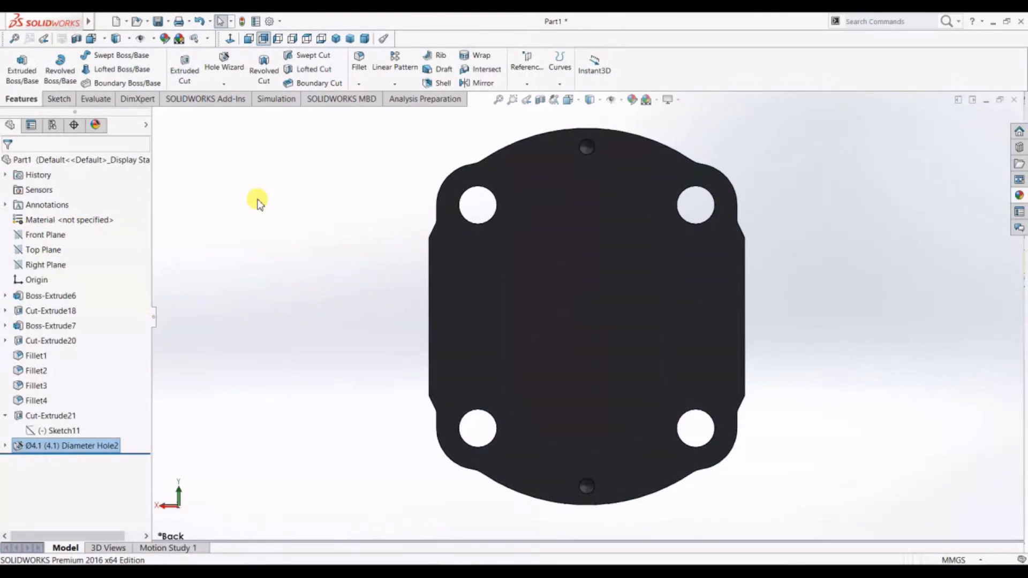
# Save the part as "Part2 END PLATE" in the youtube folder
pyautogui.moveTo(884, 269); pyautogui.dragTo(905, 336, button='middle')
pyautogui.click(158, 21)
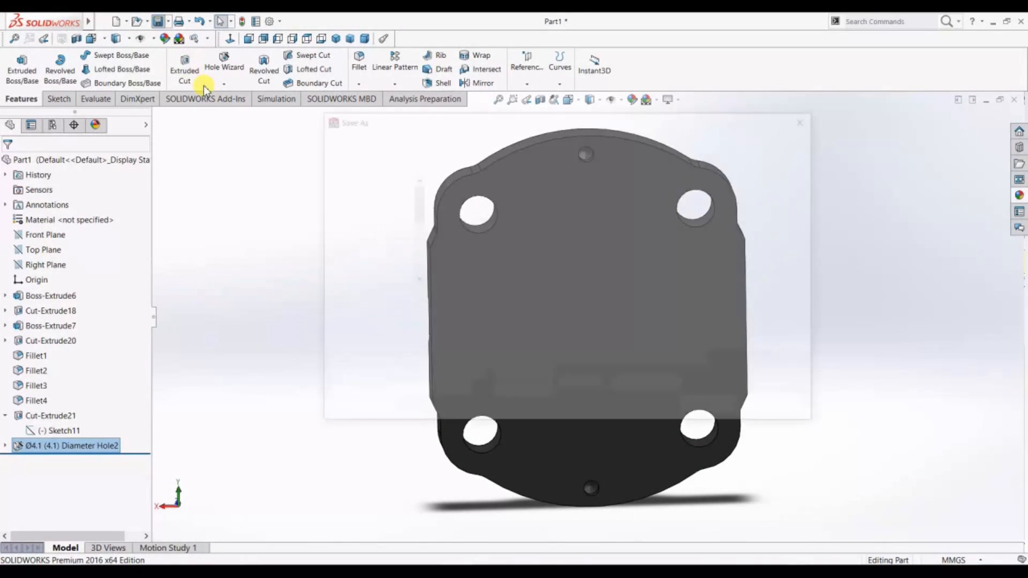
pyautogui.click(454, 304)
pyautogui.press('BackSpace')
pyautogui.write('2 END PLATE')
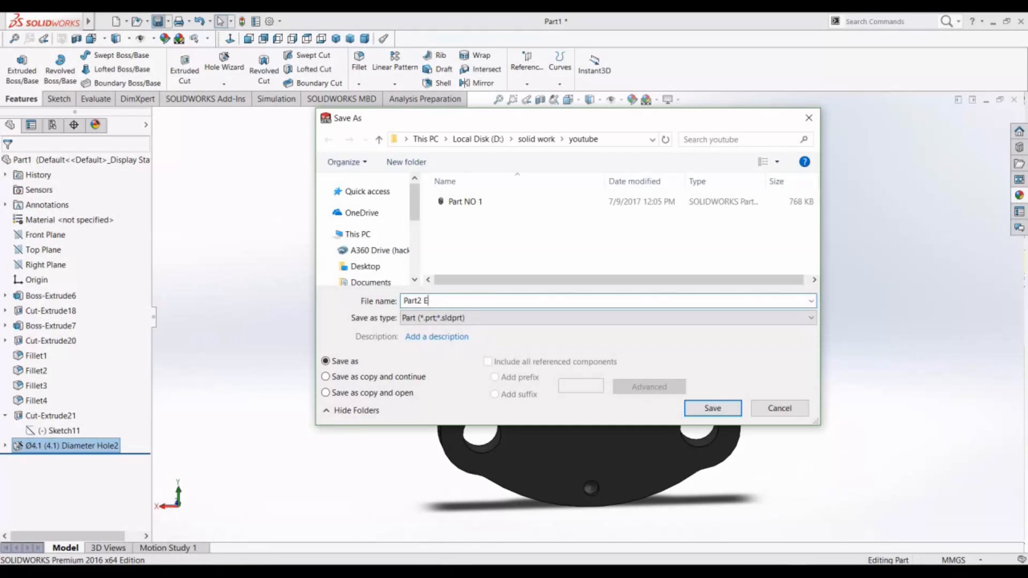
pyautogui.click(713, 408)
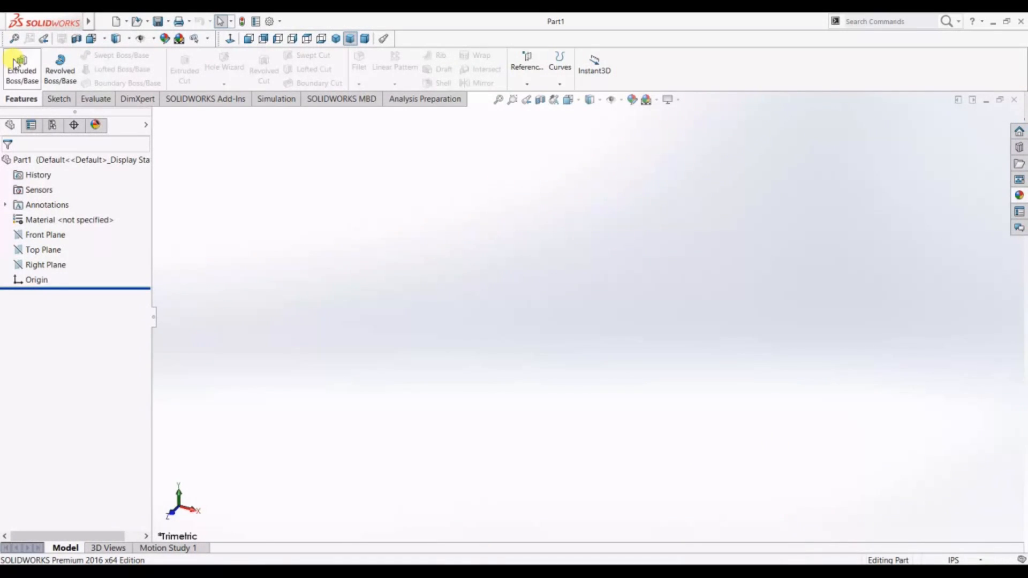
# Sketch a center rectangle about 4.96 in tall on the Front Plane, centered on the origin
pyautogui.click(36, 234)
pyautogui.click(54, 220)
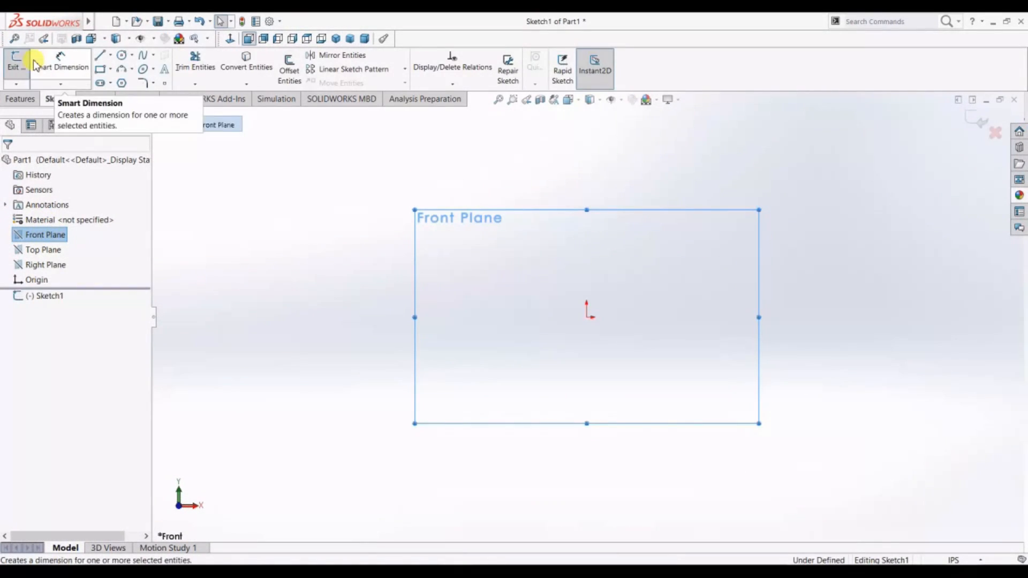
pyautogui.click(112, 70)
pyautogui.click(137, 97)
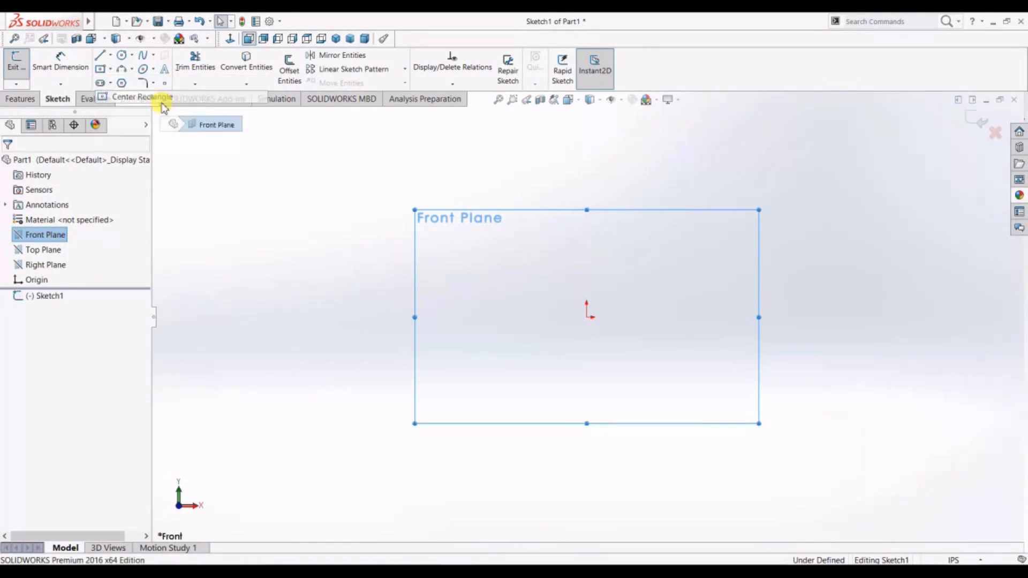
pyautogui.click(587, 317)
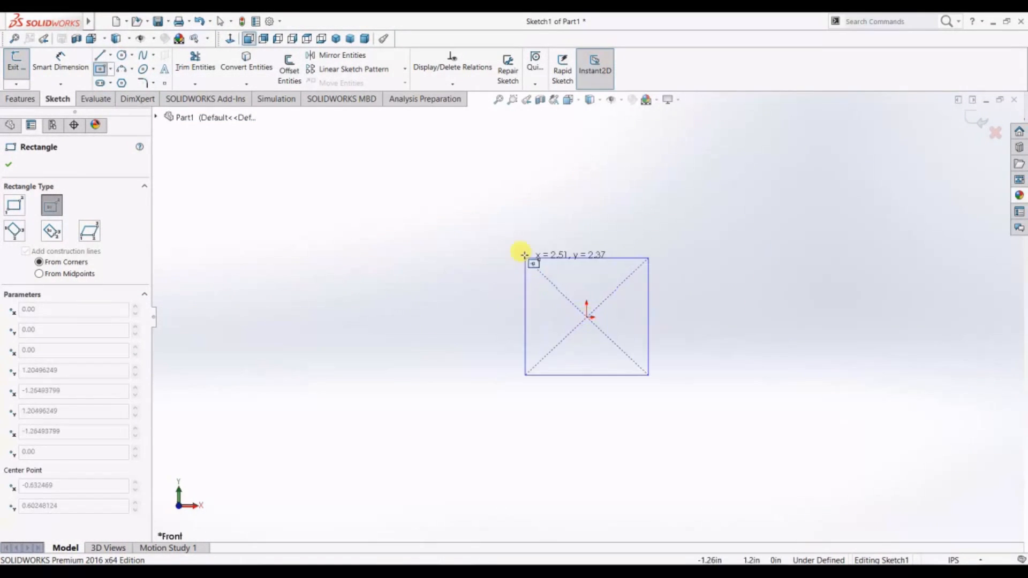
pyautogui.click(514, 194)
pyautogui.rightClick(514, 195)
pyautogui.click(524, 208)
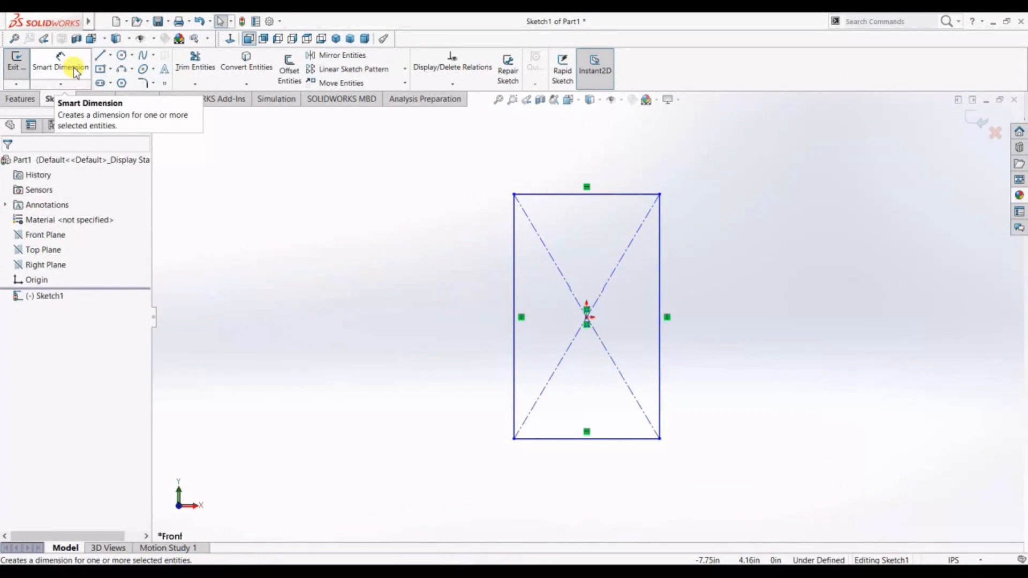
# Dimension the rectangle's height as 120 mm
pyautogui.click(63, 67)
pyautogui.click(661, 270)
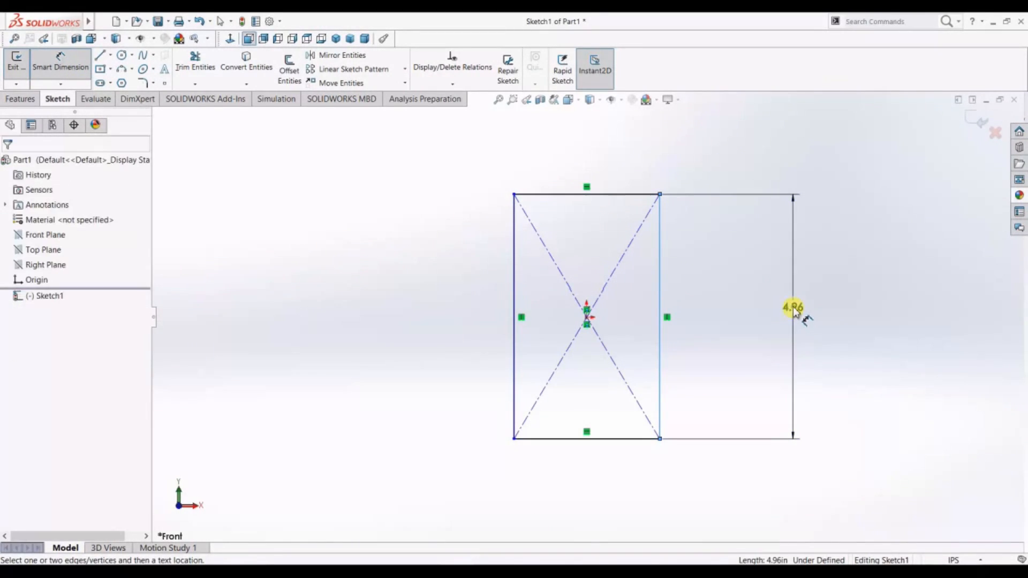
pyautogui.click(792, 305)
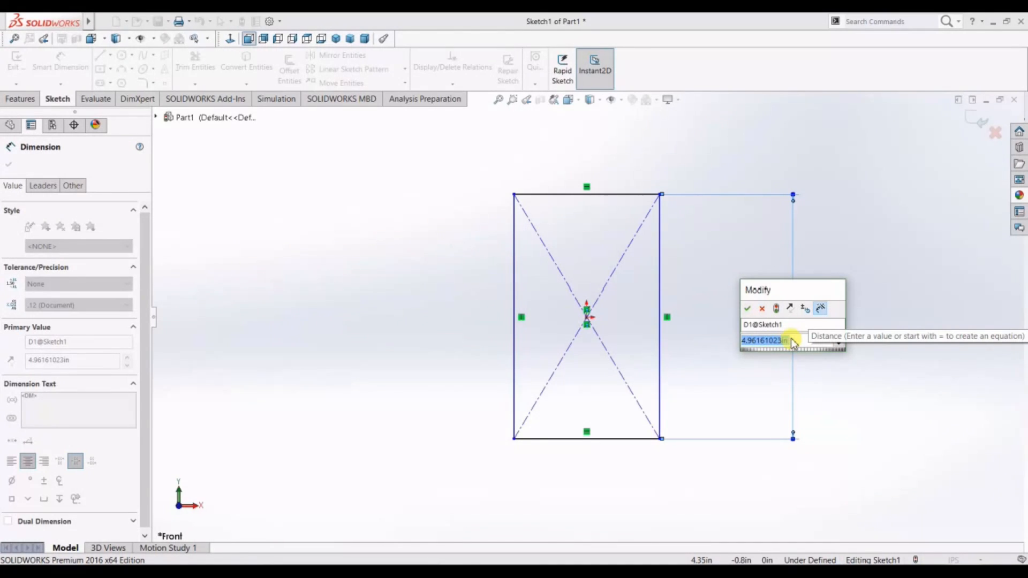
pyautogui.write('120m')
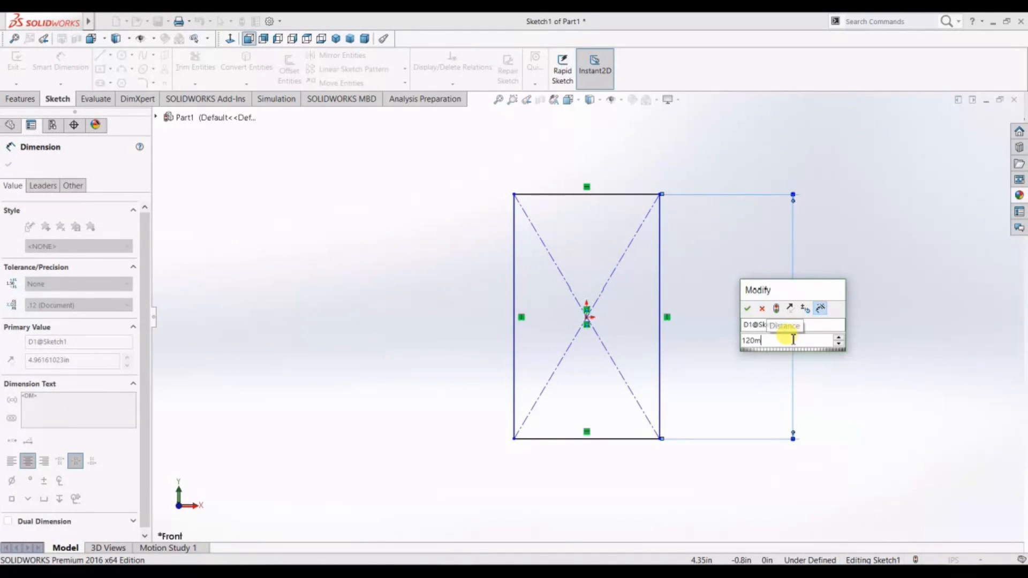
pyautogui.write('m')
pyautogui.press('Return')
# Switch the document units to MMGS and undo the first rectangle sketch
pyautogui.click(954, 561)
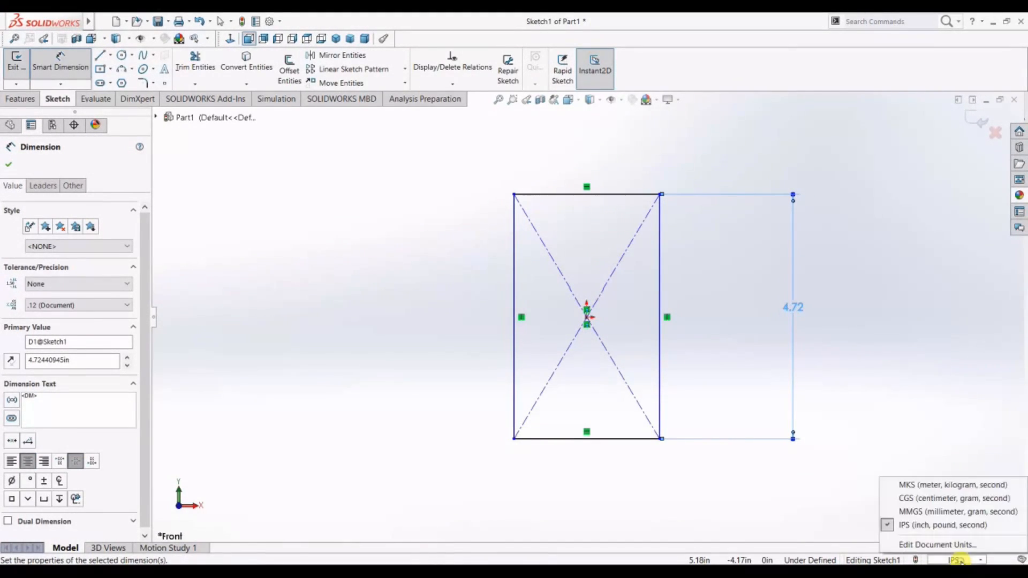
pyautogui.click(943, 509)
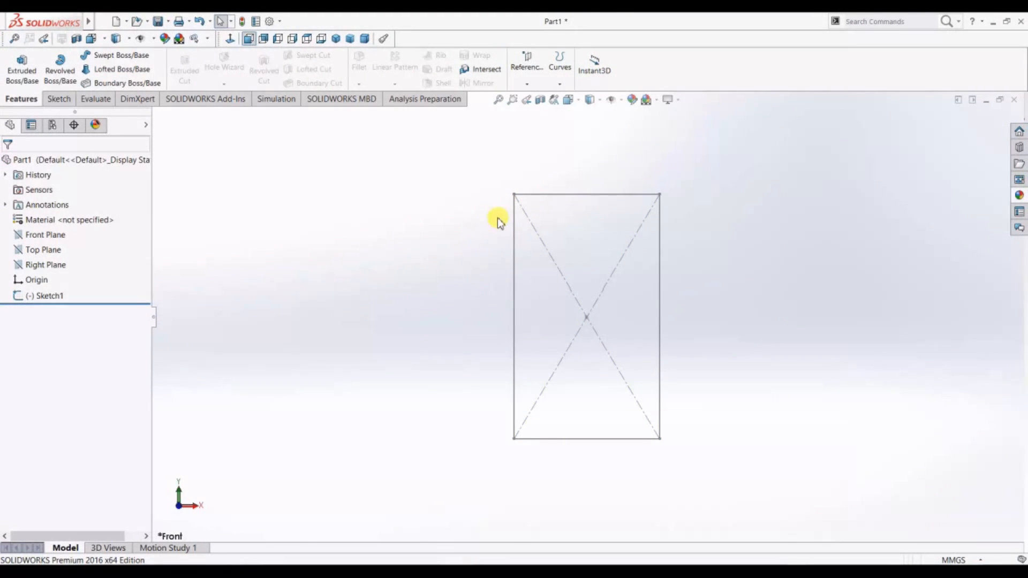
pyautogui.hotkey('ctrl', 'z')
pyautogui.hotkey('ctrl', 'z')
pyautogui.hotkey('ctrl', 'z')
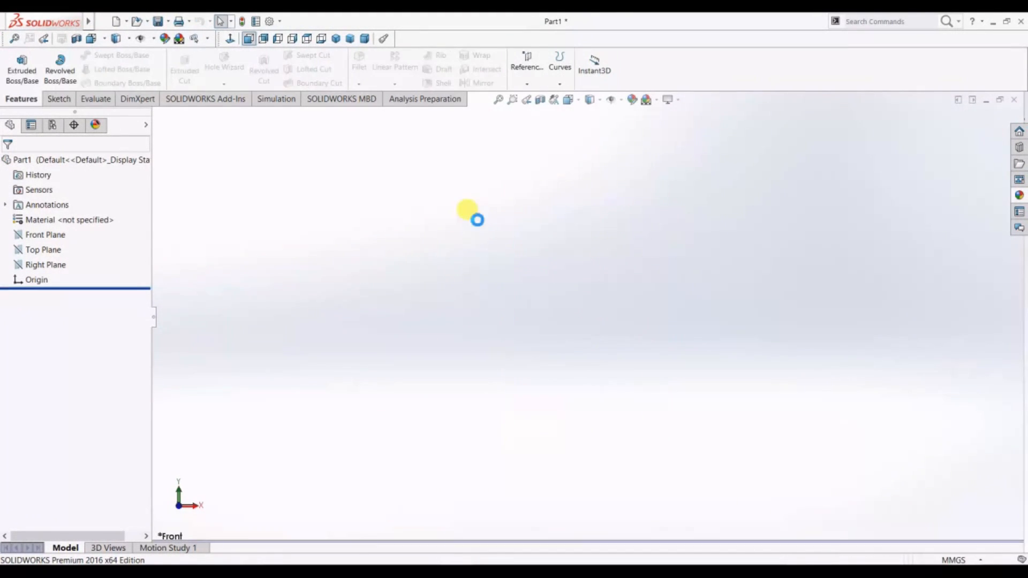
pyautogui.click(950, 560)
pyautogui.click(910, 509)
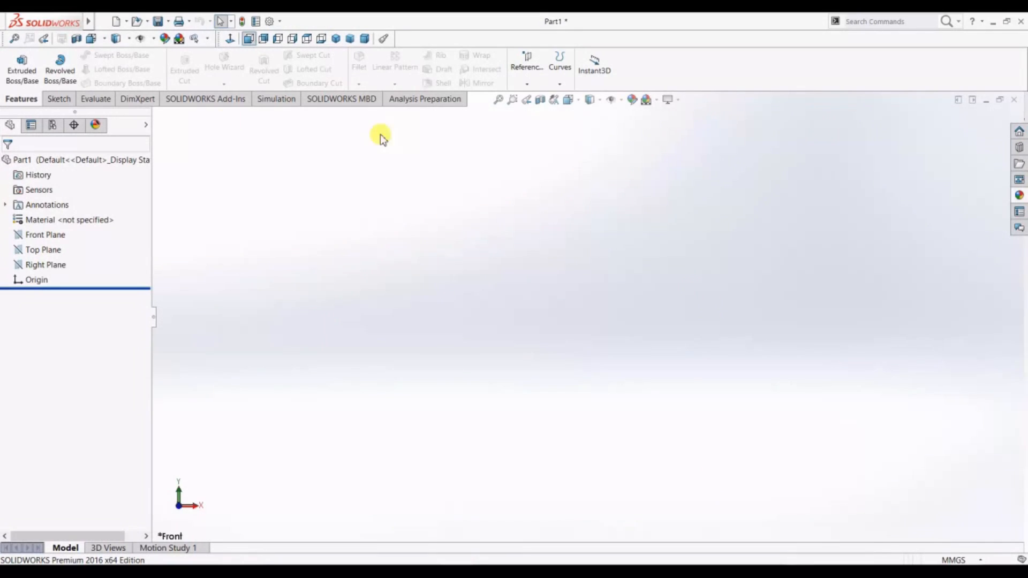
# Sketch a center rectangle about 71 mm wide and 144 mm high on the Front Plane, centered on the origin
pyautogui.click(49, 235)
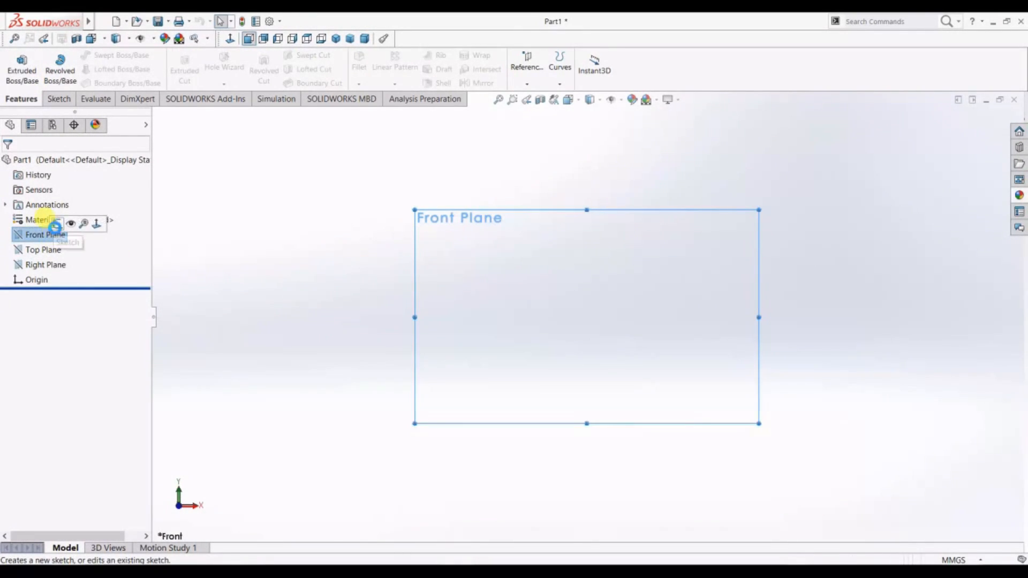
pyautogui.click(92, 221)
pyautogui.click(109, 69)
pyautogui.click(142, 96)
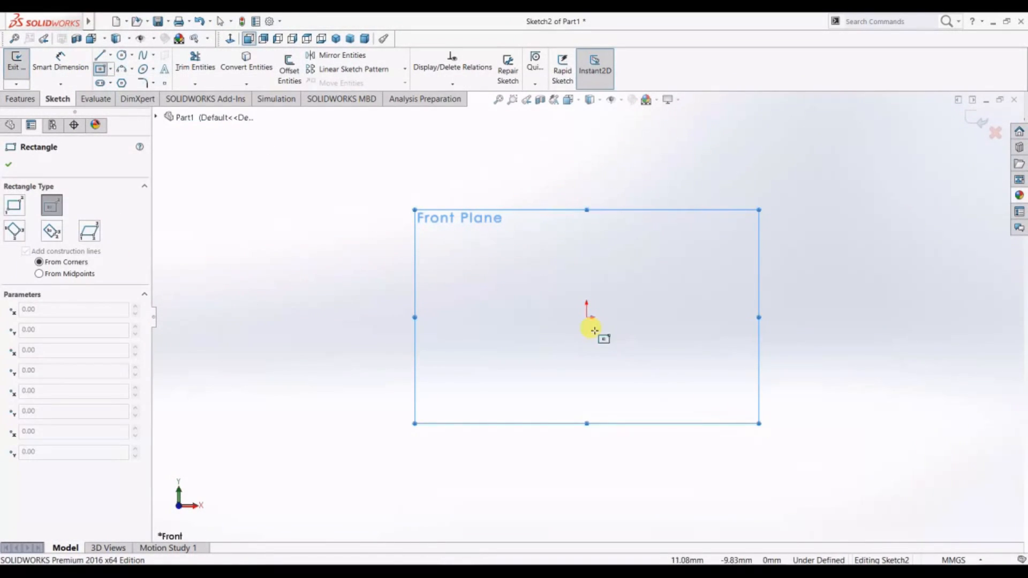
pyautogui.click(587, 316)
pyautogui.click(669, 456)
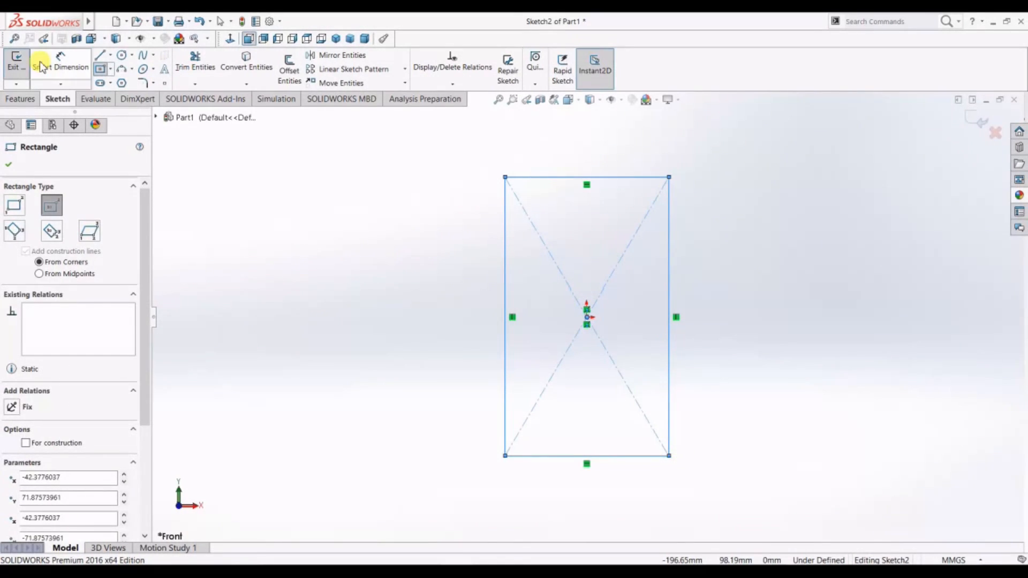
# Dimension the rectangle 120 mm high and 90 mm wide
pyautogui.click(60, 63)
pyautogui.click(670, 287)
pyautogui.click(791, 301)
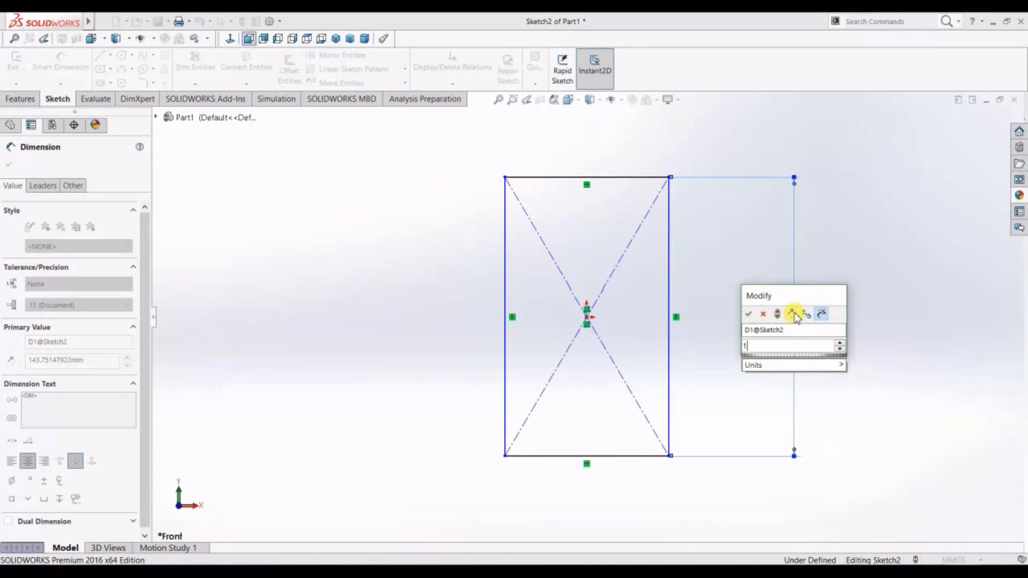
pyautogui.write('120')
pyautogui.press('Return')
pyautogui.click(618, 177)
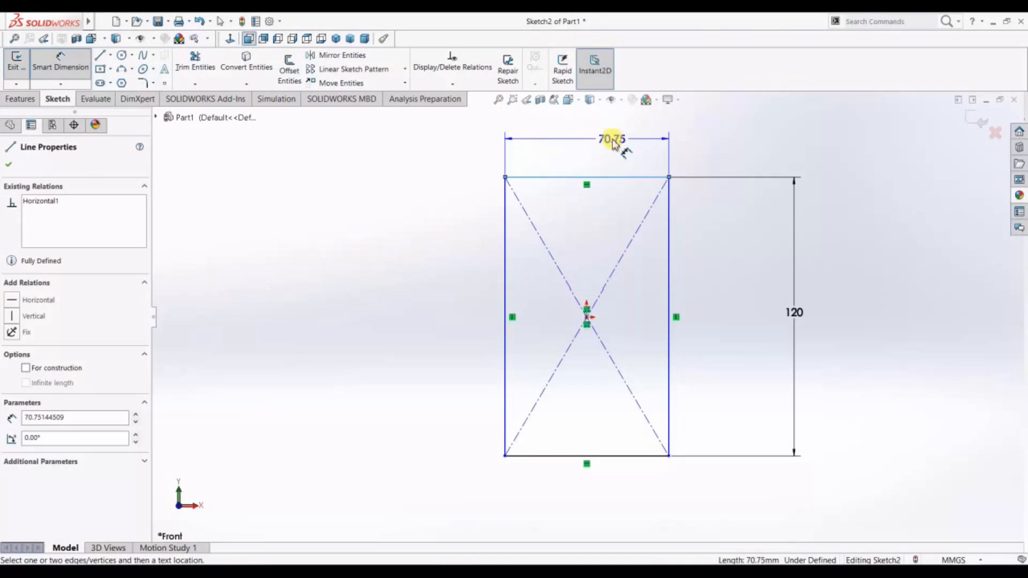
pyautogui.click(583, 135)
pyautogui.write('90')
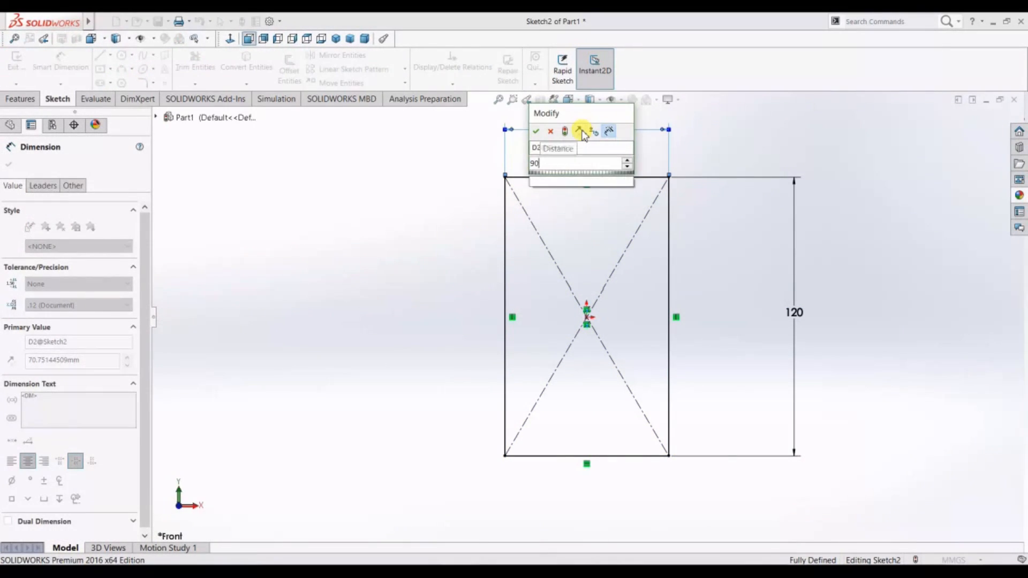
pyautogui.press('Return')
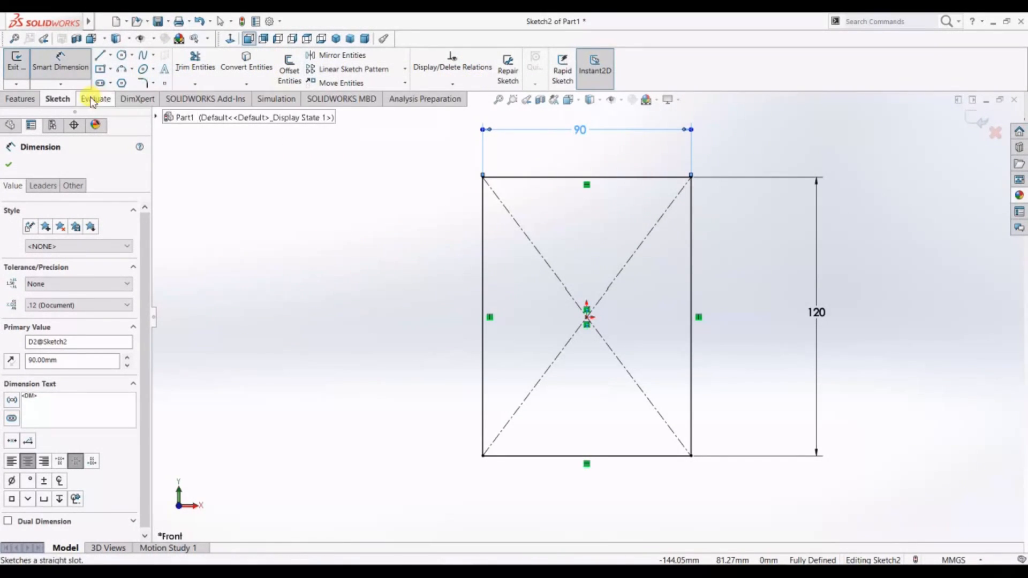
pyautogui.click(8, 164)
pyautogui.click(38, 100)
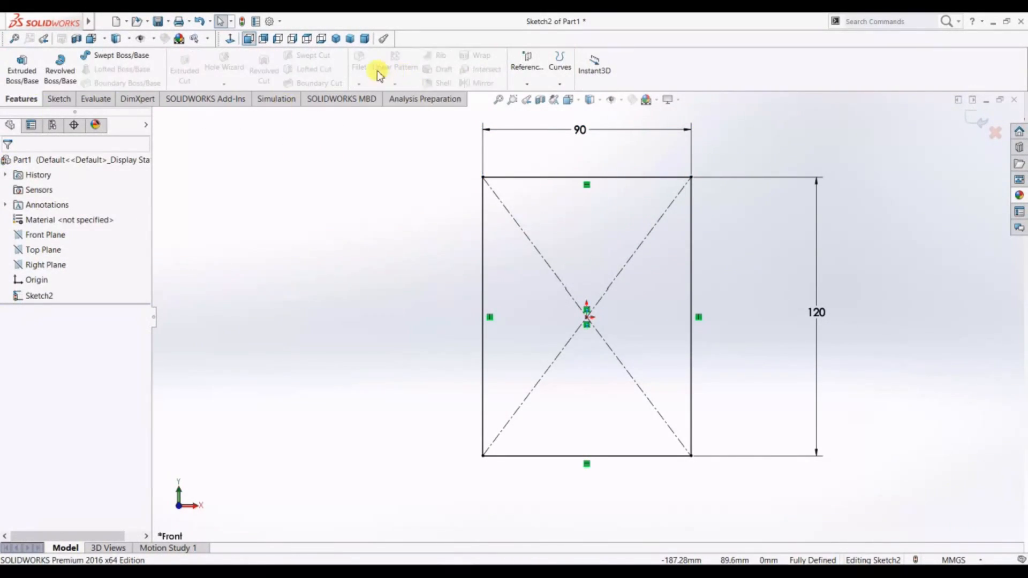
pyautogui.moveTo(402, 172)
pyautogui.mouseDown()
pyautogui.moveTo(723, 431)
pyautogui.moveTo(415, 356)
pyautogui.mouseUp()
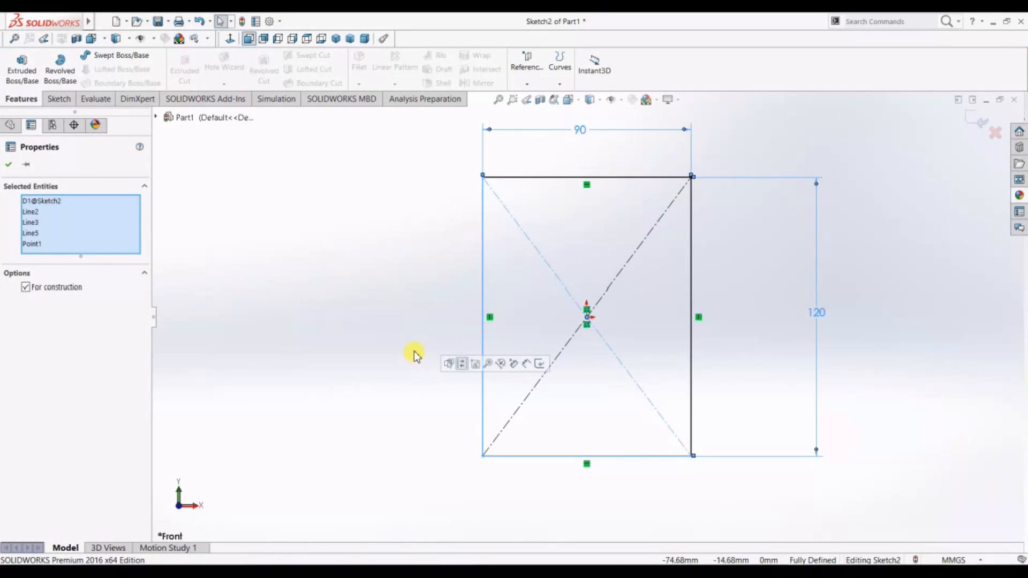
pyautogui.click(9, 164)
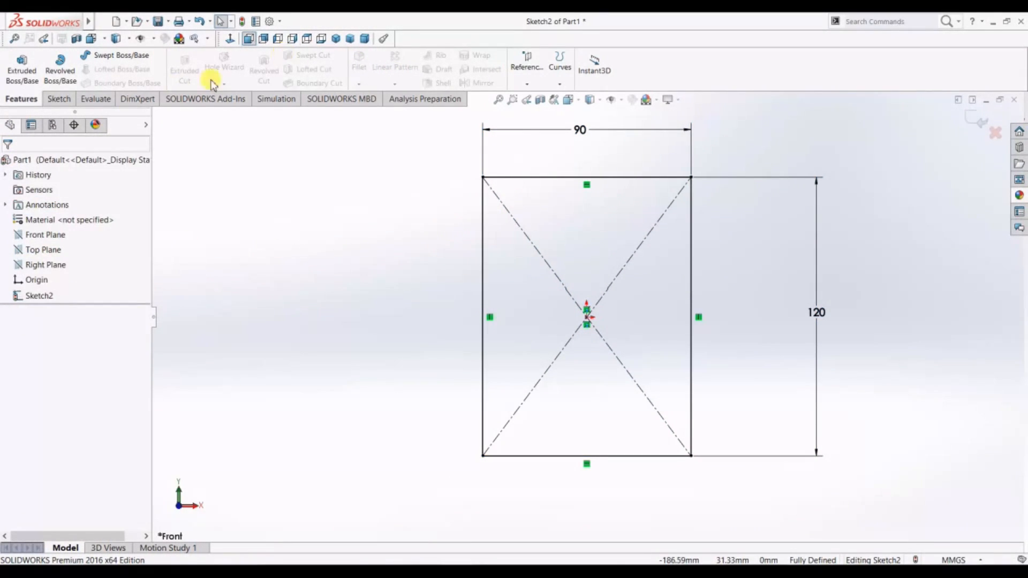
# Round all four corners of the rectangle with 9 mm sketch fillets
pyautogui.click(58, 99)
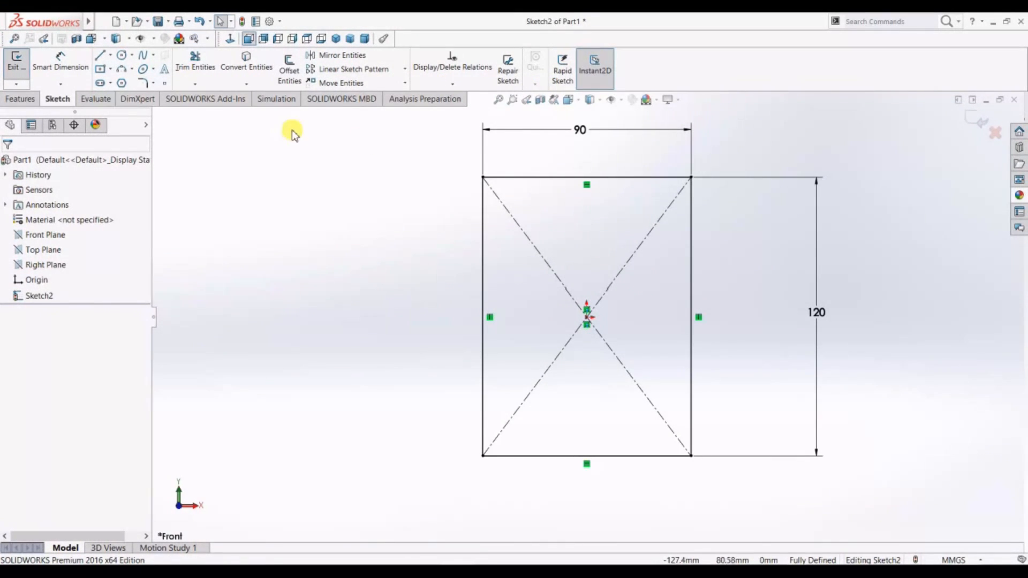
pyautogui.click(142, 83)
pyautogui.moveTo(770, 209)
pyautogui.mouseDown()
pyautogui.moveTo(399, 427)
pyautogui.moveTo(384, 321)
pyautogui.mouseUp()
pyautogui.moveTo(69, 317); pyautogui.dragTo(5, 313)
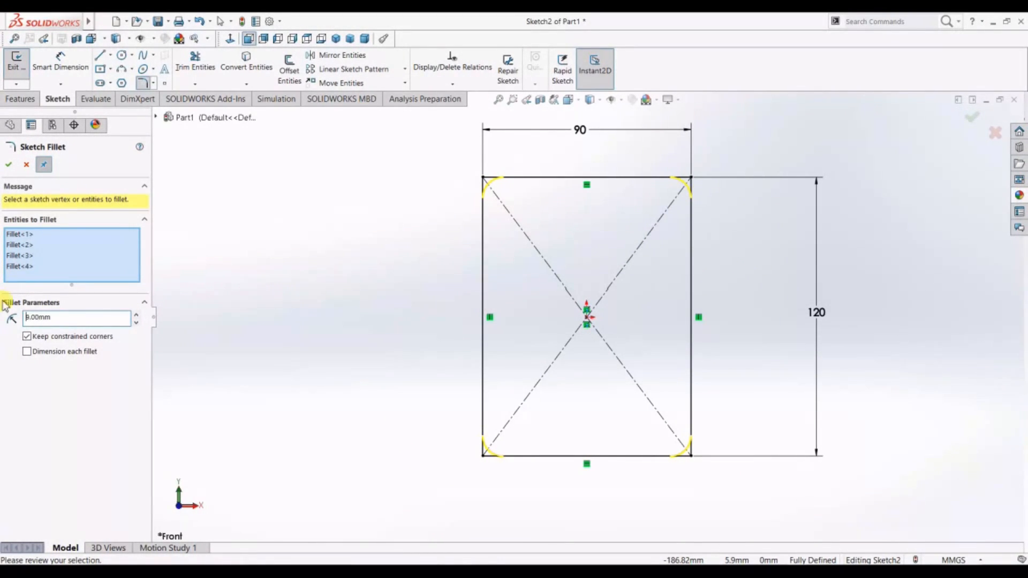
pyautogui.click(9, 165)
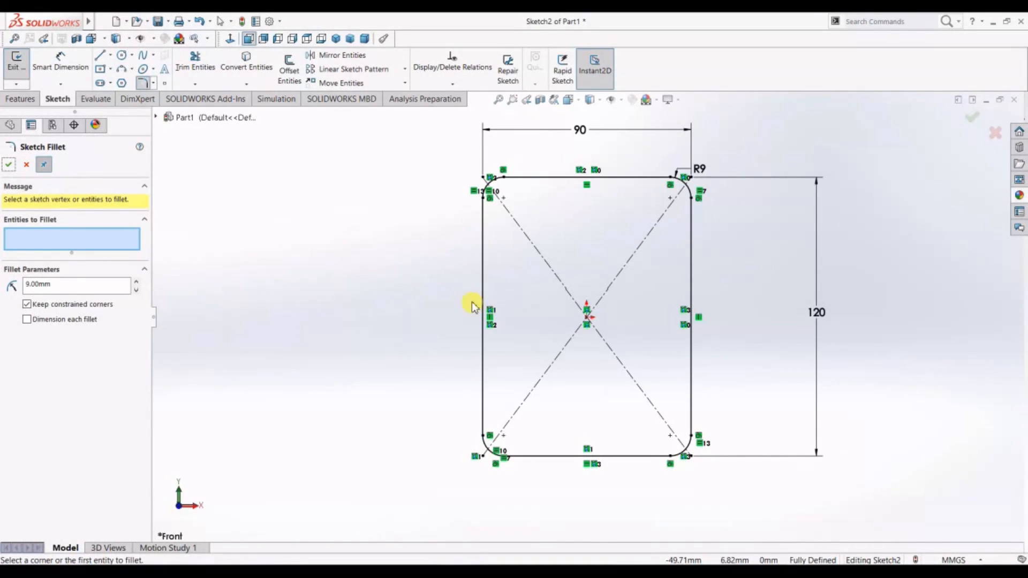
pyautogui.click(10, 165)
# Sketch four circles about 17 to 20 mm in diameter, one inside each corner of the rectangle
pyautogui.click(122, 56)
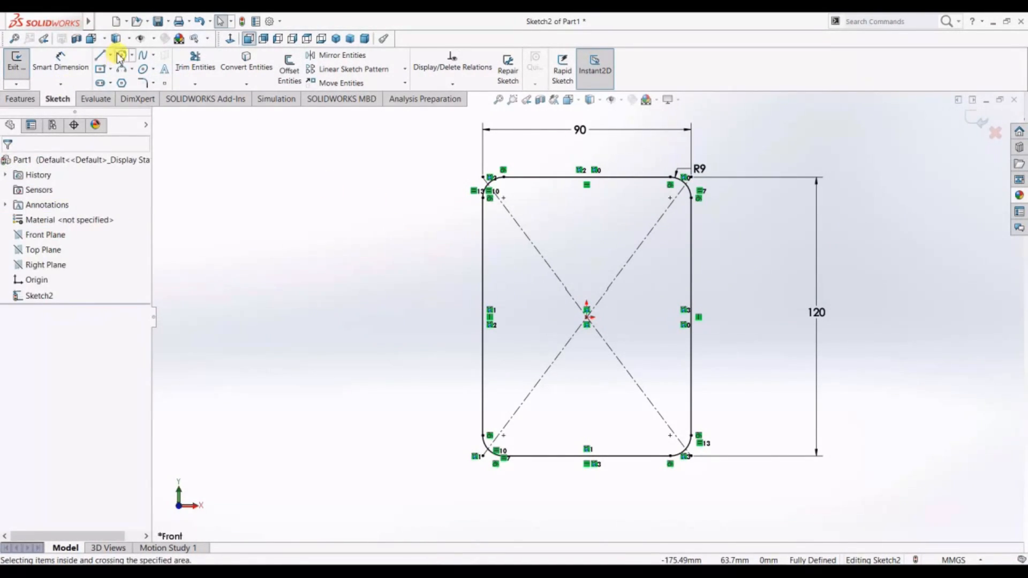
pyautogui.click(511, 204)
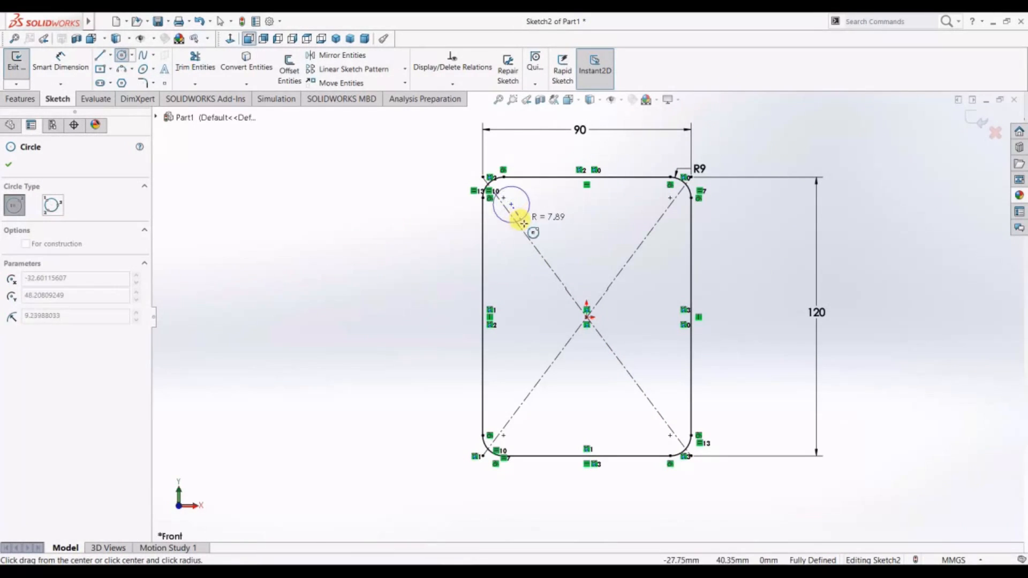
pyautogui.click(521, 222)
pyautogui.click(656, 198)
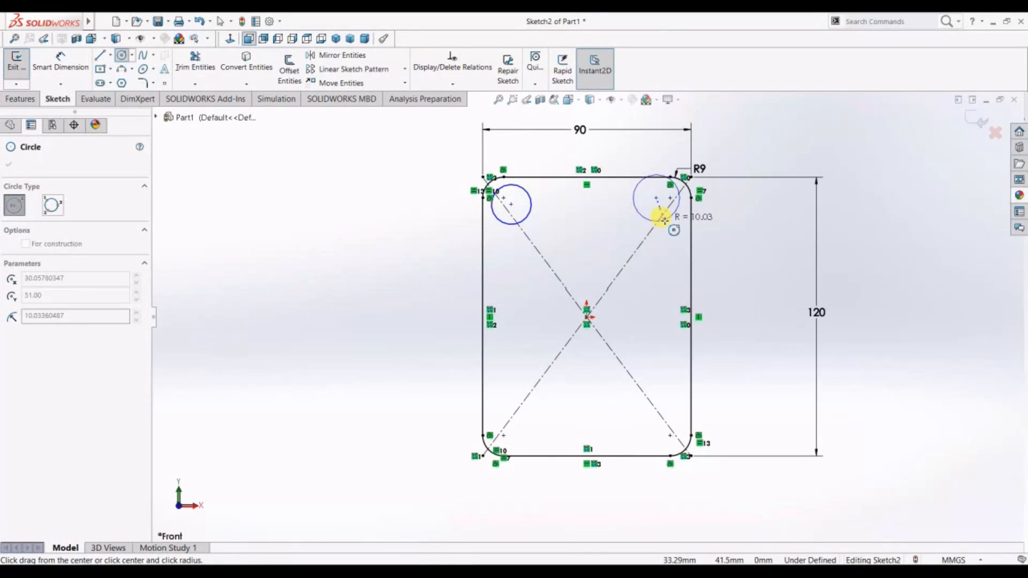
pyautogui.click(660, 214)
pyautogui.click(518, 430)
pyautogui.click(530, 446)
pyautogui.click(657, 430)
pyautogui.click(666, 450)
pyautogui.rightClick(312, 219)
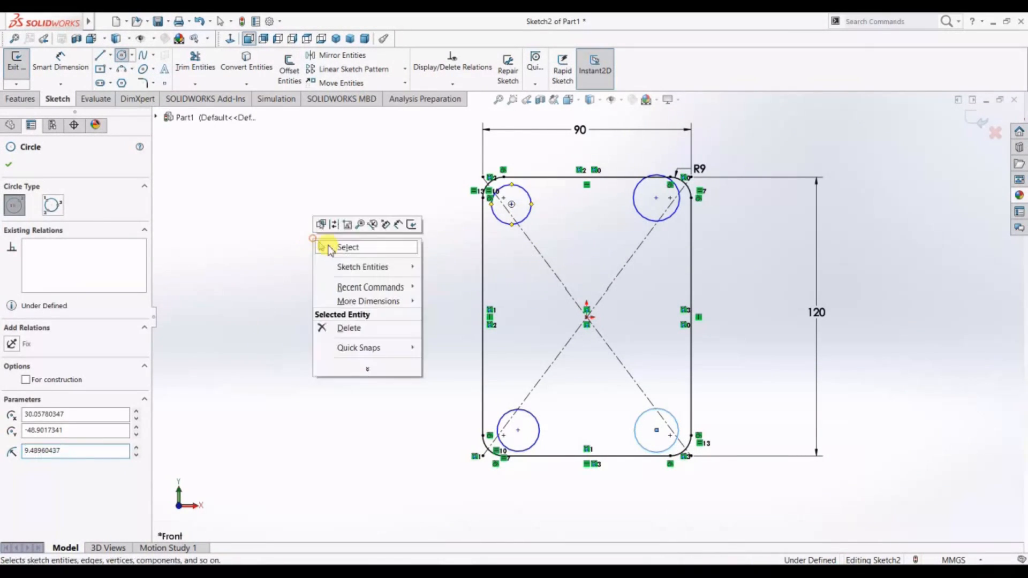
pyautogui.click(324, 243)
# Dimension the upper-left circle's diameter as 9 mm and leave the dimension command
pyautogui.click(533, 214)
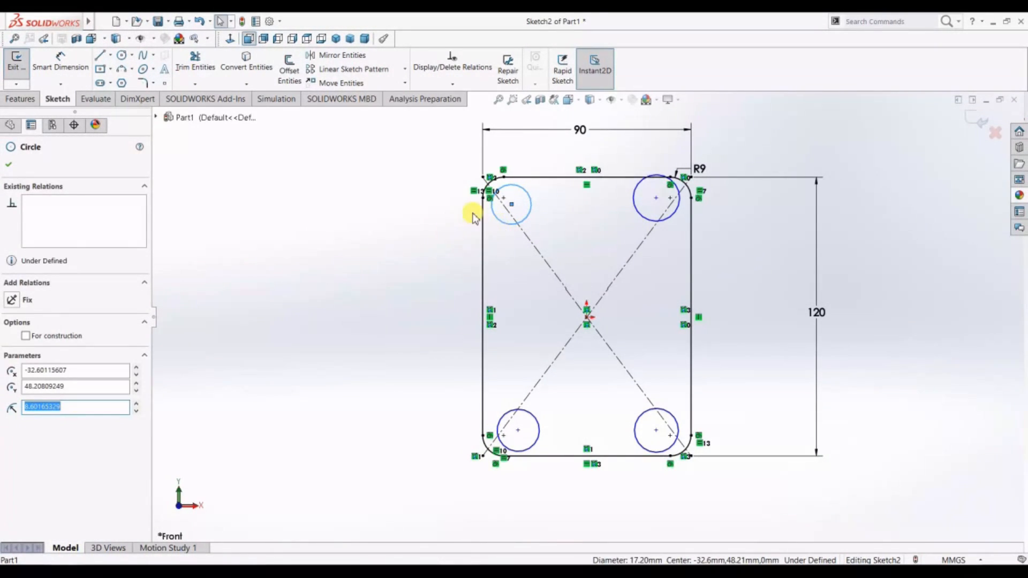
pyautogui.click(60, 62)
pyautogui.click(493, 211)
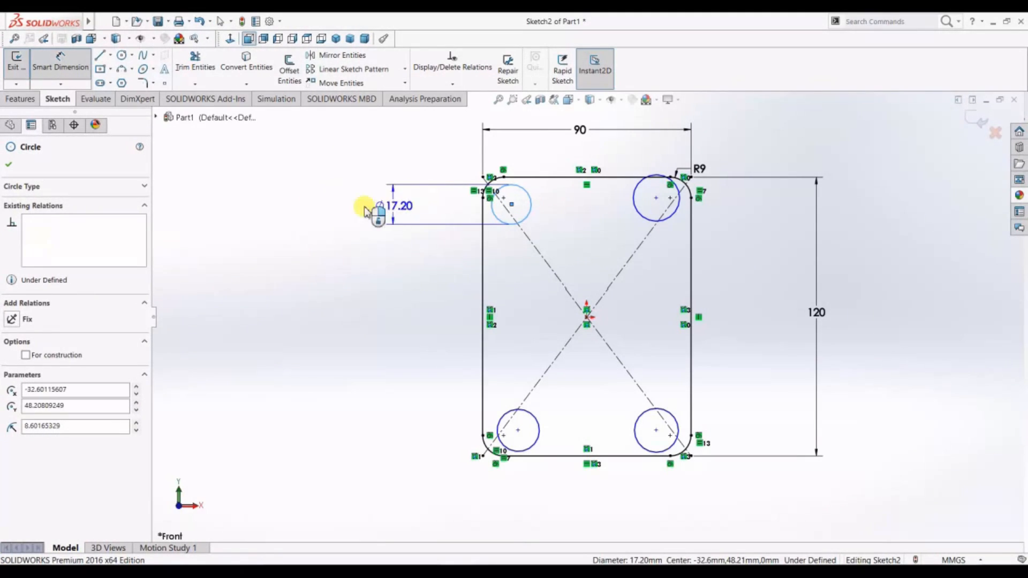
pyautogui.click(366, 210)
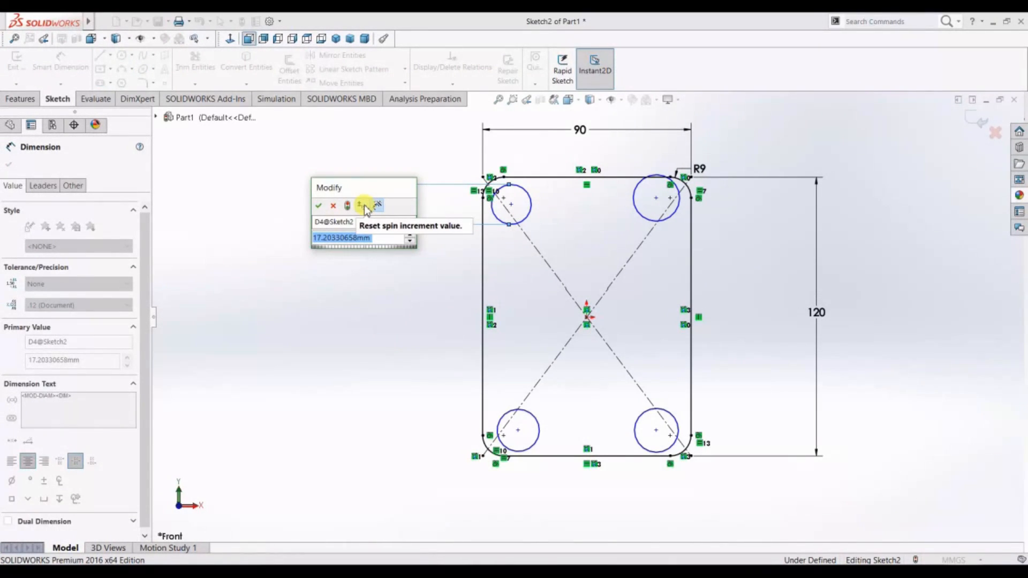
pyautogui.write('9')
pyautogui.press('Return')
pyautogui.rightClick(275, 195)
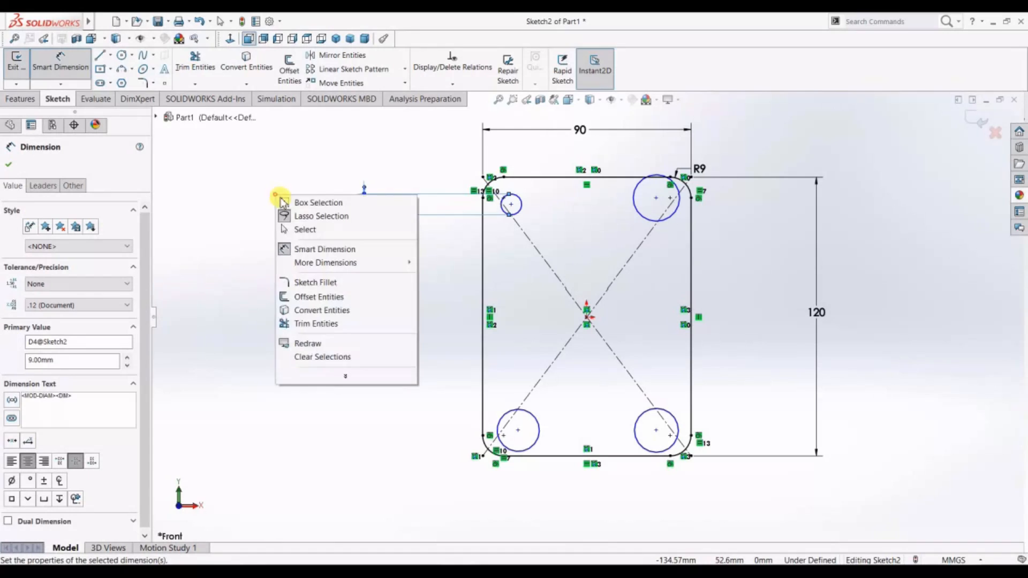
pyautogui.click(305, 229)
pyautogui.click(229, 220)
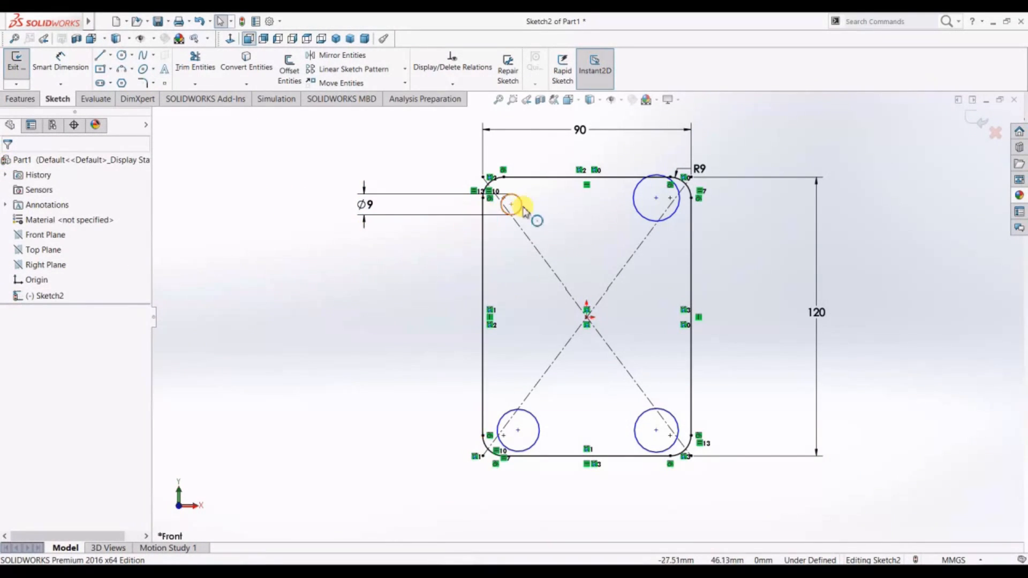
# Make all four corner circles equal in size, including the 9 mm one
pyautogui.click(634, 213)
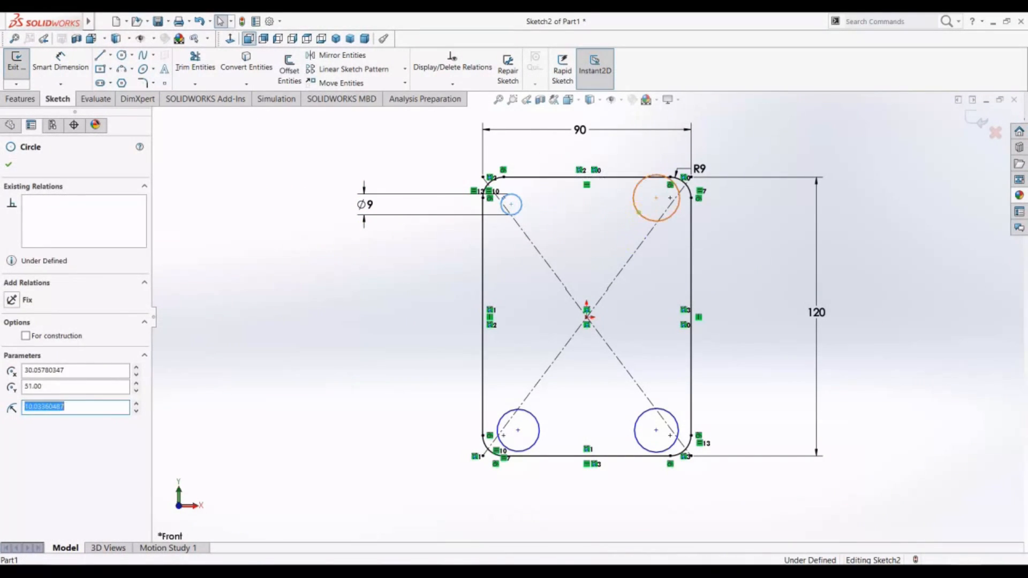
pyautogui.keyDown('ctrl'); pyautogui.click(537, 426); pyautogui.keyUp('ctrl')
pyautogui.keyDown('ctrl'); pyautogui.click(639, 427); pyautogui.keyUp('ctrl')
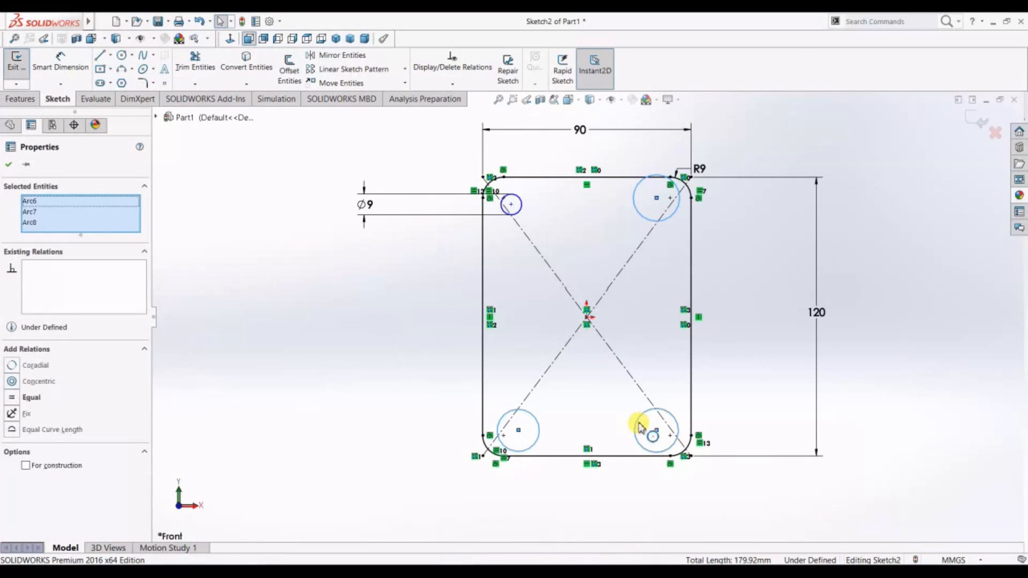
pyautogui.click(30, 399)
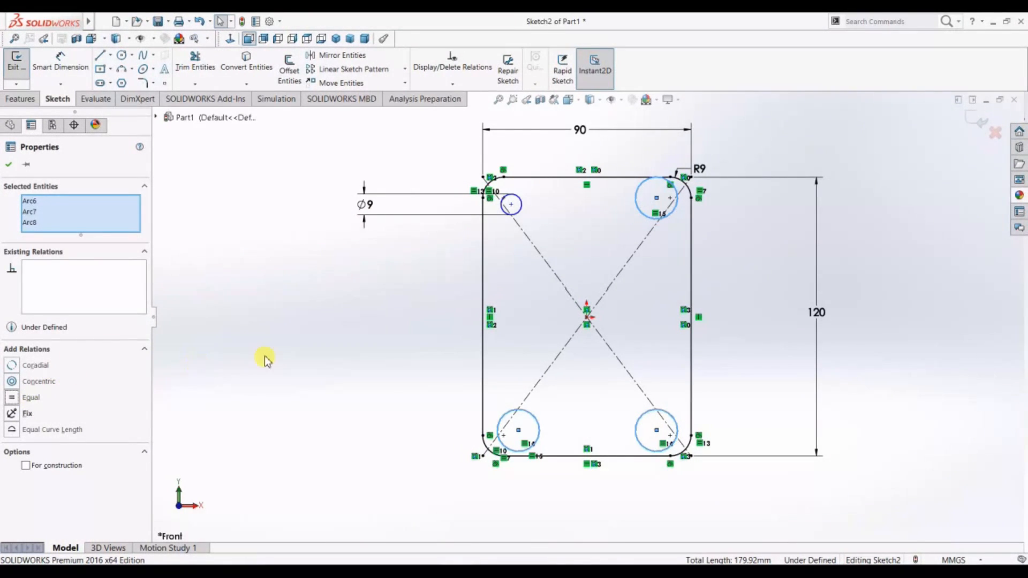
pyautogui.keyDown('ctrl'); pyautogui.click(520, 207); pyautogui.keyUp('ctrl')
pyautogui.click(41, 410)
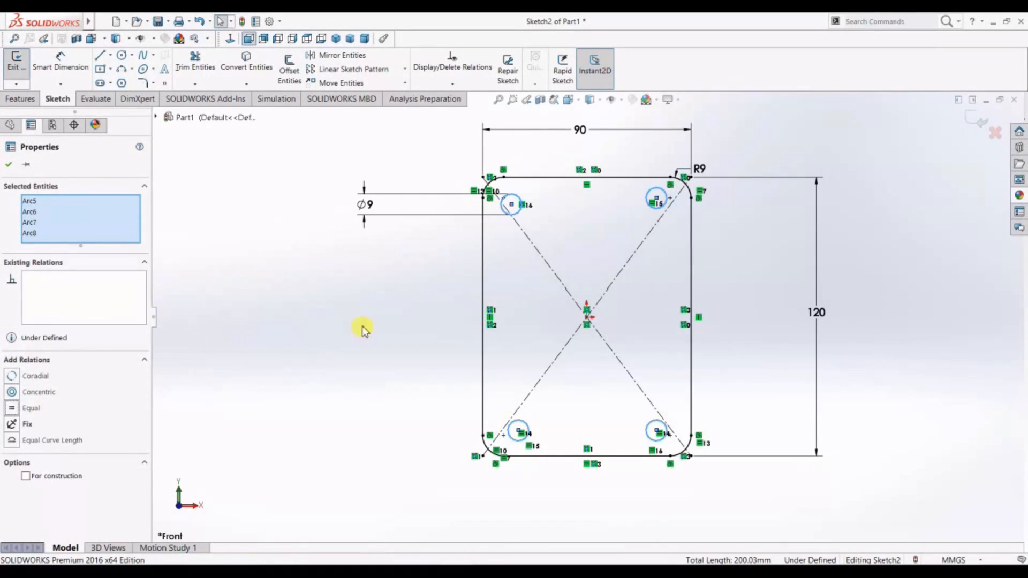
pyautogui.click(362, 328)
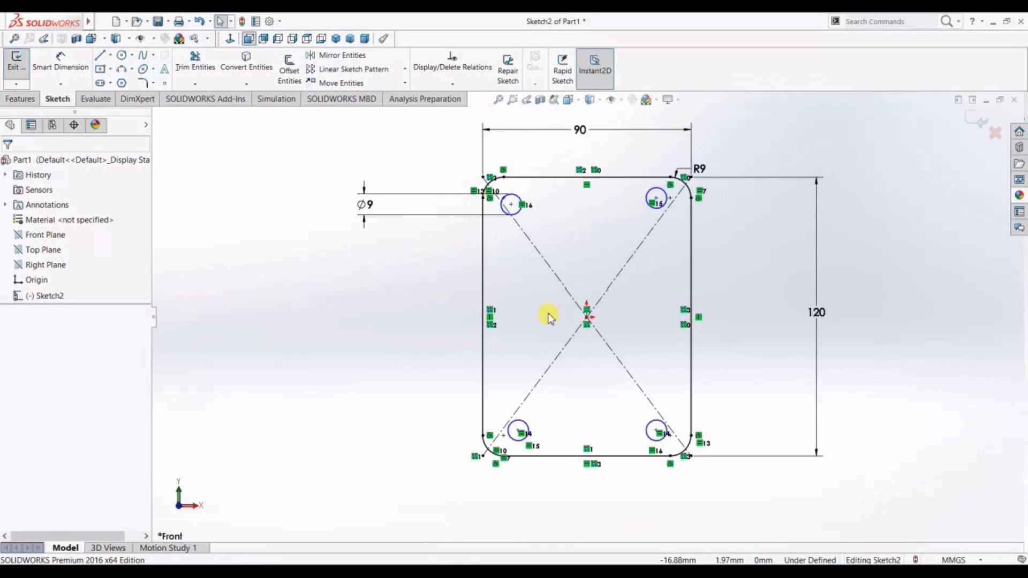
# Align the centres of the two upper circles with a horizontal relation
pyautogui.click(512, 205)
pyautogui.keyDown('ctrl'); pyautogui.click(658, 200); pyautogui.keyUp('ctrl')
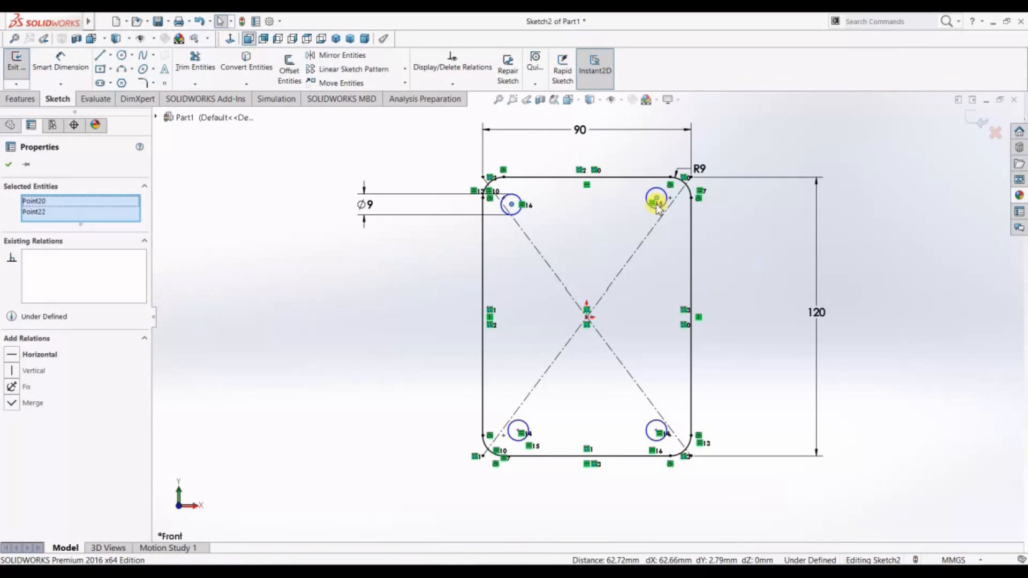
pyautogui.click(688, 152)
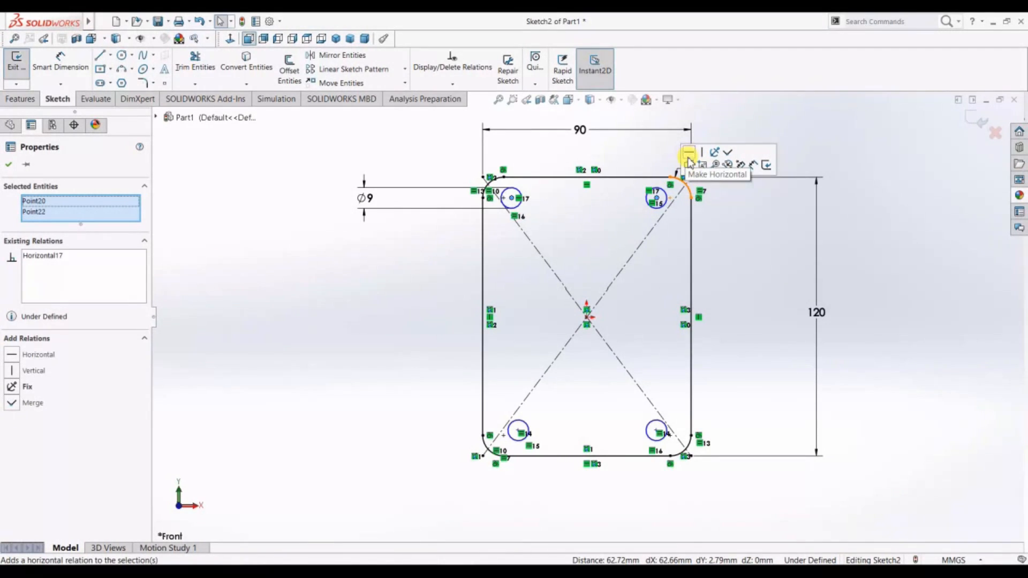
pyautogui.click(657, 199)
pyautogui.keyDown('ctrl'); pyautogui.click(656, 198); pyautogui.keyUp('ctrl')
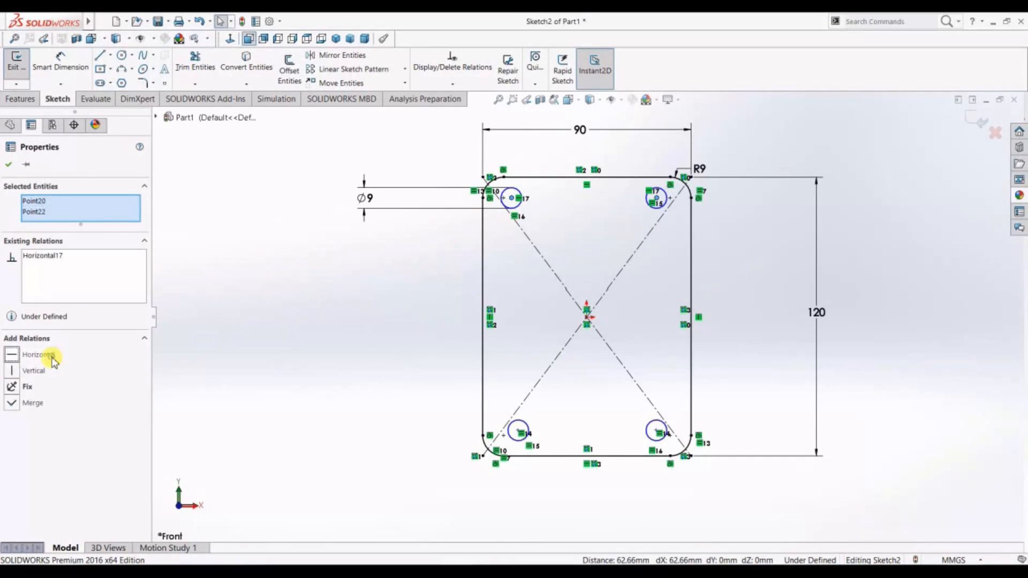
pyautogui.press('Escape')
# Align the centres of the upper-right and lower-right circles with a vertical relation
pyautogui.click(657, 198)
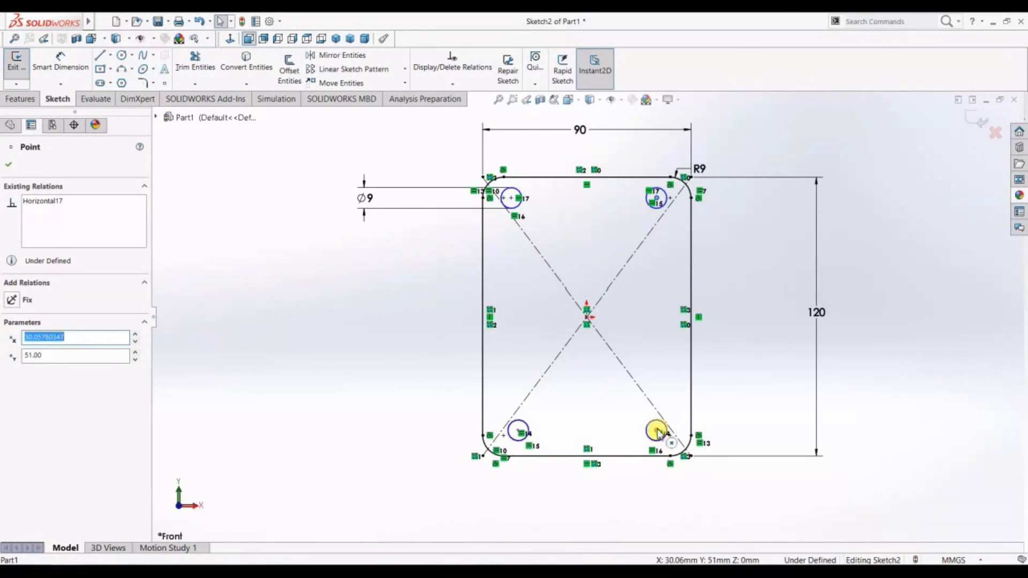
pyautogui.keyDown('ctrl'); pyautogui.click(658, 433); pyautogui.keyUp('ctrl')
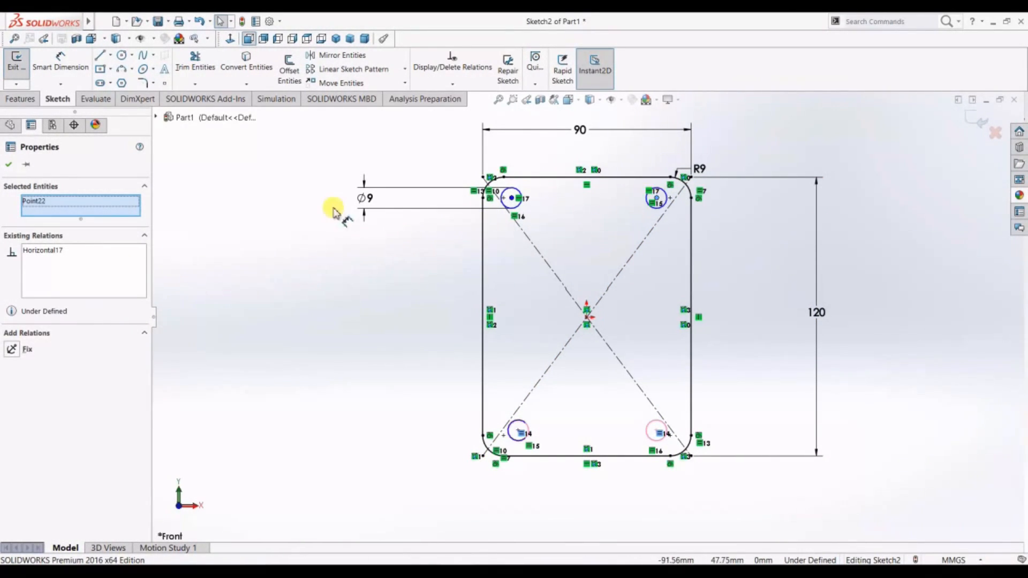
pyautogui.click(263, 188)
pyautogui.click(656, 198)
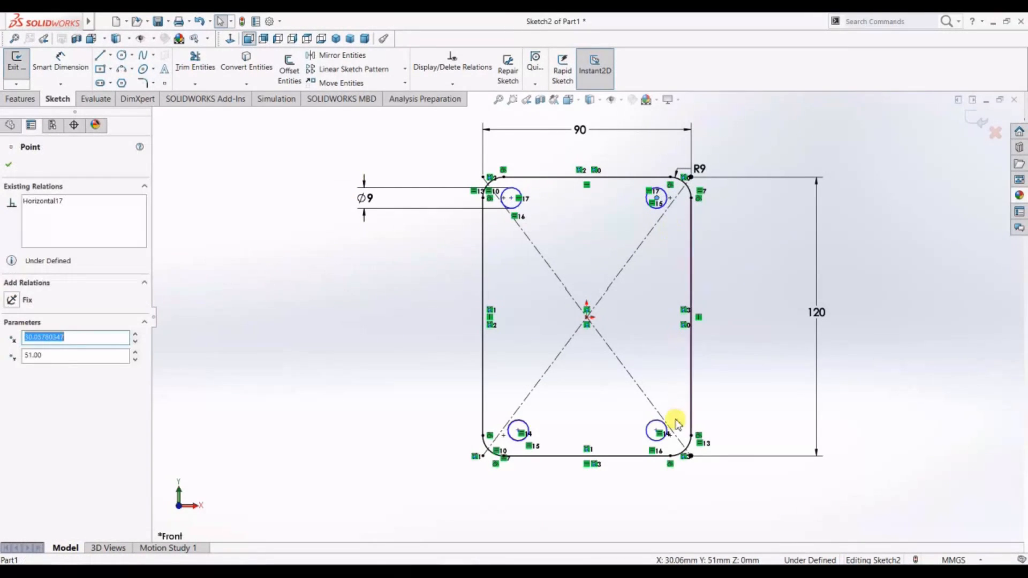
pyautogui.keyDown('ctrl'); pyautogui.click(658, 433); pyautogui.keyUp('ctrl')
pyautogui.click(699, 385)
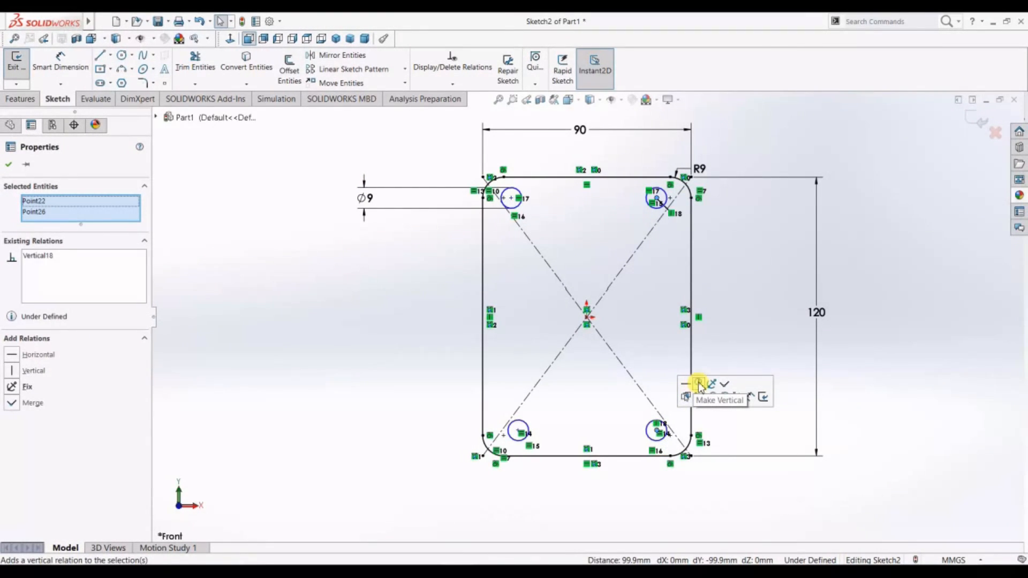
pyautogui.click(588, 241)
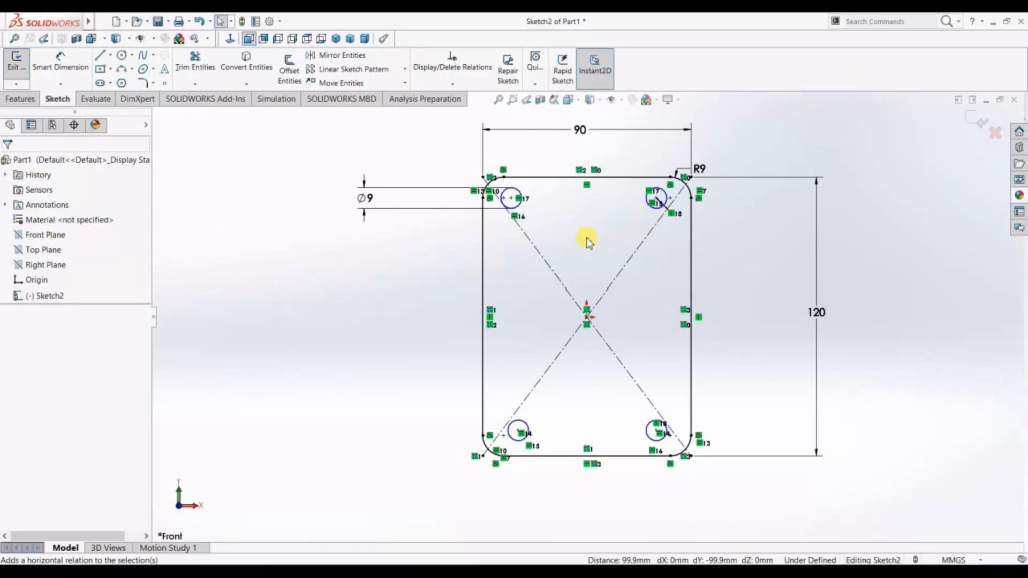
# Align the centres of the upper-left and lower-left circles with a vertical relation
pyautogui.click(511, 199)
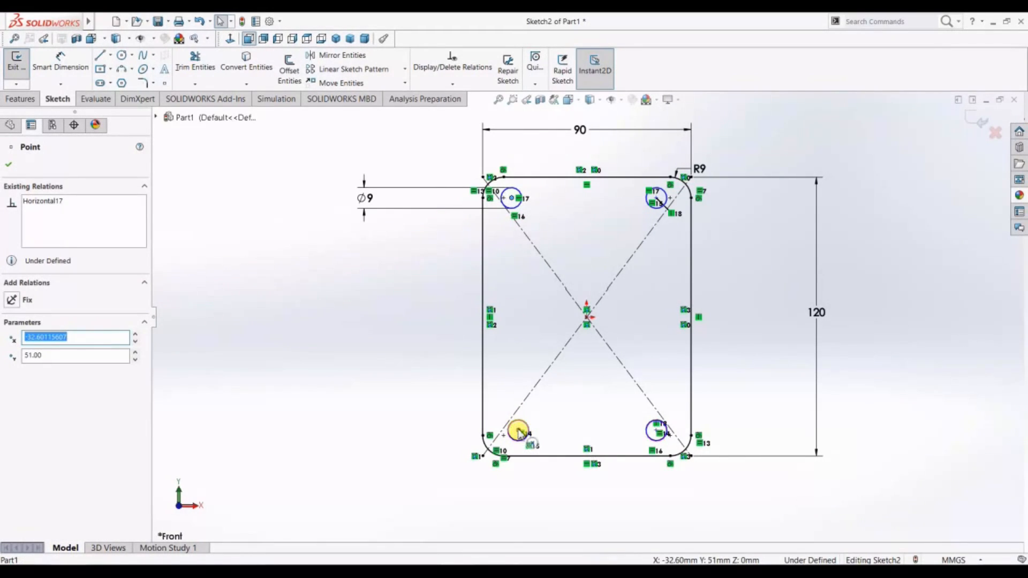
pyautogui.keyDown('ctrl'); pyautogui.click(518, 431); pyautogui.keyUp('ctrl')
pyautogui.click(563, 385)
pyautogui.rightClick(389, 268)
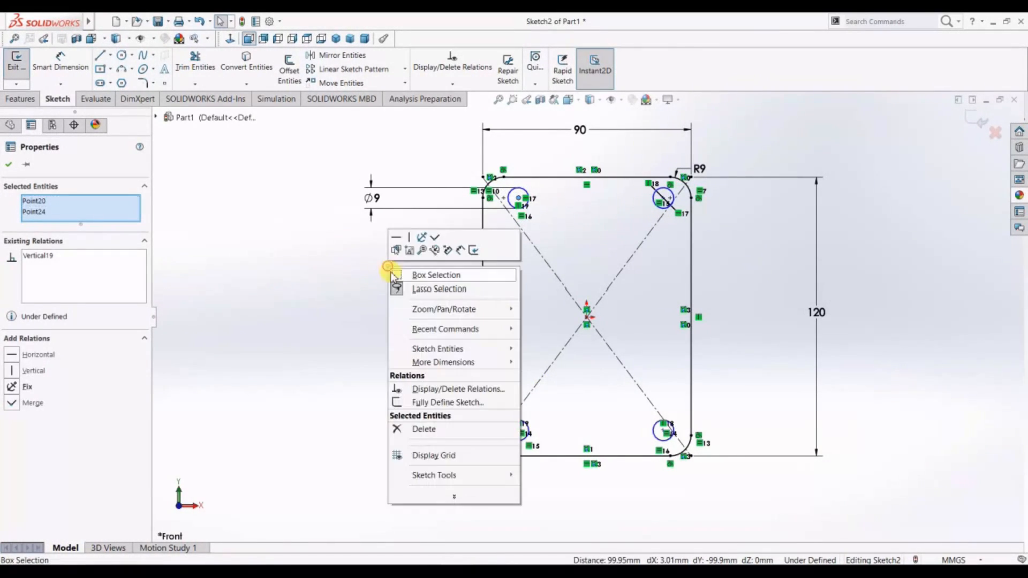
pyautogui.click(356, 418)
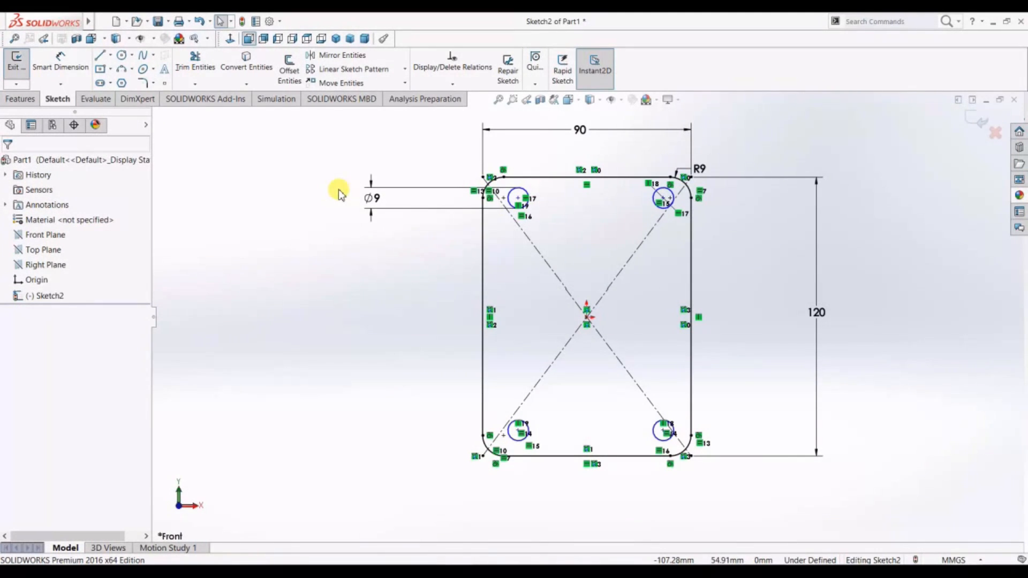
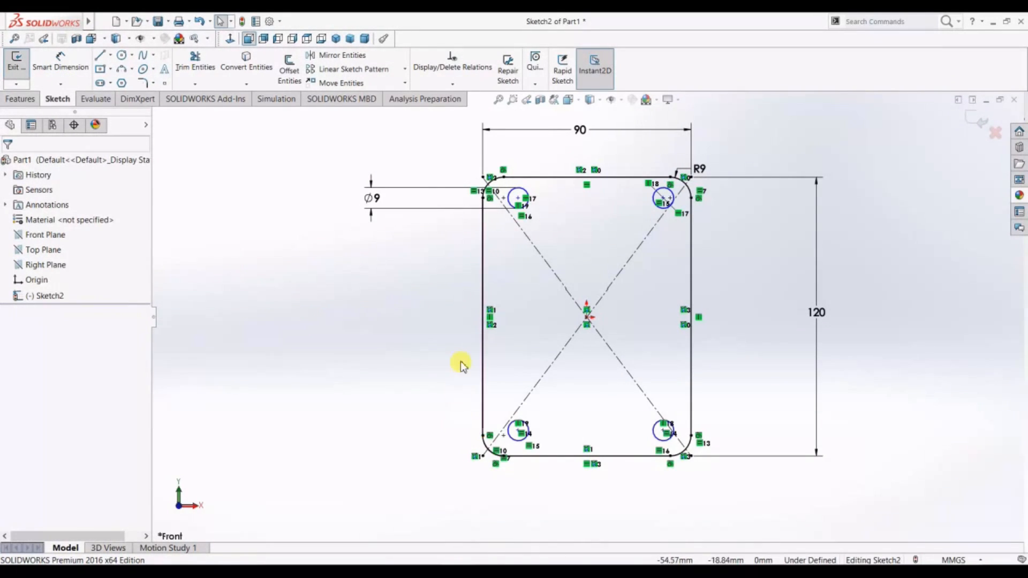
# Merge the centres of the upper-left and upper-right circles with the centre points of their corner fillets
pyautogui.click(518, 199)
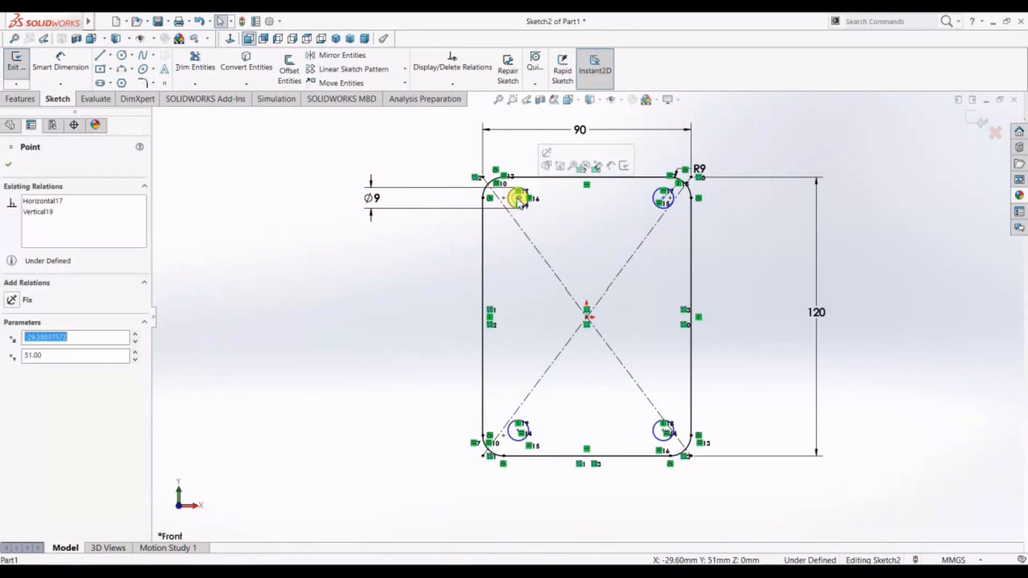
pyautogui.keyDown('ctrl'); pyautogui.click(519, 198); pyautogui.keyUp('ctrl')
pyautogui.click(575, 161)
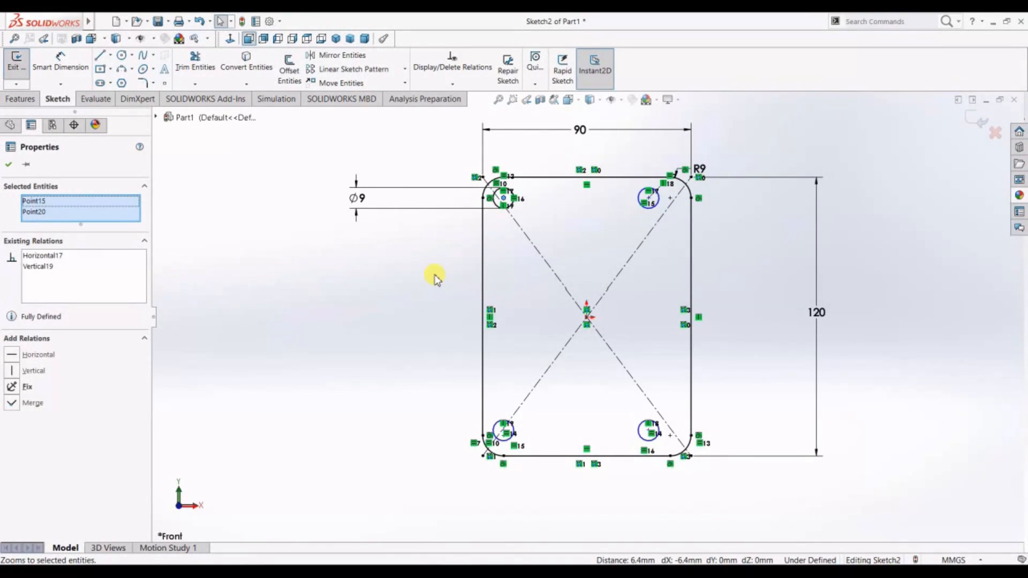
pyautogui.click(390, 287)
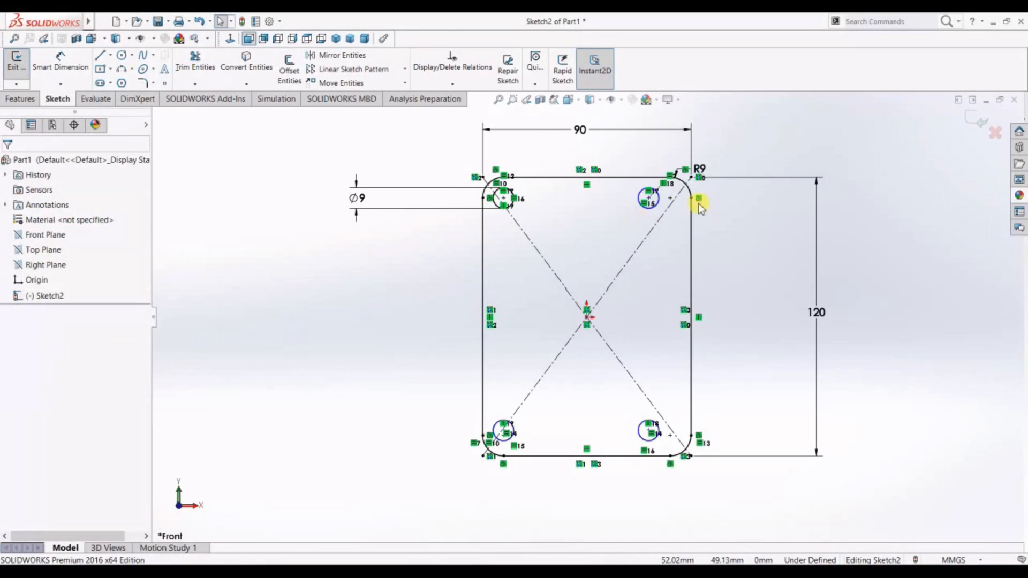
pyautogui.click(650, 201)
pyautogui.keyDown('ctrl'); pyautogui.click(663, 214); pyautogui.keyUp('ctrl')
pyautogui.click(741, 154)
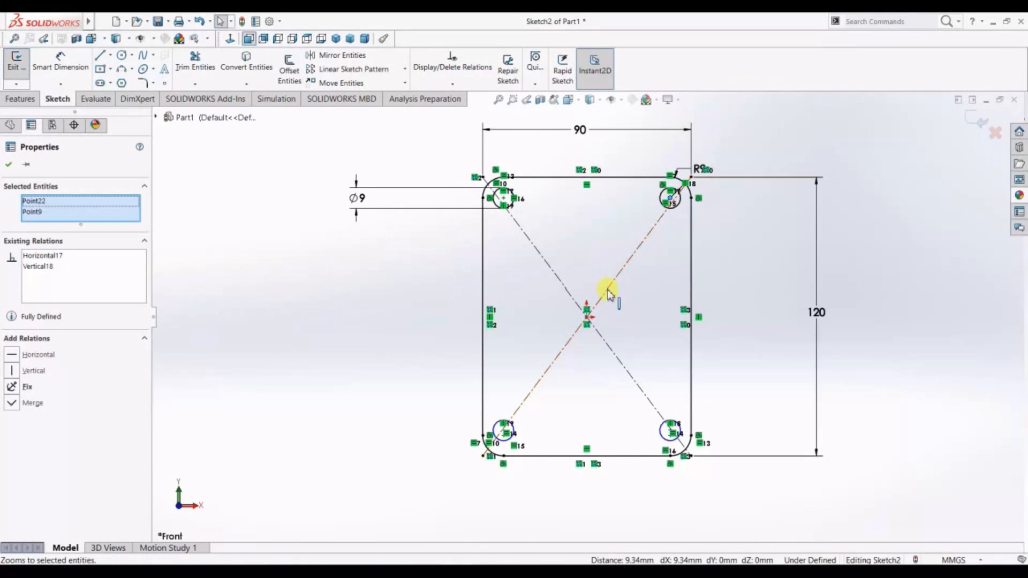
pyautogui.click(402, 309)
# Merge the lower-left circle's centre with the centre point of the lower-left corner fillet
pyautogui.scroll(-5, 500, 426)
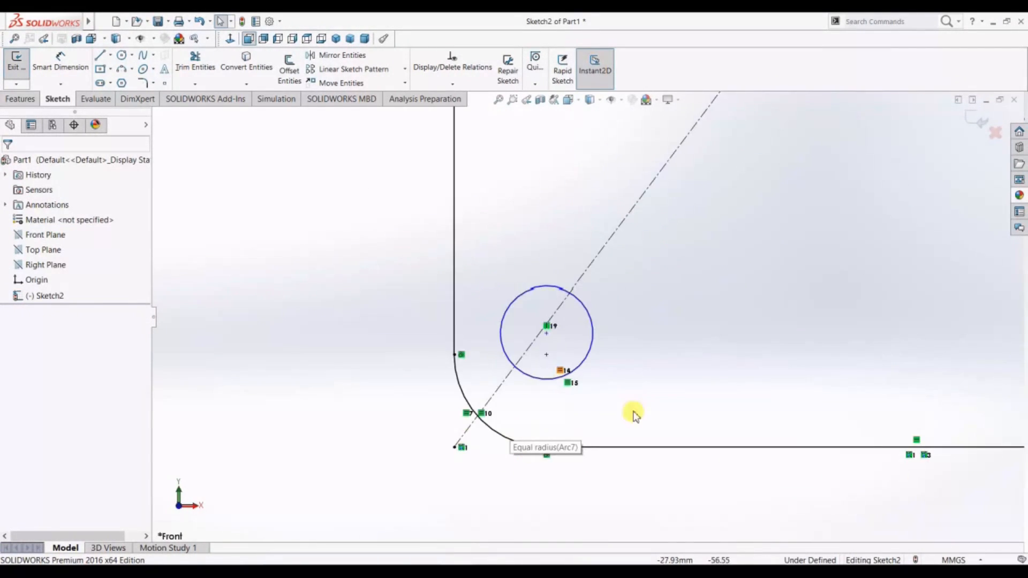
pyautogui.click(546, 333)
pyautogui.keyDown('ctrl'); pyautogui.click(546, 355); pyautogui.keyUp('ctrl')
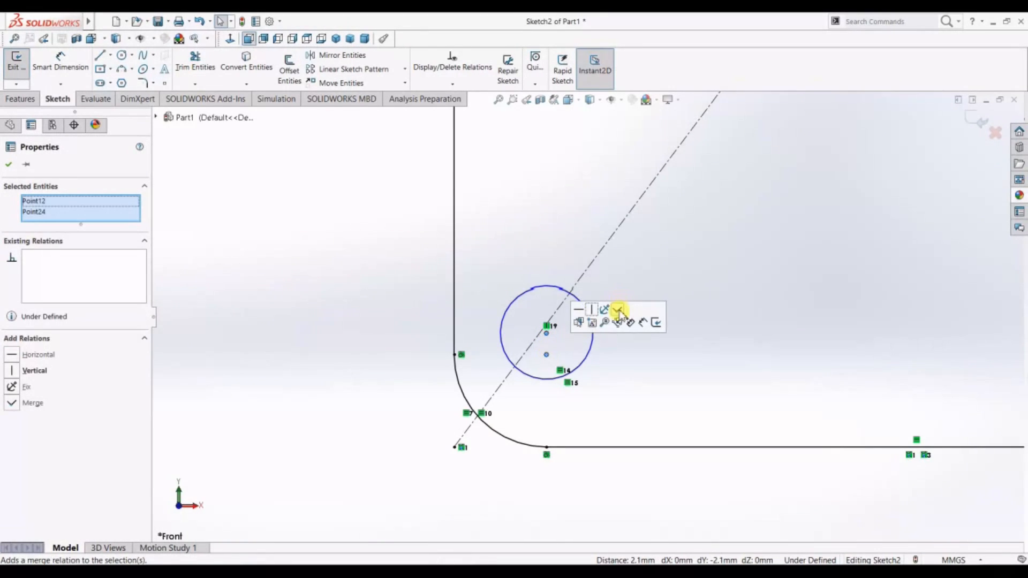
pyautogui.click(619, 311)
pyautogui.click(436, 348)
# Merge the lower-right circle's centre with the centre point of the lower-right corner fillet
pyautogui.scroll(3, 854, 287)
pyautogui.scroll(-4, 578, 384)
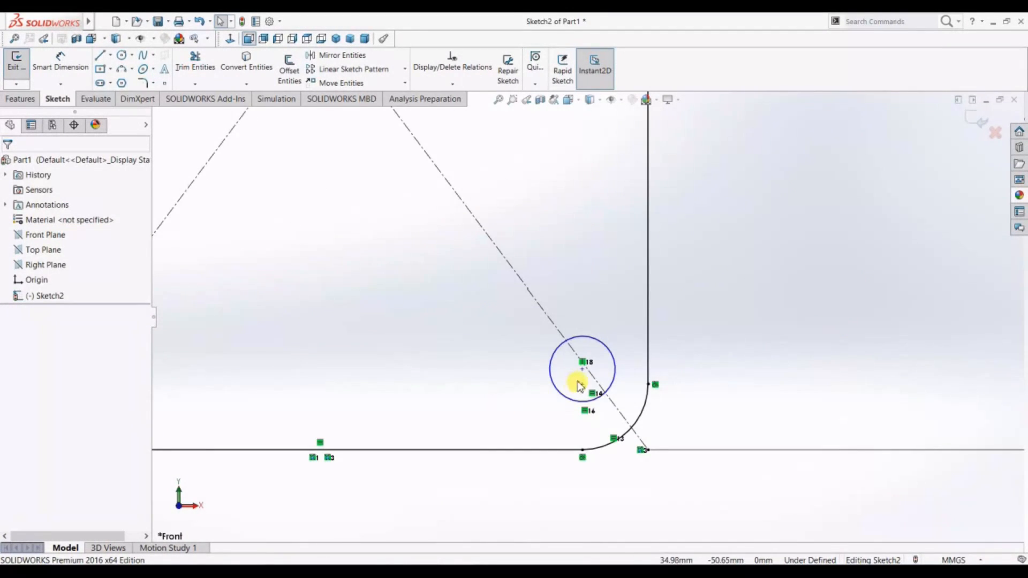
pyautogui.click(582, 369)
pyautogui.keyDown('ctrl'); pyautogui.click(582, 385); pyautogui.keyUp('ctrl')
pyautogui.click(653, 339)
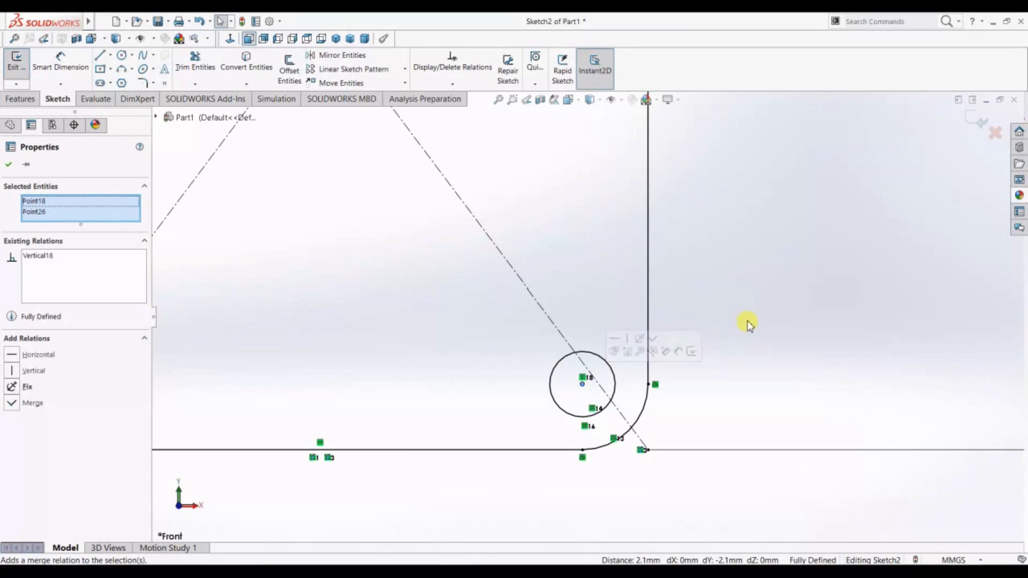
pyautogui.click(749, 325)
pyautogui.scroll(7, 748, 323)
pyautogui.scroll(2, 649, 176)
pyautogui.scroll(-2, 649, 177)
pyautogui.scroll(2, 676, 237)
pyautogui.scroll(-1, 677, 238)
pyautogui.scroll(-1, 298, 284)
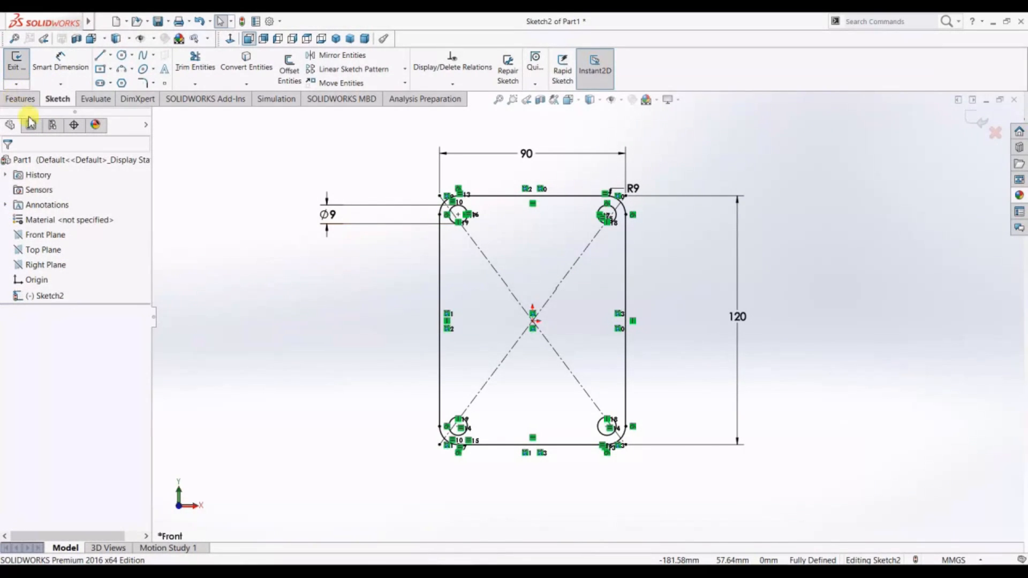
# Extrude the plate sketch as a blind boss 12.5 mm deep
pyautogui.click(20, 98)
pyautogui.click(21, 67)
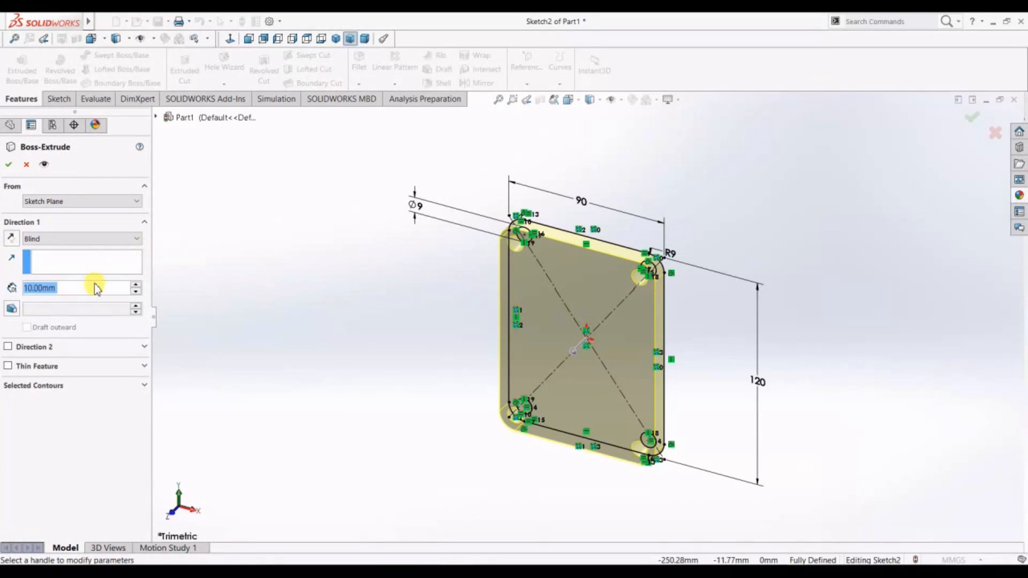
pyautogui.write('12.5')
pyautogui.press('Return')
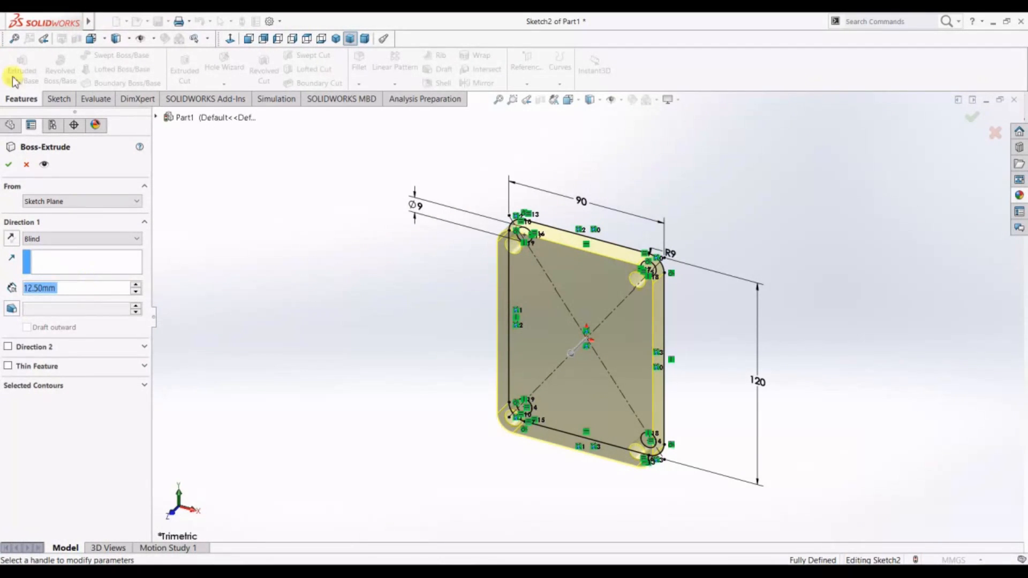
pyautogui.click(8, 166)
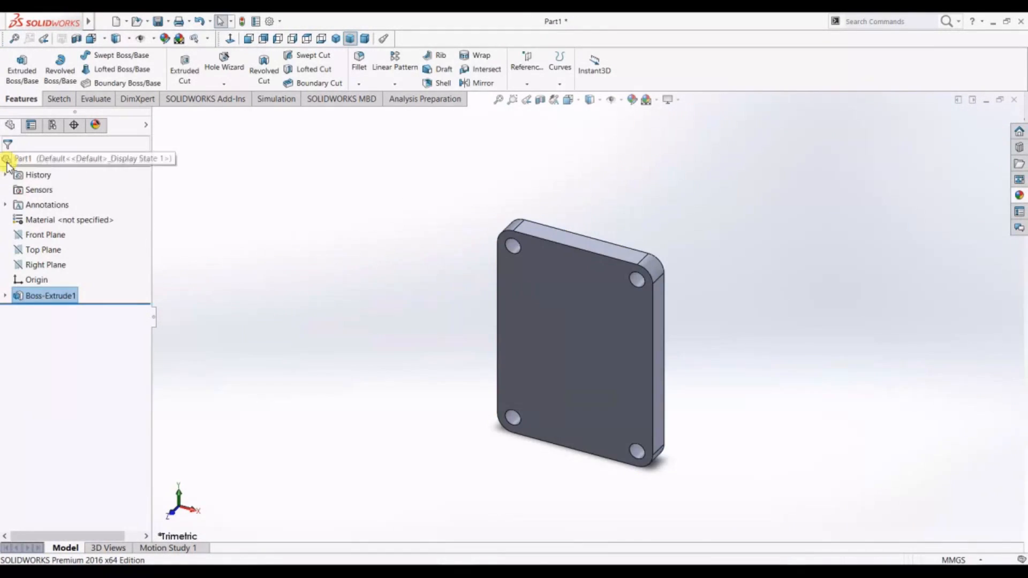
# Start a sketch on the plate's front face with a vertical and a horizontal centreline from the origin, extending past the plate's edges
pyautogui.click(247, 39)
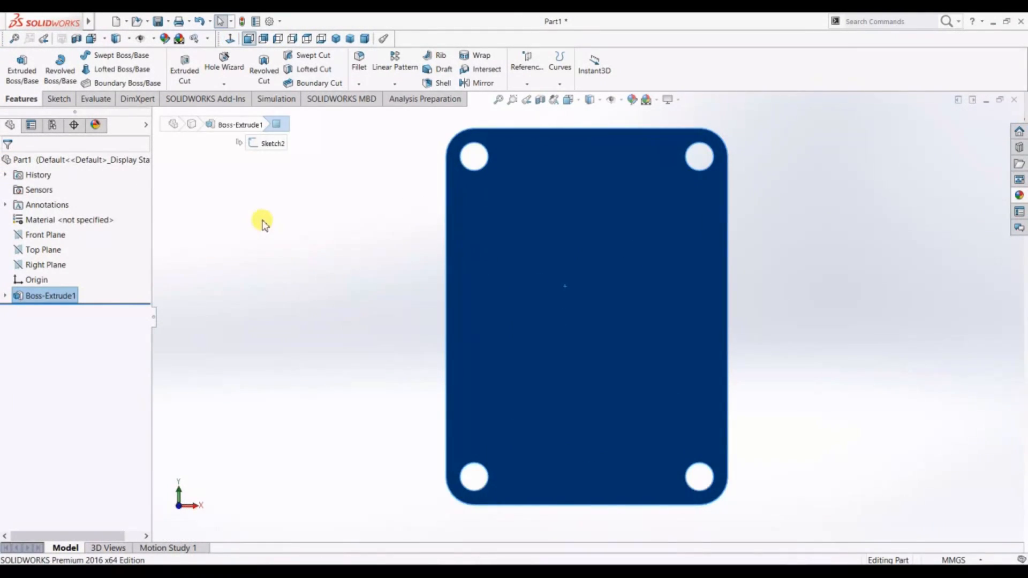
pyautogui.click(59, 99)
pyautogui.click(110, 55)
pyautogui.click(131, 80)
pyautogui.moveTo(586, 117)
pyautogui.mouseDown()
pyautogui.moveTo(587, 304)
pyautogui.moveTo(788, 317)
pyautogui.mouseUp()
pyautogui.rightClick(788, 317)
pyautogui.click(821, 326)
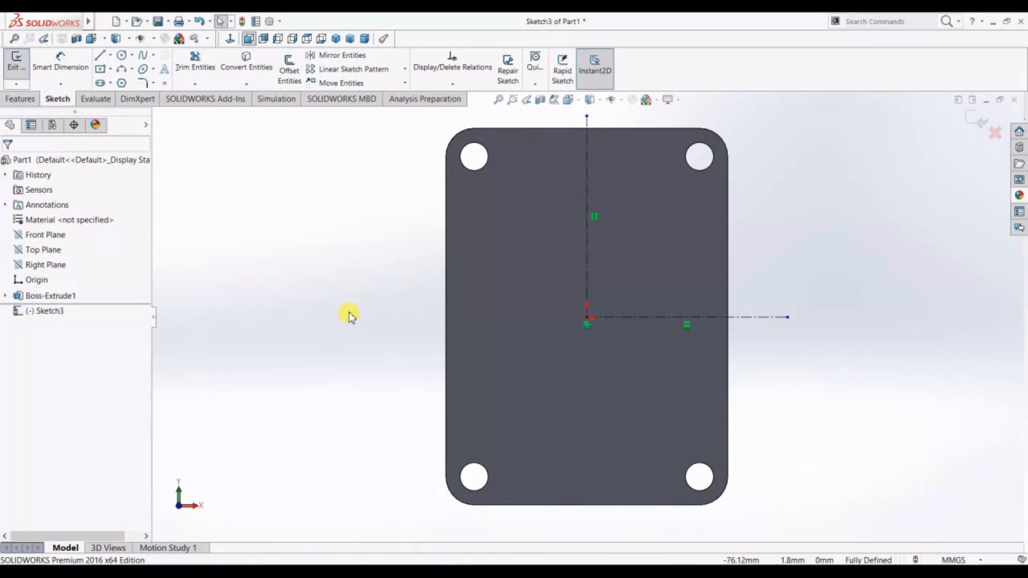
# Sketch a circle centred on the vertical centreline above the origin and dimension its diameter as 80 mm
pyautogui.click(122, 55)
pyautogui.moveTo(587, 240); pyautogui.dragTo(619, 344)
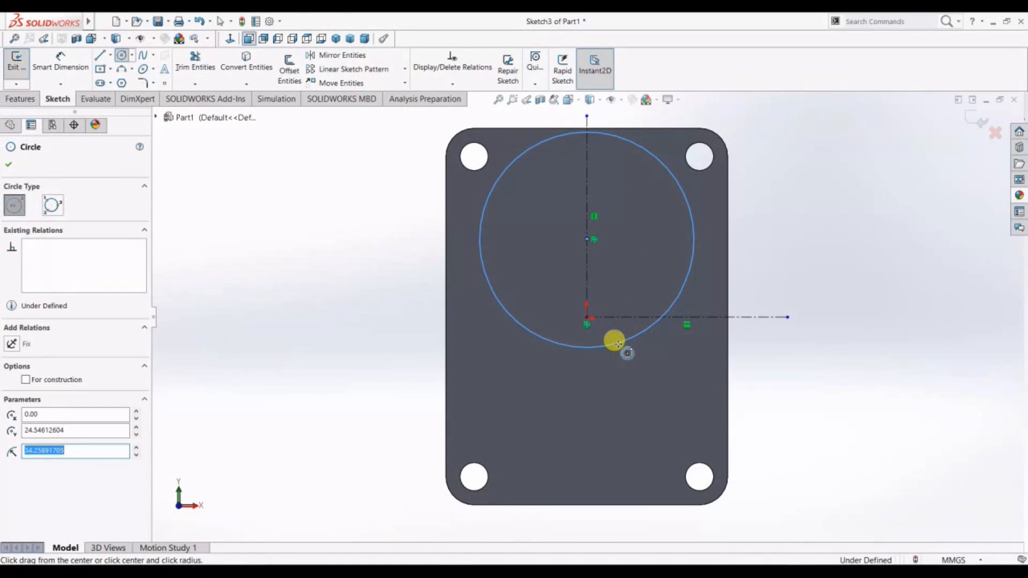
pyautogui.click(61, 62)
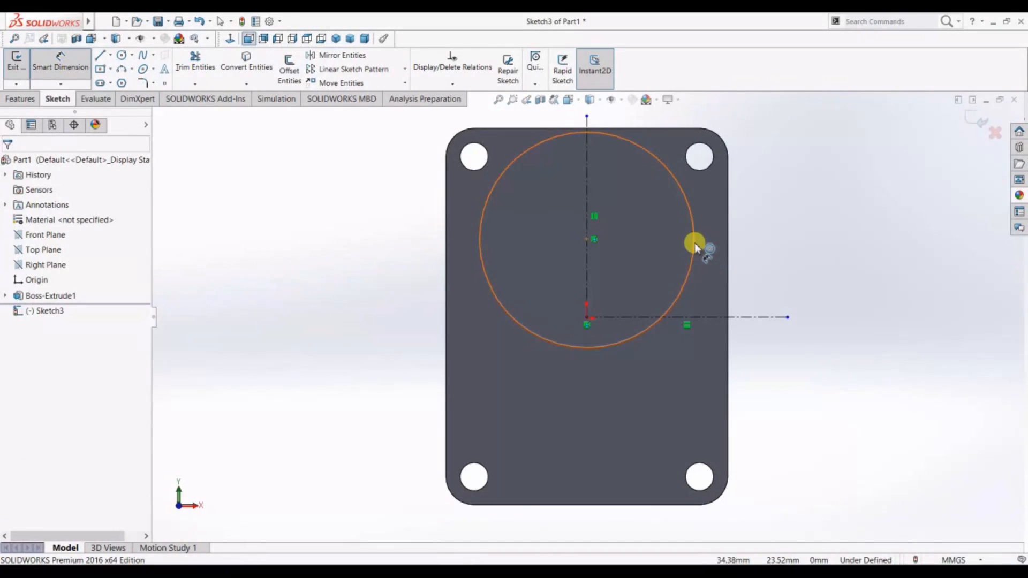
pyautogui.click(693, 247)
pyautogui.click(845, 263)
pyautogui.write('80')
pyautogui.press('Return')
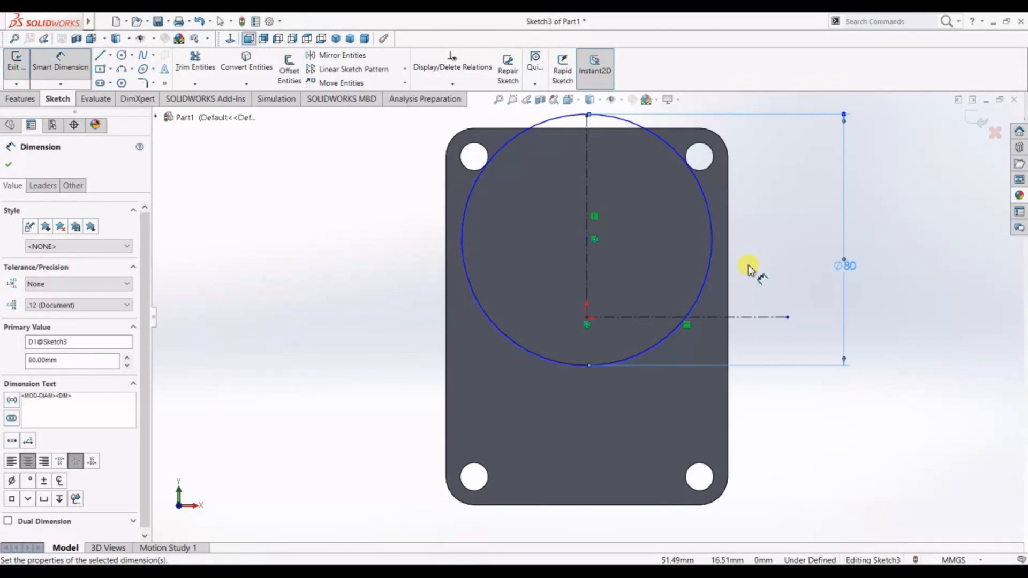
# Dimension the circle's centre 15.5 mm above the origin
pyautogui.click(590, 240)
pyautogui.click(587, 317)
pyautogui.click(795, 286)
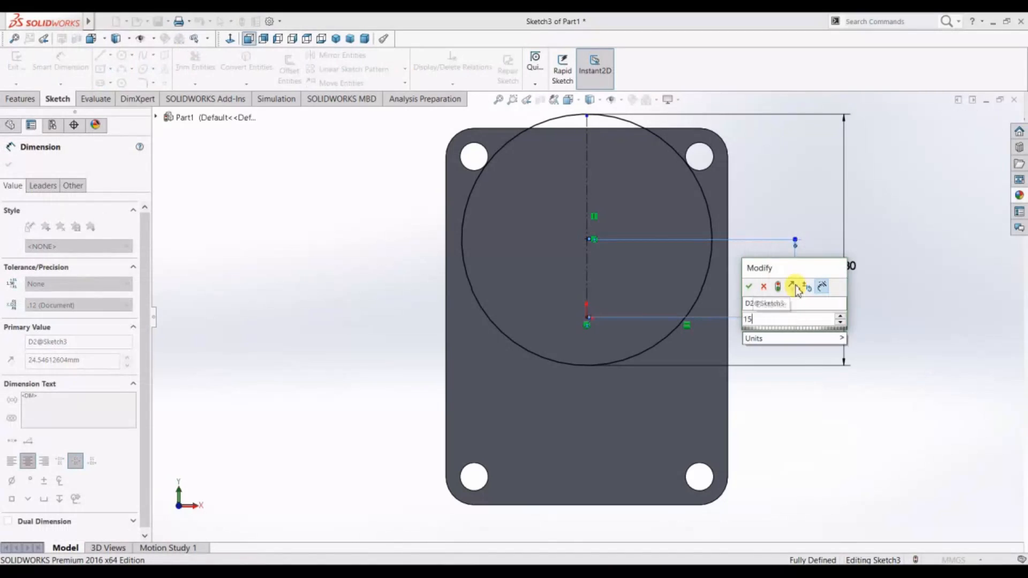
pyautogui.press('Return')
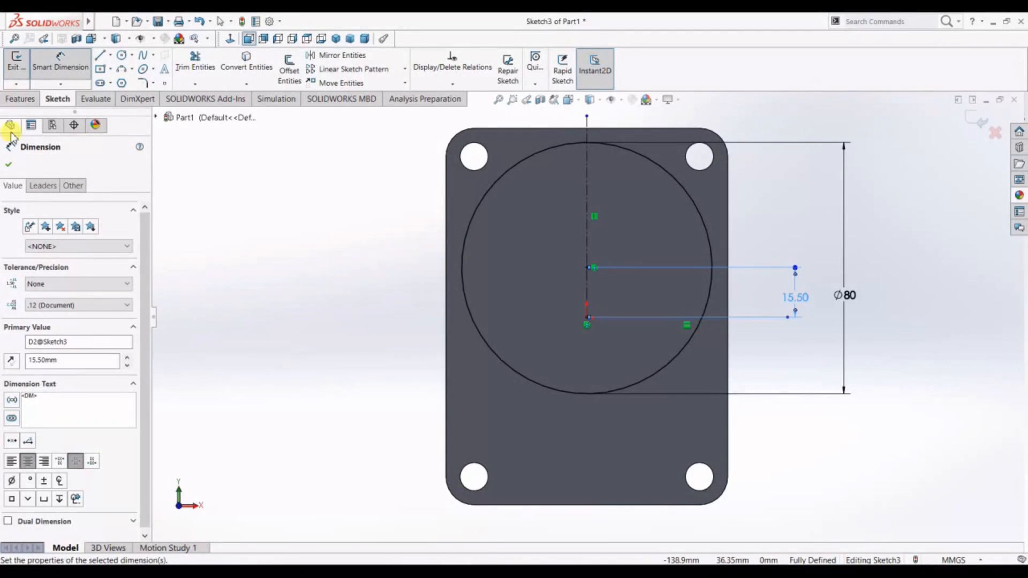
# Extrude the 80 mm circle as a blind boss 7.2 mm deep, merged with the plate
pyautogui.click(20, 98)
pyautogui.click(21, 67)
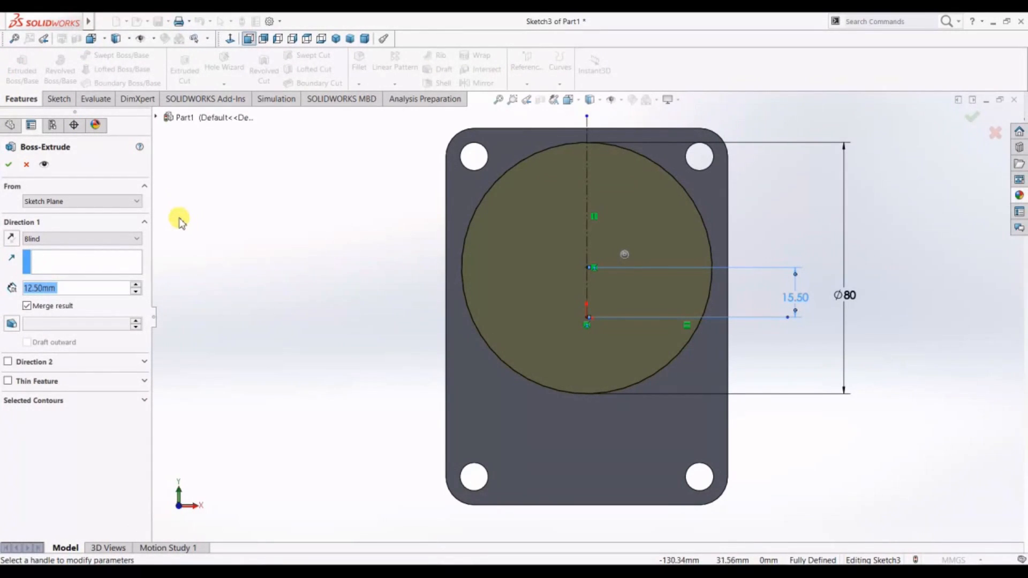
pyautogui.write('7.2')
pyautogui.press('Return')
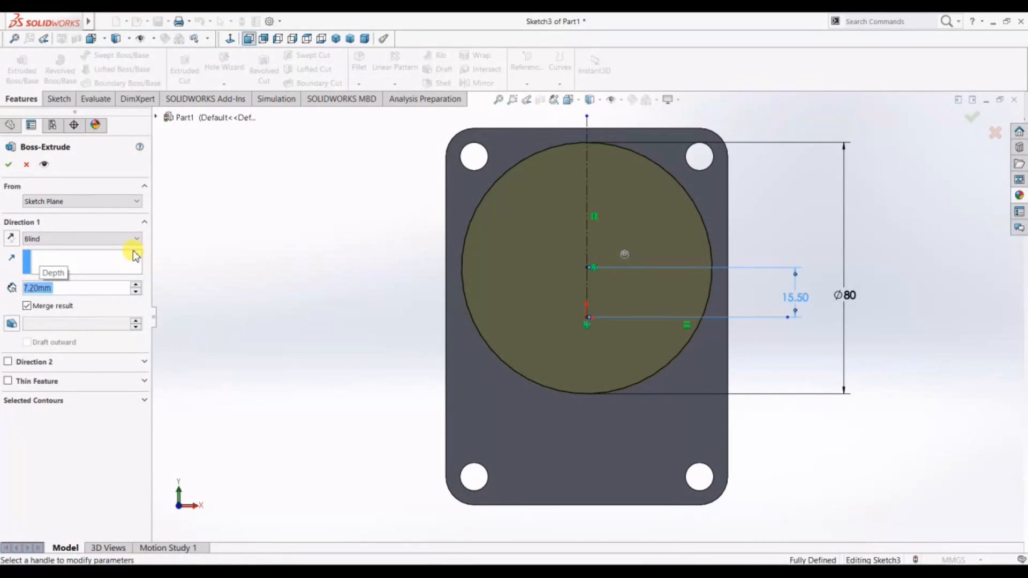
pyautogui.click(9, 164)
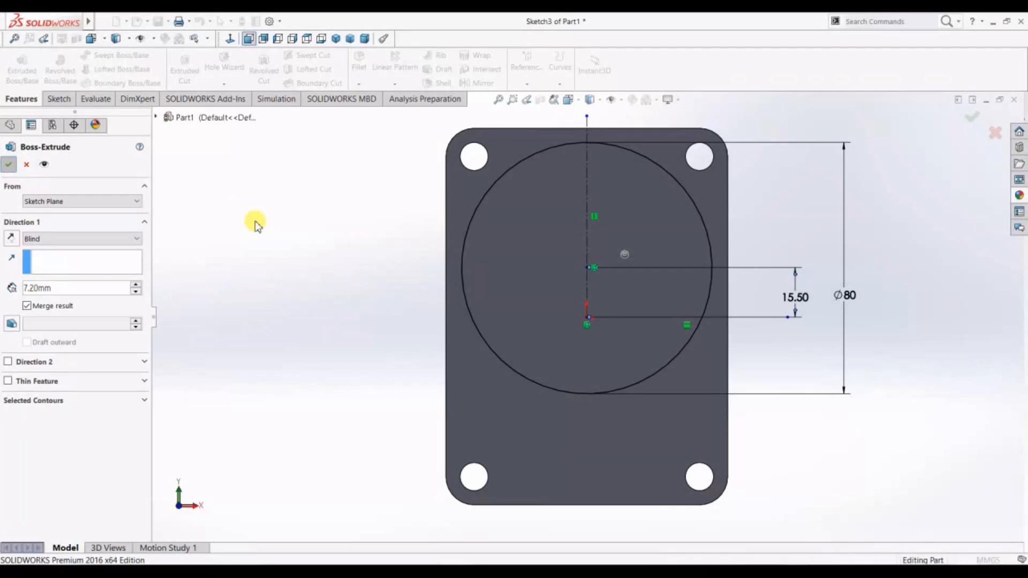
# Start a sketch on the round boss's front face and draw a concentric circle about 17 mm in diameter
pyautogui.moveTo(256, 228); pyautogui.dragTo(248, 352, button='middle')
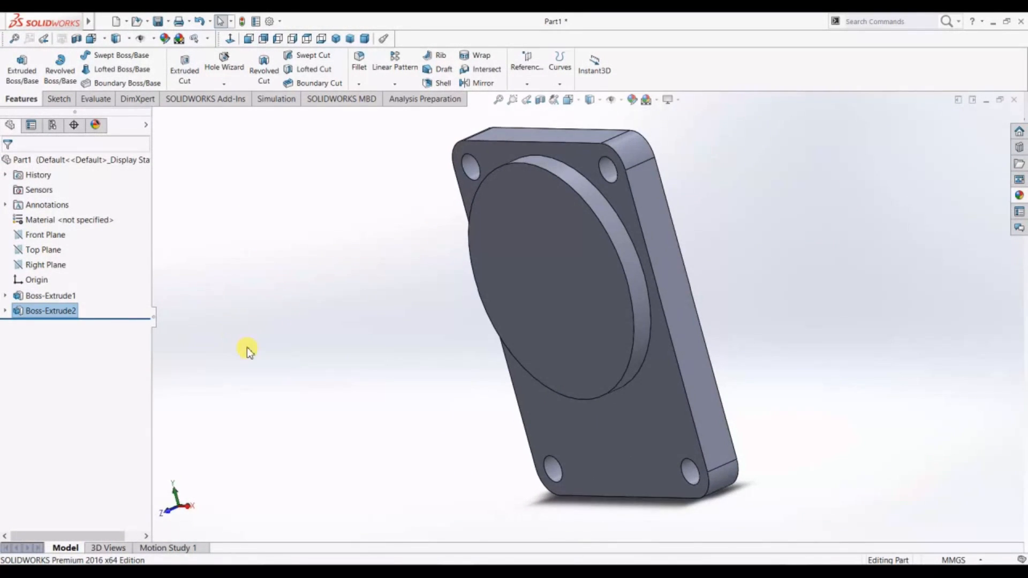
pyautogui.click(535, 322)
pyautogui.click(230, 38)
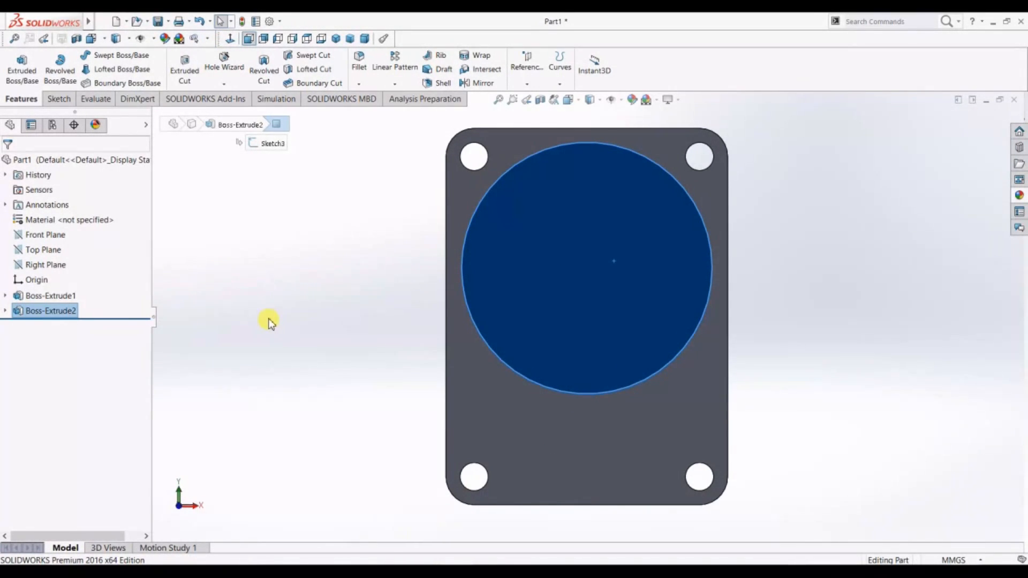
pyautogui.click(59, 99)
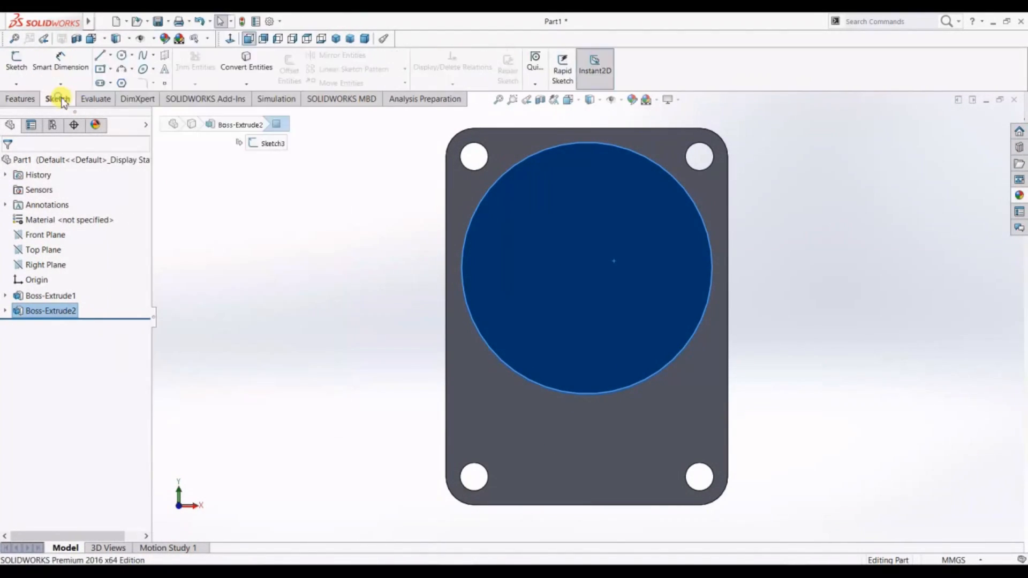
pyautogui.click(124, 58)
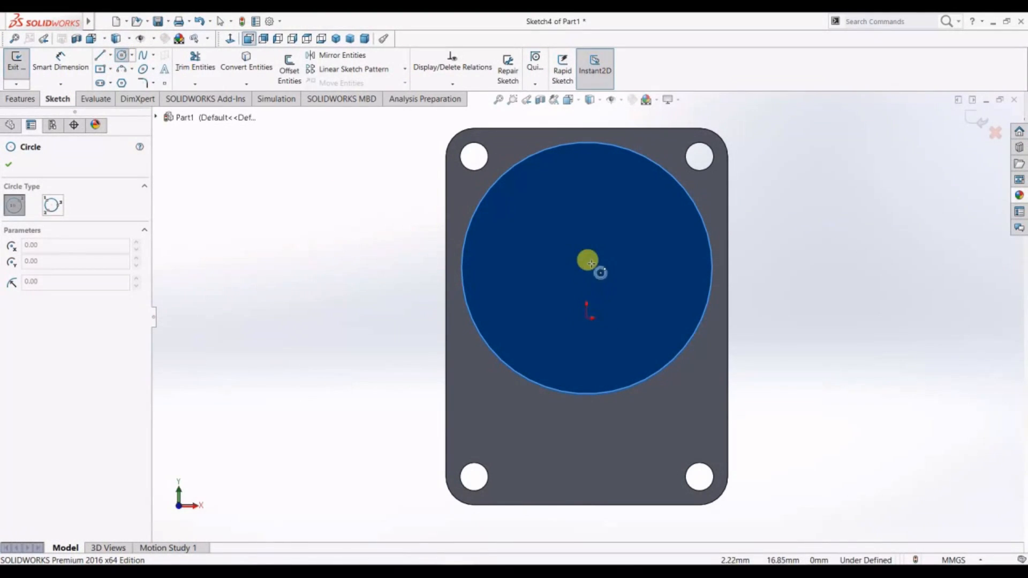
pyautogui.scroll(3, 593, 283)
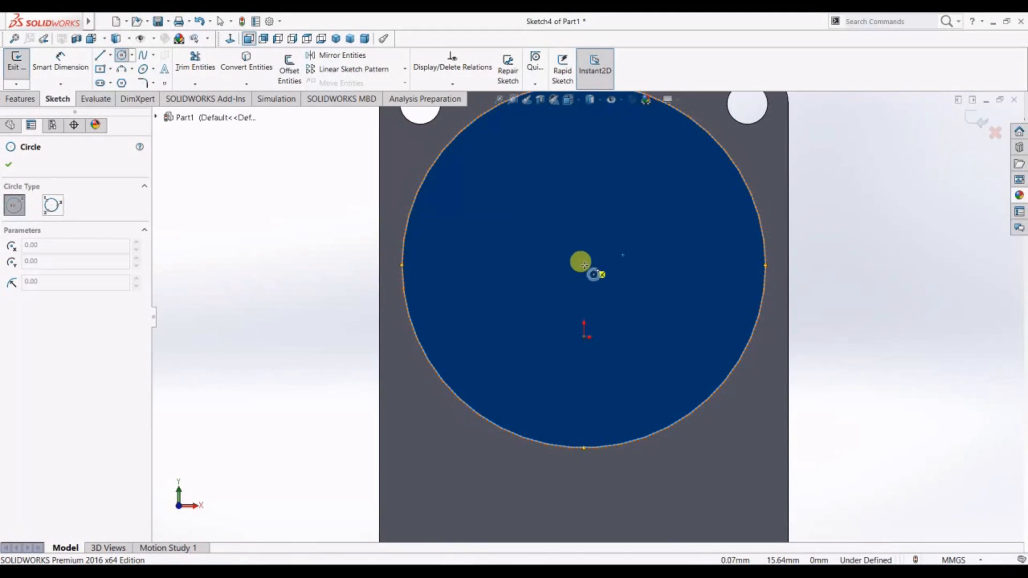
pyautogui.click(585, 265)
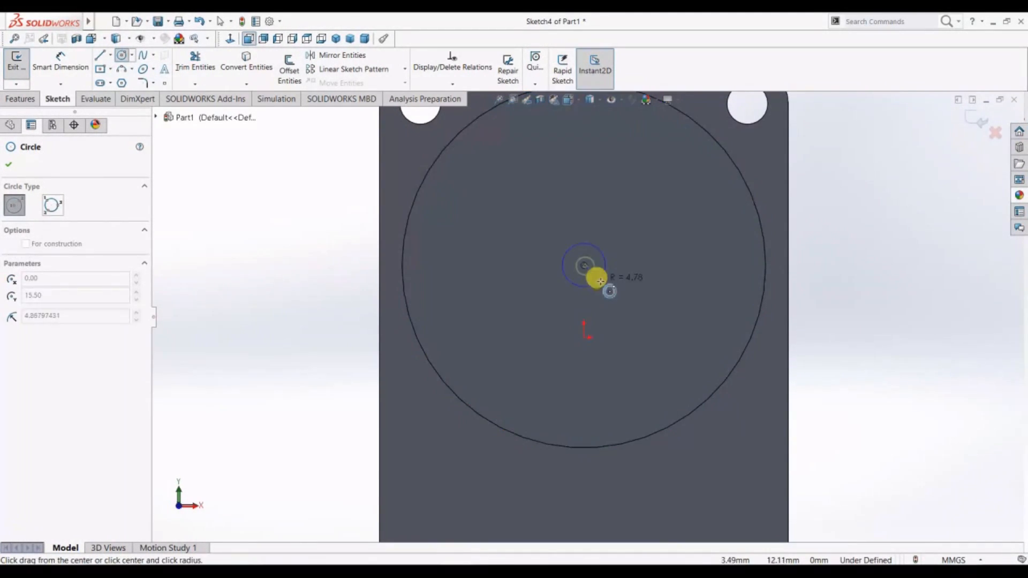
pyautogui.click(610, 296)
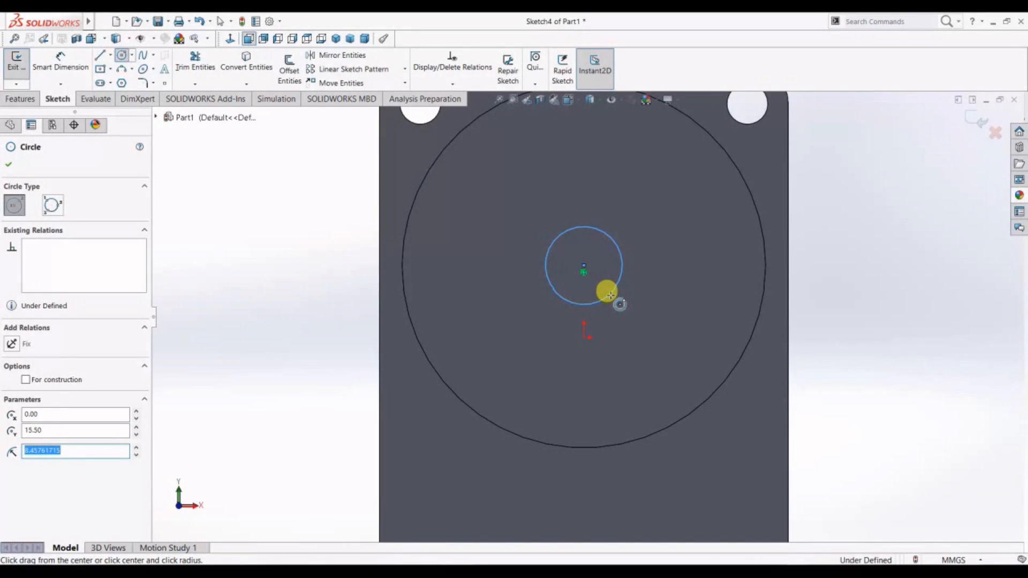
# Dimension the concentric circle's diameter as 20 mm
pyautogui.click(61, 64)
pyautogui.click(620, 252)
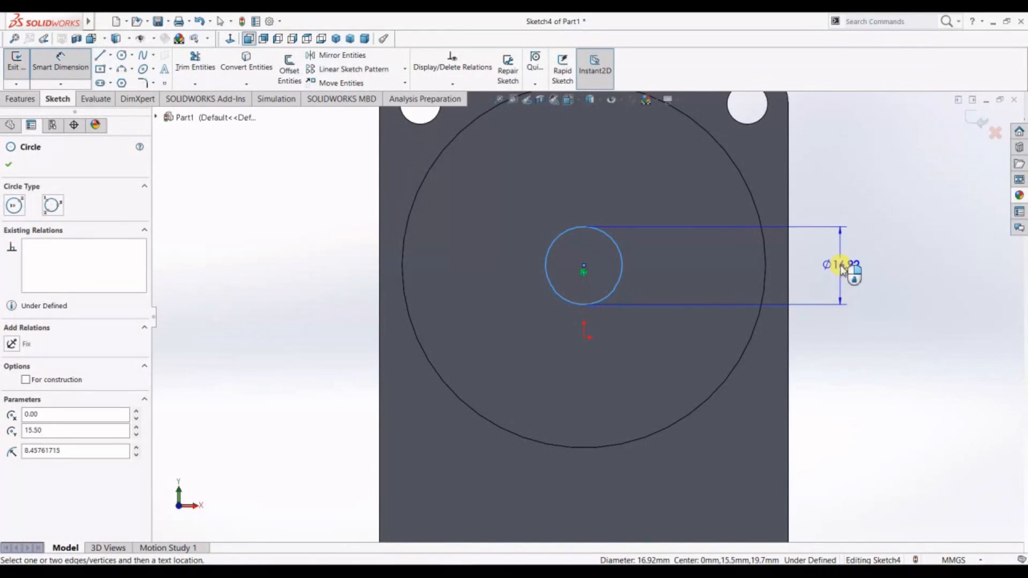
pyautogui.click(841, 267)
pyautogui.write('20')
pyautogui.press('Return')
# Cut the 20 mm circle as an extruded cut with the Through All end condition
pyautogui.click(21, 99)
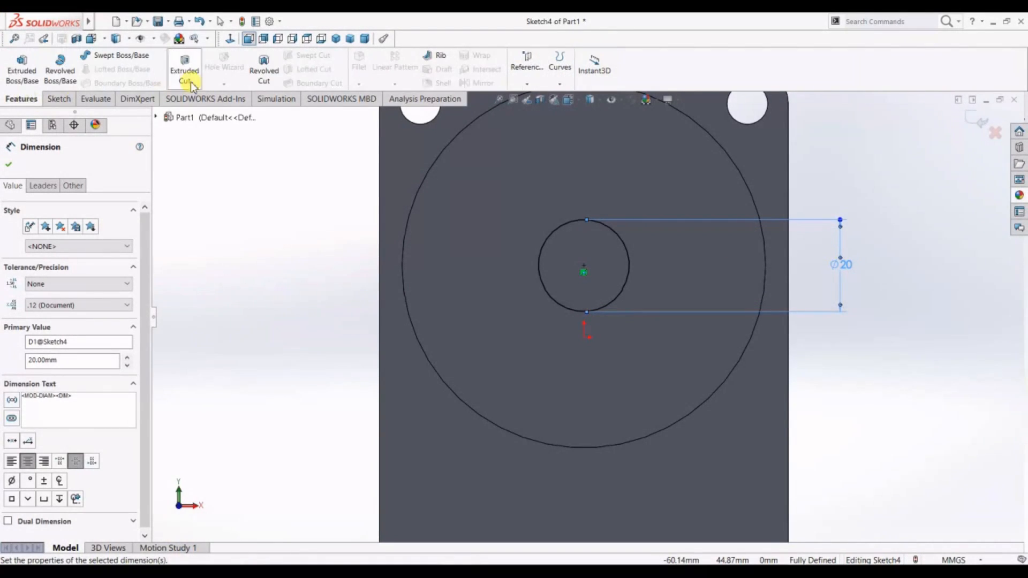
pyautogui.click(79, 239)
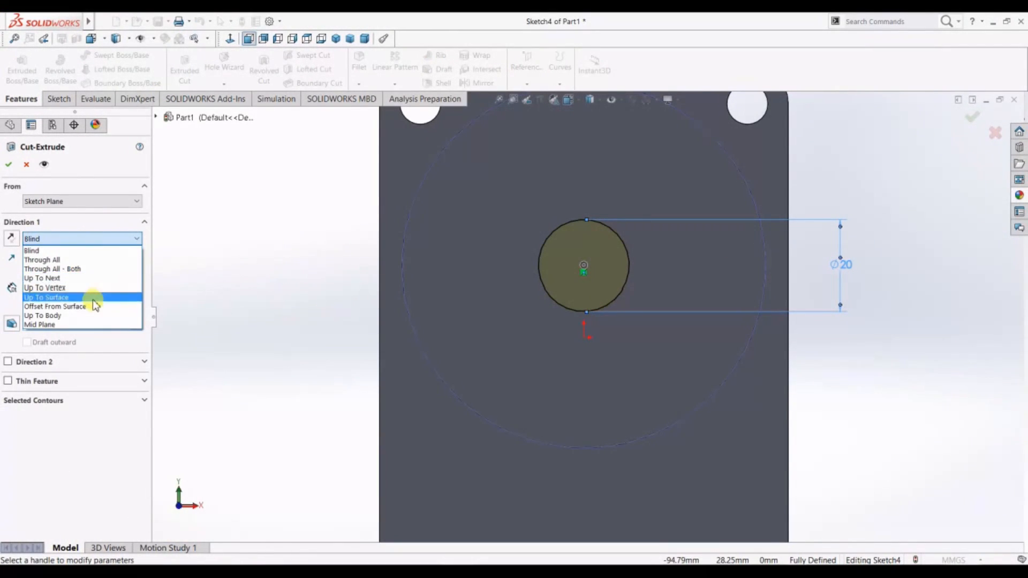
pyautogui.click(92, 262)
pyautogui.click(9, 165)
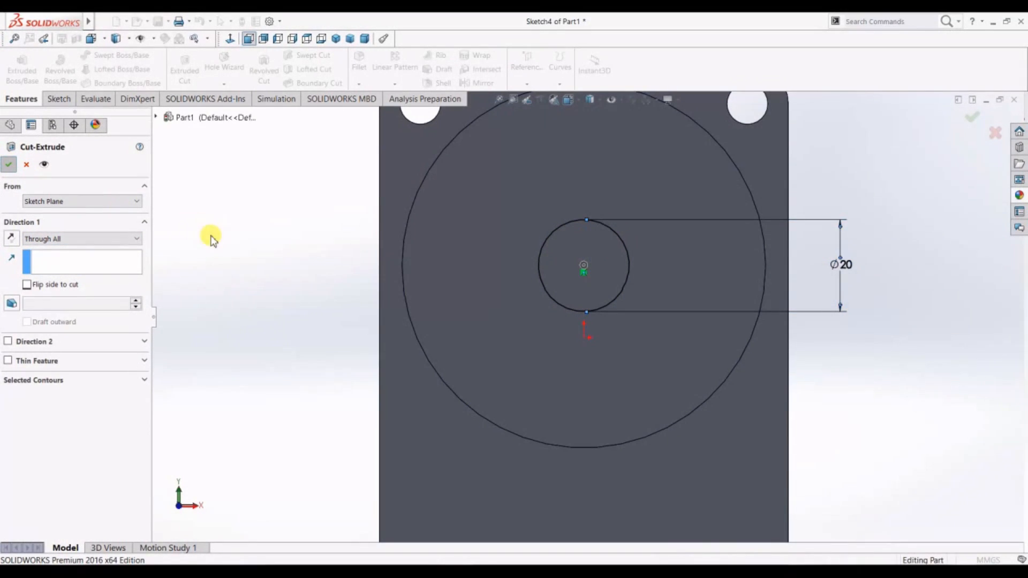
# Start a sketch on the plate's back face with a vertical and a horizontal centreline meeting at the origin and extending past the plate's edges
pyautogui.moveTo(226, 260); pyautogui.dragTo(198, 263, button='middle')
pyautogui.moveTo(247, 256); pyautogui.dragTo(204, 244, button='middle')
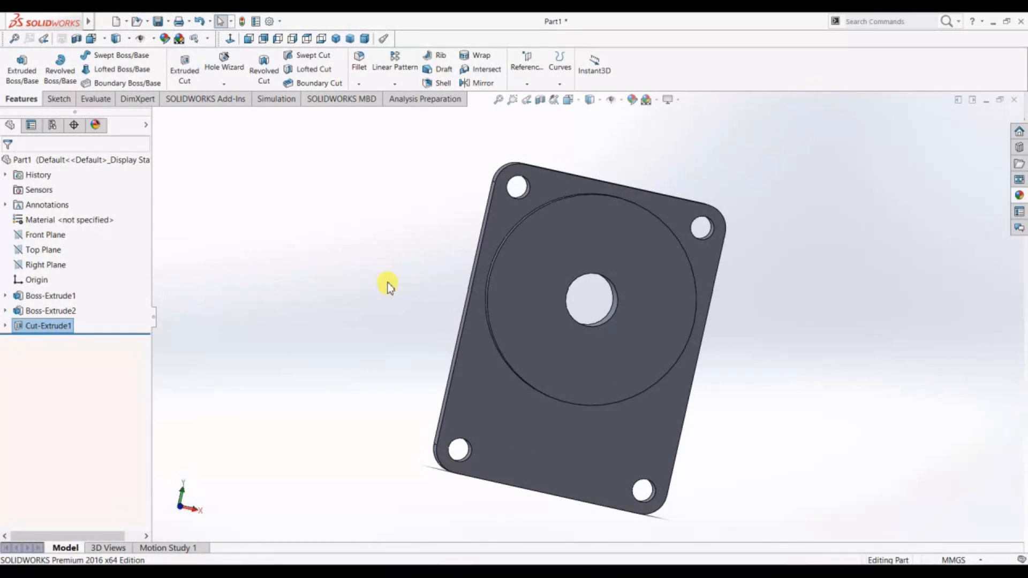
pyautogui.moveTo(781, 281); pyautogui.dragTo(683, 327, button='middle')
pyautogui.click(648, 346)
pyautogui.click(231, 39)
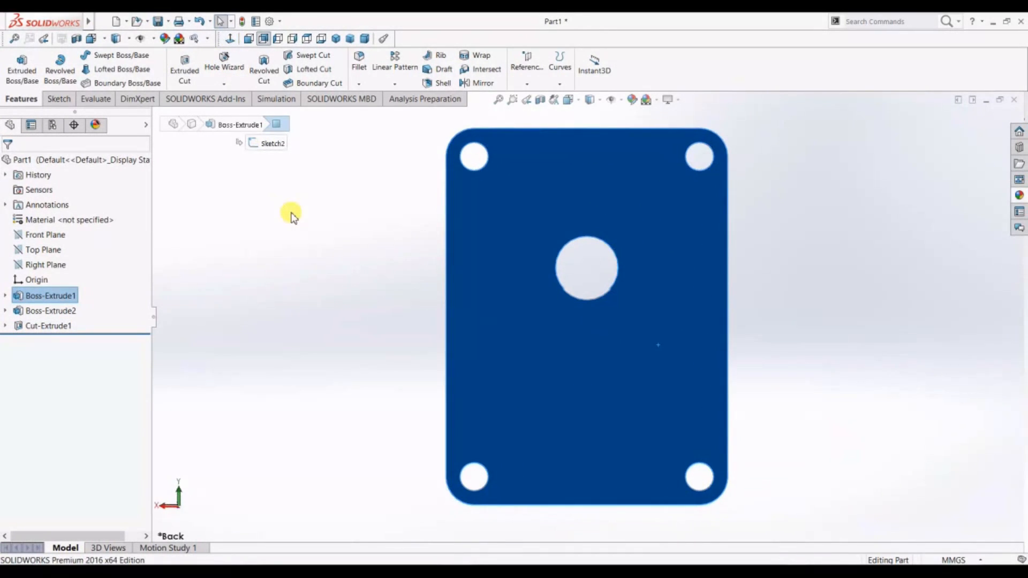
pyautogui.click(59, 99)
pyautogui.click(110, 55)
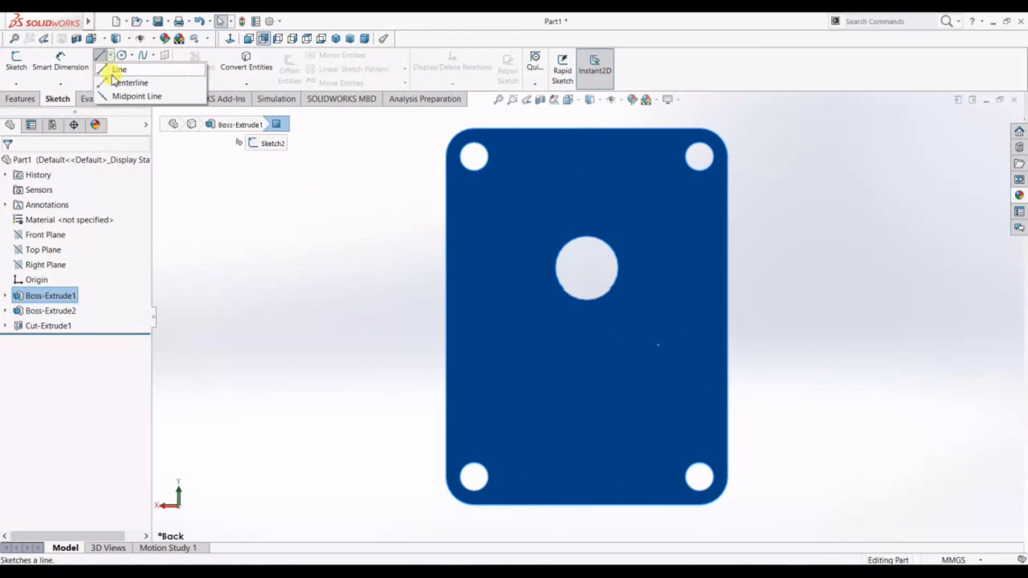
pyautogui.click(126, 82)
pyautogui.click(588, 113)
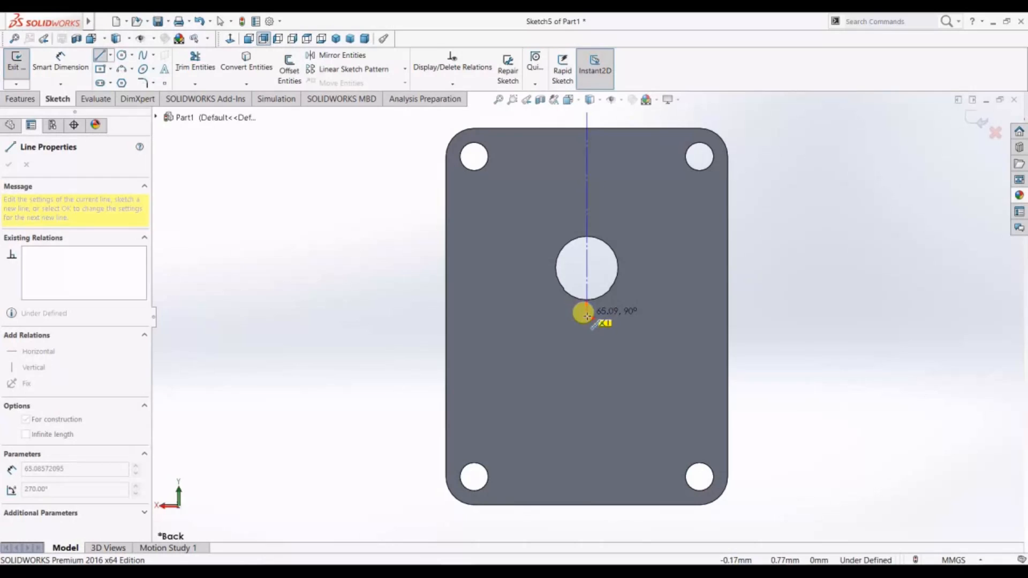
pyautogui.click(587, 317)
pyautogui.click(814, 317)
pyautogui.rightClick(818, 318)
pyautogui.click(830, 324)
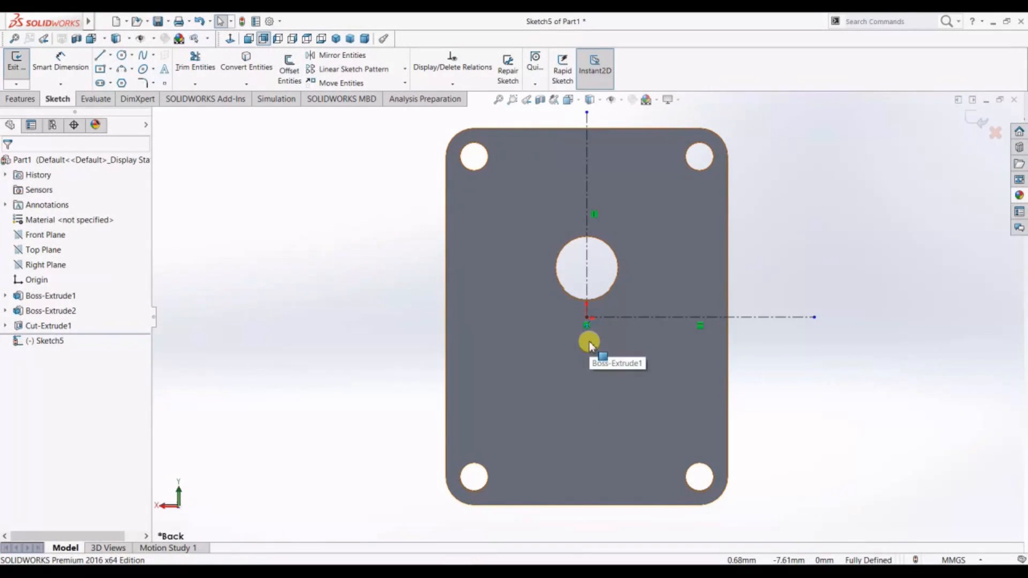
# Sketch a centre-point arc about the origin with a radius of about 42 mm, spanning above the central hole across the vertical centreline
pyautogui.click(131, 68)
pyautogui.click(155, 82)
pyautogui.click(587, 317)
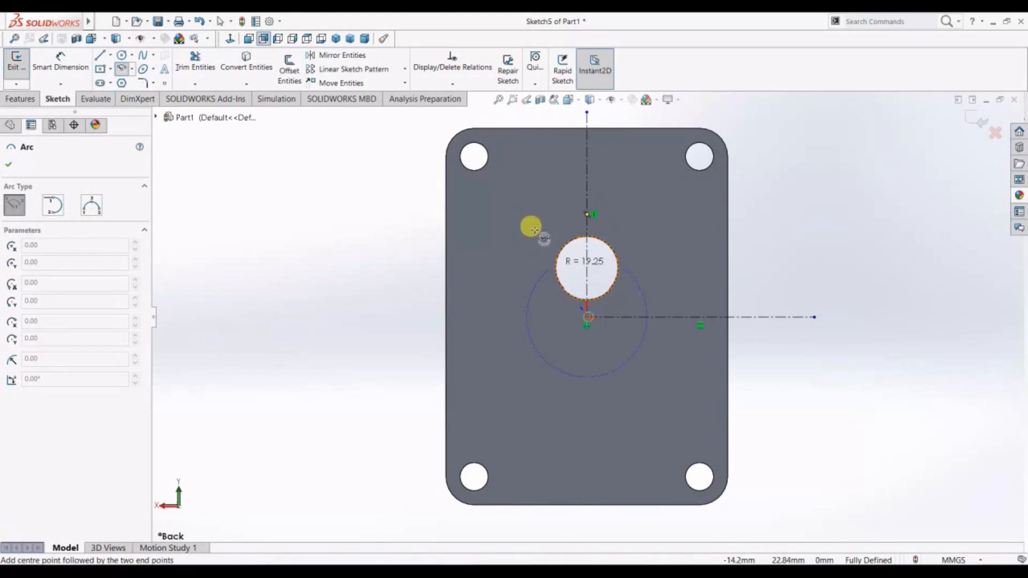
pyautogui.click(493, 220)
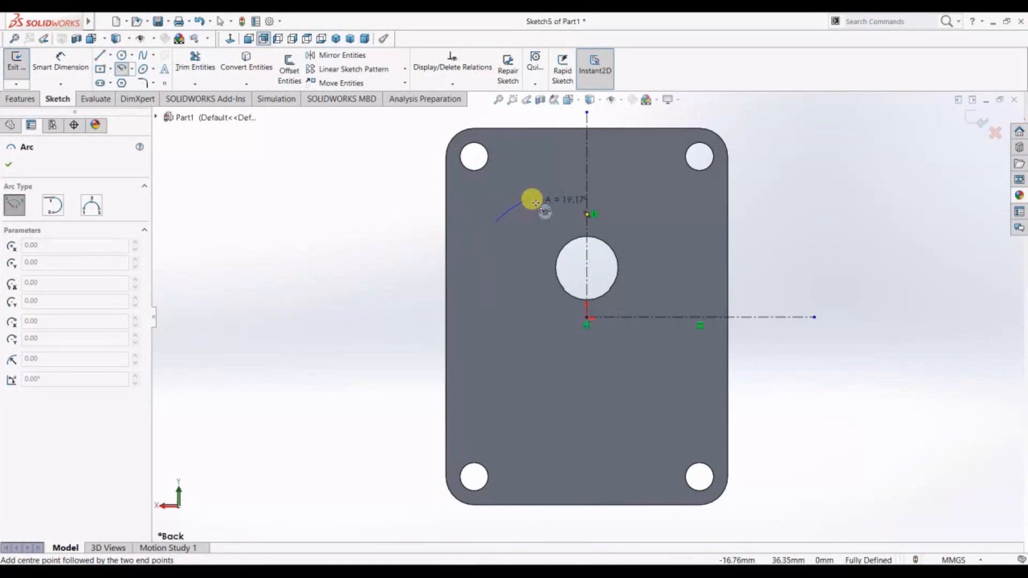
pyautogui.click(680, 223)
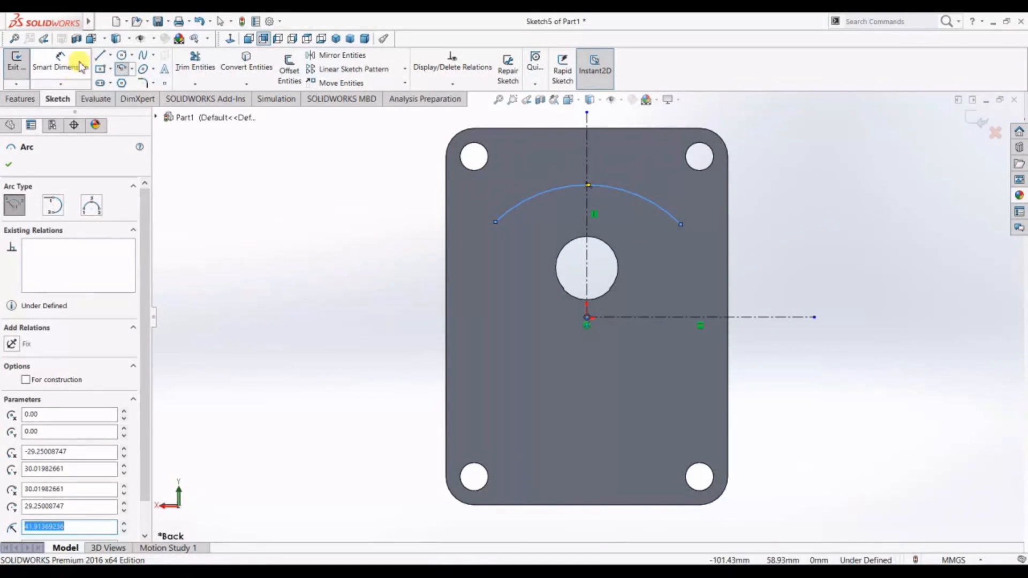
# Dimension the arc's radius as 50 mm
pyautogui.click(61, 61)
pyautogui.click(658, 208)
pyautogui.click(808, 143)
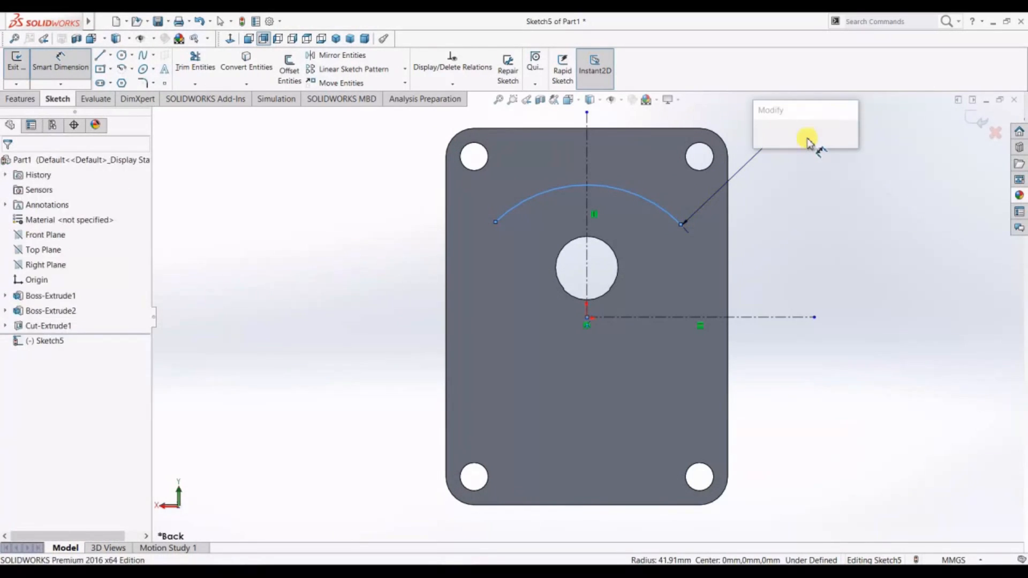
pyautogui.write('5')
pyautogui.press('Return')
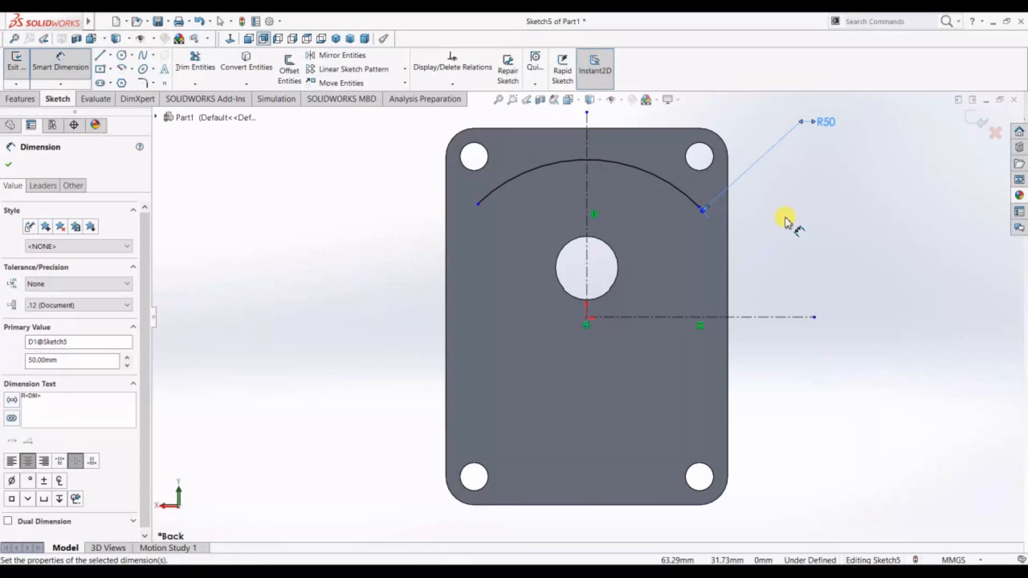
pyautogui.click(9, 166)
# Sketch two circles about 14 mm in diameter below the arc, one on each side of the vertical centreline
pyautogui.click(122, 55)
pyautogui.moveTo(509, 223); pyautogui.dragTo(533, 238)
pyautogui.moveTo(662, 220); pyautogui.dragTo(676, 236)
pyautogui.rightClick(406, 239)
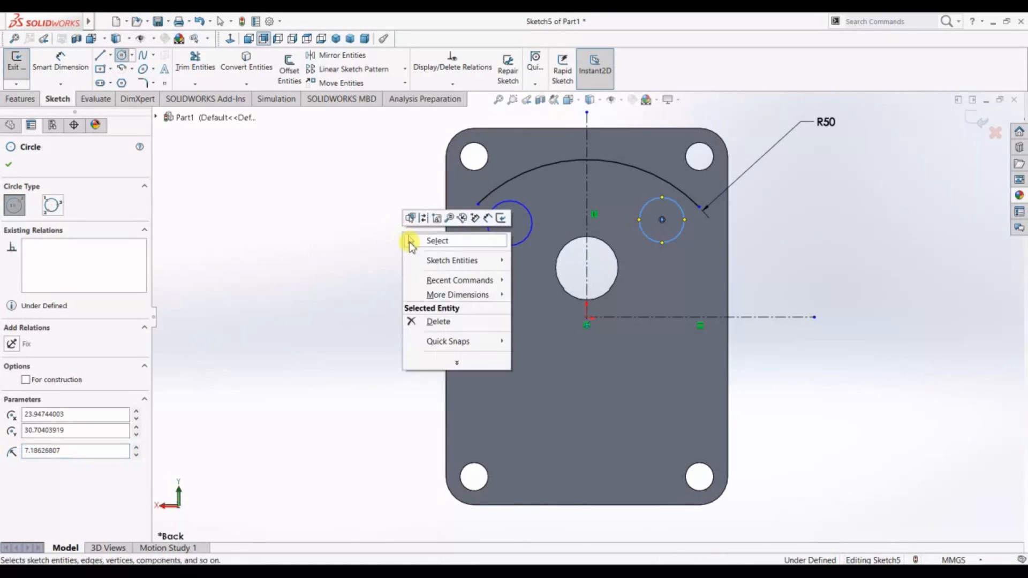
pyautogui.click(411, 244)
# Add an equal relation between the two small circles
pyautogui.click(641, 223)
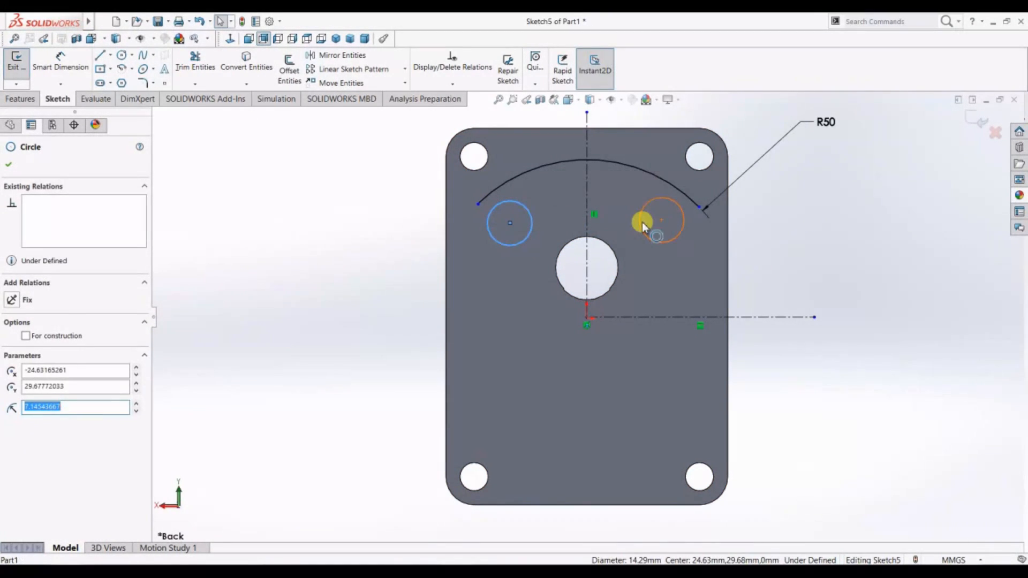
pyautogui.keyDown('ctrl'); pyautogui.click(641, 223); pyautogui.keyUp('ctrl')
pyautogui.click(707, 177)
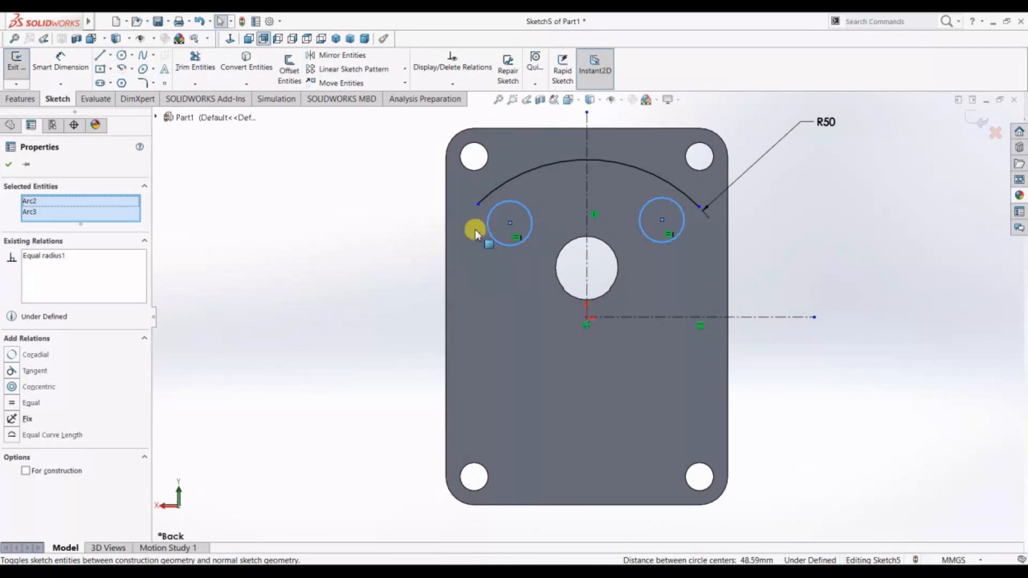
pyautogui.click(423, 241)
# Align the arc's two endpoints with a horizontal relation
pyautogui.click(479, 204)
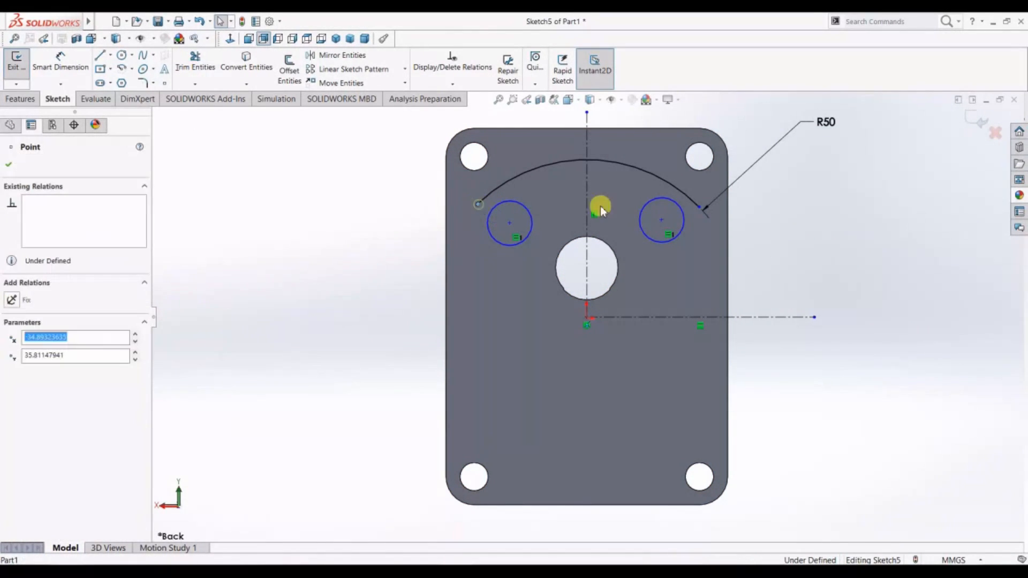
pyautogui.keyDown('ctrl'); pyautogui.click(699, 207); pyautogui.keyUp('ctrl')
pyautogui.click(733, 174)
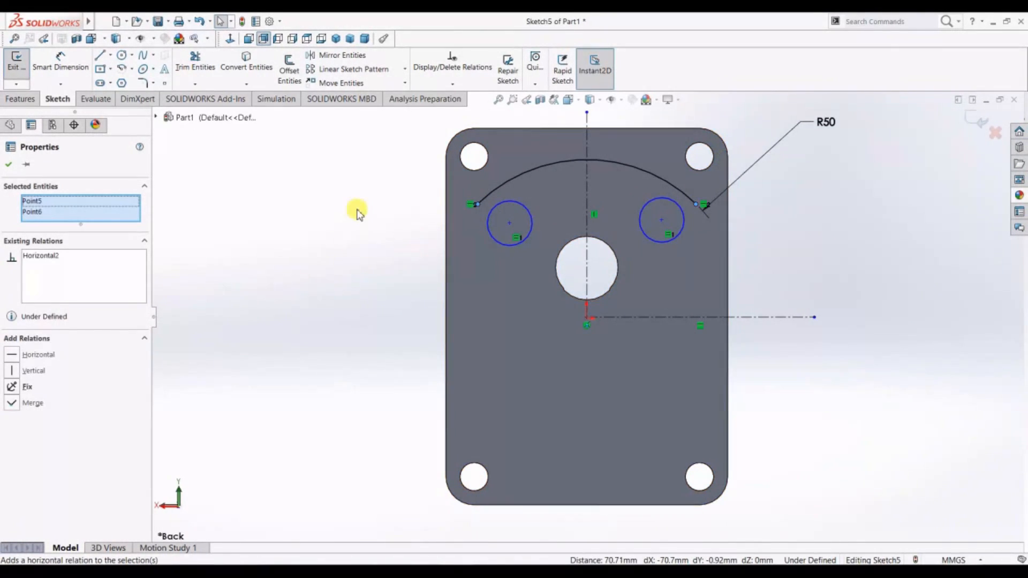
pyautogui.click(357, 204)
# Align the centres of the two small circles with a horizontal relation
pyautogui.click(509, 222)
pyautogui.click(662, 220)
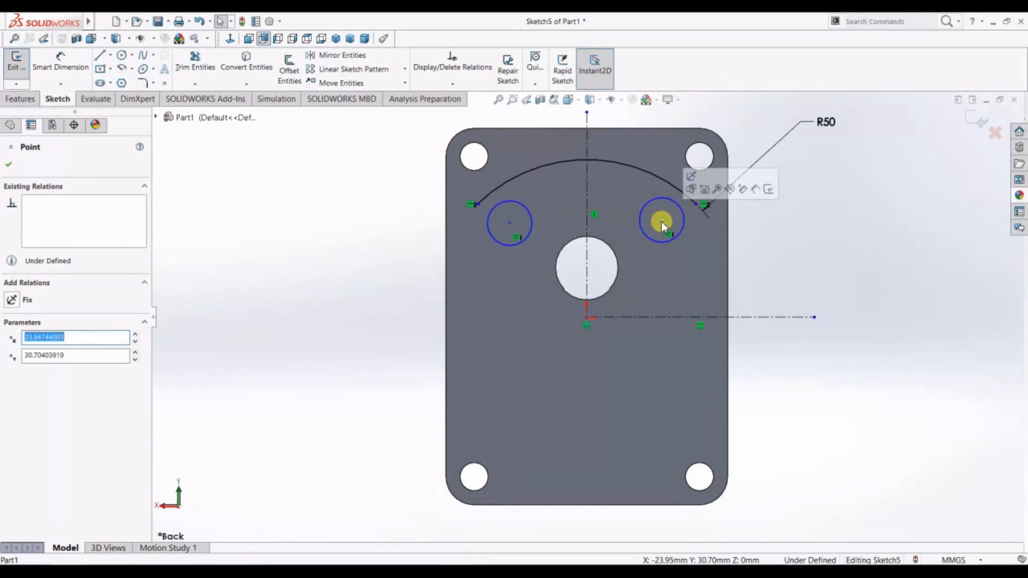
pyautogui.keyDown('ctrl'); pyautogui.click(509, 222); pyautogui.keyUp('ctrl')
pyautogui.click(546, 180)
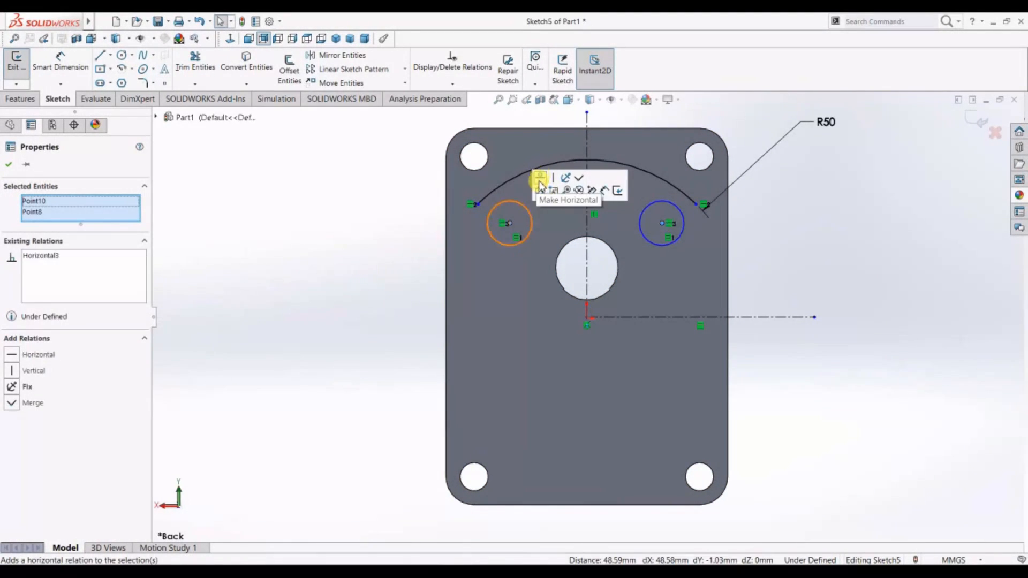
pyautogui.click(352, 224)
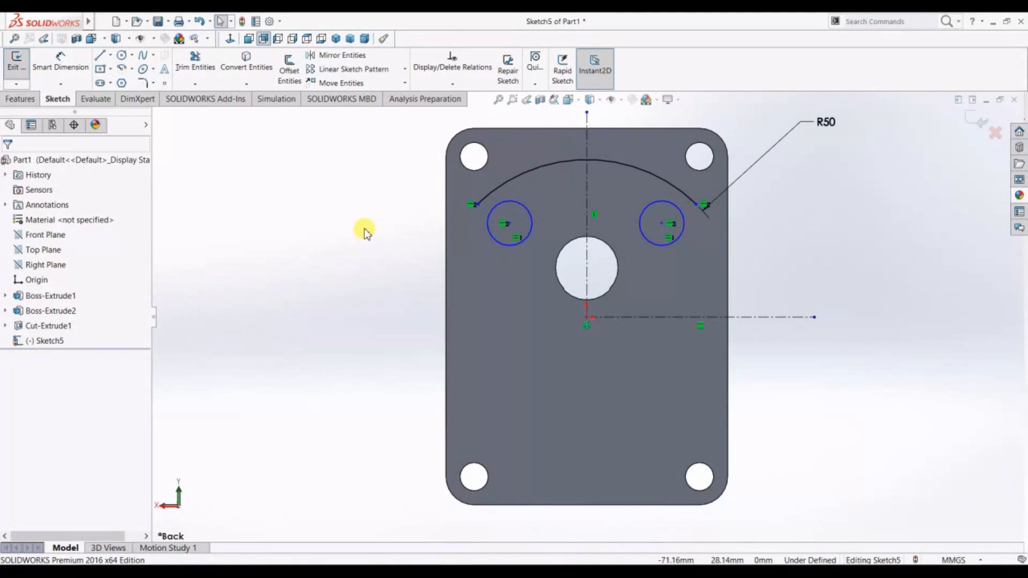
# Dimension the left small circle's centre 29 mm horizontally from the vertical centreline
pyautogui.click(510, 223)
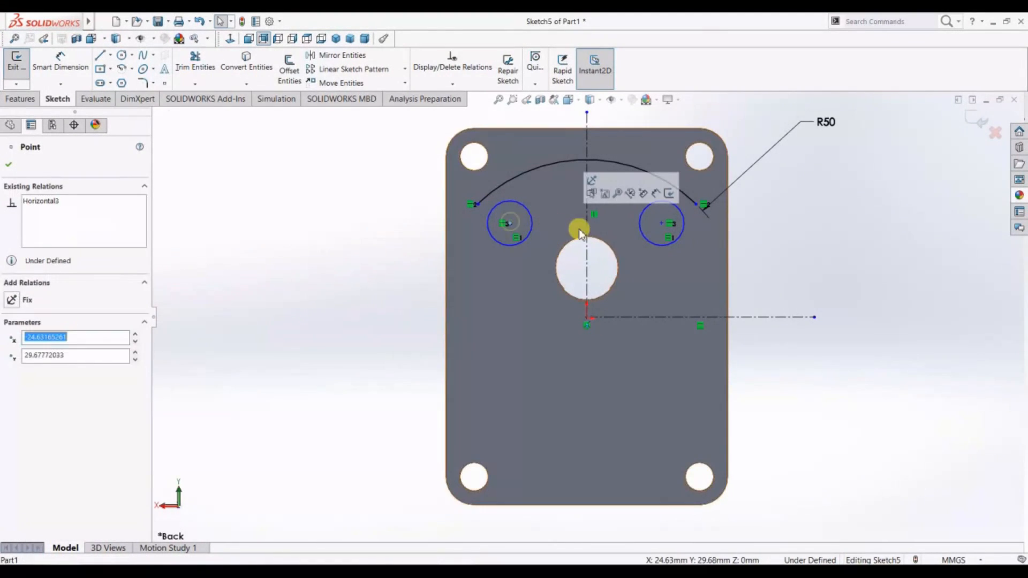
pyautogui.click(587, 219)
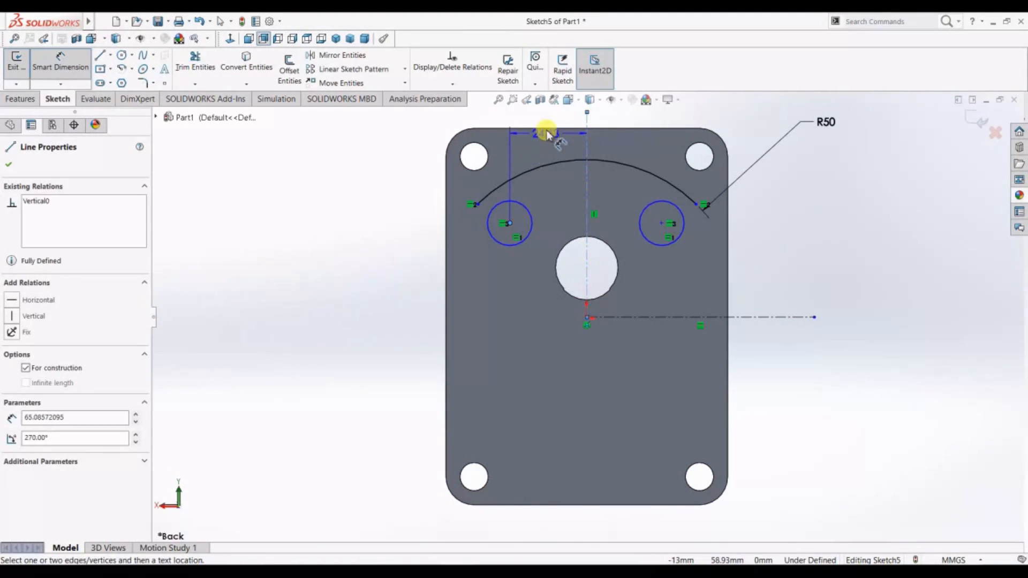
pyautogui.click(550, 120)
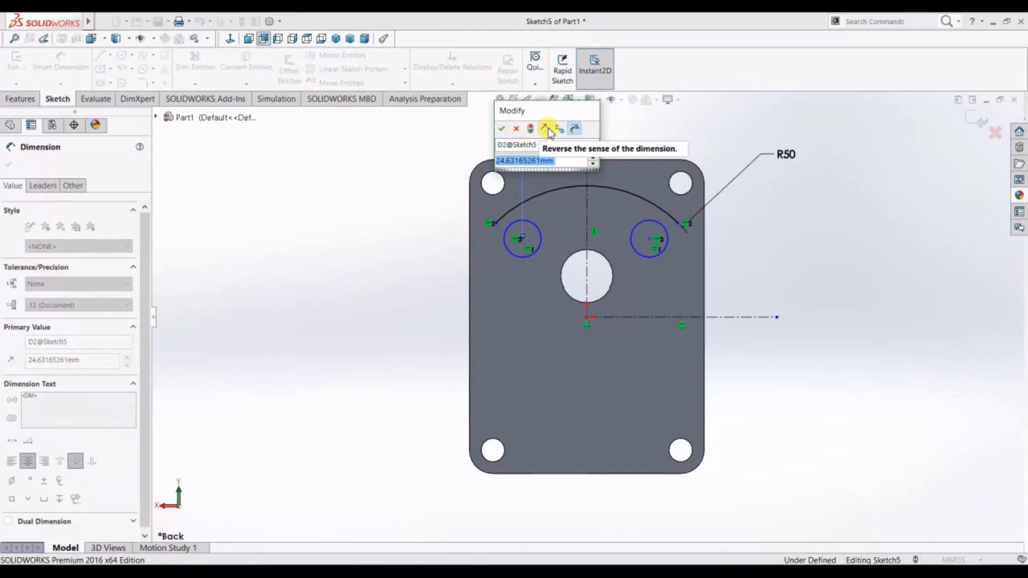
pyautogui.write('29')
pyautogui.press('Return')
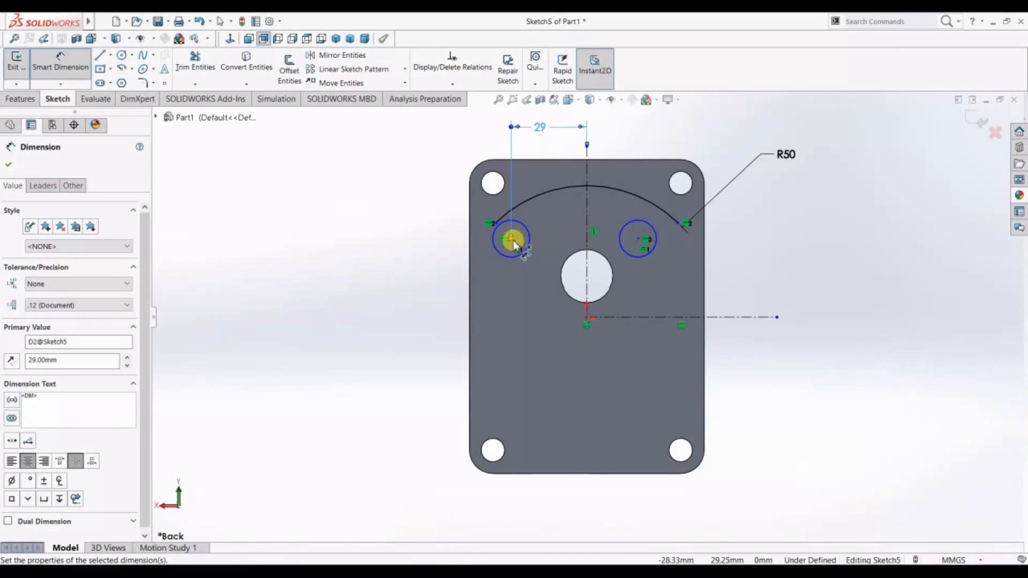
# Dimension the left small circle's centre 29.5 mm above the horizontal centreline
pyautogui.click(512, 240)
pyautogui.click(625, 317)
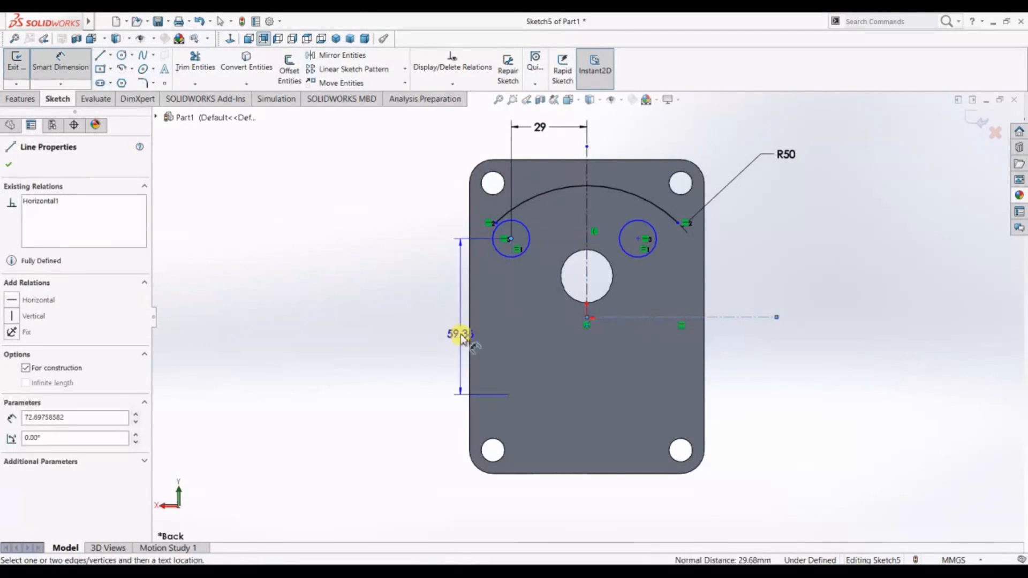
pyautogui.click(381, 284)
pyautogui.write('29.5')
pyautogui.press('Return')
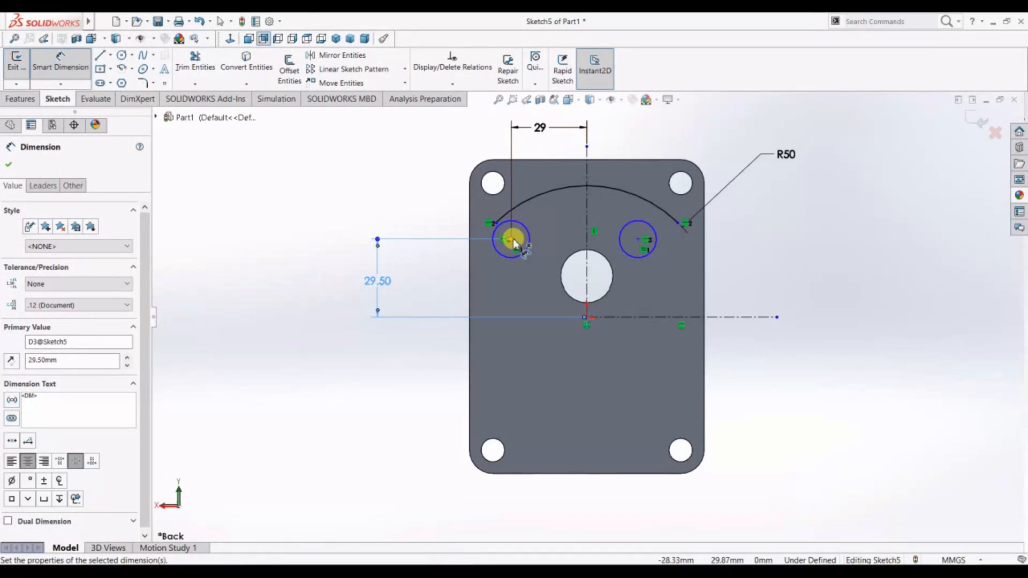
# Dimension the right small circle's centre 29 mm horizontally from the vertical centreline
pyautogui.click(640, 241)
pyautogui.click(587, 237)
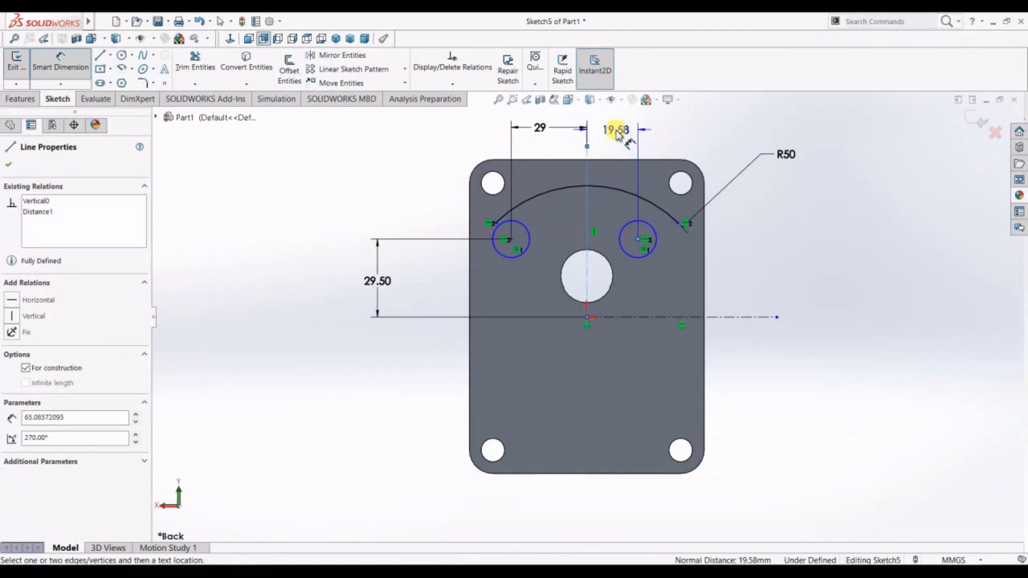
pyautogui.click(620, 133)
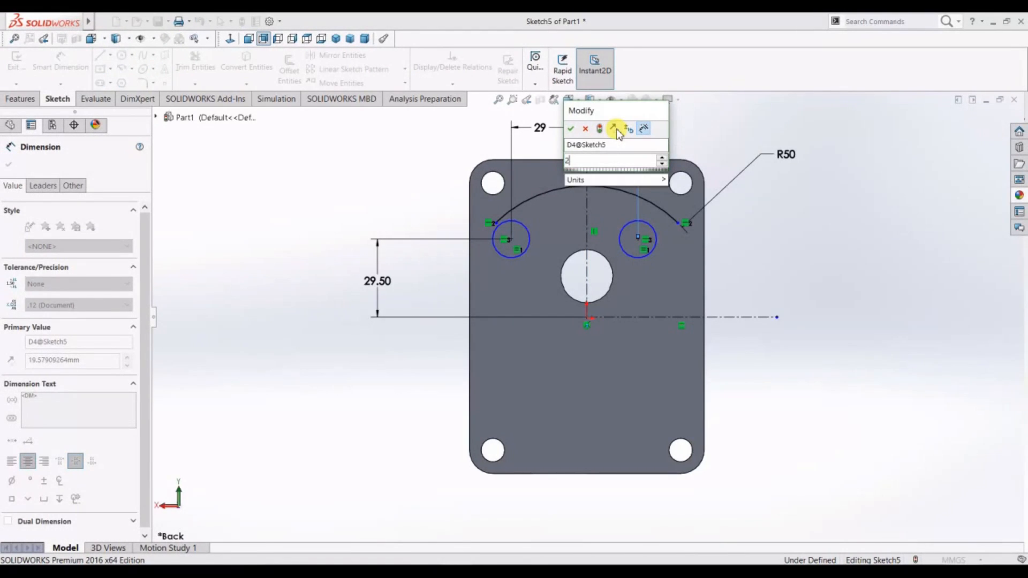
pyautogui.write('29')
pyautogui.press('Return')
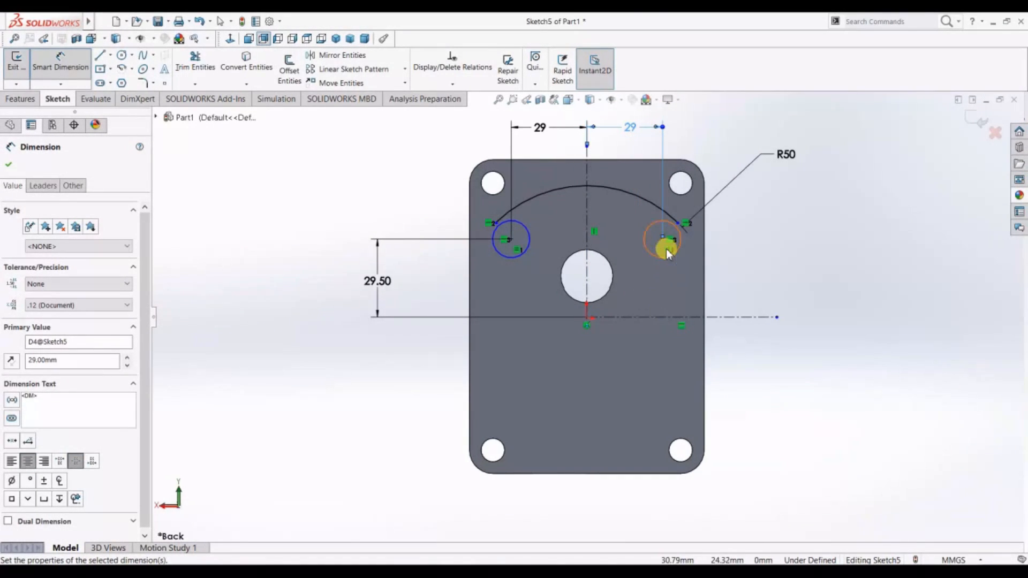
pyautogui.press('Escape')
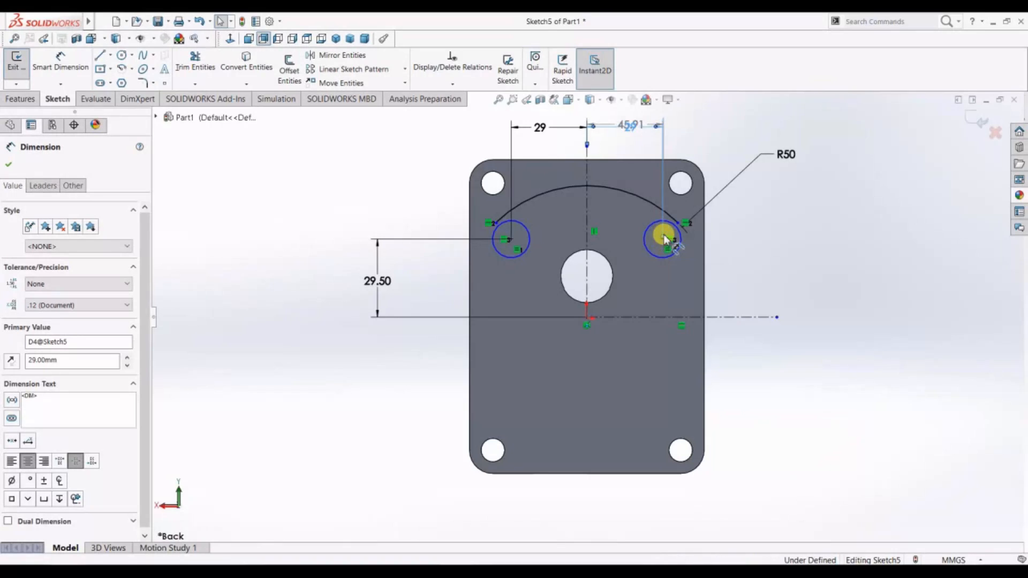
pyautogui.rightClick(665, 240)
pyautogui.click(726, 248)
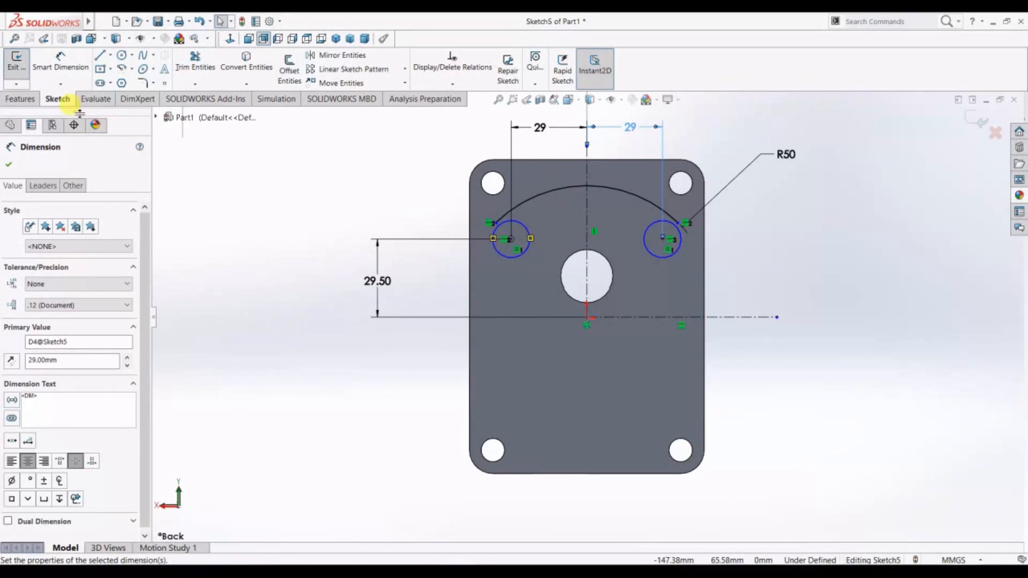
pyautogui.click(9, 164)
pyautogui.click(309, 166)
# Try to dimension the right small circle's centre height above the horizontal centreline
pyautogui.click(60, 63)
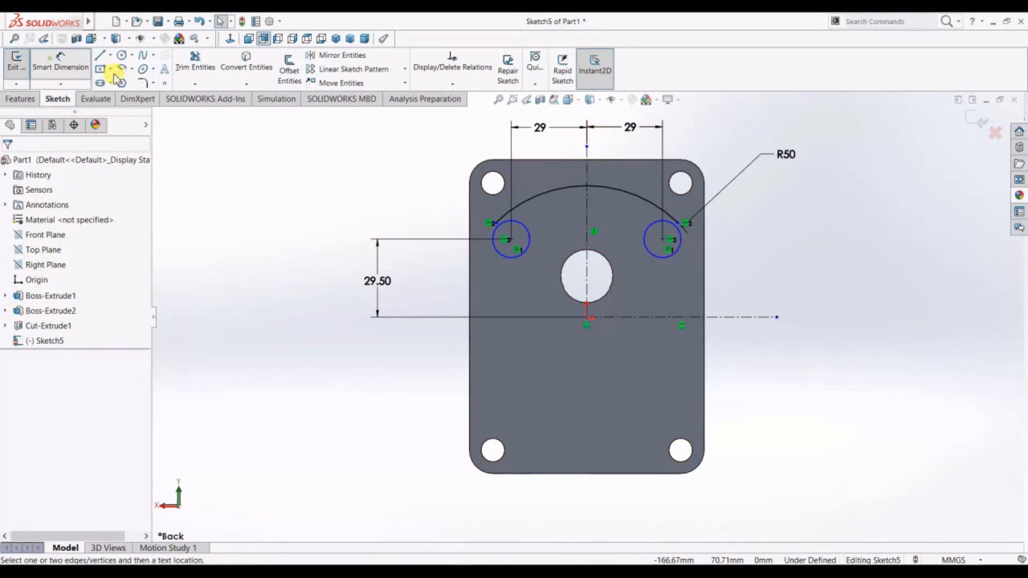
pyautogui.click(663, 240)
pyautogui.click(674, 319)
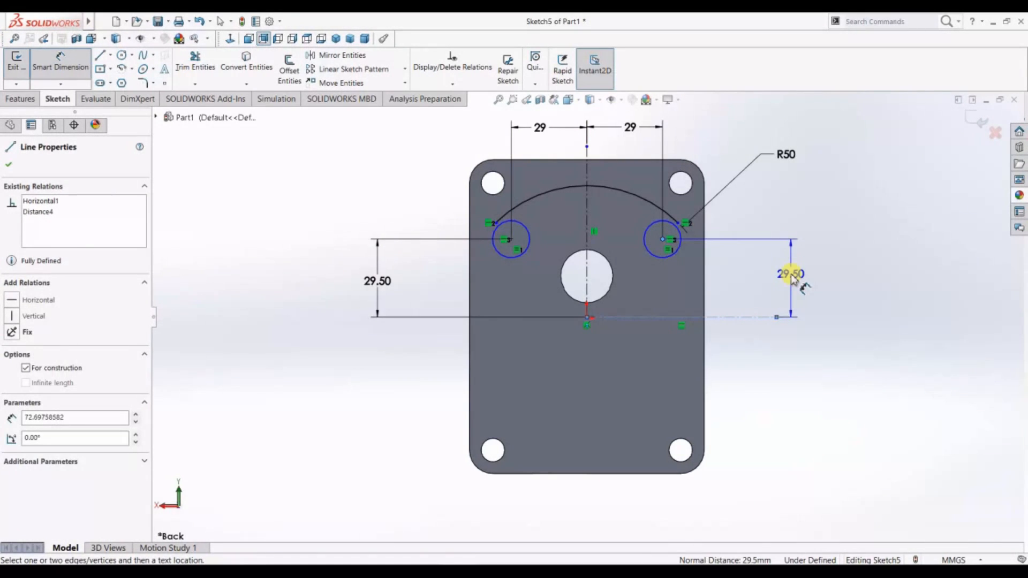
pyautogui.click(794, 279)
pyautogui.click(588, 291)
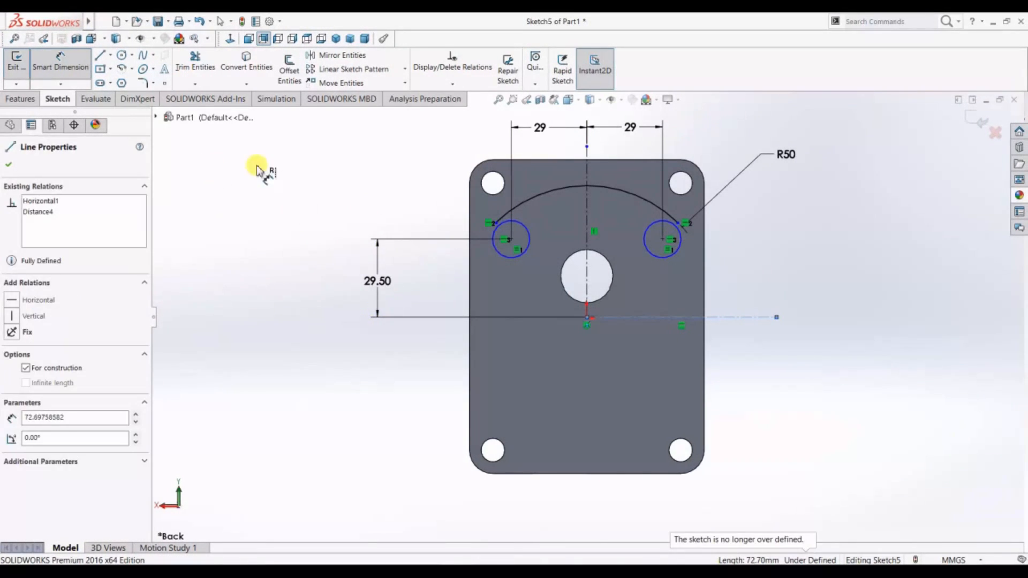
pyautogui.click(43, 60)
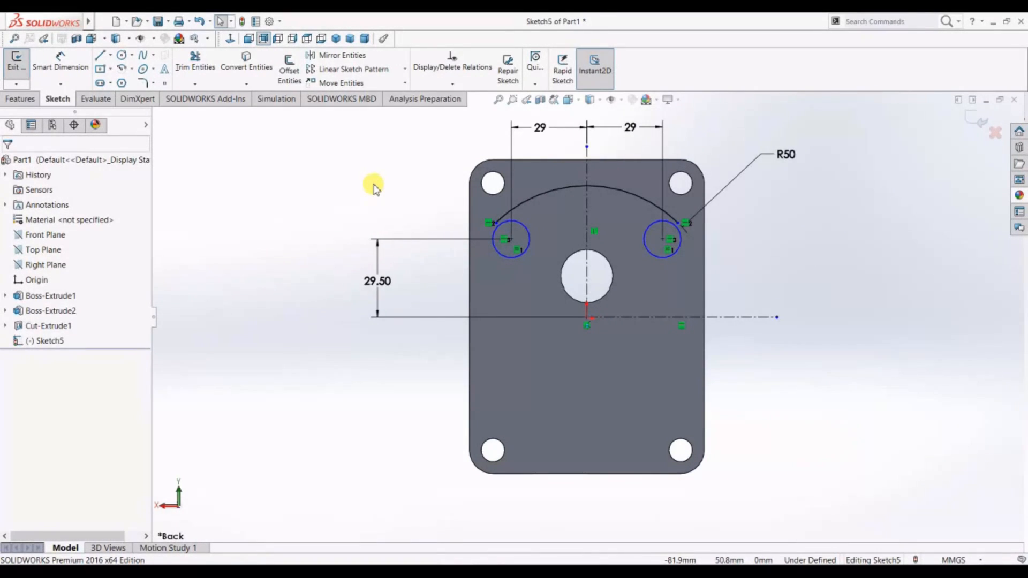
# Align the large arc's left endpoint with the left small circle's centre using a vertical relation
pyautogui.scroll(-4, 489, 214)
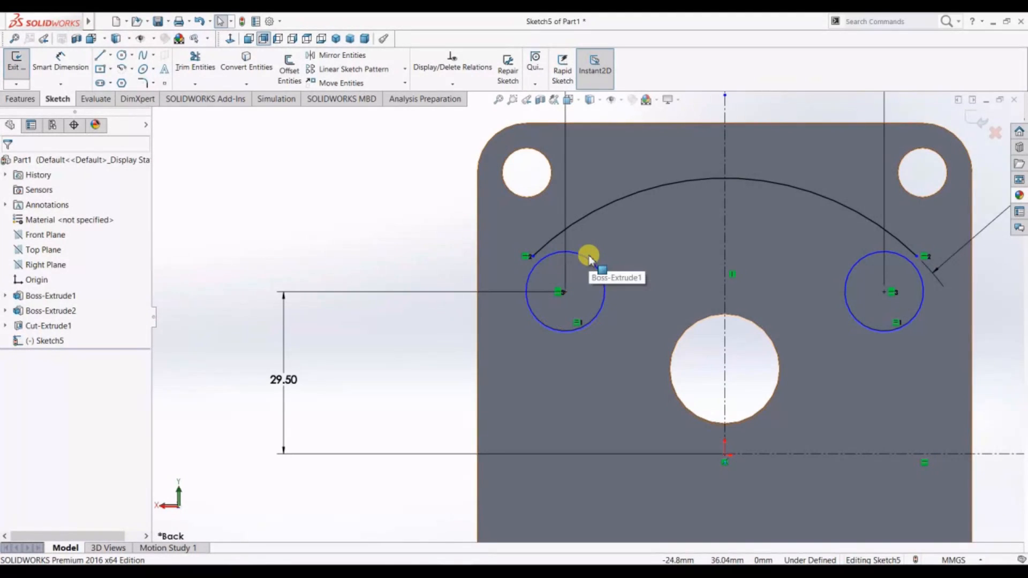
pyautogui.click(532, 256)
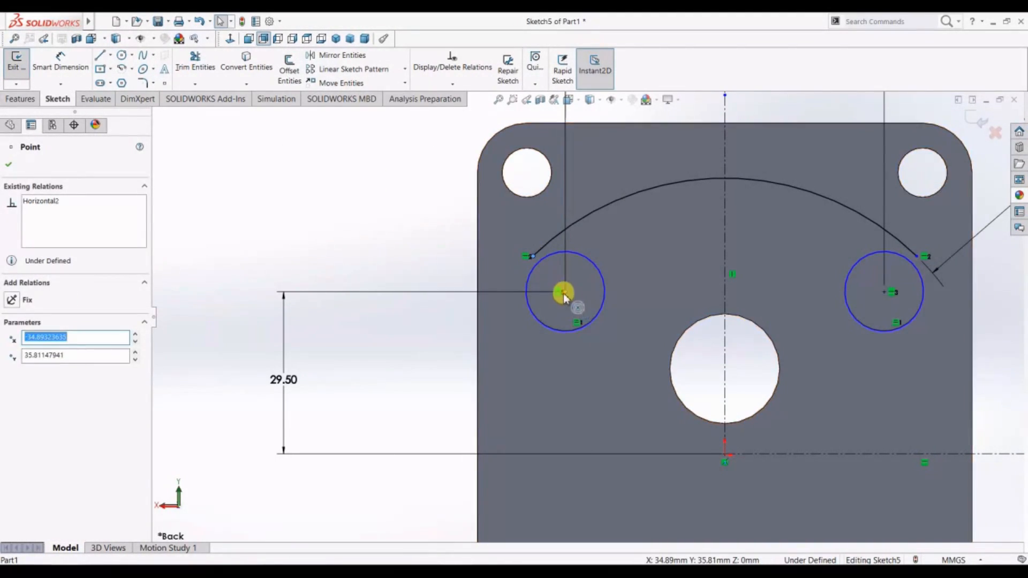
pyautogui.keyDown('ctrl'); pyautogui.click(562, 292); pyautogui.keyUp('ctrl')
pyautogui.click(612, 248)
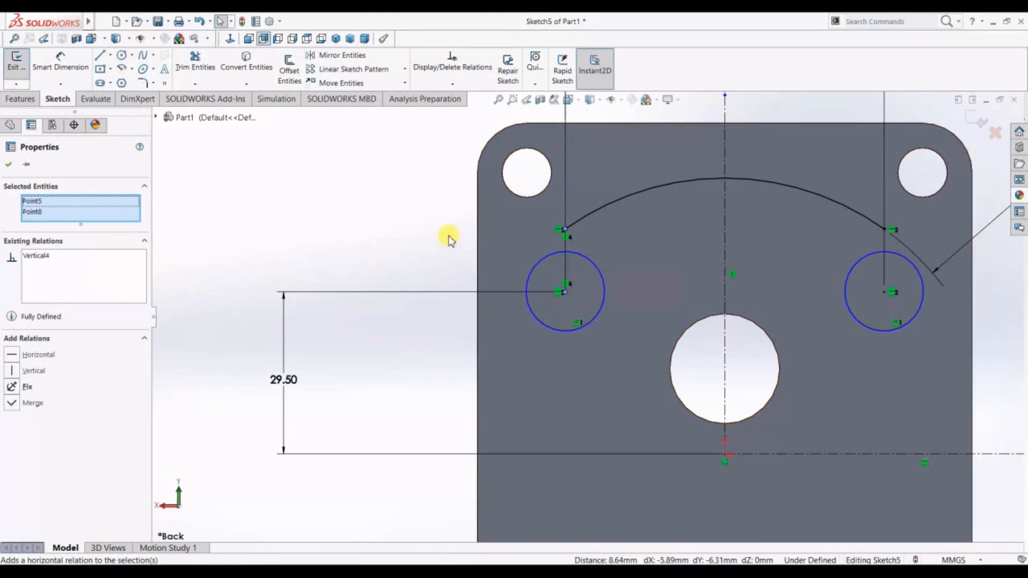
pyautogui.click(9, 165)
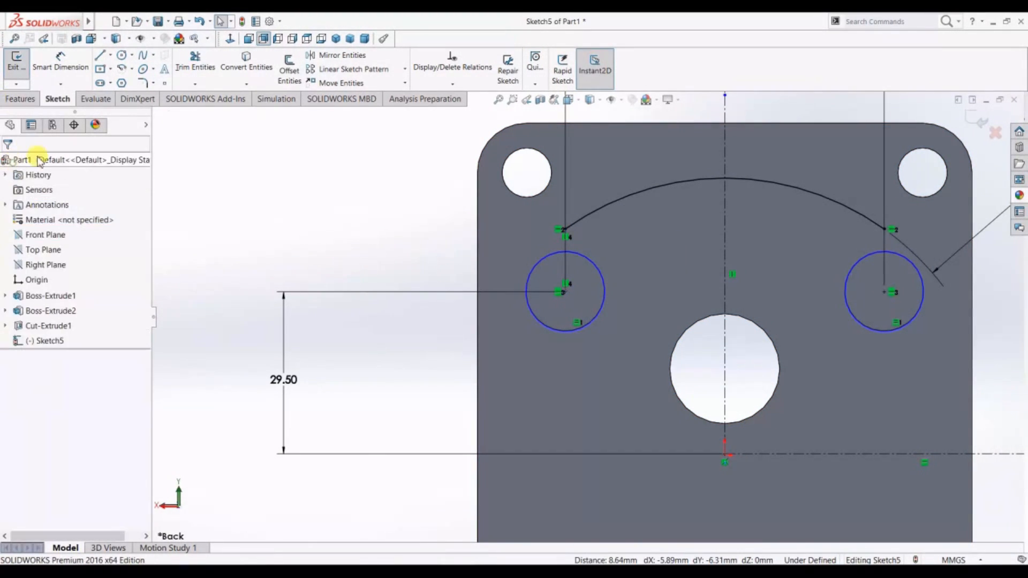
pyautogui.click(100, 55)
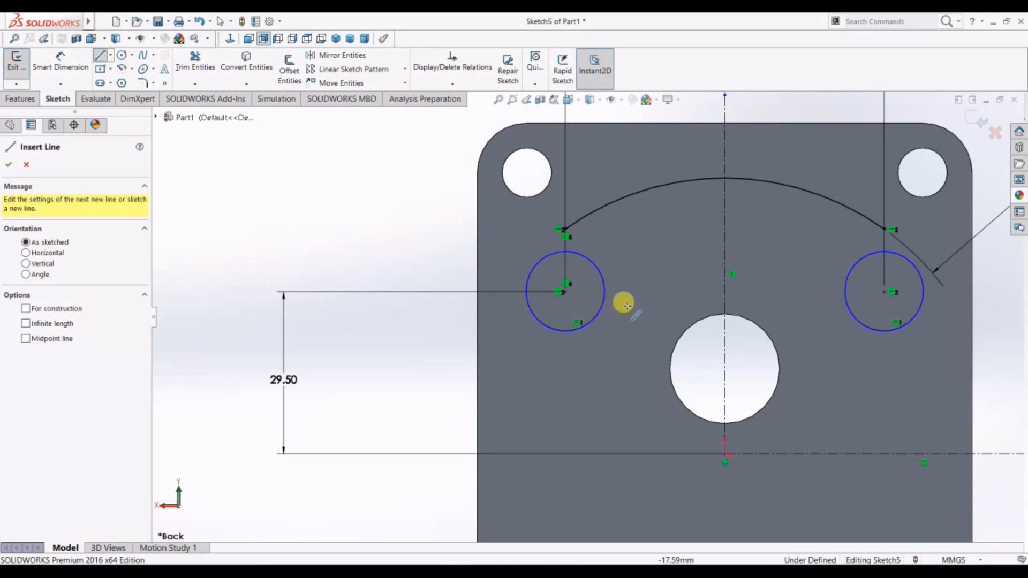
pyautogui.click(560, 230)
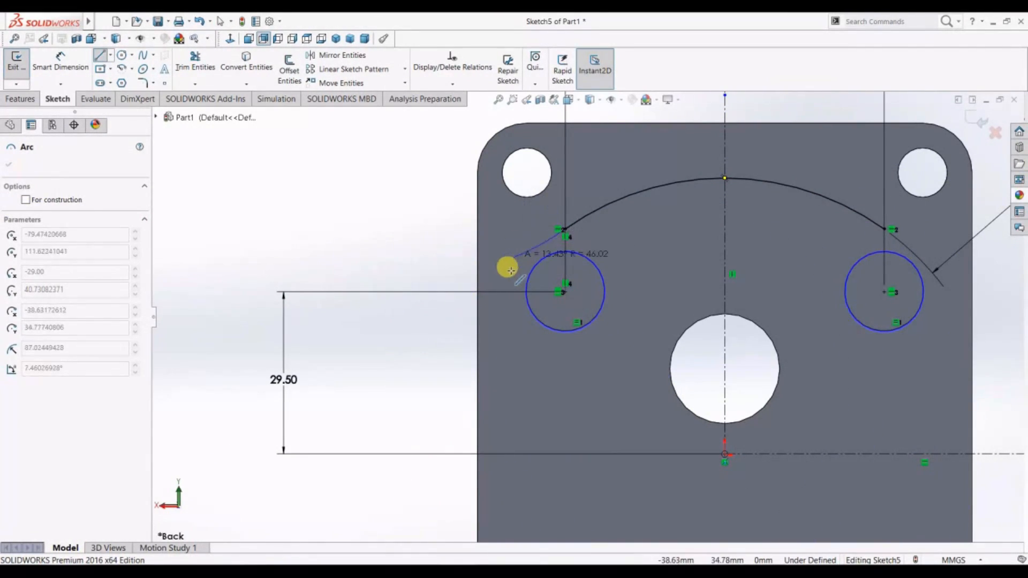
pyautogui.scroll(-2, 500, 313)
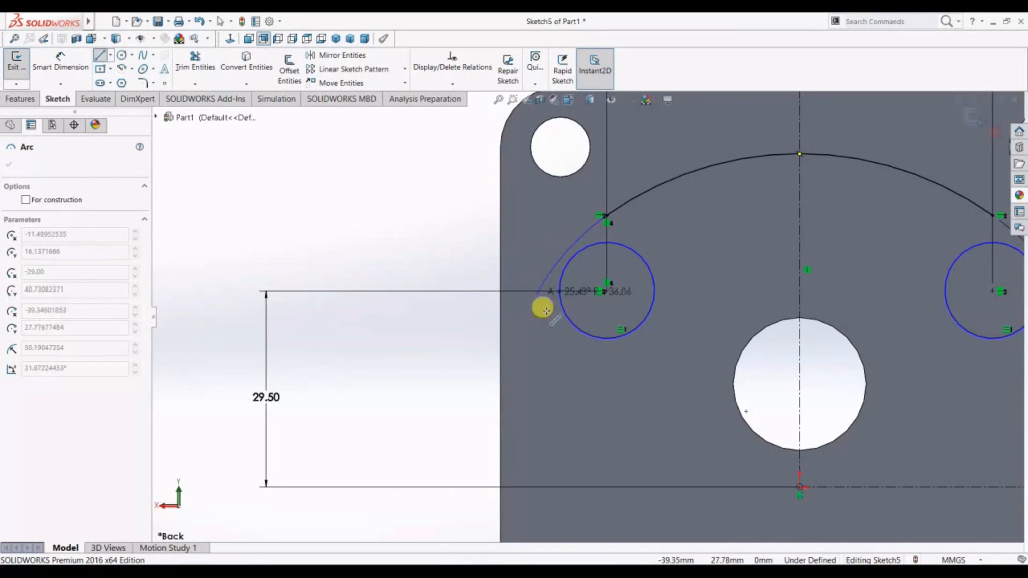
pyautogui.rightClick(403, 210)
pyautogui.click(405, 214)
pyautogui.click(121, 68)
pyautogui.click(132, 69)
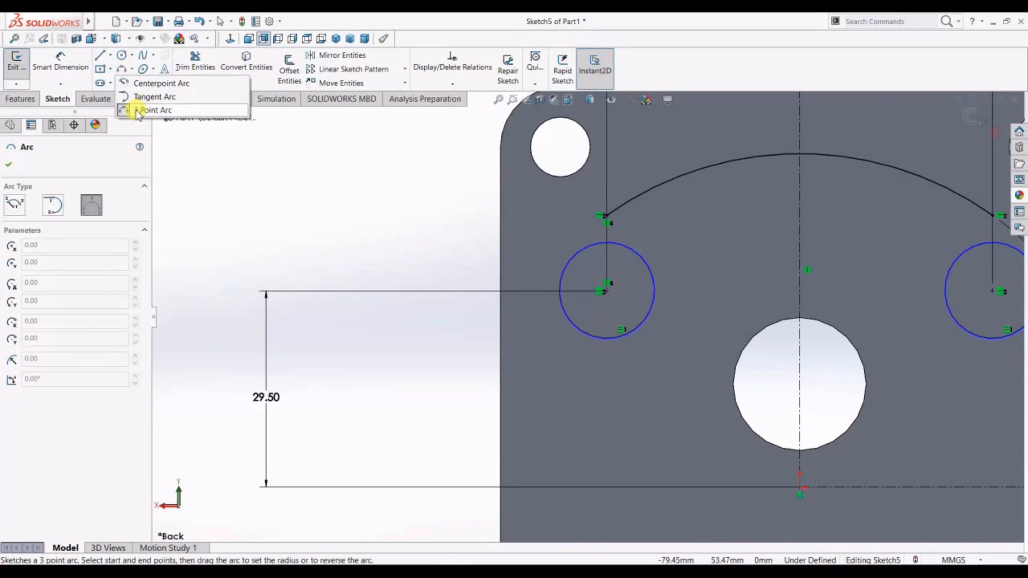
pyautogui.press('Escape')
# Sketch a three-point arc of about 8.4 mm radius from the large arc's left endpoint down beside the left small circle
pyautogui.click(606, 215)
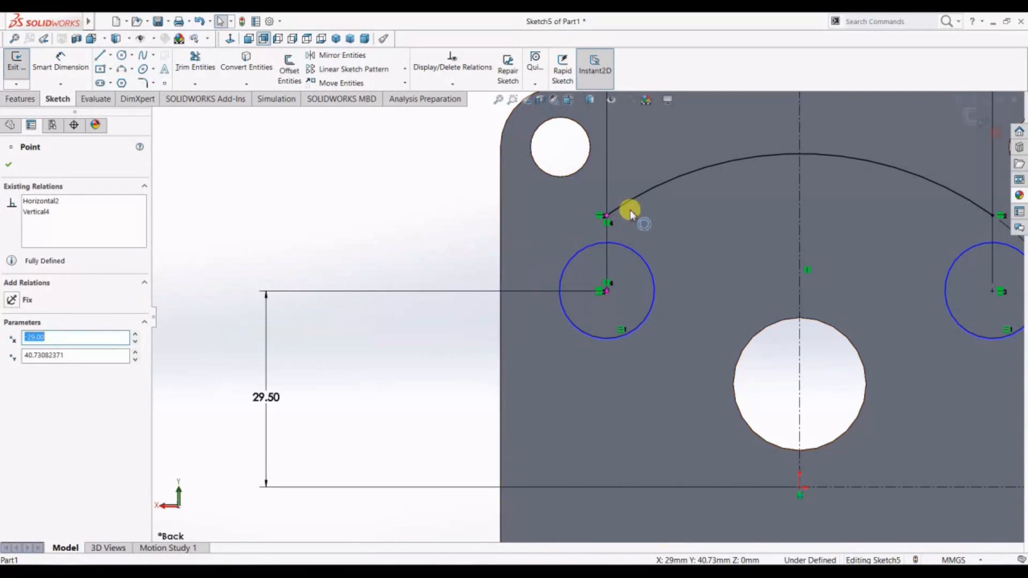
pyautogui.scroll(-3, 554, 267)
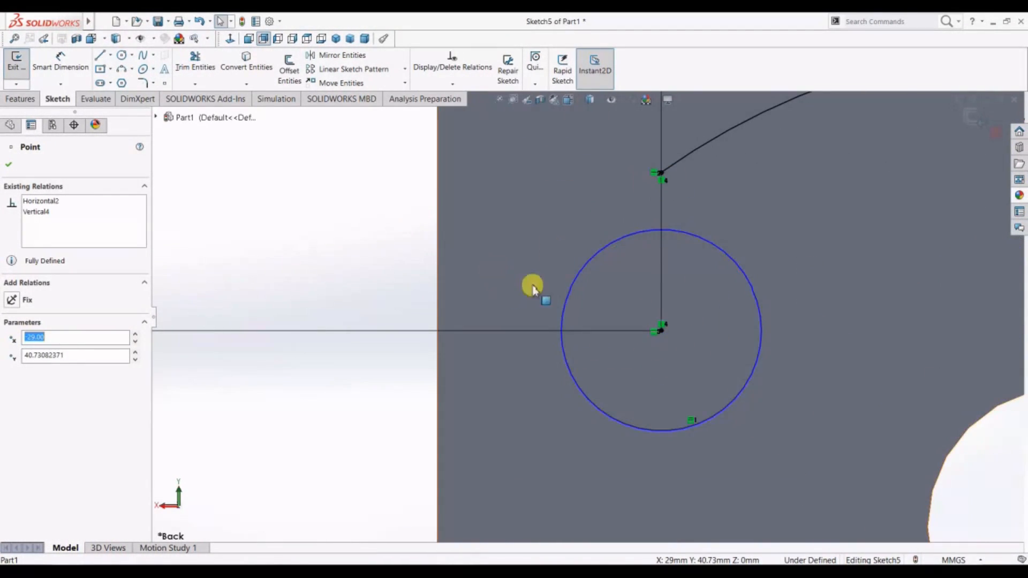
pyautogui.click(322, 236)
pyautogui.click(132, 70)
pyautogui.click(128, 109)
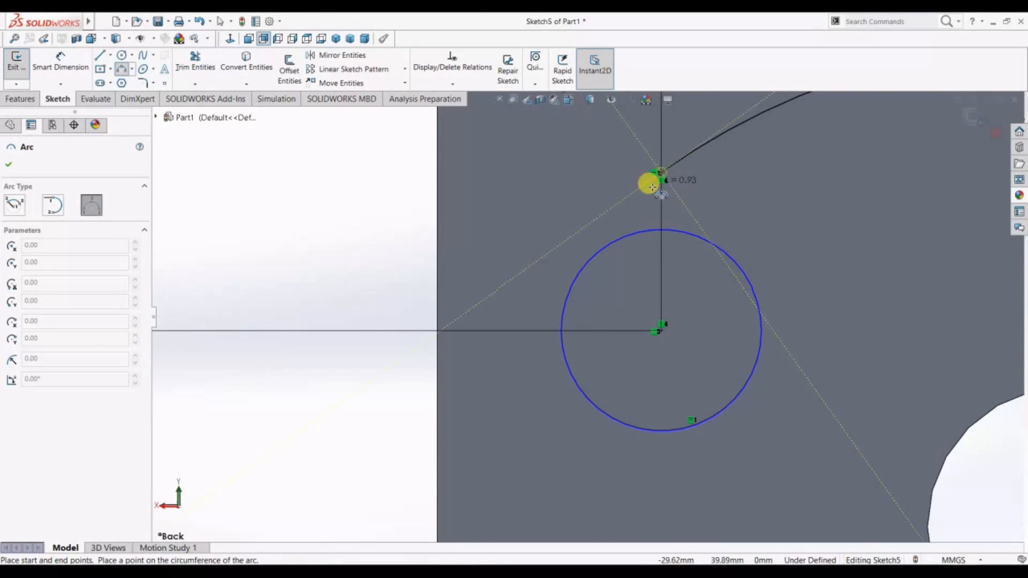
pyautogui.click(534, 278)
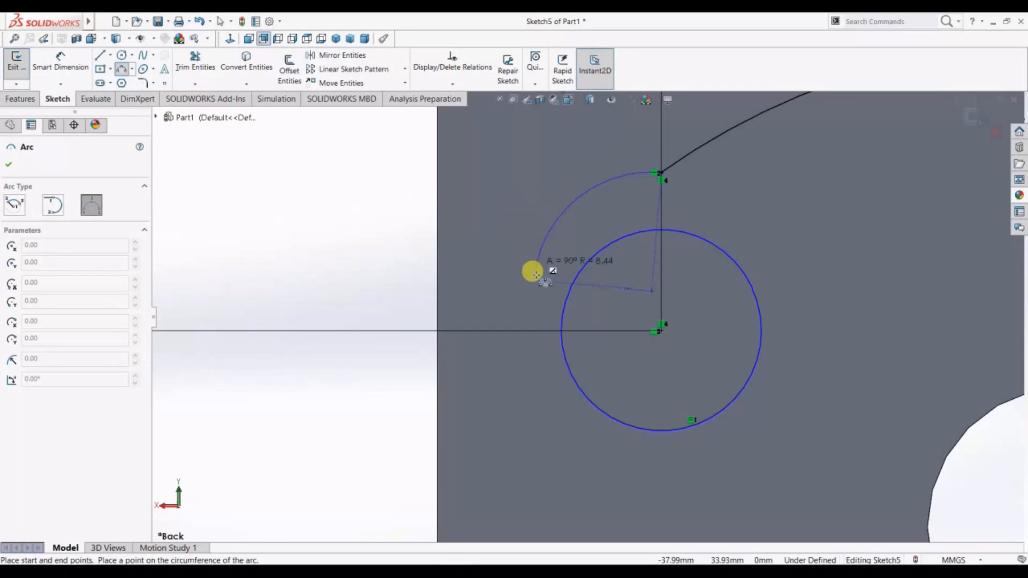
pyautogui.click(575, 200)
pyautogui.press('f')
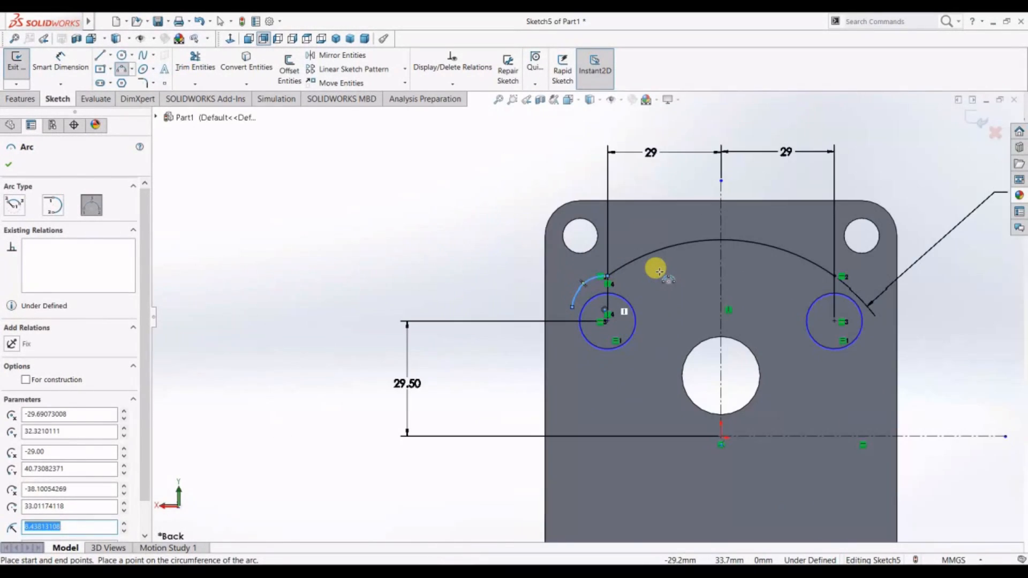
pyautogui.press('Escape')
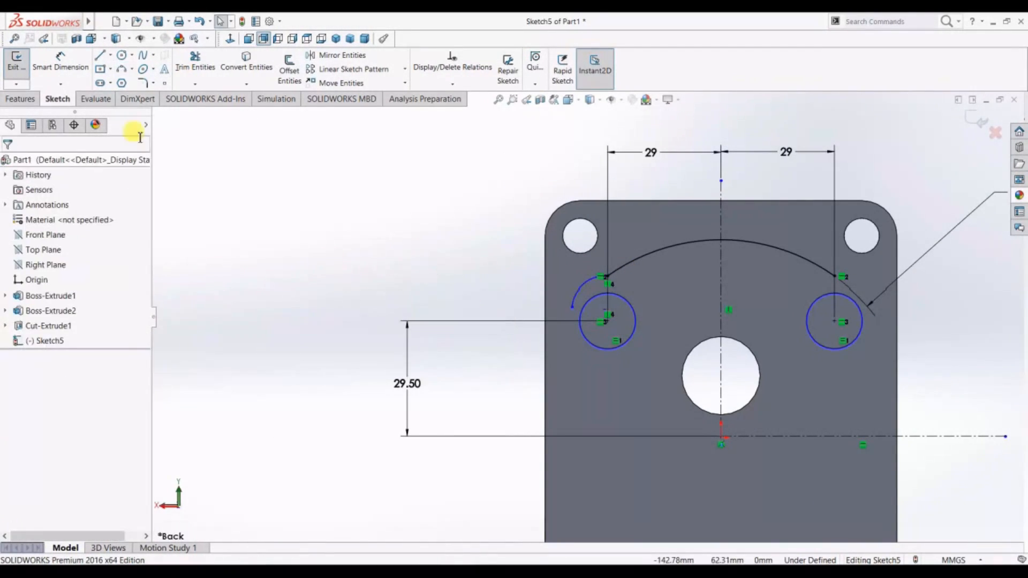
# Dimension the right small circle's diameter as 10 mm
pyautogui.click(60, 63)
pyautogui.click(861, 330)
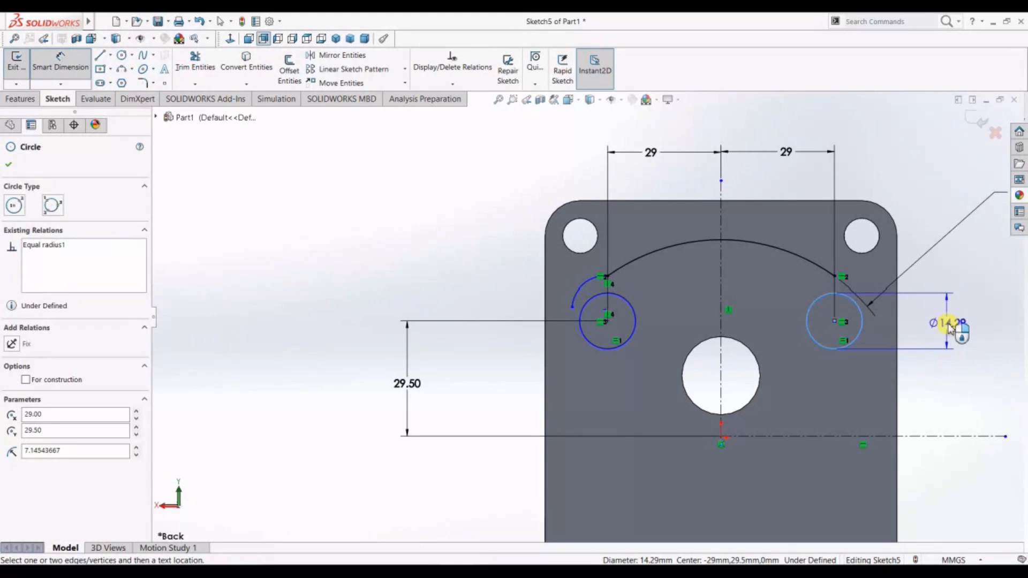
pyautogui.click(948, 328)
pyautogui.write('10')
pyautogui.press('Return')
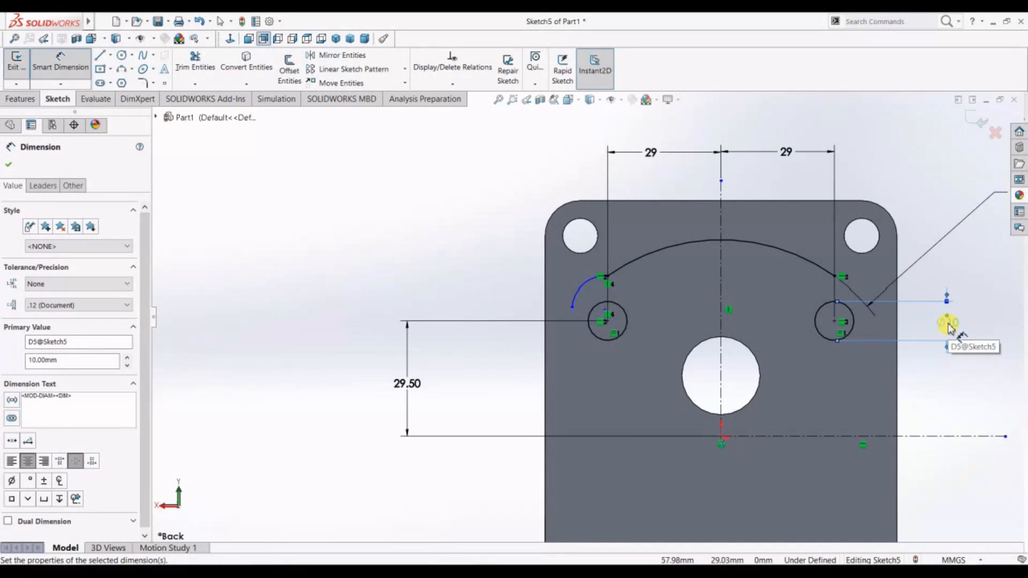
pyautogui.press('Escape')
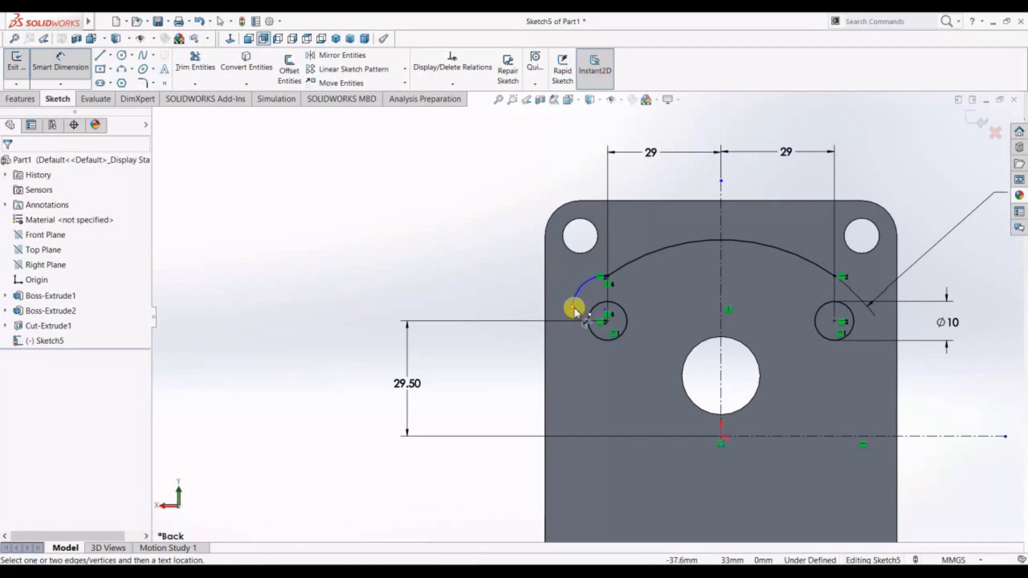
# Try to pull the free endpoint of the small three-point arc further down beside the left circle
pyautogui.click(574, 309)
pyautogui.press('Escape')
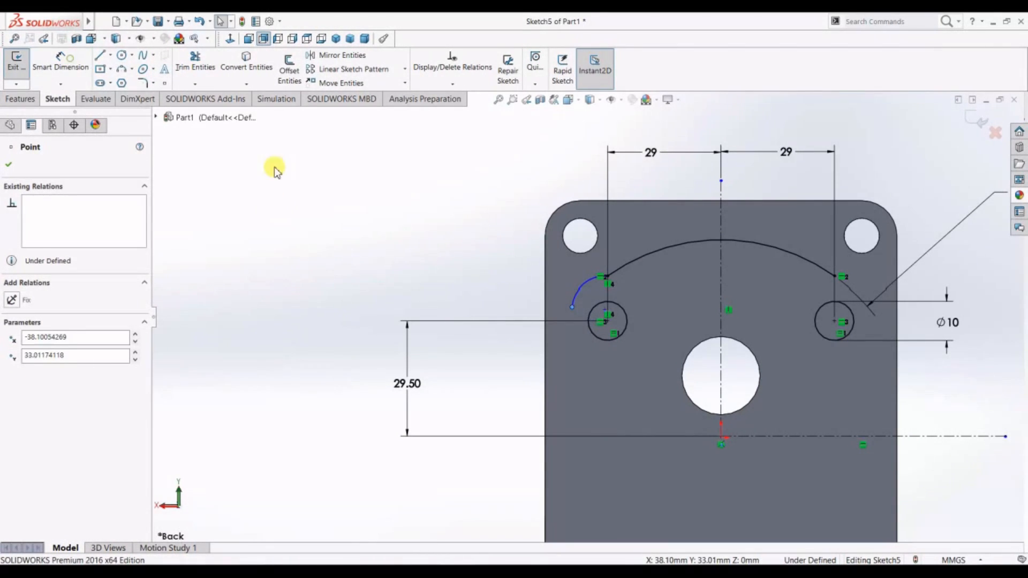
pyautogui.press('Escape')
pyautogui.click(572, 307)
pyautogui.moveTo(572, 307); pyautogui.dragTo(573, 353)
# Delete the small three-point arc beside the left circle
pyautogui.rightClick(409, 235)
pyautogui.click(403, 248)
pyautogui.click(570, 281)
pyautogui.rightClick(565, 281)
pyautogui.click(608, 461)
# Sketch a three-point arc of about 15.6 mm radius from the large arc's left endpoint down past the left small circle
pyautogui.scroll(-2, 431, 188)
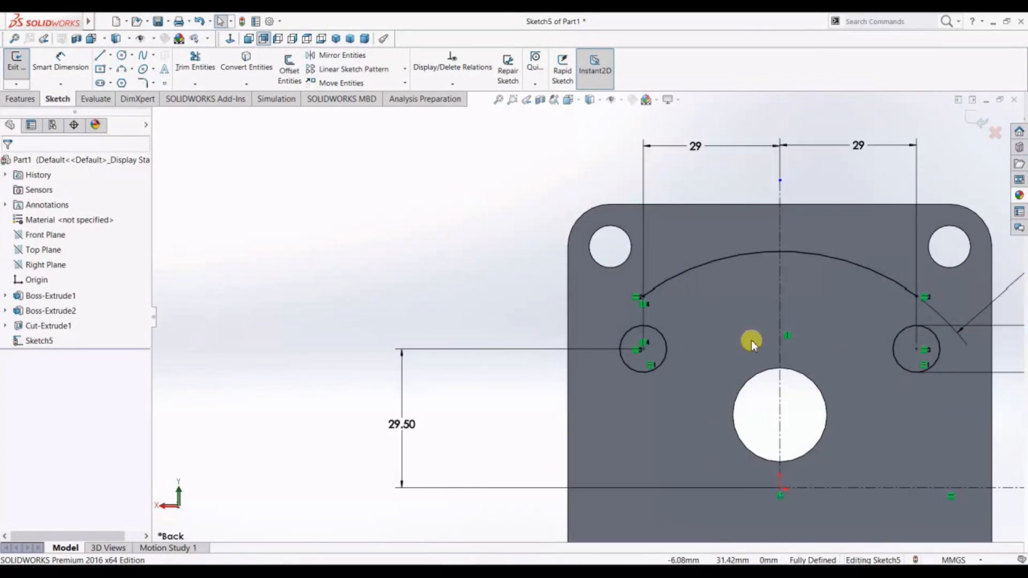
pyautogui.scroll(-2, 750, 340)
pyautogui.click(122, 69)
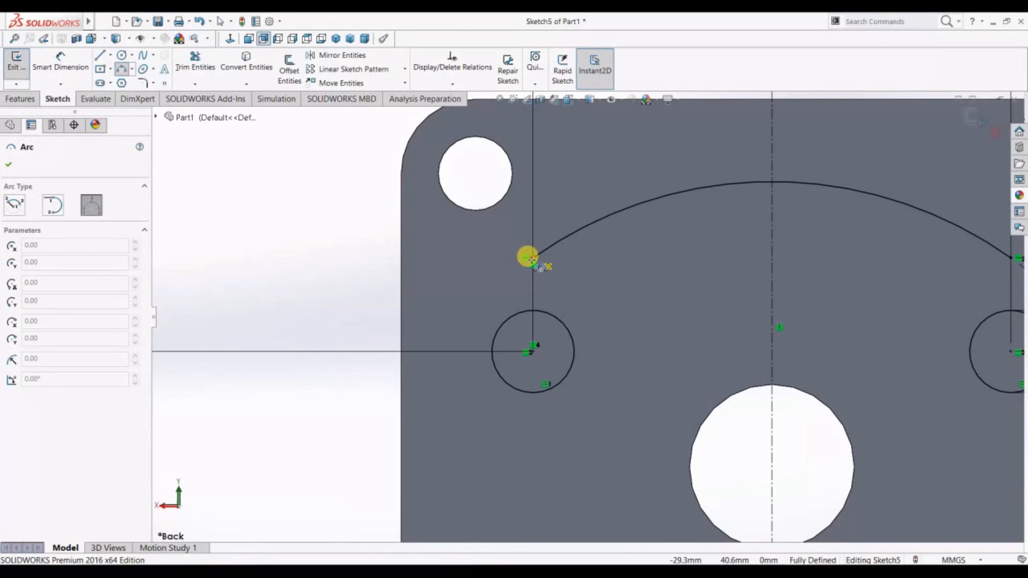
pyautogui.click(530, 259)
pyautogui.click(435, 412)
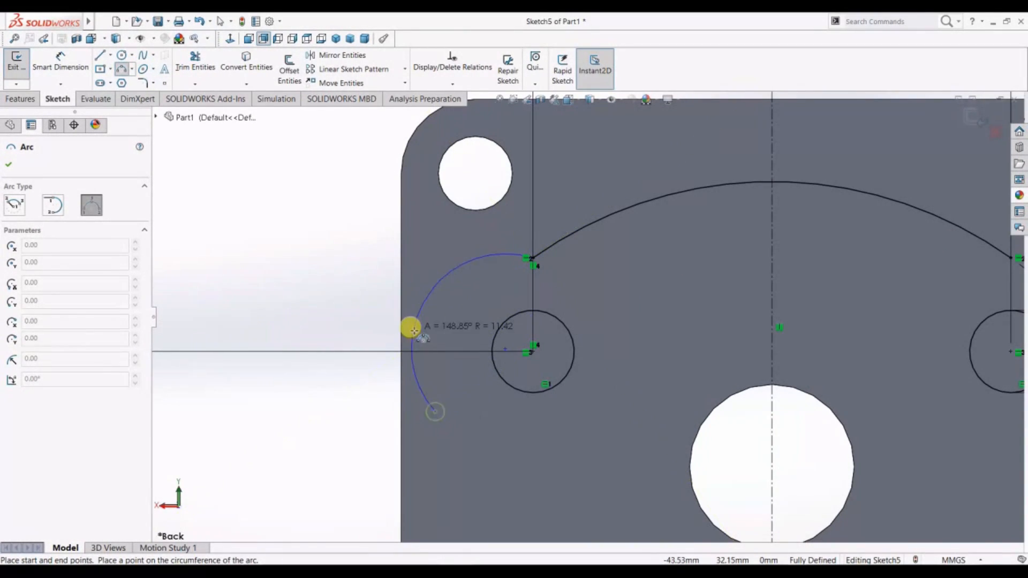
pyautogui.click(451, 320)
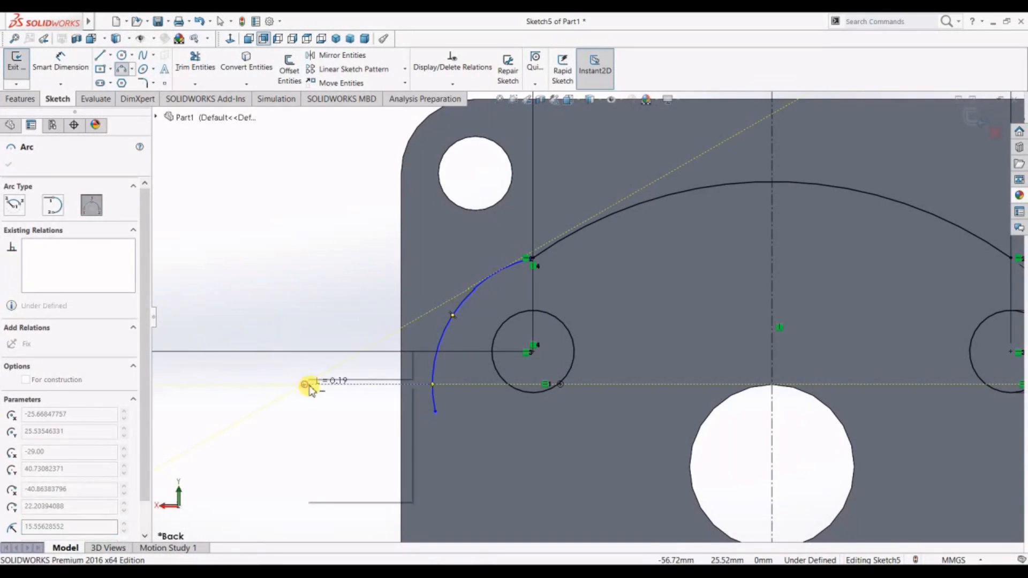
pyautogui.press('Escape')
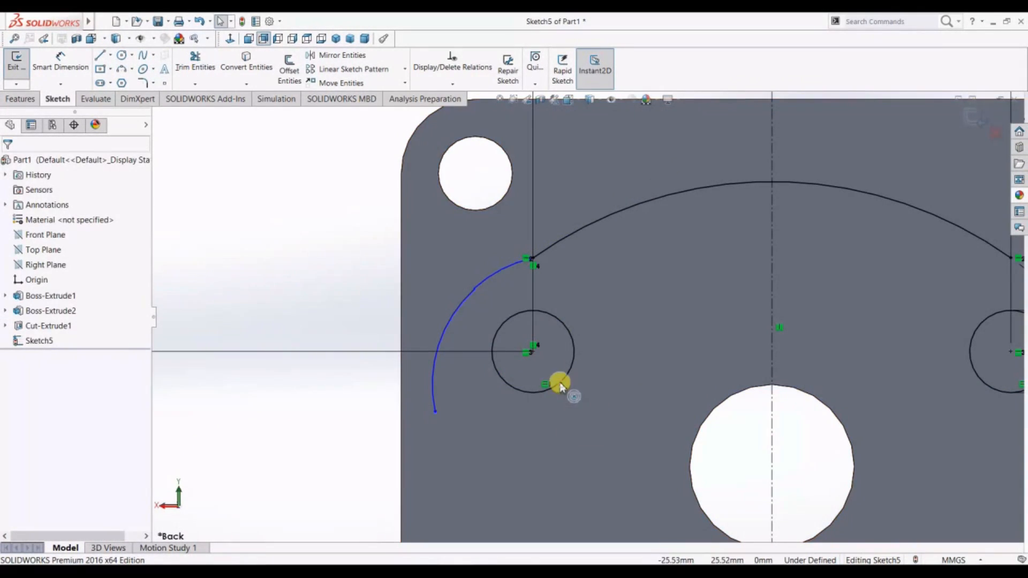
# Dimension the small side arc's radius as 11 mm
pyautogui.click(561, 385)
pyautogui.click(357, 280)
pyautogui.click(61, 62)
pyautogui.click(455, 305)
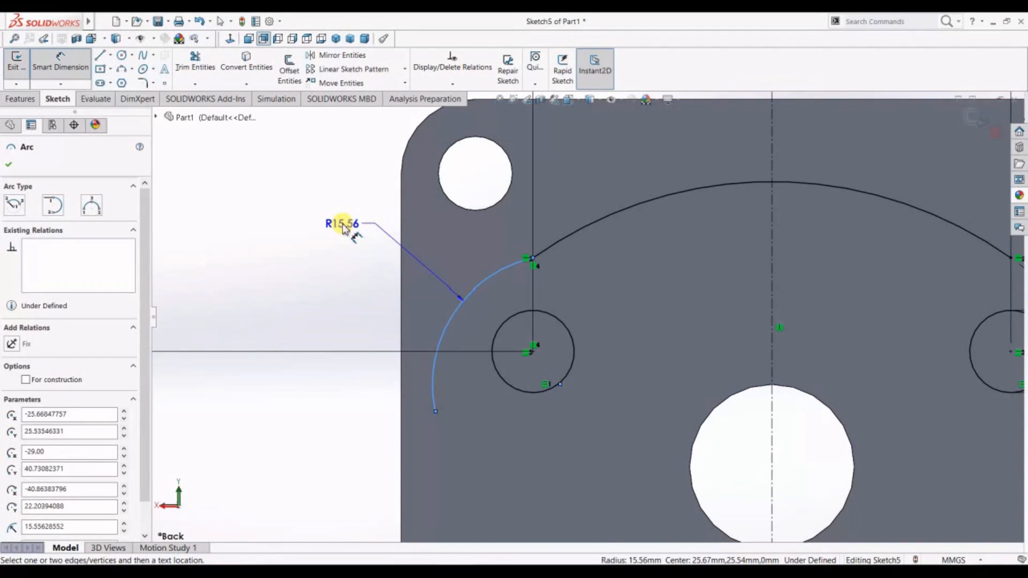
pyautogui.click(343, 228)
pyautogui.write('11')
pyautogui.press('Return')
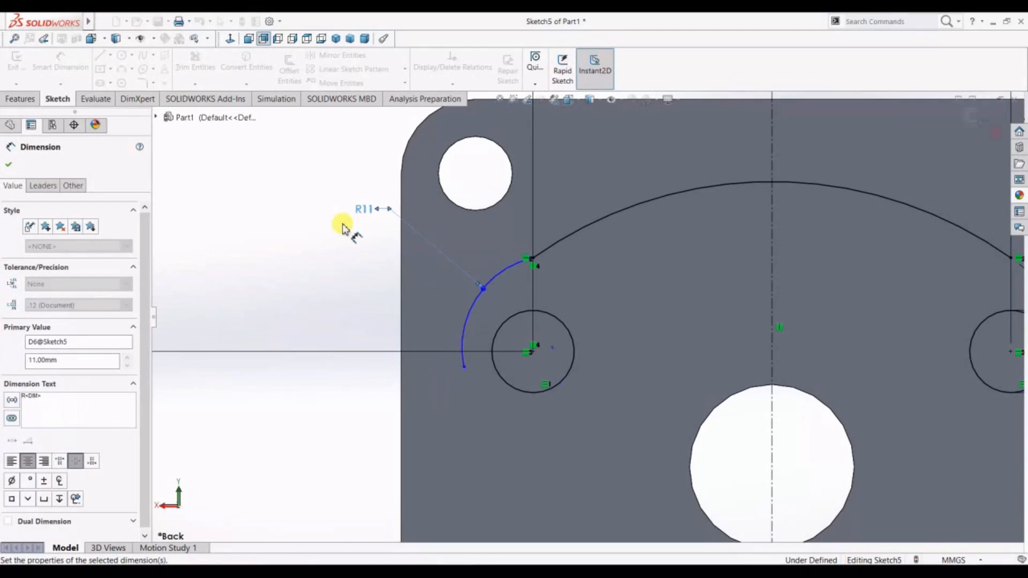
# Try to merge the small side arc's centre point with the left small circle's centre
pyautogui.scroll(-3, 533, 390)
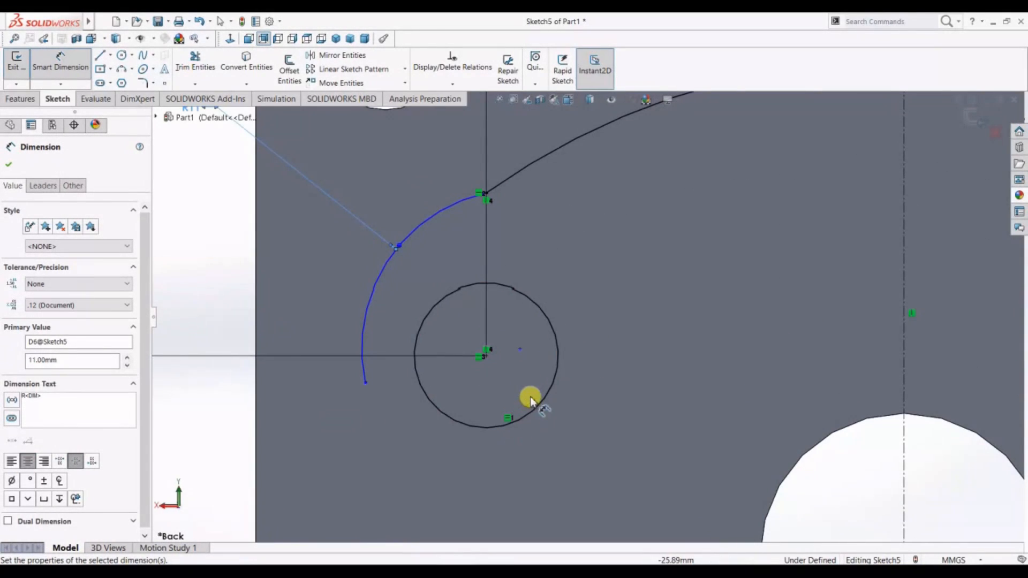
pyautogui.click(521, 348)
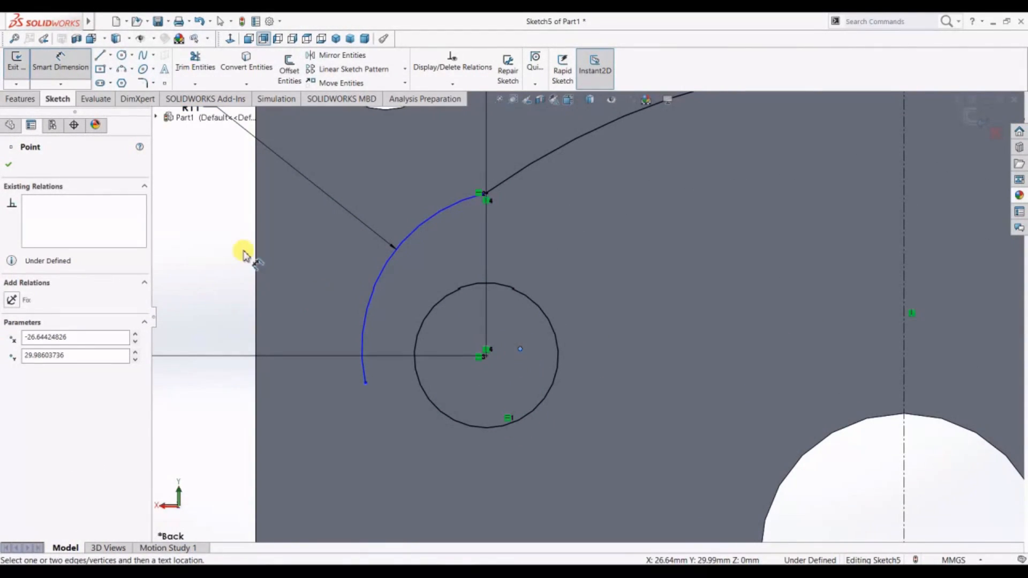
pyautogui.click(72, 66)
pyautogui.click(191, 213)
pyautogui.click(521, 348)
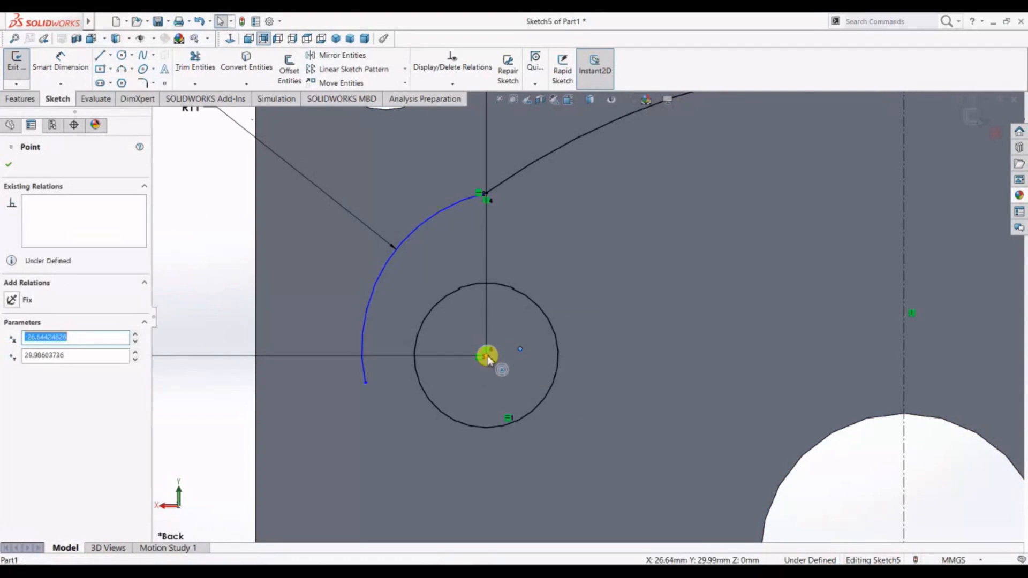
pyautogui.keyDown('ctrl'); pyautogui.click(486, 357); pyautogui.keyUp('ctrl')
pyautogui.click(556, 321)
pyautogui.click(590, 294)
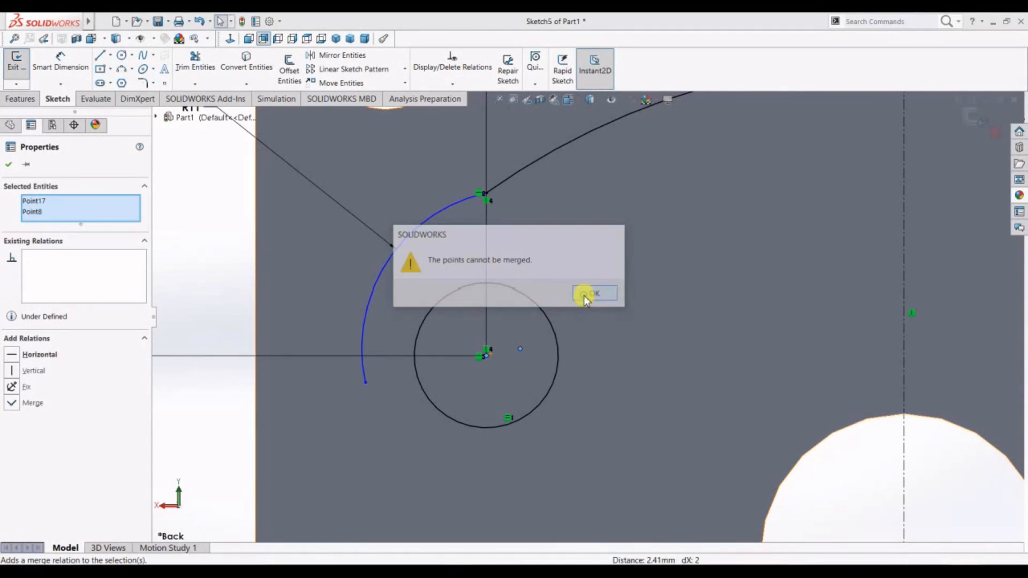
# Move the small side arc's free endpoint level with the left small circle's centre
pyautogui.scroll(3, 526, 324)
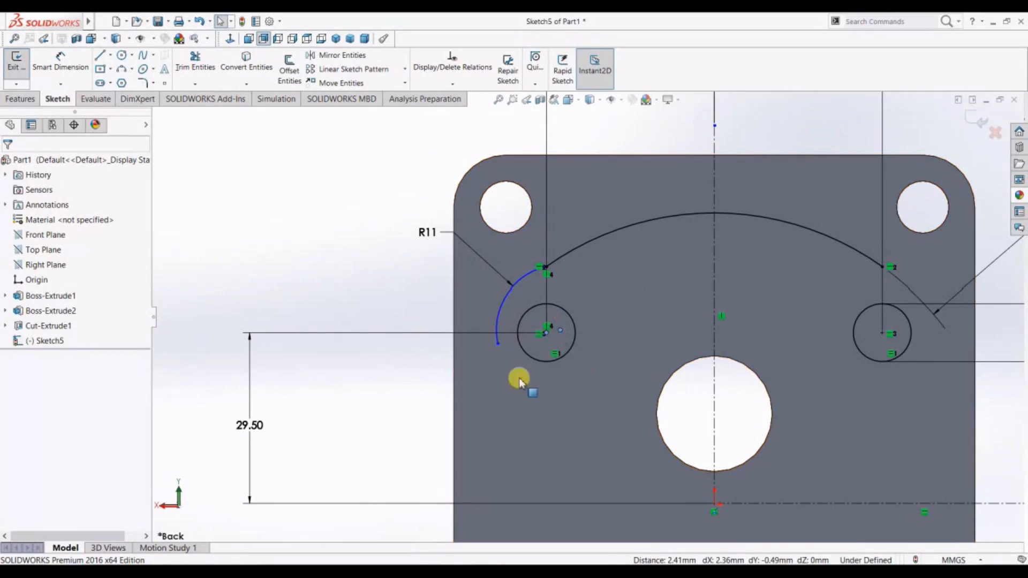
pyautogui.moveTo(497, 344); pyautogui.dragTo(498, 332)
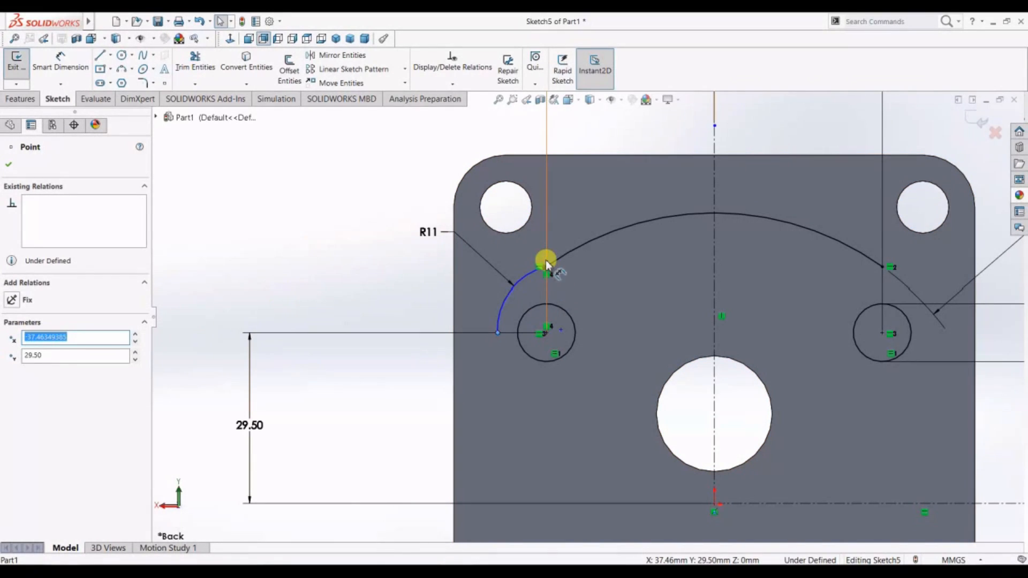
pyautogui.click(364, 288)
# Undo the small side arc, the 10 mm circle dimension and the large arc's endpoint adjustment
pyautogui.hotkey('ctrl', 'z')
pyautogui.hotkey('ctrl', 'z')
pyautogui.hotkey('ctrl', 'z')
pyautogui.hotkey('ctrl', 'z')
pyautogui.hotkey('ctrl', 'z')
pyautogui.hotkey('ctrl', 'z')
pyautogui.hotkey('ctrl', 'z')
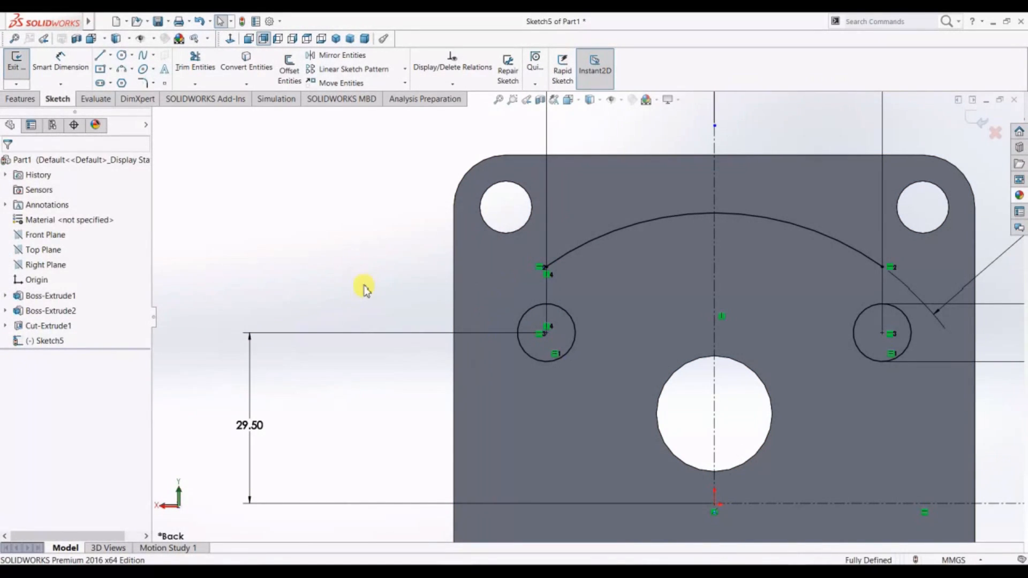
pyautogui.hotkey('ctrl', 'z')
pyautogui.click(320, 259)
pyautogui.scroll(2, 830, 370)
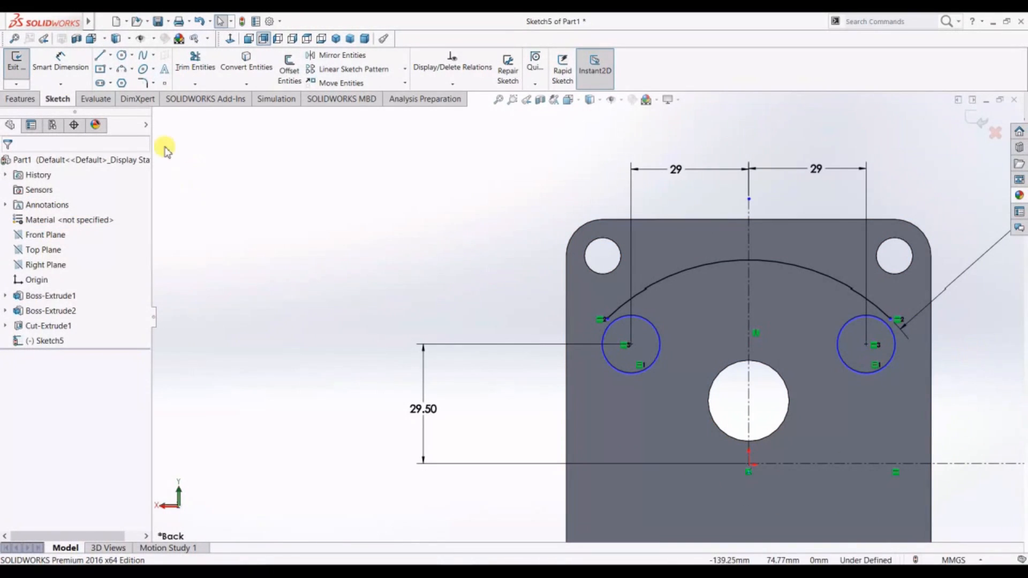
# Dimension the right small circle's diameter as 10 mm
pyautogui.click(67, 68)
pyautogui.click(975, 345)
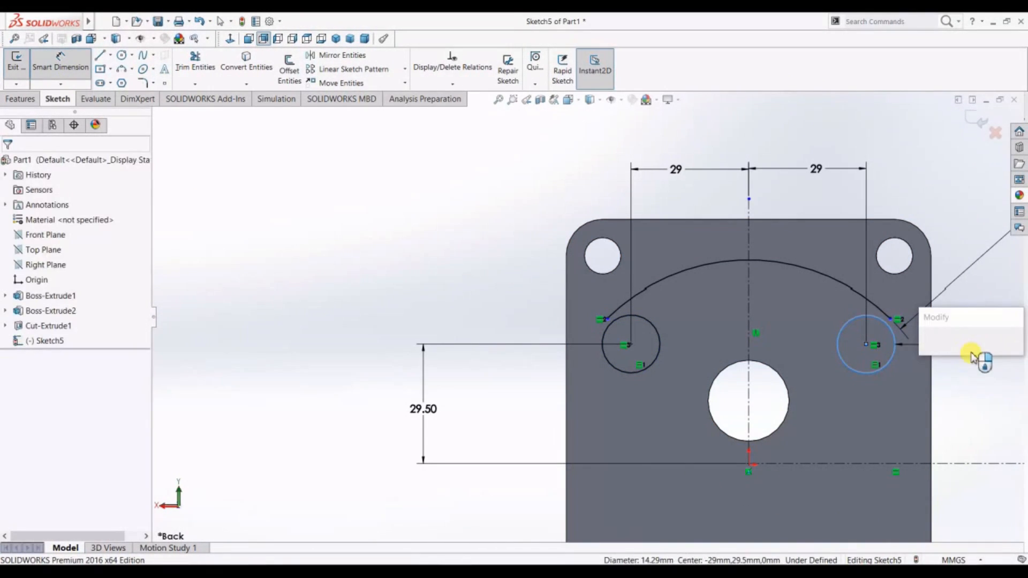
pyautogui.press('Return')
pyautogui.scroll(3, 973, 355)
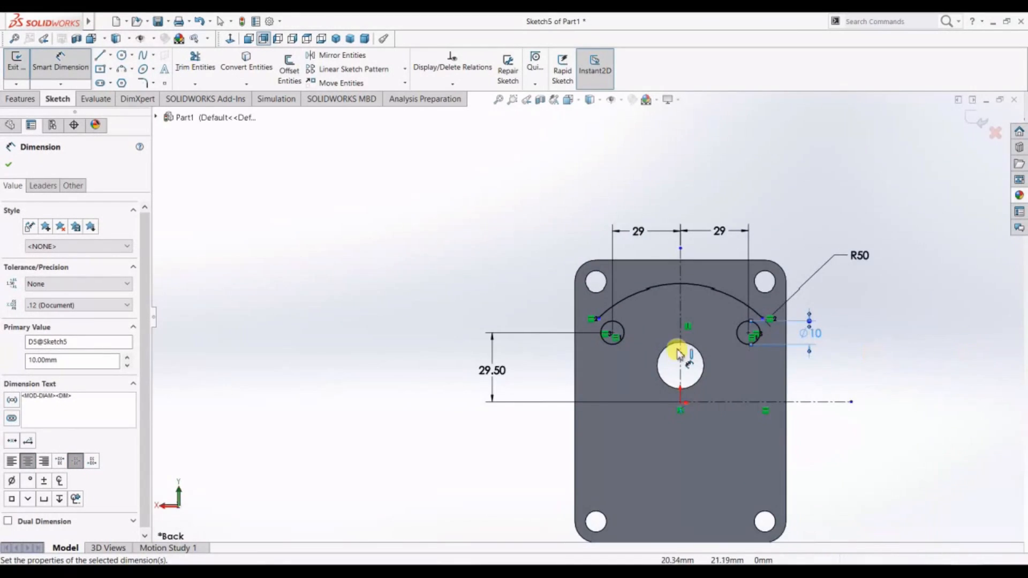
# Shorten the large arc by moving its left endpoint directly above the left small circle's centre
pyautogui.scroll(-4, 680, 354)
pyautogui.scroll(-1, 485, 262)
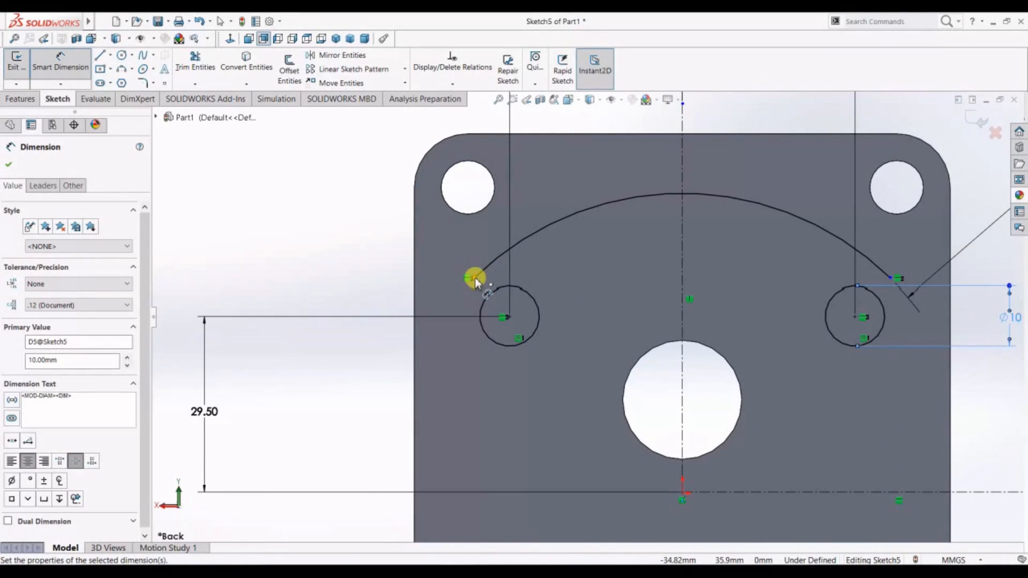
pyautogui.click(475, 281)
pyautogui.moveTo(467, 277); pyautogui.dragTo(508, 249)
pyautogui.click(326, 246)
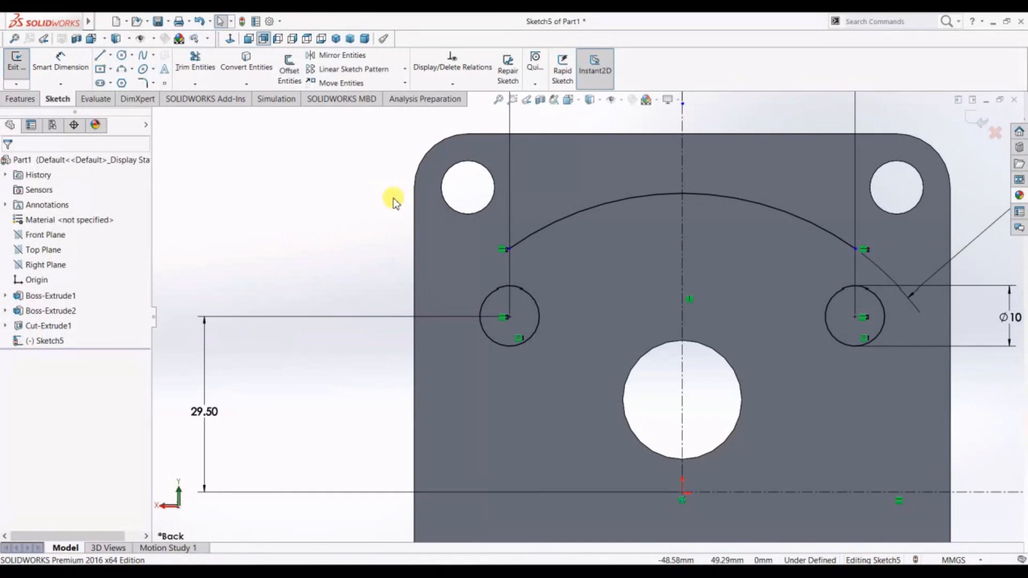
# Sketch a three-point arc about 14.5 mm in radius from the large arc's left endpoint, and move its free endpoint level with the circle's centre
pyautogui.scroll(-2, 518, 255)
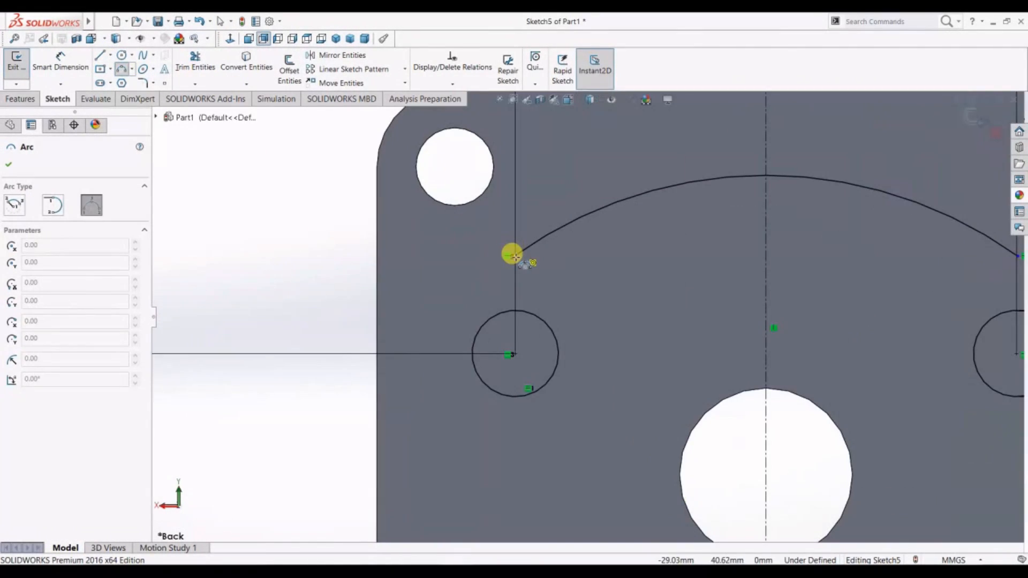
pyautogui.click(513, 258)
pyautogui.click(417, 430)
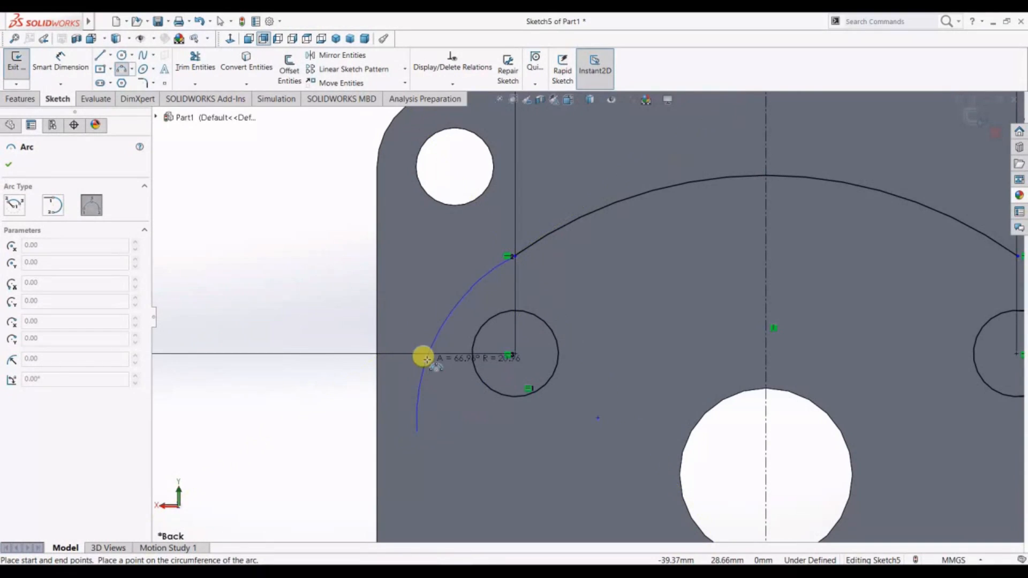
pyautogui.click(415, 328)
pyautogui.rightClick(285, 289)
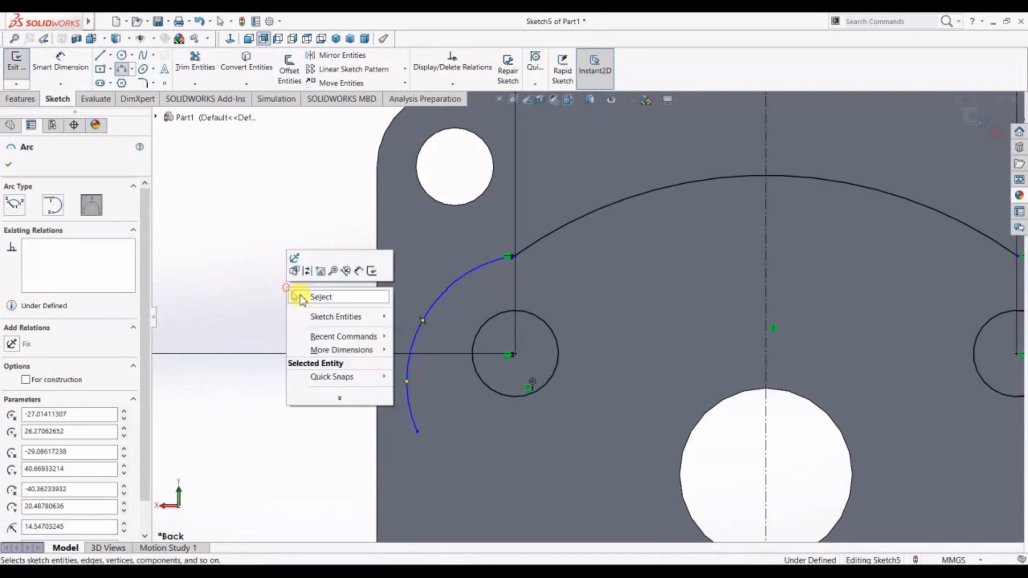
pyautogui.click(298, 293)
pyautogui.moveTo(419, 431); pyautogui.dragTo(424, 354)
pyautogui.click(294, 291)
# Merge the small side arc's centre point with the left small circle's centre
pyautogui.scroll(-3, 500, 367)
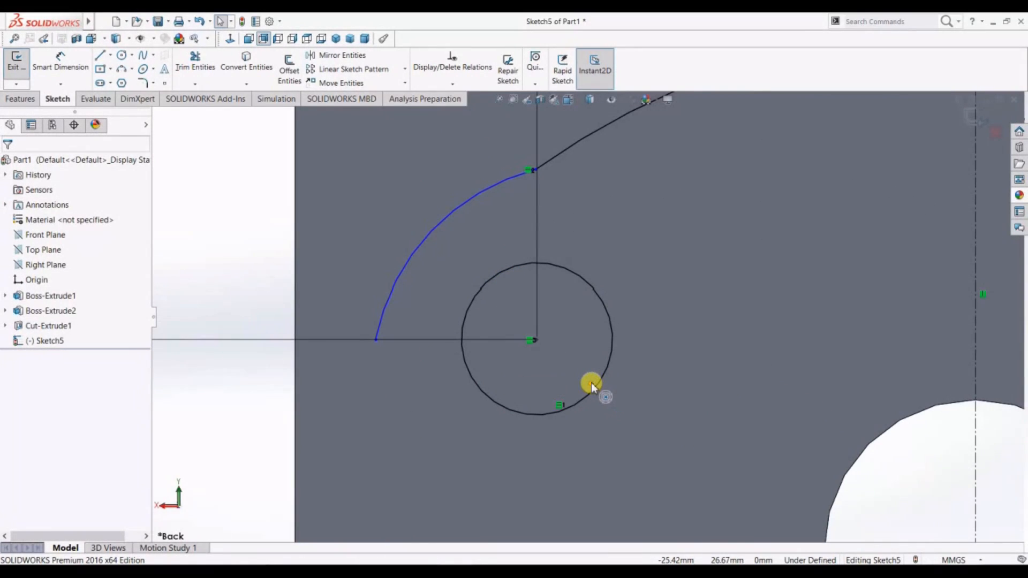
pyautogui.click(591, 383)
pyautogui.keyDown('ctrl'); pyautogui.click(536, 340); pyautogui.keyUp('ctrl')
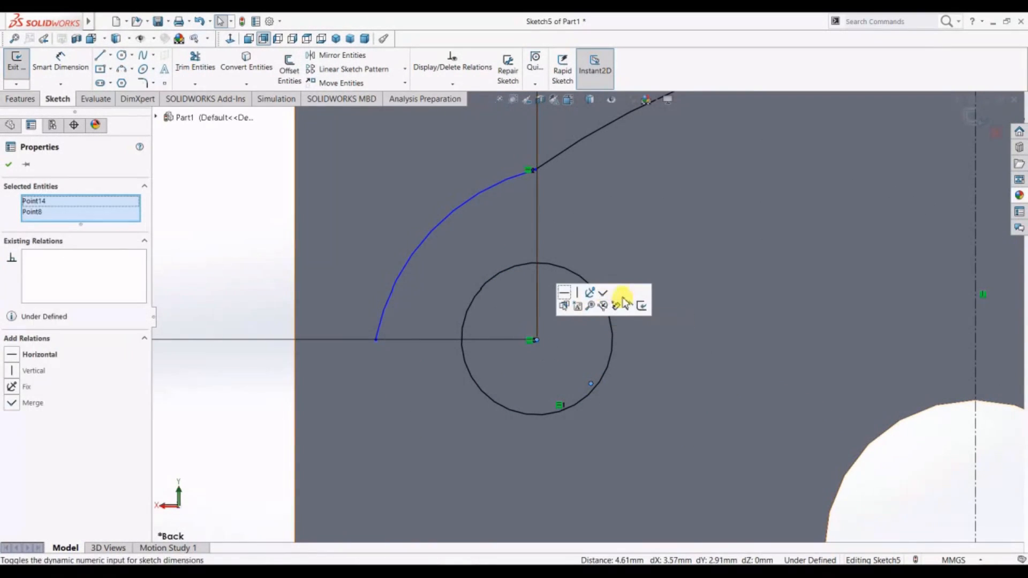
pyautogui.click(605, 296)
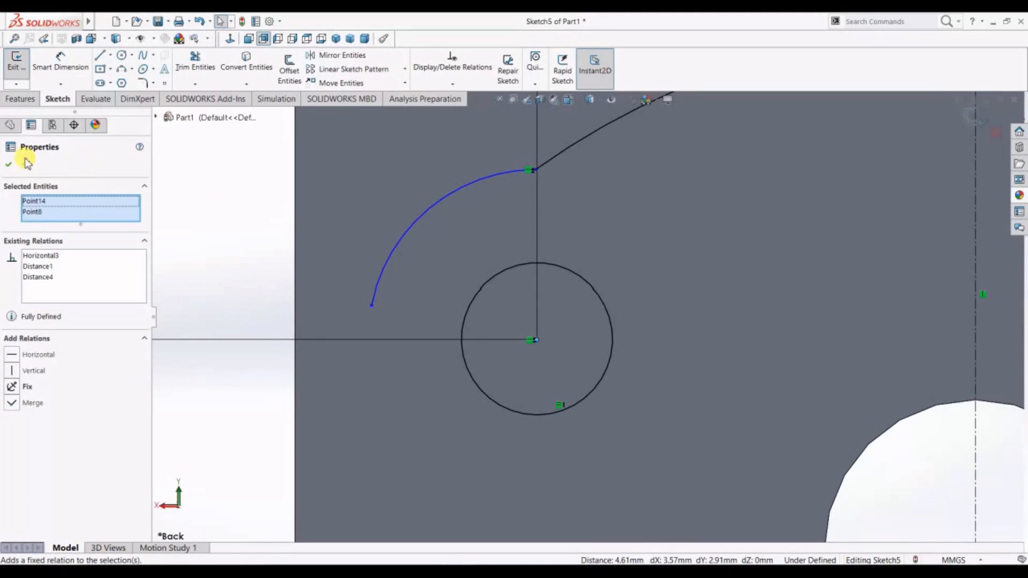
pyautogui.click(8, 165)
# Add a radius dimension of 11 mm to the small side arc centred on the left circle
pyautogui.click(72, 63)
pyautogui.click(390, 264)
pyautogui.click(278, 180)
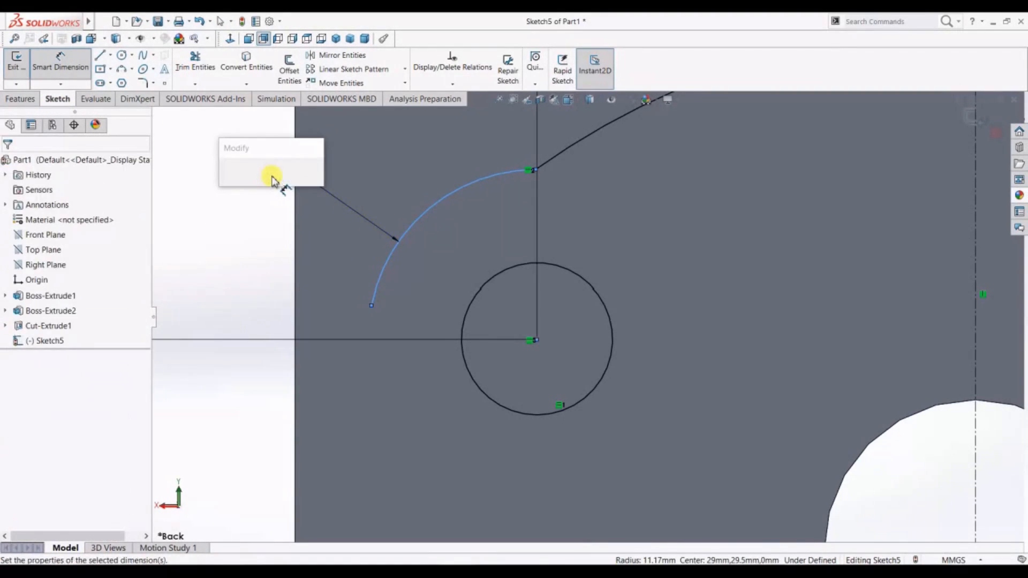
pyautogui.write('11')
pyautogui.press('Return')
pyautogui.scroll(-1, 577, 334)
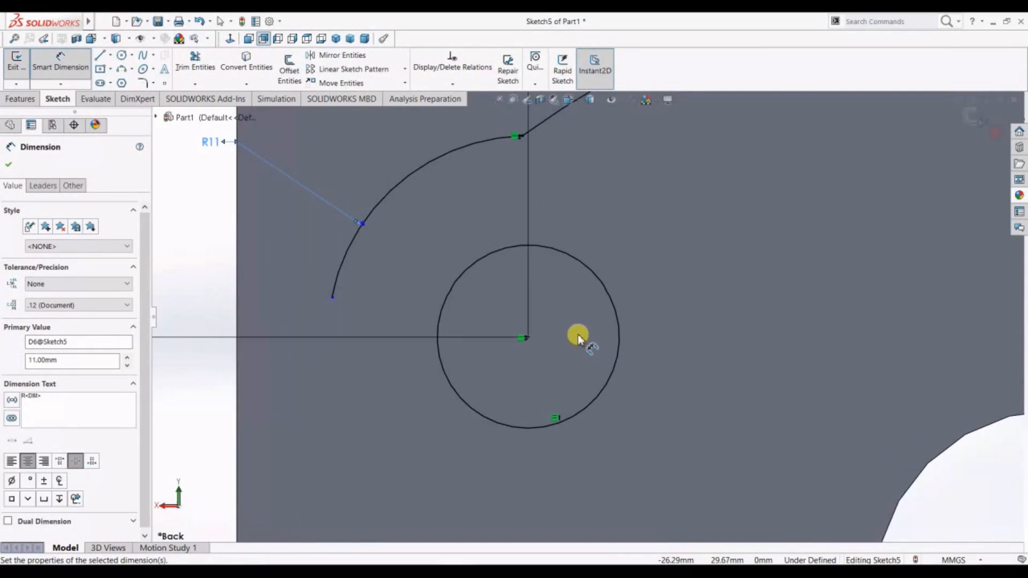
# Try to dimension the straight distance between the small side arc's two endpoints
pyautogui.scroll(3, 568, 333)
pyautogui.click(465, 307)
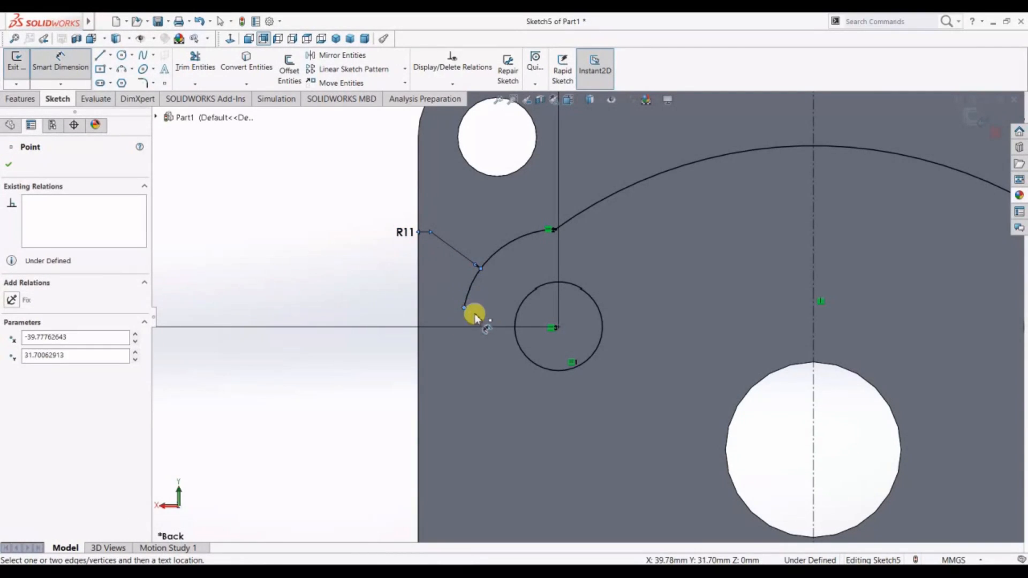
pyautogui.click(557, 228)
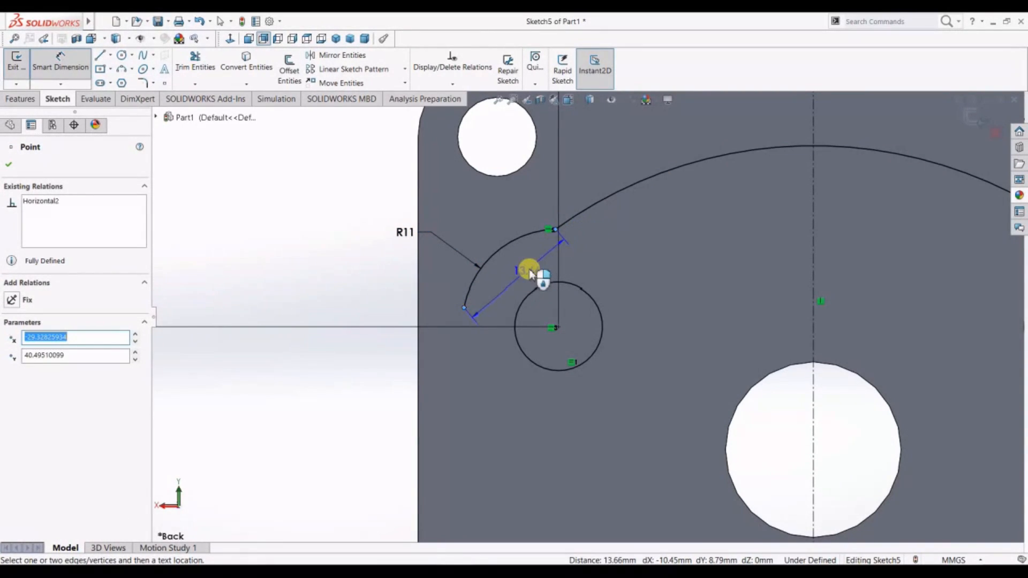
pyautogui.click(315, 276)
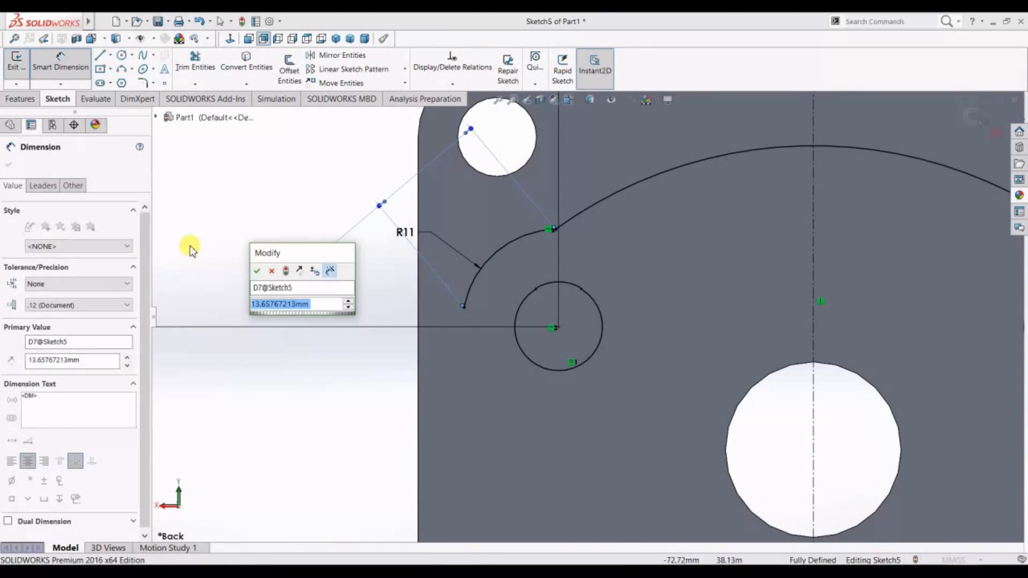
pyautogui.rightClick(257, 223)
pyautogui.click(221, 252)
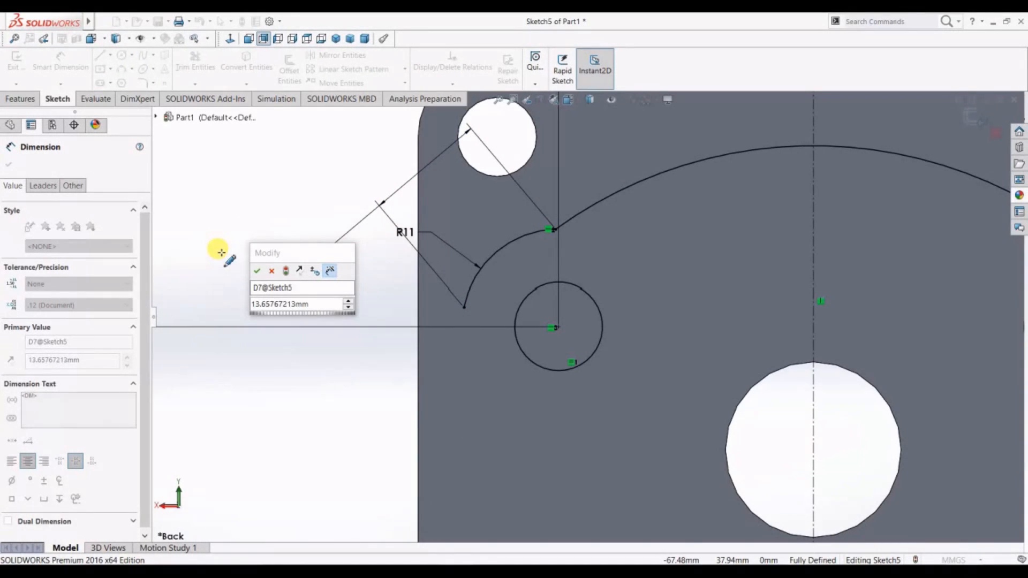
pyautogui.click(272, 271)
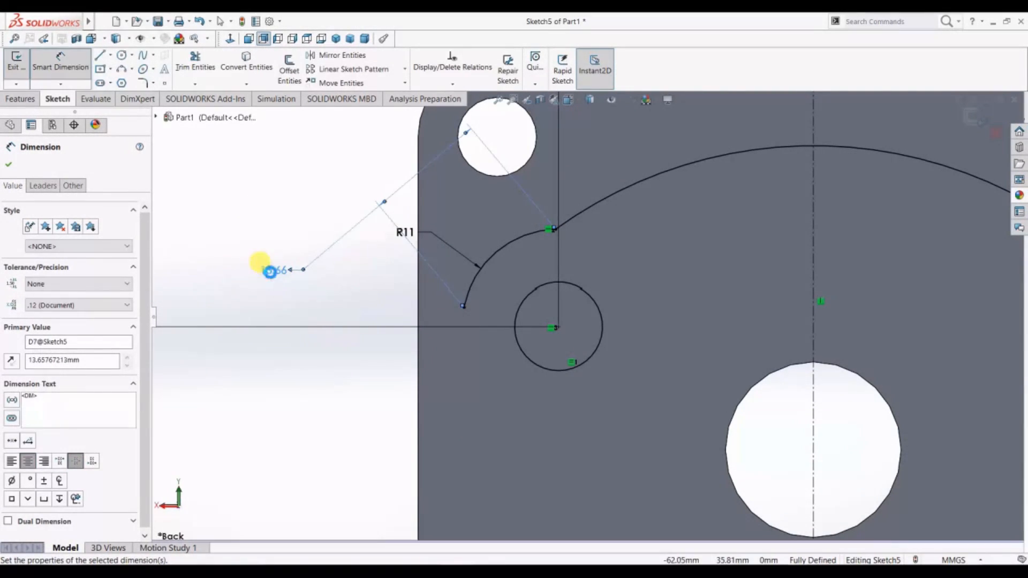
# Undo the endpoint-distance dimension and the 11 mm radius value of the small side arc
pyautogui.click(255, 236)
pyautogui.hotkey('ctrl', 'z')
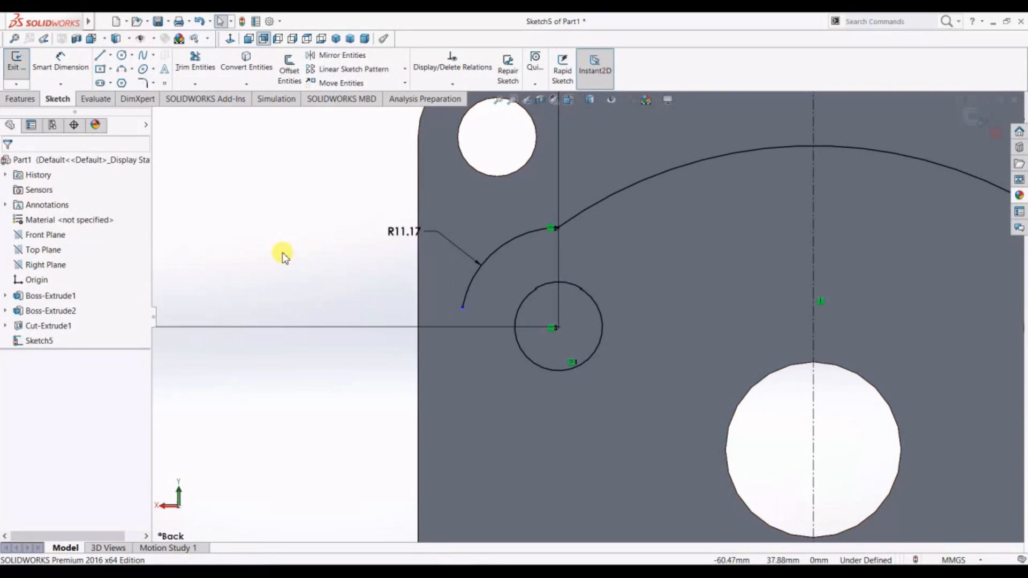
pyautogui.scroll(-3, 561, 234)
pyautogui.click(536, 202)
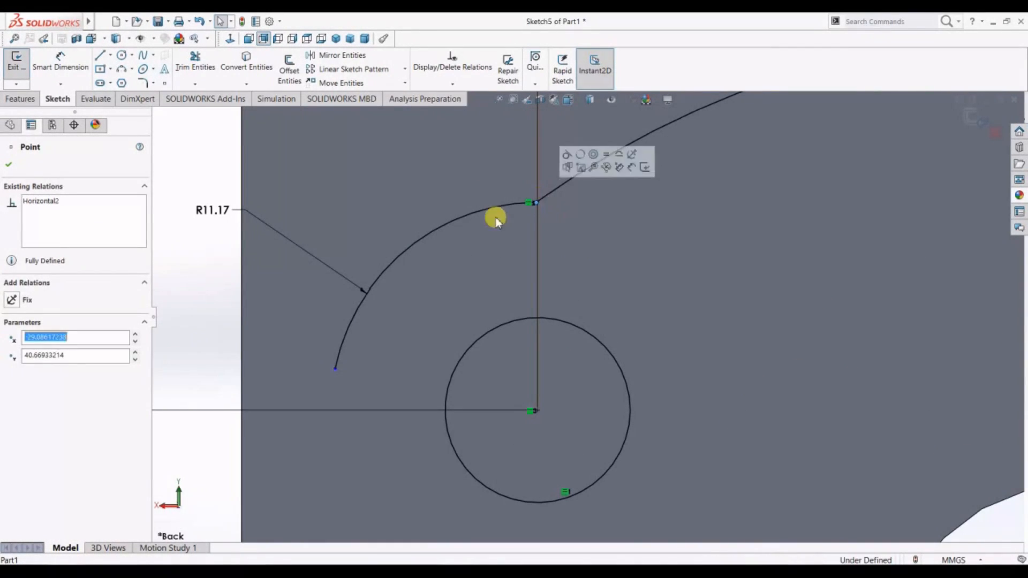
pyautogui.click(160, 274)
# Add a horizontal relation between the small side arc's free endpoint and the left small circle's centre
pyautogui.scroll(5, 587, 317)
pyautogui.click(566, 356)
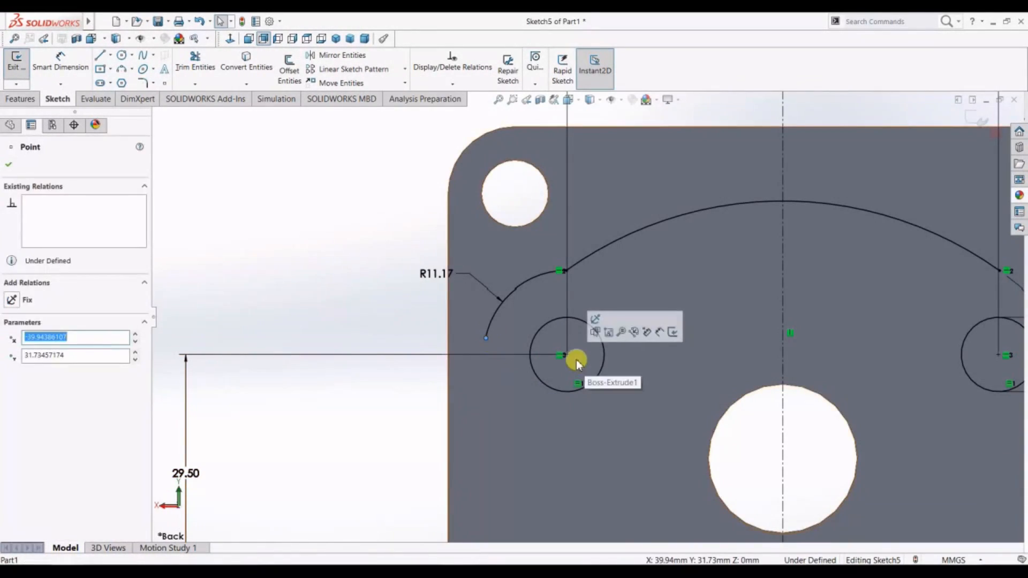
pyautogui.keyDown('ctrl'); pyautogui.click(486, 338); pyautogui.keyUp('ctrl')
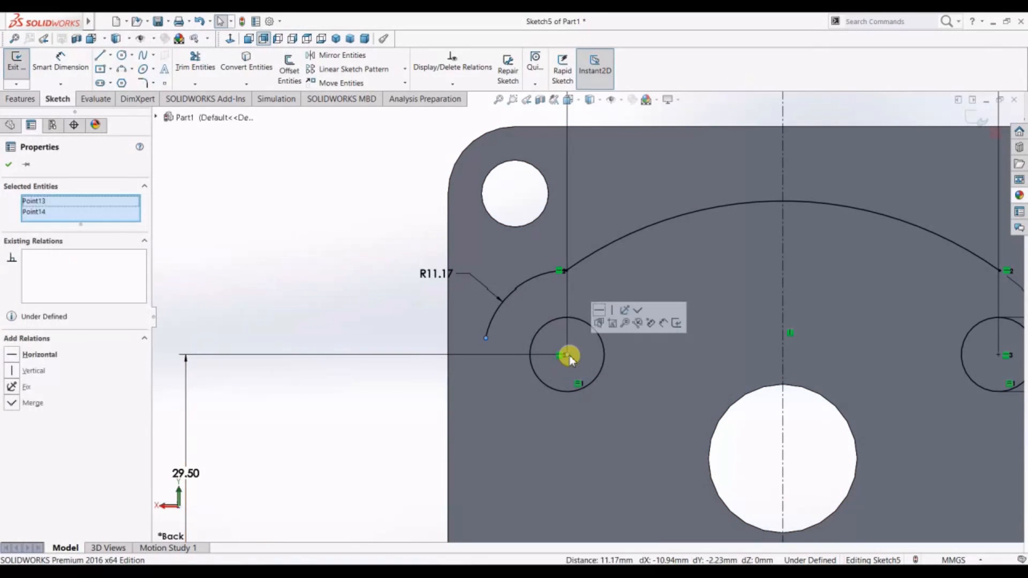
pyautogui.click(611, 310)
pyautogui.click(388, 363)
# Sketch three connected lines from the side arc's lower endpoint: short vertical, slanted outward, and vertical down to the level of the horizontal centreline
pyautogui.scroll(-4, 620, 332)
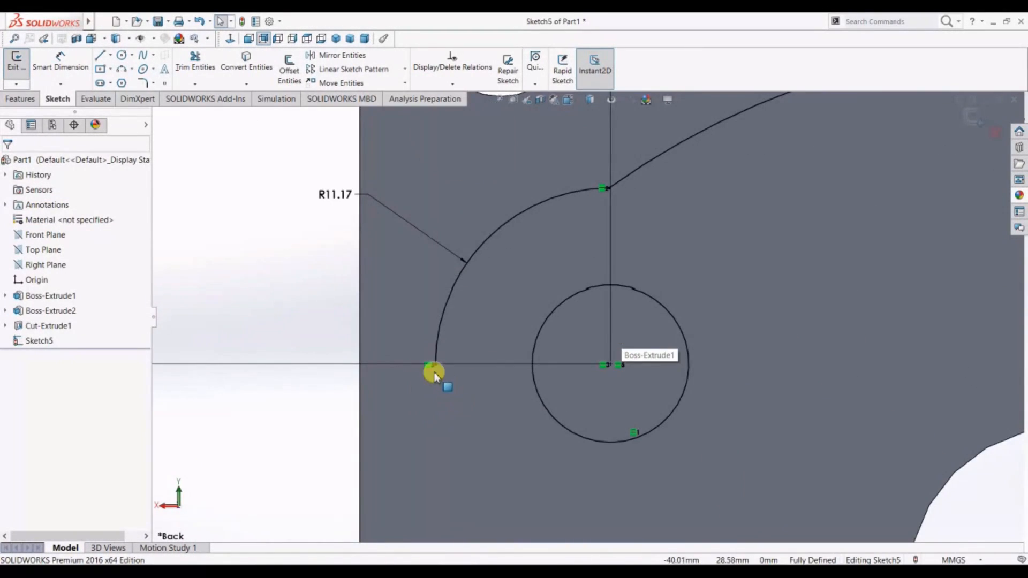
pyautogui.click(99, 55)
pyautogui.scroll(5, 489, 427)
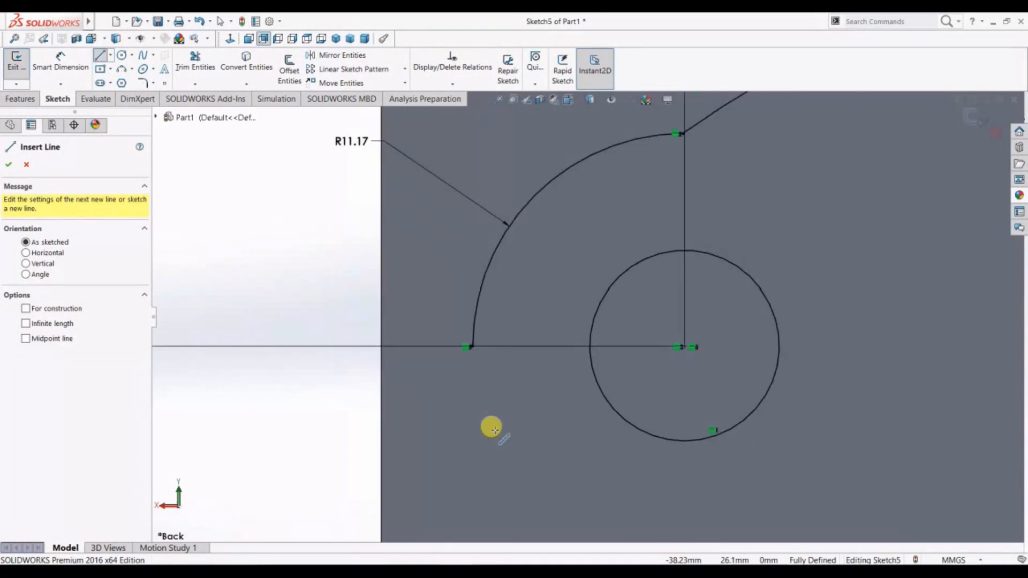
pyautogui.click(558, 324)
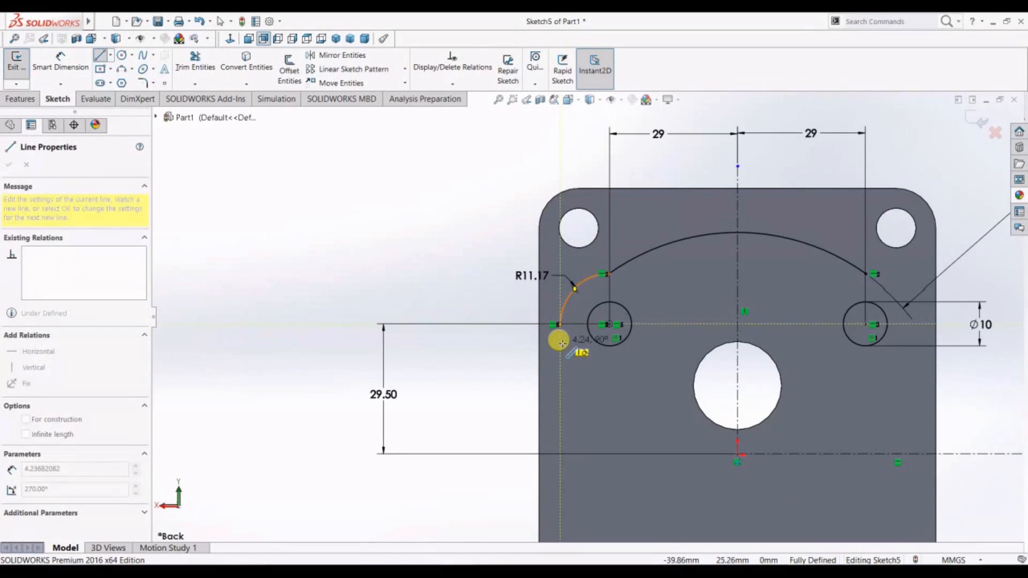
pyautogui.click(561, 351)
pyautogui.click(547, 378)
pyautogui.click(547, 454)
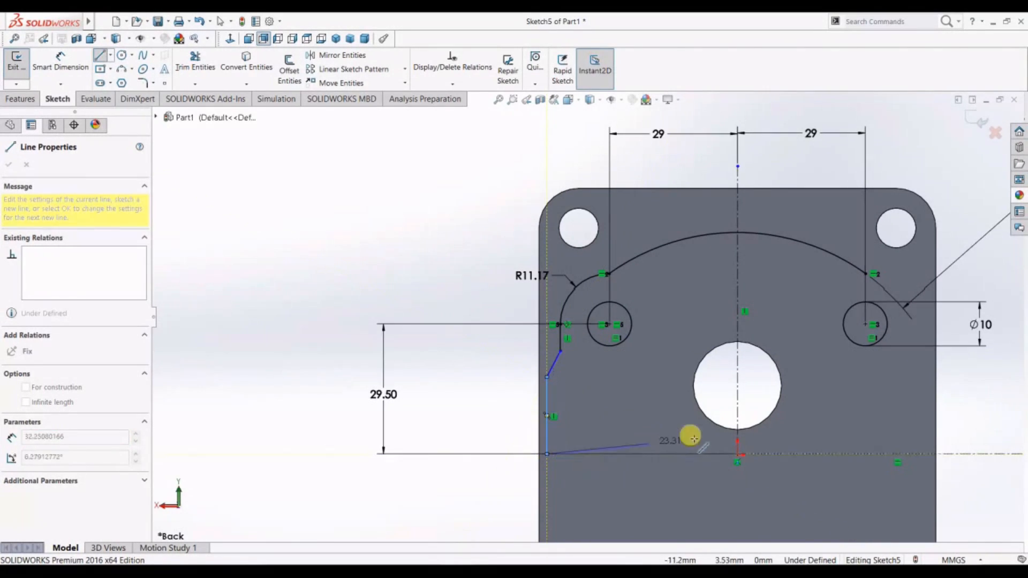
pyautogui.press('Escape')
pyautogui.press('Escape')
pyautogui.press('z')
pyautogui.press('z')
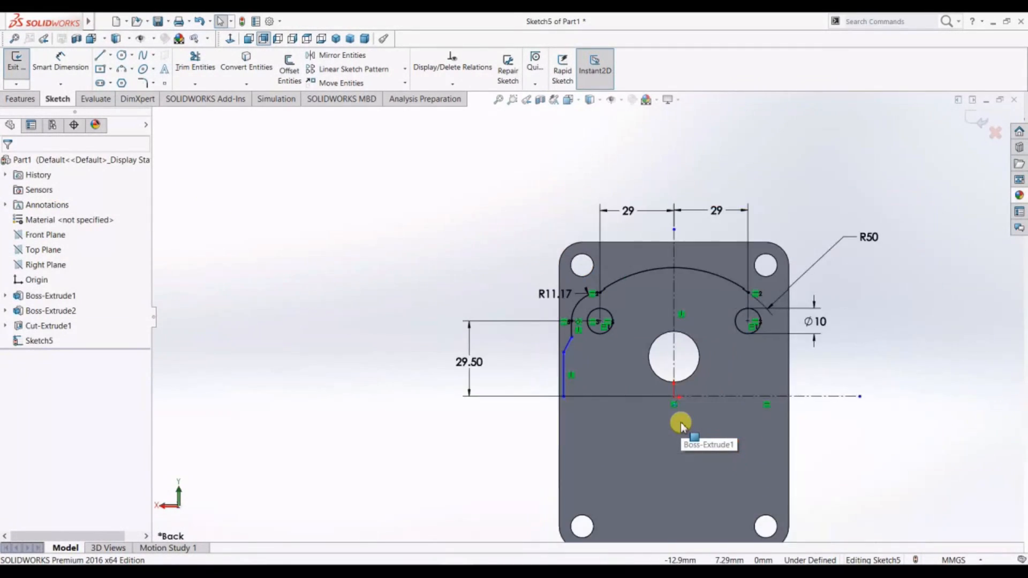
pyautogui.scroll(-4, 631, 378)
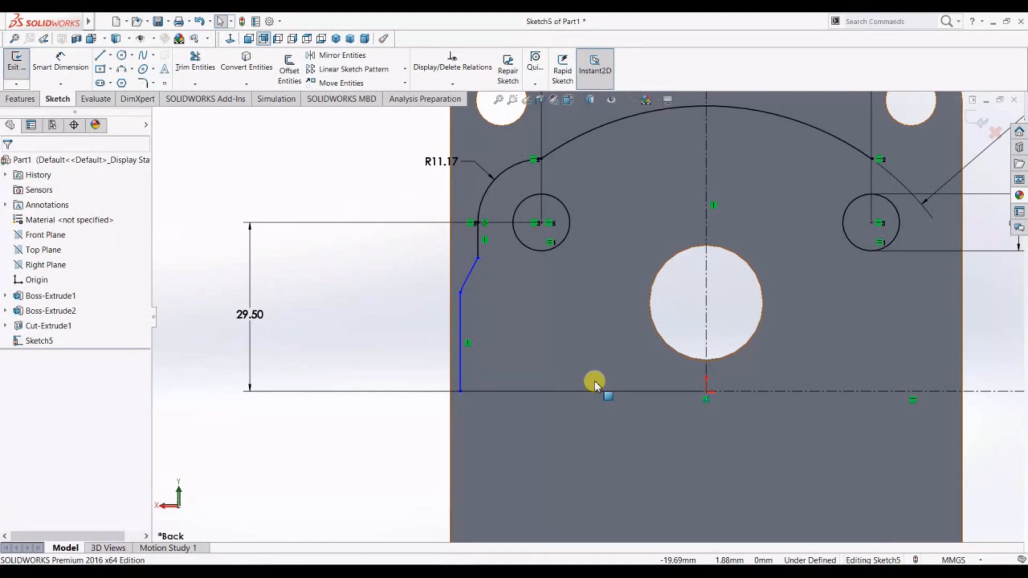
# Dimension the distance from the left vertical profile line to the vertical centerline as 42 mm
pyautogui.click(60, 61)
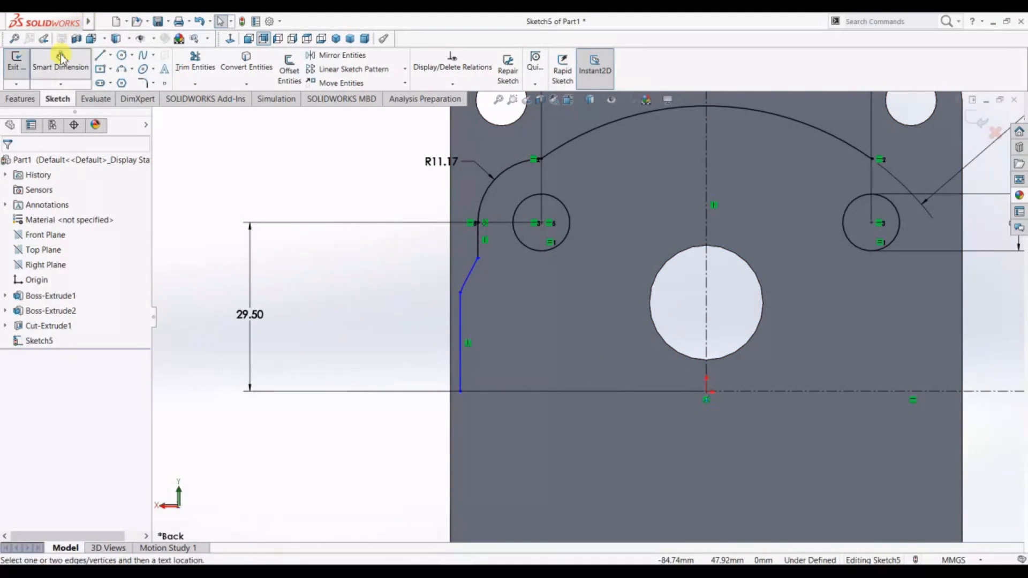
pyautogui.click(460, 324)
pyautogui.click(706, 356)
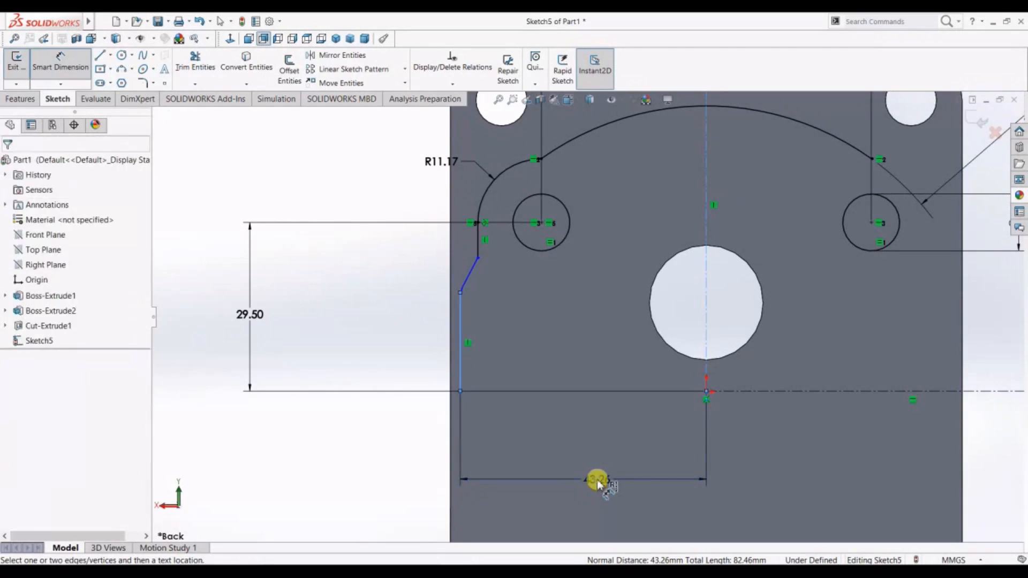
pyautogui.click(596, 480)
pyautogui.write('42')
pyautogui.press('Return')
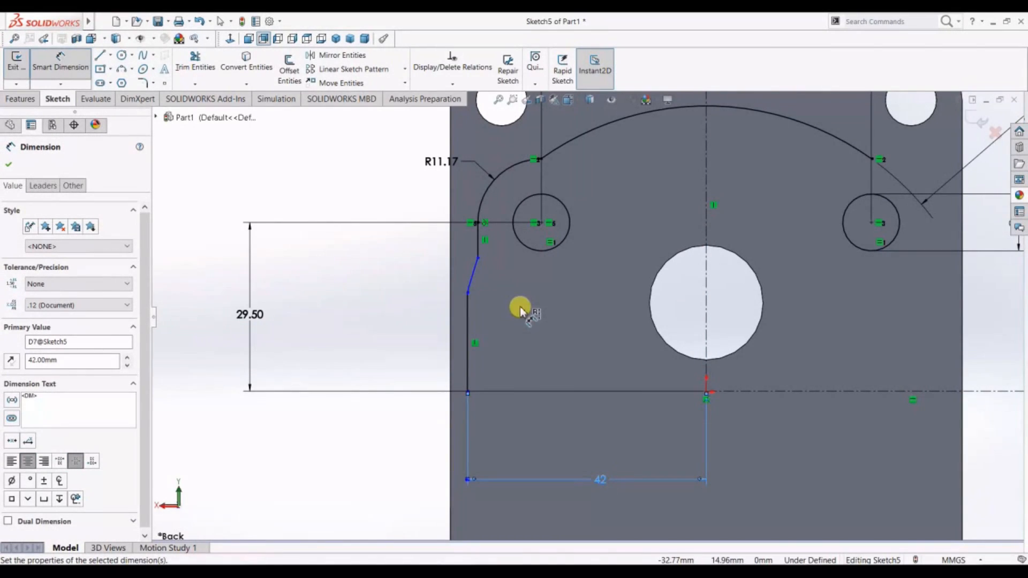
# Apply 1.5 mm sketch fillets to both ends of the short slanted line on the profile's left side
pyautogui.scroll(2, 586, 303)
pyautogui.click(143, 83)
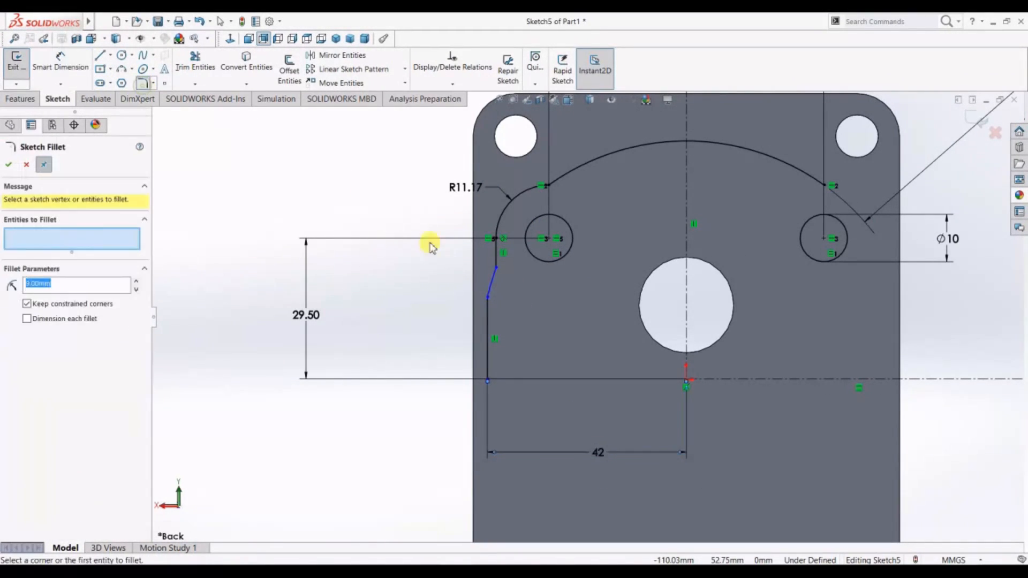
pyautogui.click(497, 272)
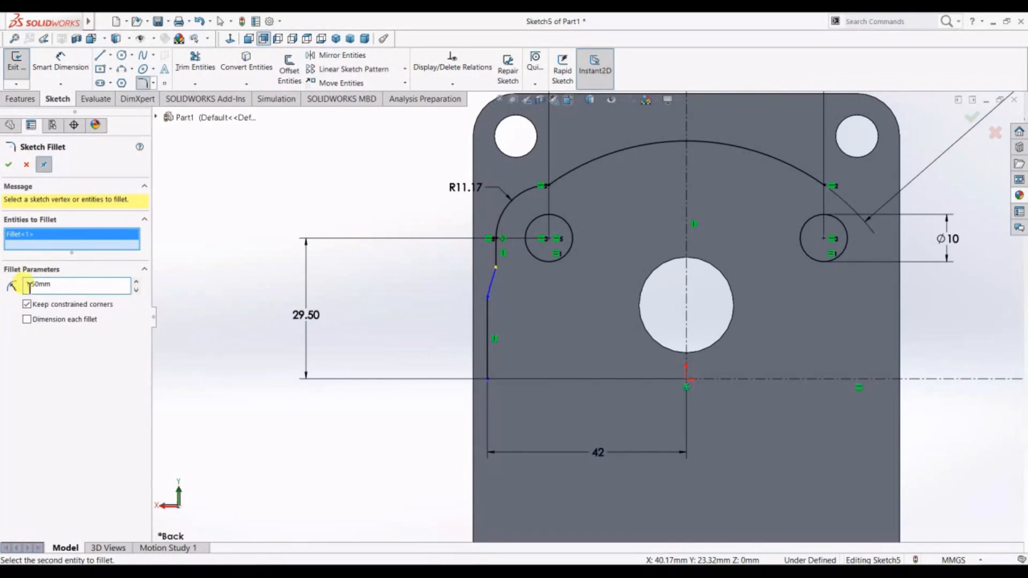
pyautogui.scroll(-5, 526, 280)
pyautogui.scroll(5, 446, 271)
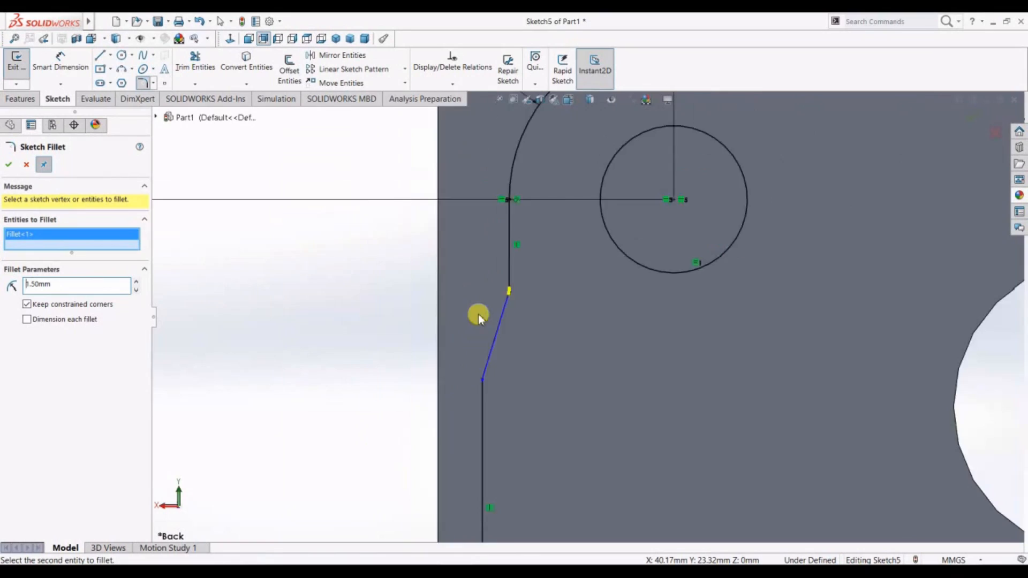
pyautogui.click(546, 340)
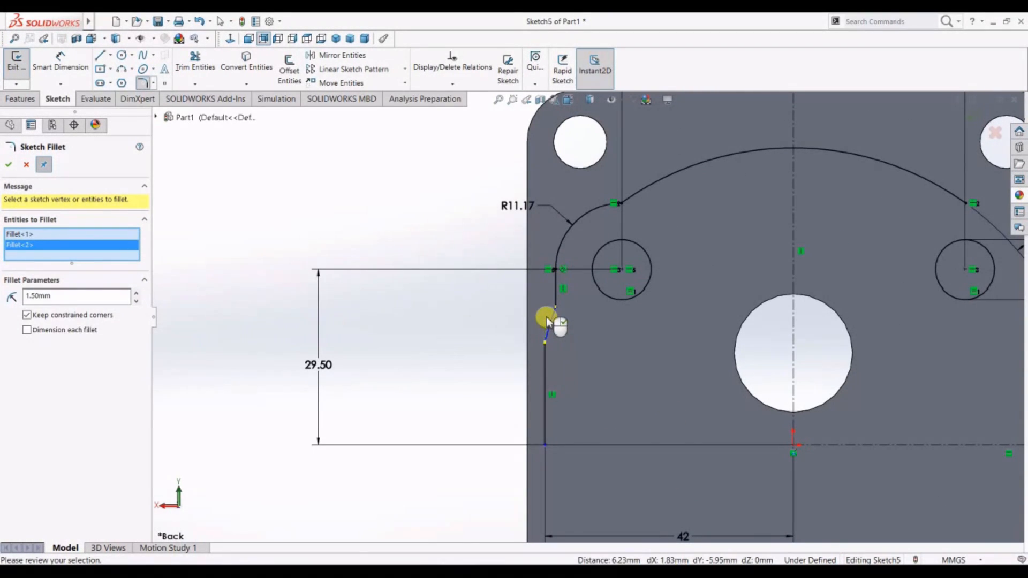
pyautogui.click(9, 165)
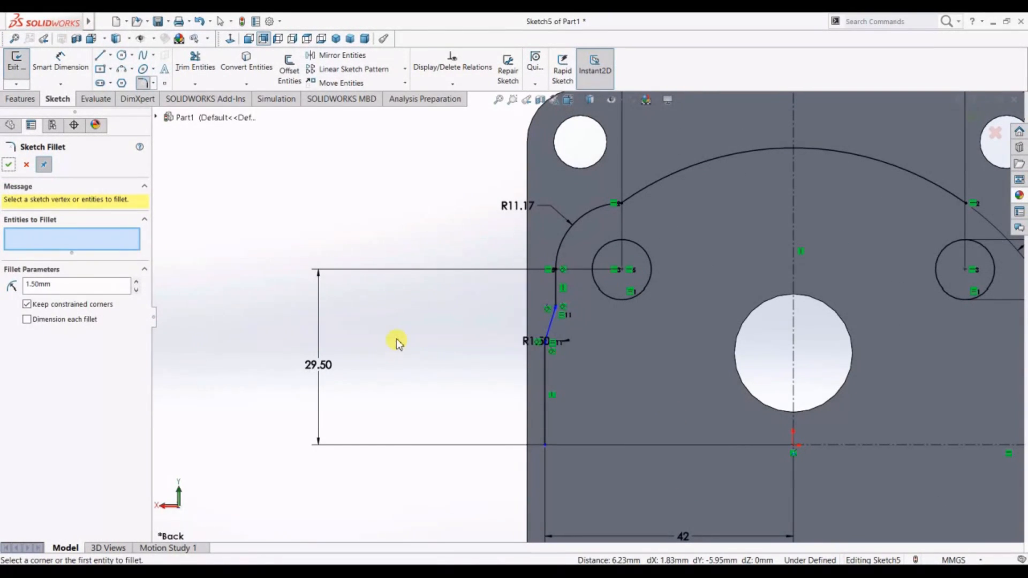
# Undo the 1.5 mm sketch fillets and the 42 mm dimension
pyautogui.hotkey('ctrl', 'z')
pyautogui.hotkey('ctrl', 'z')
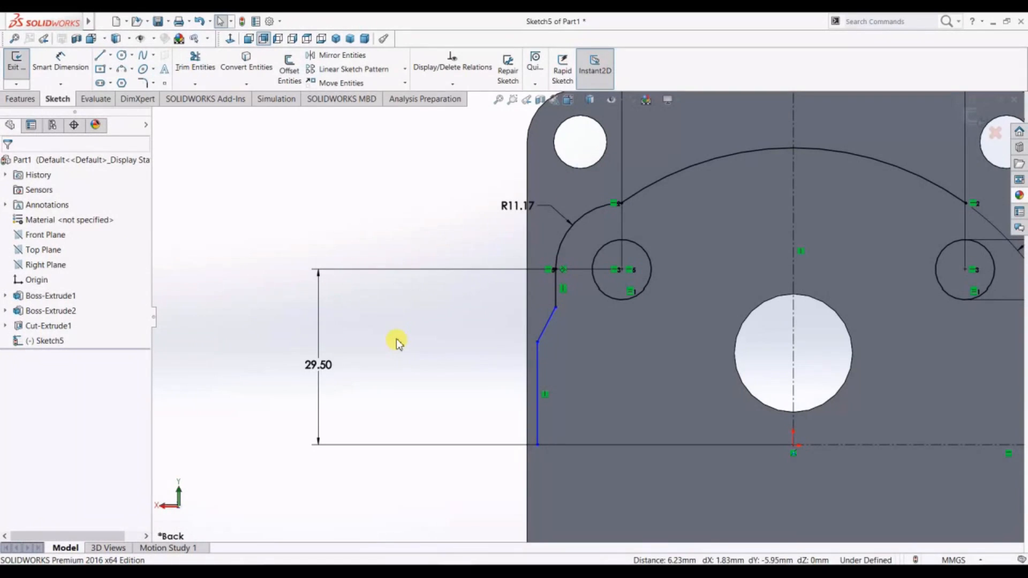
# Reposition the slanted line's endpoints, the upper one at about X -40.17, Y 25.24 and the lower one at about X -42.61, Y 21.63
pyautogui.moveTo(537, 341); pyautogui.dragTo(550, 287)
pyautogui.scroll(-1, 584, 322)
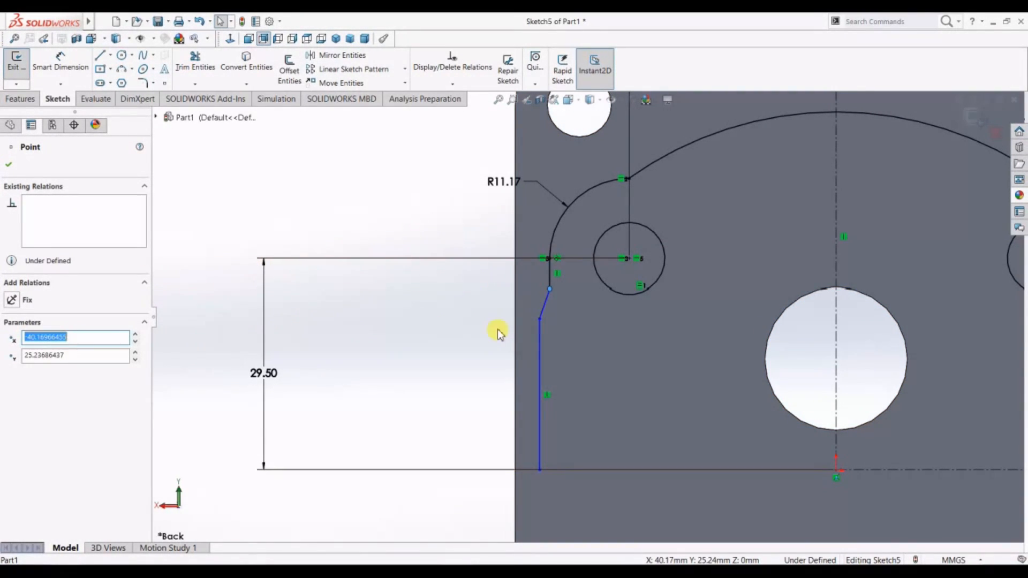
pyautogui.moveTo(538, 319); pyautogui.dragTo(528, 318)
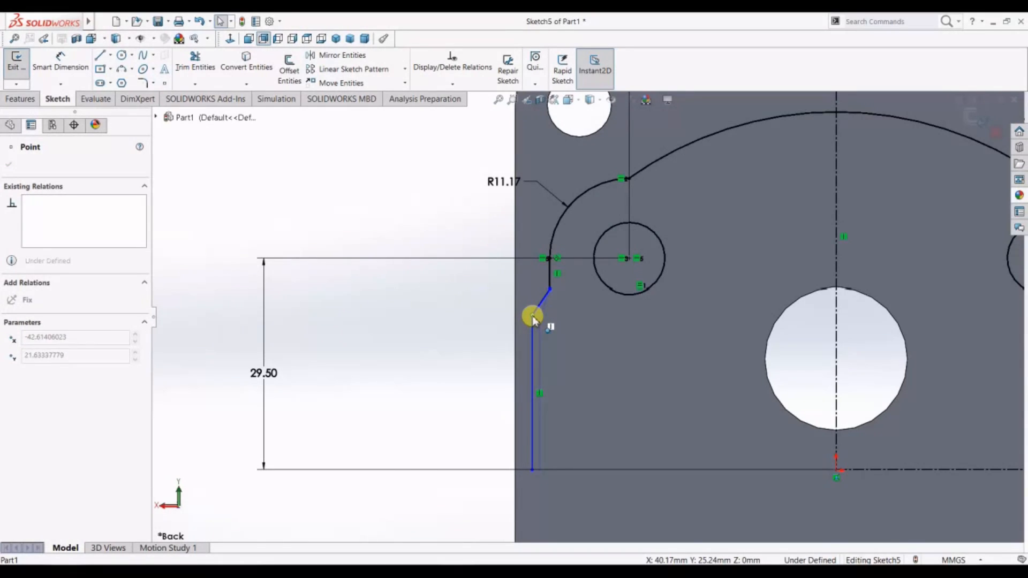
pyautogui.click(472, 319)
# Add a 42 mm dimension between the repositioned left vertical line and the vertical centerline
pyautogui.click(85, 86)
pyautogui.click(532, 427)
pyautogui.click(836, 416)
pyautogui.click(700, 514)
pyautogui.write('42')
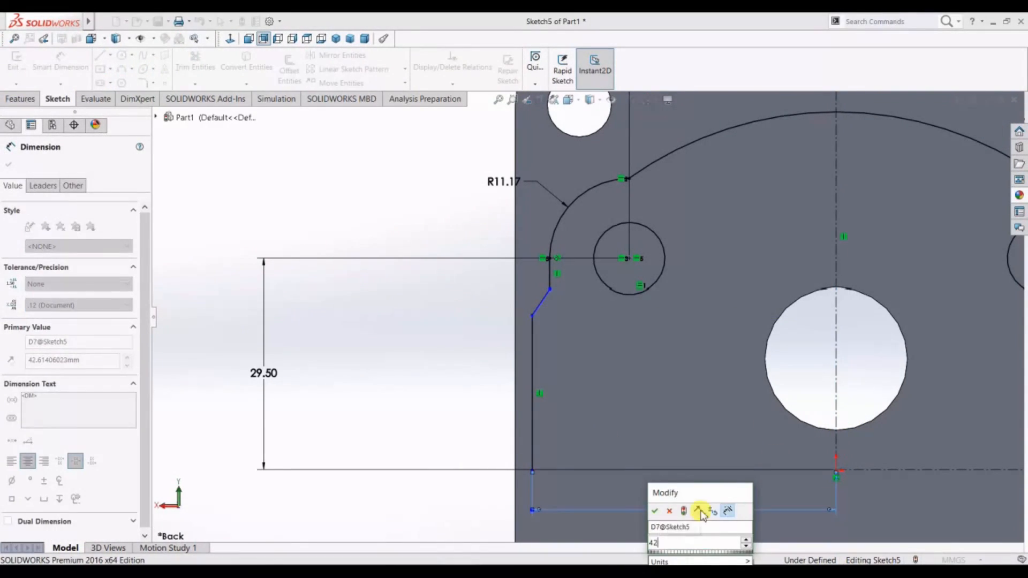
pyautogui.press('Return')
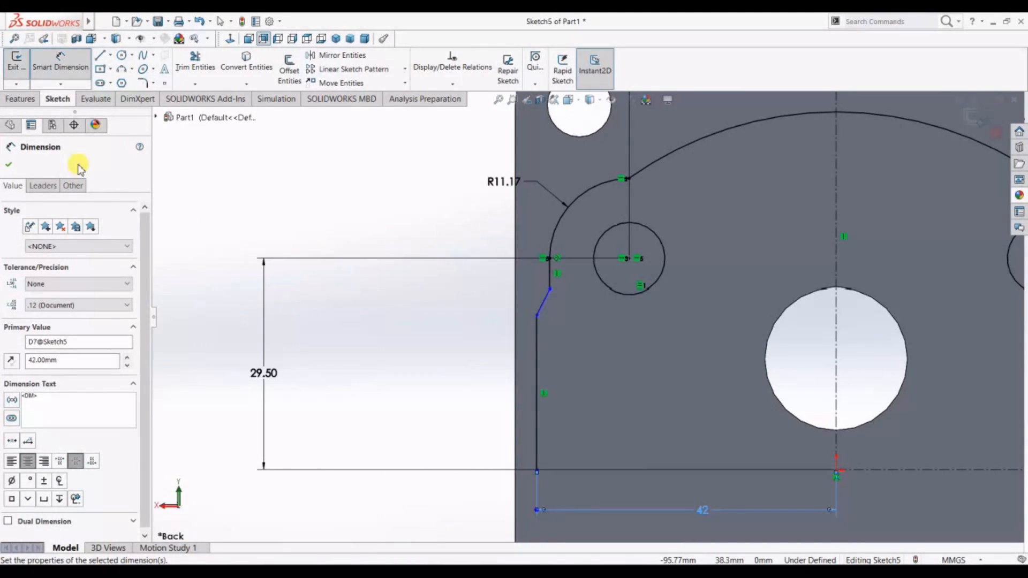
pyautogui.click(8, 165)
# Apply a 1.5 mm sketch fillet to the upper end of the slanted line
pyautogui.click(142, 83)
pyautogui.click(551, 289)
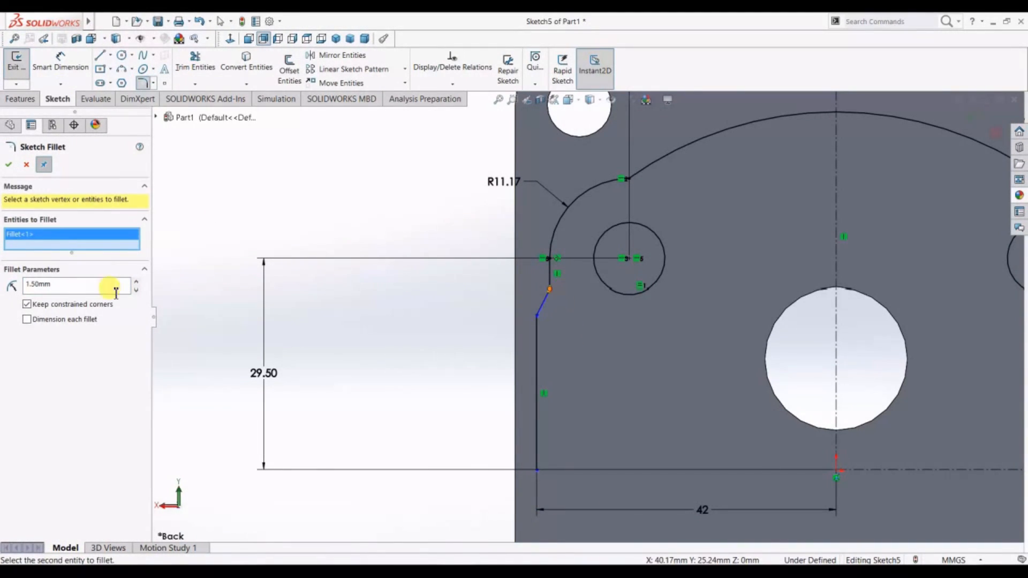
pyautogui.click(8, 165)
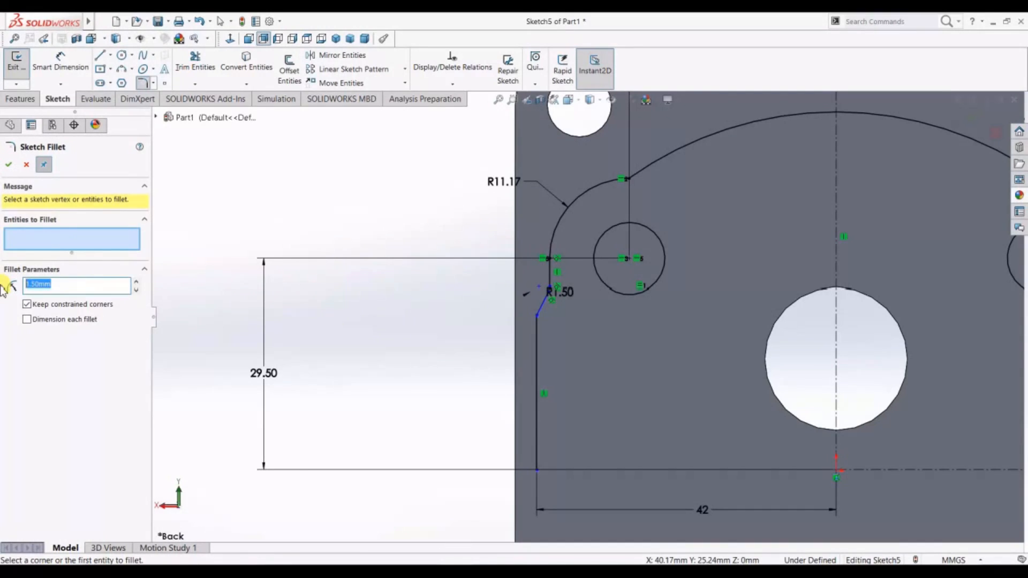
# Apply a 5 mm sketch fillet where the R11.17 arc meets the large R50 arc on the left side
pyautogui.write('5')
pyautogui.scroll(-5, 701, 174)
pyautogui.click(531, 267)
pyautogui.scroll(4, 531, 268)
pyautogui.scroll(5, 531, 268)
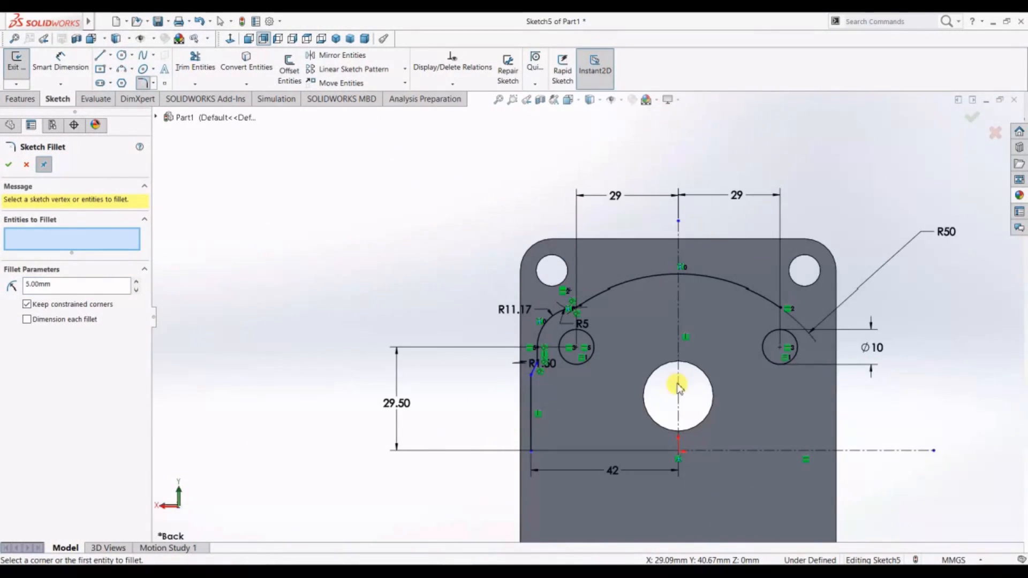
pyautogui.scroll(-4, 594, 320)
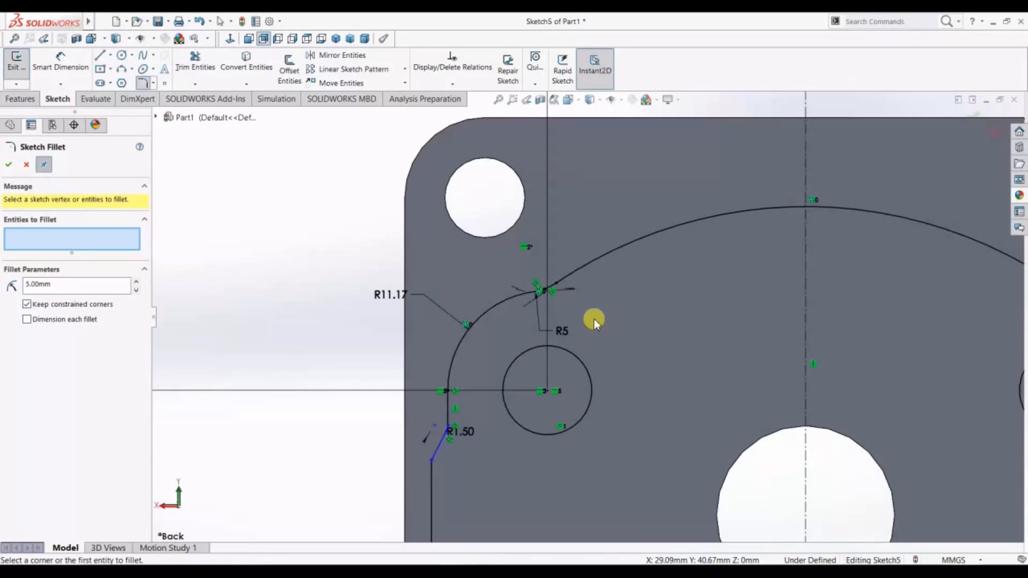
pyautogui.click(8, 166)
# Mirror the left-side arcs, fillets, slanted line and vertical lines about the vertical centerline, keeping the originals
pyautogui.click(341, 55)
pyautogui.click(549, 288)
pyautogui.click(512, 295)
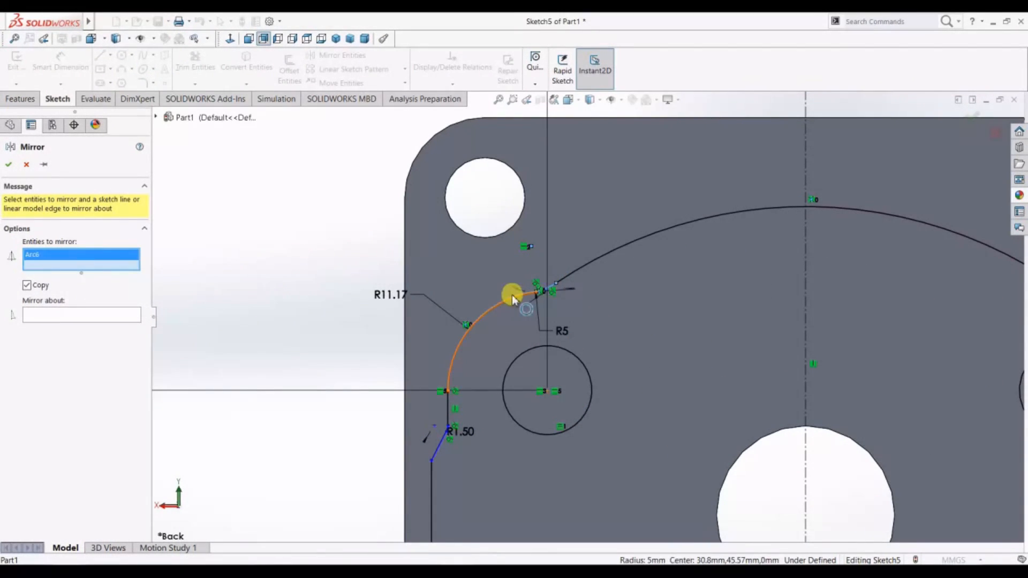
pyautogui.click(446, 426)
pyautogui.scroll(-5, 450, 431)
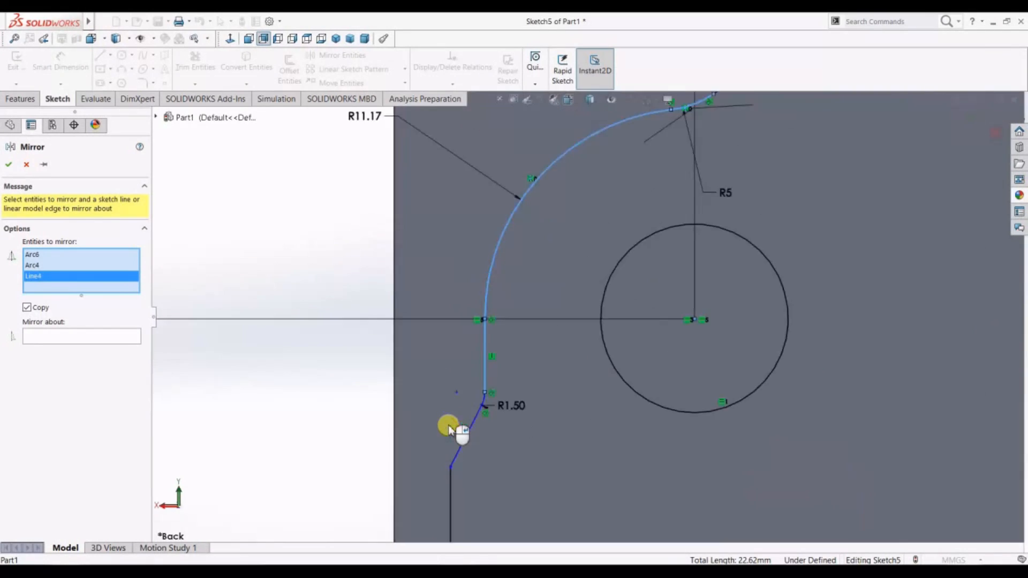
pyautogui.click(496, 390)
pyautogui.click(487, 414)
pyautogui.click(458, 488)
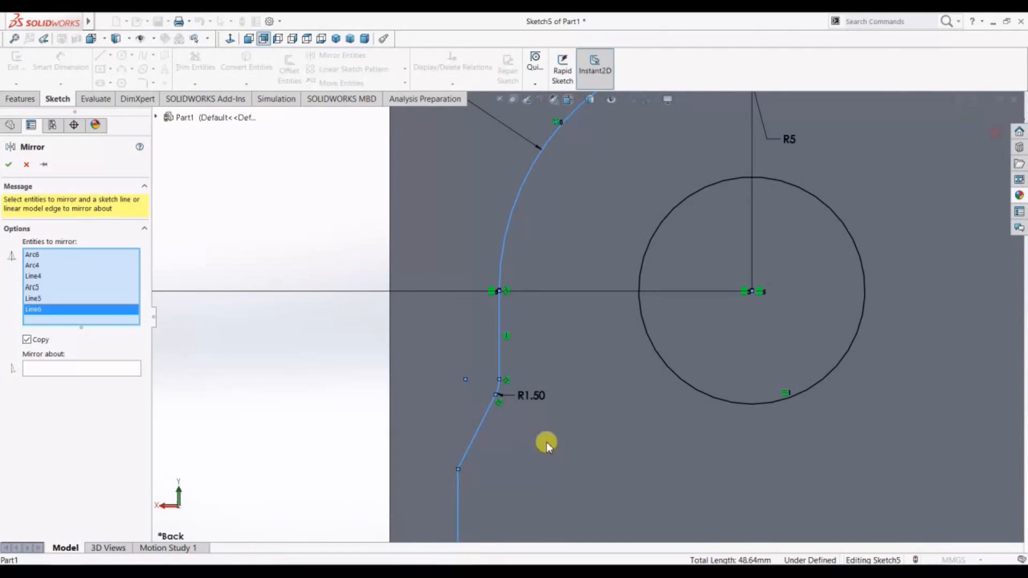
pyautogui.scroll(5, 548, 443)
pyautogui.click(96, 369)
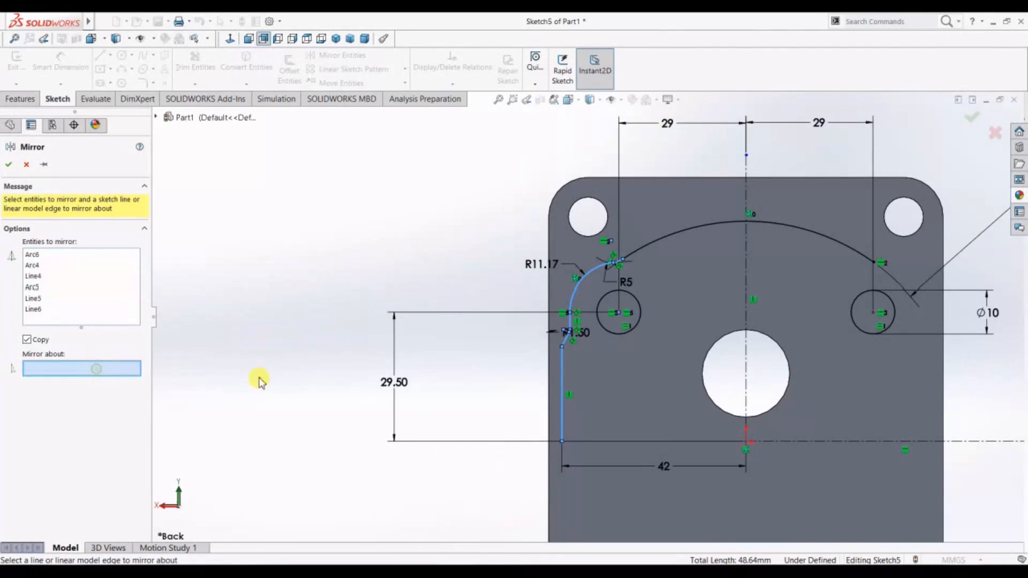
pyautogui.click(745, 263)
pyautogui.press('Return')
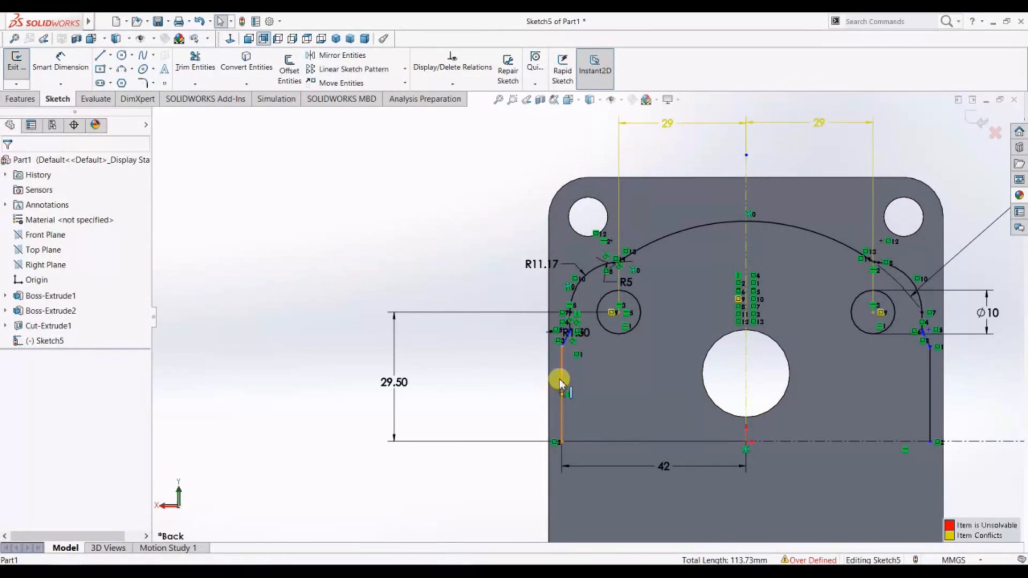
# Select the whole upper profile with both circles and the vertical centerline, and mirror the selection
pyautogui.moveTo(557, 378); pyautogui.dragTo(627, 409)
pyautogui.moveTo(792, 299)
pyautogui.mouseDown()
pyautogui.moveTo(918, 402)
pyautogui.moveTo(948, 267)
pyautogui.moveTo(593, 222)
pyautogui.moveTo(567, 357)
pyautogui.mouseUp()
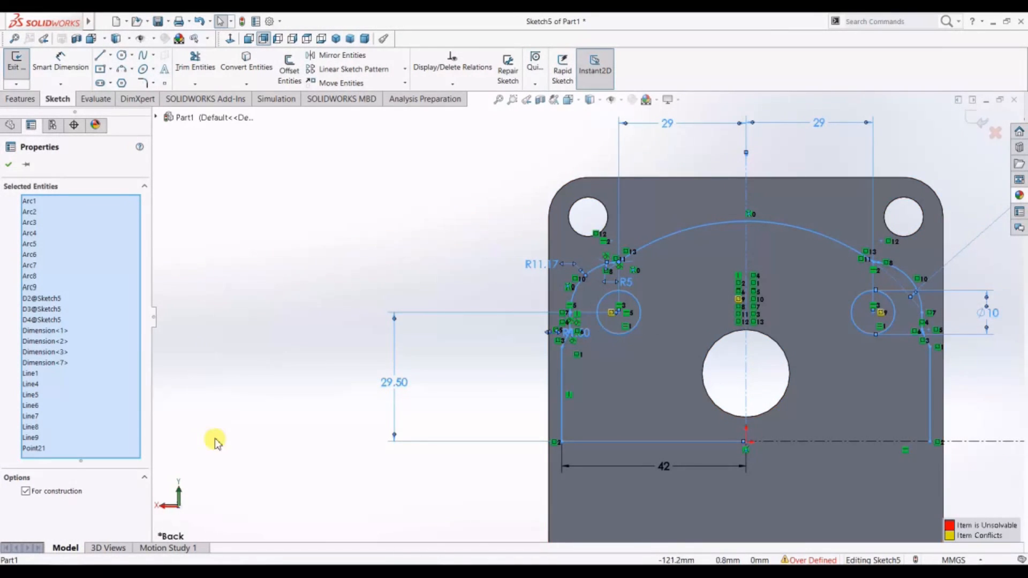
pyautogui.scroll(-1, 220, 396)
pyautogui.scroll(3, 722, 348)
pyautogui.scroll(-2, 905, 423)
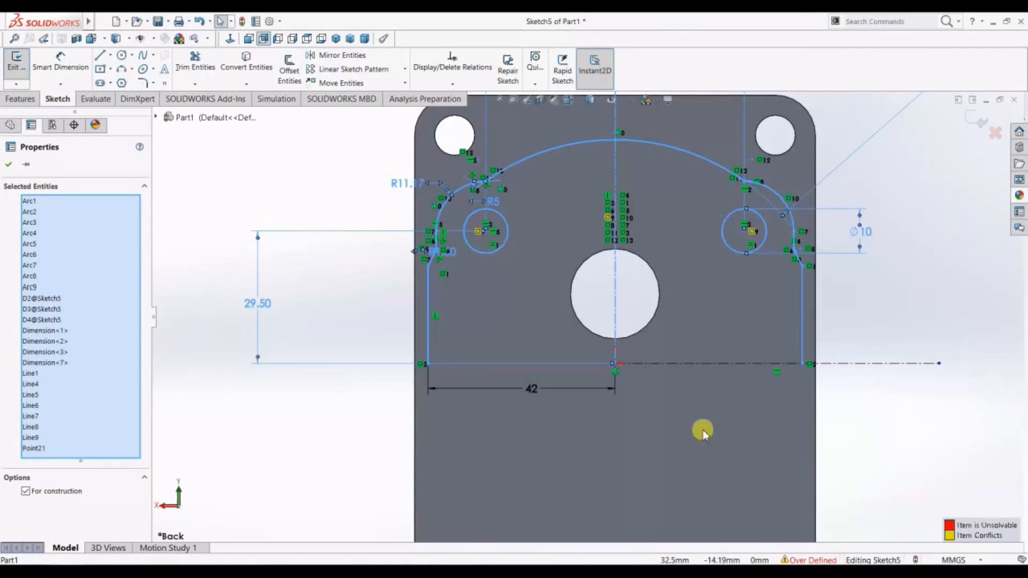
pyautogui.scroll(3, 702, 427)
pyautogui.click(338, 57)
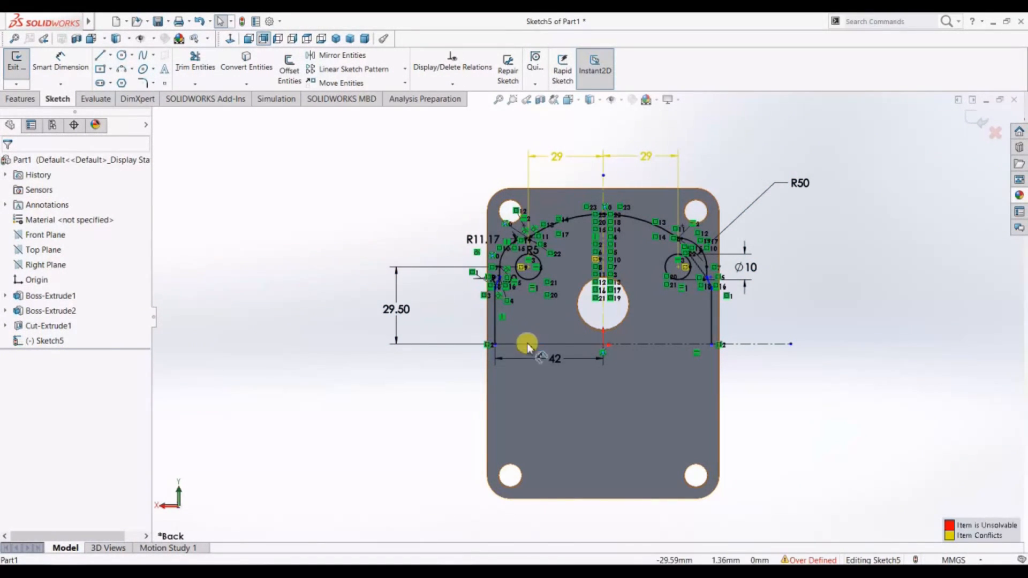
# Mirror the entire upper profile and both circles about the horizontal centerline, keeping the originals
pyautogui.click(341, 59)
pyautogui.moveTo(557, 279)
pyautogui.mouseDown()
pyautogui.moveTo(712, 337)
pyautogui.moveTo(590, 200)
pyautogui.moveTo(475, 283)
pyautogui.mouseUp()
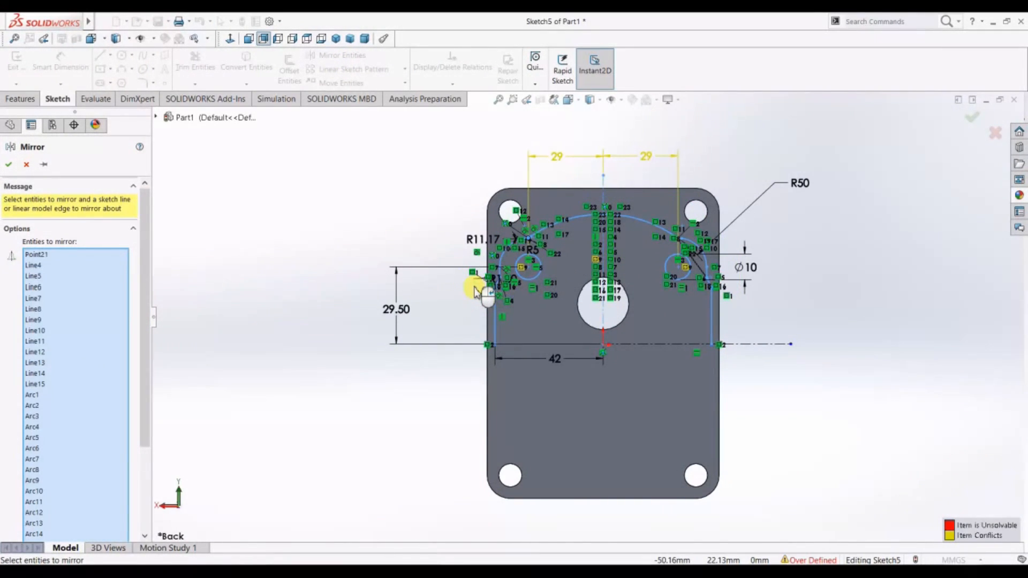
pyautogui.moveTo(143, 307); pyautogui.dragTo(155, 464)
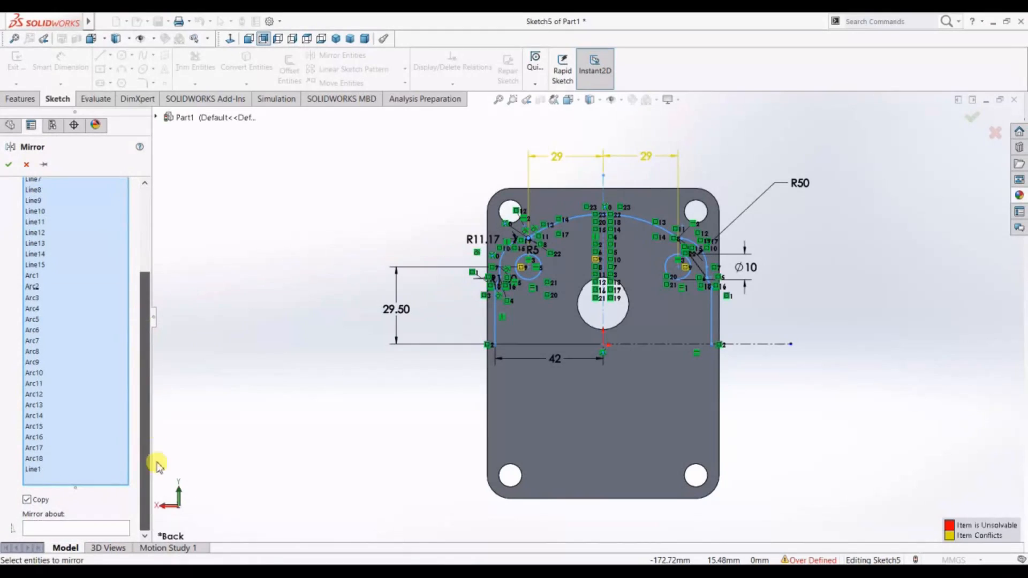
pyautogui.click(86, 531)
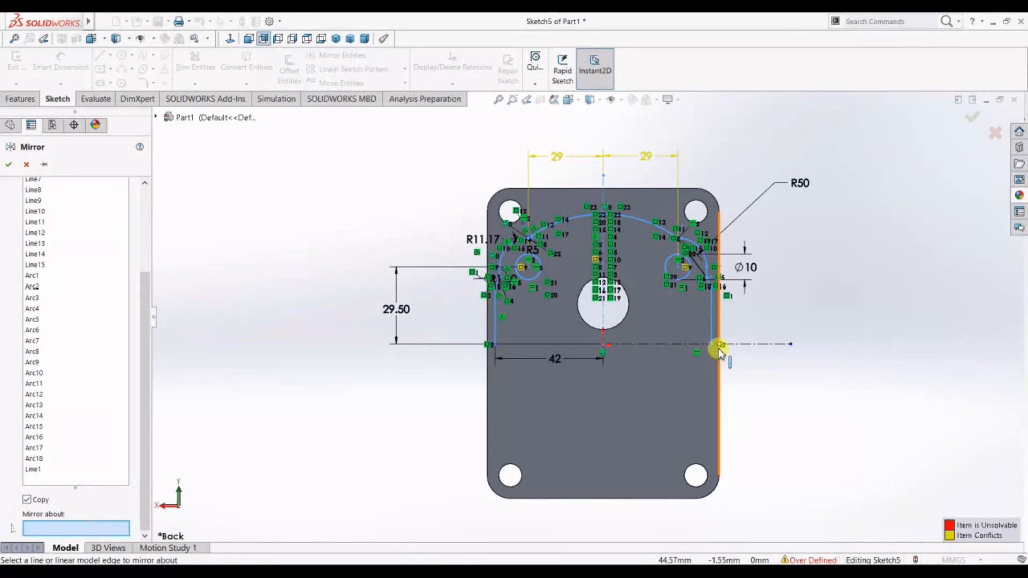
pyautogui.click(673, 347)
pyautogui.rightClick(673, 351)
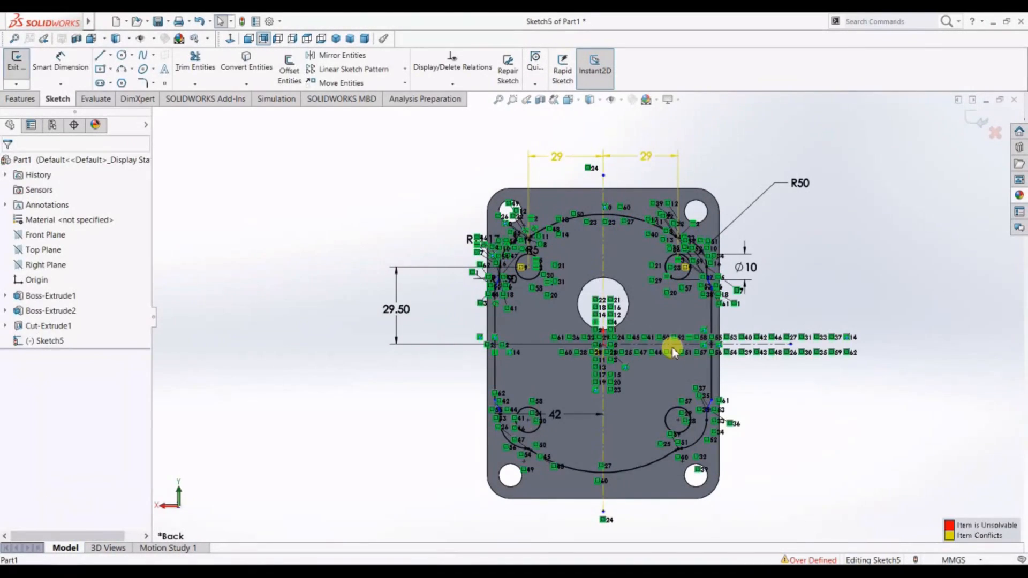
# Delete the conflicting 29 mm dimension between the upper-left circle and the vertical centerline
pyautogui.scroll(2, 673, 346)
pyautogui.scroll(-5, 637, 311)
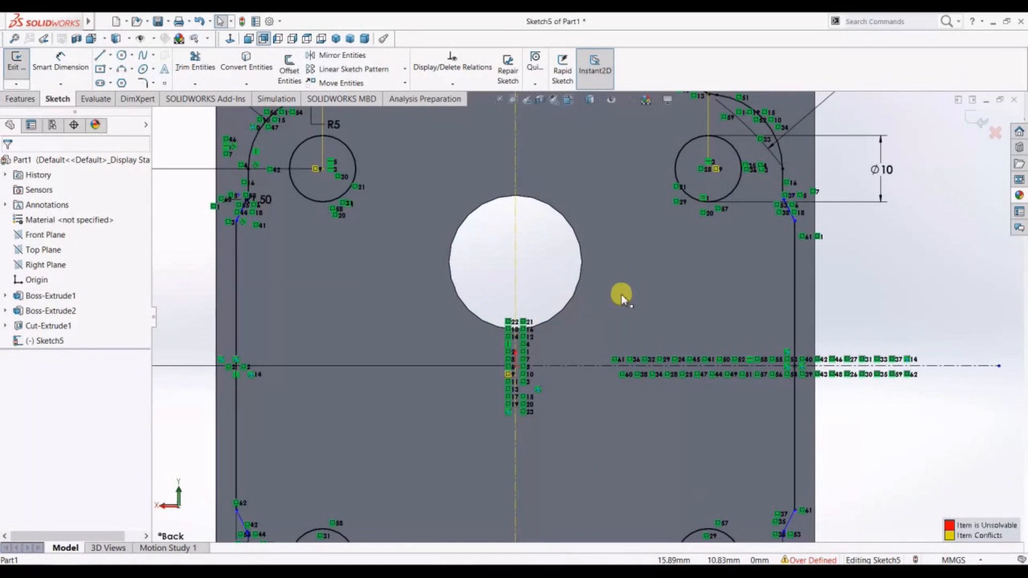
pyautogui.scroll(-3, 618, 222)
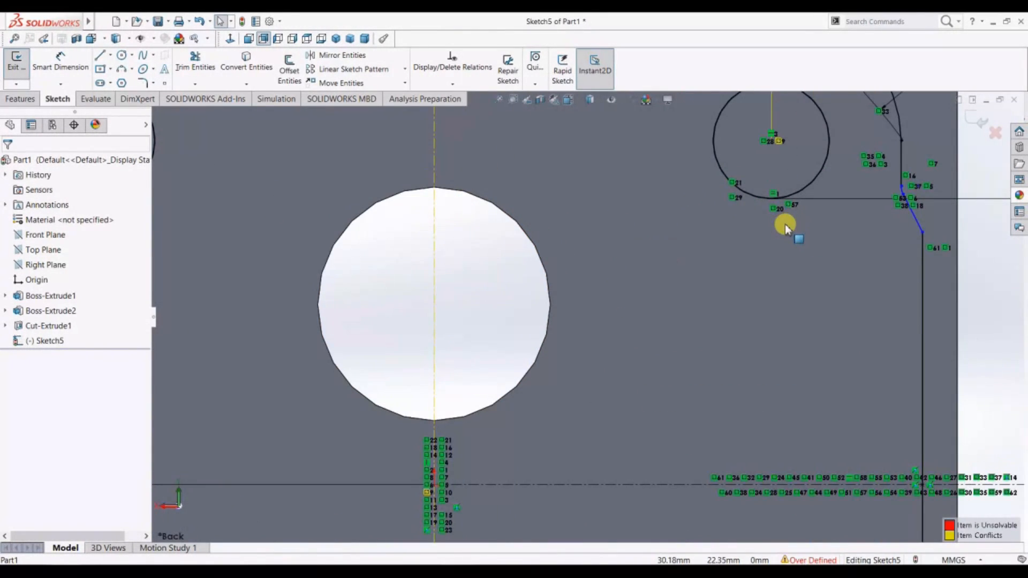
pyautogui.scroll(-2, 785, 224)
pyautogui.scroll(6, 553, 315)
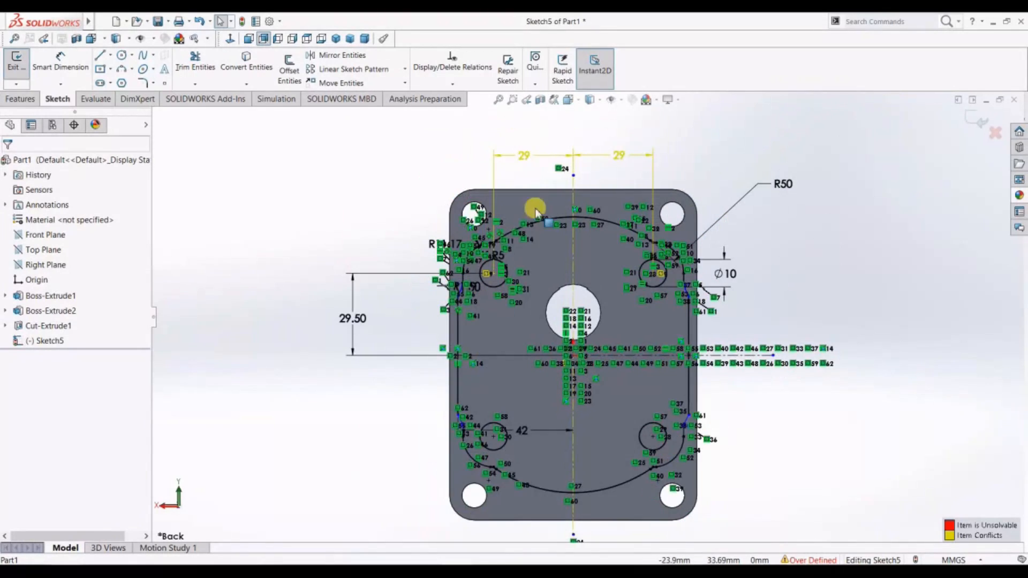
pyautogui.rightClick(541, 159)
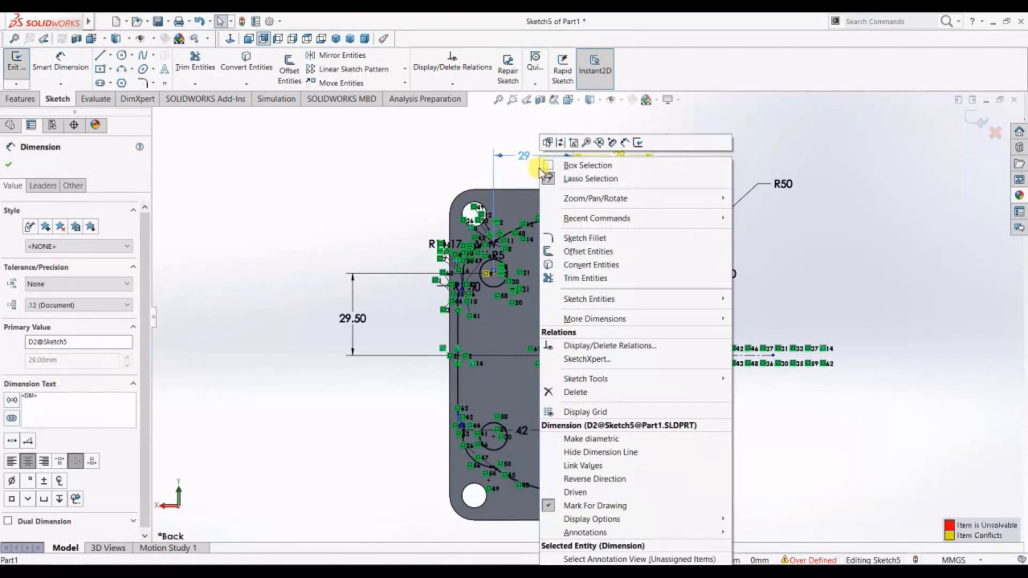
pyautogui.click(582, 394)
pyautogui.scroll(2, 792, 301)
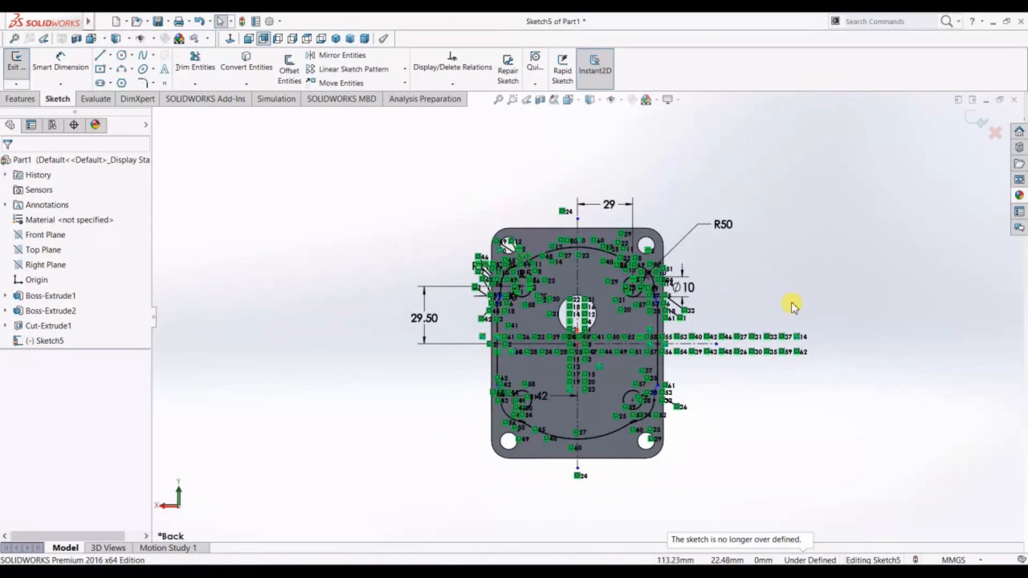
pyautogui.scroll(-4, 435, 352)
pyautogui.scroll(2, 435, 352)
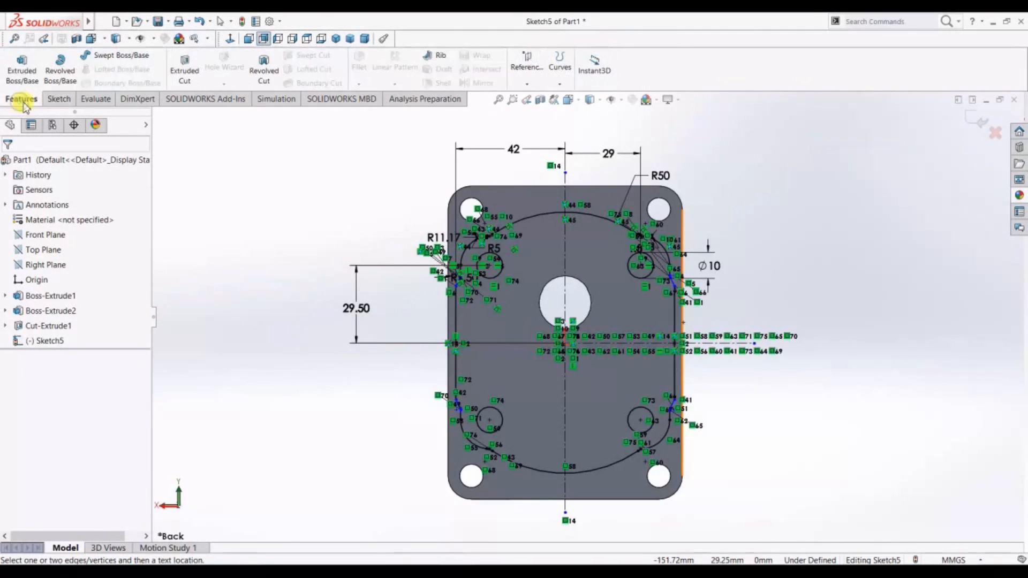
# Extrude the back-face profile 3 mm in a blind direction, merged with the plate, leaving the four circles open
pyautogui.click(22, 70)
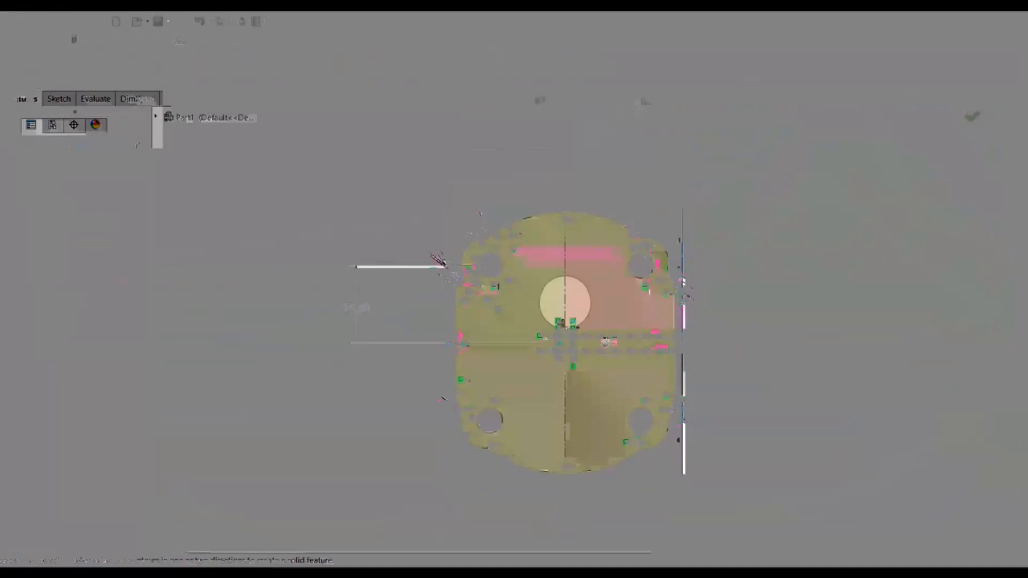
pyautogui.write('3.00mm')
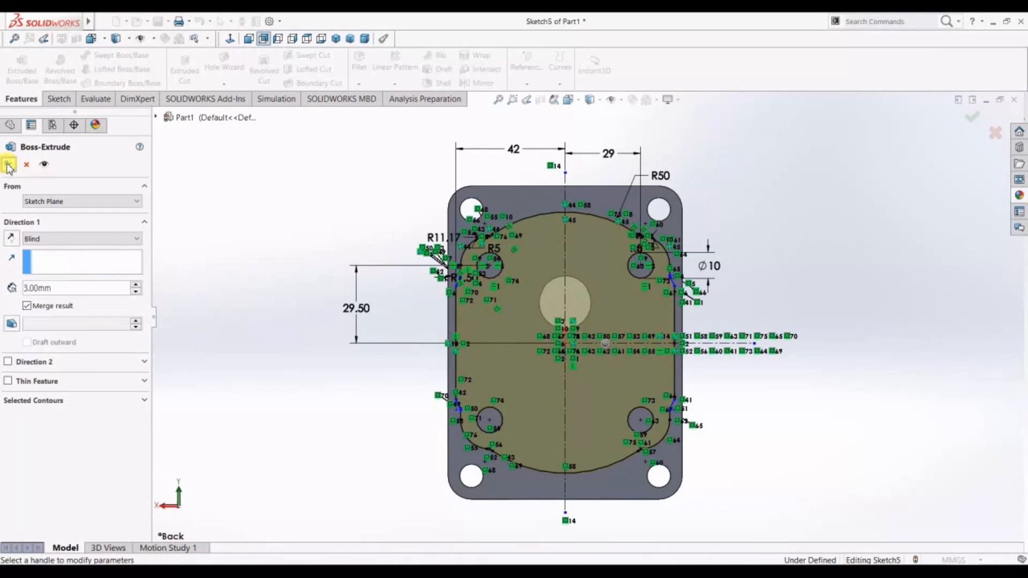
pyautogui.click(8, 165)
pyautogui.moveTo(718, 293); pyautogui.dragTo(786, 294, button='middle')
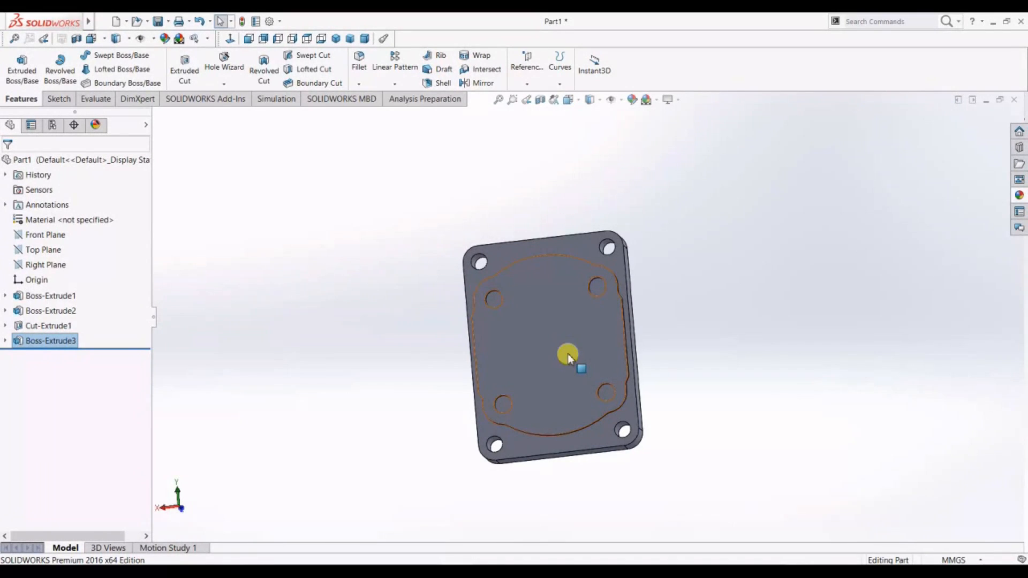
# Start a fillet and select the complete top and base edge loops around the raised profile's outer wall
pyautogui.scroll(-5, 682, 333)
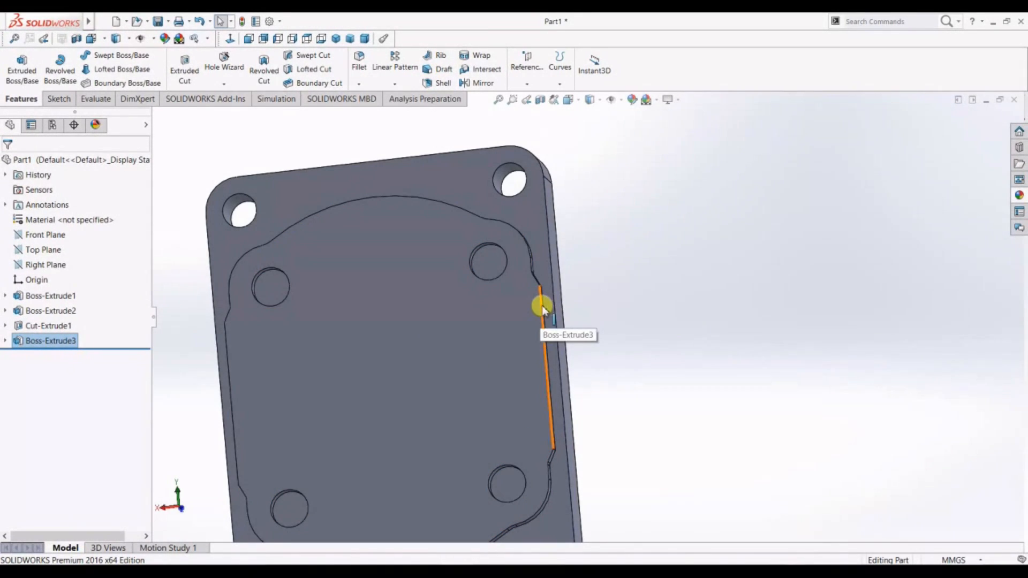
pyautogui.click(358, 65)
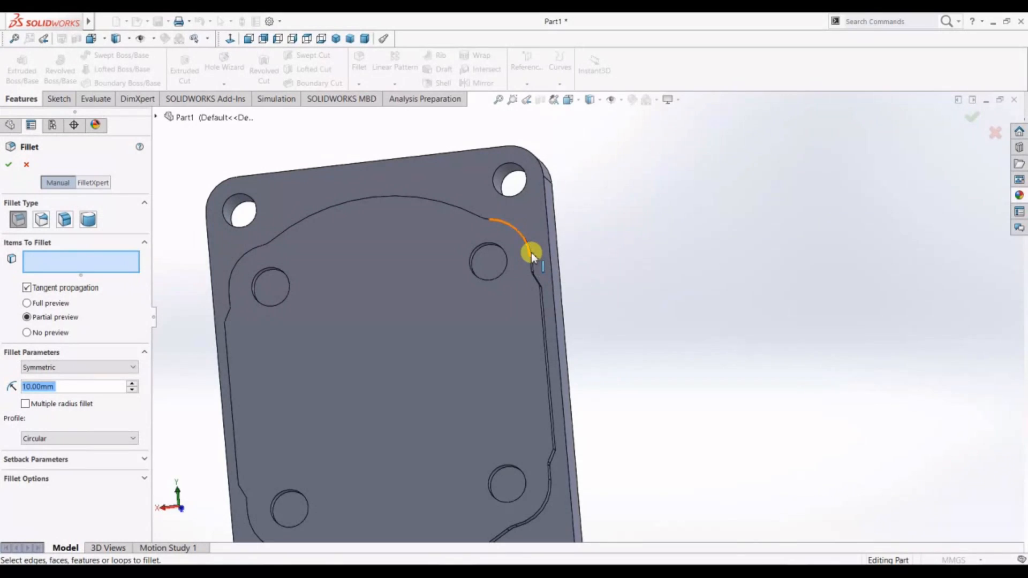
pyautogui.click(542, 316)
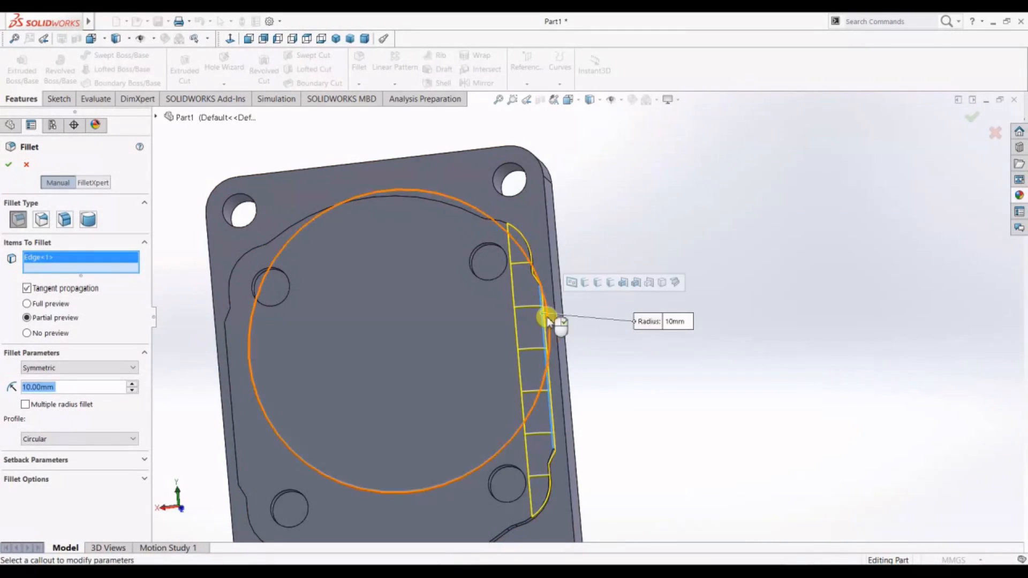
pyautogui.click(571, 282)
pyautogui.scroll(-6, 571, 282)
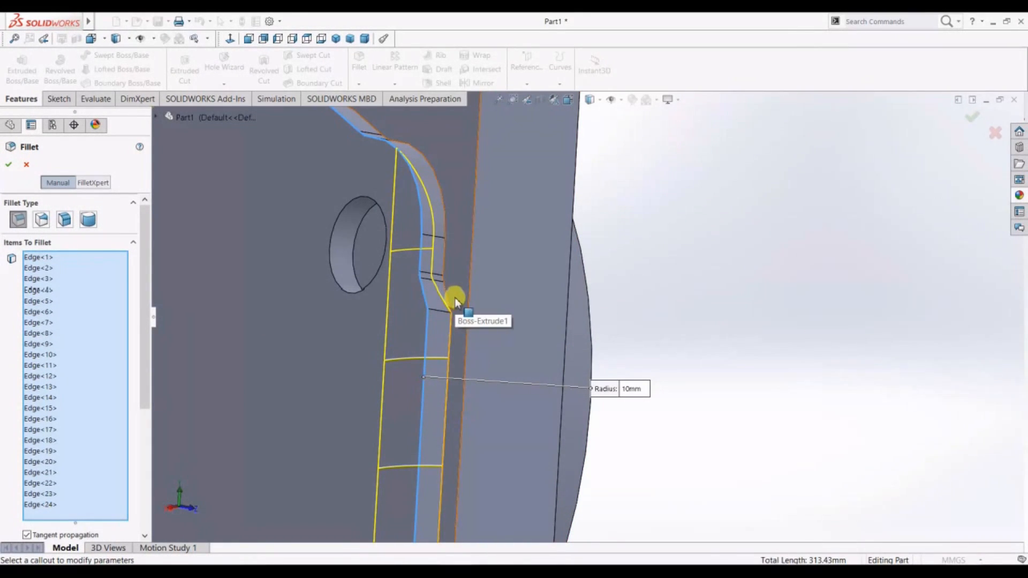
pyautogui.click(444, 219)
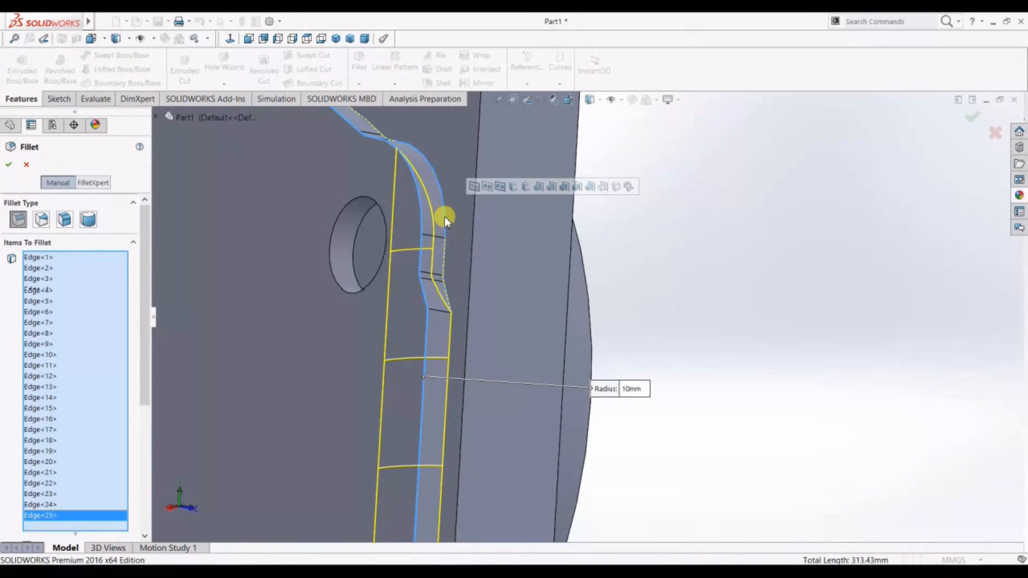
pyautogui.click(474, 185)
pyautogui.scroll(7, 325, 313)
pyautogui.moveTo(325, 313); pyautogui.dragTo(342, 351, button='middle')
# Set a symmetric fillet radius of 1.5 mm for the selected edge loops and create the fillet
pyautogui.moveTo(144, 319); pyautogui.dragTo(139, 471)
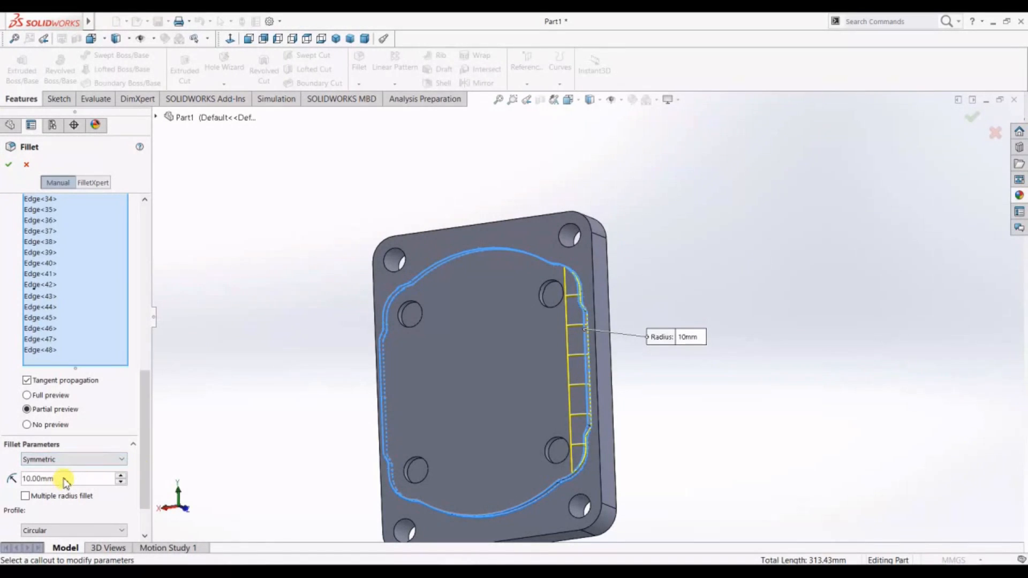
pyautogui.write('1.5')
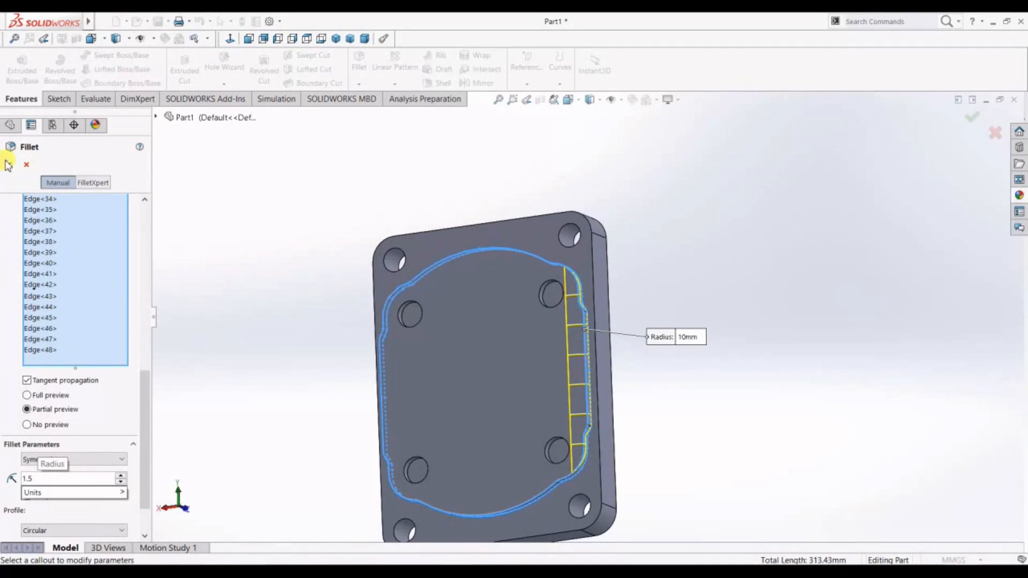
pyautogui.click(8, 166)
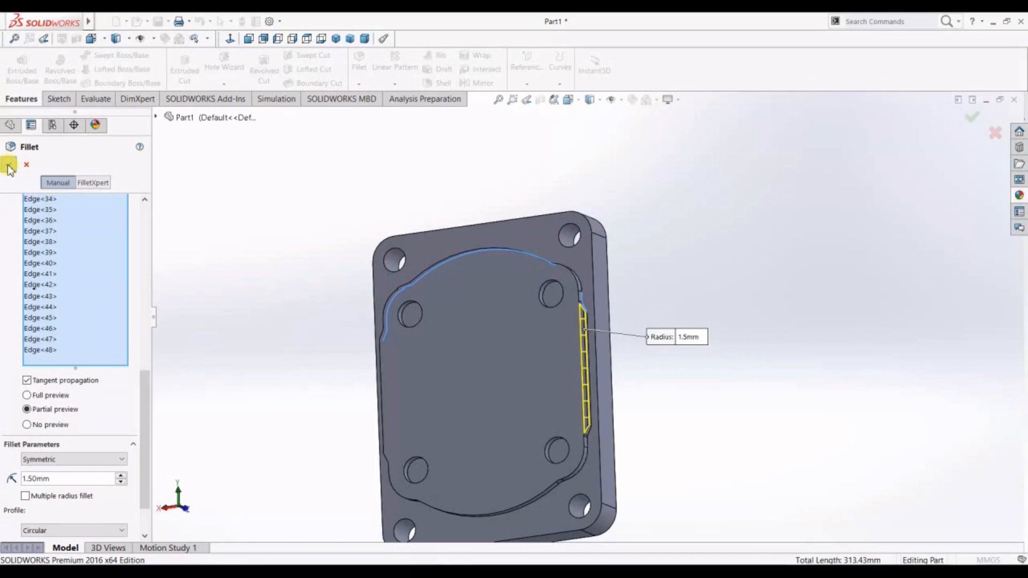
pyautogui.moveTo(788, 310); pyautogui.dragTo(843, 368, button='middle')
pyautogui.moveTo(823, 260); pyautogui.dragTo(792, 283, button='middle')
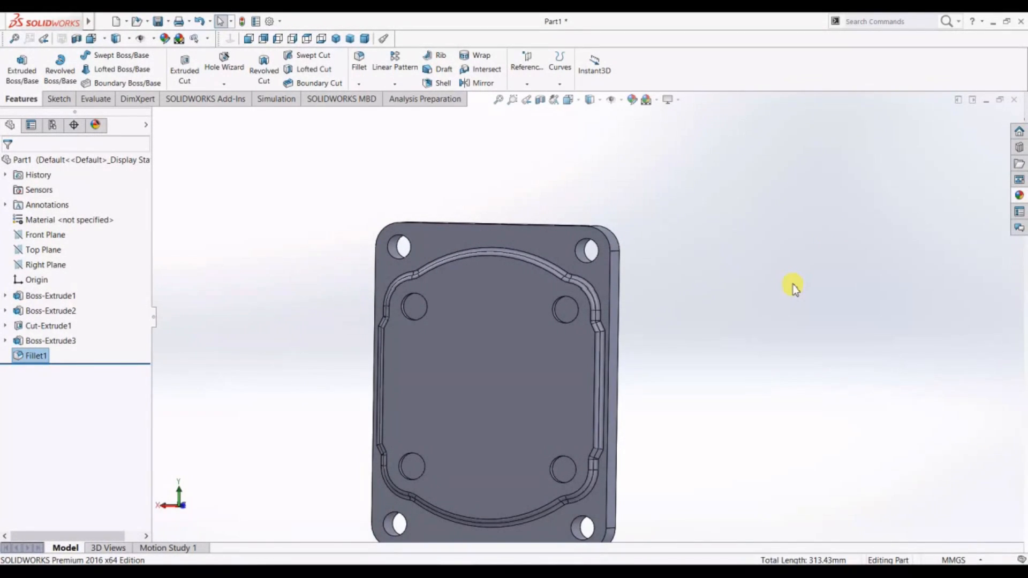
# View the raised back face straight on and start a Hole Wizard hole there as an ISO bottoming tapped hole
pyautogui.click(555, 384)
pyautogui.click(230, 38)
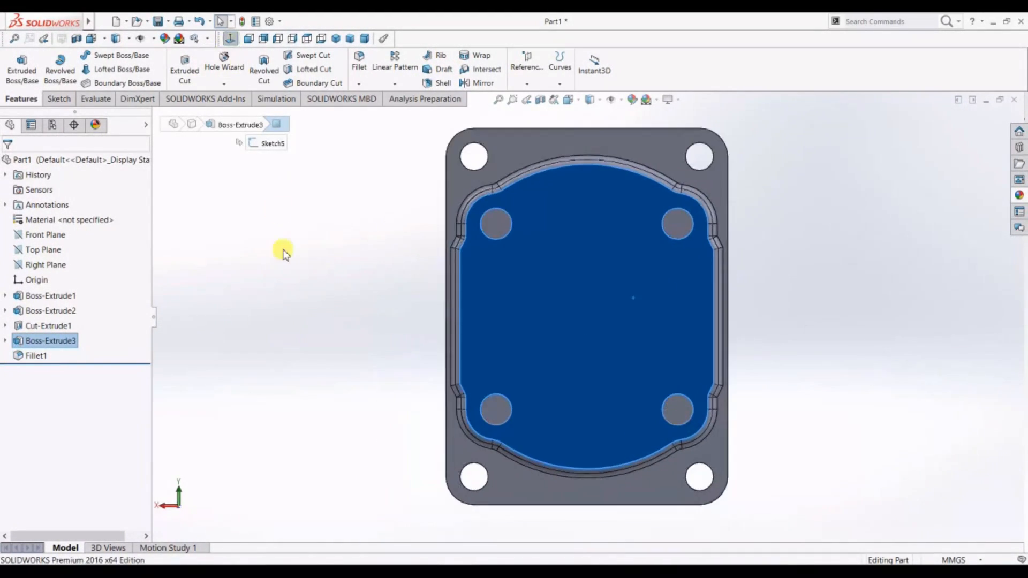
pyautogui.click(224, 57)
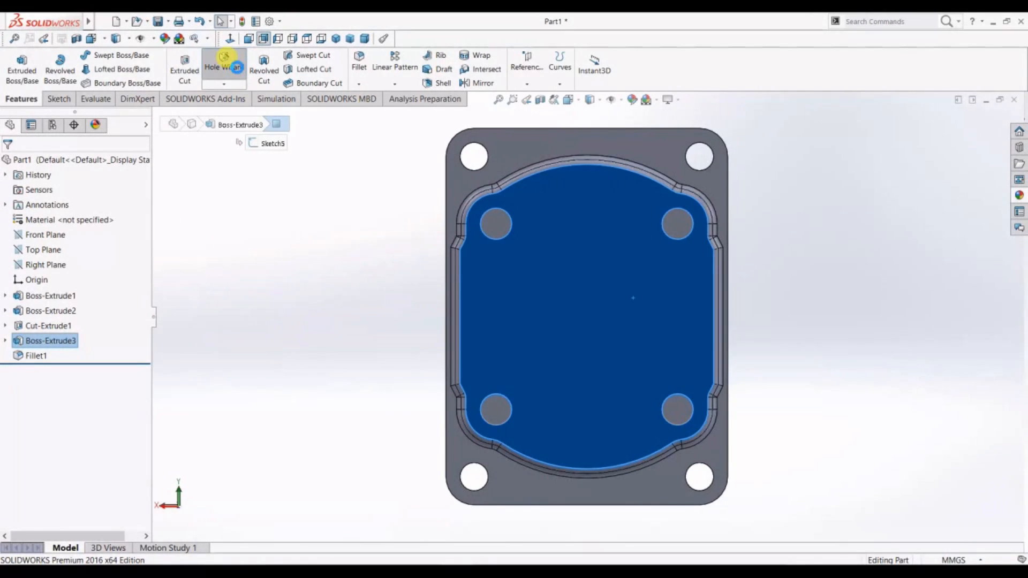
pyautogui.click(49, 403)
pyautogui.click(49, 403)
pyautogui.click(48, 312)
pyautogui.click(51, 401)
pyautogui.click(78, 409)
pyautogui.click(14, 312)
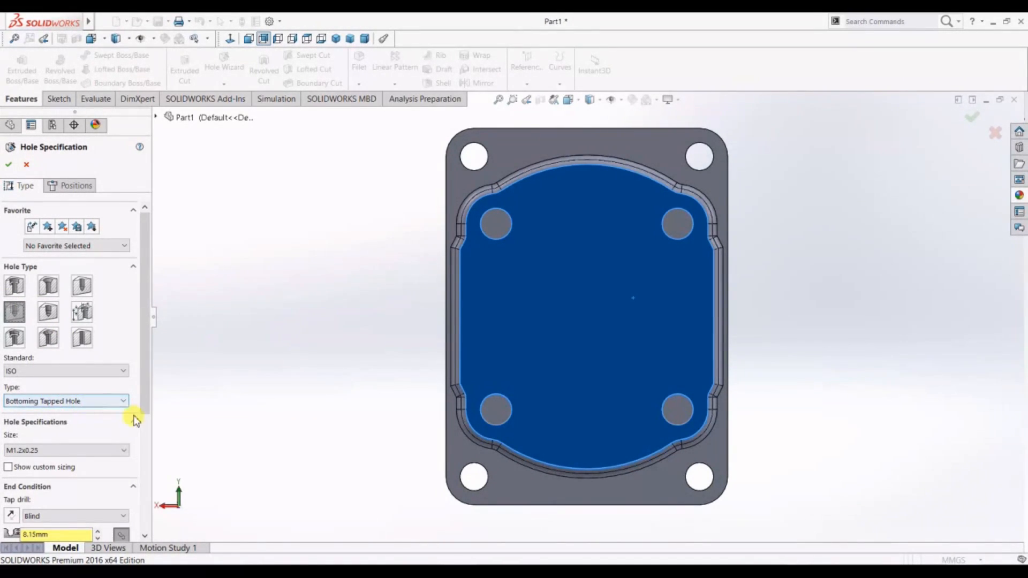
# Set the tapped hole's size to M10 and its blind tap drill depth to 17 mm
pyautogui.moveTo(143, 371); pyautogui.dragTo(142, 413)
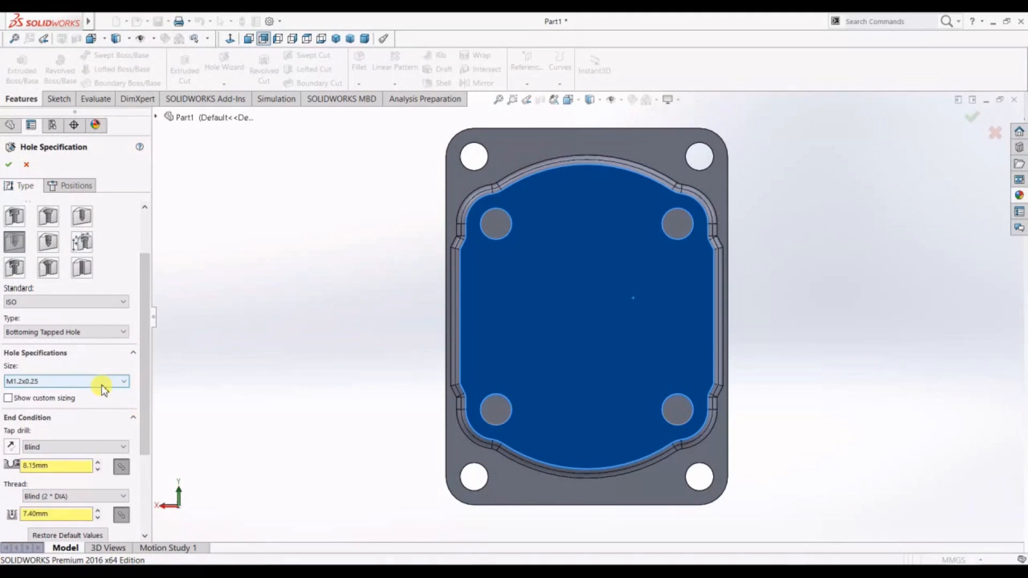
pyautogui.click(104, 381)
pyautogui.scroll(-2, 80, 466)
pyautogui.scroll(-1, 66, 460)
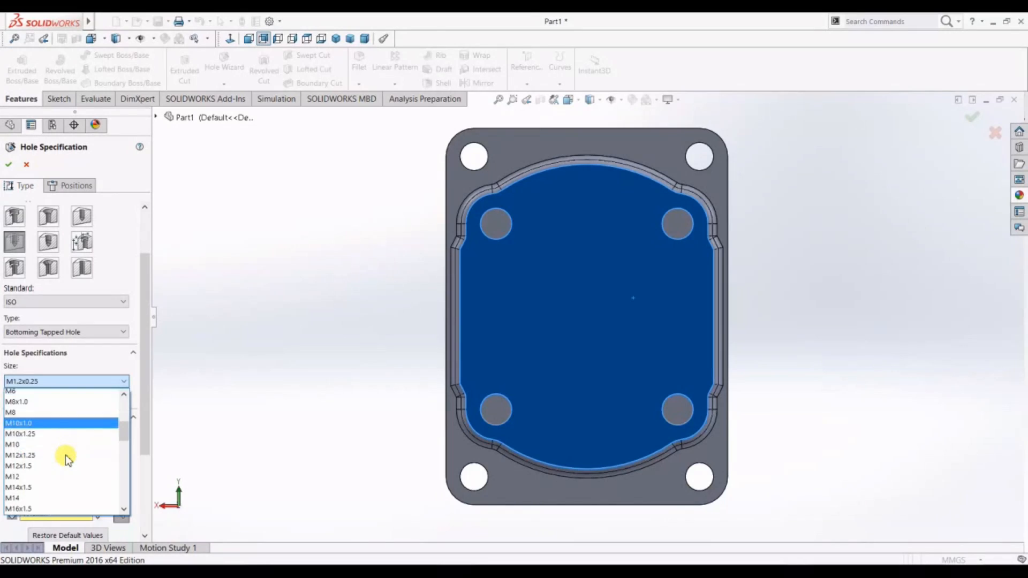
pyautogui.click(46, 450)
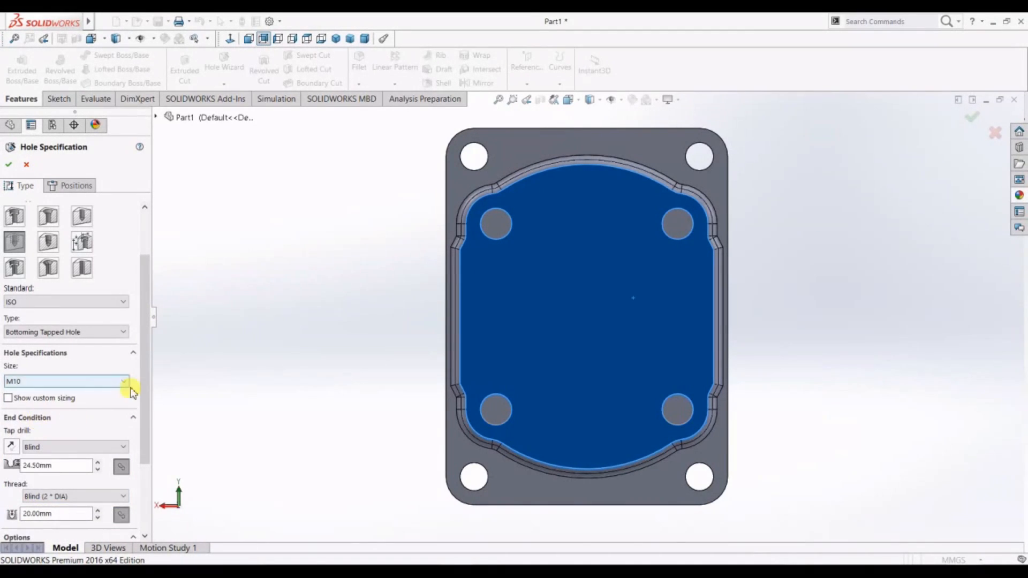
pyautogui.scroll(-3, 124, 447)
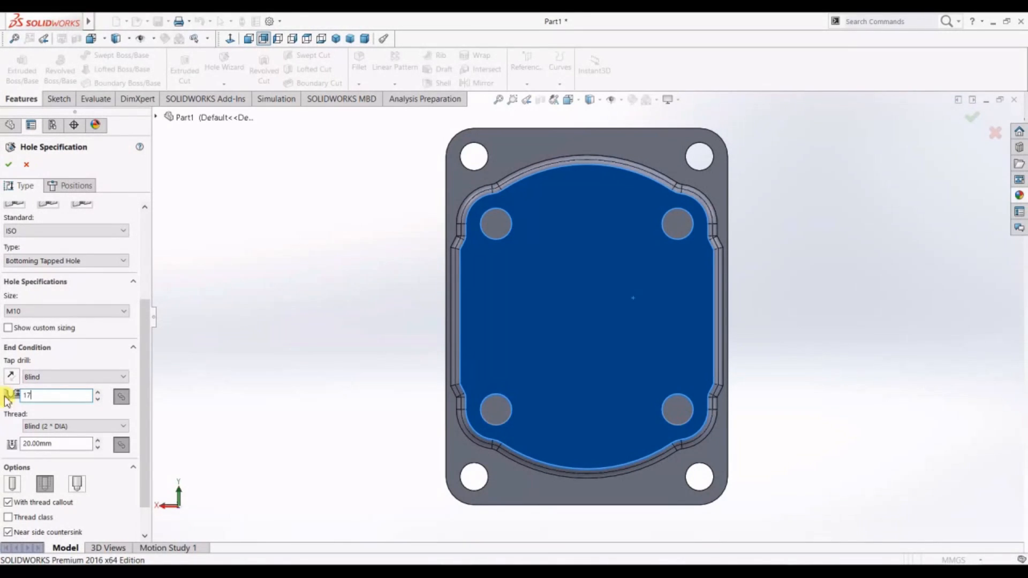
pyautogui.moveTo(145, 395); pyautogui.dragTo(88, 199)
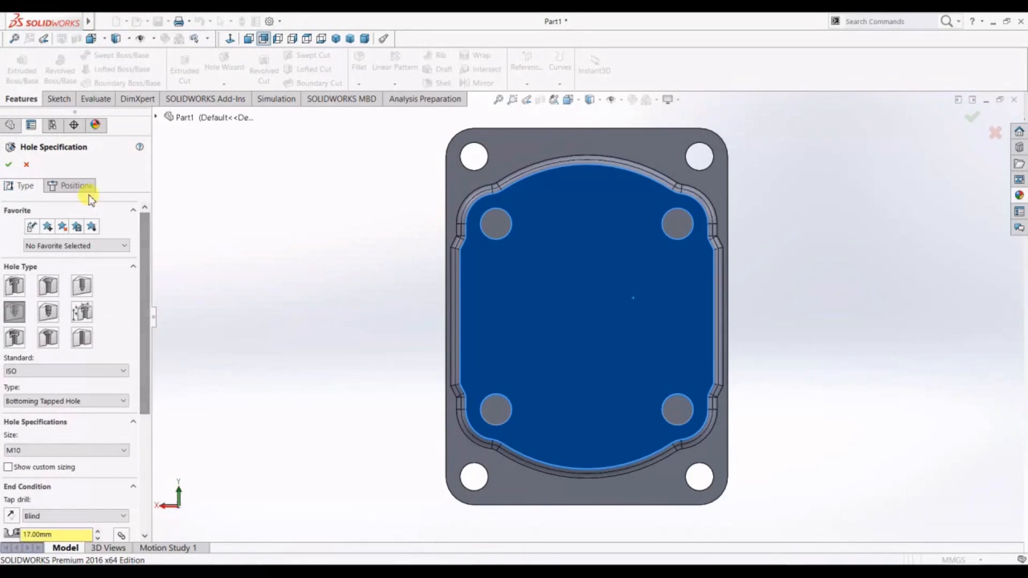
# Try placing tapped holes midway along the plate's upper and lower margins, and undo the hole feature
pyautogui.click(86, 189)
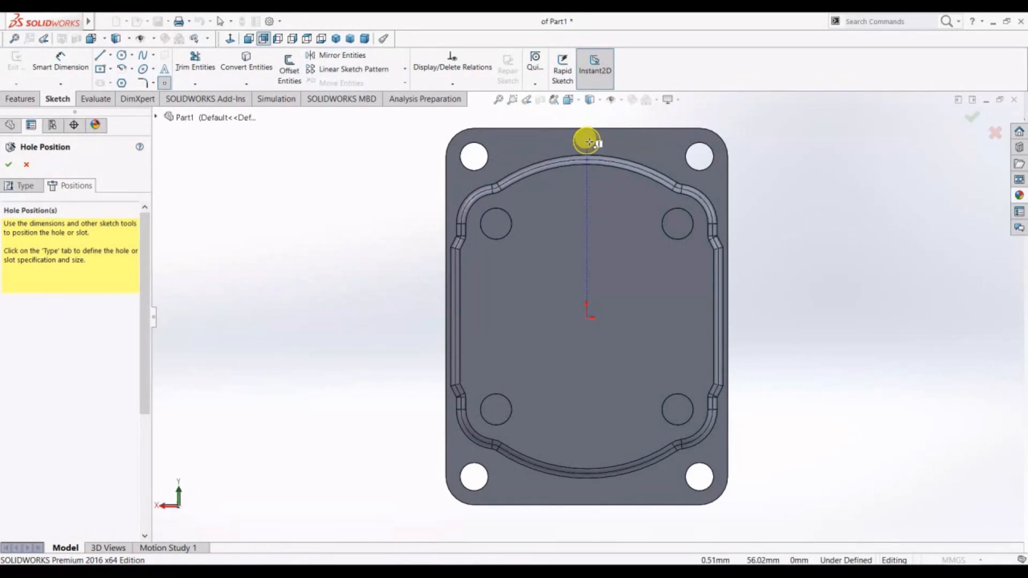
pyautogui.click(587, 141)
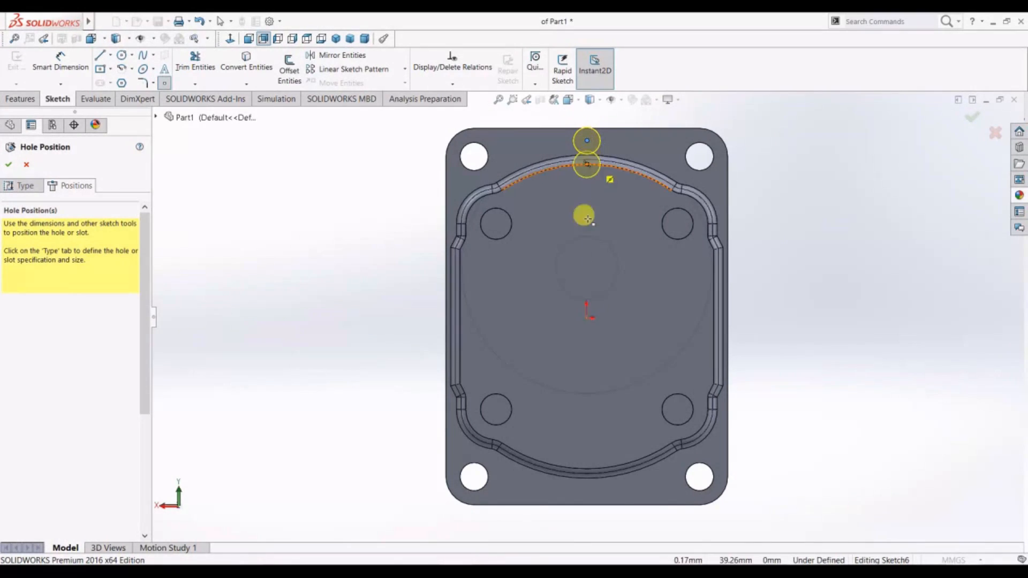
pyautogui.click(586, 496)
pyautogui.press('Return')
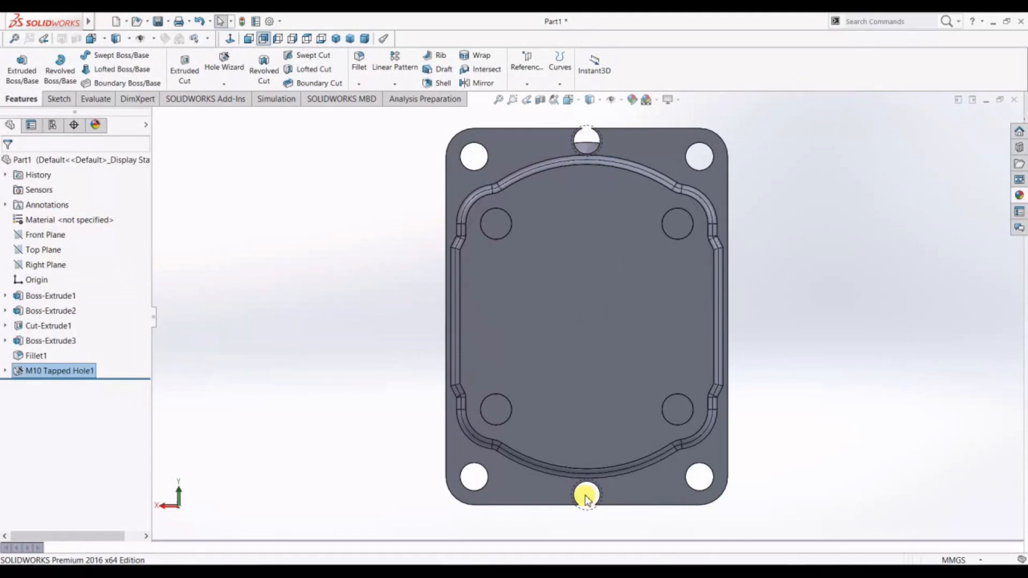
pyautogui.moveTo(744, 482); pyautogui.dragTo(868, 366, button='middle')
pyautogui.hotkey('ctrl', 'z')
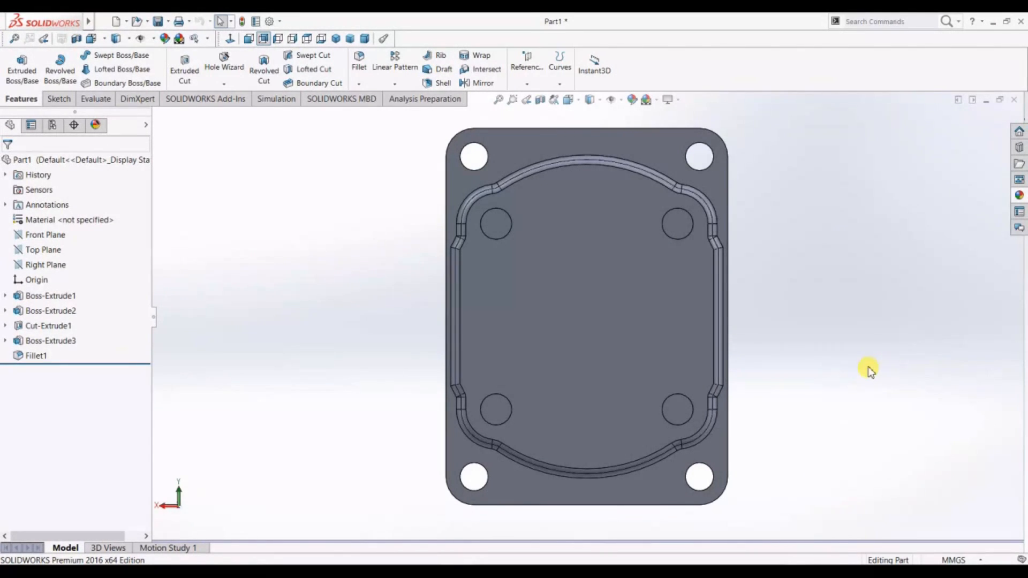
# Start another M10 bottoming tapped hole on the raised back face with a tap drill depth of 17 mm
pyautogui.click(691, 346)
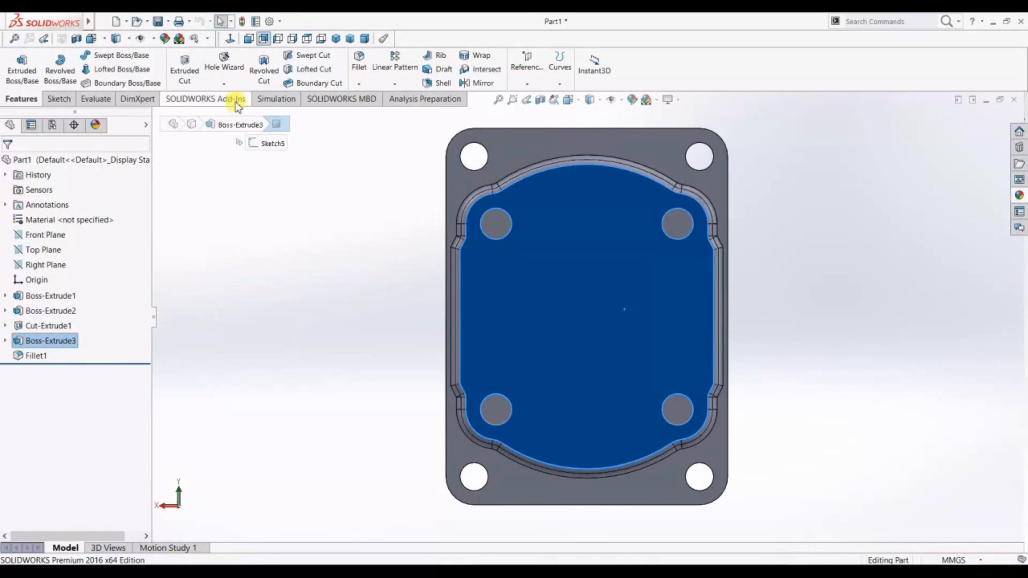
pyautogui.click(224, 63)
pyautogui.moveTo(146, 328); pyautogui.dragTo(138, 417)
pyautogui.click(67, 390)
pyautogui.write('17')
pyautogui.click(75, 186)
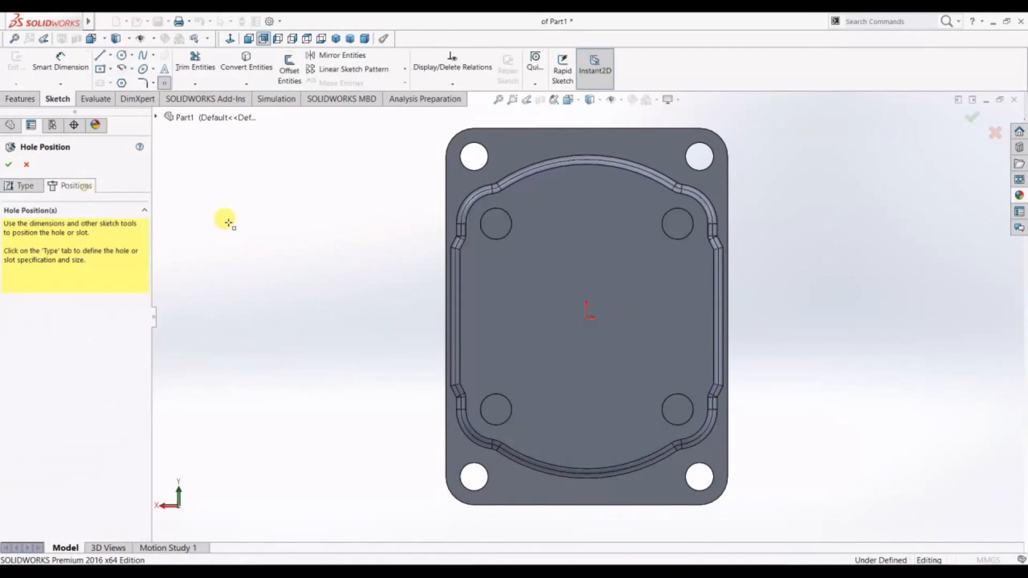
# Place the tapped holes at the centers of the four circular recesses and create the hole feature
pyautogui.scroll(-2, 496, 224)
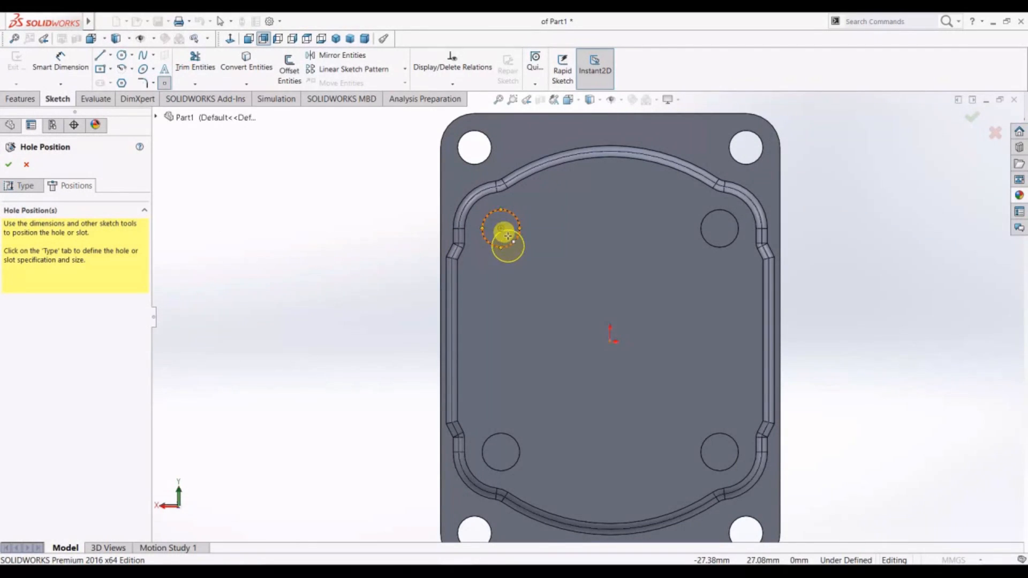
pyautogui.click(503, 230)
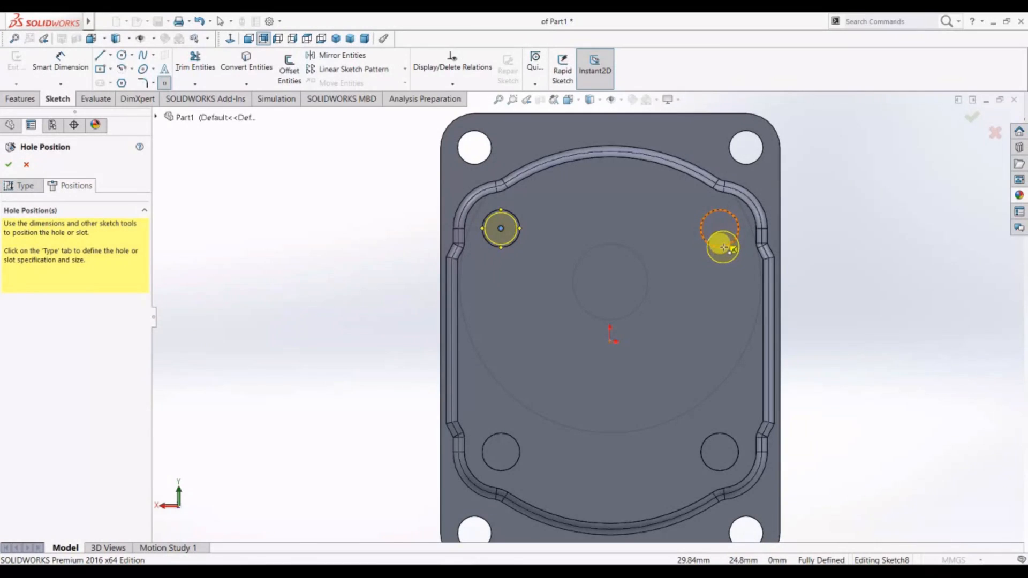
pyautogui.click(721, 231)
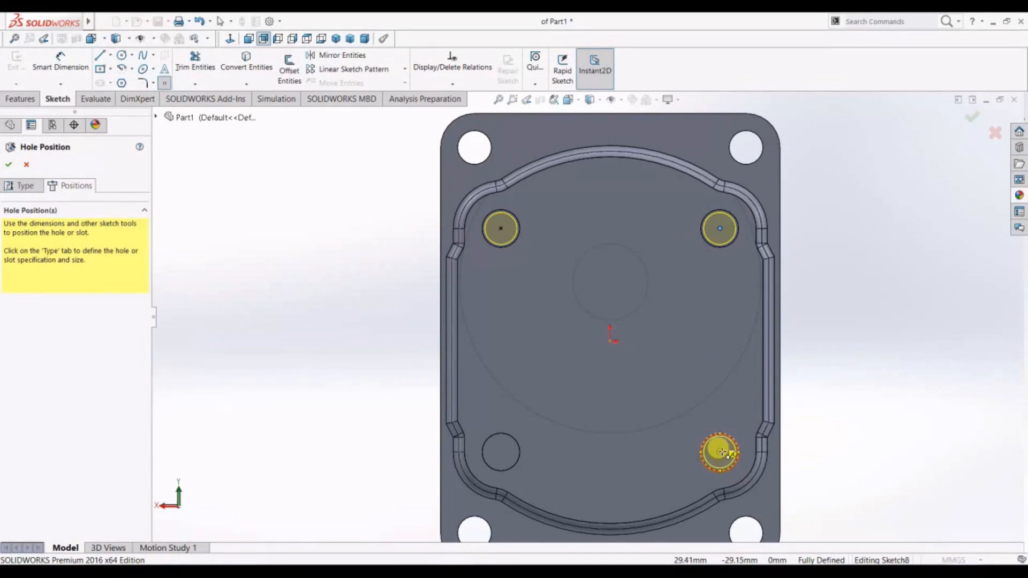
pyautogui.click(721, 453)
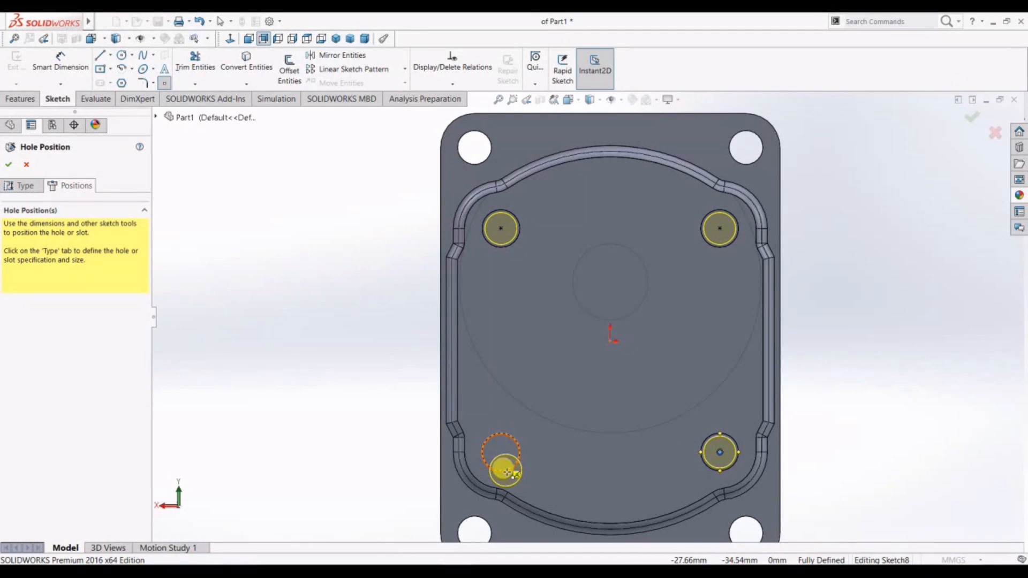
pyautogui.click(501, 454)
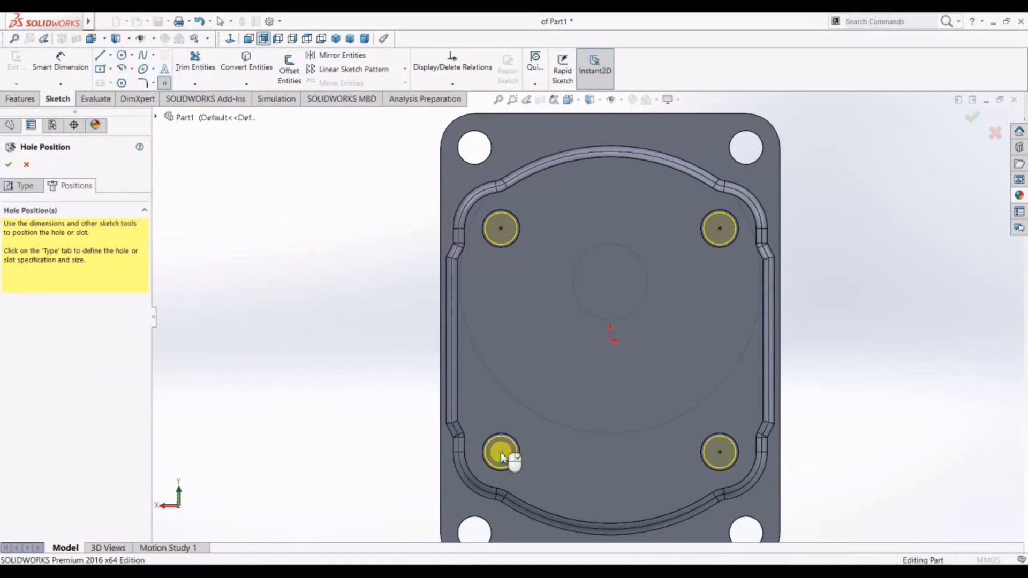
pyautogui.rightClick(501, 453)
pyautogui.moveTo(852, 292)
pyautogui.mouseDown(button='middle')
pyautogui.moveTo(833, 282)
pyautogui.moveTo(820, 298)
pyautogui.moveTo(849, 276)
pyautogui.mouseUp(button='middle')
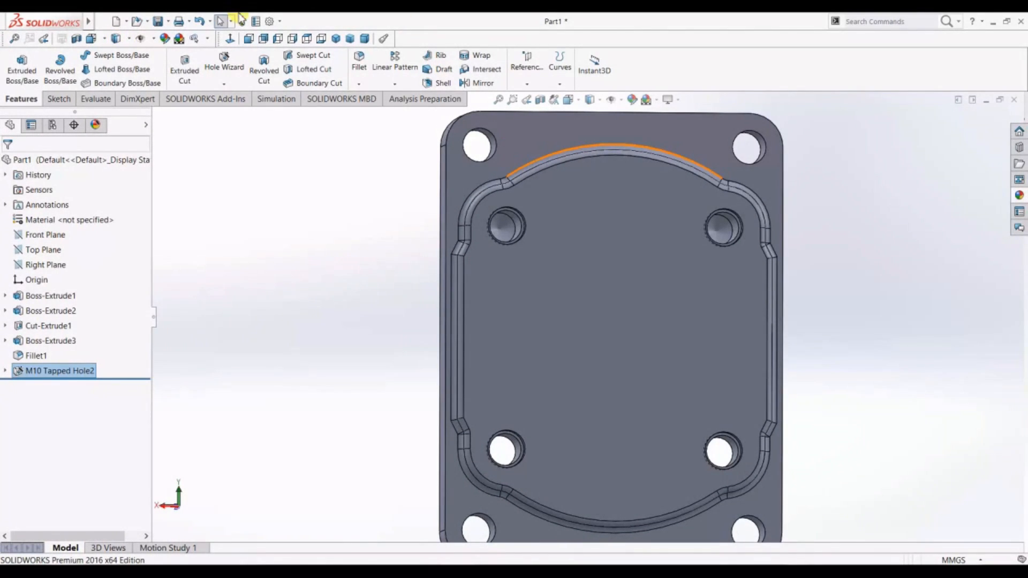
# Review the display filter options in the document's detailing properties and accept them
pyautogui.click(270, 20)
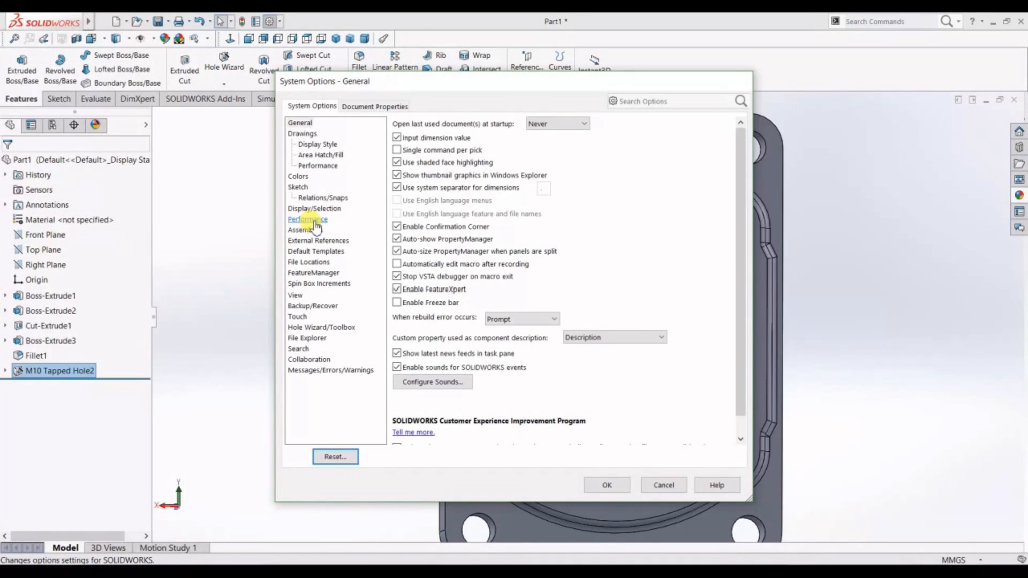
pyautogui.click(358, 107)
pyautogui.click(311, 187)
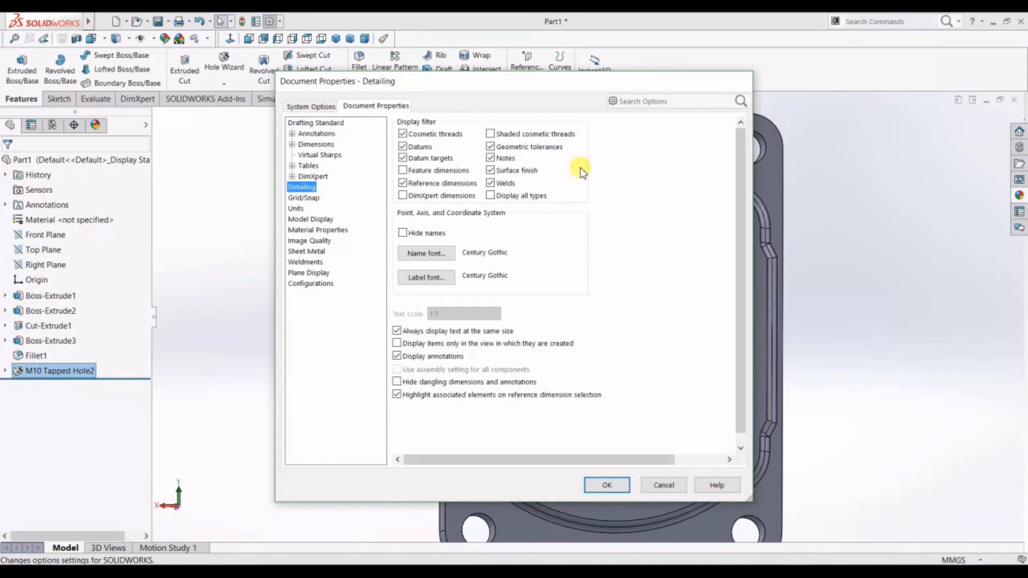
pyautogui.click(610, 488)
pyautogui.moveTo(907, 362); pyautogui.dragTo(902, 388, button='middle')
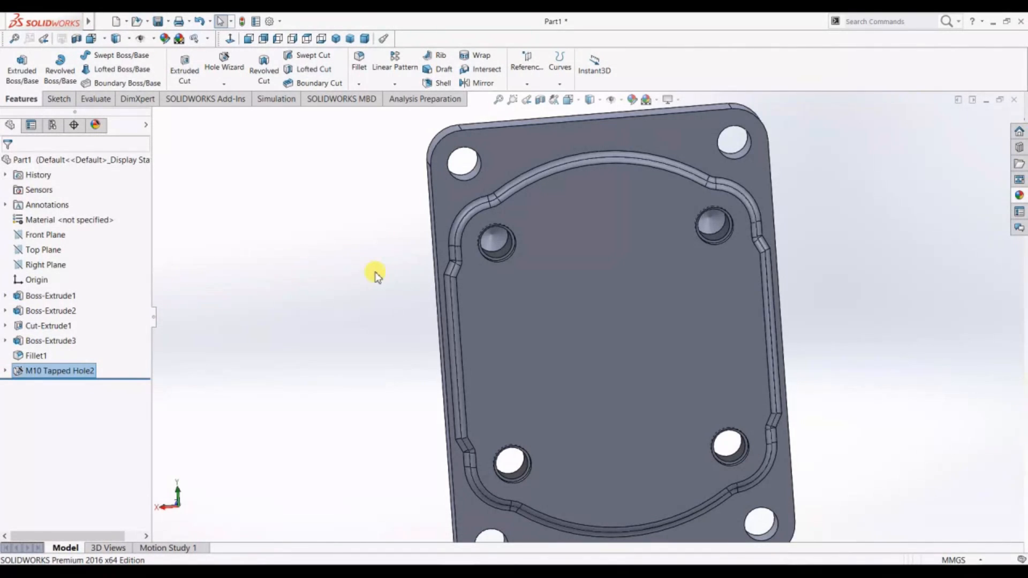
# Start a sketch on the raised back face, viewed straight on, for circles around the corner holes
pyautogui.click(566, 307)
pyautogui.click(229, 39)
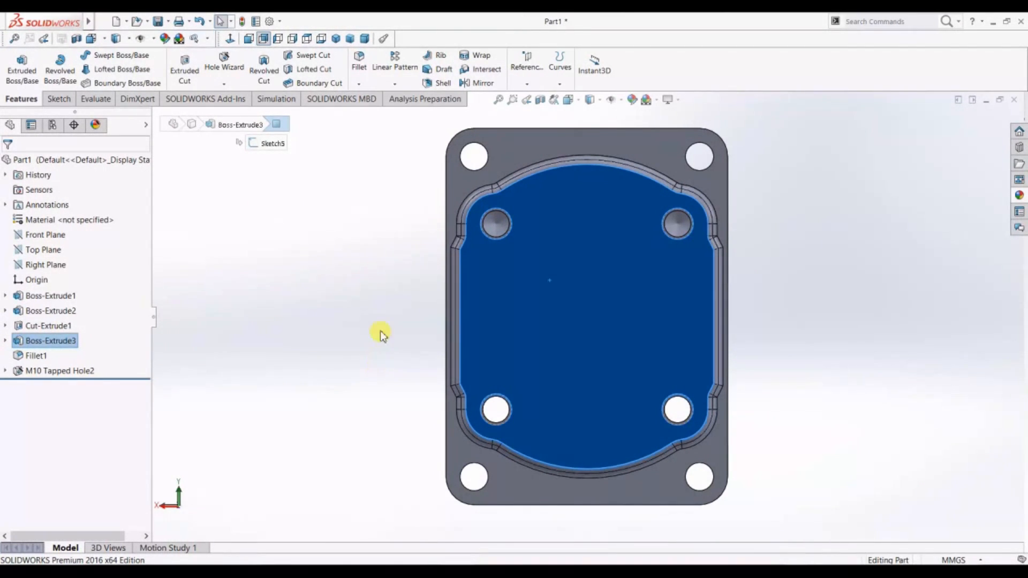
pyautogui.click(252, 143)
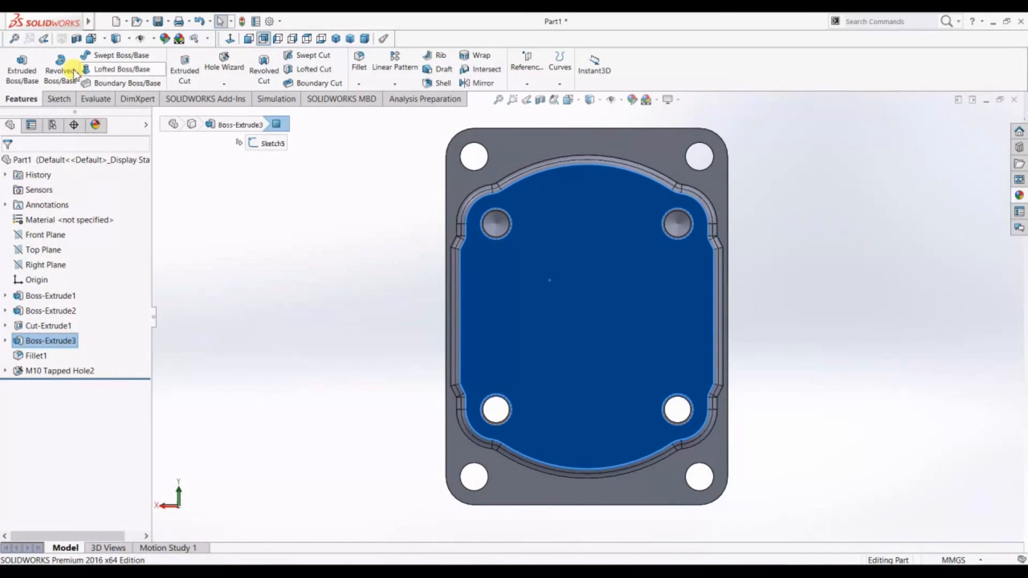
pyautogui.click(123, 57)
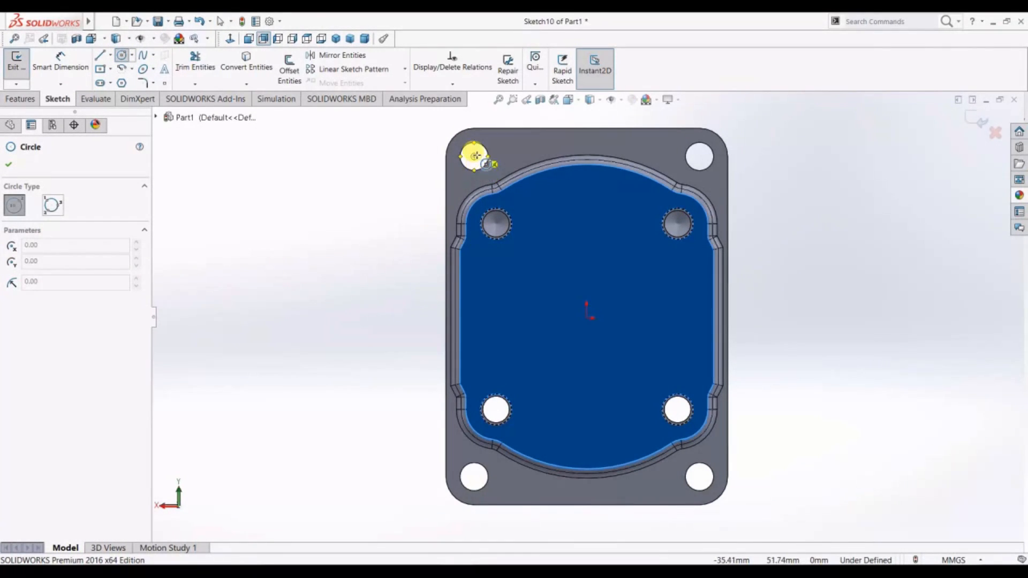
# Sketch four circles about 12 to 15 mm in diameter, each centered on one of the plate's corner holes
pyautogui.click(474, 157)
pyautogui.click(496, 158)
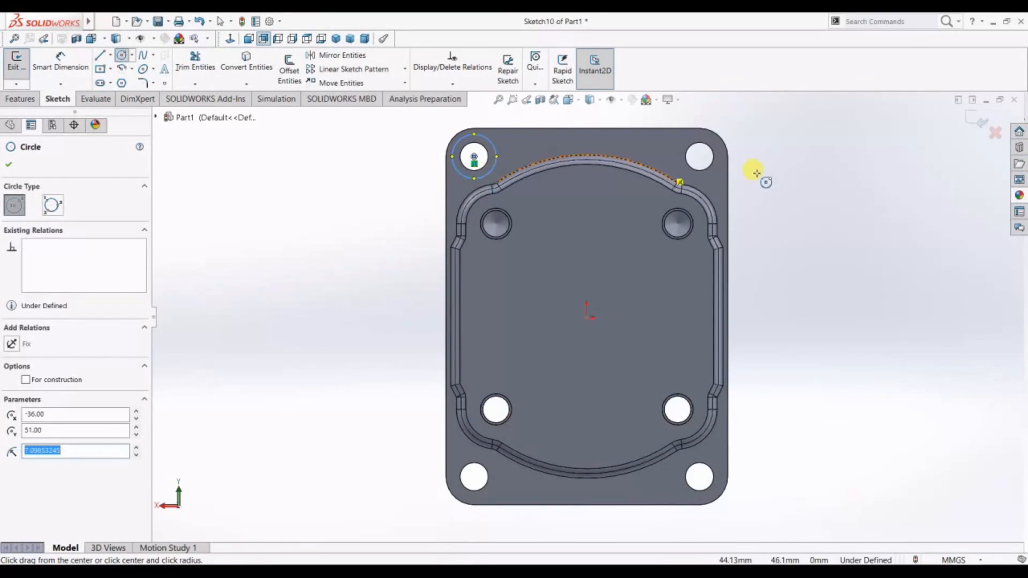
pyautogui.click(700, 157)
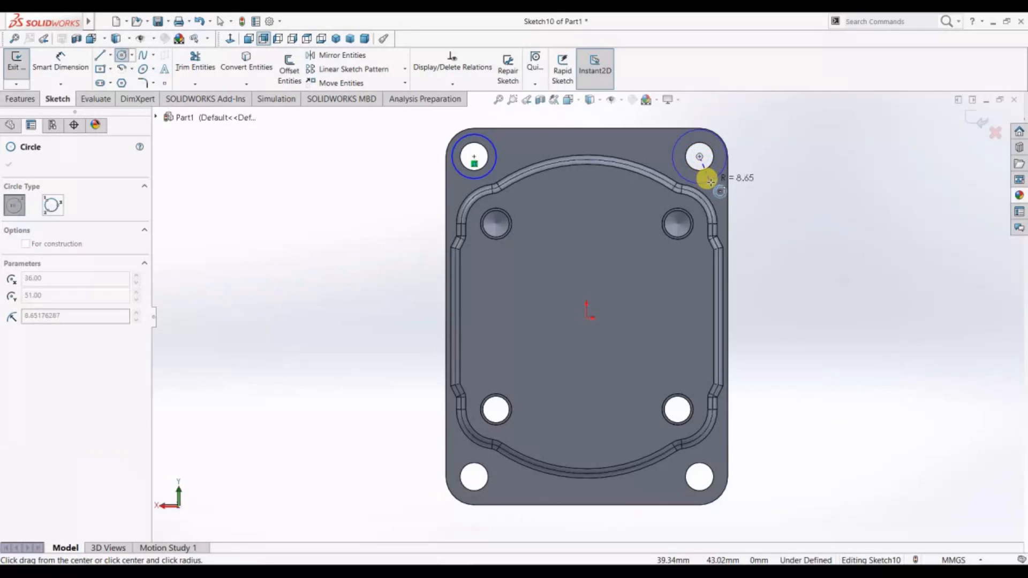
pyautogui.click(716, 169)
pyautogui.click(700, 477)
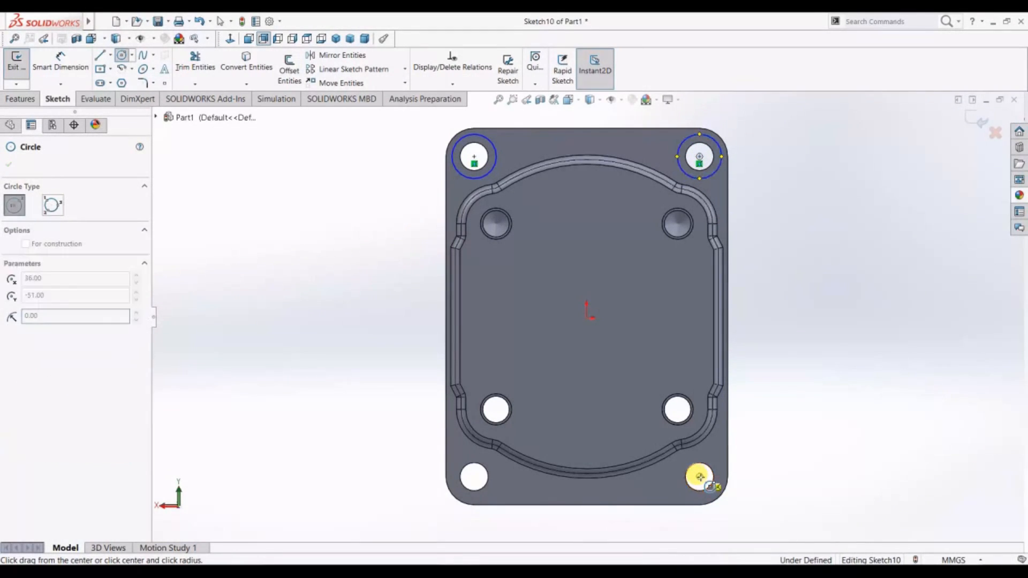
pyautogui.click(713, 491)
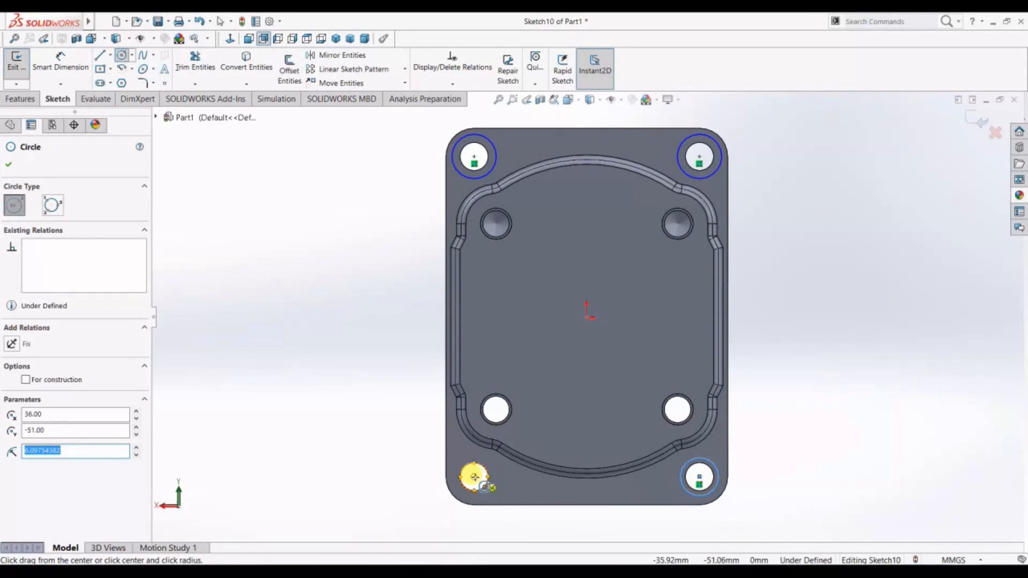
pyautogui.click(474, 478)
pyautogui.click(496, 487)
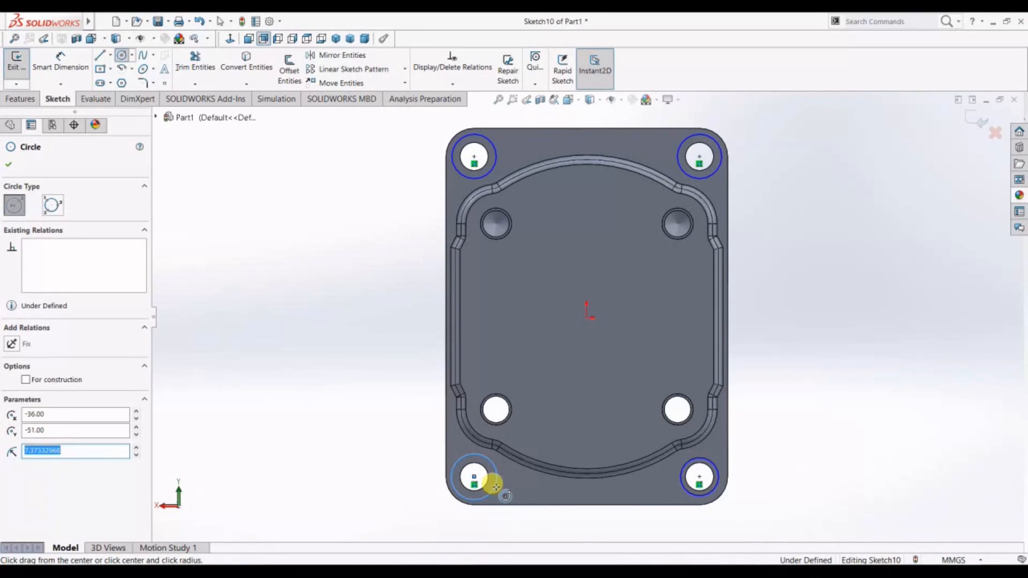
# Dimension the diameter of the circle around the upper-left corner hole as 16 mm
pyautogui.click(12, 163)
pyautogui.click(60, 63)
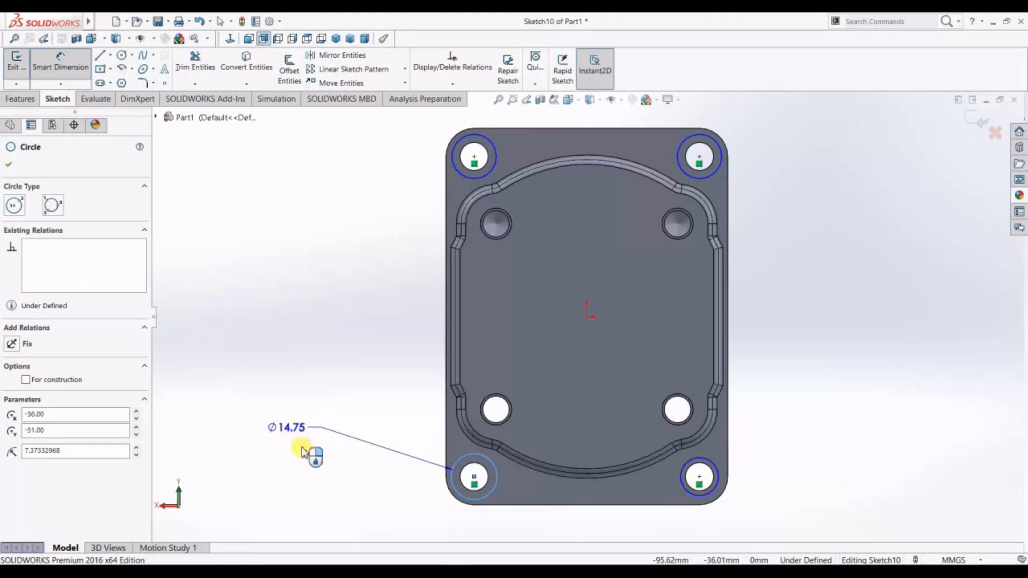
pyautogui.click(9, 164)
pyautogui.click(60, 63)
pyautogui.click(452, 163)
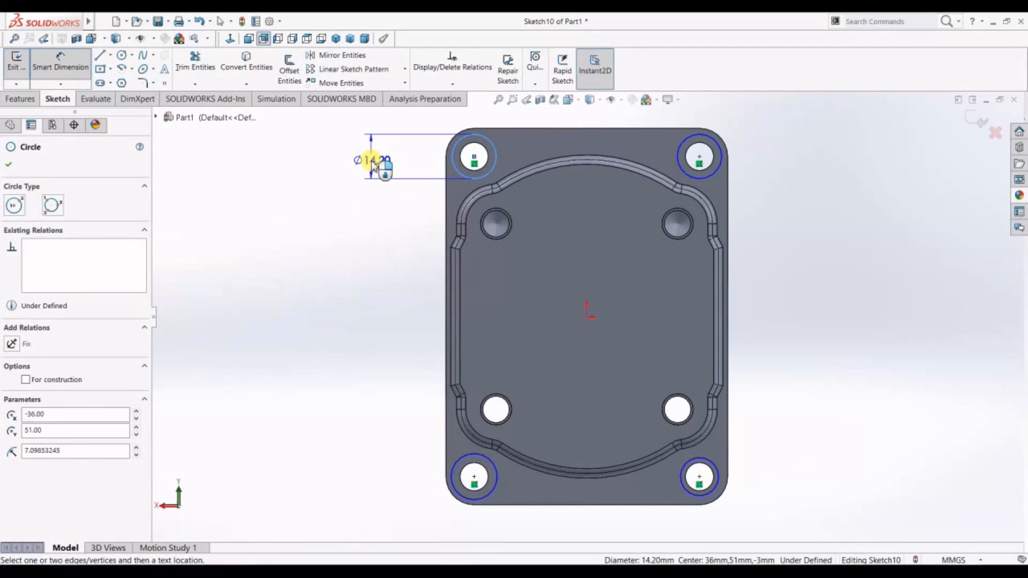
pyautogui.click(373, 163)
pyautogui.write('16')
pyautogui.press('Return')
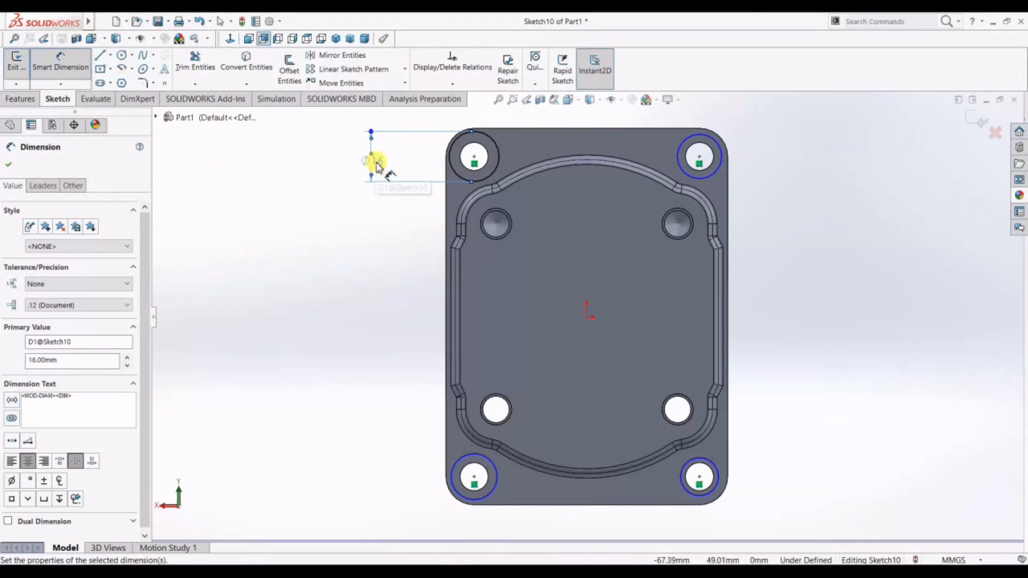
# Try 15 mm for the upper-left circle's diameter and settle on 14 mm
pyautogui.doubleClick(76, 361)
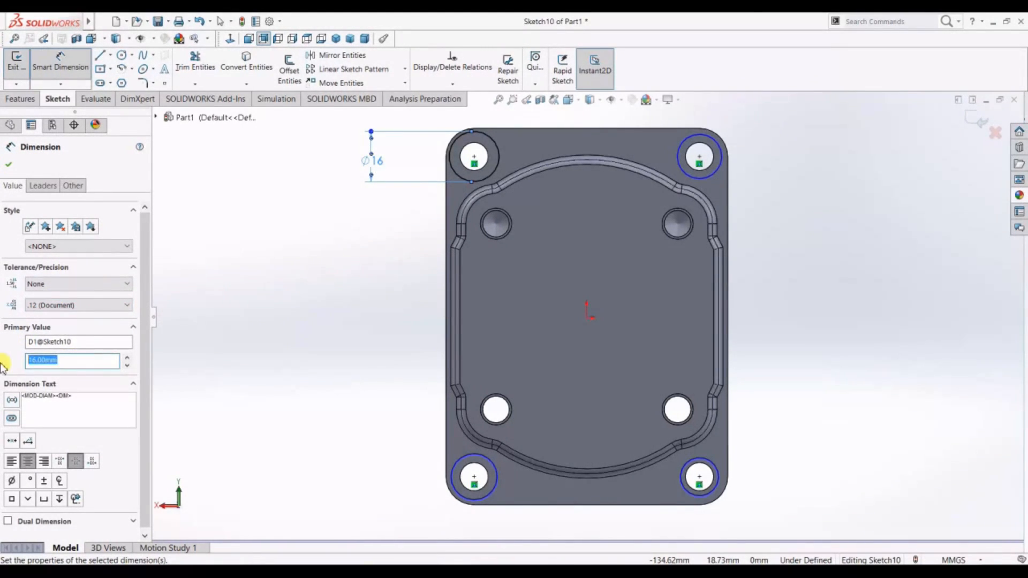
pyautogui.press('Return')
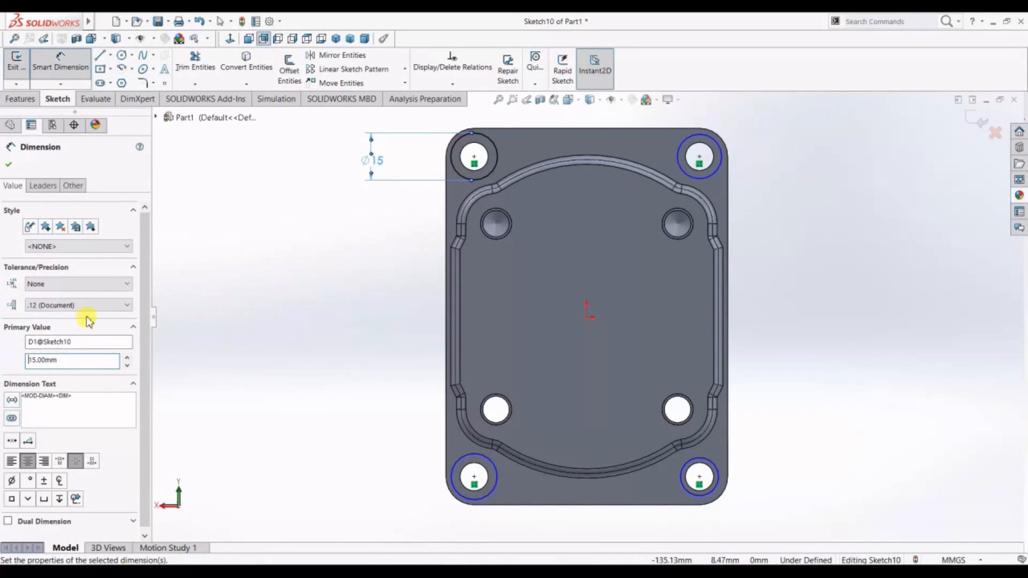
pyautogui.moveTo(62, 360); pyautogui.dragTo(9, 359)
pyautogui.write('14')
pyautogui.press('Return')
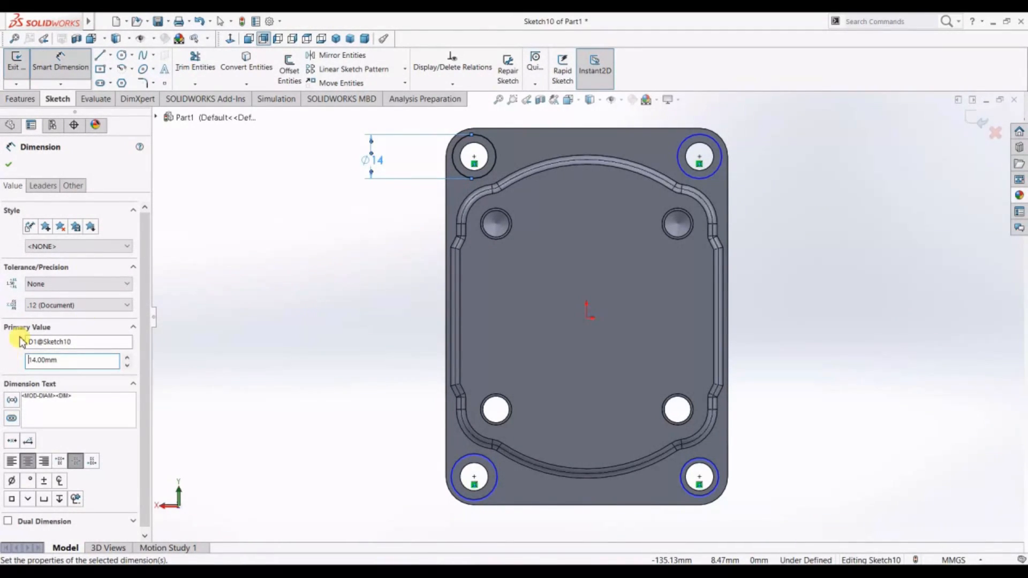
pyautogui.click(8, 165)
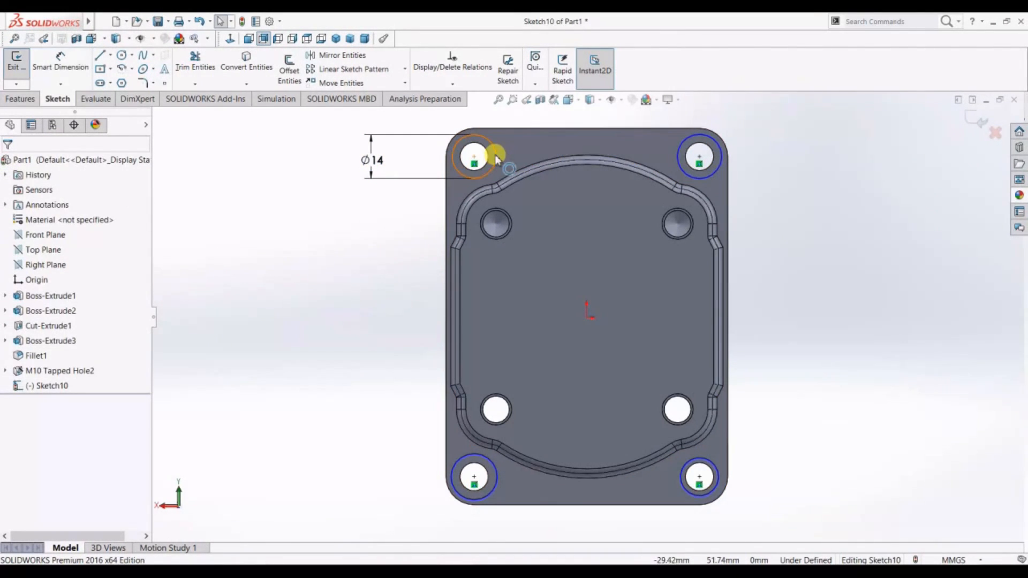
# Make all four circles around the corner holes equal in size
pyautogui.click(491, 157)
pyautogui.keyDown('ctrl'); pyautogui.click(678, 160); pyautogui.keyUp('ctrl')
pyautogui.click(720, 480)
pyautogui.keyDown('ctrl'); pyautogui.click(495, 482); pyautogui.keyUp('ctrl')
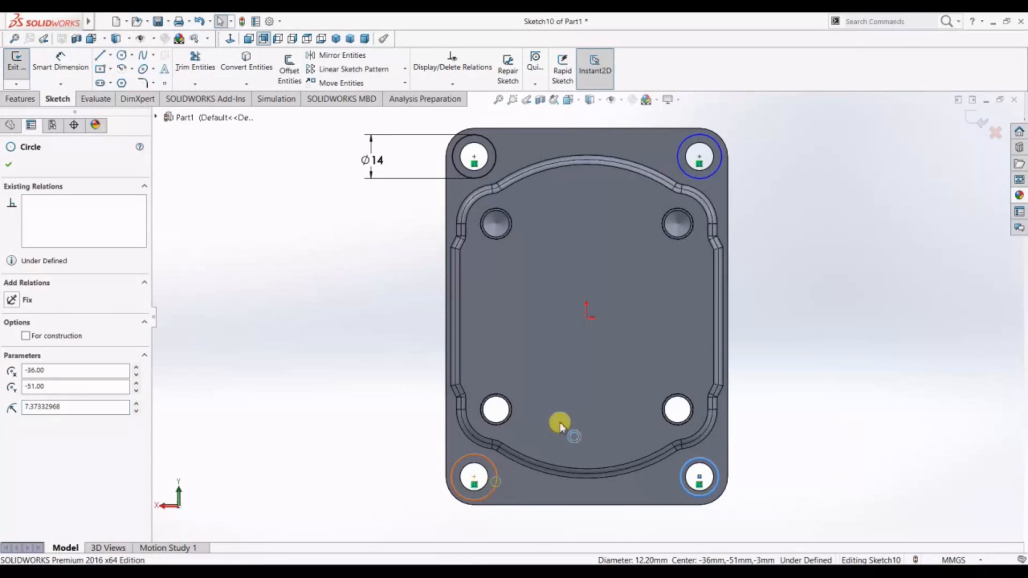
pyautogui.keyDown('ctrl'); pyautogui.click(715, 172); pyautogui.keyUp('ctrl')
pyautogui.keyDown('ctrl'); pyautogui.click(496, 150); pyautogui.keyUp('ctrl')
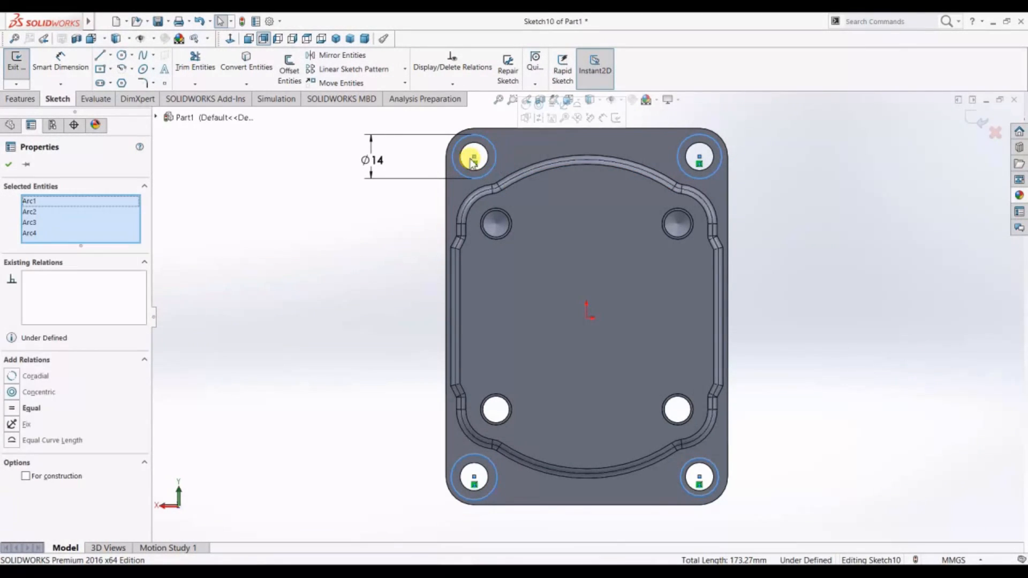
pyautogui.click(31, 408)
pyautogui.click(297, 258)
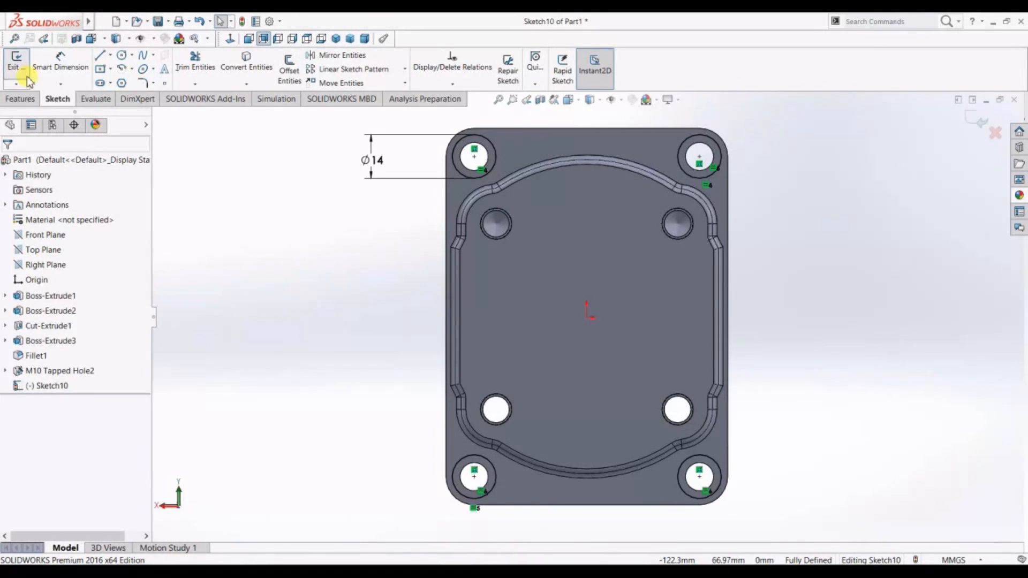
# Cut the four corner circles 12 mm deep with a blind Extruded Cut
pyautogui.click(19, 99)
pyautogui.click(184, 68)
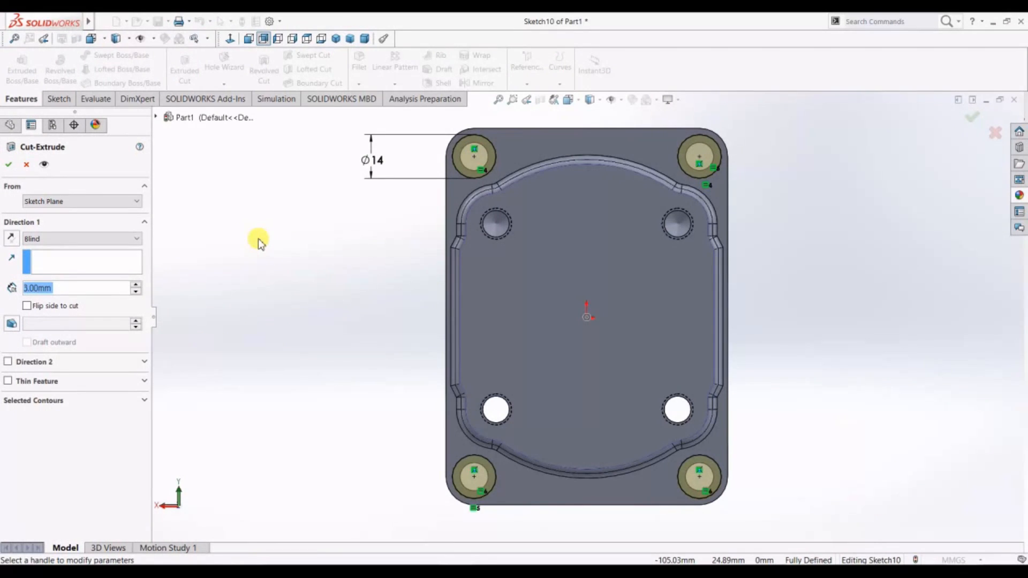
pyautogui.write('12')
pyautogui.press('Return')
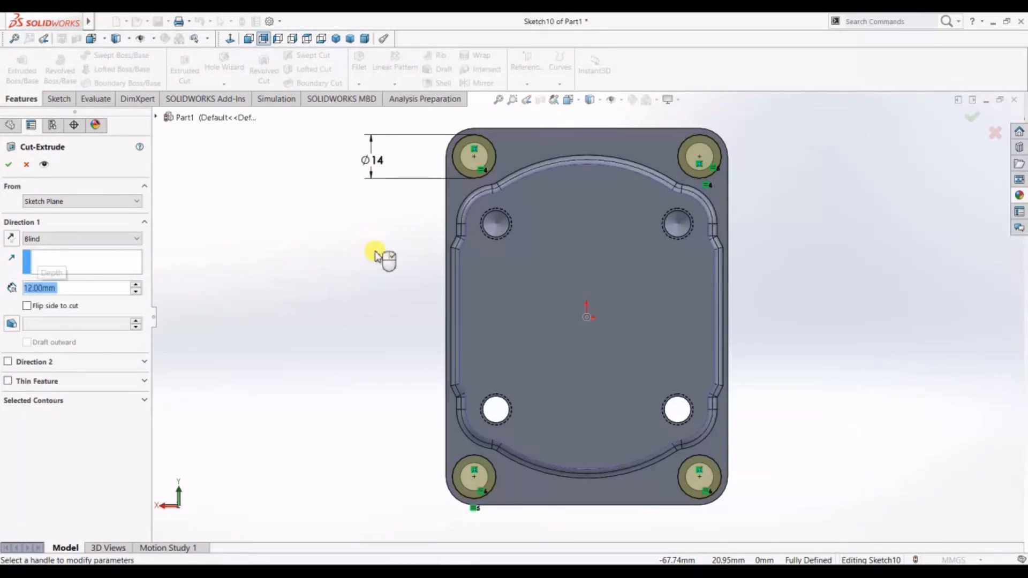
pyautogui.rightClick(377, 256)
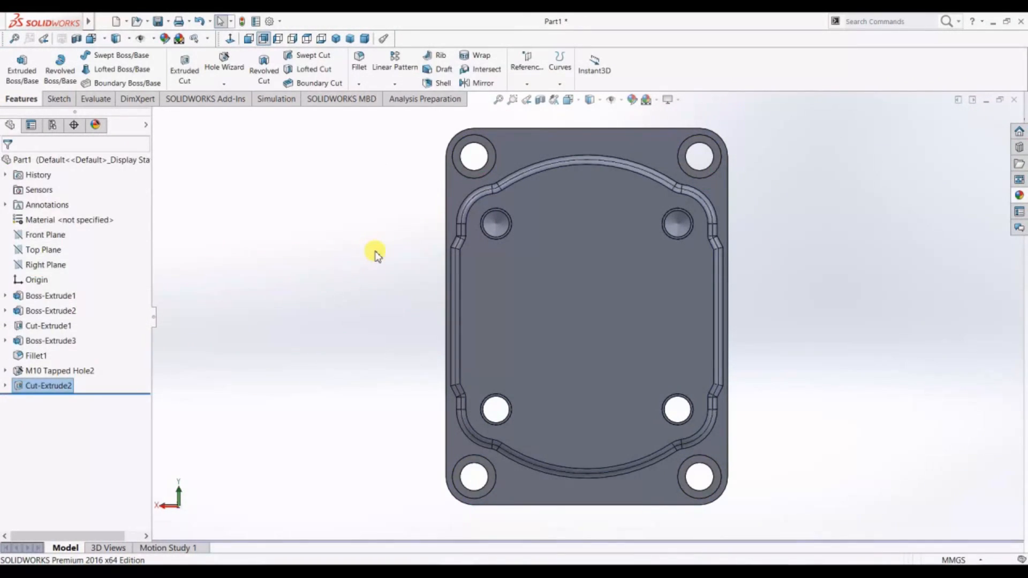
# Inspect the cuts around the corner holes and undo the cut feature
pyautogui.moveTo(923, 278)
pyautogui.mouseDown(button='middle')
pyautogui.moveTo(895, 341)
pyautogui.moveTo(912, 255)
pyautogui.moveTo(948, 254)
pyautogui.moveTo(914, 324)
pyautogui.moveTo(916, 257)
pyautogui.moveTo(927, 279)
pyautogui.mouseUp(button='middle')
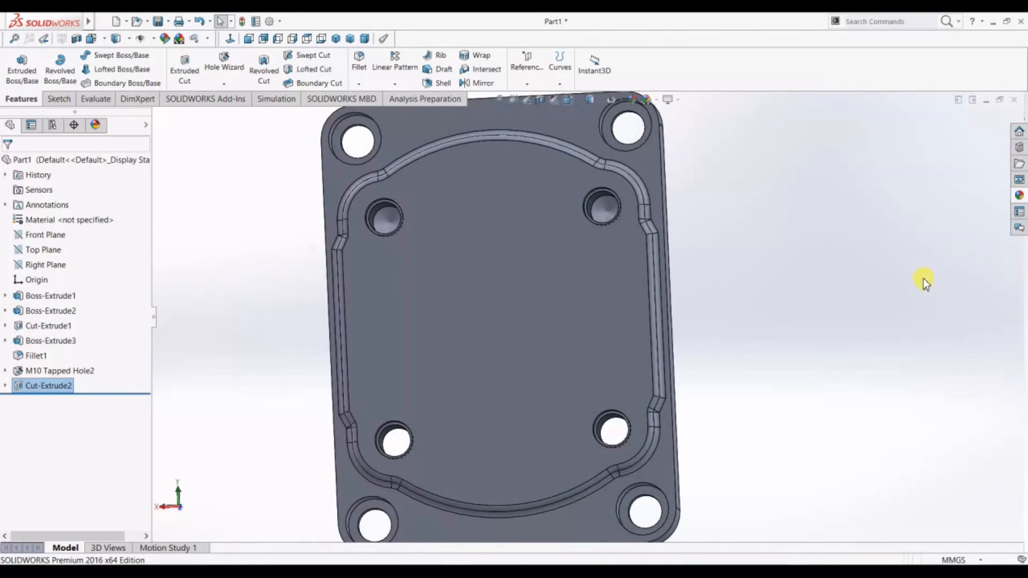
pyautogui.scroll(2, 924, 278)
pyautogui.hotkey('ctrl', 'z')
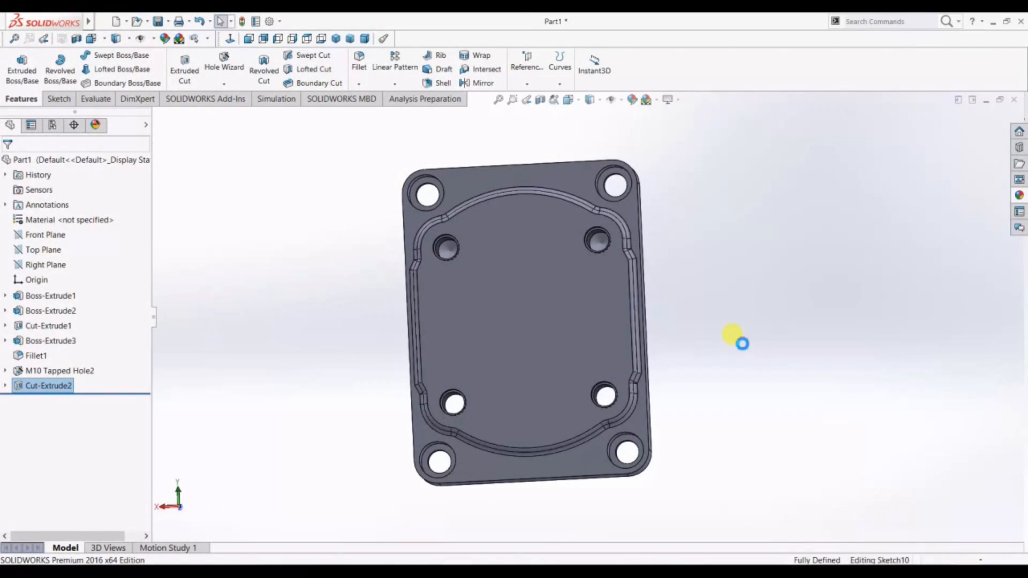
# Try a blind Extruded Cut of the four corner circles with a depth of 0.5 mm
pyautogui.moveTo(744, 347)
pyautogui.mouseDown(button='middle')
pyautogui.moveTo(787, 305)
pyautogui.moveTo(766, 339)
pyautogui.moveTo(782, 339)
pyautogui.moveTo(814, 276)
pyautogui.moveTo(840, 253)
pyautogui.moveTo(809, 230)
pyautogui.mouseUp(button='middle')
pyautogui.click(21, 99)
pyautogui.click(184, 66)
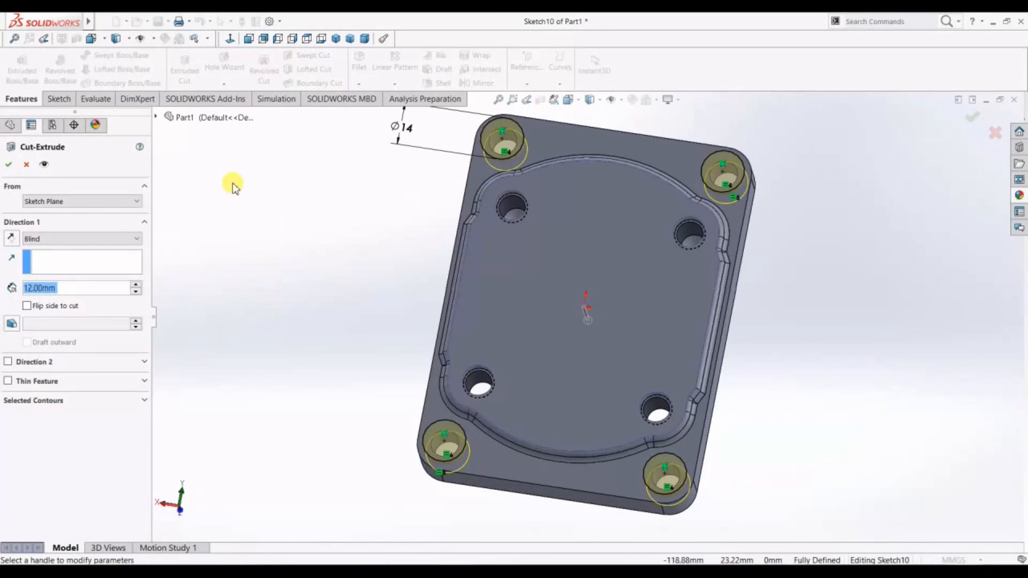
pyautogui.moveTo(906, 247); pyautogui.dragTo(571, 322, button='middle')
pyautogui.doubleClick(35, 289)
pyautogui.write('0.5')
pyautogui.press('Return')
# Examine the shallow cut's preview around the corner holes from several angles and cancel the cut
pyautogui.moveTo(853, 363); pyautogui.dragTo(849, 275, button='middle')
pyautogui.scroll(-5, 849, 275)
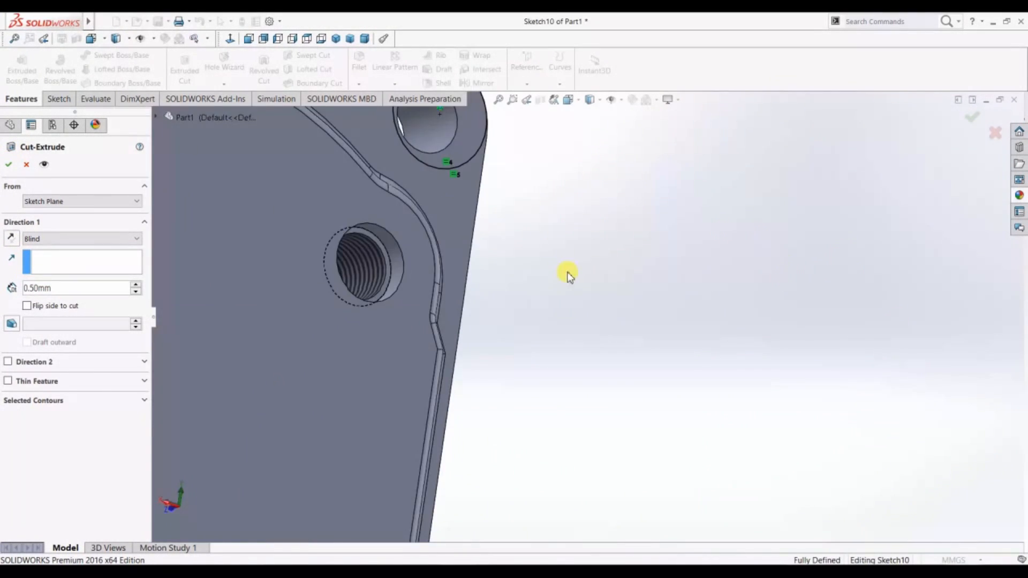
pyautogui.scroll(5, 570, 275)
pyautogui.scroll(-1, 238, 244)
pyautogui.scroll(-3, 638, 206)
pyautogui.moveTo(799, 349); pyautogui.dragTo(822, 317, button='middle')
pyautogui.scroll(2, 822, 317)
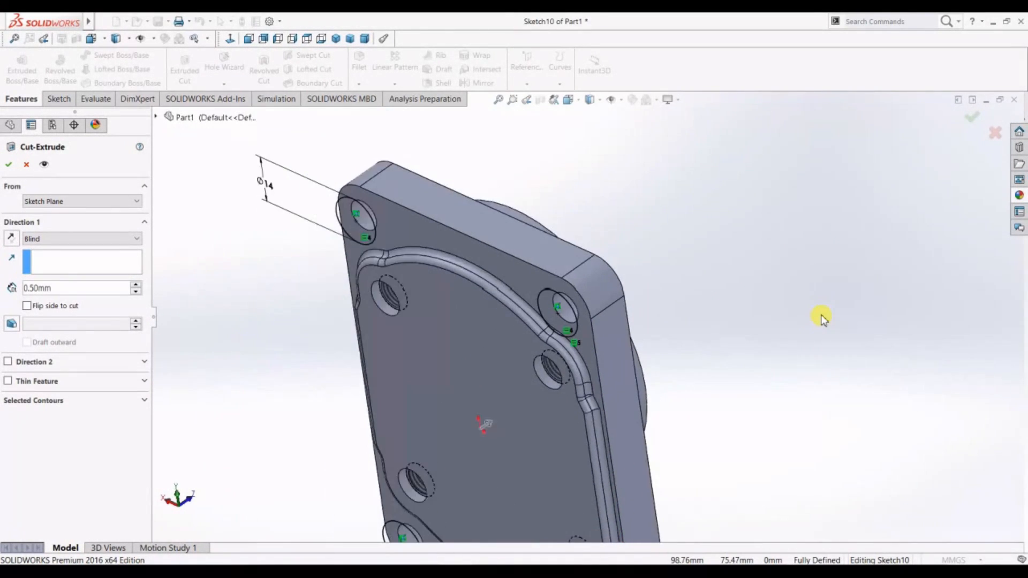
pyautogui.scroll(2, 547, 340)
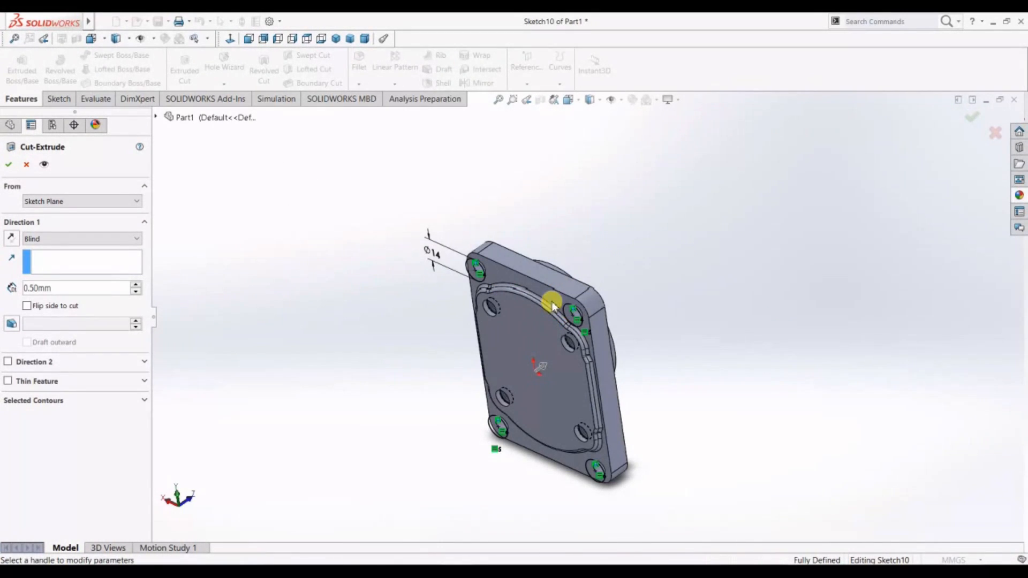
pyautogui.click(26, 165)
pyautogui.scroll(2, 652, 345)
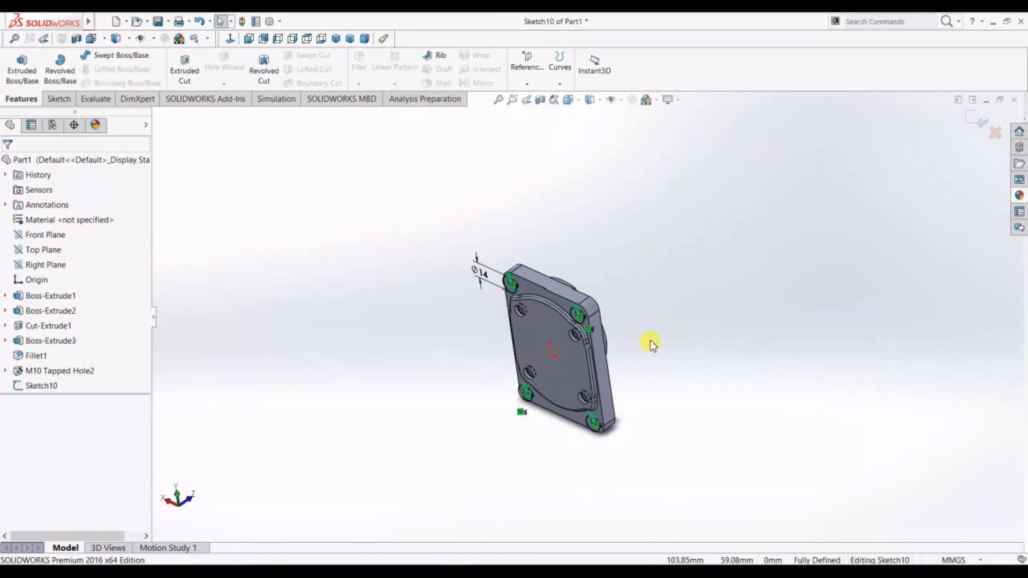
# Return to the back view and undo the equal relation, the diameter dimension and the circles in the sketch
pyautogui.moveTo(652, 344); pyautogui.dragTo(691, 316, button='middle')
pyautogui.click(582, 287)
pyautogui.click(231, 39)
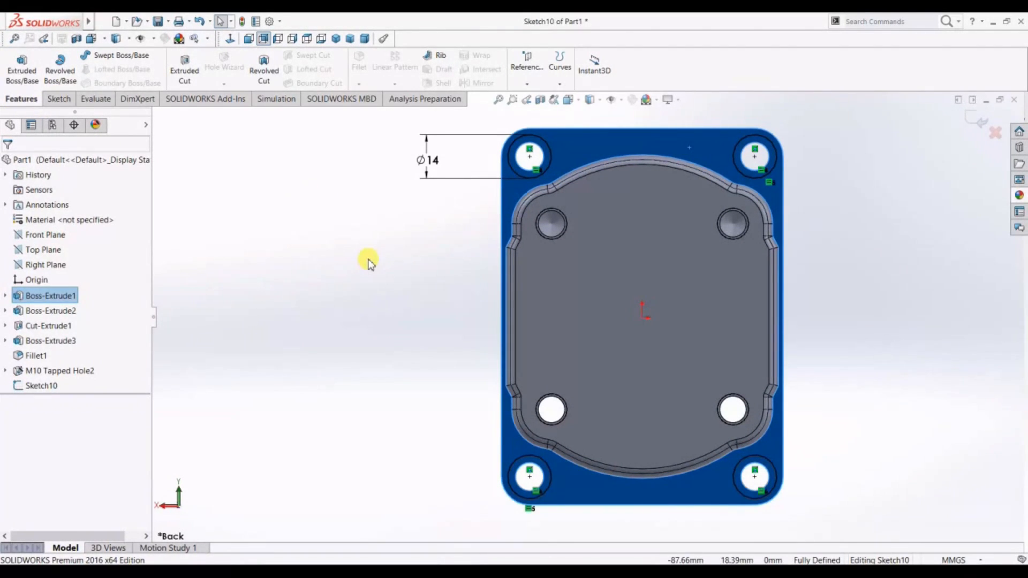
pyautogui.click(324, 259)
pyautogui.hotkey('ctrl', 'z')
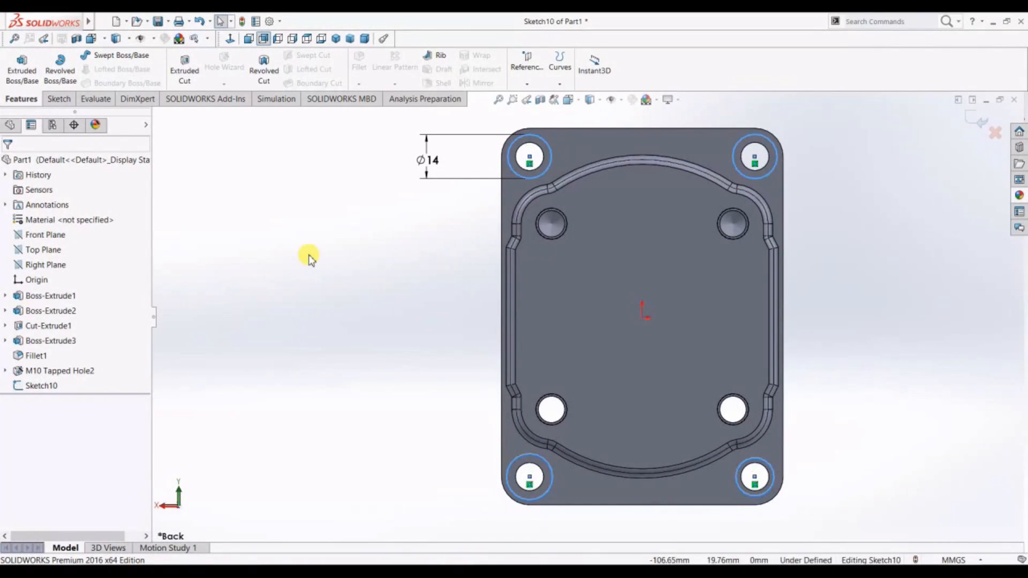
pyautogui.hotkey('ctrl', 'z')
pyautogui.hotkey('ctrl', 'z')
pyautogui.hotkey('ctrl', 'z')
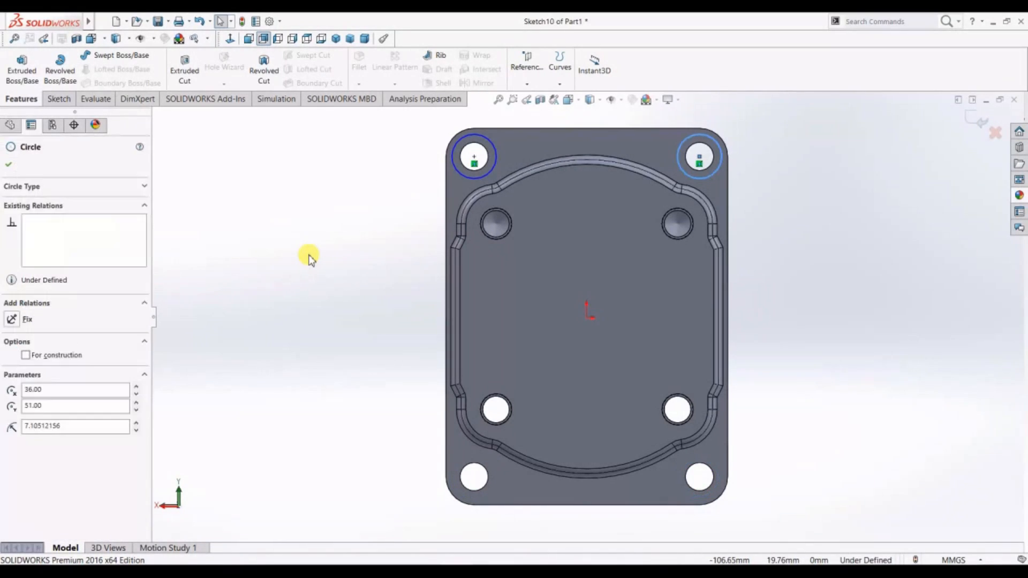
# Sketch four circles concentric with the corner holes on the plate's back face, with radii of about 7.2, 8.8, 6.5 and 9 mm
pyautogui.click(505, 151)
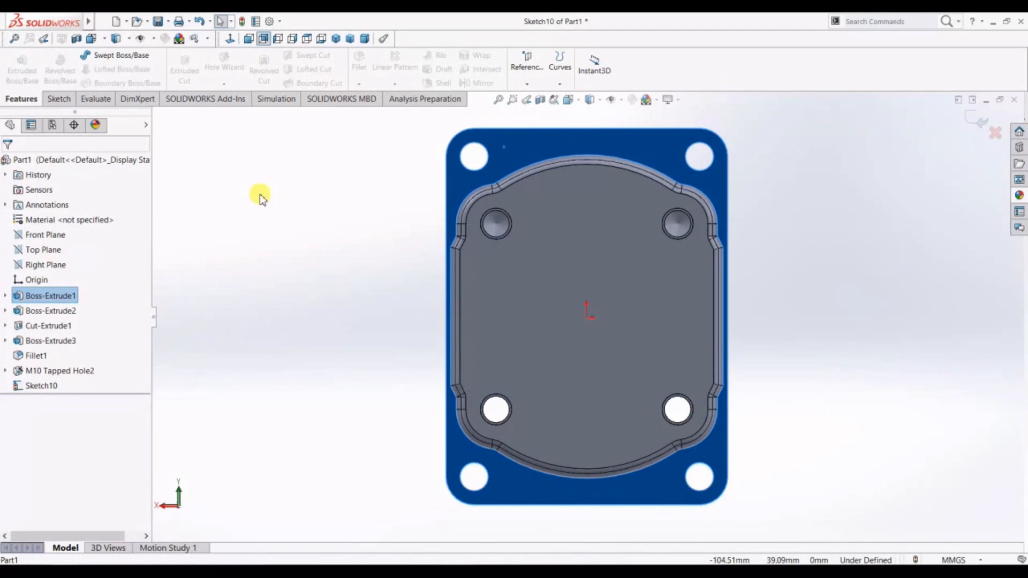
pyautogui.click(58, 99)
pyautogui.click(121, 55)
pyautogui.click(474, 157)
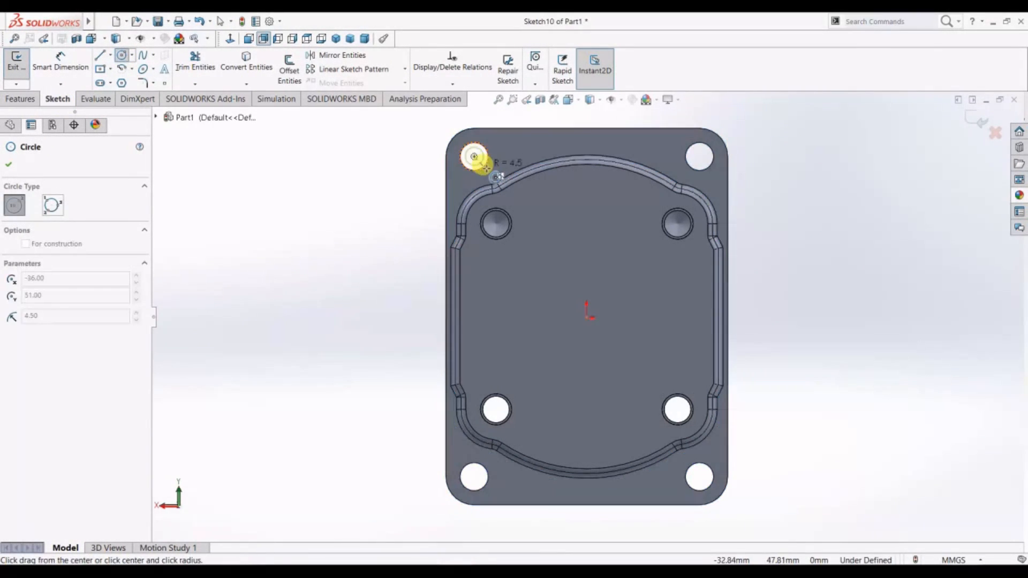
pyautogui.click(490, 175)
pyautogui.click(700, 157)
pyautogui.click(714, 182)
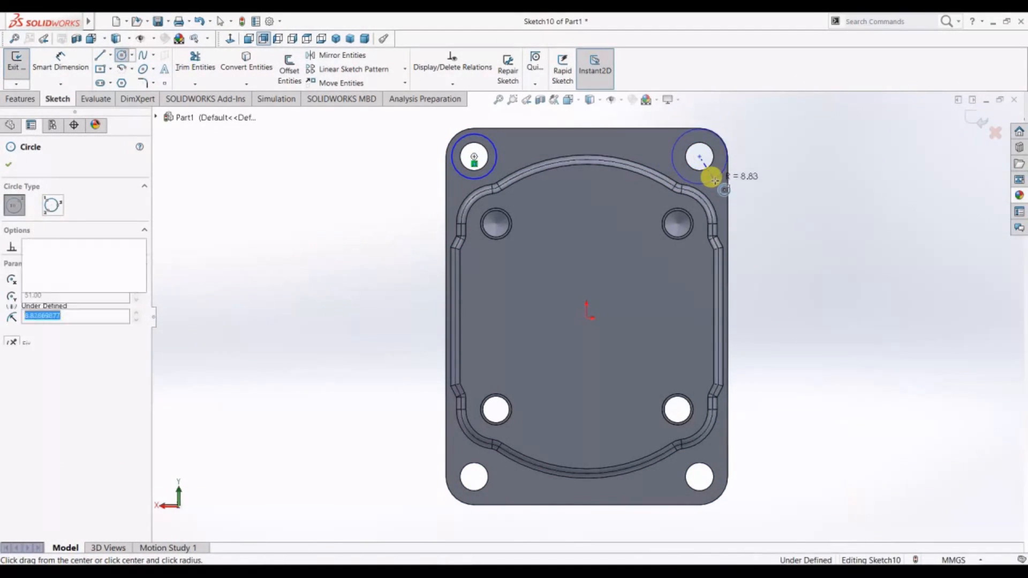
pyautogui.click(699, 477)
pyautogui.click(713, 493)
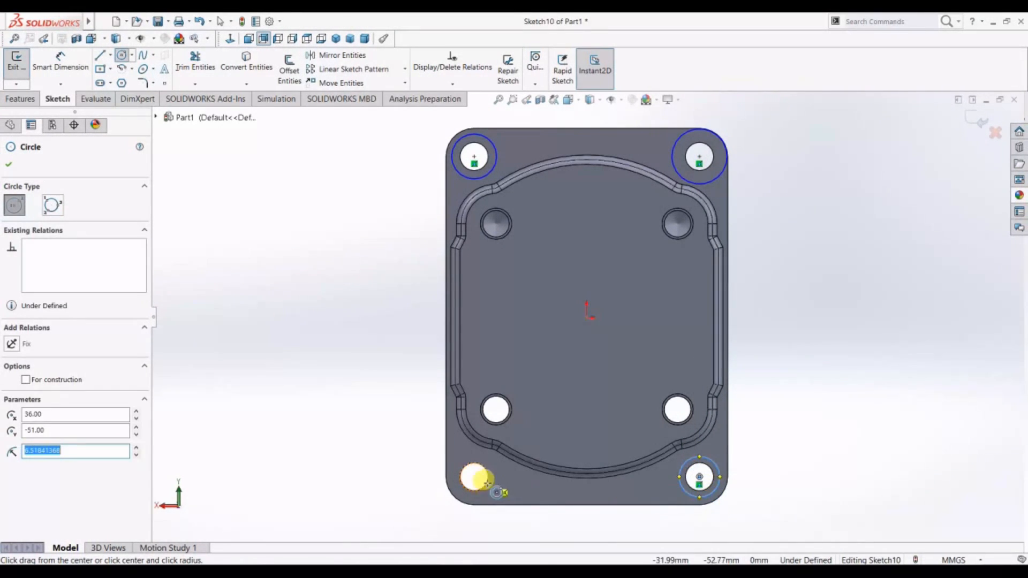
pyautogui.moveTo(474, 477); pyautogui.dragTo(493, 496)
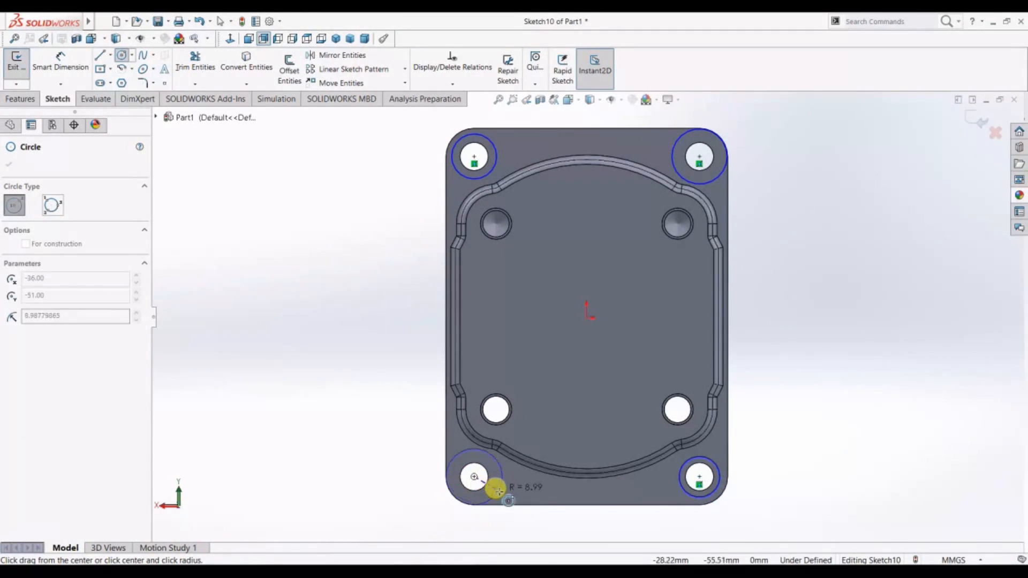
pyautogui.click(8, 165)
# Dimension the sketched circle around the upper-left corner hole to a diameter of 16 mm
pyautogui.click(59, 67)
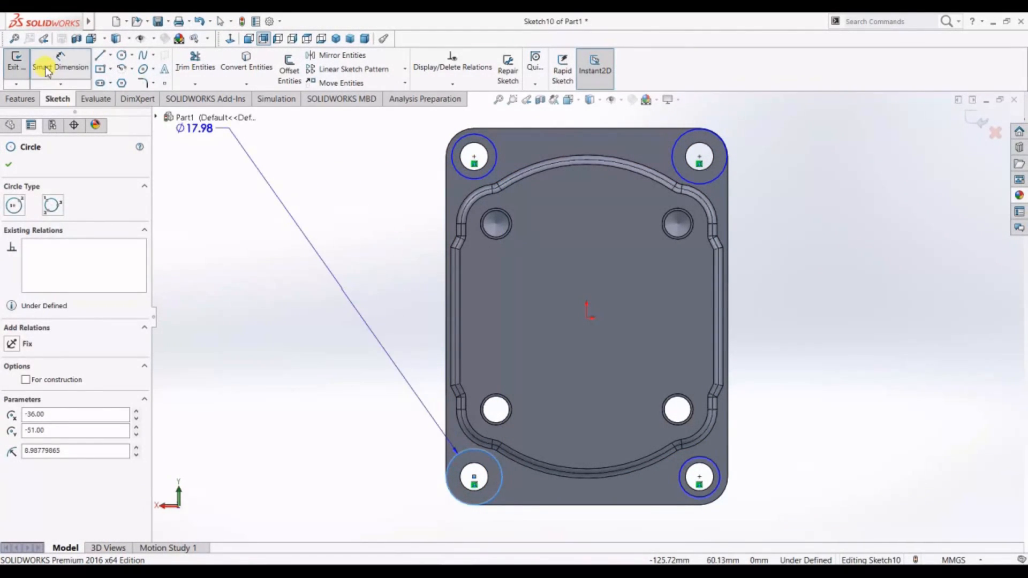
pyautogui.click(447, 157)
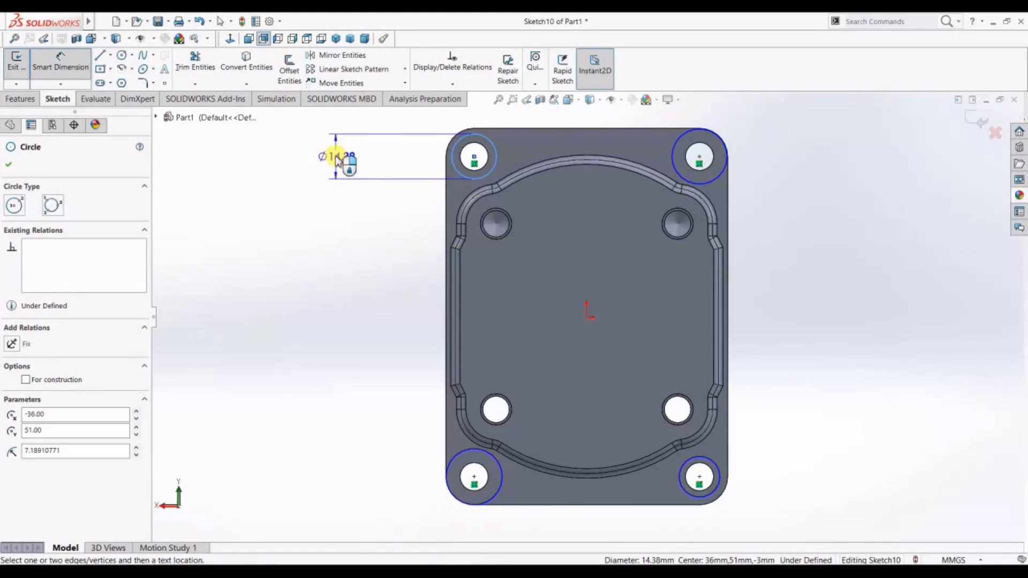
pyautogui.click(335, 155)
pyautogui.write('16')
pyautogui.press('Return')
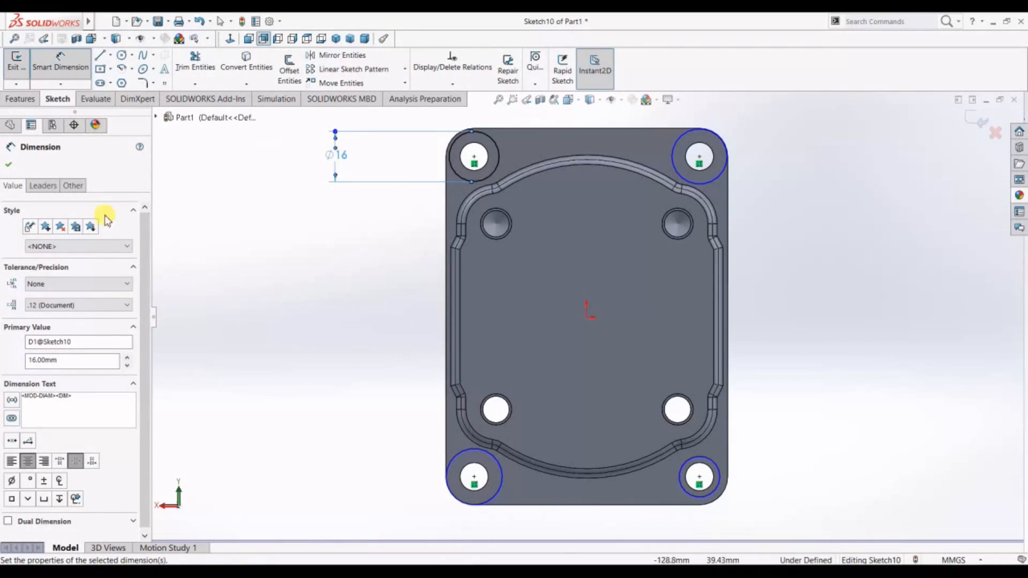
pyautogui.click(8, 166)
# Add an Equal relation between all four corner circles
pyautogui.click(499, 155)
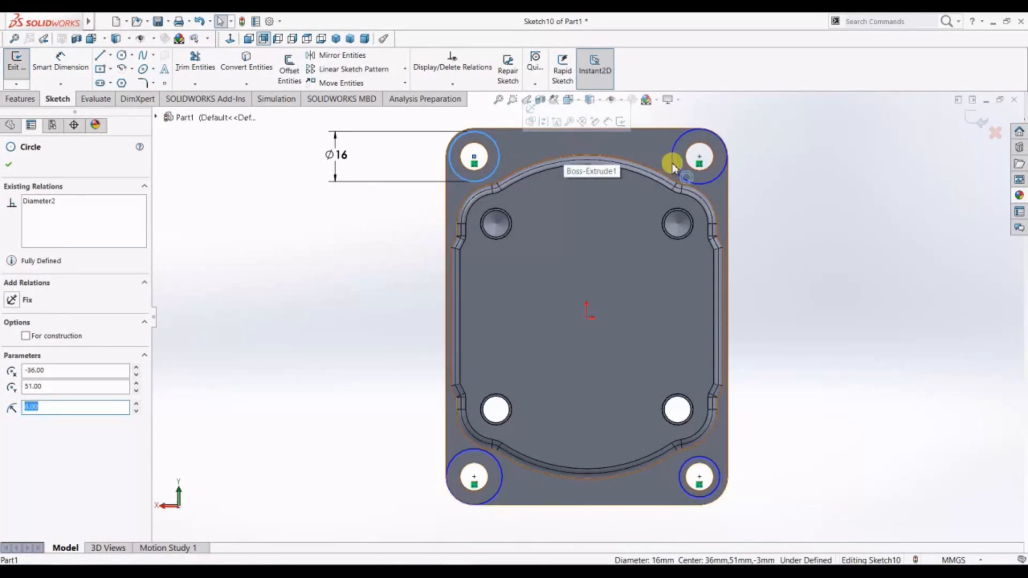
pyautogui.keyDown('ctrl'); pyautogui.click(674, 171); pyautogui.keyUp('ctrl')
pyautogui.keyDown('ctrl'); pyautogui.click(706, 462); pyautogui.keyUp('ctrl')
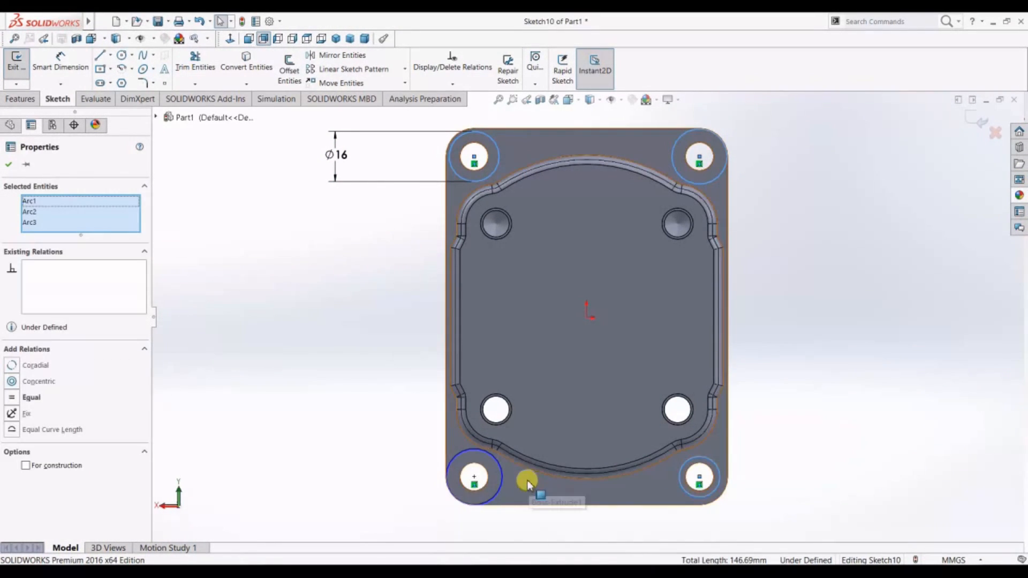
pyautogui.keyDown('ctrl'); pyautogui.click(500, 476); pyautogui.keyUp('ctrl')
pyautogui.click(31, 409)
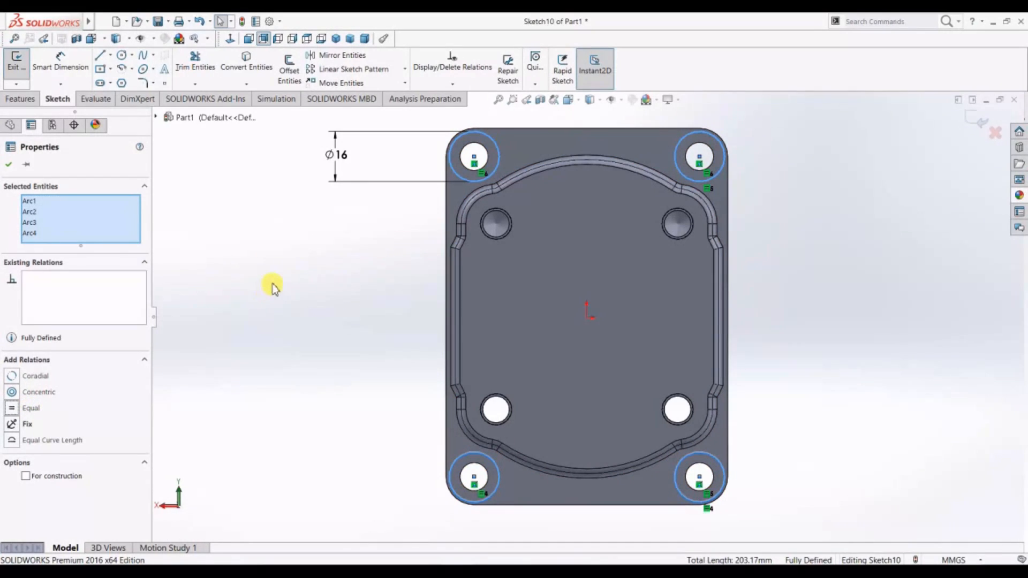
pyautogui.click(9, 165)
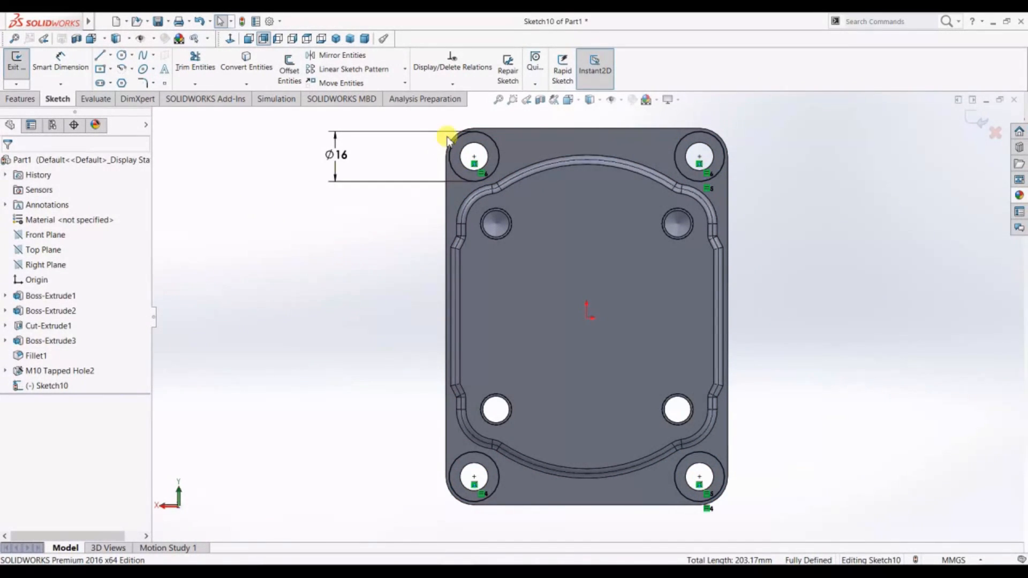
# Make a blind Extruded Cut of the four corner circles with a depth of 0.5 mm
pyautogui.scroll(-4, 447, 140)
pyautogui.scroll(8, 807, 333)
pyautogui.scroll(-5, 853, 426)
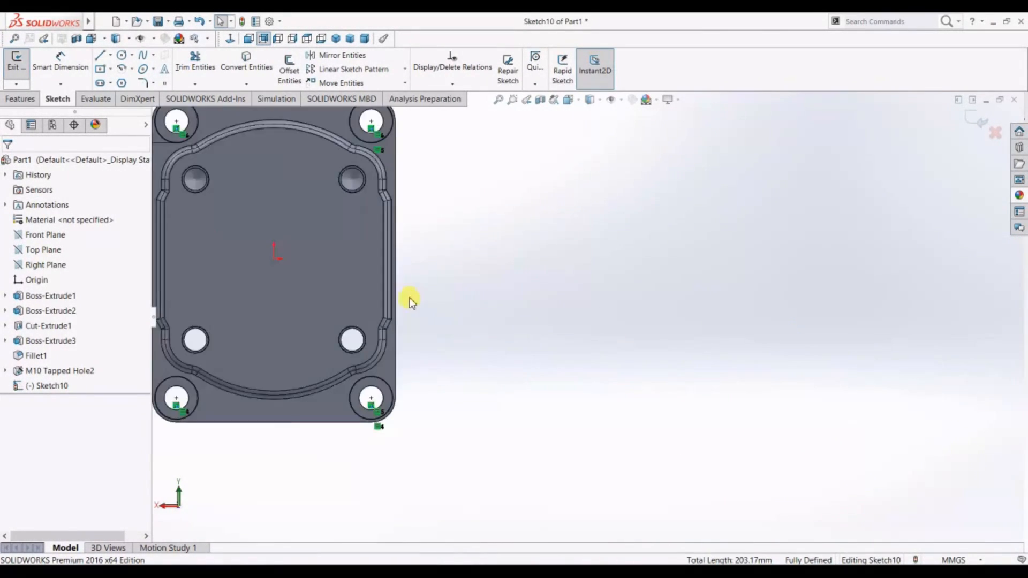
pyautogui.scroll(2, 430, 276)
pyautogui.scroll(-3, 602, 317)
pyautogui.scroll(3, 540, 239)
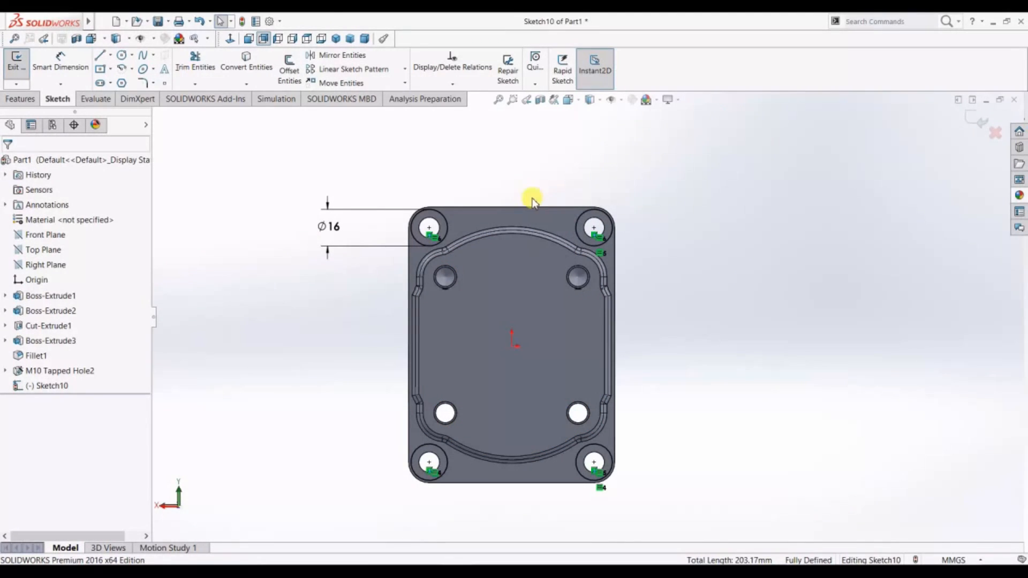
pyautogui.click(20, 98)
pyautogui.click(184, 70)
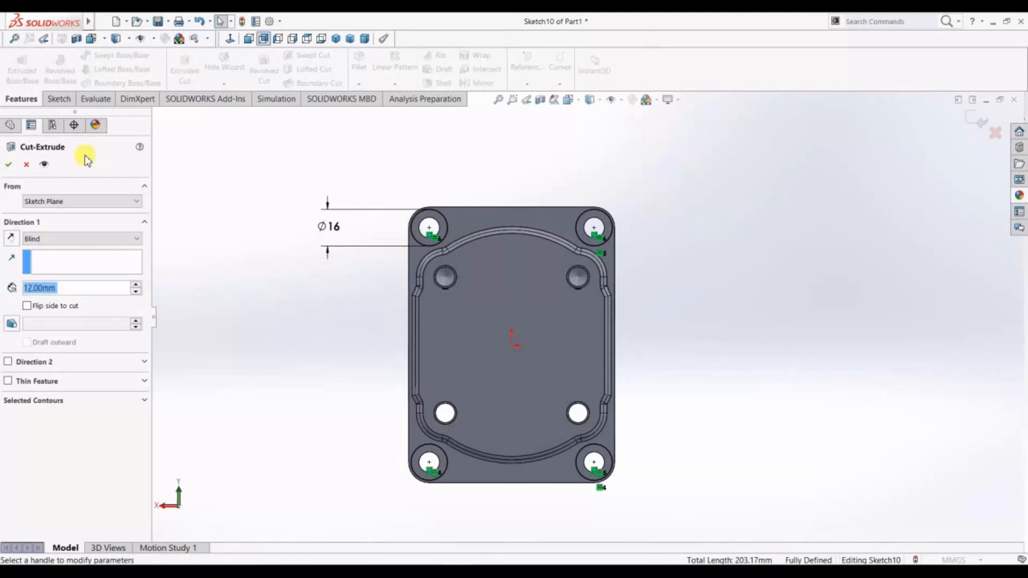
pyautogui.write('0.5')
pyautogui.press('Return')
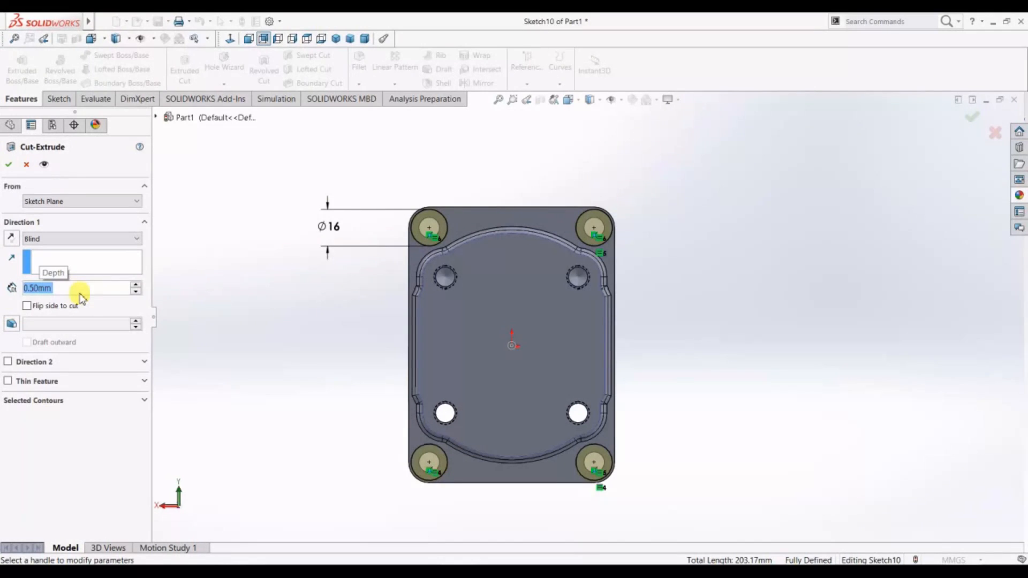
pyautogui.click(9, 166)
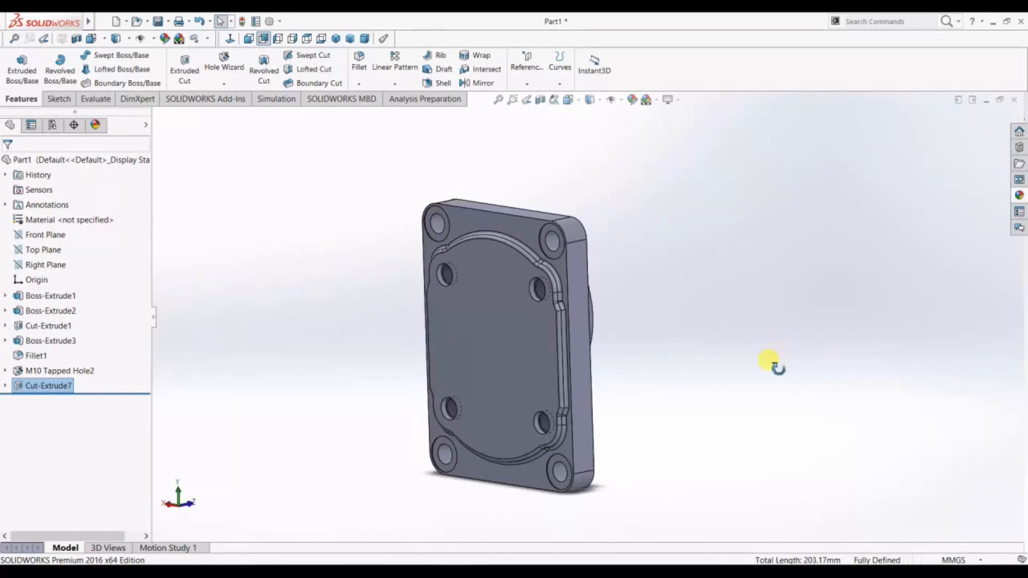
# Examine the shallow recesses around the corner holes from several angles and return to the front view
pyautogui.scroll(-5, 567, 266)
pyautogui.moveTo(487, 291); pyautogui.dragTo(784, 277, button='middle')
pyautogui.scroll(7, 784, 277)
pyautogui.moveTo(728, 371); pyautogui.dragTo(786, 357, button='middle')
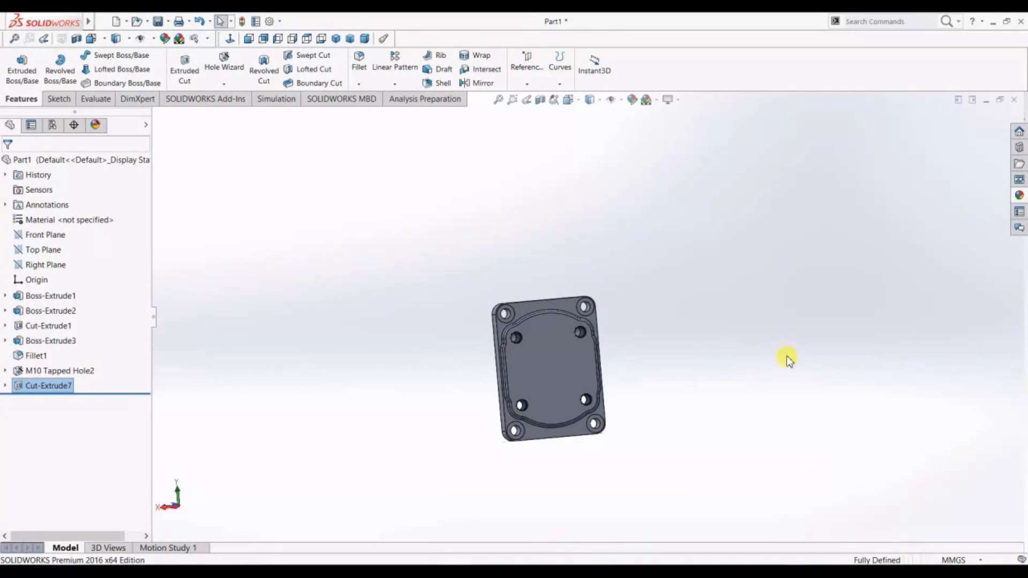
pyautogui.scroll(-2, 786, 357)
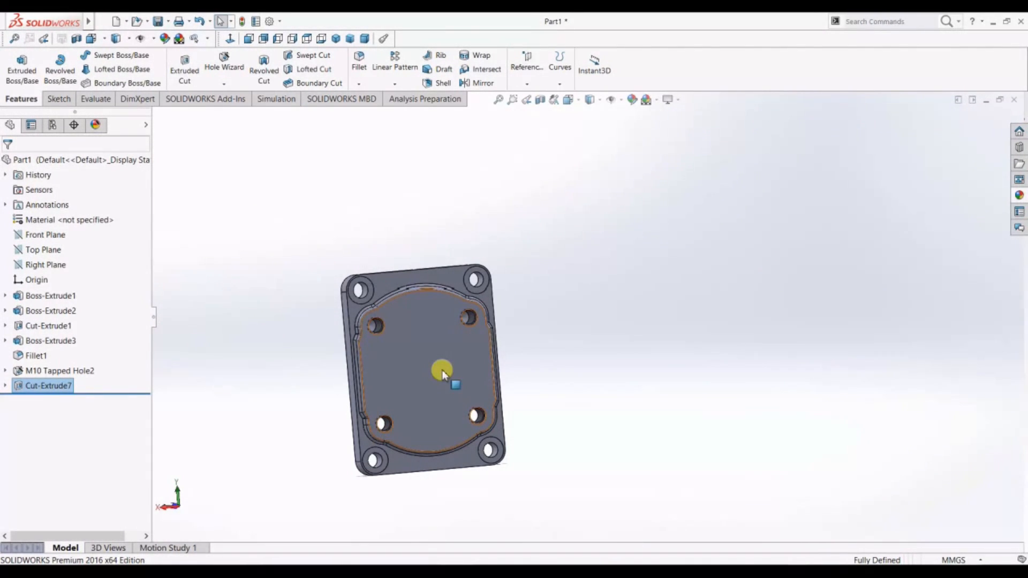
pyautogui.moveTo(553, 383); pyautogui.dragTo(436, 383, button='middle')
pyautogui.click(436, 383)
pyautogui.click(249, 38)
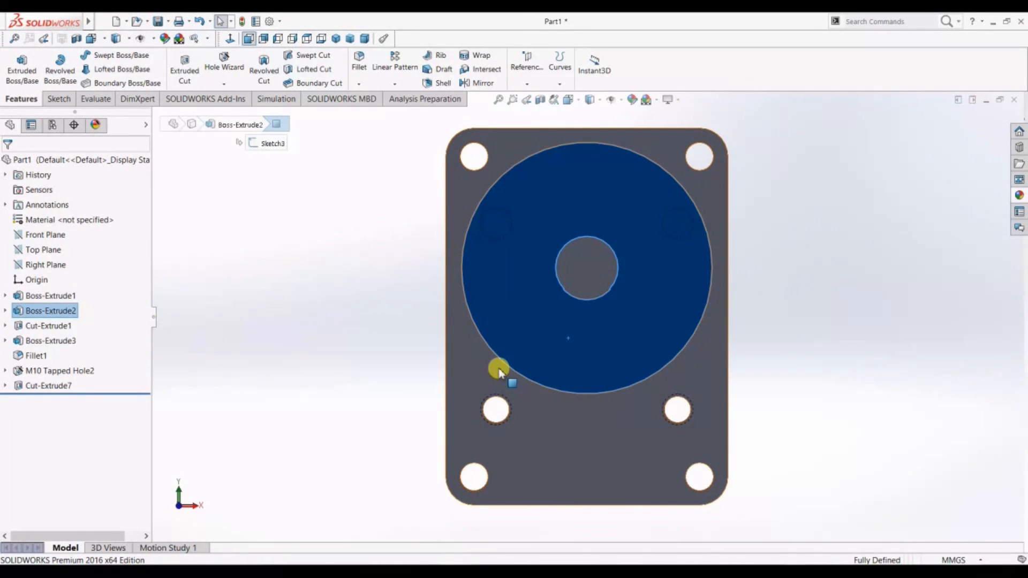
pyautogui.click(801, 359)
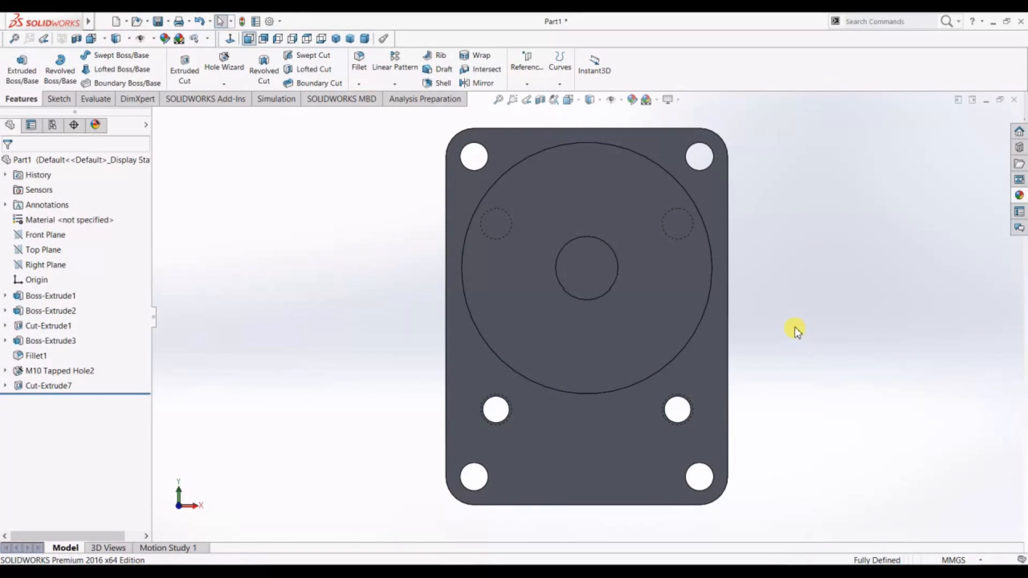
pyautogui.click(77, 99)
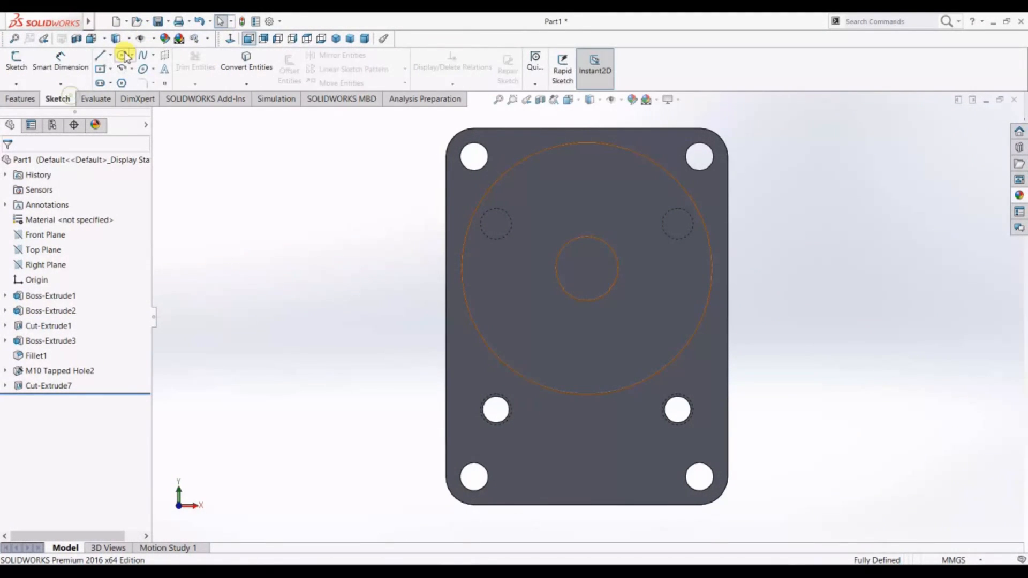
pyautogui.click(121, 55)
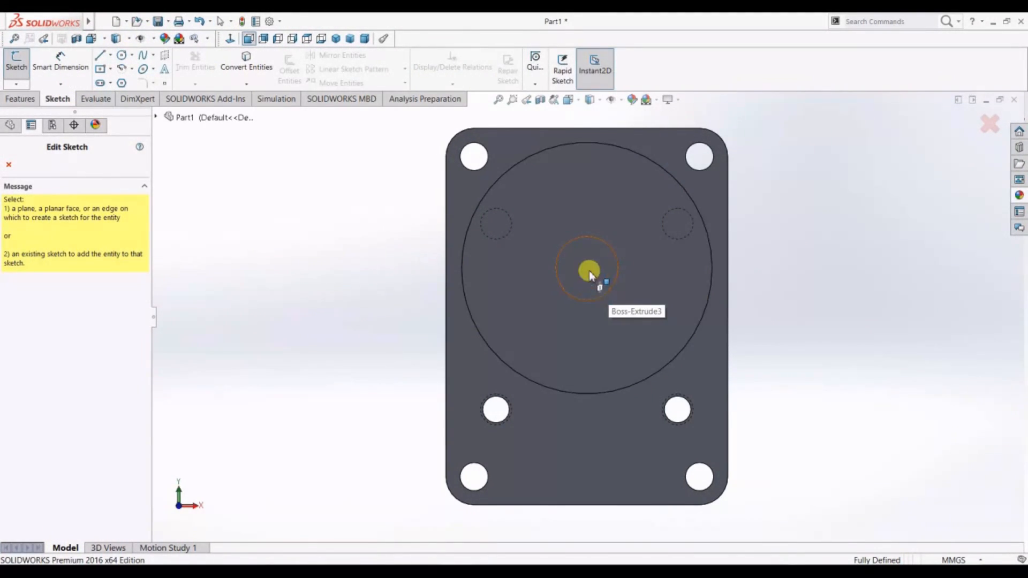
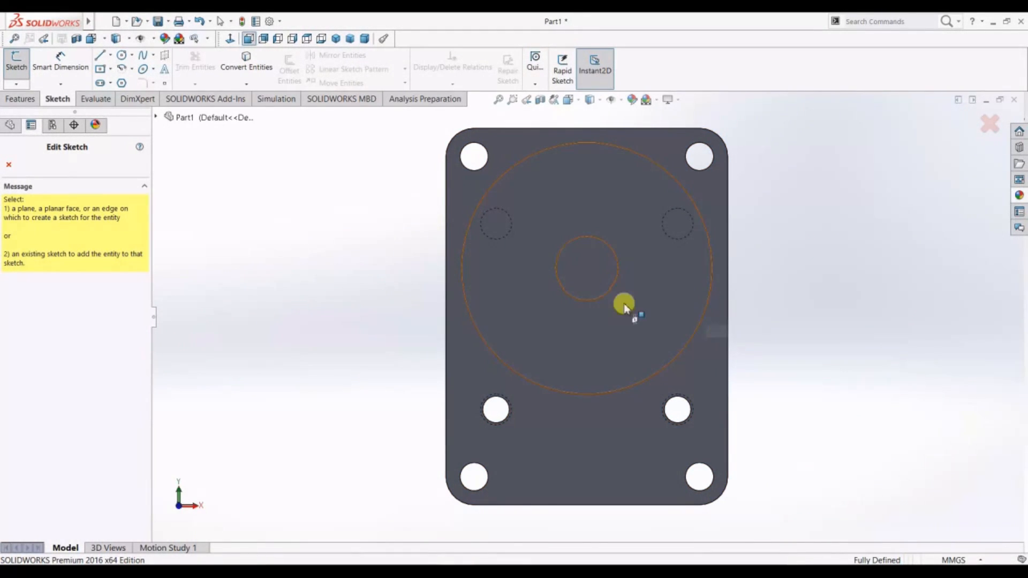
pyautogui.click(8, 164)
# On the large round boss's face, sketch a vertical centerline down to the origin and a horizontal centerline about 70 mm long from it
pyautogui.click(111, 56)
pyautogui.click(128, 83)
pyautogui.click(589, 176)
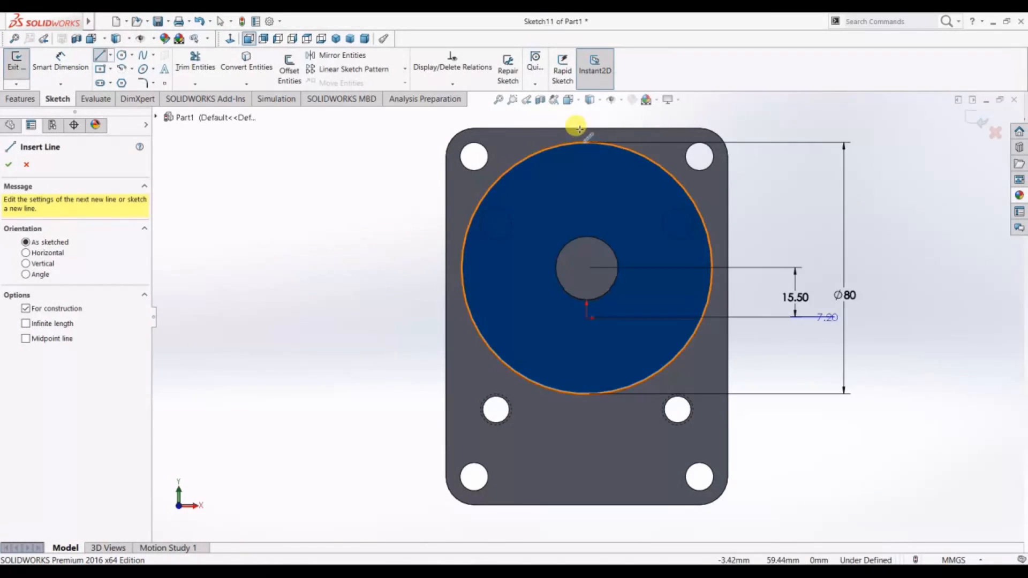
pyautogui.moveTo(587, 110); pyautogui.dragTo(587, 318)
pyautogui.click(807, 317)
pyautogui.rightClick(807, 317)
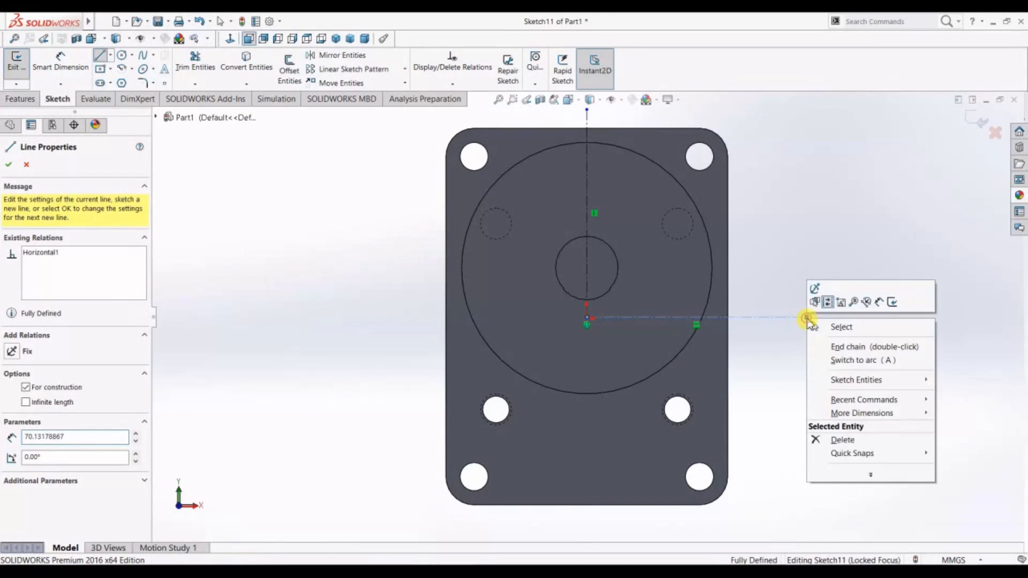
pyautogui.click(831, 326)
# Sketch a circle about 65 mm in diameter at the round boss's centre on the vertical centerline
pyautogui.click(124, 56)
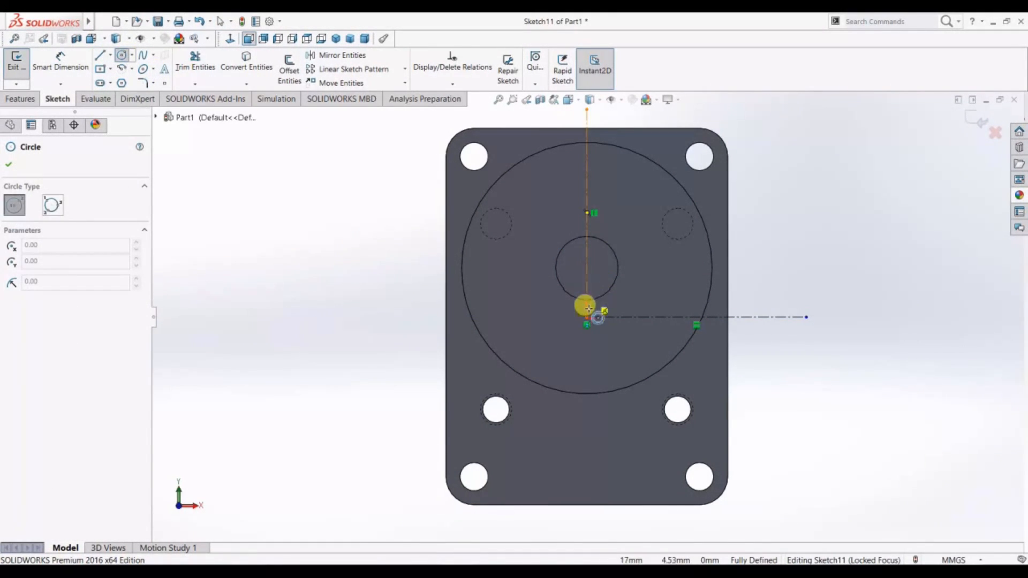
pyautogui.click(588, 268)
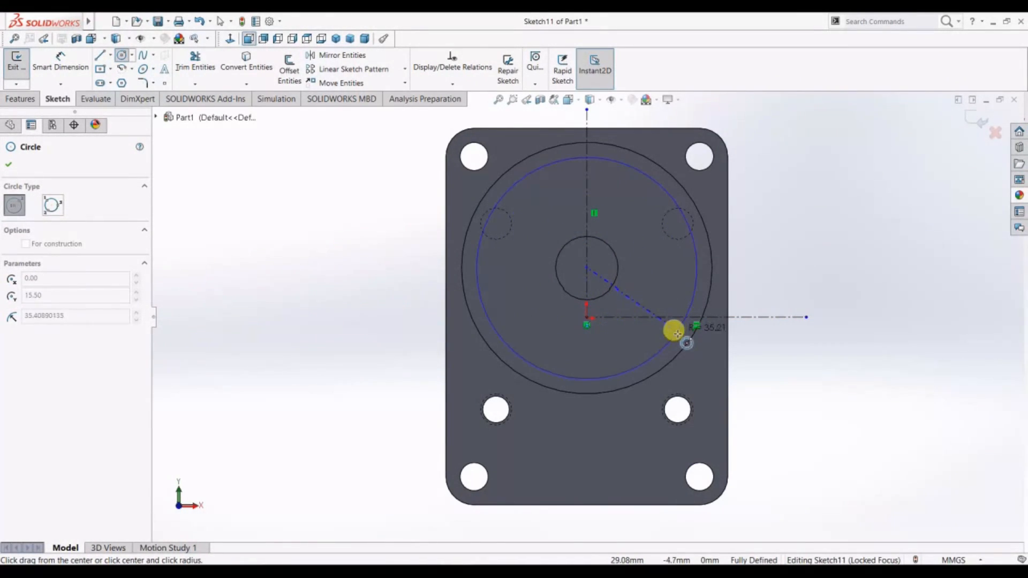
pyautogui.click(667, 333)
# Dimension the new circle on the boss face to a diameter of 30 mm
pyautogui.click(61, 62)
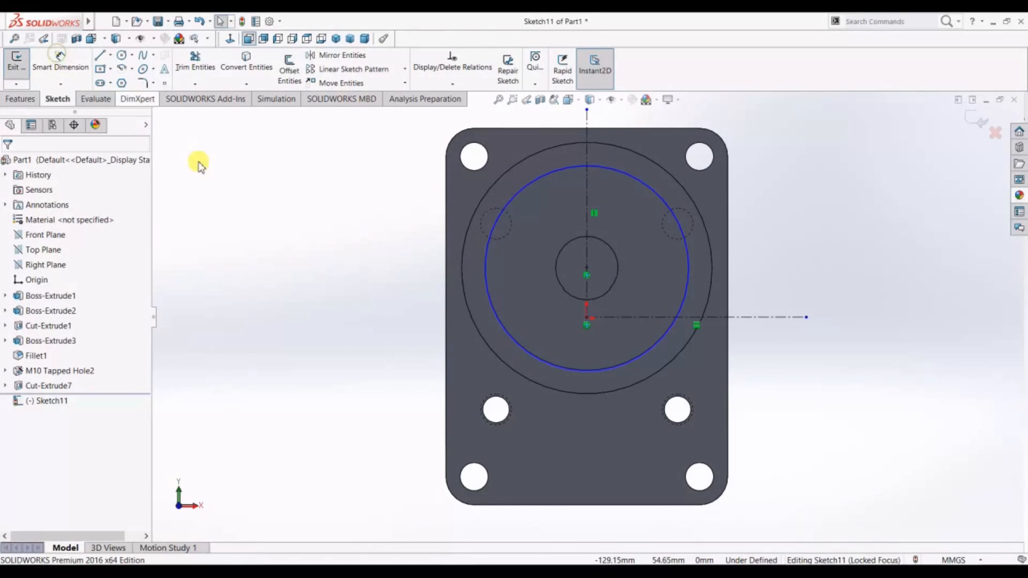
pyautogui.click(690, 274)
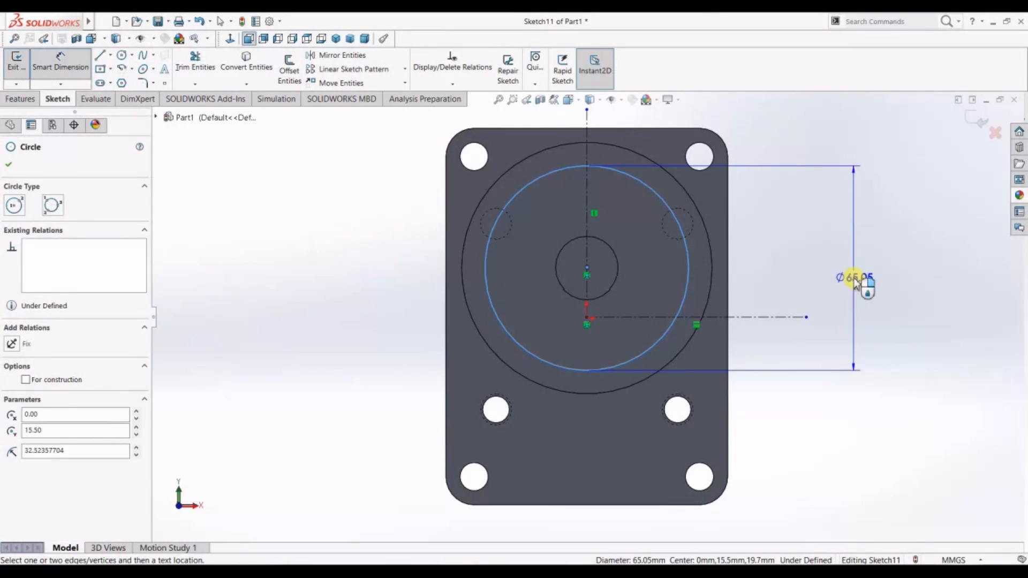
pyautogui.click(855, 283)
pyautogui.write('3')
pyautogui.press('Return')
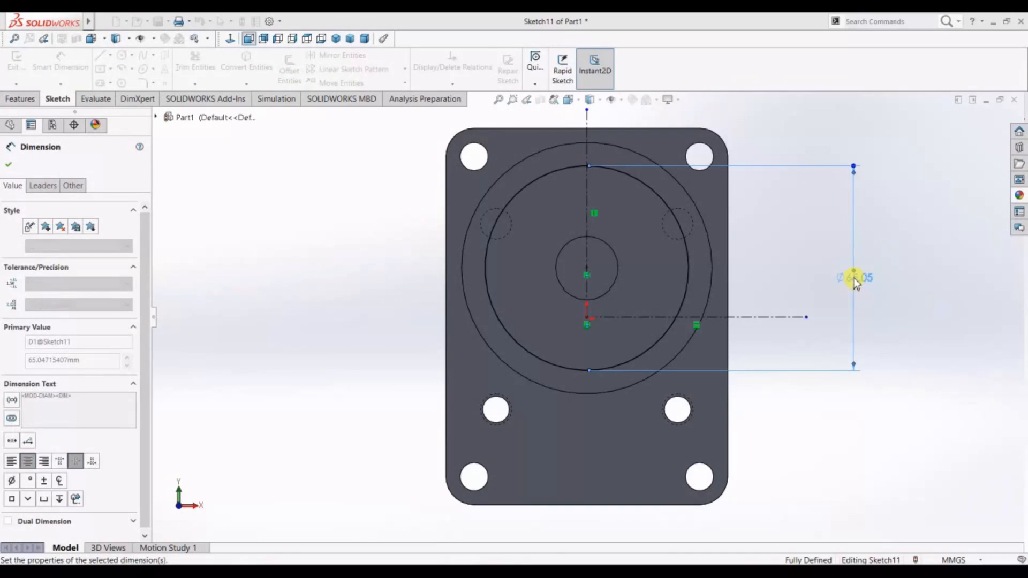
pyautogui.click(7, 165)
# Make a blind Extruded Cut of the 30 mm circle into the round boss with a depth of 12 mm
pyautogui.click(21, 98)
pyautogui.click(184, 67)
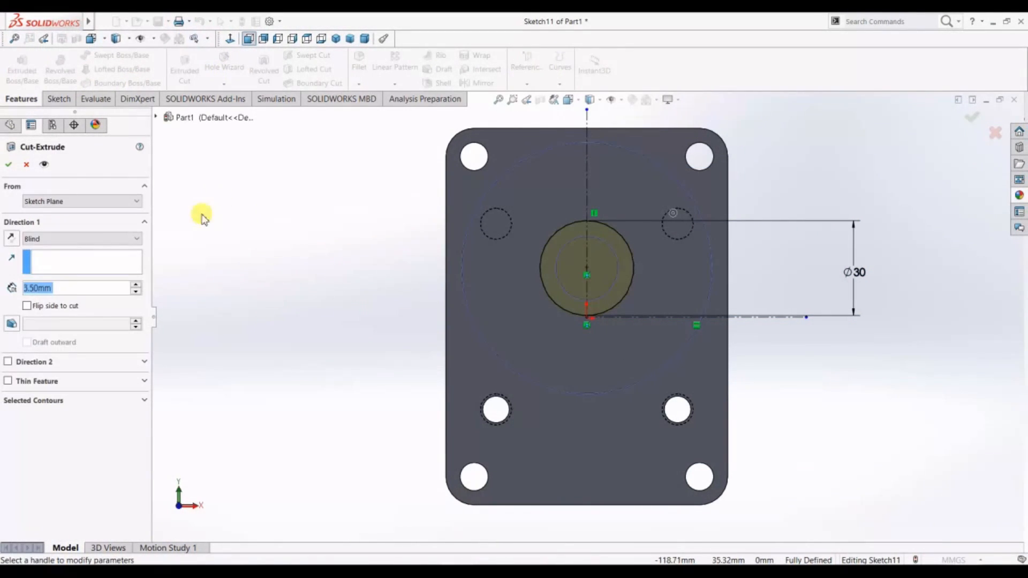
pyautogui.write('12')
pyautogui.click(8, 165)
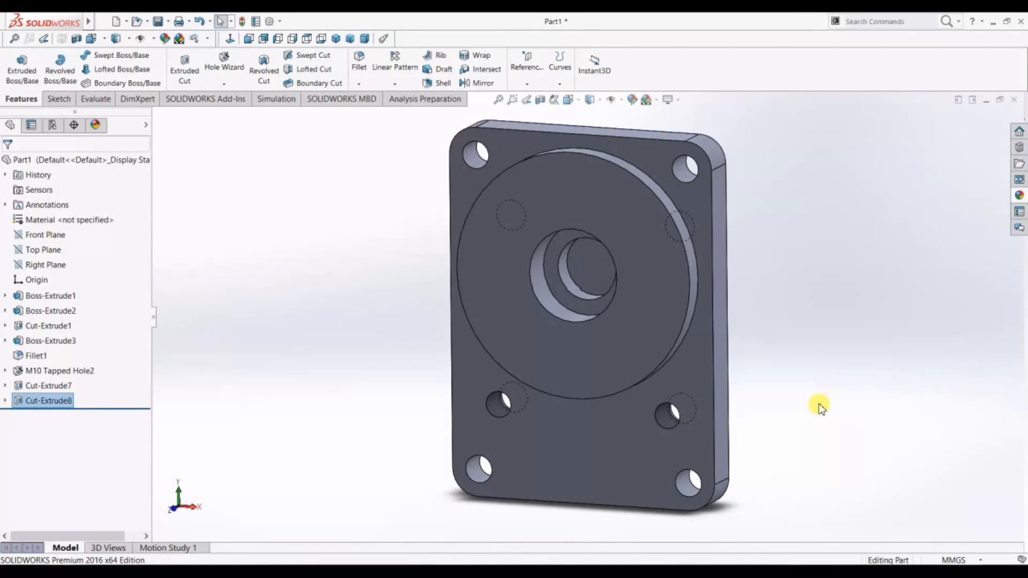
# Start a sketch on the Right Plane, viewed from the right with the Hidden Lines Visible display style
pyautogui.click(46, 264)
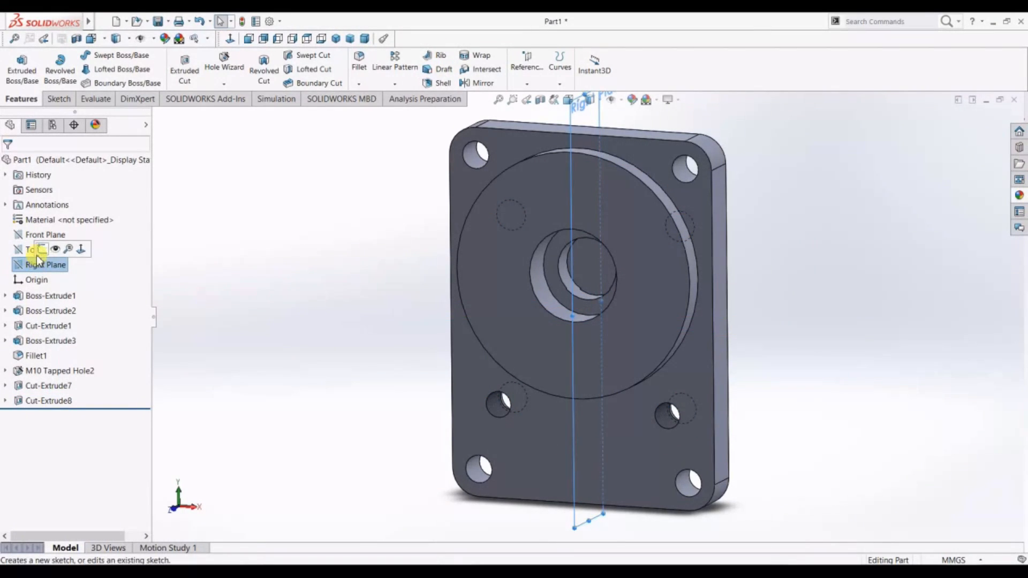
pyautogui.click(44, 252)
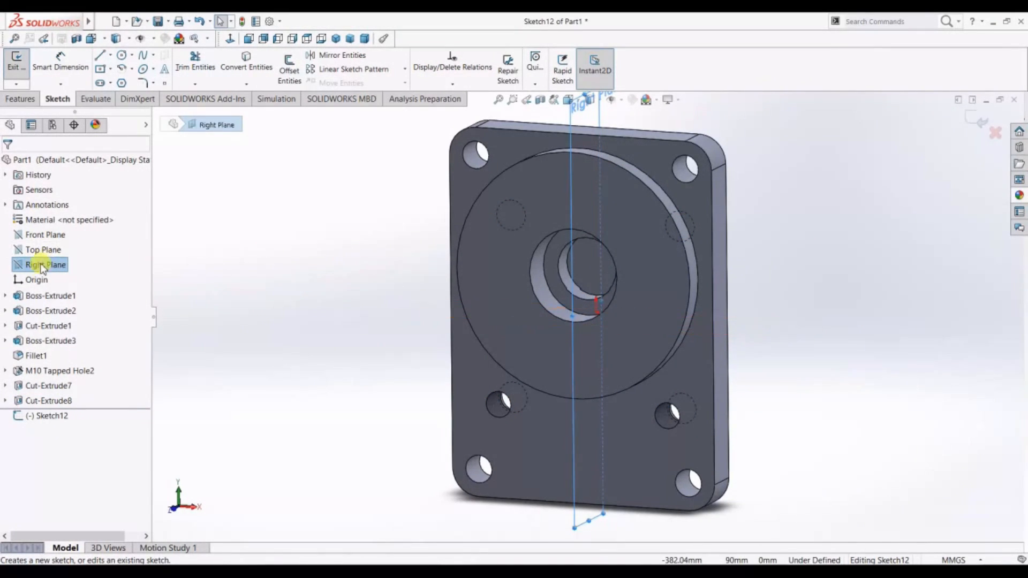
pyautogui.click(292, 38)
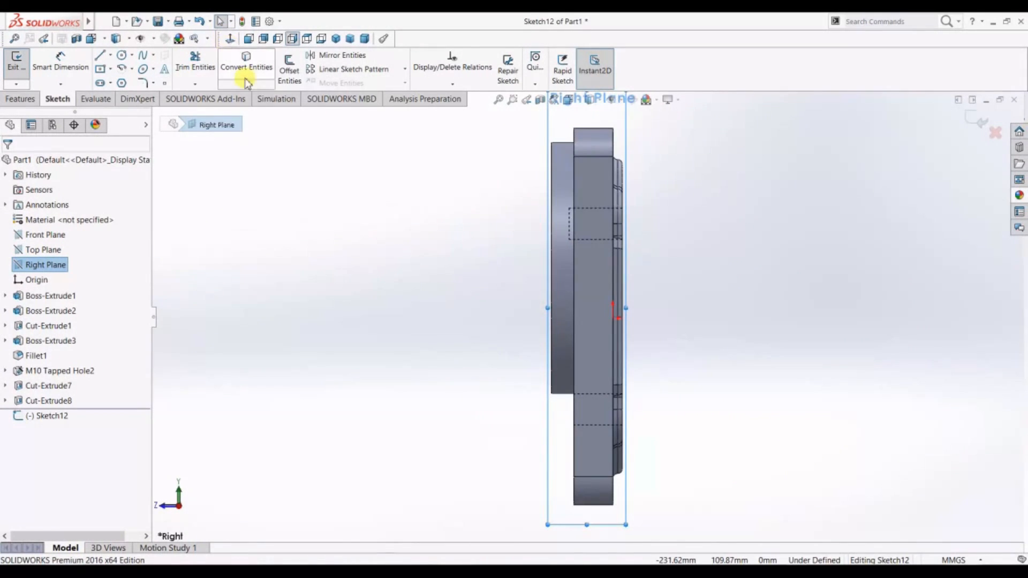
pyautogui.click(592, 99)
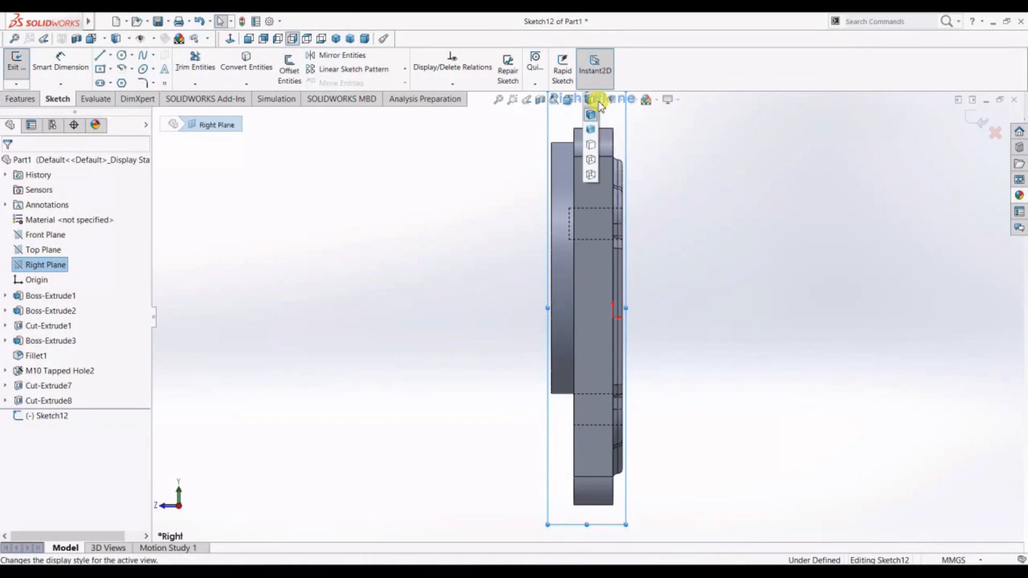
pyautogui.click(592, 162)
pyautogui.scroll(-6, 611, 236)
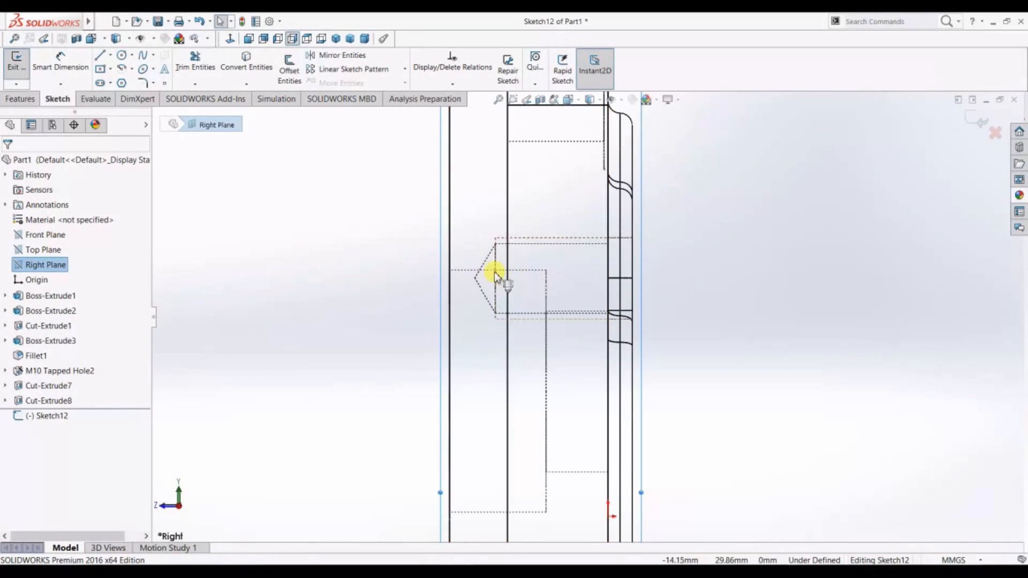
pyautogui.scroll(-2, 490, 241)
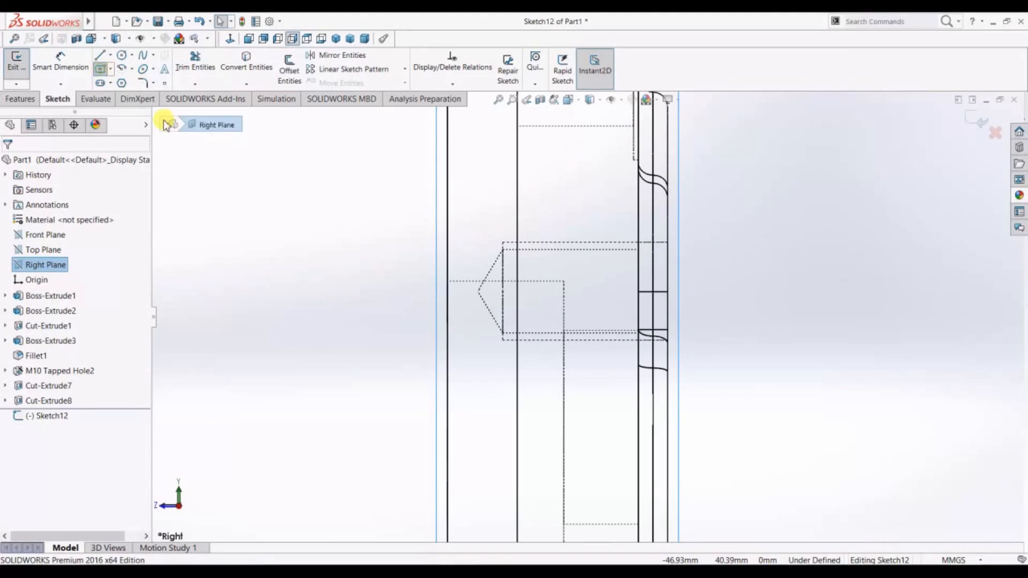
pyautogui.click(110, 68)
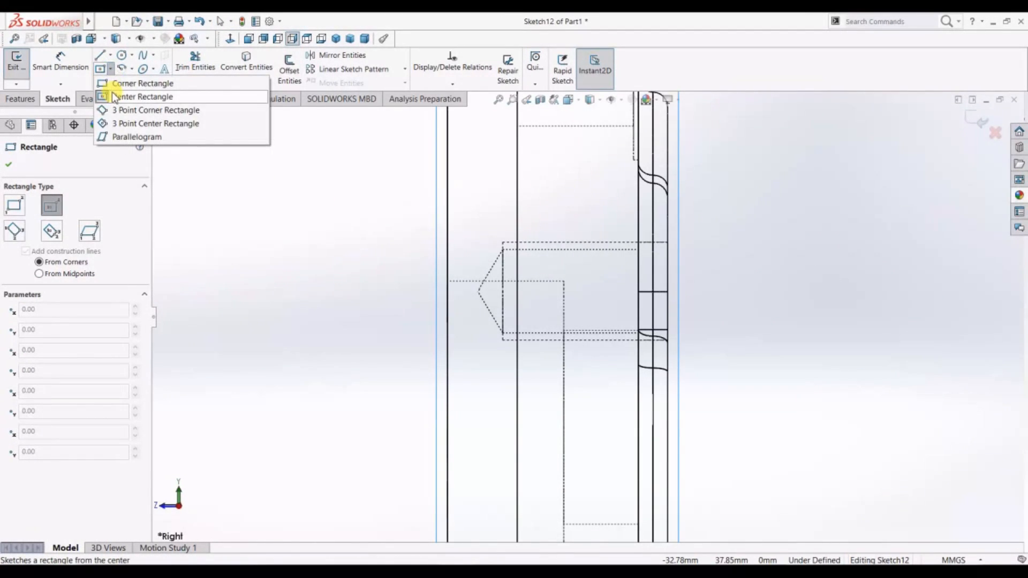
pyautogui.click(116, 84)
pyautogui.click(468, 281)
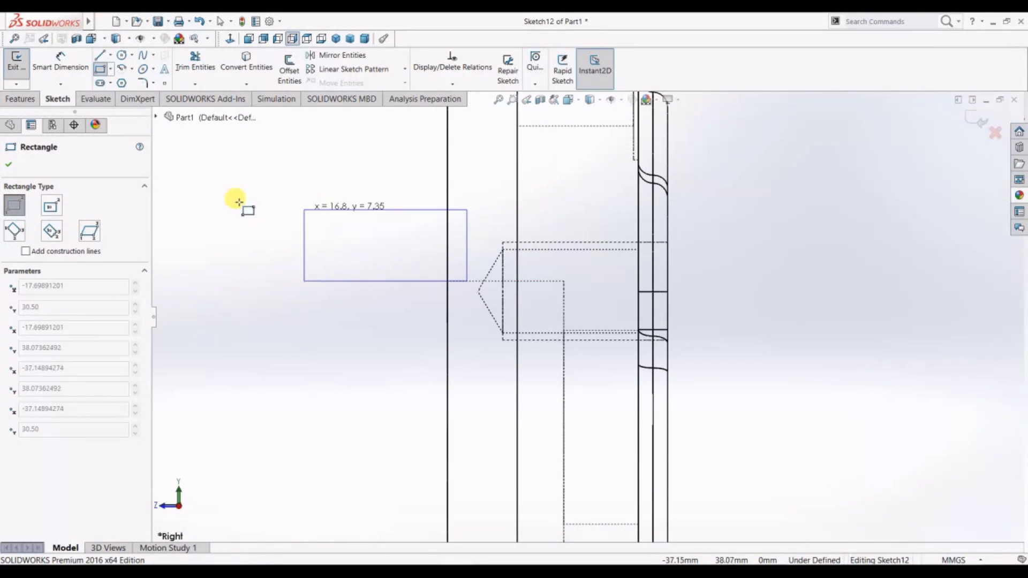
pyautogui.click(8, 165)
# Sketch a center rectangle about 1.7 mm wide, centred on the upper edge line of the 30 mm bore near the boss's front face
pyautogui.click(110, 69)
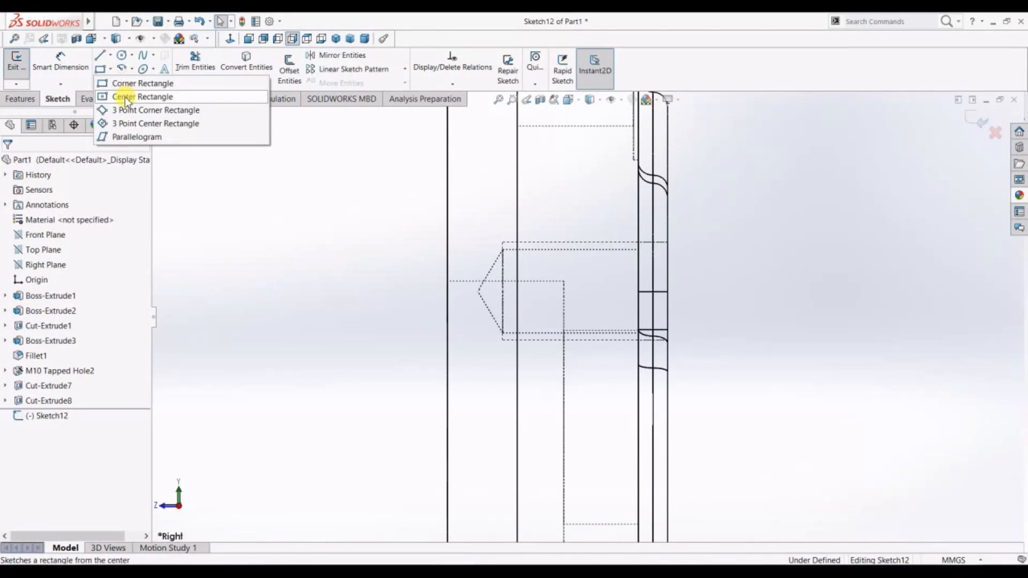
pyautogui.click(126, 98)
pyautogui.click(466, 282)
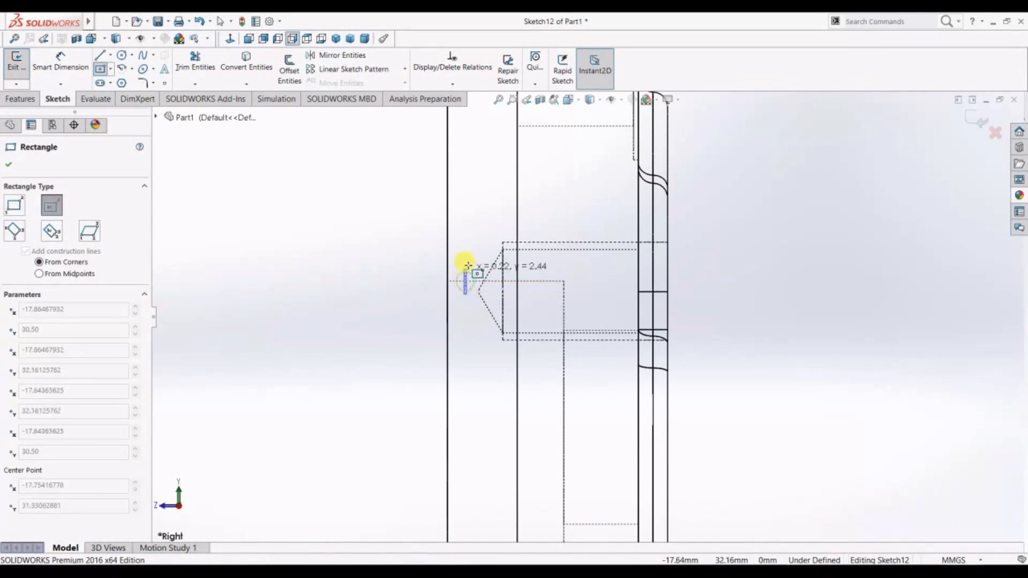
pyautogui.click(474, 225)
pyautogui.press('Escape')
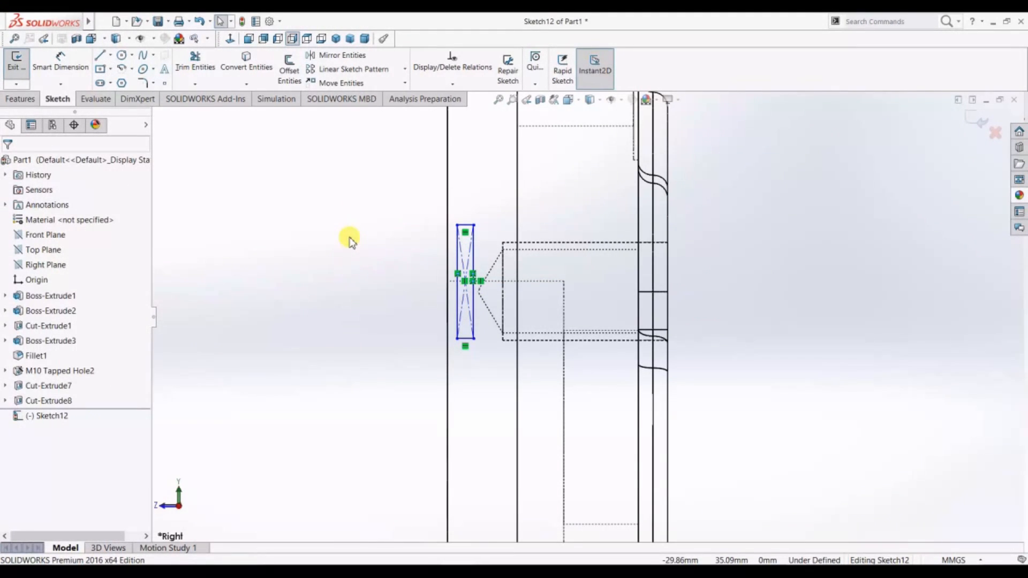
# Dimension the small rectangle to a width of 2 mm and a height of 2.5 mm
pyautogui.click(60, 62)
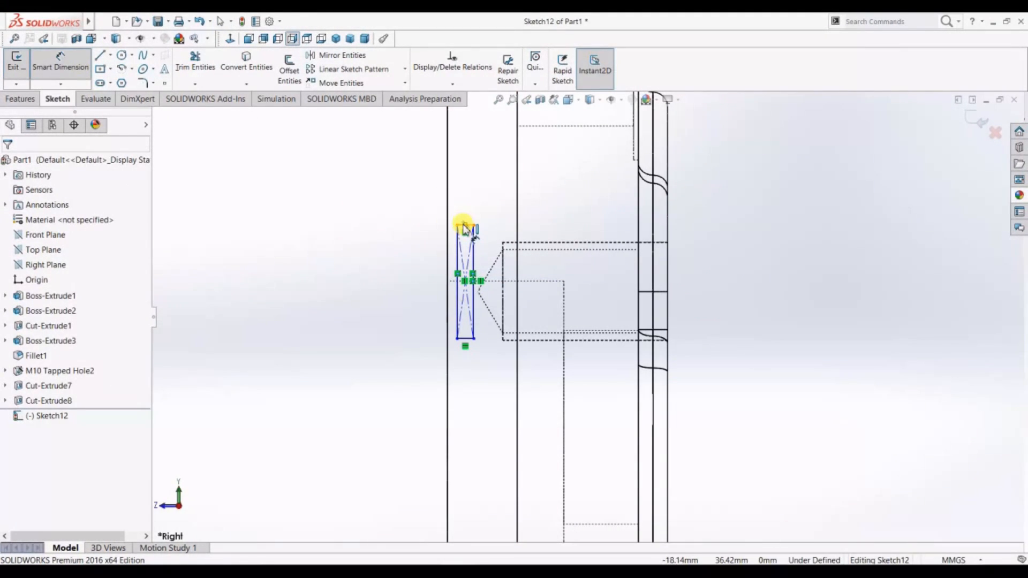
pyautogui.click(465, 227)
pyautogui.click(467, 181)
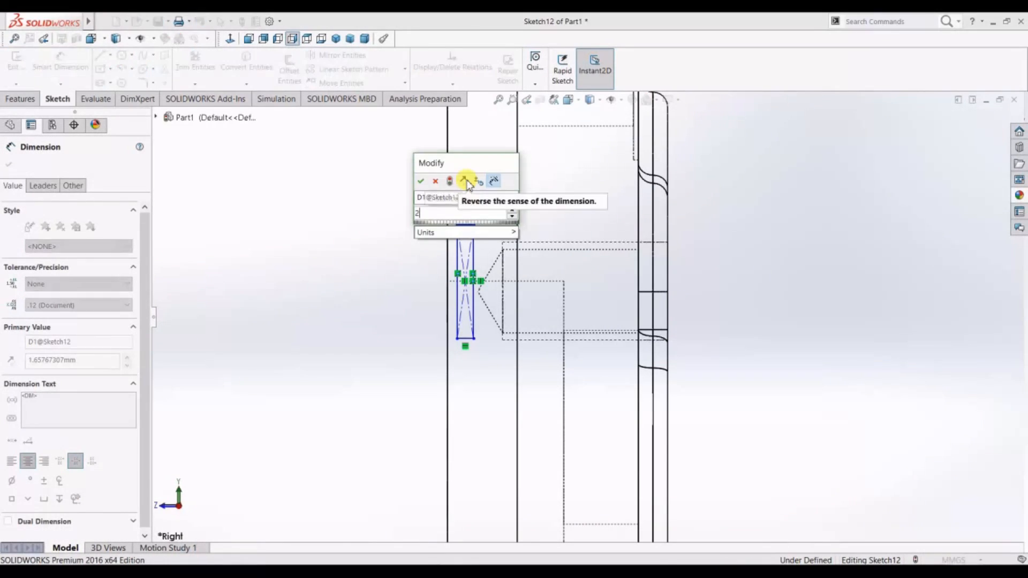
pyautogui.write('2')
pyautogui.press('Return')
pyautogui.click(456, 284)
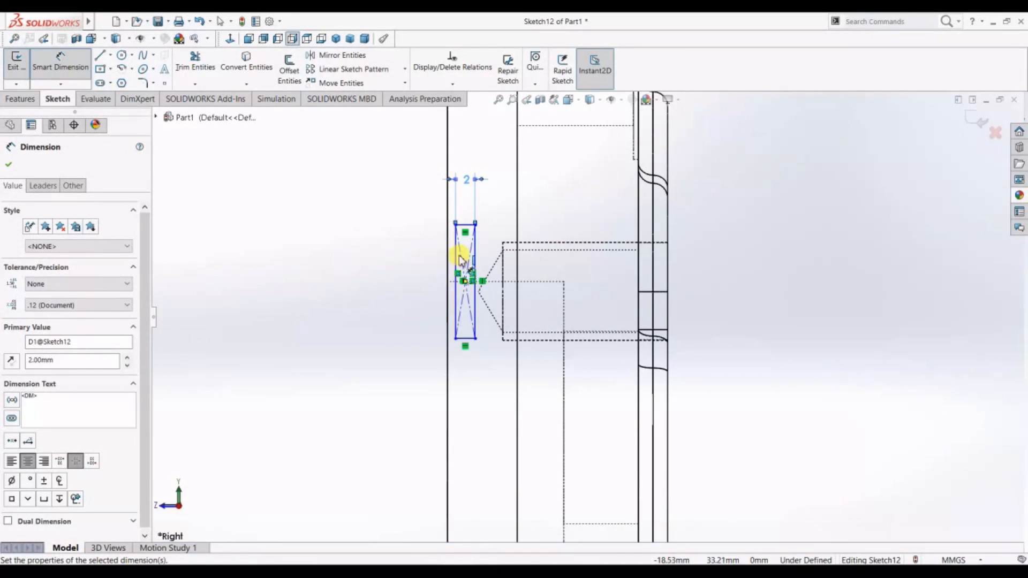
pyautogui.click(368, 279)
pyautogui.write('2.5')
pyautogui.press('Return')
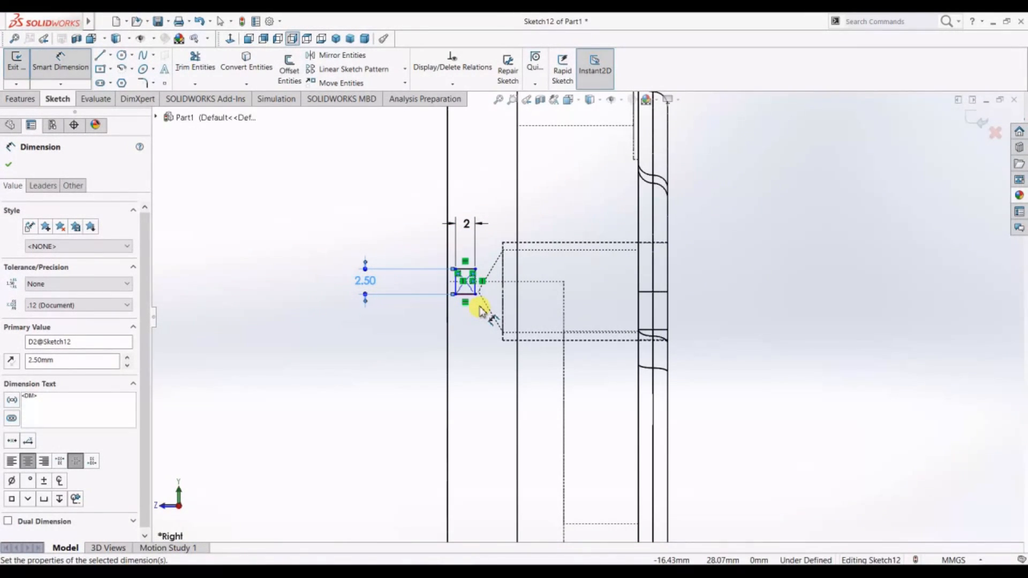
# Dimension the rectangle's front side to 3 mm from the round boss's front face
pyautogui.click(457, 289)
pyautogui.click(449, 336)
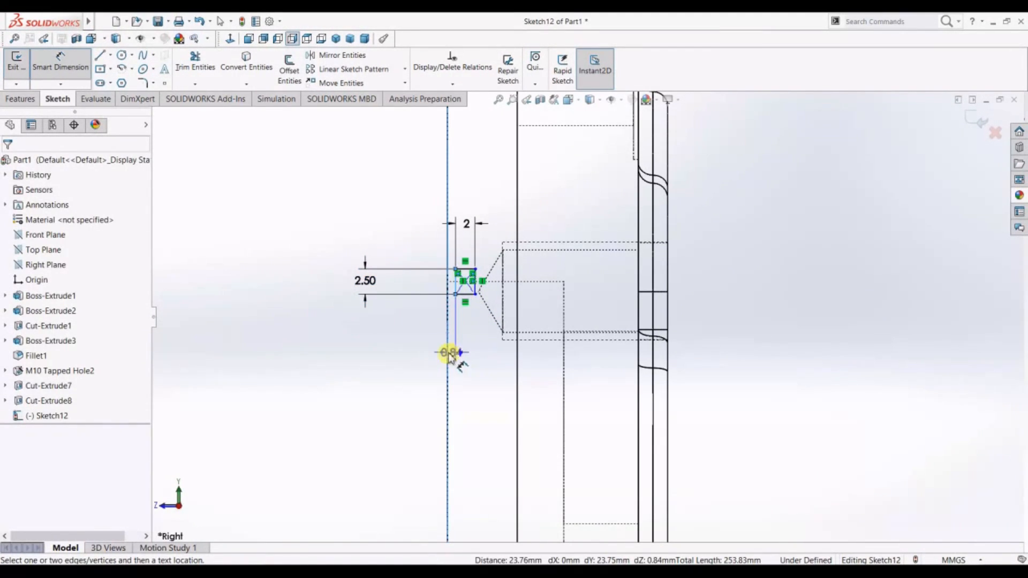
pyautogui.click(372, 352)
pyautogui.write('3')
pyautogui.press('Return')
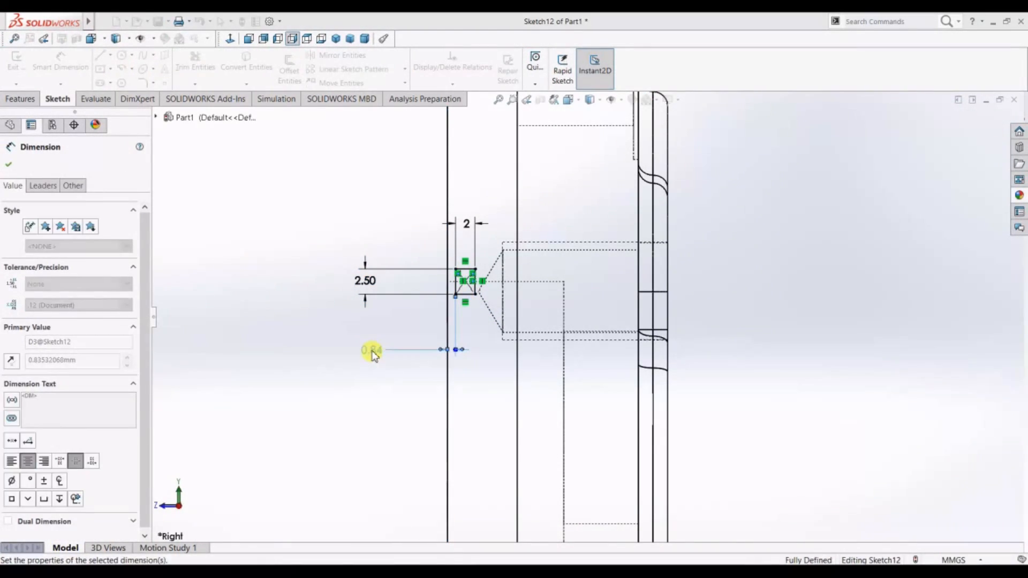
pyautogui.scroll(-4, 508, 343)
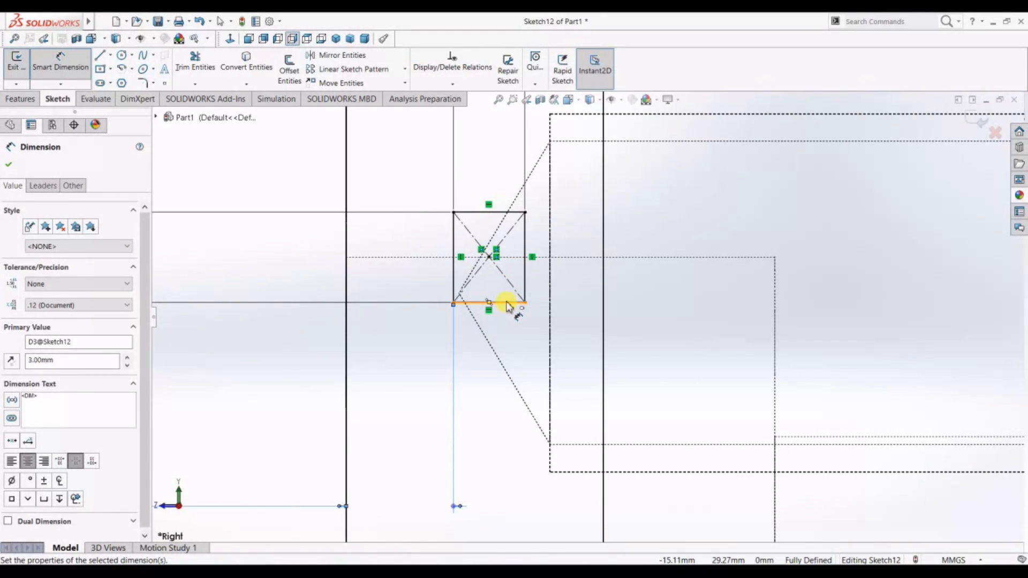
pyautogui.scroll(6, 508, 307)
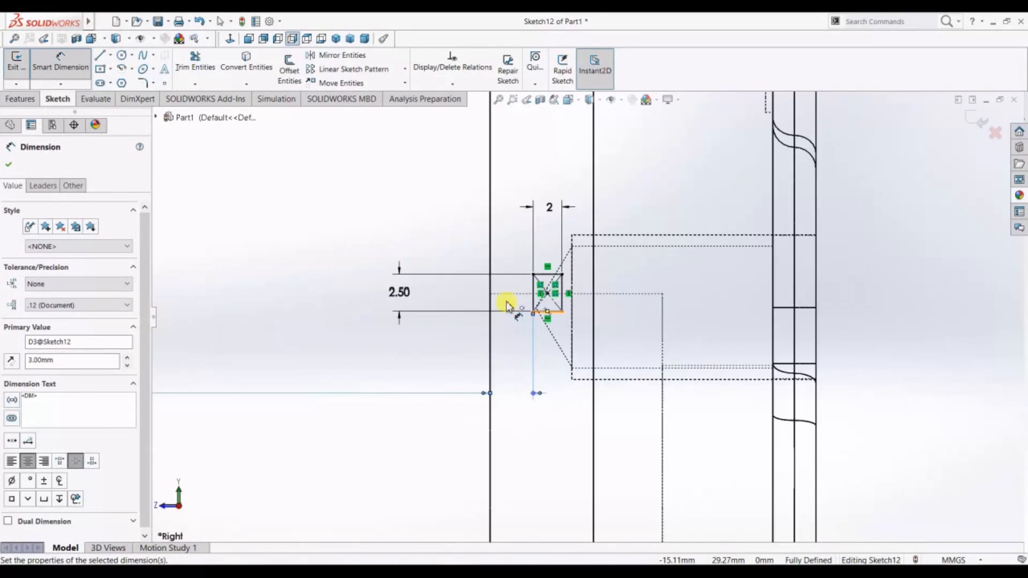
# Sketch a horizontal centerline about 24 mm long from the midpoint of the 30 mm bore's floor line toward the back of the part
pyautogui.click(111, 57)
pyautogui.click(125, 83)
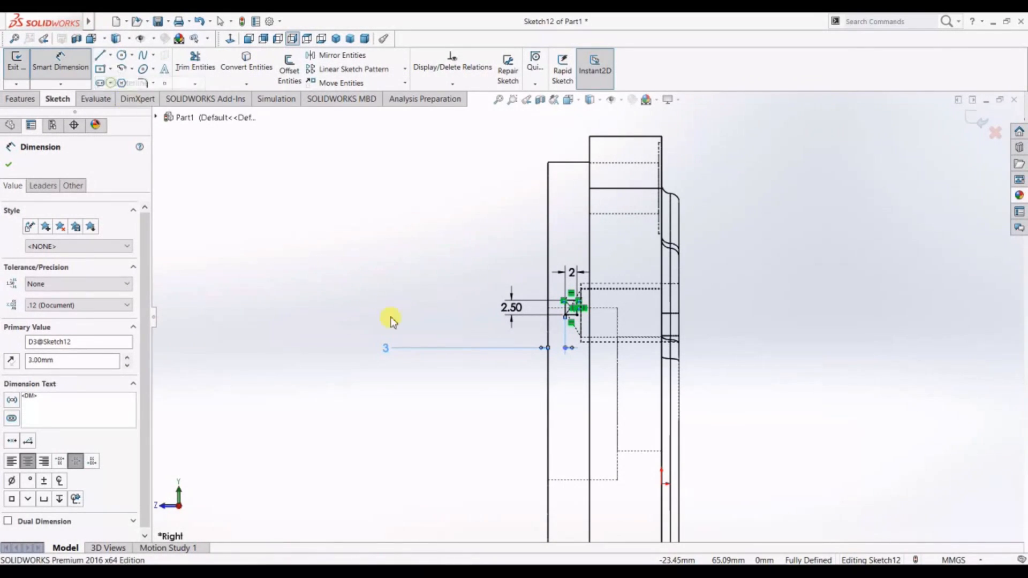
pyautogui.click(617, 395)
pyautogui.click(755, 394)
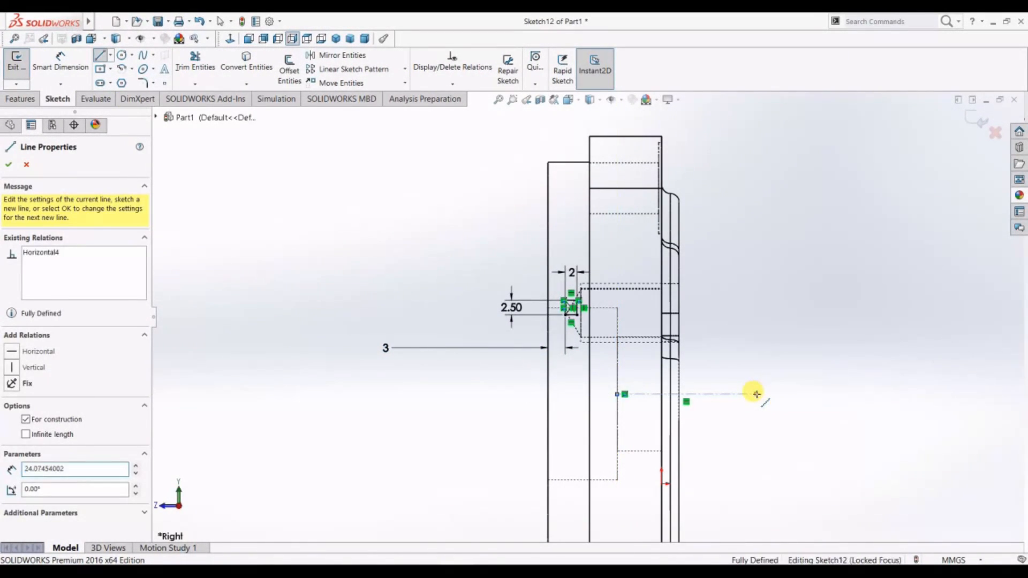
pyautogui.press('Escape')
pyautogui.press('Escape')
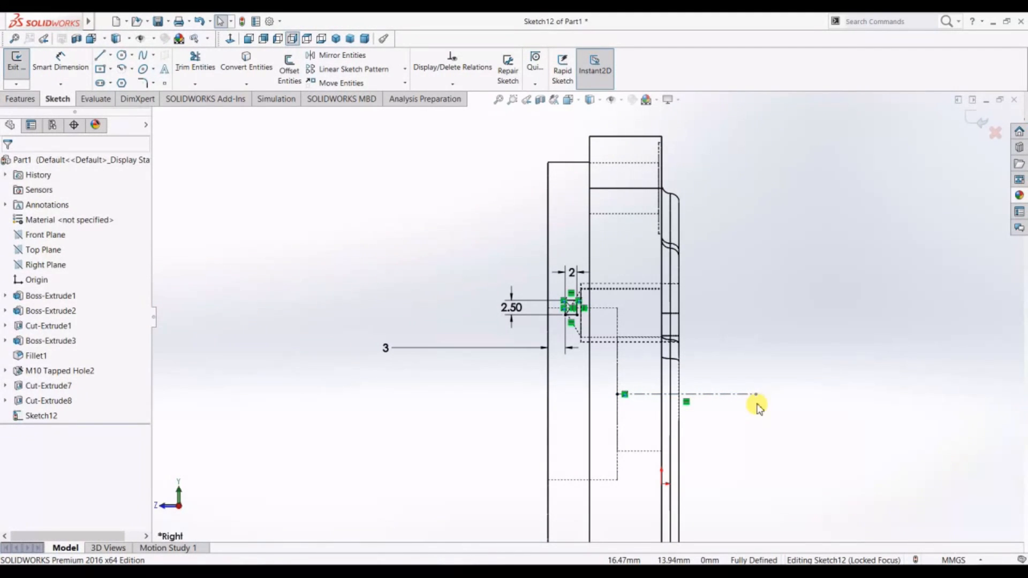
# Select the horizontal centerline and return the model's display style to Shaded With Edges
pyautogui.click(649, 395)
pyautogui.click(568, 102)
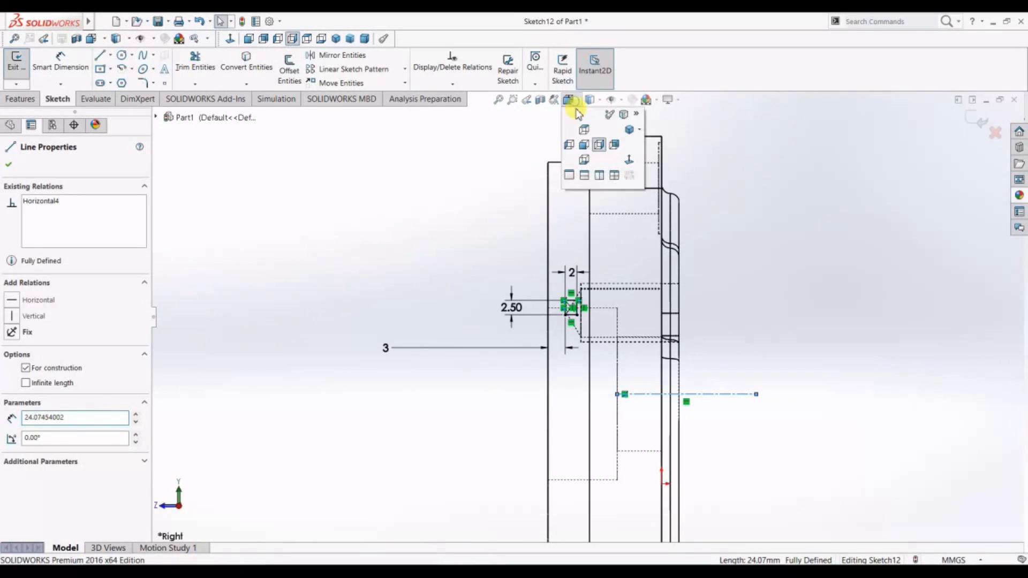
pyautogui.click(590, 99)
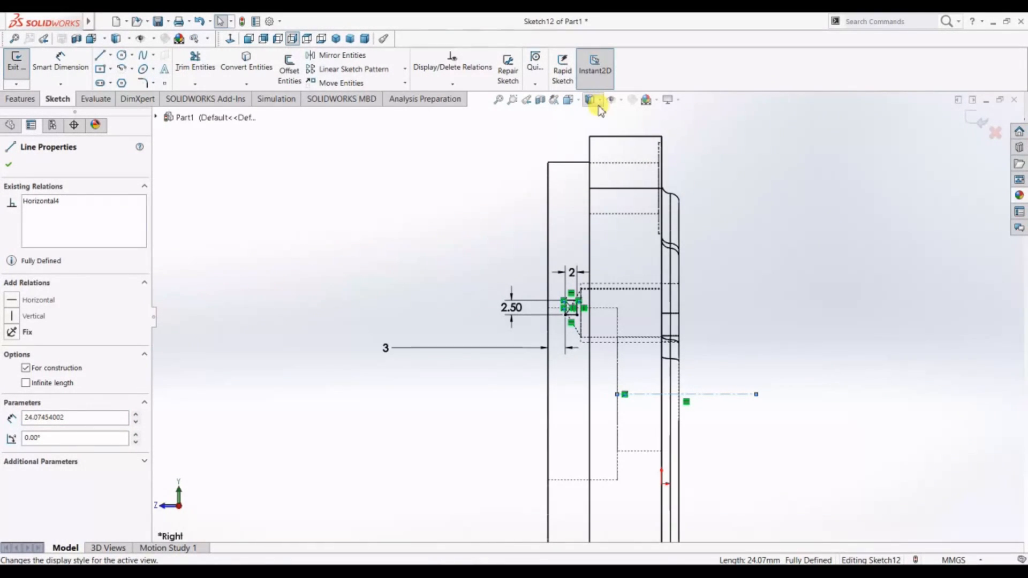
pyautogui.click(591, 130)
pyautogui.click(590, 99)
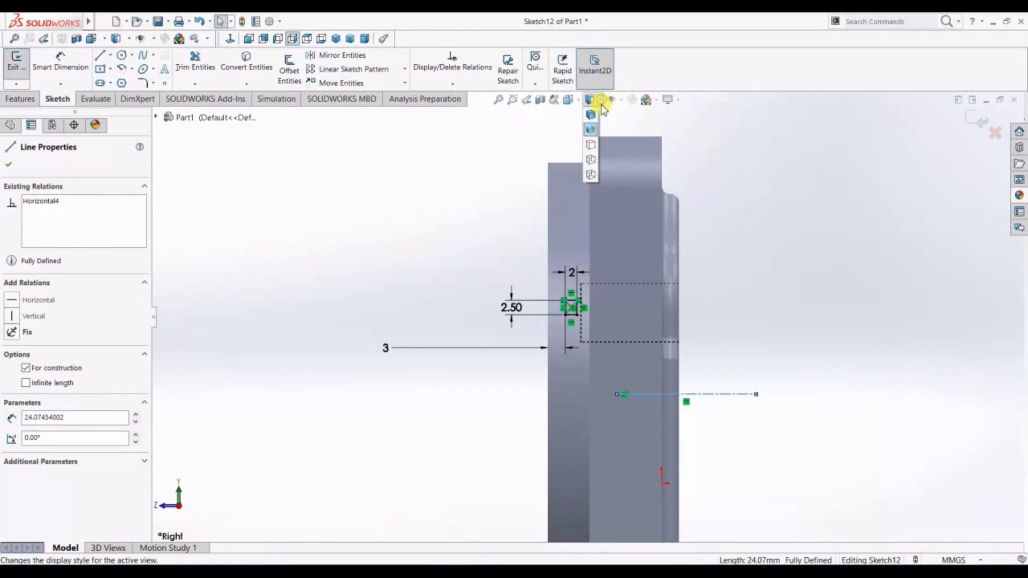
pyautogui.click(592, 115)
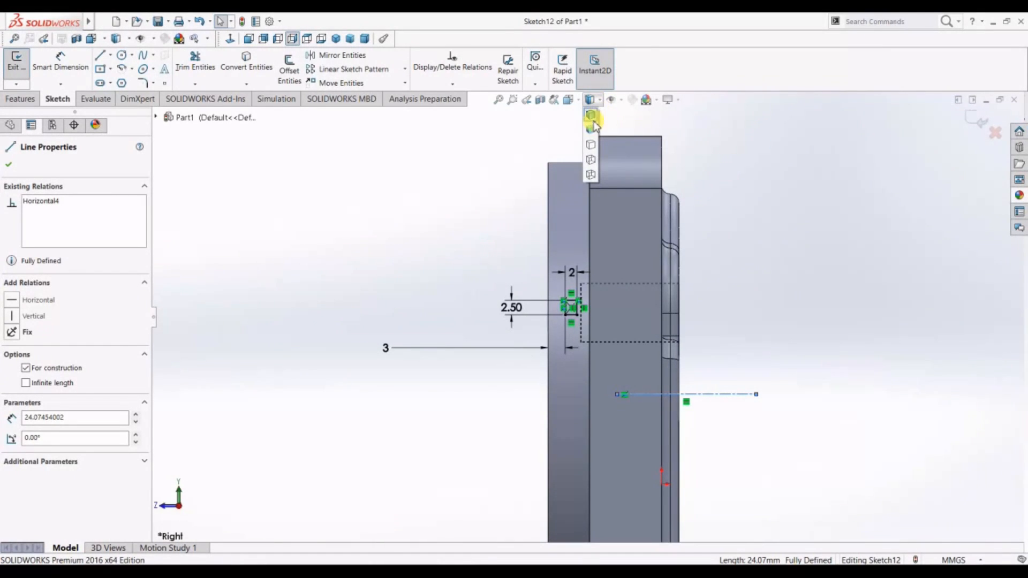
pyautogui.click(592, 129)
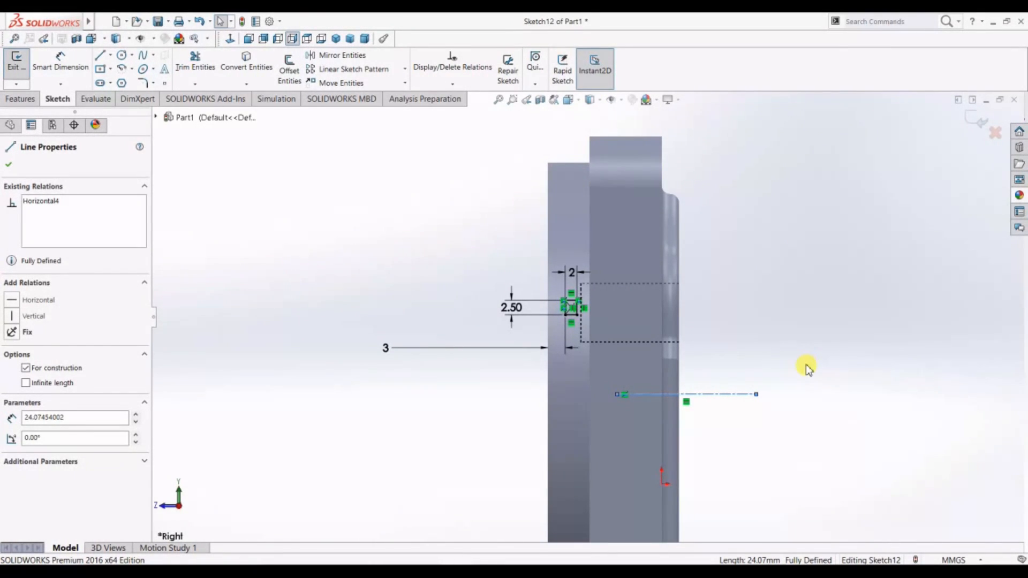
pyautogui.moveTo(320, 290); pyautogui.dragTo(364, 340, button='middle')
pyautogui.click(590, 100)
pyautogui.click(591, 114)
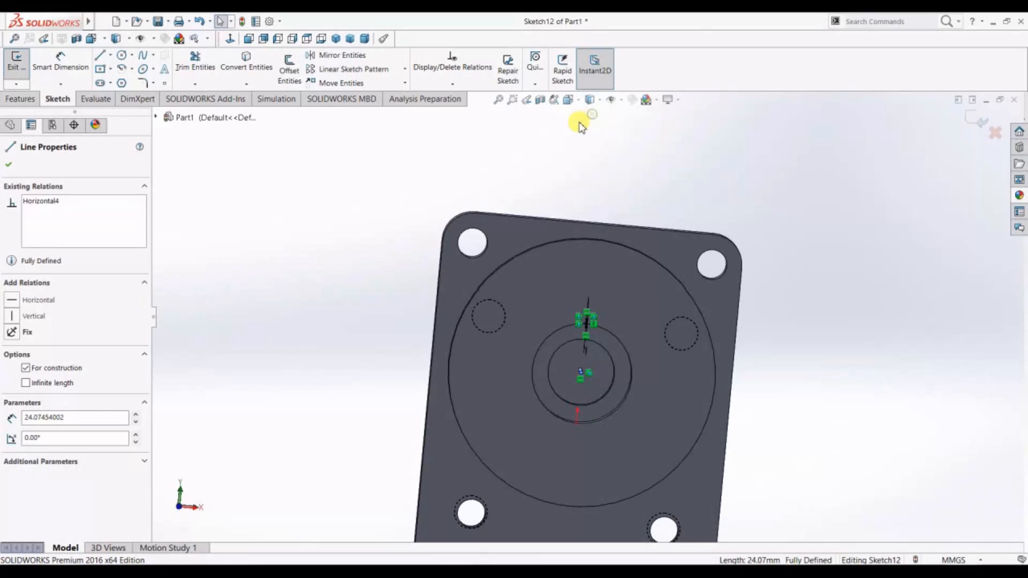
# Make a 360° blind Revolved Cut of the small rectangle around the horizontal centerline to groove the bore wall
pyautogui.click(24, 99)
pyautogui.click(262, 74)
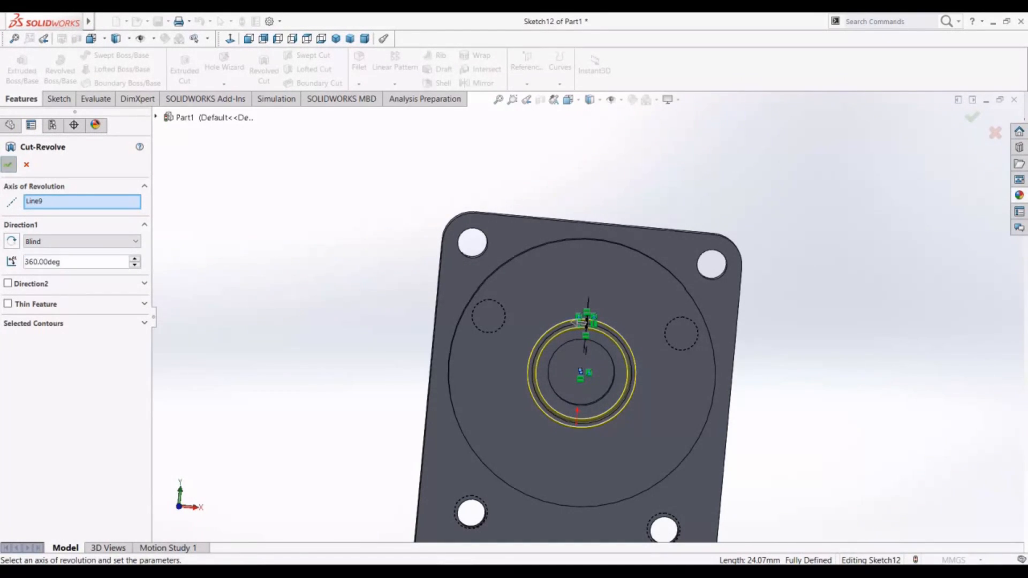
pyautogui.press('Return')
pyautogui.moveTo(856, 316); pyautogui.dragTo(829, 309, button='middle')
# Apply the cast iron appearance from the Iron metals to the whole part
pyautogui.click(1020, 195)
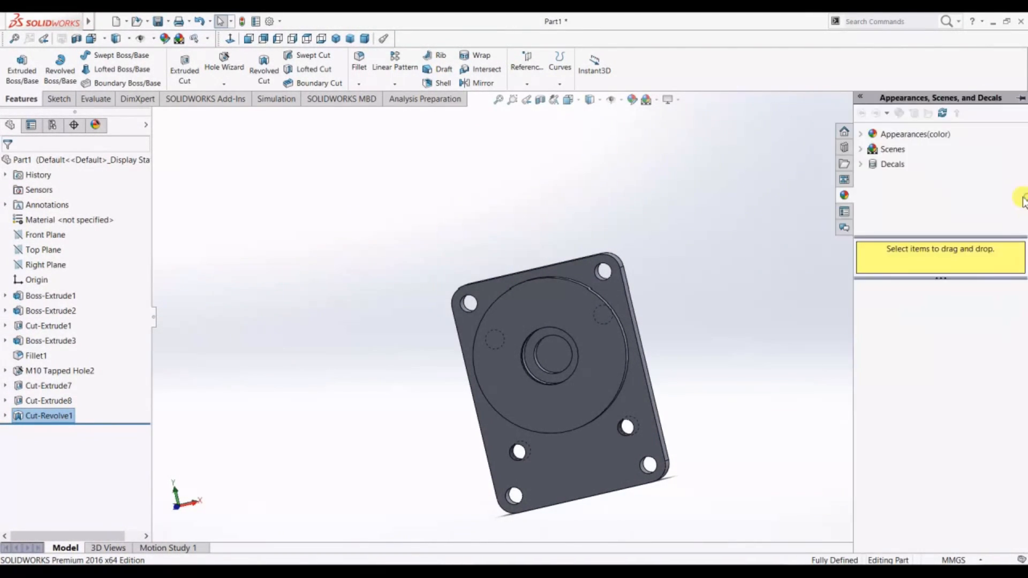
pyautogui.click(861, 135)
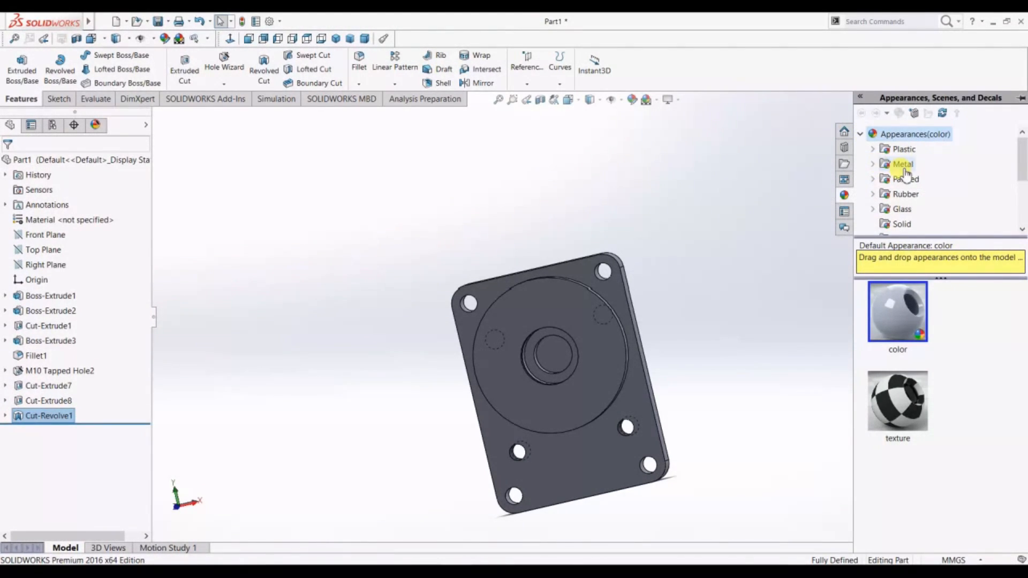
pyautogui.click(904, 169)
pyautogui.scroll(-2, 920, 172)
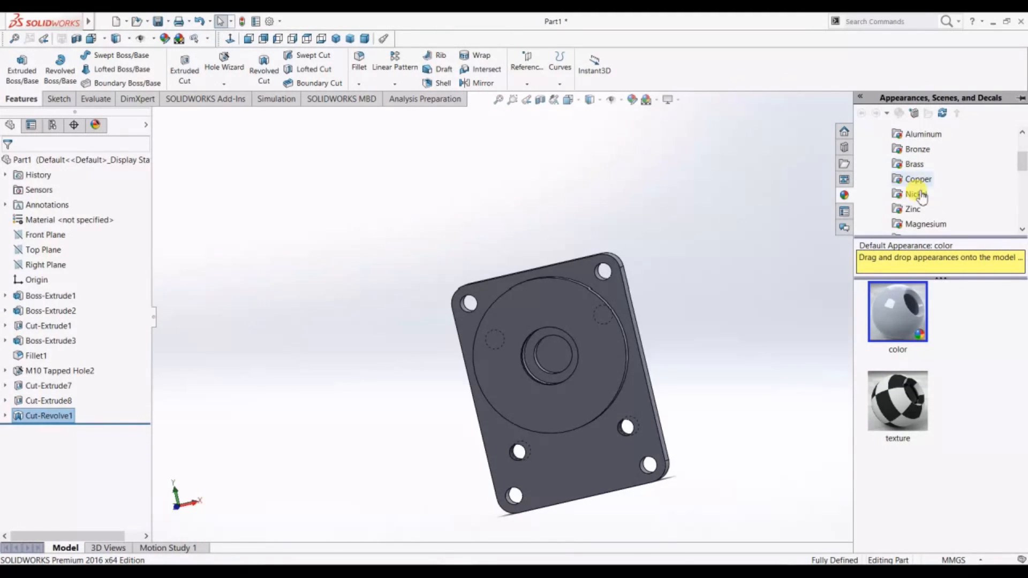
pyautogui.click(913, 194)
pyautogui.scroll(-1, 935, 364)
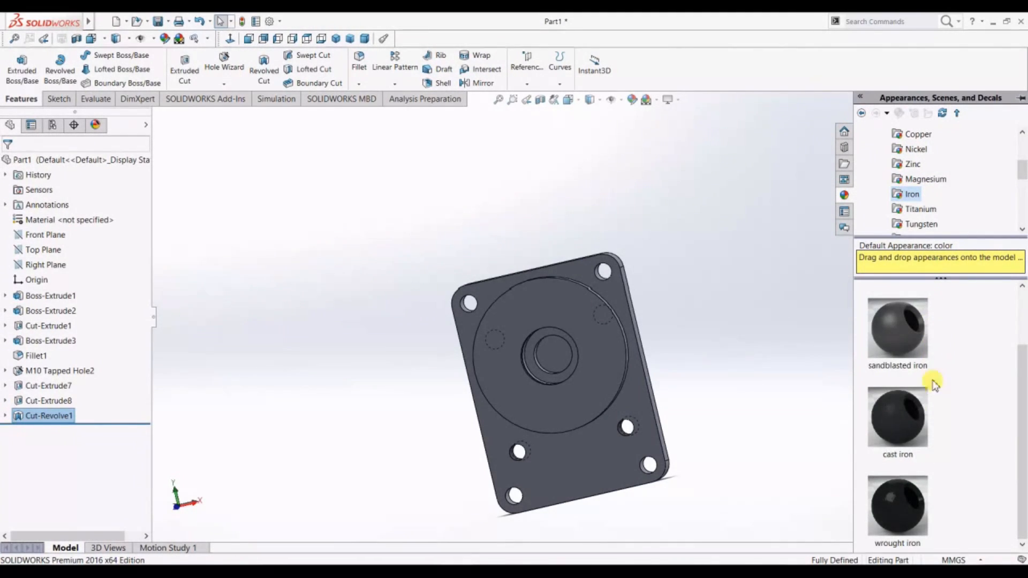
pyautogui.click(897, 422)
pyautogui.doubleClick(898, 423)
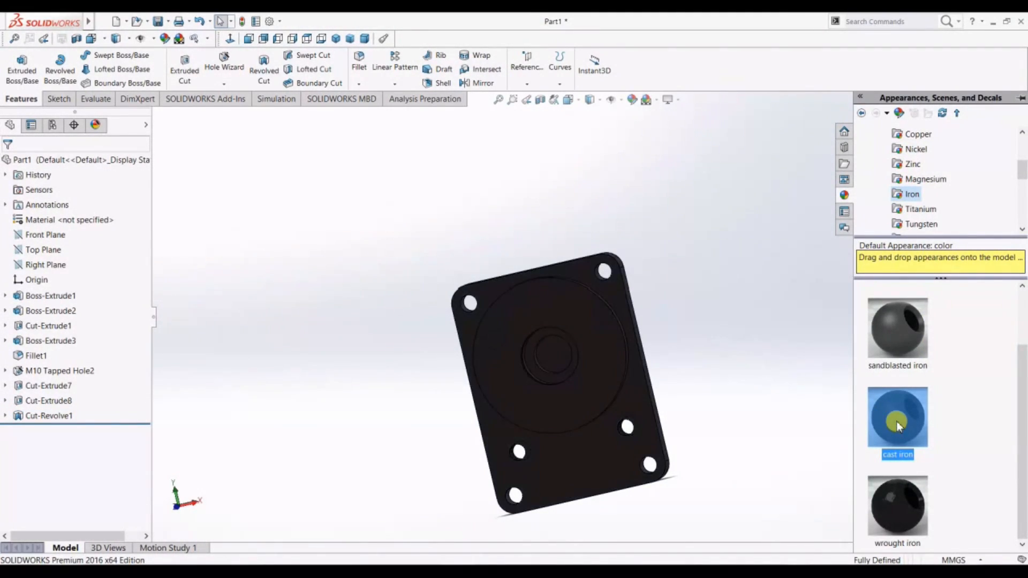
pyautogui.moveTo(729, 402); pyautogui.dragTo(719, 338, button='middle')
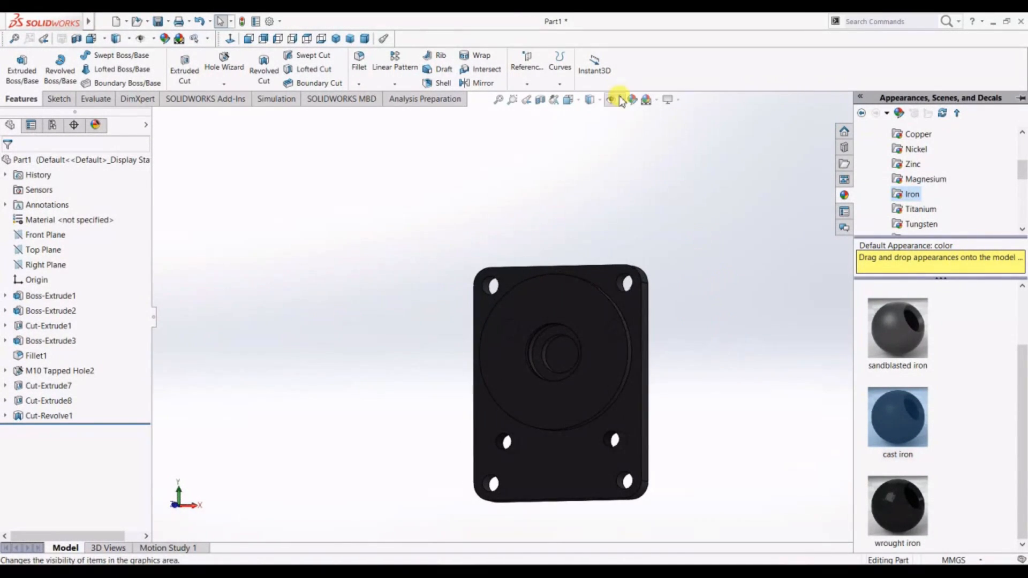
# Try the Shaded display style and return the model to Shaded With Edges
pyautogui.click(589, 100)
pyautogui.click(593, 129)
pyautogui.click(590, 99)
pyautogui.click(593, 116)
pyautogui.moveTo(666, 182); pyautogui.dragTo(713, 225, button='middle')
pyautogui.click(1020, 196)
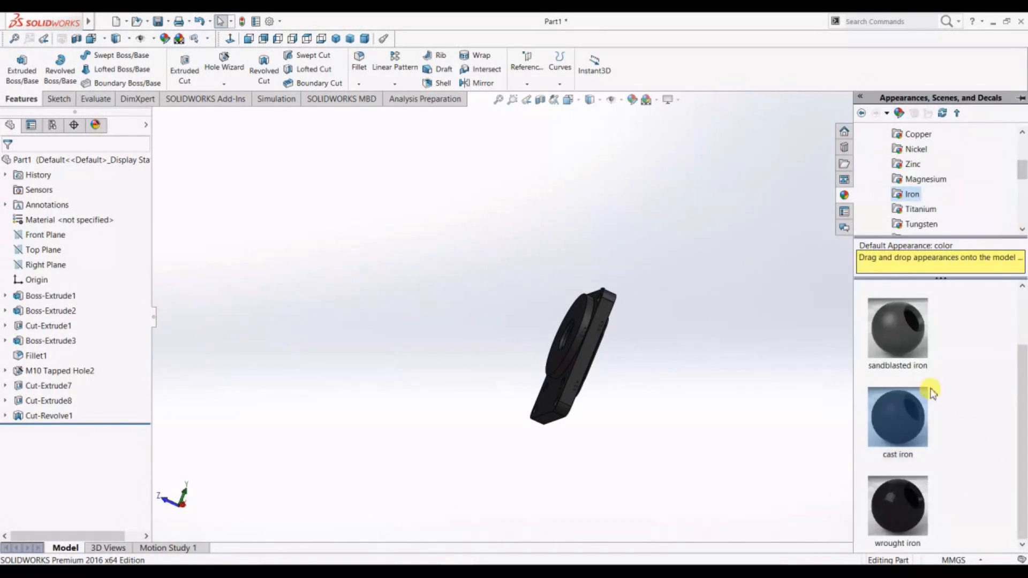
# Try the wrought iron, sandblasted iron and cast iron appearances for the part
pyautogui.click(901, 506)
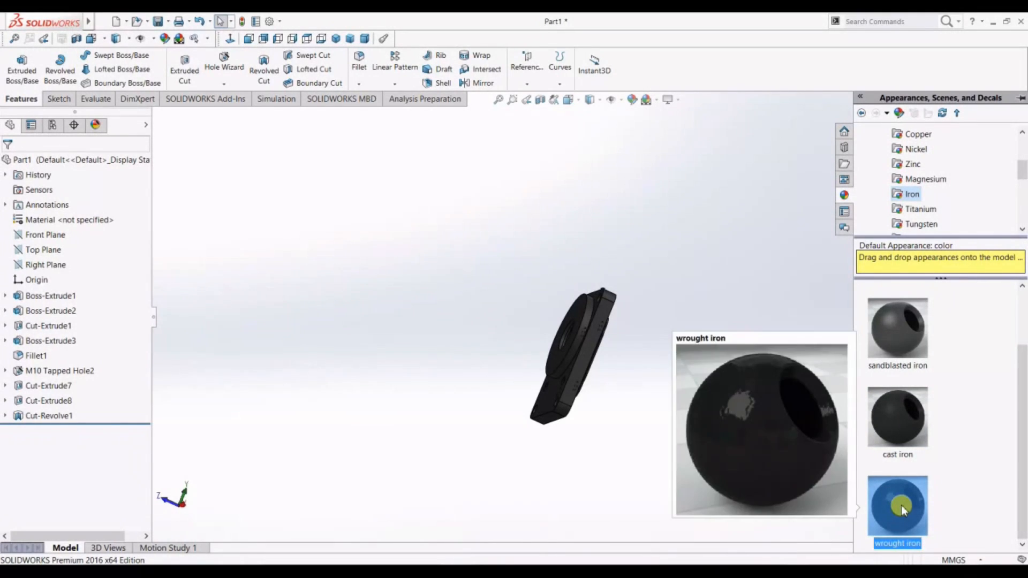
pyautogui.click(908, 330)
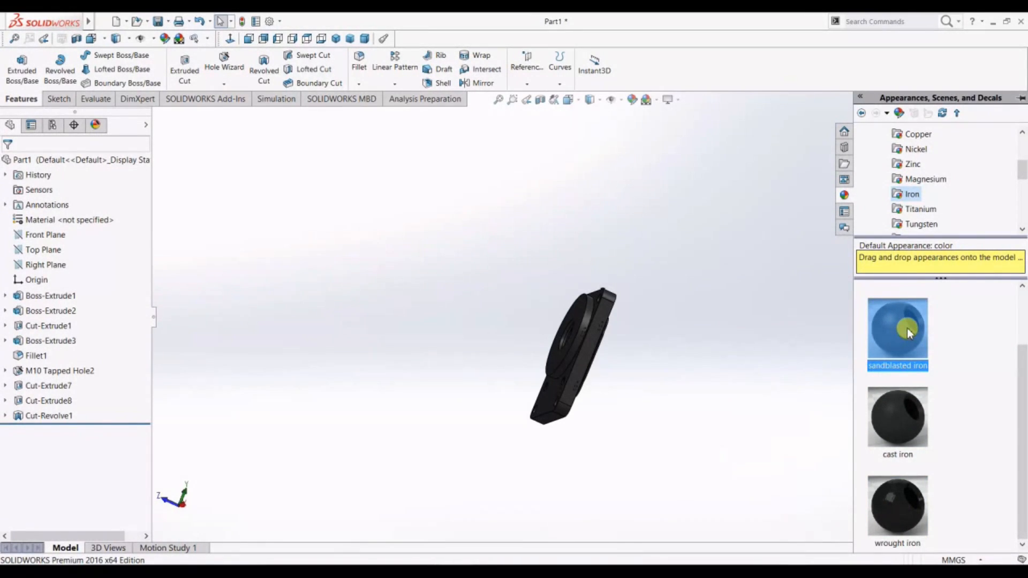
pyautogui.scroll(1, 1023, 414)
pyautogui.scroll(-1, 957, 498)
pyautogui.click(911, 437)
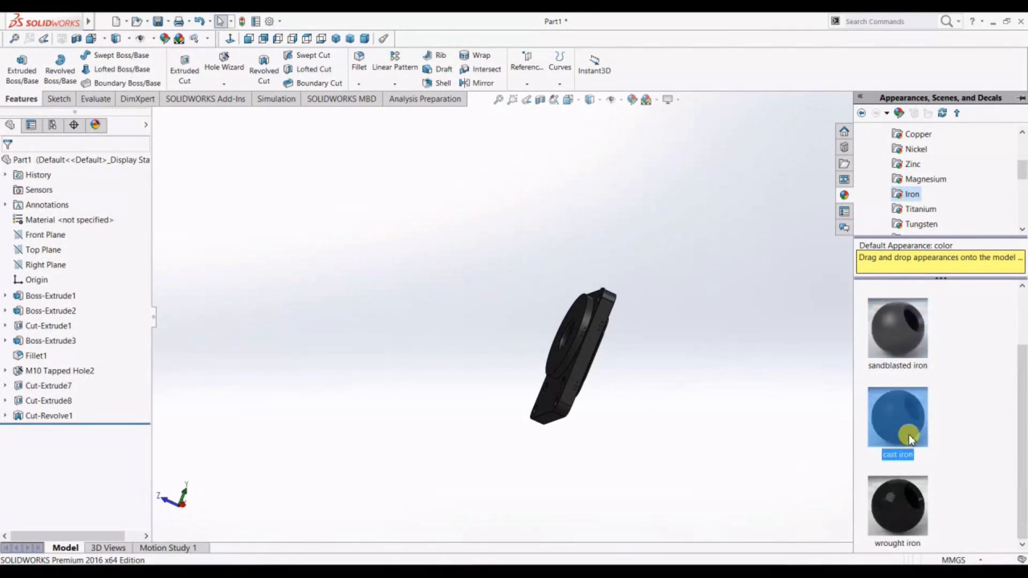
pyautogui.click(904, 328)
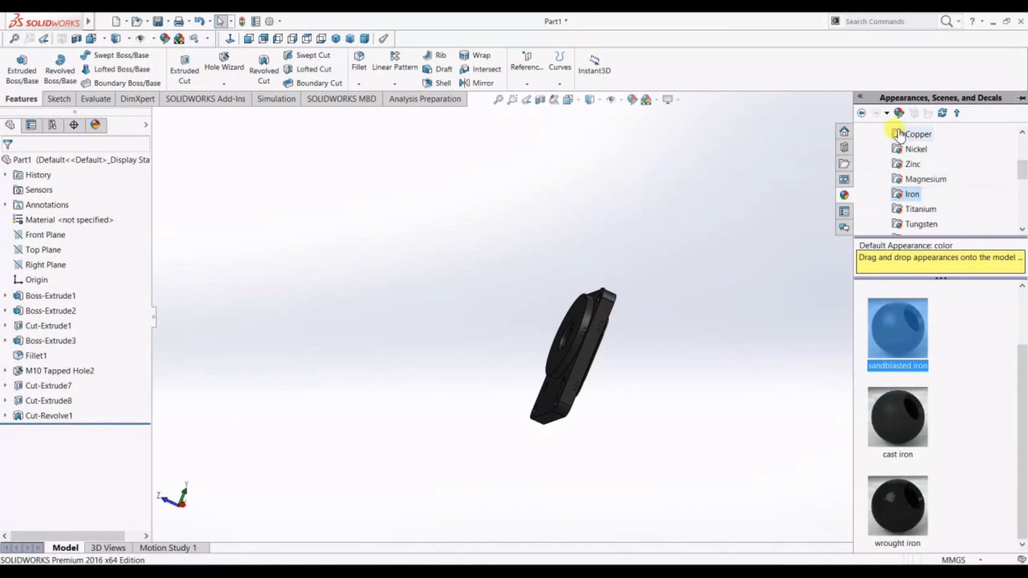
# Try the polished, brushed and satin finish stainless steel appearances from the Steel metals on the part
pyautogui.scroll(2, 903, 150)
pyautogui.click(911, 148)
pyautogui.click(899, 318)
pyautogui.moveTo(707, 369)
pyautogui.mouseDown(button='middle')
pyautogui.moveTo(693, 376)
pyautogui.moveTo(746, 418)
pyautogui.moveTo(666, 487)
pyautogui.moveTo(557, 457)
pyautogui.moveTo(654, 489)
pyautogui.moveTo(741, 432)
pyautogui.moveTo(714, 391)
pyautogui.moveTo(660, 405)
pyautogui.moveTo(362, 175)
pyautogui.moveTo(562, 246)
pyautogui.moveTo(721, 246)
pyautogui.moveTo(677, 349)
pyautogui.moveTo(666, 241)
pyautogui.moveTo(619, 288)
pyautogui.mouseUp(button='middle')
pyautogui.click(898, 413)
pyautogui.moveTo(739, 386)
pyautogui.mouseDown(button='middle')
pyautogui.moveTo(700, 374)
pyautogui.moveTo(725, 457)
pyautogui.moveTo(797, 345)
pyautogui.moveTo(664, 340)
pyautogui.moveTo(718, 402)
pyautogui.moveTo(788, 438)
pyautogui.mouseUp(button='middle')
pyautogui.click(910, 495)
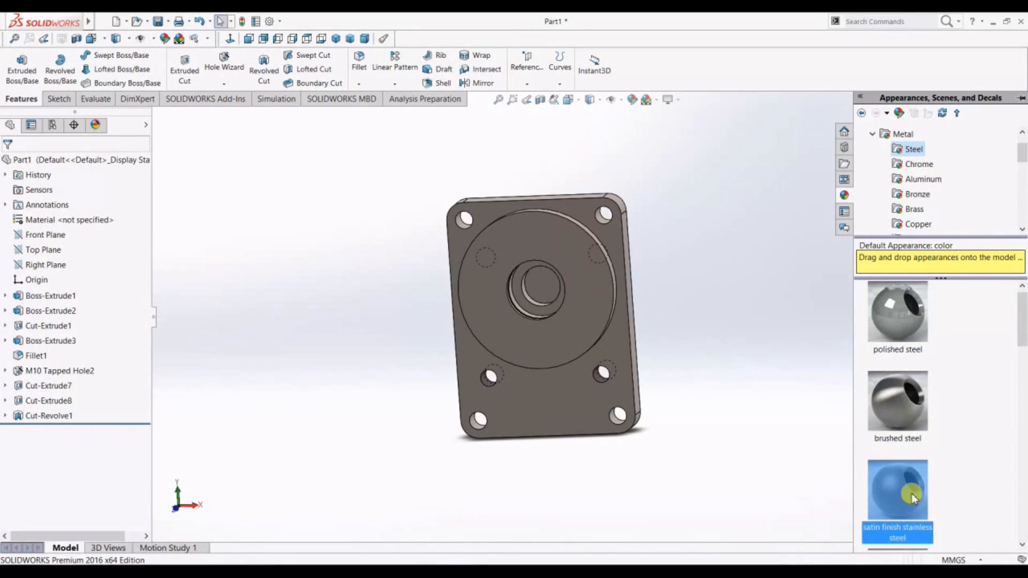
# Try the carbon steel appearance from the Steel metals on the part
pyautogui.scroll(-5, 896, 340)
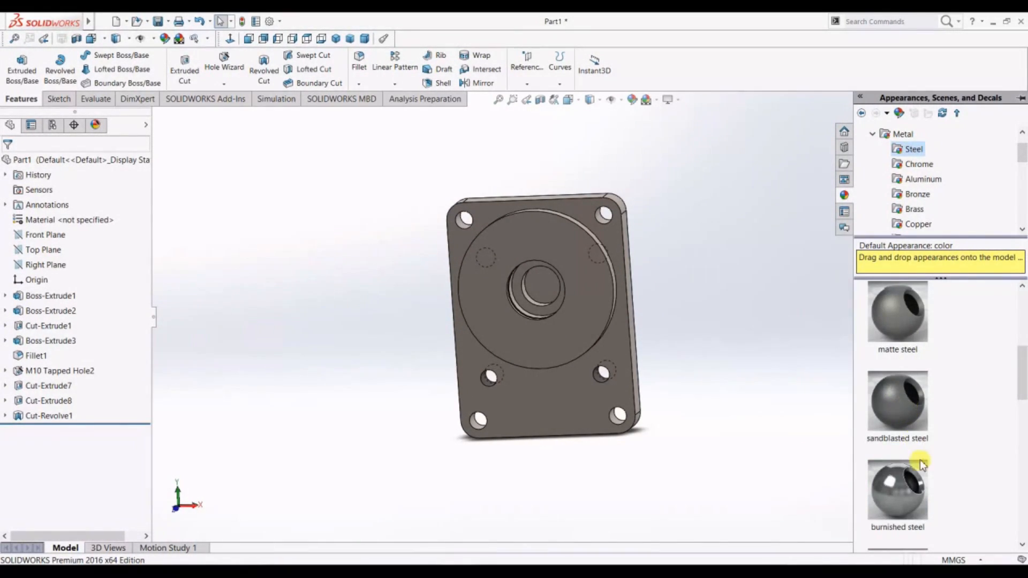
pyautogui.moveTo(920, 459)
pyautogui.scroll(-3, 920, 459)
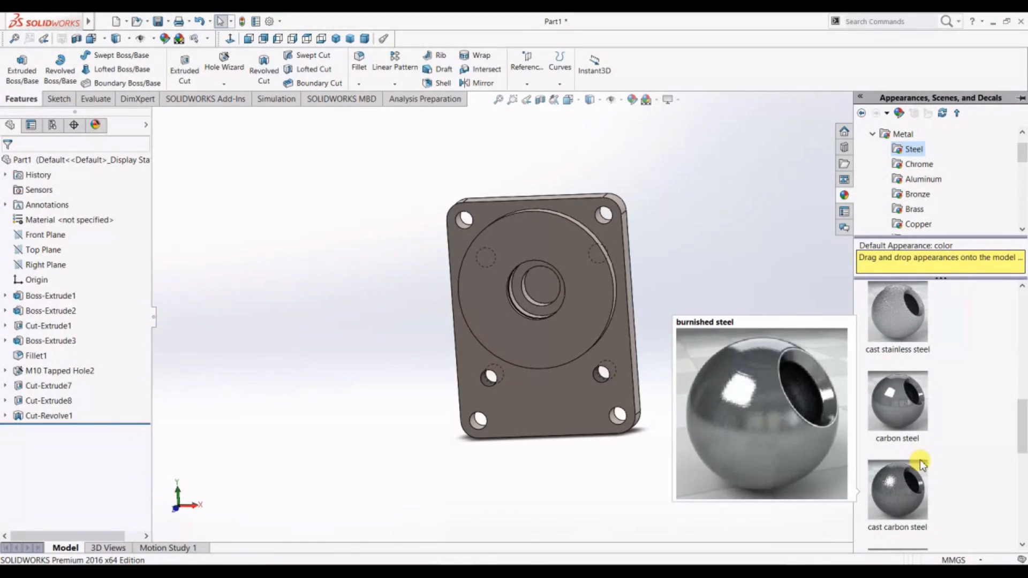
pyautogui.click(897, 401)
pyautogui.moveTo(666, 377); pyautogui.dragTo(658, 343, button='middle')
# Compare the brushed steel finish and apply the polished steel appearance to the whole part
pyautogui.scroll(3, 889, 364)
pyautogui.click(892, 323)
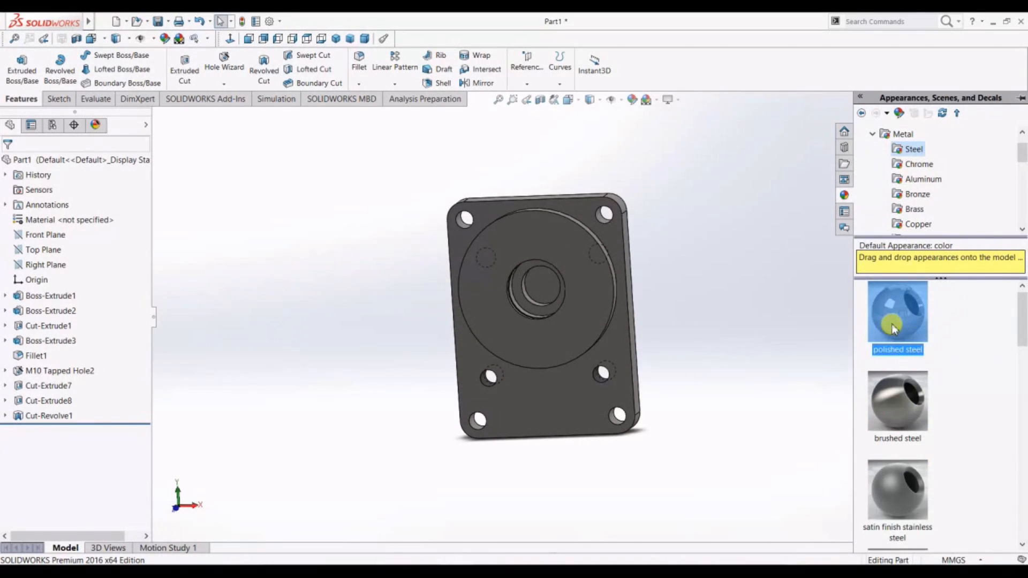
pyautogui.click(898, 411)
pyautogui.click(898, 315)
pyautogui.moveTo(711, 294); pyautogui.dragTo(357, 258, button='middle')
pyautogui.click(357, 258)
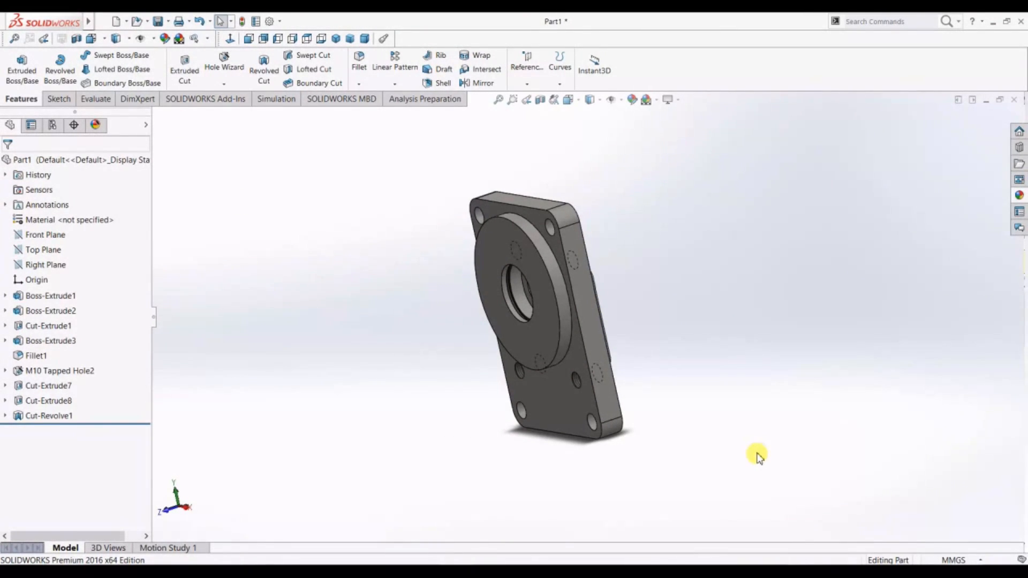
# Try a 10 mm, 45° chamfer on the round boss's outer front edge and undo it
pyautogui.moveTo(761, 445); pyautogui.dragTo(668, 292, button='middle')
pyautogui.click(359, 84)
pyautogui.click(383, 110)
pyautogui.click(588, 256)
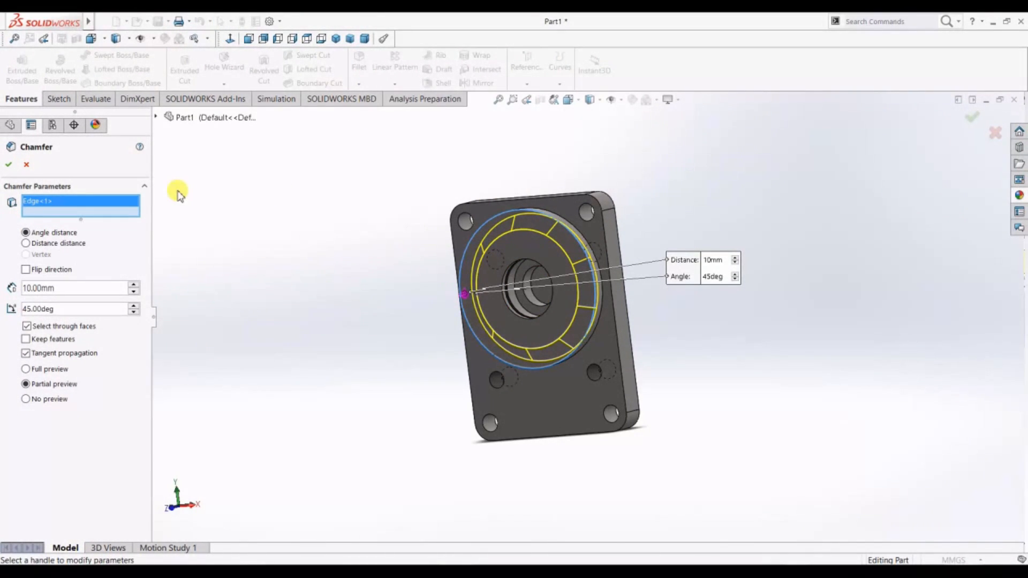
pyautogui.click(7, 167)
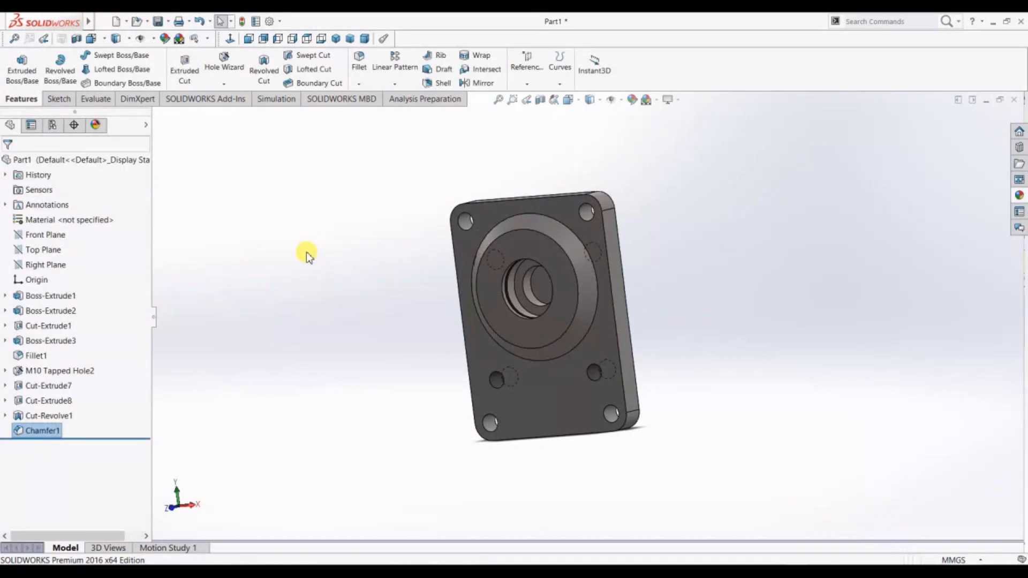
pyautogui.hotkey('ctrl', 'z')
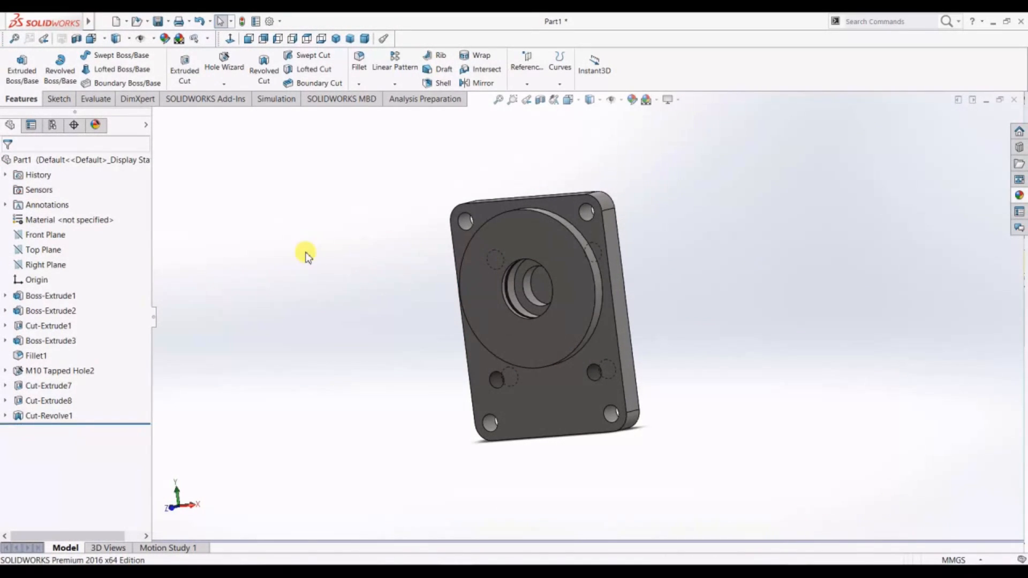
# Chamfer the round boss's outer front edge with a 0.5 mm distance and 45° angle
pyautogui.click(358, 84)
pyautogui.click(380, 109)
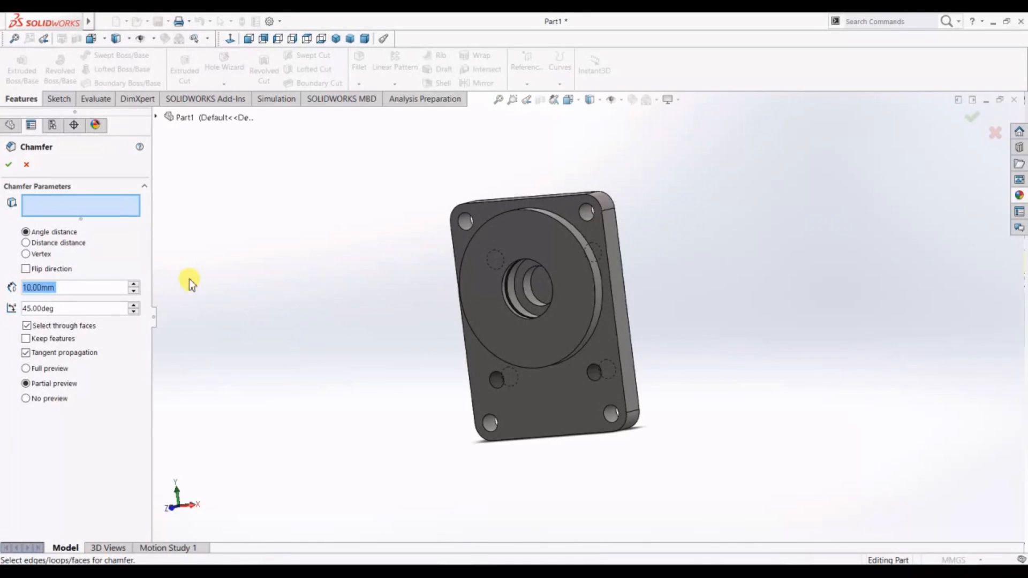
pyautogui.write('0.5')
pyautogui.press('Return')
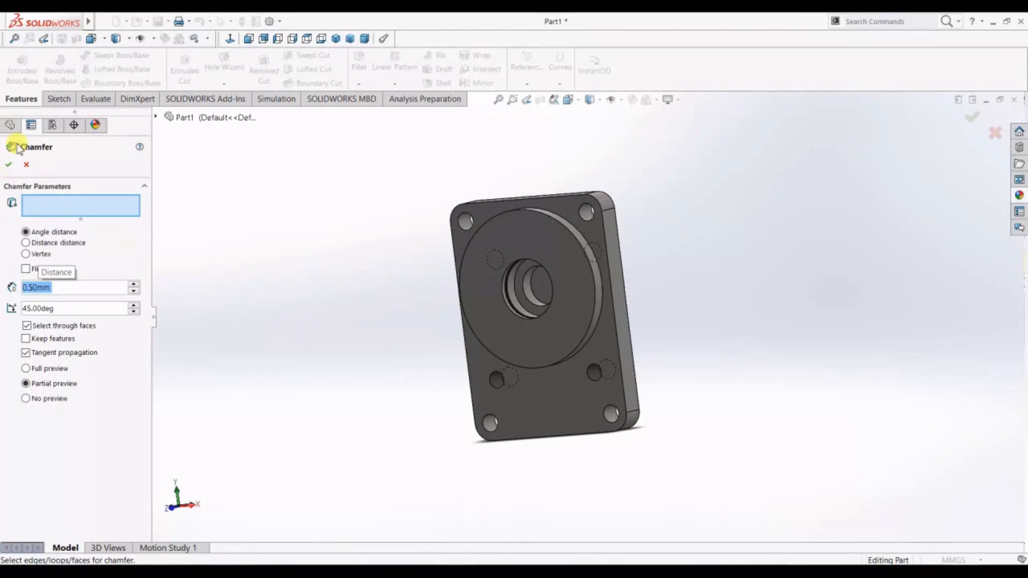
pyautogui.click(7, 167)
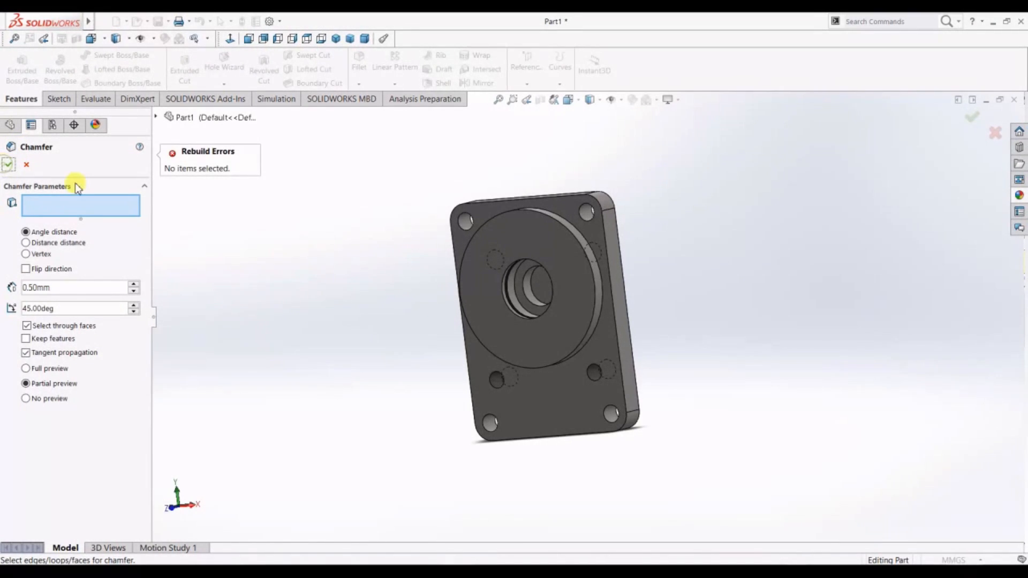
pyautogui.click(538, 213)
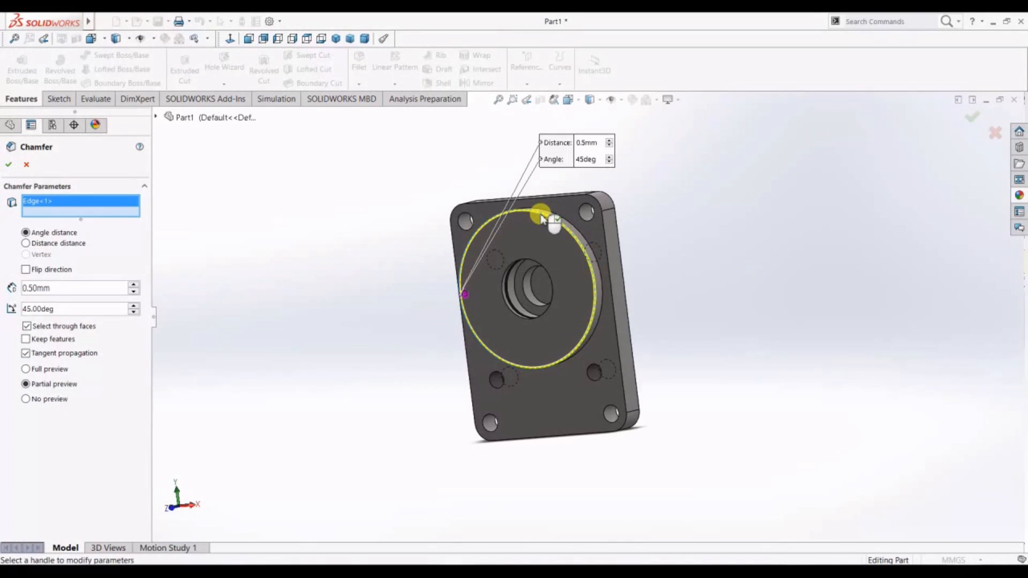
pyautogui.click(9, 165)
pyautogui.moveTo(494, 236); pyautogui.dragTo(676, 316, button='middle')
pyautogui.scroll(3, 771, 299)
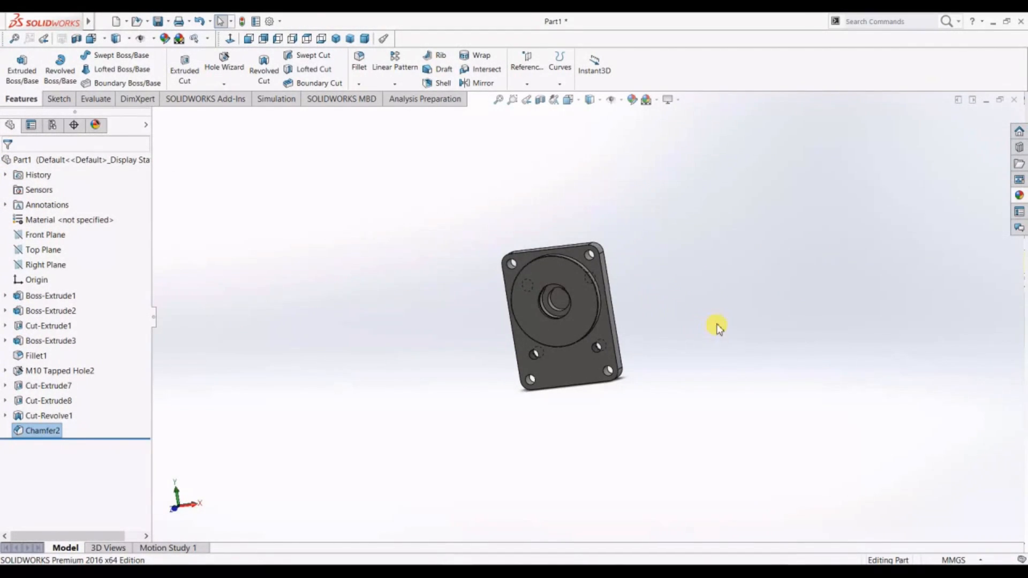
# Save the part in the youtube folder under the file name "Part 3"
pyautogui.moveTo(60, 26)
pyautogui.click(145, 21)
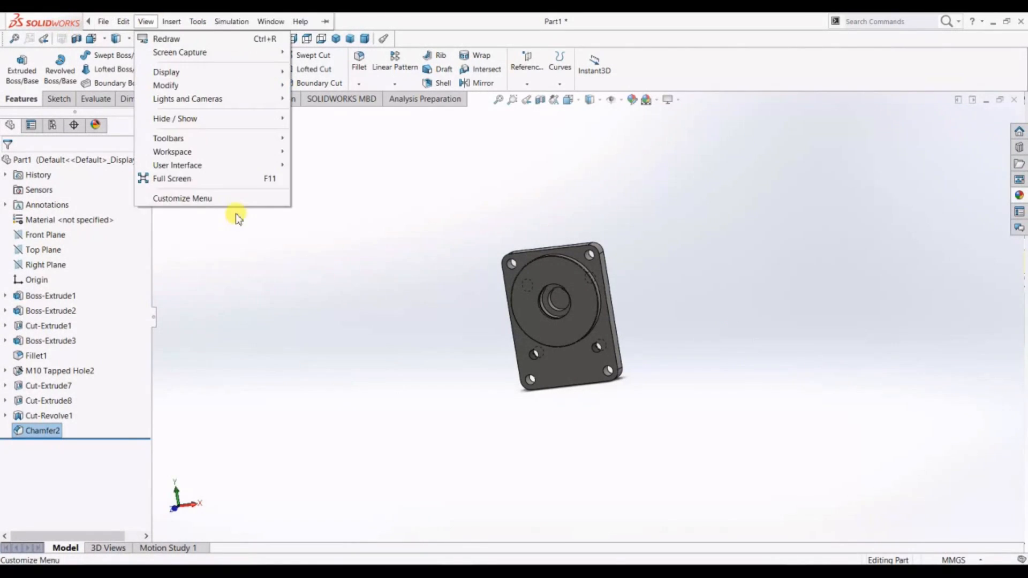
pyautogui.click(235, 215)
pyautogui.click(145, 21)
pyautogui.click(256, 244)
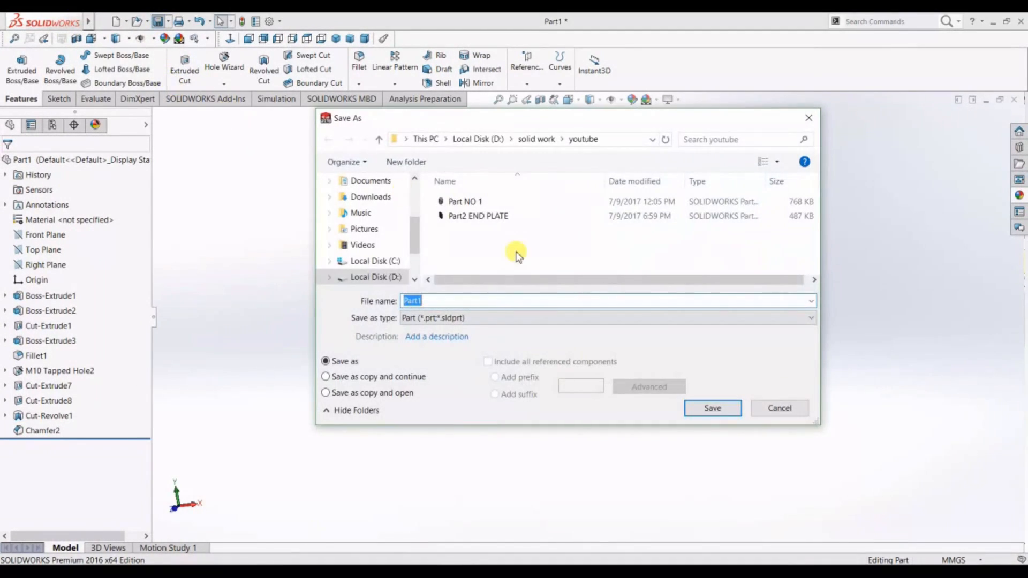
pyautogui.click(437, 303)
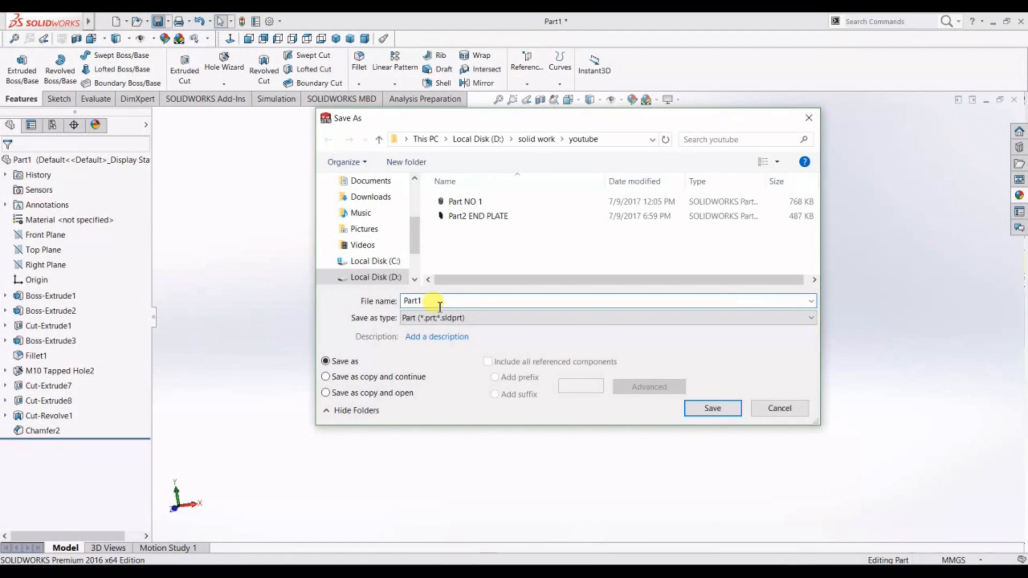
pyautogui.press('BackSpace')
pyautogui.click(723, 410)
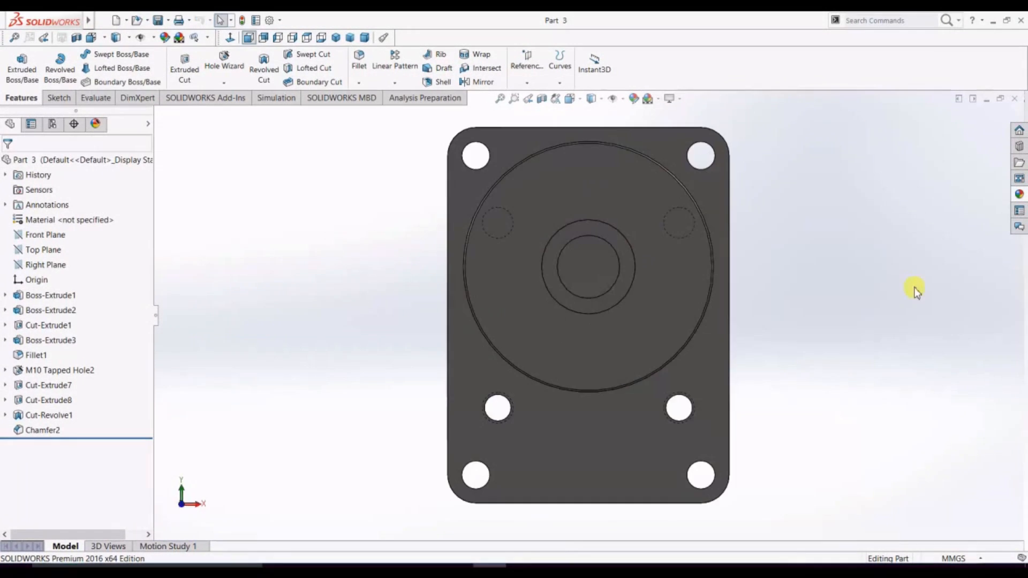
# Examine the round boss's face and the edges of its stepped bore from the front view
pyautogui.moveTo(913, 289)
pyautogui.mouseDown(button='middle')
pyautogui.moveTo(922, 193)
pyautogui.moveTo(857, 273)
pyautogui.moveTo(819, 288)
pyautogui.moveTo(891, 289)
pyautogui.moveTo(905, 300)
pyautogui.mouseUp(button='middle')
pyautogui.hotkey('ctrl', '1')
pyautogui.click(599, 267)
pyautogui.moveTo(743, 274); pyautogui.dragTo(854, 265, button='middle')
pyautogui.hotkey('ctrl', '1')
pyautogui.click(505, 272)
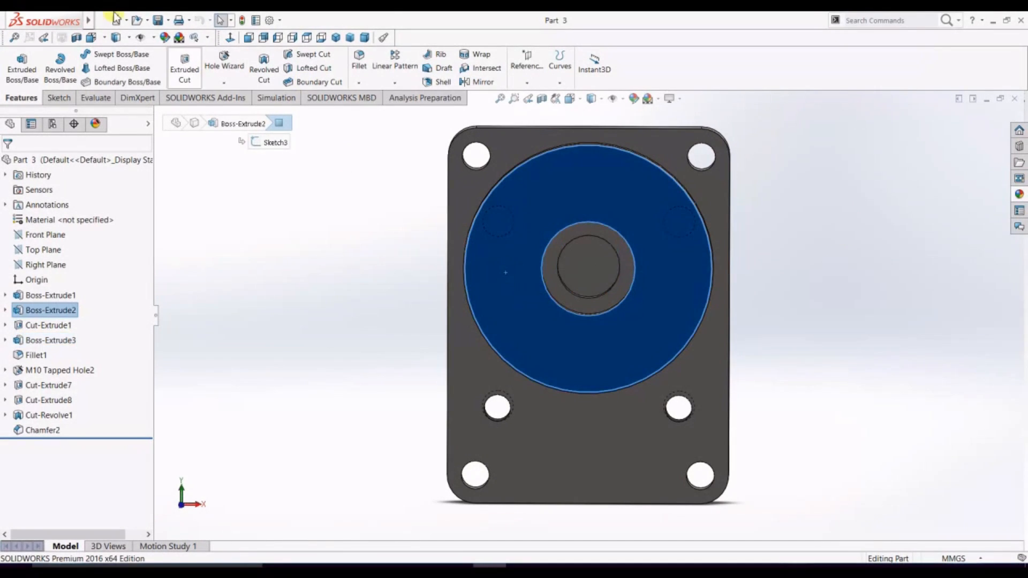
pyautogui.click(247, 228)
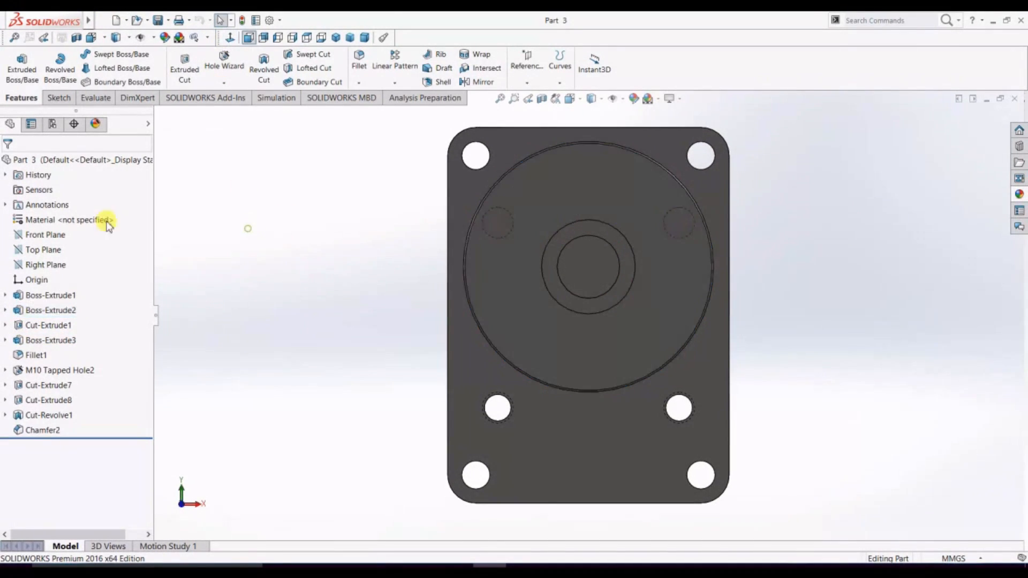
pyautogui.click(60, 98)
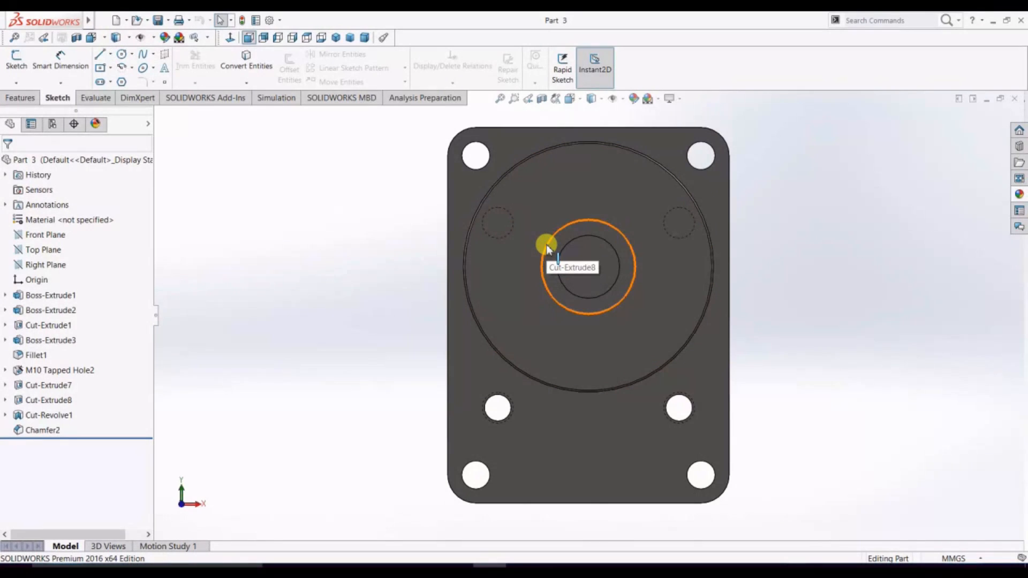
pyautogui.click(561, 232)
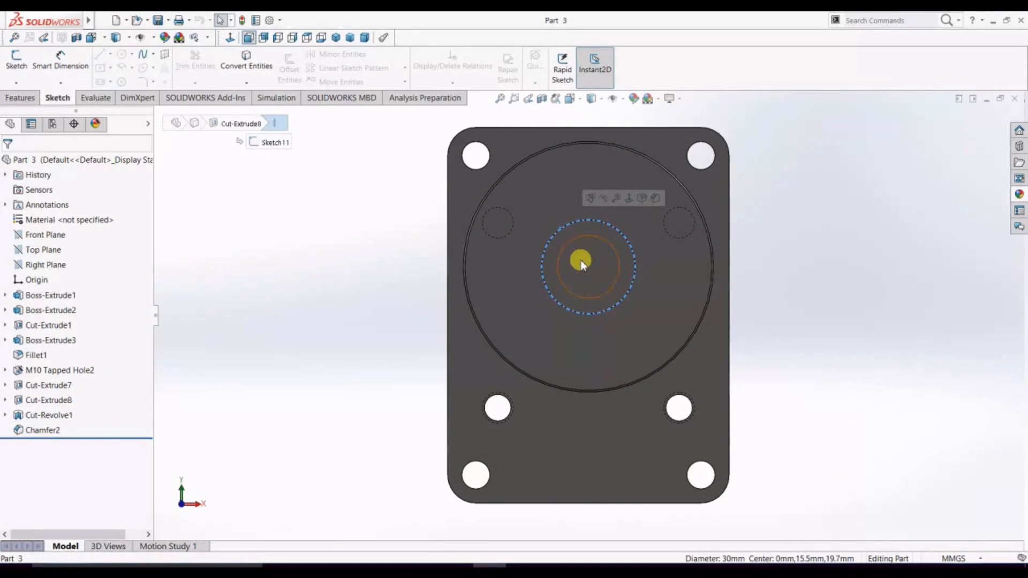
pyautogui.click(583, 259)
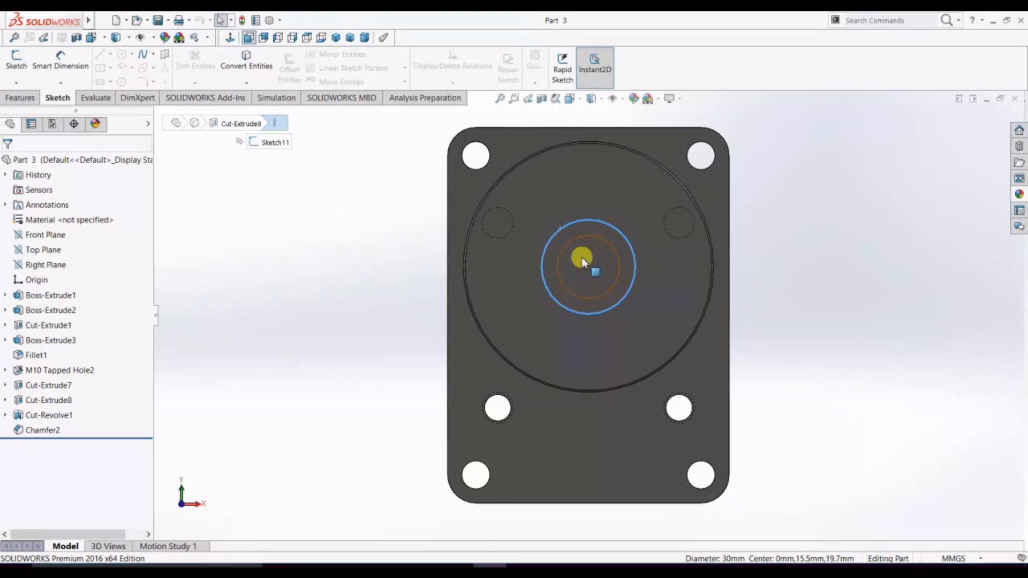
pyautogui.click(609, 309)
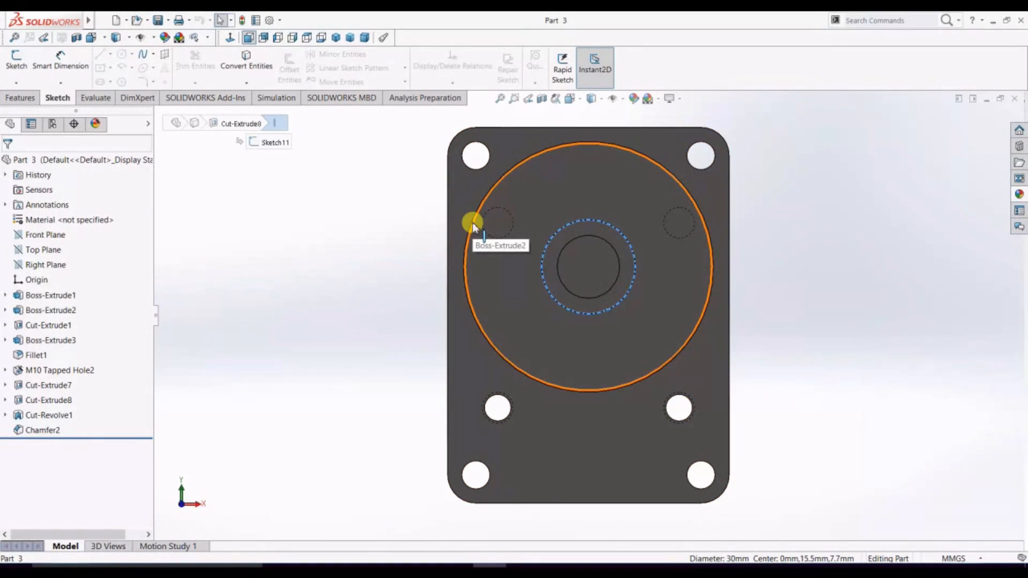
pyautogui.click(188, 234)
# Start a sketch on the round boss's front face with a vertical construction line about 66 mm long, from above the plate to the origin
pyautogui.click(103, 55)
pyautogui.click(588, 169)
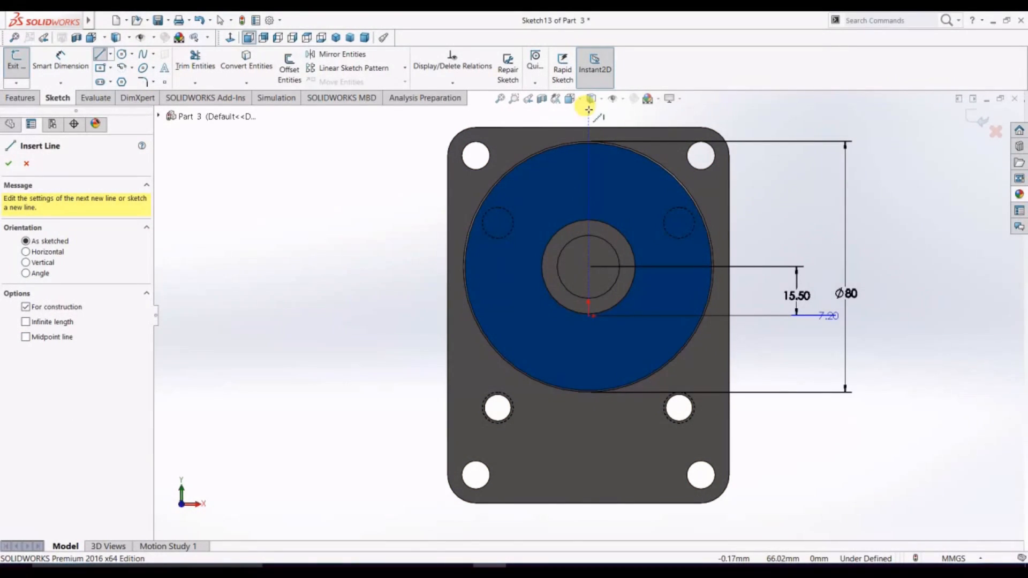
pyautogui.click(588, 109)
pyautogui.click(589, 316)
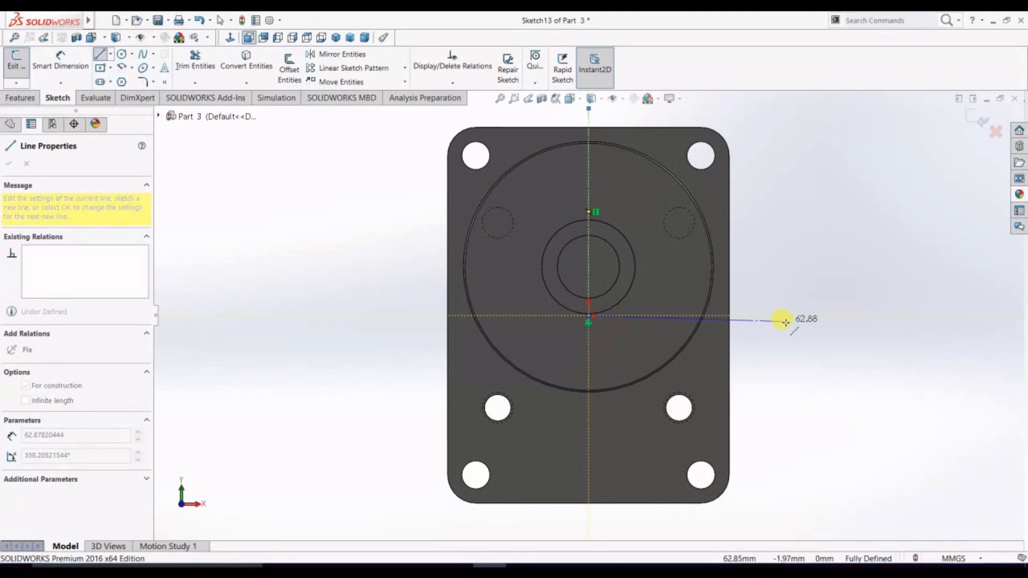
pyautogui.press('Escape')
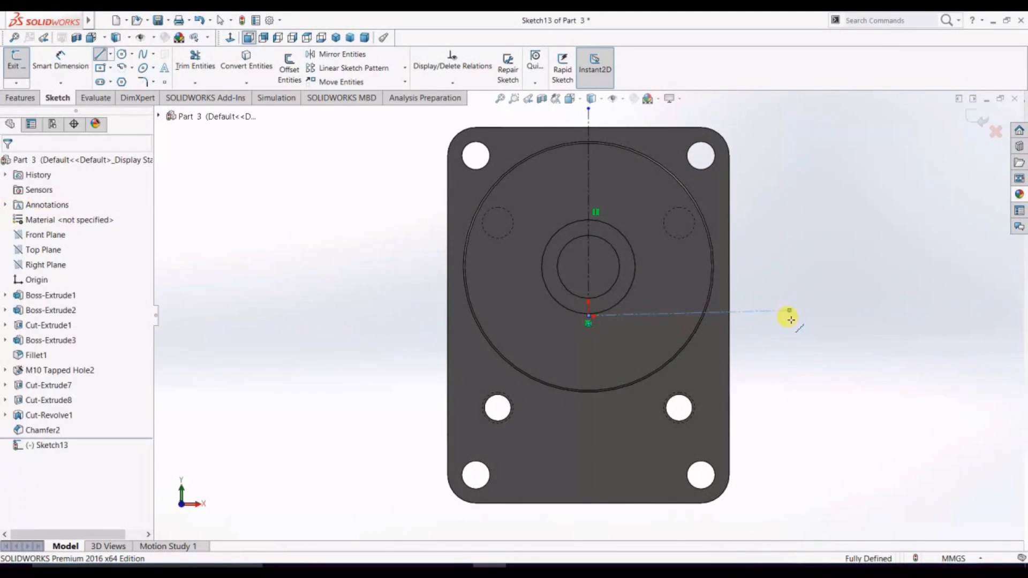
pyautogui.click(588, 320)
pyautogui.click(803, 268)
# Sketch a circle about 30 mm in diameter on the boss face, concentric with the stepped bore
pyautogui.moveTo(804, 268); pyautogui.dragTo(681, 328, button='middle')
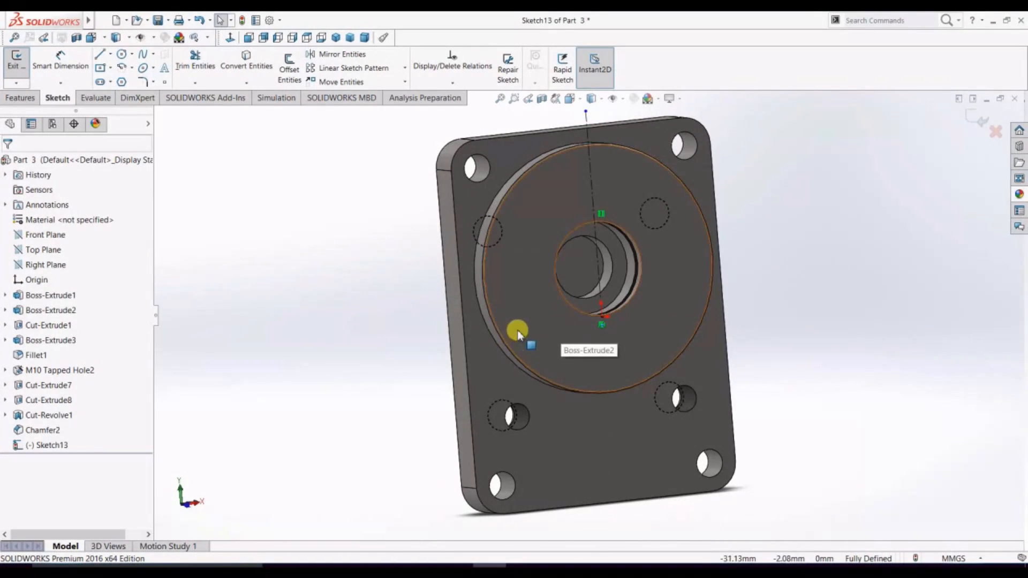
pyautogui.moveTo(518, 337); pyautogui.dragTo(466, 291, button='middle')
pyautogui.hotkey('ctrl', '8')
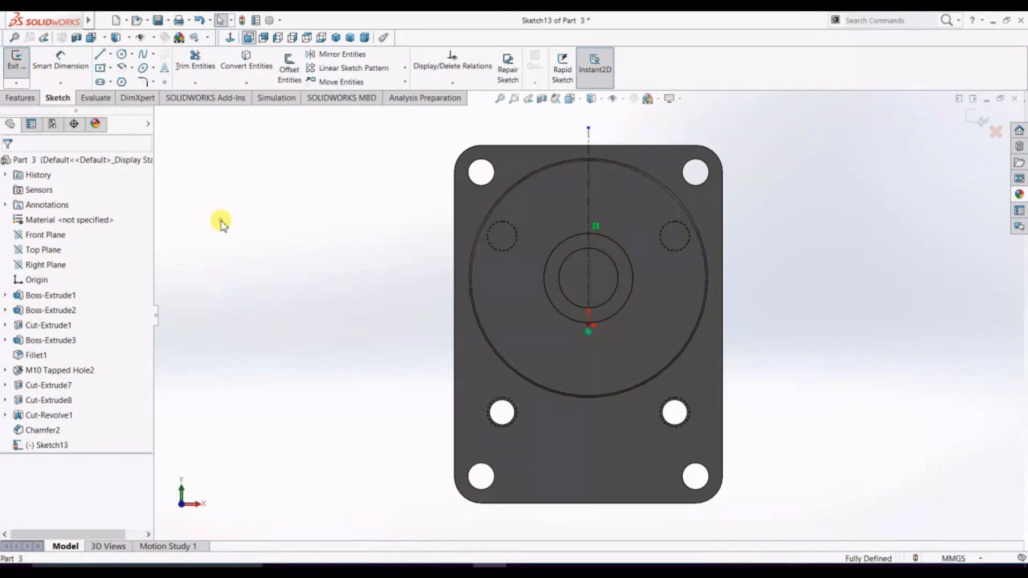
pyautogui.click(122, 54)
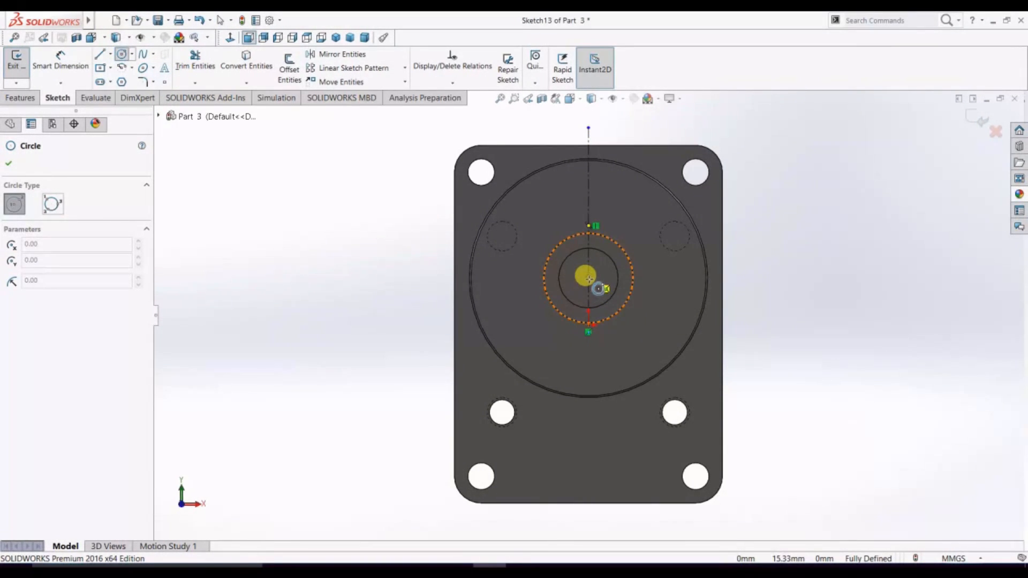
pyautogui.click(589, 279)
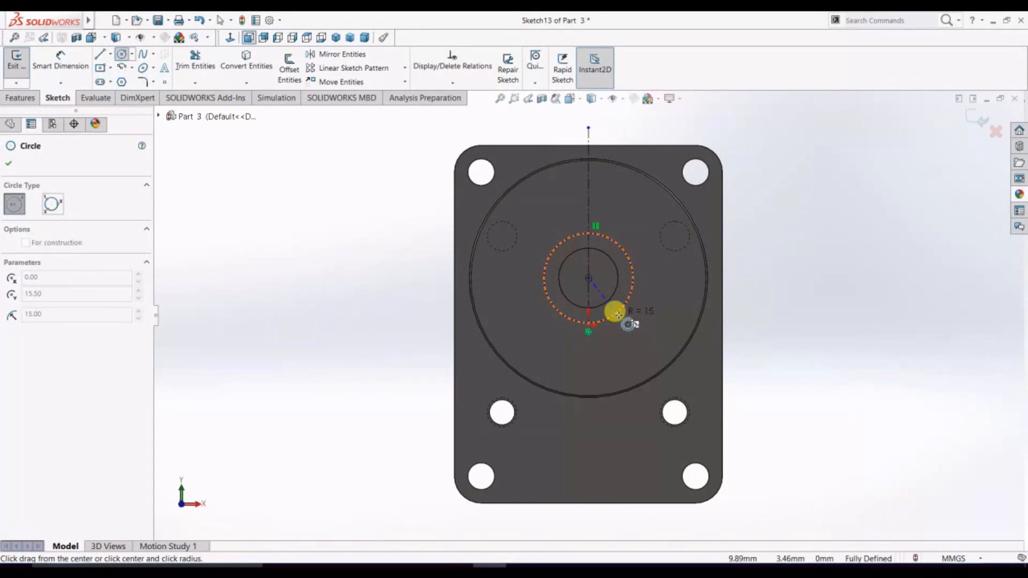
pyautogui.click(619, 315)
# Dimension the sketched circle's diameter to 20 mm
pyautogui.press('d')
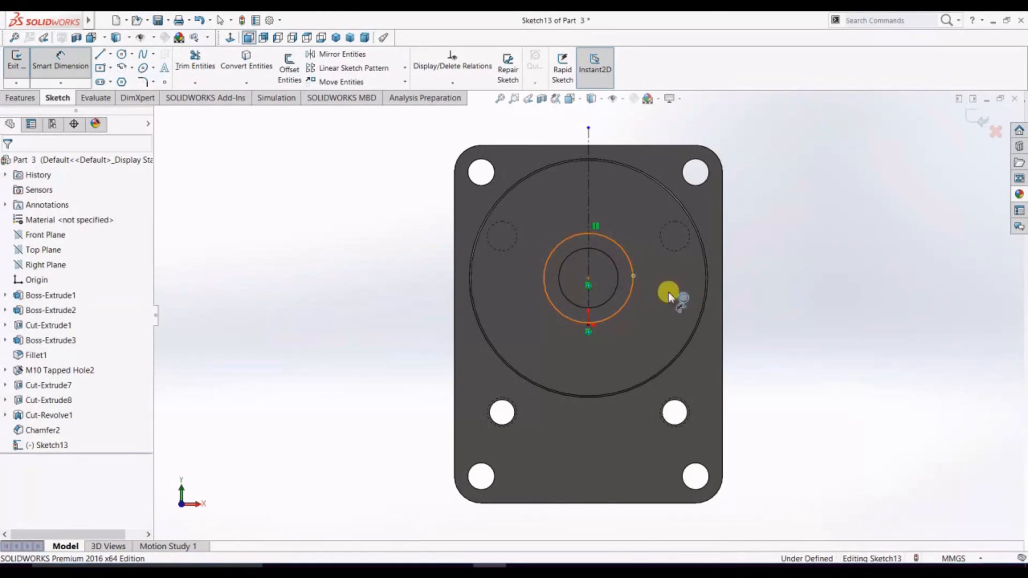
pyautogui.click(633, 277)
pyautogui.click(817, 285)
pyautogui.write('20')
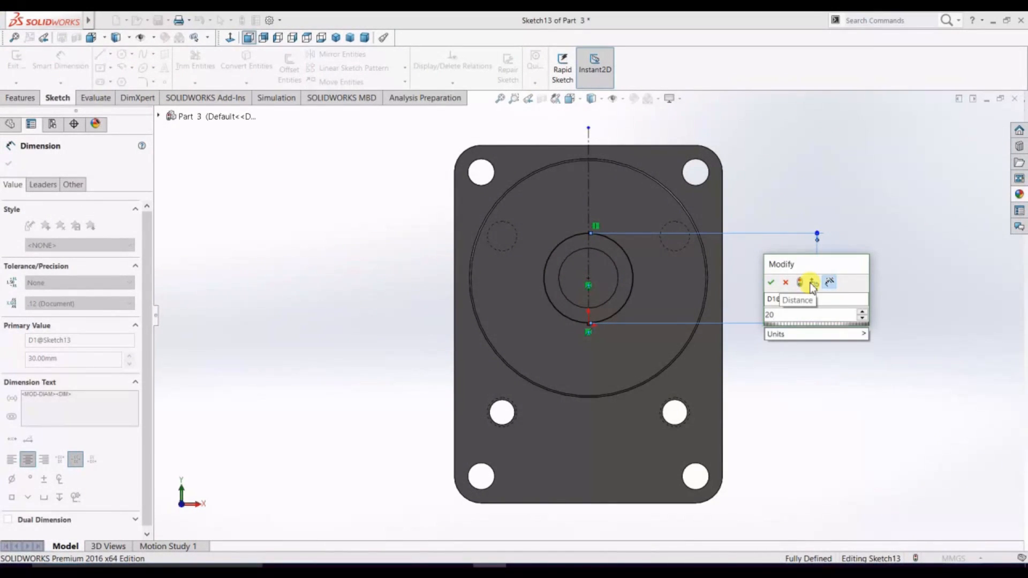
pyautogui.press('Return')
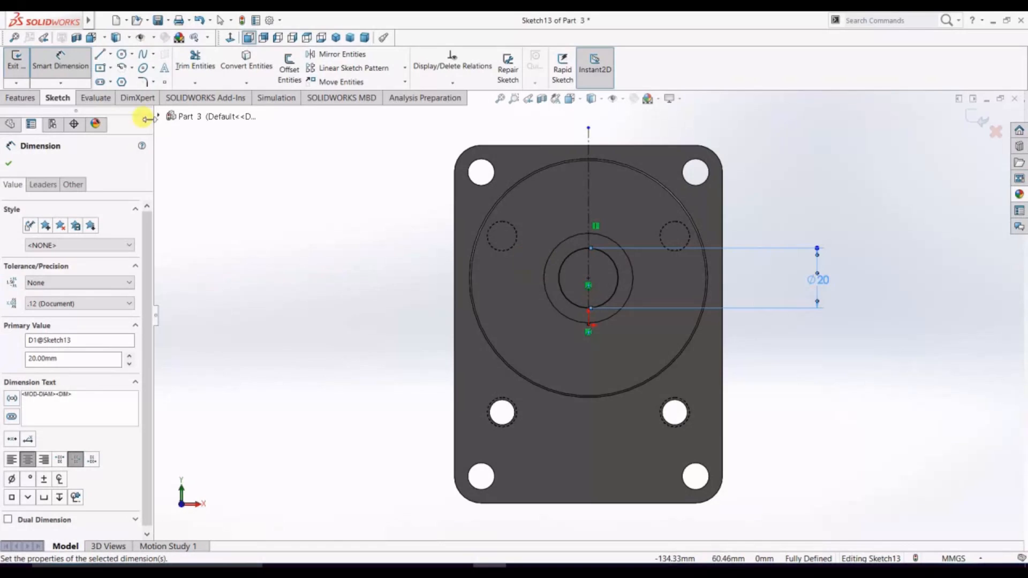
# Cut-extrude the 20 mm circle through all of the part
pyautogui.click(20, 97)
pyautogui.click(185, 67)
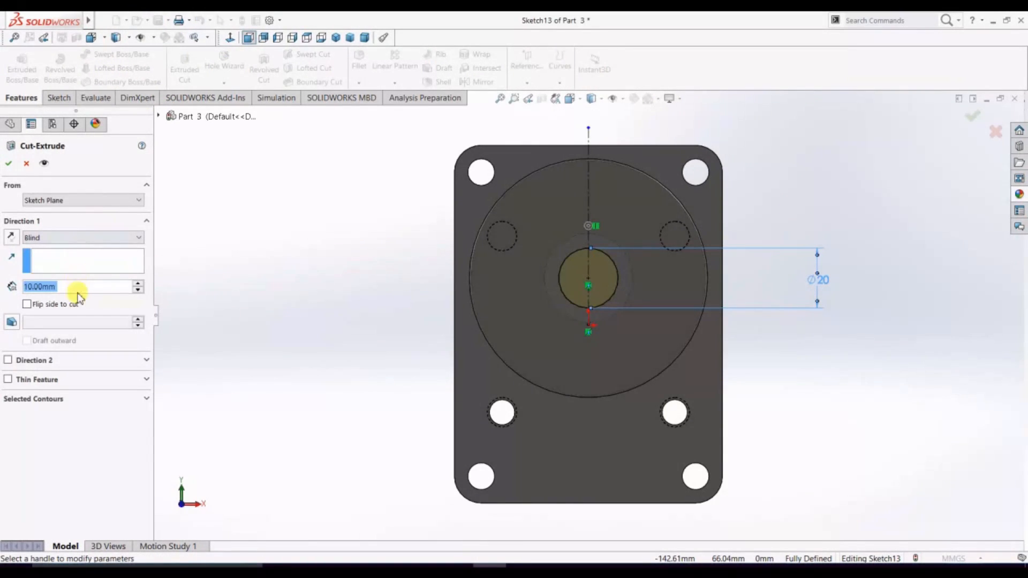
pyautogui.click(133, 242)
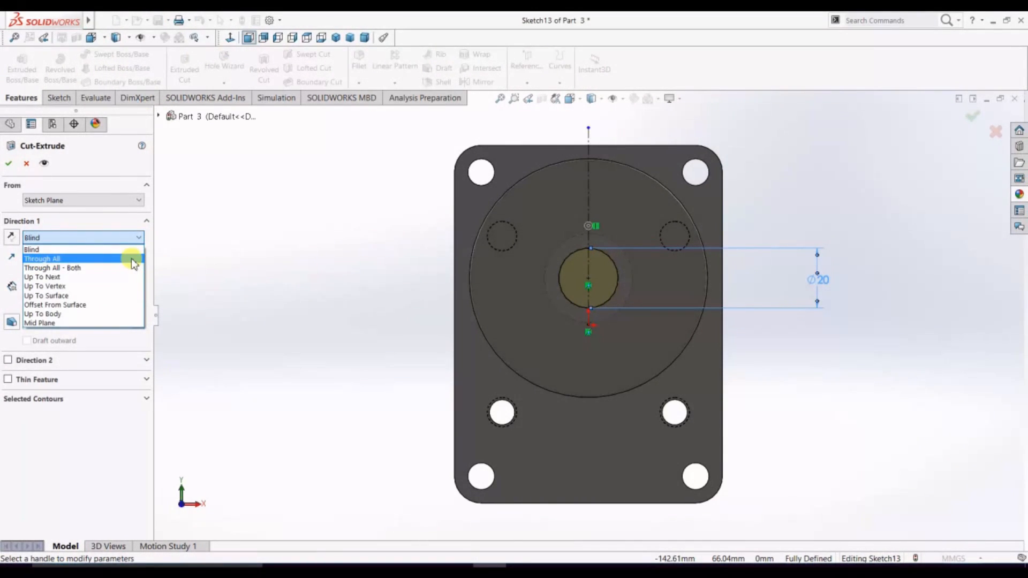
pyautogui.click(130, 258)
pyautogui.click(9, 163)
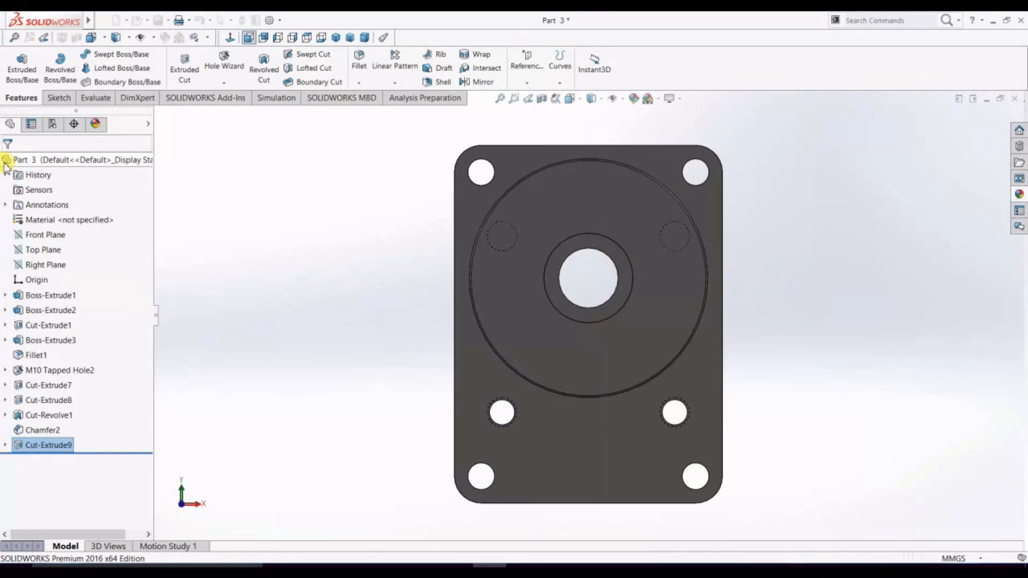
# Start a Hole Wizard hole on the raised back face, using ISO dowel holes of size Ø4.0
pyautogui.moveTo(881, 376); pyautogui.dragTo(665, 394, button='middle')
pyautogui.click(660, 398)
pyautogui.click(230, 37)
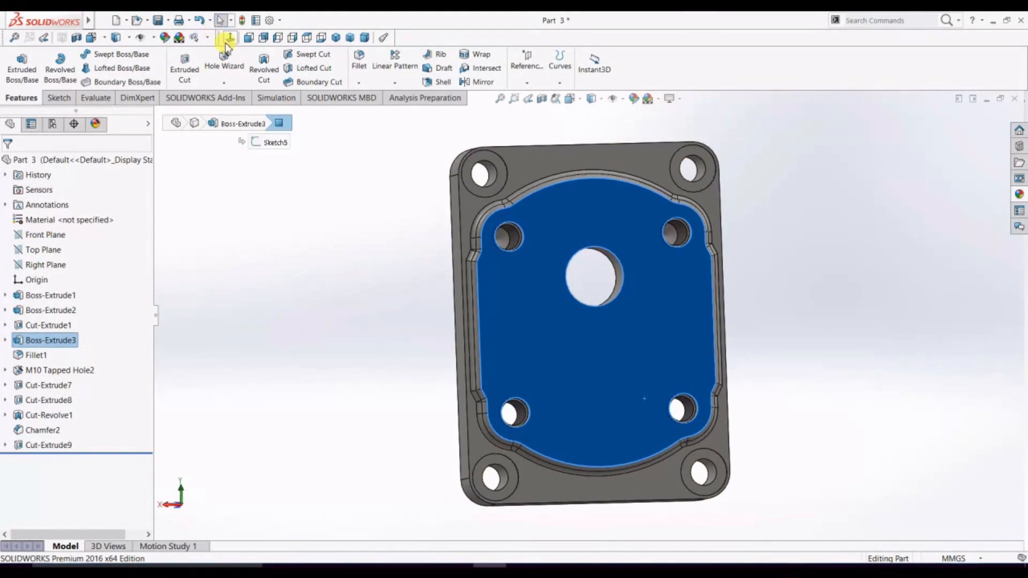
pyautogui.click(245, 70)
pyautogui.click(86, 289)
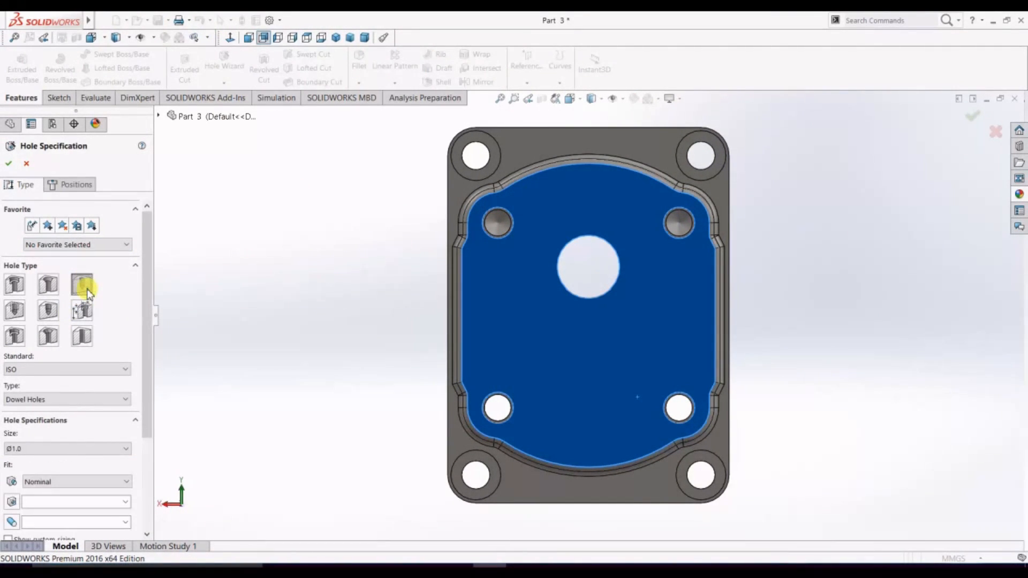
pyautogui.click(112, 447)
pyautogui.click(121, 542)
pyautogui.moveTo(147, 349); pyautogui.dragTo(143, 455)
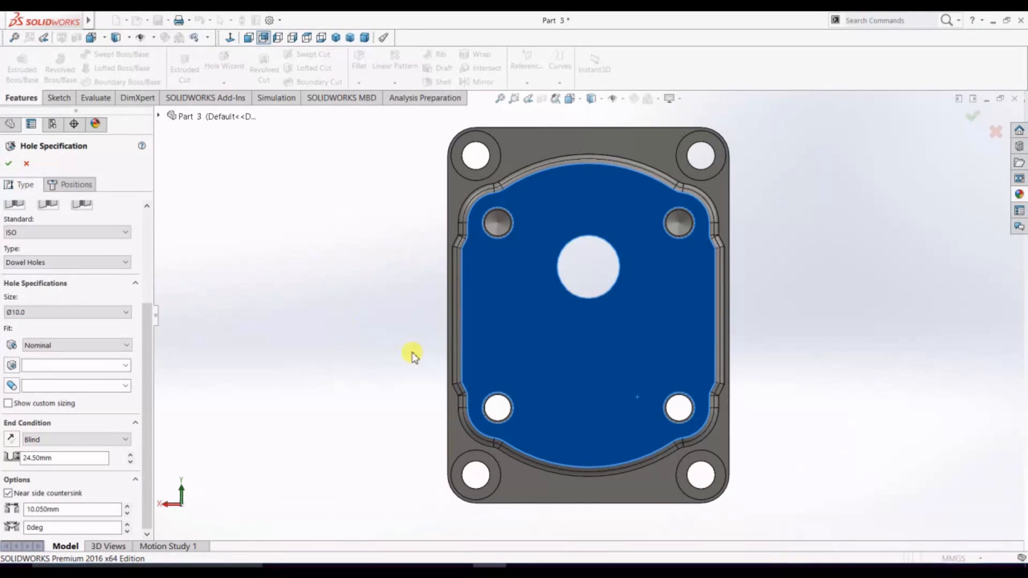
pyautogui.click(75, 312)
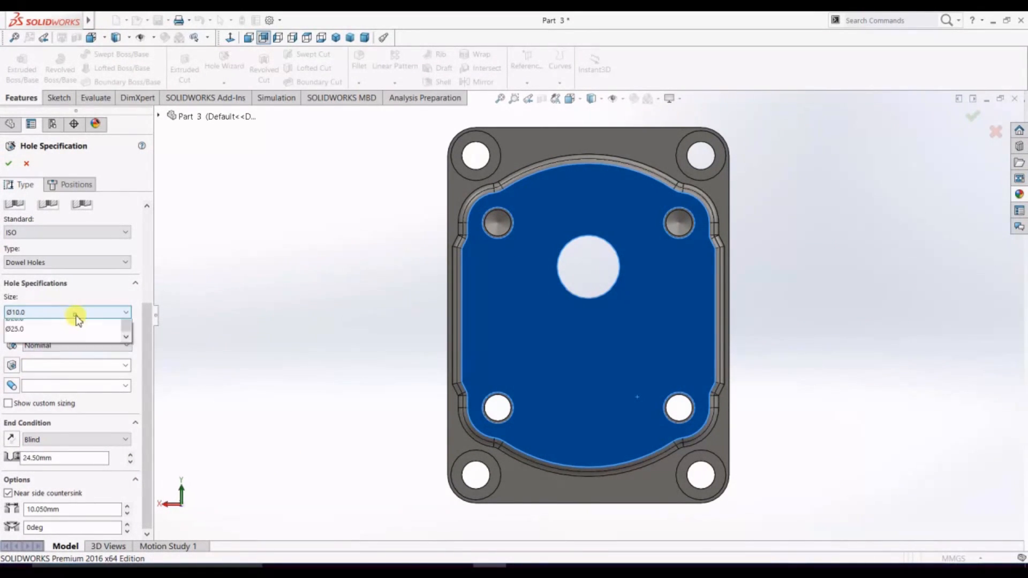
pyautogui.click(75, 354)
pyautogui.moveTo(73, 460); pyautogui.dragTo(41, 456)
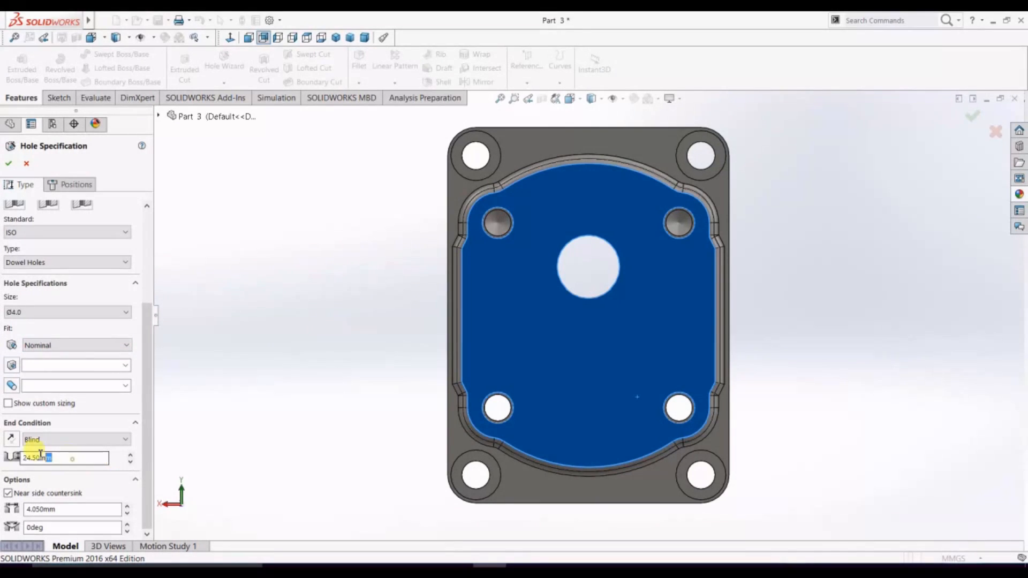
# Place two dowel holes on the back face's vertical centreline, one near its upper edge and one near its lower edge
pyautogui.click(75, 185)
pyautogui.click(588, 180)
pyautogui.click(589, 451)
# Dimension the upper dowel hole 45 mm vertically from the origin
pyautogui.press('d')
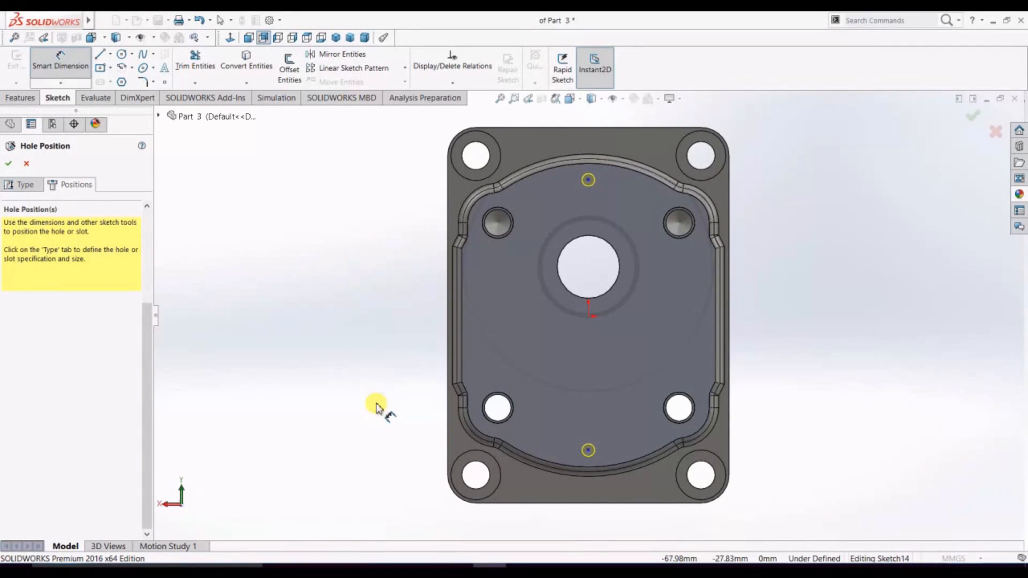
pyautogui.click(588, 180)
pyautogui.click(588, 316)
pyautogui.click(371, 251)
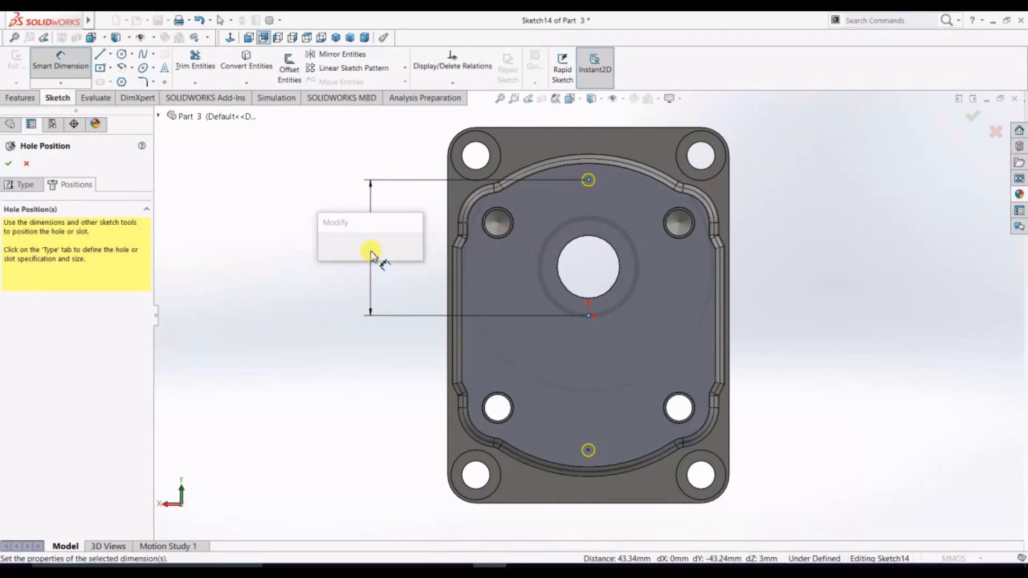
pyautogui.press('Return')
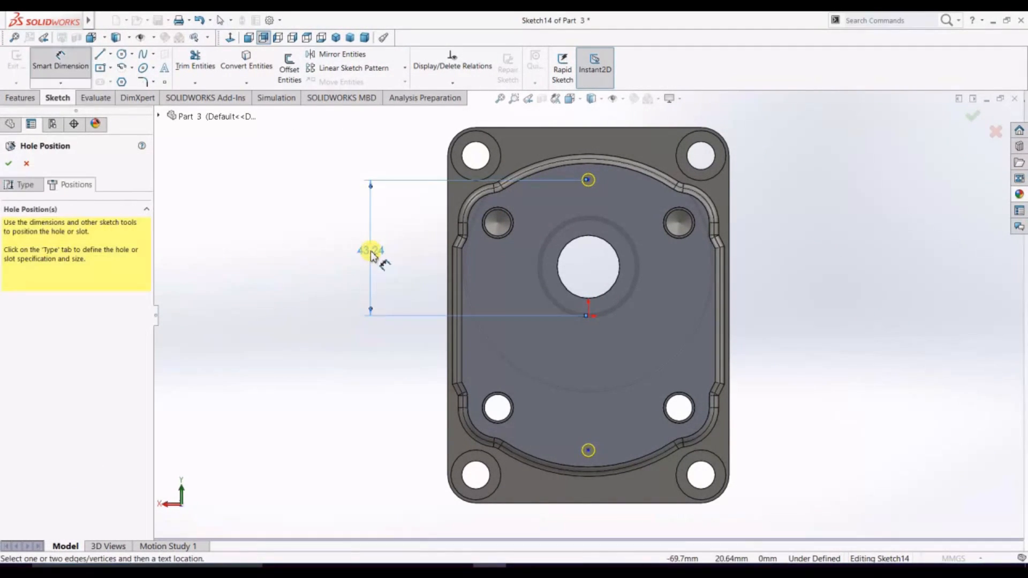
pyautogui.click(371, 251)
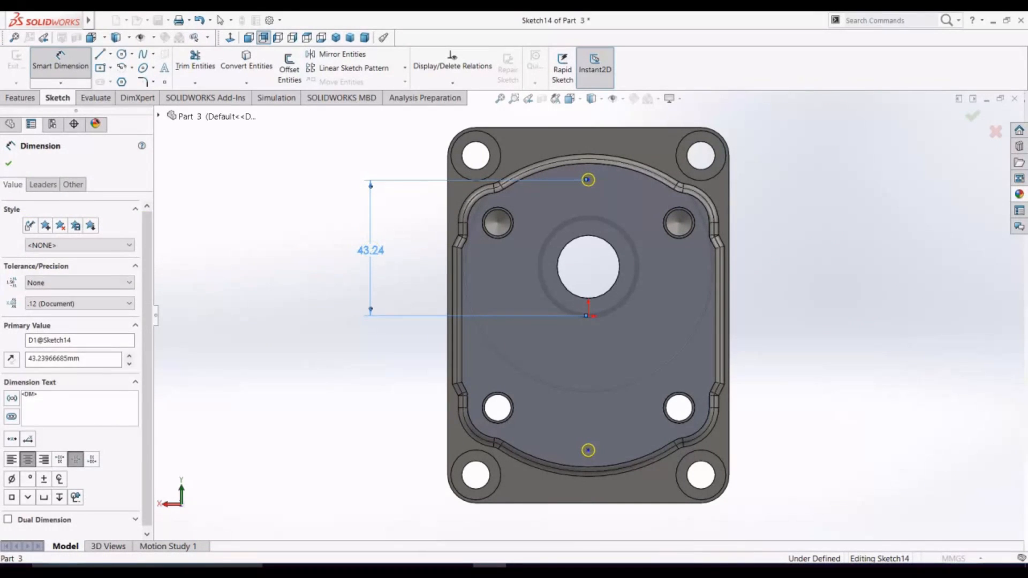
pyautogui.doubleClick(387, 256)
pyautogui.press('Return')
# Dimension the lower dowel hole 45 mm vertically from the origin and finish the hole feature
pyautogui.click(588, 450)
pyautogui.click(589, 316)
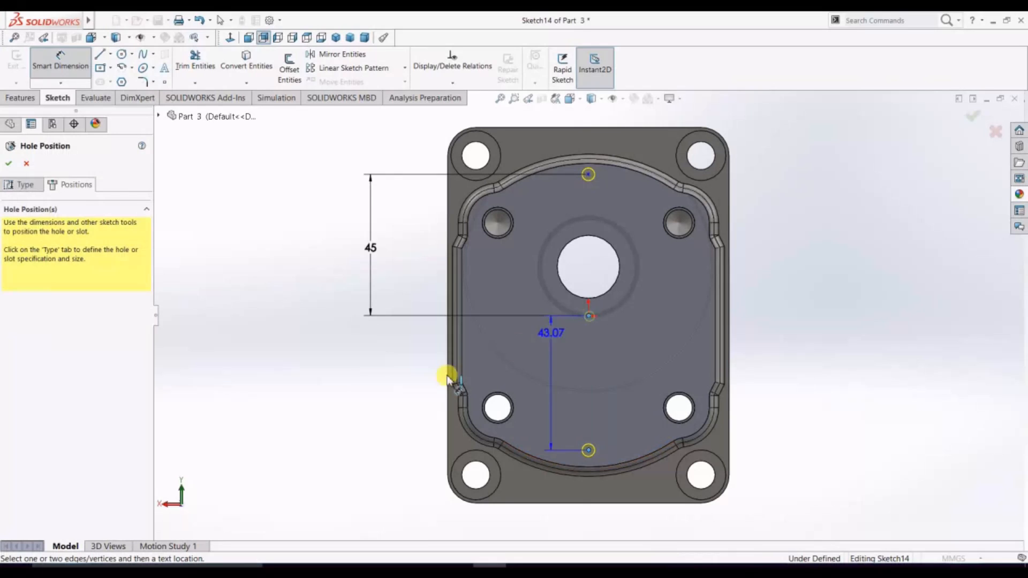
pyautogui.click(350, 384)
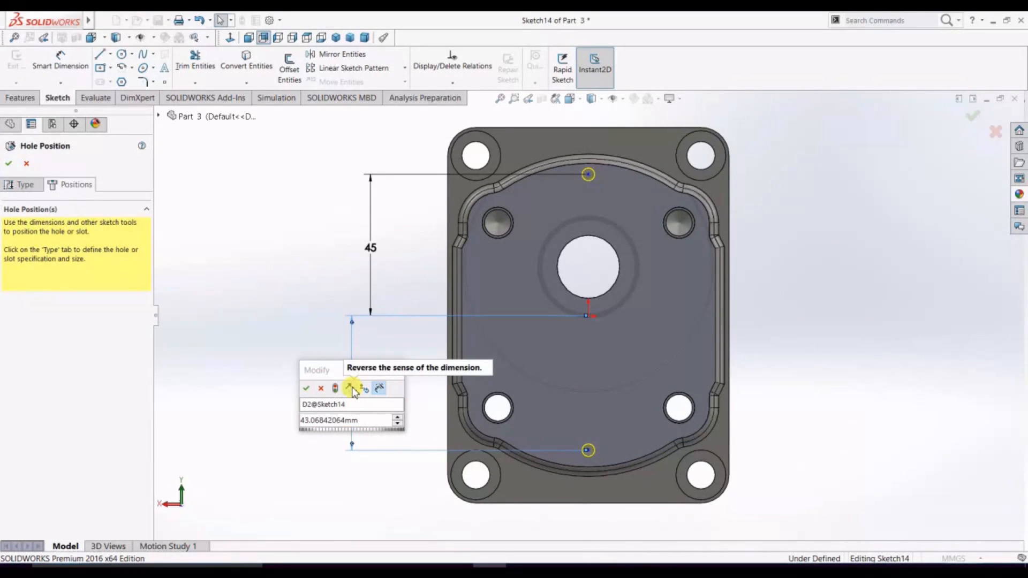
pyautogui.doubleClick(371, 418)
pyautogui.write('45')
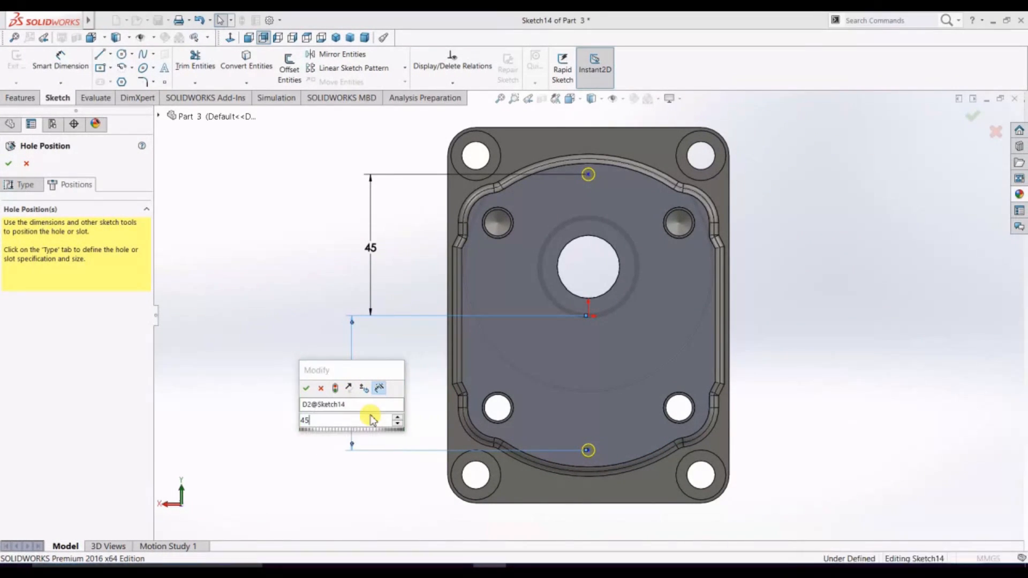
pyautogui.press('Return')
pyautogui.click(8, 169)
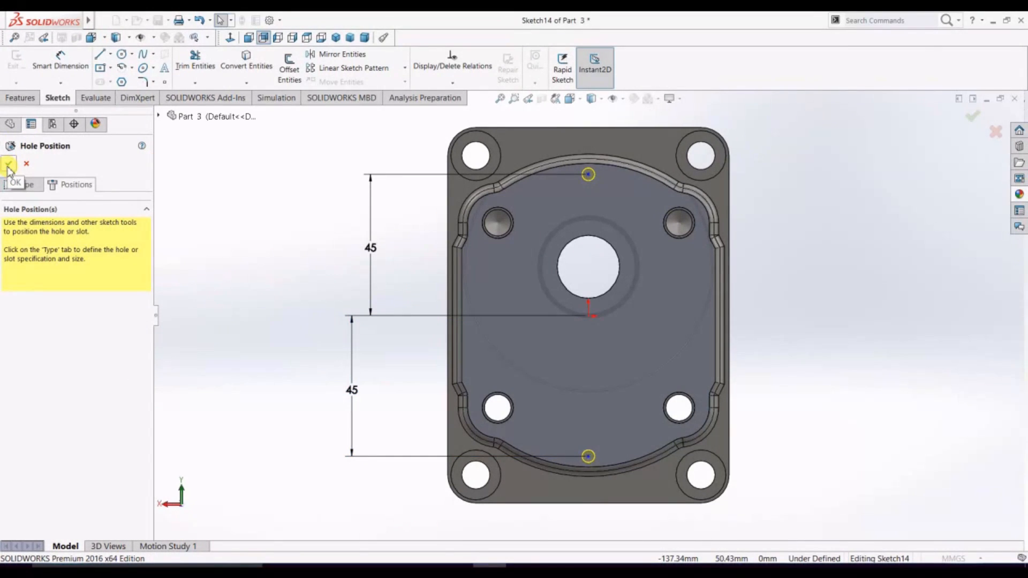
pyautogui.click(8, 168)
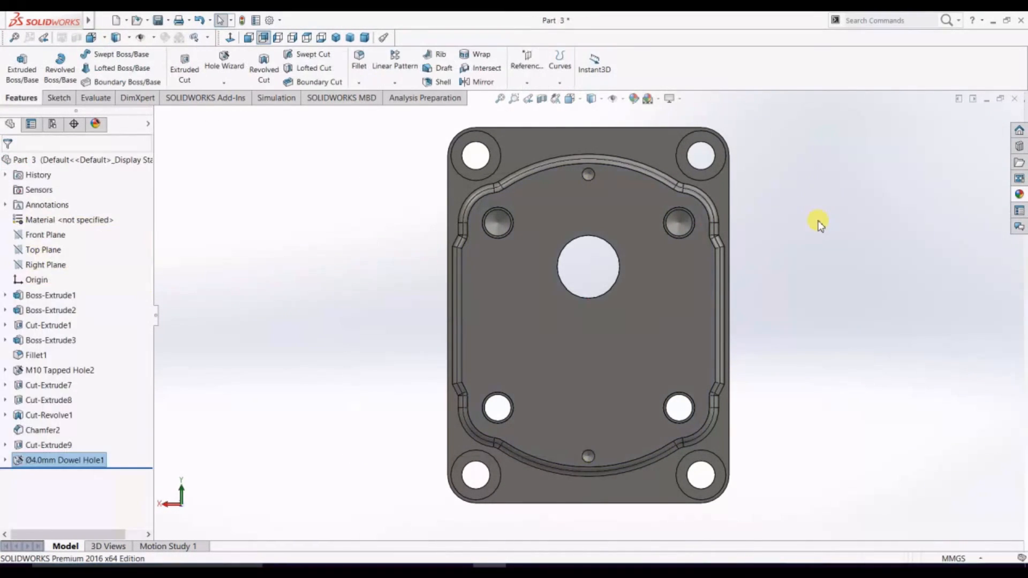
# Save the finished plate part and start a new part
pyautogui.moveTo(854, 266); pyautogui.dragTo(829, 311, button='middle')
pyautogui.moveTo(830, 298); pyautogui.dragTo(845, 249, button='middle')
pyautogui.click(135, 19)
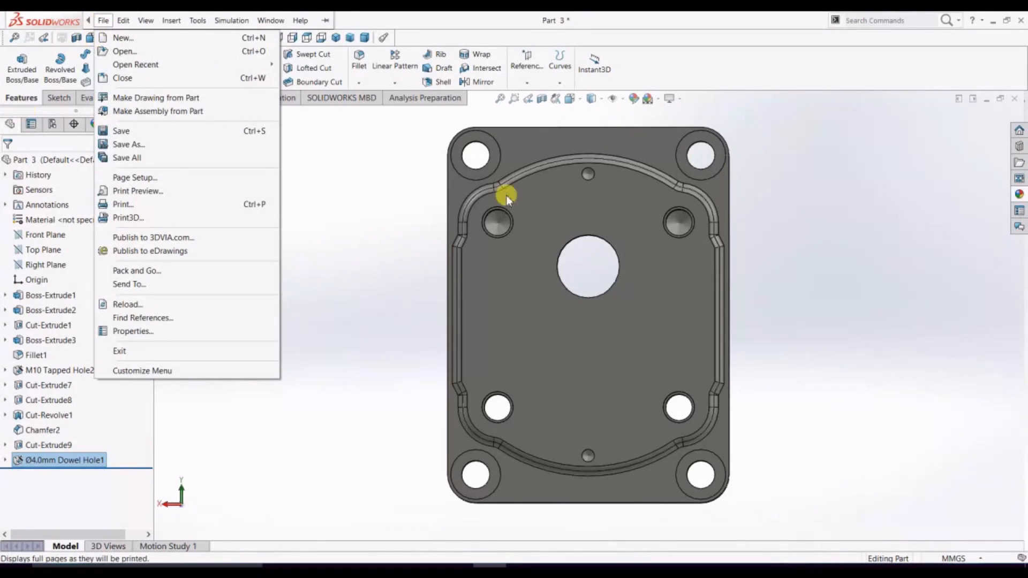
pyautogui.click(391, 180)
pyautogui.click(158, 20)
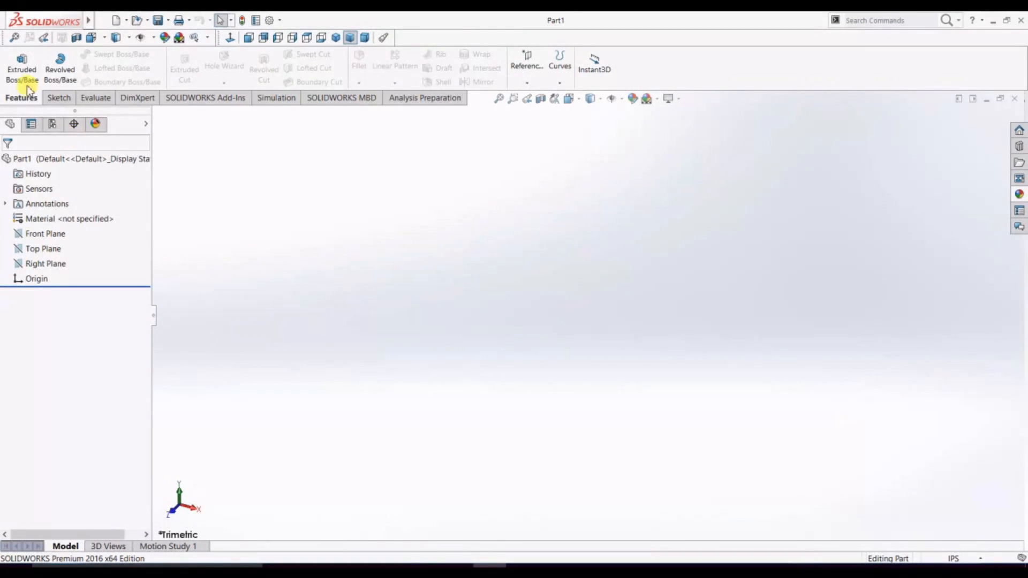
# Sketch a circle about 79 mm in diameter on the Front Plane, centred on the origin
pyautogui.click(43, 234)
pyautogui.click(55, 218)
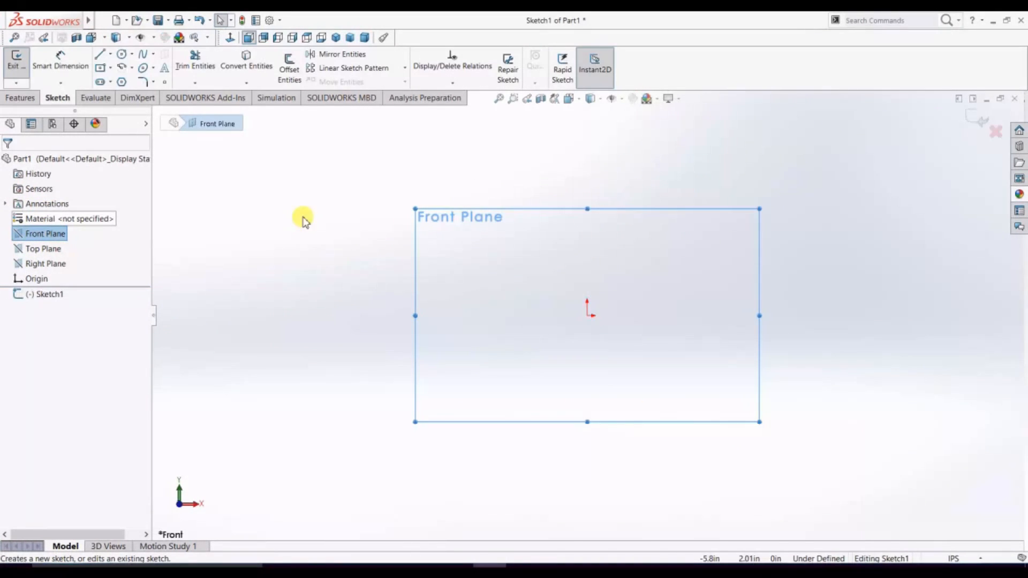
pyautogui.click(122, 54)
pyautogui.click(587, 315)
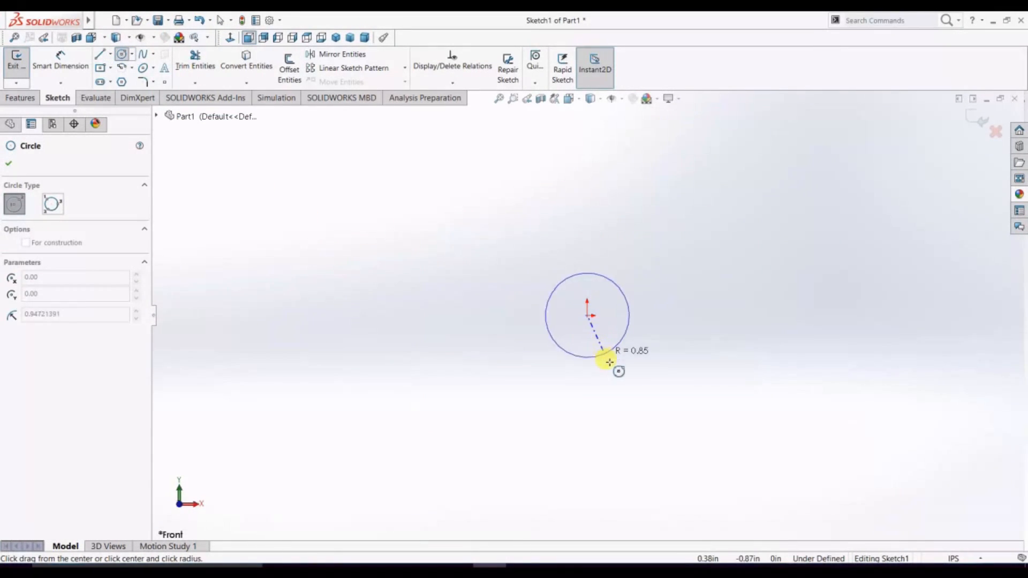
pyautogui.click(621, 383)
# Set the new part's unit system to MMGS
pyautogui.click(954, 559)
pyautogui.click(930, 509)
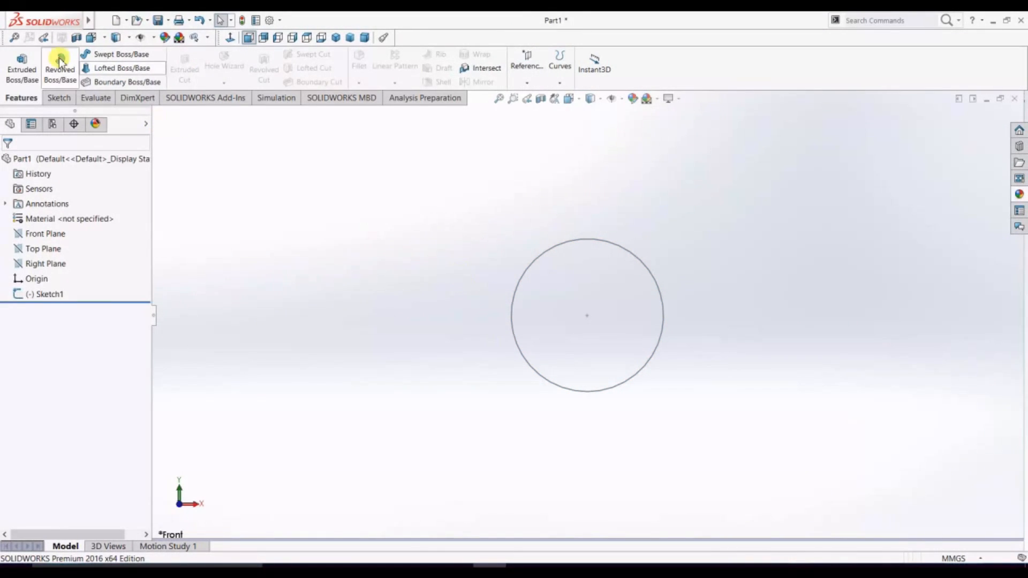
# Try to dimension the circle outside its sketch, then undo the circle sketch
pyautogui.click(52, 98)
pyautogui.click(61, 60)
pyautogui.click(515, 294)
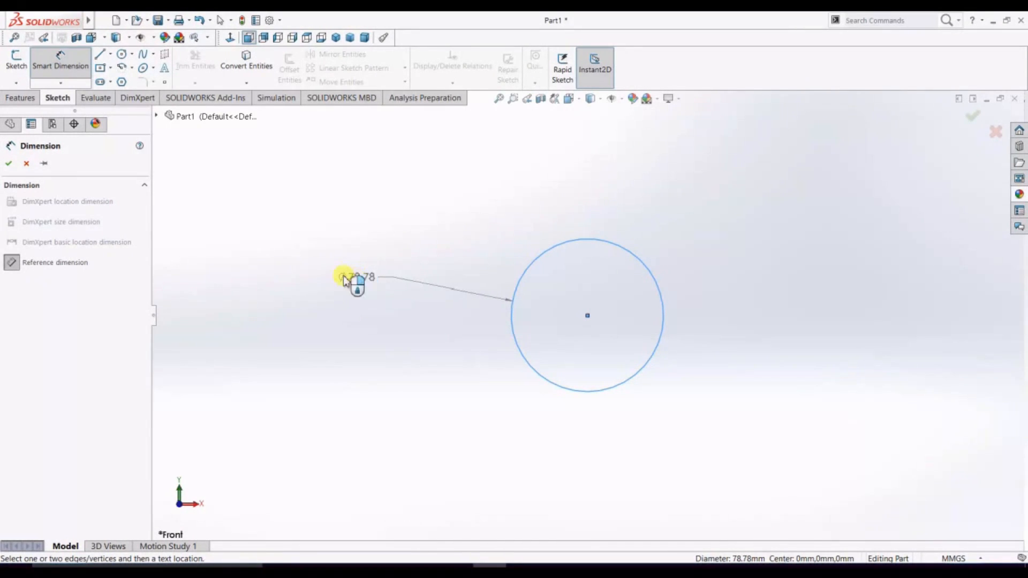
pyautogui.press('Escape')
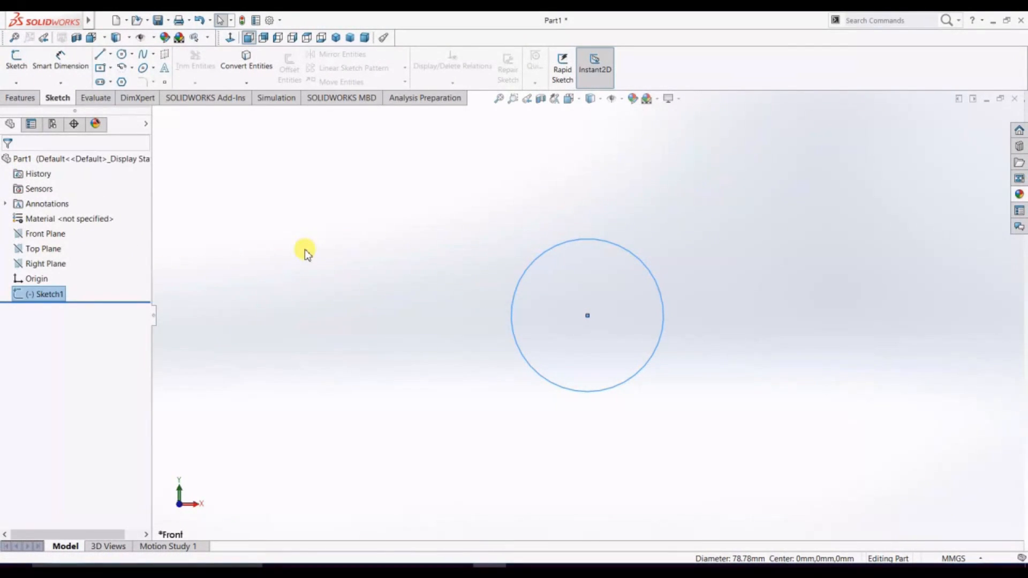
pyautogui.hotkey('ctrl', 'z')
pyautogui.hotkey('ctrl', 'z')
pyautogui.hotkey('ctrl', 'z')
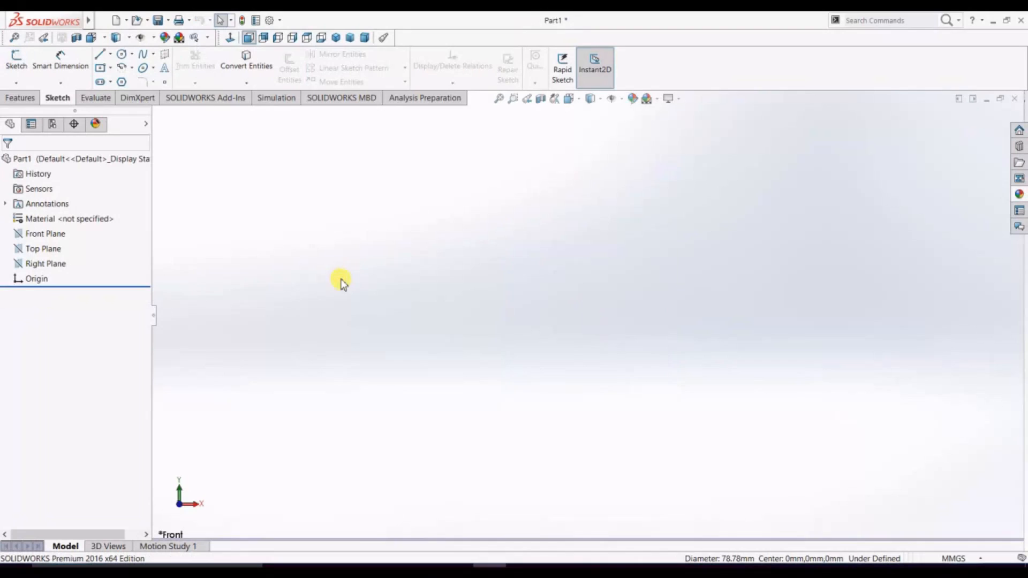
# Start a new sketch on the Front Plane with a circle about 83 mm in diameter centred on the origin
pyautogui.click(45, 233)
pyautogui.click(50, 216)
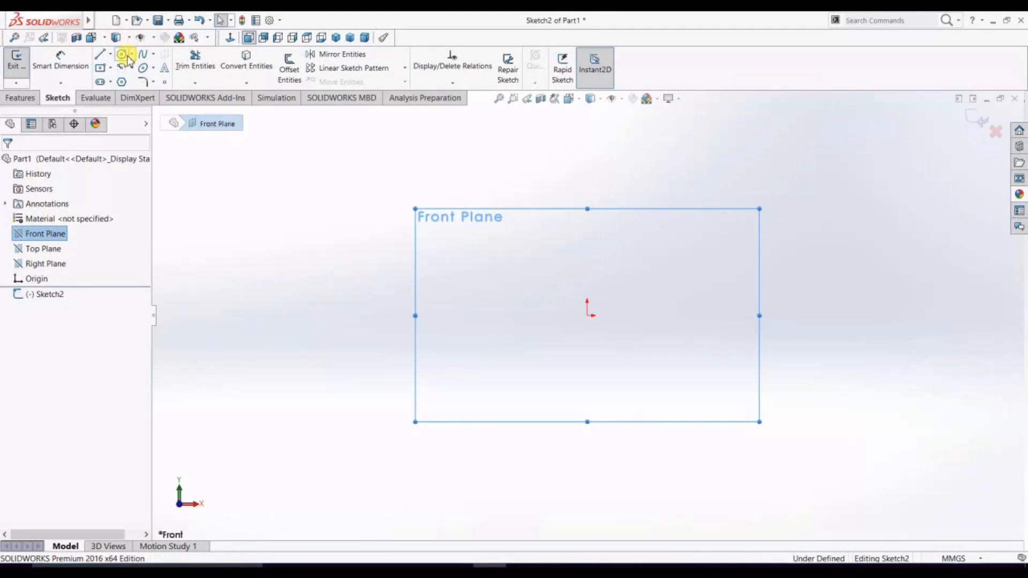
pyautogui.click(122, 54)
pyautogui.click(590, 316)
pyautogui.click(613, 390)
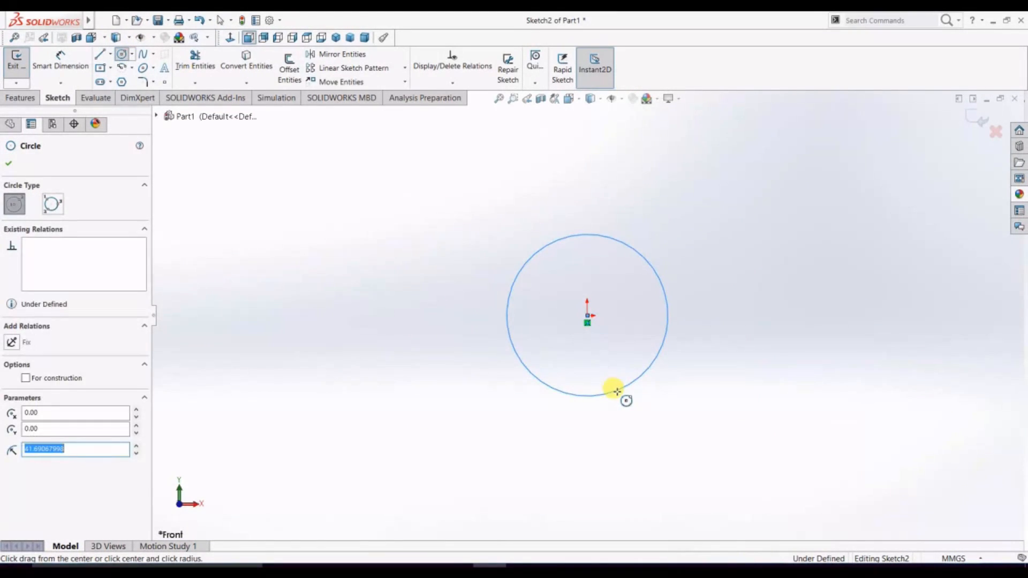
# Dimension the circle's diameter at 2 mm
pyautogui.click(61, 60)
pyautogui.click(507, 326)
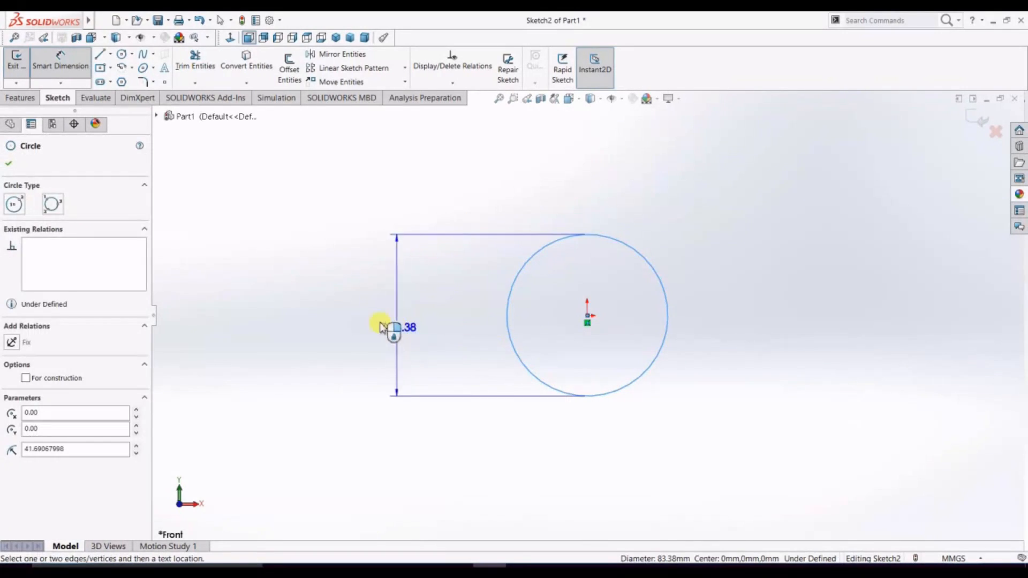
pyautogui.click(378, 326)
pyautogui.write('2')
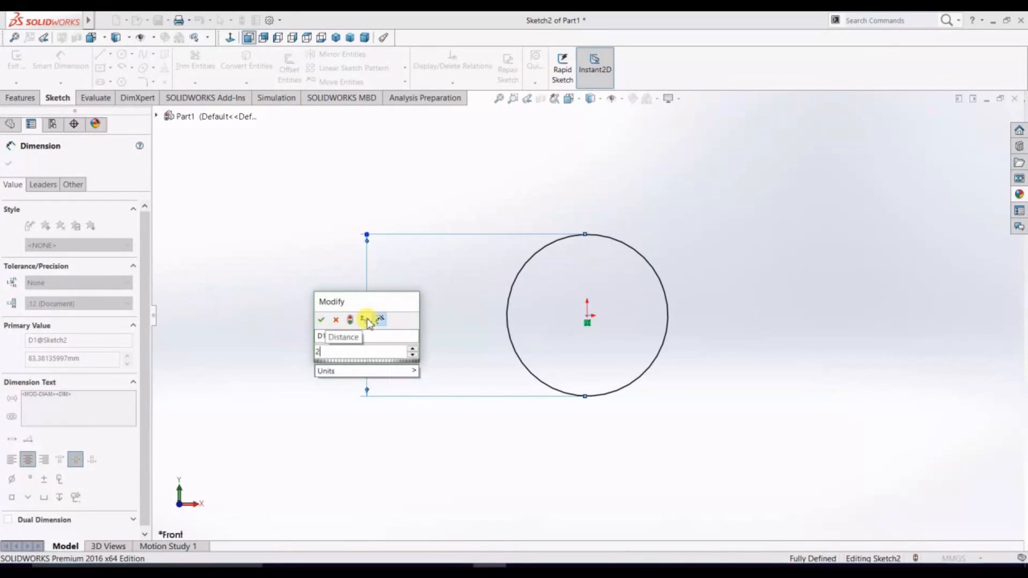
pyautogui.press('Return')
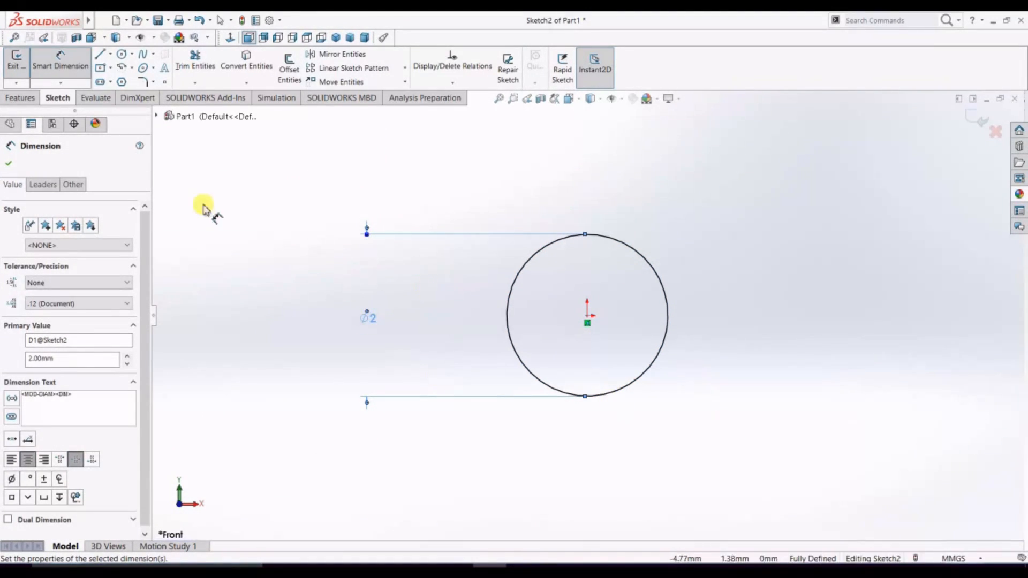
# Extrude the circle 4 mm as a blind boss from the sketch plane
pyautogui.click(22, 98)
pyautogui.click(21, 67)
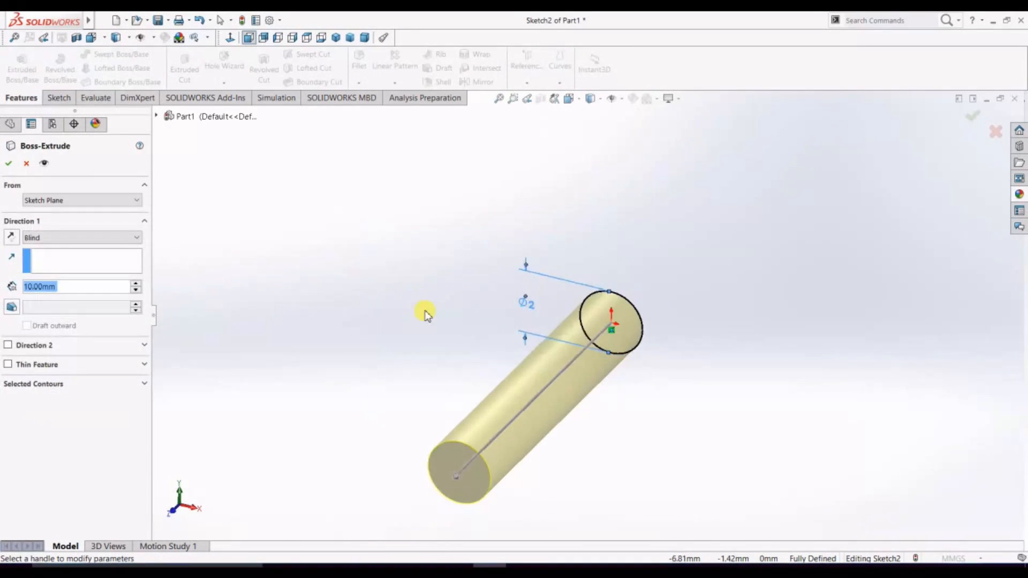
pyautogui.write('4')
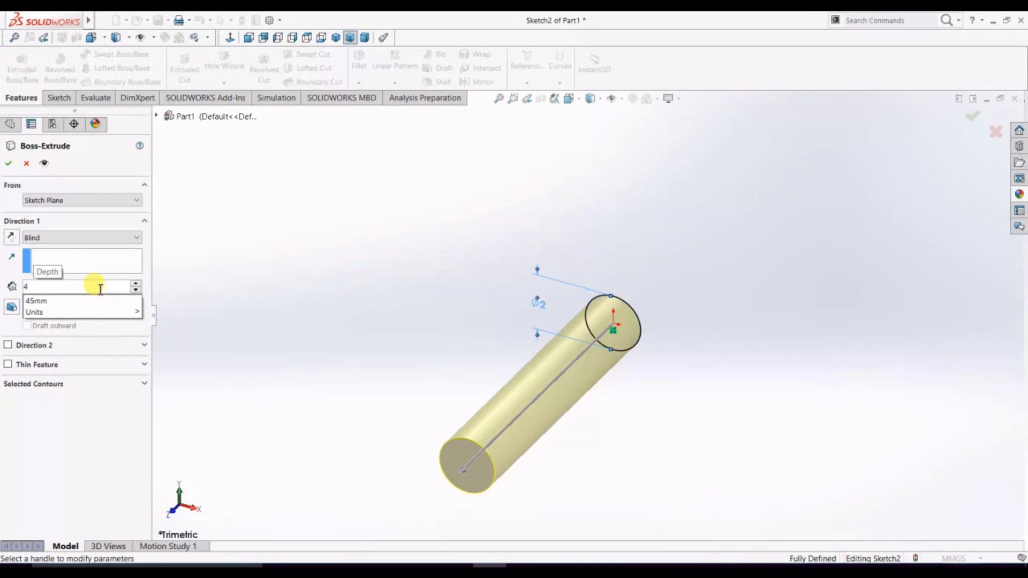
pyautogui.click(10, 162)
# Set up an angle-distance chamfer with a distance of 0.3 mm
pyautogui.moveTo(676, 329); pyautogui.dragTo(672, 378, button='middle')
pyautogui.click(387, 85)
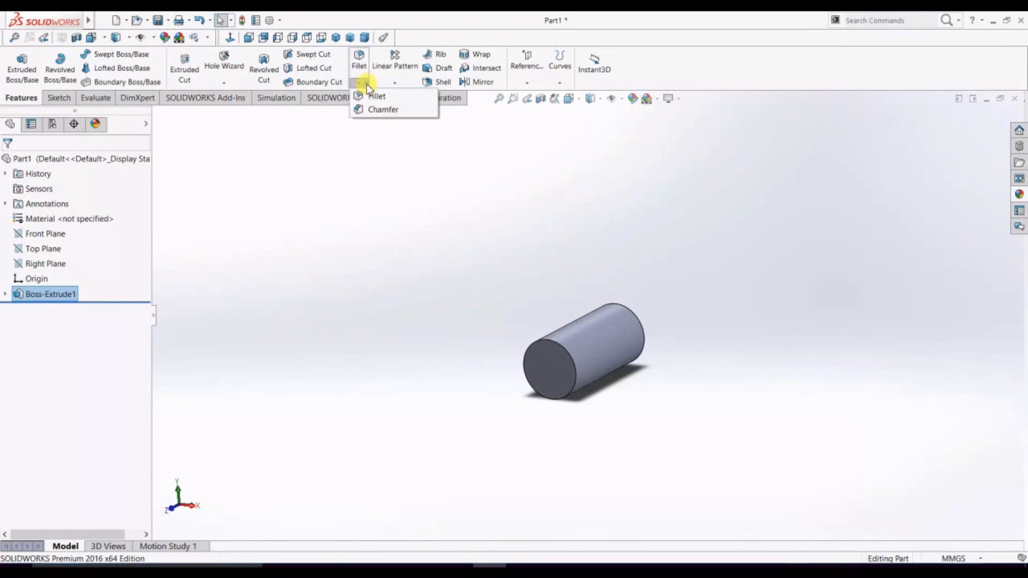
pyautogui.click(374, 108)
pyautogui.write('0.3')
pyautogui.press('Return')
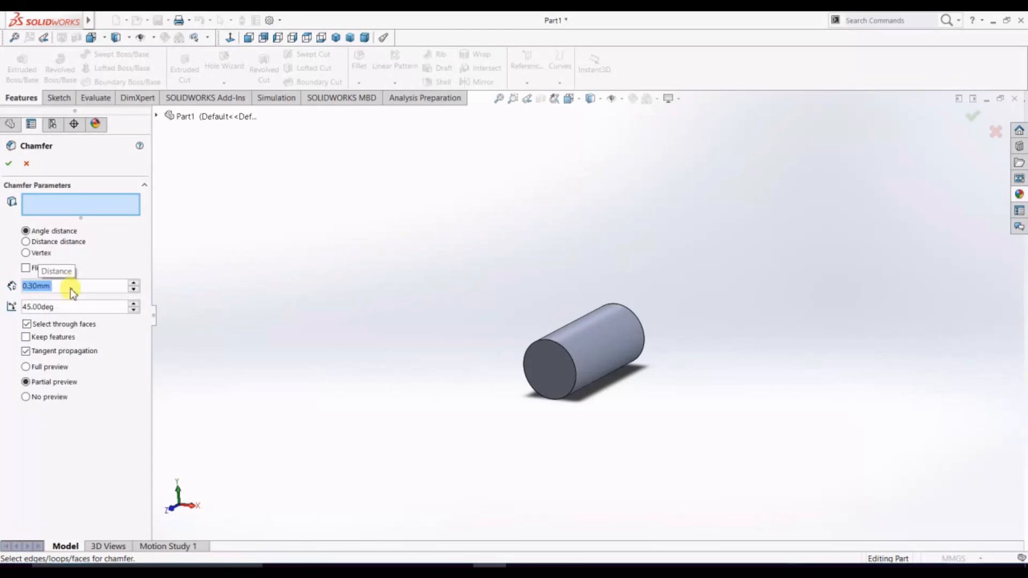
pyautogui.click(566, 354)
pyautogui.moveTo(696, 333); pyautogui.dragTo(644, 342, button='middle')
pyautogui.click(644, 338)
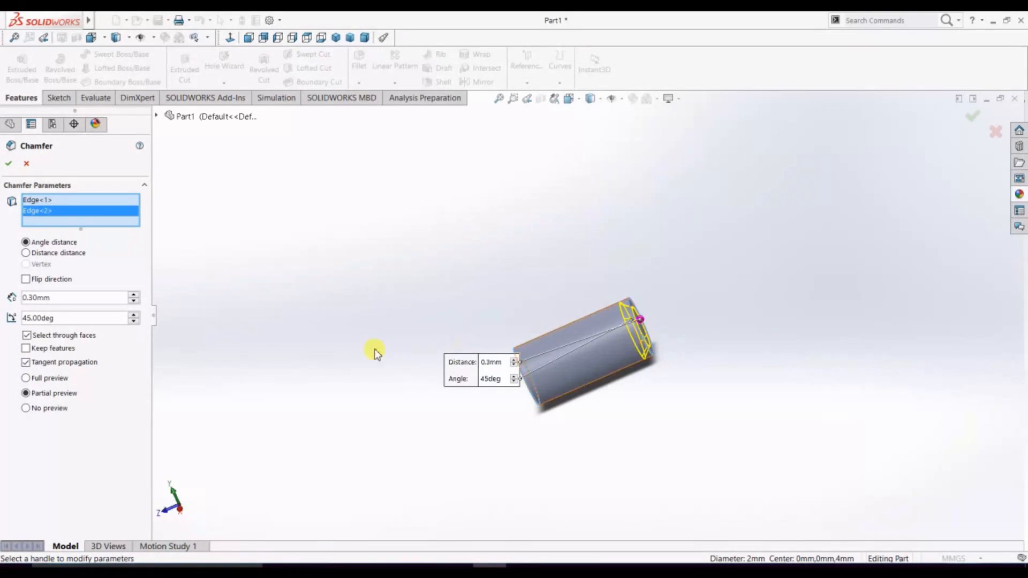
pyautogui.moveTo(390, 417); pyautogui.dragTo(343, 348, button='middle')
pyautogui.click(581, 364)
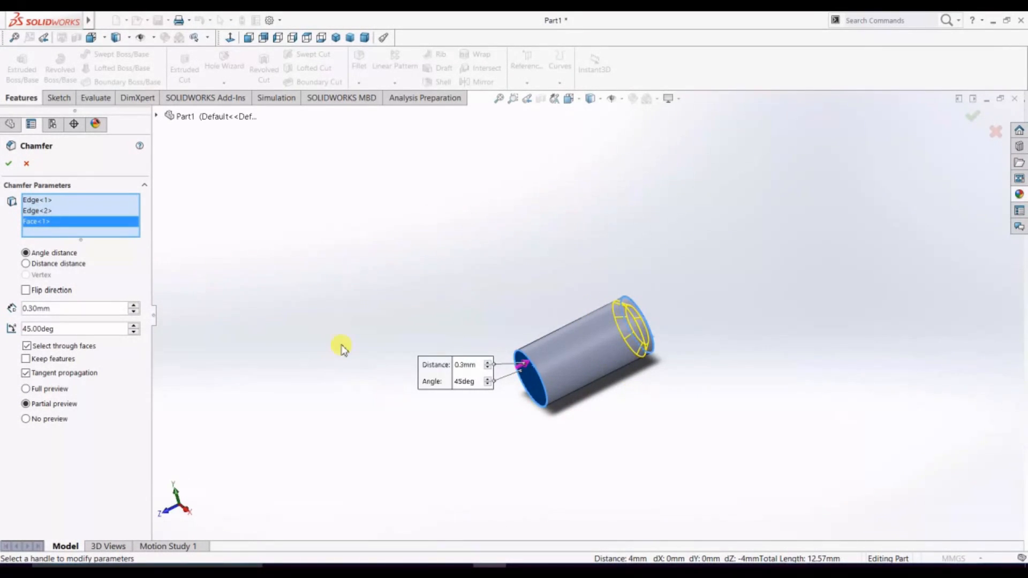
pyautogui.rightClick(65, 204)
pyautogui.click(102, 209)
# Chamfer the circular edges at both ends of the pin by 0.3 mm at 45 degrees
pyautogui.moveTo(505, 470); pyautogui.dragTo(564, 368, button='middle')
pyautogui.click(563, 366)
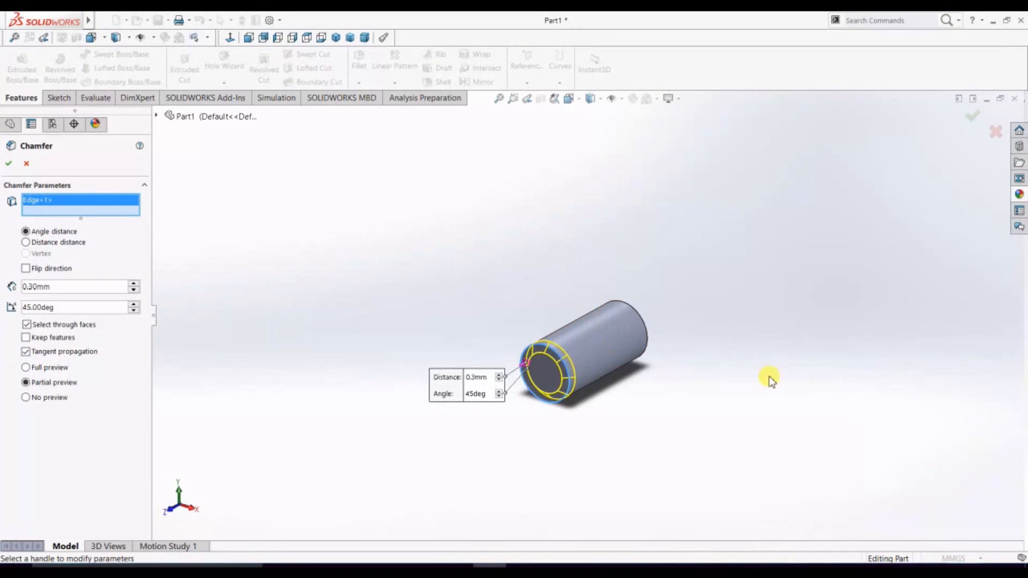
pyautogui.moveTo(770, 381); pyautogui.dragTo(759, 396, button='middle')
pyautogui.click(651, 346)
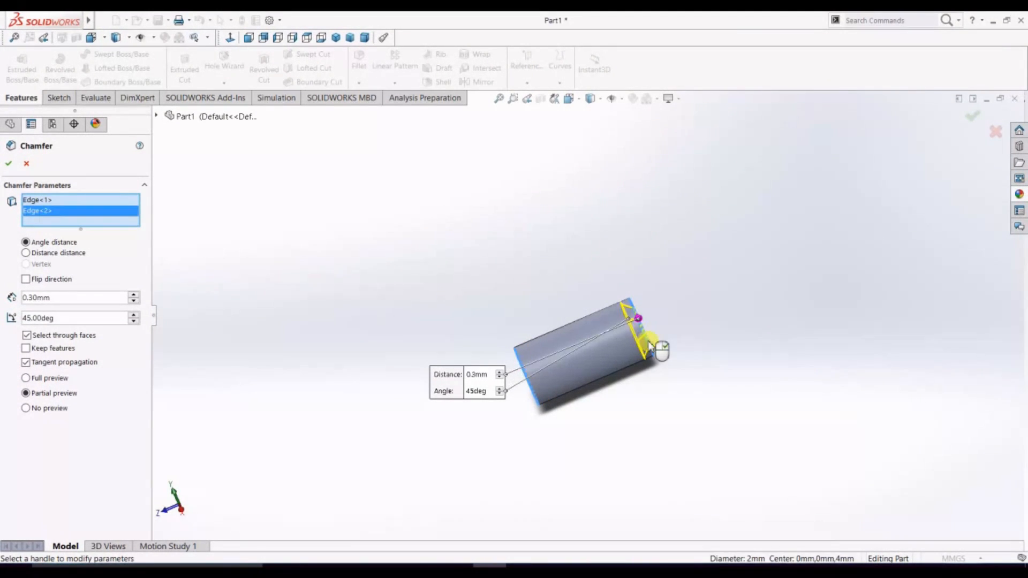
pyautogui.press('Return')
pyautogui.moveTo(308, 248); pyautogui.dragTo(352, 323, button='middle')
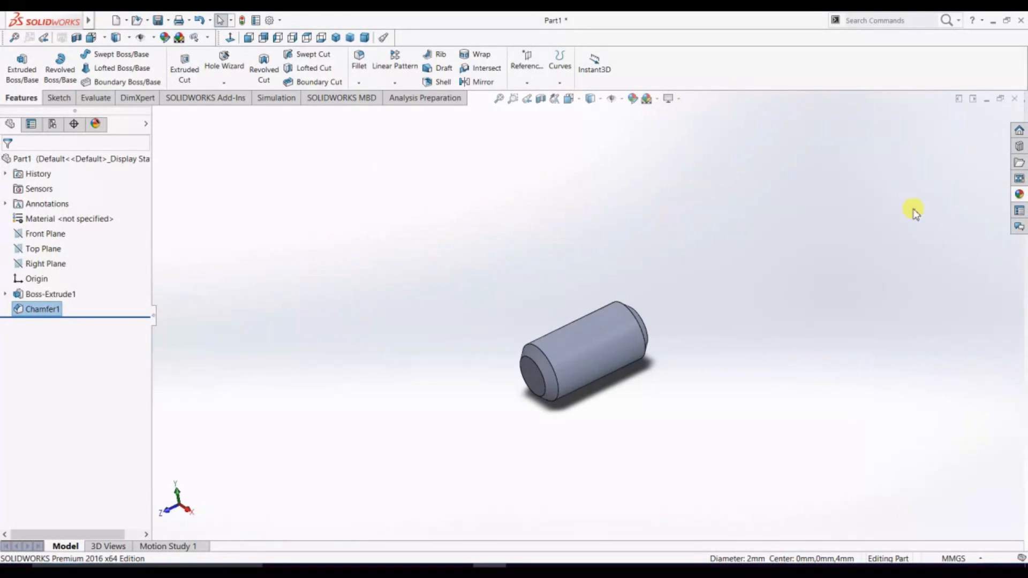
# Apply the brushed steel appearance from the Metal > Steel library to the pin's selected chamfer feature
pyautogui.click(1019, 194)
pyautogui.click(899, 134)
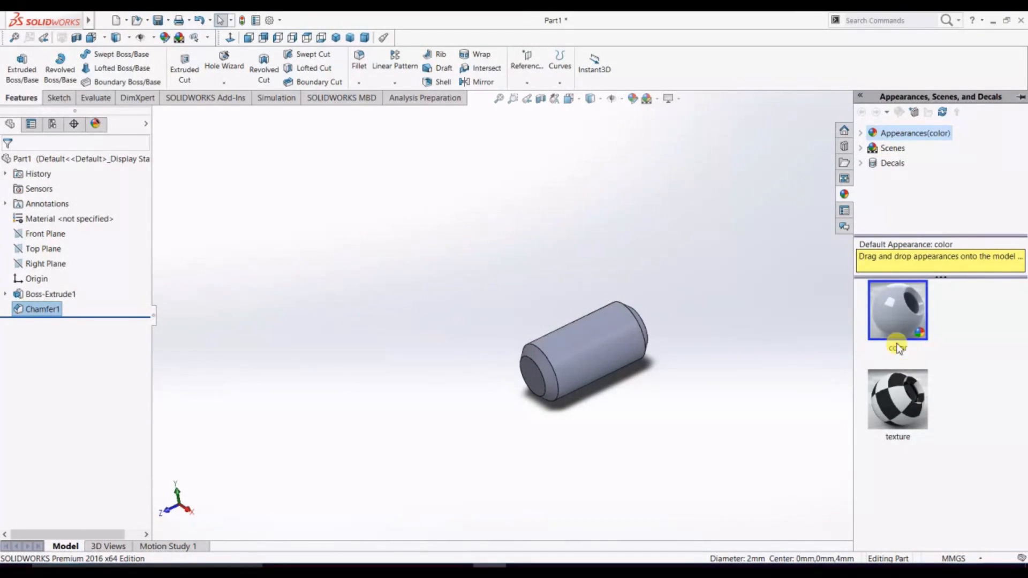
pyautogui.click(861, 133)
pyautogui.scroll(-1, 906, 167)
pyautogui.scroll(1, 903, 168)
pyautogui.click(873, 163)
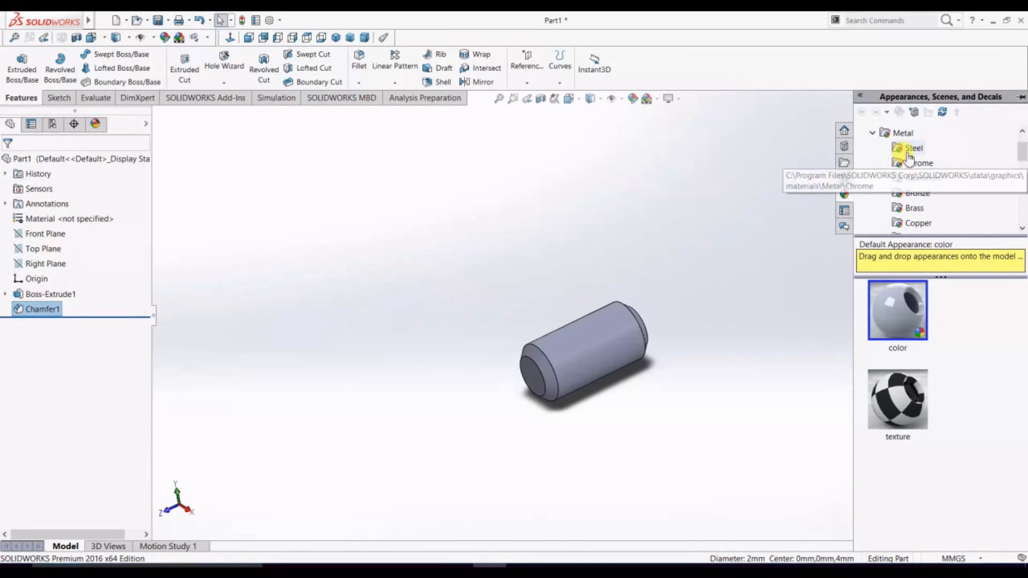
pyautogui.click(910, 148)
pyautogui.click(898, 404)
pyautogui.moveTo(689, 425)
pyautogui.mouseDown(button='middle')
pyautogui.moveTo(673, 459)
pyautogui.moveTo(627, 395)
pyautogui.moveTo(656, 276)
pyautogui.moveTo(600, 257)
pyautogui.mouseUp(button='middle')
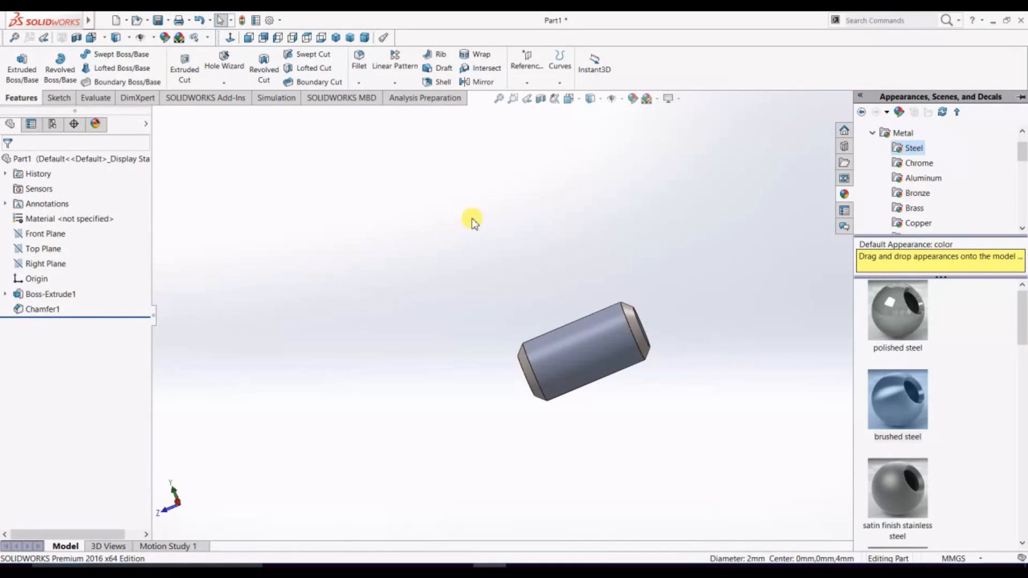
# Save the pin in the youtube folder as "Part4 pin 2x4"
pyautogui.click(159, 23)
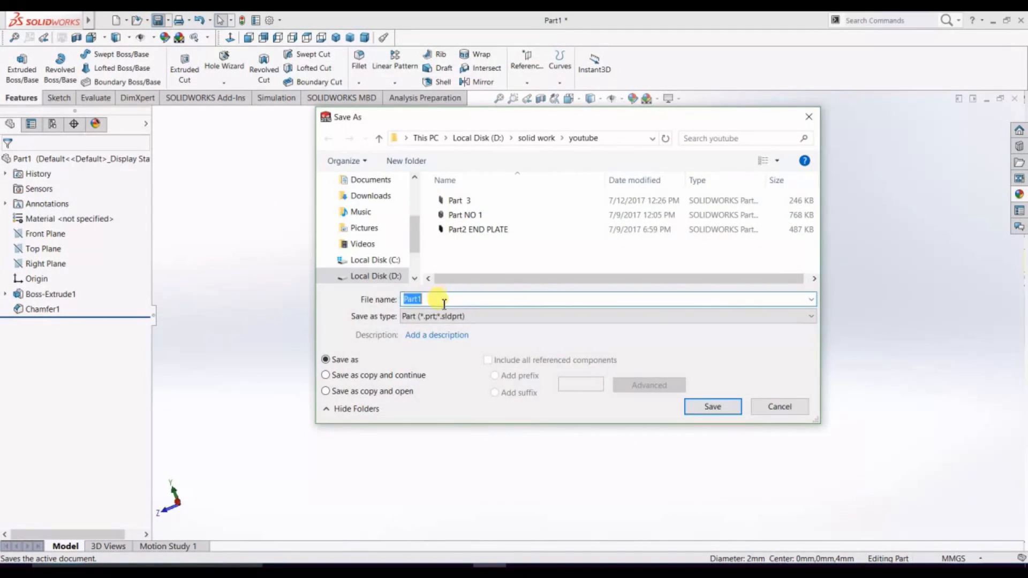
pyautogui.press('BackSpace')
pyautogui.write('4 pin 2x4')
pyautogui.press('Return')
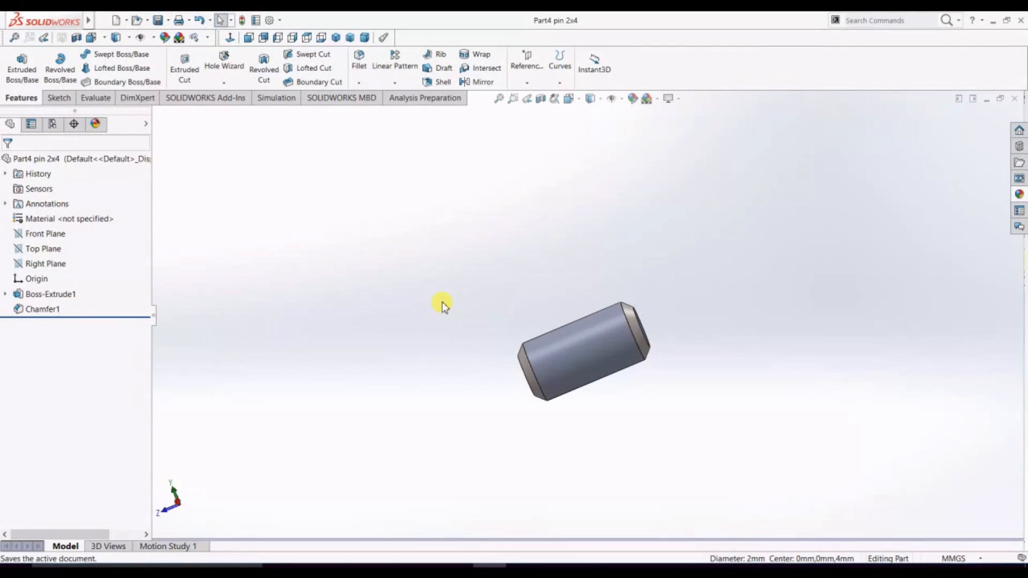
# Create a new part document and set its unit system to MMGS
pyautogui.click(114, 22)
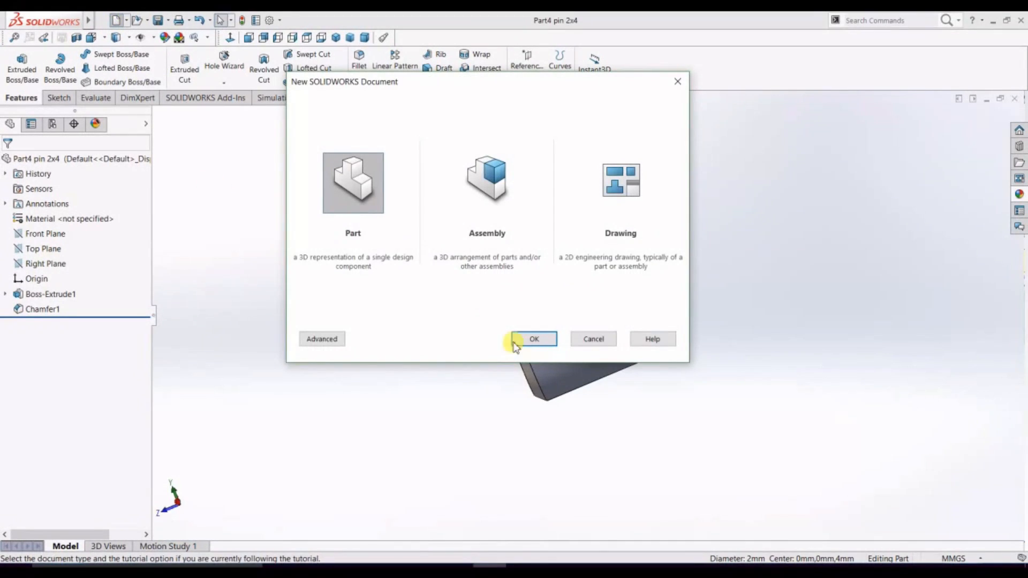
pyautogui.click(539, 340)
pyautogui.click(954, 558)
pyautogui.click(948, 513)
# Sketch a circle about 95 mm in diameter on the Front Plane, centred on the origin
pyautogui.click(38, 236)
pyautogui.click(50, 220)
pyautogui.click(122, 56)
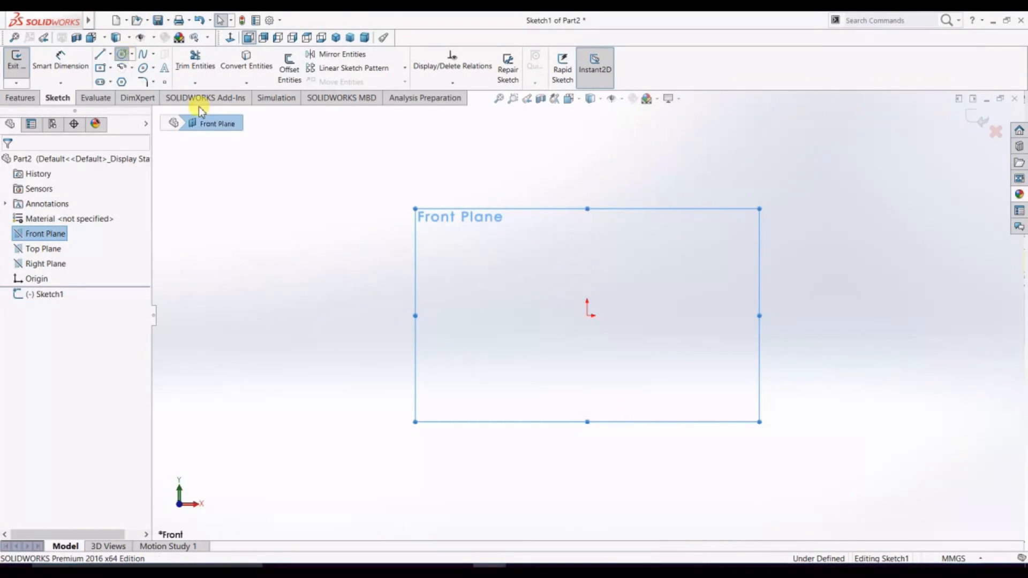
pyautogui.click(589, 316)
pyautogui.click(650, 384)
pyautogui.press('Escape')
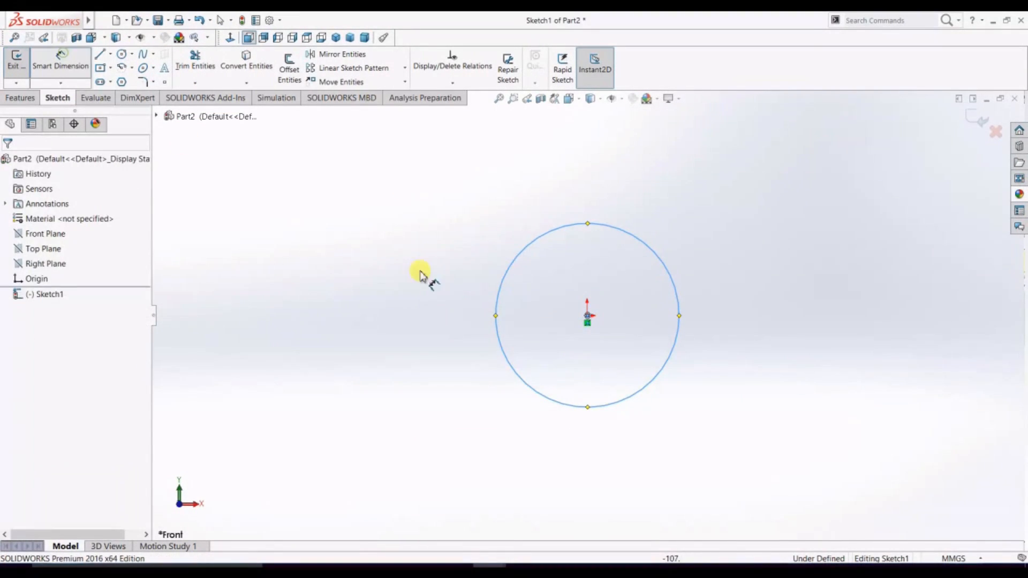
# Dimension the new circle's diameter at 4 mm
pyautogui.click(502, 340)
pyautogui.click(379, 315)
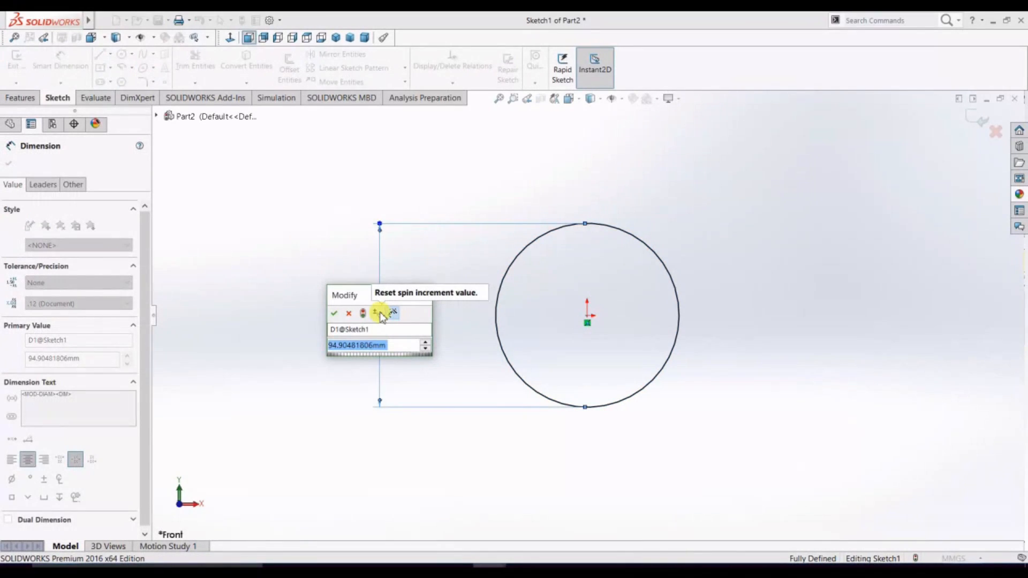
pyautogui.write('4')
pyautogui.press('Return')
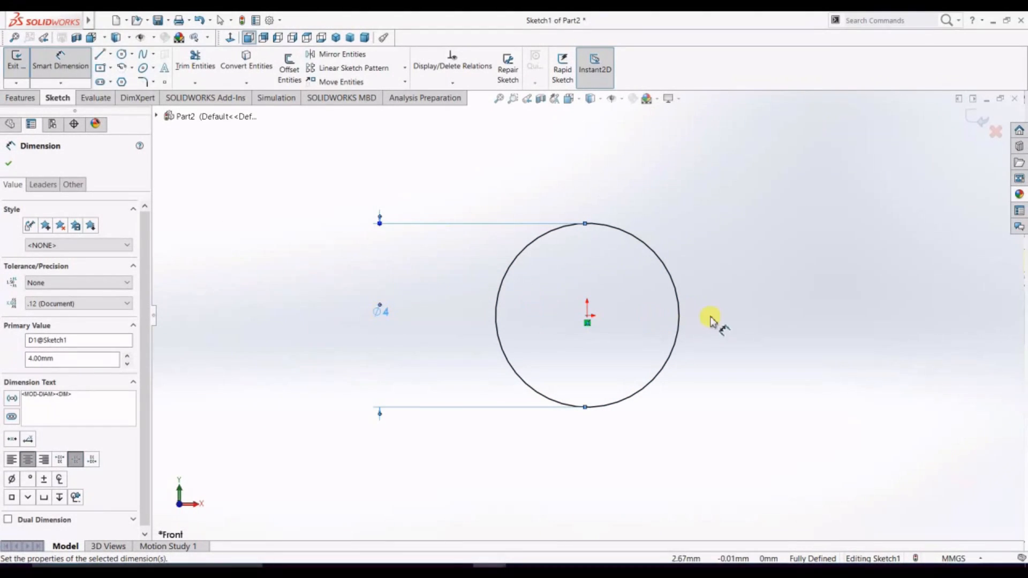
# Extrude the 4 mm circle 6 mm as a blind boss from the sketch plane
pyautogui.click(20, 98)
pyautogui.click(21, 67)
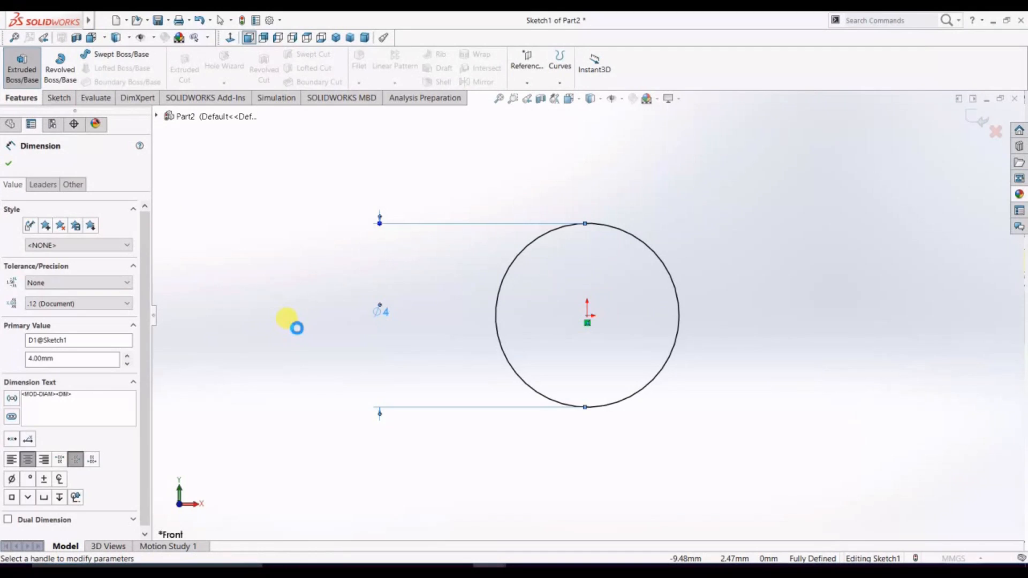
pyautogui.write('6.00mm')
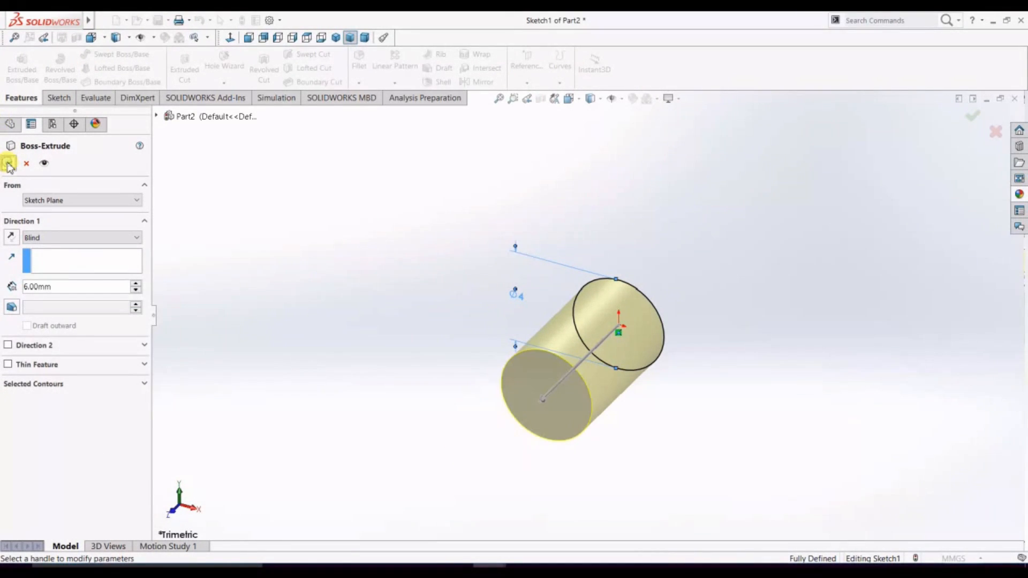
pyautogui.click(8, 163)
# Chamfer the circular edges at both ends of the cylinder by 0.5 mm at 45 degrees
pyautogui.click(359, 82)
pyautogui.click(376, 108)
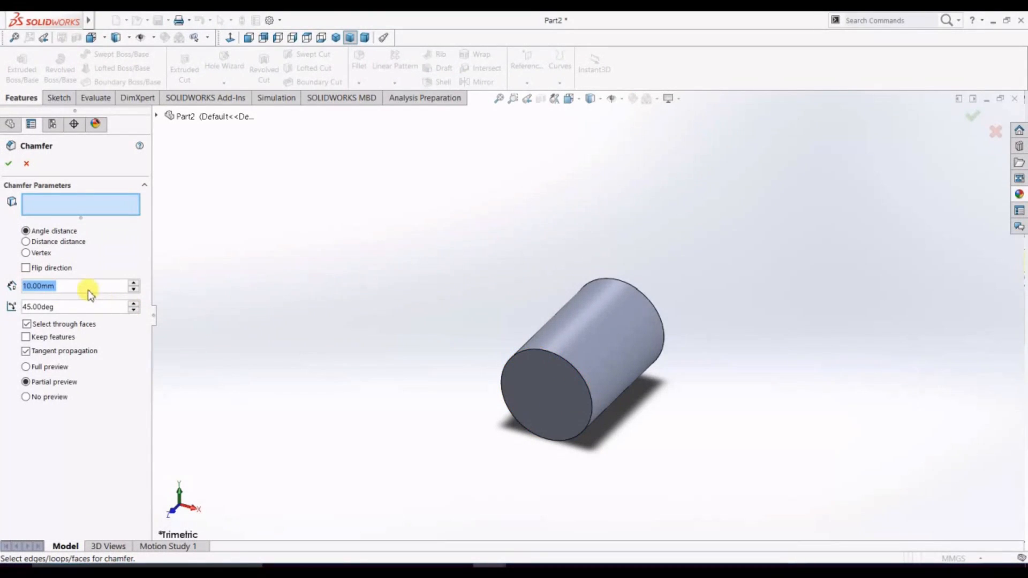
pyautogui.write('0.5')
pyautogui.click(570, 364)
pyautogui.moveTo(609, 367); pyautogui.dragTo(652, 341, button='middle')
pyautogui.click(653, 340)
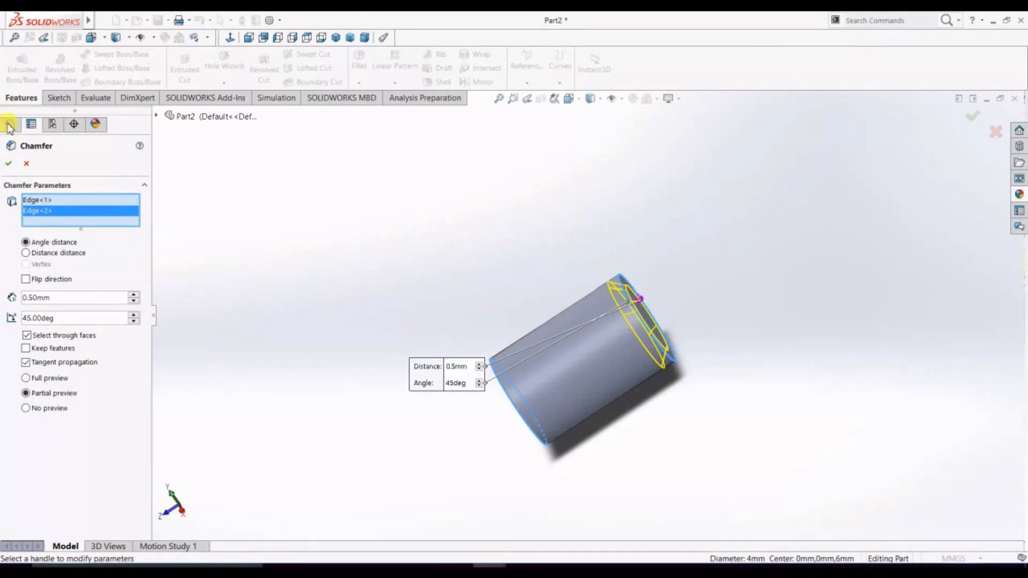
pyautogui.click(8, 163)
pyautogui.moveTo(385, 411)
pyautogui.mouseDown(button='middle')
pyautogui.moveTo(346, 377)
pyautogui.moveTo(395, 409)
pyautogui.mouseUp(button='middle')
# Apply the brushed steel appearance to the chamfer and the rest of the pin
pyautogui.click(1021, 194)
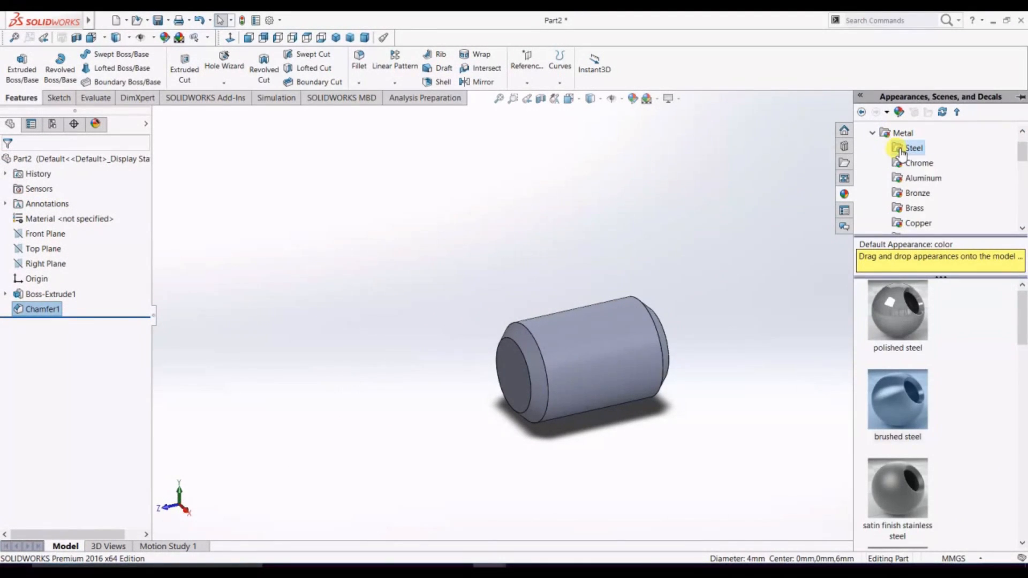
pyautogui.click(898, 399)
pyautogui.moveTo(640, 366); pyautogui.dragTo(613, 378, button='middle')
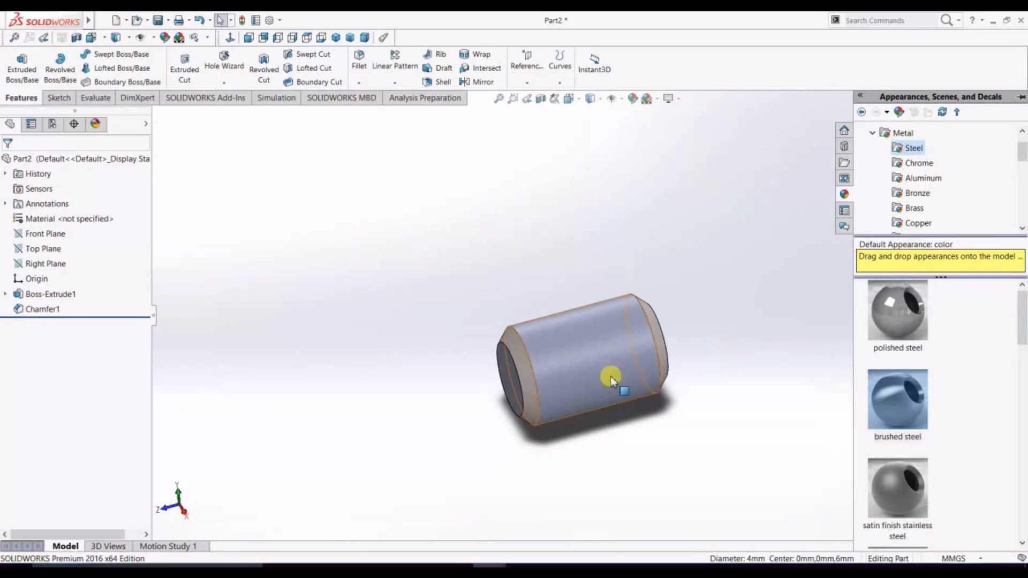
pyautogui.doubleClick(910, 393)
pyautogui.moveTo(738, 324); pyautogui.dragTo(724, 359, button='middle')
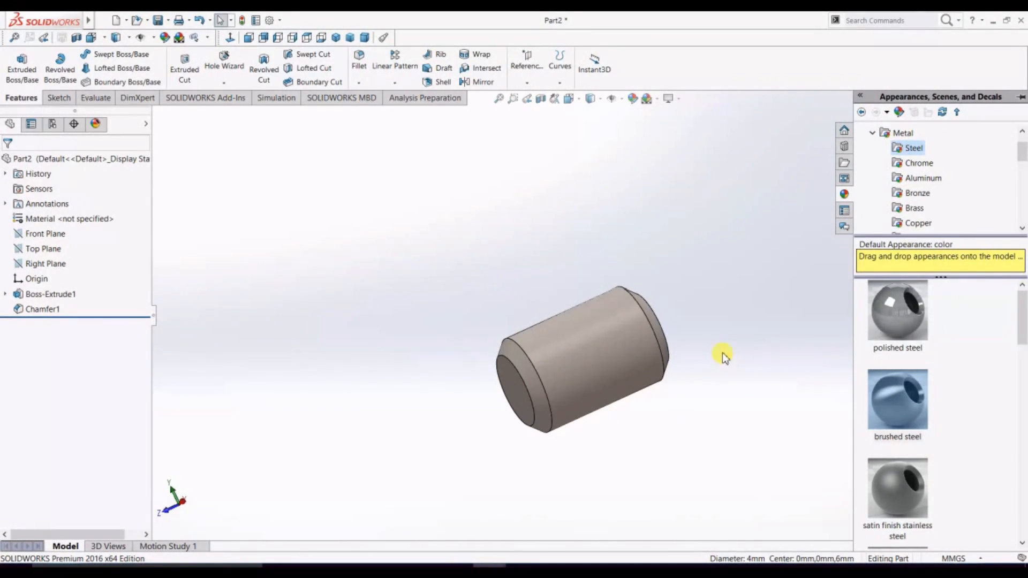
# Save the second pin in the youtube folder as "Part5 pin 4x6"
pyautogui.click(157, 22)
pyautogui.press('BackSpace')
pyautogui.write('5 pin')
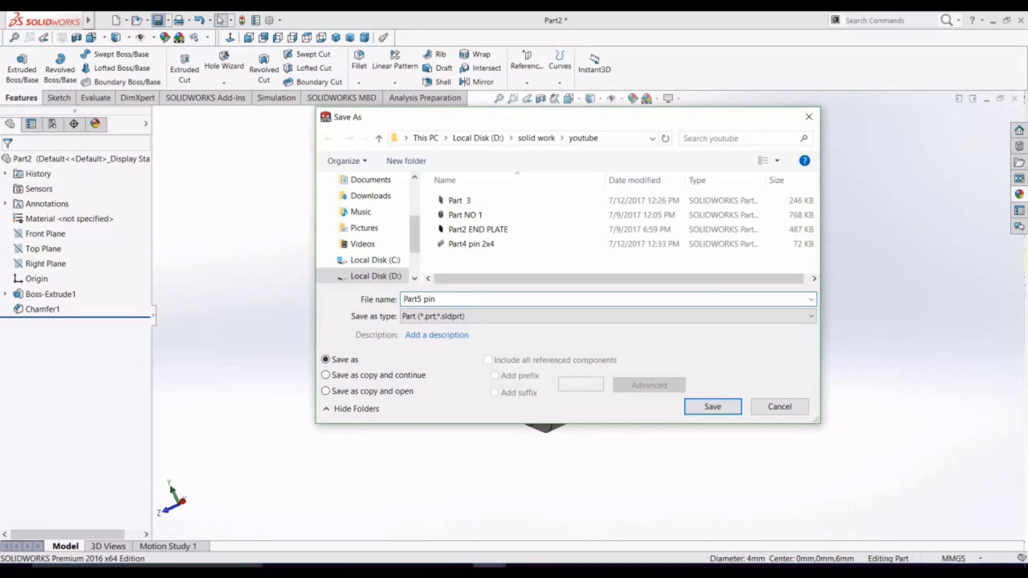
pyautogui.press('Return')
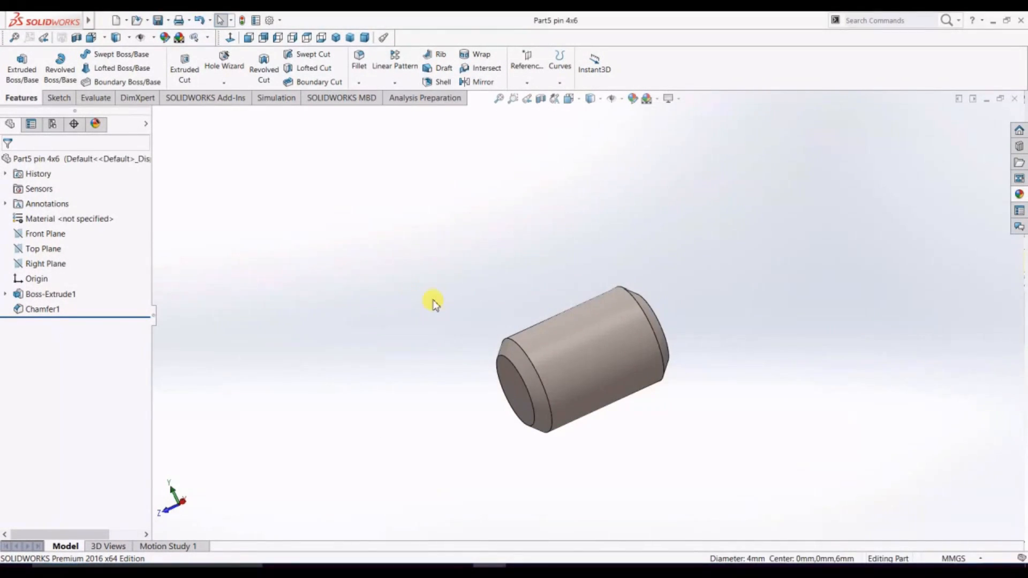
# Create another new part document
pyautogui.click(114, 20)
pyautogui.click(532, 341)
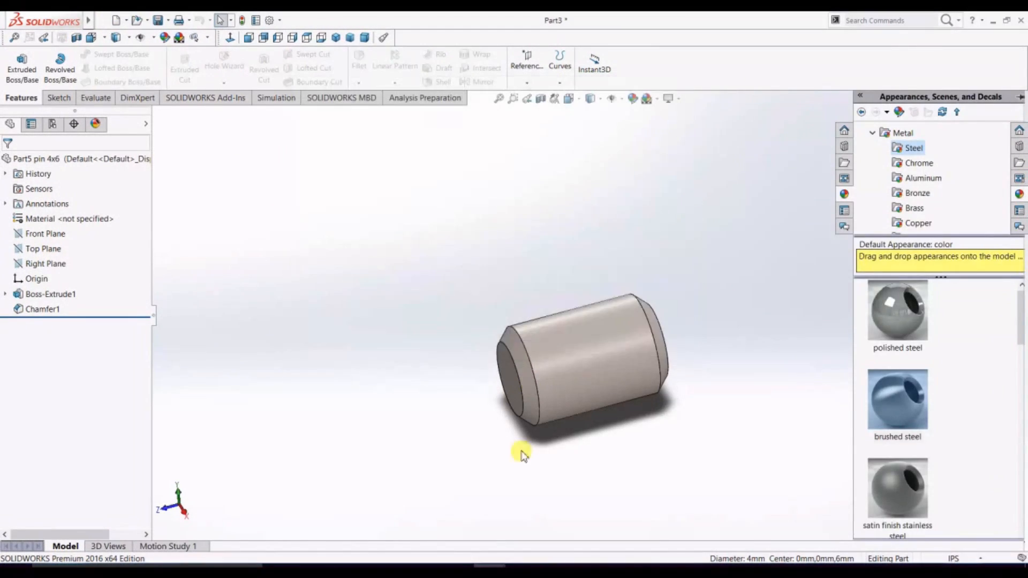
# Switch to the Part4 pin 2x4 document, apply brushed steel to the whole pin and save it
pyautogui.click(489, 568)
pyautogui.click(355, 528)
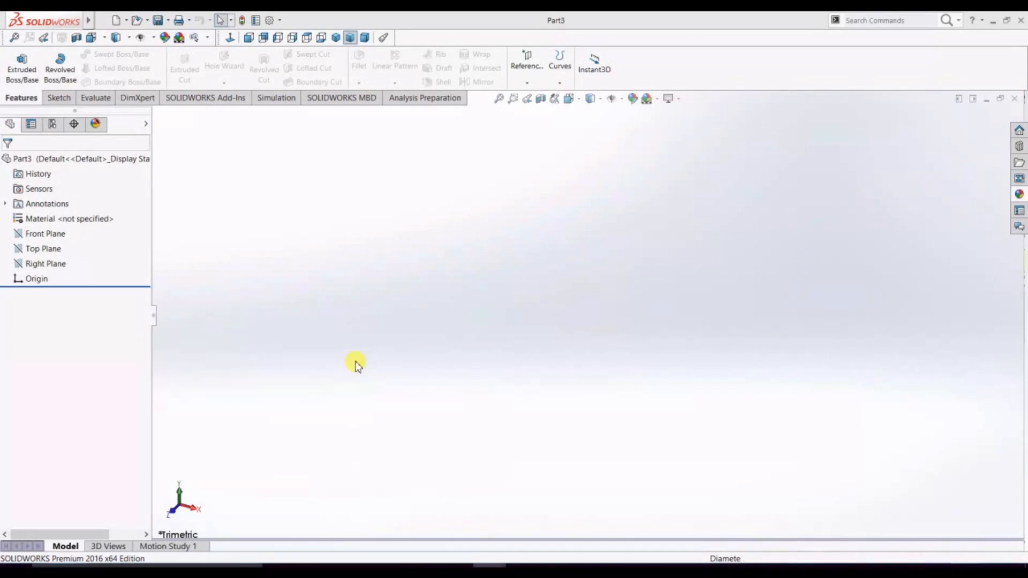
pyautogui.click(1020, 194)
pyautogui.doubleClick(897, 401)
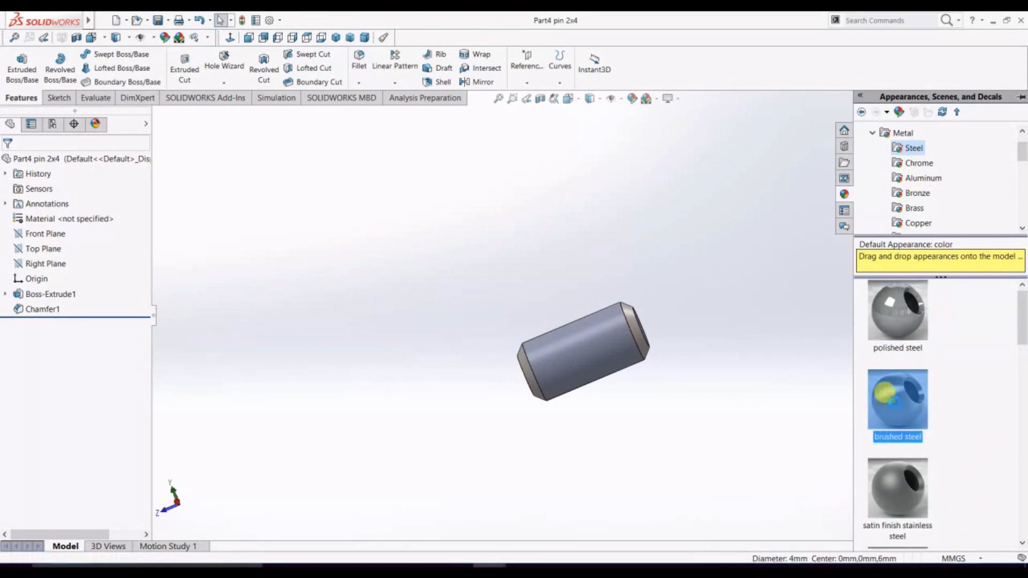
pyautogui.click(167, 21)
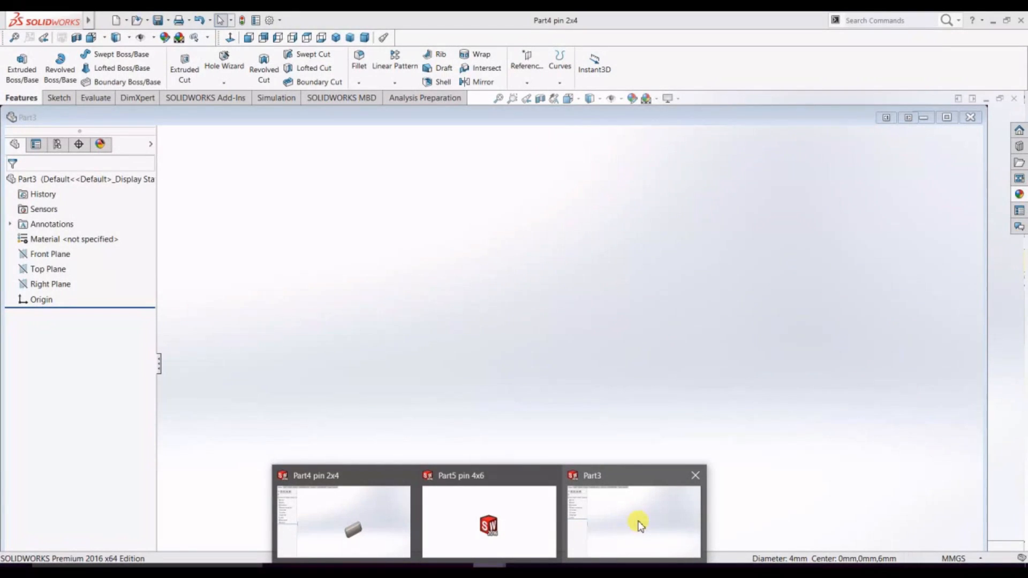
# Switch to the empty Part3 document window
pyautogui.click(639, 525)
pyautogui.click(52, 239)
pyautogui.click(71, 221)
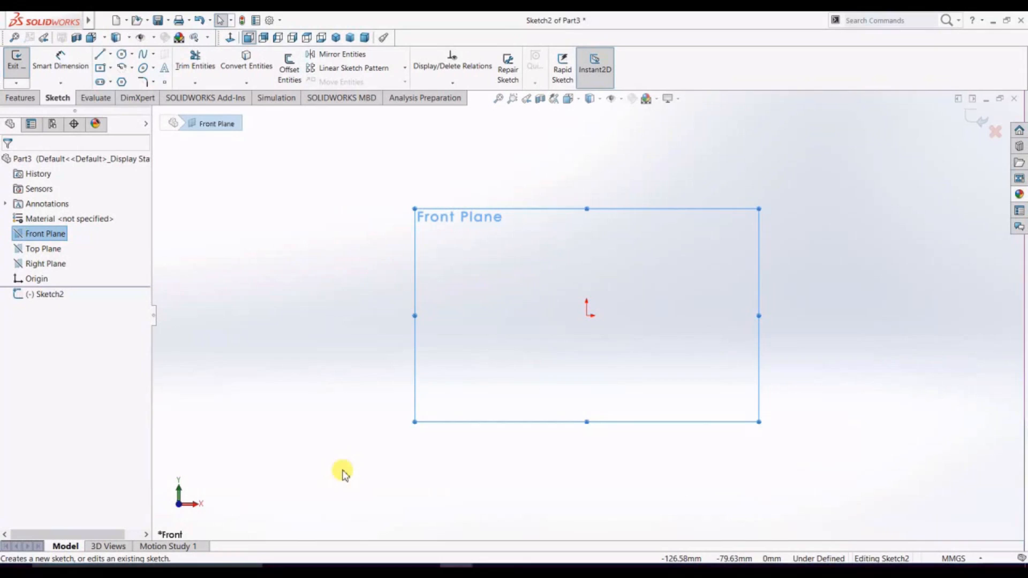
pyautogui.click(110, 55)
pyautogui.click(115, 82)
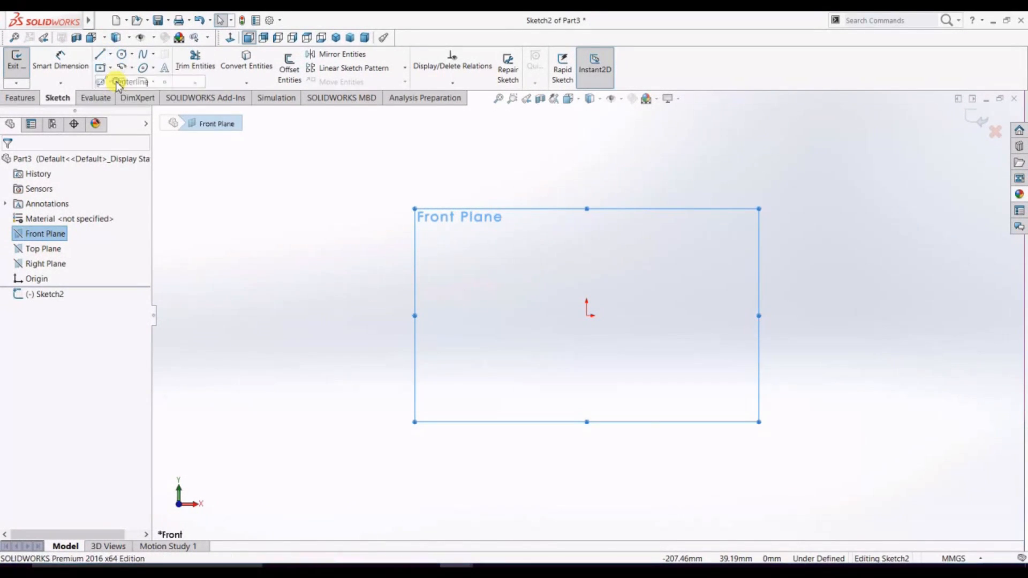
pyautogui.click(111, 56)
pyautogui.click(106, 82)
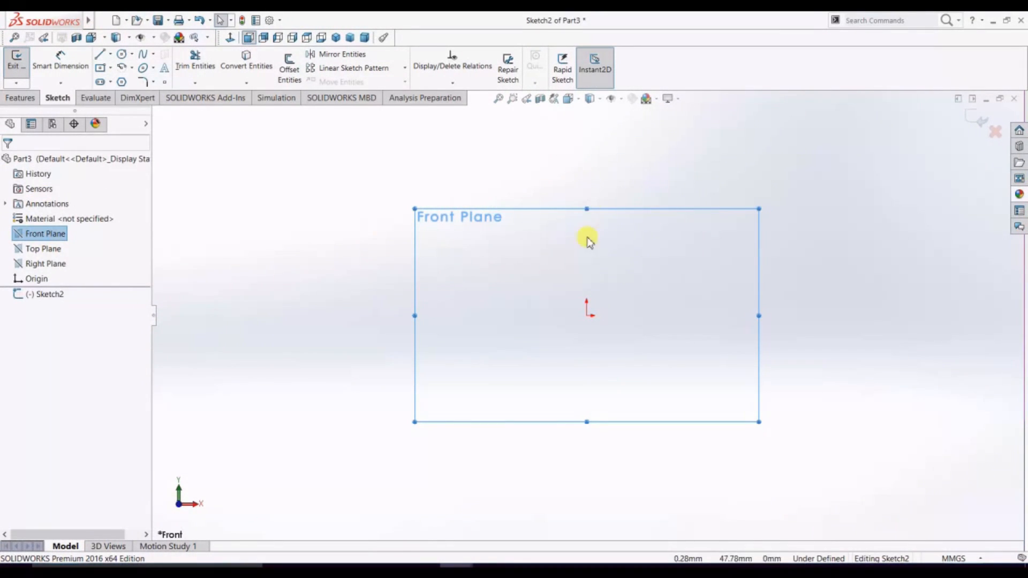
pyautogui.click(576, 114)
pyautogui.click(45, 234)
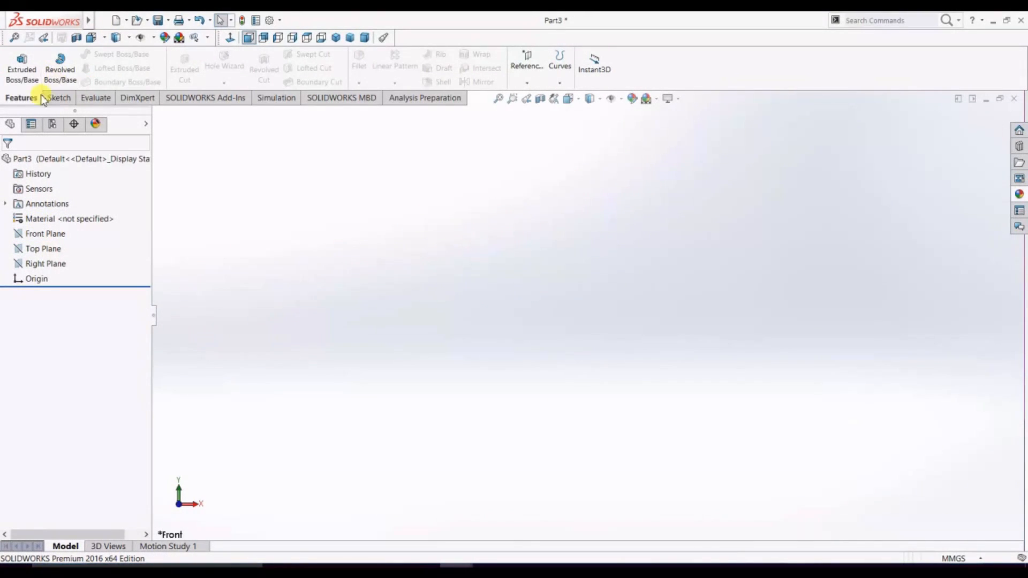
# On the Front Plane, sketch a vertical centerline about 68 mm long down to the origin and a horizontal centerline from the origin
pyautogui.click(44, 99)
pyautogui.click(111, 54)
pyautogui.click(115, 81)
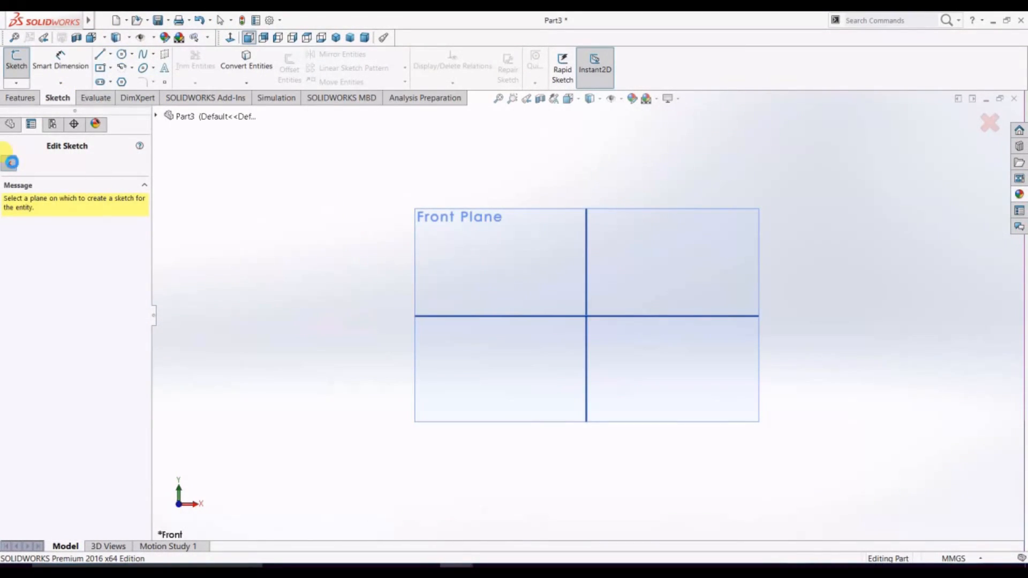
pyautogui.click(53, 234)
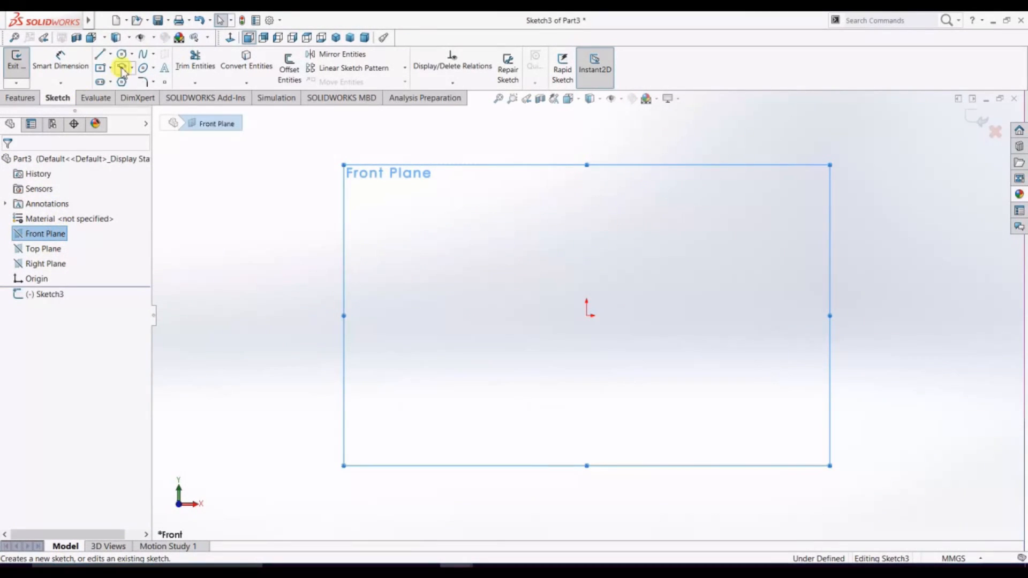
pyautogui.click(111, 54)
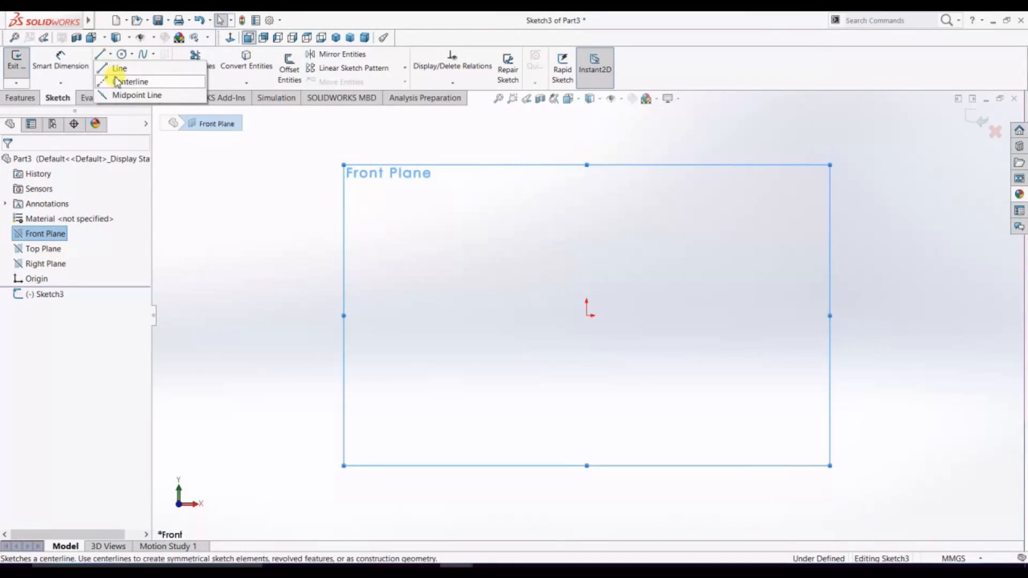
pyautogui.click(117, 81)
pyautogui.click(587, 130)
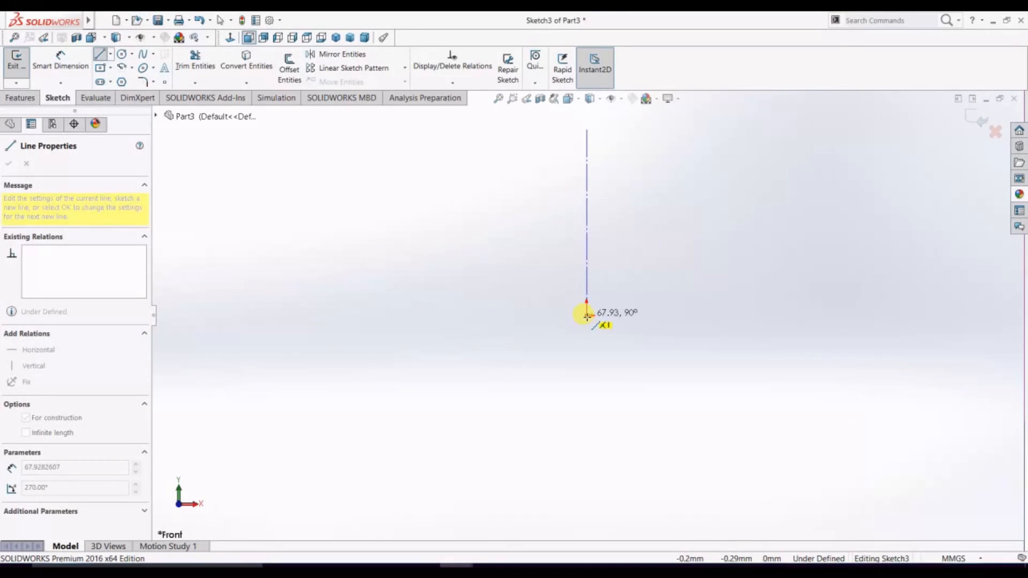
pyautogui.click(587, 316)
pyautogui.click(775, 315)
pyautogui.rightClick(775, 316)
pyautogui.click(783, 323)
# Sketch a circle centred on the vertical centerline above the origin and set its diameter to 23.85*2 mm
pyautogui.click(122, 54)
pyautogui.click(587, 208)
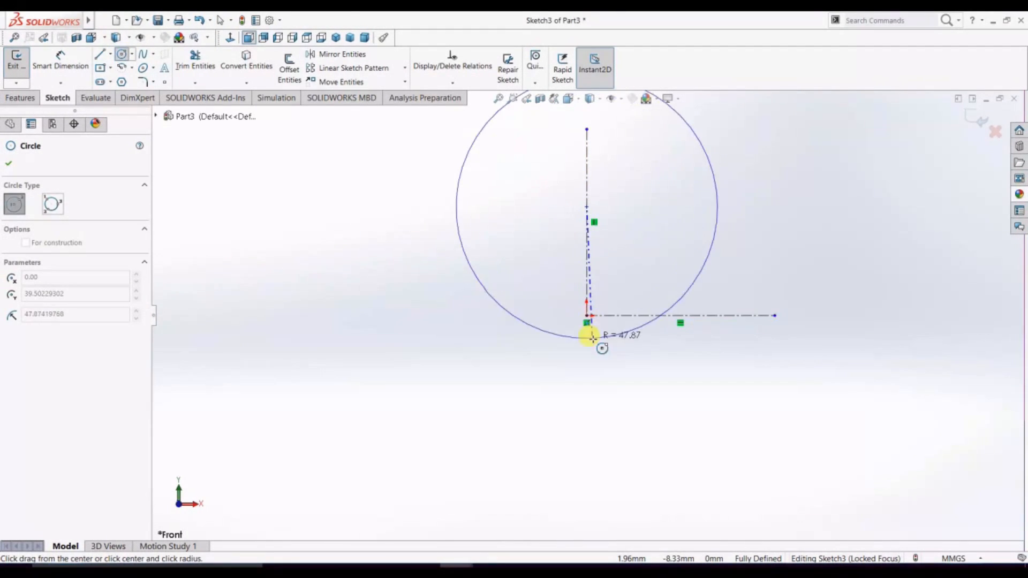
pyautogui.click(594, 376)
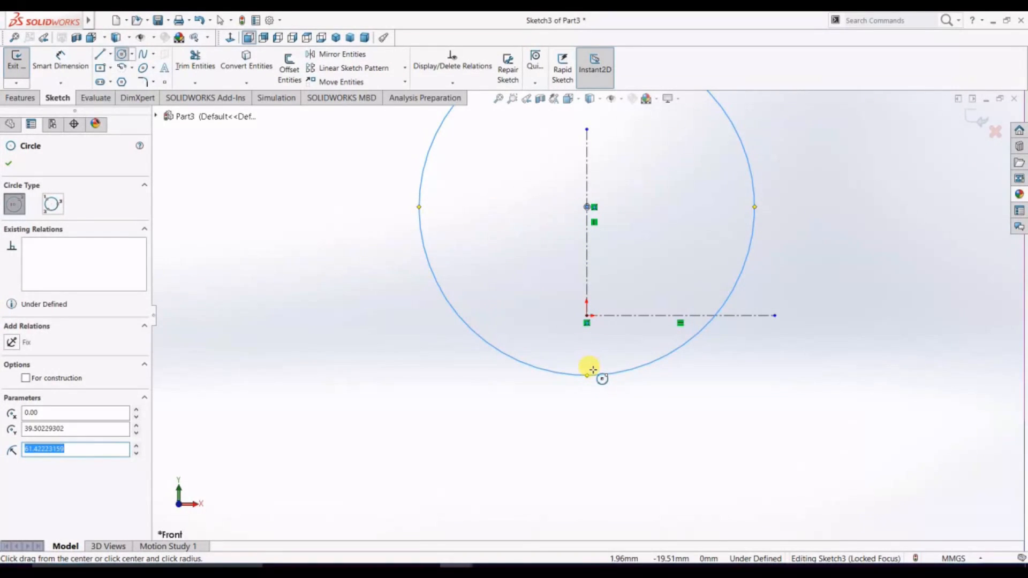
pyautogui.click(8, 163)
pyautogui.click(58, 65)
pyautogui.click(269, 208)
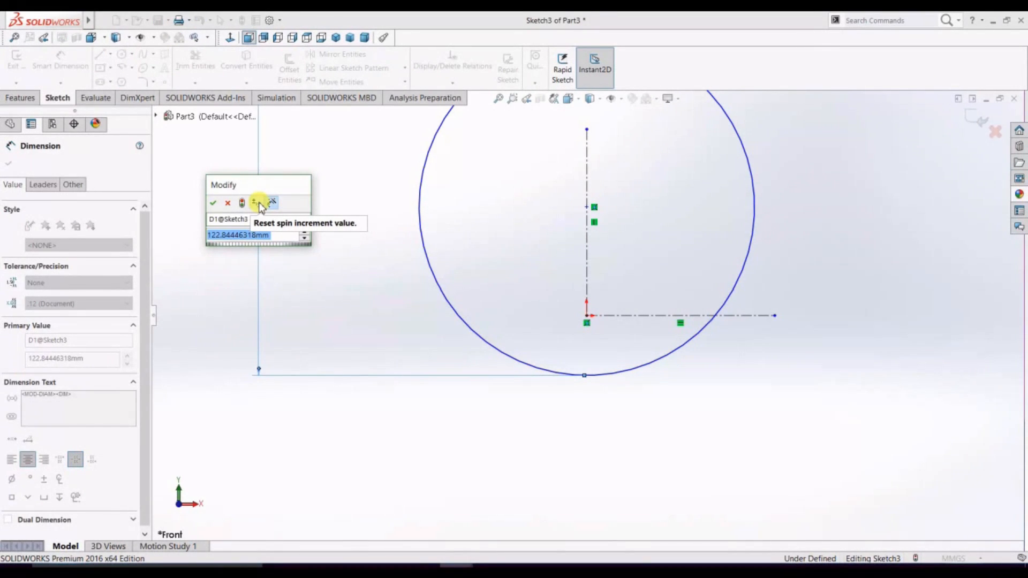
pyautogui.write('23.85*2')
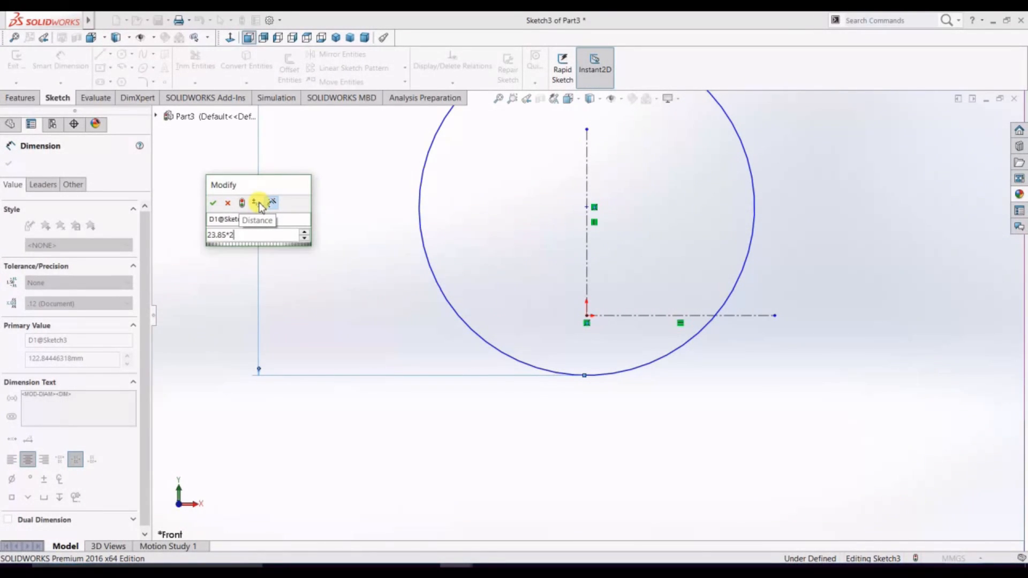
pyautogui.press('Return')
# Dimension the circle's centre at 15.04 mm from the origin
pyautogui.scroll(3, 369, 240)
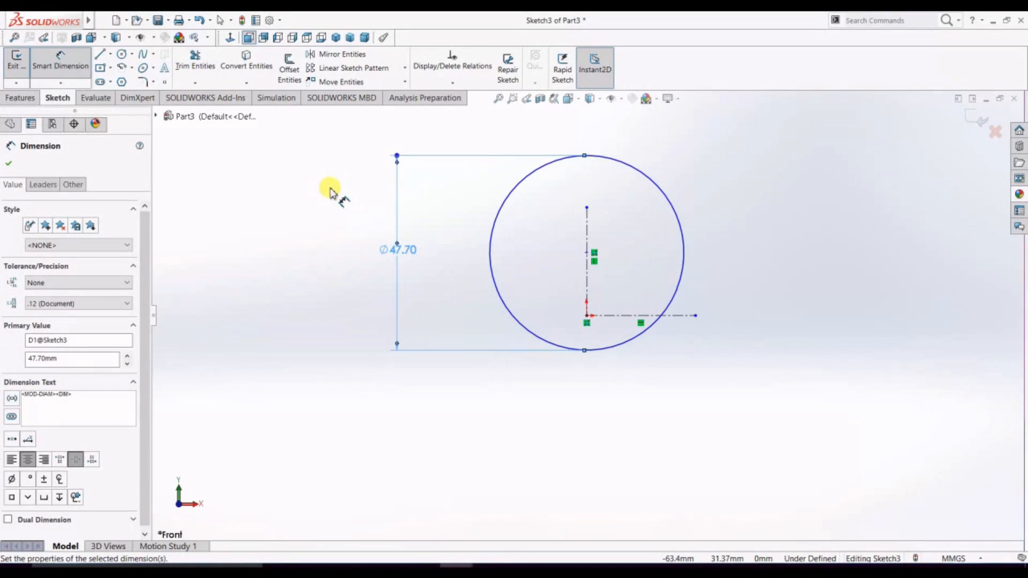
pyautogui.click(588, 253)
pyautogui.click(587, 316)
pyautogui.click(825, 292)
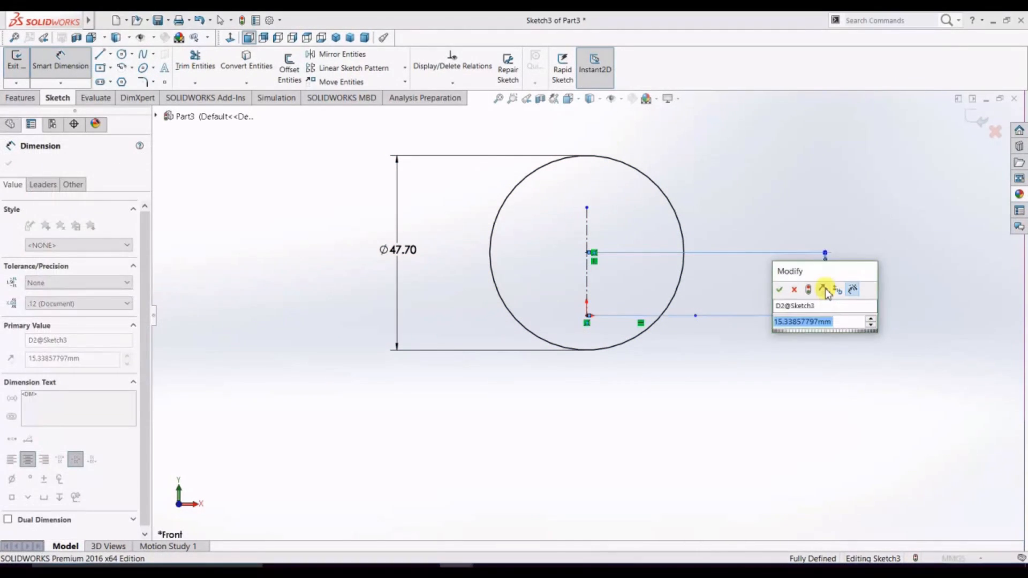
pyautogui.write('15.04')
pyautogui.press('Return')
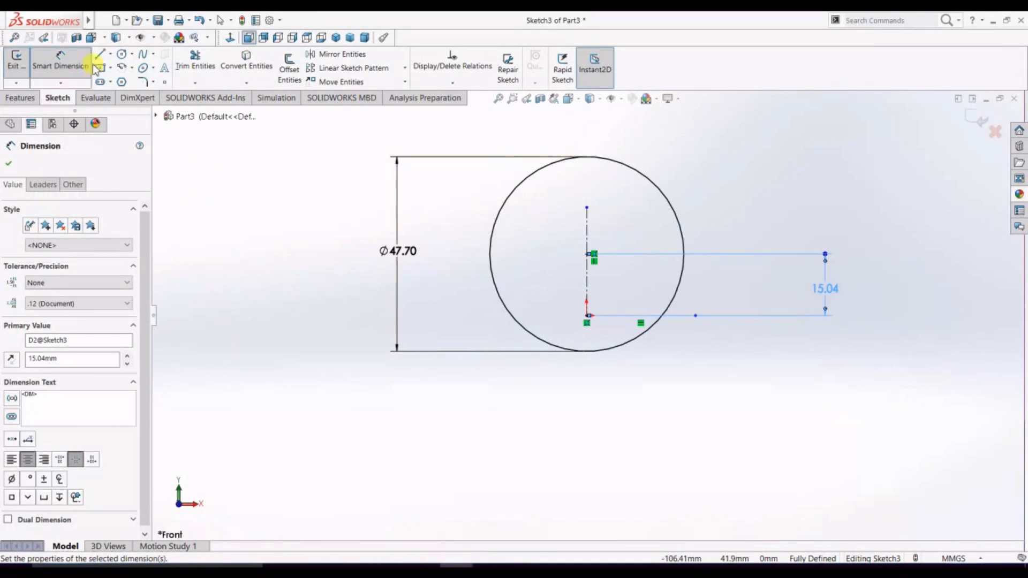
# Mirror the circle about the horizontal centerline
pyautogui.click(343, 54)
pyautogui.click(521, 186)
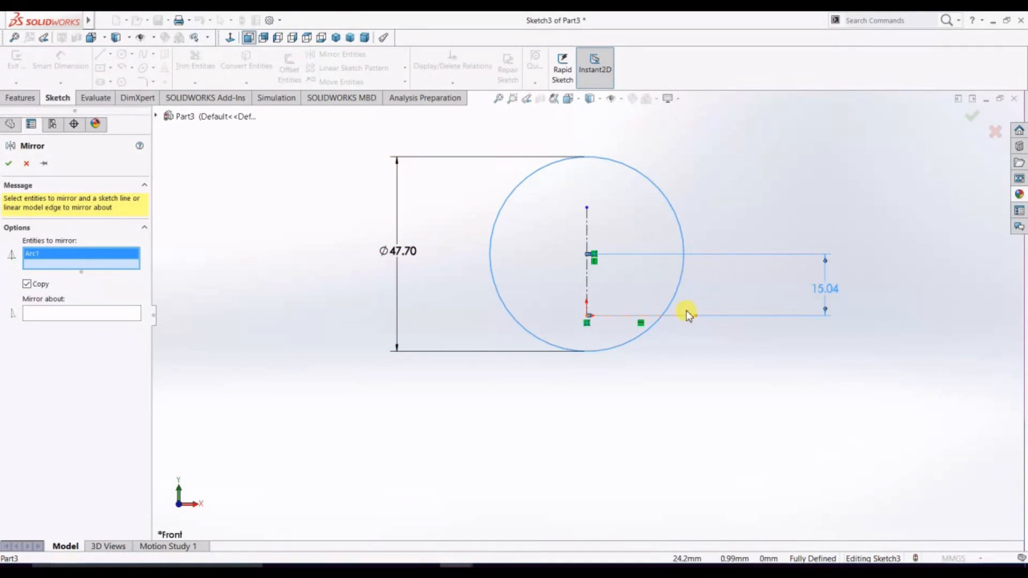
pyautogui.click(614, 318)
pyautogui.rightClick(70, 264)
pyautogui.click(104, 284)
pyautogui.click(132, 315)
pyautogui.click(615, 318)
pyautogui.press('Return')
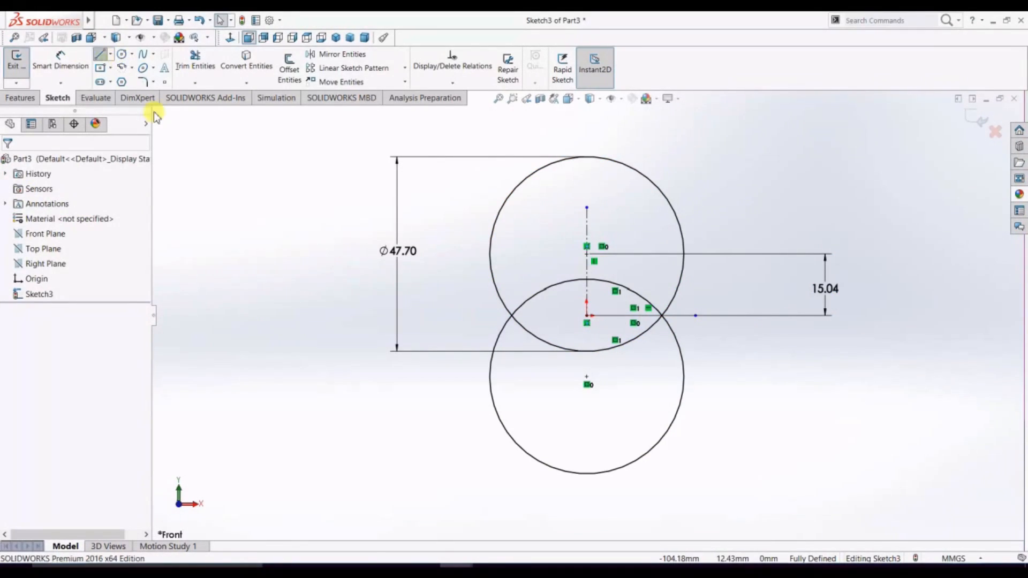
# Draw a vertical line joining the leftmost points of the two circles
pyautogui.press('l')
pyautogui.click(490, 255)
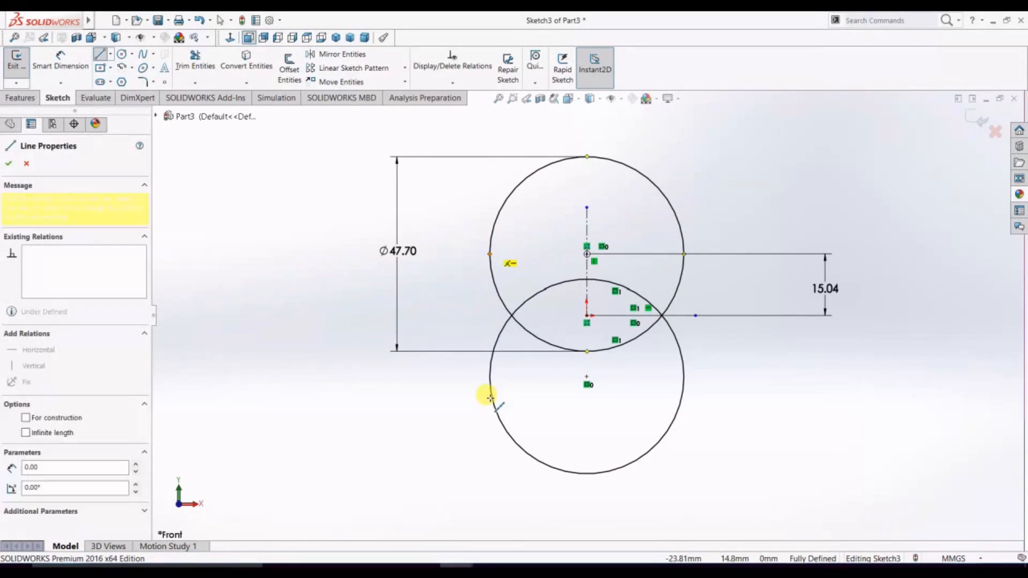
pyautogui.click(489, 377)
pyautogui.rightClick(490, 357)
pyautogui.click(517, 383)
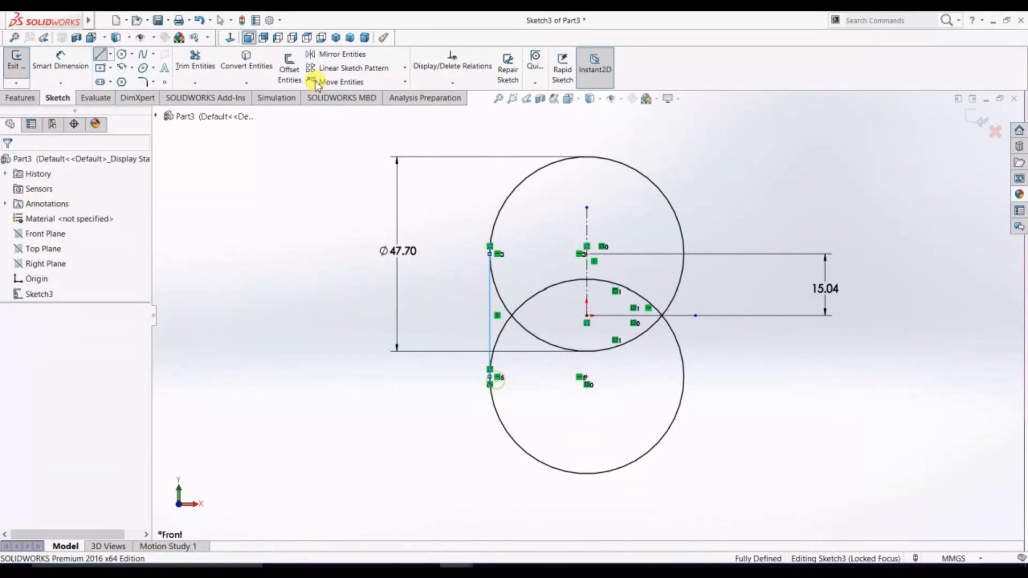
# Mirror the vertical line about the vertical centerline and trim away the overlapping inner arcs to leave a slot-shaped outline
pyautogui.click(335, 54)
pyautogui.click(492, 305)
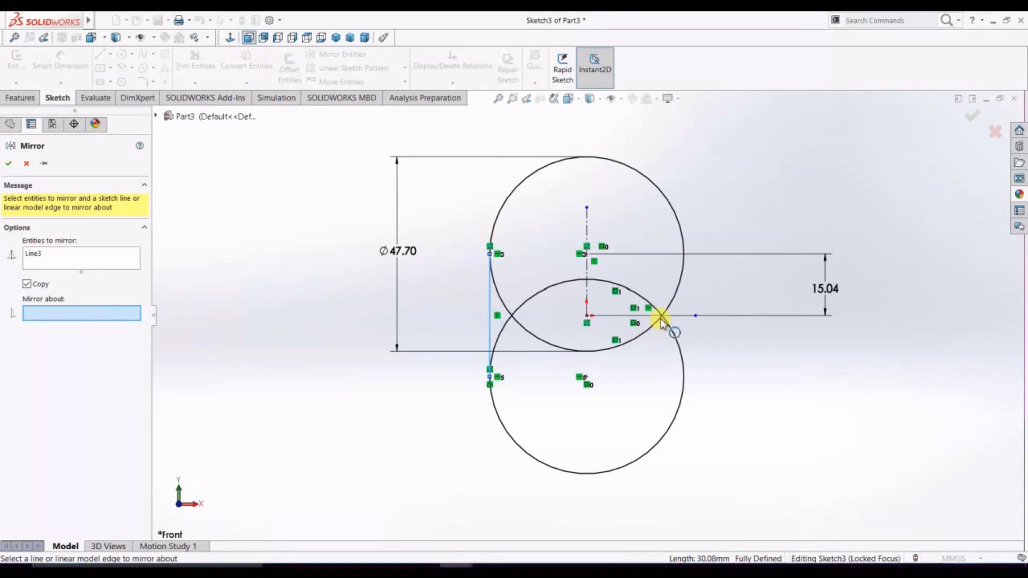
pyautogui.click(587, 268)
pyautogui.press('Return')
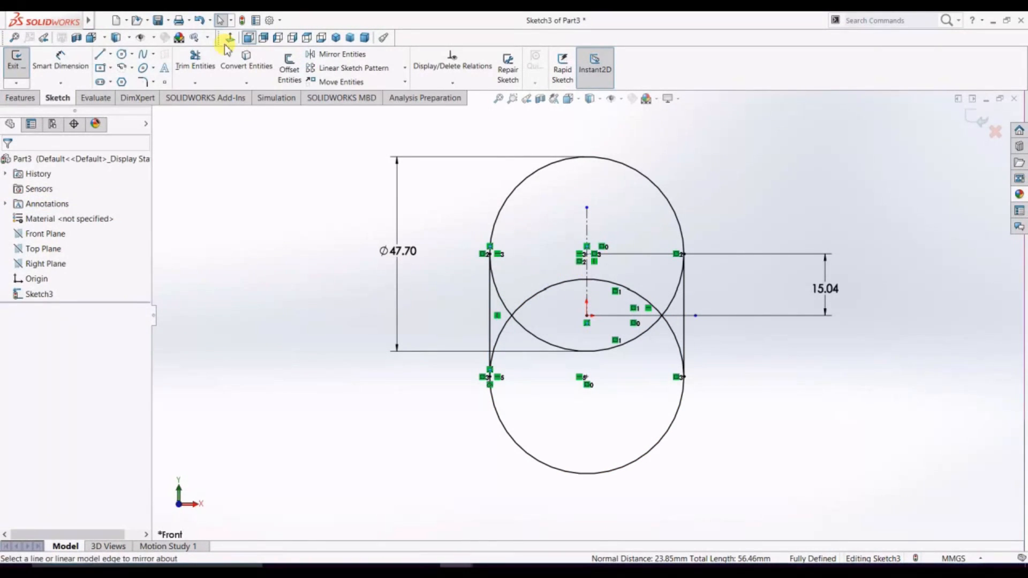
pyautogui.moveTo(546, 305)
pyautogui.mouseDown()
pyautogui.moveTo(501, 329)
pyautogui.moveTo(608, 288)
pyautogui.moveTo(641, 326)
pyautogui.moveTo(658, 287)
pyautogui.mouseUp()
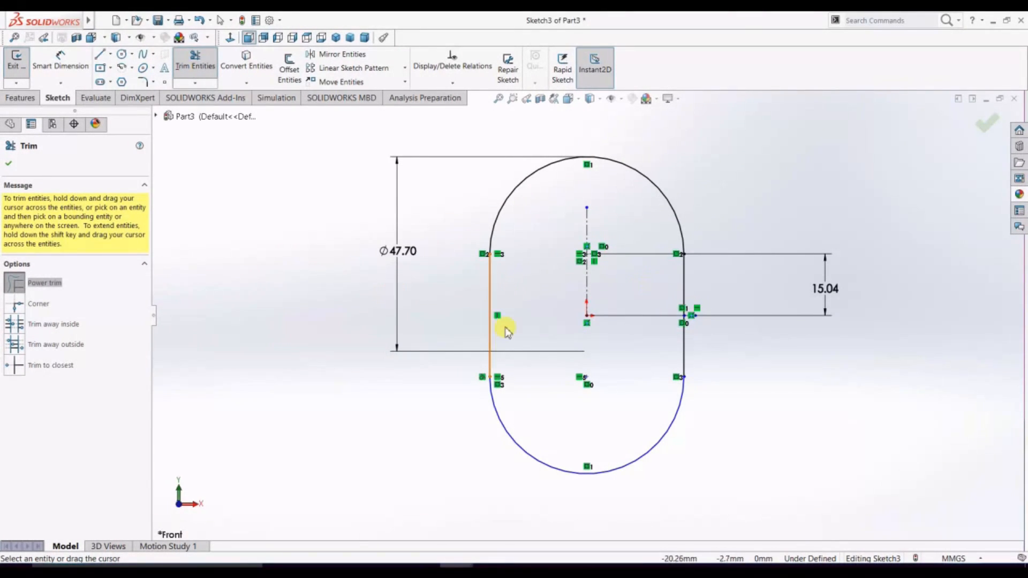
pyautogui.click(8, 164)
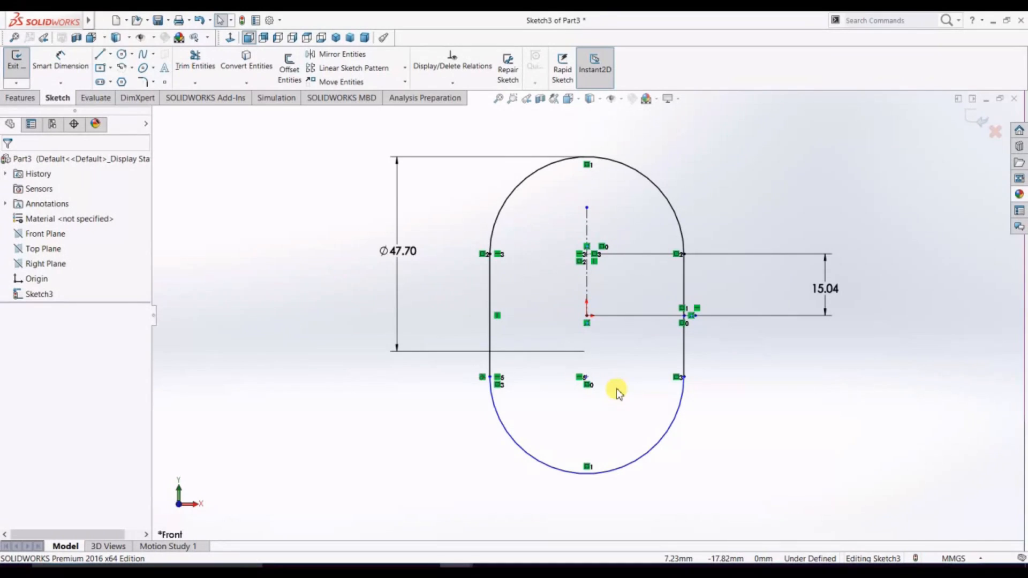
# Offset the whole slot outline 3 mm inward
pyautogui.scroll(2, 785, 409)
pyautogui.scroll(-2, 785, 408)
pyautogui.scroll(-2, 538, 188)
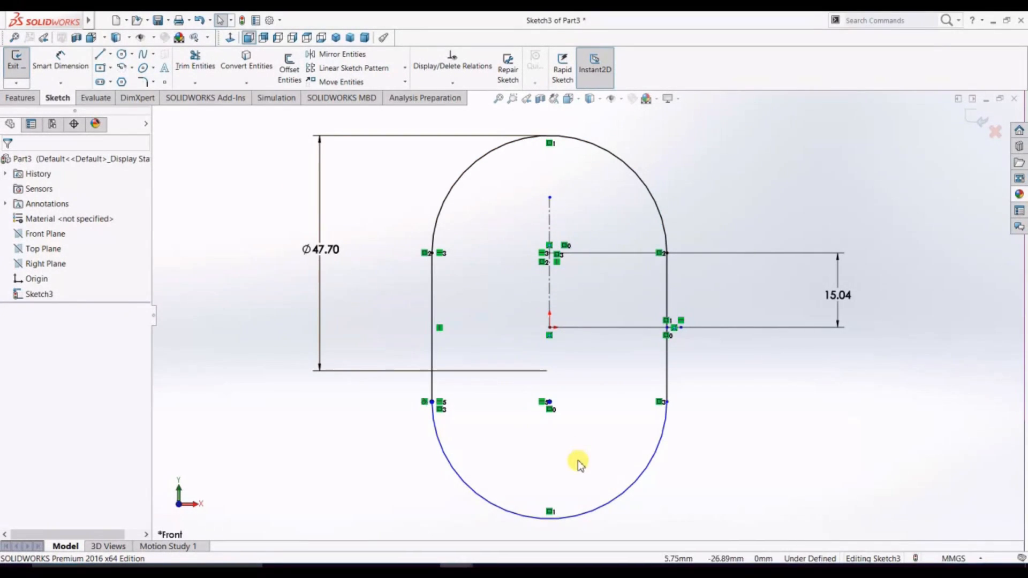
pyautogui.click(289, 69)
pyautogui.click(453, 191)
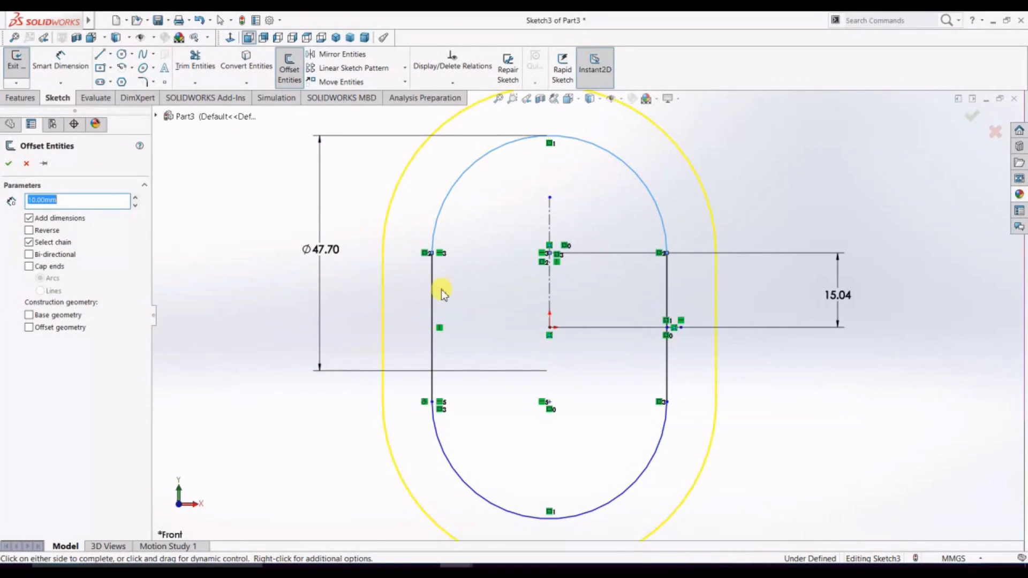
pyautogui.write('3')
pyautogui.press('Return')
pyautogui.click(30, 230)
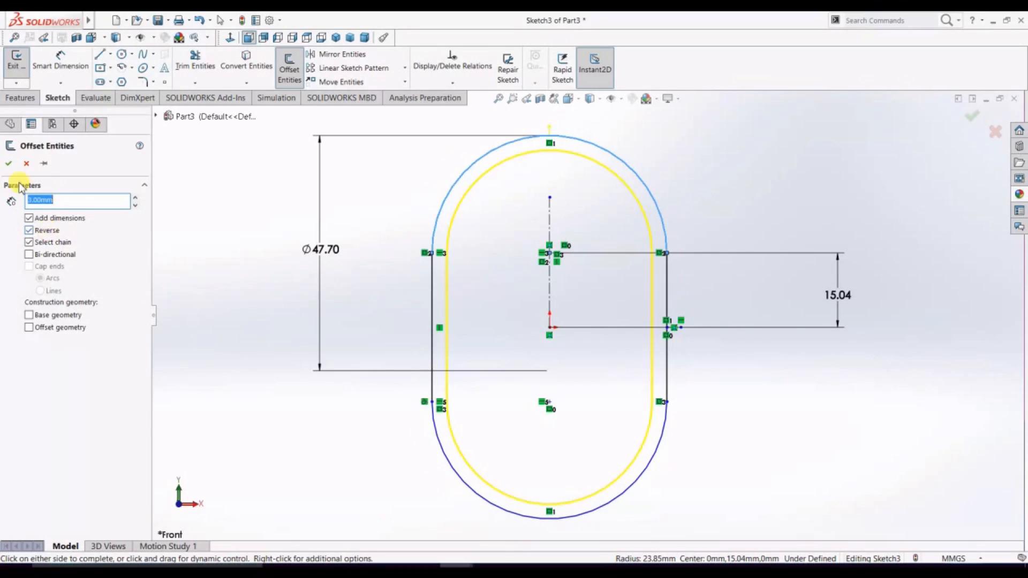
pyautogui.click(10, 164)
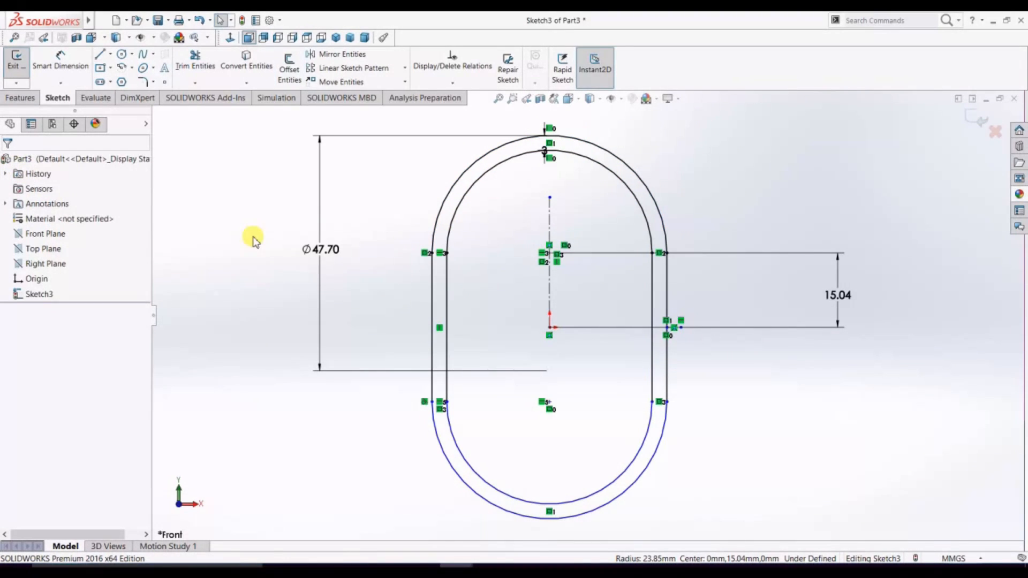
# Extrude the ring between the two outlines to a blind depth of 2.2 mm
pyautogui.click(19, 97)
pyautogui.click(21, 65)
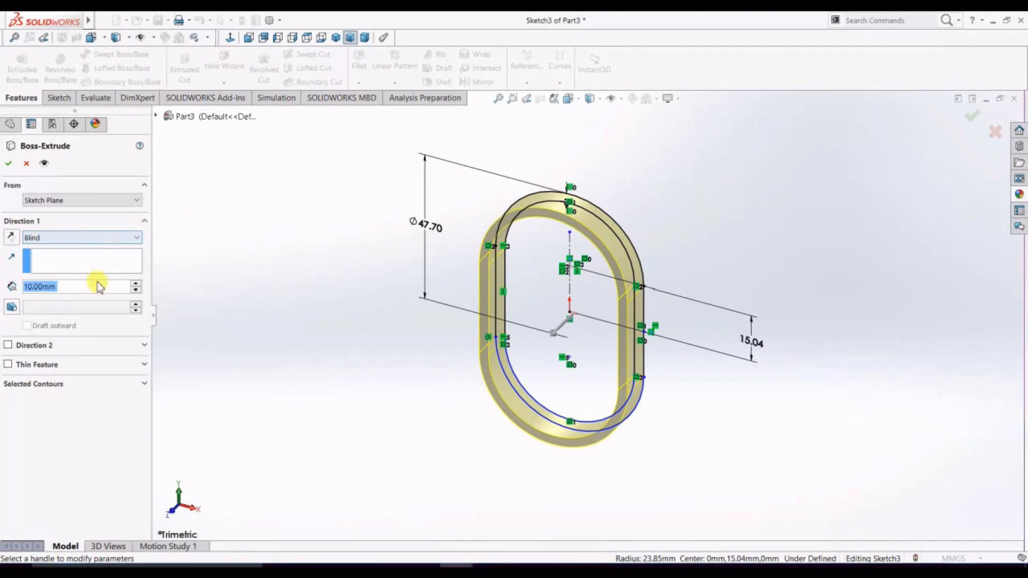
pyautogui.write('2.2')
pyautogui.press('Return')
pyautogui.click(8, 163)
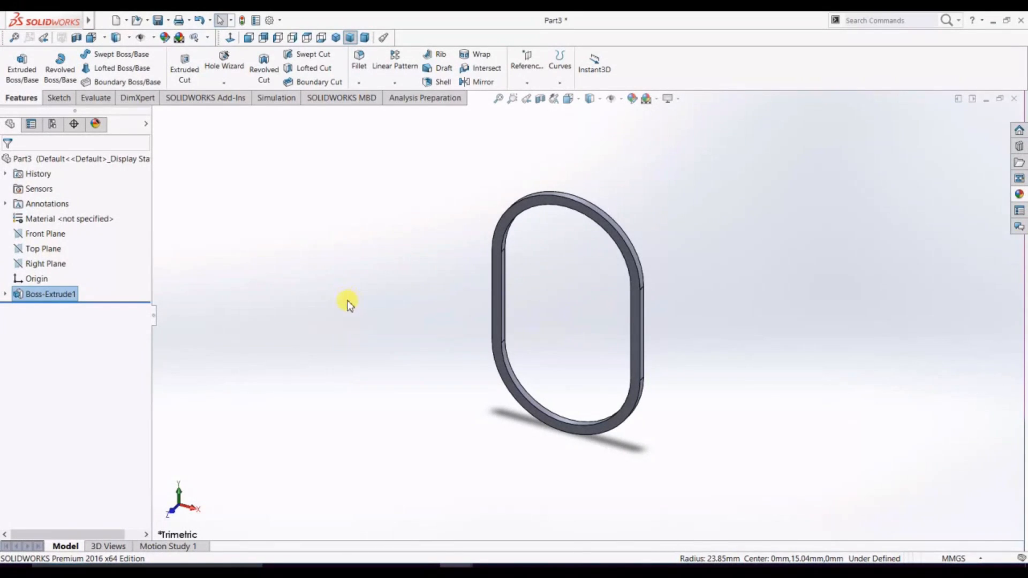
# Apply the matte rubber appearance to the extruded ring
pyautogui.click(1019, 194)
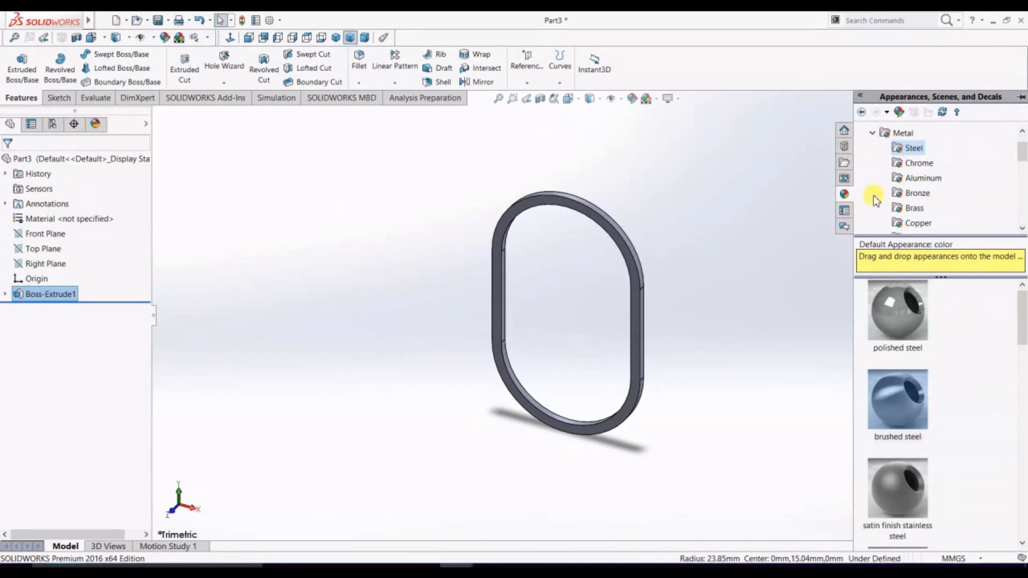
pyautogui.scroll(-2, 913, 212)
pyautogui.scroll(-3, 919, 210)
pyautogui.click(906, 194)
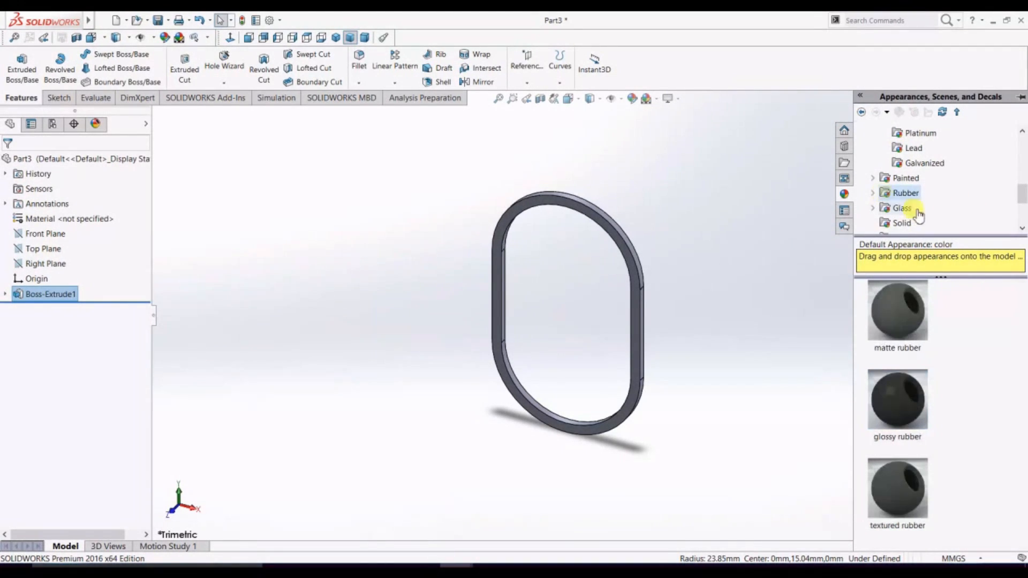
pyautogui.doubleClick(909, 320)
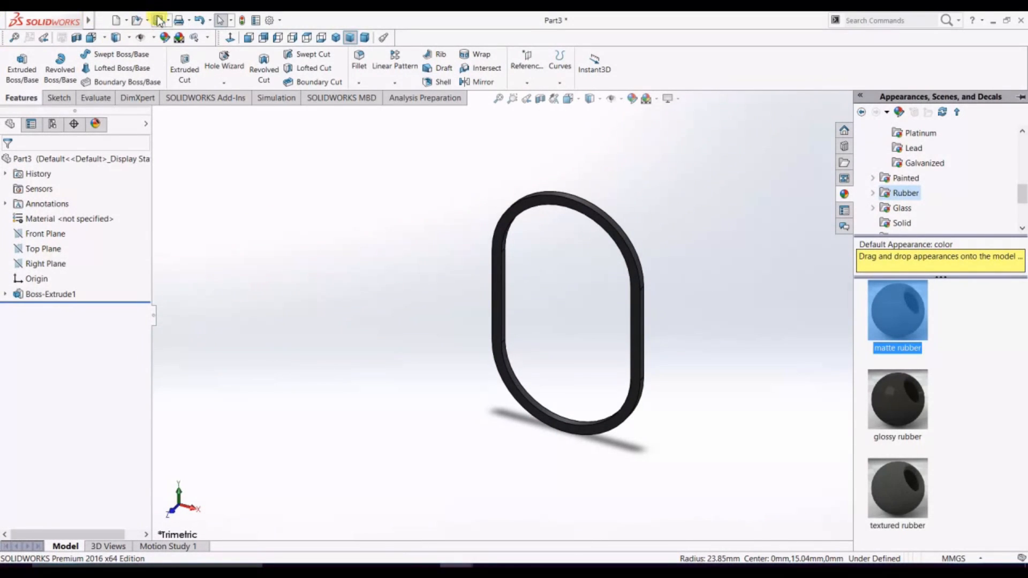
# Save the part in the youtube folder as "Part6 housing seal"
pyautogui.hotkey('ctrl', 's')
pyautogui.click(515, 299)
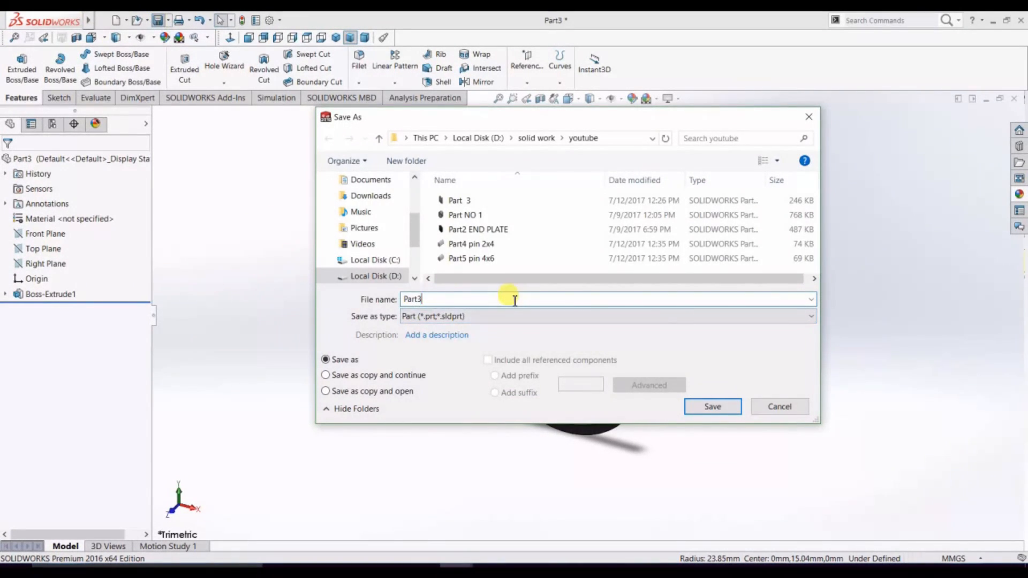
pyautogui.press('BackSpace')
pyautogui.write('6 housing seal')
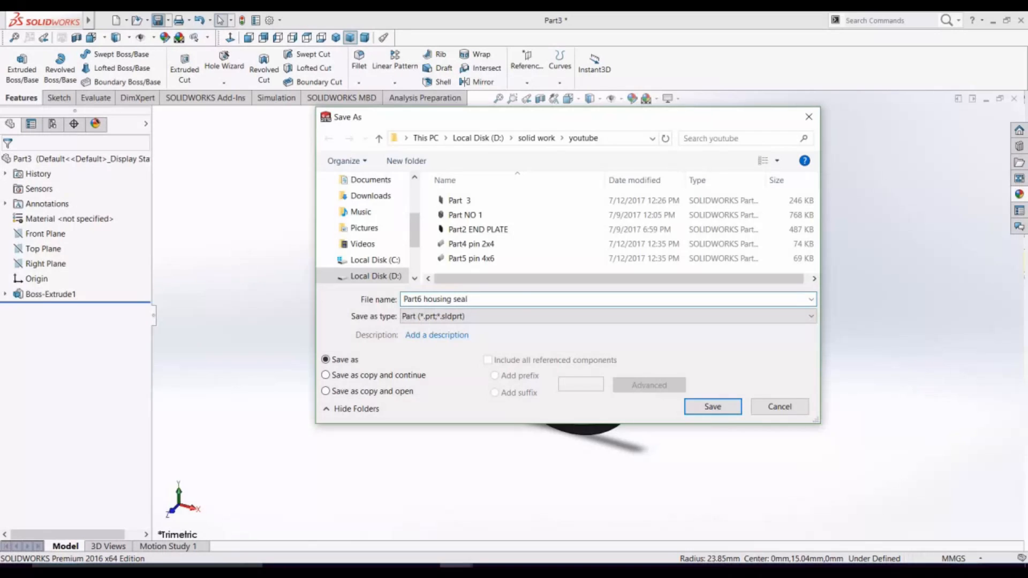
pyautogui.click(715, 407)
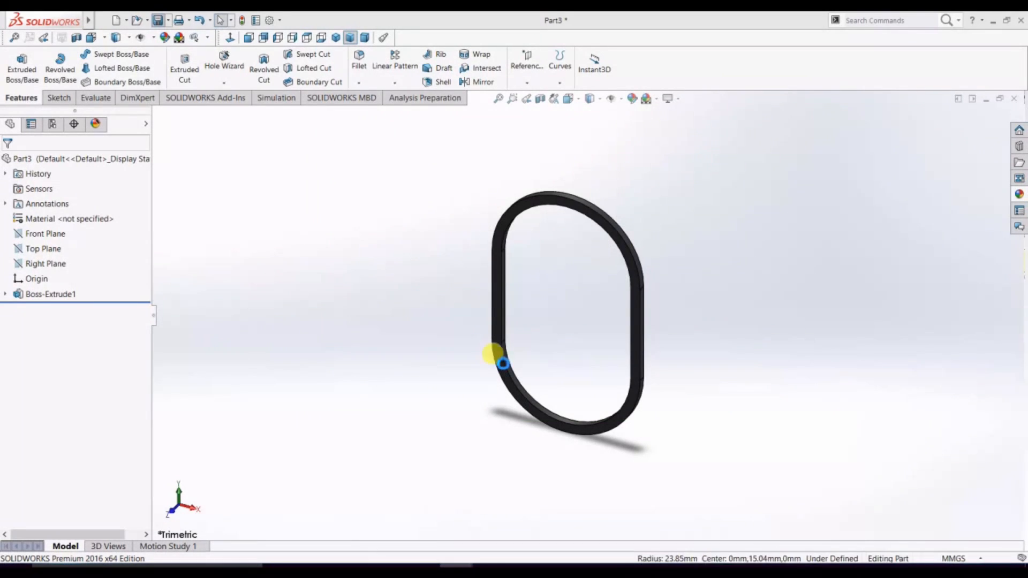
# Create a new part document and set its unit system to MMGS
pyautogui.click(116, 20)
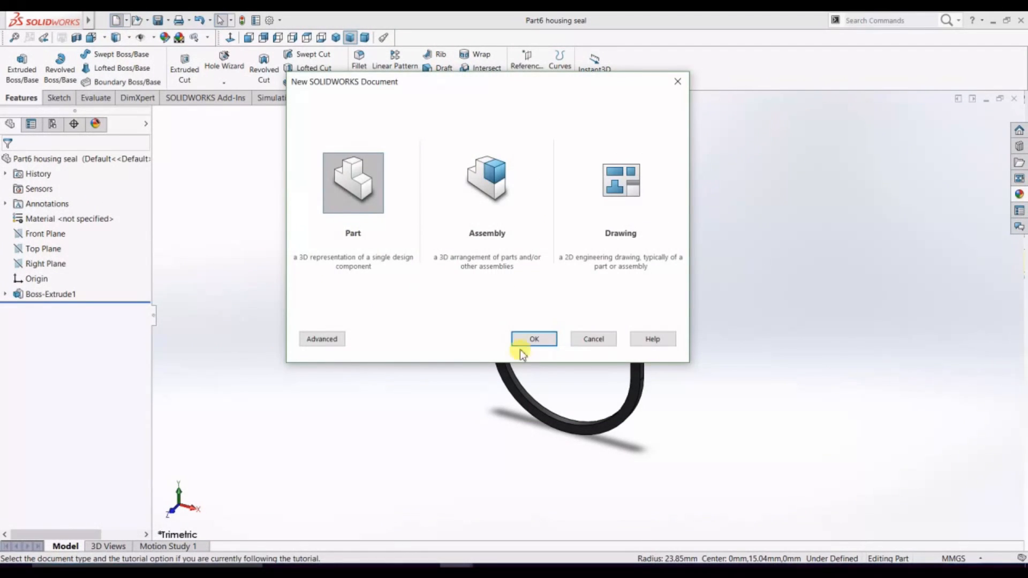
pyautogui.click(536, 339)
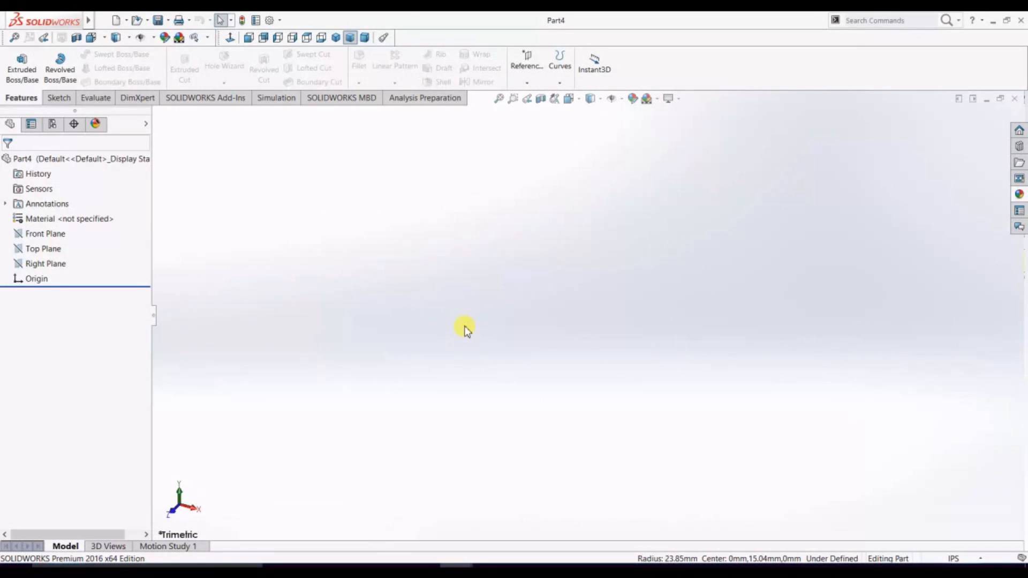
pyautogui.click(958, 559)
pyautogui.click(953, 510)
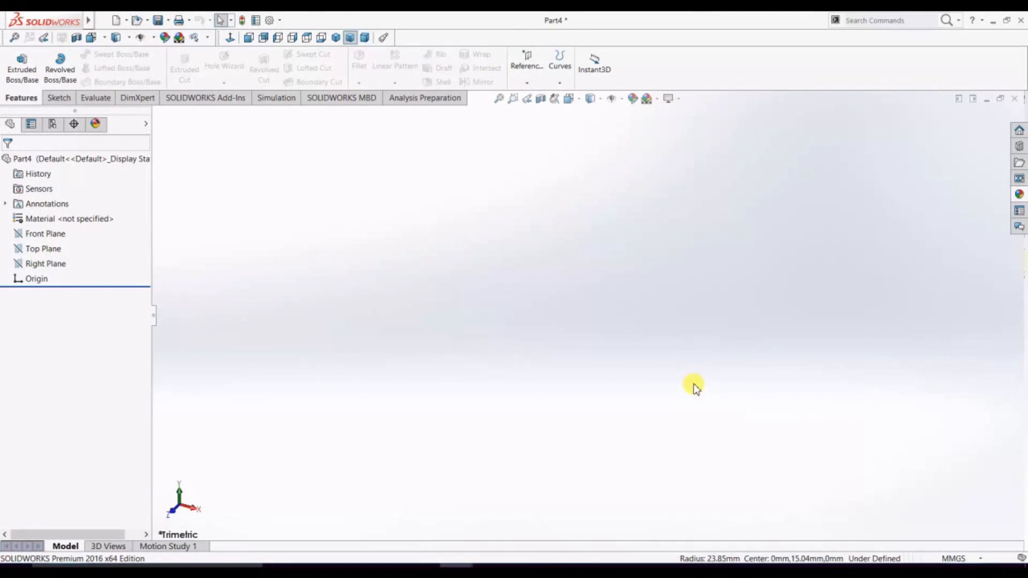
# Sketch two concentric circles centred on the origin on the Front Plane, the inner one about 84 mm in diameter
pyautogui.click(42, 235)
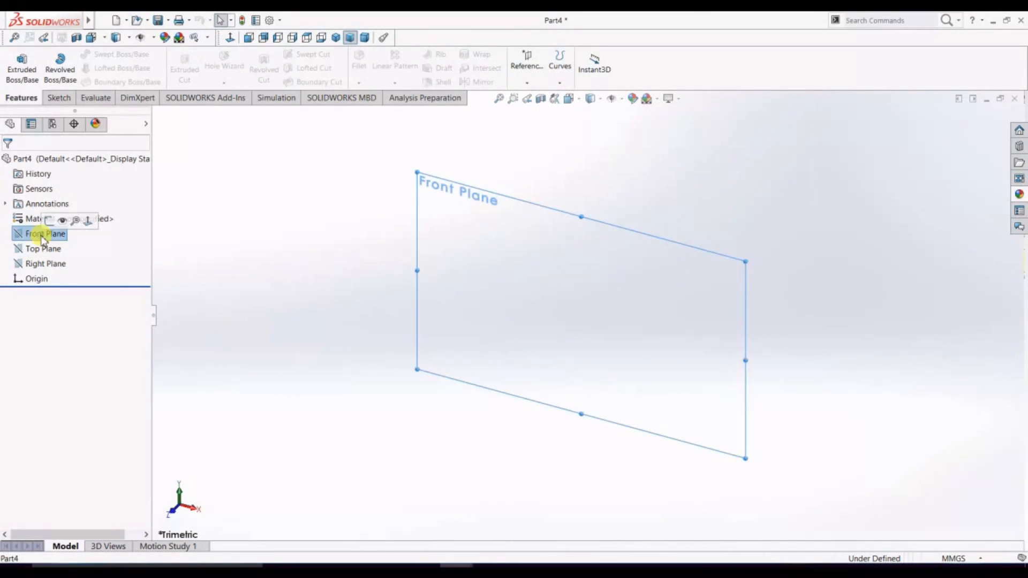
pyautogui.click(46, 219)
pyautogui.click(122, 54)
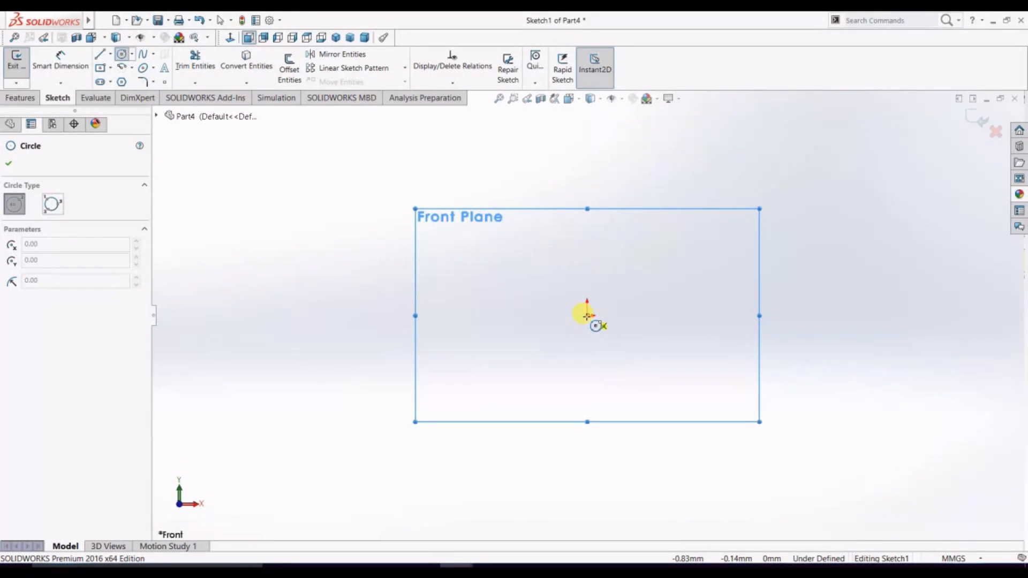
pyautogui.moveTo(588, 316); pyautogui.dragTo(647, 373)
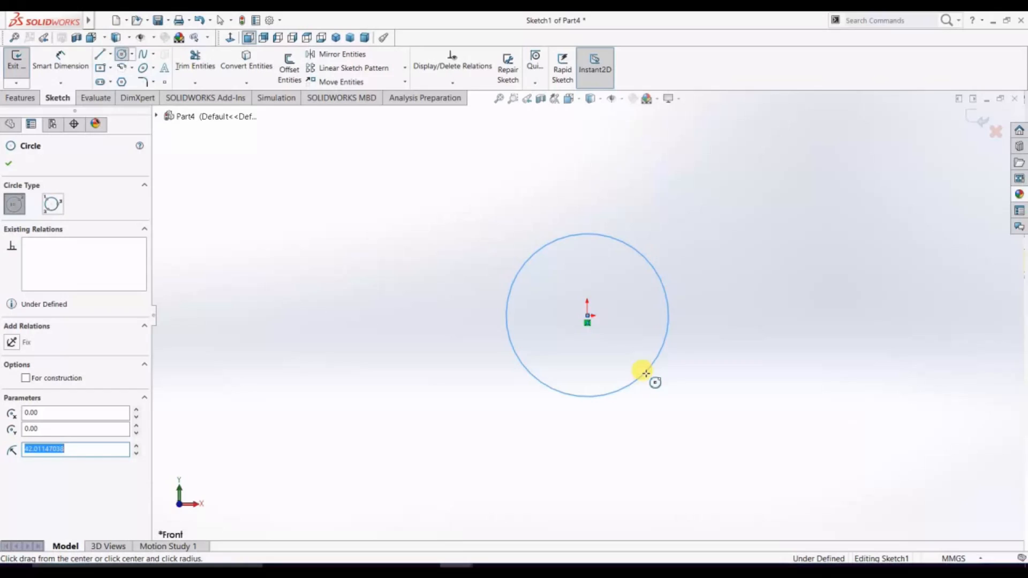
pyautogui.moveTo(587, 316); pyautogui.dragTo(682, 404)
# Dimension the inner circle's diameter as 20 mm and the outer circle's diameter as 18.5*2, giving 37 mm
pyautogui.click(60, 62)
pyautogui.click(507, 320)
pyautogui.click(278, 322)
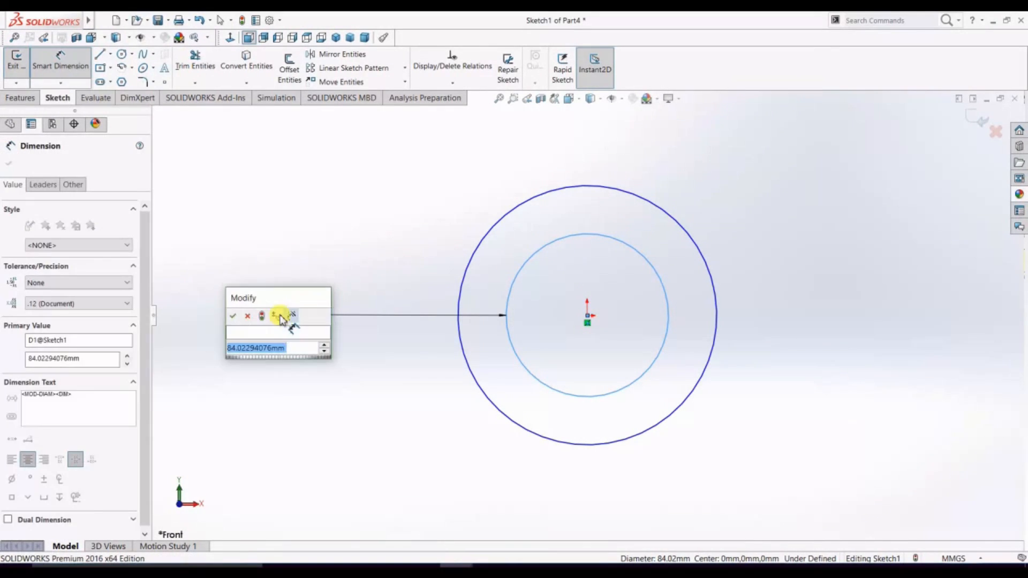
pyautogui.write('20')
pyautogui.press('Return')
pyautogui.click(465, 276)
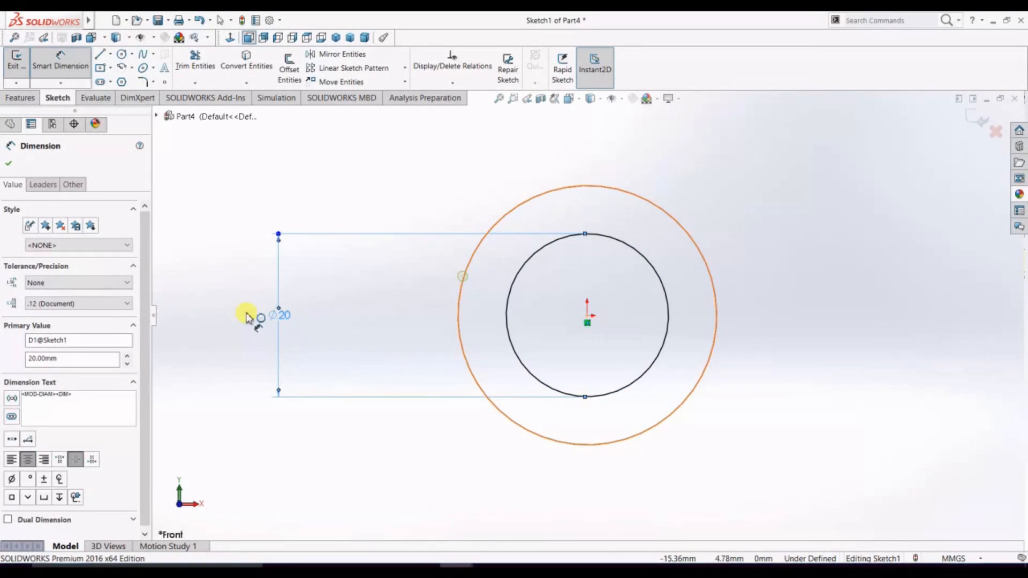
pyautogui.click(237, 327)
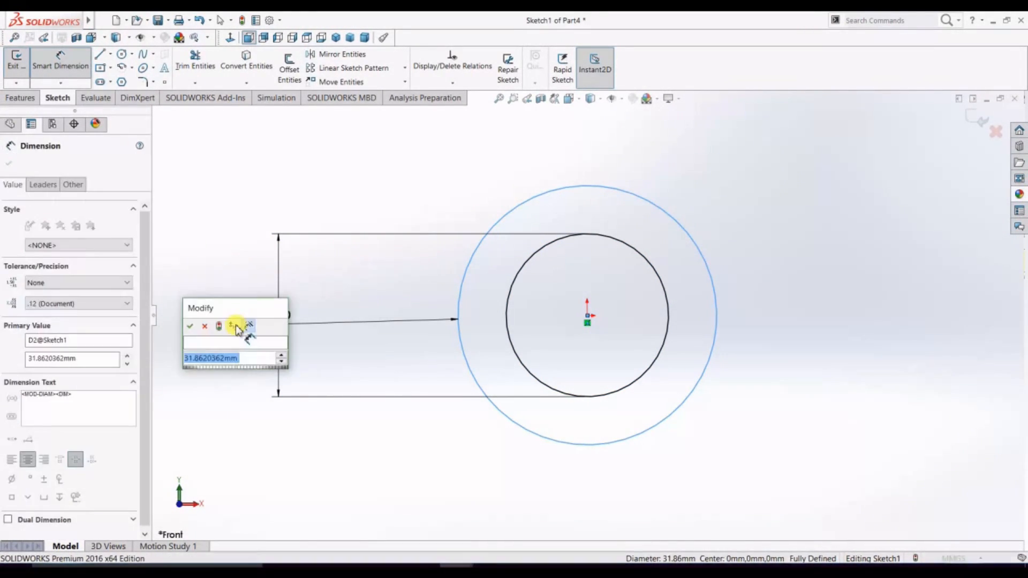
pyautogui.write('18.')
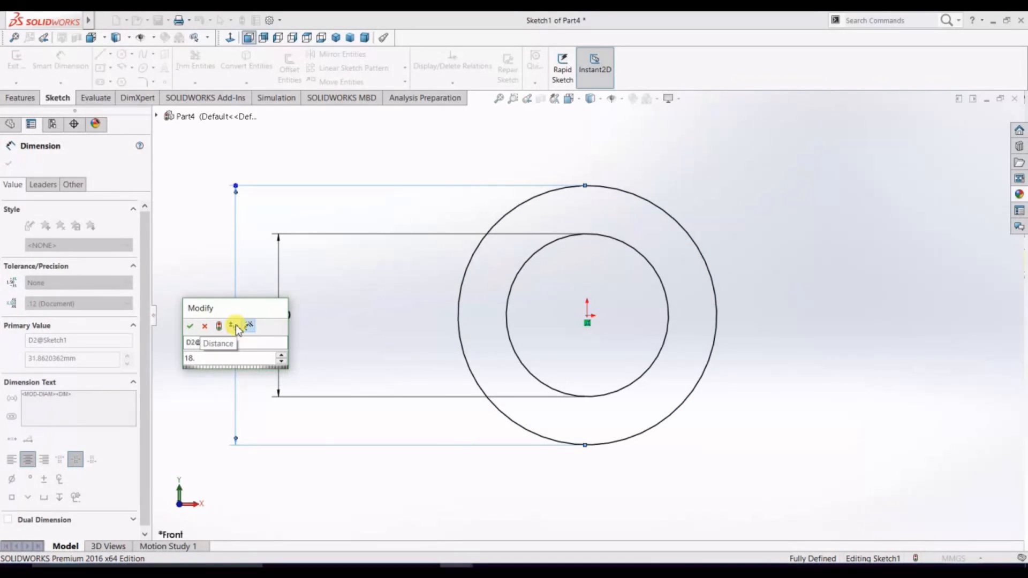
pyautogui.write('5*2')
pyautogui.press('Return')
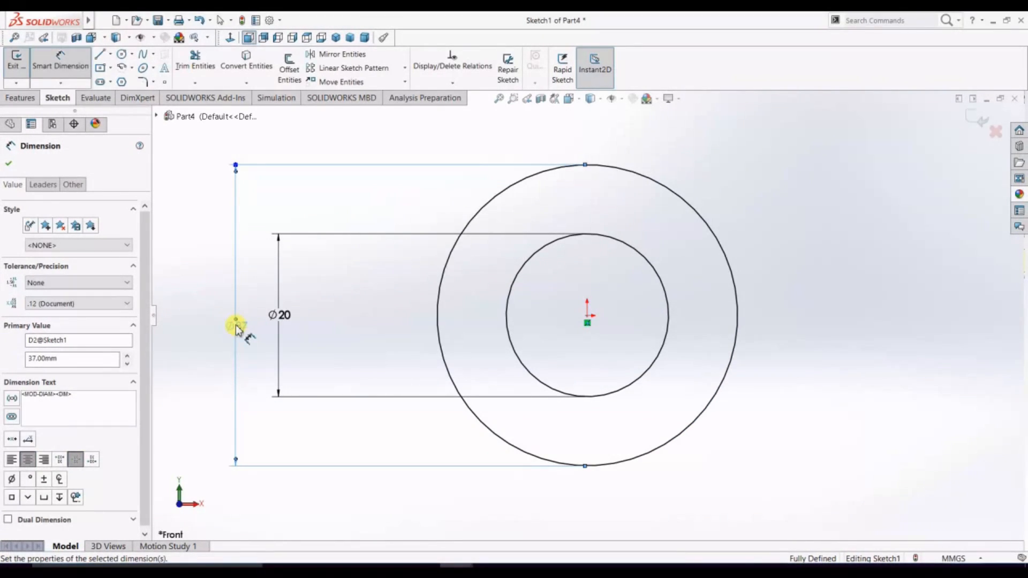
# Draw a horizontal line about 23.6 mm long across the lower part of the outer circle, below the inner circle
pyautogui.click(100, 54)
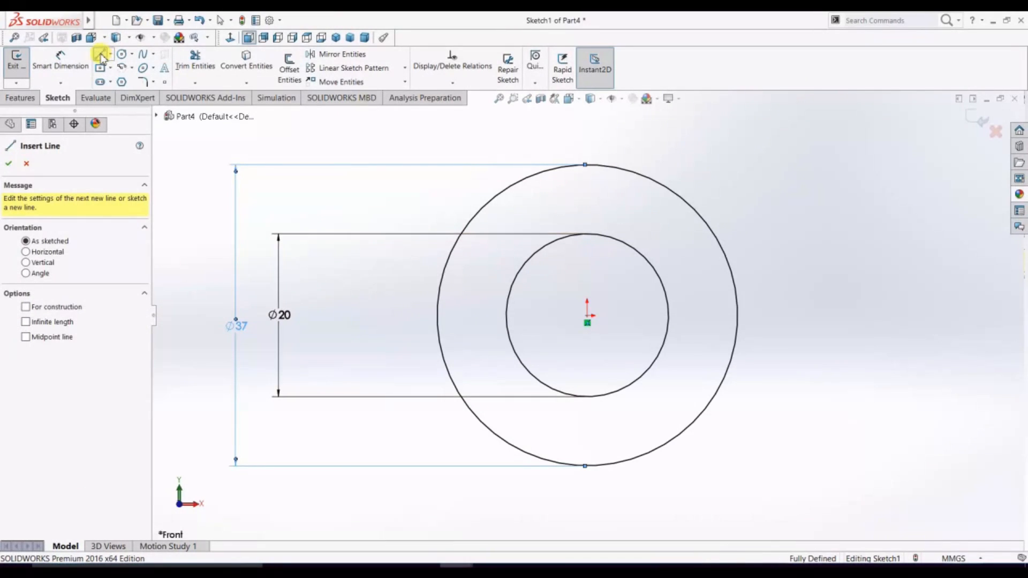
pyautogui.click(495, 432)
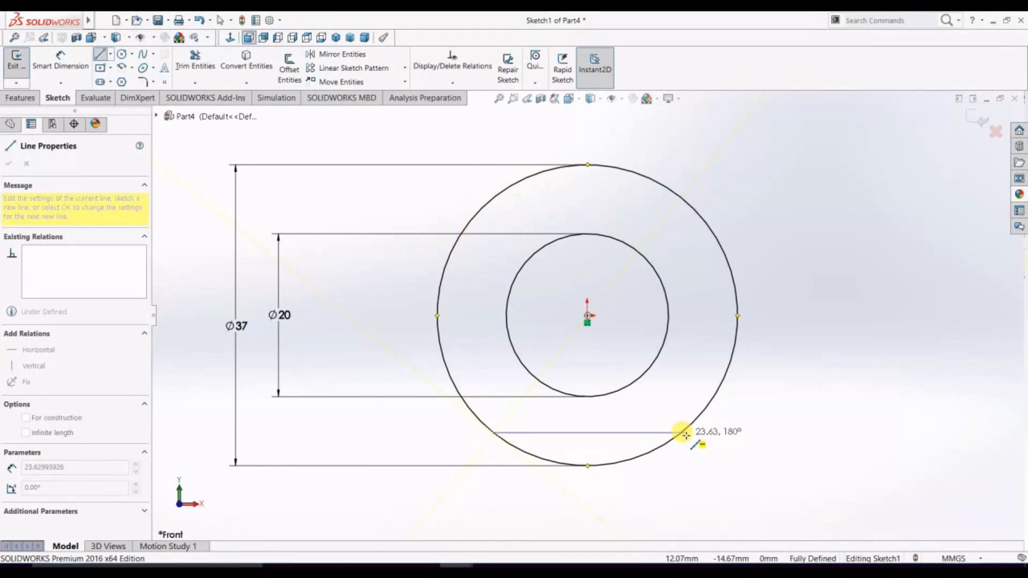
pyautogui.click(686, 433)
pyautogui.rightClick(706, 429)
pyautogui.click(777, 434)
pyautogui.click(625, 434)
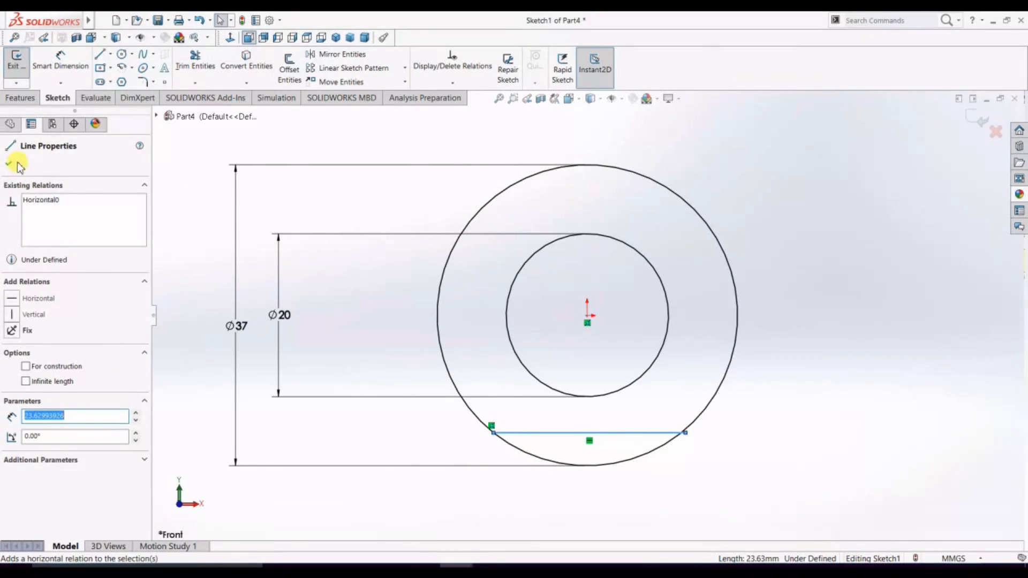
pyautogui.click(10, 163)
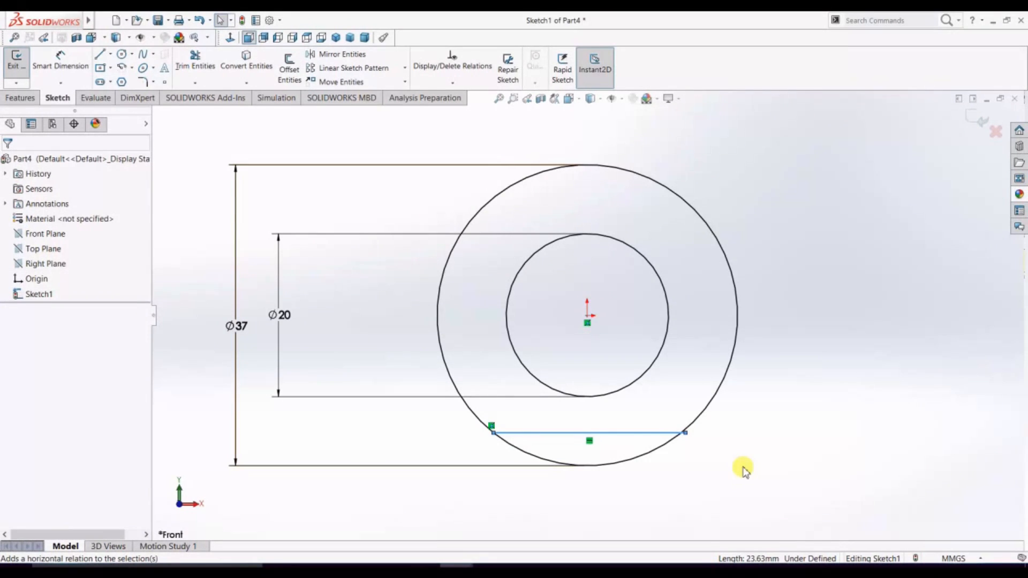
# Trim away the outer circle's arc below the horizontal line with Power trim
pyautogui.click(195, 59)
pyautogui.moveTo(514, 447); pyautogui.dragTo(542, 444)
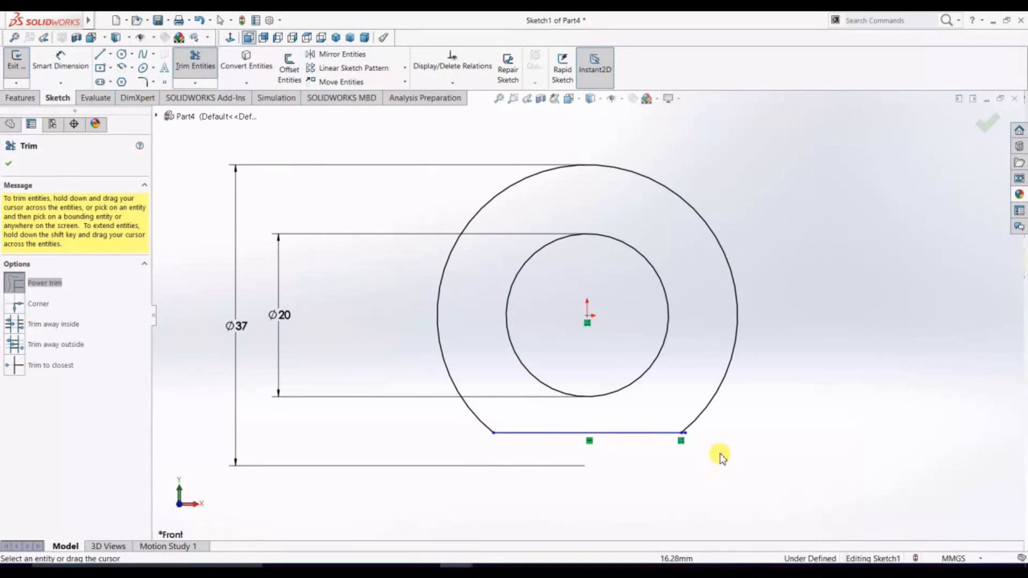
pyautogui.scroll(-5, 719, 454)
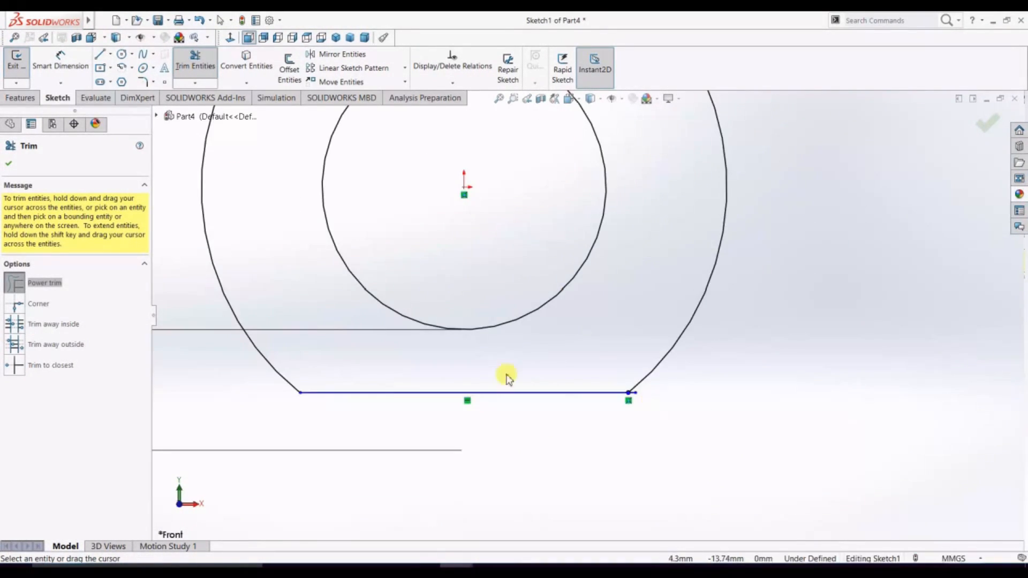
pyautogui.click(5, 164)
# Merge the line's overhanging right endpoint with the end of the outer arc to close the profile
pyautogui.click(715, 409)
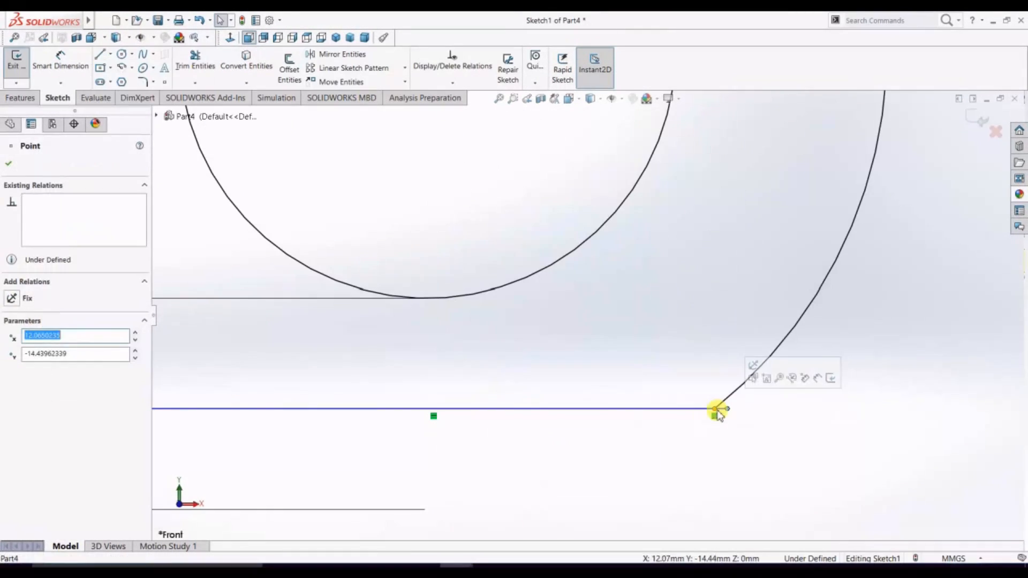
pyautogui.keyDown('ctrl'); pyautogui.click(719, 412); pyautogui.keyUp('ctrl')
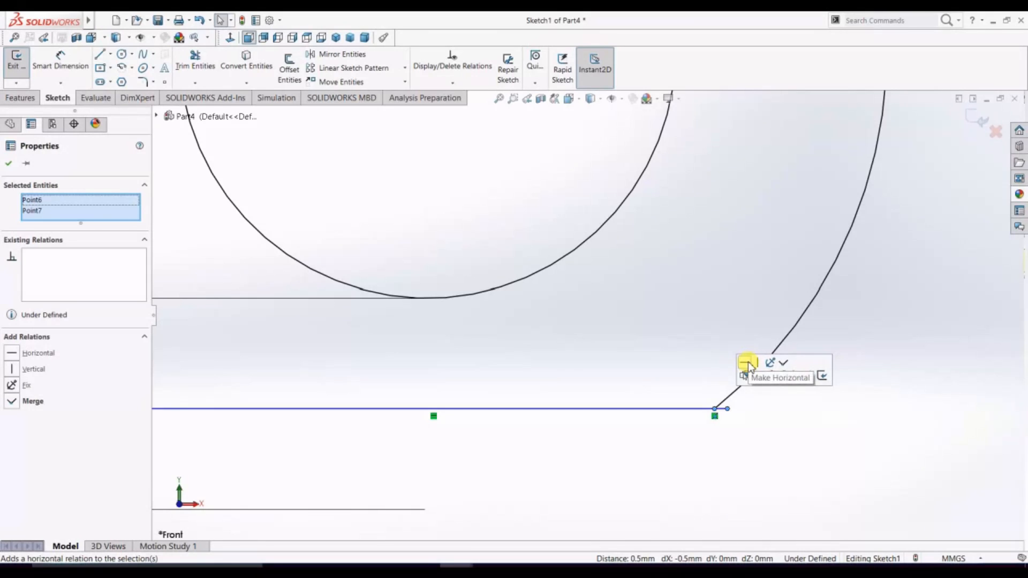
pyautogui.click(784, 364)
pyautogui.scroll(5, 619, 461)
pyautogui.scroll(-5, 419, 353)
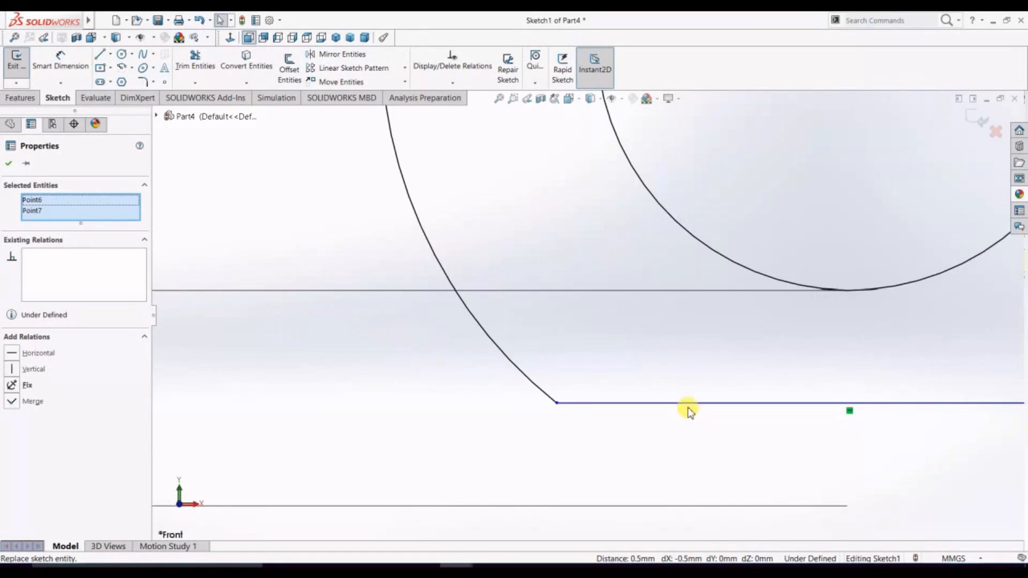
pyautogui.scroll(-2, 697, 420)
pyautogui.click(9, 163)
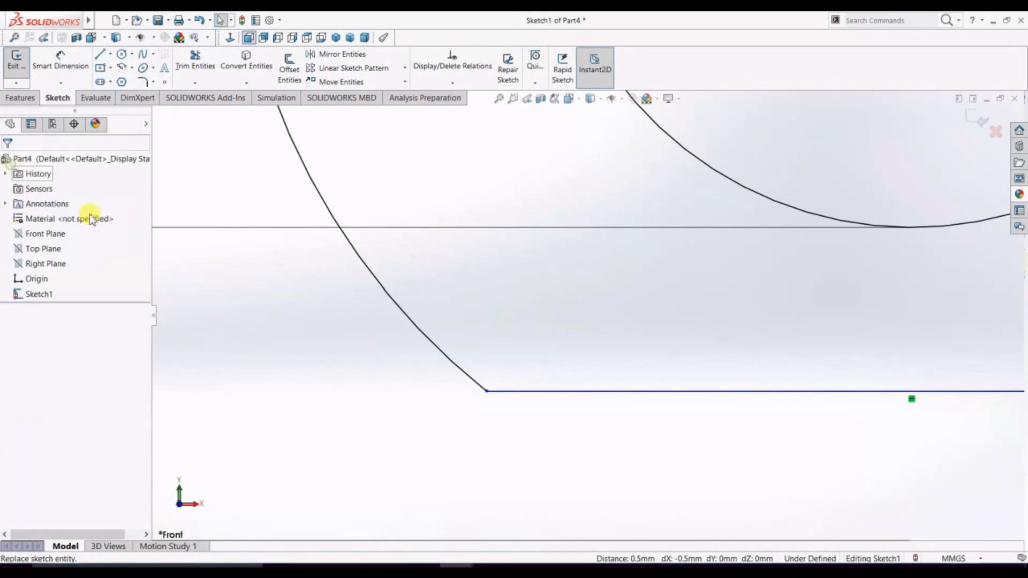
# Extrude the flat-bottomed ring profile to a blind depth of 15.5 mm
pyautogui.scroll(6, 750, 356)
pyautogui.scroll(-1, 475, 253)
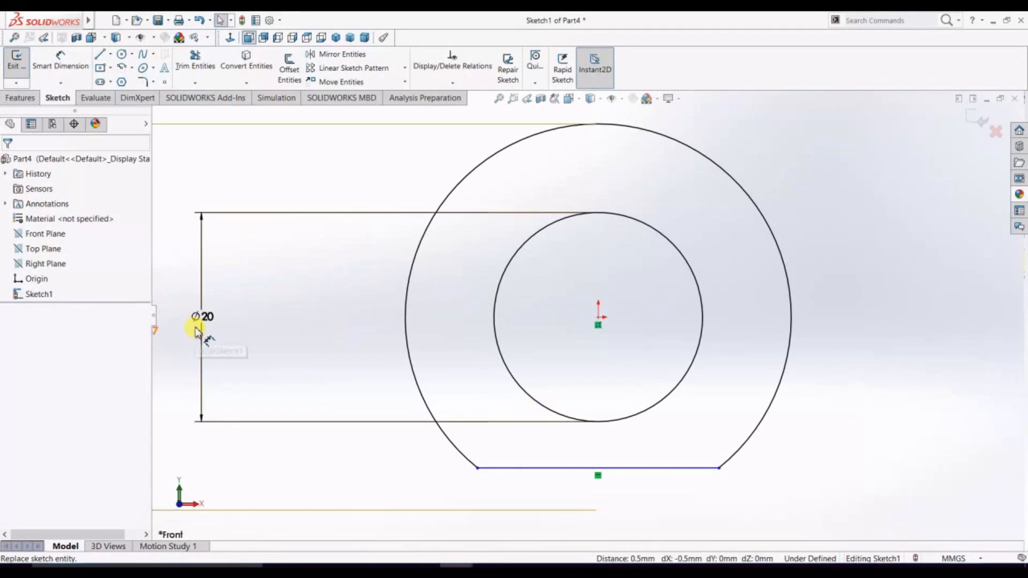
pyautogui.click(24, 98)
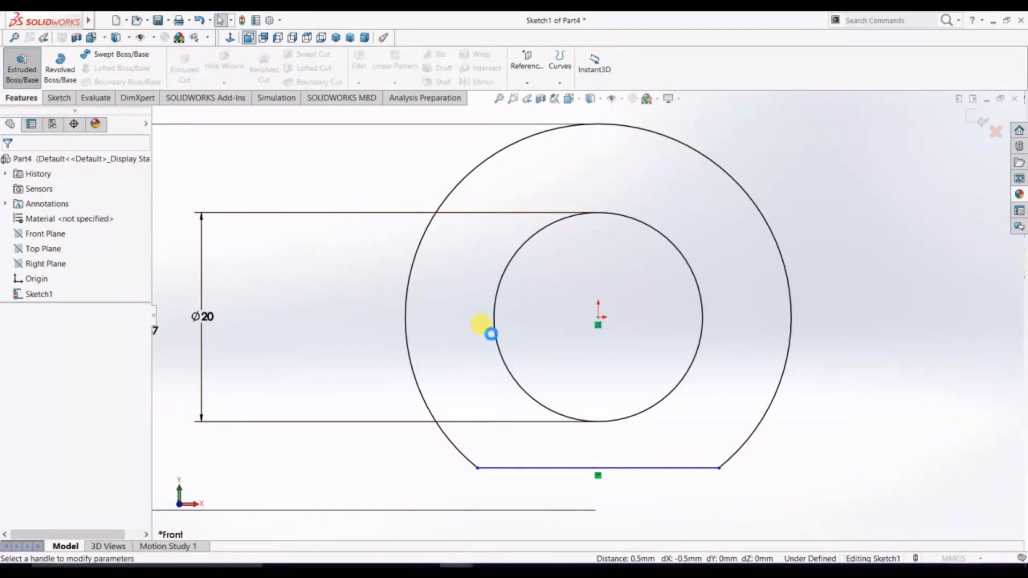
pyautogui.write('15.5')
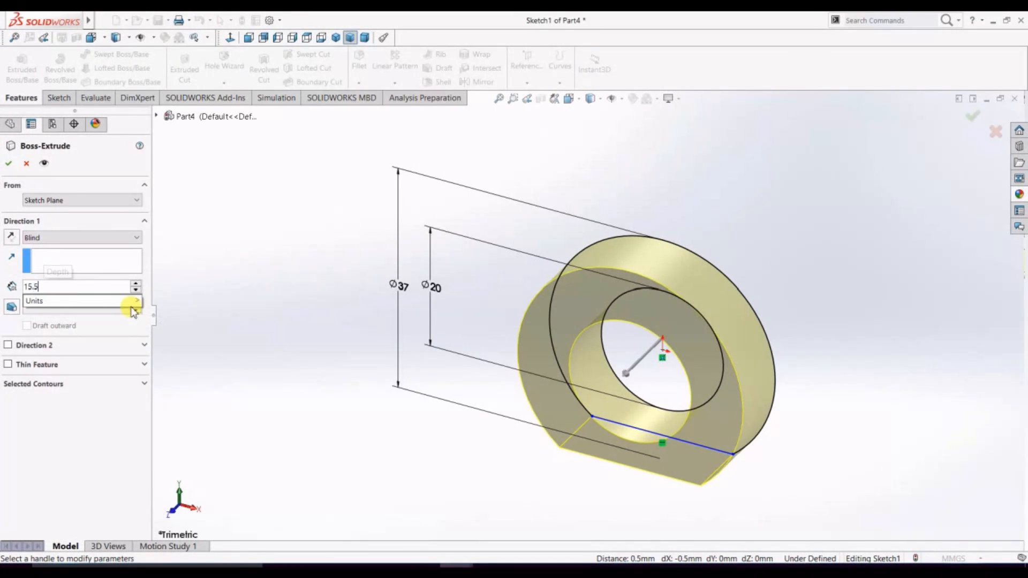
pyautogui.press('Return')
pyautogui.click(9, 163)
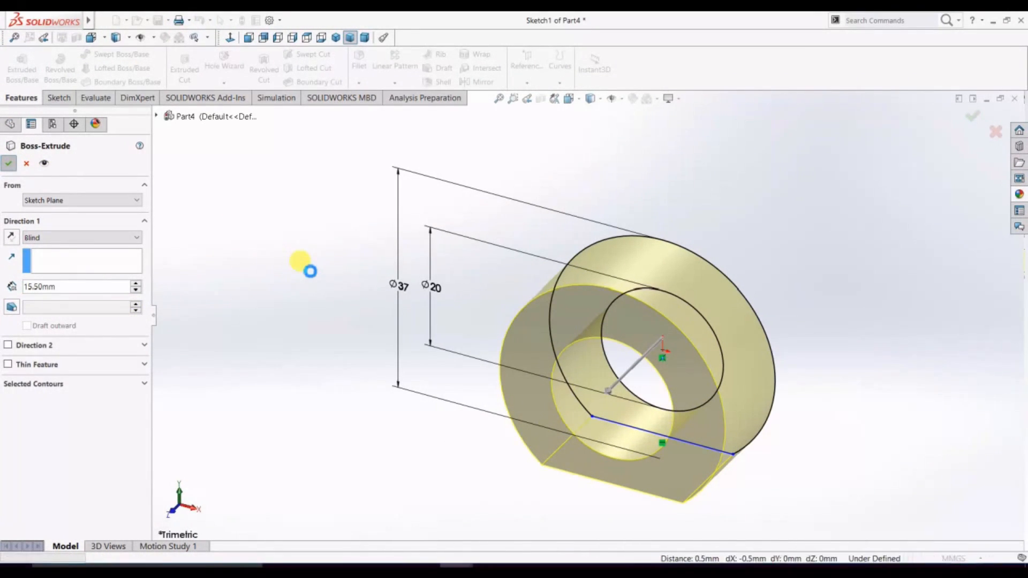
# Set up a Hole Wizard hole on the ring's flat bottom face: ISO drill sizes, Ø2.0, blind, 2 mm deep
pyautogui.moveTo(309, 272); pyautogui.dragTo(347, 259, button='middle')
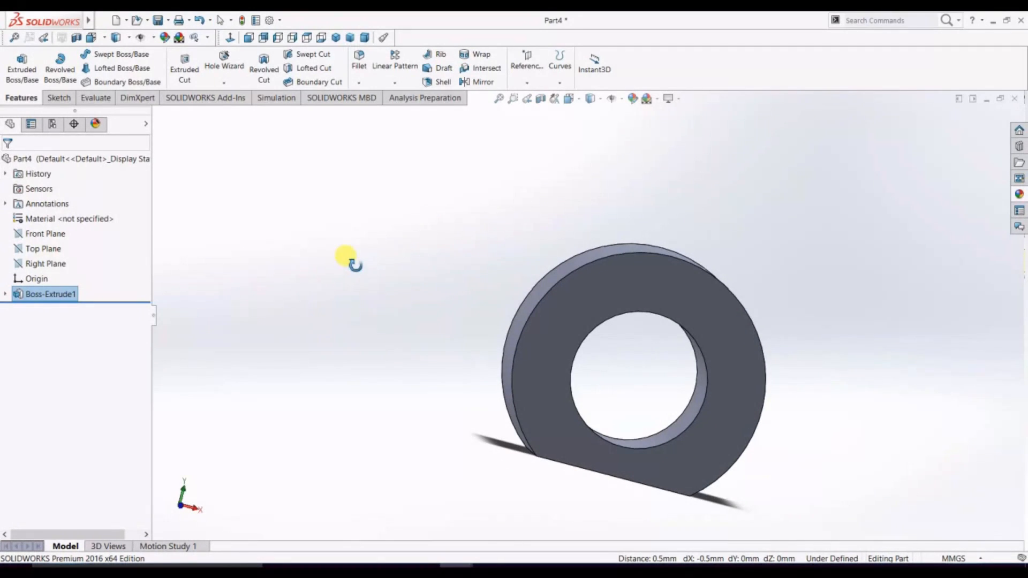
pyautogui.moveTo(519, 375)
pyautogui.mouseDown(button='middle')
pyautogui.moveTo(909, 340)
pyautogui.moveTo(670, 427)
pyautogui.mouseUp(button='middle')
pyautogui.click(670, 423)
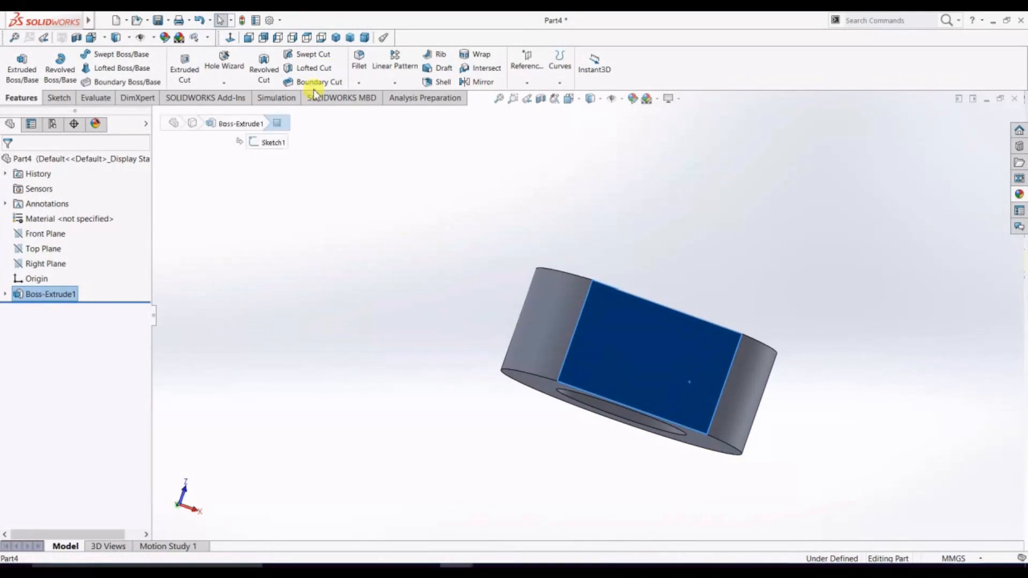
pyautogui.click(232, 39)
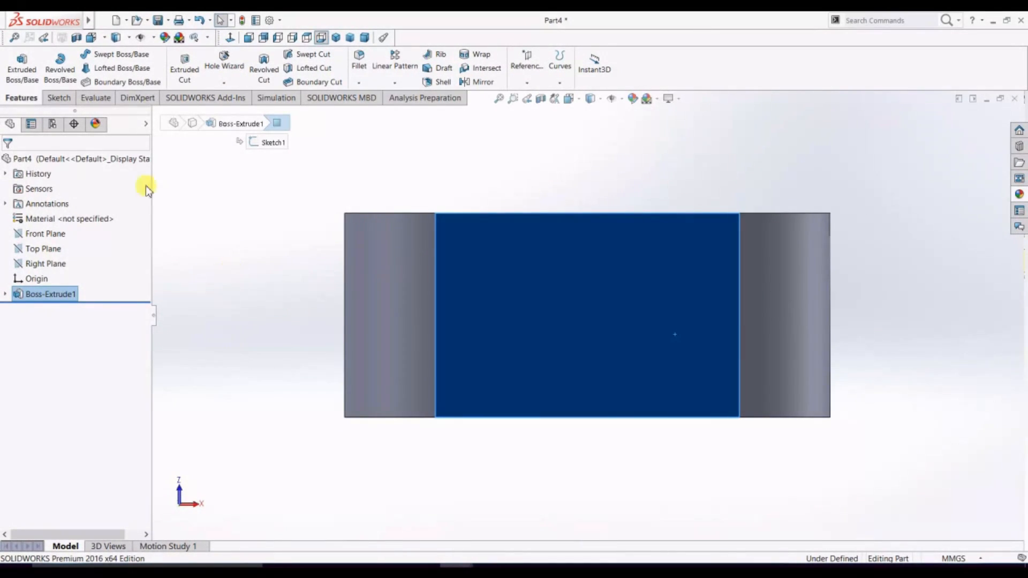
pyautogui.click(224, 65)
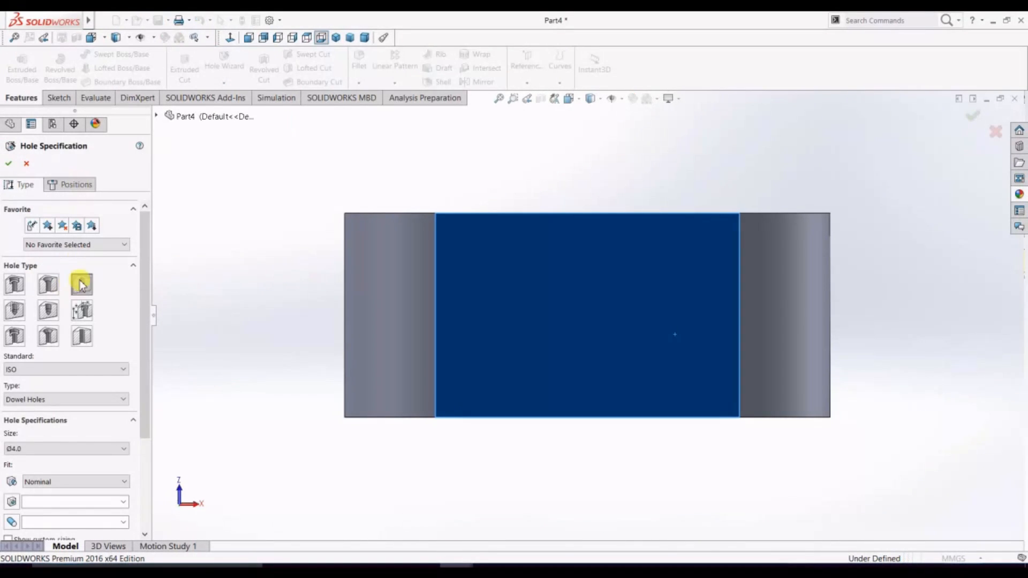
pyautogui.click(54, 401)
pyautogui.click(56, 415)
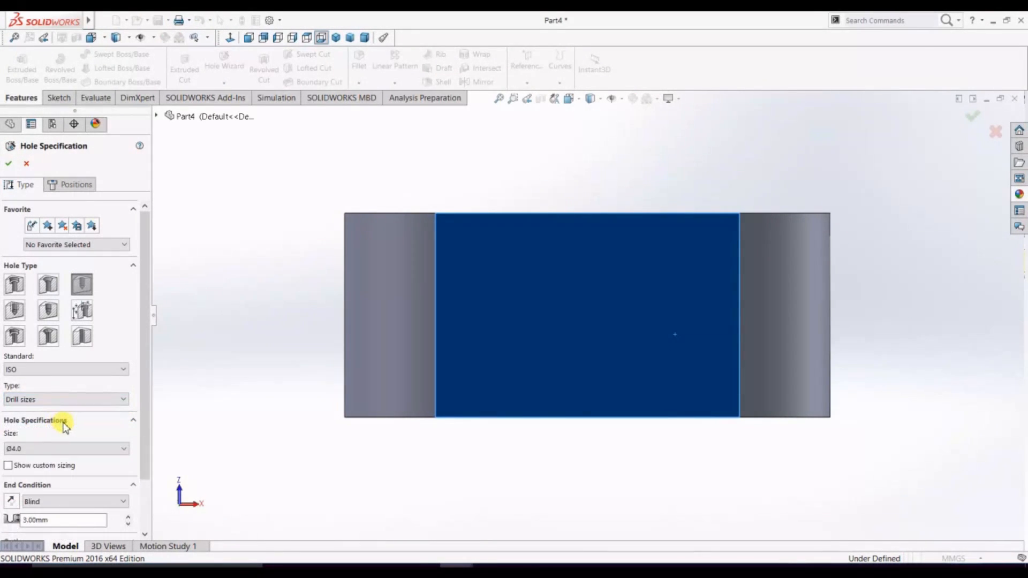
pyautogui.click(56, 448)
pyautogui.scroll(5, 55, 481)
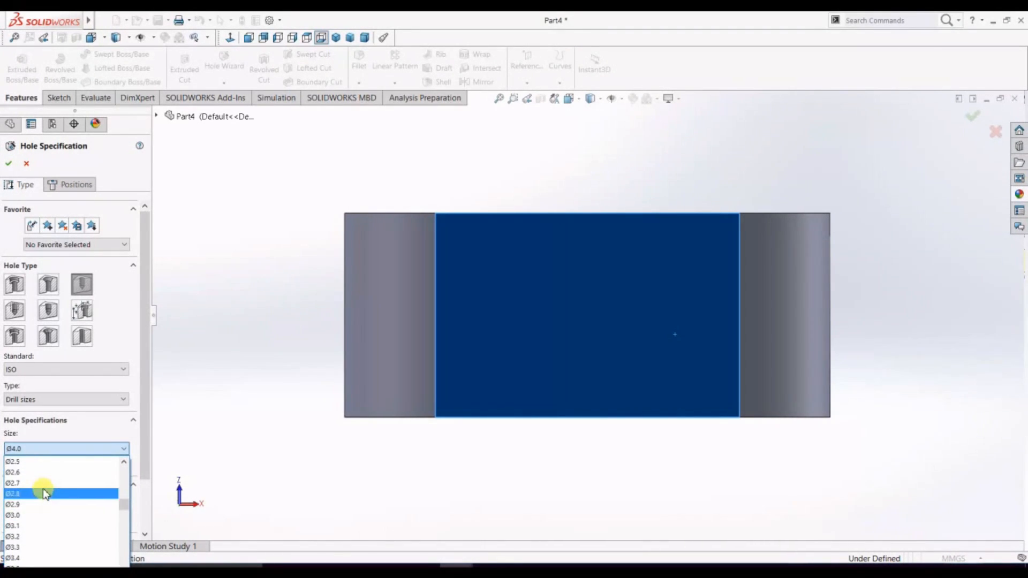
pyautogui.scroll(2, 45, 473)
pyautogui.scroll(2, 44, 479)
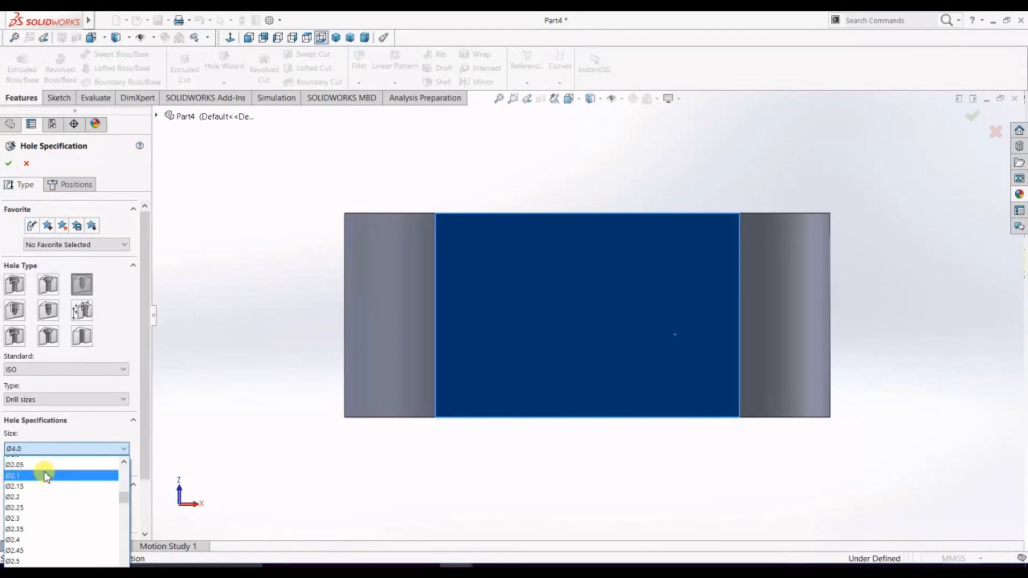
pyautogui.click(44, 491)
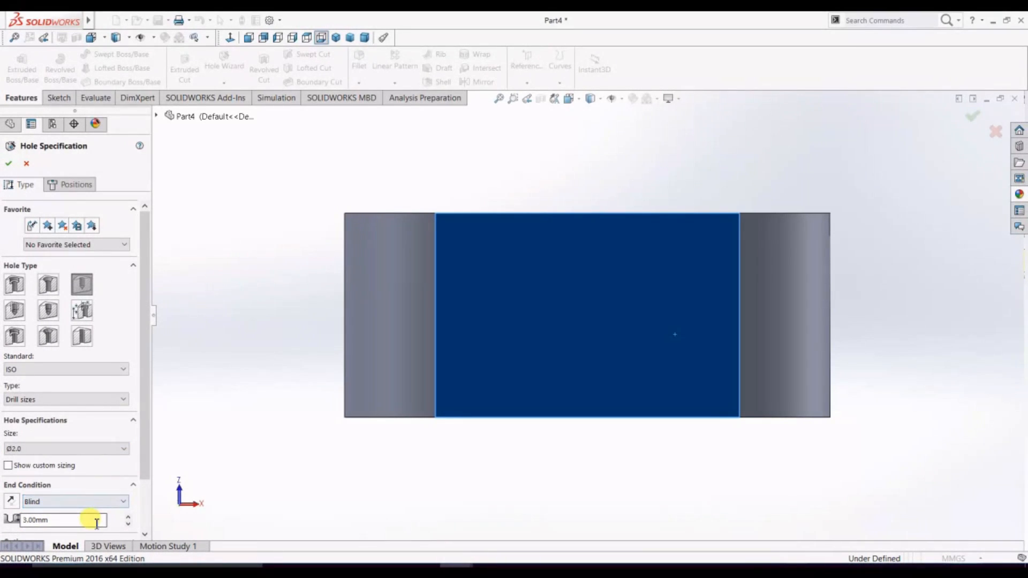
pyautogui.doubleClick(76, 519)
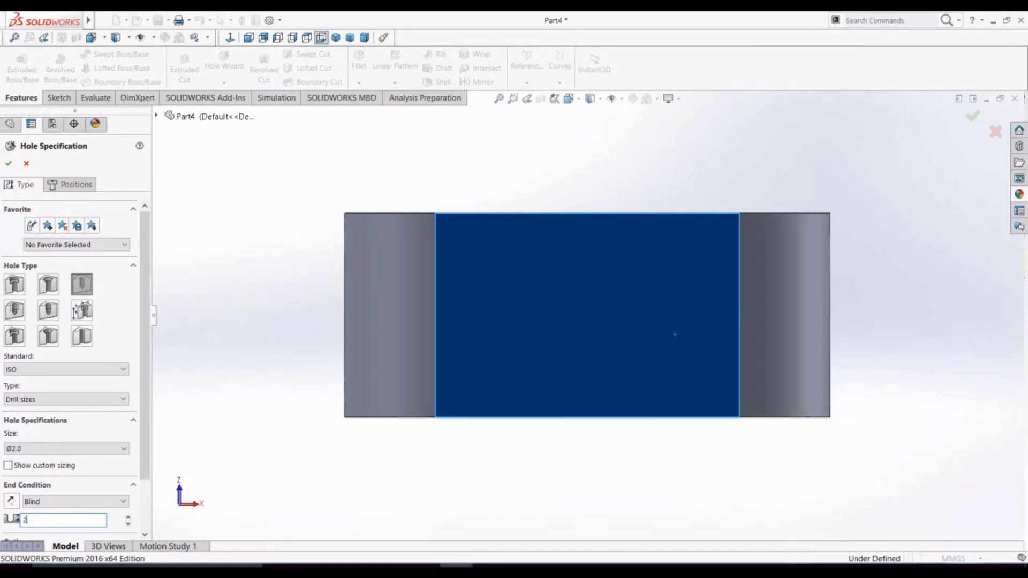
# Try to place the drill hole near the middle of the flat face, then cancel the hole
pyautogui.click(75, 184)
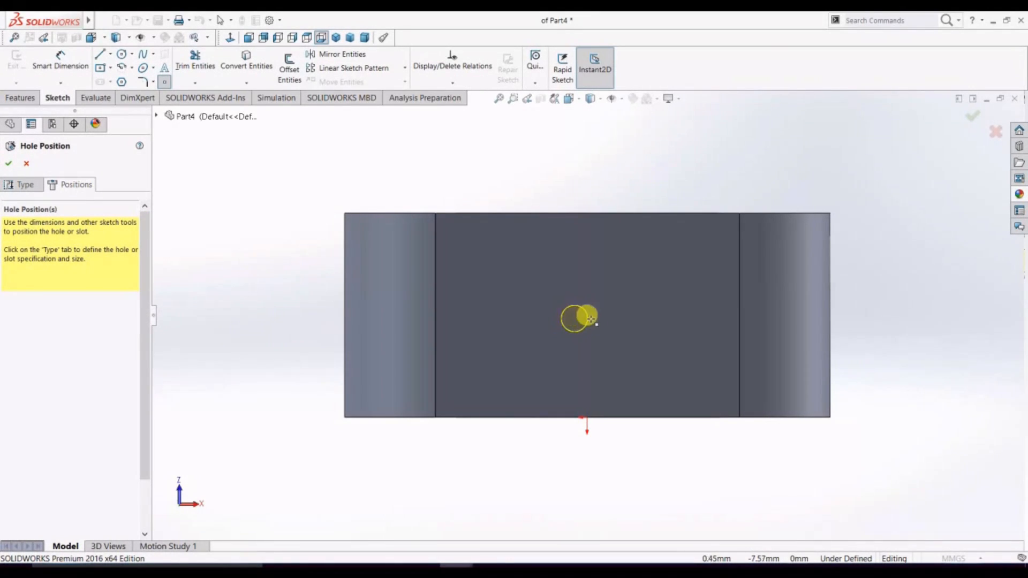
pyautogui.click(589, 319)
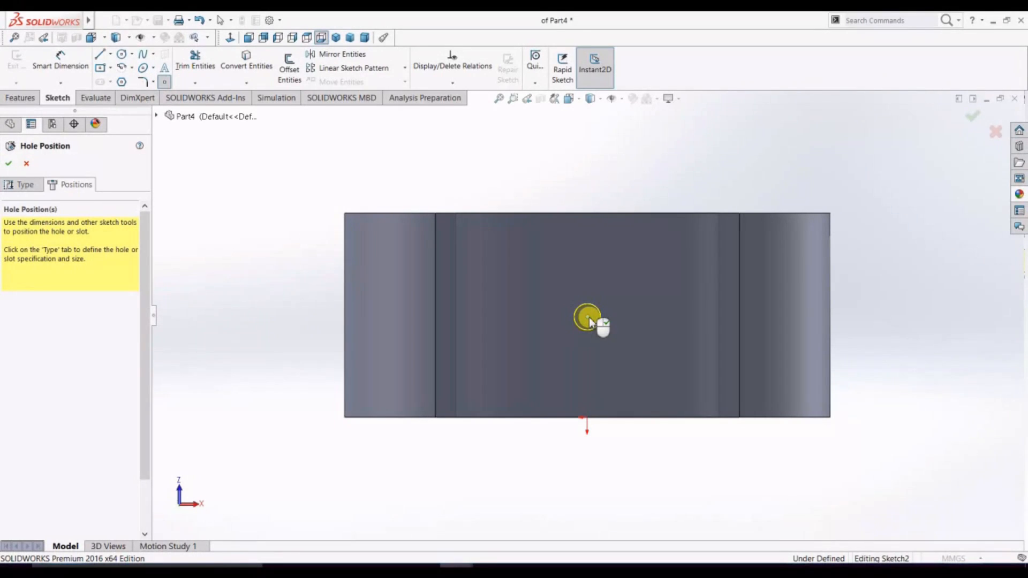
pyautogui.click(26, 164)
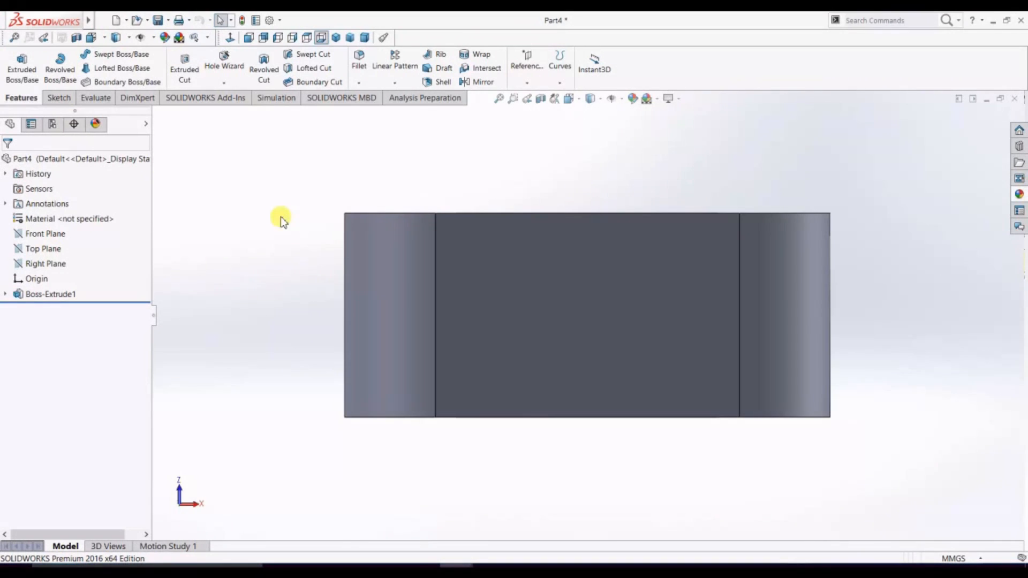
pyautogui.scroll(-1, 616, 168)
pyautogui.moveTo(616, 168); pyautogui.dragTo(610, 252, button='middle')
pyautogui.scroll(4, 435, 231)
pyautogui.moveTo(881, 251); pyautogui.dragTo(857, 312, button='middle')
pyautogui.scroll(2, 370, 257)
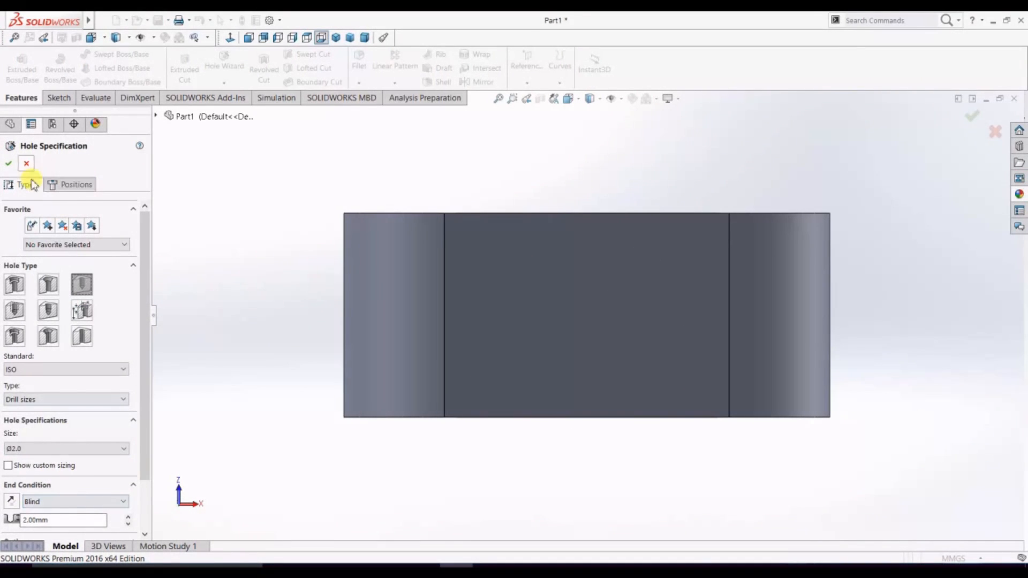
# Place the hole's centre point on the sleeve's flat side face, vertically in line with the origin
pyautogui.click(69, 185)
pyautogui.click(589, 308)
pyautogui.click(588, 310)
# Dimension the hole centre 7.5 mm from the flat face's lower edge and complete the hole
pyautogui.click(38, 62)
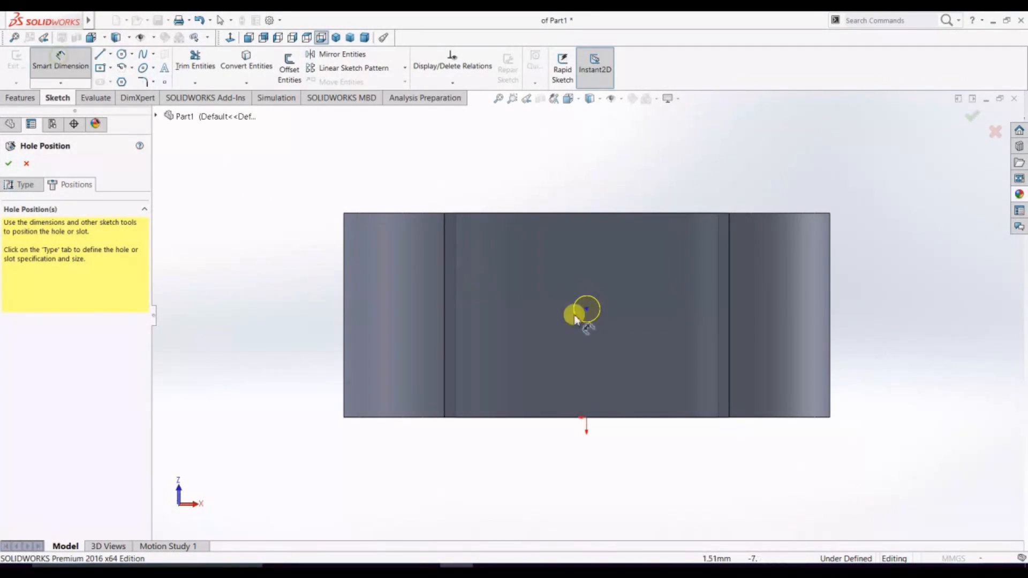
pyautogui.click(588, 310)
pyautogui.click(597, 418)
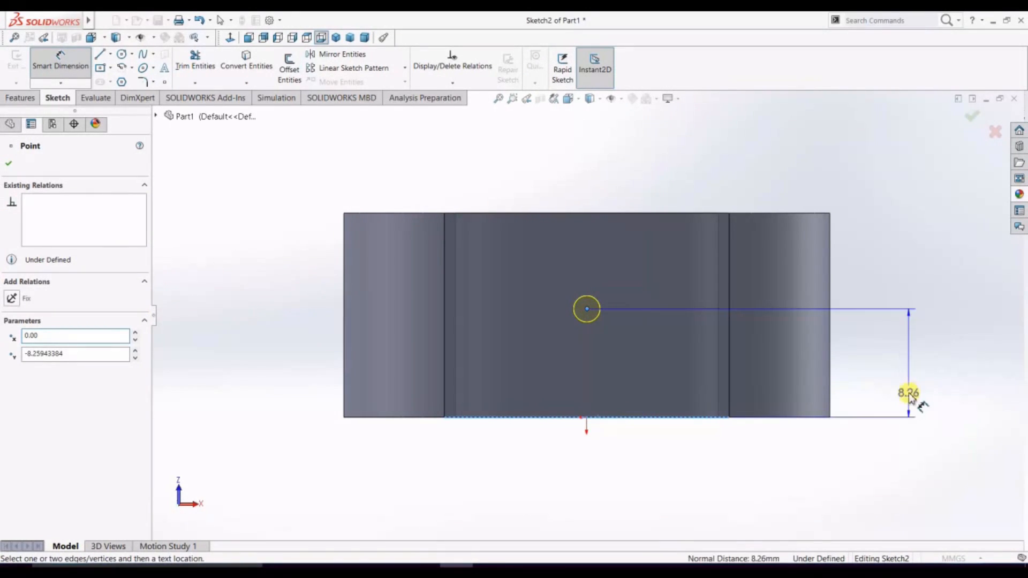
pyautogui.click(910, 371)
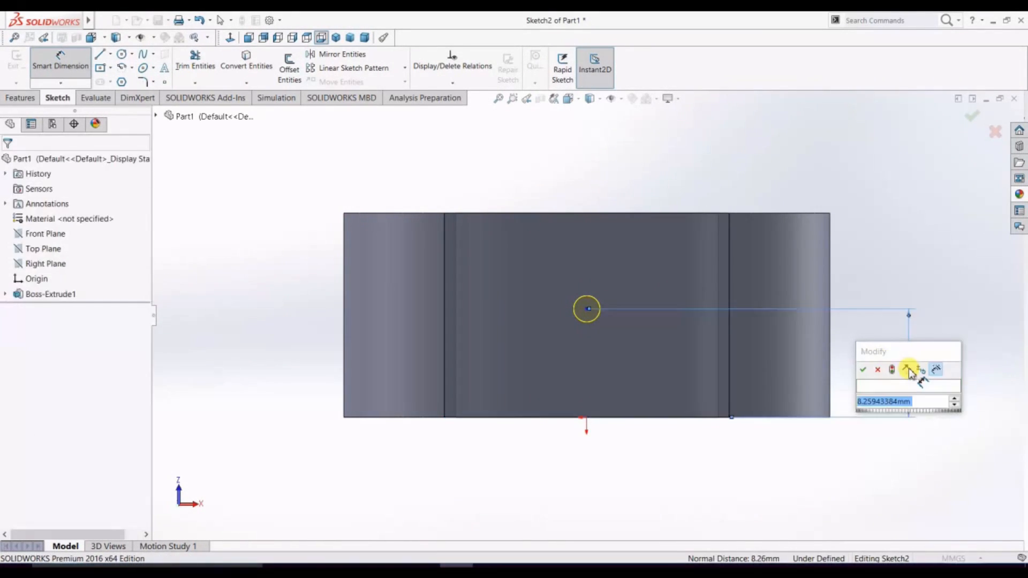
pyautogui.click(929, 453)
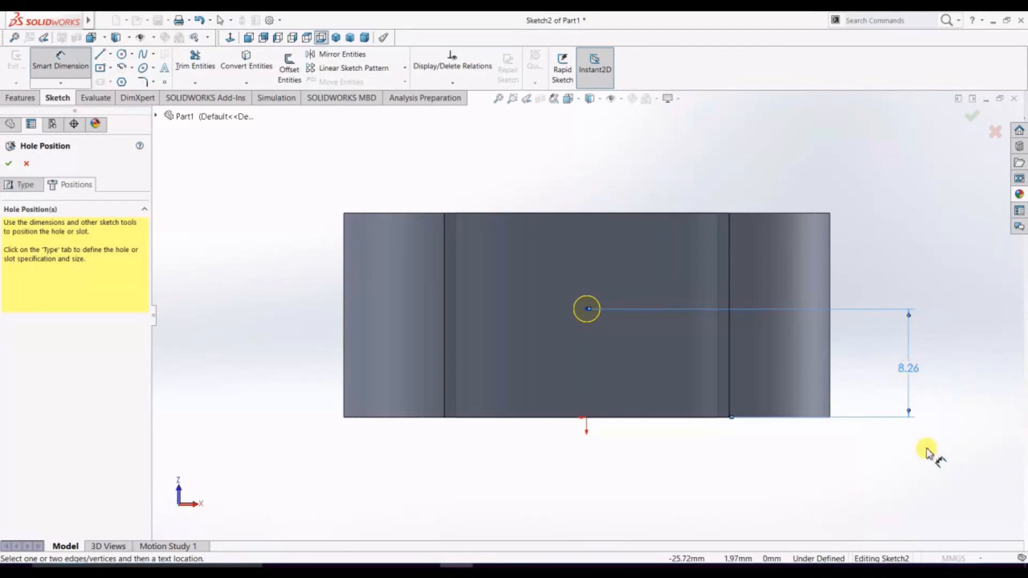
pyautogui.doubleClick(916, 372)
pyautogui.click(910, 370)
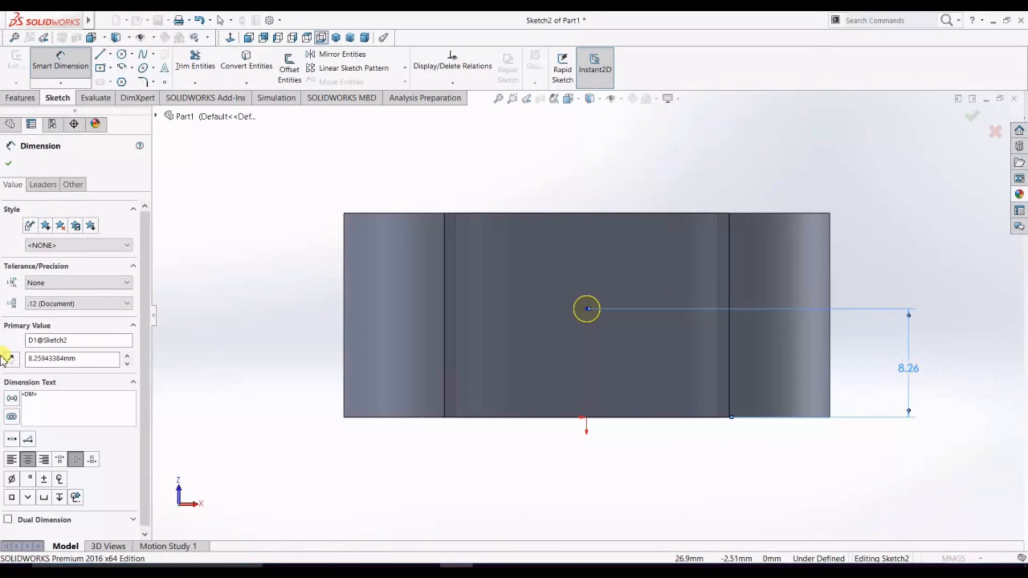
pyautogui.doubleClick(27, 359)
pyautogui.write('7.5')
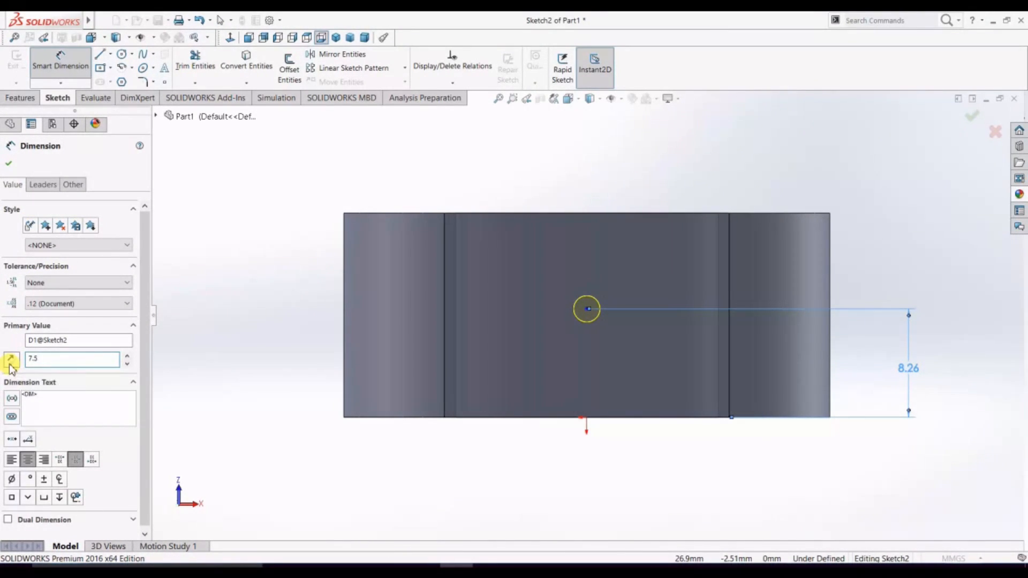
pyautogui.press('Return')
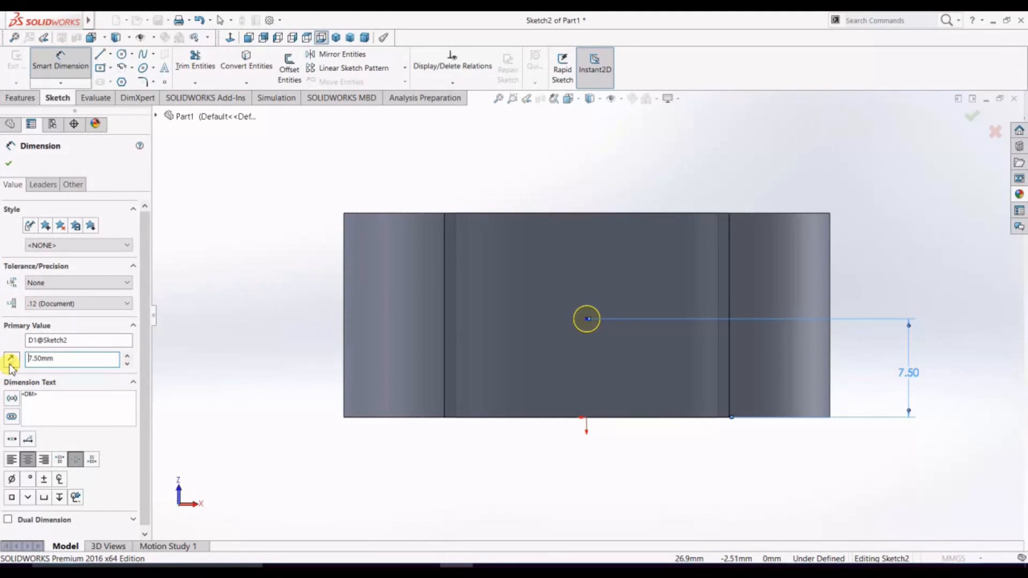
pyautogui.click(9, 164)
pyautogui.click(9, 163)
# Apply the polished aluminum metal appearance to the sleeve
pyautogui.moveTo(1024, 316); pyautogui.dragTo(735, 297, button='middle')
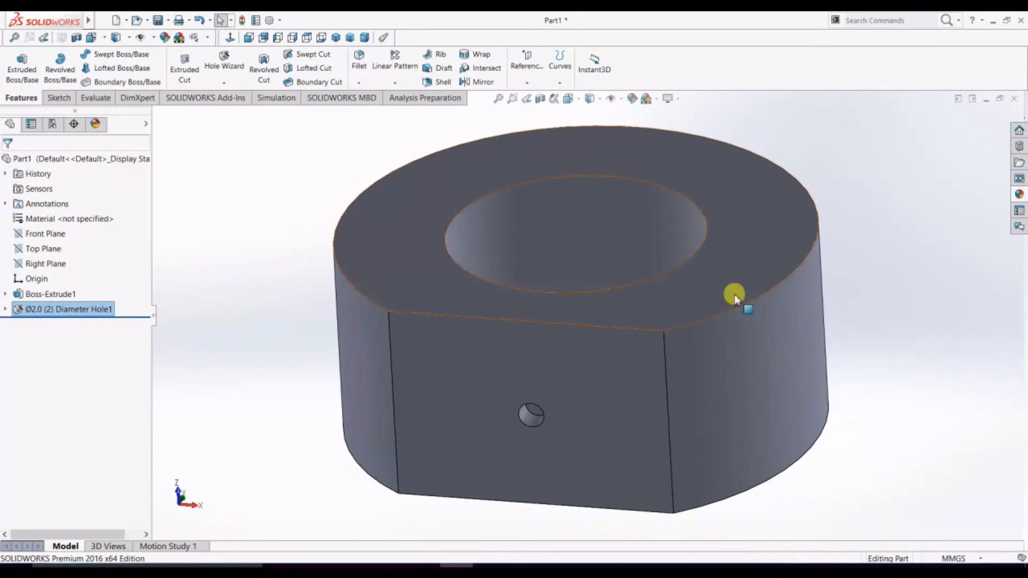
pyautogui.click(1019, 193)
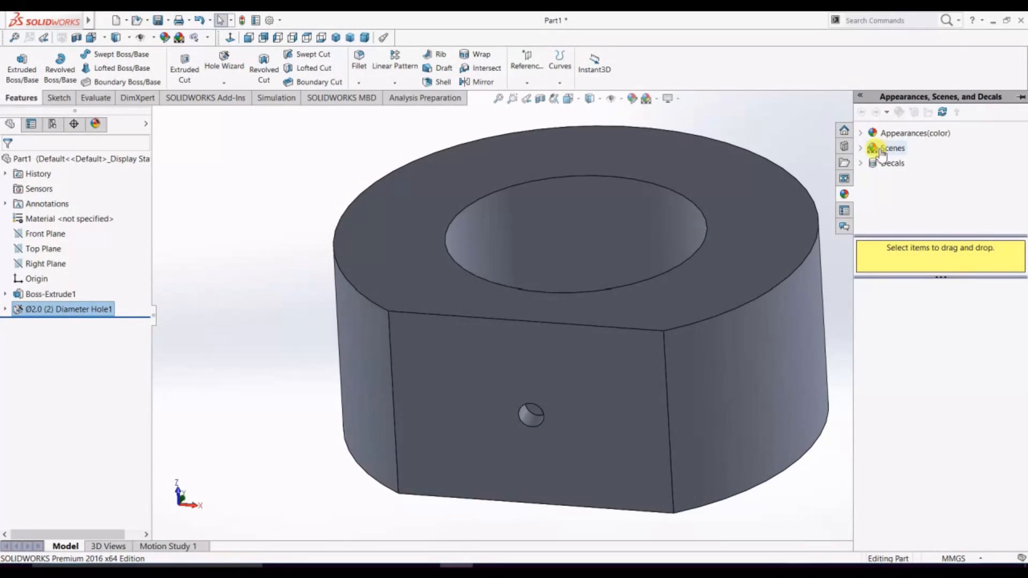
pyautogui.click(861, 148)
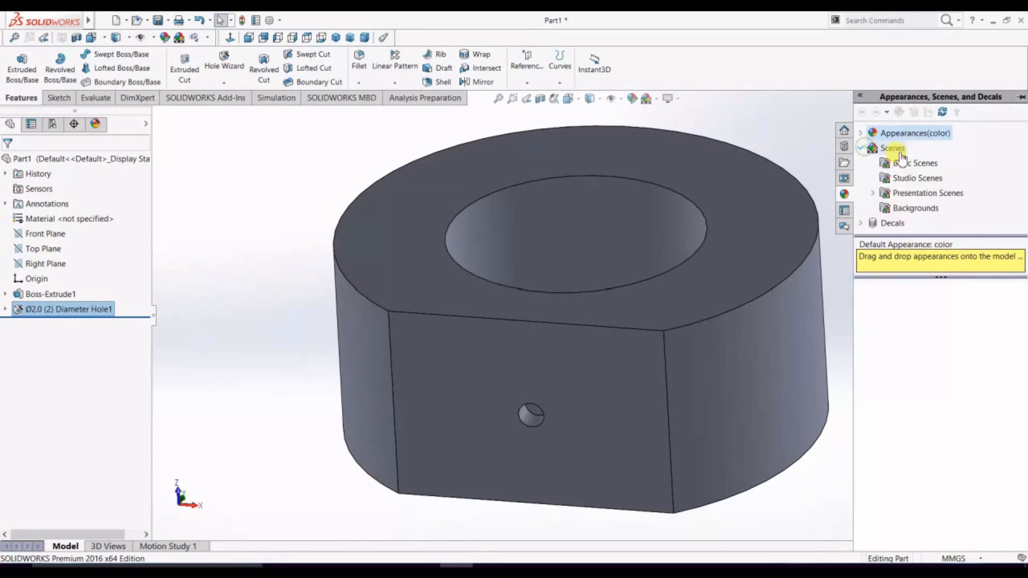
pyautogui.click(861, 133)
pyautogui.scroll(-1, 905, 201)
pyautogui.scroll(1, 906, 202)
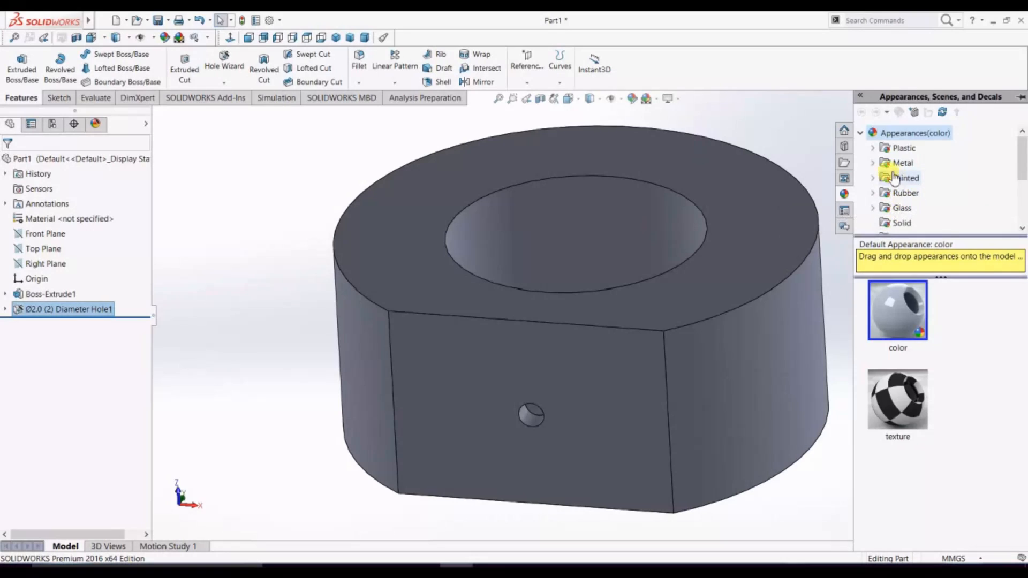
pyautogui.click(886, 163)
pyautogui.click(923, 178)
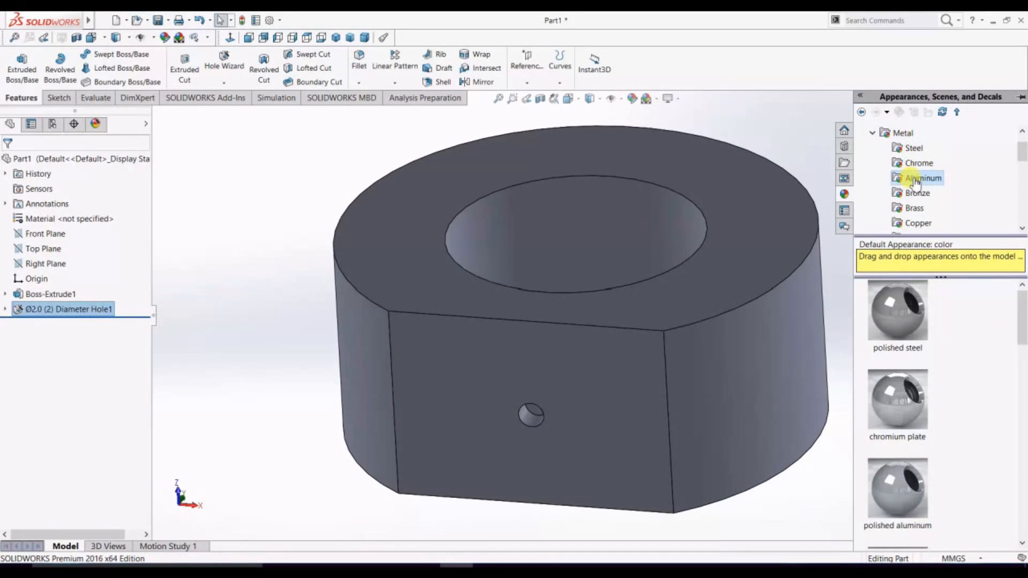
pyautogui.click(913, 332)
pyautogui.moveTo(914, 333)
pyautogui.moveTo(915, 333); pyautogui.dragTo(753, 348)
pyautogui.moveTo(752, 348); pyautogui.dragTo(324, 272, button='middle')
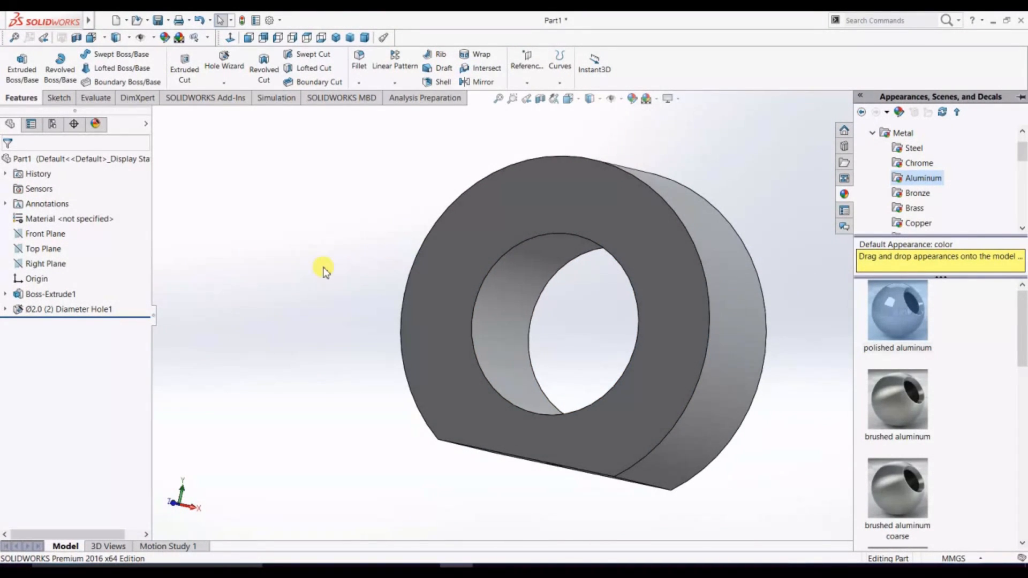
# Save the part in the youtube folder as "Part7 lag sleeve"
pyautogui.click(156, 22)
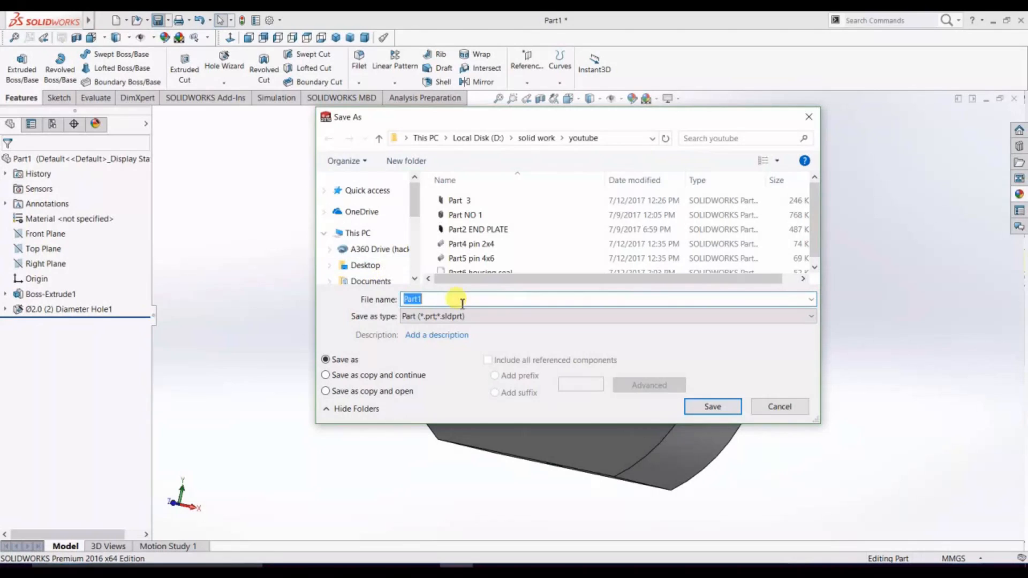
pyautogui.press('BackSpace')
pyautogui.scroll(-1, 489, 253)
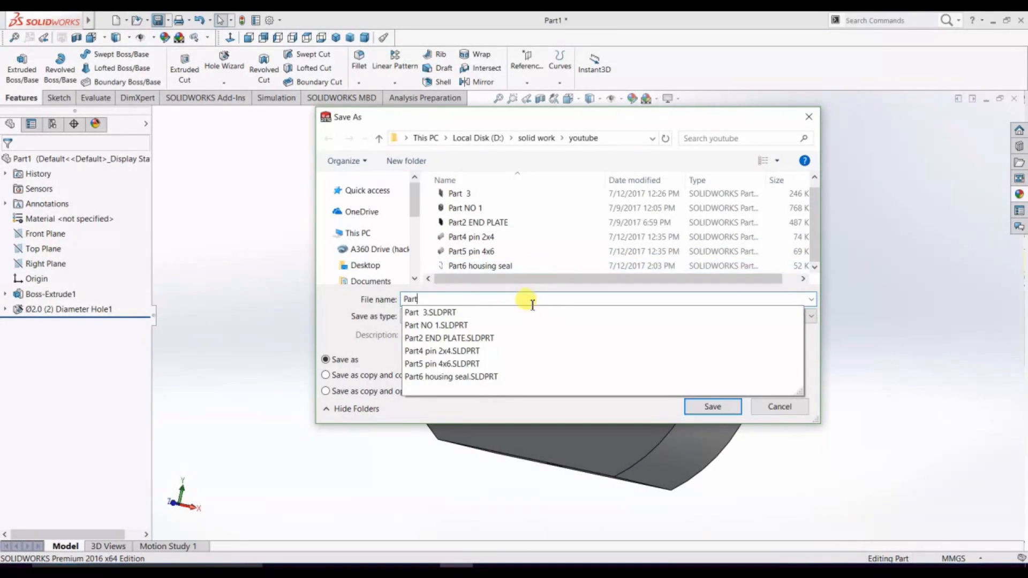
pyautogui.write('7 lag sleeve')
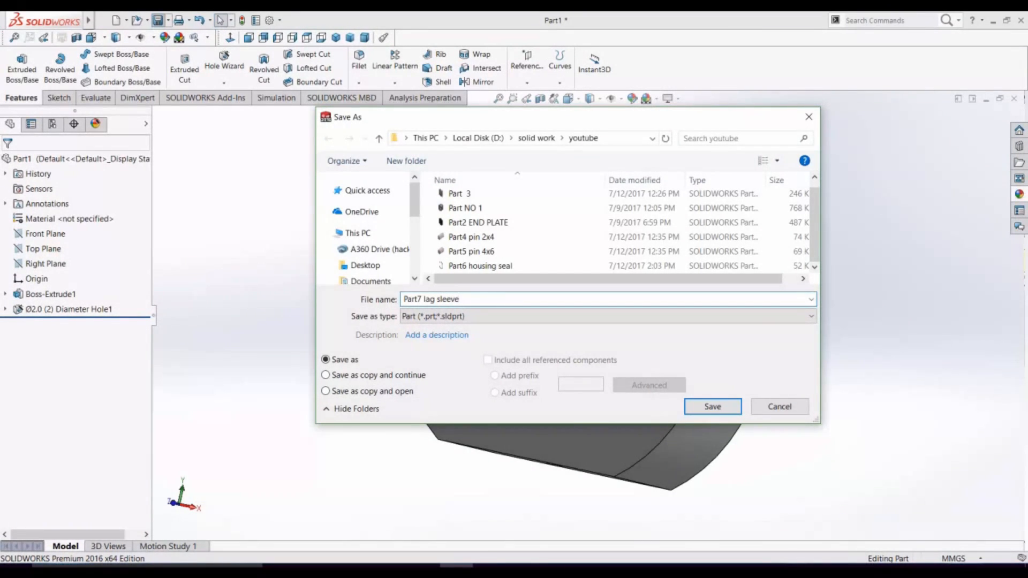
pyautogui.click(712, 407)
pyautogui.moveTo(797, 248); pyautogui.dragTo(820, 310, button='middle')
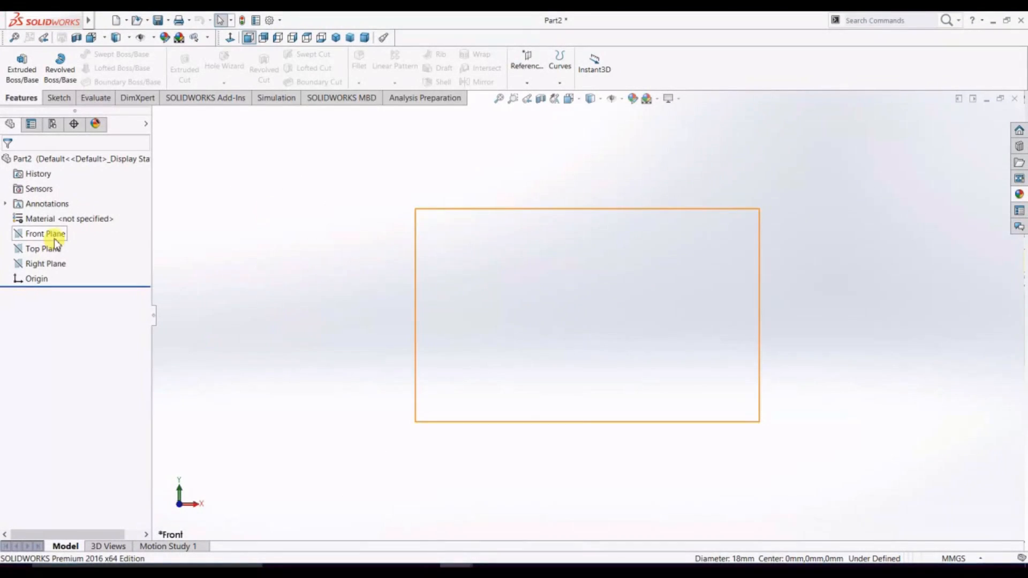
# Sketch a circle about 107 mm in diameter on the Front Plane, centred on the origin
pyautogui.click(54, 234)
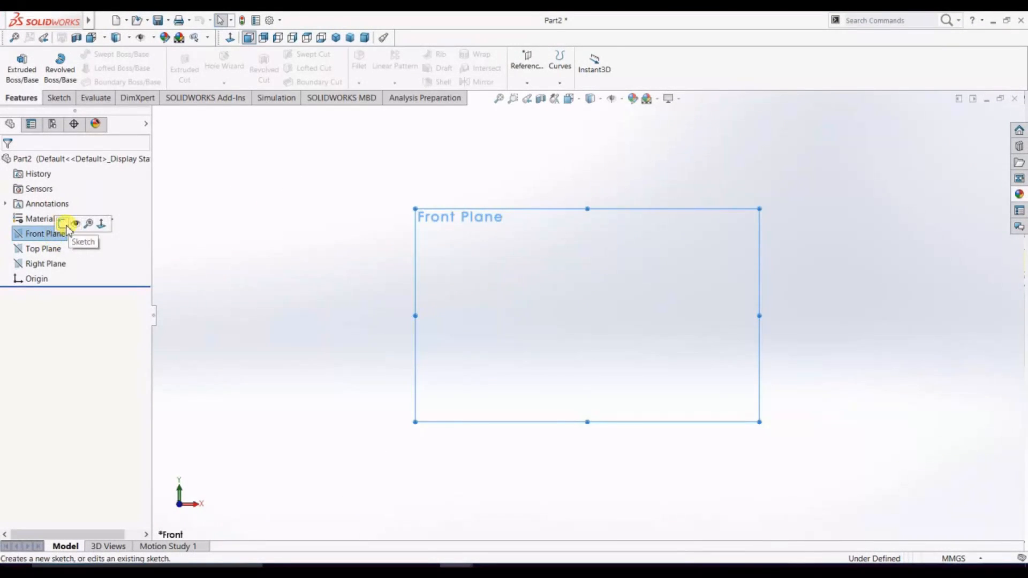
pyautogui.click(71, 223)
pyautogui.click(122, 54)
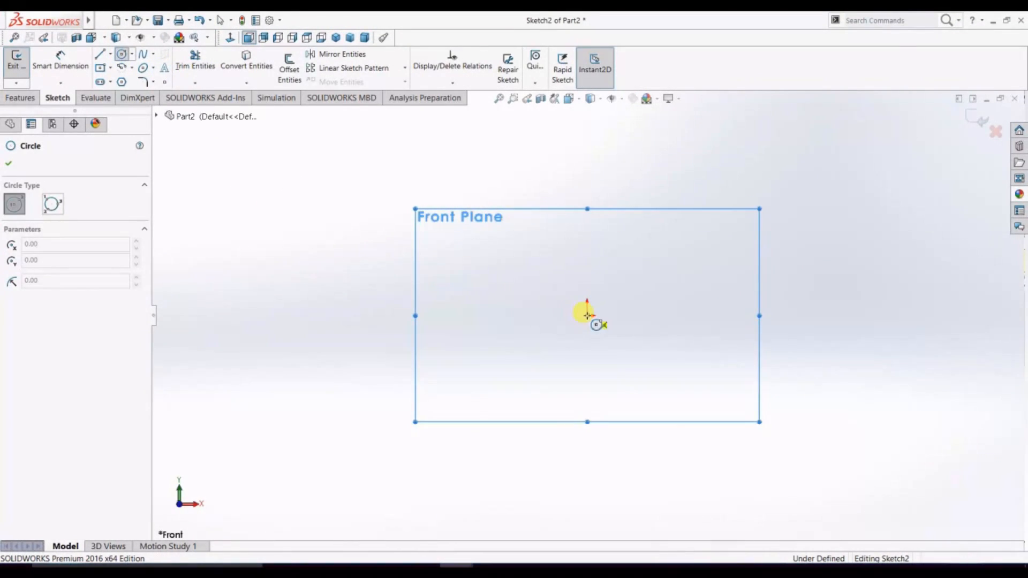
pyautogui.moveTo(588, 315); pyautogui.dragTo(666, 383)
# Dimension the circle's diameter to 15.5 mm
pyautogui.click(61, 60)
pyautogui.click(485, 338)
pyautogui.click(321, 313)
pyautogui.write('15.5')
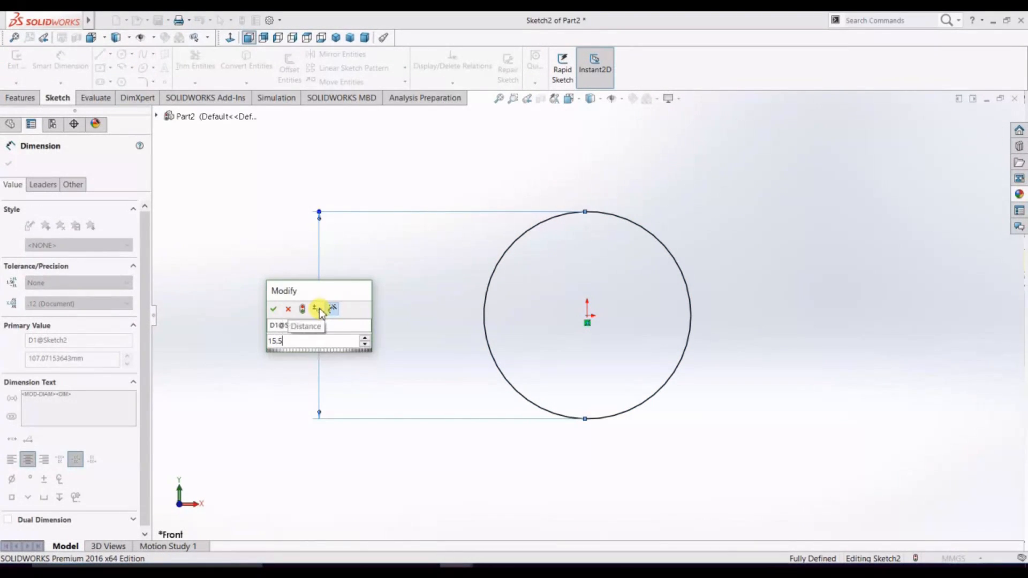
pyautogui.press('Return')
pyautogui.click(9, 163)
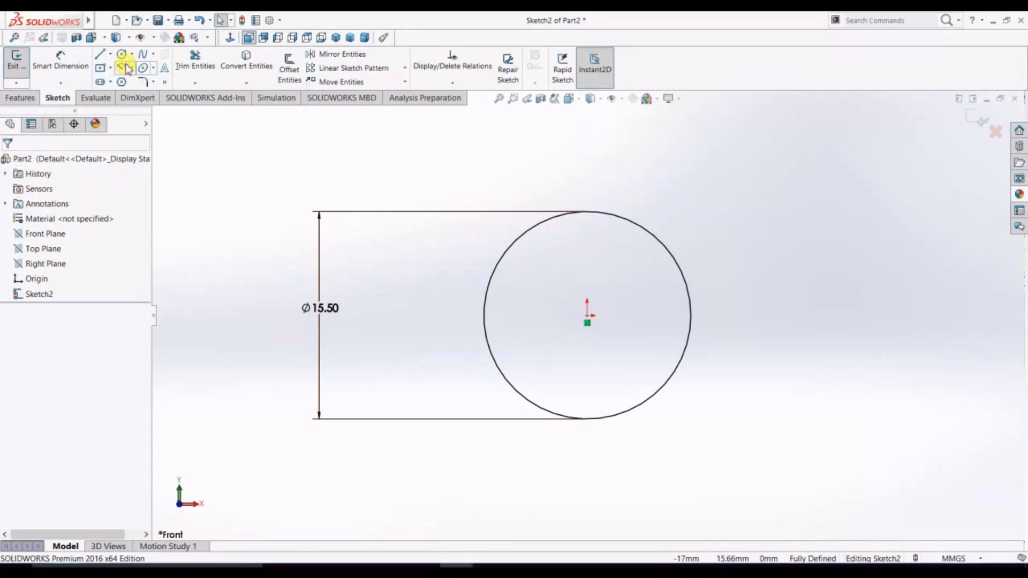
# Offset the 15.5 mm circle outward by 1 mm
pyautogui.click(295, 74)
pyautogui.click(510, 253)
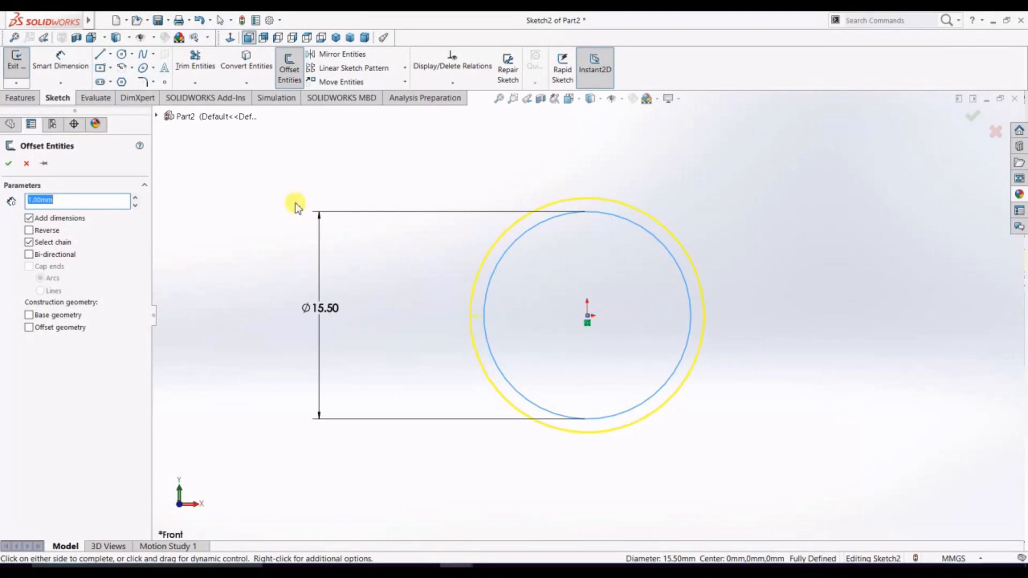
pyautogui.click(9, 161)
# Start extruding the ring profile, cancel it and undo the circle's offset
pyautogui.click(21, 98)
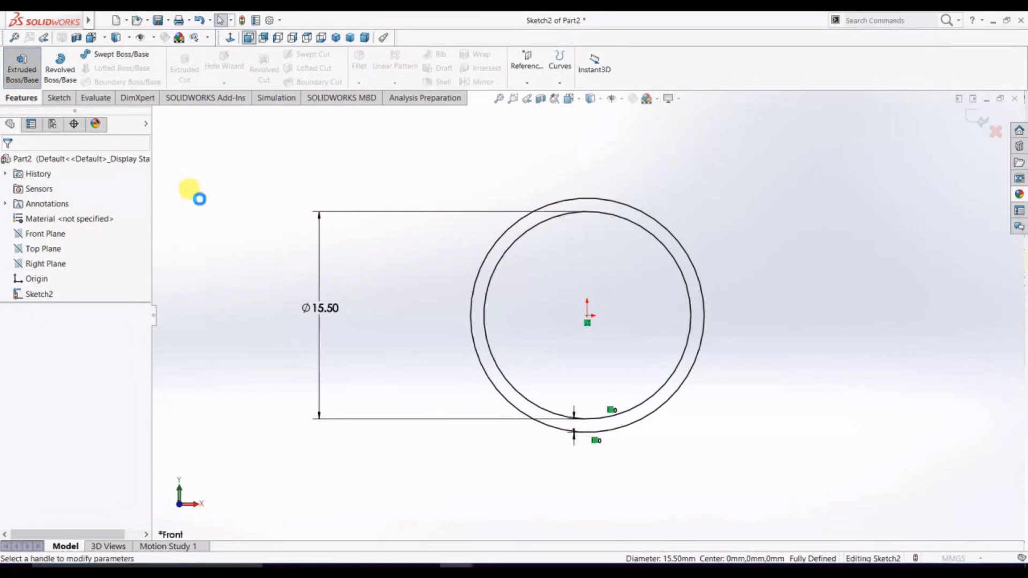
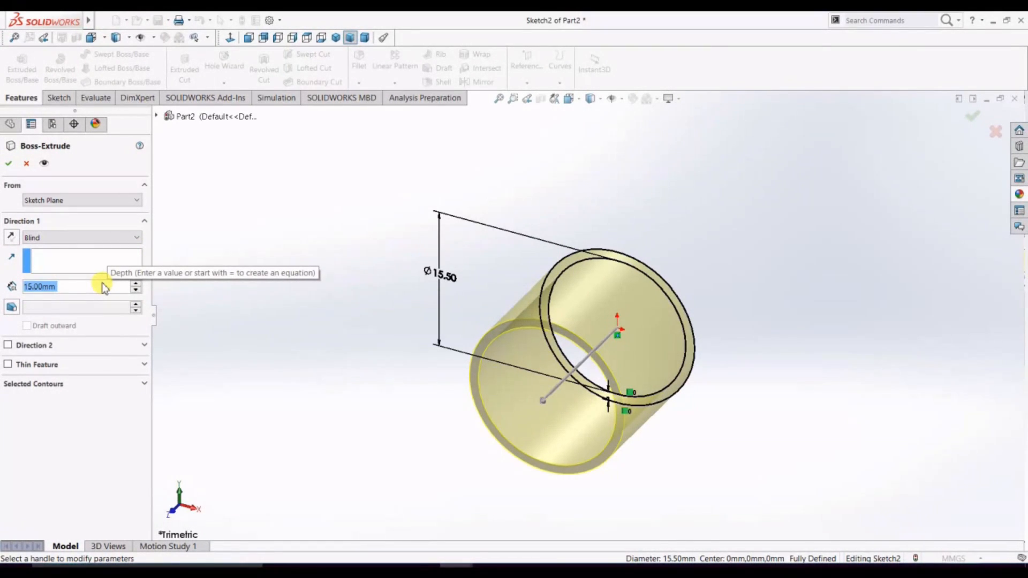
pyautogui.click(26, 163)
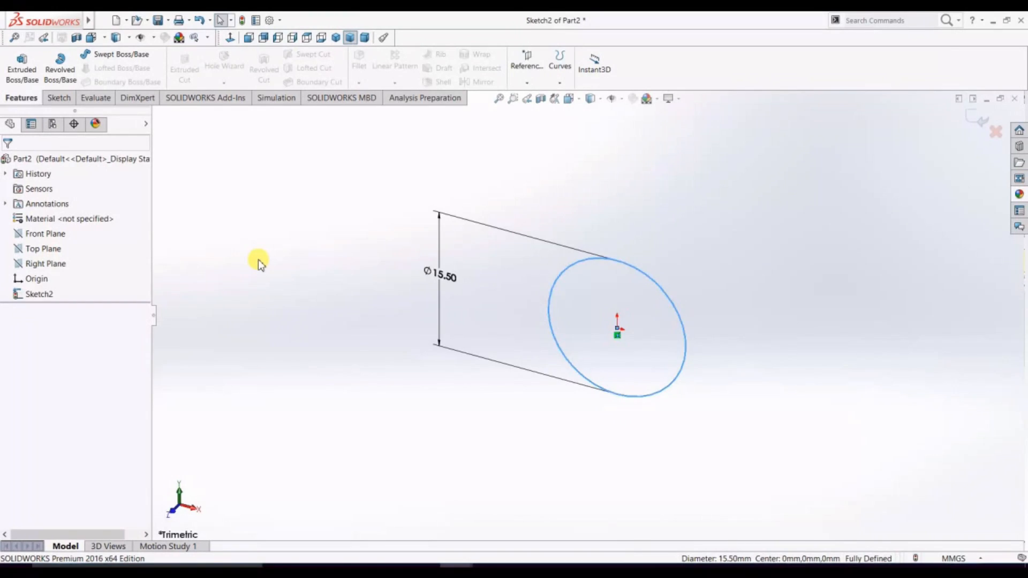
pyautogui.hotkey('ctrl', '1')
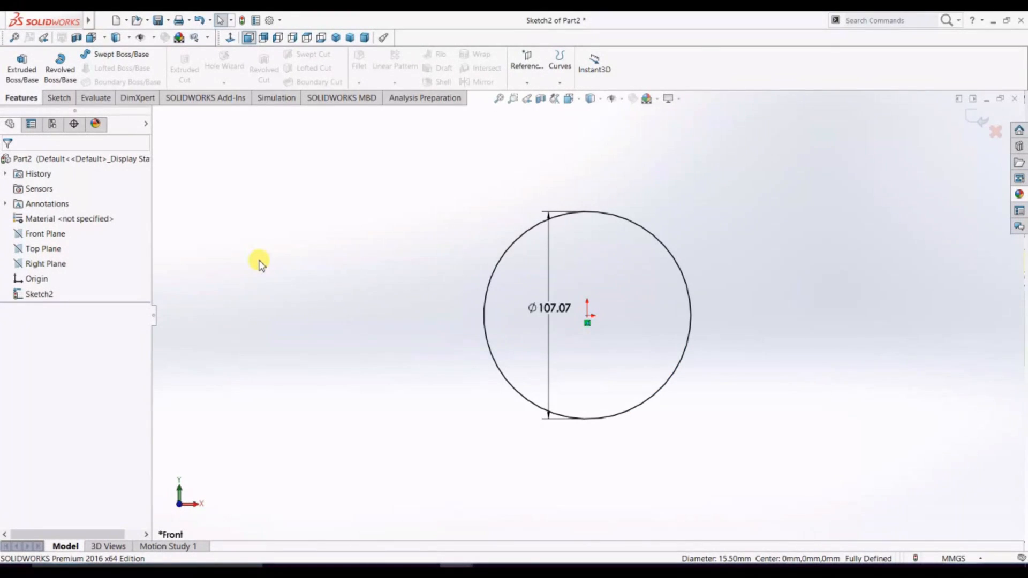
pyautogui.hotkey('ctrl', 'y')
# Set the circle's diameter to 18 mm
pyautogui.doubleClick(436, 275)
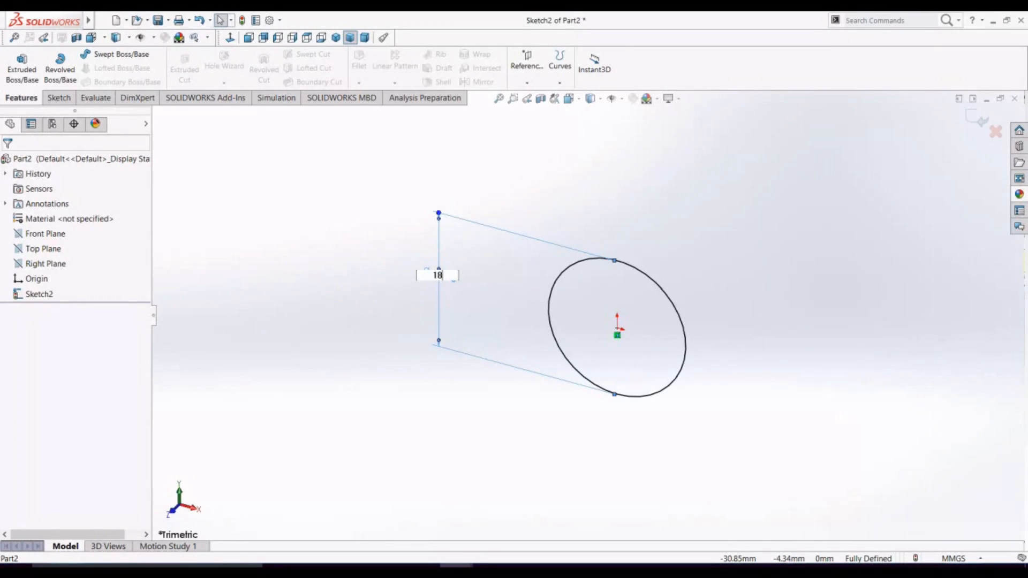
pyautogui.write('18')
pyautogui.press('Return')
# Offset the 18 mm circle outward by 1 mm to form a ring profile
pyautogui.click(58, 97)
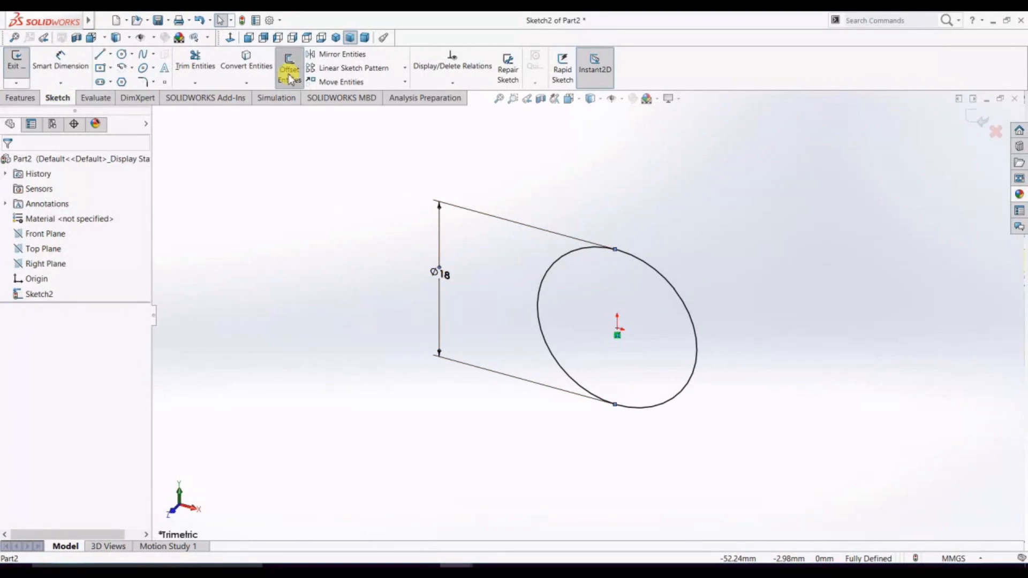
pyautogui.click(289, 79)
pyautogui.click(550, 271)
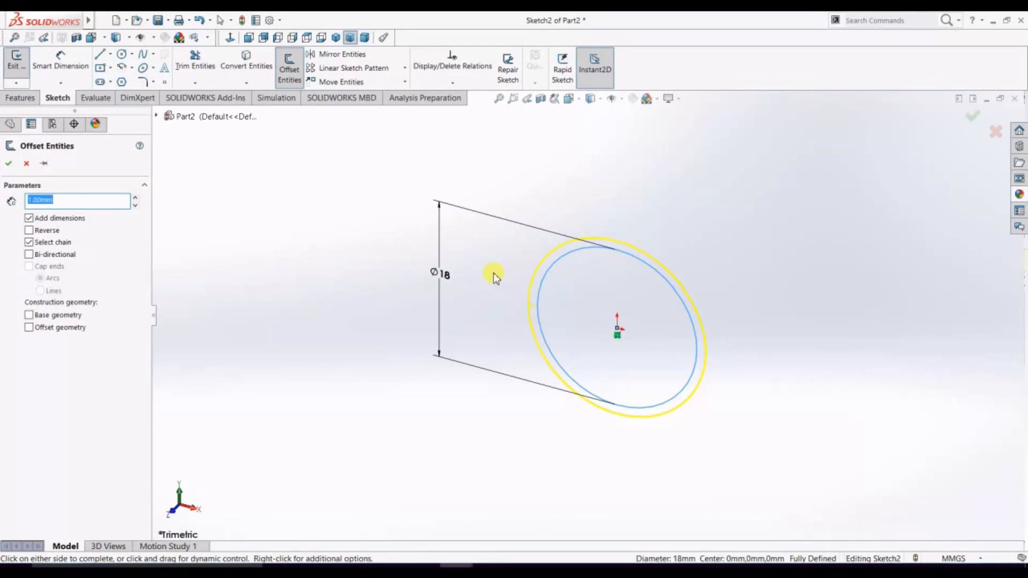
pyautogui.click(8, 163)
# Extrude the ring profile 15.5 mm as a blind boss
pyautogui.click(19, 98)
pyautogui.click(21, 67)
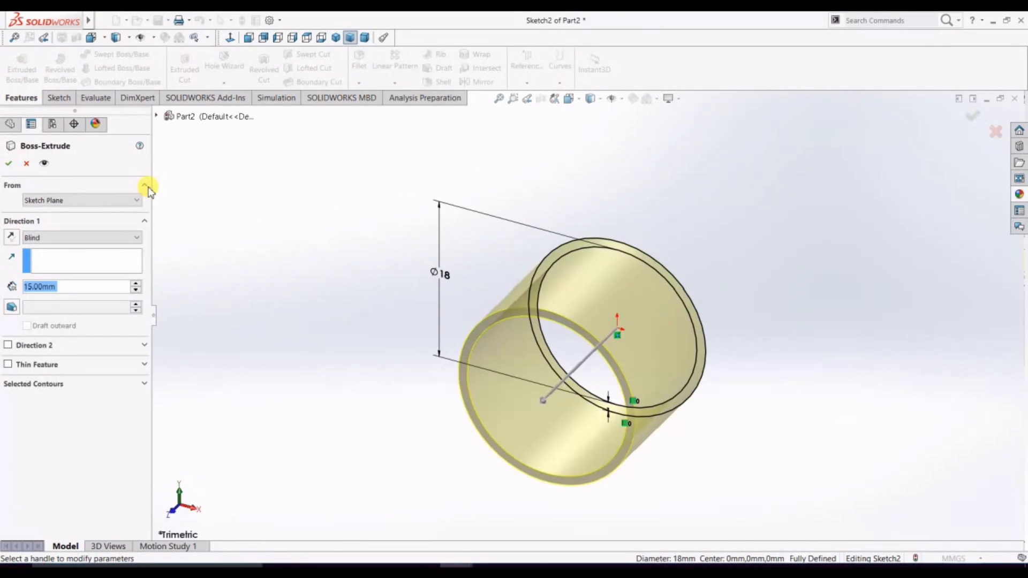
pyautogui.write('15.5')
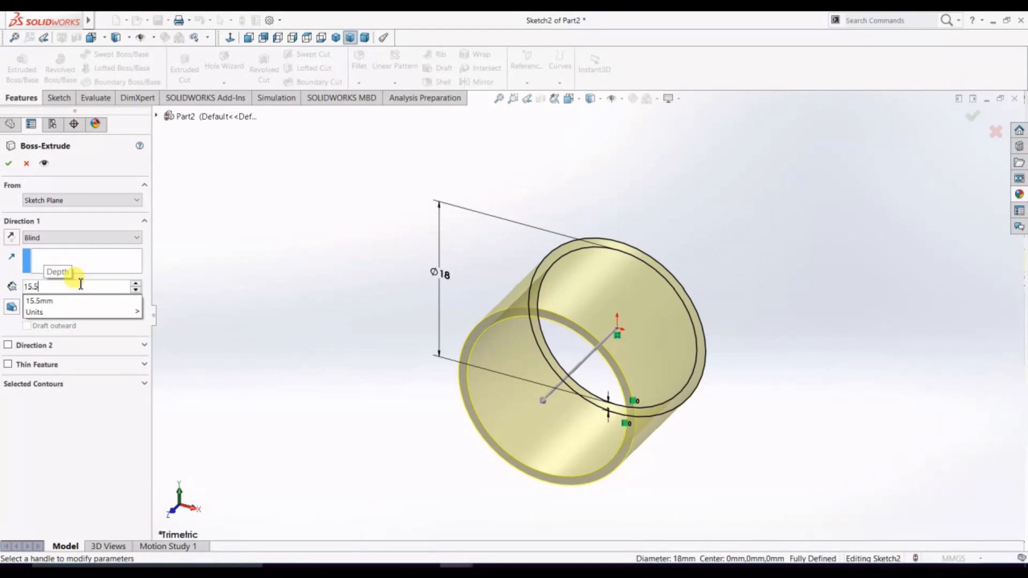
pyautogui.press('Return')
pyautogui.click(8, 164)
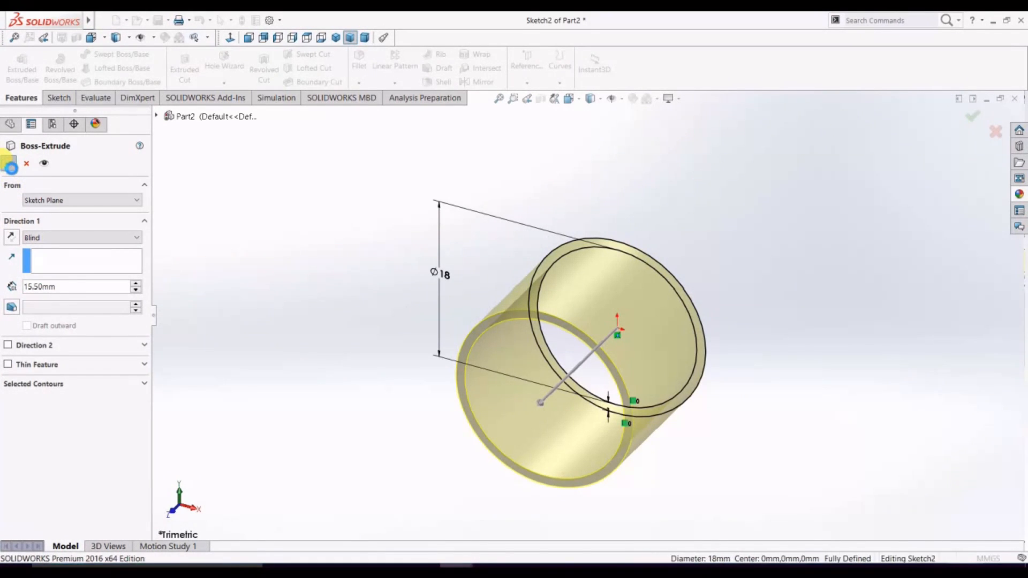
# Chamfer the ring's inner cylindrical face with a 0.5 mm distance at 45 degrees
pyautogui.moveTo(881, 367); pyautogui.dragTo(825, 309, button='middle')
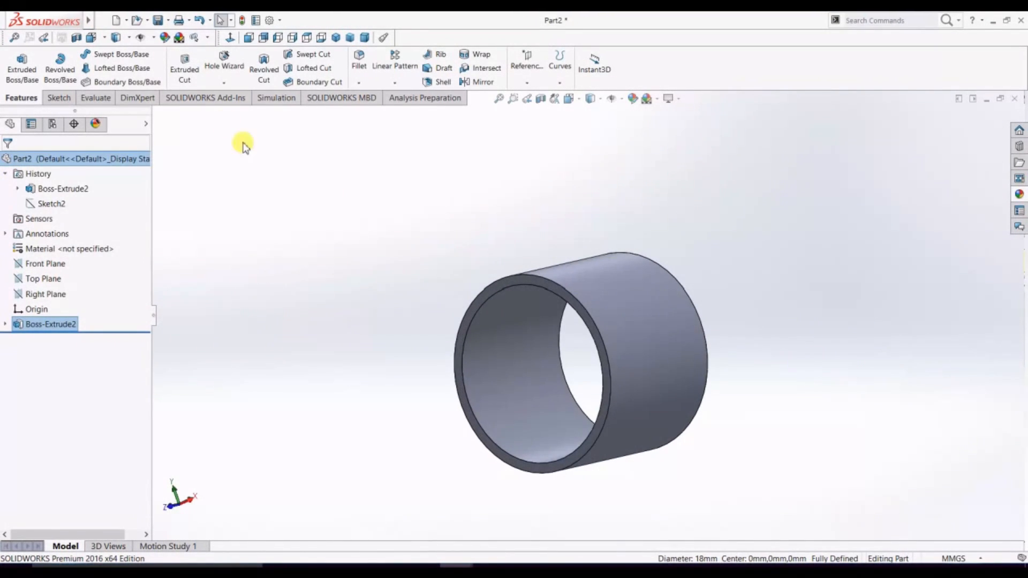
pyautogui.click(360, 83)
pyautogui.click(365, 109)
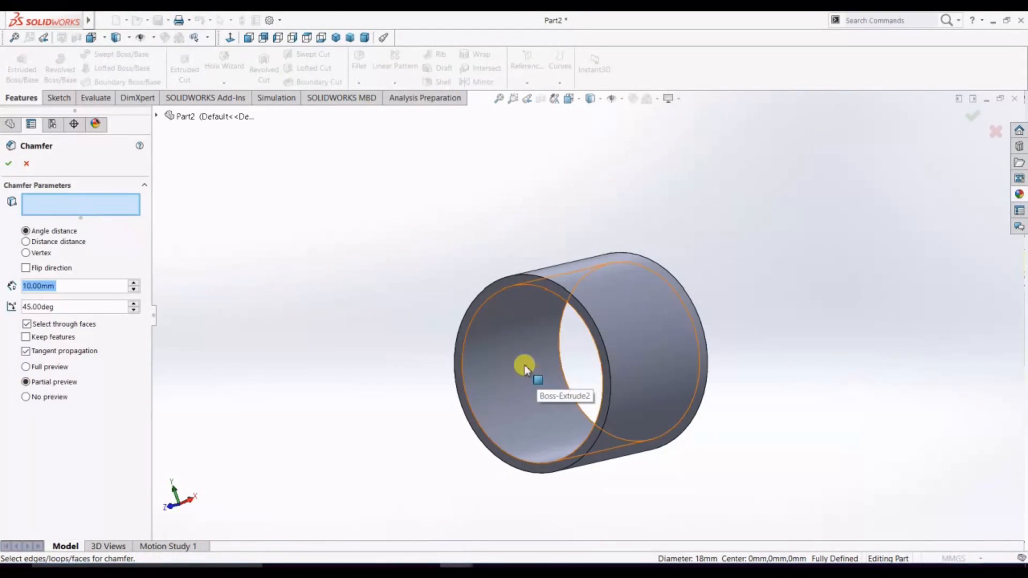
pyautogui.click(525, 365)
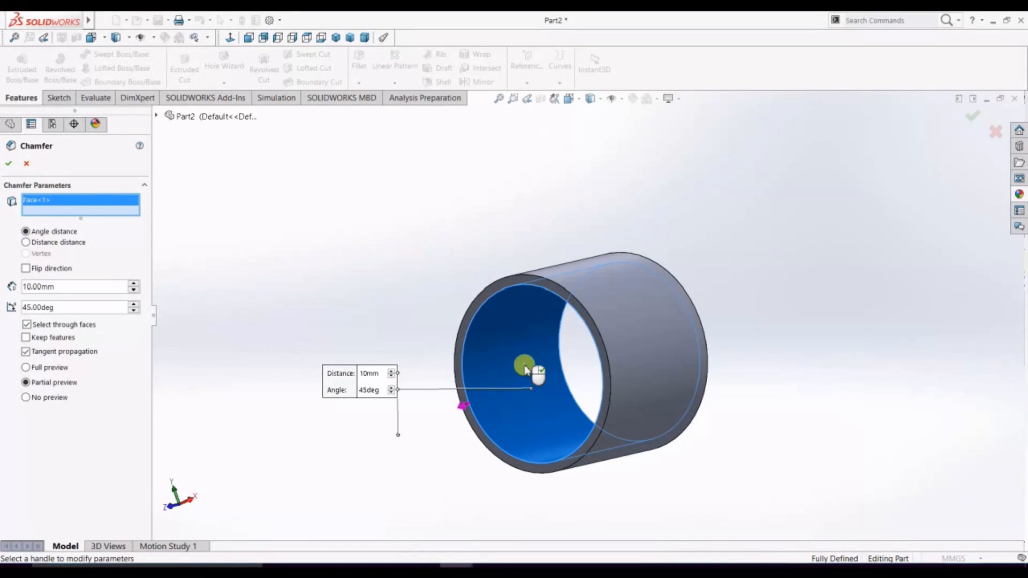
pyautogui.click(66, 288)
pyautogui.write('0.5')
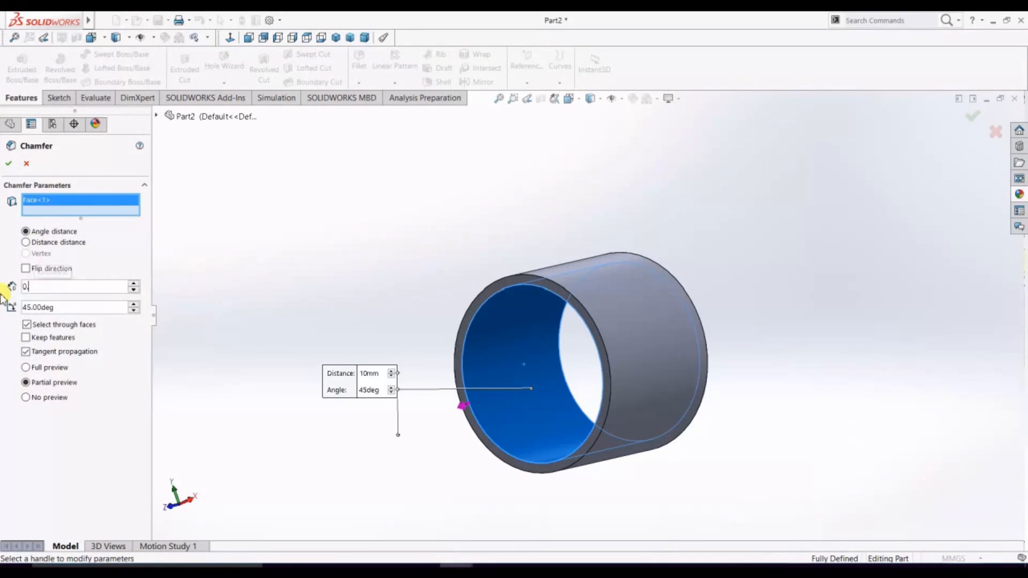
pyautogui.press('Return')
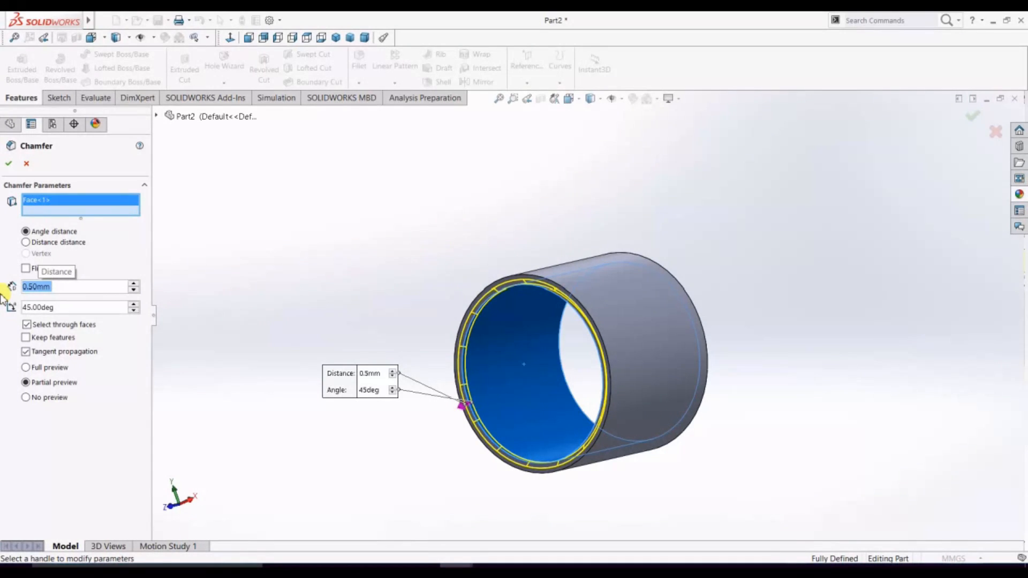
pyautogui.click(6, 162)
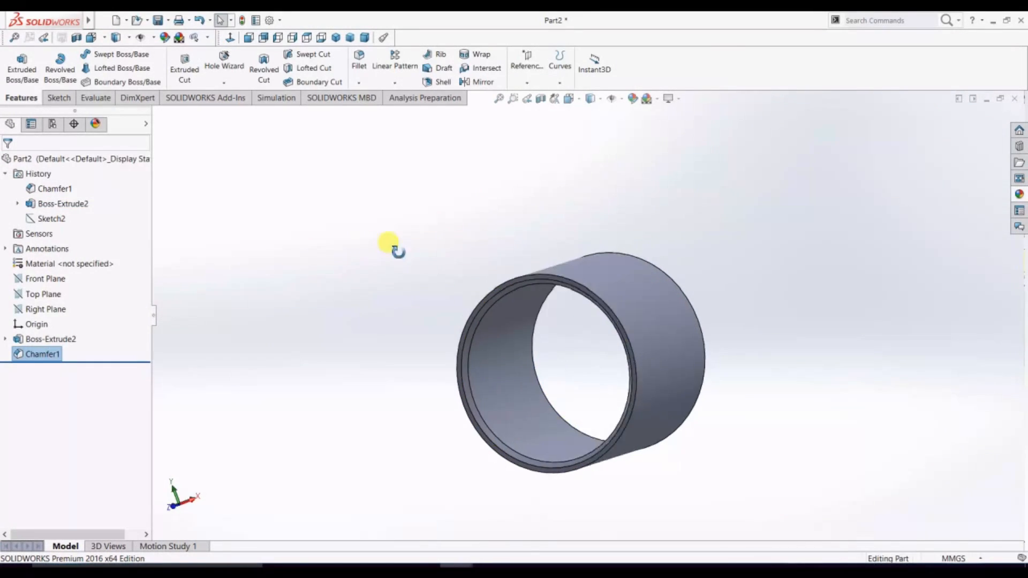
# Apply the polished brass appearance to the whole ring
pyautogui.click(1019, 194)
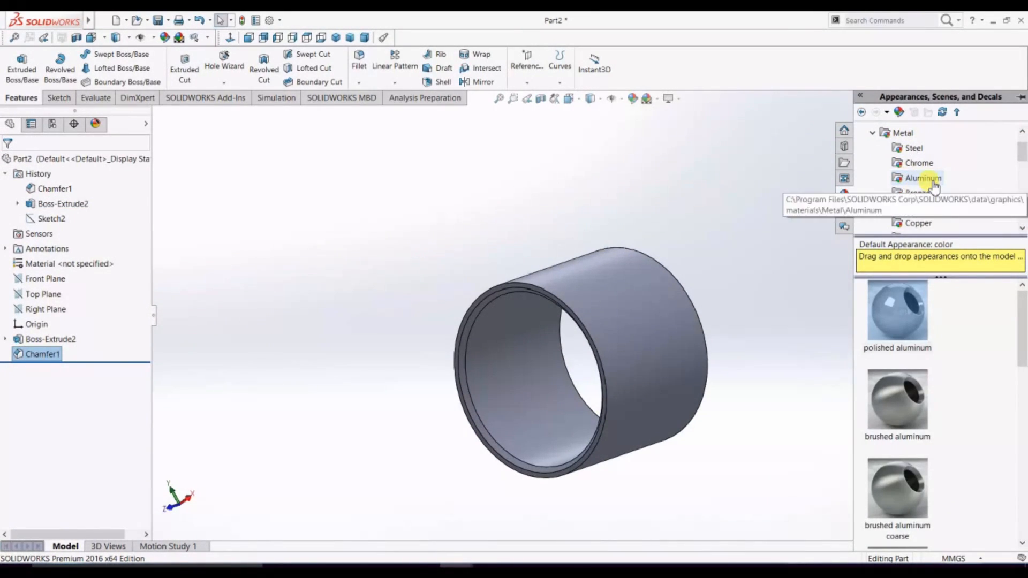
pyautogui.click(914, 208)
pyautogui.click(898, 311)
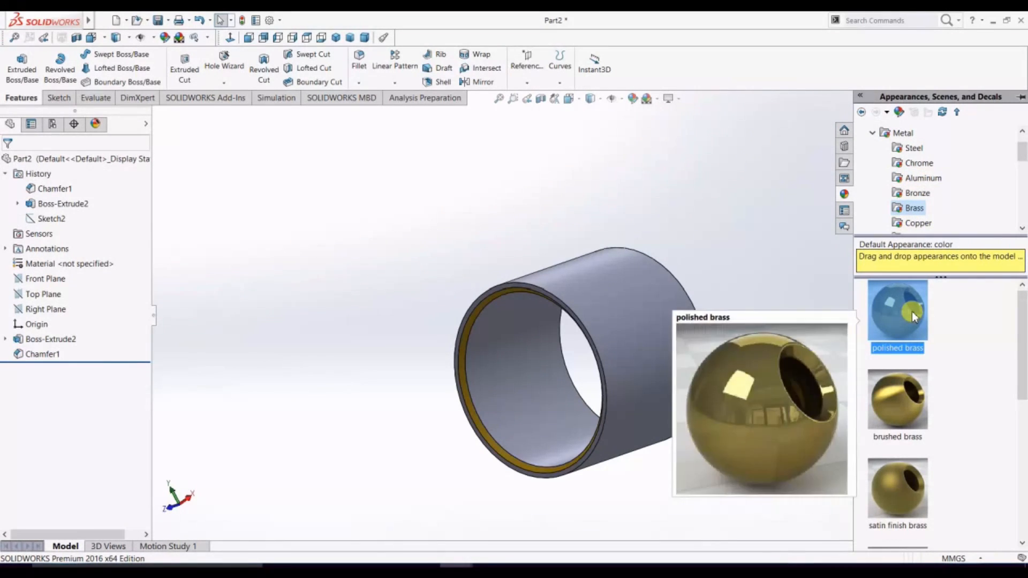
pyautogui.moveTo(897, 311); pyautogui.dragTo(665, 300)
pyautogui.moveTo(378, 272); pyautogui.dragTo(403, 273, button='middle')
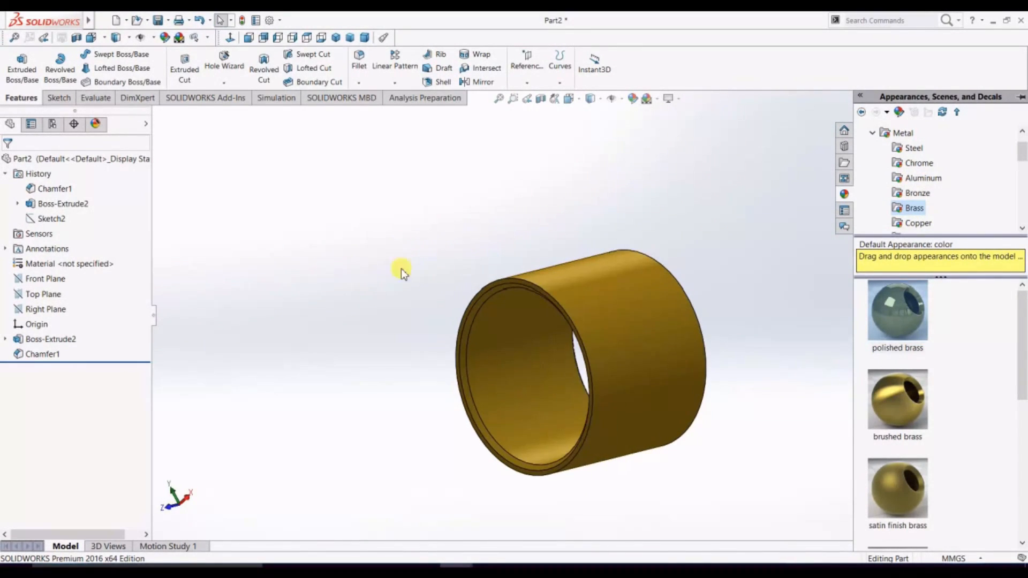
# Save the ring in the youtube folder as Part8 sleeve
pyautogui.moveTo(90, 24)
pyautogui.click(147, 23)
pyautogui.click(141, 36)
pyautogui.click(158, 21)
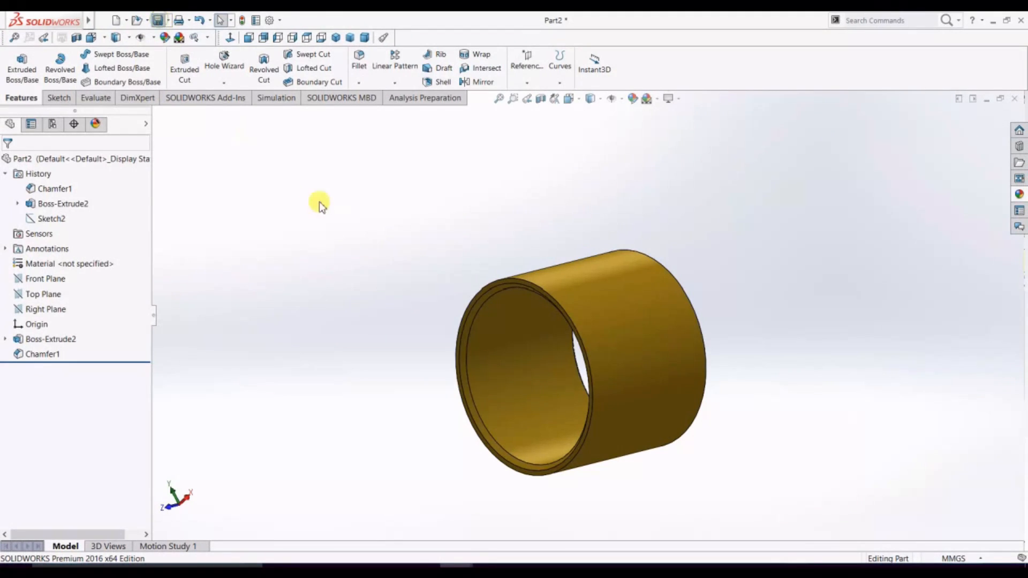
pyautogui.scroll(-1, 519, 234)
pyautogui.write('Part')
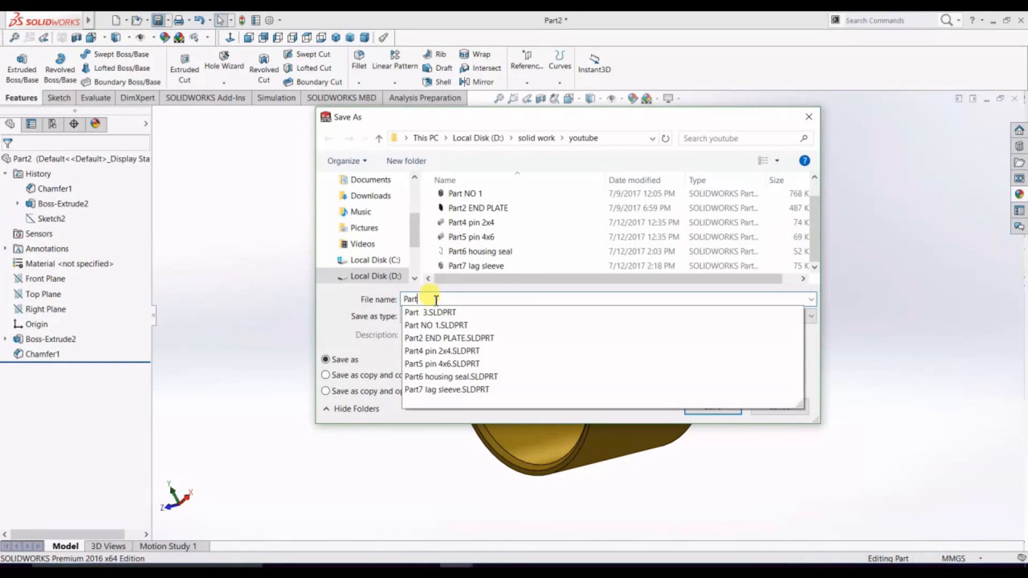
pyautogui.write('8 slee')
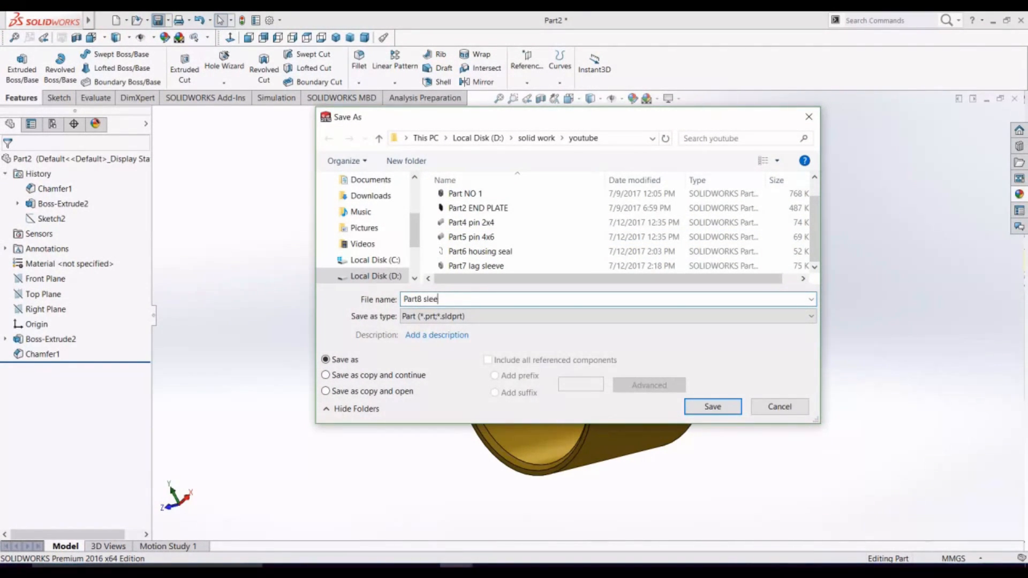
pyautogui.write('ve')
pyautogui.click(713, 407)
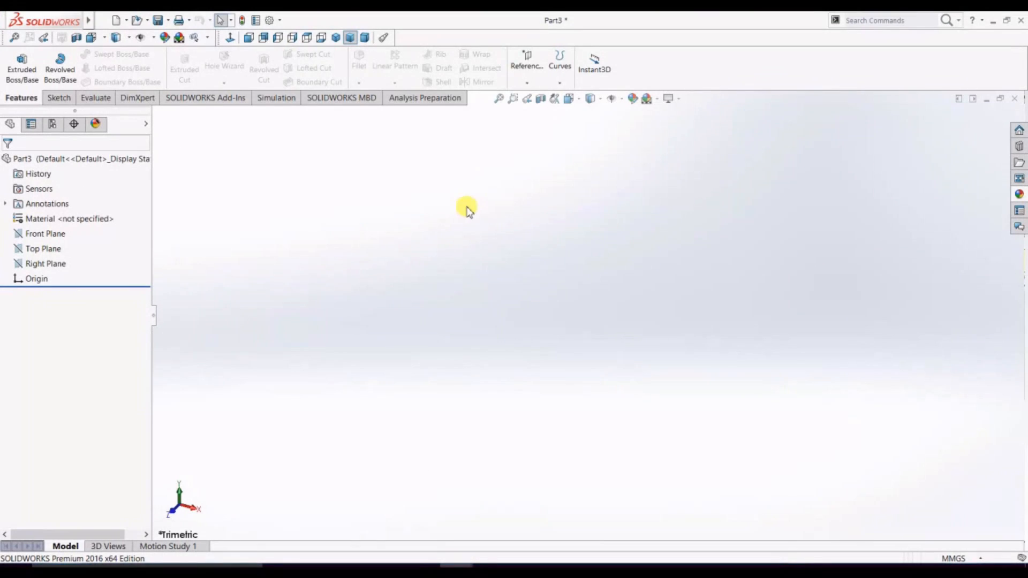
# In a new sketch on the Front Plane, draw a vertical and a horizontal construction centerline from the origin
pyautogui.click(38, 235)
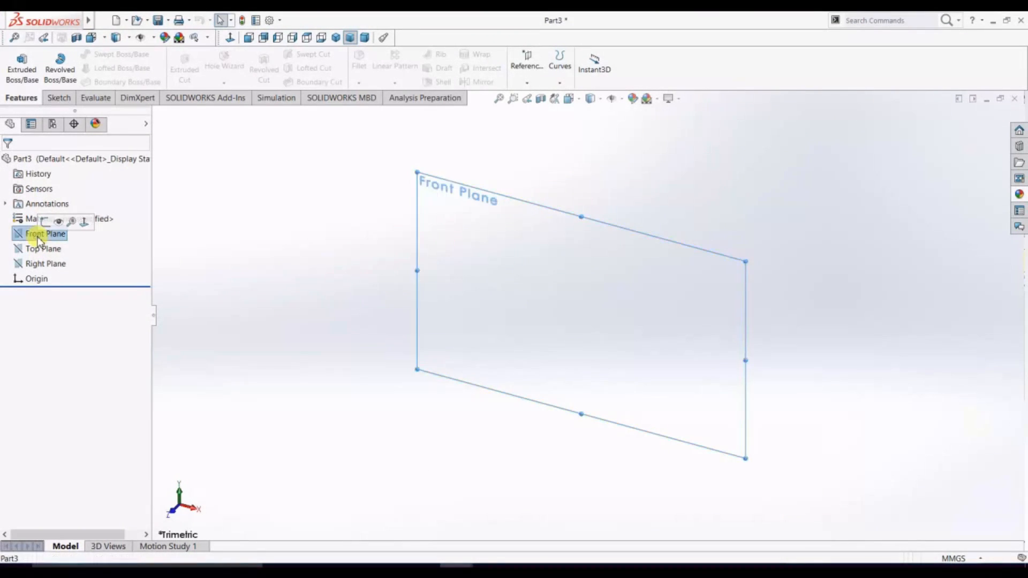
pyautogui.click(48, 220)
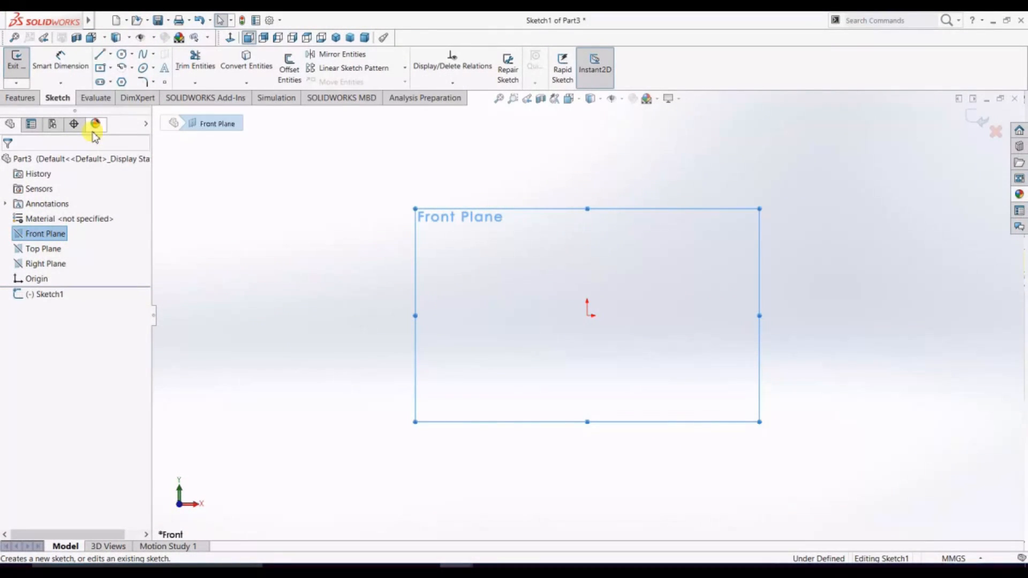
pyautogui.click(110, 54)
pyautogui.click(124, 83)
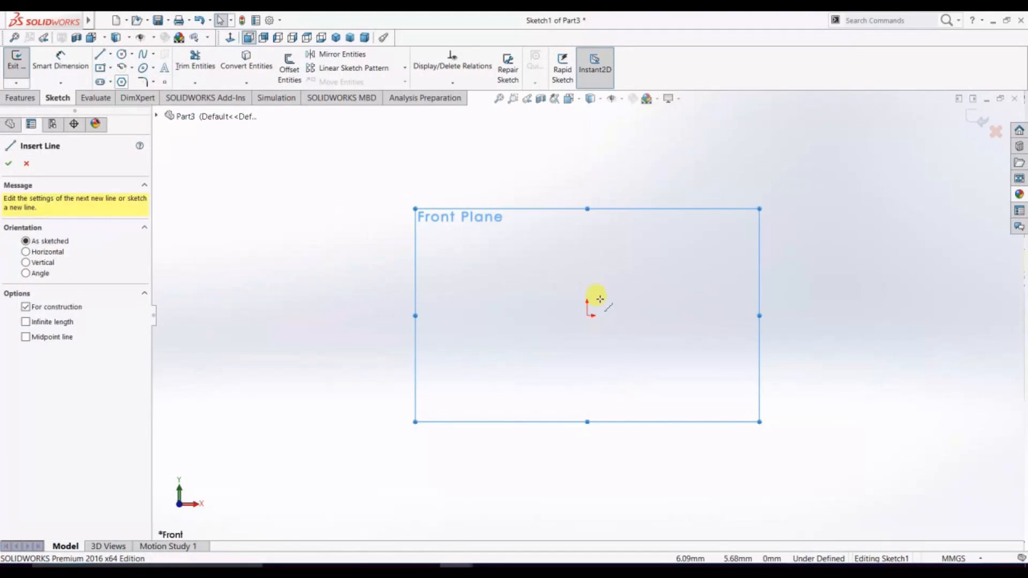
pyautogui.click(588, 168)
pyautogui.click(588, 315)
pyautogui.click(765, 316)
pyautogui.rightClick(766, 316)
pyautogui.click(772, 328)
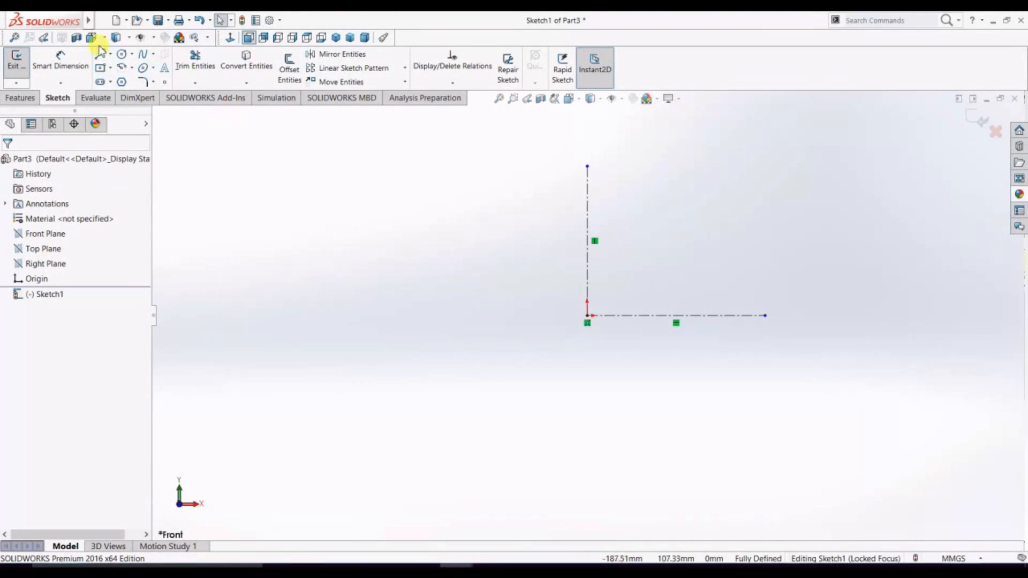
# Sketch the profile's upper edge about 60 mm long, its vertical side, lower edge, V-shaped lip and short vertical line above the lip
pyautogui.scroll(5, 618, 173)
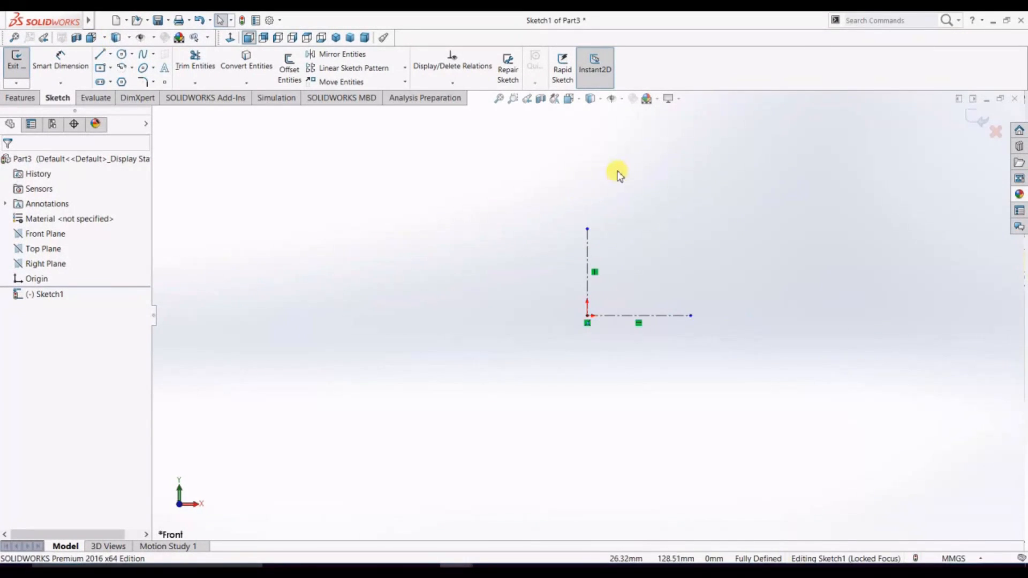
pyautogui.scroll(-3, 656, 313)
pyautogui.press('l')
pyautogui.scroll(-4, 632, 273)
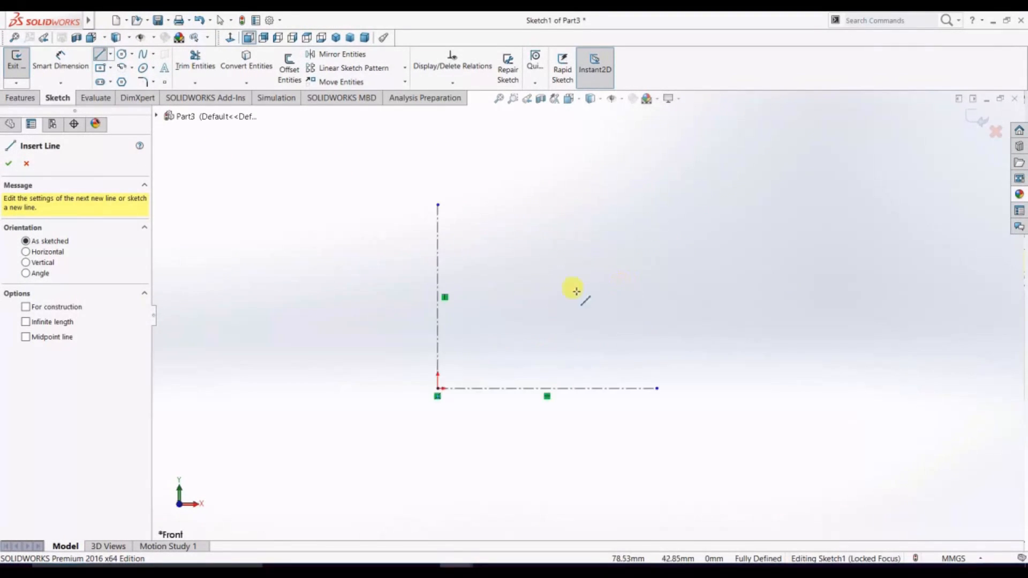
pyautogui.click(582, 207)
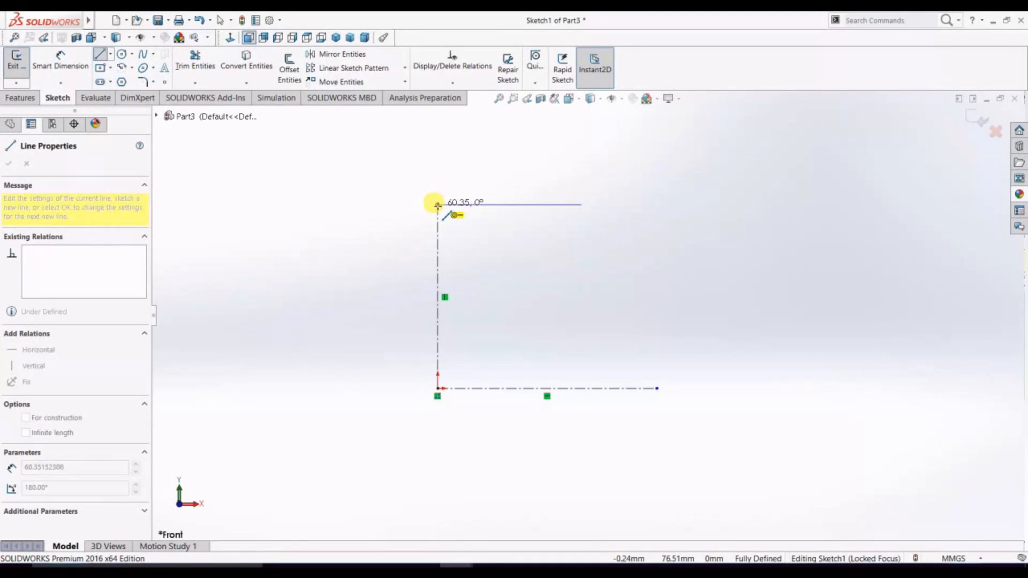
pyautogui.click(437, 205)
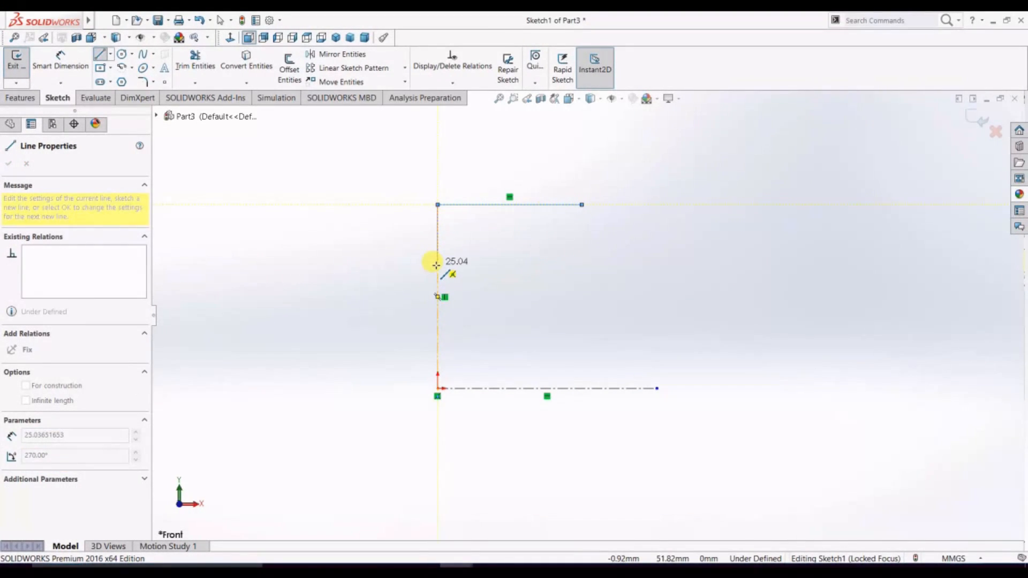
pyautogui.click(437, 283)
pyautogui.click(505, 284)
pyautogui.click(526, 315)
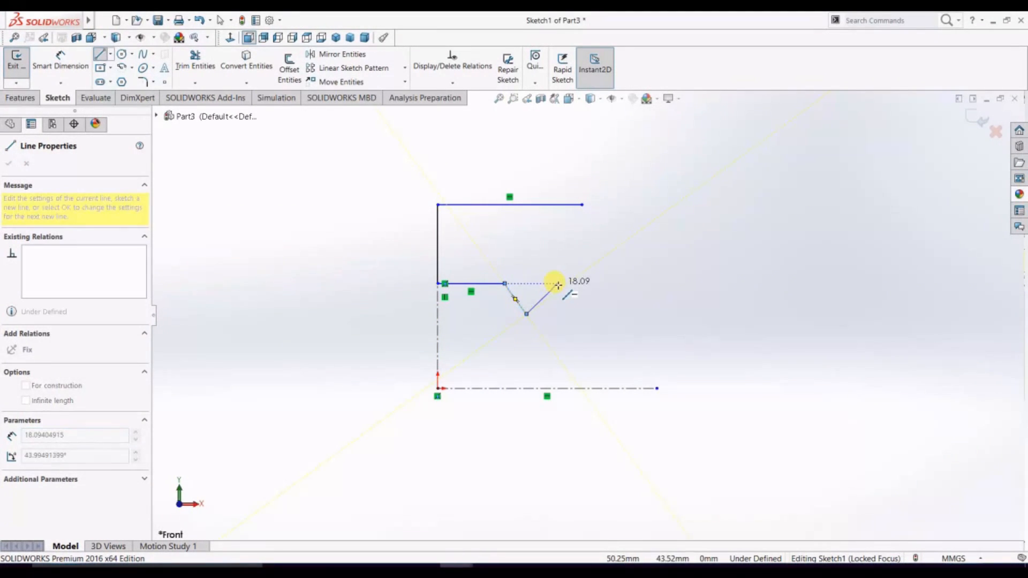
pyautogui.click(558, 284)
pyautogui.click(558, 259)
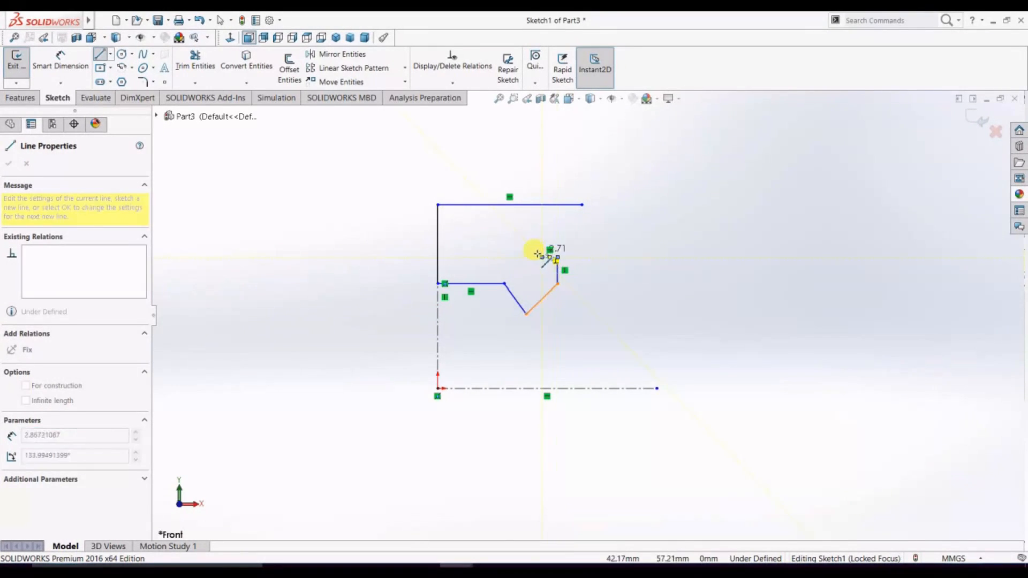
# Close the profile with a semicircular arc above the lip, a short ledge, the inner vertical edge and the upper arm's underside and end
pyautogui.click(505, 258)
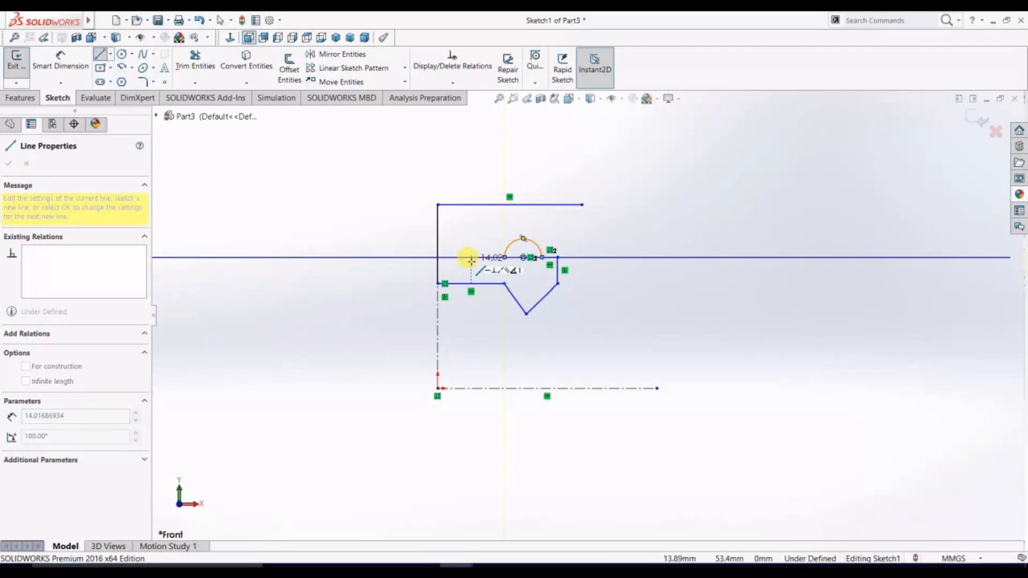
pyautogui.click(466, 258)
pyautogui.click(466, 220)
pyautogui.click(581, 220)
pyautogui.click(582, 205)
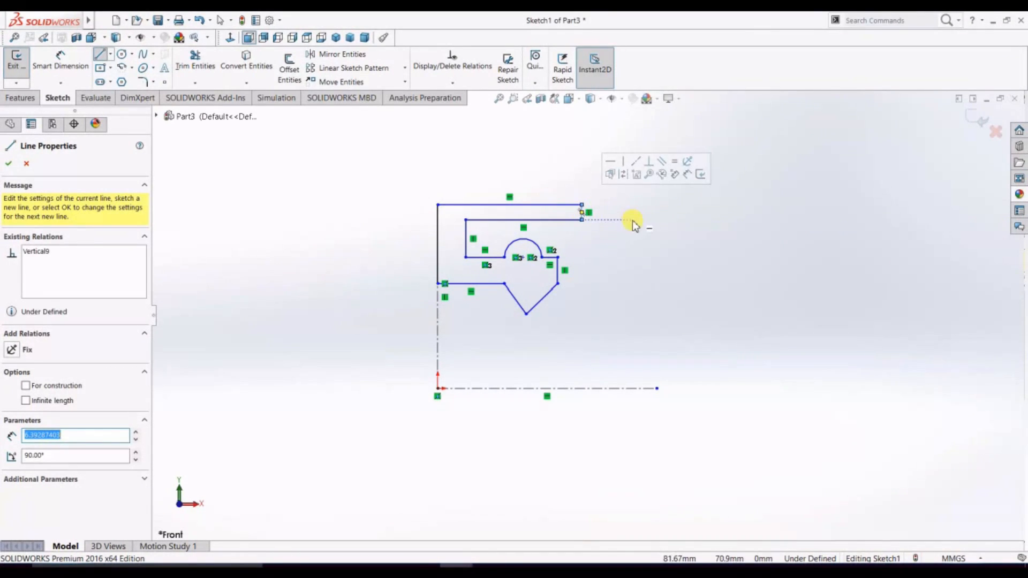
pyautogui.press('Escape')
pyautogui.press('f')
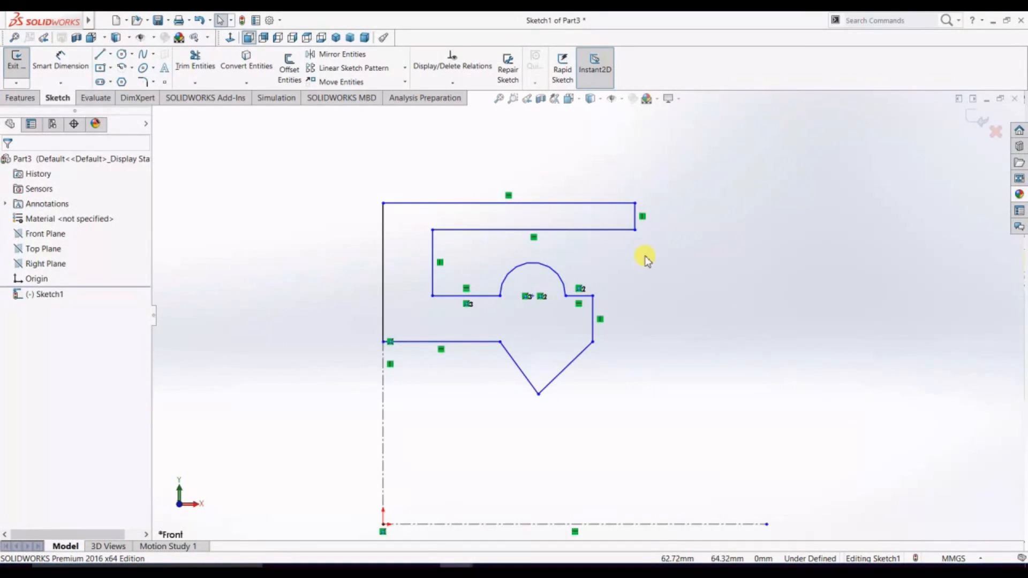
# Dimension the profile's upper horizontal edge to 7 mm
pyautogui.click(60, 61)
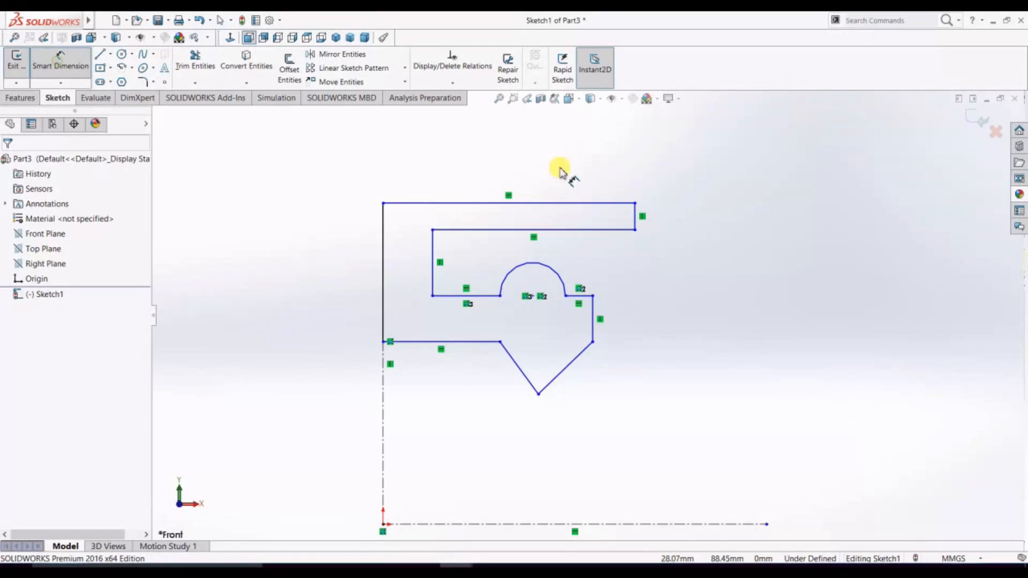
pyautogui.click(535, 203)
pyautogui.click(517, 148)
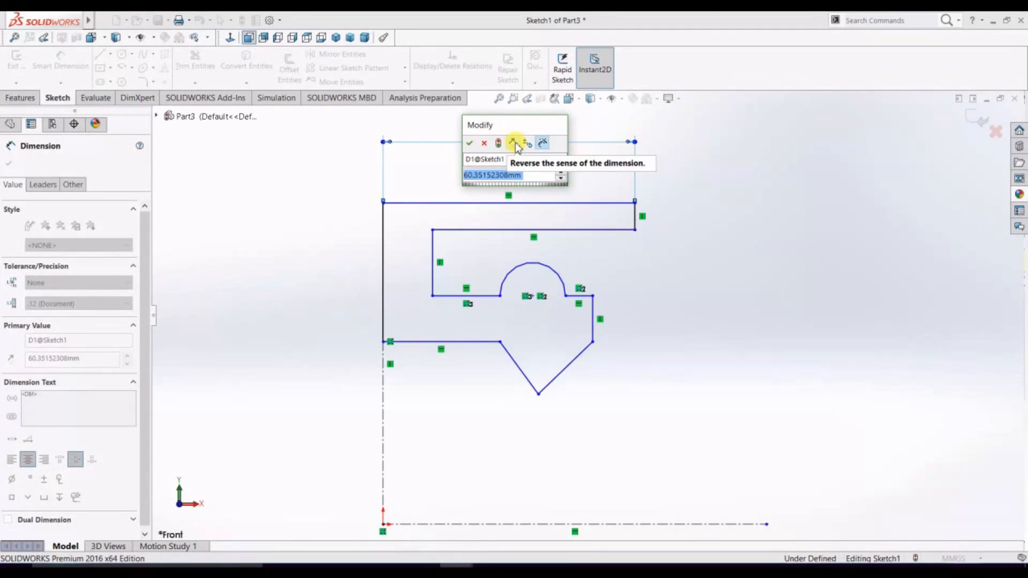
pyautogui.write('7')
pyautogui.press('Return')
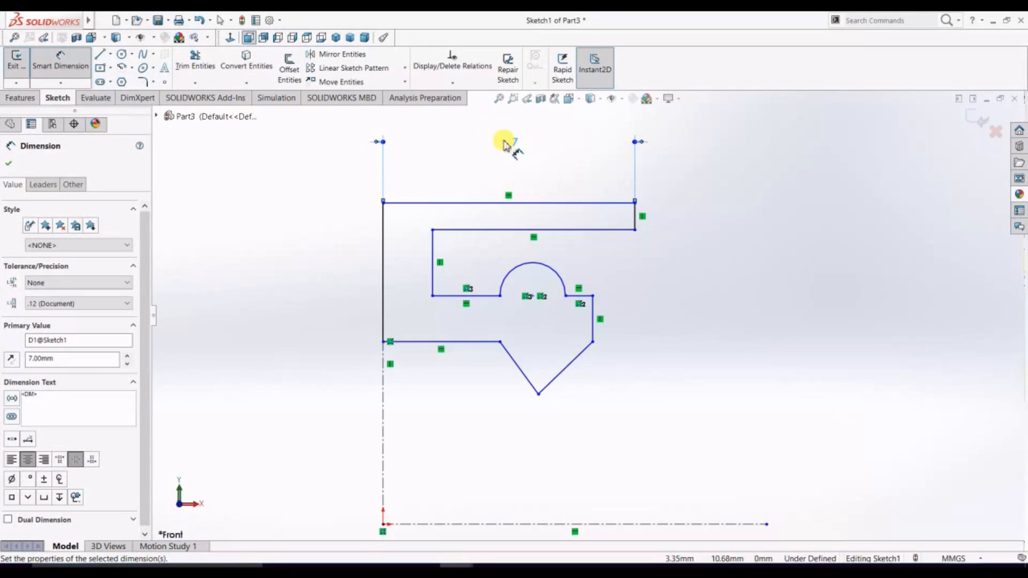
# Try to dimension the short vertical end line of the profile's upper arm
pyautogui.click(636, 218)
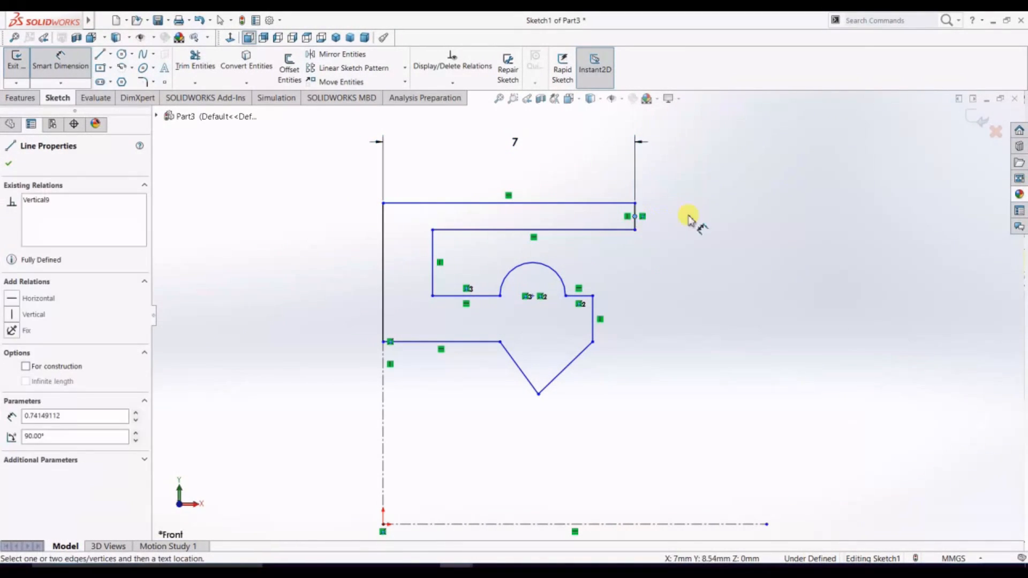
pyautogui.click(636, 218)
pyautogui.click(63, 63)
pyautogui.click(635, 217)
pyautogui.click(635, 223)
pyautogui.click(669, 222)
pyautogui.click(635, 215)
pyautogui.click(664, 225)
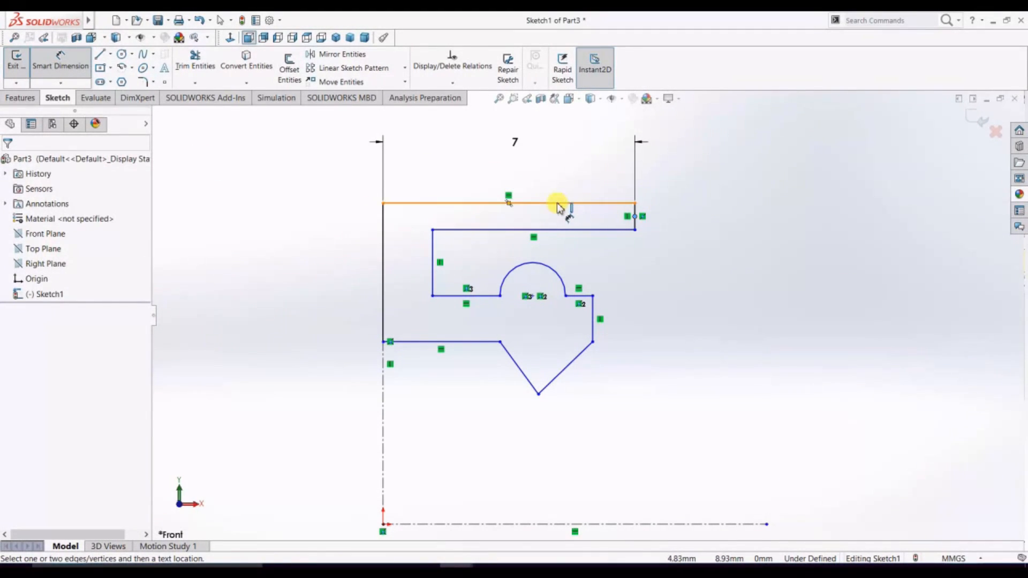
# Dimension the upper arm's thickness between the endpoints of its short end line to 1 mm
pyautogui.click(432, 242)
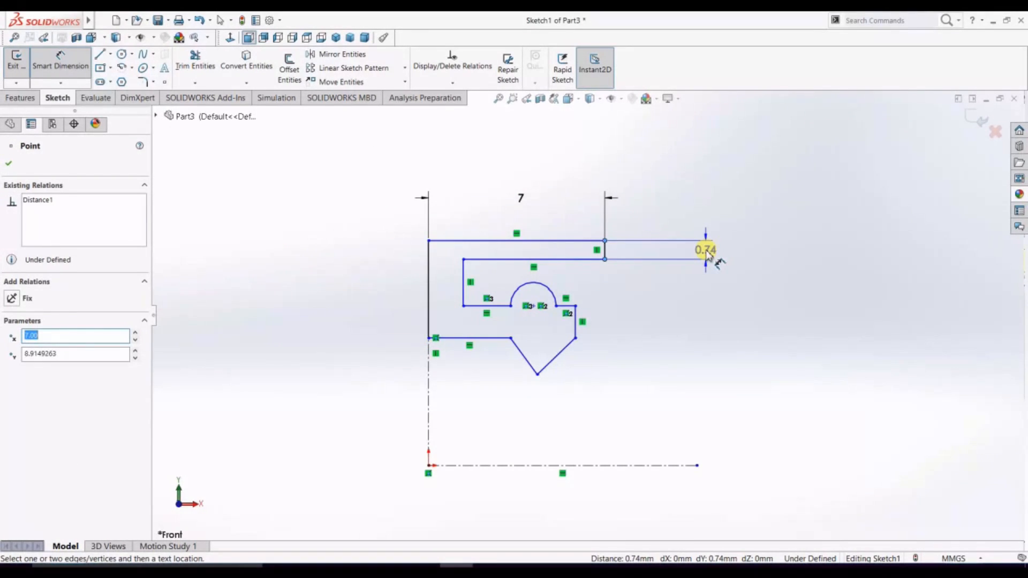
pyautogui.click(707, 253)
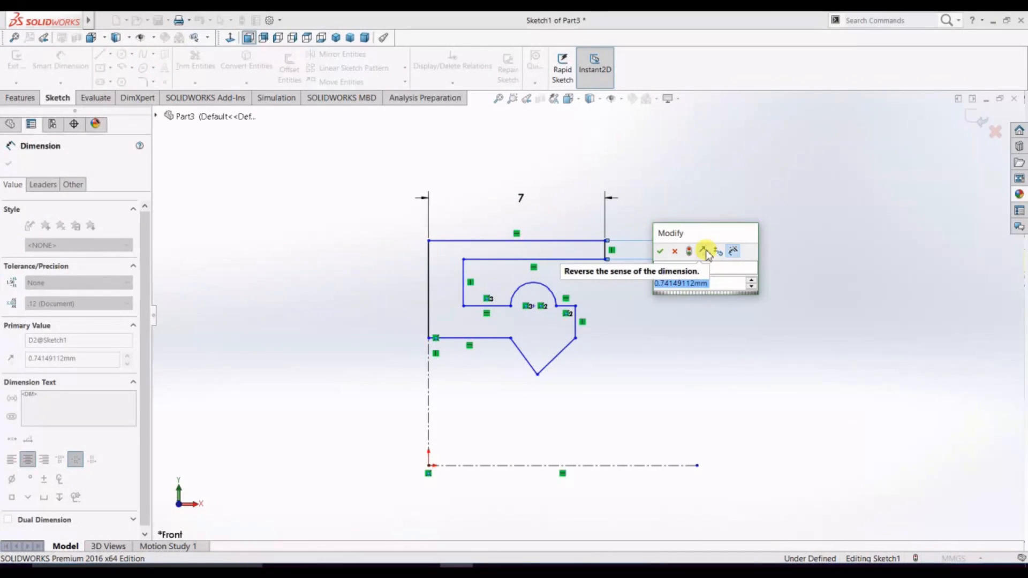
pyautogui.write('1')
pyautogui.press('Return')
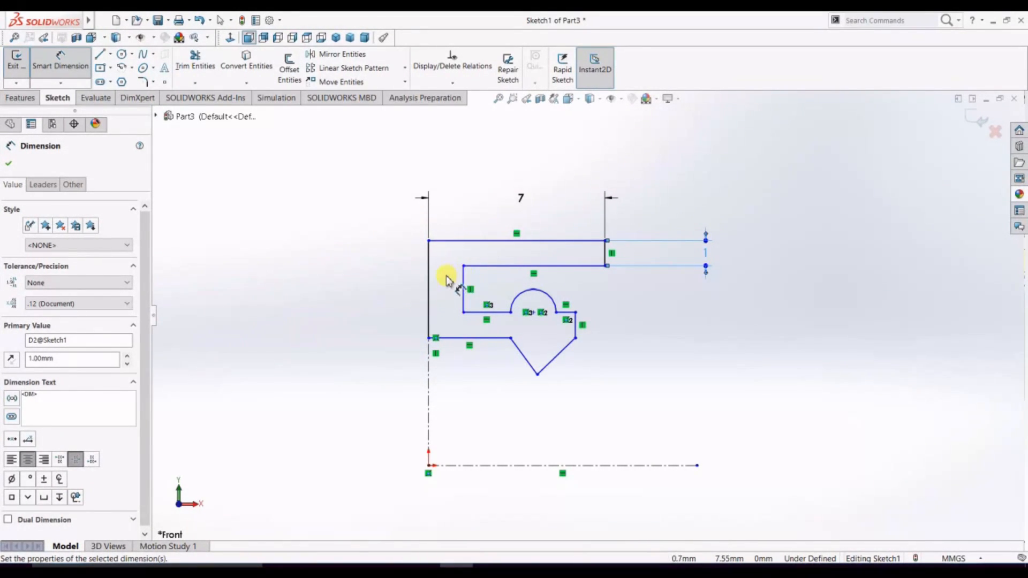
# Dimension the horizontal distance between the profile's outer and inner vertical edges to 1 mm
pyautogui.click(463, 274)
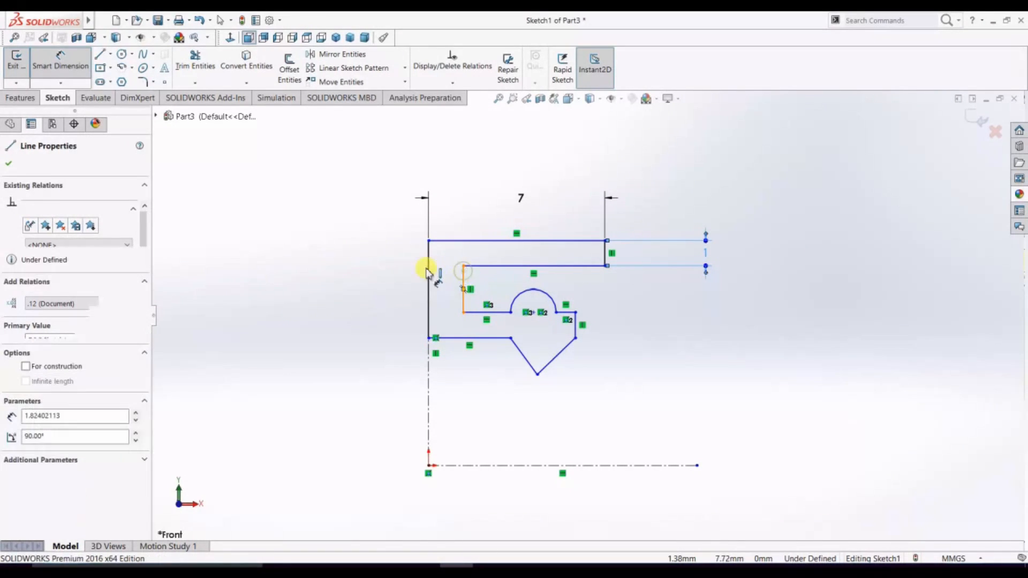
pyautogui.click(429, 272)
pyautogui.click(448, 169)
pyautogui.write('1')
pyautogui.press('Return')
# Dimension the profile's inner vertical edge to 2.5 mm and its outer vertical edge to 5 mm
pyautogui.click(454, 289)
pyautogui.click(369, 289)
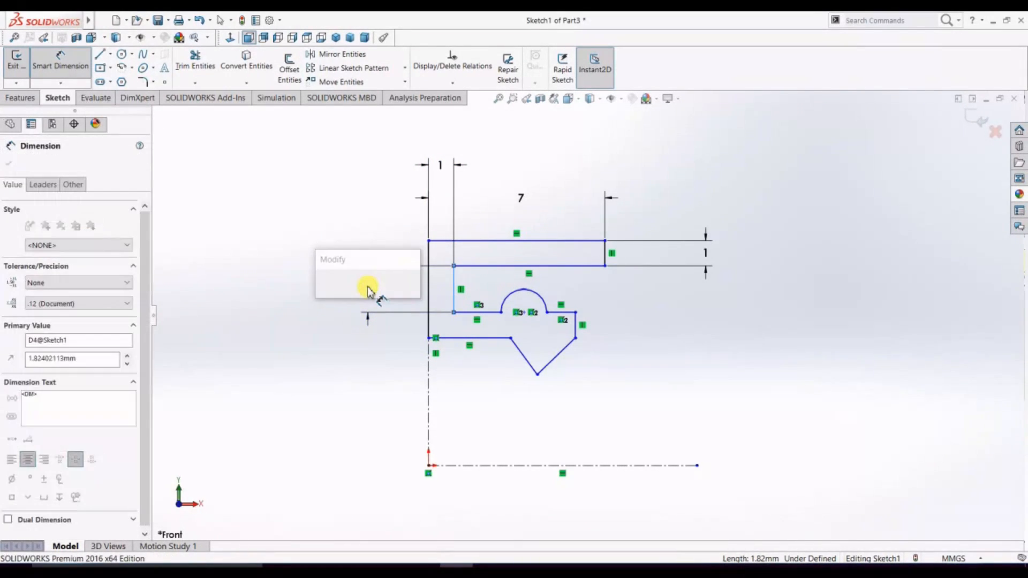
pyautogui.write('2.5')
pyautogui.press('Return')
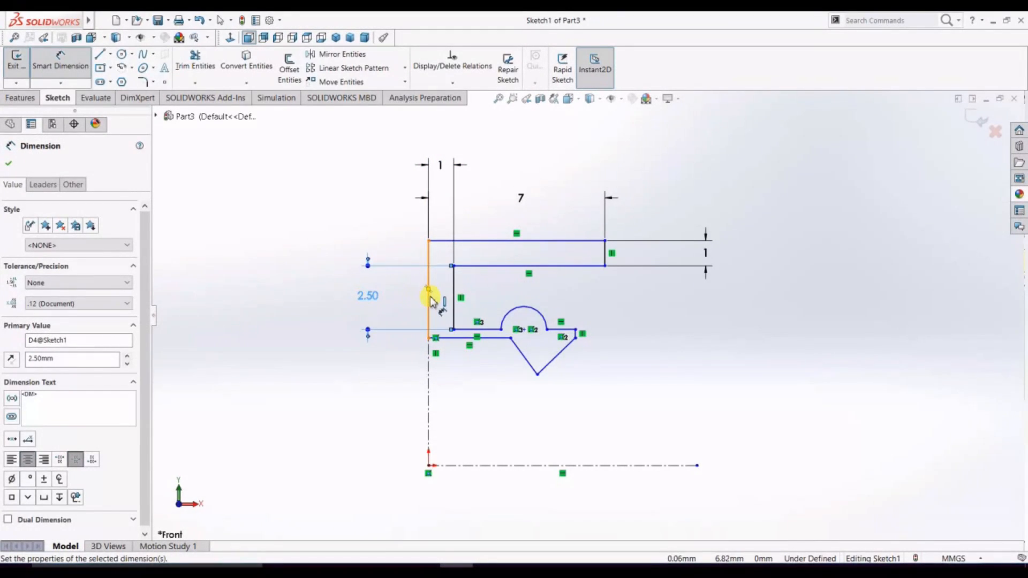
pyautogui.click(429, 298)
pyautogui.click(316, 294)
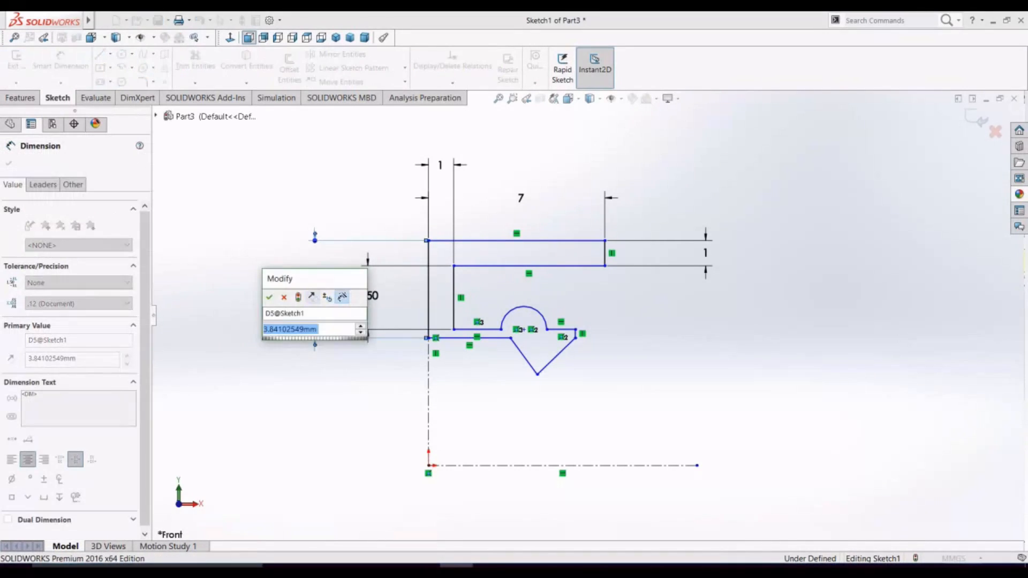
pyautogui.write('5')
pyautogui.press('Return')
# Dimension the short vertical edge between the ledge and the pointed lip at 1.50 mm
pyautogui.scroll(-2, 509, 375)
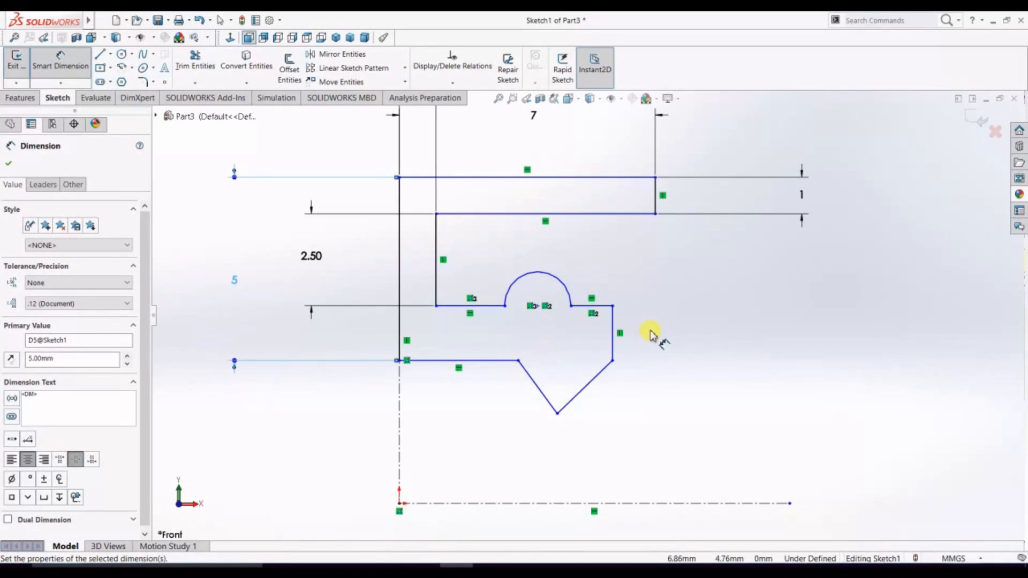
pyautogui.click(614, 346)
pyautogui.click(672, 335)
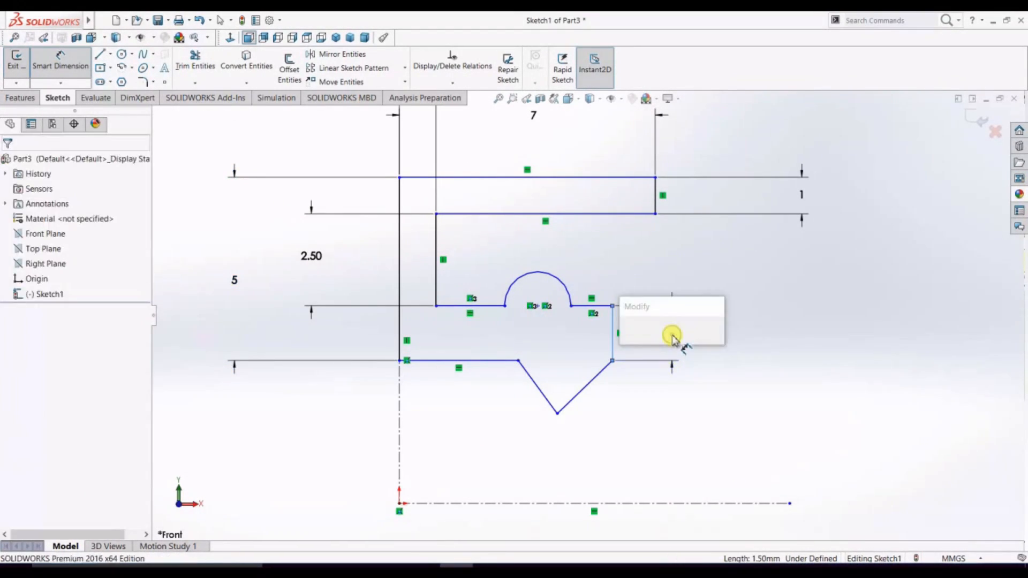
pyautogui.press('Return')
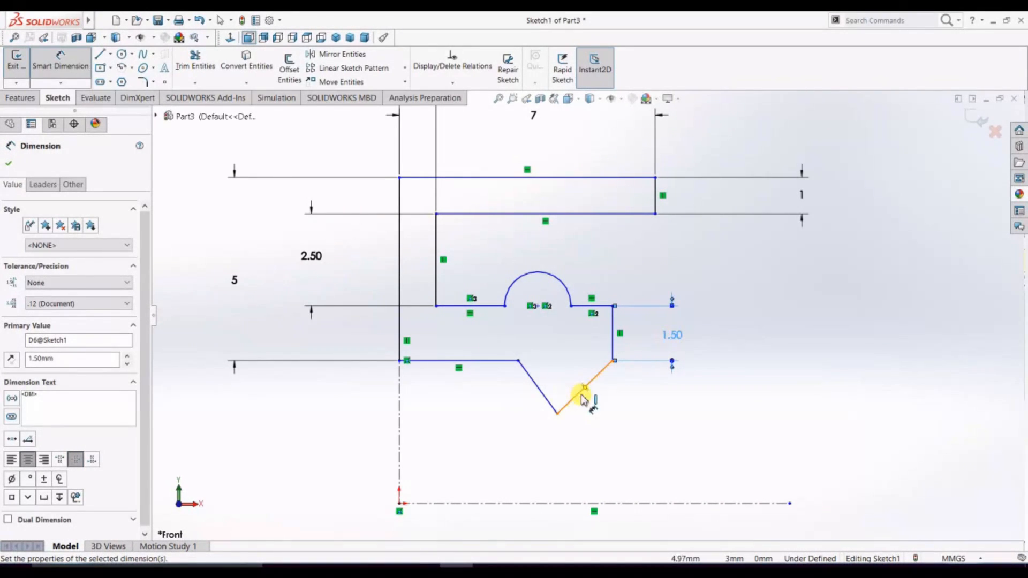
# Enlarge the semicircular arc slightly by moving its endpoint outward along the ledge
pyautogui.click(571, 307)
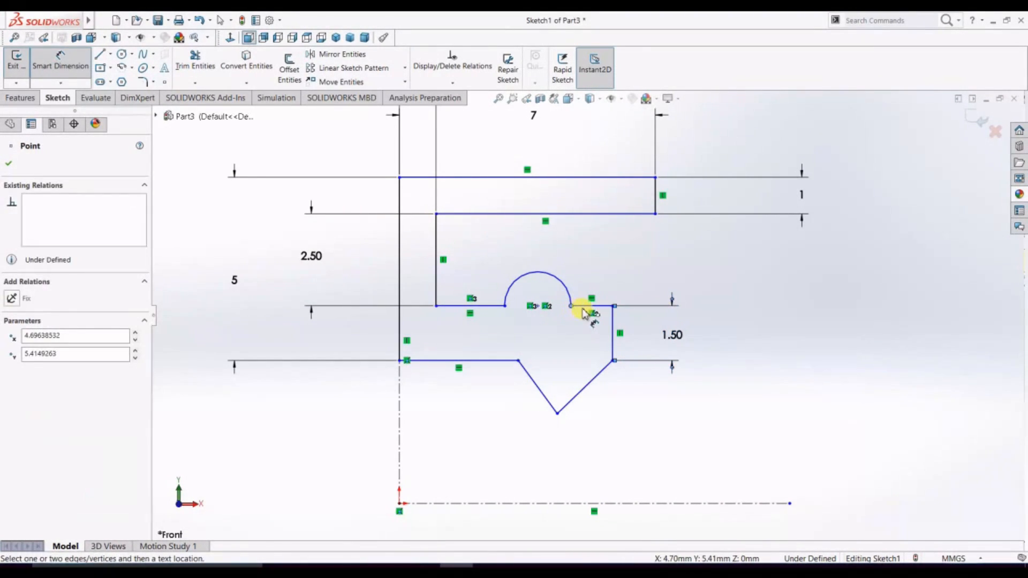
pyautogui.press('Escape')
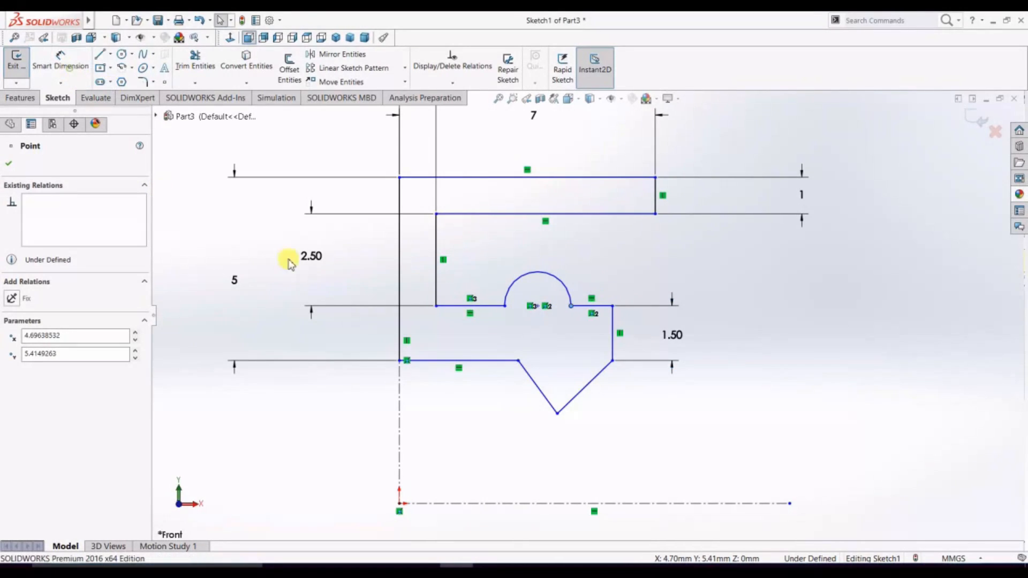
pyautogui.press('Escape')
pyautogui.moveTo(586, 305)
pyautogui.mouseDown()
pyautogui.moveTo(588, 316)
pyautogui.moveTo(580, 301)
pyautogui.mouseUp()
# Dimension the vertical distance from the lip's tip to the horizontal centerline to 8.5 mm
pyautogui.click(565, 418)
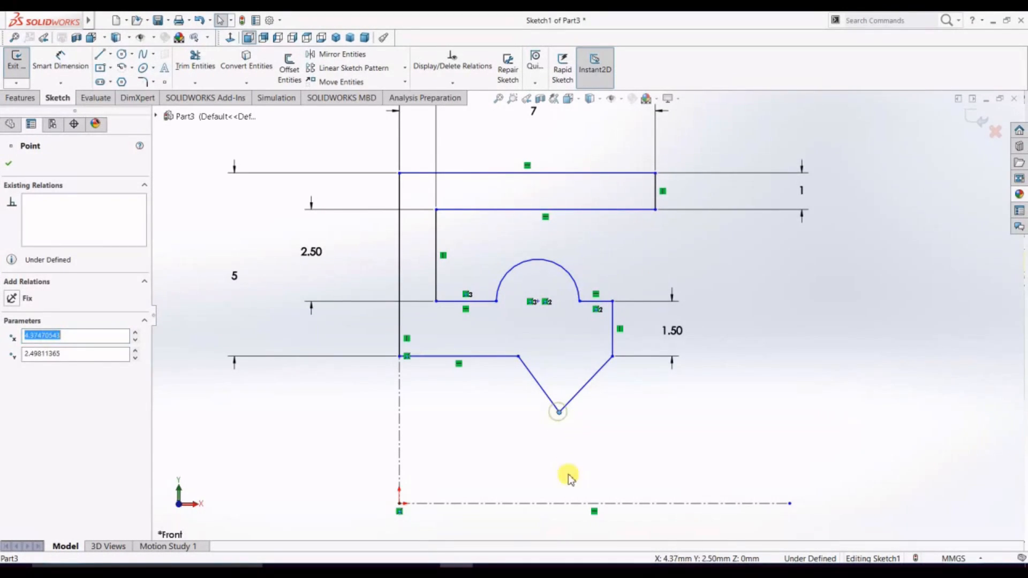
pyautogui.click(569, 504)
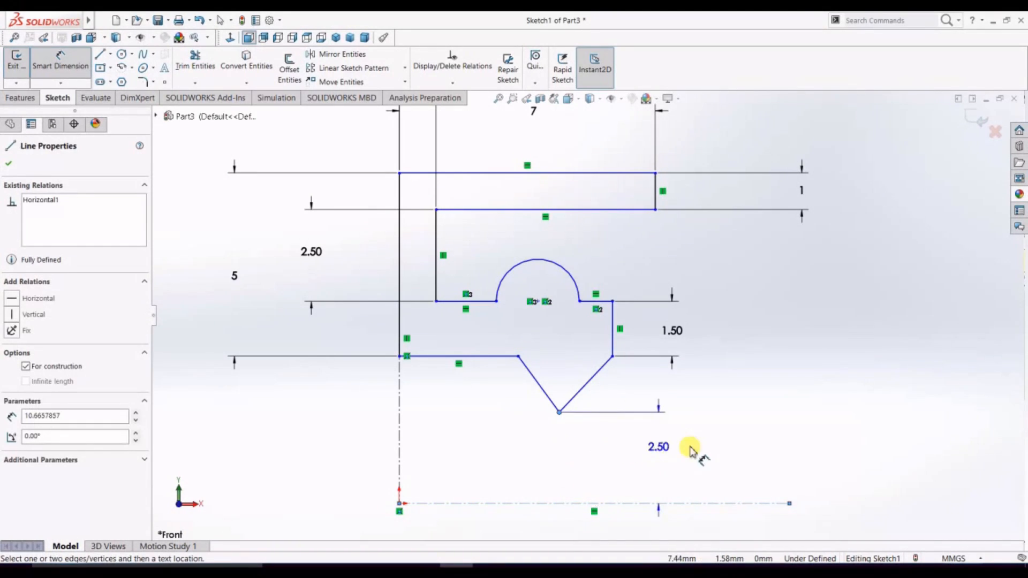
pyautogui.click(707, 456)
pyautogui.write('8')
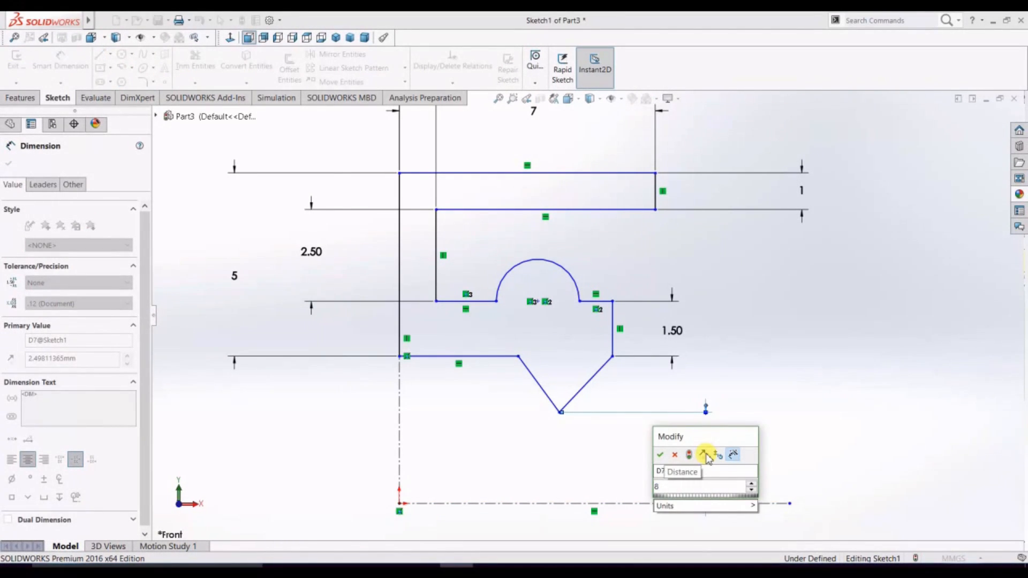
pyautogui.write('.5')
pyautogui.press('Return')
pyautogui.scroll(1, 581, 409)
pyautogui.scroll(1, 581, 410)
pyautogui.scroll(-2, 746, 241)
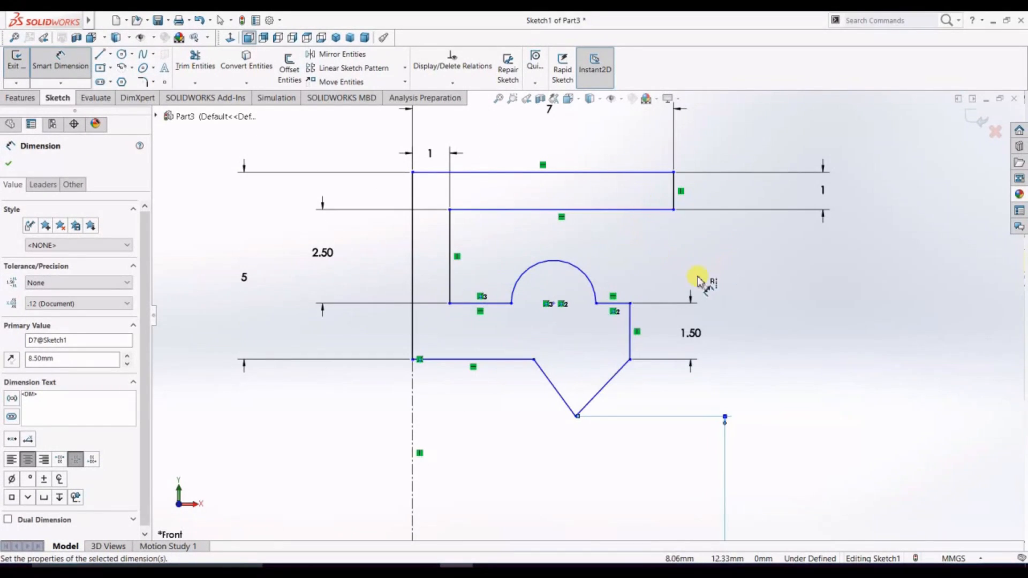
pyautogui.click(60, 62)
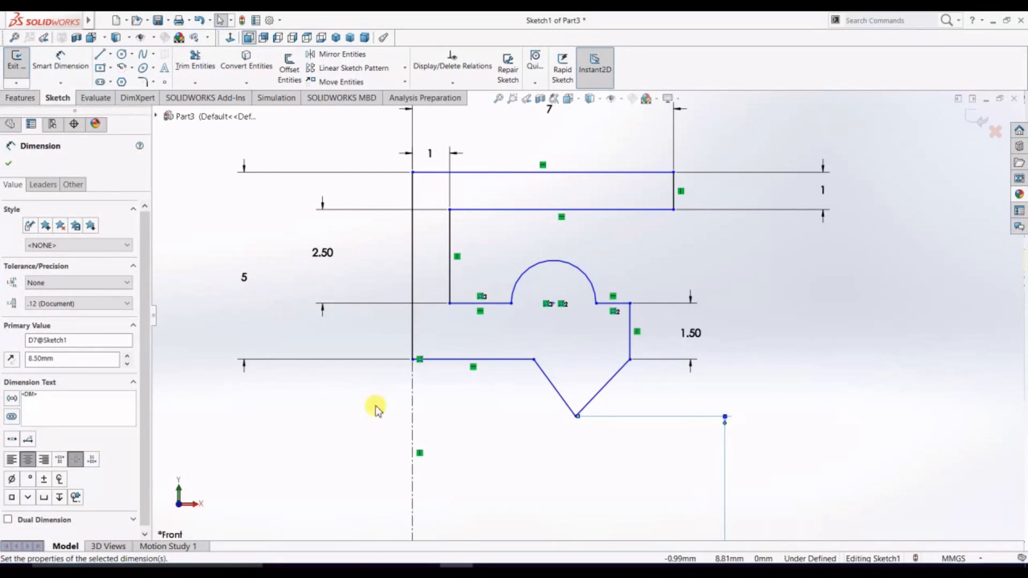
pyautogui.click(376, 410)
# Try to add a horizontal relation between the pointed lip's two upper corners, and undo it
pyautogui.click(631, 360)
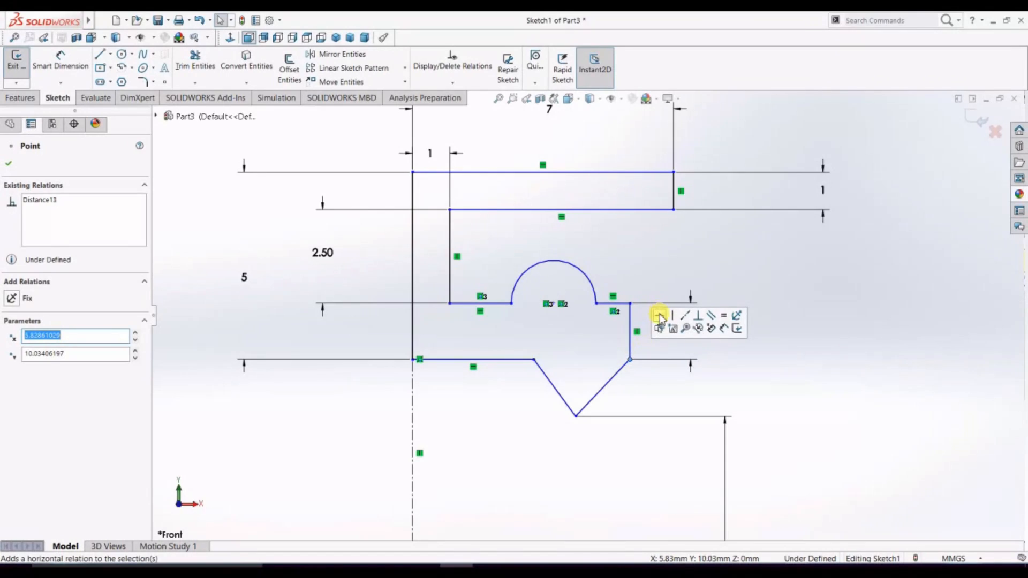
pyautogui.keyDown('ctrl'); pyautogui.click(630, 360); pyautogui.keyUp('ctrl')
pyautogui.click(660, 317)
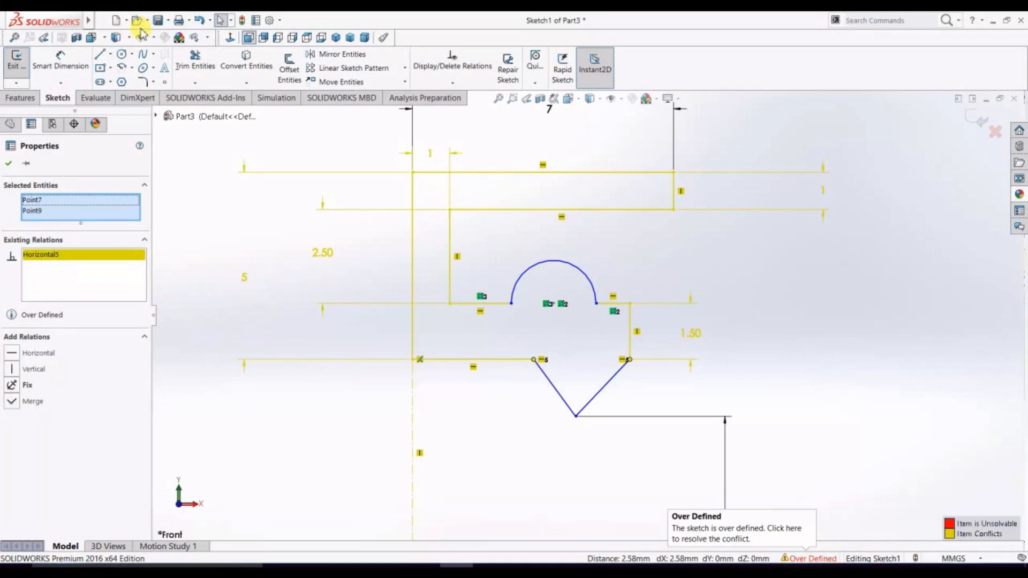
pyautogui.click(199, 20)
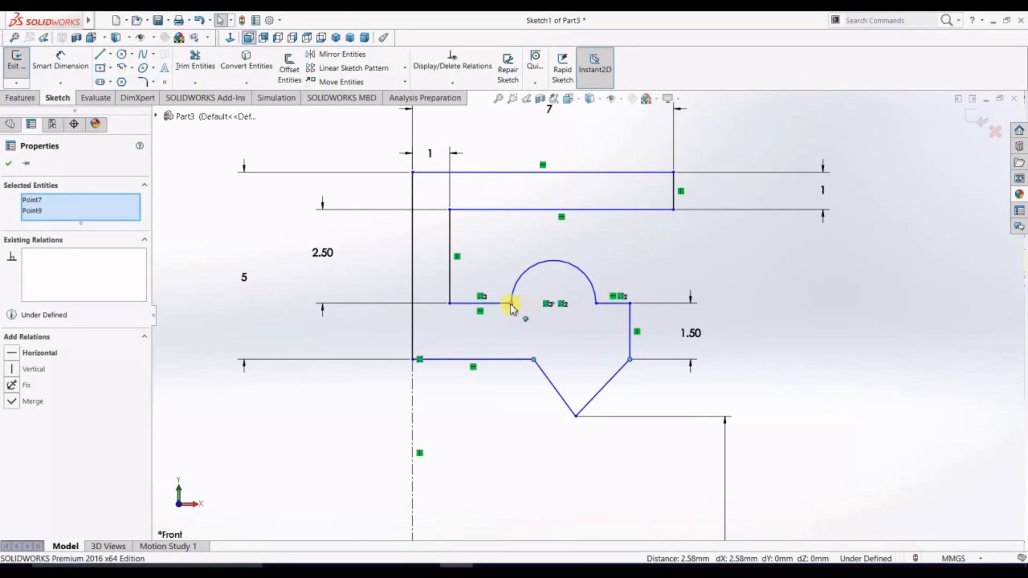
# Make the arc's left endpoint vertical with the lip's left upper corner and widen the arc by moving its right endpoint
pyautogui.click(511, 304)
pyautogui.keyDown('ctrl'); pyautogui.click(536, 362); pyautogui.keyUp('ctrl')
pyautogui.click(578, 315)
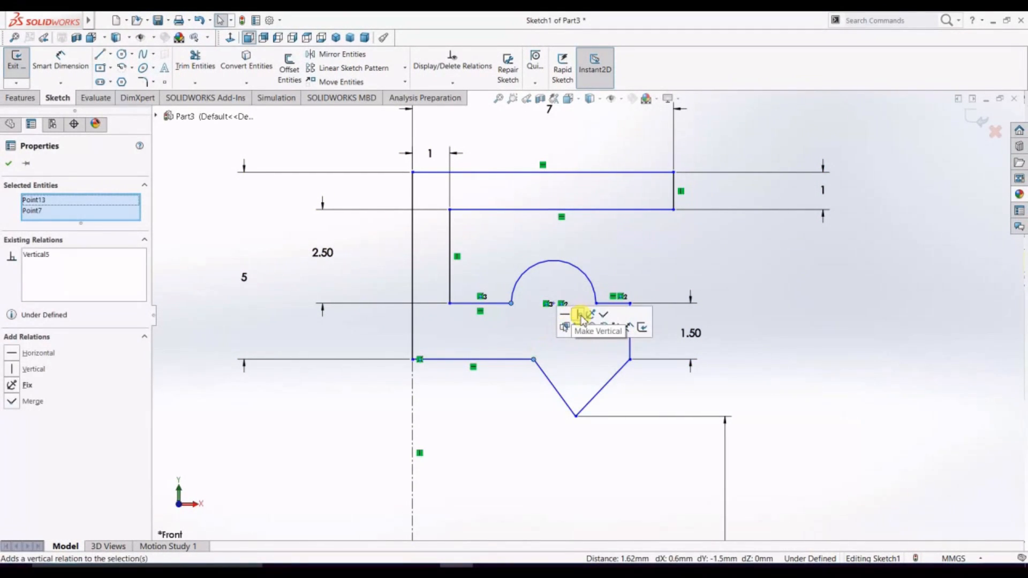
pyautogui.press('Escape')
pyautogui.moveTo(573, 303); pyautogui.dragTo(602, 306)
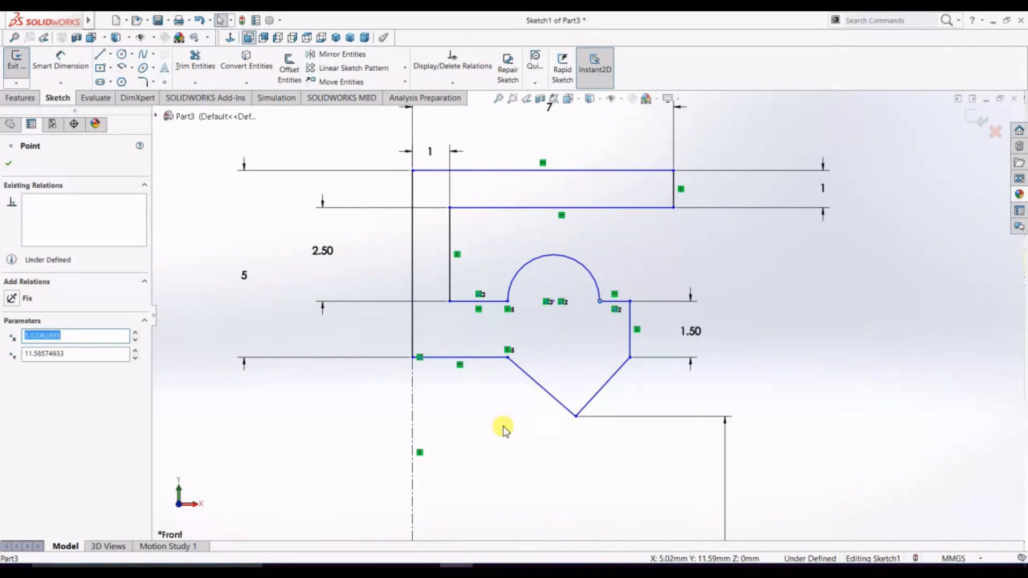
pyautogui.click(482, 421)
pyautogui.click(20, 98)
pyautogui.click(59, 72)
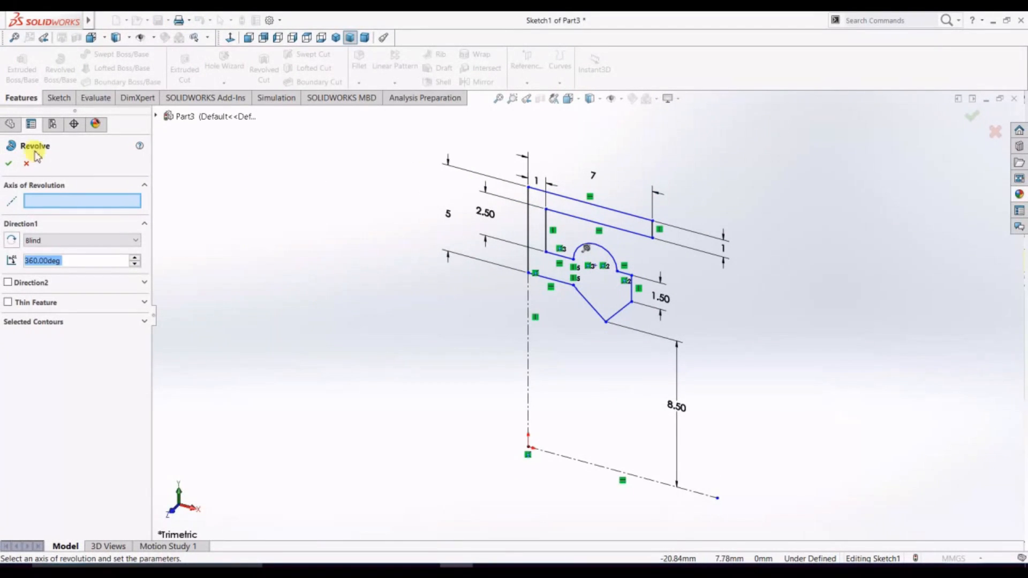
pyautogui.click(8, 162)
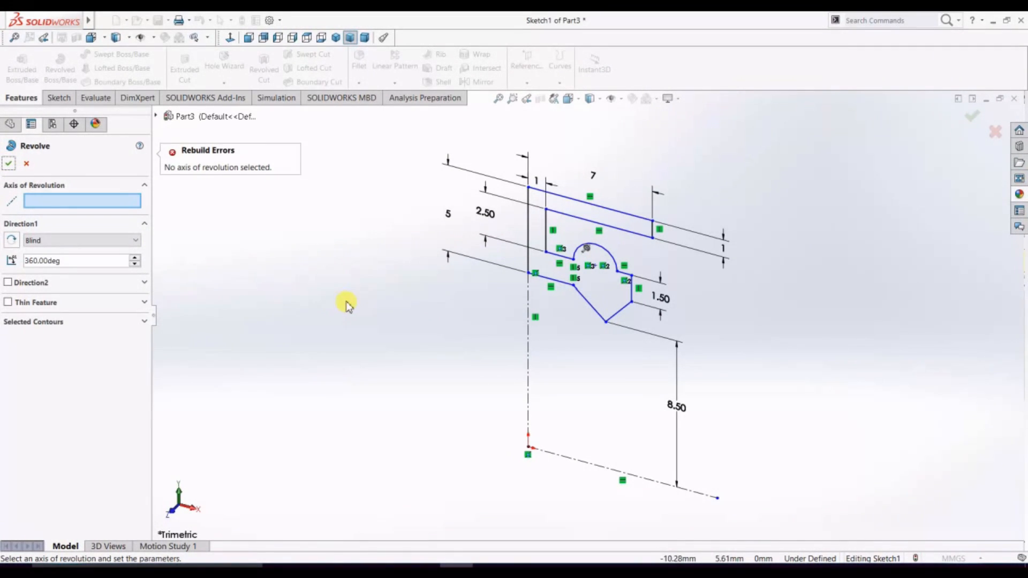
pyautogui.click(26, 164)
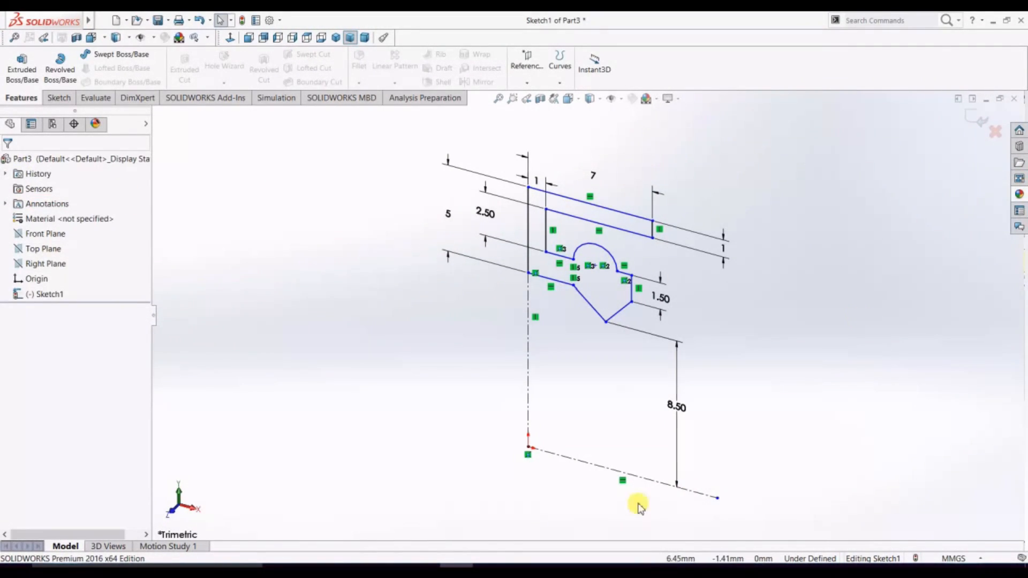
# Add 0.3 mm sketch fillets to the upper edge's two outer corners, the outer vertical edge's lower corner and the ledge's outer corner
pyautogui.click(423, 567)
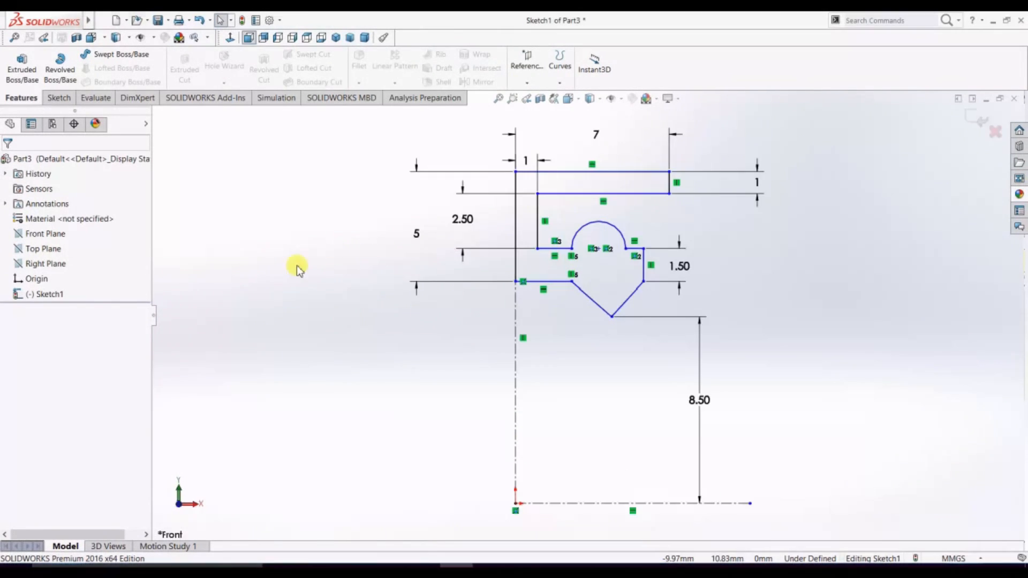
pyautogui.click(59, 98)
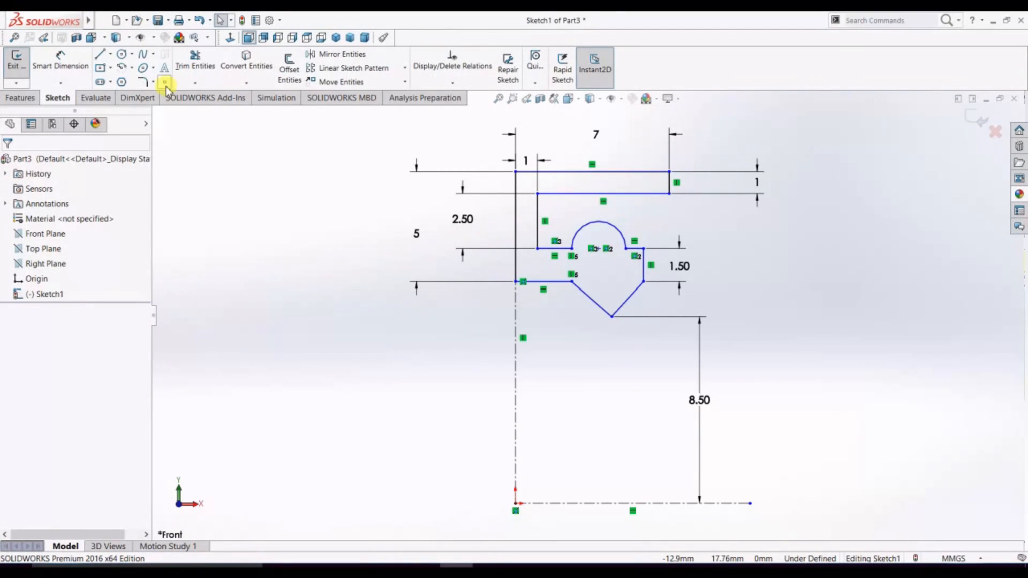
pyautogui.click(145, 83)
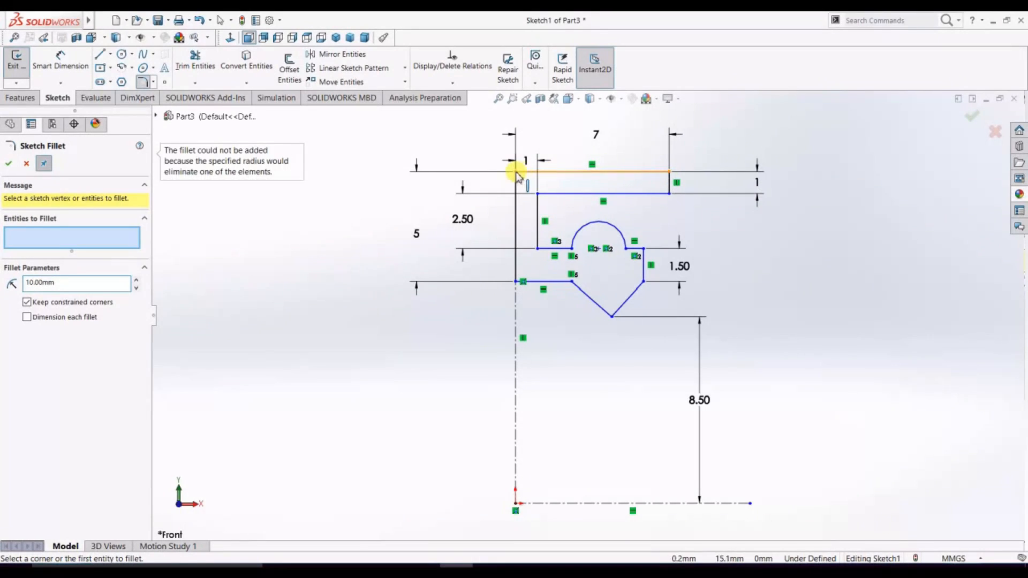
pyautogui.click(522, 204)
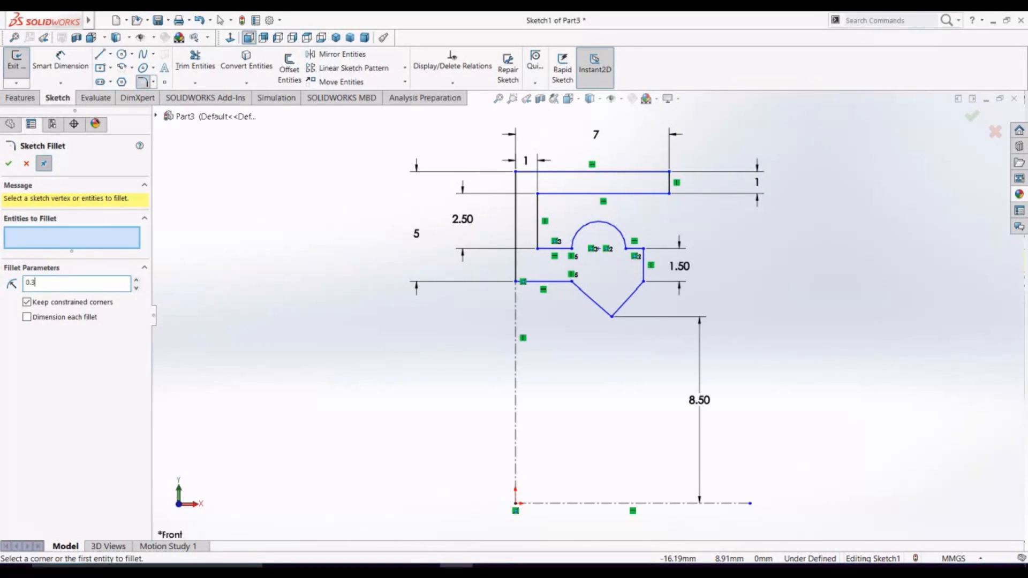
pyautogui.click(669, 172)
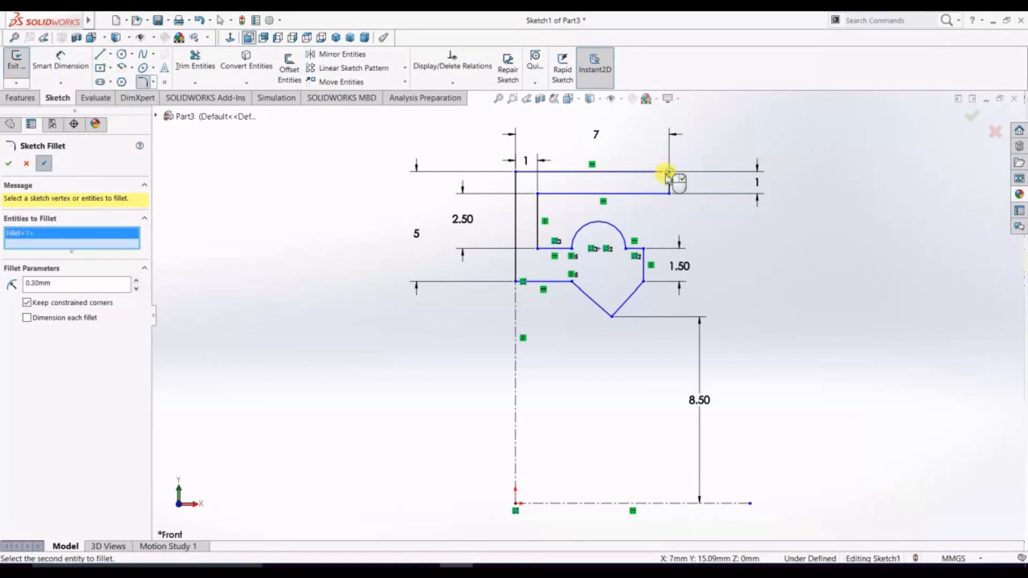
pyautogui.click(517, 173)
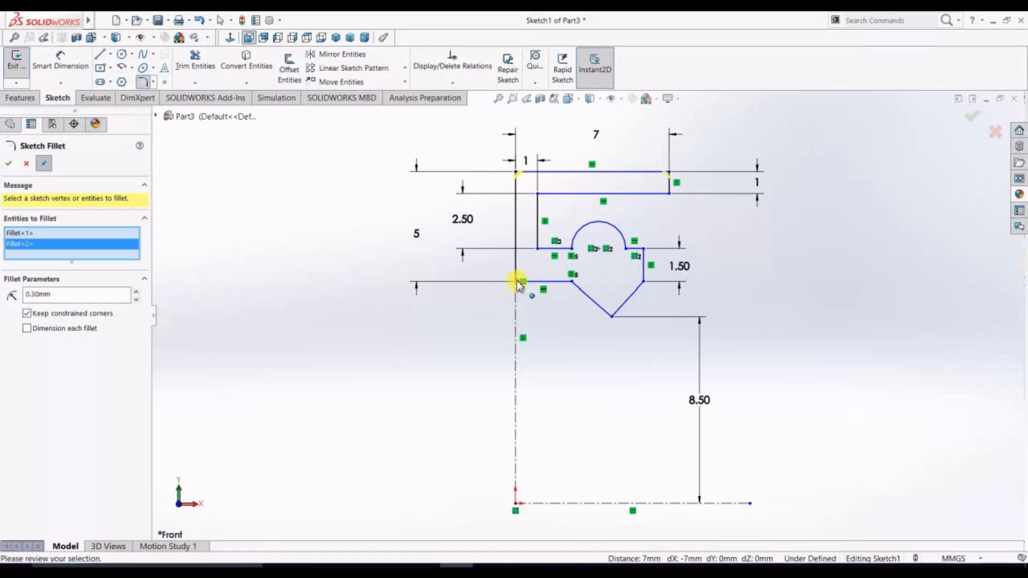
pyautogui.click(516, 281)
pyautogui.click(644, 249)
pyautogui.press('Return')
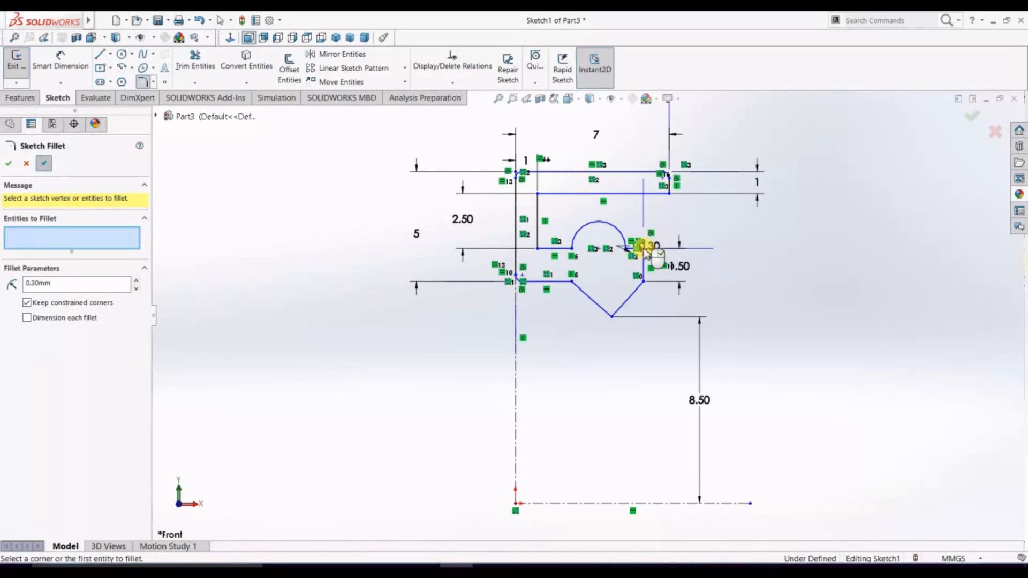
pyautogui.scroll(-5, 586, 172)
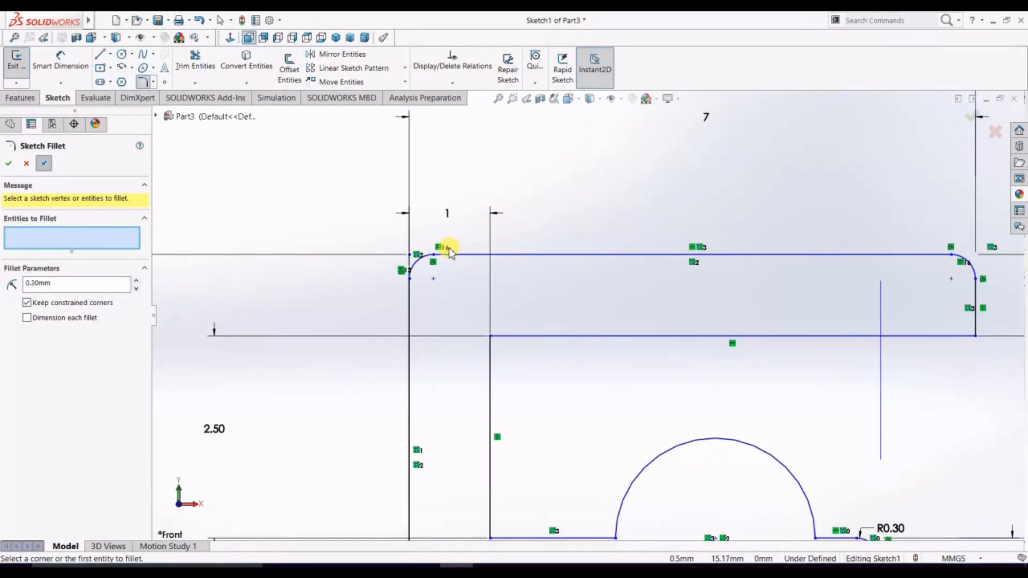
pyautogui.scroll(-3, 448, 275)
pyautogui.scroll(9, 627, 315)
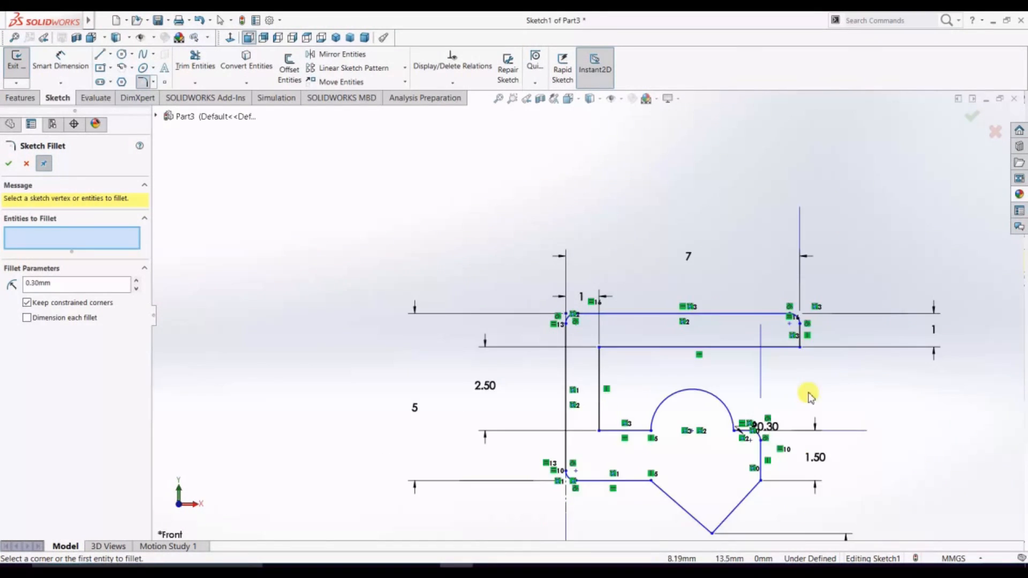
pyautogui.click(8, 163)
# Revolve the seal profile 360° about the horizontal centerline
pyautogui.click(20, 97)
pyautogui.click(60, 65)
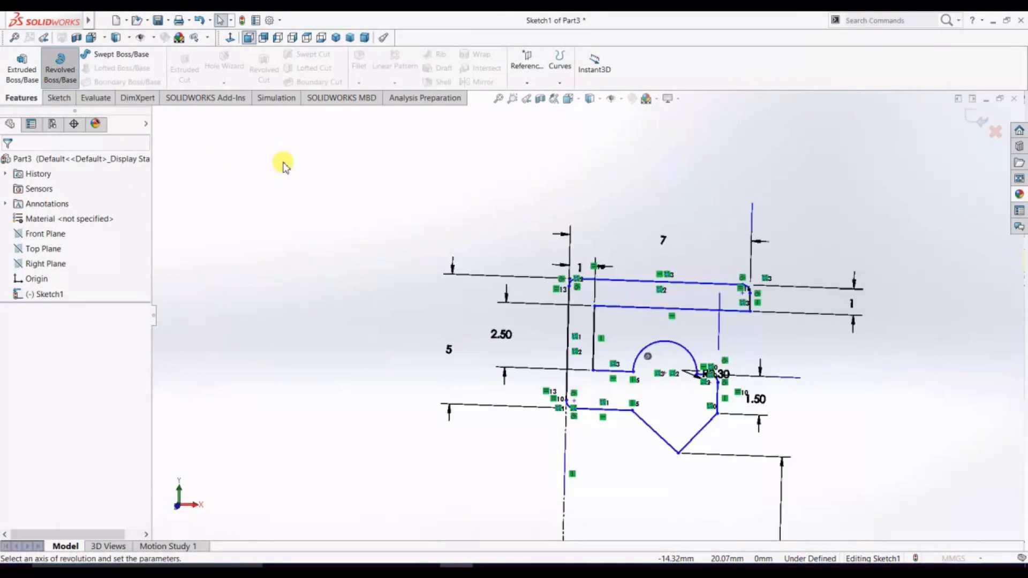
pyautogui.click(9, 164)
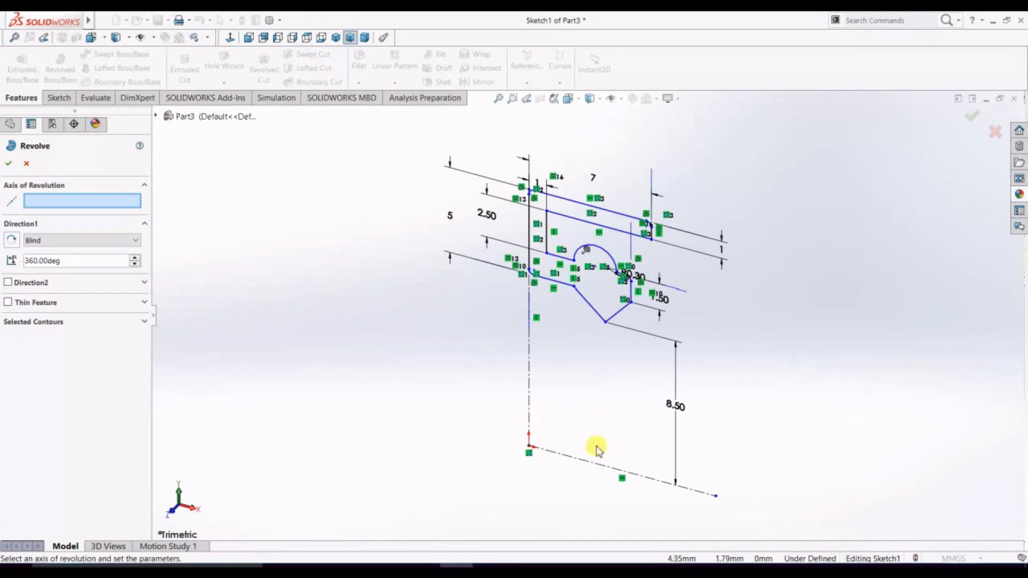
pyautogui.click(583, 463)
pyautogui.click(8, 164)
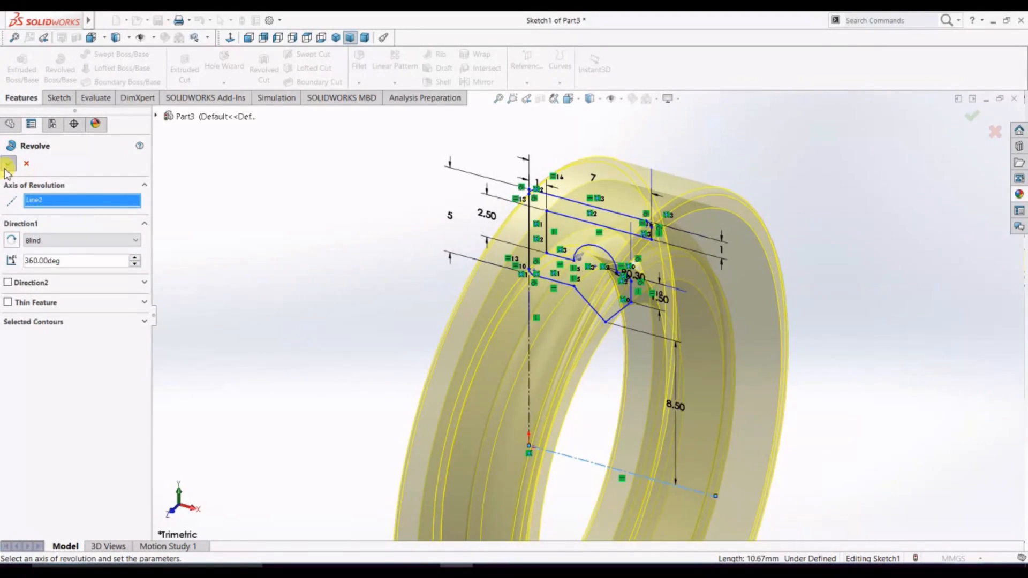
pyautogui.scroll(5, 311, 305)
pyautogui.moveTo(312, 307); pyautogui.dragTo(429, 258, button='middle')
pyautogui.moveTo(796, 369); pyautogui.dragTo(799, 276, button='middle')
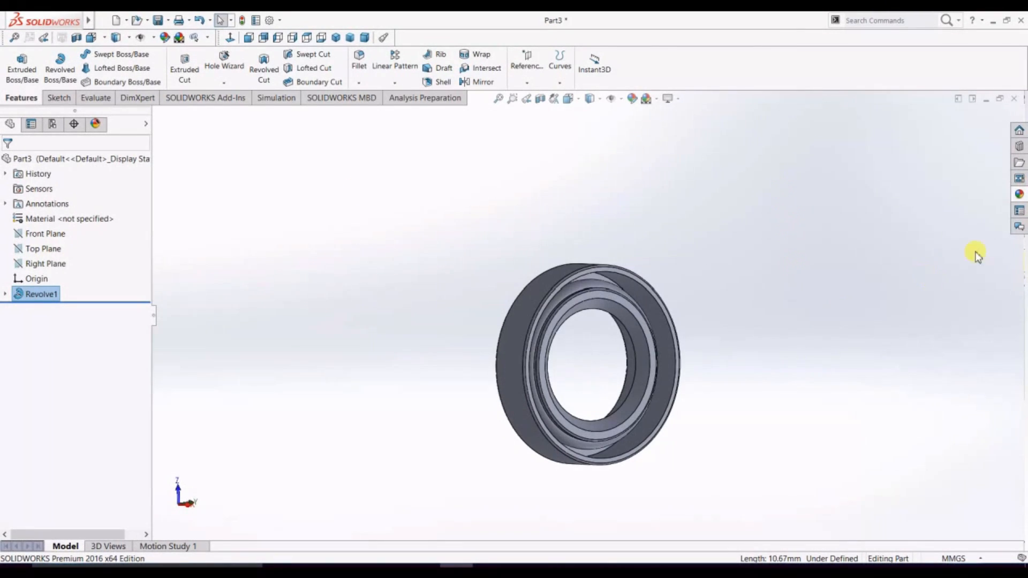
# Apply the glossy rubber appearance to the revolved seal ring from the Rubber appearances
pyautogui.click(1019, 193)
pyautogui.doubleClick(881, 133)
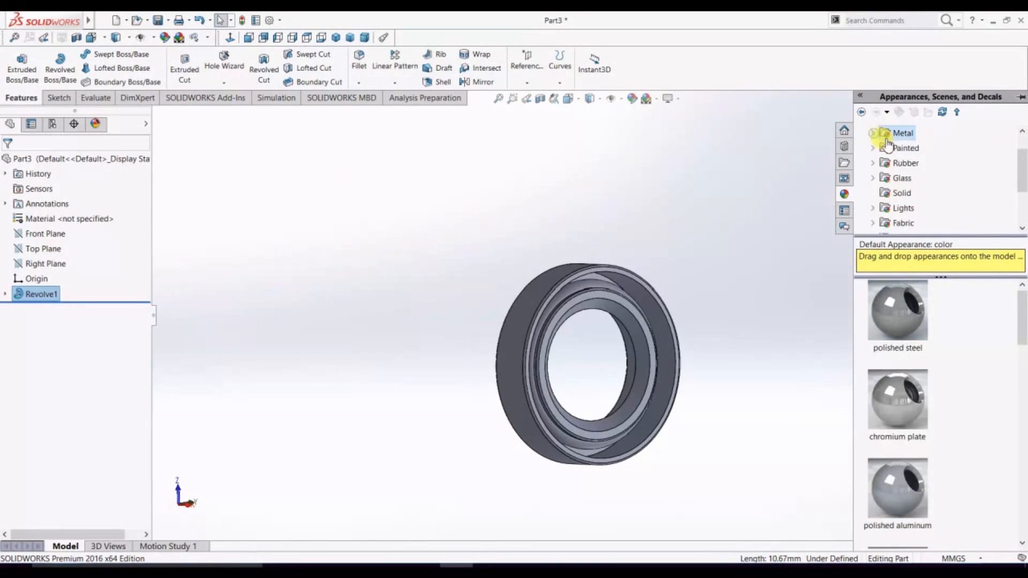
pyautogui.click(874, 163)
pyautogui.click(916, 180)
pyautogui.click(914, 193)
pyautogui.doubleClick(904, 164)
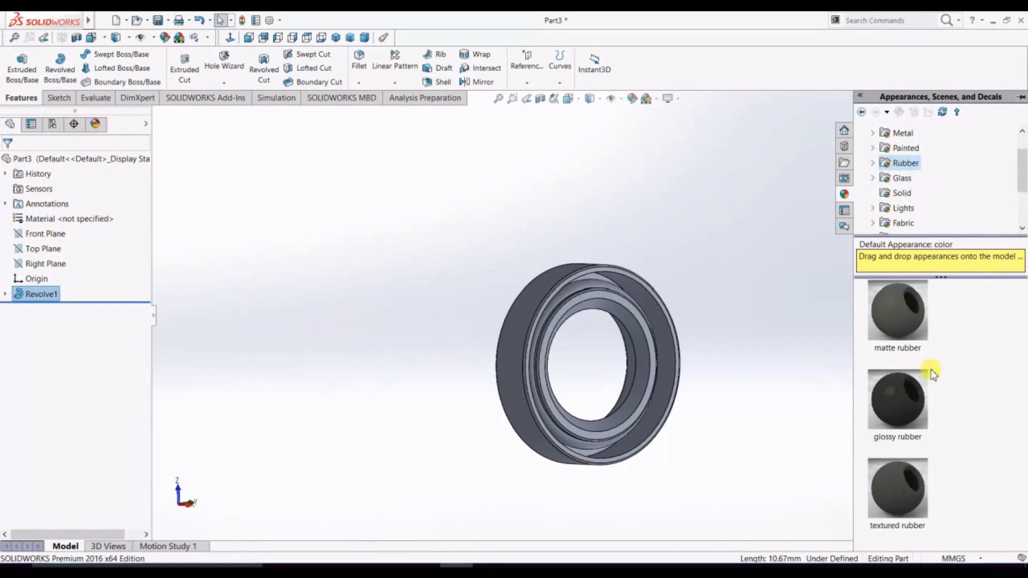
pyautogui.doubleClick(908, 415)
pyautogui.click(907, 496)
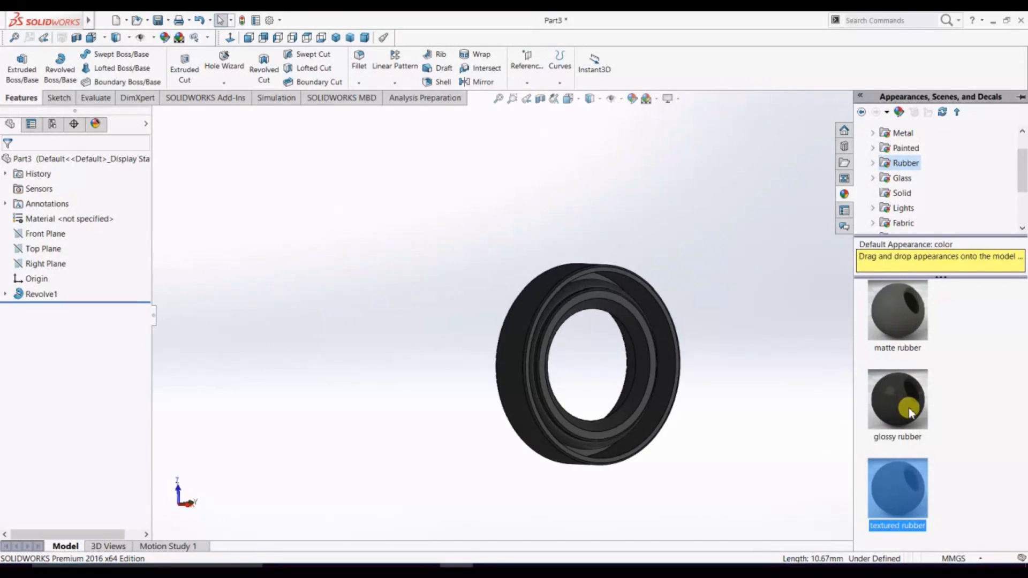
pyautogui.click(893, 318)
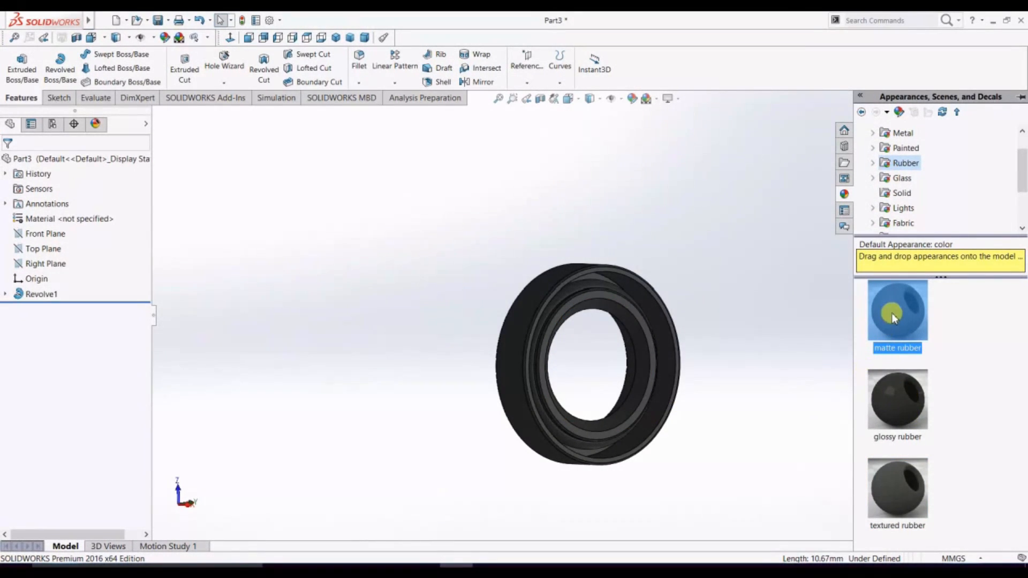
pyautogui.moveTo(893, 317)
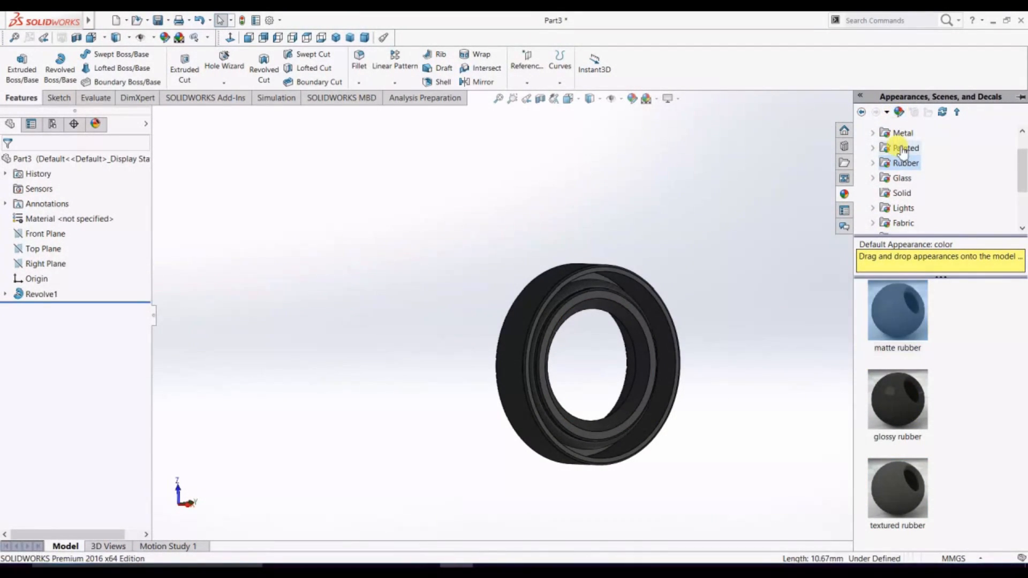
# Look through the appearance library's top-level categories, including the generic color appearance
pyautogui.scroll(1, 873, 150)
pyautogui.doubleClick(878, 132)
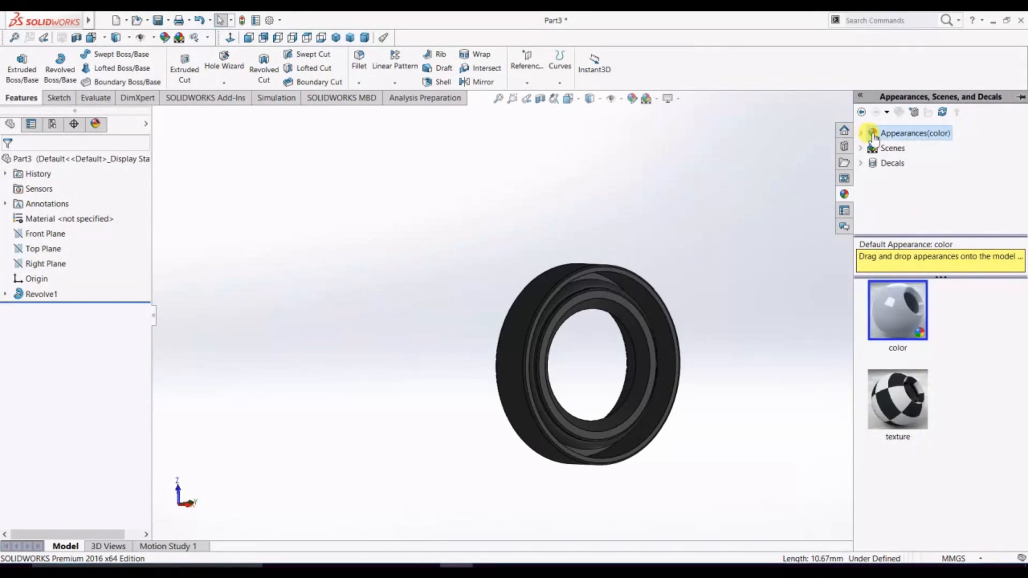
pyautogui.click(892, 148)
pyautogui.click(905, 134)
pyautogui.click(911, 327)
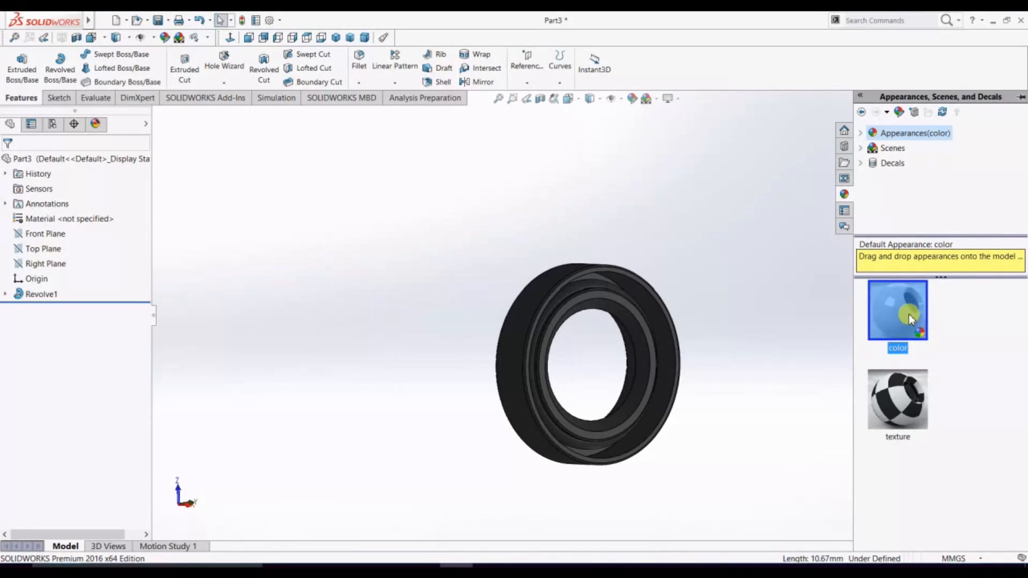
pyautogui.rightClick(904, 322)
pyautogui.click(899, 306)
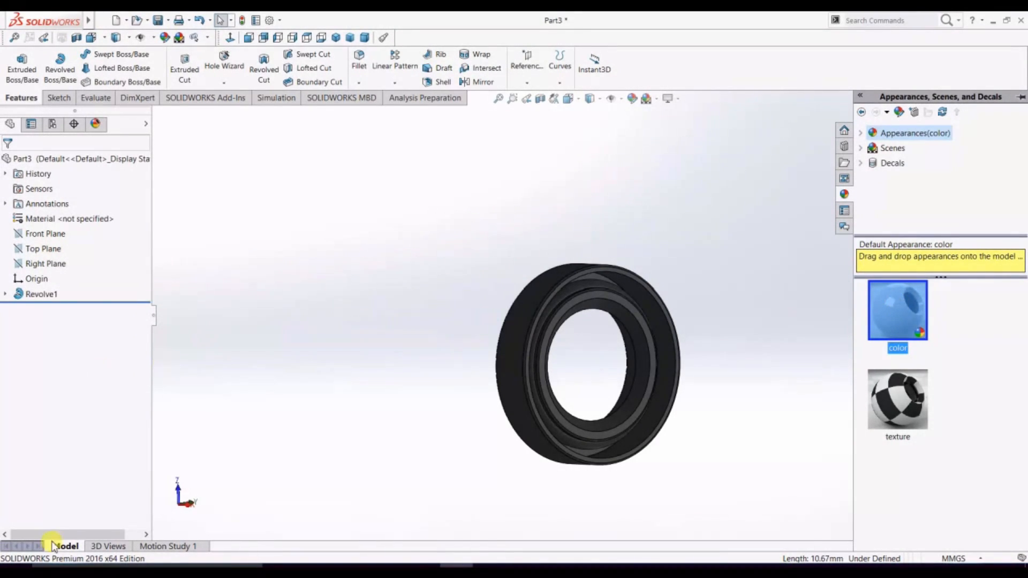
pyautogui.click(889, 149)
pyautogui.click(895, 133)
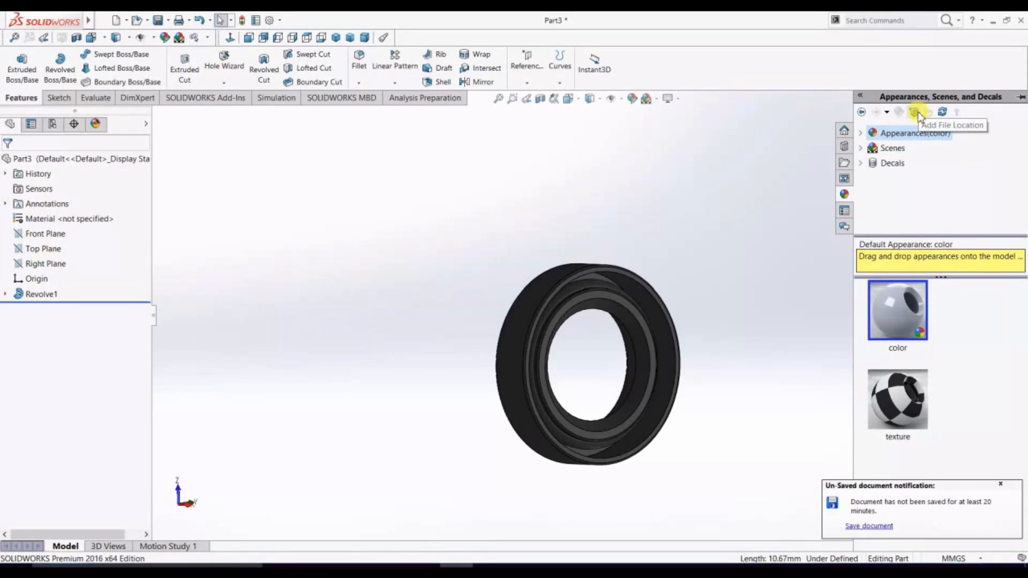
pyautogui.click(861, 132)
pyautogui.scroll(-3, 903, 203)
pyautogui.scroll(3, 902, 199)
pyautogui.click(862, 134)
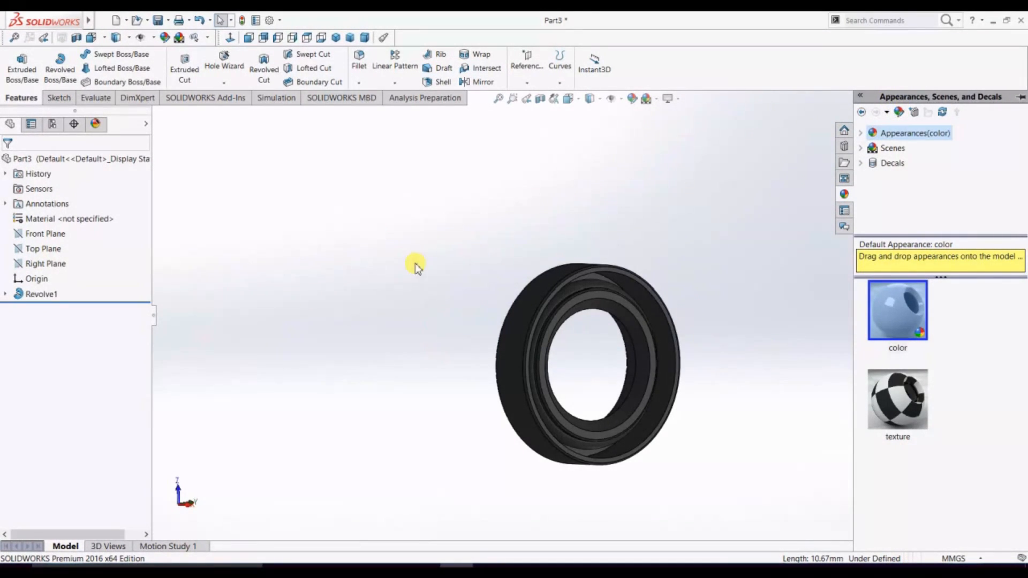
# Apply the glossy rubber appearance from the Rubber category directly onto the ring in the graphics area
pyautogui.click(1021, 196)
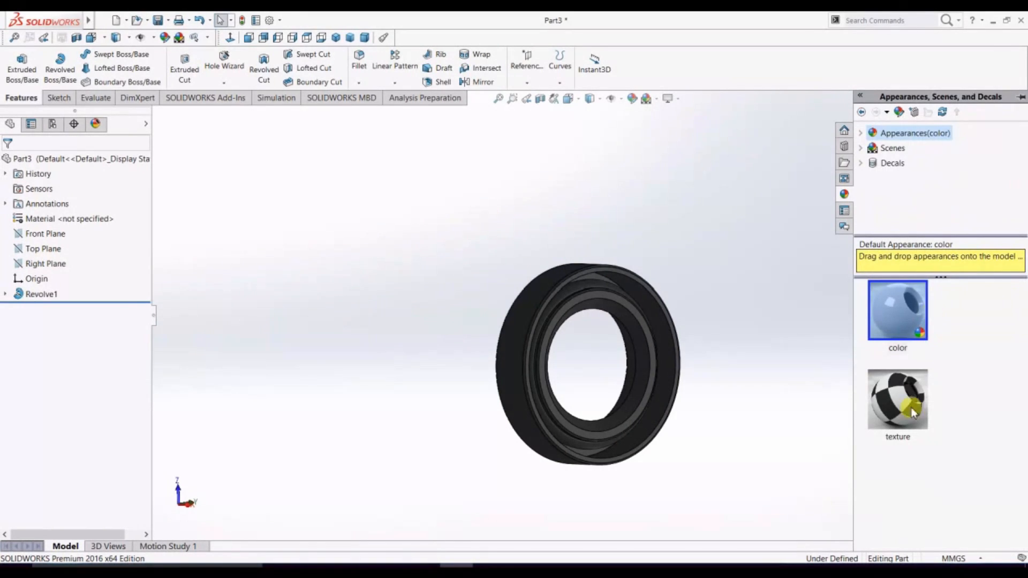
pyautogui.click(860, 133)
pyautogui.click(906, 192)
pyautogui.click(899, 403)
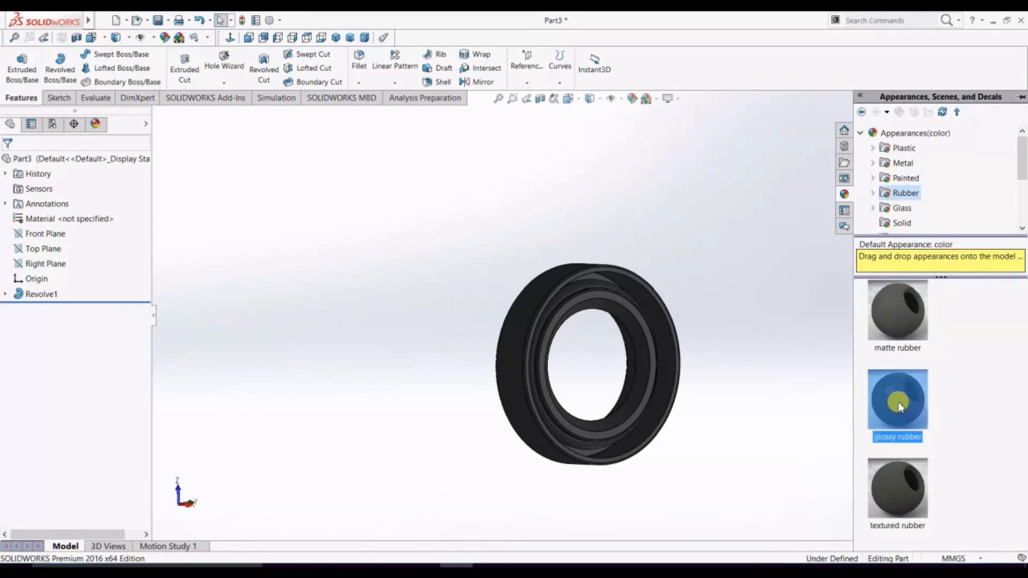
pyautogui.moveTo(900, 407); pyautogui.dragTo(580, 349)
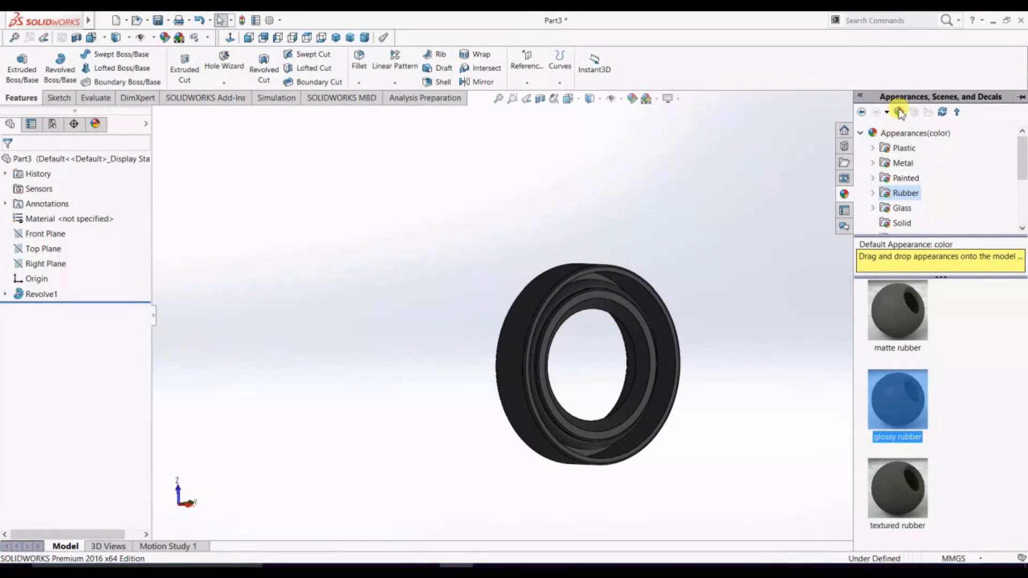
# Try to recolor the whole part's glossy rubber appearance, sampling several colors and accepting the dark orange-brown standard swatch
pyautogui.click(633, 100)
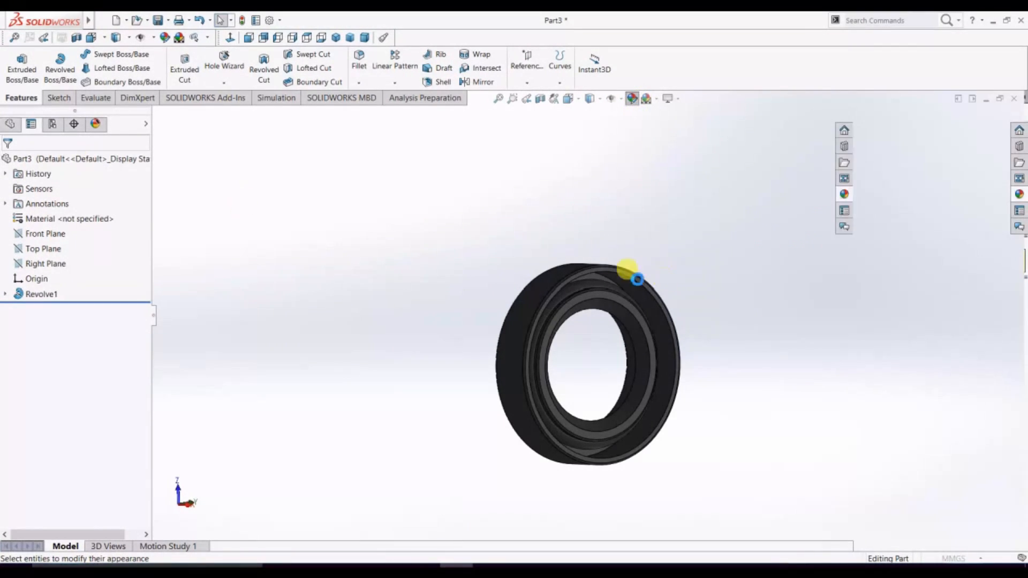
pyautogui.click(40, 479)
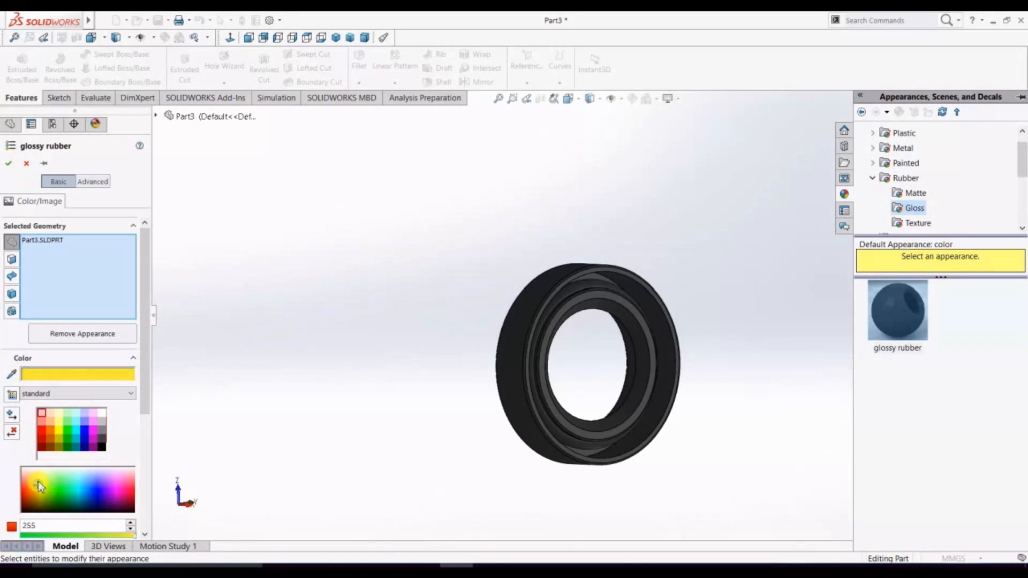
pyautogui.click(50, 421)
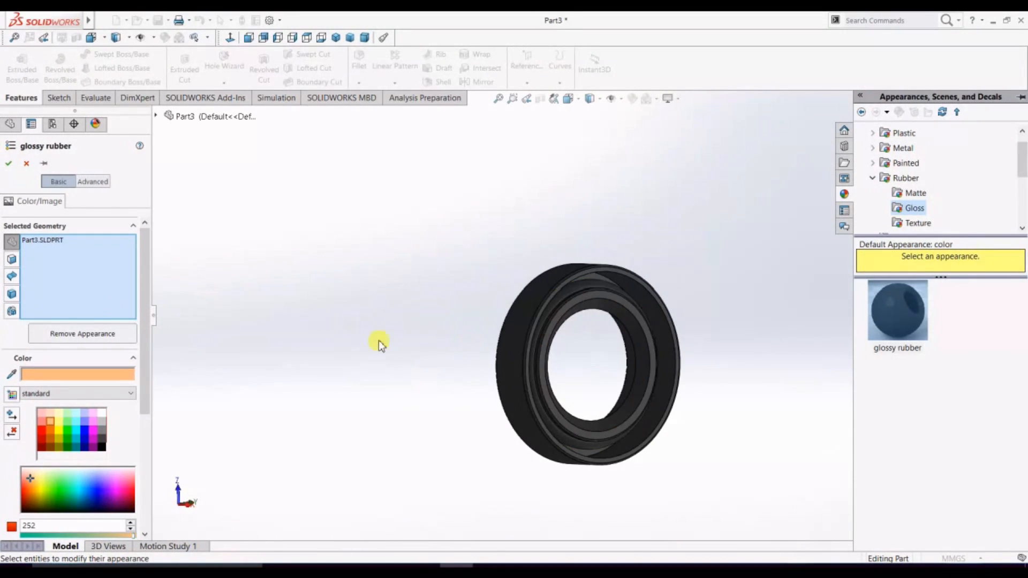
pyautogui.click(35, 476)
pyautogui.click(33, 481)
pyautogui.click(33, 484)
pyautogui.click(30, 484)
pyautogui.click(34, 483)
pyautogui.click(28, 485)
pyautogui.click(26, 485)
pyautogui.click(41, 482)
pyautogui.click(31, 473)
pyautogui.click(27, 480)
pyautogui.click(95, 414)
pyautogui.click(94, 422)
pyautogui.click(93, 439)
pyautogui.click(86, 431)
pyautogui.click(102, 422)
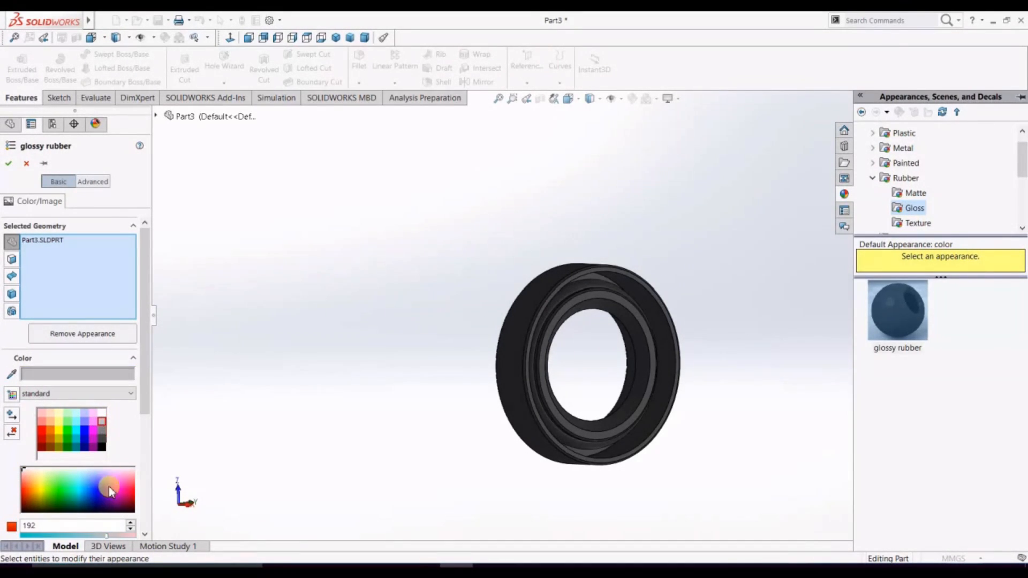
pyautogui.click(109, 485)
pyautogui.click(121, 486)
pyautogui.click(31, 474)
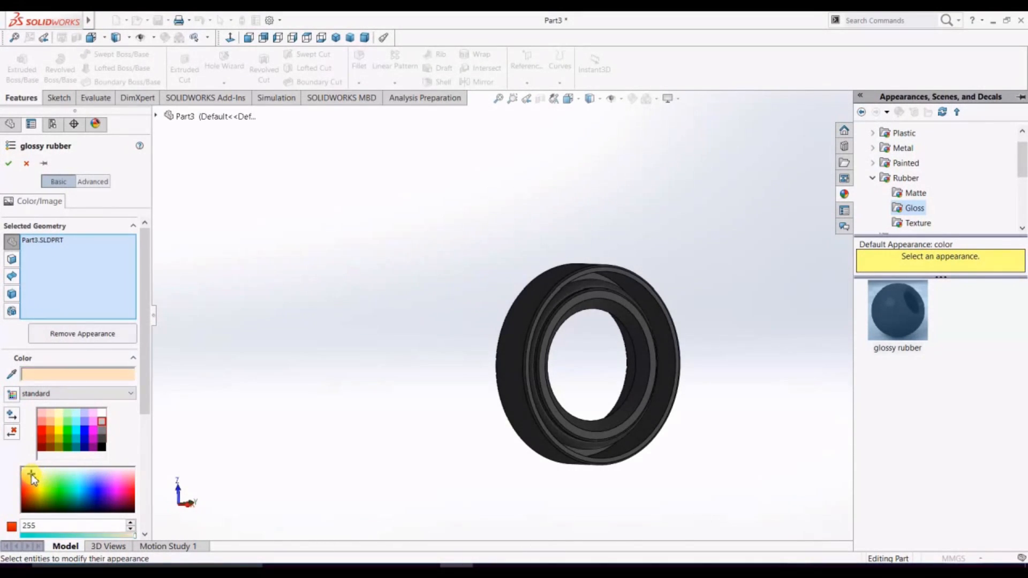
pyautogui.click(39, 473)
pyautogui.click(29, 475)
pyautogui.click(33, 487)
pyautogui.click(31, 478)
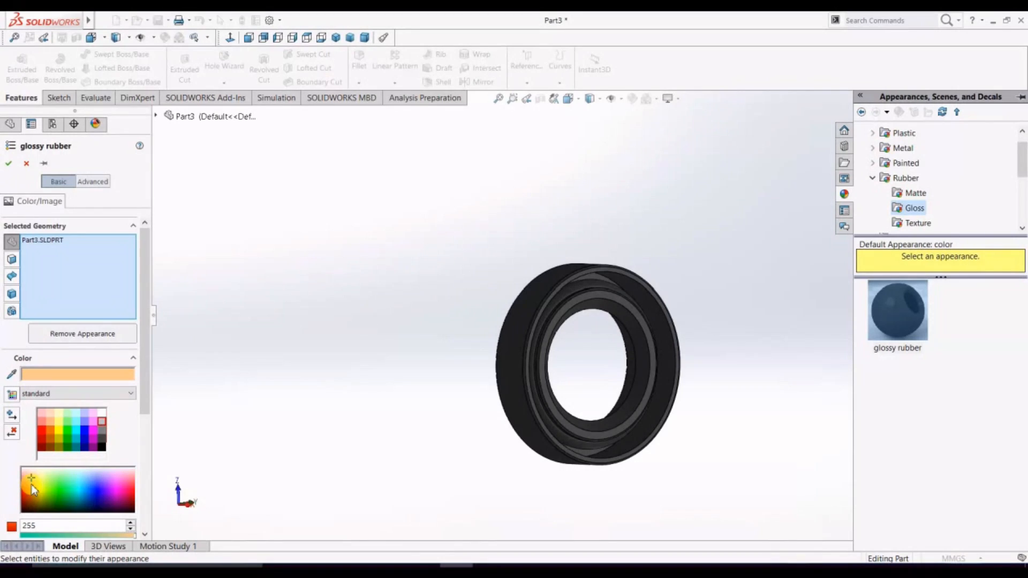
pyautogui.click(34, 484)
pyautogui.click(41, 480)
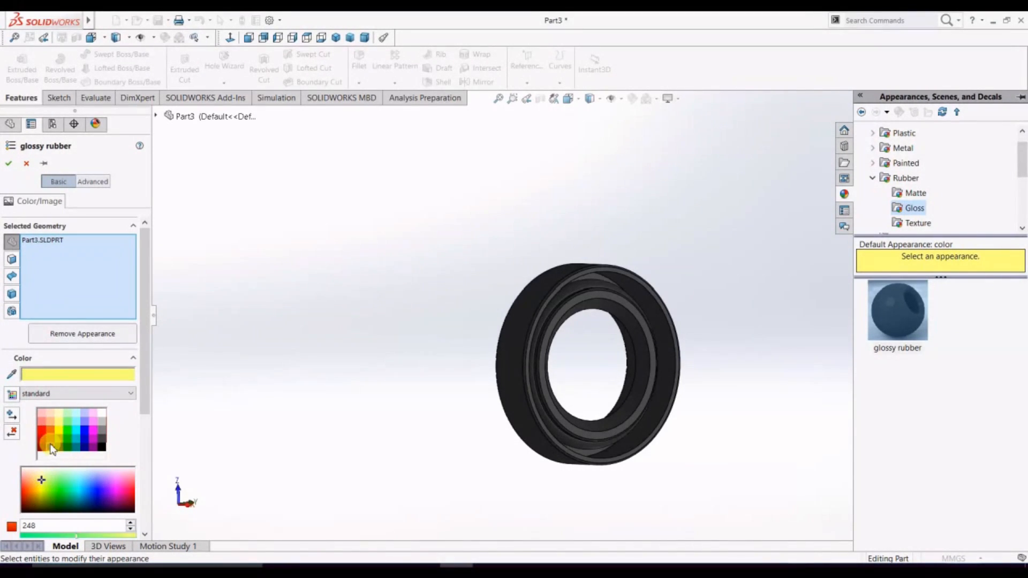
pyautogui.click(50, 445)
pyautogui.click(8, 163)
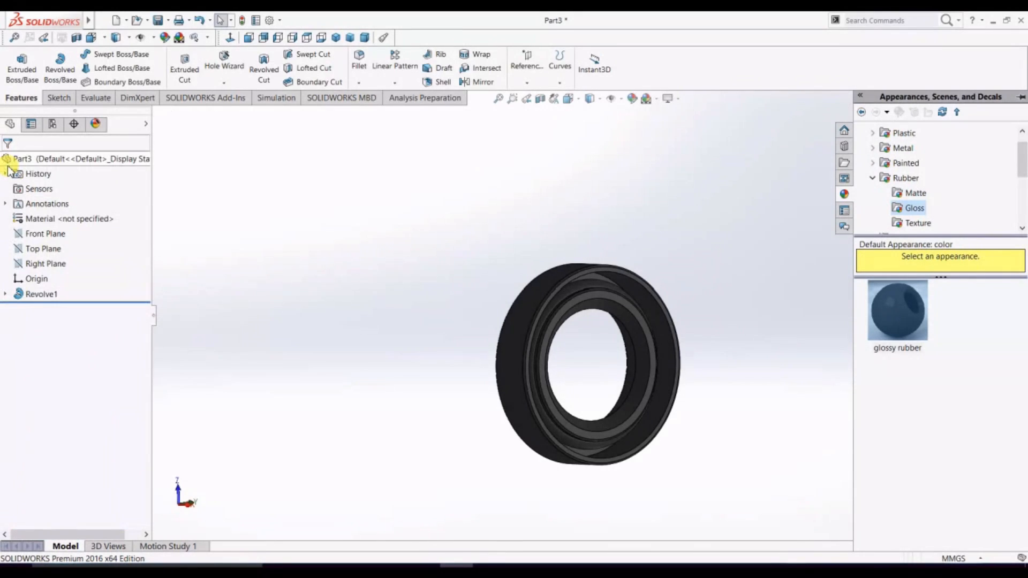
pyautogui.moveTo(505, 333); pyautogui.dragTo(540, 368, button='middle')
pyautogui.click(632, 99)
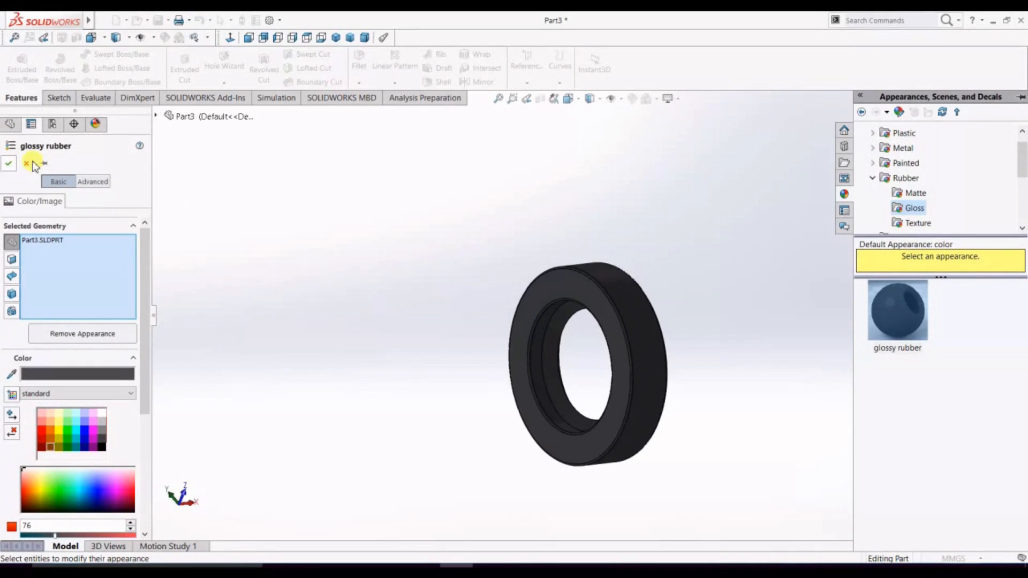
pyautogui.click(9, 163)
# Recolor the revolve feature's glossy rubber appearance with the dark orange-brown standard swatch
pyautogui.click(44, 294)
pyautogui.click(631, 99)
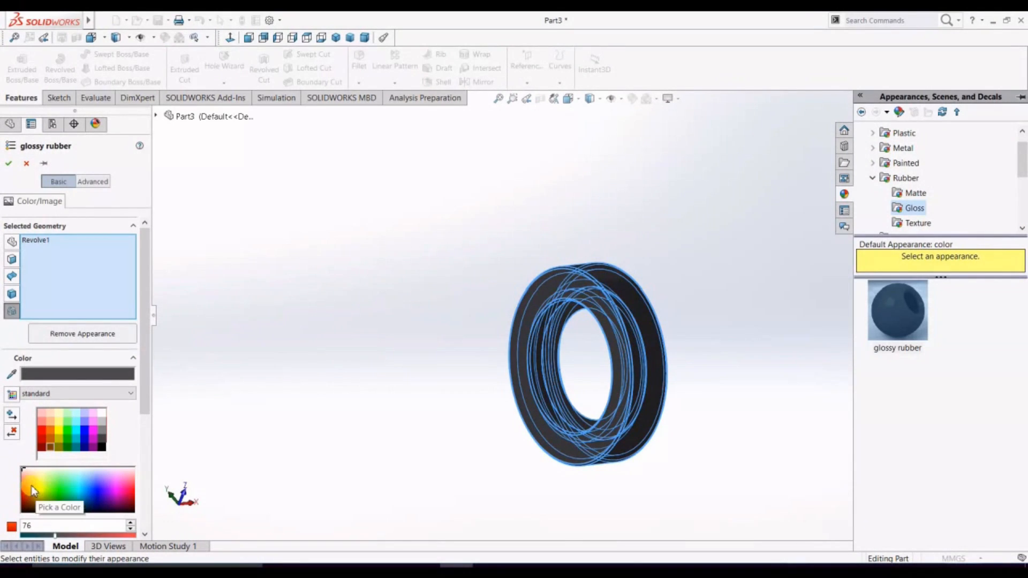
pyautogui.click(50, 447)
pyautogui.click(8, 164)
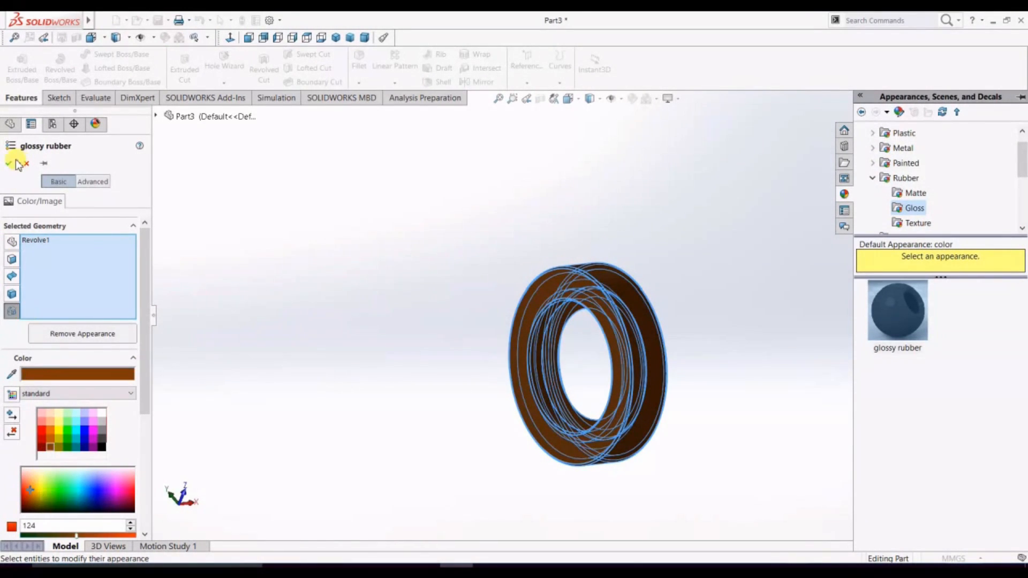
pyautogui.moveTo(471, 339); pyautogui.dragTo(513, 403, button='middle')
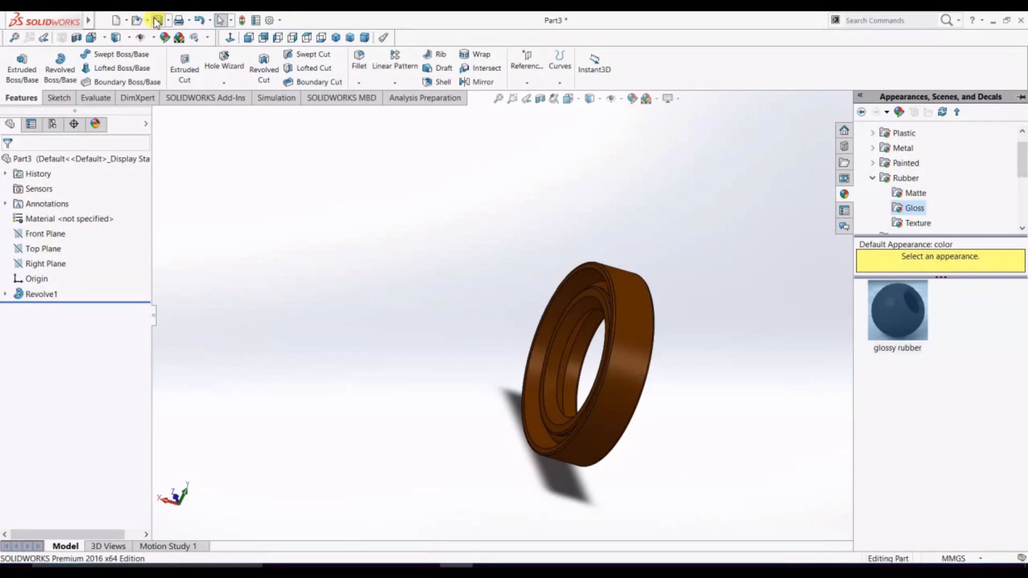
# Save the part in the youtube folder under a file name beginning with "Part9 o"
pyautogui.click(156, 22)
pyautogui.click(439, 300)
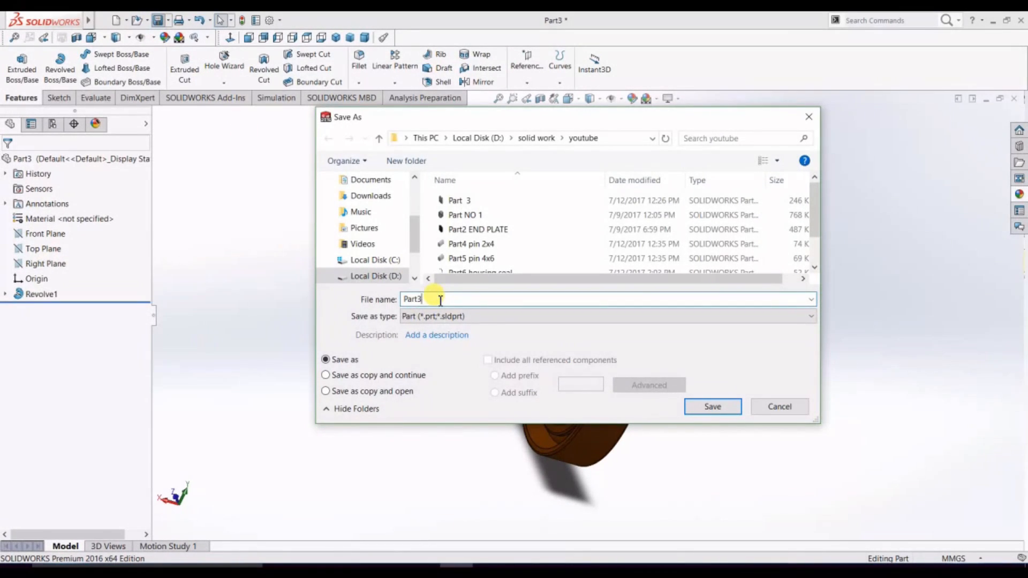
pyautogui.press('BackSpace')
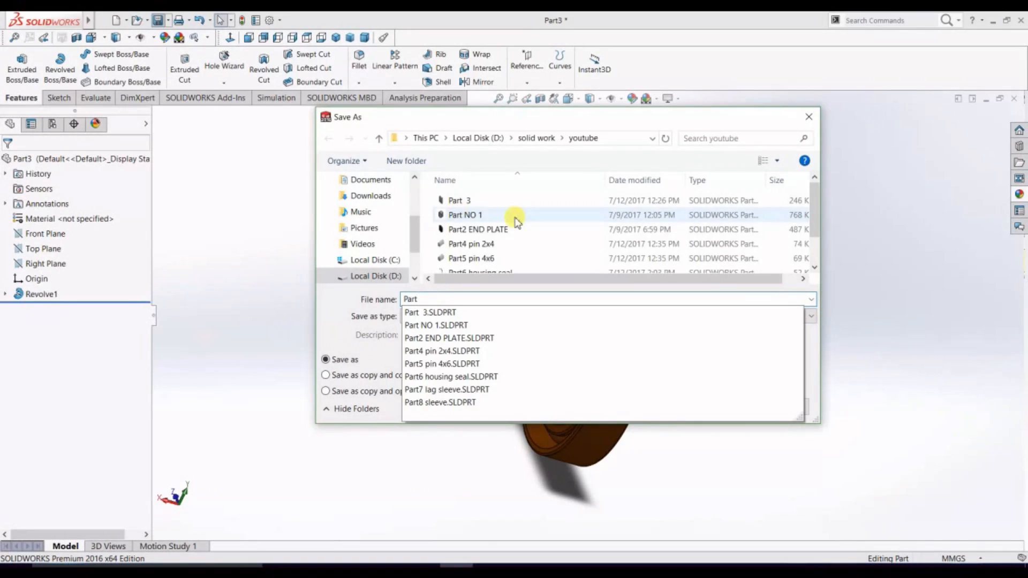
pyautogui.scroll(-1, 512, 241)
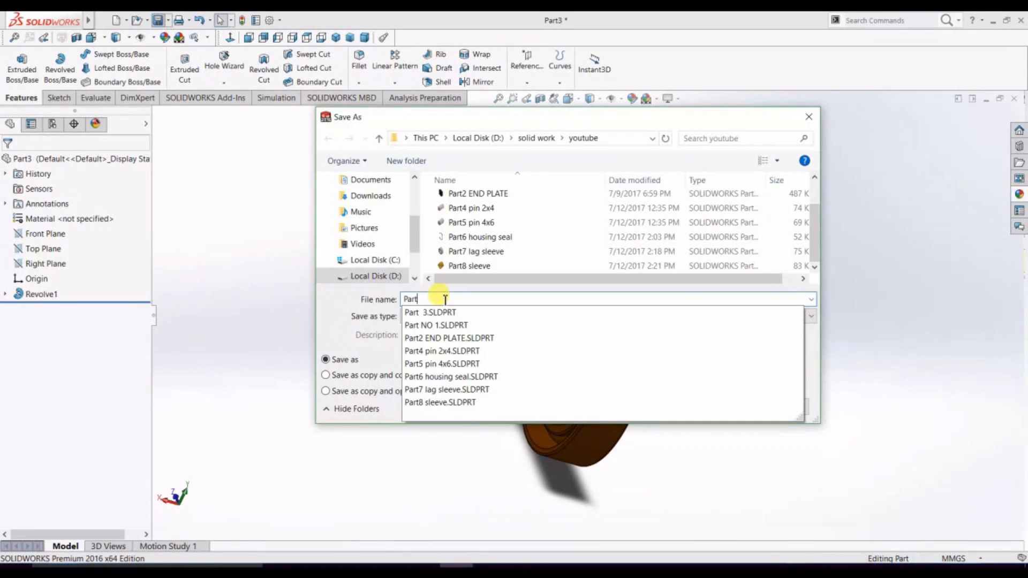
pyautogui.write('9 o')
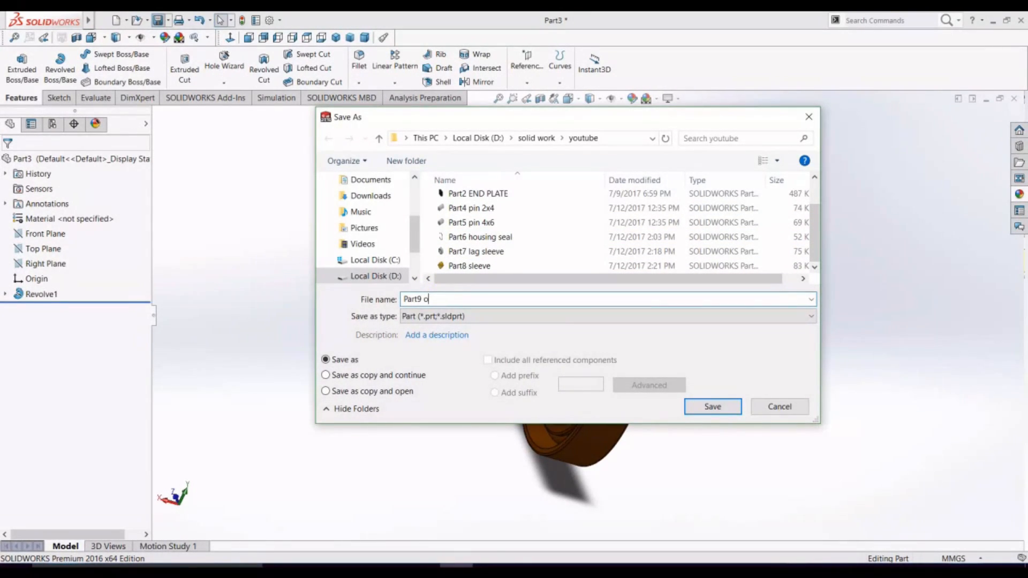
pyautogui.press('Return')
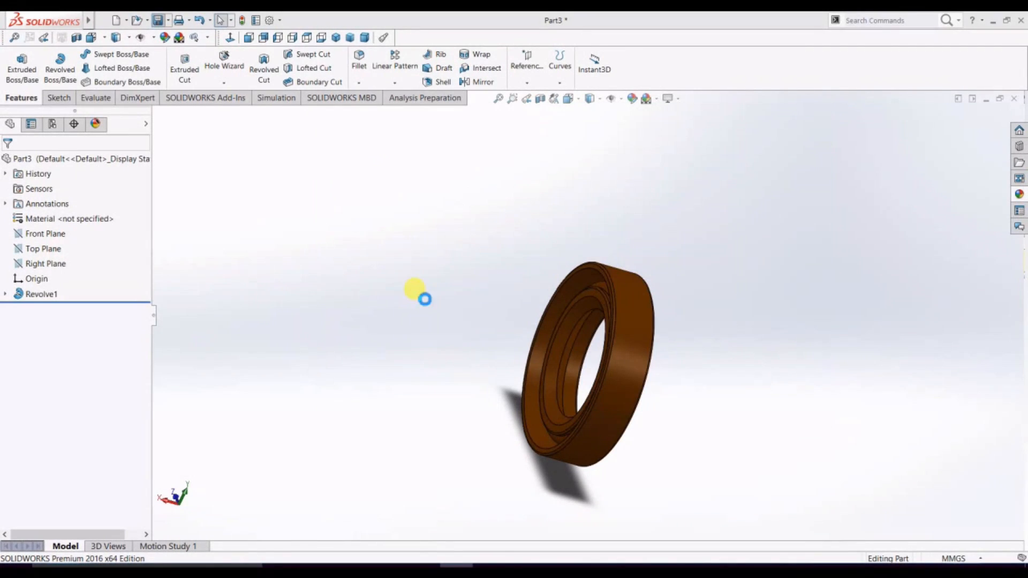
# Create a new assembly document without inserting a component and set its unit system to MMGS
pyautogui.click(116, 22)
pyautogui.click(534, 338)
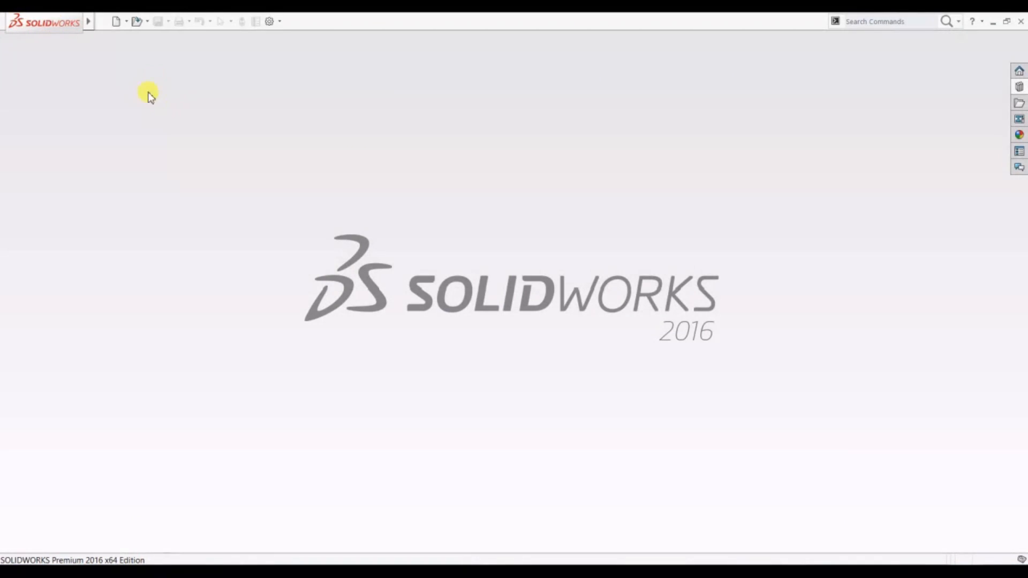
pyautogui.click(117, 21)
pyautogui.click(488, 184)
pyautogui.click(522, 345)
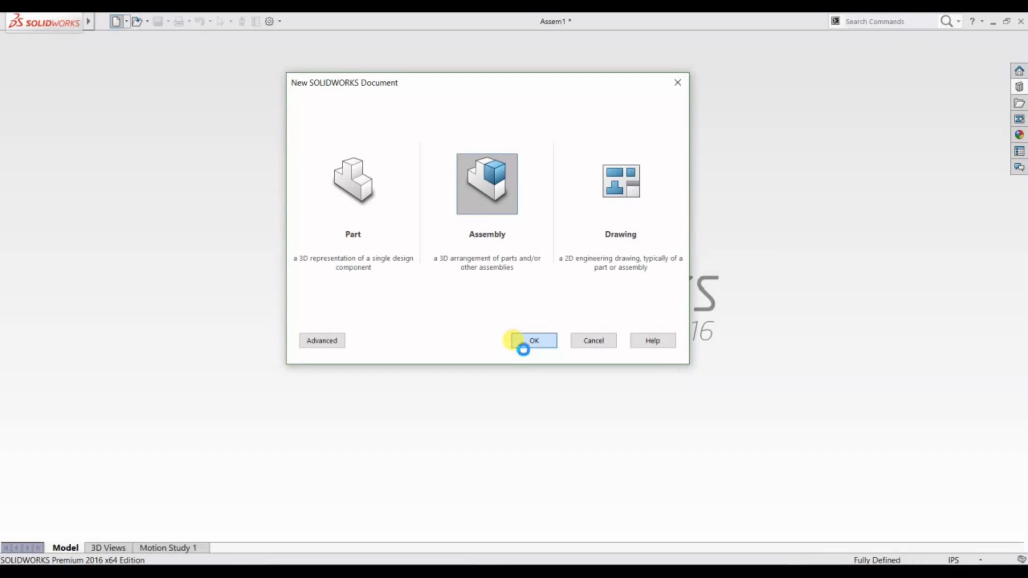
pyautogui.click(519, 346)
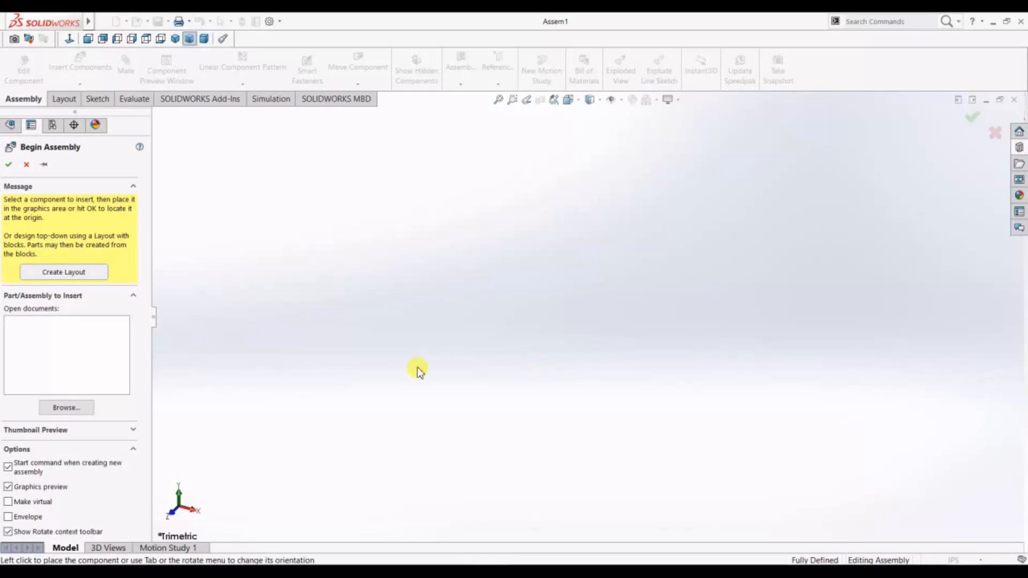
pyautogui.click(25, 165)
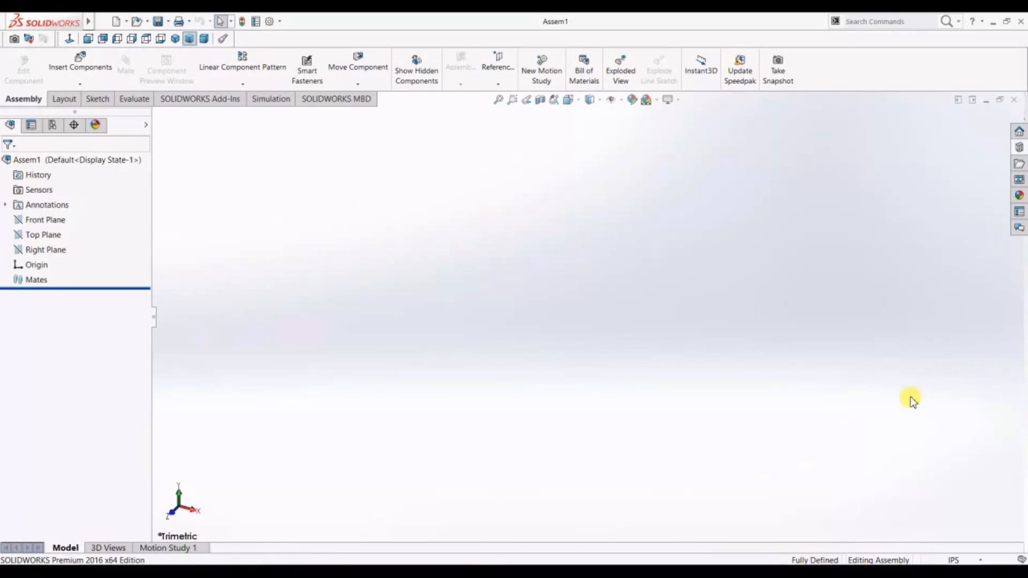
pyautogui.click(955, 559)
pyautogui.click(894, 509)
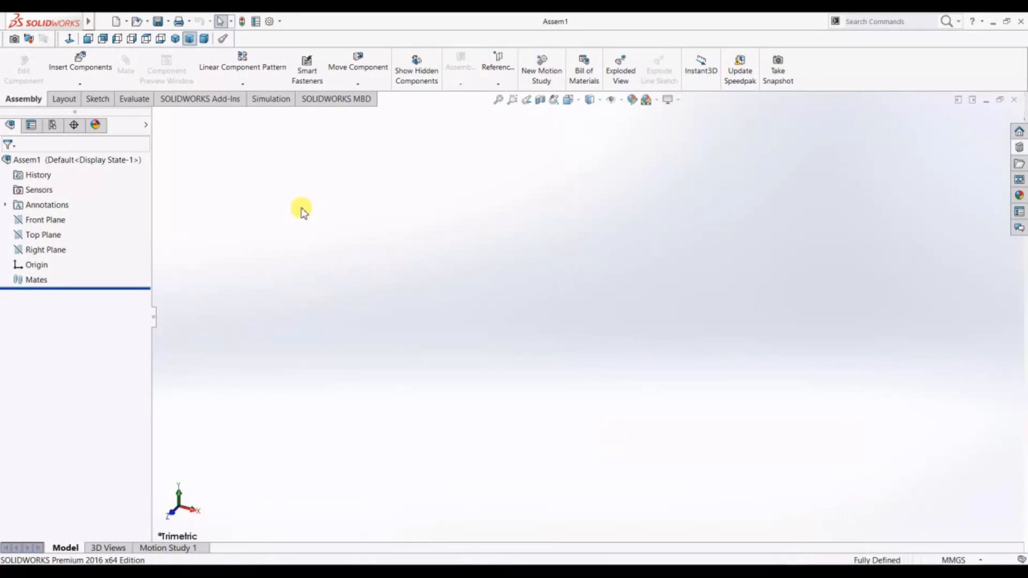
# Insert a new part into the assembly, positioned on the Front Plane
pyautogui.click(82, 78)
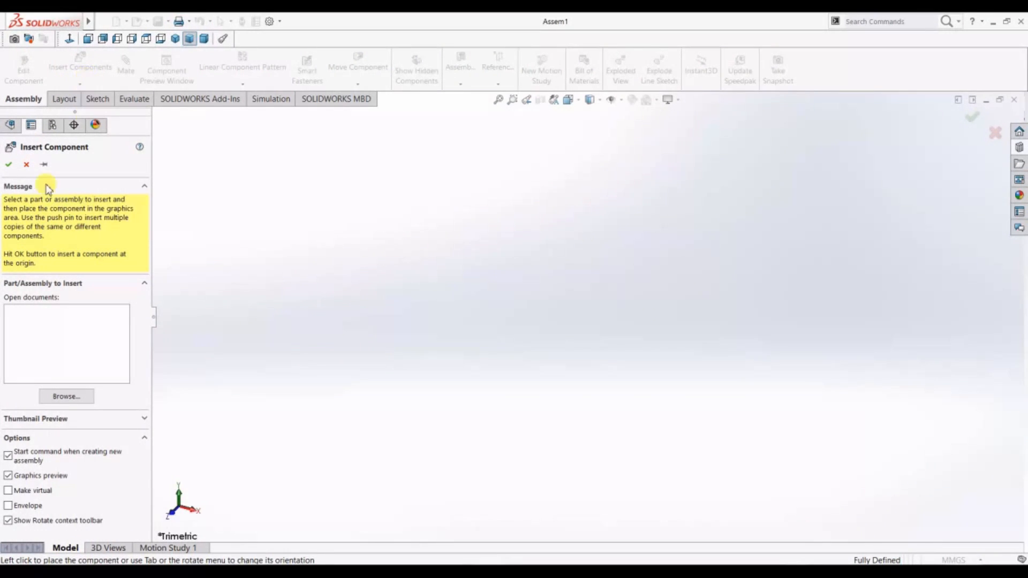
pyautogui.click(27, 164)
pyautogui.click(80, 84)
pyautogui.click(88, 110)
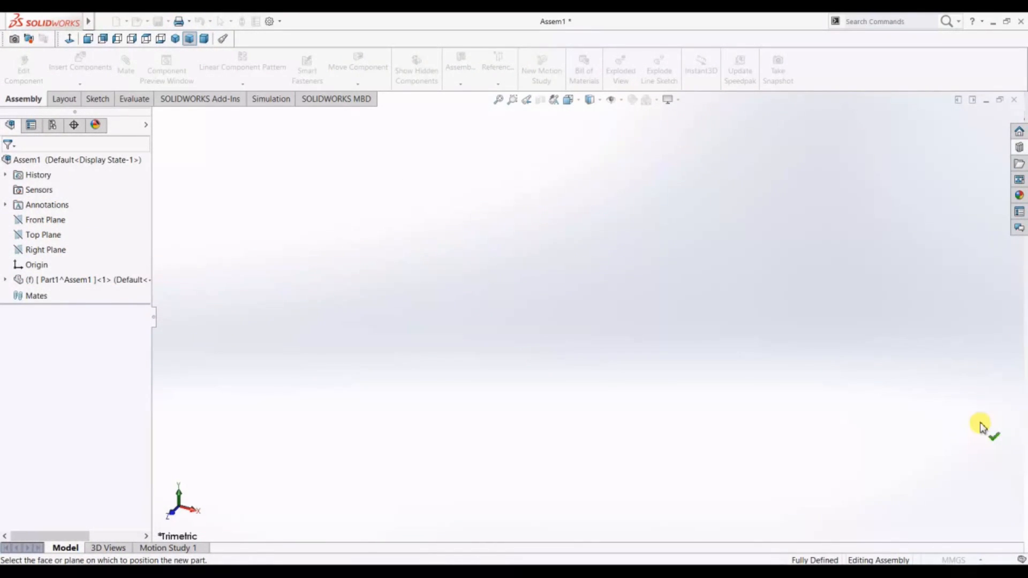
pyautogui.click(48, 220)
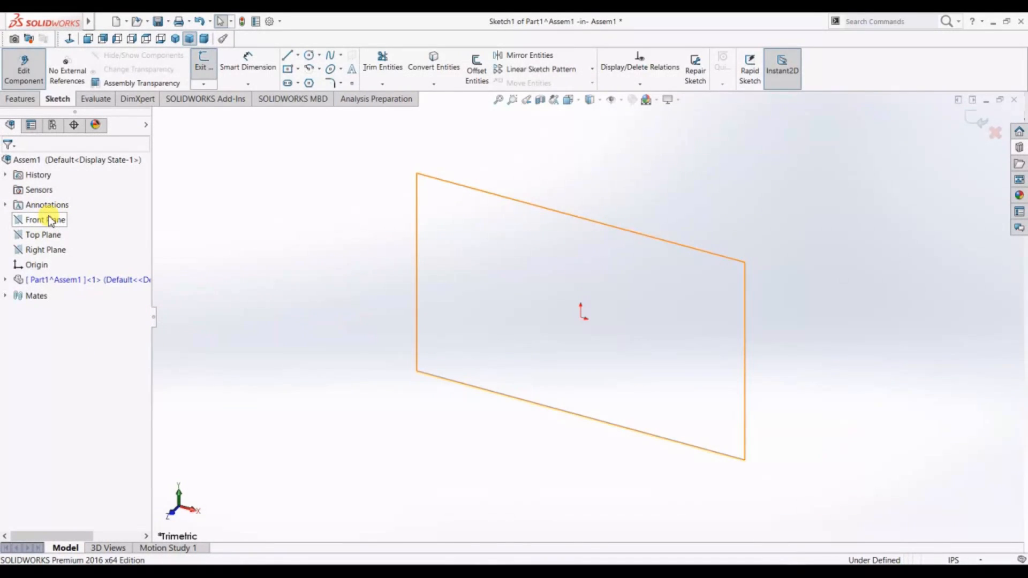
pyautogui.click(20, 221)
pyautogui.click(29, 205)
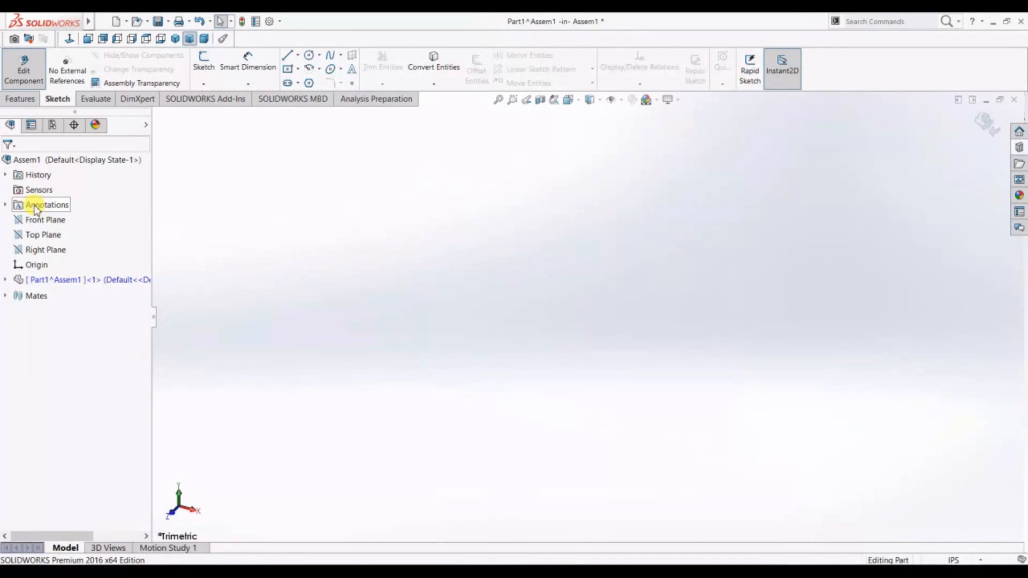
pyautogui.click(43, 221)
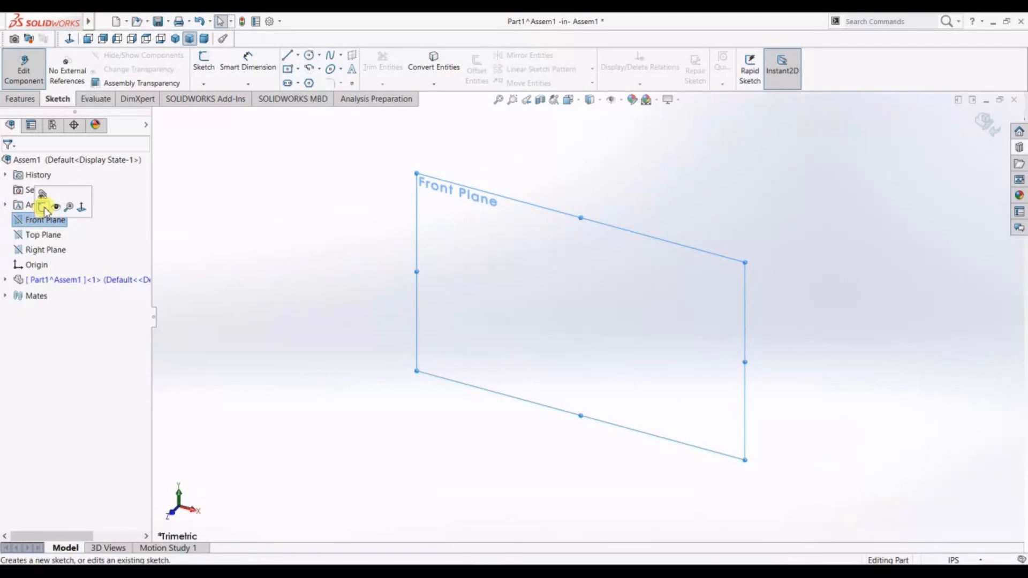
pyautogui.click(41, 204)
pyautogui.click(70, 40)
pyautogui.click(309, 55)
pyautogui.click(590, 317)
pyautogui.rightClick(459, 295)
pyautogui.click(469, 324)
# Set the part's units to MMGS and sketch a circle about 98 mm in diameter, centred on the origin of the Front Plane
pyautogui.click(954, 560)
pyautogui.click(908, 514)
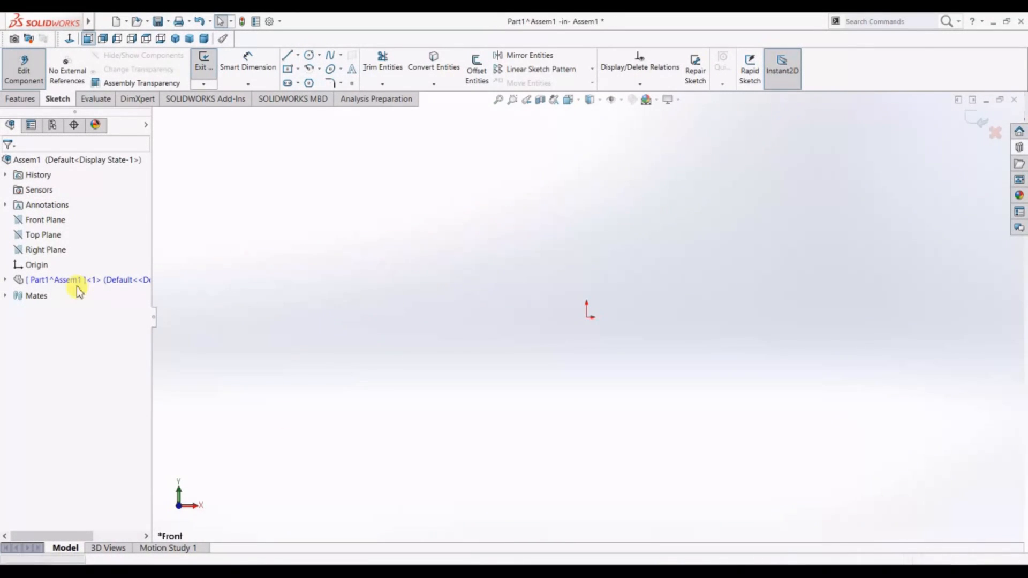
pyautogui.click(45, 221)
pyautogui.click(309, 55)
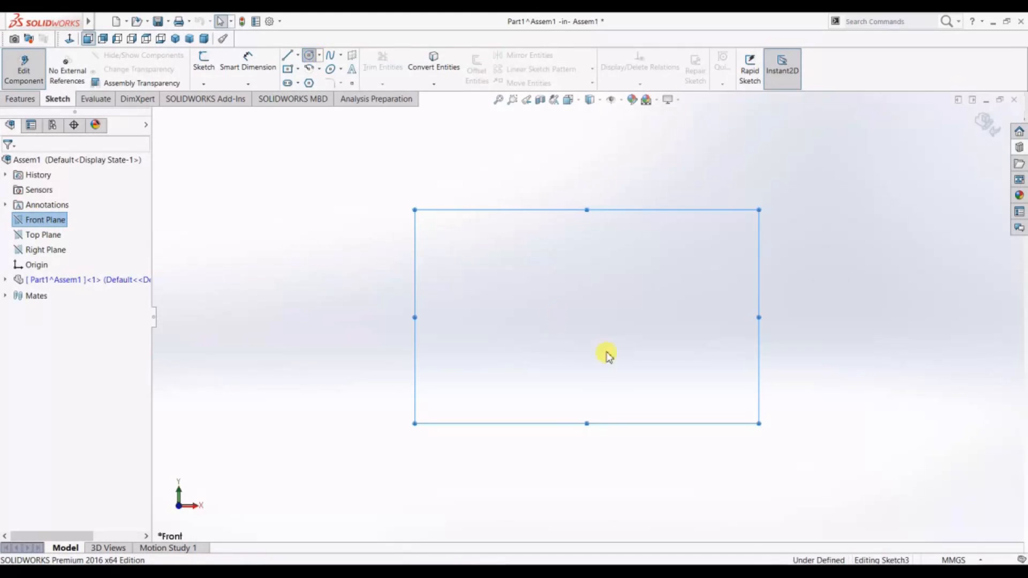
pyautogui.click(587, 317)
pyautogui.click(648, 395)
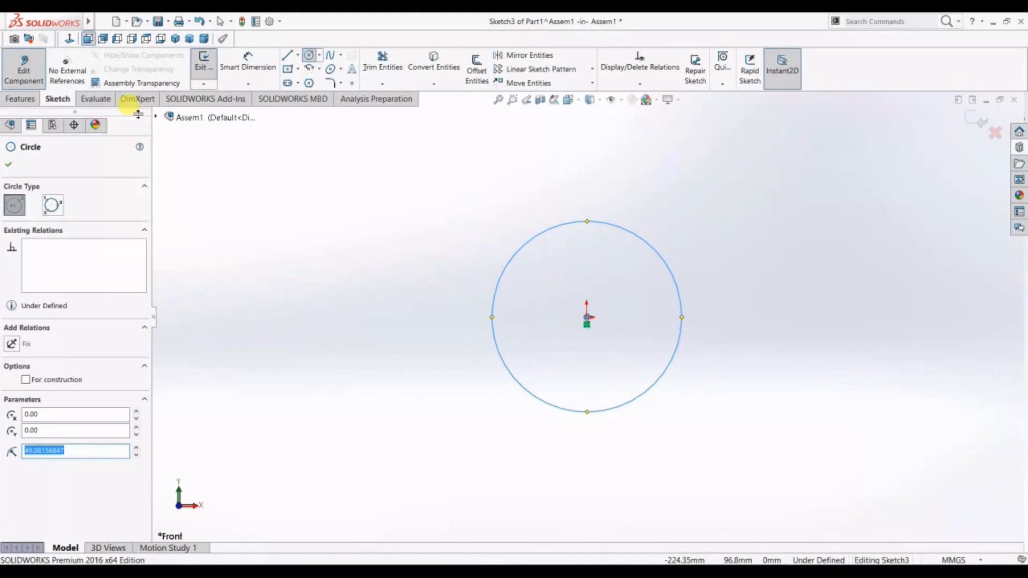
# Dimension the circle's diameter at 18 mm
pyautogui.click(247, 61)
pyautogui.click(681, 329)
pyautogui.click(800, 313)
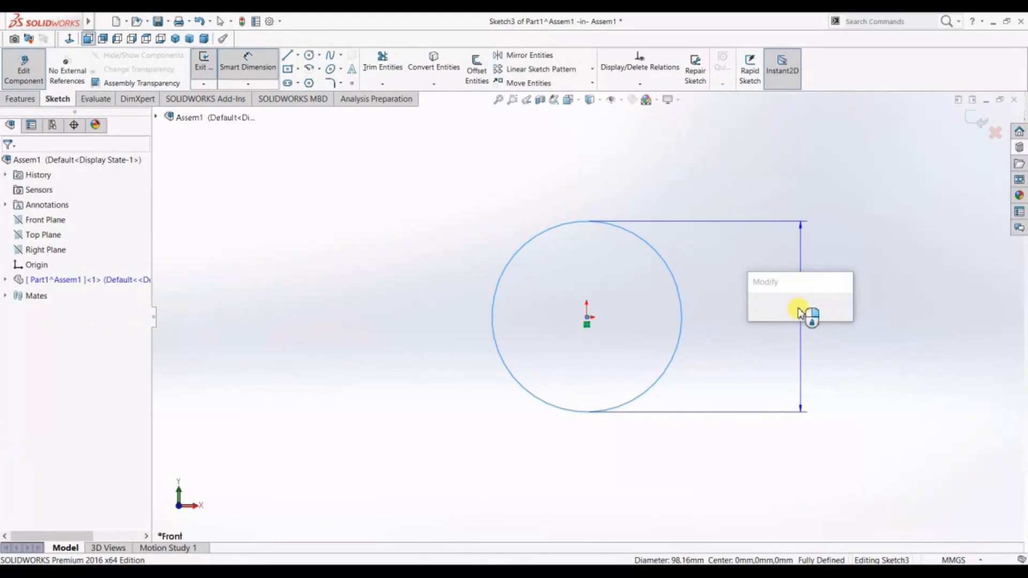
pyautogui.write('18')
pyautogui.press('Return')
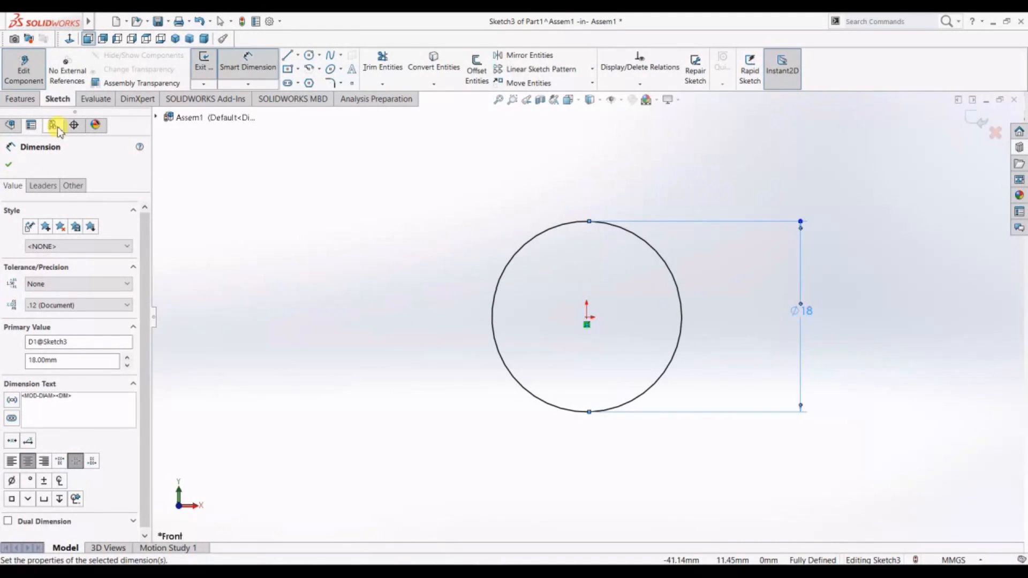
# Extrude the circle into a solid shaft with a blind depth of 105 mm
pyautogui.click(20, 99)
pyautogui.click(210, 69)
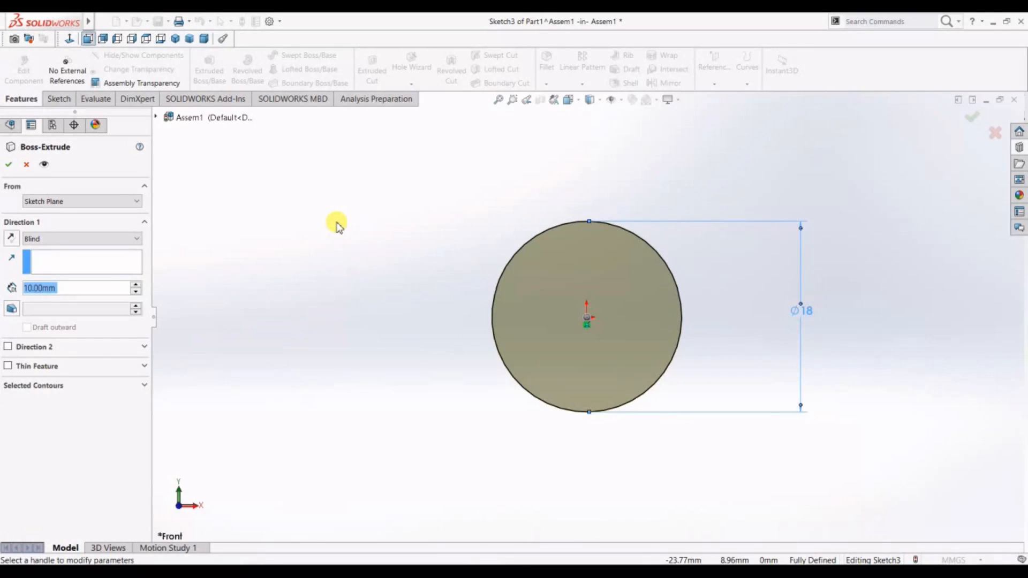
pyautogui.write('10')
pyautogui.press('Return')
pyautogui.press('Return')
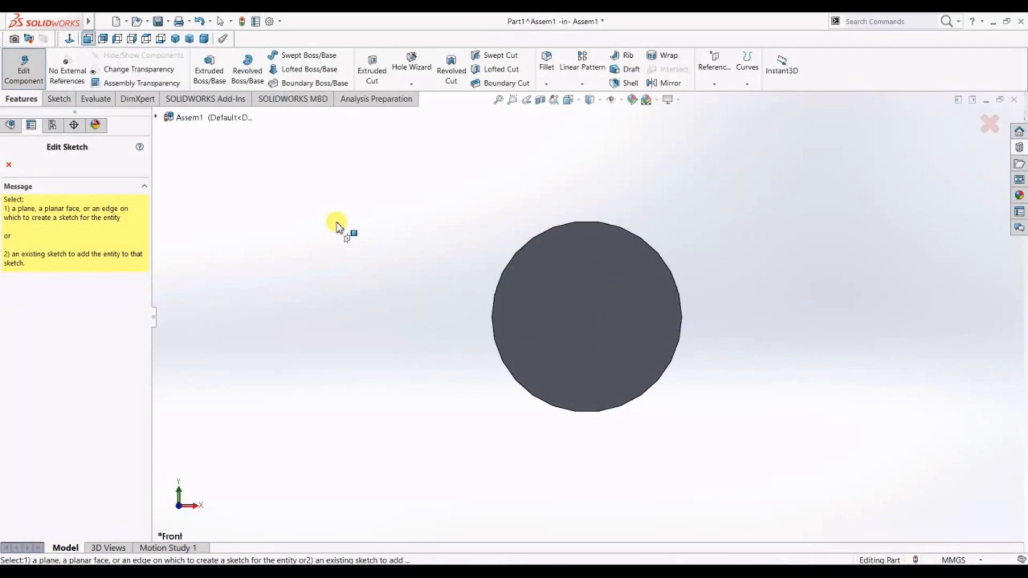
pyautogui.click(10, 164)
# Chamfer both end edges of the shaft by 1 mm at 45 degrees by selecting its cylindrical face
pyautogui.moveTo(742, 306); pyautogui.dragTo(601, 388, button='middle')
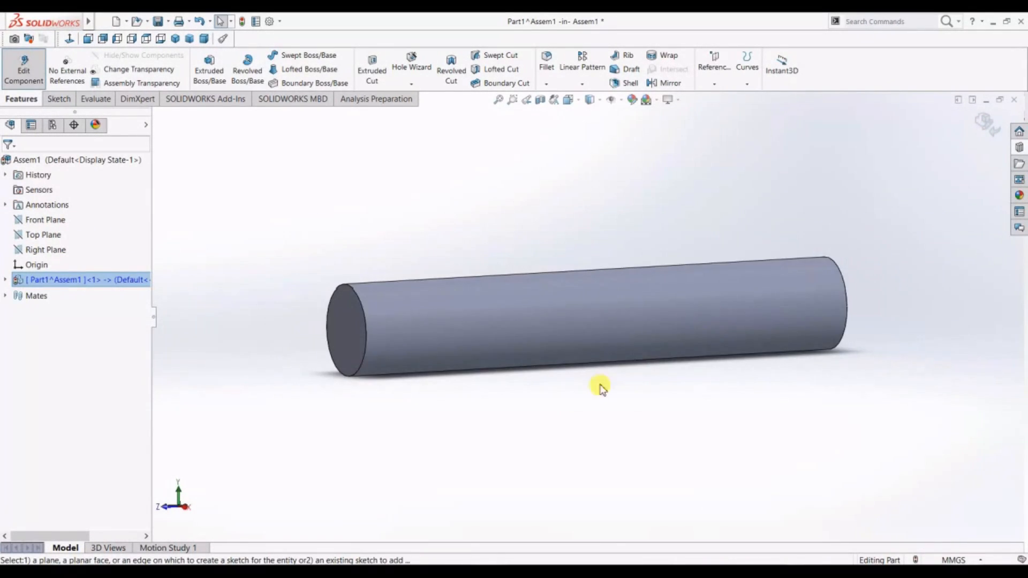
pyautogui.click(586, 349)
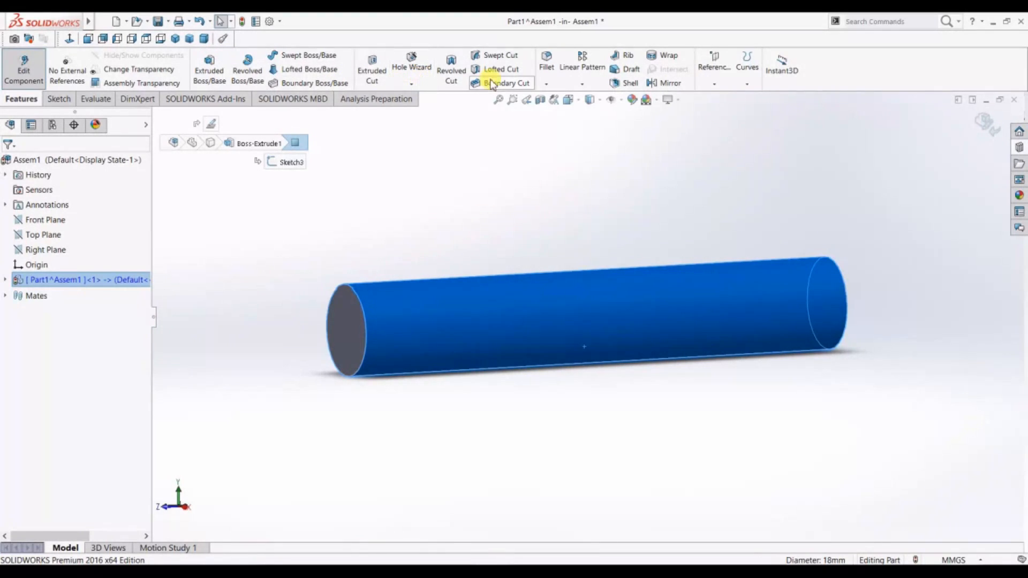
pyautogui.click(546, 84)
pyautogui.click(554, 114)
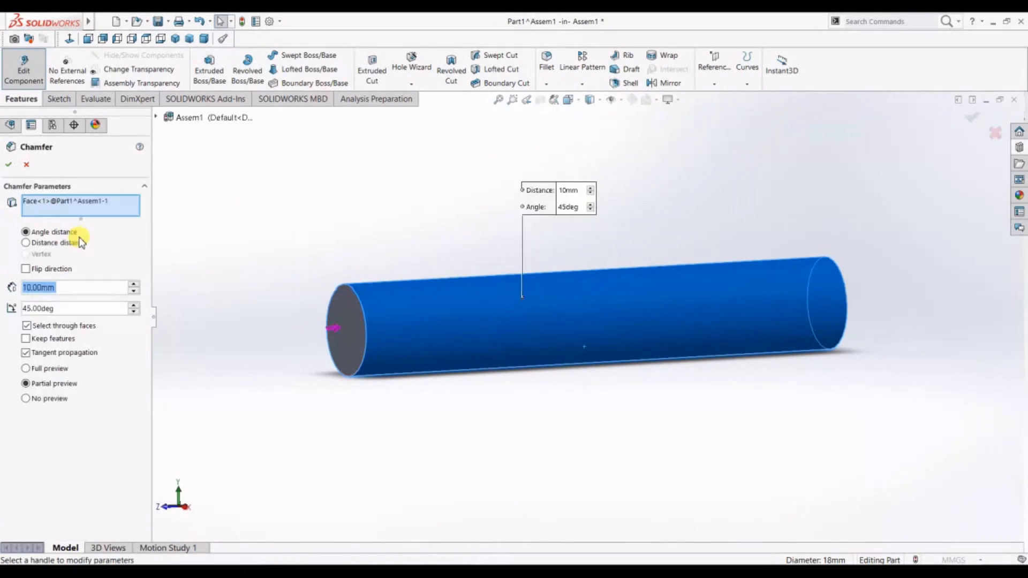
pyautogui.click(81, 288)
pyautogui.write('1')
pyautogui.press('Return')
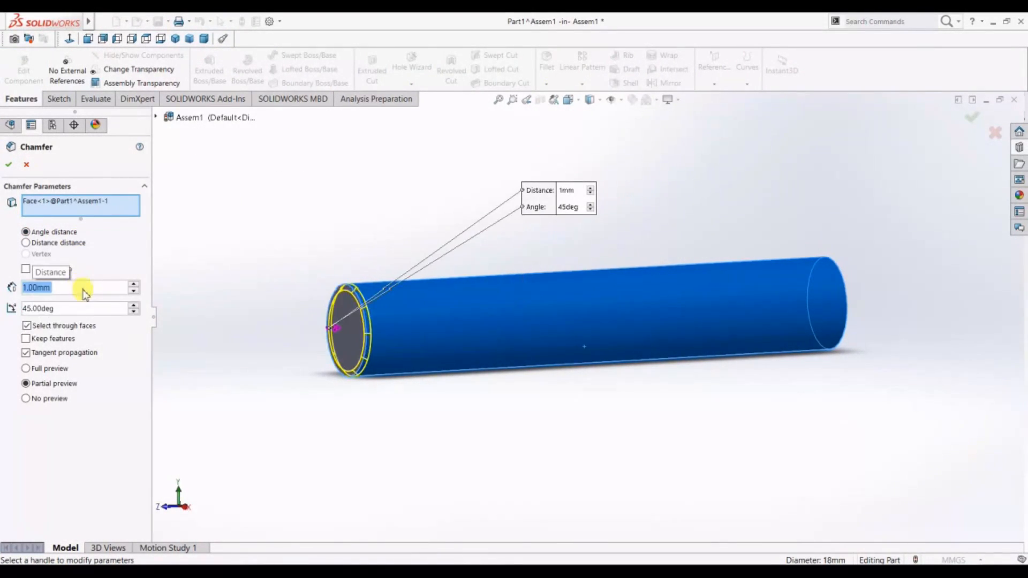
pyautogui.click(9, 165)
# Start a sketch on the Top Plane and draw a centerline along the shaft's axis, extending past its chamfered front end
pyautogui.moveTo(258, 239); pyautogui.dragTo(265, 229, button='middle')
pyautogui.click(33, 235)
pyautogui.click(41, 221)
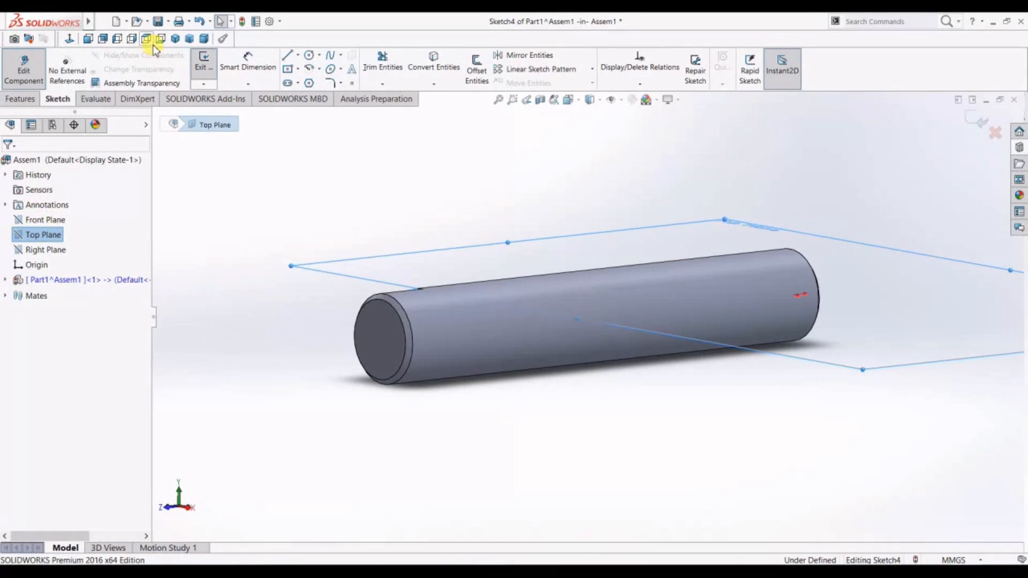
pyautogui.click(69, 38)
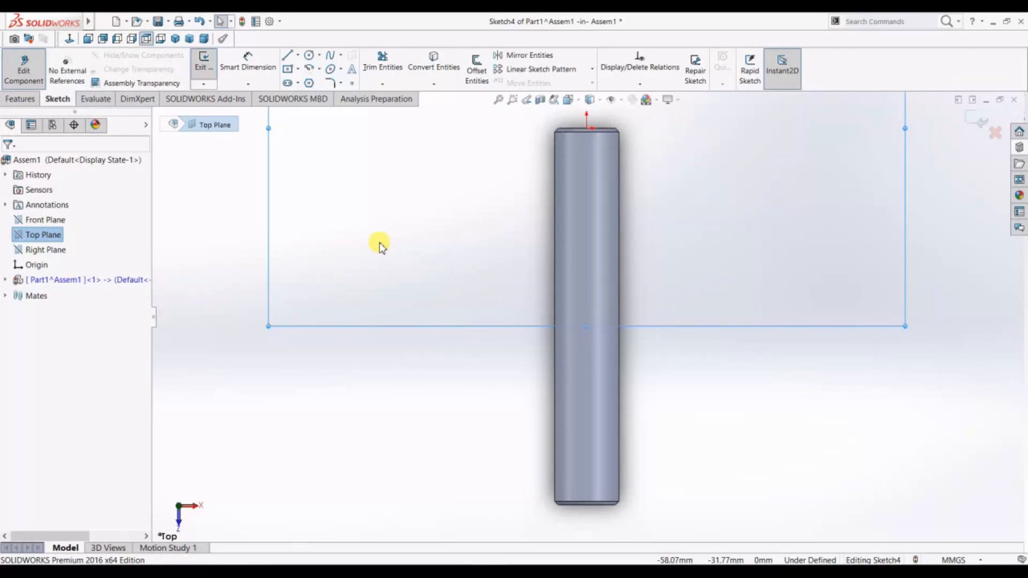
pyautogui.click(298, 55)
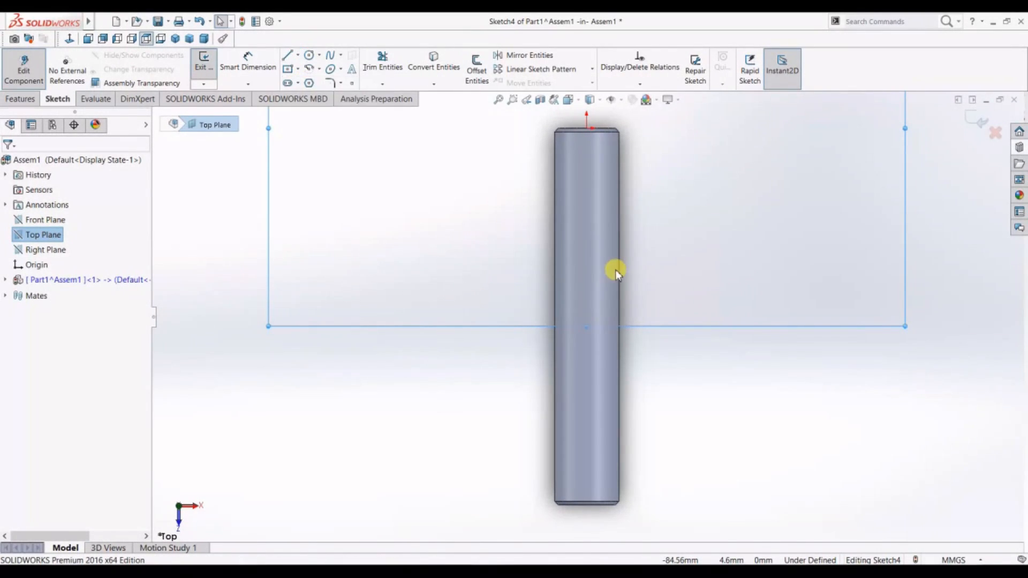
pyautogui.click(587, 356)
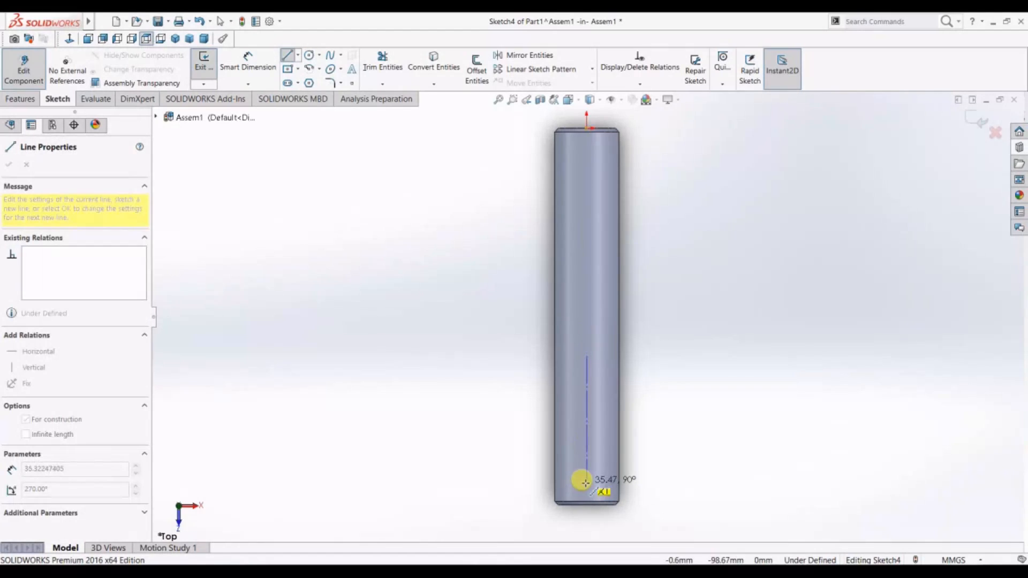
pyautogui.click(587, 528)
pyautogui.rightClick(587, 374)
pyautogui.click(605, 416)
# Sketch a straight slot on the centerline near the shaft's front end, about 26 mm between centres and about 7 mm wide
pyautogui.scroll(-1, 681, 423)
pyautogui.scroll(2, 573, 413)
pyautogui.scroll(-3, 577, 220)
pyautogui.scroll(3, 616, 344)
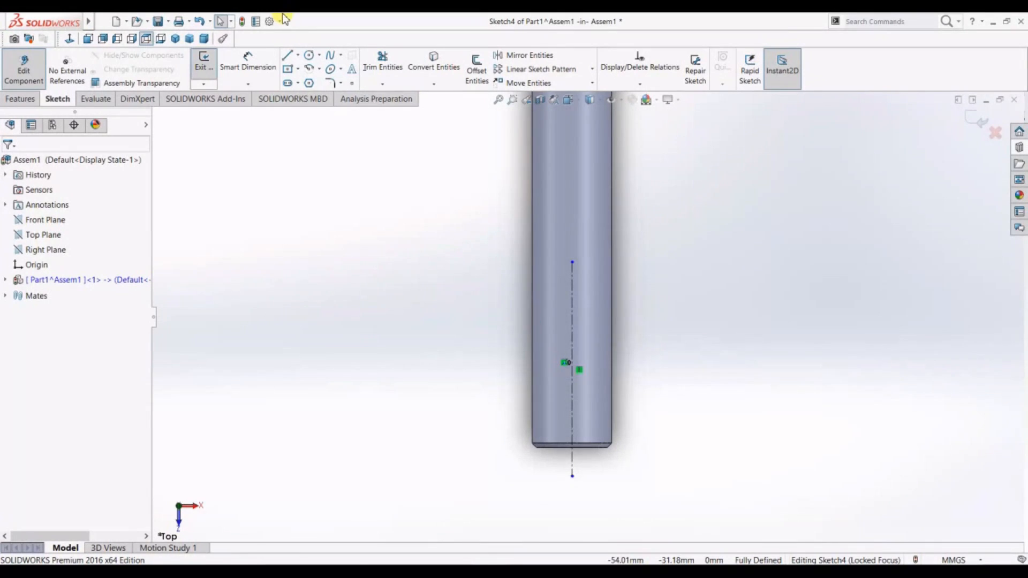
pyautogui.click(298, 84)
pyautogui.click(294, 96)
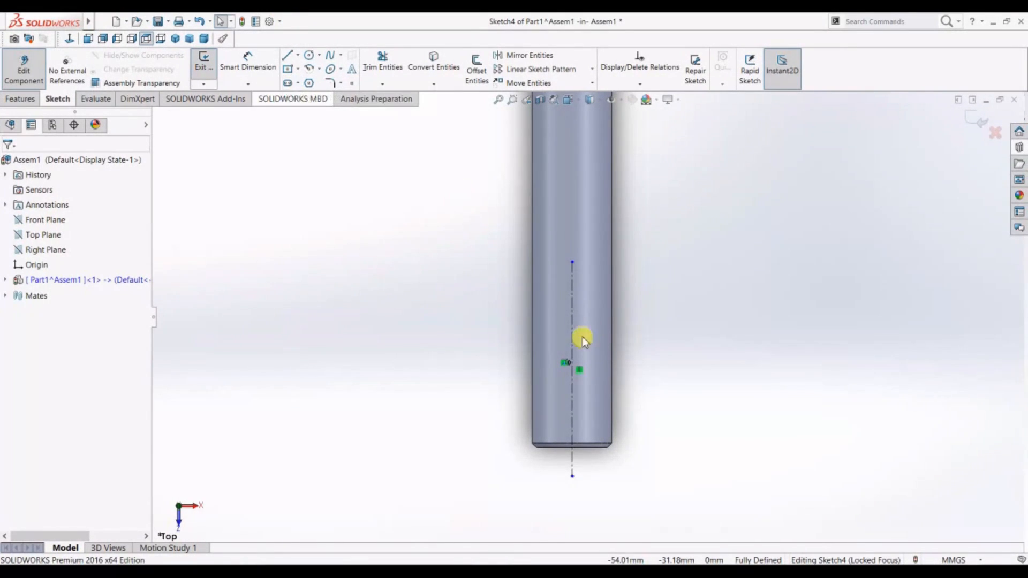
pyautogui.click(572, 369)
pyautogui.click(580, 425)
pyautogui.click(588, 441)
# Dimension the slot with 18 mm between its arc centres and a 3 mm end radius
pyautogui.moveTo(576, 396); pyautogui.dragTo(558, 314, button='right')
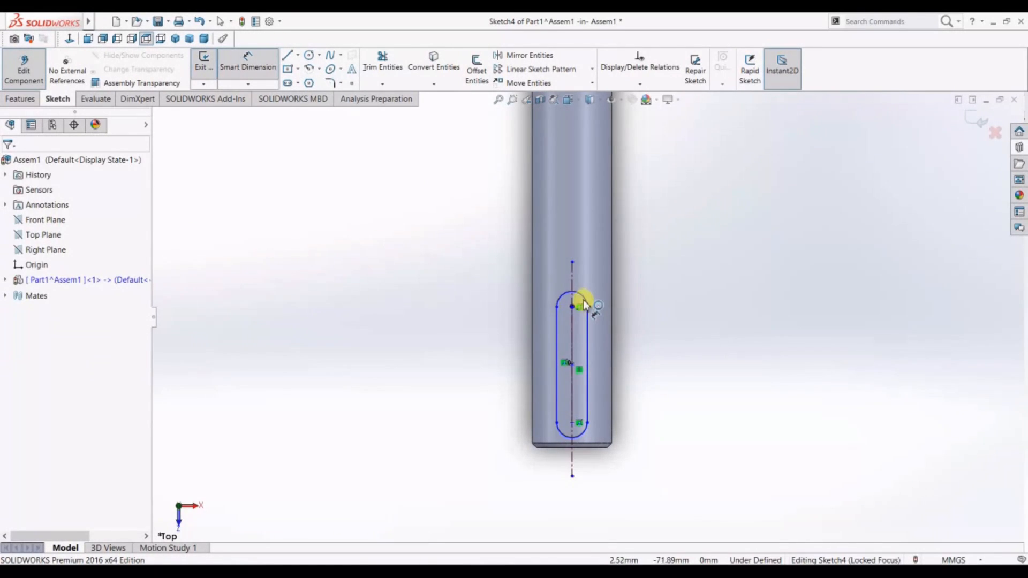
pyautogui.click(572, 307)
pyautogui.click(573, 423)
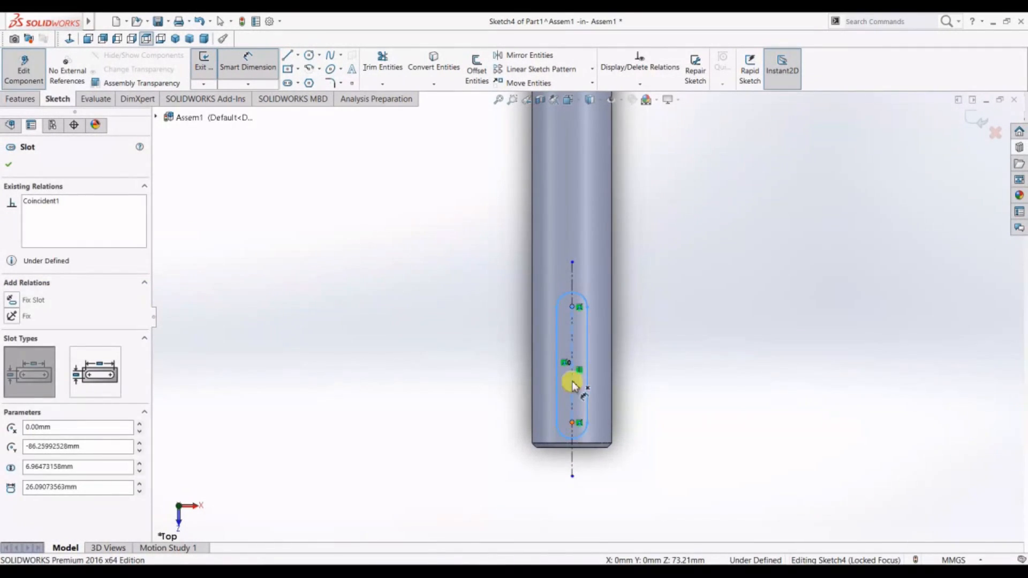
pyautogui.click(737, 368)
pyautogui.write('18')
pyautogui.press('Return')
pyautogui.click(581, 333)
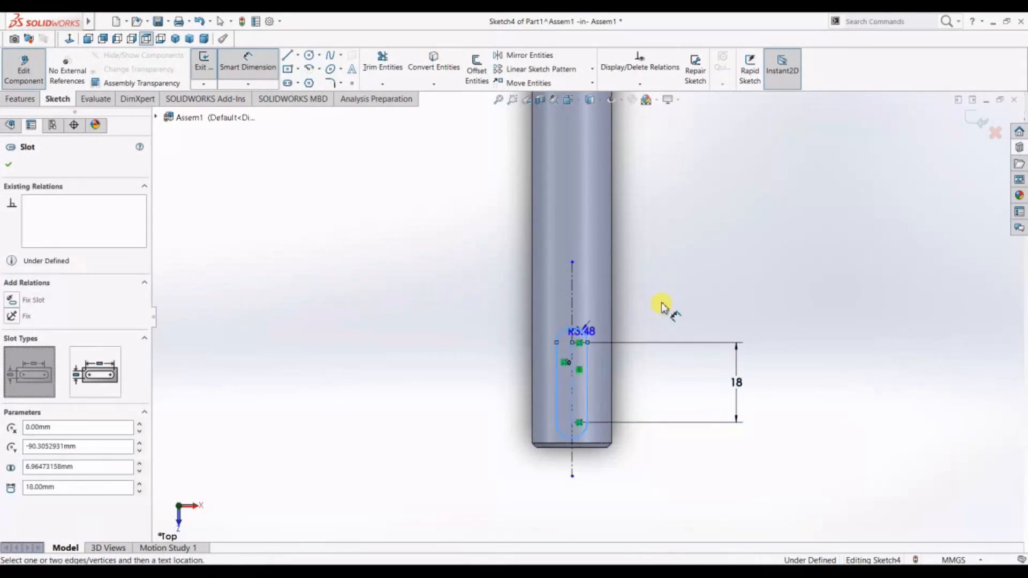
pyautogui.click(662, 307)
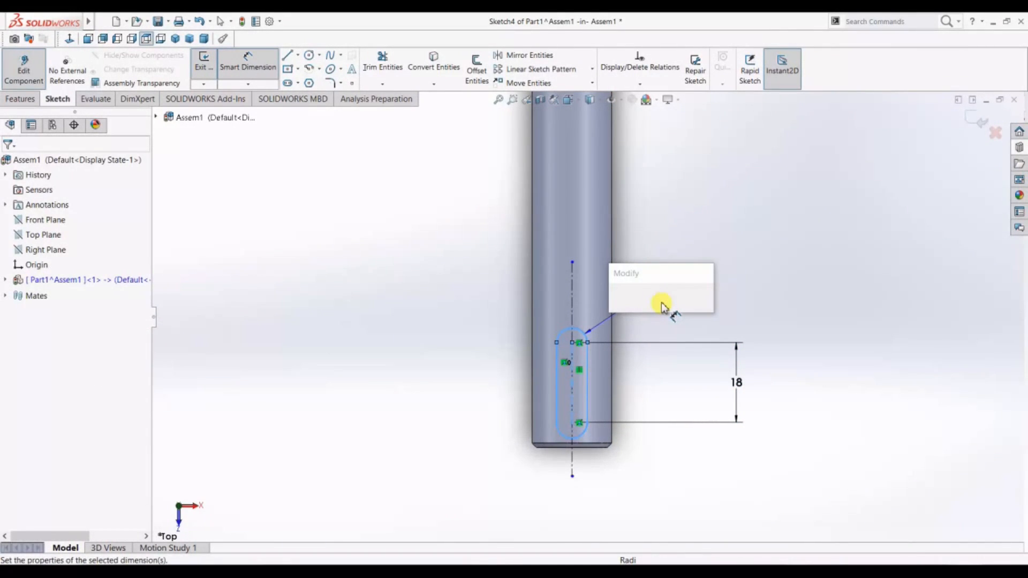
pyautogui.press('Return')
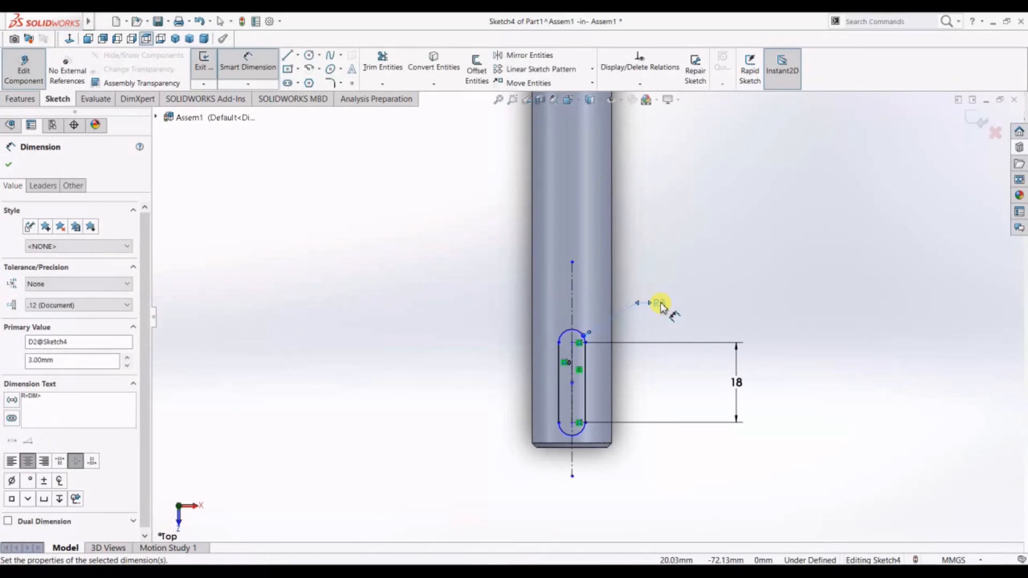
# Dimension the distance from the slot's nearer arc centre to the shaft's front end at 6 mm
pyautogui.scroll(-3, 573, 420)
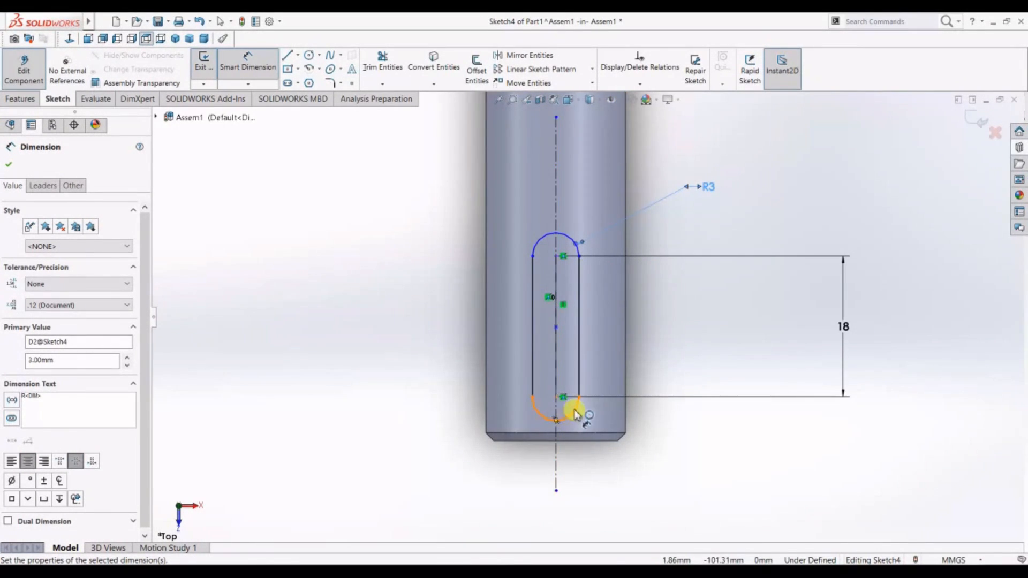
pyautogui.click(557, 397)
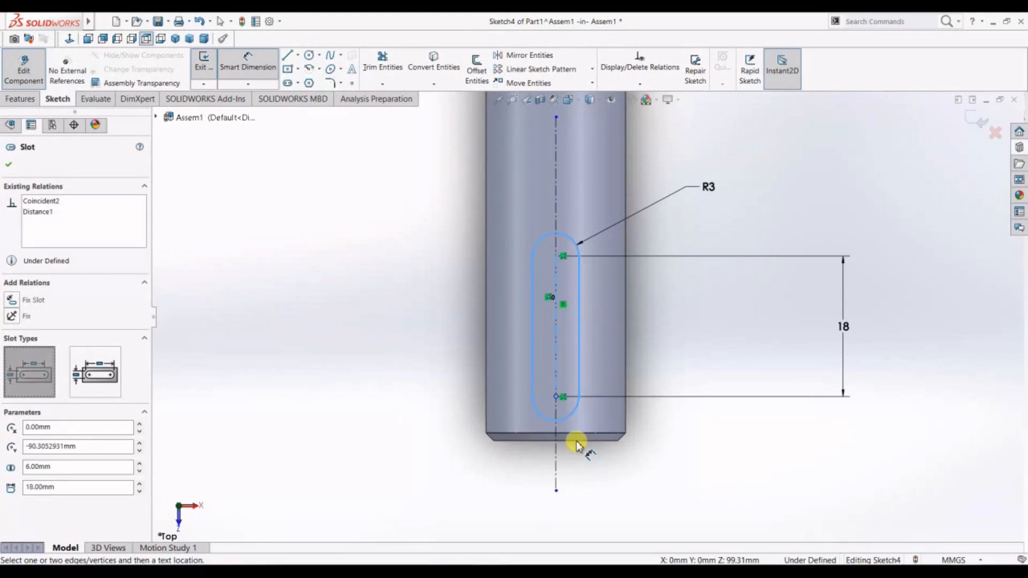
pyautogui.click(577, 443)
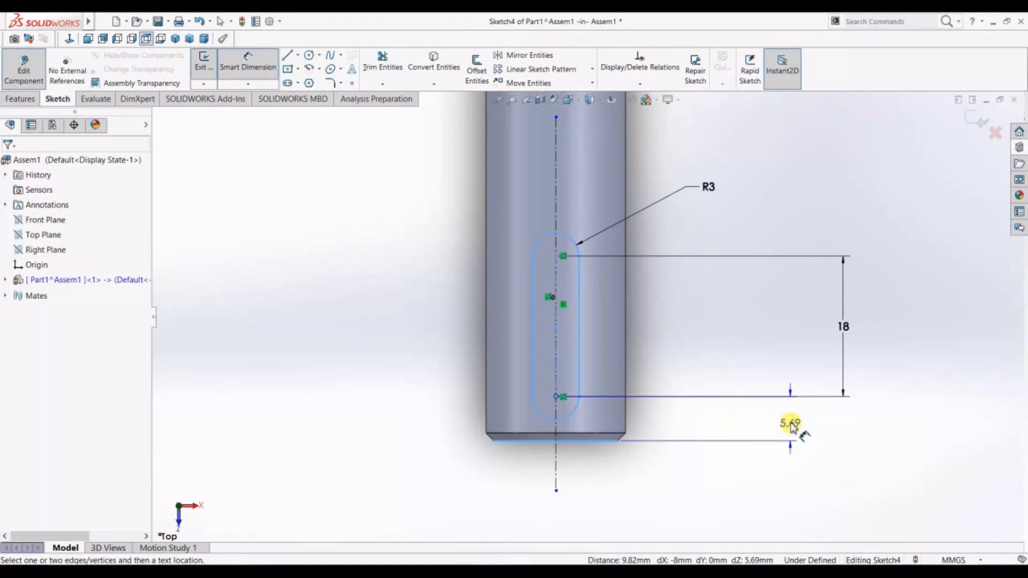
pyautogui.click(791, 426)
pyautogui.write('6')
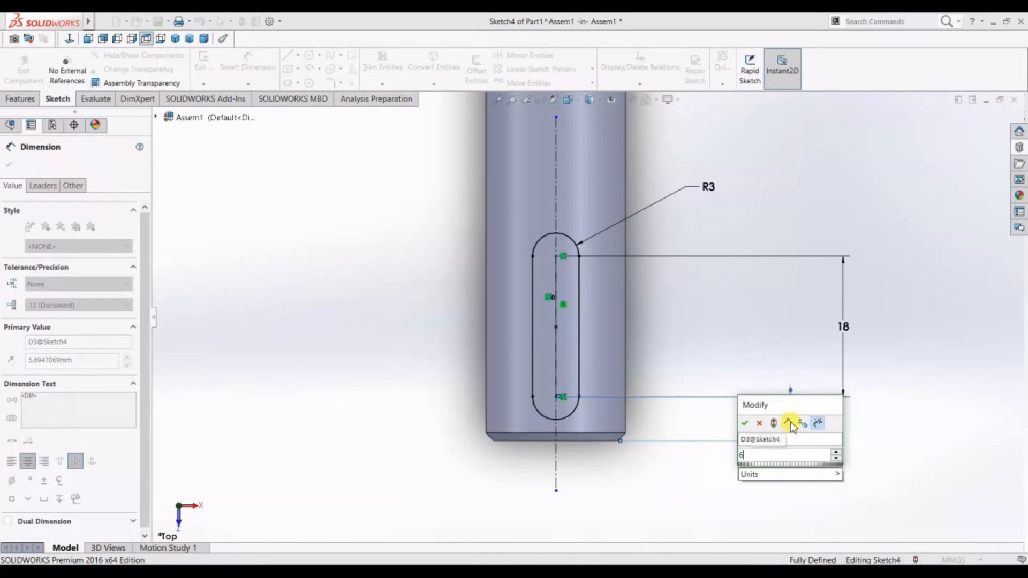
pyautogui.press('Return')
# Cut-extrude the slot sketch in the reversed direction from a 6 mm start offset, with a blind depth of 105 mm
pyautogui.scroll(3, 689, 384)
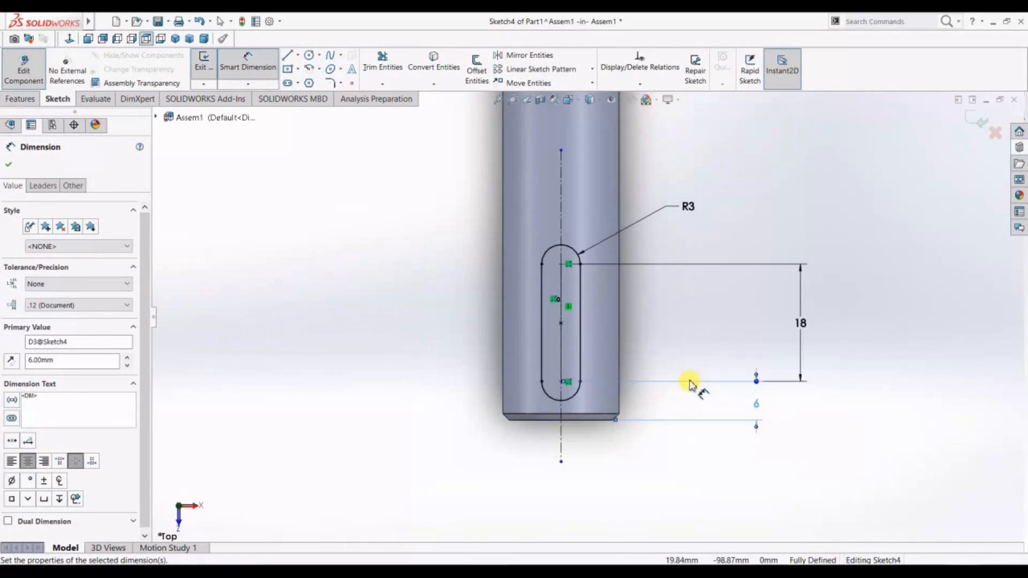
pyautogui.click(20, 99)
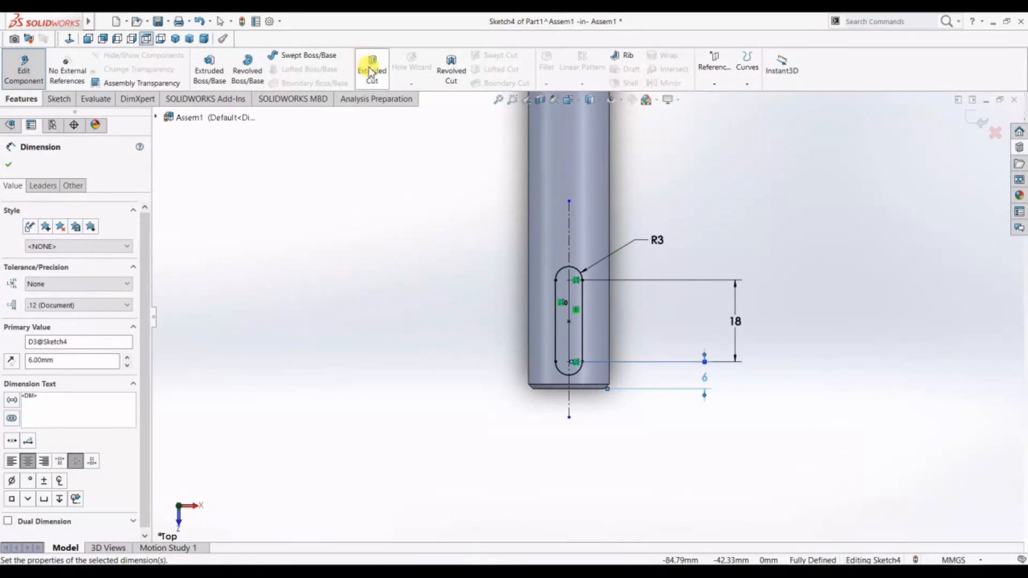
pyautogui.click(371, 72)
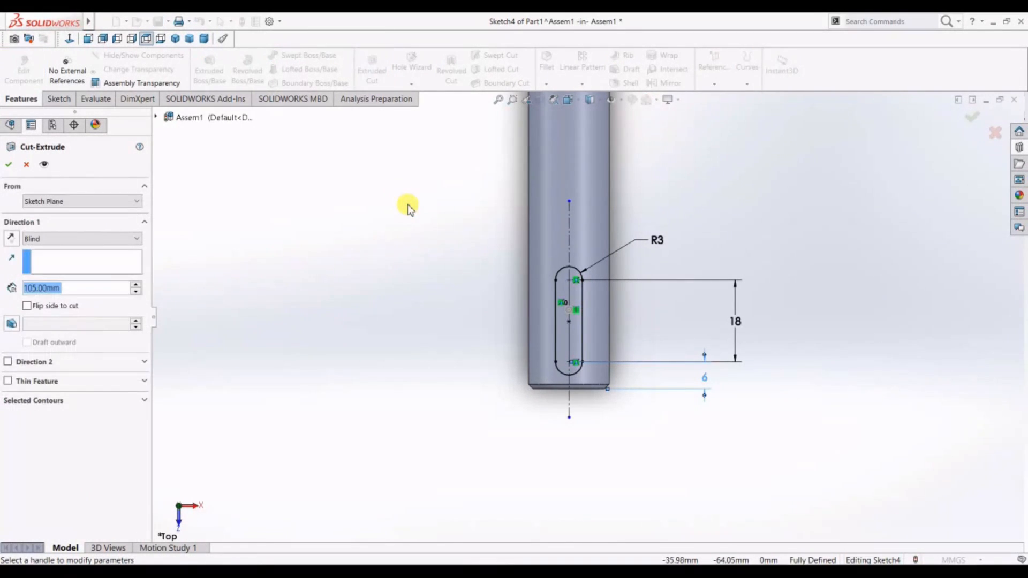
pyautogui.click(119, 202)
pyautogui.click(118, 242)
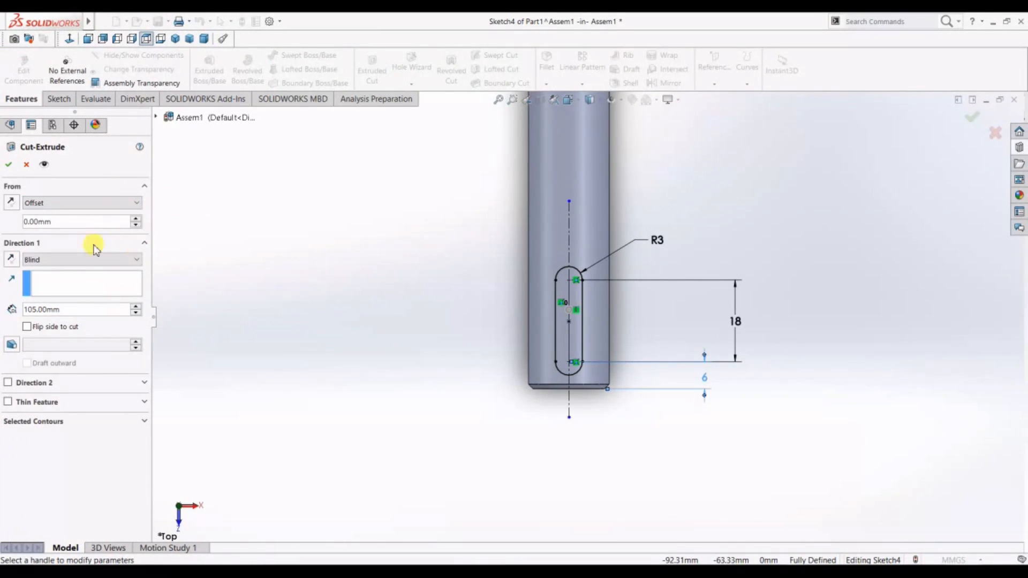
pyautogui.moveTo(87, 223); pyautogui.dragTo(3, 225)
pyautogui.write('6')
pyautogui.press('Return')
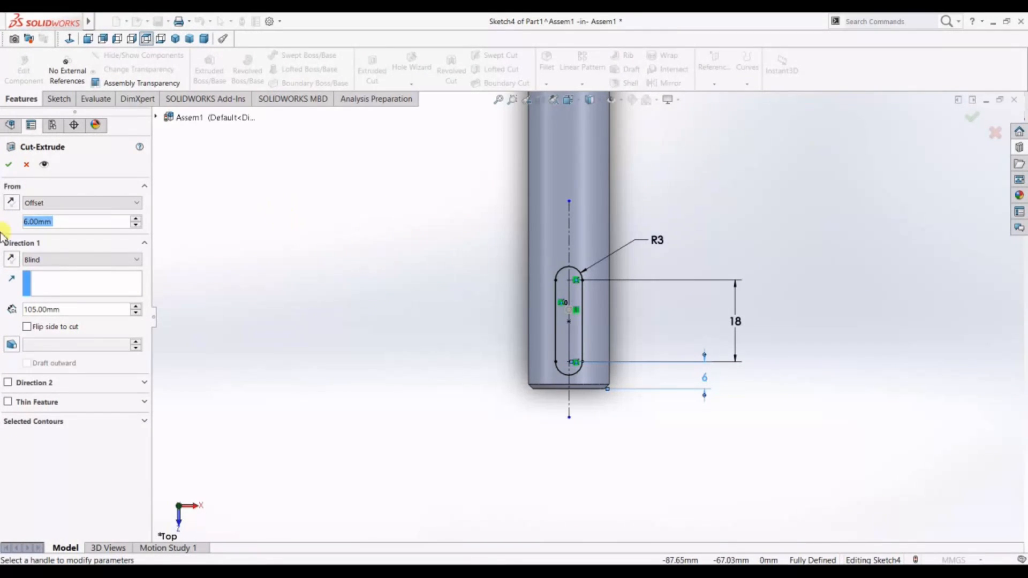
pyautogui.click(10, 260)
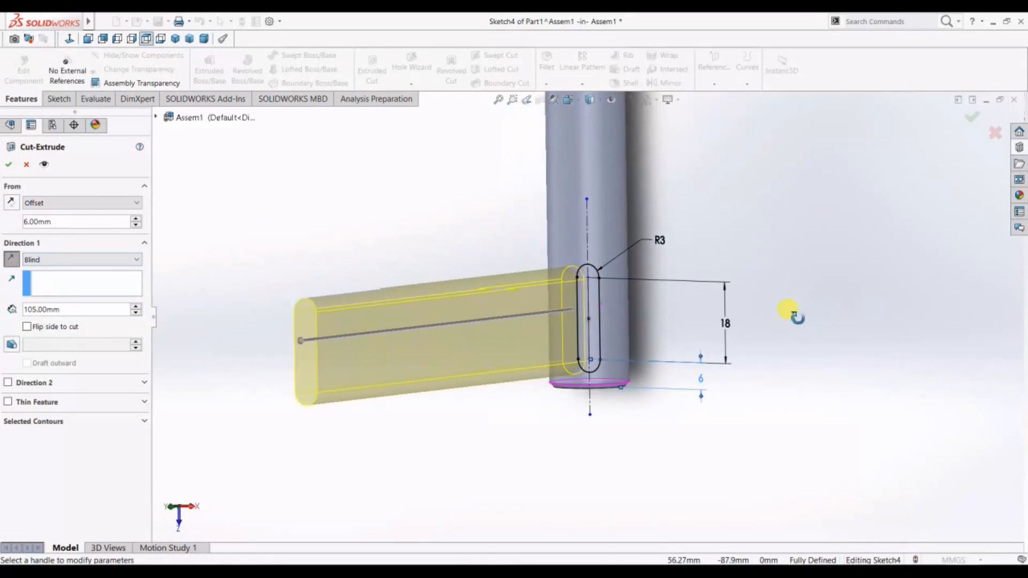
pyautogui.moveTo(315, 228); pyautogui.dragTo(268, 213, button='middle')
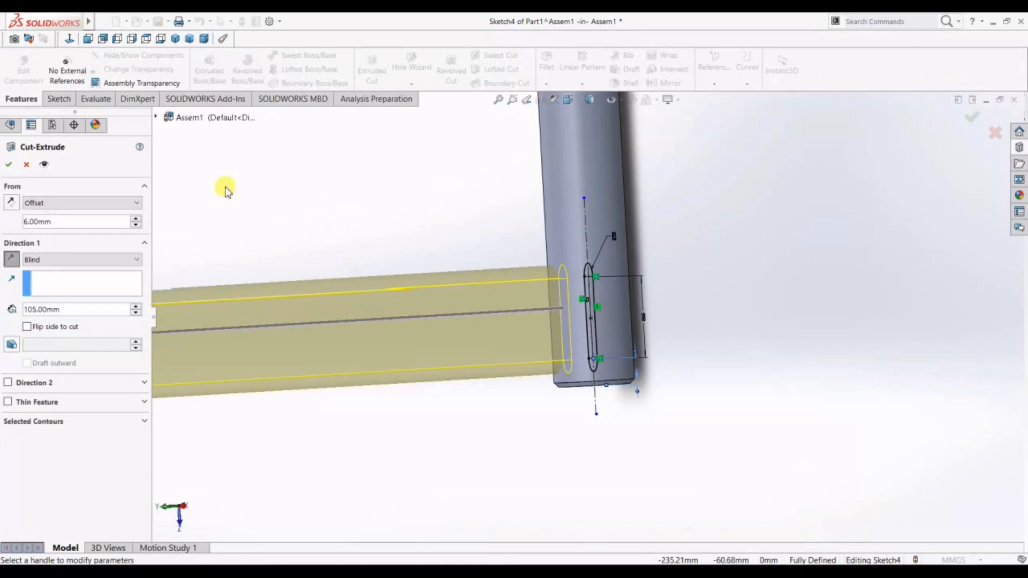
pyautogui.click(7, 165)
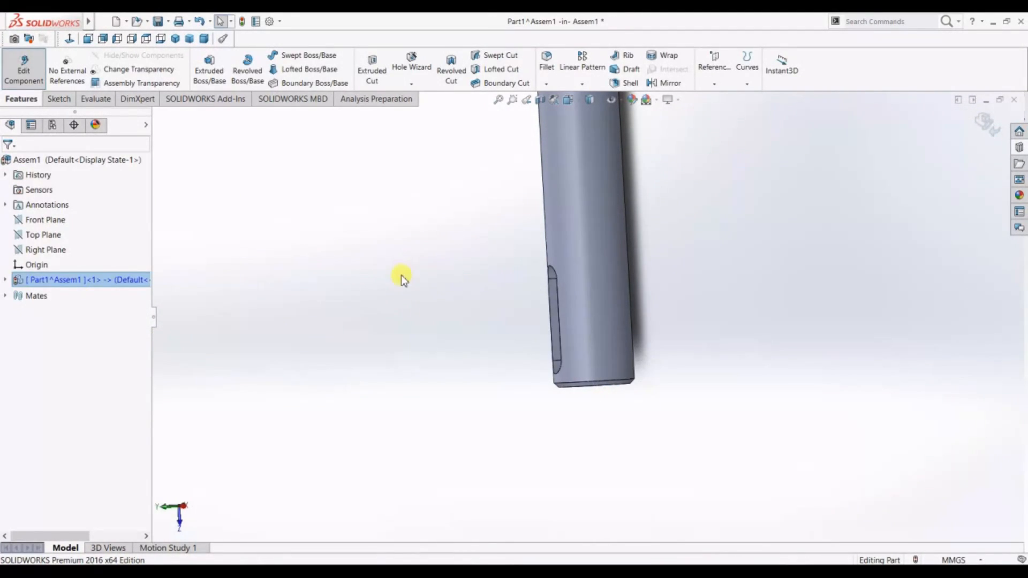
pyautogui.moveTo(403, 276); pyautogui.dragTo(489, 272, button='middle')
# Apply the chromium plate appearance from the Chrome metals to the shaft
pyautogui.click(1025, 199)
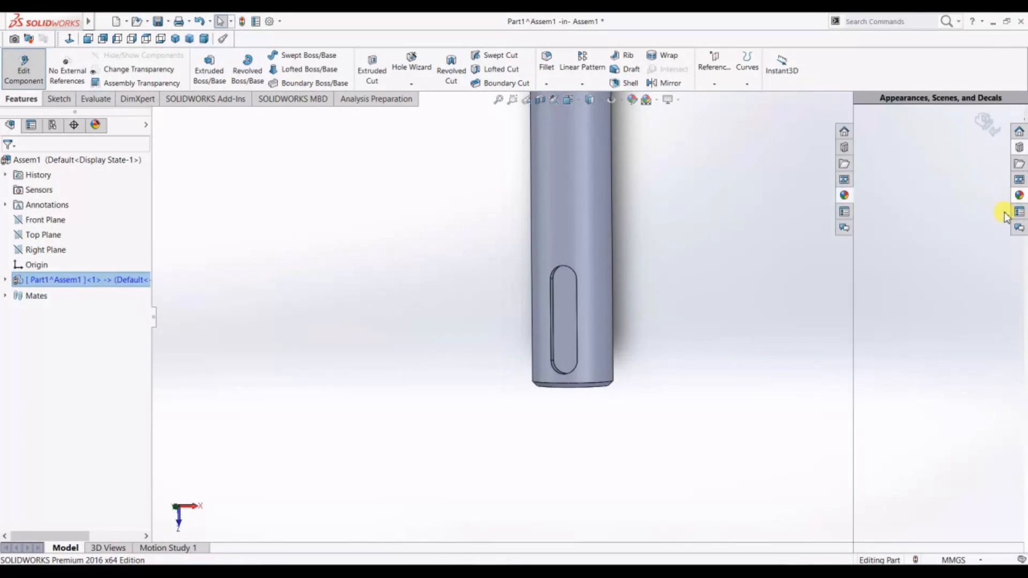
pyautogui.click(867, 137)
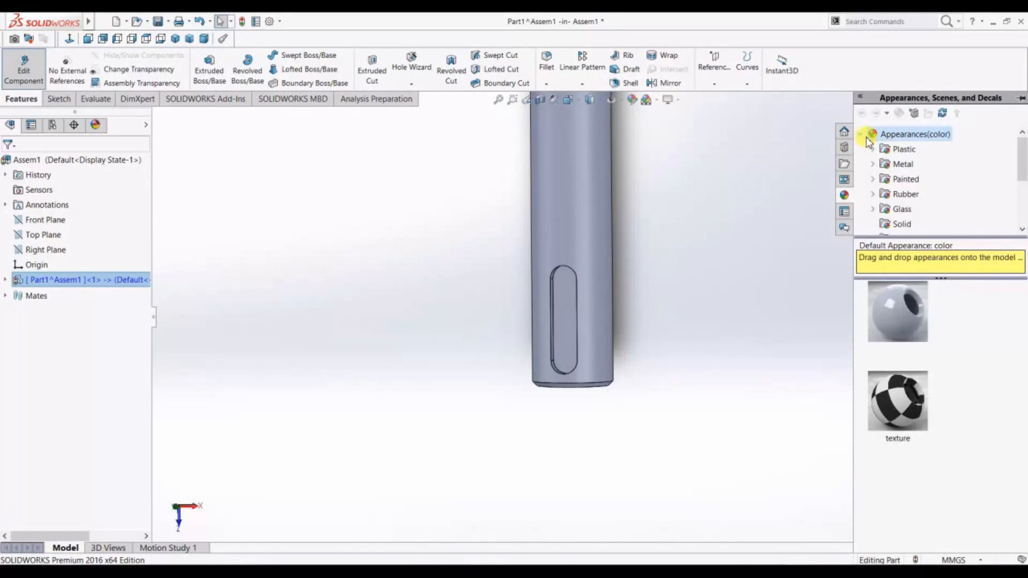
pyautogui.click(876, 167)
pyautogui.click(910, 165)
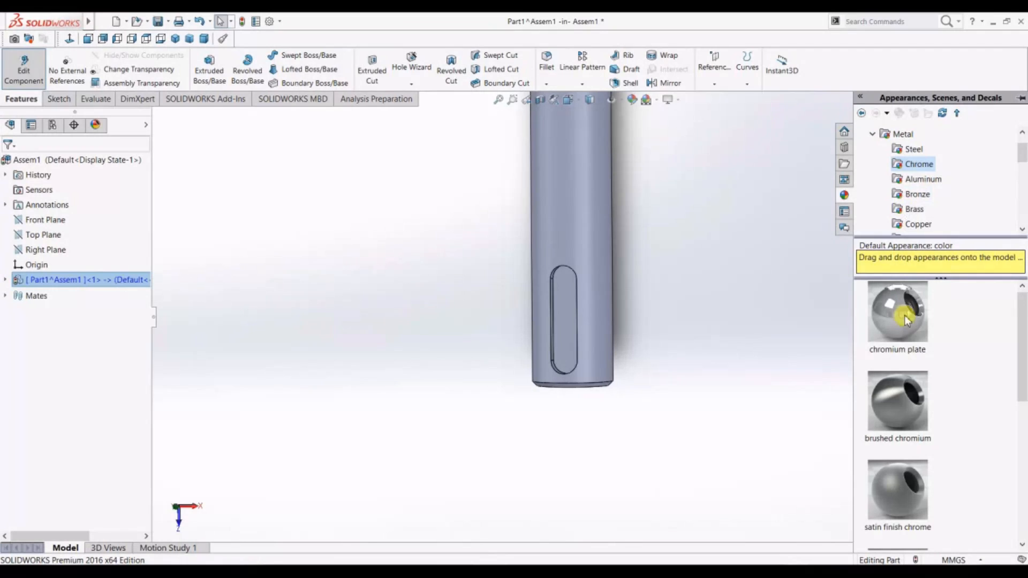
pyautogui.click(905, 318)
pyautogui.doubleClick(885, 319)
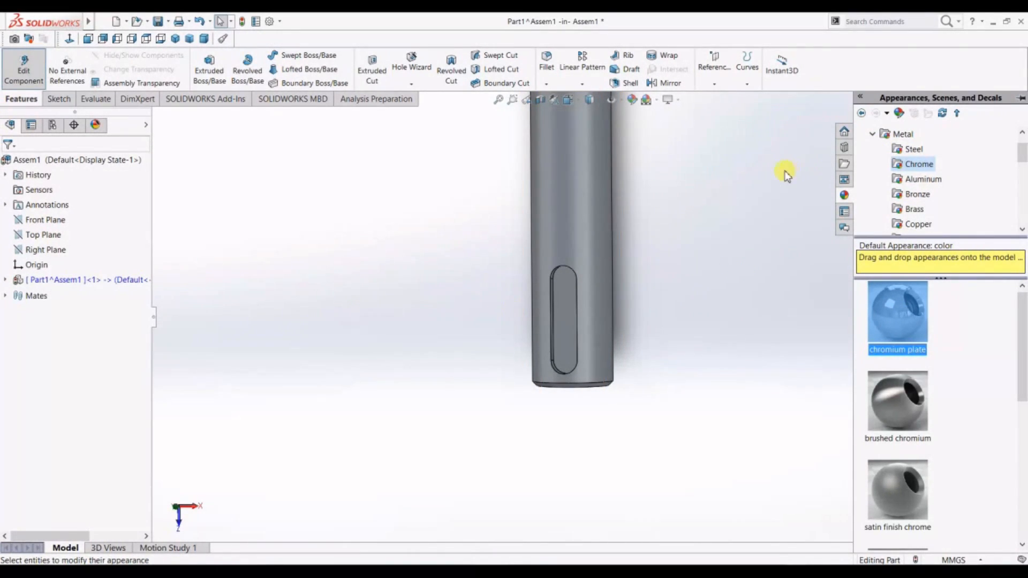
pyautogui.click(700, 198)
pyautogui.scroll(3, 699, 199)
pyautogui.moveTo(706, 187); pyautogui.dragTo(780, 177, button='middle')
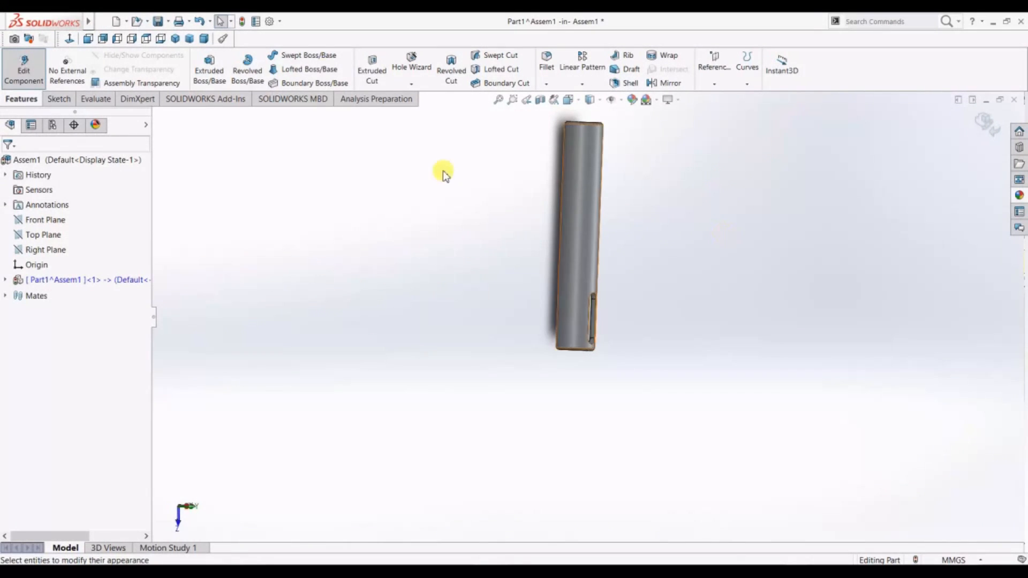
# Show the shaft in isometric view and add in the Toolbox from the Design Library
pyautogui.click(176, 39)
pyautogui.scroll(2, 768, 397)
pyautogui.click(1020, 151)
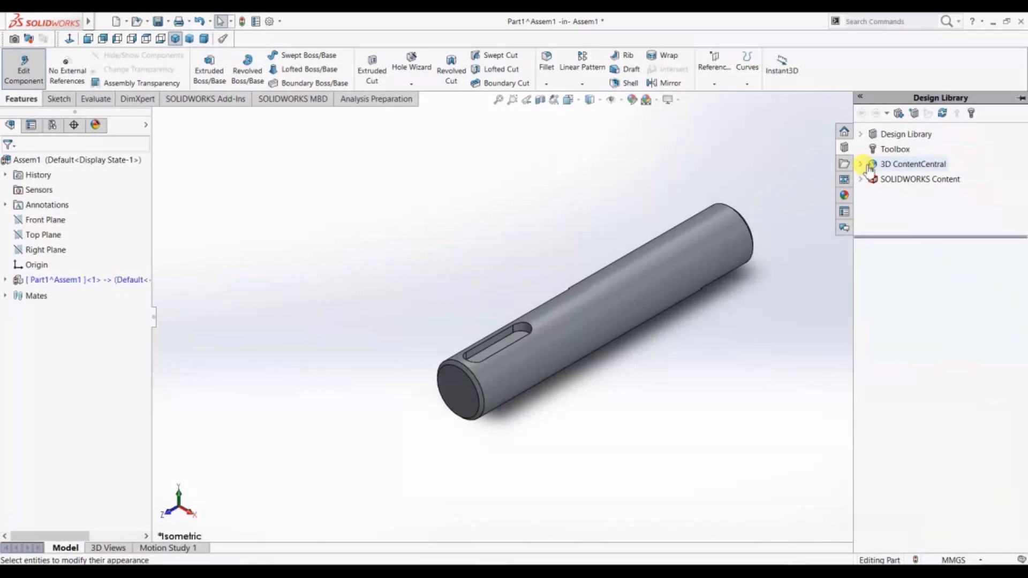
pyautogui.click(864, 135)
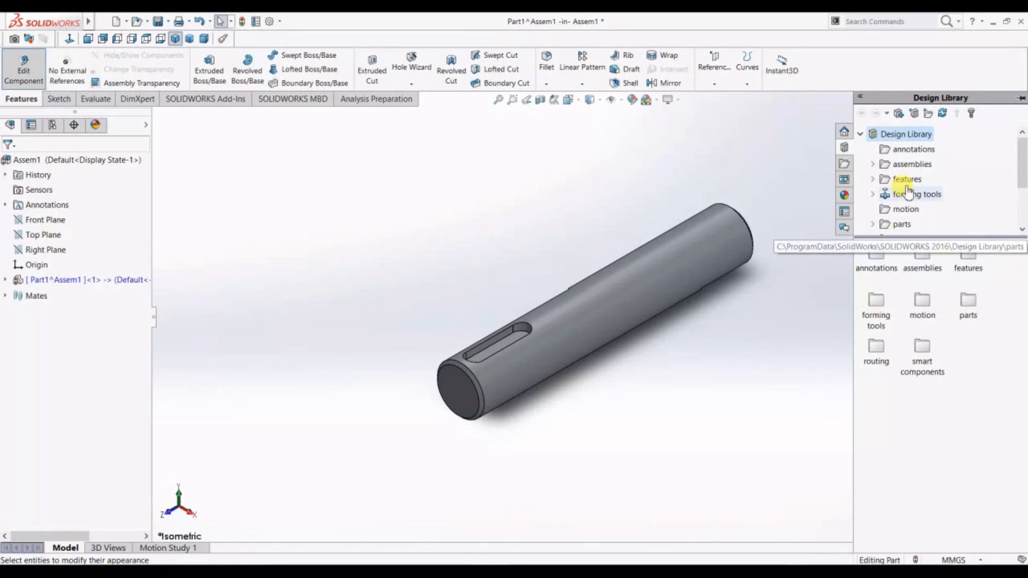
pyautogui.scroll(-2, 907, 198)
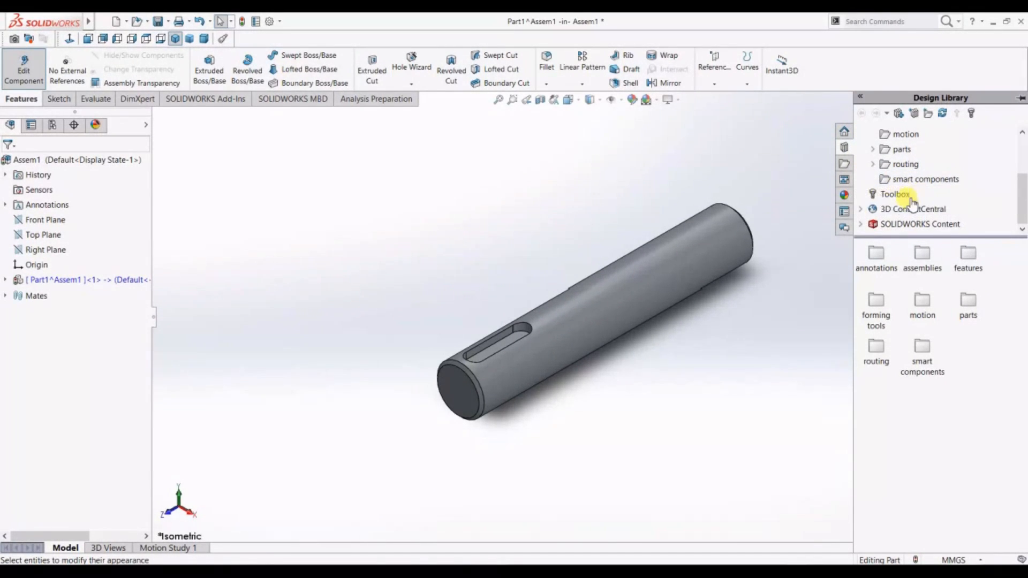
pyautogui.click(894, 196)
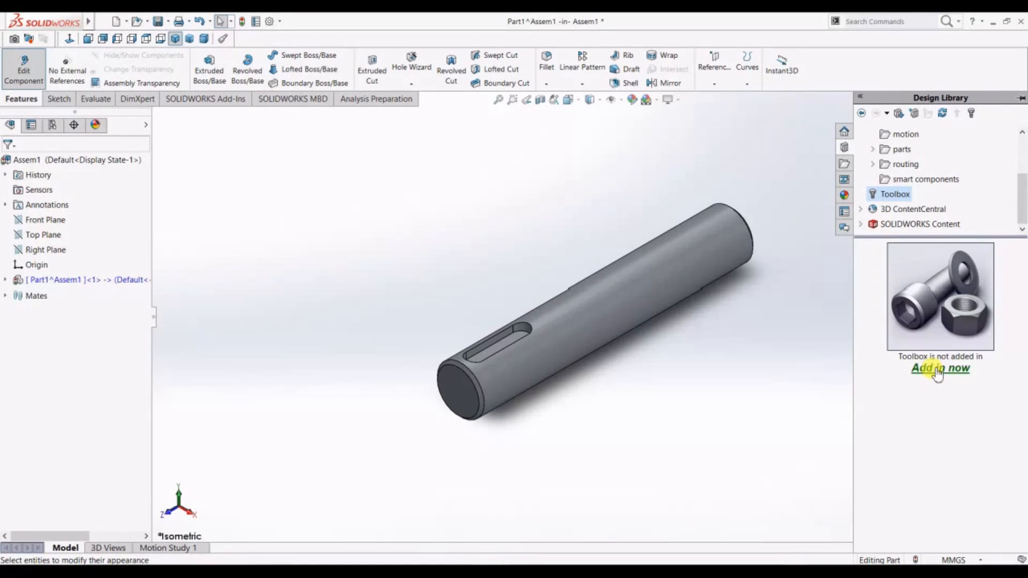
pyautogui.click(939, 369)
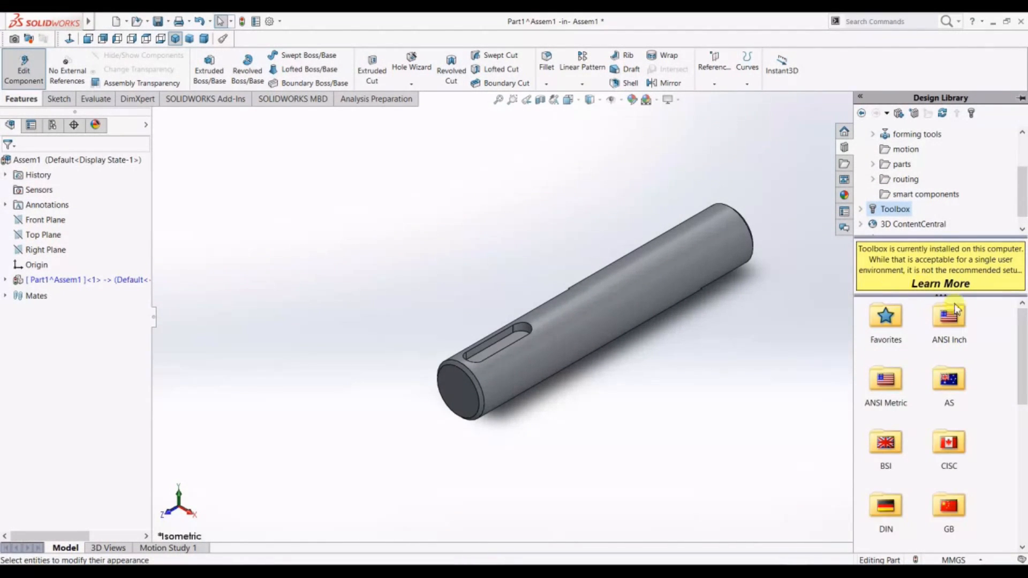
# Browse the Toolbox to the ISO power transmission gears
pyautogui.scroll(-3, 964, 370)
pyautogui.doubleClick(951, 482)
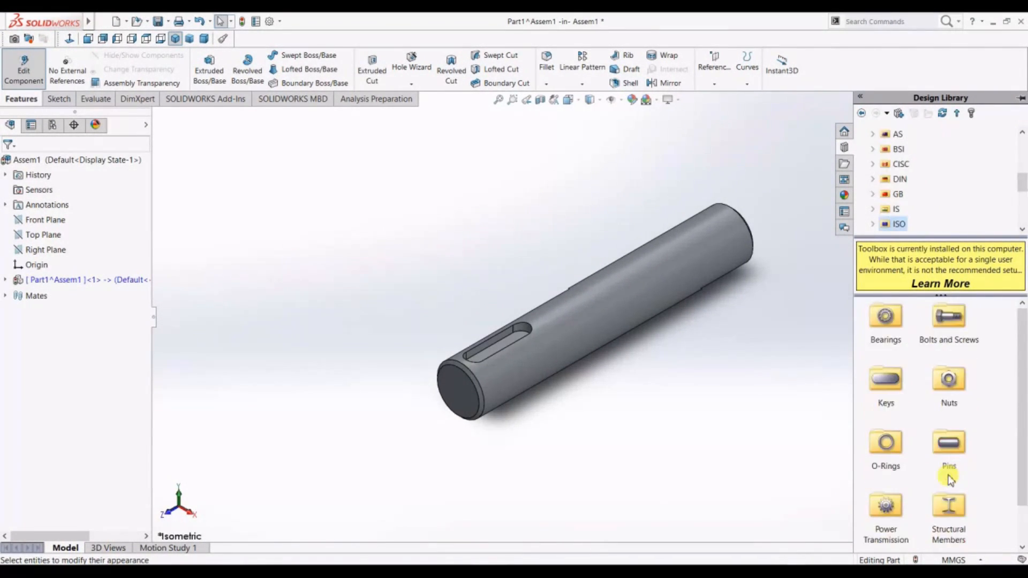
pyautogui.scroll(-1, 943, 370)
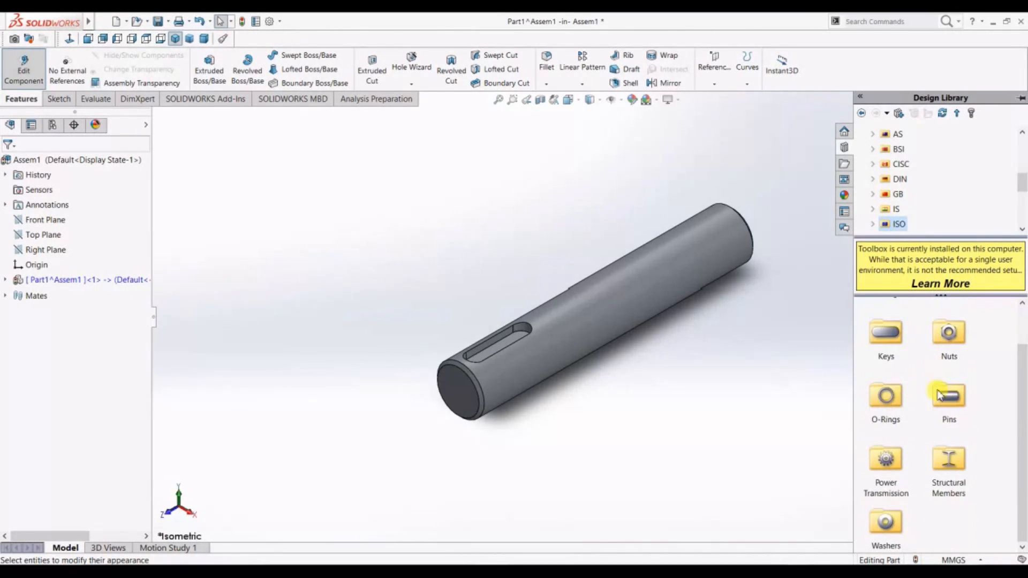
pyautogui.doubleClick(886, 461)
pyautogui.doubleClick(950, 322)
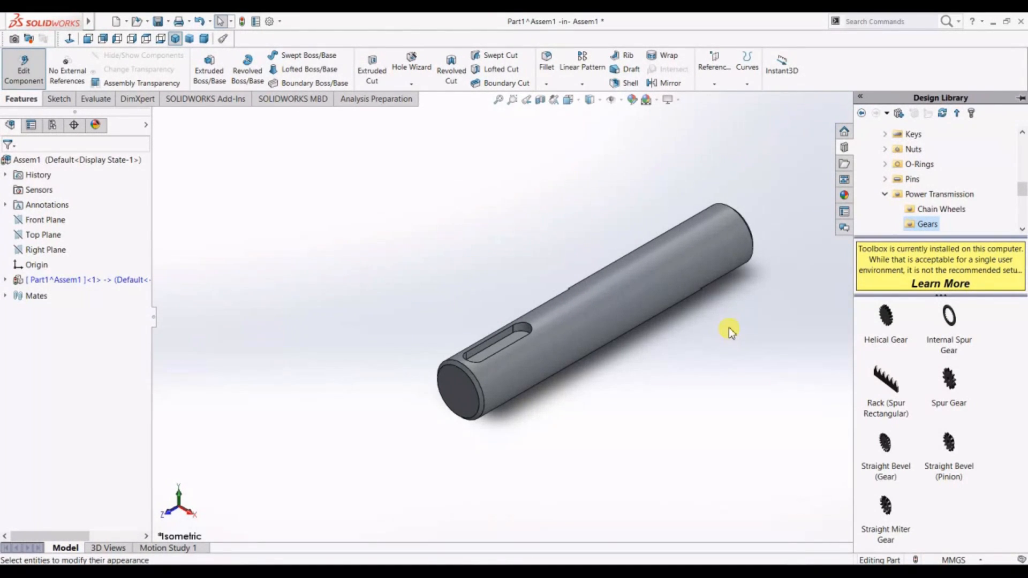
# Try to add the ISO spur gear from the Toolbox while still editing the shaft part
pyautogui.rightClick(957, 388)
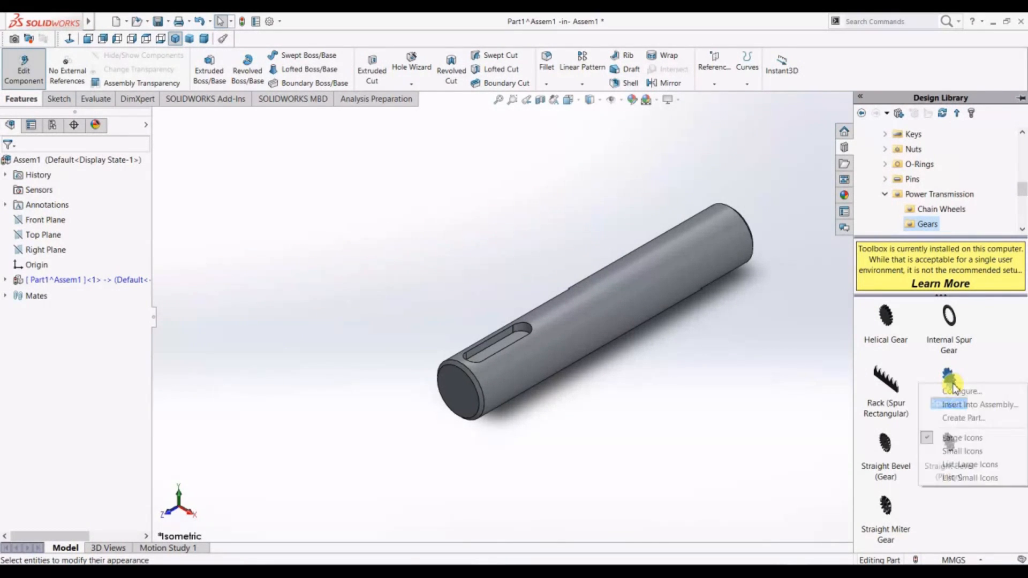
pyautogui.click(956, 402)
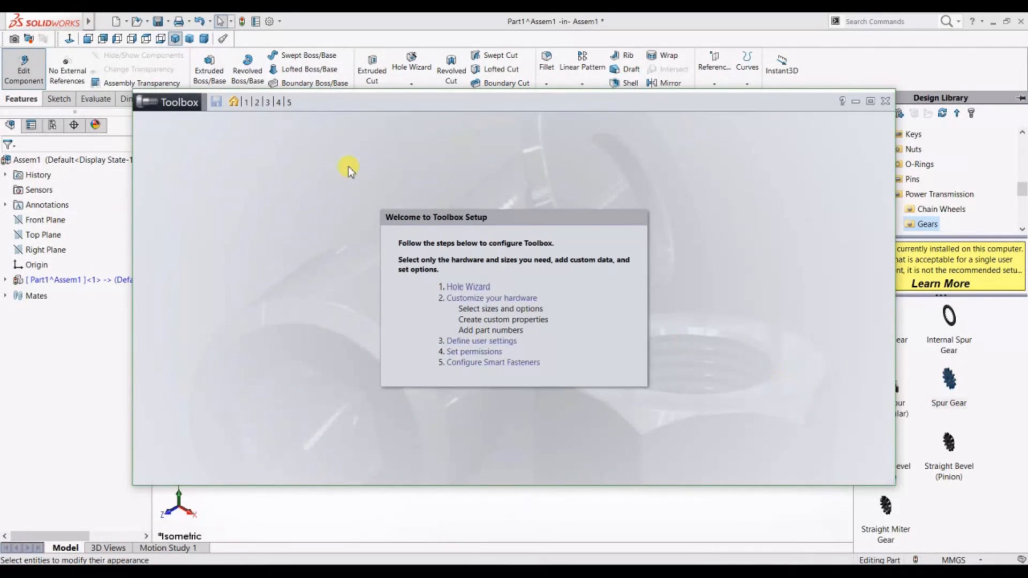
pyautogui.click(886, 101)
pyautogui.moveTo(950, 379); pyautogui.dragTo(704, 371)
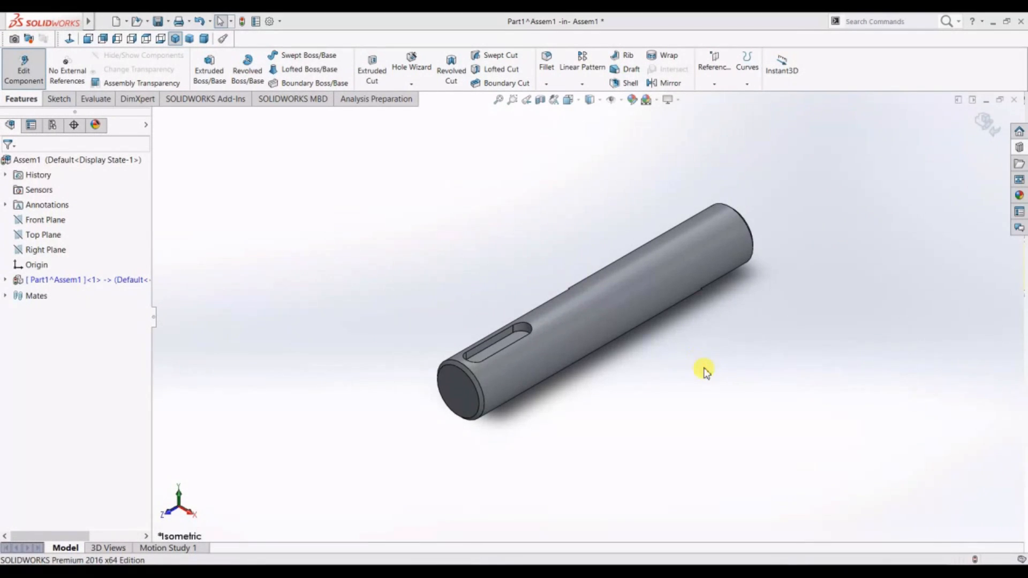
pyautogui.click(596, 304)
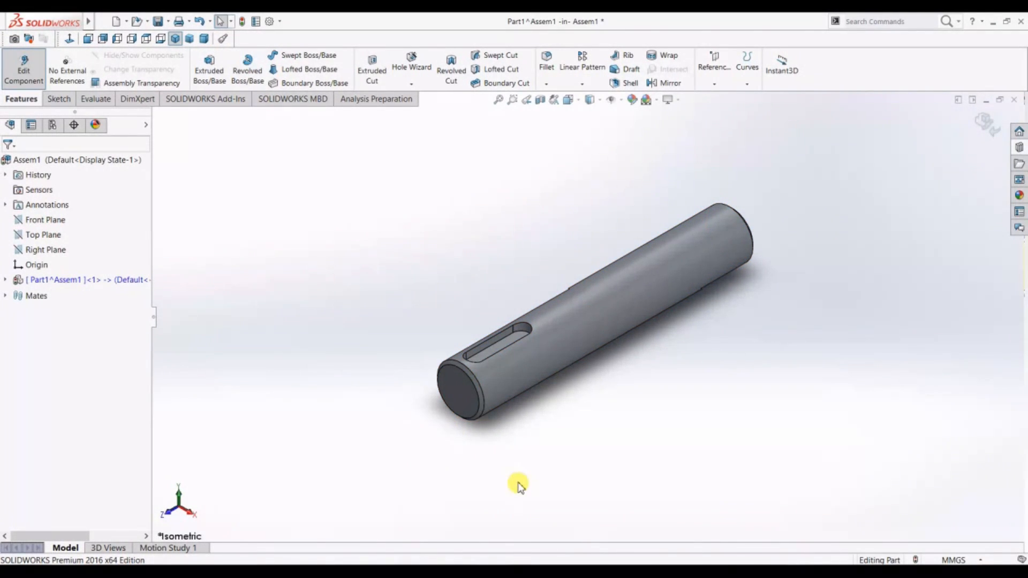
# Return to the assembly and insert one ISO spur gear with module 2.75, 11 teeth, 20° pressure angle, face width 23 and shaft diameter 18
pyautogui.click(986, 123)
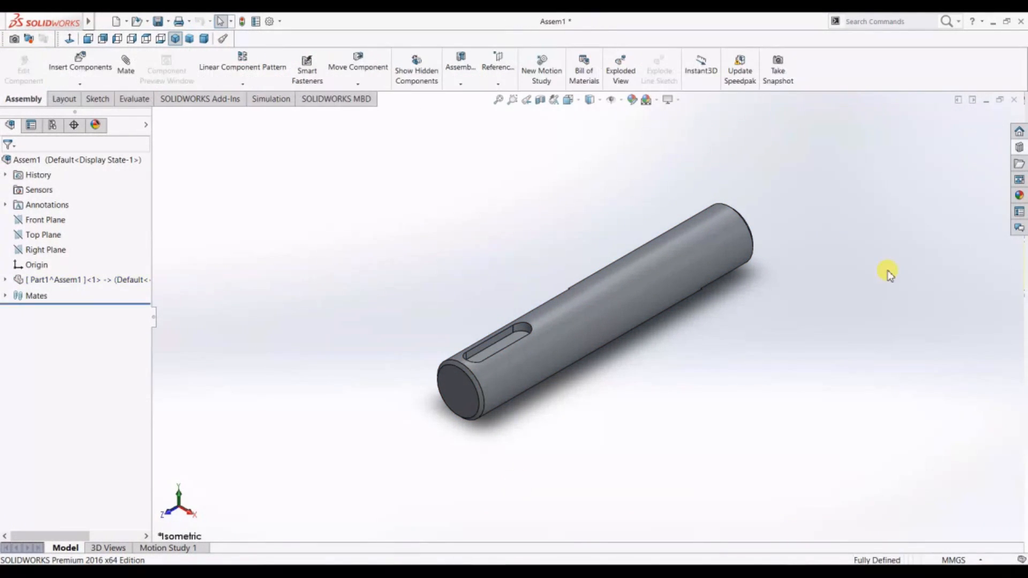
pyautogui.click(1019, 148)
pyautogui.moveTo(950, 379); pyautogui.dragTo(705, 409)
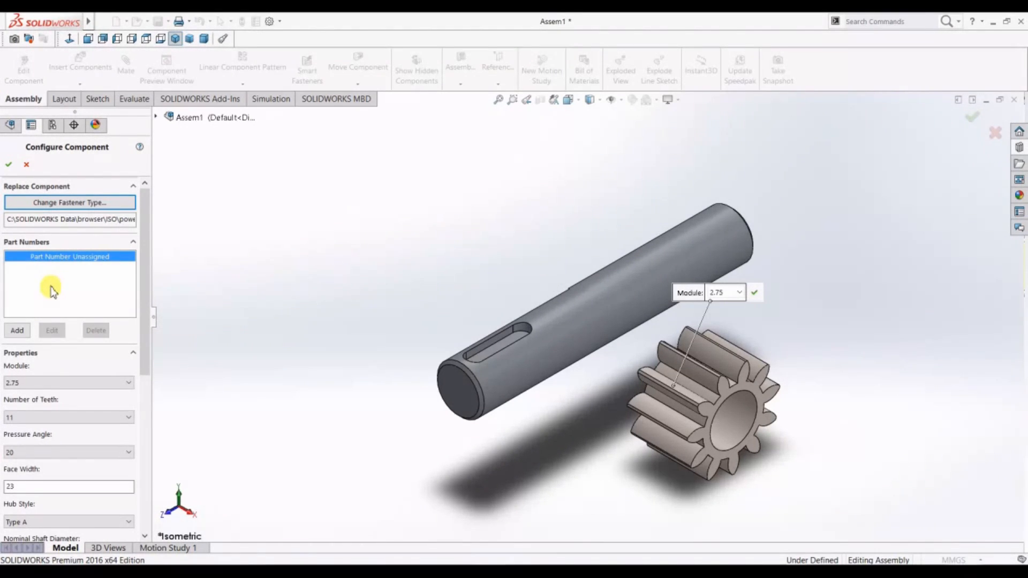
pyautogui.scroll(-3, 51, 353)
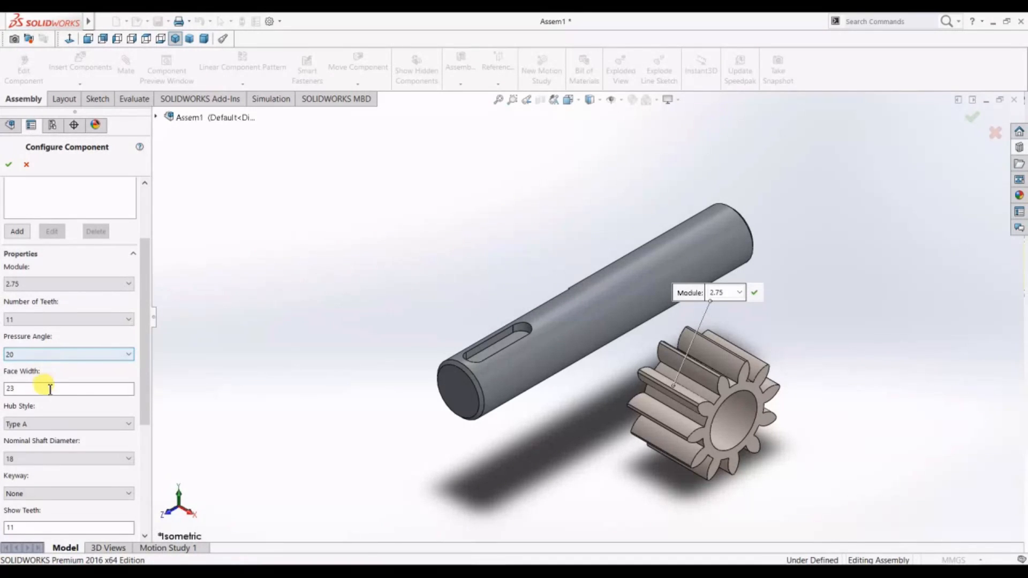
pyautogui.scroll(-3, 55, 442)
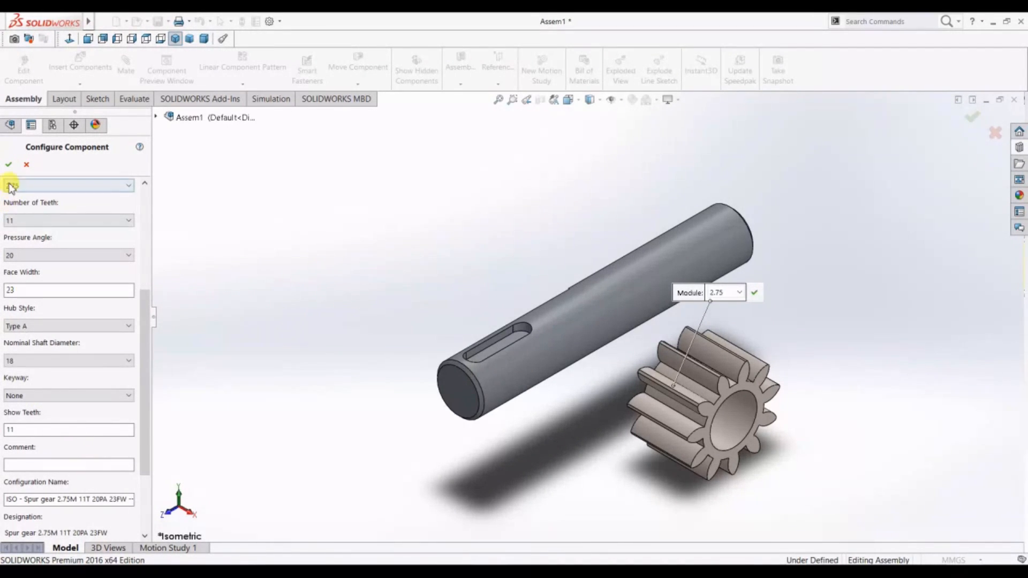
pyautogui.click(8, 164)
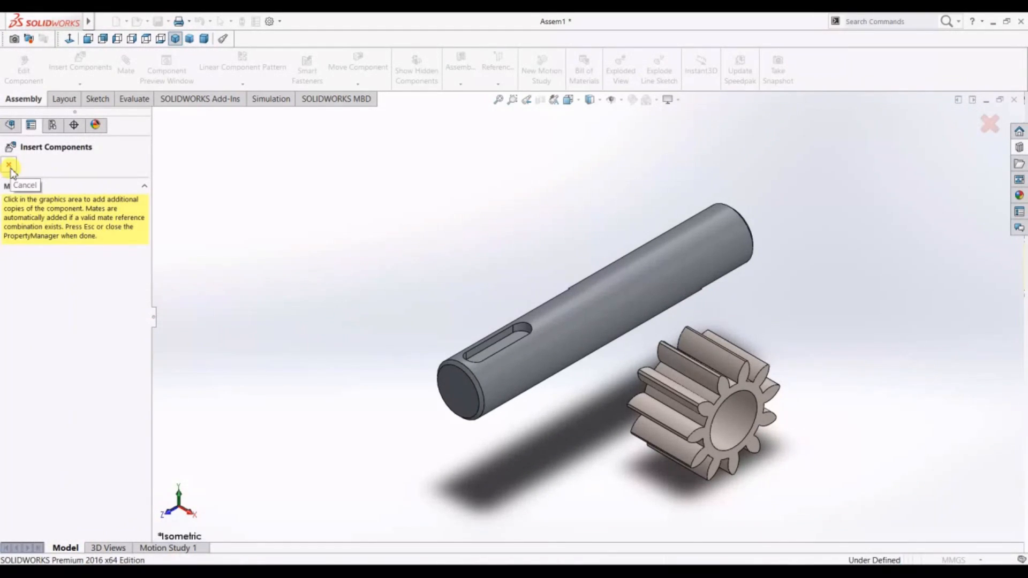
pyautogui.click(10, 164)
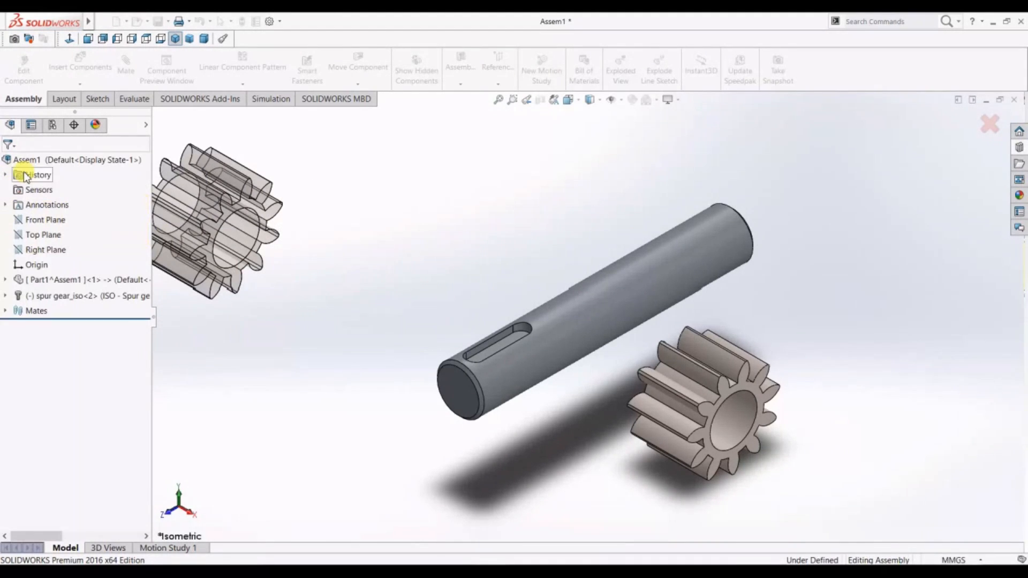
# Add a concentric mate between the shaft's cylindrical face and the spur gear's bore
pyautogui.press('f')
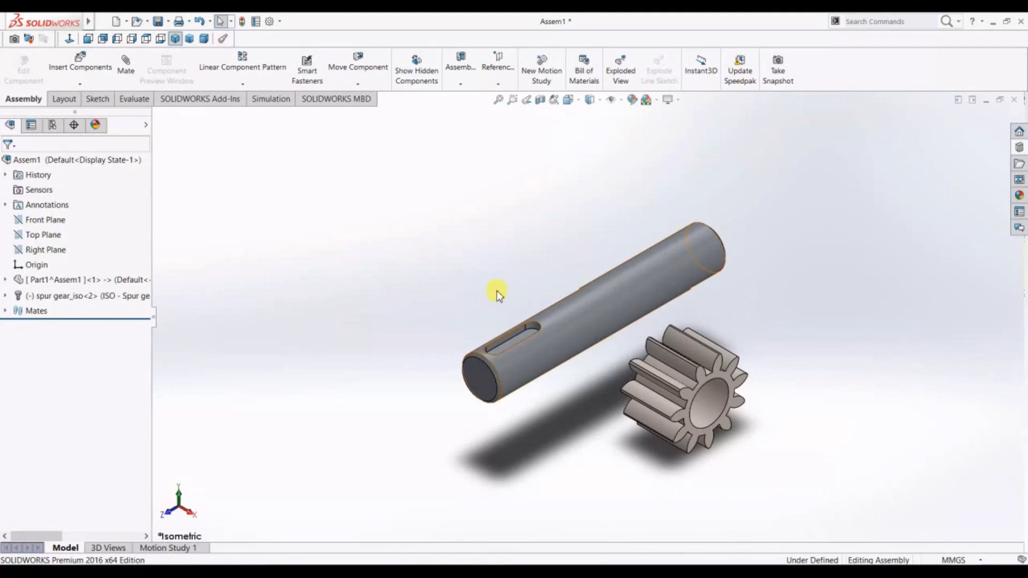
pyautogui.click(710, 403)
pyautogui.click(640, 282)
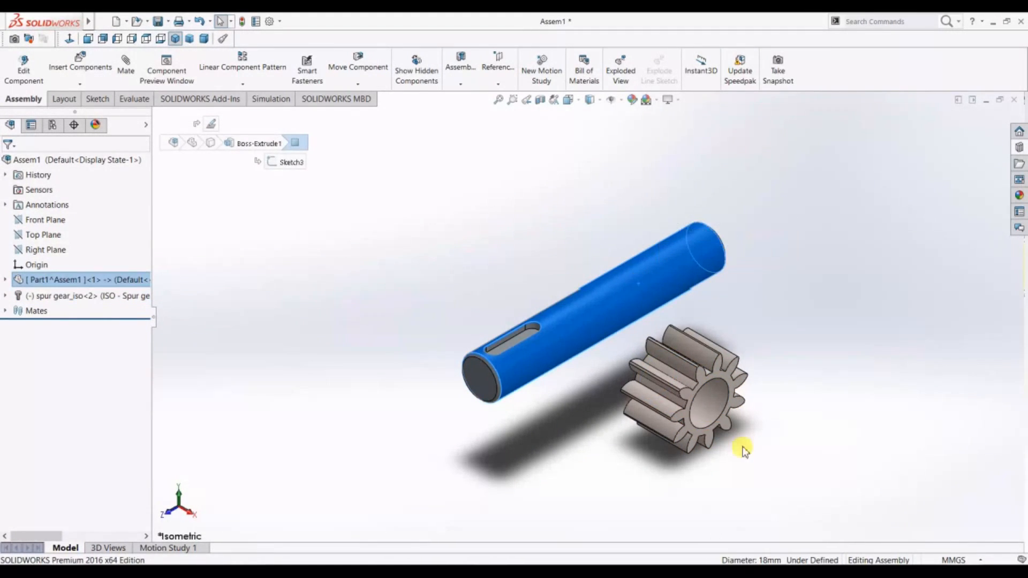
pyautogui.click(126, 67)
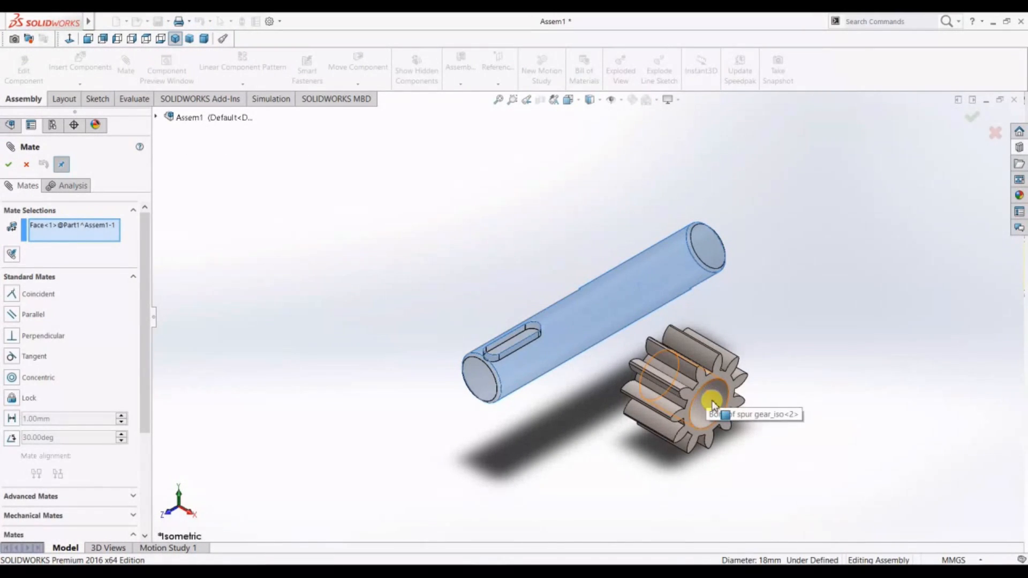
pyautogui.click(712, 400)
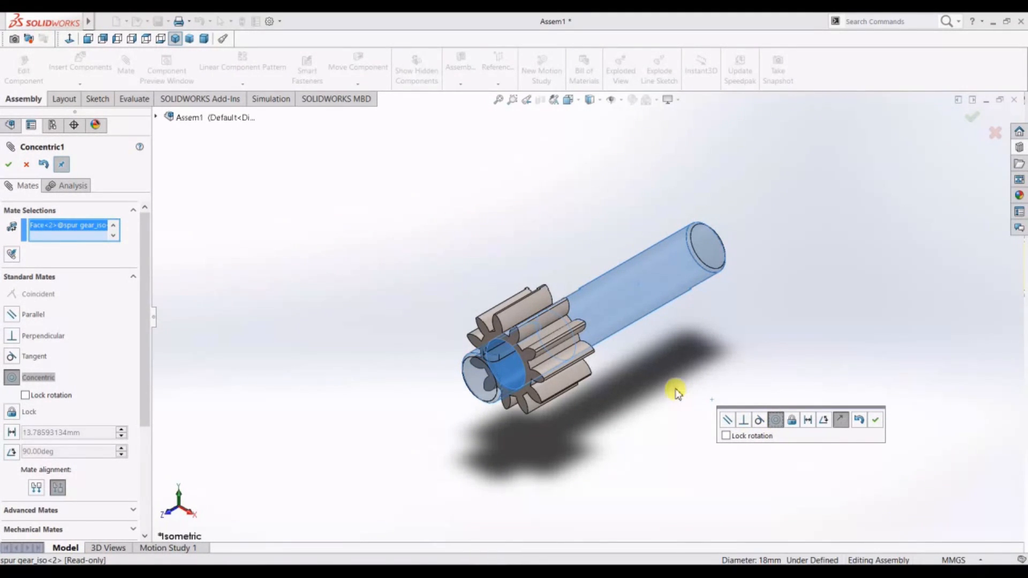
pyautogui.keyDown('ctrl'); pyautogui.moveTo(663, 376); pyautogui.dragTo(603, 343, button='middle'); pyautogui.keyUp('ctrl')
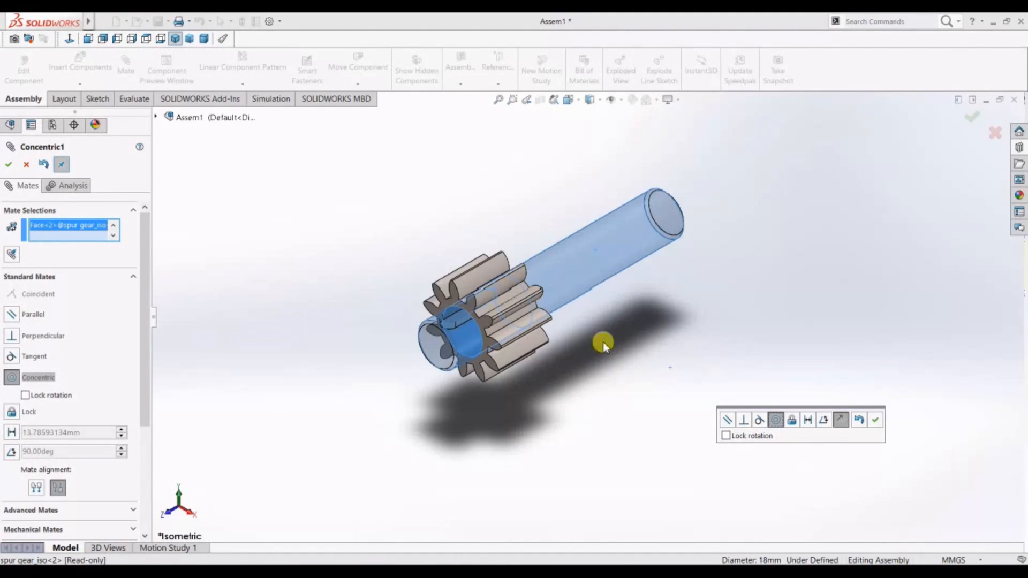
pyautogui.click(26, 162)
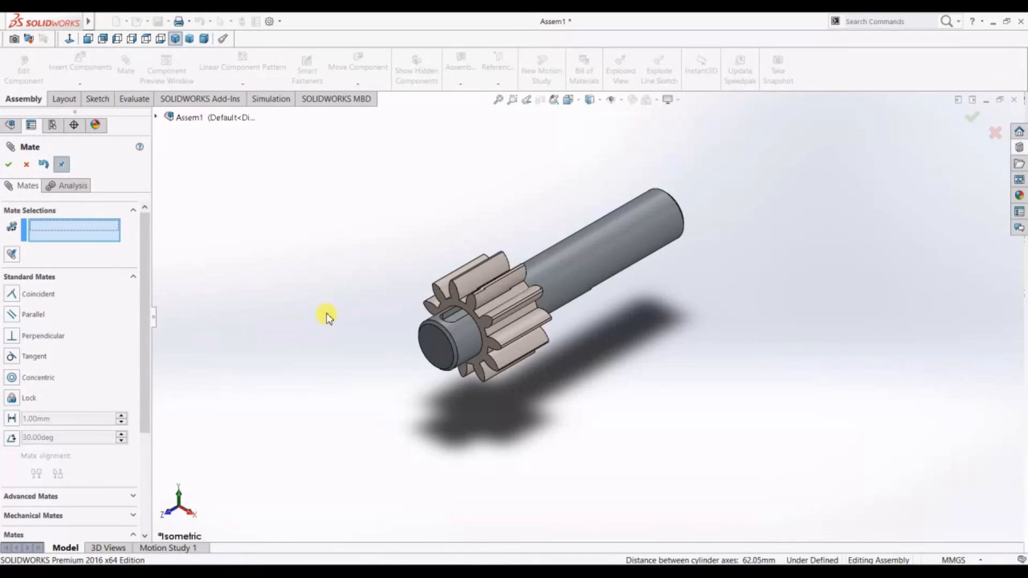
# Add a 67 mm distance mate between the spur gear's front face and the shaft's end face beside the keyway
pyautogui.click(452, 308)
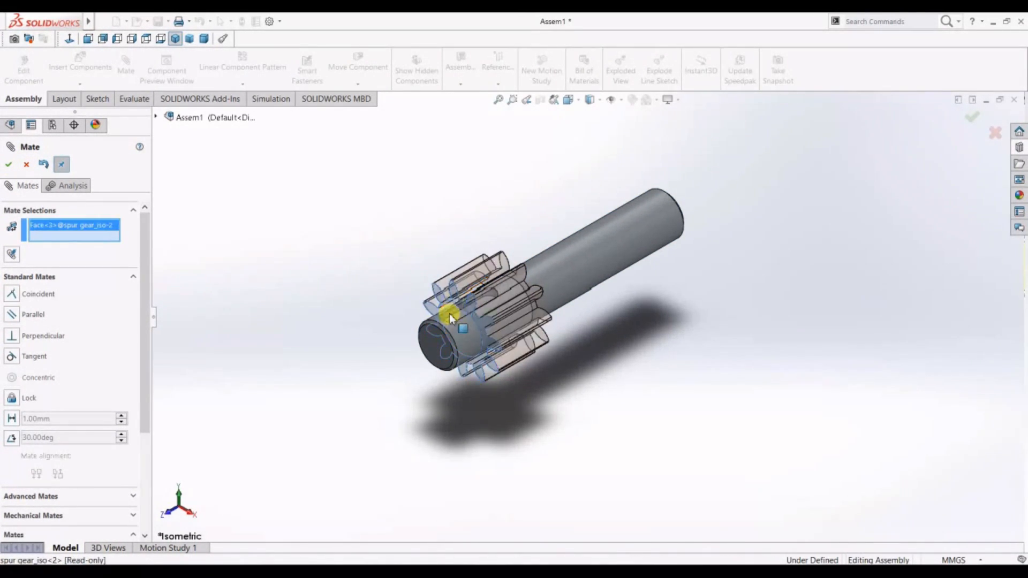
pyautogui.click(425, 346)
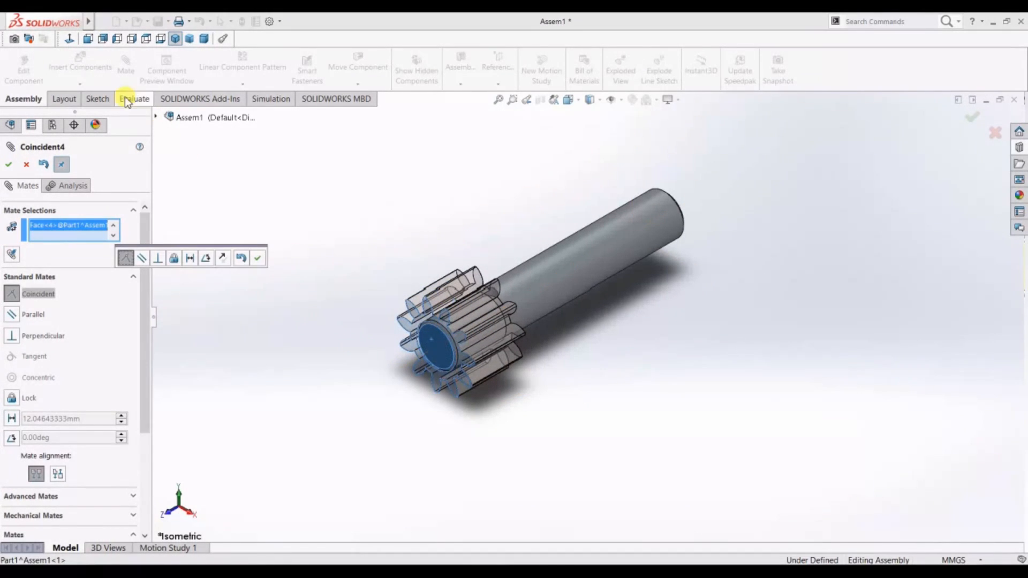
pyautogui.click(192, 258)
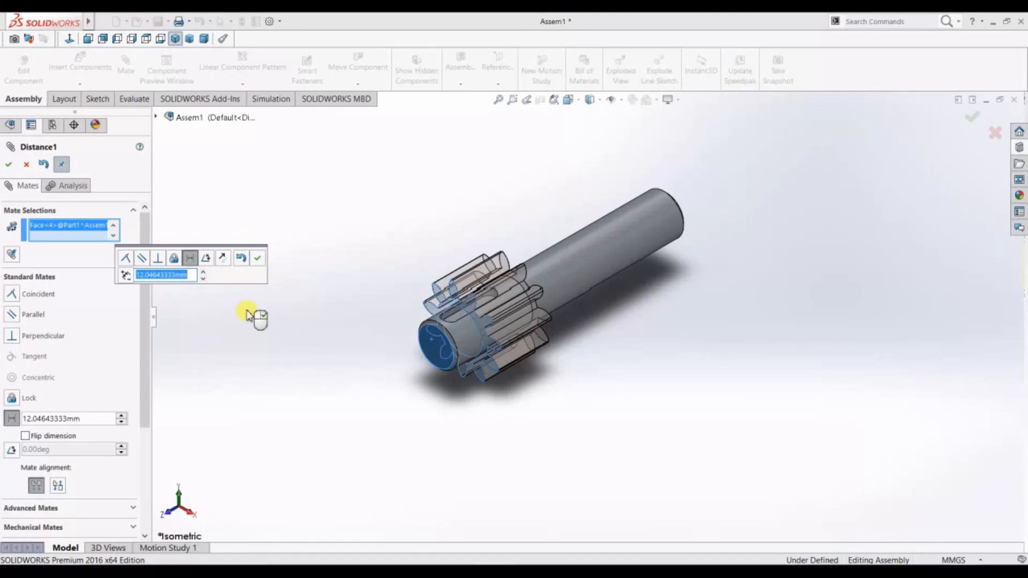
pyautogui.write('67')
pyautogui.press('Return')
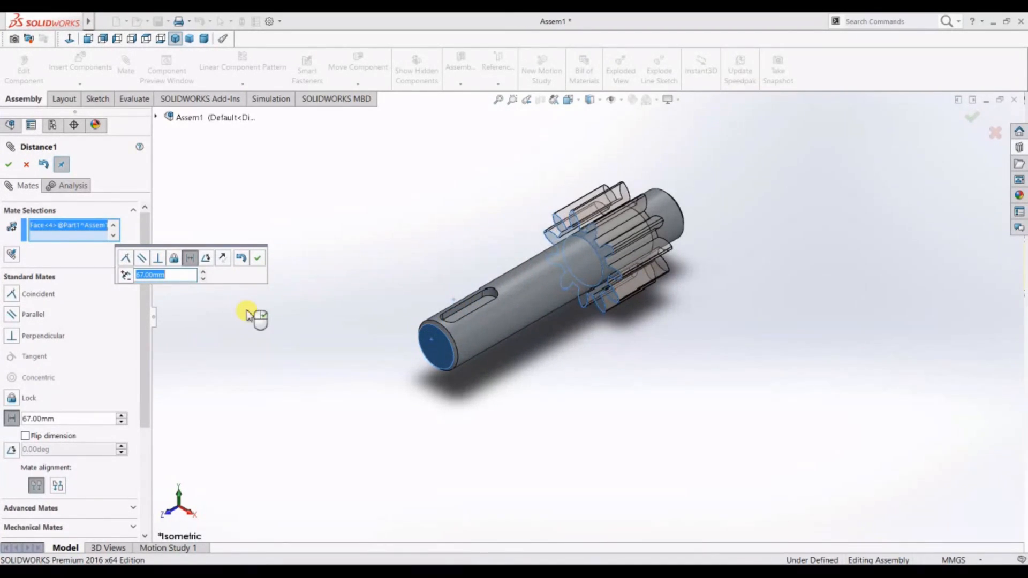
pyautogui.click(258, 258)
# Test the gear's remaining freedom by rotating it on the shaft, and leave the Mate command
pyautogui.moveTo(619, 222); pyautogui.dragTo(615, 239, button='middle')
pyautogui.click(592, 212)
pyautogui.moveTo(611, 242); pyautogui.dragTo(606, 273)
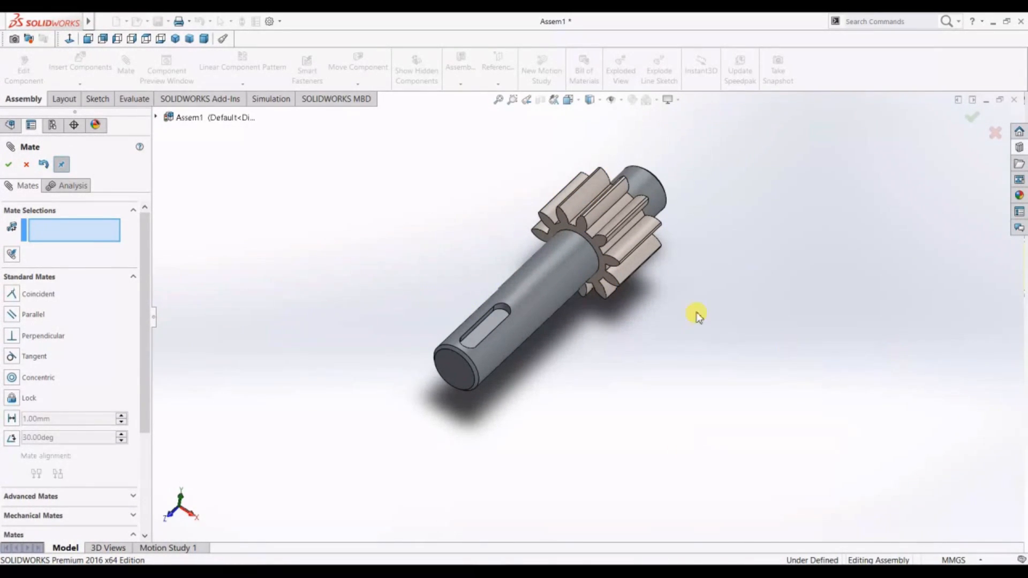
pyautogui.moveTo(615, 222); pyautogui.dragTo(541, 225)
pyautogui.click(8, 166)
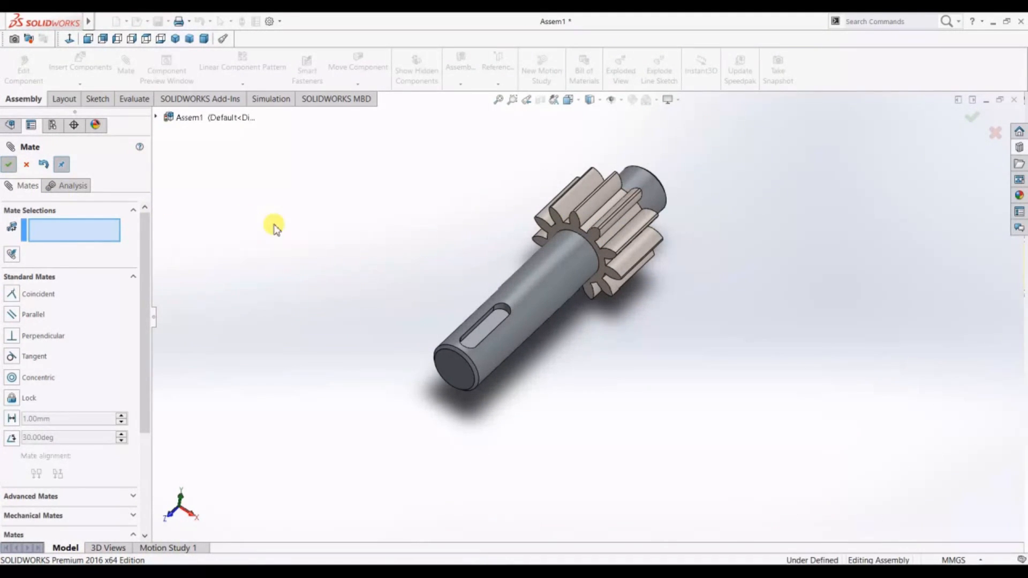
pyautogui.click(45, 161)
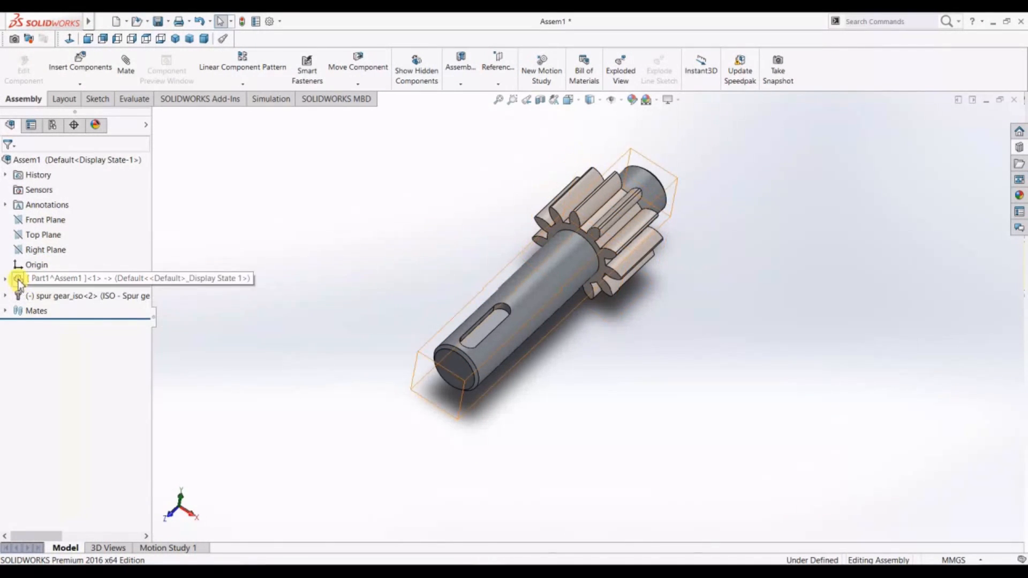
# Expand the shaft part and the spur gear in the design tree to reach their reference planes
pyautogui.click(69, 160)
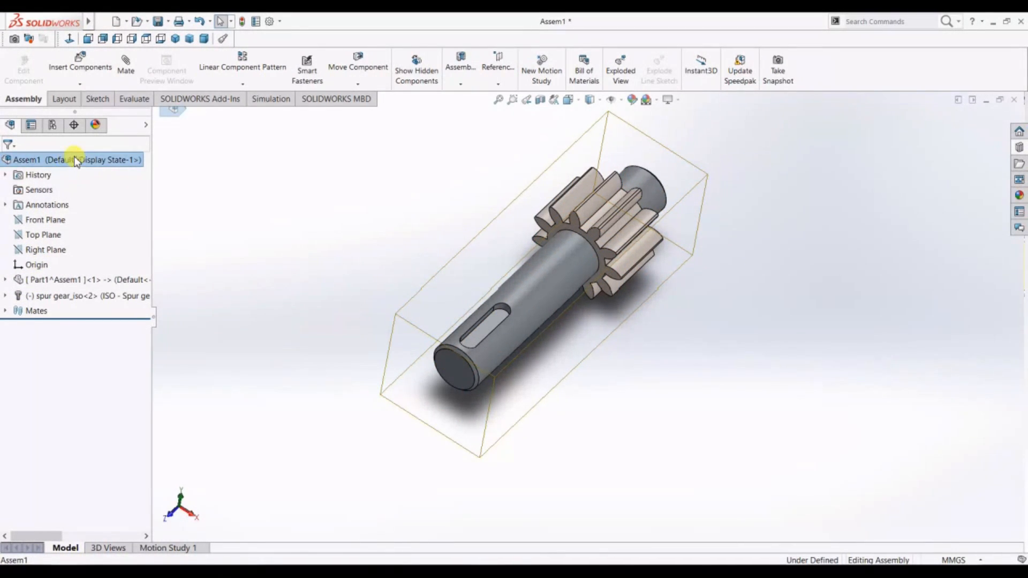
pyautogui.click(179, 113)
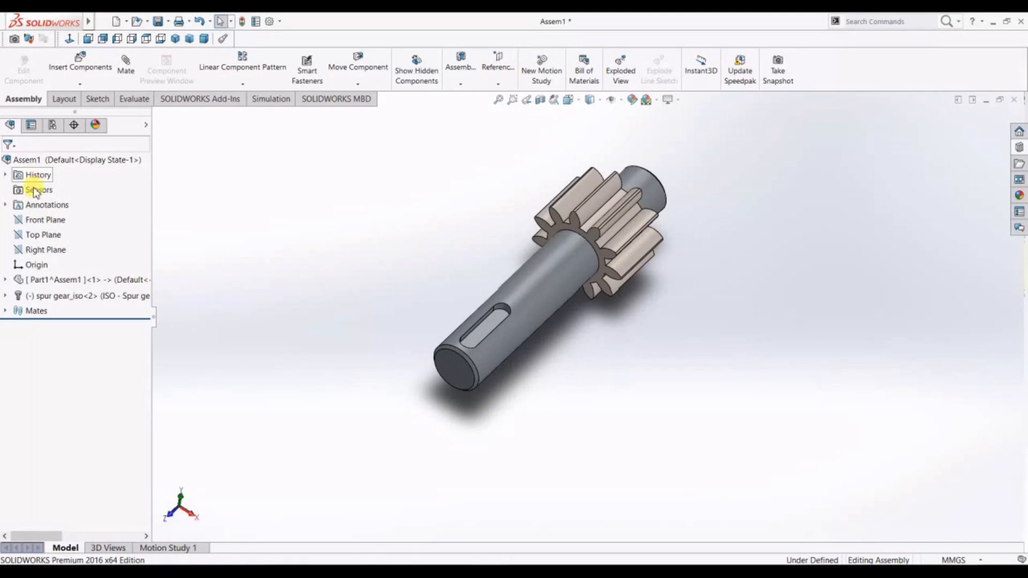
pyautogui.click(6, 279)
pyautogui.hscroll(1, 81, 327)
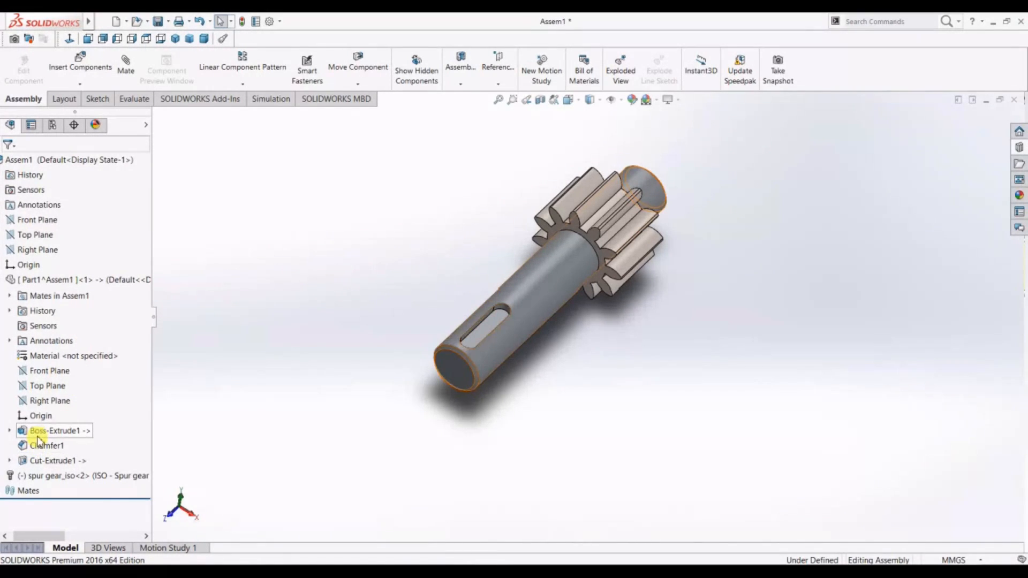
pyautogui.hscroll(1, 38, 436)
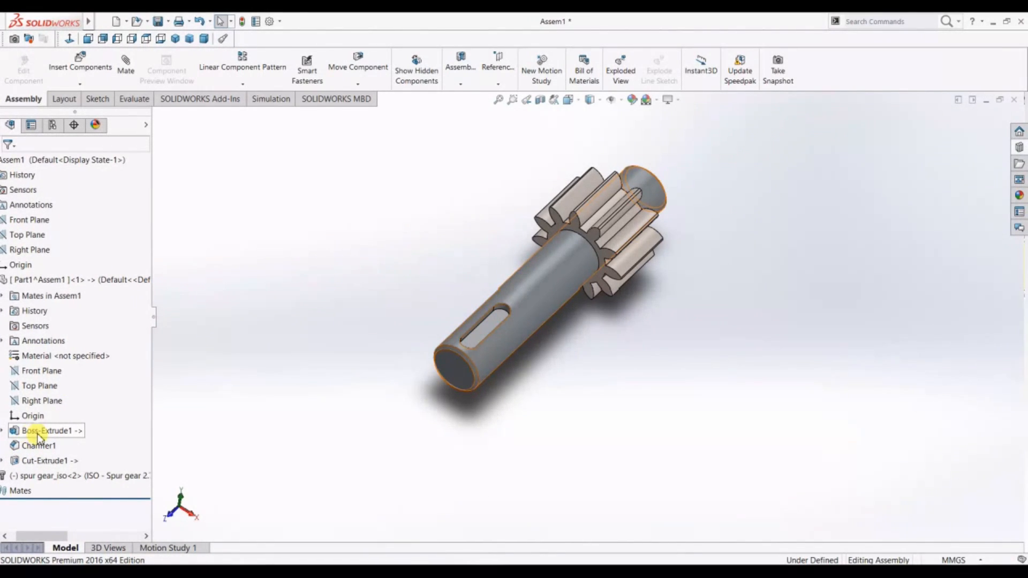
pyautogui.click(2, 432)
pyautogui.click(2, 432)
pyautogui.hscroll(-2, 27, 432)
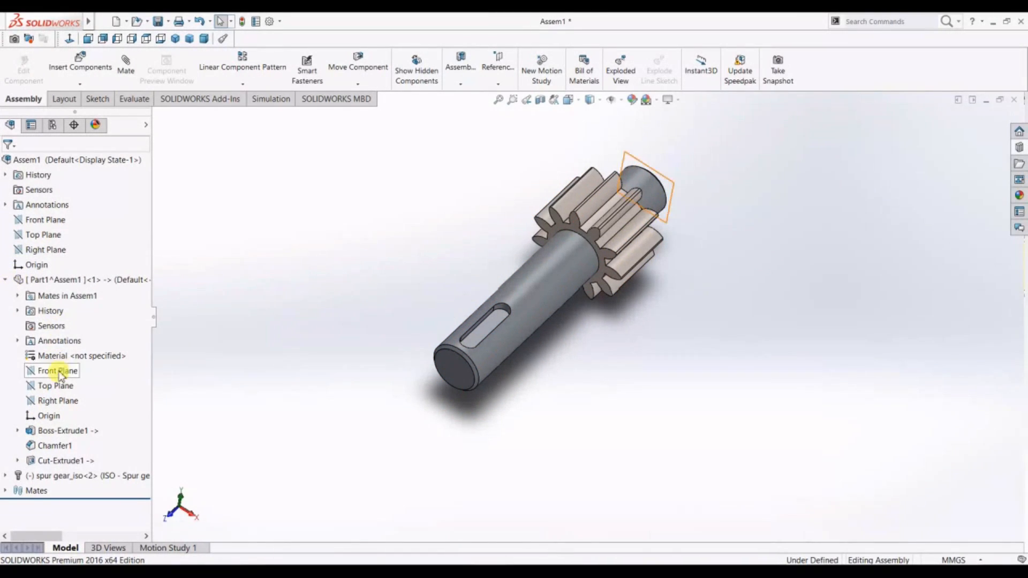
pyautogui.click(5, 475)
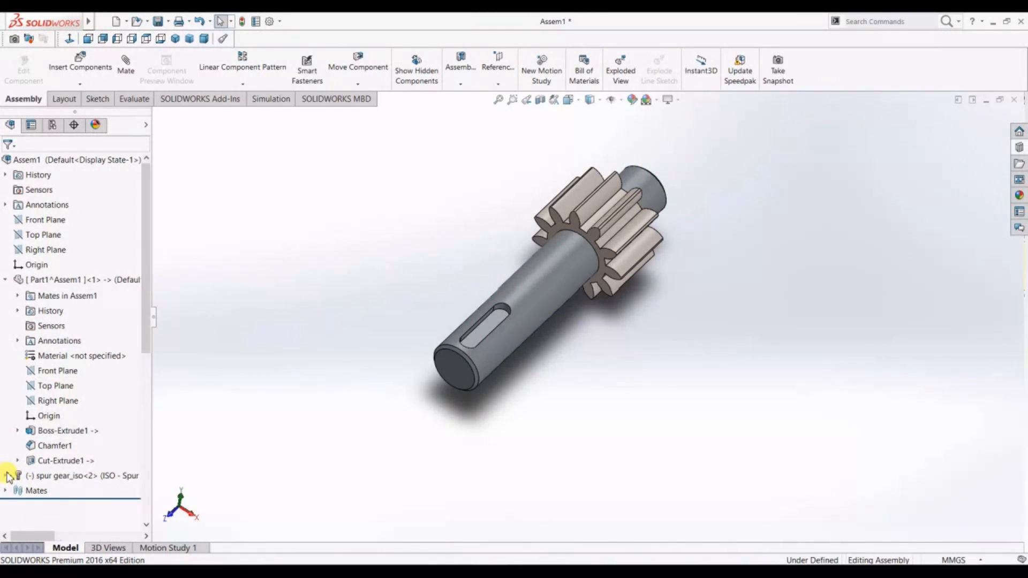
pyautogui.scroll(4, 56, 379)
pyautogui.scroll(3, 58, 377)
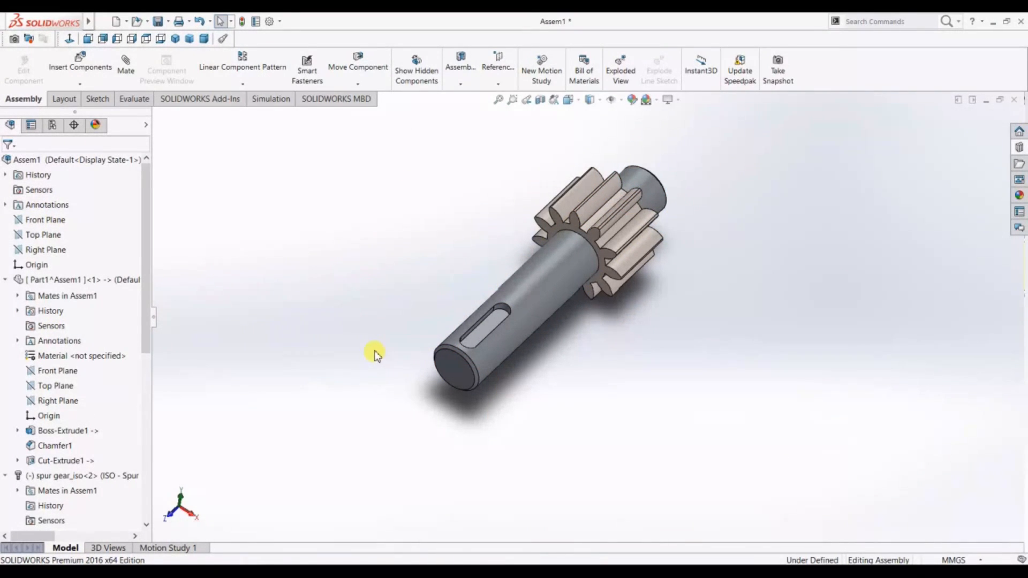
# Add a coincident mate between the shaft's Top Plane and the spur gear's Plane2
pyautogui.click(52, 386)
pyautogui.moveTo(146, 303); pyautogui.dragTo(120, 397)
pyautogui.keyDown('ctrl'); pyautogui.click(56, 462); pyautogui.keyUp('ctrl')
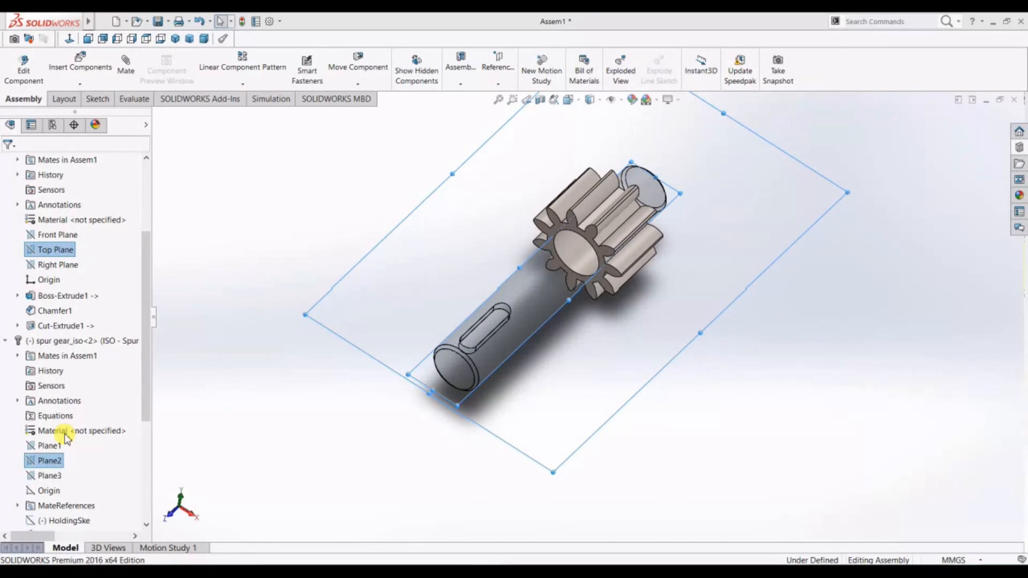
pyautogui.click(8, 165)
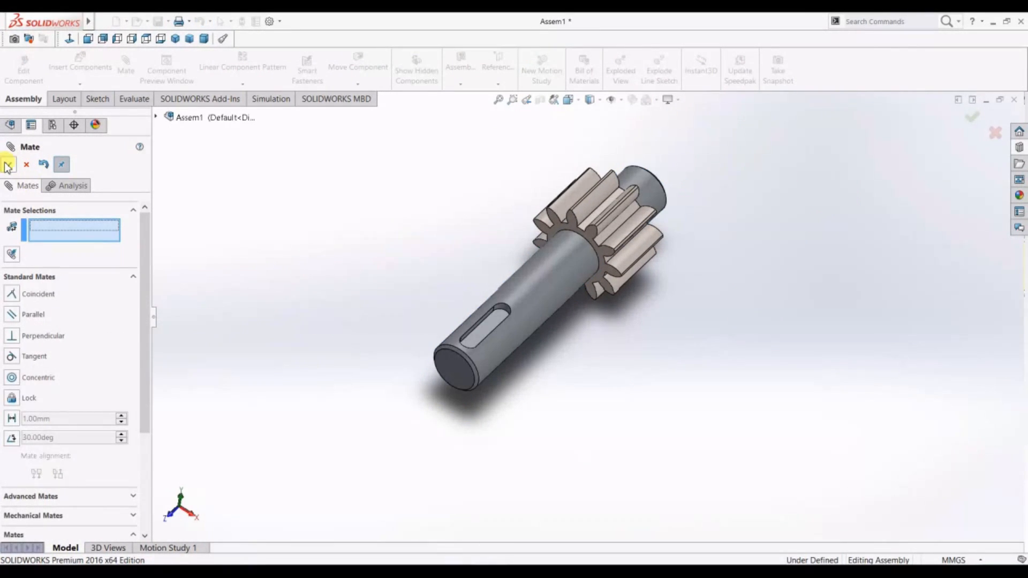
pyautogui.click(37, 294)
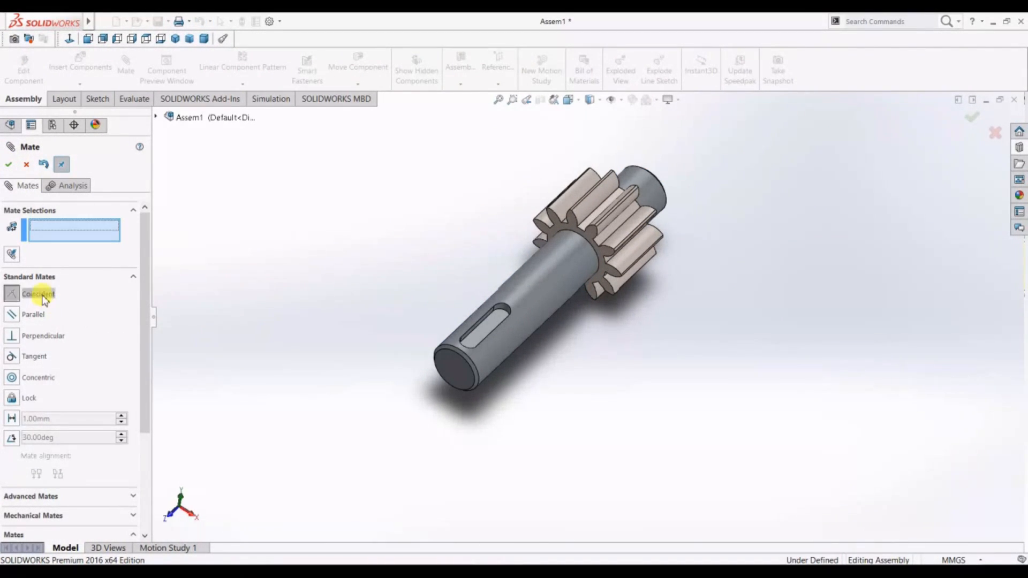
pyautogui.click(8, 166)
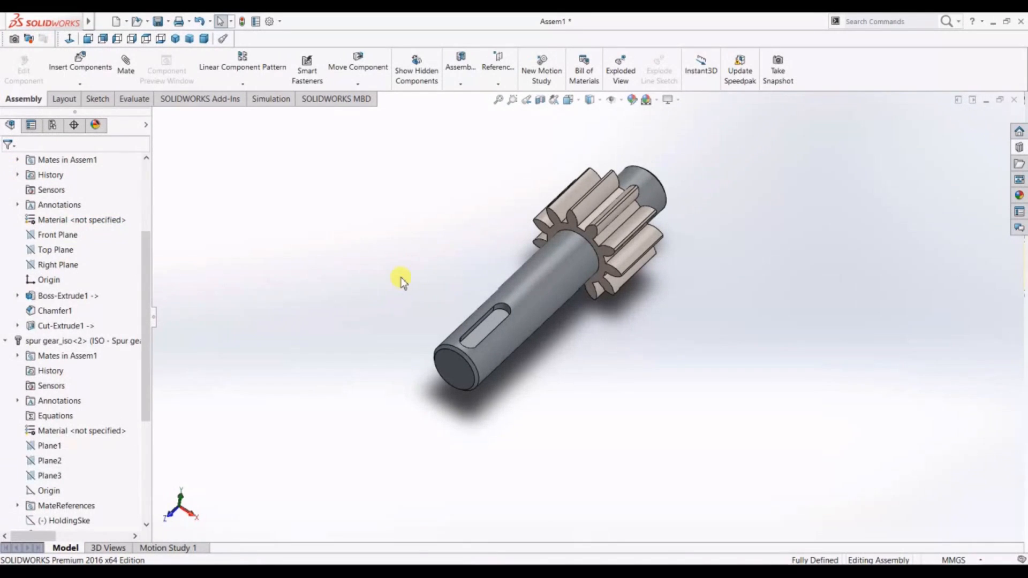
# Test whether the mated gear can still rotate and inspect the shaft assembly from another angle
pyautogui.moveTo(606, 221); pyautogui.dragTo(698, 284)
pyautogui.scroll(1, 685, 264)
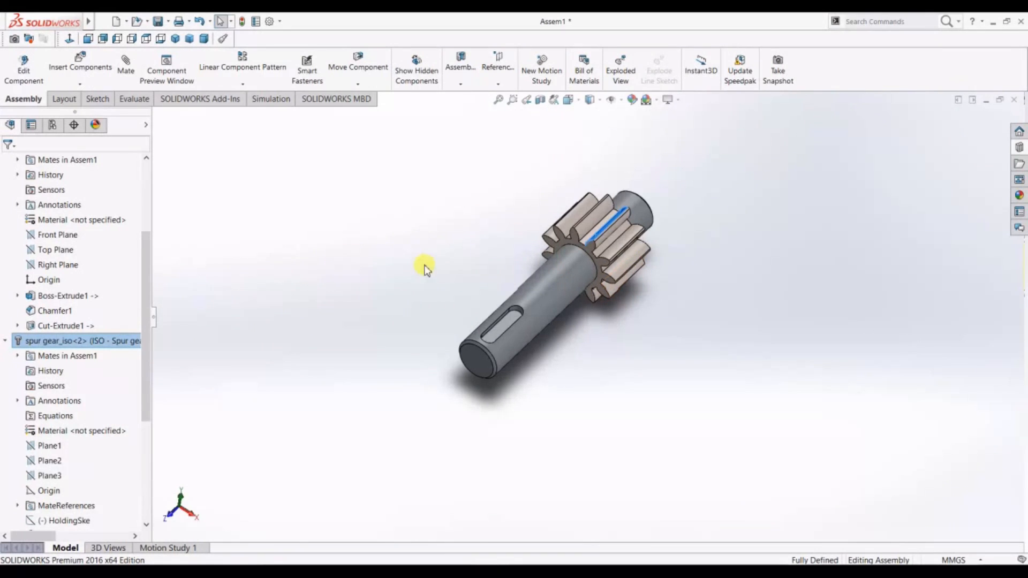
pyautogui.moveTo(411, 264); pyautogui.dragTo(371, 248, button='middle')
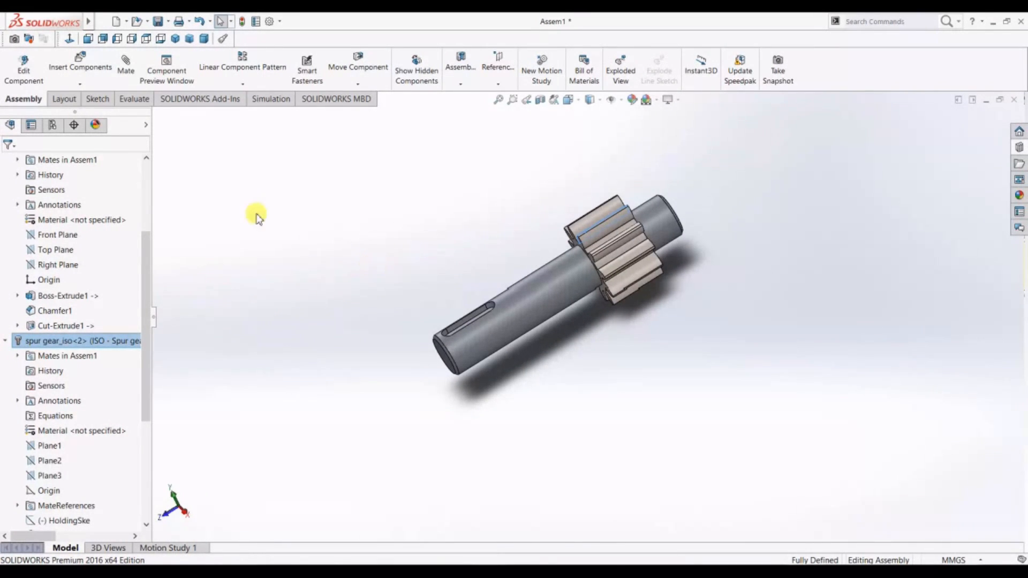
# Save the assembly and its modified shaft part under the file name "Assem1 power transmision" in the youtube folder
pyautogui.click(158, 21)
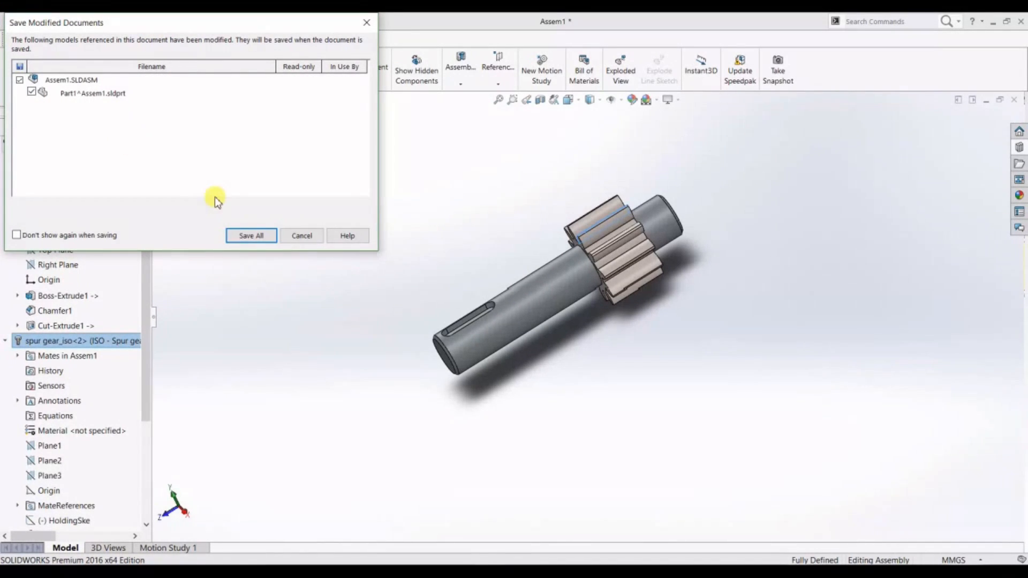
pyautogui.click(251, 235)
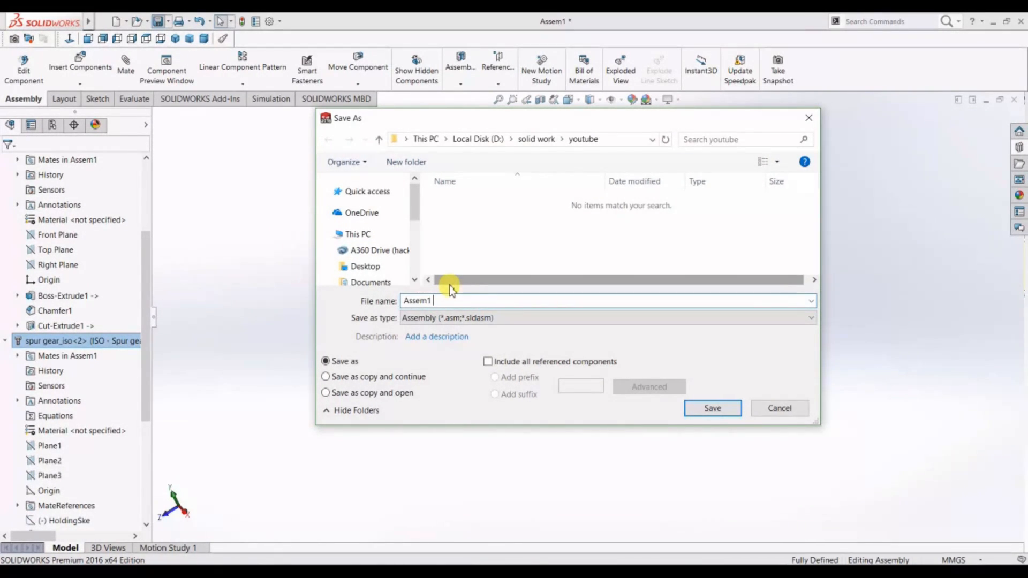
pyautogui.write('power transmision')
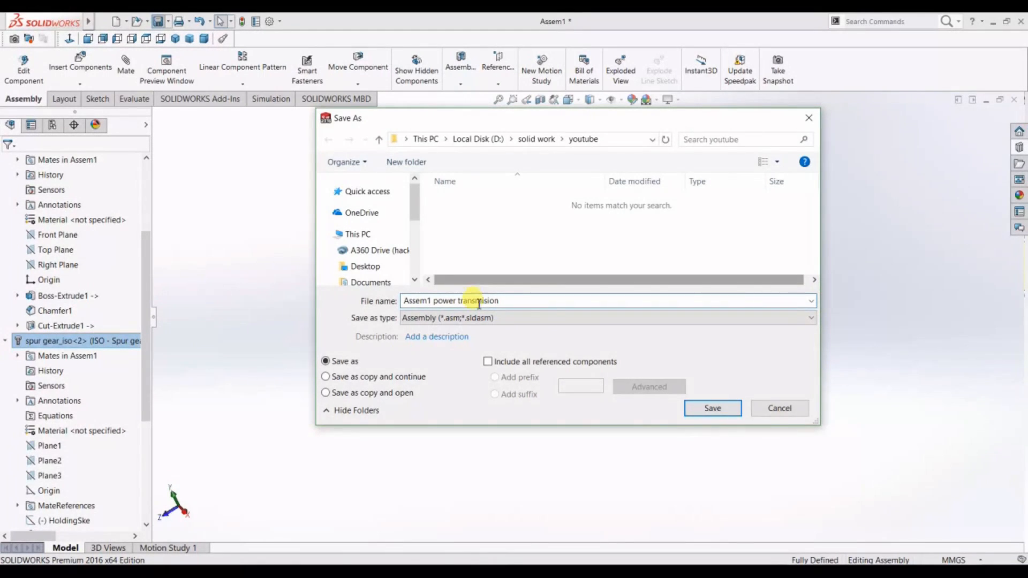
pyautogui.click(714, 412)
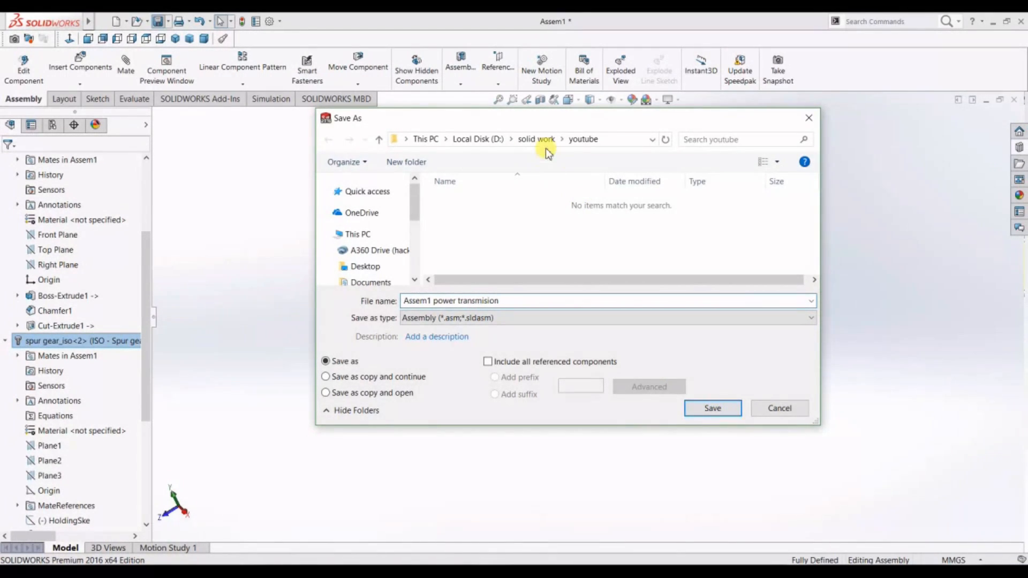
pyautogui.click(712, 409)
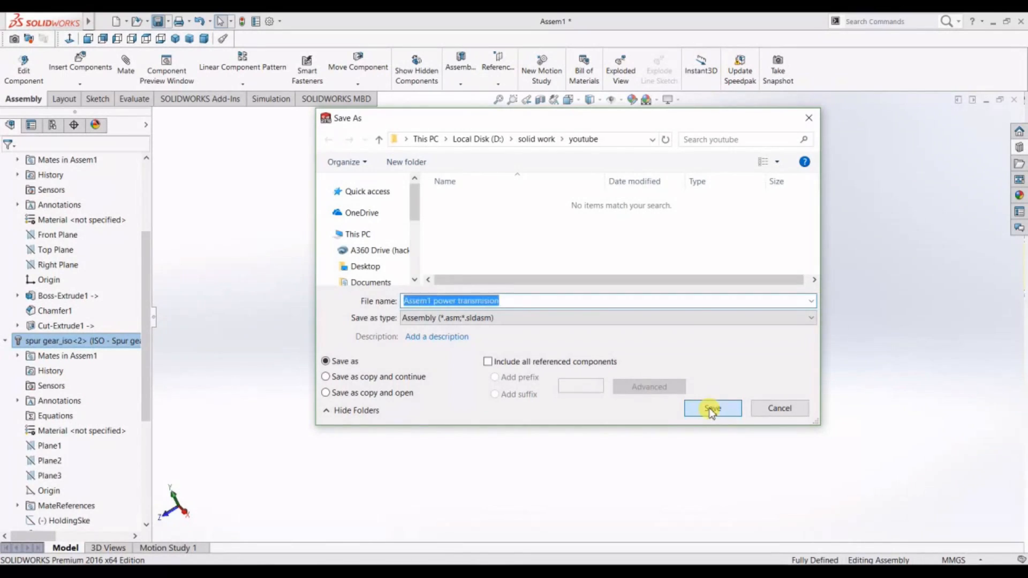
pyautogui.click(548, 347)
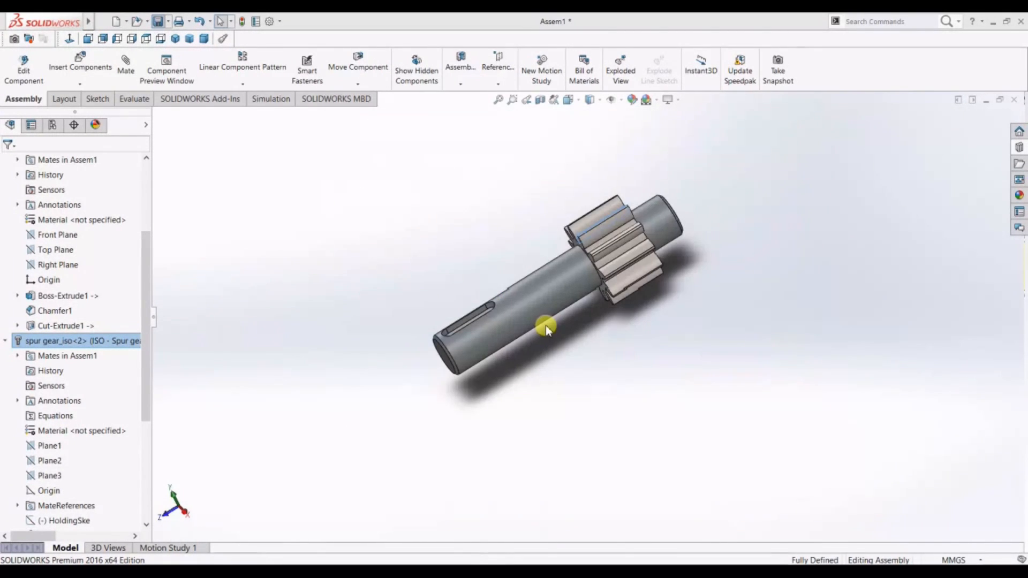
pyautogui.click(546, 257)
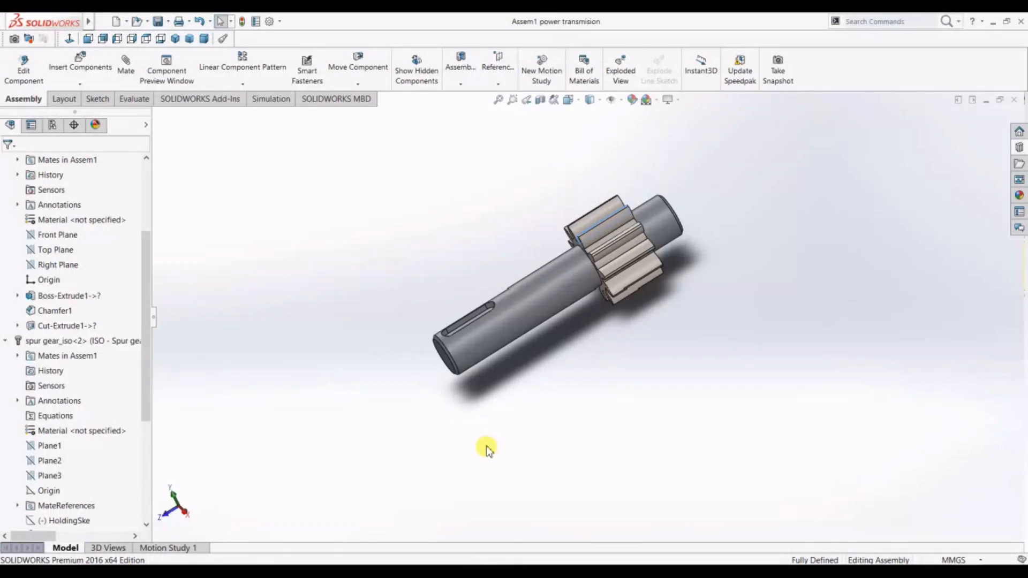
# Create a new assembly document
pyautogui.click(119, 21)
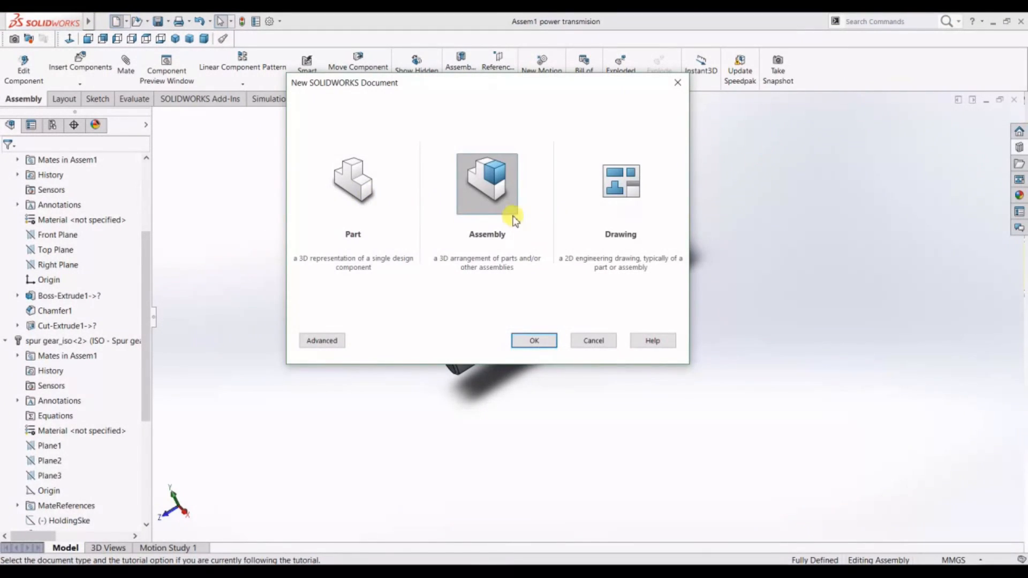
pyautogui.click(533, 342)
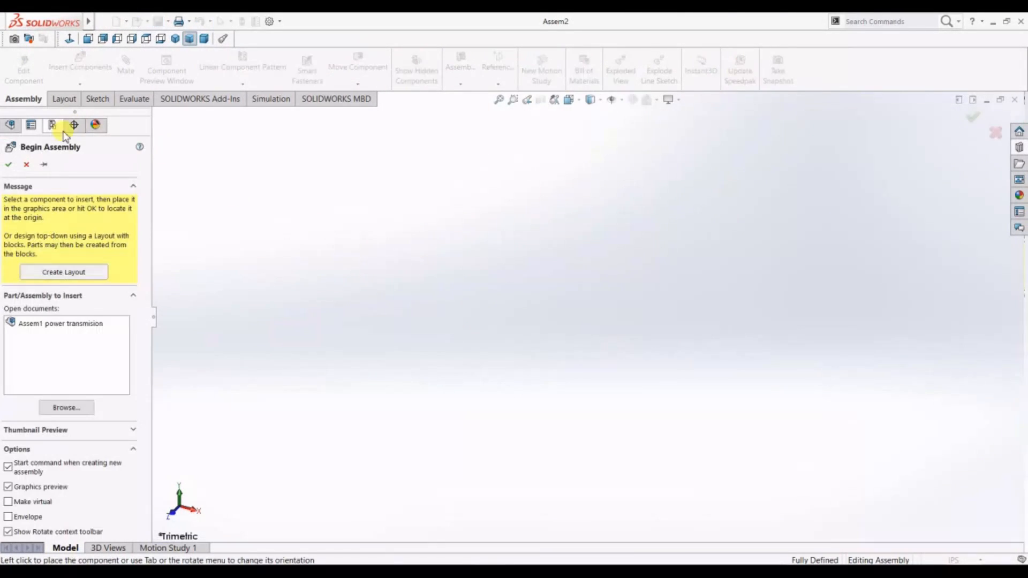
# Insert a new part into the empty assembly and place it on the Front Plane
pyautogui.click(26, 165)
pyautogui.click(80, 84)
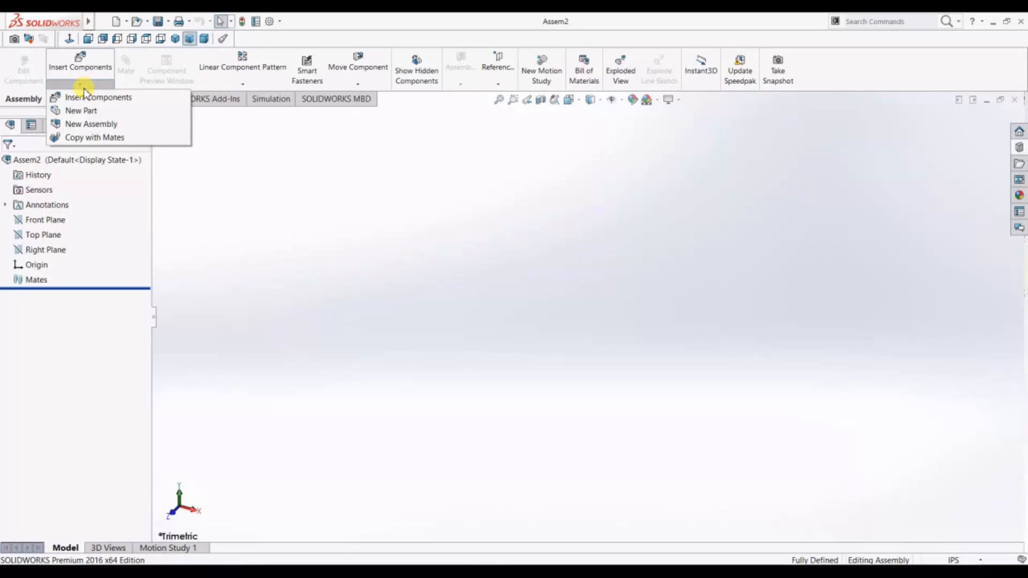
pyautogui.click(81, 110)
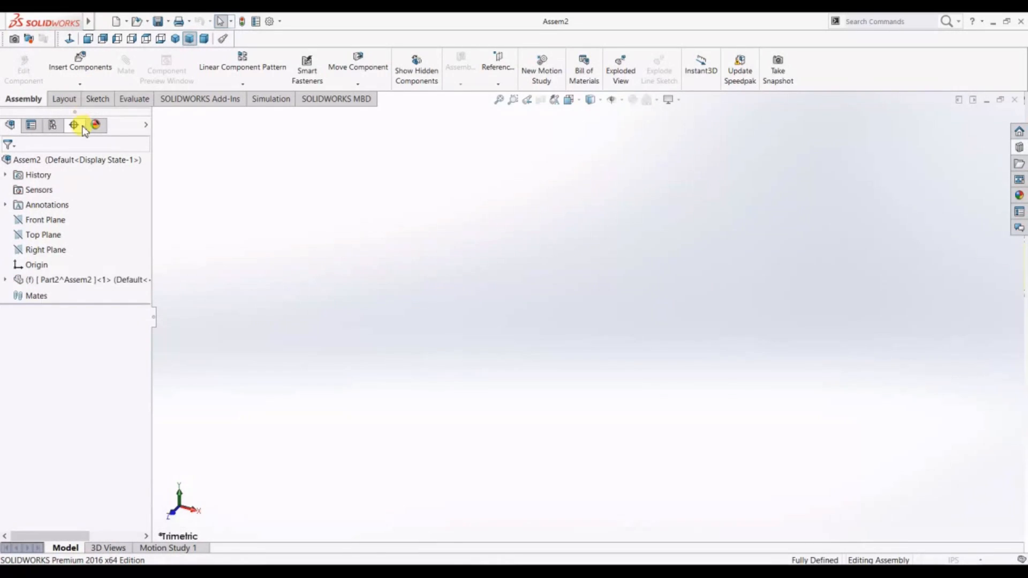
pyautogui.click(38, 221)
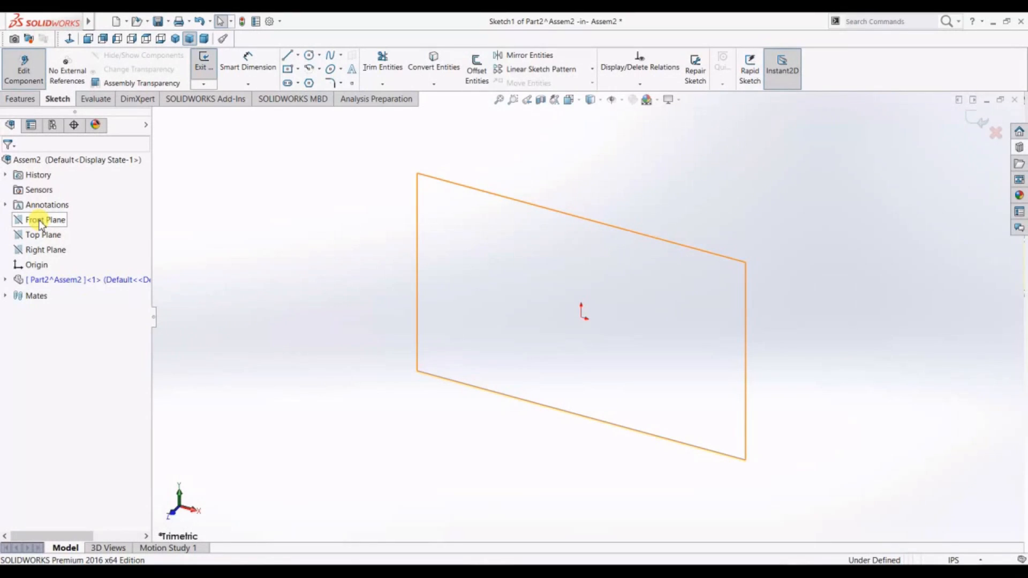
# Set the new part's units to MMGS and undo the automatically opened sketch
pyautogui.click(954, 561)
pyautogui.click(885, 511)
pyautogui.hotkey('ctrl', 'z')
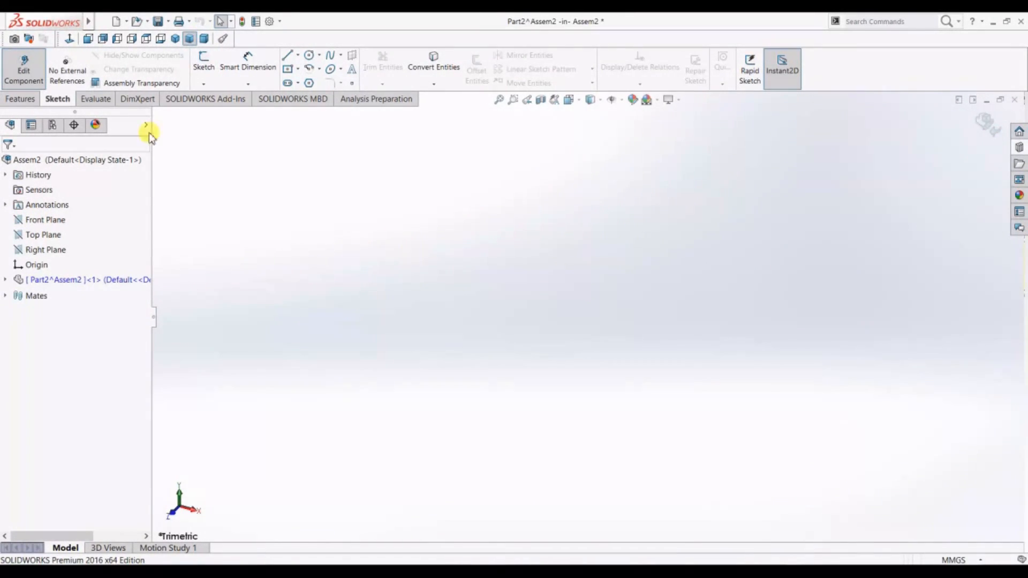
# Sketch a circle about 64.5 mm in diameter on the Front Plane, centred on the origin
pyautogui.click(31, 222)
pyautogui.click(25, 201)
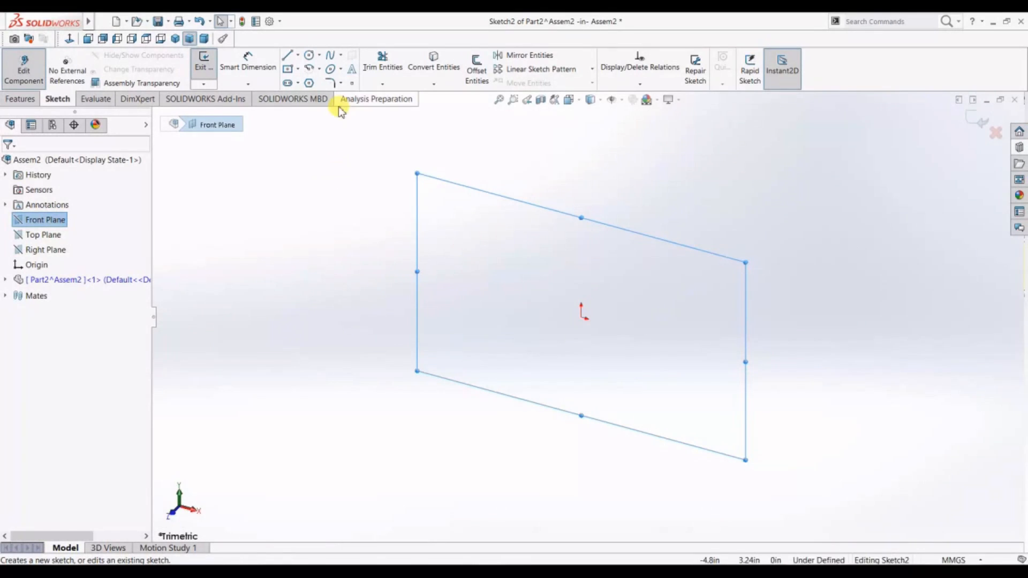
pyautogui.click(69, 38)
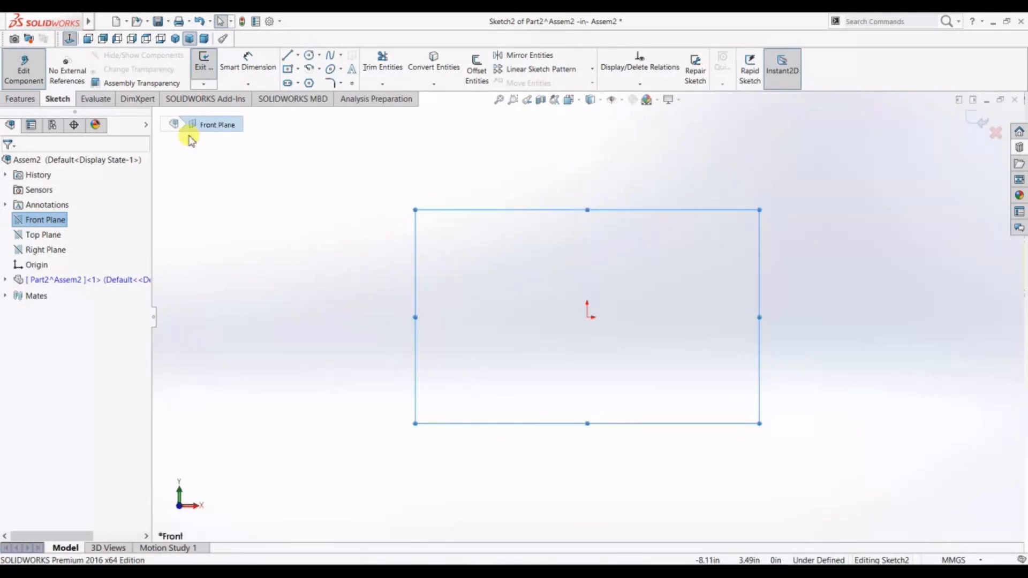
pyautogui.click(310, 56)
pyautogui.click(587, 317)
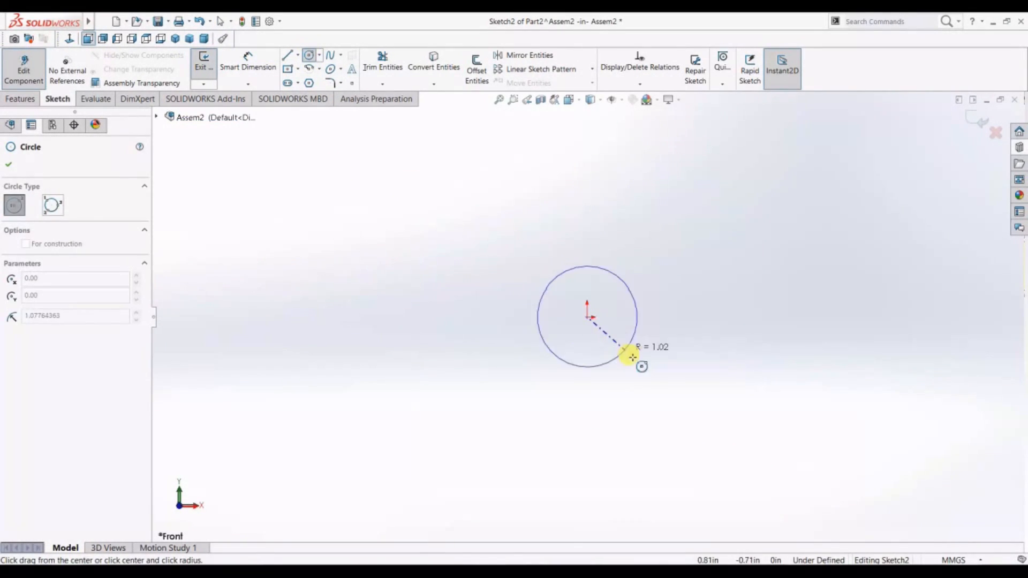
pyautogui.click(634, 359)
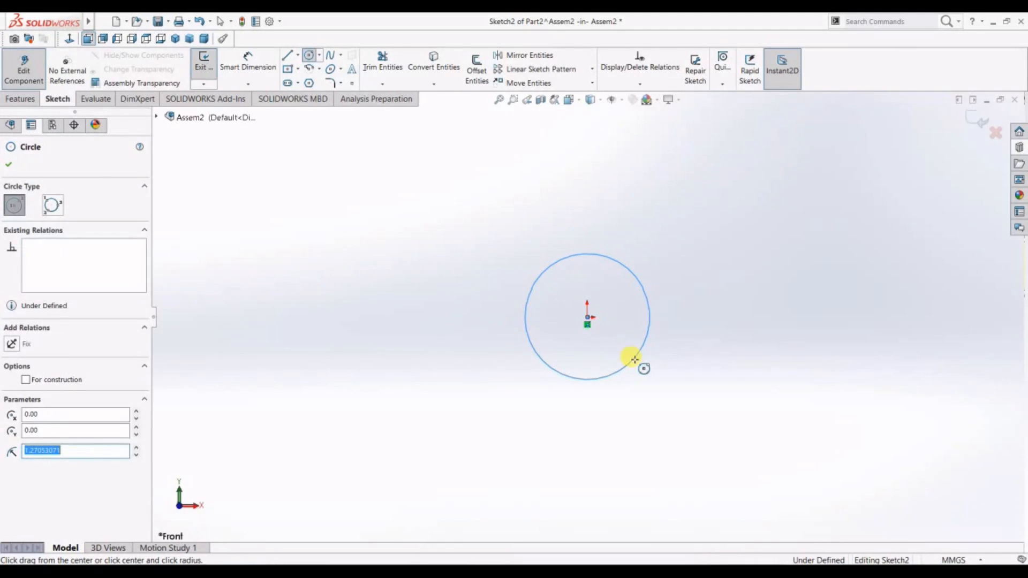
# Dimension the circle's diameter as 18 mm
pyautogui.click(248, 63)
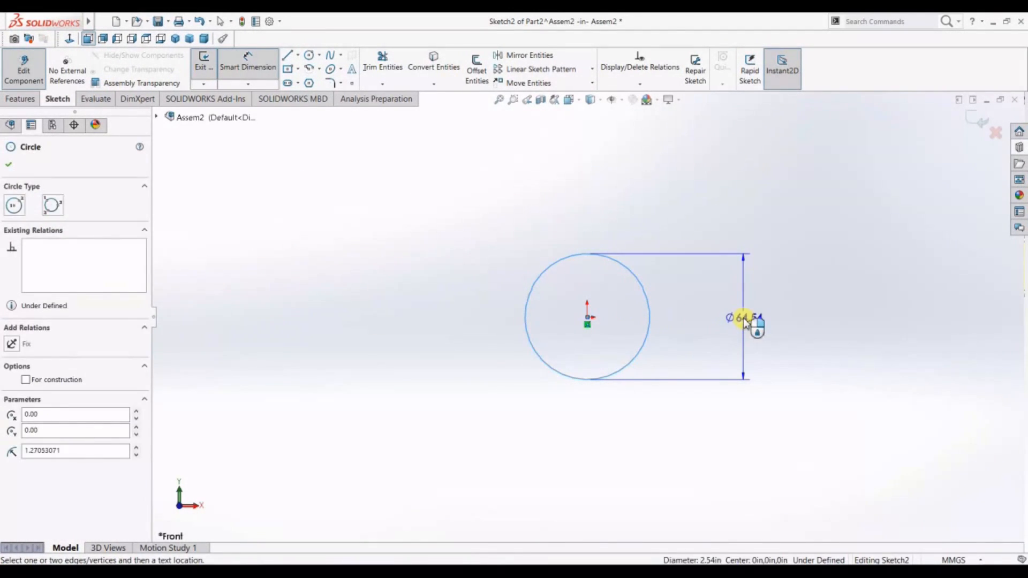
pyautogui.click(749, 328)
pyautogui.write('18')
pyautogui.press('Return')
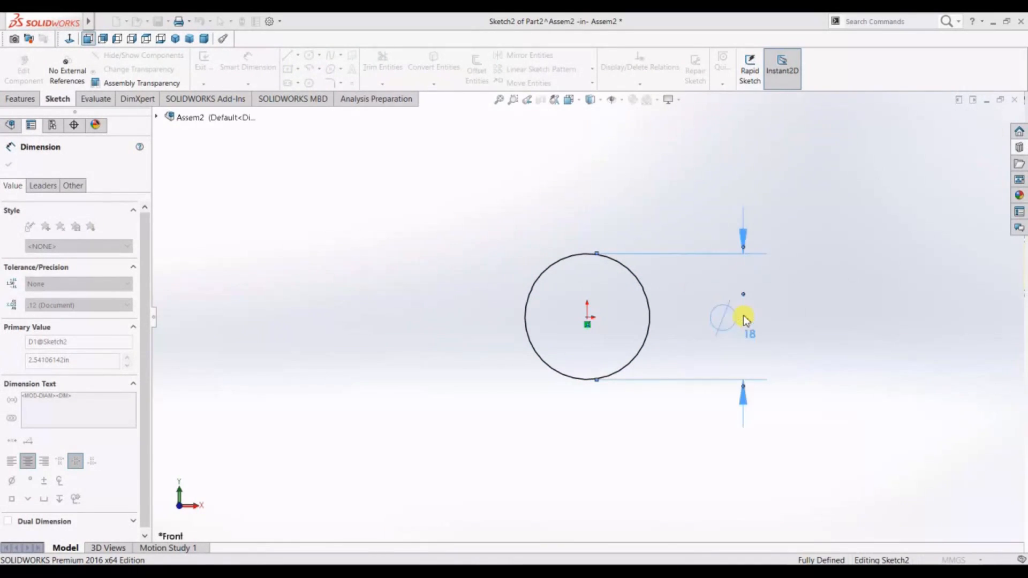
pyautogui.click(8, 166)
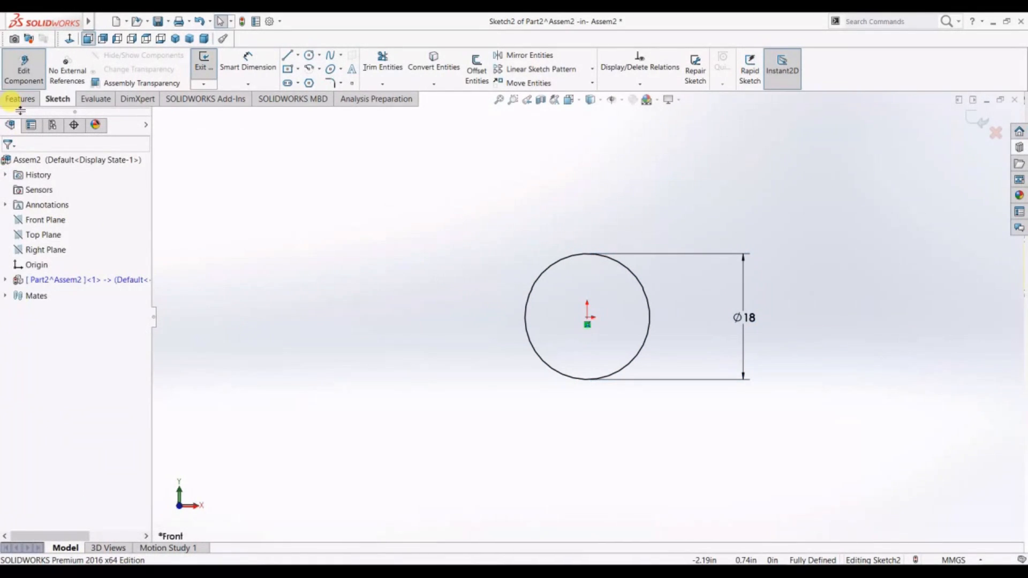
# Extrude the circle as a blind boss 53 mm deep to form the shaft
pyautogui.click(19, 100)
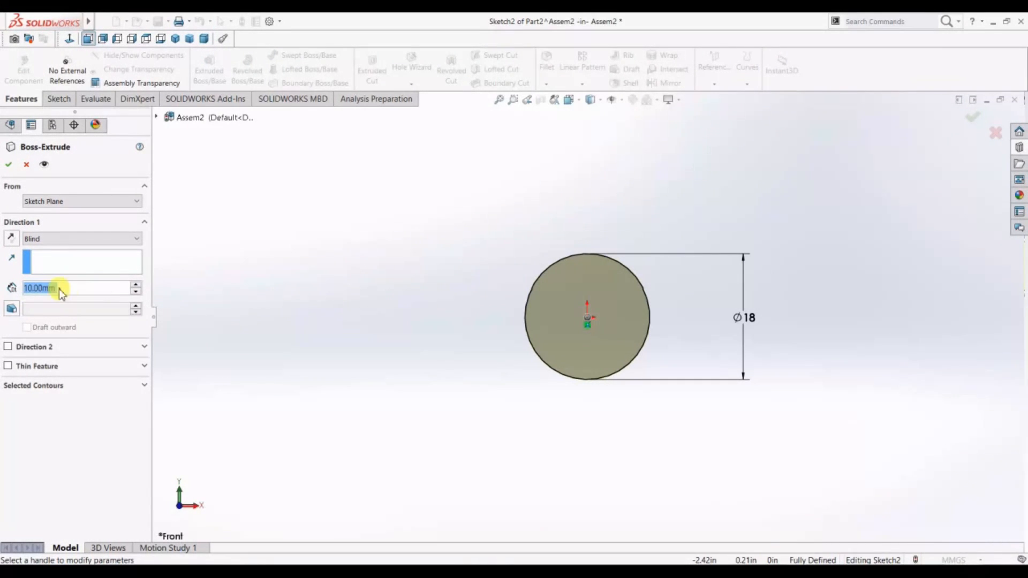
pyautogui.write('53')
pyautogui.press('Return')
pyautogui.press('Return')
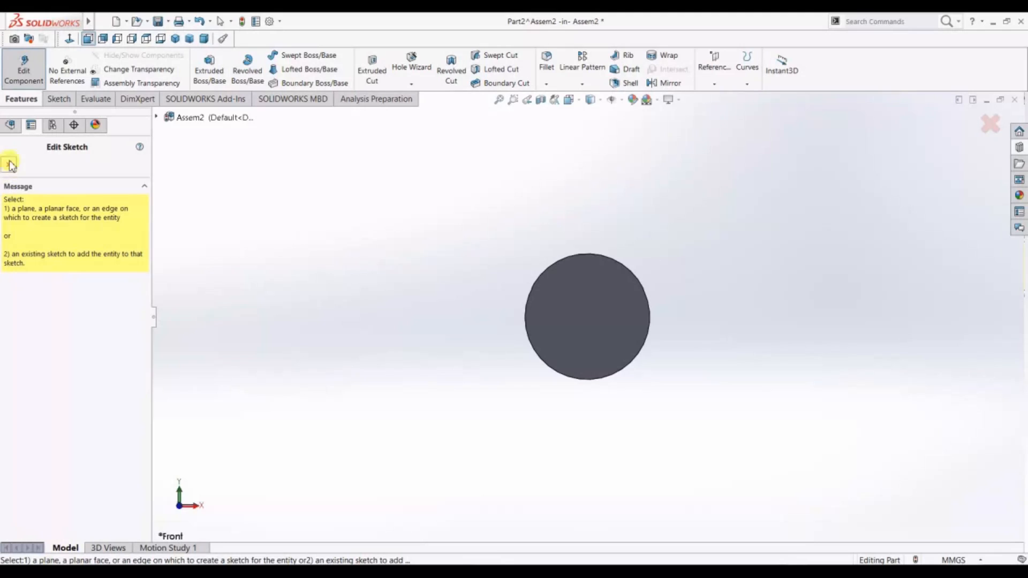
pyautogui.click(10, 164)
# Chamfer both ends of the shaft by selecting its cylindrical face, with a 1 mm distance at 45 degrees
pyautogui.hotkey('ctrl', '4')
pyautogui.moveTo(557, 256); pyautogui.dragTo(565, 261, button='middle')
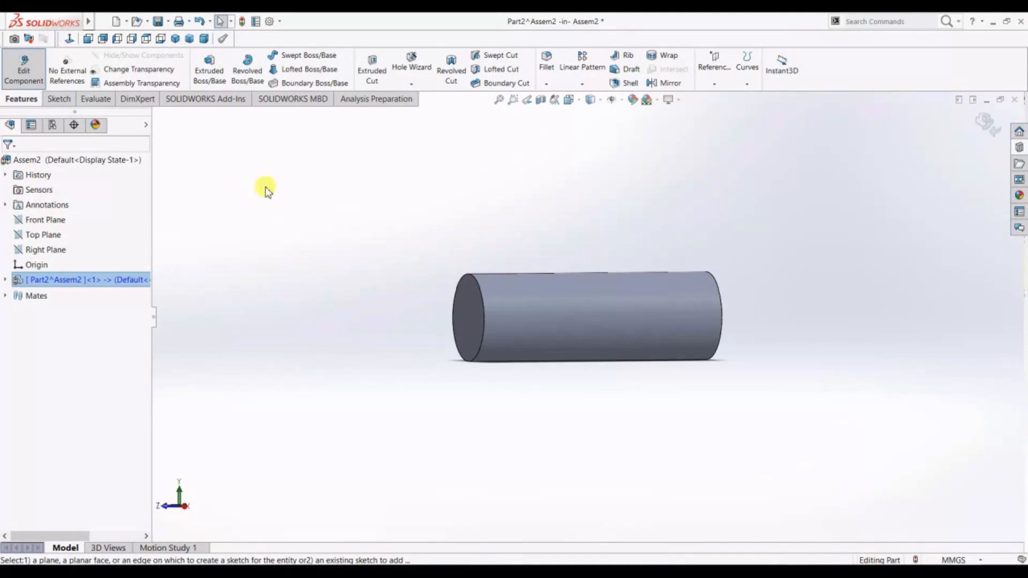
pyautogui.click(546, 84)
pyautogui.click(562, 110)
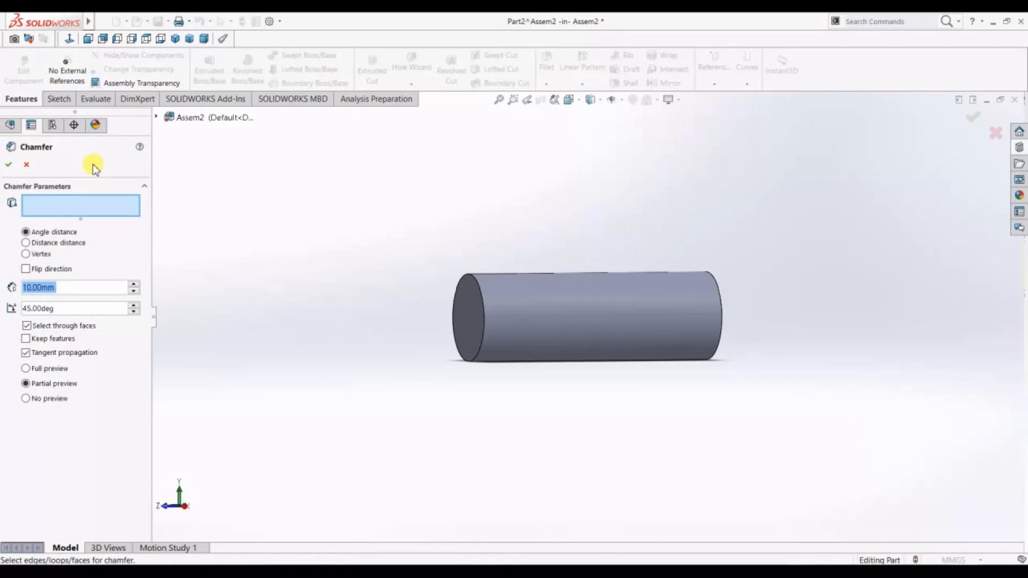
pyautogui.click(526, 299)
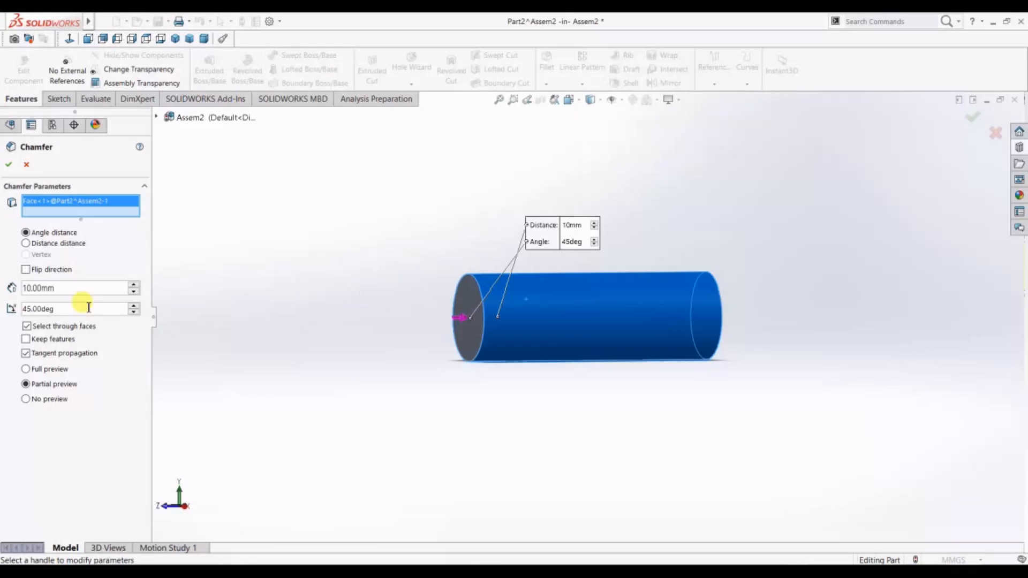
pyautogui.doubleClick(75, 289)
pyautogui.write('1')
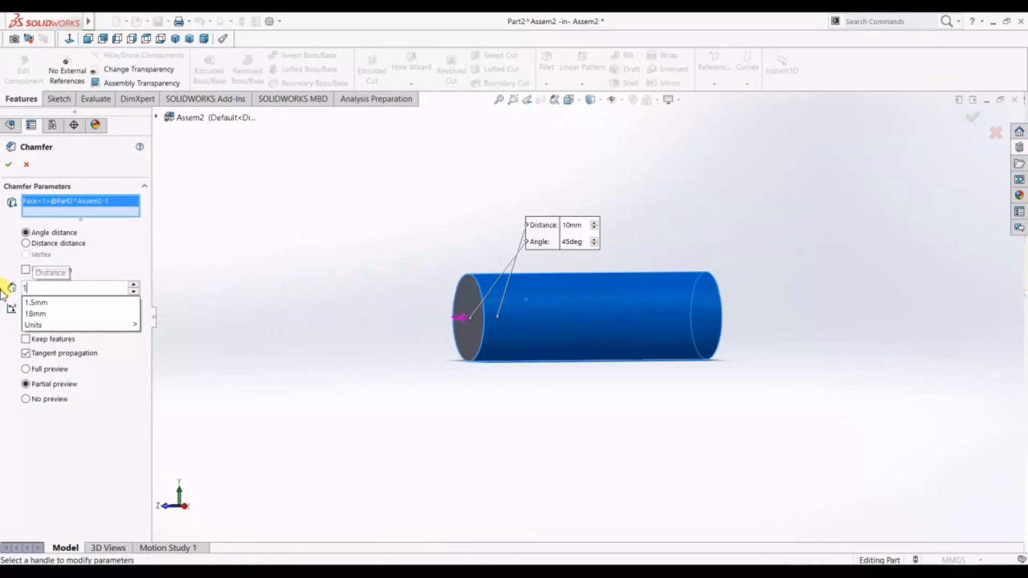
pyautogui.press('Return')
pyautogui.click(8, 165)
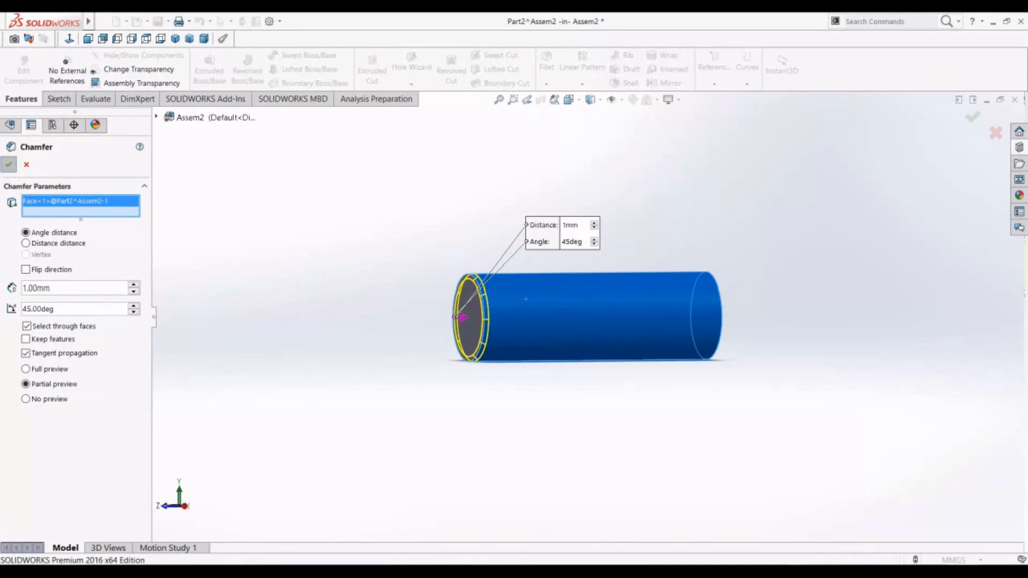
# Finish editing the shaft part in the assembly and apply the brushed chromium appearance to it
pyautogui.moveTo(934, 452); pyautogui.dragTo(788, 349, button='middle')
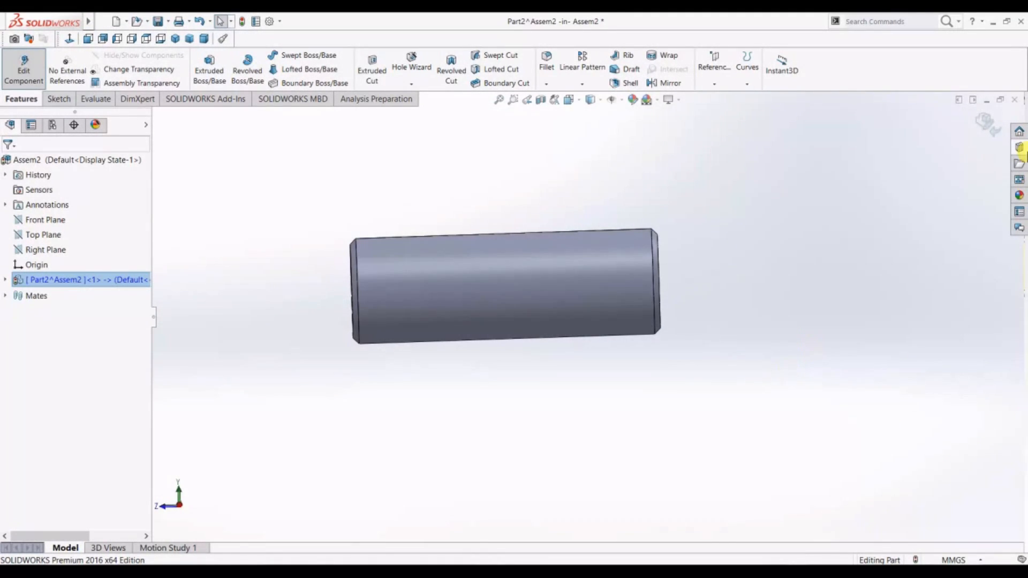
pyautogui.click(988, 123)
pyautogui.click(1019, 195)
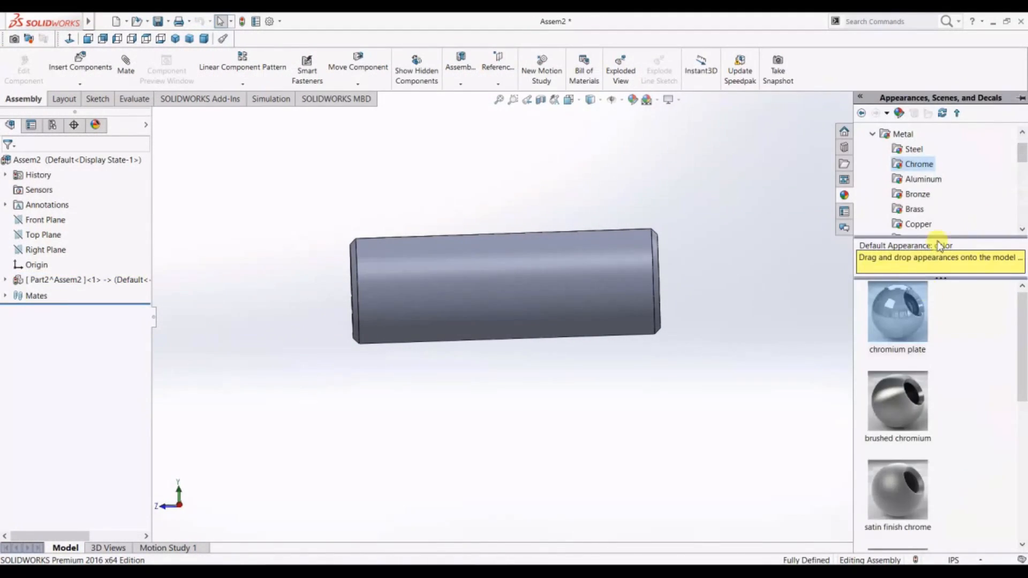
pyautogui.click(902, 321)
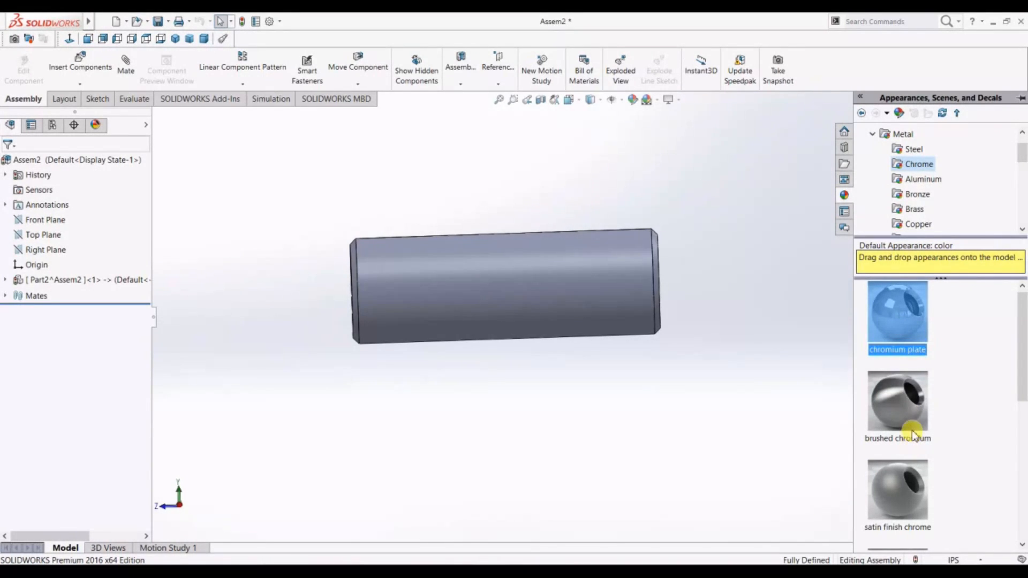
pyautogui.doubleClick(894, 400)
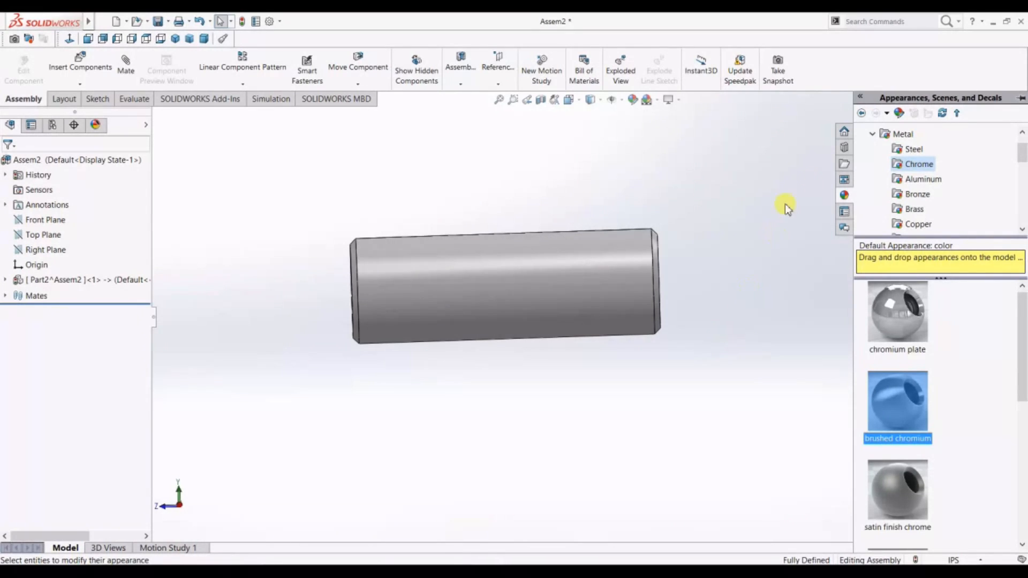
pyautogui.click(748, 188)
# Insert an ISO Toolbox spur gear with module 2.75, 11 teeth, 23 face width, 18 shaft diameter and no keyway beside the shaft
pyautogui.click(1020, 148)
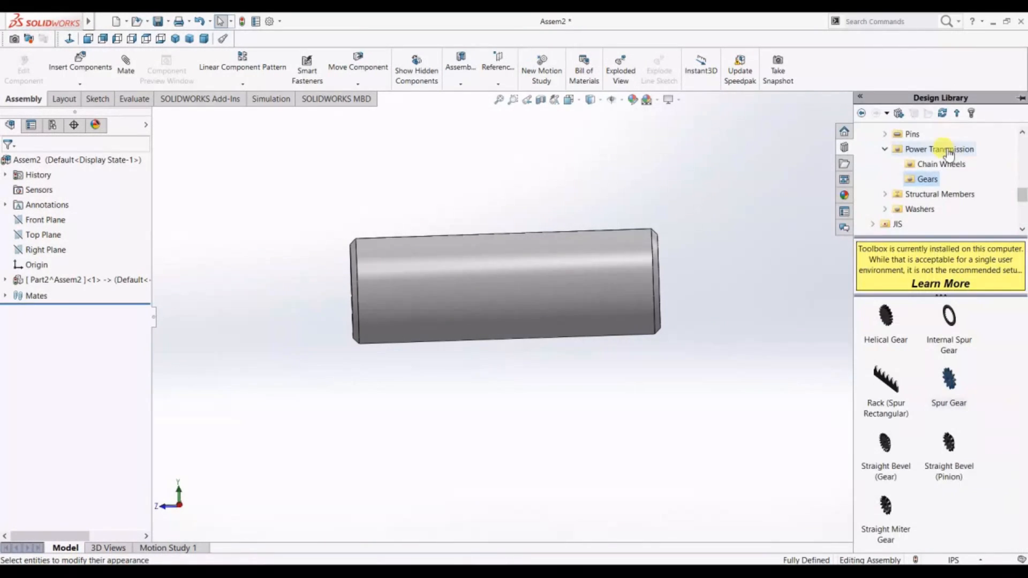
pyautogui.moveTo(953, 385); pyautogui.dragTo(746, 384)
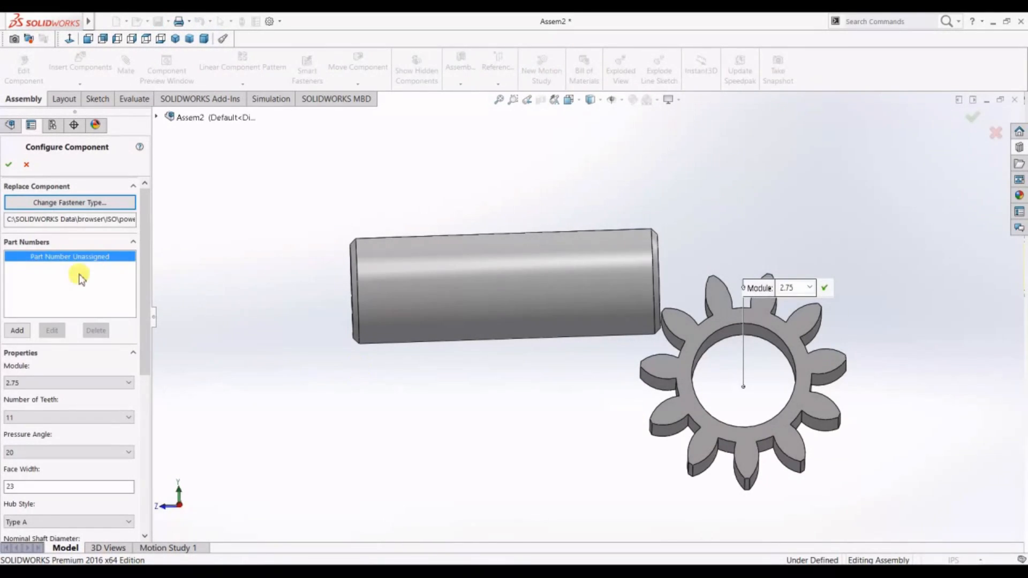
pyautogui.scroll(-5, 107, 421)
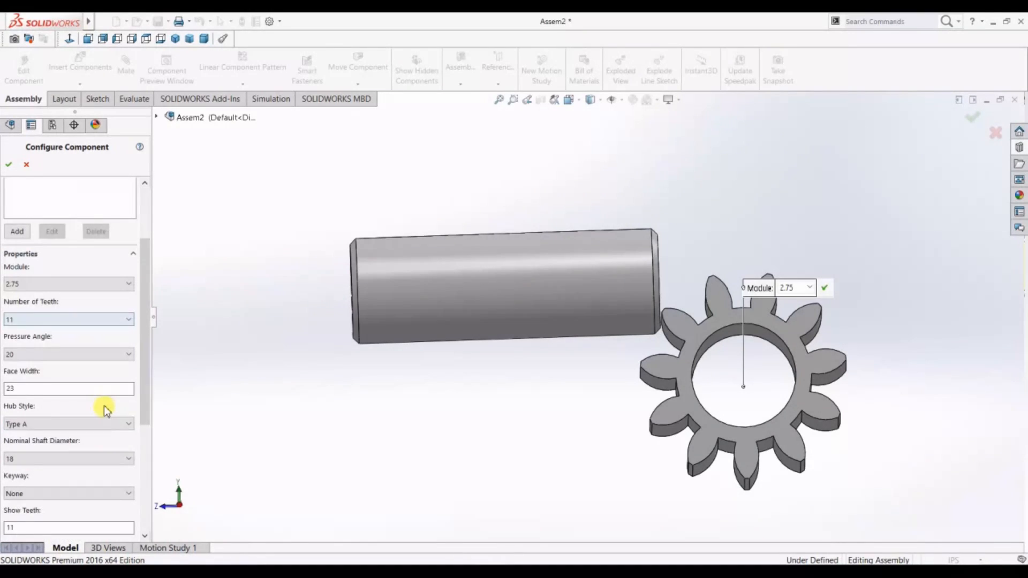
pyautogui.scroll(-3, 79, 408)
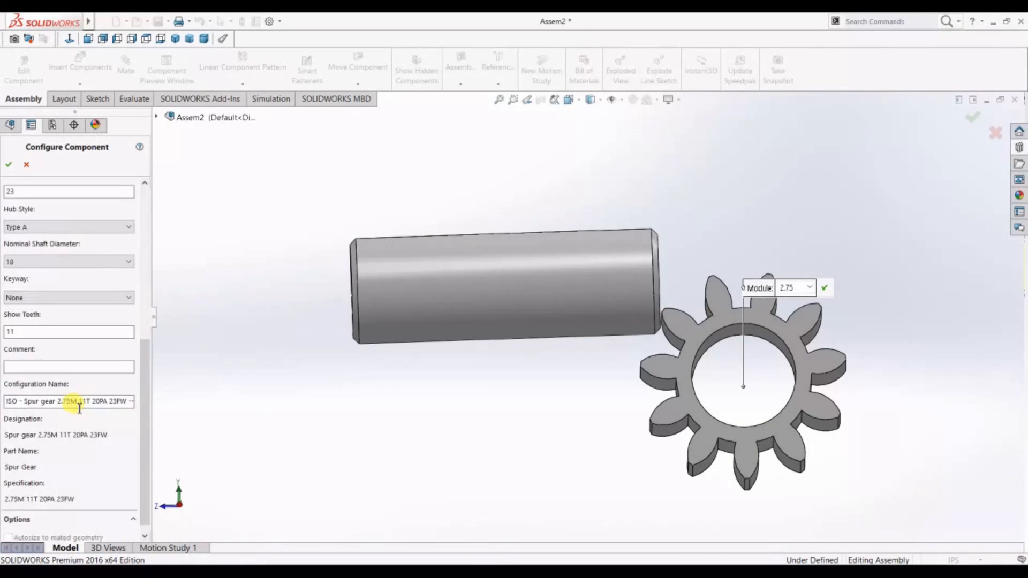
pyautogui.click(8, 166)
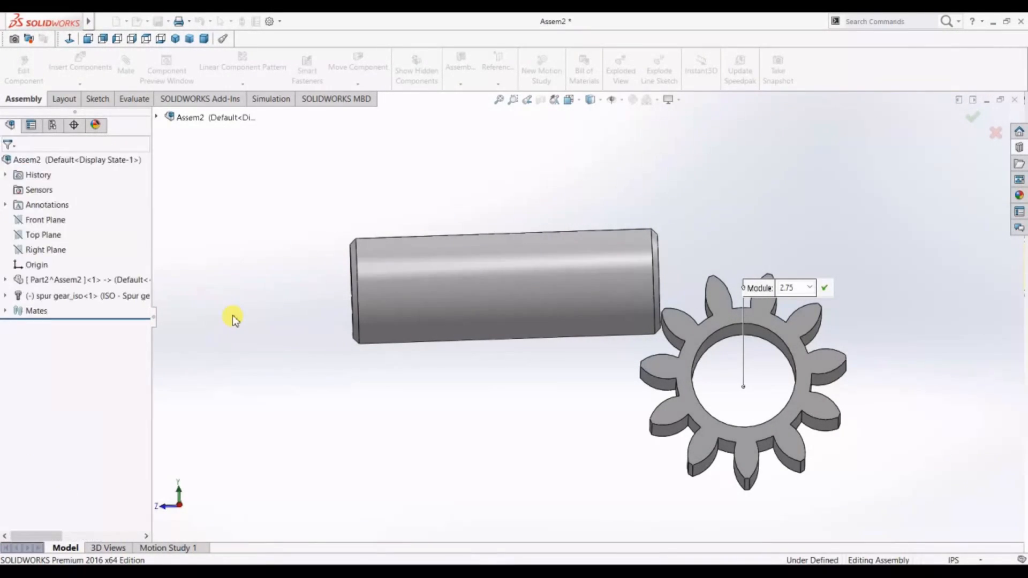
pyautogui.click(9, 164)
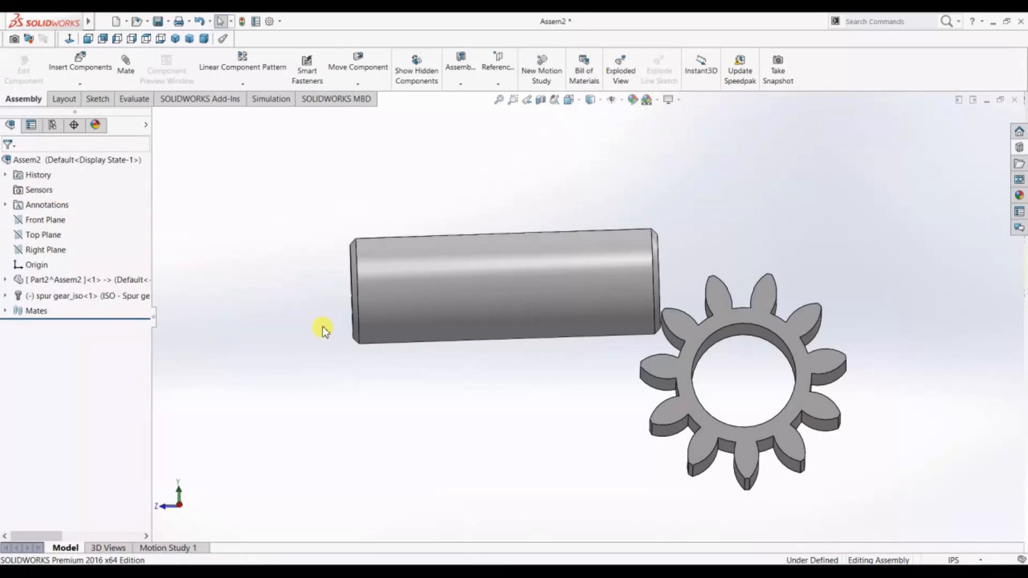
# Add a concentric mate between the spur gear's bore and the shaft's cylindrical face
pyautogui.click(737, 332)
pyautogui.click(124, 63)
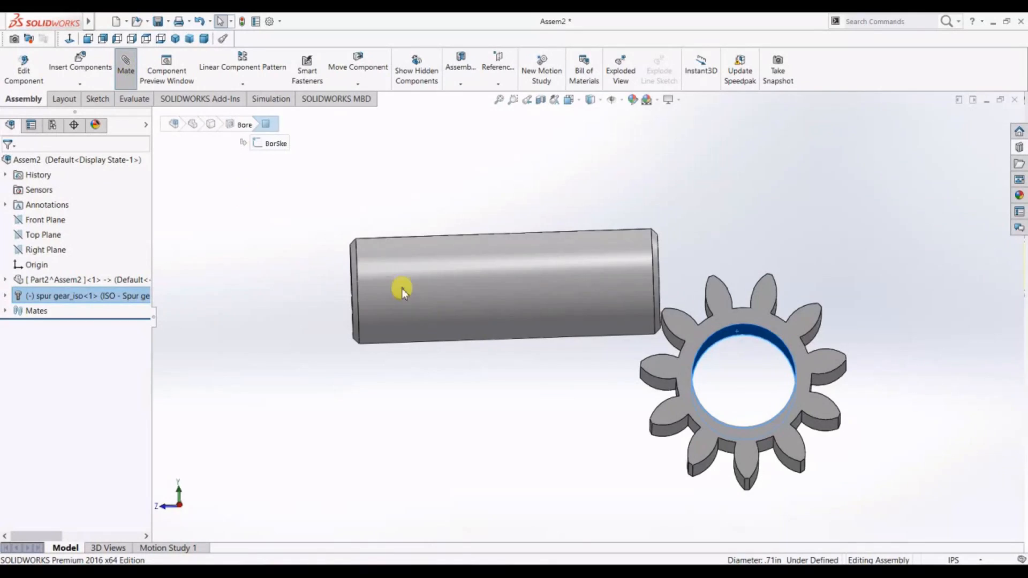
pyautogui.click(485, 298)
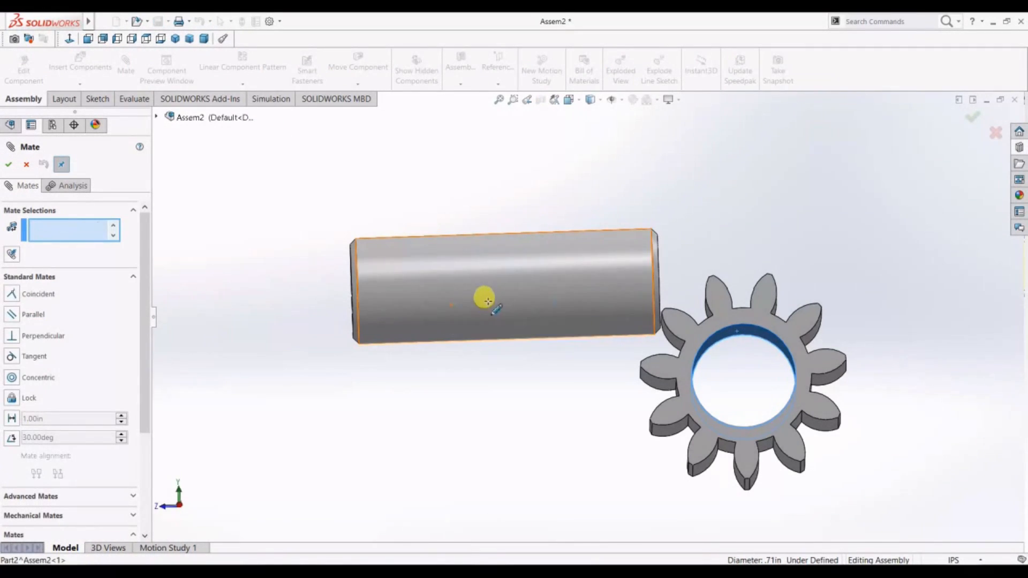
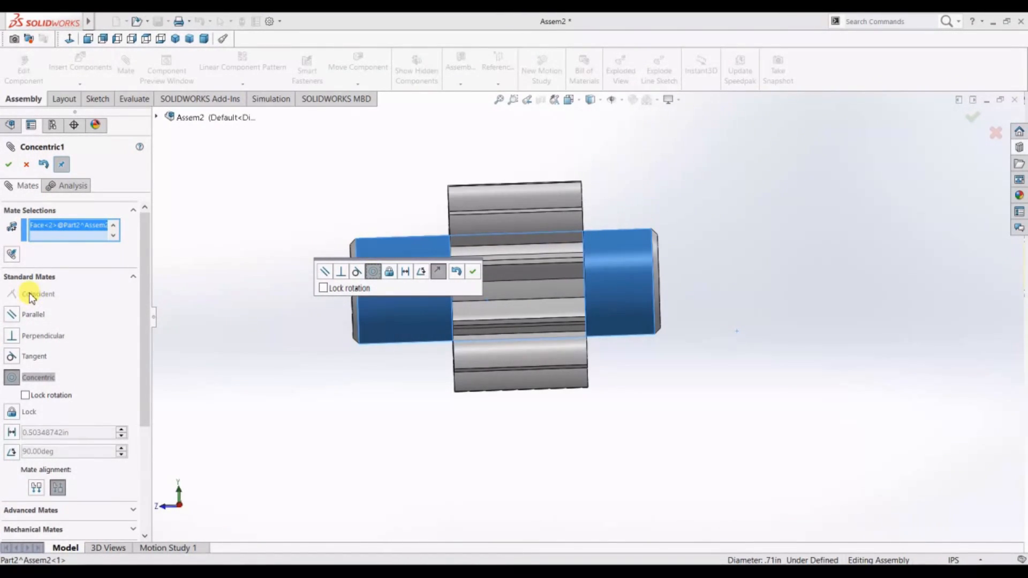
pyautogui.click(8, 166)
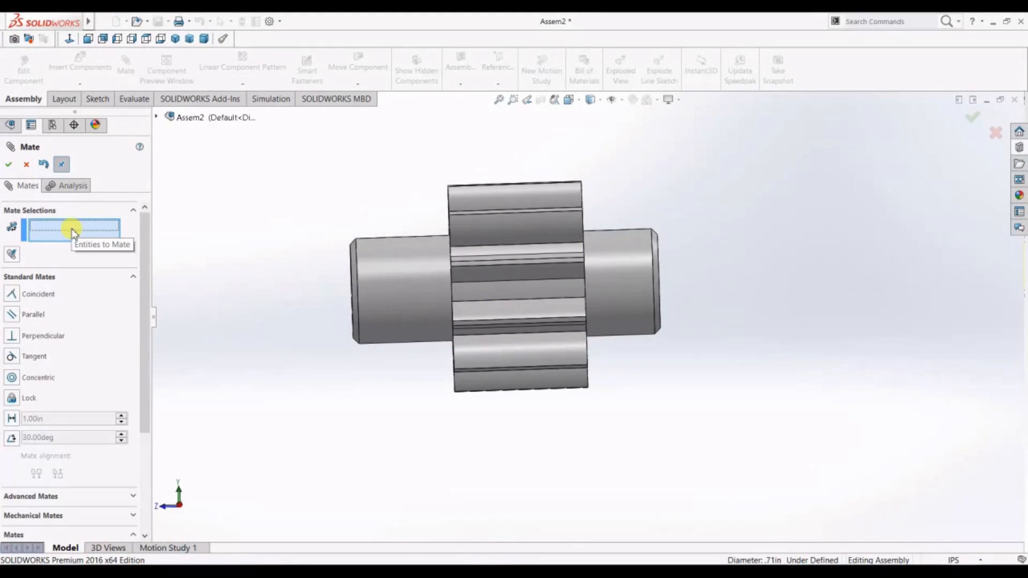
pyautogui.click(10, 166)
pyautogui.moveTo(217, 286); pyautogui.dragTo(405, 290, button='middle')
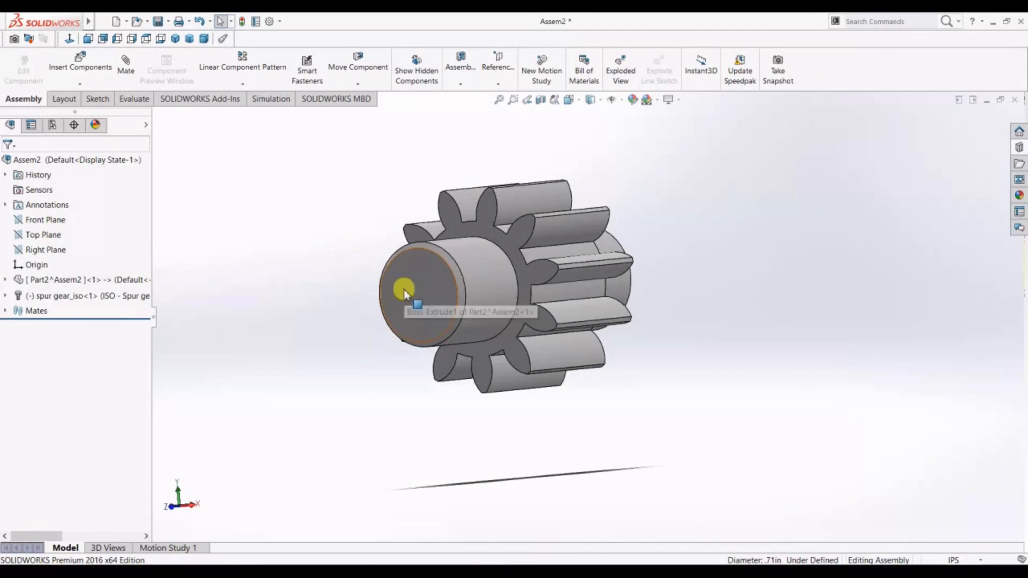
pyautogui.click(404, 292)
pyautogui.click(126, 67)
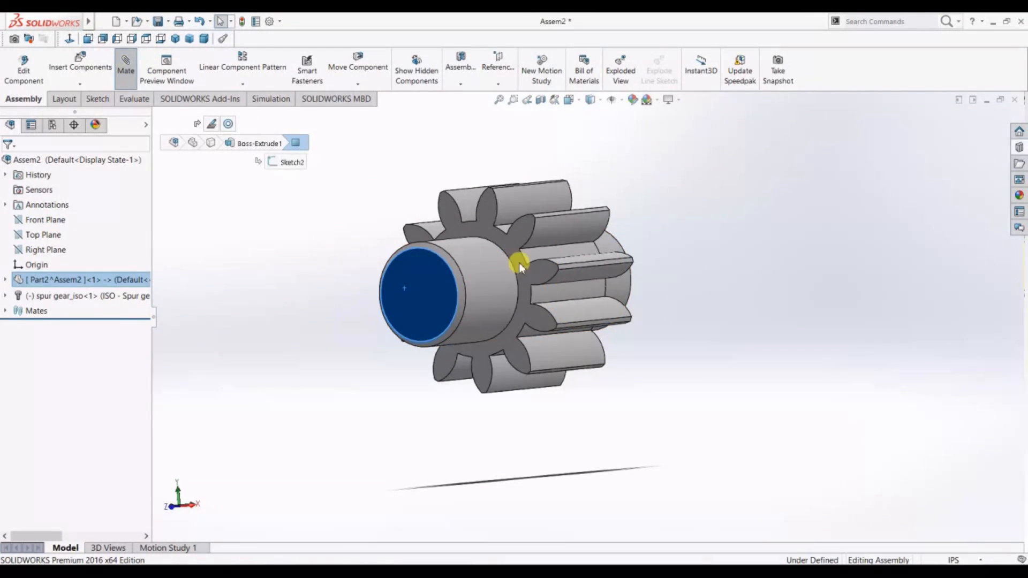
pyautogui.click(507, 242)
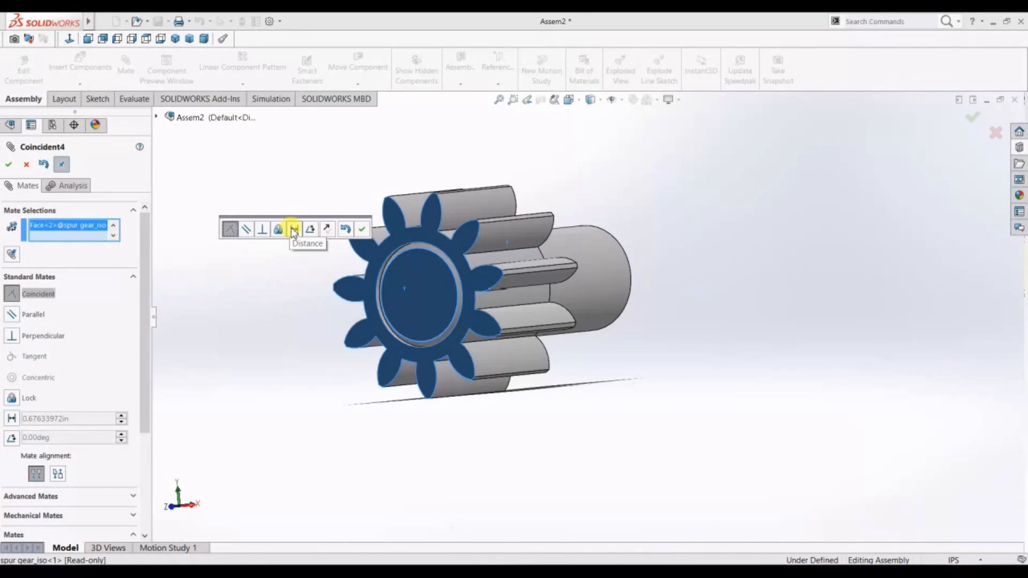
pyautogui.click(294, 231)
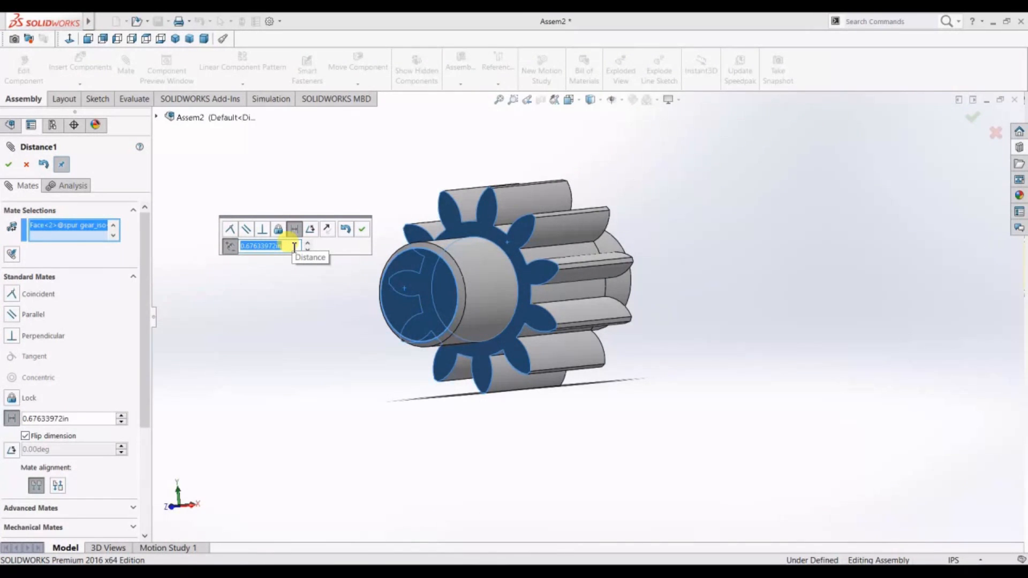
pyautogui.write('15')
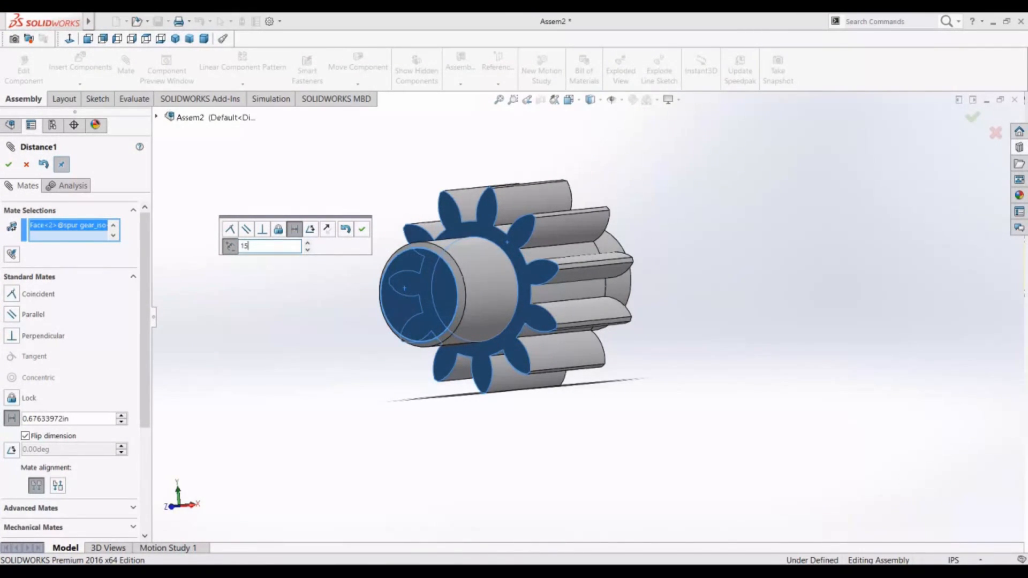
pyautogui.press('Return')
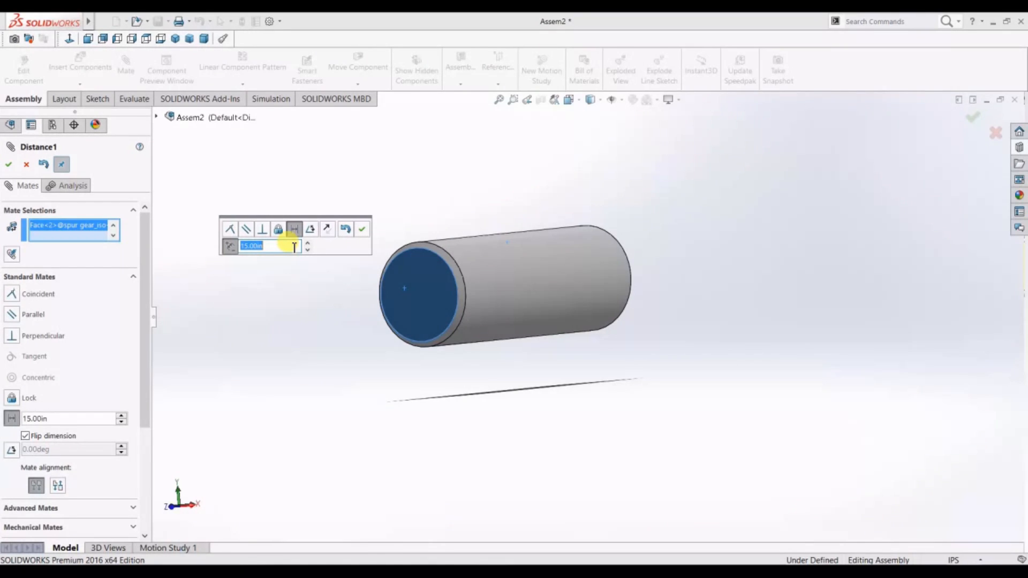
pyautogui.click(28, 166)
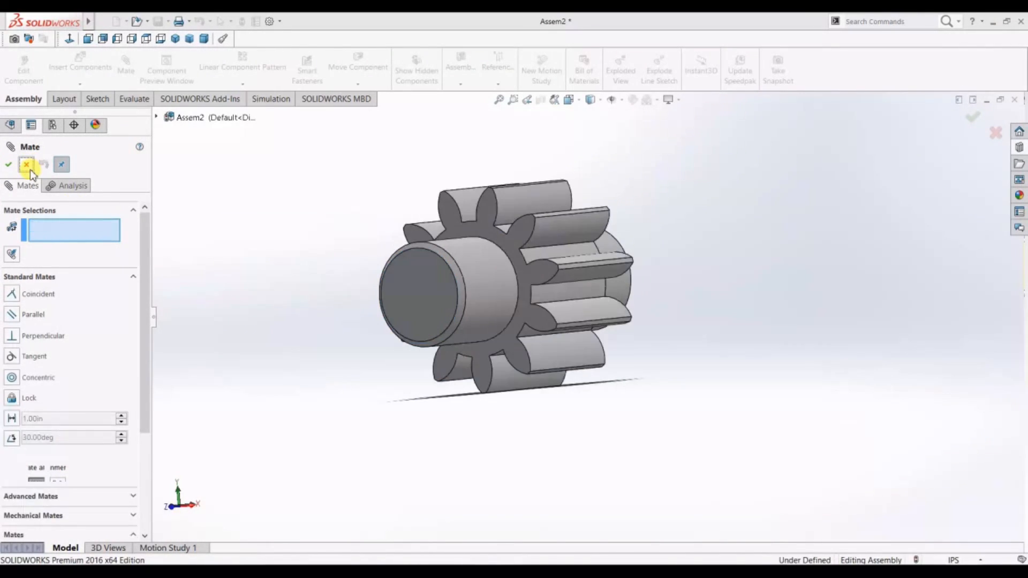
pyautogui.click(30, 169)
# Undo the spur gear's concentric mate and its insertion, and set the document units to MMGS
pyautogui.hotkey('ctrl', 'z')
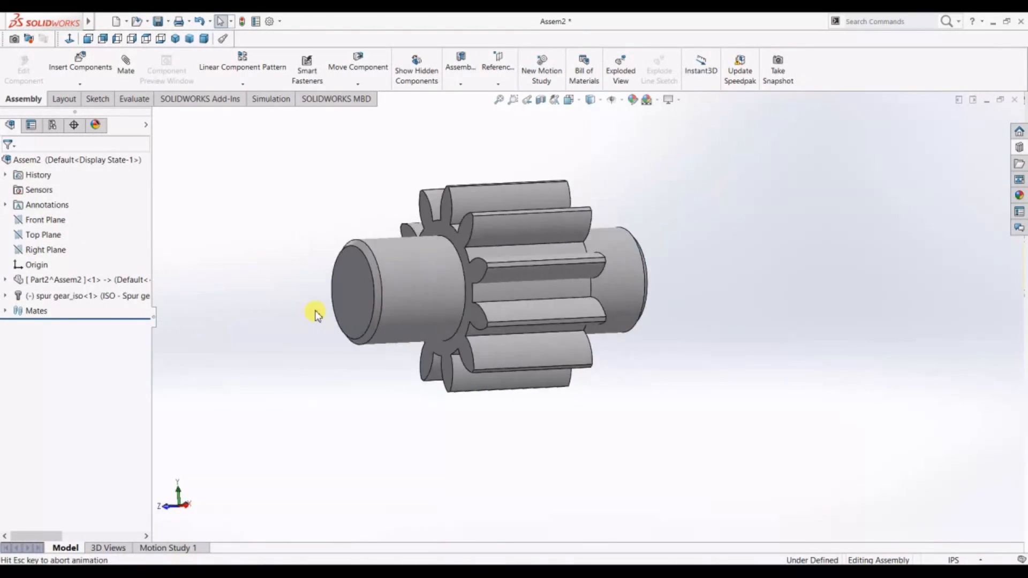
pyautogui.hotkey('ctrl', 'z')
pyautogui.hotkey('ctrl', 'z')
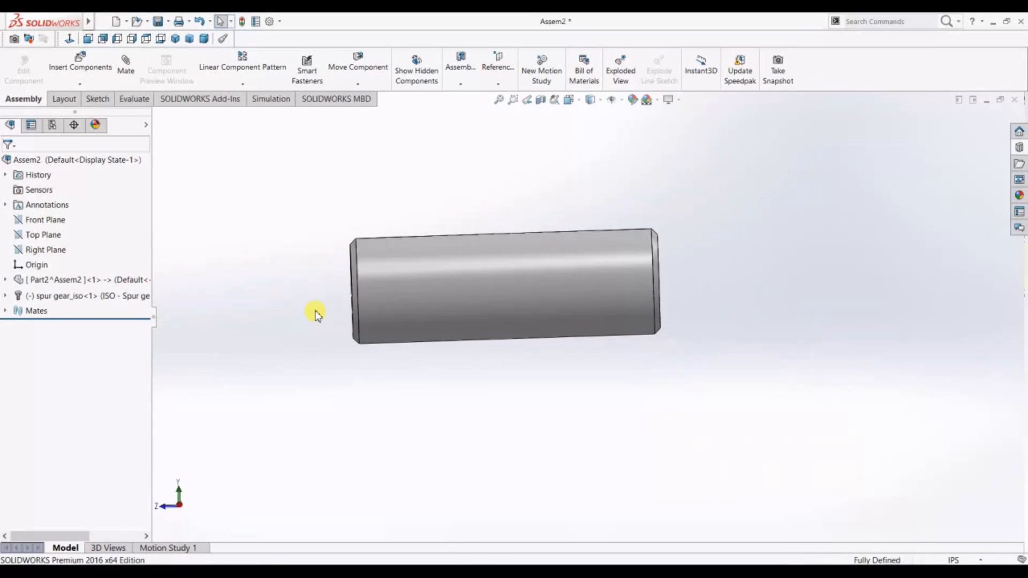
pyautogui.click(971, 561)
pyautogui.click(914, 510)
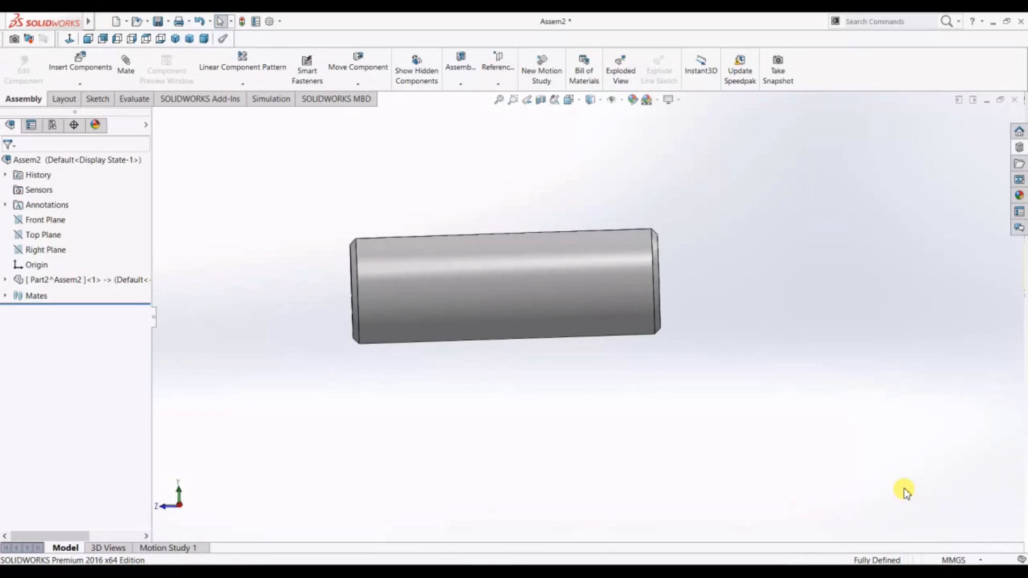
# Insert the ISO Toolbox spur gear again with module 2.75, 11 teeth and an 18 mm bore, placing it beside the shaft's end
pyautogui.click(1019, 166)
pyautogui.moveTo(951, 385); pyautogui.dragTo(712, 392)
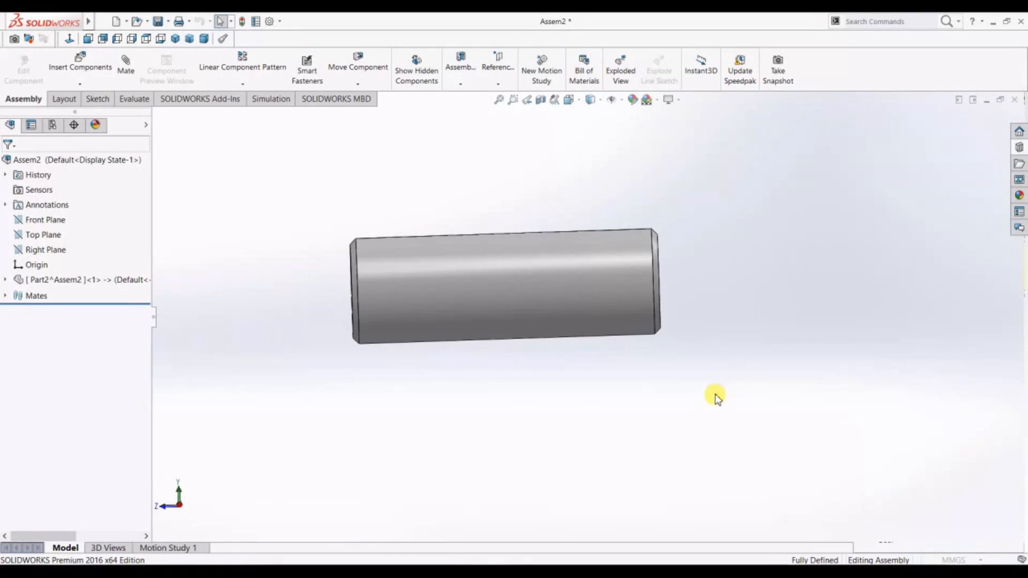
pyautogui.moveTo(145, 324); pyautogui.dragTo(146, 289)
pyautogui.click(9, 165)
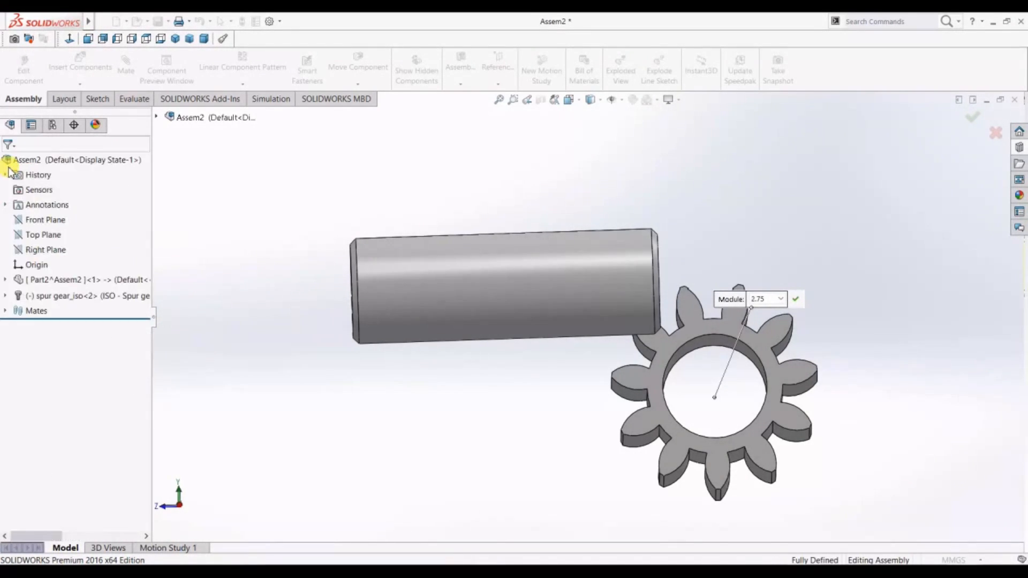
pyautogui.click(8, 166)
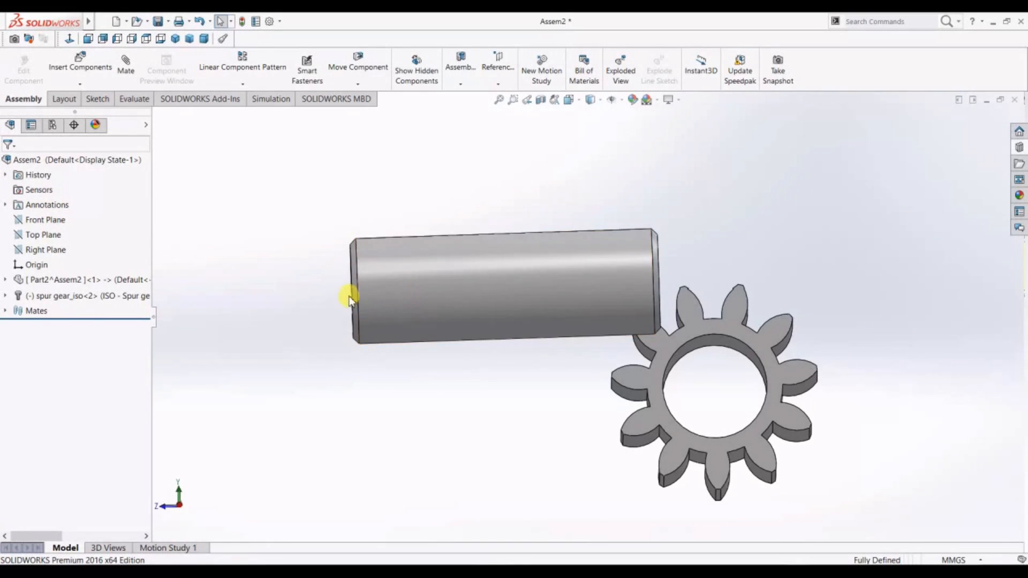
# Add a concentric mate between the shaft's cylindrical face and the newly inserted spur gear's bore
pyautogui.click(525, 304)
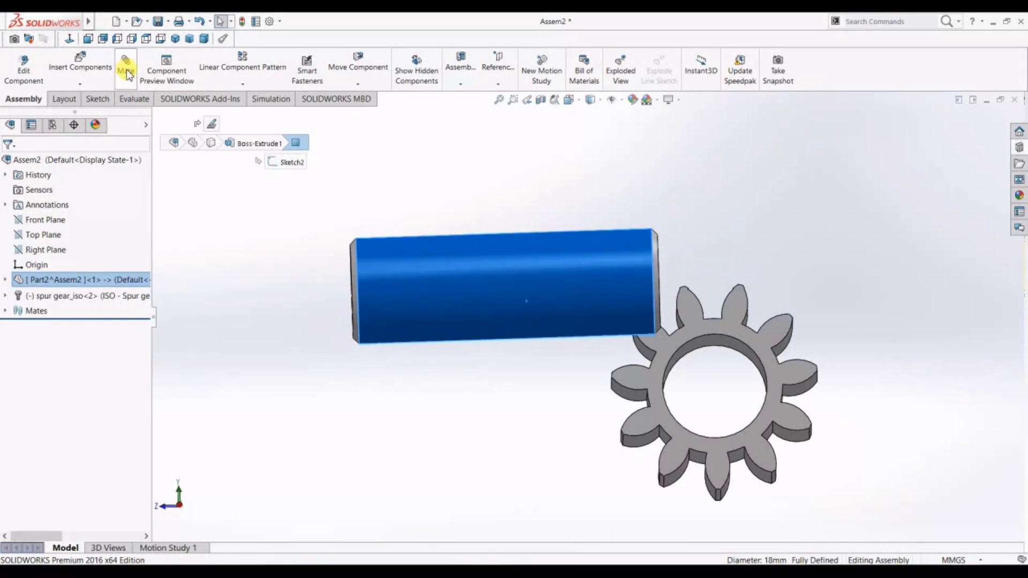
pyautogui.click(721, 348)
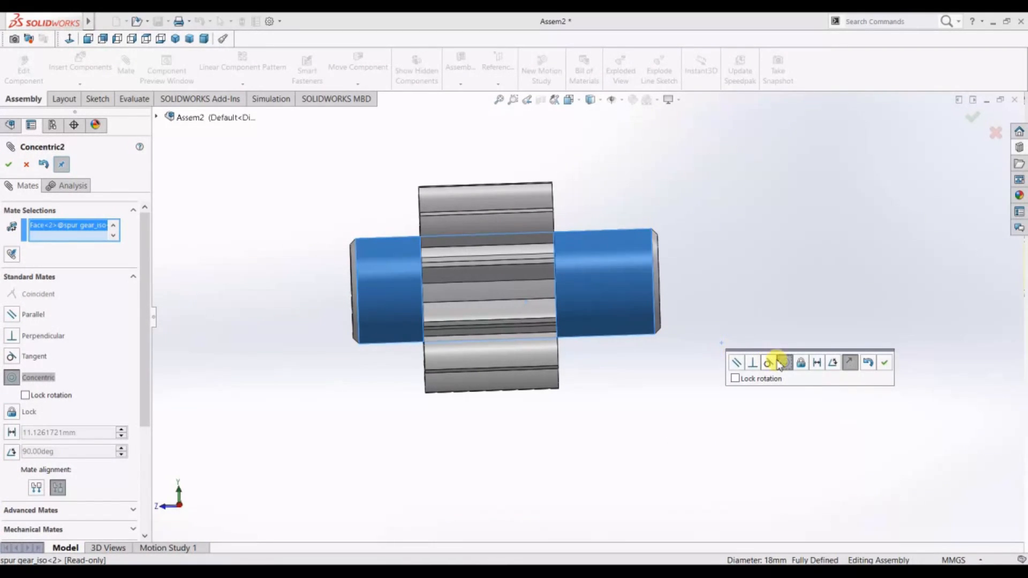
pyautogui.click(8, 165)
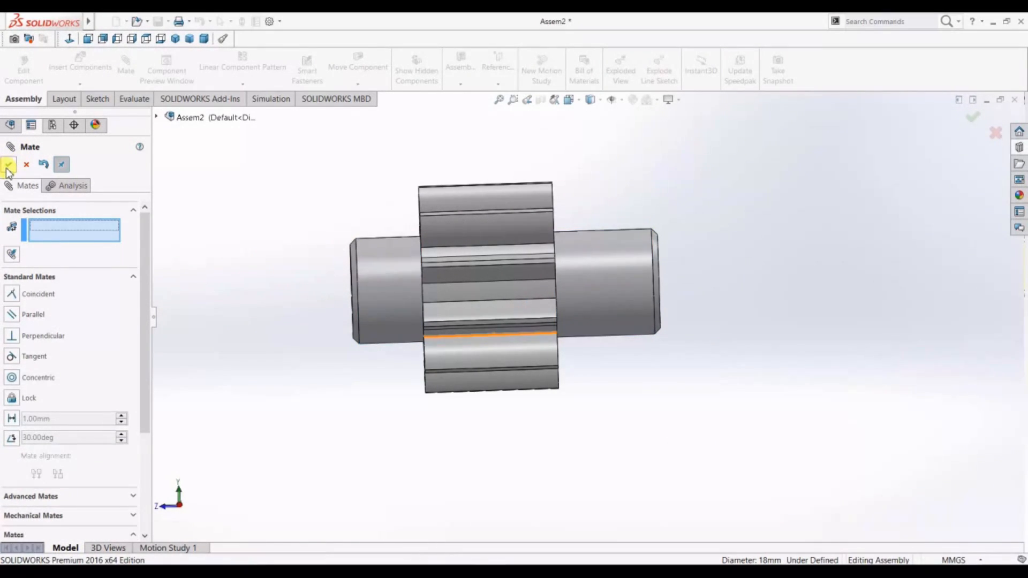
pyautogui.click(9, 165)
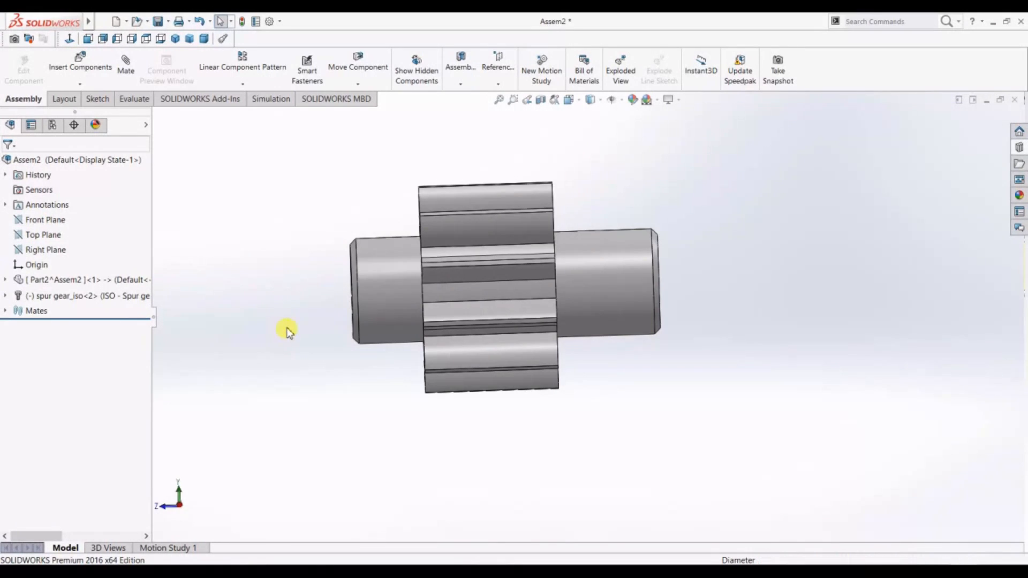
# Add a 15 mm distance mate between the shaft's flat end face and the spur gear's side face
pyautogui.moveTo(284, 328); pyautogui.dragTo(391, 293, button='middle')
pyautogui.click(450, 268)
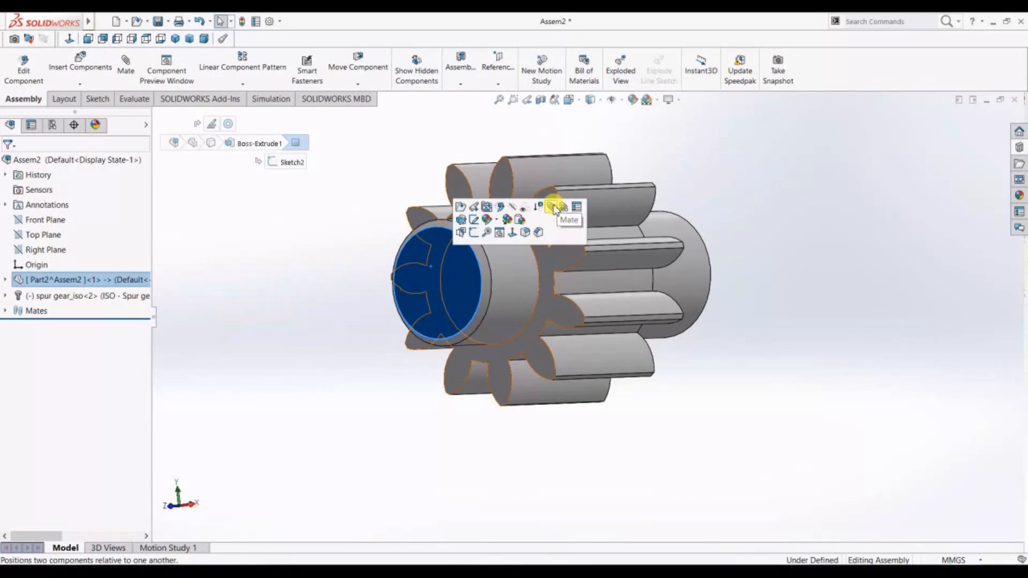
pyautogui.click(545, 253)
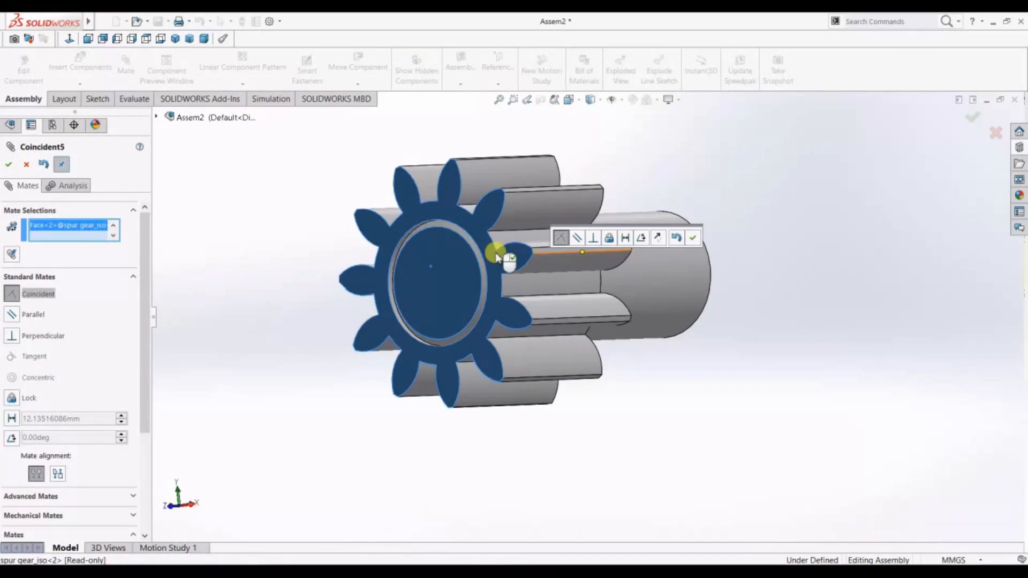
pyautogui.click(625, 237)
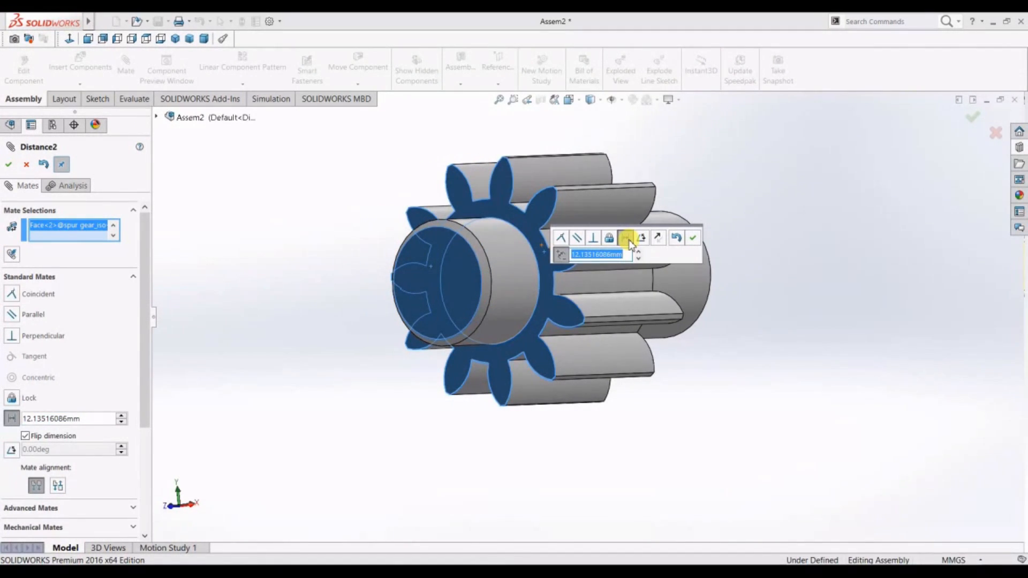
pyautogui.press('Return')
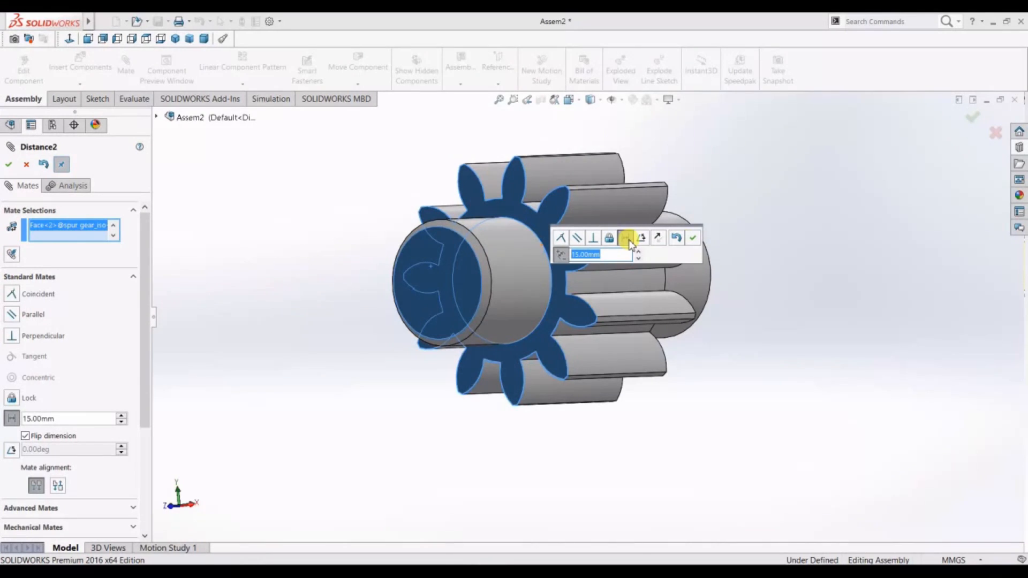
pyautogui.click(694, 238)
pyautogui.click(9, 164)
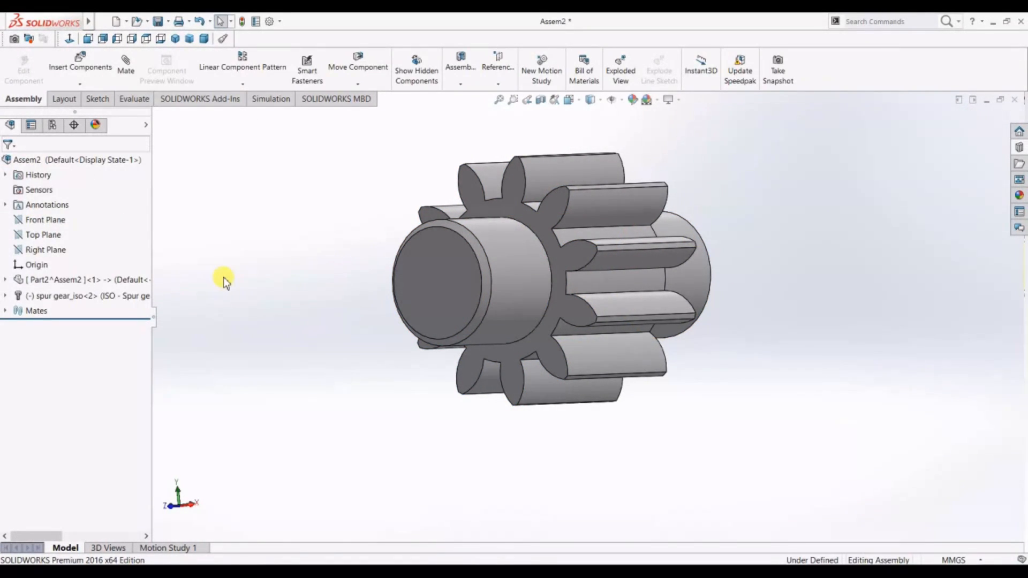
# Undo the spur gear's distance mate and concentric mate
pyautogui.moveTo(269, 409); pyautogui.dragTo(251, 464, button='middle')
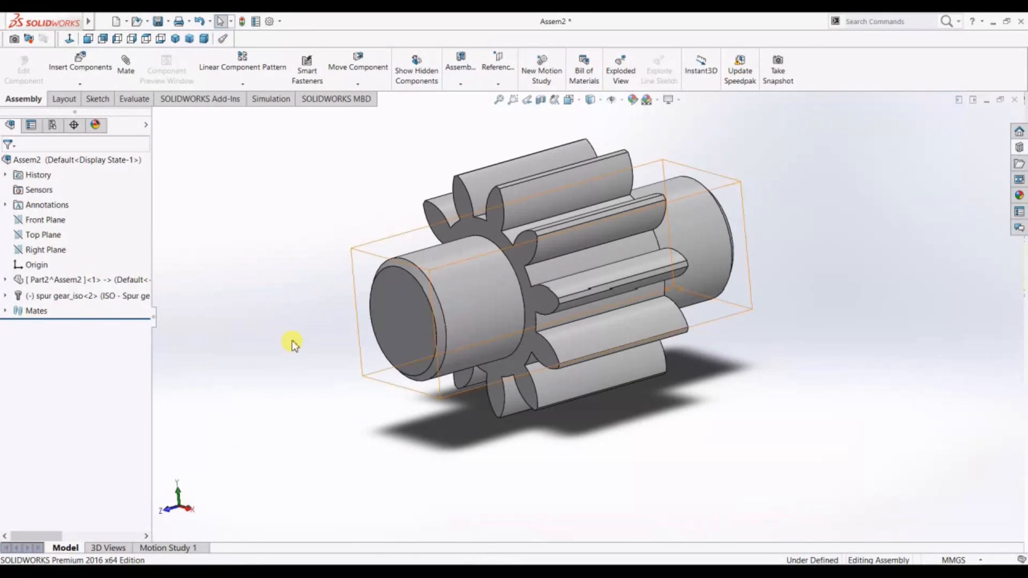
pyautogui.hotkey('ctrl', '1')
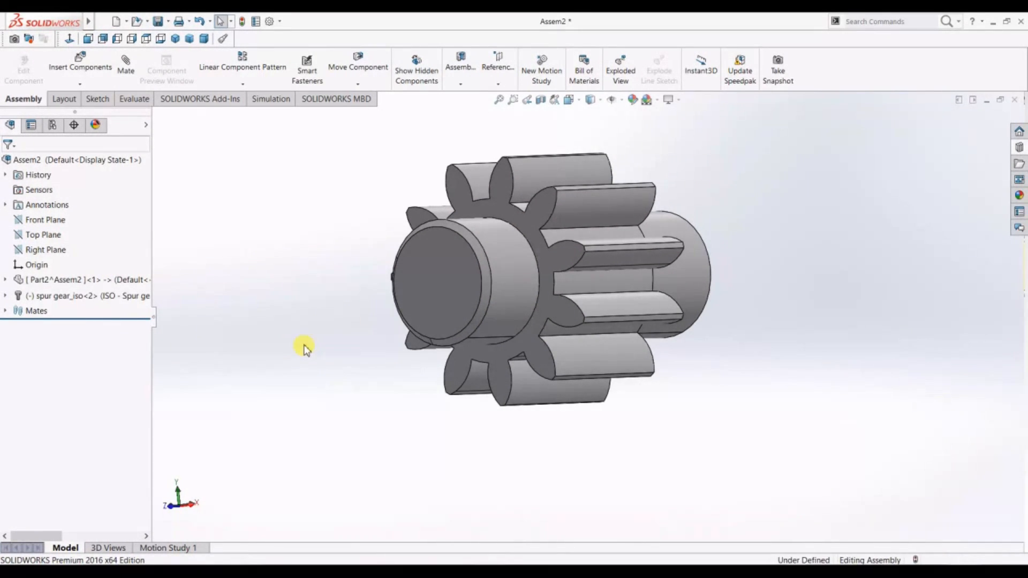
pyautogui.hotkey('ctrl', '4')
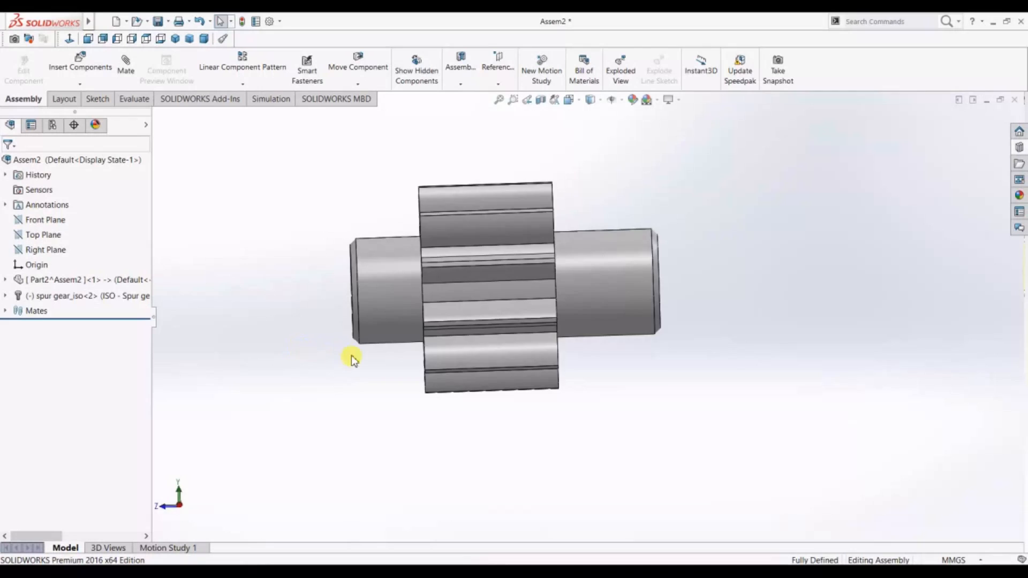
pyautogui.hotkey('ctrl', '7')
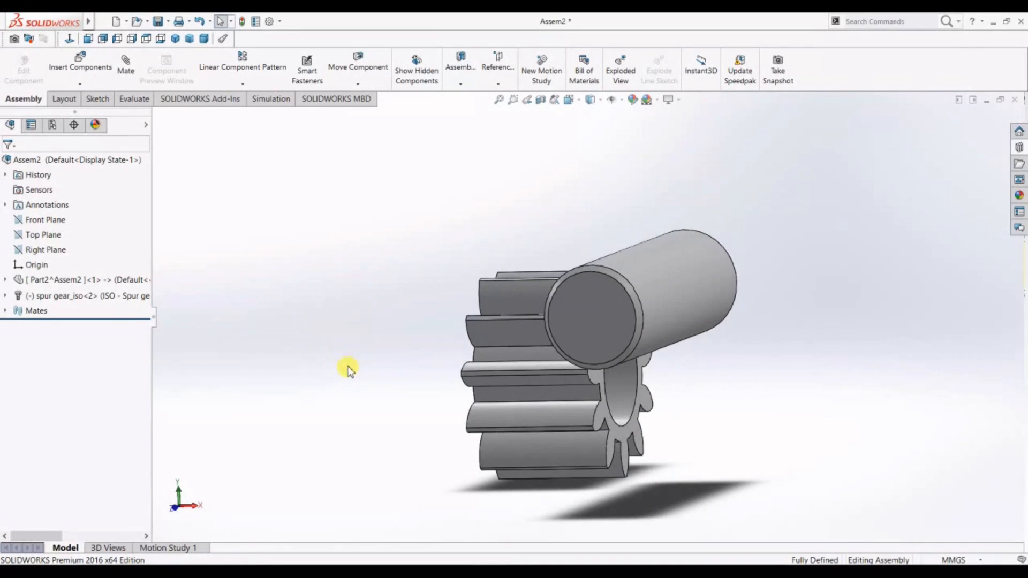
# Mate the spur gear's bore concentric with the shaft's cylindrical face
pyautogui.moveTo(426, 357); pyautogui.dragTo(298, 379, button='middle')
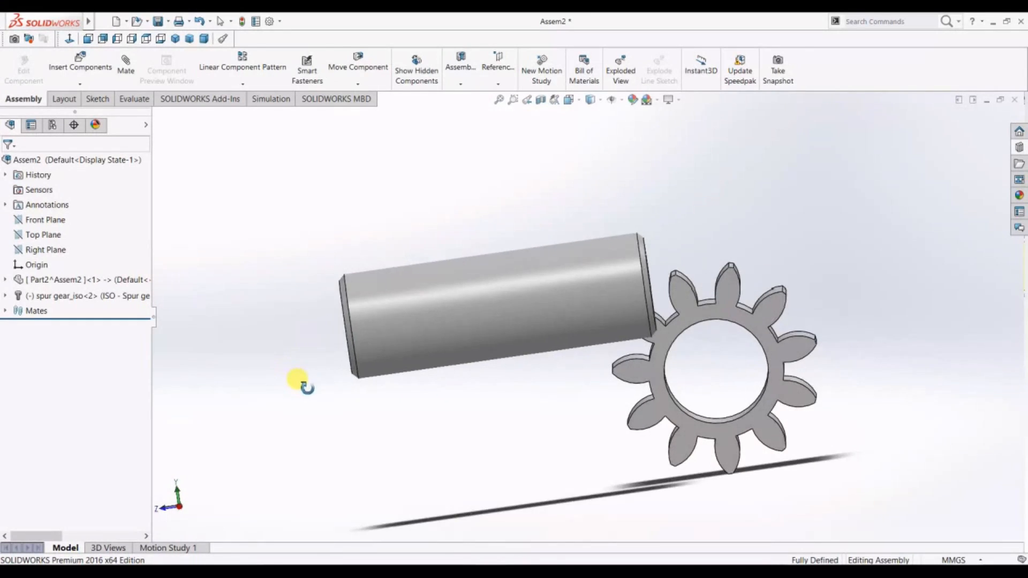
pyautogui.moveTo(721, 355); pyautogui.dragTo(716, 325, button='middle')
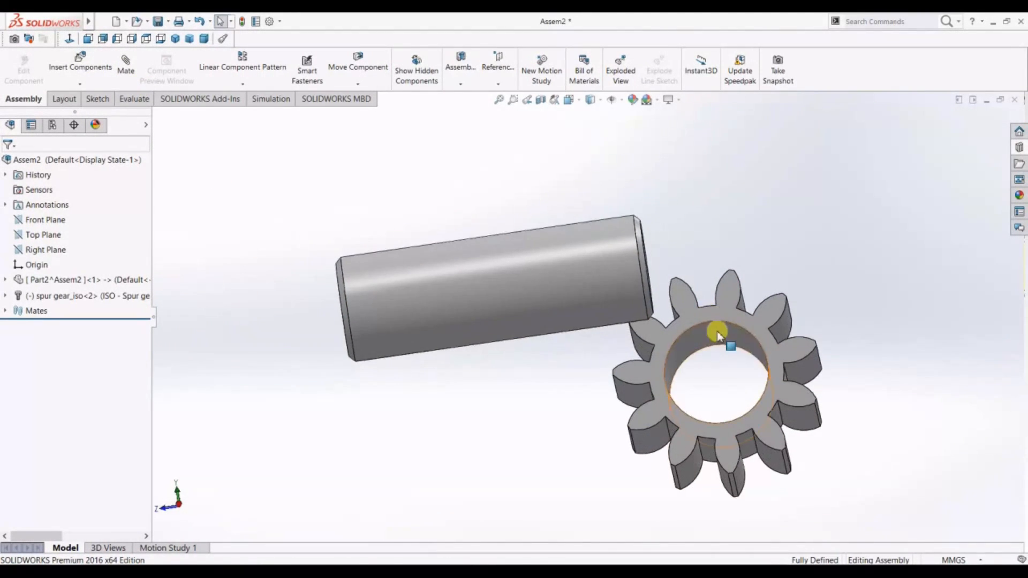
pyautogui.click(599, 323)
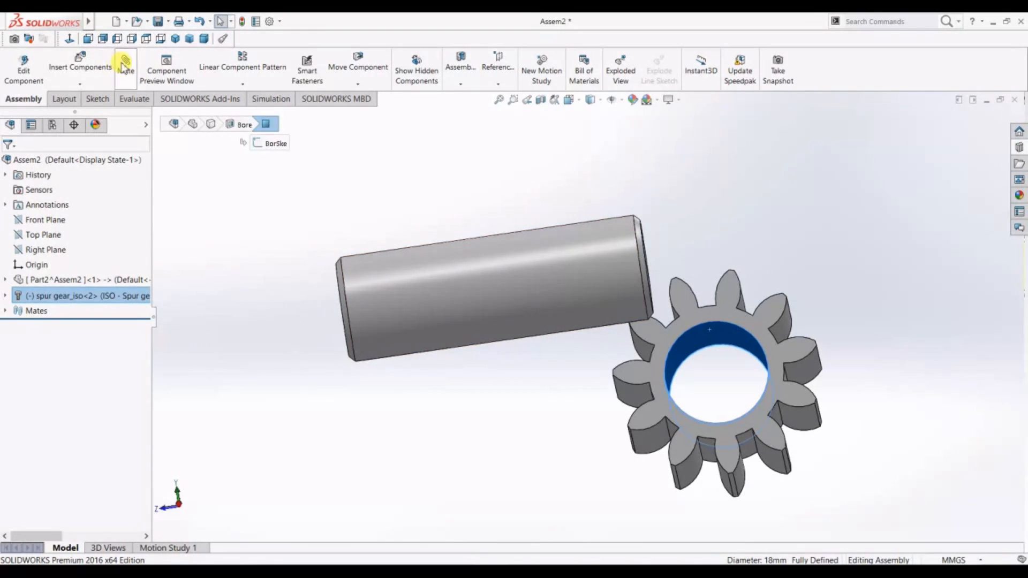
pyautogui.click(442, 290)
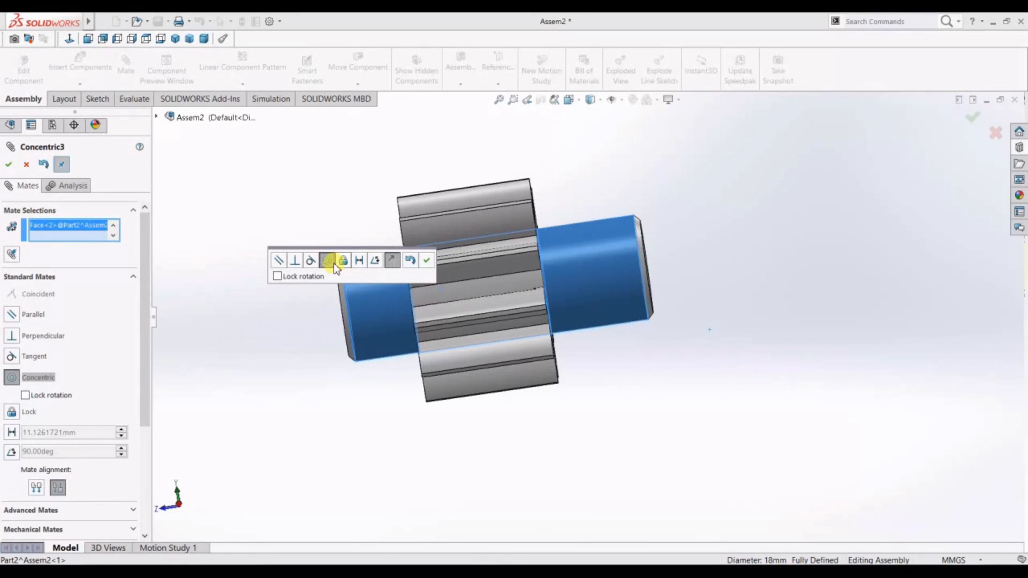
pyautogui.click(8, 164)
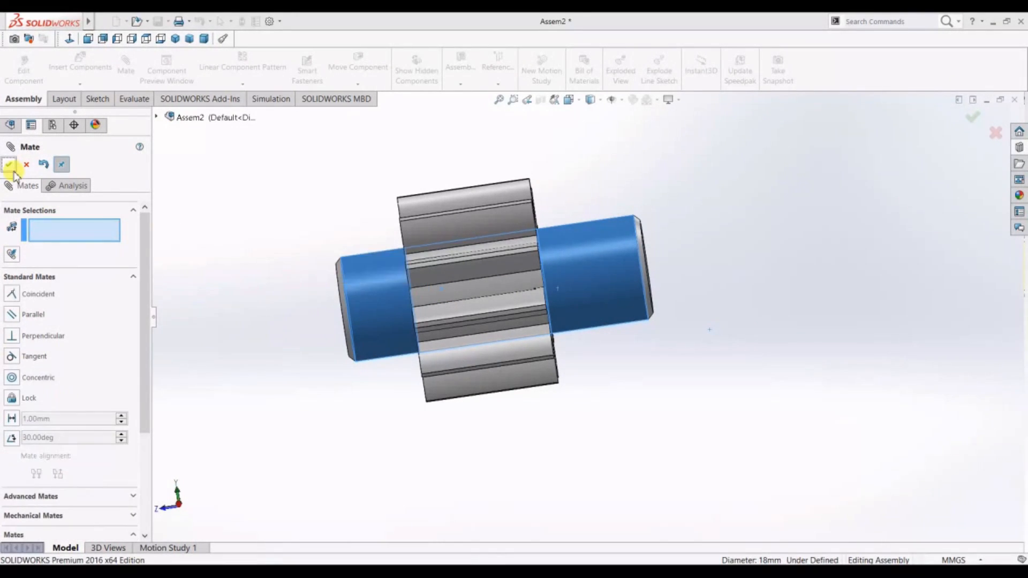
pyautogui.click(8, 166)
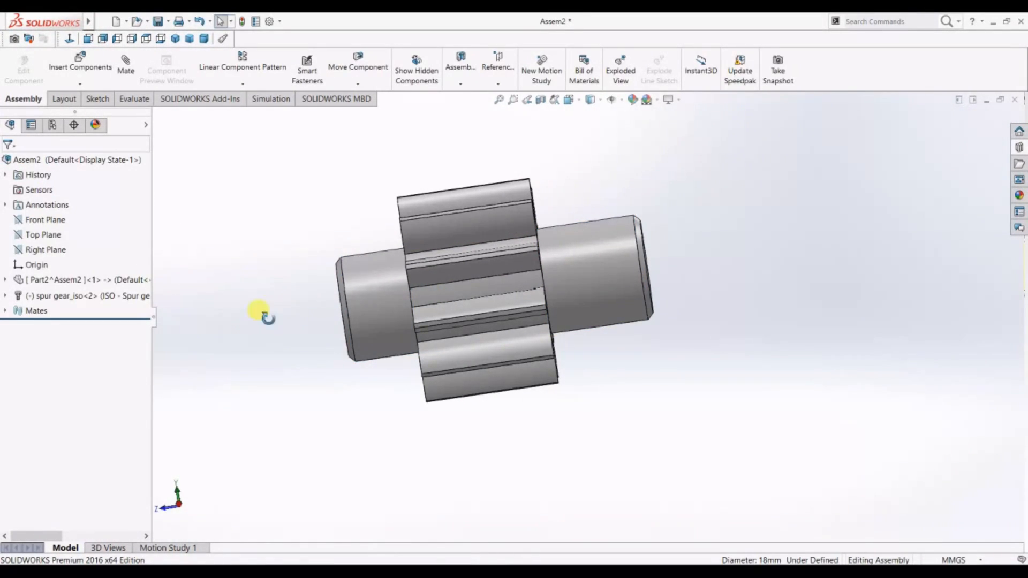
# Try to add a 15 mm distance mate between the shaft's flat end face and the spur gear's side face
pyautogui.moveTo(258, 313); pyautogui.dragTo(450, 222, button='middle')
pyautogui.click(356, 235)
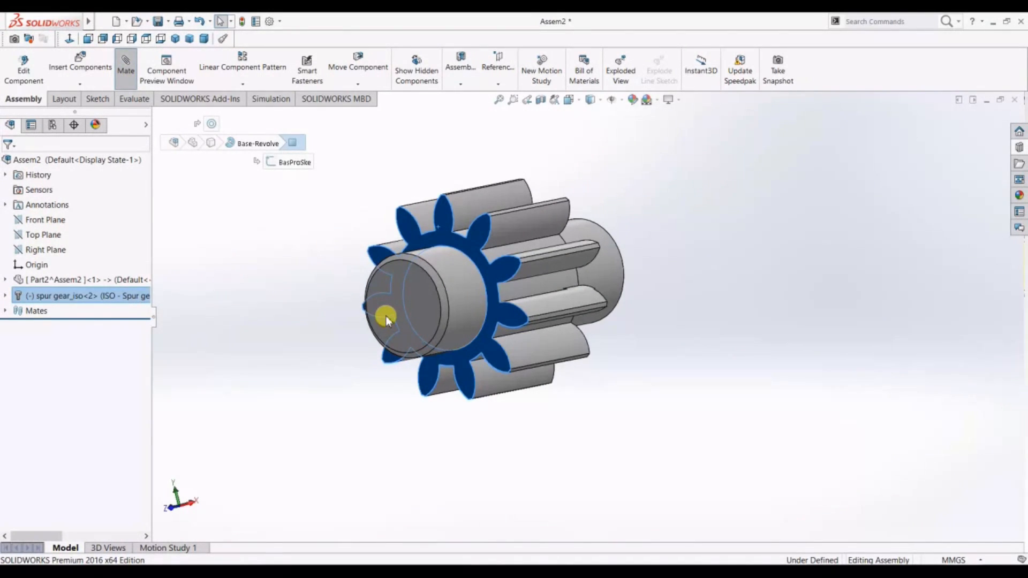
pyautogui.press('m')
pyautogui.click(396, 301)
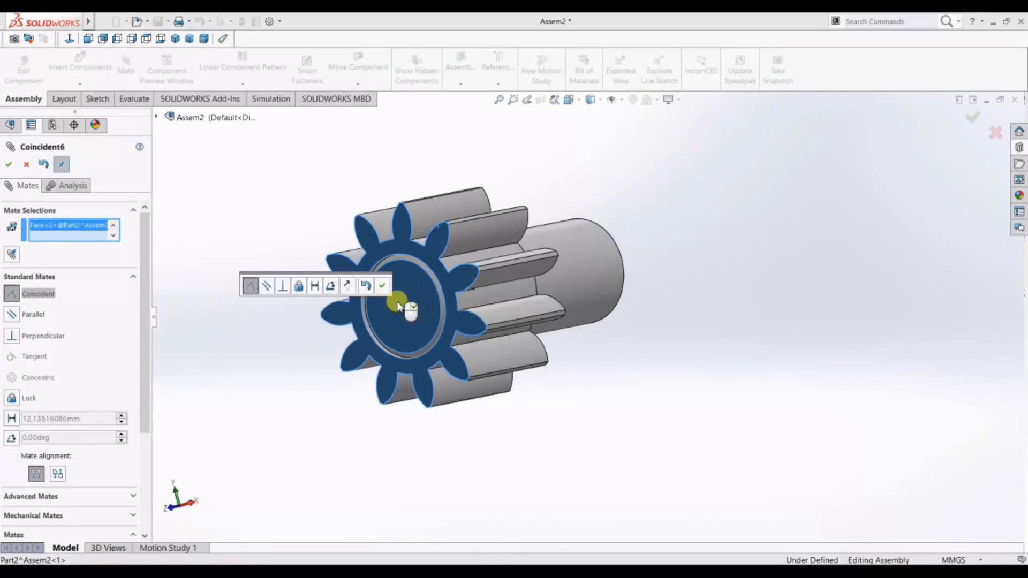
pyautogui.click(315, 285)
pyautogui.write('15')
pyautogui.press('Return')
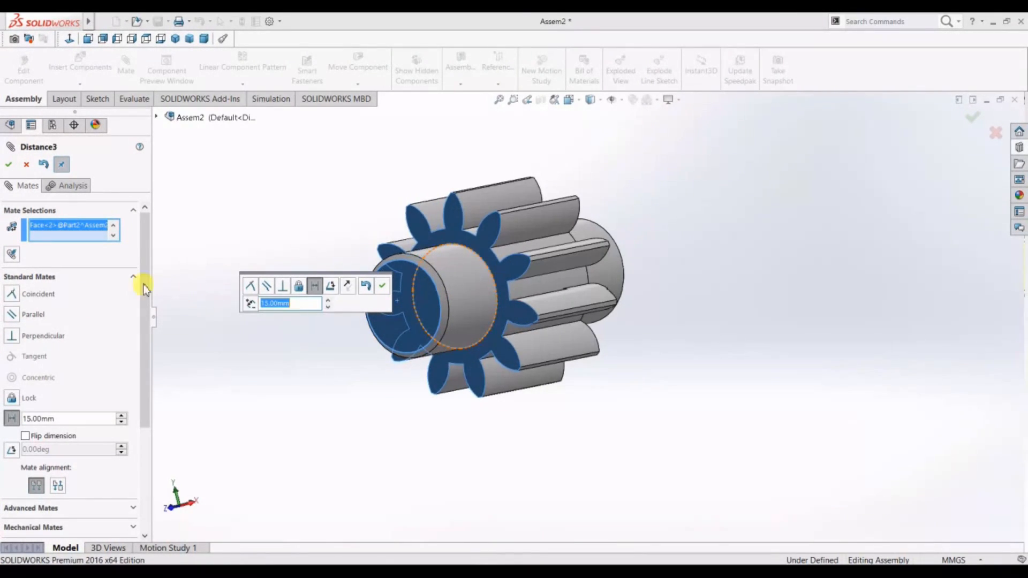
pyautogui.click(9, 164)
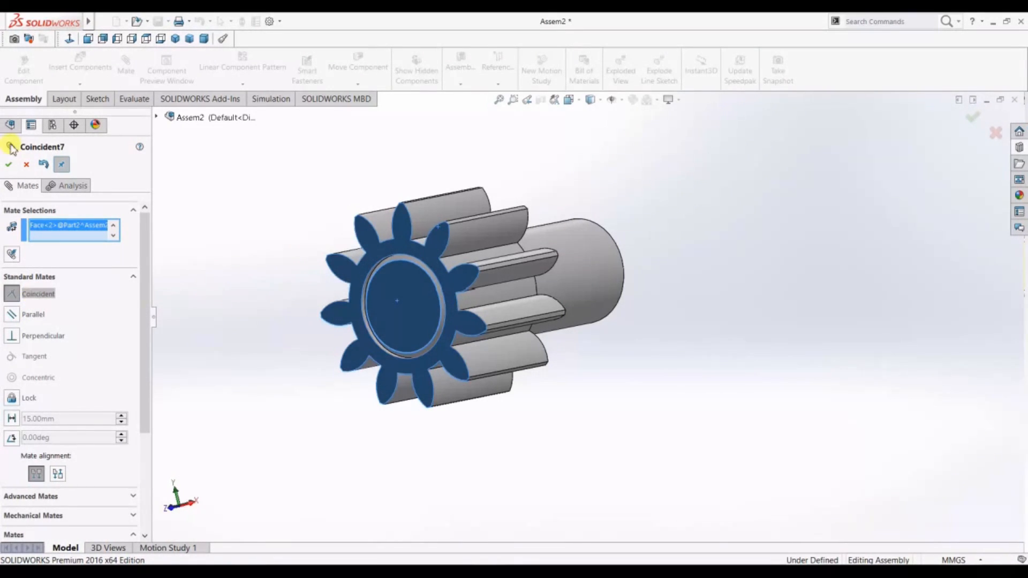
# Undo the coincident mate applied between the shaft's end face and the gear's side face, and leave the Mate command
pyautogui.click(8, 166)
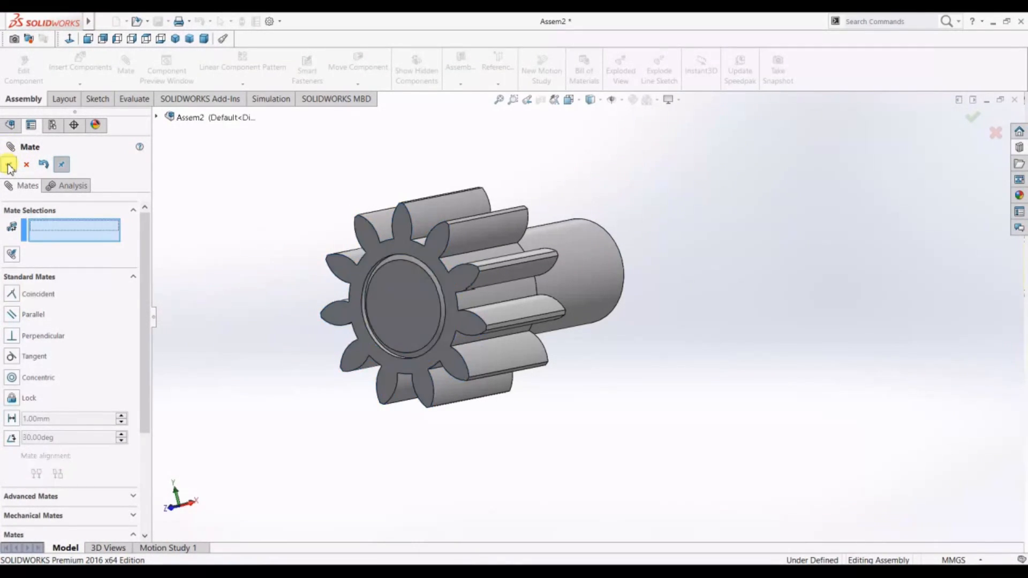
pyautogui.click(44, 165)
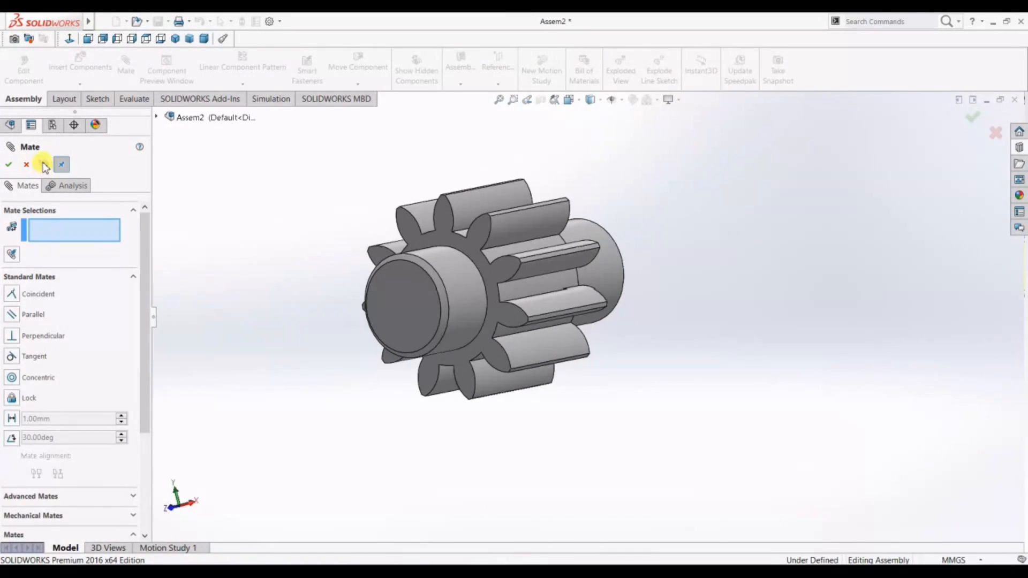
pyautogui.click(27, 165)
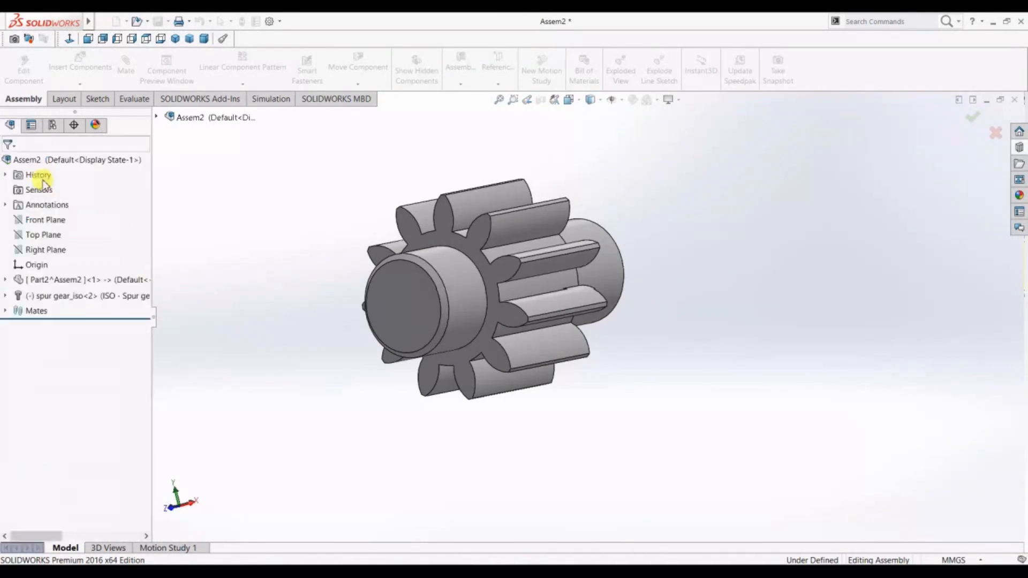
# Mate the spur gear's side face at a 15 mm distance from the shaft's flat end face
pyautogui.click(405, 292)
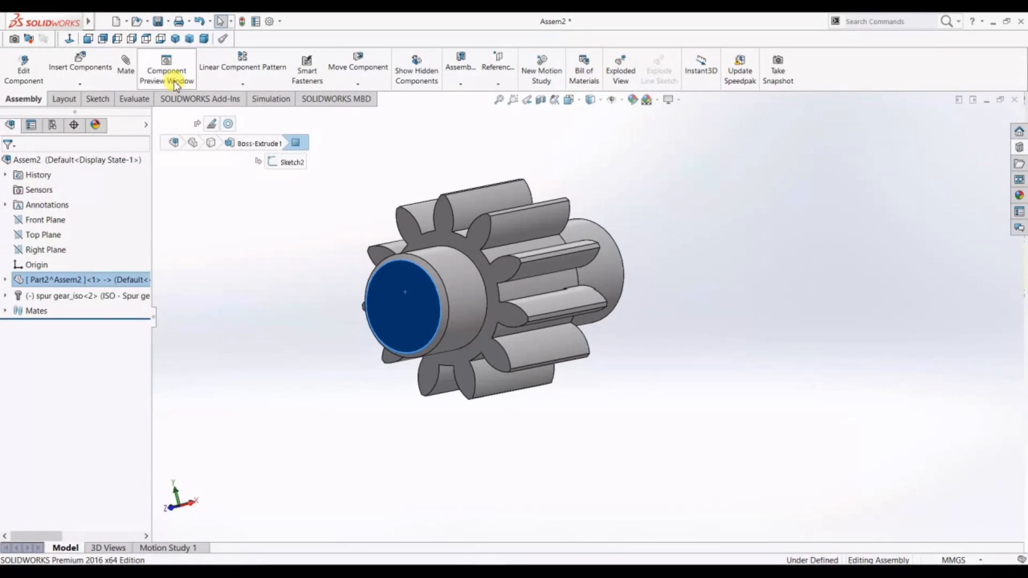
pyautogui.click(129, 68)
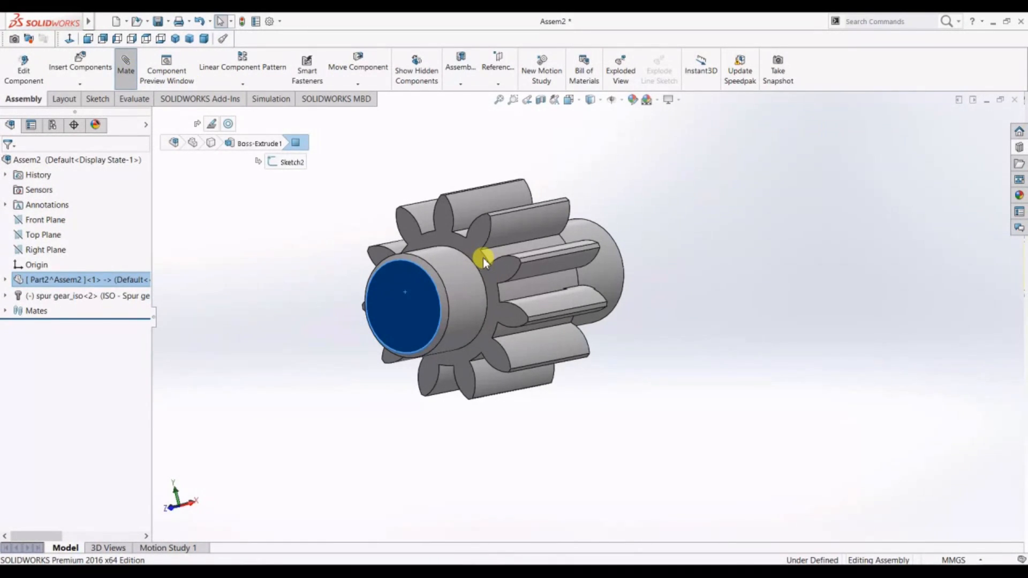
pyautogui.click(469, 247)
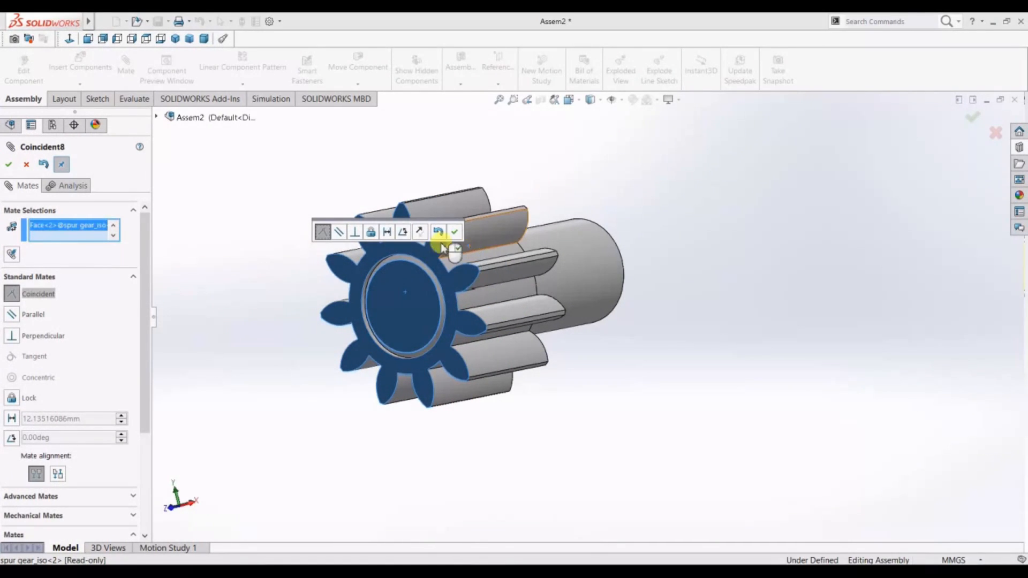
pyautogui.click(387, 232)
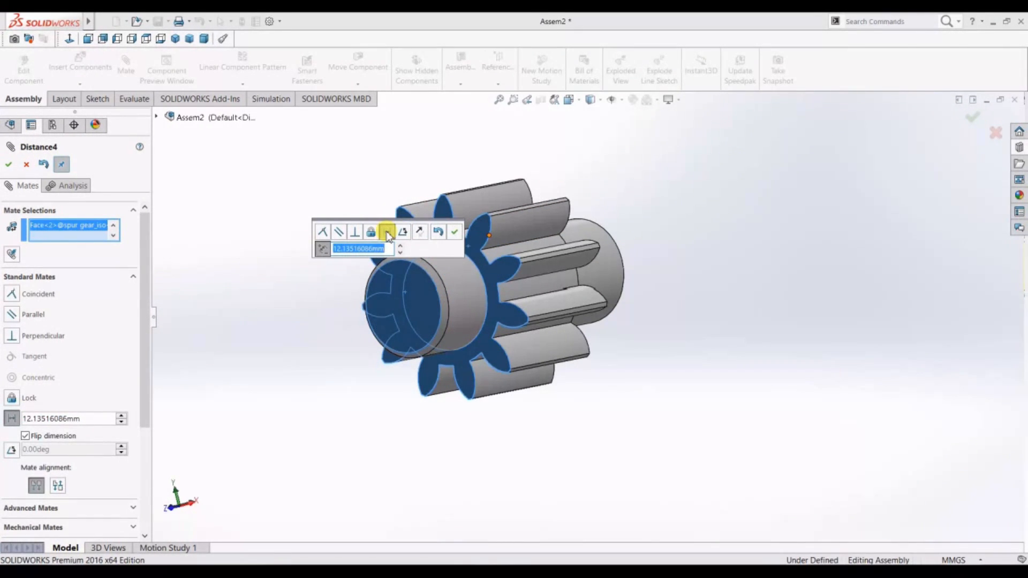
pyautogui.write('15')
pyautogui.press('Return')
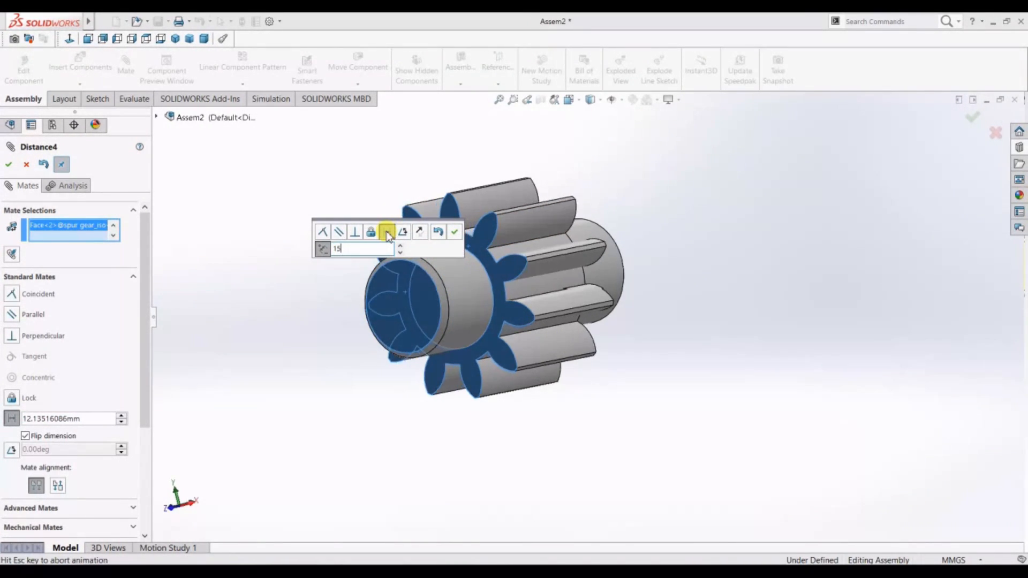
pyautogui.click(10, 165)
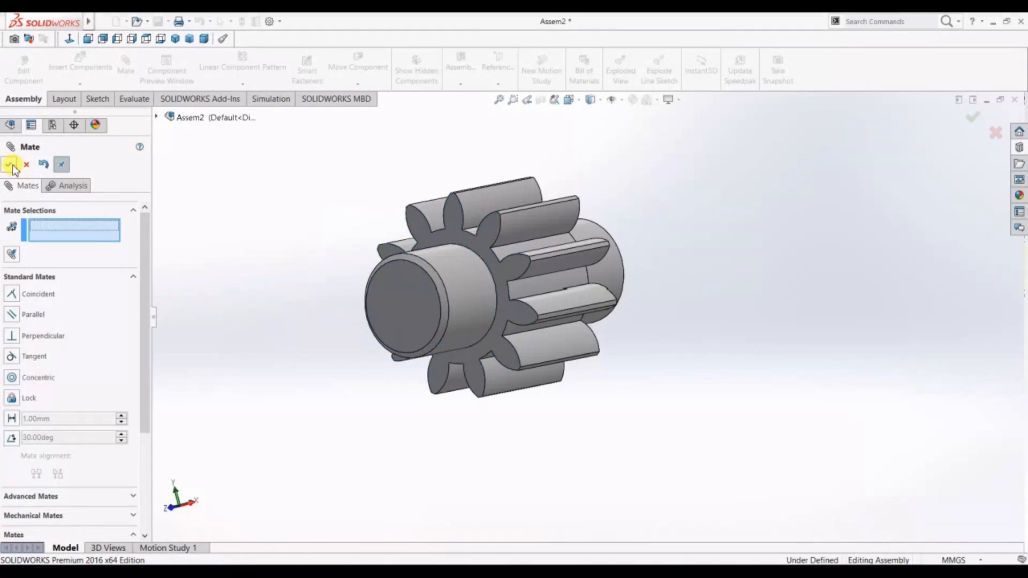
pyautogui.click(10, 165)
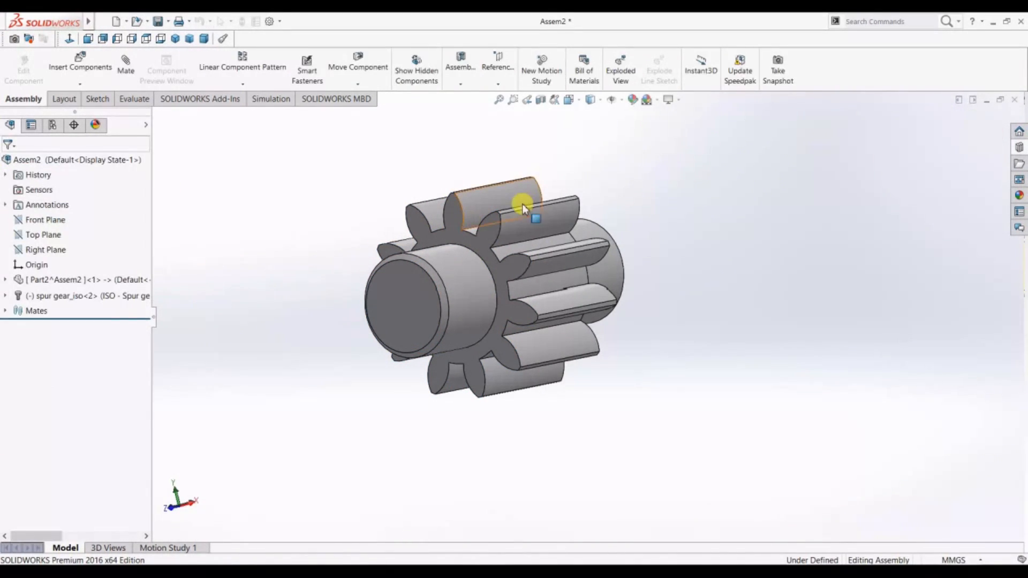
# Lock the gear's rotation with a coincident mate between the shaft part's Top Plane and the spur gear's Plane2
pyautogui.moveTo(475, 213); pyautogui.dragTo(514, 230)
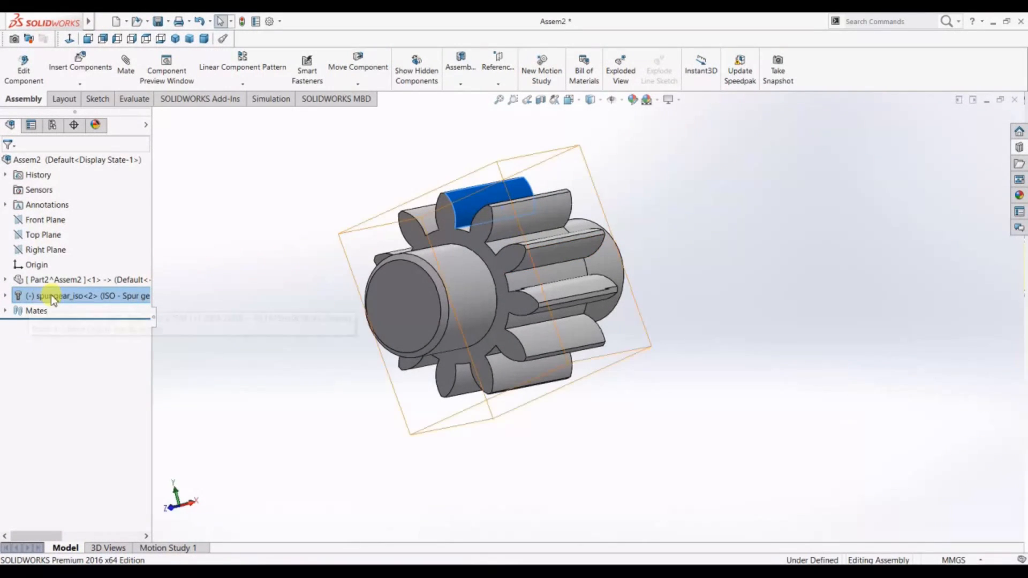
pyautogui.click(6, 296)
pyautogui.scroll(2, 8, 230)
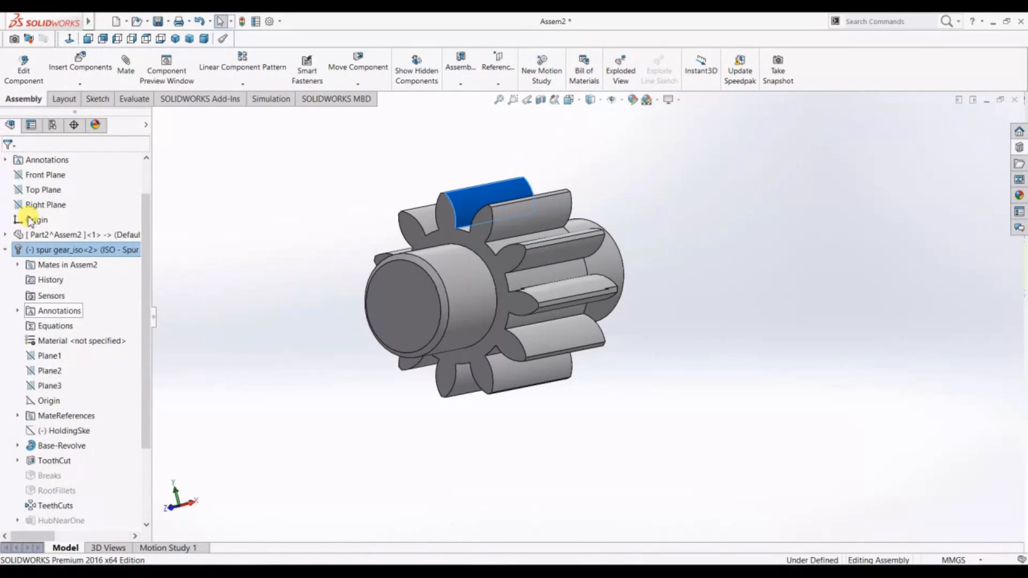
pyautogui.click(5, 235)
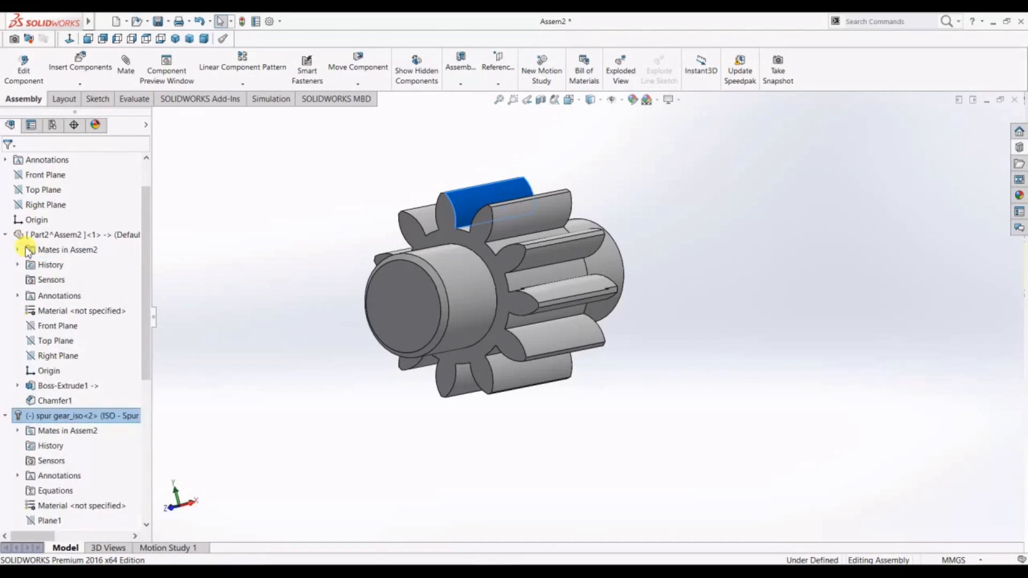
pyautogui.click(56, 341)
pyautogui.moveTo(143, 338); pyautogui.dragTo(154, 401)
pyautogui.keyDown('ctrl'); pyautogui.click(49, 400); pyautogui.keyUp('ctrl')
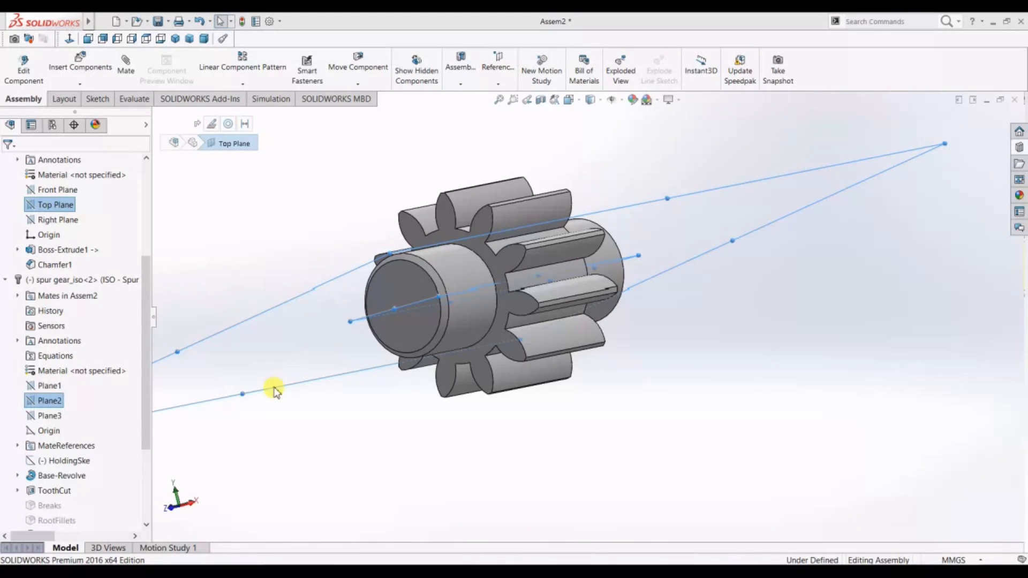
pyautogui.press('m')
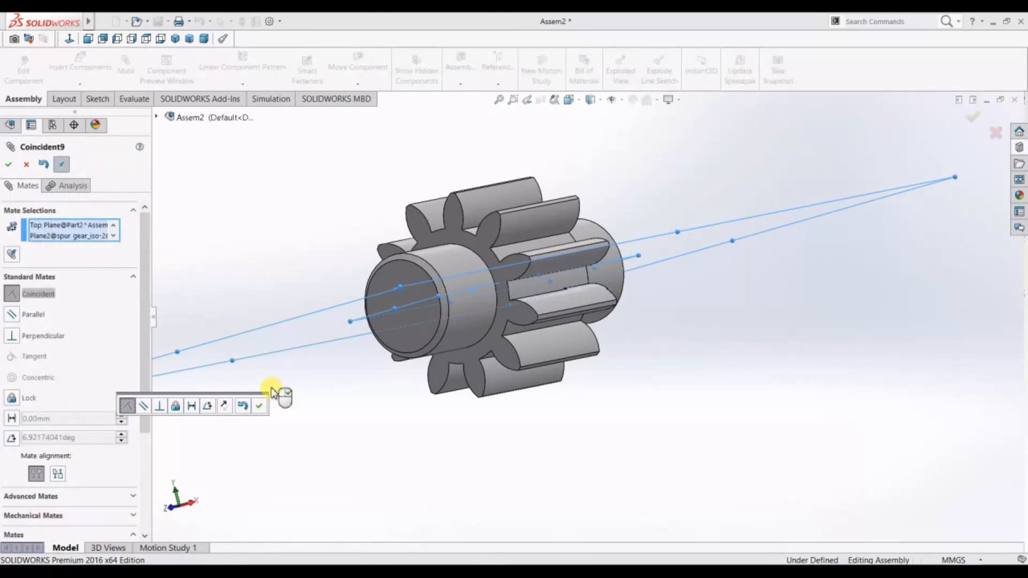
pyautogui.click(260, 408)
pyautogui.click(11, 166)
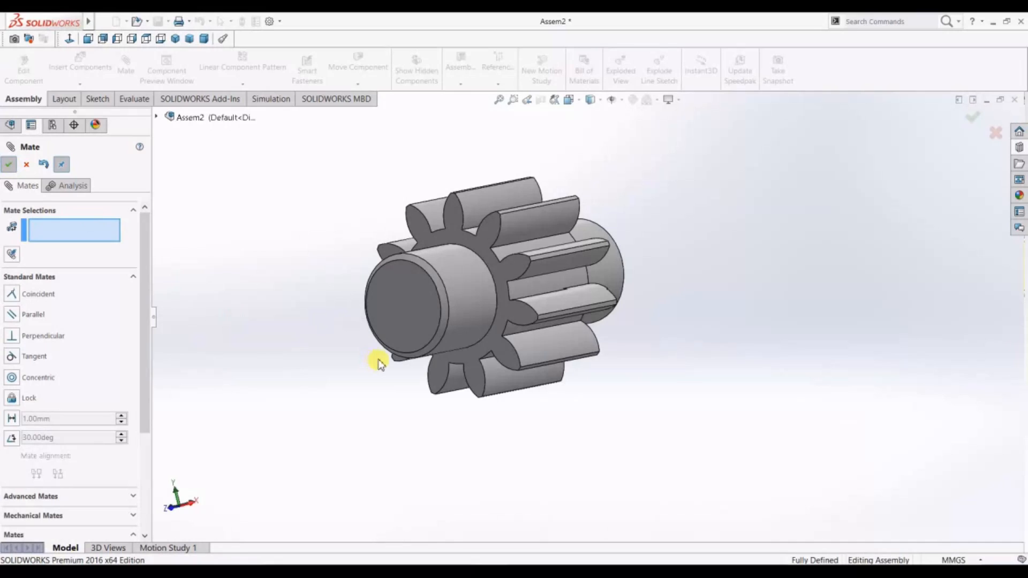
pyautogui.press('Escape')
pyautogui.moveTo(361, 260); pyautogui.dragTo(466, 243, button='middle')
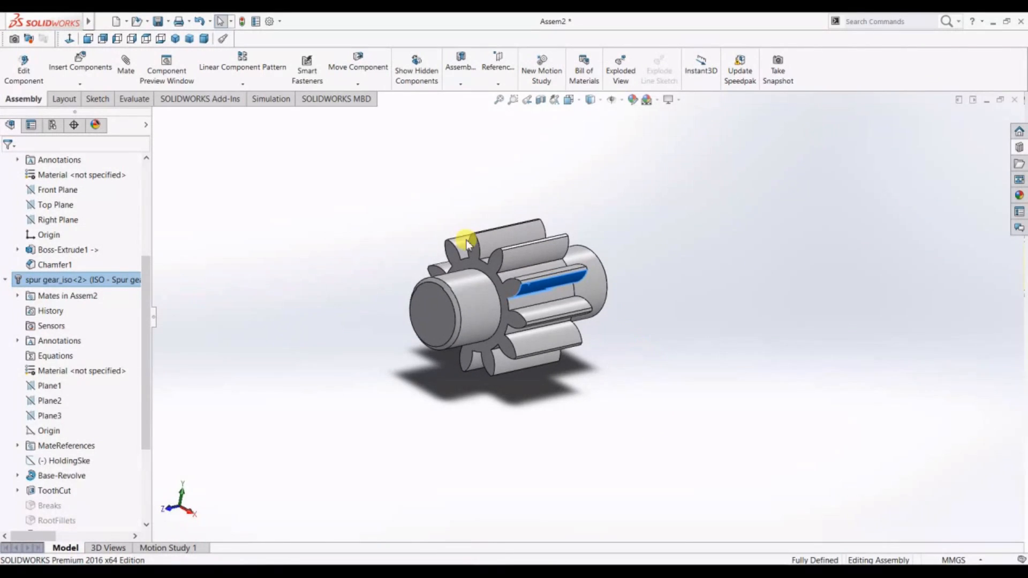
# Save the assembly as "Assem2 ideal gear" in the youtube folder, storing the virtual components internally
pyautogui.click(131, 19)
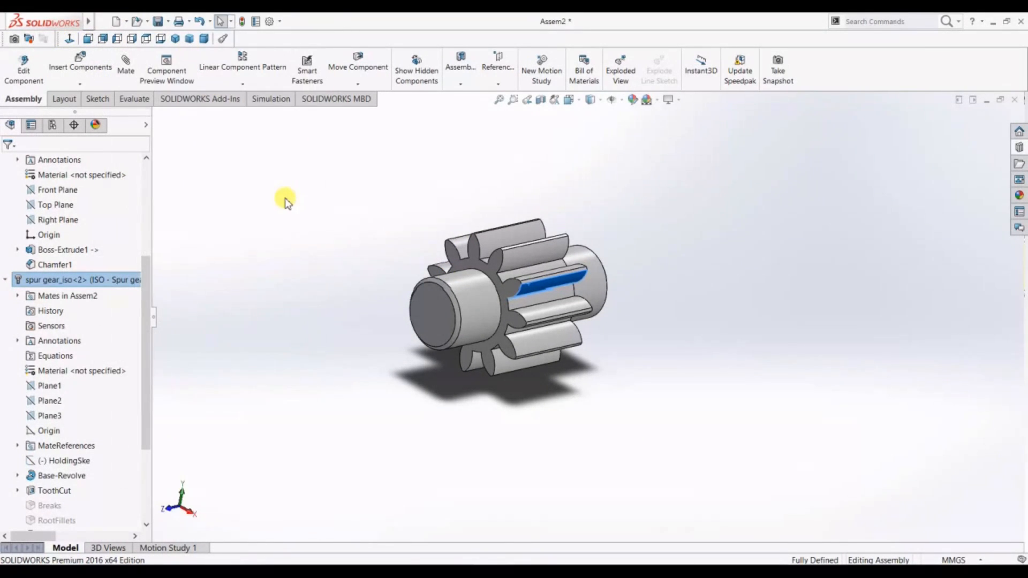
pyautogui.click(157, 23)
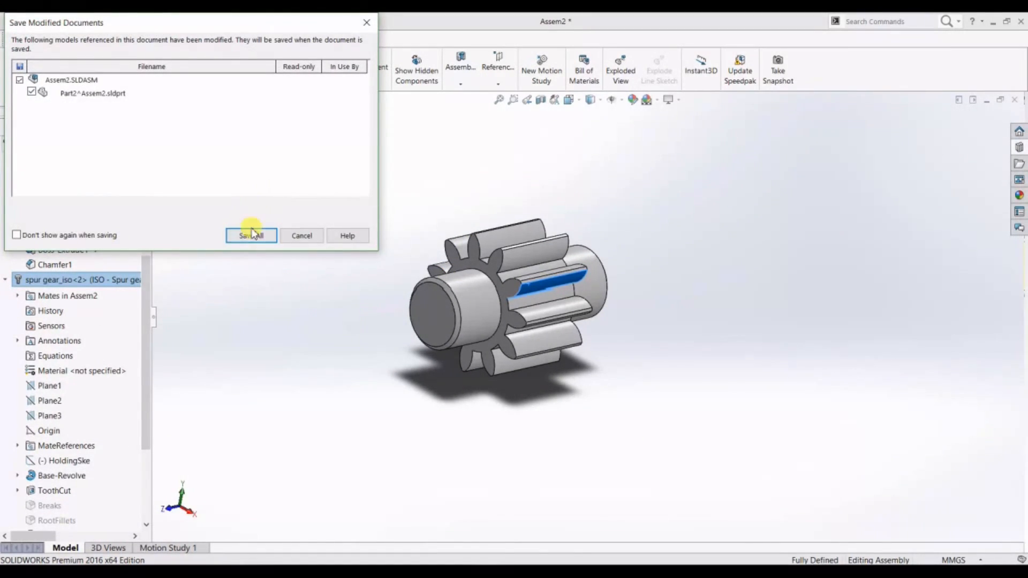
pyautogui.click(251, 234)
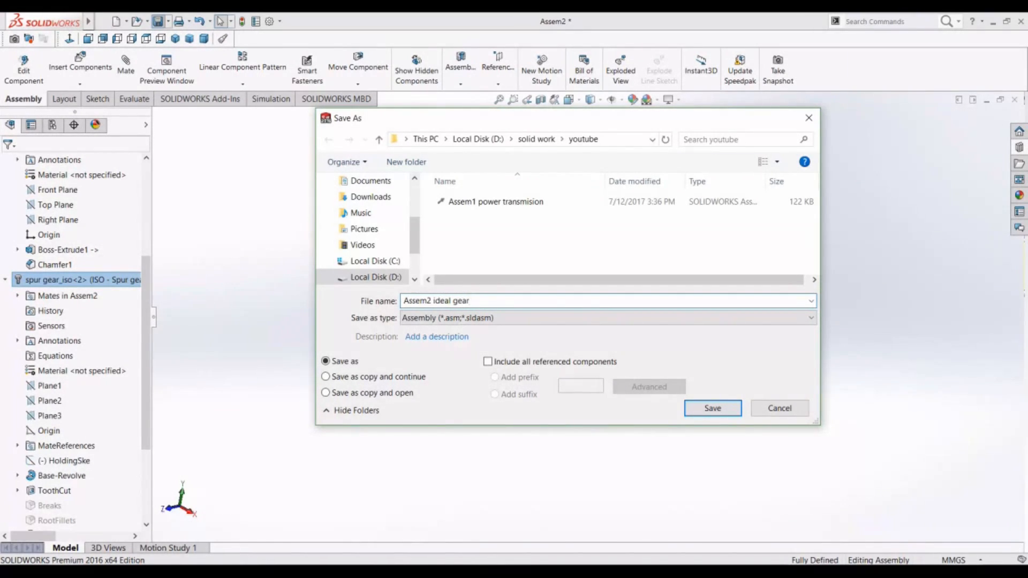
pyautogui.click(699, 409)
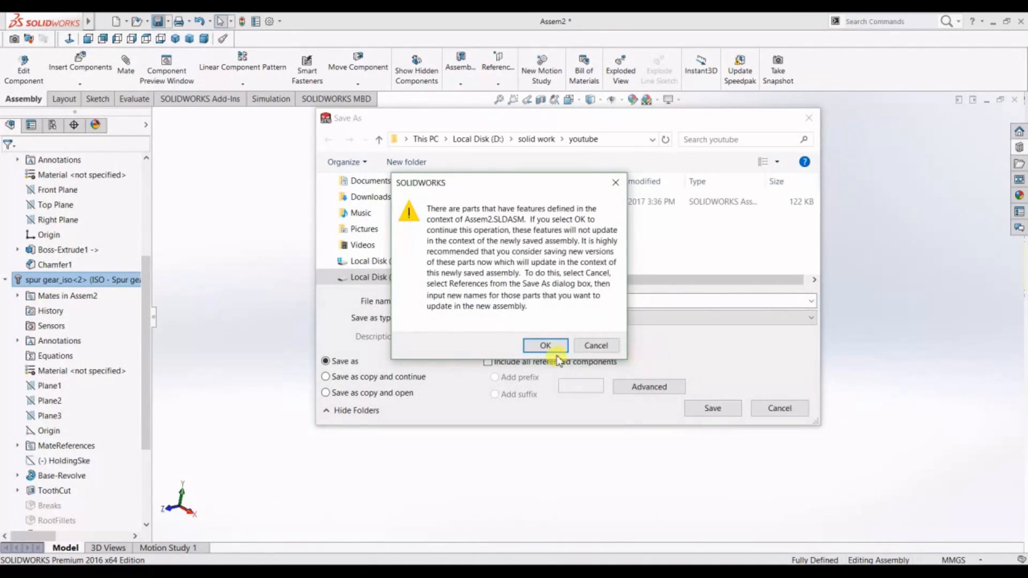
pyautogui.click(545, 346)
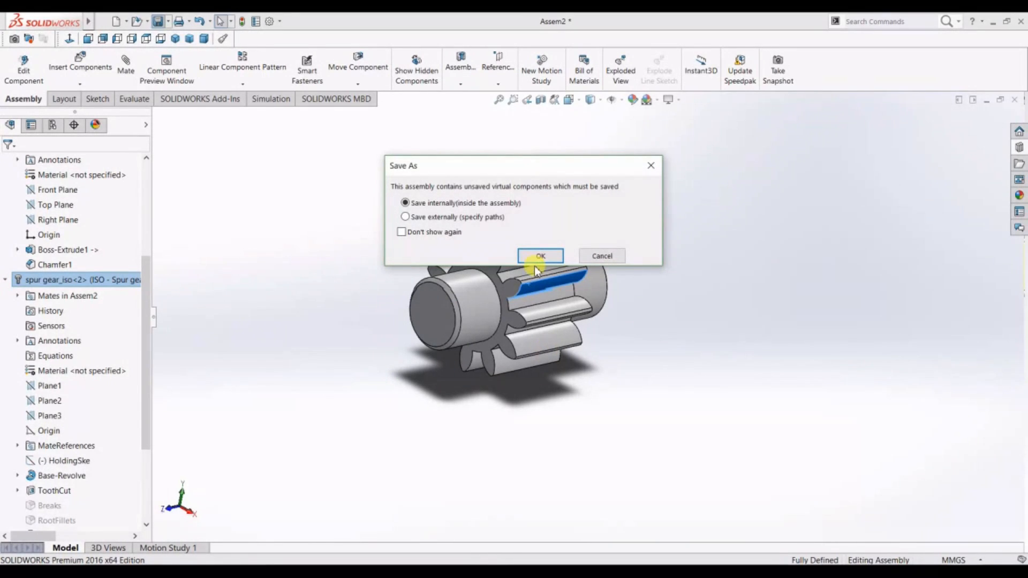
pyautogui.click(535, 257)
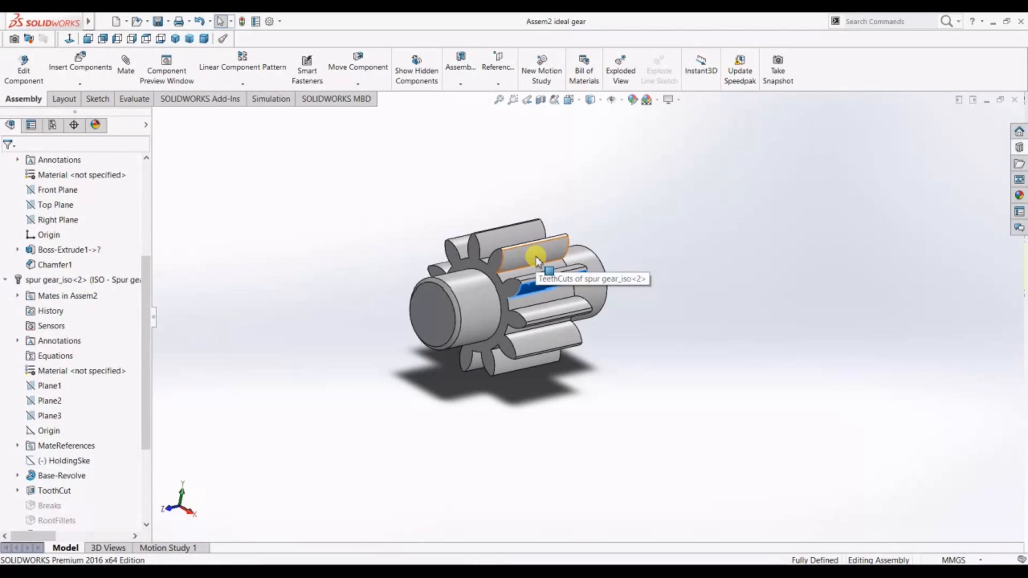
pyautogui.moveTo(355, 288); pyautogui.dragTo(328, 340, button='middle')
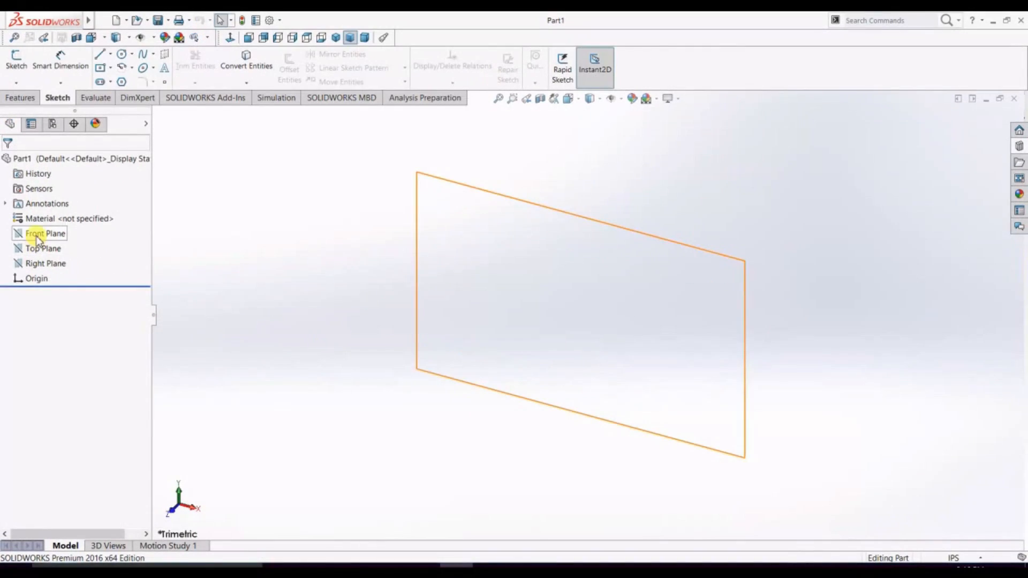
# Try to sketch a circle of about 1.44 in radius centred on the origin on the new part's Front Plane
pyautogui.click(42, 233)
pyautogui.click(46, 221)
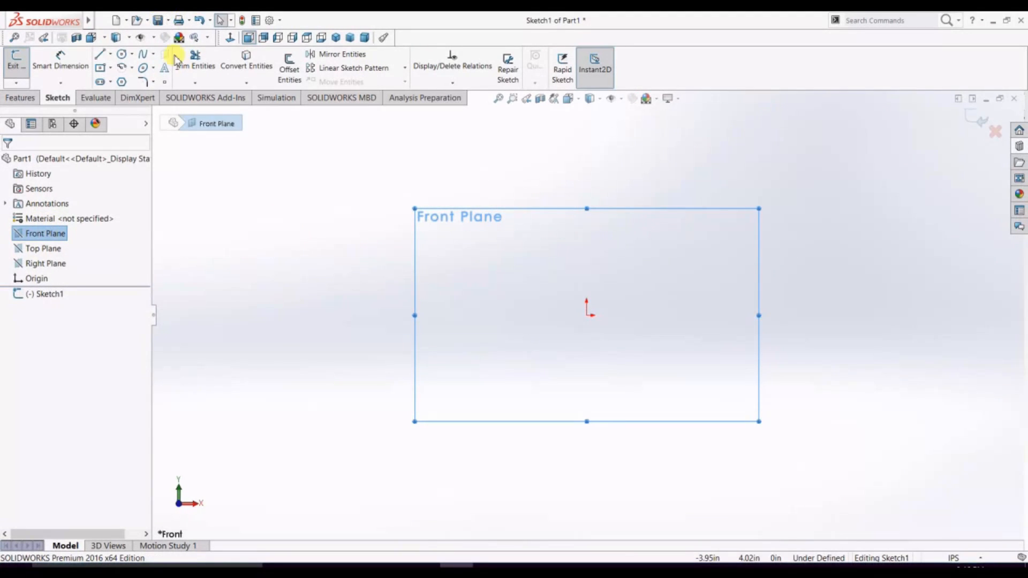
pyautogui.moveTo(588, 314); pyautogui.dragTo(635, 366)
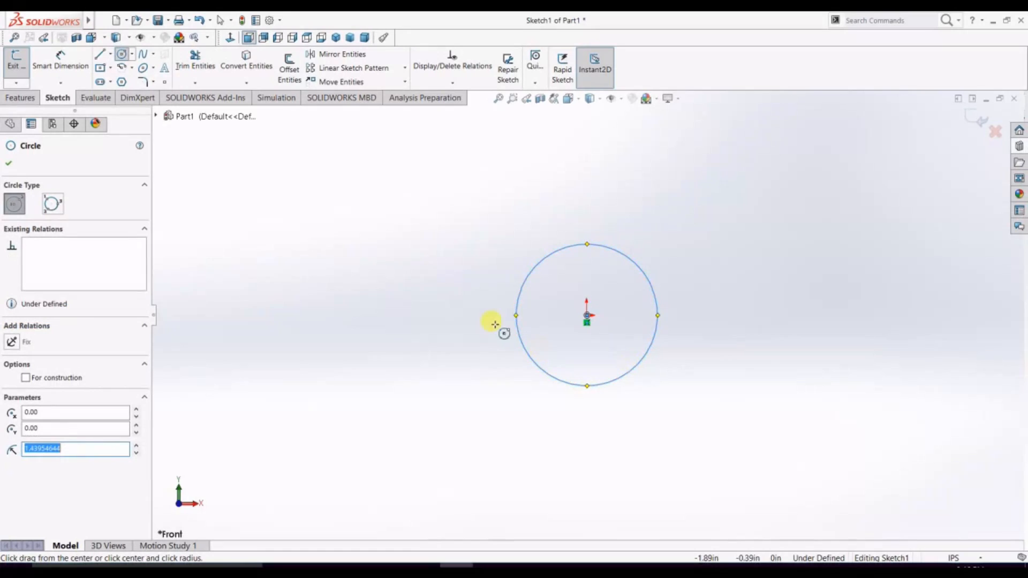
pyautogui.hotkey('ctrl', 'z')
# Set the part's unit system to MMGS and undo the first Front Plane sketch
pyautogui.click(956, 558)
pyautogui.click(952, 510)
pyautogui.hotkey('ctrl', 'z')
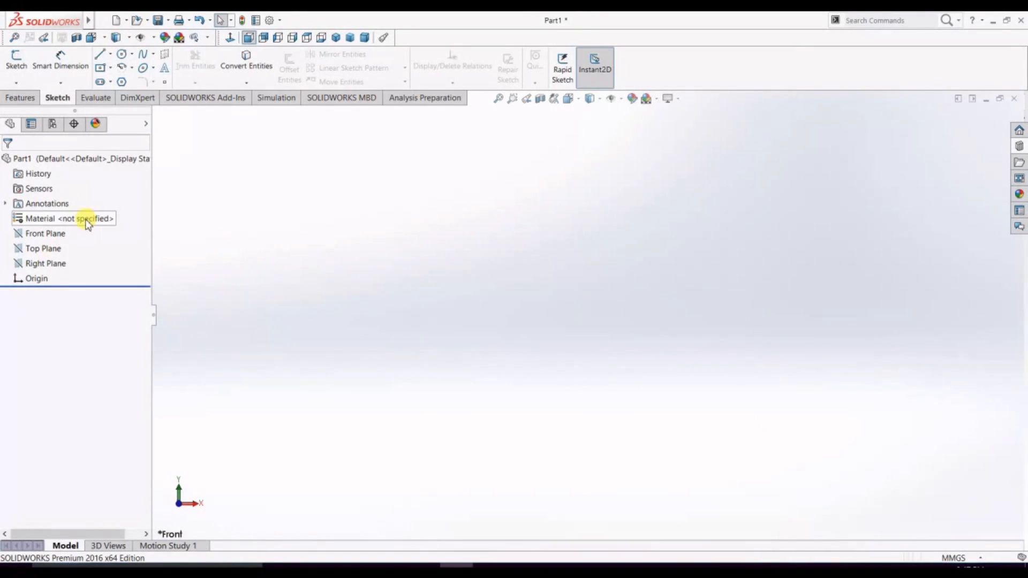
# Sketch a circle of about 56 mm radius centred on the origin on the Front Plane
pyautogui.click(62, 233)
pyautogui.click(72, 223)
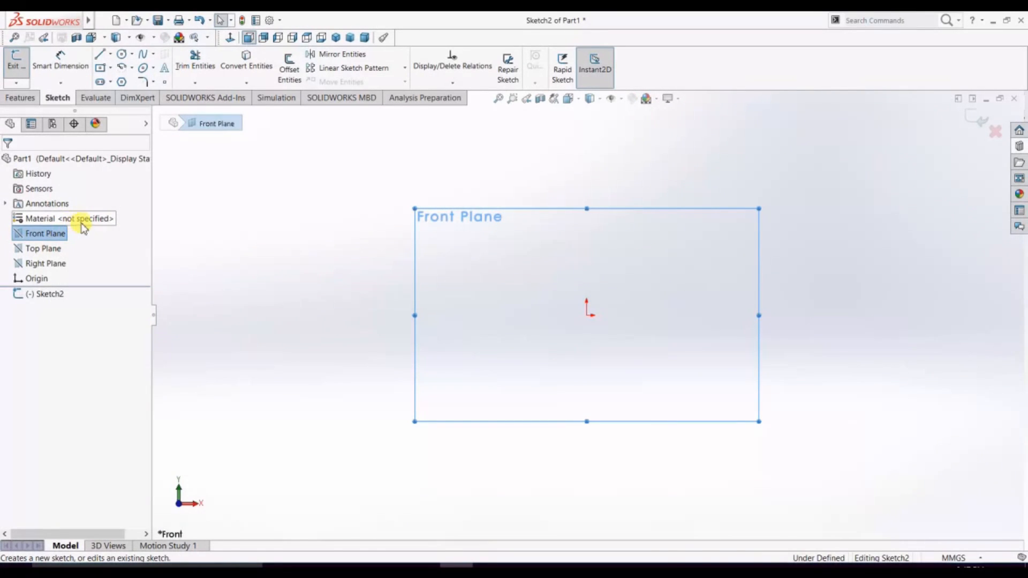
pyautogui.click(122, 55)
pyautogui.click(587, 315)
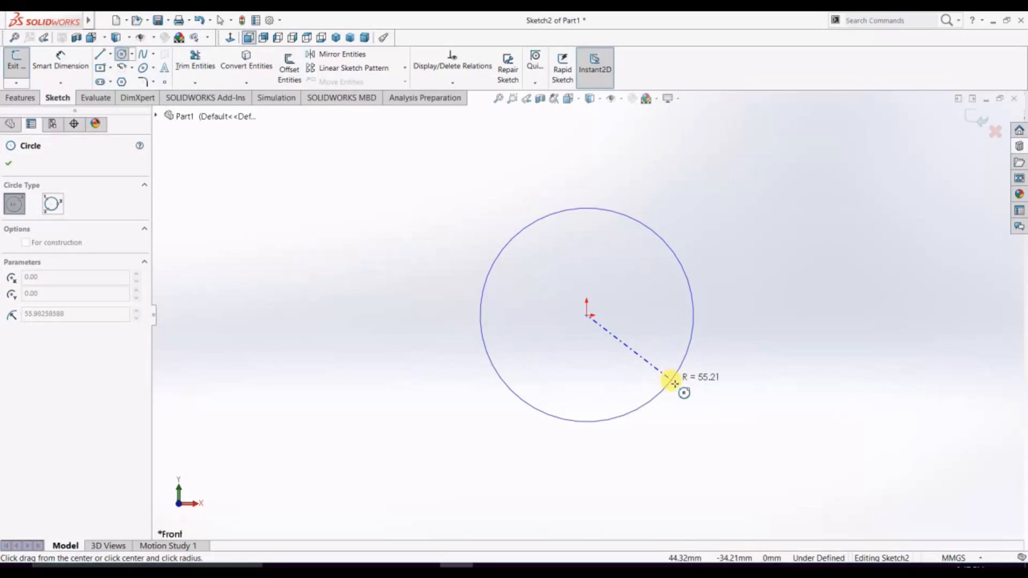
pyautogui.click(674, 383)
pyautogui.rightClick(754, 328)
pyautogui.click(763, 341)
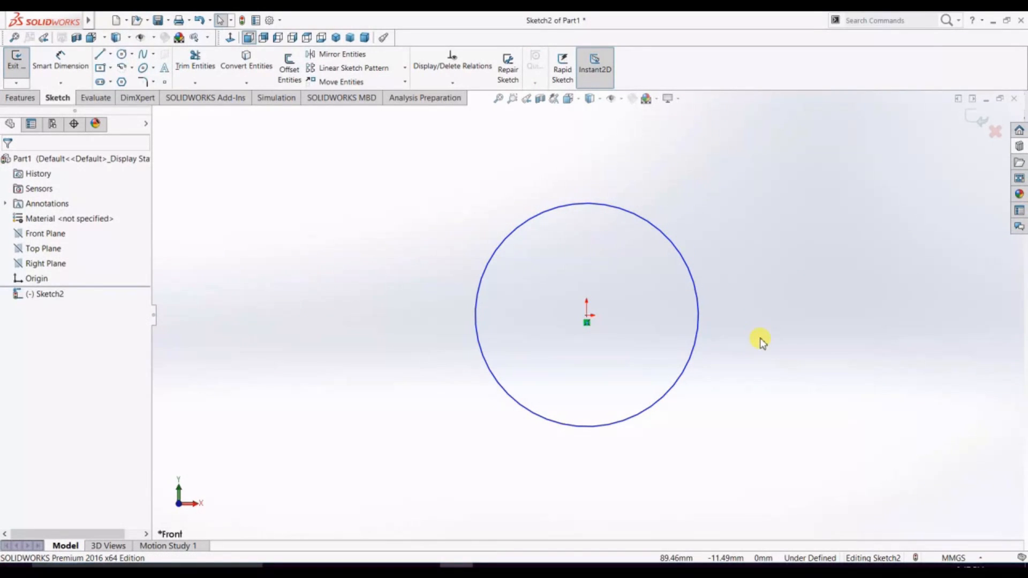
# Dimension the origin-centred circle with a diameter of 19 mm
pyautogui.click(61, 62)
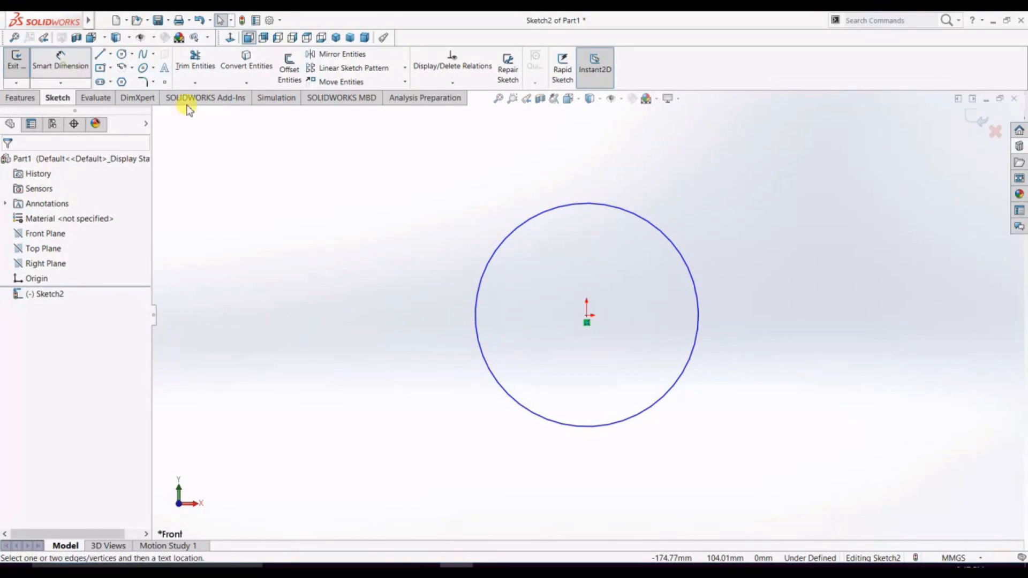
pyautogui.click(691, 279)
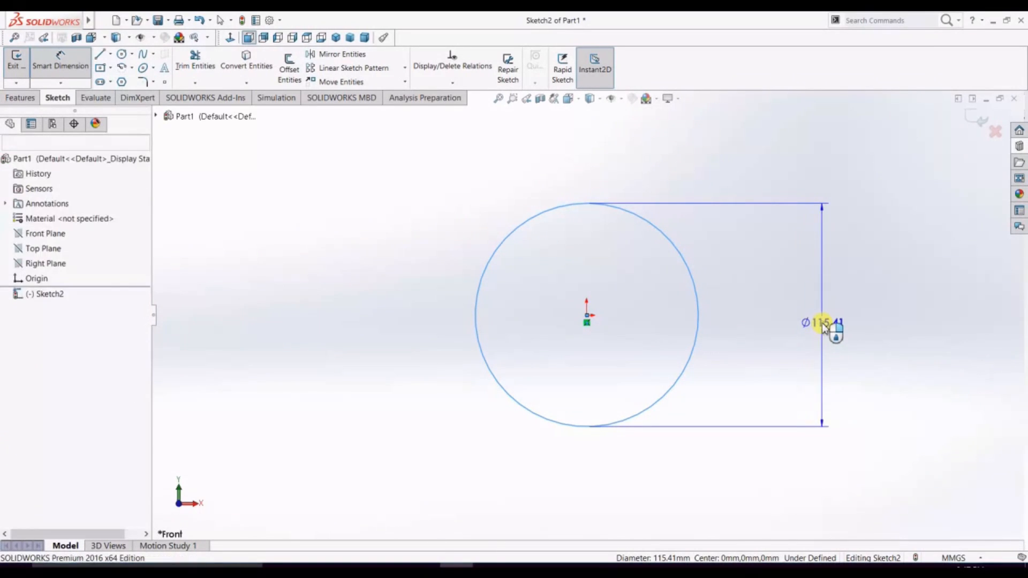
pyautogui.click(824, 326)
pyautogui.write('19')
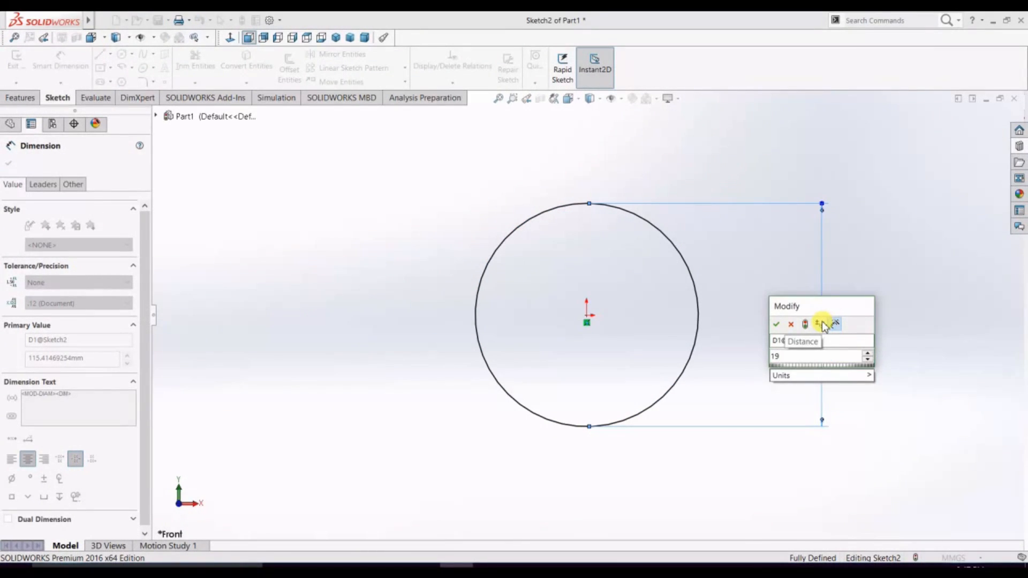
pyautogui.press('Return')
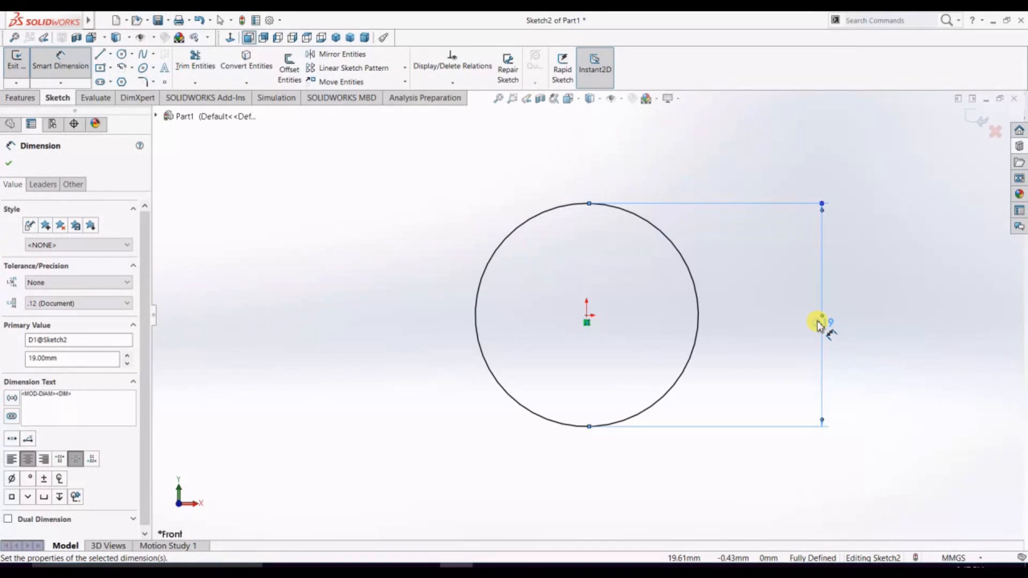
# Extrude the circle sketch as a boss from the sketch plane, using Mid Plane with a depth of 25 mm
pyautogui.click(18, 98)
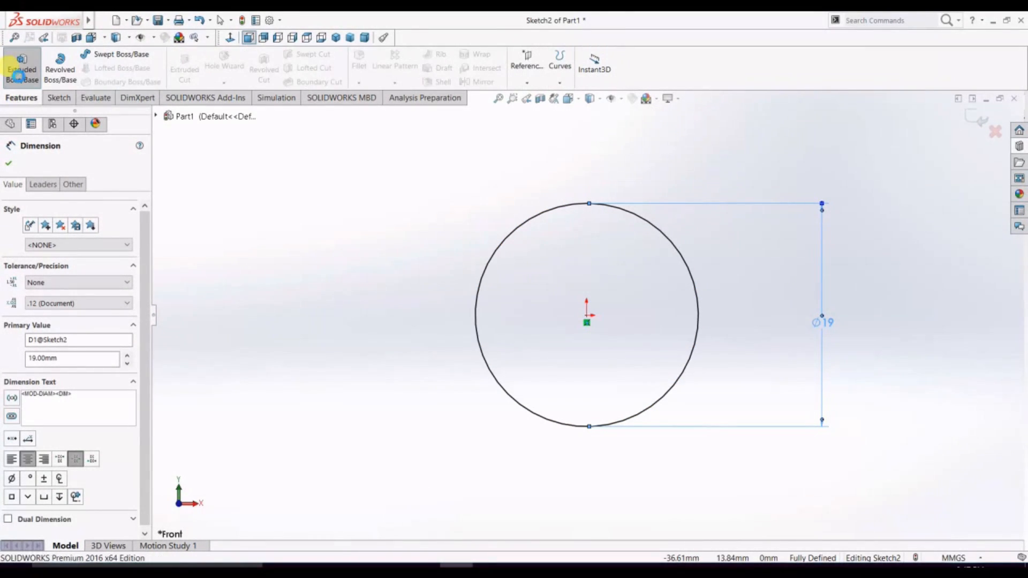
pyautogui.click(20, 78)
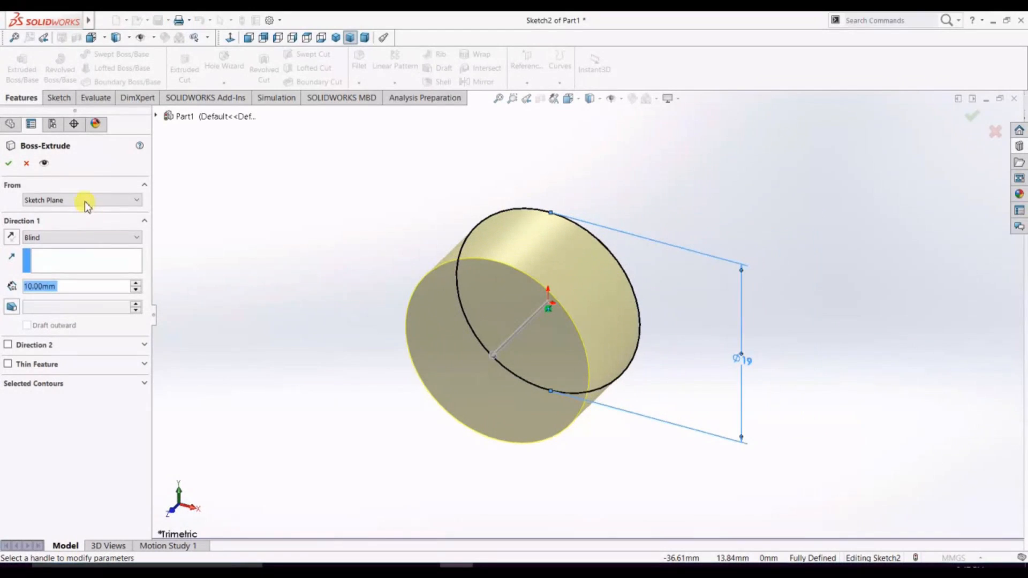
pyautogui.click(86, 200)
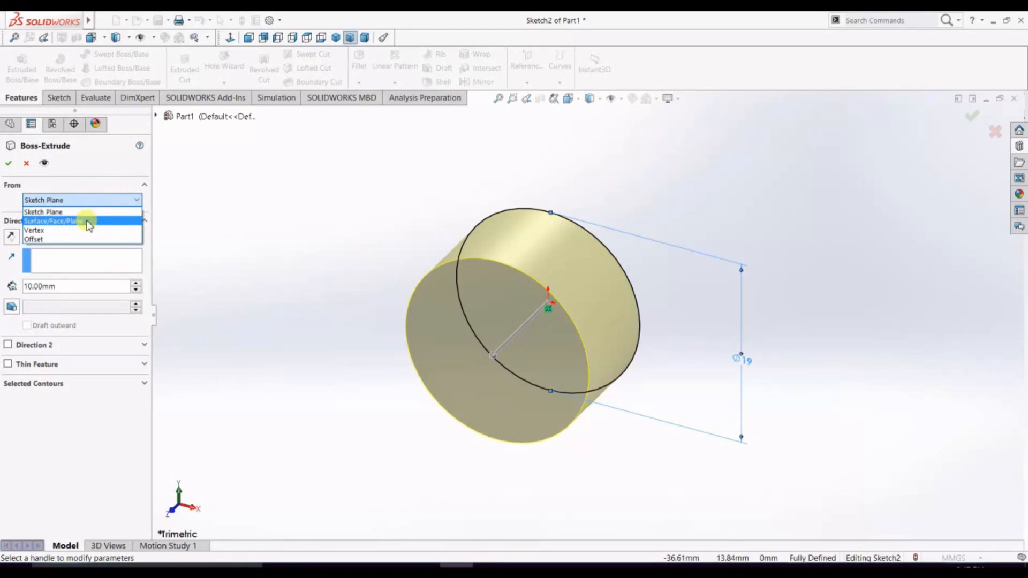
pyautogui.click(87, 293)
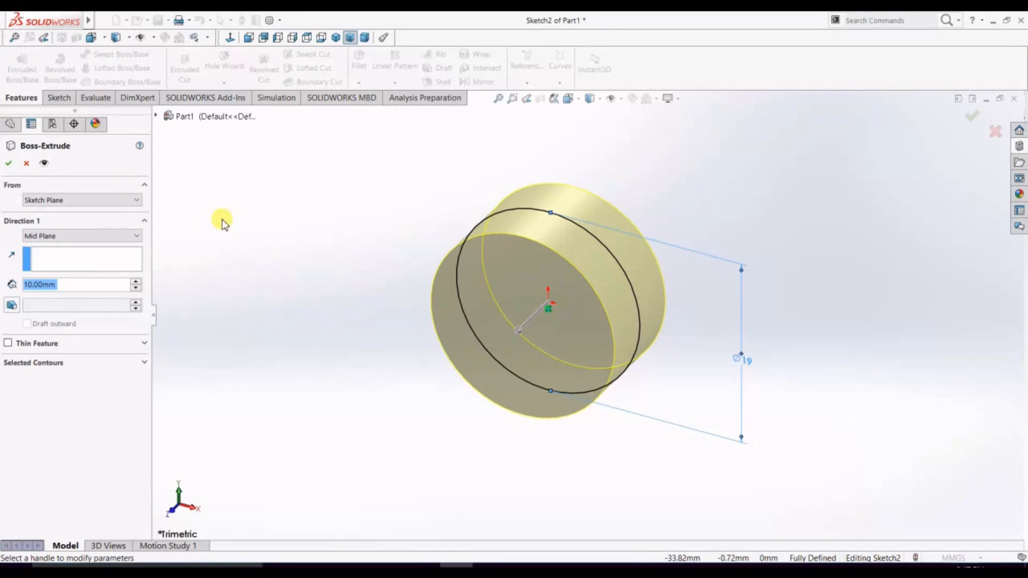
pyautogui.write('25')
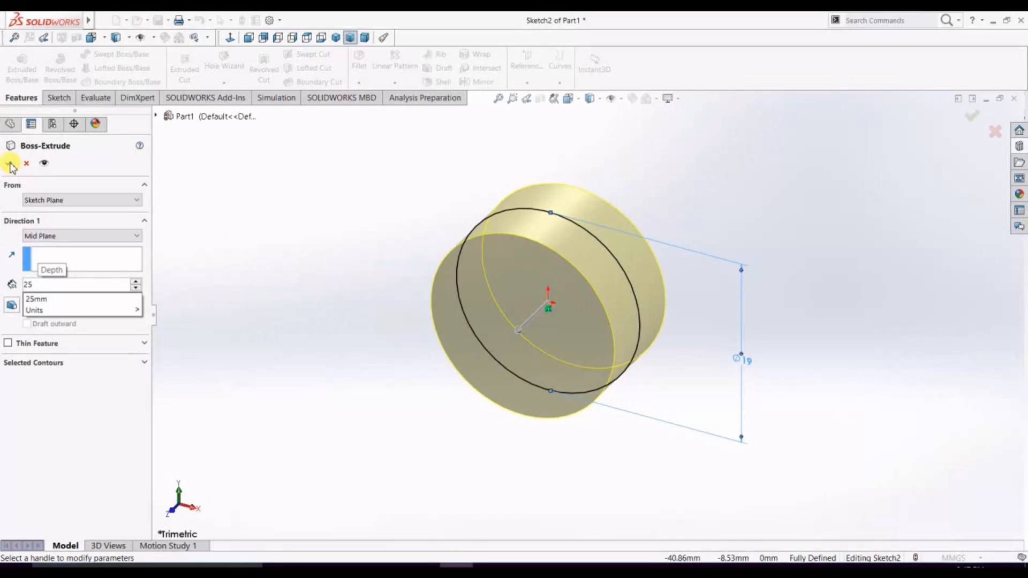
pyautogui.press('Return')
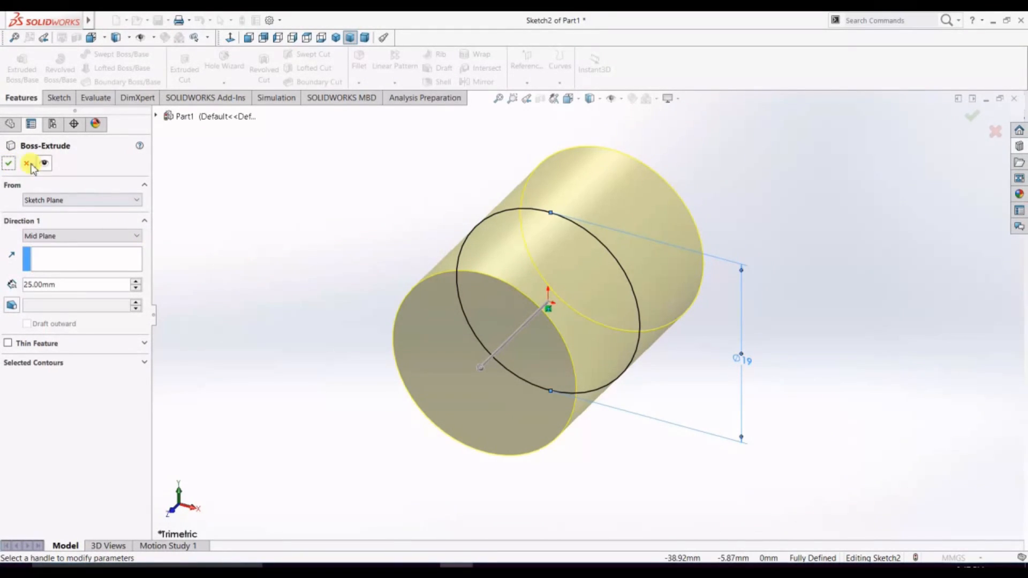
pyautogui.click(8, 163)
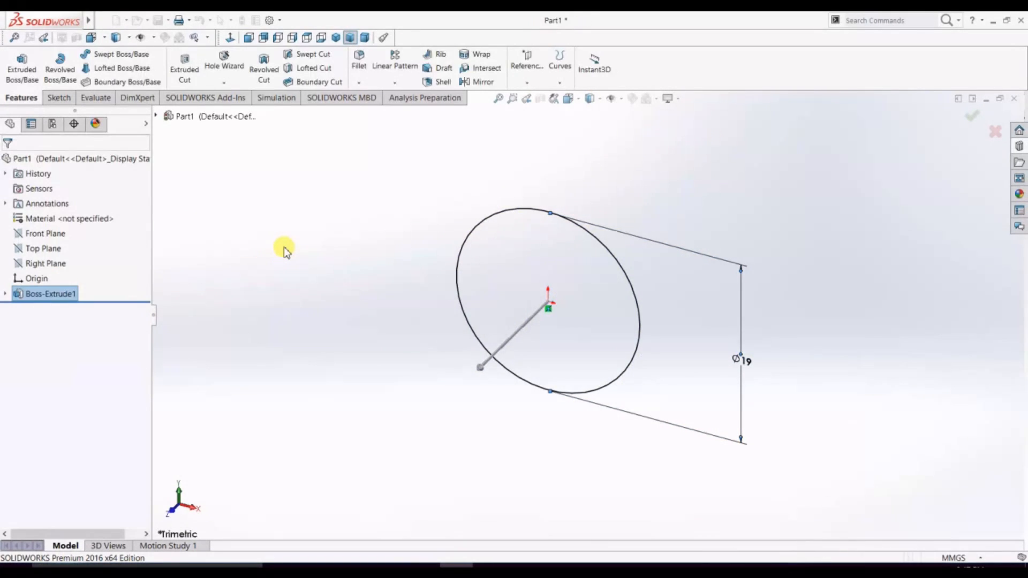
# Sketch a six-sided polygon on the Front Plane, centred on the origin, with an inscribed circle about 20 mm in diameter
pyautogui.click(43, 233)
pyautogui.click(50, 220)
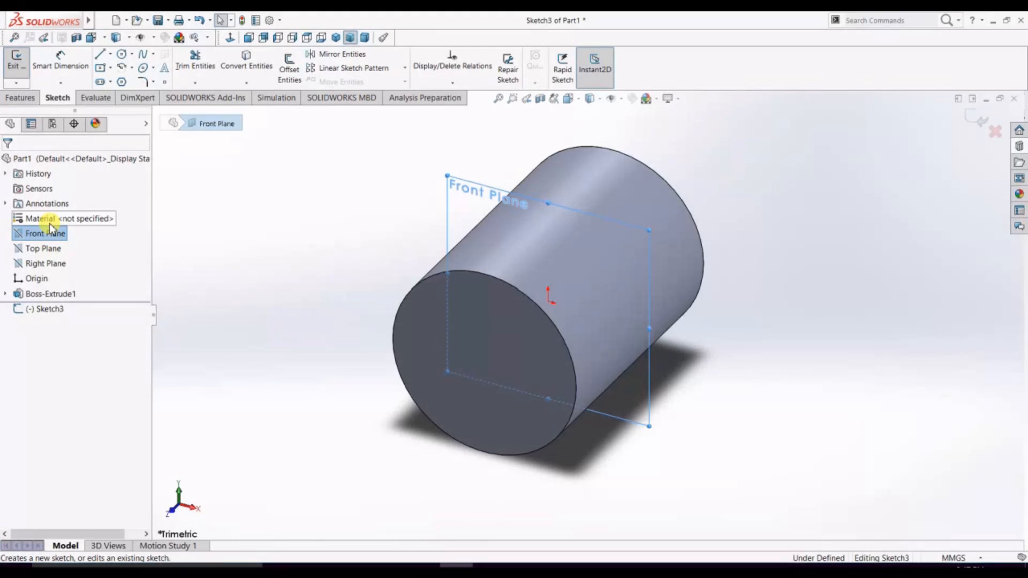
pyautogui.click(122, 81)
pyautogui.moveTo(280, 327)
pyautogui.mouseDown(button='middle')
pyautogui.moveTo(304, 288)
pyautogui.moveTo(457, 328)
pyautogui.mouseUp(button='middle')
pyautogui.moveTo(550, 302)
pyautogui.mouseDown()
pyautogui.moveTo(658, 362)
pyautogui.moveTo(684, 394)
pyautogui.mouseUp()
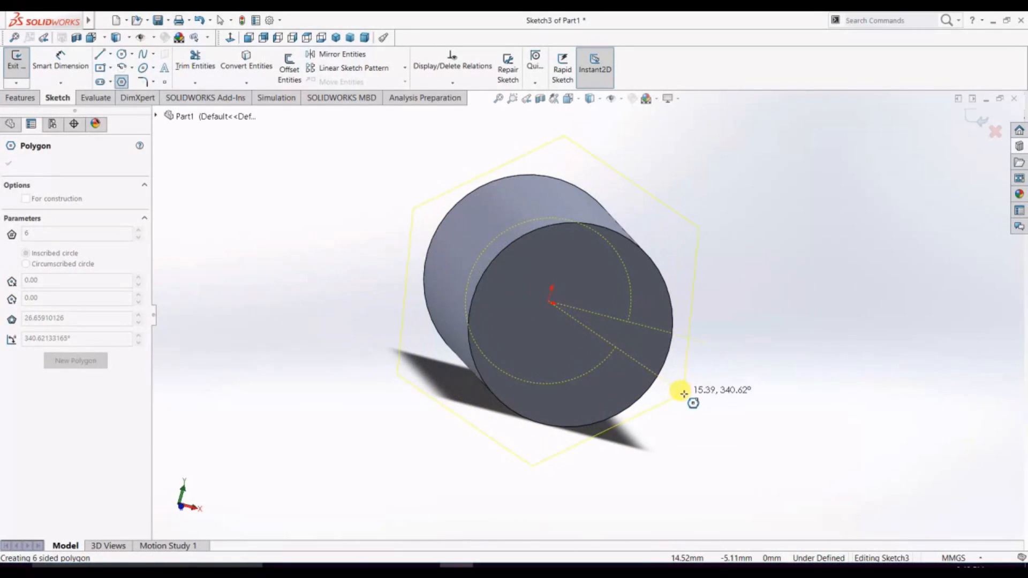
pyautogui.click(231, 37)
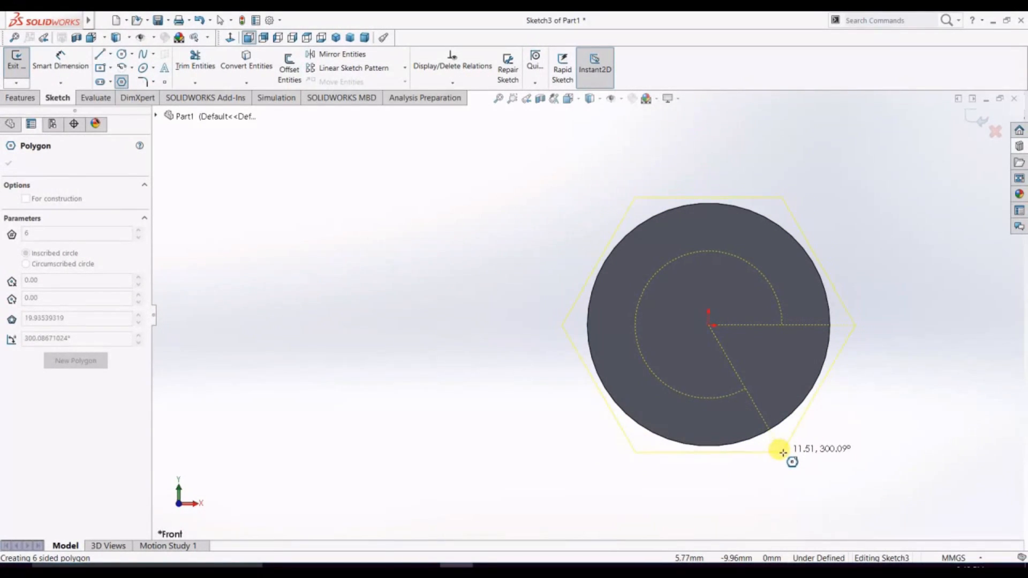
pyautogui.click(784, 454)
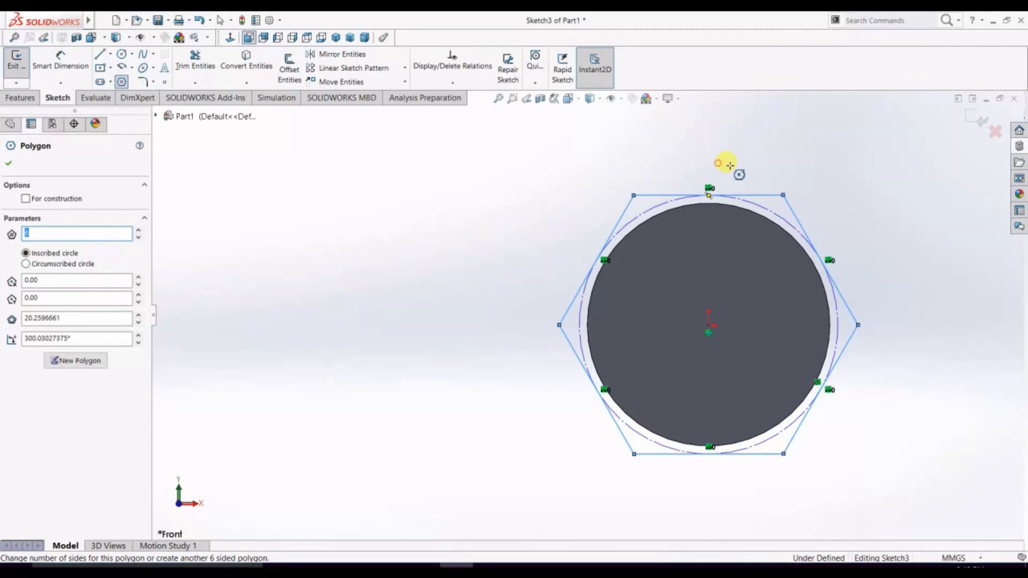
# Add a horizontal relation to the upper edge of the hexagon
pyautogui.press('Escape')
pyautogui.click(752, 196)
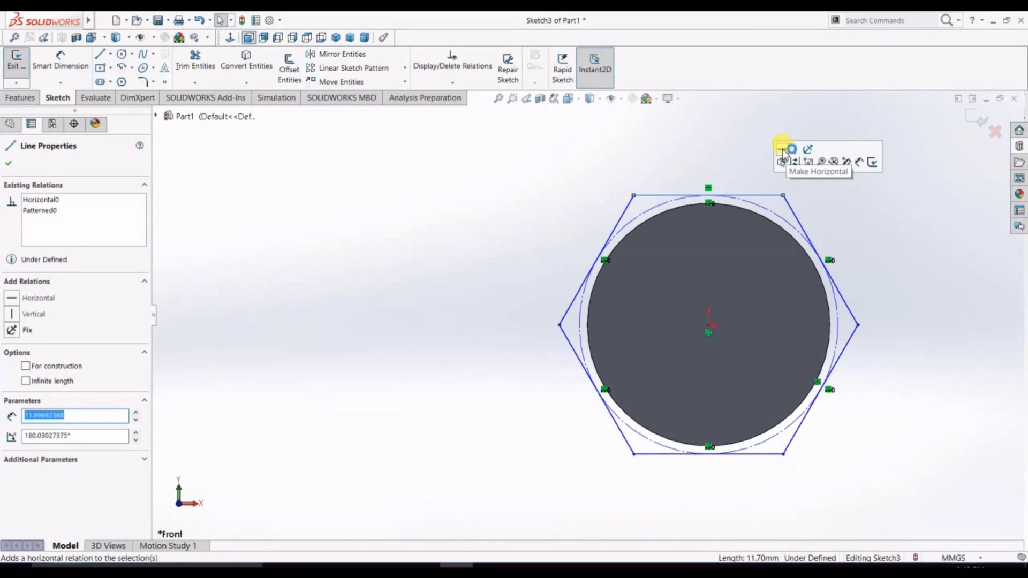
pyautogui.click(353, 219)
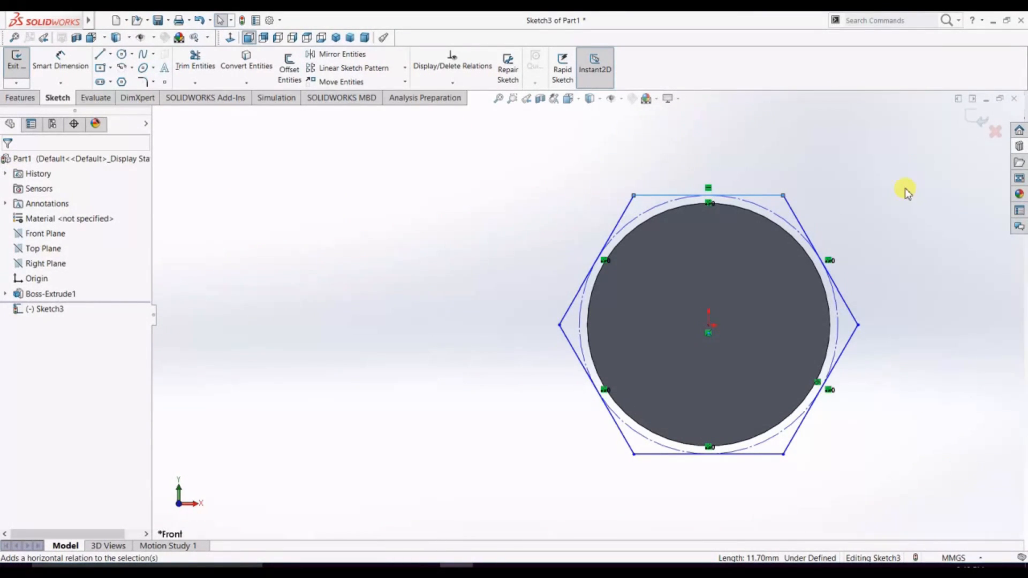
# Dimension the hexagon across its two opposite side corners as 25 mm
pyautogui.click(50, 58)
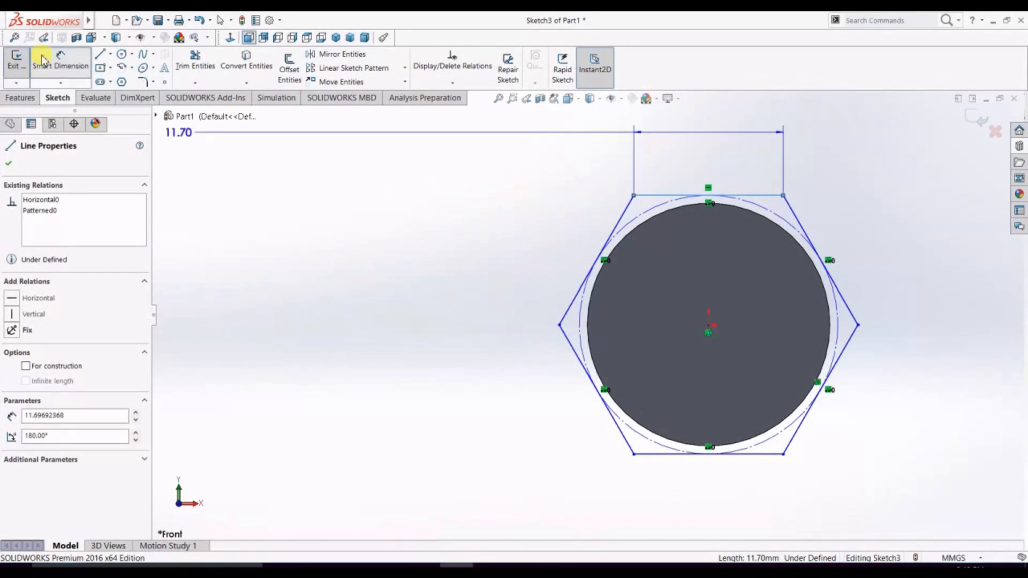
pyautogui.press('Escape')
pyautogui.click(560, 325)
pyautogui.click(858, 325)
pyautogui.click(705, 142)
pyautogui.write('25')
pyautogui.press('Return')
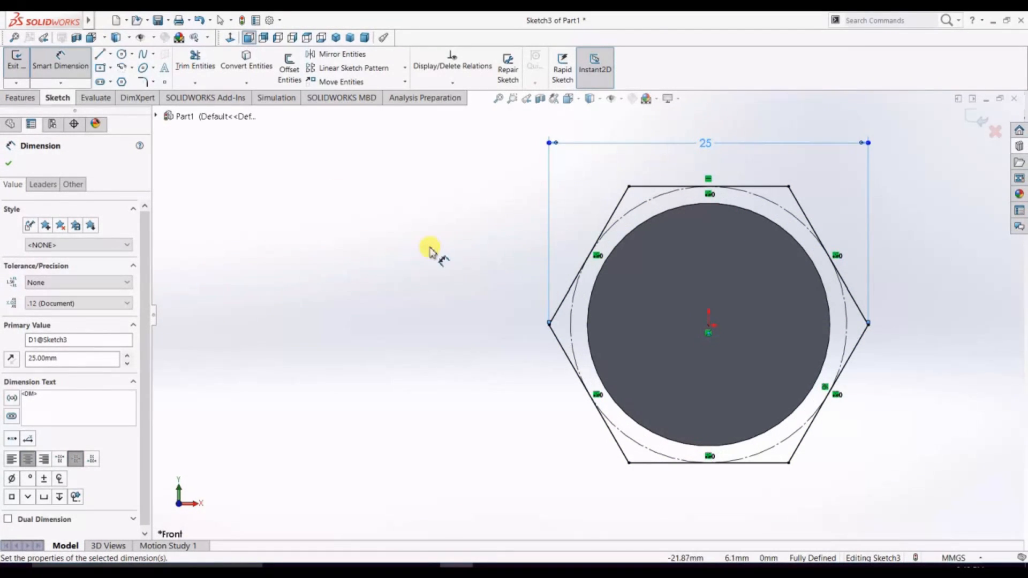
# Extrude the hexagon 5 mm with a Mid Plane end condition, merged with the cylinder
pyautogui.click(20, 97)
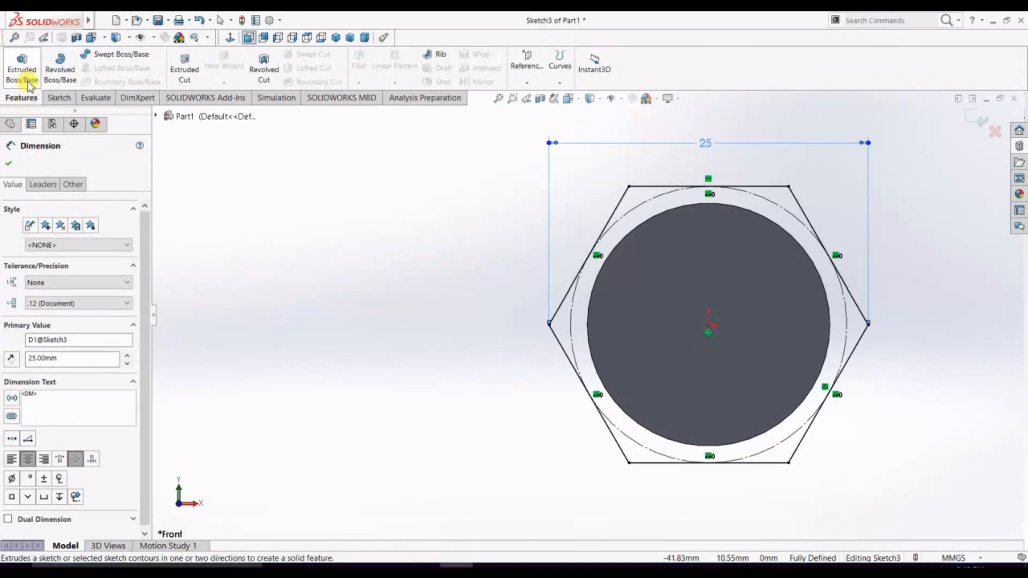
pyautogui.click(21, 67)
pyautogui.click(86, 237)
pyautogui.click(91, 305)
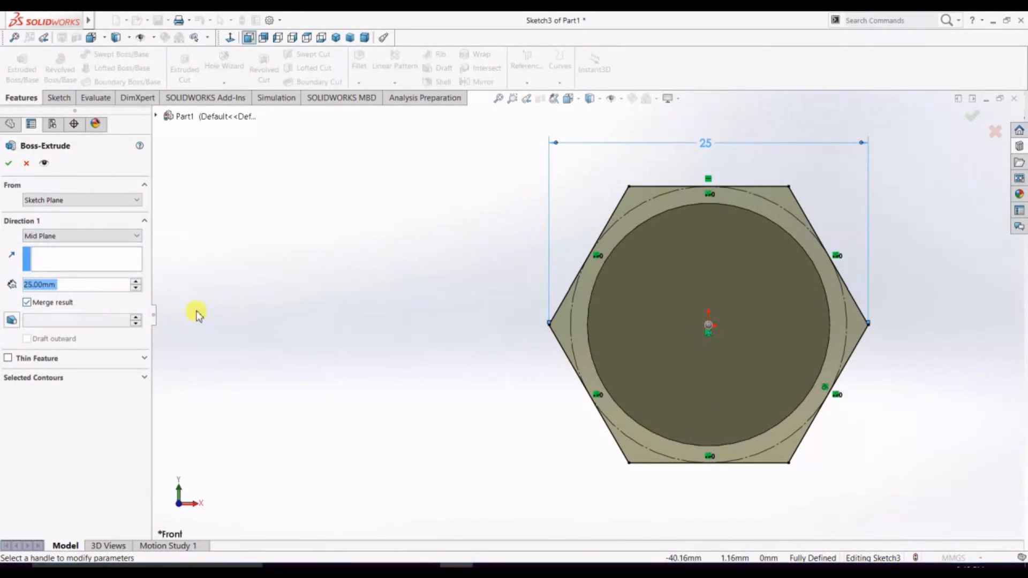
pyautogui.write('5')
pyautogui.click(9, 164)
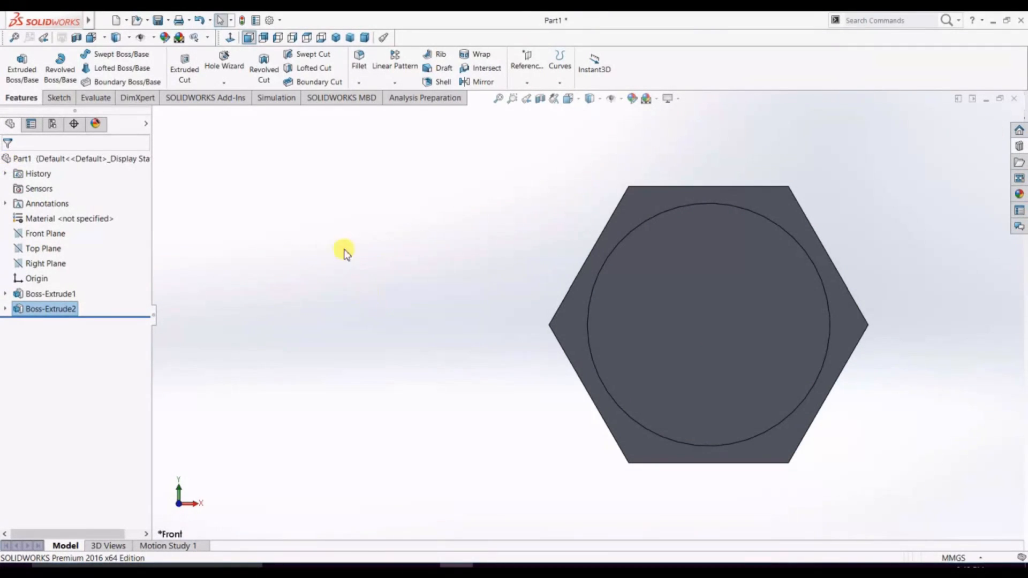
# Sketch a circle of about 6.5 mm radius on the cylinder's front end face, centred on the origin
pyautogui.click(58, 98)
pyautogui.click(123, 56)
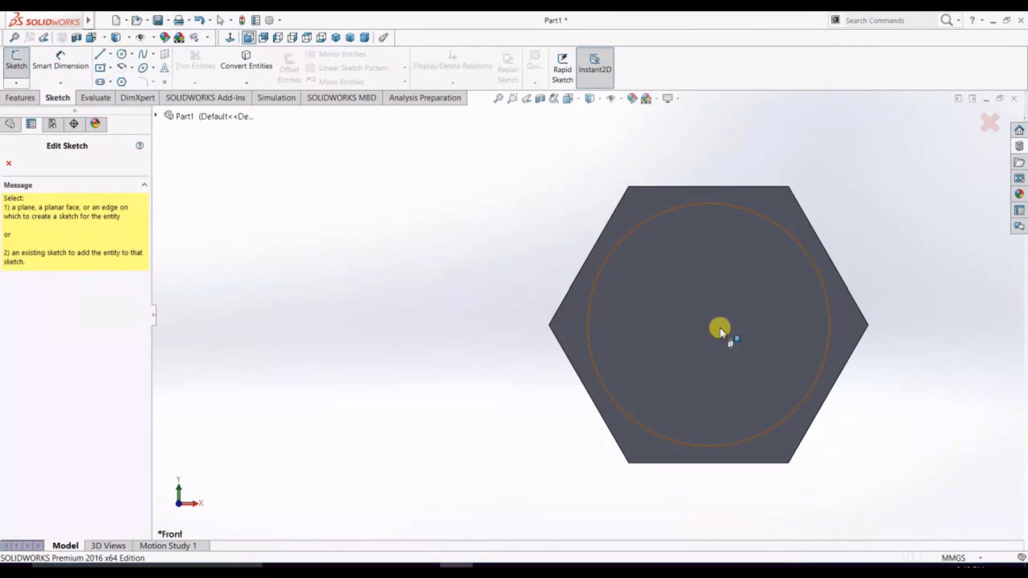
pyautogui.click(726, 305)
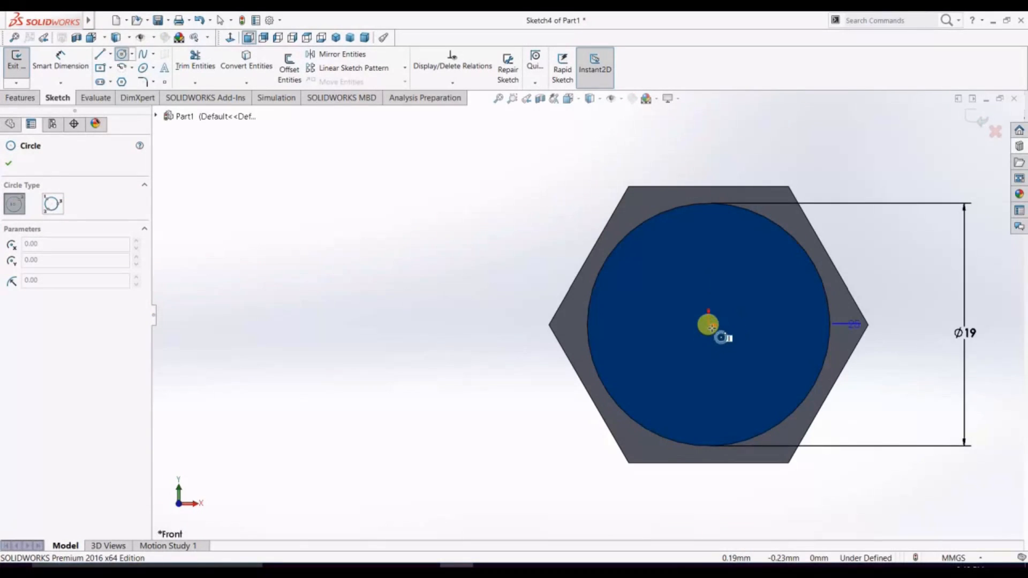
pyautogui.click(710, 324)
pyautogui.click(769, 384)
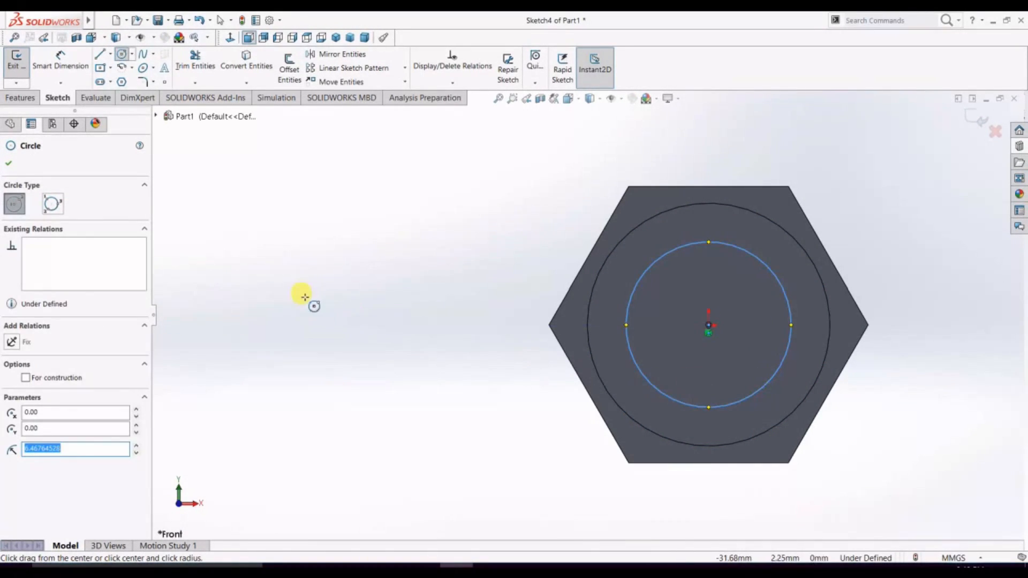
pyautogui.click(7, 166)
# Dimension the gap between the sketched circle and the cylinder's outer edge as 1.5 mm
pyautogui.click(65, 61)
pyautogui.click(74, 63)
pyautogui.click(173, 179)
pyautogui.click(79, 57)
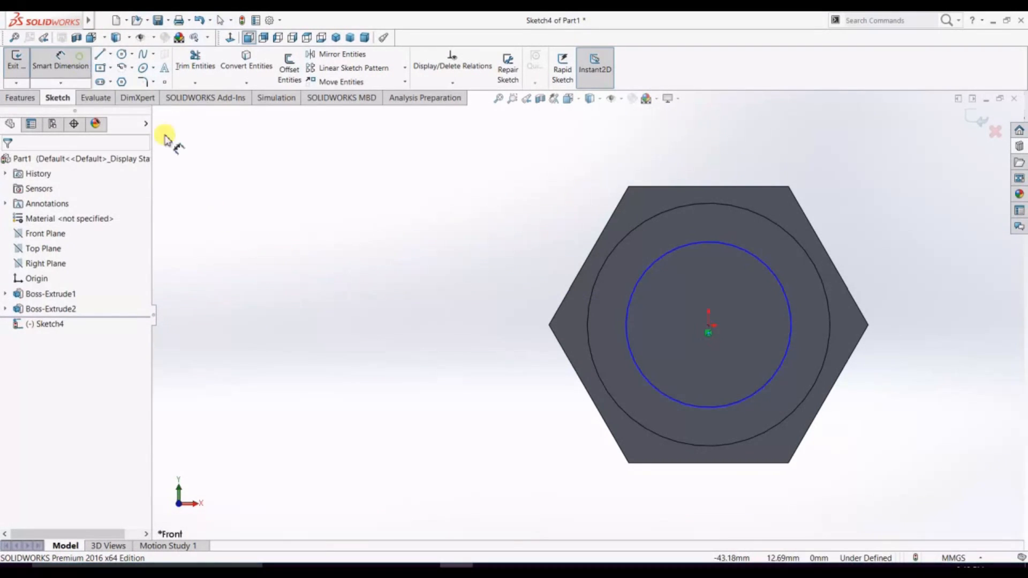
pyautogui.click(634, 360)
pyautogui.click(589, 359)
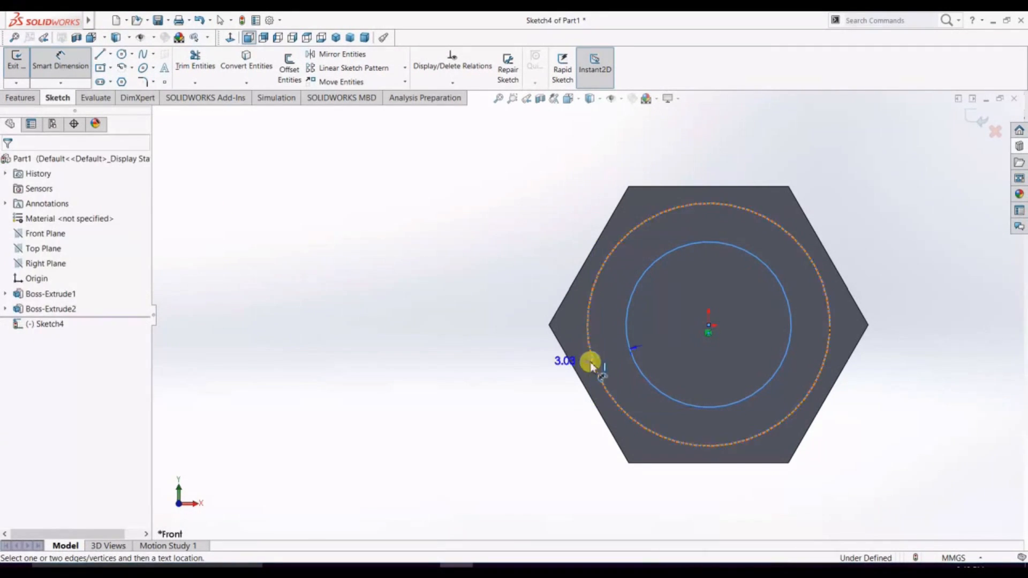
pyautogui.click(442, 325)
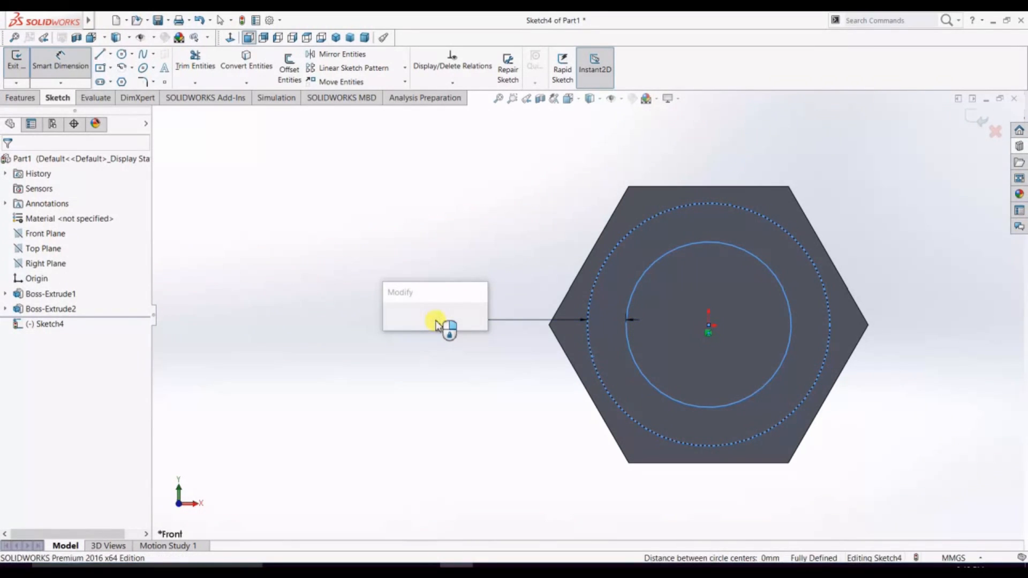
pyautogui.write('1.5')
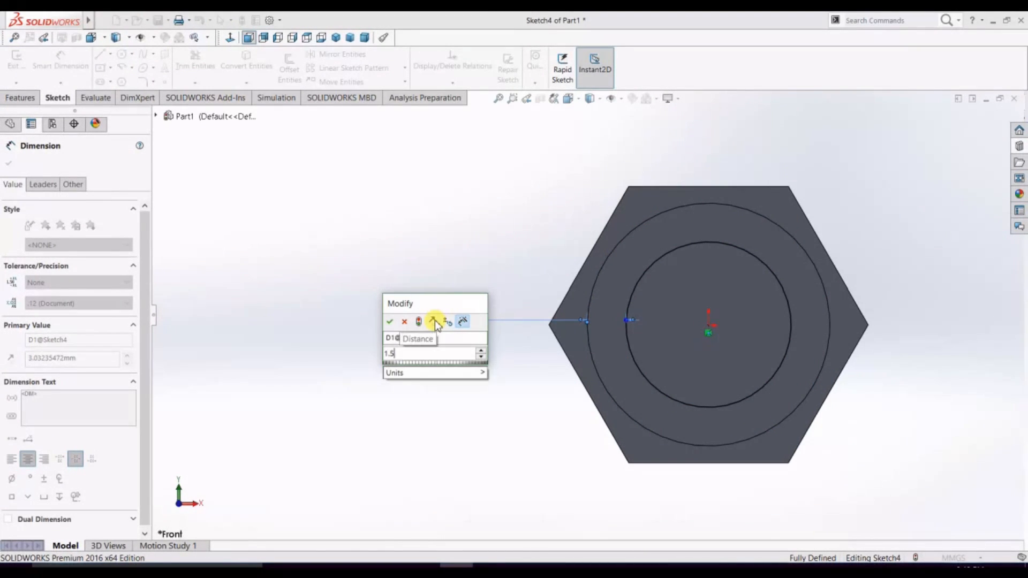
pyautogui.press('Return')
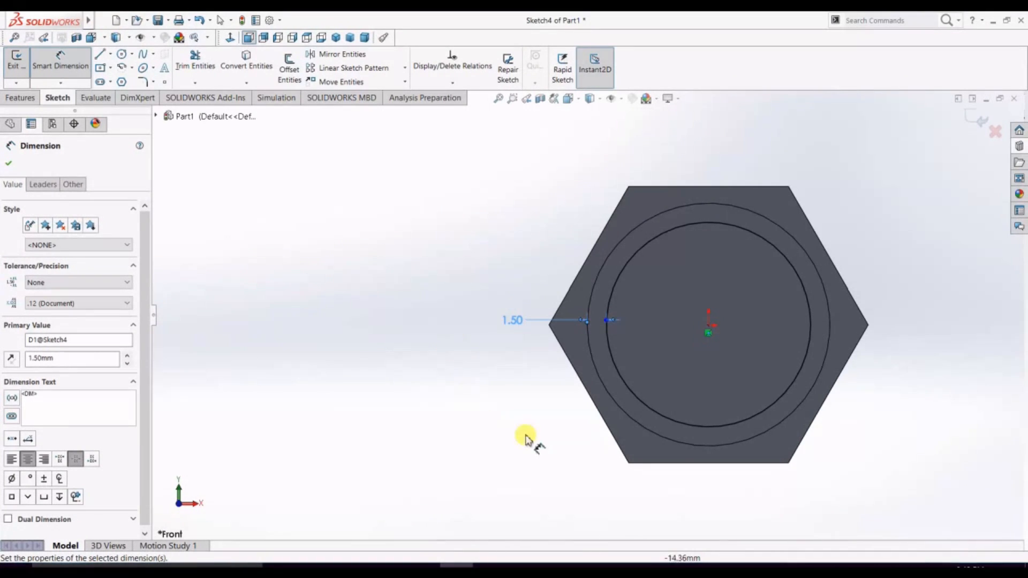
# Cut the circle through the whole part with an Extruded Cut set to Through All
pyautogui.click(16, 97)
pyautogui.click(182, 72)
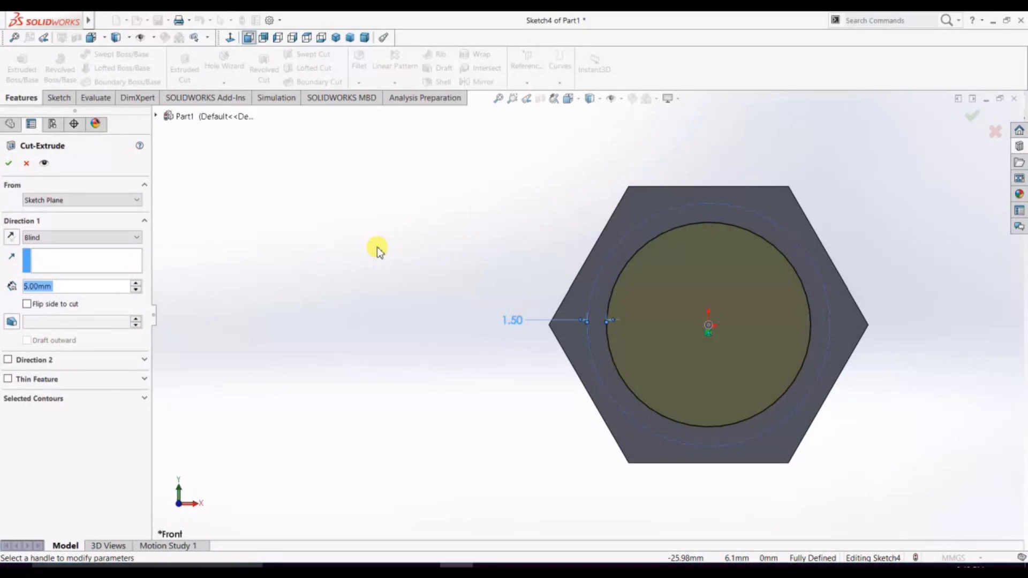
pyautogui.click(94, 238)
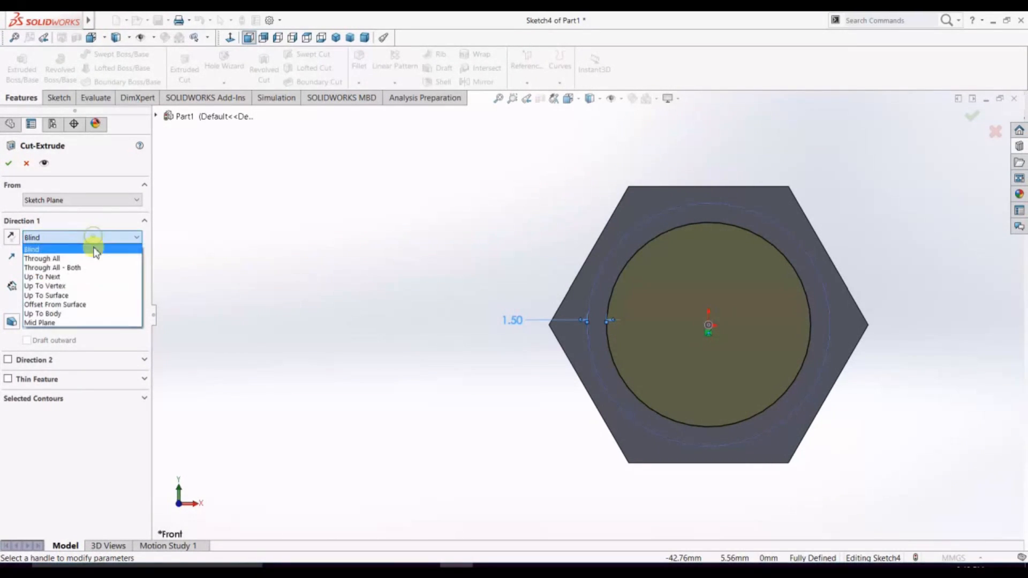
pyautogui.click(94, 245)
pyautogui.click(9, 163)
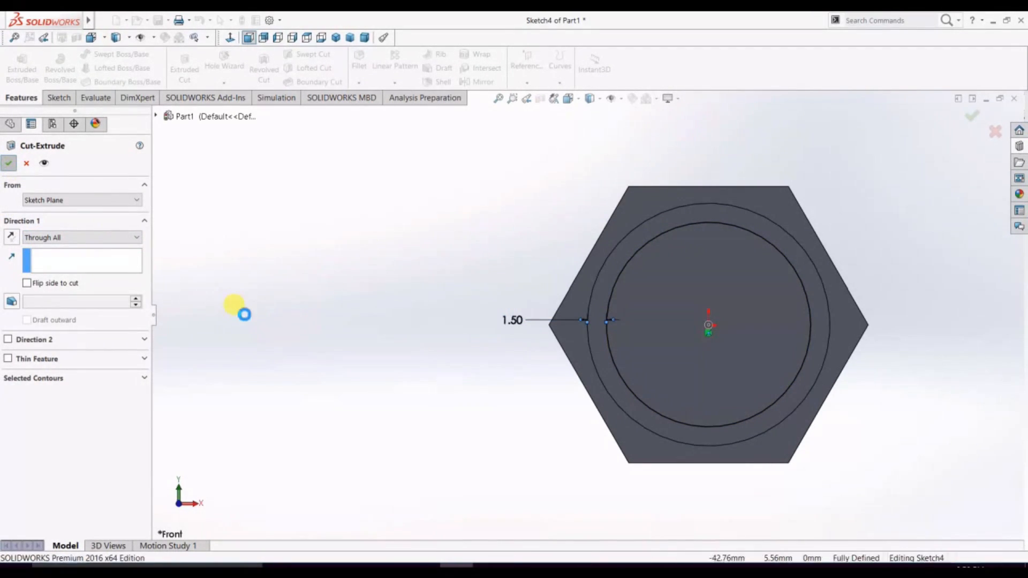
# Fillet the two circular edges where the cylinder meets both faces of the hexagonal collar with a 1 mm radius
pyautogui.moveTo(984, 405); pyautogui.dragTo(868, 390, button='middle')
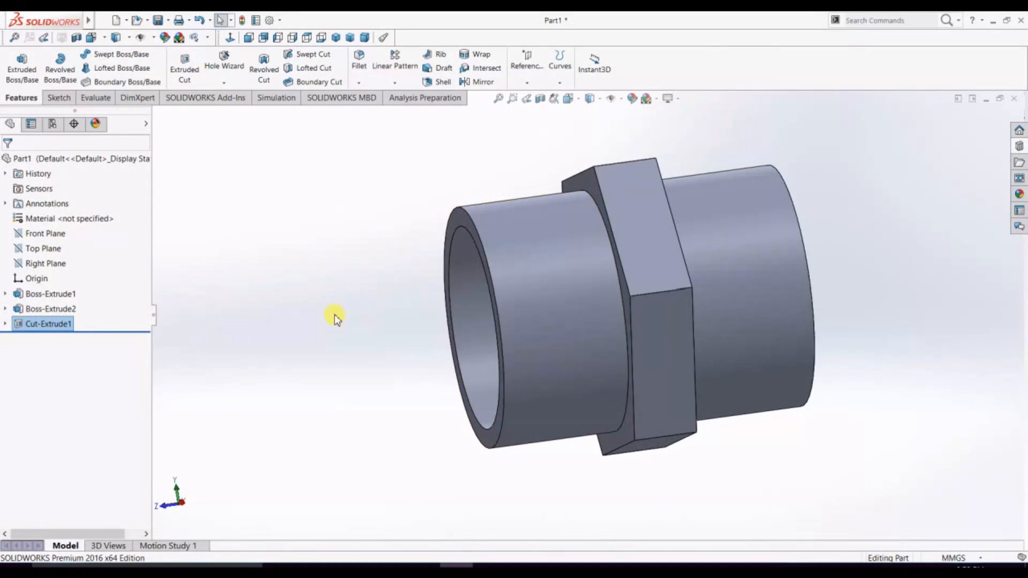
pyautogui.moveTo(335, 315); pyautogui.dragTo(349, 314, button='middle')
pyautogui.click(360, 65)
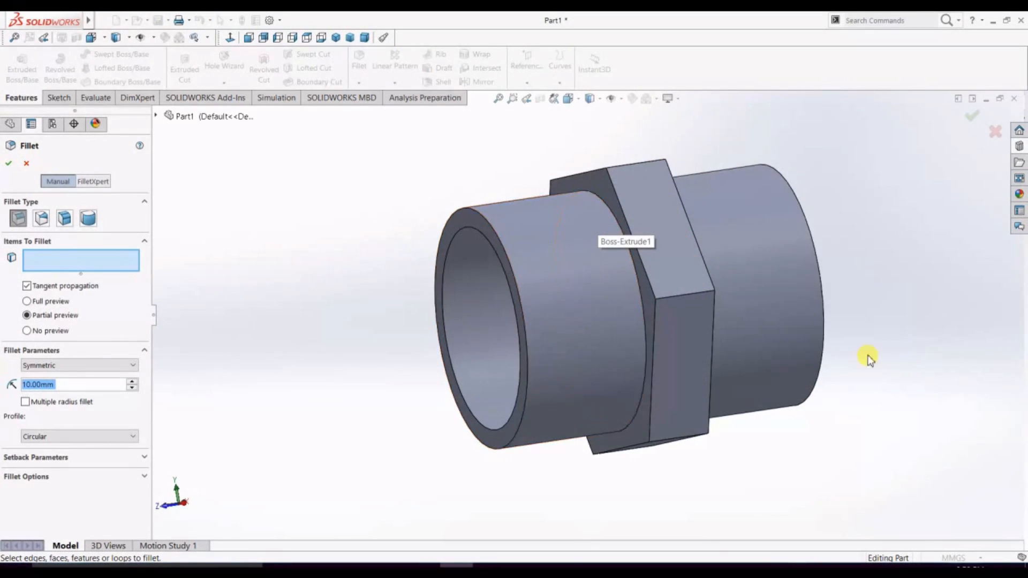
pyautogui.moveTo(869, 358); pyautogui.dragTo(866, 381, button='middle')
pyautogui.scroll(-2, 576, 227)
pyautogui.scroll(-1, 575, 227)
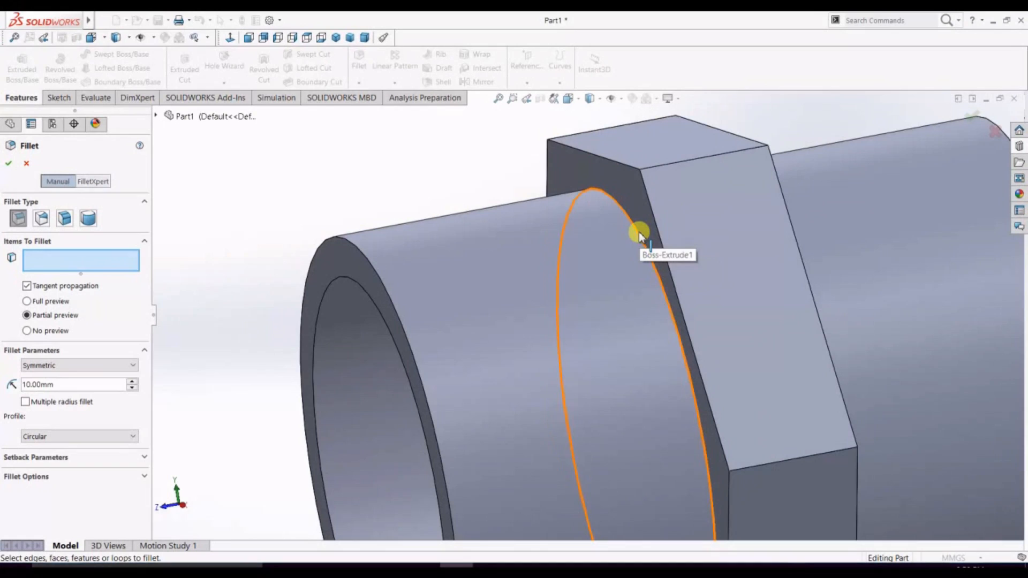
pyautogui.click(638, 233)
pyautogui.moveTo(980, 304); pyautogui.dragTo(900, 300, button='middle')
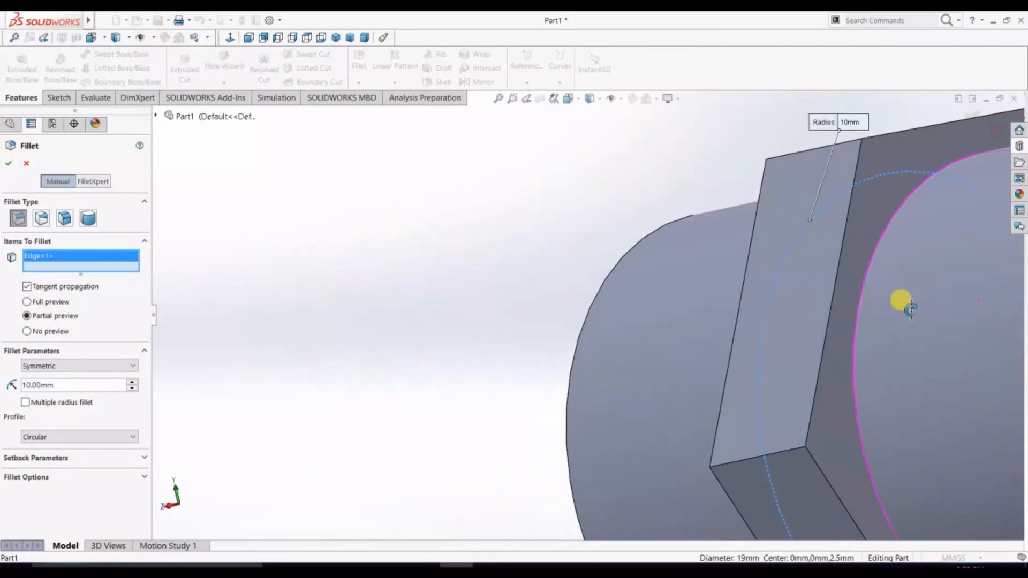
pyautogui.click(867, 260)
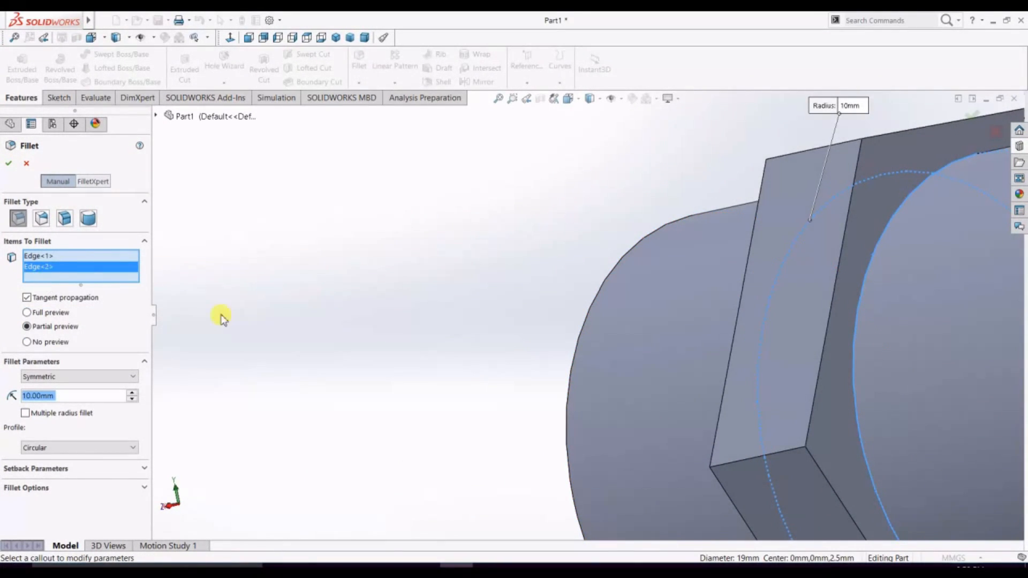
pyautogui.scroll(6, 264, 333)
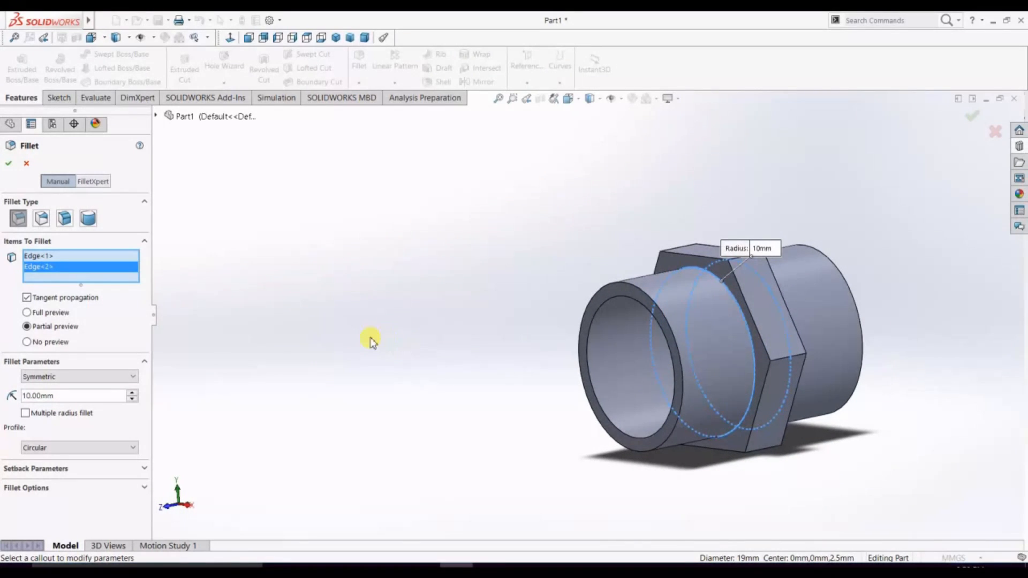
pyautogui.moveTo(87, 397); pyautogui.dragTo(11, 395)
pyautogui.write('1')
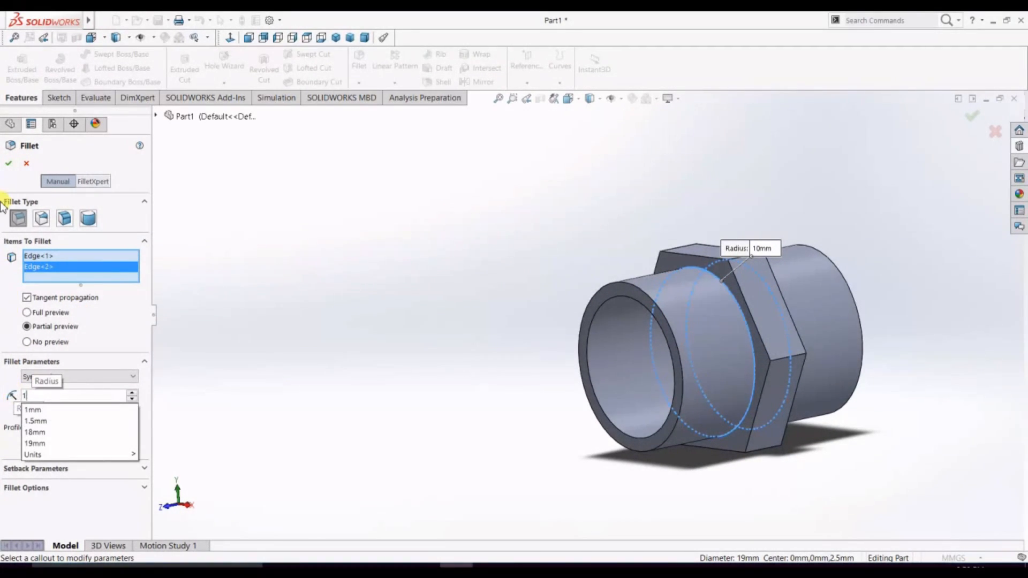
pyautogui.press('Return')
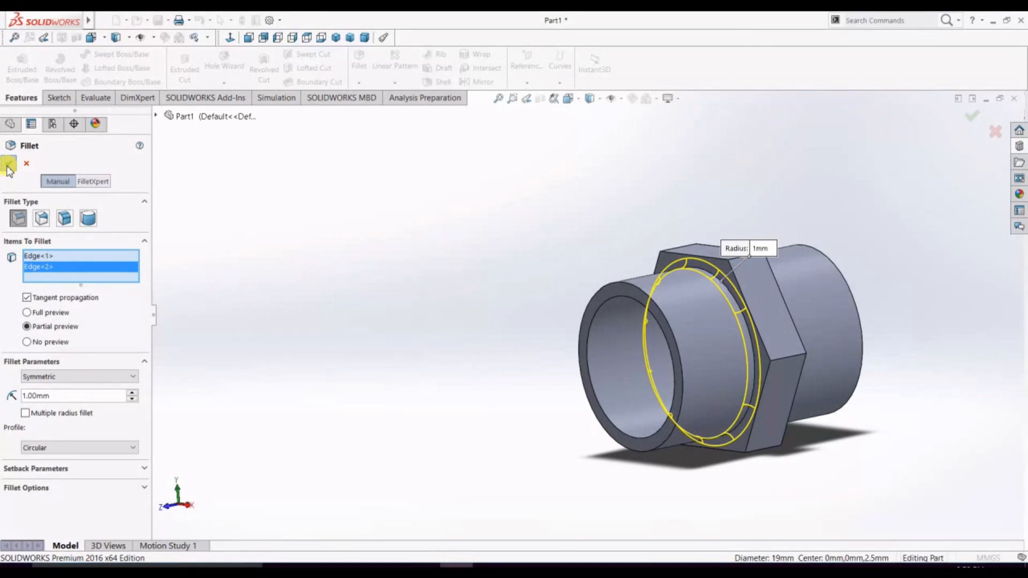
pyautogui.click(8, 165)
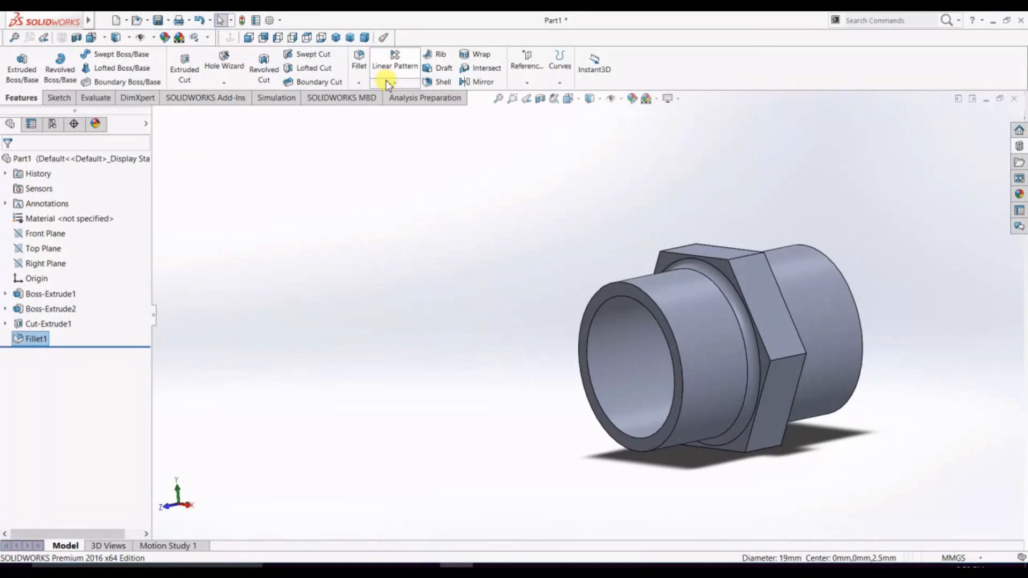
# Chamfer the outer circular edges at both ends of the pipe by 0.5 mm at 45 degrees
pyautogui.click(359, 83)
pyautogui.click(375, 107)
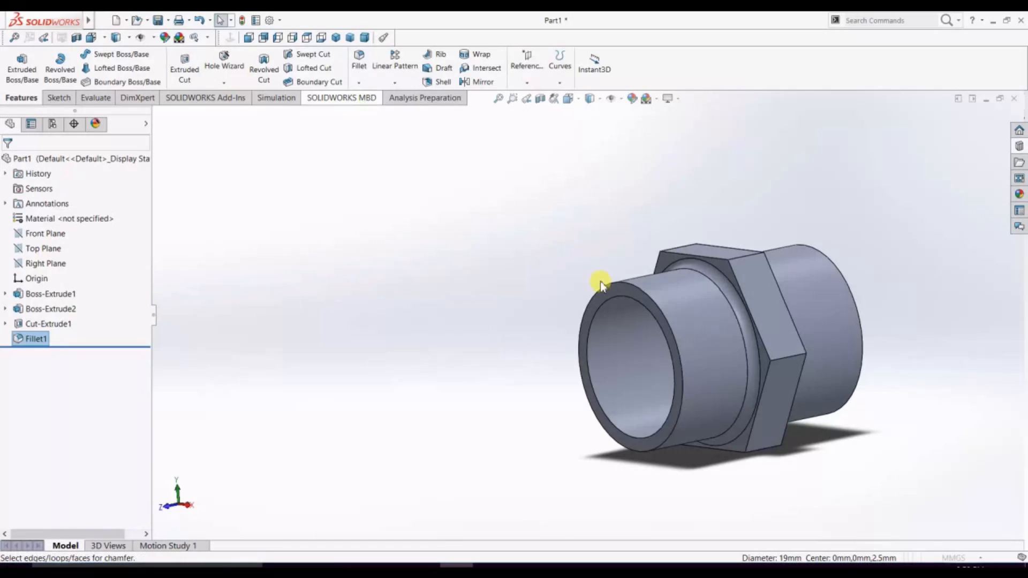
pyautogui.click(628, 291)
pyautogui.moveTo(433, 340); pyautogui.dragTo(459, 338, button='middle')
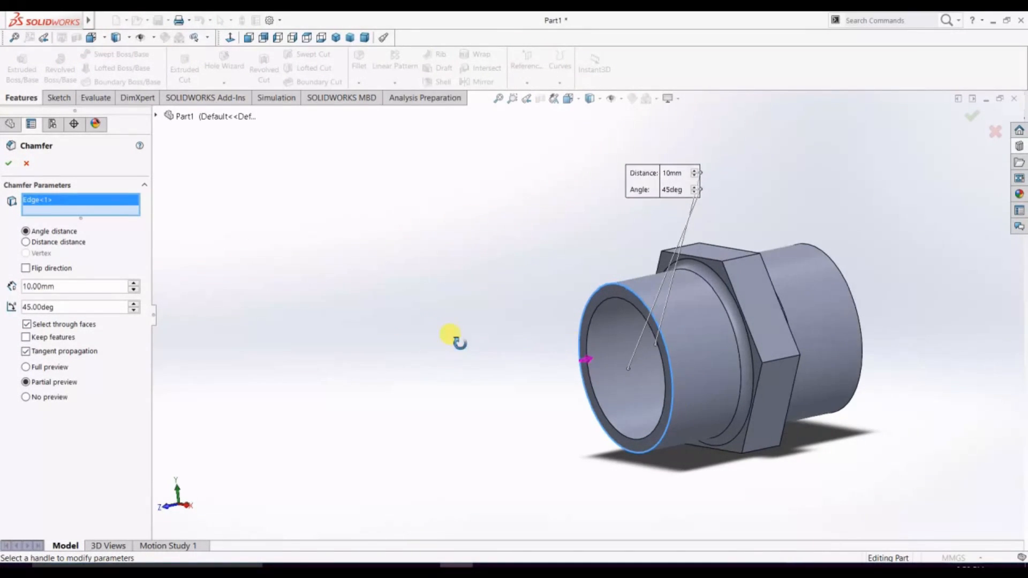
pyautogui.click(852, 297)
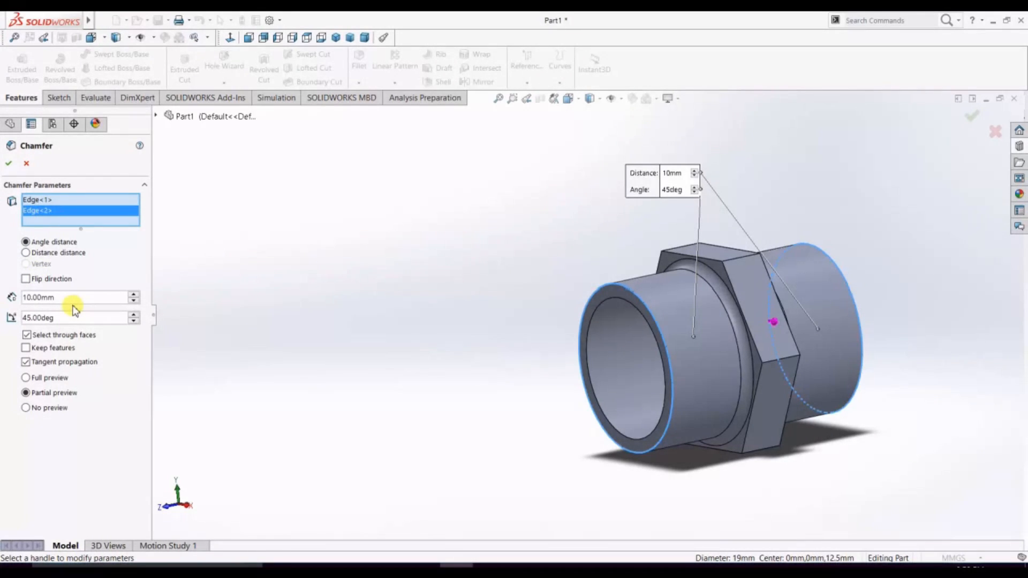
pyautogui.moveTo(83, 297); pyautogui.dragTo(12, 296)
pyautogui.write('0')
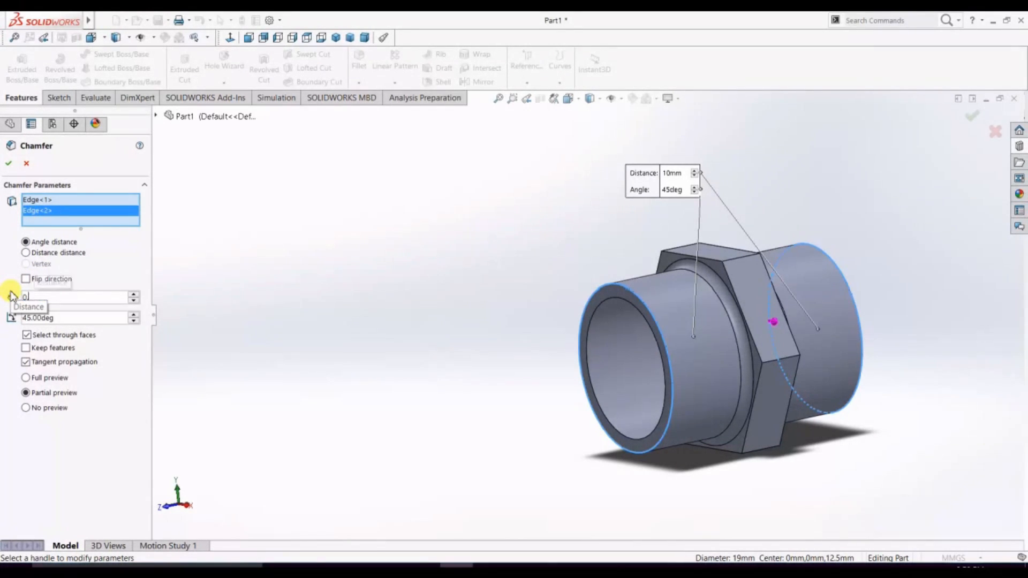
pyautogui.write('.5')
pyautogui.press('Return')
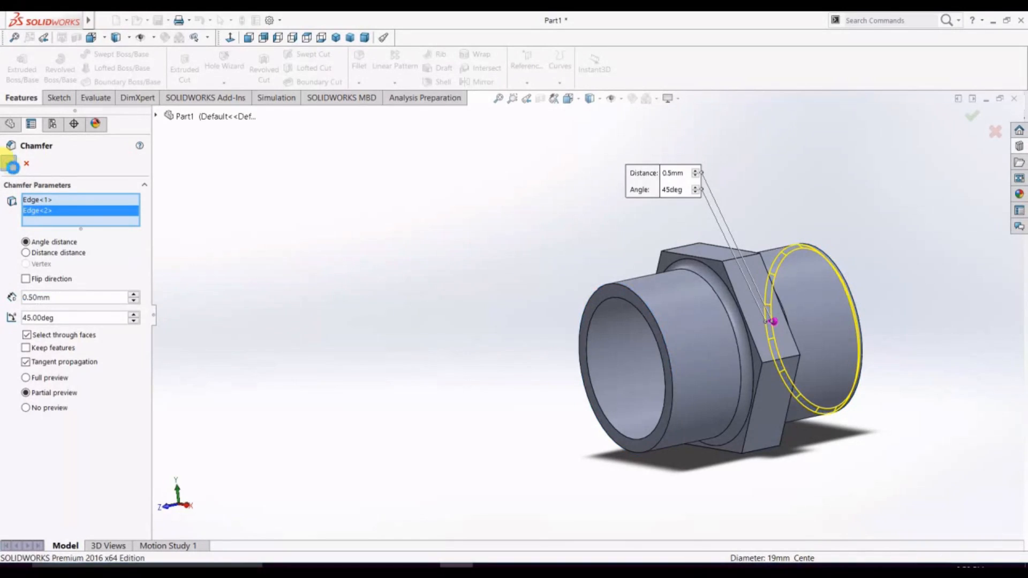
pyautogui.click(11, 165)
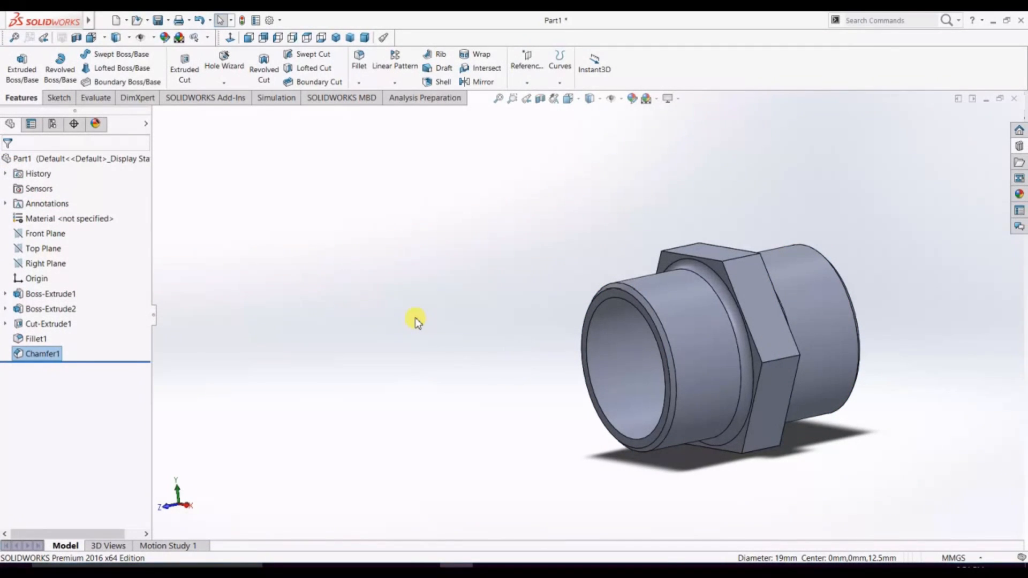
# Try to convert the outer circular edge of the front end's chamfer into a sketch curve
pyautogui.scroll(3, 817, 412)
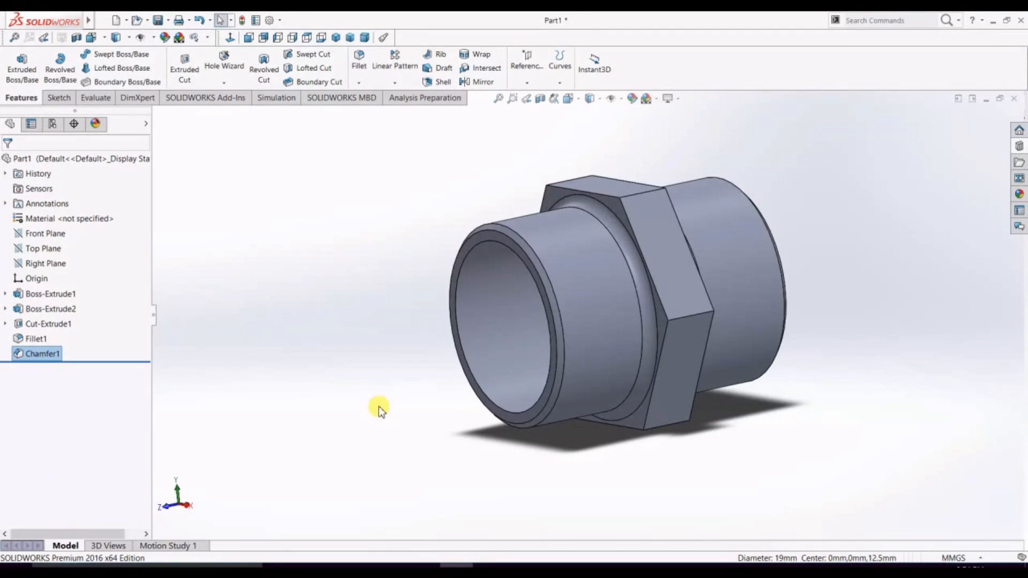
pyautogui.scroll(3, 412, 399)
pyautogui.scroll(-1, 616, 246)
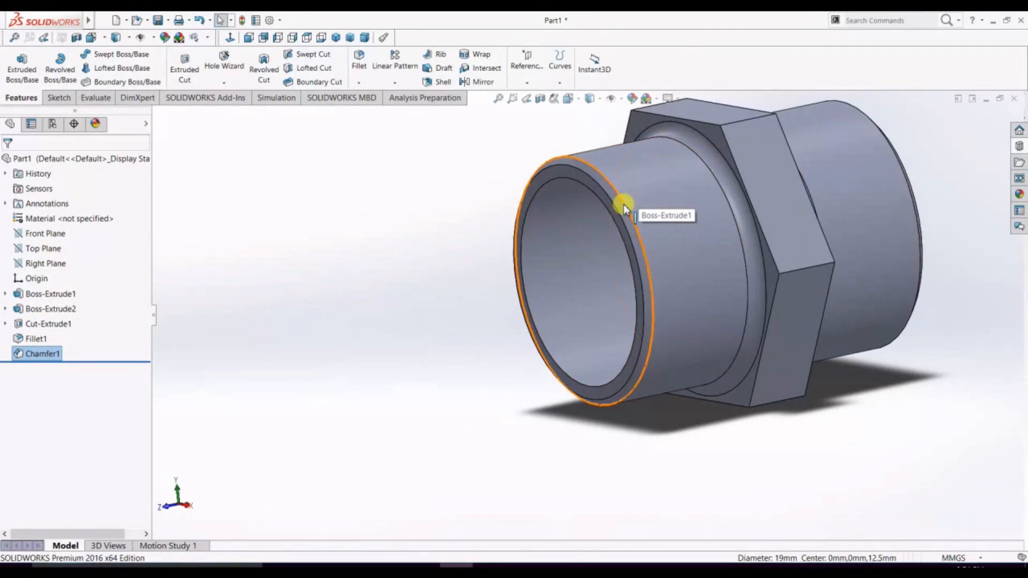
pyautogui.click(623, 204)
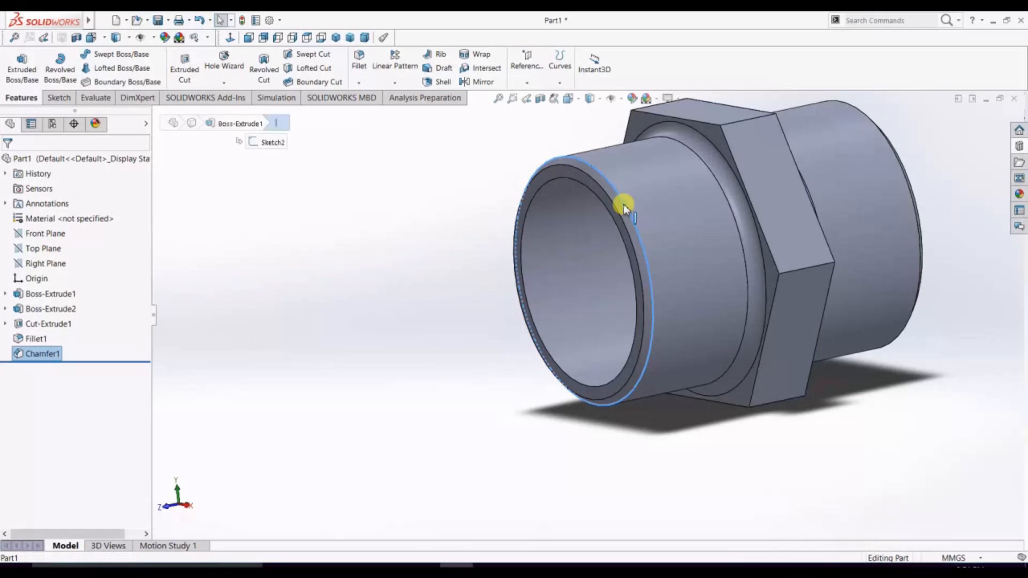
pyautogui.click(264, 70)
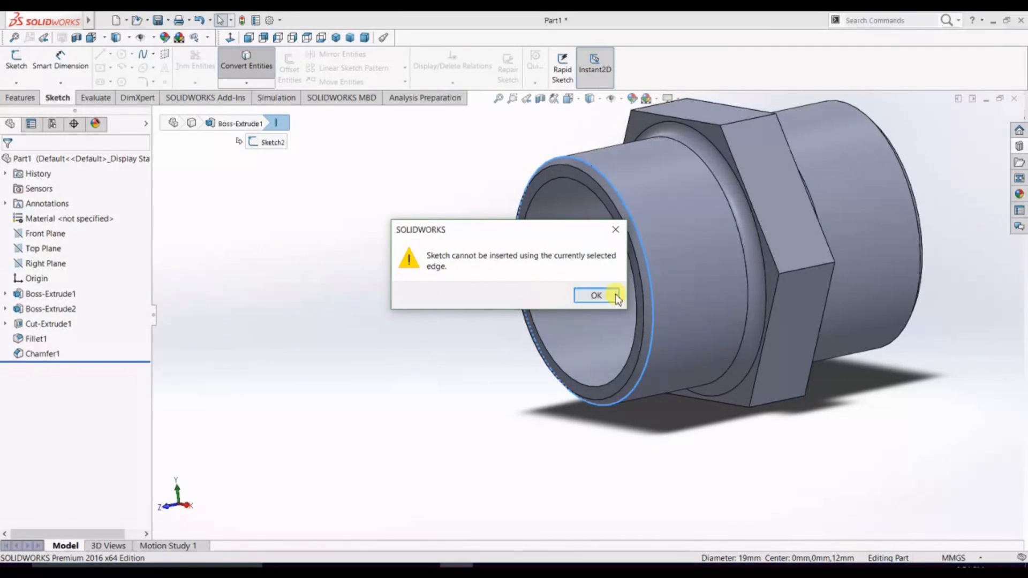
pyautogui.click(592, 294)
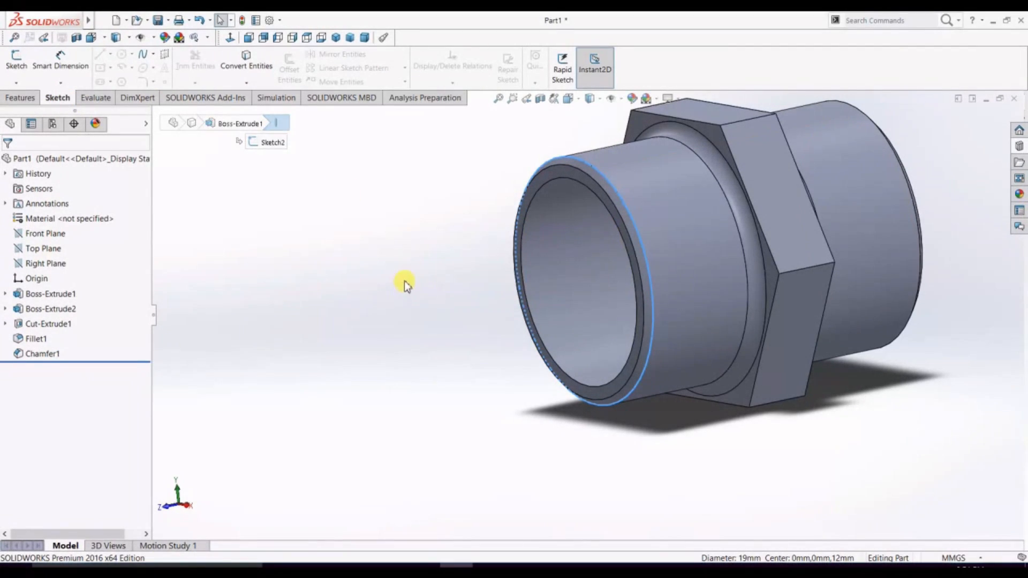
pyautogui.click(276, 190)
pyautogui.click(586, 165)
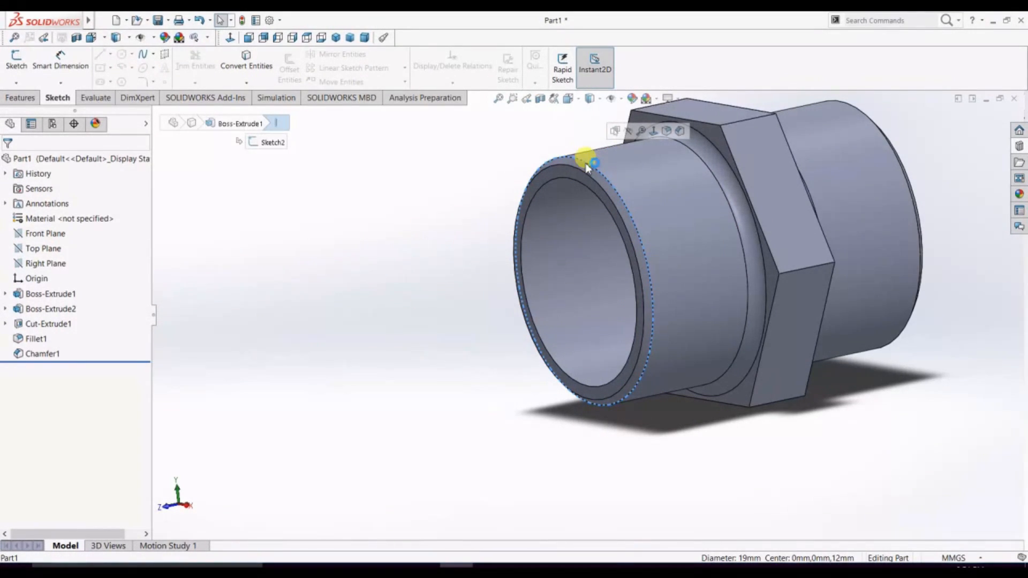
pyautogui.click(21, 98)
pyautogui.click(559, 66)
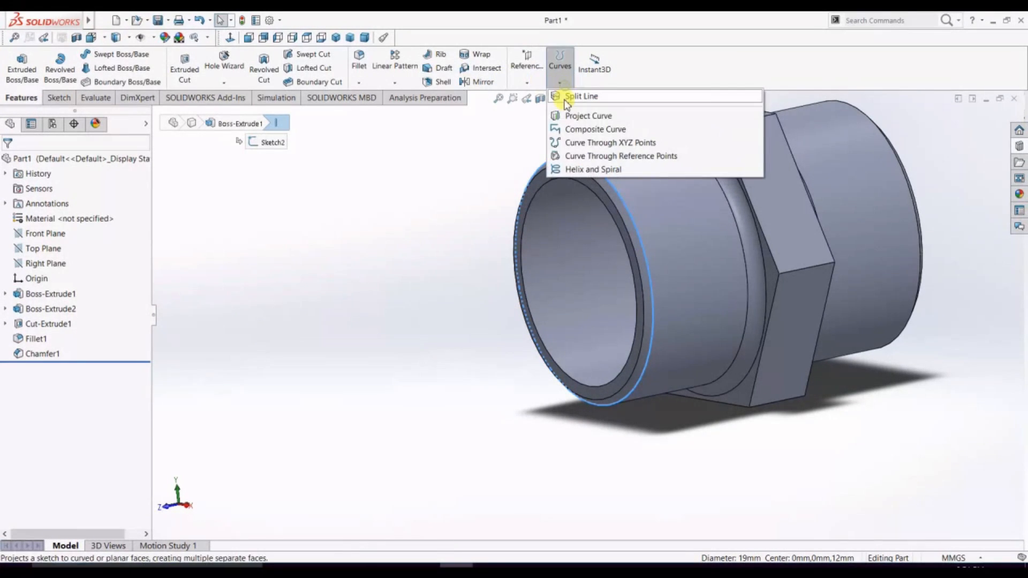
pyautogui.click(586, 170)
pyautogui.click(8, 164)
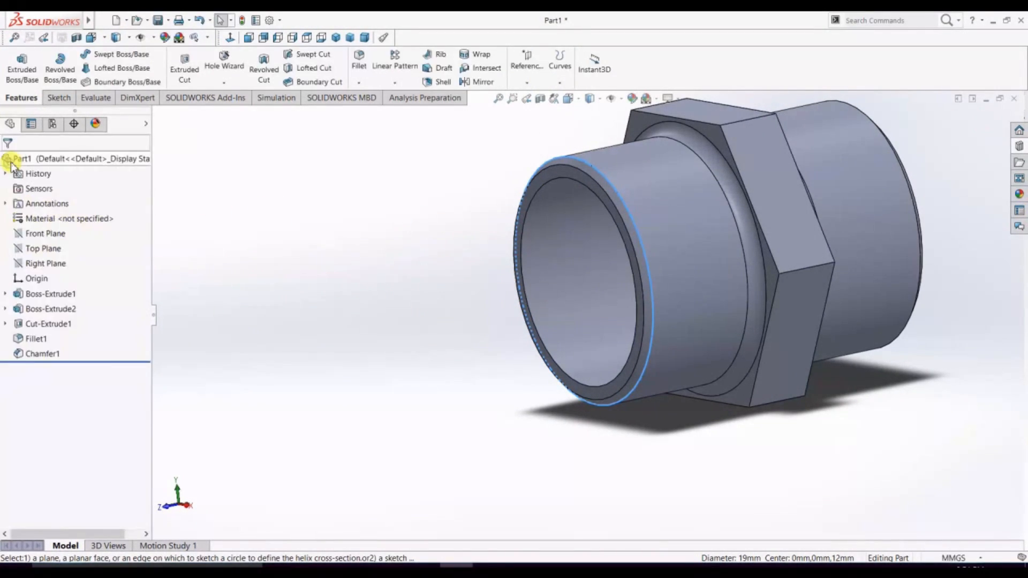
pyautogui.click(57, 98)
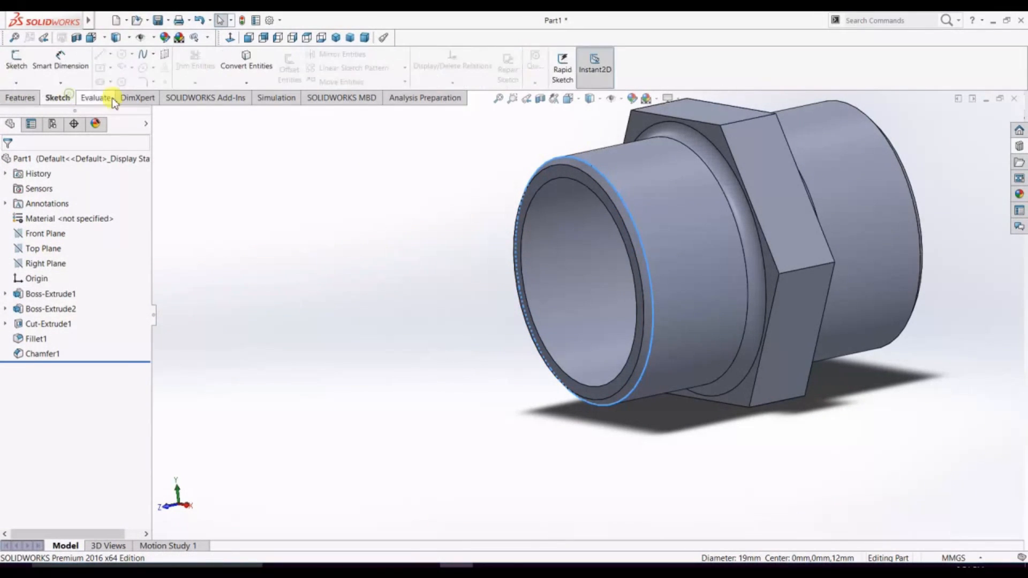
pyautogui.click(246, 62)
pyautogui.click(596, 296)
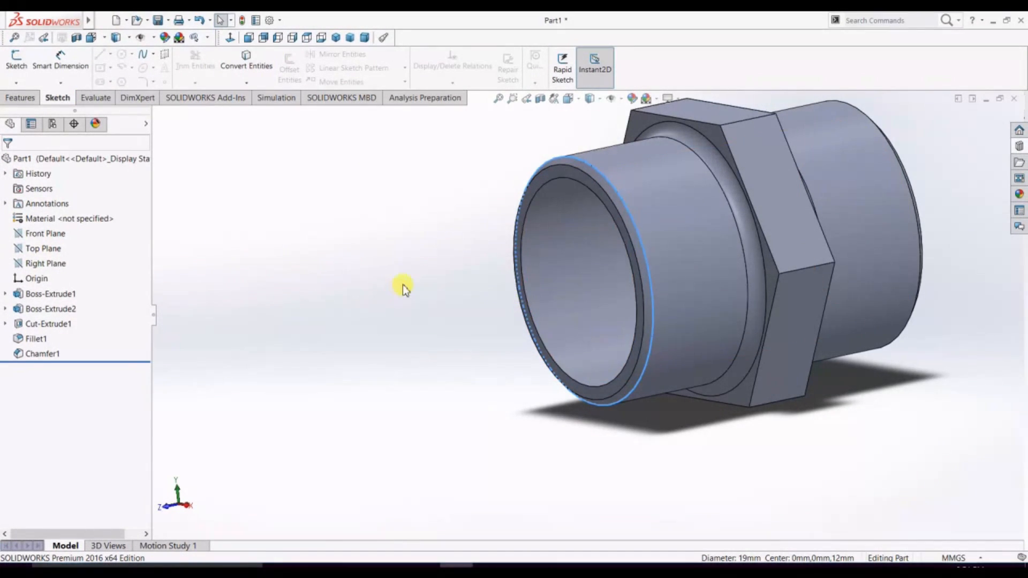
pyautogui.scroll(3, 406, 288)
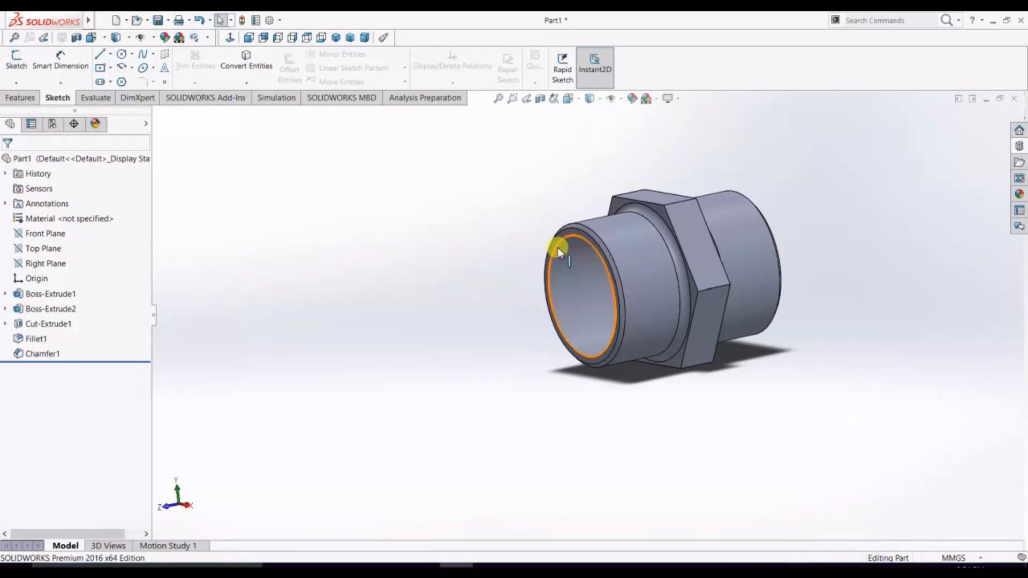
pyautogui.scroll(-2, 558, 246)
pyautogui.scroll(-2, 585, 238)
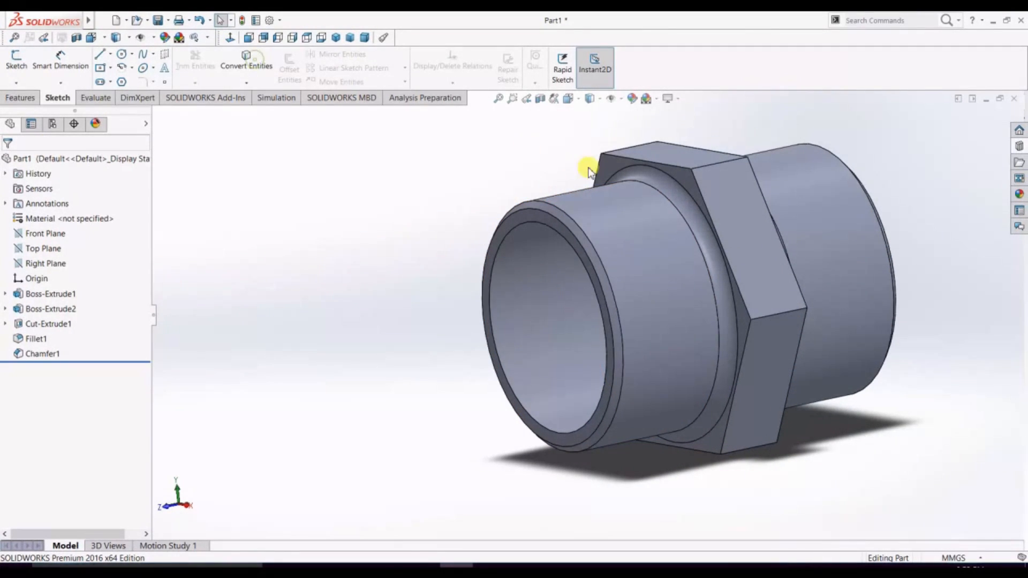
pyautogui.click(557, 206)
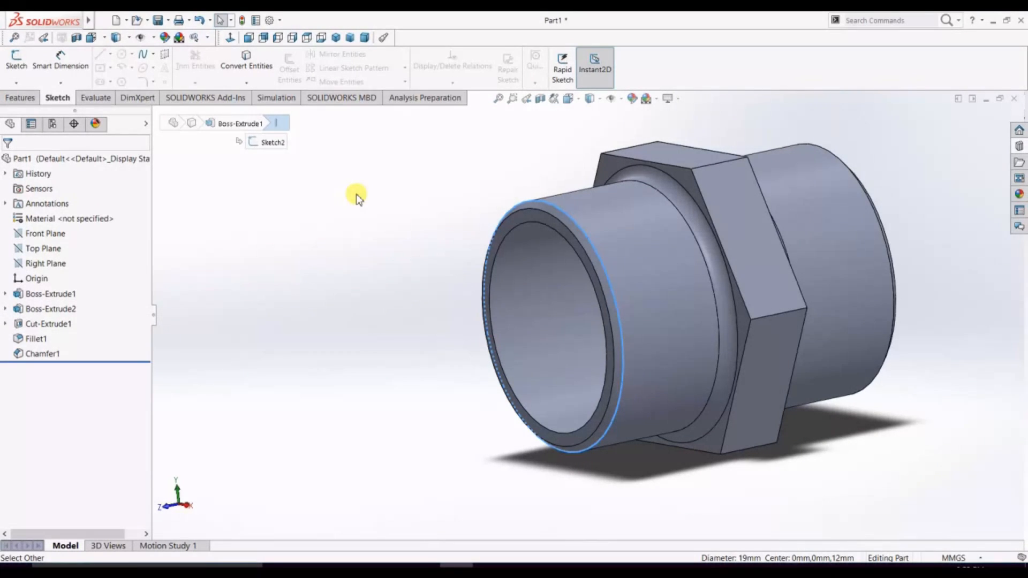
pyautogui.click(326, 236)
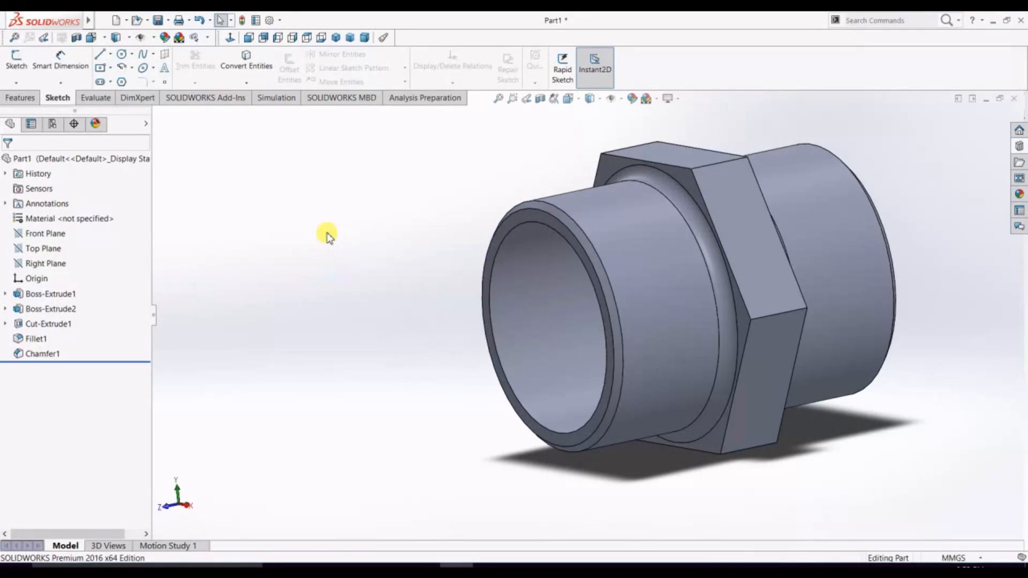
# Open a sketch on the front end face and convert the chamfer's outer 19 mm circular edge into it
pyautogui.scroll(1, 422, 217)
pyautogui.scroll(-2, 829, 299)
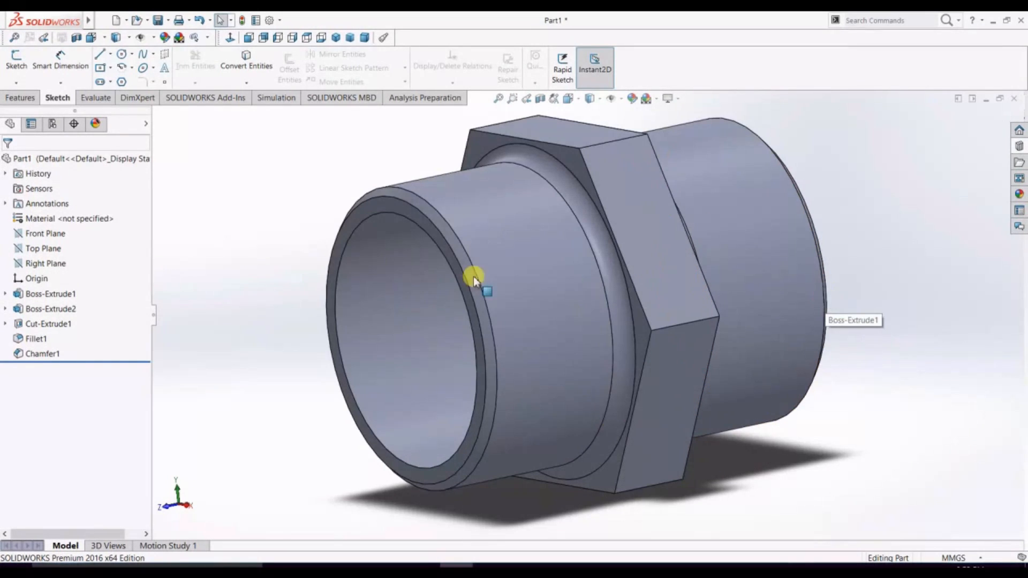
pyautogui.click(358, 220)
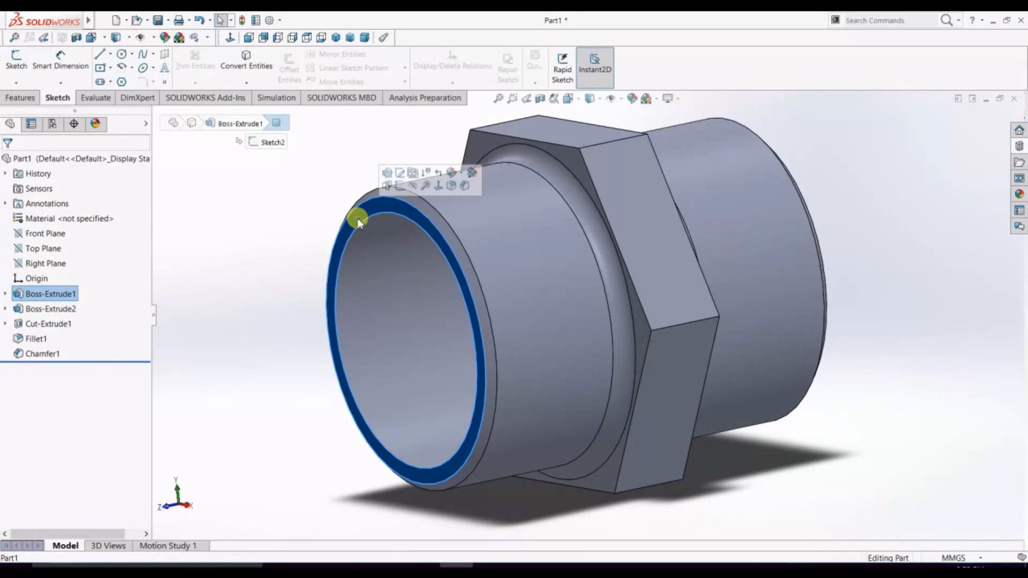
pyautogui.click(400, 186)
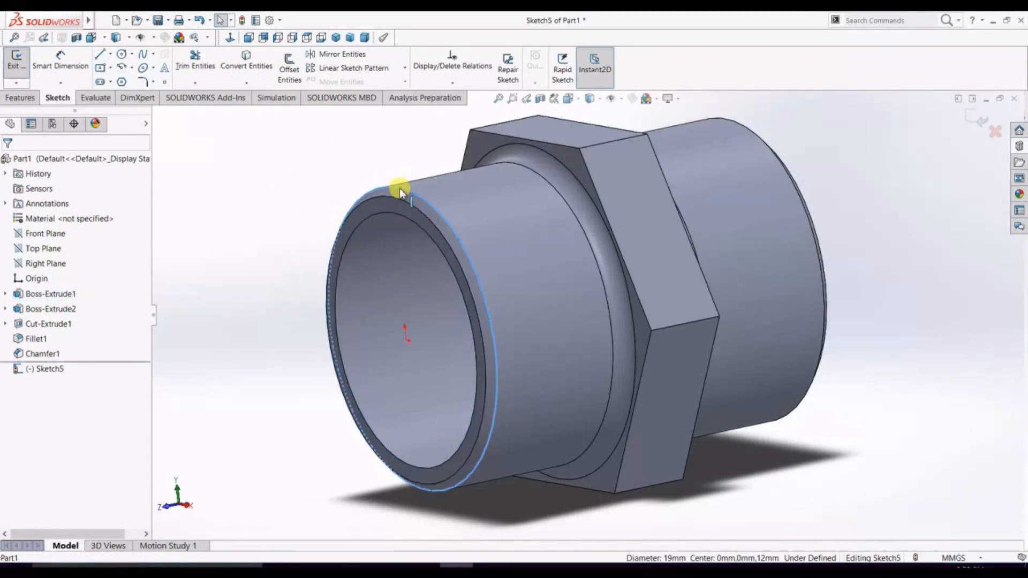
pyautogui.click(247, 60)
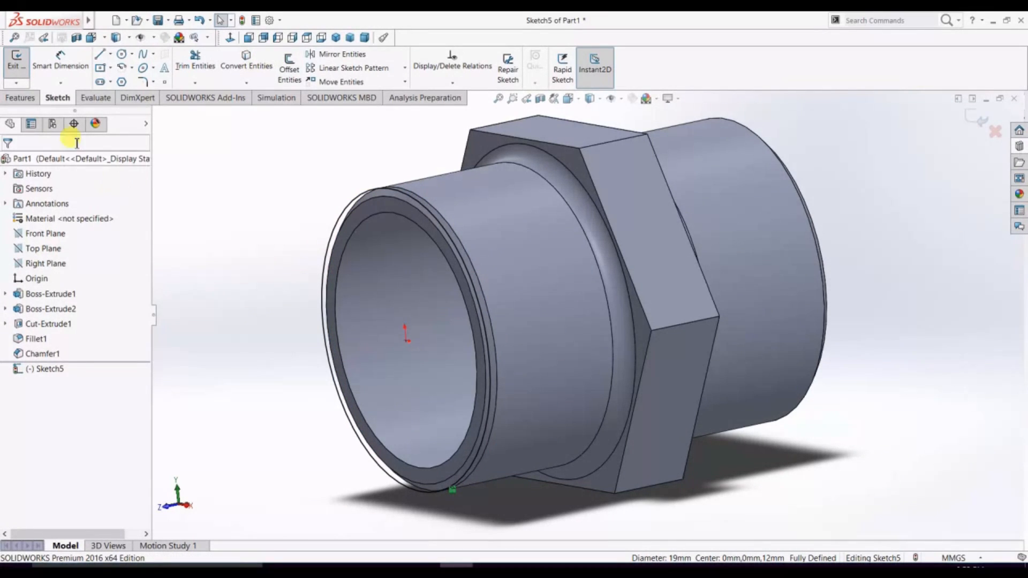
# Create a clockwise Helix/Spiral from the converted circle with constant 2 mm pitch, reversed direction, 4.75 revolutions and a 0 degree start angle
pyautogui.click(20, 99)
pyautogui.click(560, 67)
pyautogui.click(589, 129)
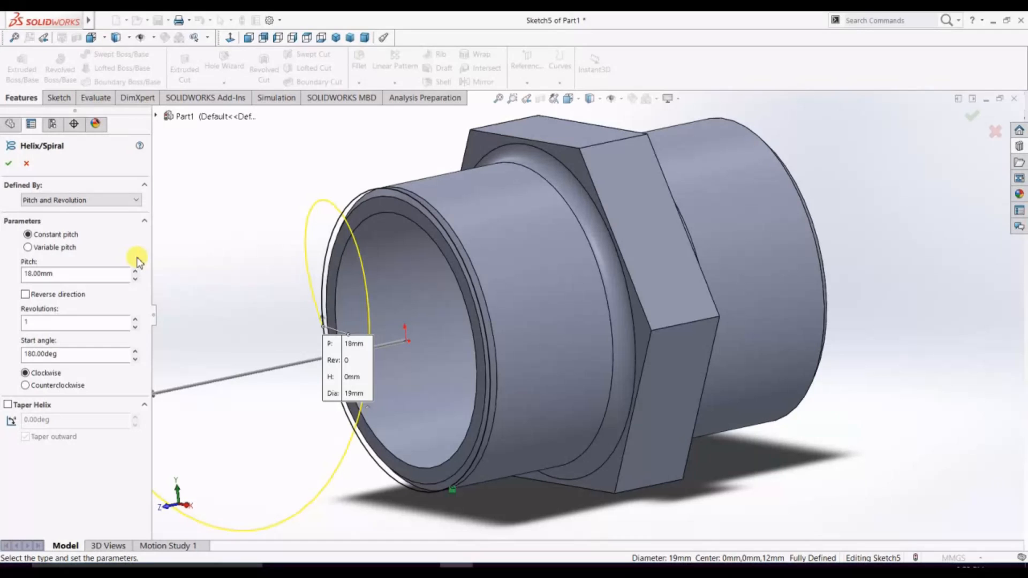
pyautogui.moveTo(83, 277); pyautogui.dragTo(3, 278)
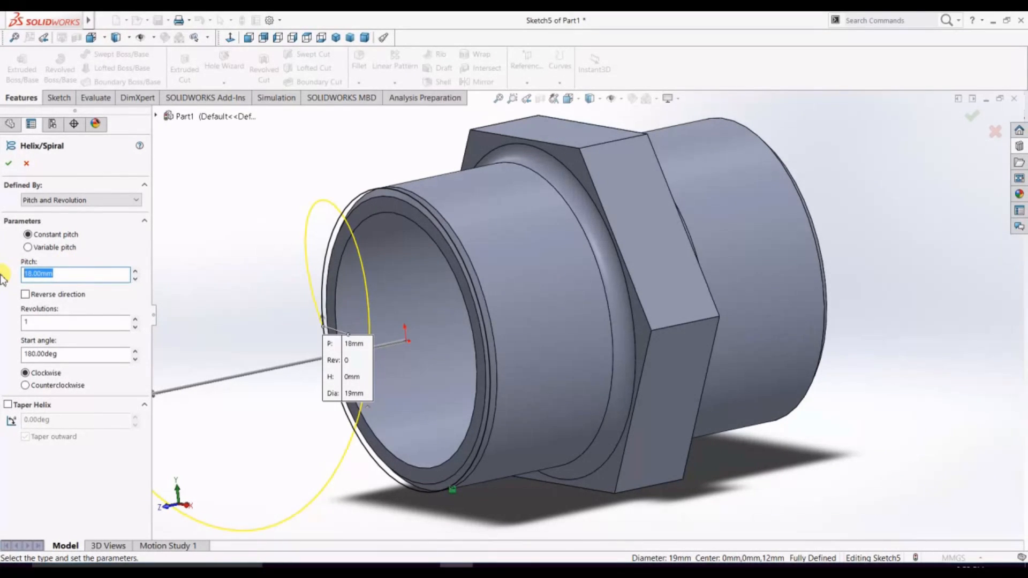
pyautogui.write('2')
pyautogui.click(25, 294)
pyautogui.moveTo(59, 323); pyautogui.dragTo(3, 327)
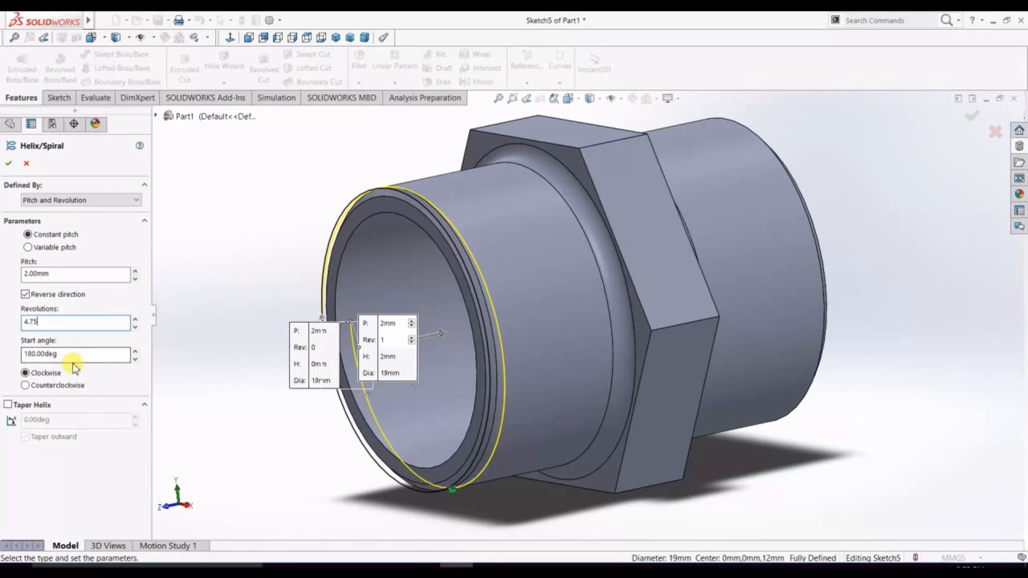
pyautogui.moveTo(73, 358); pyautogui.dragTo(2, 356)
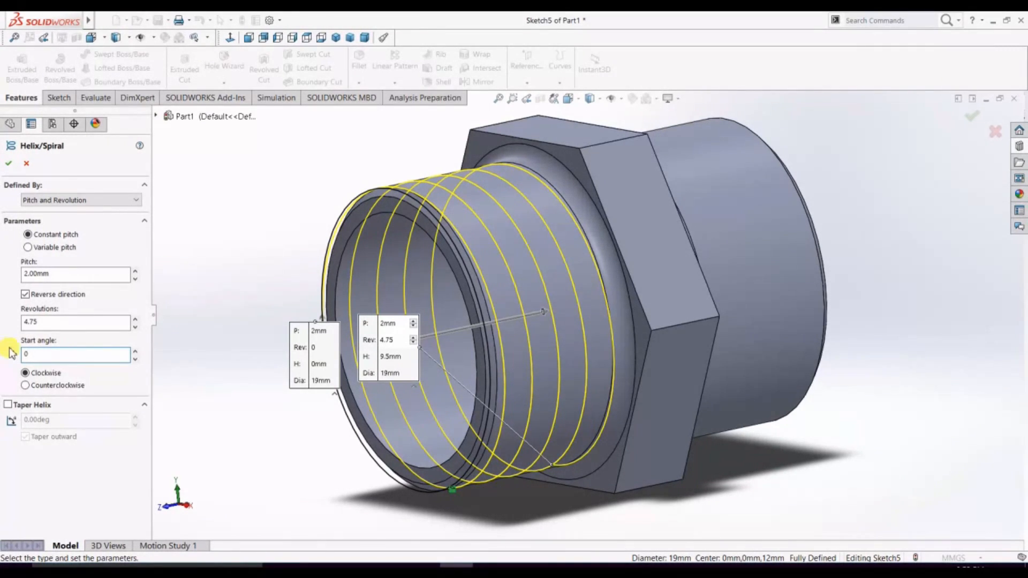
pyautogui.click(8, 163)
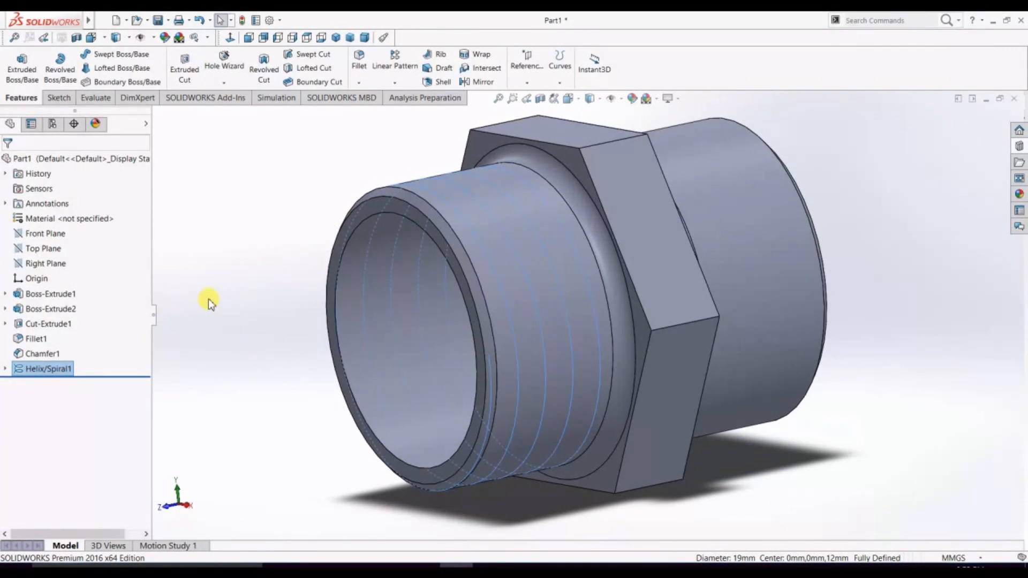
# Open a sketch on the Right Plane and view it face-on around the helix end near the hexagonal collar
pyautogui.moveTo(921, 394); pyautogui.dragTo(900, 436, button='middle')
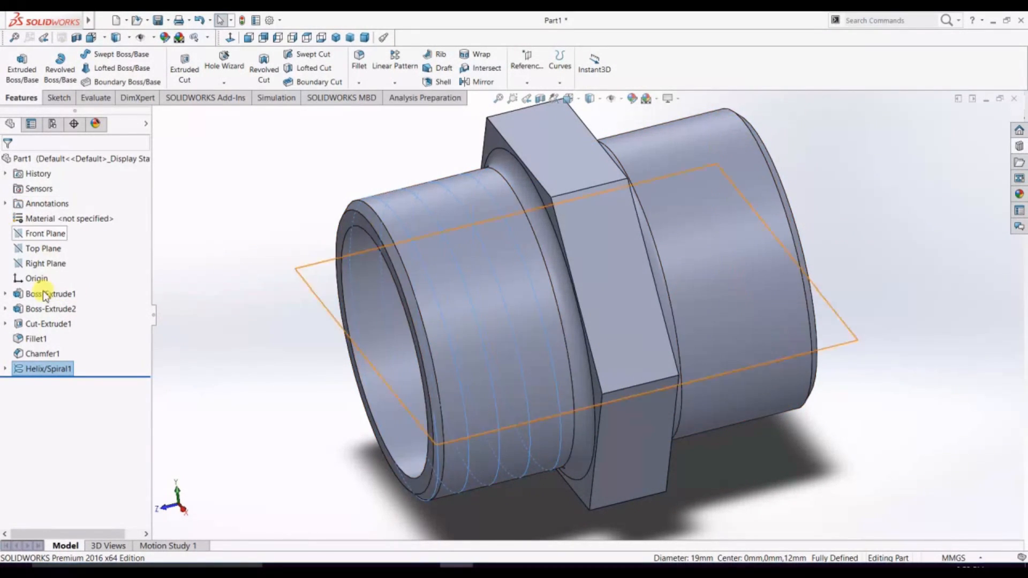
pyautogui.click(41, 264)
pyautogui.click(45, 249)
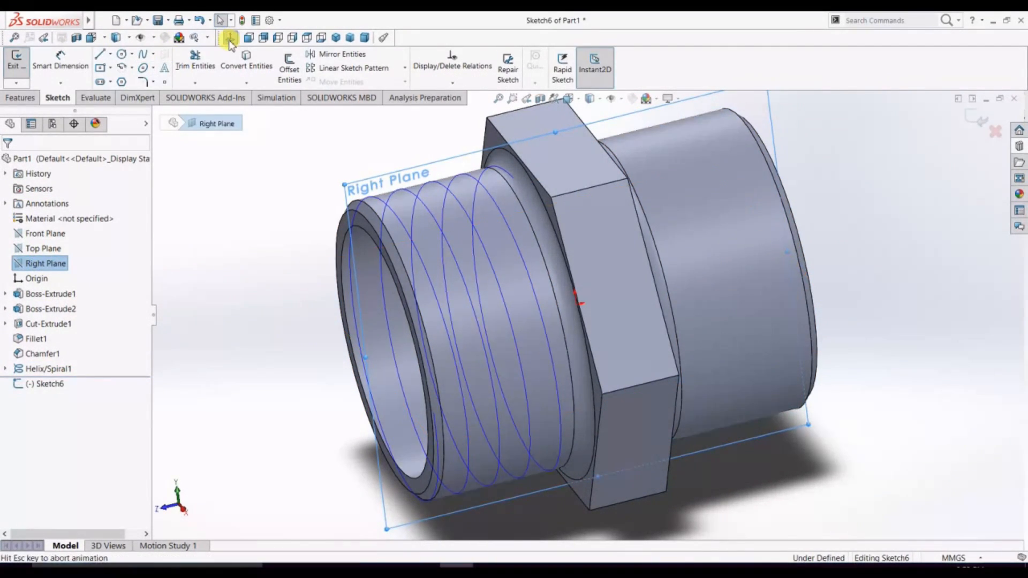
pyautogui.click(229, 37)
pyautogui.scroll(5, 555, 211)
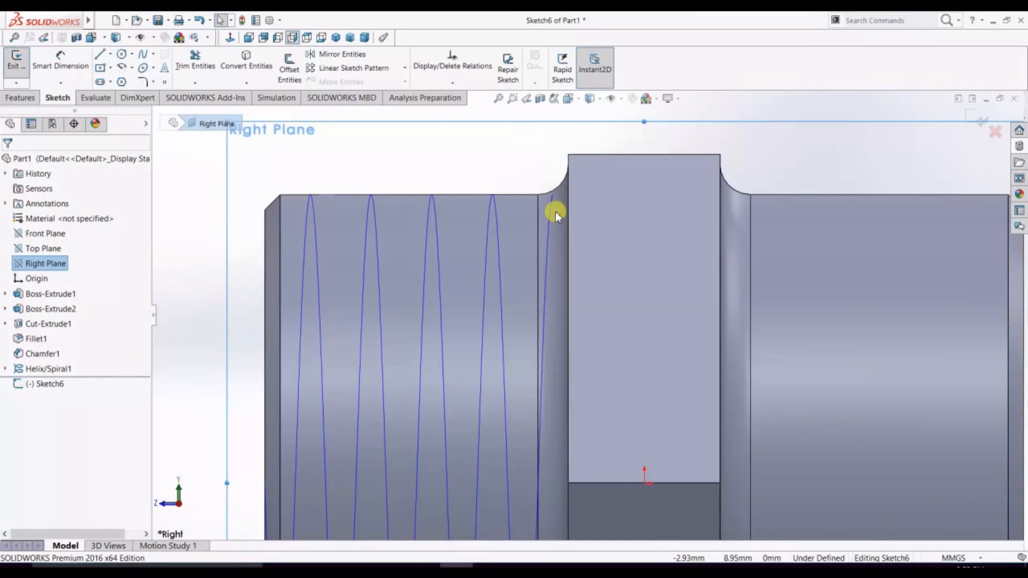
# Sketch a closed triangle at the helix end beside the collar fillet, with a horizontal top side and perpendicular slanted sides about 0.97 mm long
pyautogui.click(100, 55)
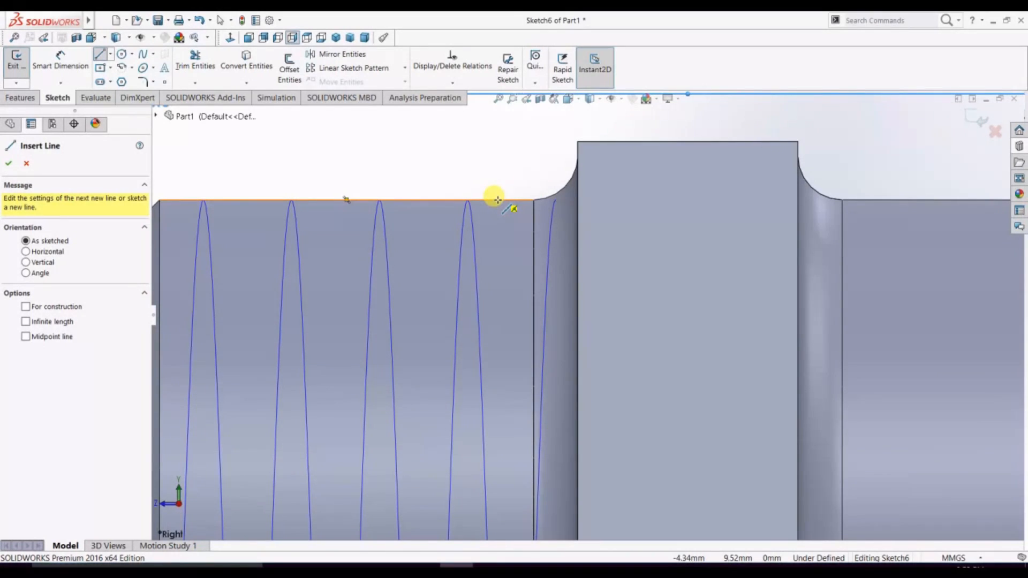
pyautogui.click(556, 200)
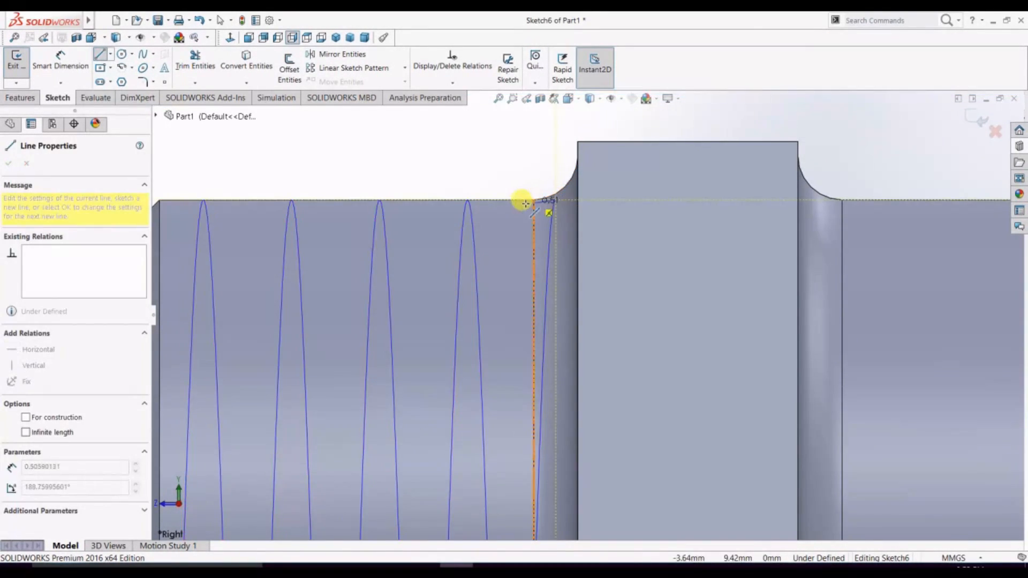
pyautogui.click(496, 200)
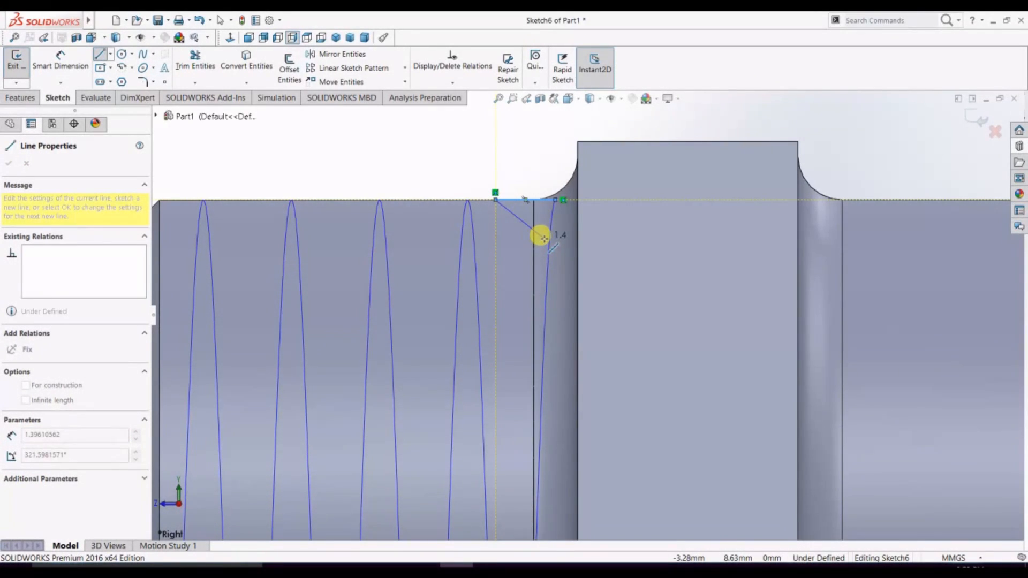
pyautogui.click(526, 231)
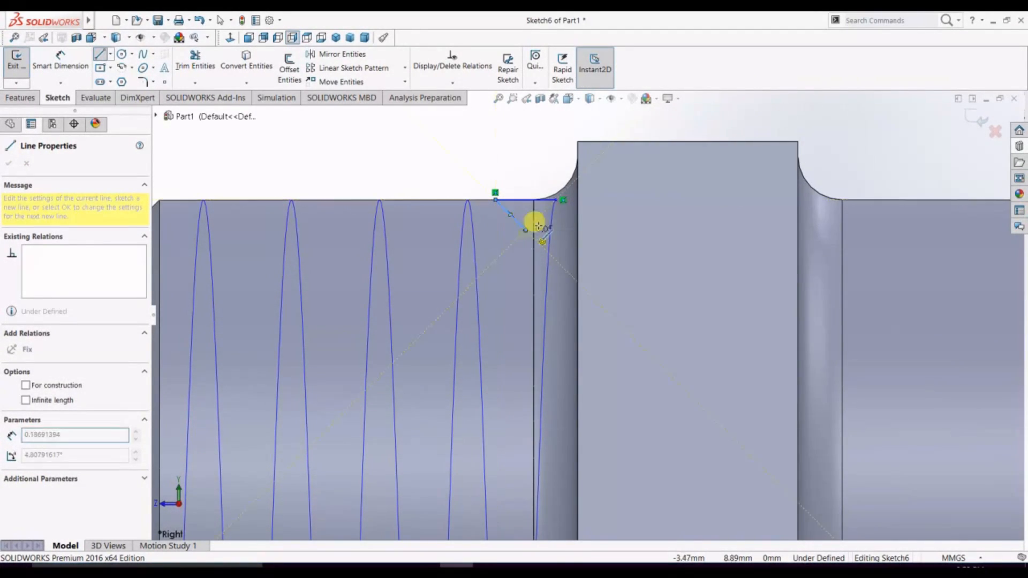
pyautogui.click(556, 200)
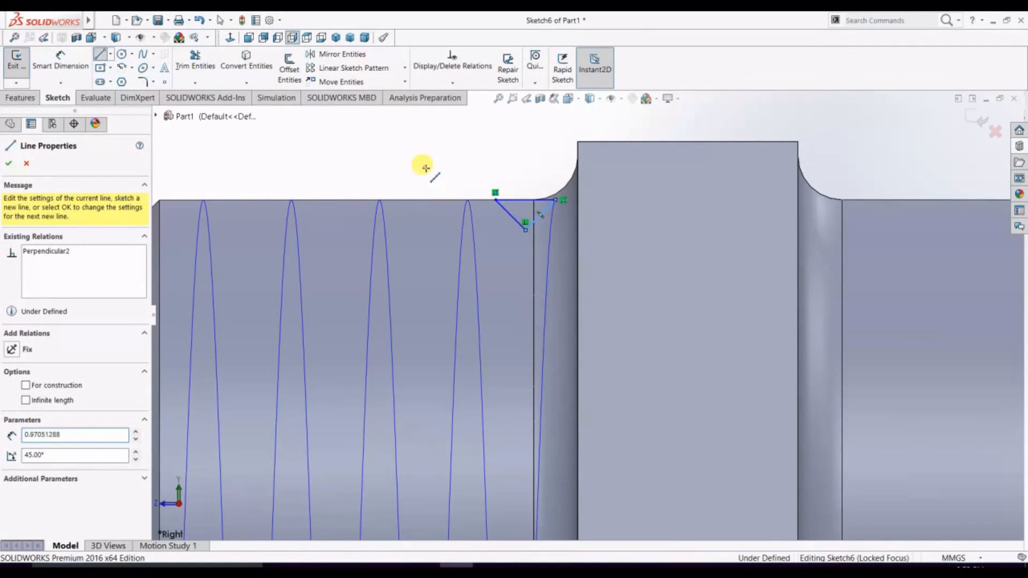
pyautogui.press('Escape')
# Draw a vertical construction line from near the middle of the triangle's top side down to its lower vertex
pyautogui.click(110, 53)
pyautogui.click(134, 79)
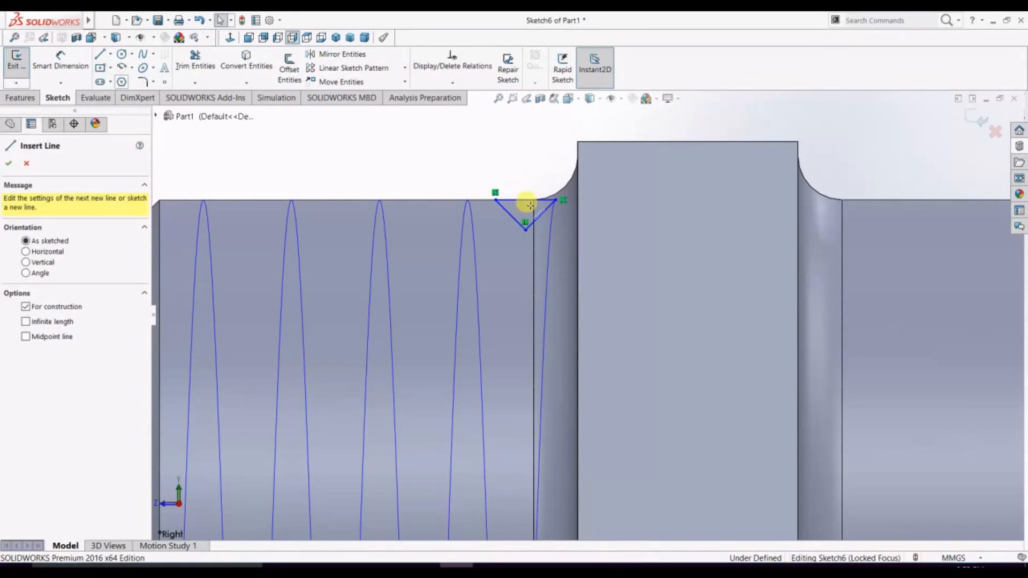
pyautogui.scroll(-2, 530, 212)
pyautogui.click(529, 210)
pyautogui.click(528, 248)
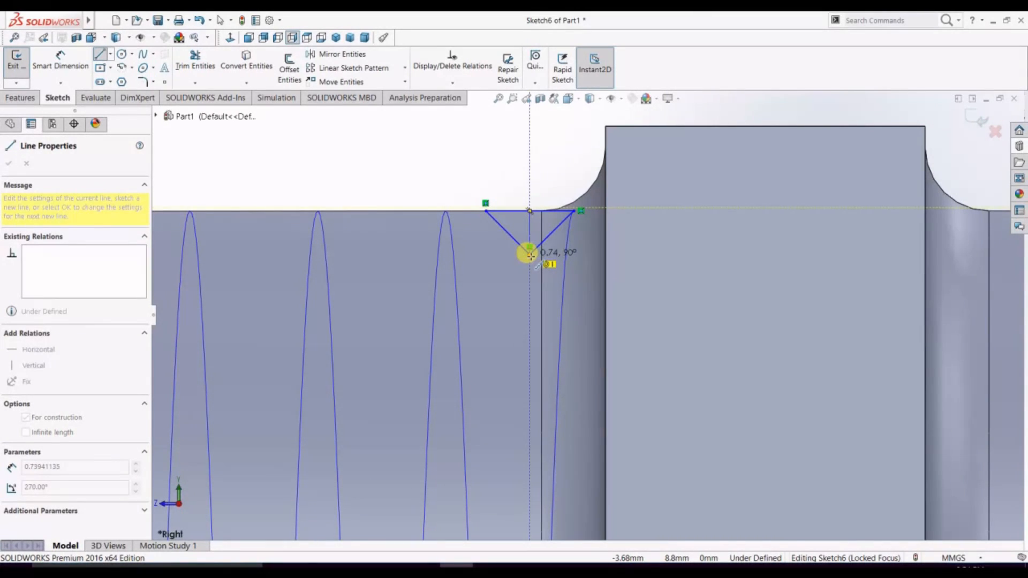
pyautogui.rightClick(531, 253)
pyautogui.click(563, 264)
# Dimension the triangle's vertical depth between its outer top corner and lower vertex, and set it to 1 mm
pyautogui.scroll(-2, 505, 255)
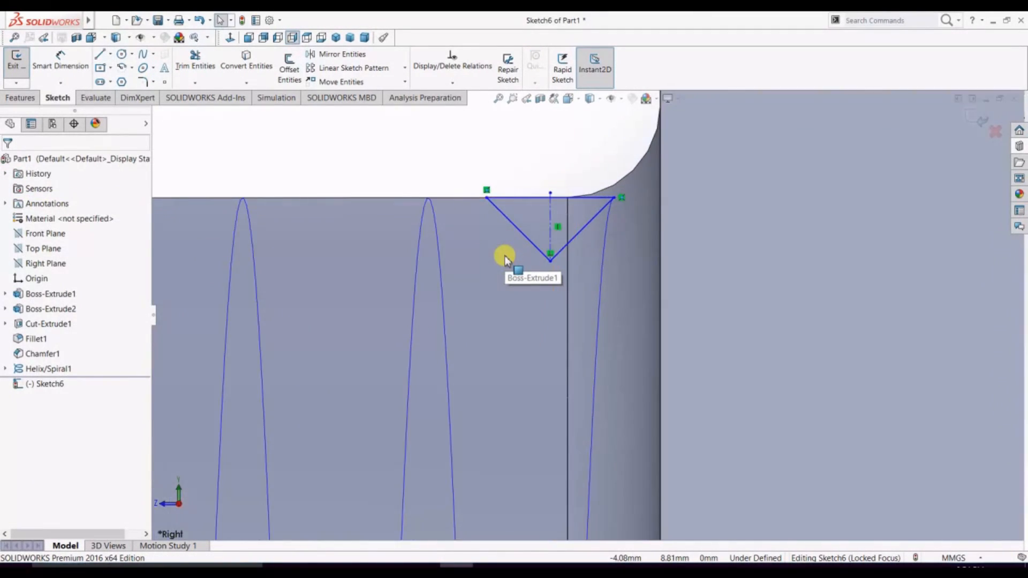
pyautogui.scroll(3, 505, 255)
pyautogui.scroll(5, 573, 400)
pyautogui.scroll(-6, 603, 370)
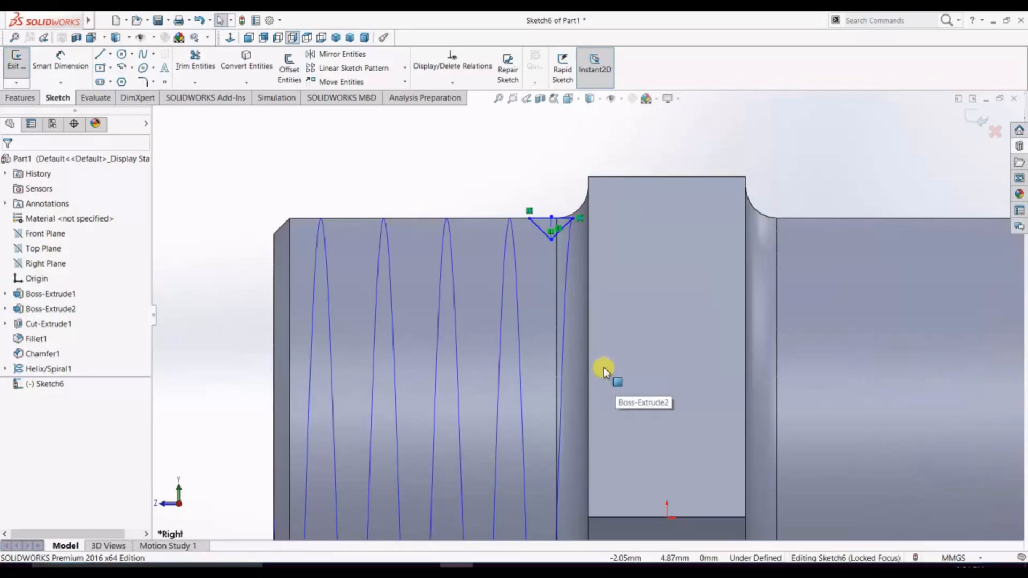
pyautogui.scroll(1, 565, 178)
pyautogui.scroll(-1, 566, 177)
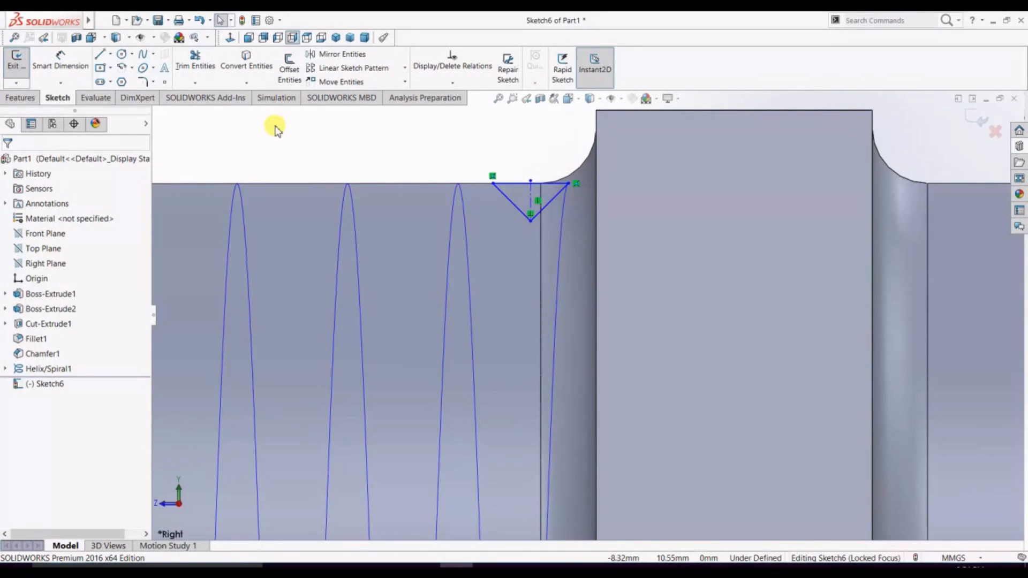
pyautogui.click(88, 66)
pyautogui.click(493, 183)
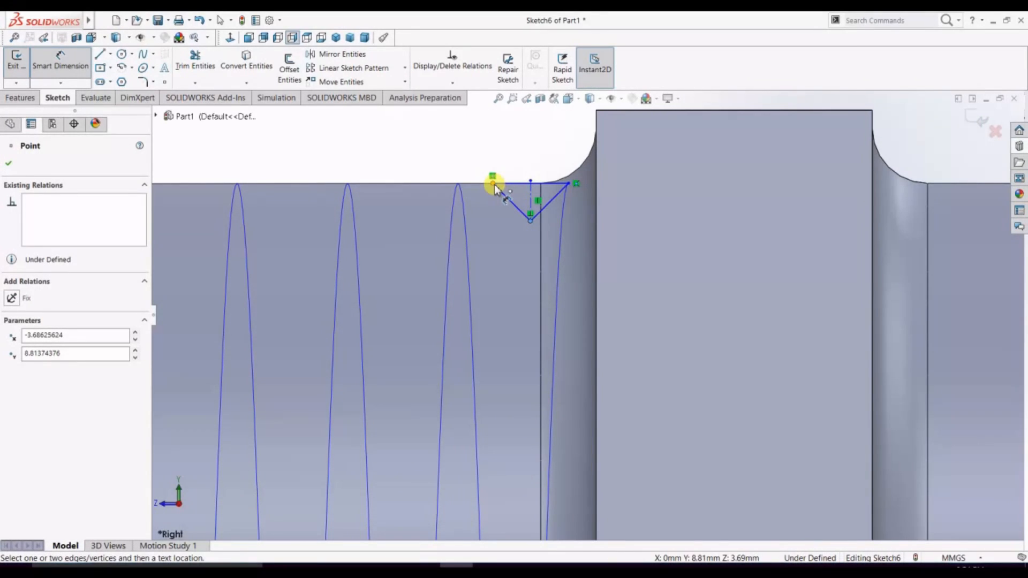
pyautogui.click(494, 184)
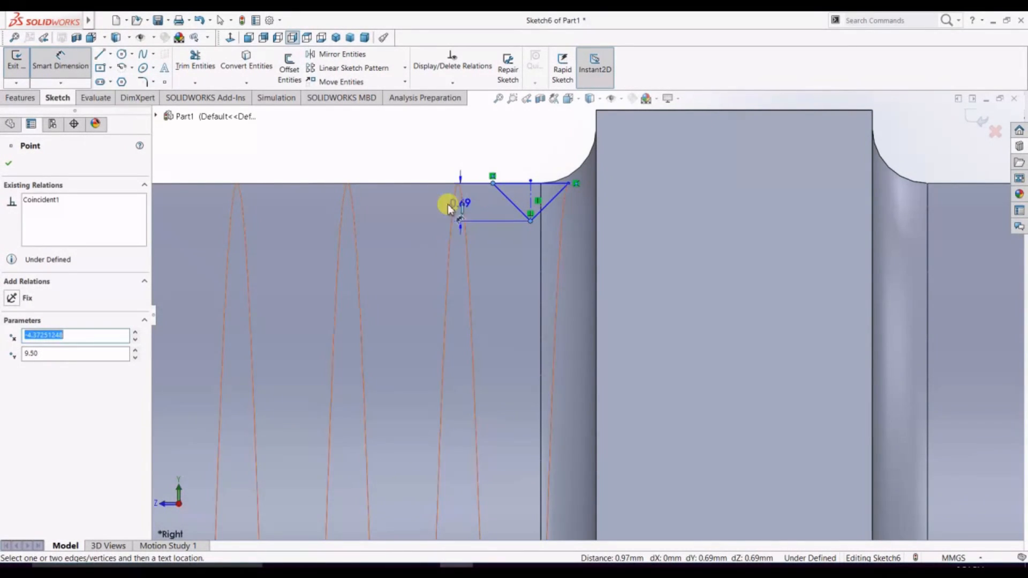
pyautogui.click(417, 206)
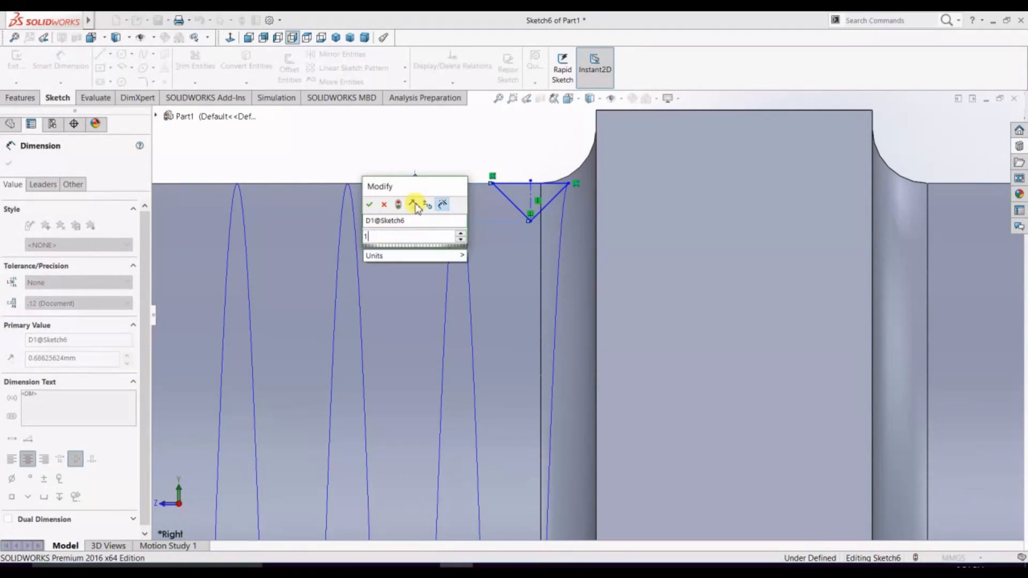
pyautogui.write('1')
pyautogui.press('Return')
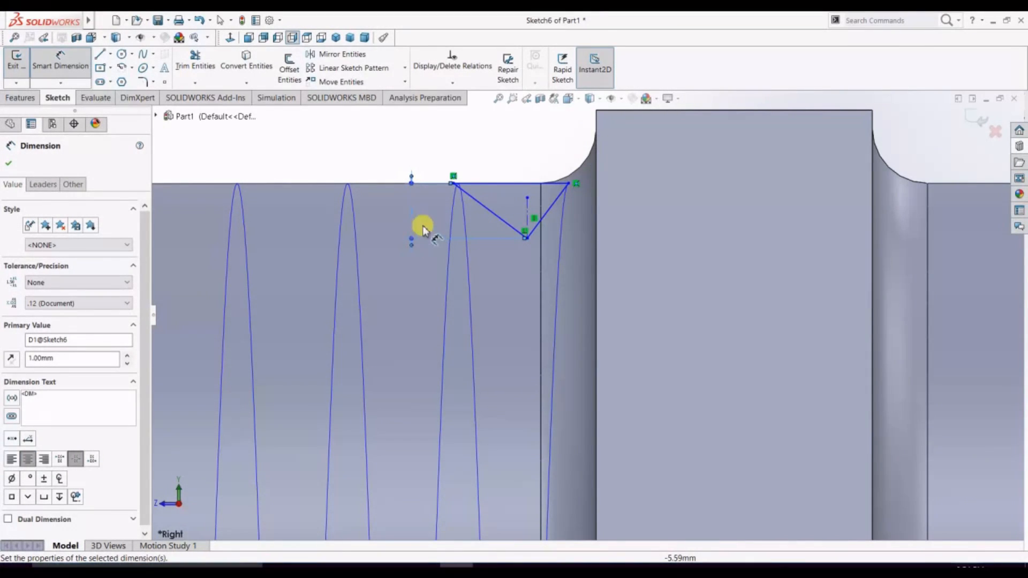
# Try to add the angle between the triangle's two slanted sides as a driven dimension
pyautogui.click(497, 218)
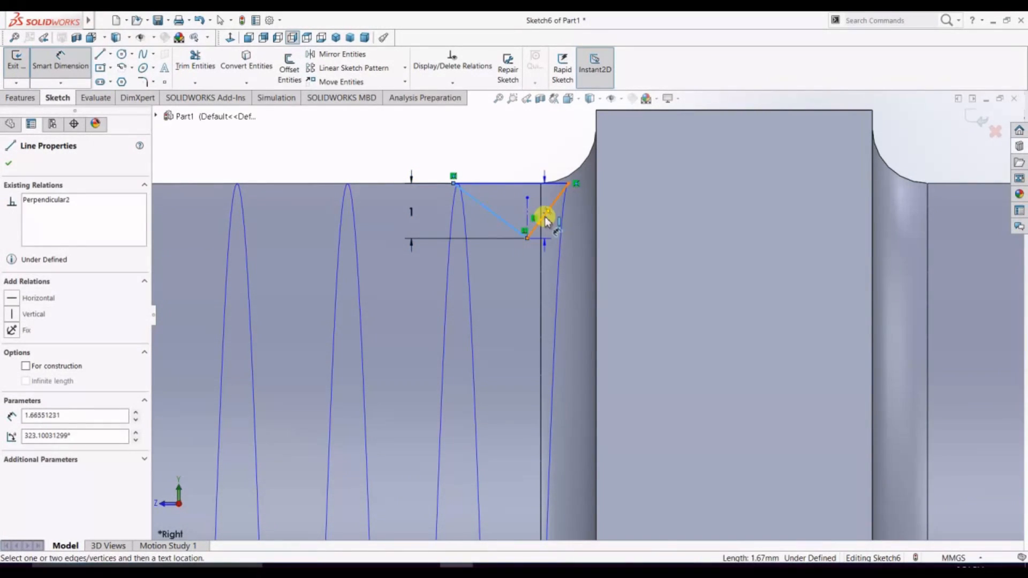
pyautogui.click(541, 220)
pyautogui.click(507, 135)
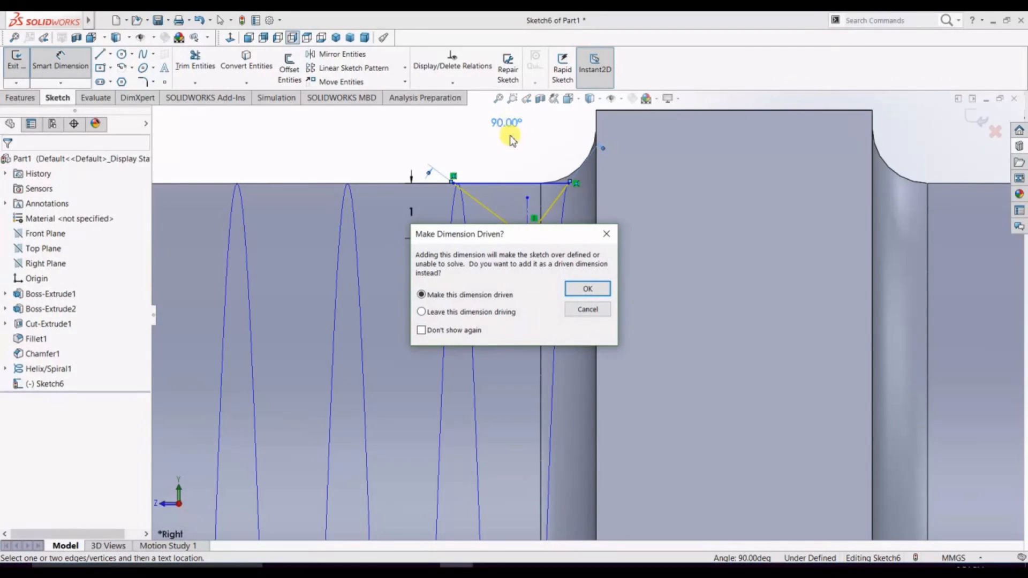
pyautogui.click(585, 290)
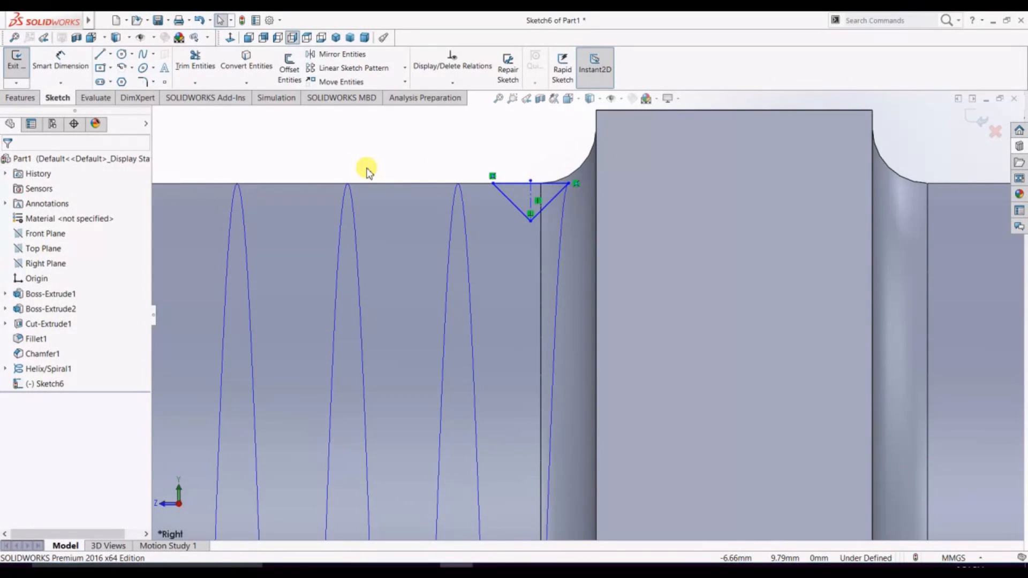
pyautogui.click(64, 61)
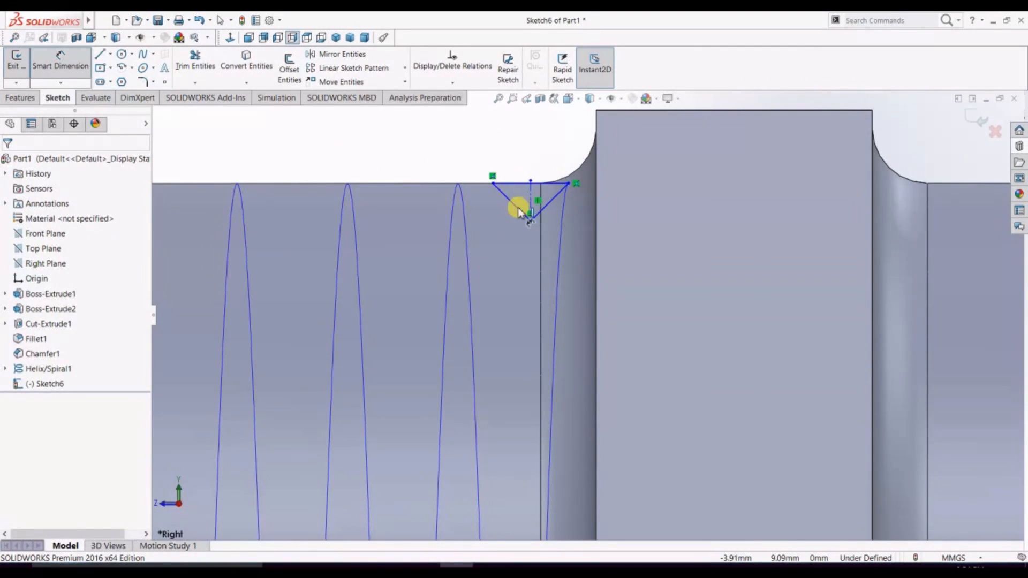
pyautogui.click(519, 211)
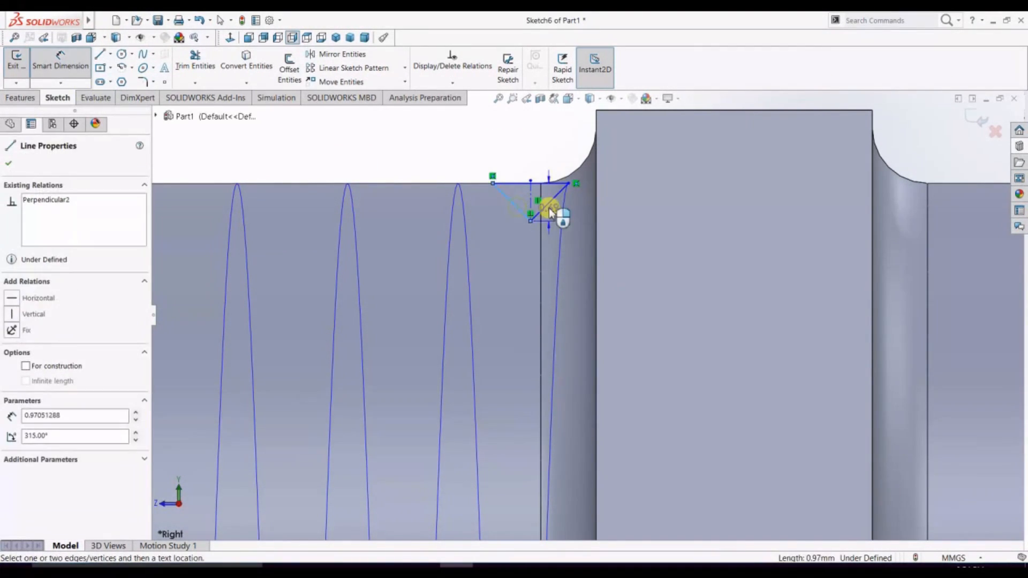
pyautogui.click(516, 209)
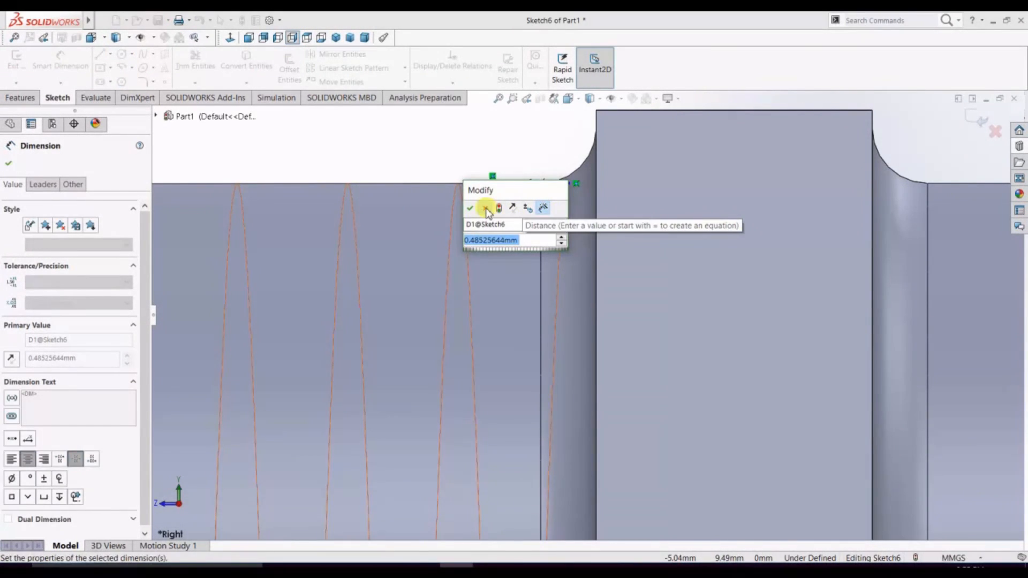
pyautogui.click(471, 208)
pyautogui.press('Escape')
# Try to dimension the angle between the two slanted sides again and cancel the driven dimension
pyautogui.click(61, 62)
pyautogui.click(537, 220)
pyautogui.click(542, 209)
pyautogui.click(533, 140)
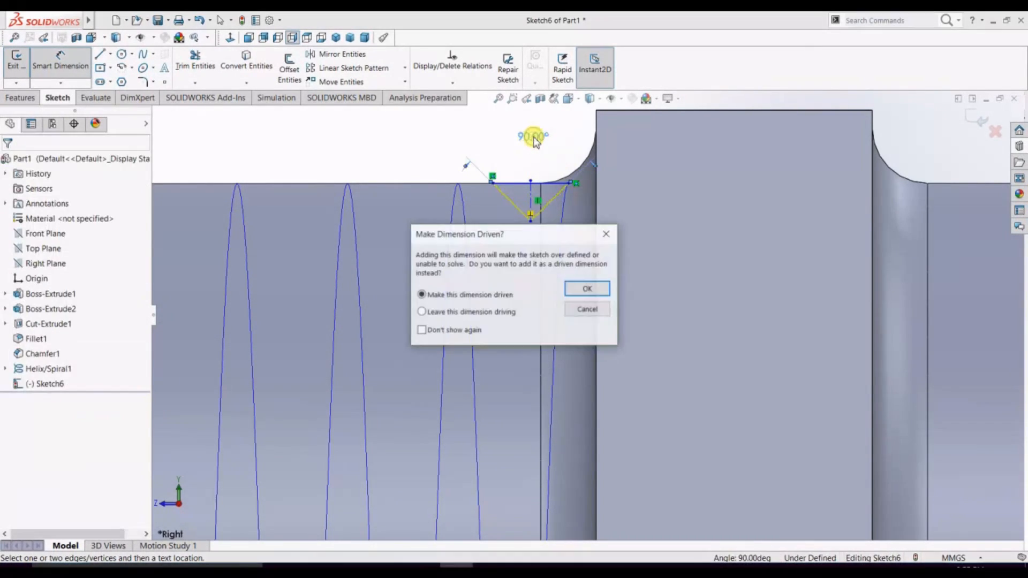
pyautogui.click(607, 234)
# Undo the vertical construction line and the triangle's slanted sides
pyautogui.scroll(-5, 571, 230)
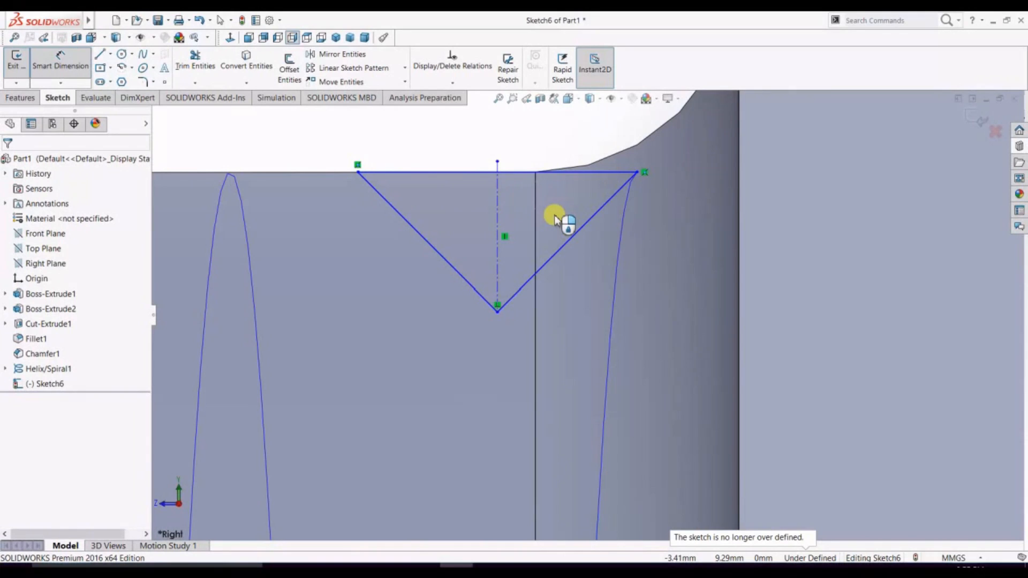
pyautogui.rightClick(498, 198)
pyautogui.click(452, 141)
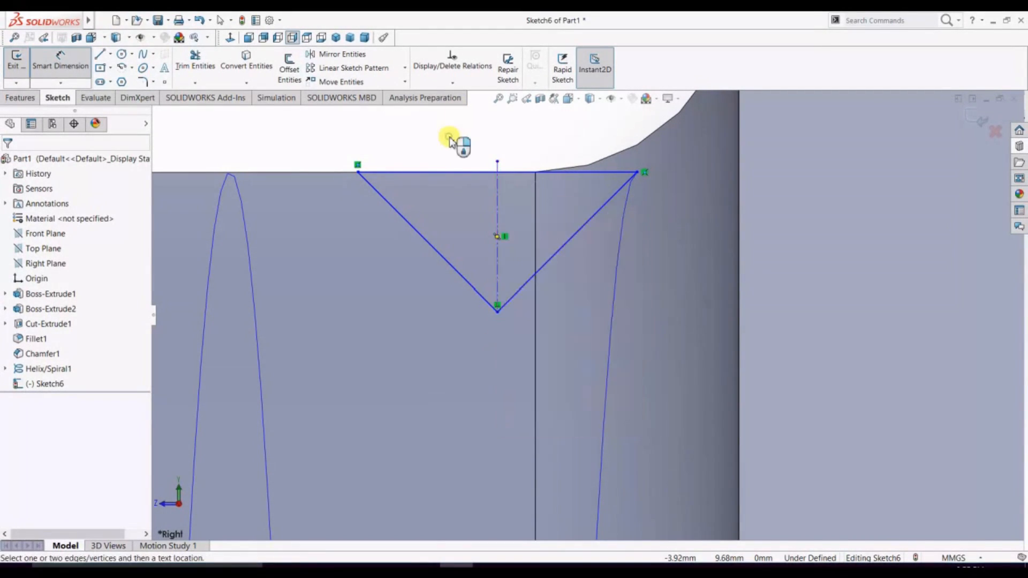
pyautogui.rightClick(496, 188)
pyautogui.click(445, 133)
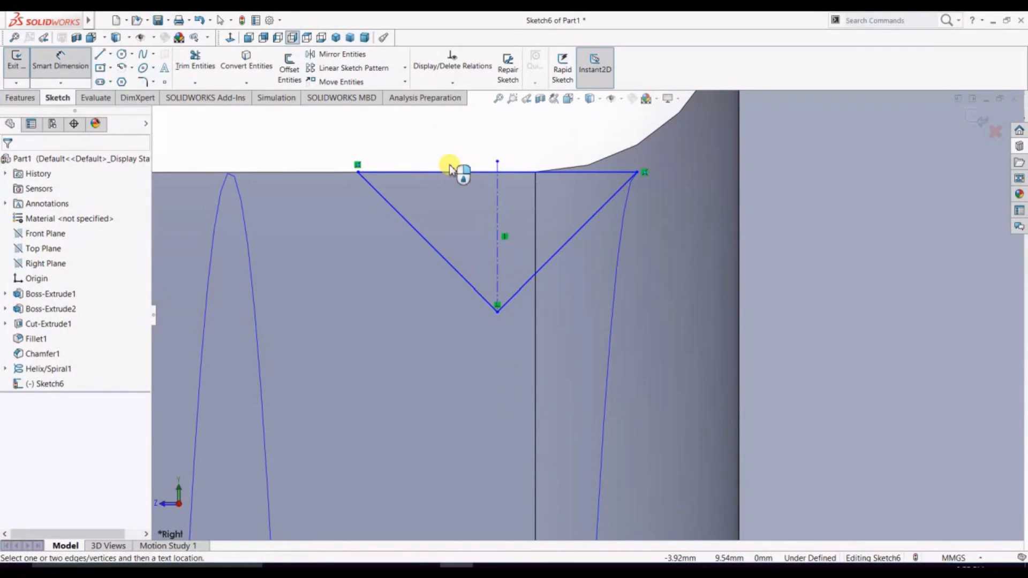
pyautogui.press('Escape')
pyautogui.hotkey('ctrl', 'z')
pyautogui.hotkey('ctrl', 'z')
pyautogui.hotkey('ctrl', 'z')
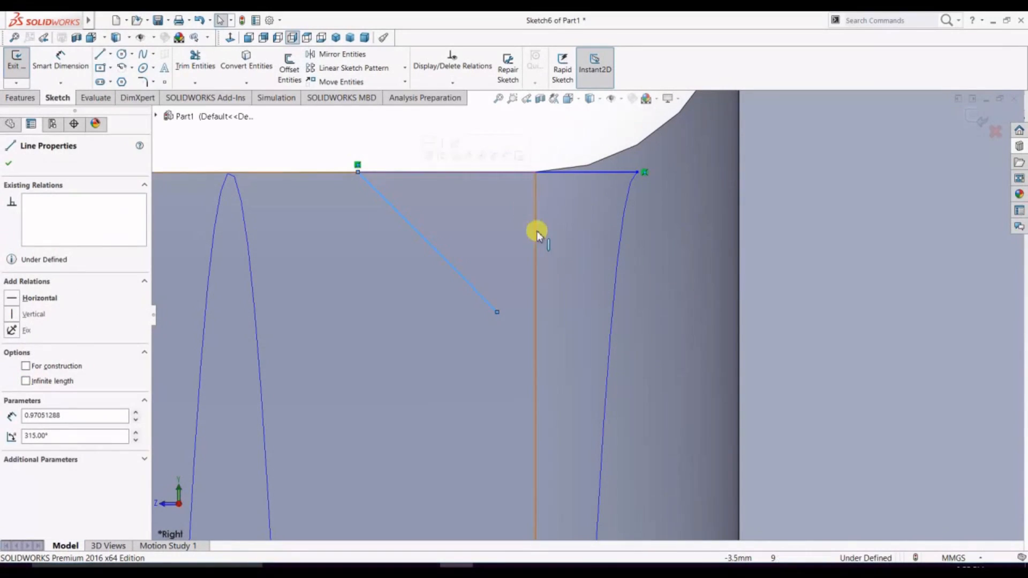
# Redraw the two slanted sides from the horizontal line's ends to a lower vertex off-centre towards the collar, the shorter side about 0.70 mm long
pyautogui.click(358, 171)
pyautogui.click(566, 296)
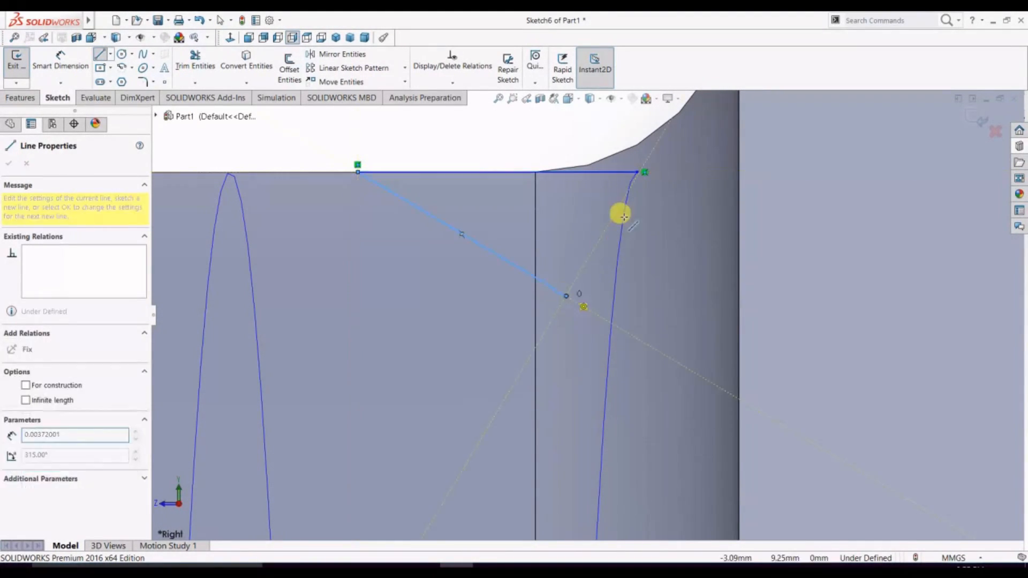
pyautogui.click(637, 172)
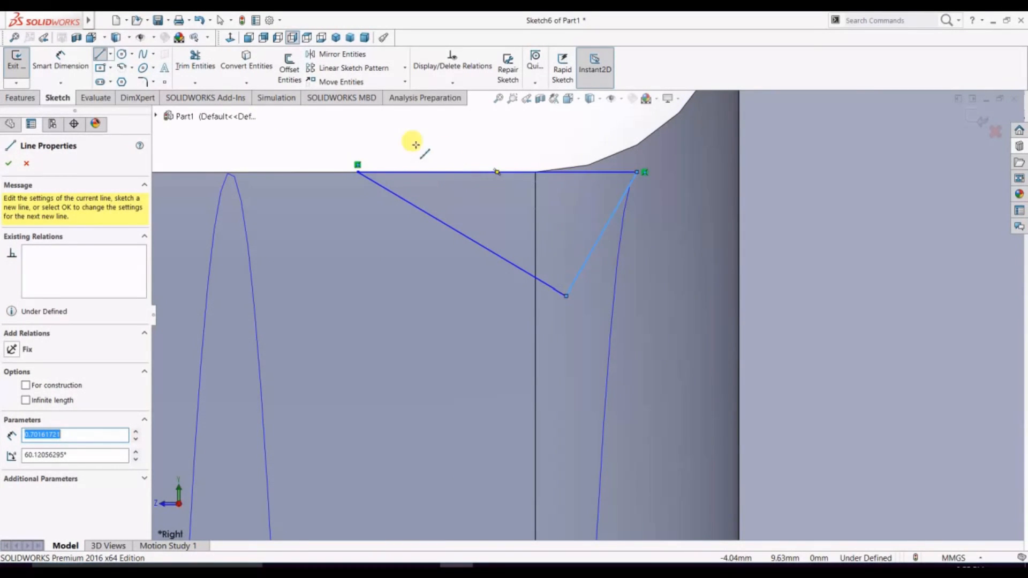
# Draw a construction line from the top side's midpoint to the triangle's lower vertex and constrain it vertical
pyautogui.click(111, 54)
pyautogui.click(129, 95)
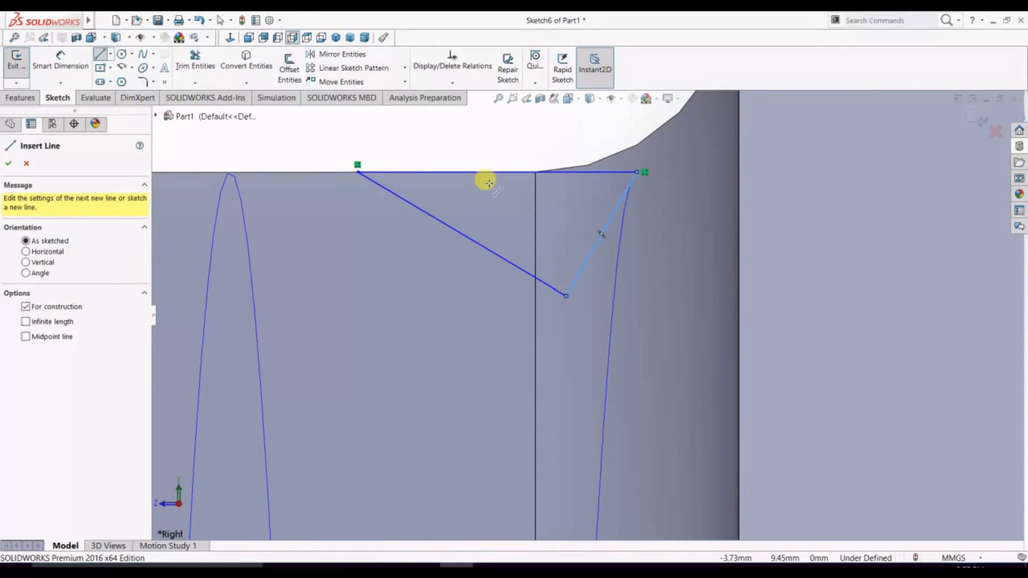
pyautogui.click(497, 172)
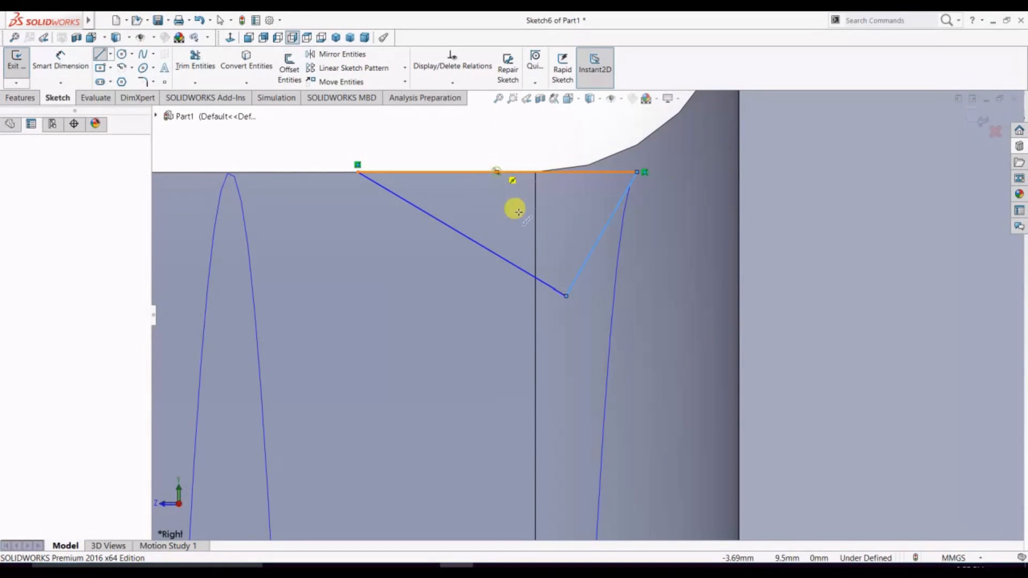
pyautogui.click(567, 295)
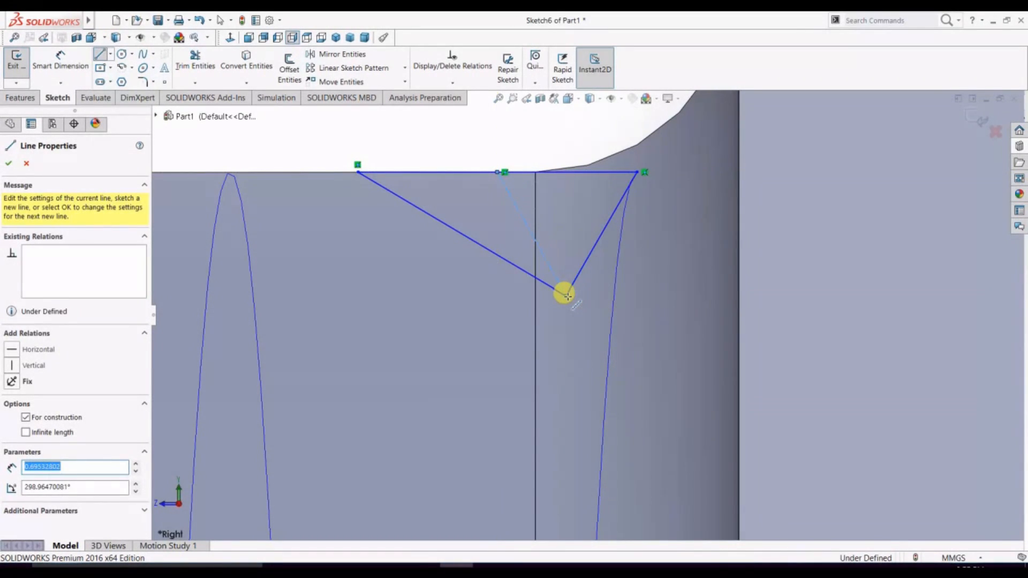
pyautogui.press('Escape')
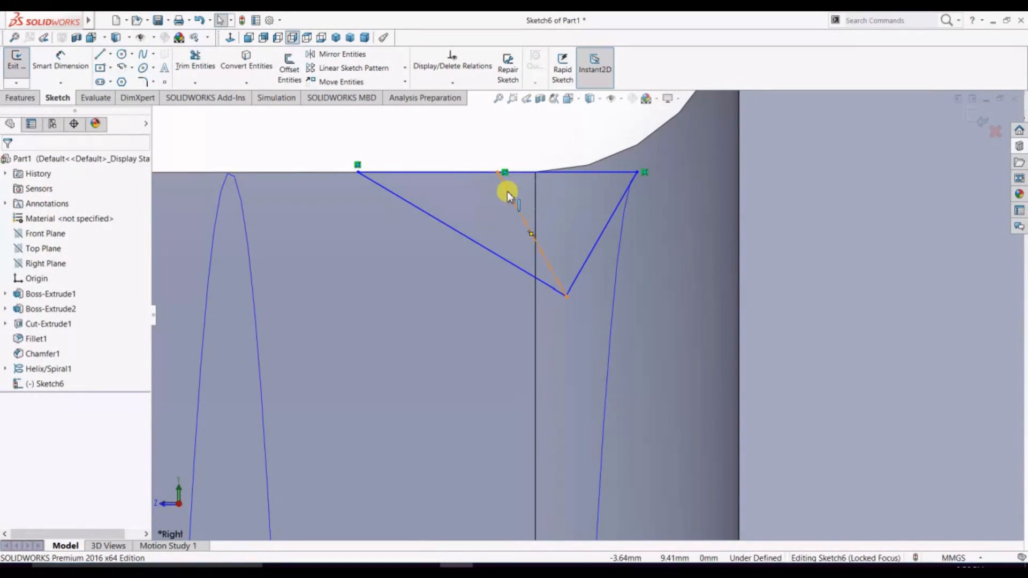
pyautogui.click(507, 191)
pyautogui.click(550, 148)
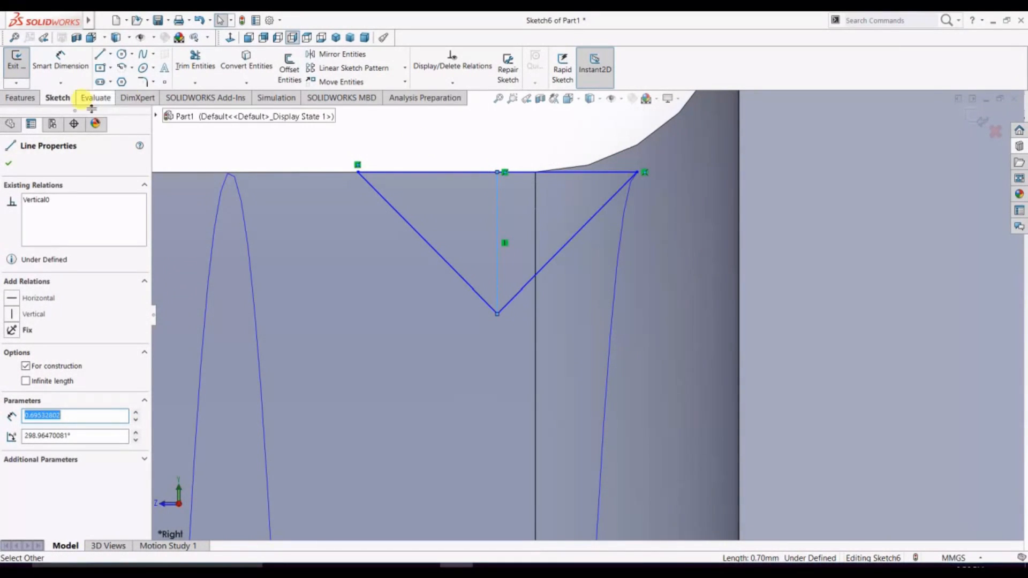
# Dimension the vertical distance from the triangle's horizontal top side to its lower vertex as 1 mm
pyautogui.click(64, 67)
pyautogui.click(498, 313)
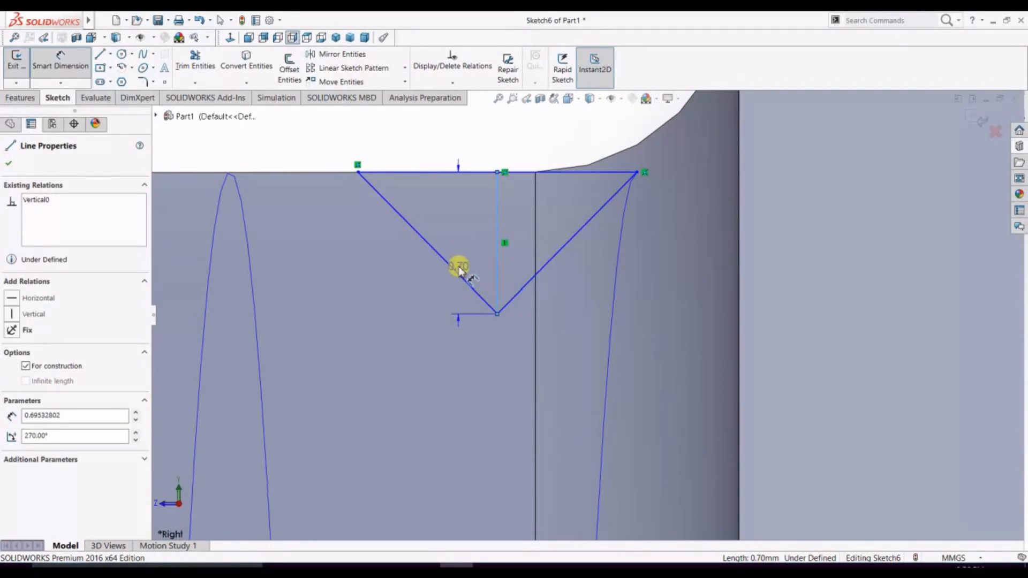
pyautogui.click(436, 172)
pyautogui.click(306, 240)
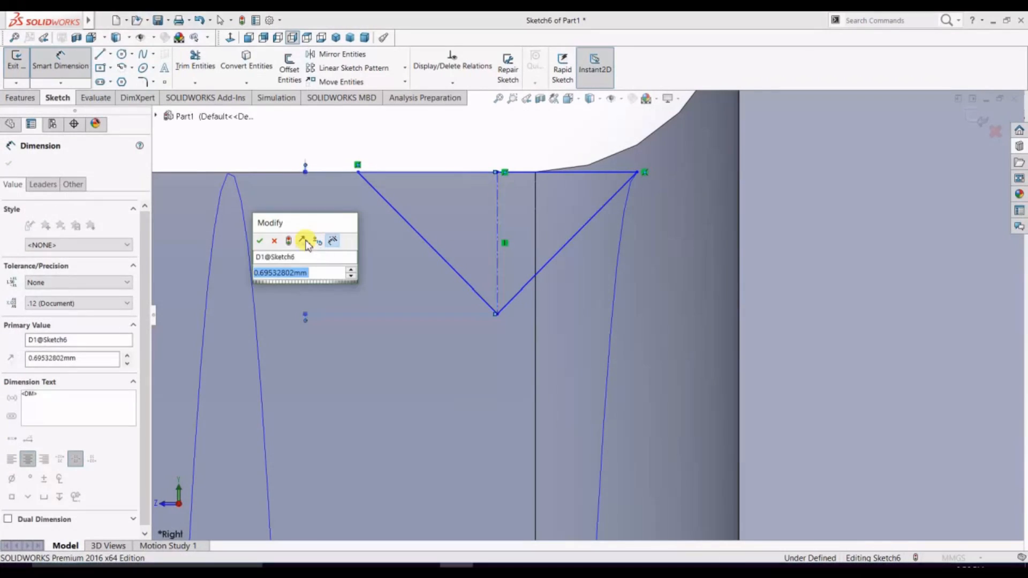
pyautogui.write('1')
pyautogui.press('Return')
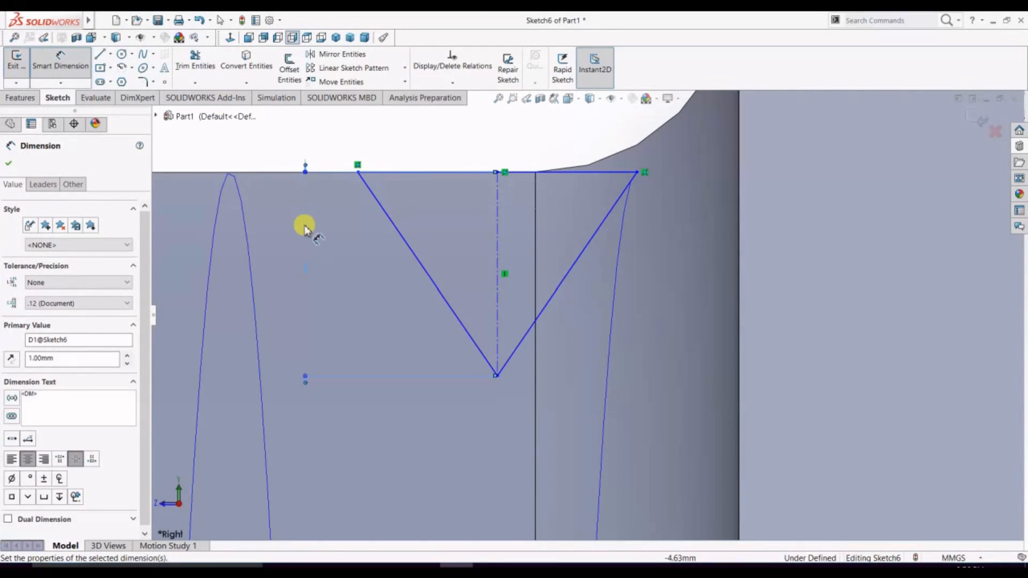
pyautogui.press('Escape')
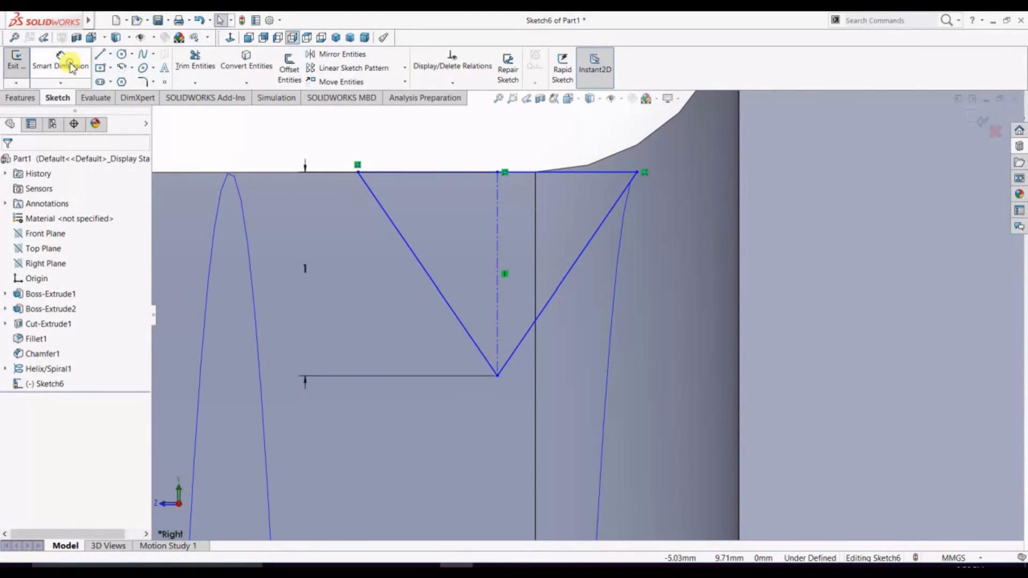
# Try to dimension the angle between the triangle's two slanted sides at 70 degrees
pyautogui.click(516, 356)
pyautogui.click(473, 339)
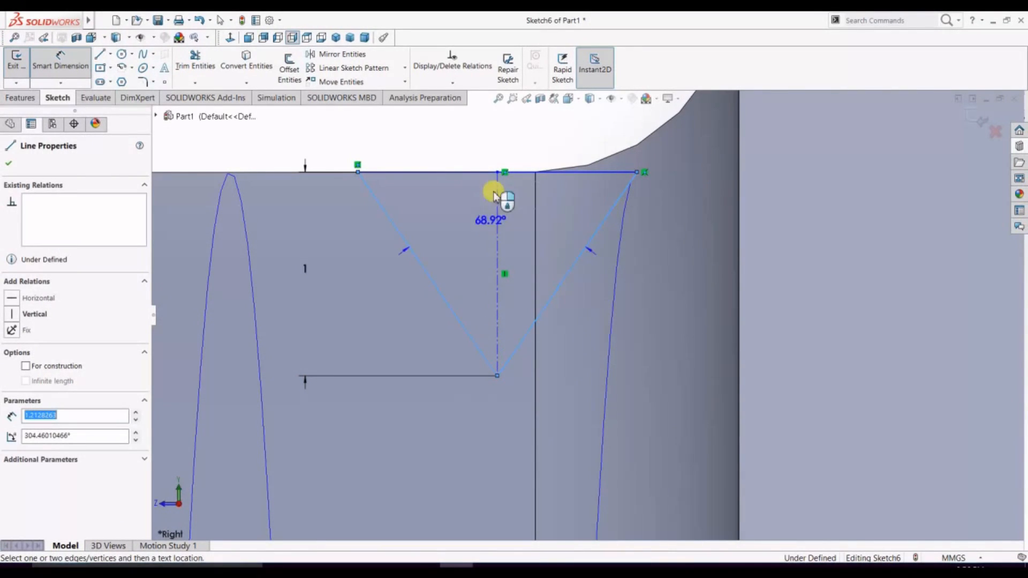
pyautogui.click(497, 133)
pyautogui.write('7')
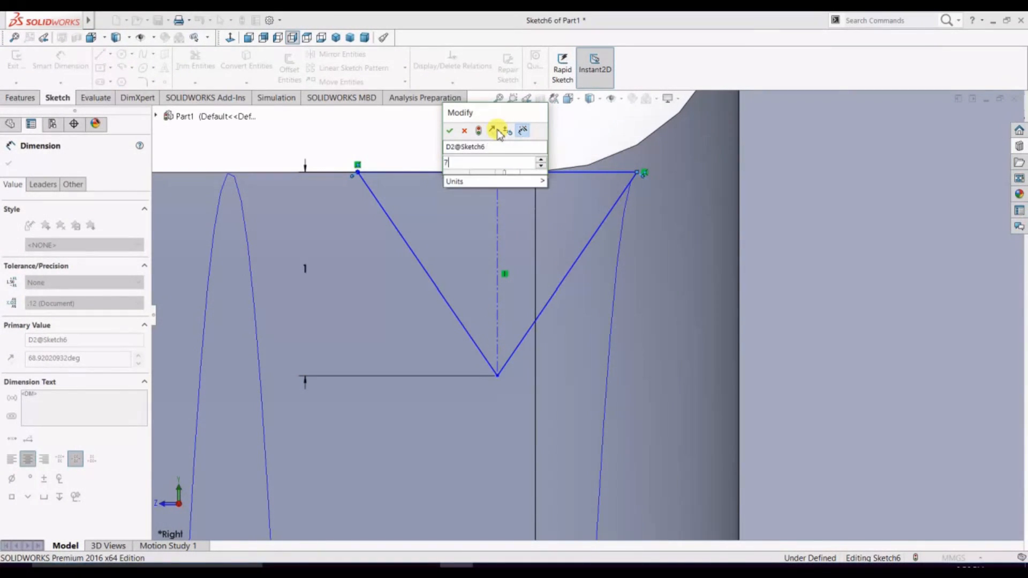
pyautogui.write('0')
pyautogui.press('Return')
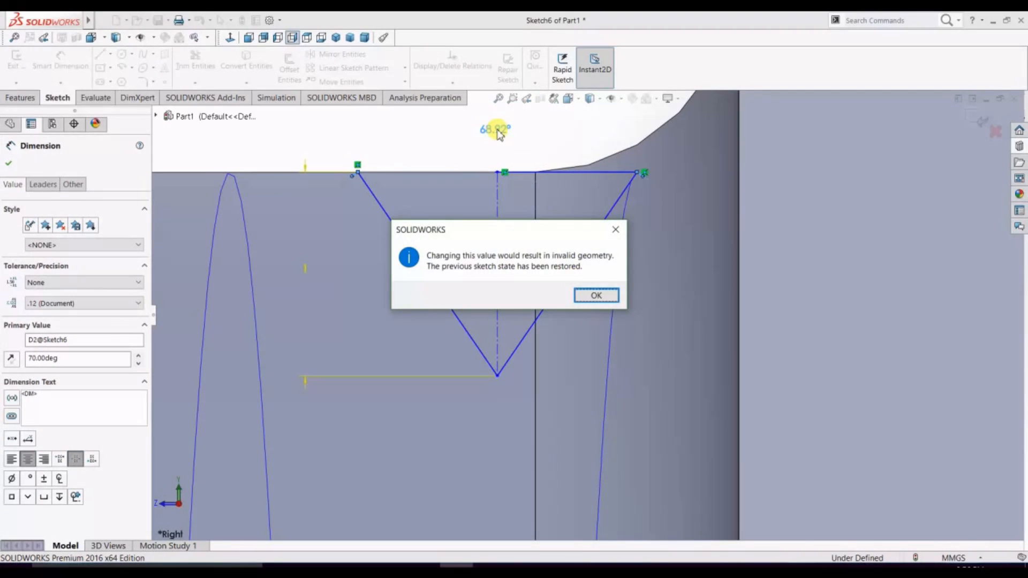
pyautogui.press('Return')
# Undo the angle dimension between the slanted sides and leave the dimension command
pyautogui.scroll(4, 549, 238)
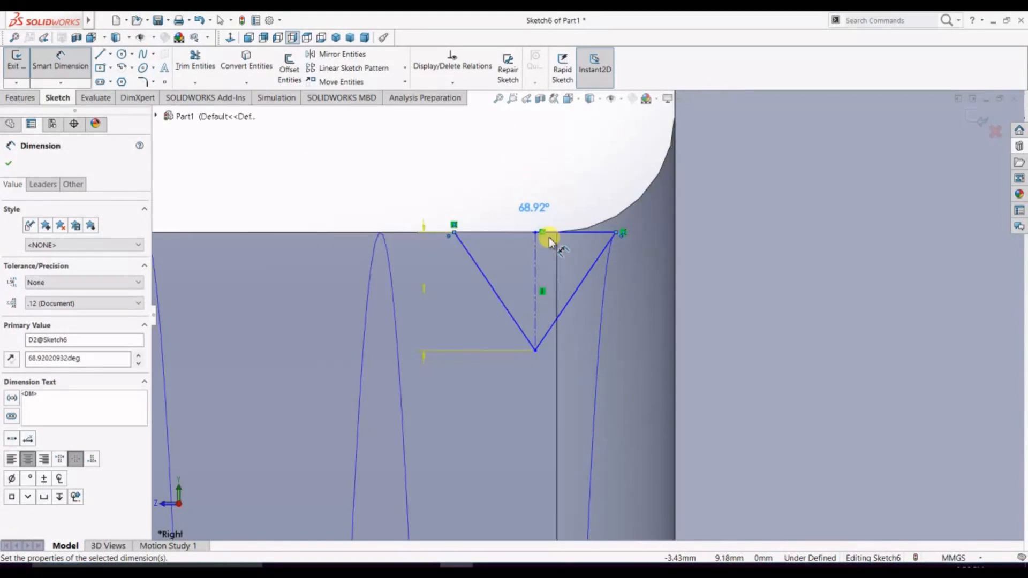
pyautogui.rightClick(509, 303)
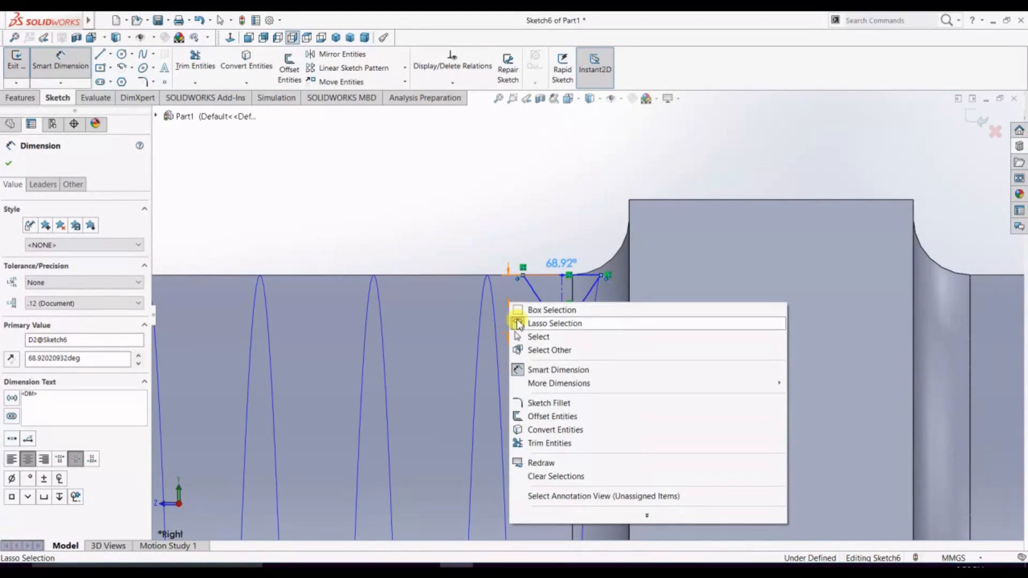
pyautogui.click(481, 233)
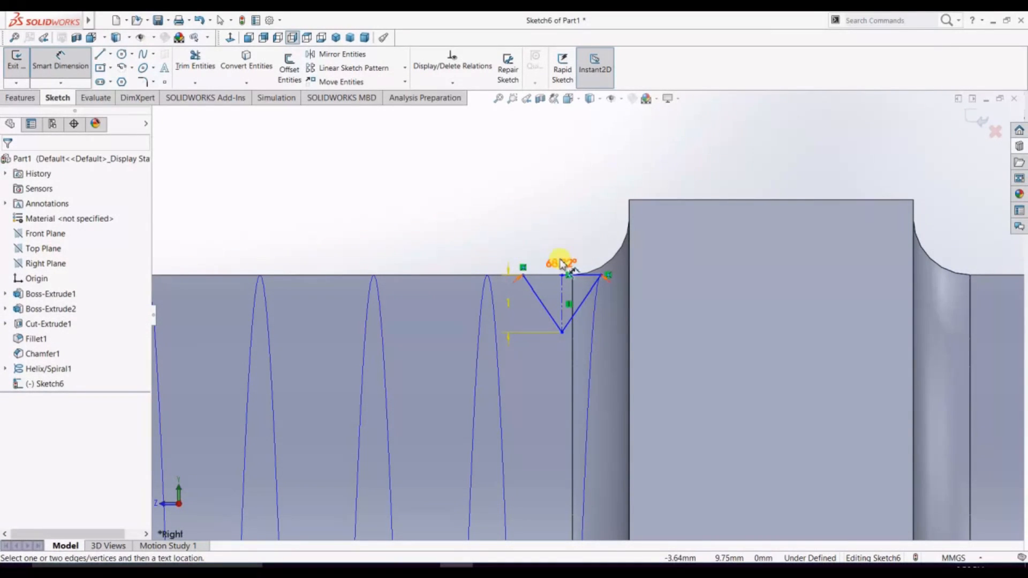
pyautogui.click(60, 62)
pyautogui.hotkey('ctrl', 'z')
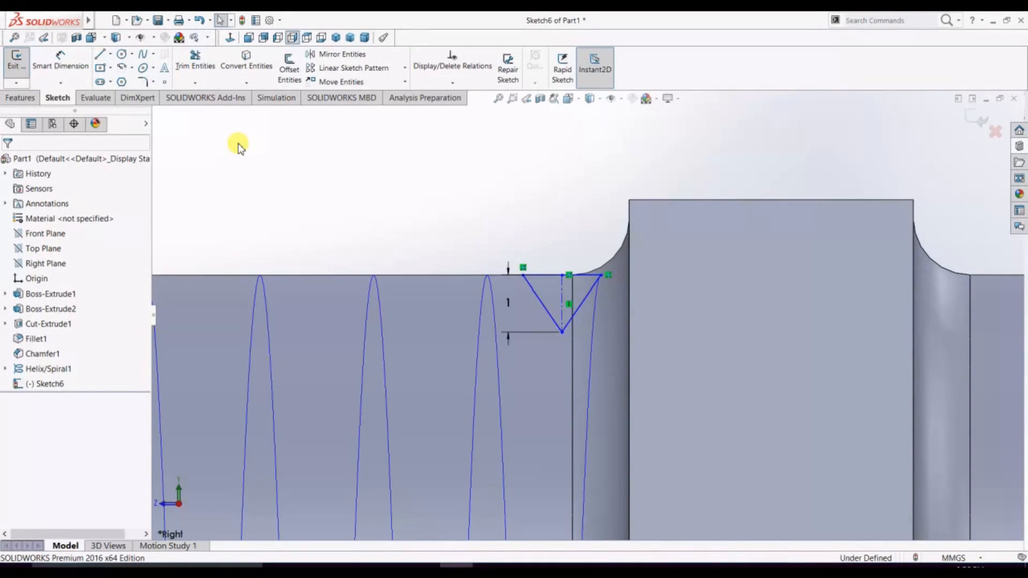
# Finish the triangular profile sketch, keeping its 1 mm depth dimension
pyautogui.scroll(5, 402, 227)
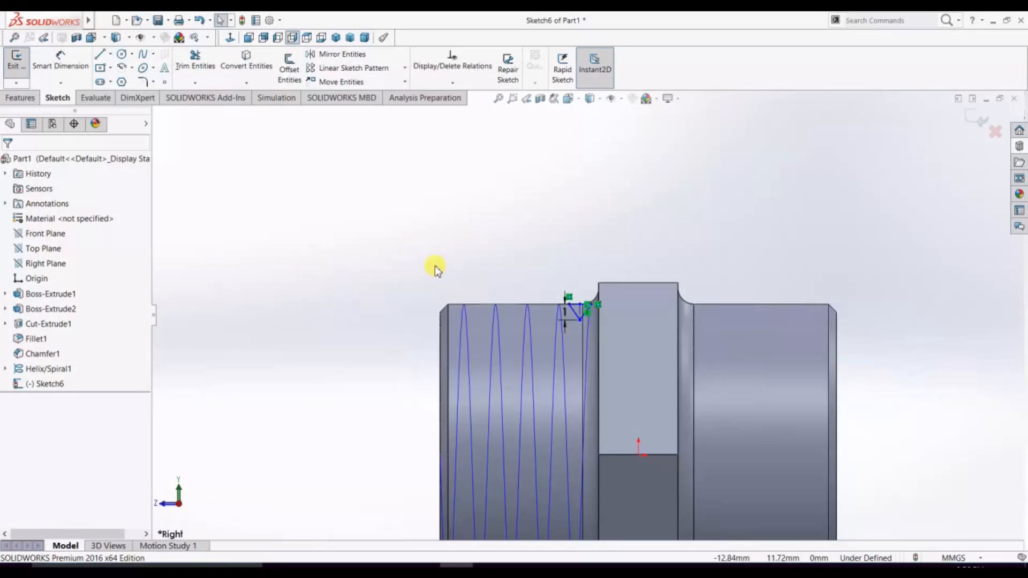
pyautogui.scroll(-2, 593, 398)
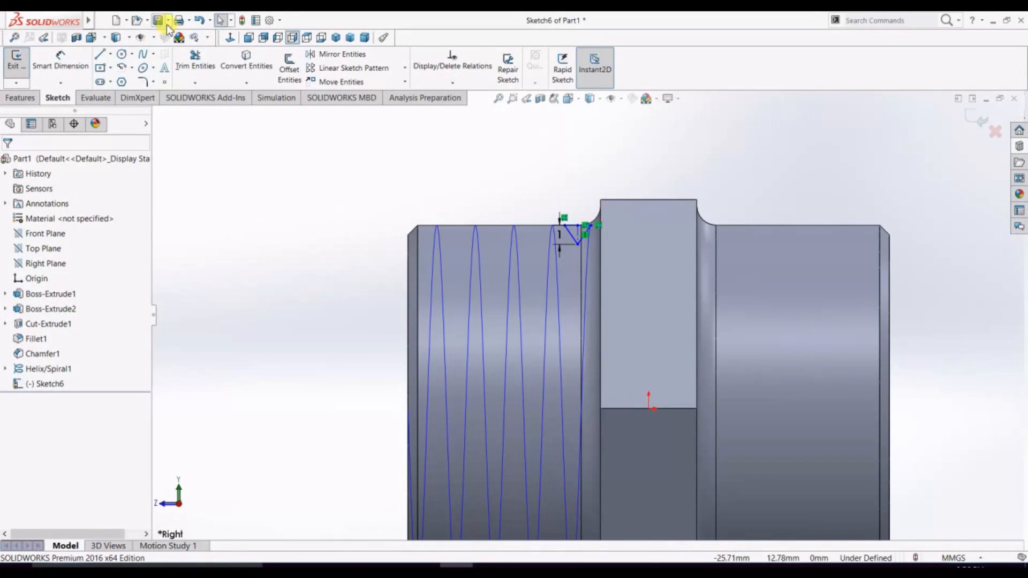
pyautogui.click(21, 97)
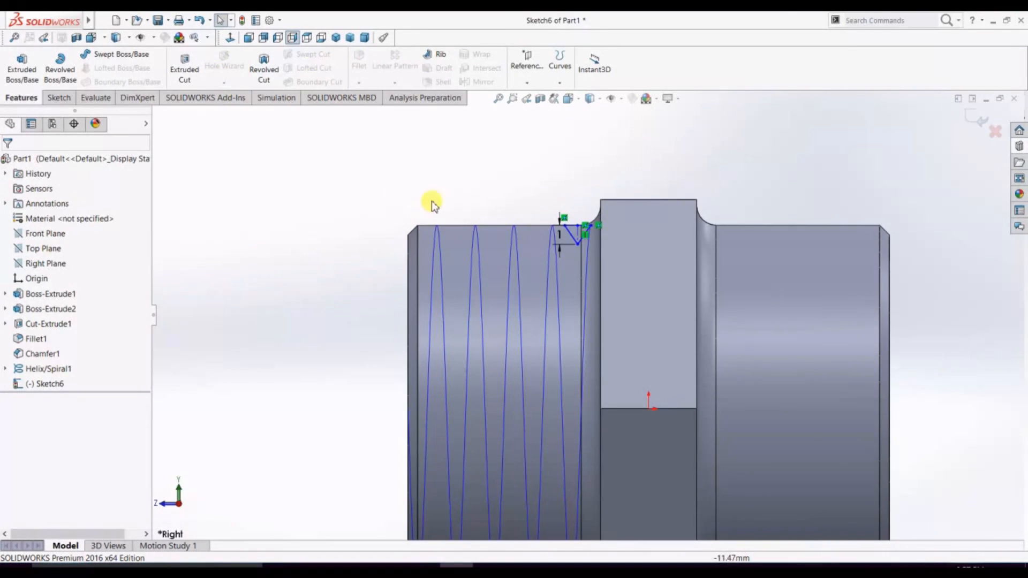
pyautogui.scroll(-6, 601, 223)
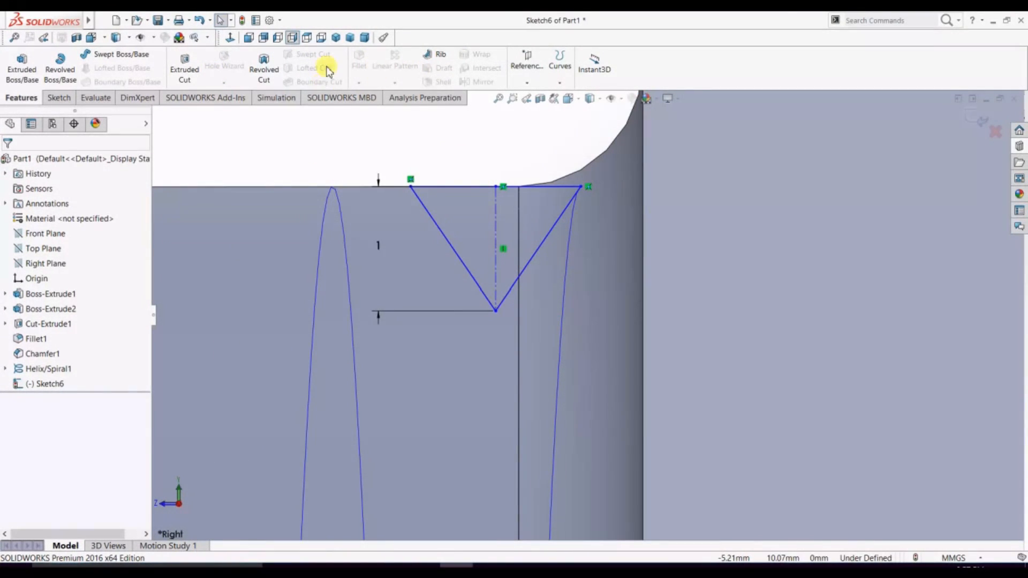
pyautogui.click(58, 98)
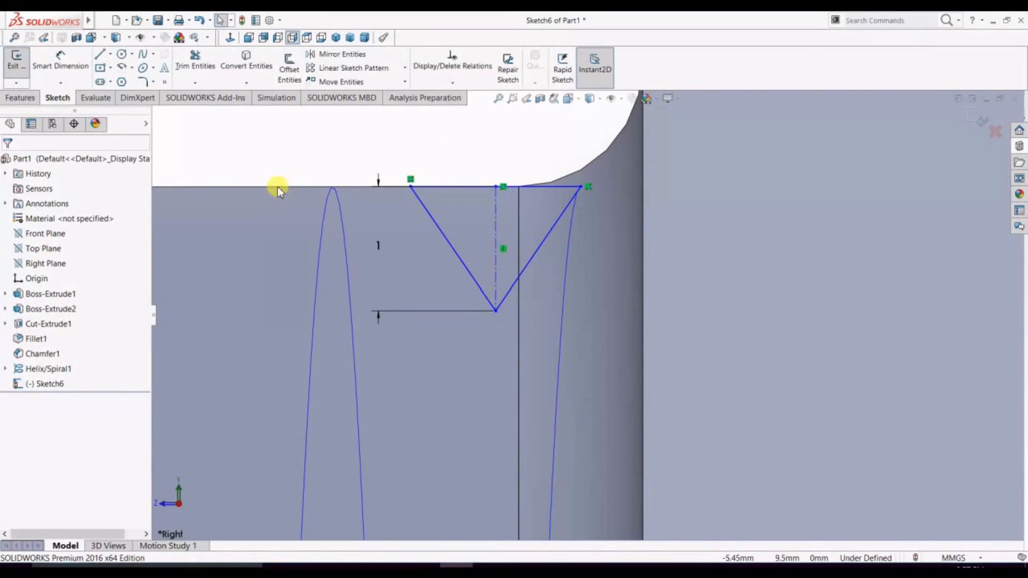
pyautogui.click(17, 98)
pyautogui.scroll(7, 730, 140)
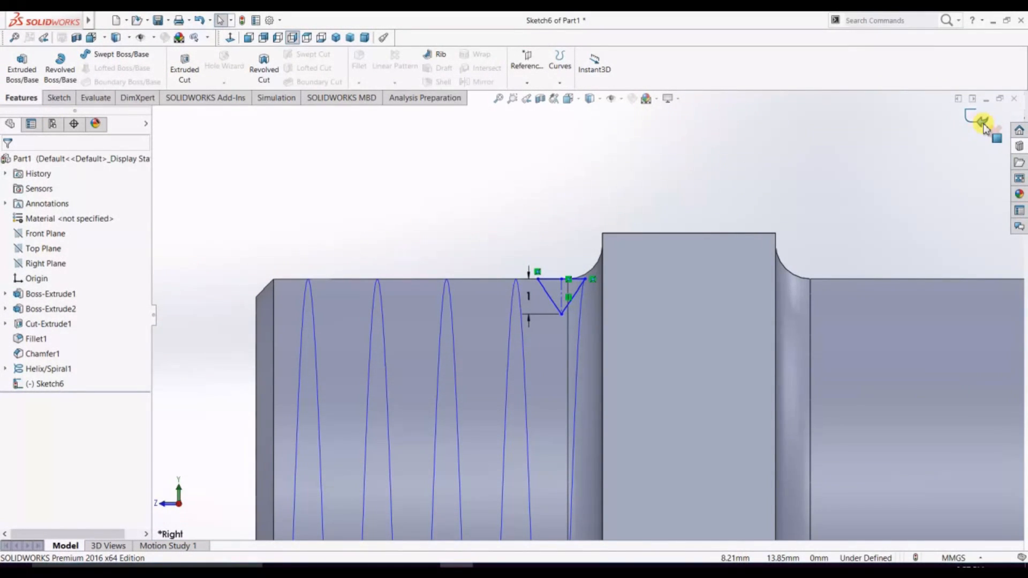
pyautogui.click(983, 124)
# Cut the external thread with a Swept Cut, using the triangular sketch as profile and the helix as path
pyautogui.scroll(-2, 647, 379)
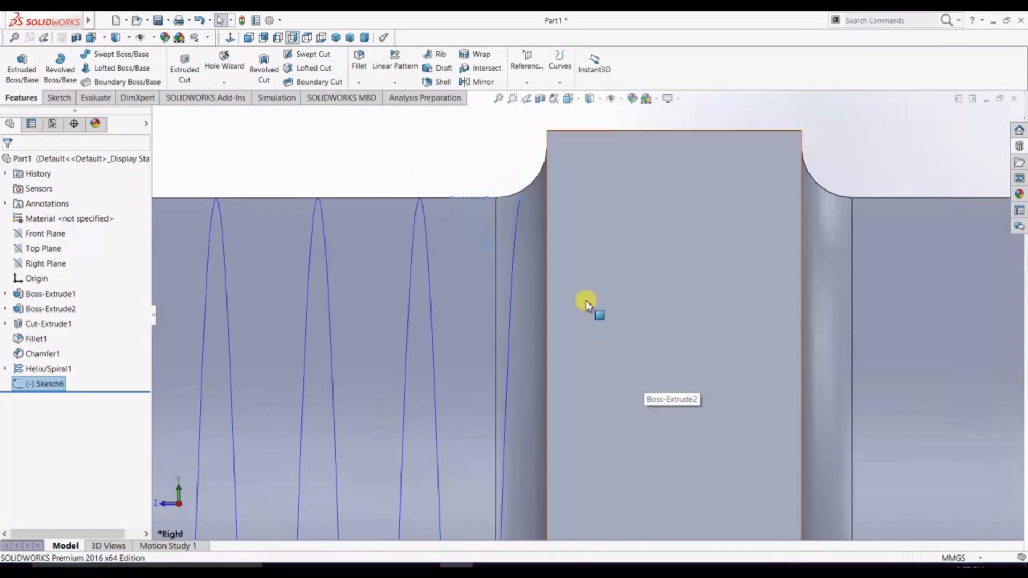
pyautogui.scroll(-3, 452, 257)
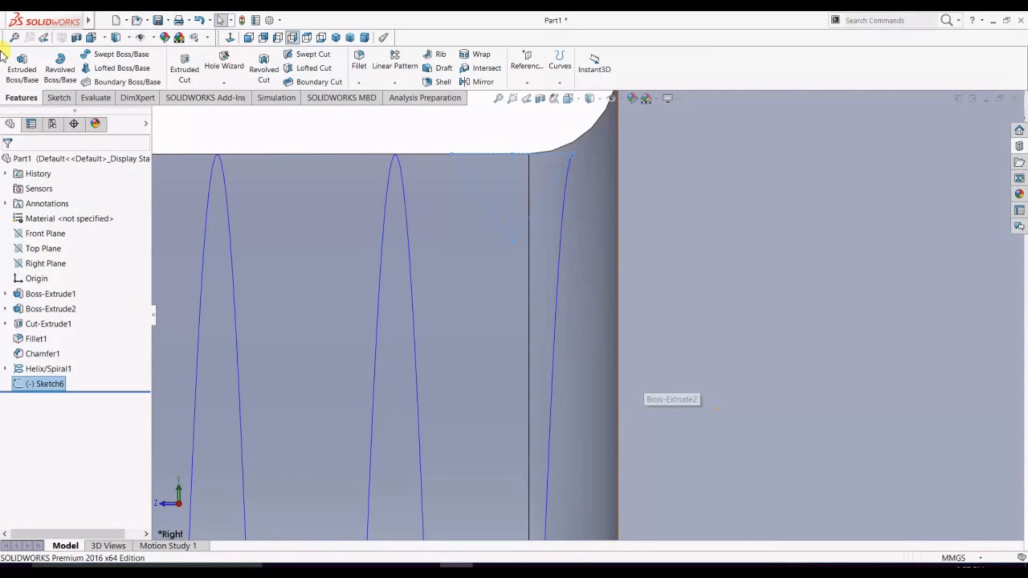
pyautogui.click(328, 57)
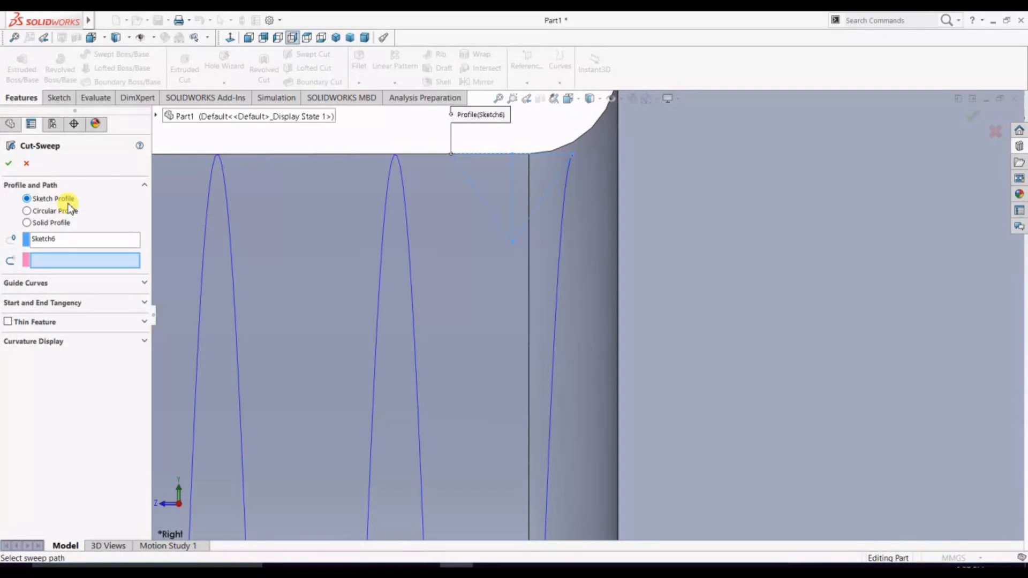
pyautogui.scroll(3, 349, 316)
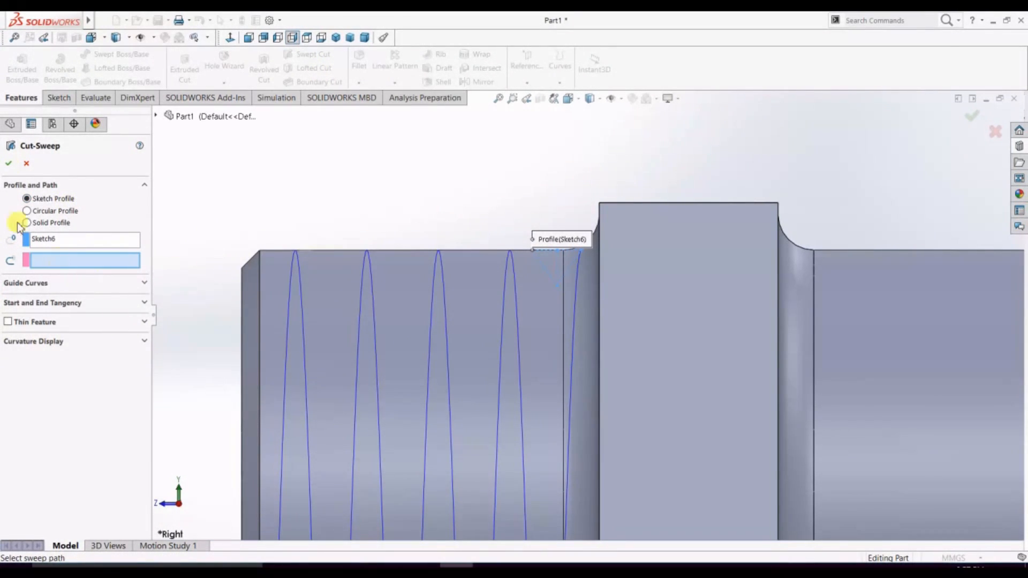
pyautogui.click(9, 166)
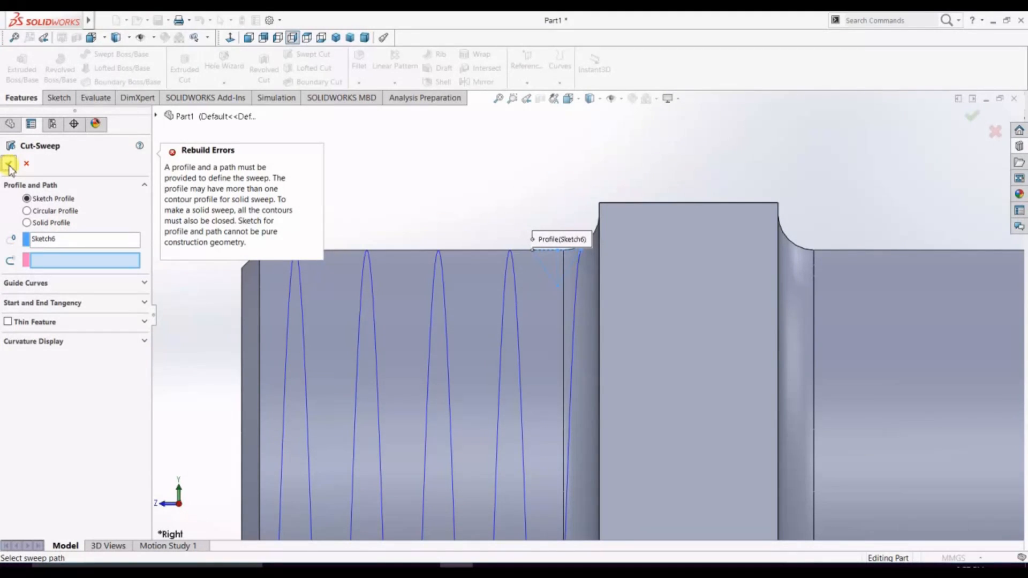
pyautogui.click(509, 268)
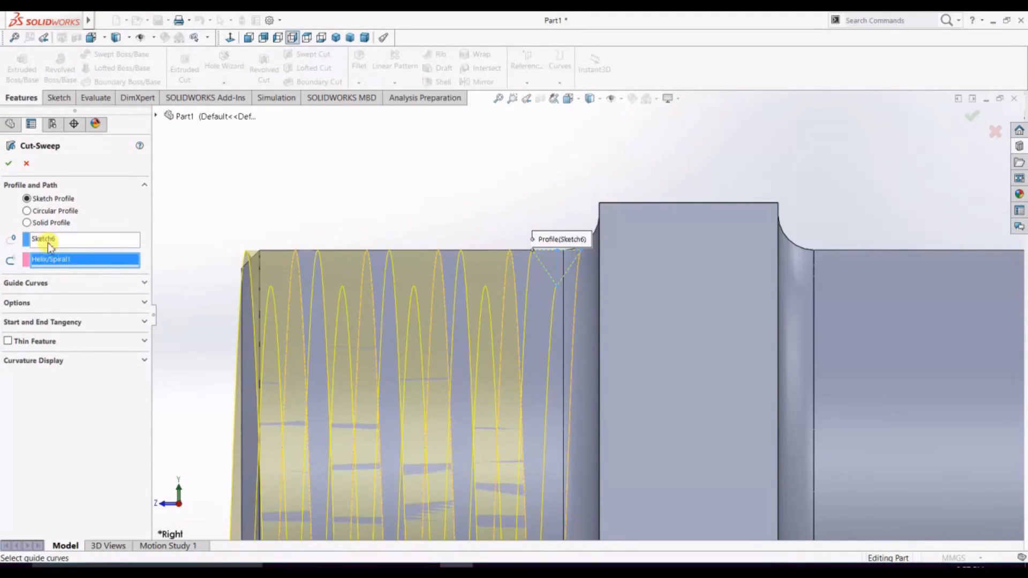
pyautogui.press('Return')
# Start a sketch on the Front Plane and try Mirror Entities on the helical thread
pyautogui.scroll(5, 584, 401)
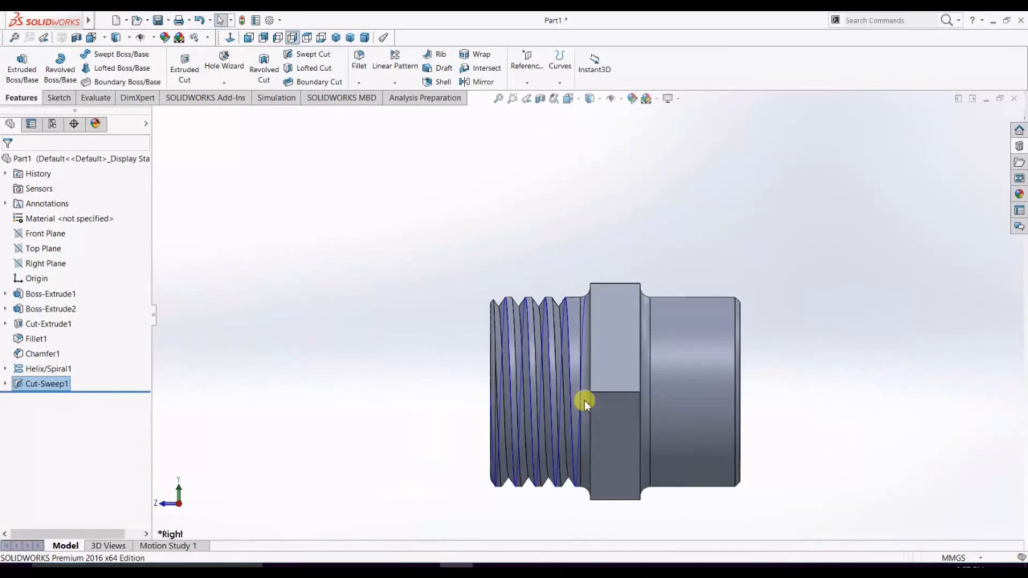
pyautogui.scroll(-10, 578, 381)
pyautogui.scroll(8, 577, 378)
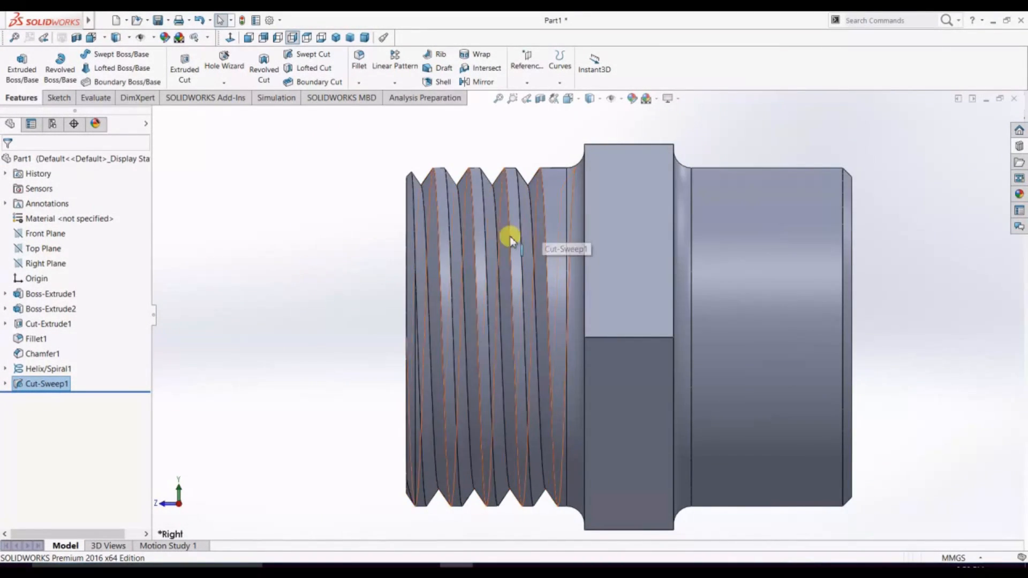
pyautogui.moveTo(275, 285); pyautogui.dragTo(306, 306, button='middle')
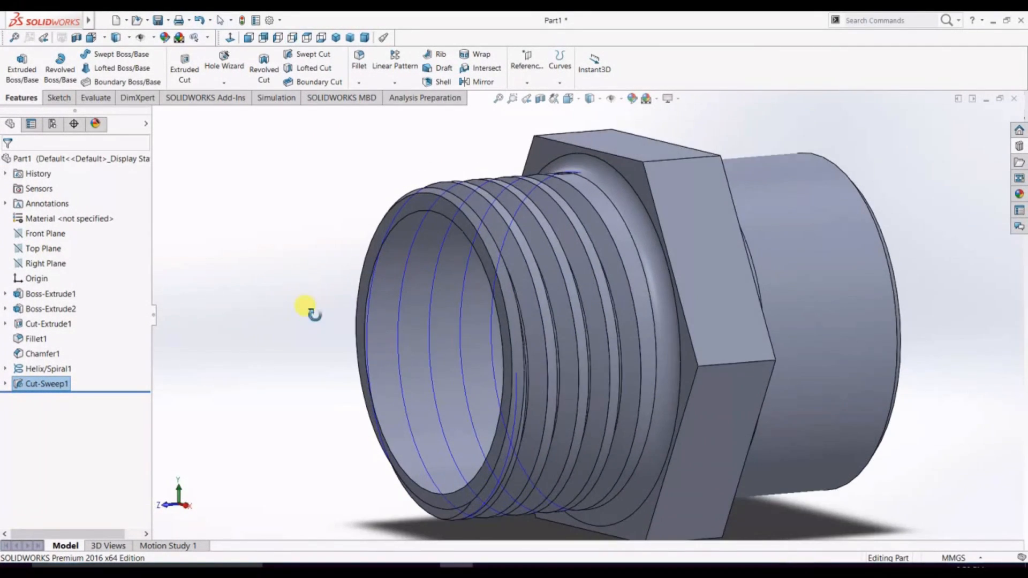
pyautogui.click(48, 234)
pyautogui.click(59, 217)
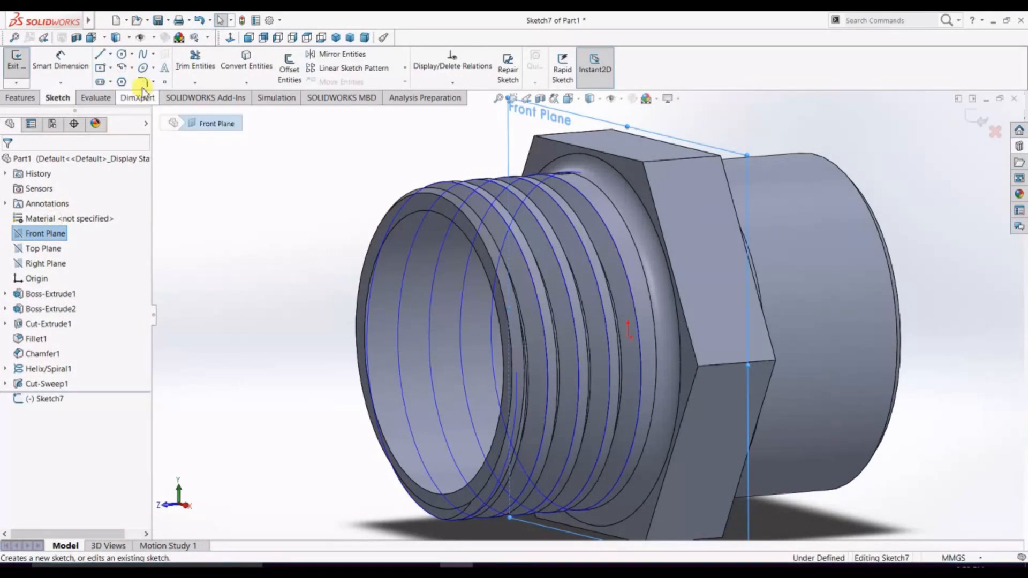
pyautogui.click(352, 55)
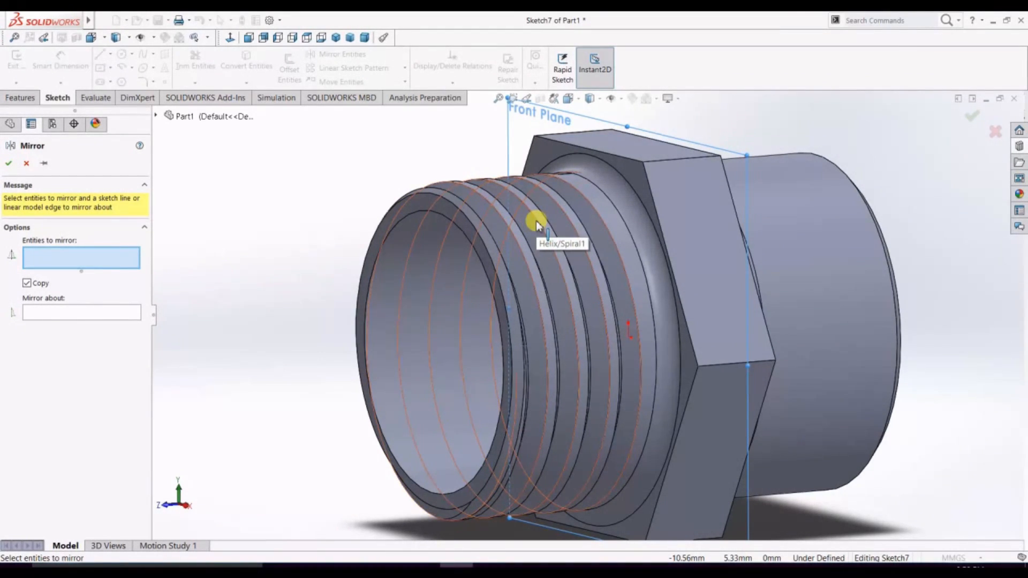
pyautogui.scroll(-4, 535, 221)
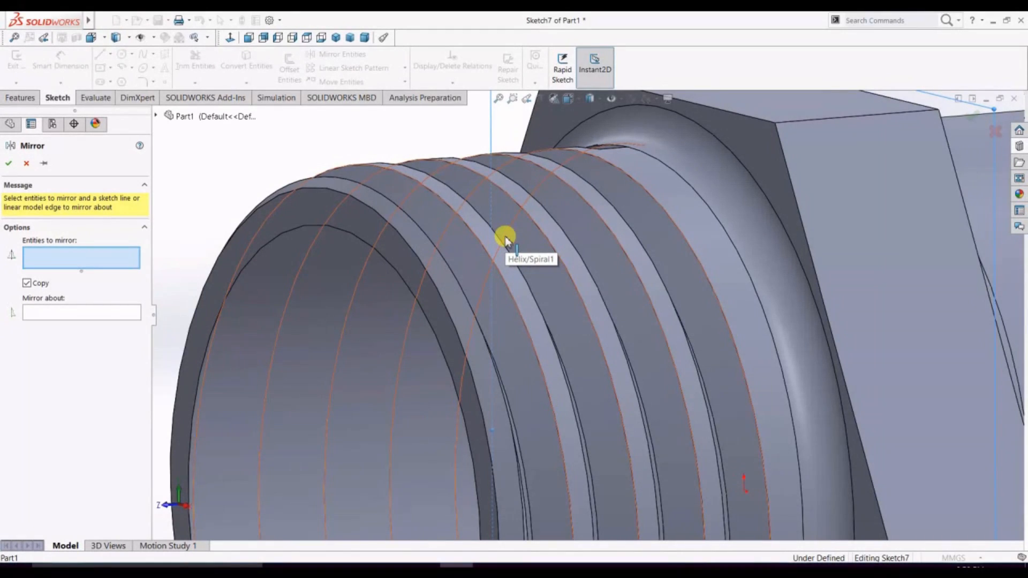
pyautogui.scroll(3, 782, 310)
pyautogui.scroll(-3, 673, 333)
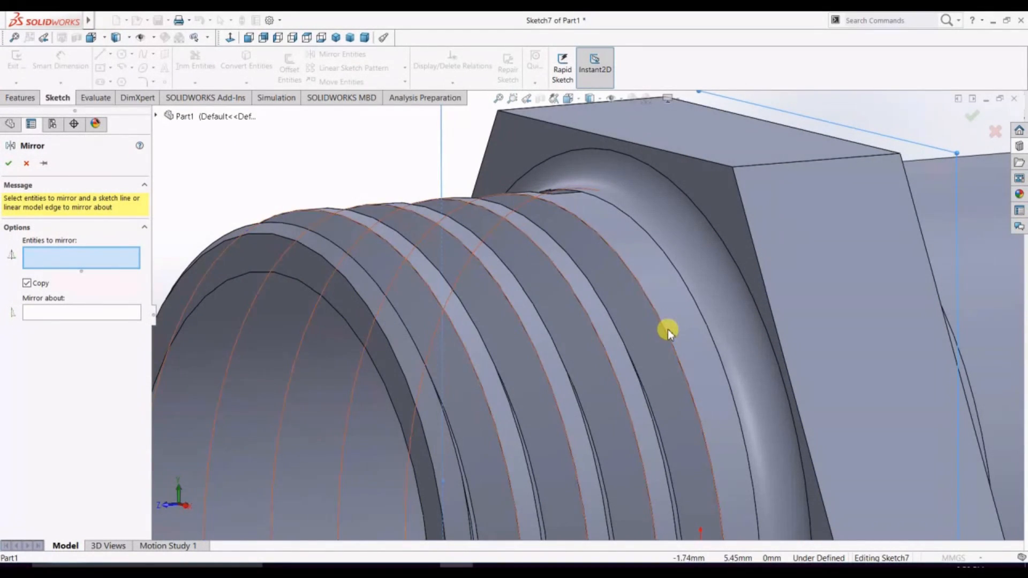
pyautogui.press('Escape')
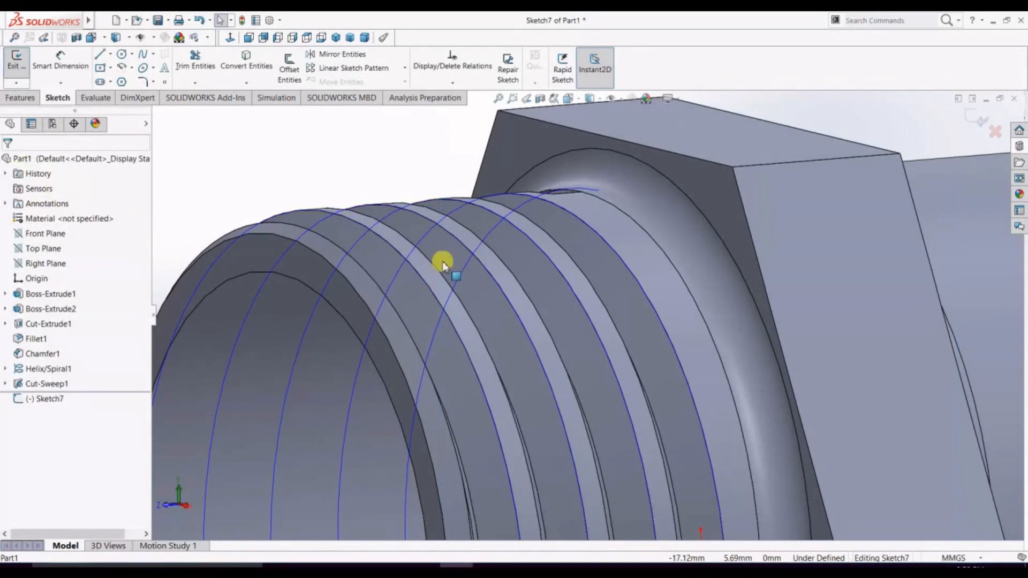
# Try Mirror Entities again with the thread's swept cut preselected, cancel it and leave the Front Plane sketch
pyautogui.click(441, 260)
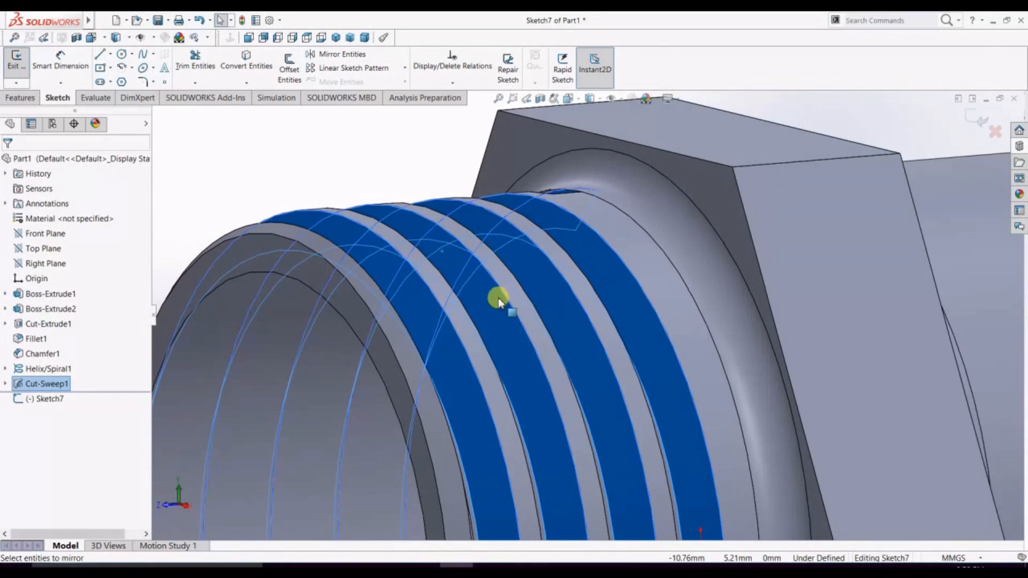
pyautogui.click(335, 54)
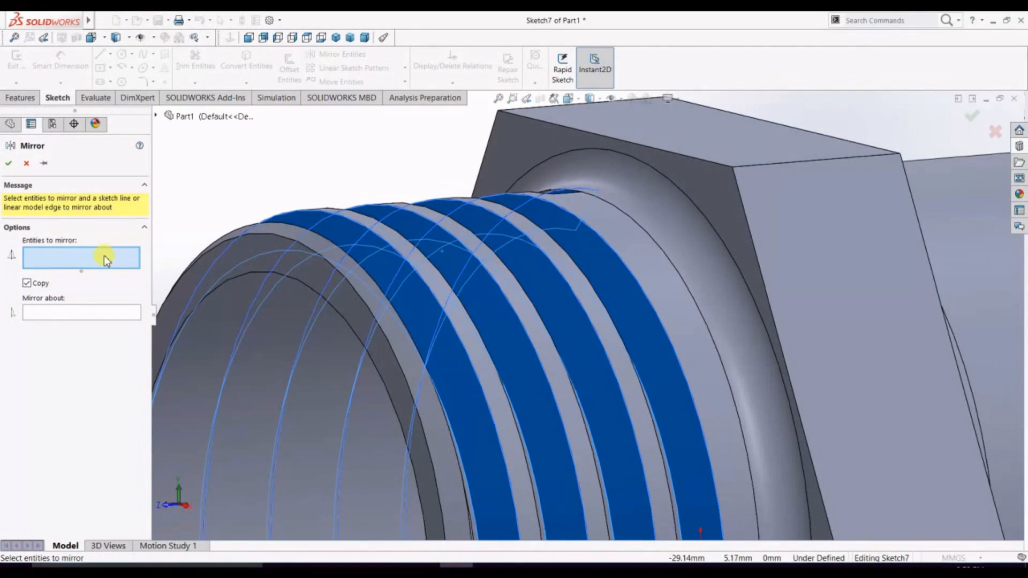
pyautogui.click(106, 313)
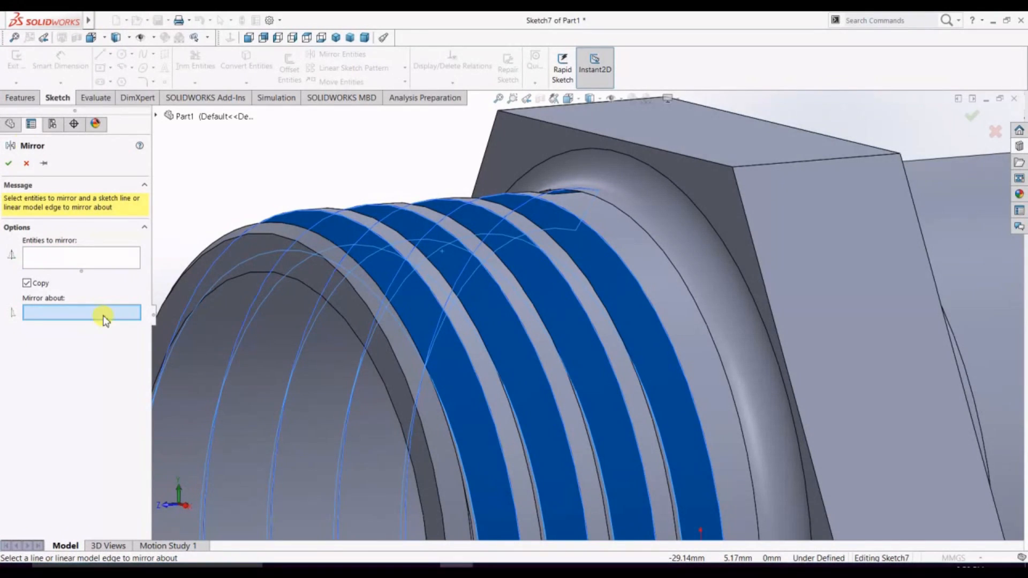
pyautogui.click(26, 165)
pyautogui.press('f')
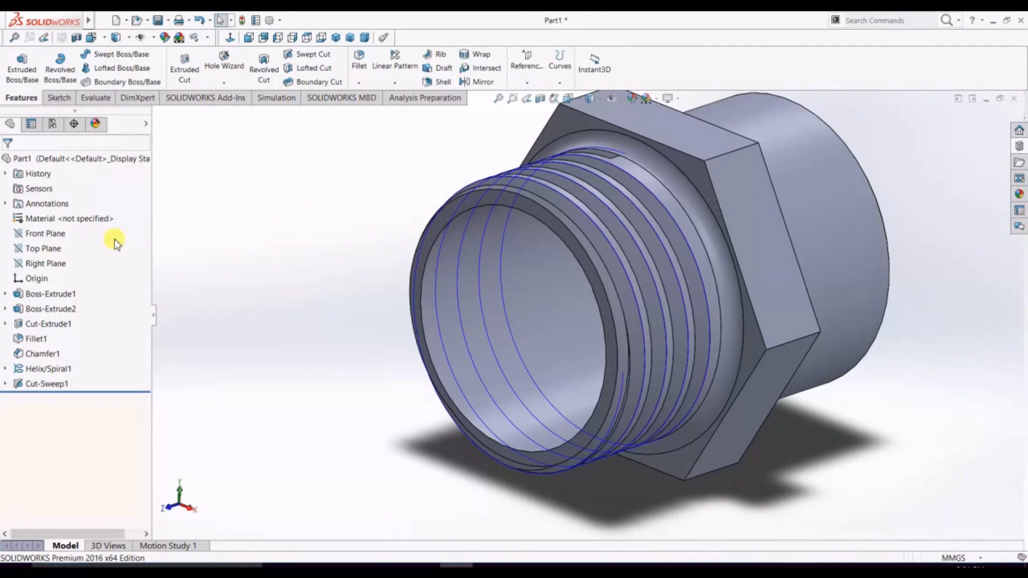
# Mirror the swept-cut thread about the Front Plane onto the opposite cylindrical end of the fitting
pyautogui.click(46, 233)
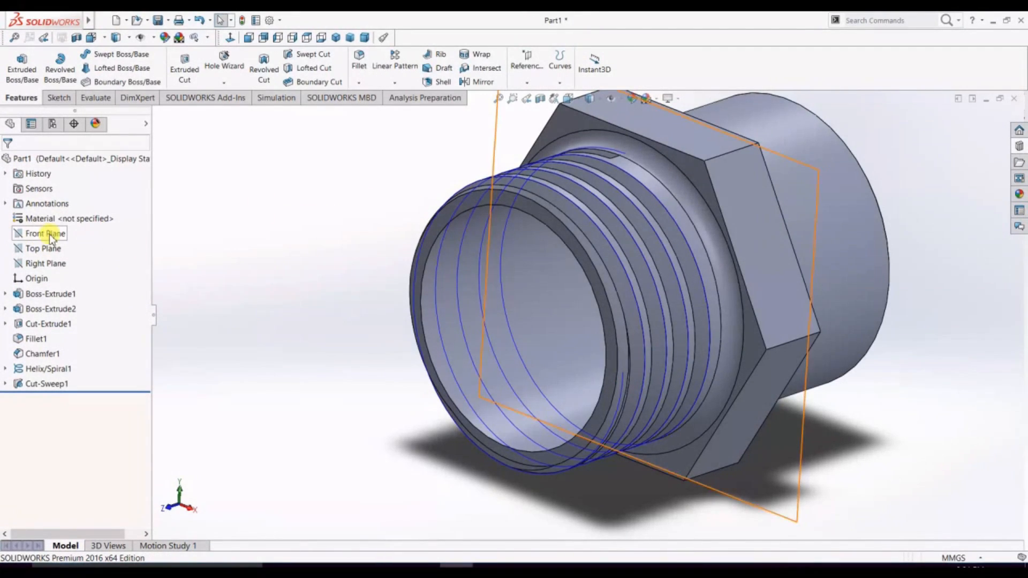
pyautogui.click(474, 81)
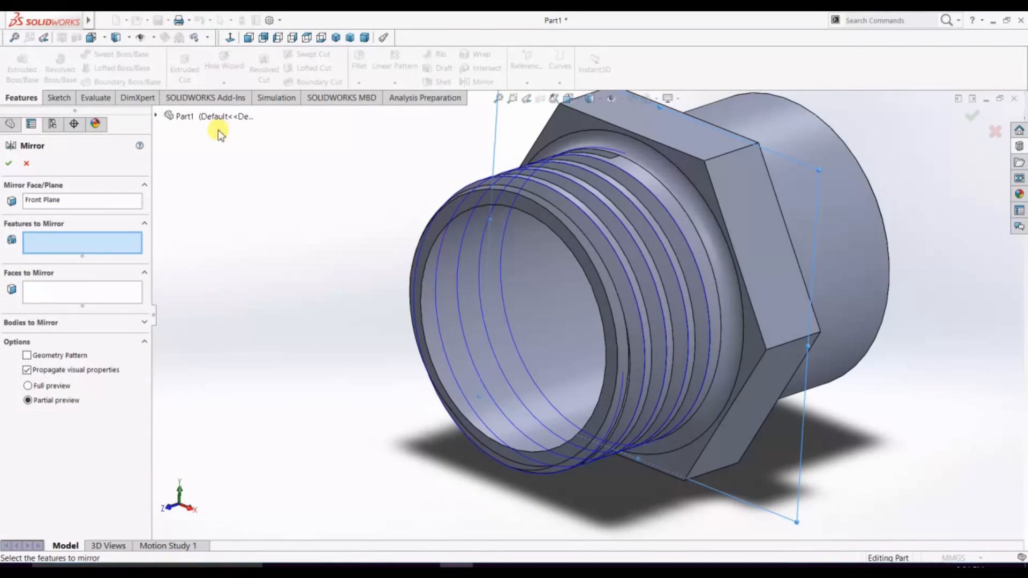
pyautogui.click(156, 117)
pyautogui.click(209, 341)
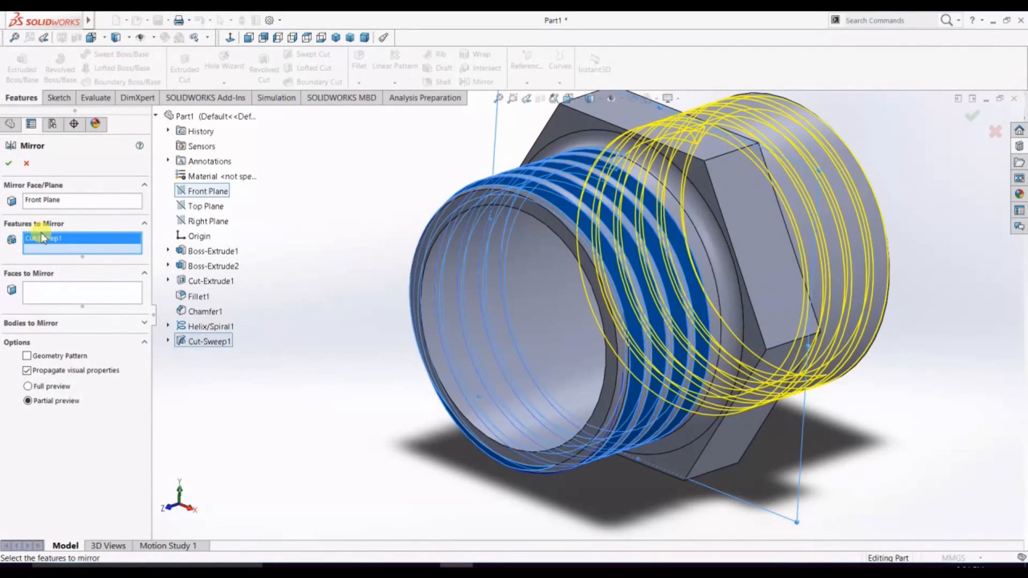
pyautogui.click(9, 170)
pyautogui.scroll(3, 747, 356)
pyautogui.moveTo(747, 356); pyautogui.dragTo(840, 278, button='middle')
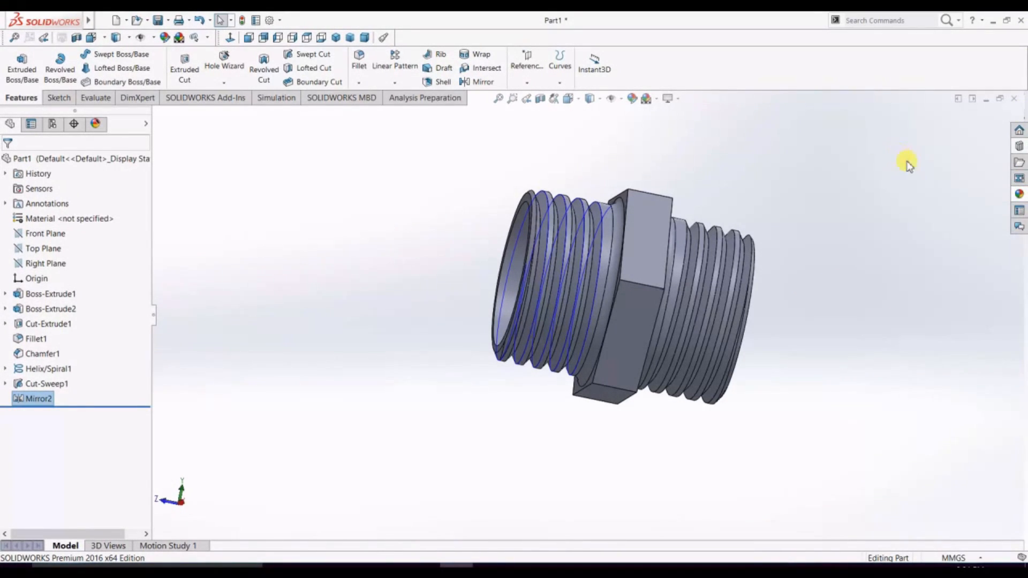
# Open the Aluminum group of metal appearances in the appearance library
pyautogui.click(1019, 194)
pyautogui.click(861, 133)
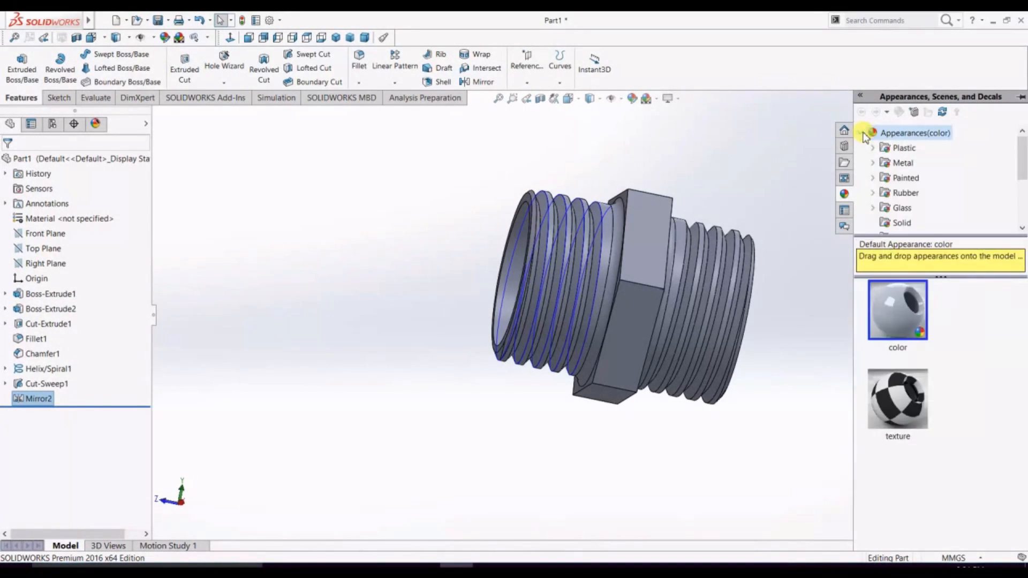
pyautogui.click(885, 166)
pyautogui.scroll(-1, 905, 182)
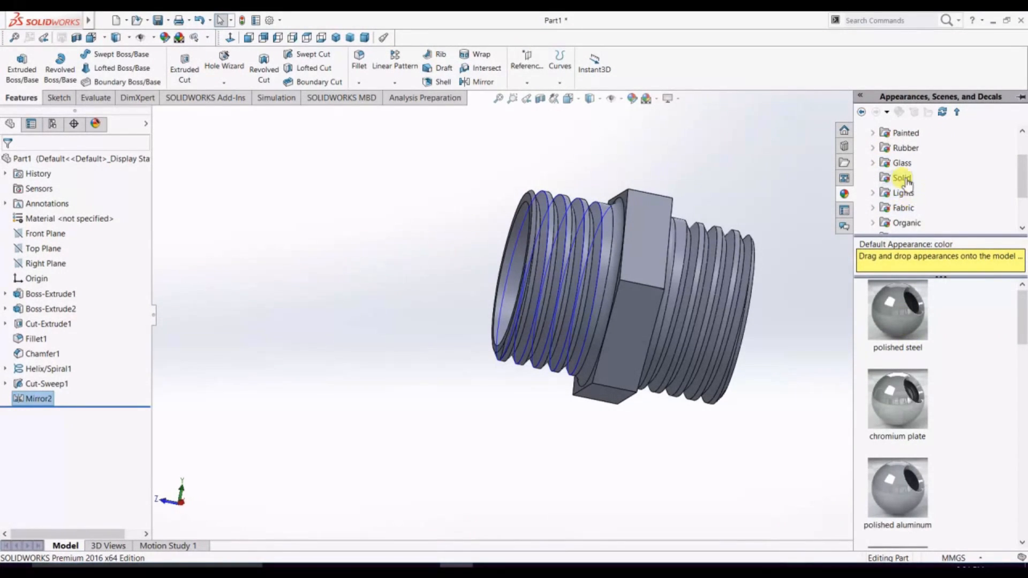
pyautogui.scroll(-1, 911, 187)
pyautogui.scroll(2, 905, 184)
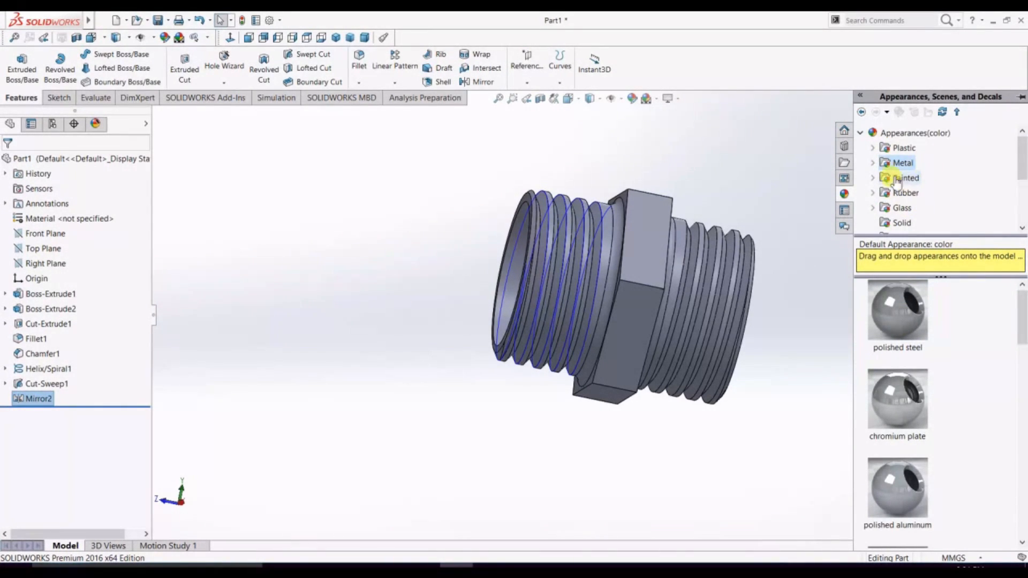
pyautogui.click(873, 162)
pyautogui.click(920, 180)
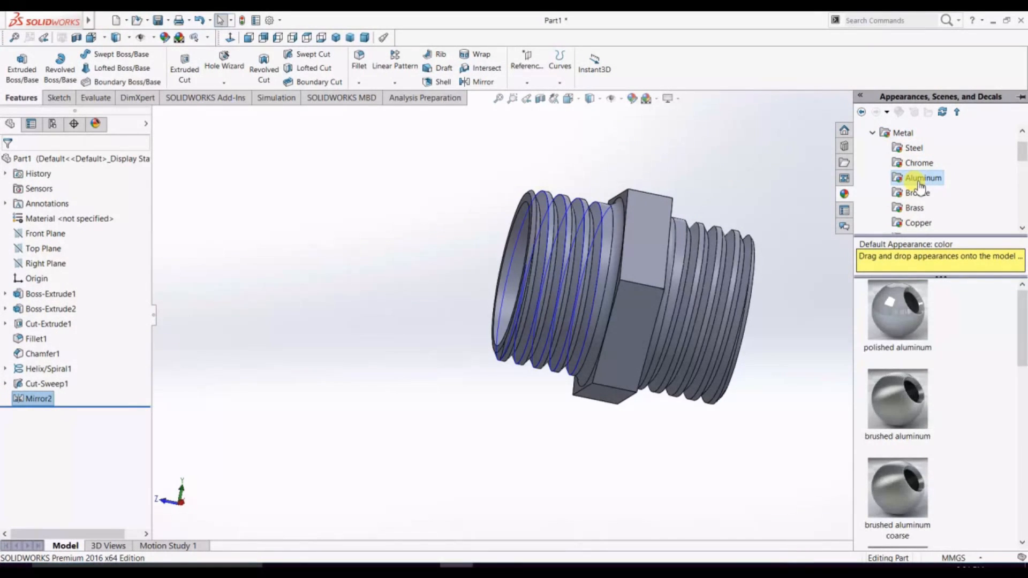
# Try the brushed aluminum and satin finish aluminum appearances on the fitting
pyautogui.click(923, 388)
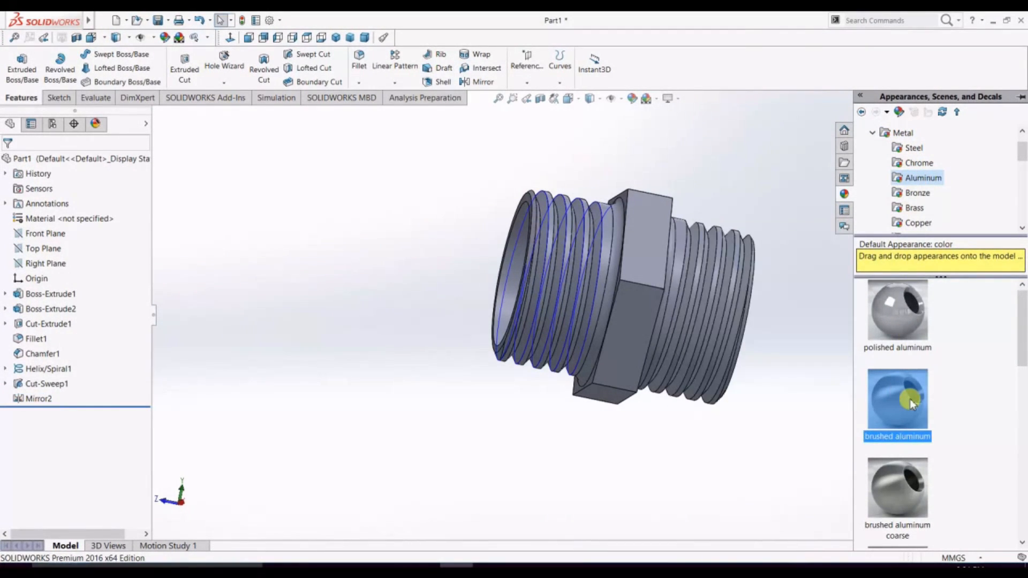
pyautogui.moveTo(900, 442)
pyautogui.mouseDown()
pyautogui.moveTo(427, 202)
pyautogui.moveTo(475, 300)
pyautogui.moveTo(466, 191)
pyautogui.moveTo(289, 344)
pyautogui.moveTo(357, 234)
pyautogui.mouseUp()
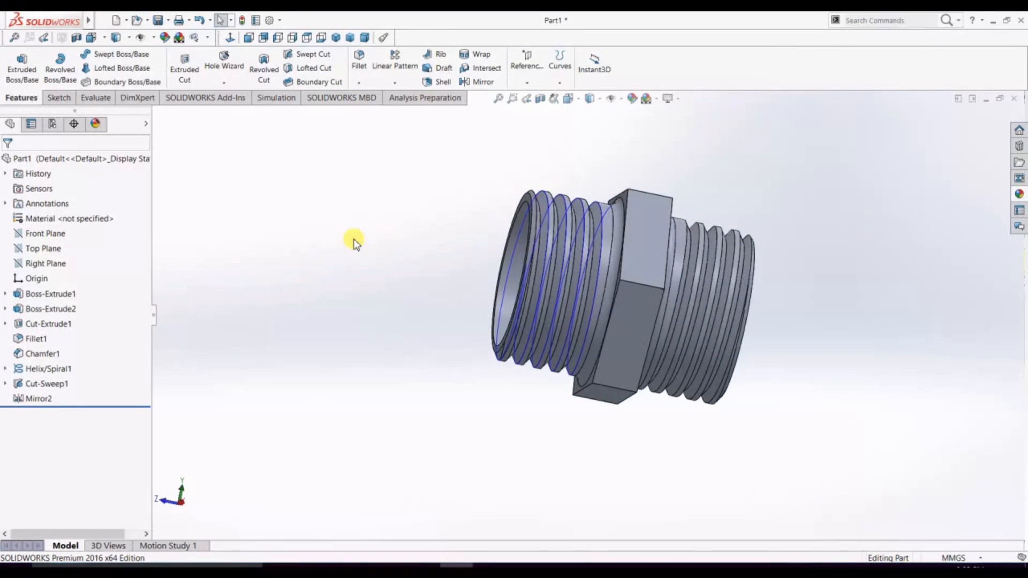
pyautogui.click(1020, 197)
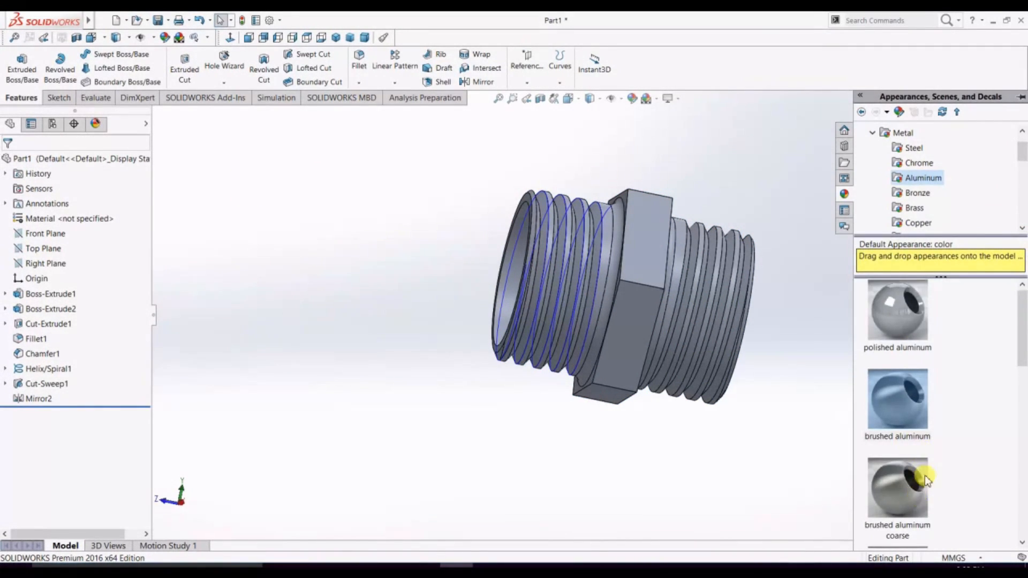
pyautogui.scroll(-3, 921, 428)
pyautogui.click(909, 356)
pyautogui.click(901, 445)
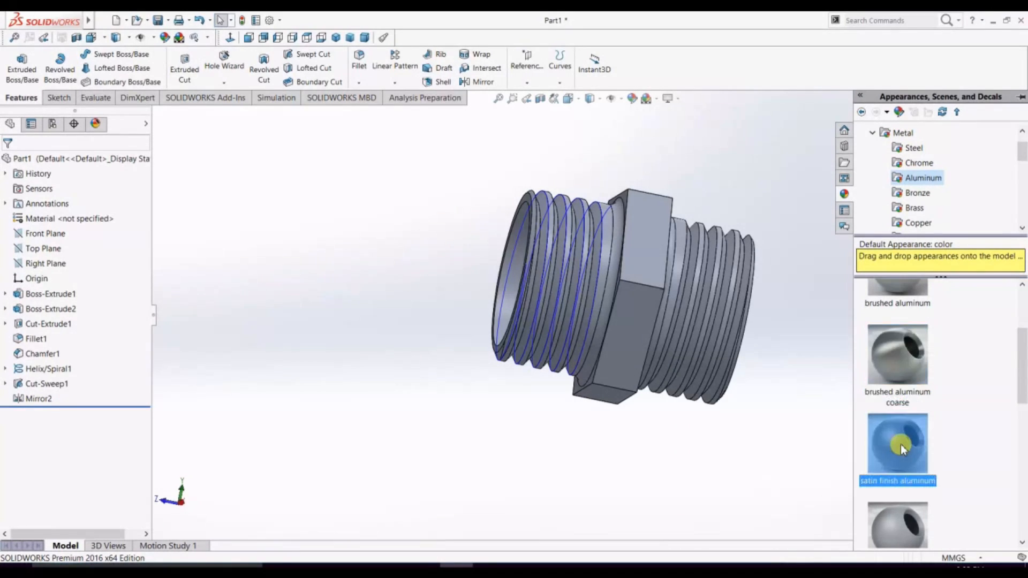
pyautogui.scroll(-3, 901, 445)
pyautogui.click(901, 445)
# Apply the polished aluminum appearance to the fitting and close the appearance library
pyautogui.scroll(3, 899, 432)
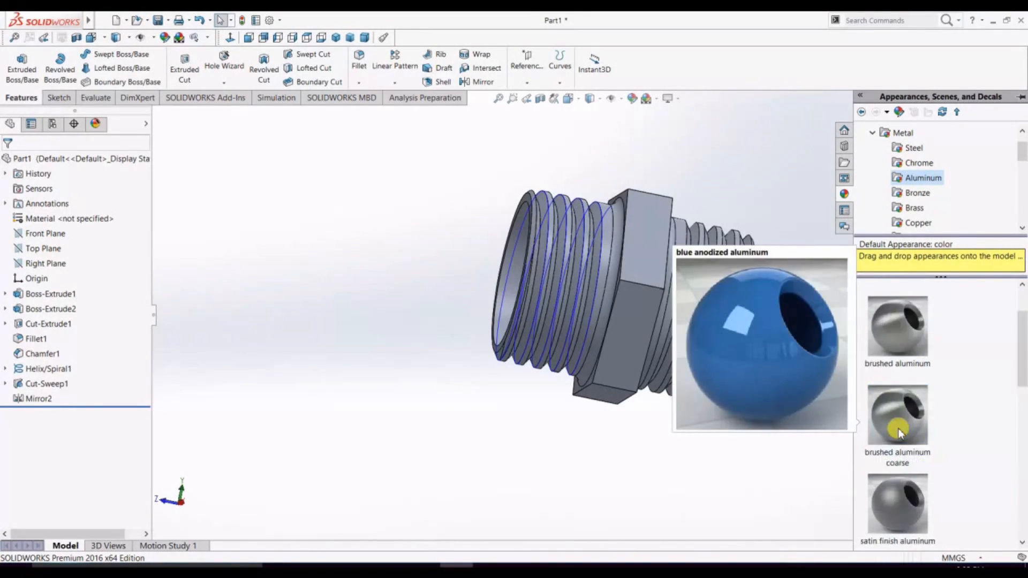
pyautogui.scroll(1, 900, 431)
pyautogui.click(900, 320)
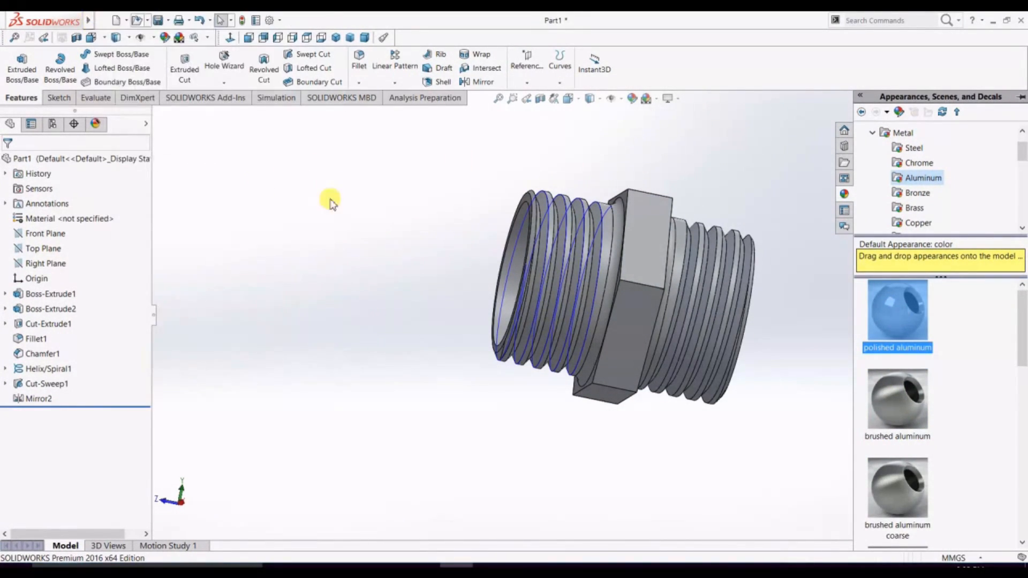
pyautogui.click(333, 197)
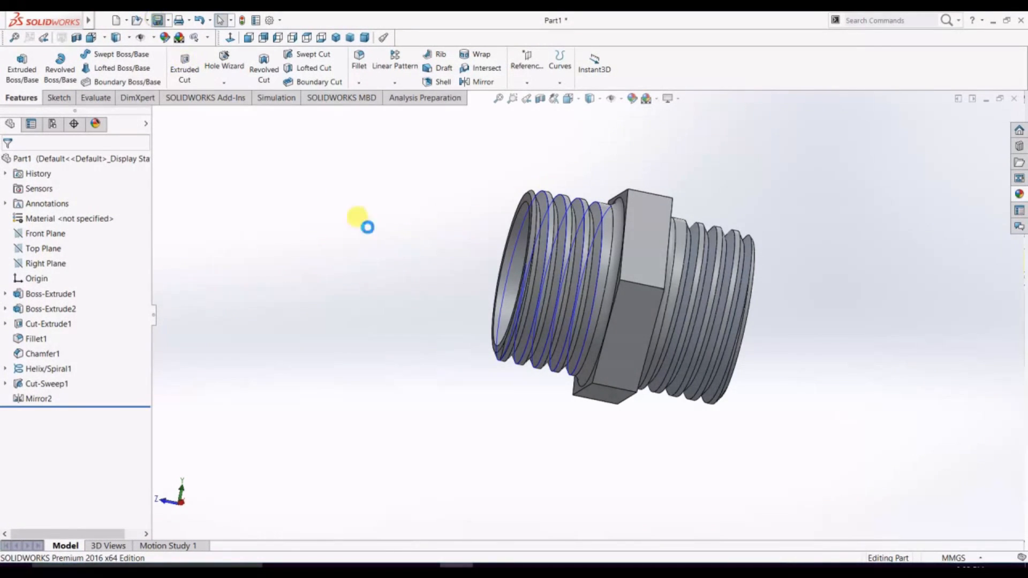
# Save the part in the youtube folder as "Part10 nippal"
pyautogui.hotkey('ctrl', 's')
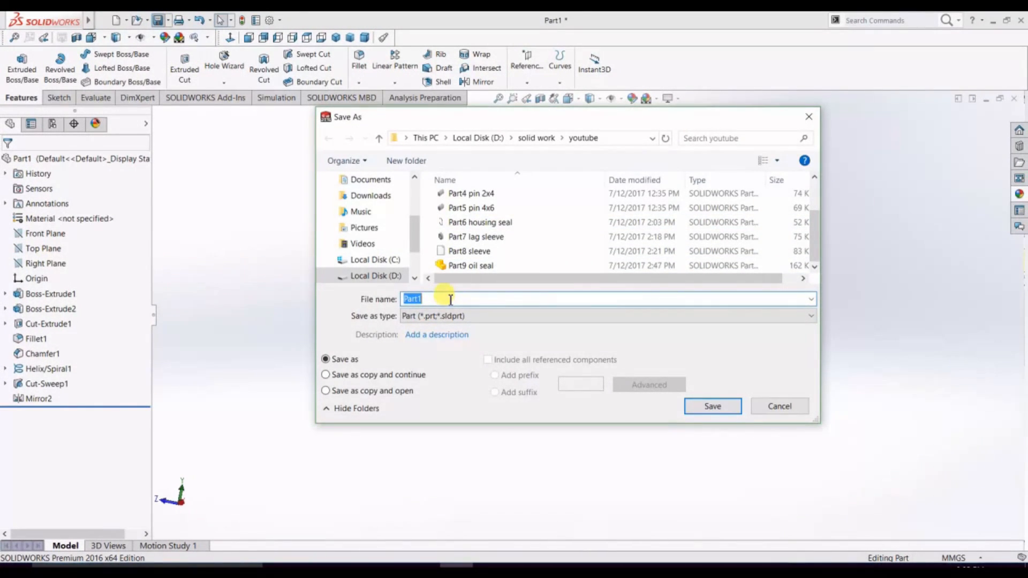
pyautogui.press('BackSpace')
pyautogui.write('10 nipp')
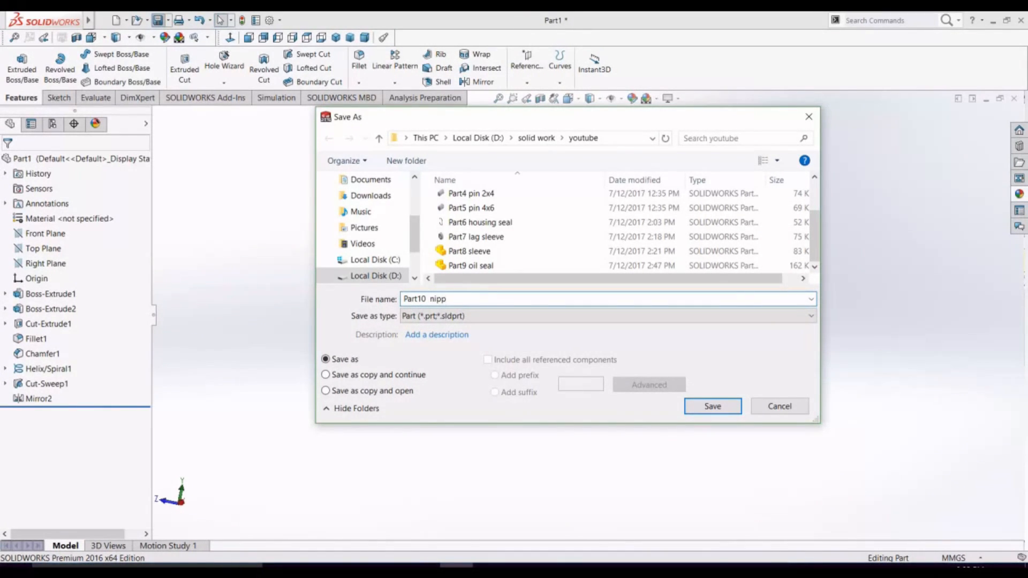
pyautogui.click(716, 411)
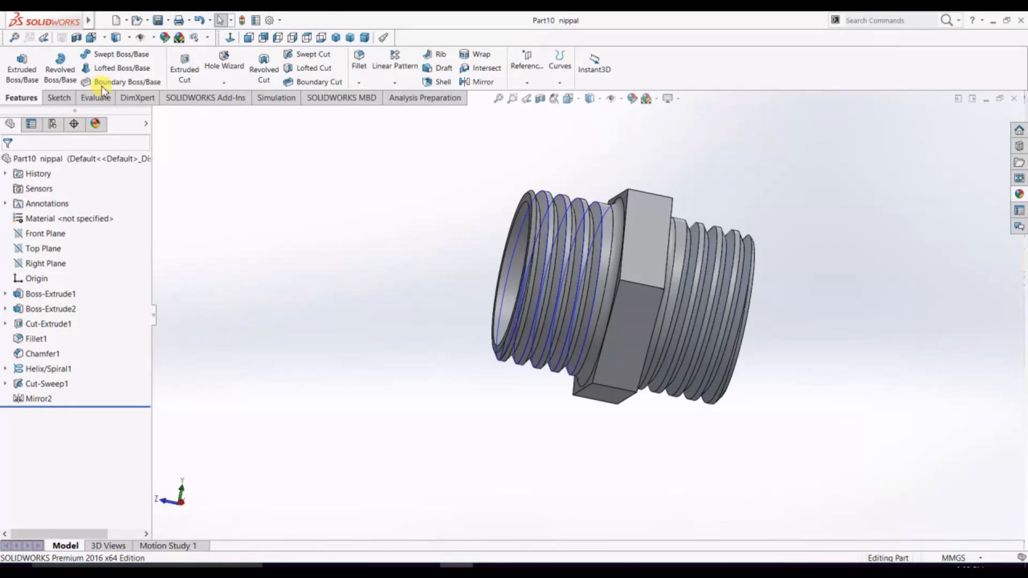
# Create a new assembly document
pyautogui.click(107, 19)
pyautogui.click(161, 37)
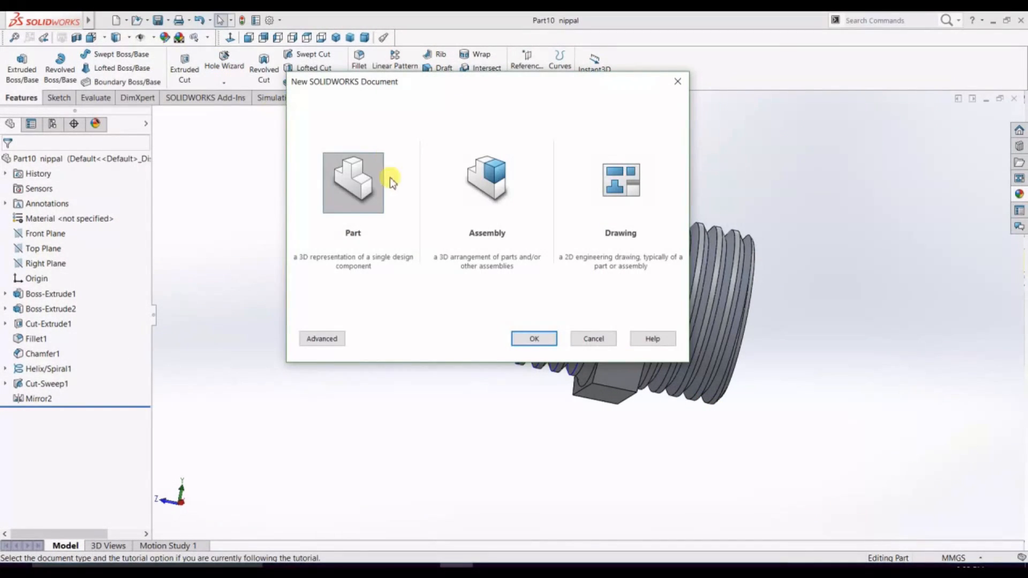
pyautogui.click(488, 182)
pyautogui.click(525, 338)
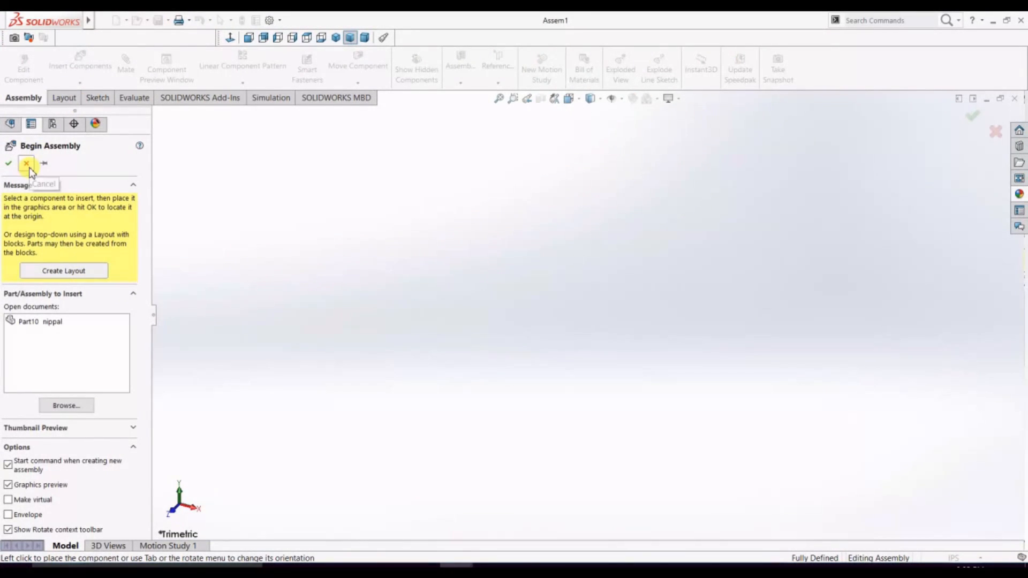
# Browse for components to insert and show the youtube folder's files as large icons
pyautogui.click(75, 403)
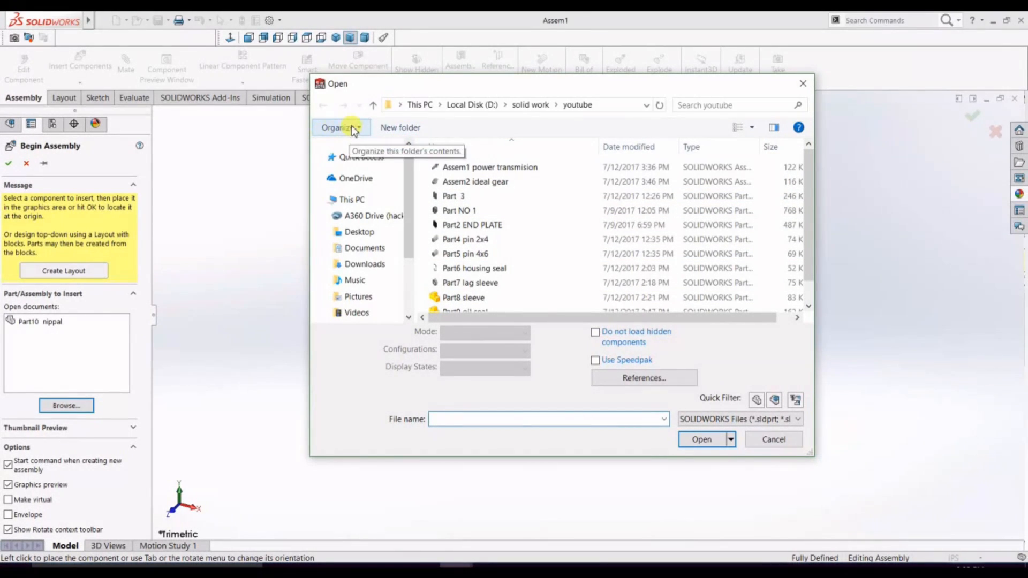
pyautogui.rightClick(427, 166)
pyautogui.moveTo(436, 171)
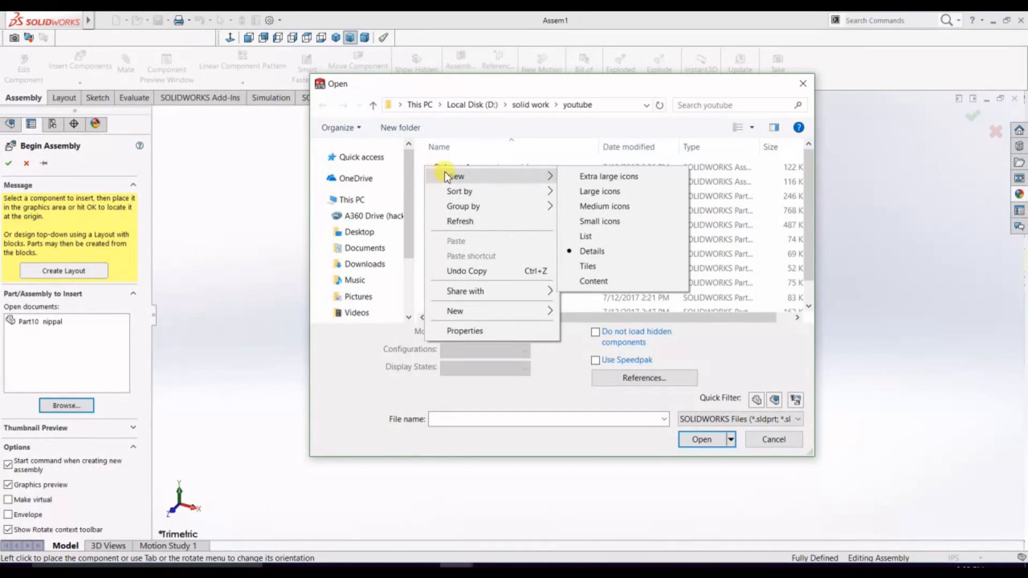
pyautogui.click(603, 191)
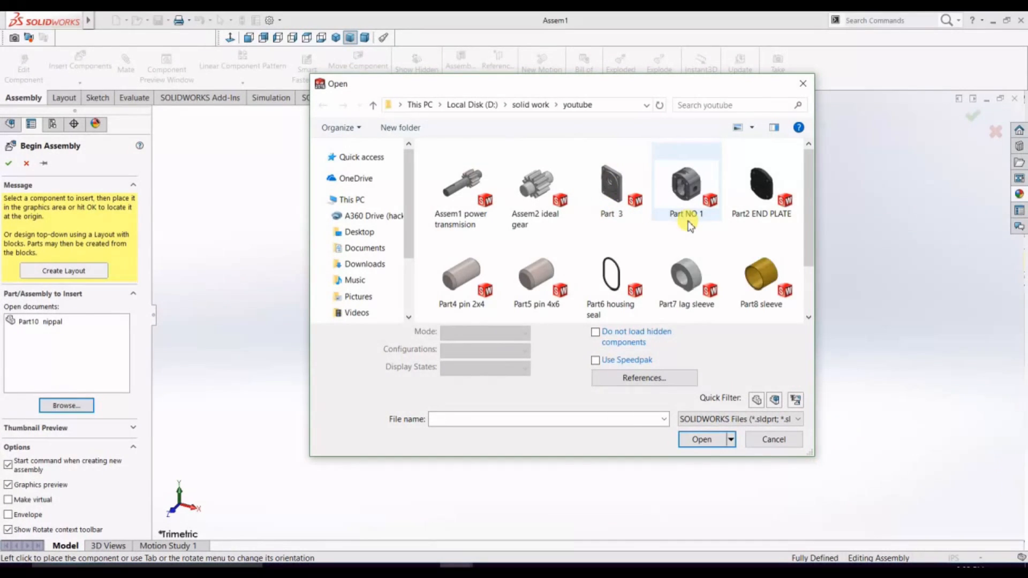
# Insert Part7 lag sleeve and Part8 sleeve into the assembly, placing the sleeve beside the lag sleeve
pyautogui.scroll(-2, 691, 225)
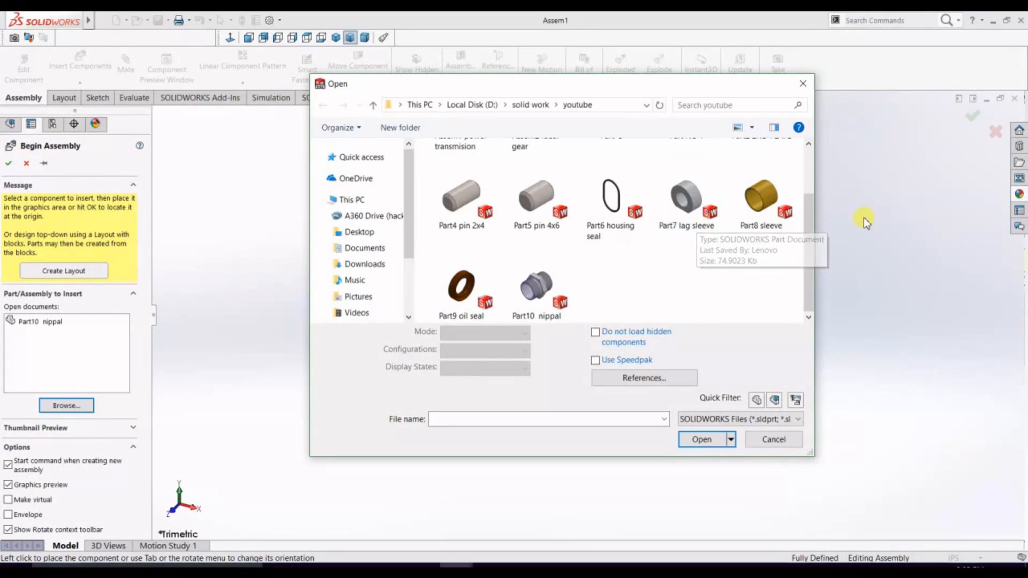
pyautogui.click(760, 199)
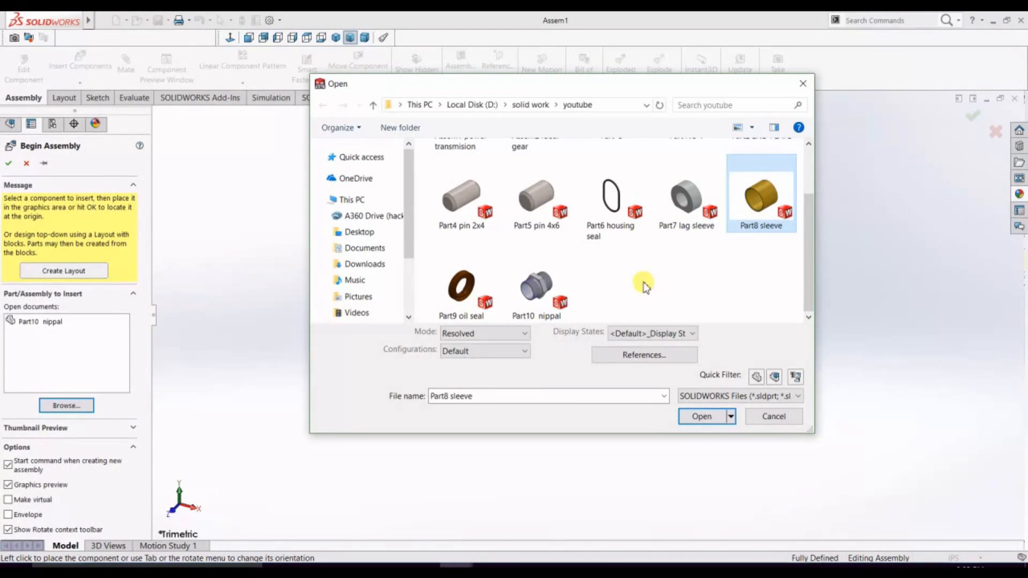
pyautogui.scroll(2, 646, 286)
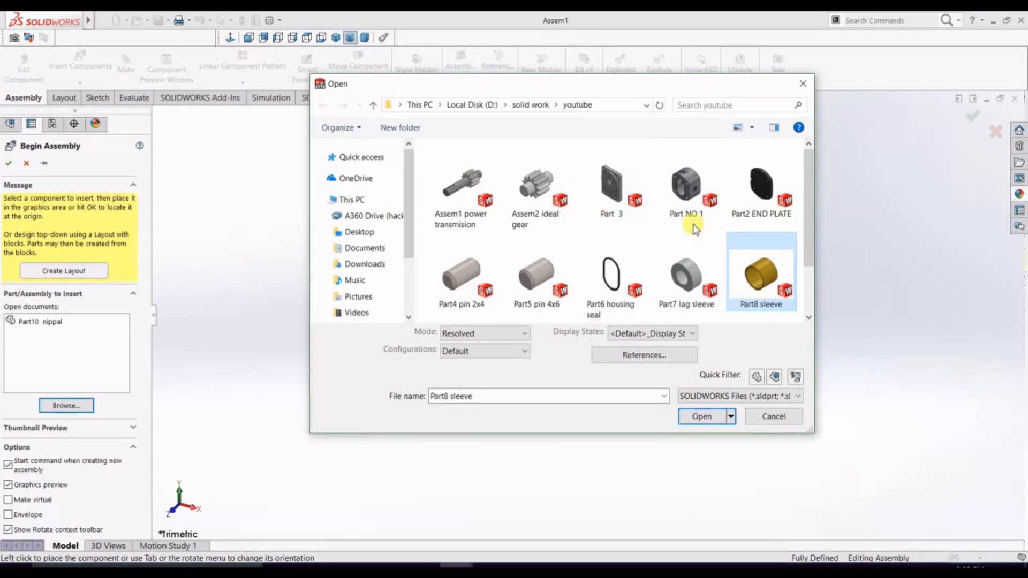
pyautogui.scroll(-2, 688, 219)
pyautogui.keyDown('ctrl'); pyautogui.click(685, 207); pyautogui.keyUp('ctrl')
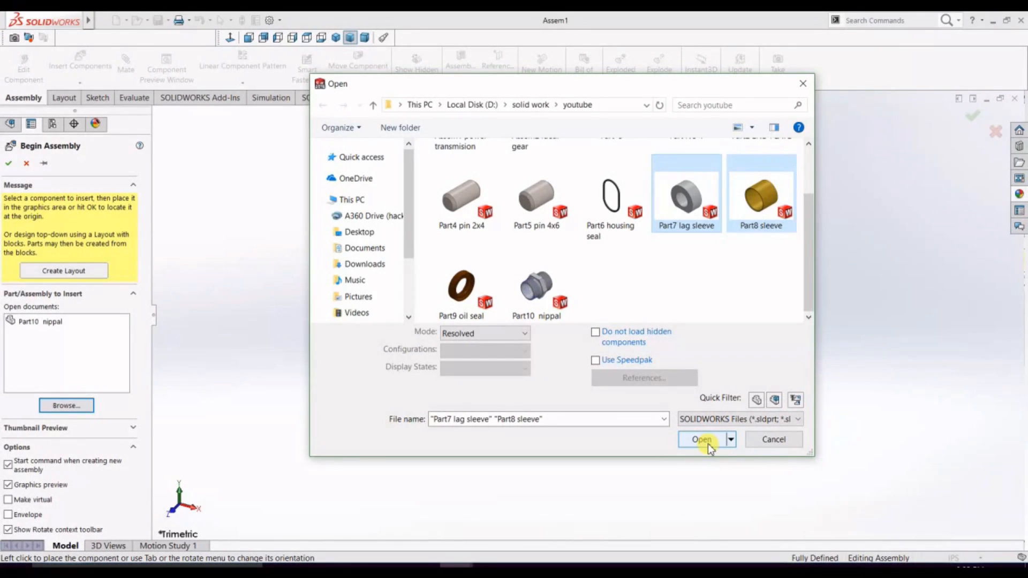
pyautogui.click(706, 442)
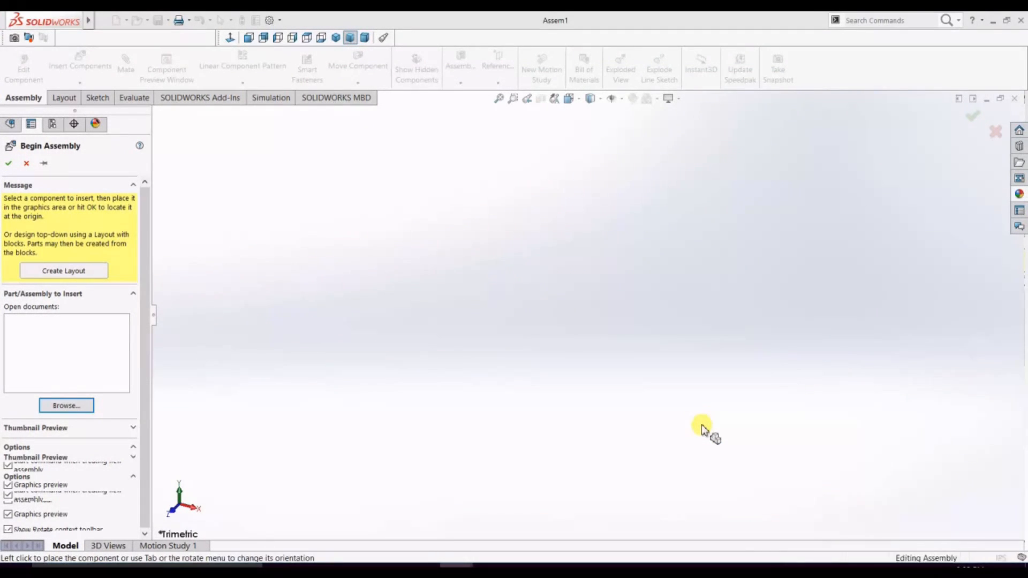
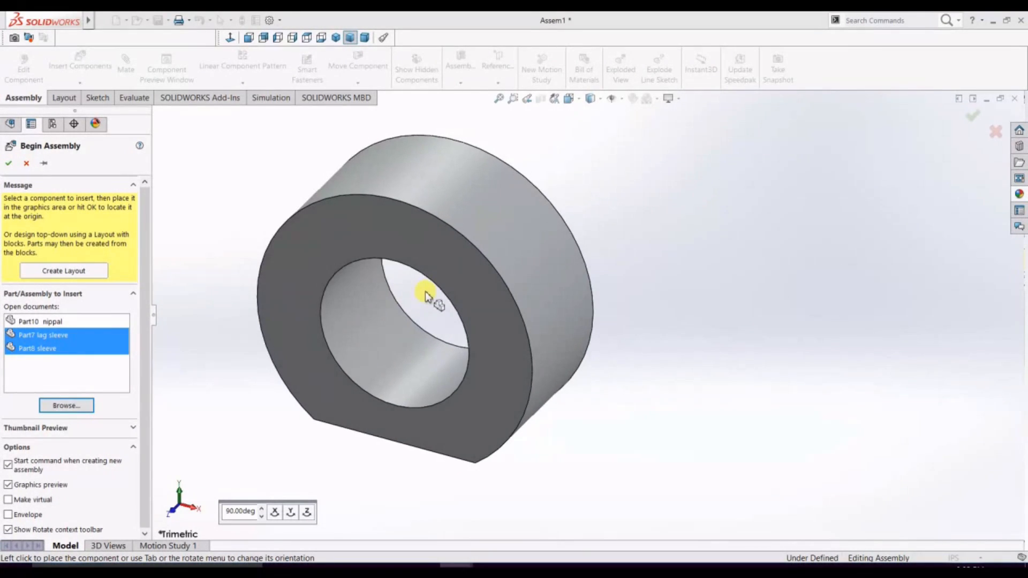
pyautogui.click(426, 291)
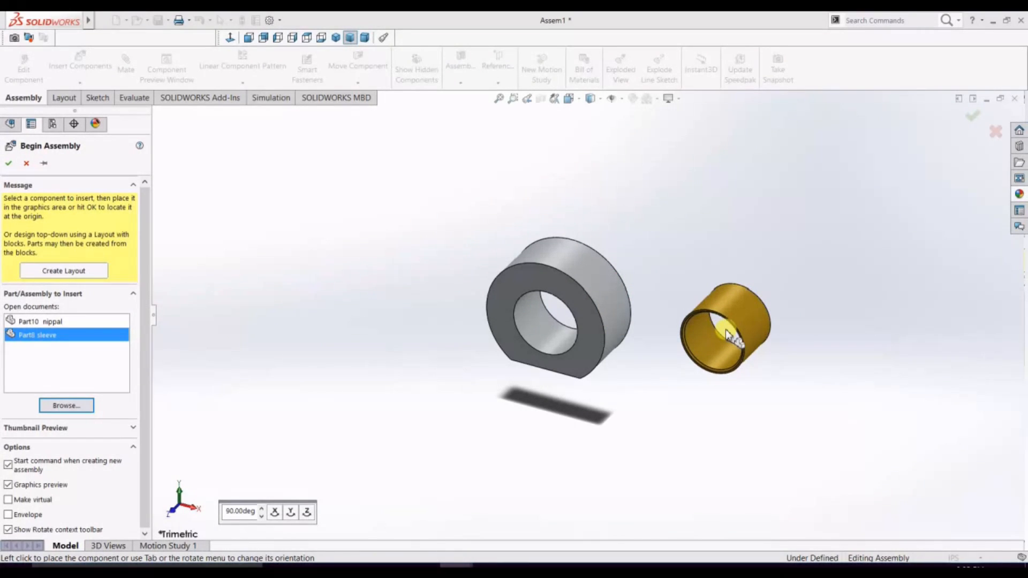
pyautogui.click(728, 336)
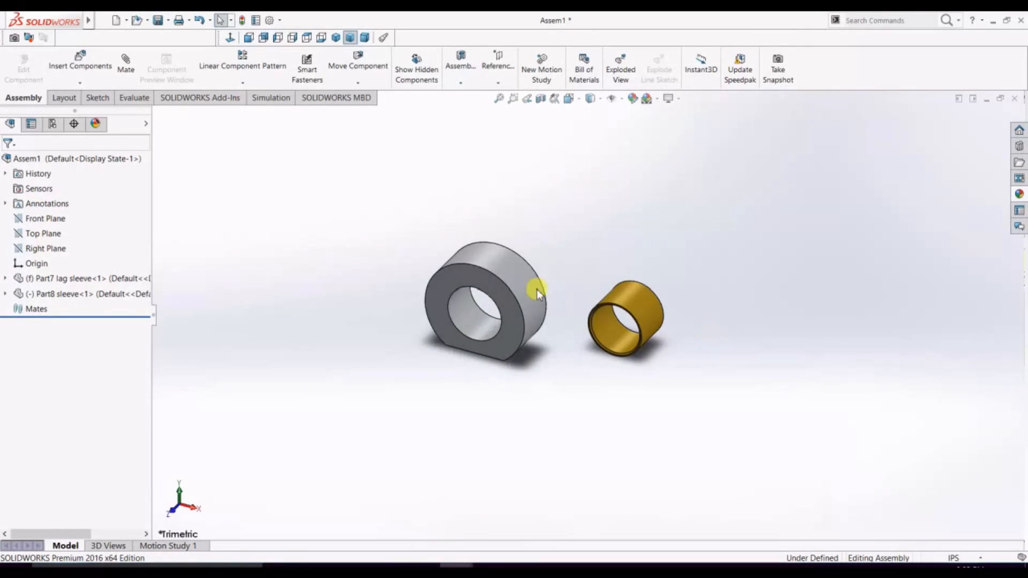
# Add a concentric mate between the lag sleeve's inner bore and the sleeve's outer cylindrical face
pyautogui.scroll(-5, 592, 305)
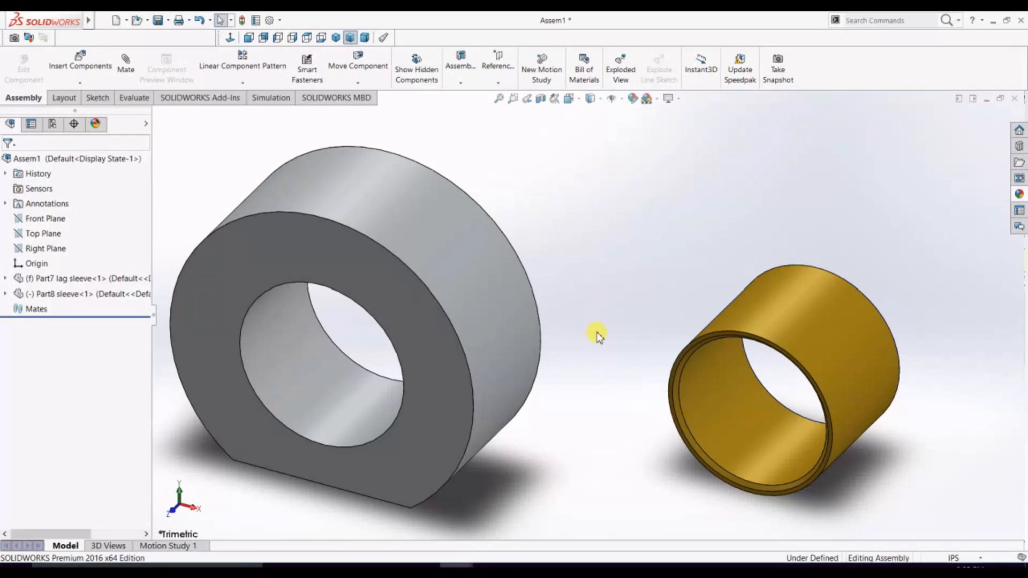
pyautogui.moveTo(603, 327); pyautogui.dragTo(583, 299, button='middle')
pyautogui.scroll(2, 583, 300)
pyautogui.moveTo(852, 378); pyautogui.dragTo(777, 348, button='middle')
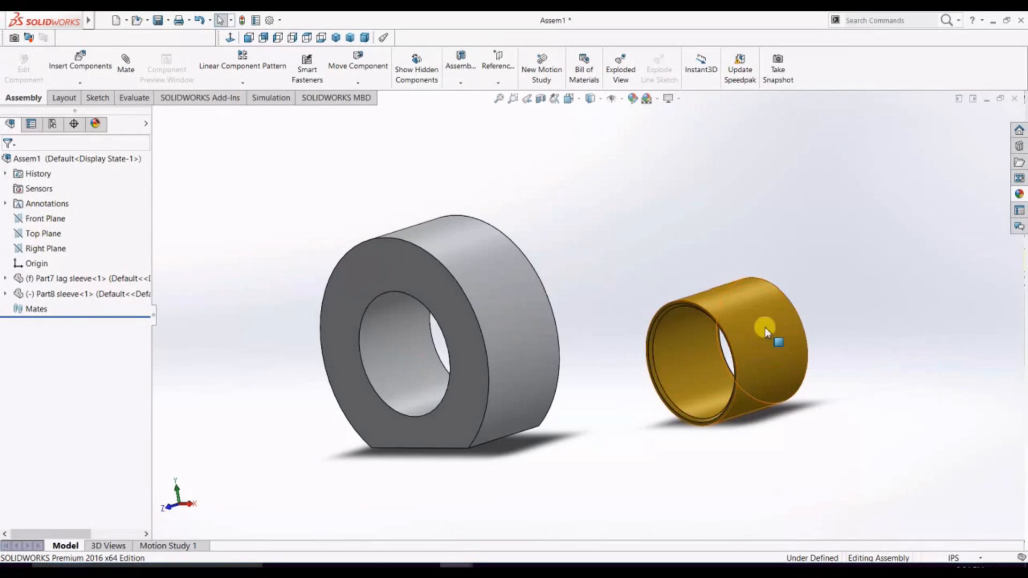
pyautogui.click(382, 350)
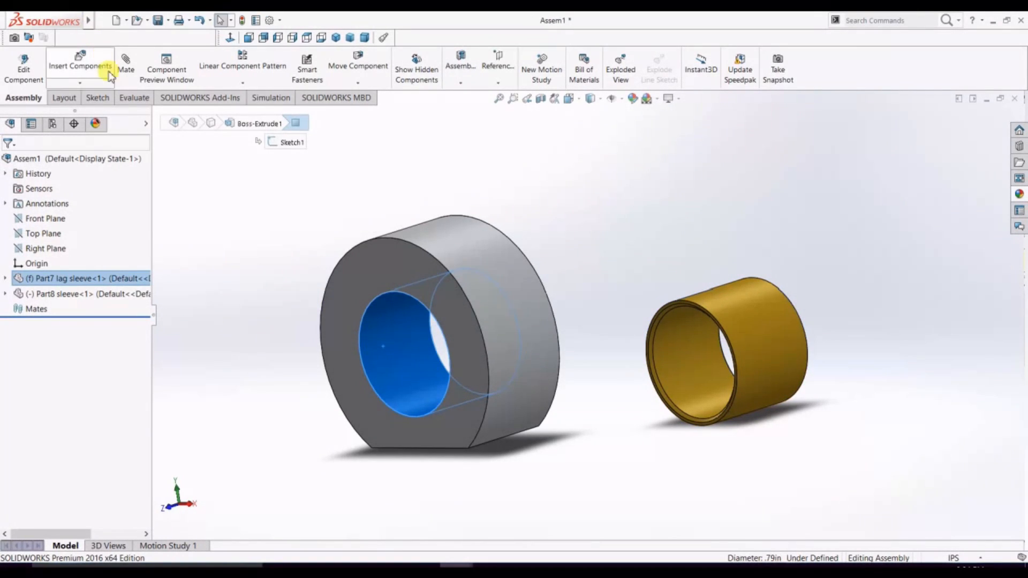
pyautogui.click(126, 64)
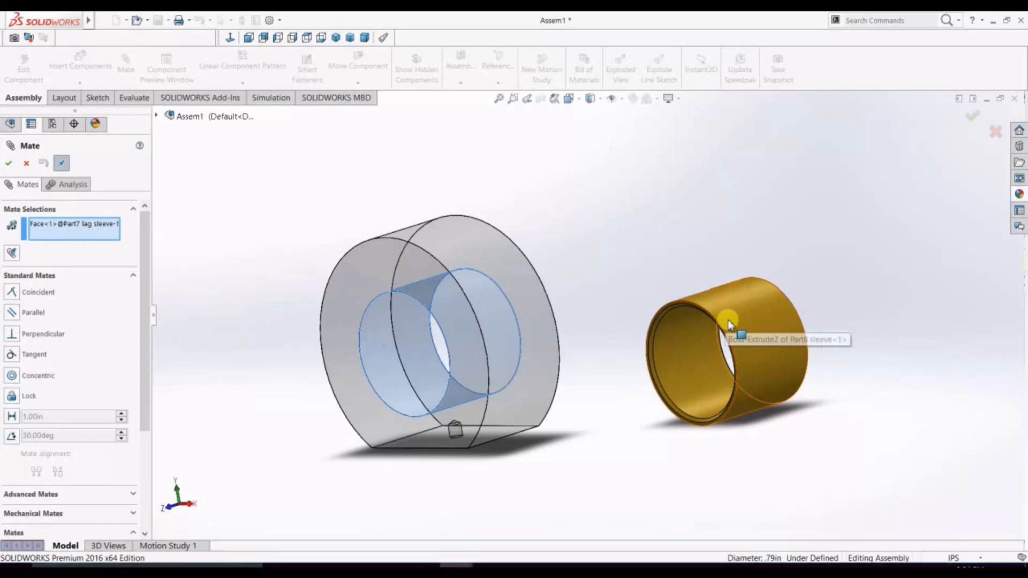
pyautogui.scroll(-2, 778, 342)
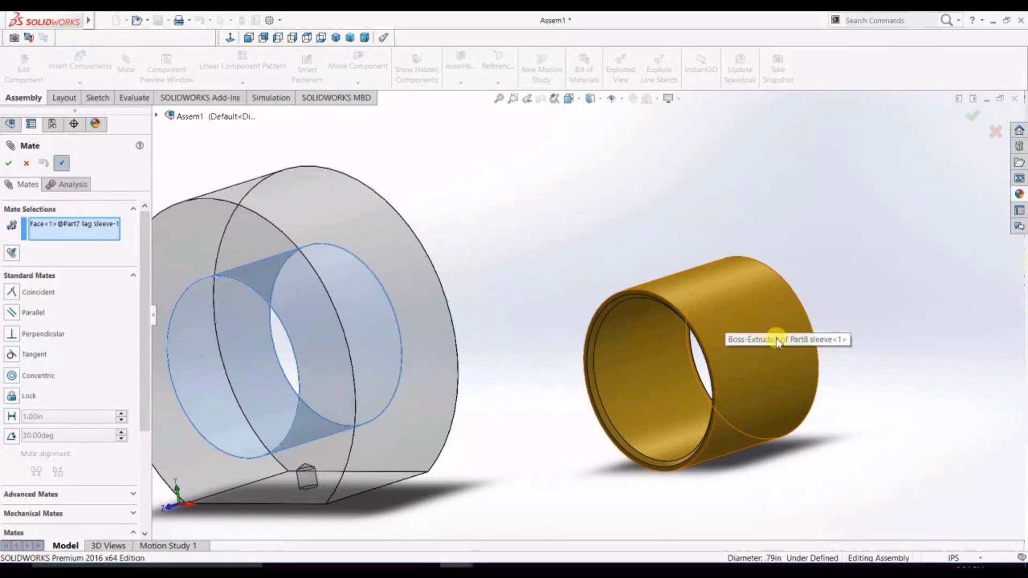
pyautogui.click(668, 289)
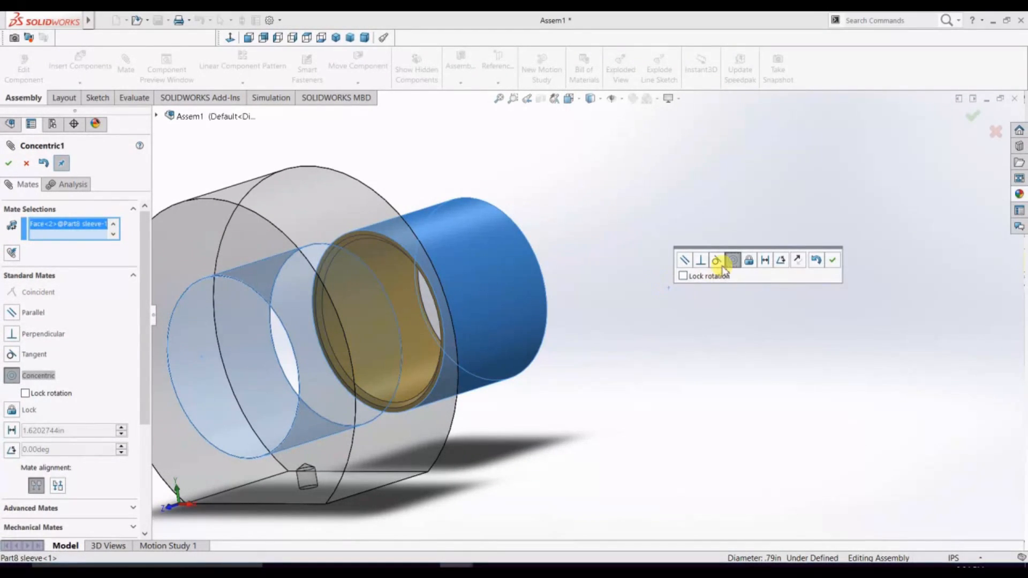
pyautogui.click(10, 163)
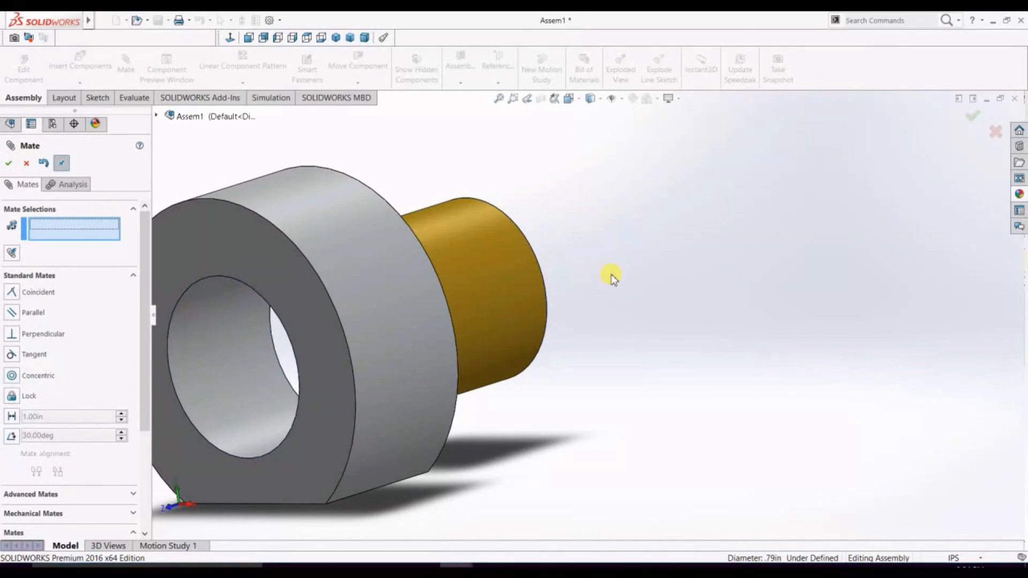
pyautogui.scroll(3, 612, 275)
pyautogui.moveTo(679, 317); pyautogui.dragTo(714, 347, button='middle')
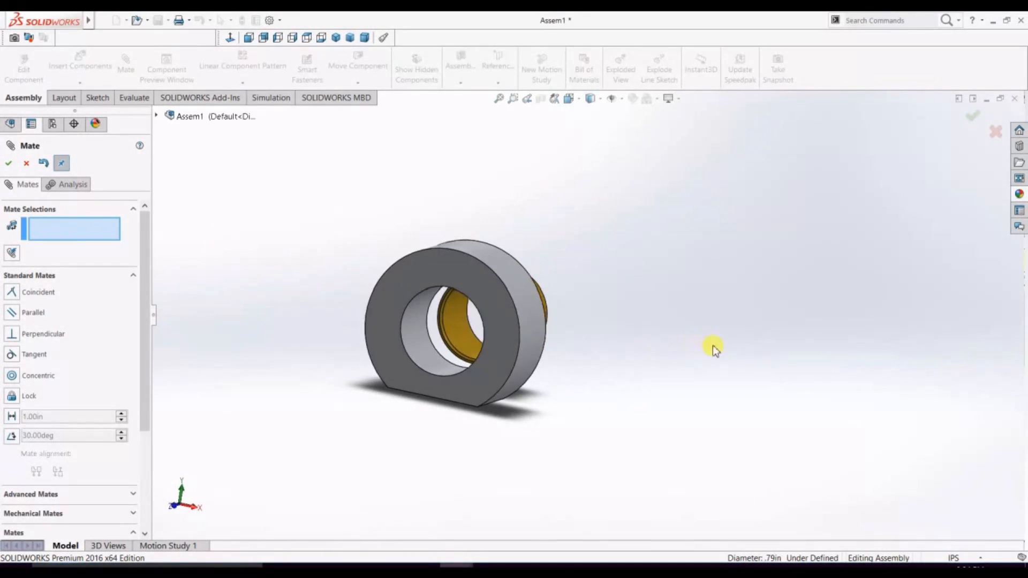
pyautogui.click(470, 278)
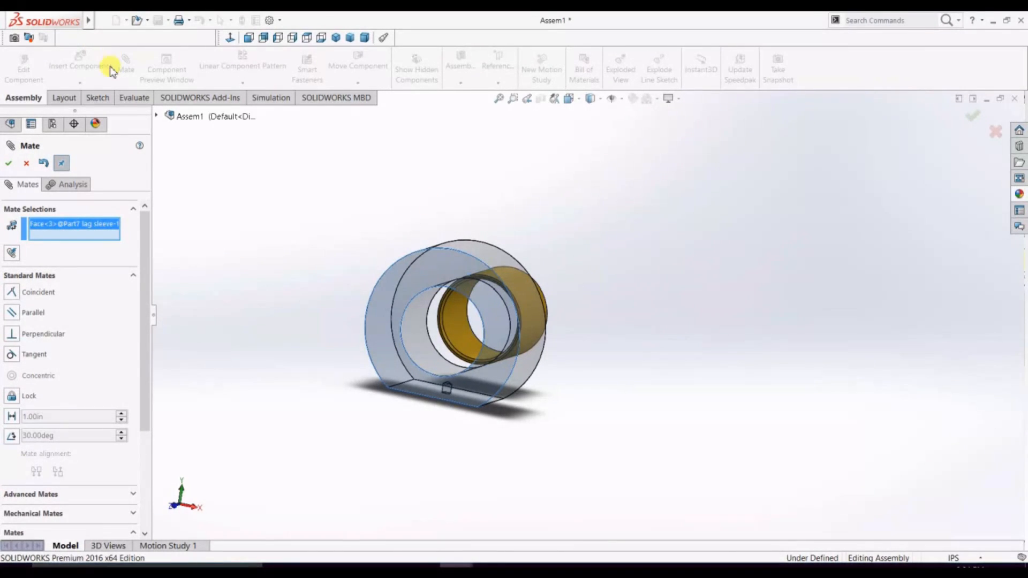
pyautogui.moveTo(616, 268); pyautogui.dragTo(571, 276, button='middle')
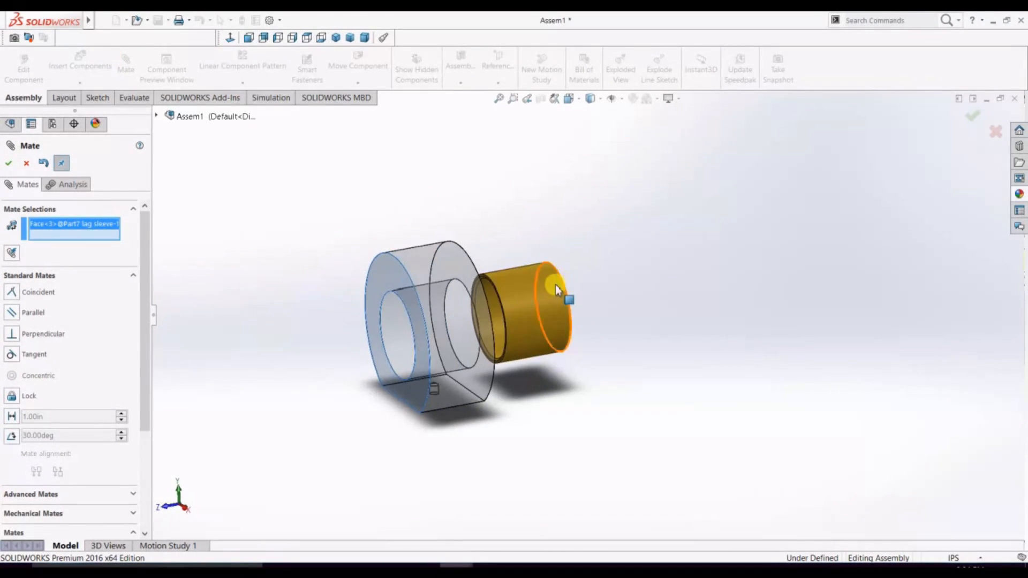
pyautogui.scroll(-3, 552, 284)
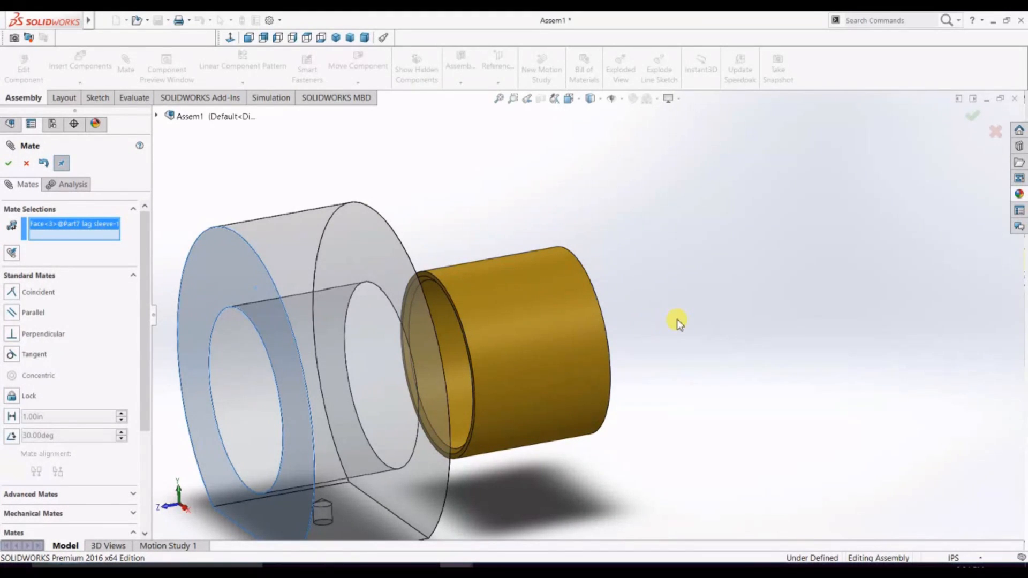
pyautogui.click(27, 164)
# Add a coincident mate between the lag sleeve's rear face and the sleeve's end face, then finish mating
pyautogui.scroll(2, 637, 263)
pyautogui.moveTo(654, 282); pyautogui.dragTo(439, 271, button='middle')
pyautogui.click(439, 271)
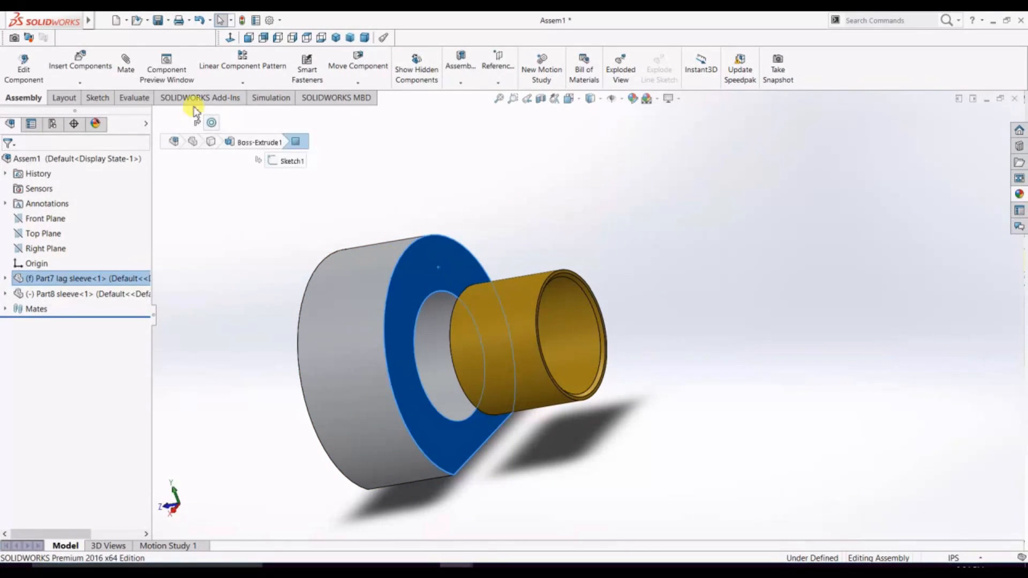
pyautogui.click(135, 64)
pyautogui.scroll(-5, 619, 278)
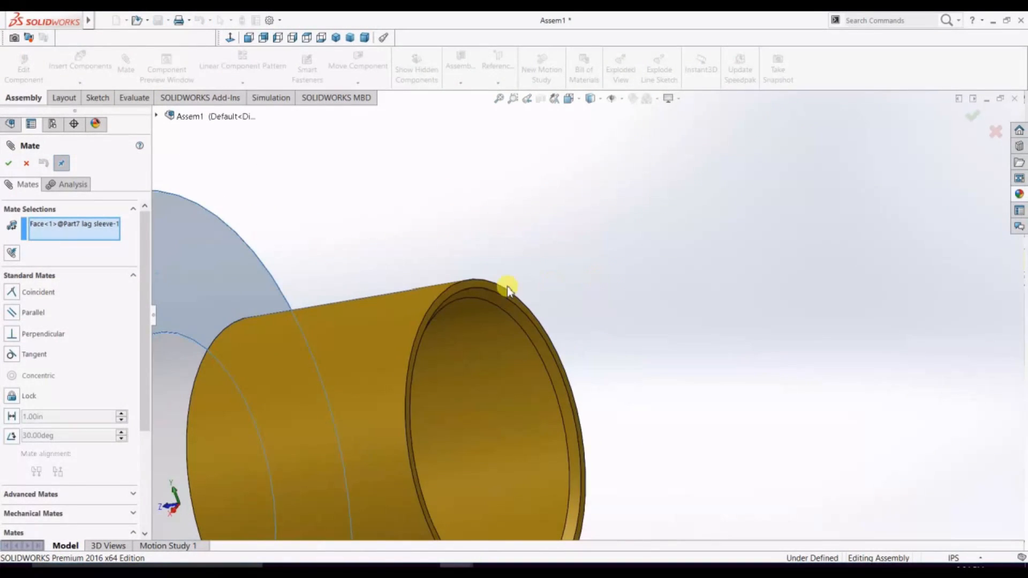
pyautogui.click(495, 292)
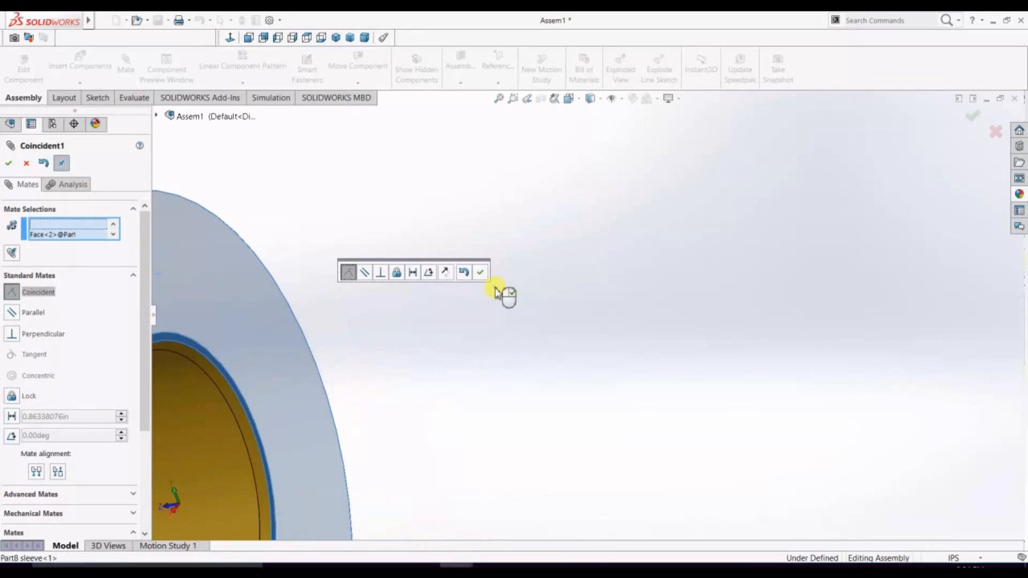
pyautogui.scroll(5, 495, 292)
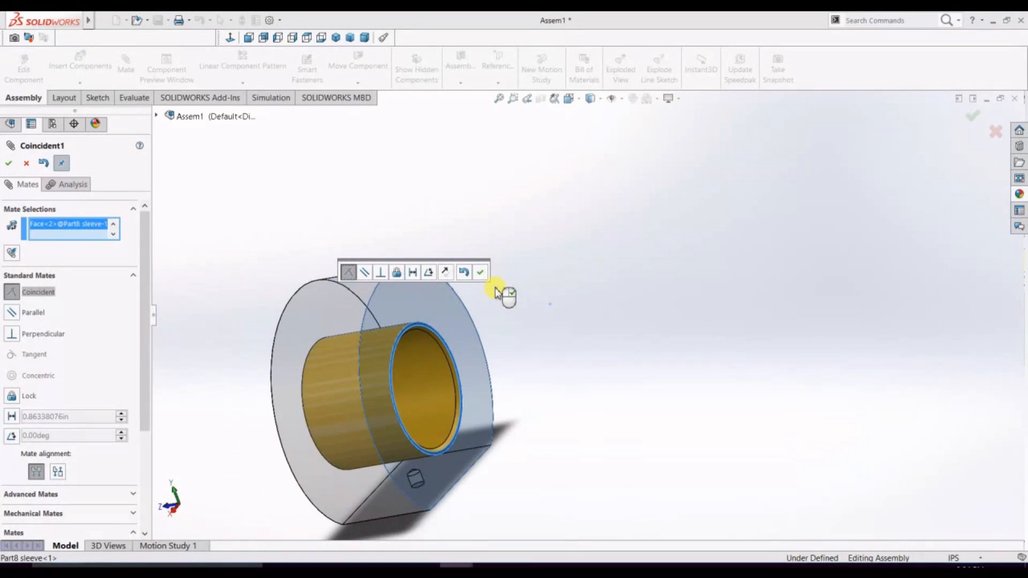
pyautogui.rightClick(495, 292)
pyautogui.moveTo(593, 361); pyautogui.dragTo(547, 369, button='middle')
pyautogui.scroll(-3, 309, 226)
pyautogui.scroll(7, 336, 244)
pyautogui.moveTo(349, 333); pyautogui.dragTo(557, 298, button='middle')
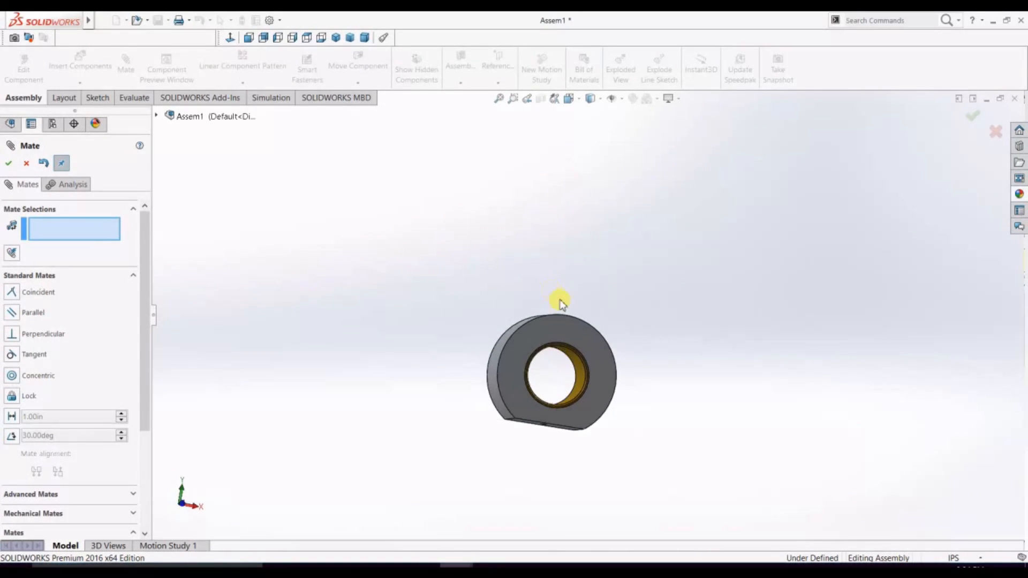
pyautogui.scroll(-5, 587, 427)
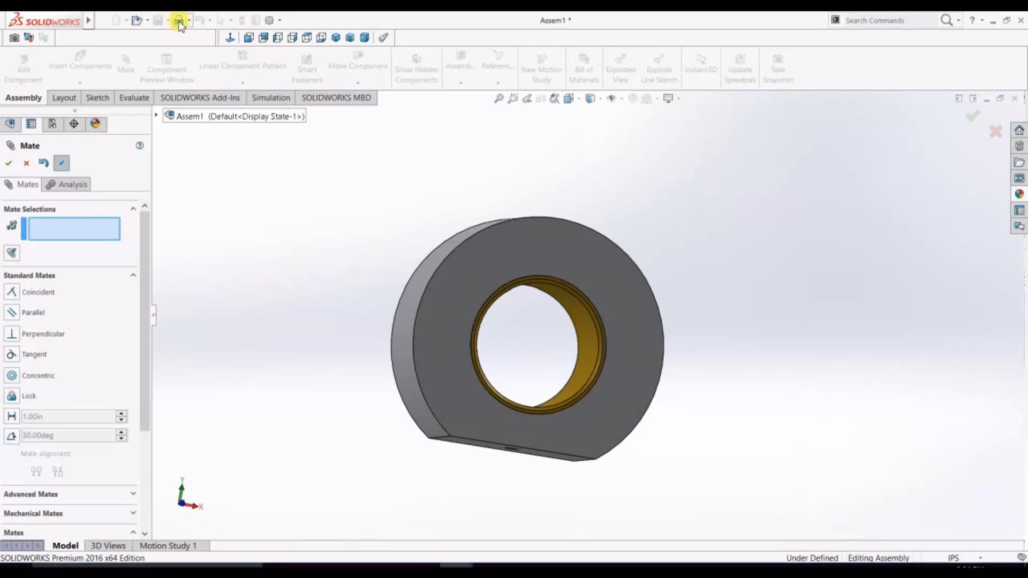
pyautogui.click(7, 164)
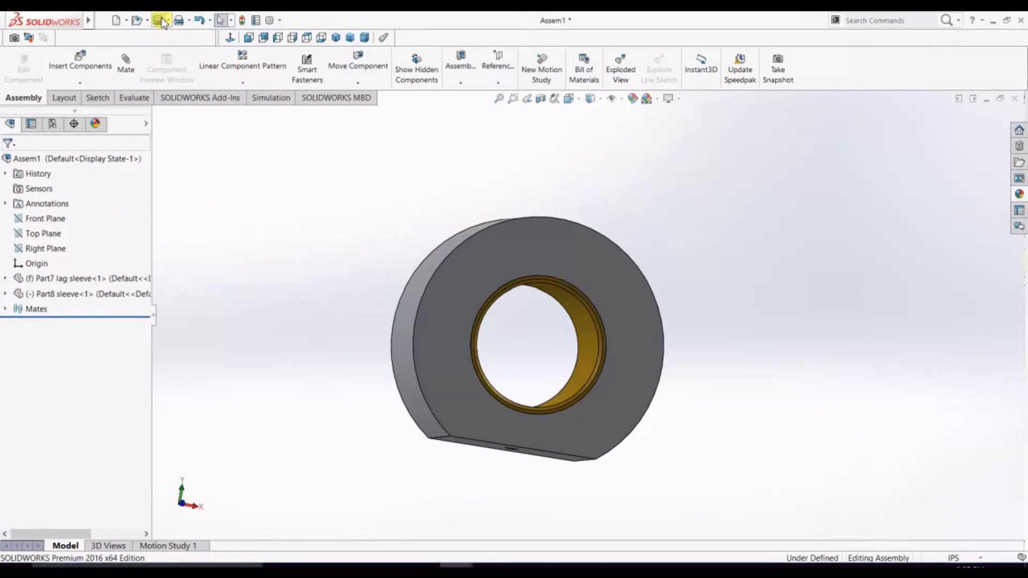
# Save the assembly in the youtube folder as "Assem 3 sleeve"
pyautogui.hotkey('ctrl', 's')
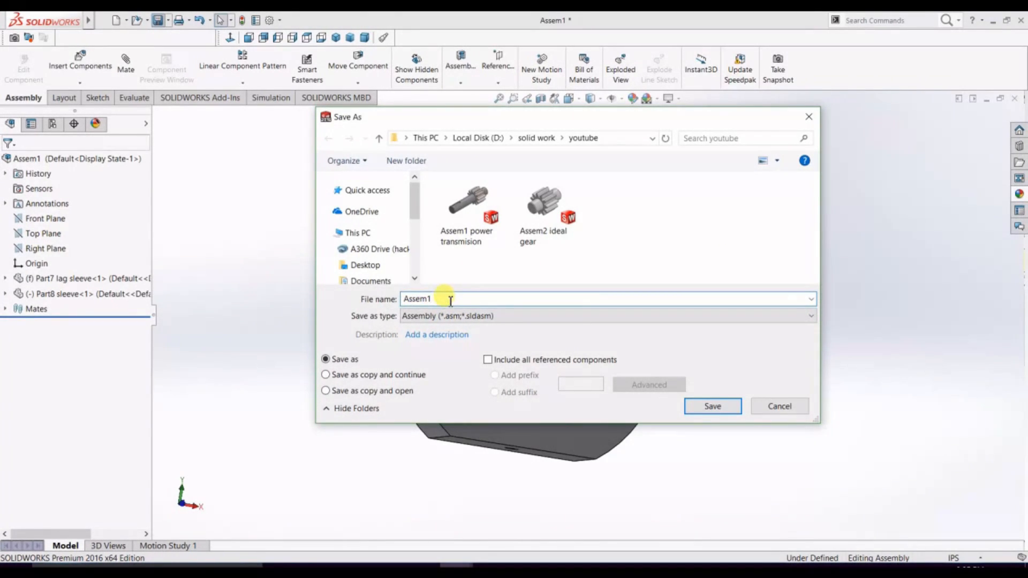
pyautogui.press('BackSpace')
pyautogui.press('Return')
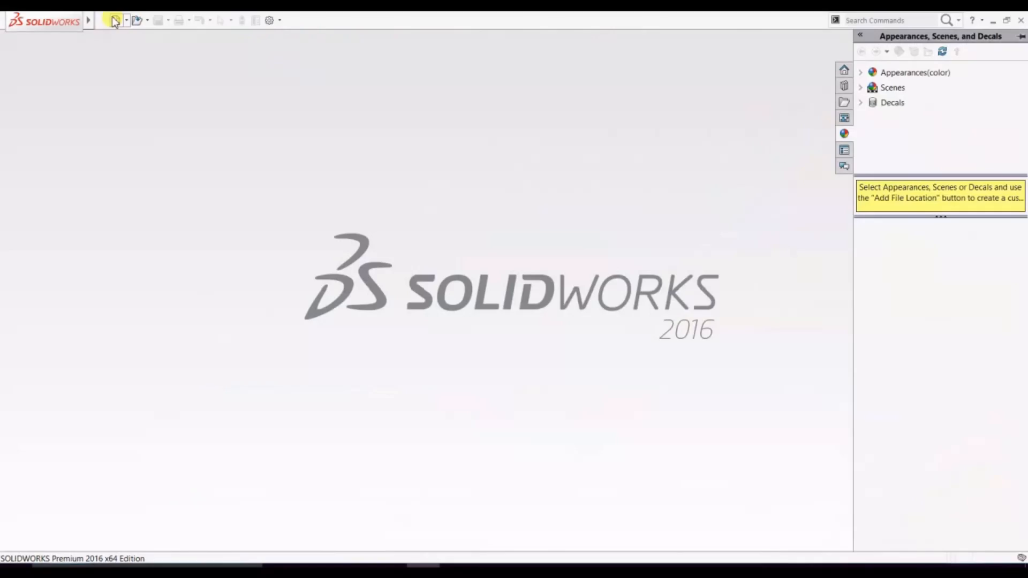
# Create a new assembly document without inserting a component yet and set its units to MMGS
pyautogui.click(116, 19)
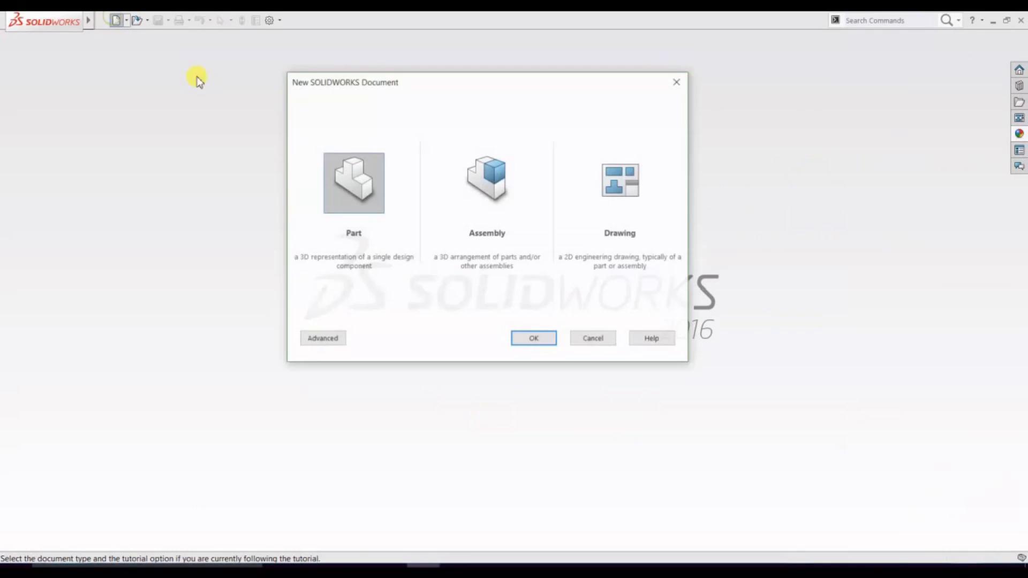
pyautogui.click(489, 199)
pyautogui.click(537, 341)
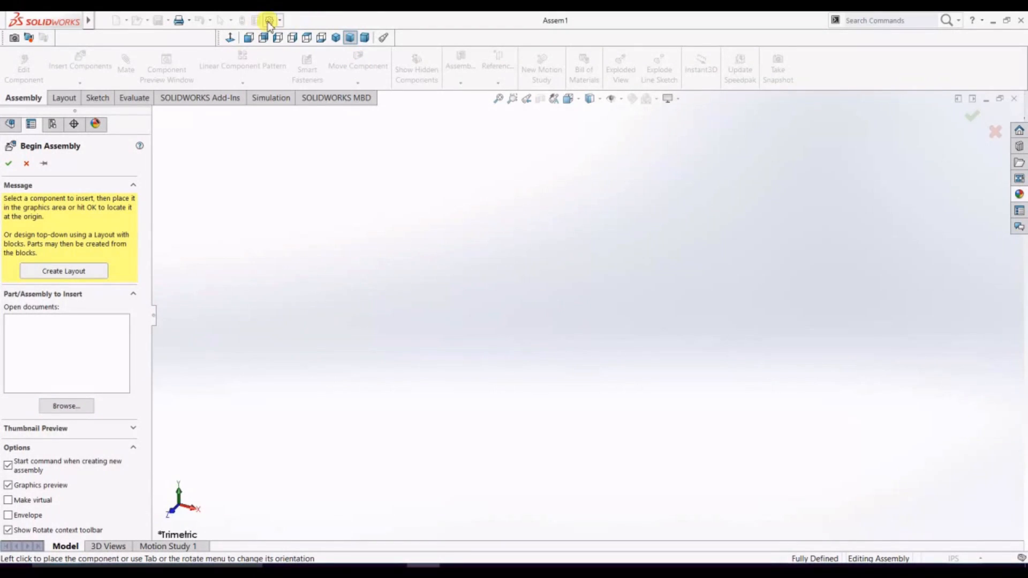
pyautogui.click(26, 163)
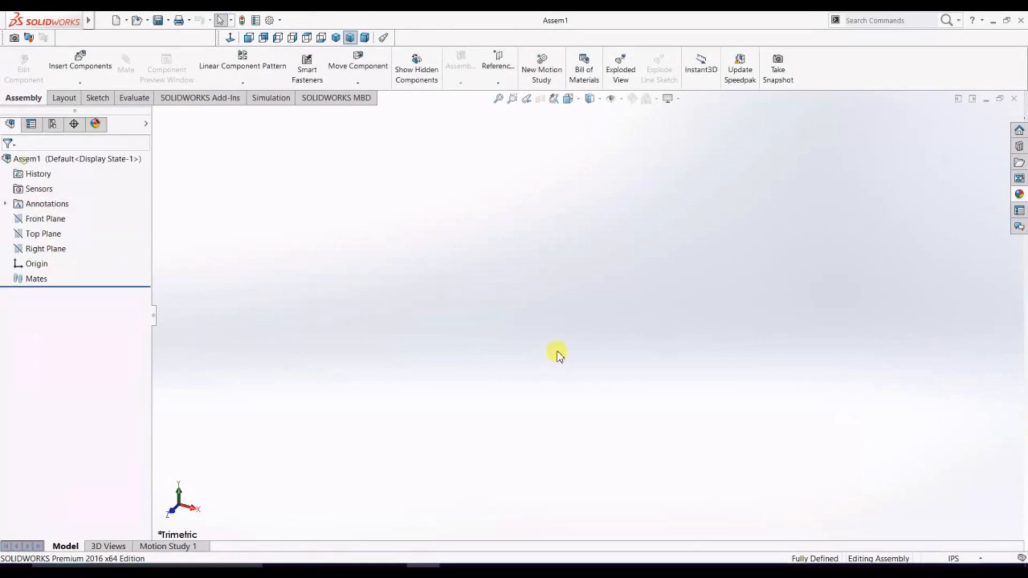
pyautogui.click(968, 559)
pyautogui.click(933, 512)
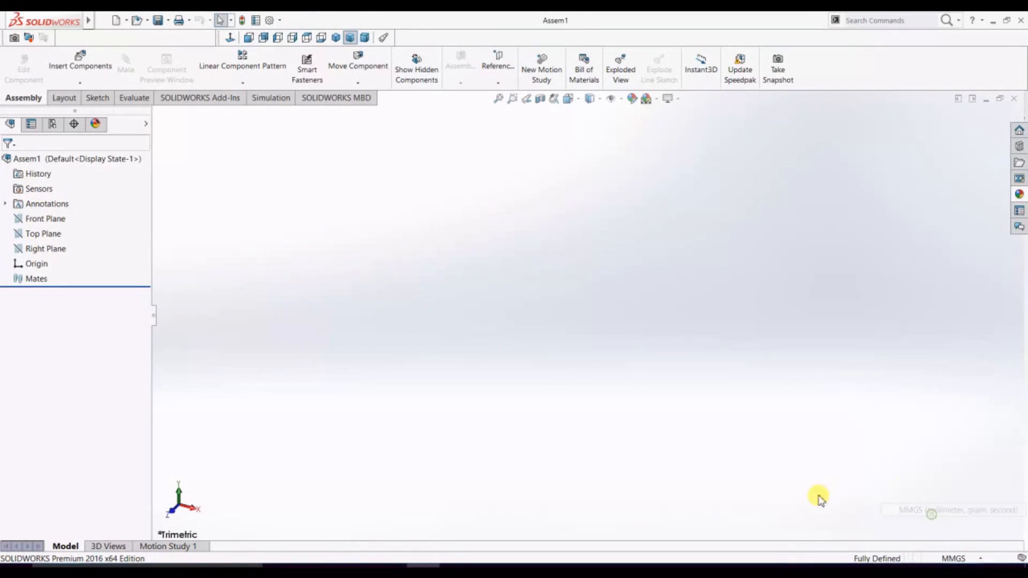
# Insert Assem 3 sleeve and Part4 pin 2x4 from the youtube folder, placing the pin just below the sleeve
pyautogui.click(83, 64)
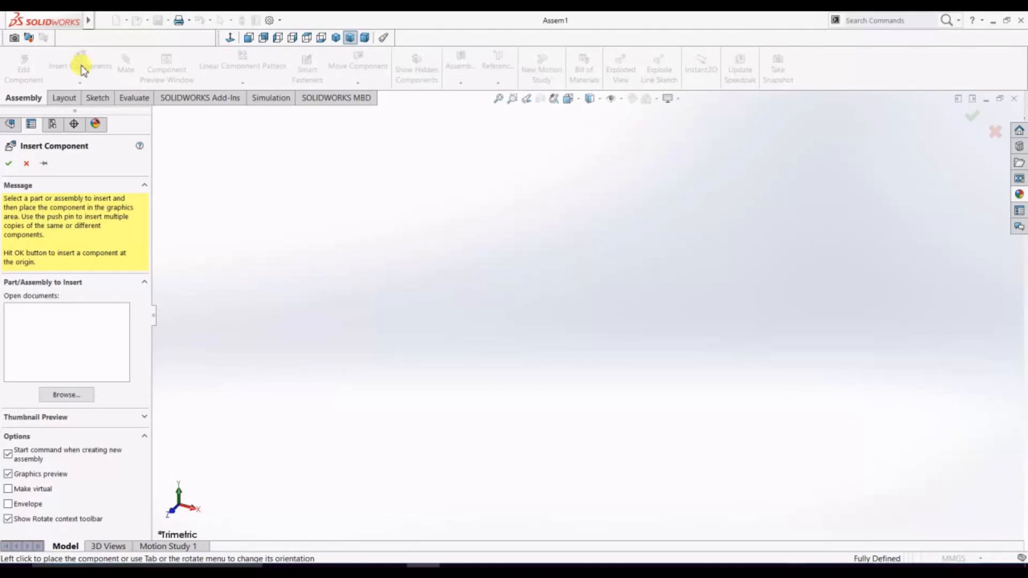
pyautogui.click(63, 396)
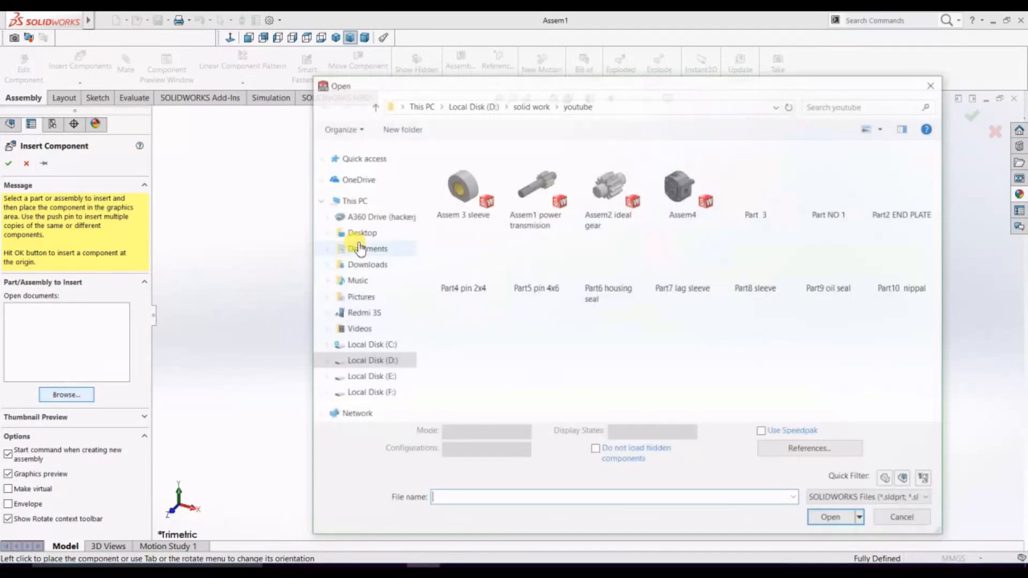
pyautogui.click(458, 193)
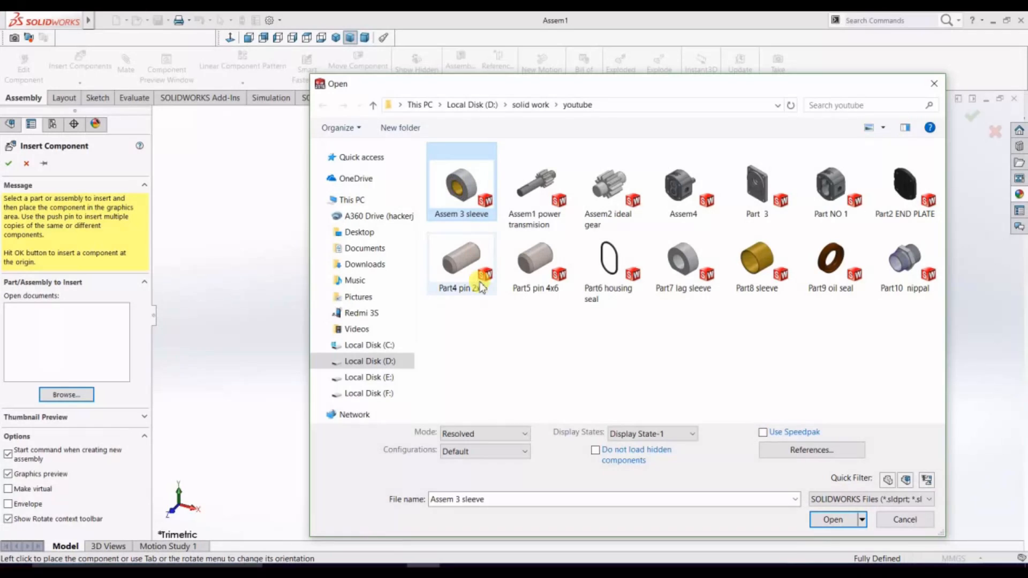
pyautogui.click(464, 278)
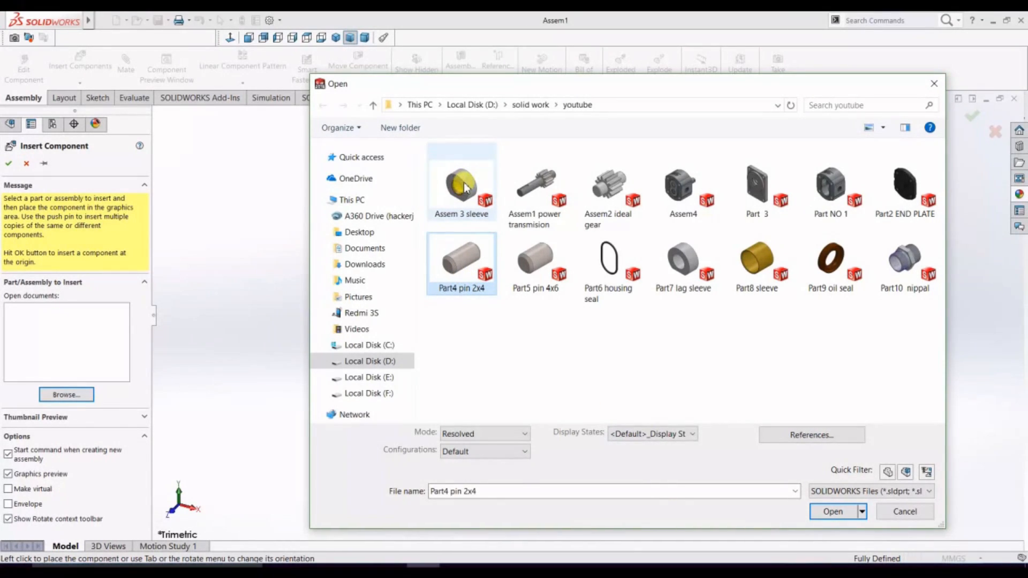
pyautogui.keyDown('ctrl'); pyautogui.click(465, 187); pyautogui.keyUp('ctrl')
pyautogui.click(833, 520)
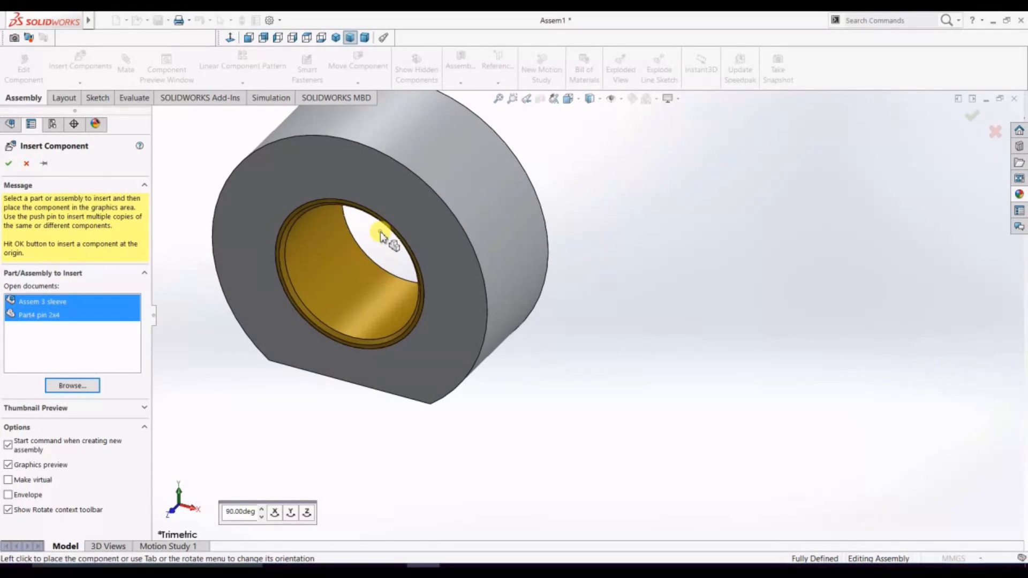
pyautogui.click(380, 234)
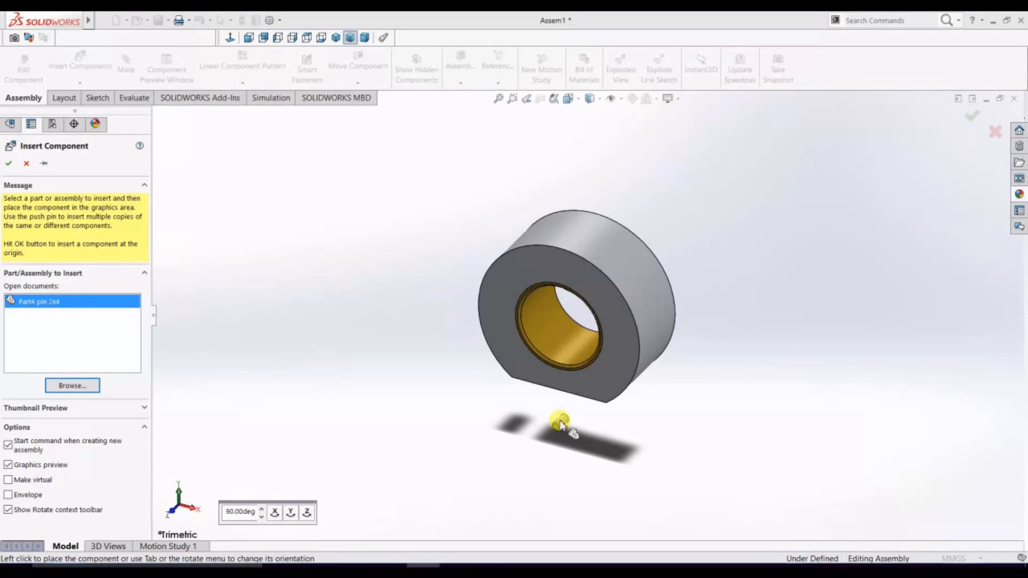
pyautogui.click(561, 425)
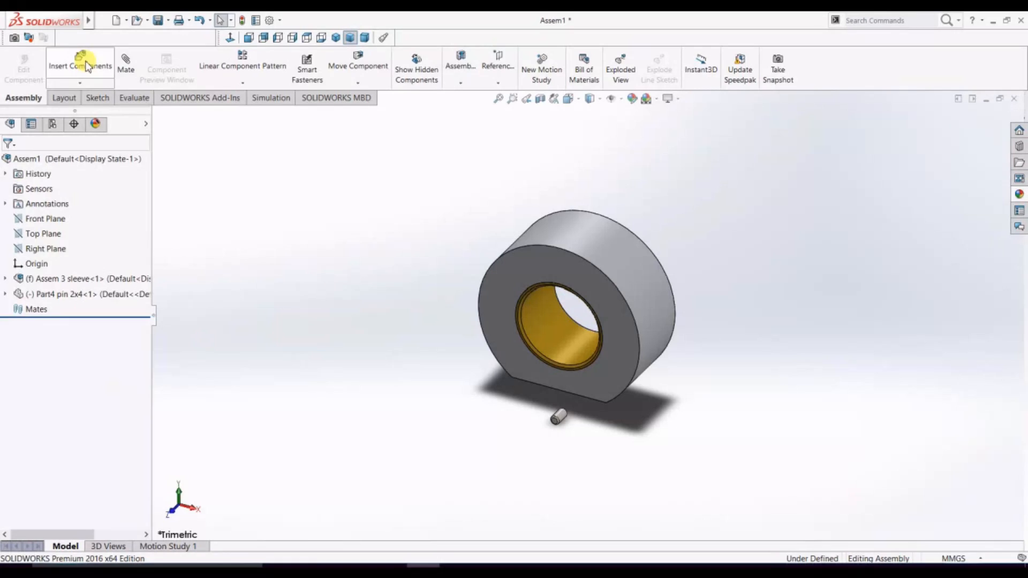
# Insert a second copy of Assem 3 sleeve in front of the first one
pyautogui.click(85, 62)
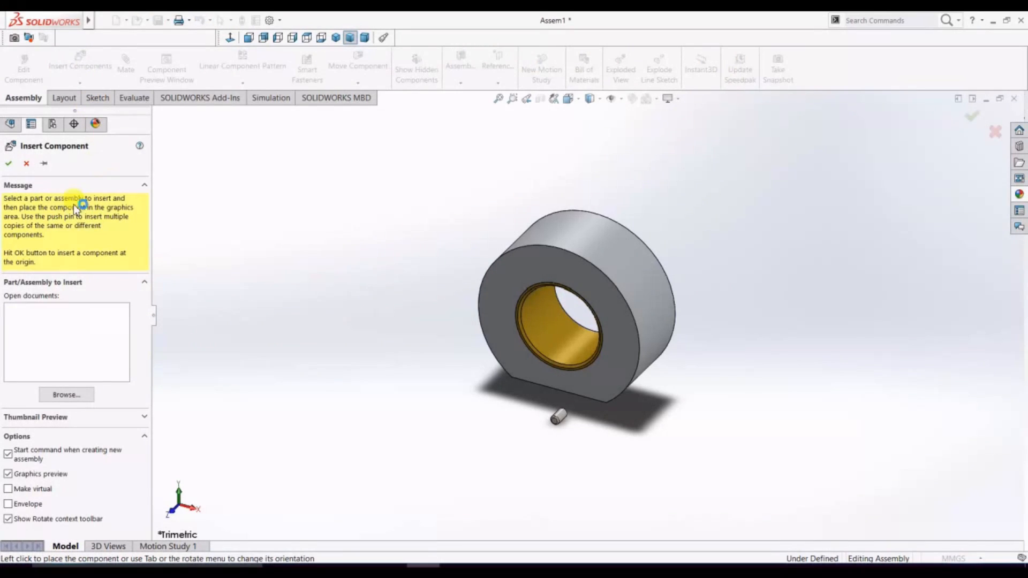
pyautogui.click(67, 394)
pyautogui.click(461, 171)
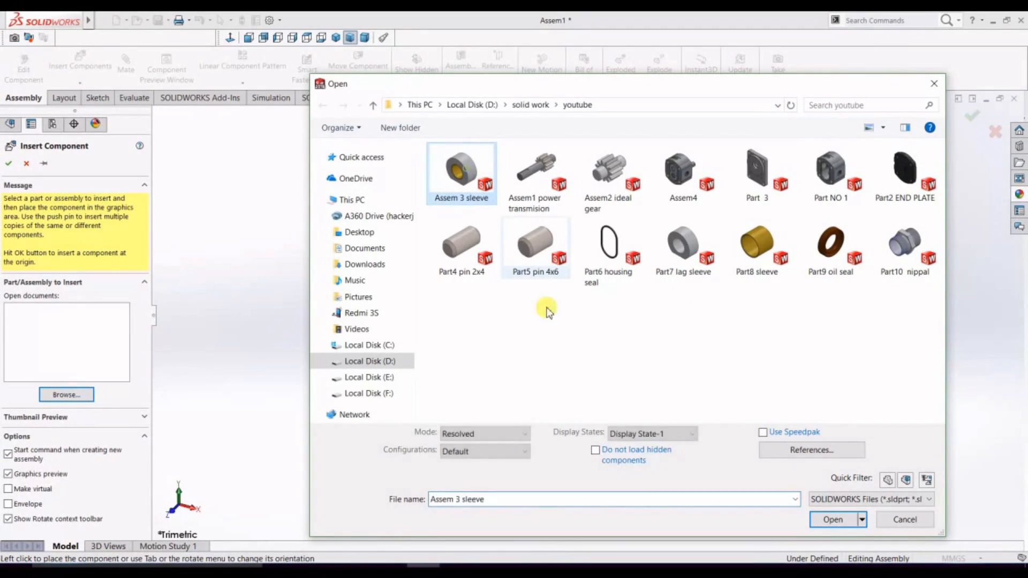
pyautogui.click(833, 520)
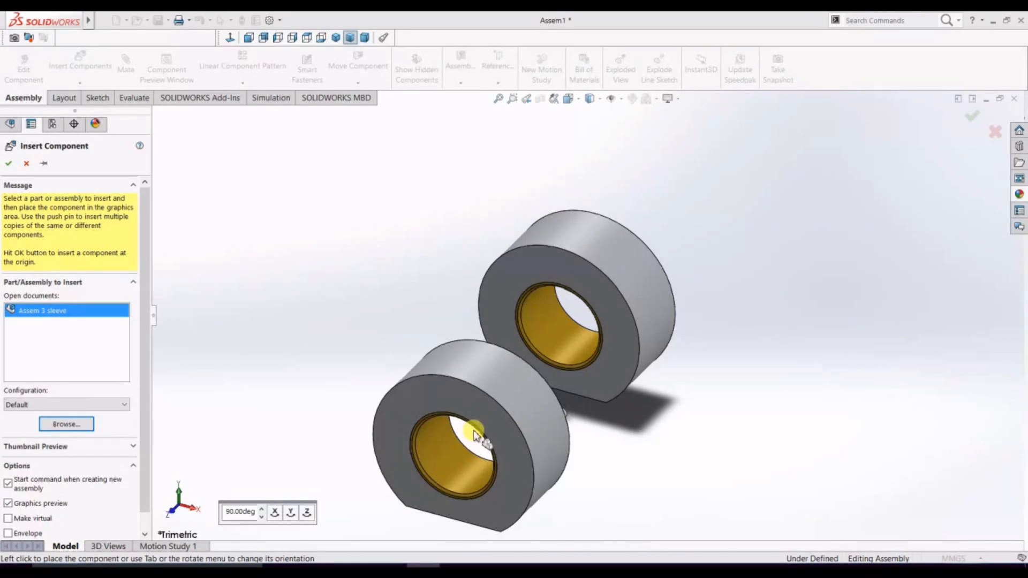
pyautogui.click(499, 432)
# Rotate the second sleeve subassembly so its flat side with the pin hole is accessible
pyautogui.moveTo(675, 373); pyautogui.dragTo(847, 278, button='middle')
pyautogui.moveTo(580, 354); pyautogui.dragTo(681, 323, button='right')
pyautogui.moveTo(592, 361); pyautogui.dragTo(571, 52, button='right')
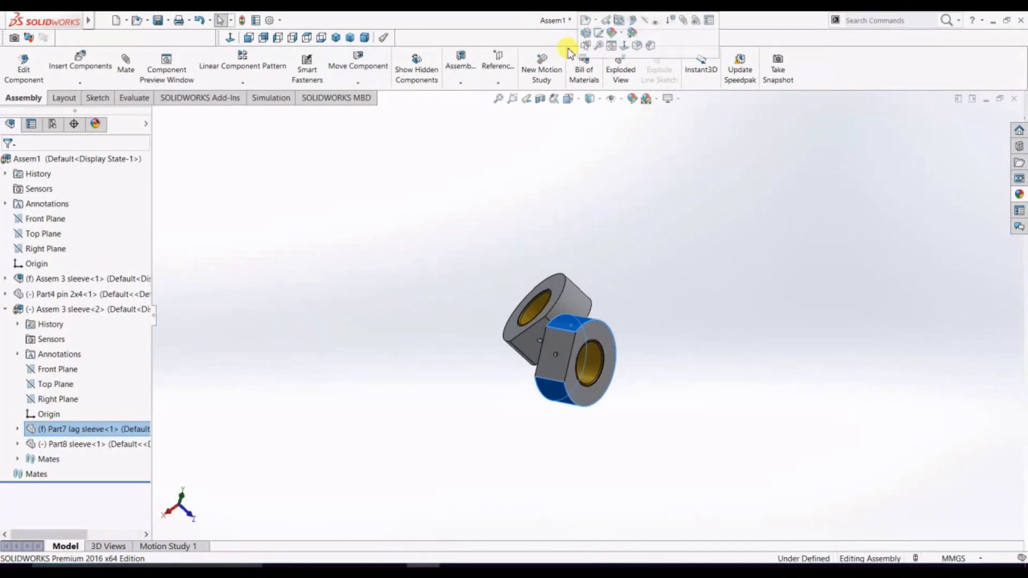
# Rotate the second sleeve subassembly and place it beside the first so its flat side faces the pin and the first sleeve
pyautogui.moveTo(580, 365); pyautogui.dragTo(470, 283, button='right')
pyautogui.scroll(2, 622, 313)
pyautogui.scroll(-8, 616, 312)
pyautogui.moveTo(395, 400); pyautogui.dragTo(472, 369, button='middle')
pyautogui.moveTo(706, 387); pyautogui.dragTo(791, 396, button='right')
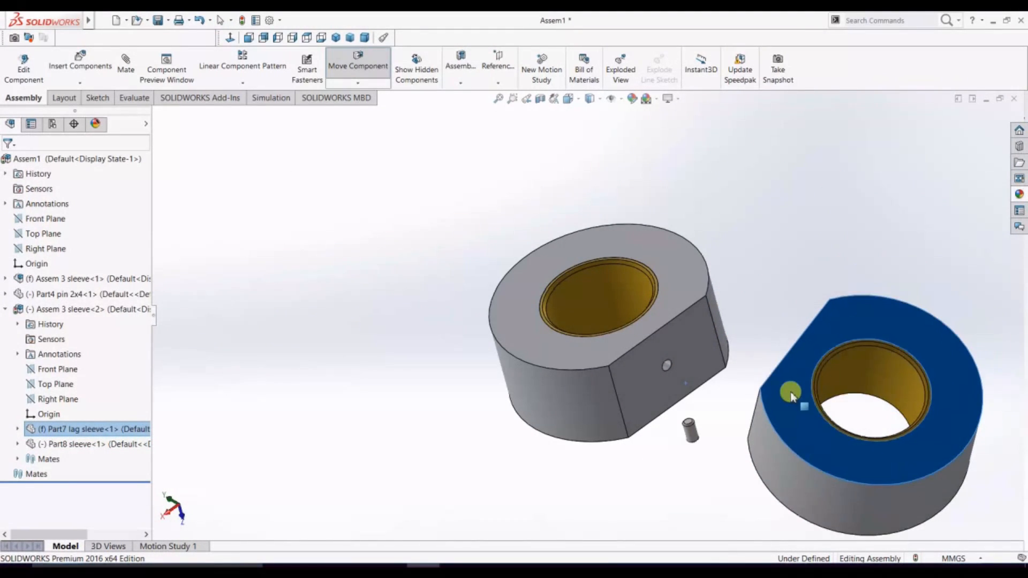
pyautogui.moveTo(651, 349); pyautogui.dragTo(647, 356)
pyautogui.moveTo(621, 344); pyautogui.dragTo(641, 373)
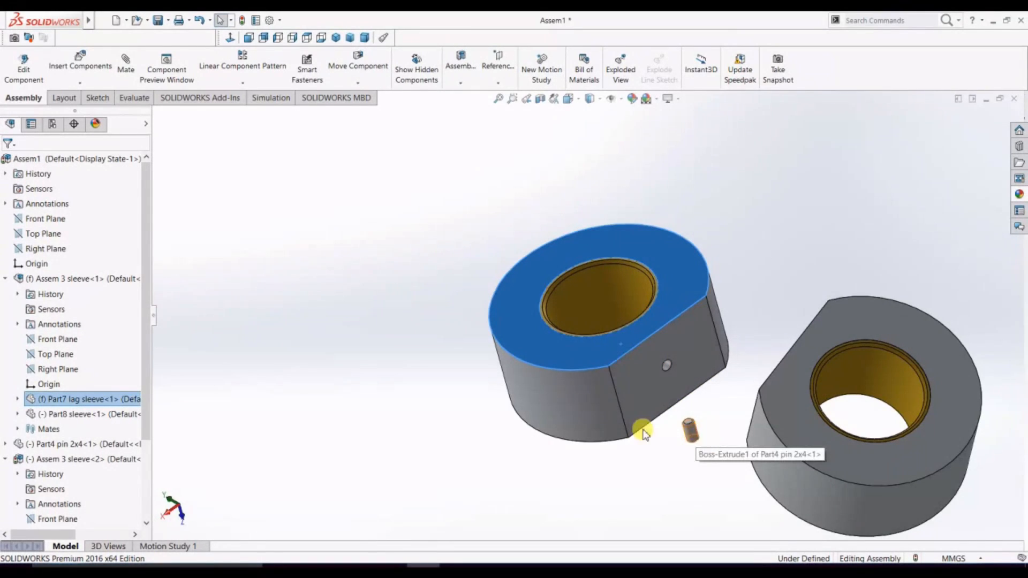
# Add a concentric mate between the pin's cylindrical face and the hole in the first sleeve's flat side
pyautogui.scroll(-5, 713, 417)
pyautogui.click(721, 416)
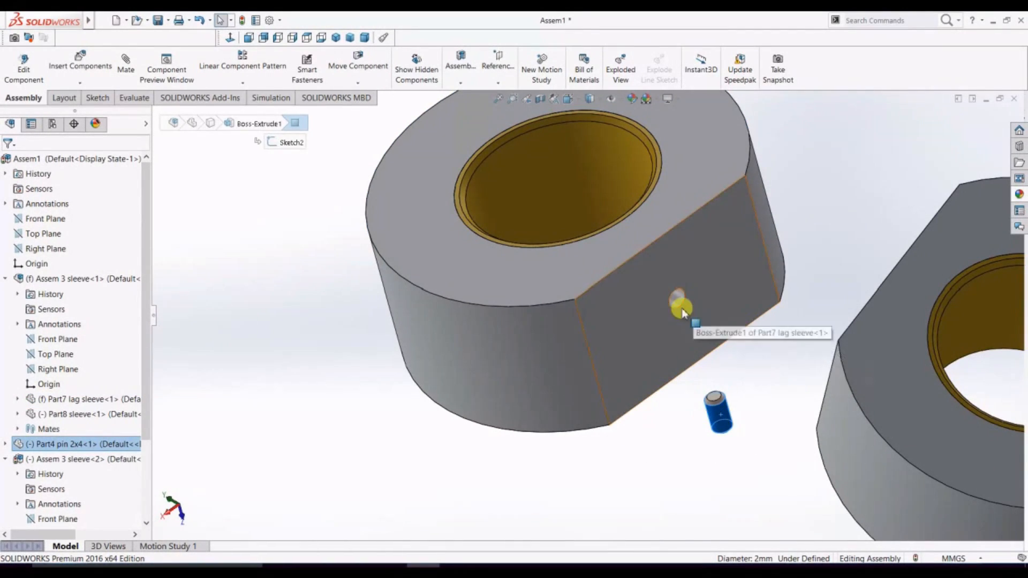
pyautogui.click(127, 68)
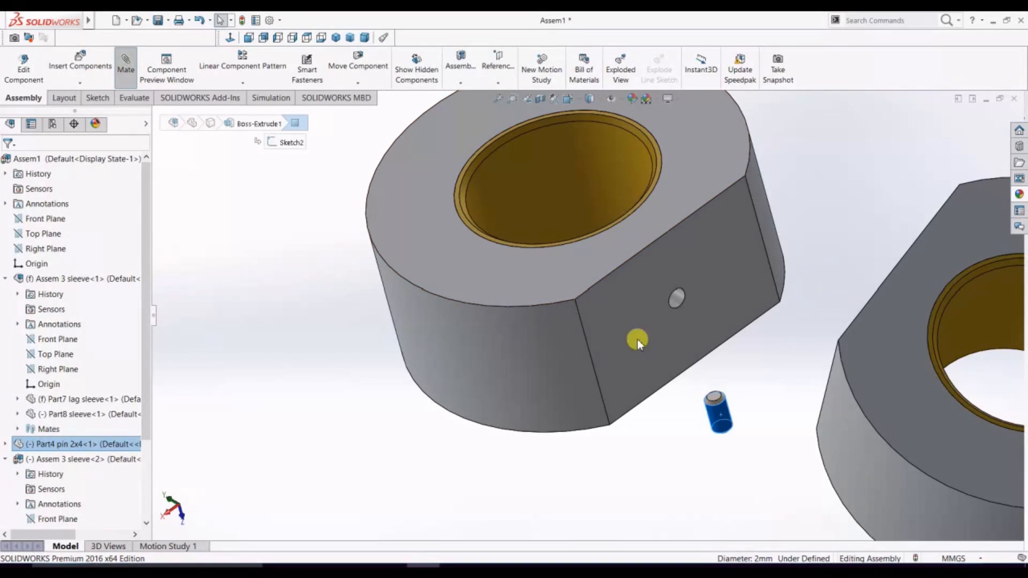
pyautogui.click(678, 300)
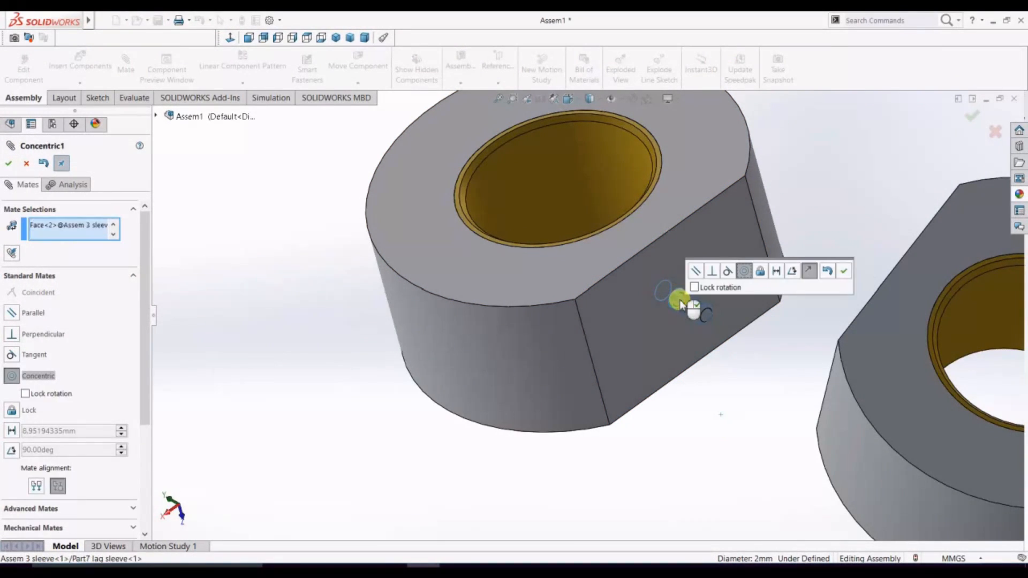
pyautogui.press('Return')
# Try to mate the pin's end face coincident with the first sleeve's flat side
pyautogui.click(707, 317)
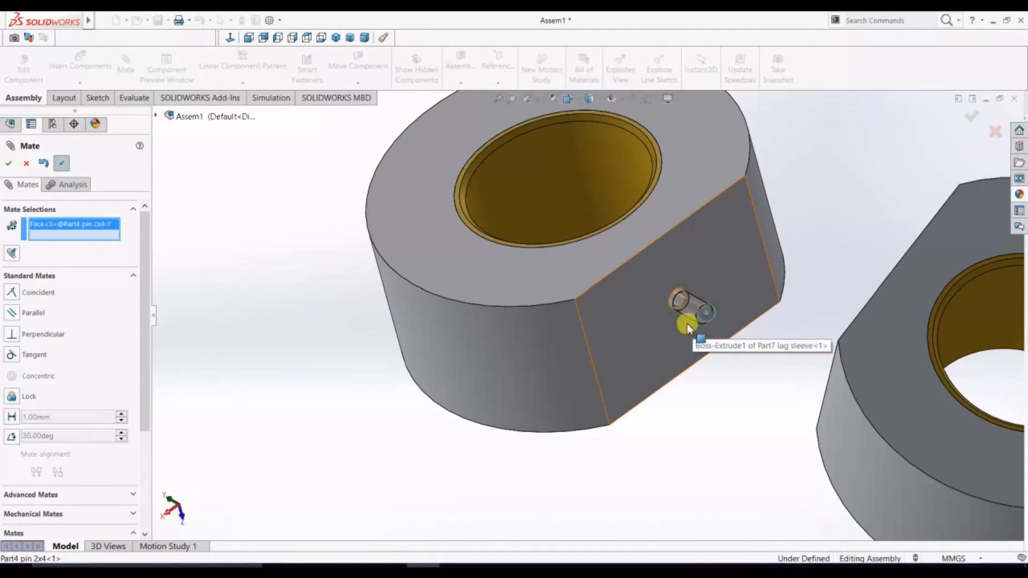
pyautogui.click(689, 328)
pyautogui.press('Return')
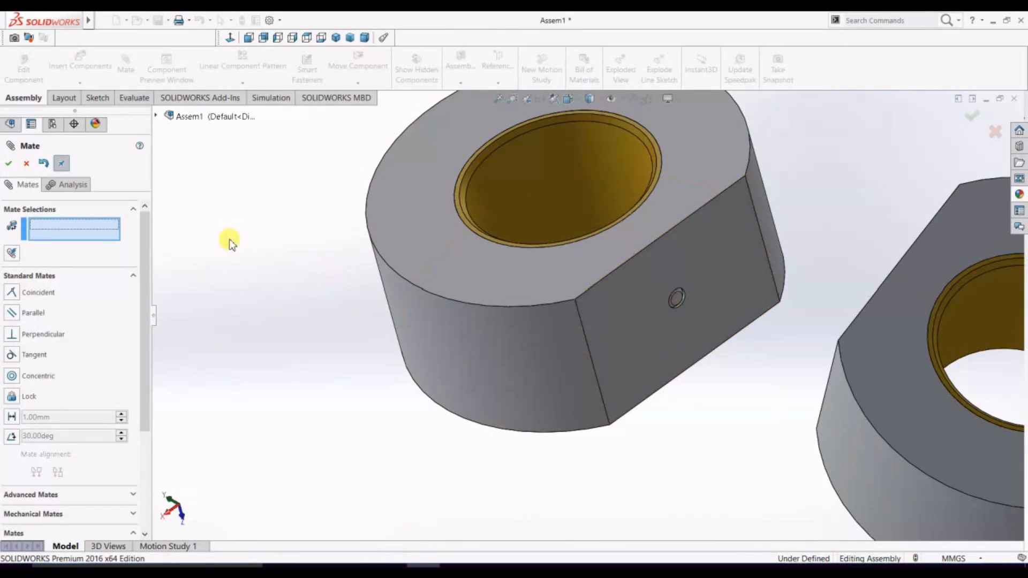
# Add a 2 mm distance mate between the pin's end face and the first sleeve's flat side
pyautogui.click(706, 314)
pyautogui.click(645, 324)
pyautogui.click(726, 341)
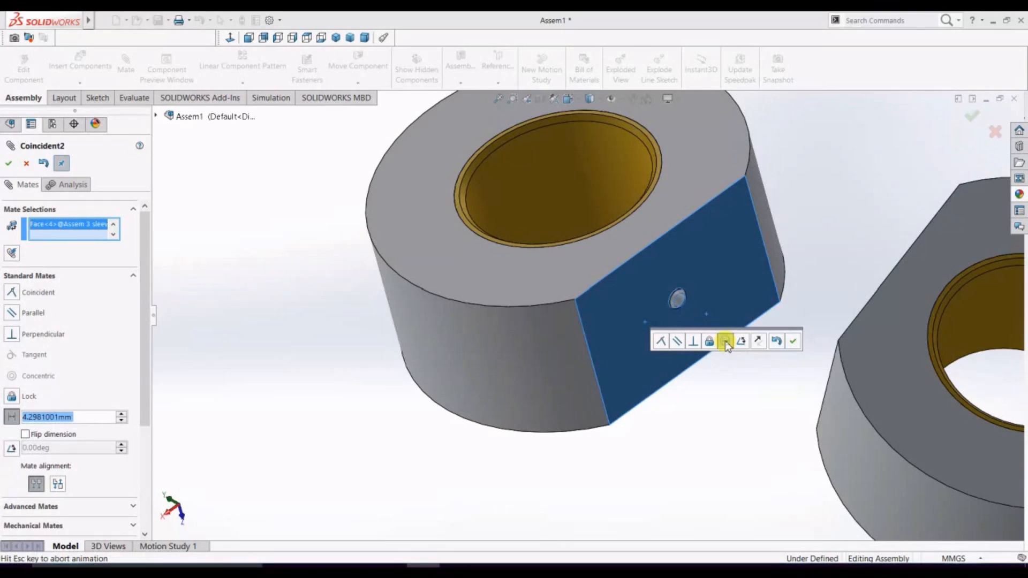
pyautogui.write('2')
pyautogui.press('Return')
pyautogui.click(793, 343)
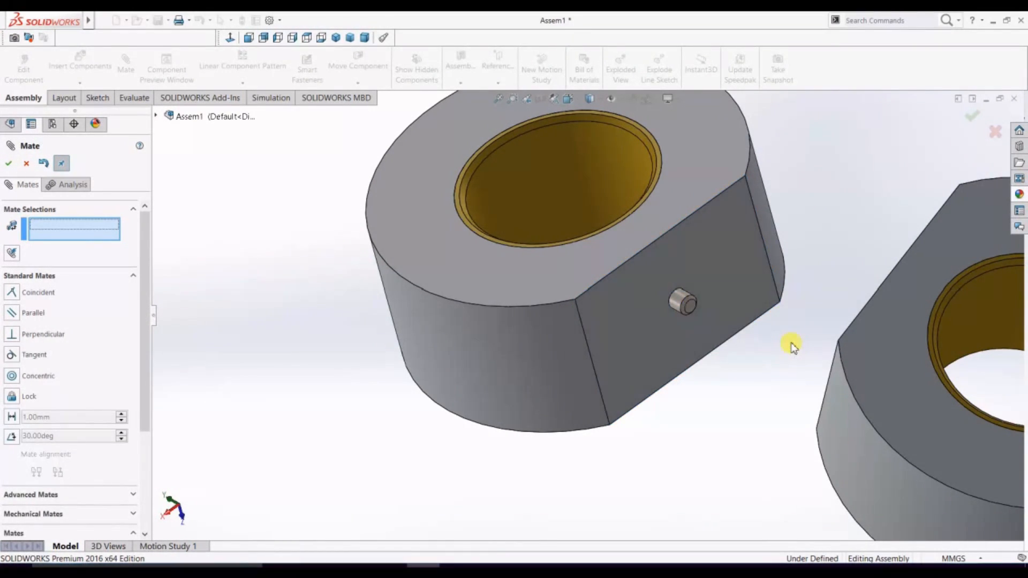
# Add a coincident mate between the ring-shaped end faces of the two sleeve subassemblies so they sit level
pyautogui.scroll(3, 792, 345)
pyautogui.click(808, 377)
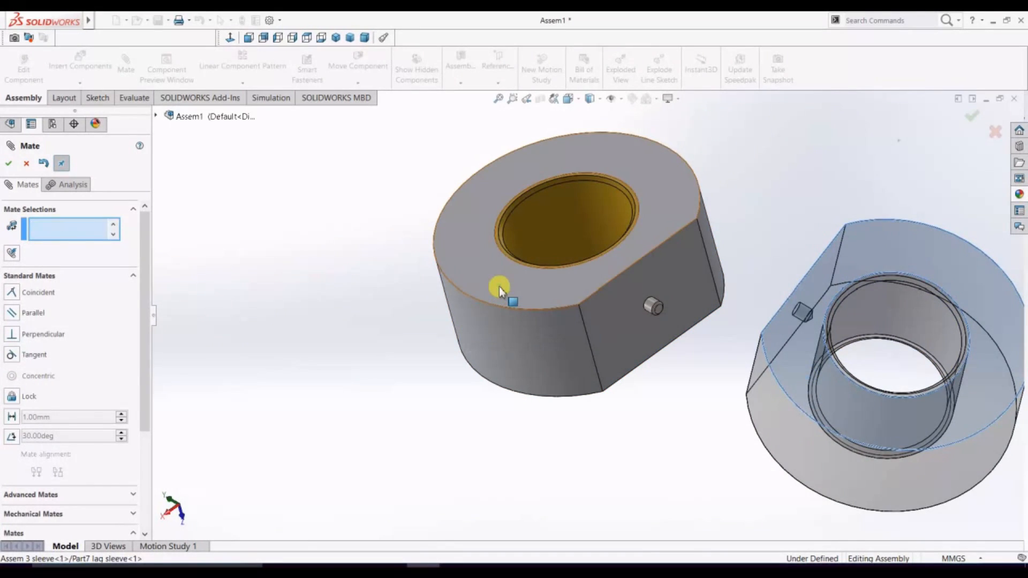
pyautogui.click(499, 287)
pyautogui.press('Return')
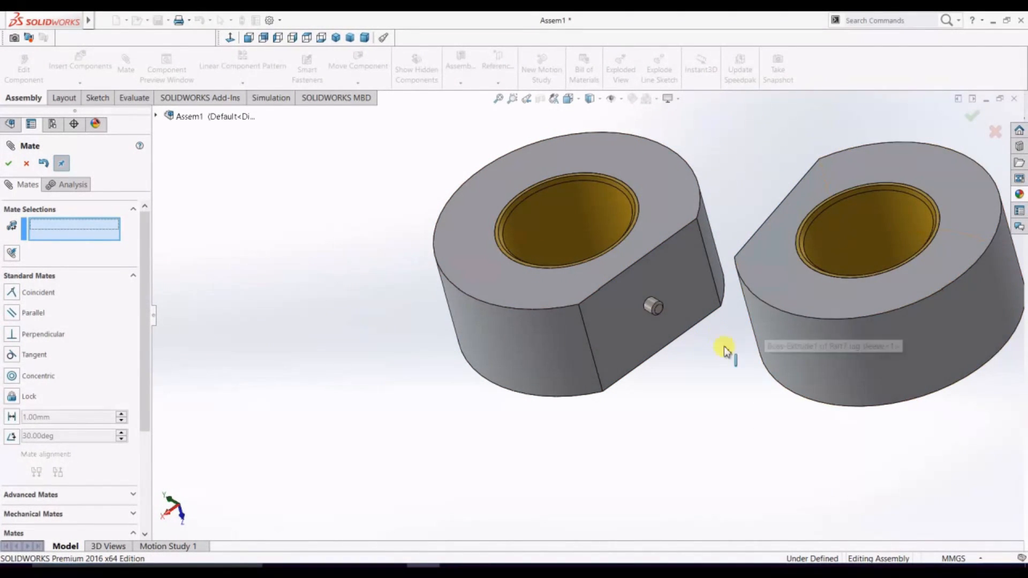
# Mate the pin's cylindrical face concentric with the hole in the second sleeve's flat side
pyautogui.scroll(-2, 708, 343)
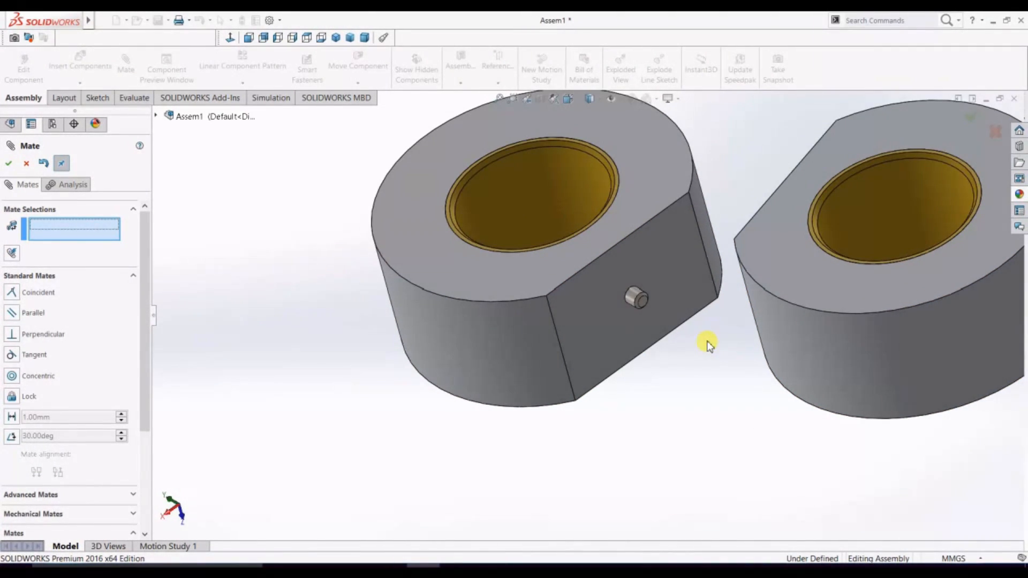
pyautogui.click(634, 299)
pyautogui.scroll(2, 673, 329)
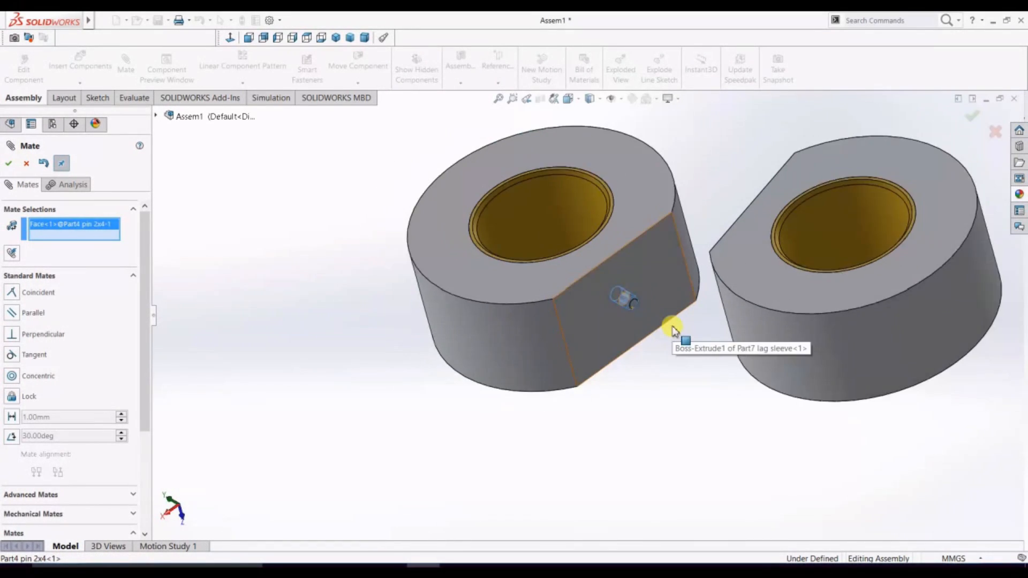
pyautogui.moveTo(650, 334); pyautogui.dragTo(727, 426, button='middle')
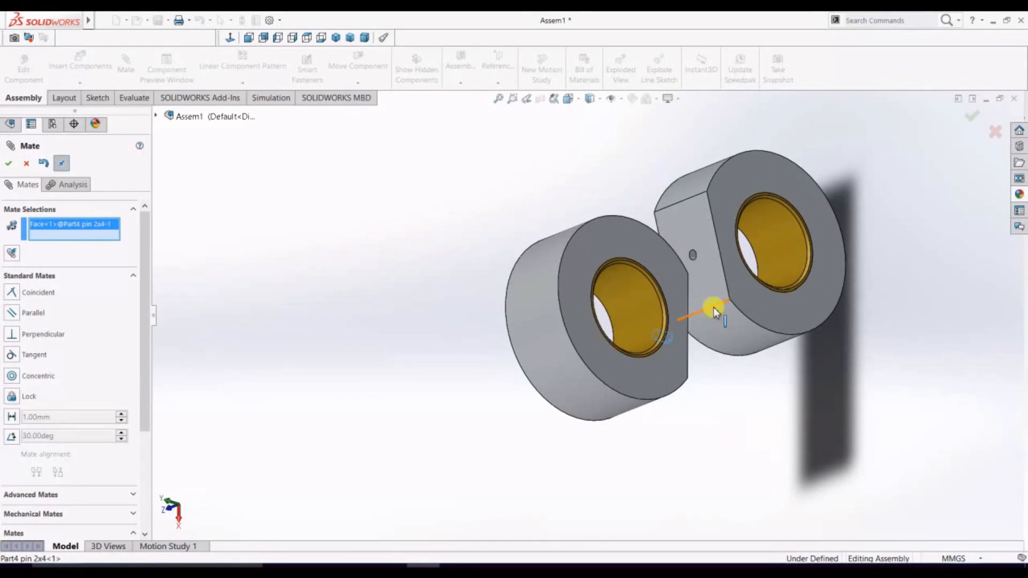
pyautogui.scroll(-3, 716, 313)
pyautogui.click(616, 177)
pyautogui.press('Return')
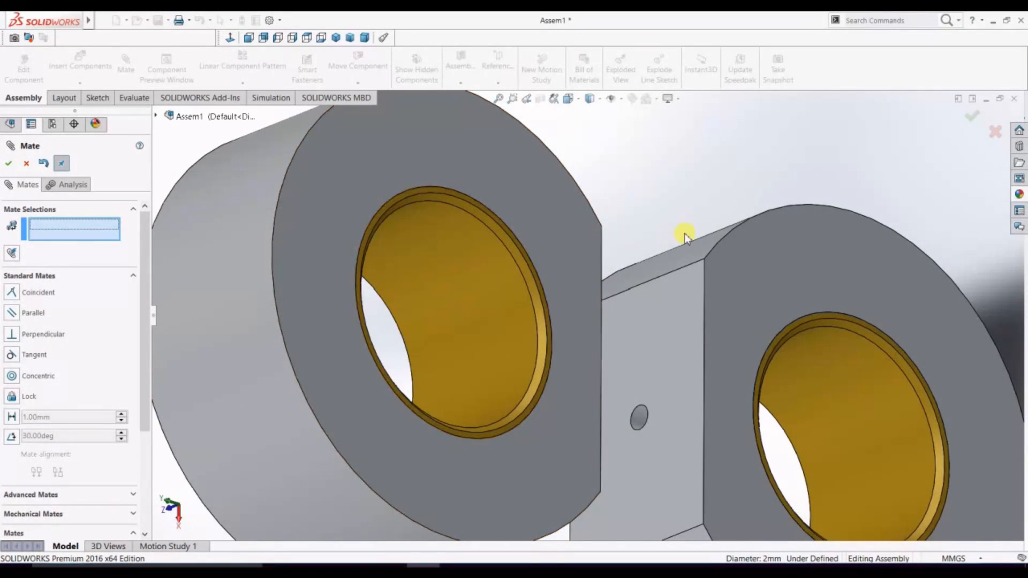
# Mate the flat sides of the two sleeve subassemblies coincident and finish the mating
pyautogui.scroll(5, 681, 236)
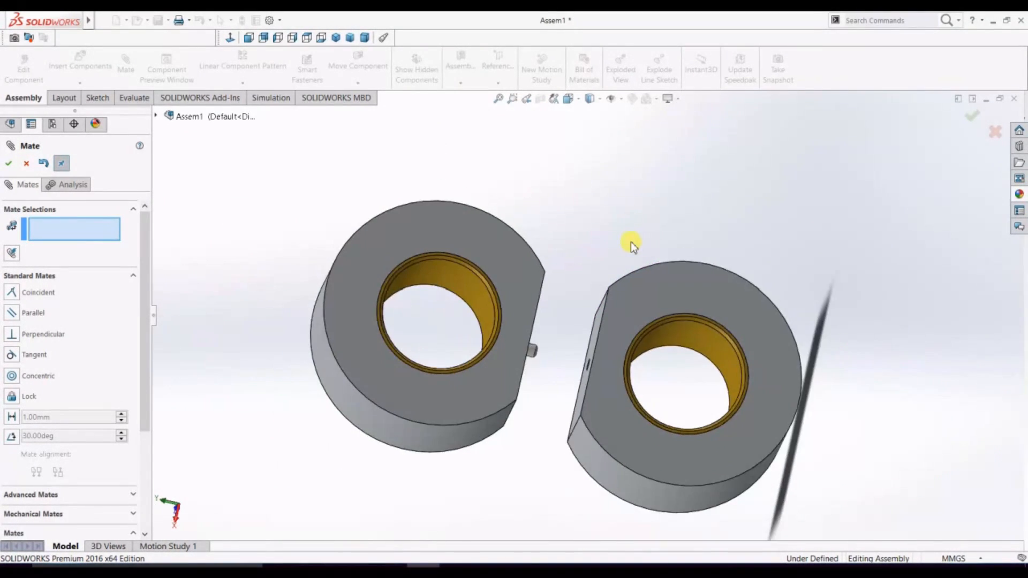
pyautogui.click(538, 317)
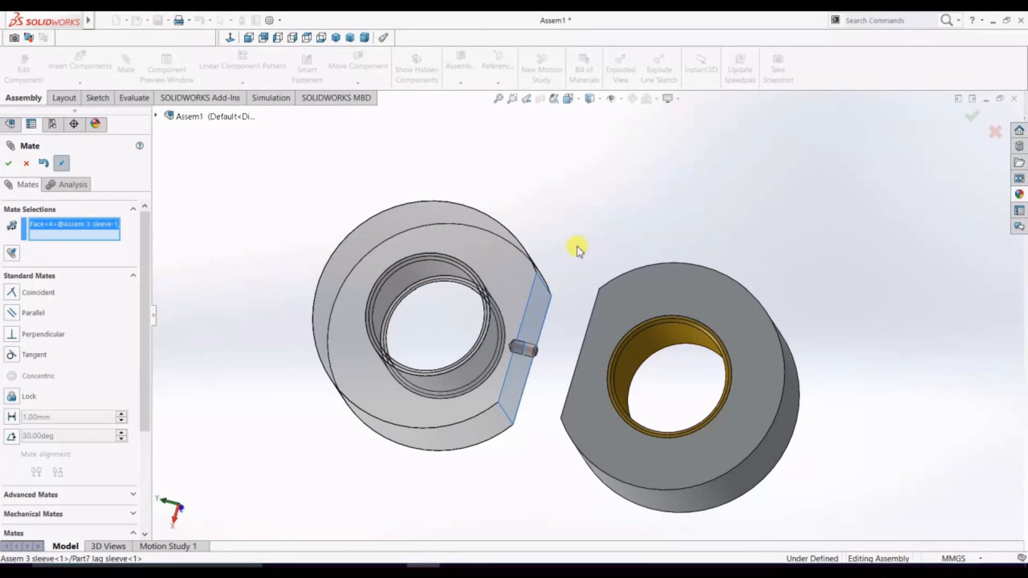
pyautogui.moveTo(579, 250); pyautogui.dragTo(641, 255, button='middle')
pyautogui.click(598, 330)
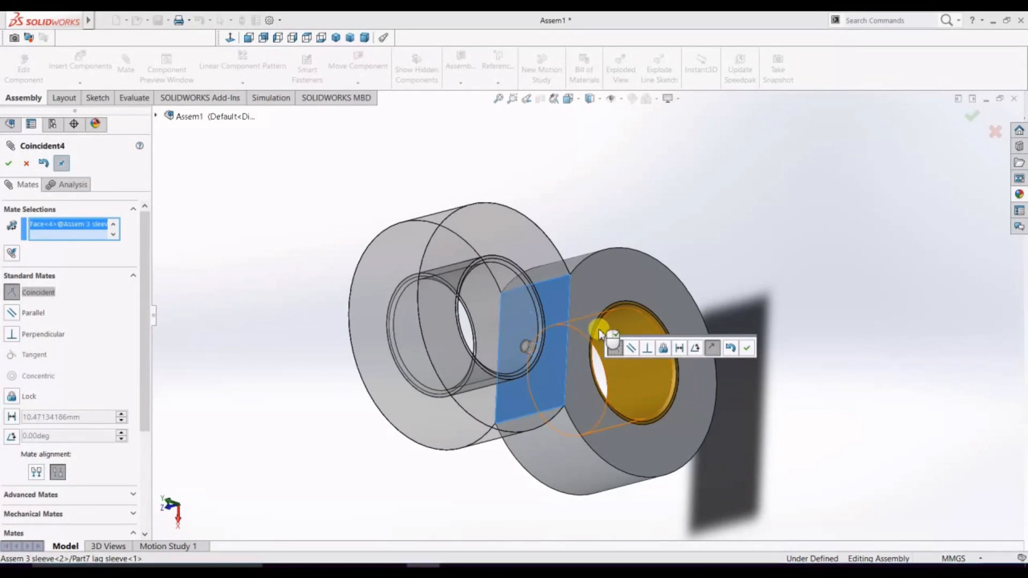
pyautogui.rightClick(599, 329)
pyautogui.moveTo(751, 315)
pyautogui.mouseDown(button='middle')
pyautogui.moveTo(696, 328)
pyautogui.moveTo(689, 417)
pyautogui.moveTo(741, 299)
pyautogui.mouseUp(button='middle')
pyautogui.scroll(3, 741, 303)
pyautogui.moveTo(471, 408); pyautogui.dragTo(559, 202, button='middle')
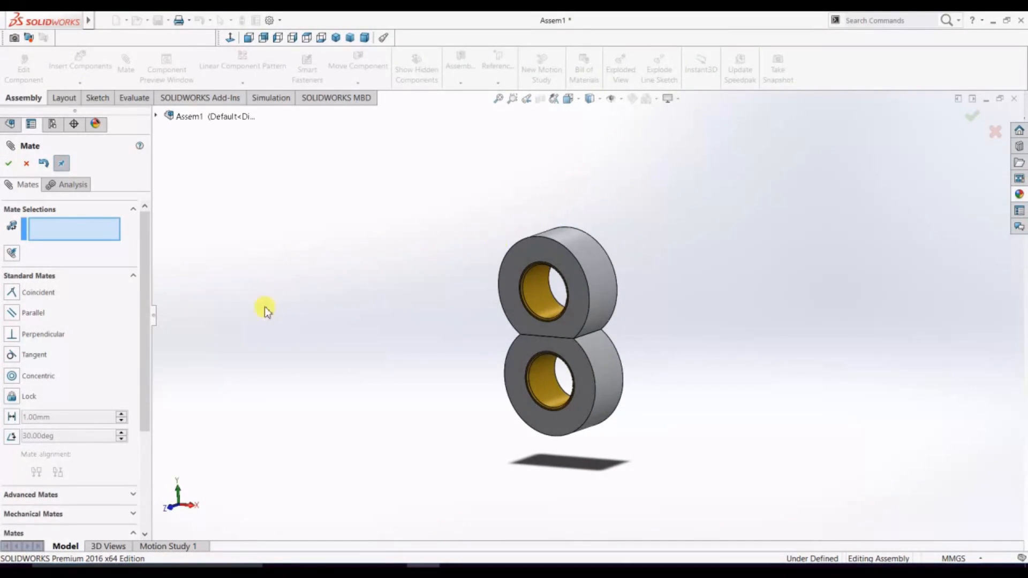
pyautogui.click(10, 164)
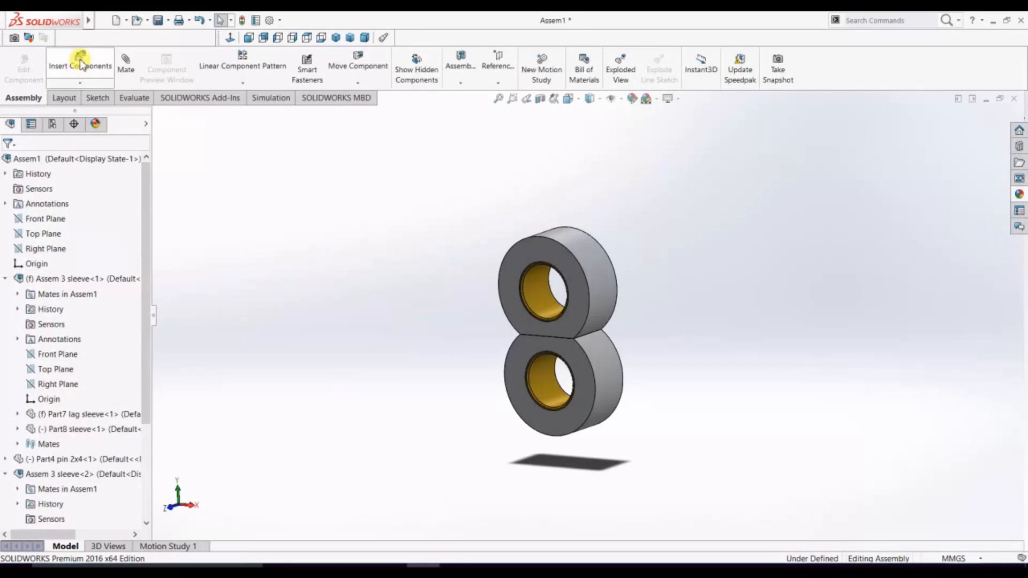
# Insert Part NO 1 from the youtube folder and place the housing next to the joined sleeves
pyautogui.click(79, 60)
pyautogui.click(78, 396)
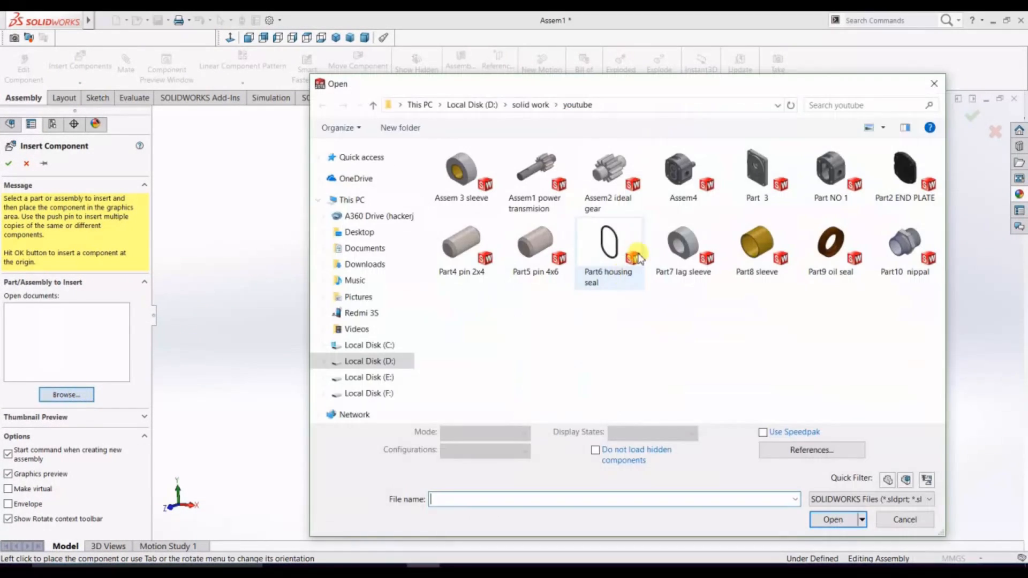
pyautogui.click(829, 185)
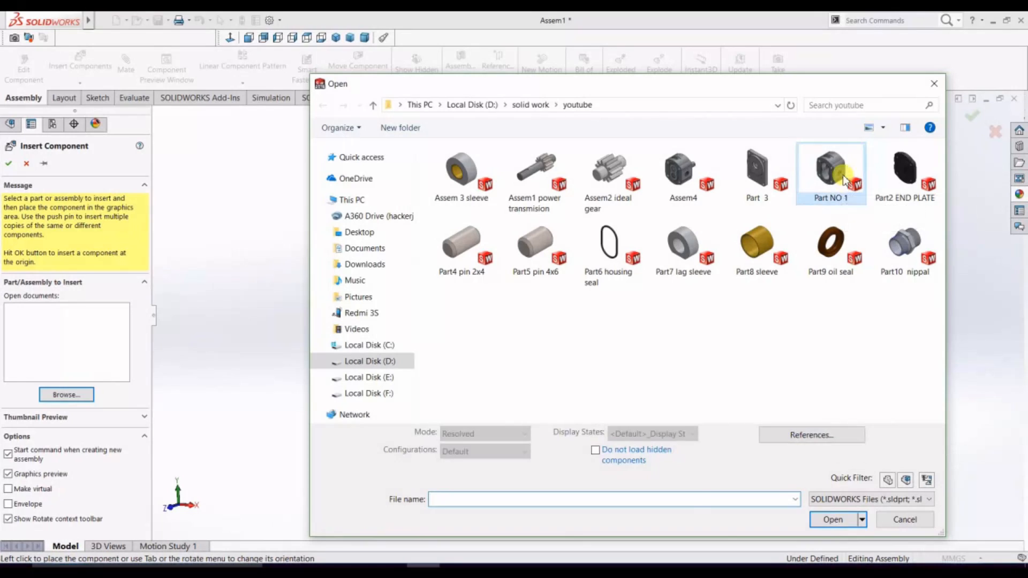
pyautogui.click(831, 513)
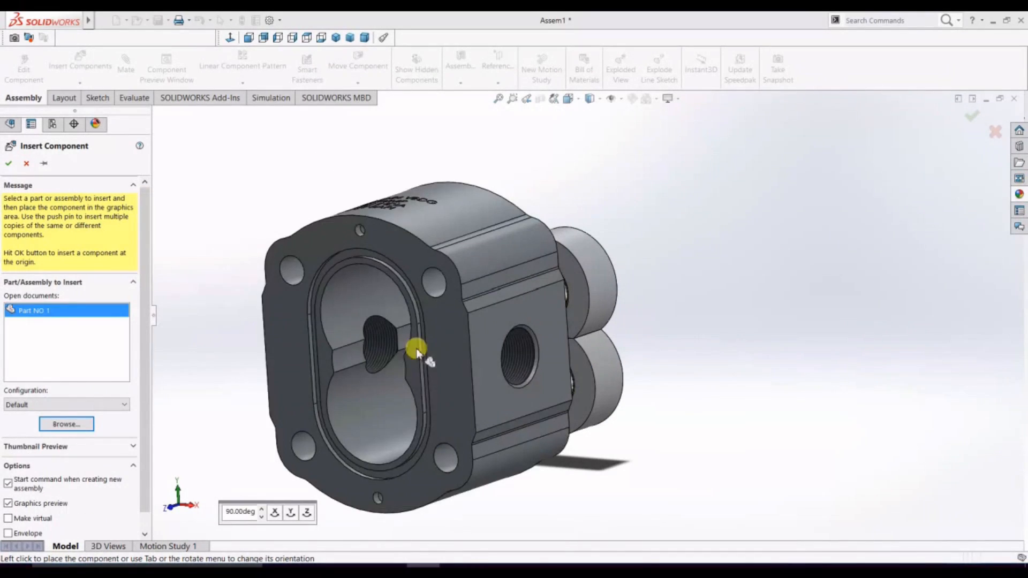
pyautogui.click(357, 333)
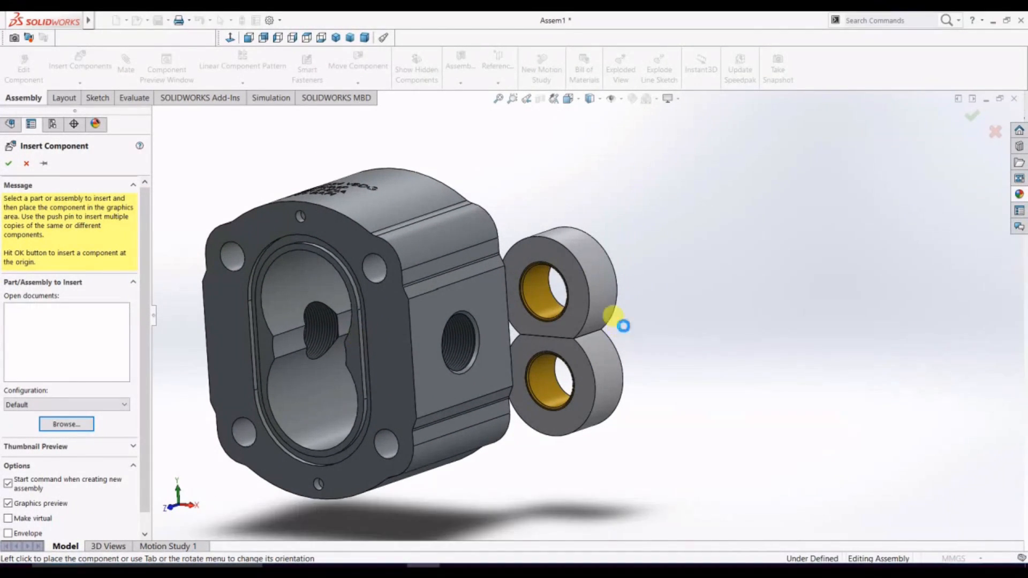
# Mate the lower sleeve's outer cylindrical face concentric with the housing's lower bore
pyautogui.moveTo(672, 316); pyautogui.dragTo(452, 375, button='middle')
pyautogui.click(523, 344)
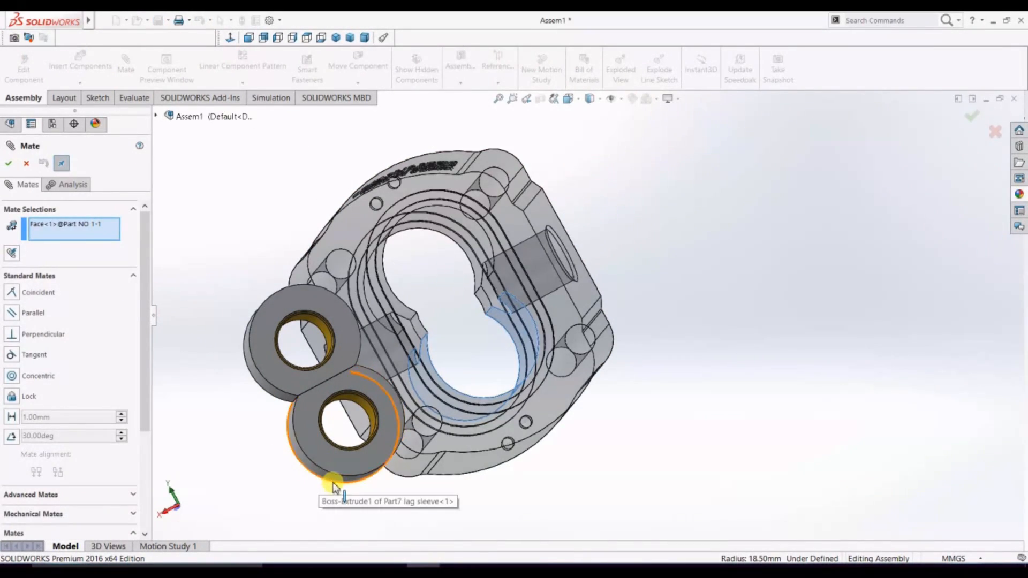
pyautogui.click(333, 480)
pyautogui.rightClick(334, 481)
# Mate the lower sleeve's end face coincident with the housing's end face
pyautogui.moveTo(537, 409); pyautogui.dragTo(402, 407, button='middle')
pyautogui.click(403, 403)
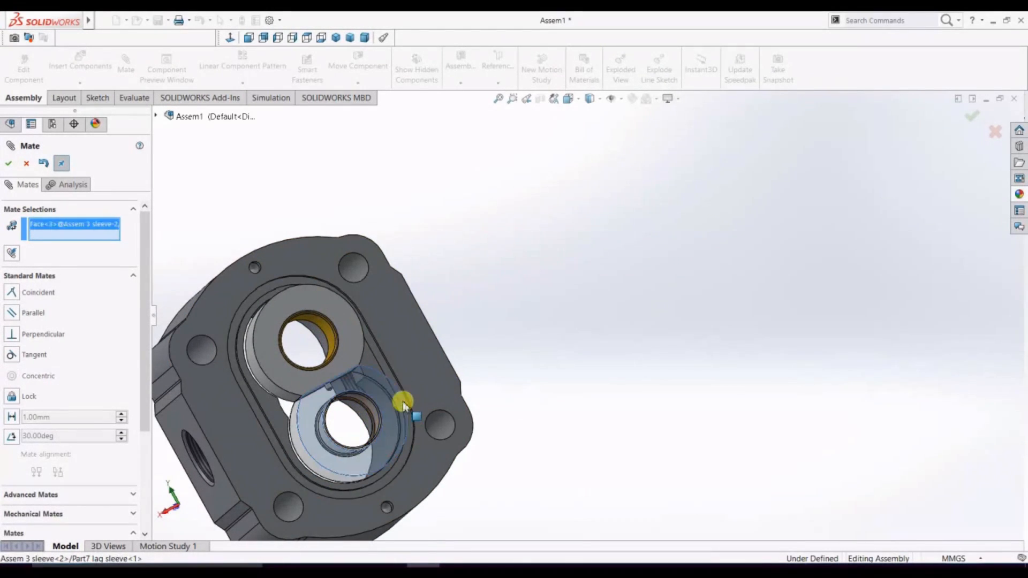
pyautogui.click(417, 376)
pyautogui.rightClick(436, 375)
pyautogui.moveTo(555, 341); pyautogui.dragTo(617, 303, button='middle')
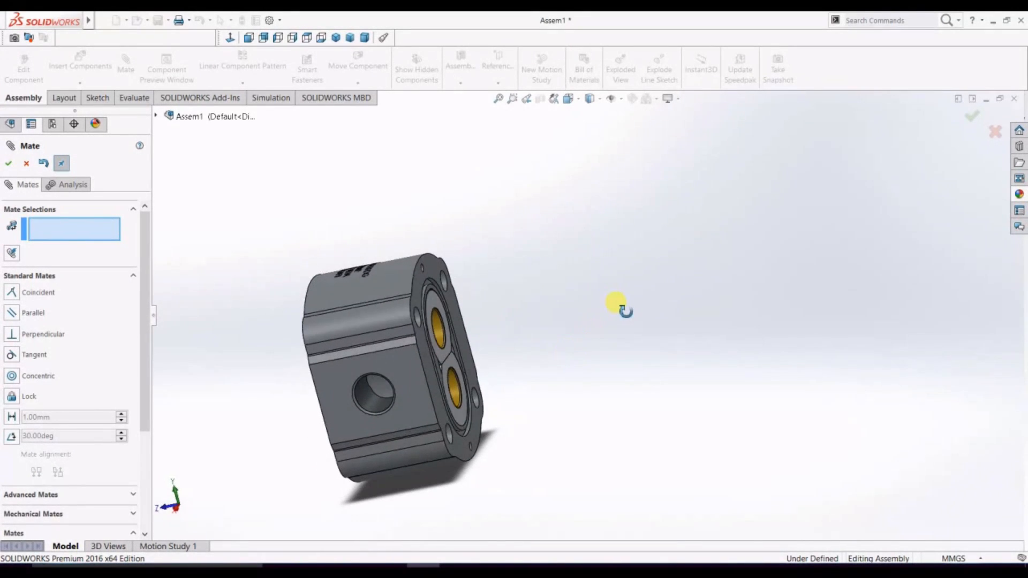
pyautogui.moveTo(562, 320); pyautogui.dragTo(586, 351, button='middle')
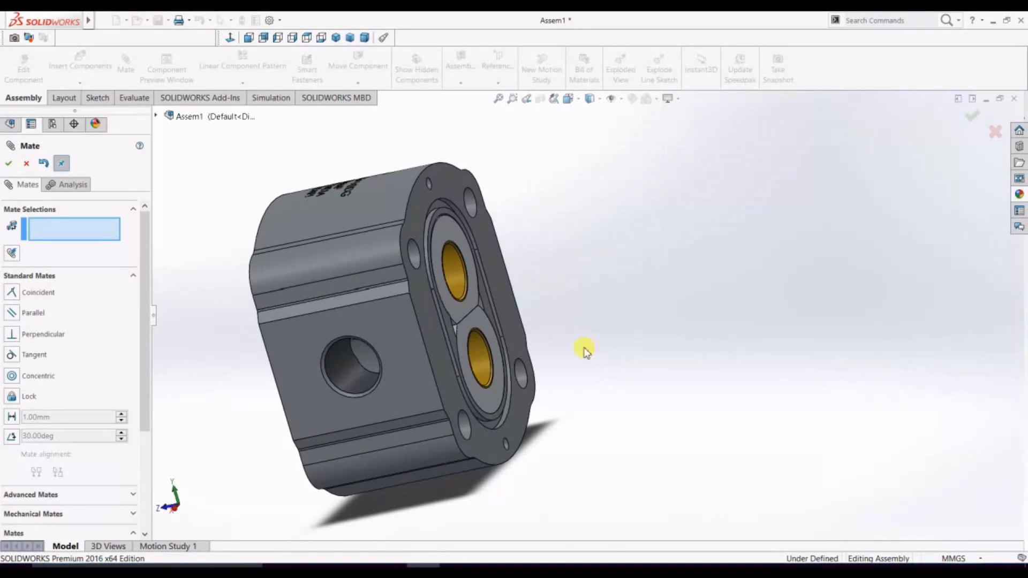
# Insert Assem1 power transmision and Assem2 ideal gear from the youtube folder, placing the long shaft above and the ideal gear below, beside the housing
pyautogui.click(78, 55)
pyautogui.click(85, 395)
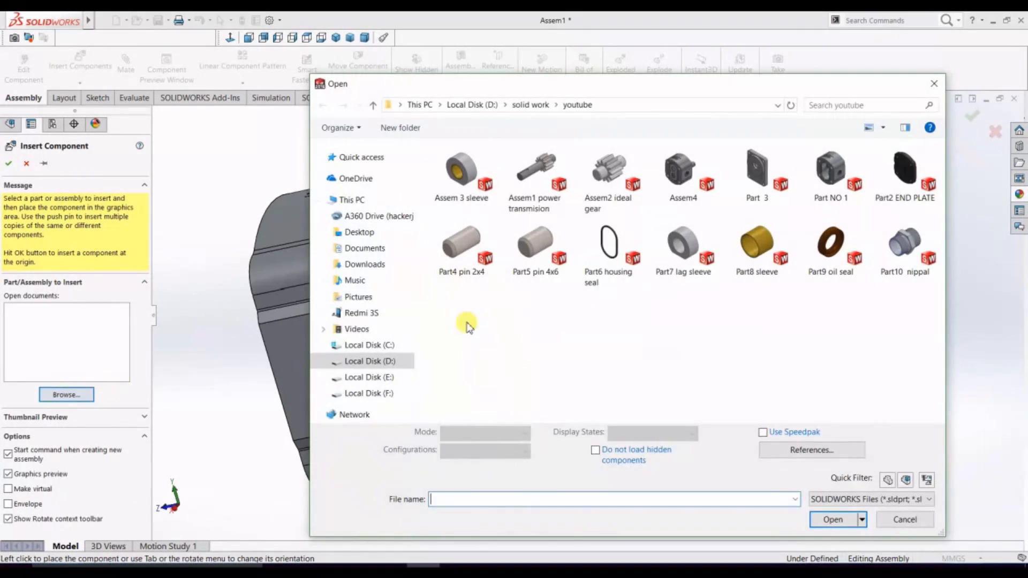
pyautogui.click(534, 174)
pyautogui.keyDown('ctrl'); pyautogui.click(624, 177); pyautogui.keyUp('ctrl')
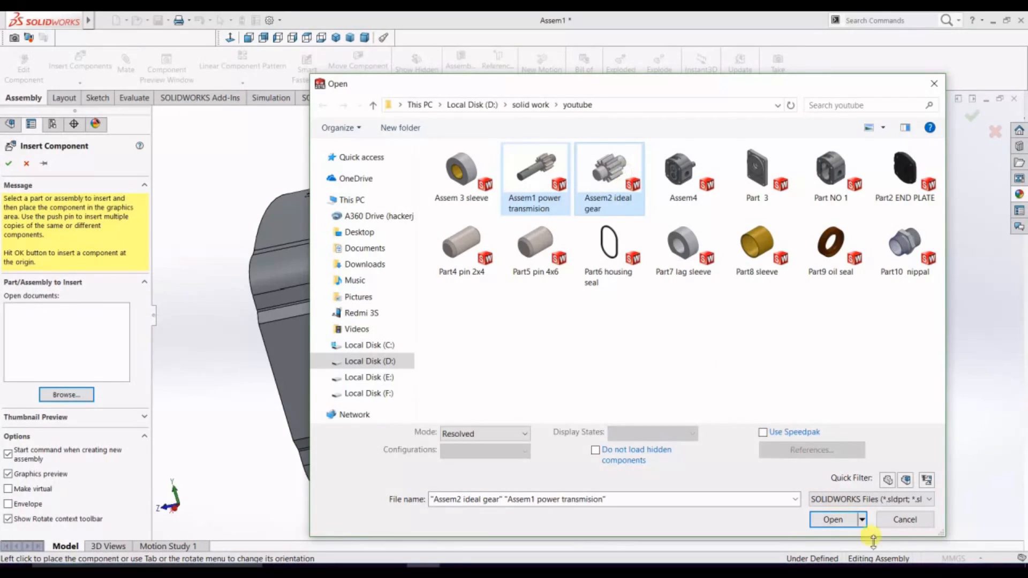
pyautogui.click(834, 521)
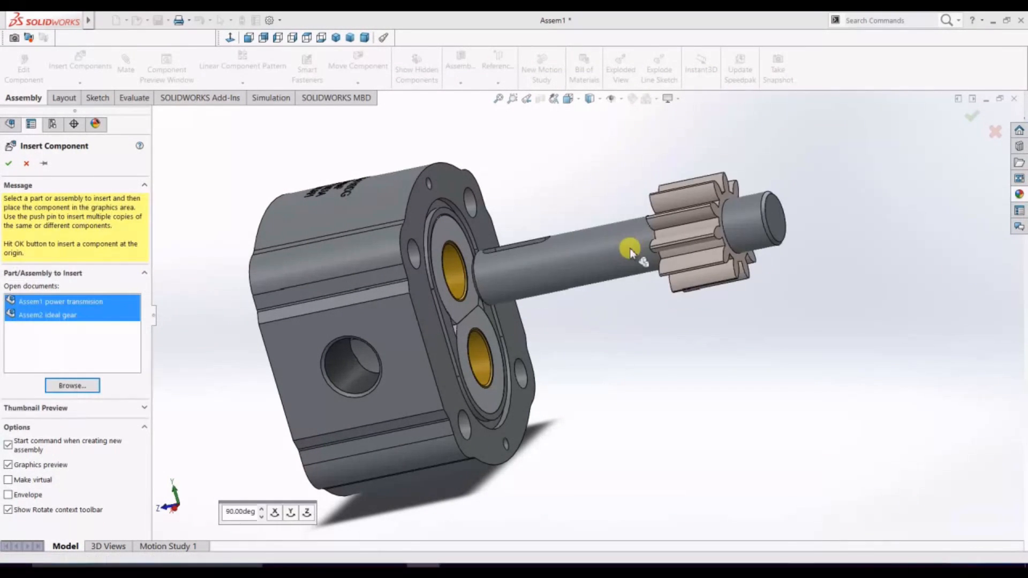
pyautogui.click(645, 211)
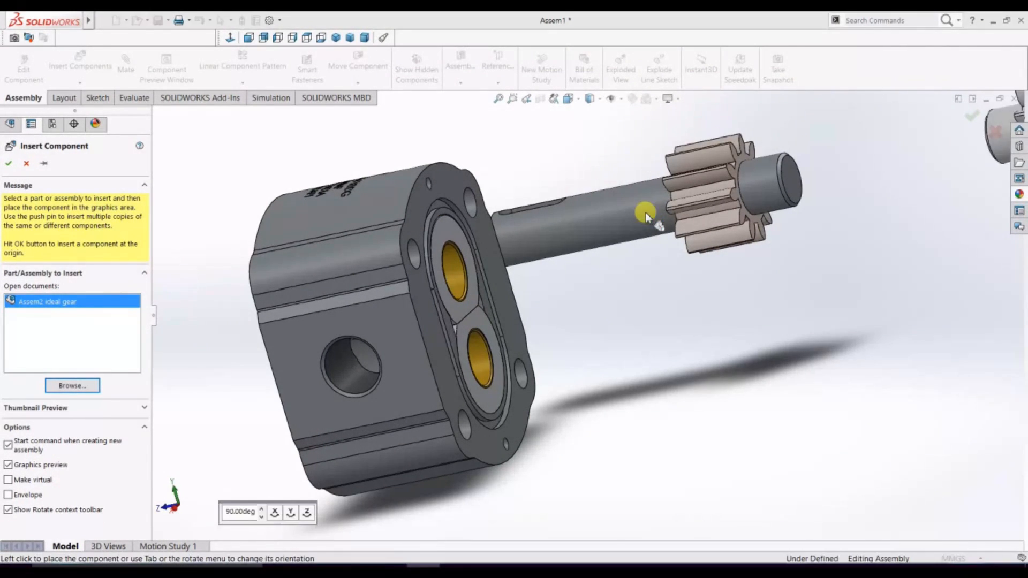
pyautogui.click(642, 363)
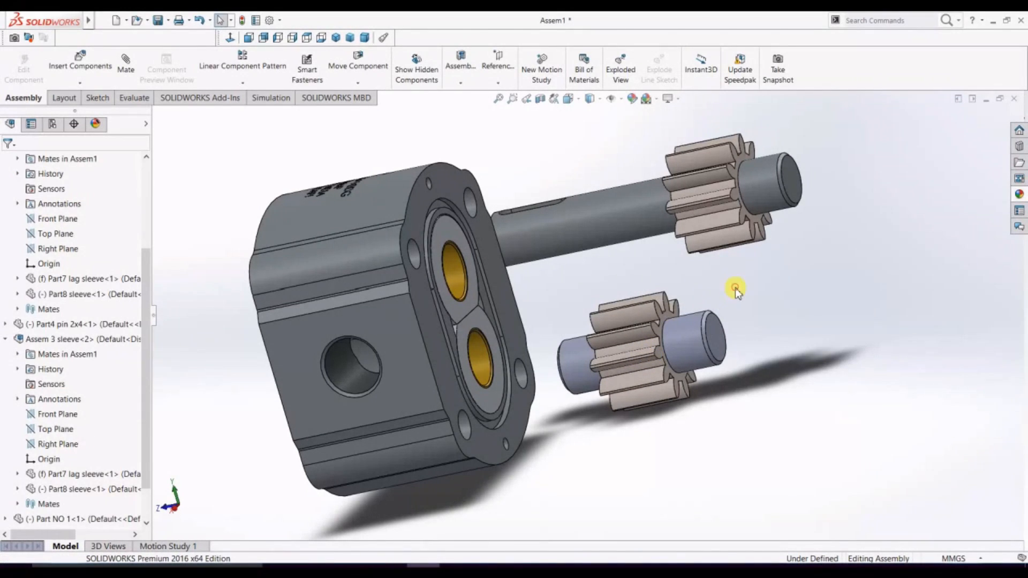
pyautogui.rightClick(735, 287)
pyautogui.click(639, 273)
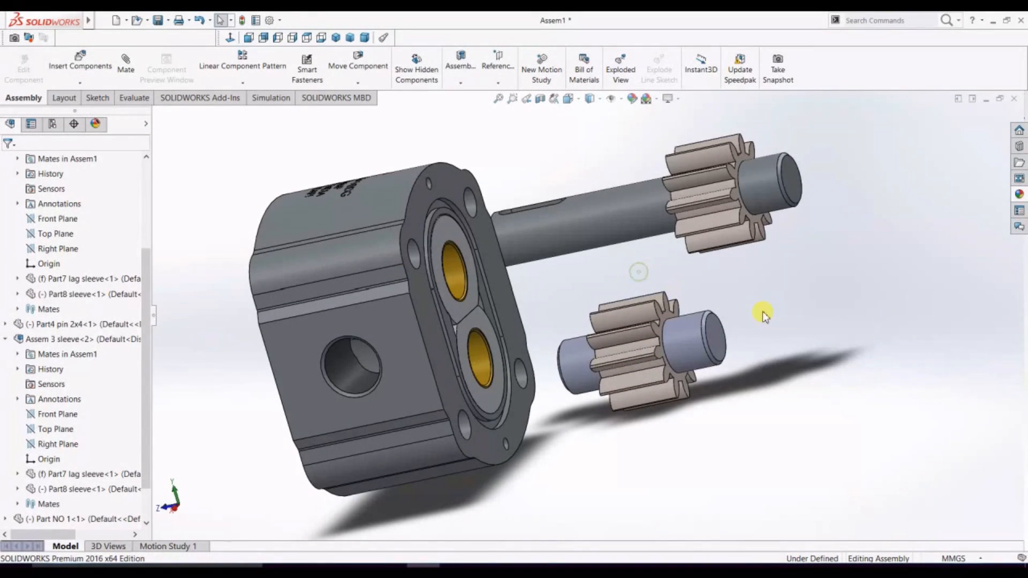
# Mate the long shaft concentric with the upper sleeve's bore and its gear-side end face coincident with that sleeve's end face
pyautogui.moveTo(786, 315); pyautogui.dragTo(761, 312, button='middle')
pyautogui.click(599, 211)
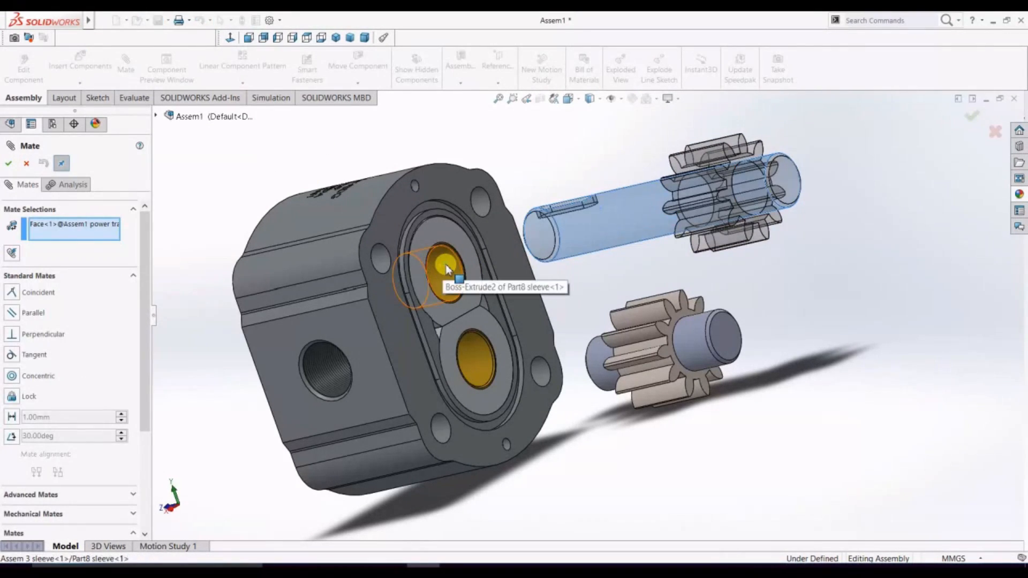
pyautogui.click(446, 266)
pyautogui.press('Return')
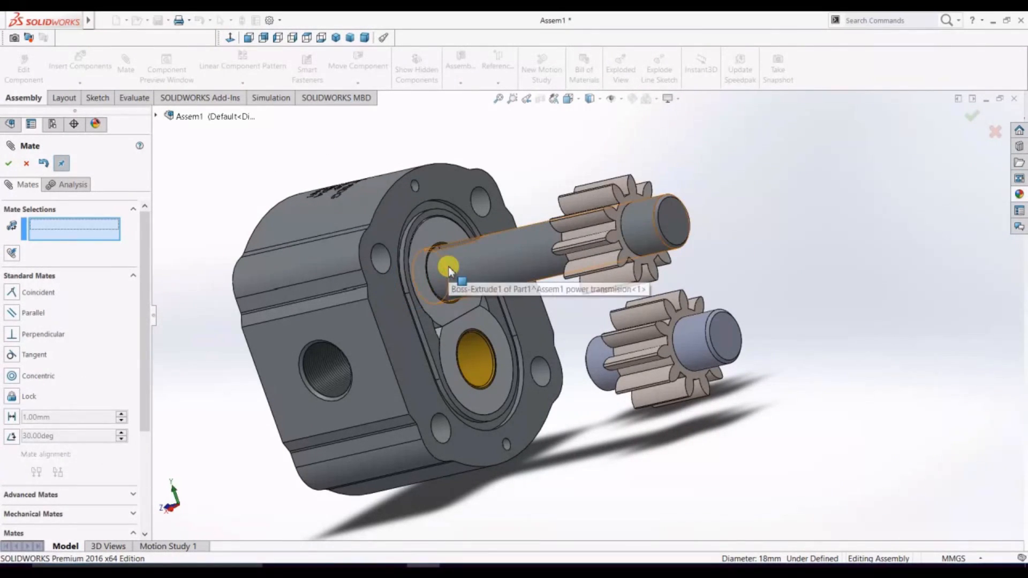
pyautogui.click(671, 228)
pyautogui.click(445, 309)
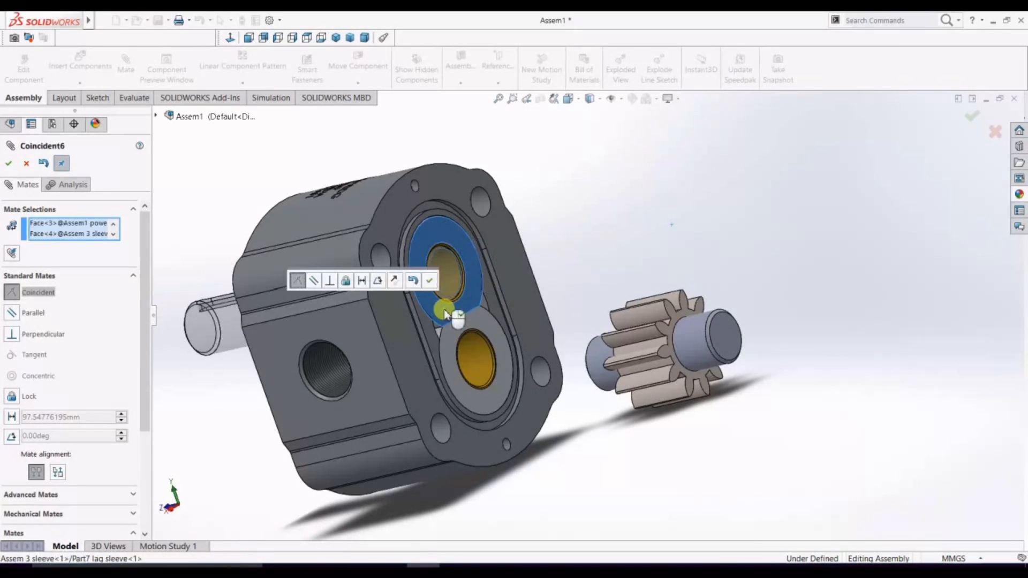
pyautogui.press('Return')
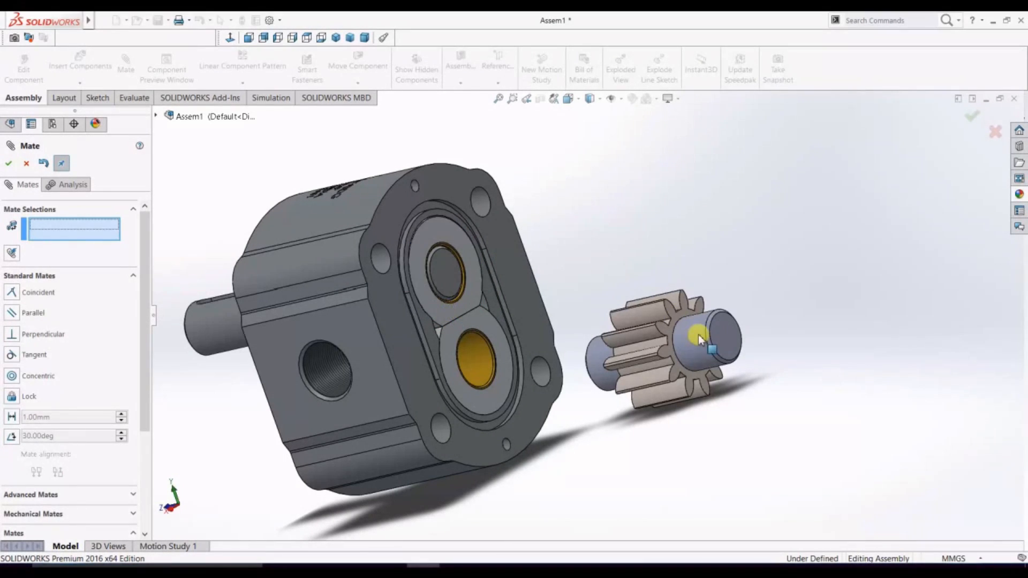
# Mate the ideal gear's shaft concentric with the lower sleeve's bore and its end face coincident with that sleeve's end face
pyautogui.click(593, 356)
pyautogui.click(477, 355)
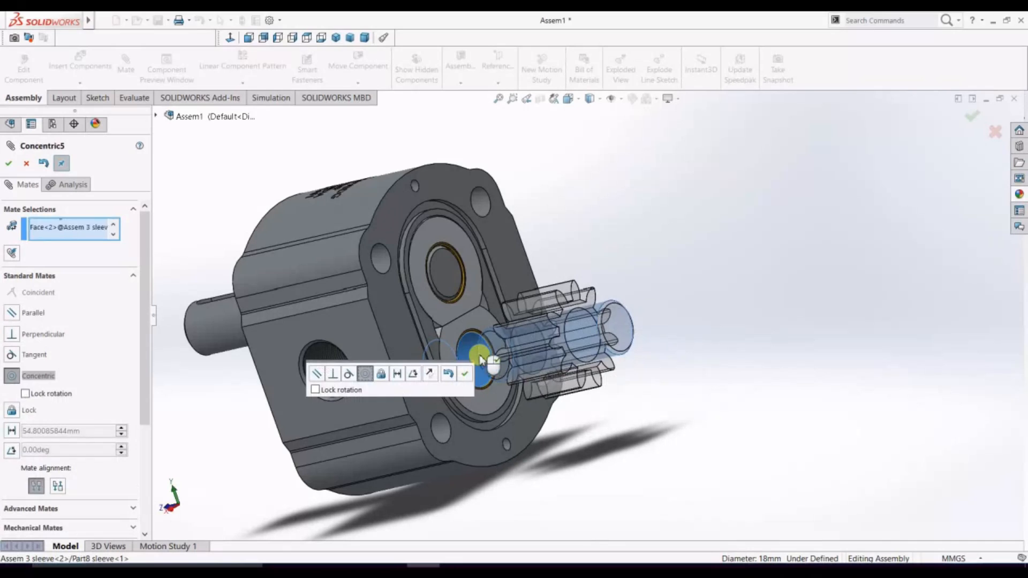
pyautogui.press('Return')
pyautogui.click(625, 335)
pyautogui.click(468, 379)
pyautogui.press('Return')
pyautogui.moveTo(626, 358); pyautogui.dragTo(767, 248, button='middle')
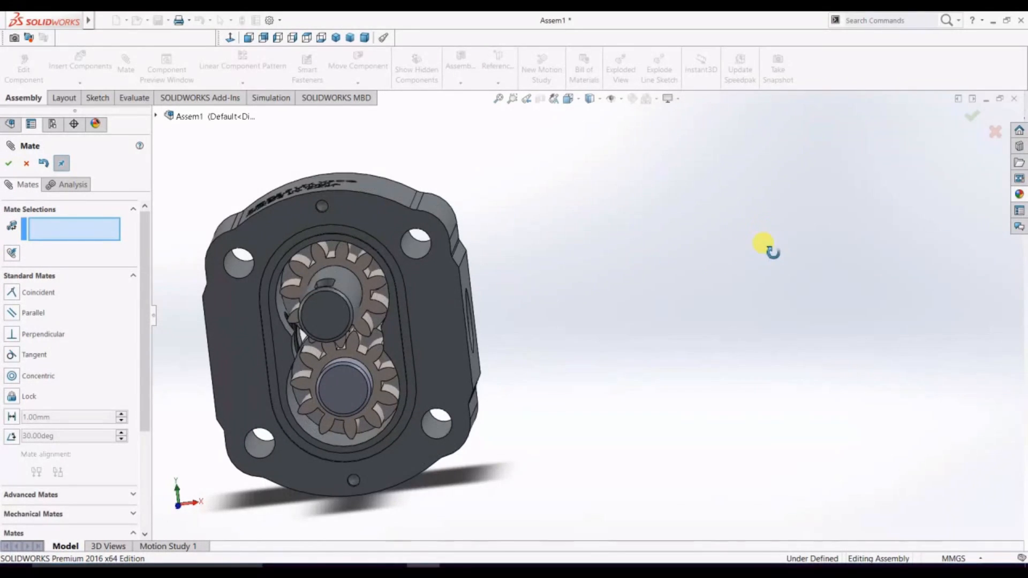
pyautogui.click(11, 164)
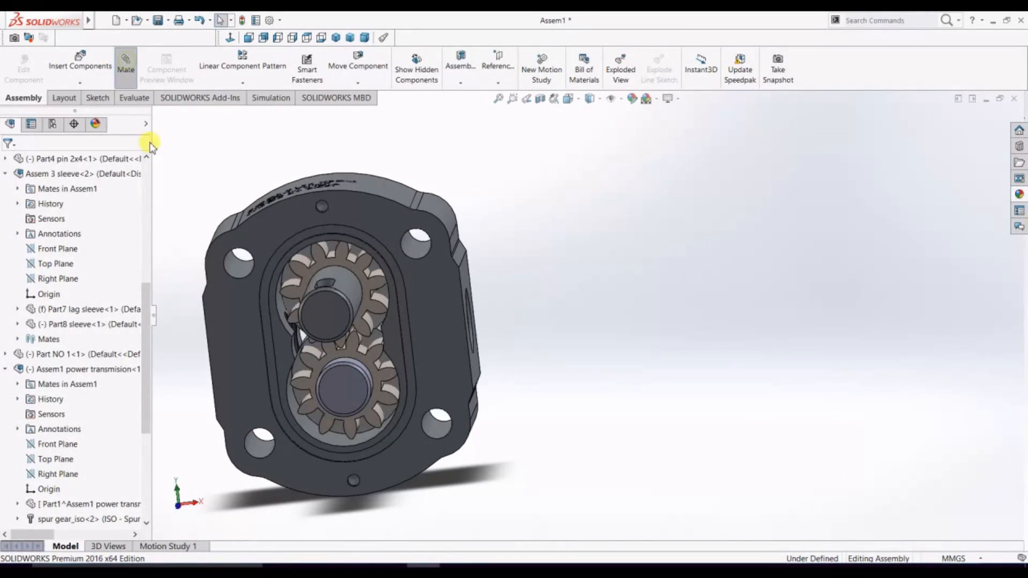
# Add a gear mate between the cylindrical faces of the long shaft and the ideal gear's shaft
pyautogui.click(92, 513)
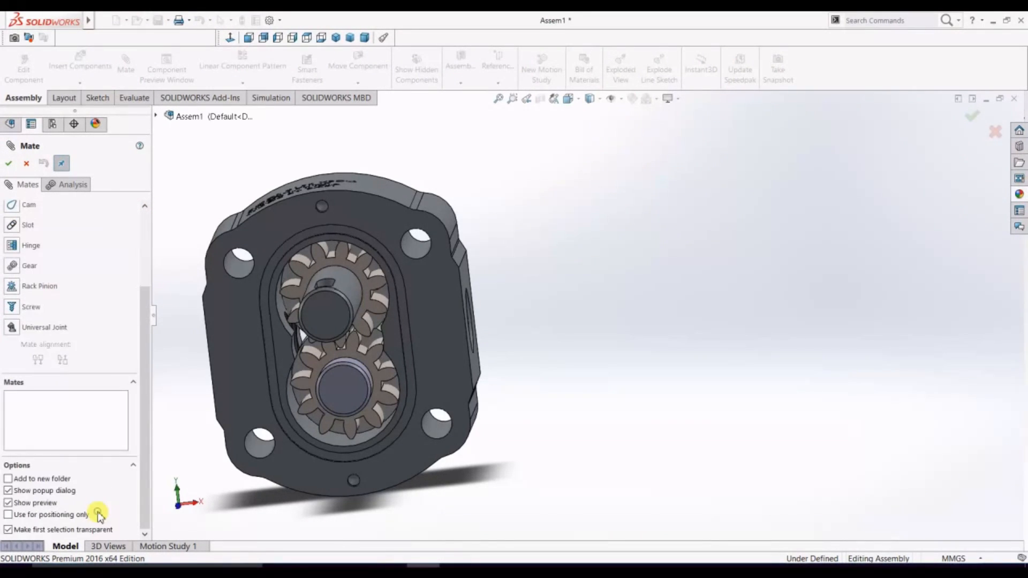
pyautogui.click(31, 268)
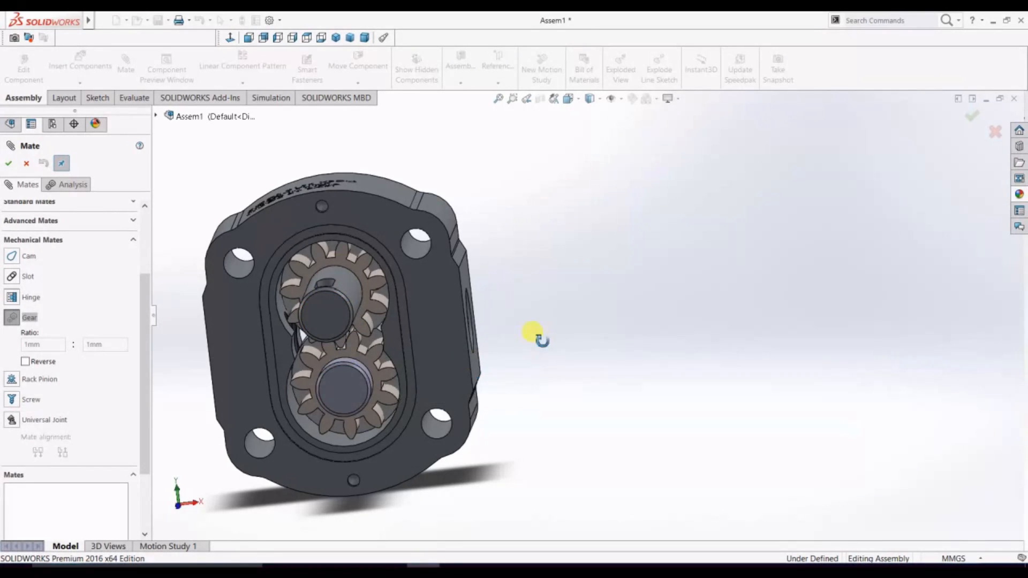
pyautogui.moveTo(538, 337); pyautogui.dragTo(494, 355, button='middle')
pyautogui.click(317, 308)
pyautogui.click(365, 390)
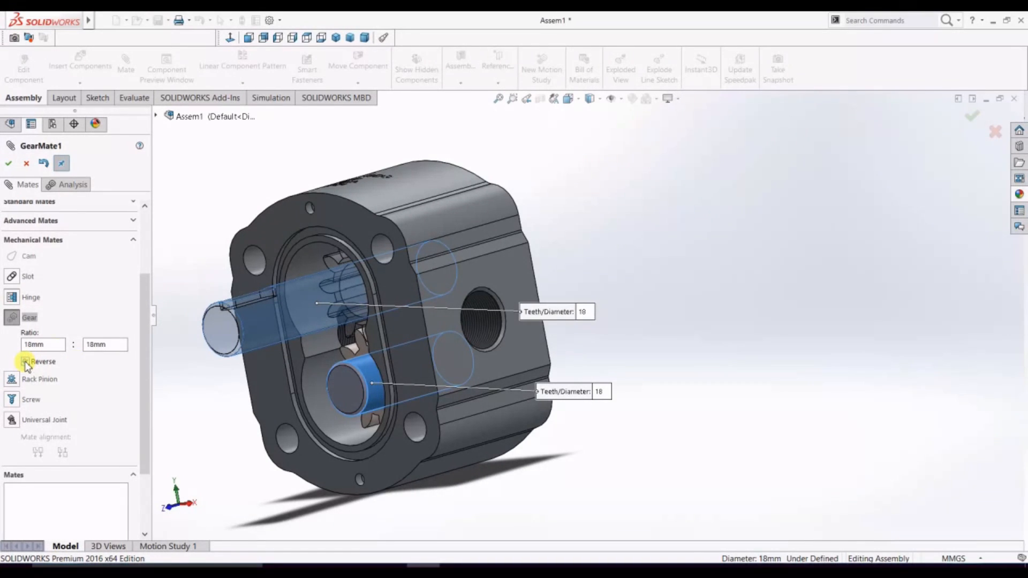
pyautogui.click(9, 163)
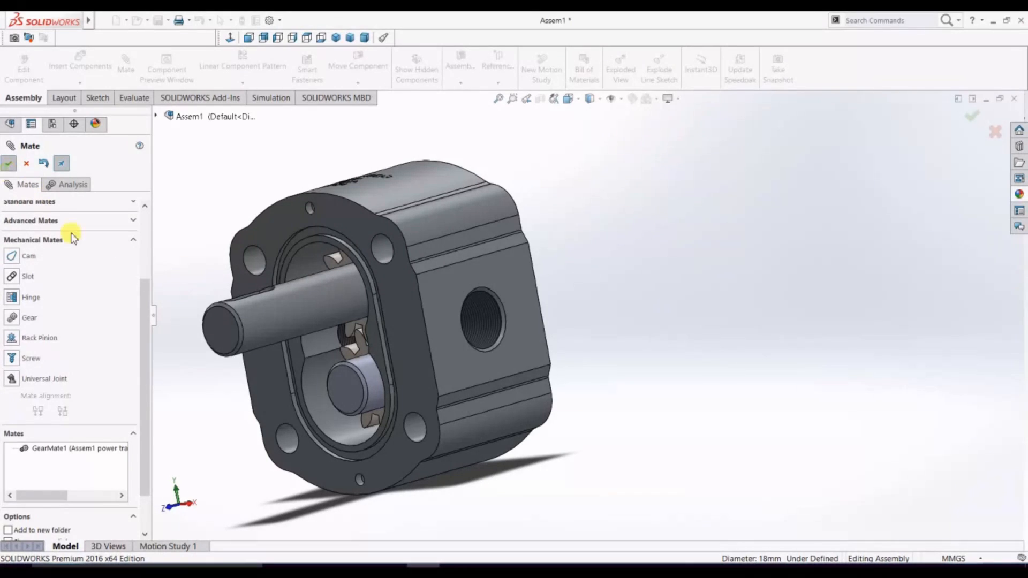
# Turn the long shaft in the housing and examine how the two gears move together
pyautogui.moveTo(164, 278); pyautogui.dragTo(288, 300, button='middle')
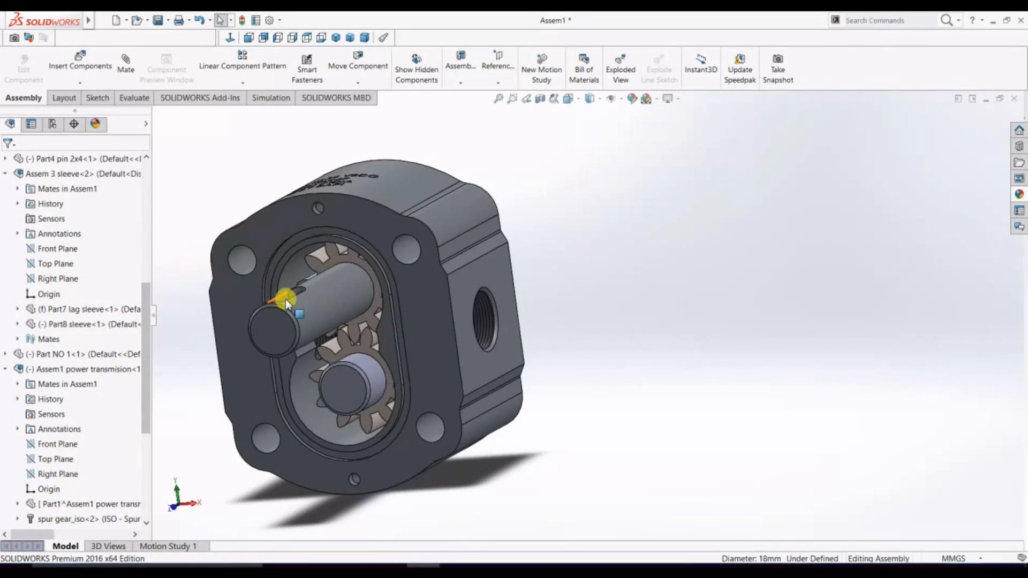
pyautogui.click(299, 322)
pyautogui.moveTo(300, 322); pyautogui.dragTo(282, 297)
pyautogui.moveTo(592, 305); pyautogui.dragTo(625, 302, button='middle')
pyautogui.moveTo(633, 318); pyautogui.dragTo(619, 345, button='middle')
pyautogui.scroll(3, 569, 344)
pyautogui.scroll(-1, 408, 337)
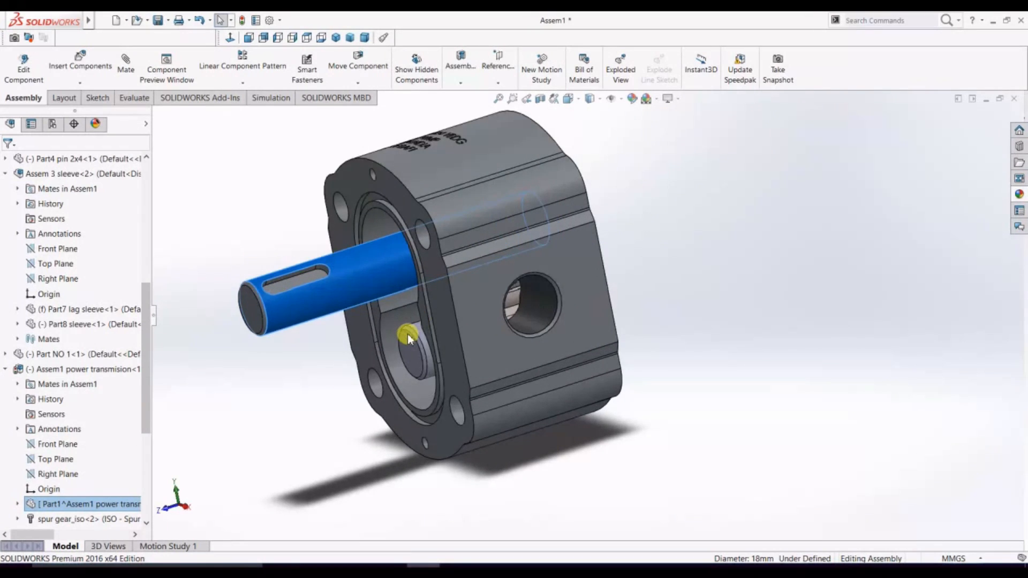
pyautogui.click(699, 260)
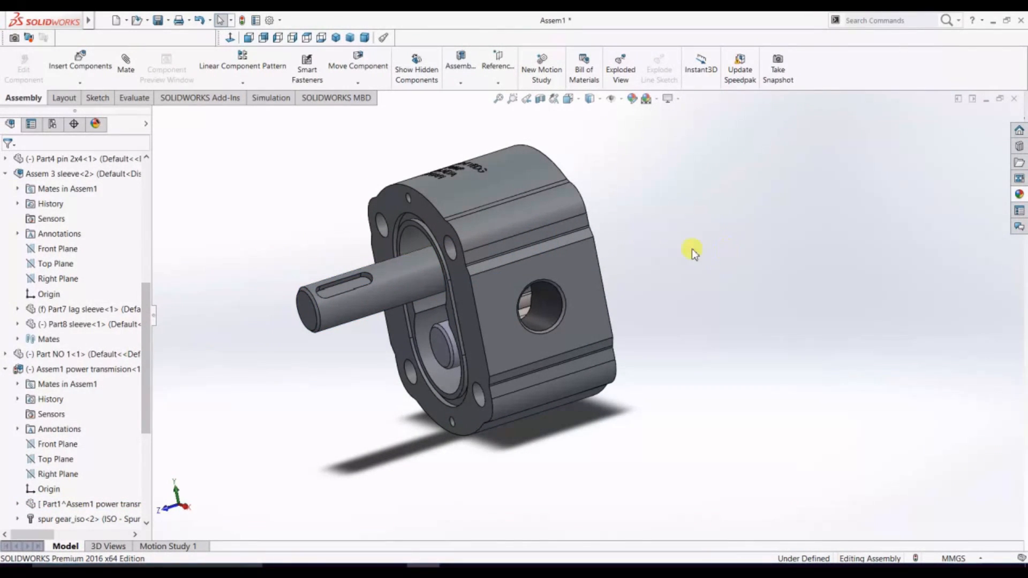
pyautogui.moveTo(692, 243); pyautogui.dragTo(694, 229, button='middle')
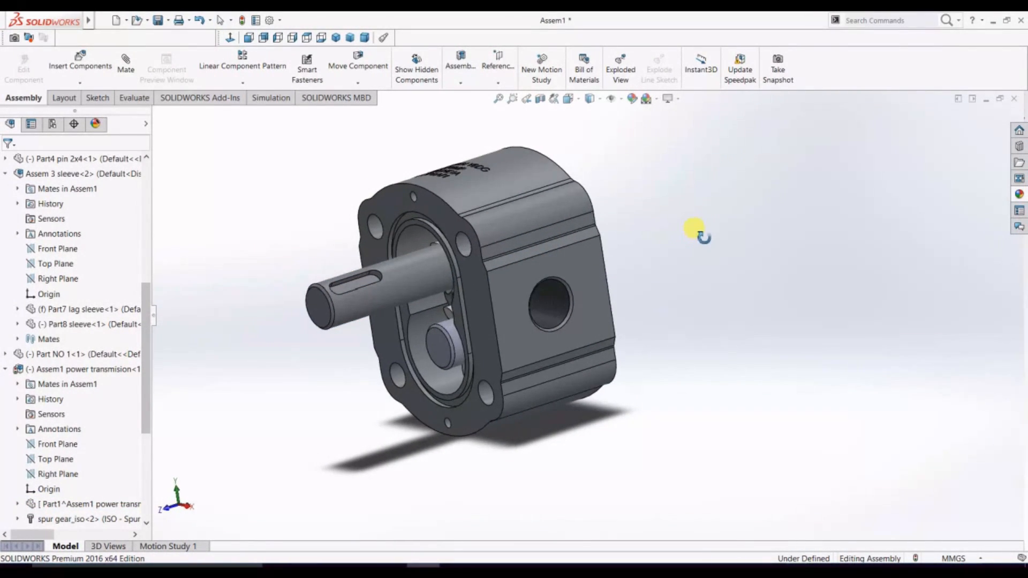
pyautogui.moveTo(577, 243); pyautogui.dragTo(634, 266, button='middle')
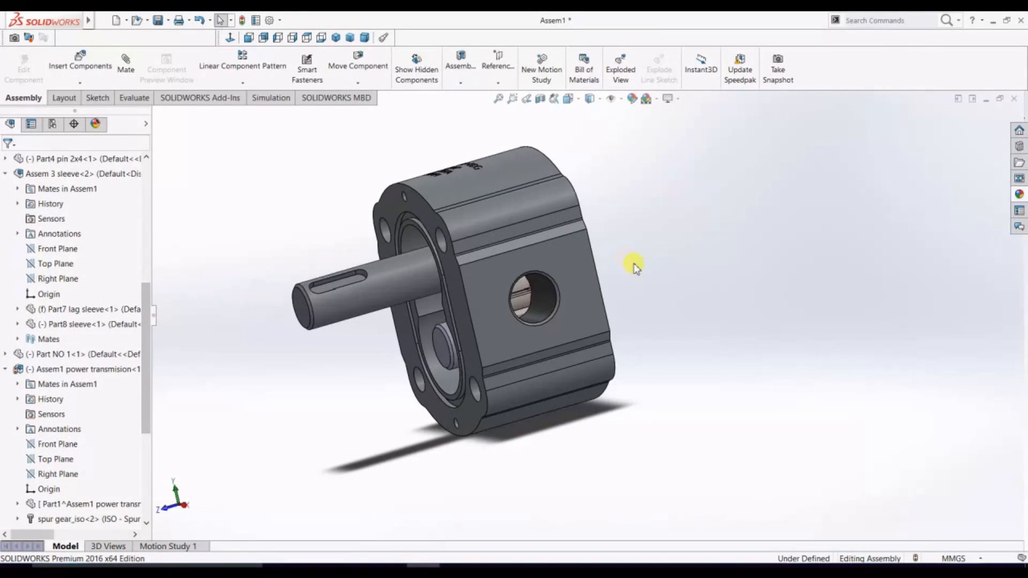
# Insert Assem 3 sleeve and Part4 pin 2x4 from the youtube folder, placing the sleeve beside the shaft's free end and the pin beneath it
pyautogui.click(81, 61)
pyautogui.click(61, 396)
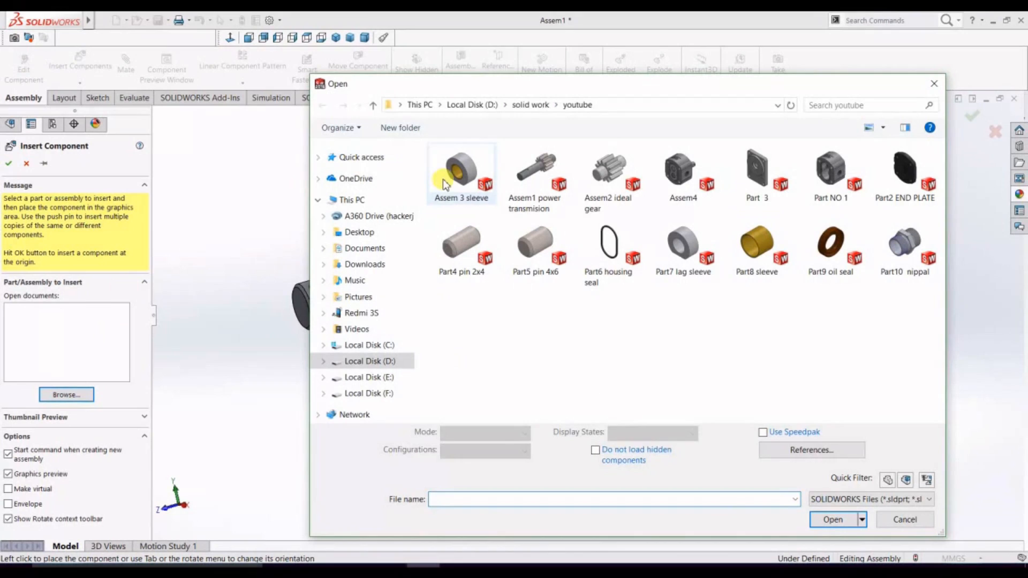
pyautogui.click(469, 264)
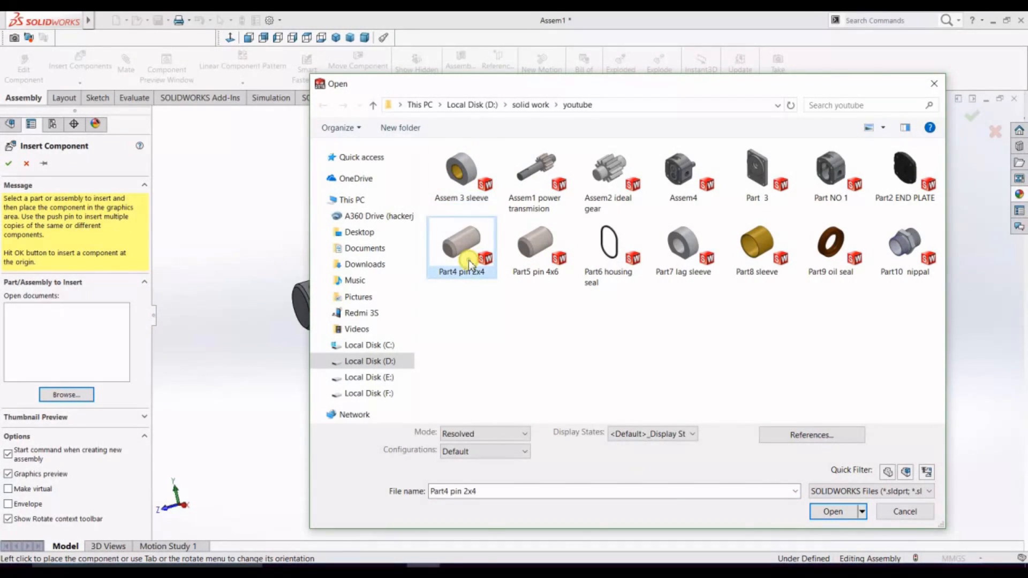
pyautogui.keyDown('ctrl'); pyautogui.click(458, 176); pyautogui.keyUp('ctrl')
pyautogui.click(827, 511)
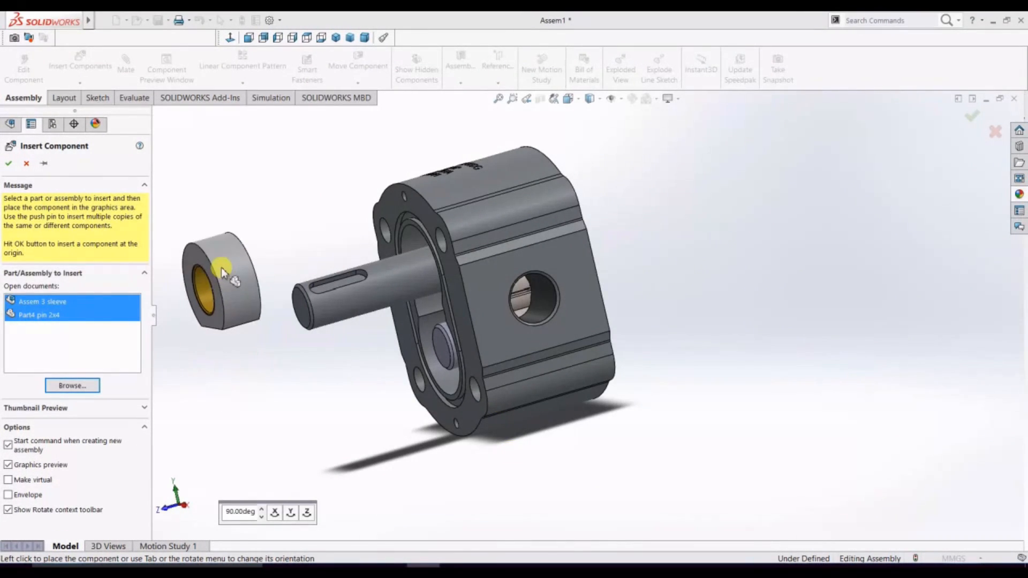
pyautogui.click(221, 262)
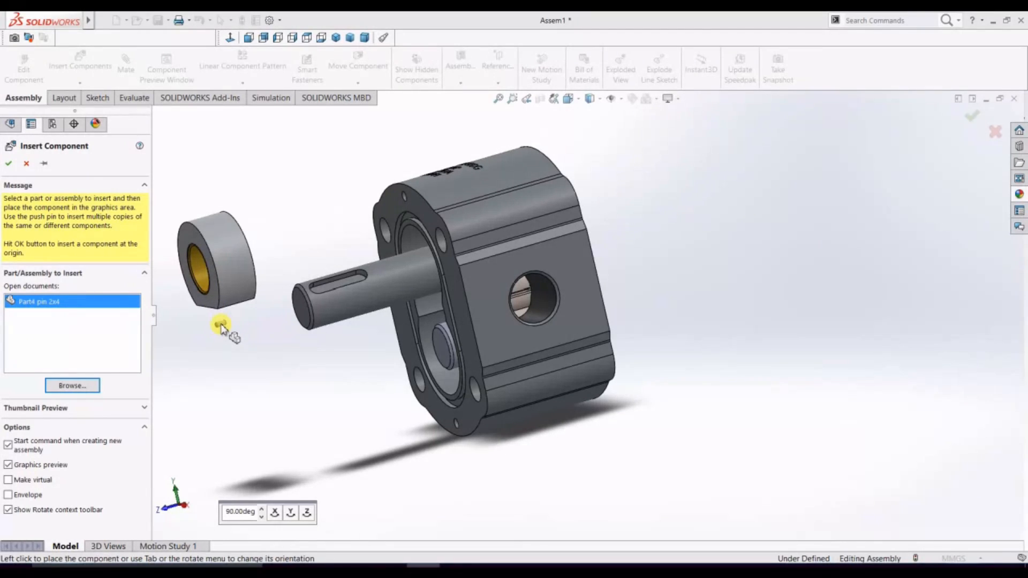
pyautogui.click(221, 326)
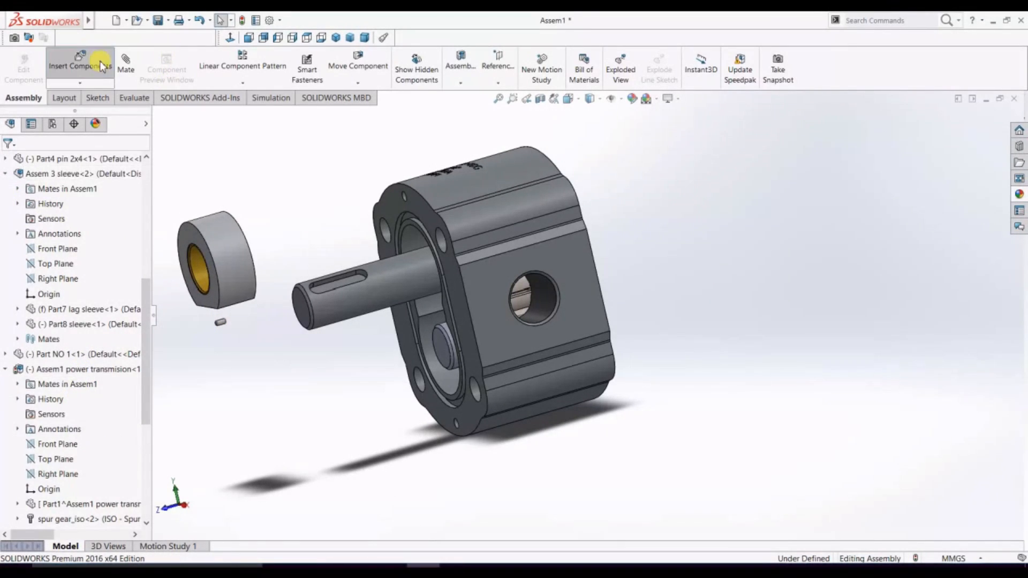
# Insert another Assem 3 sleeve from the youtube folder and place it below the loose pin
pyautogui.click(101, 67)
pyautogui.click(73, 392)
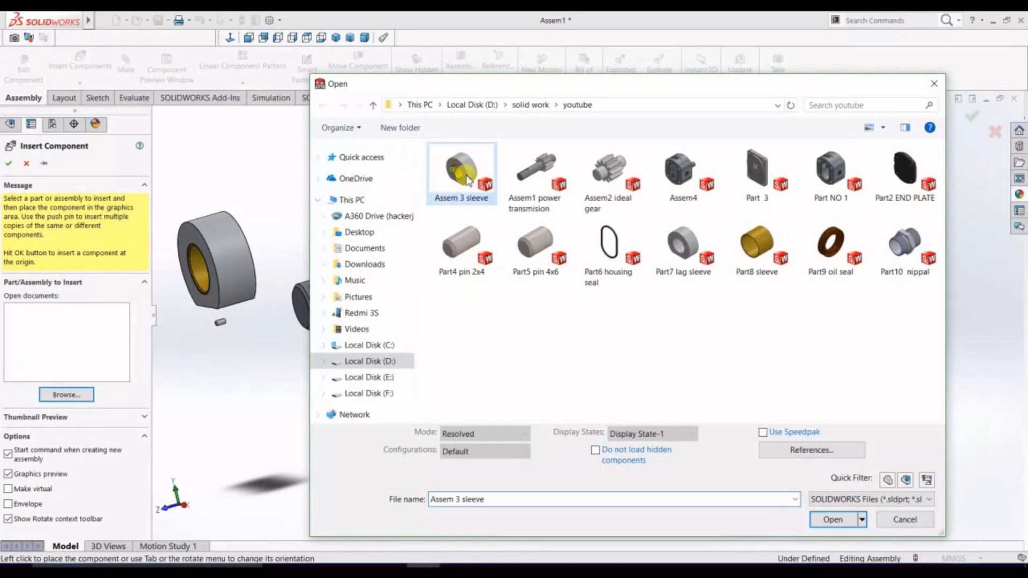
pyautogui.click(833, 520)
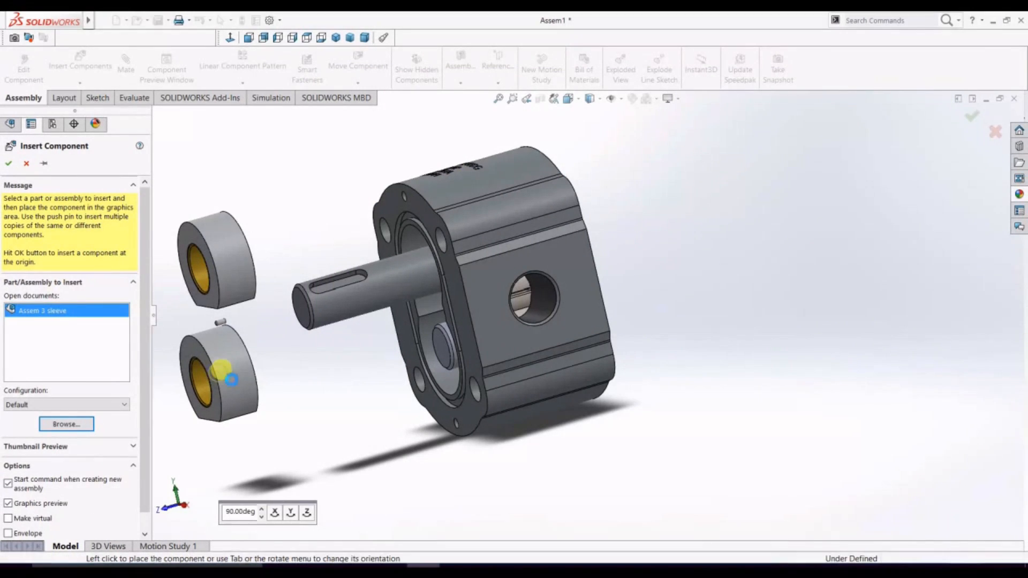
pyautogui.click(220, 370)
# Rotate the lower loose sleeve so its flat side turns up towards the upper loose sleeve
pyautogui.moveTo(283, 379); pyautogui.dragTo(451, 340, button='middle')
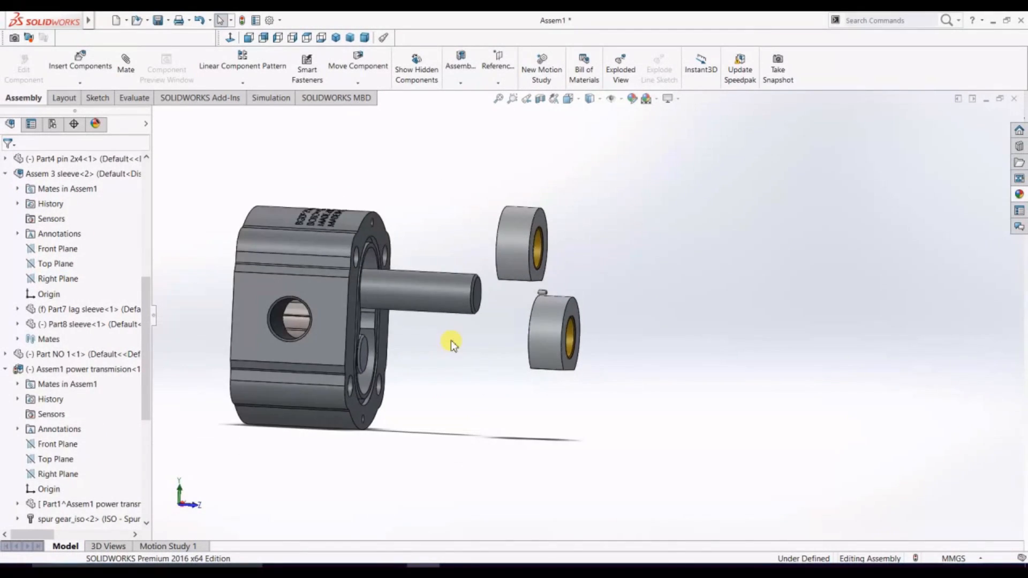
pyautogui.scroll(-5, 568, 303)
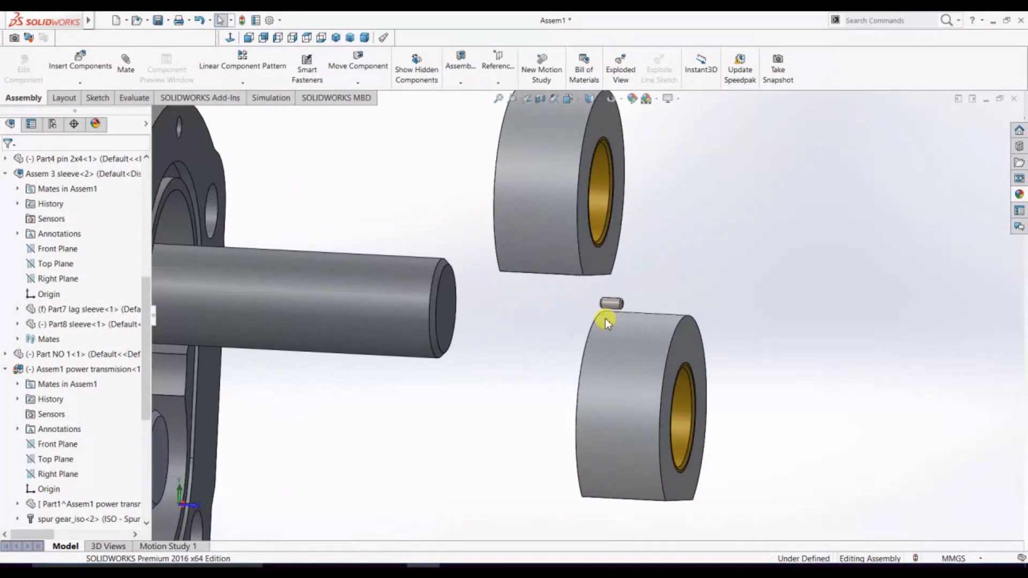
pyautogui.moveTo(650, 359); pyautogui.dragTo(724, 204, button='right')
pyautogui.moveTo(760, 387); pyautogui.dragTo(718, 306, button='right')
pyautogui.click(689, 247)
pyautogui.click(614, 305)
pyautogui.moveTo(614, 305); pyautogui.dragTo(562, 198, button='middle')
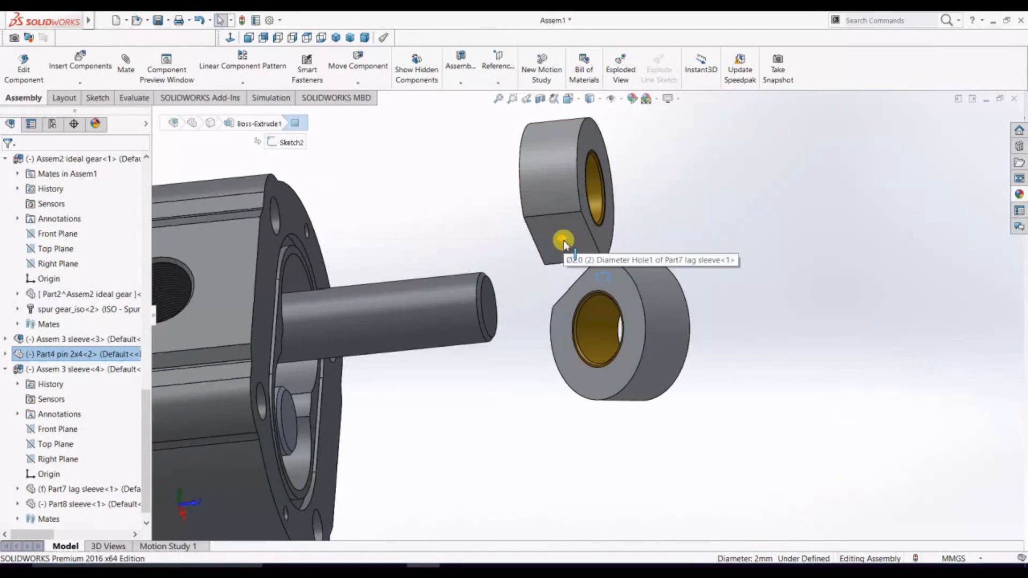
pyautogui.scroll(-2, 563, 240)
pyautogui.scroll(-3, 536, 289)
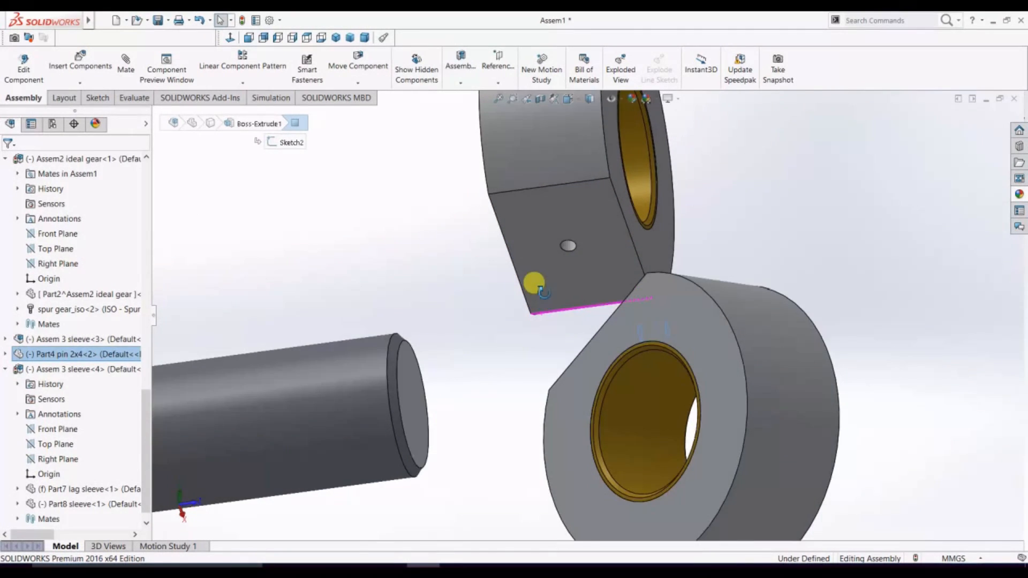
pyautogui.click(573, 242)
pyautogui.click(126, 74)
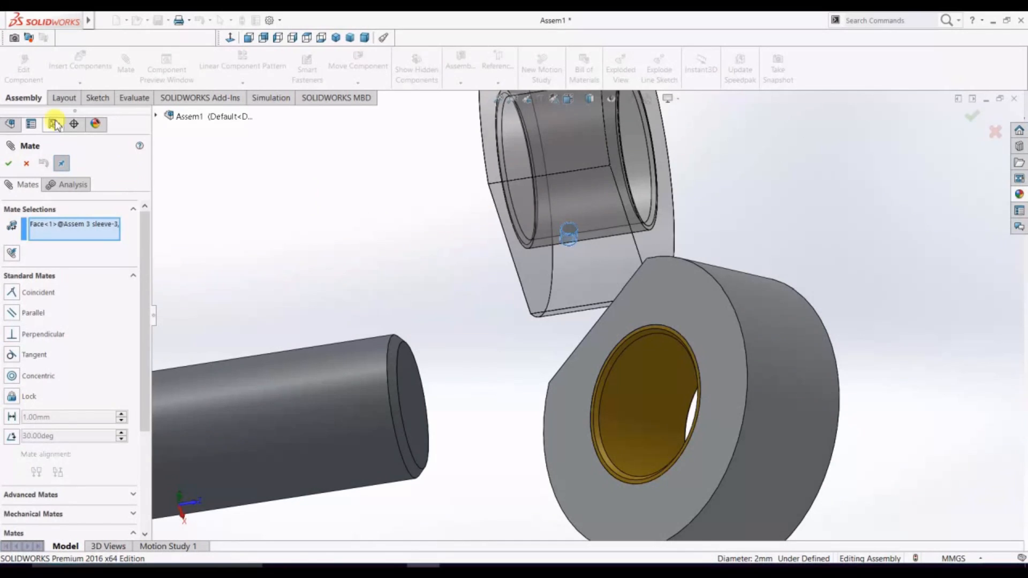
pyautogui.click(27, 164)
# Mate the loose pin's cylindrical face concentric with the 2 mm hole in the upper loose sleeve's flat face
pyautogui.scroll(-2, 435, 241)
pyautogui.scroll(4, 532, 307)
pyautogui.moveTo(531, 304); pyautogui.dragTo(687, 368, button='middle')
pyautogui.click(674, 364)
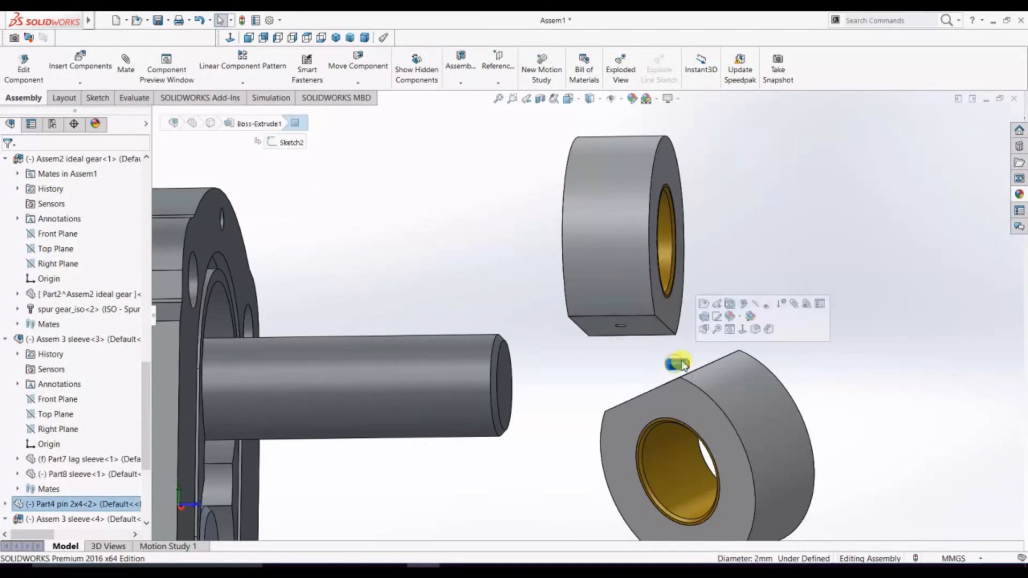
pyautogui.click(794, 305)
pyautogui.scroll(2, 640, 341)
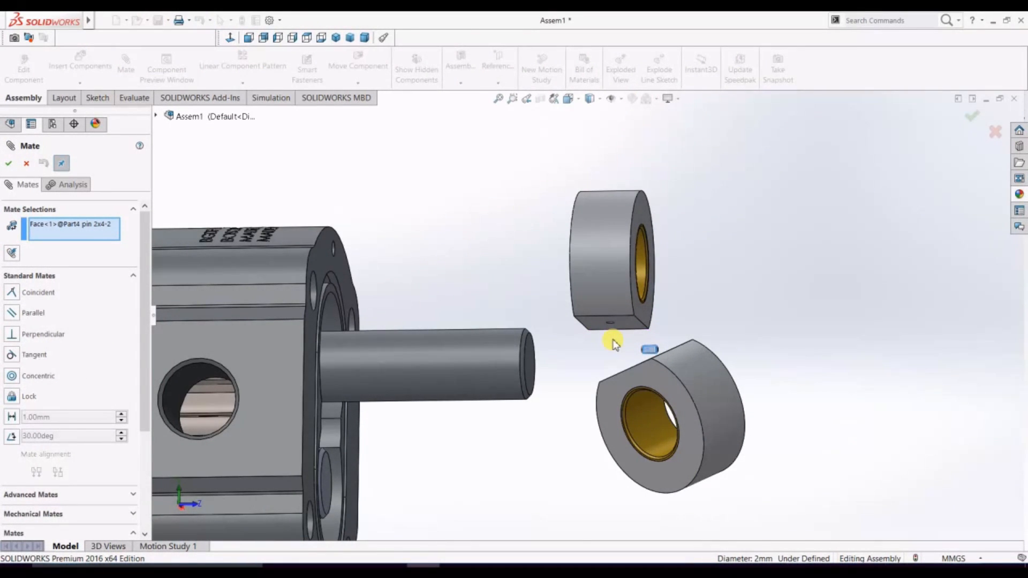
pyautogui.scroll(-5, 613, 343)
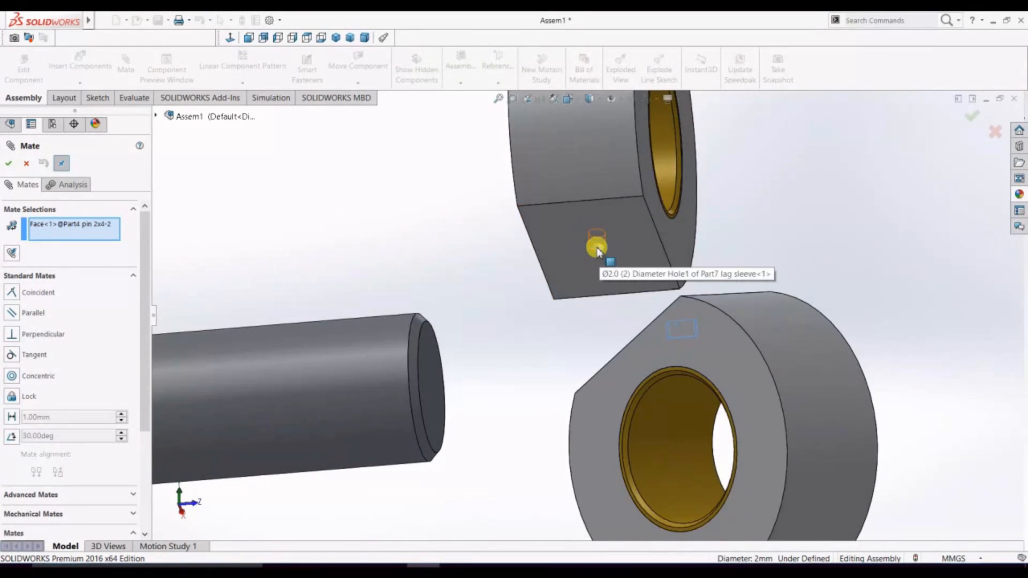
pyautogui.click(598, 249)
pyautogui.click(742, 217)
# Add a 2 mm distance mate between the pin's end face and the upper loose sleeve's flat face
pyautogui.click(626, 252)
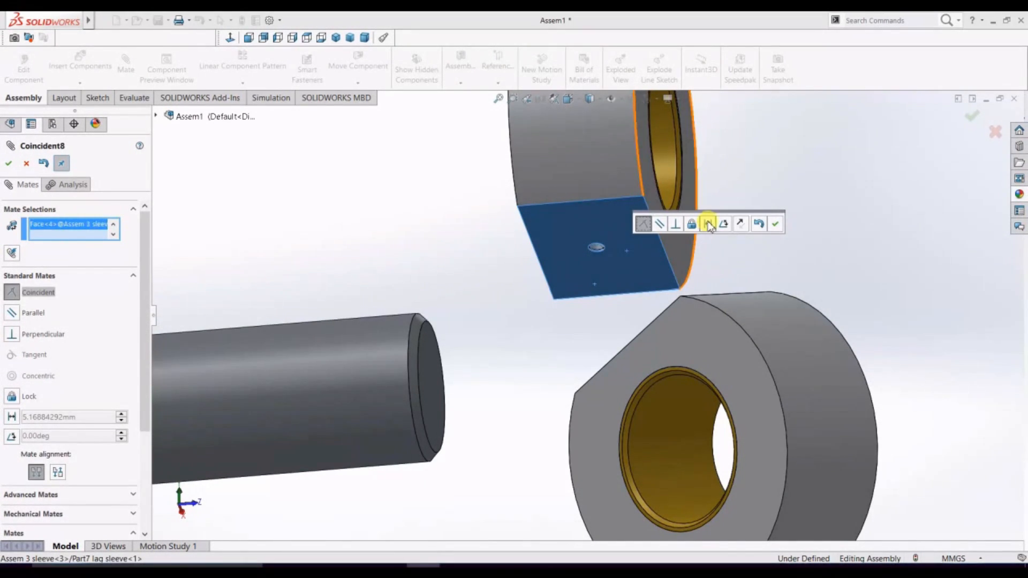
pyautogui.click(708, 224)
pyautogui.write('2')
pyautogui.press('Return')
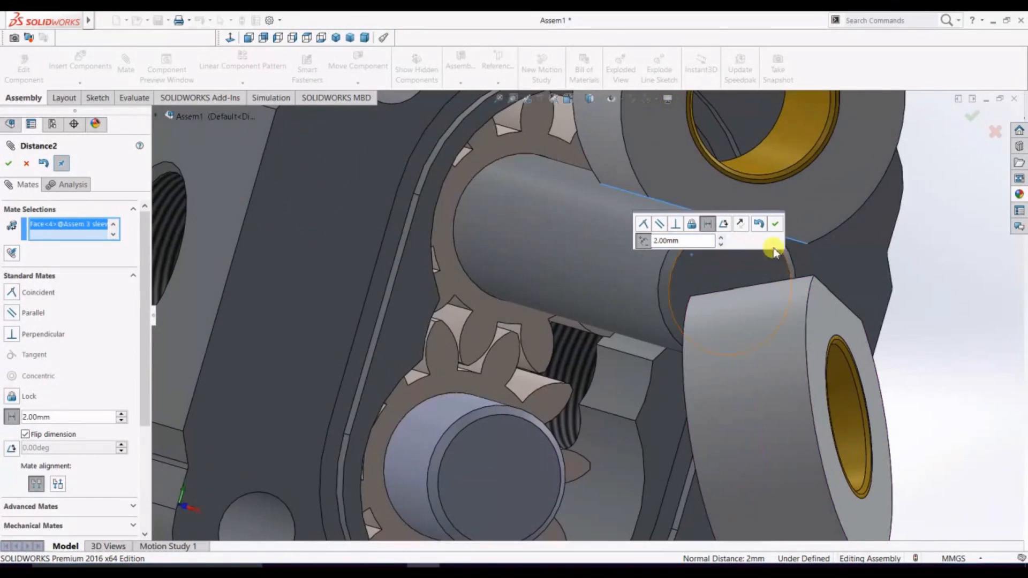
pyautogui.click(777, 225)
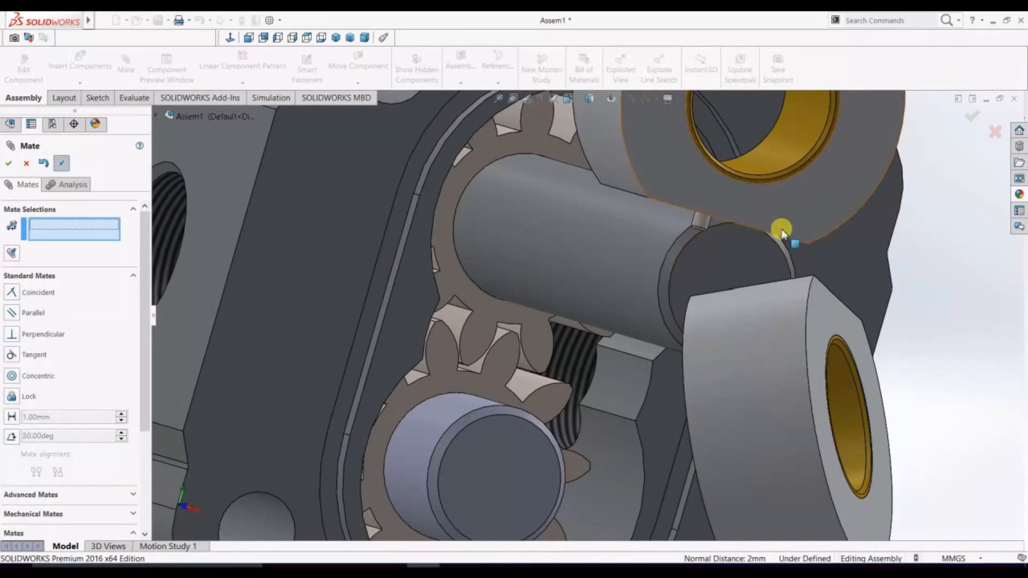
# Mate the front faces of the two loose sleeves coincident
pyautogui.scroll(3, 781, 231)
pyautogui.click(695, 347)
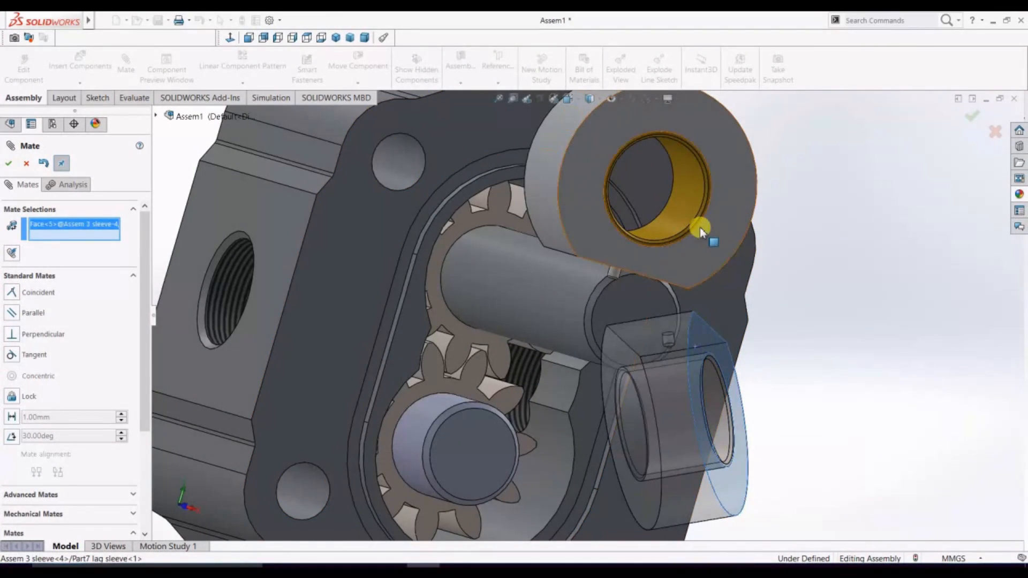
pyautogui.click(704, 226)
pyautogui.press('Return')
# Mate the protruding pin's cylindrical face concentric with the 2 mm hole in the lower loose sleeve's flat face
pyautogui.moveTo(769, 275); pyautogui.dragTo(477, 342, button='middle')
pyautogui.scroll(2, 477, 343)
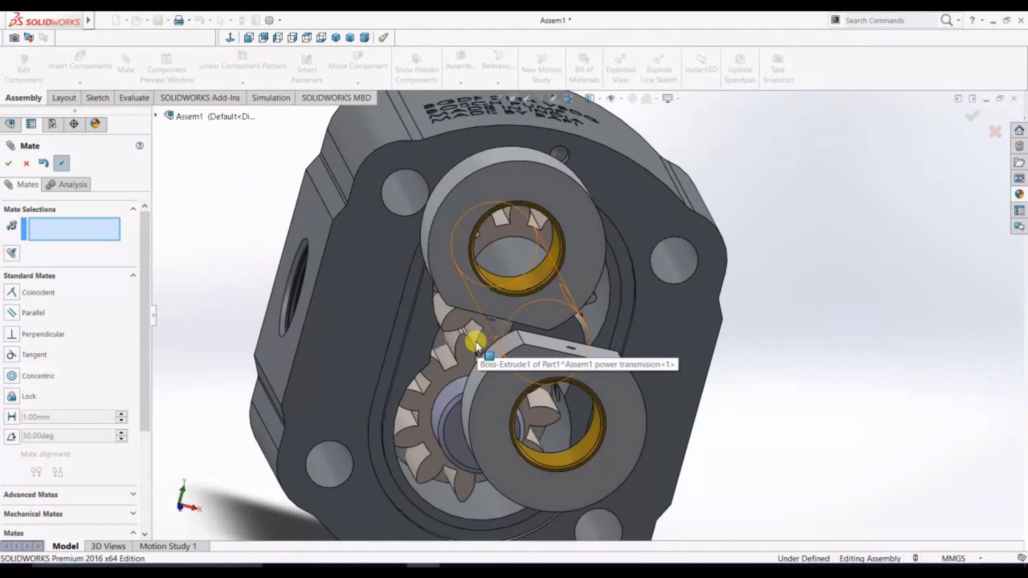
pyautogui.scroll(-4, 476, 342)
pyautogui.moveTo(705, 312); pyautogui.dragTo(712, 241, button='middle')
pyautogui.scroll(4, 714, 265)
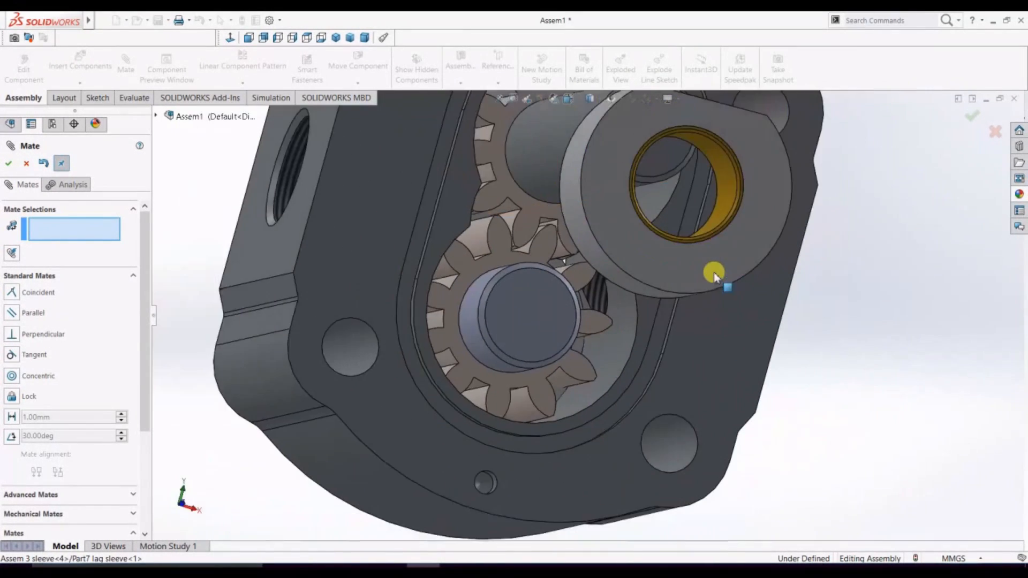
pyautogui.moveTo(719, 180); pyautogui.dragTo(712, 185, button='middle')
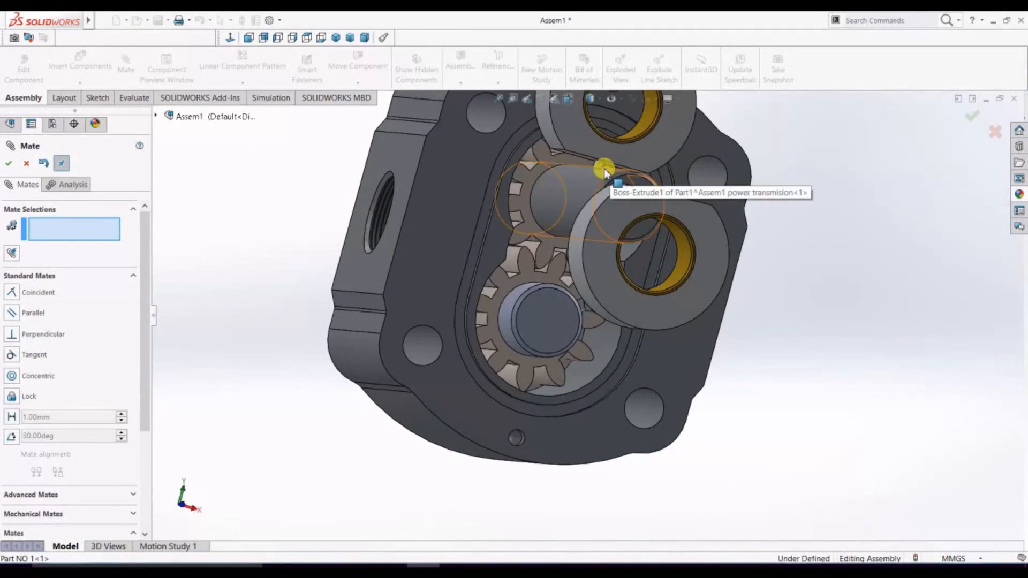
pyautogui.scroll(-4, 600, 166)
pyautogui.click(584, 215)
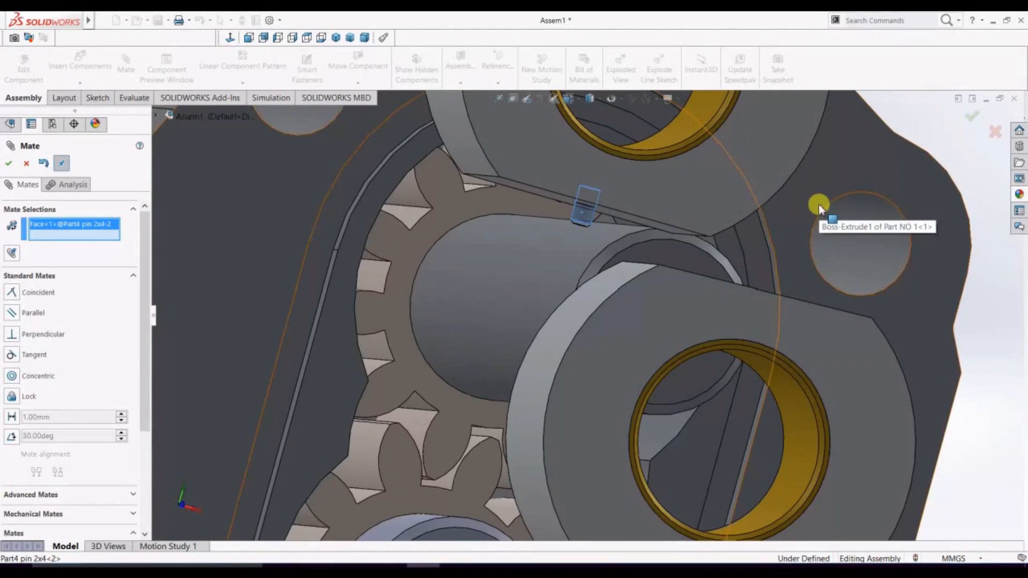
pyautogui.scroll(4, 818, 206)
pyautogui.moveTo(818, 205); pyautogui.dragTo(754, 301, button='middle')
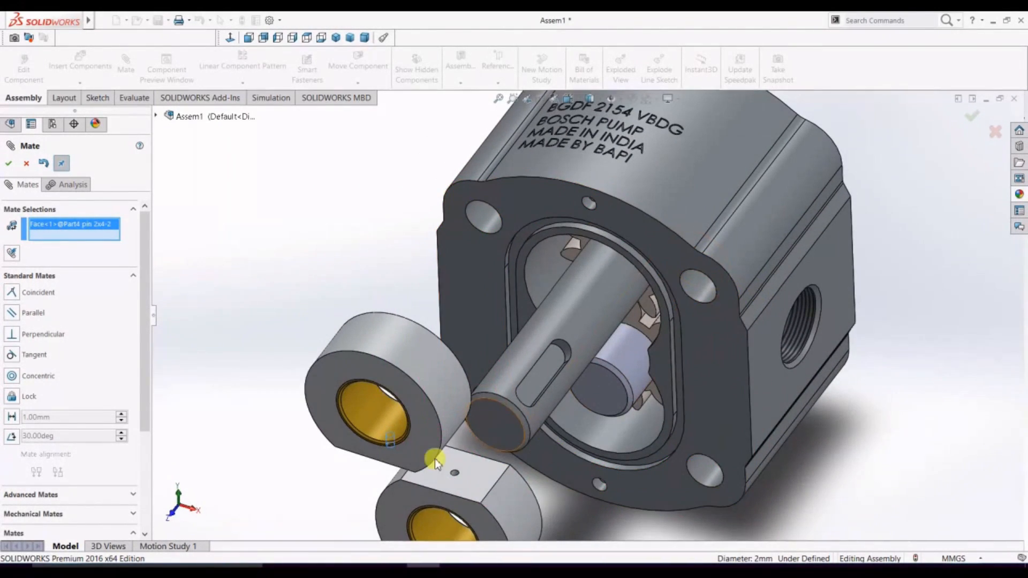
pyautogui.scroll(-5, 455, 476)
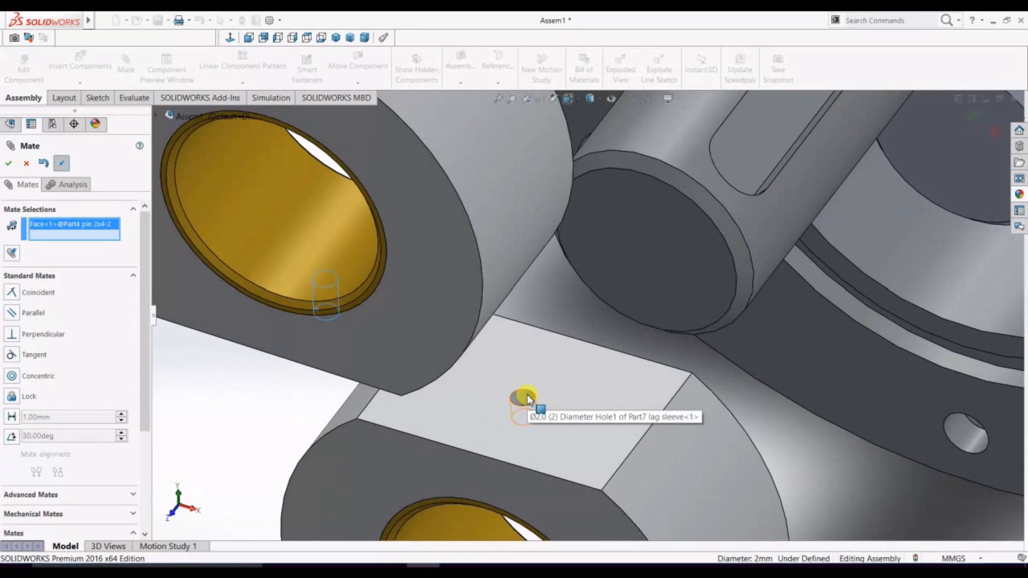
pyautogui.click(524, 398)
pyautogui.rightClick(528, 399)
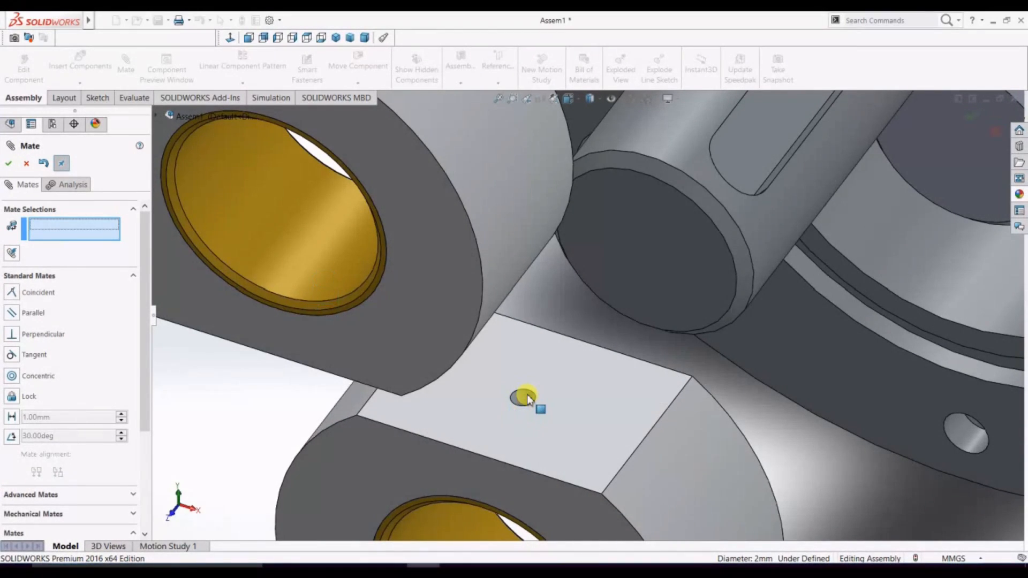
# Mate the lower loose sleeve's flat face coincident with the upper loose sleeve's flat face
pyautogui.scroll(4, 529, 401)
pyautogui.click(597, 353)
pyautogui.moveTo(584, 355); pyautogui.dragTo(498, 348, button='middle')
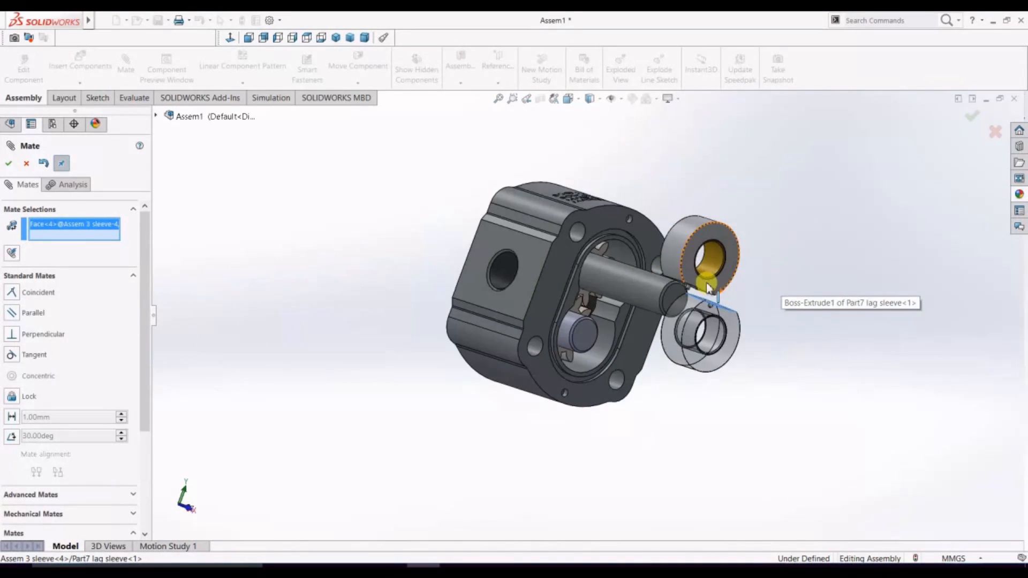
pyautogui.scroll(-5, 709, 284)
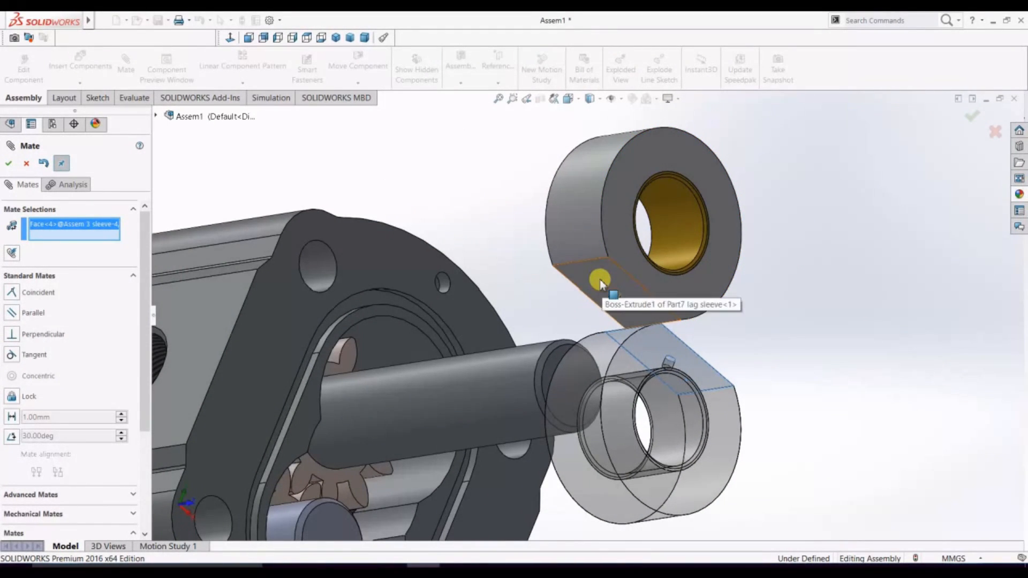
pyautogui.click(586, 269)
pyautogui.rightClick(586, 270)
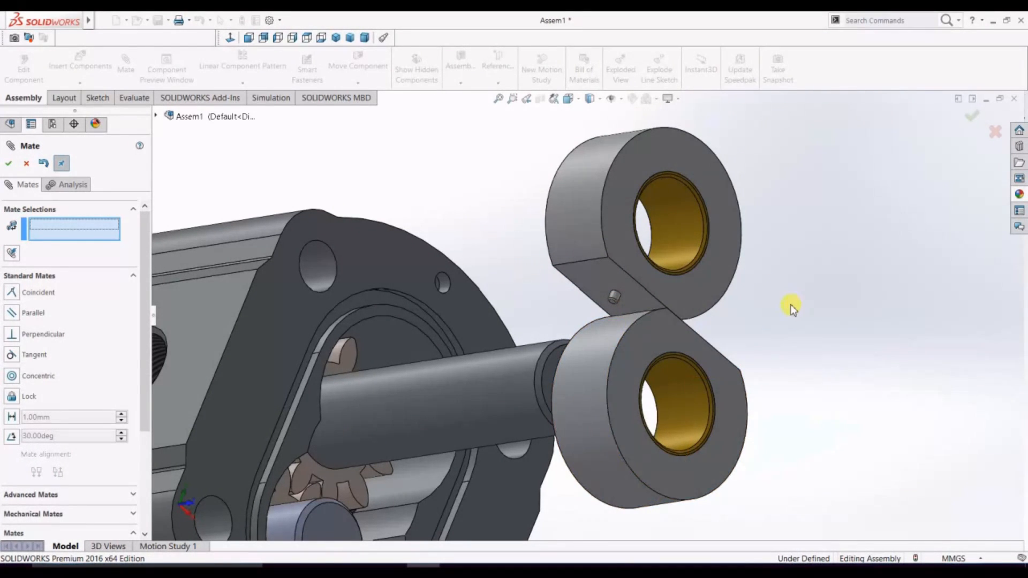
# Try to mate the pin's circular end edge concentric with the hole edge in the lower loose sleeve's flat face
pyautogui.click(615, 295)
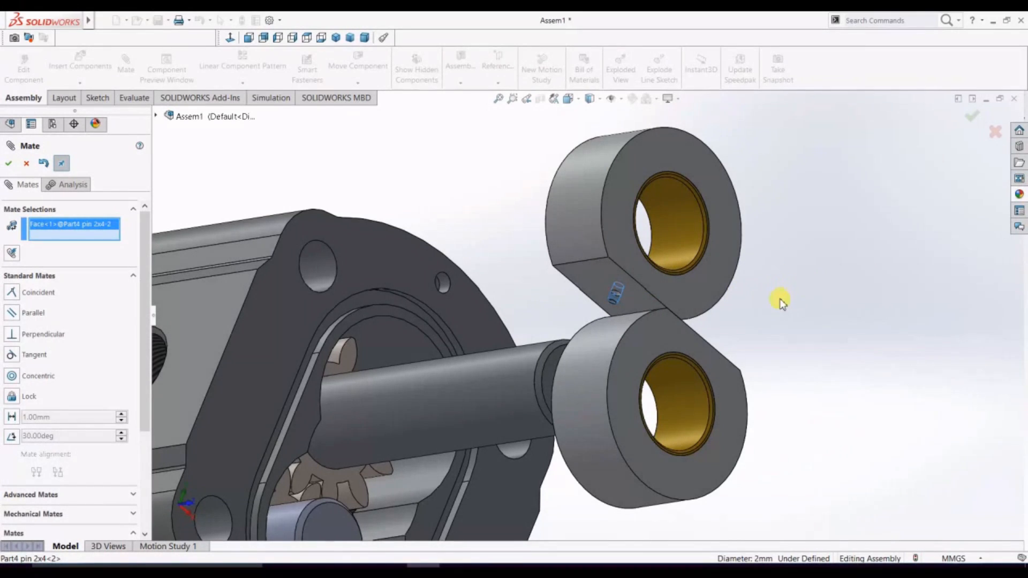
pyautogui.rightClick(59, 227)
pyautogui.click(84, 236)
pyautogui.click(617, 307)
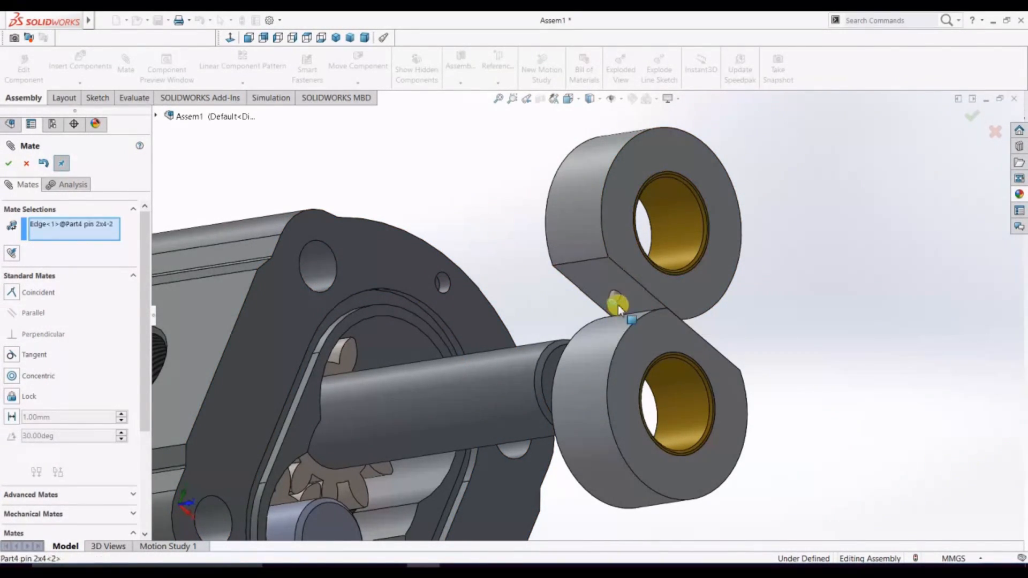
pyautogui.moveTo(778, 311); pyautogui.dragTo(689, 367, button='middle')
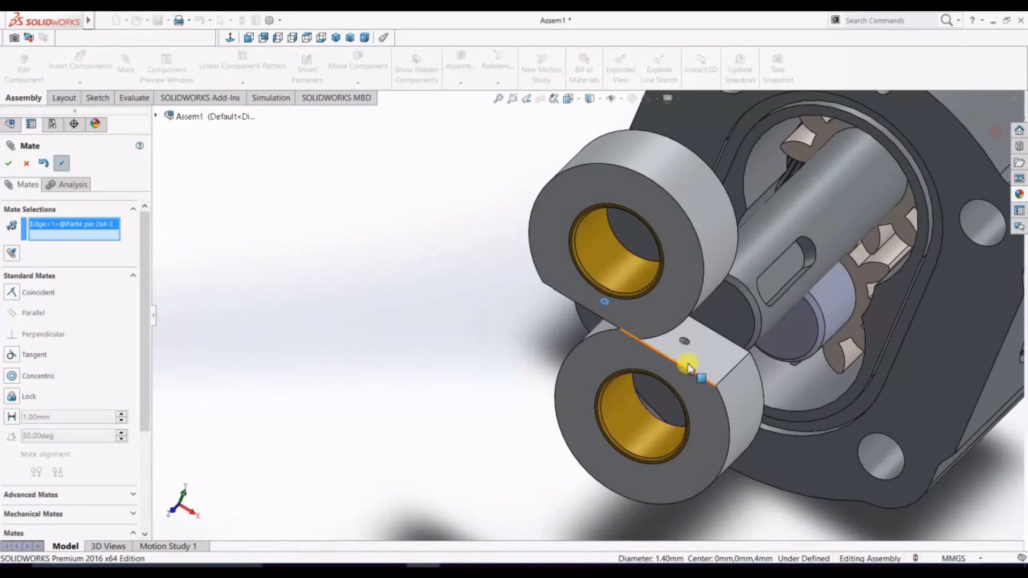
pyautogui.scroll(-5, 689, 346)
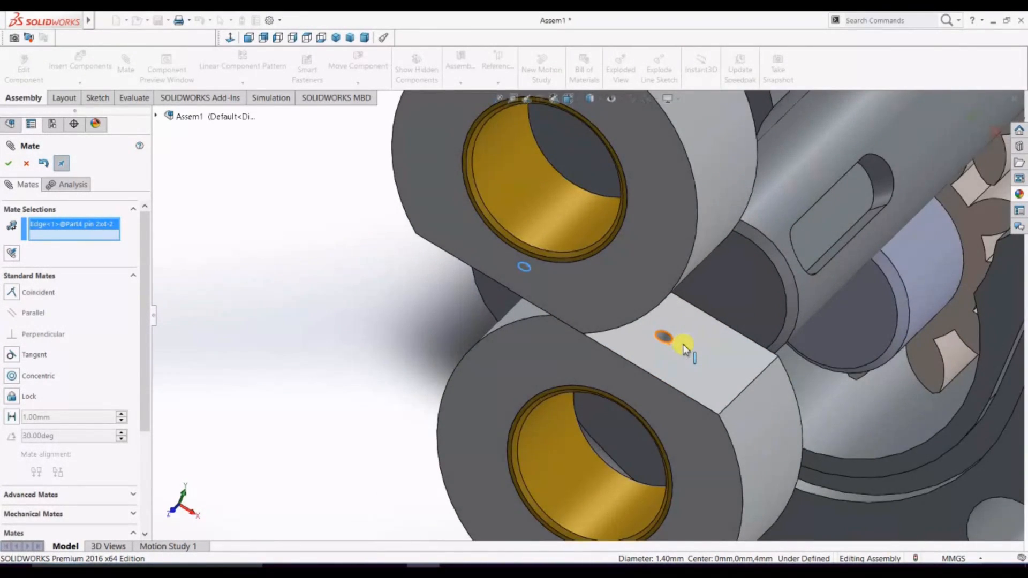
pyautogui.scroll(-4, 684, 349)
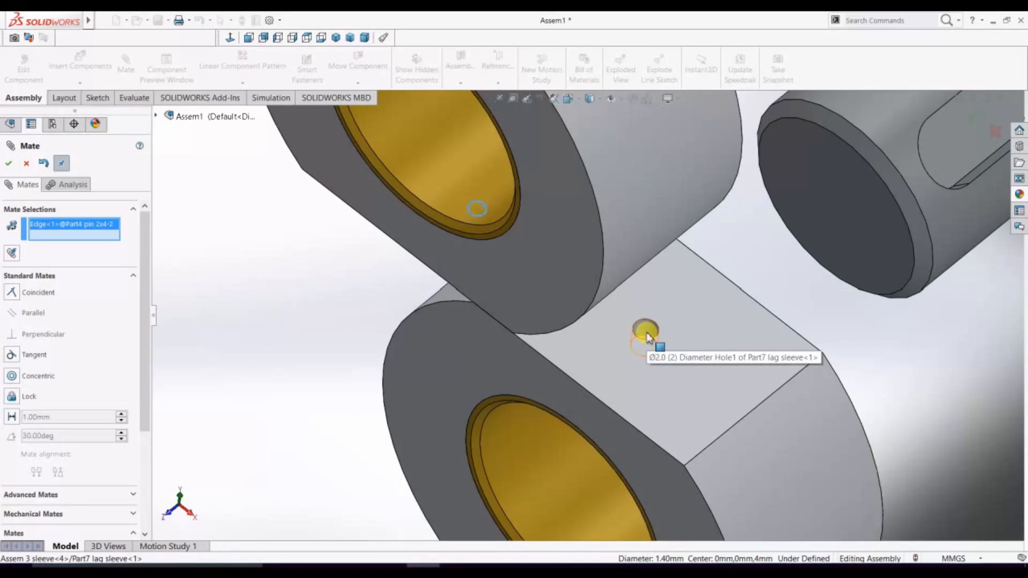
pyautogui.click(645, 336)
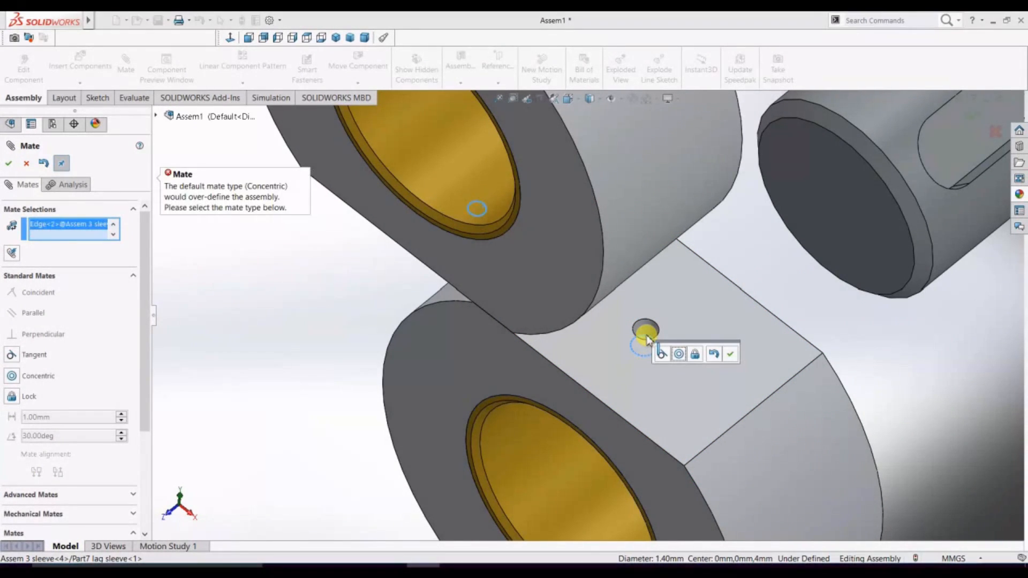
pyautogui.click(26, 164)
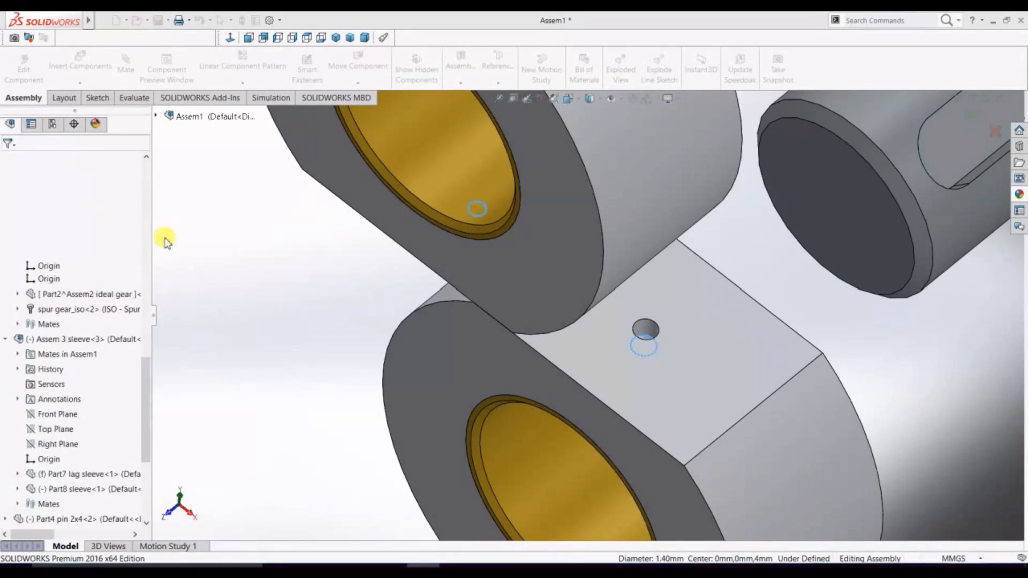
# Undo the recent mates on the pin and the two loose sleeves until the pin is free again
pyautogui.hotkey('ctrl', 'shift', 'z')
pyautogui.hotkey('ctrl', 'shift', 'z')
pyautogui.hotkey('ctrl', 'shift', 'z')
pyautogui.hotkey('ctrl', 'shift', 'z')
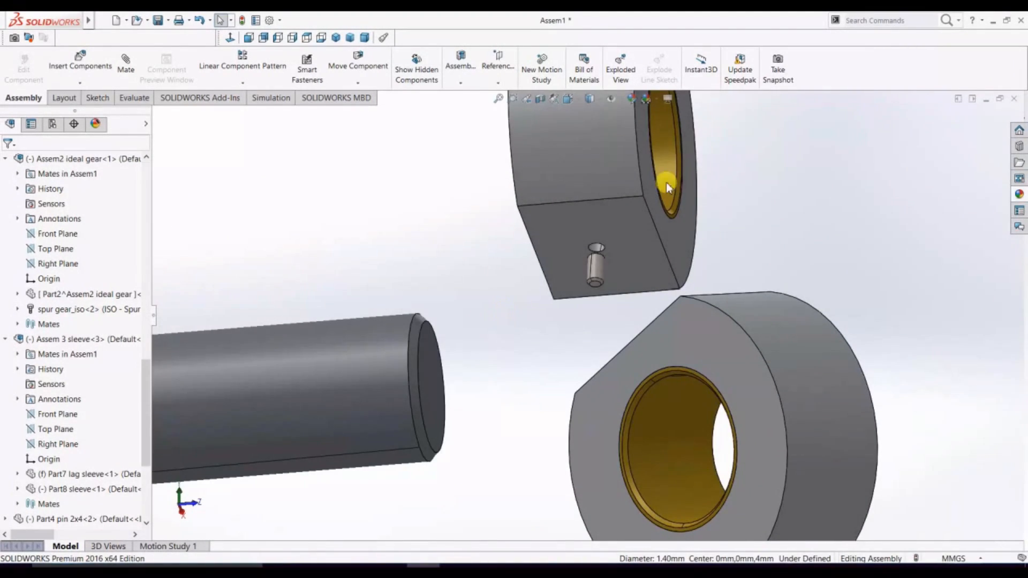
pyautogui.hotkey('ctrl', 'a')
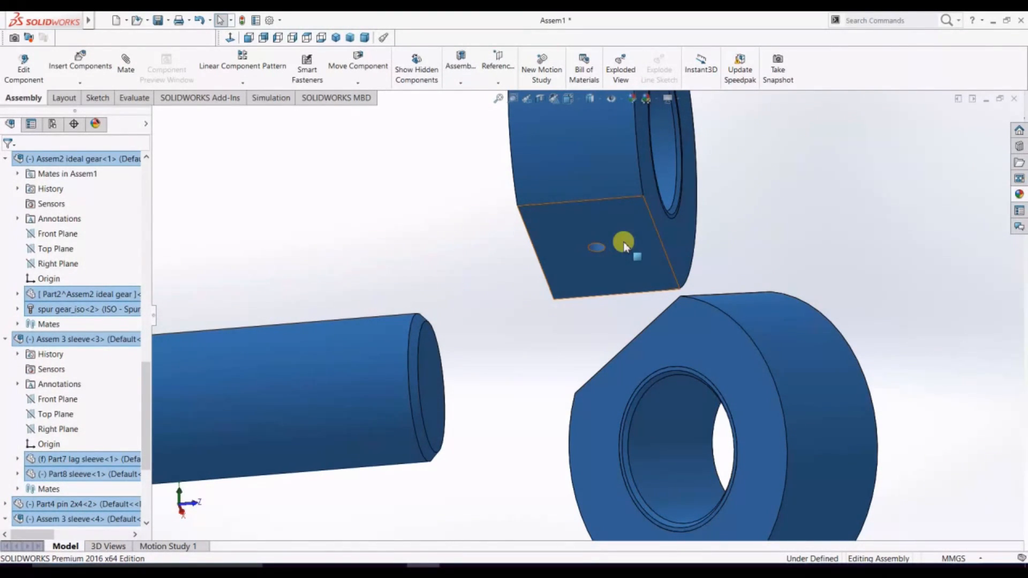
pyautogui.scroll(8, 508, 353)
pyautogui.moveTo(544, 416); pyautogui.dragTo(589, 407, button='middle')
pyautogui.click(698, 323)
pyautogui.scroll(-5, 439, 317)
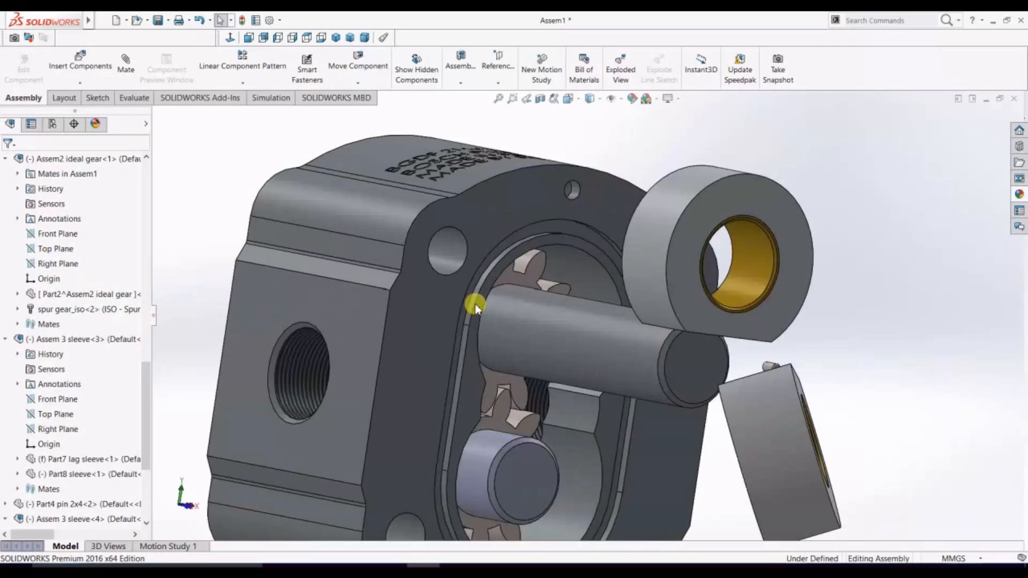
# Mate the free pin's cylindrical face concentric with the 2 mm hole in the upper loose sleeve's flat face
pyautogui.moveTo(857, 328); pyautogui.dragTo(903, 314, button='middle')
pyautogui.scroll(-5, 803, 370)
pyautogui.click(681, 337)
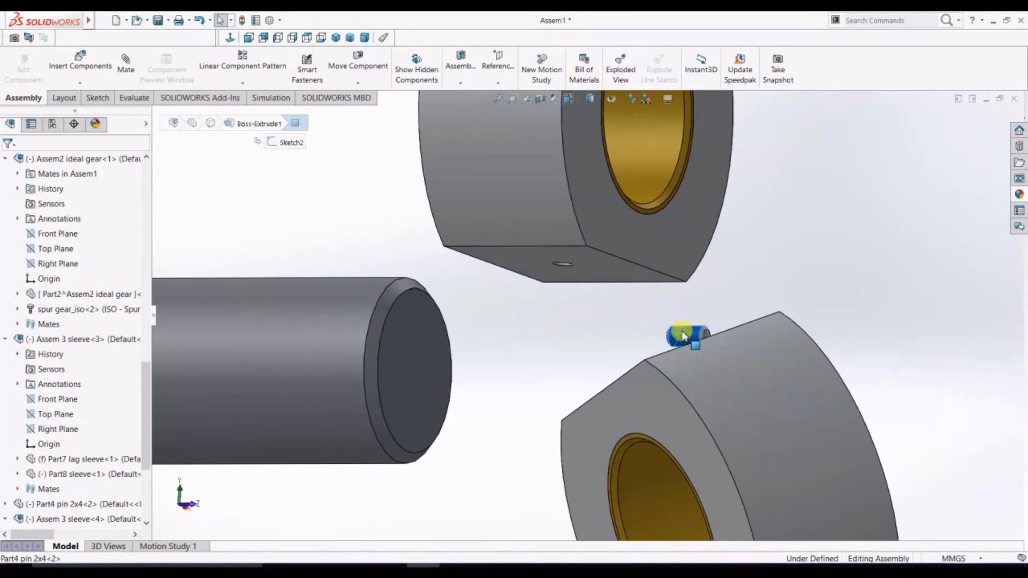
pyautogui.scroll(-3, 589, 320)
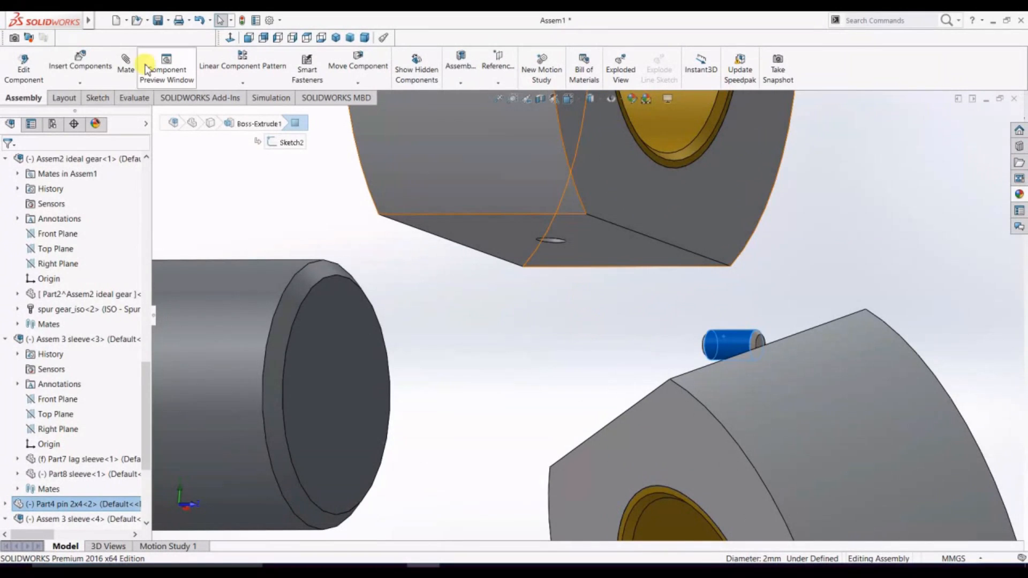
pyautogui.click(128, 68)
pyautogui.scroll(-3, 560, 282)
pyautogui.moveTo(553, 331); pyautogui.dragTo(557, 248, button='middle')
pyautogui.scroll(3, 564, 290)
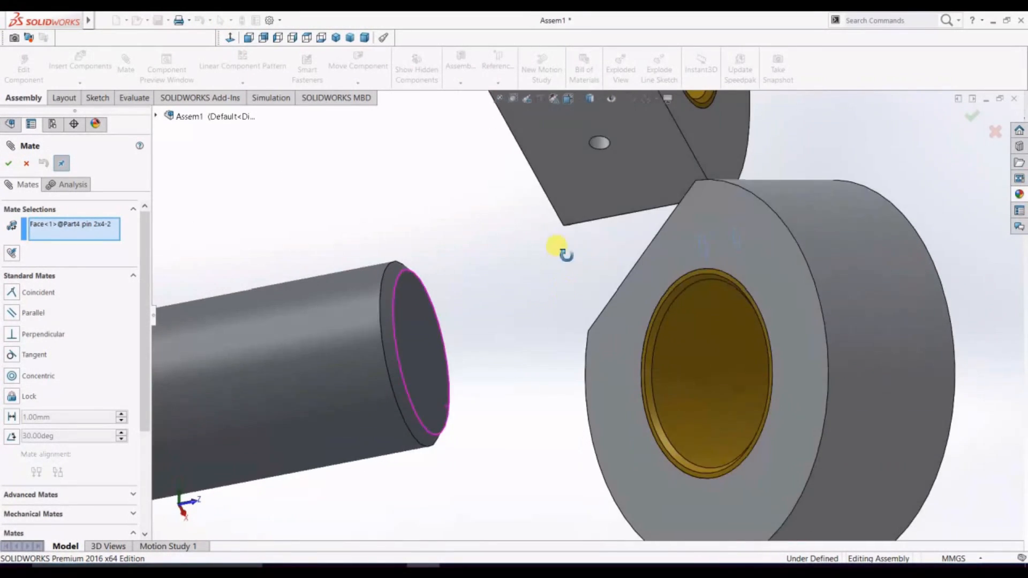
pyautogui.click(597, 142)
pyautogui.rightClick(598, 144)
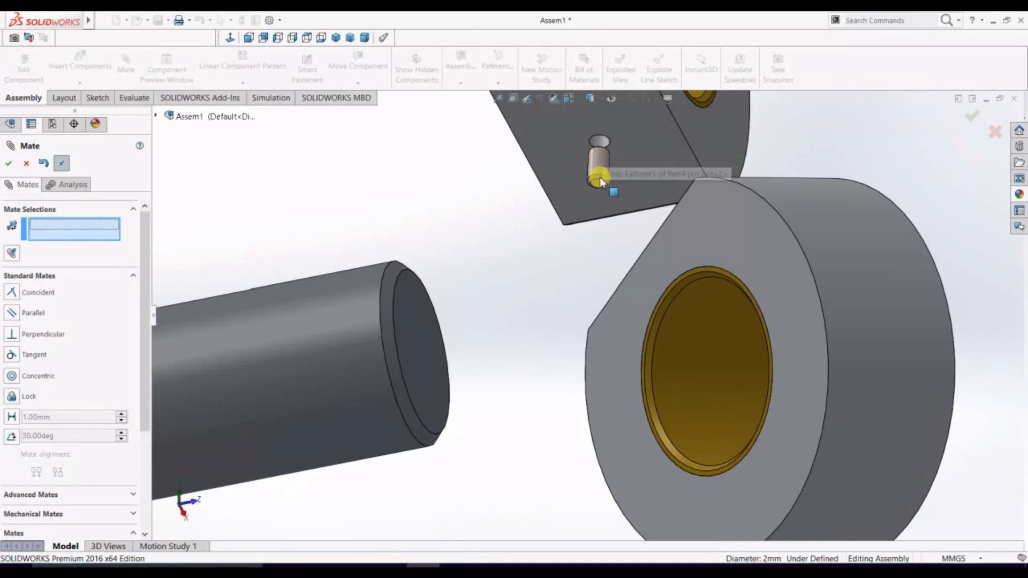
# Try to mate the pin's circular end edge with the upper loose sleeve's flat face
pyautogui.click(598, 183)
pyautogui.click(633, 173)
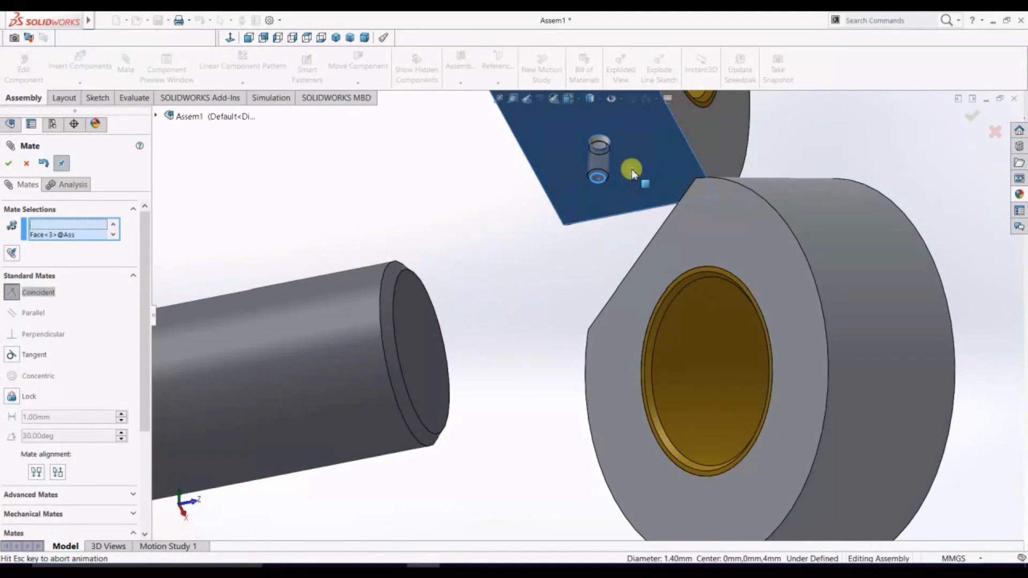
pyautogui.click(25, 163)
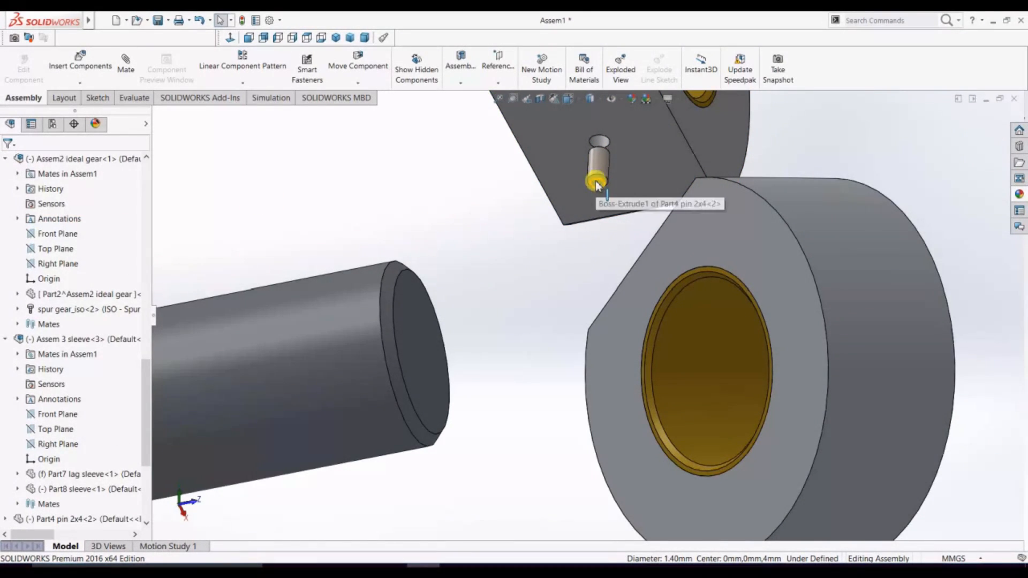
pyautogui.click(598, 183)
pyautogui.click(659, 155)
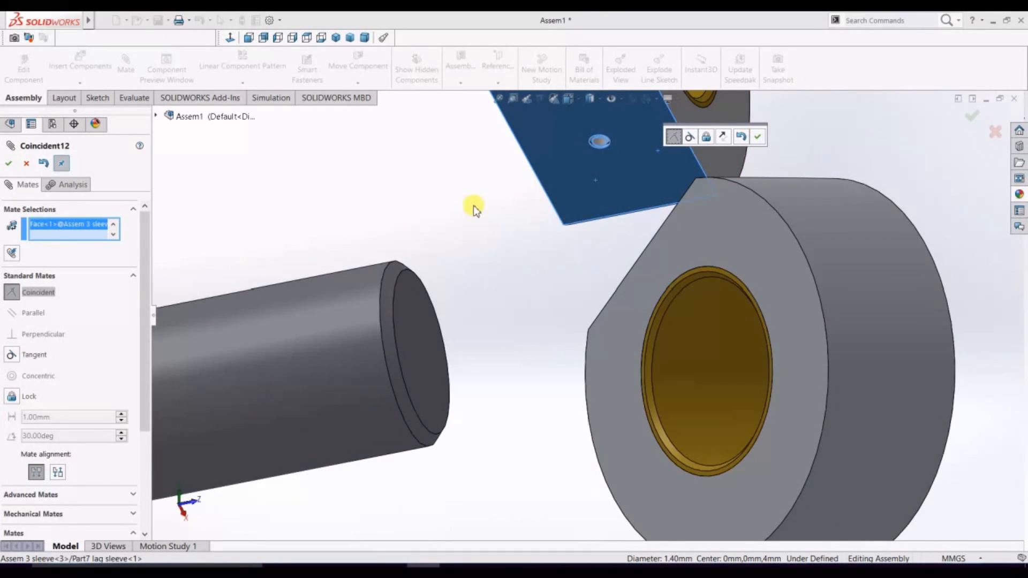
pyautogui.click(25, 165)
# Rotate the lower loose sleeve so its flat side faces up beneath the upper loose sleeve
pyautogui.scroll(4, 484, 229)
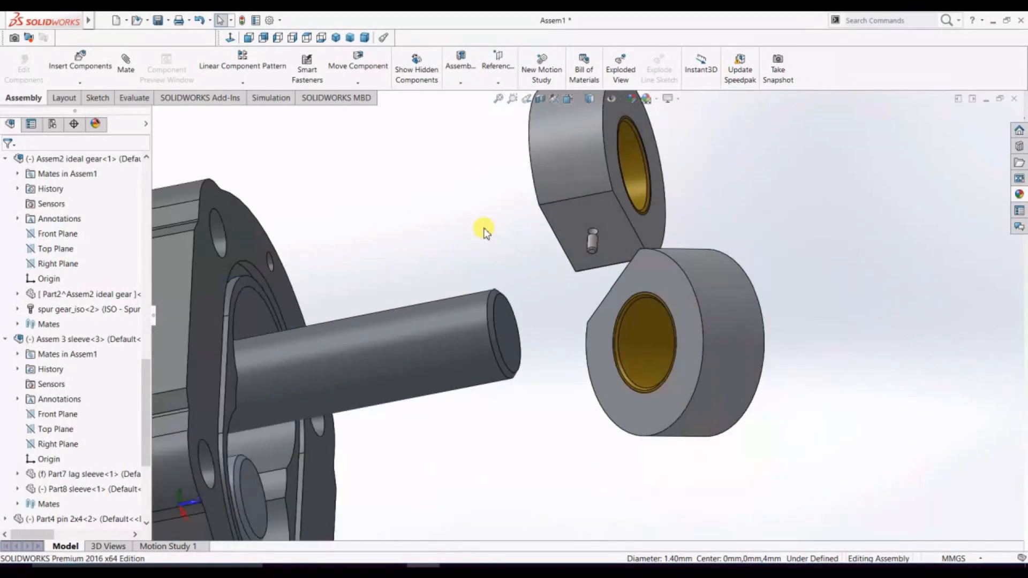
pyautogui.moveTo(703, 282); pyautogui.dragTo(639, 391)
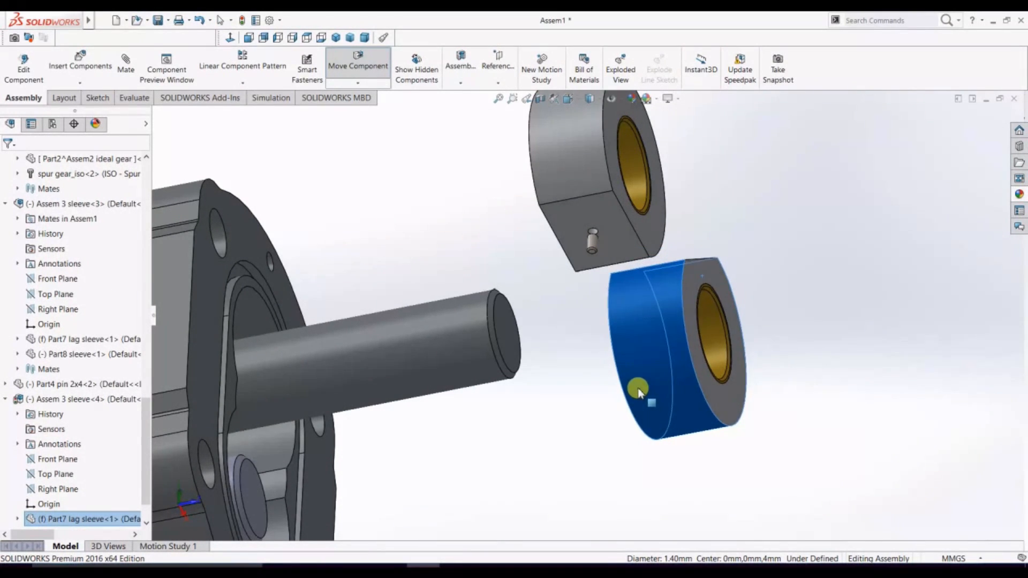
pyautogui.click(552, 320)
pyautogui.scroll(2, 566, 312)
pyautogui.scroll(-3, 569, 284)
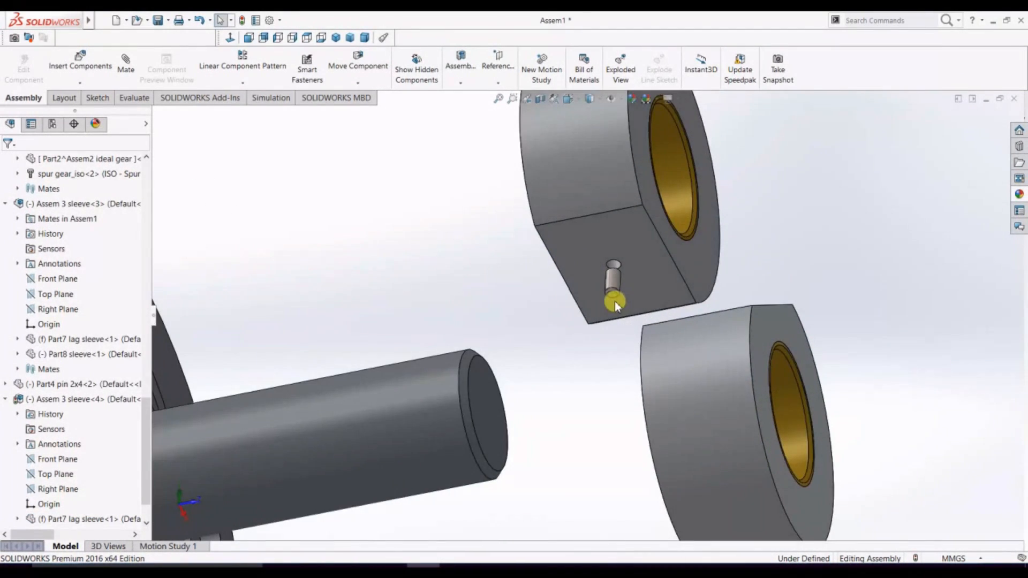
# Add a 2 mm distance mate between the pin's end face and the upper loose sleeve's flat face
pyautogui.click(640, 287)
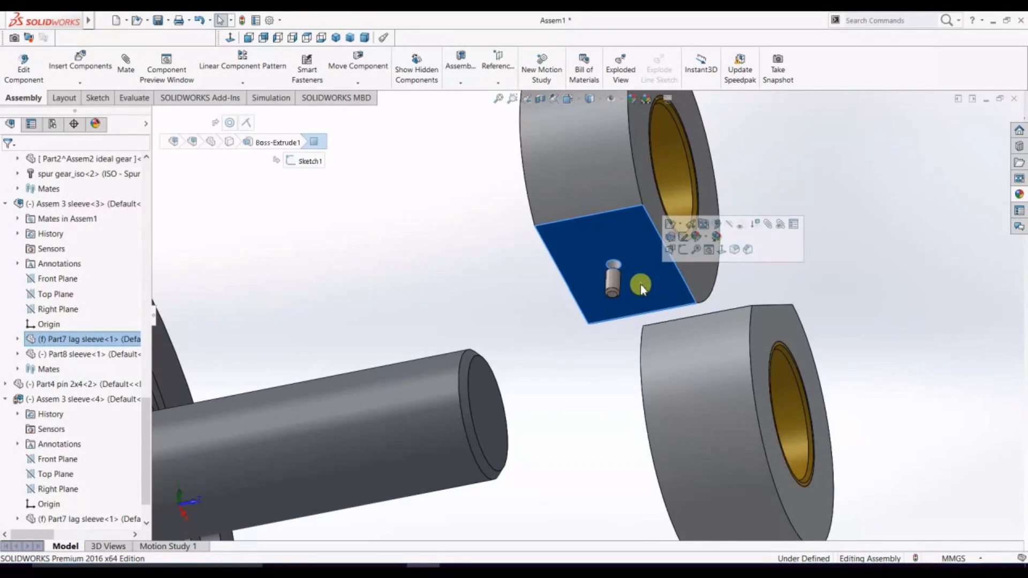
pyautogui.click(473, 302)
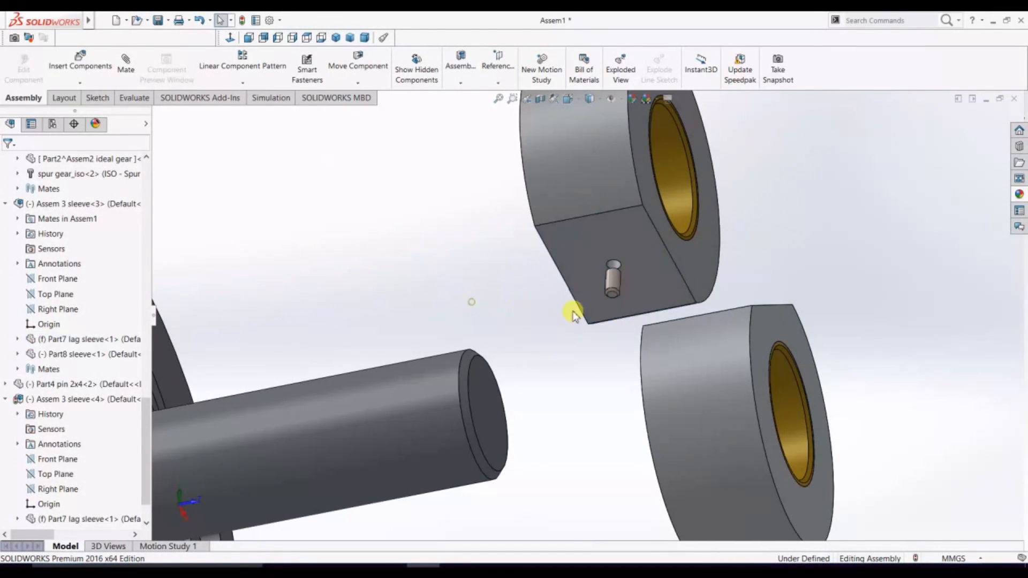
pyautogui.click(612, 296)
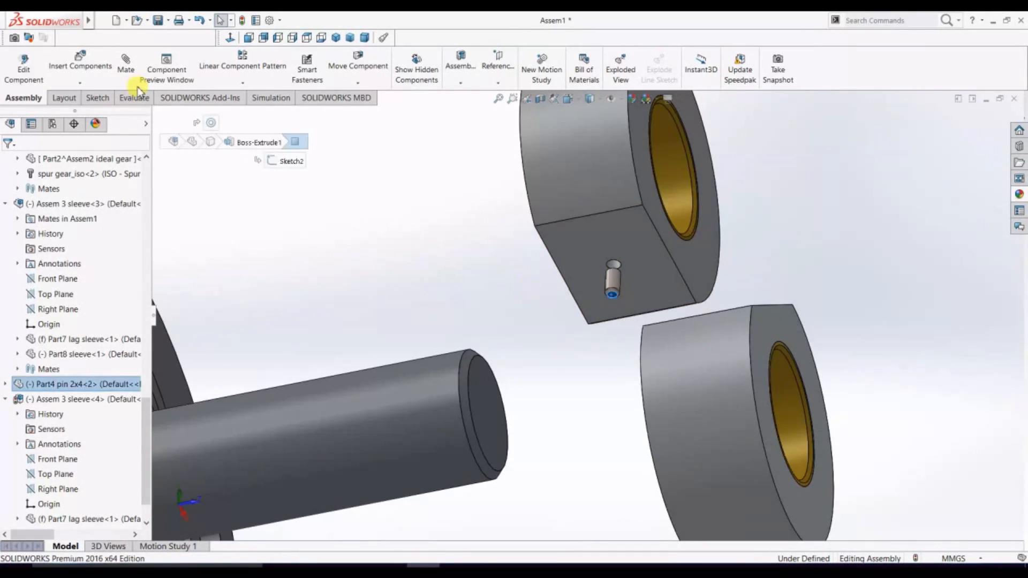
pyautogui.click(648, 268)
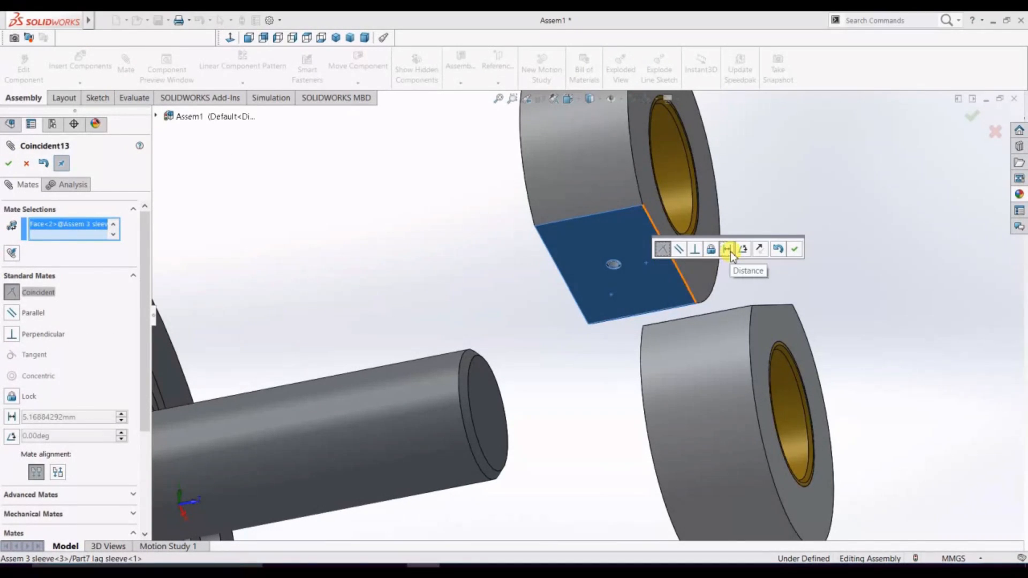
pyautogui.click(730, 251)
pyautogui.write('2')
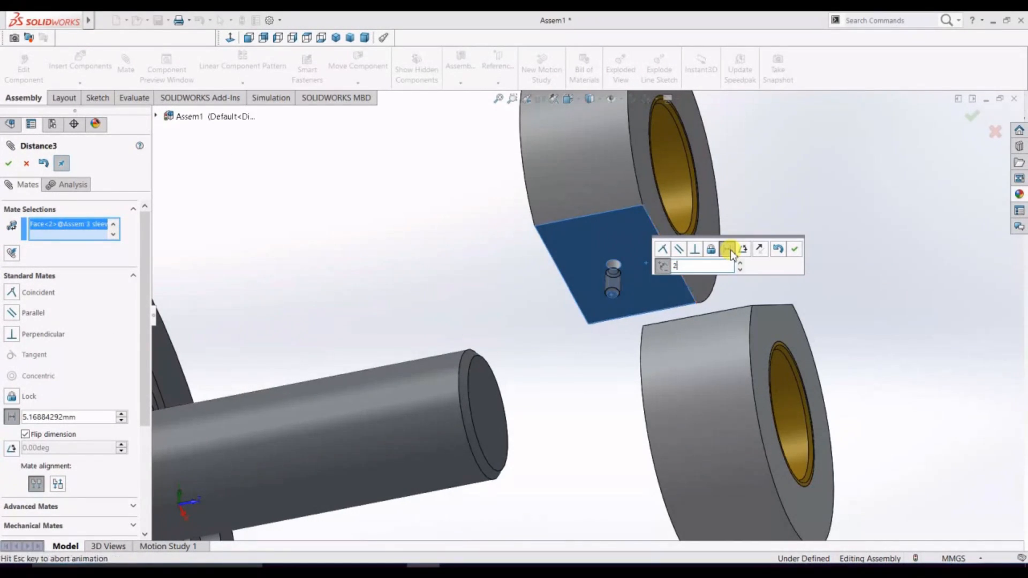
pyautogui.click(794, 249)
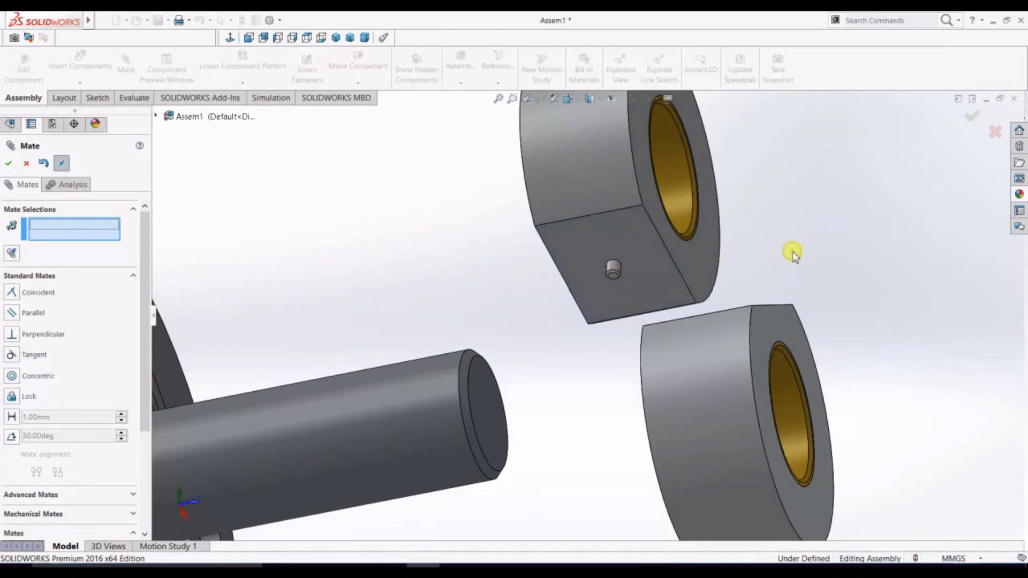
# Mate the lower loose sleeve's annular end face coincident with the upper loose sleeve's matching end face
pyautogui.scroll(-1, 793, 253)
pyautogui.scroll(2, 793, 252)
pyautogui.click(703, 345)
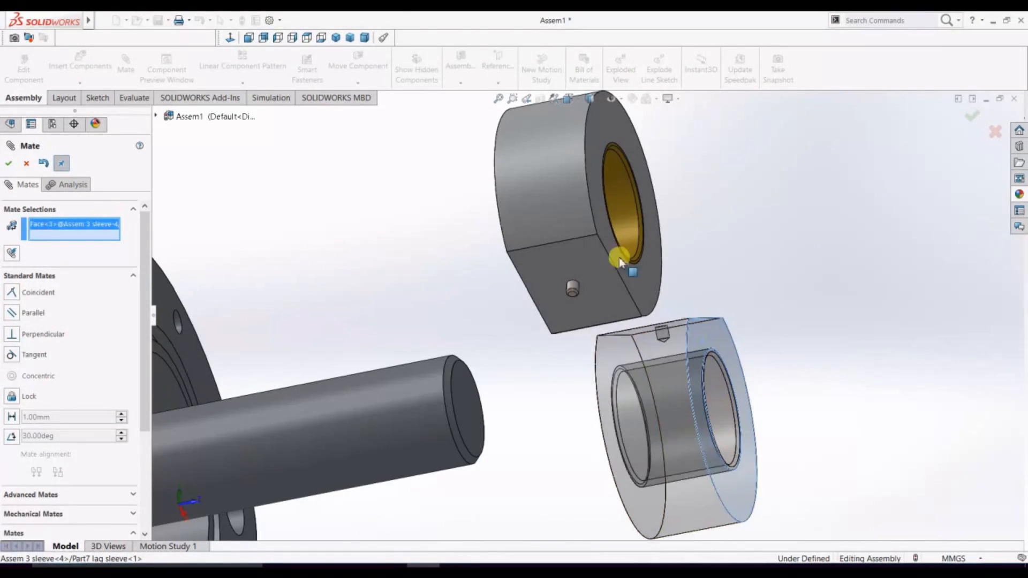
pyautogui.click(601, 212)
pyautogui.press('Return')
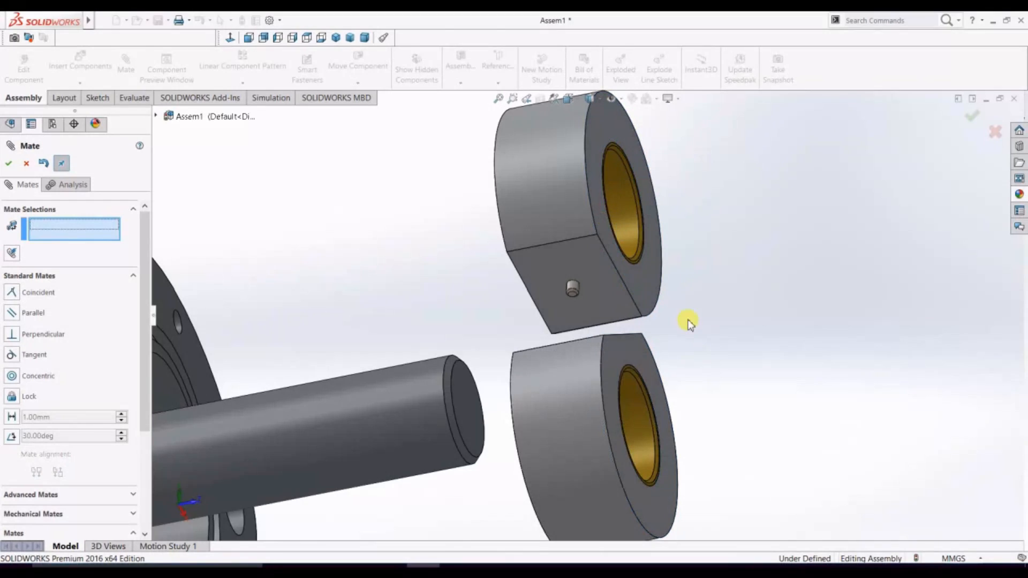
# Mate the pin's cylindrical face concentric with the 2 mm hole in the lower loose sleeve's flat face
pyautogui.scroll(1, 690, 323)
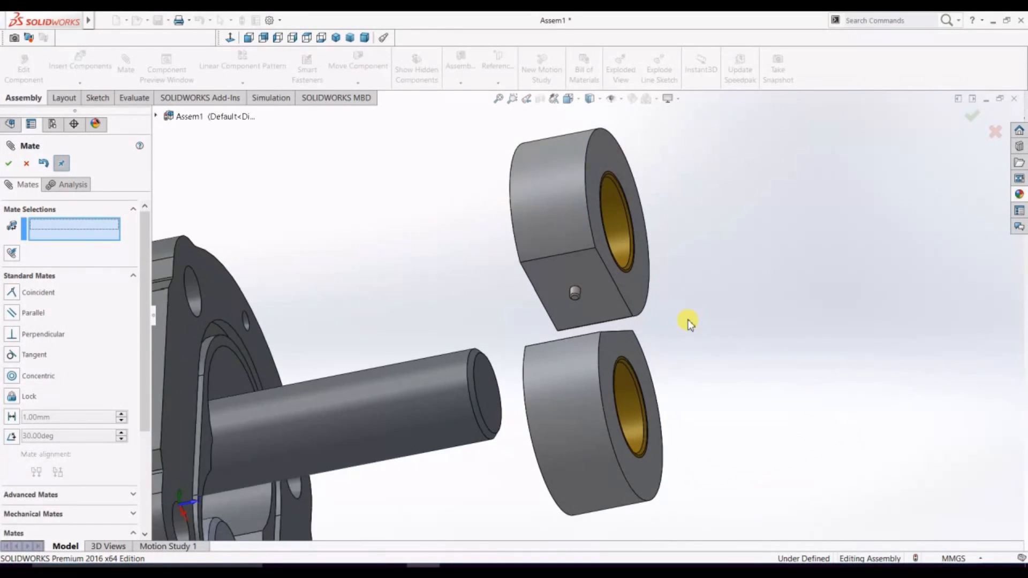
pyautogui.click(576, 294)
pyautogui.scroll(-4, 628, 299)
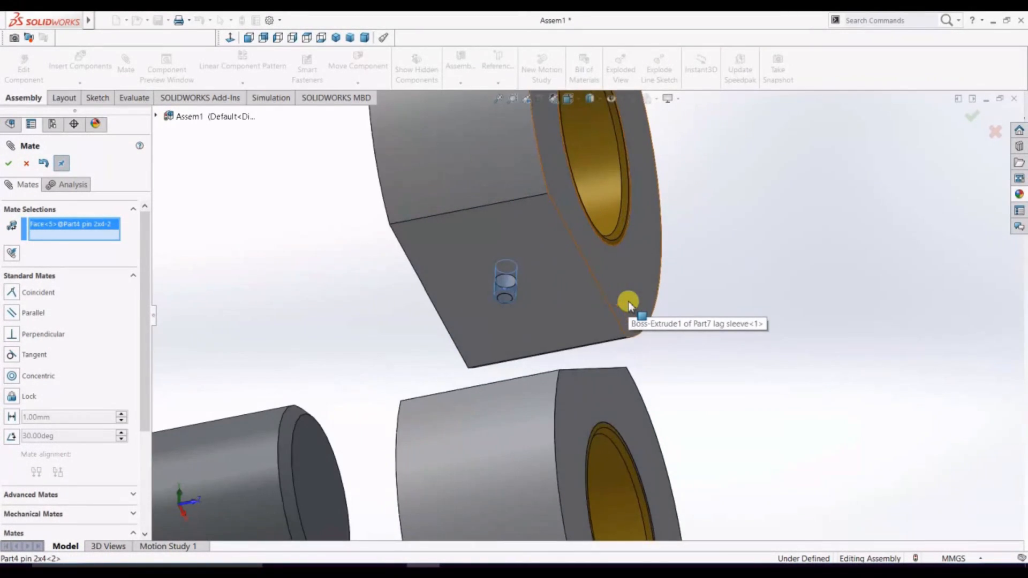
pyautogui.moveTo(803, 349); pyautogui.dragTo(493, 441, button='middle')
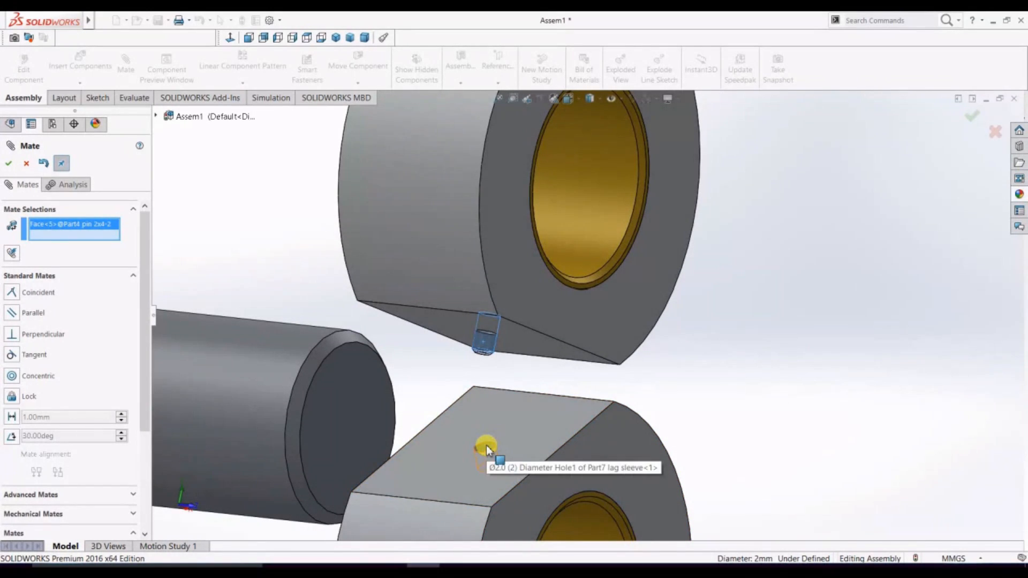
pyautogui.click(486, 445)
pyautogui.click(485, 462)
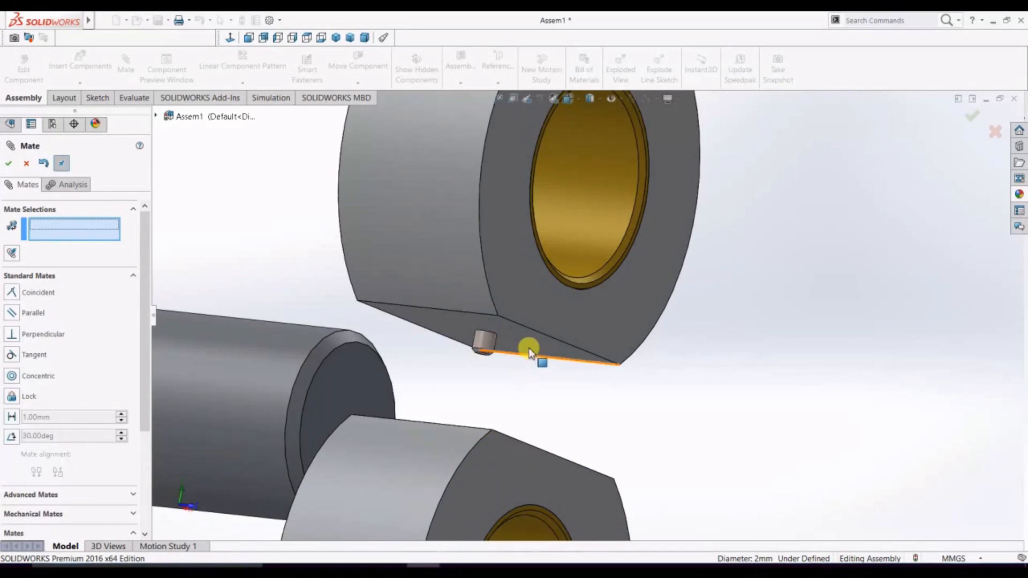
# Mate the upper loose sleeve's flat face coincident with the lower loose sleeve's flat face
pyautogui.click(529, 352)
pyautogui.moveTo(686, 360); pyautogui.dragTo(554, 425, button='middle')
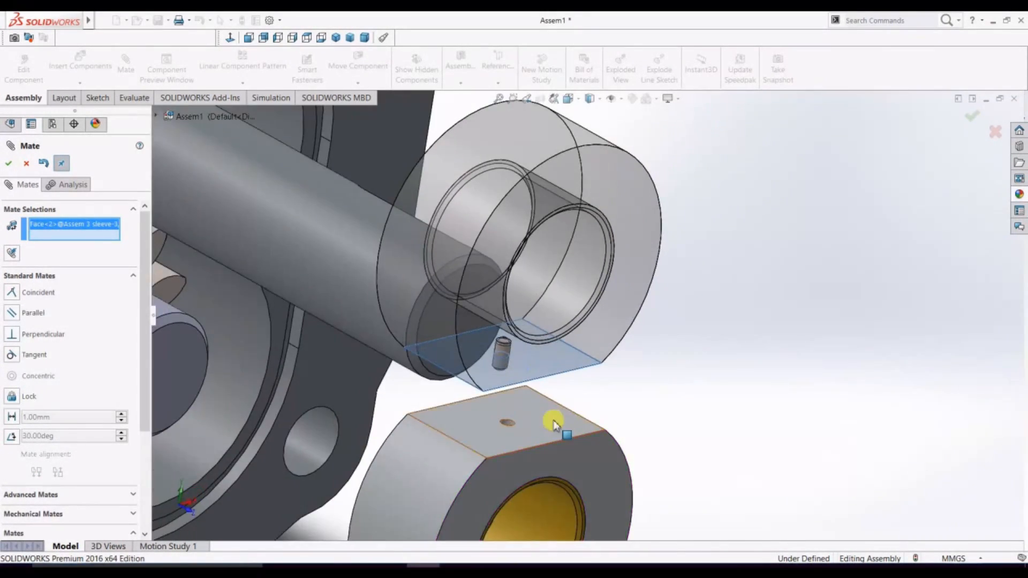
pyautogui.click(554, 424)
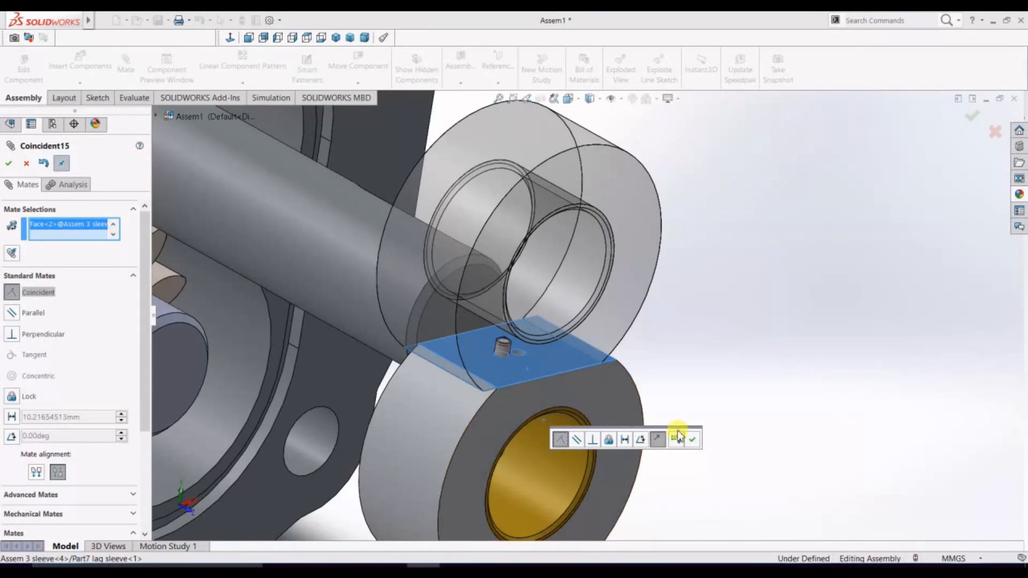
pyautogui.click(692, 439)
pyautogui.click(576, 412)
pyautogui.moveTo(576, 412); pyautogui.dragTo(844, 319, button='middle')
pyautogui.moveTo(844, 320); pyautogui.dragTo(893, 340)
pyautogui.scroll(3, 754, 381)
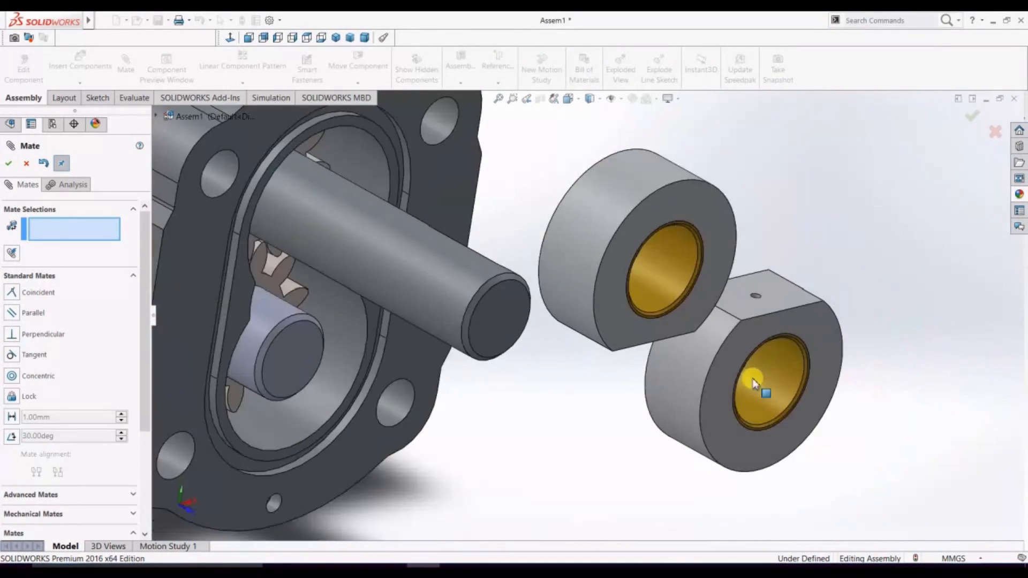
# Try to mate the pin's circular end edge with the edge of the 2 mm hole in the lower loose sleeve
pyautogui.moveTo(632, 423); pyautogui.dragTo(620, 301, button='middle')
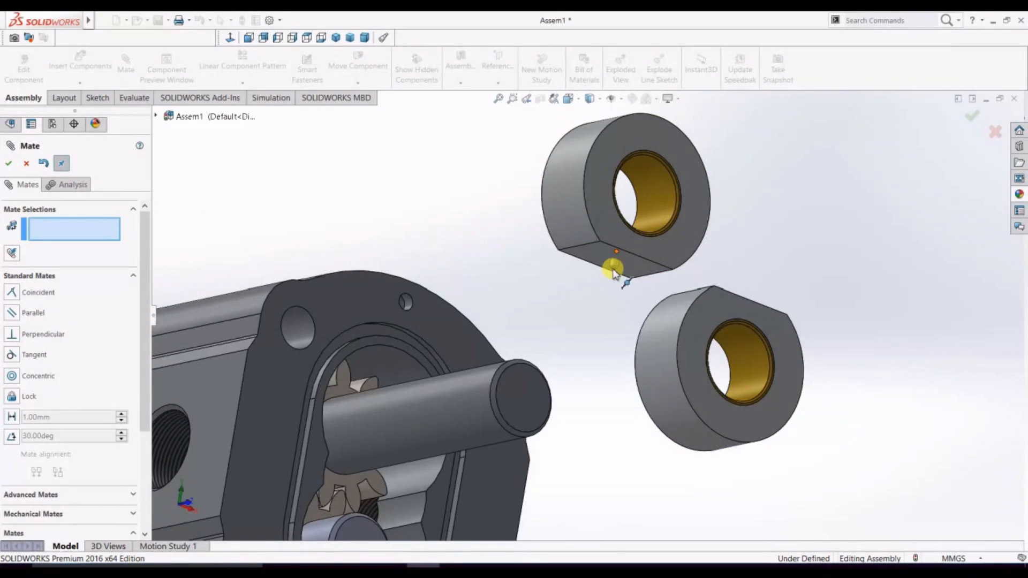
pyautogui.scroll(-10, 622, 298)
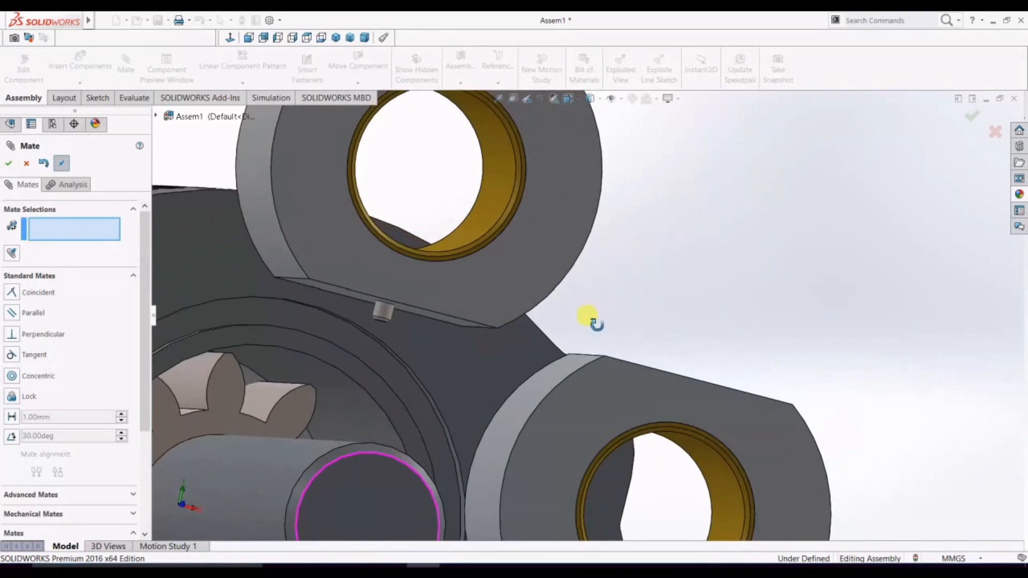
pyautogui.scroll(5, 592, 319)
pyautogui.scroll(5, 622, 348)
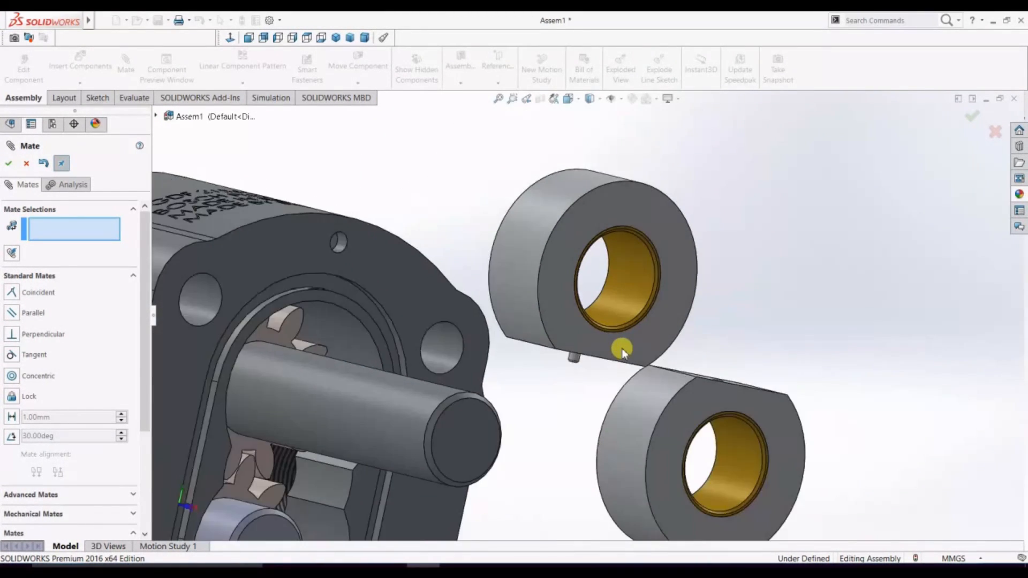
pyautogui.moveTo(600, 393)
pyautogui.mouseDown(button='middle')
pyautogui.moveTo(595, 403)
pyautogui.moveTo(601, 379)
pyautogui.mouseUp(button='middle')
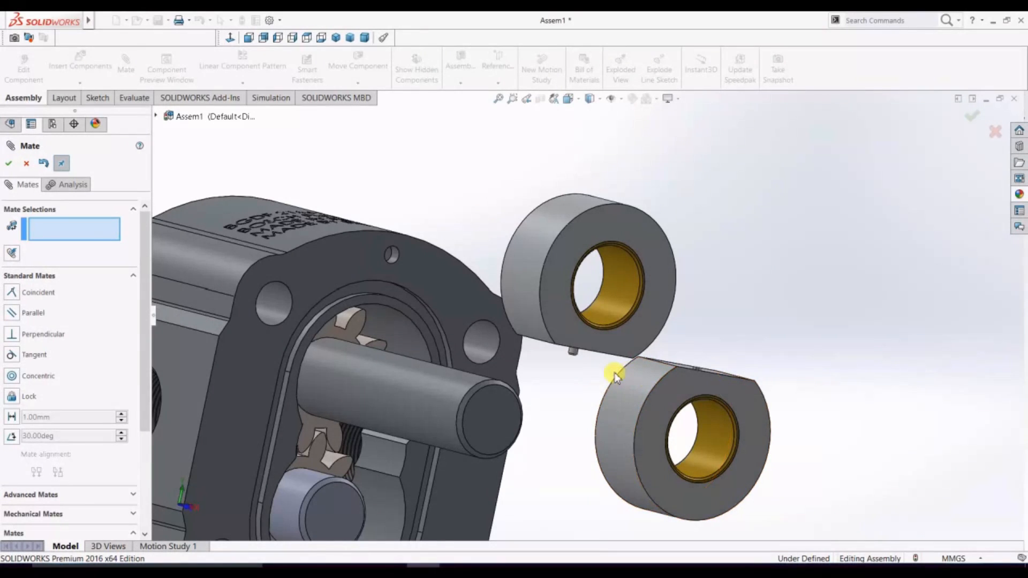
pyautogui.moveTo(560, 378); pyautogui.dragTo(601, 282, button='middle')
pyautogui.scroll(3, 576, 354)
pyautogui.scroll(-5, 601, 283)
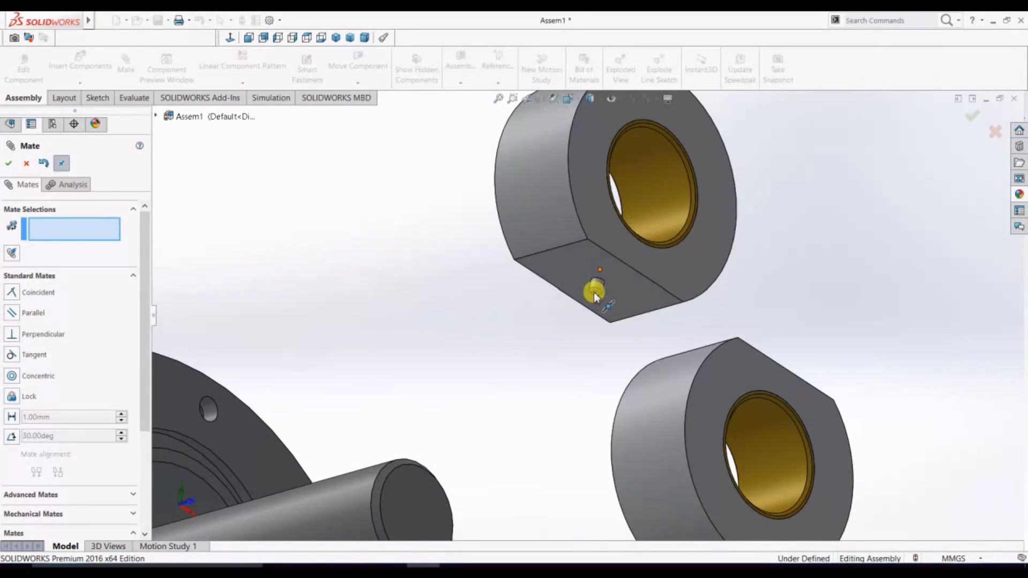
pyautogui.click(593, 293)
pyautogui.moveTo(838, 338); pyautogui.dragTo(786, 362, button='middle')
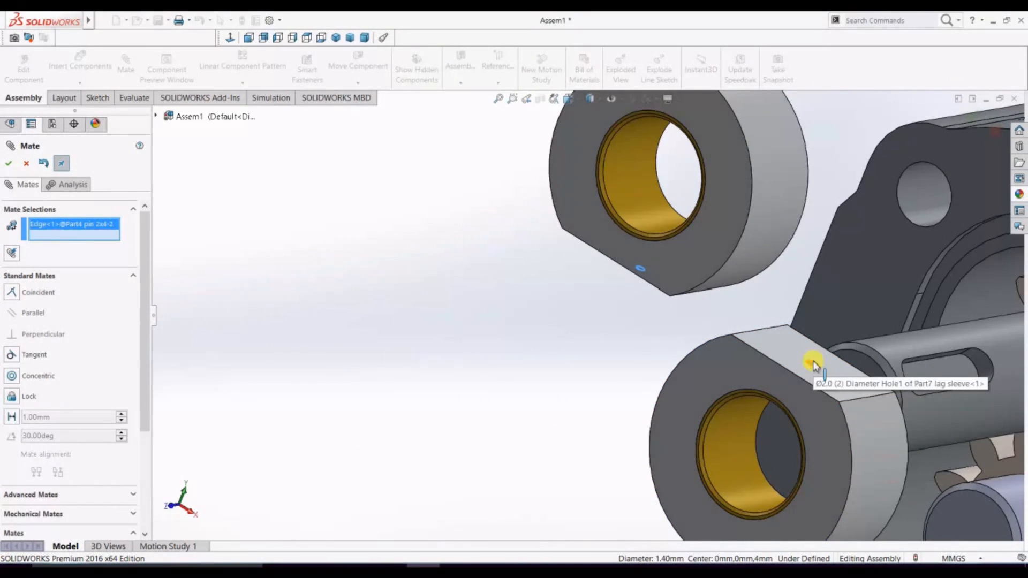
pyautogui.click(813, 361)
pyautogui.click(26, 163)
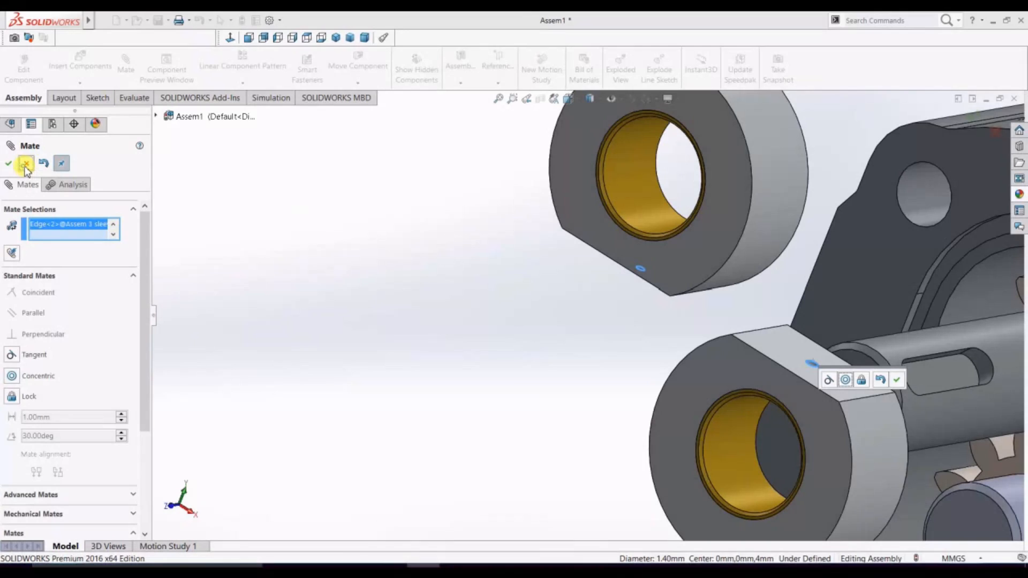
# Reapply a coincident mate between the two facing flat faces of the upper and lower loose sleeves
pyautogui.scroll(3, 475, 320)
pyautogui.moveTo(459, 339); pyautogui.dragTo(812, 360, button='middle')
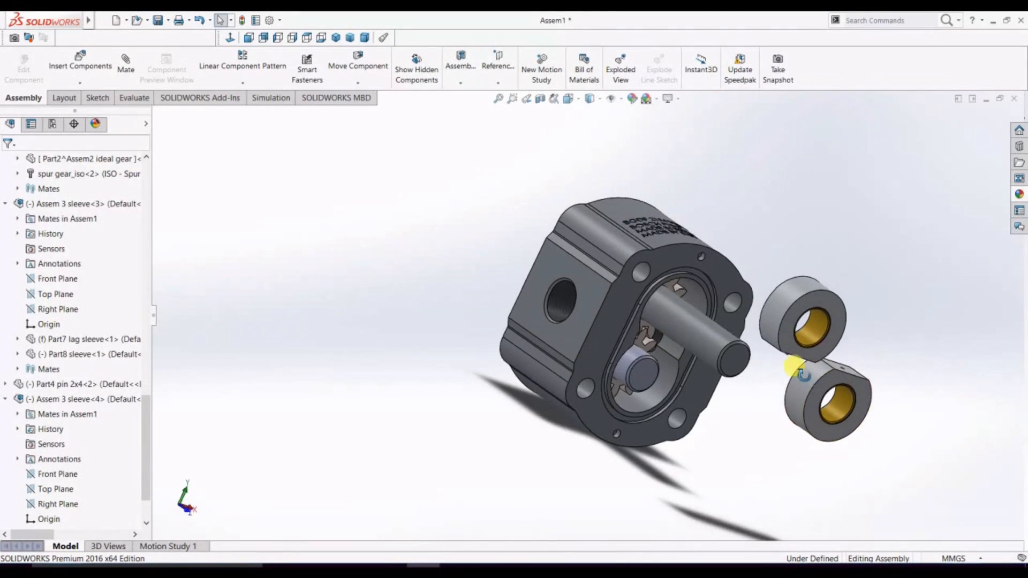
pyautogui.scroll(-5, 798, 360)
pyautogui.scroll(-2, 760, 360)
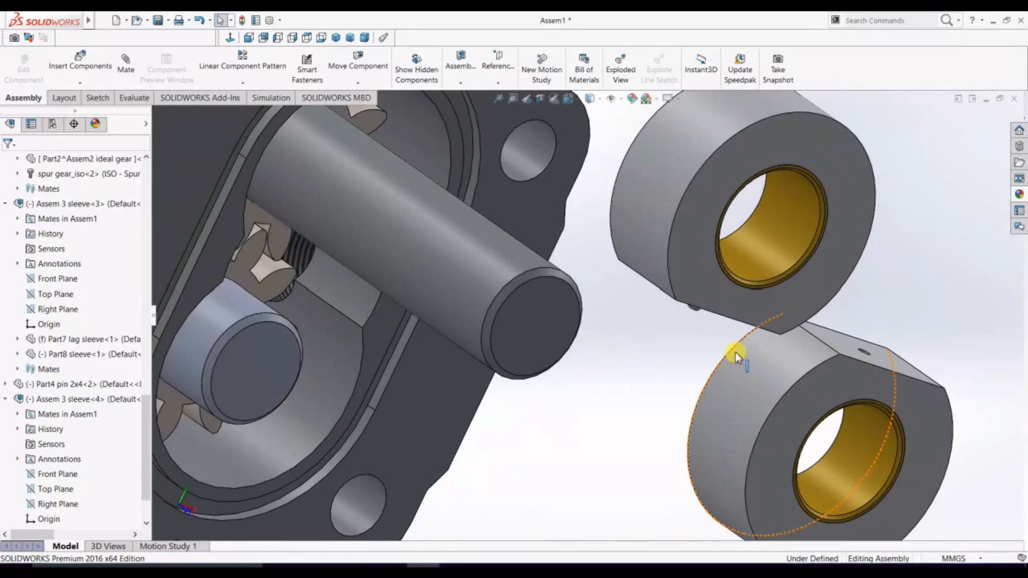
pyautogui.scroll(-3, 766, 342)
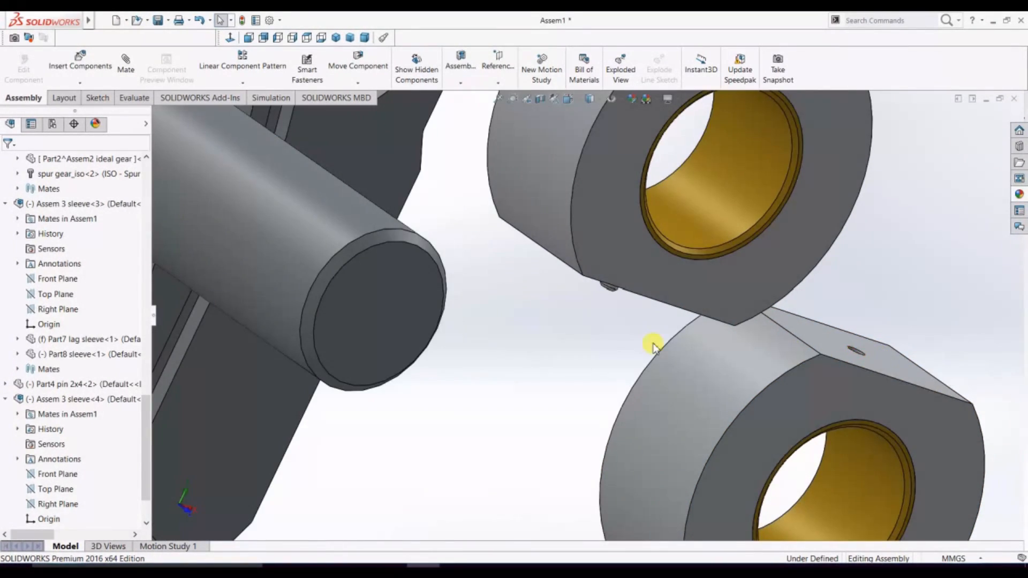
pyautogui.moveTo(657, 349); pyautogui.dragTo(654, 242, button='middle')
pyautogui.click(655, 242)
pyautogui.click(779, 176)
pyautogui.moveTo(816, 298); pyautogui.dragTo(793, 307, button='middle')
pyautogui.click(794, 310)
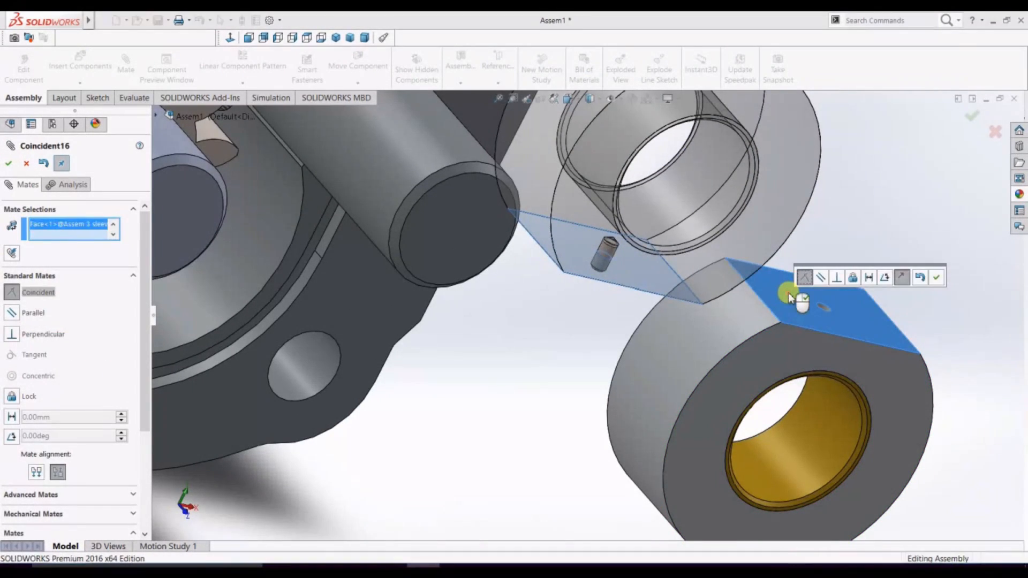
pyautogui.click(902, 276)
# Examine the contact line between the two loose sleeves' flat faces and the pair's position in front of the housing
pyautogui.moveTo(863, 372); pyautogui.dragTo(487, 328, button='middle')
pyautogui.click(792, 356)
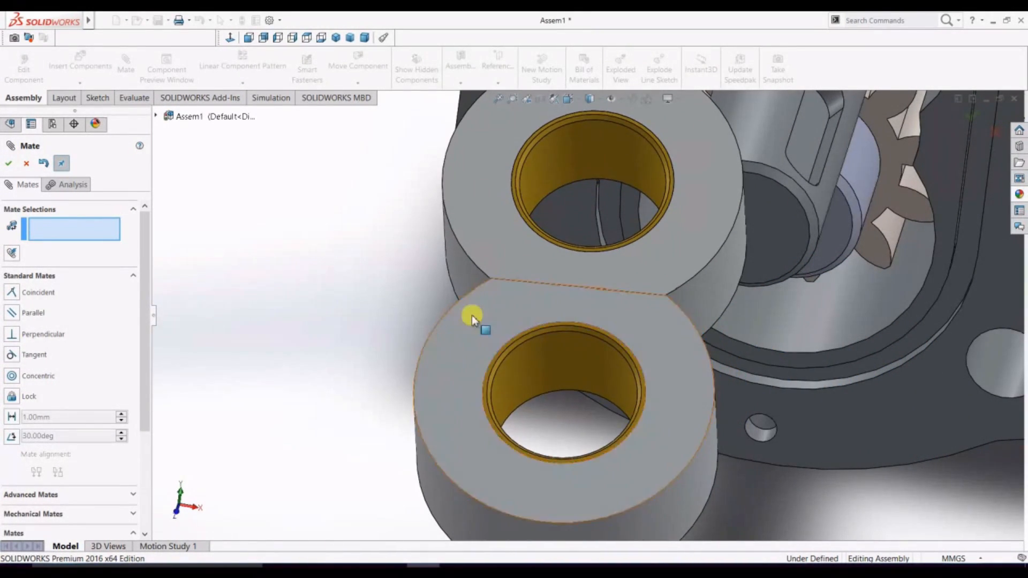
pyautogui.scroll(-5, 497, 304)
pyautogui.scroll(-2, 636, 293)
pyautogui.moveTo(636, 254); pyautogui.dragTo(618, 249, button='middle')
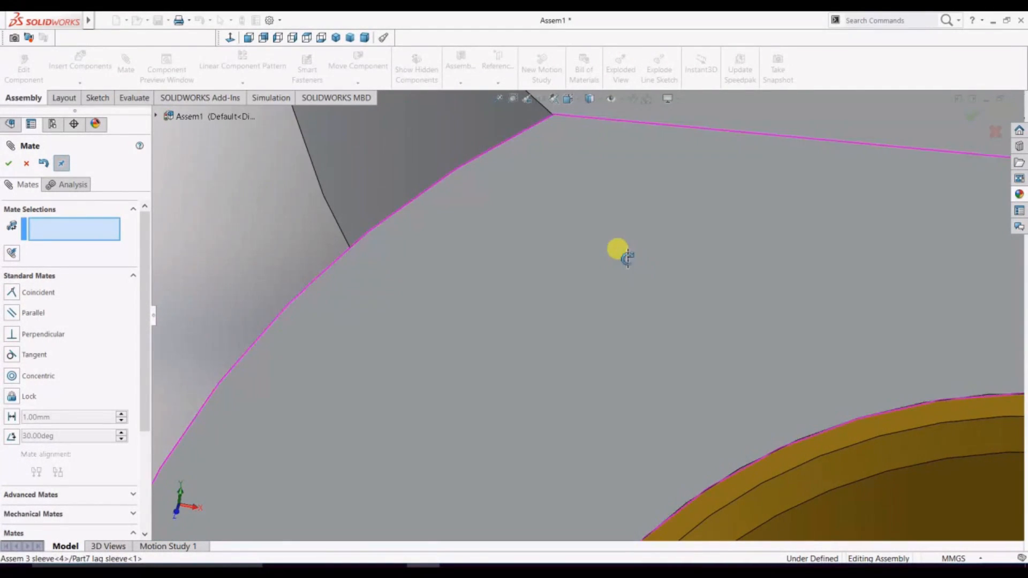
pyautogui.scroll(5, 627, 257)
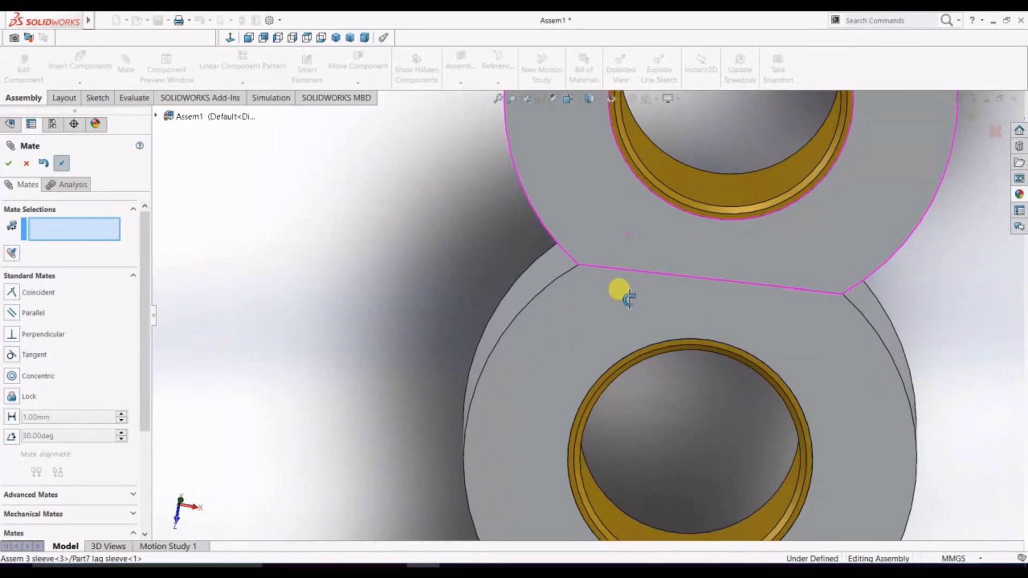
pyautogui.scroll(-2, 629, 298)
pyautogui.moveTo(625, 298); pyautogui.dragTo(594, 300, button='middle')
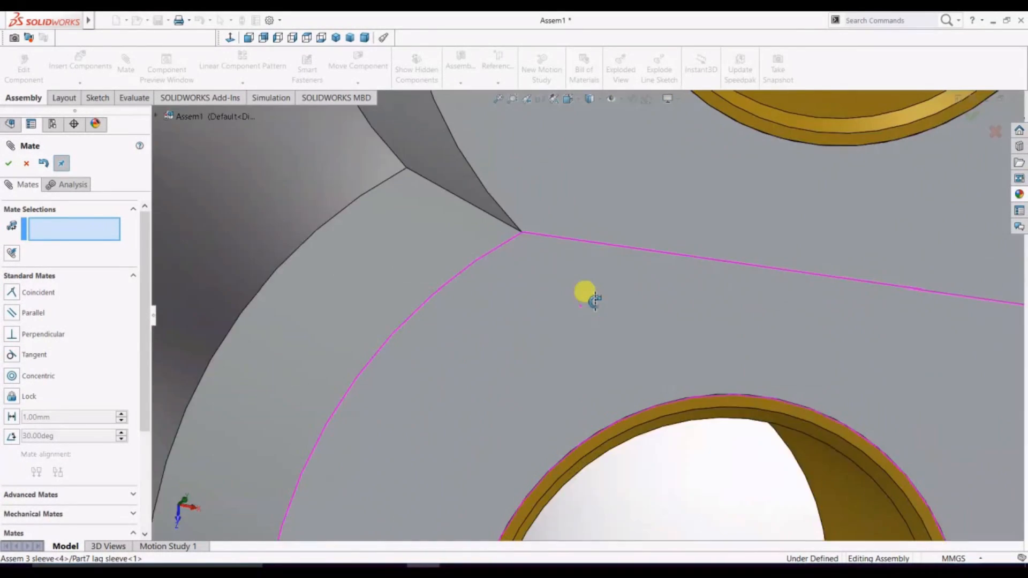
pyautogui.scroll(5, 592, 300)
pyautogui.press('Escape')
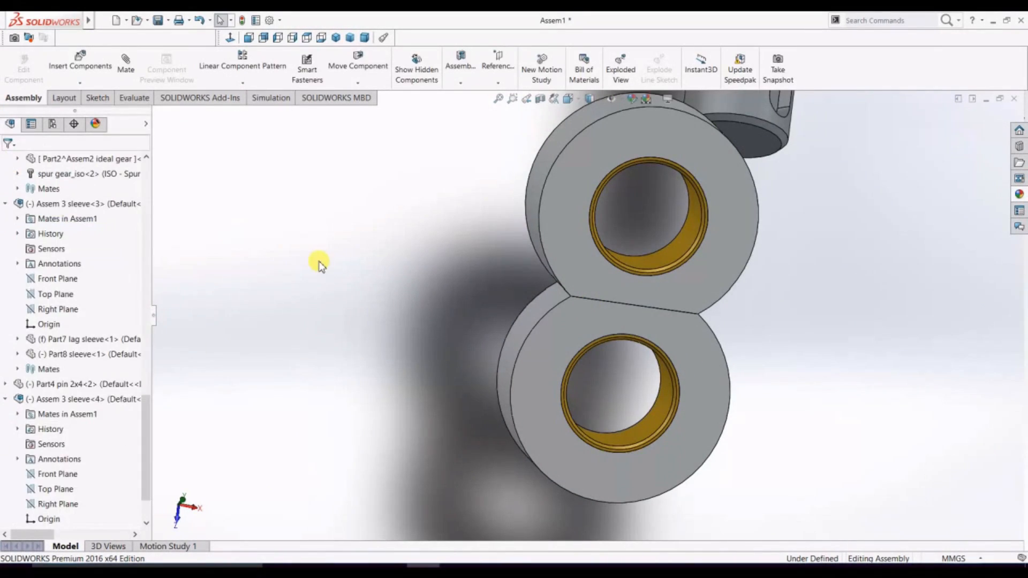
pyautogui.scroll(4, 364, 302)
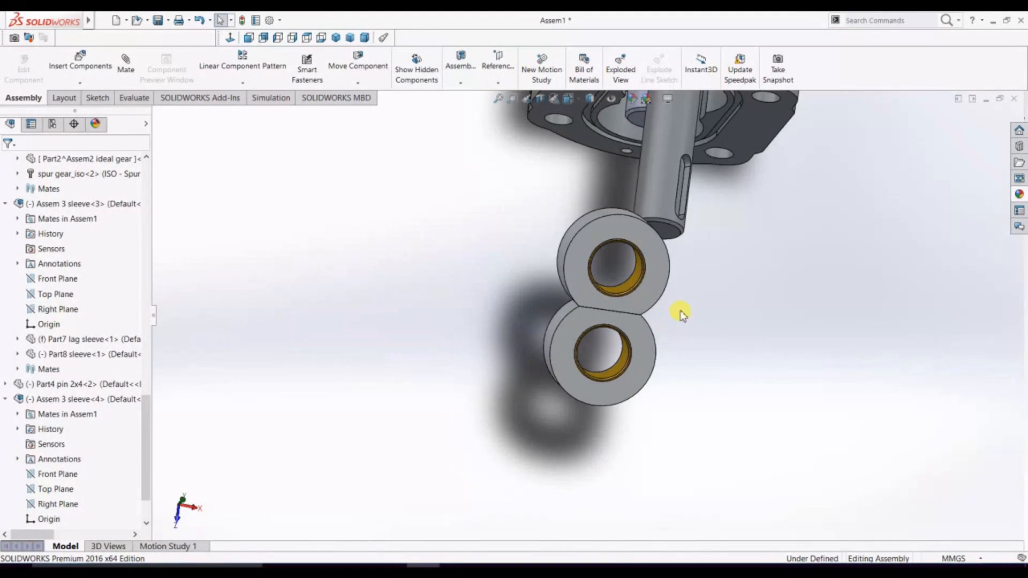
pyautogui.scroll(-2, 611, 294)
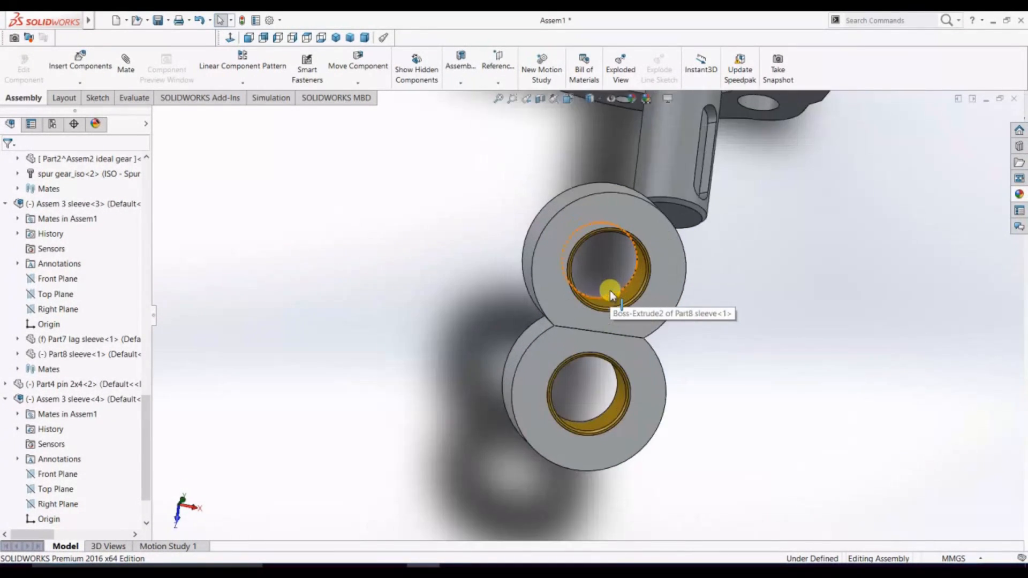
pyautogui.scroll(-1, 609, 290)
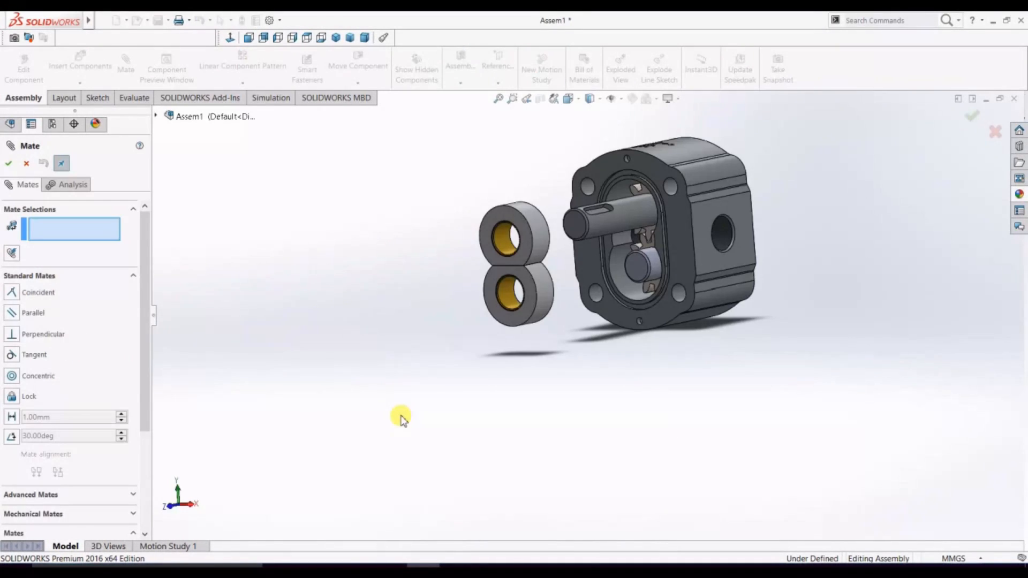
pyautogui.scroll(-5, 590, 314)
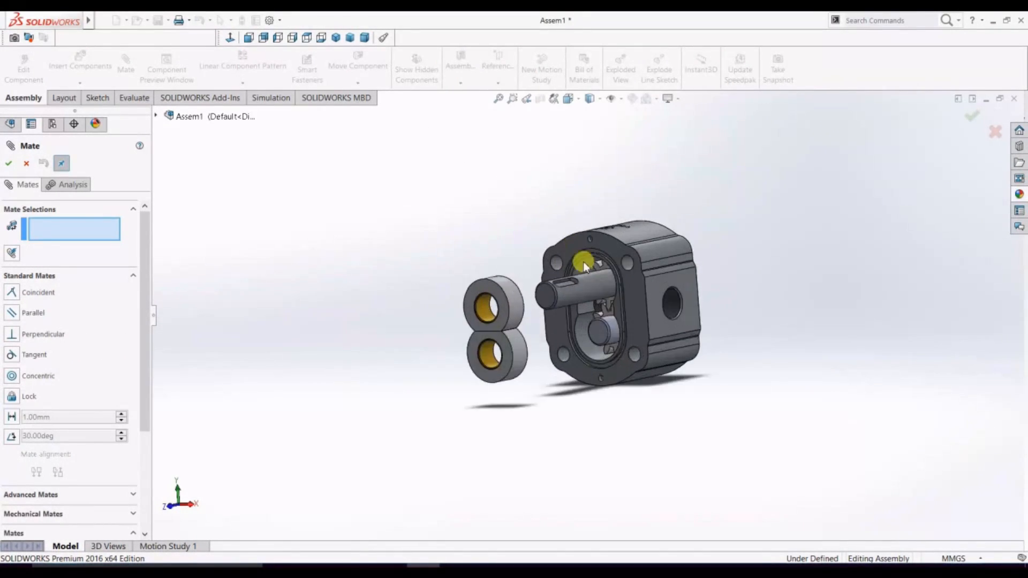
pyautogui.click(536, 316)
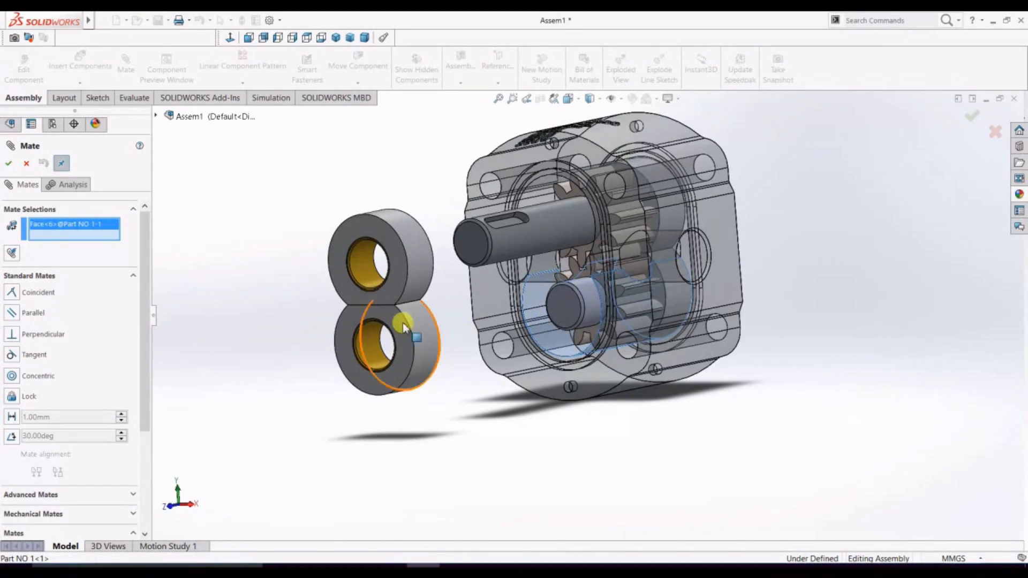
pyautogui.click(425, 355)
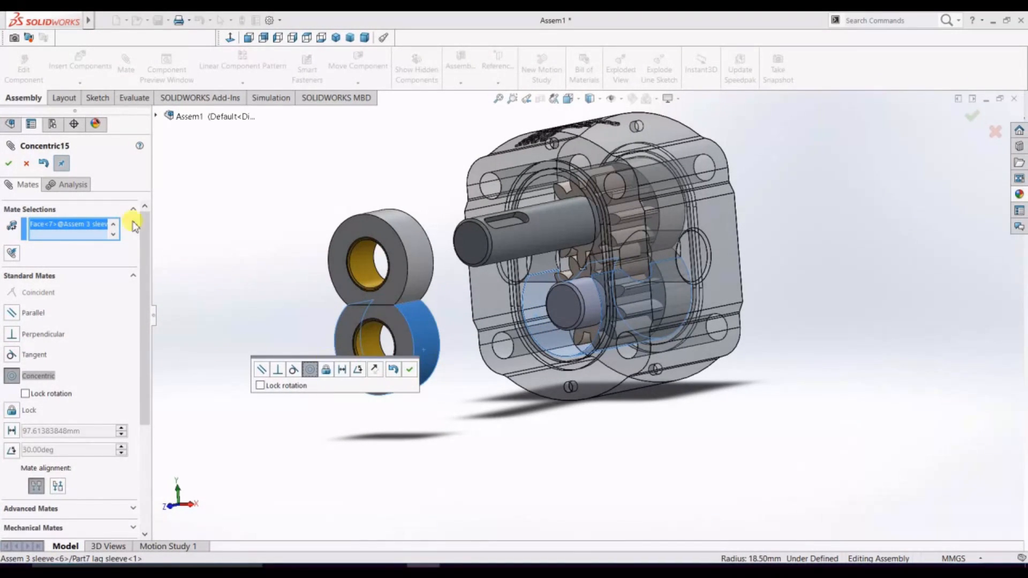
pyautogui.click(24, 164)
pyautogui.press('Escape')
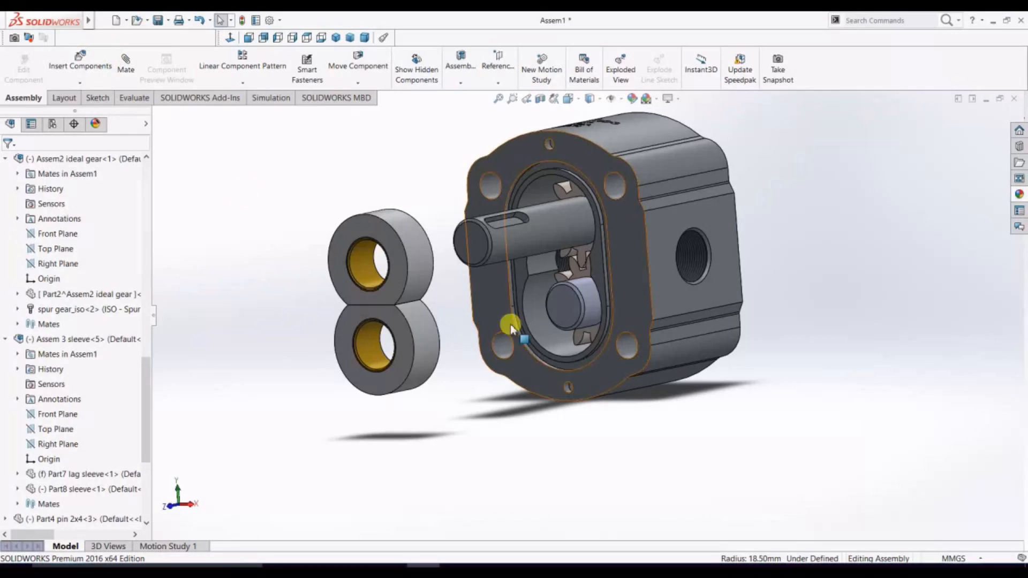
# Mate the lower loose sleeve's front ring face coincident with the housing's front flange face
pyautogui.click(410, 349)
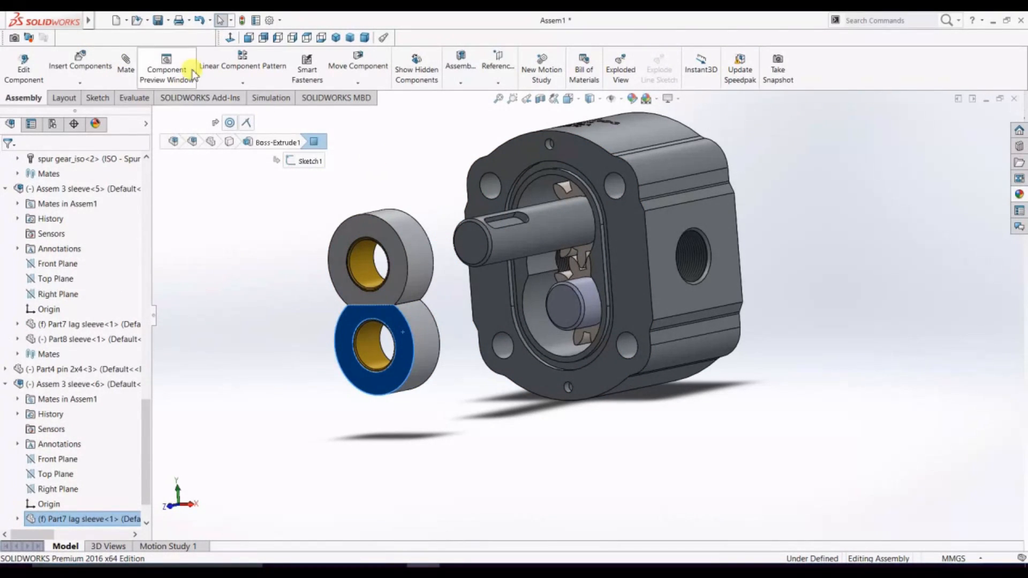
pyautogui.click(137, 68)
pyautogui.click(638, 275)
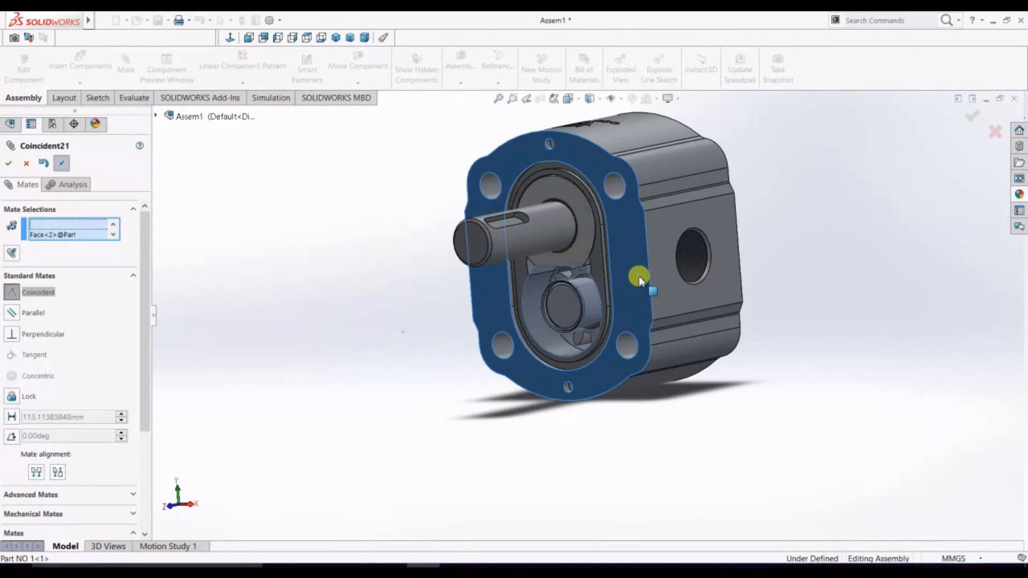
pyautogui.click(616, 298)
# Examine from the side how the sleeves and gears sit inside the housing, and leave the Mate command
pyautogui.moveTo(616, 297); pyautogui.dragTo(323, 335, button='middle')
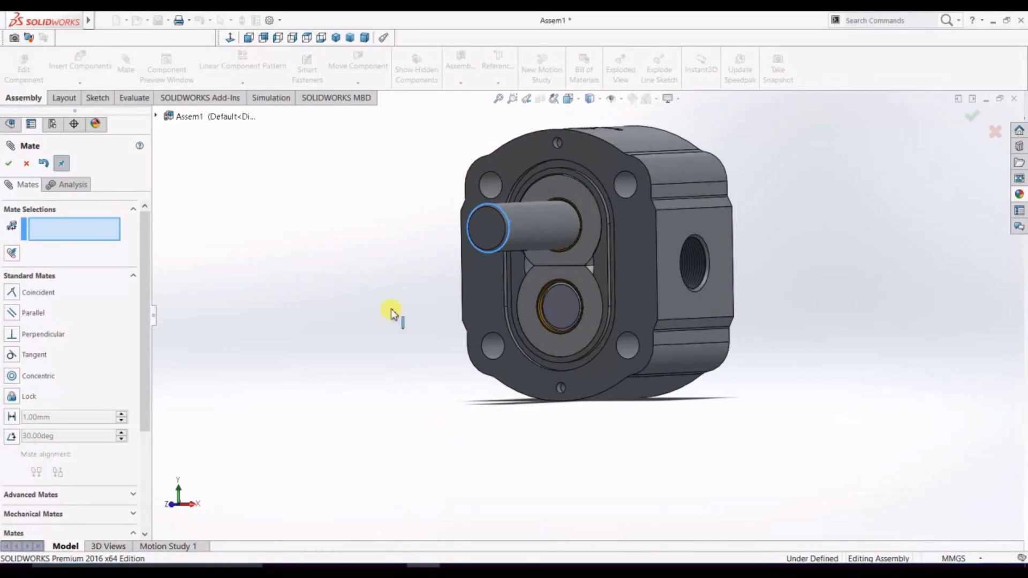
pyautogui.scroll(2, 385, 284)
pyautogui.moveTo(1020, 387); pyautogui.dragTo(943, 369, button='middle')
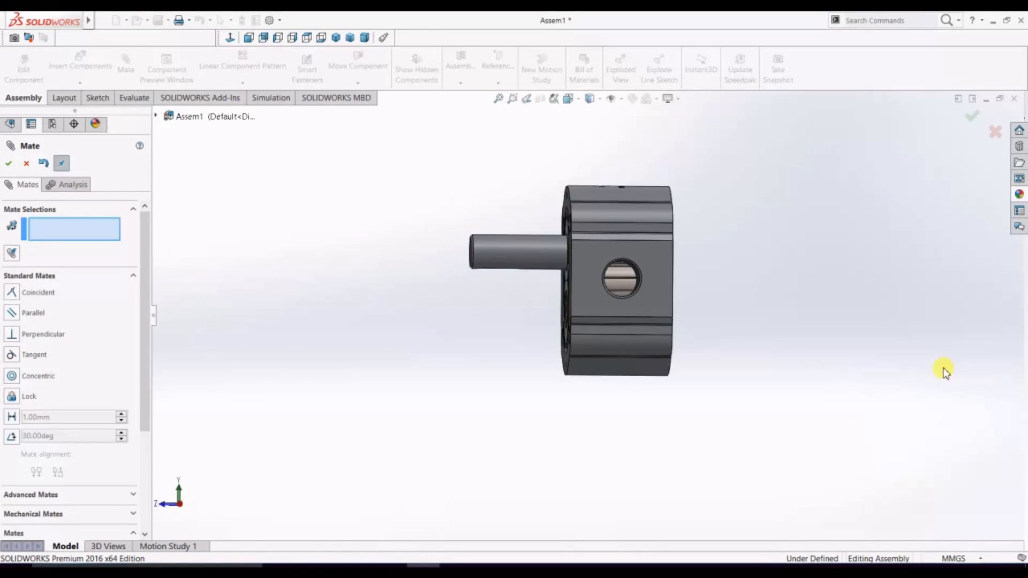
pyautogui.scroll(3, 742, 277)
pyautogui.scroll(-2, 742, 279)
pyautogui.scroll(-1, 367, 374)
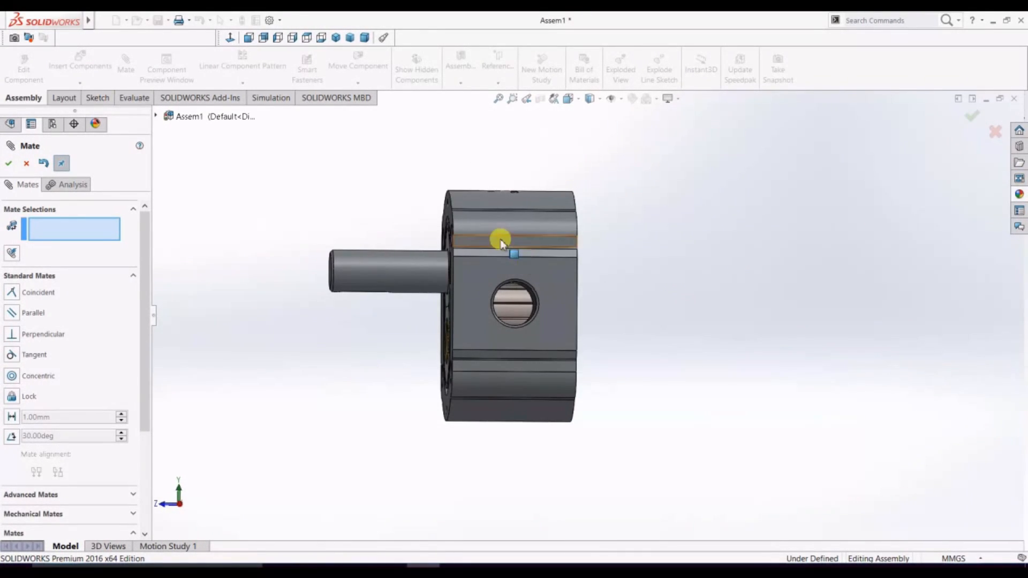
pyautogui.rightClick(481, 280)
pyautogui.click(788, 272)
pyautogui.click(487, 272)
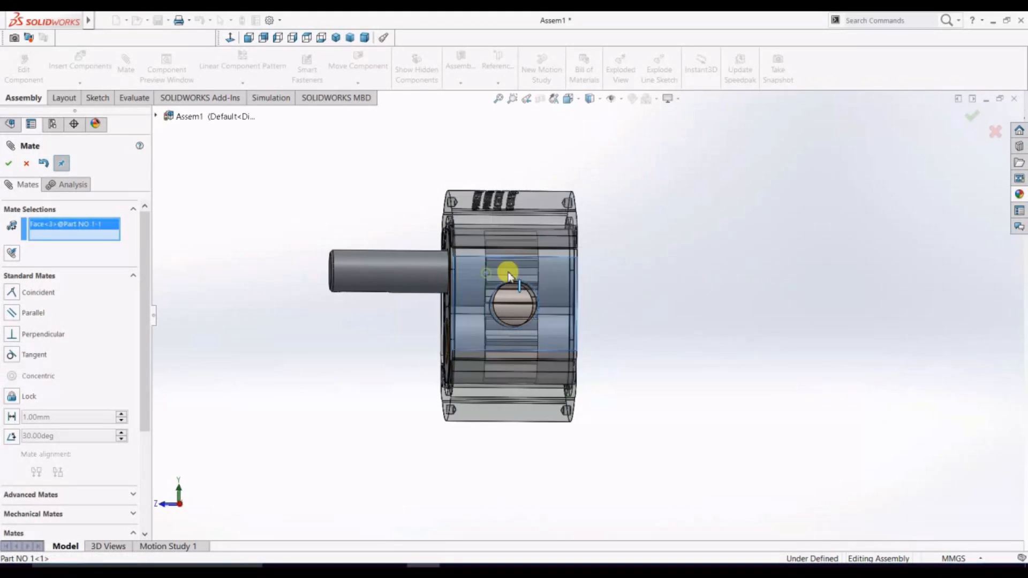
pyautogui.rightClick(554, 268)
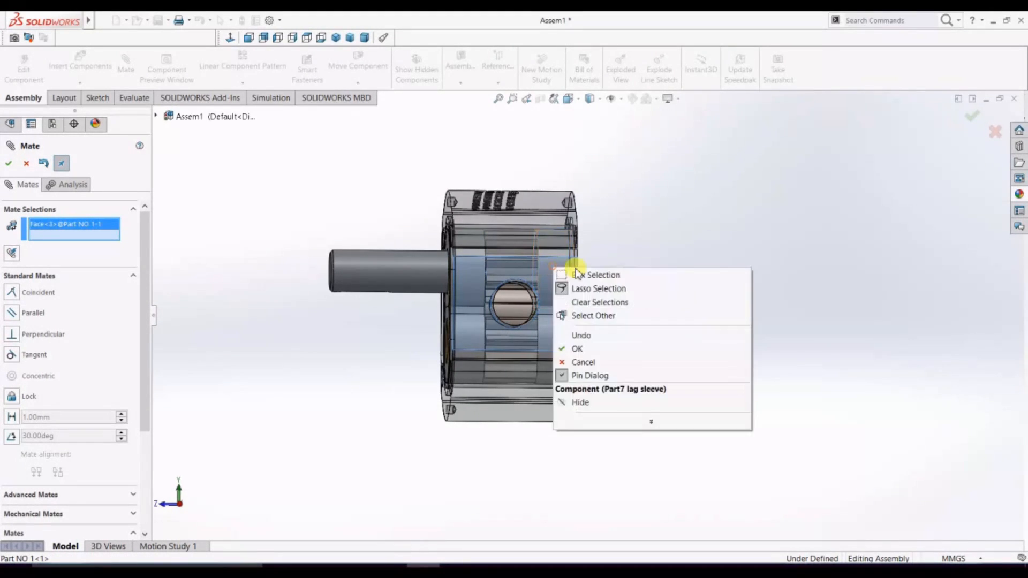
pyautogui.click(654, 232)
pyautogui.click(26, 163)
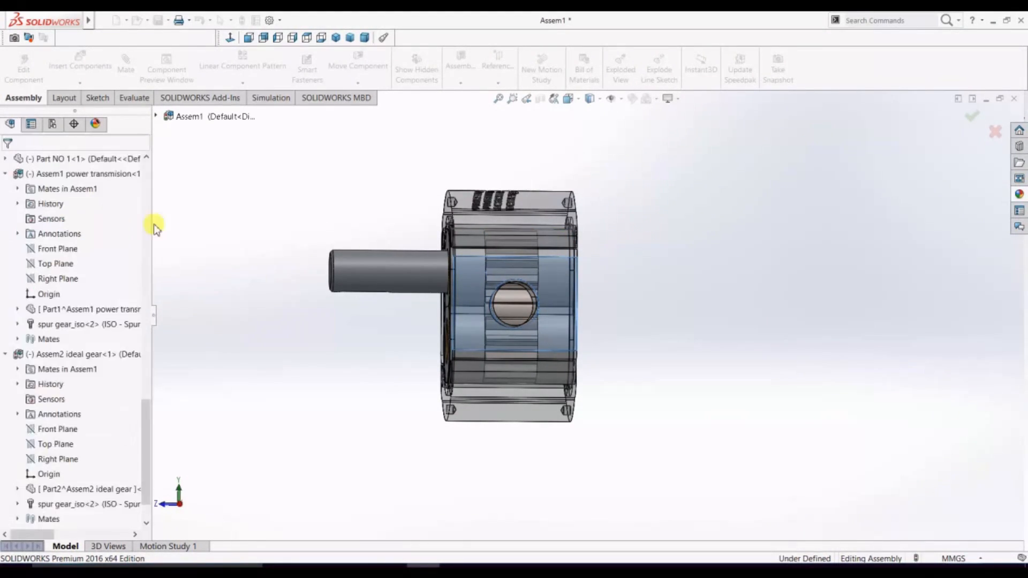
# Make the pump housing and the drive shaft transparent
pyautogui.click(481, 271)
pyautogui.rightClick(480, 272)
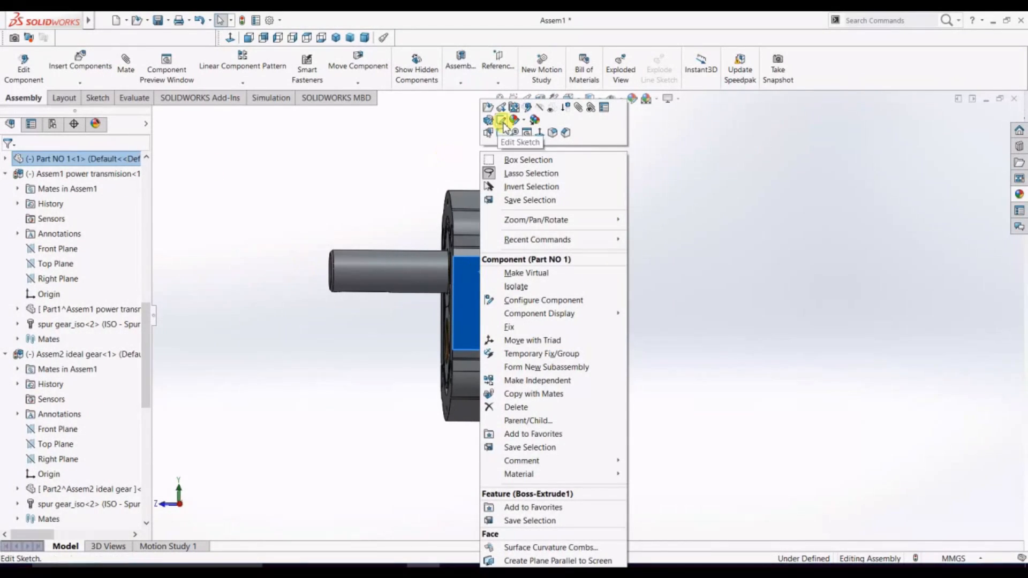
pyautogui.click(551, 109)
pyautogui.moveTo(341, 359); pyautogui.dragTo(368, 337, button='middle')
pyautogui.click(361, 277)
pyautogui.moveTo(363, 355); pyautogui.dragTo(367, 319)
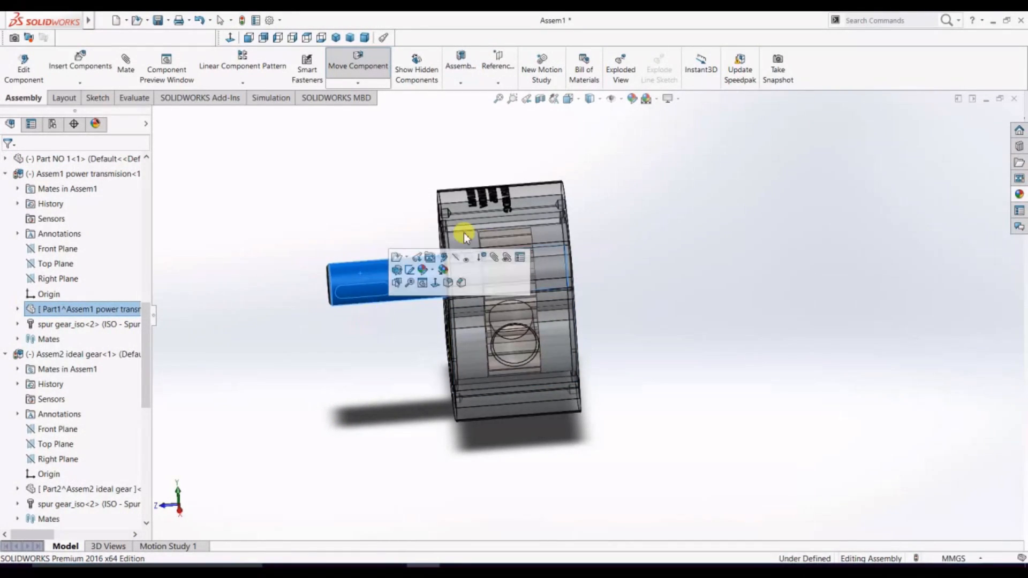
pyautogui.click(467, 262)
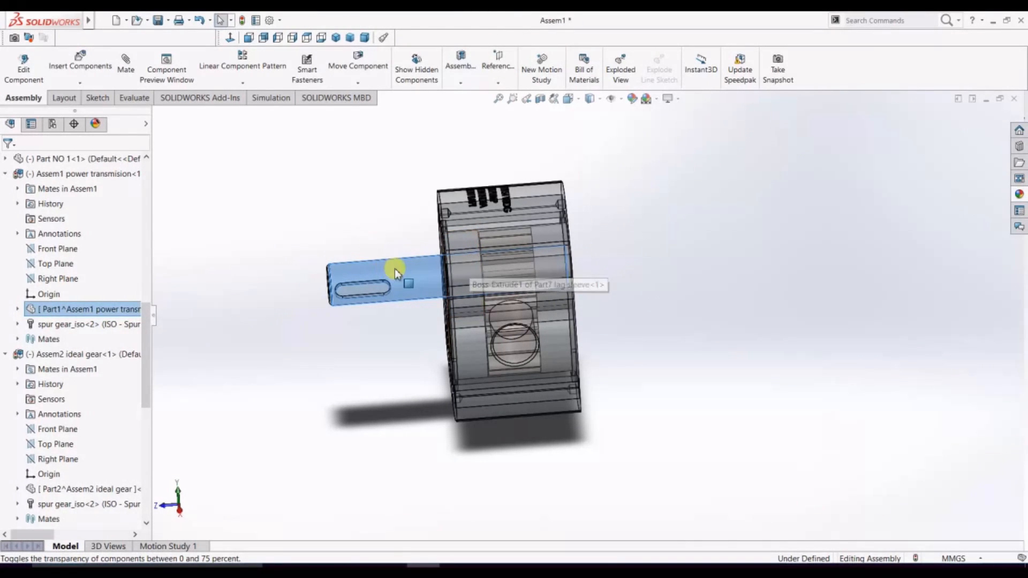
# Make the lag sleeves inside the housing transparent to expose the pump's interior
pyautogui.click(340, 354)
pyautogui.rightClick(467, 275)
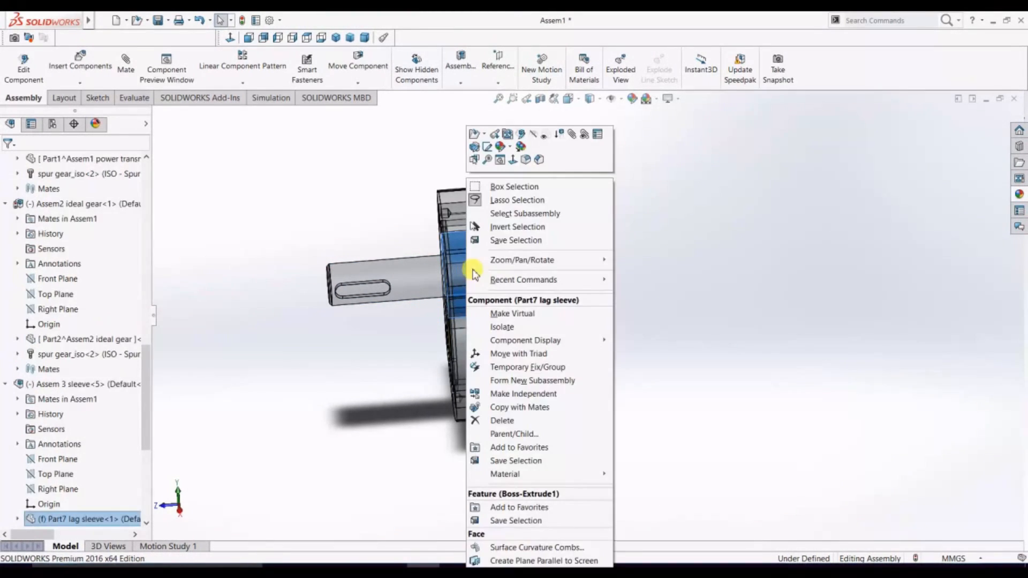
pyautogui.click(547, 135)
pyautogui.click(650, 274)
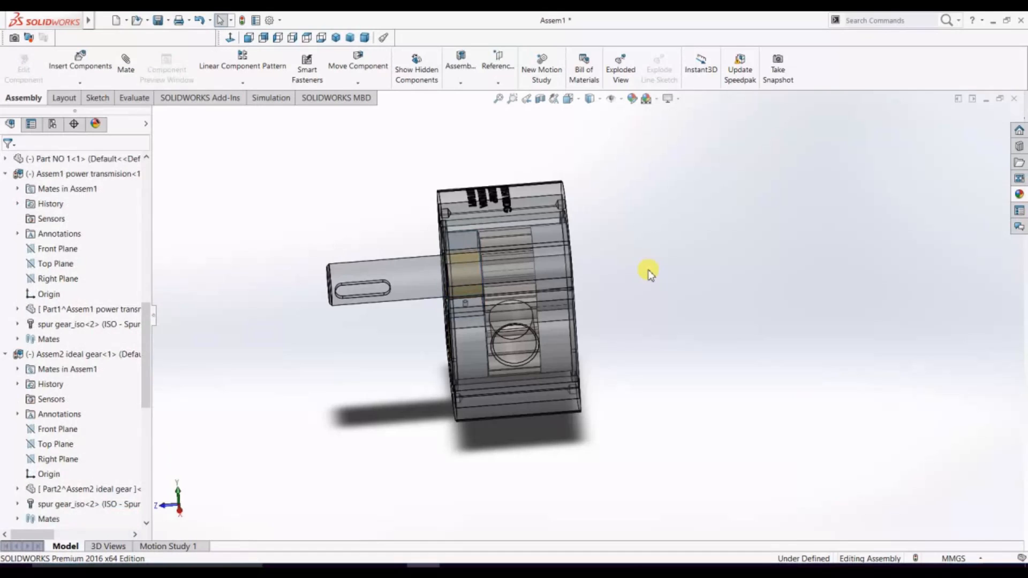
pyautogui.scroll(2, 626, 328)
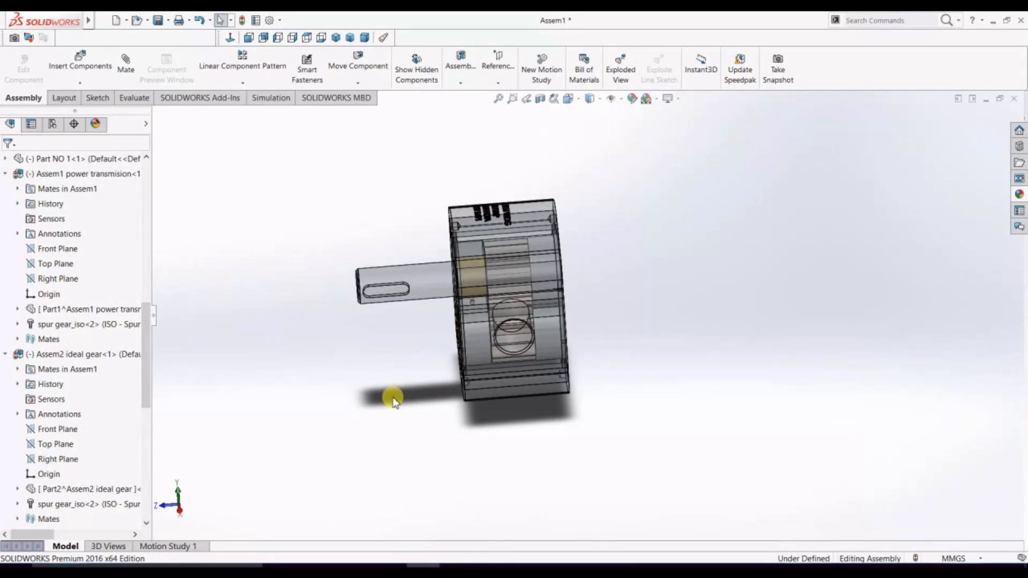
pyautogui.moveTo(353, 315); pyautogui.dragTo(335, 345, button='middle')
pyautogui.rightClick(509, 245)
pyautogui.click(378, 339)
pyautogui.click(378, 341)
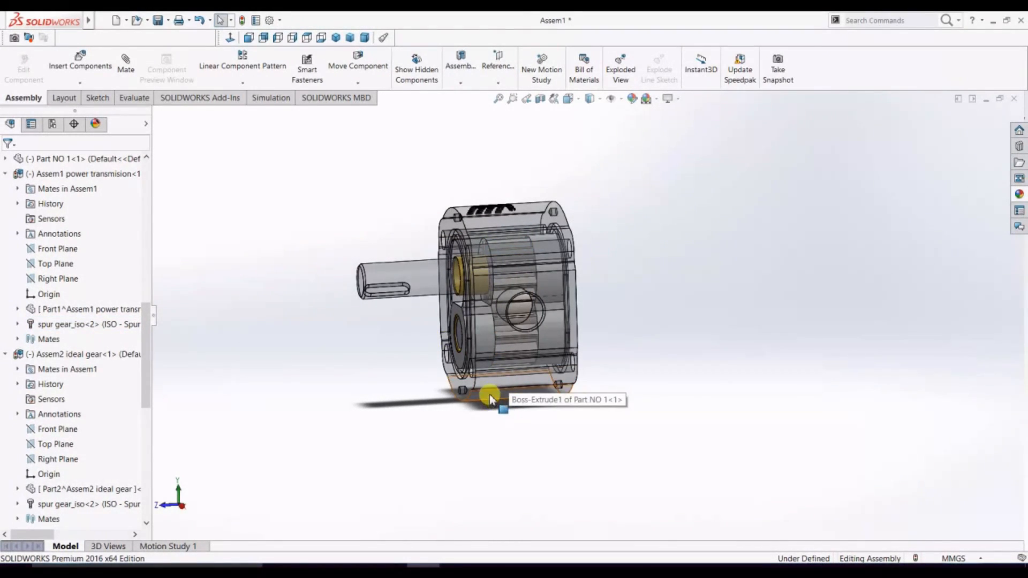
pyautogui.click(490, 395)
pyautogui.click(368, 402)
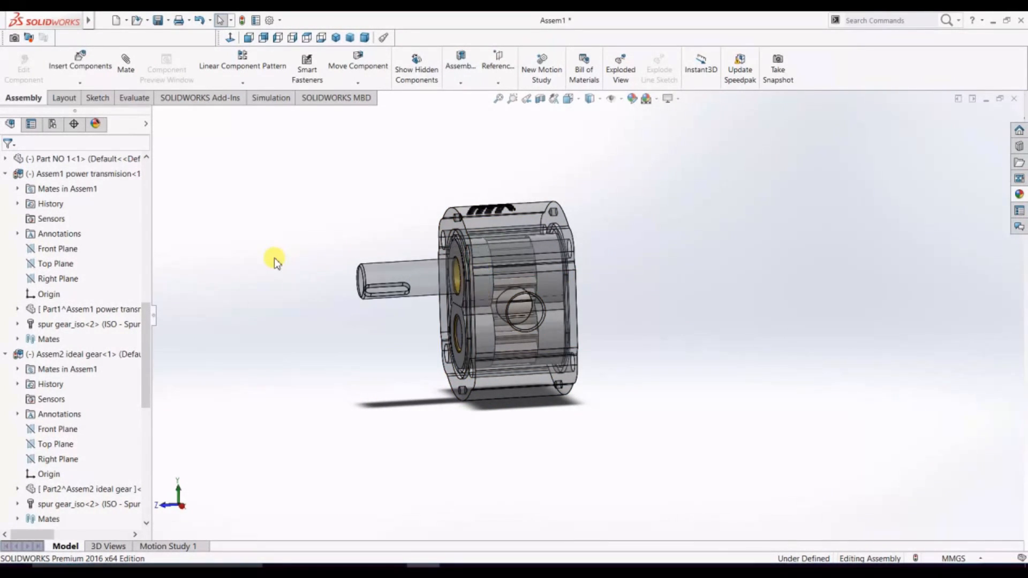
# Undo the transparency changes on the pump components
pyautogui.hotkey('ctrl', 'z')
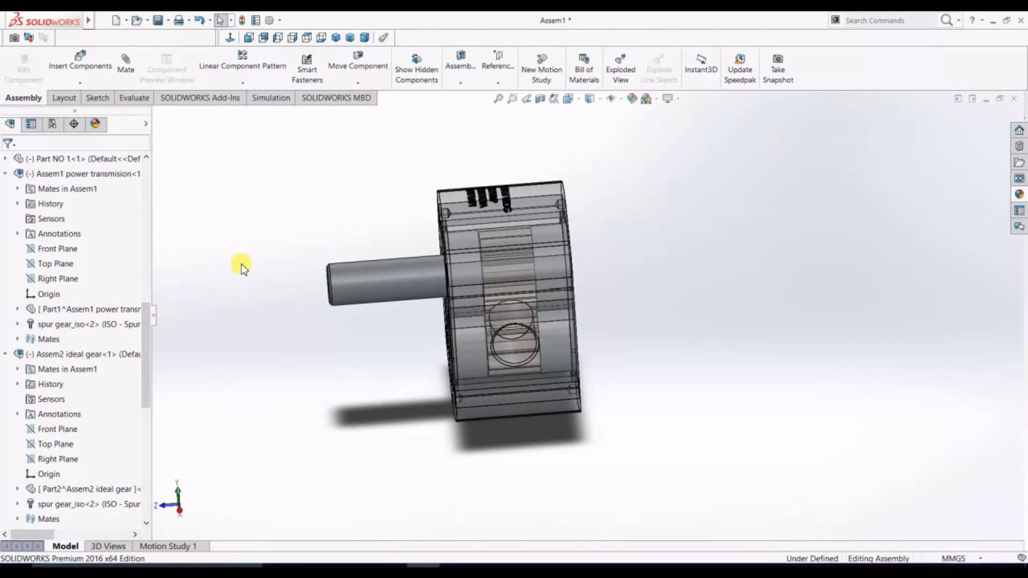
pyautogui.hotkey('ctrl', 'z')
# Insert the Part5 pin 4x6 component into the assembly beside the open face of the housing
pyautogui.moveTo(410, 303); pyautogui.dragTo(404, 483, button='middle')
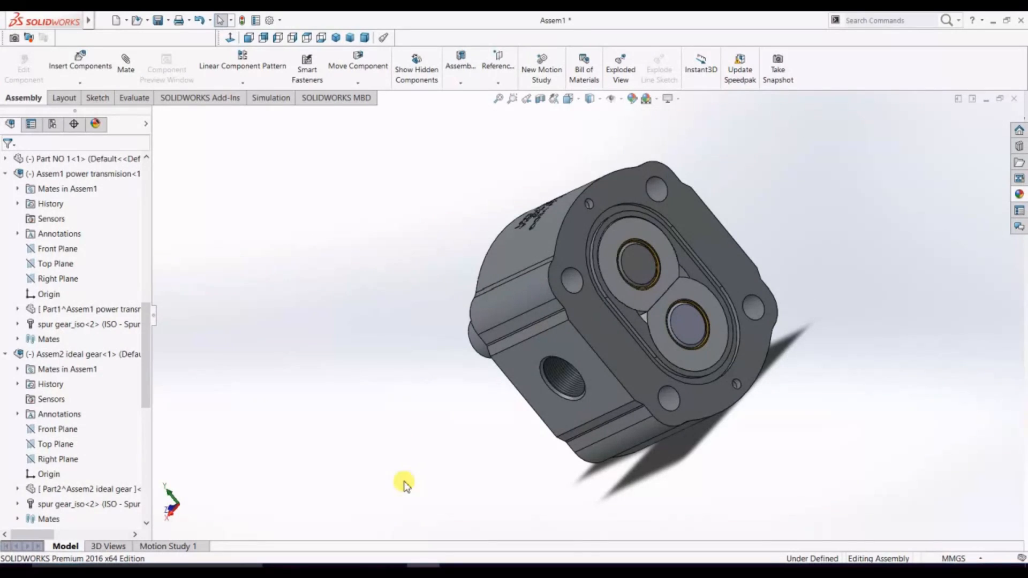
pyautogui.moveTo(343, 372); pyautogui.dragTo(764, 252, button='middle')
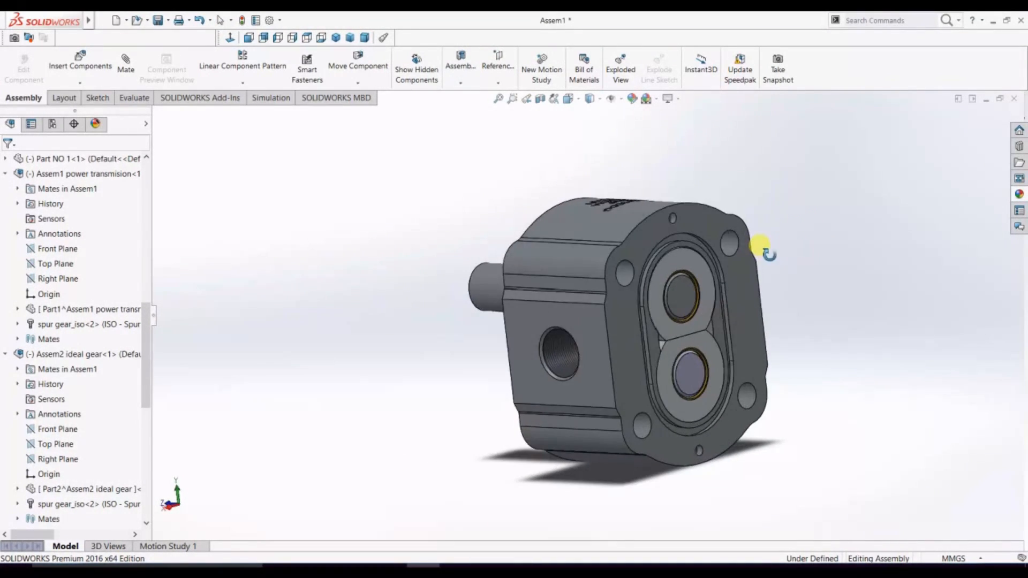
pyautogui.click(101, 62)
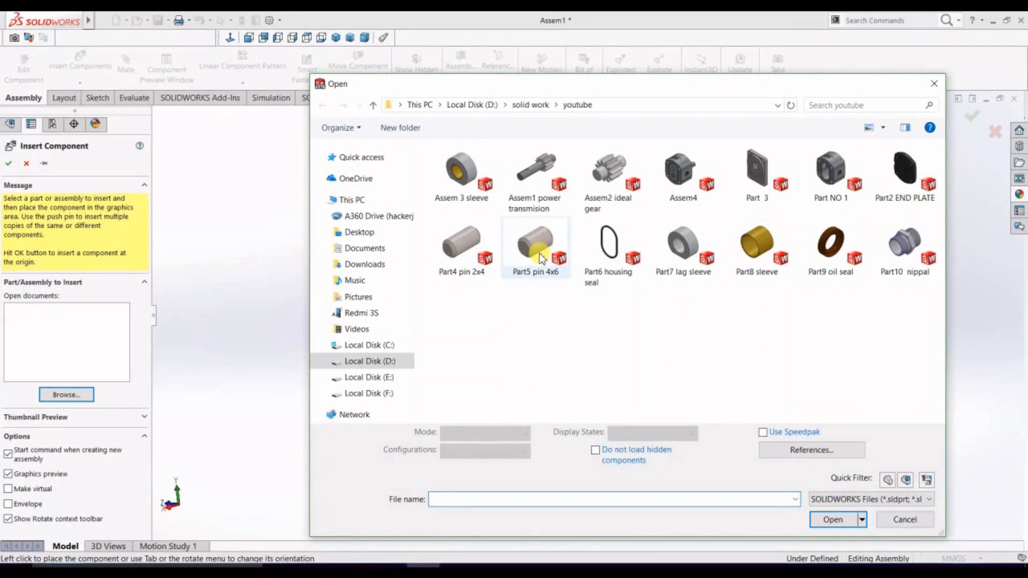
pyautogui.click(538, 251)
pyautogui.click(816, 512)
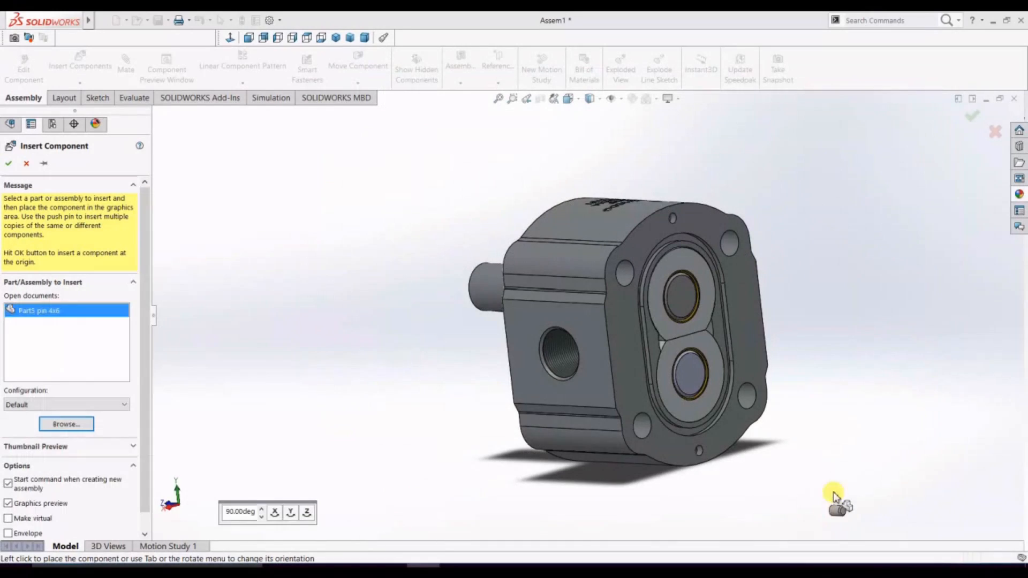
pyautogui.click(812, 231)
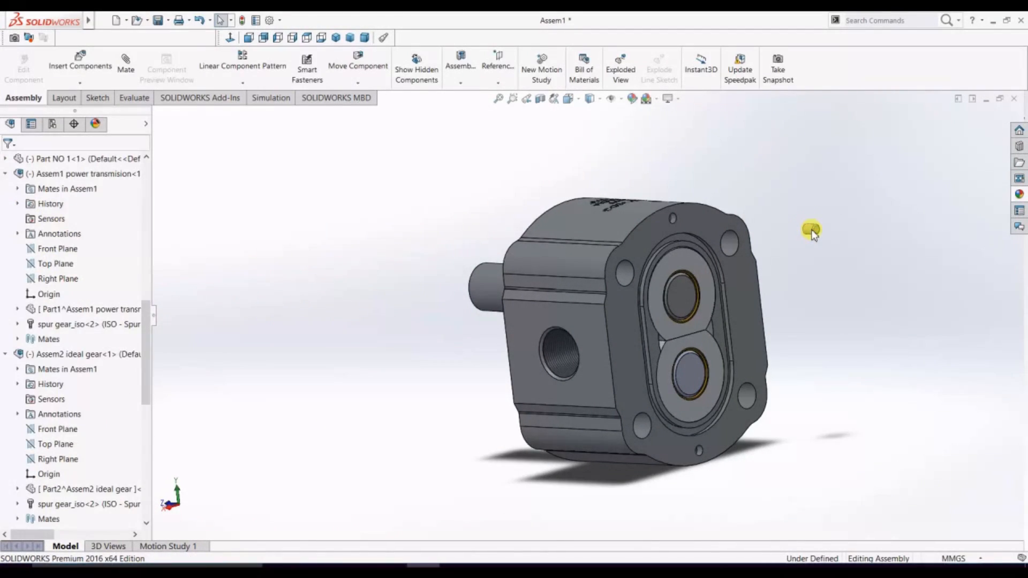
# Copy the 4x6 pin three times, placing two of the copies on the shaft side of the housing
pyautogui.keyDown('ctrl'); pyautogui.moveTo(812, 231); pyautogui.dragTo(324, 229); pyautogui.keyUp('ctrl')
pyautogui.press('Escape')
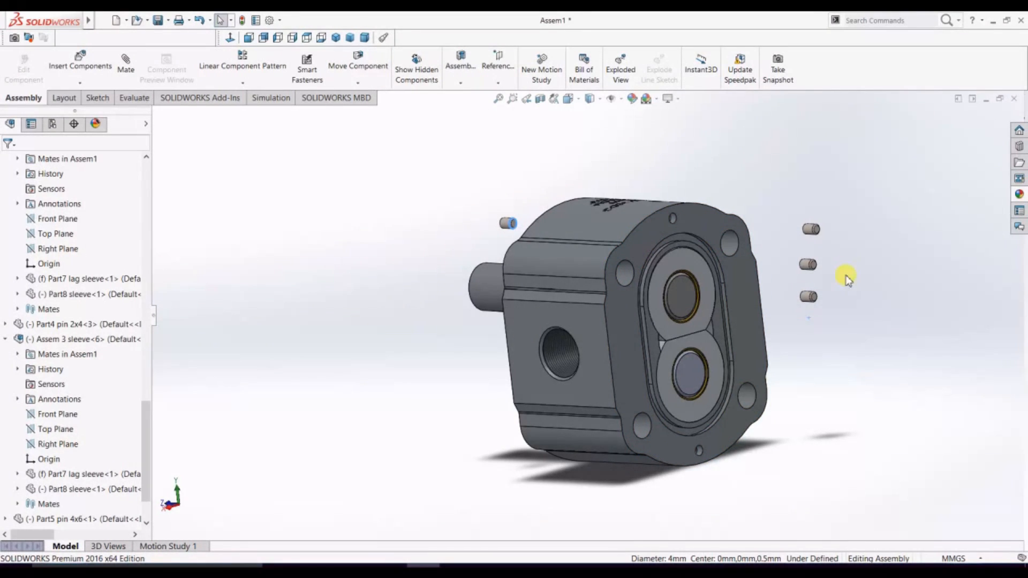
pyautogui.moveTo(809, 297); pyautogui.dragTo(469, 419)
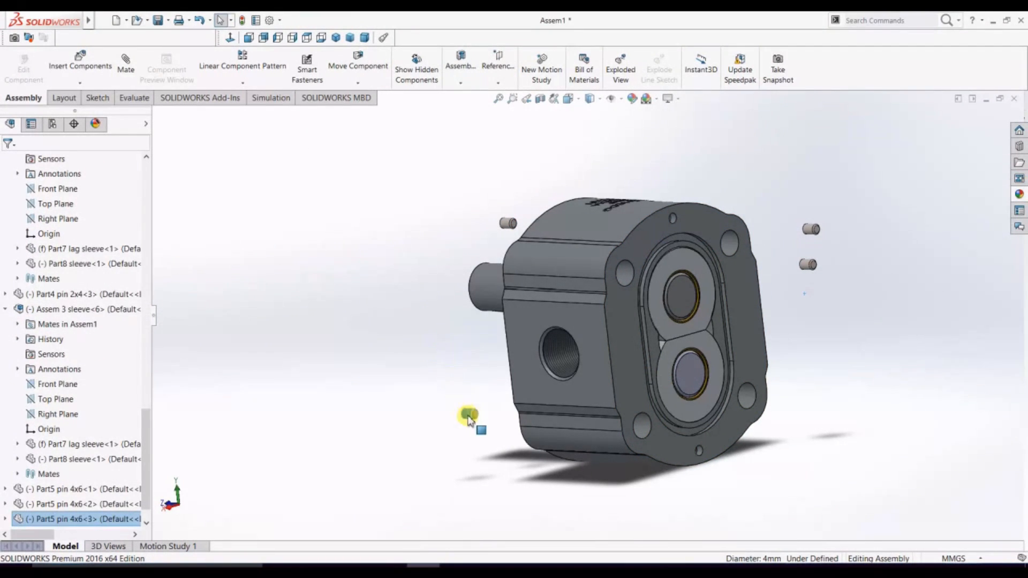
pyautogui.click(839, 351)
# Mate the first 4x6 pin concentric with the upper dowel hole on the housing face opposite the shaft
pyautogui.scroll(-3, 777, 230)
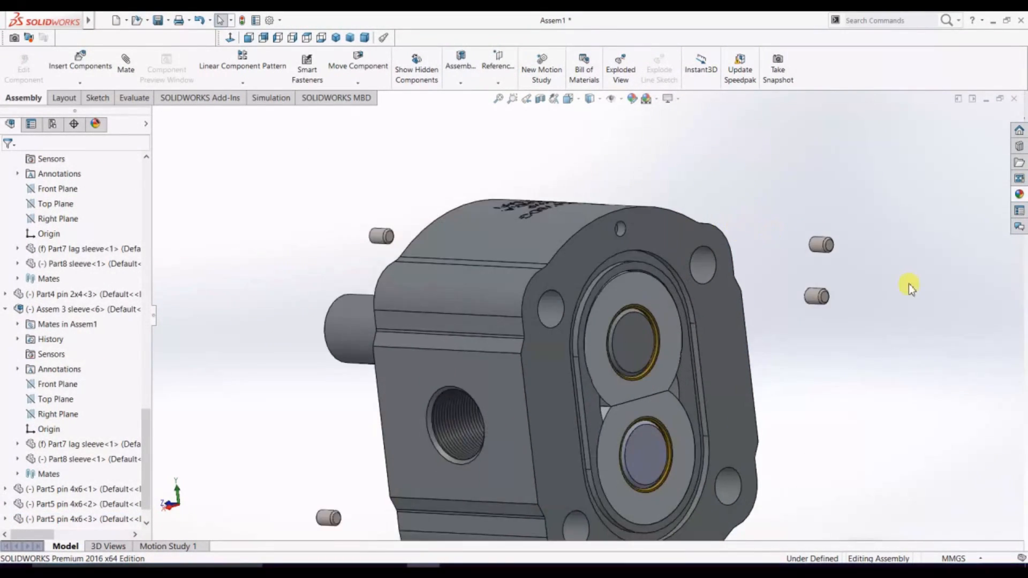
pyautogui.click(617, 229)
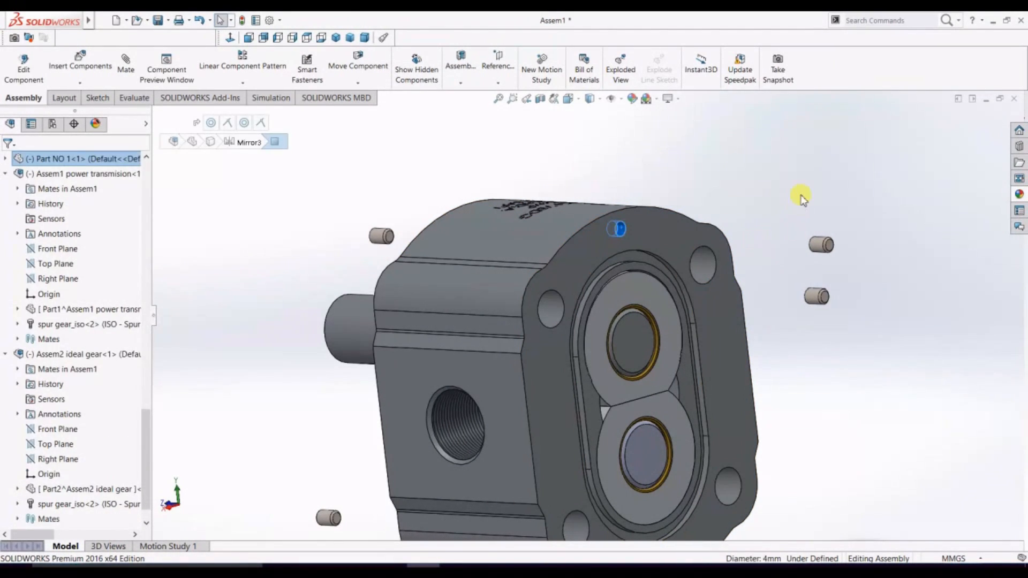
pyautogui.click(802, 199)
pyautogui.click(821, 244)
pyautogui.click(124, 60)
pyautogui.click(619, 228)
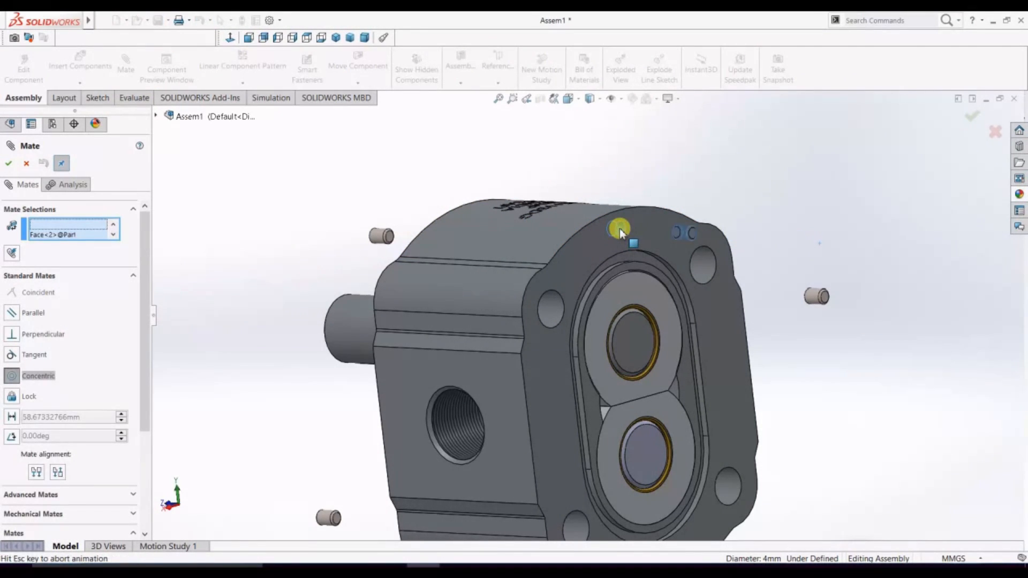
pyautogui.rightClick(619, 228)
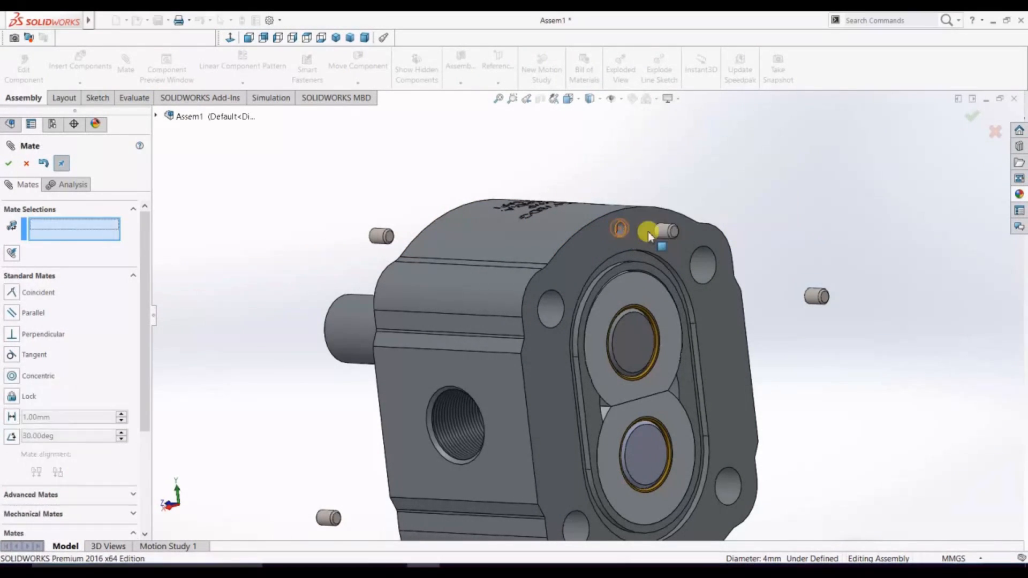
# Add a 3 mm distance mate between the upper pin's end face and the housing face opposite the shaft
pyautogui.click(675, 232)
pyautogui.click(600, 242)
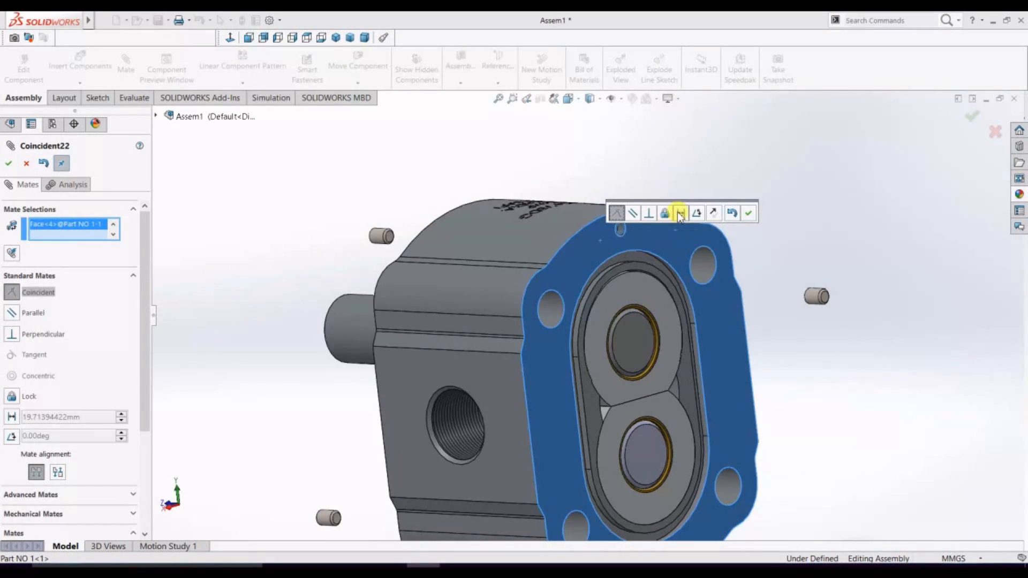
pyautogui.click(680, 214)
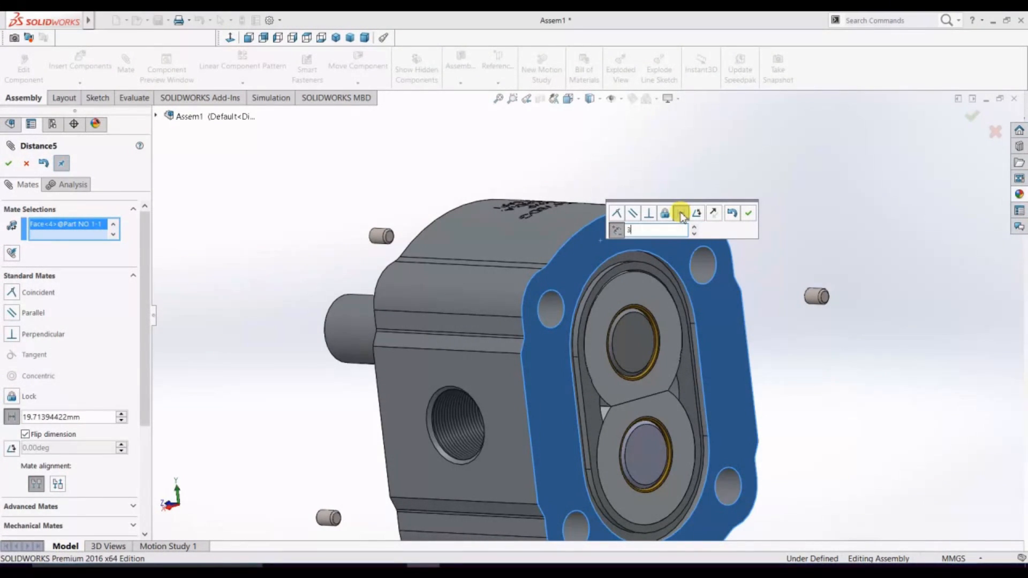
pyautogui.press('Return')
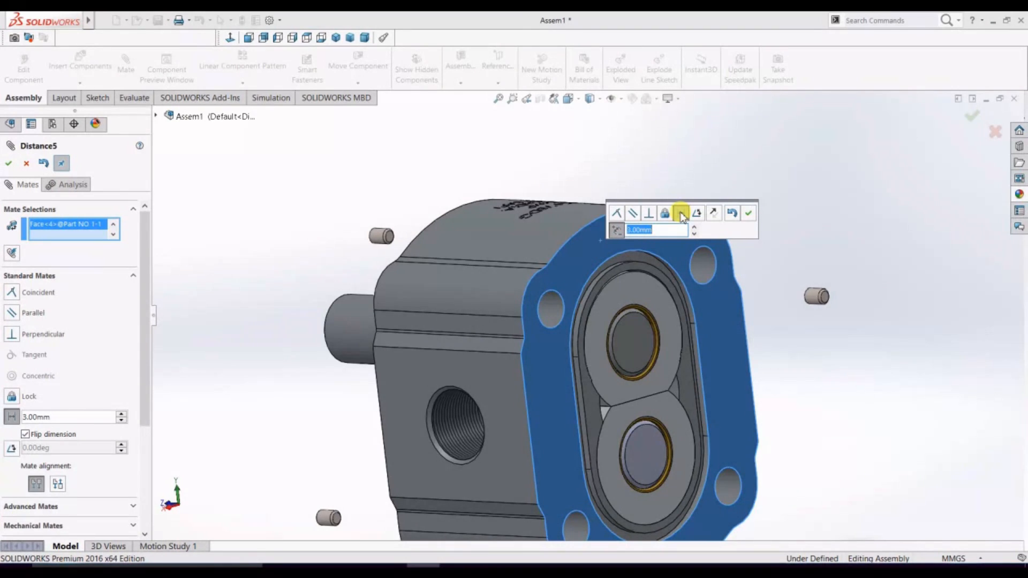
pyautogui.click(748, 214)
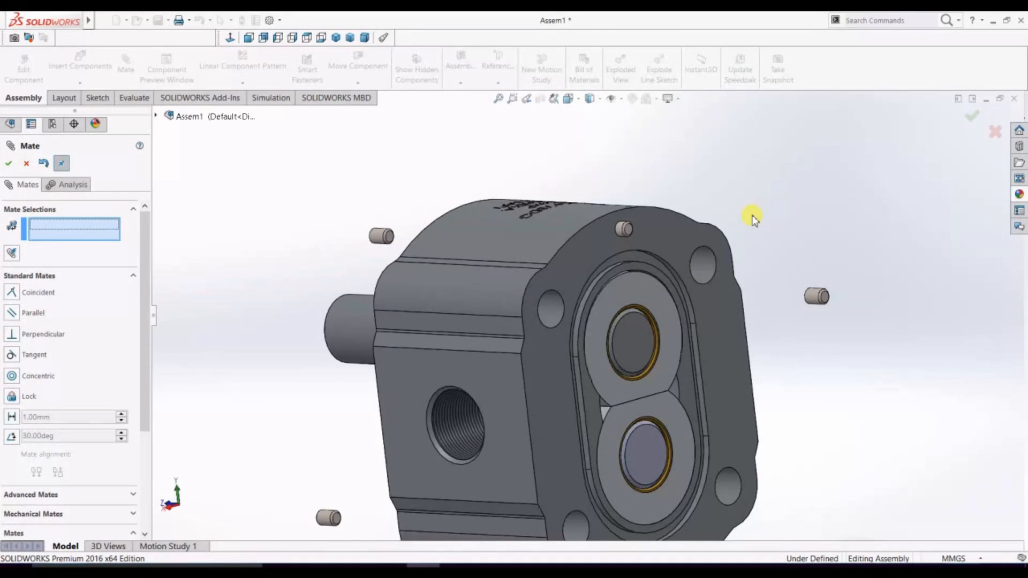
# Mate the second 4x6 pin concentric with the lower dowel hole on the same housing face
pyautogui.scroll(2, 754, 440)
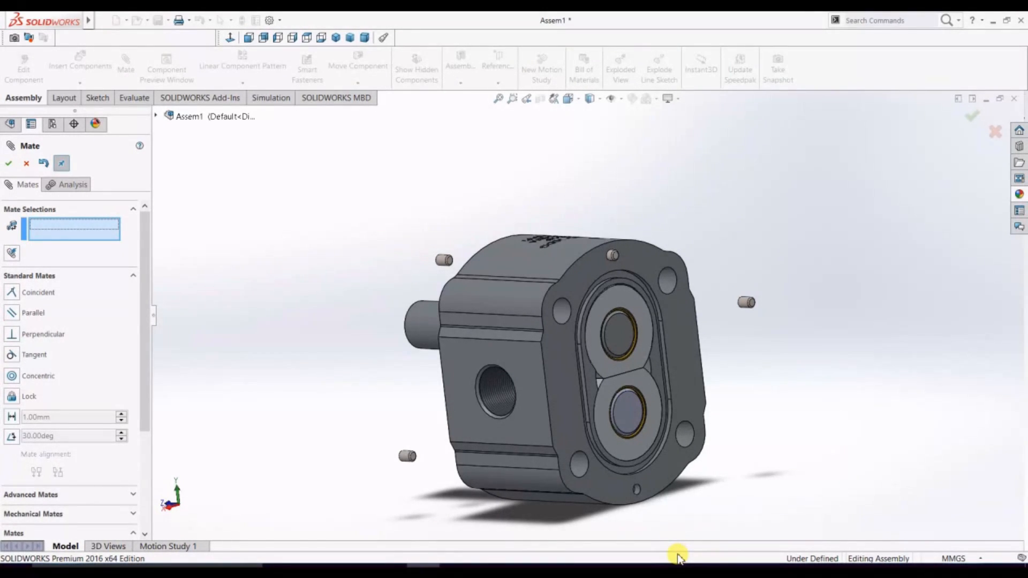
pyautogui.scroll(-2, 729, 495)
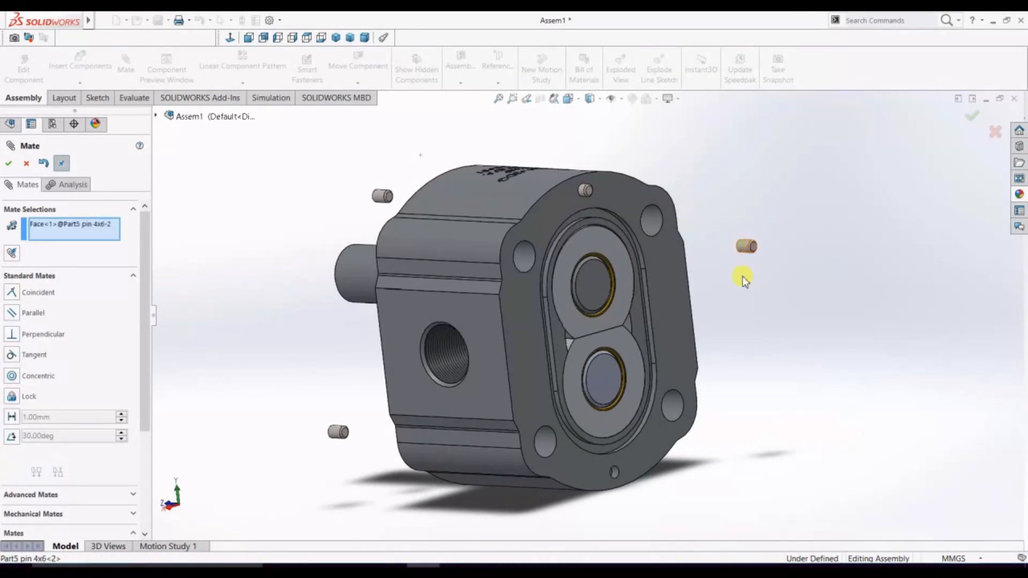
pyautogui.scroll(-4, 609, 485)
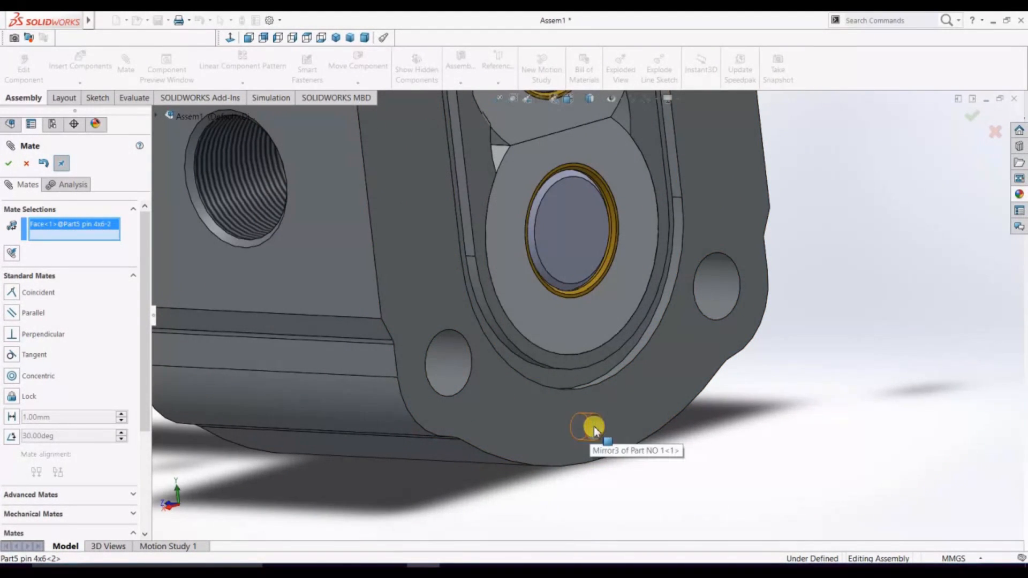
pyautogui.click(593, 426)
# Add a 3 mm distance mate between the lower pin's end face and the housing face opposite the shaft
pyautogui.click(625, 435)
pyautogui.click(638, 414)
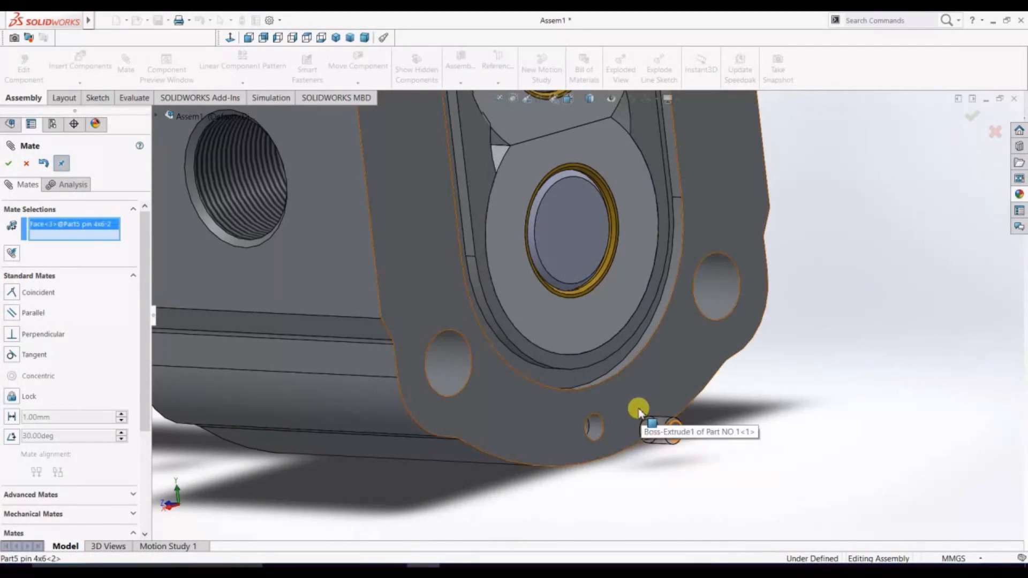
pyautogui.click(719, 427)
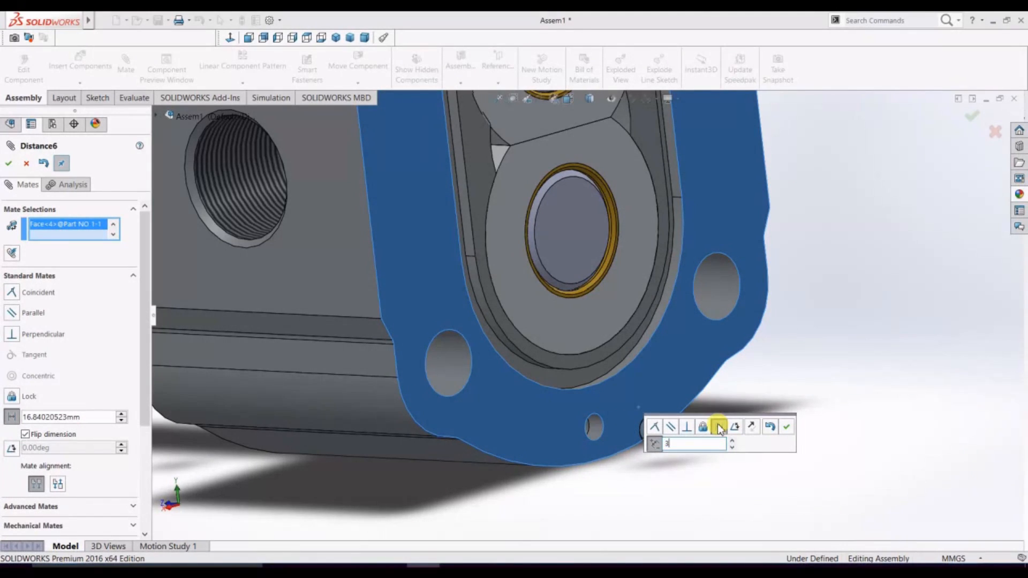
pyautogui.write('3')
pyautogui.press('Return')
pyautogui.click(788, 427)
# Mate the third 4x6 pin concentric with the upper dowel hole on the shaft side of the housing
pyautogui.scroll(-5, 787, 429)
pyautogui.moveTo(787, 429); pyautogui.dragTo(580, 229, button='middle')
pyautogui.scroll(3, 581, 229)
pyautogui.moveTo(723, 459); pyautogui.dragTo(394, 153, button='middle')
pyautogui.scroll(3, 592, 402)
pyautogui.scroll(2, 735, 230)
pyautogui.scroll(2, 593, 179)
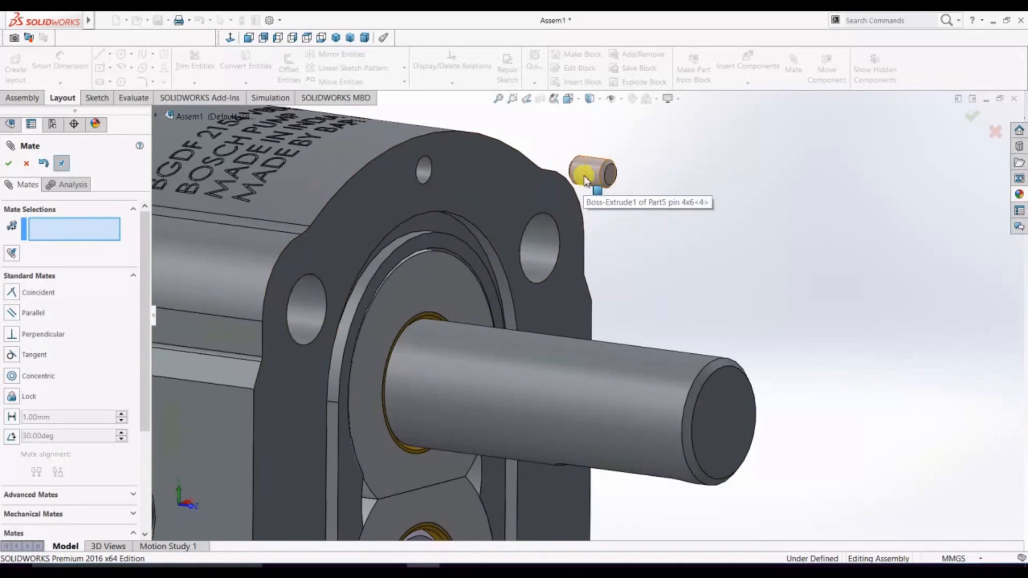
pyautogui.click(592, 178)
pyautogui.click(426, 169)
pyautogui.press('Return')
# Add a 3 mm distance mate between the third pin's end face and the shaft-side housing face
pyautogui.click(539, 185)
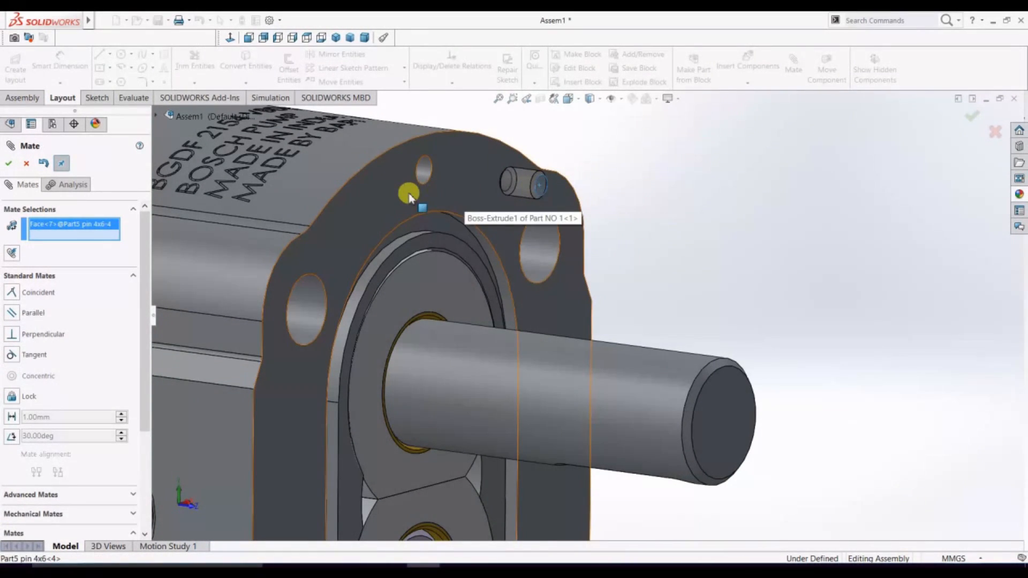
pyautogui.click(377, 193)
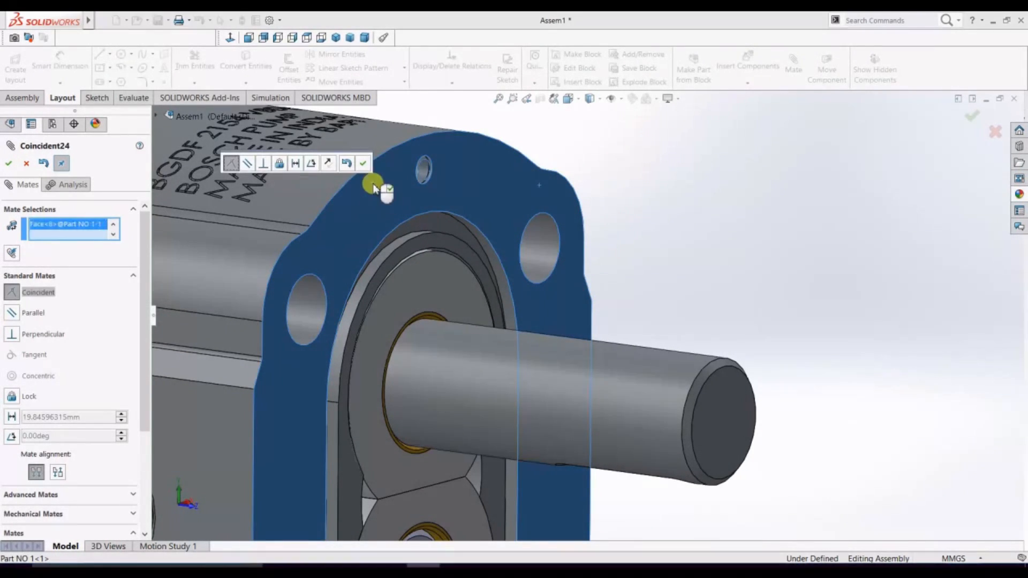
pyautogui.click(298, 163)
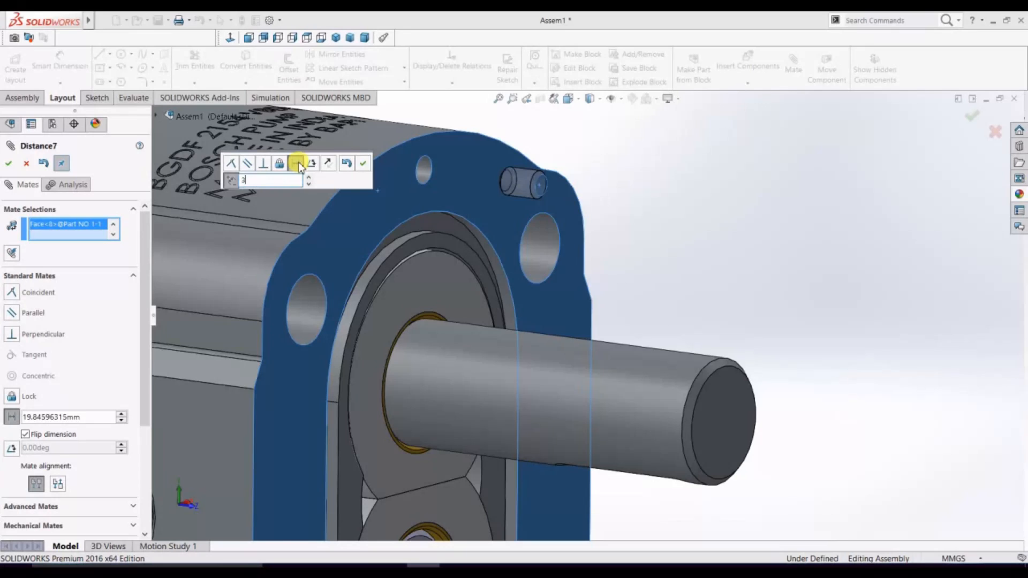
pyautogui.click(363, 163)
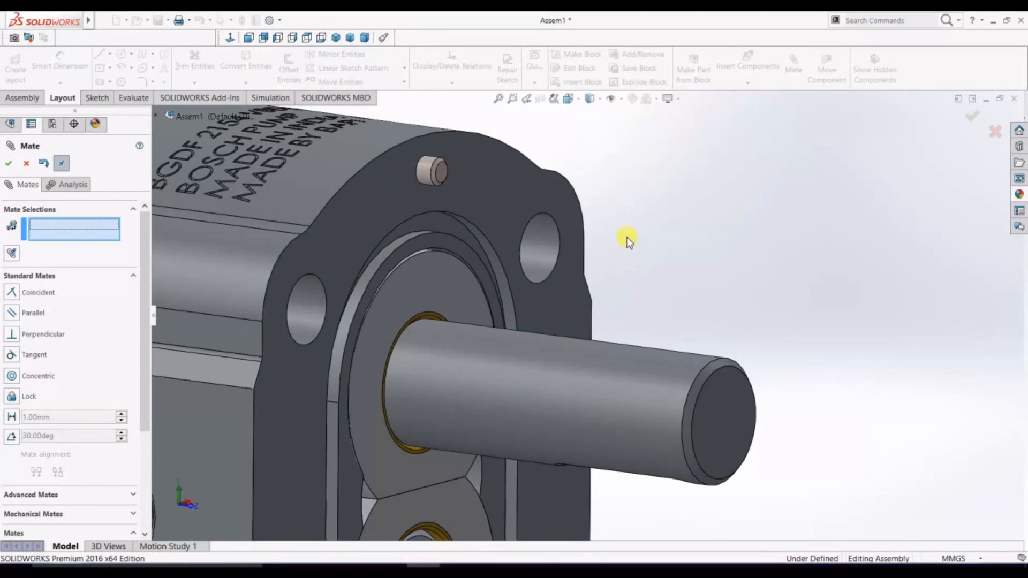
# Mate the fourth 4x6 pin concentric with the lower dowel hole on the shaft side of the housing
pyautogui.scroll(5, 625, 234)
pyautogui.scroll(-5, 429, 340)
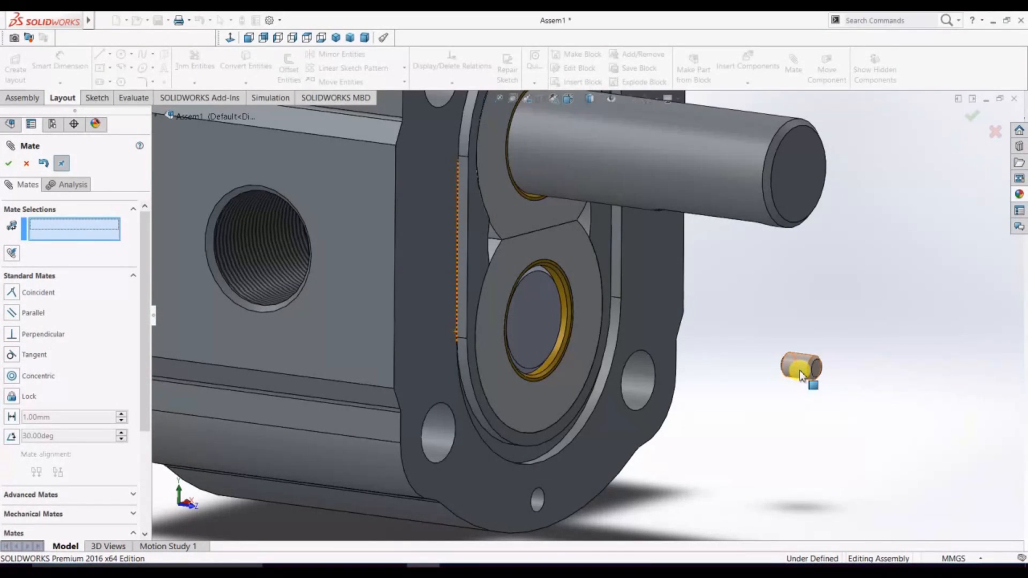
pyautogui.click(539, 500)
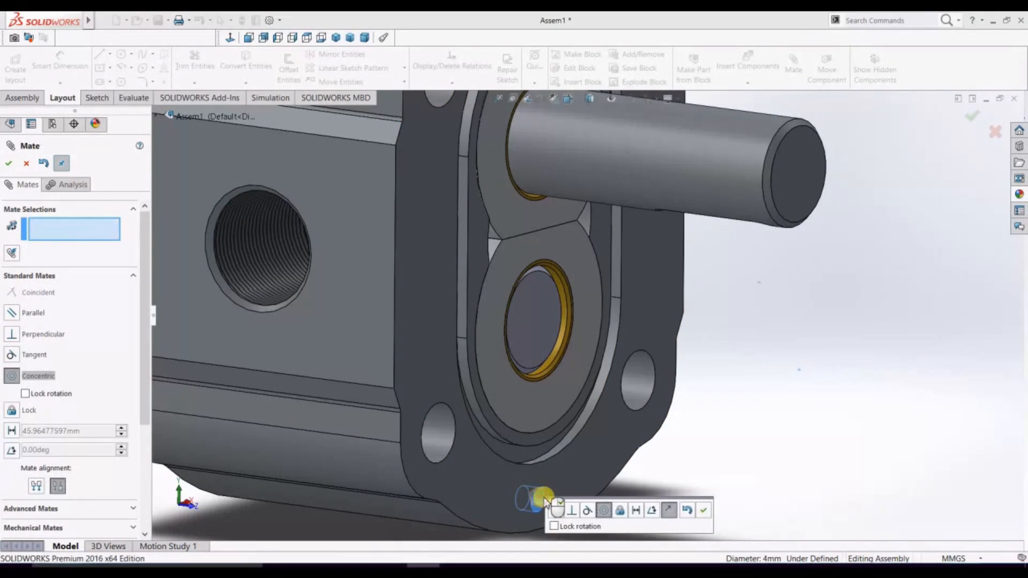
pyautogui.click(702, 512)
# Add a 3 mm distance mate between the fourth pin's end face and the shaft-side housing face, and finish mating
pyautogui.click(669, 519)
pyautogui.click(586, 490)
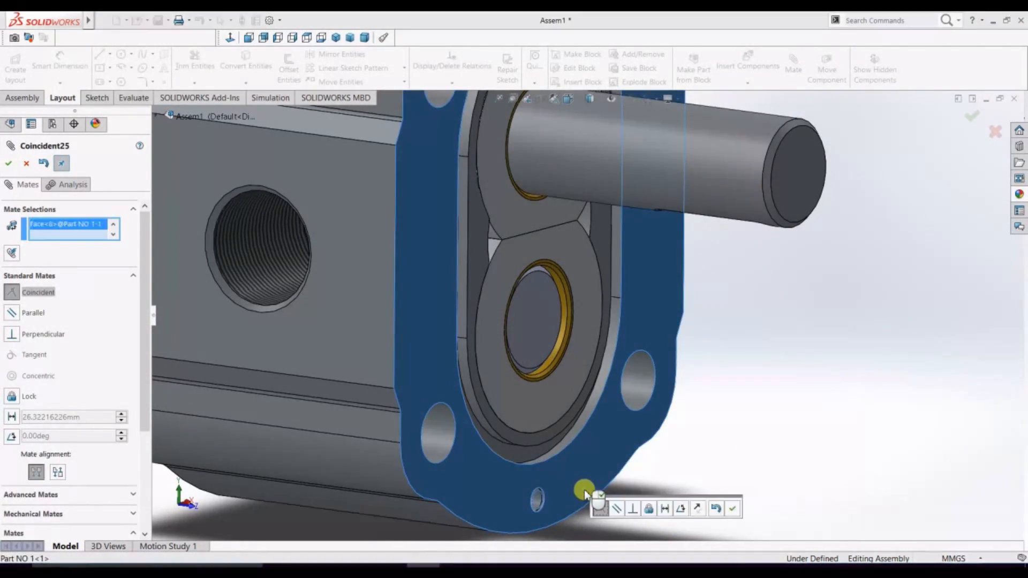
pyautogui.click(662, 508)
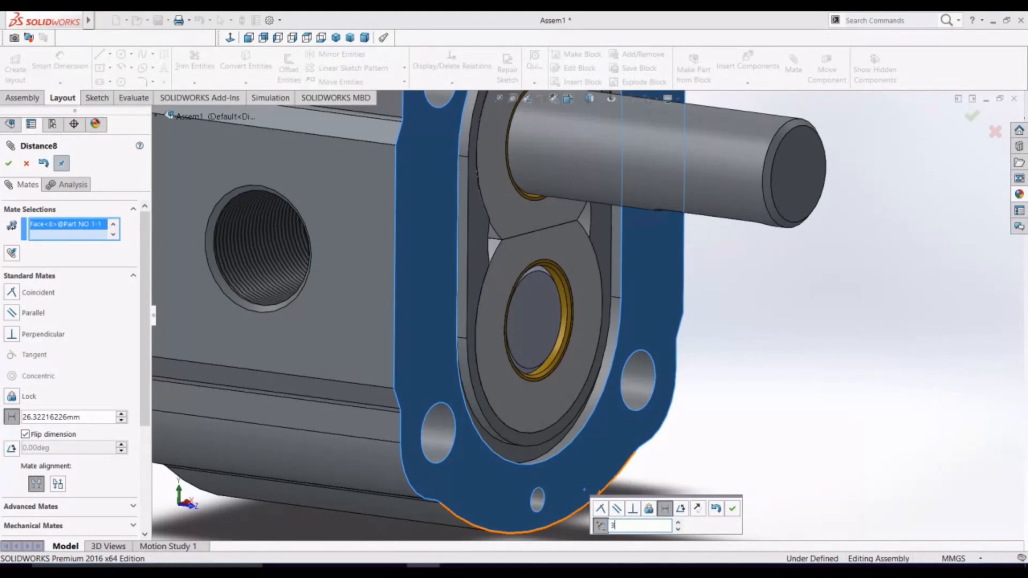
pyautogui.press('Return')
pyautogui.click(735, 508)
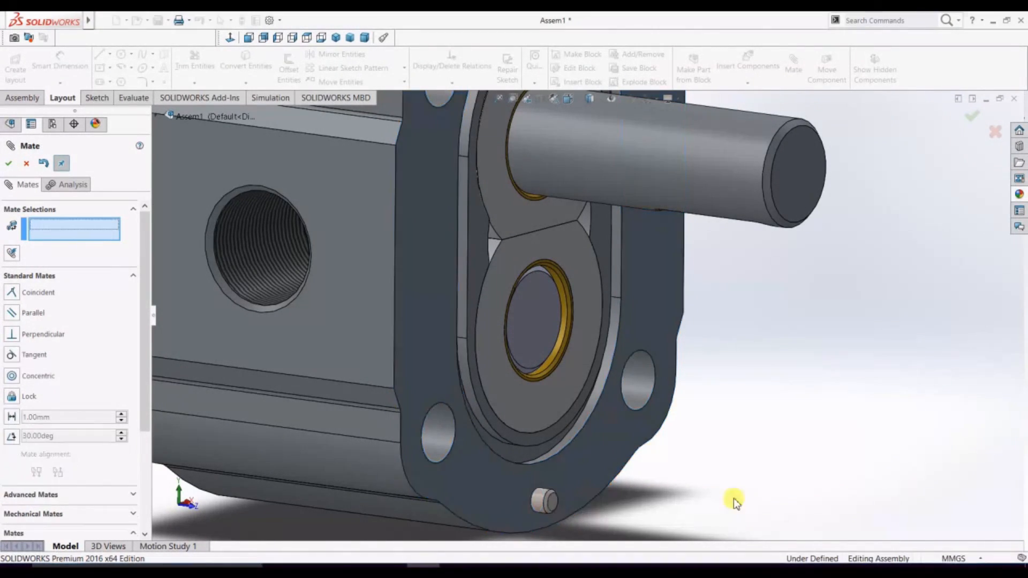
pyautogui.scroll(3, 773, 363)
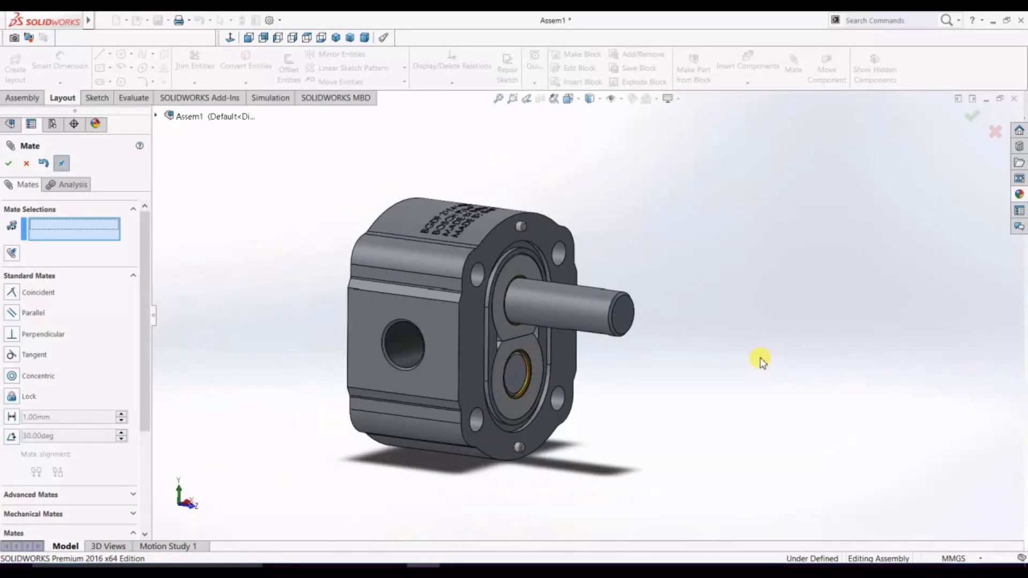
pyautogui.moveTo(761, 393); pyautogui.dragTo(531, 399, button='middle')
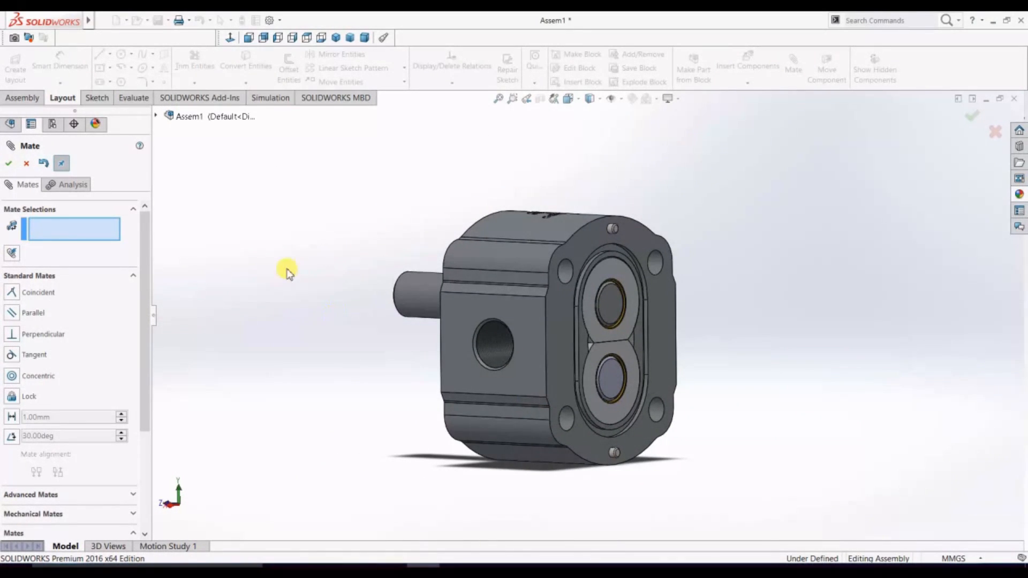
pyautogui.press('Escape')
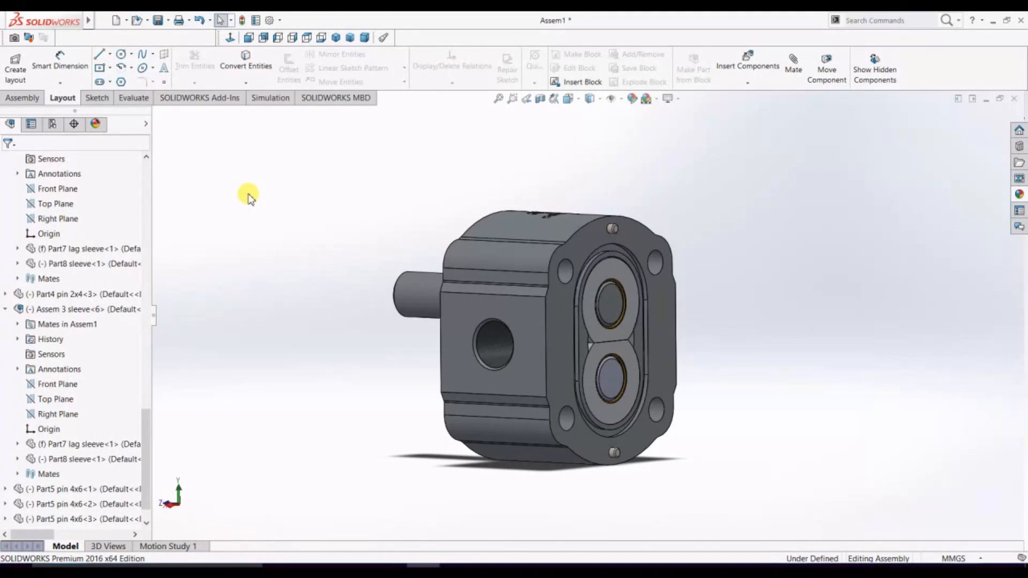
# Insert Part2 END PLATE beside the housing face opposite the shaft and rotate it so its lettered side faces outward
pyautogui.click(22, 98)
pyautogui.click(80, 66)
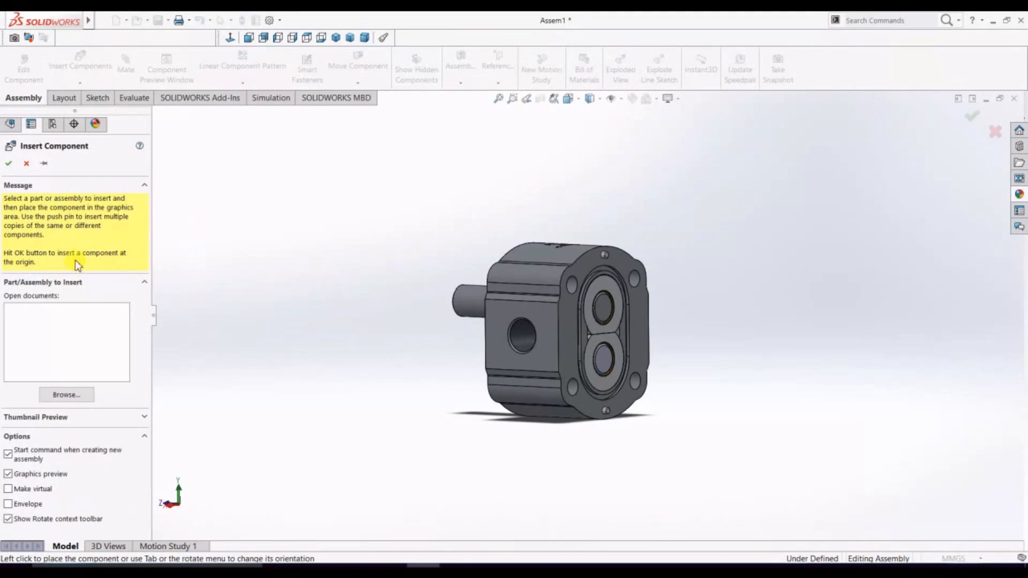
pyautogui.click(66, 395)
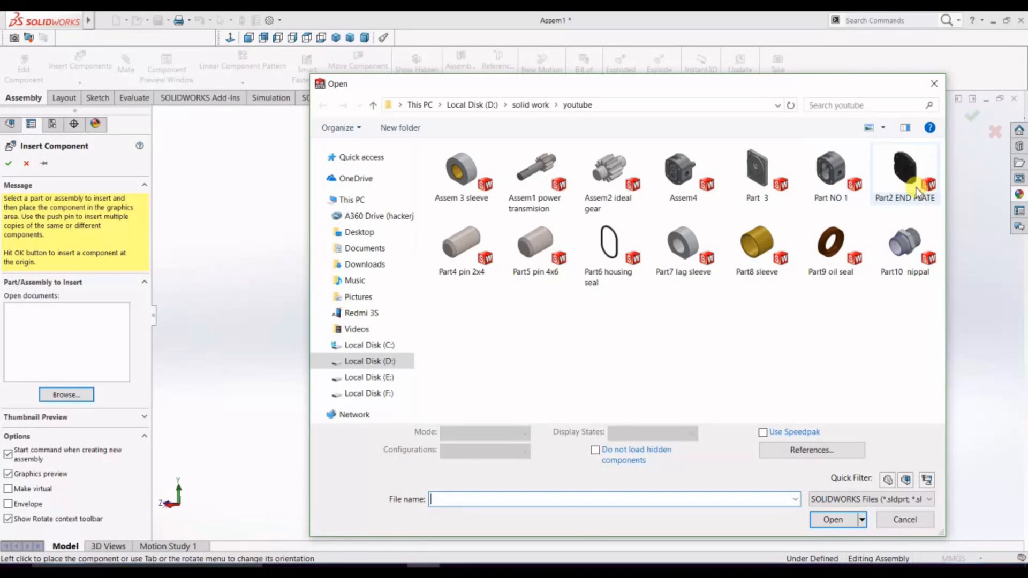
pyautogui.click(895, 203)
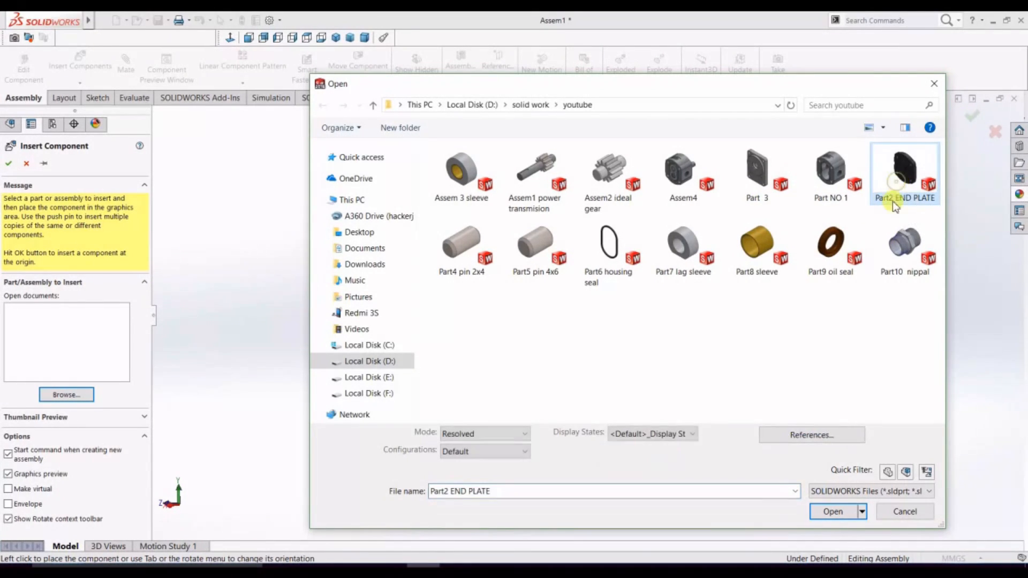
pyautogui.click(833, 512)
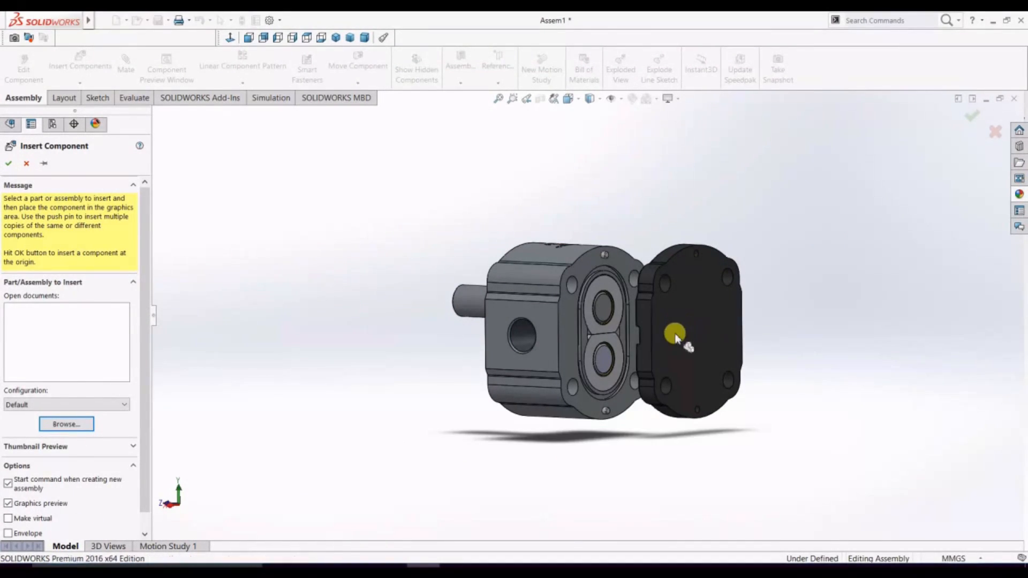
pyautogui.click(676, 337)
pyautogui.moveTo(684, 328); pyautogui.dragTo(789, 321, button='right')
pyautogui.scroll(3, 750, 305)
pyautogui.click(737, 301)
pyautogui.scroll(-6, 578, 273)
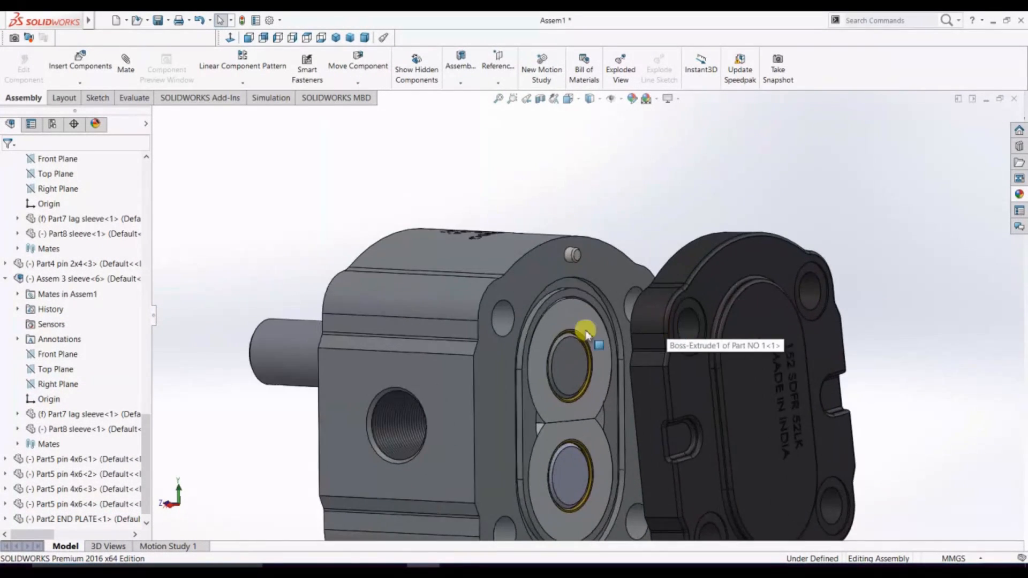
# Mate the end plate's upper bolt hole concentric with the housing's upper bolt hole on the near port side
pyautogui.click(507, 317)
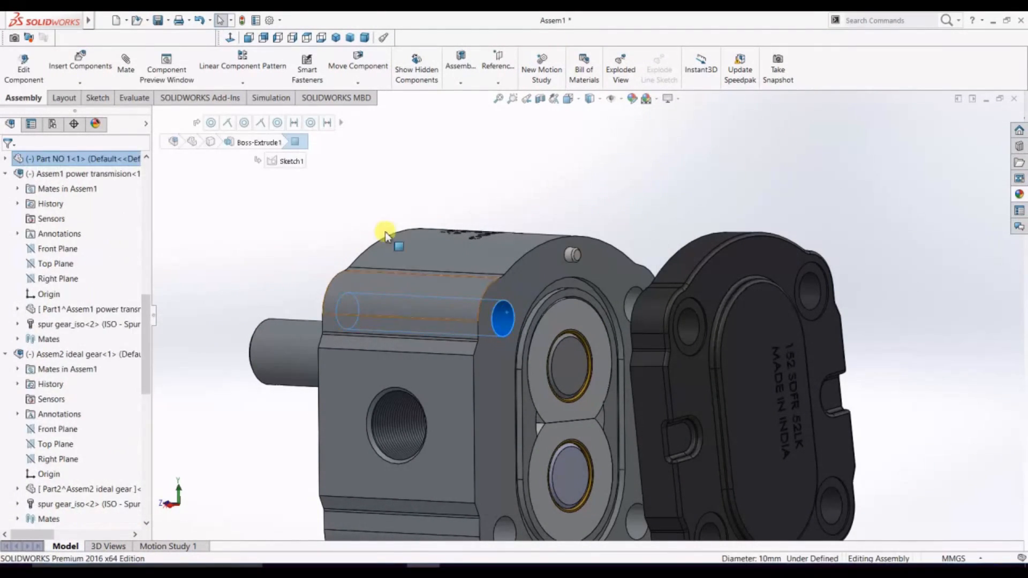
pyautogui.click(126, 62)
pyautogui.click(693, 323)
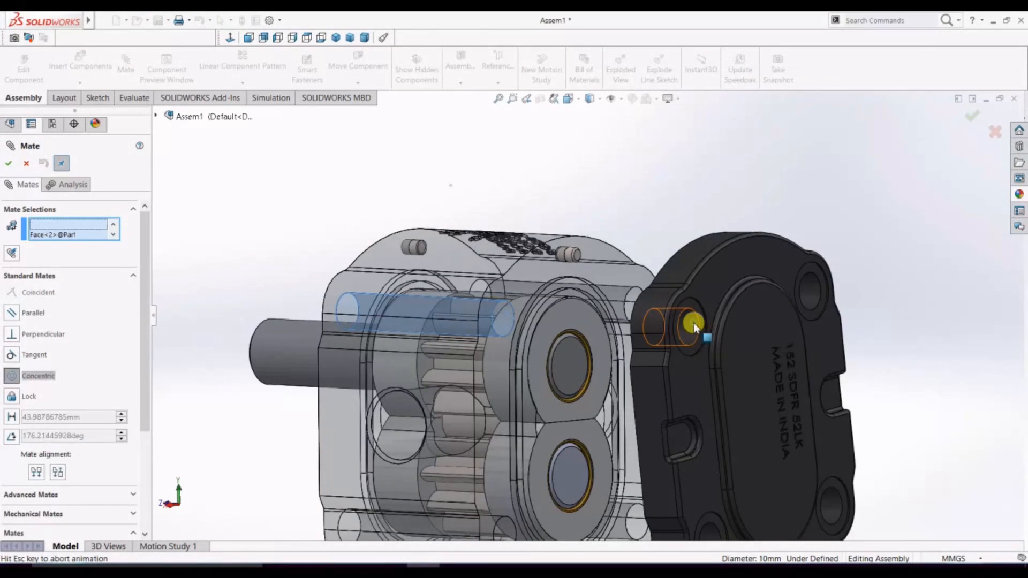
pyautogui.rightClick(693, 322)
pyautogui.scroll(2, 825, 325)
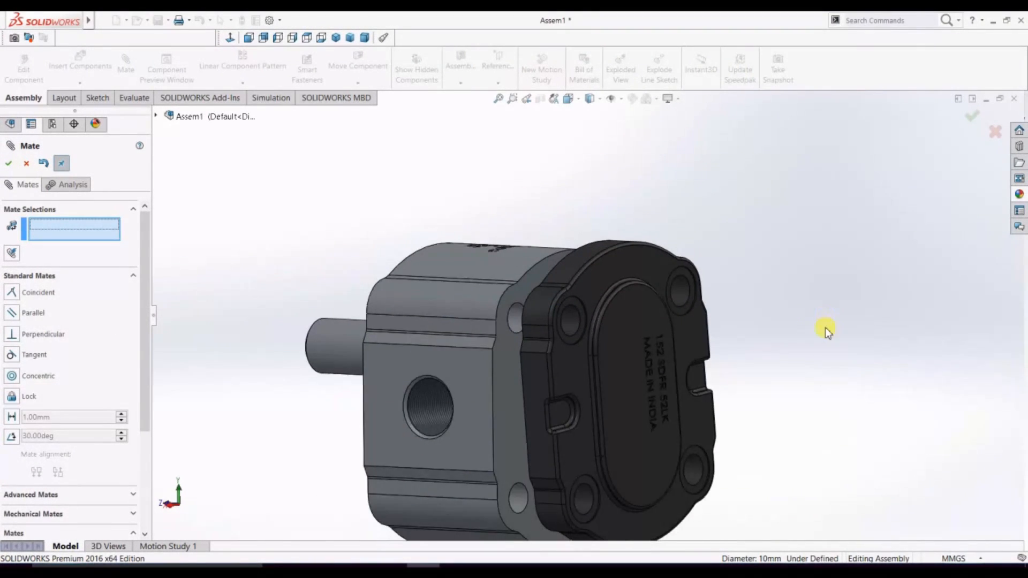
# Mate the end plate's lower bolt hole concentric with the housing's lower bolt hole on the same port side
pyautogui.click(526, 471)
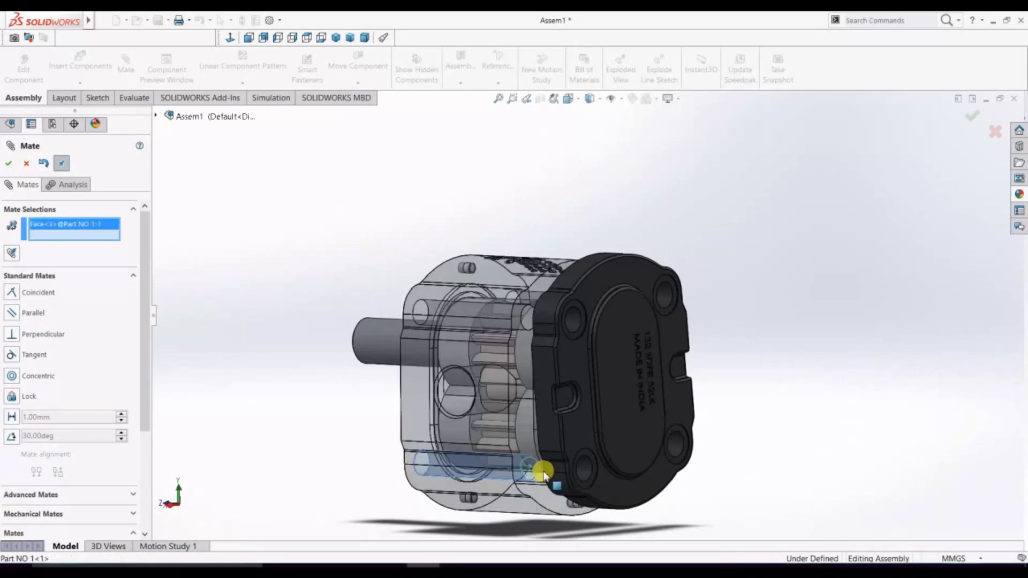
pyautogui.click(588, 471)
pyautogui.rightClick(589, 471)
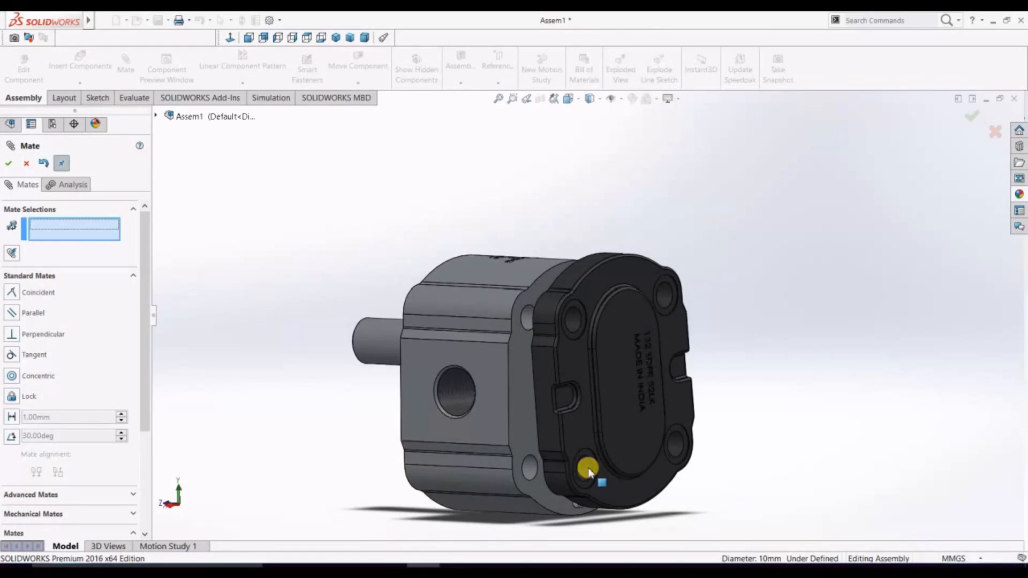
# Mate the end plate's upper bolt hole on the opposite port side concentric with the matching housing hole
pyautogui.moveTo(803, 445); pyautogui.dragTo(681, 485, button='middle')
pyautogui.moveTo(732, 428); pyautogui.dragTo(648, 451, button='middle')
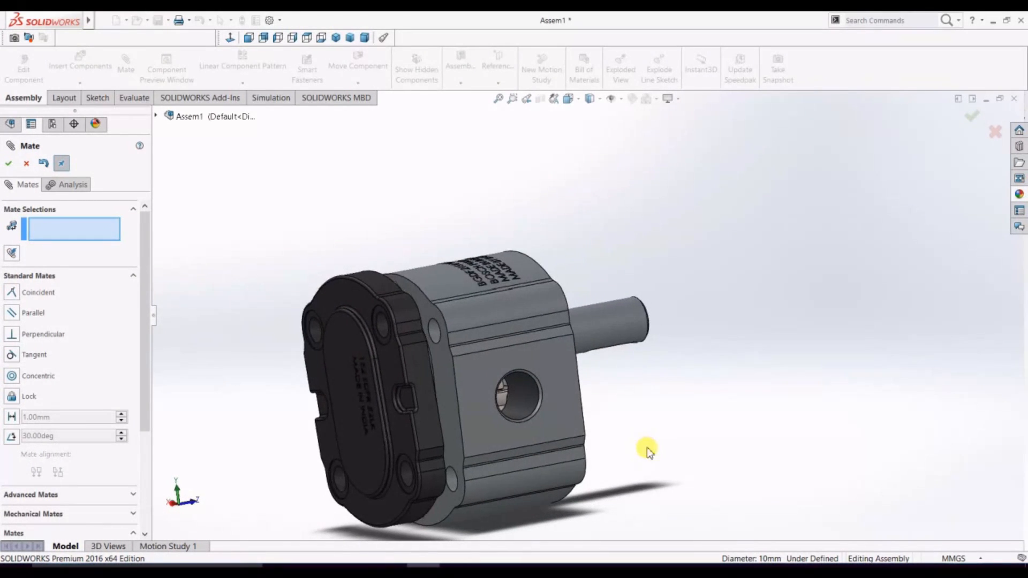
pyautogui.click(436, 335)
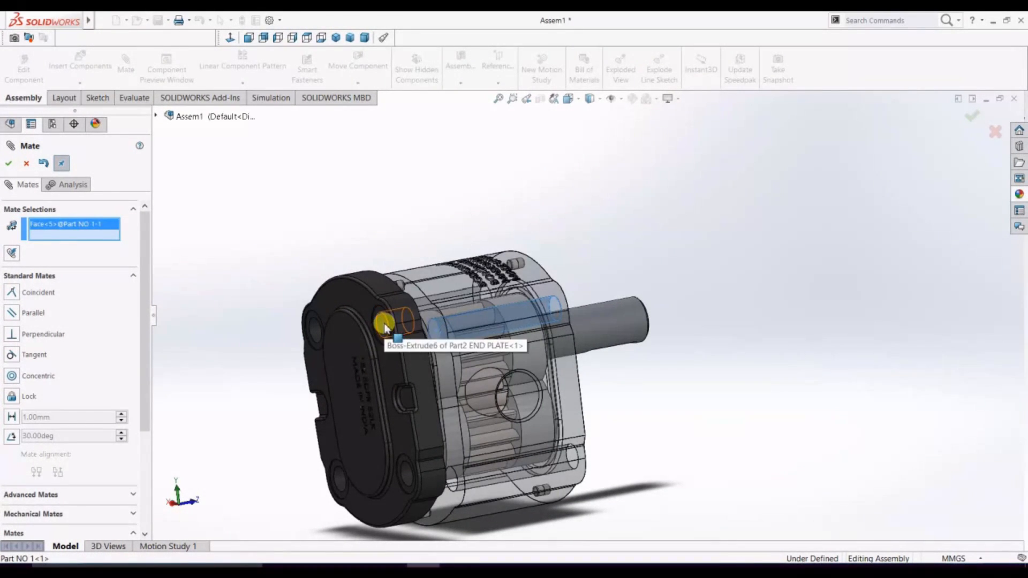
pyautogui.click(384, 325)
pyautogui.click(369, 342)
# Mate the end plate's remaining lower bolt hole concentric with the matching hole in the housing
pyautogui.moveTo(788, 408); pyautogui.dragTo(669, 386, button='middle')
pyautogui.click(493, 455)
pyautogui.click(454, 453)
pyautogui.click(439, 472)
# Mate the end plate's inner face coincident with the housing face opposite the shaft
pyautogui.moveTo(669, 444); pyautogui.dragTo(795, 426, button='middle')
pyautogui.click(506, 394)
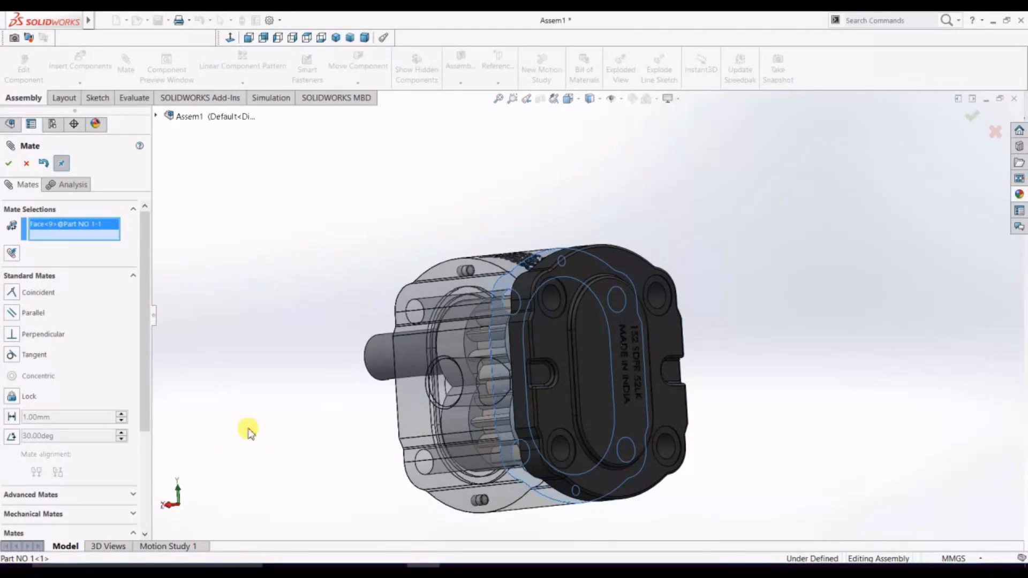
pyautogui.moveTo(248, 431); pyautogui.dragTo(349, 432, button='middle')
pyautogui.click(654, 364)
pyautogui.click(804, 383)
# Leave the mate command and examine the closed pump from the end-plate side and the port side
pyautogui.moveTo(783, 368); pyautogui.dragTo(680, 382, button='middle')
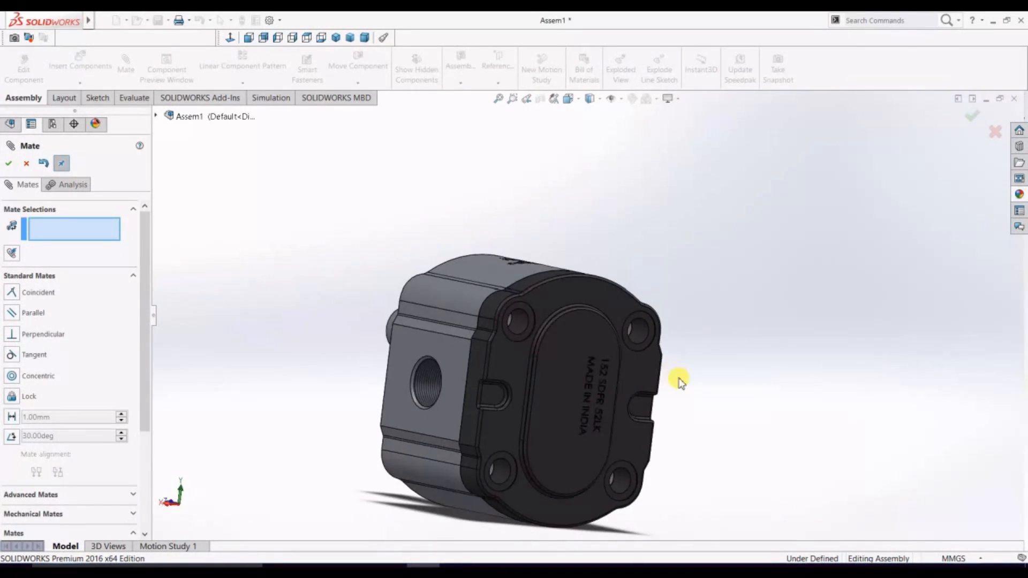
pyautogui.scroll(3, 939, 317)
pyautogui.moveTo(732, 351); pyautogui.dragTo(728, 410, button='middle')
pyautogui.scroll(2, 730, 412)
pyautogui.scroll(-3, 621, 413)
pyautogui.scroll(2, 552, 300)
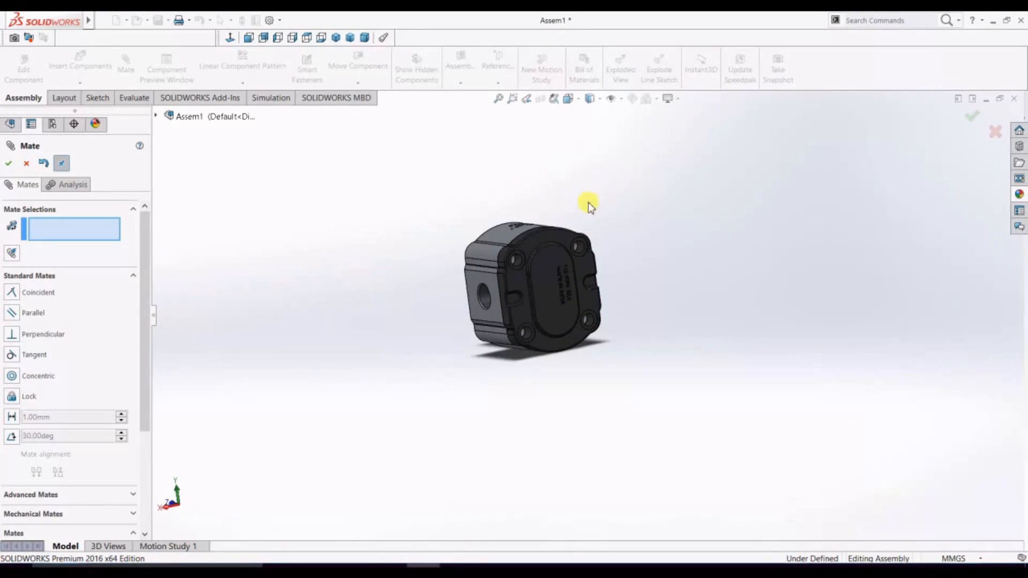
pyautogui.moveTo(590, 206); pyautogui.dragTo(640, 201, button='middle')
pyautogui.press('Escape')
pyautogui.scroll(2, 689, 280)
pyautogui.scroll(-4, 688, 280)
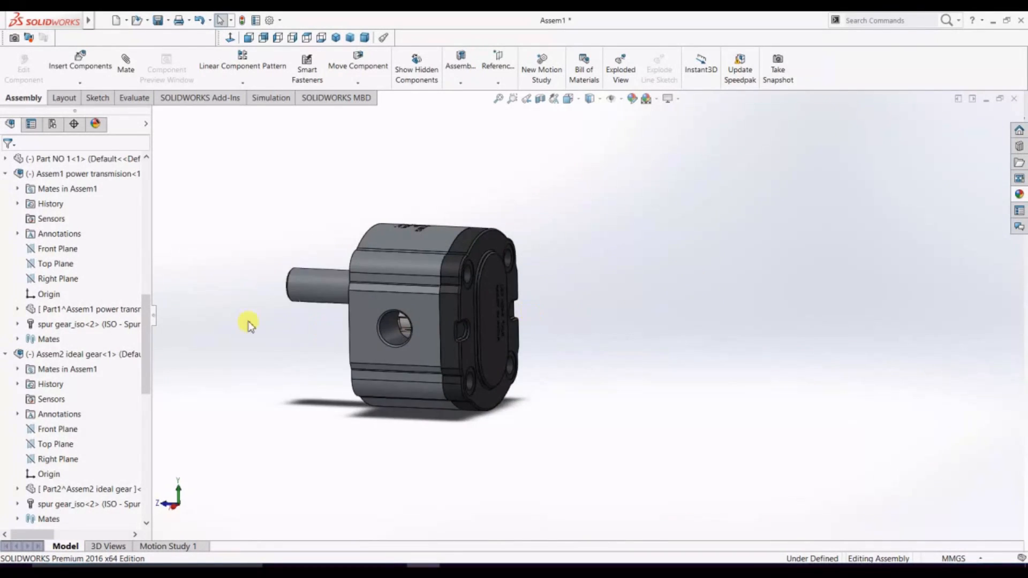
pyautogui.scroll(-3, 248, 324)
pyautogui.scroll(1, 871, 331)
pyautogui.moveTo(872, 331); pyautogui.dragTo(835, 309, button='middle')
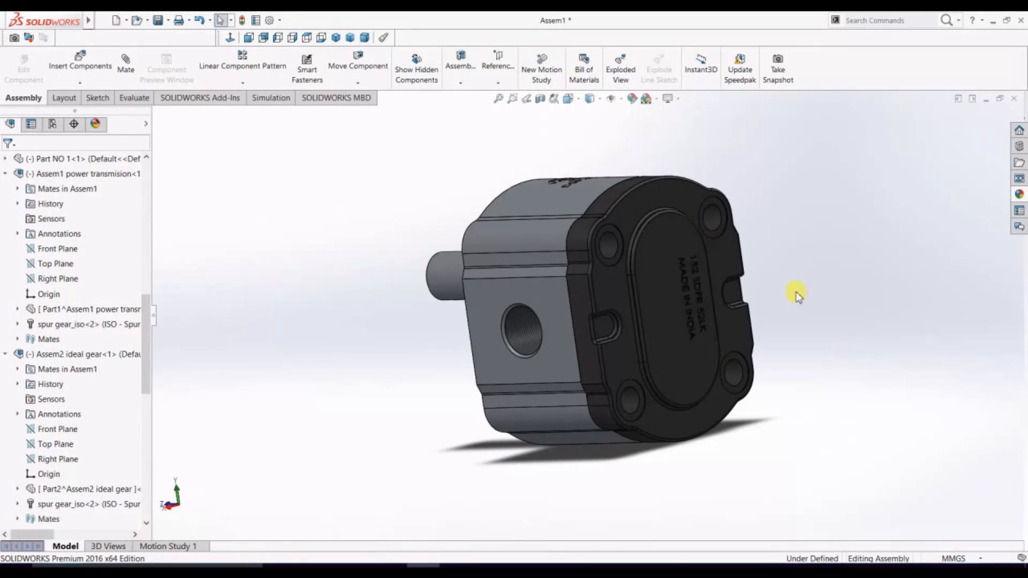
# Detach the end plate from the housing so it stands clear of the face with the seal groove
pyautogui.scroll(-2, 880, 309)
pyautogui.moveTo(636, 293); pyautogui.dragTo(793, 311)
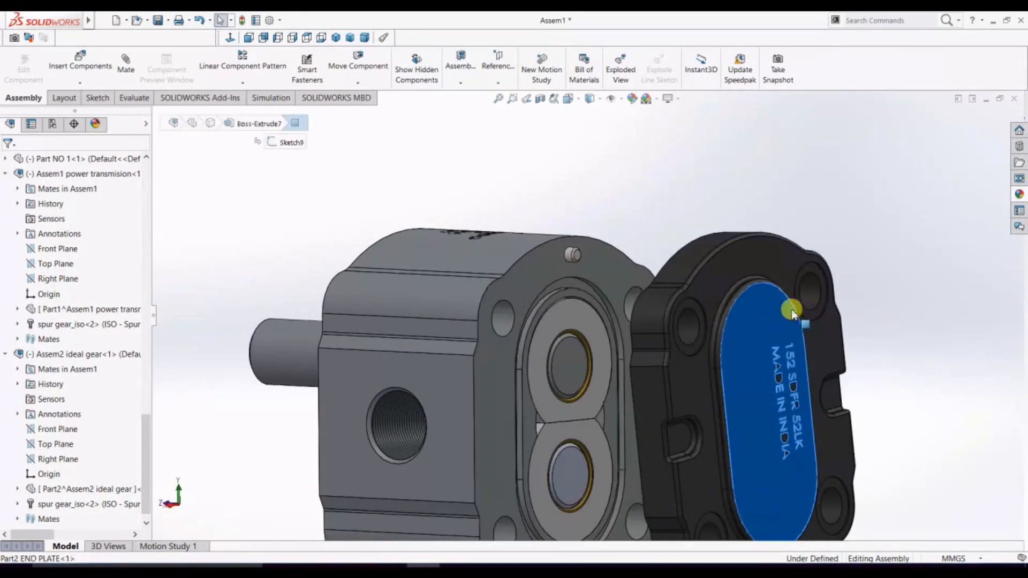
pyautogui.click(667, 240)
pyautogui.scroll(2, 605, 274)
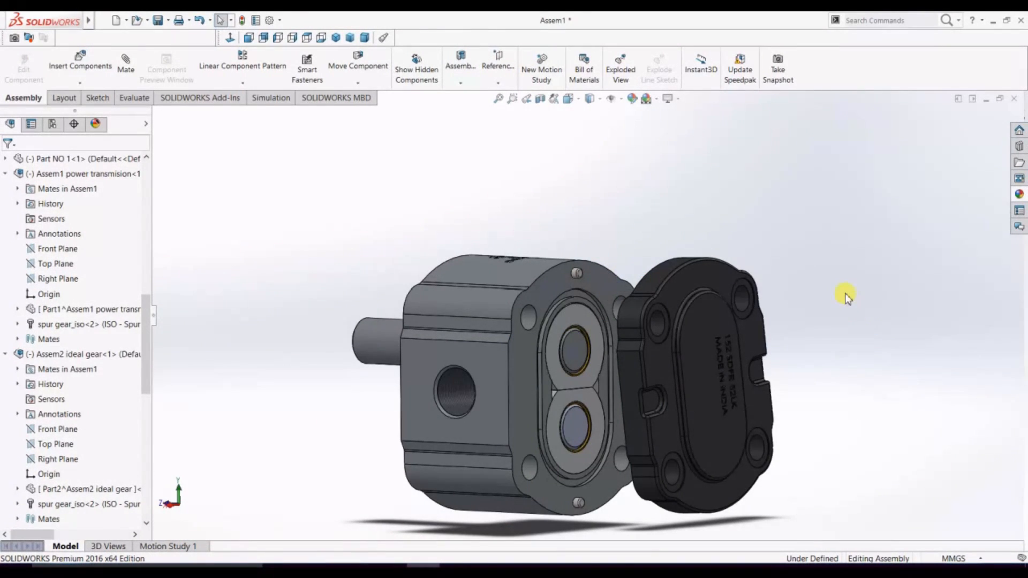
# Insert Part6 housing seal and move it between the end plate and the housing's grooved face
pyautogui.click(80, 62)
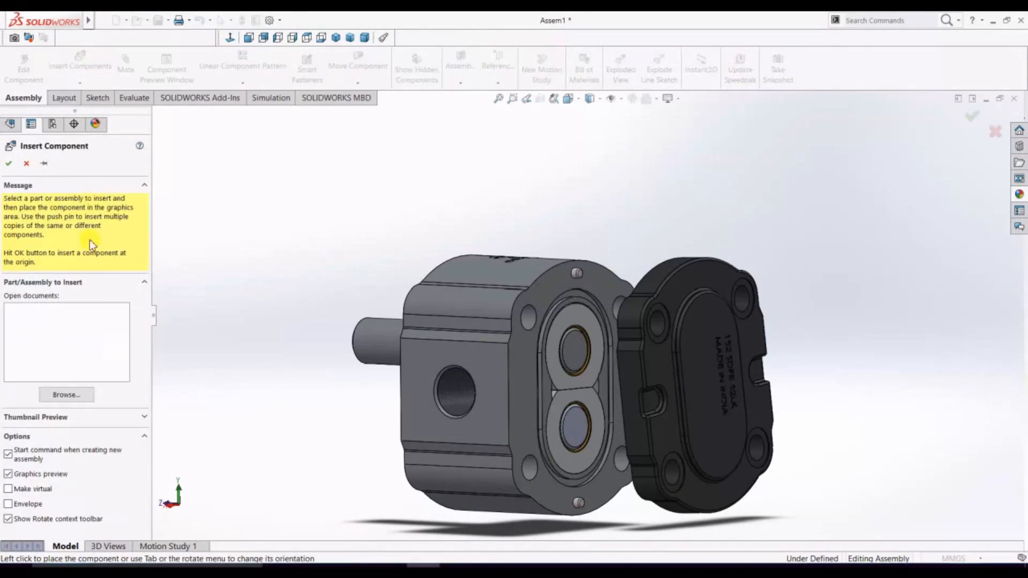
pyautogui.click(66, 395)
pyautogui.click(609, 249)
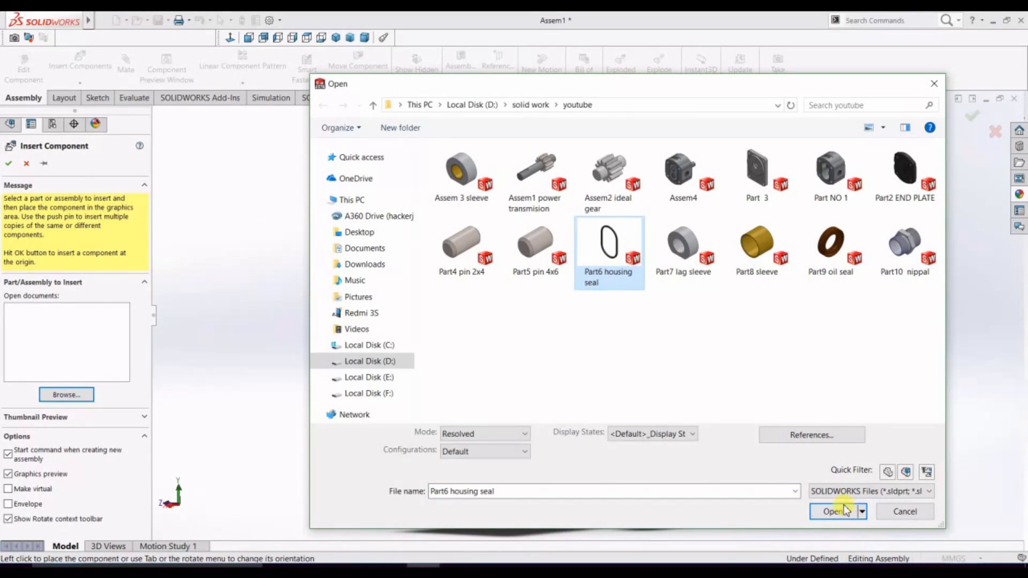
pyautogui.click(844, 510)
pyautogui.click(682, 389)
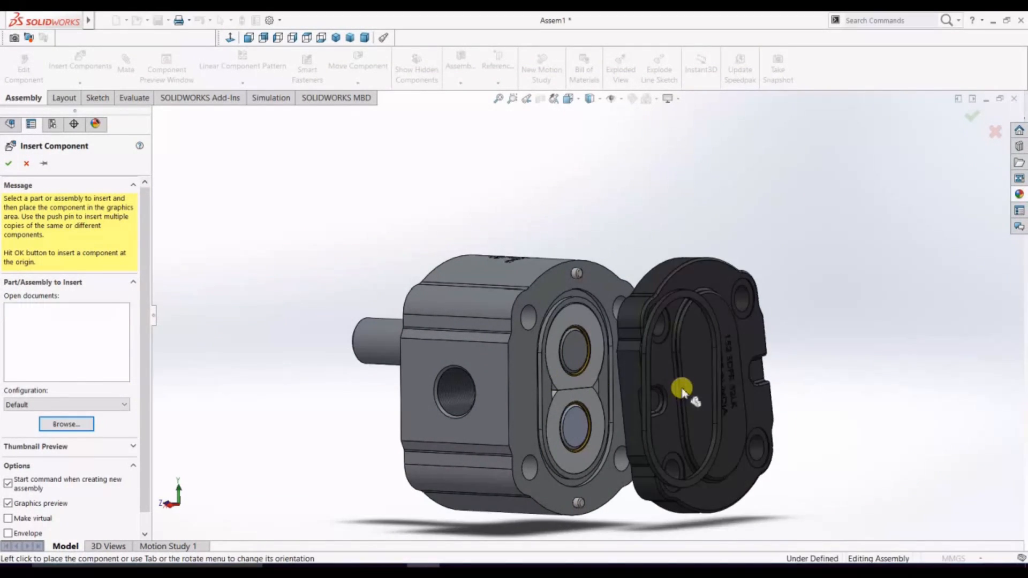
pyautogui.moveTo(647, 368); pyautogui.dragTo(573, 370)
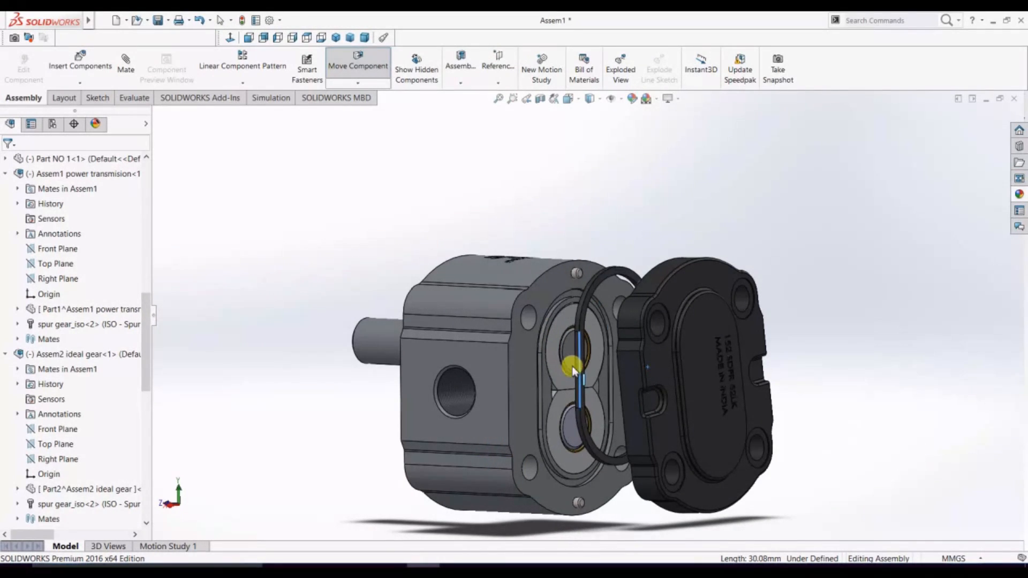
pyautogui.moveTo(841, 247)
pyautogui.mouseDown(button='middle')
pyautogui.moveTo(871, 251)
pyautogui.moveTo(856, 250)
pyautogui.mouseUp(button='middle')
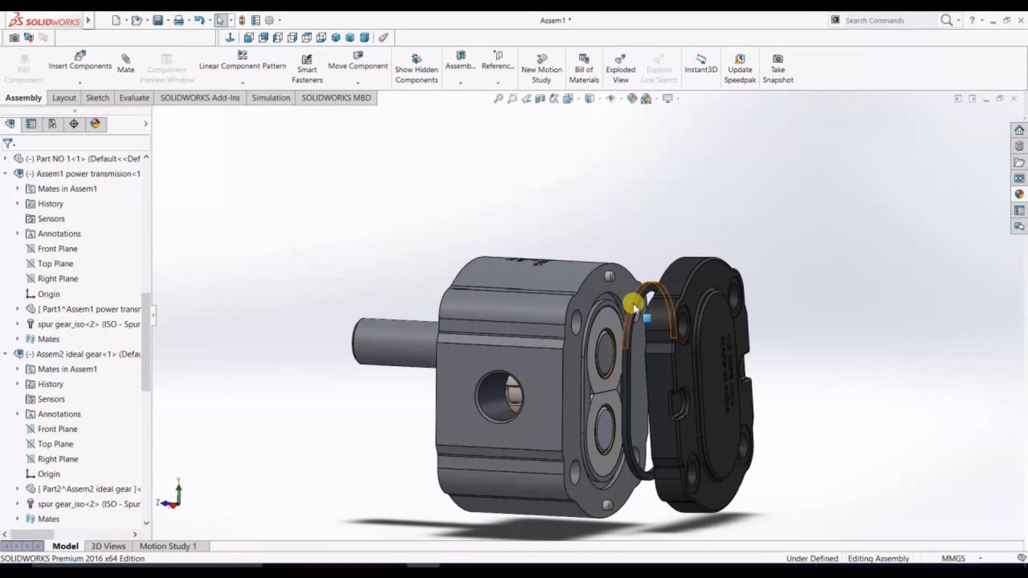
pyautogui.click(633, 303)
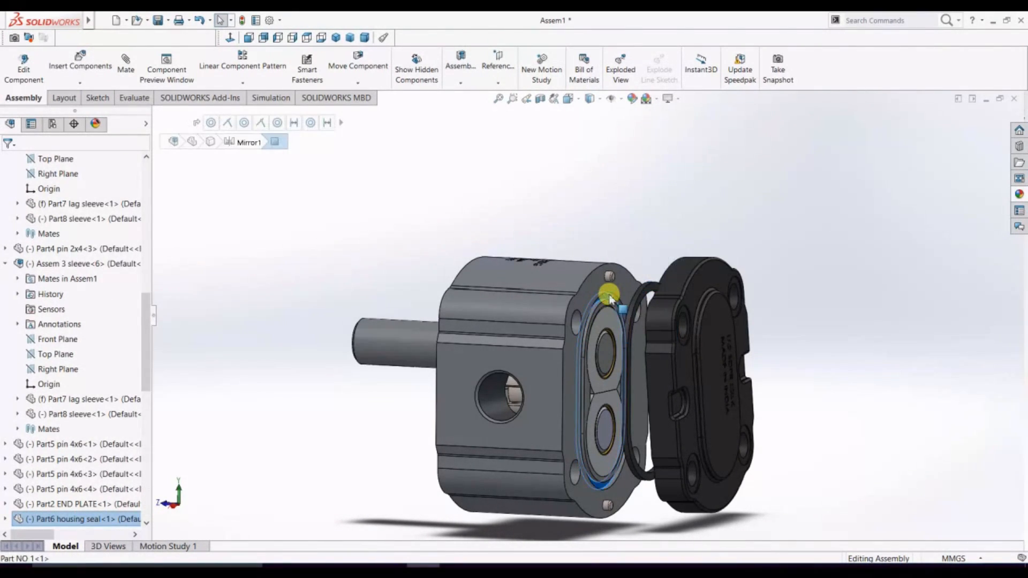
pyautogui.click(611, 299)
pyautogui.click(716, 237)
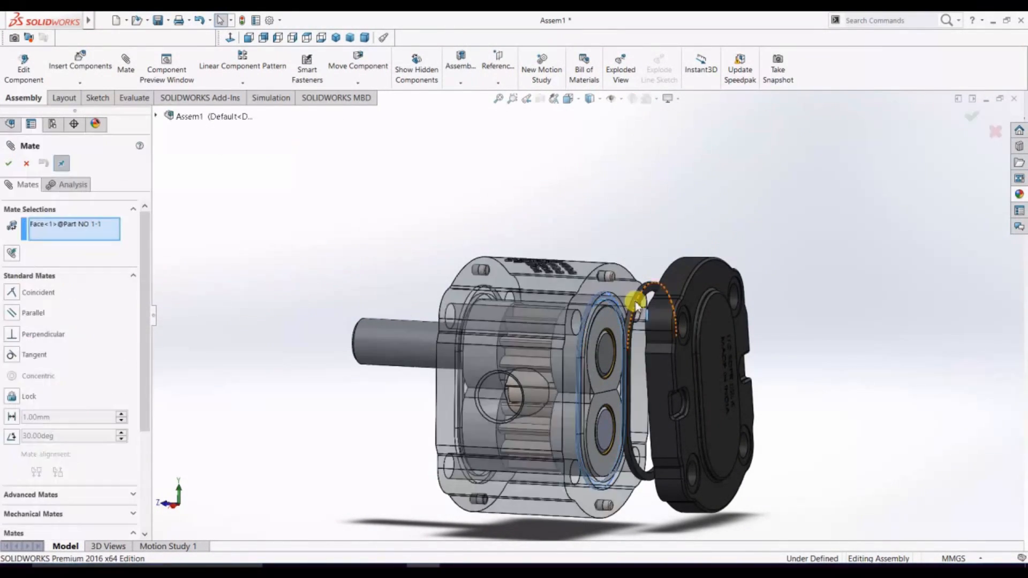
pyautogui.scroll(-4, 634, 300)
pyautogui.click(632, 294)
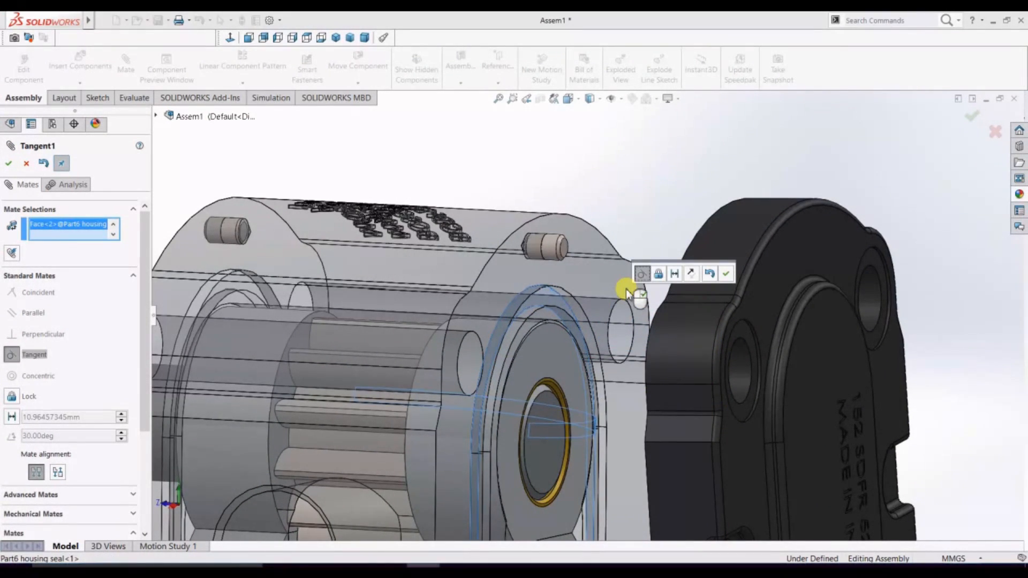
pyautogui.press('Escape')
pyautogui.scroll(2, 657, 209)
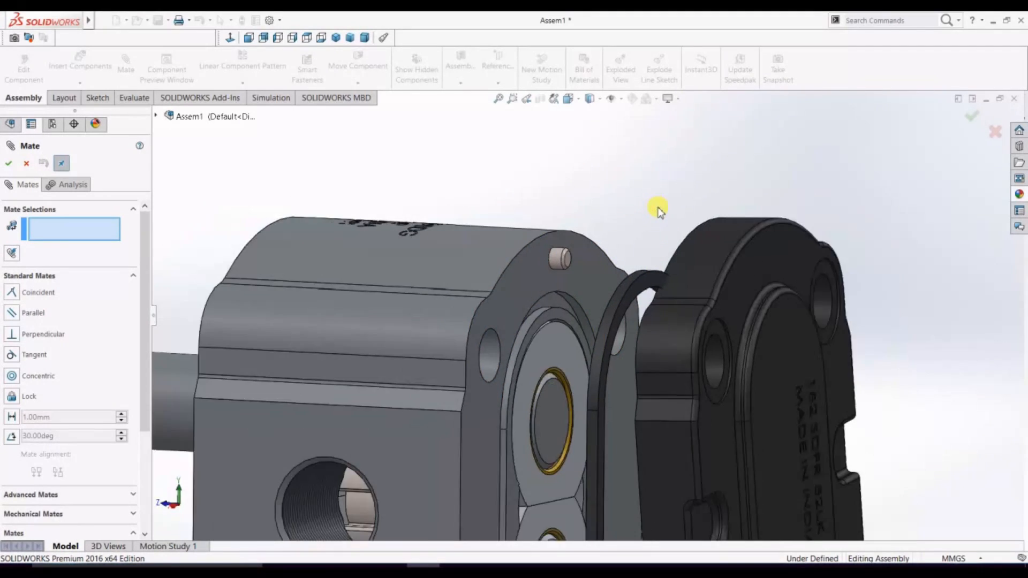
# Mate the housing seal's flat face coincident with the floor of the seal groove in the housing
pyautogui.scroll(-2, 571, 312)
pyautogui.scroll(2, 571, 310)
pyautogui.moveTo(614, 235); pyautogui.dragTo(586, 230, button='middle')
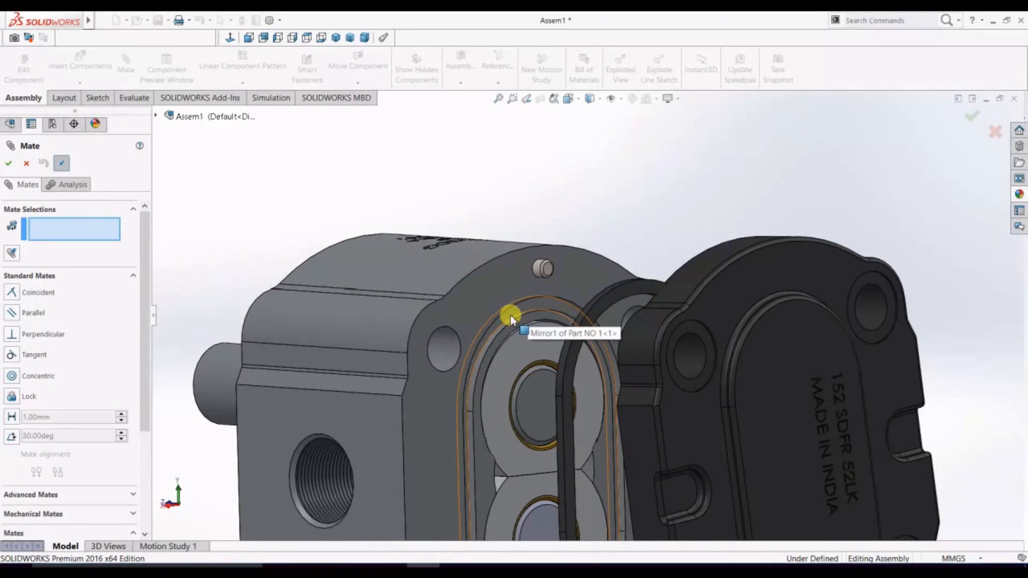
pyautogui.scroll(-3, 510, 315)
pyautogui.moveTo(760, 156); pyautogui.dragTo(729, 188, button='middle')
pyautogui.scroll(5, 728, 188)
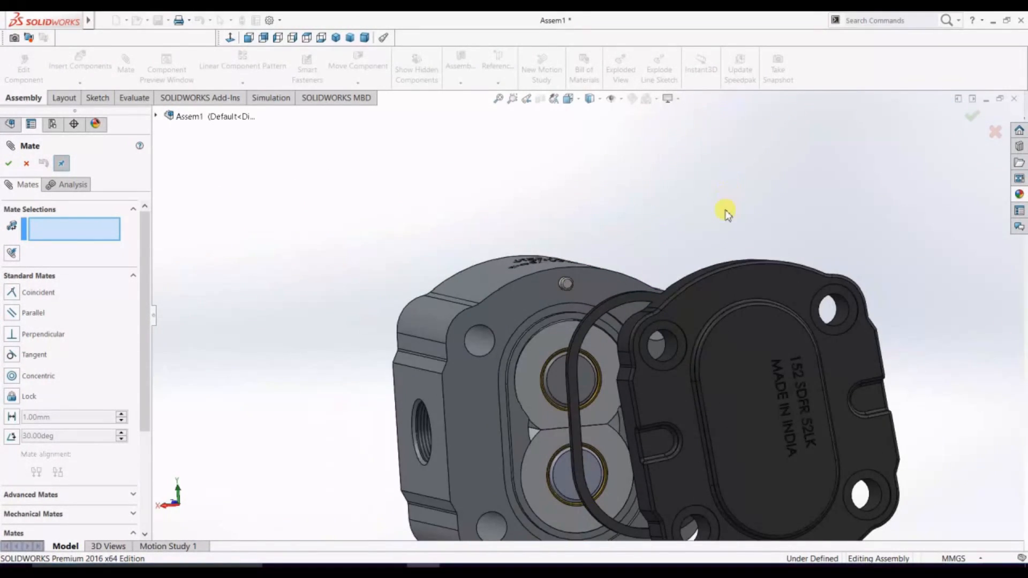
pyautogui.scroll(-3, 616, 284)
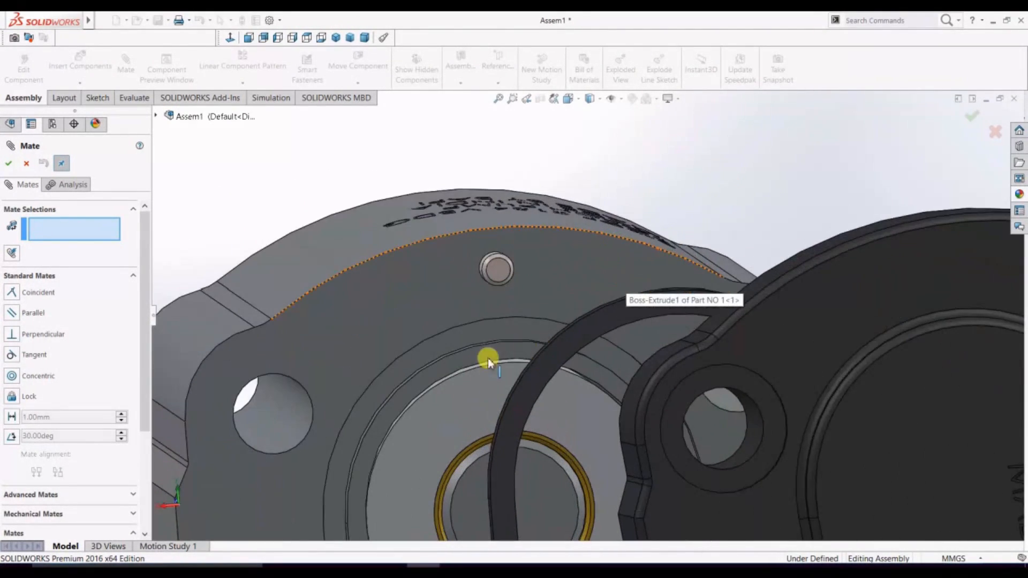
pyautogui.click(455, 335)
pyautogui.moveTo(642, 179); pyautogui.dragTo(702, 176, button='middle')
pyautogui.scroll(5, 703, 176)
pyautogui.moveTo(684, 238); pyautogui.dragTo(787, 252, button='middle')
pyautogui.scroll(-5, 590, 323)
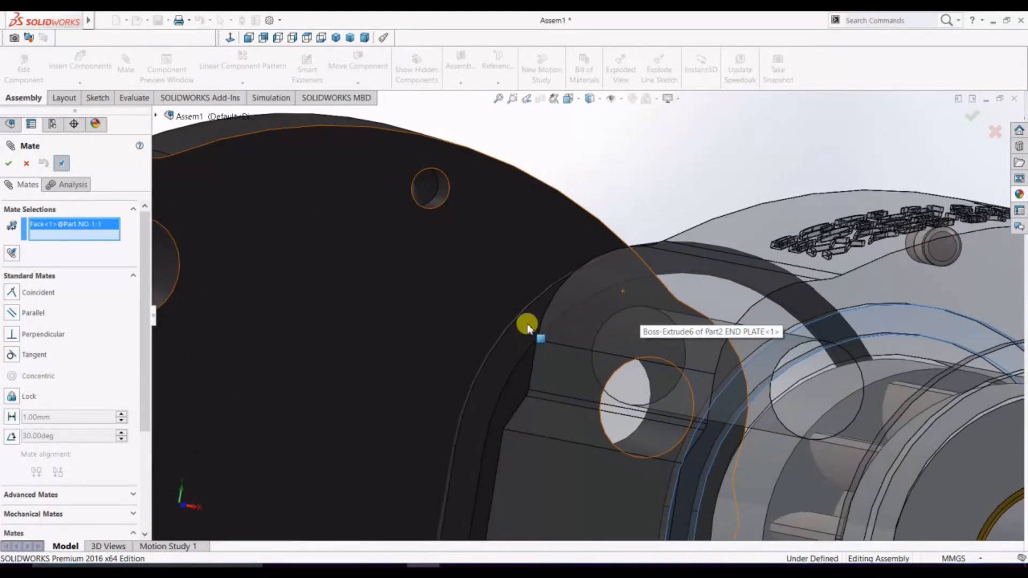
pyautogui.click(520, 334)
pyautogui.click(538, 351)
pyautogui.moveTo(753, 201); pyautogui.dragTo(574, 195, button='middle')
pyautogui.scroll(5, 625, 371)
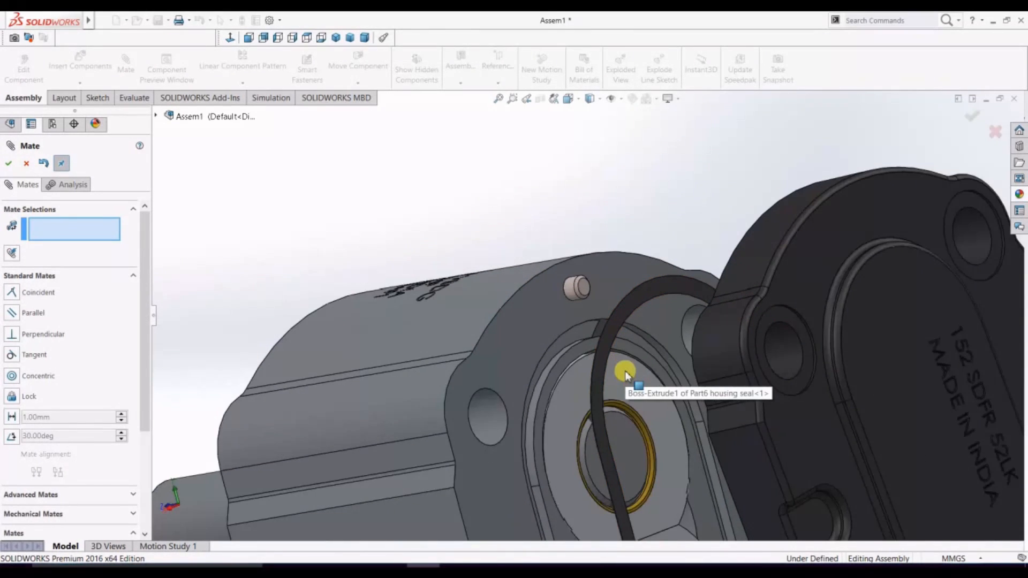
pyautogui.click(571, 332)
pyautogui.scroll(4, 547, 243)
pyautogui.moveTo(466, 268); pyautogui.dragTo(588, 279, button='middle')
pyautogui.scroll(-8, 587, 281)
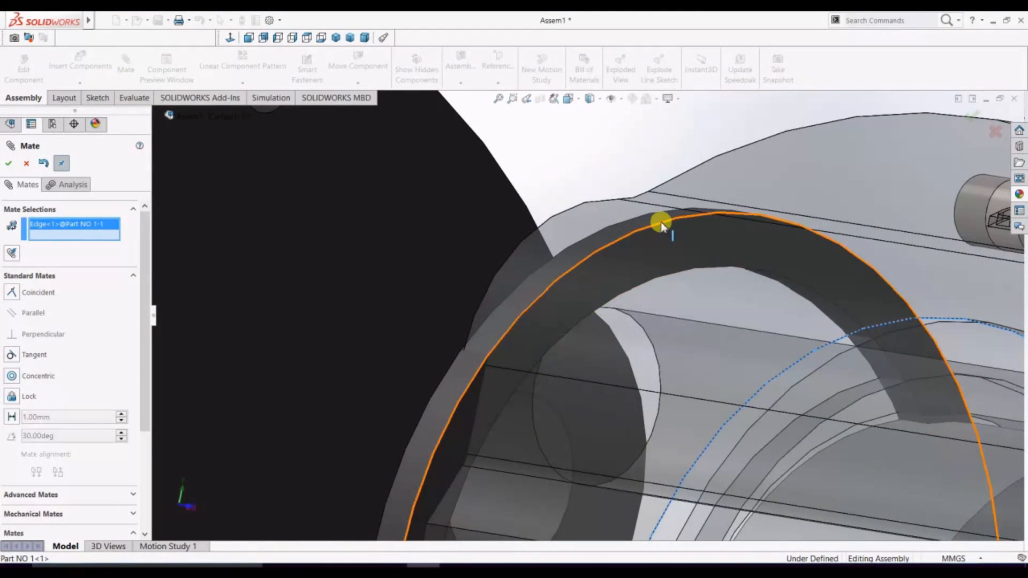
pyautogui.click(671, 226)
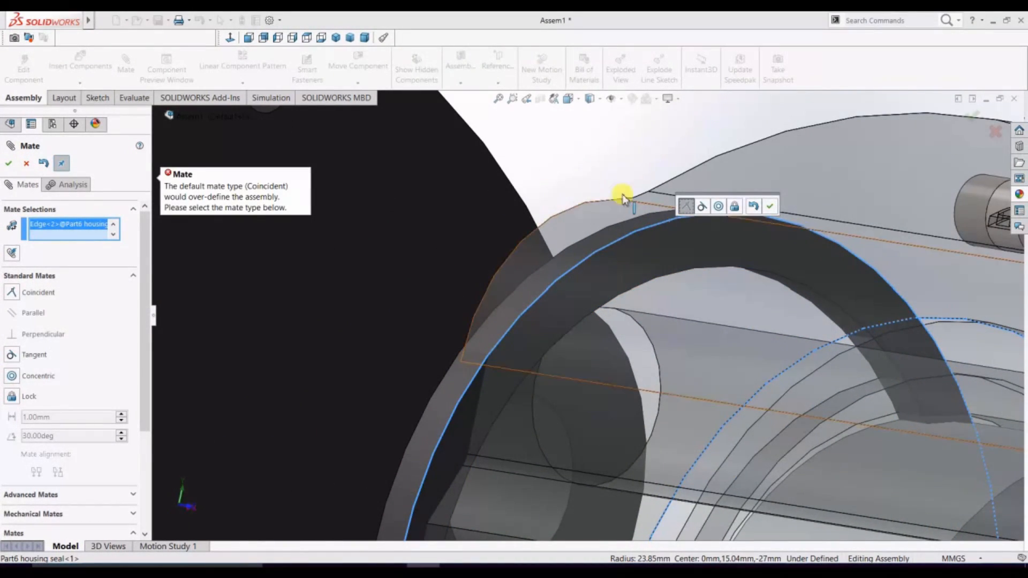
pyautogui.scroll(6, 622, 198)
pyautogui.click(27, 164)
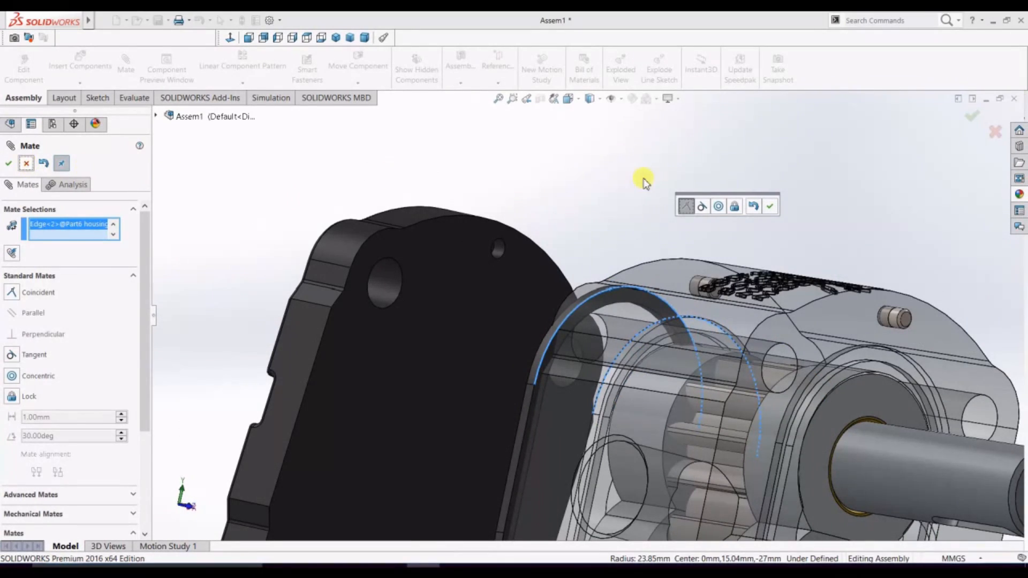
# Add a parallel mate between the housing's groove floor and the seal's flat face on the end-plate side
pyautogui.scroll(6, 661, 200)
pyautogui.moveTo(948, 358); pyautogui.dragTo(696, 374, button='middle')
pyautogui.scroll(-6, 569, 399)
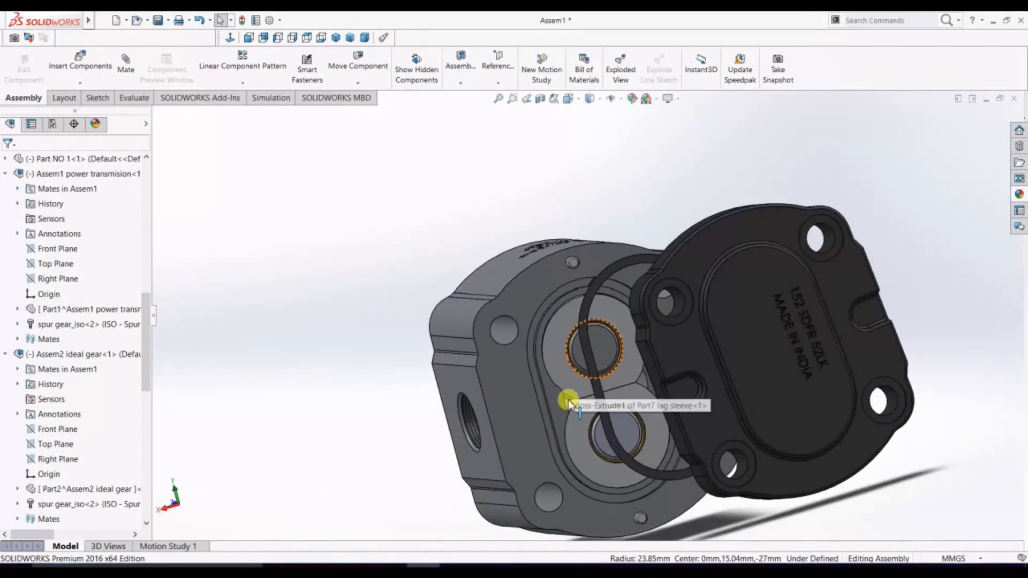
pyautogui.scroll(3, 659, 455)
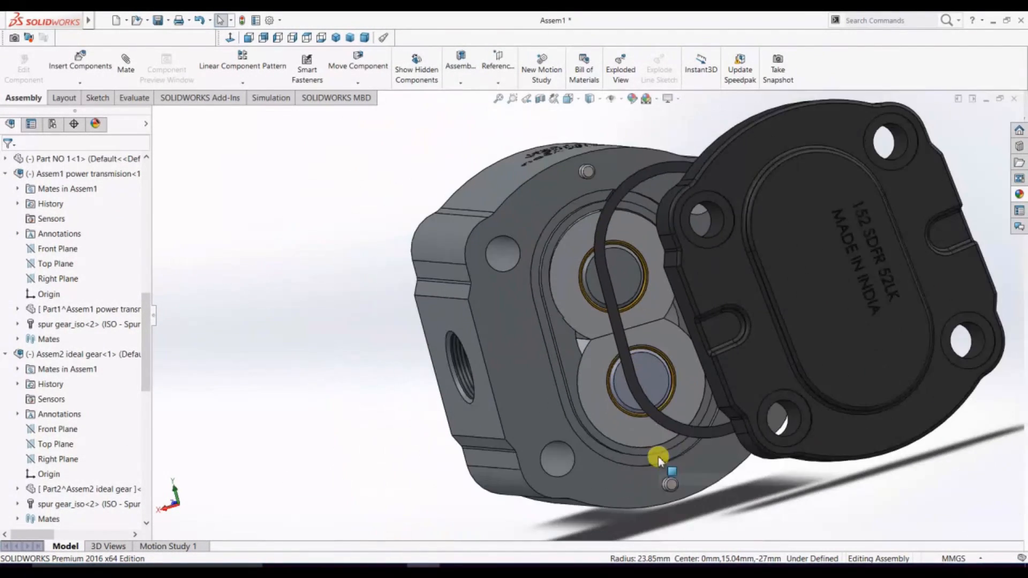
pyautogui.click(680, 430)
pyautogui.scroll(-4, 589, 438)
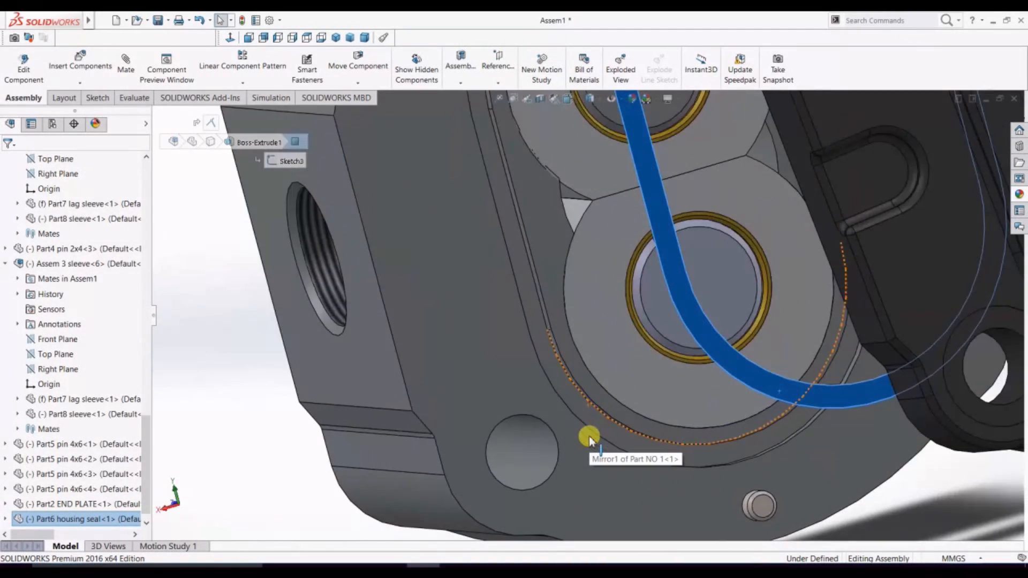
pyautogui.click(569, 399)
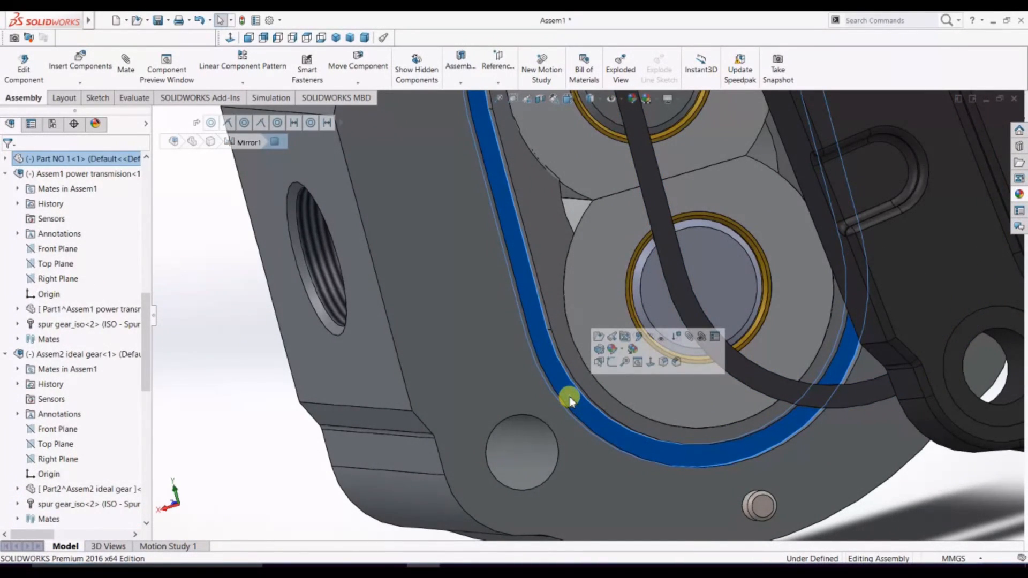
pyautogui.click(687, 337)
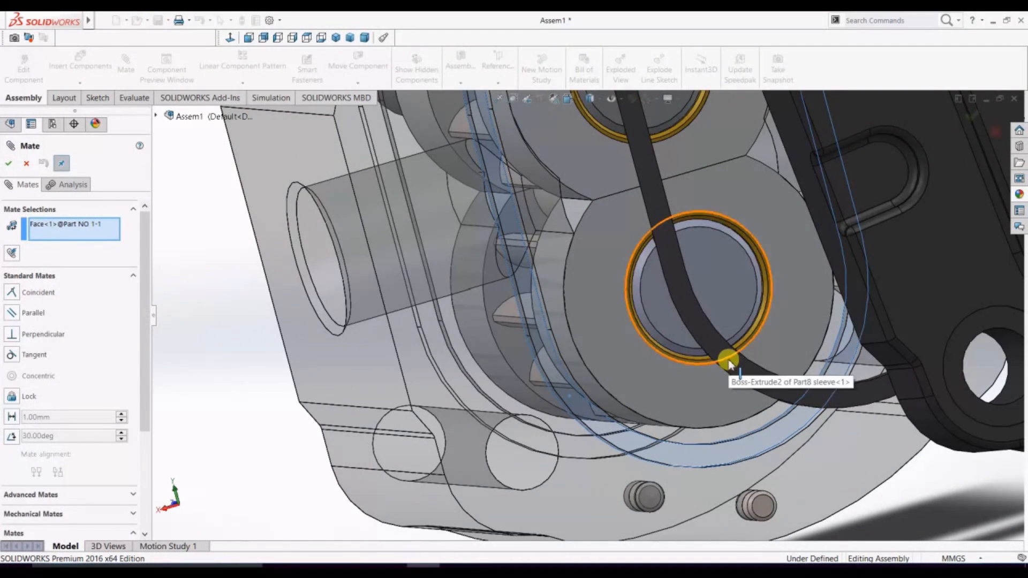
pyautogui.click(870, 392)
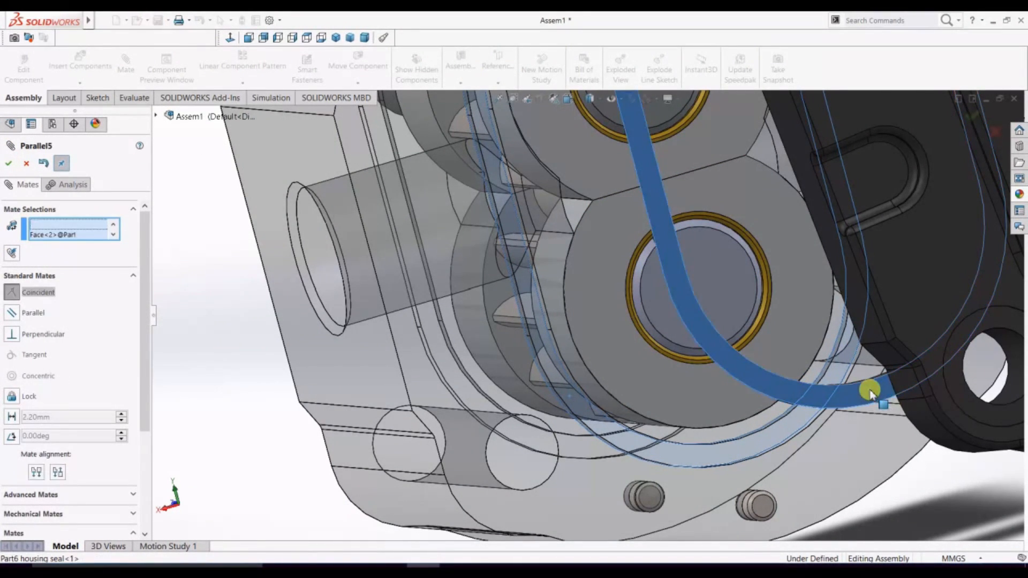
pyautogui.rightClick(871, 394)
# Mate the seal's lower curved edge to the lower inner edge of the housing groove to seat the seal
pyautogui.scroll(5, 698, 462)
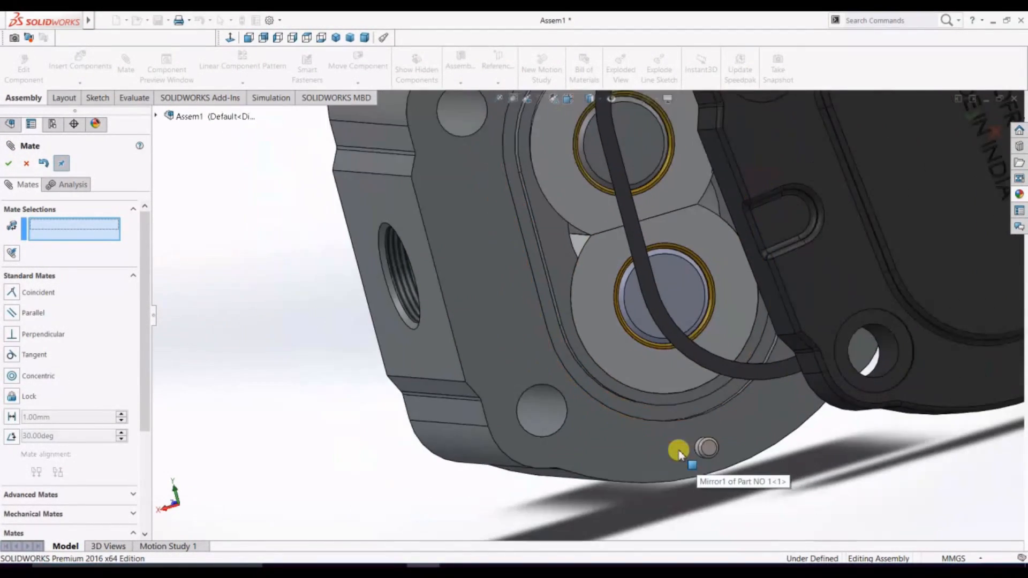
pyautogui.scroll(-5, 643, 387)
pyautogui.scroll(-2, 642, 386)
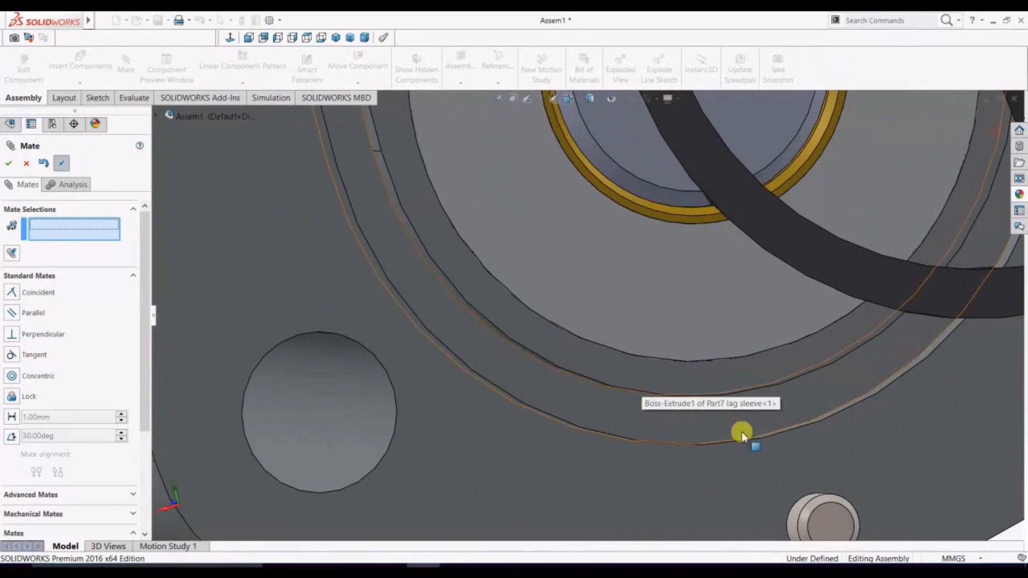
pyautogui.click(660, 398)
pyautogui.scroll(3, 833, 415)
pyautogui.moveTo(833, 416); pyautogui.dragTo(764, 338, button='middle')
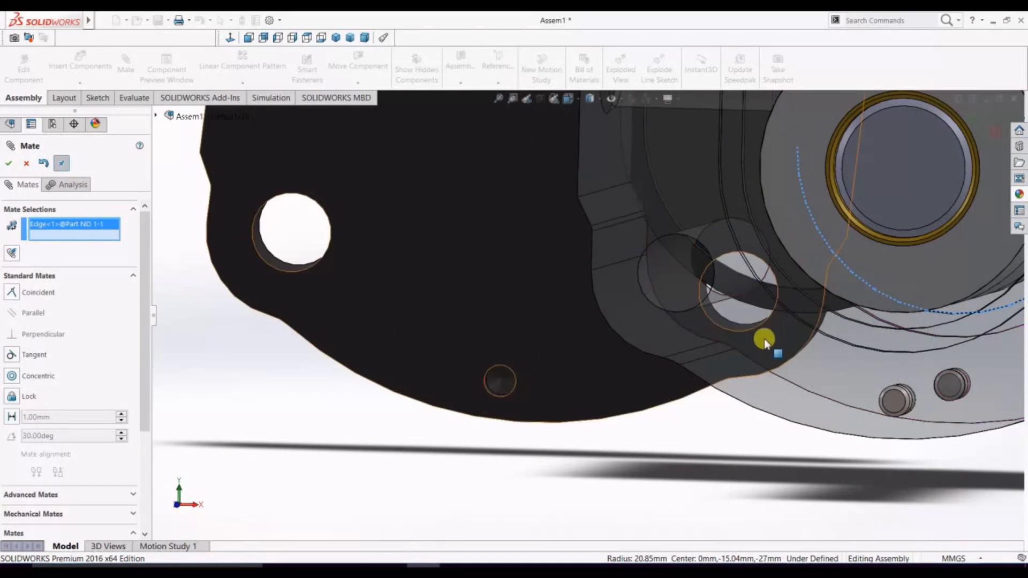
pyautogui.click(773, 308)
pyautogui.click(809, 349)
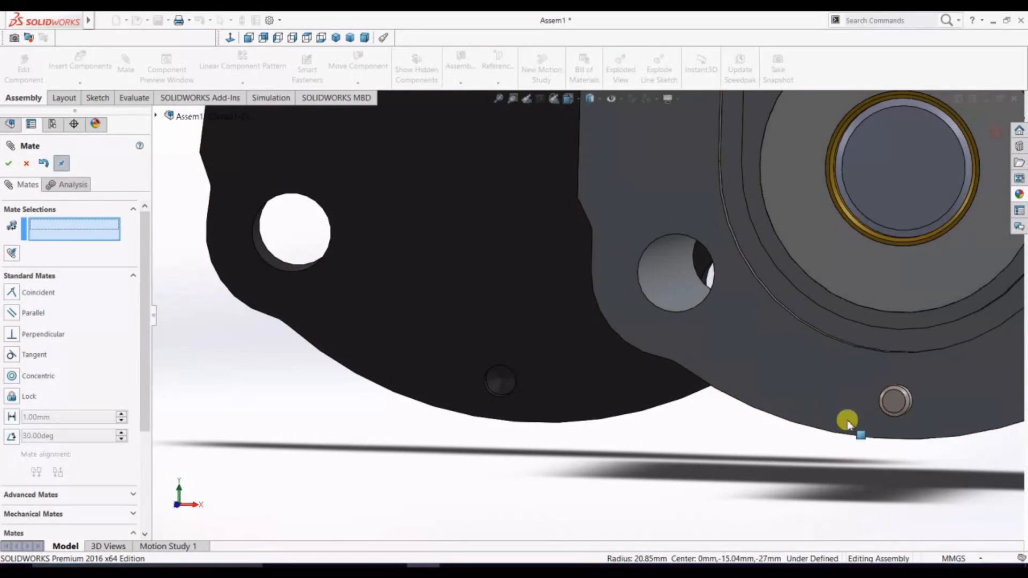
# Mate the end plate's upper bolt hole on the threaded-port side concentric with the matching hole in the housing
pyautogui.moveTo(718, 406); pyautogui.dragTo(568, 392, button='middle')
pyautogui.scroll(5, 567, 392)
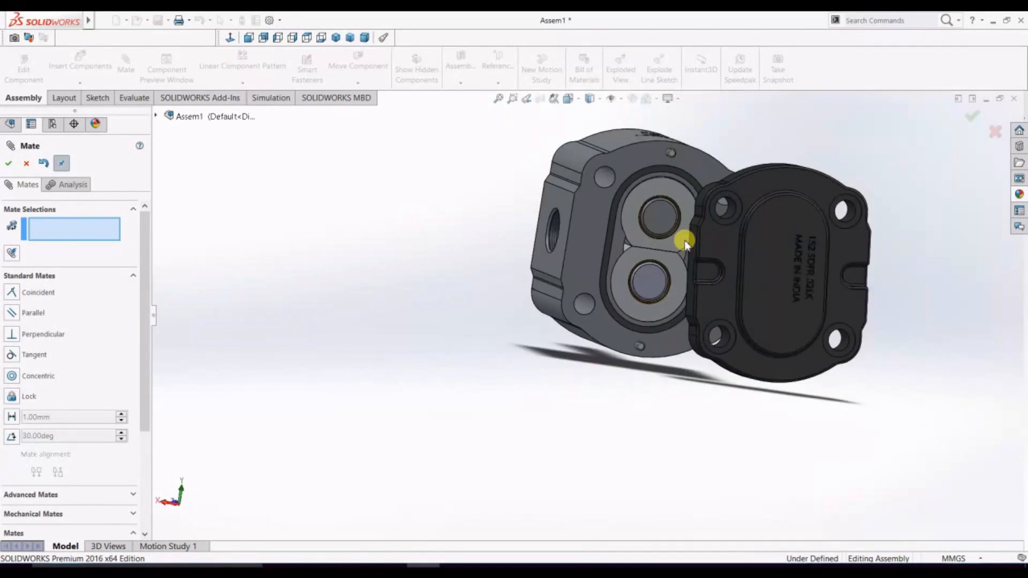
pyautogui.scroll(-5, 686, 241)
pyautogui.scroll(5, 599, 289)
pyautogui.moveTo(455, 423); pyautogui.dragTo(418, 424, button='middle')
pyautogui.click(505, 209)
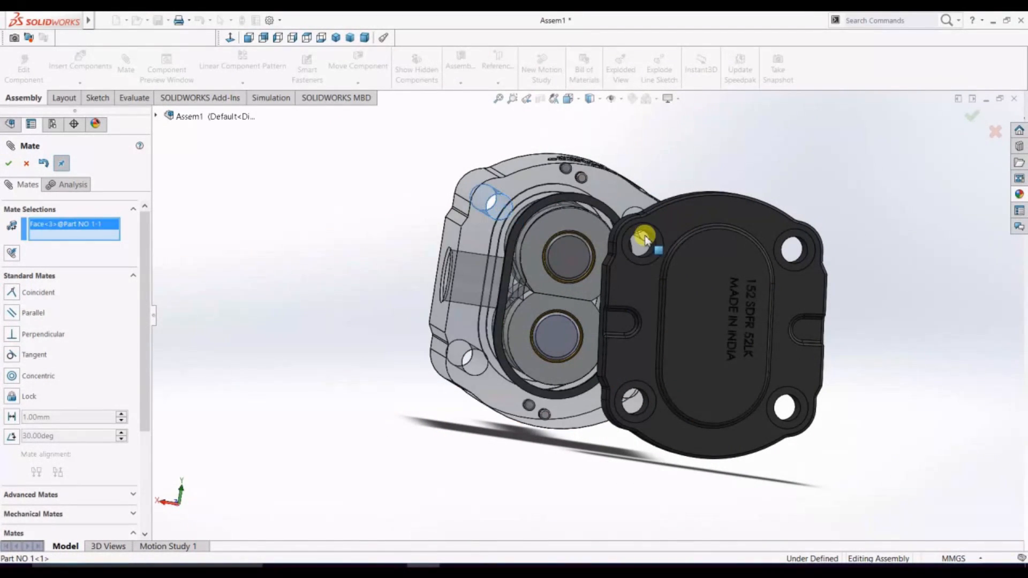
pyautogui.scroll(-5, 603, 268)
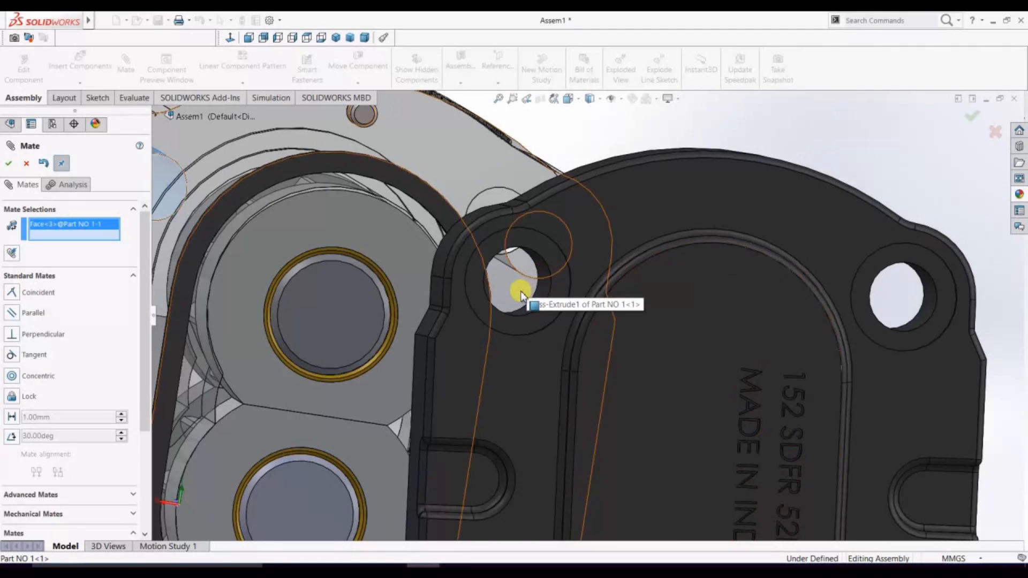
pyautogui.scroll(10, 493, 296)
pyautogui.moveTo(349, 427); pyautogui.dragTo(447, 436, button='middle')
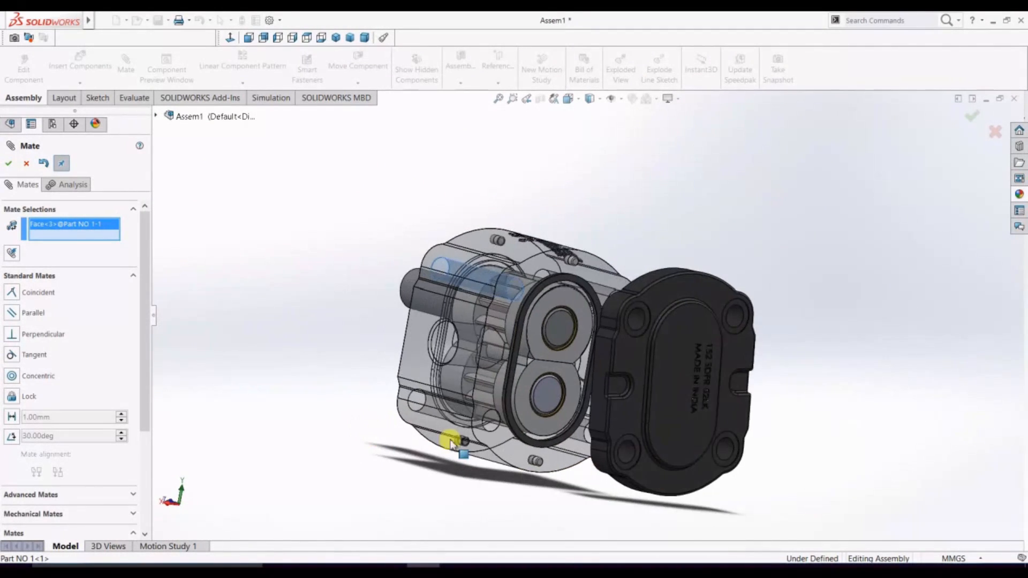
pyautogui.click(641, 324)
pyautogui.press('Return')
# Mate the end plate's upper and lower bolt holes on the smooth-port side concentric with the matching housing holes
pyautogui.moveTo(669, 324); pyautogui.dragTo(659, 367, button='middle')
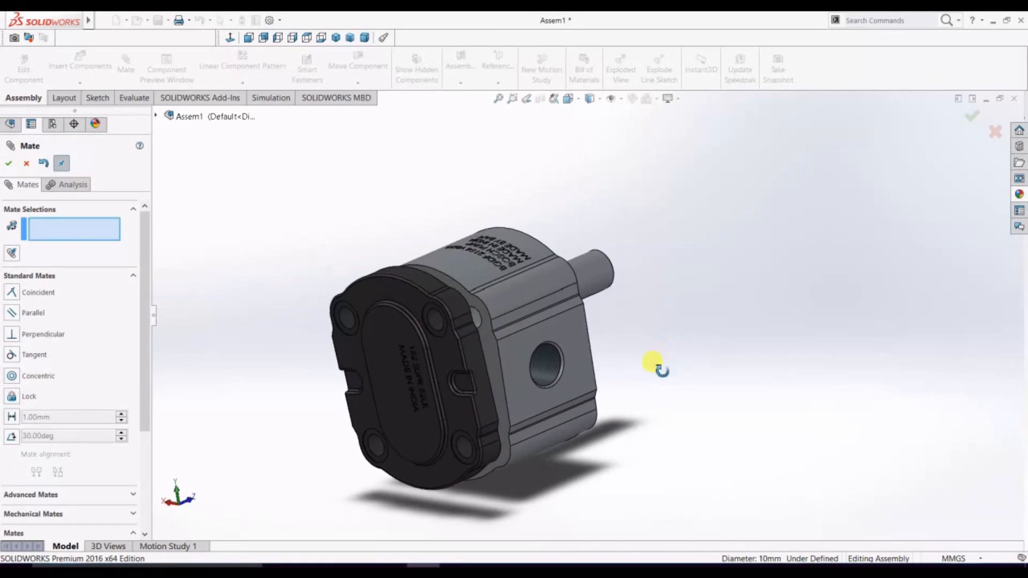
pyautogui.click(434, 319)
pyautogui.click(433, 324)
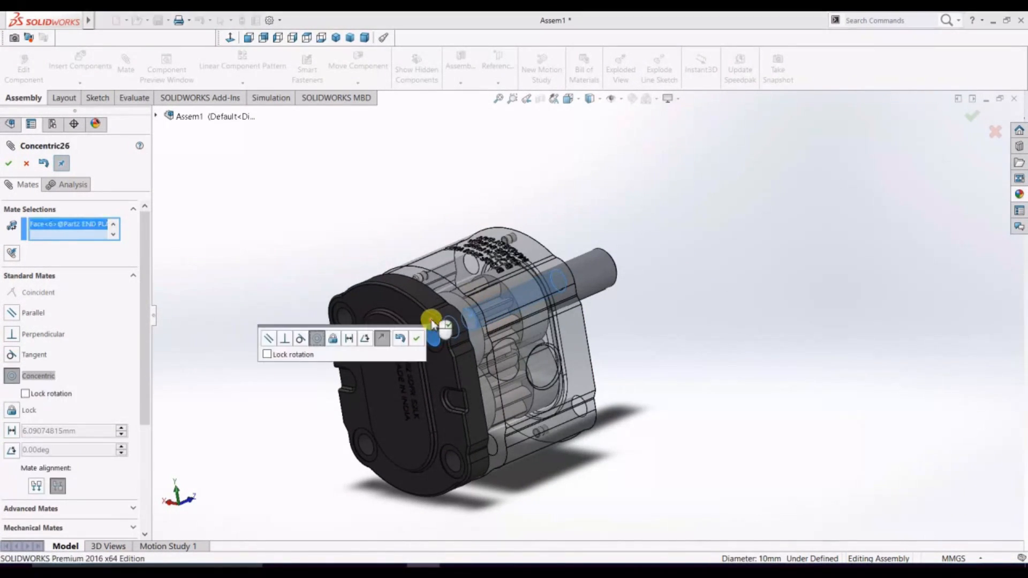
pyautogui.press('Return')
pyautogui.click(494, 445)
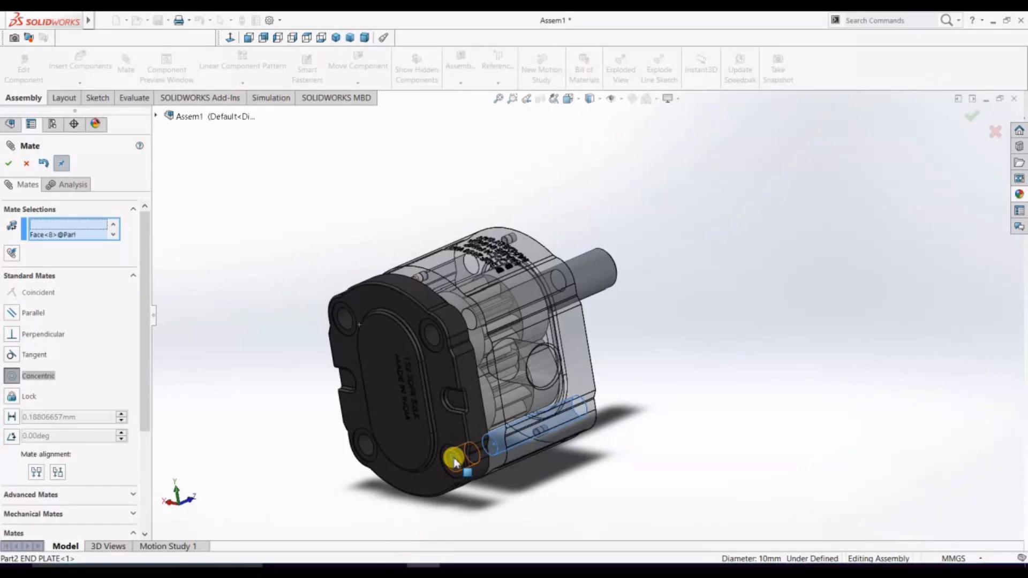
pyautogui.click(454, 458)
pyautogui.press('Return')
# Mate the end plate's lower bolt hole on the threaded-port side concentric with the matching housing hole
pyautogui.moveTo(577, 495); pyautogui.dragTo(682, 441, button='middle')
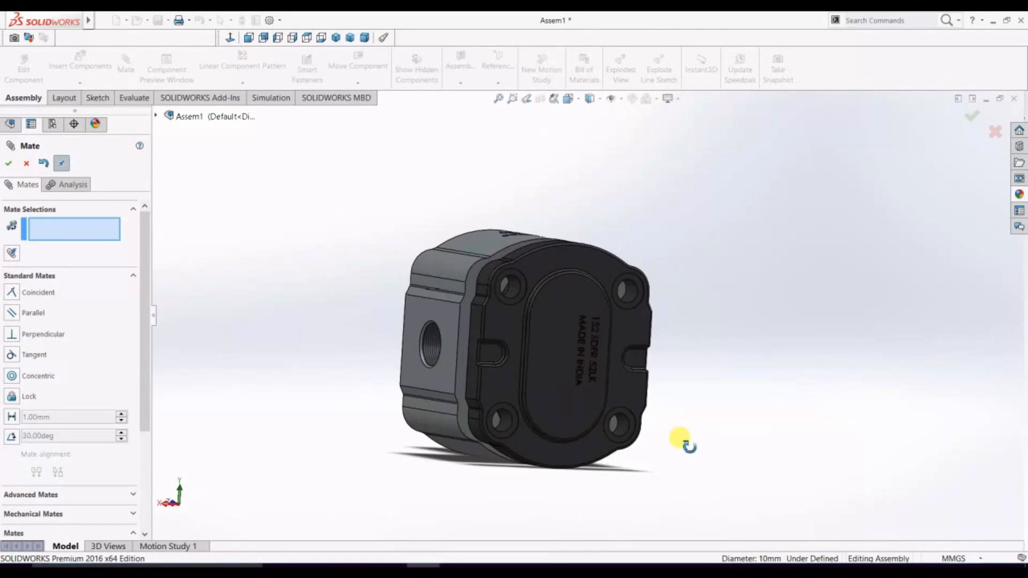
pyautogui.click(499, 422)
pyautogui.moveTo(498, 422); pyautogui.dragTo(535, 421, button='middle')
pyautogui.click(535, 420)
pyautogui.press('Return')
# Mate the end plate's inner face coincident with the housing's grooved face and leave the mate command
pyautogui.click(528, 360)
pyautogui.moveTo(528, 360); pyautogui.dragTo(354, 429, button='middle')
pyautogui.click(621, 380)
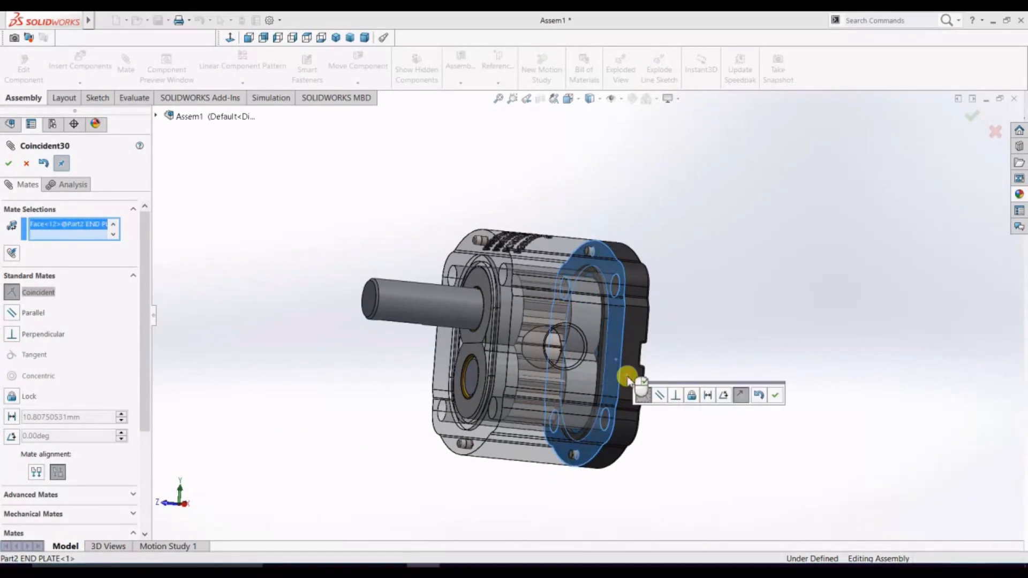
pyautogui.click(769, 391)
pyautogui.moveTo(769, 390); pyautogui.dragTo(686, 359, button='middle')
pyautogui.press('Escape')
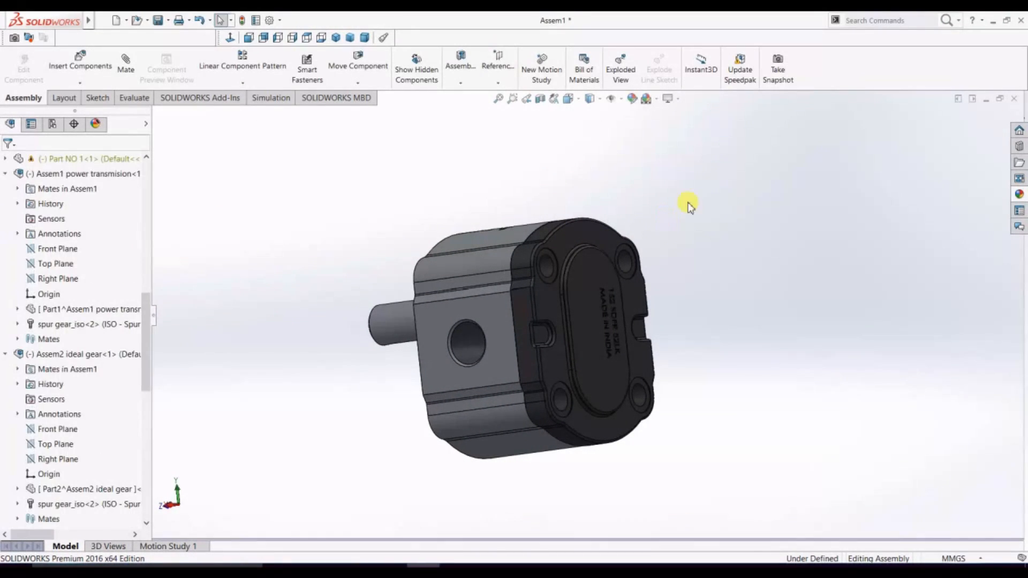
# Open the Toolbox section of the Design Library and load the Toolbox add-in
pyautogui.click(1018, 144)
pyautogui.click(892, 135)
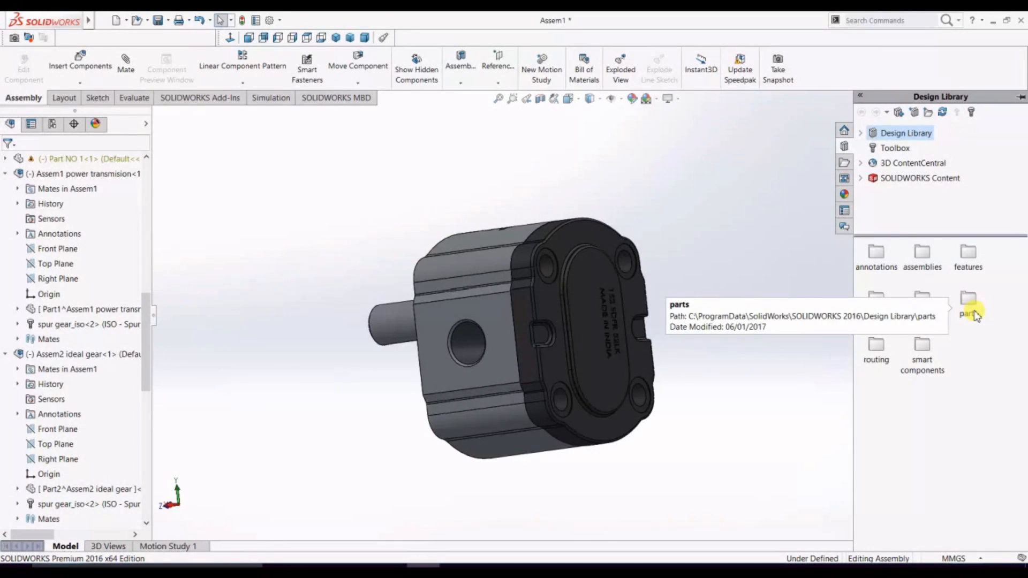
pyautogui.click(862, 134)
pyautogui.scroll(-2, 917, 198)
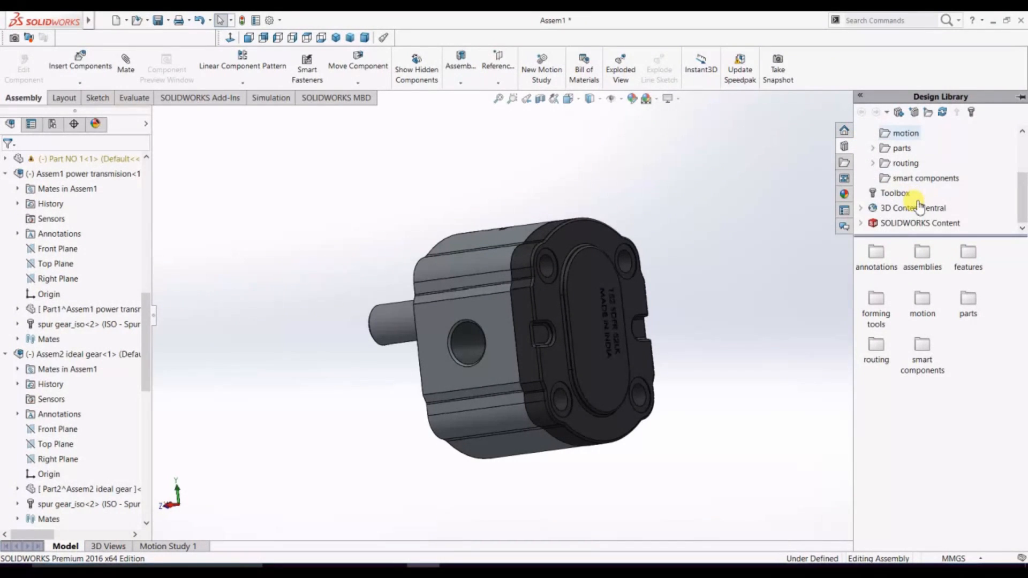
pyautogui.click(904, 197)
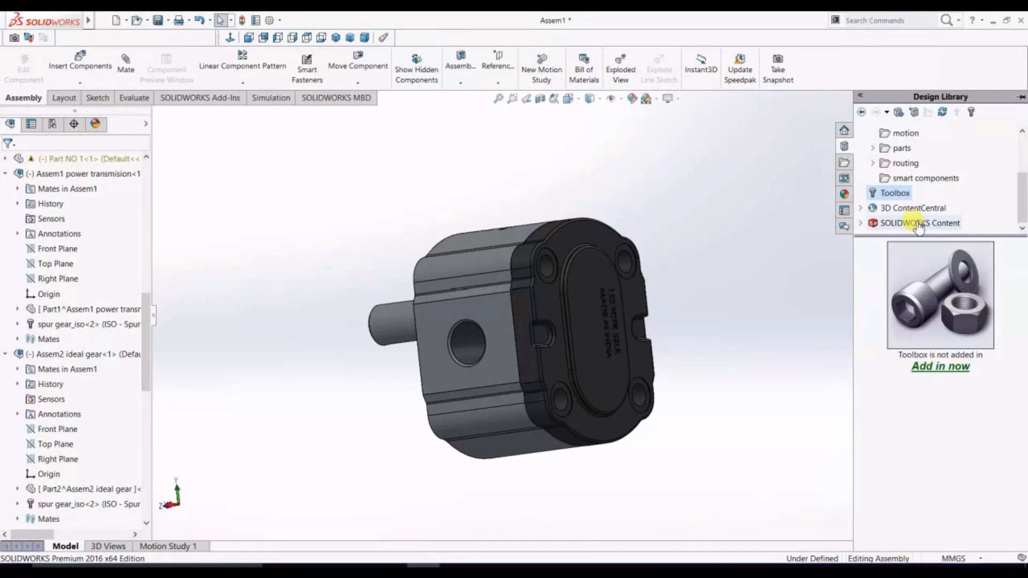
pyautogui.click(942, 368)
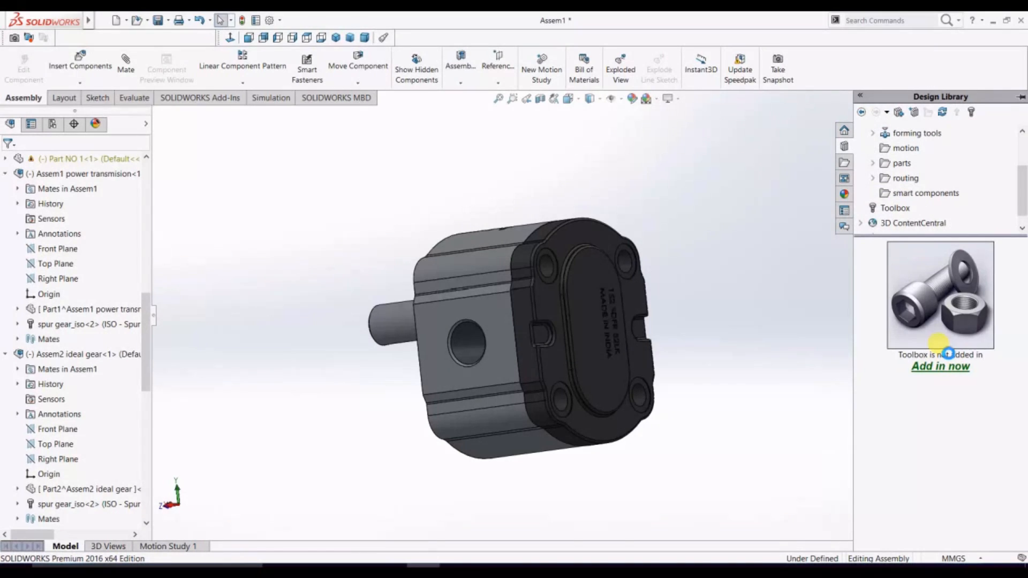
# Browse the Toolbox to the ISO standard's Bolts and Screws, Hexagon Socket Head Screws category
pyautogui.scroll(-3, 969, 471)
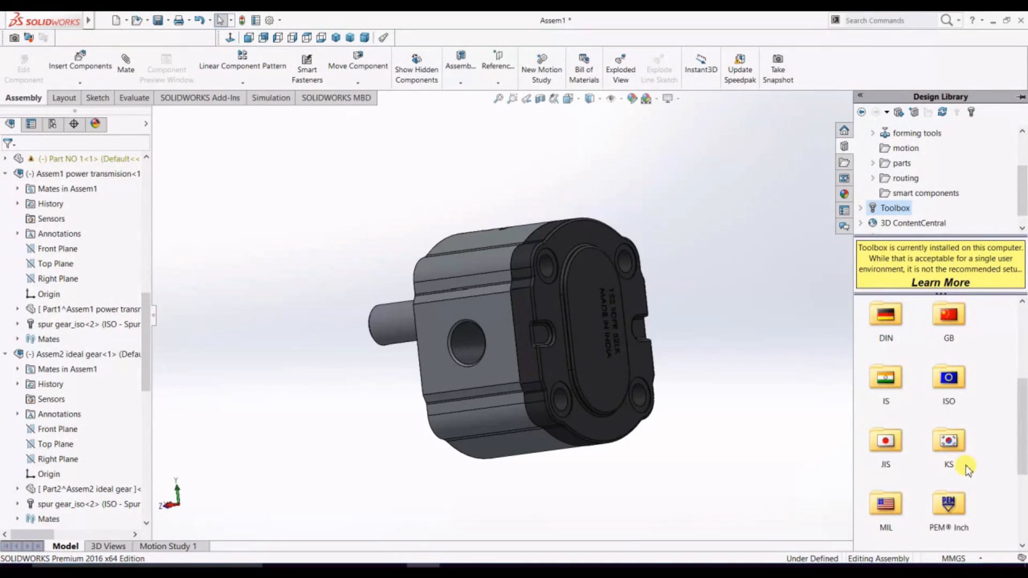
pyautogui.doubleClick(951, 386)
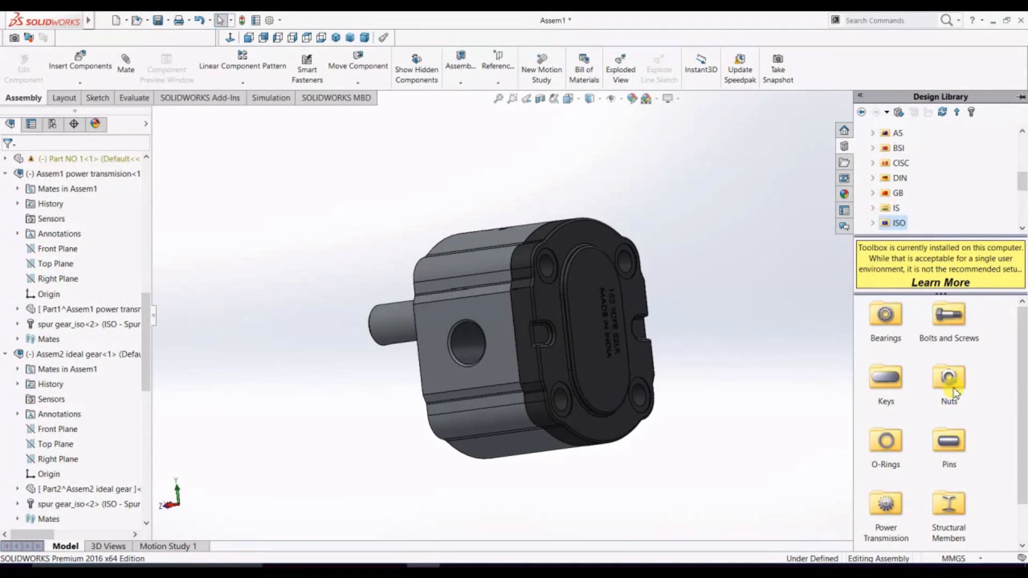
pyautogui.doubleClick(954, 327)
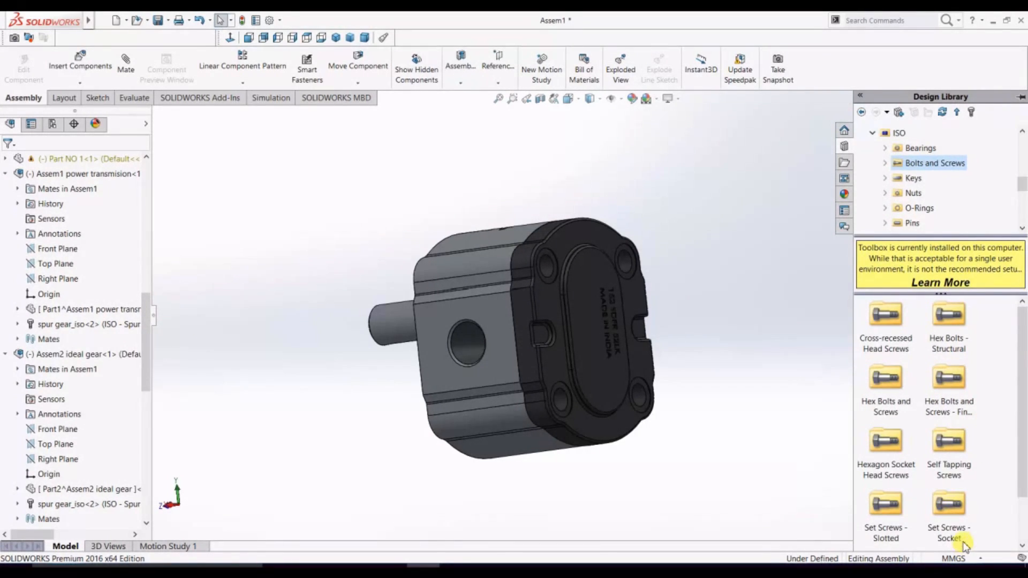
pyautogui.scroll(-1, 1024, 470)
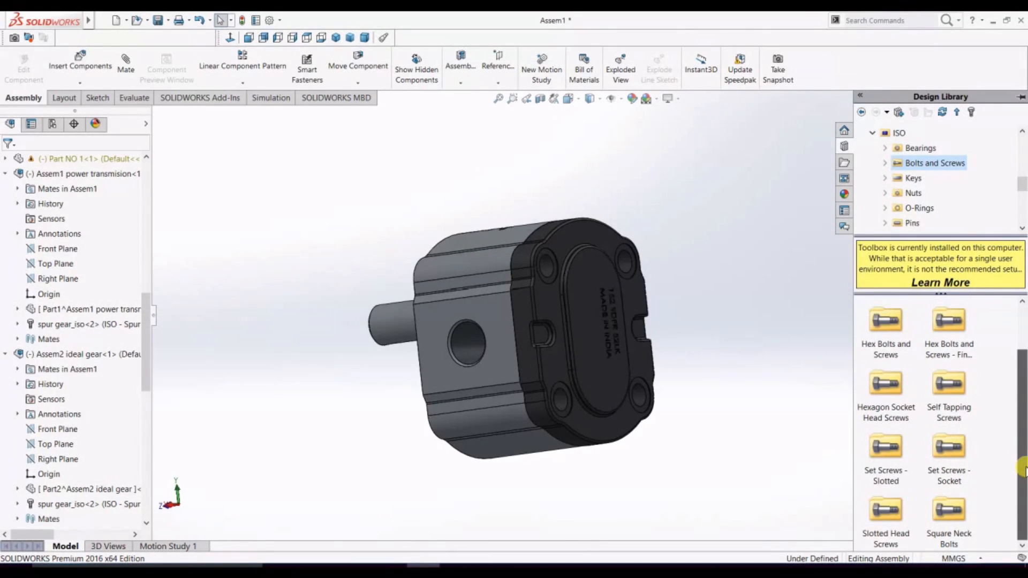
pyautogui.scroll(1, 905, 472)
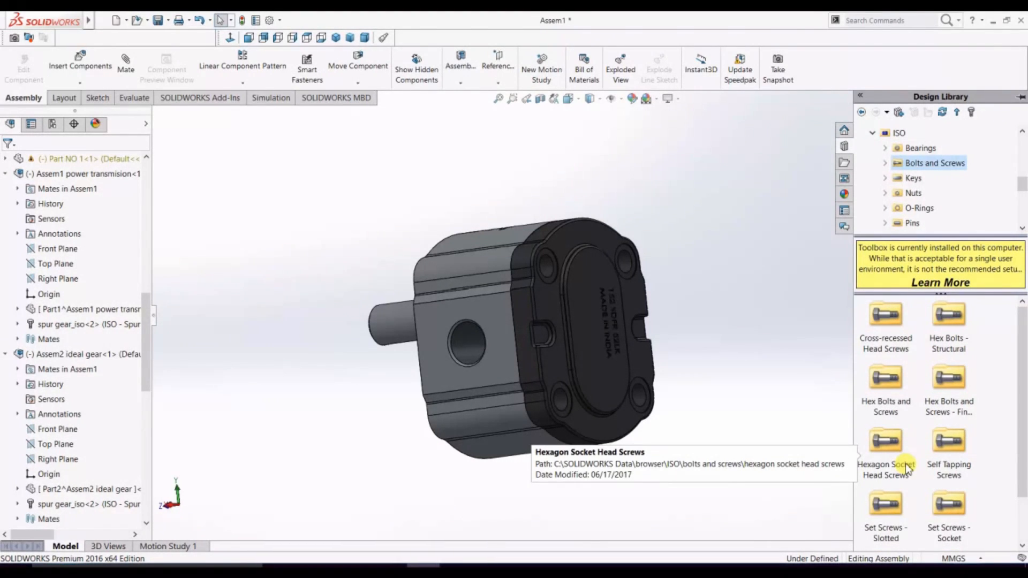
pyautogui.doubleClick(898, 456)
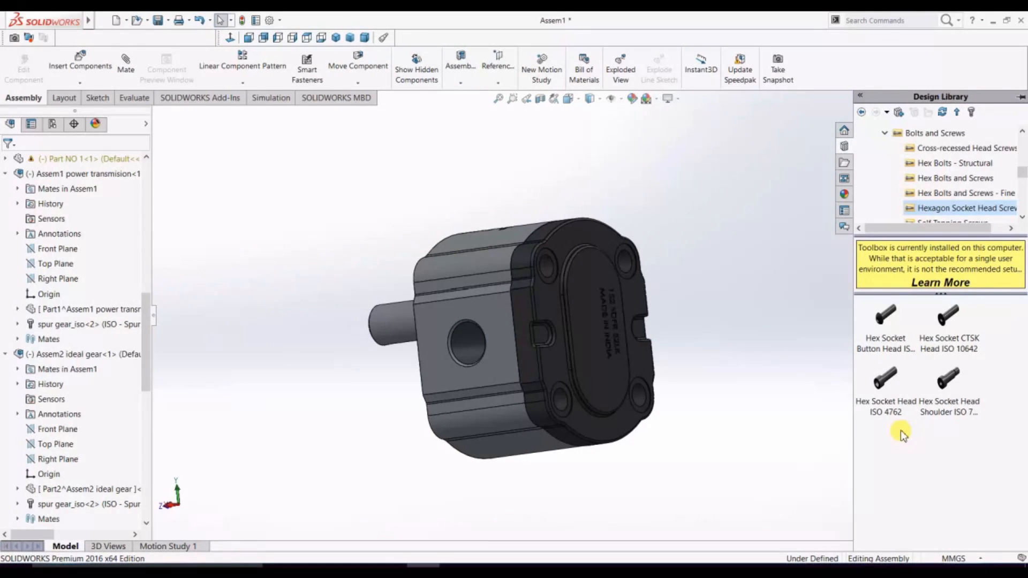
pyautogui.moveTo(893, 423)
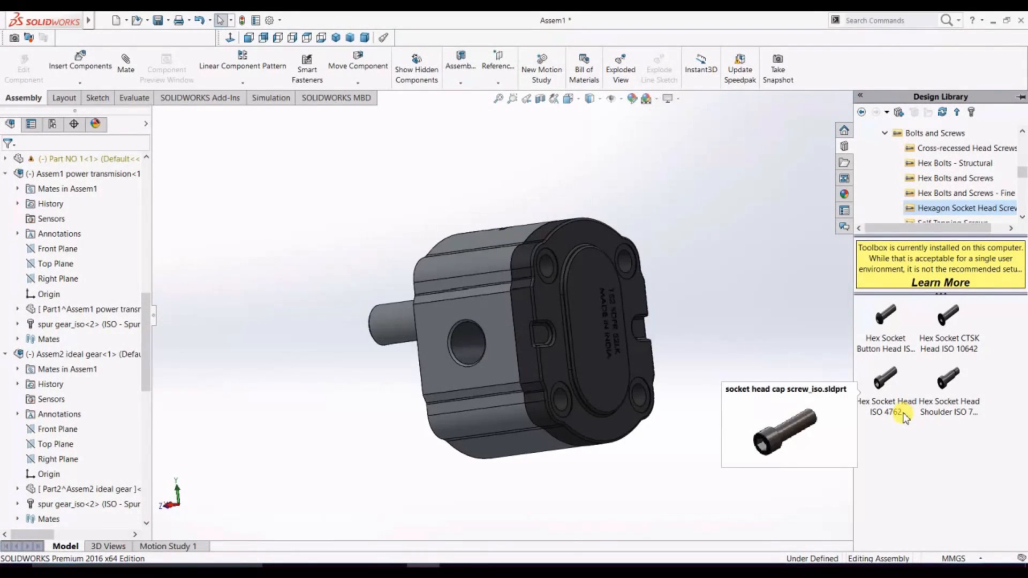
# Insert a Hex Socket Head ISO 4762 screw, size M10, length 80, thread length 32, with schematic thread display
pyautogui.click(886, 380)
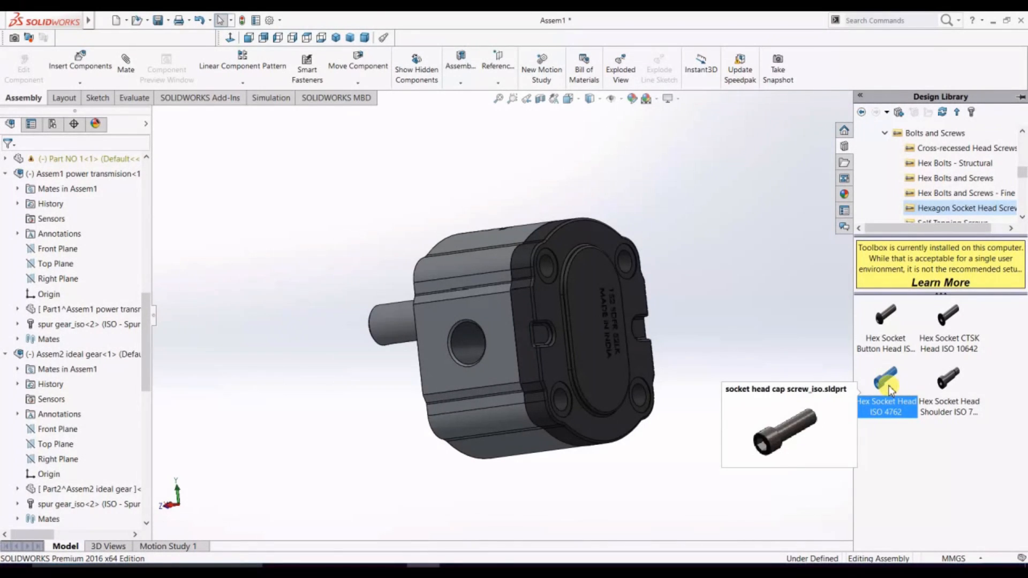
pyautogui.moveTo(882, 381); pyautogui.dragTo(343, 191)
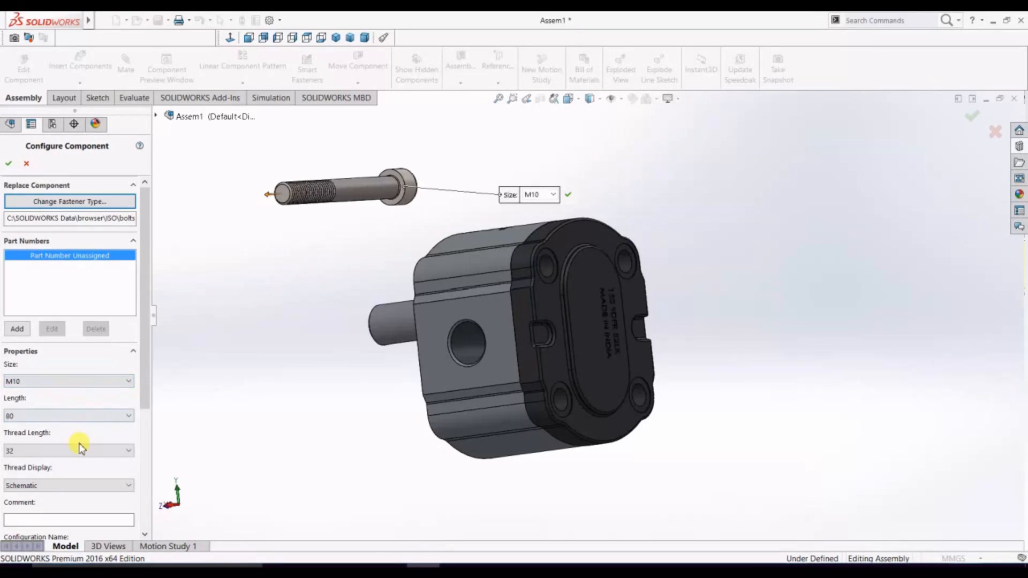
pyautogui.moveTo(146, 375); pyautogui.dragTo(142, 466)
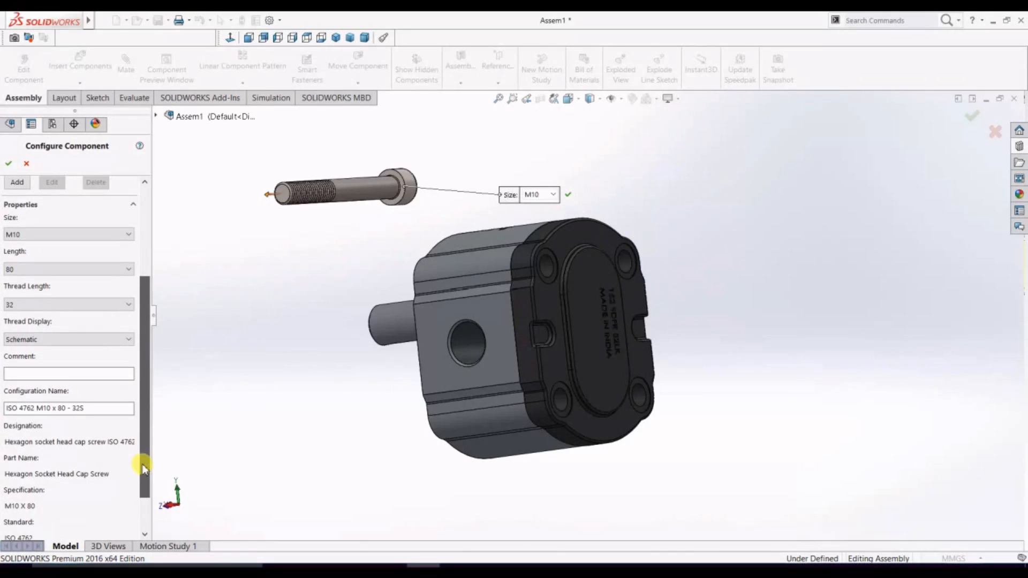
pyautogui.click(7, 165)
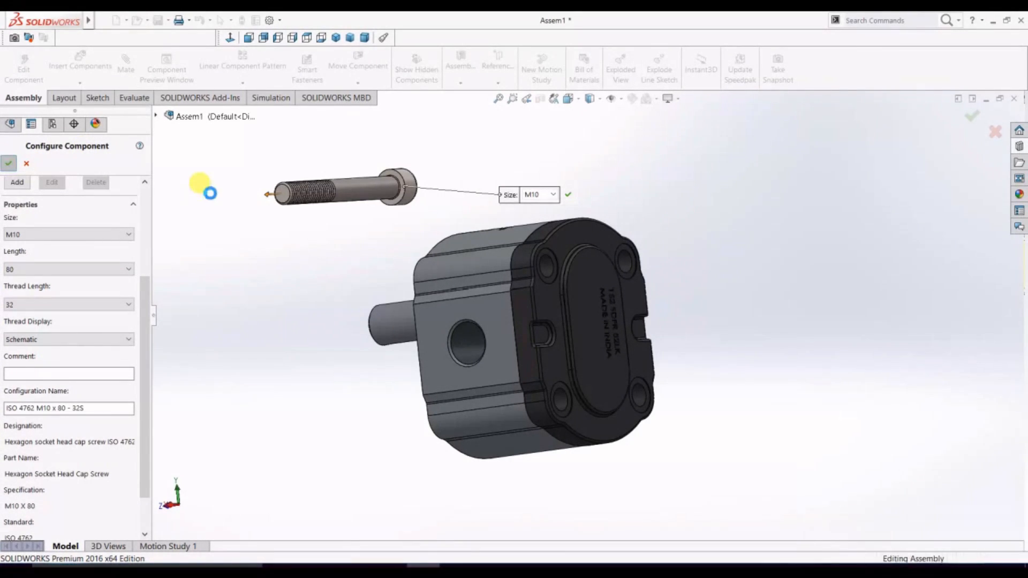
# Place three more copies of the M10 x 80 socket head screw around the pump and finish inserting
pyautogui.click(302, 251)
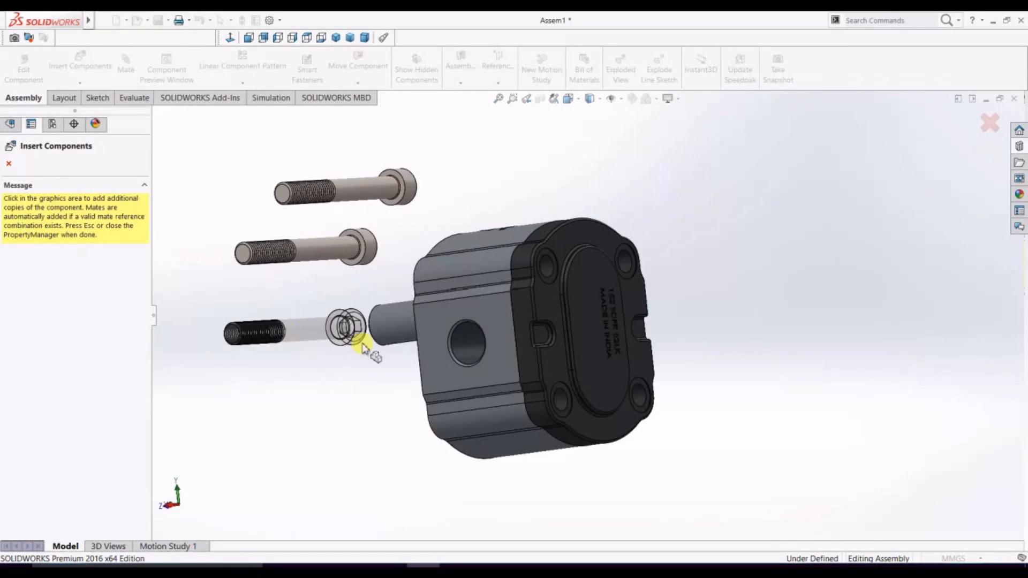
pyautogui.click(837, 402)
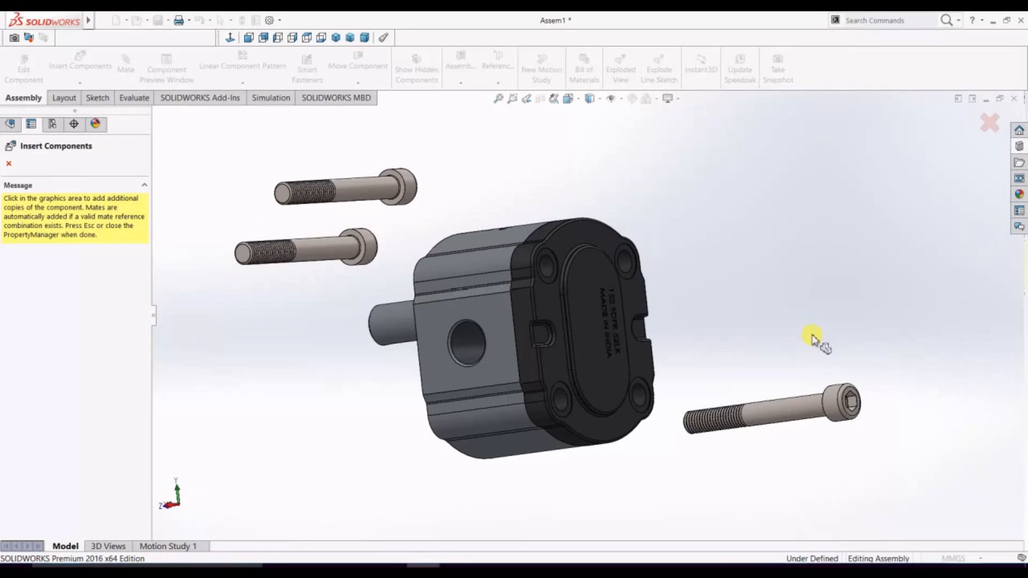
pyautogui.click(767, 324)
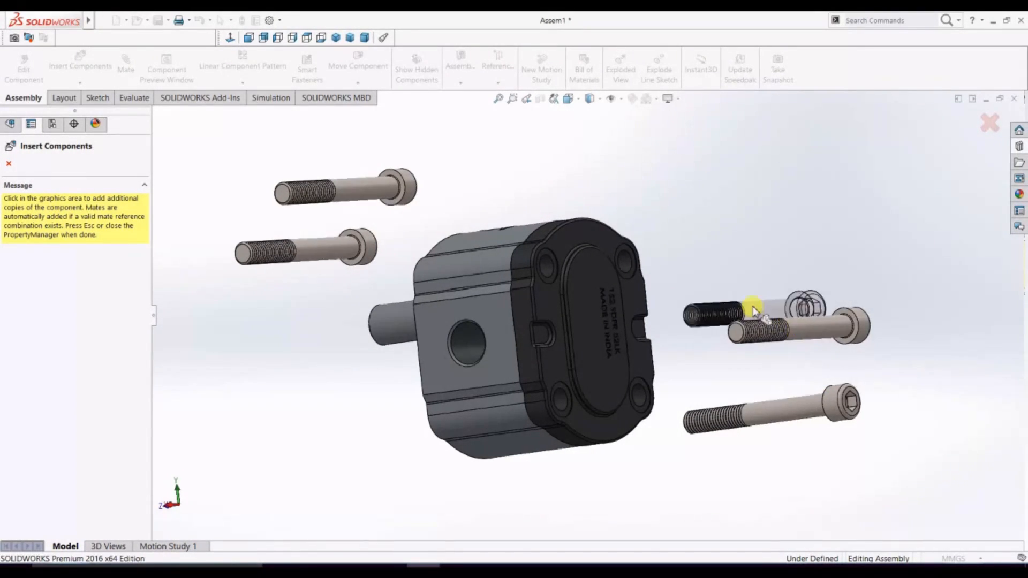
pyautogui.click(8, 163)
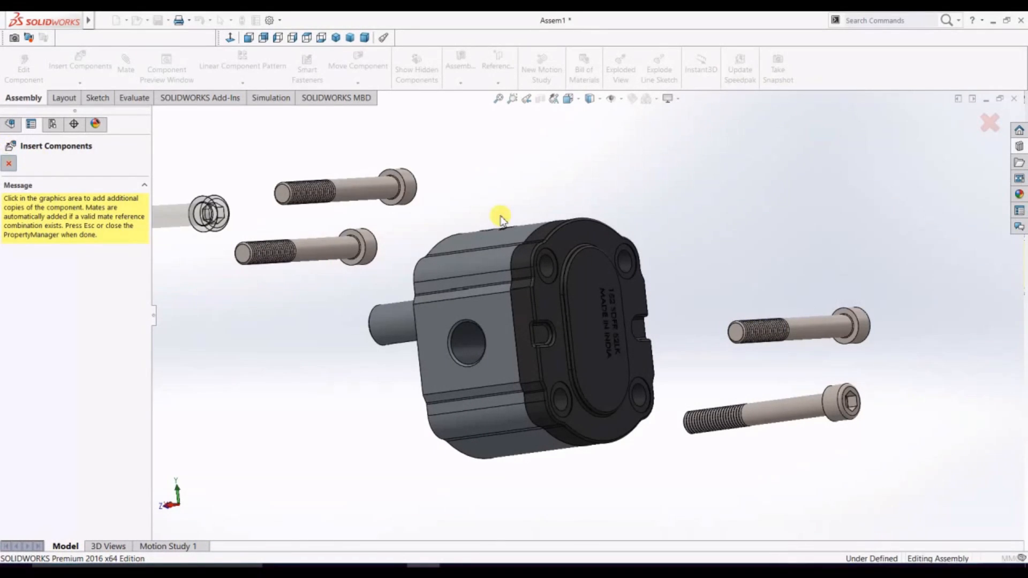
pyautogui.scroll(3, 703, 226)
pyautogui.moveTo(702, 226); pyautogui.dragTo(589, 319, button='middle')
pyautogui.scroll(-4, 485, 402)
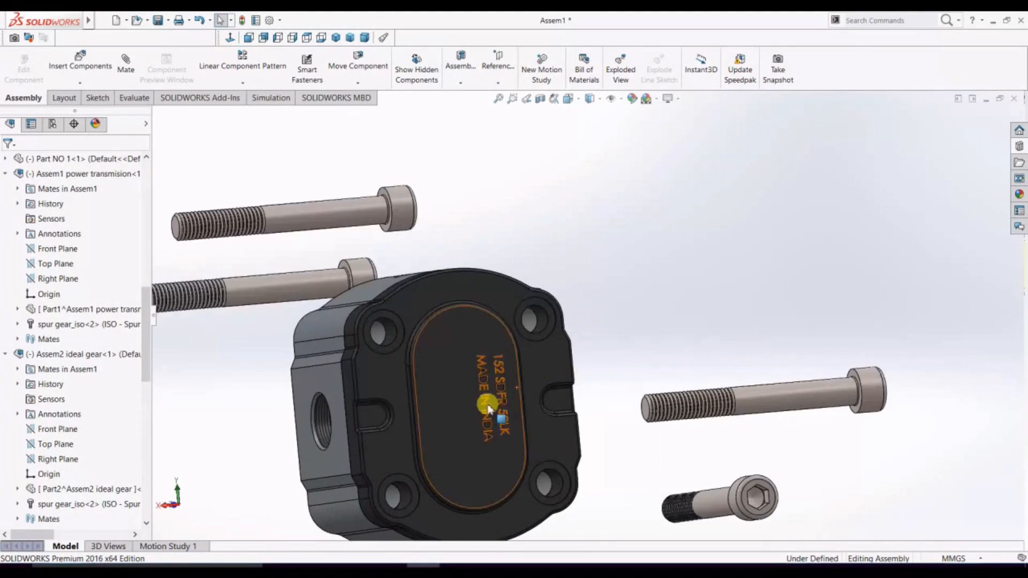
pyautogui.scroll(3, 889, 339)
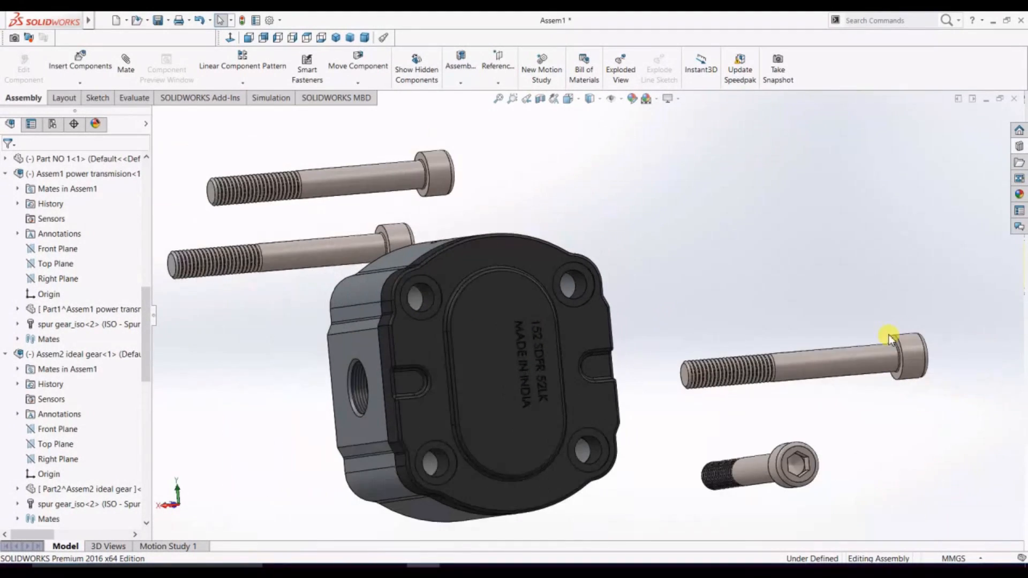
pyautogui.click(818, 369)
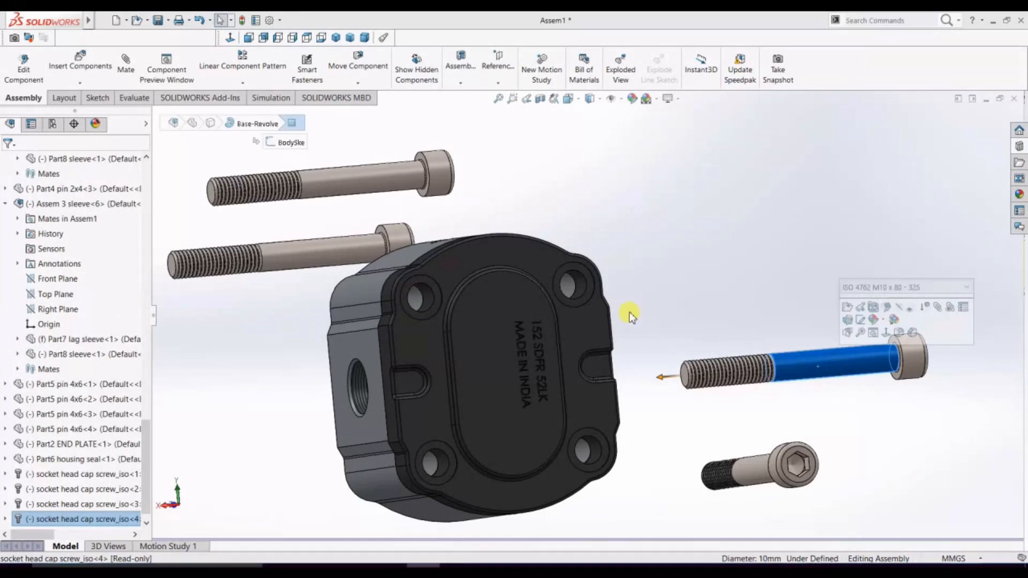
pyautogui.click(124, 69)
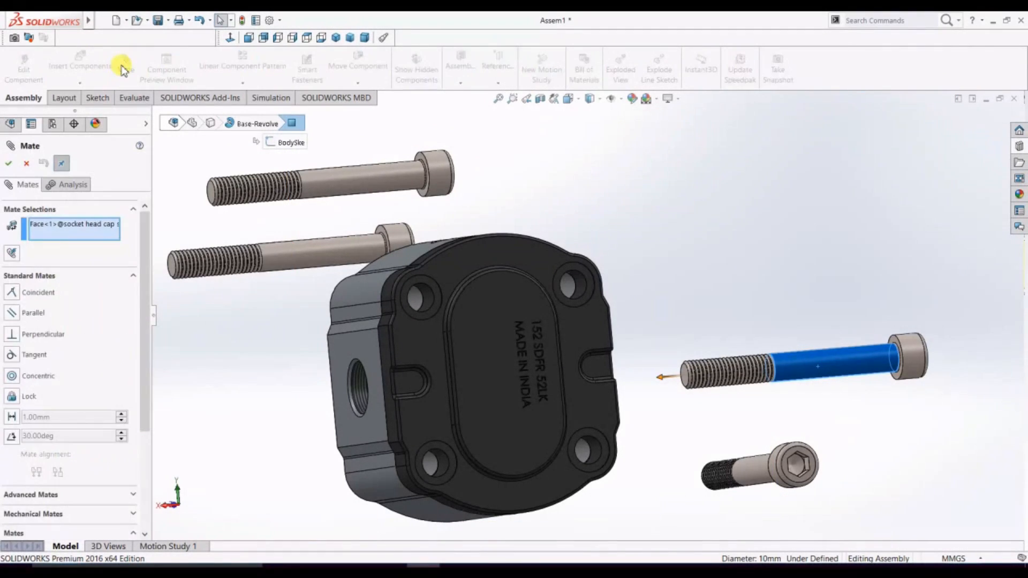
pyautogui.click(420, 299)
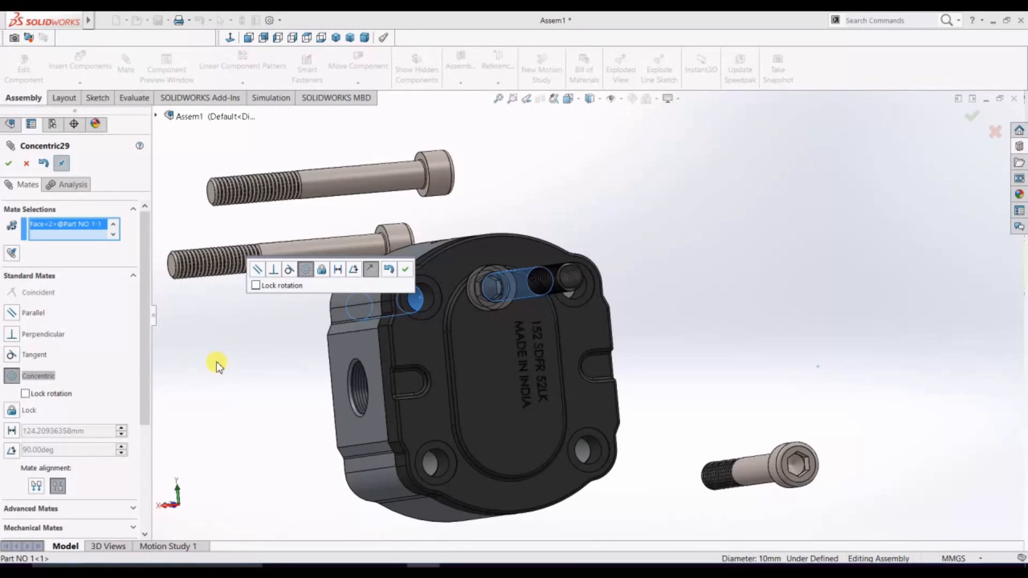
pyautogui.click(26, 163)
pyautogui.click(26, 163)
# Move the loose socket head screws to the end-plate side of the pump and rotate them so their threaded ends face the plate
pyautogui.moveTo(371, 184); pyautogui.dragTo(811, 259)
pyautogui.moveTo(596, 171); pyautogui.dragTo(679, 185, button='middle')
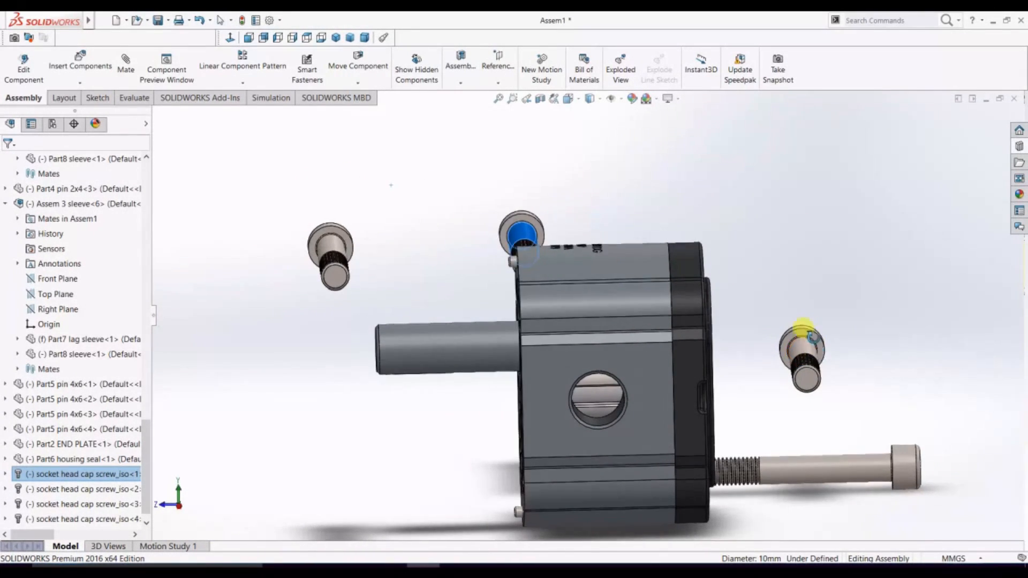
pyautogui.moveTo(808, 332); pyautogui.dragTo(795, 329, button='middle')
pyautogui.moveTo(807, 362); pyautogui.dragTo(709, 206, button='right')
pyautogui.moveTo(567, 225); pyautogui.dragTo(787, 249)
pyautogui.moveTo(787, 249); pyautogui.dragTo(720, 272, button='right')
pyautogui.moveTo(316, 255); pyautogui.dragTo(866, 218)
pyautogui.moveTo(866, 218); pyautogui.dragTo(749, 199, button='right')
pyautogui.moveTo(868, 316); pyautogui.dragTo(752, 304, button='middle')
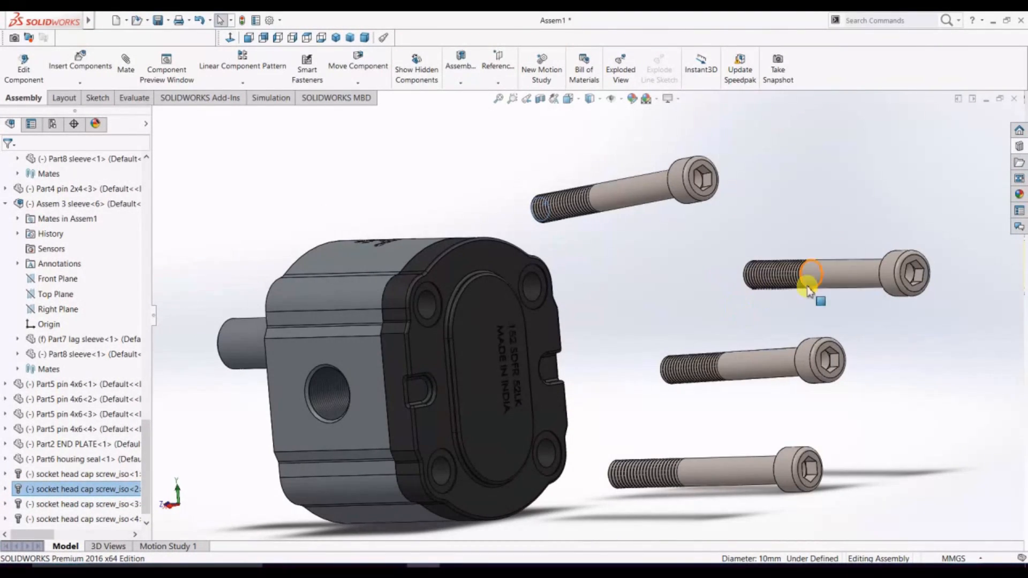
# Mate the uppermost loose screw's shank concentric with the end plate's upper bolt hole on the threaded-port side
pyautogui.click(635, 194)
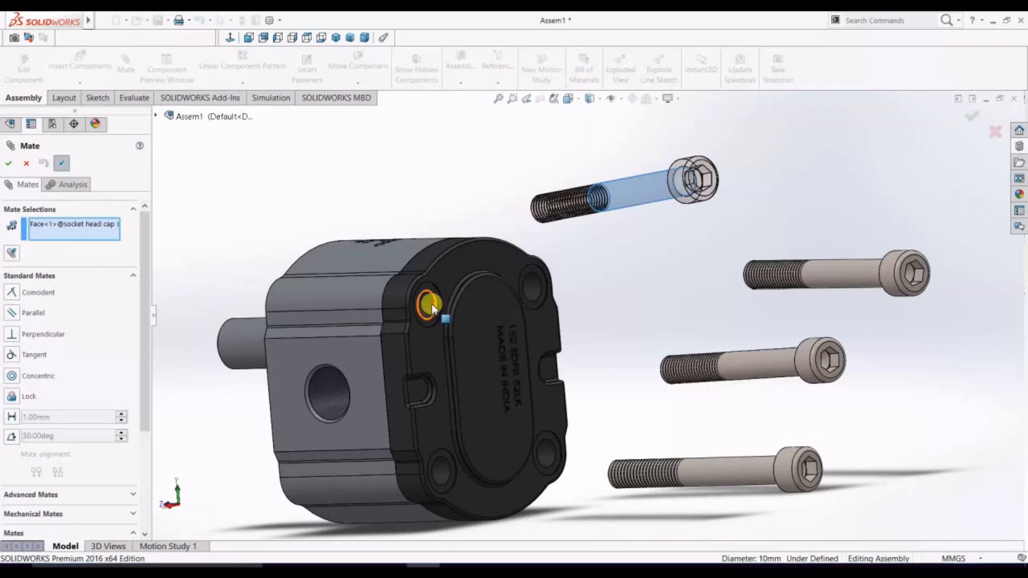
pyautogui.moveTo(672, 297); pyautogui.dragTo(640, 298, button='middle')
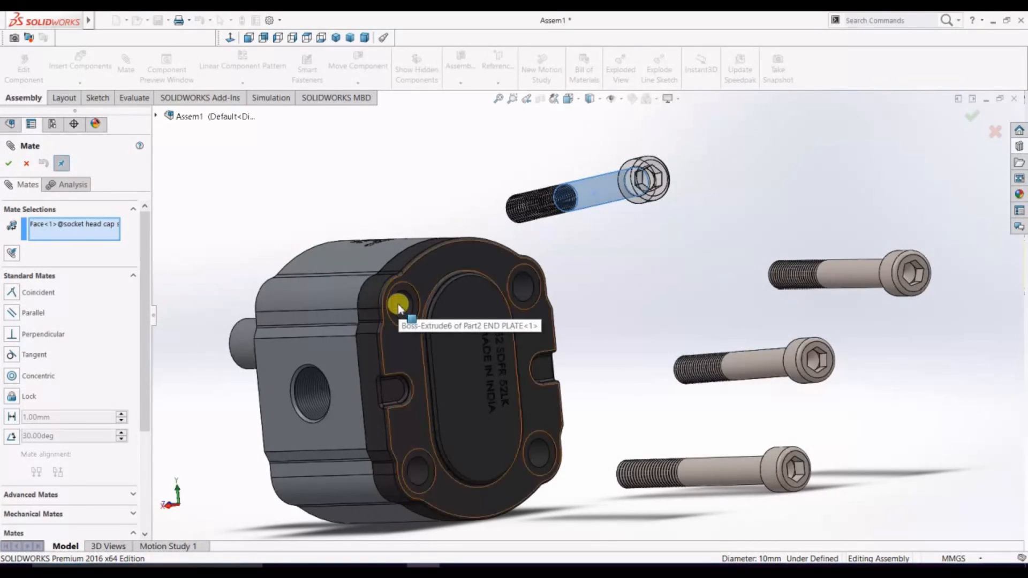
pyautogui.click(401, 303)
pyautogui.click(388, 273)
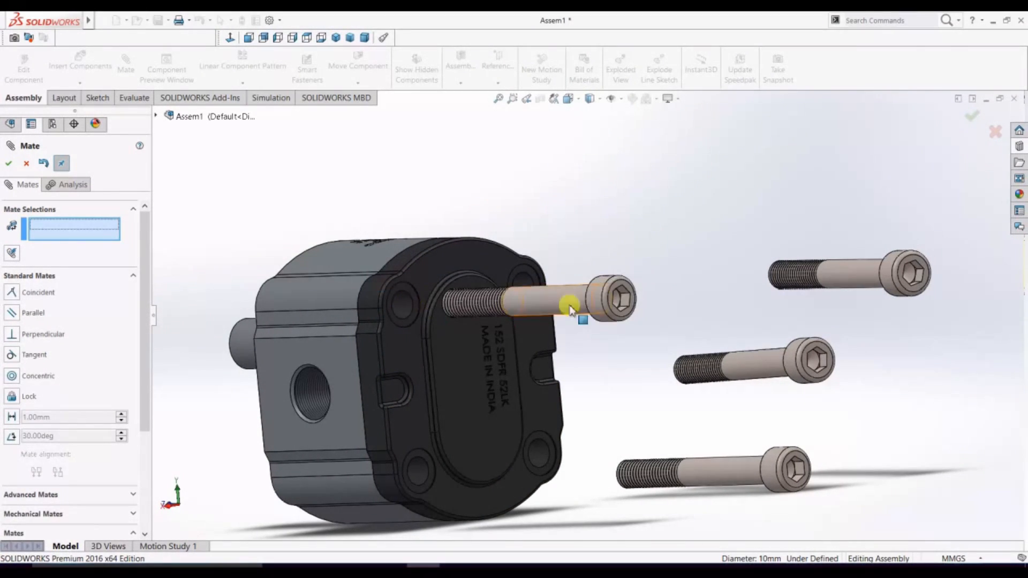
# Mate the underside of the aligned screw's head coincident with the circular edge of its end-plate bolt hole and leave the mate command
pyautogui.moveTo(585, 257); pyautogui.dragTo(941, 289, button='middle')
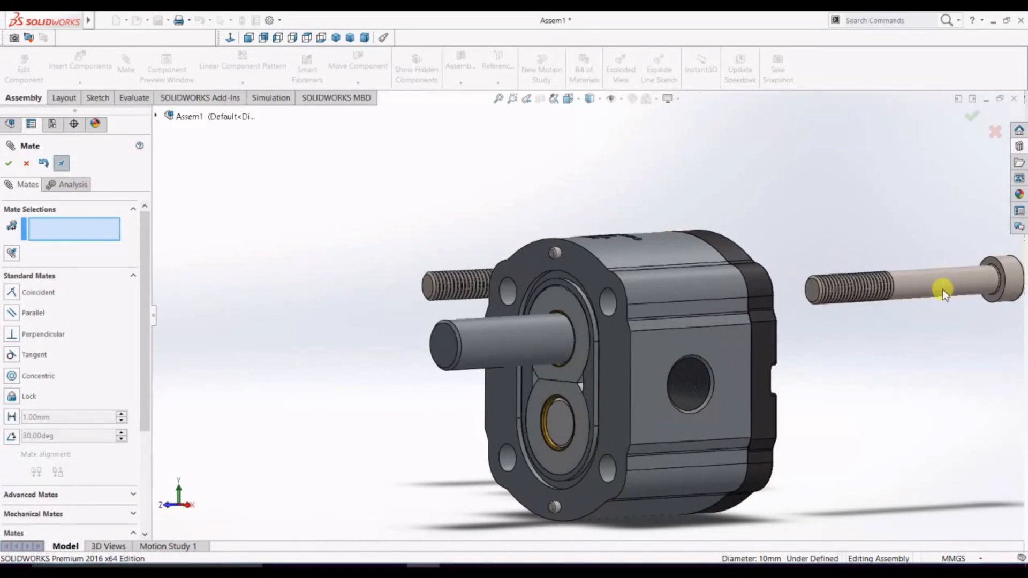
pyautogui.click(1000, 273)
pyautogui.moveTo(925, 236); pyautogui.dragTo(597, 248, button='middle')
pyautogui.scroll(-3, 389, 301)
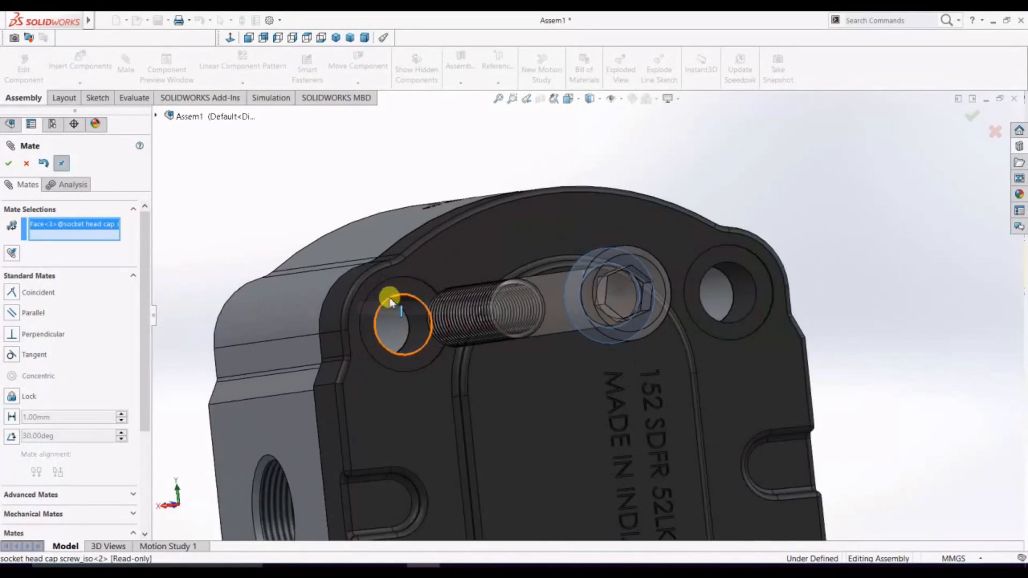
pyautogui.click(391, 295)
pyautogui.rightClick(391, 294)
pyautogui.scroll(1, 391, 294)
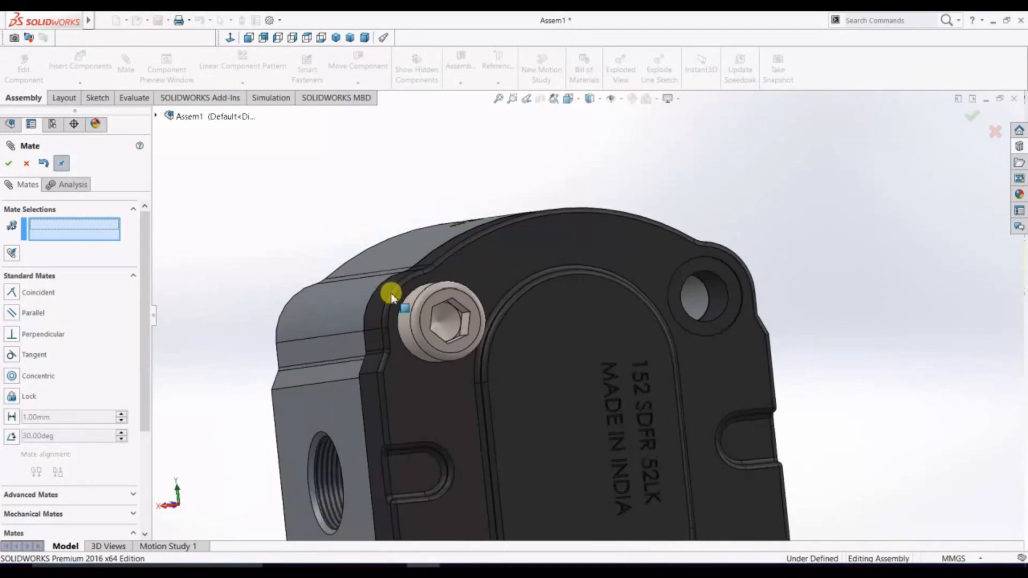
pyautogui.scroll(5, 391, 296)
pyautogui.moveTo(723, 310); pyautogui.dragTo(730, 328, button='middle')
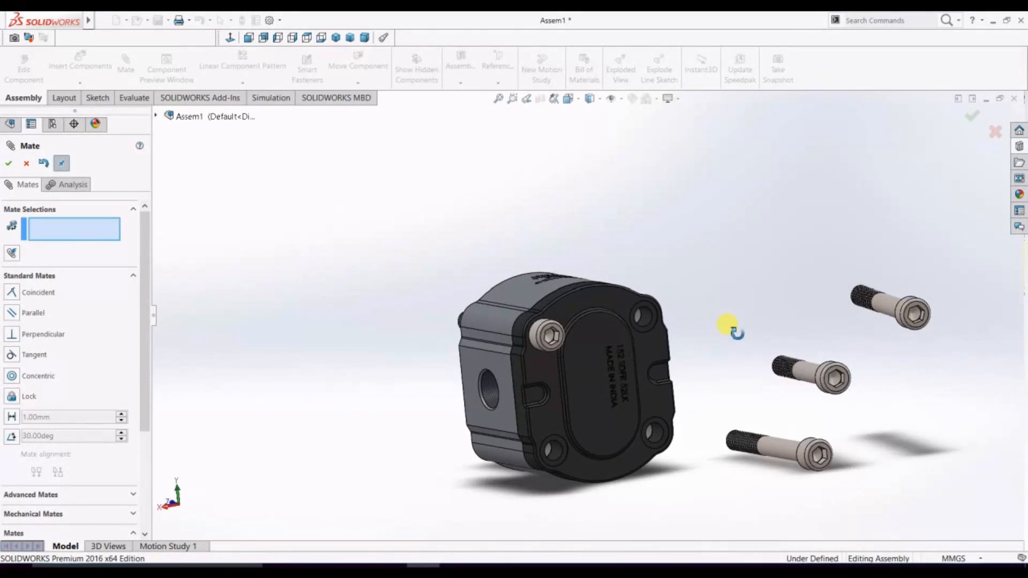
pyautogui.scroll(-3, 734, 332)
pyautogui.scroll(1, 317, 209)
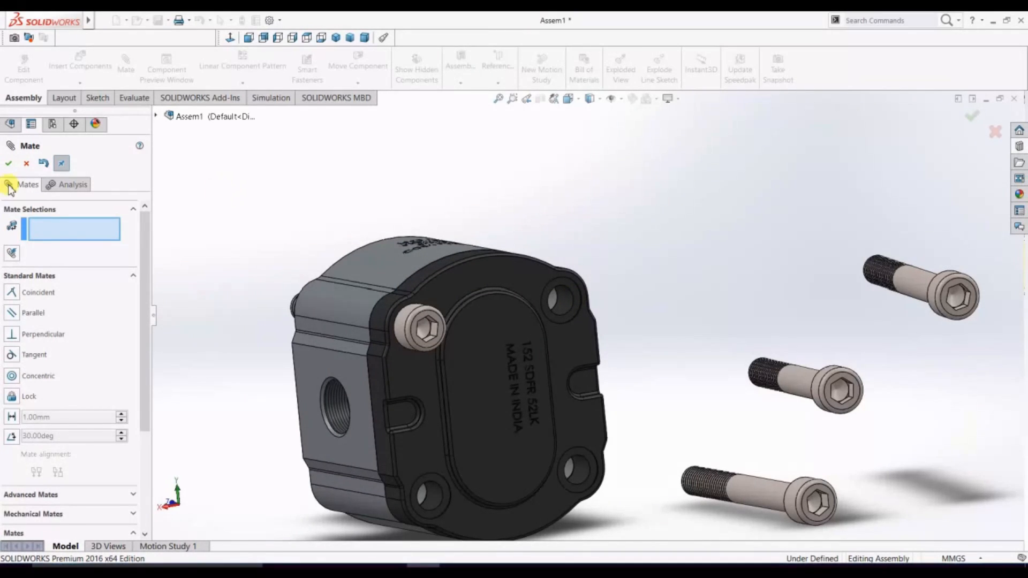
pyautogui.click(10, 164)
# Start Copy with Mates for the seated socket head screw alone and advance to choosing its new mate references
pyautogui.click(89, 84)
pyautogui.click(92, 131)
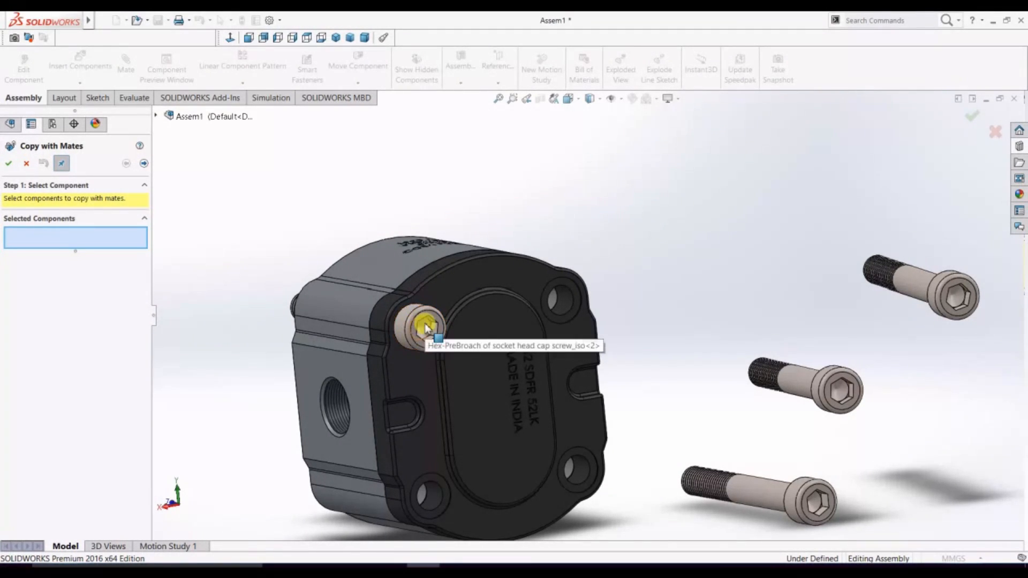
pyautogui.scroll(-3, 414, 351)
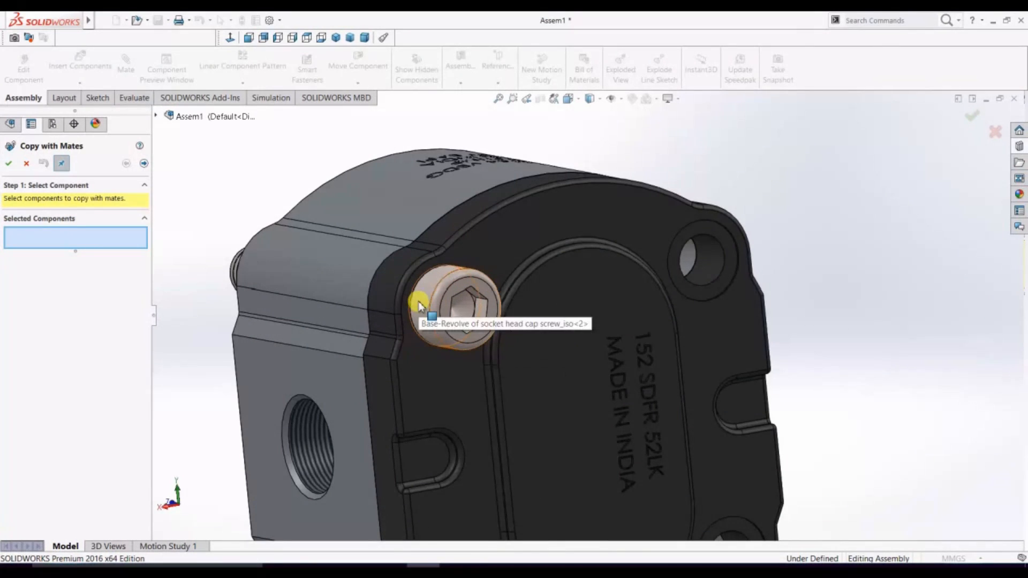
pyautogui.click(419, 306)
pyautogui.scroll(4, 419, 303)
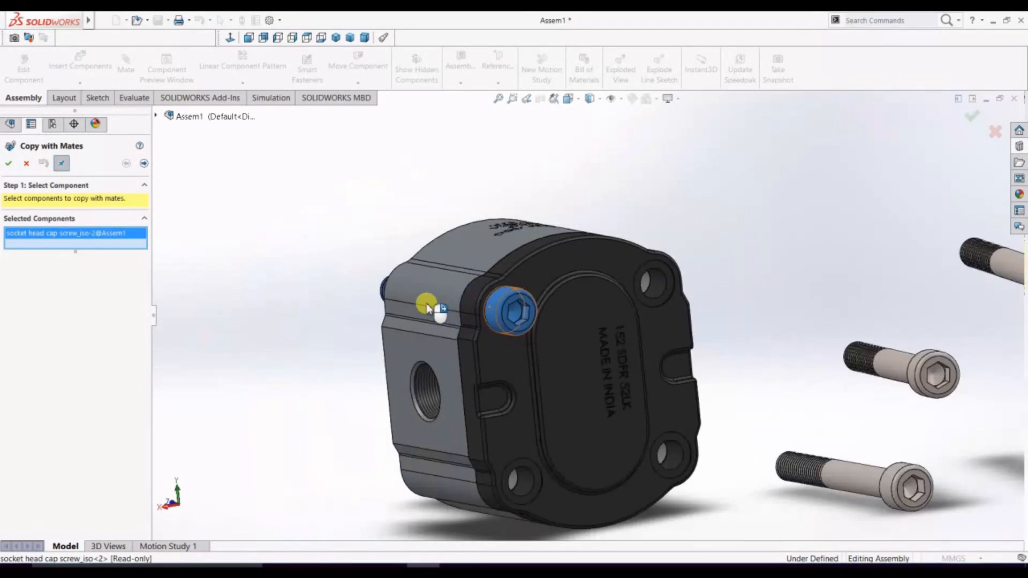
pyautogui.click(9, 163)
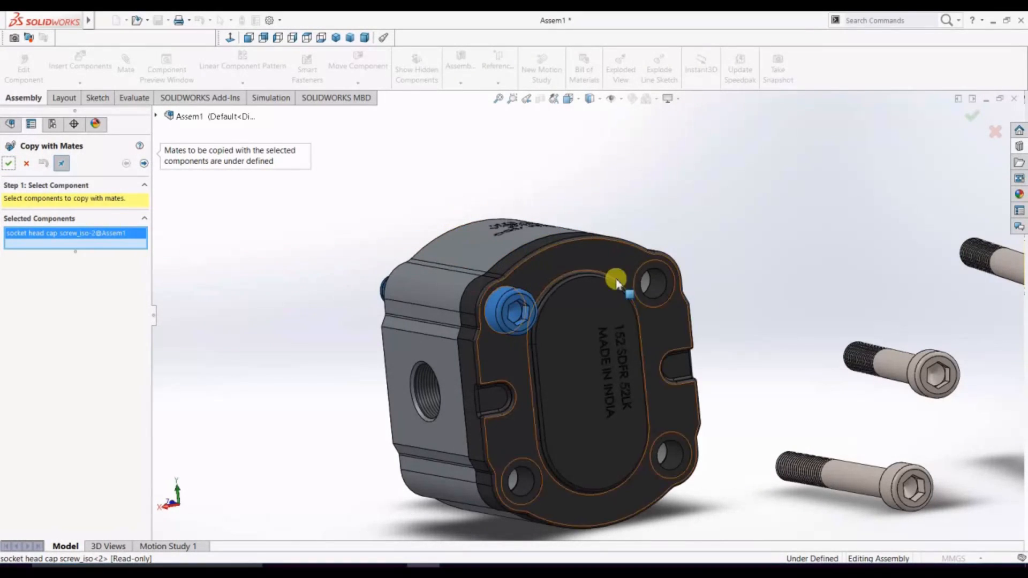
pyautogui.click(653, 304)
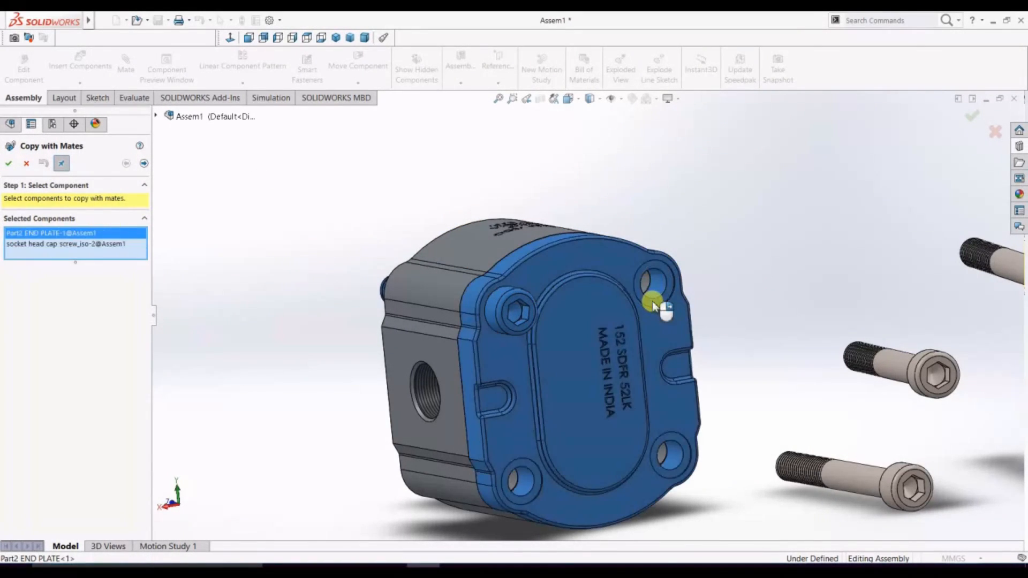
pyautogui.rightClick(91, 247)
pyautogui.click(134, 257)
pyautogui.click(499, 313)
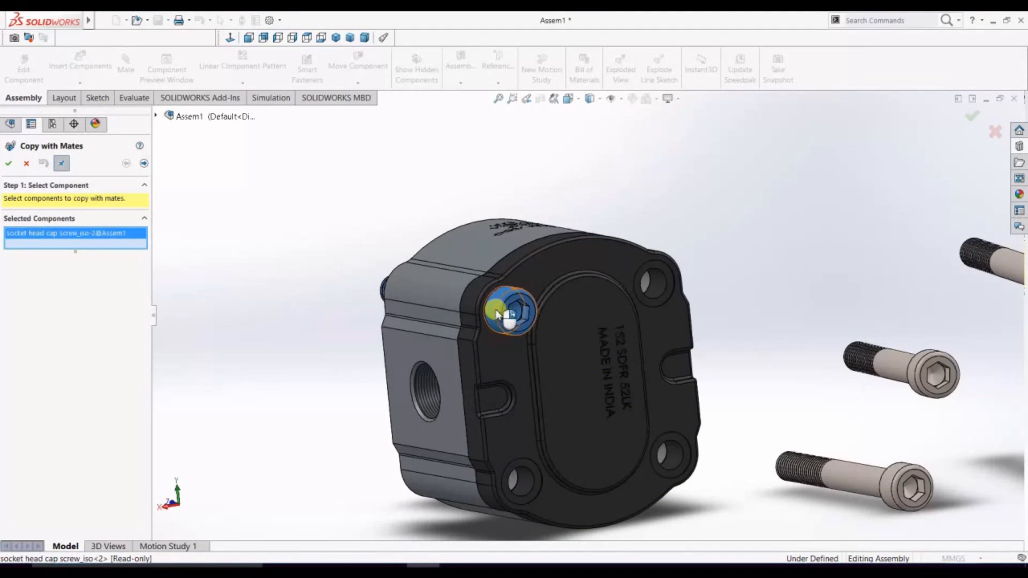
pyautogui.rightClick(497, 311)
# Place a screw copy in the end plate's other upper bolt hole, using its bore and seat face as the mate references
pyautogui.click(28, 298)
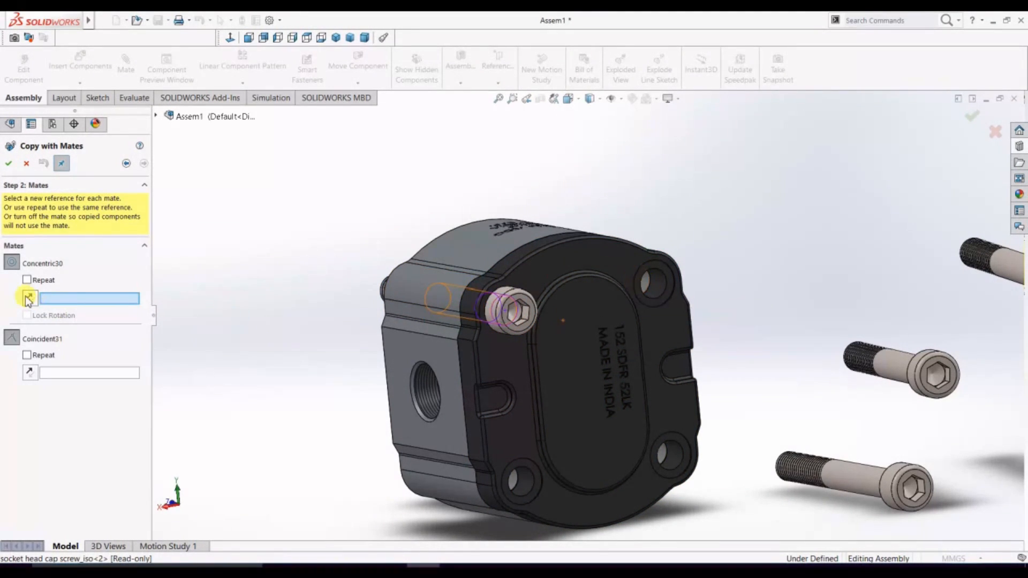
pyautogui.click(656, 287)
pyautogui.scroll(-3, 664, 299)
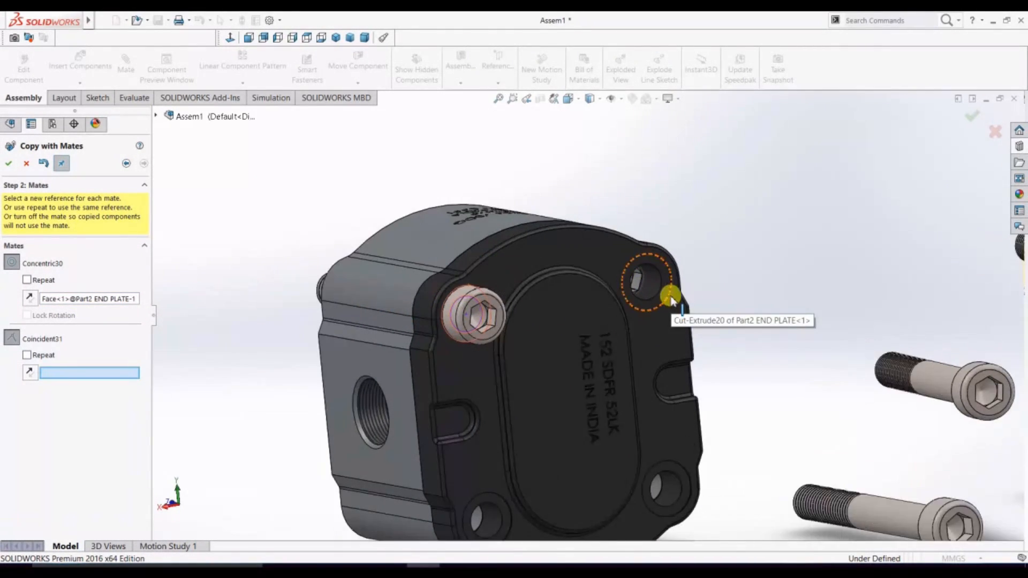
pyautogui.click(650, 298)
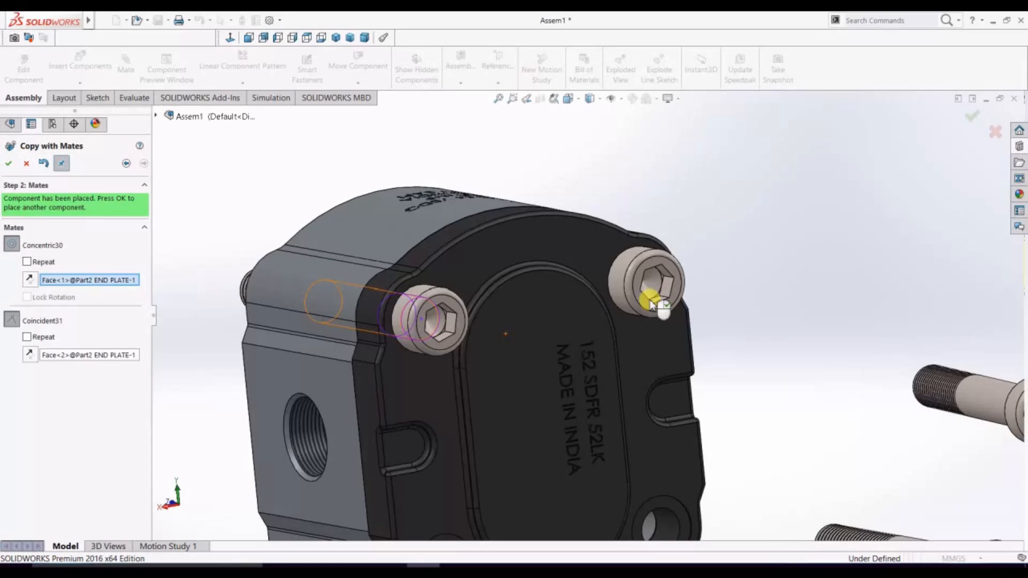
pyautogui.click(651, 302)
# Place a screw copy in the end plate's lower bolt hole farthest from the visible threaded port, referencing its bore and seat face
pyautogui.scroll(5, 654, 301)
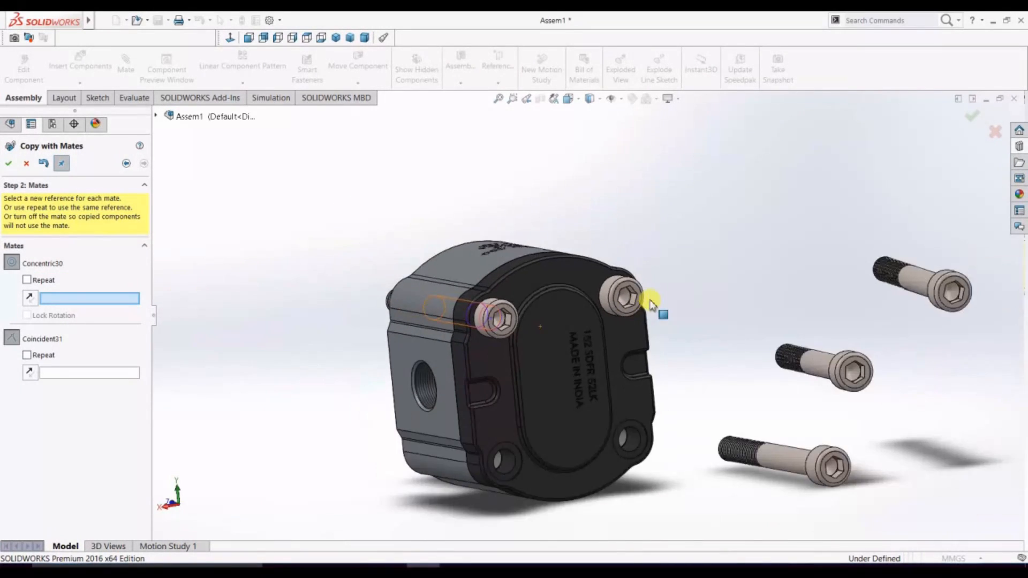
pyautogui.click(621, 415)
pyautogui.scroll(-3, 630, 419)
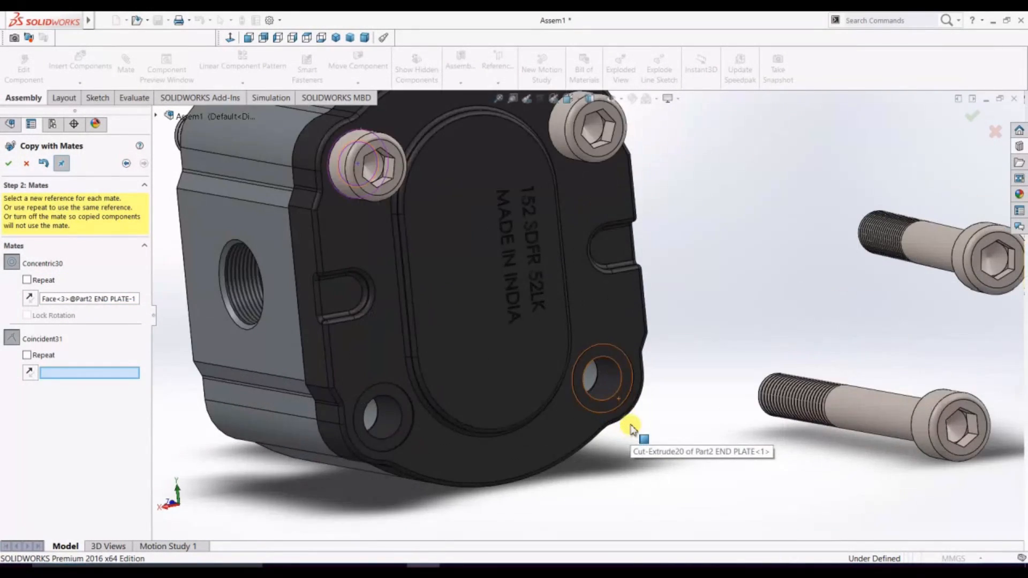
pyautogui.click(619, 405)
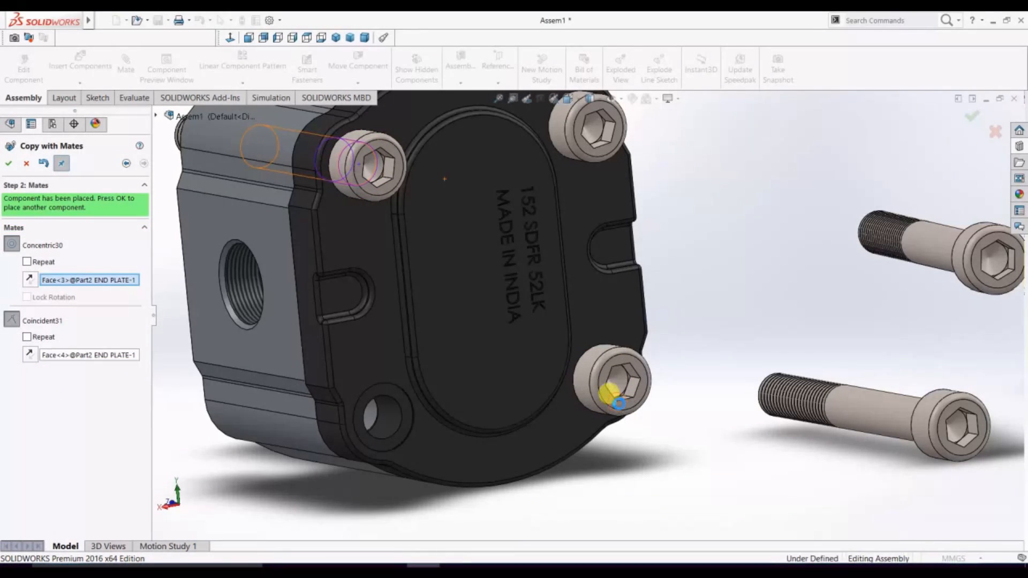
pyautogui.click(618, 405)
# Place a screw copy in the last empty end-plate bolt hole and finish copying with mates
pyautogui.click(388, 419)
pyautogui.click(390, 420)
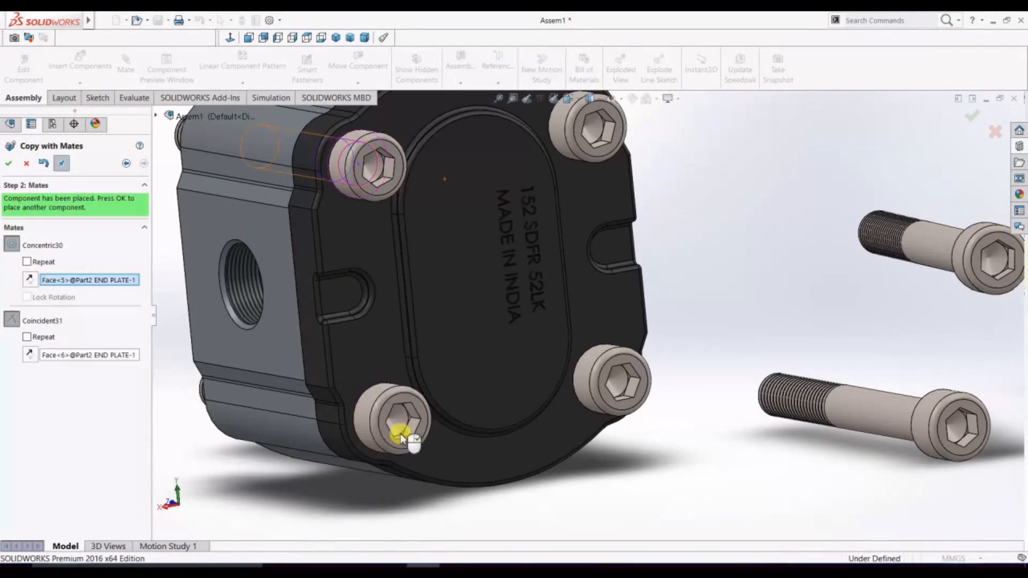
pyautogui.scroll(3, 394, 428)
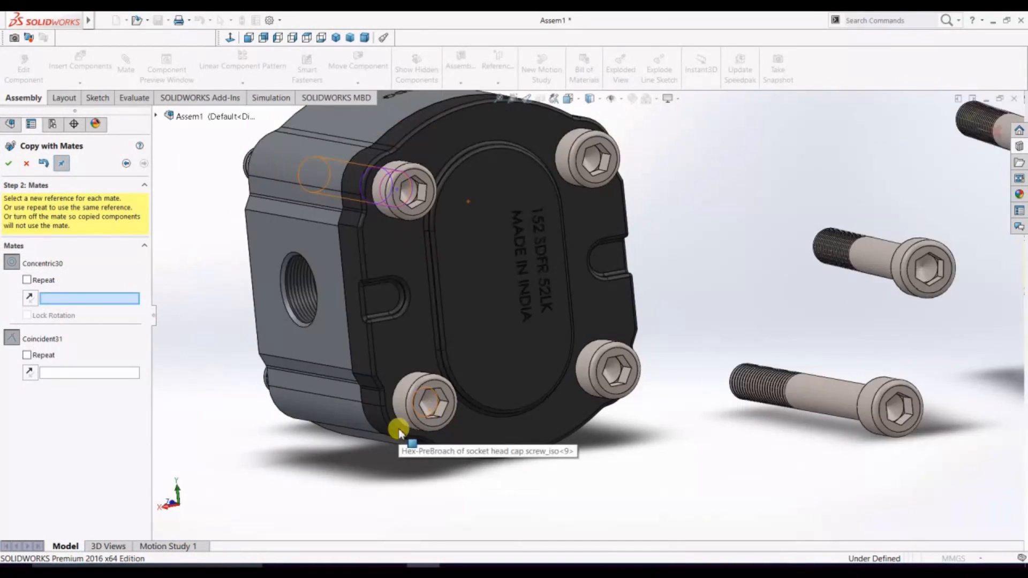
pyautogui.click(9, 163)
pyautogui.click(27, 164)
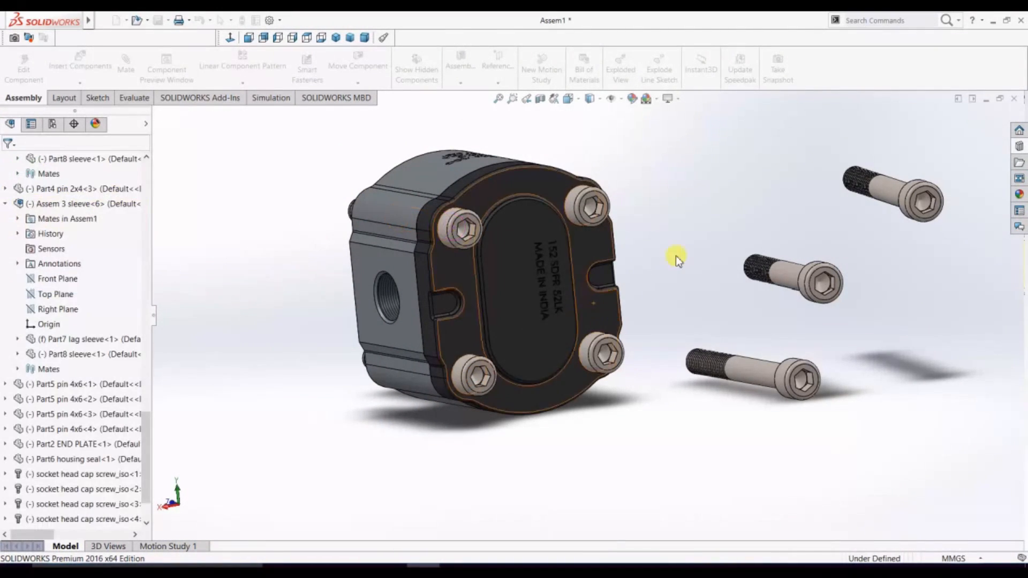
# Delete the three loose socket head screws floating beside the pump
pyautogui.scroll(2, 676, 255)
pyautogui.rightClick(841, 212)
pyautogui.click(868, 407)
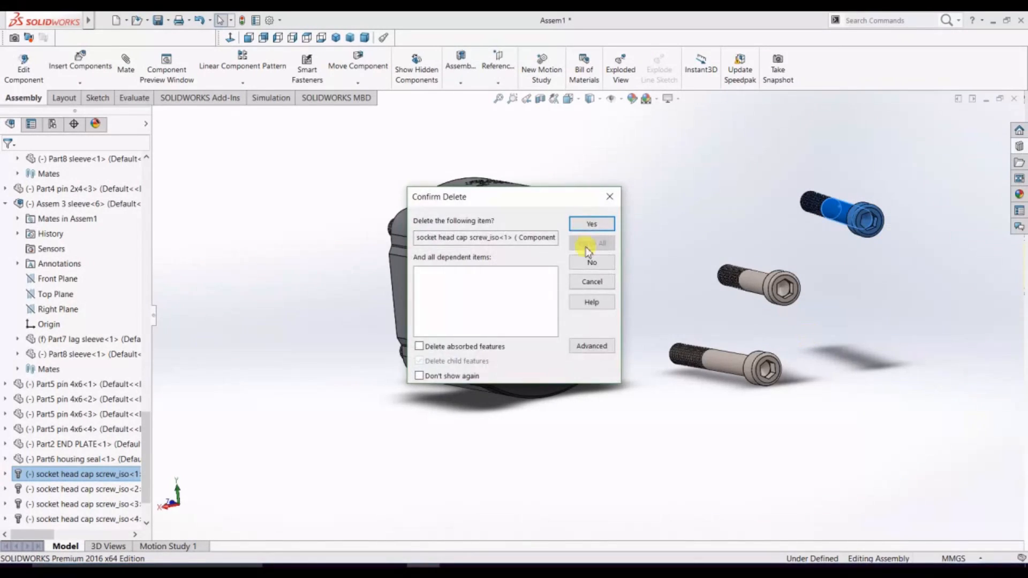
pyautogui.click(592, 224)
pyautogui.rightClick(767, 291)
pyautogui.click(808, 405)
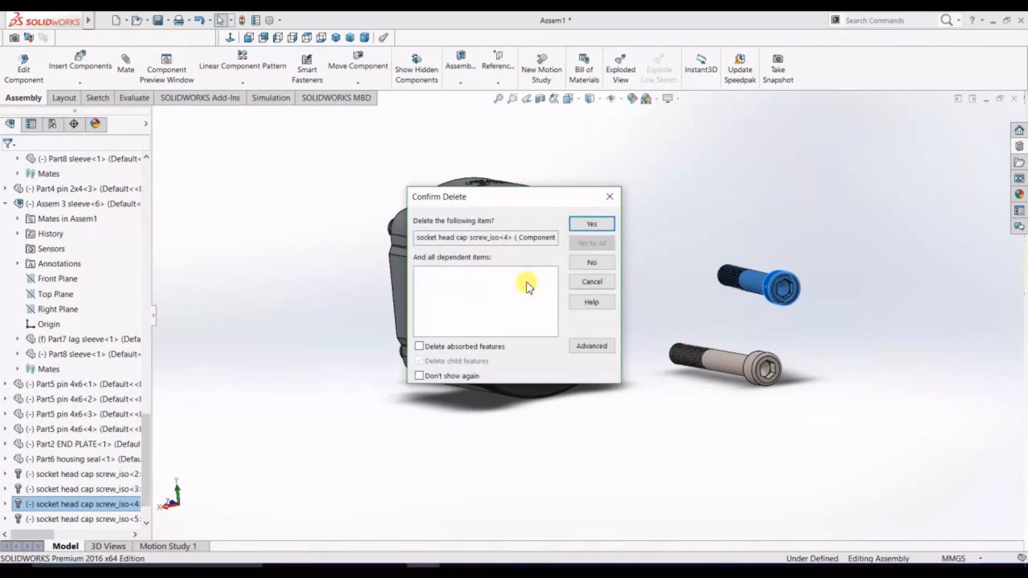
pyautogui.click(590, 223)
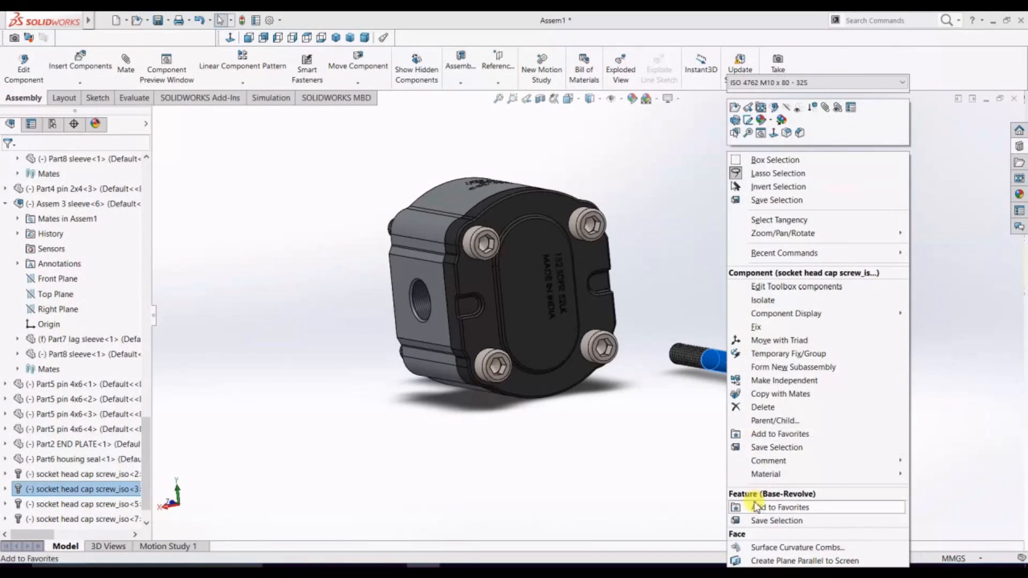
pyautogui.click(761, 408)
pyautogui.click(588, 223)
# Insert the Part6 housing seal into the assembly and move it in front of the pump's shaft side
pyautogui.moveTo(592, 218); pyautogui.dragTo(86, 234, button='middle')
pyautogui.click(80, 65)
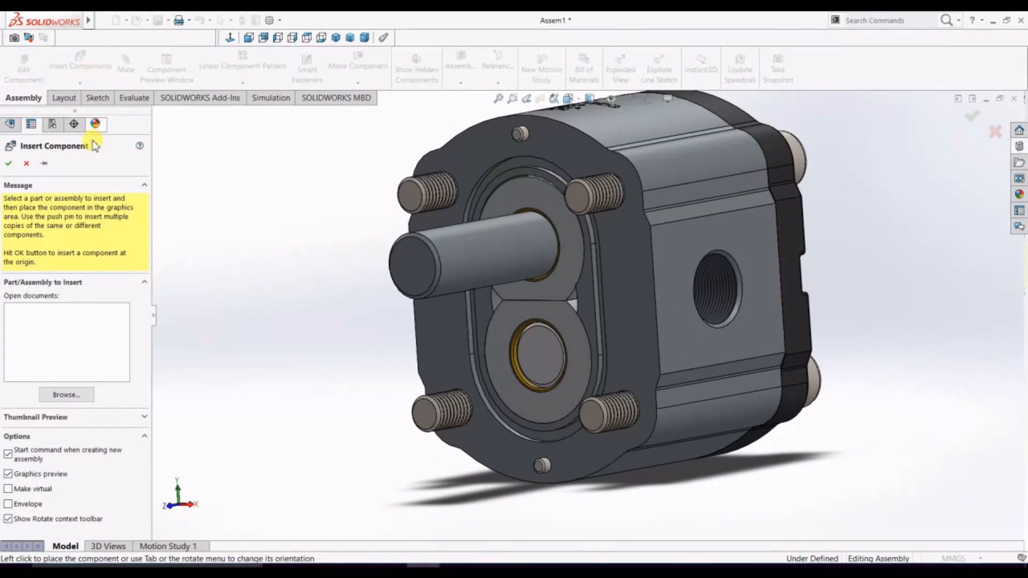
pyautogui.click(62, 395)
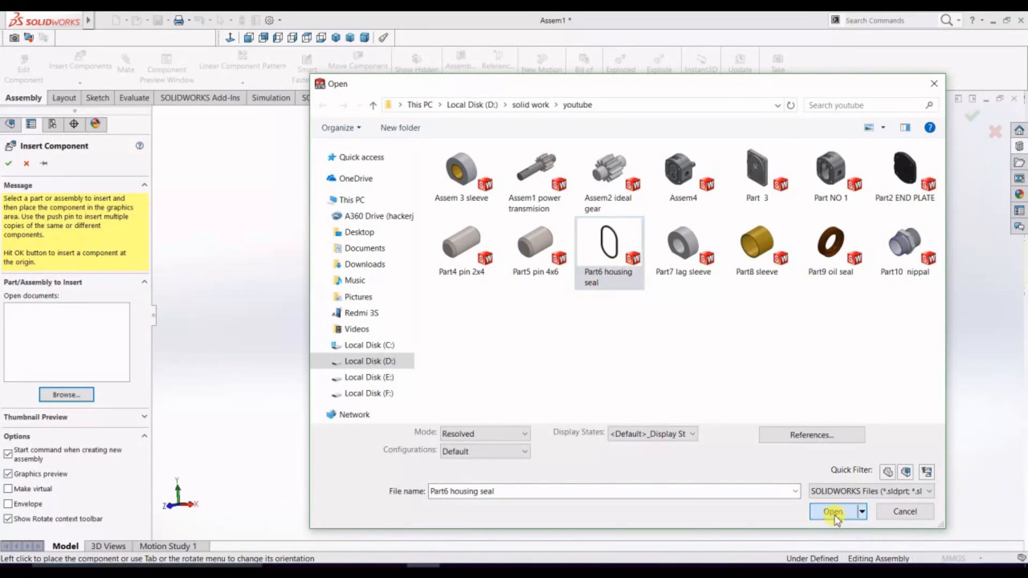
pyautogui.click(835, 515)
pyautogui.click(404, 339)
pyautogui.moveTo(308, 364); pyautogui.dragTo(367, 321, button='middle')
pyautogui.moveTo(367, 321); pyautogui.dragTo(738, 394)
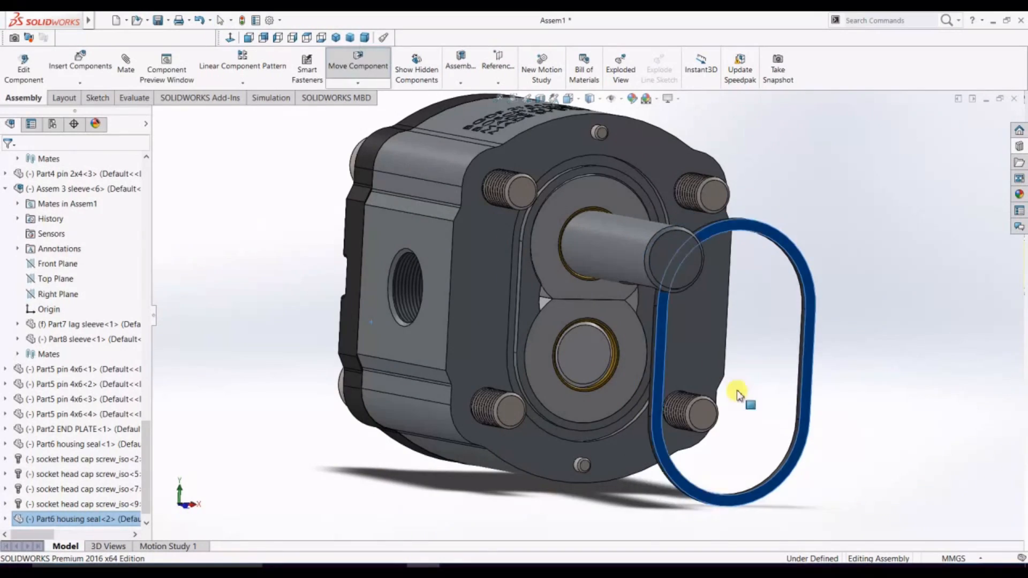
# Mate the loose housing seal's pump-facing face coincident with the floor of the seal groove on the housing's shaft side
pyautogui.moveTo(819, 393); pyautogui.dragTo(908, 341, button='middle')
pyautogui.click(884, 347)
pyautogui.scroll(-5, 878, 322)
pyautogui.scroll(6, 776, 306)
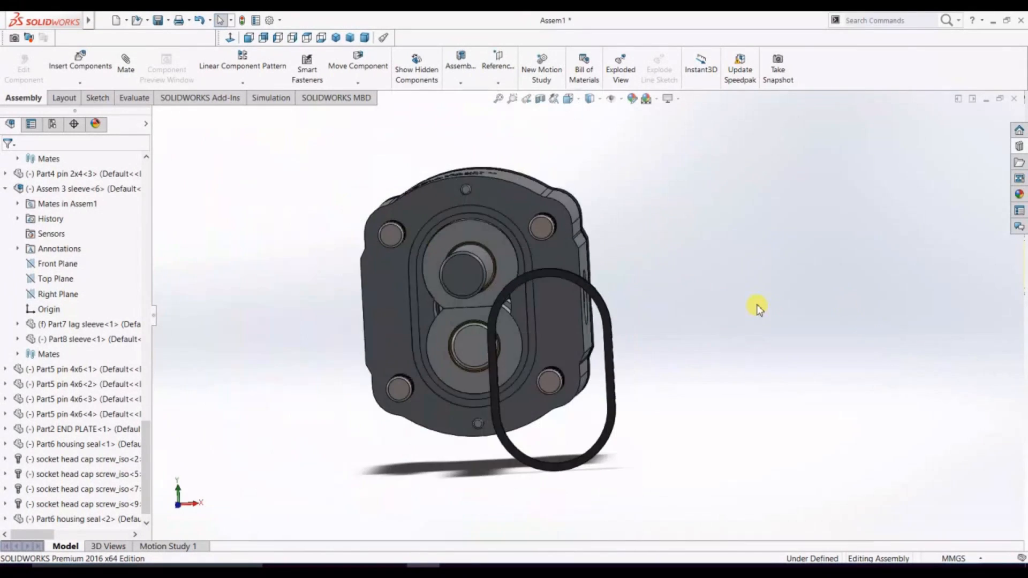
pyautogui.scroll(-1, 326, 316)
pyautogui.scroll(-2, 375, 308)
pyautogui.moveTo(268, 317); pyautogui.dragTo(271, 314, button='middle')
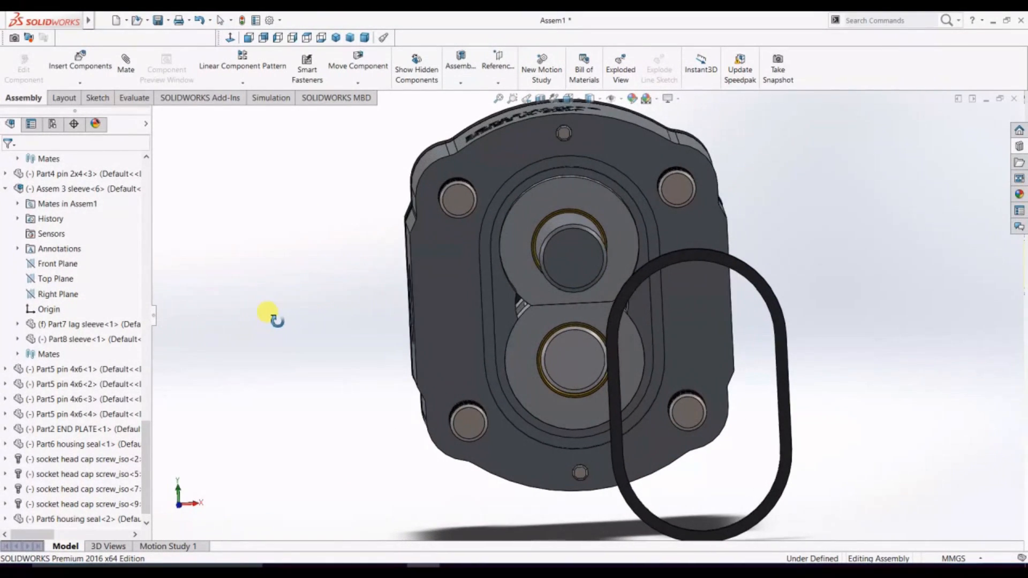
pyautogui.scroll(-3, 556, 168)
pyautogui.click(536, 175)
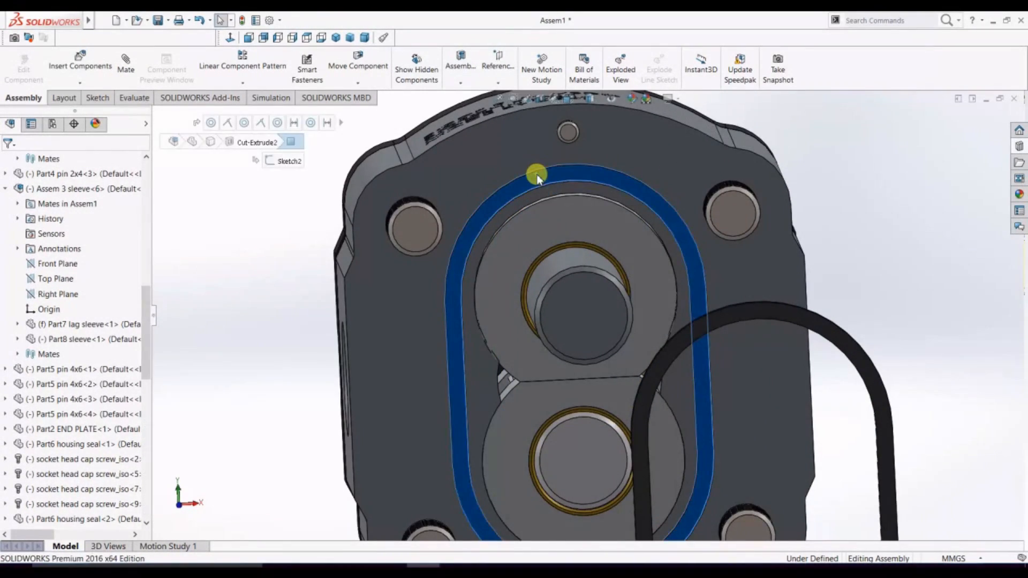
pyautogui.hotkey('ctrl', '7')
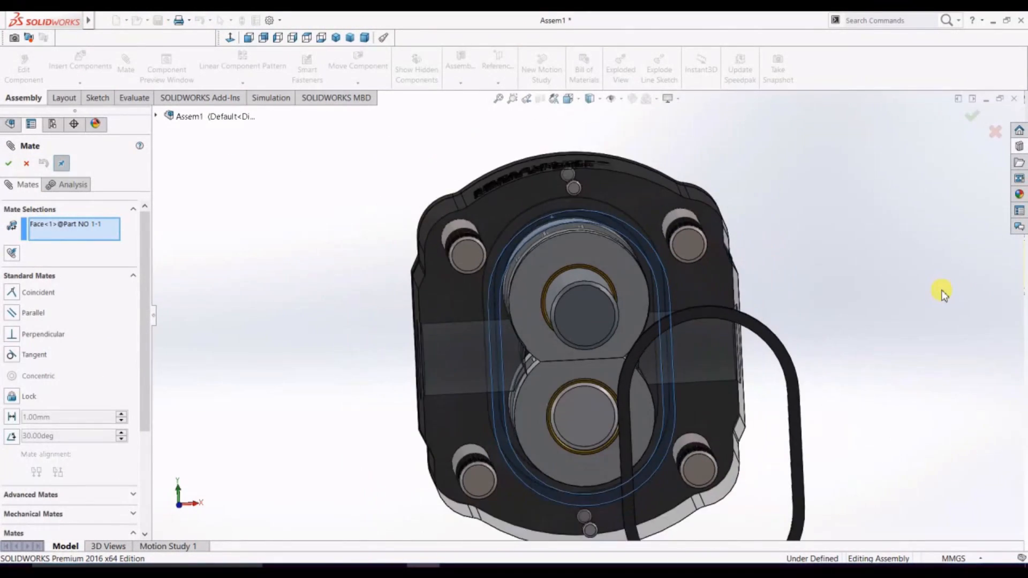
pyautogui.scroll(-8, 482, 364)
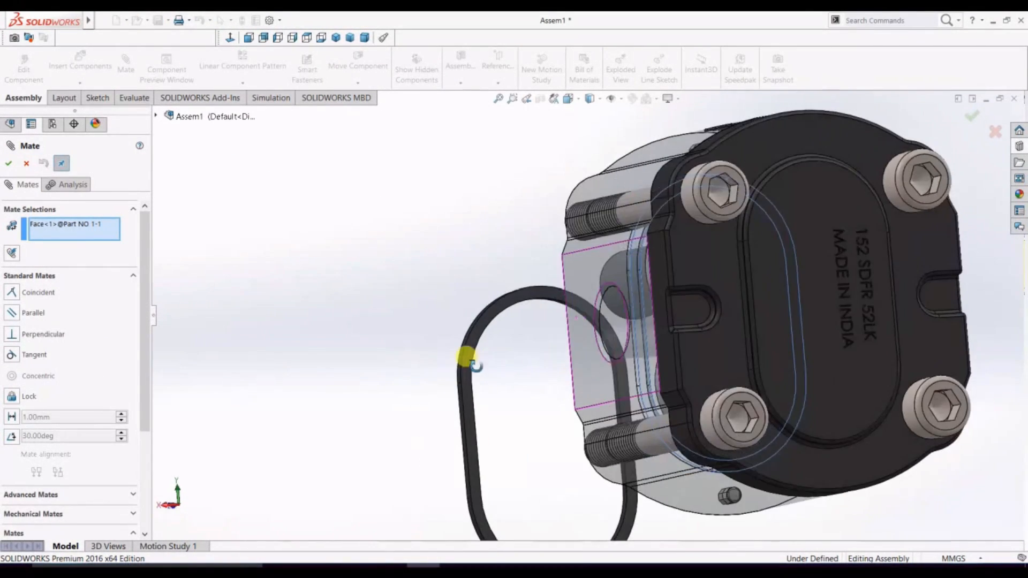
pyautogui.click(481, 333)
pyautogui.click(471, 351)
pyautogui.moveTo(482, 343); pyautogui.dragTo(589, 393, button='middle')
pyautogui.scroll(8, 589, 391)
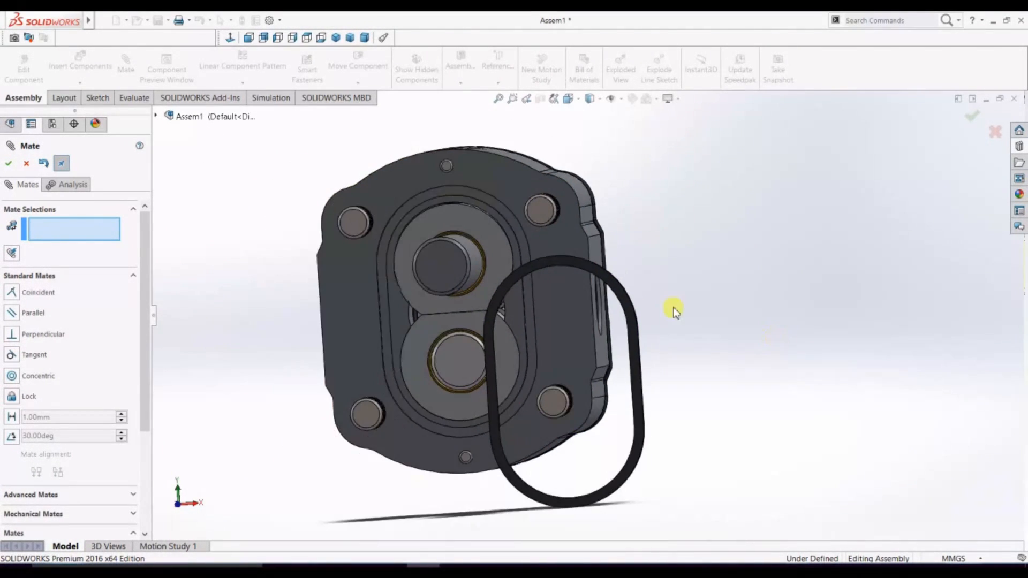
# Try to mate the housing seal with the housing's front face and with the curved part of its groove, and leave the mate command
pyautogui.click(409, 199)
pyautogui.moveTo(767, 343); pyautogui.dragTo(608, 287, button='middle')
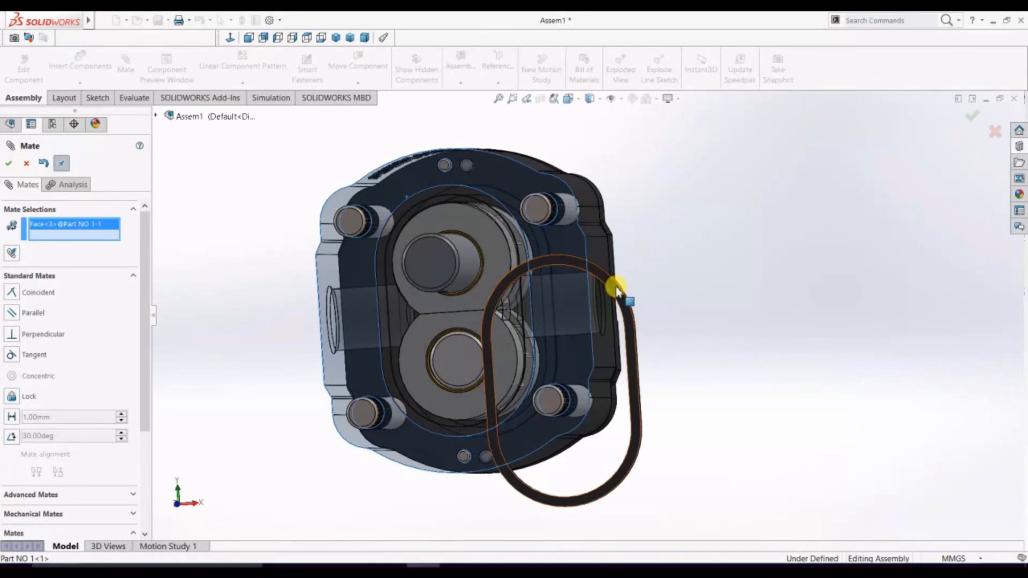
pyautogui.click(616, 289)
pyautogui.press('Return')
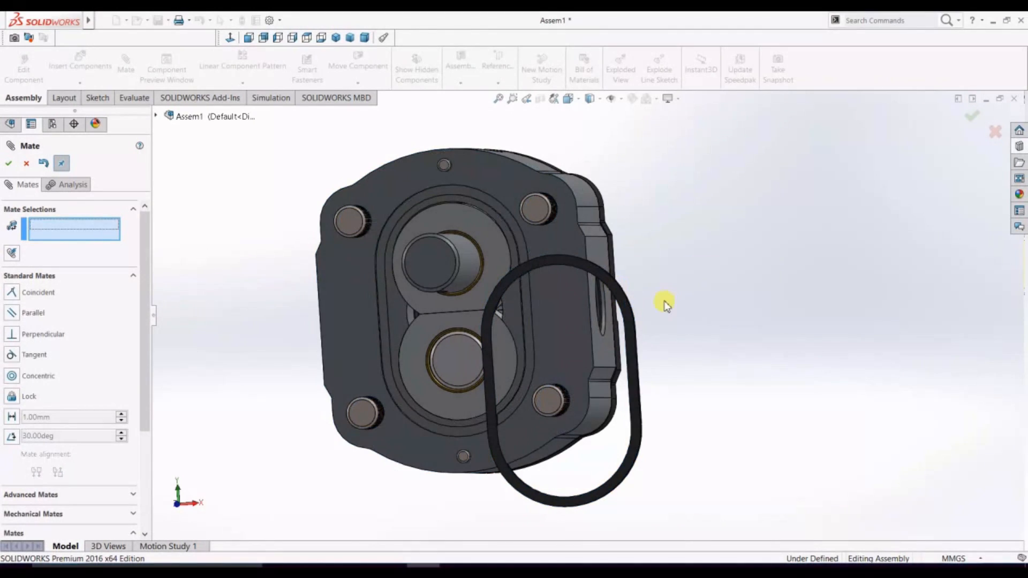
pyautogui.click(420, 192)
pyautogui.click(598, 271)
pyautogui.rightClick(601, 265)
pyautogui.click(27, 165)
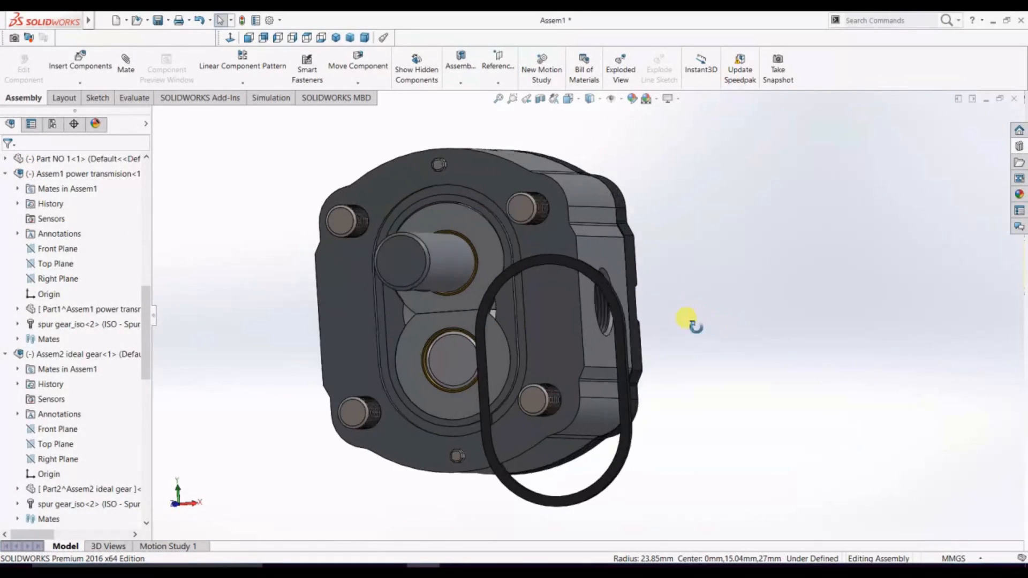
# Move the loose housing seal across to the opposite side of the pump's shaft face, exposing the housing's seal groove
pyautogui.moveTo(688, 326); pyautogui.dragTo(510, 373, button='middle')
pyautogui.click(509, 364)
pyautogui.moveTo(509, 364); pyautogui.dragTo(268, 355)
pyautogui.moveTo(268, 355); pyautogui.dragTo(815, 306, button='middle')
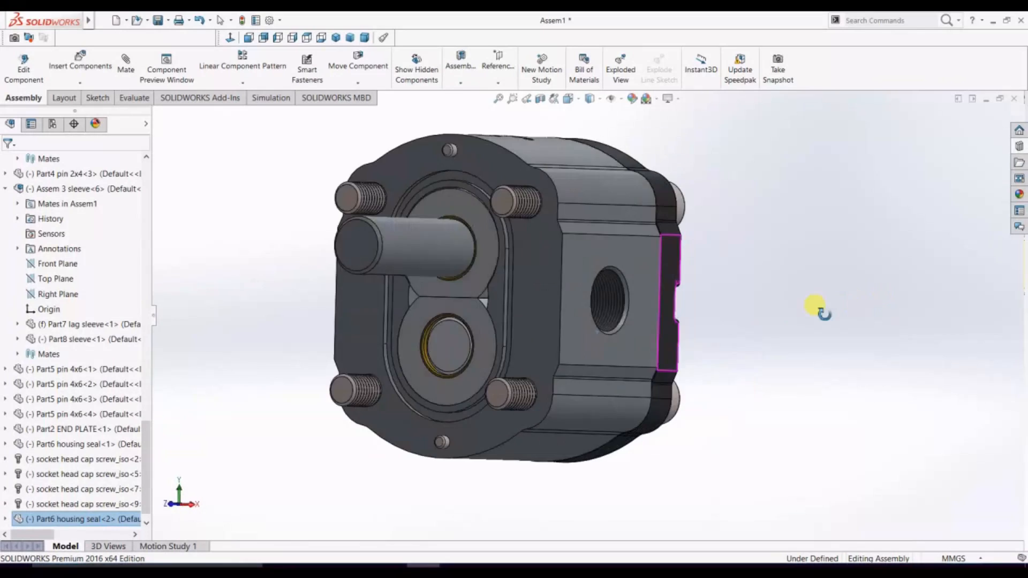
pyautogui.scroll(5, 814, 314)
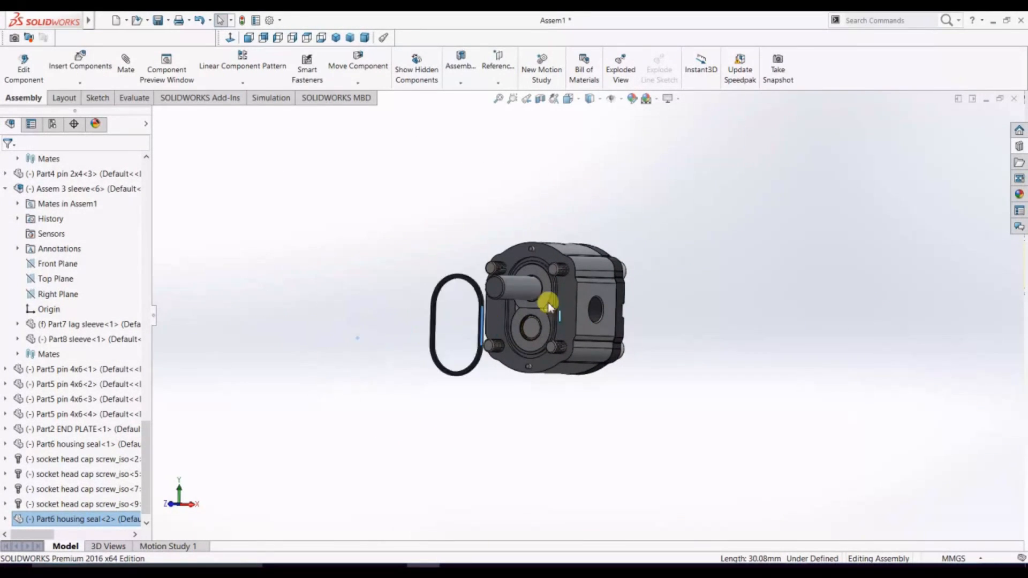
pyautogui.moveTo(549, 306); pyautogui.dragTo(583, 301)
pyautogui.press('Escape')
pyautogui.moveTo(558, 333); pyautogui.dragTo(694, 373, button='middle')
pyautogui.scroll(-6, 638, 333)
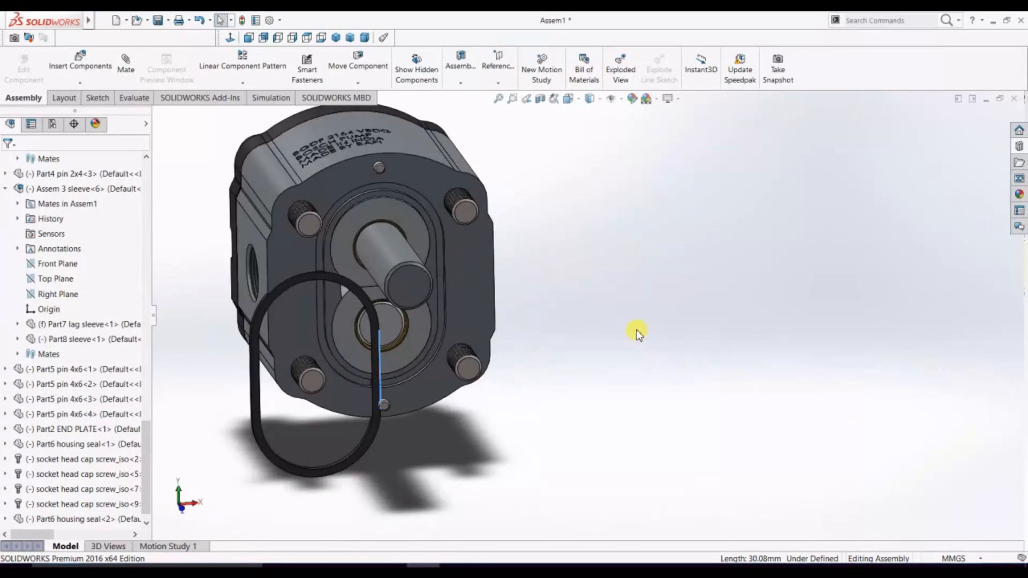
pyautogui.scroll(-2, 466, 235)
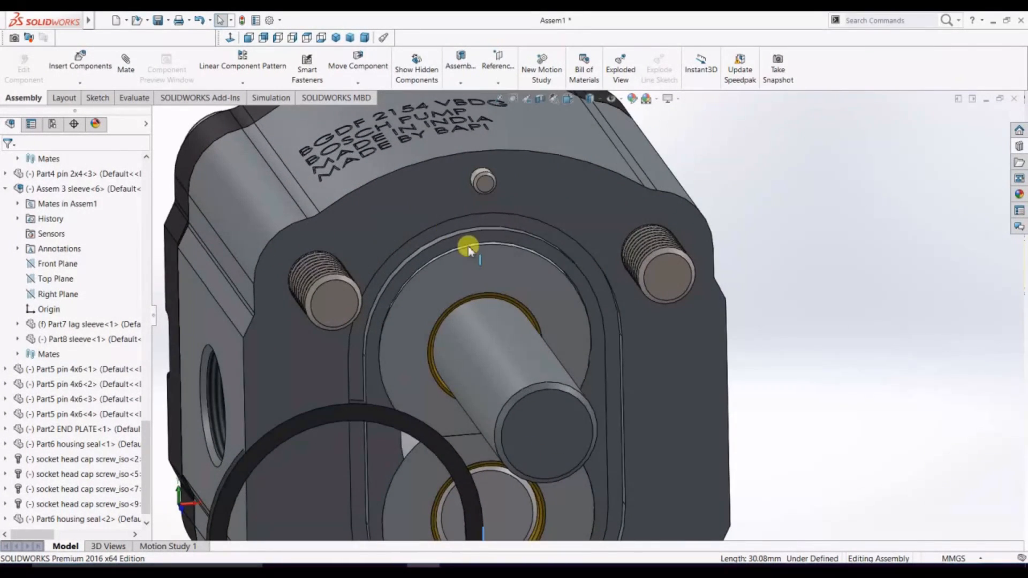
pyautogui.scroll(-2, 469, 219)
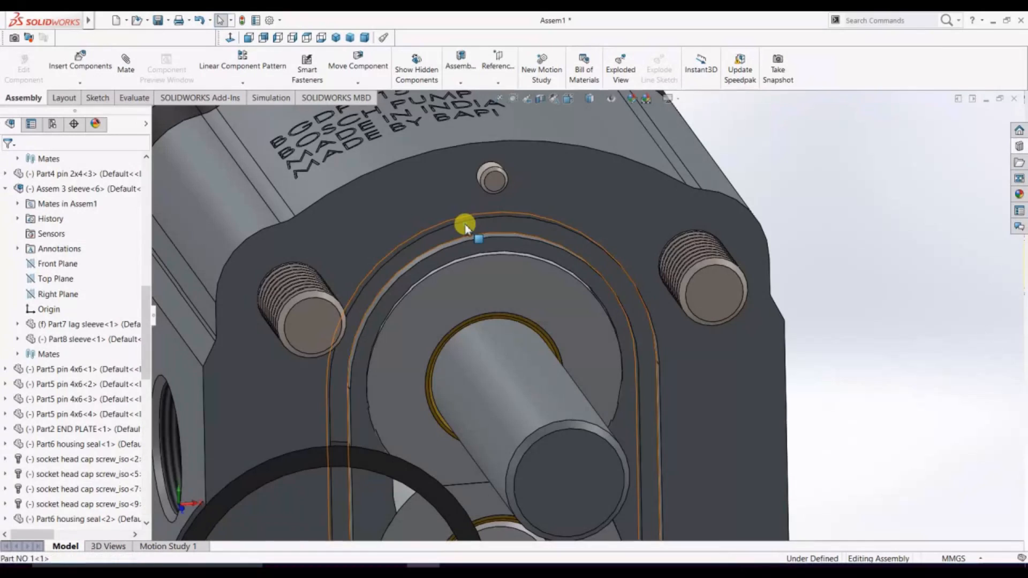
# Mate the loose housing seal's outer face parallel to the face of the seal groove on the housing's shaft side
pyautogui.click(465, 227)
pyautogui.scroll(6, 465, 228)
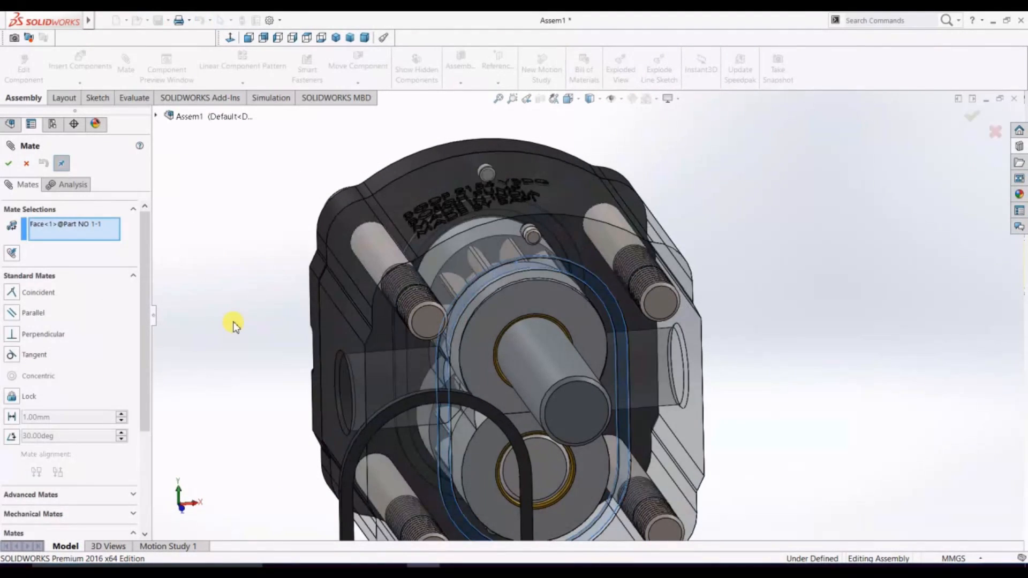
pyautogui.click(397, 413)
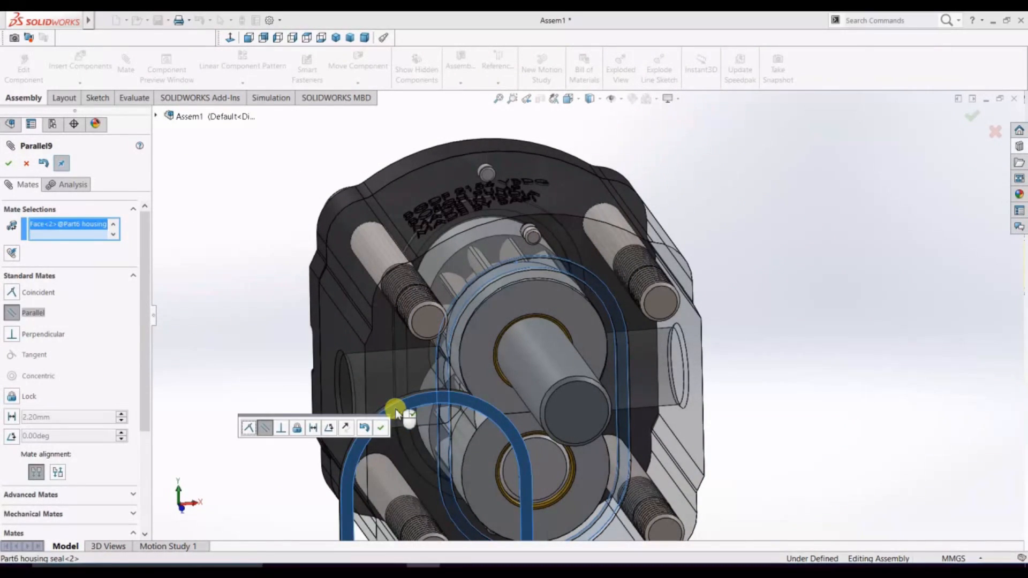
pyautogui.press('Return')
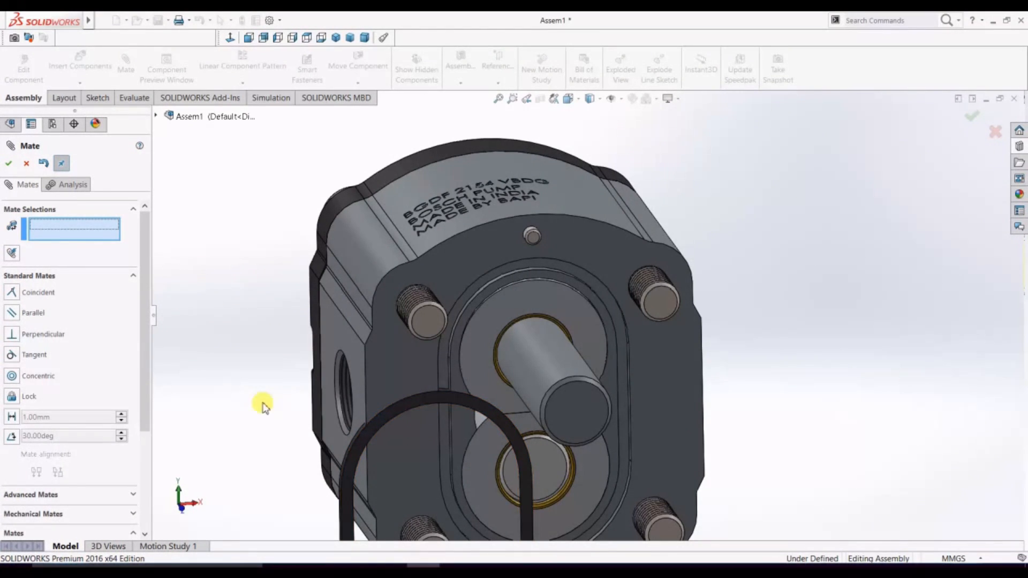
# Mate the housing seal with the rounded end of its groove to seat it in the housing, and finish mating
pyautogui.moveTo(263, 407); pyautogui.dragTo(279, 394, button='middle')
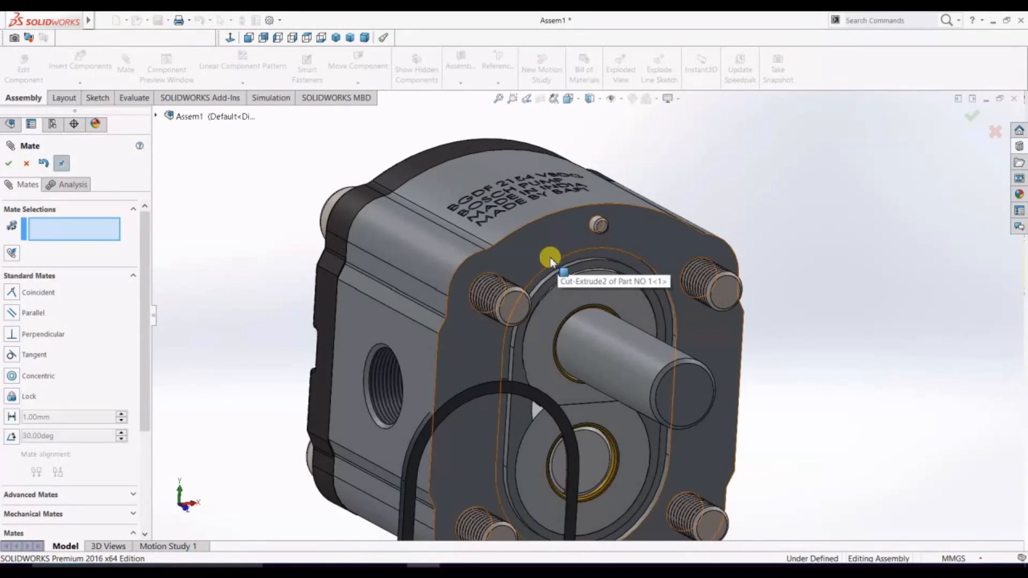
pyautogui.click(551, 261)
pyautogui.click(458, 403)
pyautogui.press('Return')
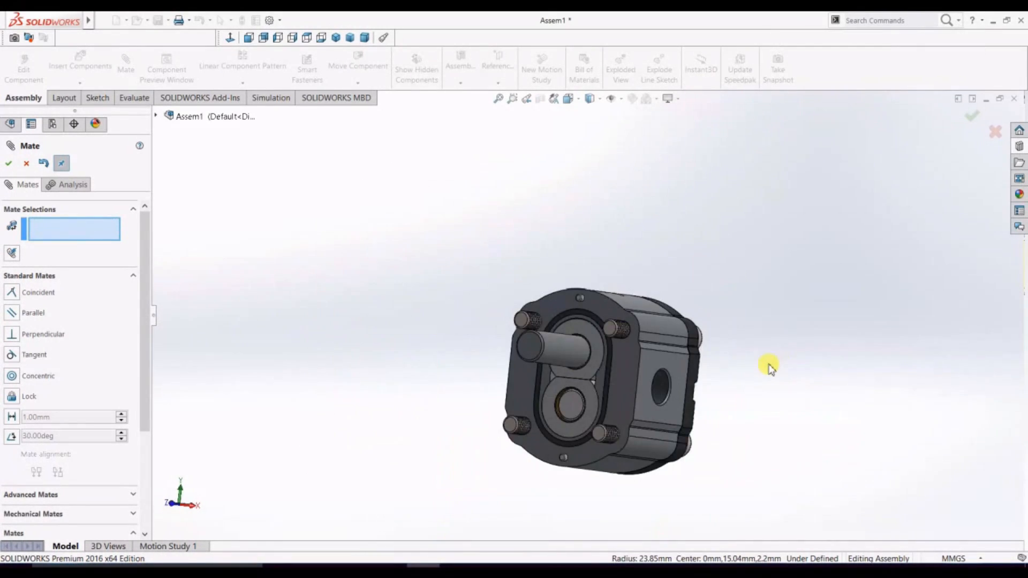
pyautogui.moveTo(769, 363); pyautogui.dragTo(724, 386, button='middle')
pyautogui.click(10, 164)
# Insert the Part10 nippal beside the end-plate side of the pump and place a copy of it near the shaft side
pyautogui.moveTo(825, 329); pyautogui.dragTo(342, 379, button='middle')
pyautogui.scroll(-3, 674, 320)
pyautogui.scroll(2, 574, 326)
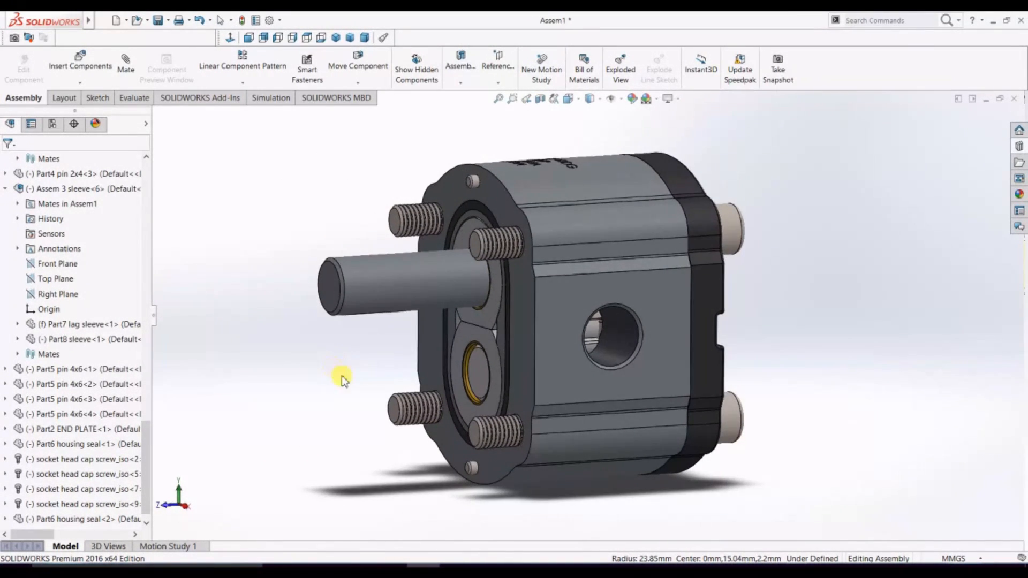
pyautogui.click(91, 66)
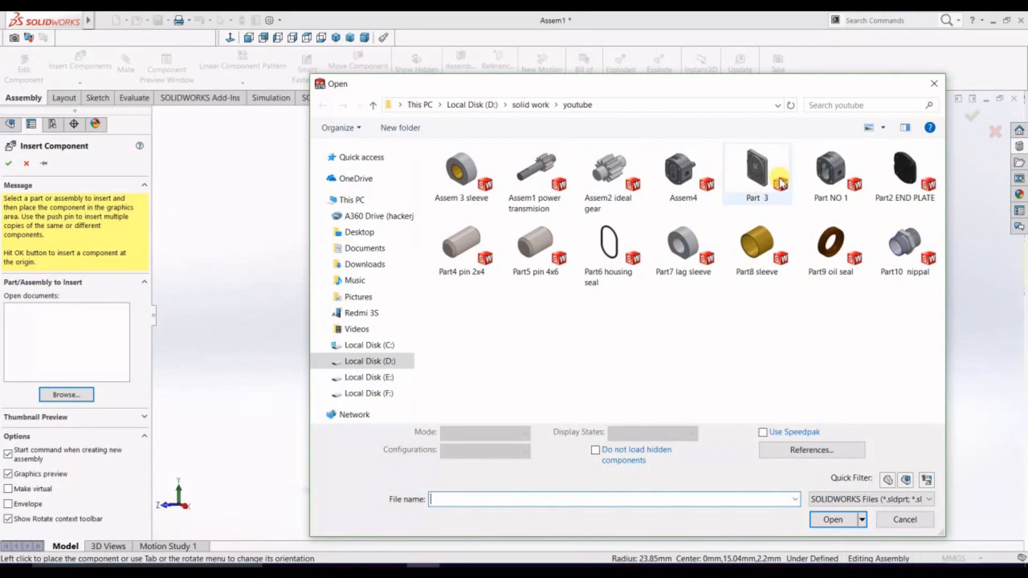
pyautogui.click(908, 247)
pyautogui.click(848, 518)
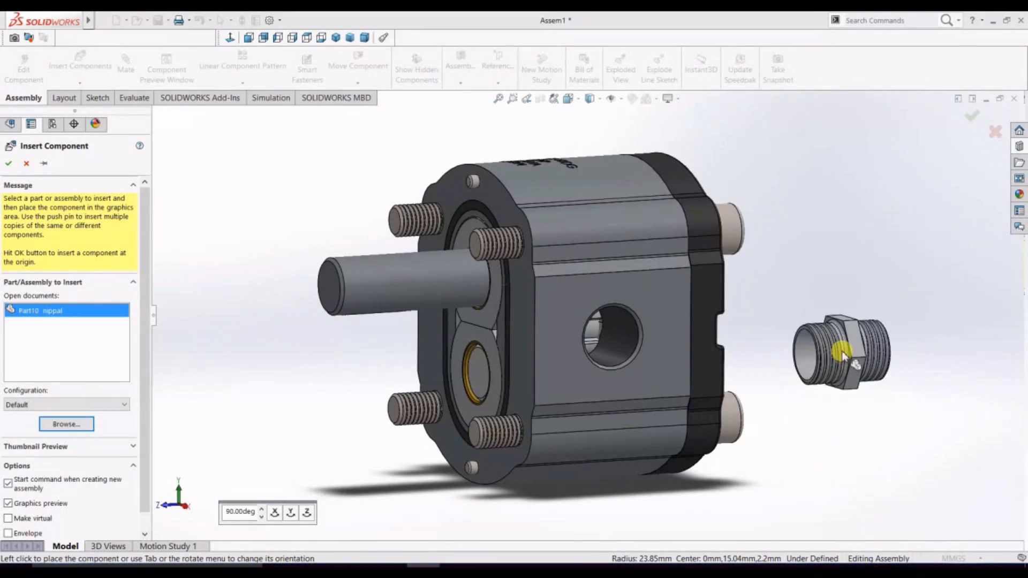
pyautogui.click(842, 332)
pyautogui.keyDown('ctrl'); pyautogui.moveTo(843, 332); pyautogui.dragTo(313, 367); pyautogui.keyUp('ctrl')
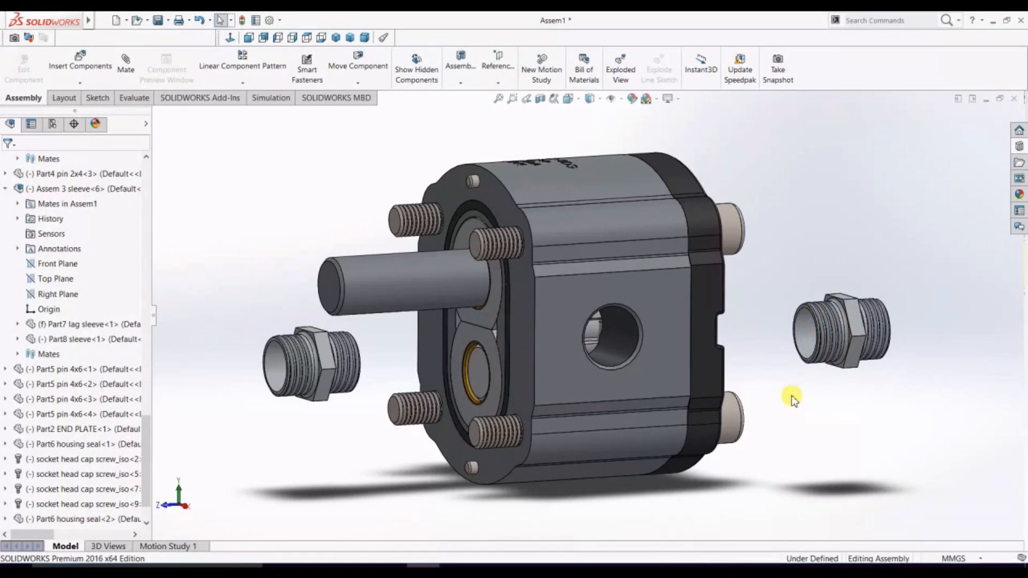
# Try to mate the thread of the nipple beside the end plate with the housing's threaded port hole, and cancel
pyautogui.click(830, 336)
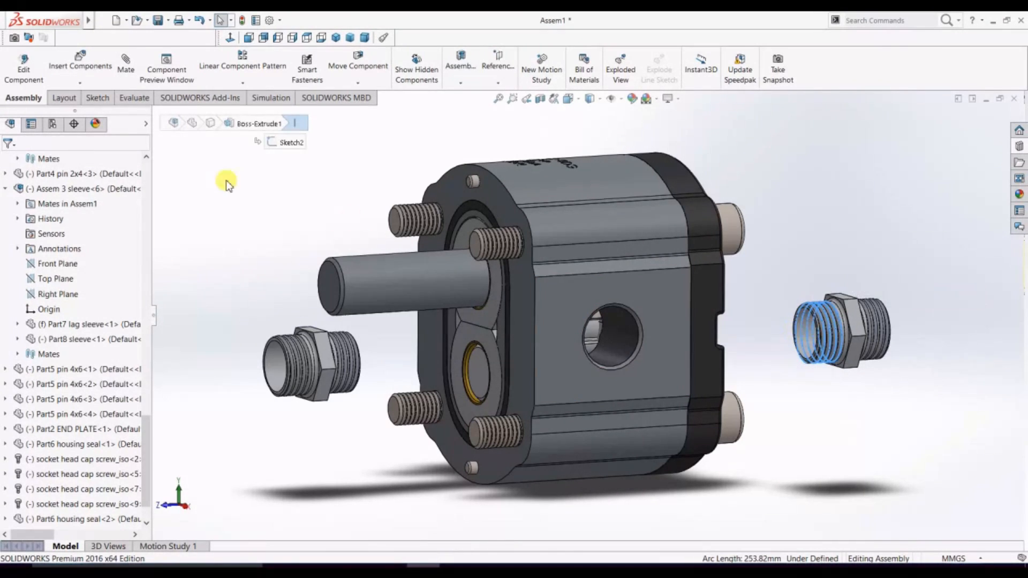
pyautogui.click(622, 339)
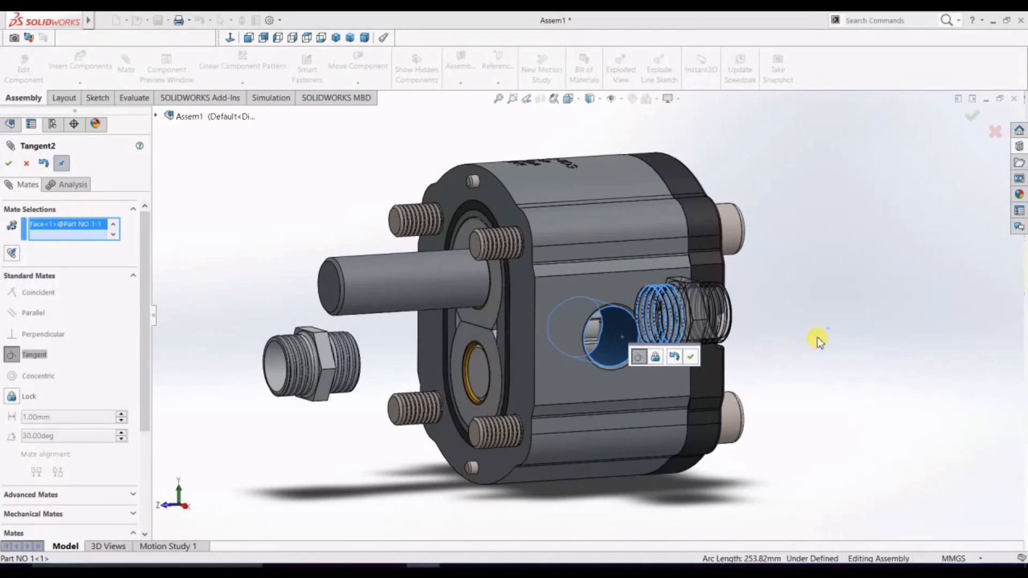
pyautogui.click(24, 163)
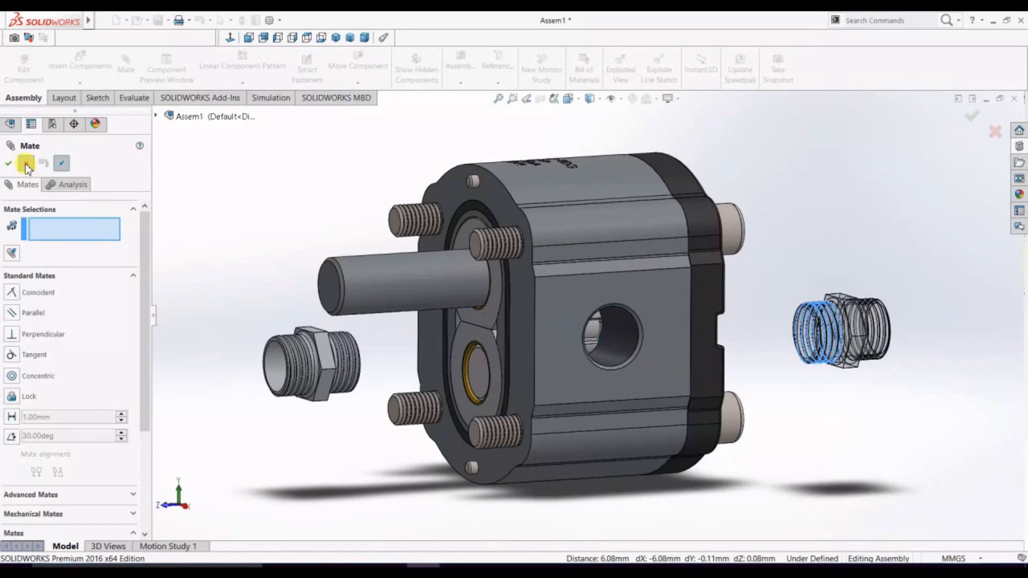
pyautogui.click(24, 163)
# Turn the nipple beside the end plate so its open end points away from the housing's side port, and reposition it
pyautogui.moveTo(879, 448); pyautogui.dragTo(780, 384, button='middle')
pyautogui.moveTo(711, 338); pyautogui.dragTo(640, 347, button='right')
pyautogui.moveTo(739, 353); pyautogui.dragTo(536, 357)
pyautogui.moveTo(831, 338); pyautogui.dragTo(935, 311, button='middle')
pyautogui.click(802, 374)
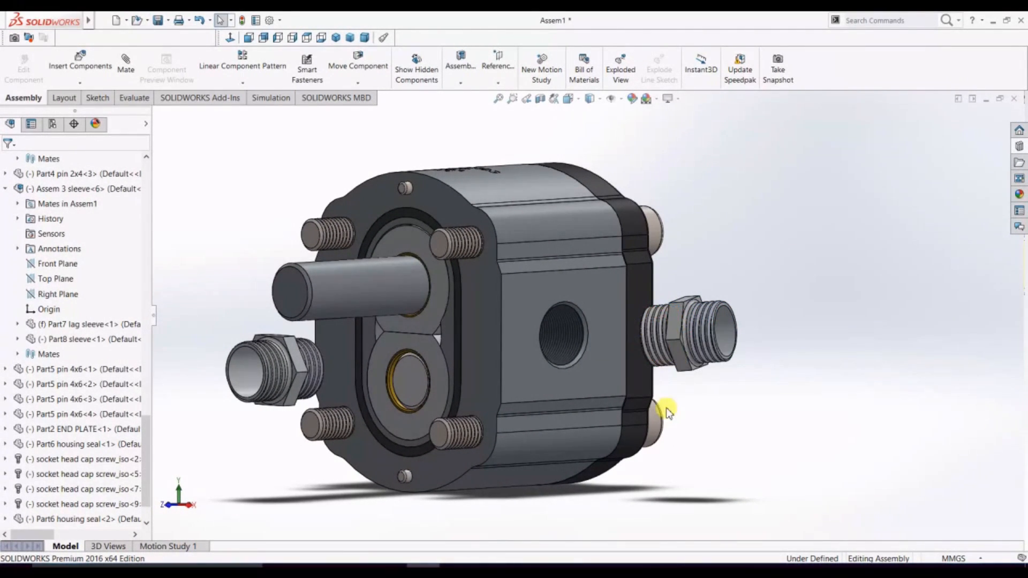
# Try to mate the thread edge of the nipple beside the side port with the housing's G1/2 tapped hole
pyautogui.moveTo(734, 393); pyautogui.dragTo(573, 329, button='middle')
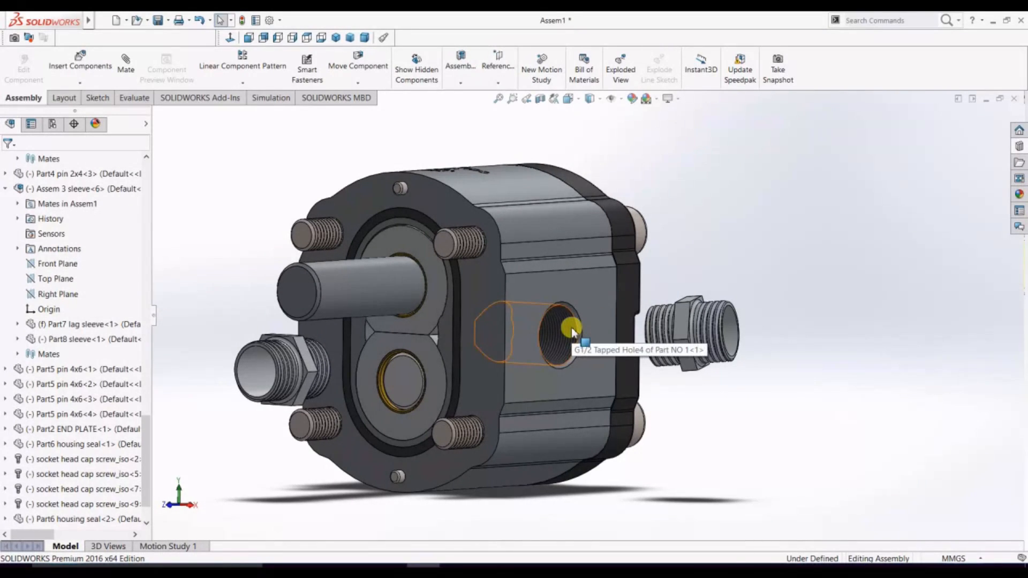
pyautogui.click(662, 333)
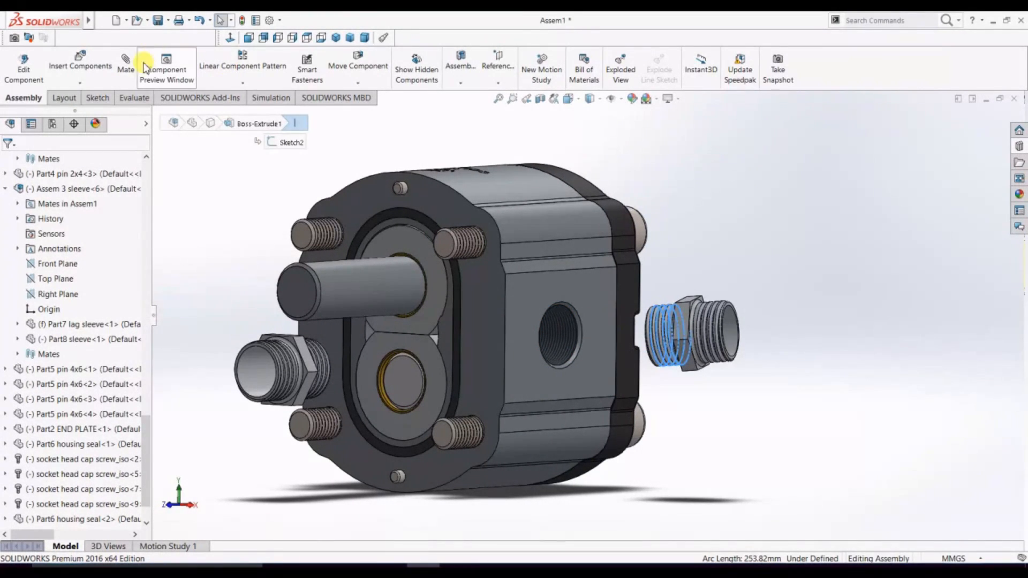
pyautogui.scroll(-3, 556, 338)
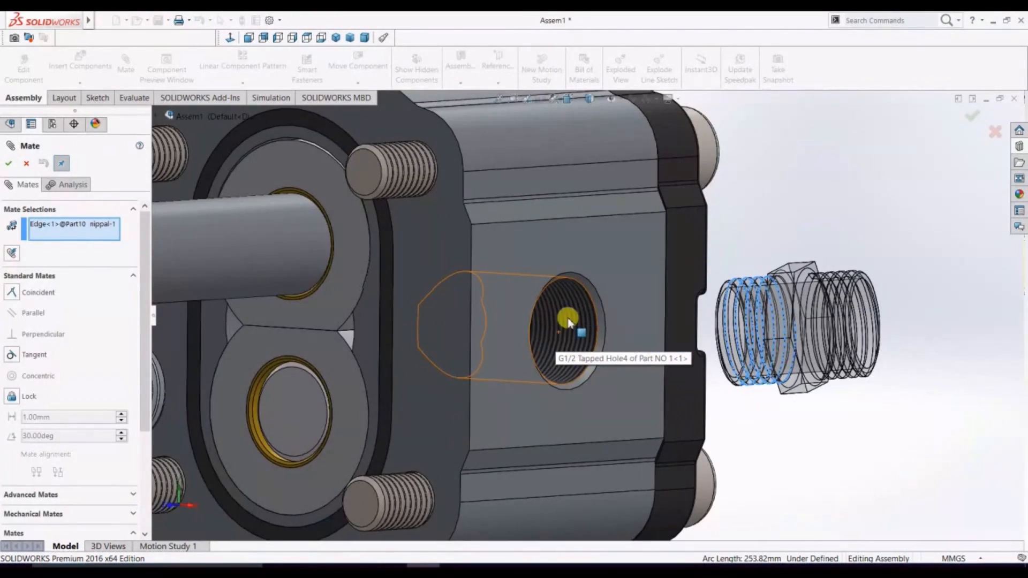
pyautogui.click(567, 321)
pyautogui.rightClick(568, 320)
# Mate the nipple's hexagonal shoulder face with the housing's side face around the threaded port
pyautogui.moveTo(784, 248); pyautogui.dragTo(639, 257, button='middle')
pyautogui.click(732, 293)
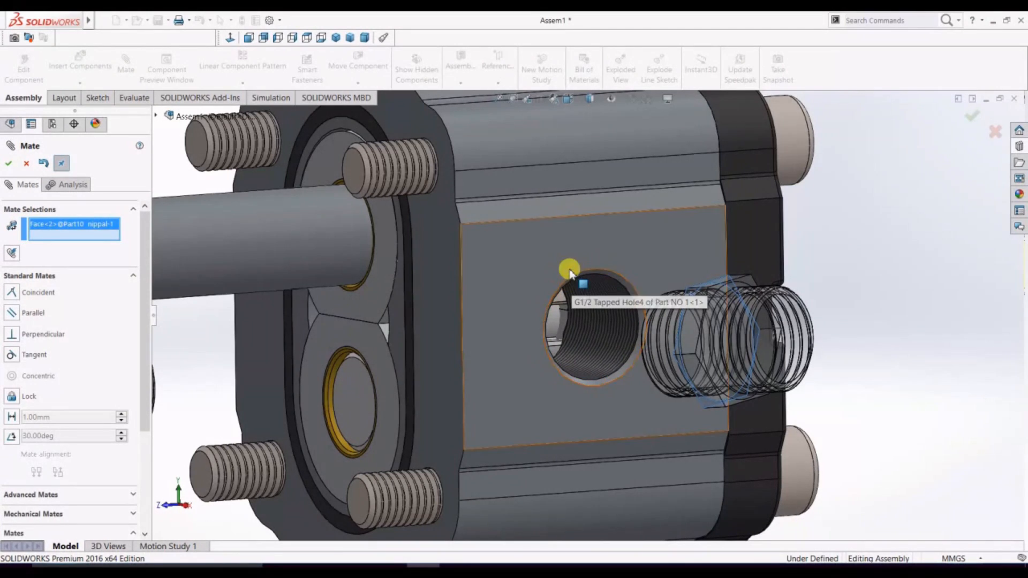
pyautogui.click(571, 278)
pyautogui.press('Return')
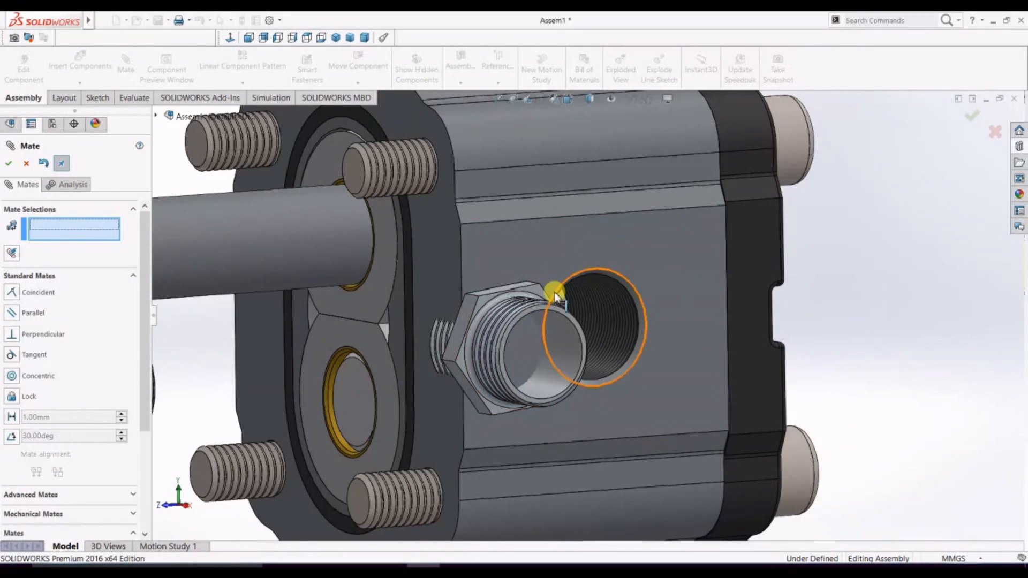
# Undo the nipple's last mate with the housing's port side and leave the mate command
pyautogui.moveTo(827, 311); pyautogui.dragTo(854, 298, button='middle')
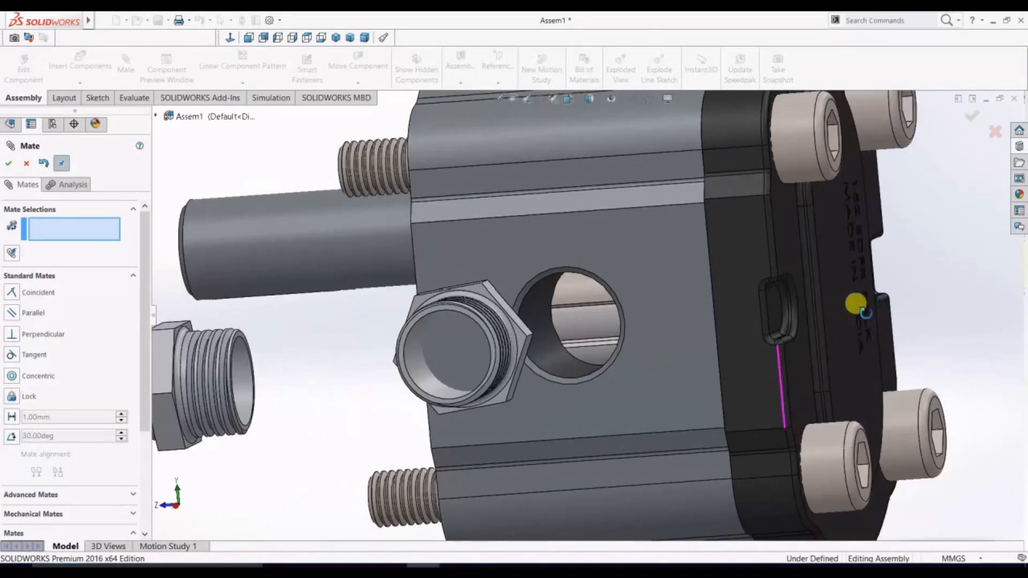
pyautogui.scroll(5, 529, 337)
pyautogui.moveTo(953, 305)
pyautogui.mouseDown(button='middle')
pyautogui.moveTo(849, 322)
pyautogui.moveTo(952, 310)
pyautogui.mouseUp(button='middle')
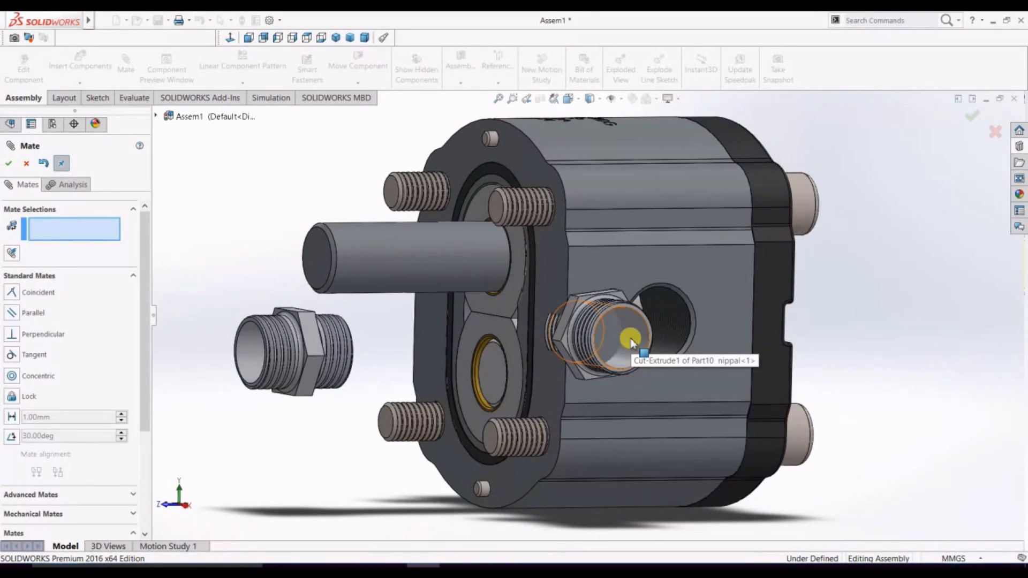
pyautogui.scroll(-5, 631, 342)
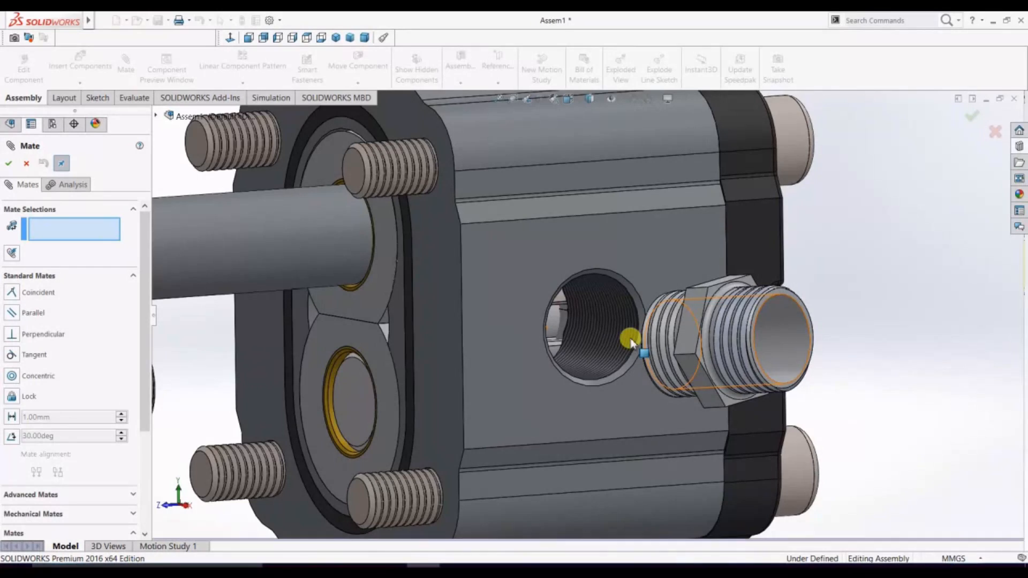
pyautogui.press('Escape')
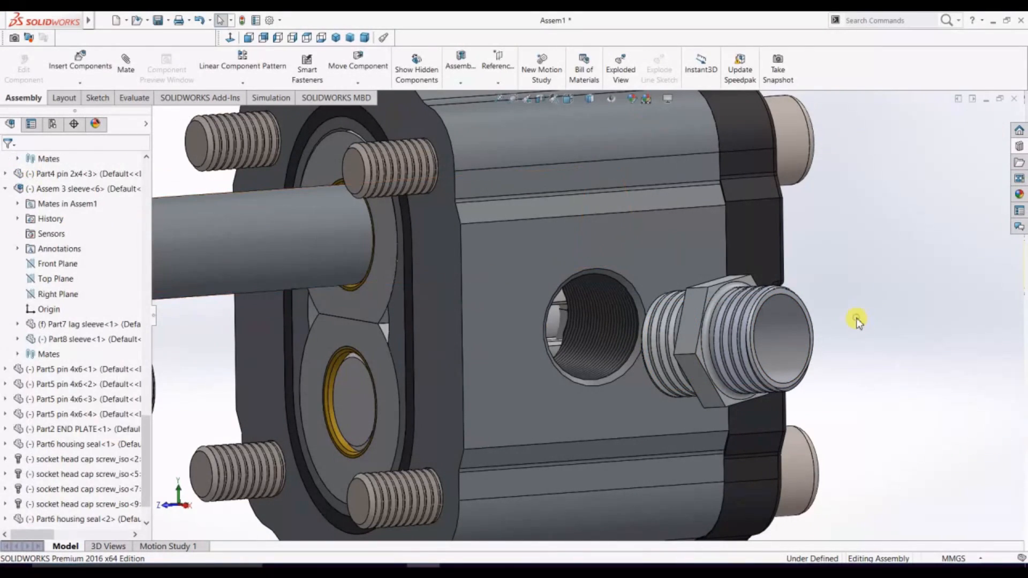
pyautogui.moveTo(825, 315); pyautogui.dragTo(863, 316, button='middle')
pyautogui.moveTo(830, 308); pyautogui.dragTo(885, 250)
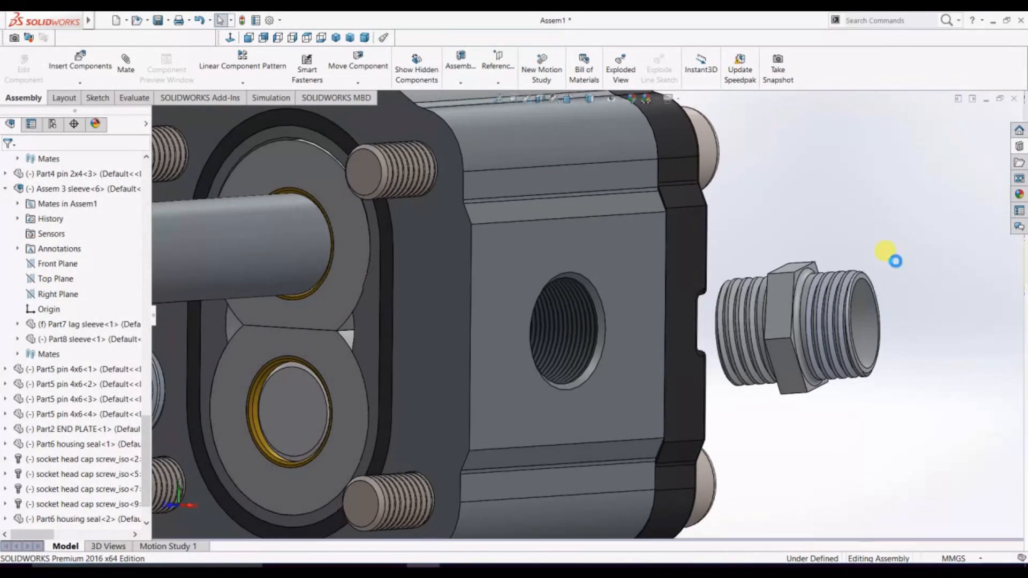
pyautogui.hotkey('ctrl', 'z')
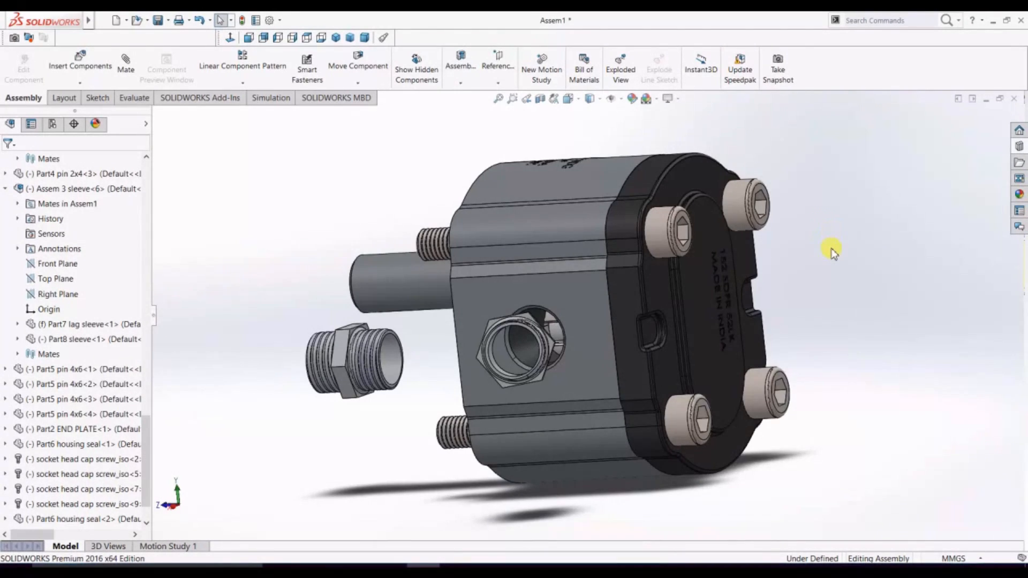
# Shift the nipple slightly, try to mate its end face with the threaded bore of the housing's port, and cancel
pyautogui.moveTo(734, 315); pyautogui.dragTo(534, 340)
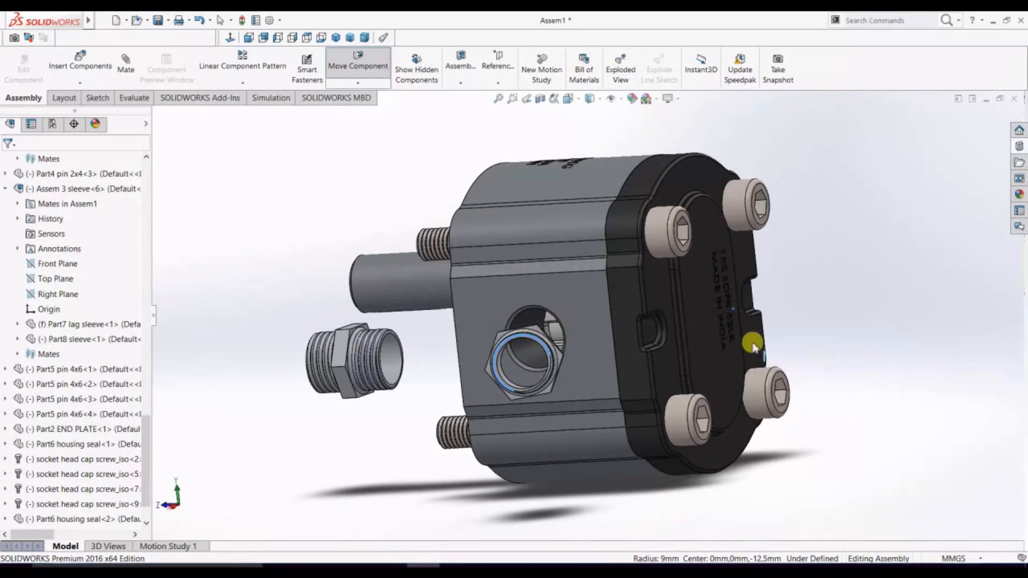
pyautogui.scroll(2, 321, 410)
pyautogui.moveTo(312, 411); pyautogui.dragTo(574, 394, button='middle')
pyautogui.scroll(-4, 552, 335)
pyautogui.scroll(-5, 563, 225)
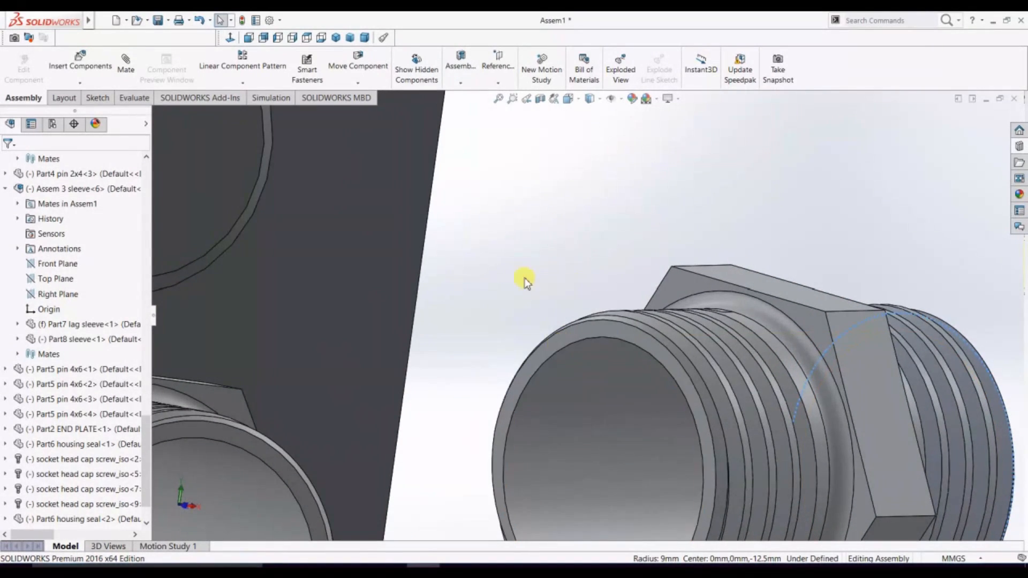
pyautogui.click(567, 340)
pyautogui.scroll(3, 559, 316)
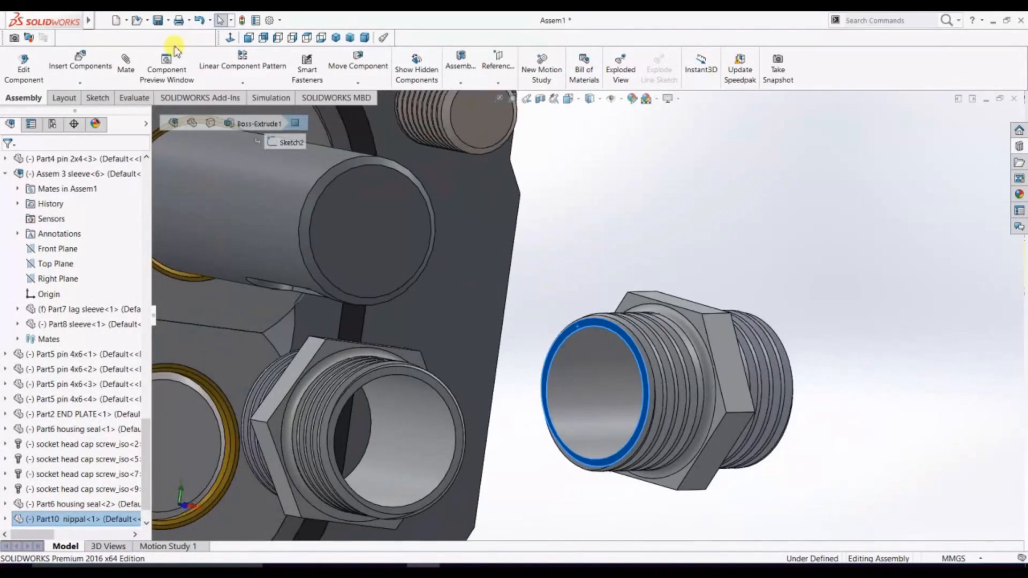
pyautogui.click(127, 69)
pyautogui.moveTo(749, 222); pyautogui.dragTo(704, 232, button='middle')
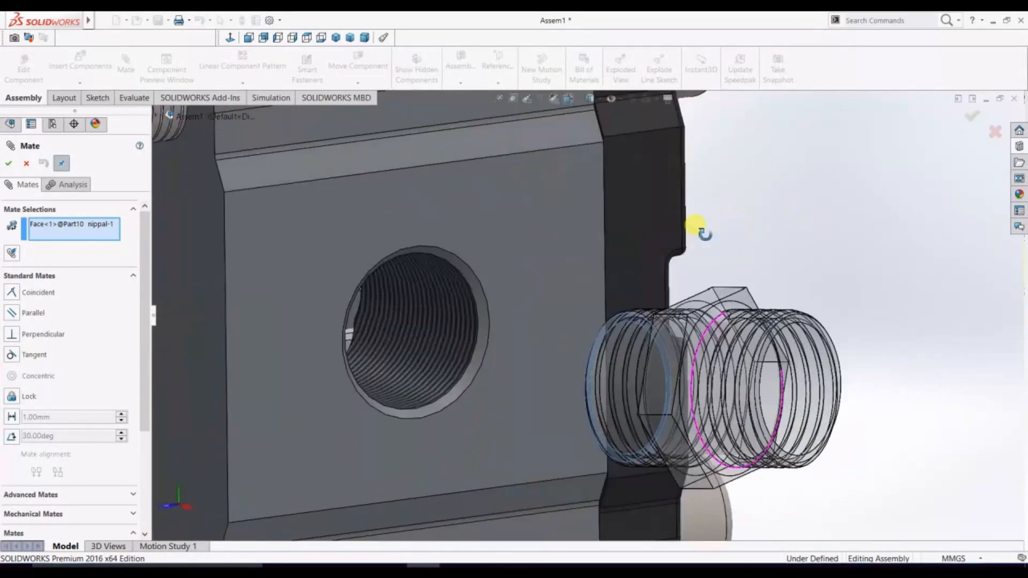
pyautogui.scroll(-4, 518, 328)
pyautogui.click(480, 308)
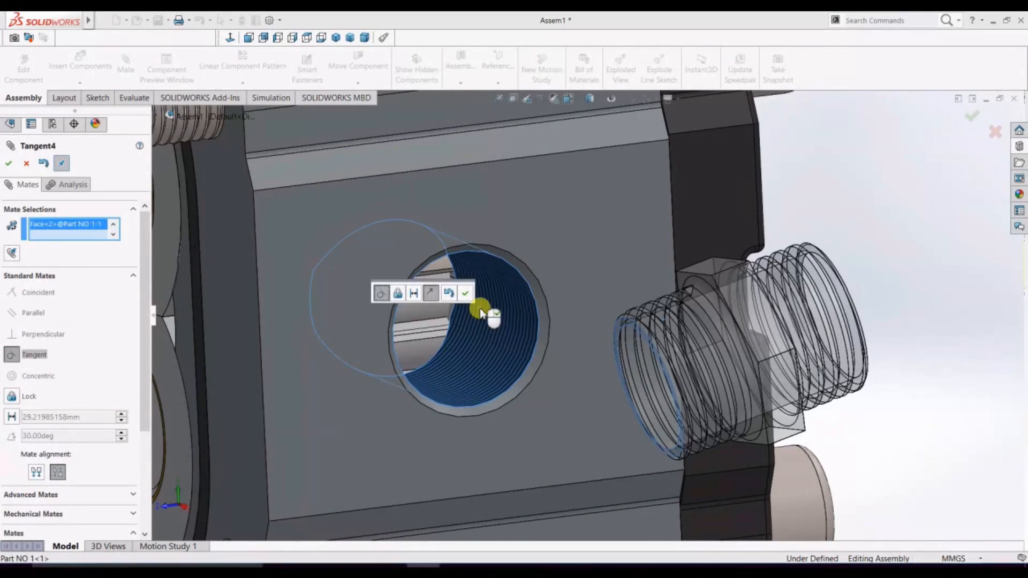
pyautogui.scroll(6, 907, 276)
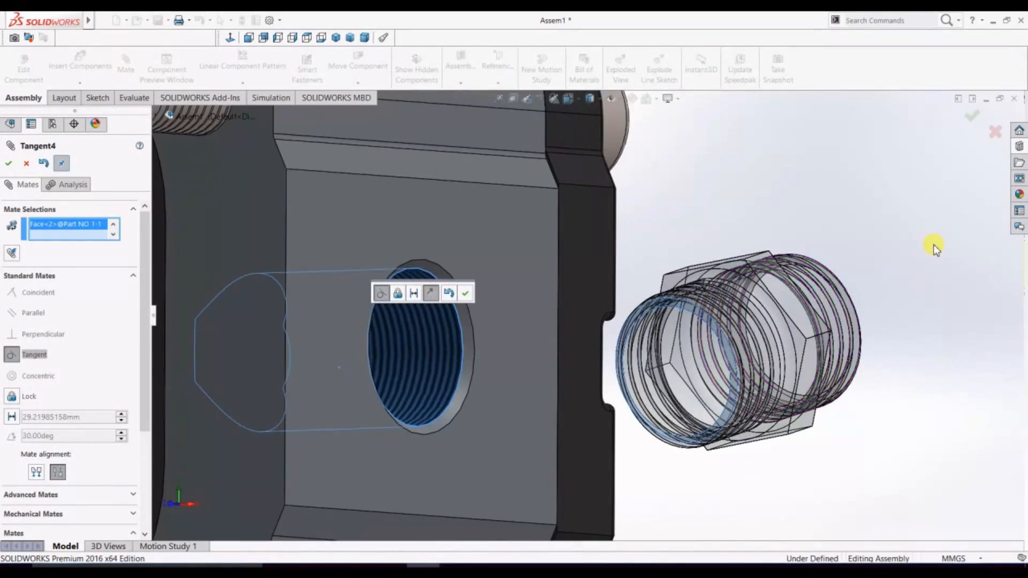
pyautogui.moveTo(883, 276); pyautogui.dragTo(835, 314, button='middle')
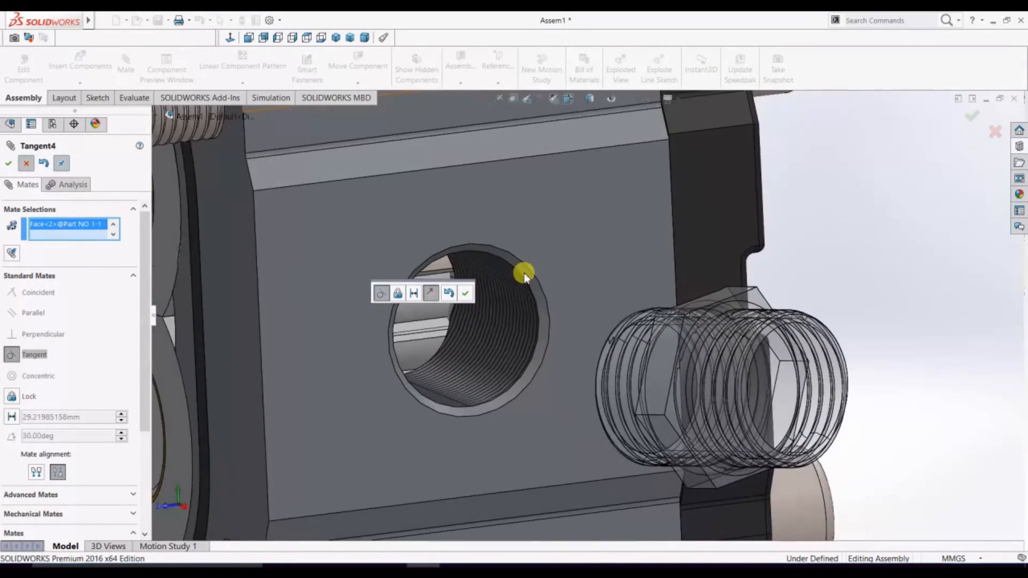
pyautogui.press('Escape')
pyautogui.press('Escape')
# Mate the nipple's inner thread concentric with the G1/2 tapped hole in the nearby side of the housing
pyautogui.scroll(-1, 913, 265)
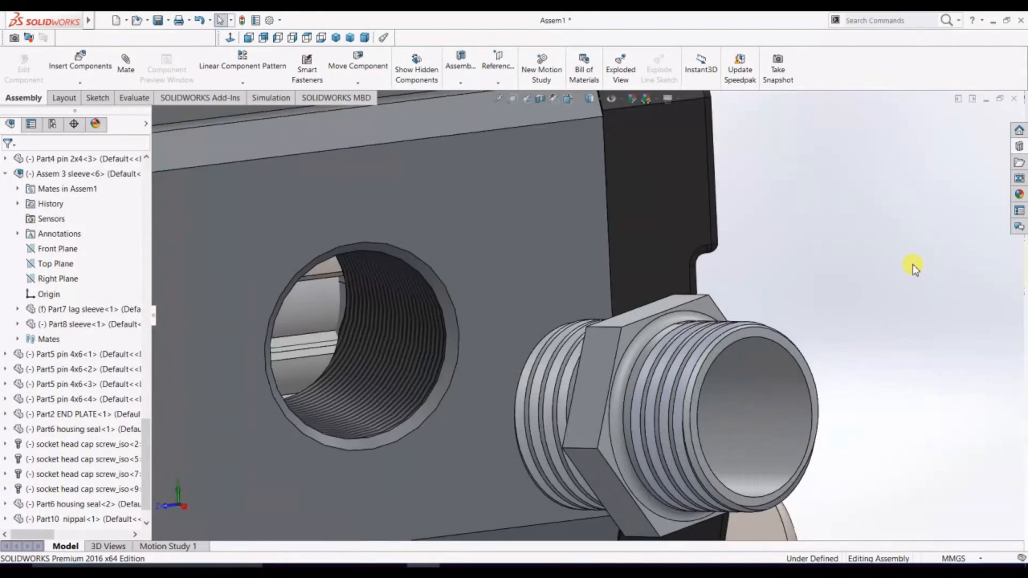
pyautogui.scroll(4, 914, 267)
pyautogui.moveTo(839, 285); pyautogui.dragTo(873, 272, button='middle')
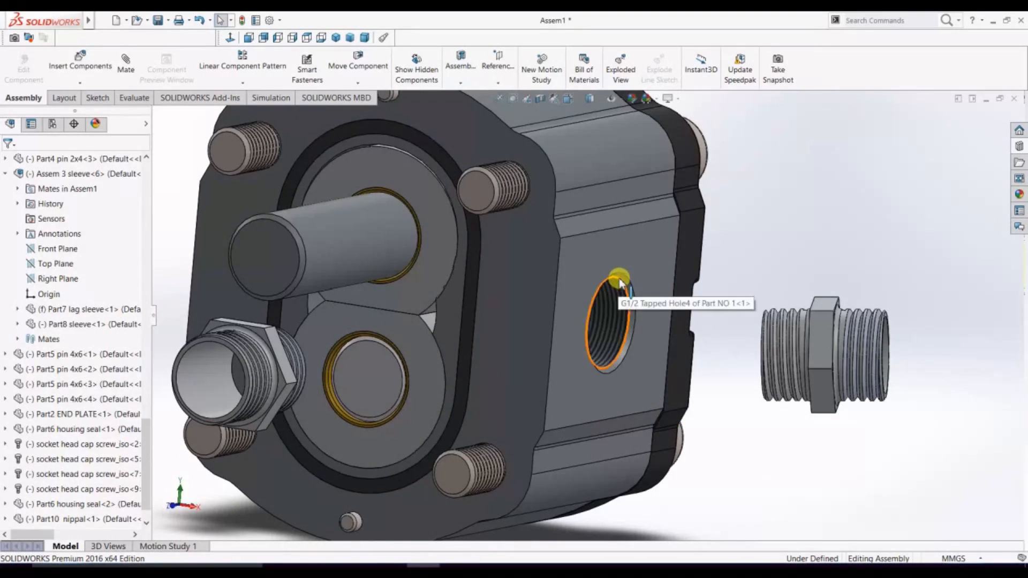
pyautogui.scroll(2, 718, 292)
pyautogui.click(606, 318)
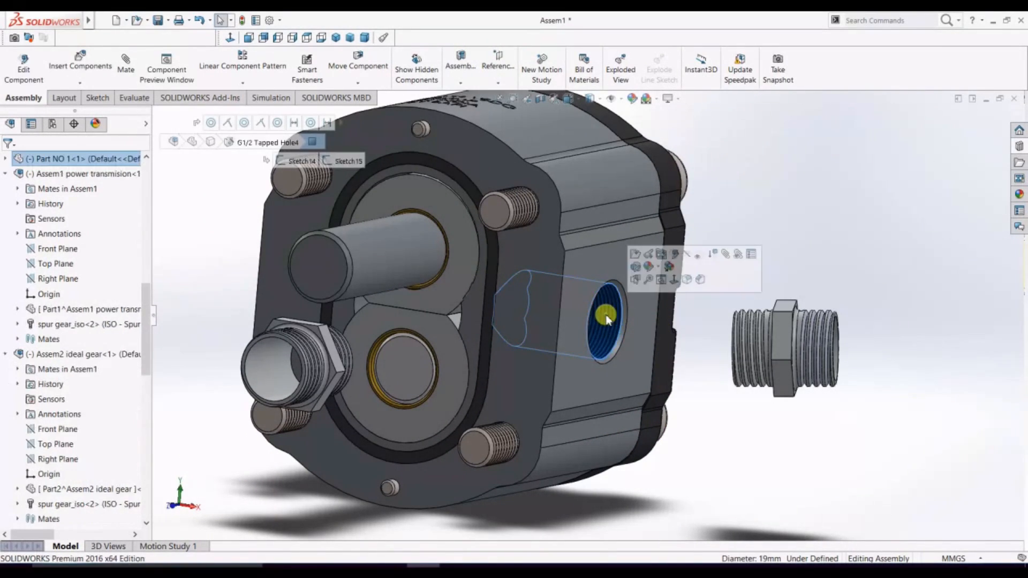
pyautogui.click(767, 345)
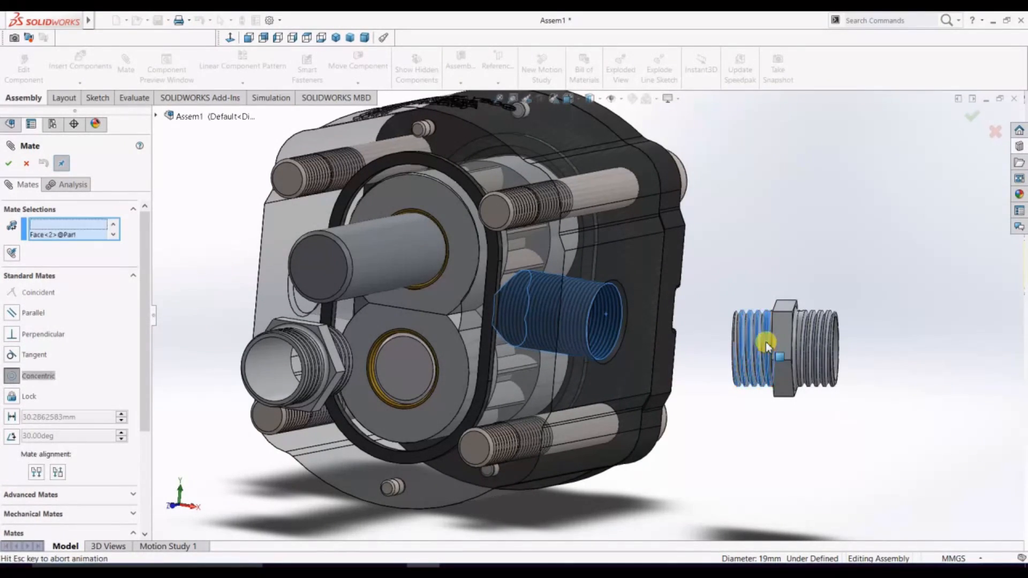
pyautogui.click(930, 359)
# Make the nipple's hexagonal shoulder face coincident with the housing's flat side face around the threaded port
pyautogui.moveTo(883, 317); pyautogui.dragTo(610, 294, button='middle')
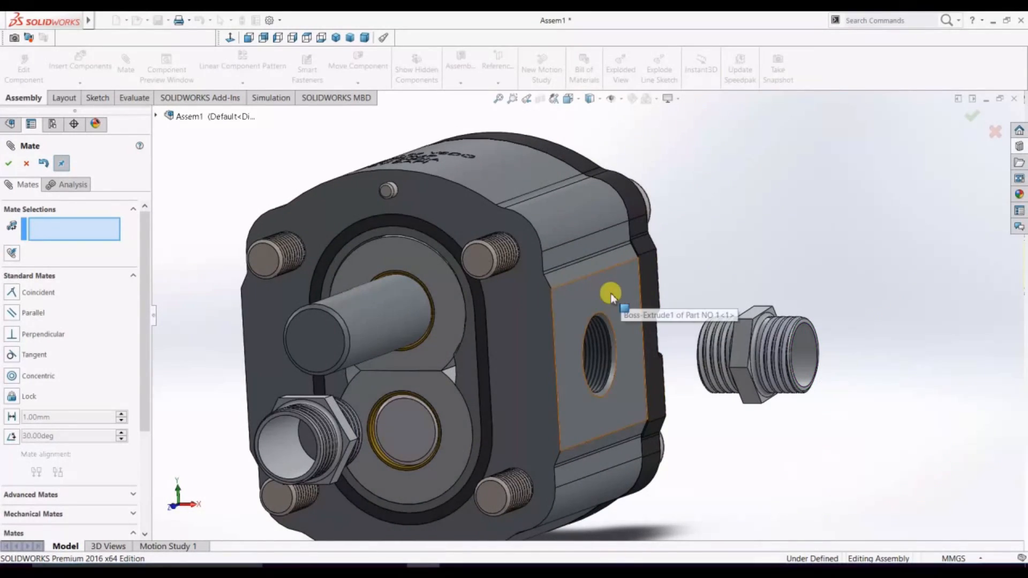
pyautogui.click(611, 294)
pyautogui.moveTo(771, 268); pyautogui.dragTo(803, 264, button='middle')
pyautogui.scroll(-5, 811, 273)
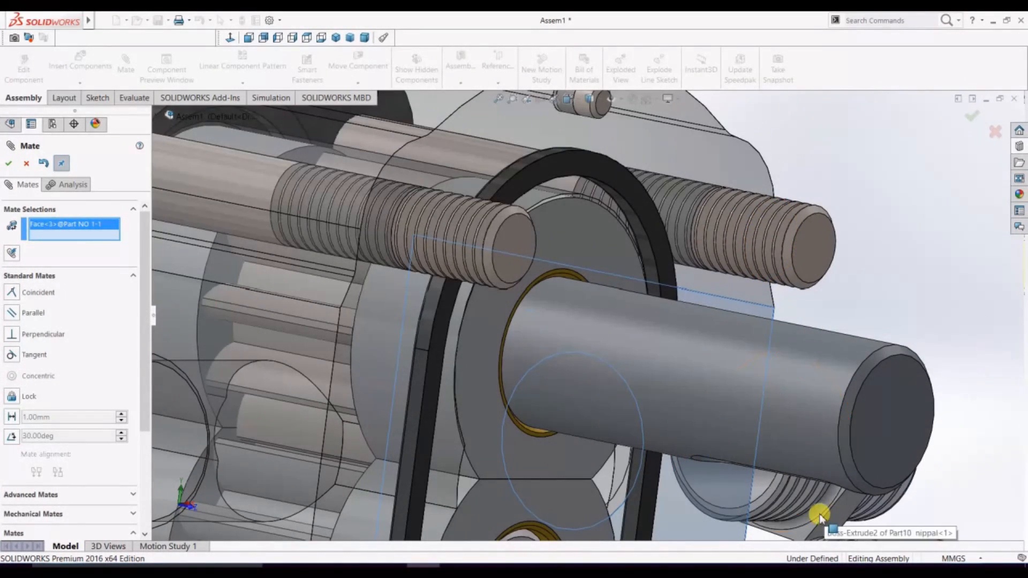
pyautogui.click(802, 537)
pyautogui.rightClick(803, 535)
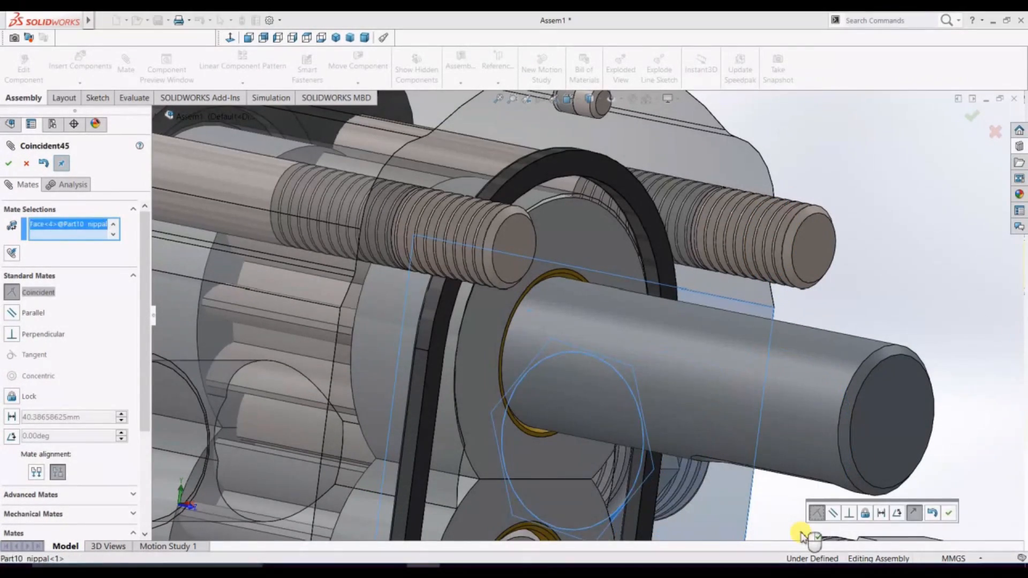
# Move the second nipple next to the free threaded port on the housing's opposite side
pyautogui.scroll(4, 830, 501)
pyautogui.moveTo(814, 480); pyautogui.dragTo(742, 394, button='middle')
pyautogui.moveTo(566, 399); pyautogui.dragTo(236, 360)
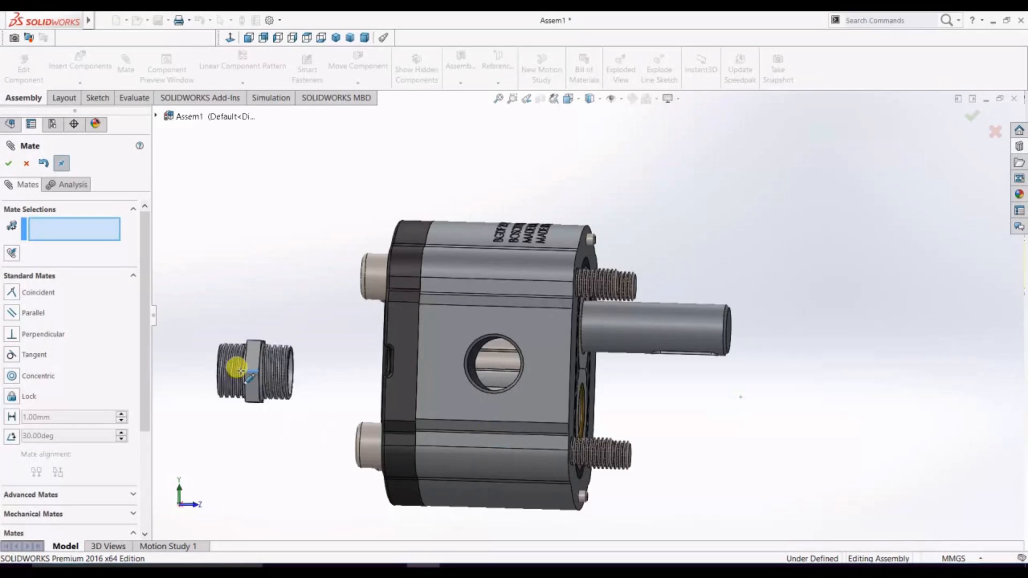
pyautogui.scroll(4, 590, 321)
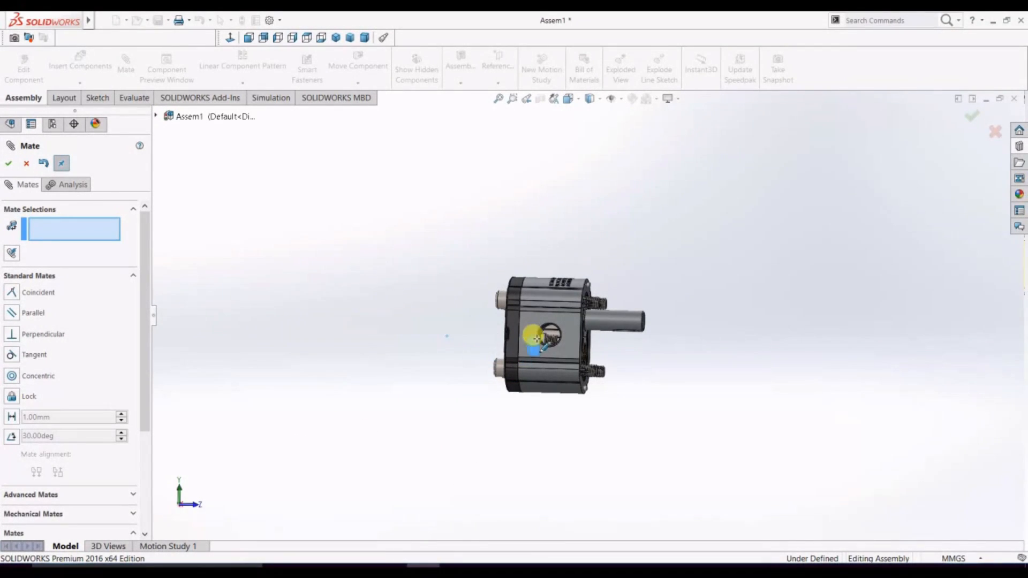
pyautogui.moveTo(686, 356); pyautogui.dragTo(584, 370, button='middle')
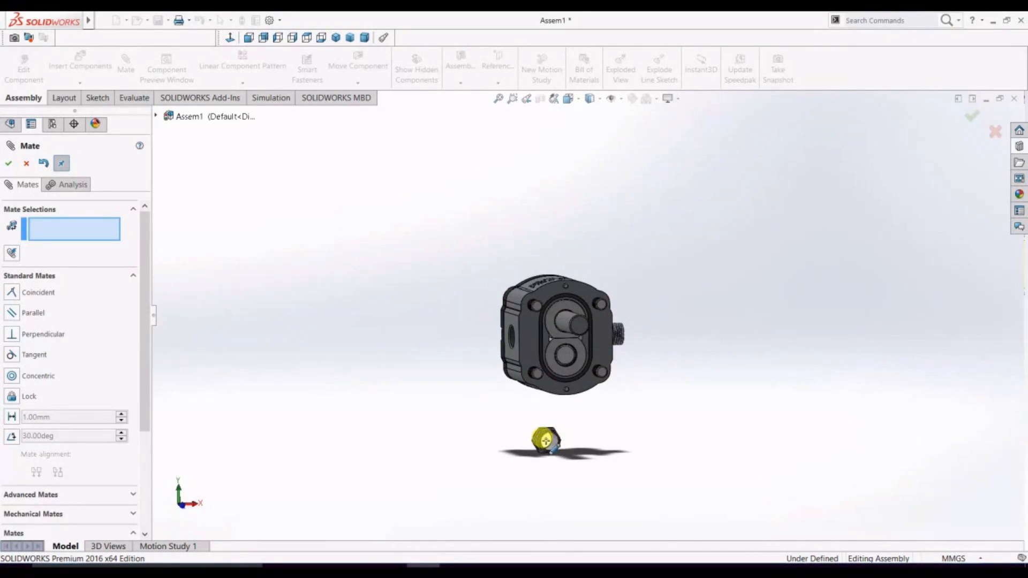
pyautogui.moveTo(692, 401); pyautogui.dragTo(774, 394, button='middle')
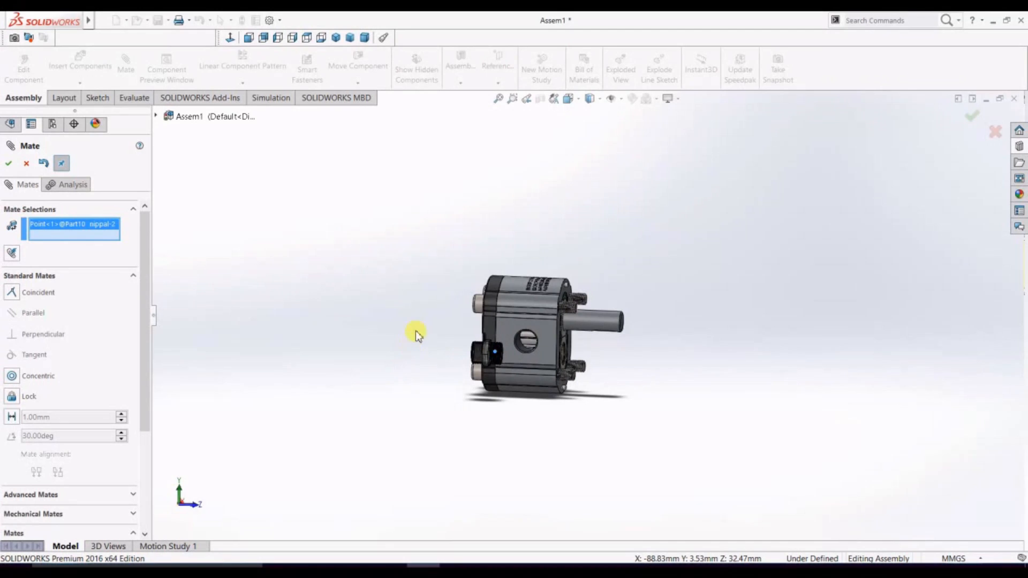
pyautogui.moveTo(479, 356); pyautogui.dragTo(547, 319)
pyautogui.scroll(-3, 500, 359)
pyautogui.scroll(2, 691, 326)
pyautogui.scroll(-5, 688, 316)
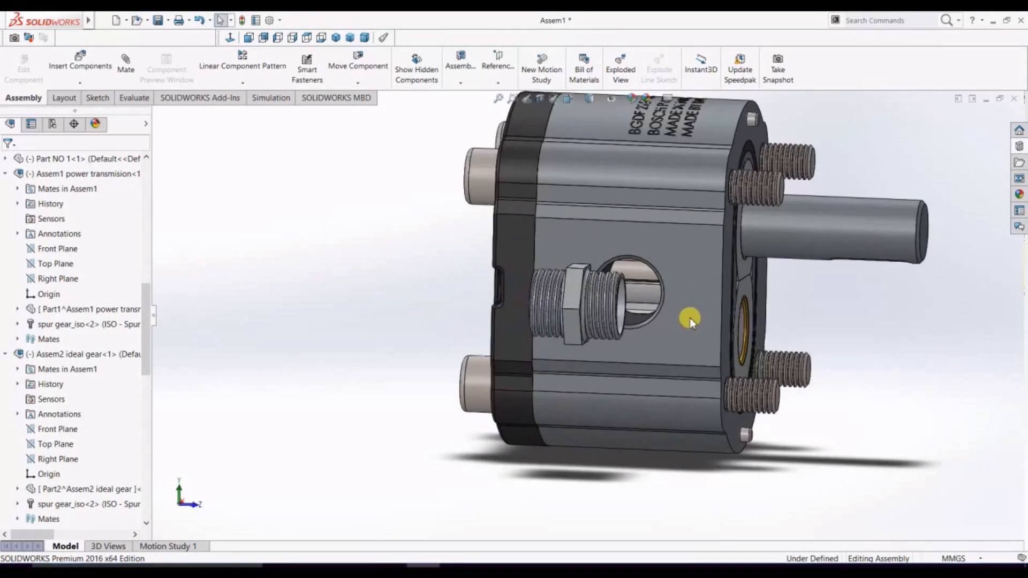
pyautogui.moveTo(687, 310); pyautogui.dragTo(632, 308, button='middle')
pyautogui.click(617, 278)
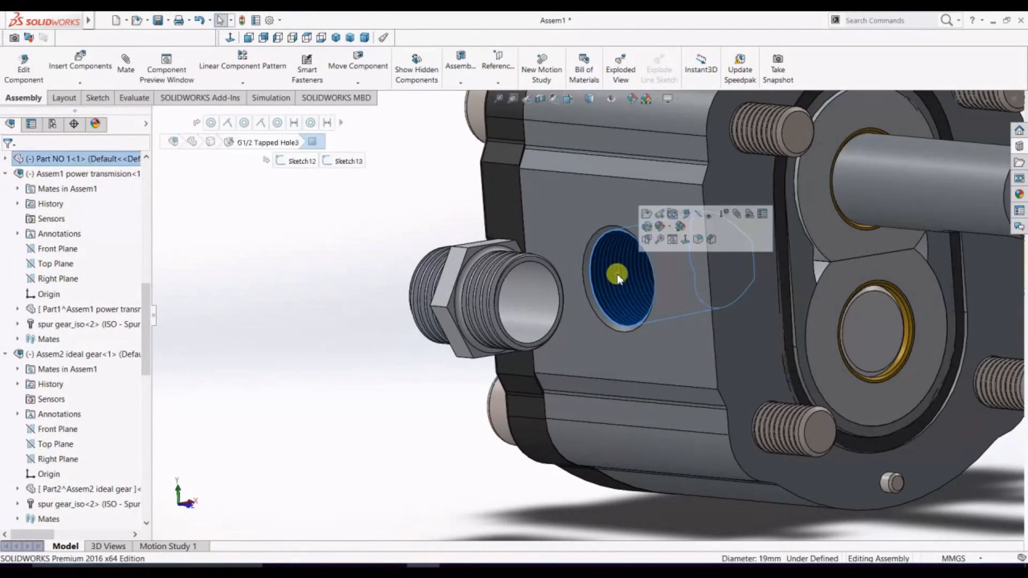
pyautogui.click(746, 214)
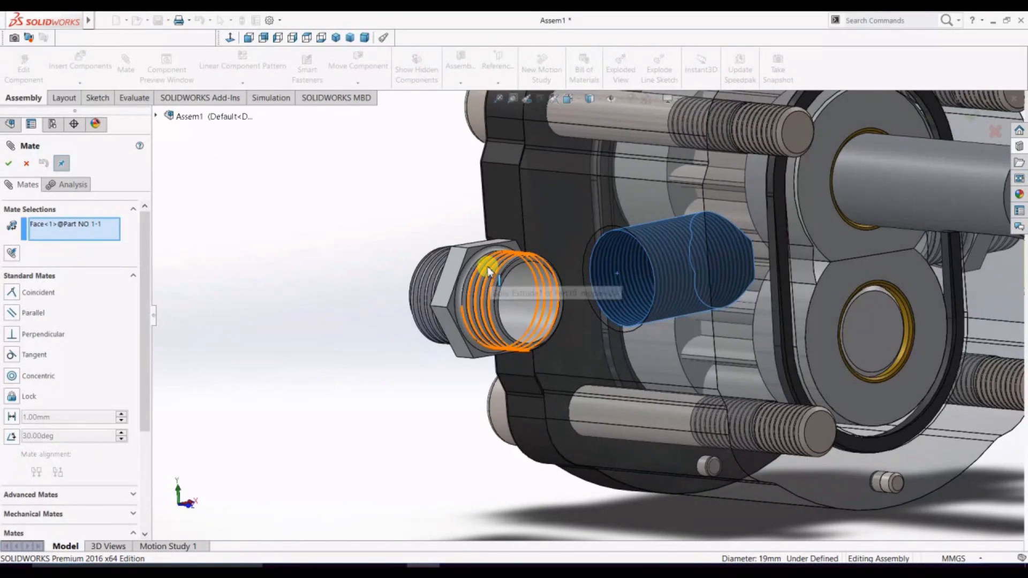
pyautogui.click(485, 268)
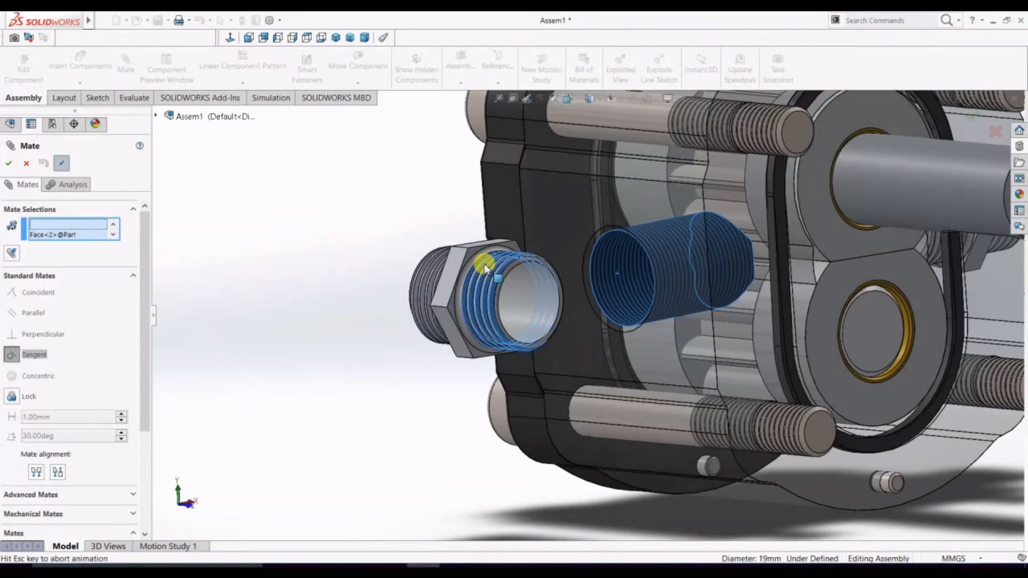
pyautogui.click(22, 166)
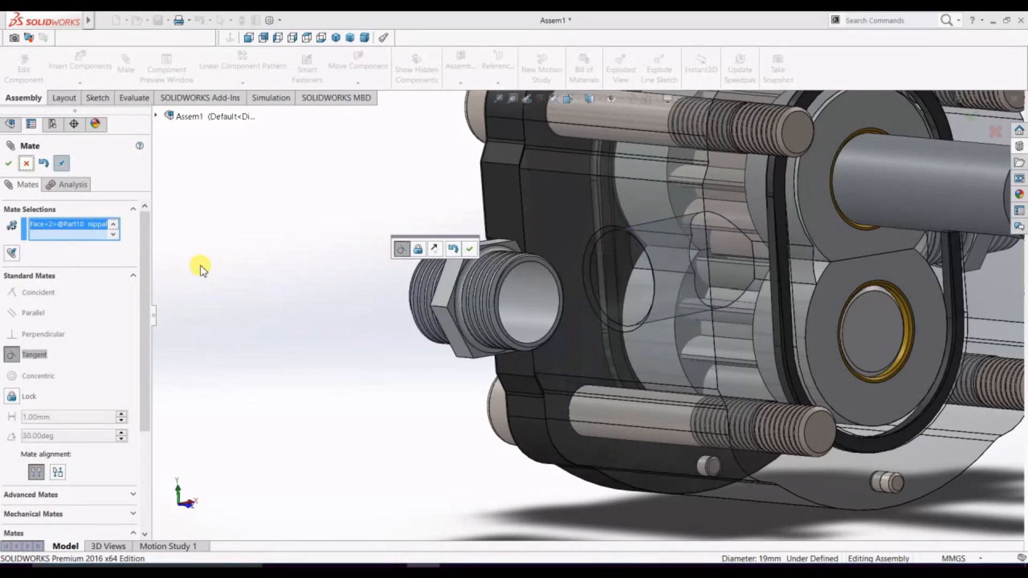
# Rotate the second nipple and mate its port-side thread with the housing's free G1/2 tapped hole
pyautogui.moveTo(458, 303); pyautogui.dragTo(623, 293)
pyautogui.click(349, 253)
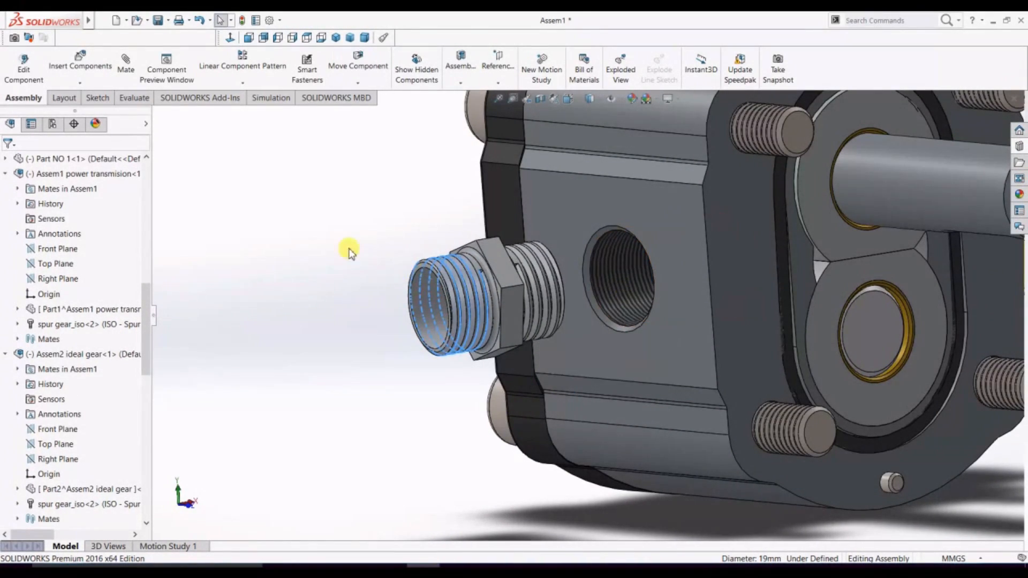
pyautogui.click(604, 271)
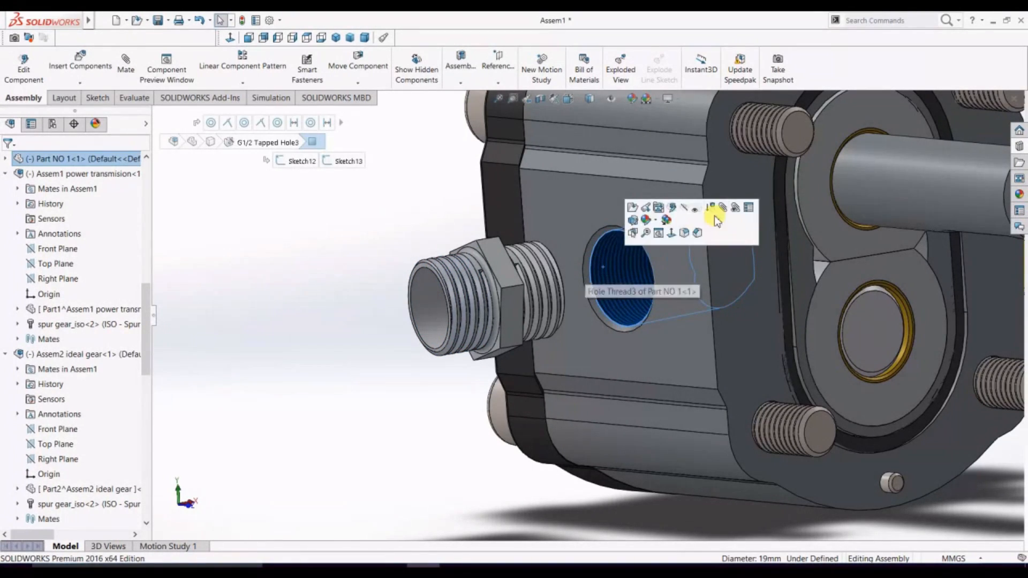
pyautogui.press('m')
pyautogui.click(544, 272)
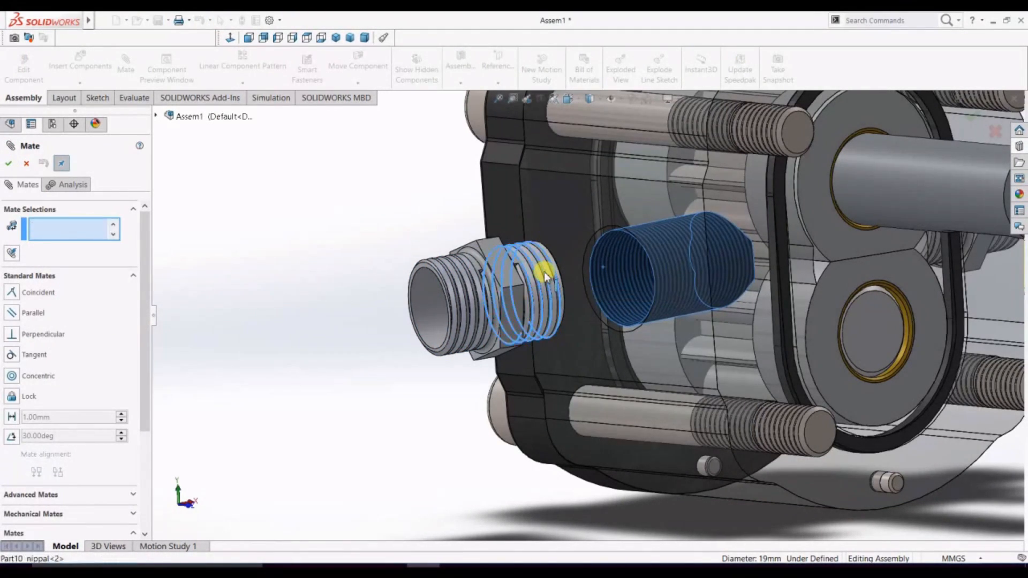
pyautogui.press('Return')
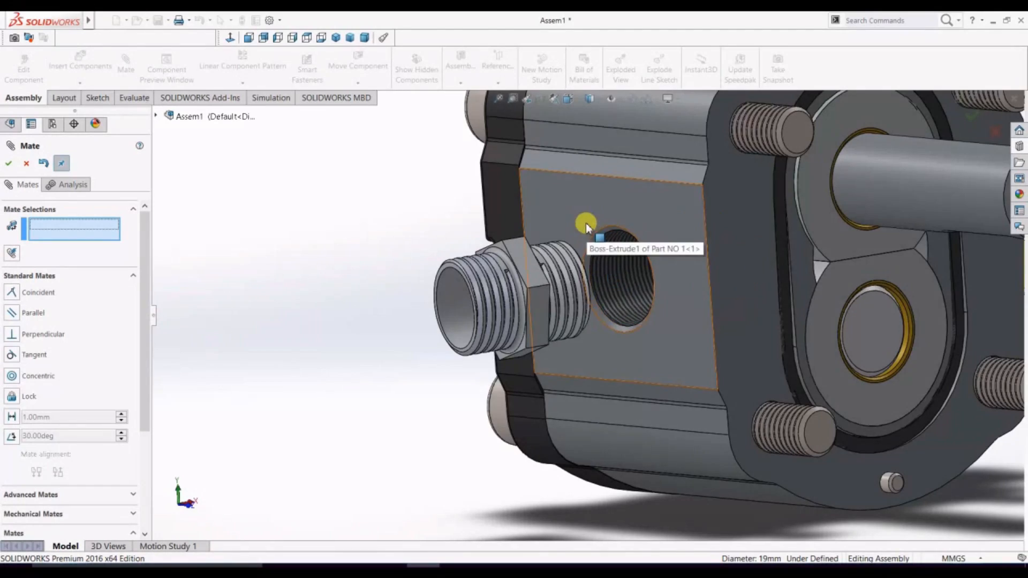
# Mate the second nipple's hexagonal shoulder face with the housing's side face around the port and finish mating
pyautogui.click(586, 222)
pyautogui.moveTo(389, 291); pyautogui.dragTo(298, 269, button='middle')
pyautogui.click(306, 246)
pyautogui.press('Return')
pyautogui.press('f')
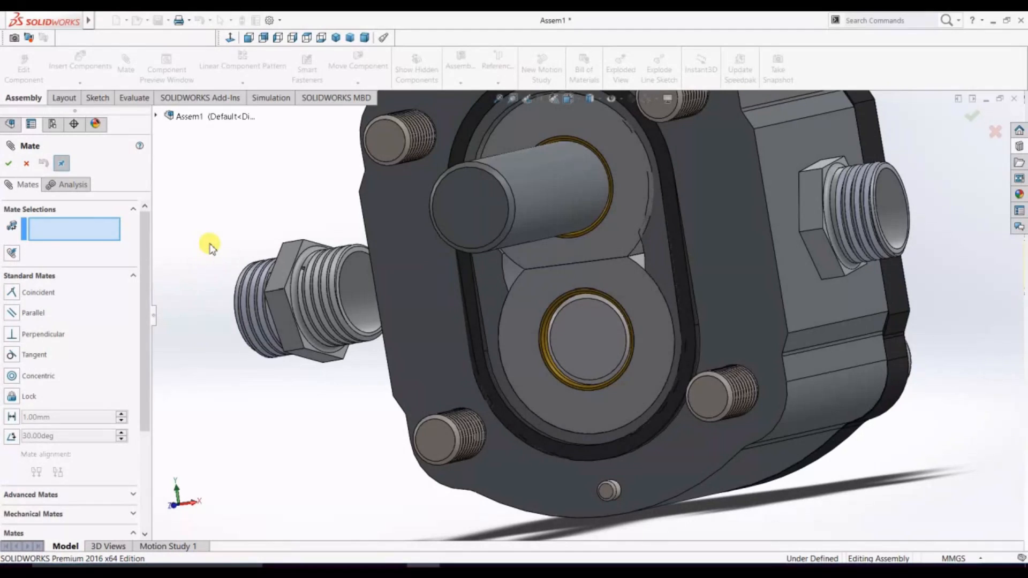
pyautogui.scroll(3, 210, 249)
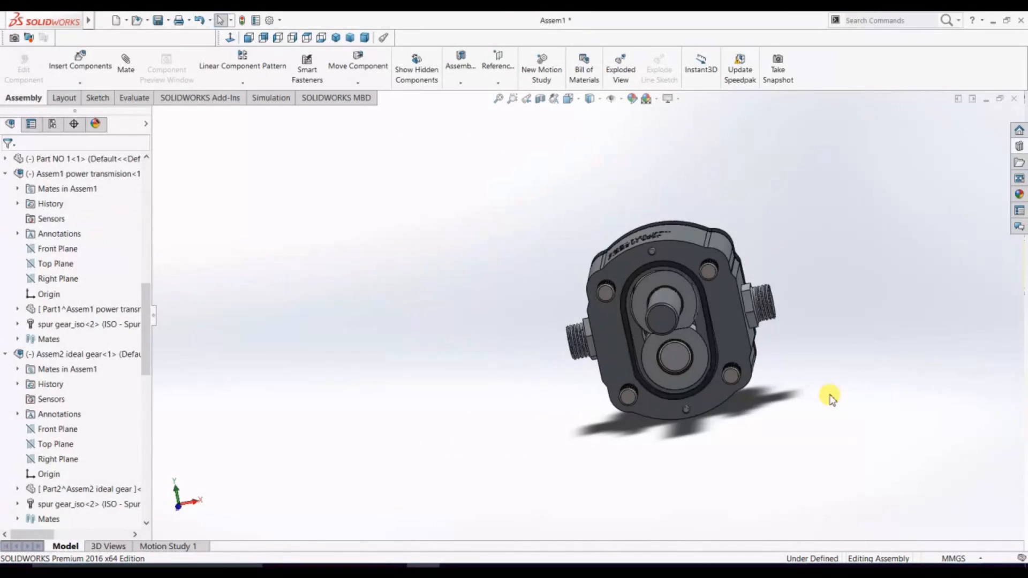
# Insert Part 3 into the assembly and place it in front of the pump housing
pyautogui.scroll(2, 830, 400)
pyautogui.scroll(-3, 830, 400)
pyautogui.moveTo(829, 400); pyautogui.dragTo(672, 214, button='middle')
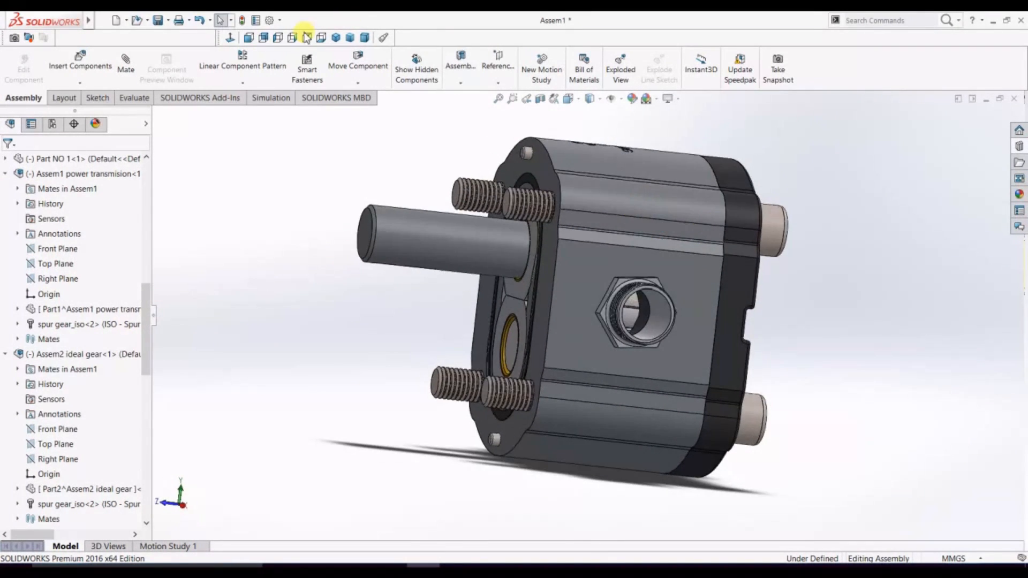
pyautogui.click(336, 37)
pyautogui.moveTo(368, 176); pyautogui.dragTo(367, 211, button='middle')
pyautogui.click(56, 66)
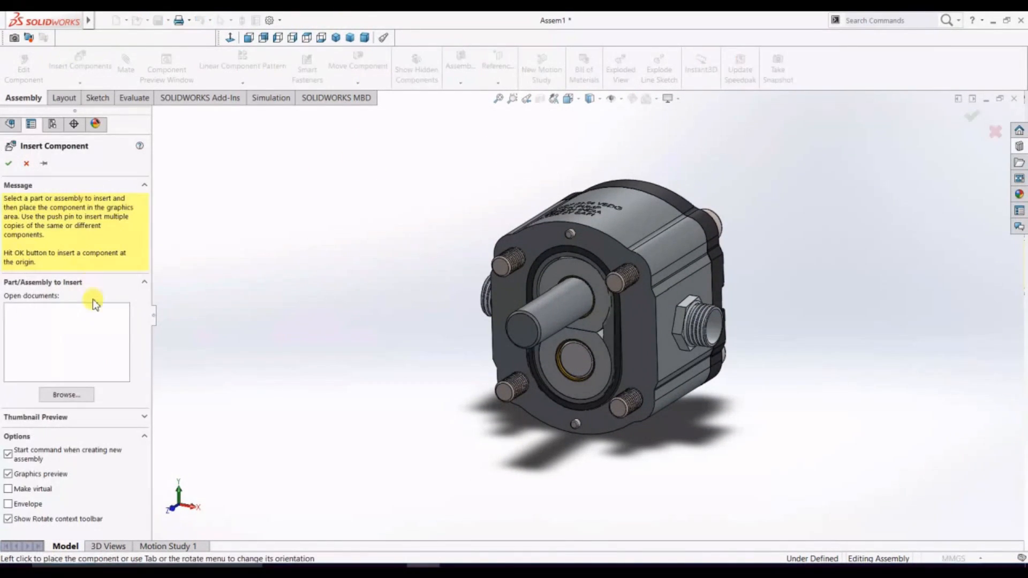
pyautogui.click(69, 397)
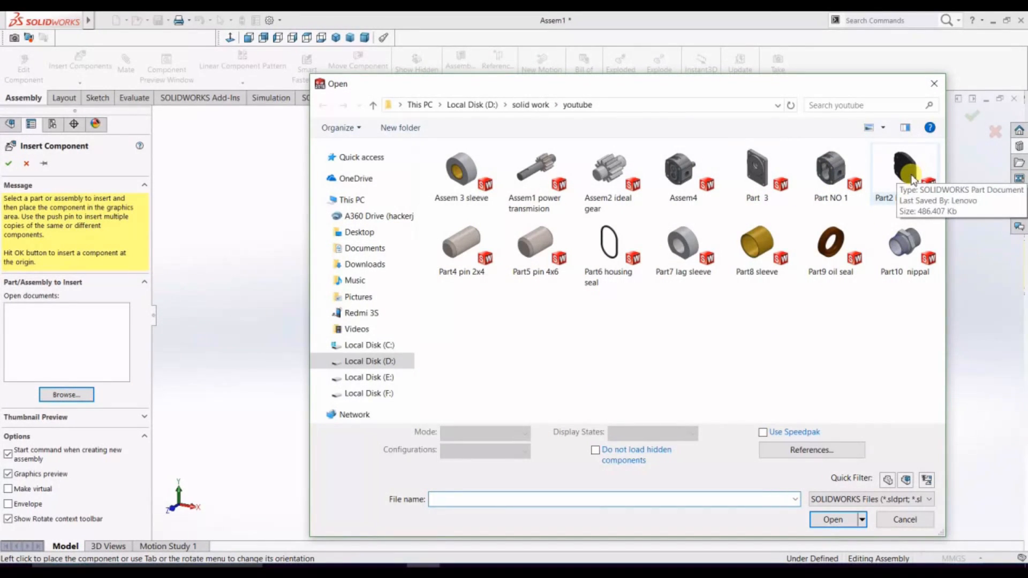
pyautogui.click(777, 199)
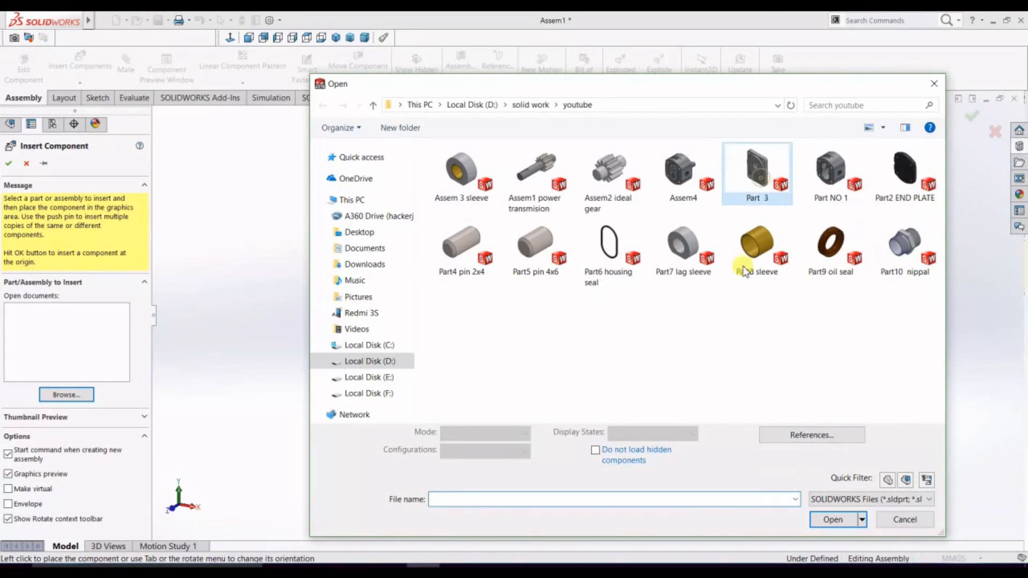
pyautogui.click(844, 513)
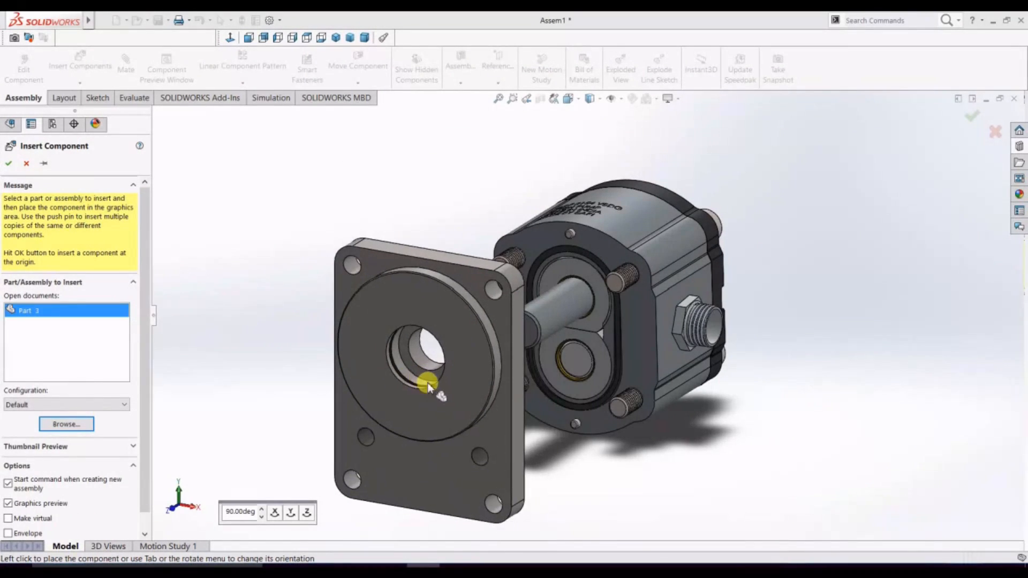
pyautogui.click(373, 368)
# Move the Part 3 plate clear of the pump, in front of the end of the drive shaft
pyautogui.moveTo(837, 374); pyautogui.dragTo(744, 360, button='middle')
pyautogui.moveTo(435, 381); pyautogui.dragTo(326, 407)
pyautogui.scroll(-5, 394, 374)
pyautogui.moveTo(395, 374); pyautogui.dragTo(563, 379, button='middle')
pyautogui.scroll(4, 390, 362)
pyautogui.moveTo(489, 363); pyautogui.dragTo(650, 323)
pyautogui.moveTo(651, 323); pyautogui.dragTo(793, 328, button='middle')
pyautogui.moveTo(599, 317); pyautogui.dragTo(380, 356)
pyautogui.moveTo(380, 356); pyautogui.dragTo(345, 310, button='middle')
pyautogui.click(329, 308)
# Insert the Part9 oil seal and place it in the free space in front of the Part 3 plate
pyautogui.click(99, 68)
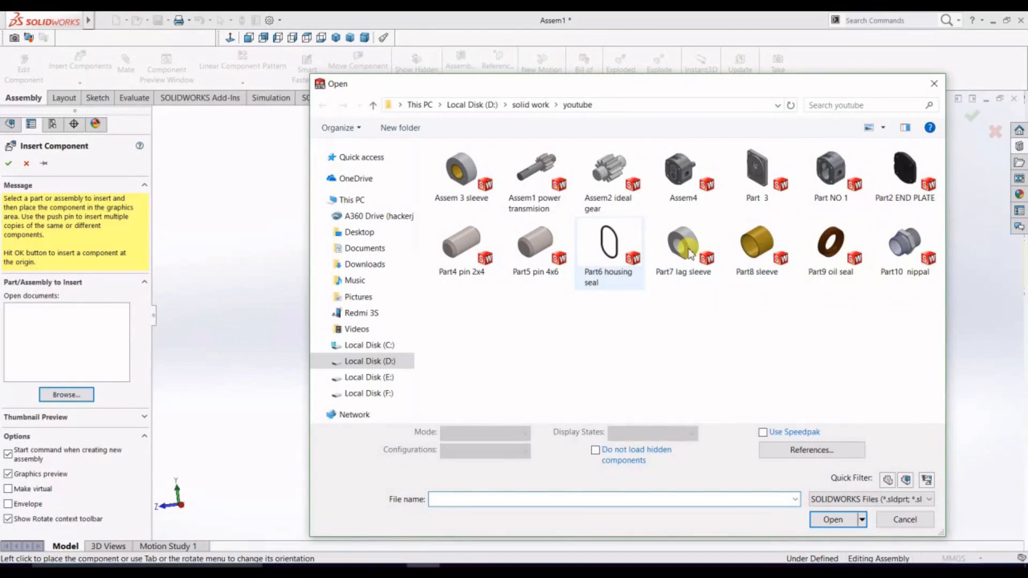
pyautogui.click(812, 268)
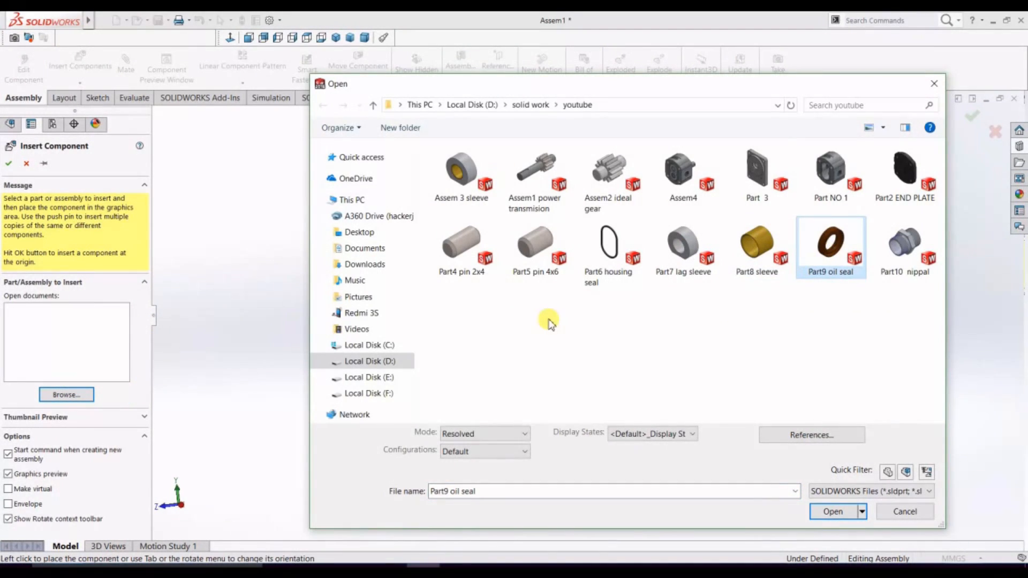
pyautogui.click(834, 511)
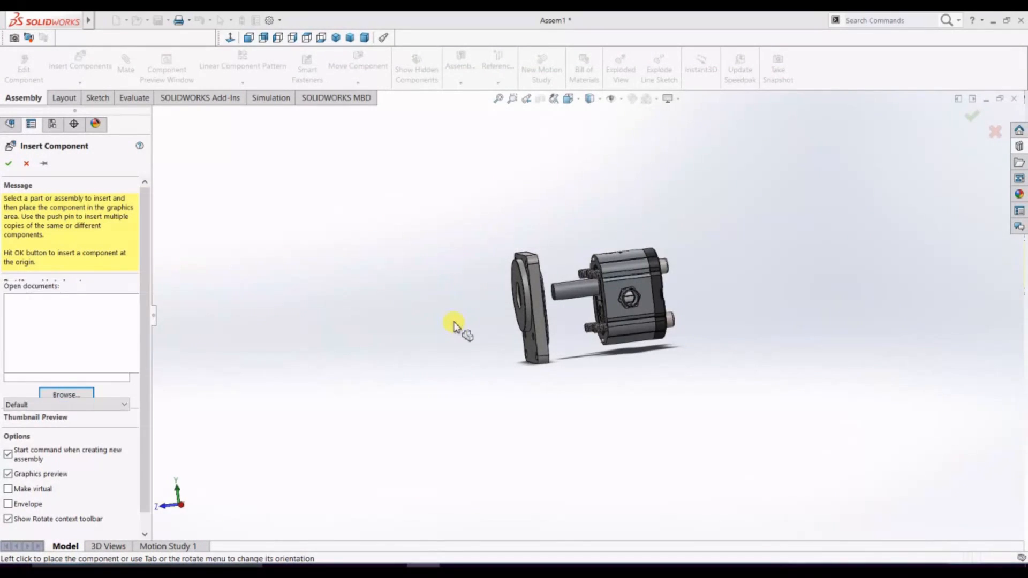
pyautogui.click(420, 315)
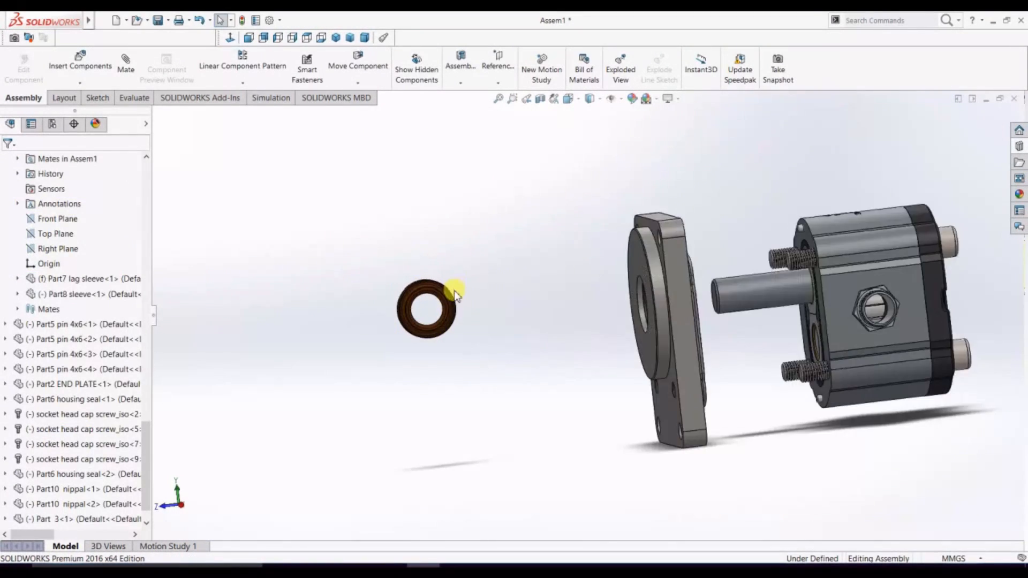
pyautogui.scroll(-3, 458, 308)
# Rotate the oil seal so its axis roughly lines up with the direction of the Part 3 plate's bore
pyautogui.moveTo(517, 316); pyautogui.dragTo(537, 316)
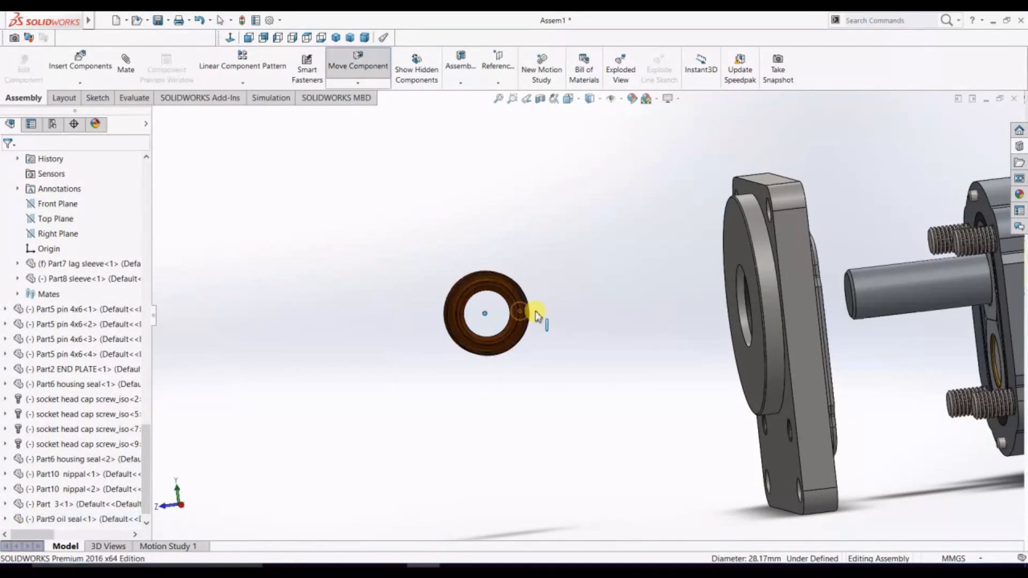
pyautogui.moveTo(523, 310); pyautogui.dragTo(666, 309, button='right')
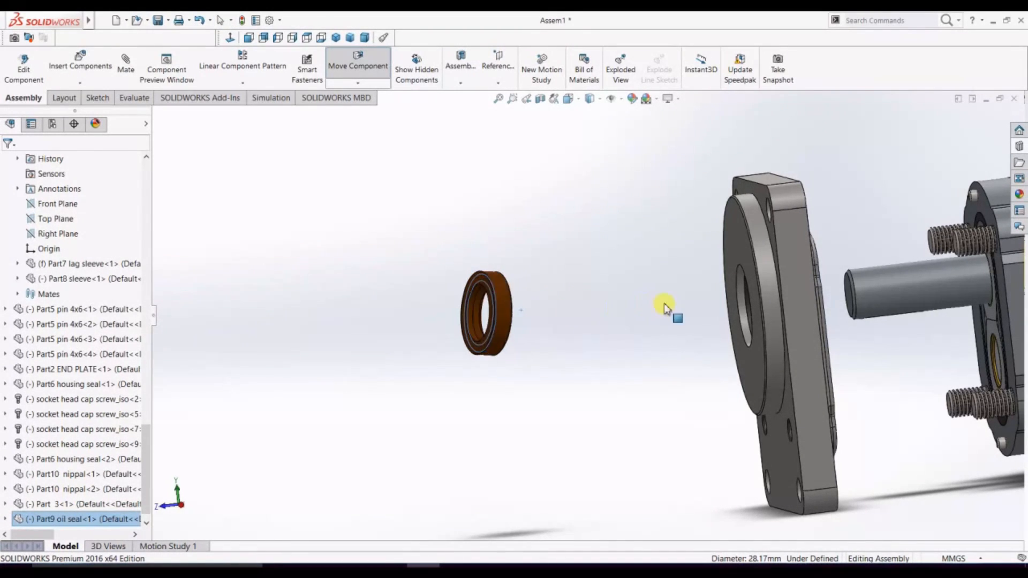
pyautogui.moveTo(461, 319); pyautogui.dragTo(208, 325, button='right')
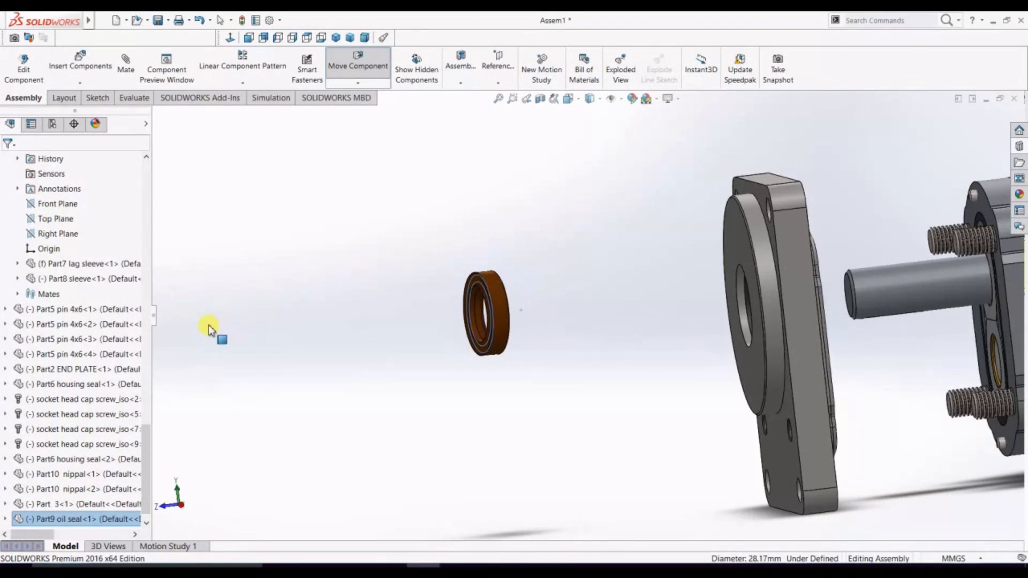
pyautogui.scroll(2, 587, 307)
pyautogui.scroll(-6, 585, 321)
pyautogui.moveTo(584, 335); pyautogui.dragTo(607, 324, button='middle')
pyautogui.click(368, 289)
pyautogui.scroll(4, 658, 272)
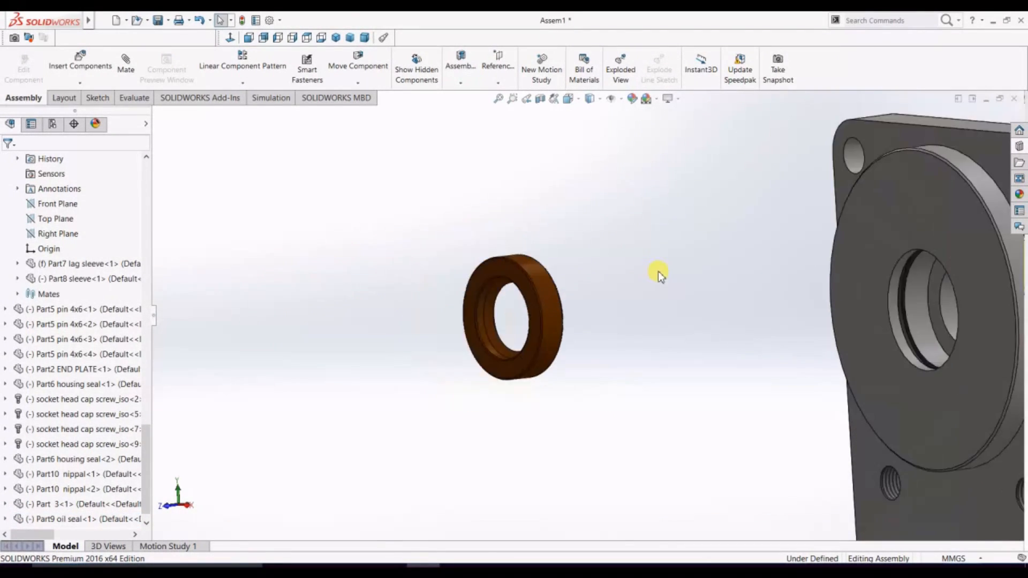
# Move the oil seal close to the bore on the front of the Part 3 plate
pyautogui.moveTo(555, 299); pyautogui.dragTo(750, 316)
pyautogui.click(583, 349)
pyautogui.moveTo(583, 349); pyautogui.dragTo(637, 343, button='middle')
pyautogui.scroll(-4, 750, 375)
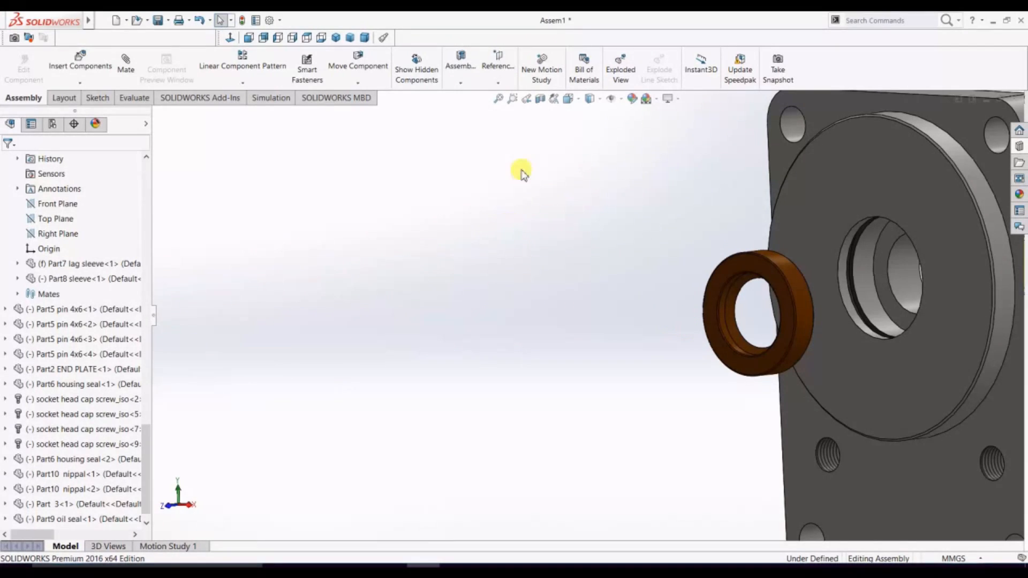
# Mate the oil seal's outer cylindrical face concentric with the seal recess in the Part 3 plate
pyautogui.click(805, 317)
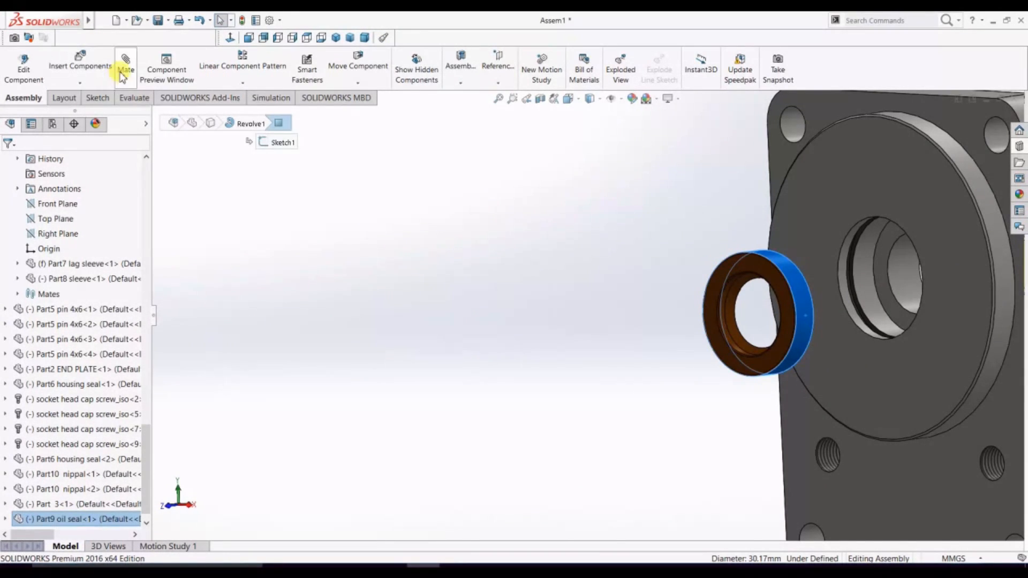
pyautogui.scroll(-3, 888, 253)
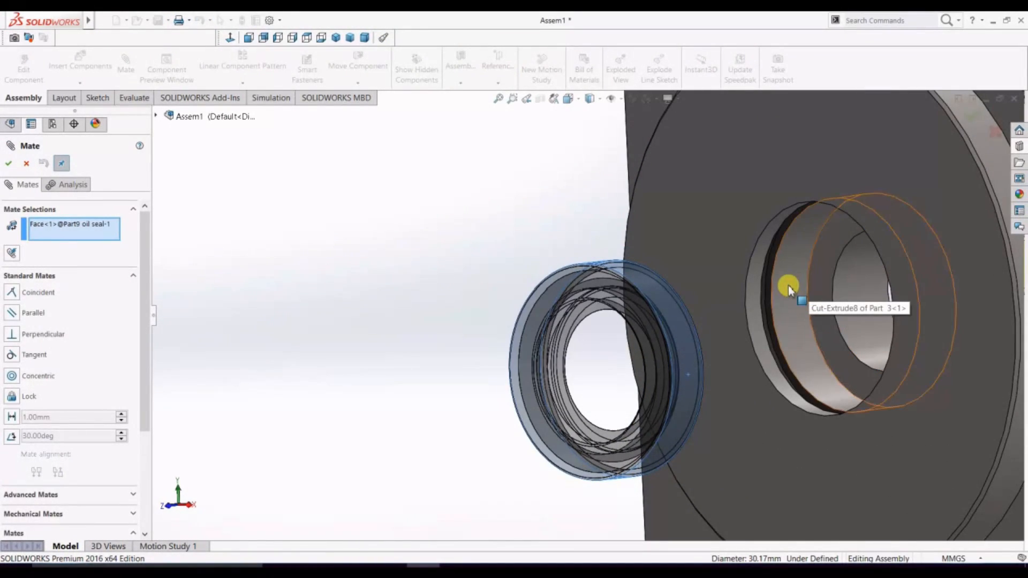
pyautogui.click(789, 292)
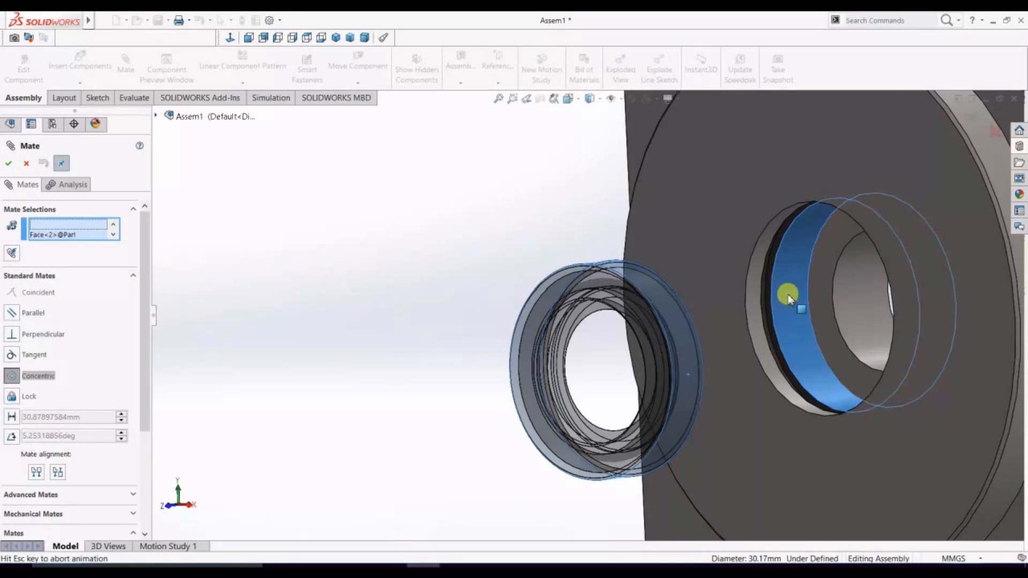
pyautogui.press('Return')
# Seat the oil seal in the Part 3 plate by making its rear face coincident with the recess's inner shoulder
pyautogui.click(815, 286)
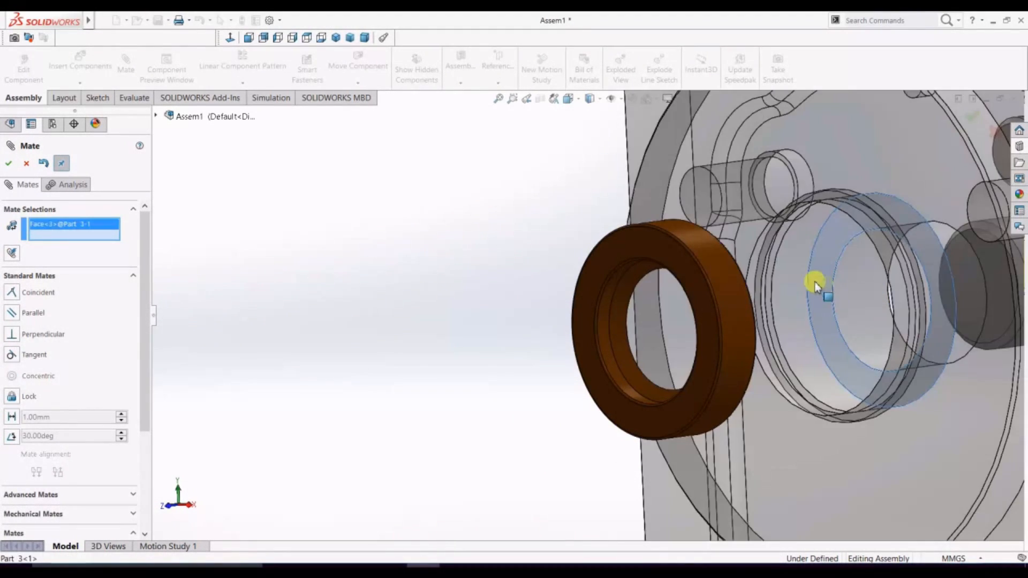
pyautogui.scroll(6, 699, 357)
pyautogui.moveTo(946, 369); pyautogui.dragTo(592, 351, button='middle')
pyautogui.scroll(-8, 566, 340)
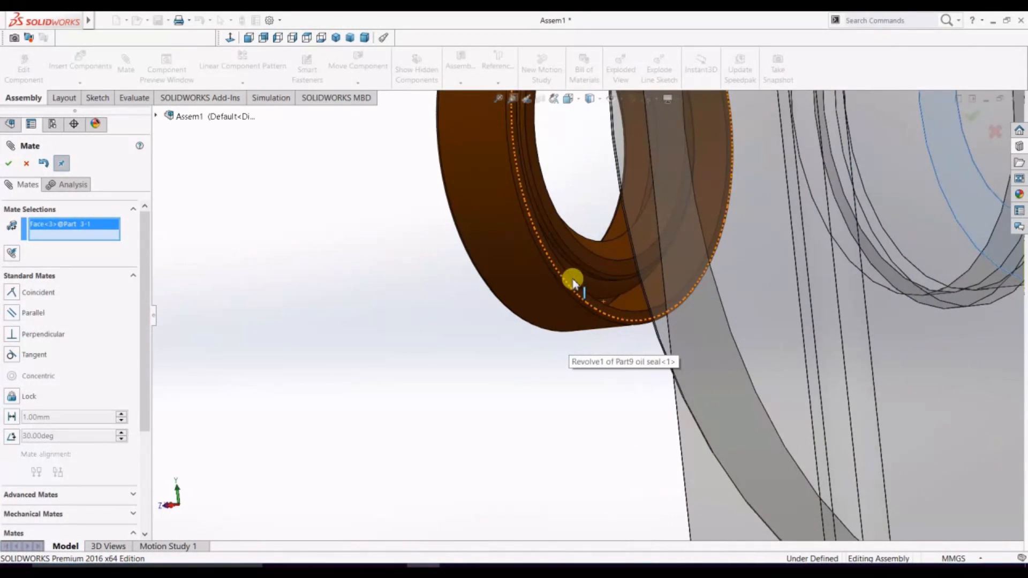
pyautogui.scroll(-3, 549, 243)
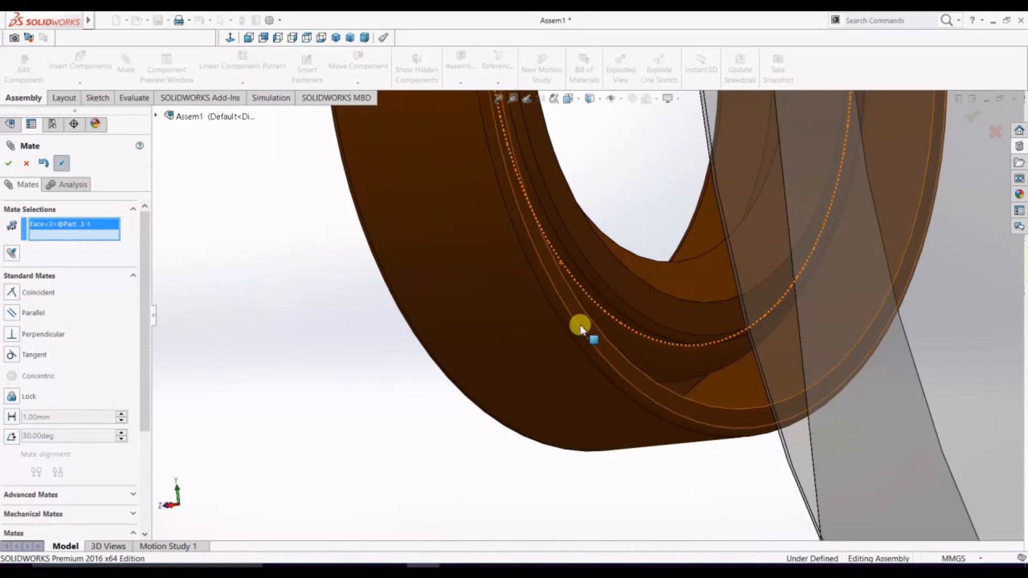
pyautogui.click(622, 369)
pyautogui.press('Return')
pyautogui.scroll(8, 622, 368)
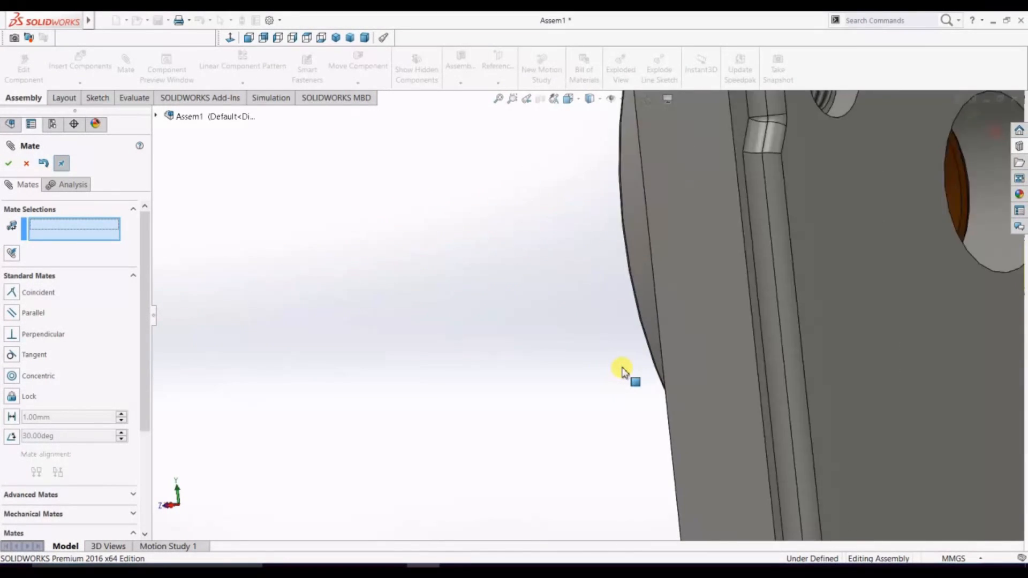
pyautogui.moveTo(538, 358); pyautogui.dragTo(566, 391, button='middle')
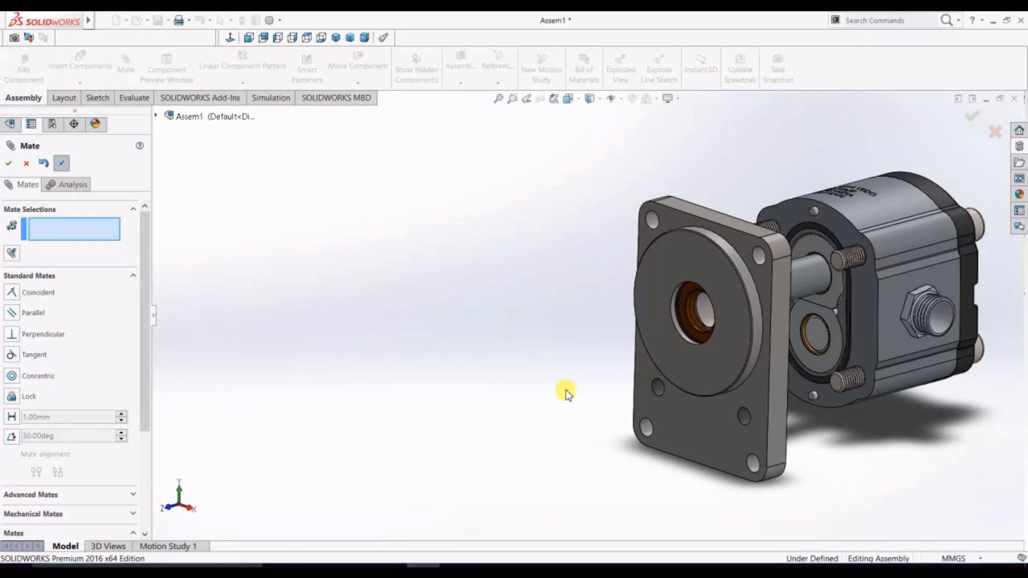
pyautogui.scroll(-2, 567, 391)
pyautogui.scroll(3, 571, 393)
pyautogui.moveTo(849, 452); pyautogui.dragTo(772, 449, button='middle')
pyautogui.click(644, 272)
pyautogui.moveTo(564, 327); pyautogui.dragTo(622, 322, button='middle')
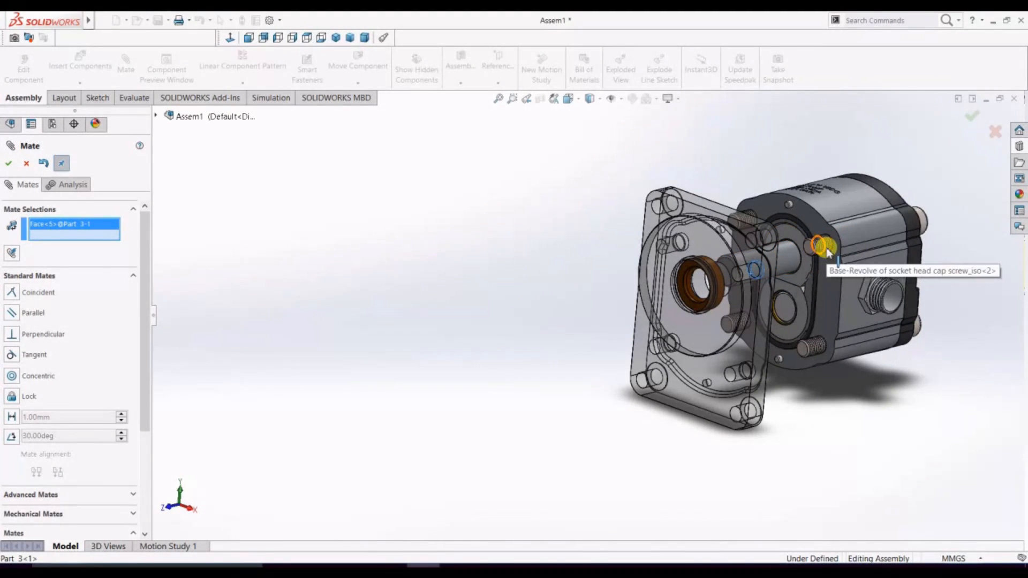
pyautogui.scroll(-5, 823, 248)
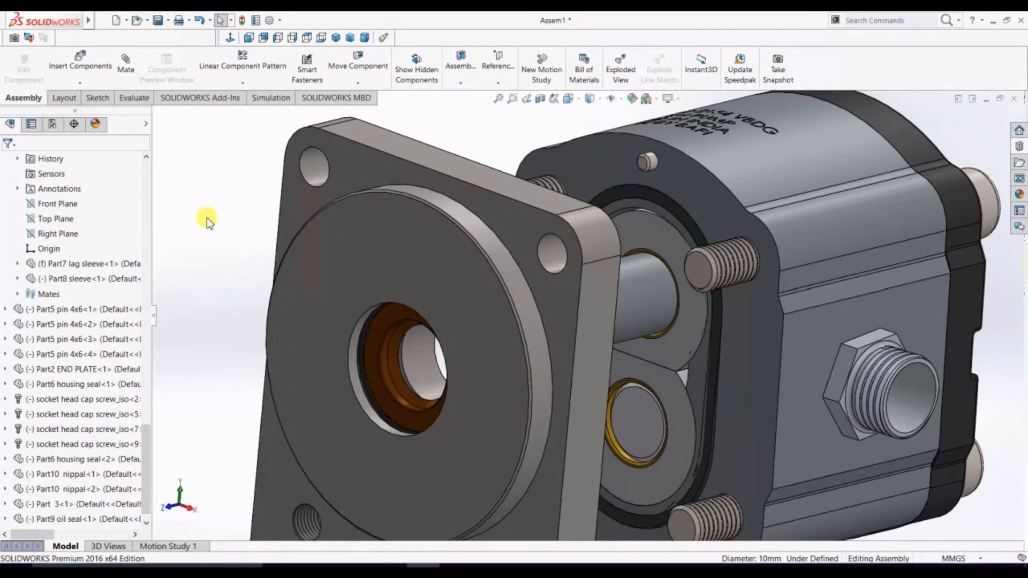
# Mate the tip of the lower socket head cap screw on the nippal side concentric with the matching threaded hole in the Part 3 plate
pyautogui.moveTo(208, 218); pyautogui.dragTo(199, 197, button='middle')
pyautogui.scroll(3, 452, 351)
pyautogui.moveTo(708, 513); pyautogui.dragTo(697, 500, button='middle')
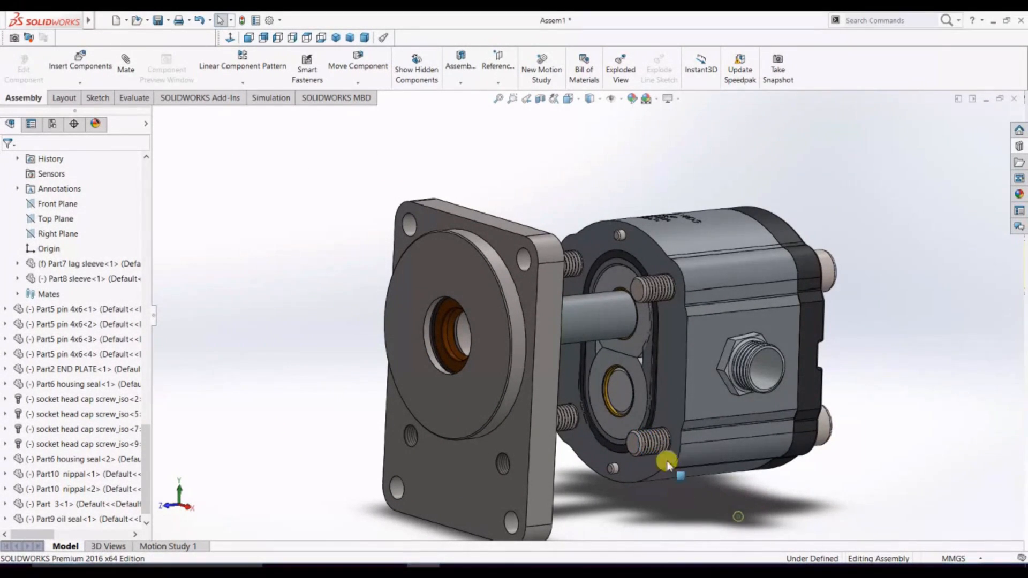
pyautogui.scroll(-5, 666, 436)
pyautogui.click(598, 425)
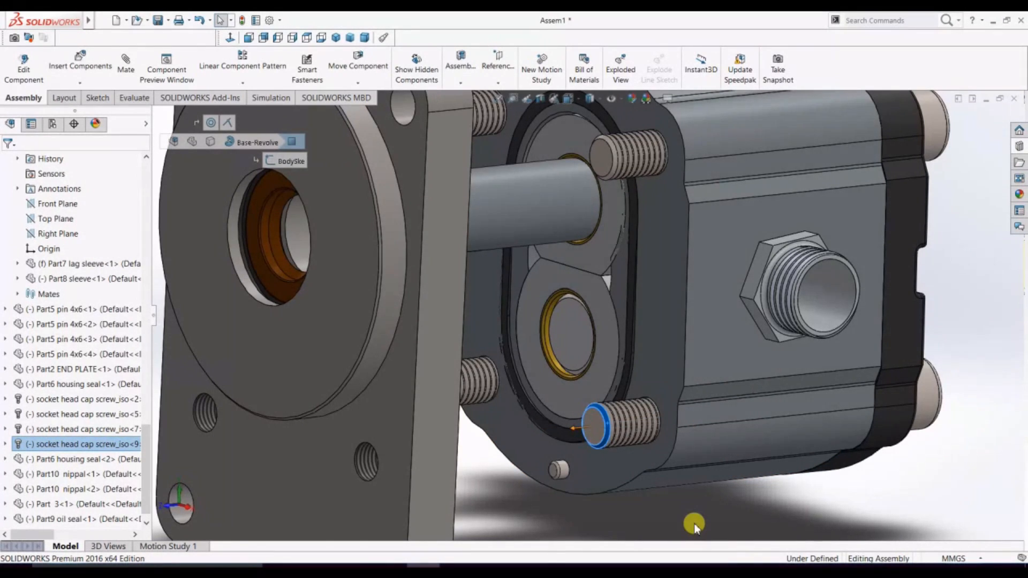
pyautogui.scroll(5, 694, 523)
pyautogui.scroll(-4, 678, 471)
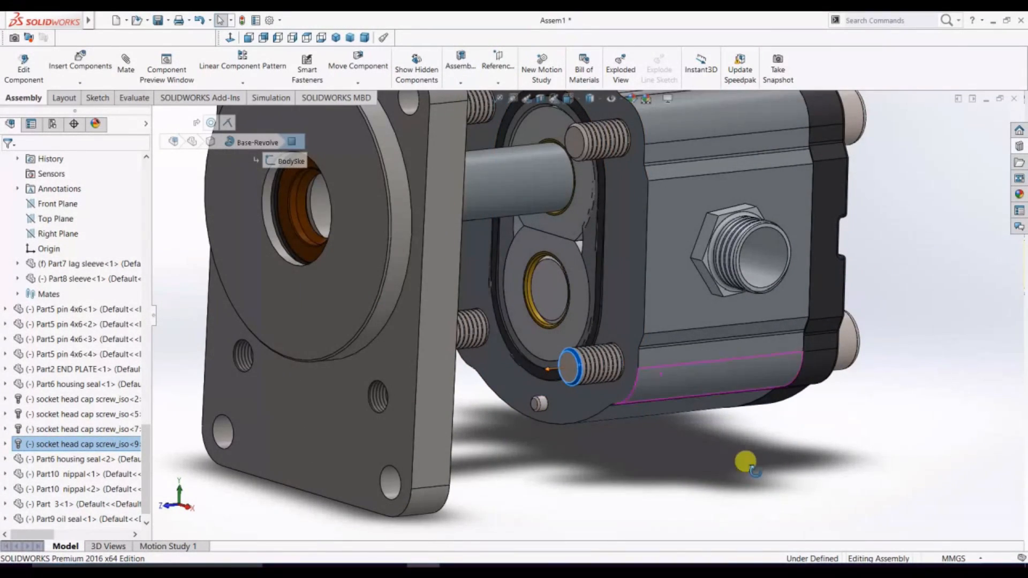
pyautogui.moveTo(746, 462); pyautogui.dragTo(654, 466, button='middle')
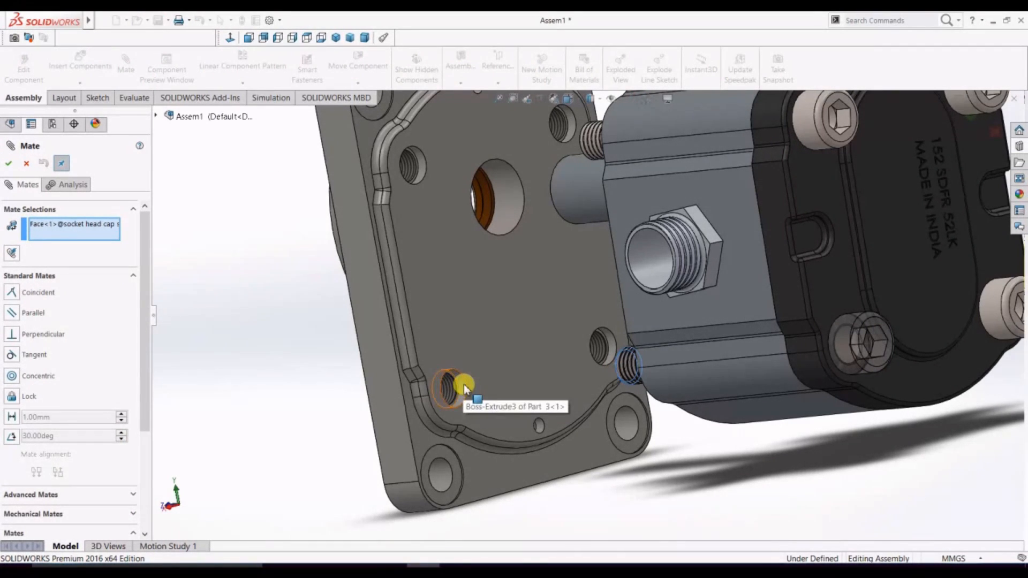
pyautogui.click(464, 385)
pyautogui.click(333, 401)
pyautogui.moveTo(294, 393); pyautogui.dragTo(362, 384, button='middle')
pyautogui.scroll(3, 473, 418)
pyautogui.moveTo(482, 412); pyautogui.dragTo(636, 224, button='middle')
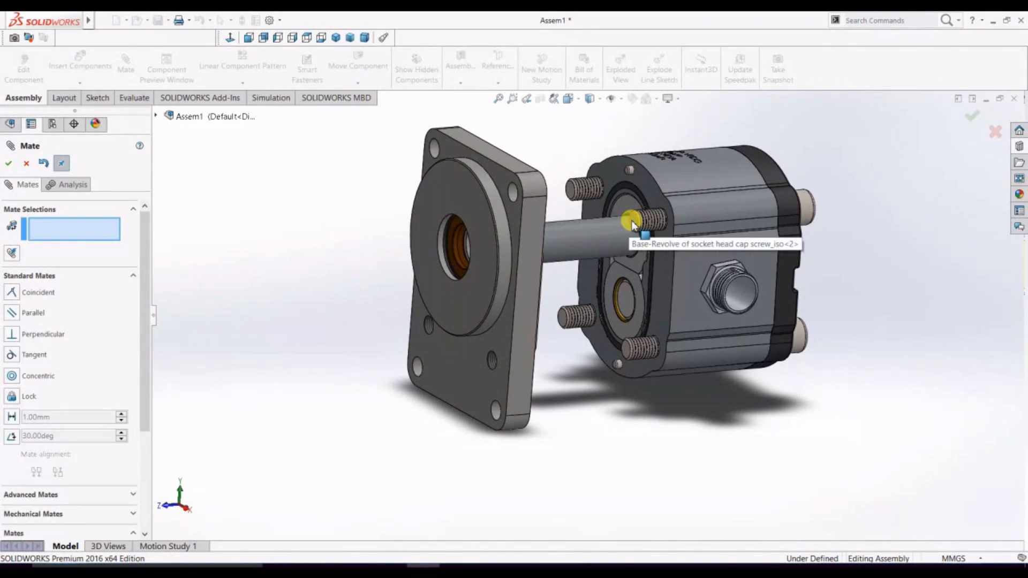
pyautogui.moveTo(580, 379); pyautogui.dragTo(482, 343, button='middle')
pyautogui.click(461, 229)
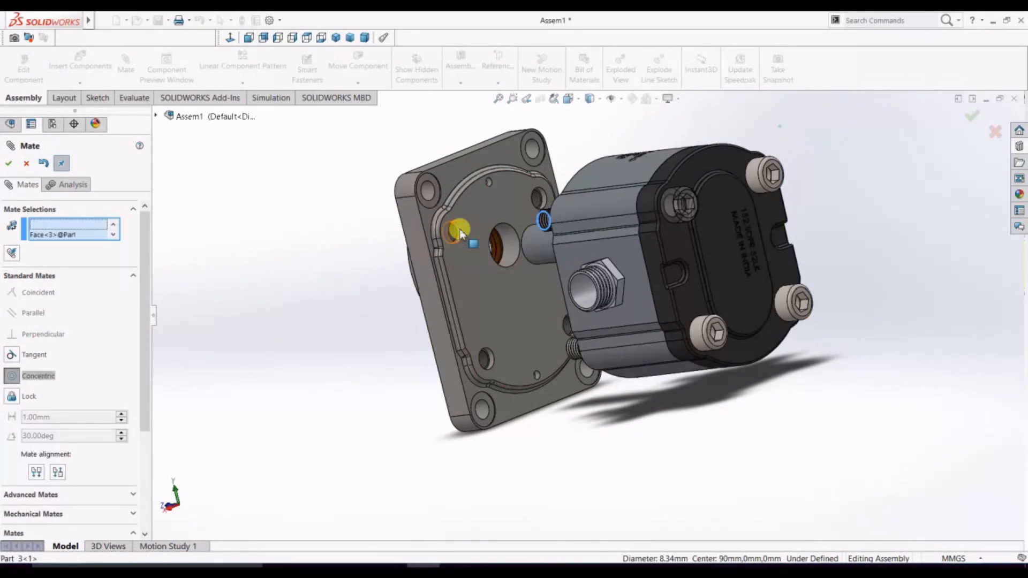
pyautogui.click(447, 201)
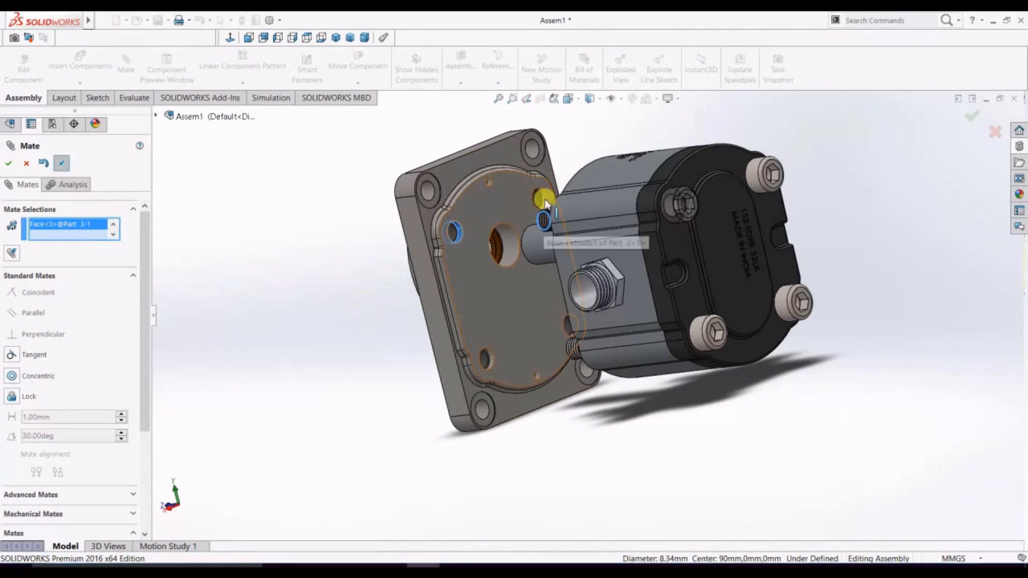
pyautogui.rightClick(52, 225)
pyautogui.click(97, 229)
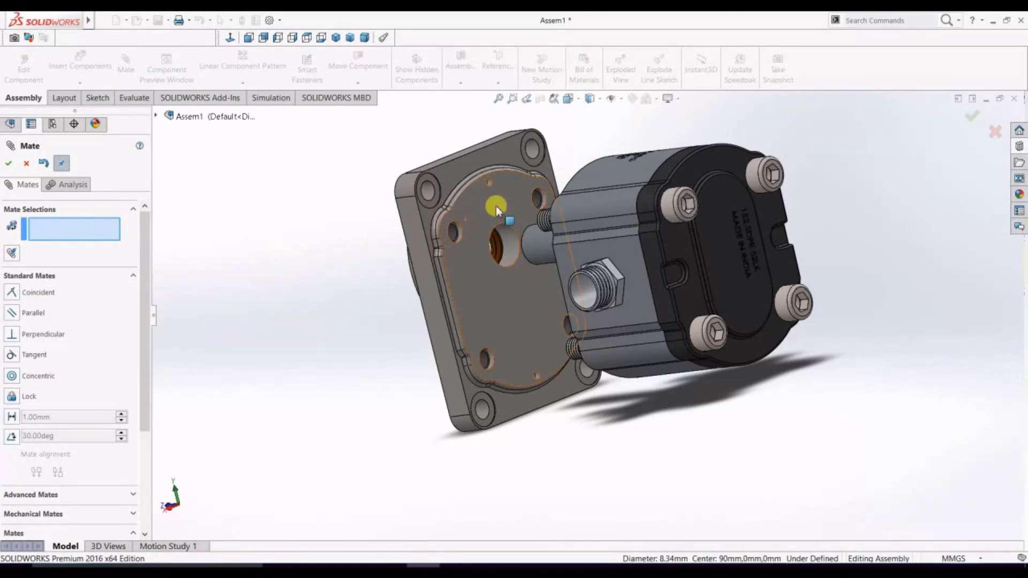
pyautogui.click(544, 198)
pyautogui.scroll(3, 544, 199)
pyautogui.moveTo(394, 325); pyautogui.dragTo(620, 271, button='middle')
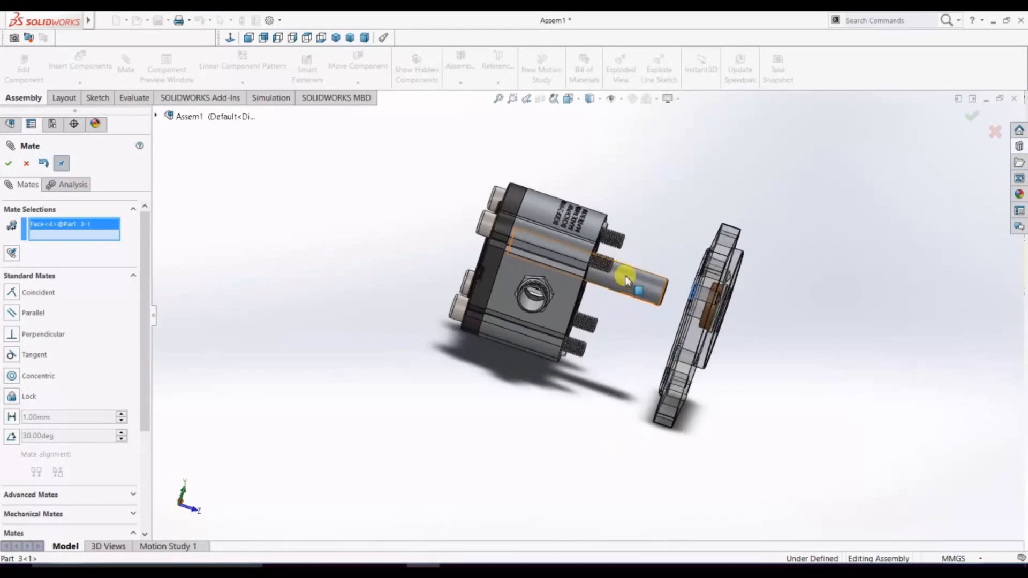
pyautogui.scroll(-5, 673, 218)
pyautogui.click(540, 283)
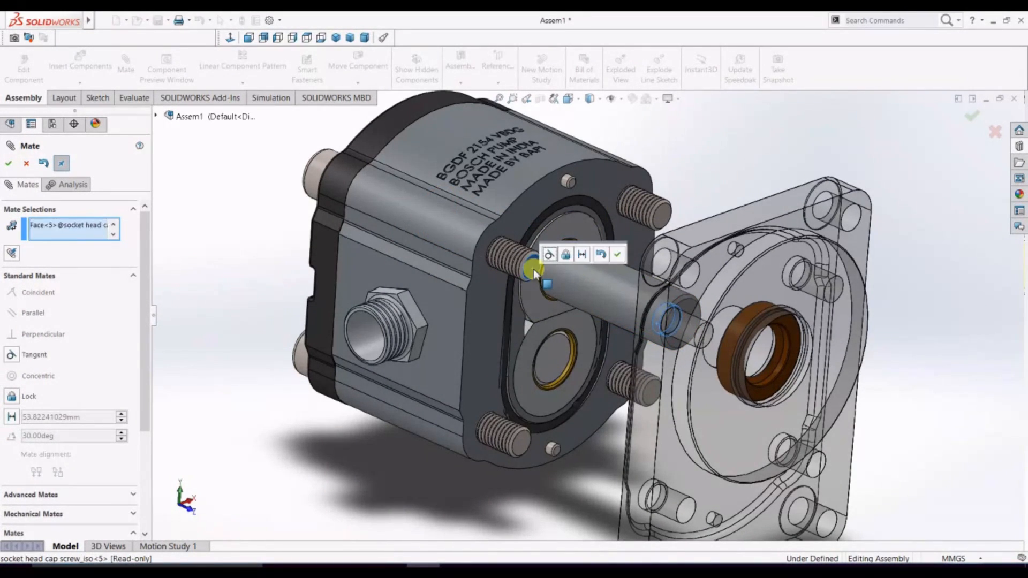
pyautogui.click(25, 163)
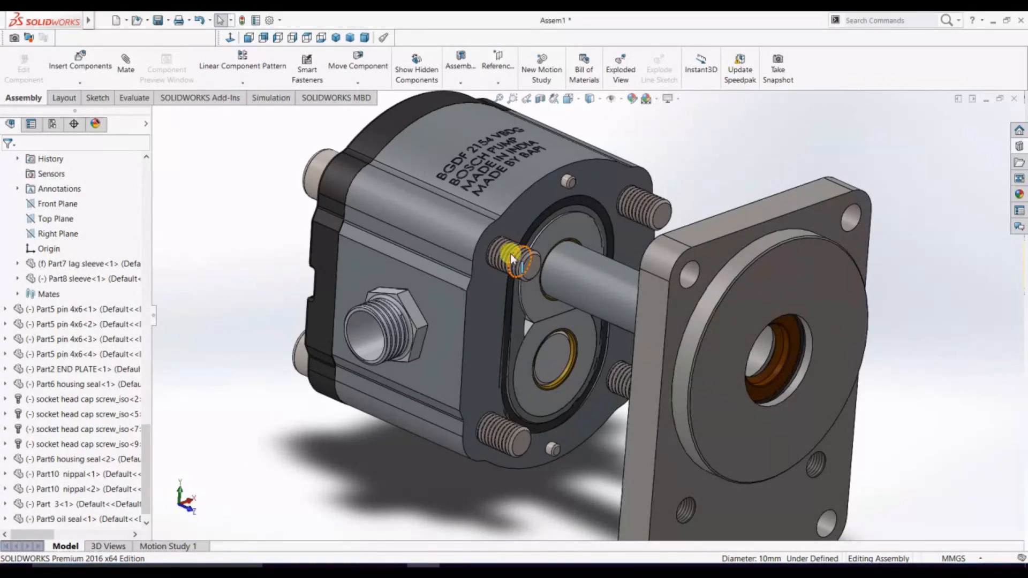
# Add a parallel mate between the drive shaft's cylindrical face and the central bore of the Part 3 plate
pyautogui.moveTo(958, 289); pyautogui.dragTo(991, 216, button='middle')
pyautogui.scroll(5, 994, 217)
pyautogui.moveTo(941, 299); pyautogui.dragTo(828, 392, button='middle')
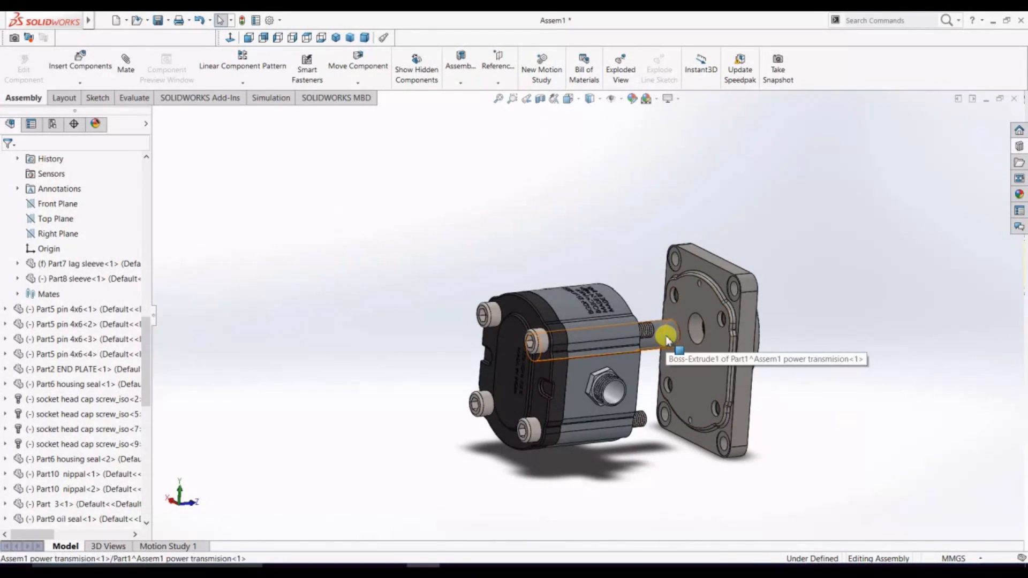
pyautogui.click(667, 339)
pyautogui.click(792, 275)
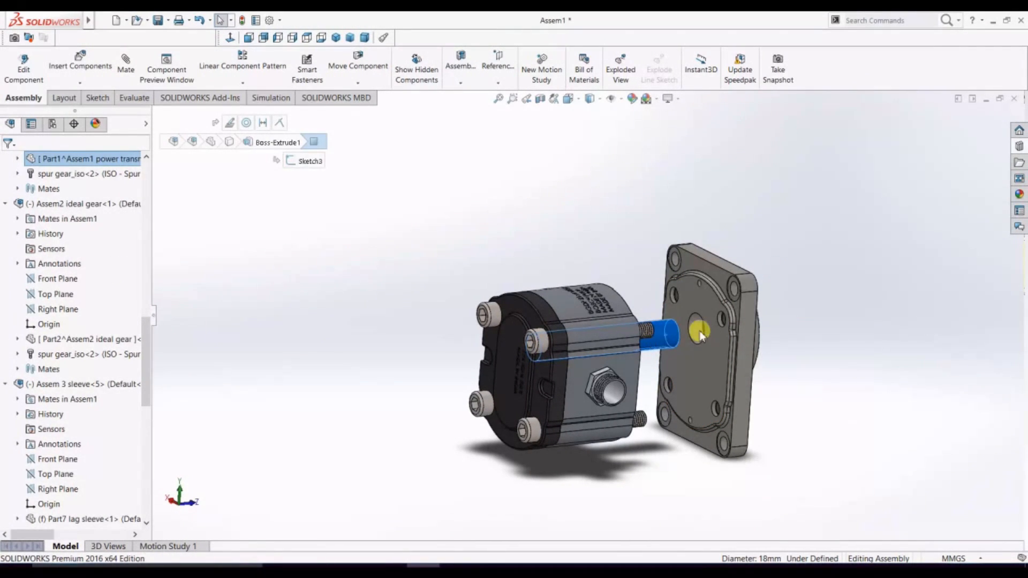
pyautogui.click(697, 332)
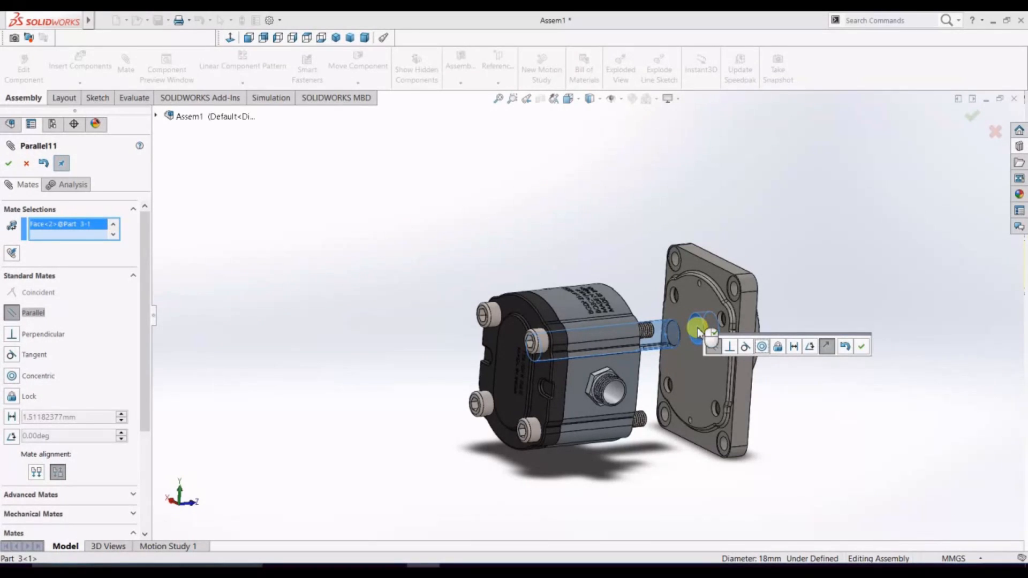
pyautogui.rightClick(699, 332)
pyautogui.moveTo(778, 358); pyautogui.dragTo(772, 346, button='middle')
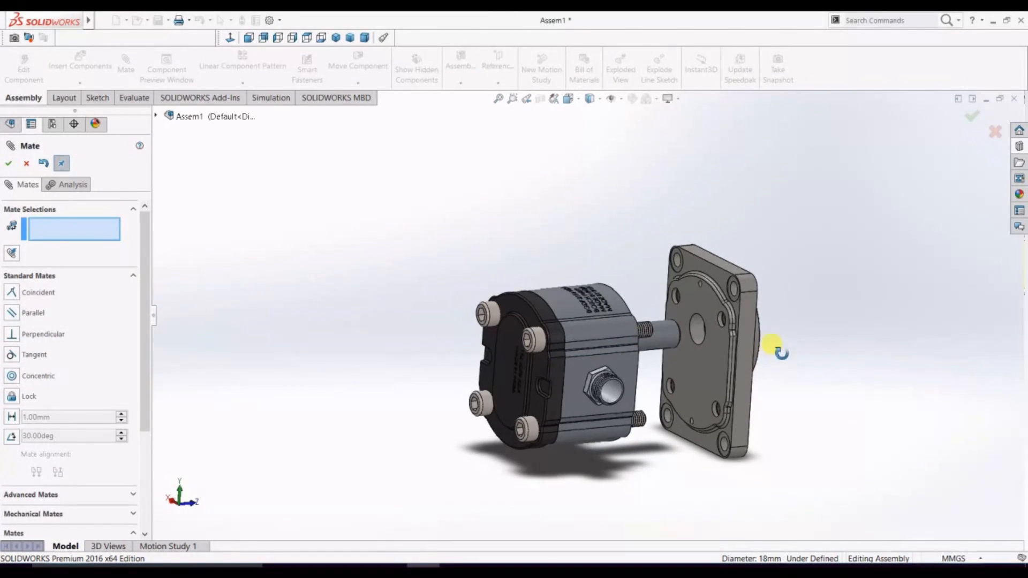
pyautogui.click(652, 330)
pyautogui.click(721, 320)
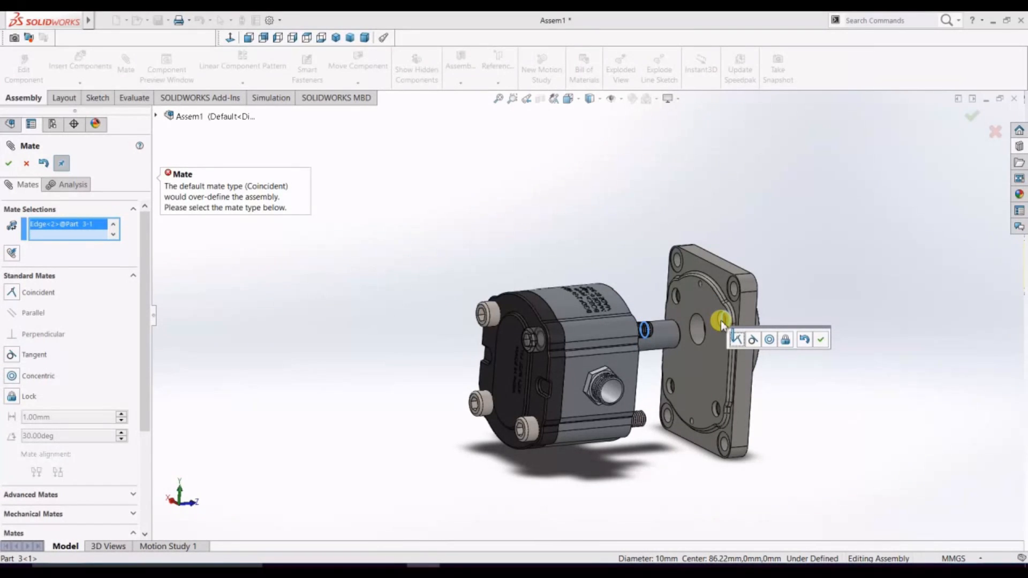
pyautogui.click(822, 340)
pyautogui.moveTo(822, 341); pyautogui.dragTo(800, 344, button='middle')
pyautogui.click(718, 364)
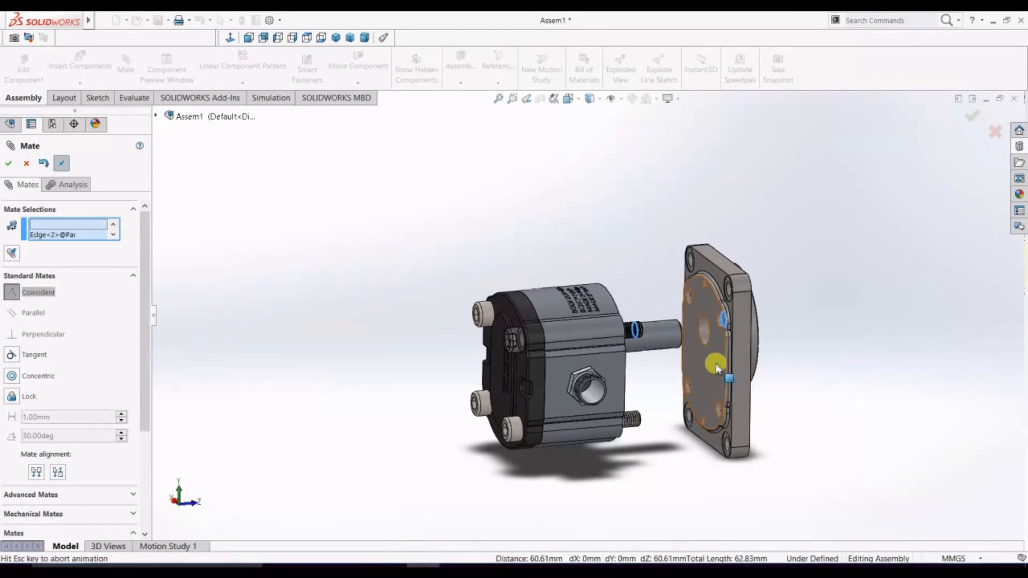
pyautogui.moveTo(796, 358); pyautogui.dragTo(611, 345, button='middle')
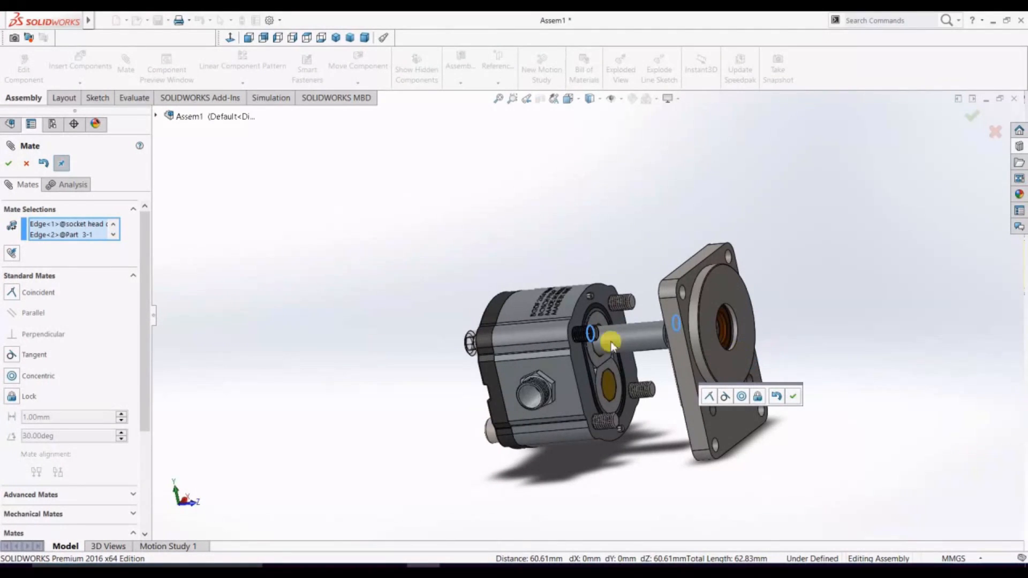
pyautogui.click(85, 238)
# Close the pump by making the housing's front face coincident with the inner face of the Part 3 plate, and finish mating
pyautogui.click(584, 310)
pyautogui.moveTo(584, 310); pyautogui.dragTo(686, 313, button='middle')
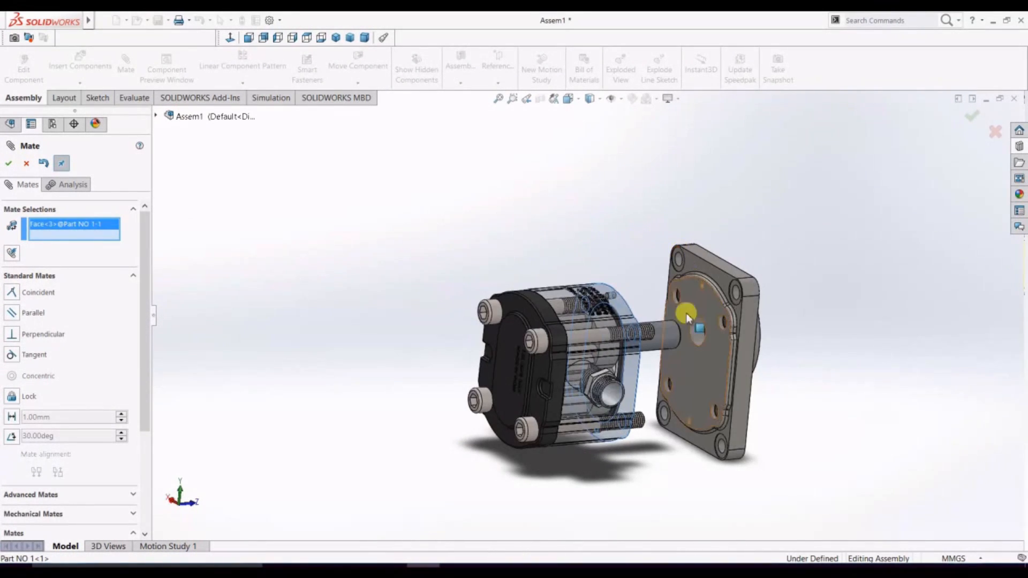
pyautogui.click(709, 339)
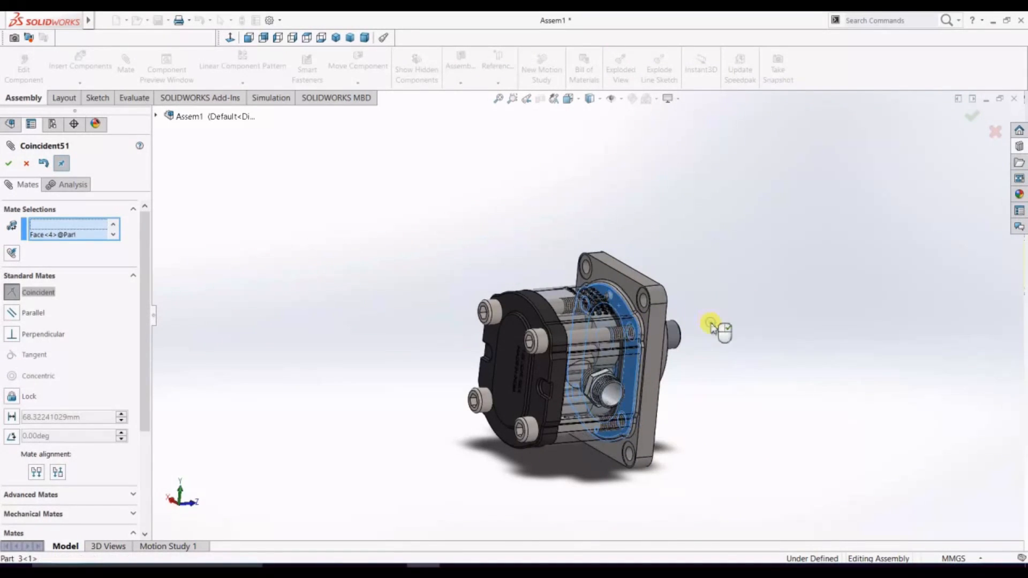
pyautogui.click(861, 345)
pyautogui.moveTo(861, 345); pyautogui.dragTo(813, 291, button='middle')
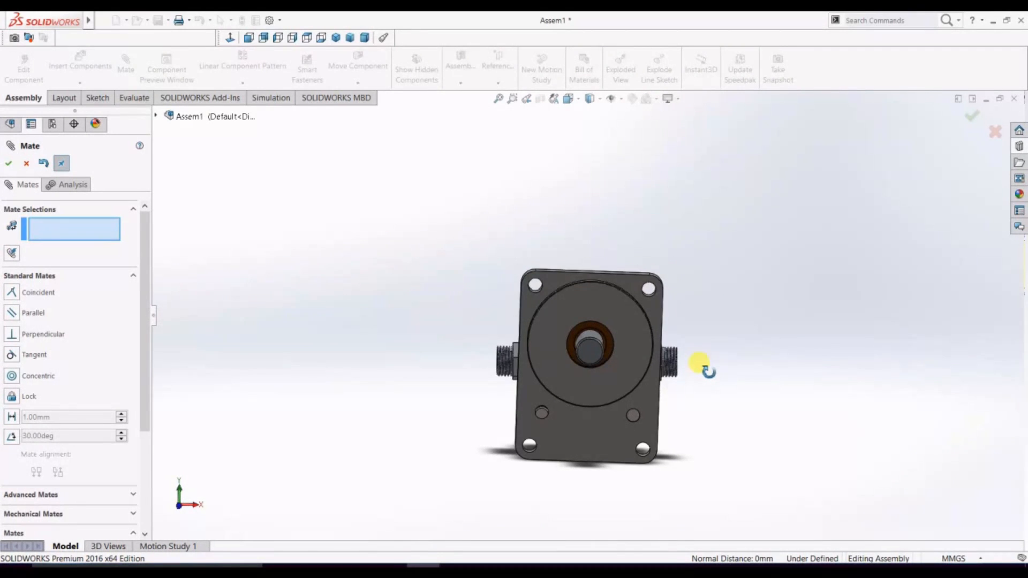
pyautogui.moveTo(522, 394); pyautogui.dragTo(305, 374, button='middle')
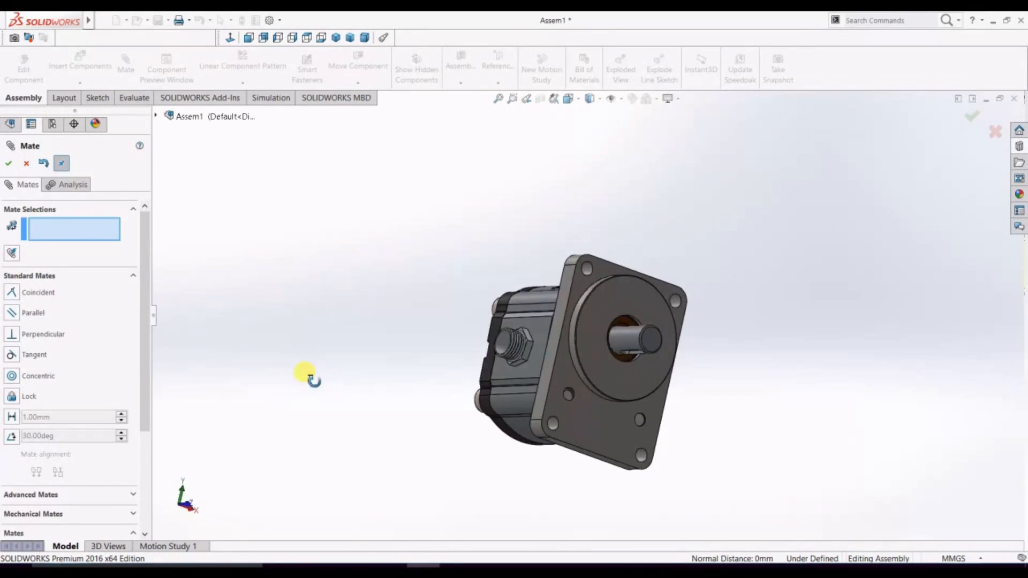
pyautogui.moveTo(699, 409); pyautogui.dragTo(822, 398, button='middle')
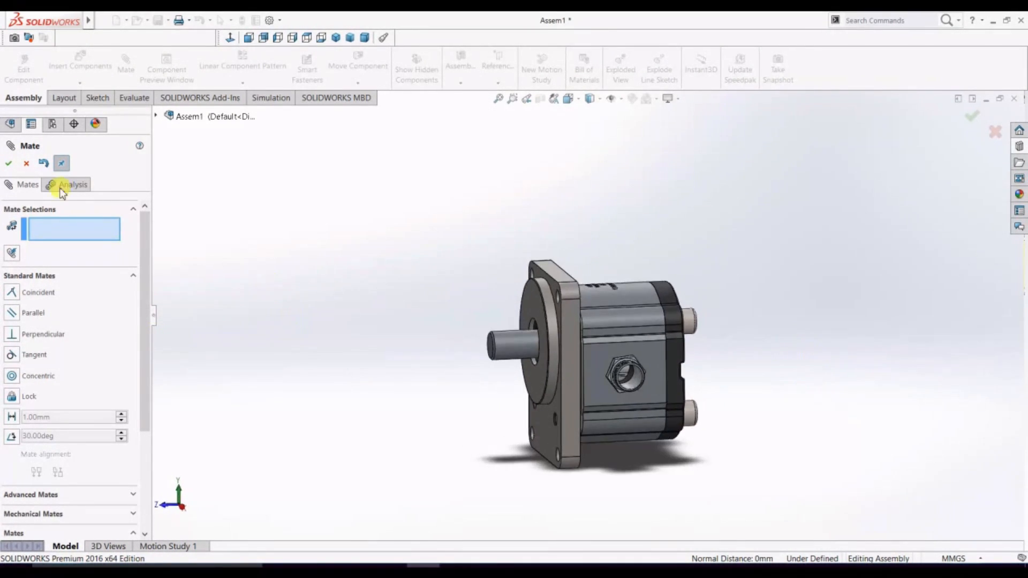
pyautogui.press('Escape')
pyautogui.scroll(-3, 412, 340)
pyautogui.moveTo(407, 314); pyautogui.dragTo(399, 368, button='middle')
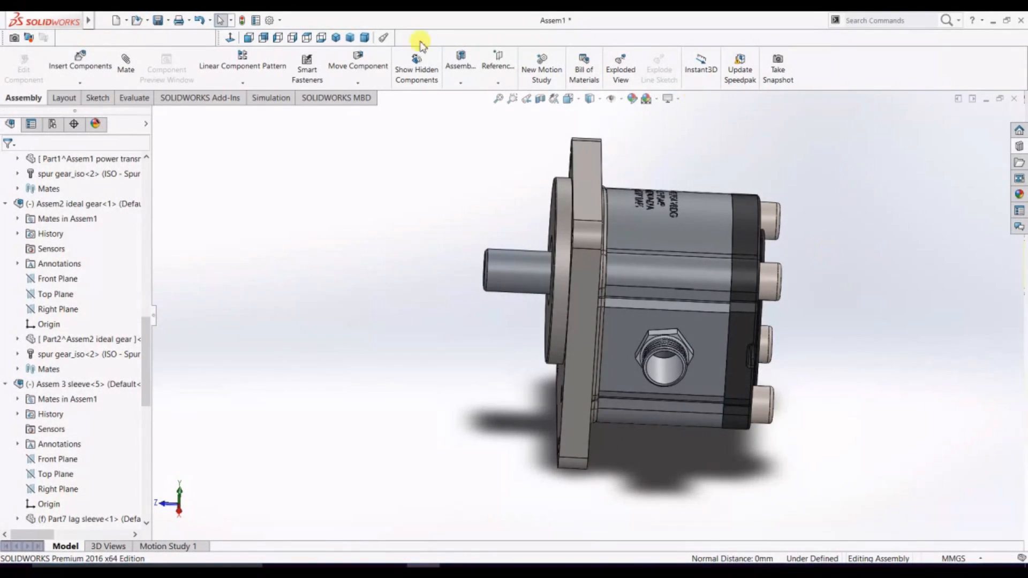
# Examine the closed gear pump in the trimetric, dimetric and isometric orientations and from a slightly rotated angle
pyautogui.click(336, 37)
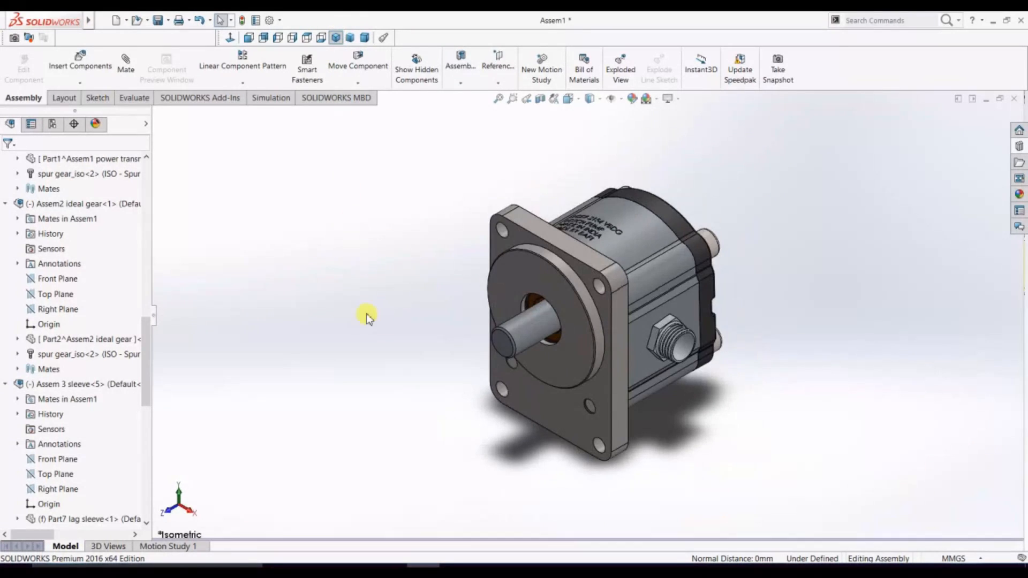
pyautogui.click(352, 37)
pyautogui.click(365, 37)
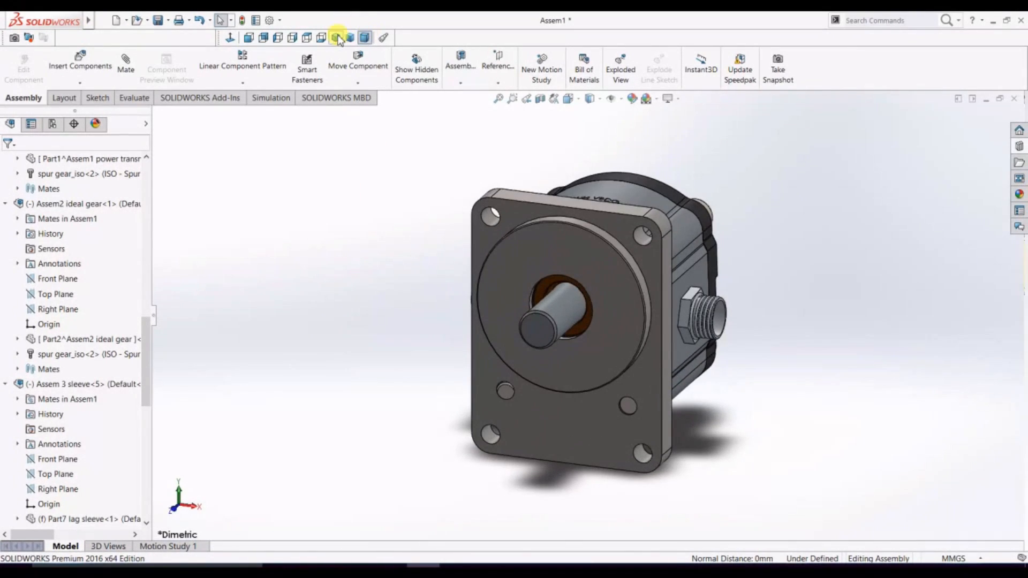
pyautogui.click(338, 39)
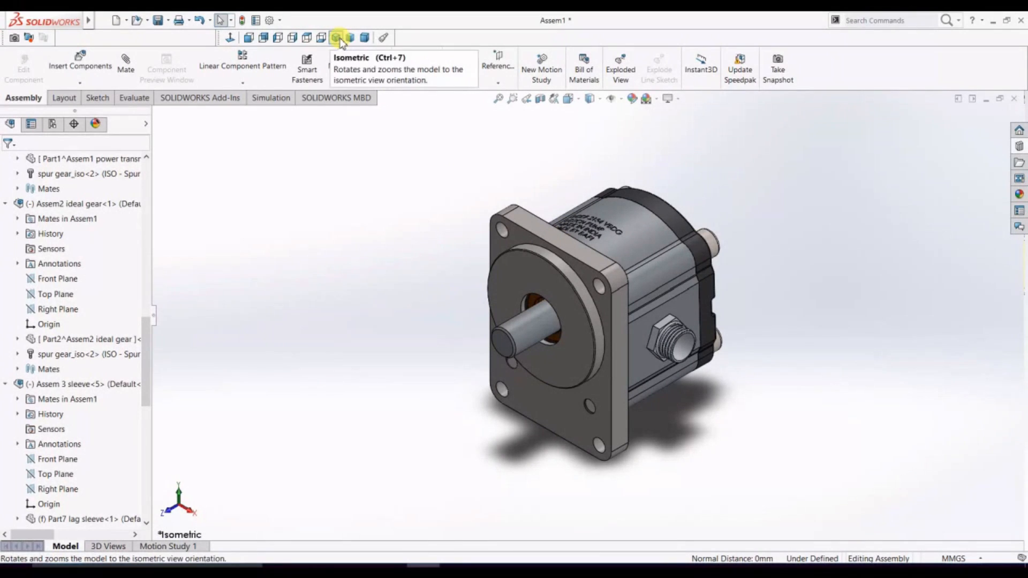
pyautogui.scroll(1, 552, 468)
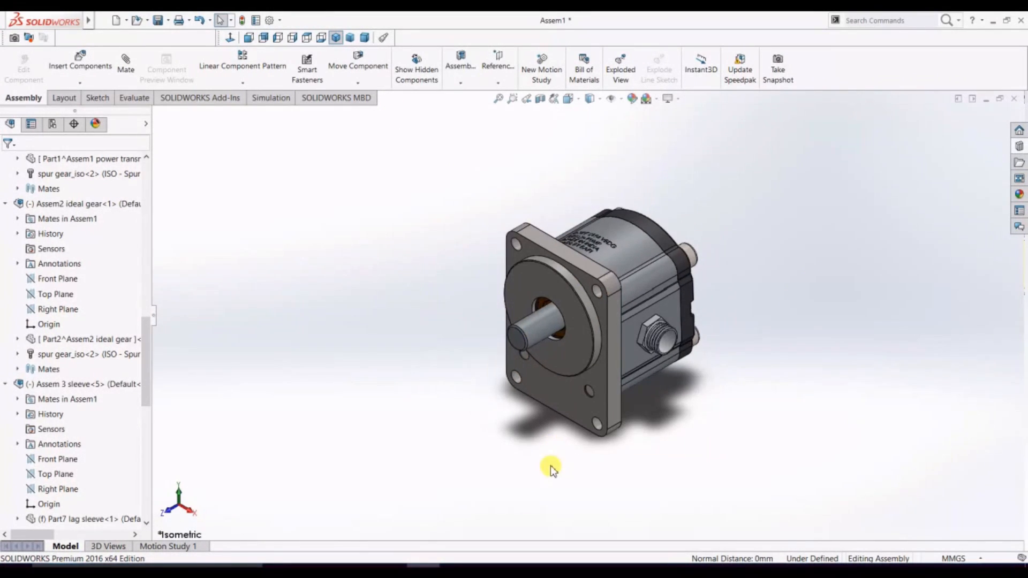
pyautogui.scroll(-1, 557, 434)
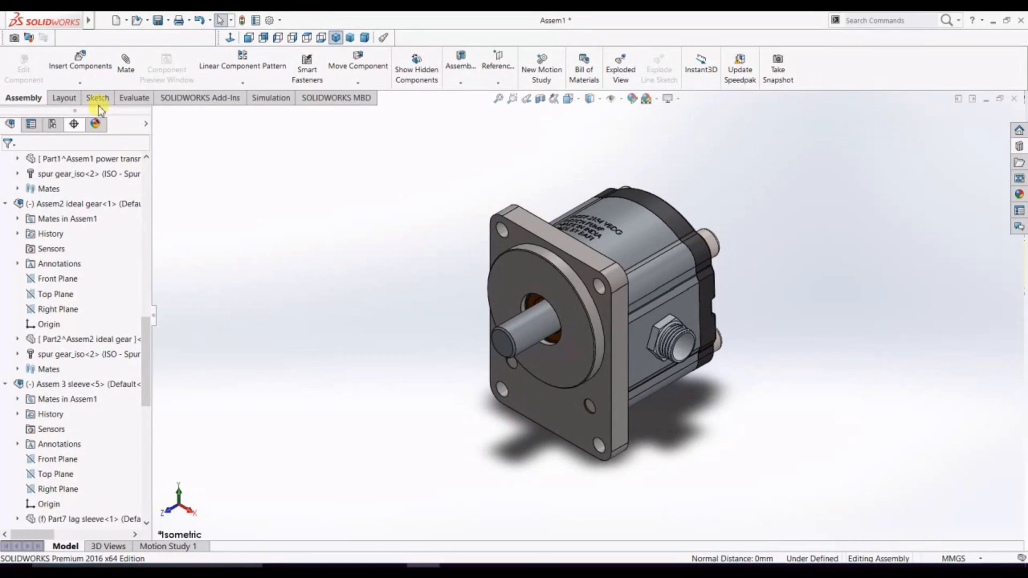
pyautogui.click(86, 160)
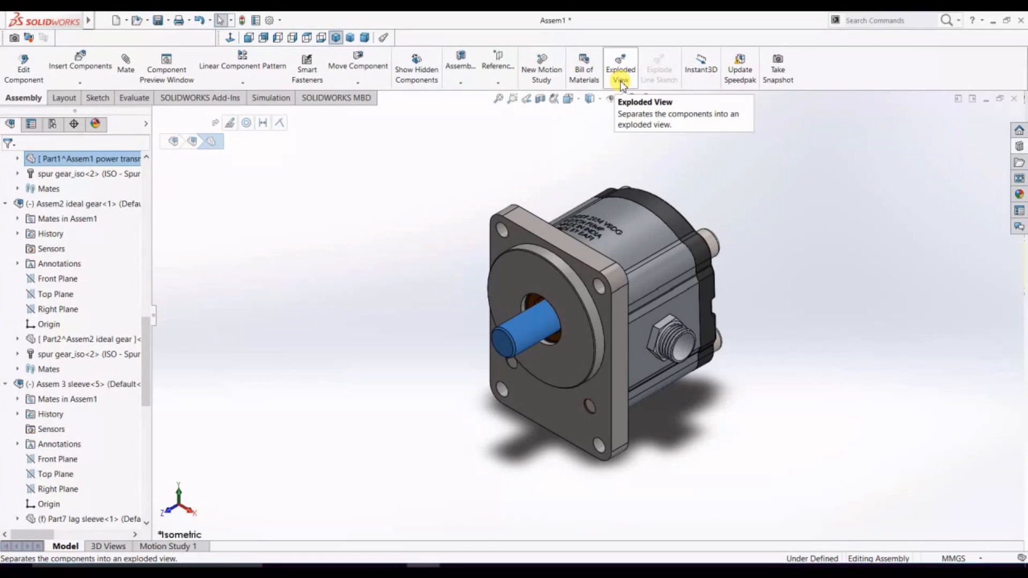
pyautogui.click(319, 279)
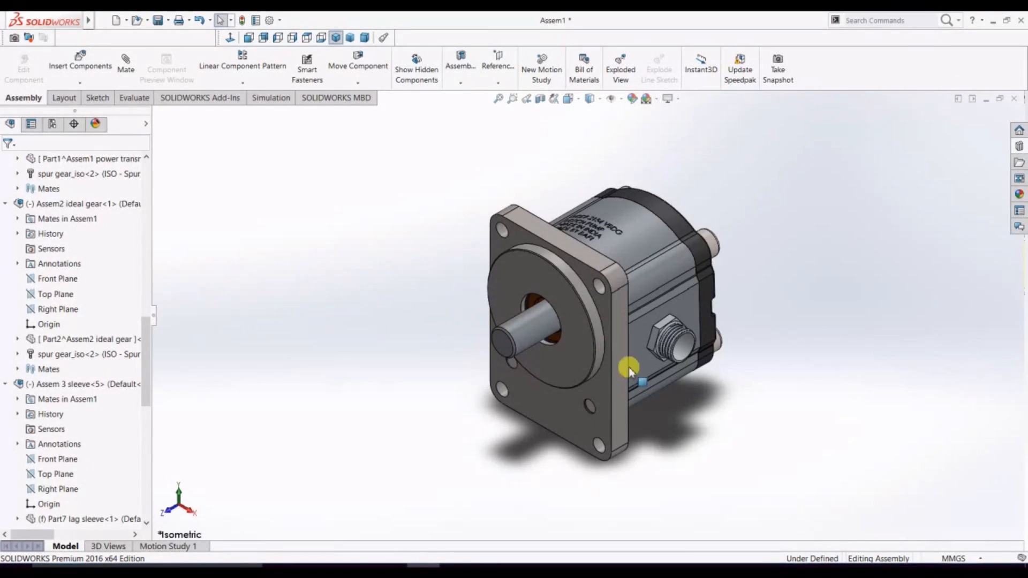
pyautogui.moveTo(443, 290); pyautogui.dragTo(471, 394, button='middle')
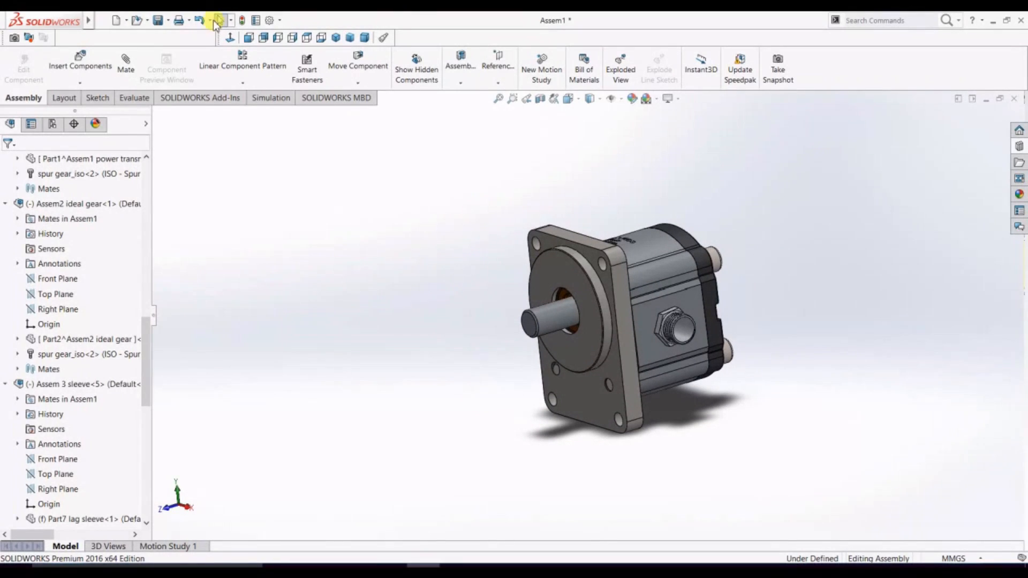
pyautogui.click(335, 38)
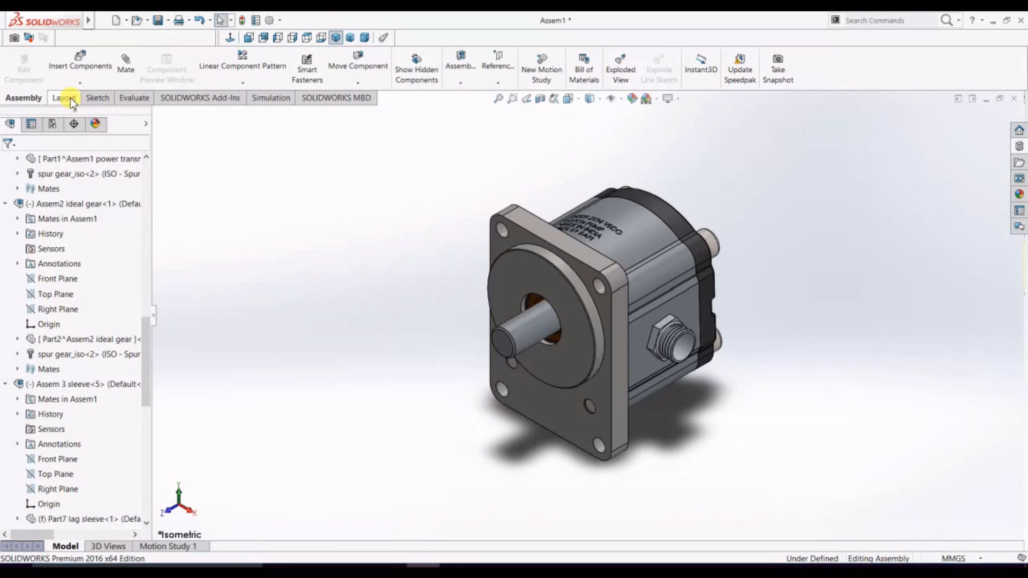
# Start an exploded view and pull the oil seal and the Part 3 plate forward off the pump along the Z axis
pyautogui.click(621, 68)
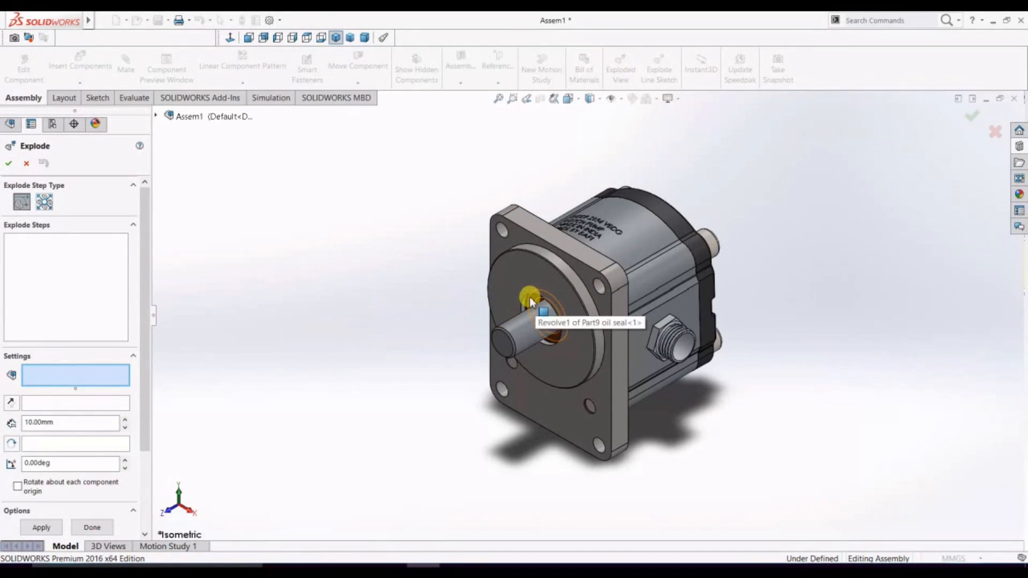
pyautogui.scroll(-4, 534, 300)
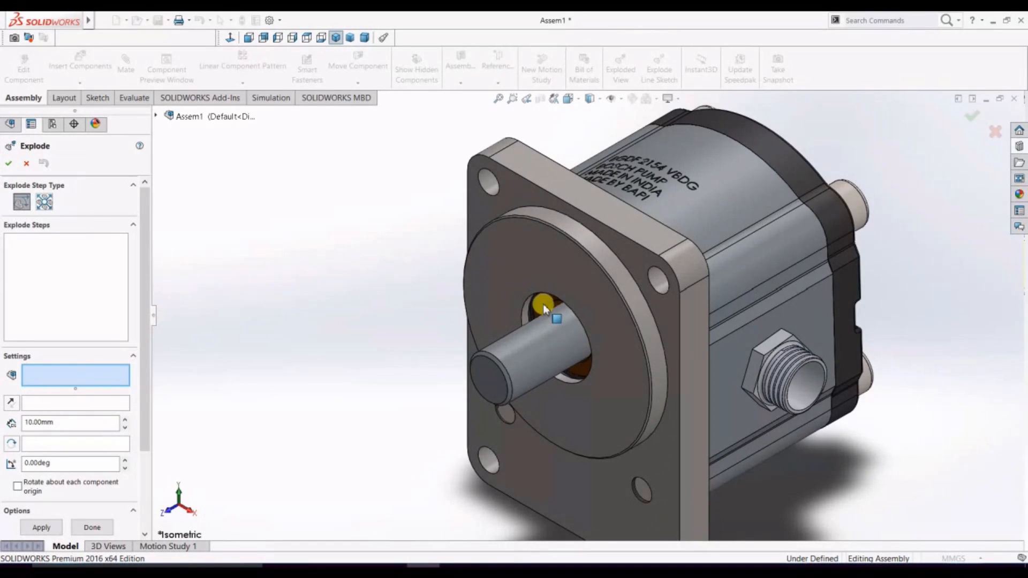
pyautogui.scroll(4, 544, 303)
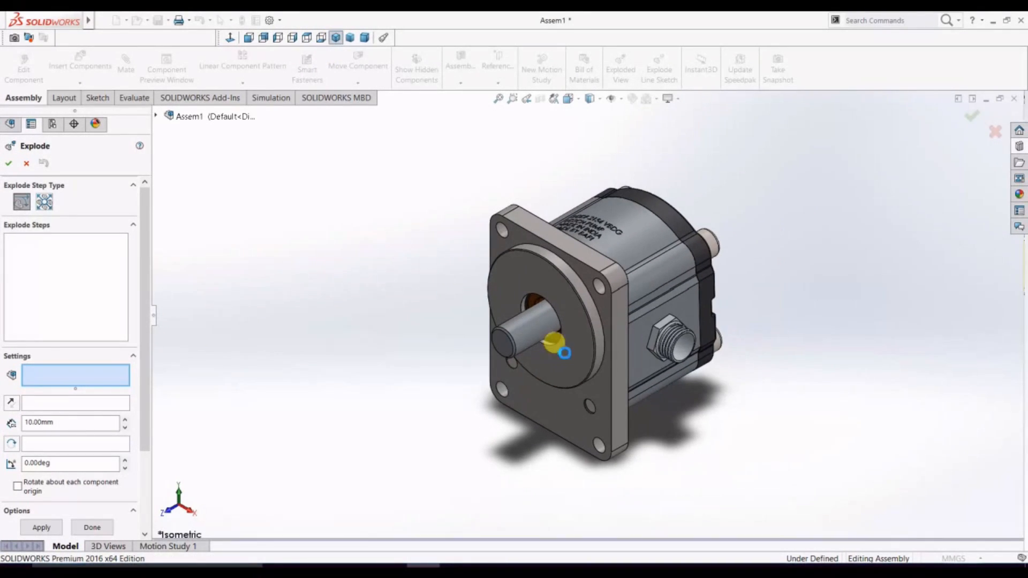
pyautogui.click(555, 339)
pyautogui.moveTo(513, 331); pyautogui.dragTo(309, 441)
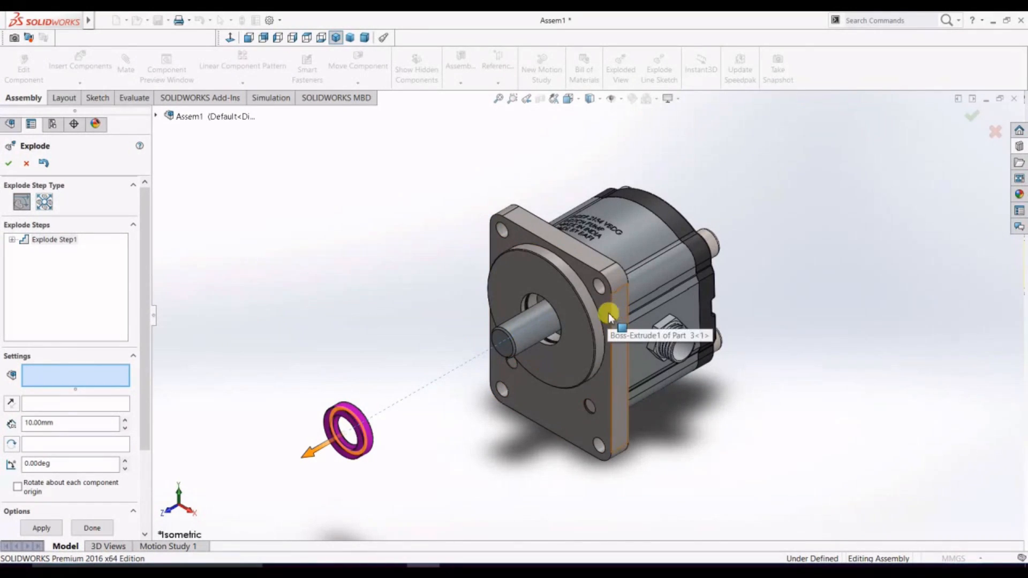
pyautogui.click(579, 321)
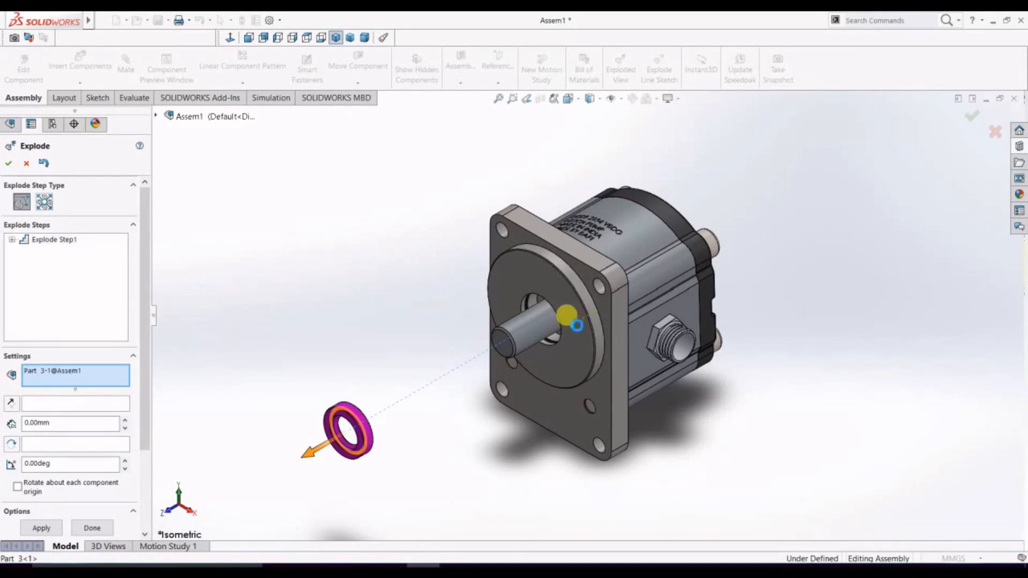
pyautogui.moveTo(509, 361); pyautogui.dragTo(344, 450)
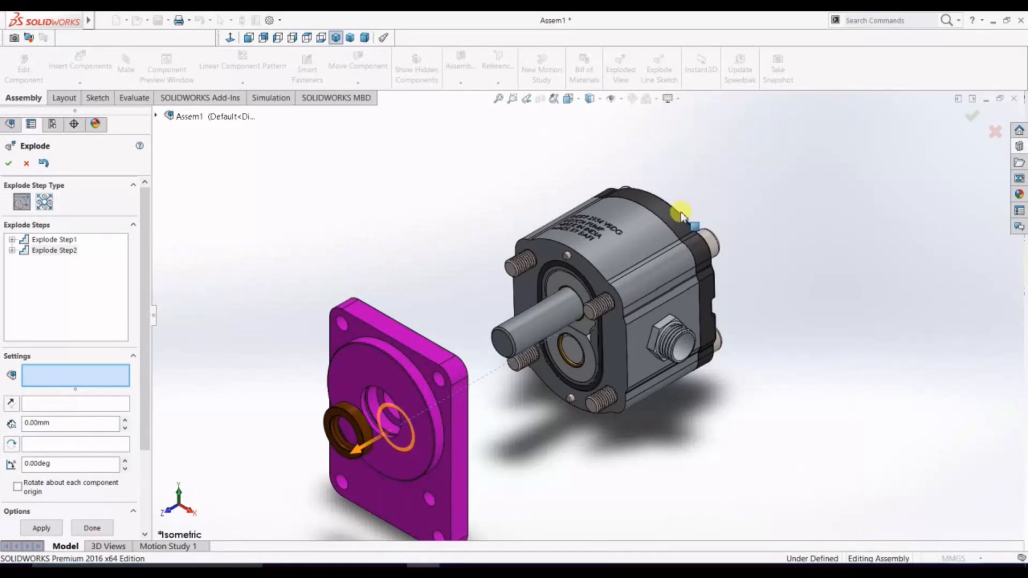
# Explode the two front sleeves forward along Z so they sit between the housing and the Part 3 plate
pyautogui.click(587, 348)
pyautogui.moveTo(565, 358); pyautogui.dragTo(466, 437)
pyautogui.click(569, 284)
pyautogui.moveTo(558, 306); pyautogui.dragTo(417, 382)
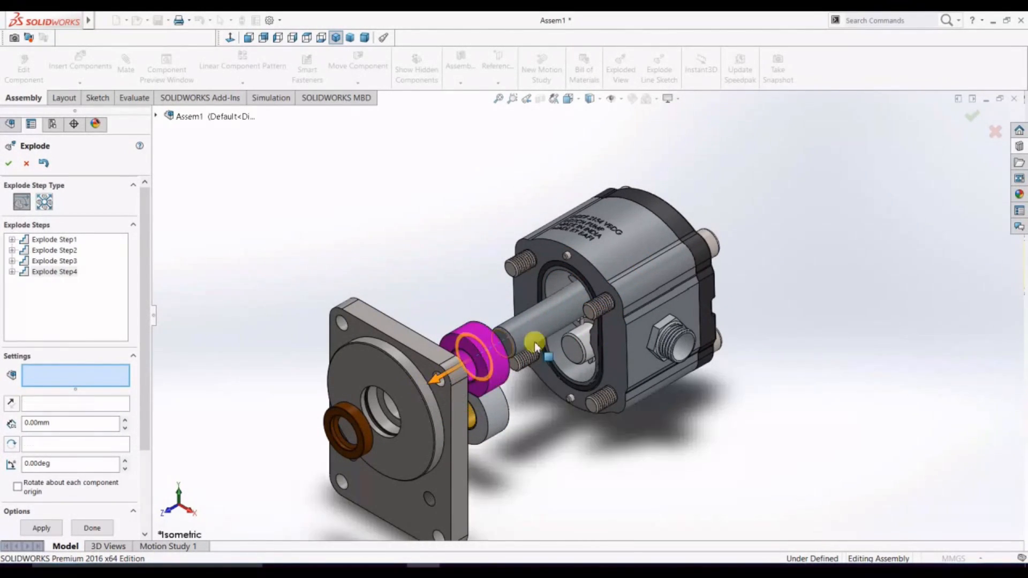
# Explode all four socket head cap screws together, backward along Z until they clear the end plate
pyautogui.moveTo(798, 278); pyautogui.dragTo(712, 271, button='middle')
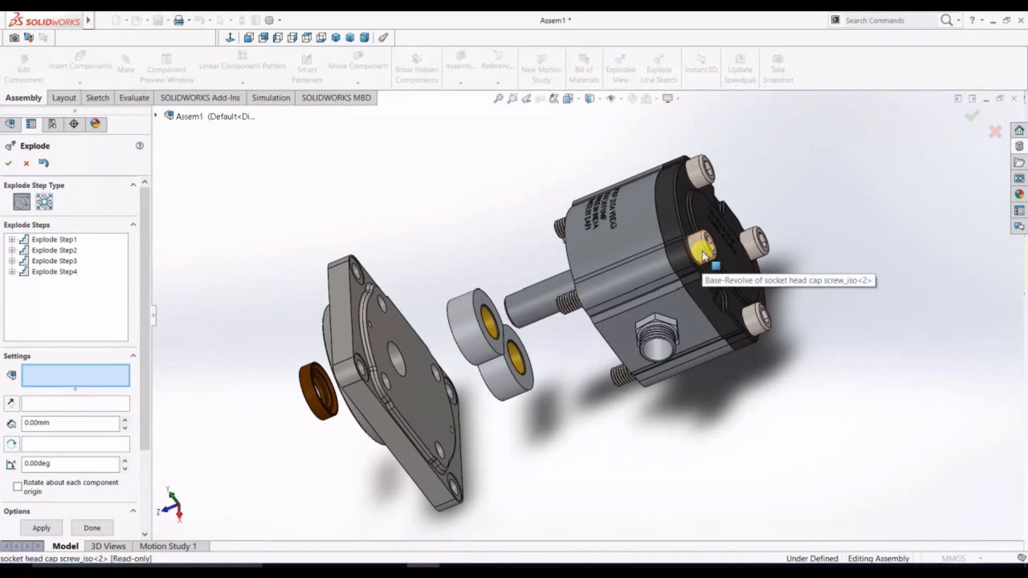
pyautogui.click(703, 256)
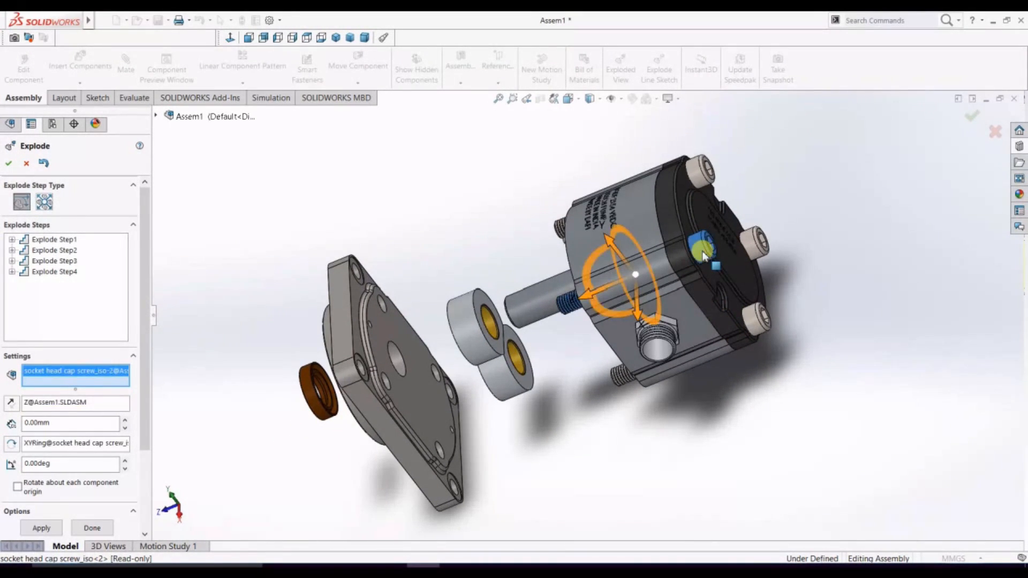
pyautogui.click(701, 176)
pyautogui.click(749, 236)
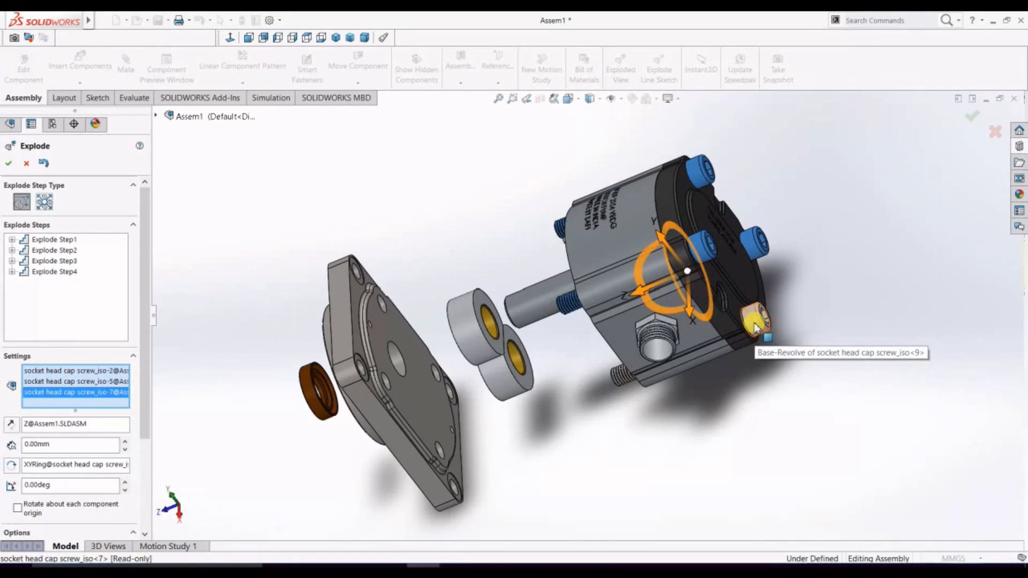
pyautogui.click(756, 324)
pyautogui.moveTo(682, 355); pyautogui.dragTo(830, 297)
# Explode the Part2 end plate and the rear Part6 housing seal backward along Z, away from the housing
pyautogui.moveTo(838, 337); pyautogui.dragTo(783, 289, button='middle')
pyautogui.moveTo(767, 360); pyautogui.dragTo(730, 367, button='middle')
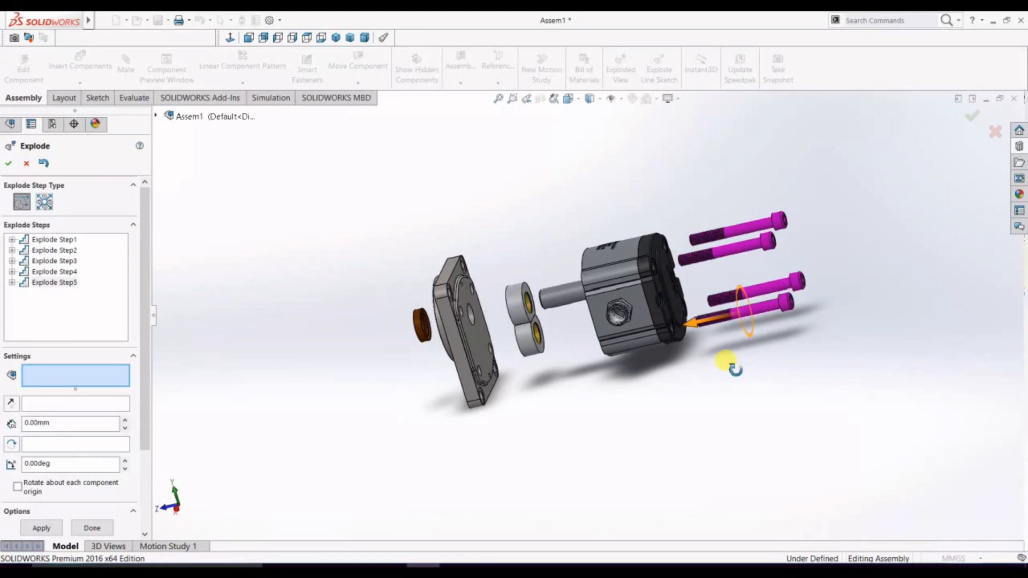
pyautogui.click(663, 294)
pyautogui.moveTo(627, 297); pyautogui.dragTo(729, 289)
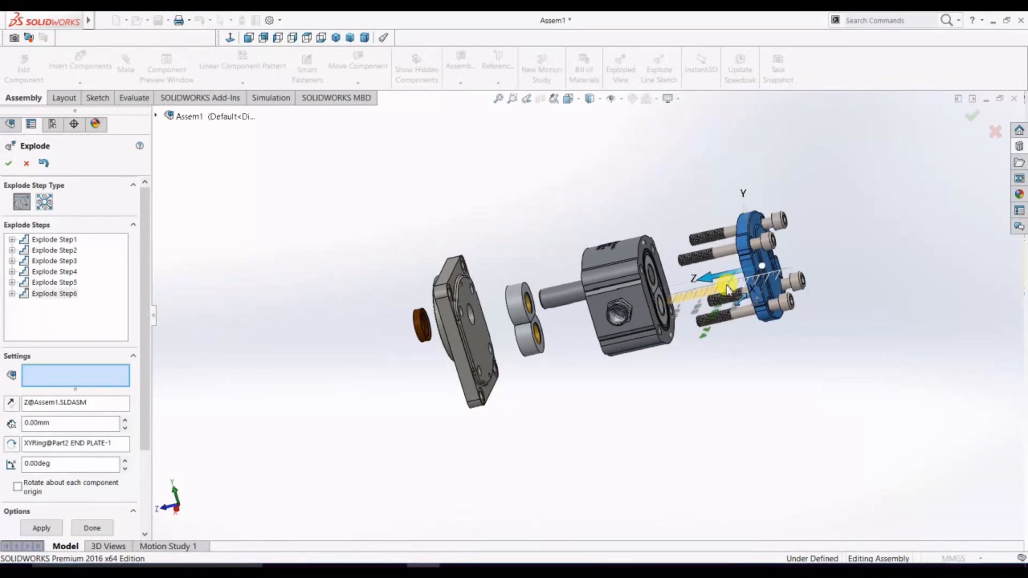
pyautogui.click(664, 291)
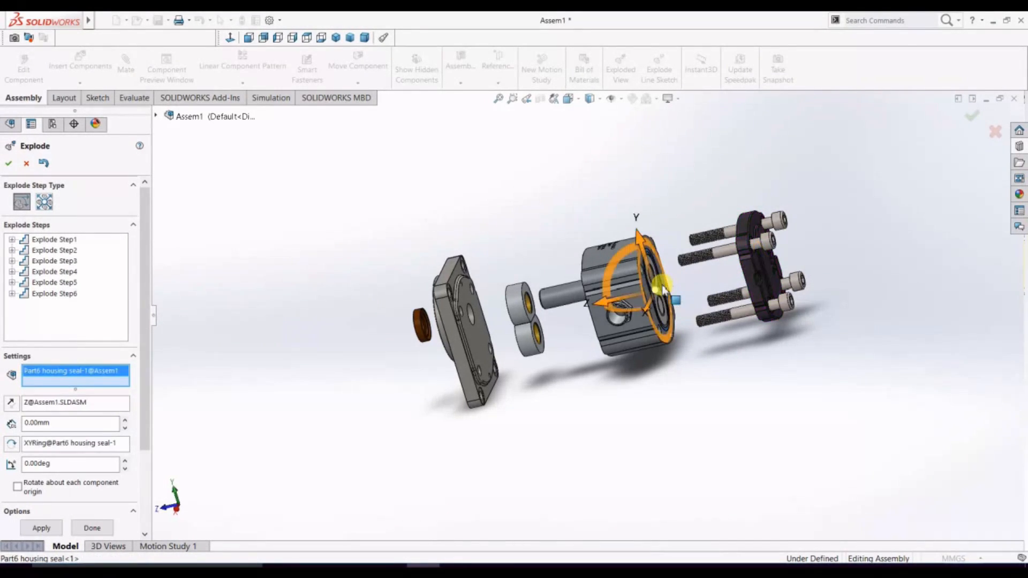
pyautogui.moveTo(622, 297); pyautogui.dragTo(722, 275)
# Explode the two rear sleeve subassemblies together, backward along Z out of the housing toward the end plate
pyautogui.scroll(-5, 668, 286)
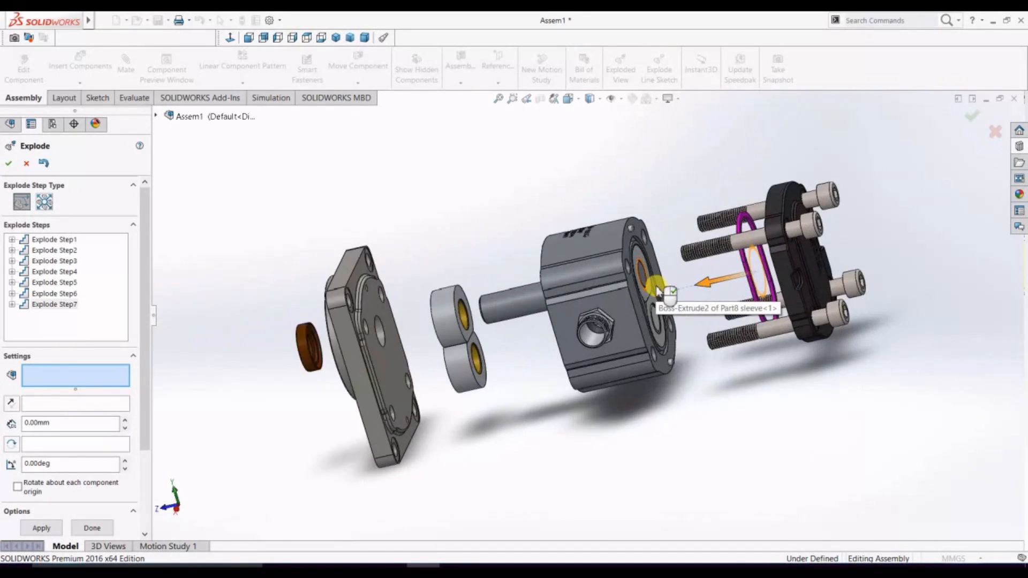
pyautogui.click(640, 306)
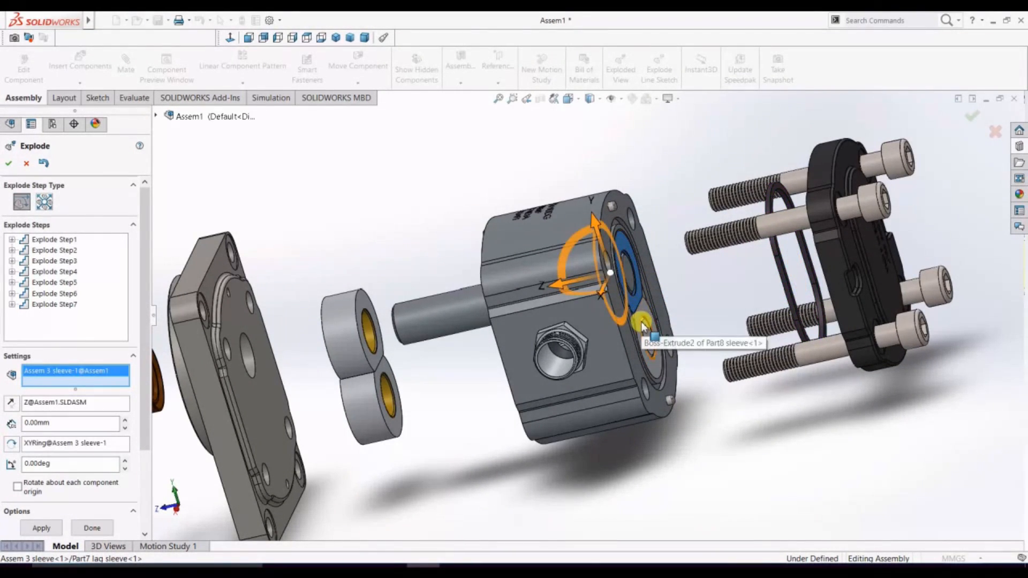
pyautogui.click(640, 324)
pyautogui.moveTo(597, 353); pyautogui.dragTo(739, 311)
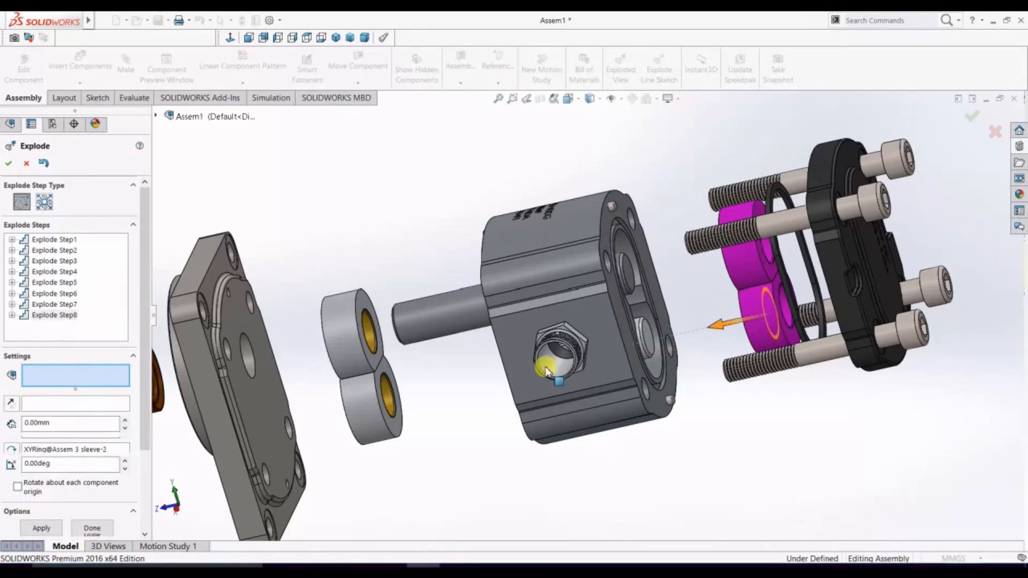
# Explode the pump housing backward along Z to expose the meshing gears and the front housing seal
pyautogui.moveTo(489, 409); pyautogui.dragTo(517, 406, button='middle')
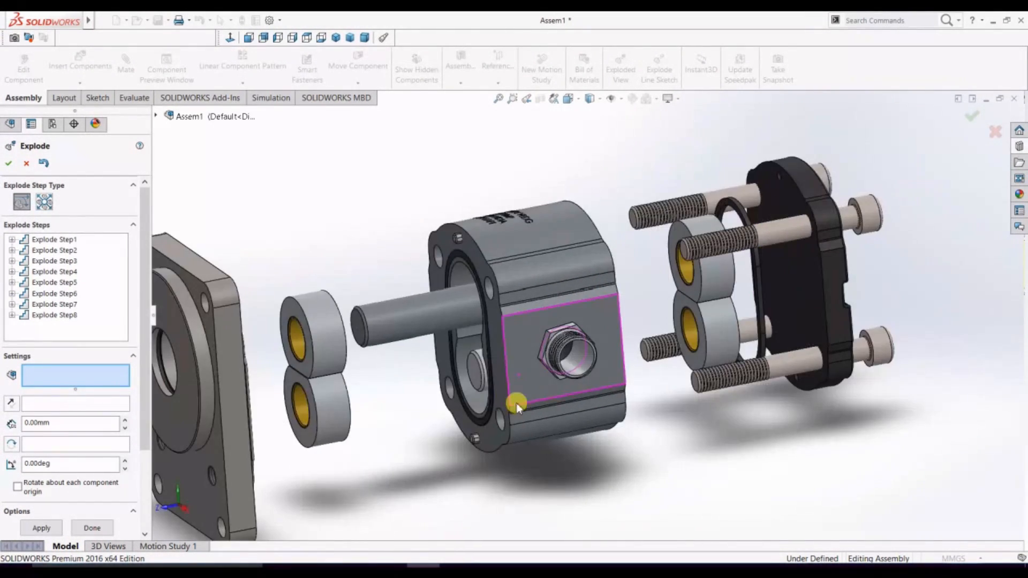
pyautogui.scroll(2, 536, 381)
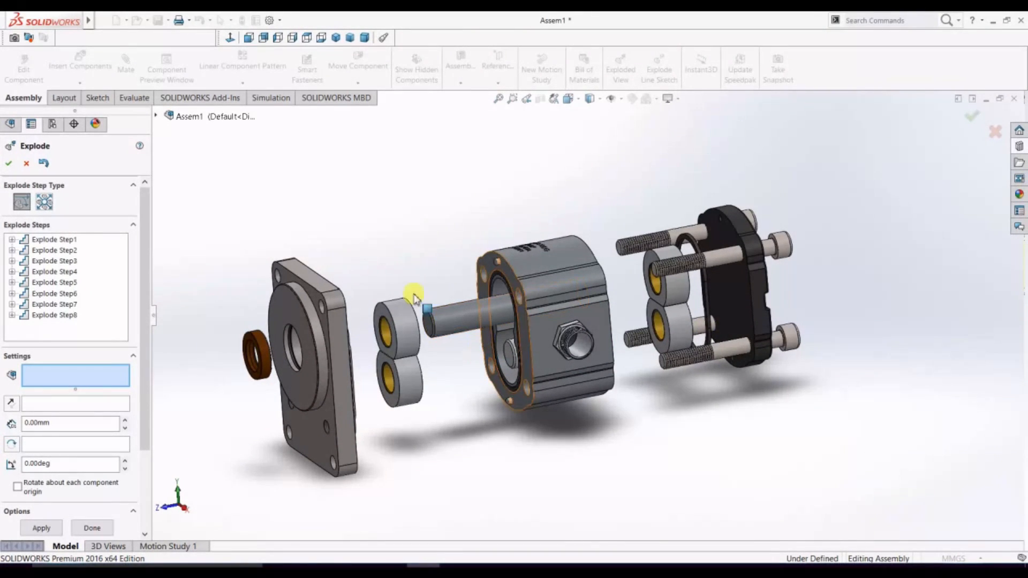
pyautogui.scroll(-1, 438, 288)
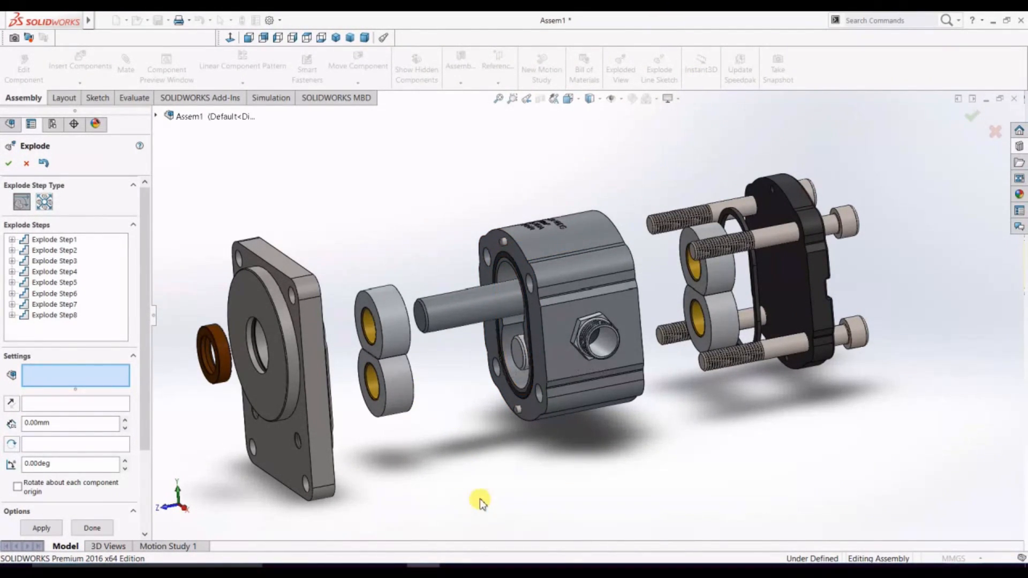
pyautogui.moveTo(477, 450); pyautogui.dragTo(500, 419, button='middle')
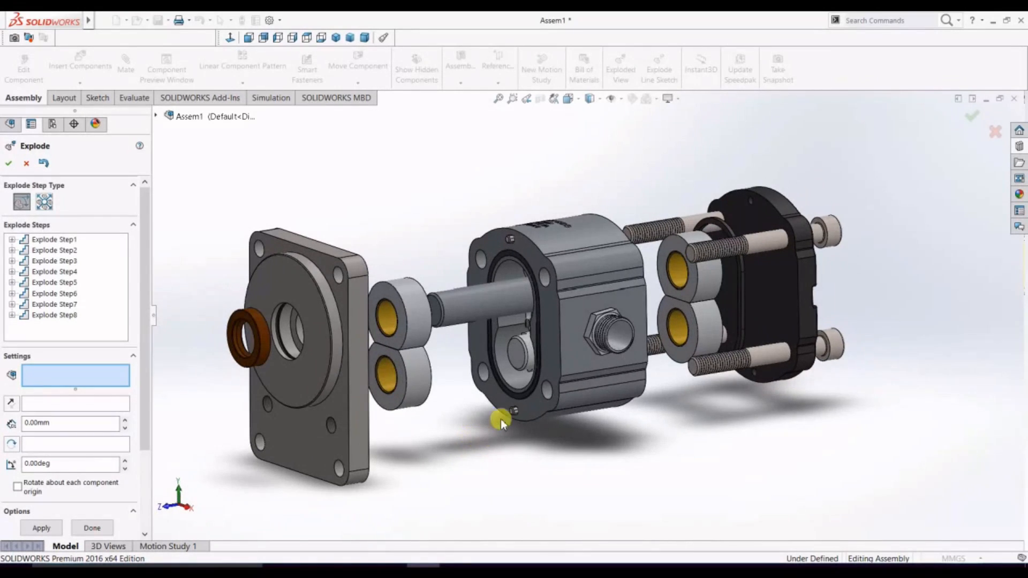
pyautogui.click(520, 399)
pyautogui.moveTo(516, 327); pyautogui.dragTo(617, 298)
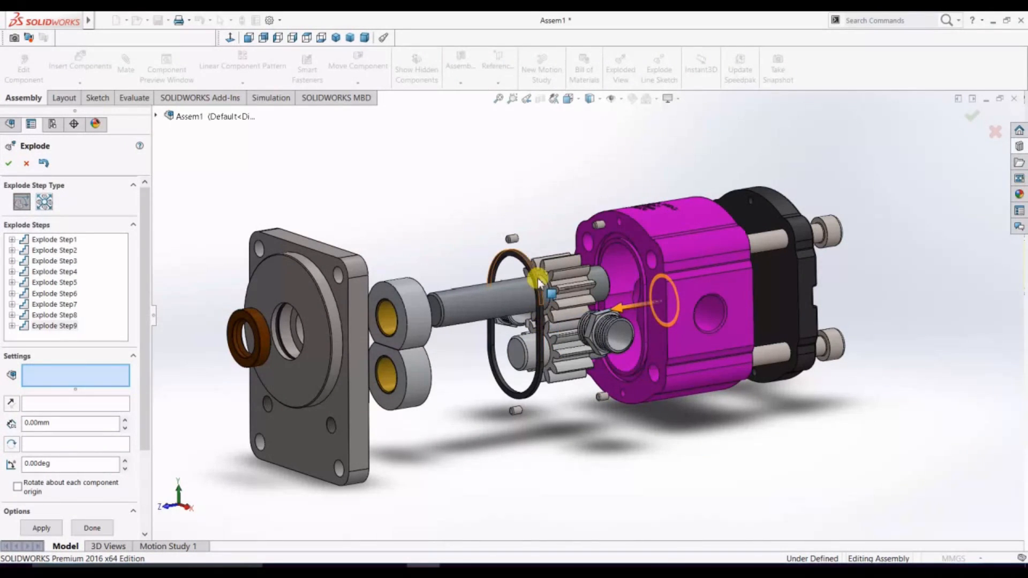
# Explode the front Part6 housing seal forward along Z to the front sleeves, and accept the exploded view
pyautogui.click(519, 286)
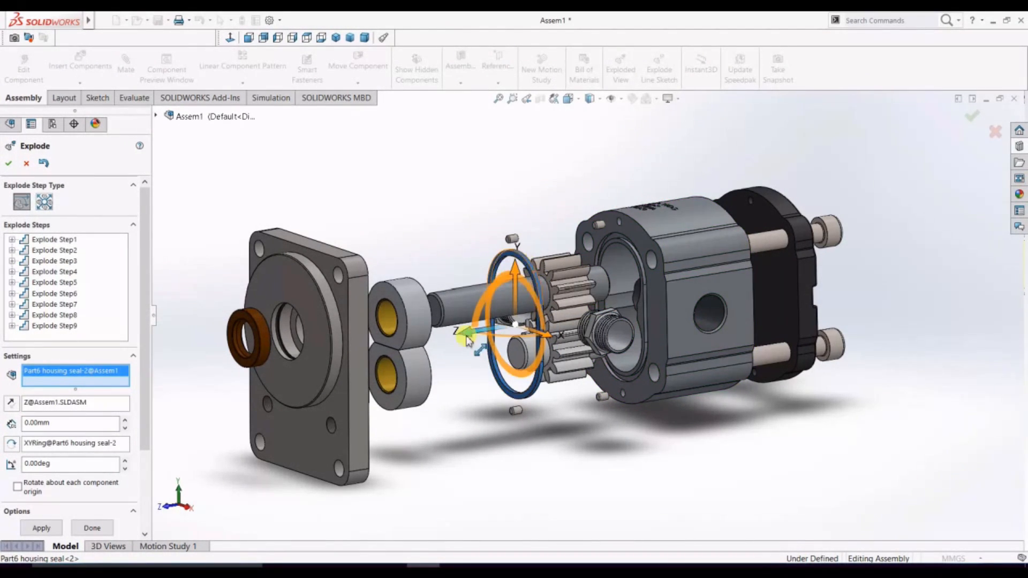
pyautogui.moveTo(471, 335); pyautogui.dragTo(376, 355)
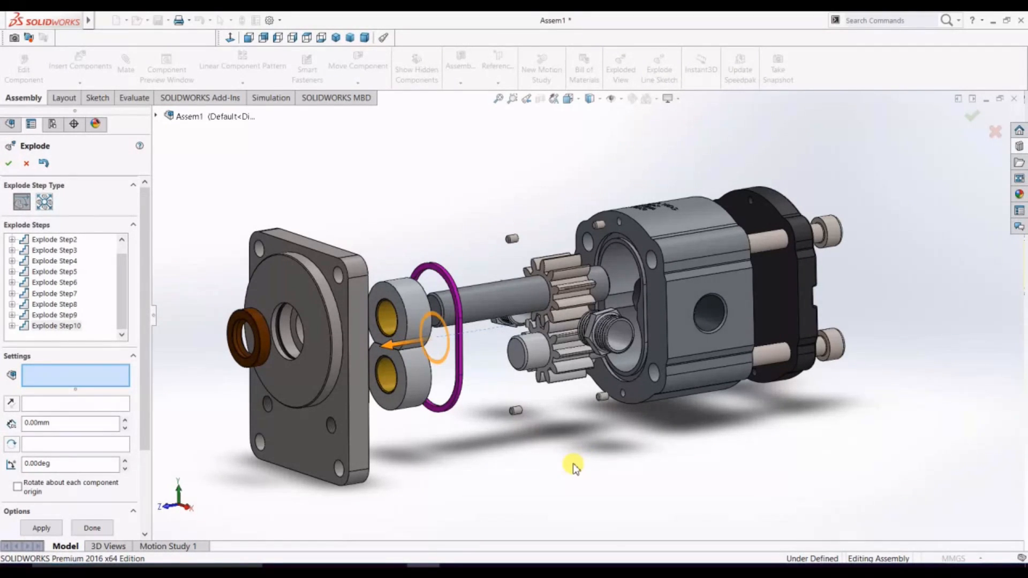
pyautogui.click(8, 163)
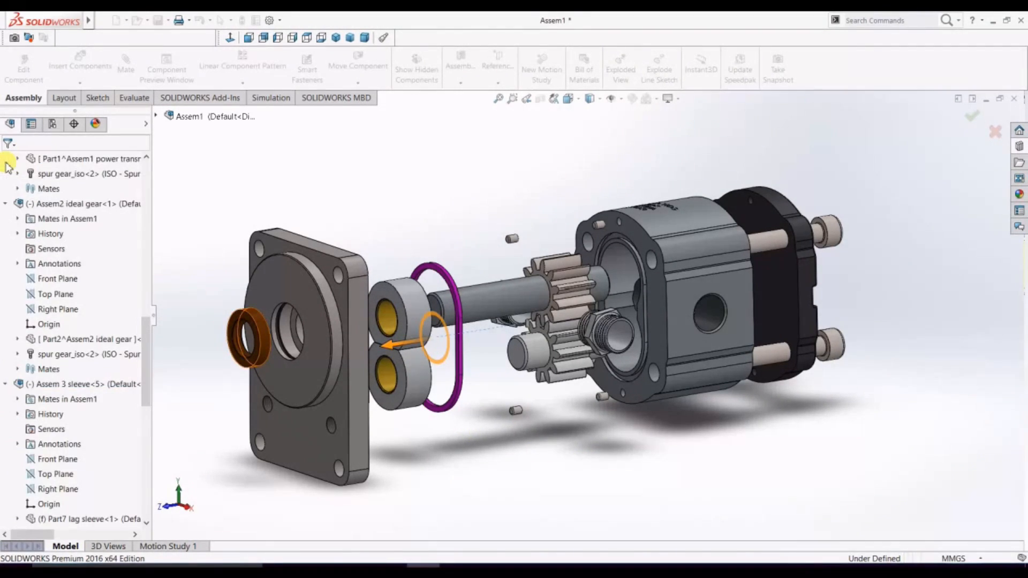
pyautogui.click(91, 161)
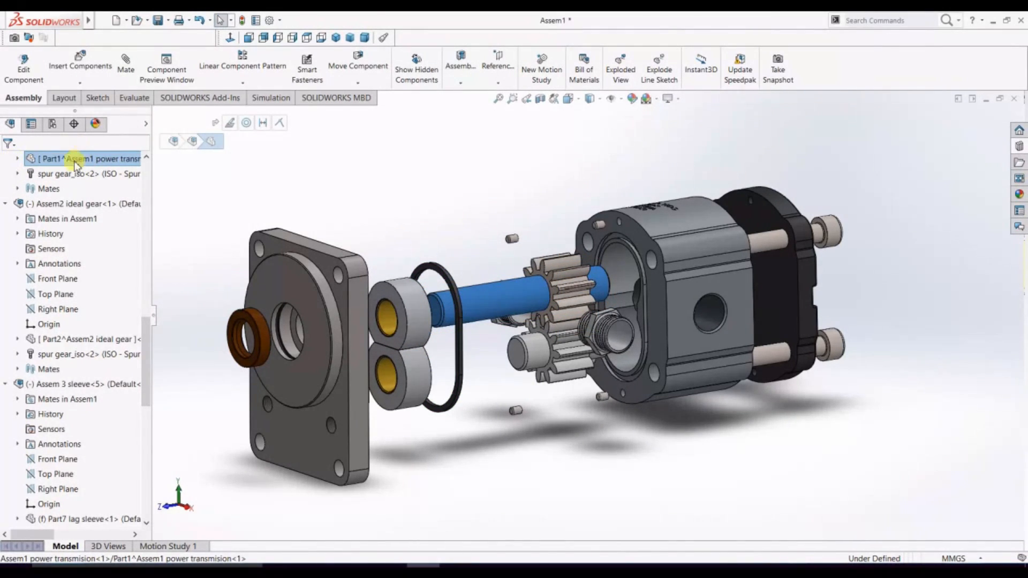
pyautogui.rightClick(75, 160)
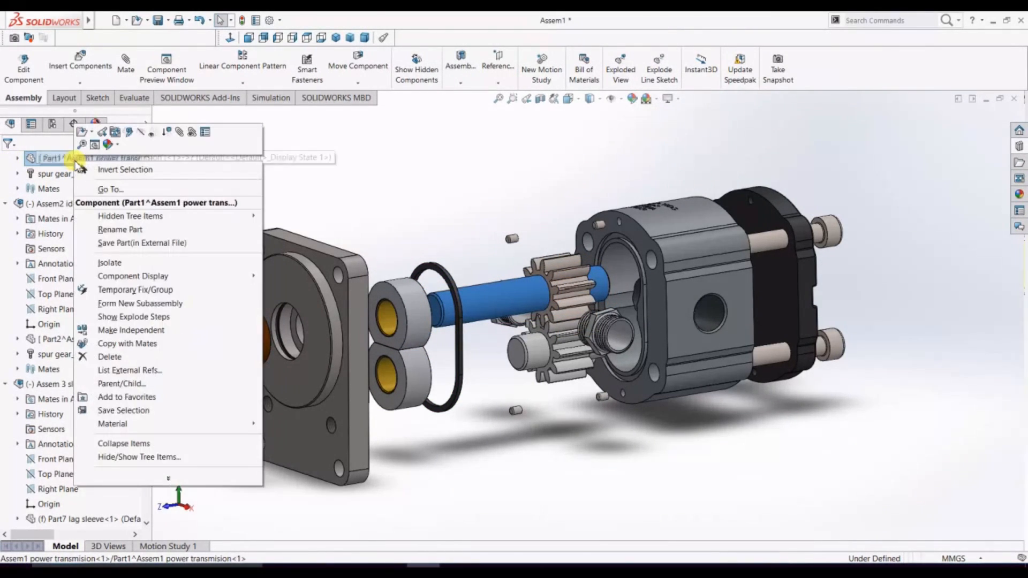
pyautogui.click(382, 207)
pyautogui.moveTo(490, 571)
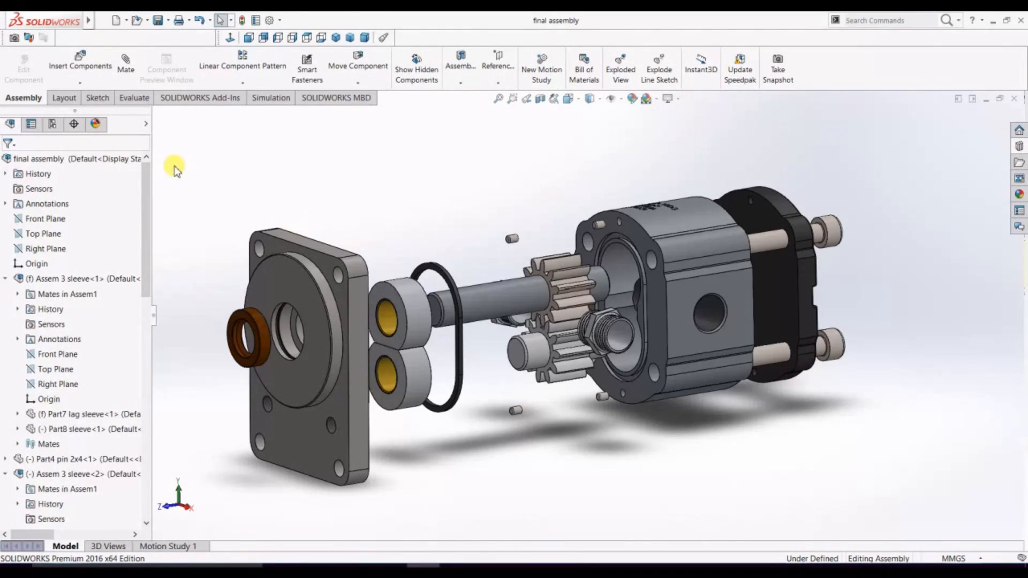
# Collapse the final assembly's exploded view and explode it again to check how the pump components separate and come together
pyautogui.rightClick(92, 158)
pyautogui.click(131, 296)
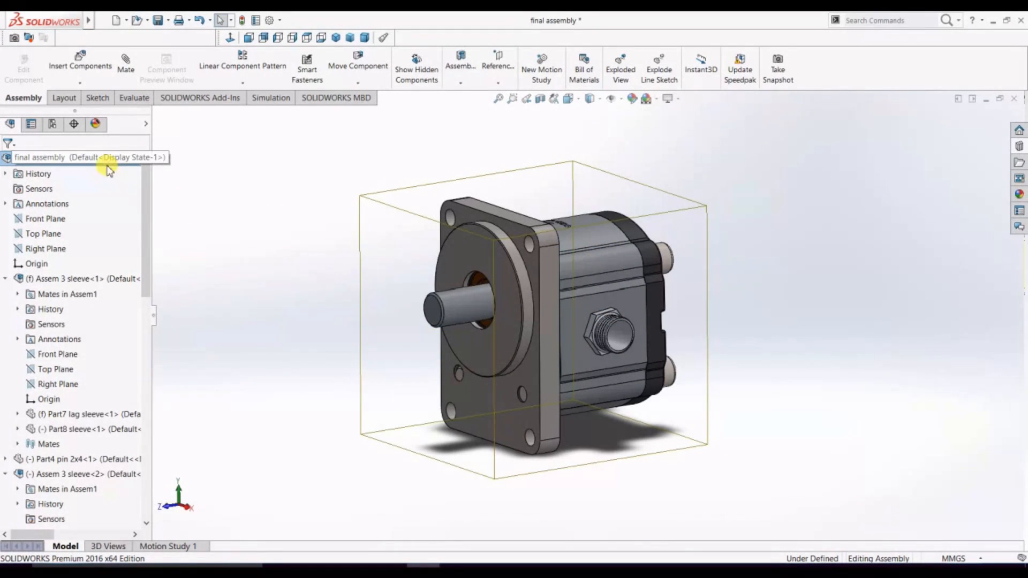
pyautogui.rightClick(107, 160)
pyautogui.click(150, 277)
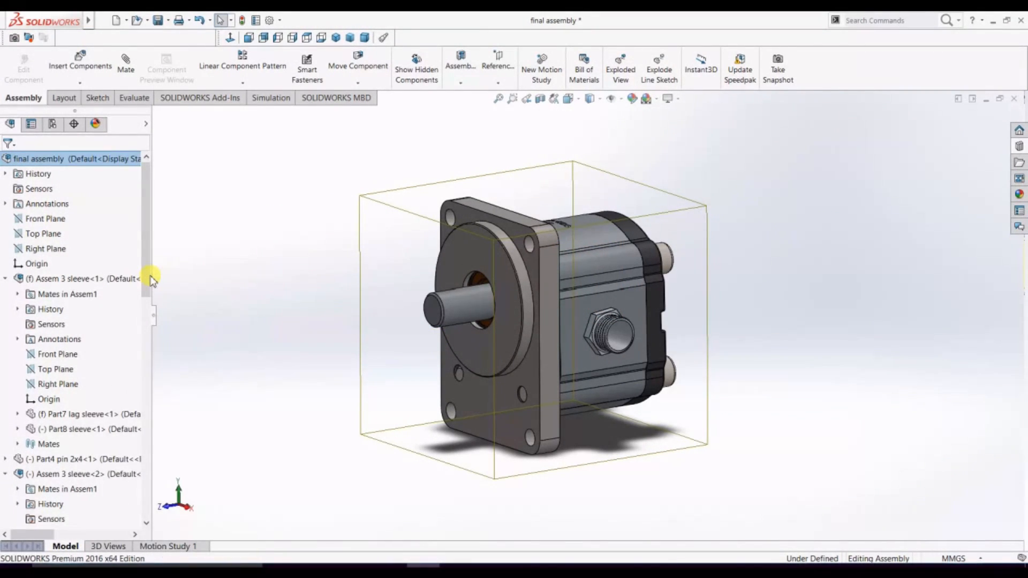
pyautogui.rightClick(89, 158)
pyautogui.click(123, 280)
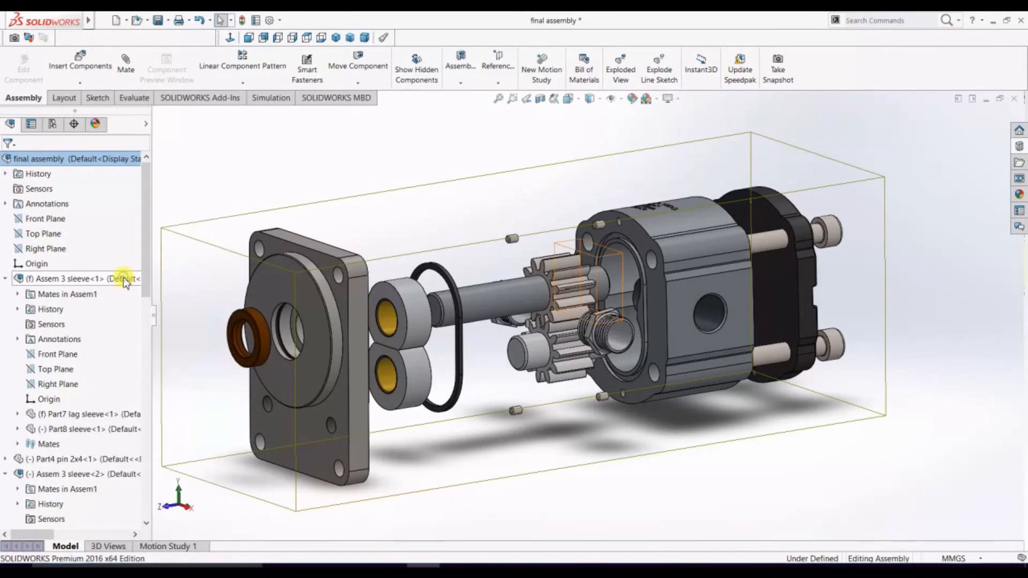
pyautogui.click(771, 310)
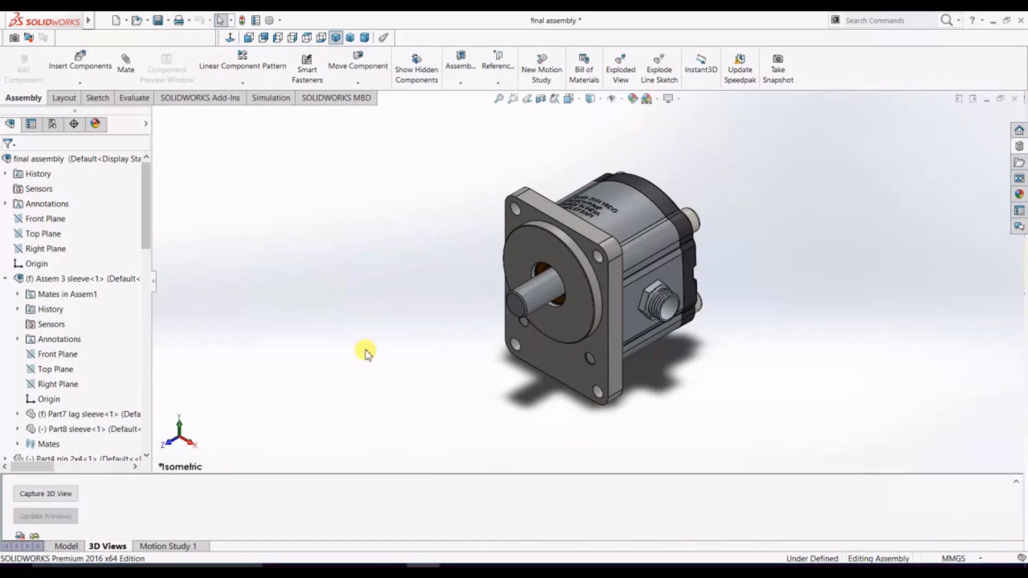
# In Motion Study 1, add a constant-speed 100 RPM rotary motor on the protruding drive shaft's cylindrical face and calculate the motion
pyautogui.click(169, 547)
pyautogui.click(379, 401)
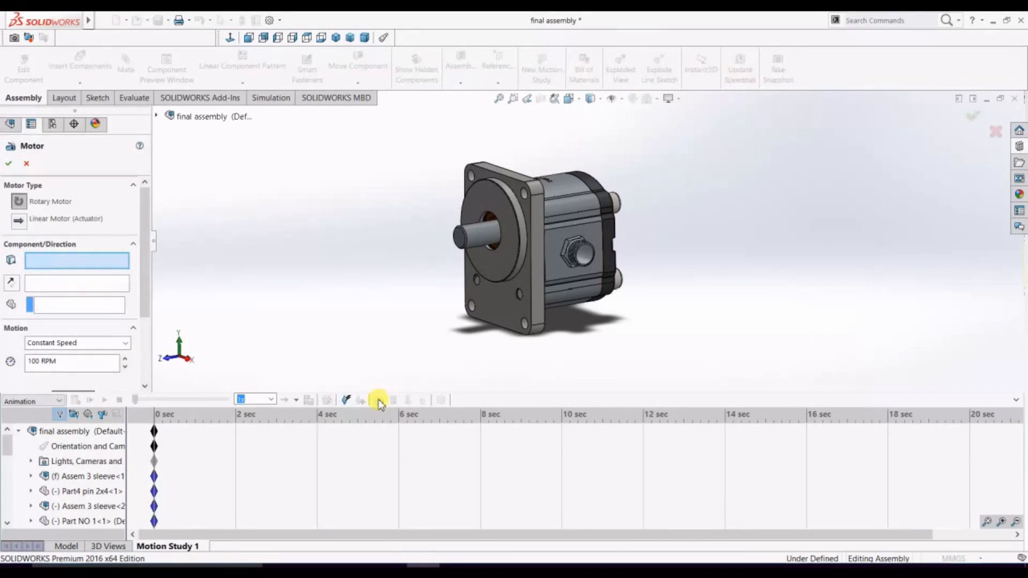
pyautogui.click(473, 238)
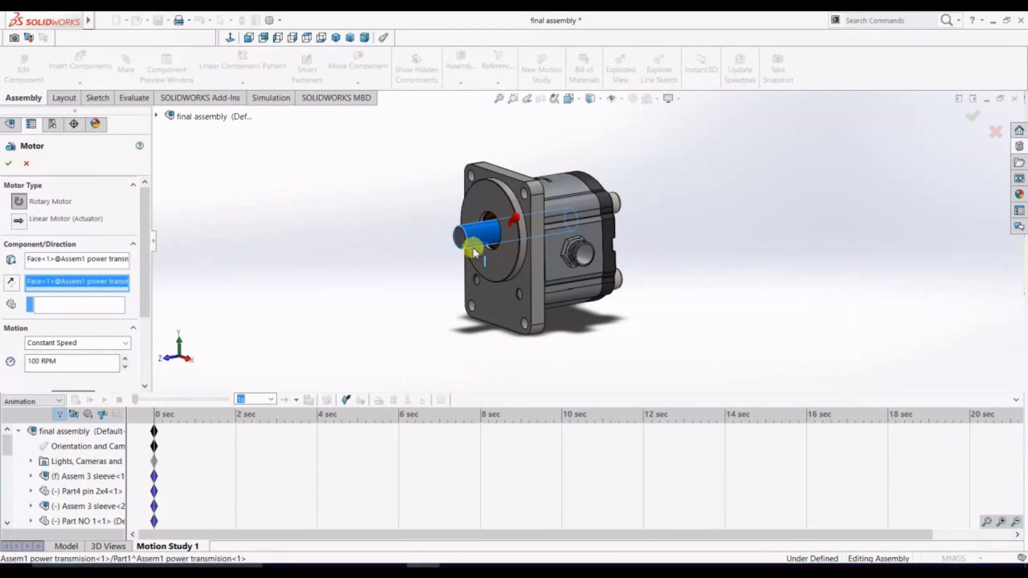
pyautogui.click(62, 307)
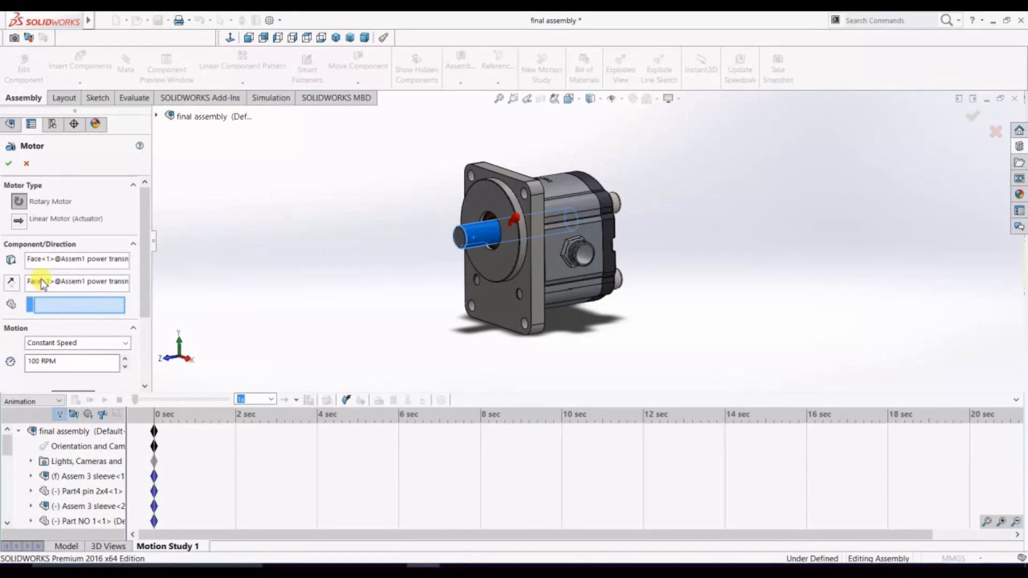
pyautogui.click(9, 163)
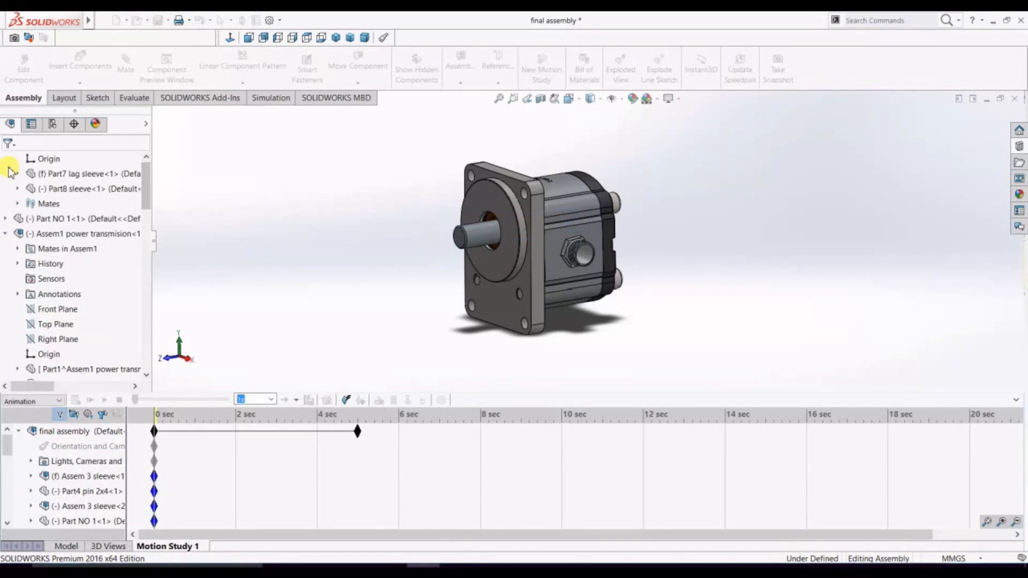
pyautogui.click(105, 402)
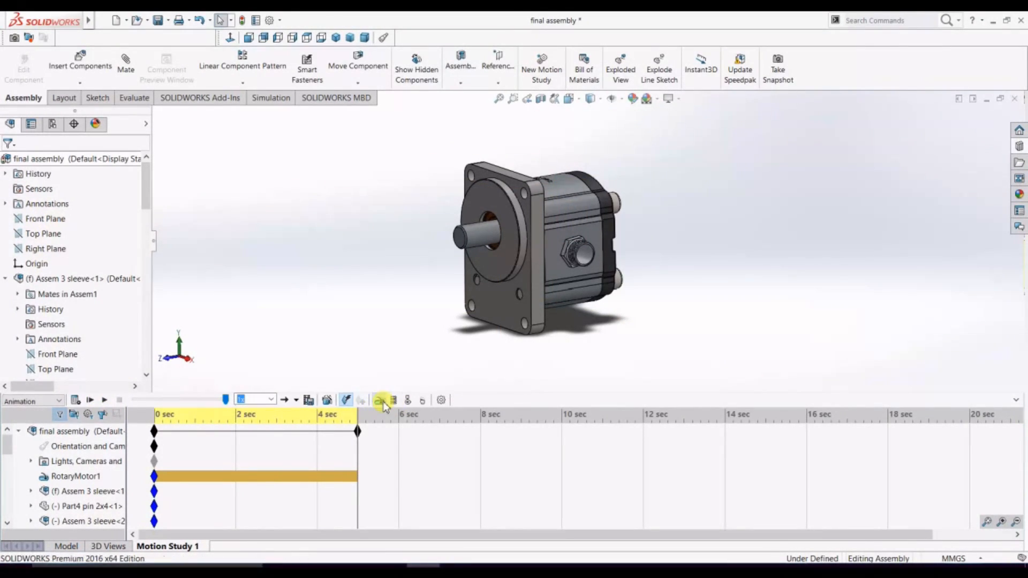
# Add another constant-speed rotary motor on the protruding drive shaft at 130 RPM and play the study
pyautogui.click(380, 401)
pyautogui.click(464, 239)
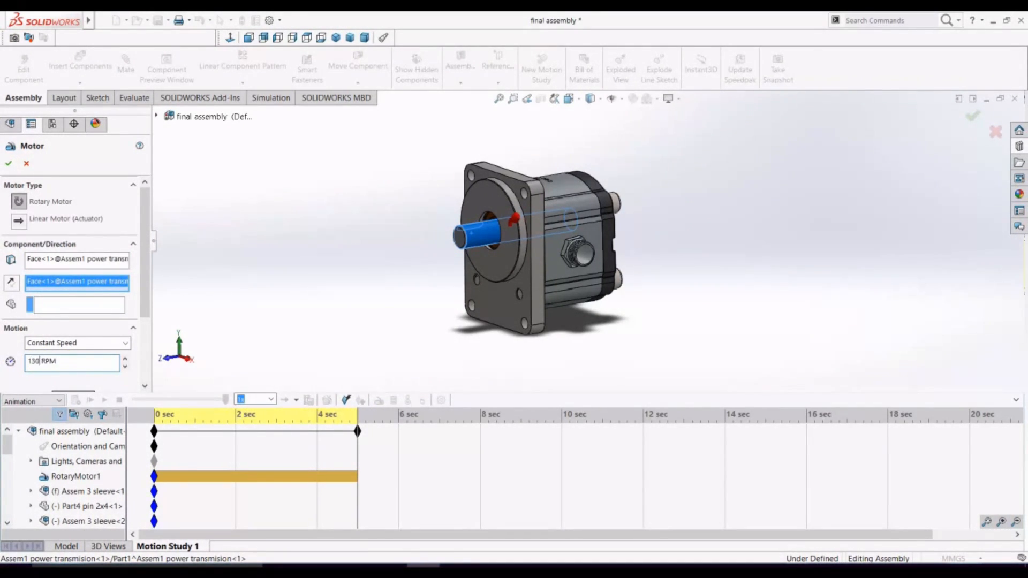
pyautogui.click(9, 163)
pyautogui.click(104, 400)
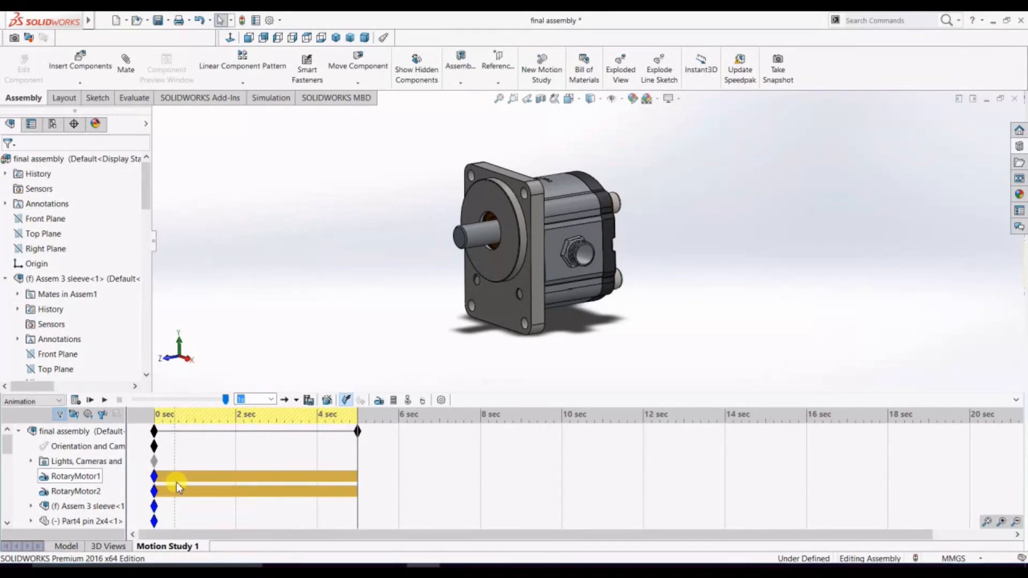
# Delete RotaryMotor1 from the motion study and play the animation with the remaining motor
pyautogui.click(75, 477)
pyautogui.rightClick(85, 476)
pyautogui.click(118, 399)
pyautogui.click(593, 222)
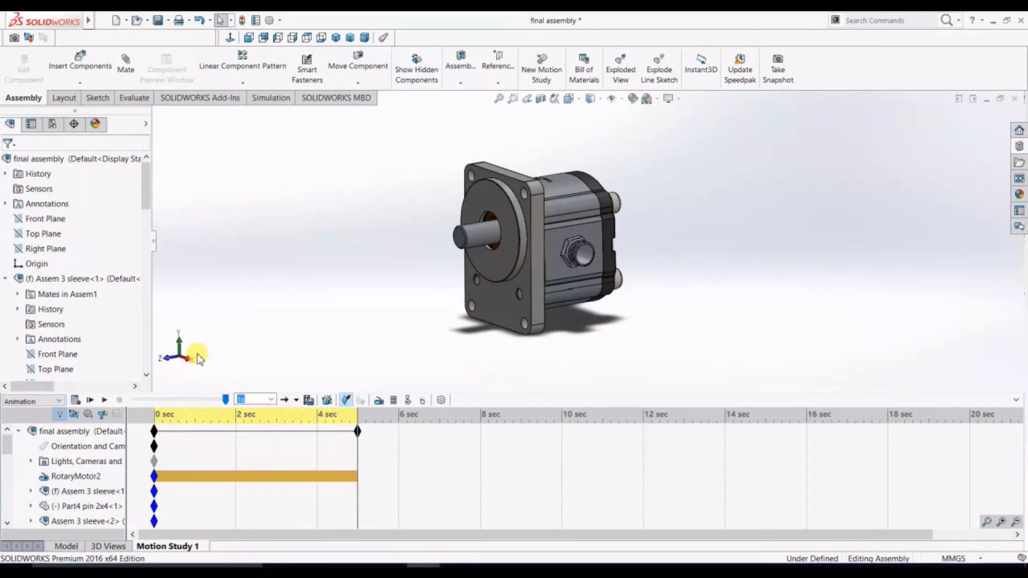
pyautogui.click(105, 400)
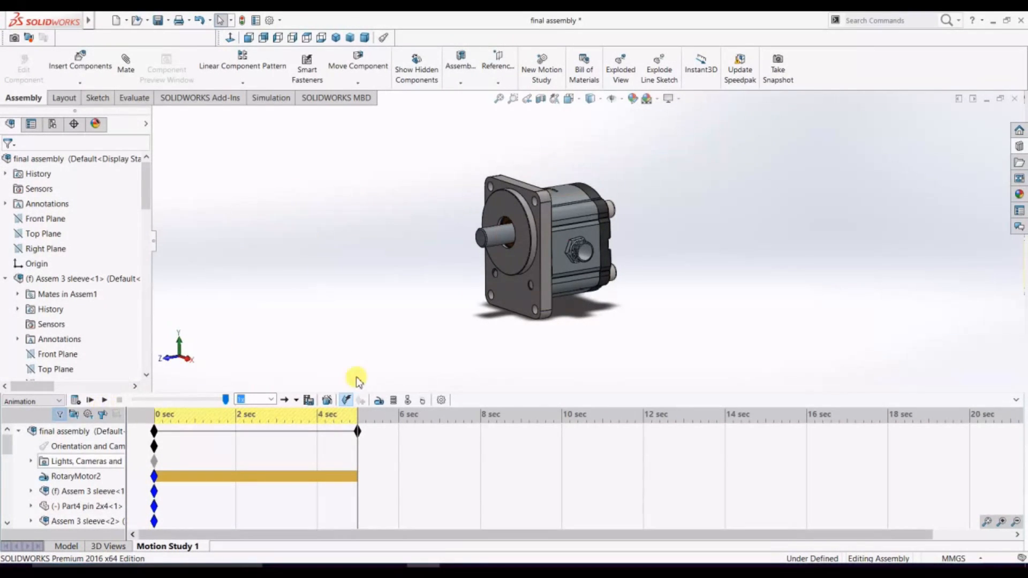
# Add a rotate-model animation of one clockwise turn about the Y-axis, lasting 10 seconds from time 0, and play it
pyautogui.click(327, 400)
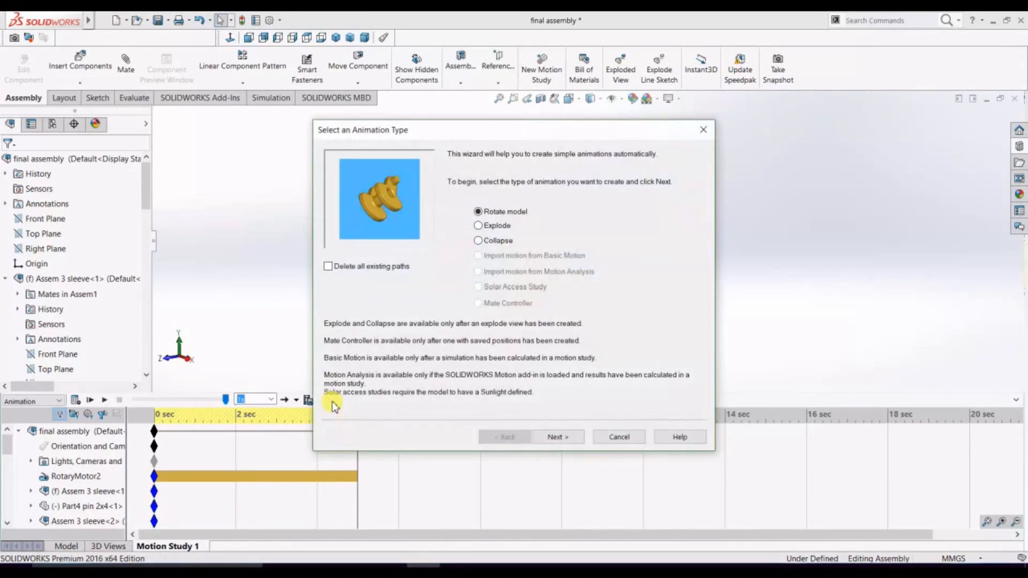
pyautogui.click(557, 436)
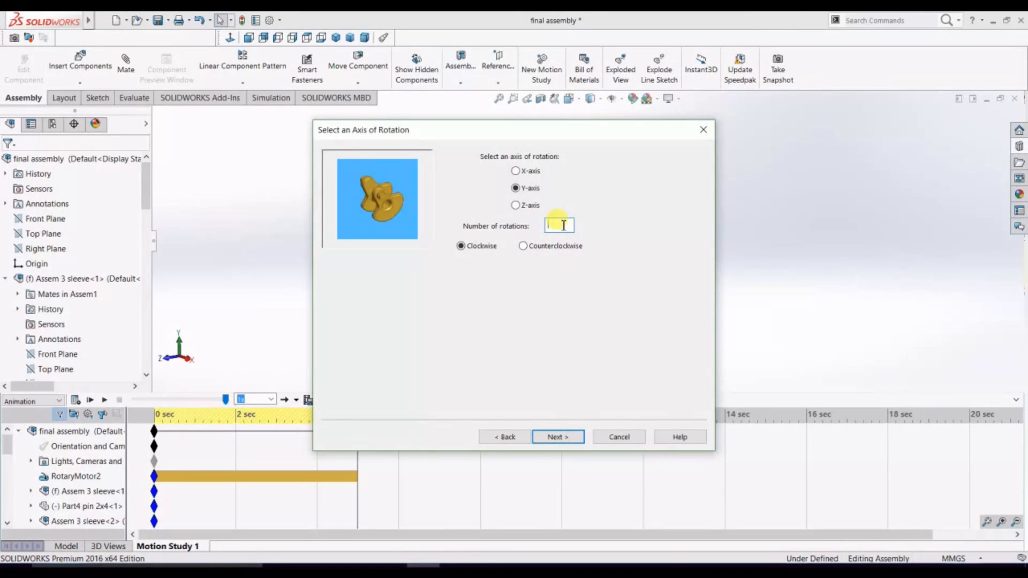
pyautogui.click(565, 439)
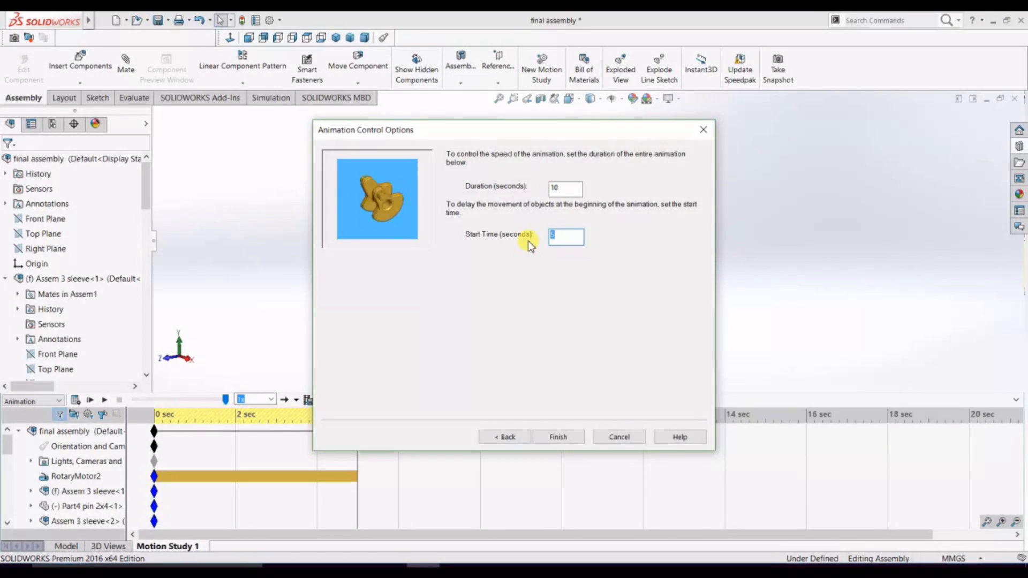
pyautogui.click(558, 438)
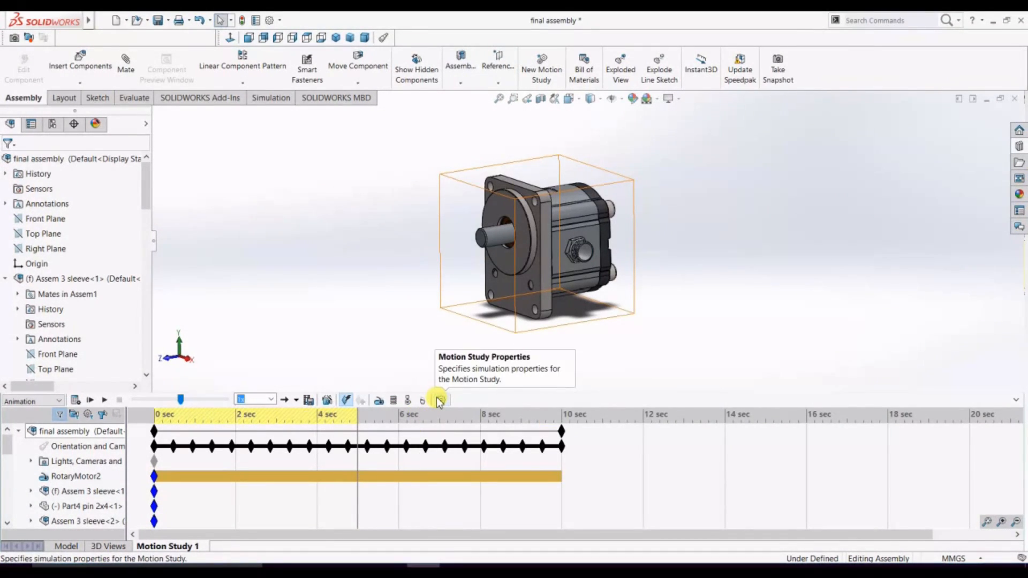
pyautogui.click(413, 305)
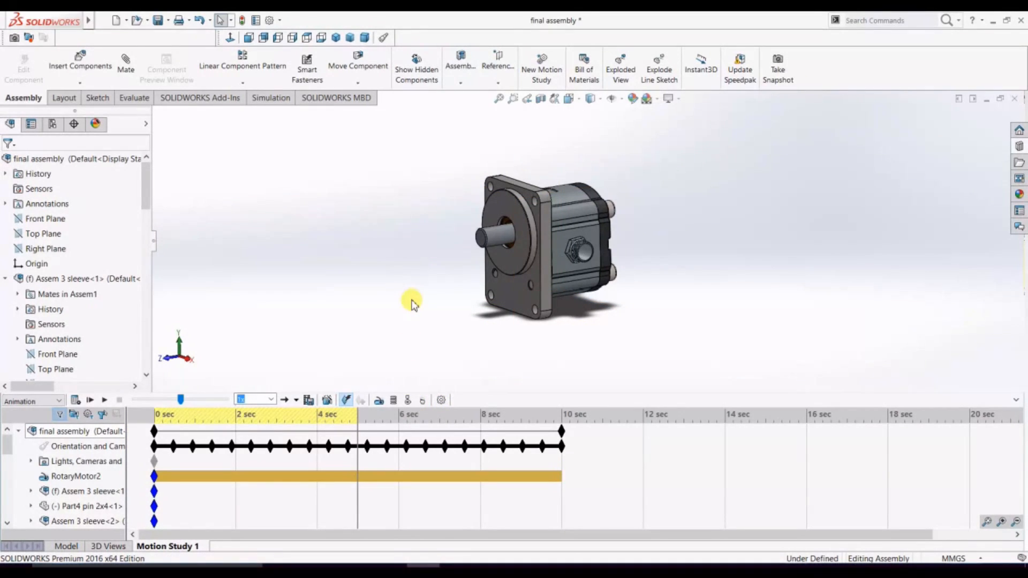
pyautogui.click(105, 401)
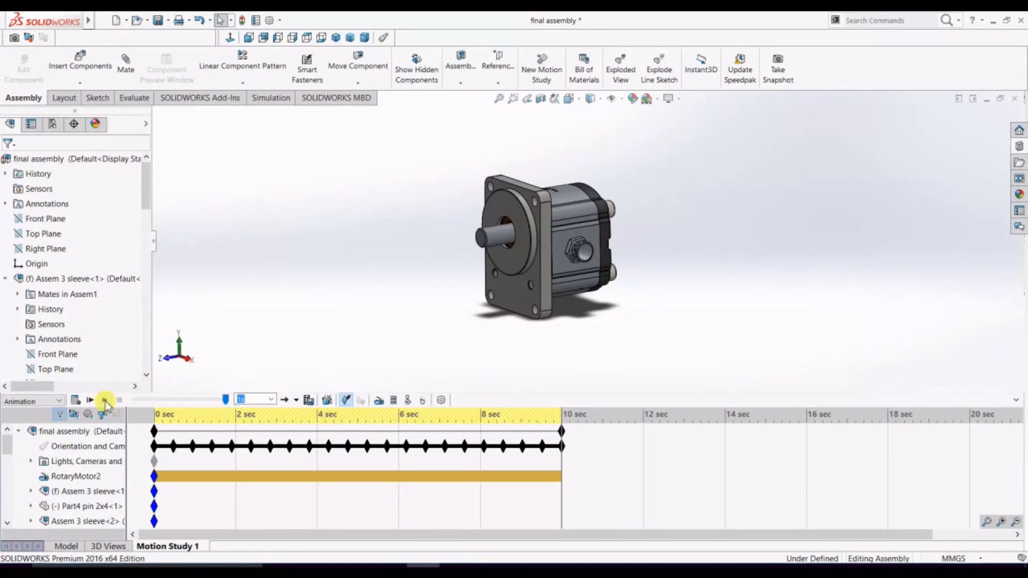
pyautogui.click(105, 401)
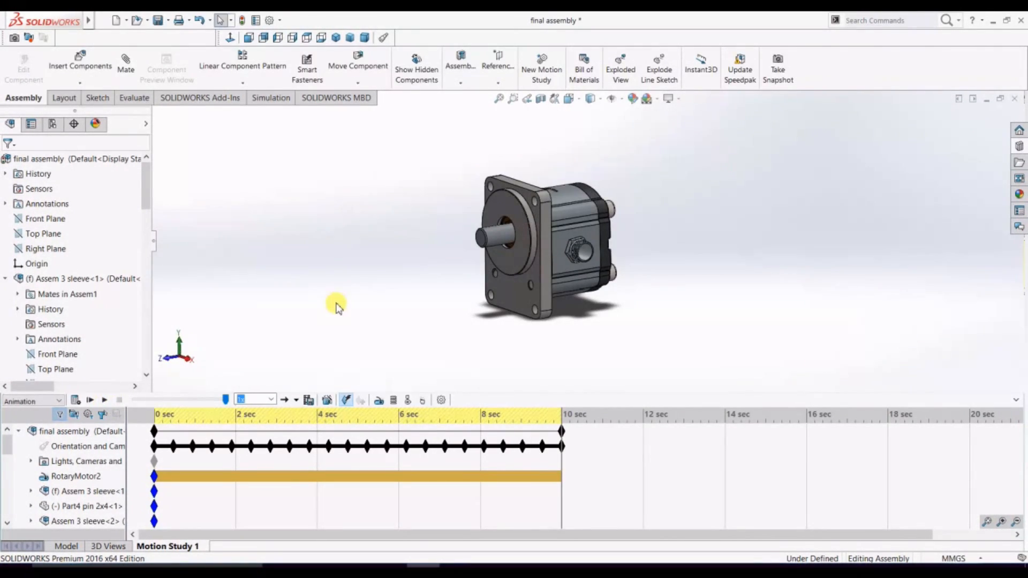
pyautogui.click(328, 400)
pyautogui.click(558, 437)
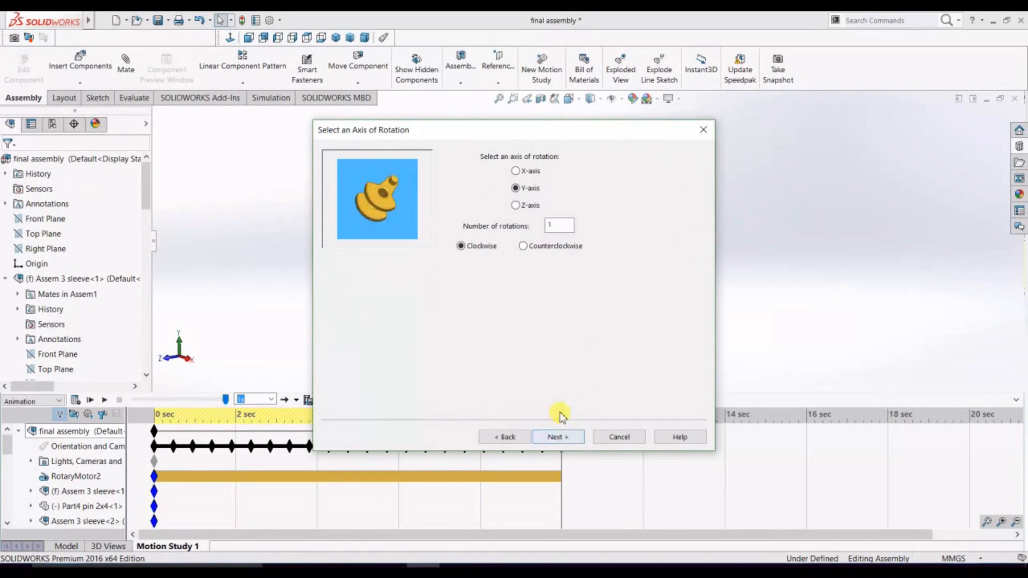
pyautogui.click(711, 134)
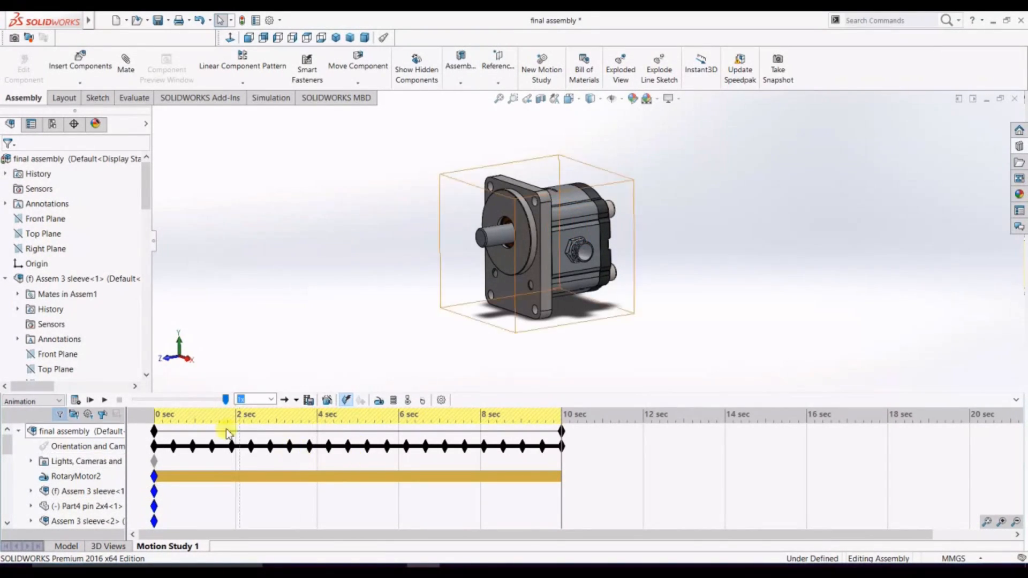
pyautogui.click(470, 221)
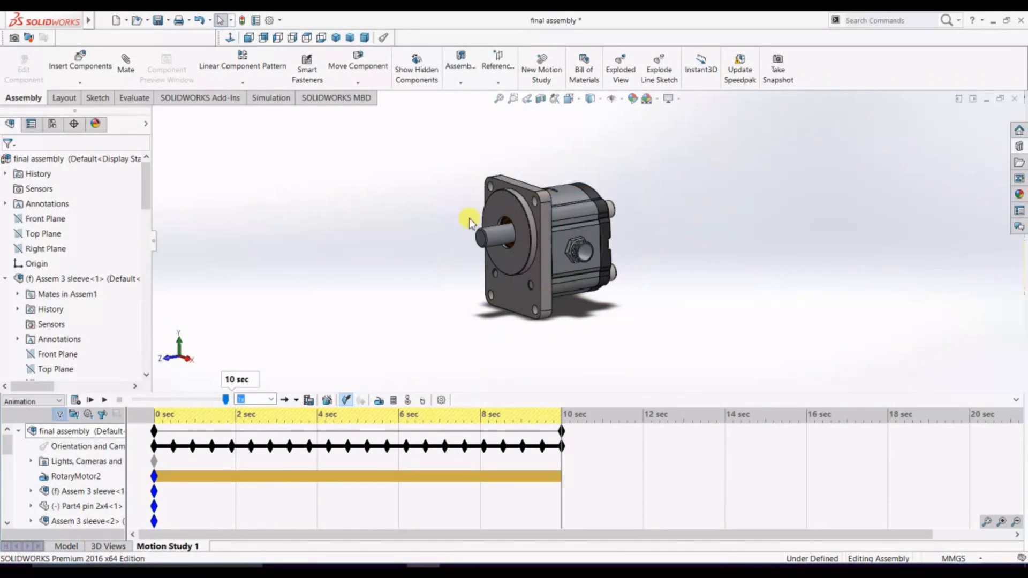
# Save the final assembly, rebuilding the document before saving
pyautogui.click(159, 20)
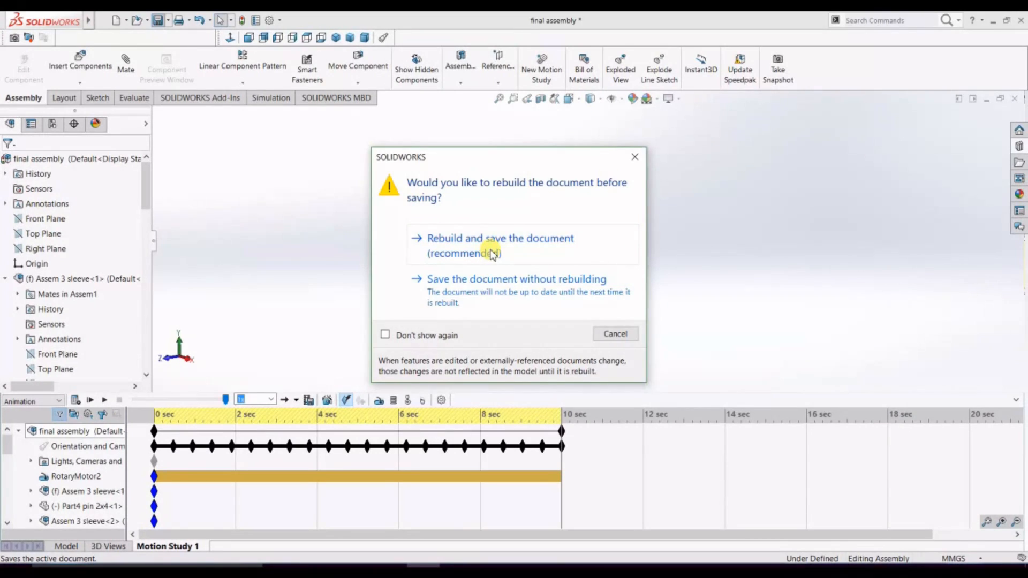
pyautogui.click(493, 254)
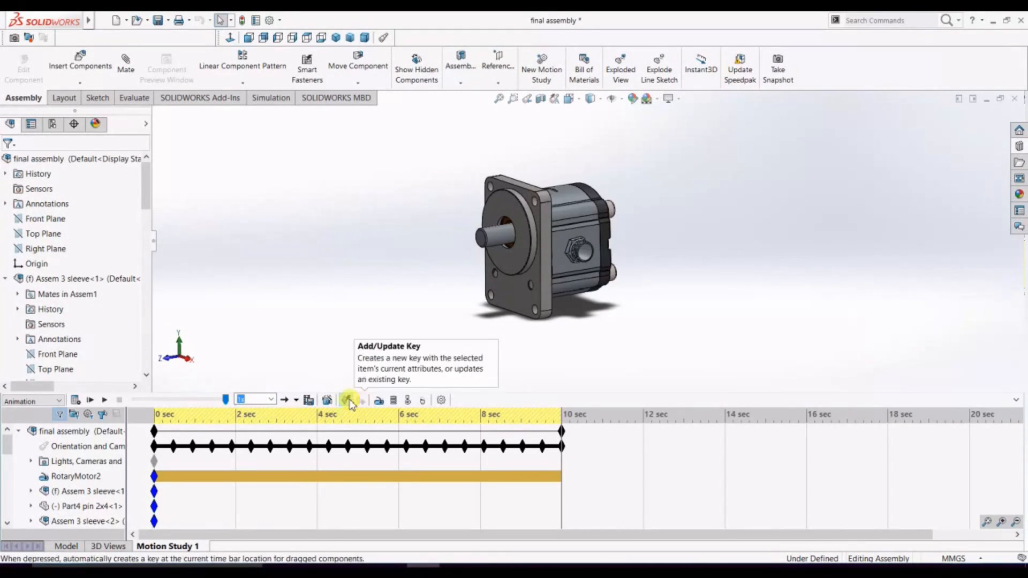
# Add an explode animation with a duration of 10 seconds and a start time of 10 seconds
pyautogui.click(327, 400)
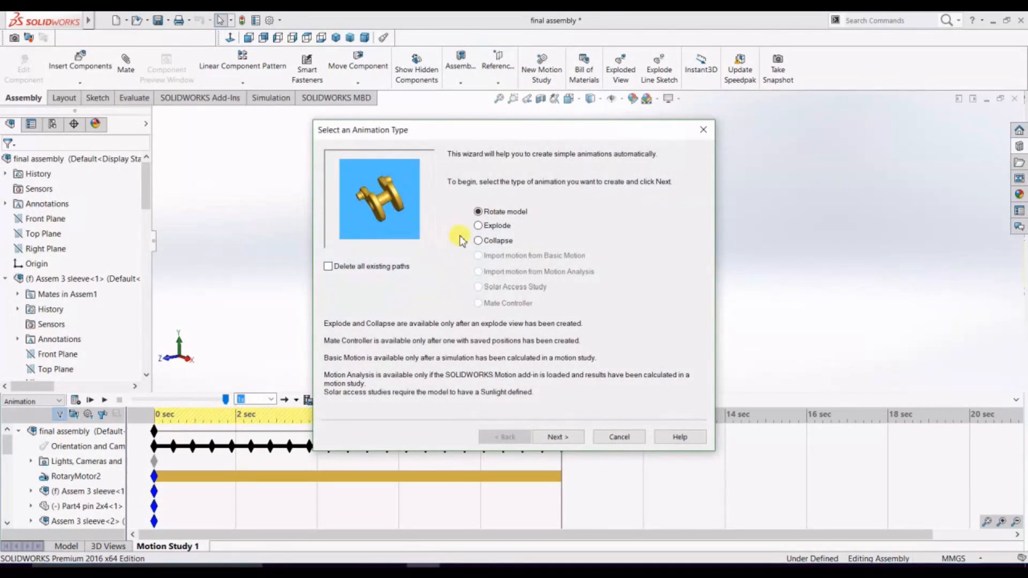
pyautogui.click(492, 226)
pyautogui.click(572, 442)
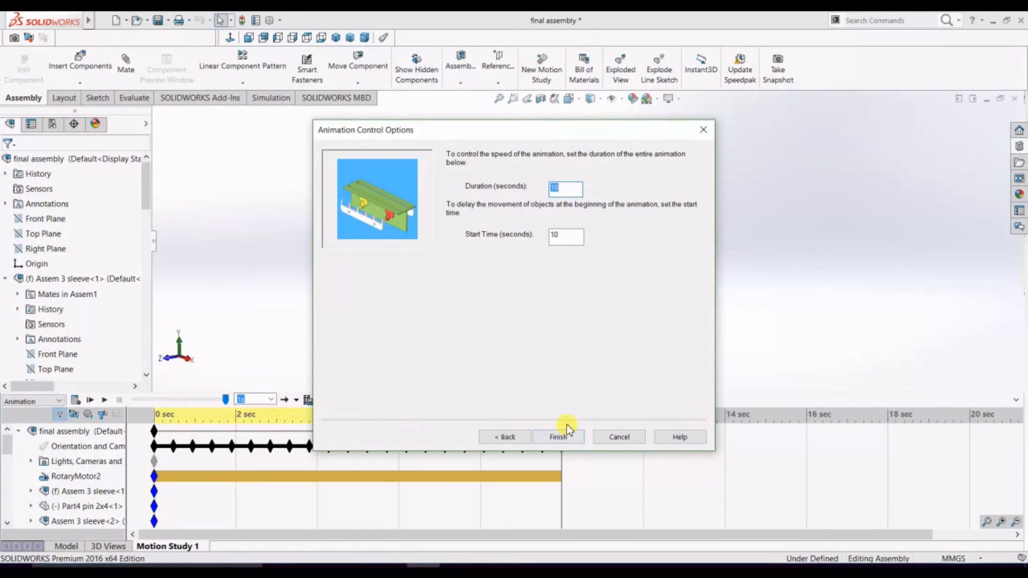
pyautogui.click(558, 437)
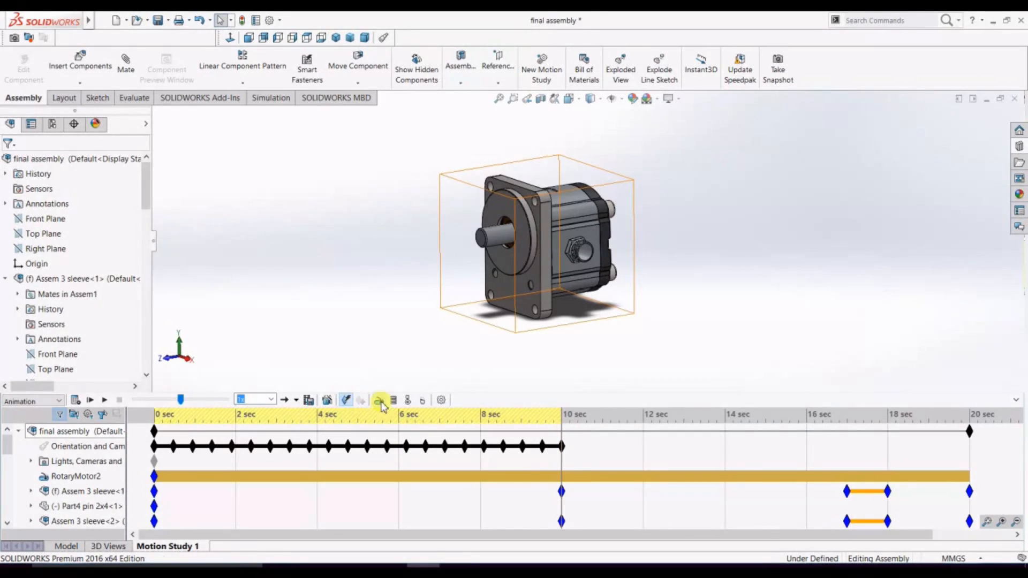
# Add a collapse animation with a duration of 10 seconds and a start time of 20 seconds, and play the motion study
pyautogui.click(327, 400)
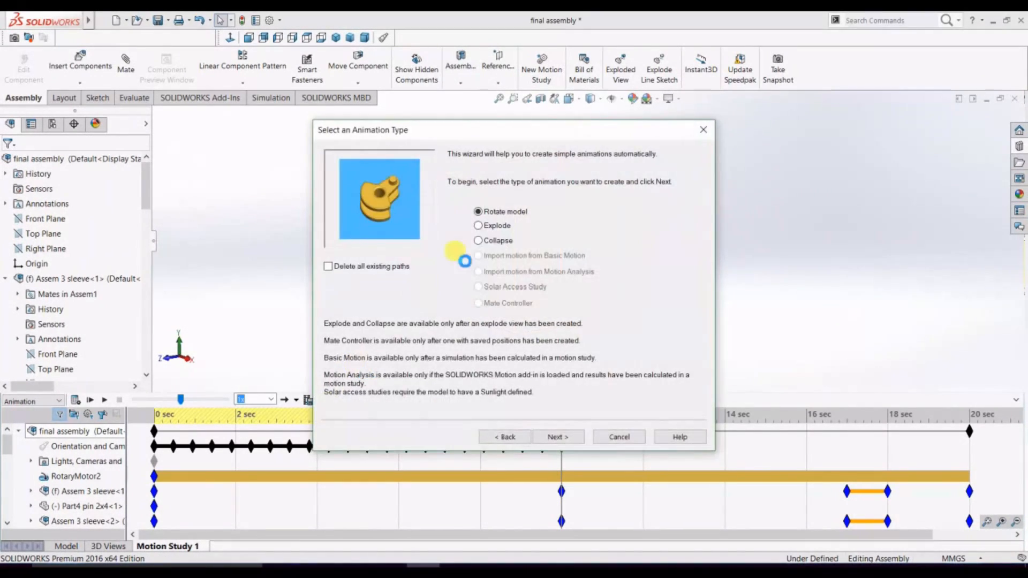
pyautogui.click(478, 241)
pyautogui.click(558, 437)
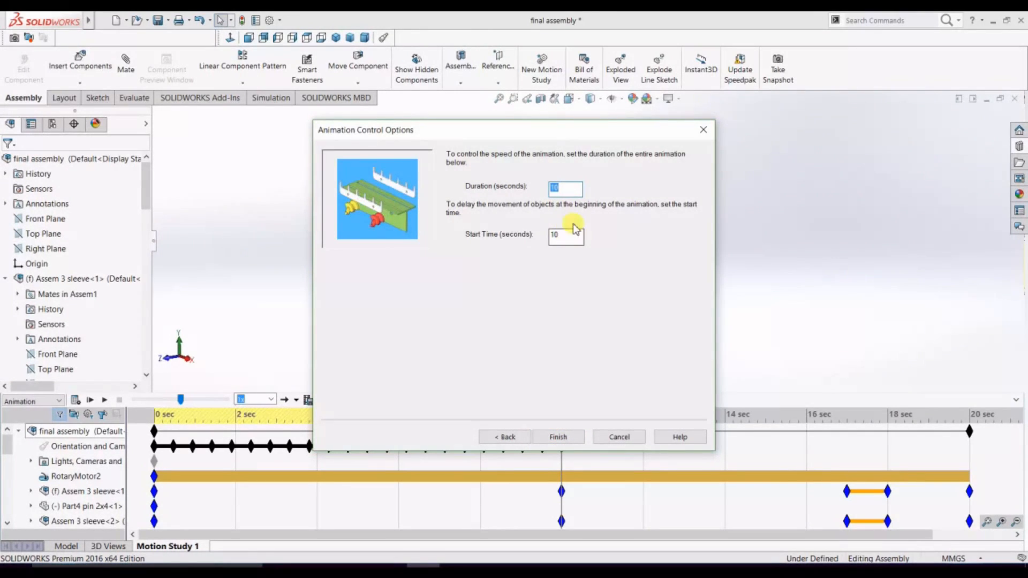
pyautogui.moveTo(568, 236); pyautogui.dragTo(526, 244)
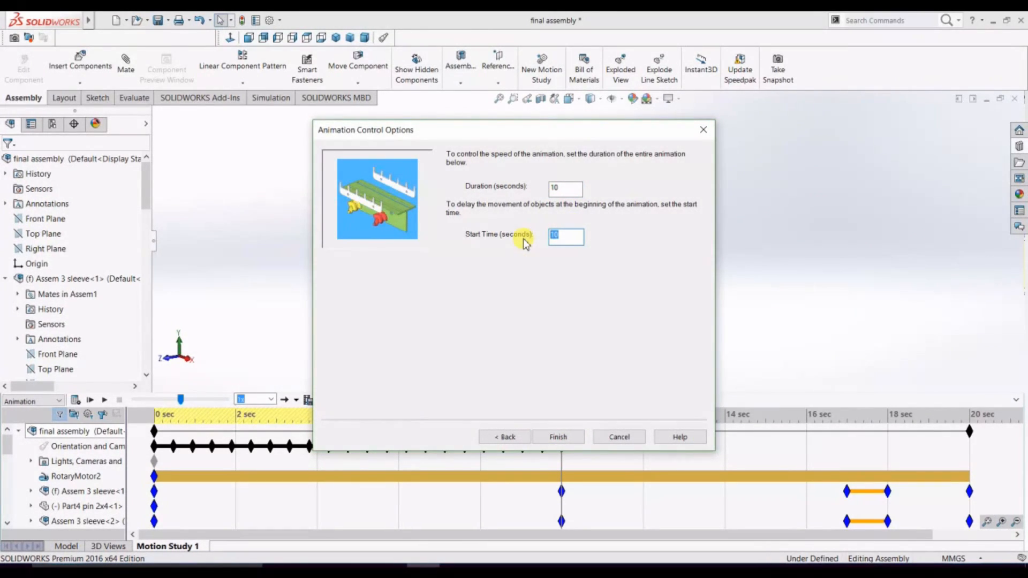
pyautogui.write('20')
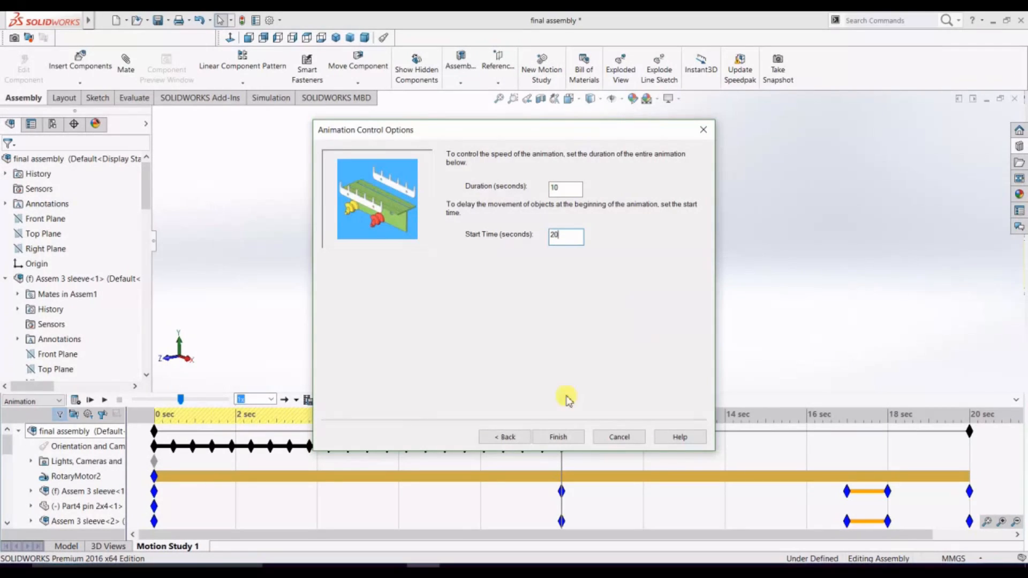
pyautogui.click(558, 437)
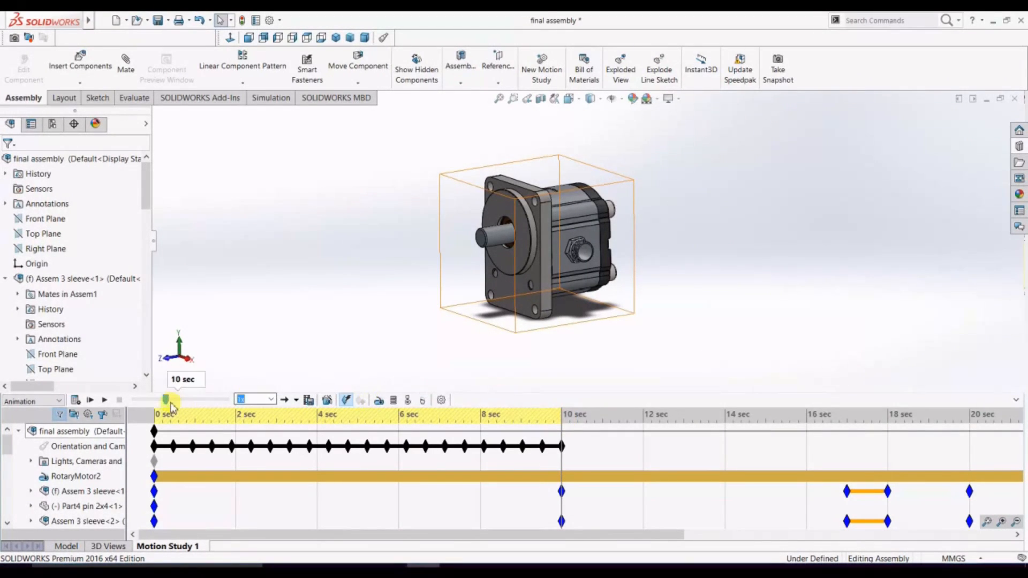
pyautogui.click(105, 400)
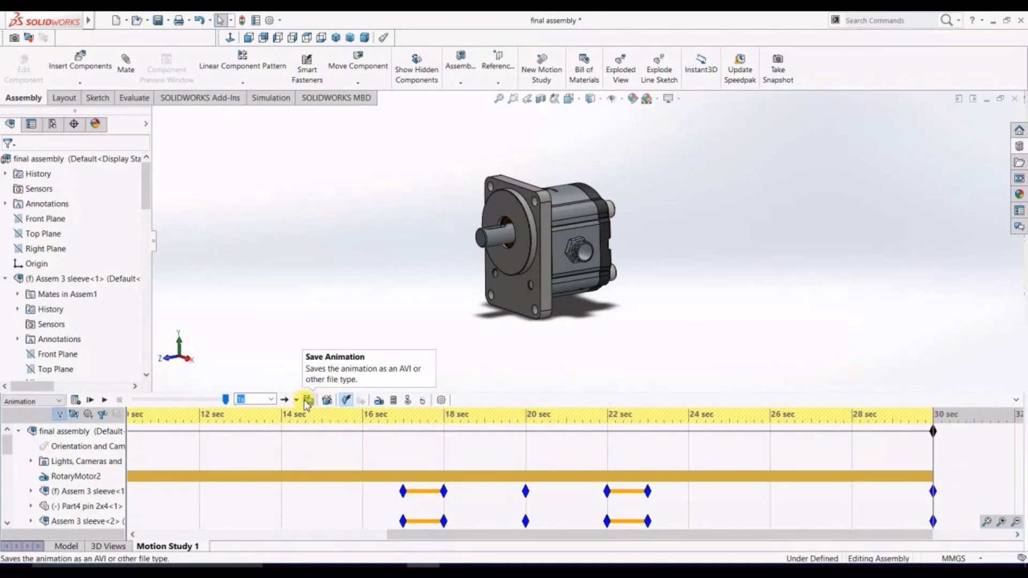
# Save the entire animation as the AVI file "final assembly" with the Intel IYUV codec, recalculating the motion study before saving
pyautogui.click(310, 401)
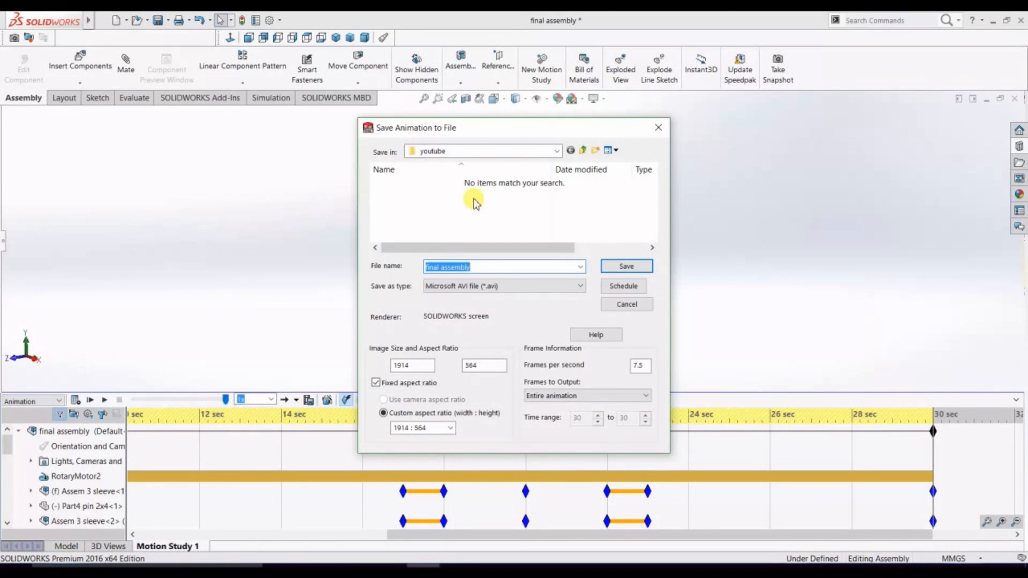
pyautogui.click(607, 270)
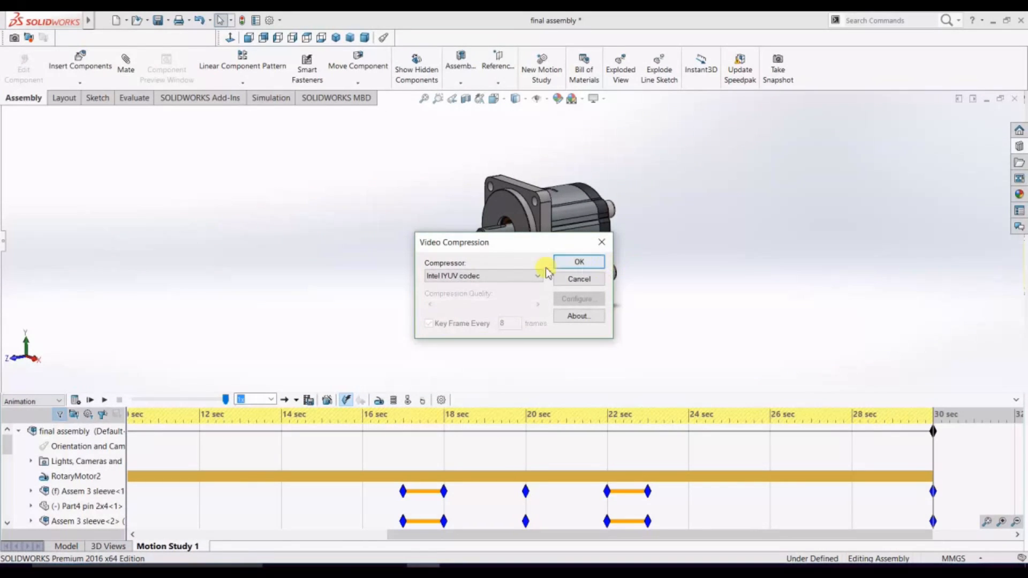
pyautogui.click(579, 262)
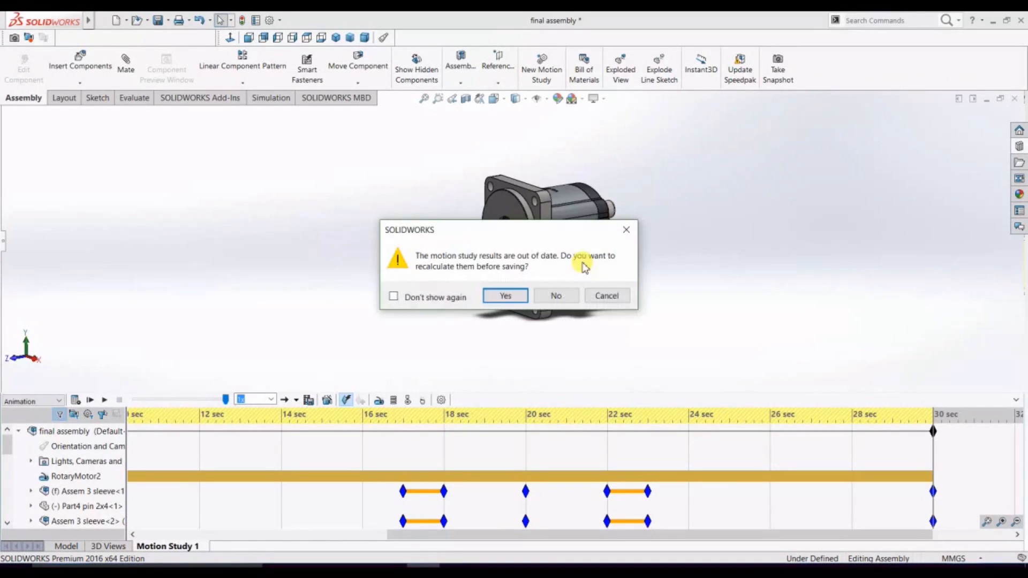
pyautogui.click(505, 296)
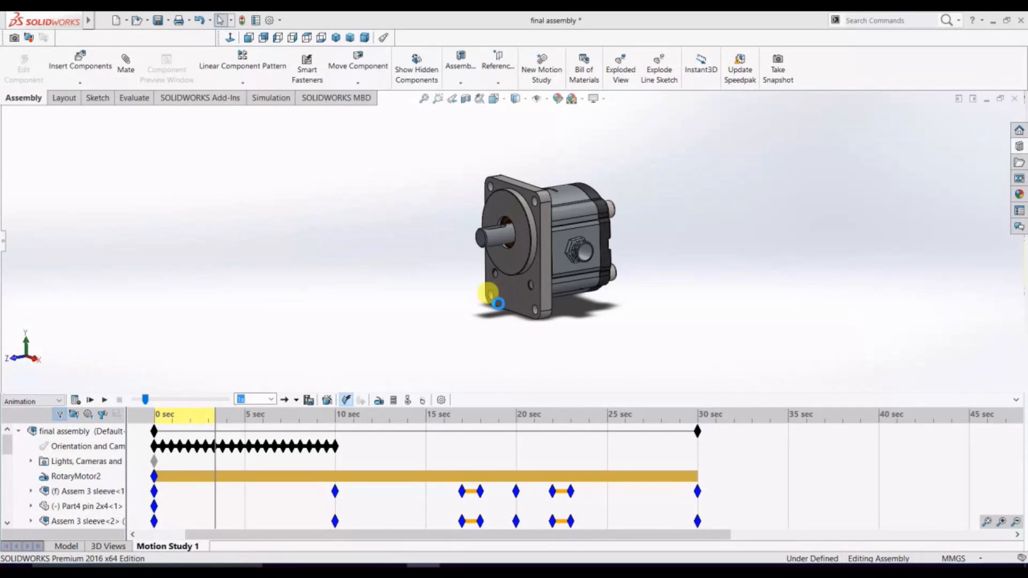